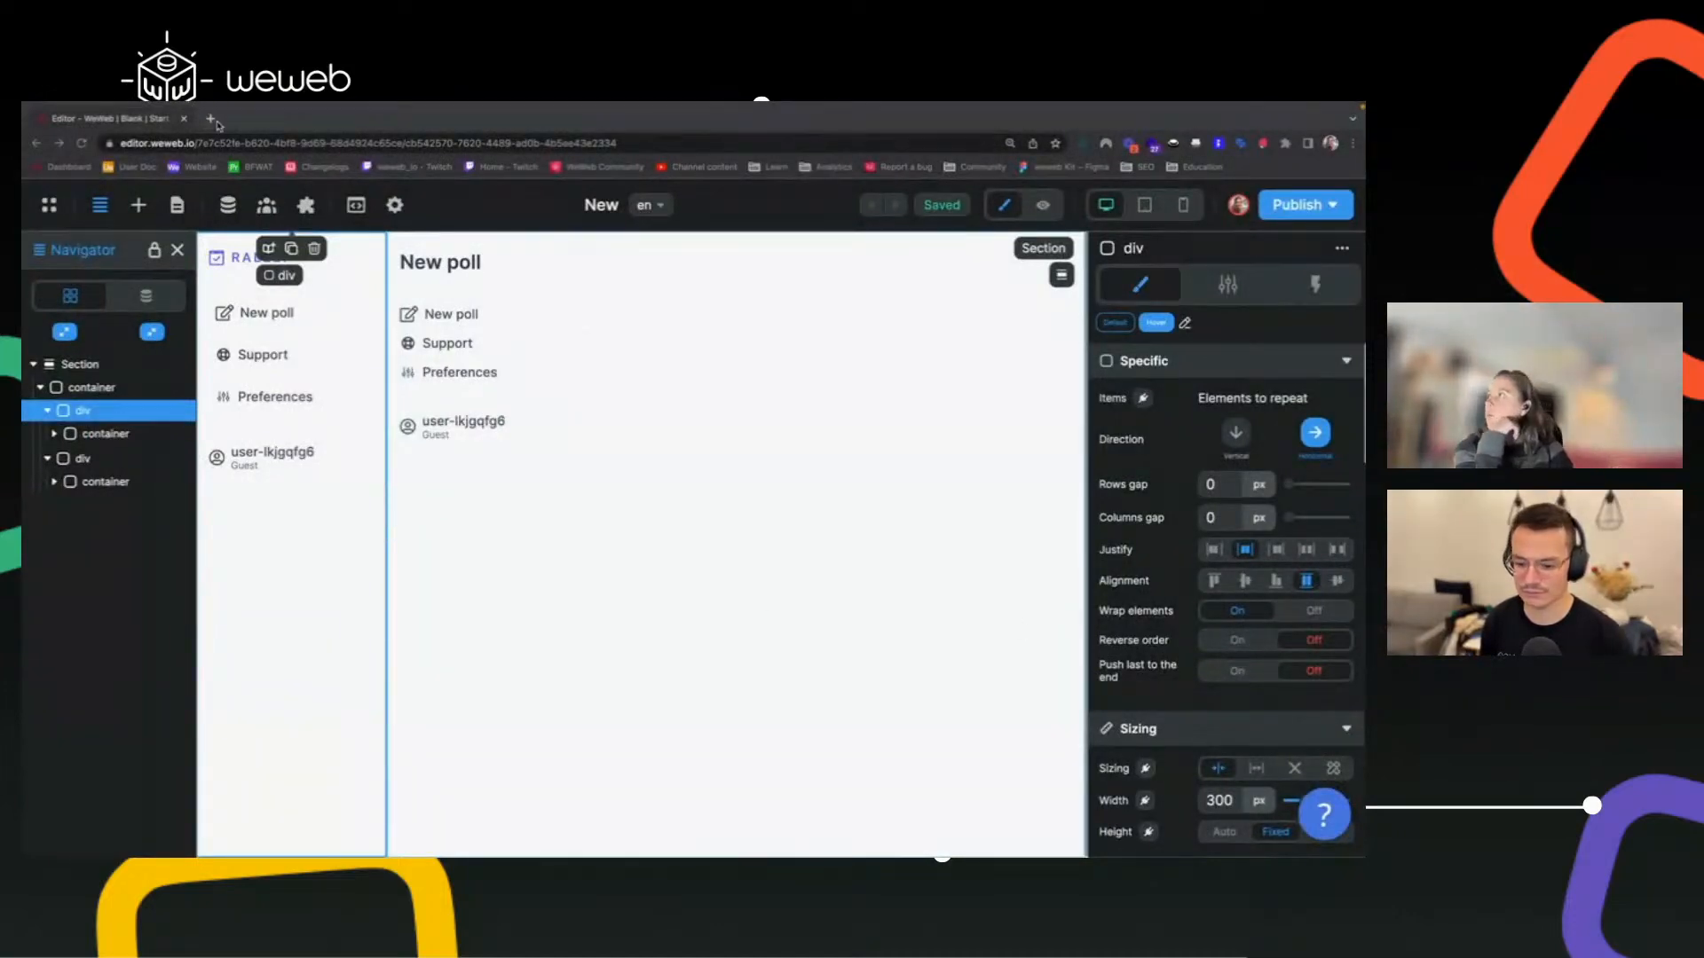
Open rallly.co in a new browser tab and get started with its new poll form.
key("ctrl+t")
type("rall")
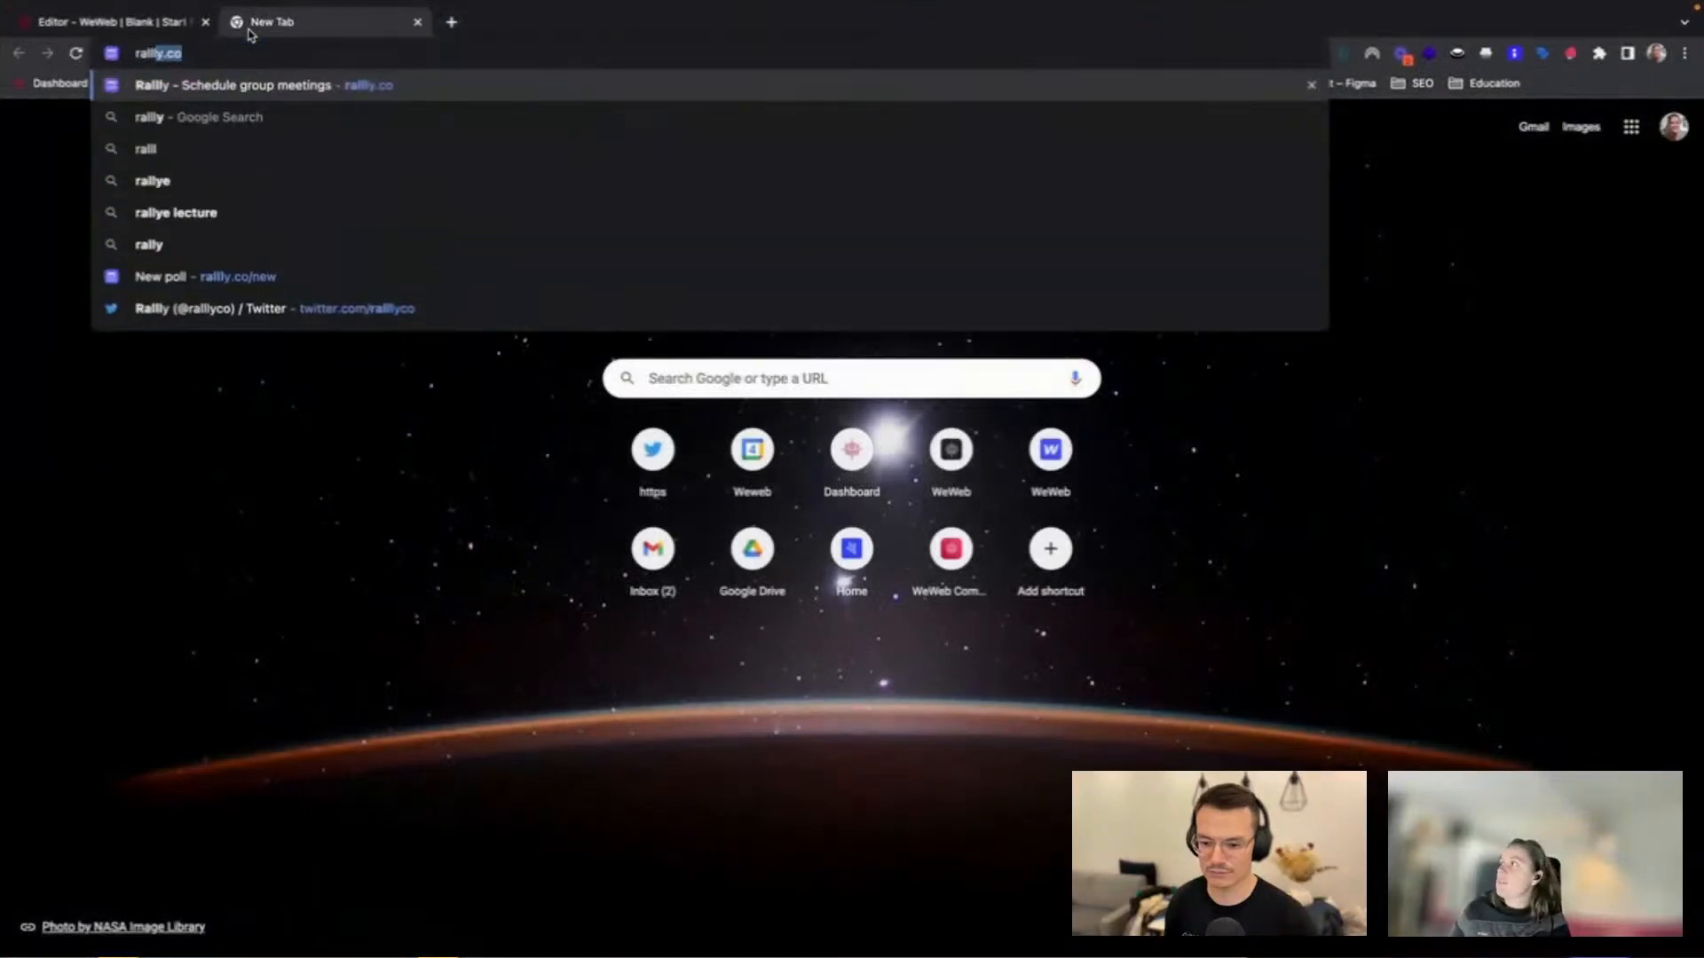
key("Return")
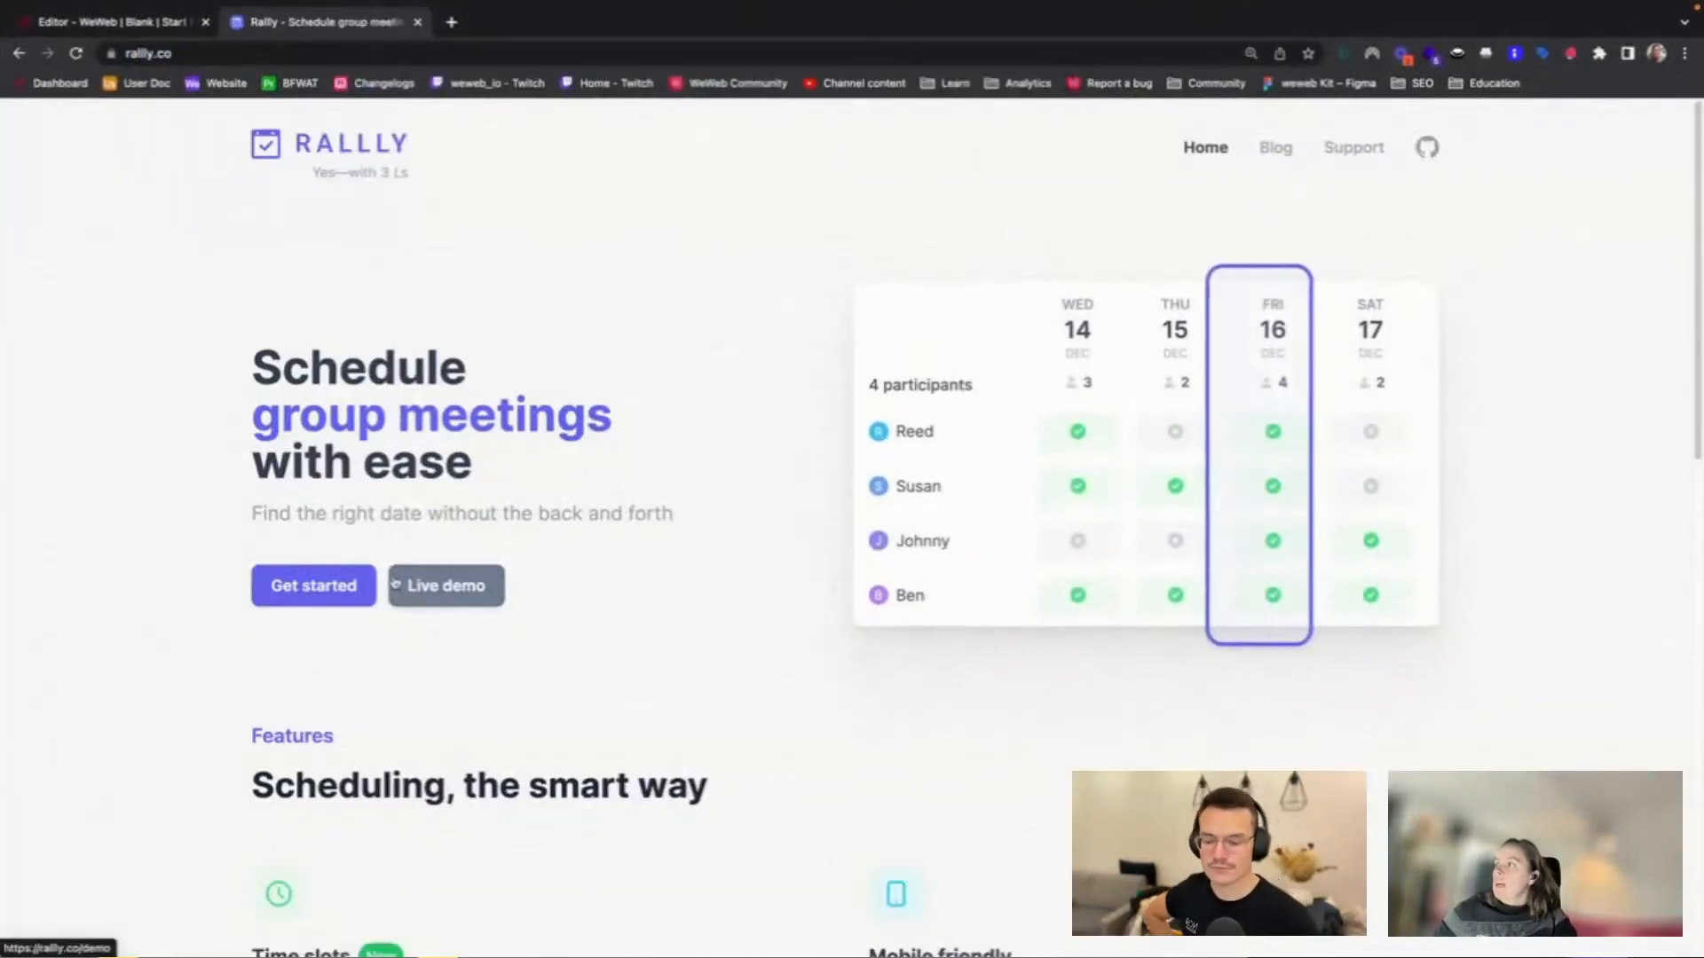
left_click(321, 589)
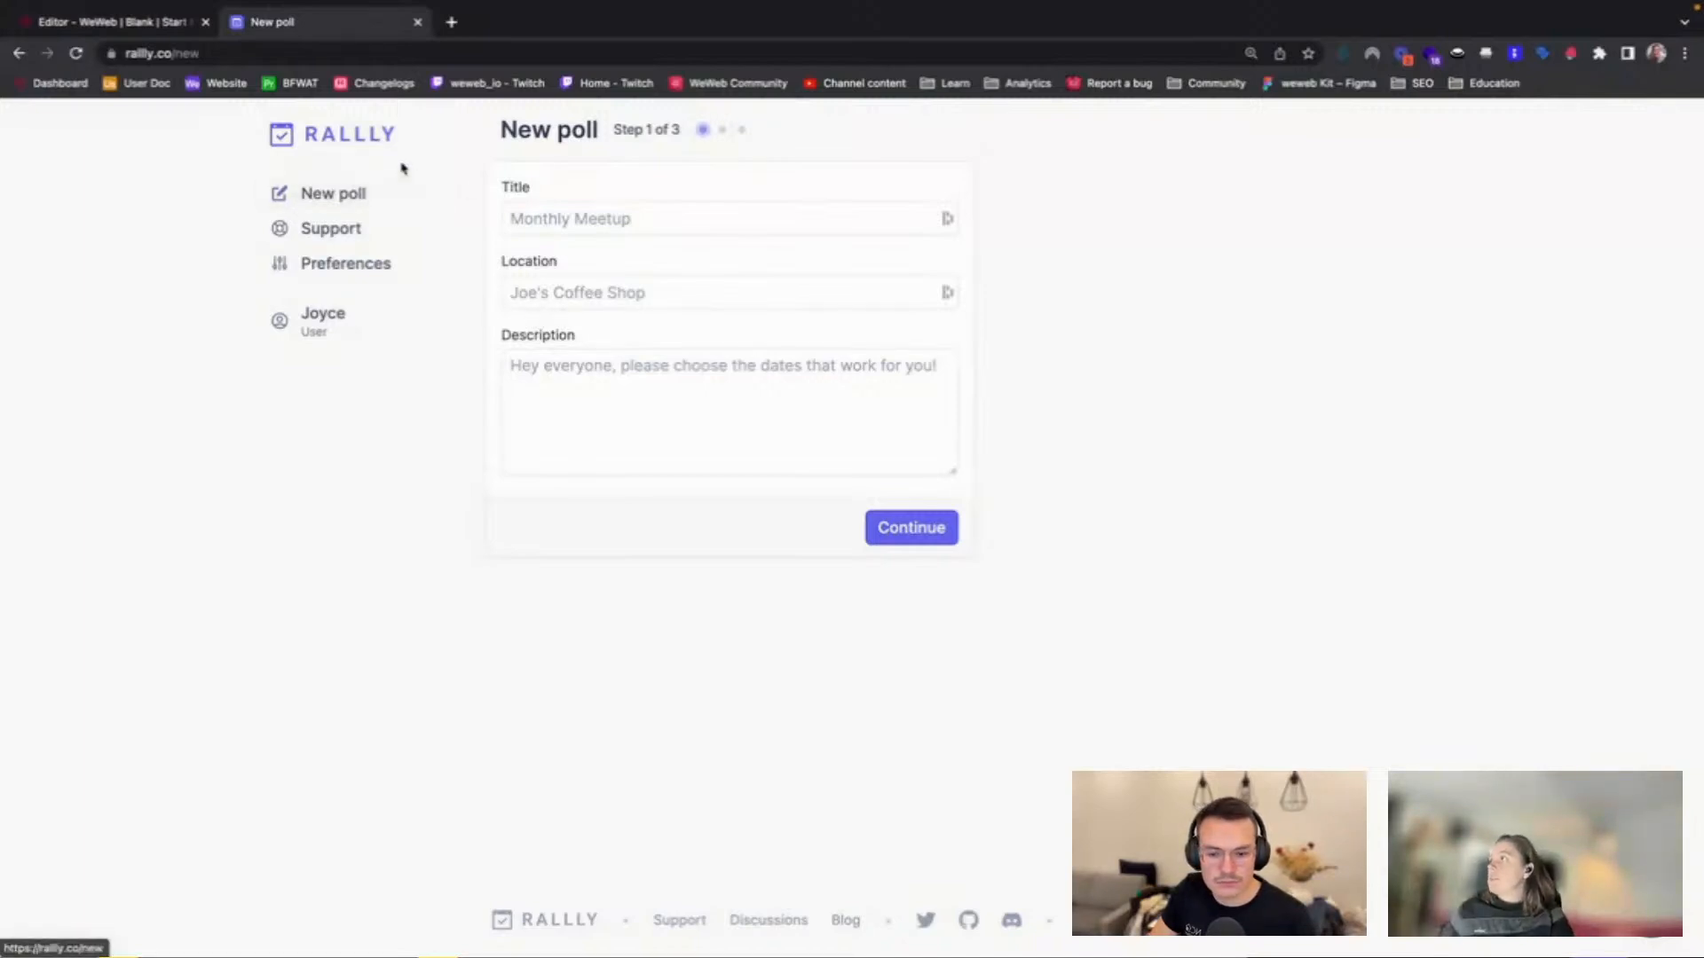
Compare the sidebar and content layout of the WeWeb page with the Rallly new poll page.
left_click(145, 27)
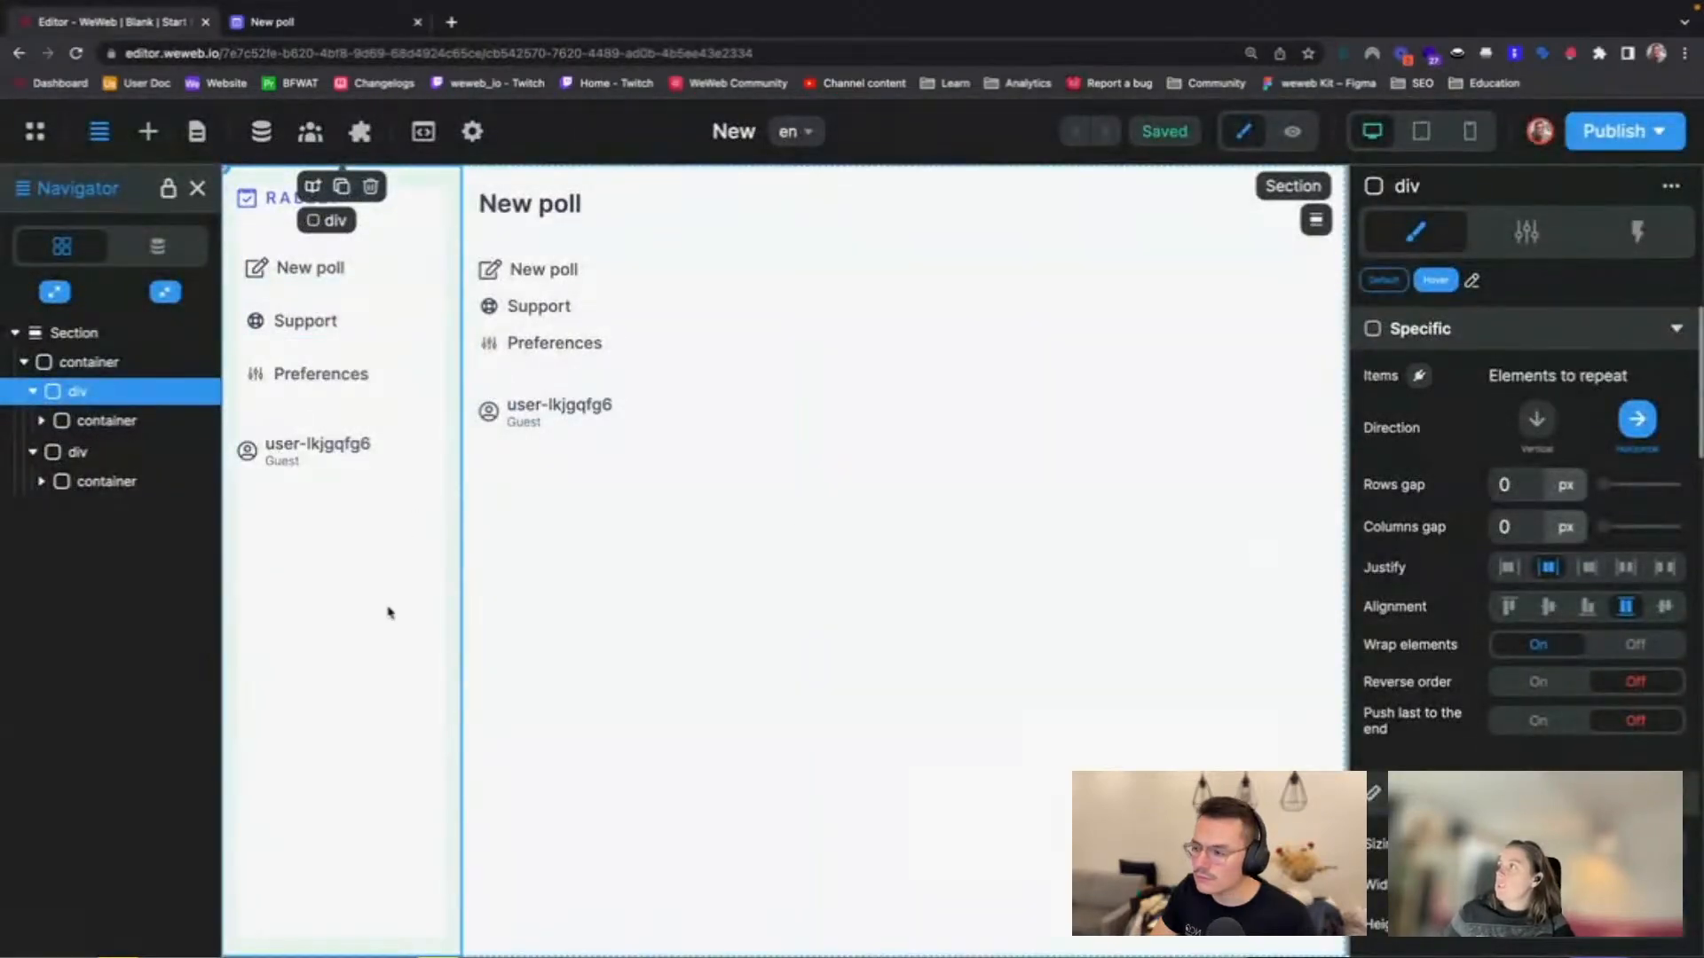
left_click(319, 22)
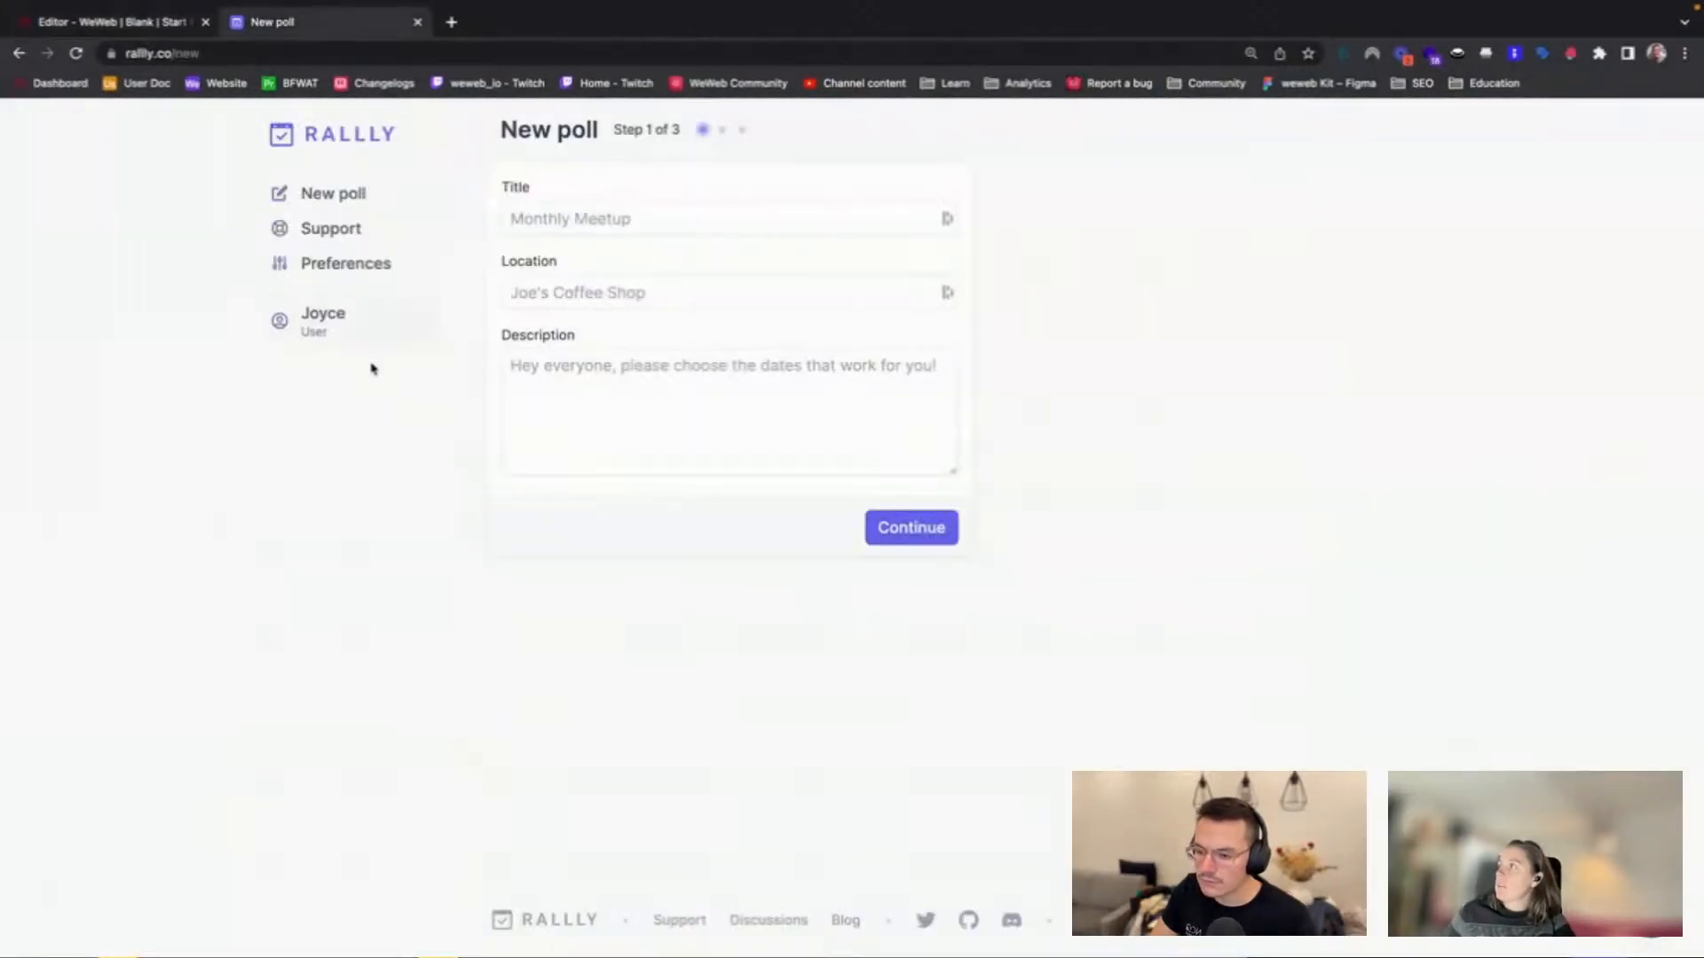
left_click(134, 21)
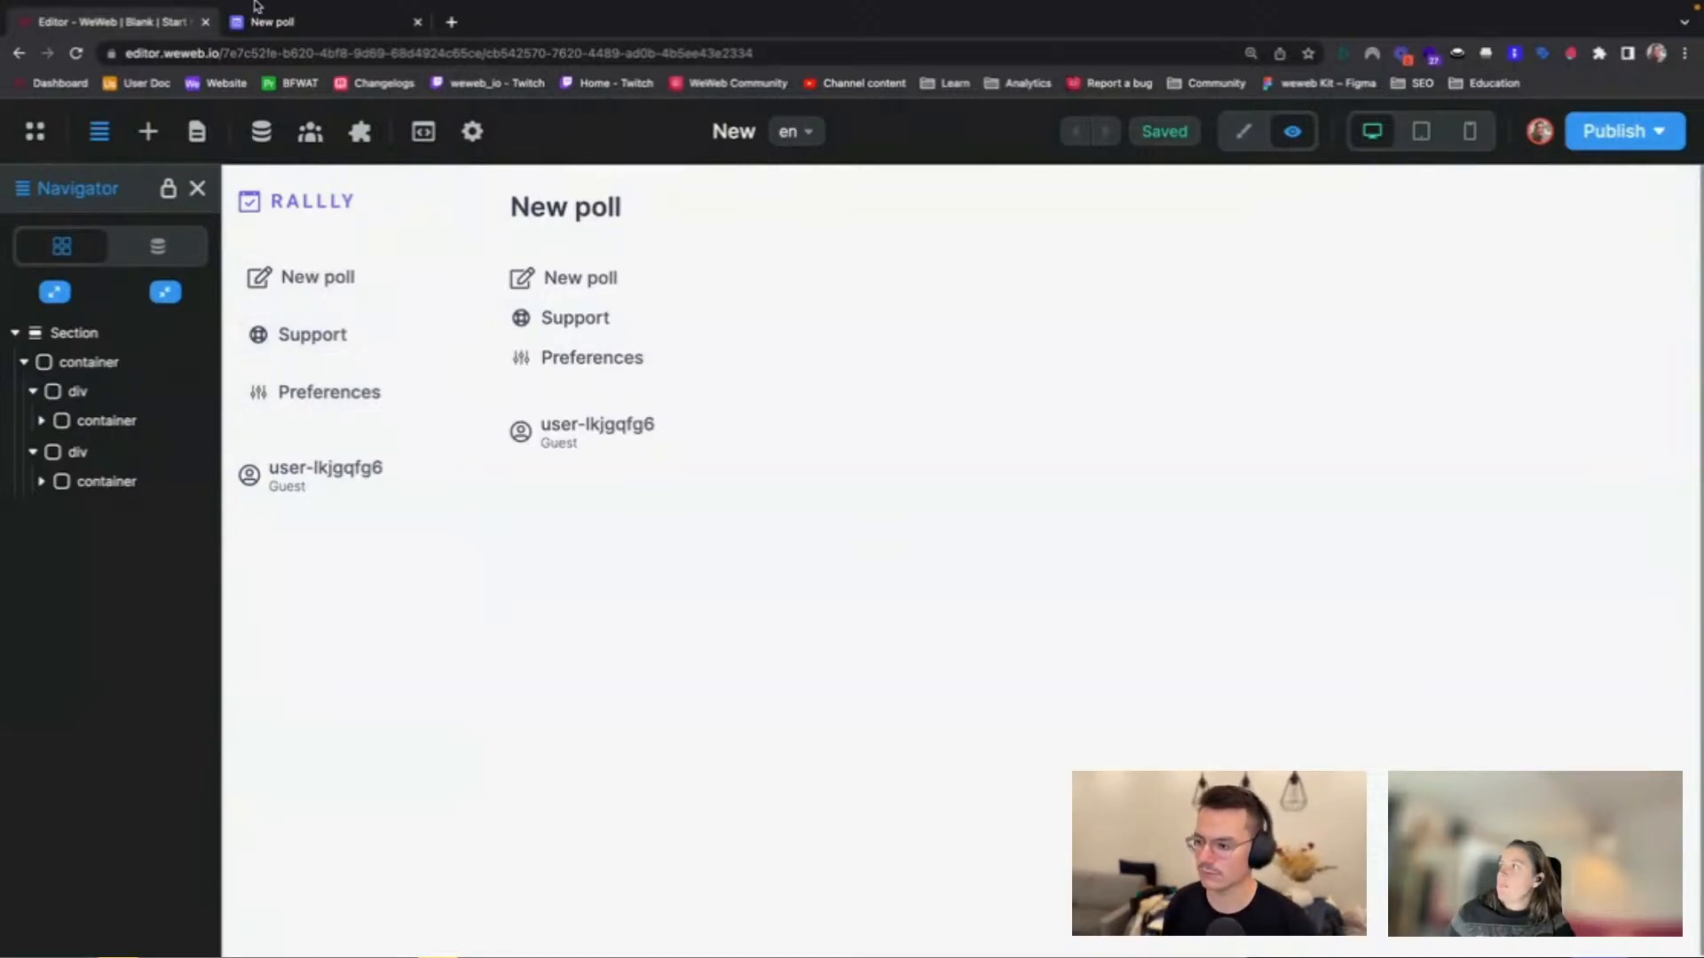
left_click(276, 21)
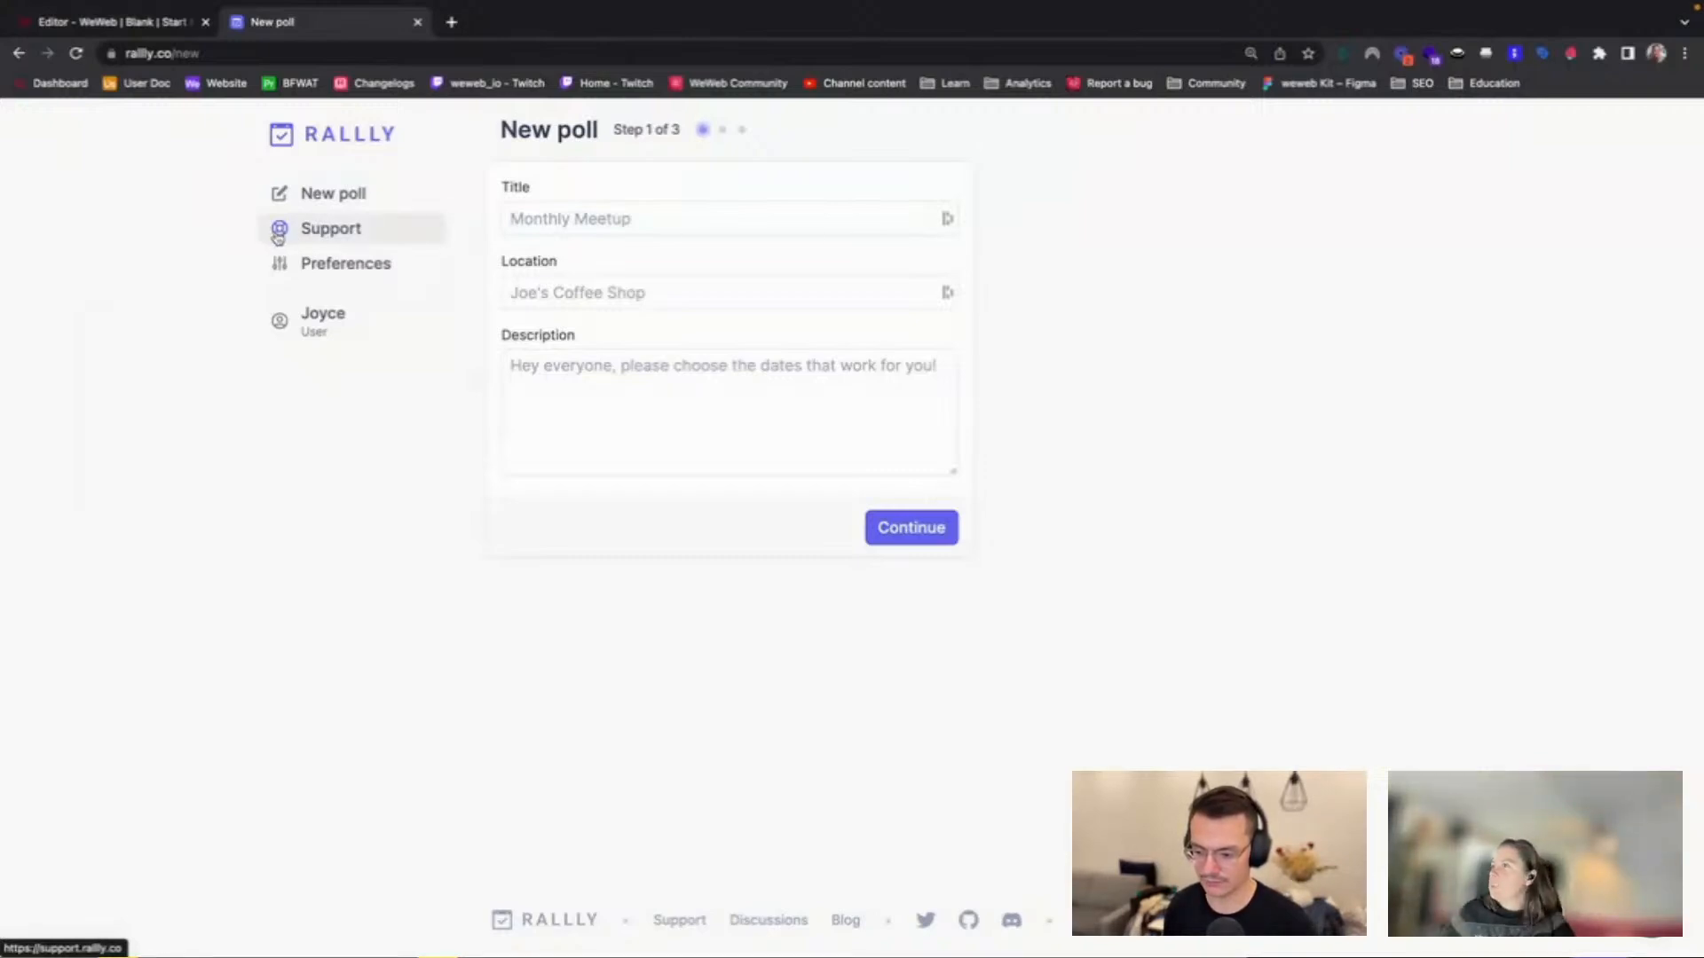
left_click(146, 20)
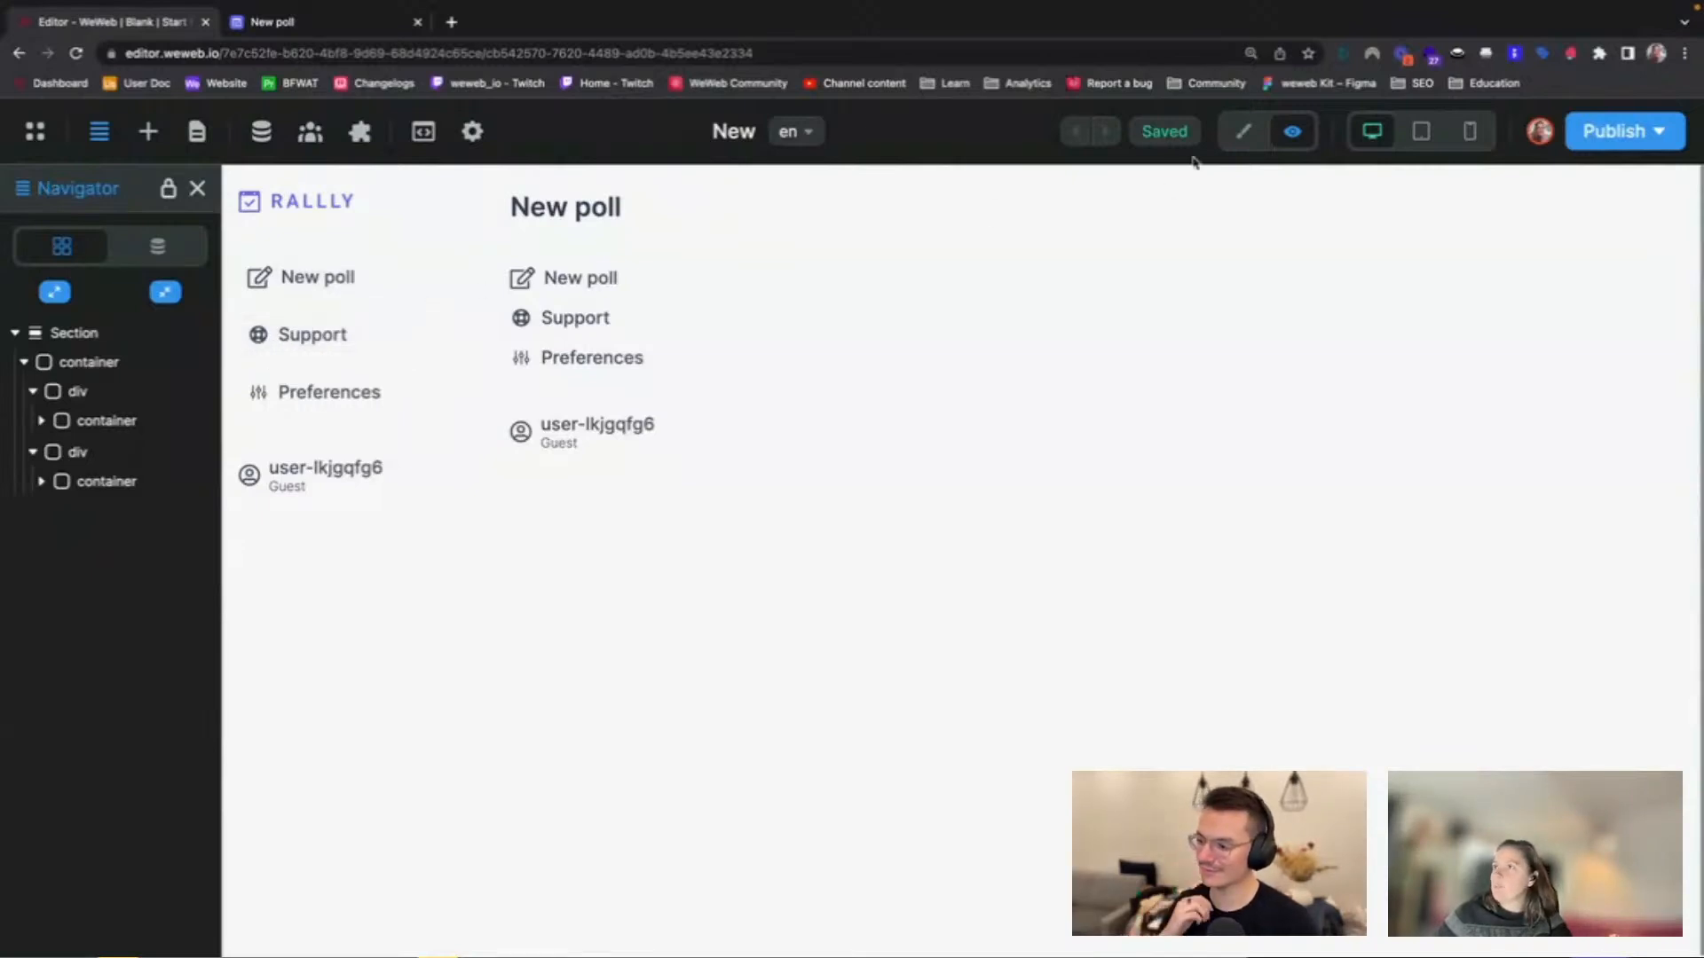
Return the WeWeb editor to edit mode and inspect the sidebar's Support item, both its icon and its parent div, against the Rallly page.
left_click(1244, 133)
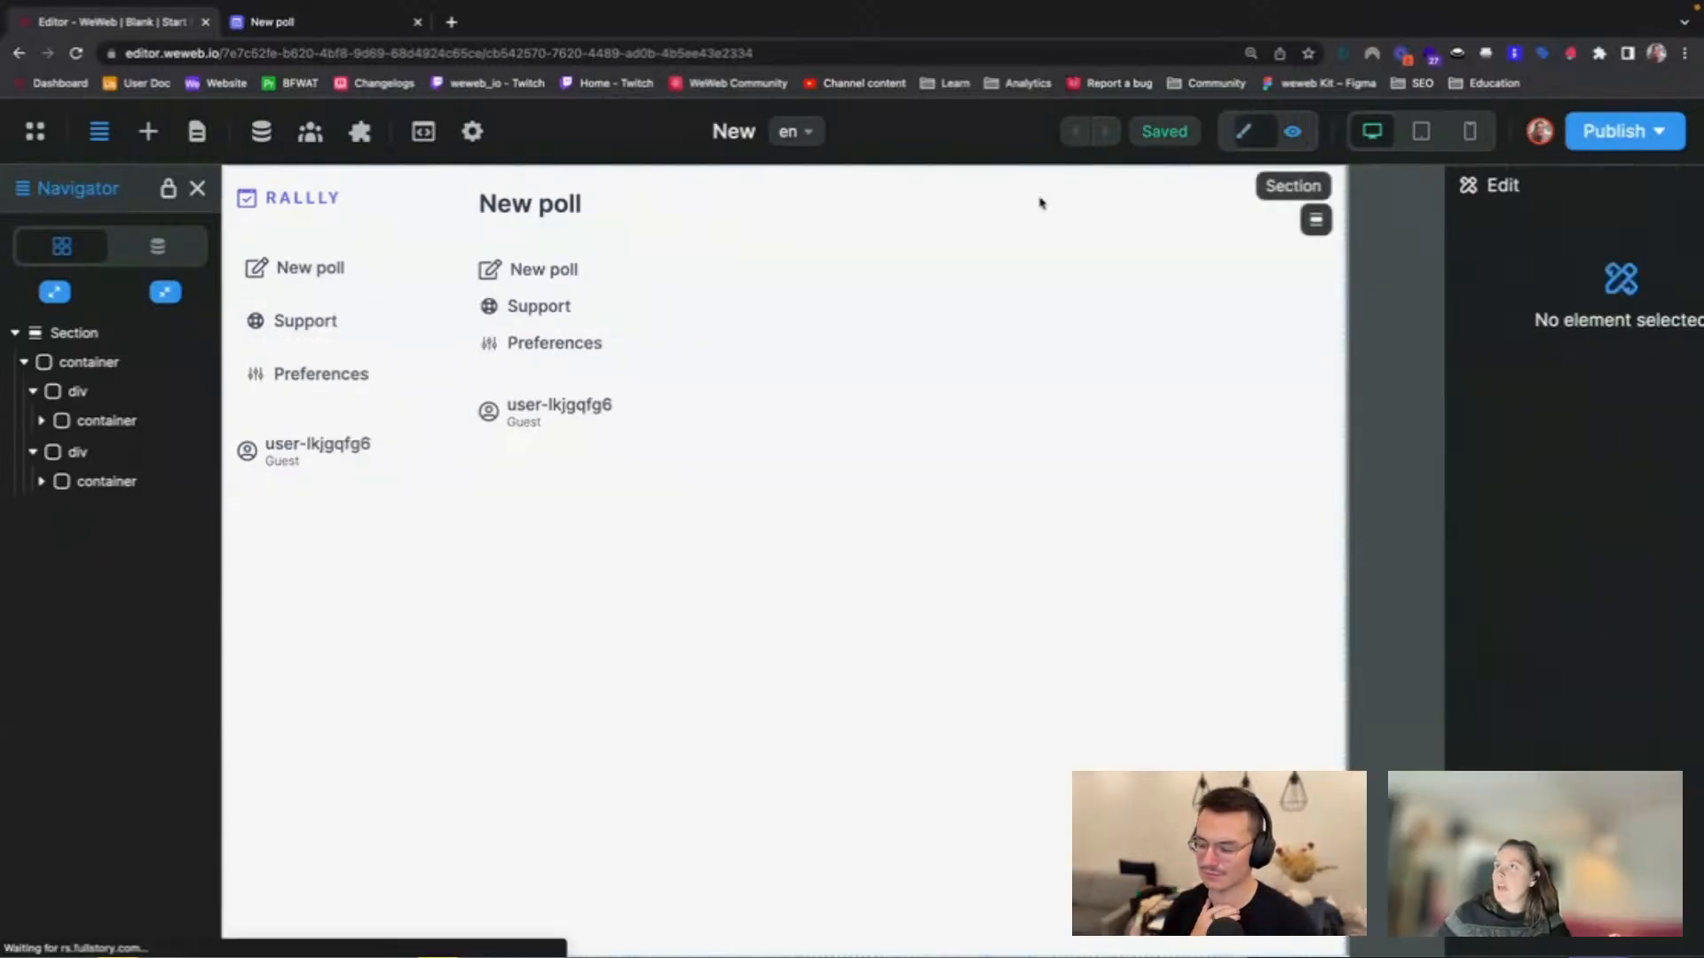
left_click(256, 323)
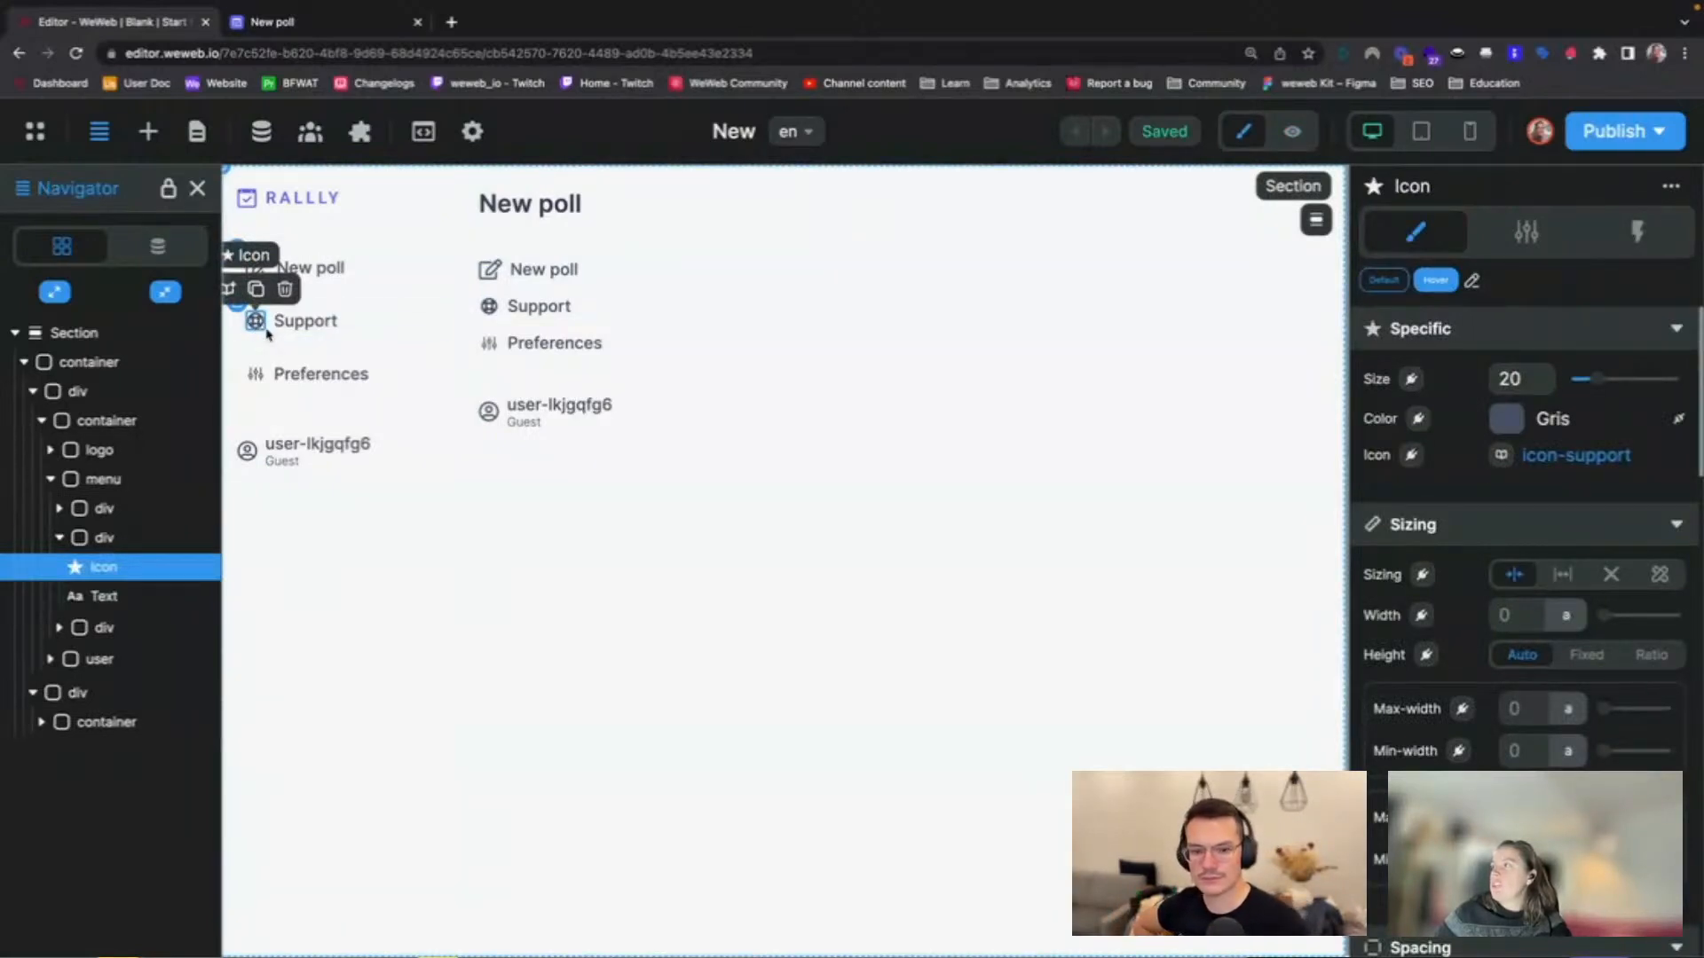
left_click(245, 317)
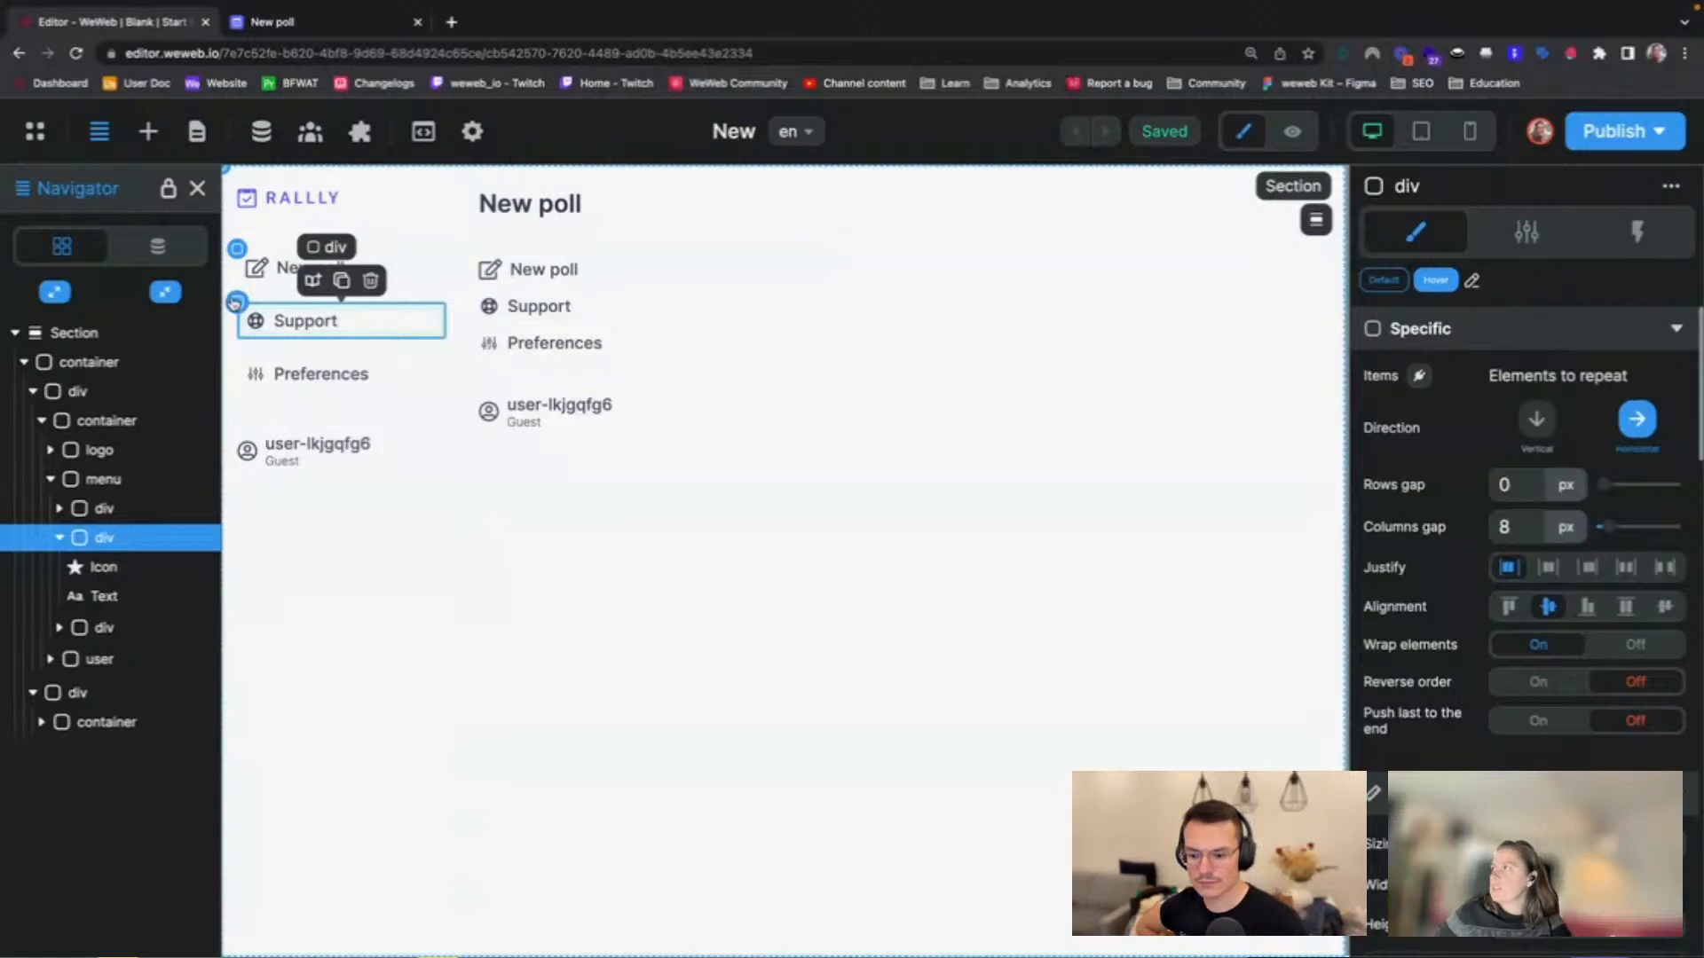
left_click(363, 39)
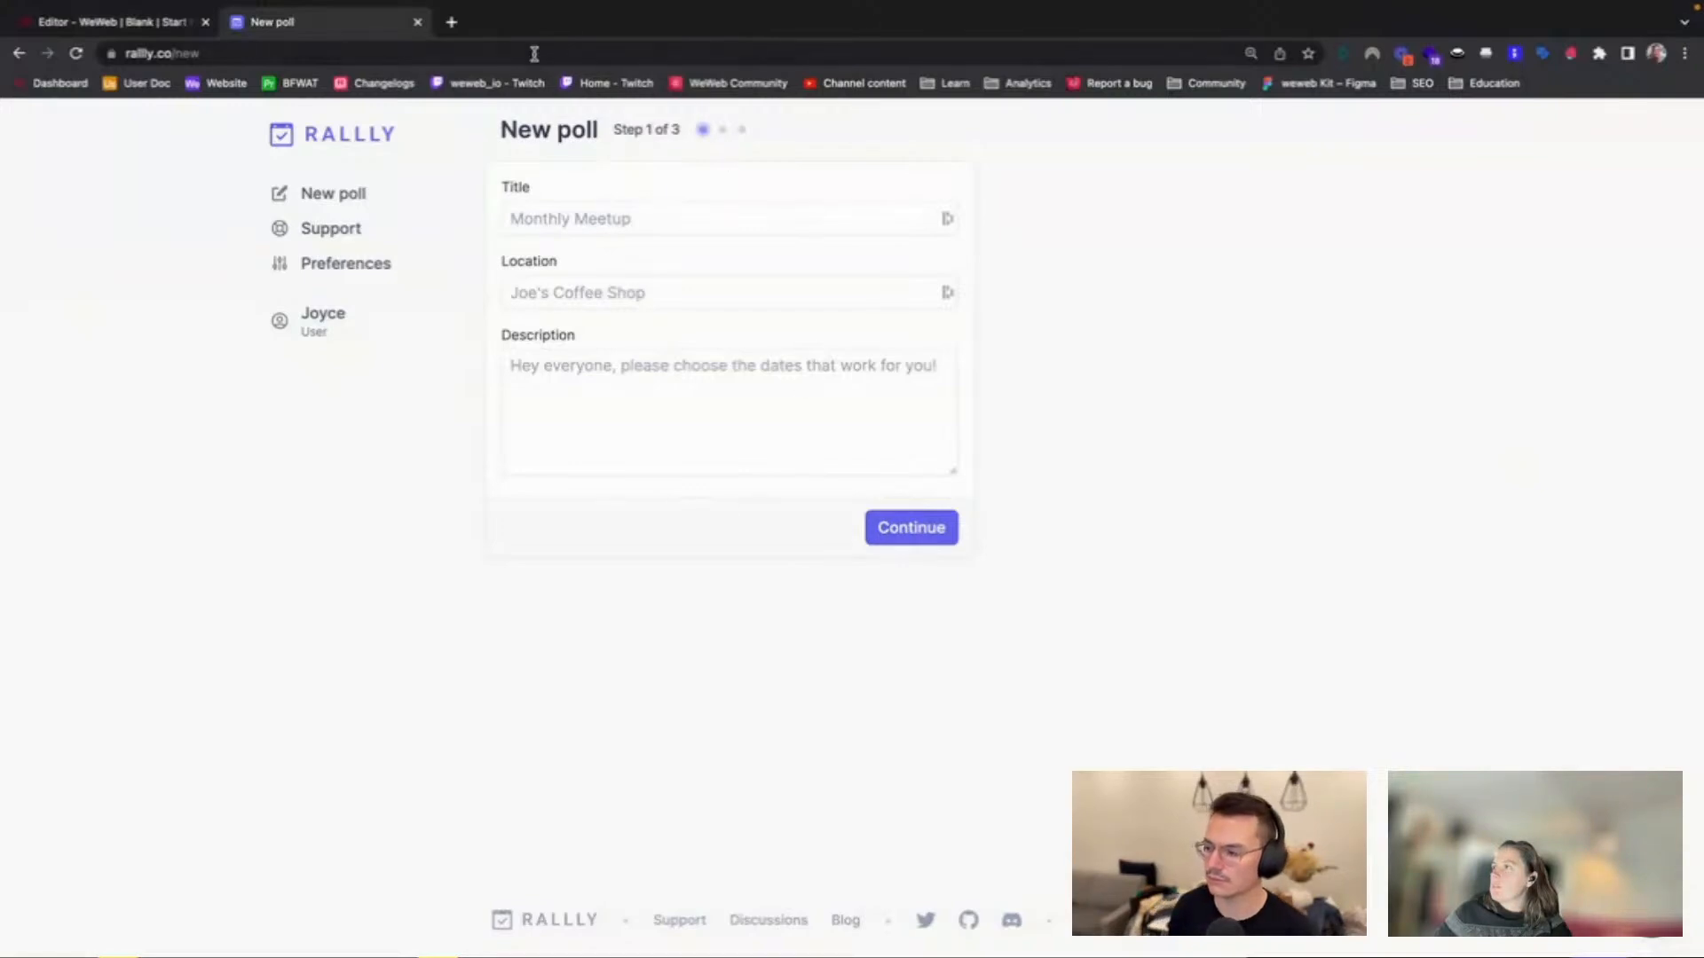
left_click(133, 23)
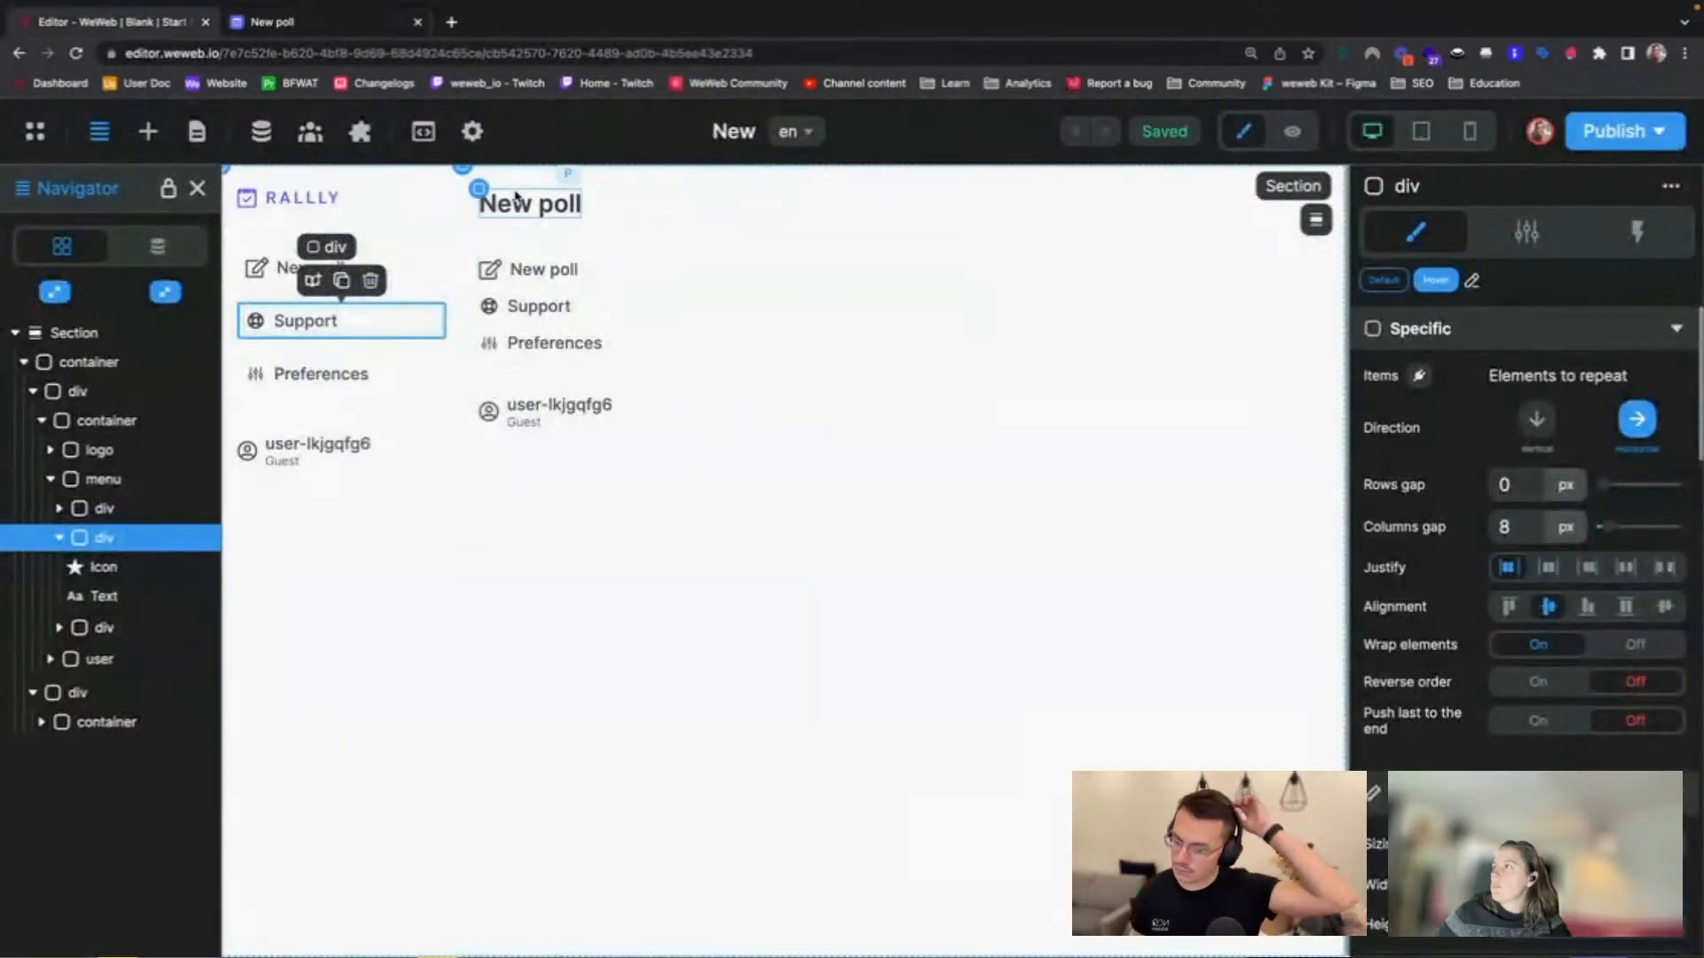
Inspect the div and title block around the New poll heading in the content area and compare them with the Rallly form page.
left_click(483, 195)
left_click(471, 178)
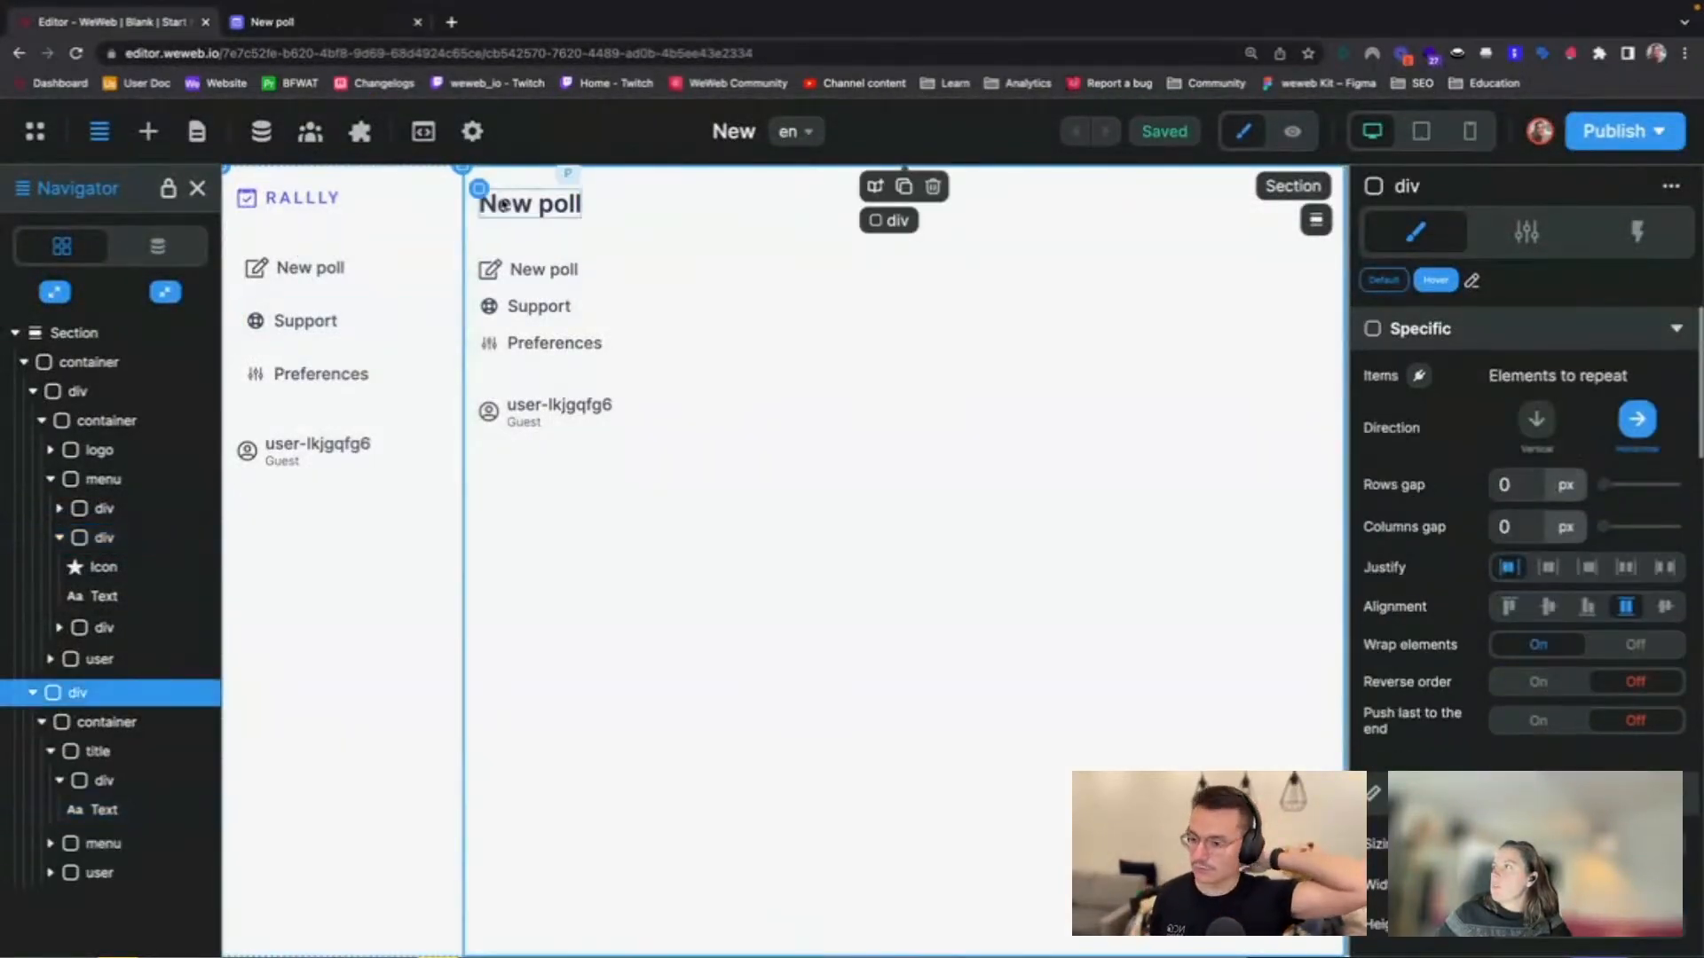
left_click(481, 195)
left_click(479, 188)
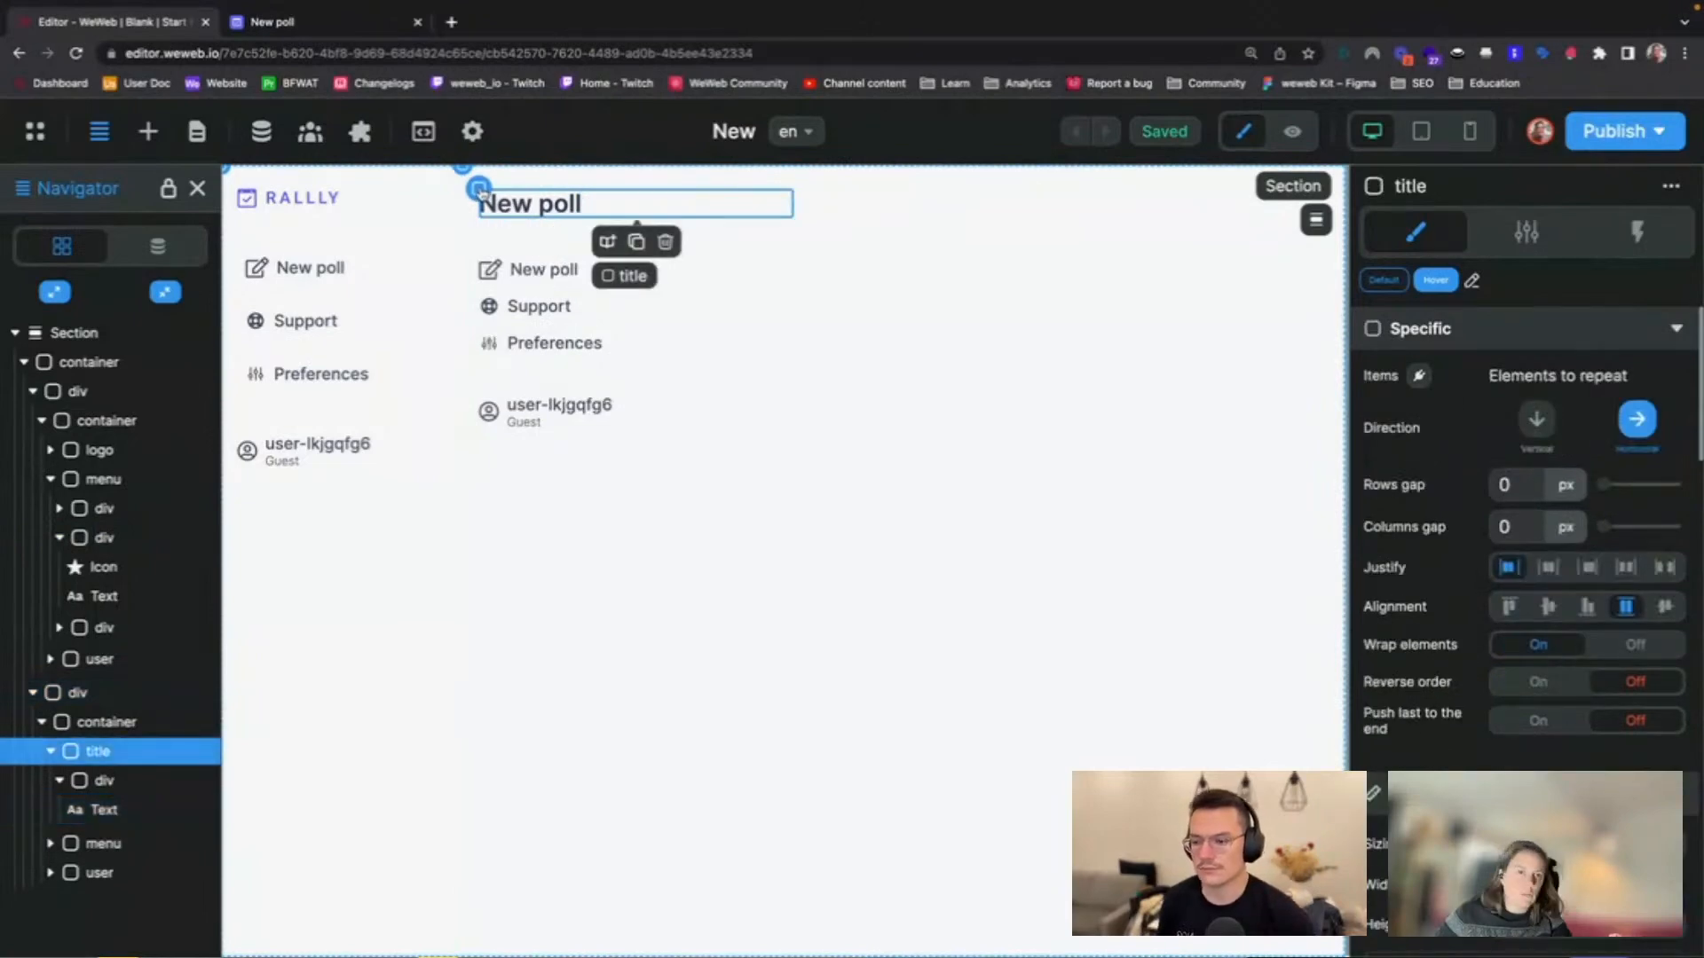
mouse_move(122, 7)
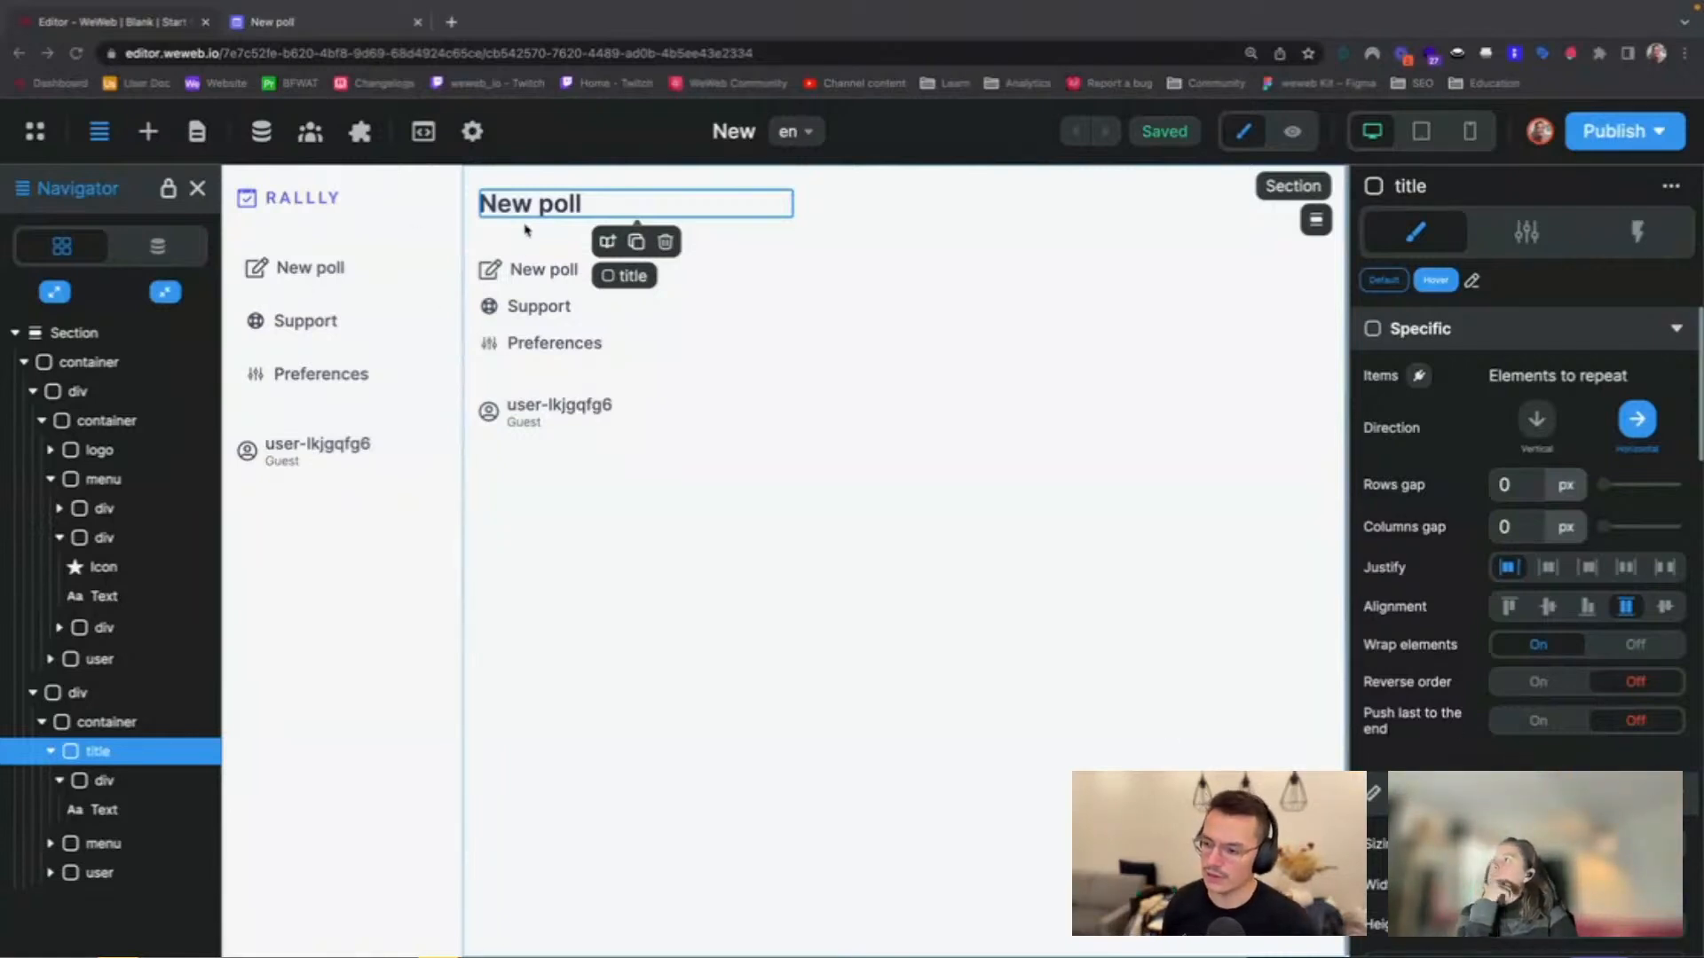
mouse_move(271, 4)
left_click(272, 79)
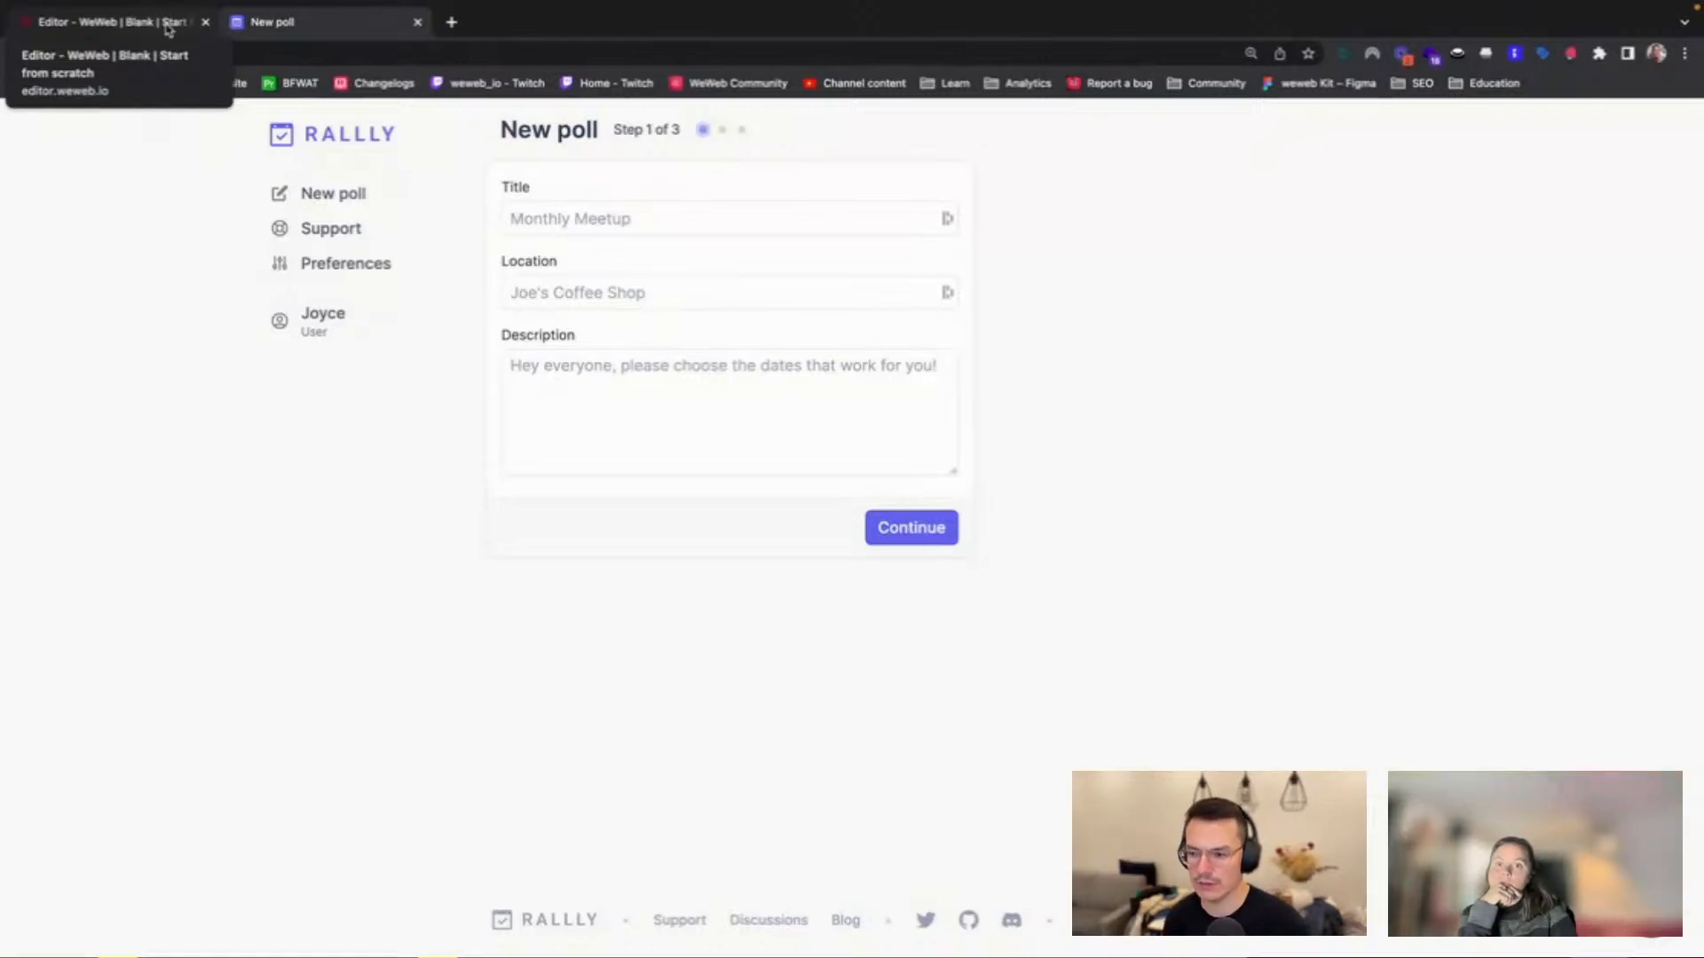
left_click(169, 27)
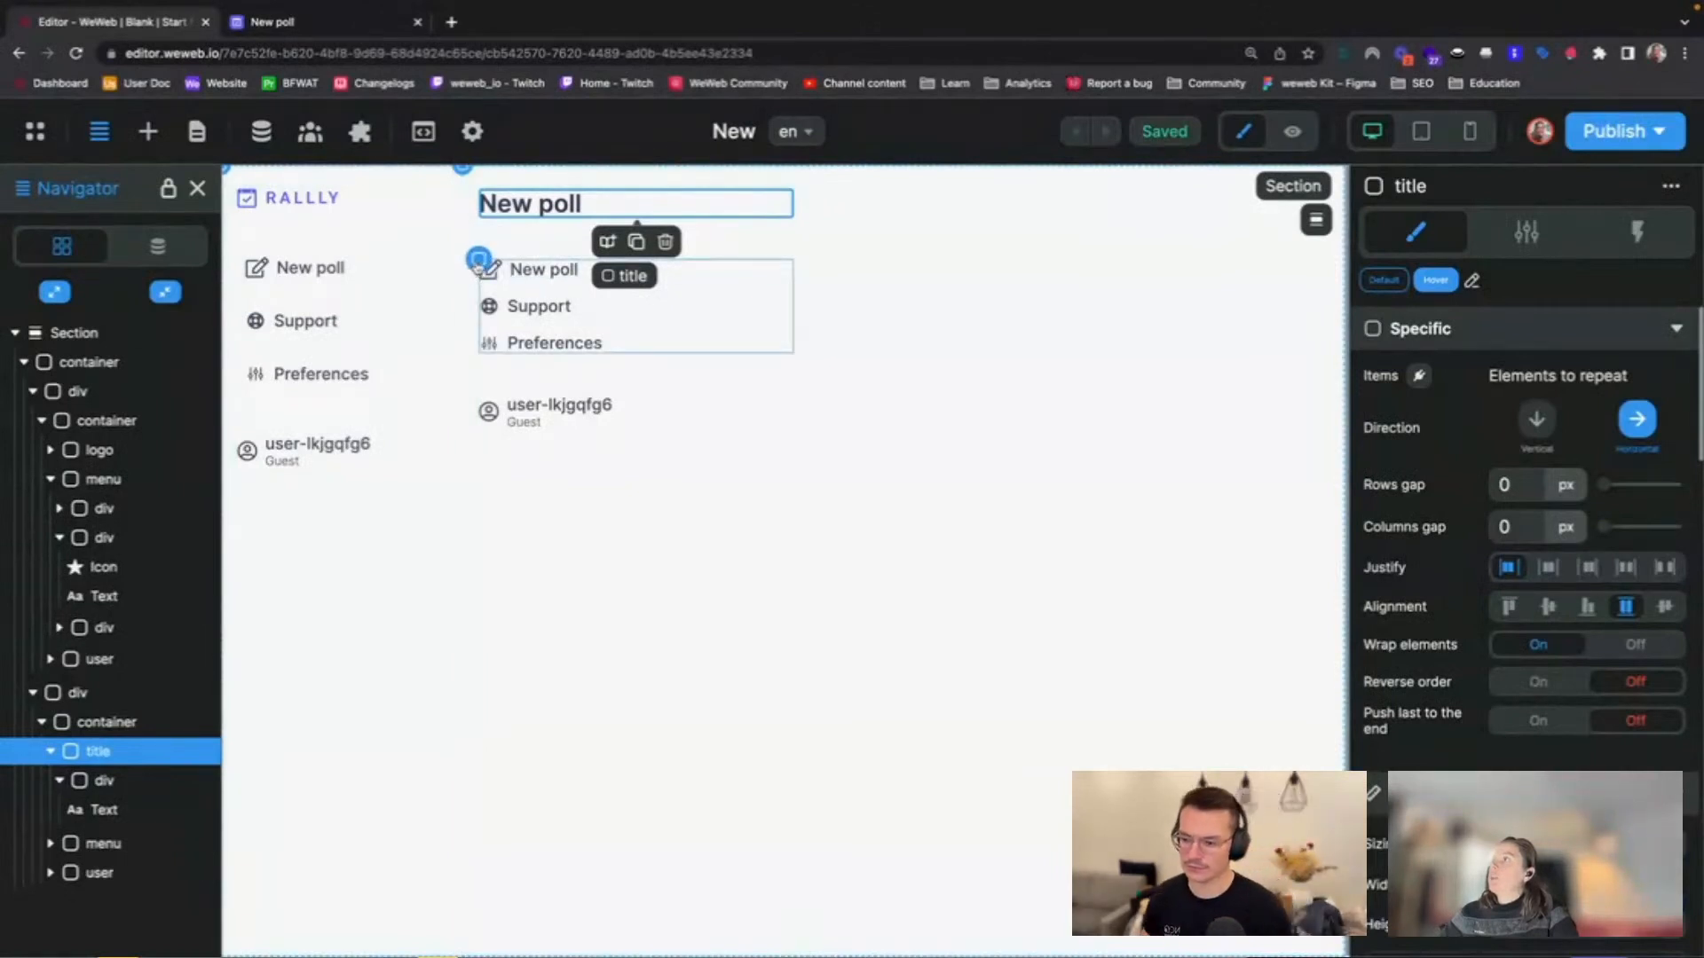
Delete the menu and user blocks beneath the New poll title in the content container.
left_click(479, 261)
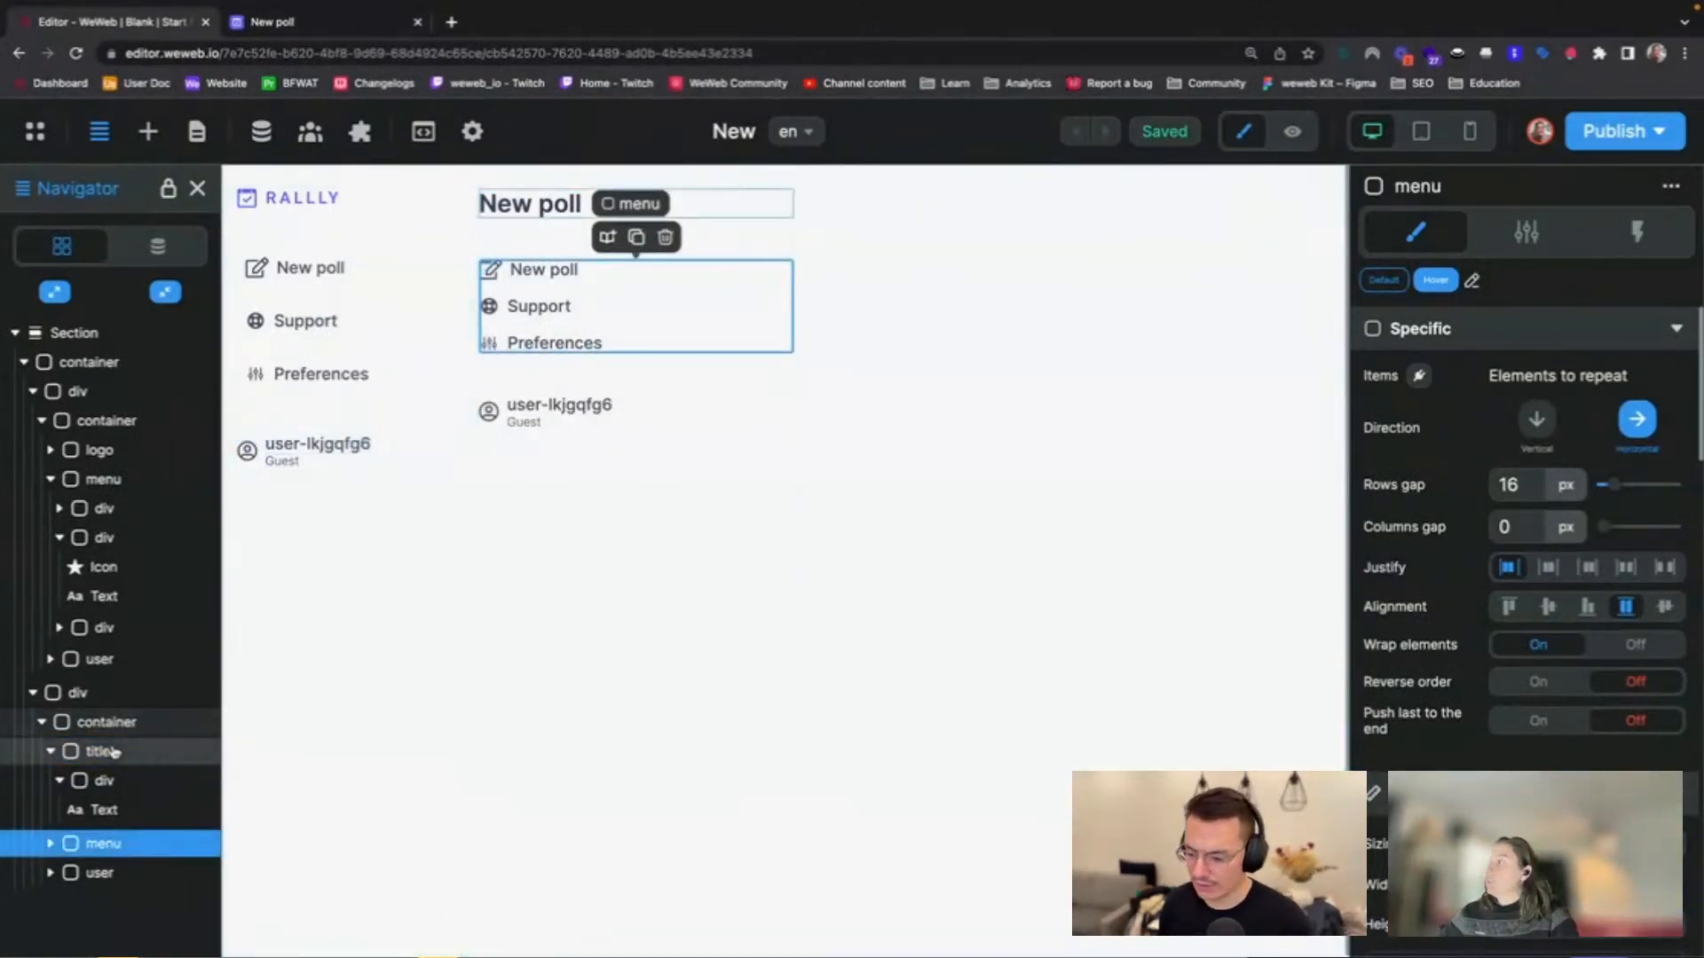
left_click(53, 754)
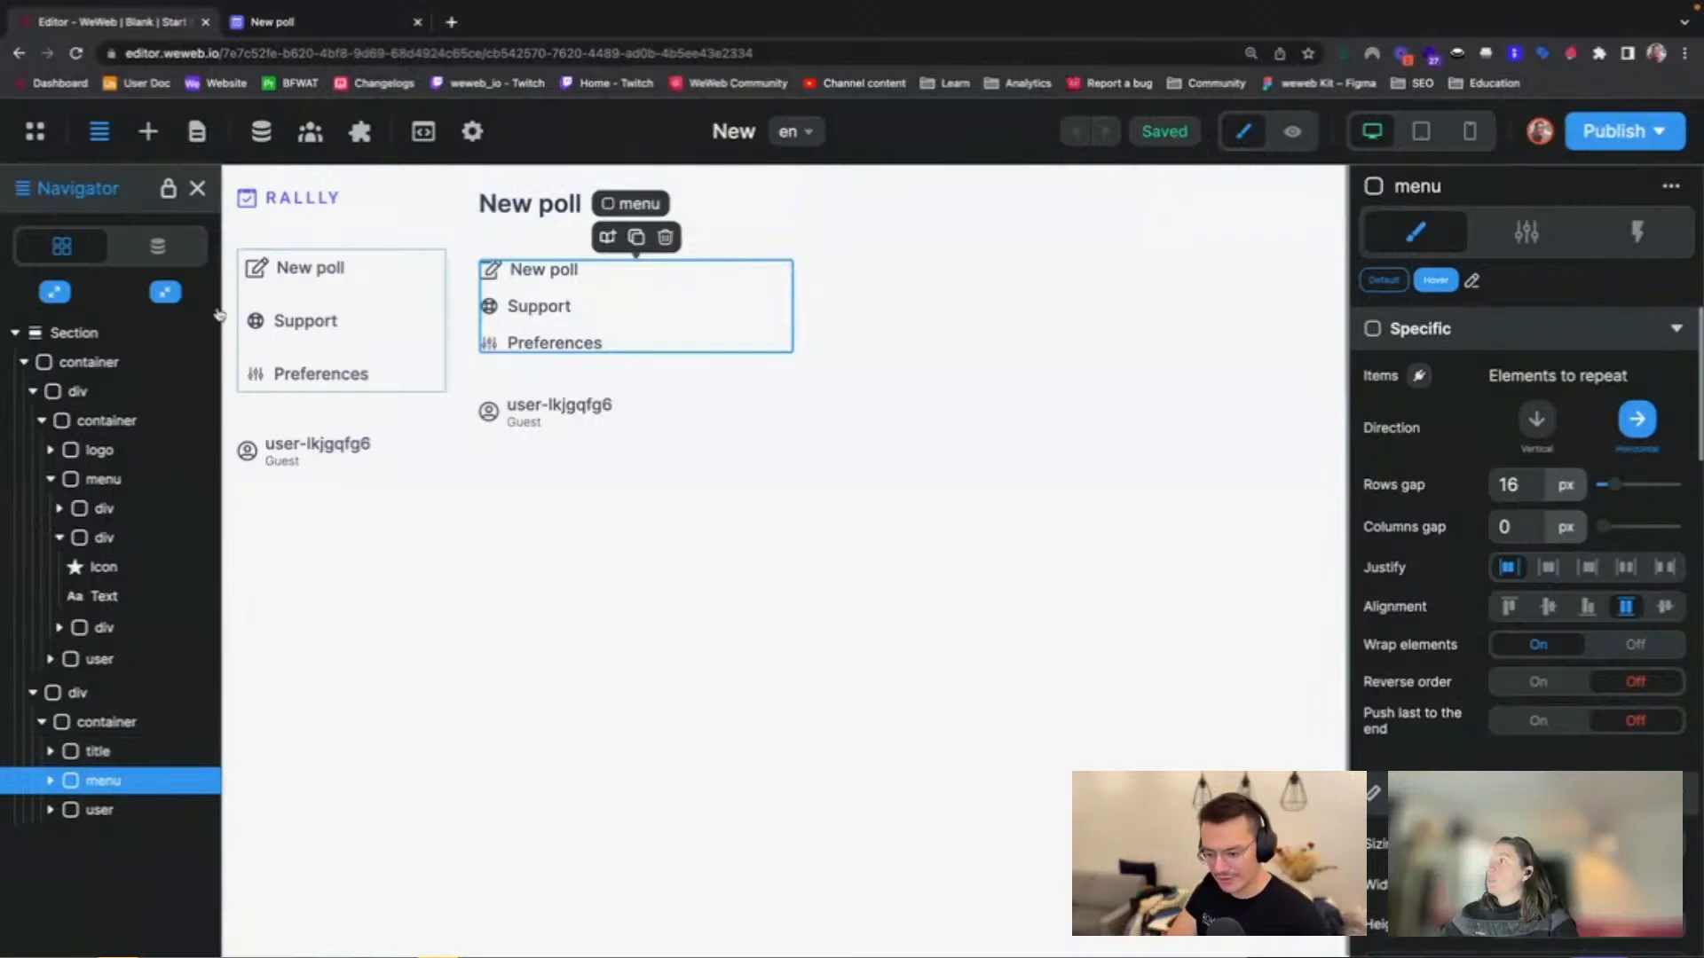
mouse_move(276, 37)
left_click(306, 68)
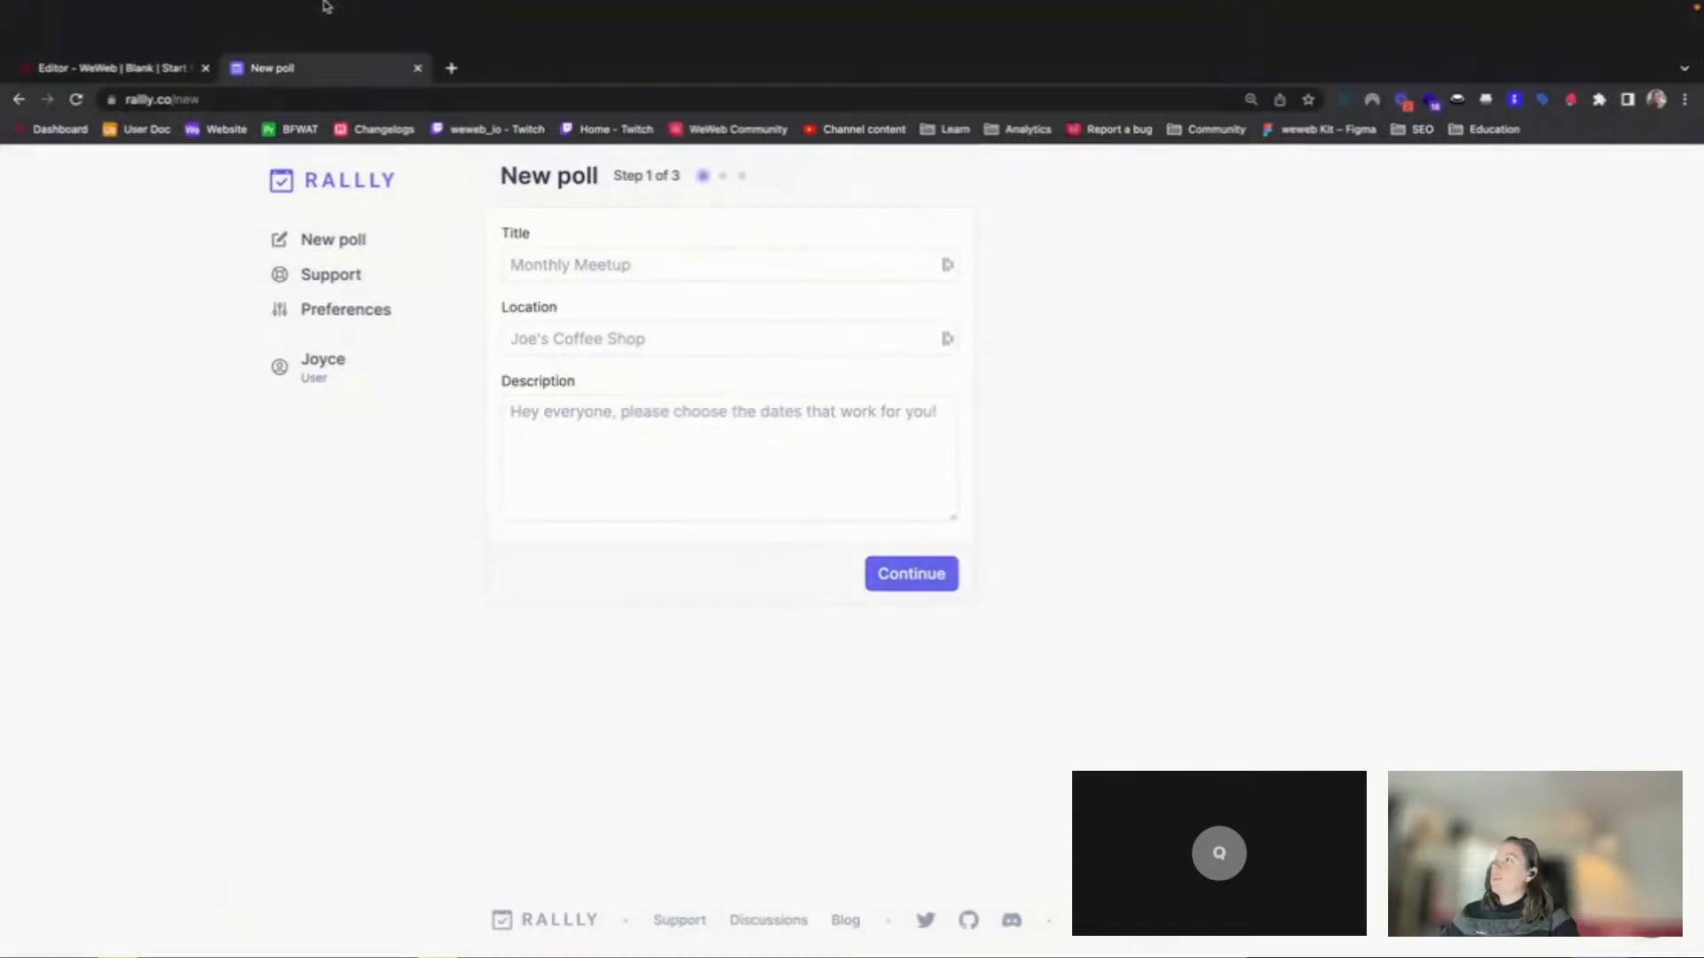
left_click(148, 71)
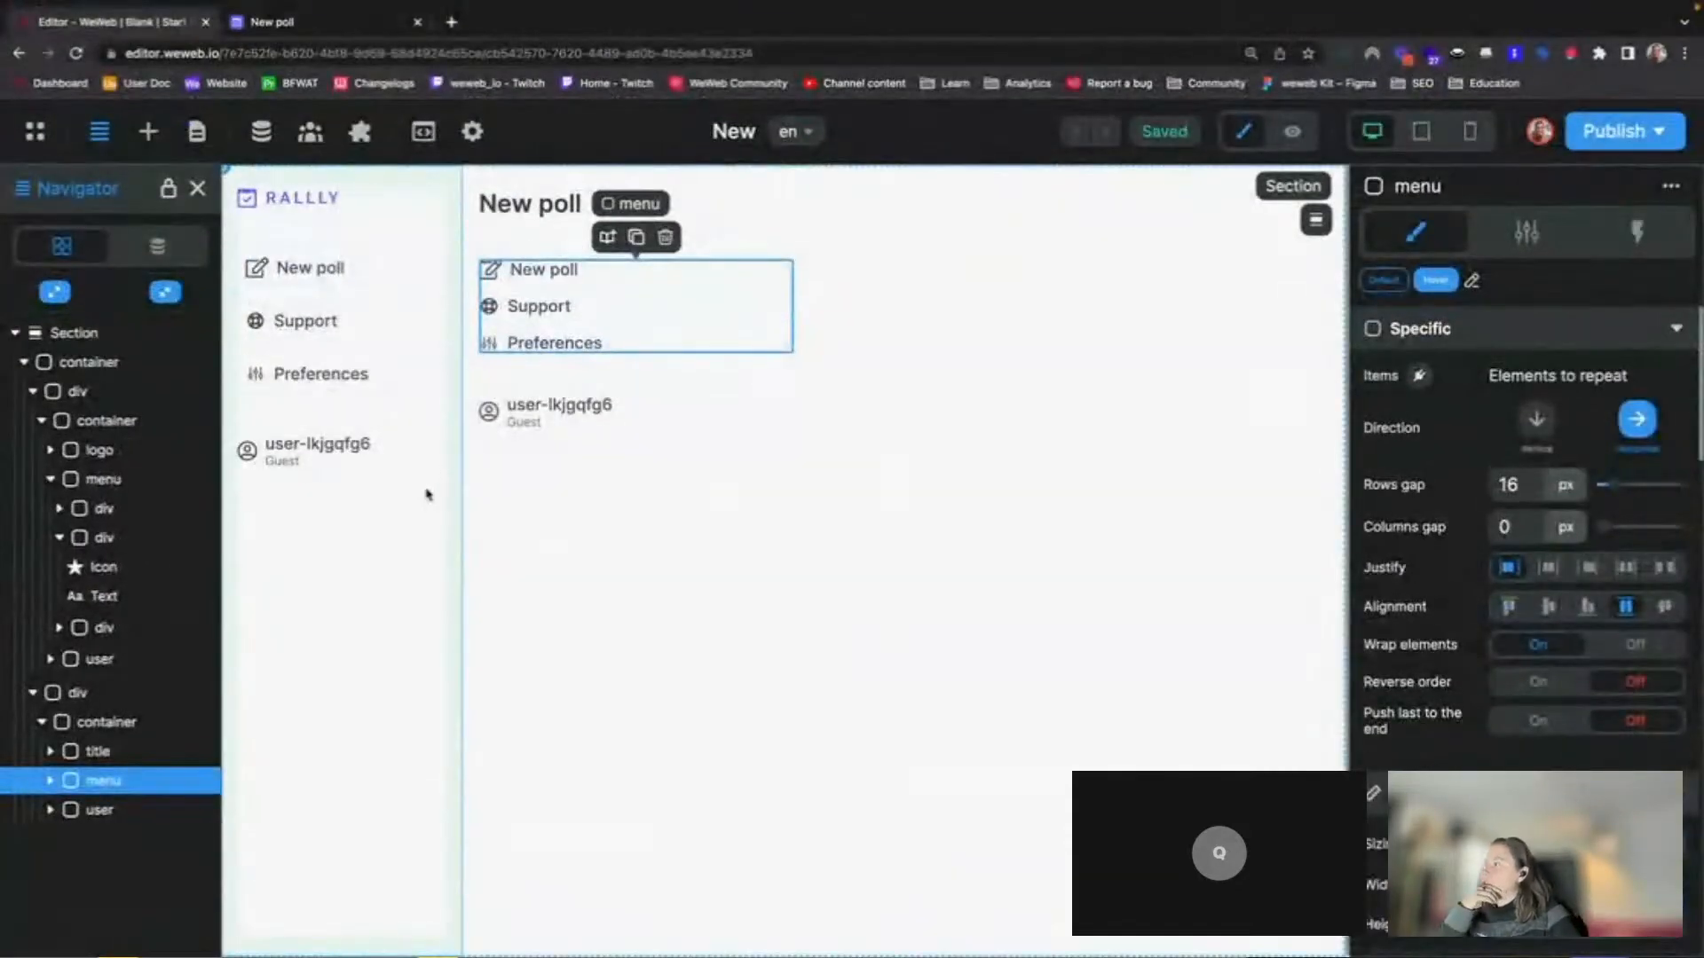
key("Delete")
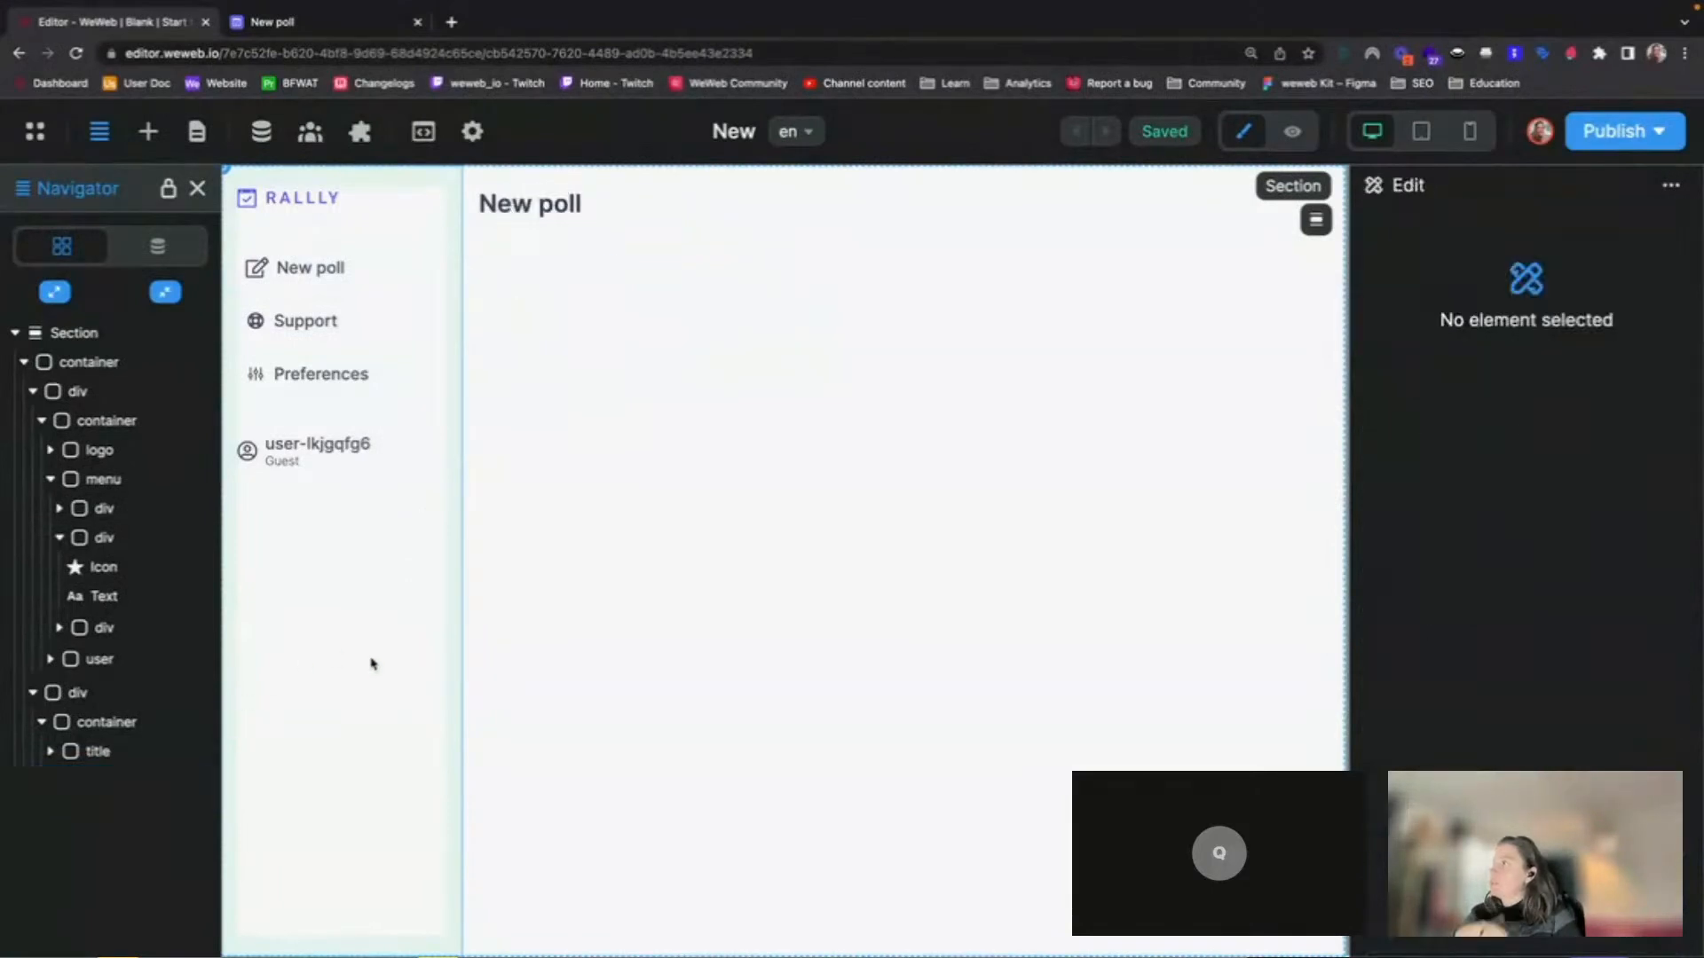
Add the Sign in component from the UI kit as a separate section beneath the existing page section.
left_click(550, 322)
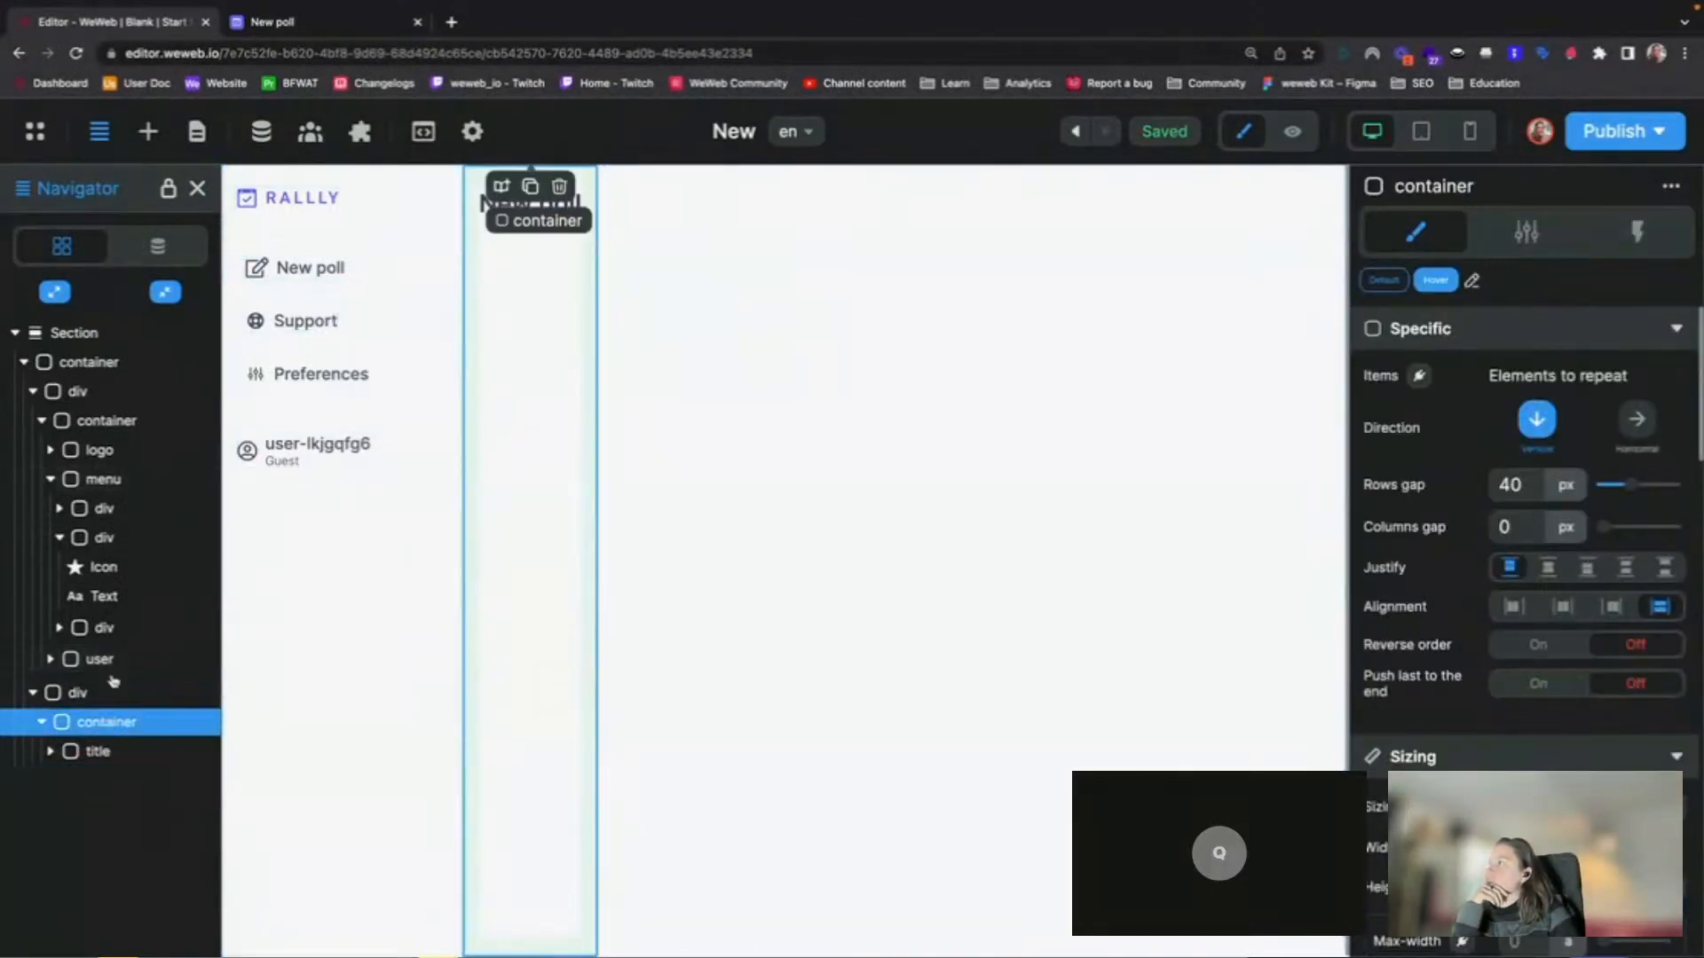
left_click(149, 131)
left_click(169, 251)
left_click(297, 233)
left_click(40, 275)
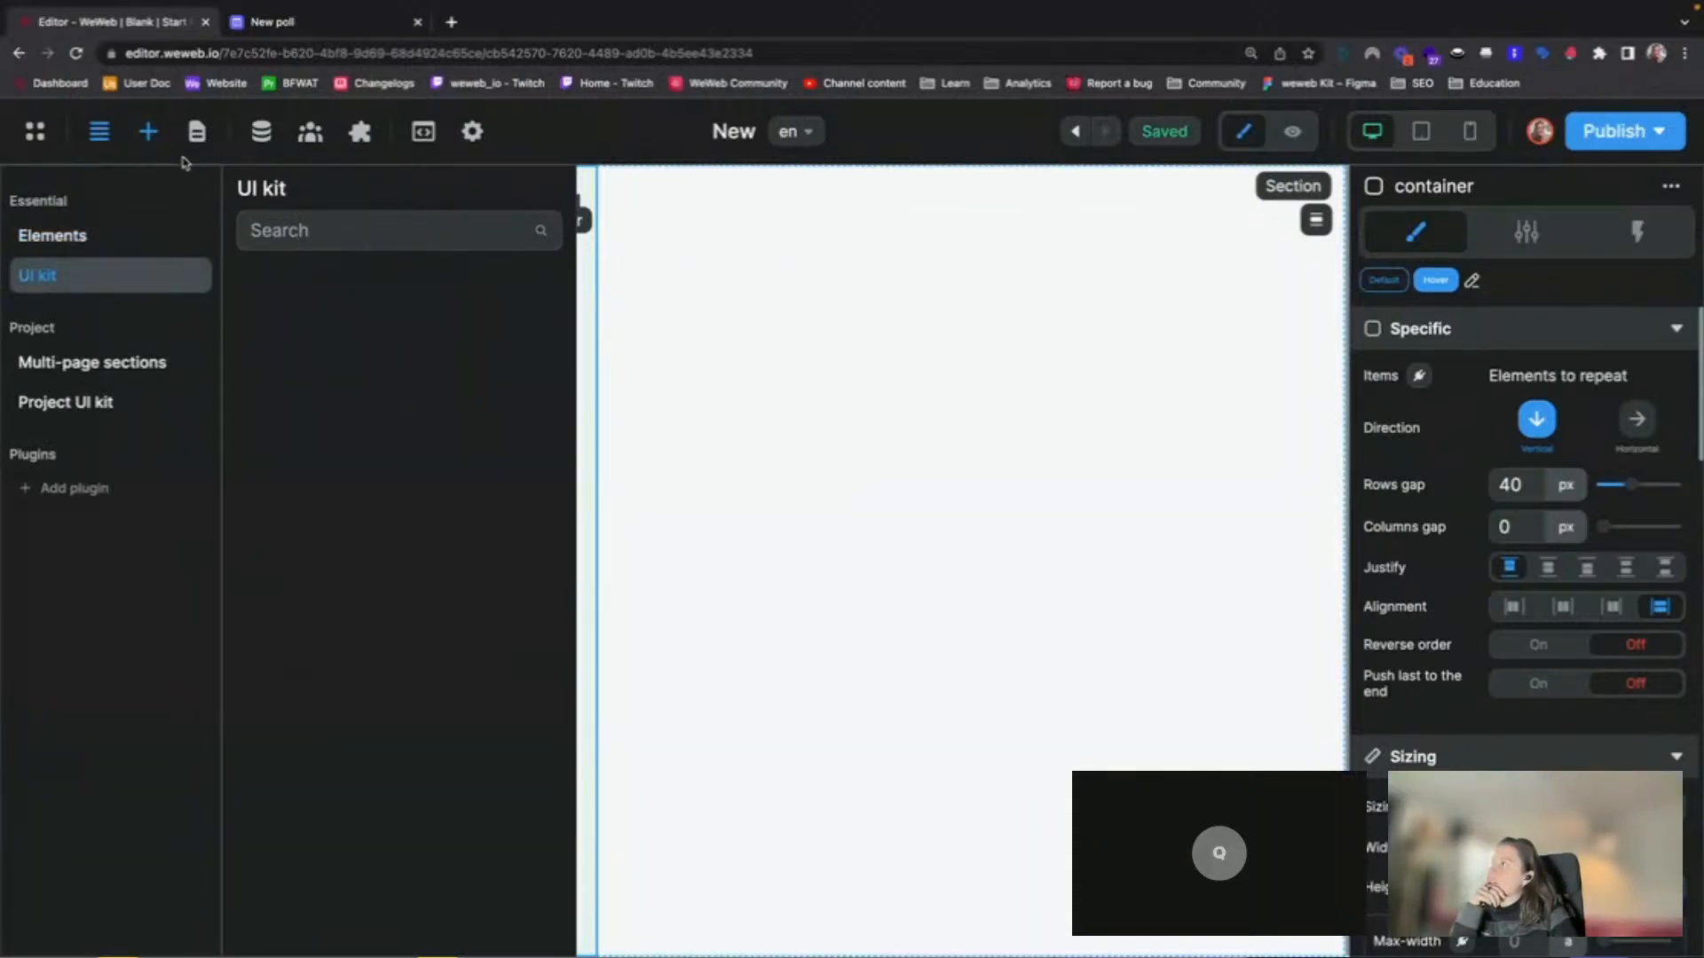
left_click(323, 230)
scroll(454, 430, "down", 3)
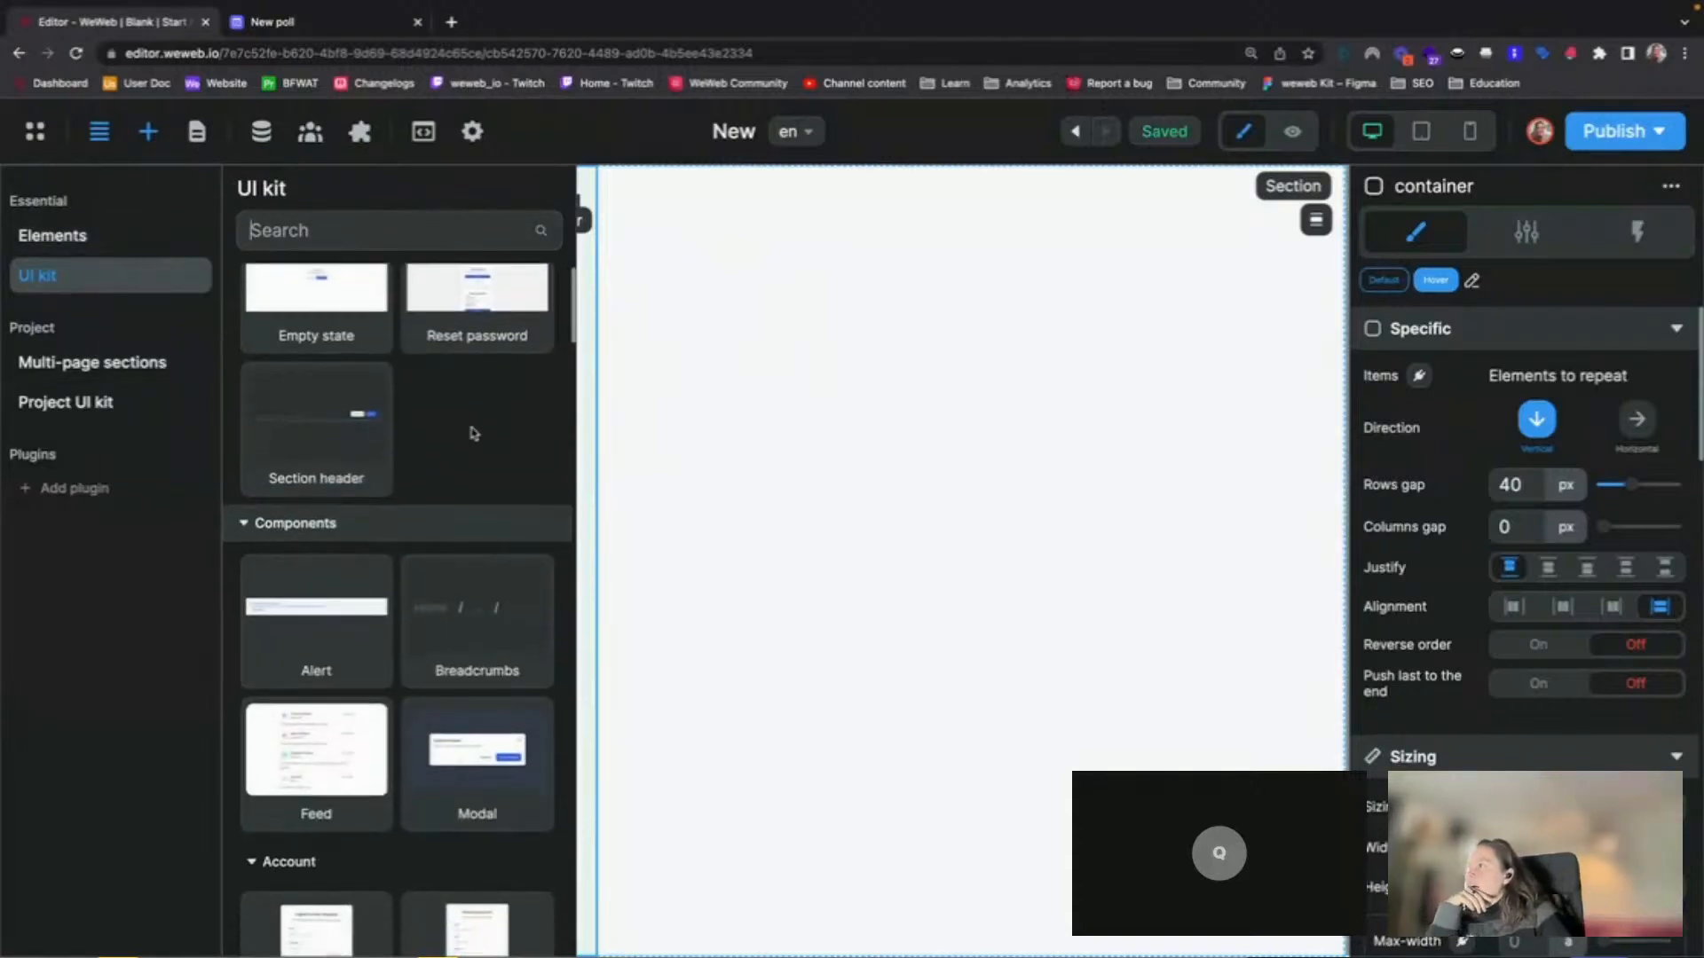
scroll(471, 428, "down", 4)
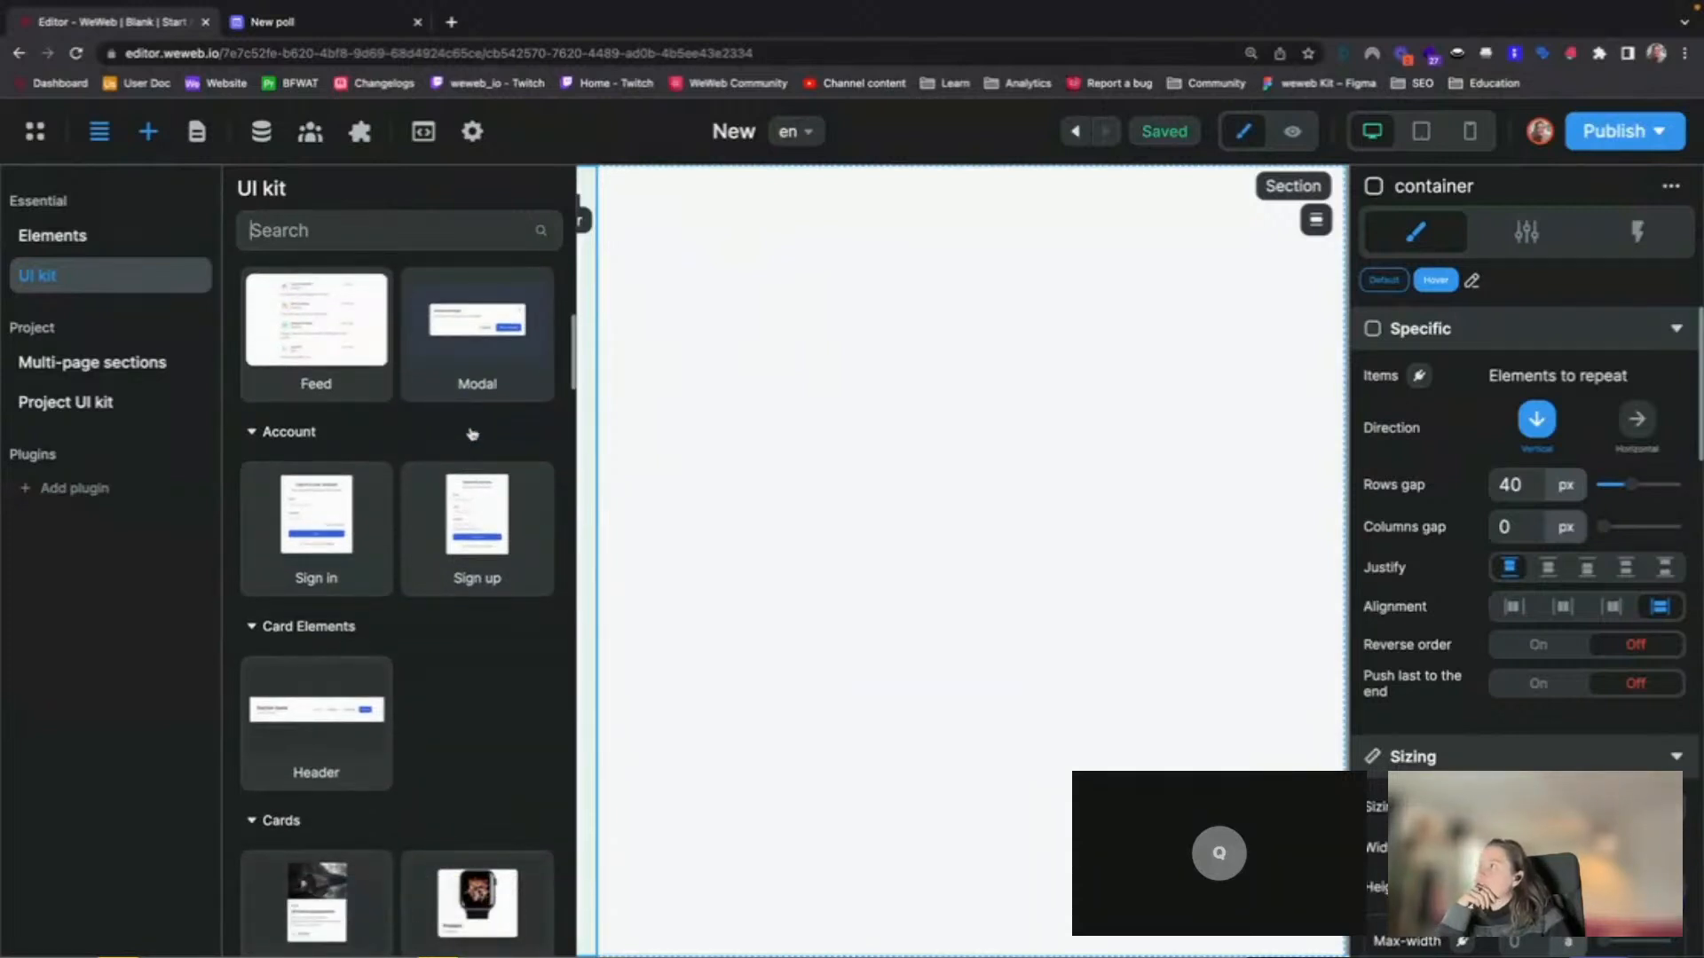
scroll(471, 433, "down", 15)
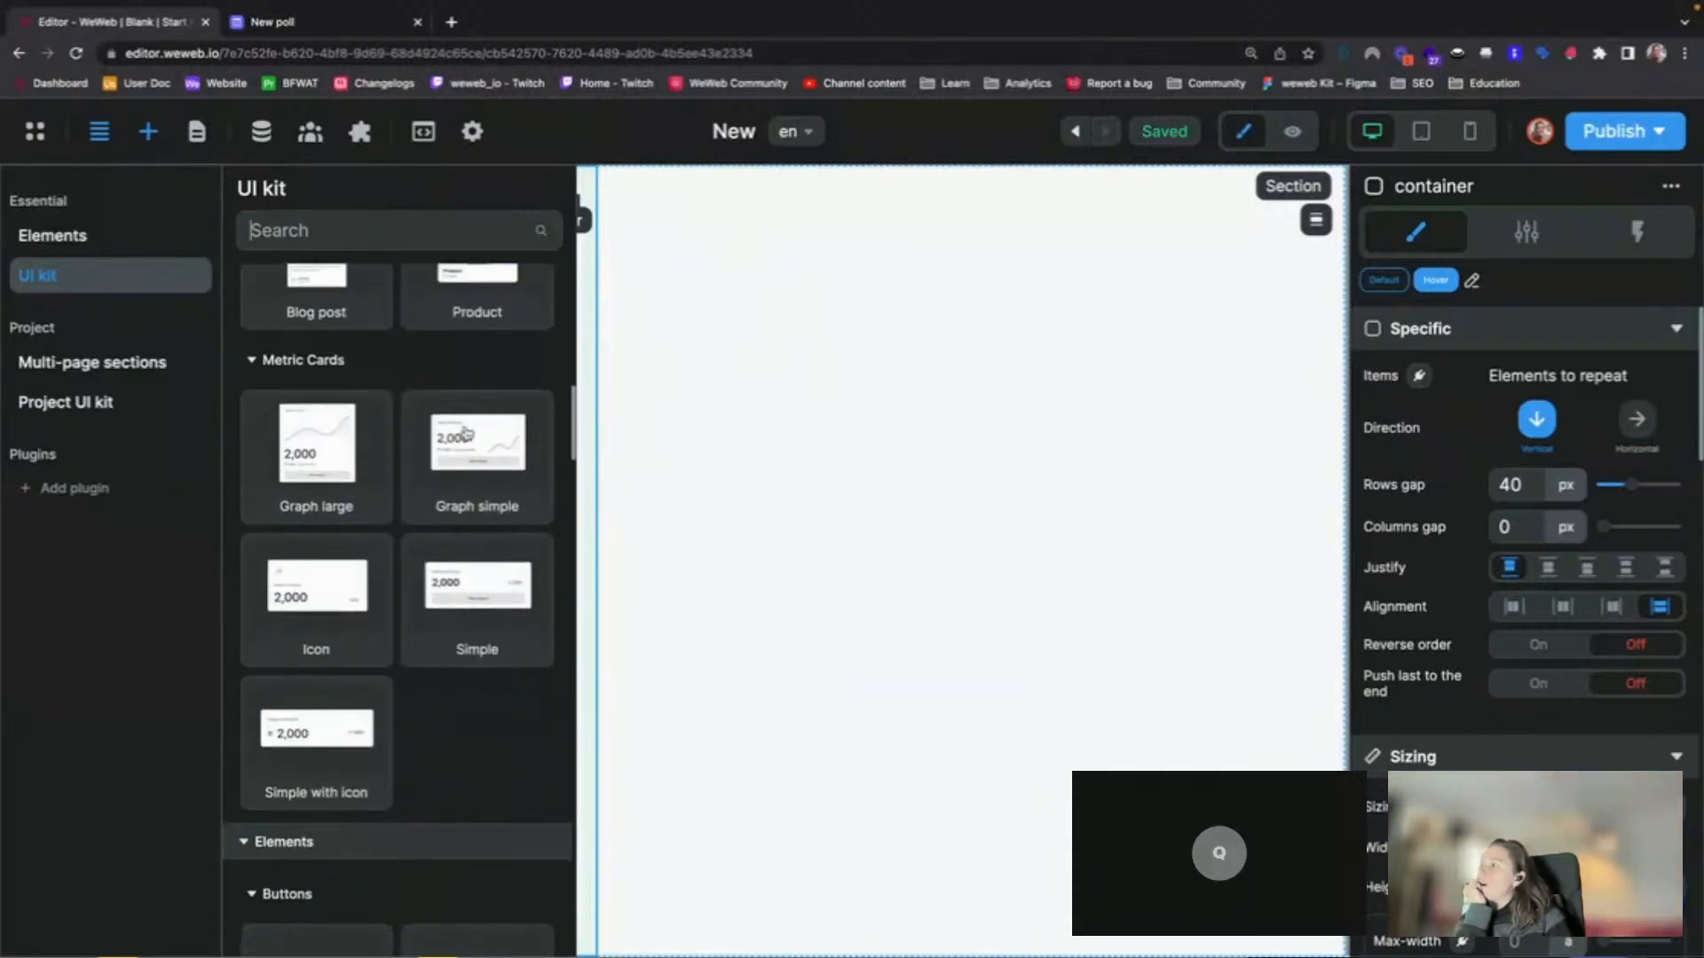
scroll(466, 434, "up", 3)
scroll(465, 426, "up", 3)
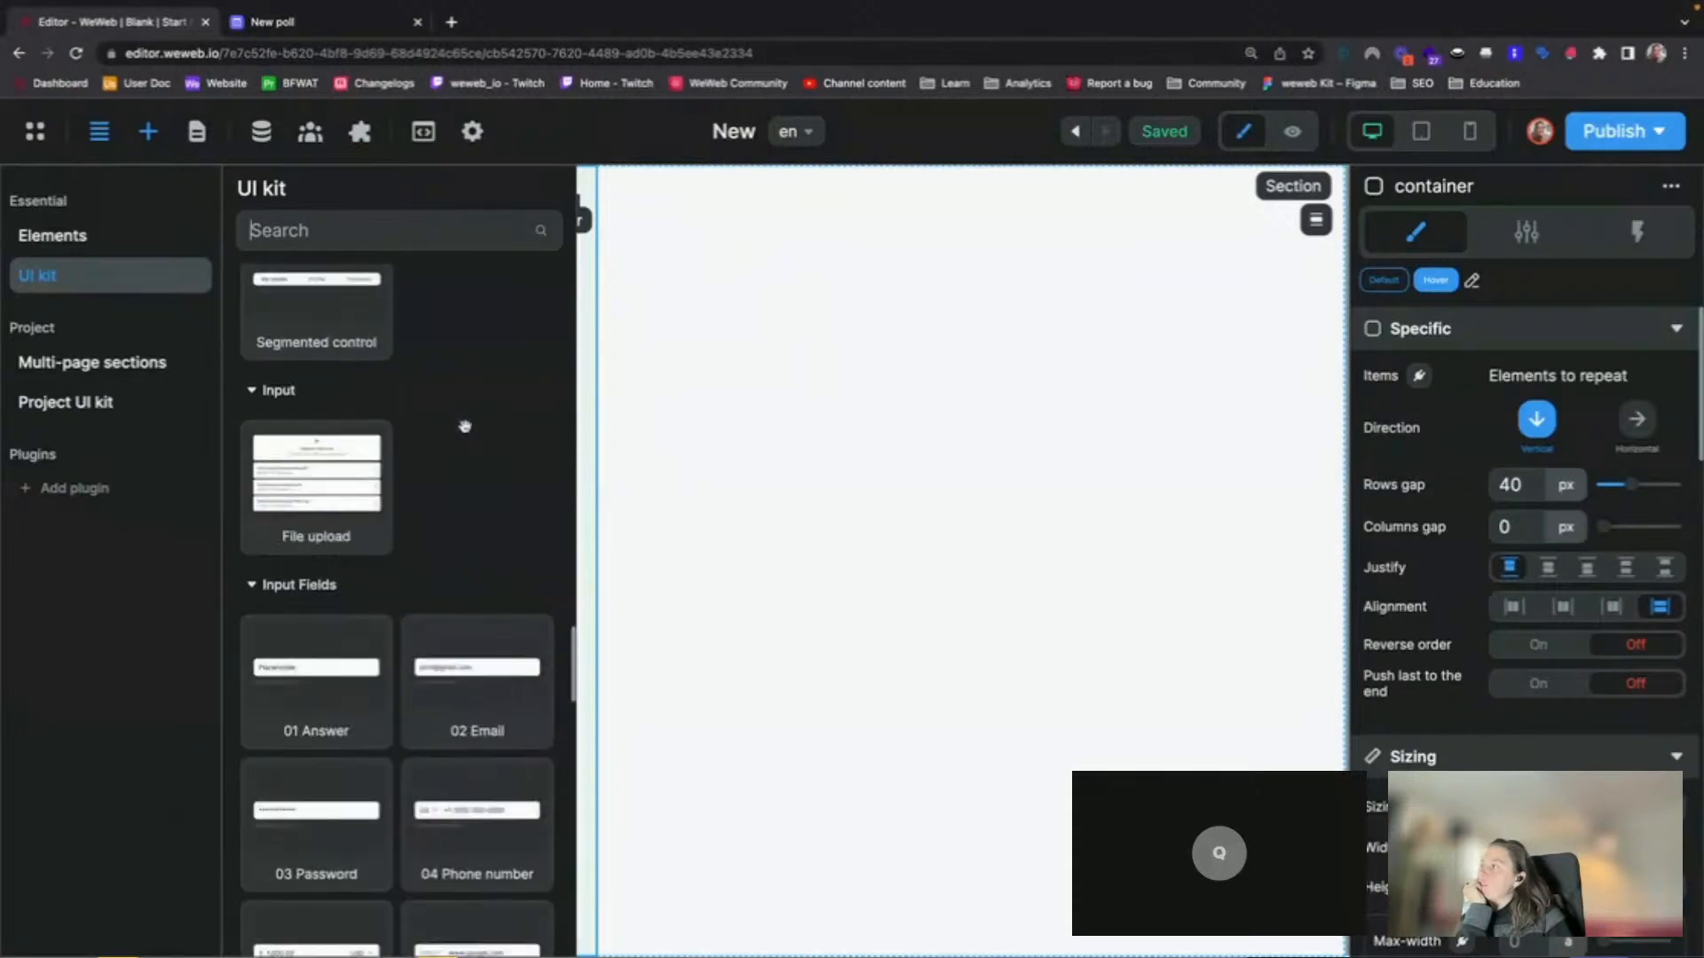
scroll(467, 430, "up", 10)
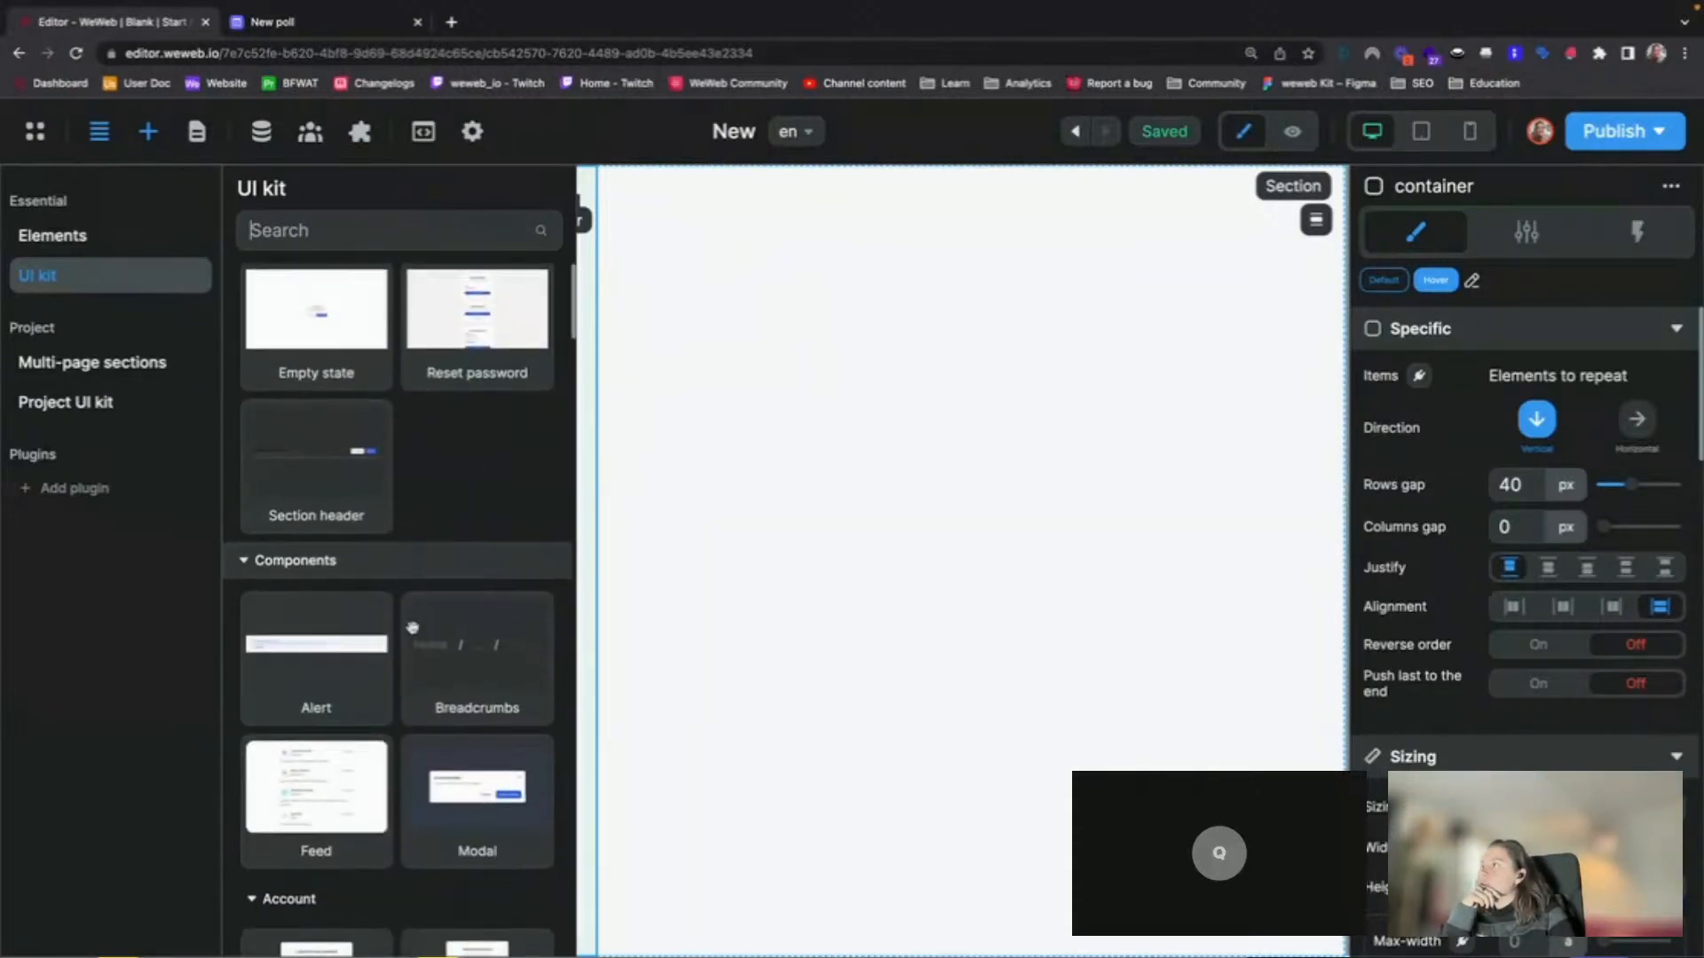
scroll(410, 634, "down", 3)
left_click(631, 464)
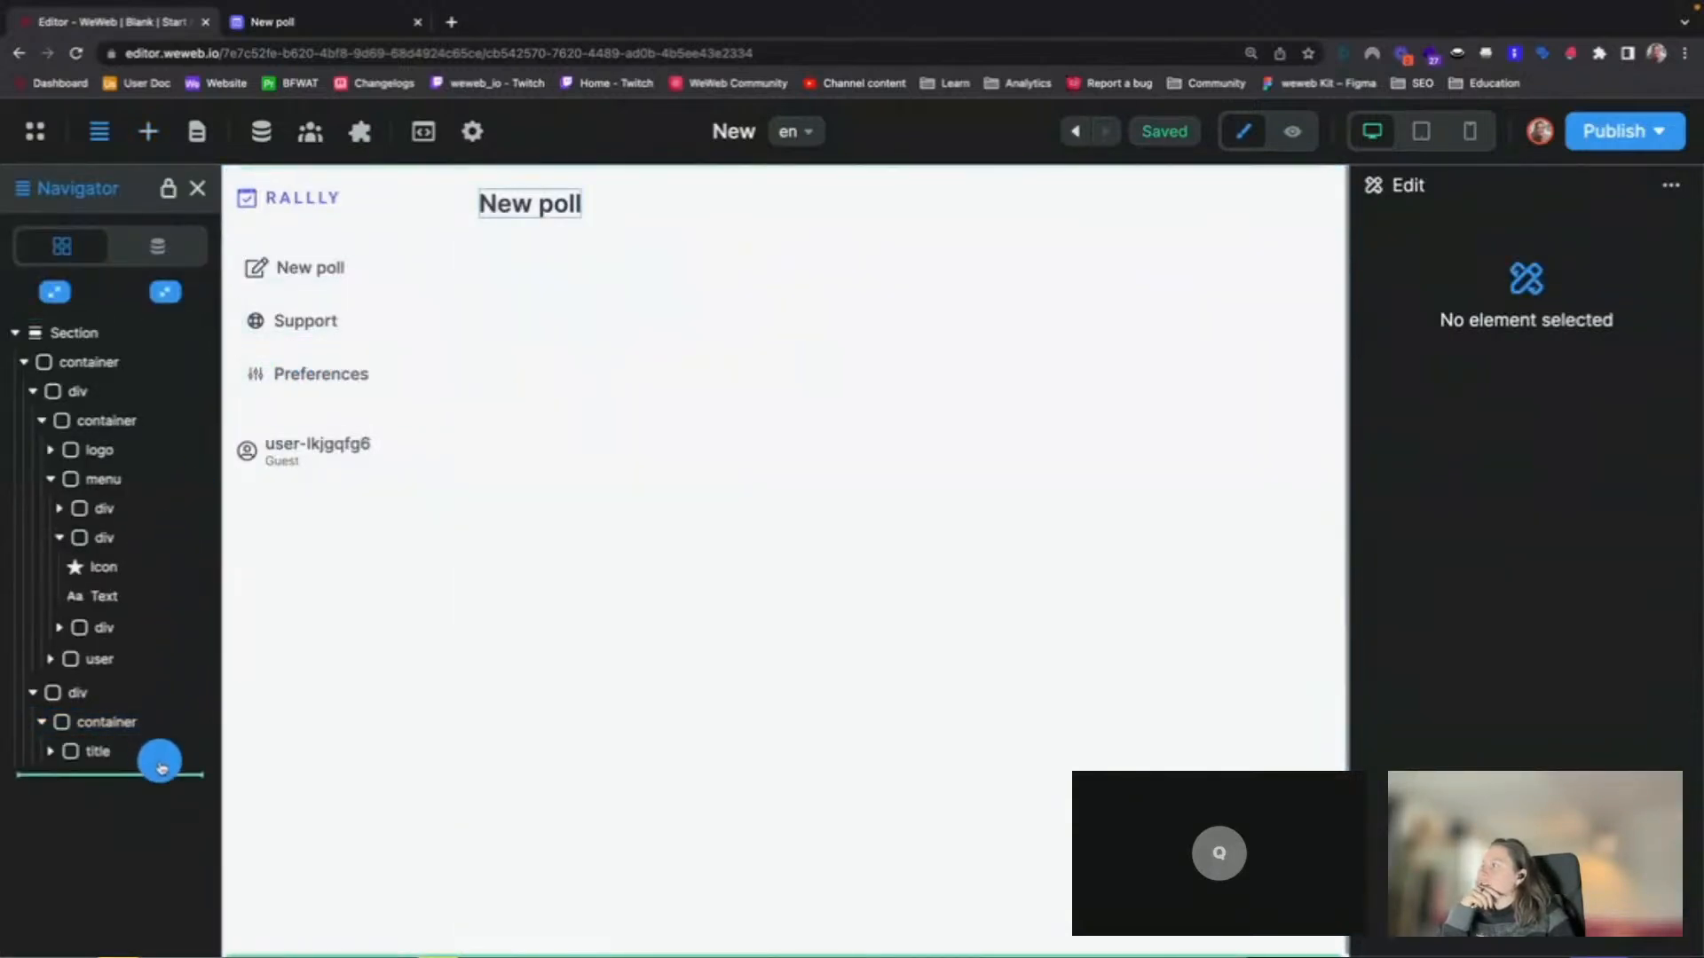
left_click_drag(133, 743, 85, 781)
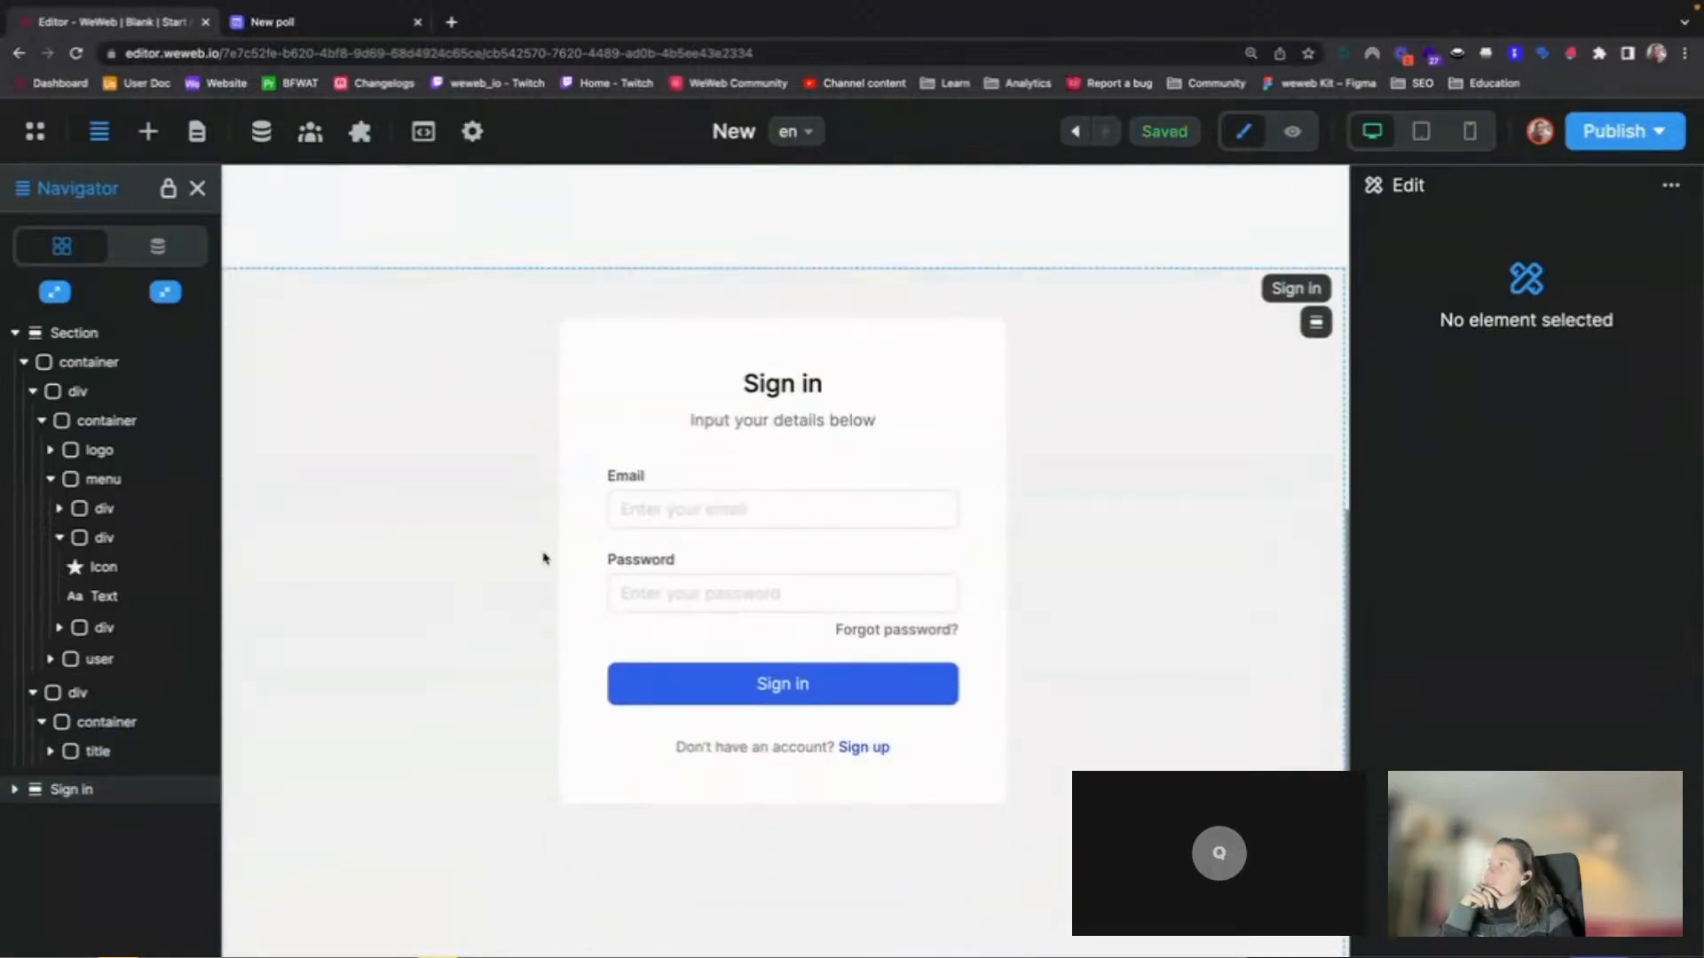
Move the Login Form into the content container beneath the title block and delete the emptied Sign in section.
left_click(16, 790)
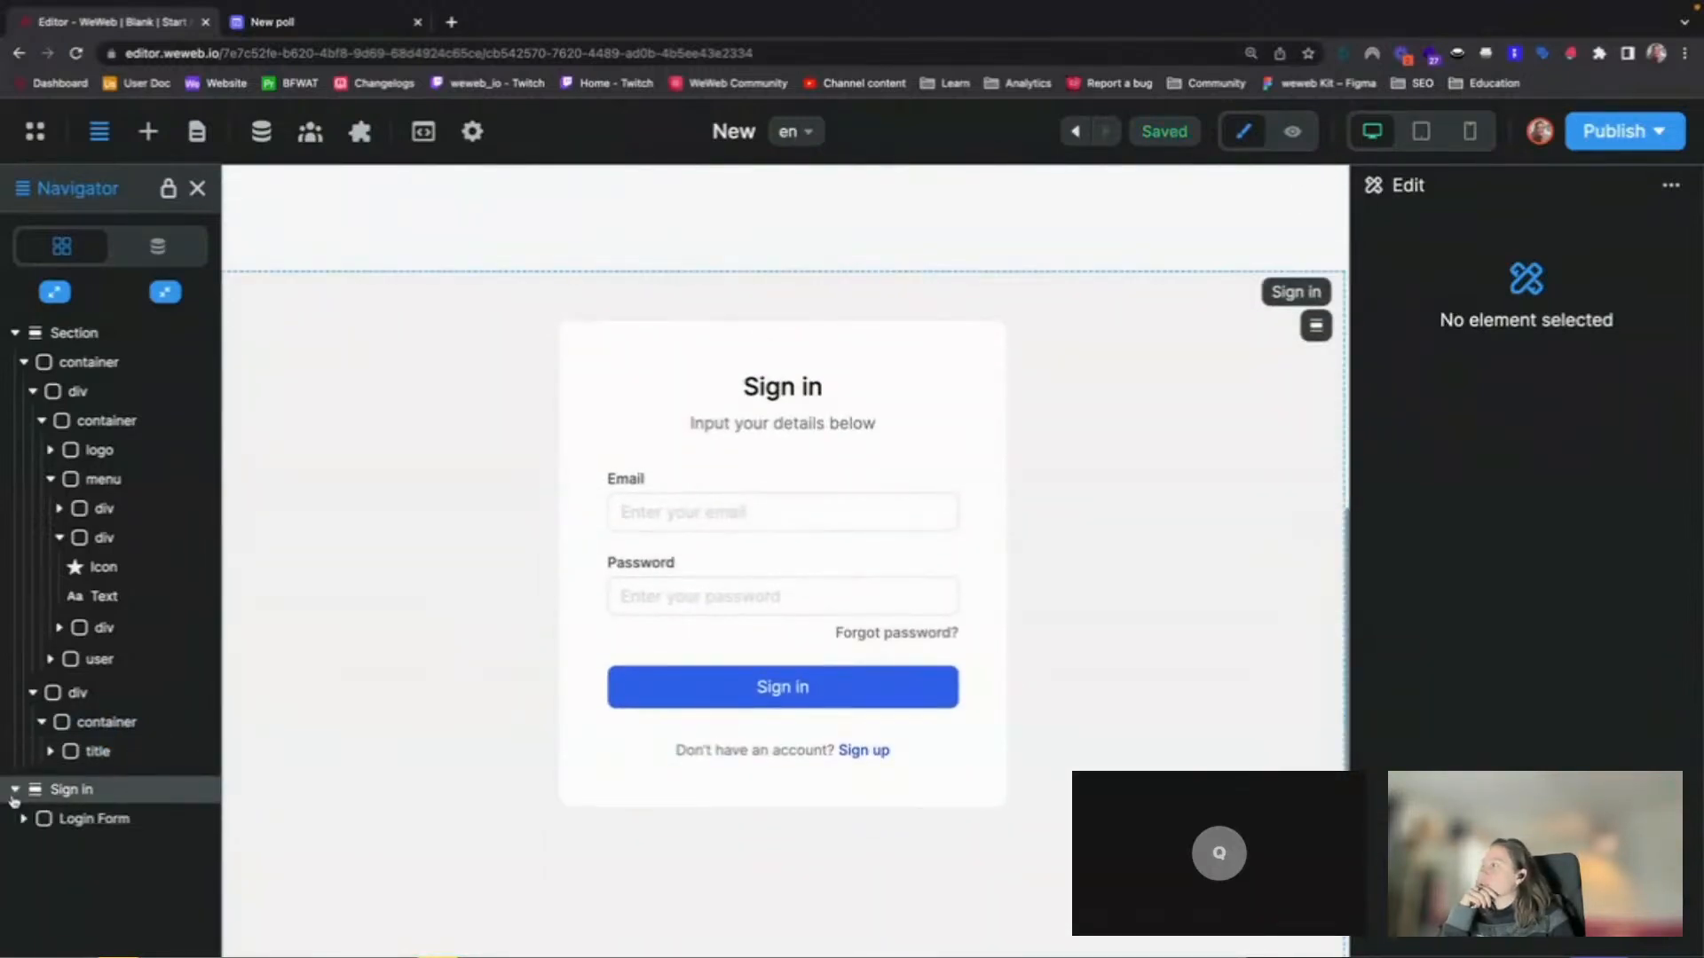
left_click(79, 818)
left_click_drag(95, 814, 89, 776)
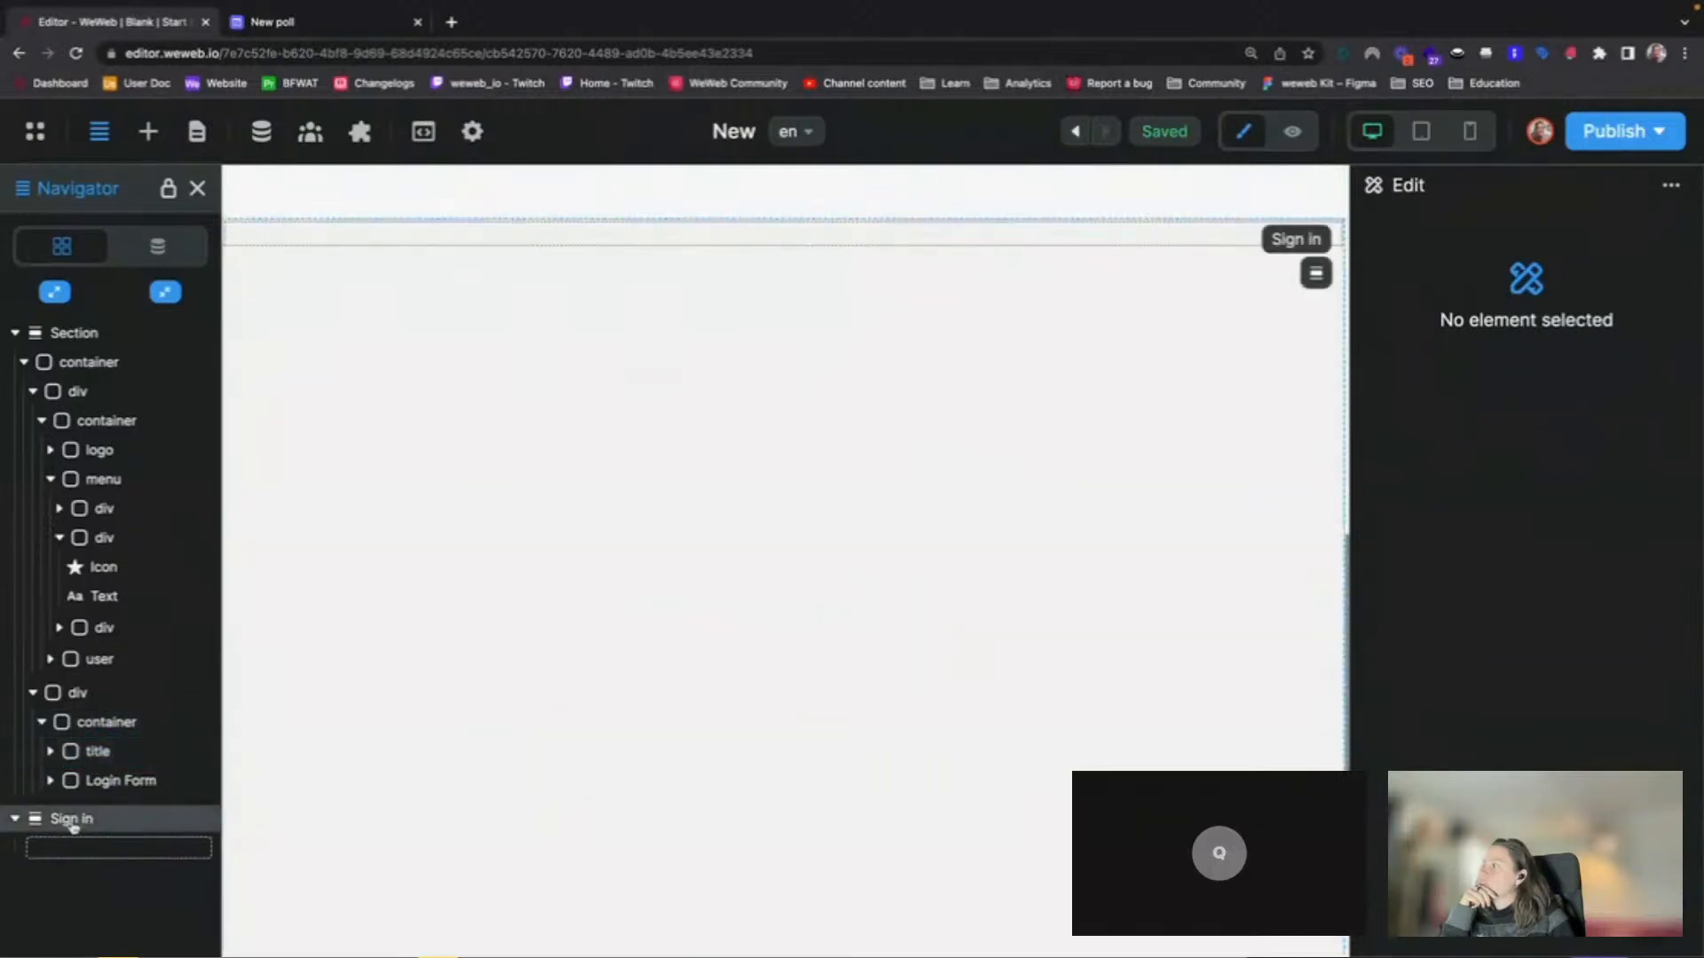
left_click(69, 817)
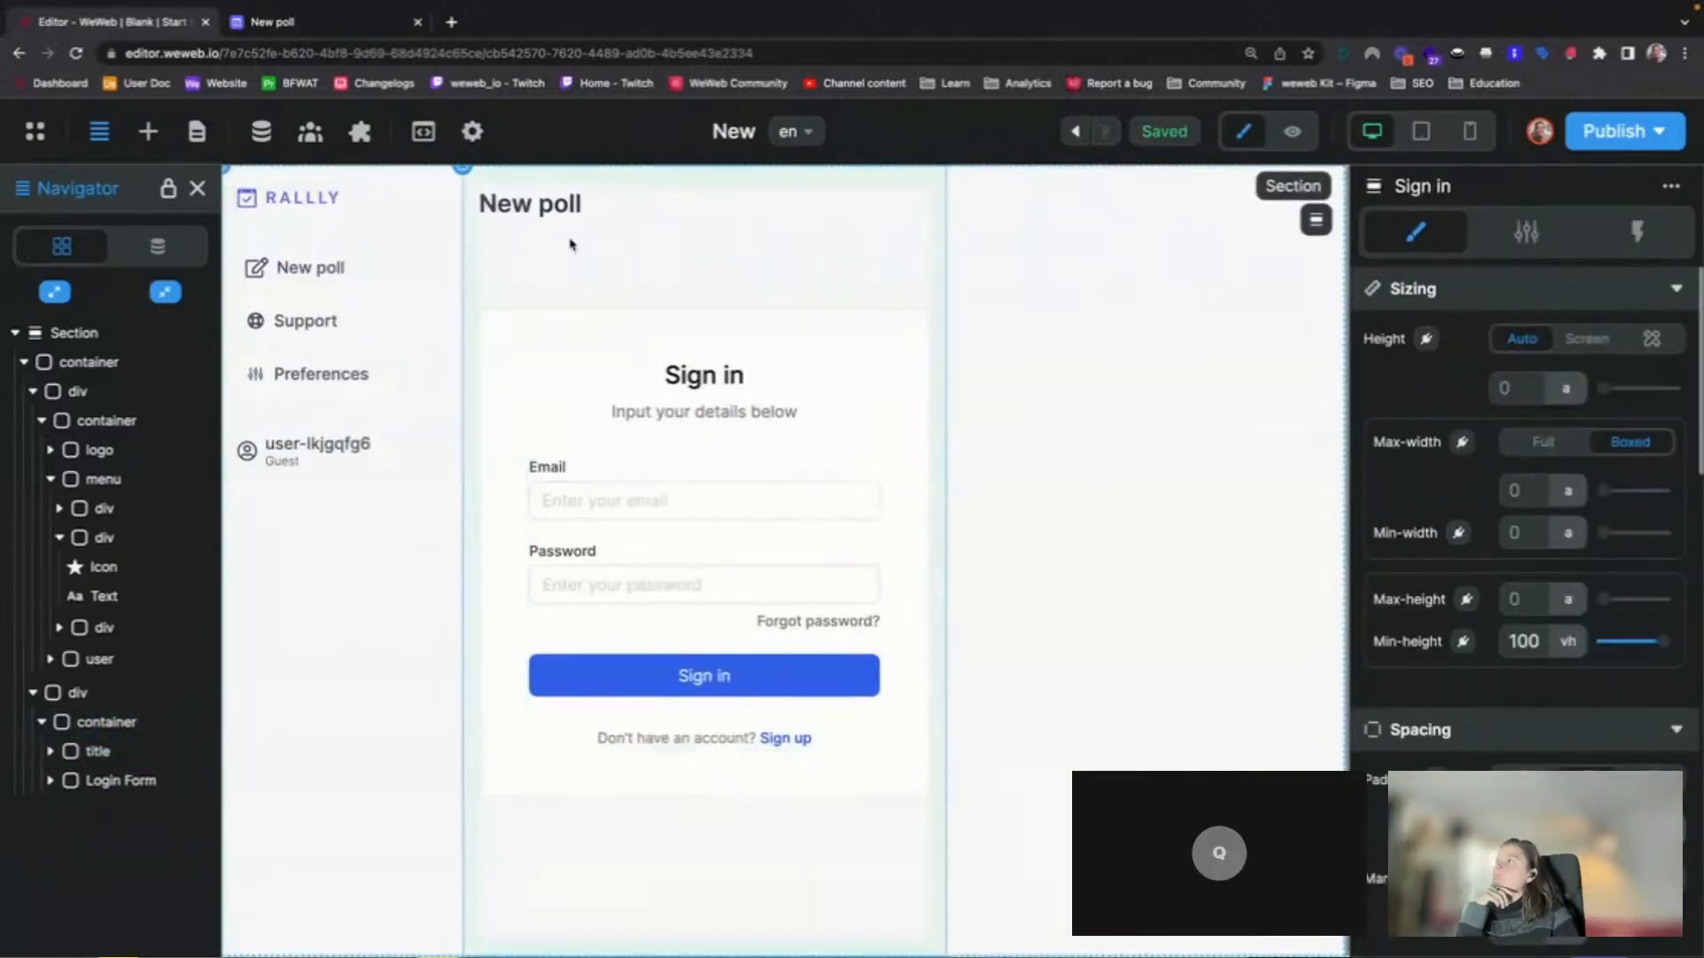
Compare the page with Rallly's form and set a uniform margin of 0 px on the Login Form.
left_click(359, 34)
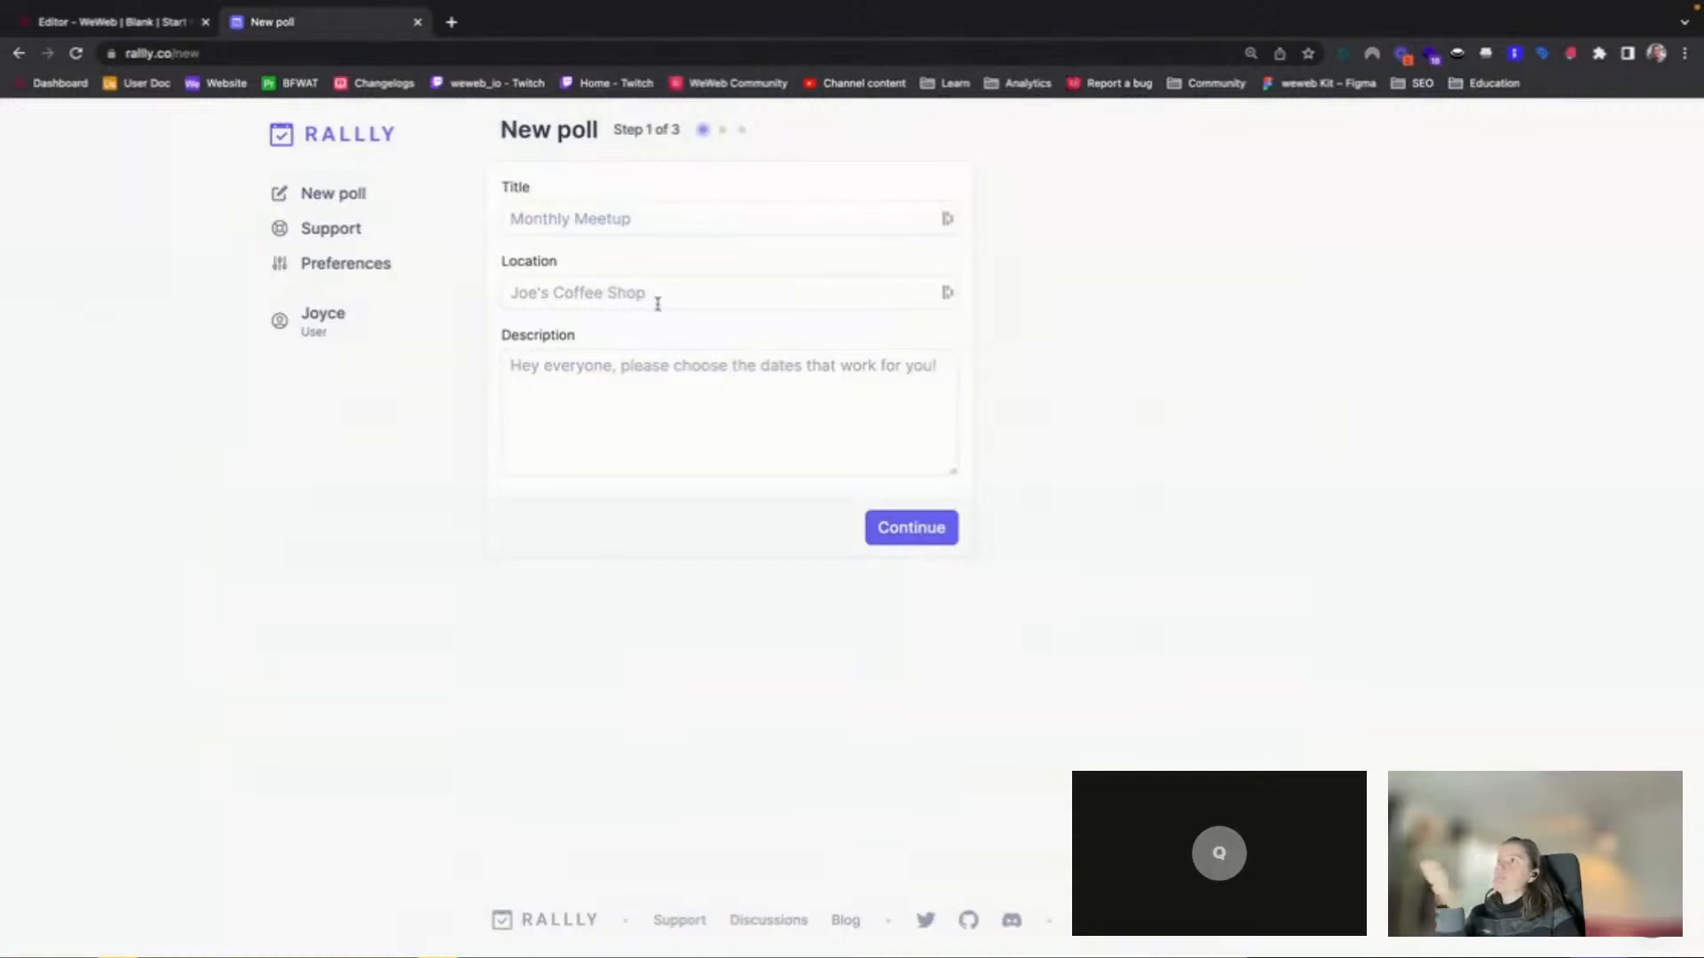
left_click(153, 25)
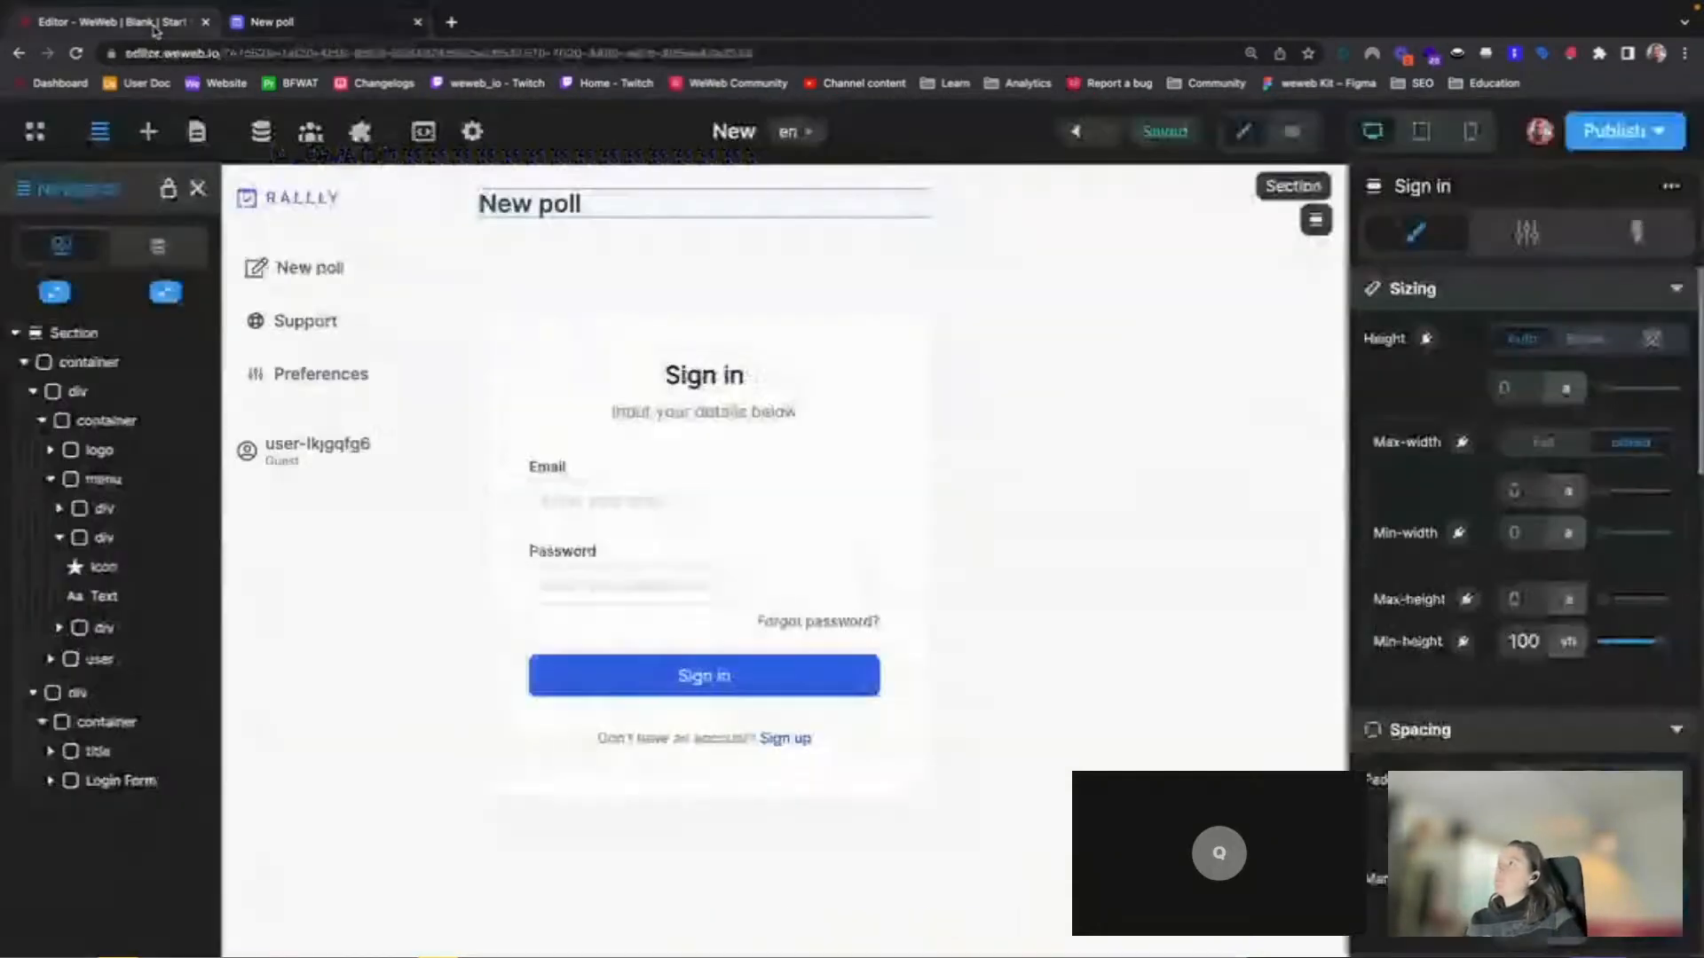
left_click(546, 349)
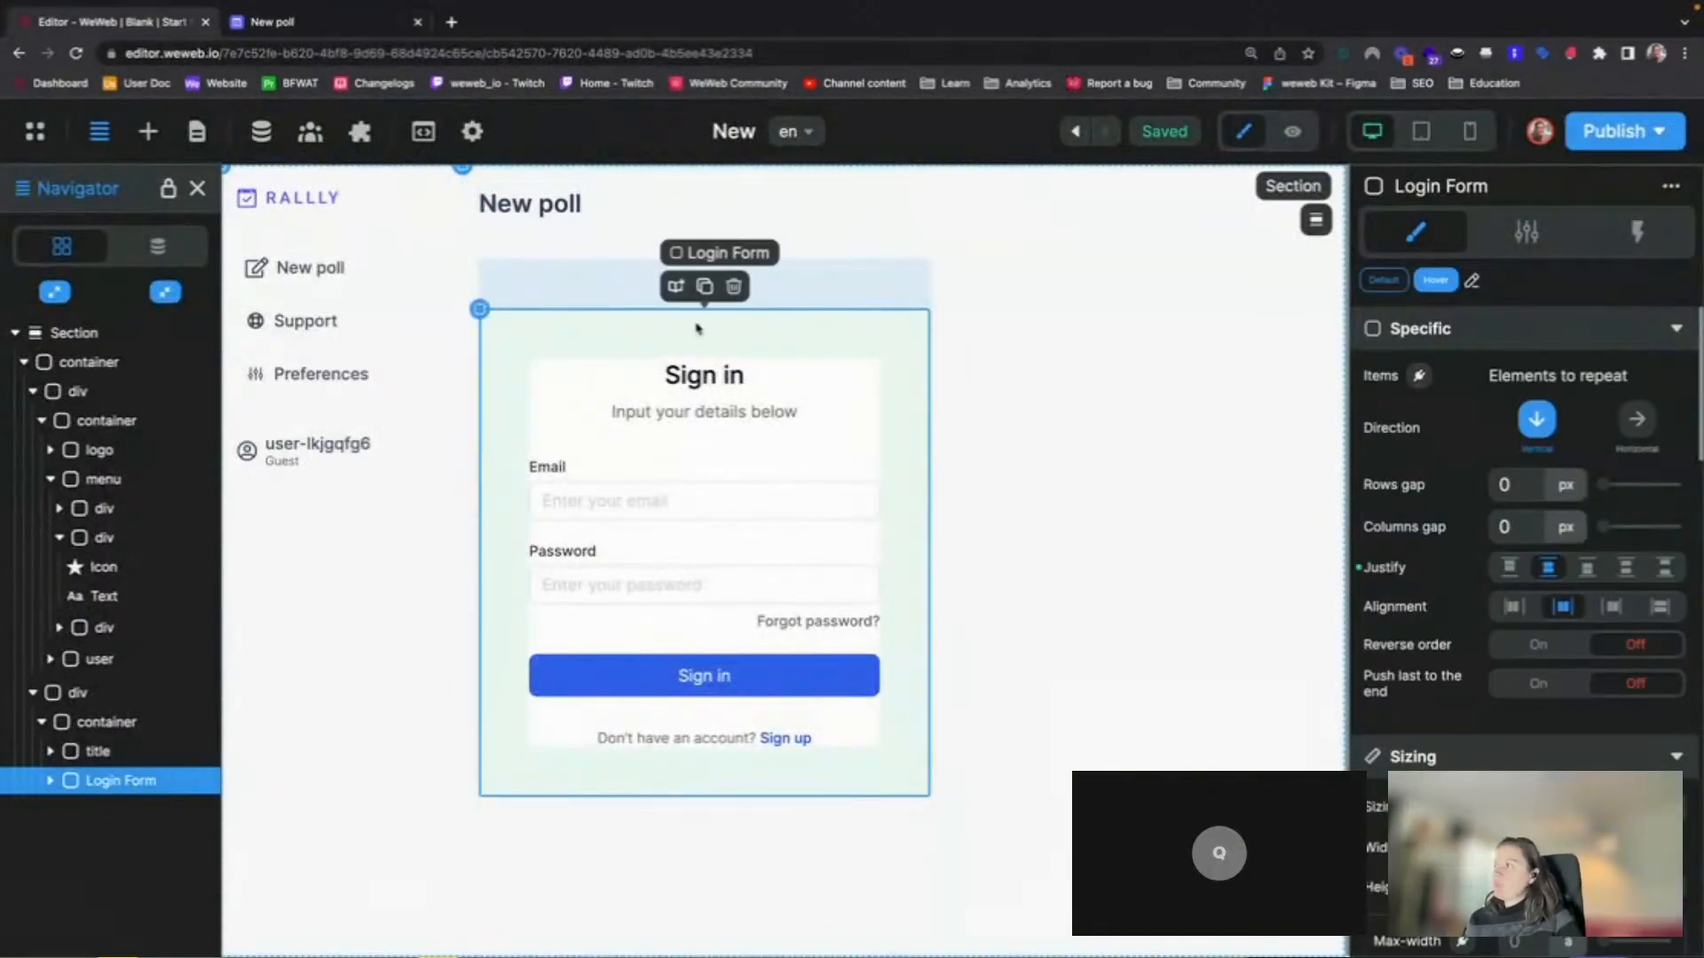
scroll(1544, 733, "down", 4)
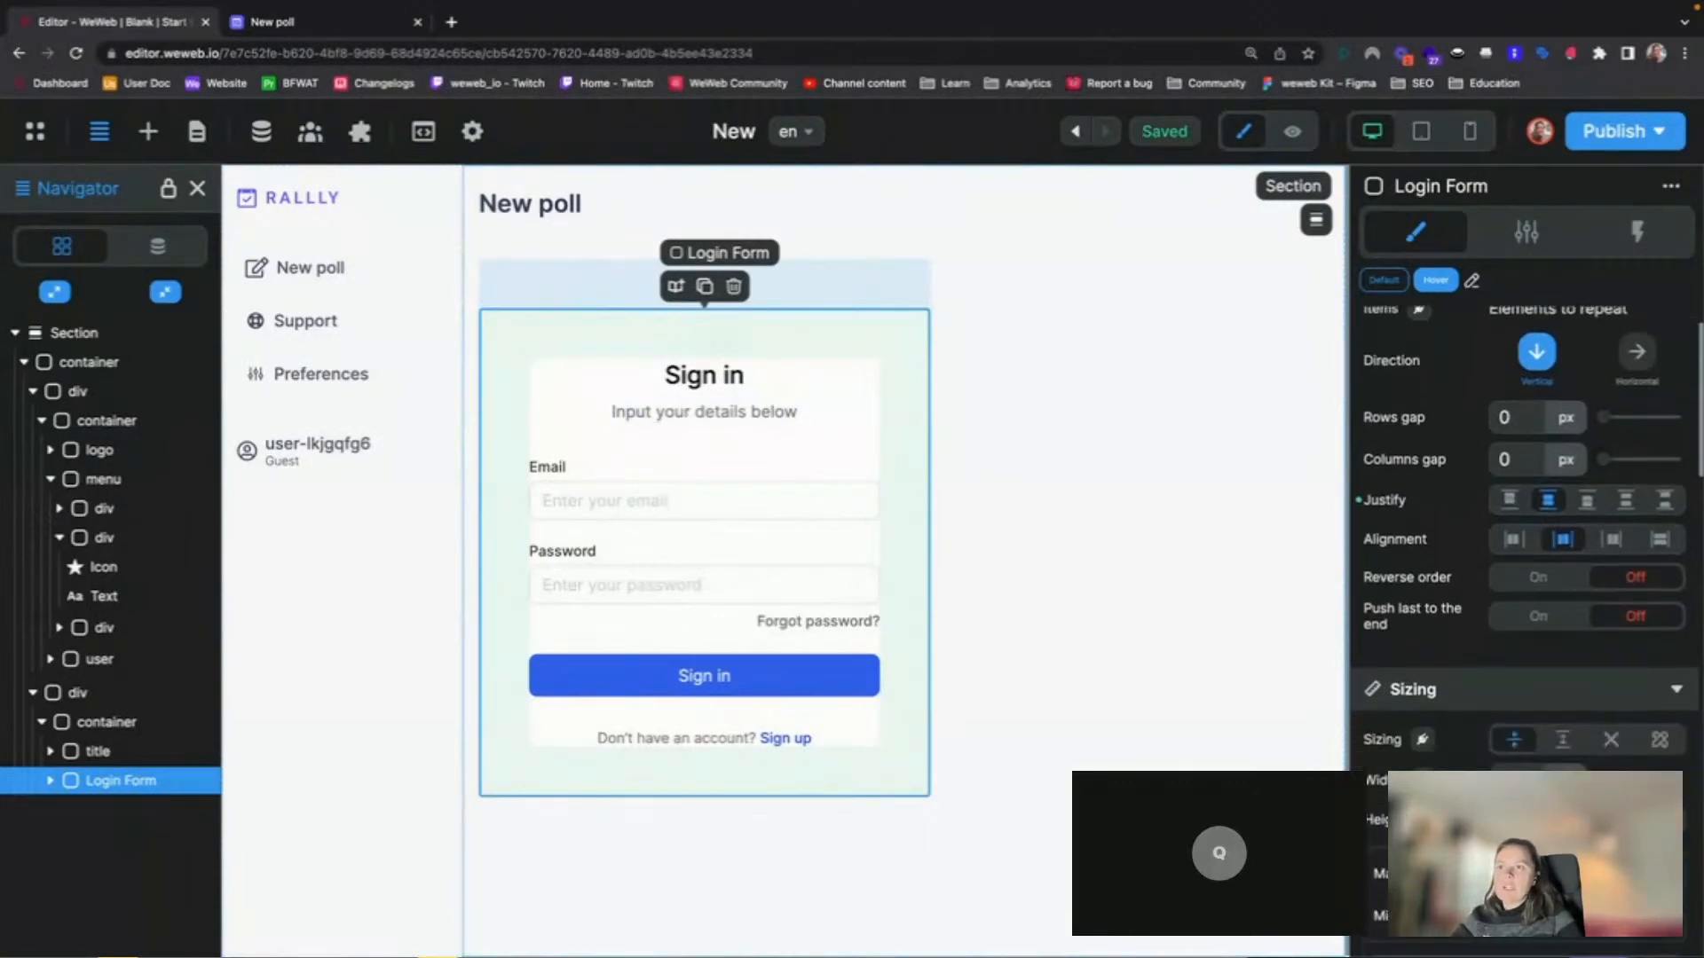
scroll(1498, 733, "down", 3)
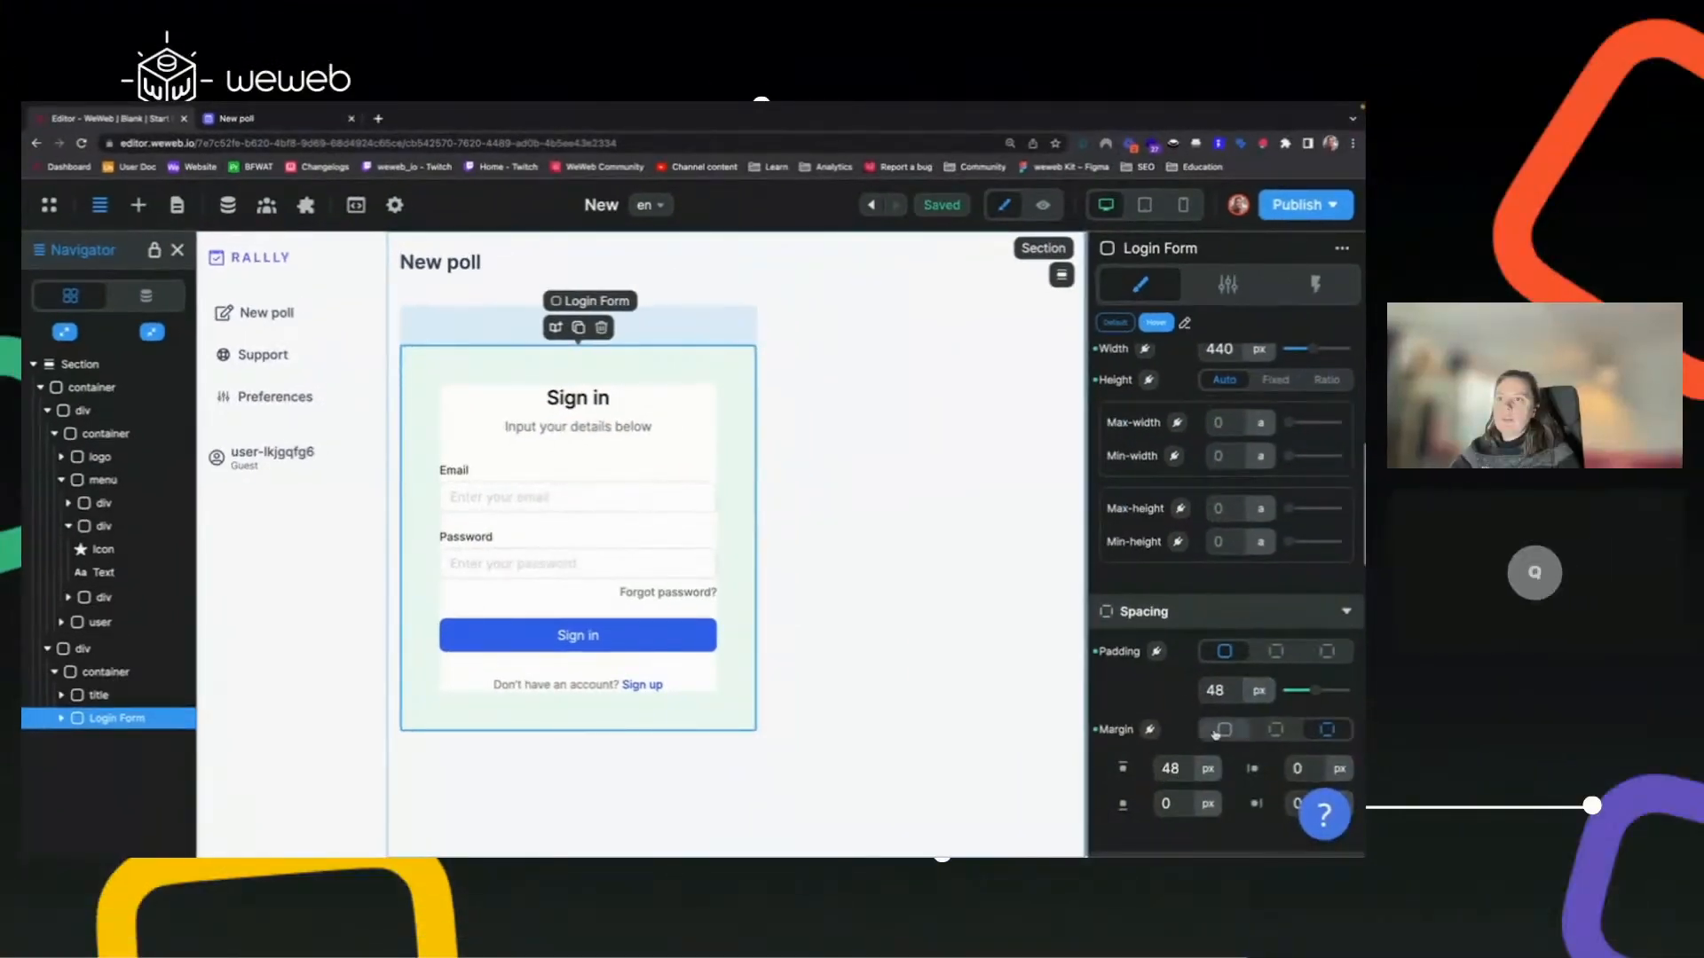
left_click(1522, 794)
double_click(1212, 766)
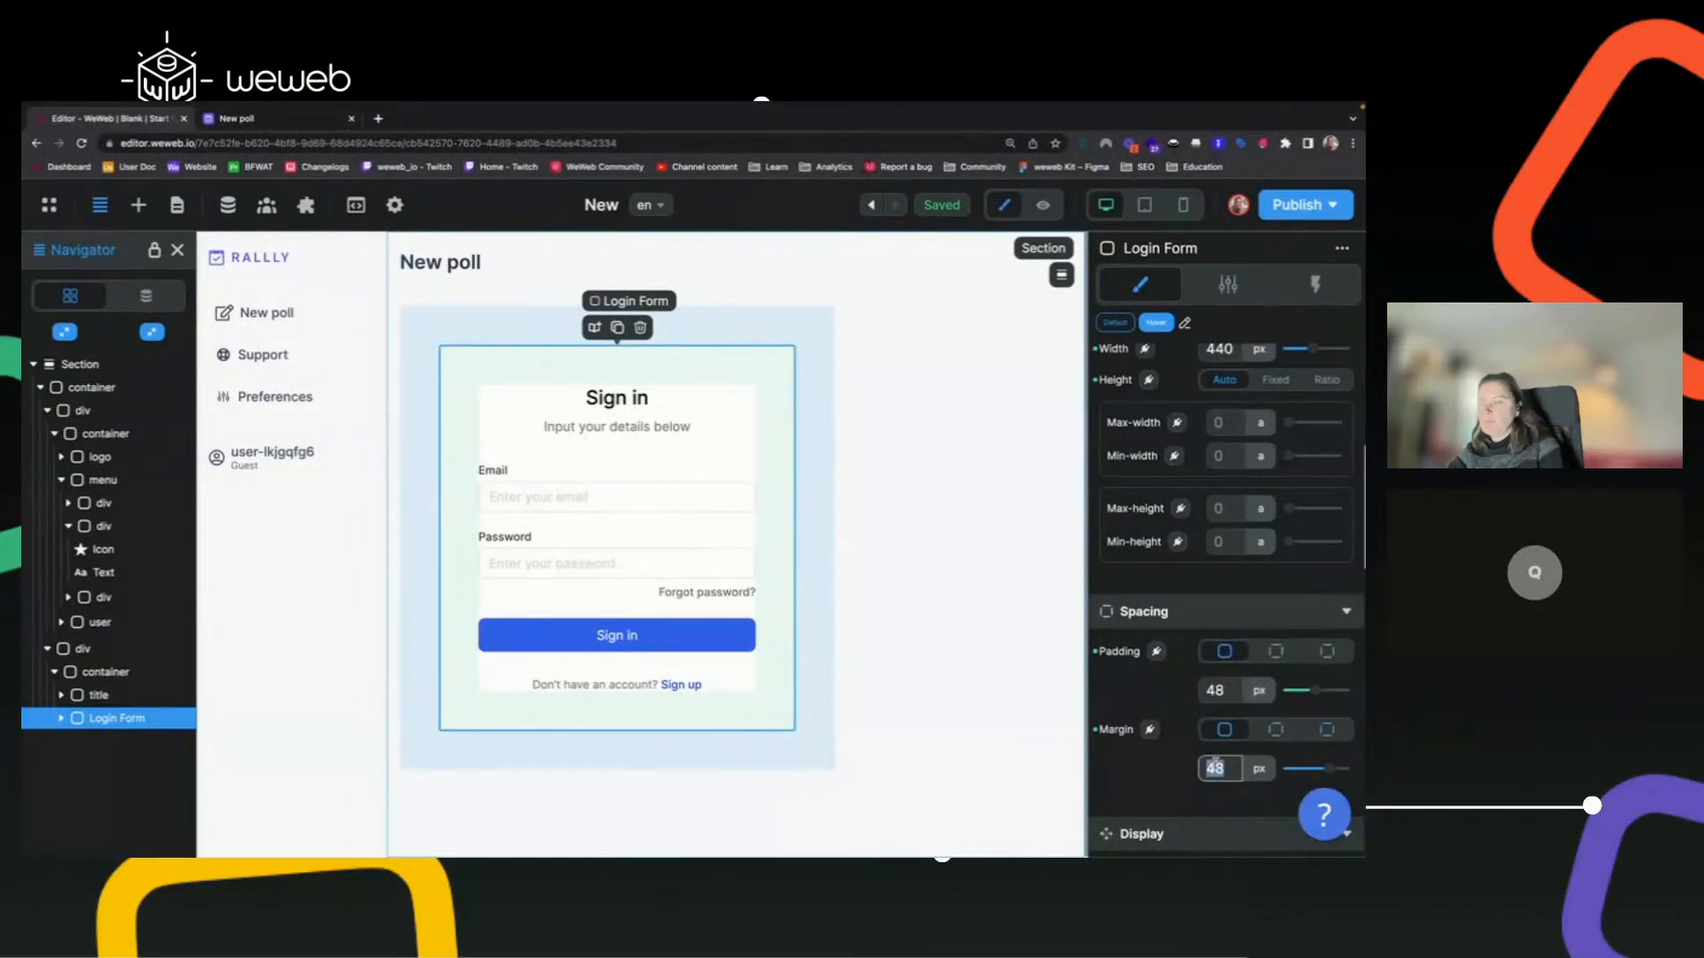
type("0")
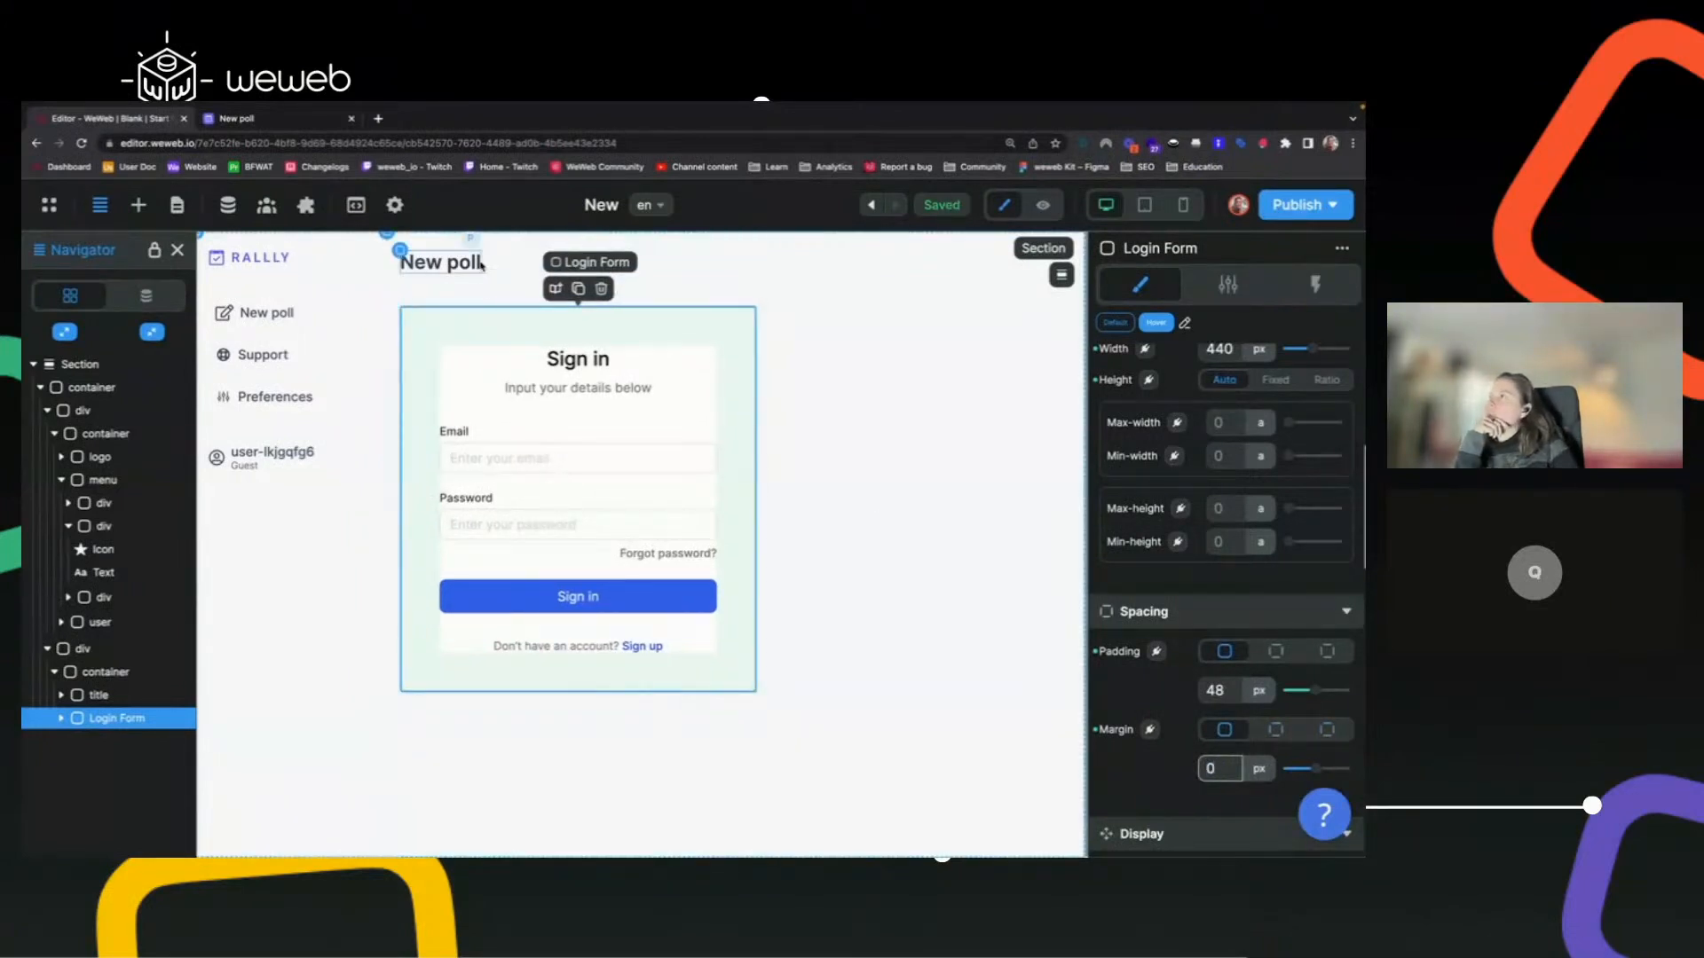
Compare the headings with Rallly's page and delete the Sign in title and its subtitle from the Login Form.
left_click(439, 263)
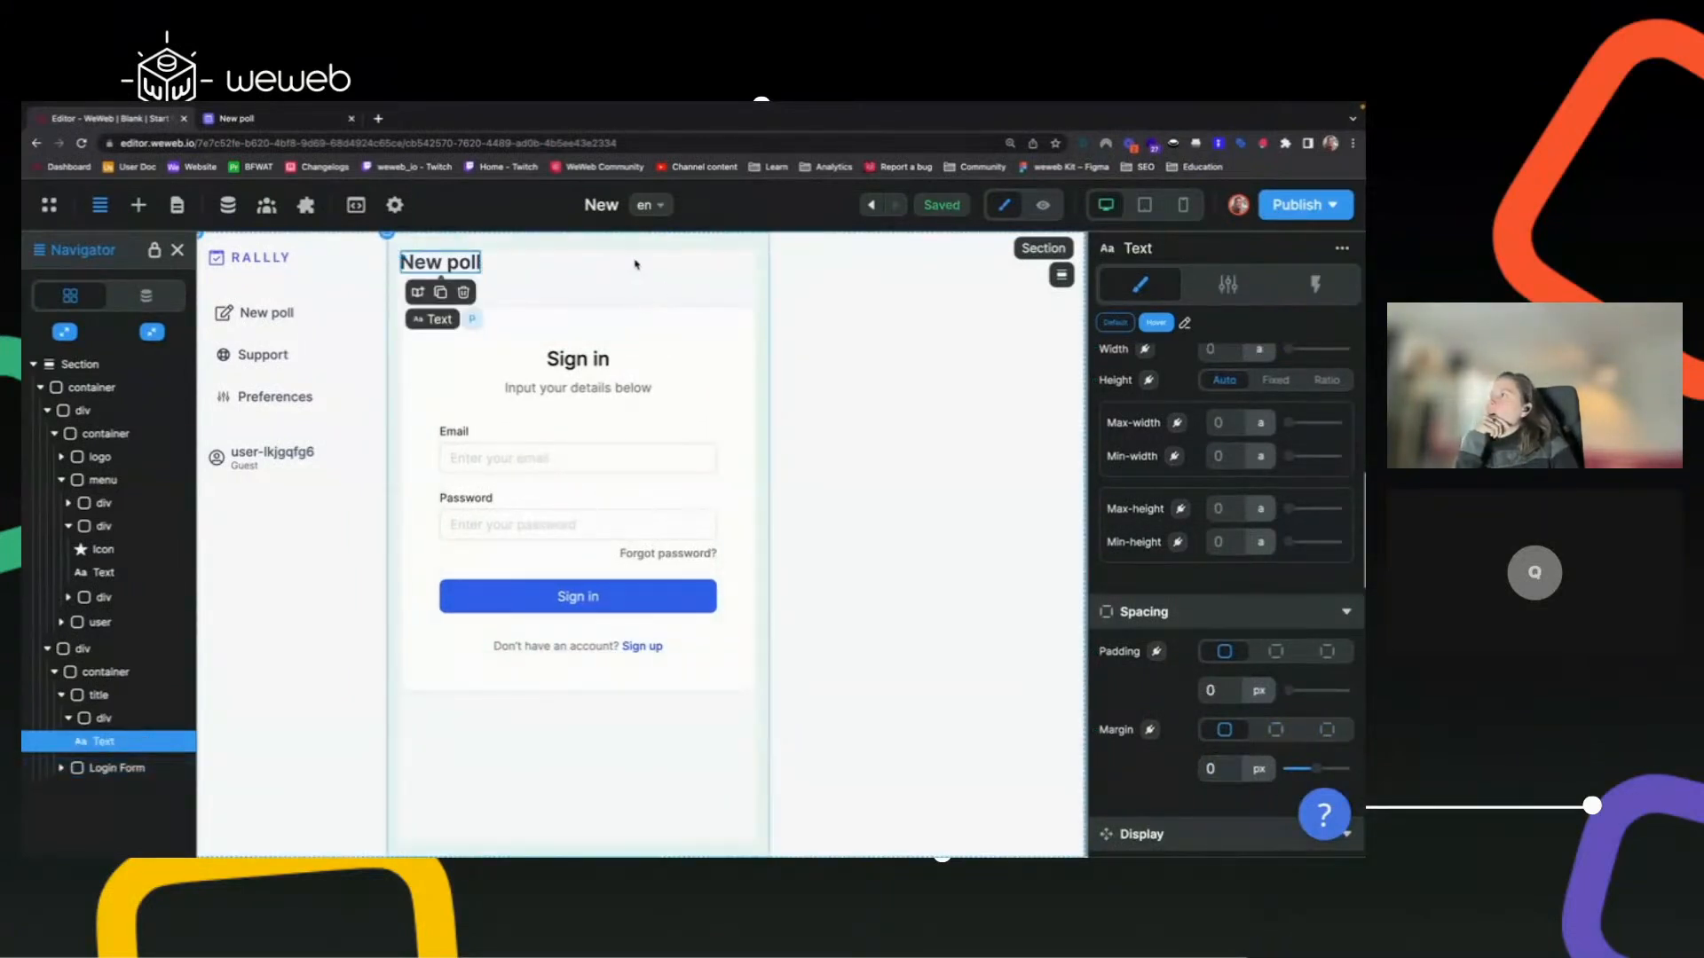
left_click(292, 125)
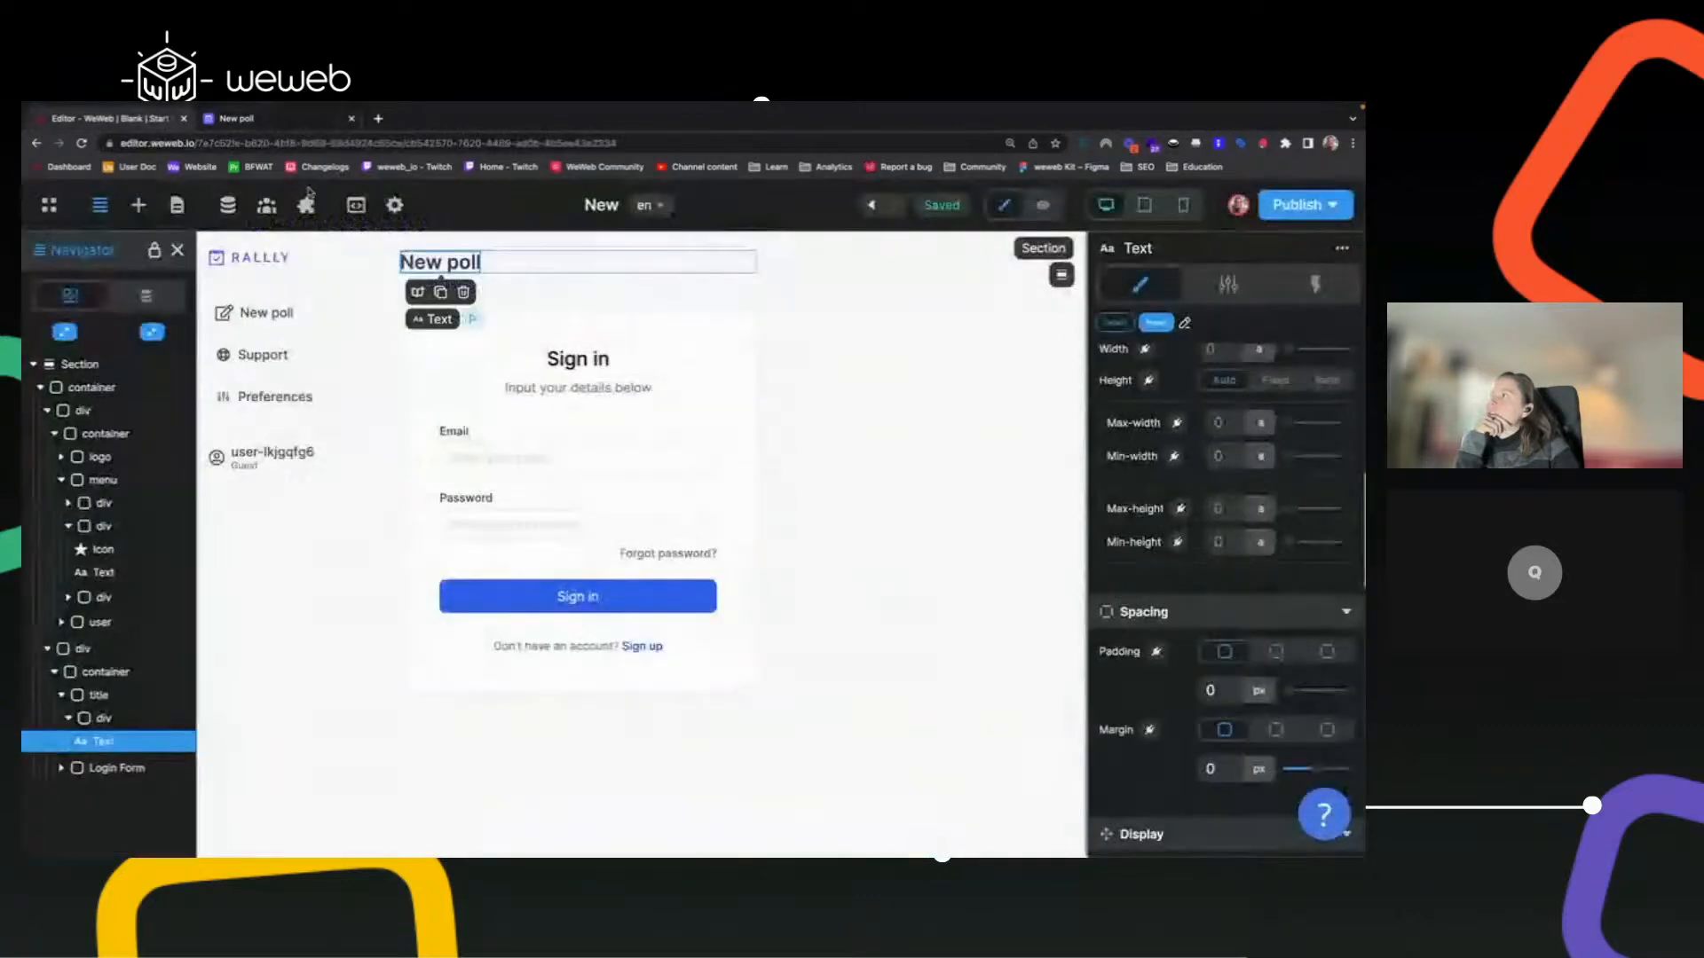
left_click(151, 122)
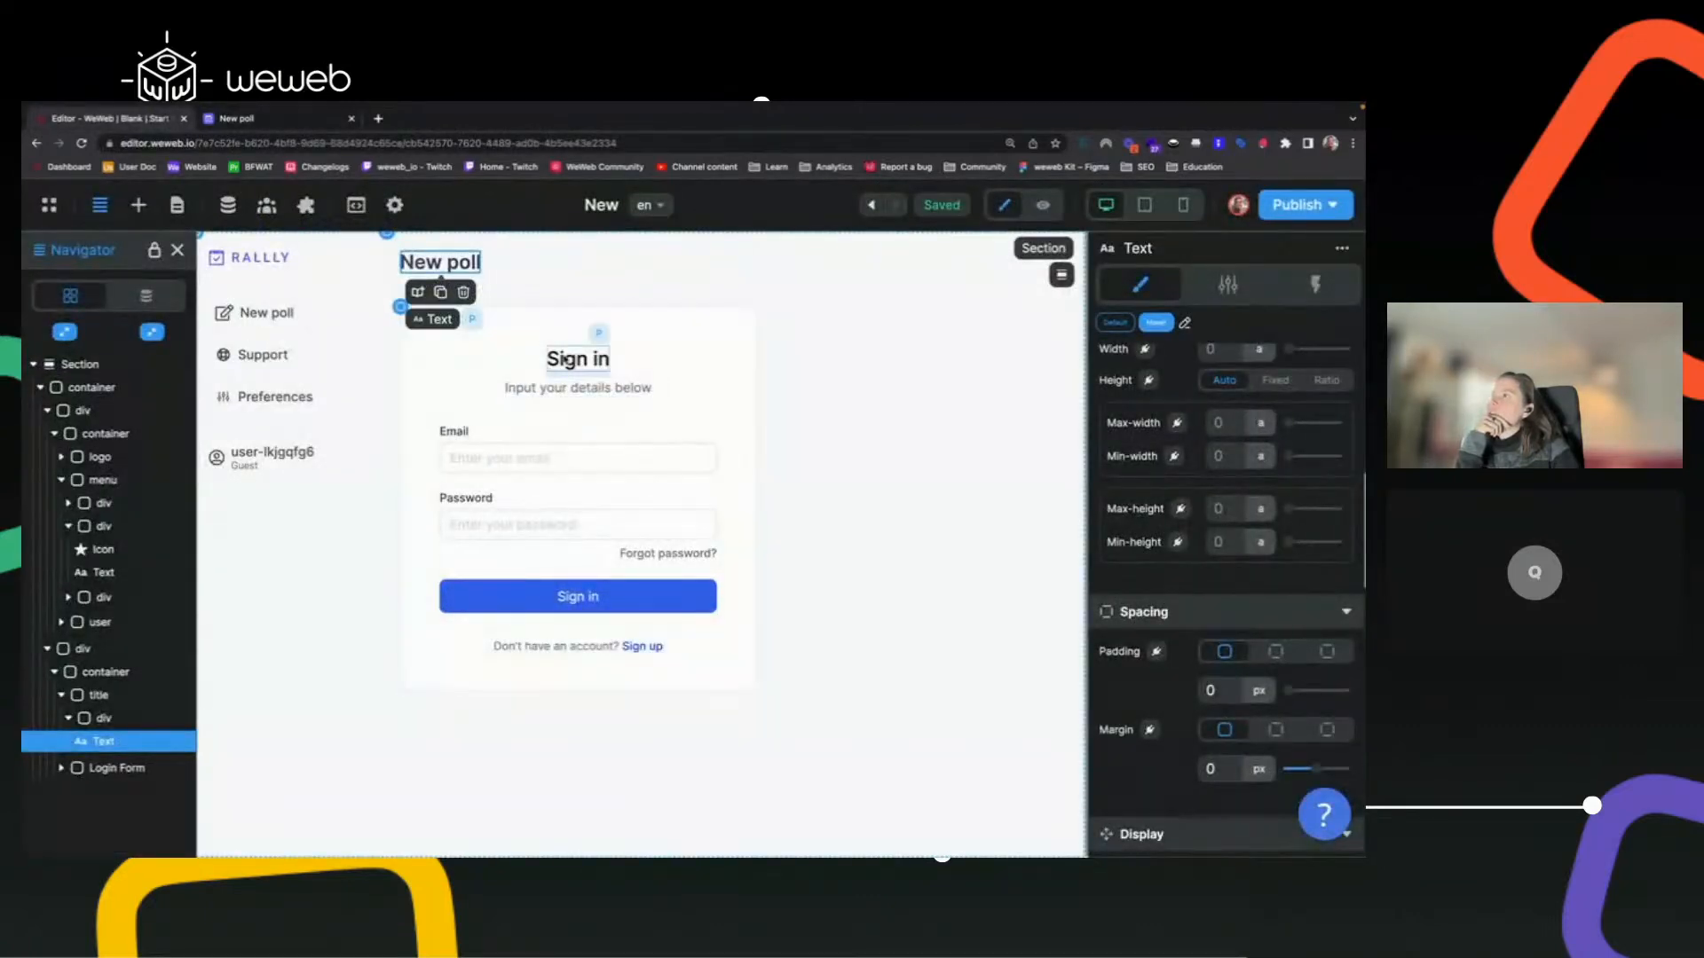
left_click(564, 360)
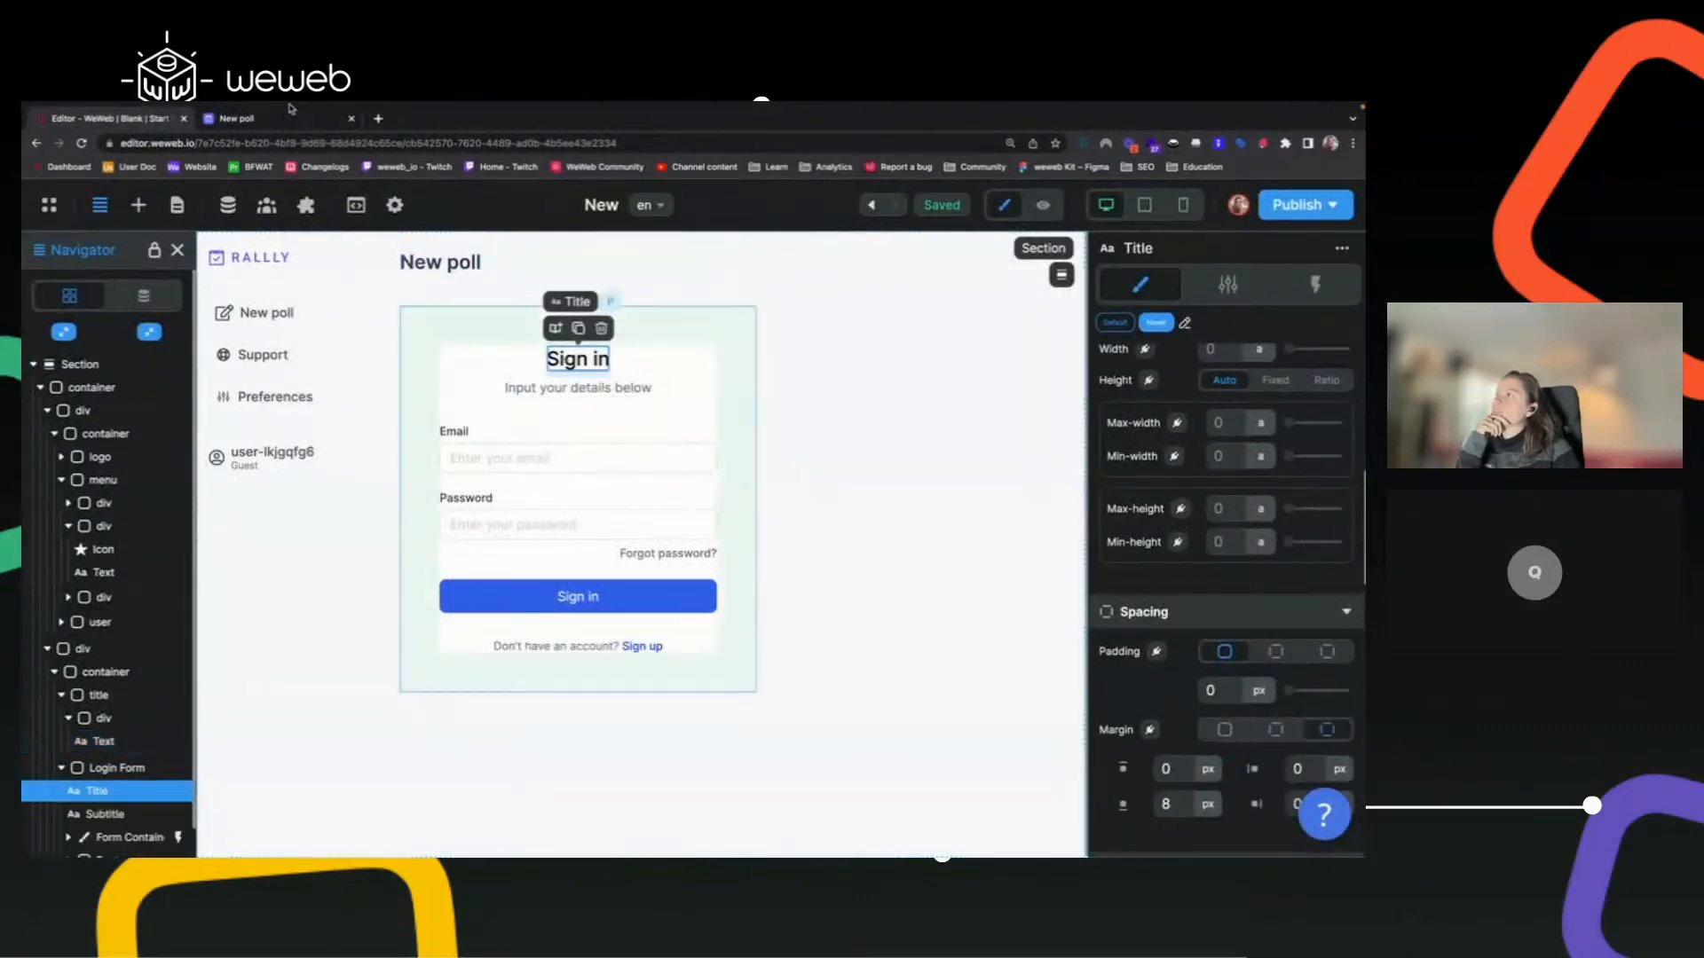
left_click(280, 119)
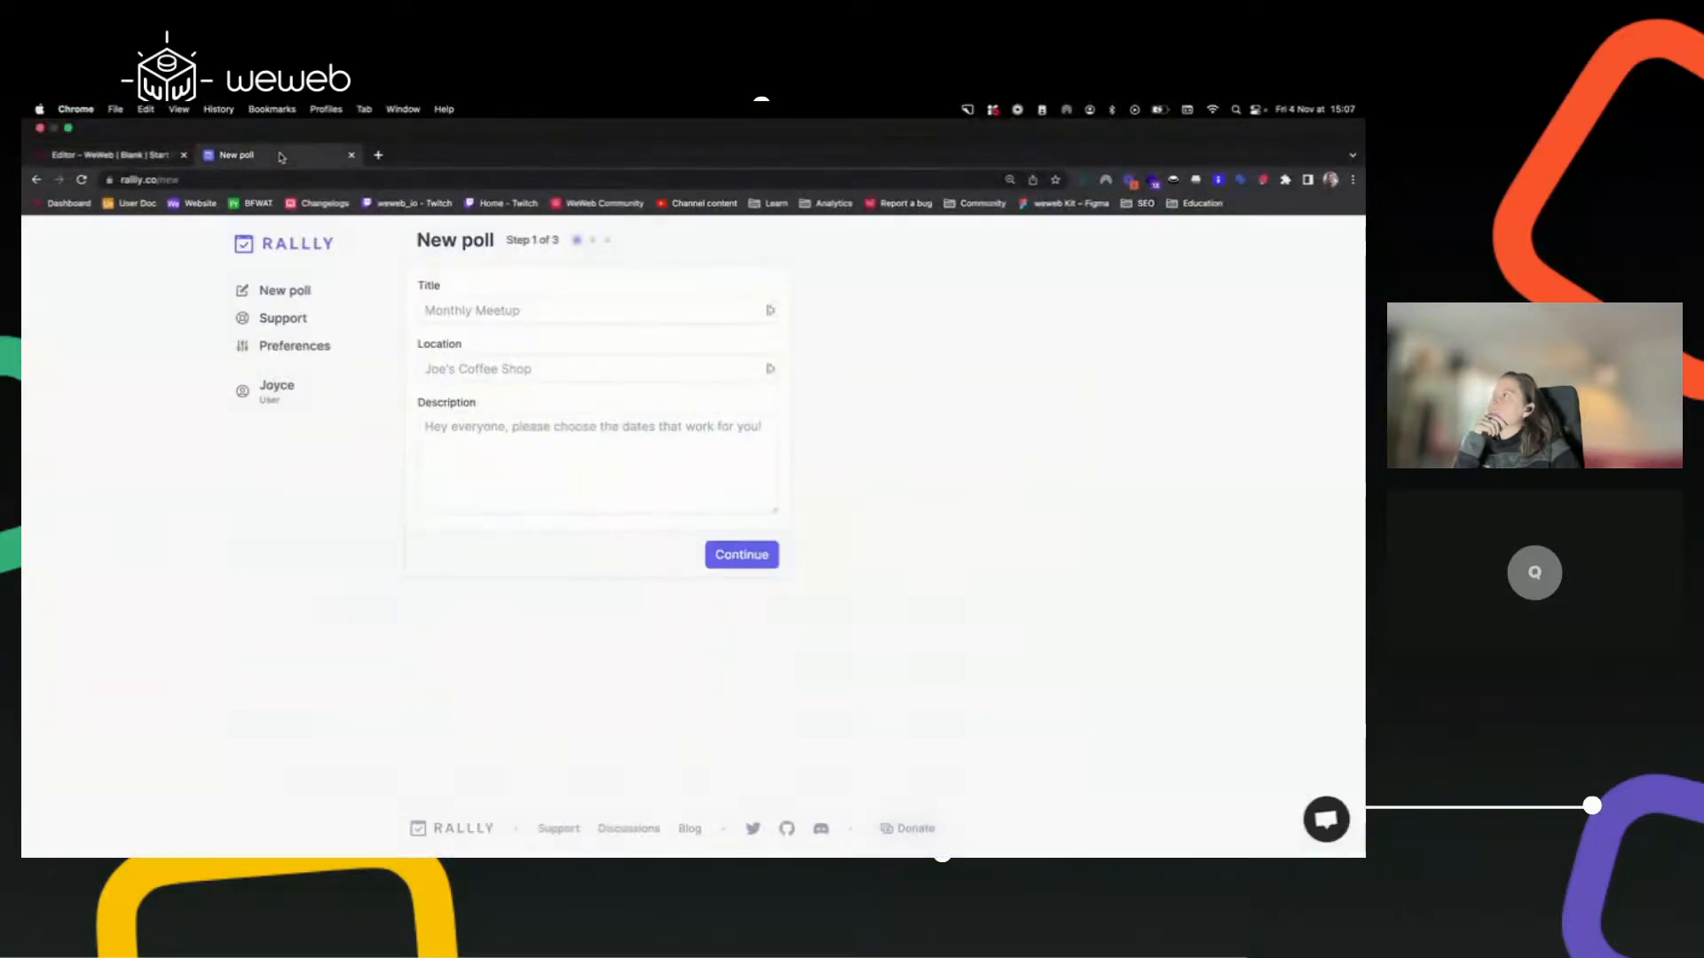
left_click(177, 157)
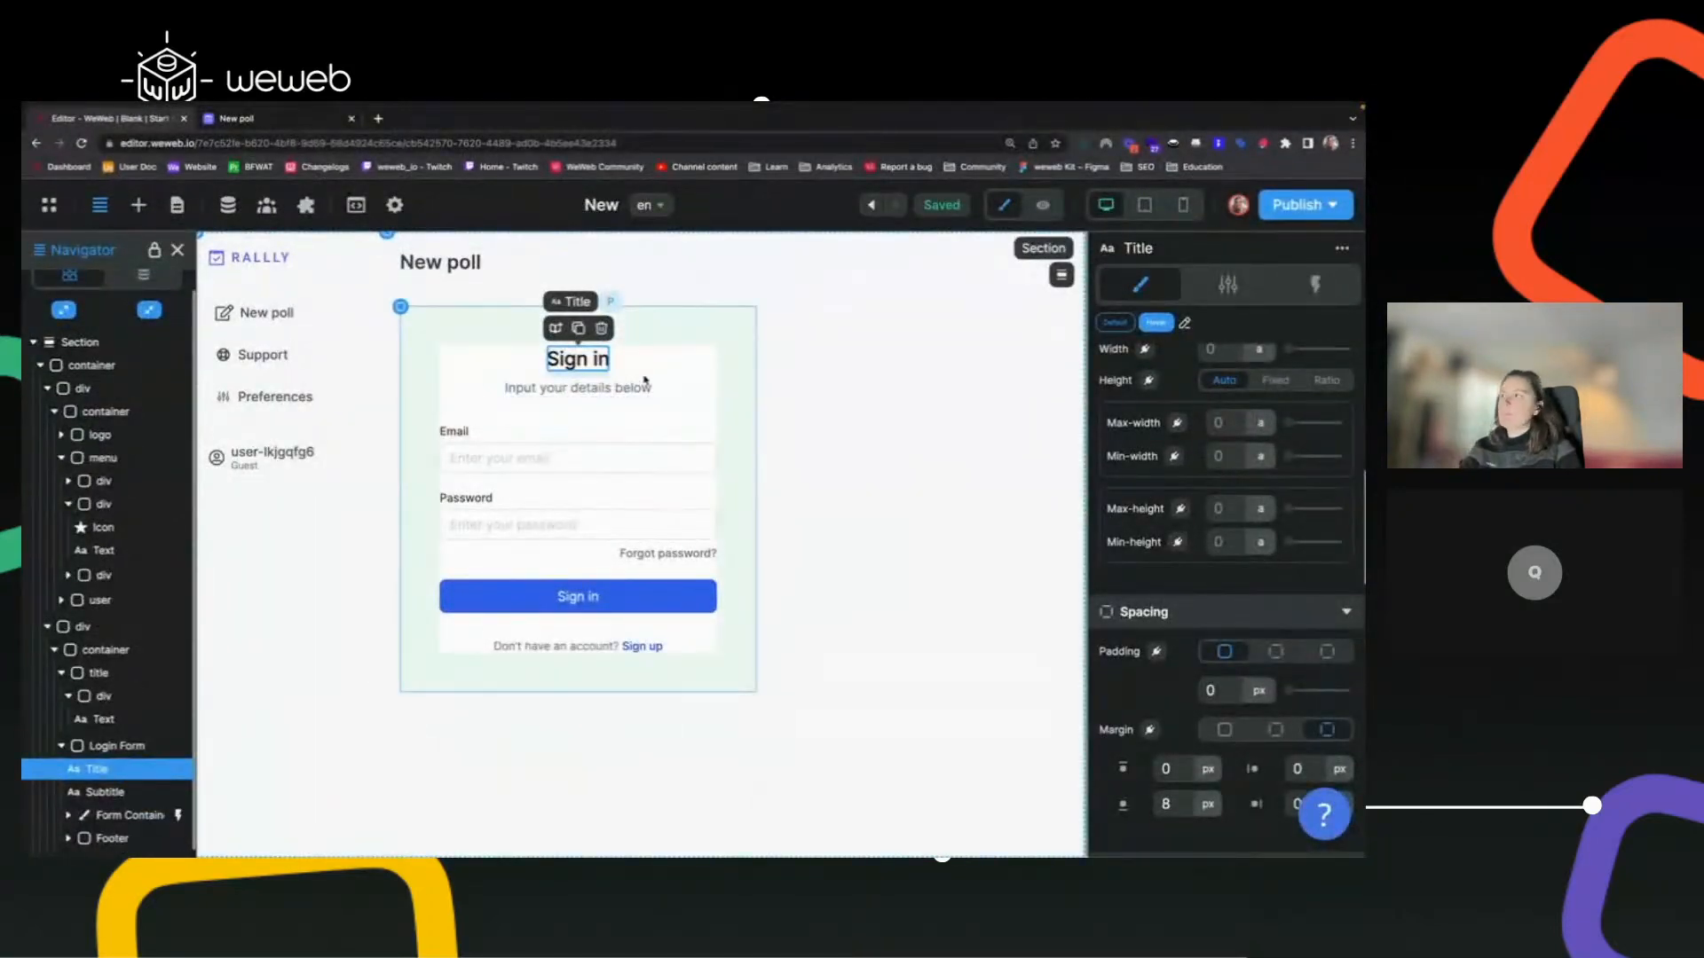
key("Delete")
key("Delete")
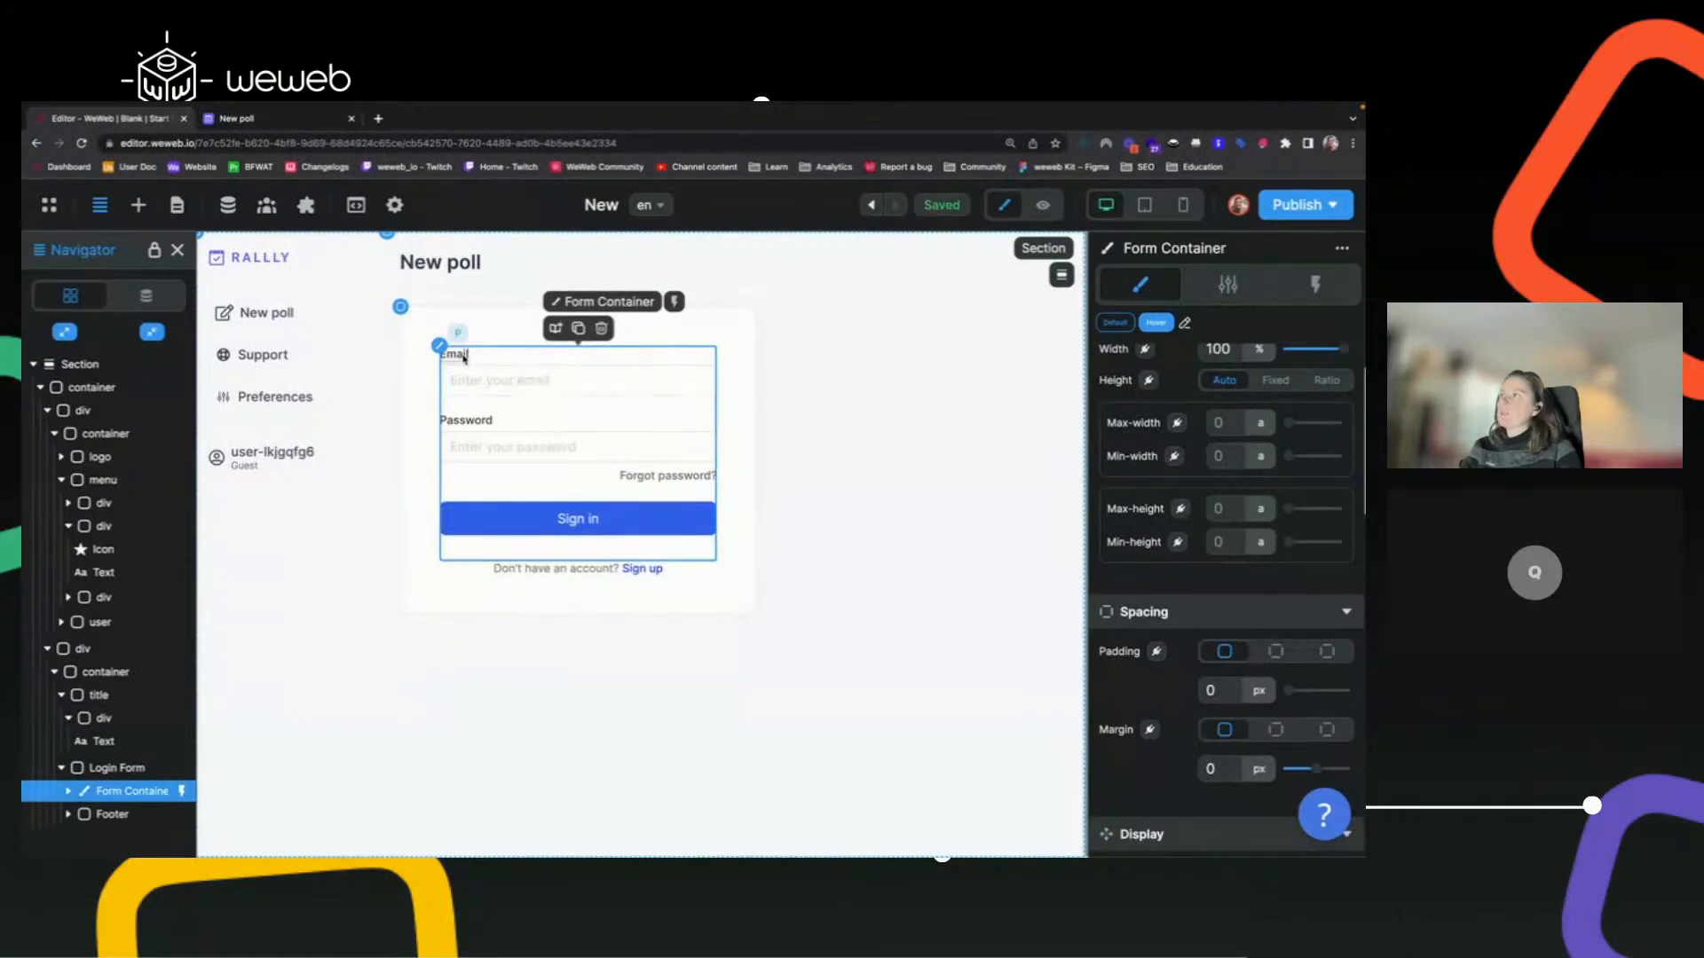
Relabel the form's Email field as Title and its Password field as Location, following Rallly's form.
left_click(463, 356)
left_click(295, 126)
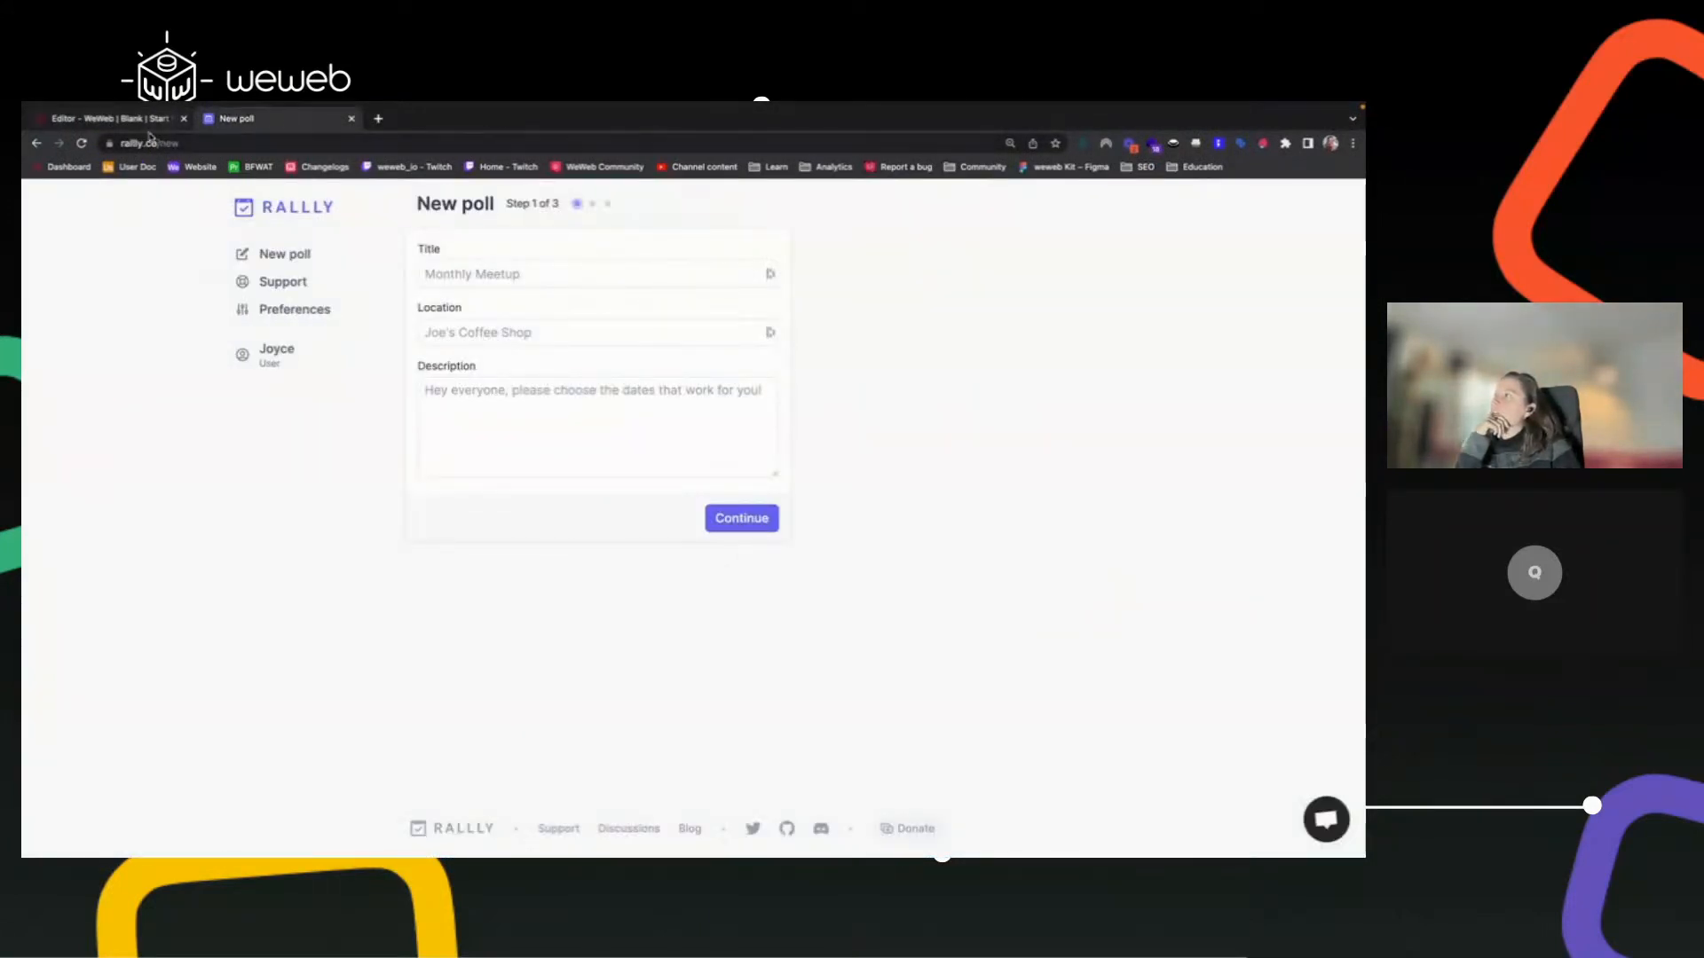
left_click(149, 124)
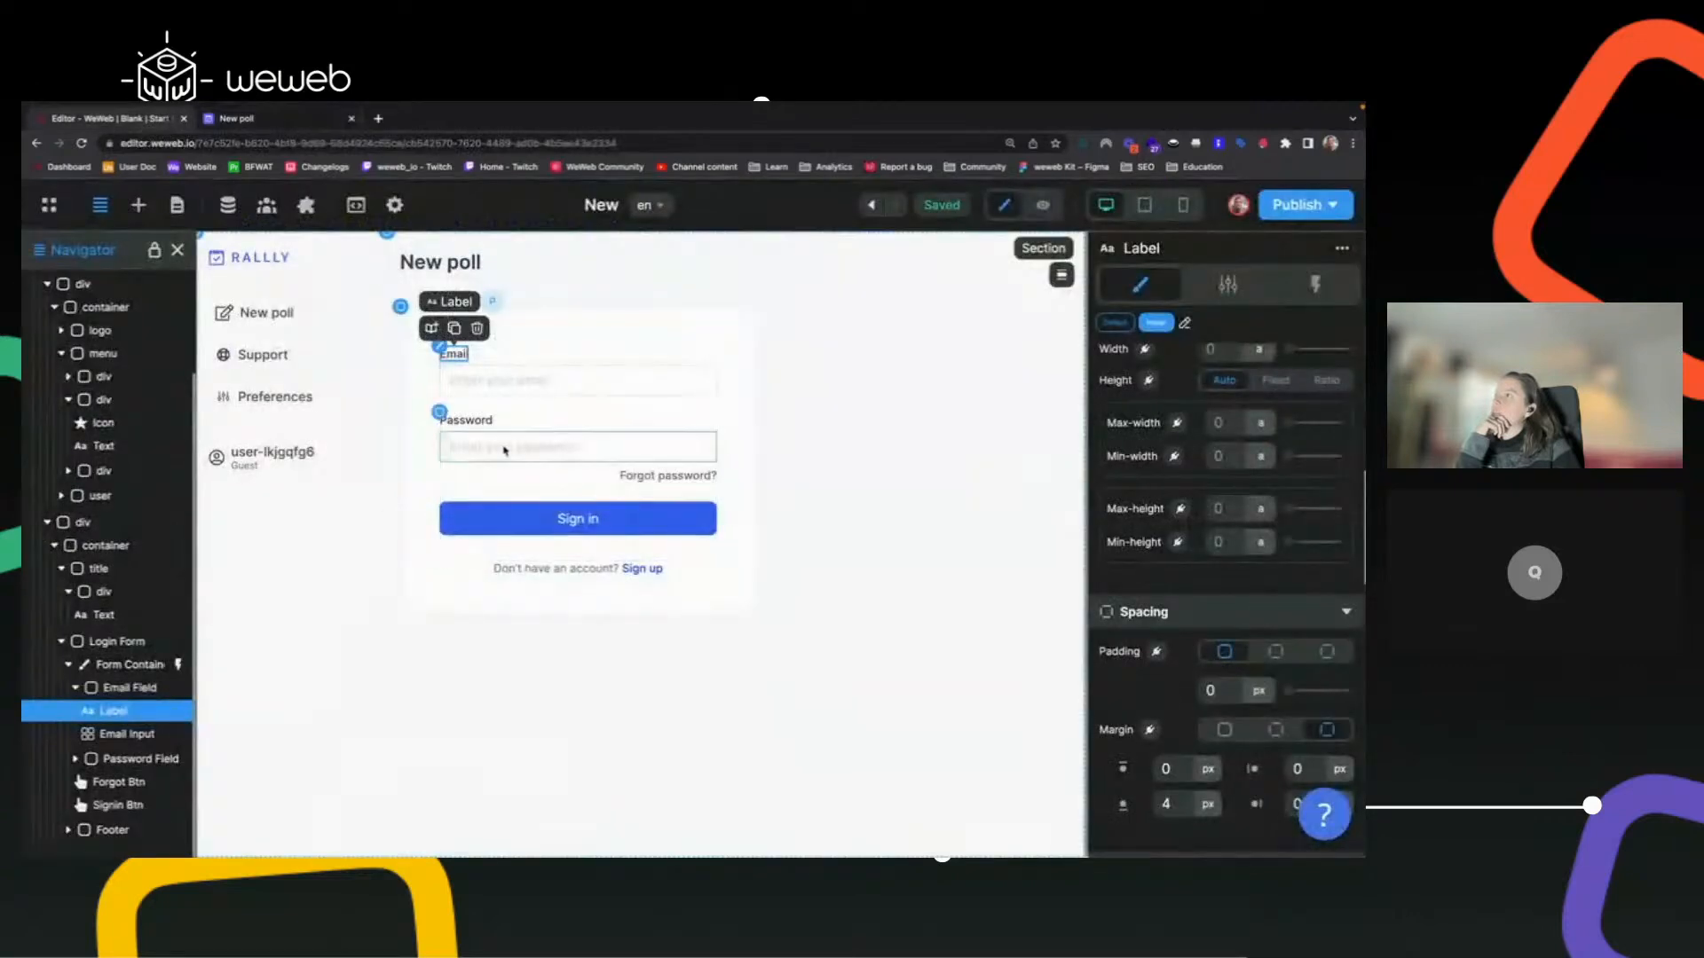
double_click(453, 355)
type("Title")
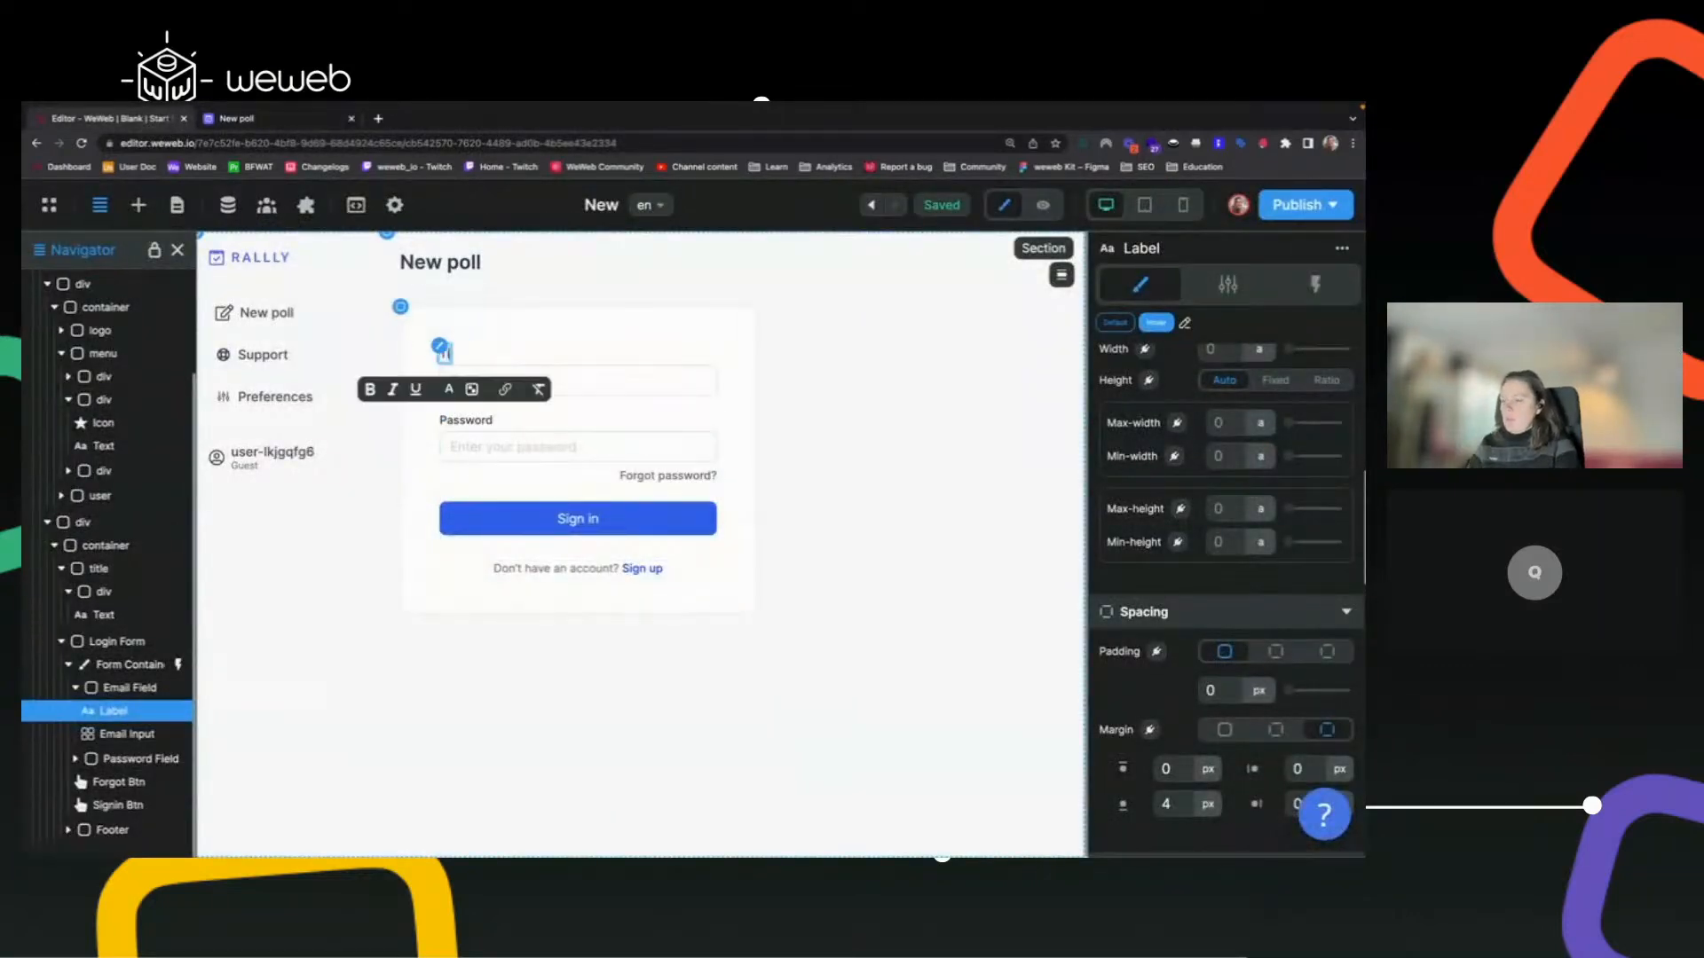
double_click(444, 419)
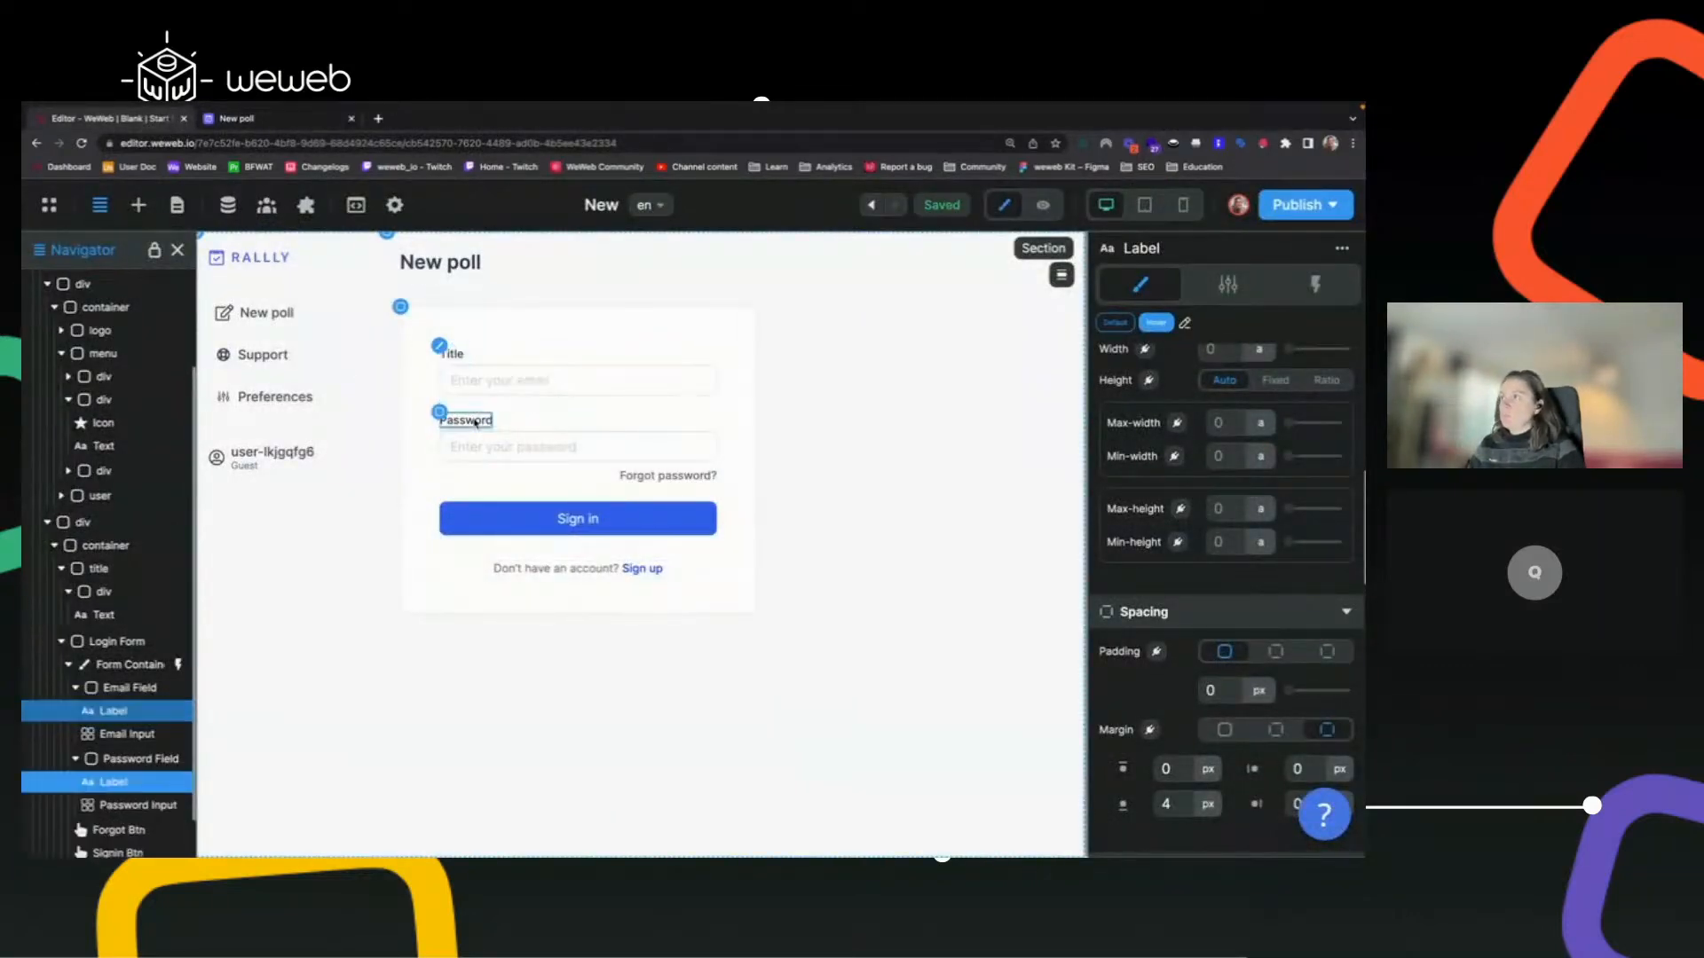
key("BackSpace")
type("Location")
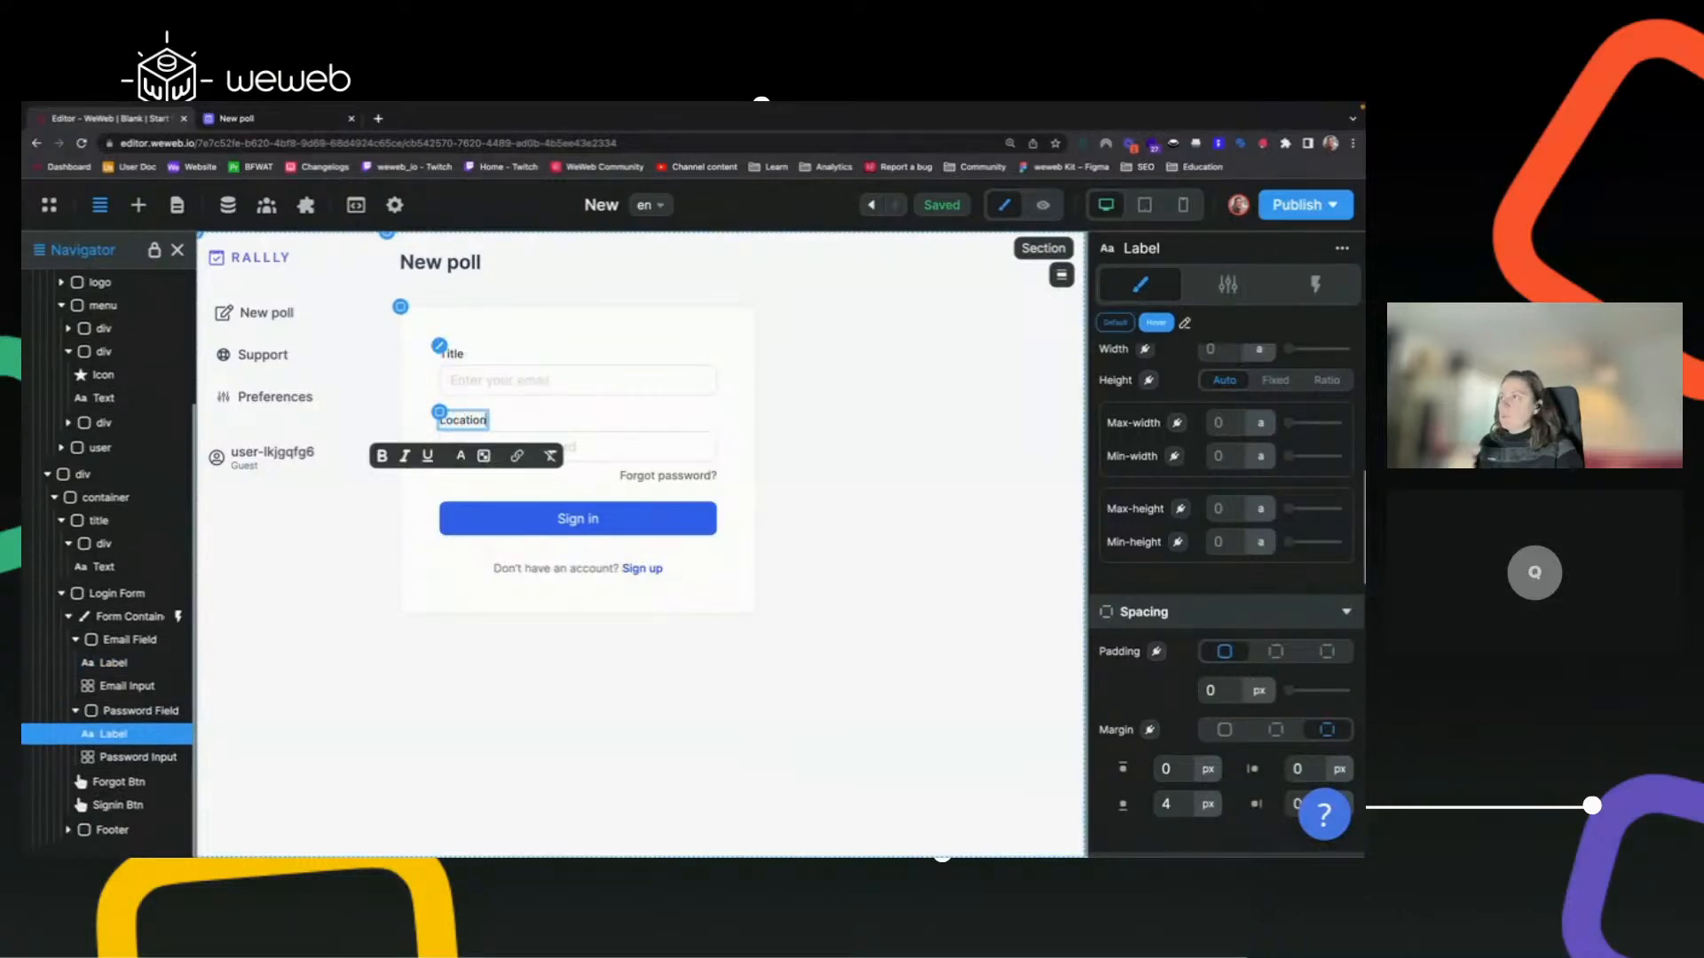
Delete the Forgot password button and the sign-up footer from the form.
left_click(692, 477)
key("Delete")
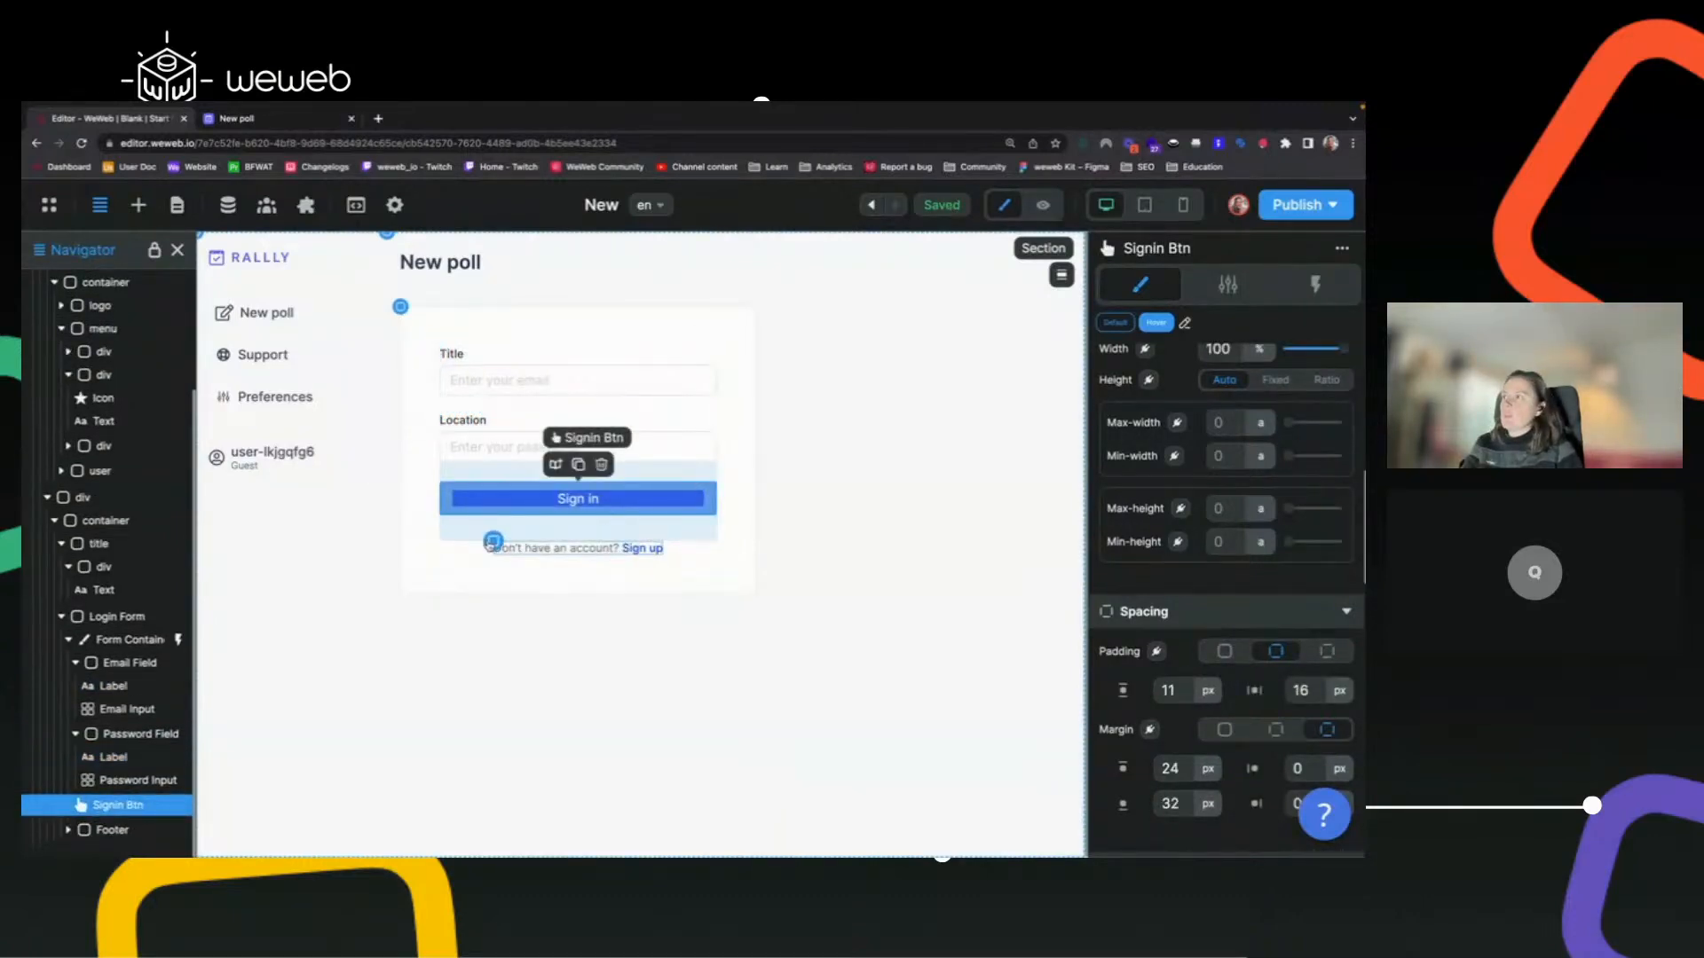
left_click(493, 543)
key("Delete")
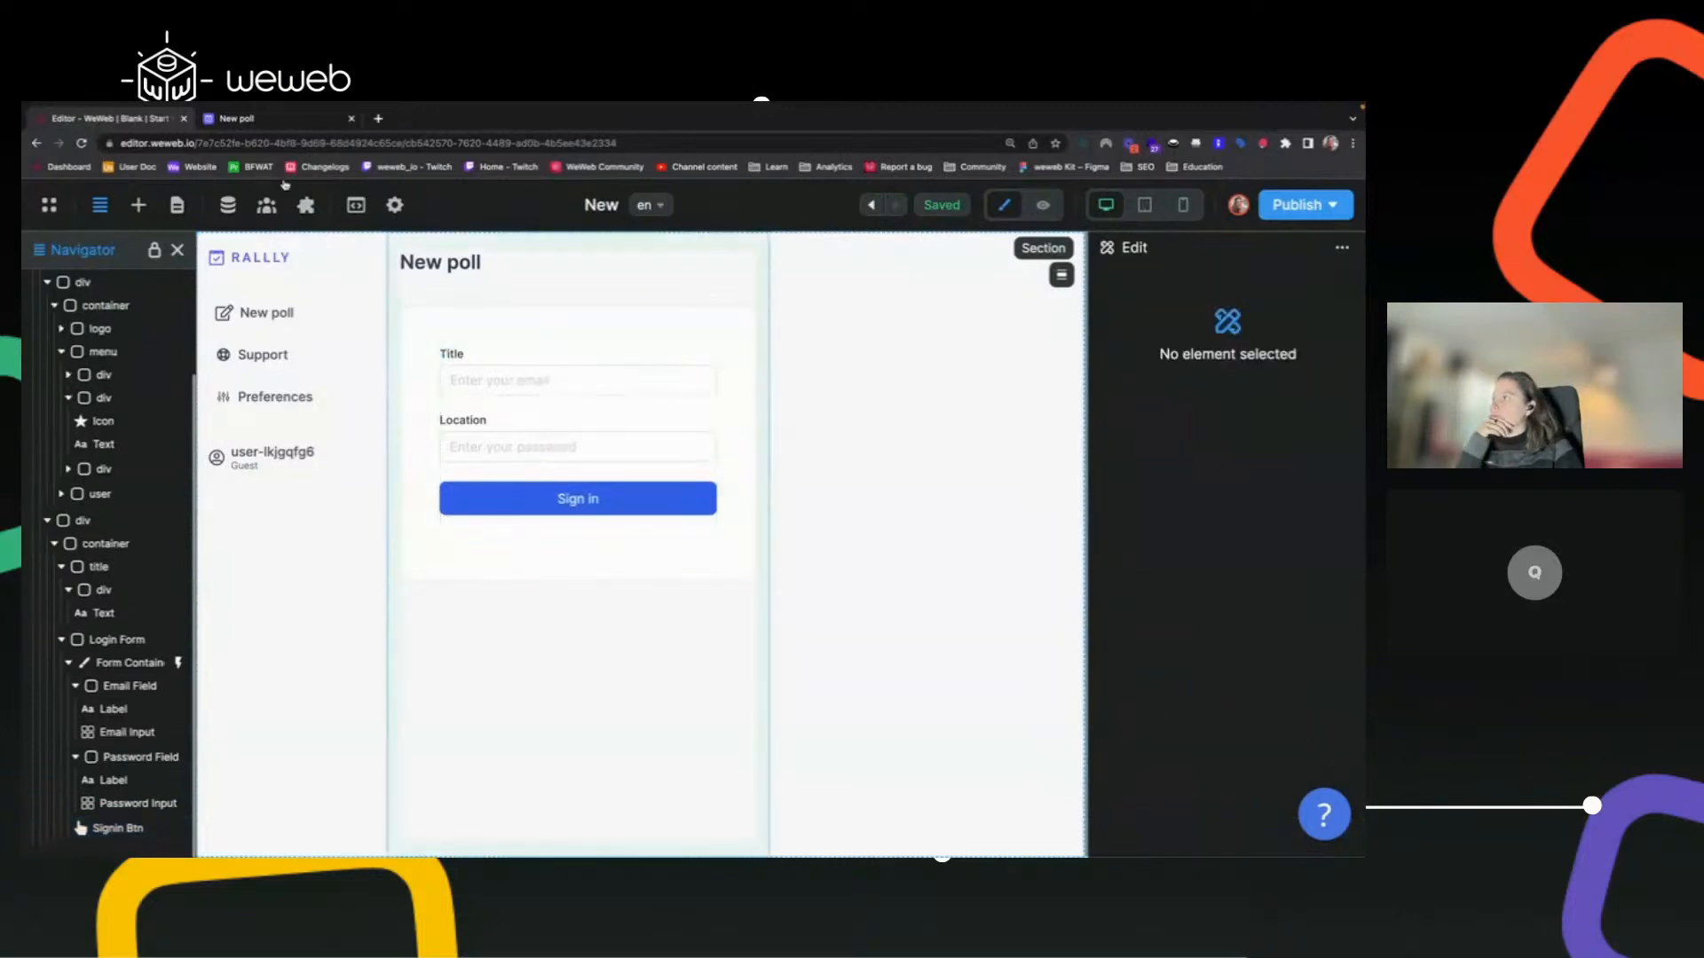
Check Rallly's form for its remaining field and duplicate the Location field block in the form container.
left_click(279, 121)
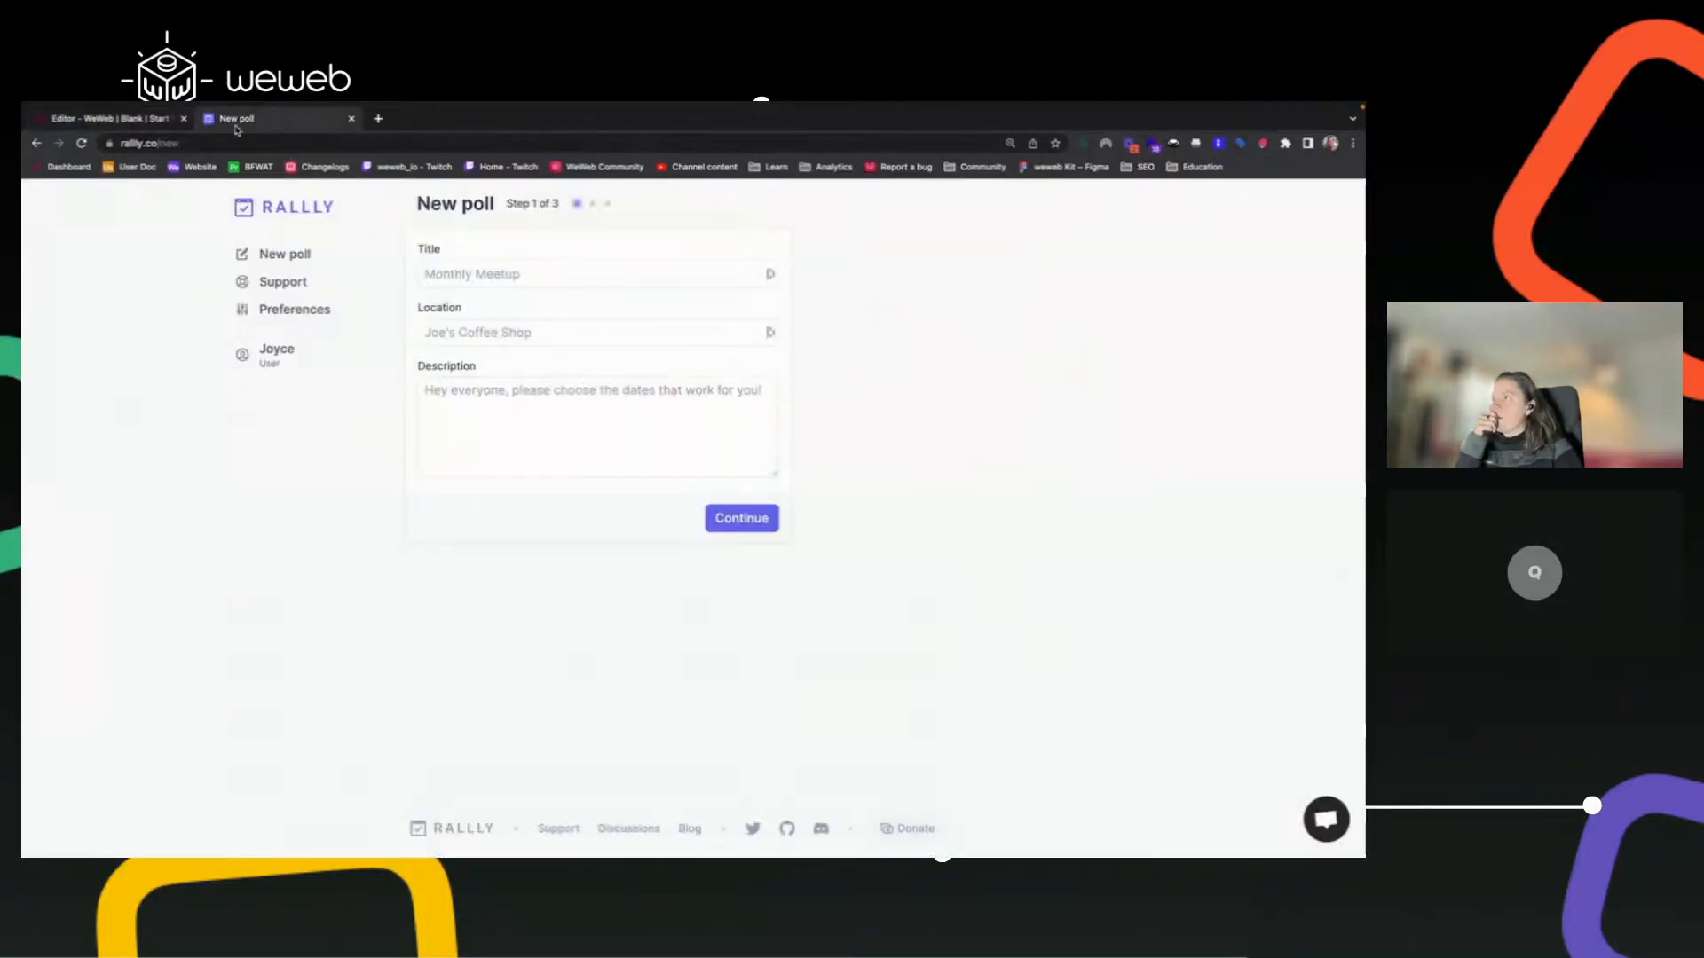
left_click(168, 125)
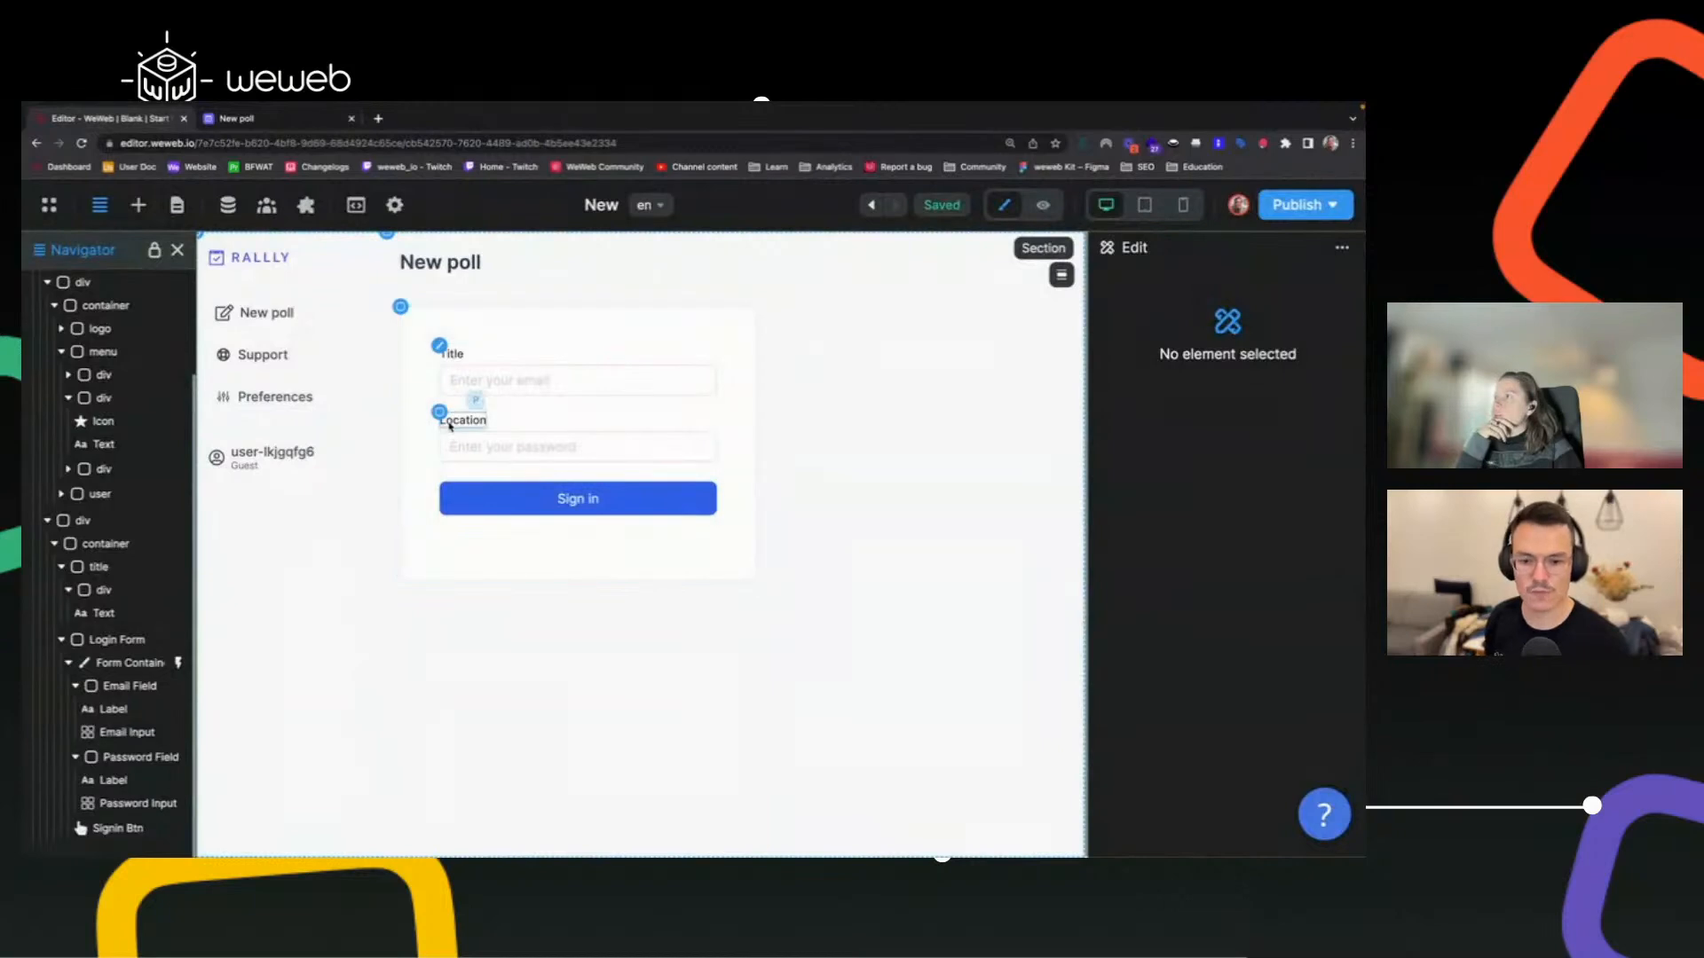
left_click(444, 423)
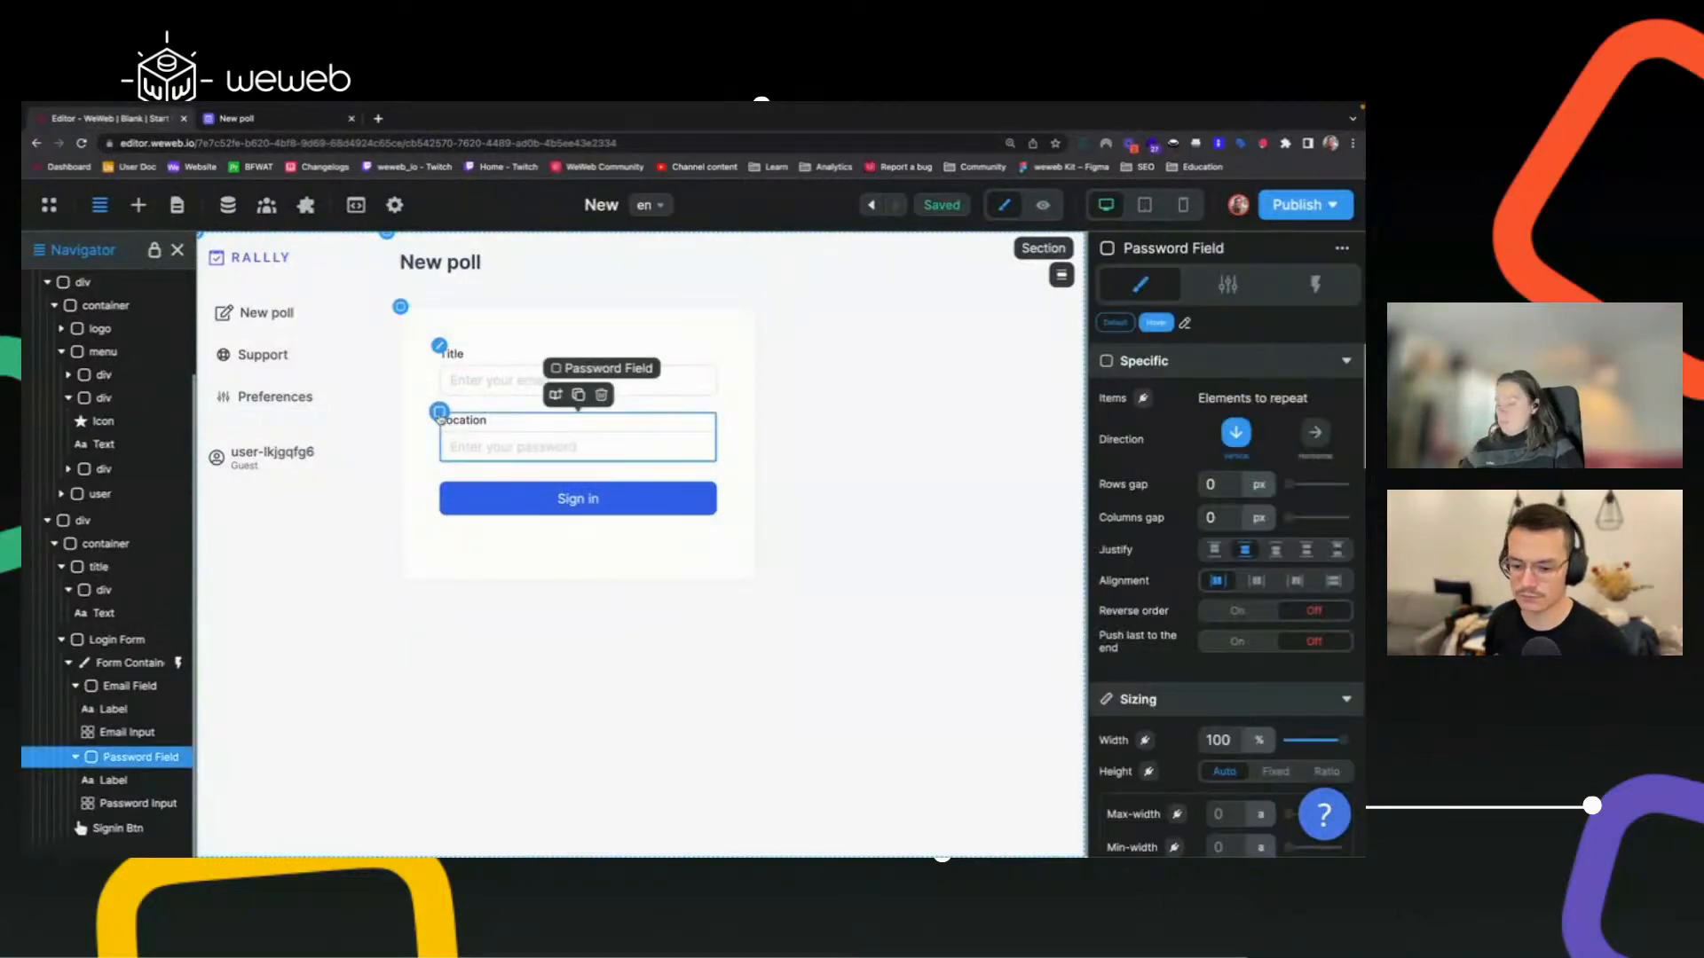
key("super+d")
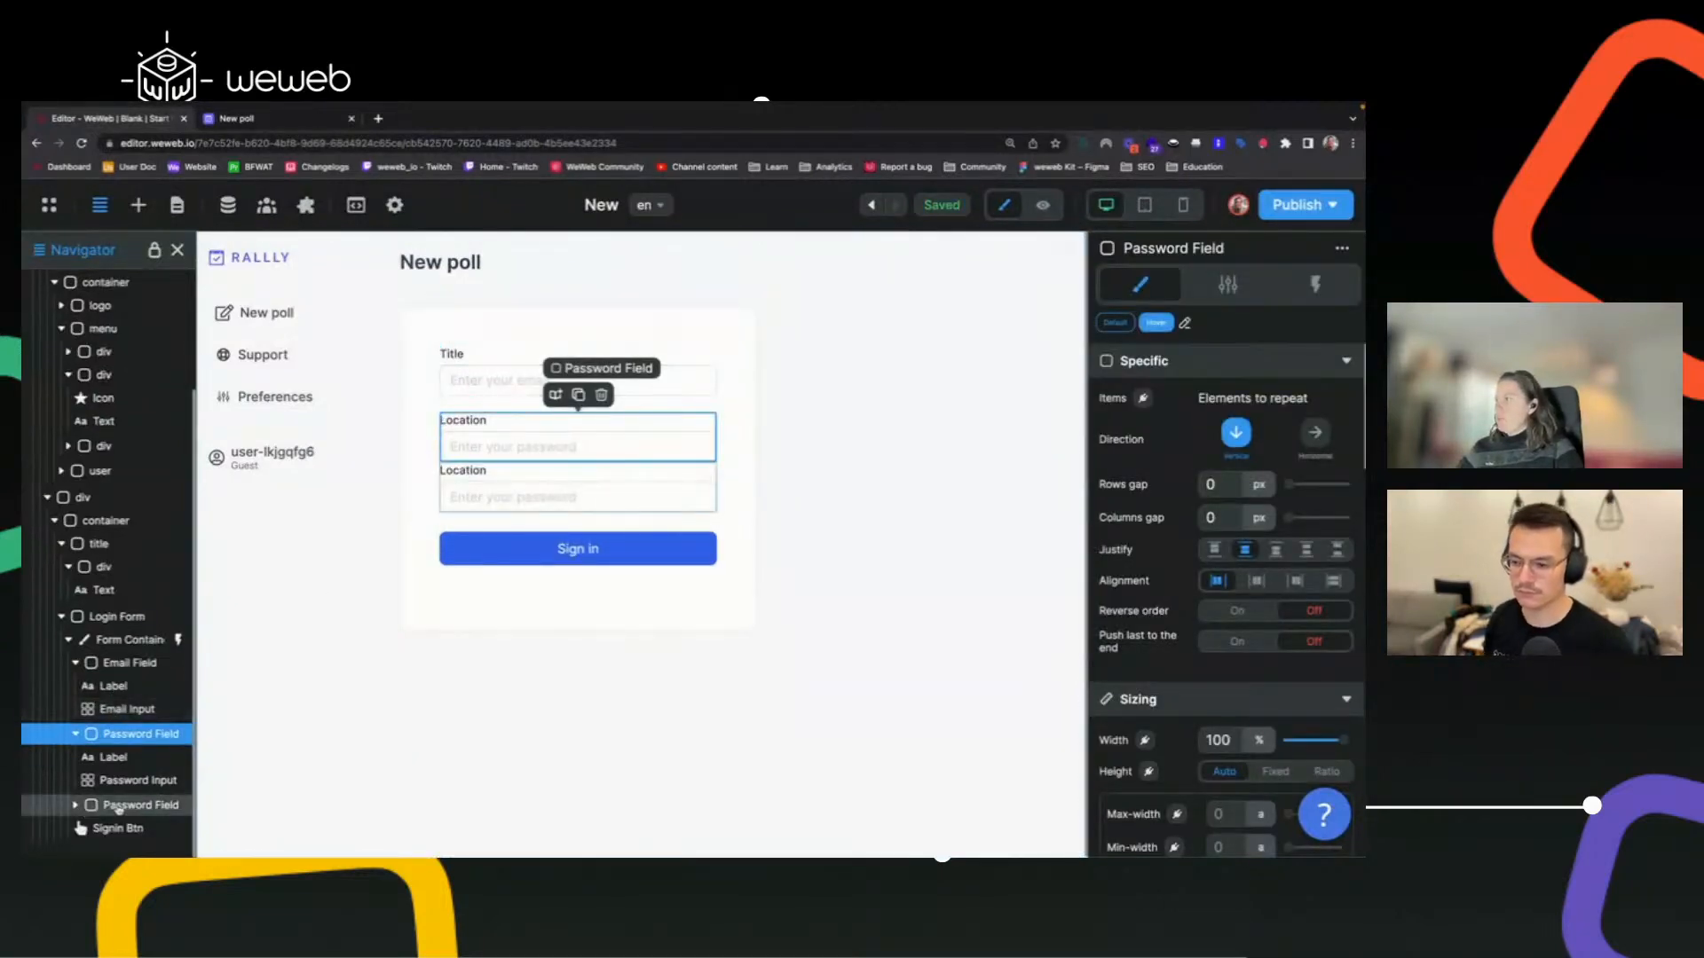
Rename the duplicated Password Field element as Description Field.
left_click(74, 806)
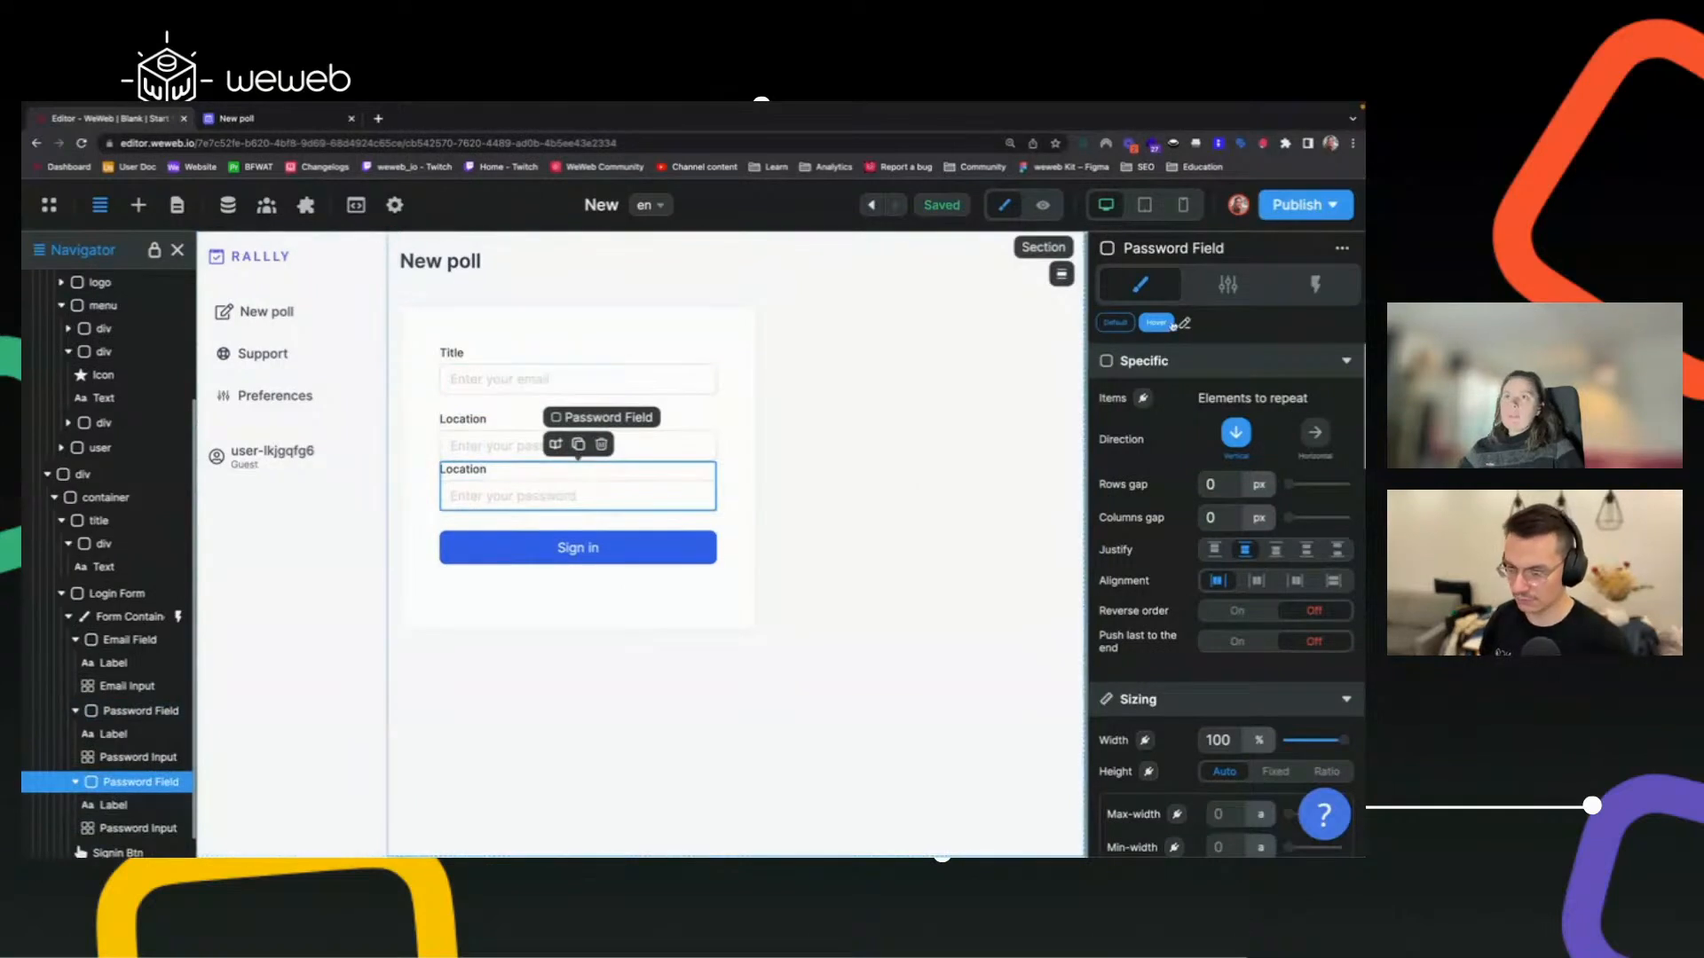
left_click(1228, 284)
left_click(1278, 382)
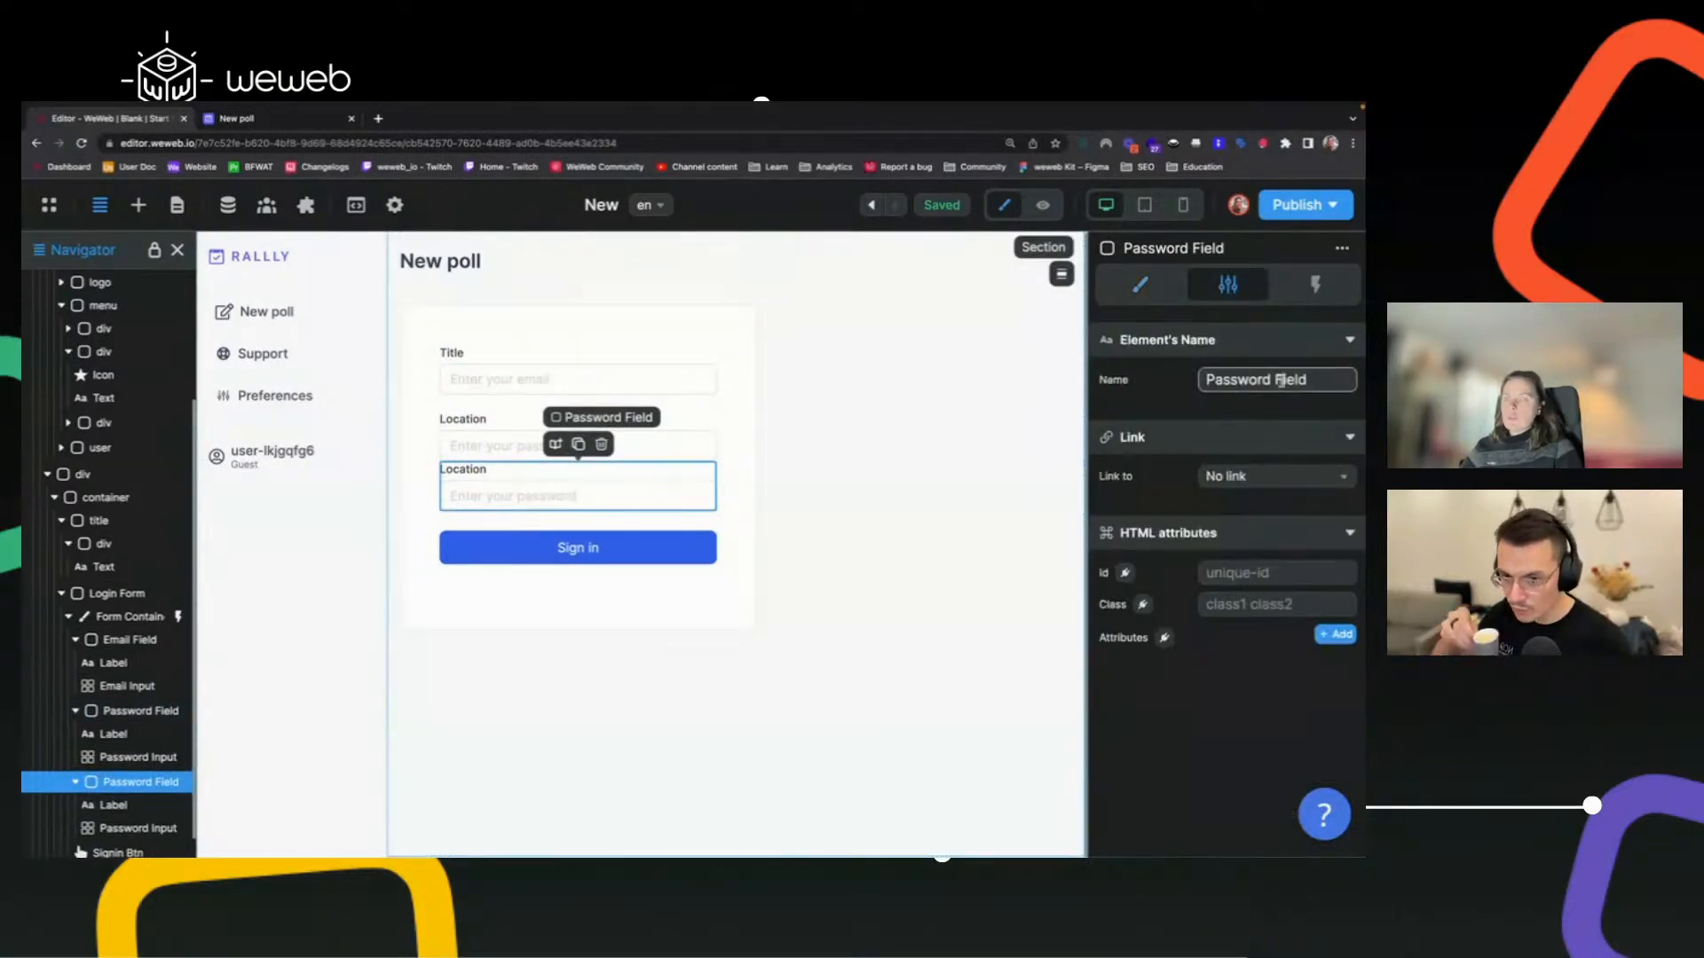
left_click_drag(1274, 380, 1184, 383)
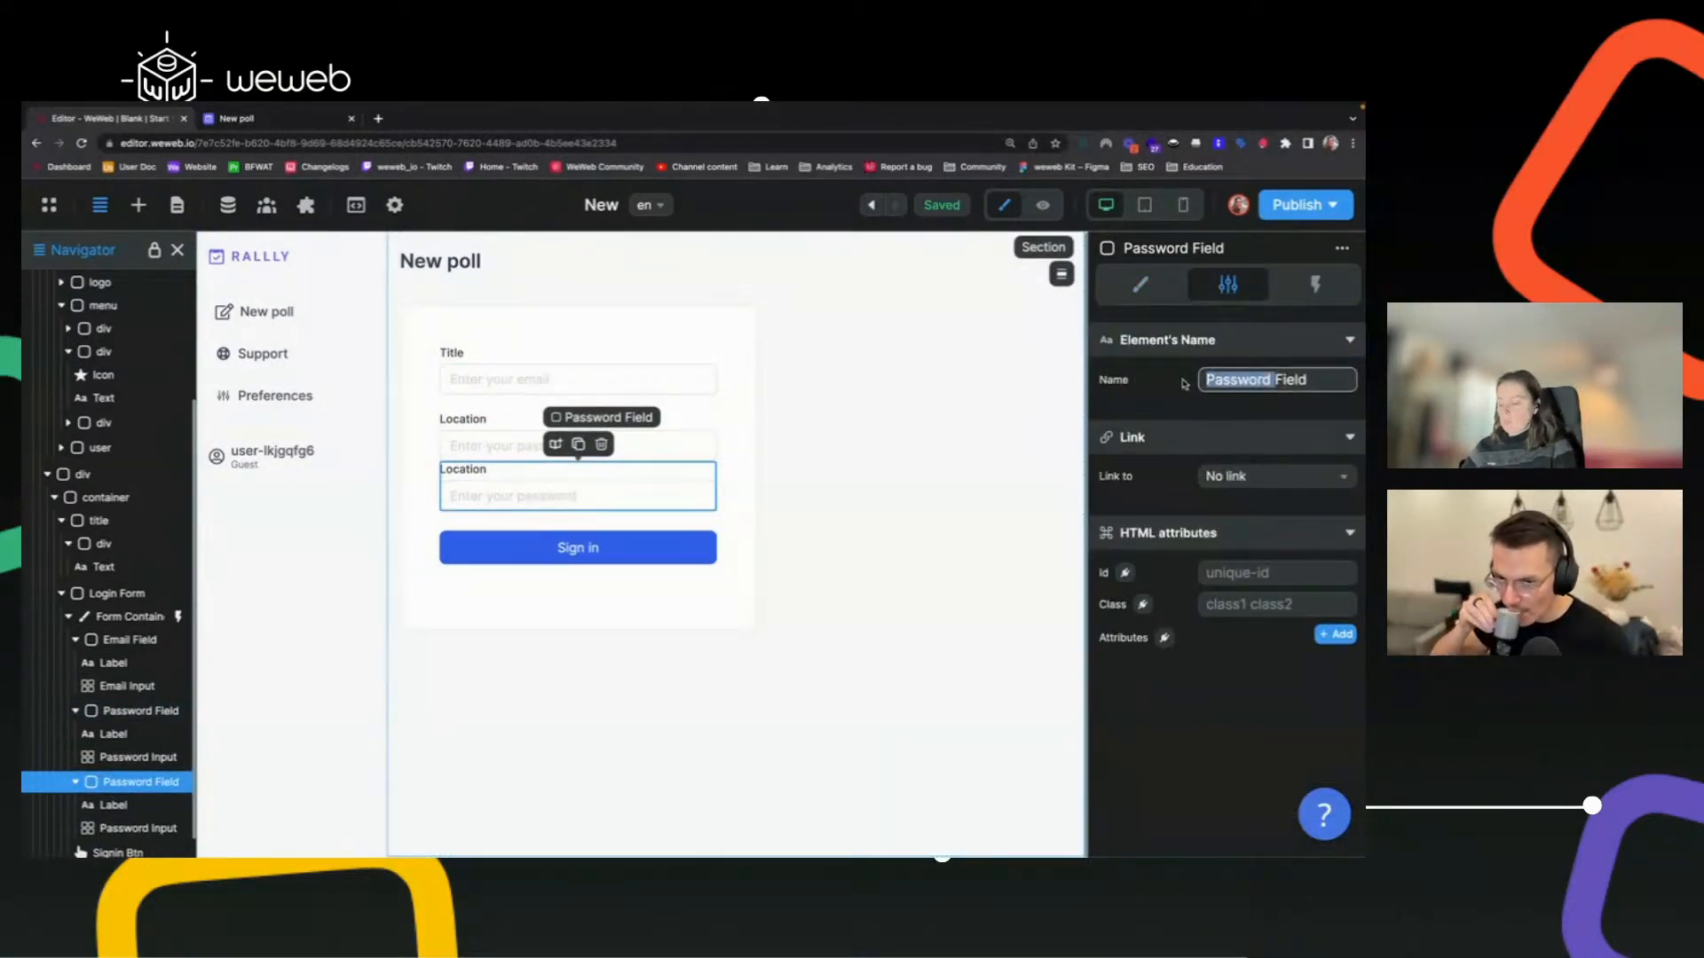
type("Description")
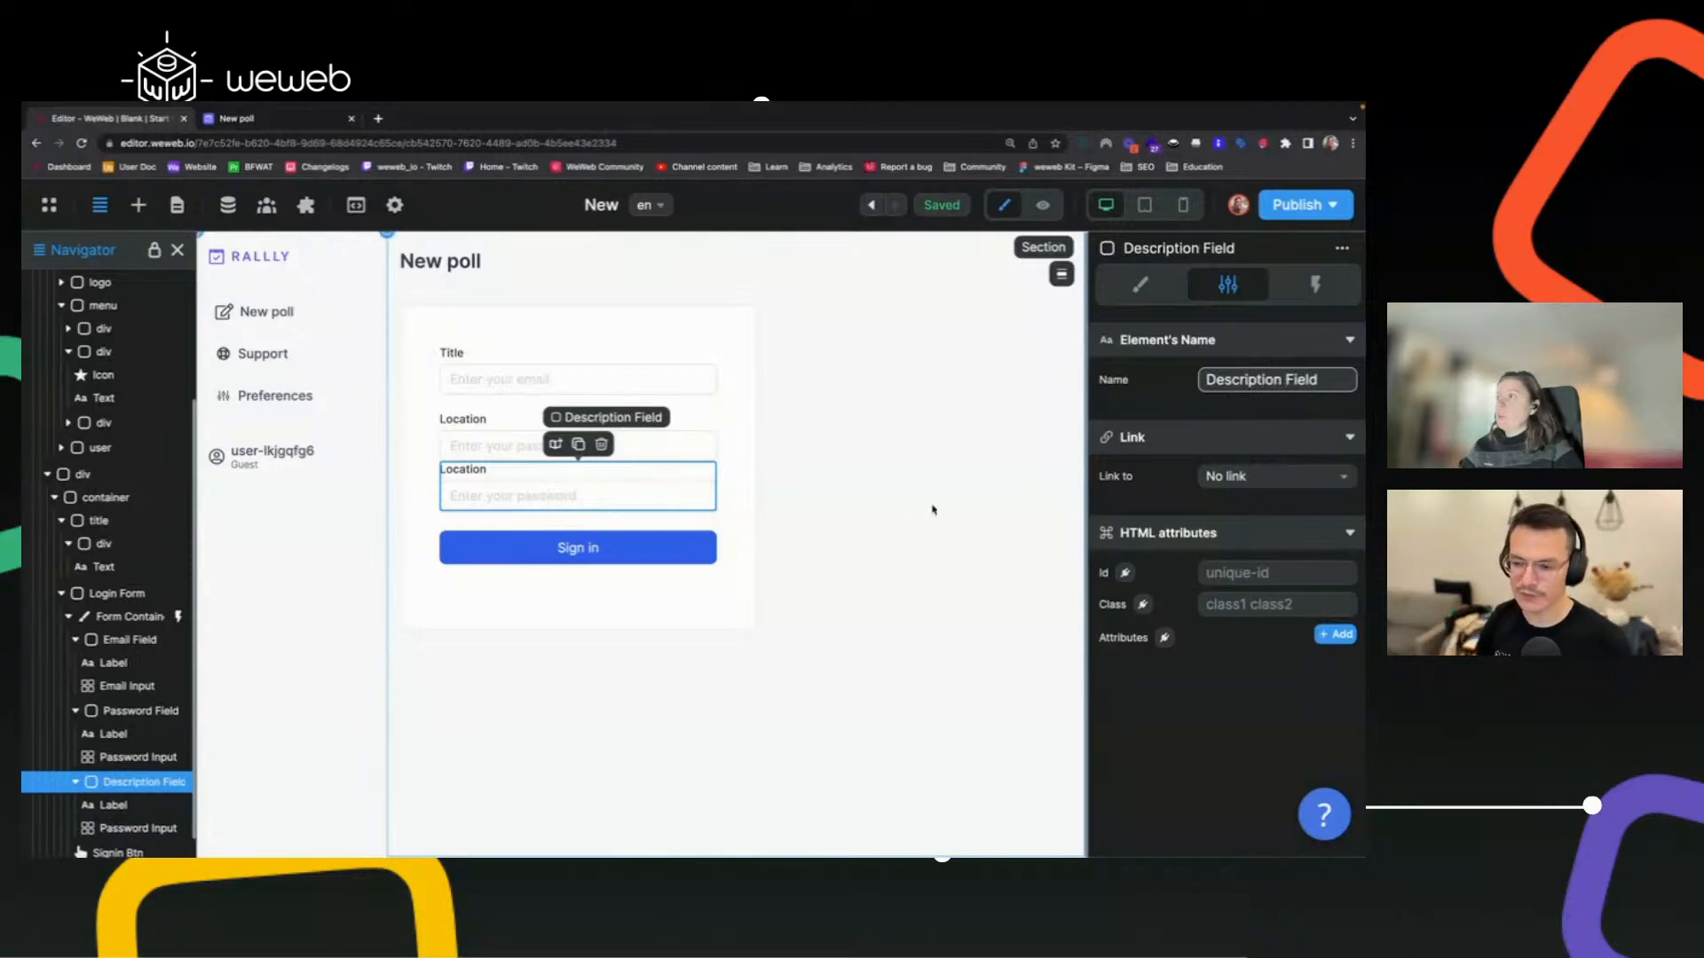
Rename the Email Field element around the Title label as Title Field.
left_click(559, 501)
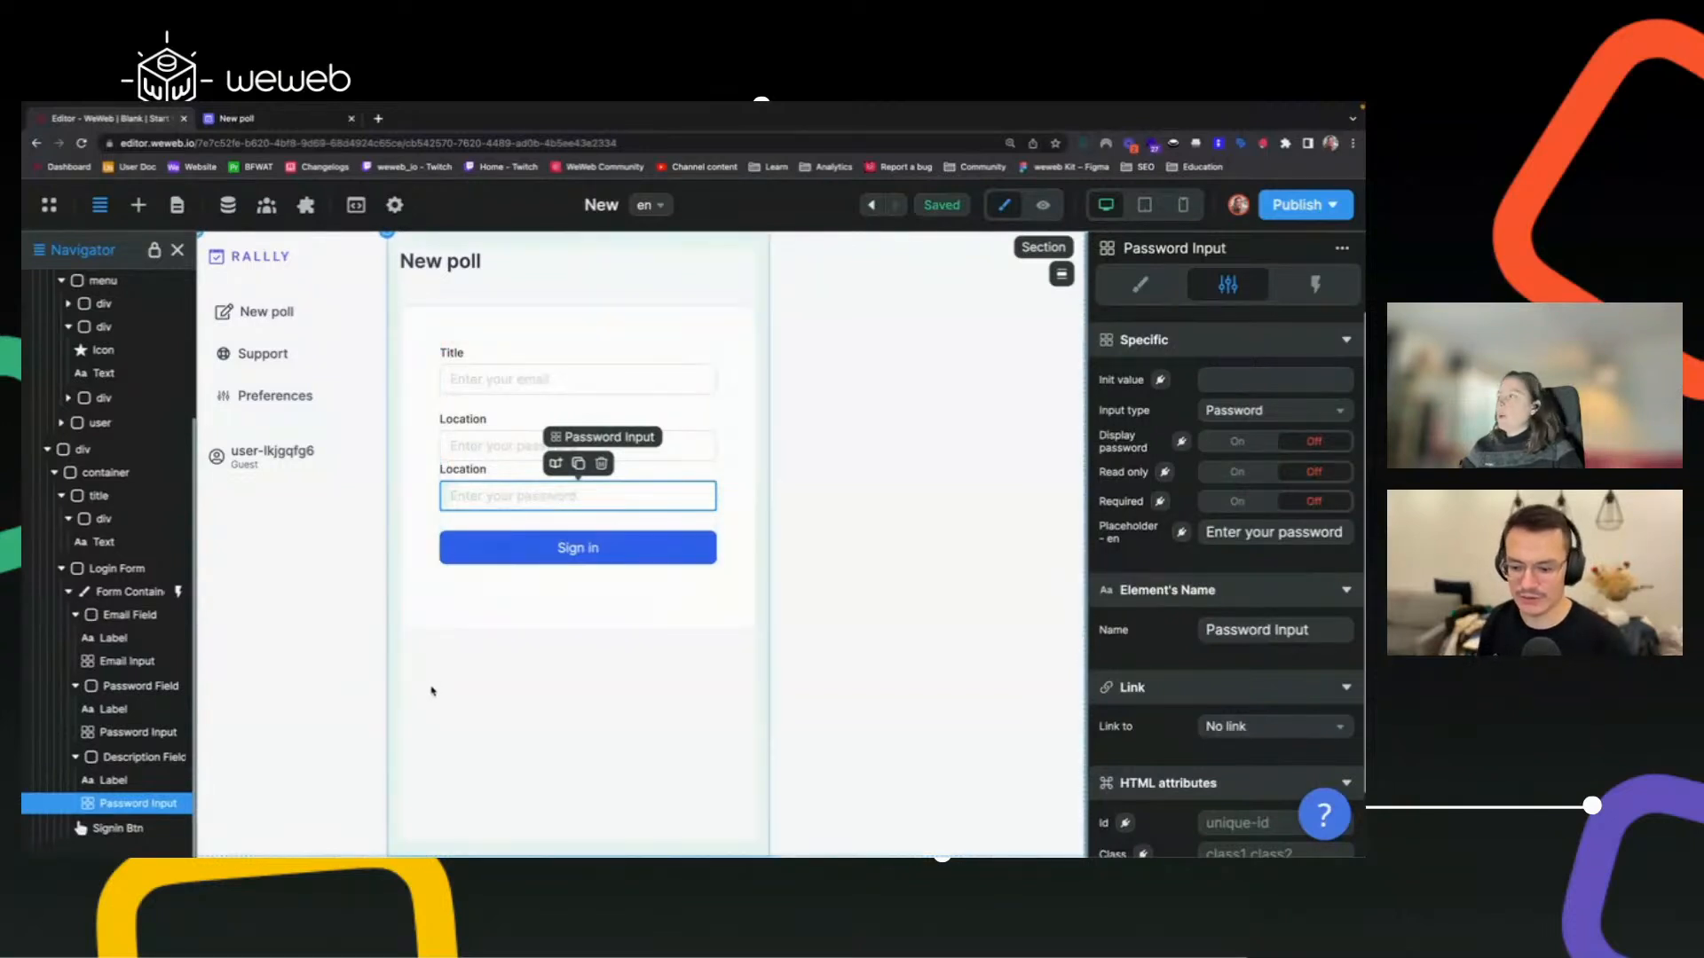
left_click(576, 401)
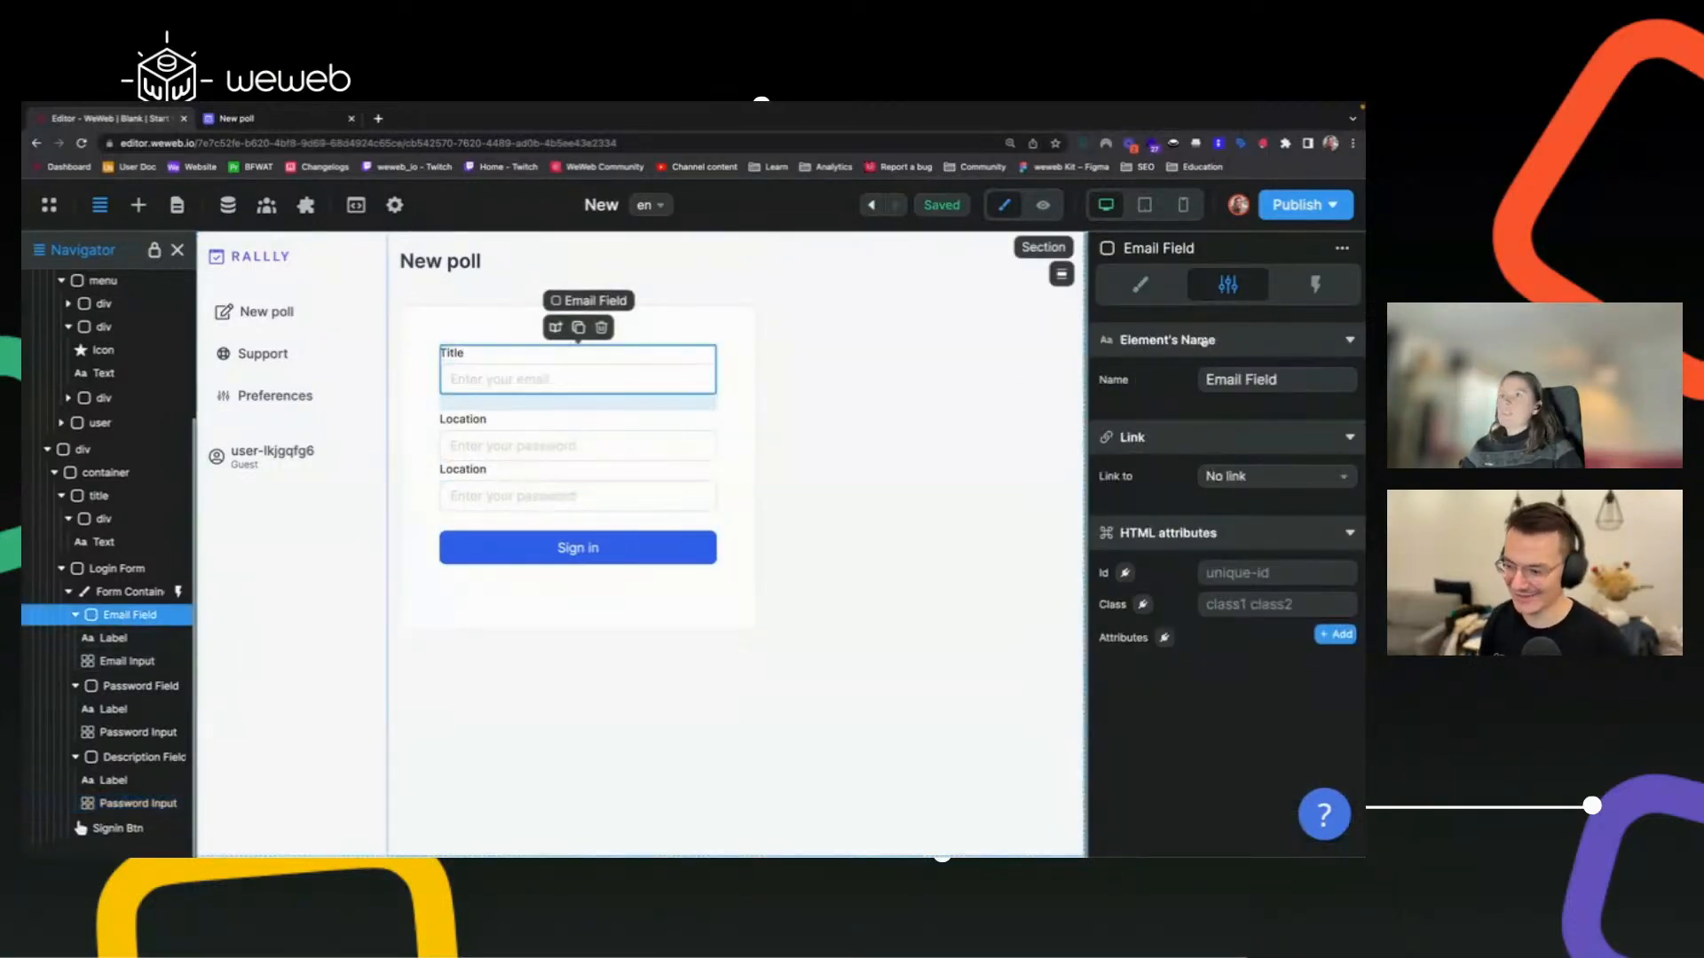
left_click(1245, 378)
double_click(1223, 379)
type("Title")
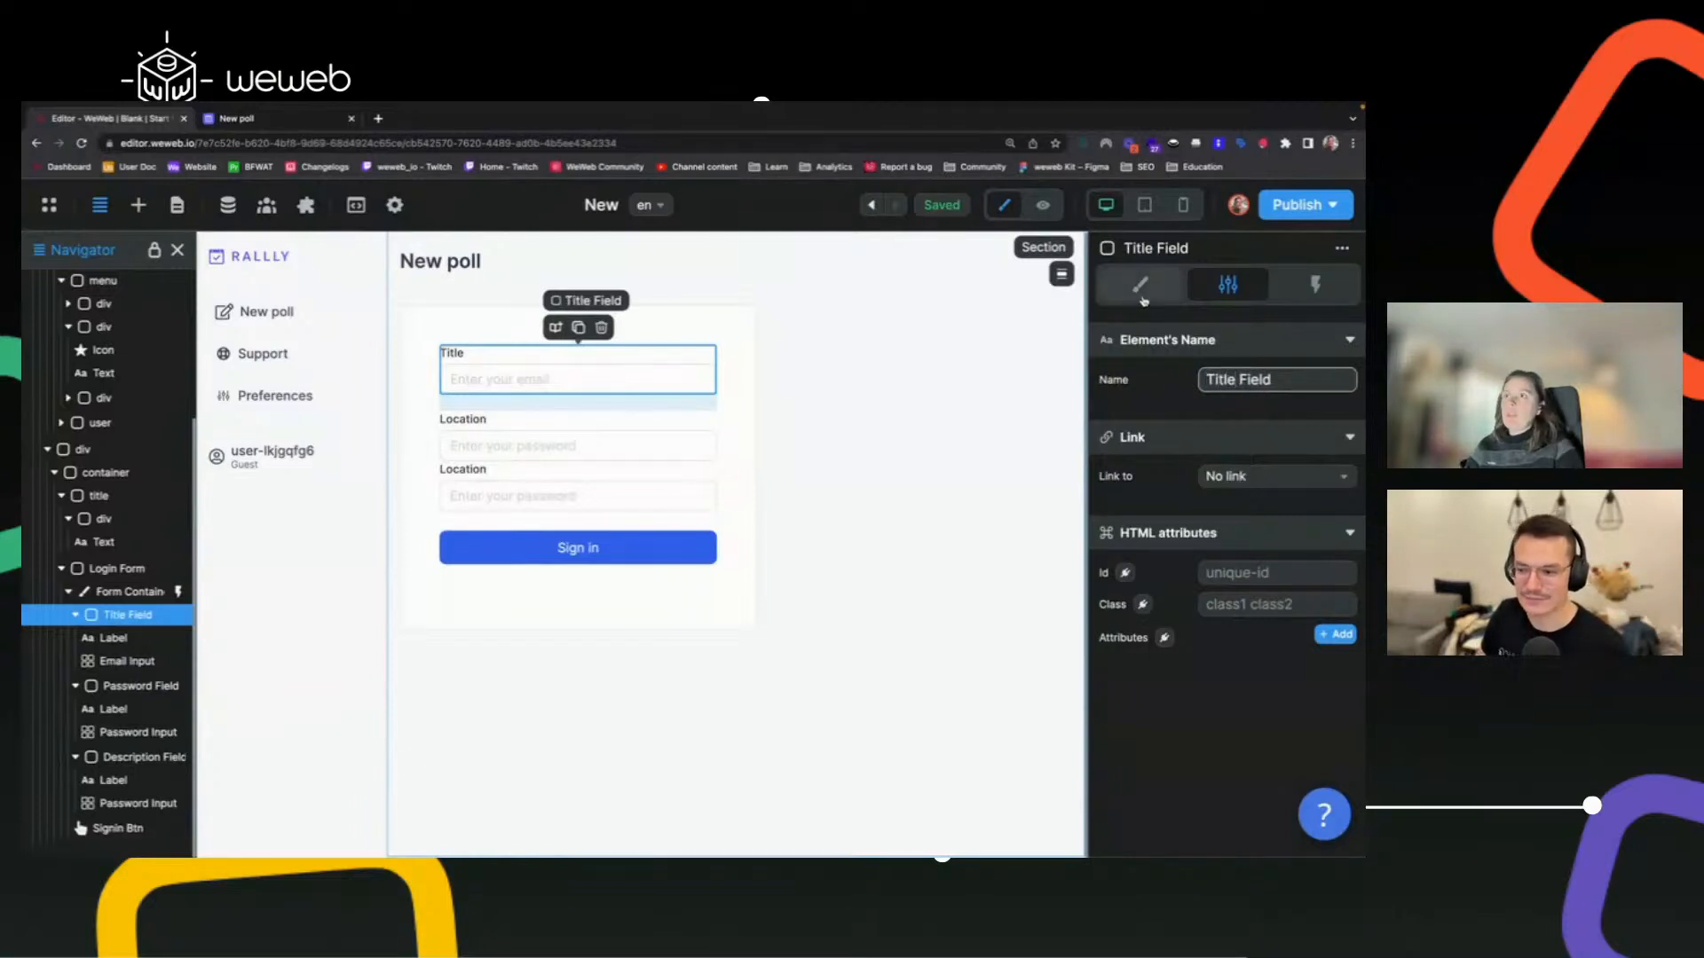
Rename the Email Input element inside the Title Field as Title Input.
left_click(506, 379)
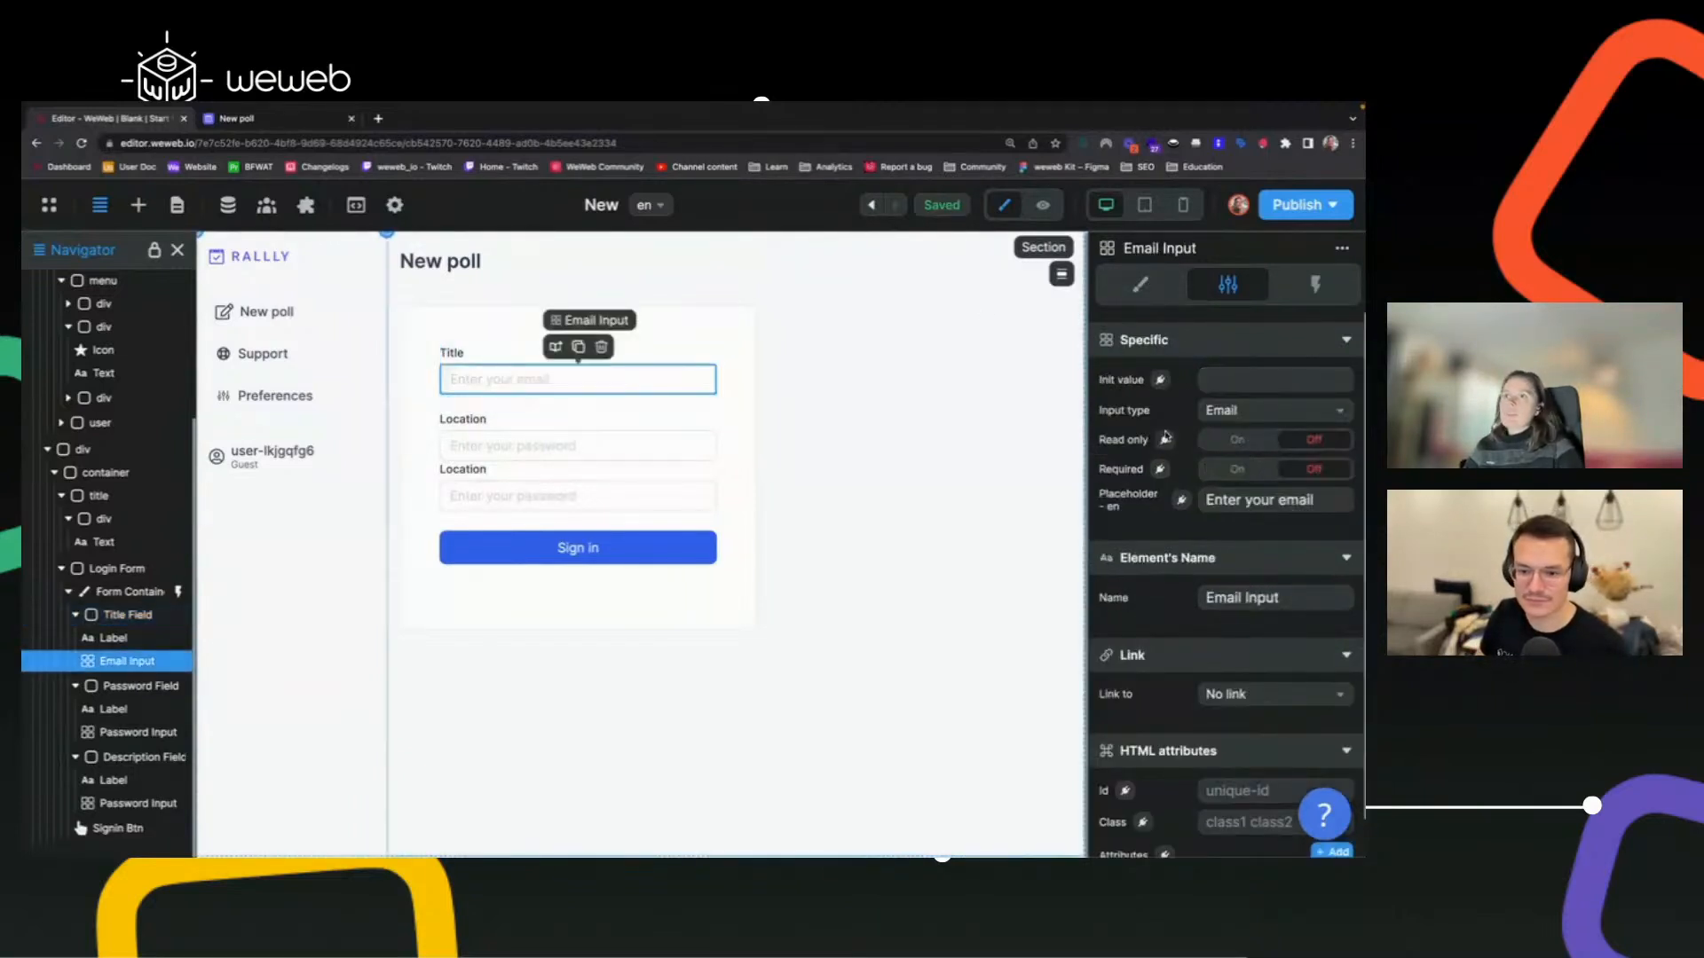
left_click_drag(1243, 599, 1153, 604)
type("Title")
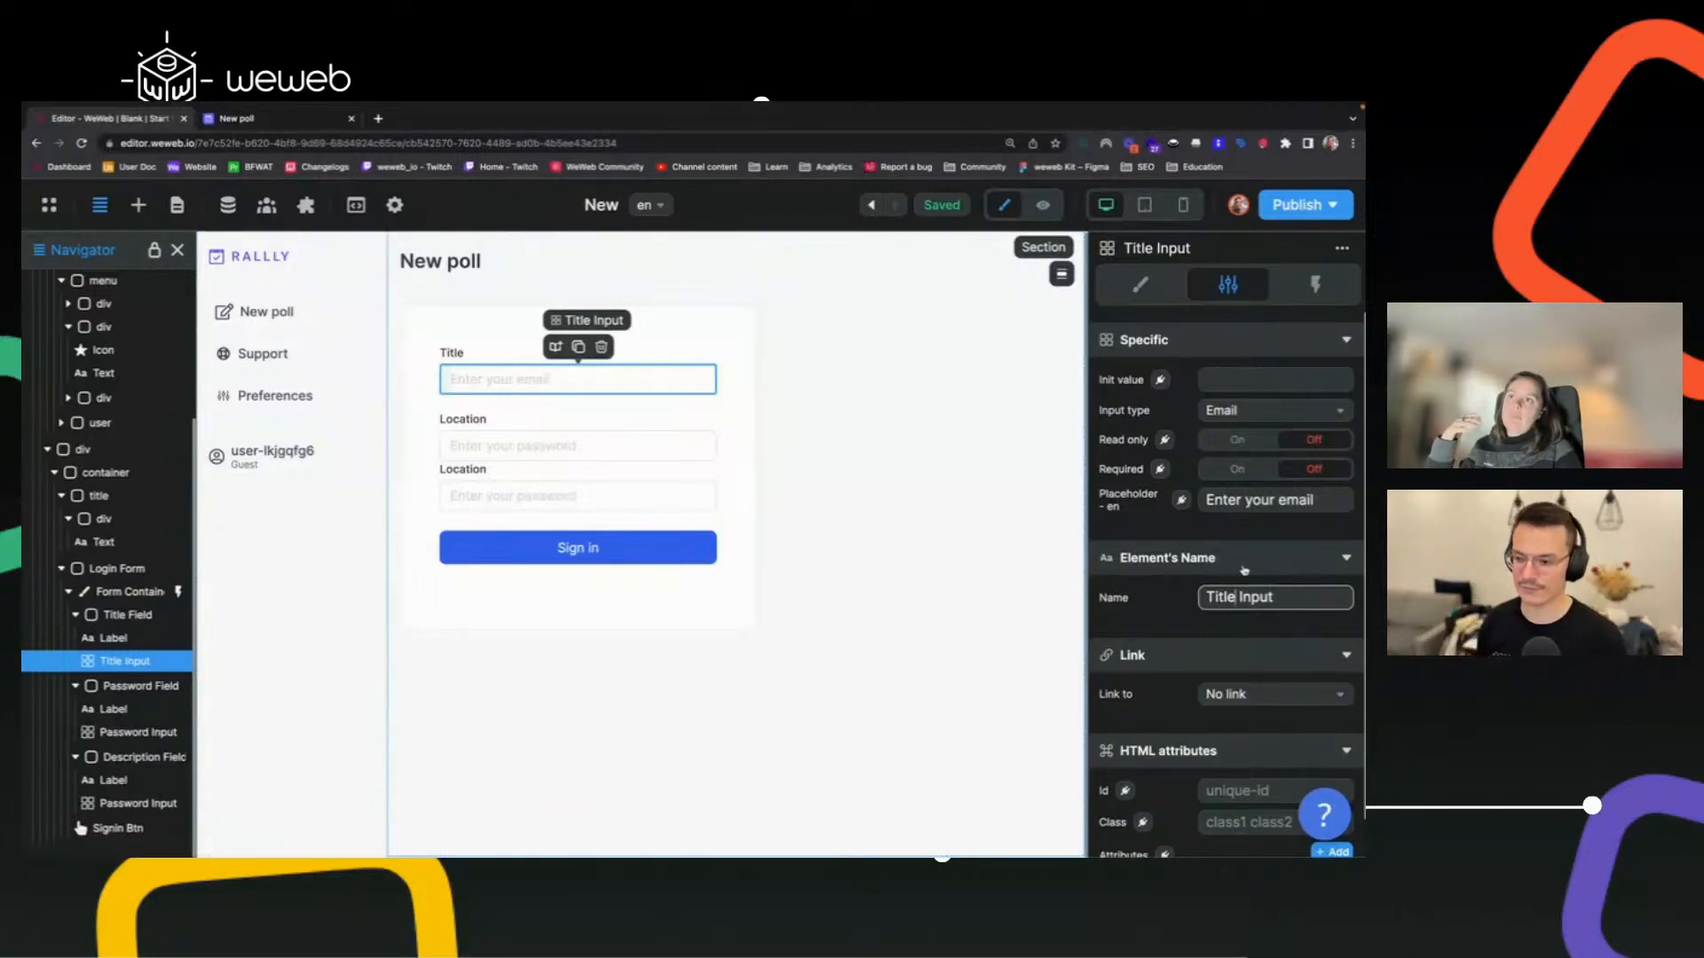
scroll(116, 400, "up", 5)
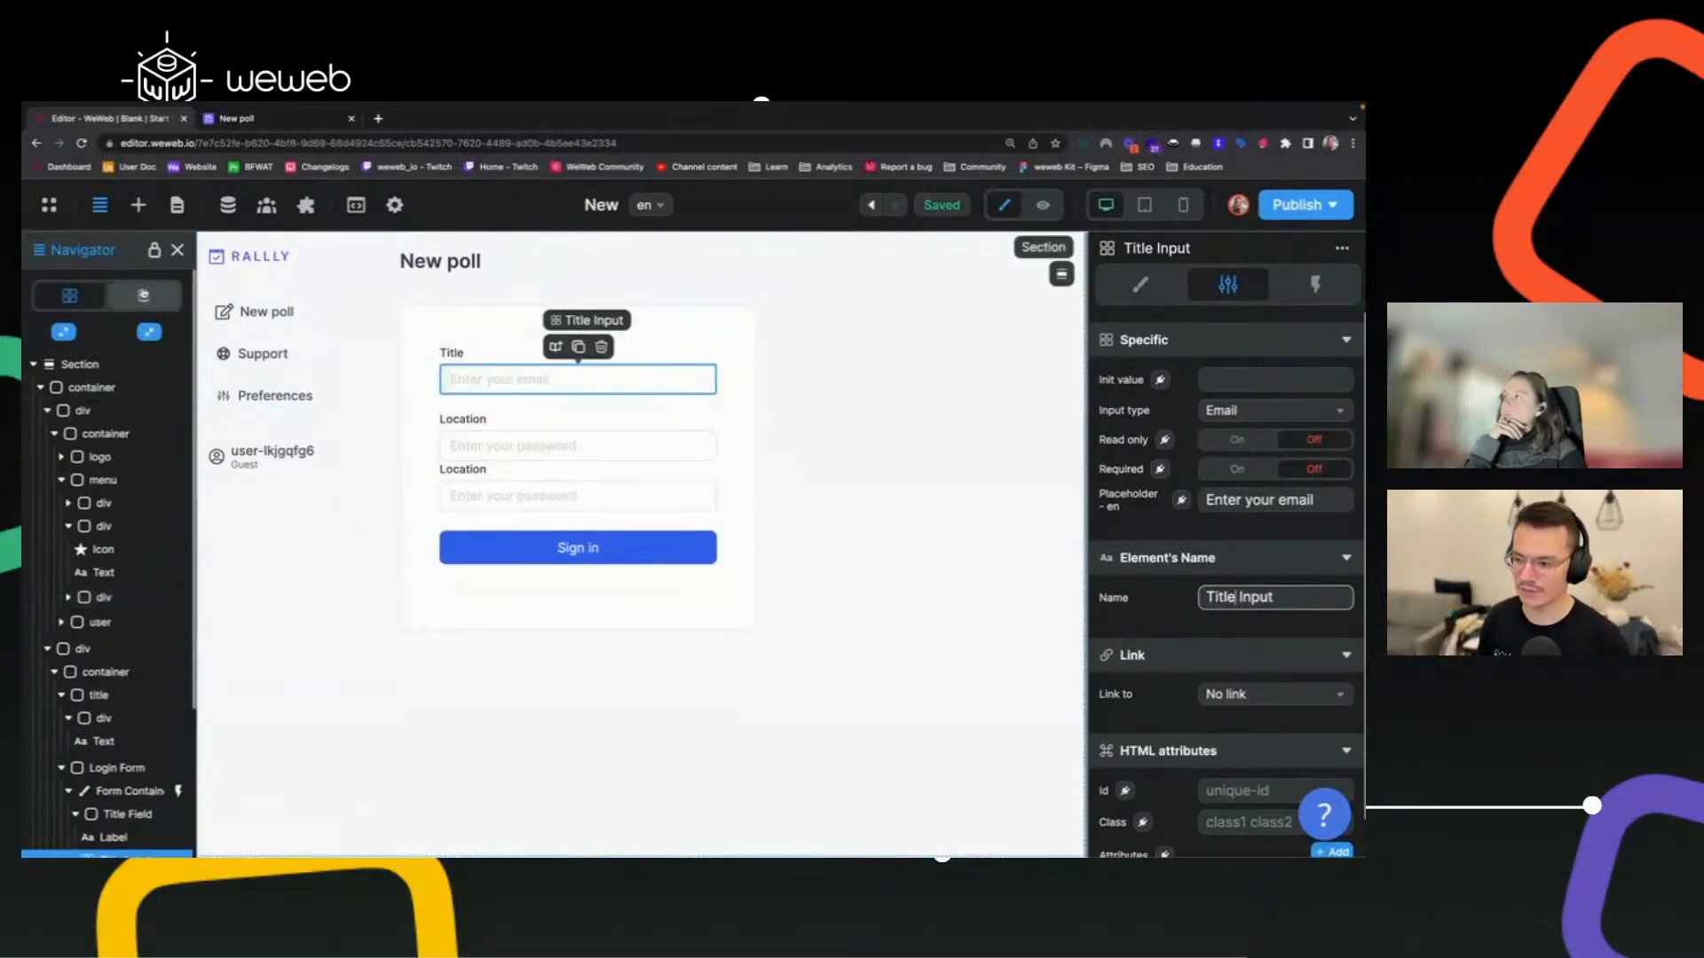
Rename the Password Input element inside the Description Field as Description Input.
left_click(145, 293)
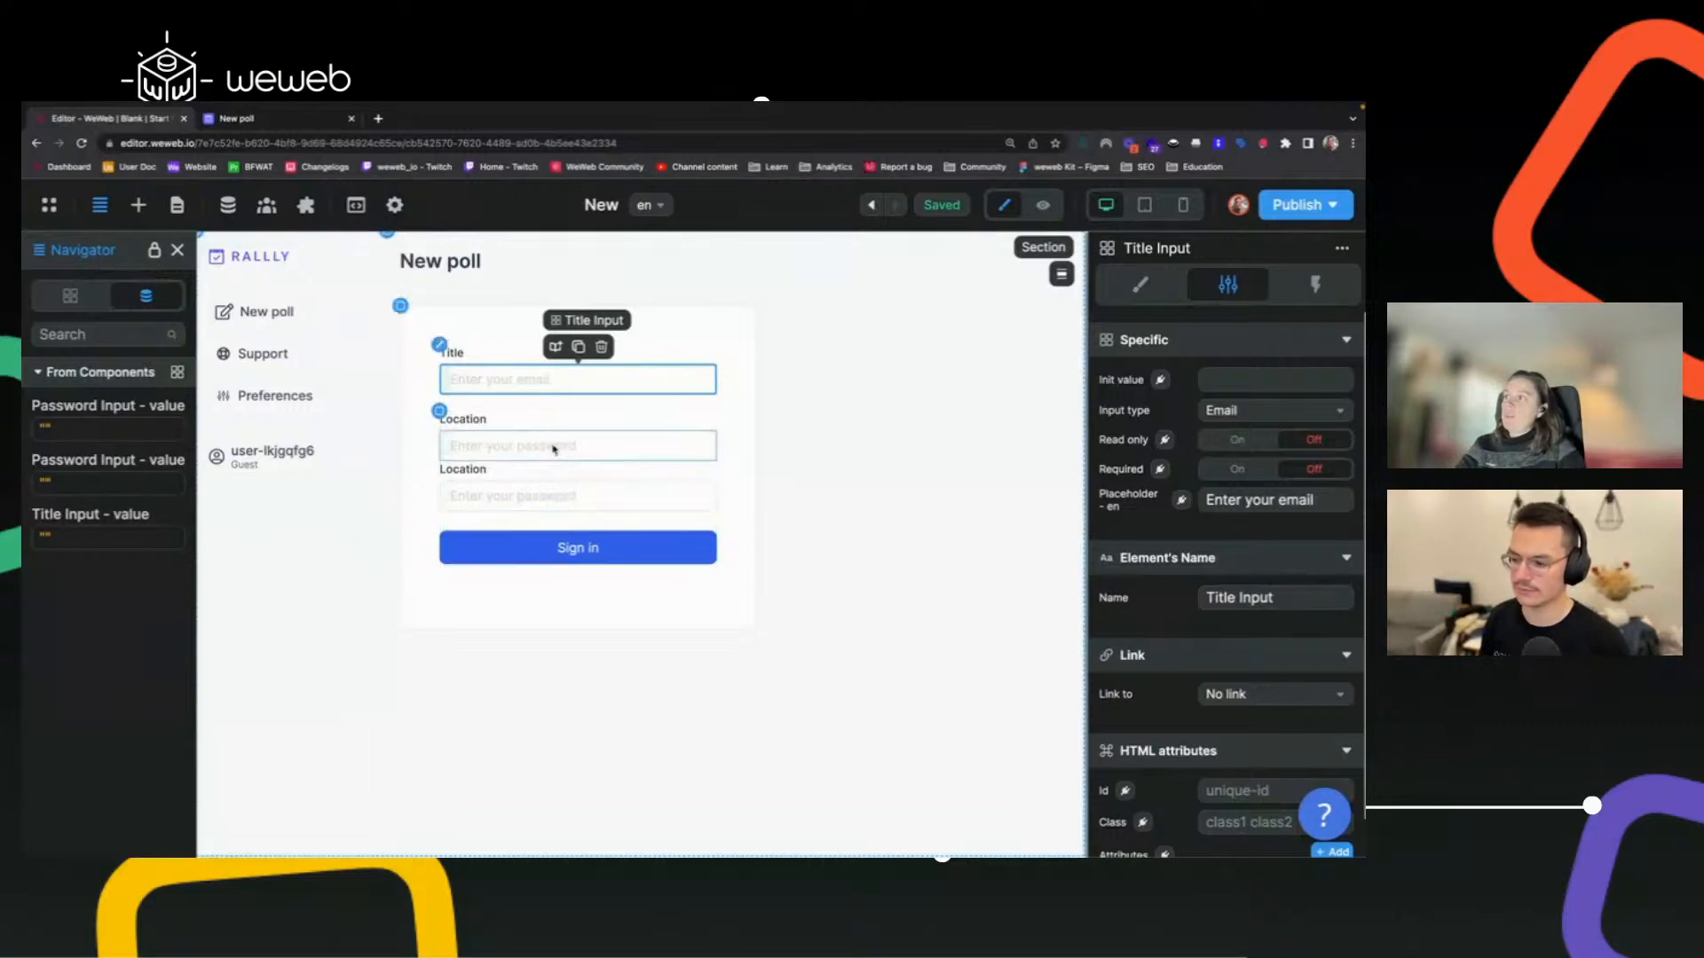
left_click(553, 507)
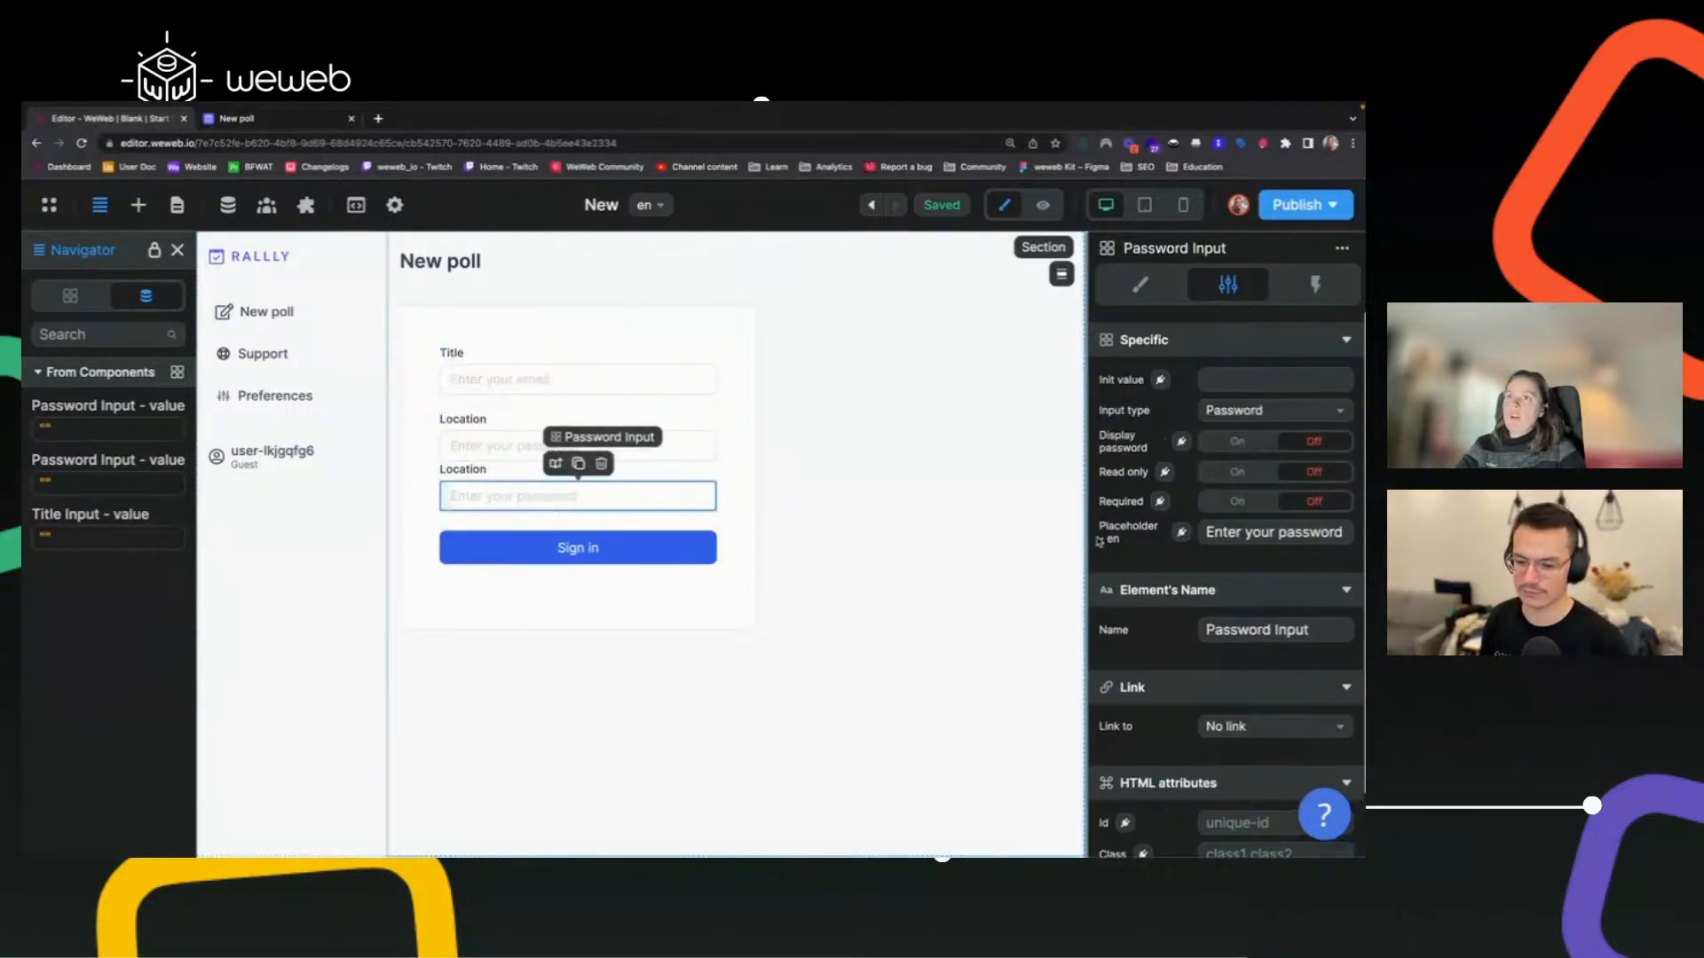
double_click(1271, 628)
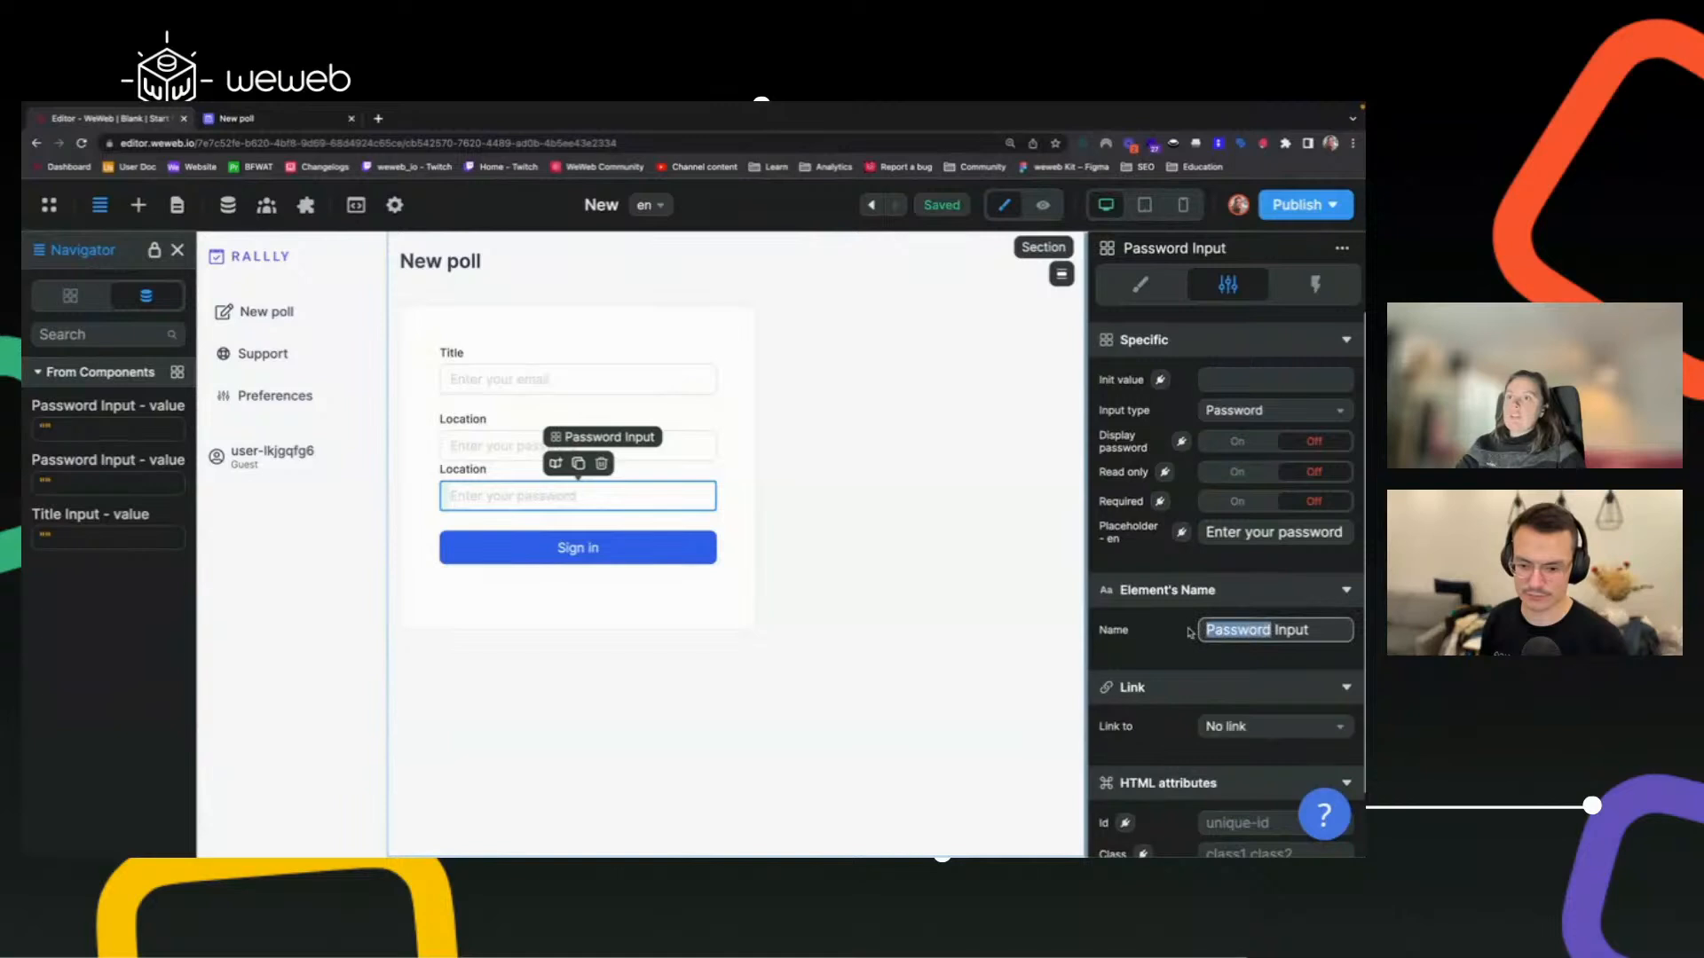
type("Description")
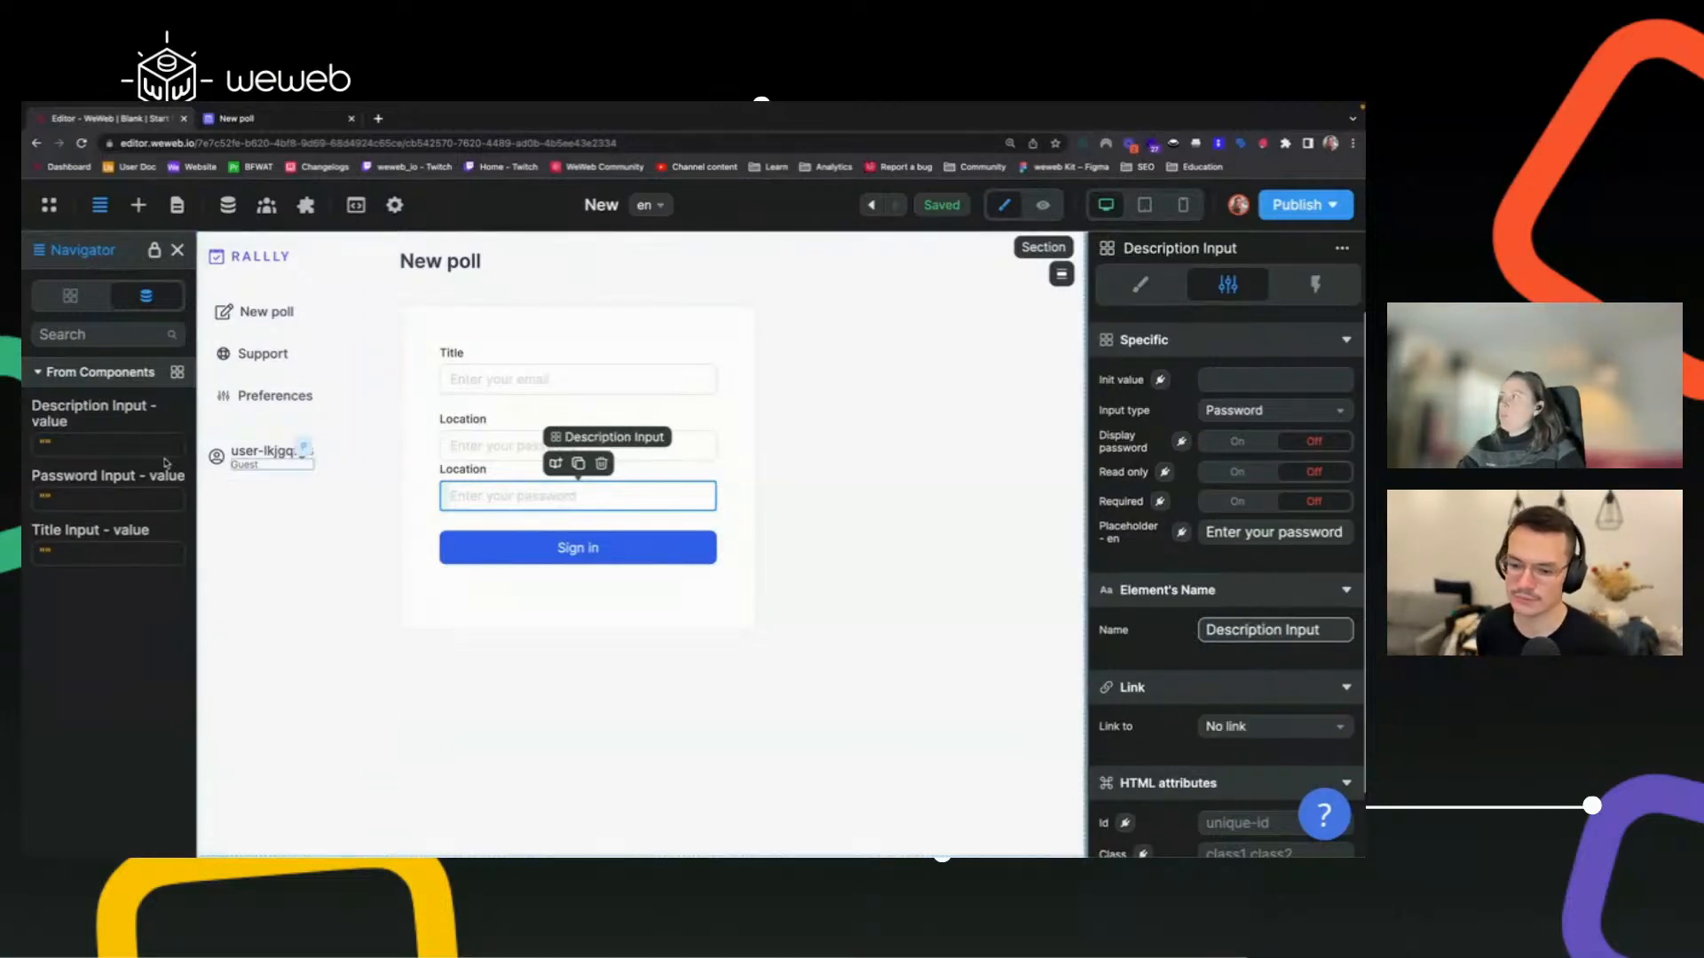
Rename the remaining Password Input element under the upper Location label as Location Input.
left_click(488, 453)
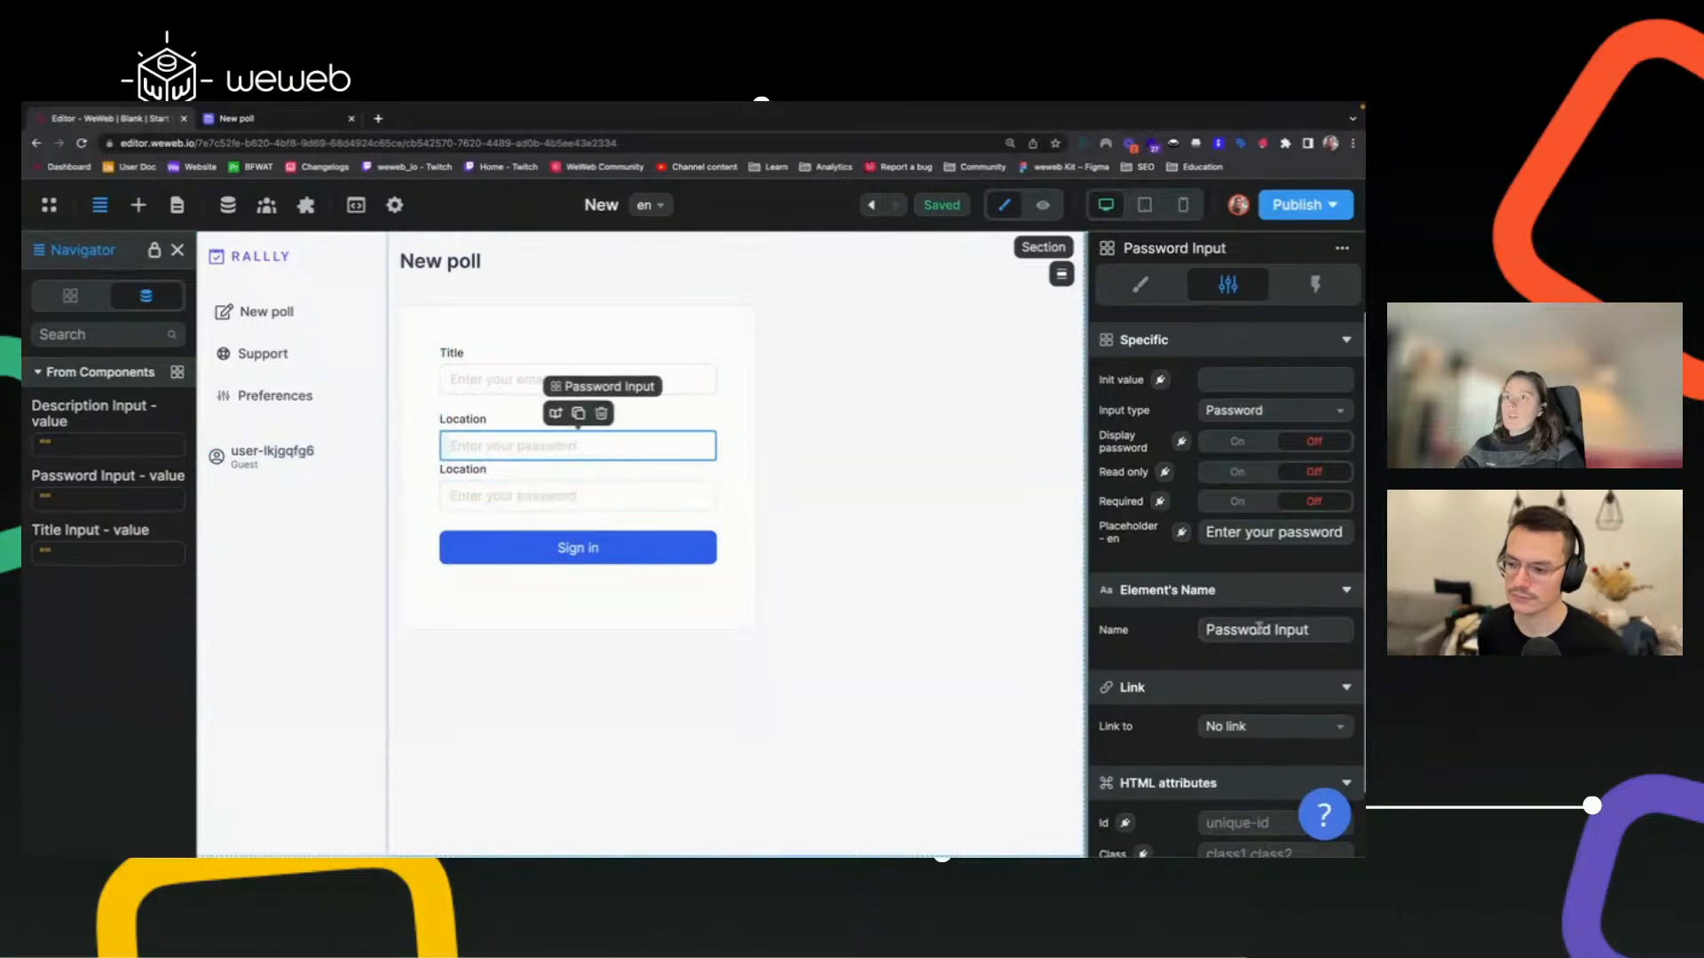
left_click_drag(1266, 631, 1196, 630)
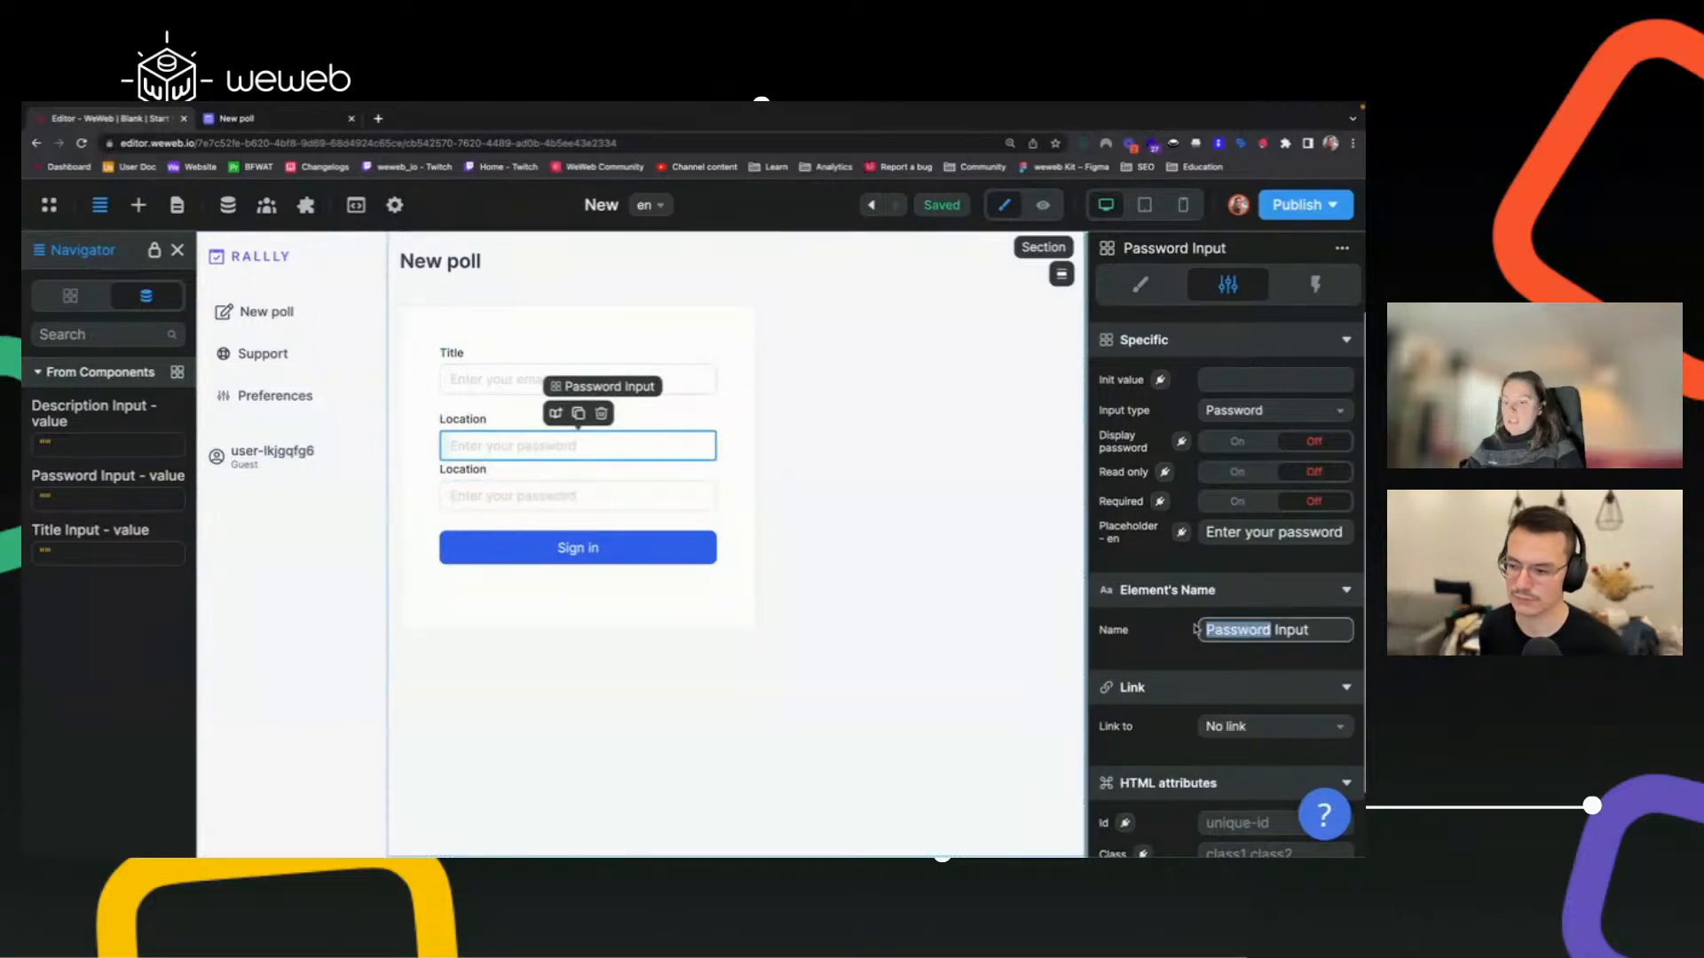
type("Location")
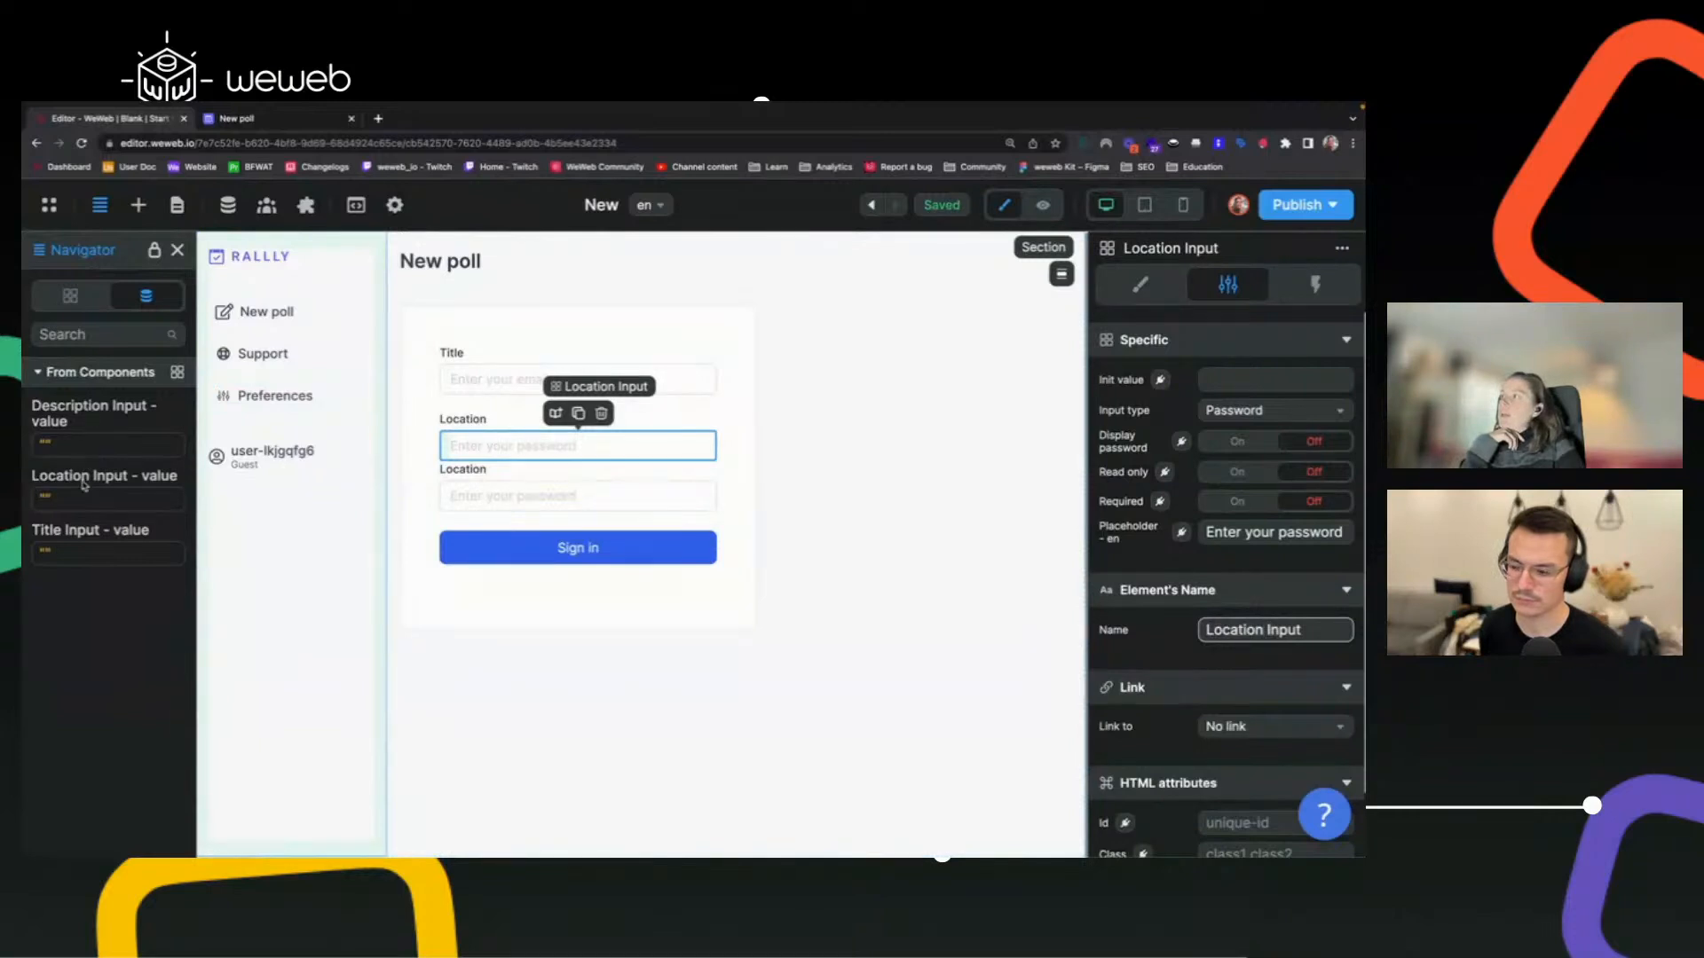
Set the input type of the Title Input inside the Title Field to Short answer.
left_click(70, 296)
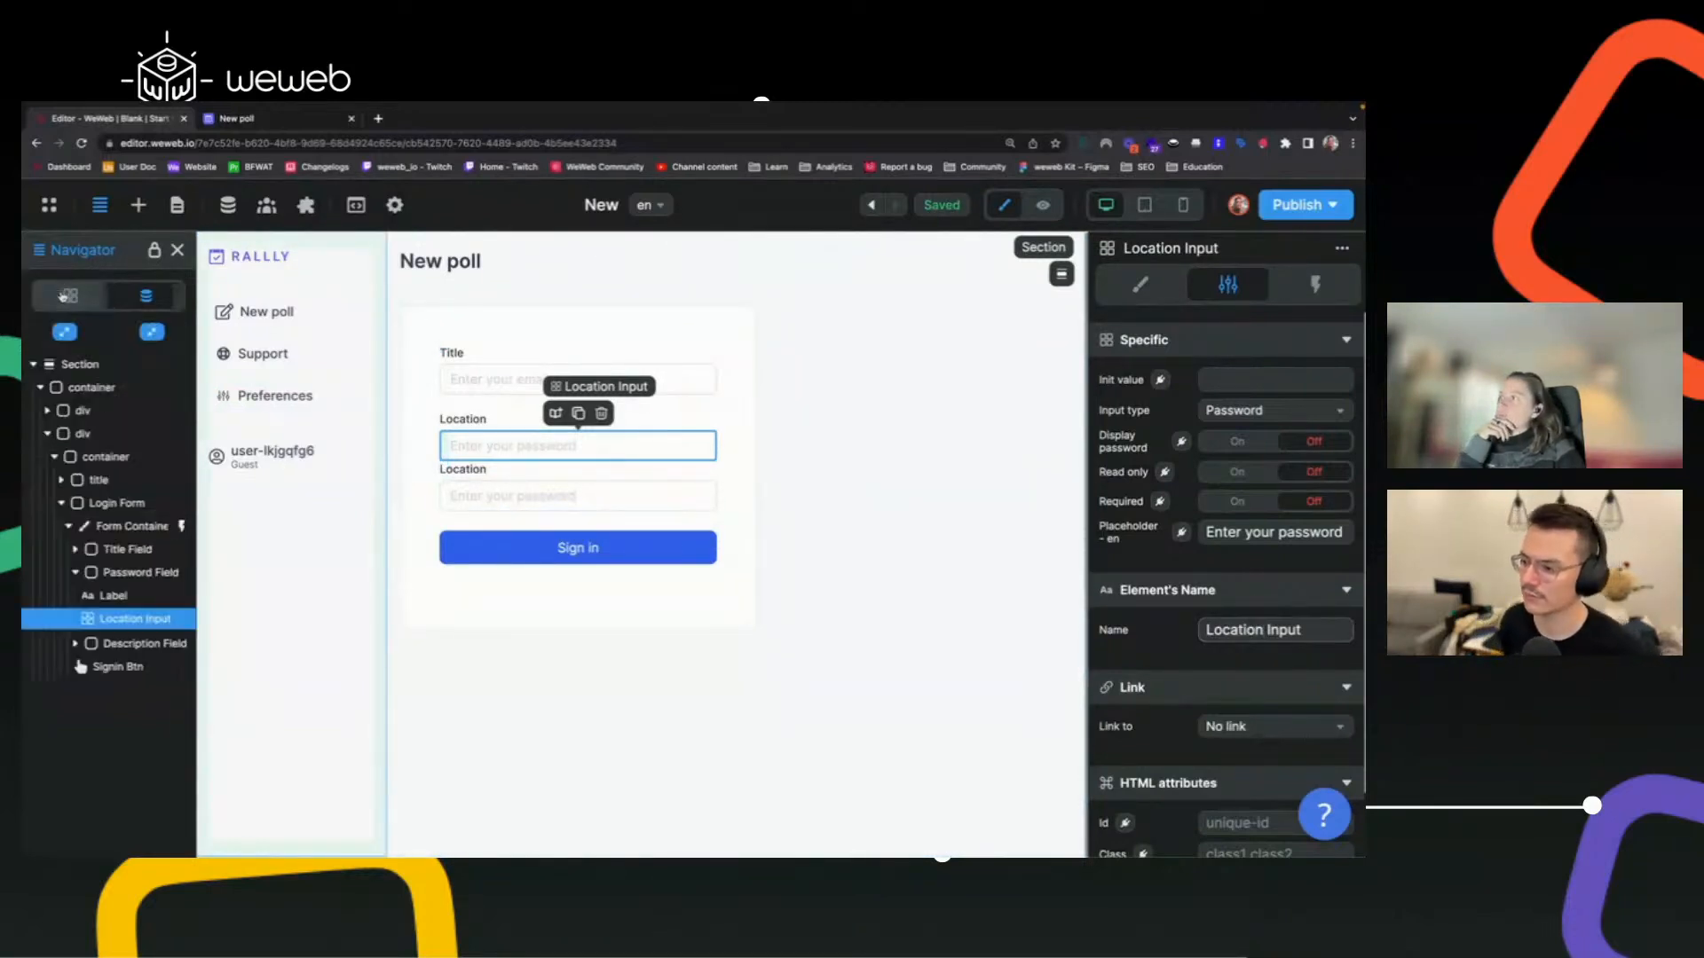
left_click(71, 551)
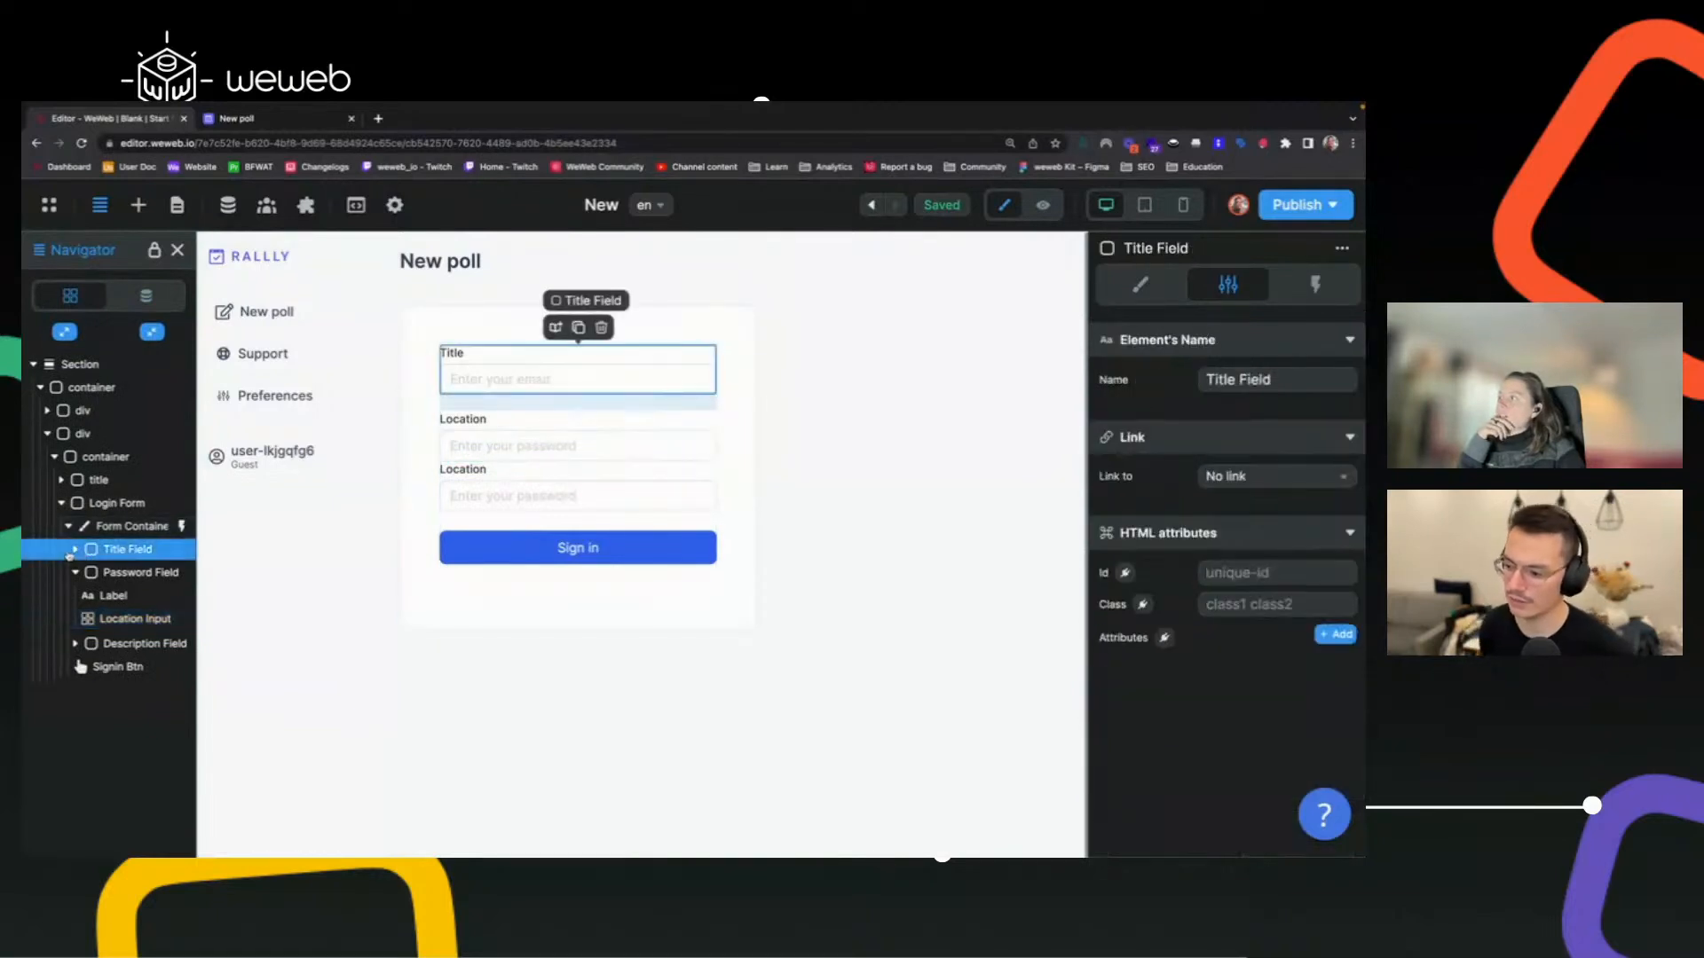
left_click(74, 551)
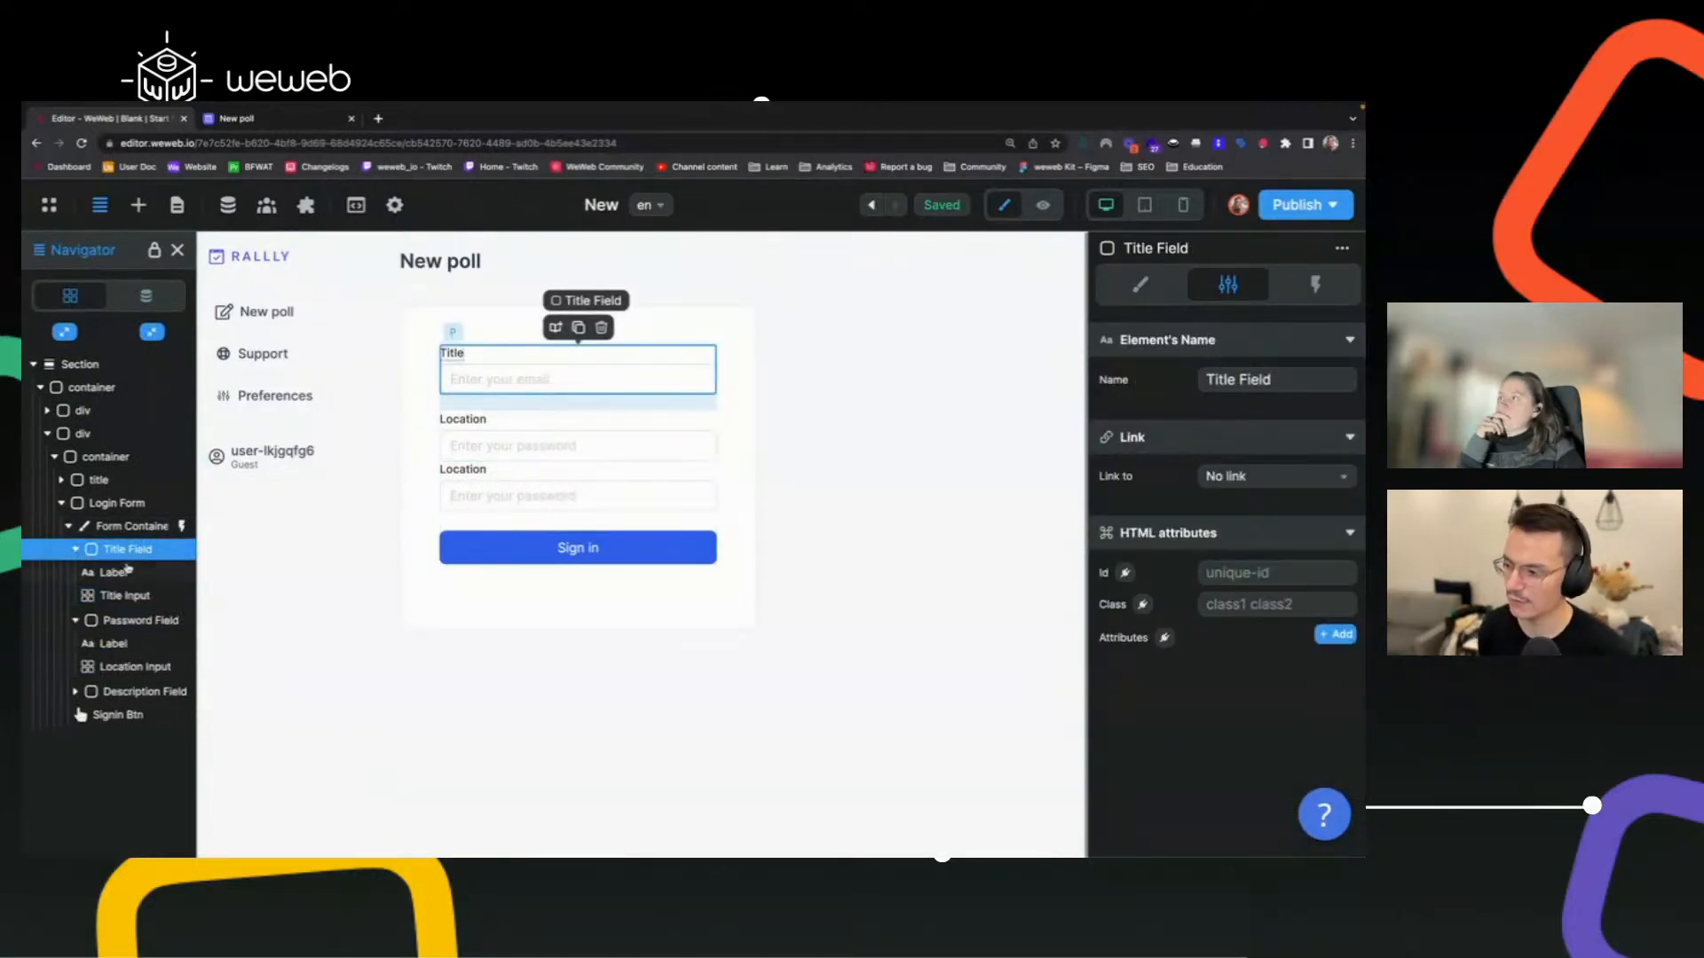
left_click(124, 595)
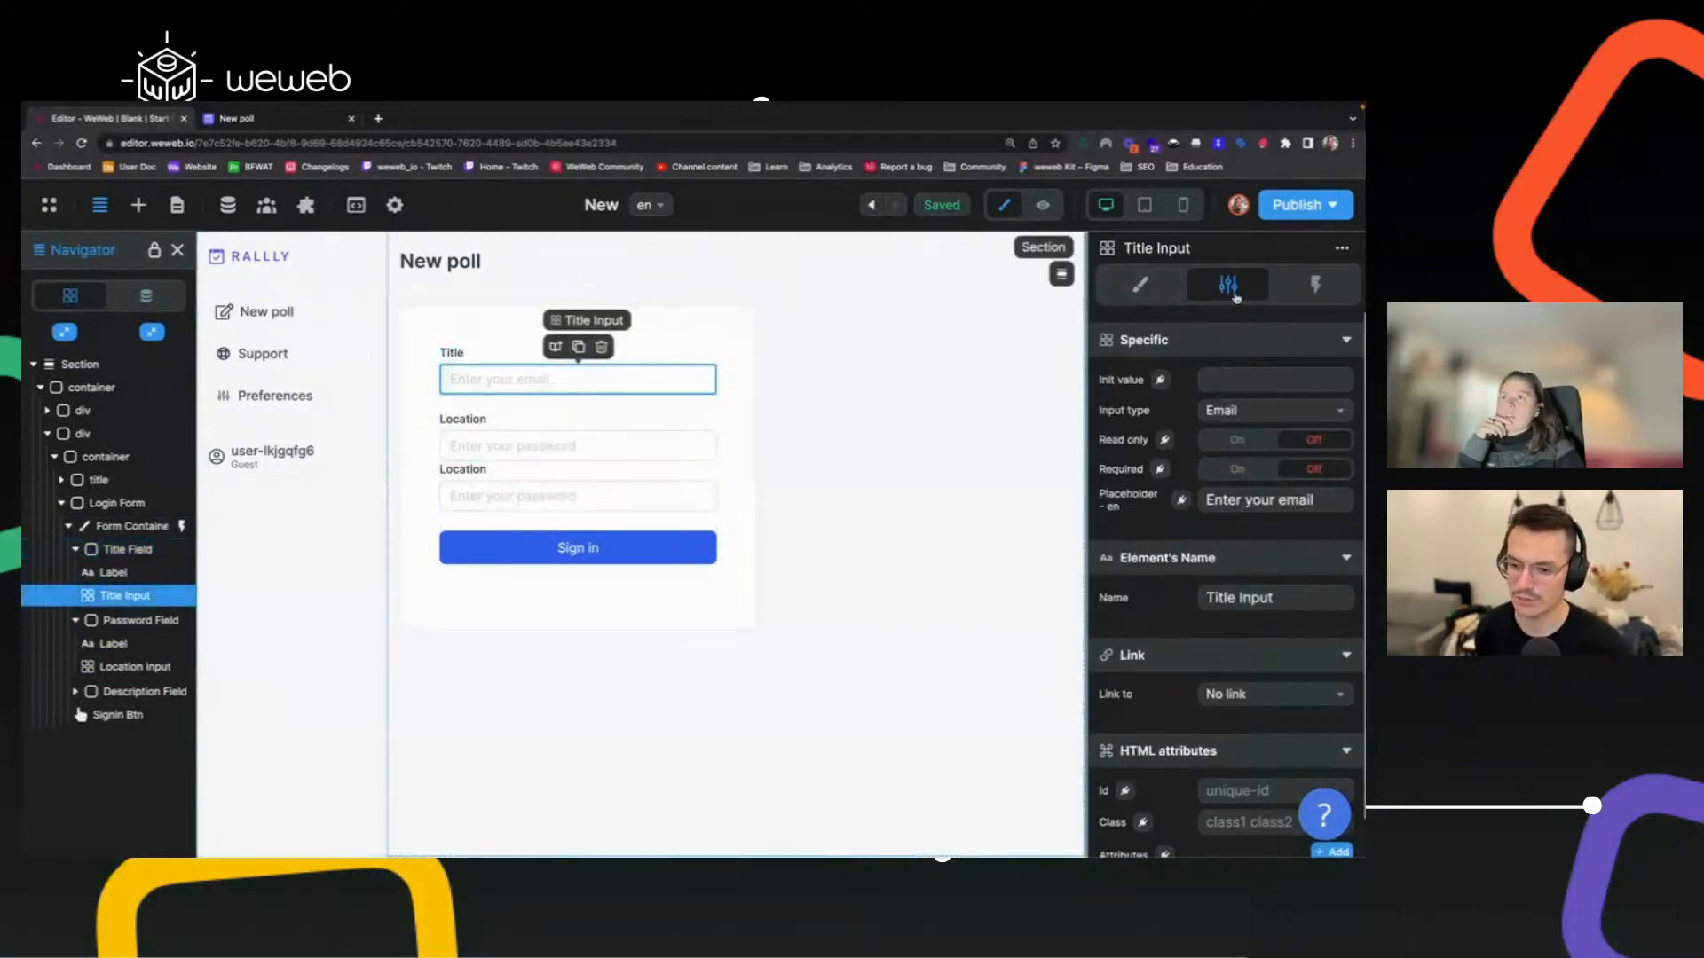
left_click(1261, 411)
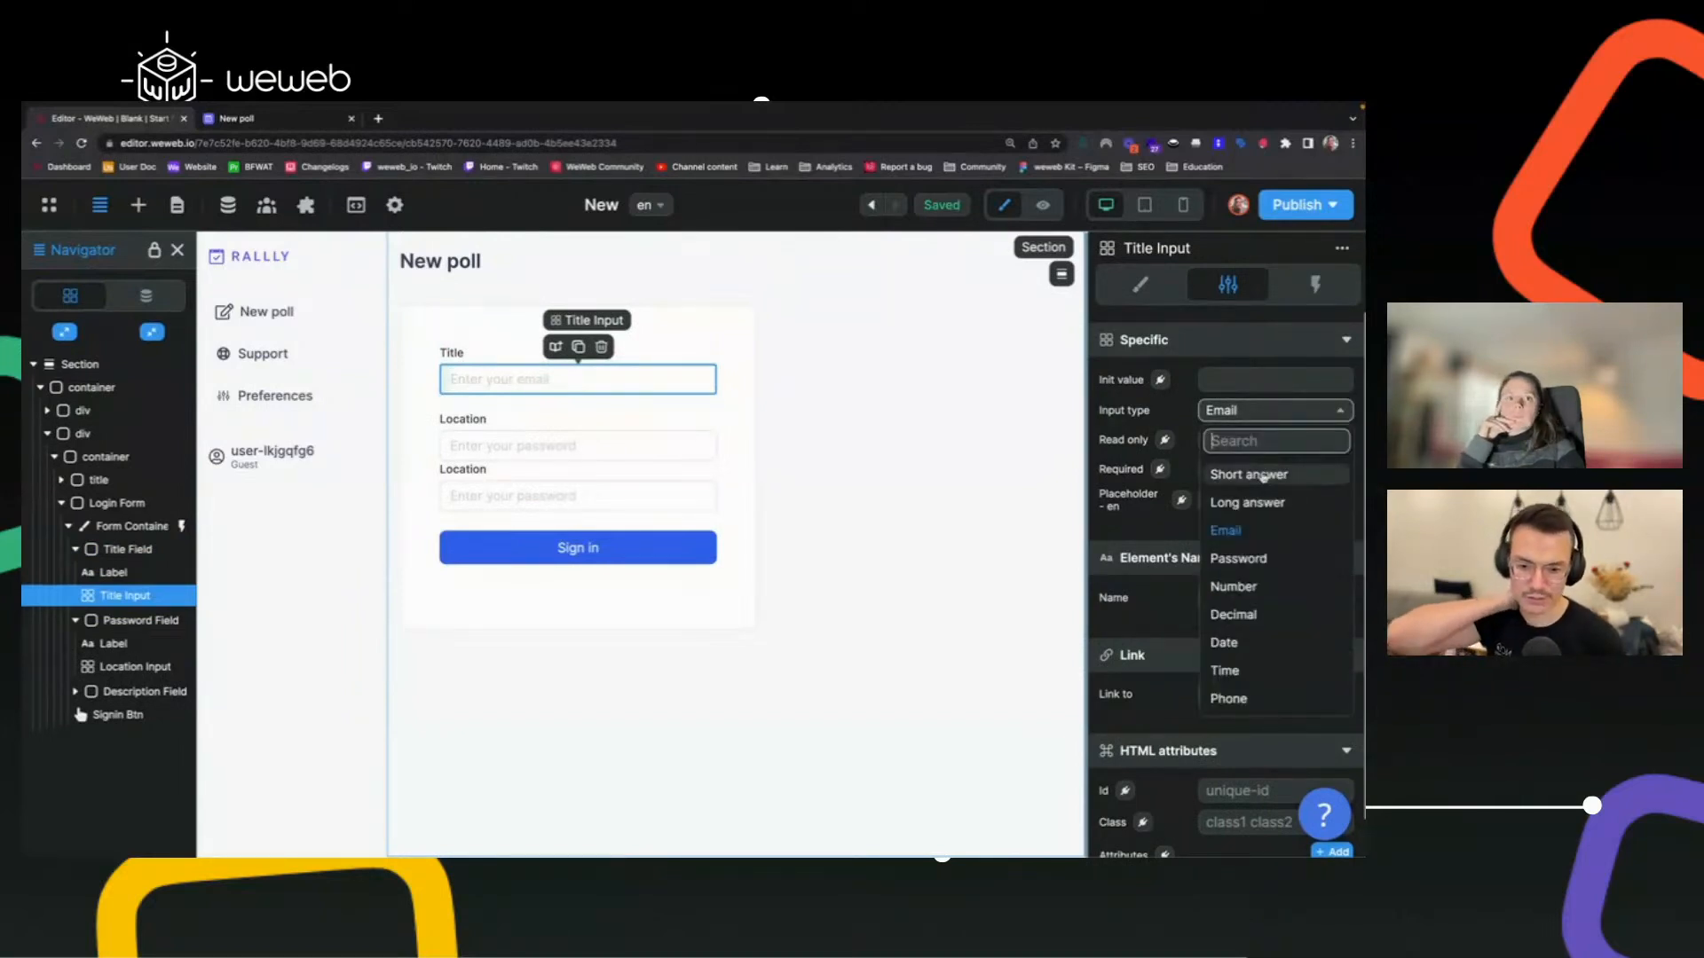
left_click(1263, 474)
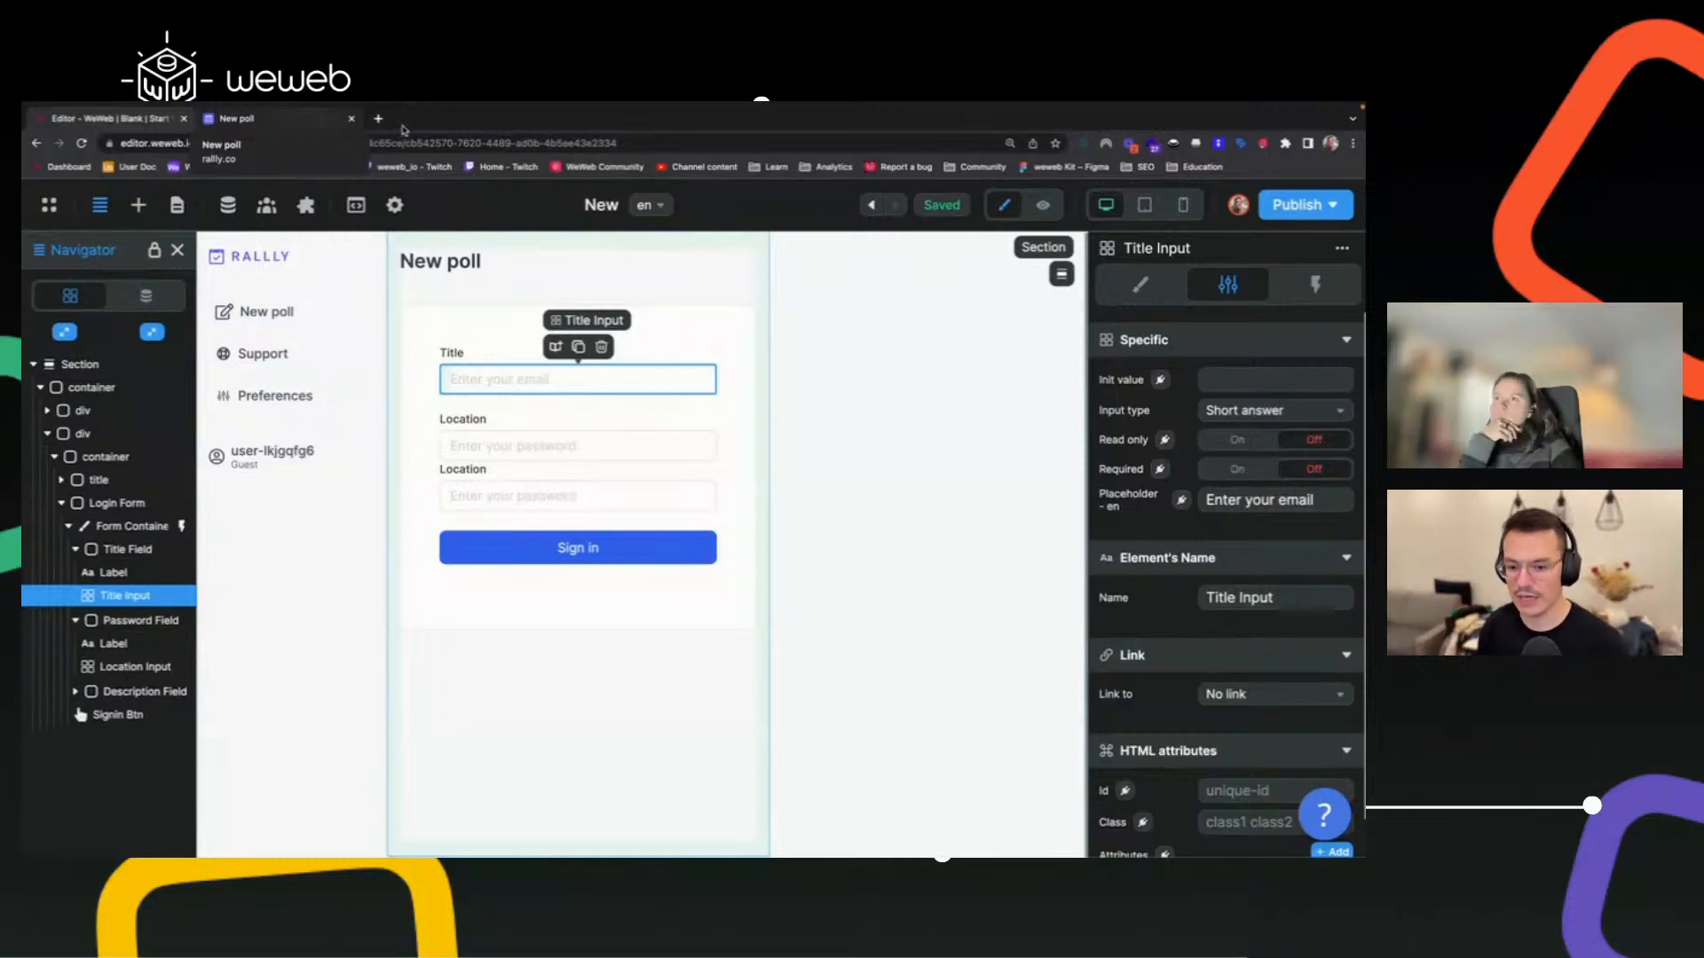
Try the Password input type on the Title Input in preview mode, and restore the type to Short answer.
left_click(1240, 415)
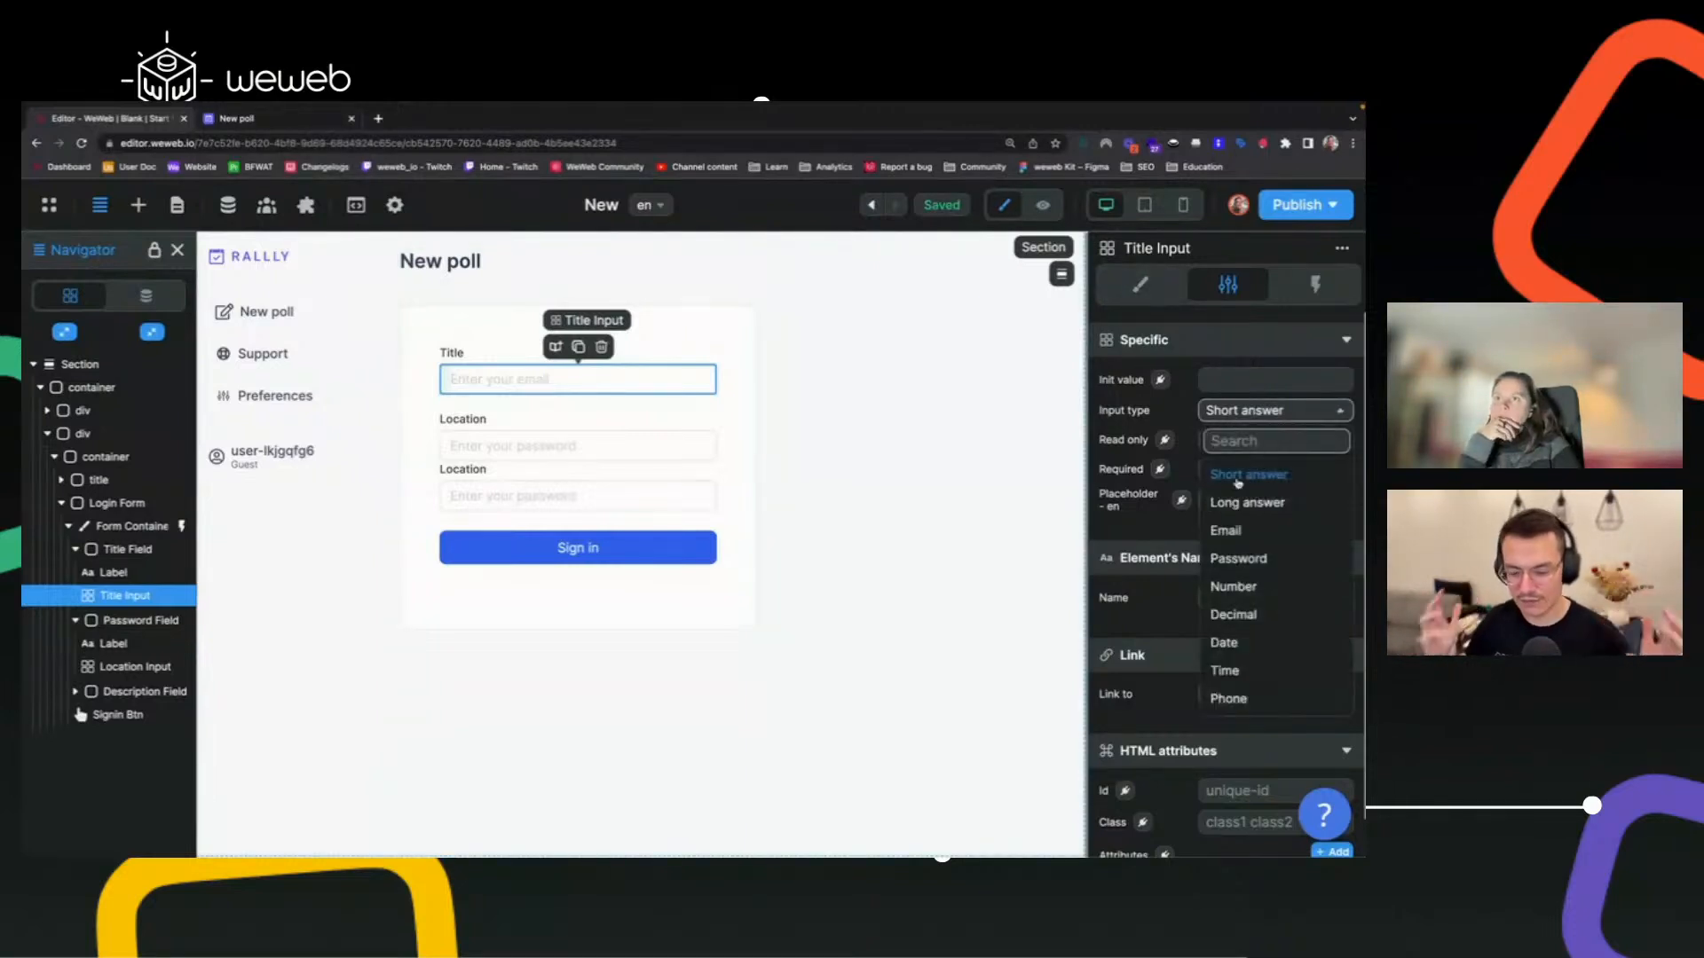
left_click(1245, 561)
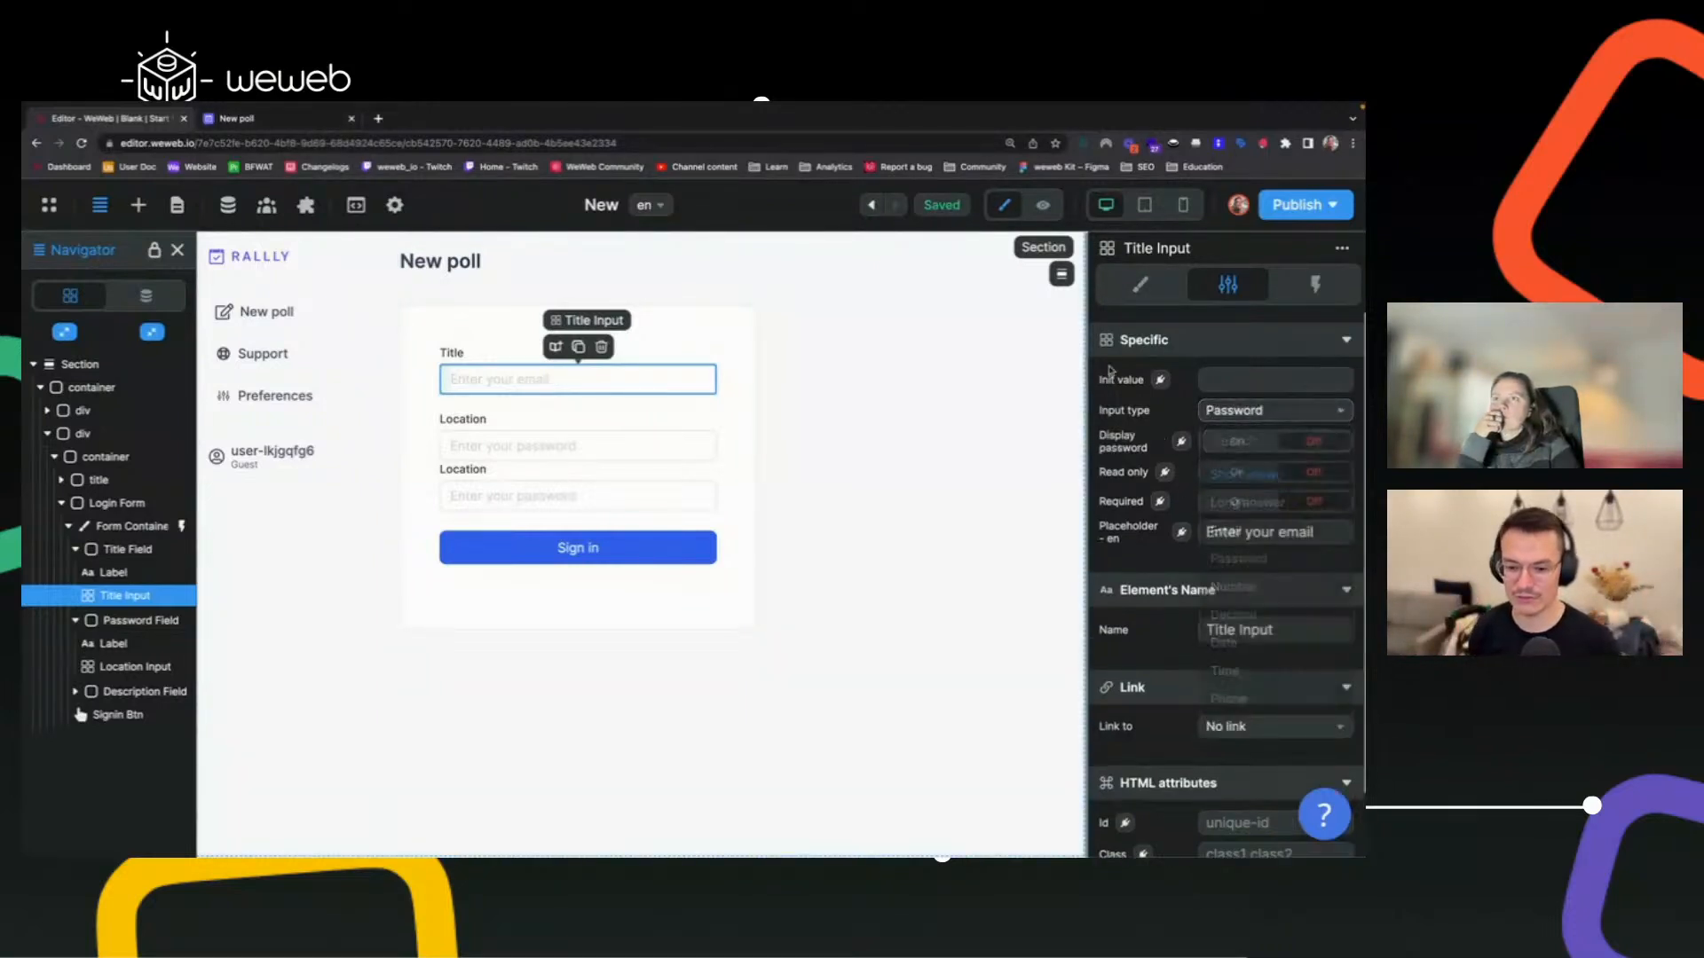
left_click(1042, 205)
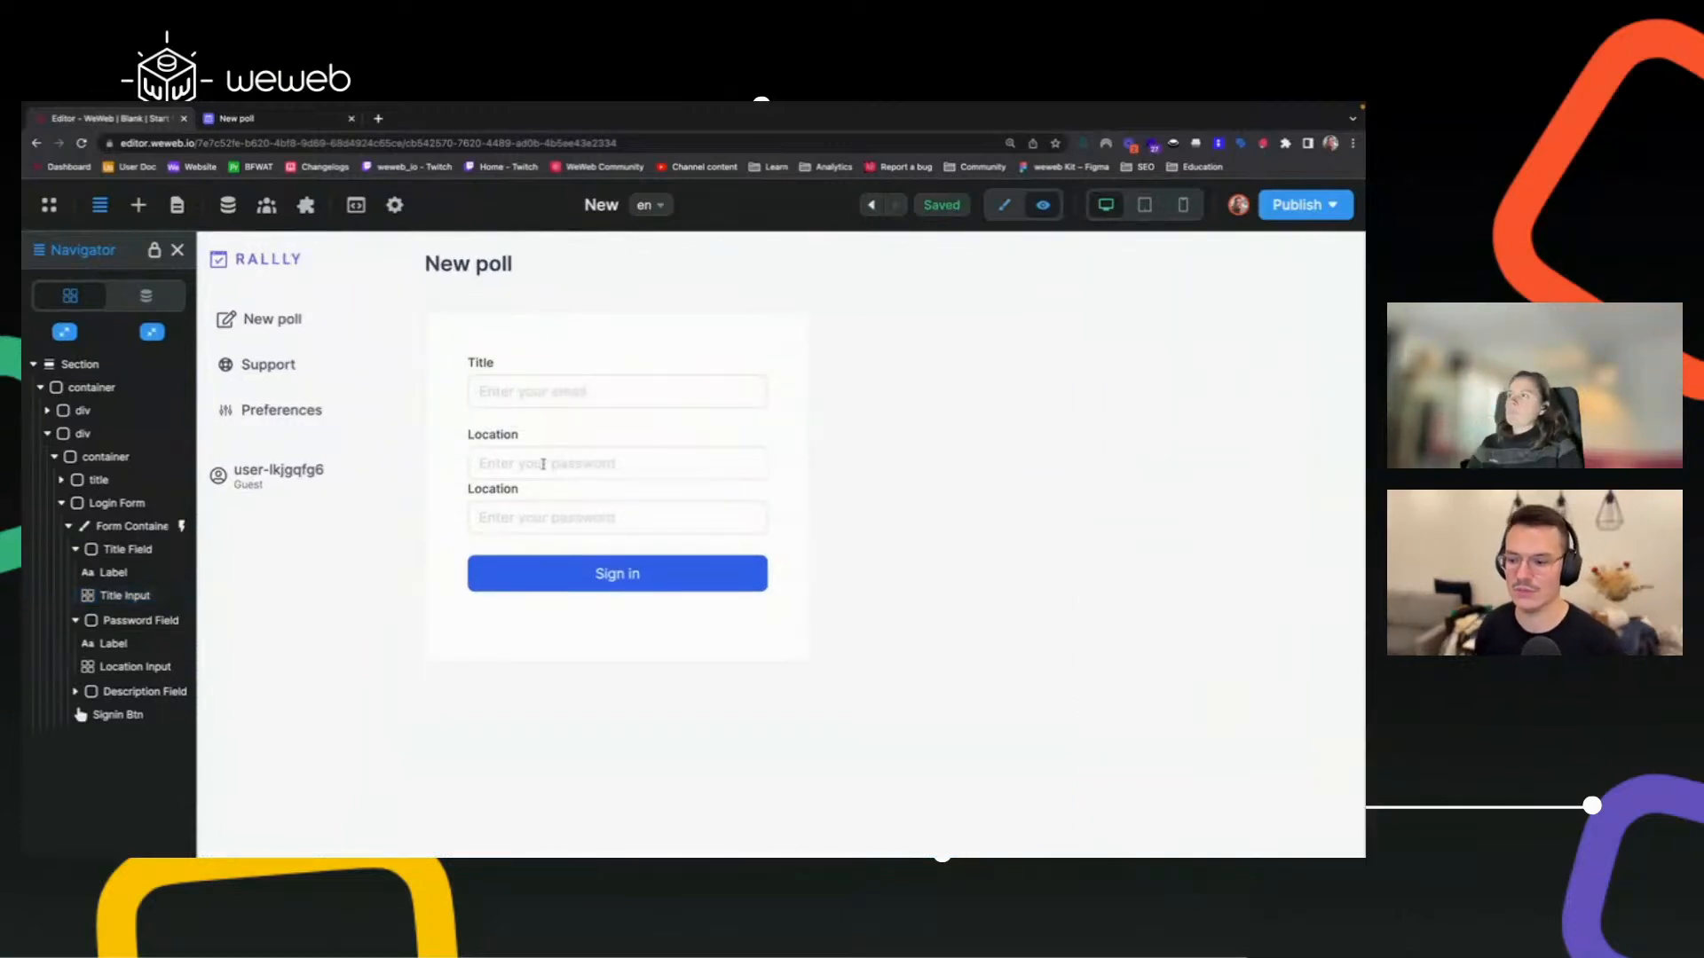
left_click(490, 391)
left_click(1017, 208)
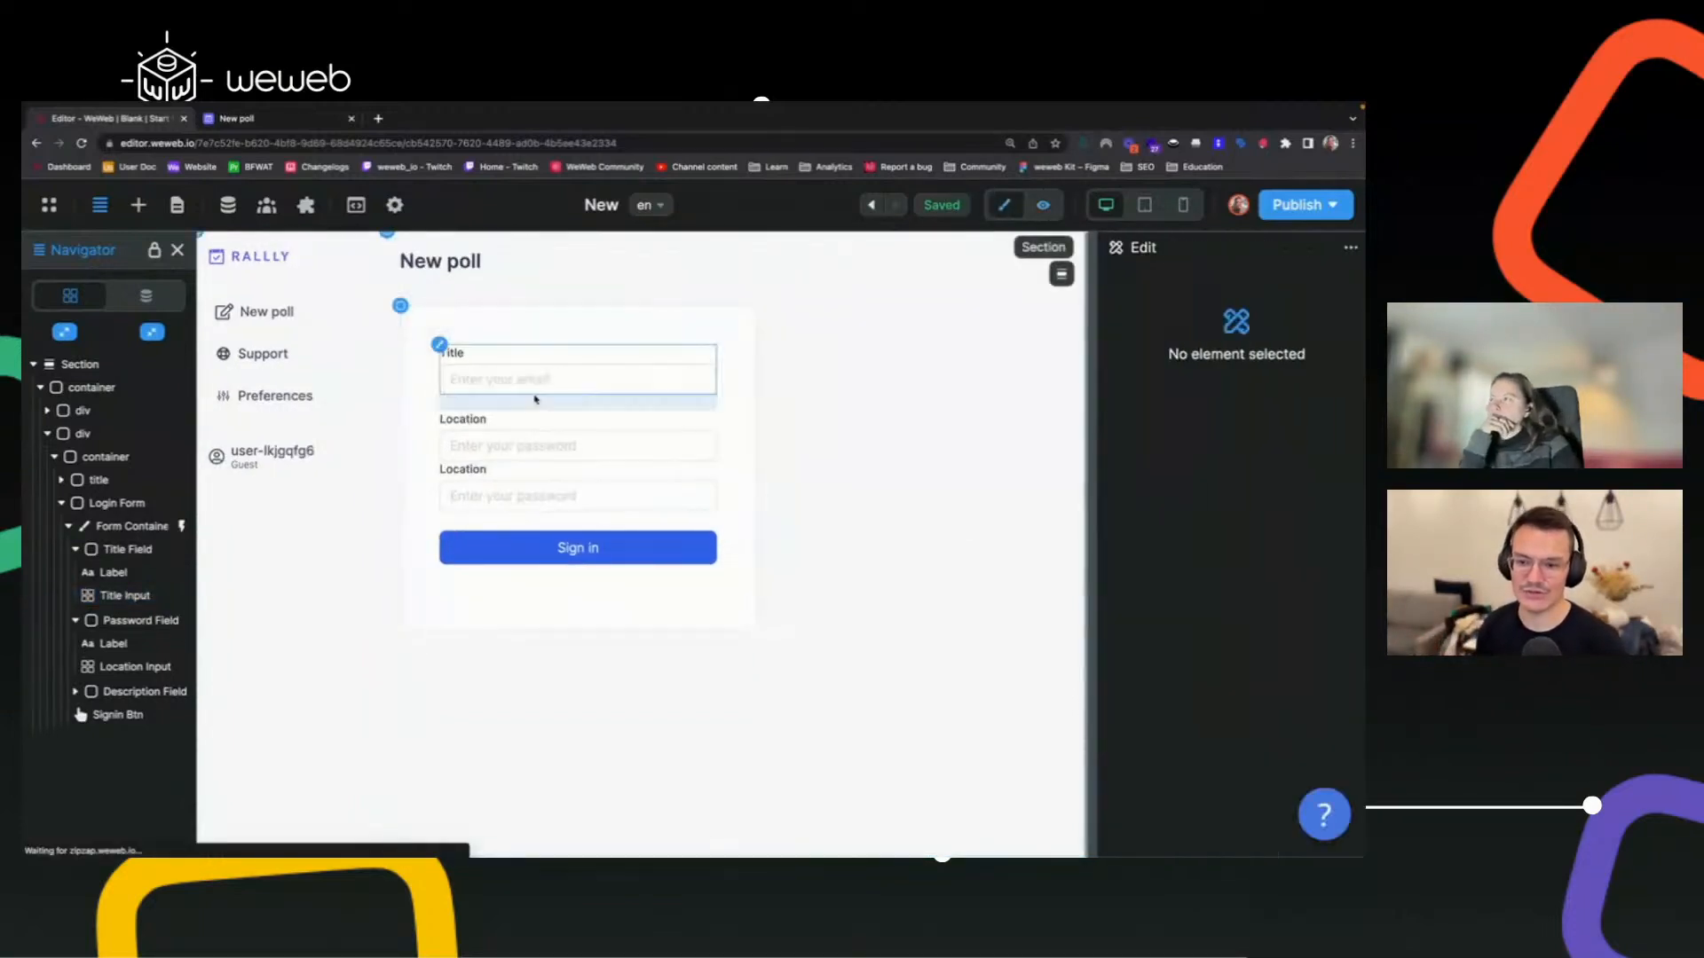
left_click(494, 379)
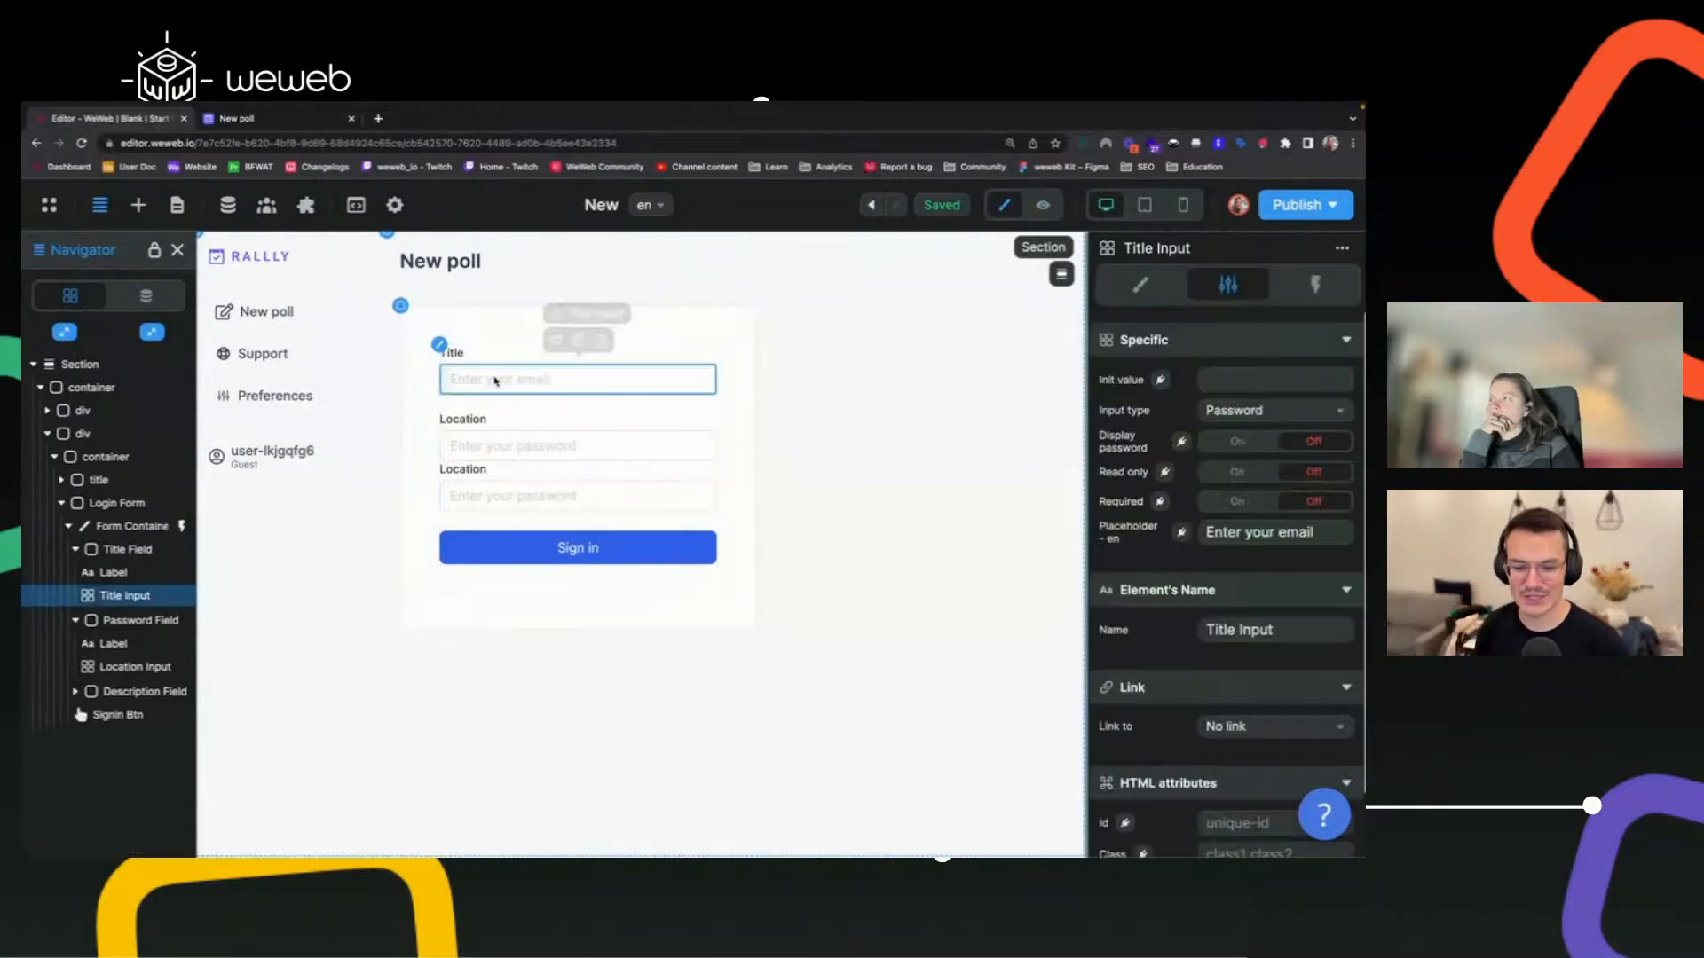
left_click(1315, 413)
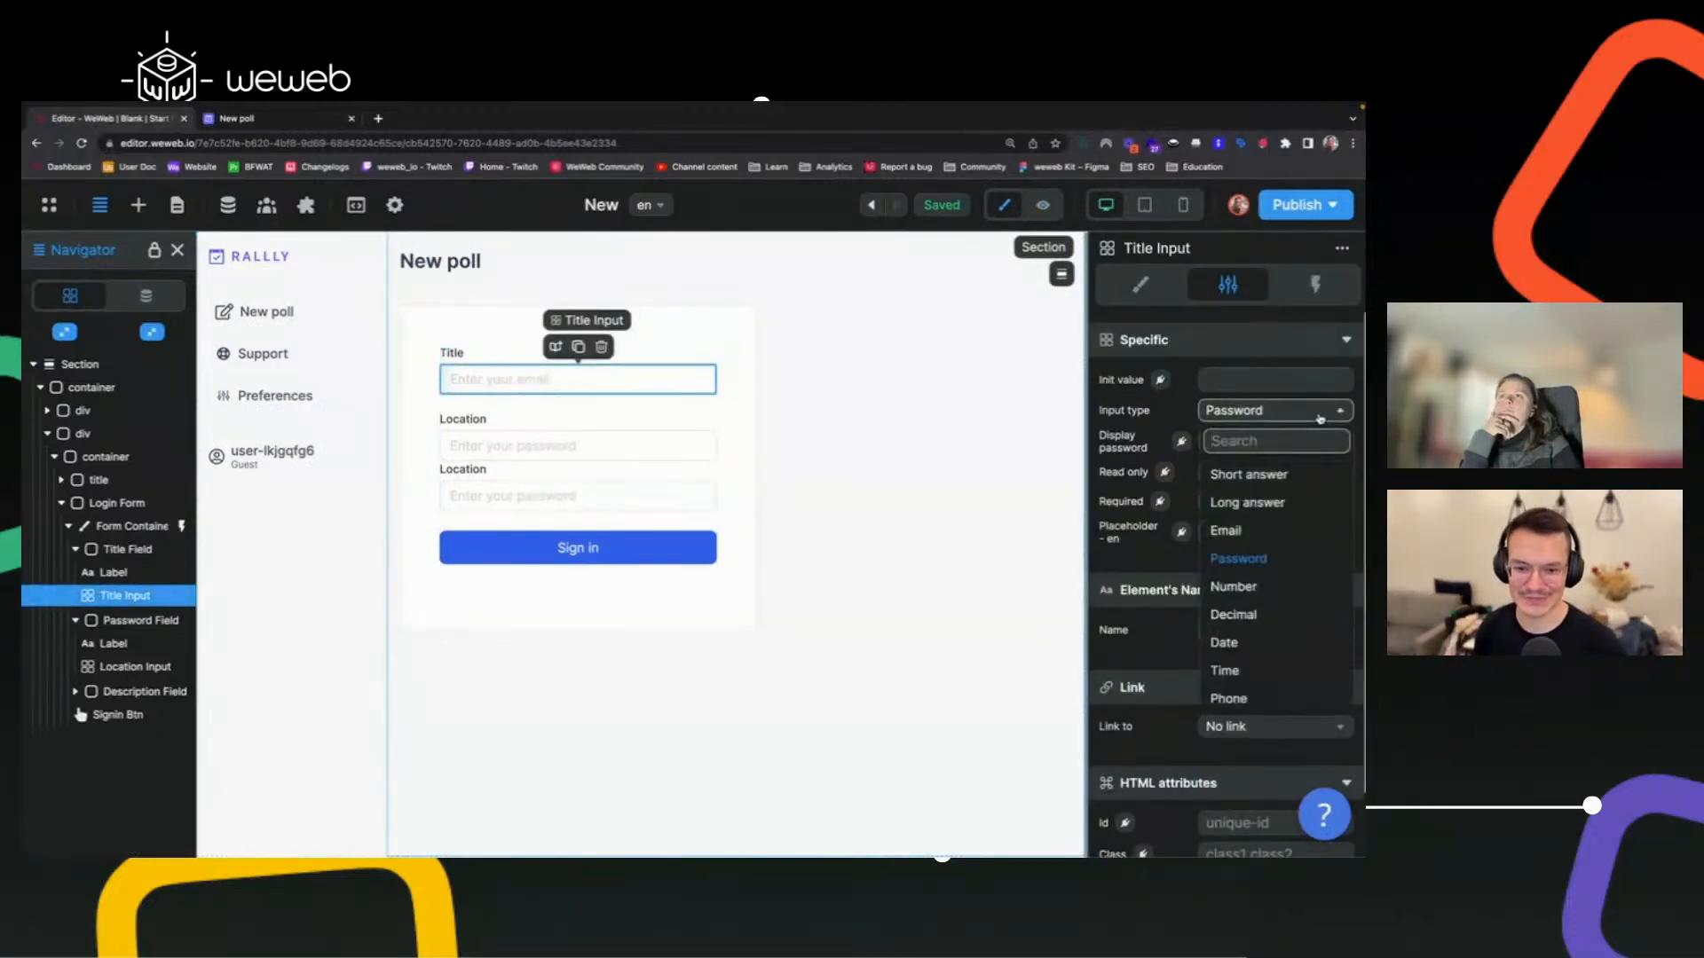
left_click(1260, 475)
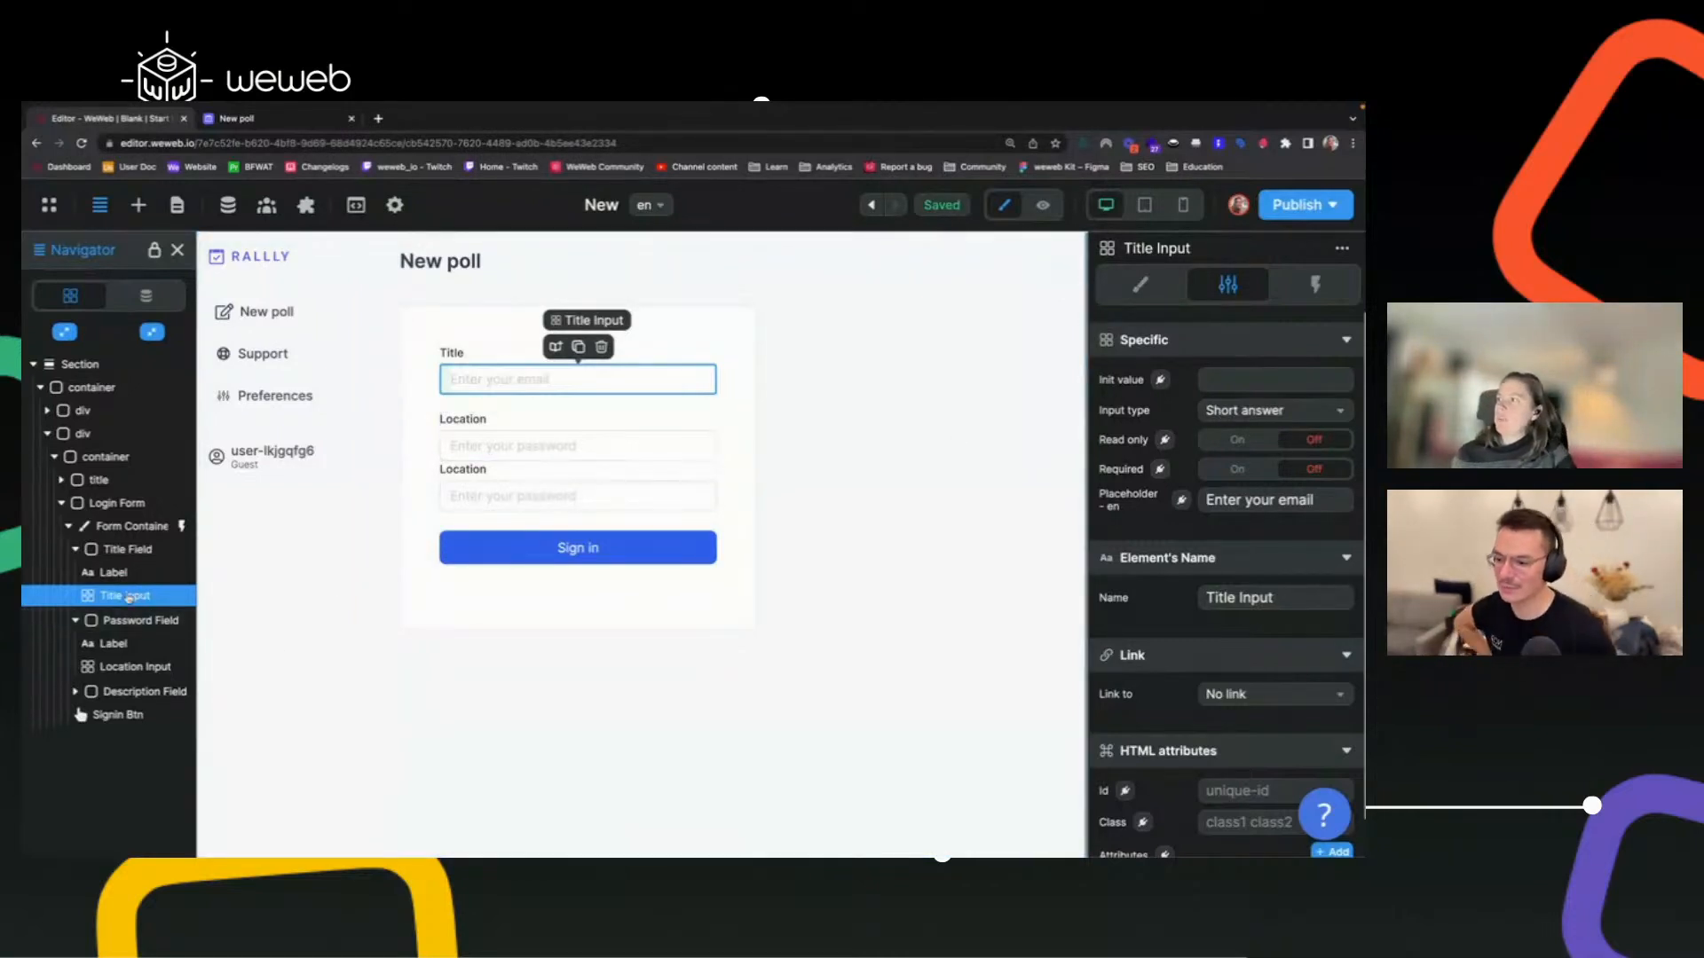
left_click(1225, 411)
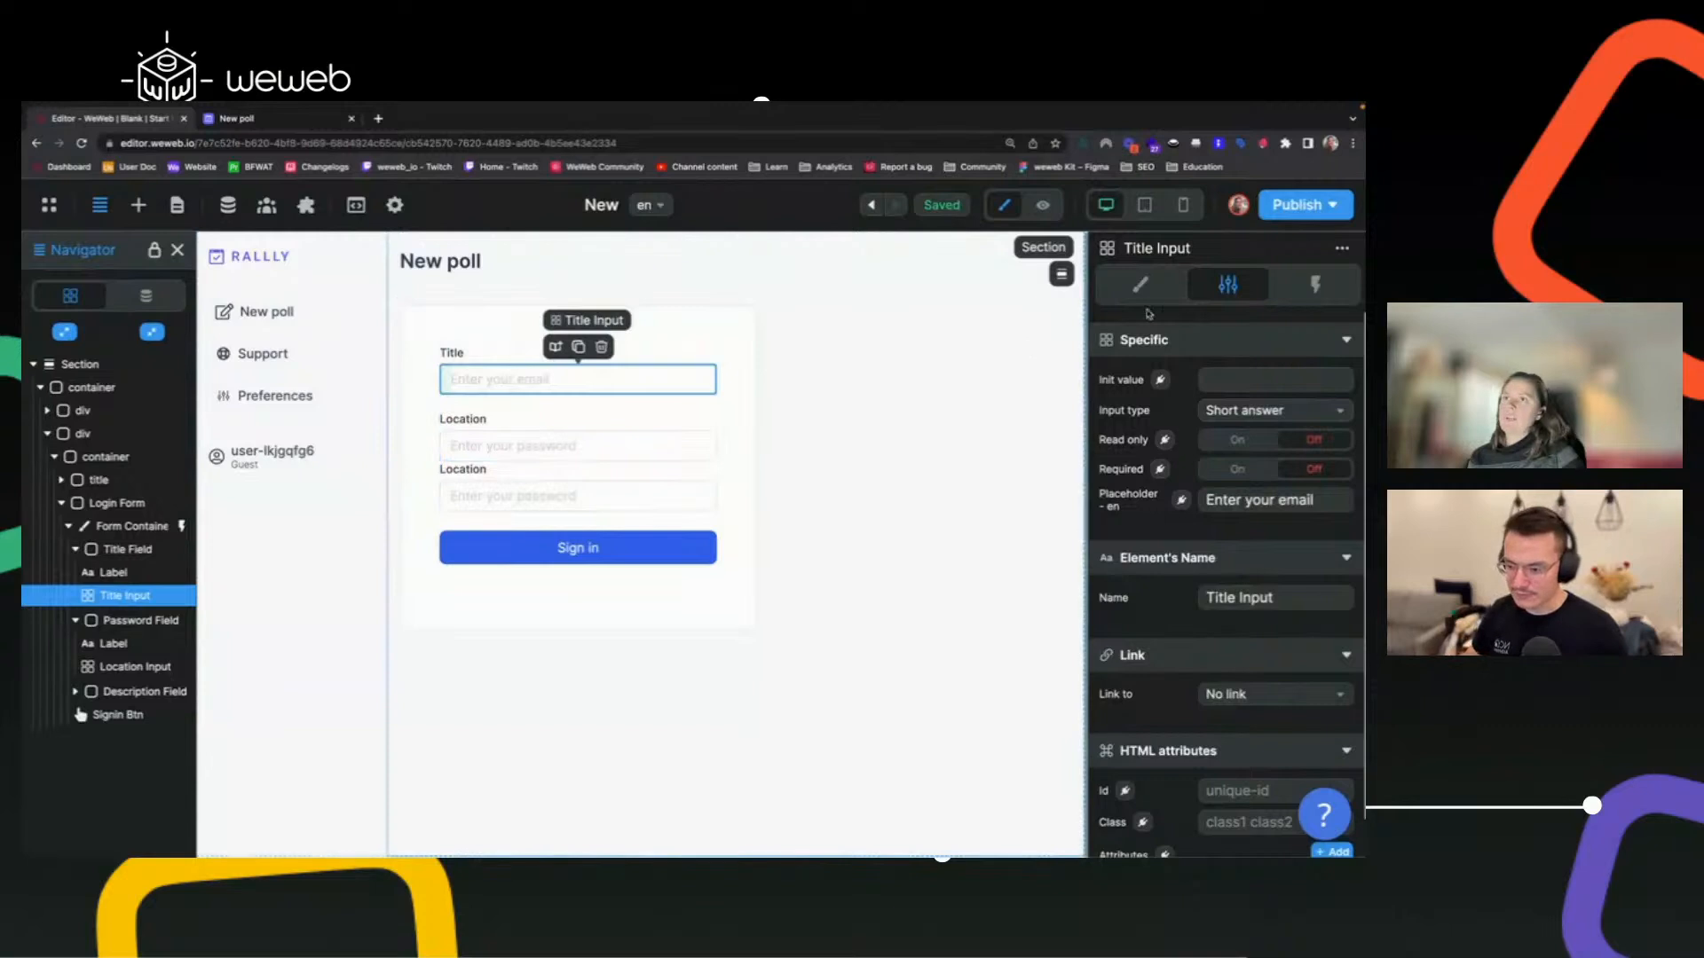
Match the Title Input's placeholder to Rallly's title field by setting it to "Monthly Meetup".
left_click(303, 127)
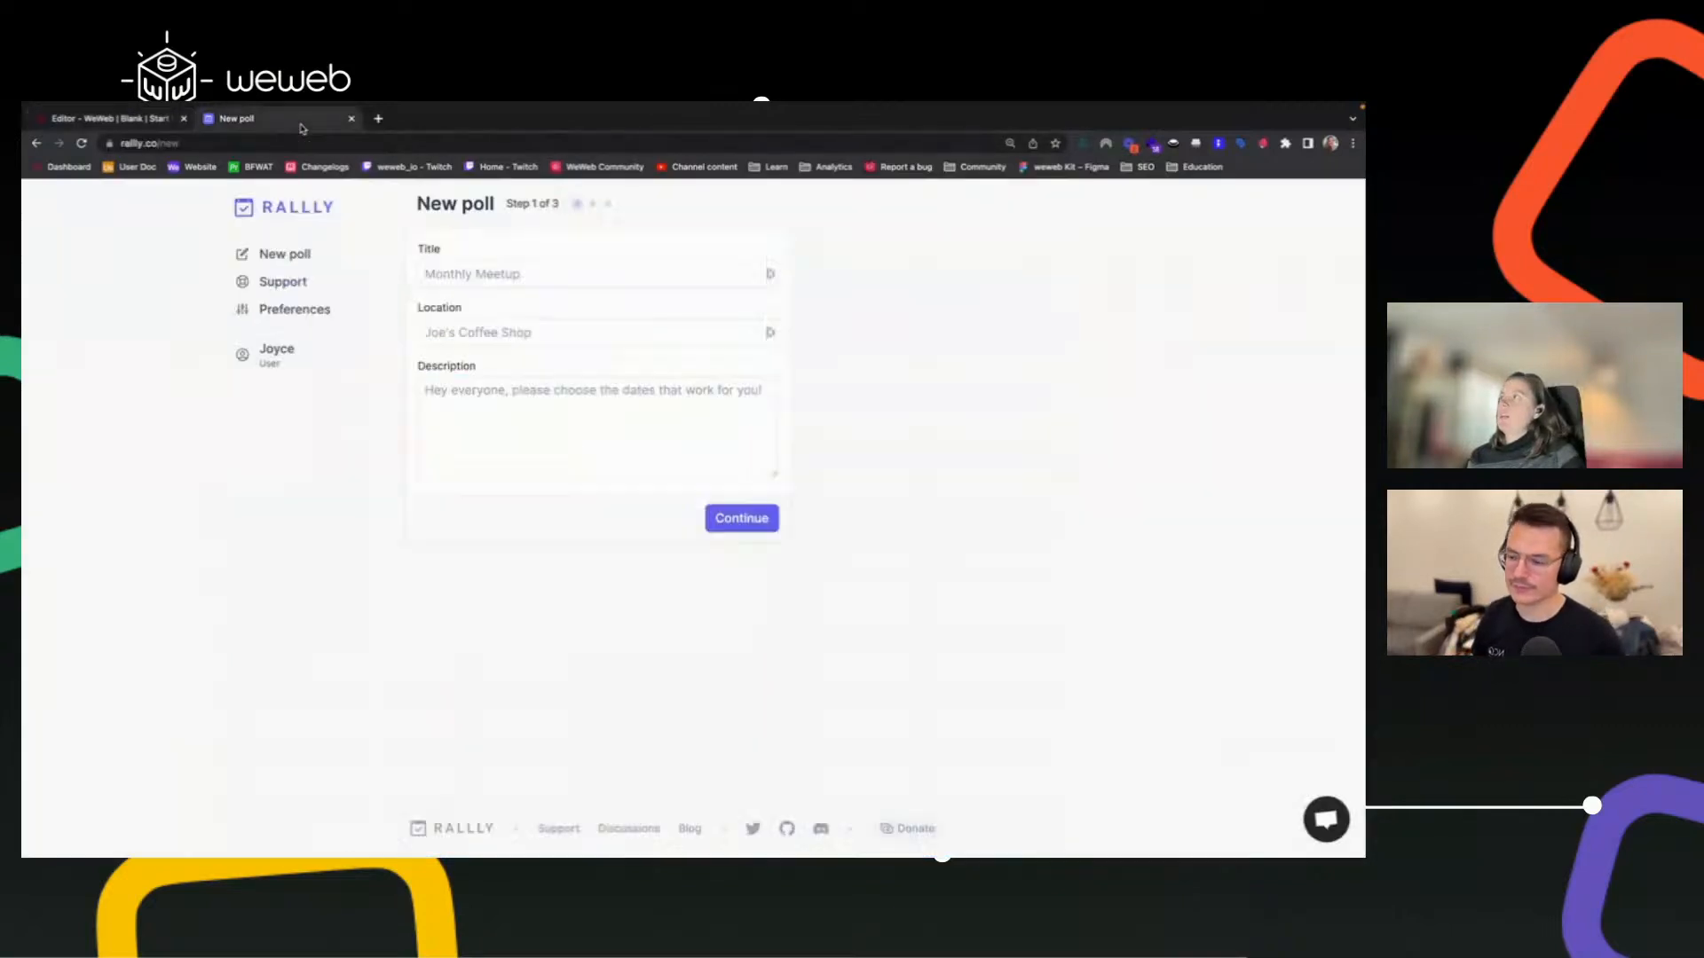
left_click(161, 125)
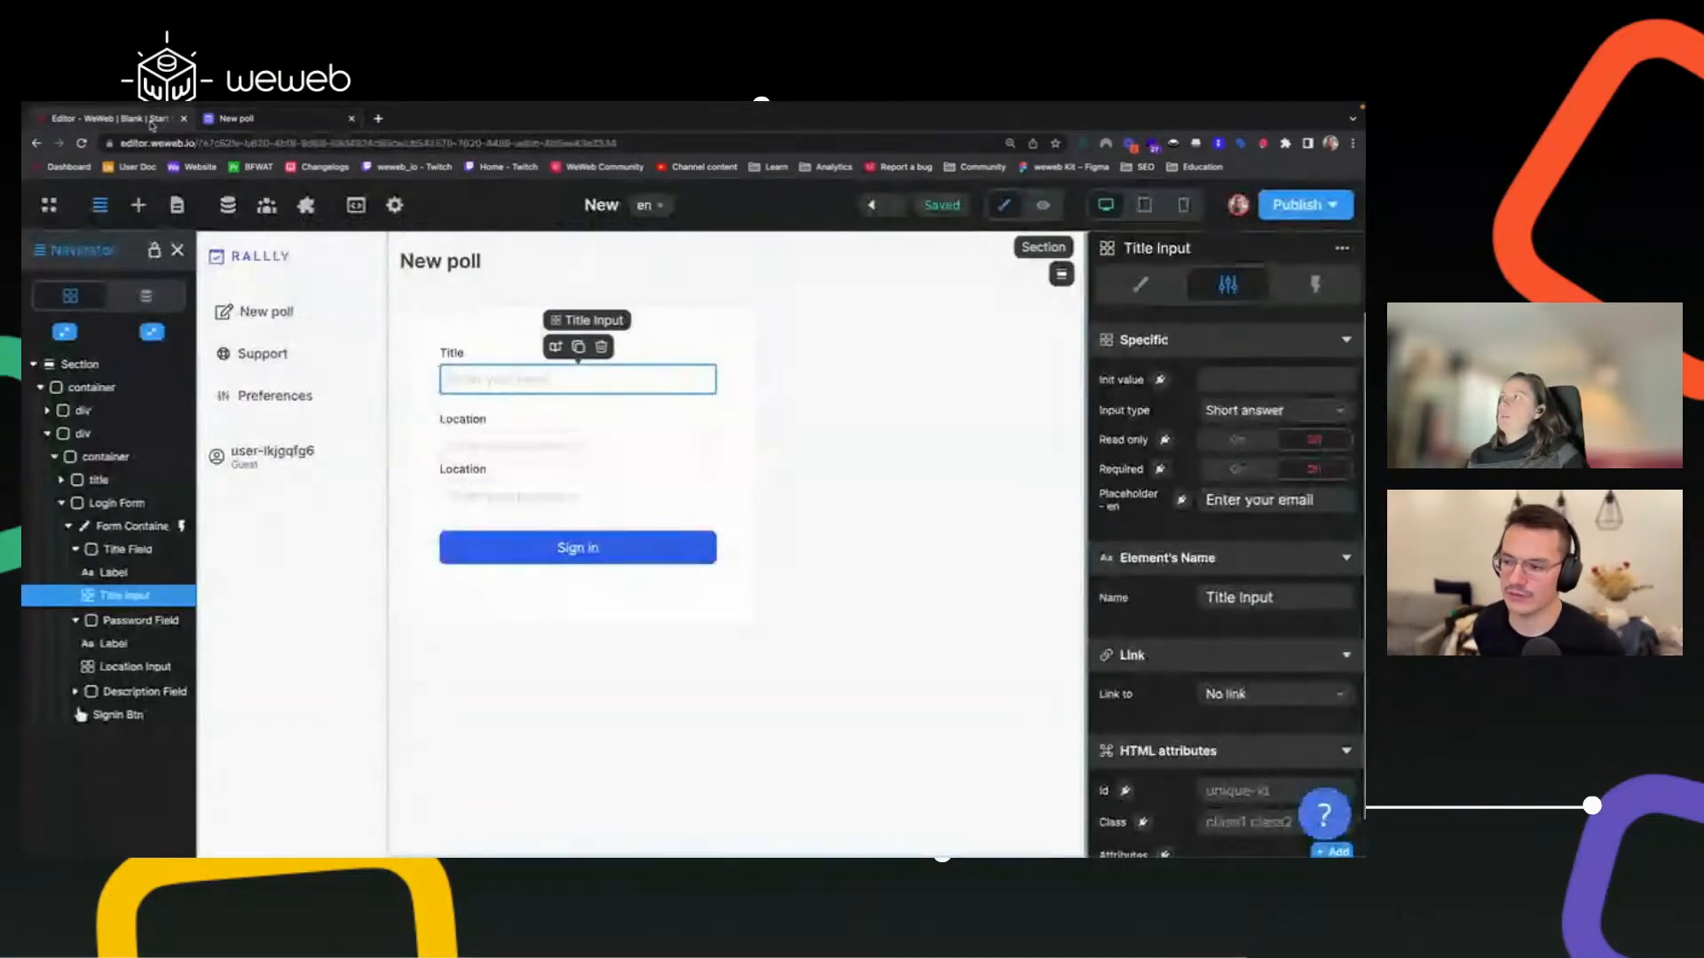
triple_click(1229, 494)
type("Monthly meetup")
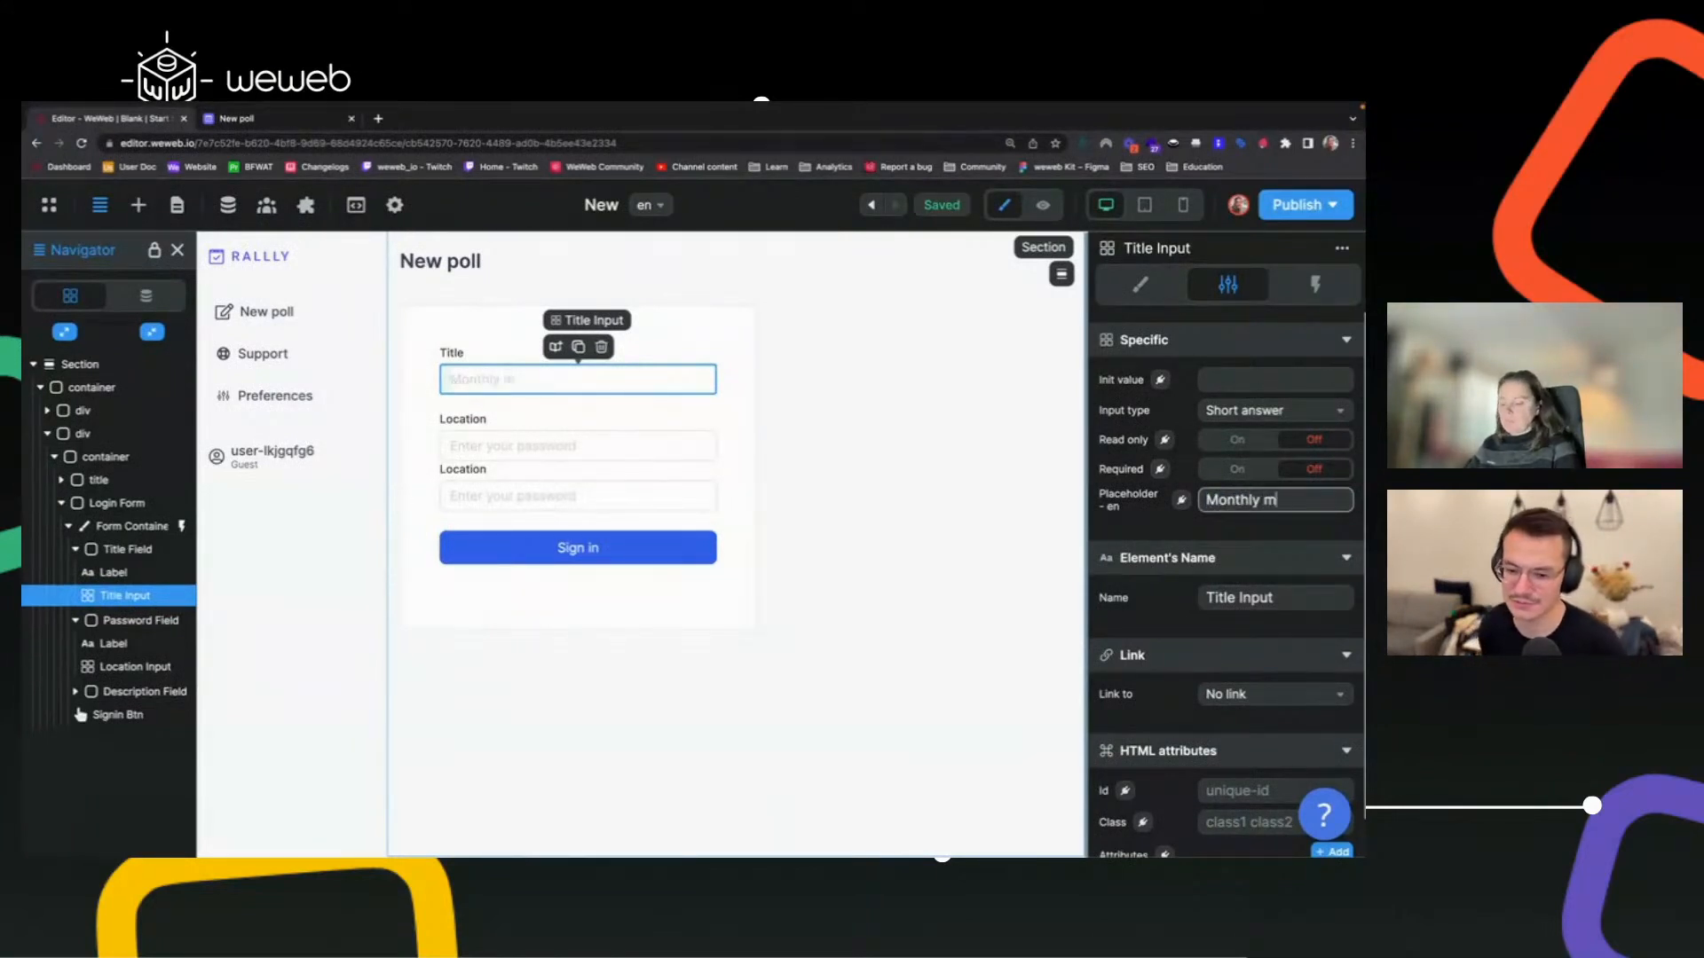
left_click(317, 126)
left_click(55, 119)
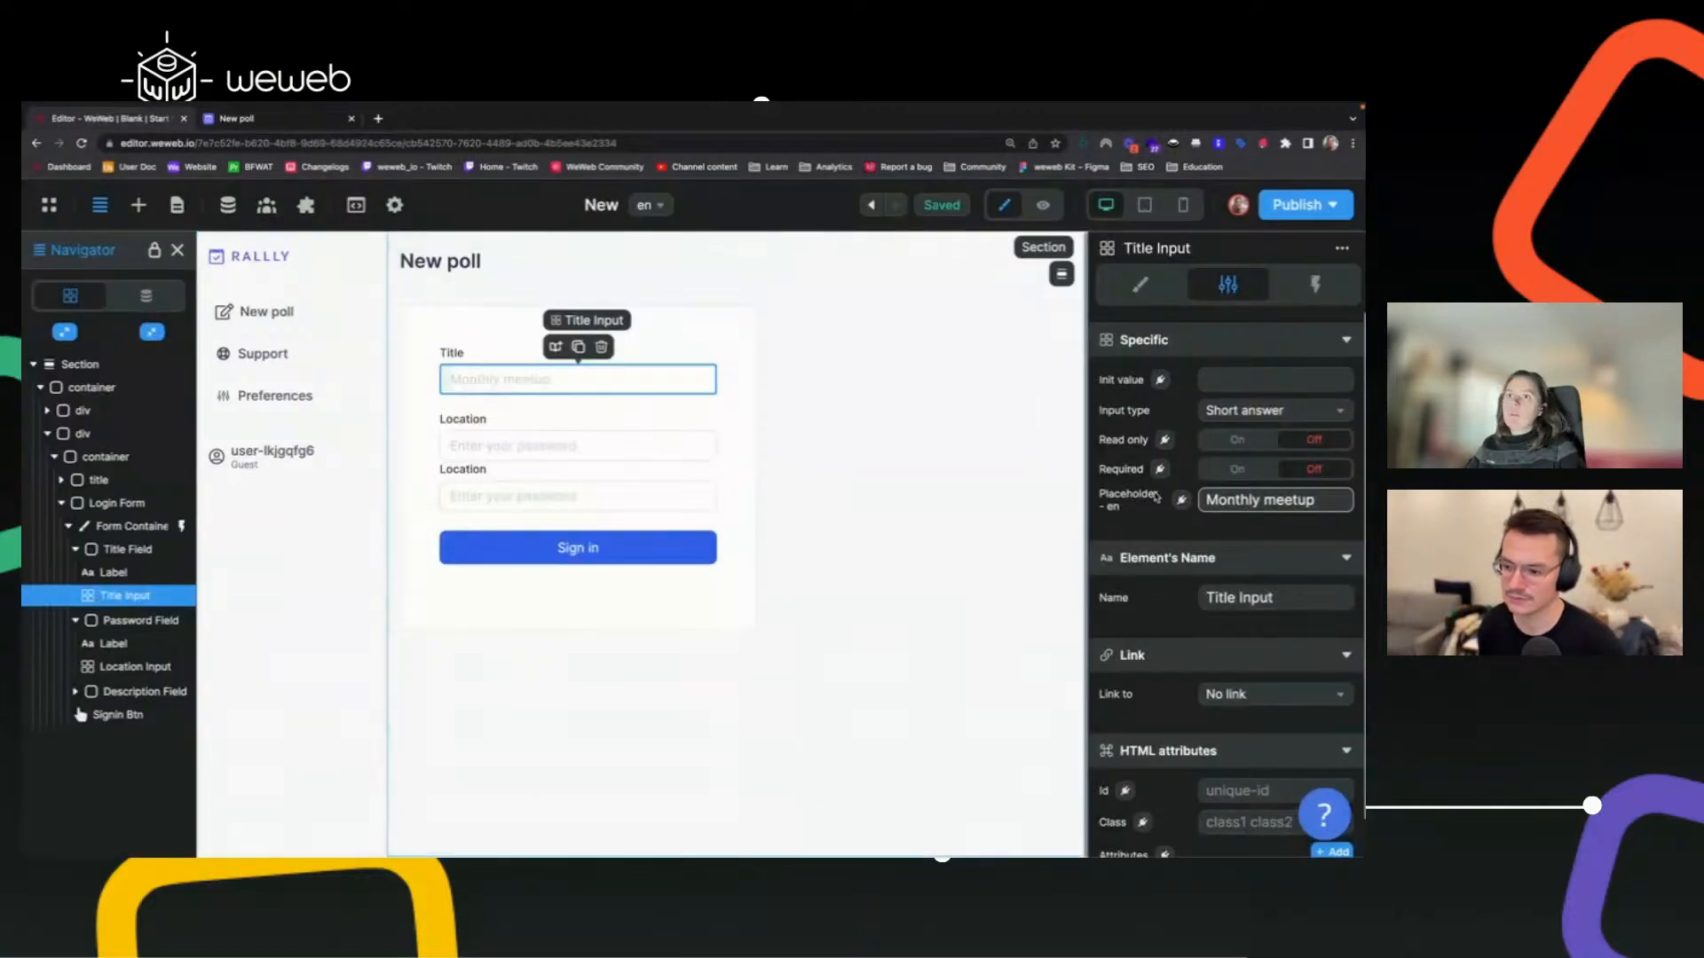
left_click(1276, 500)
key("BackSpace")
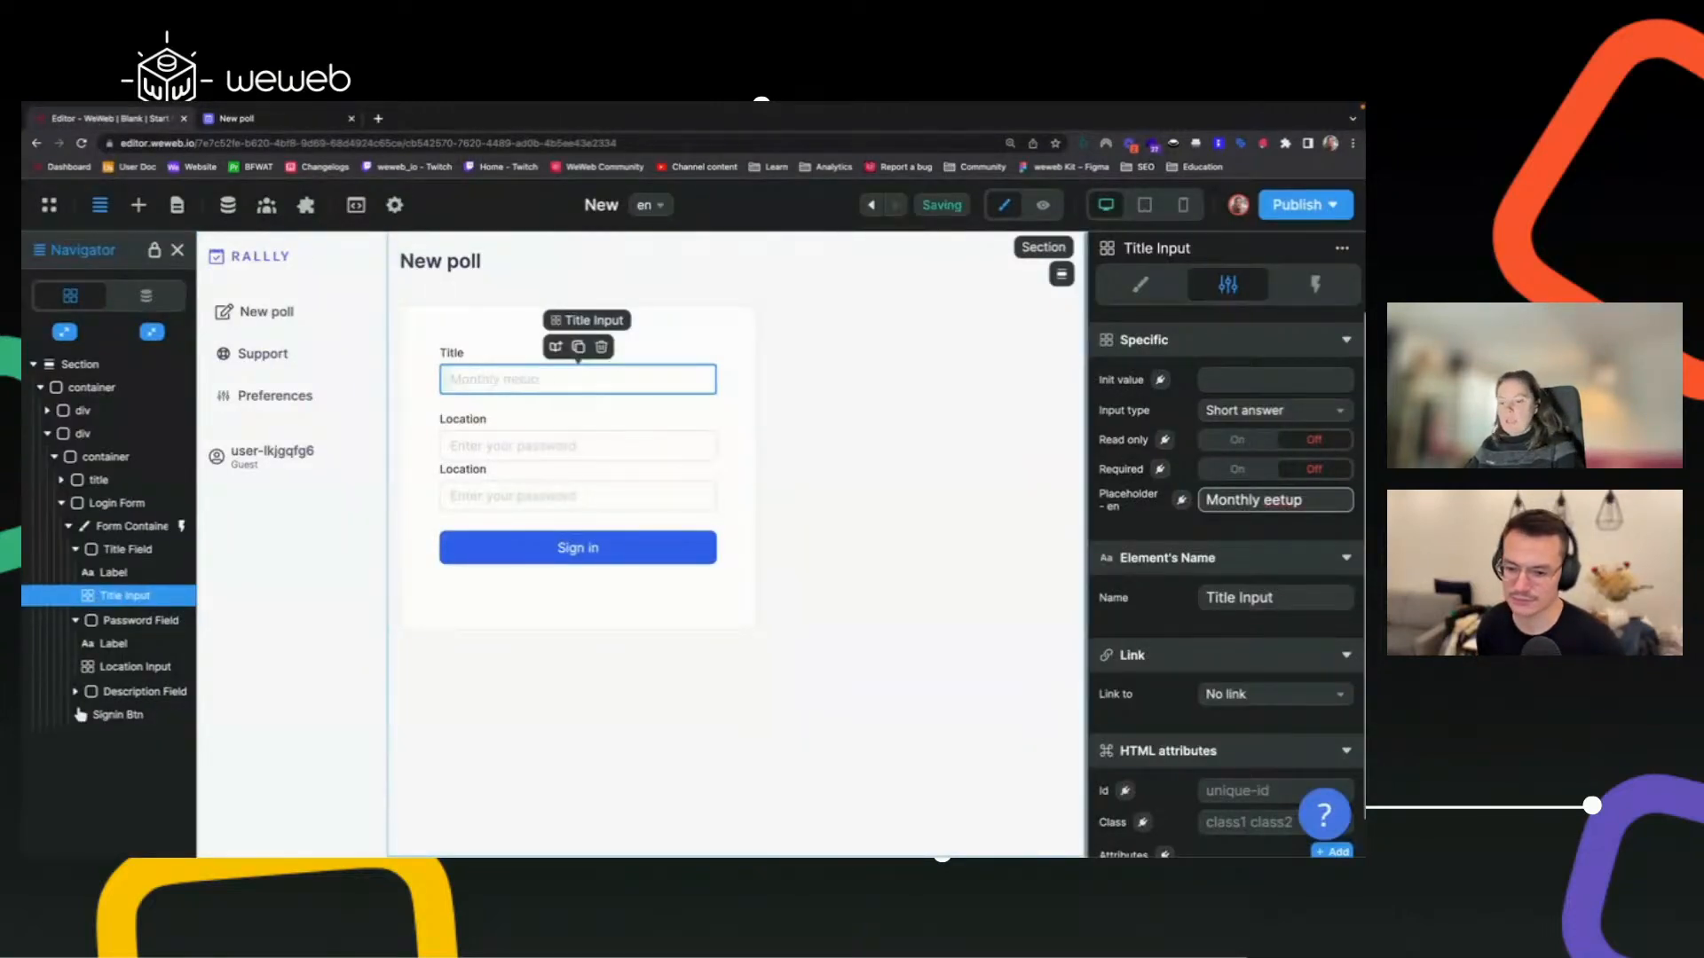
type("M")
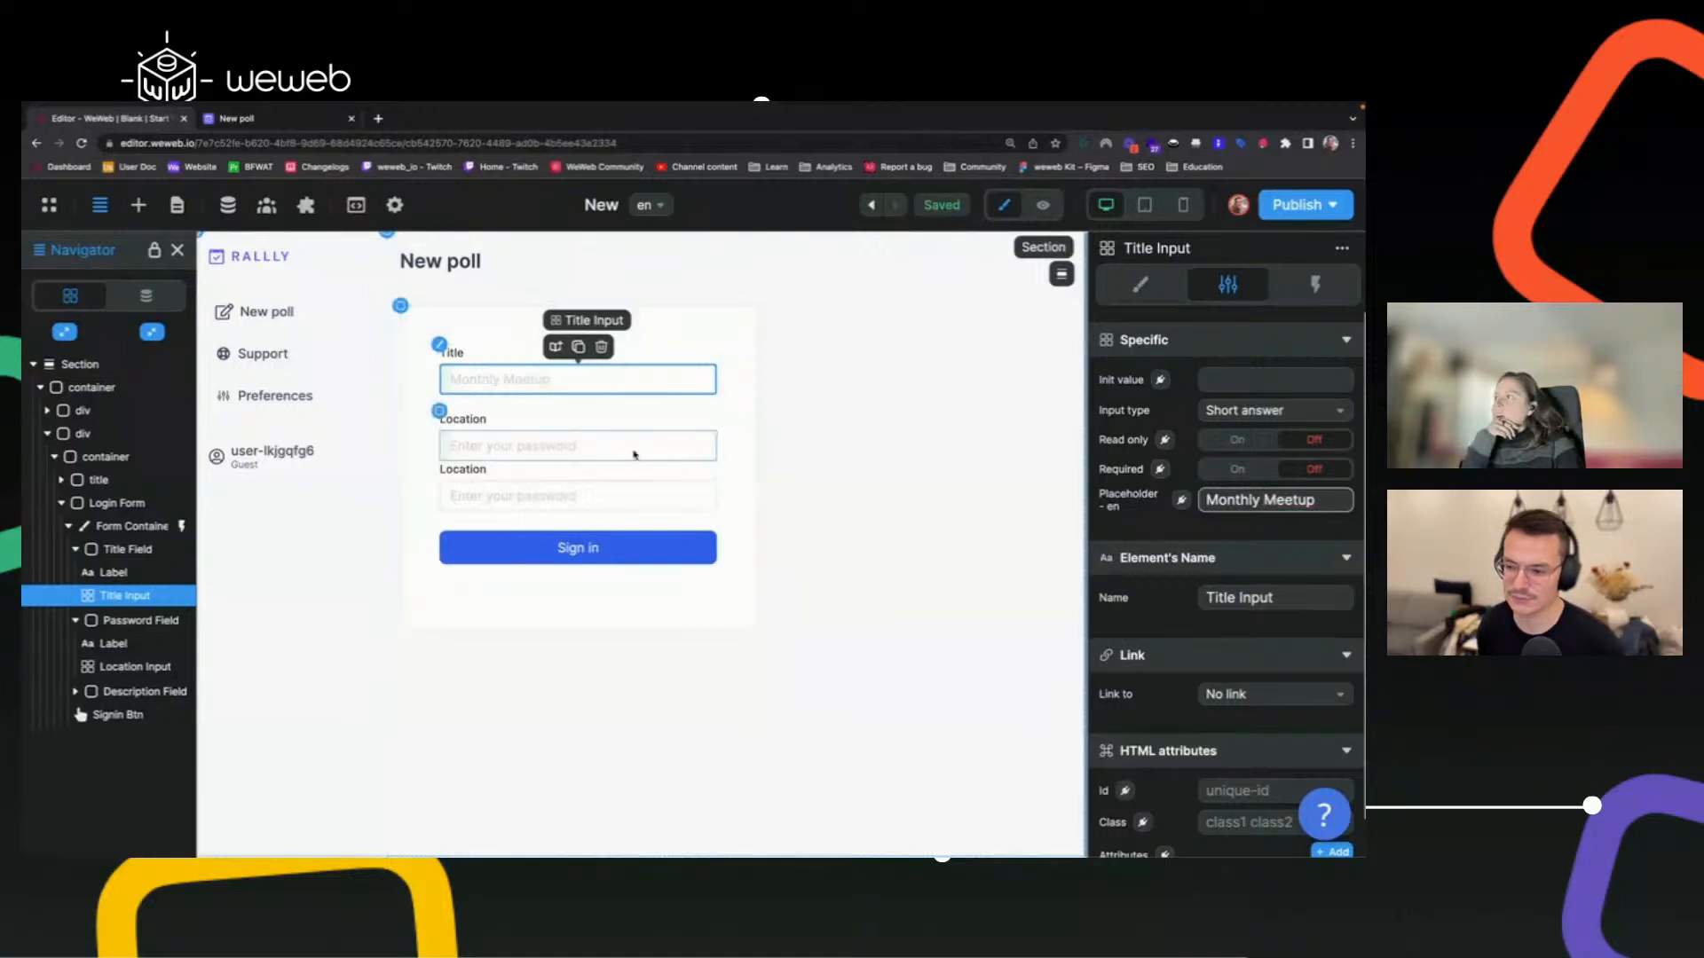
Set the Location Input's placeholder to "Joe's Coffee Shop", as in Rallly's location field.
left_click(577, 446)
left_click(236, 119)
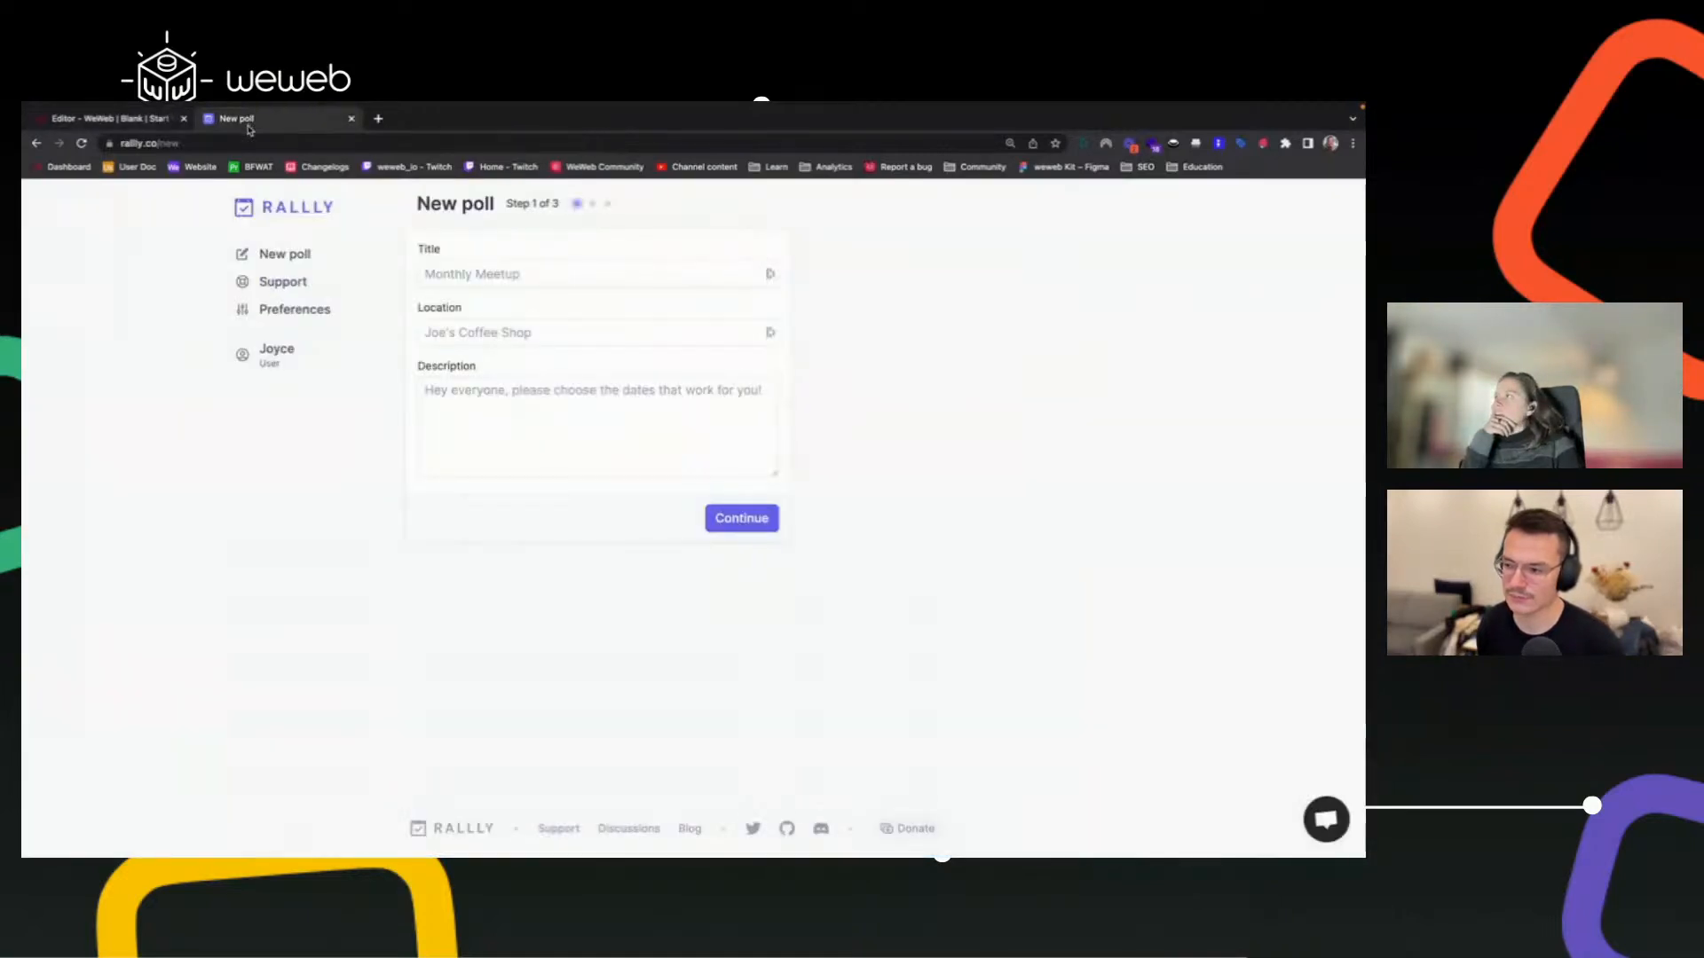
left_click(151, 120)
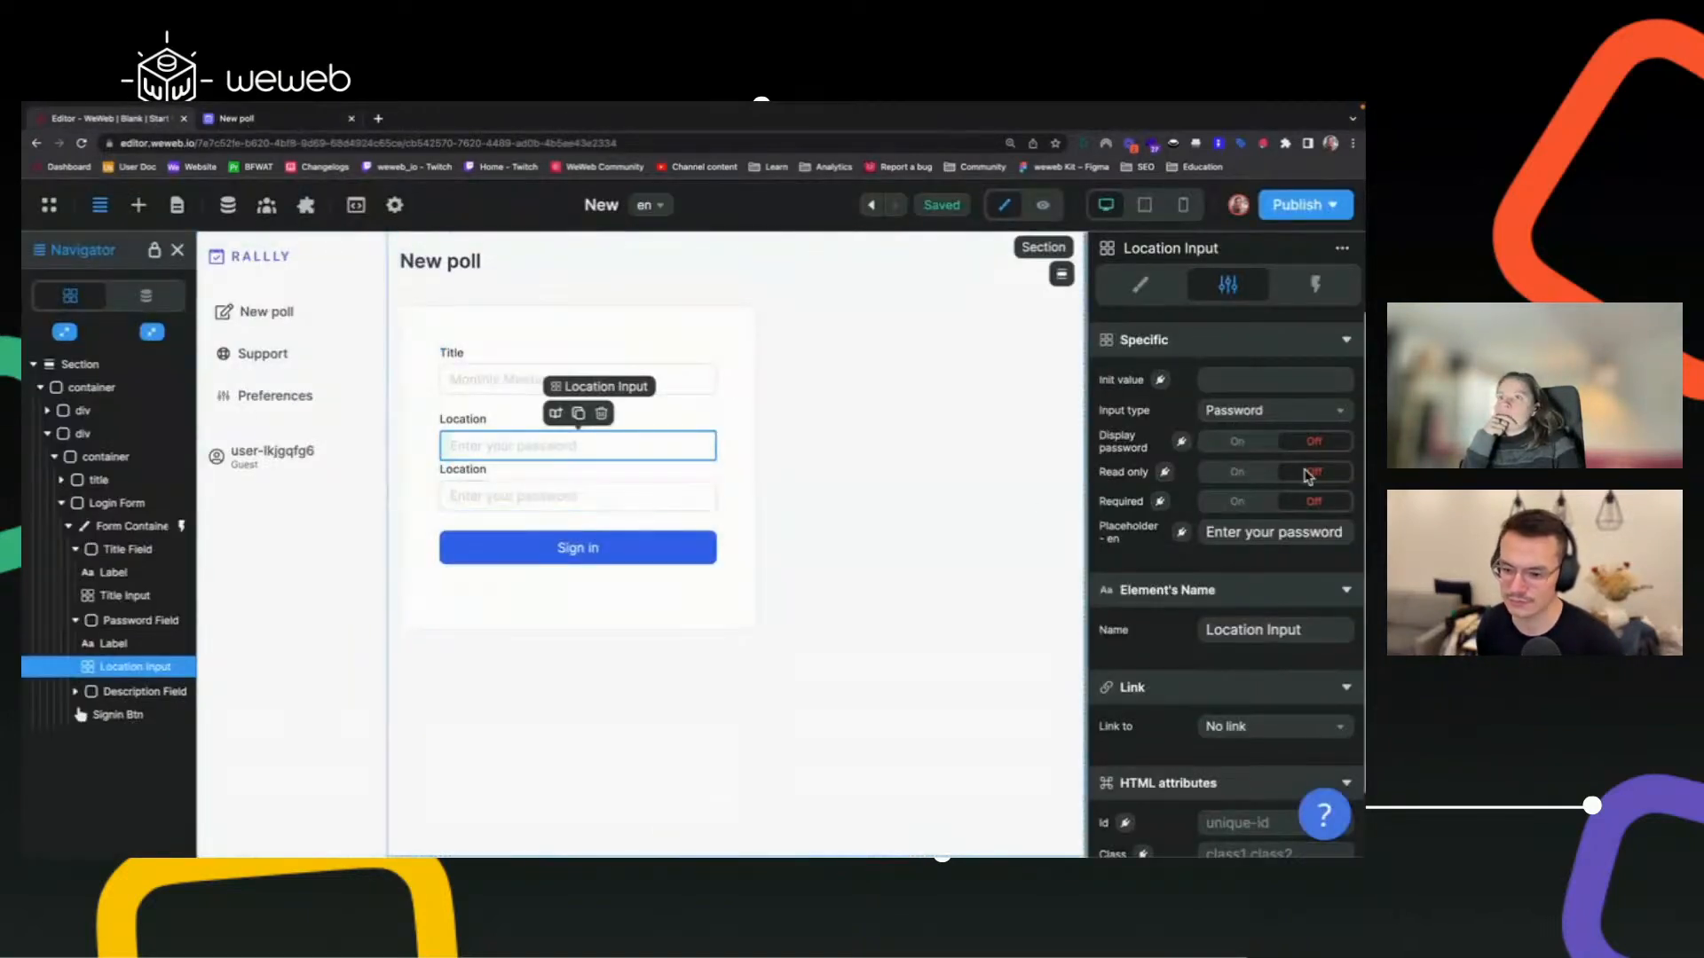
triple_click(1287, 533)
type("Joe's Coffee Shop")
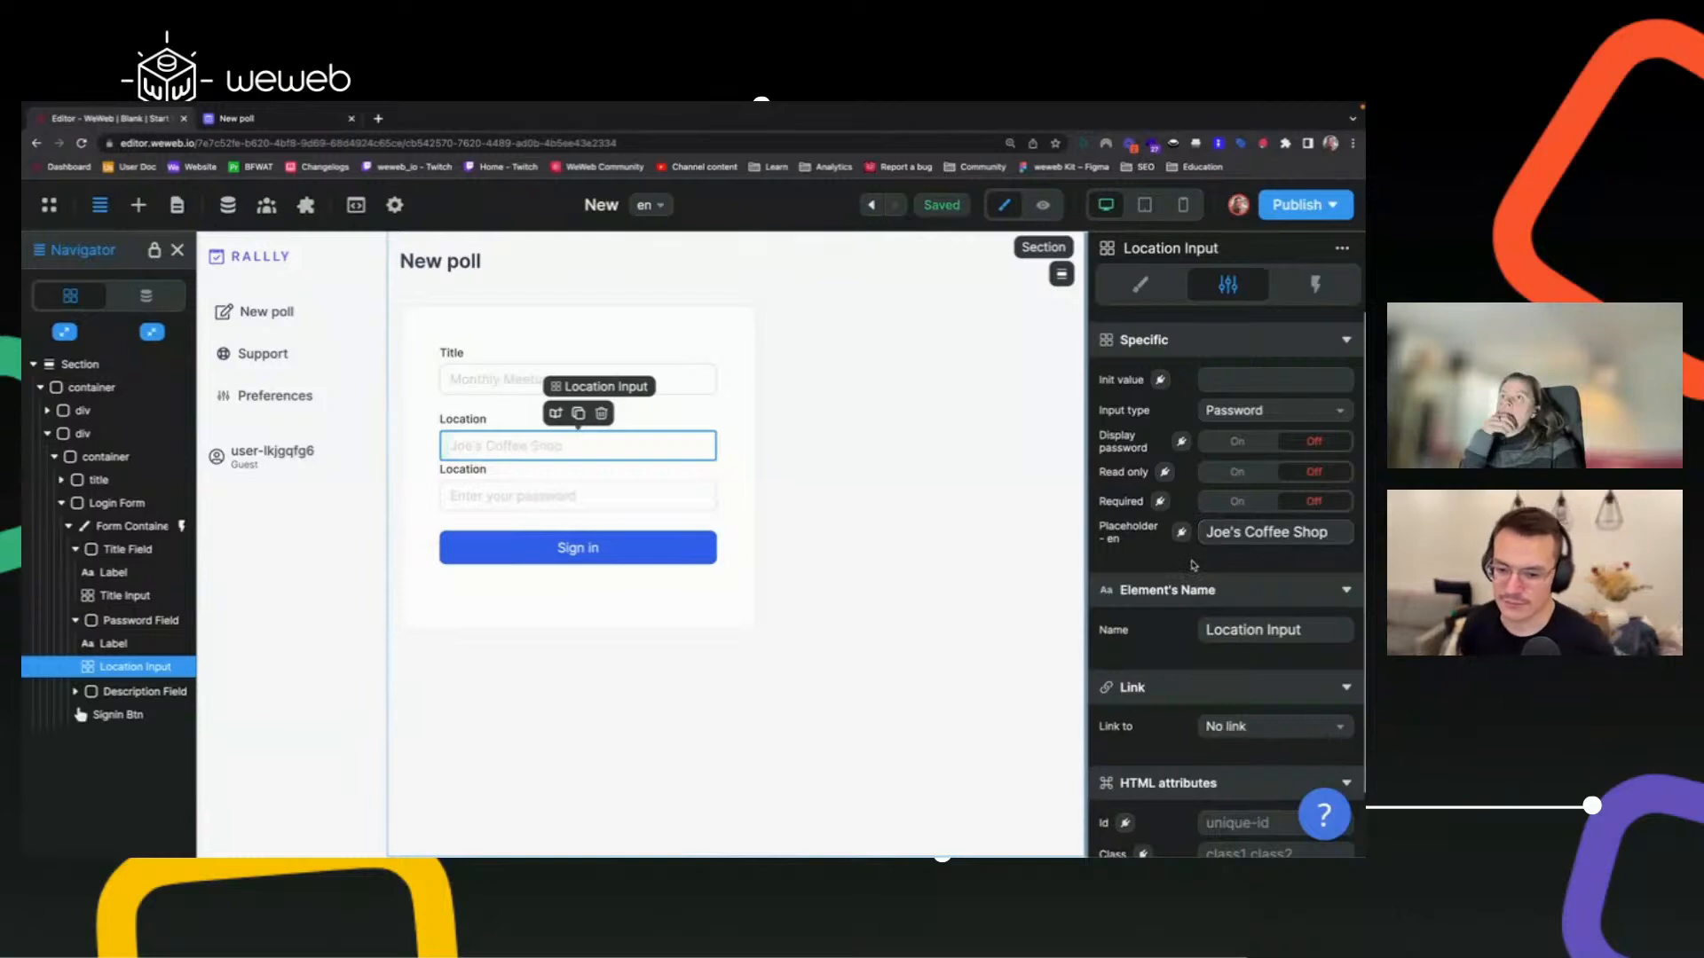
Check how Rallly's Location field behaves when focused and turn on the advanced placeholder in the Location Input's style settings.
left_click(1141, 286)
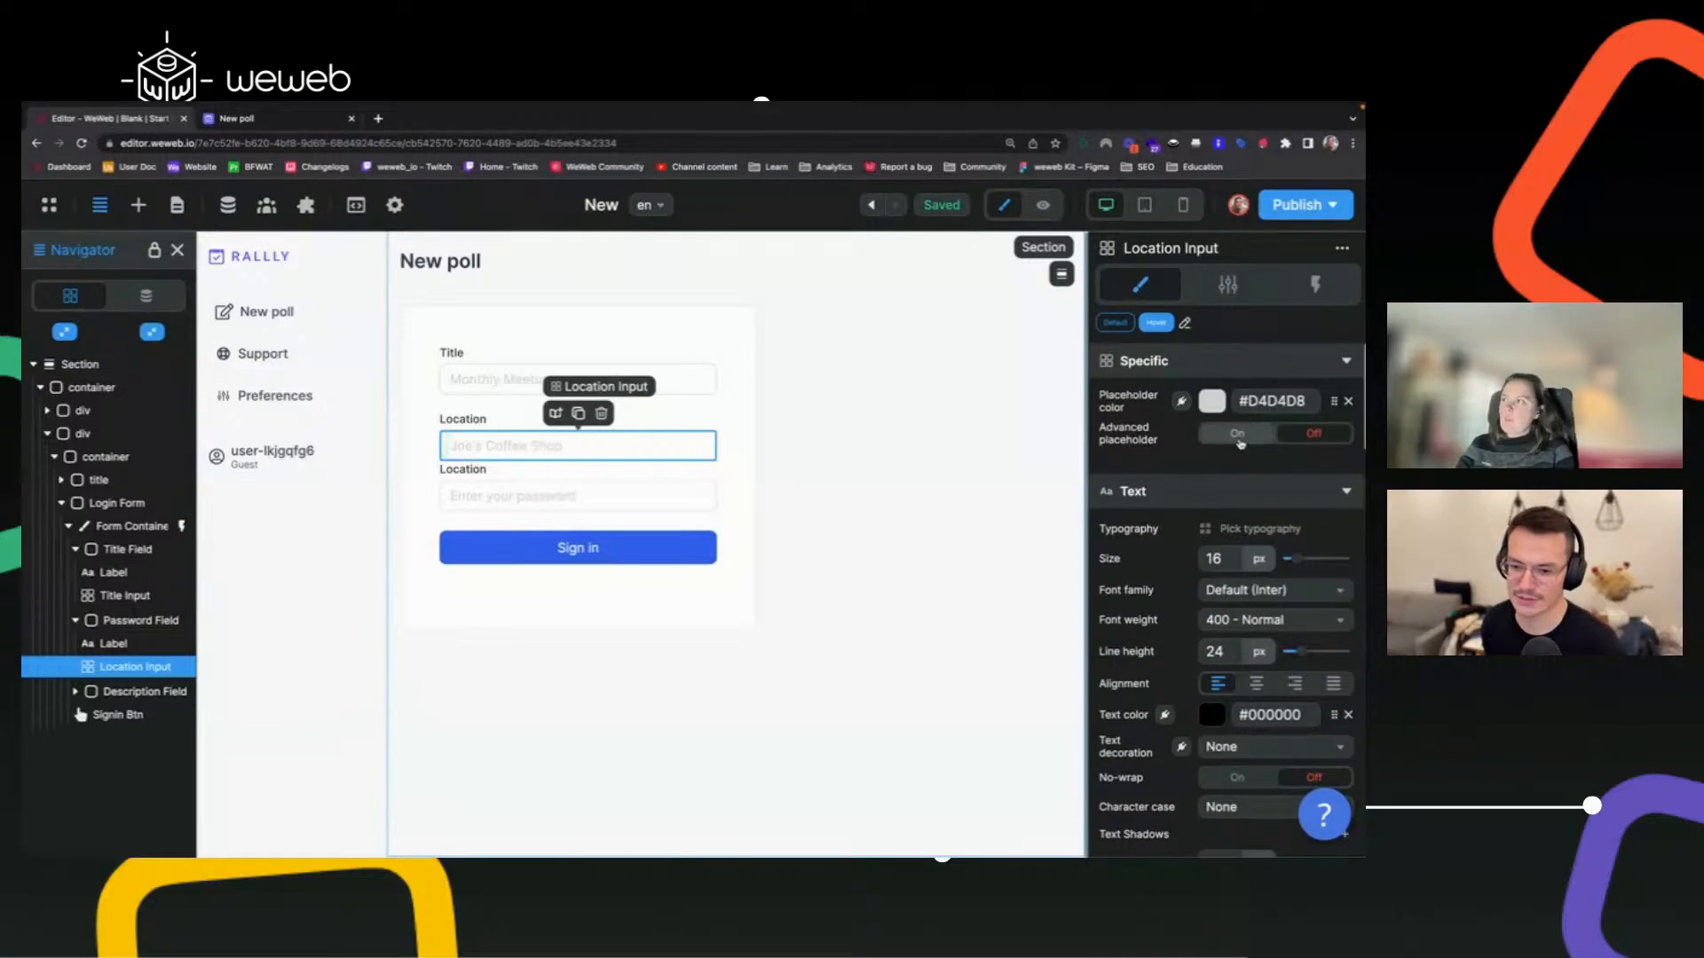
left_click(311, 118)
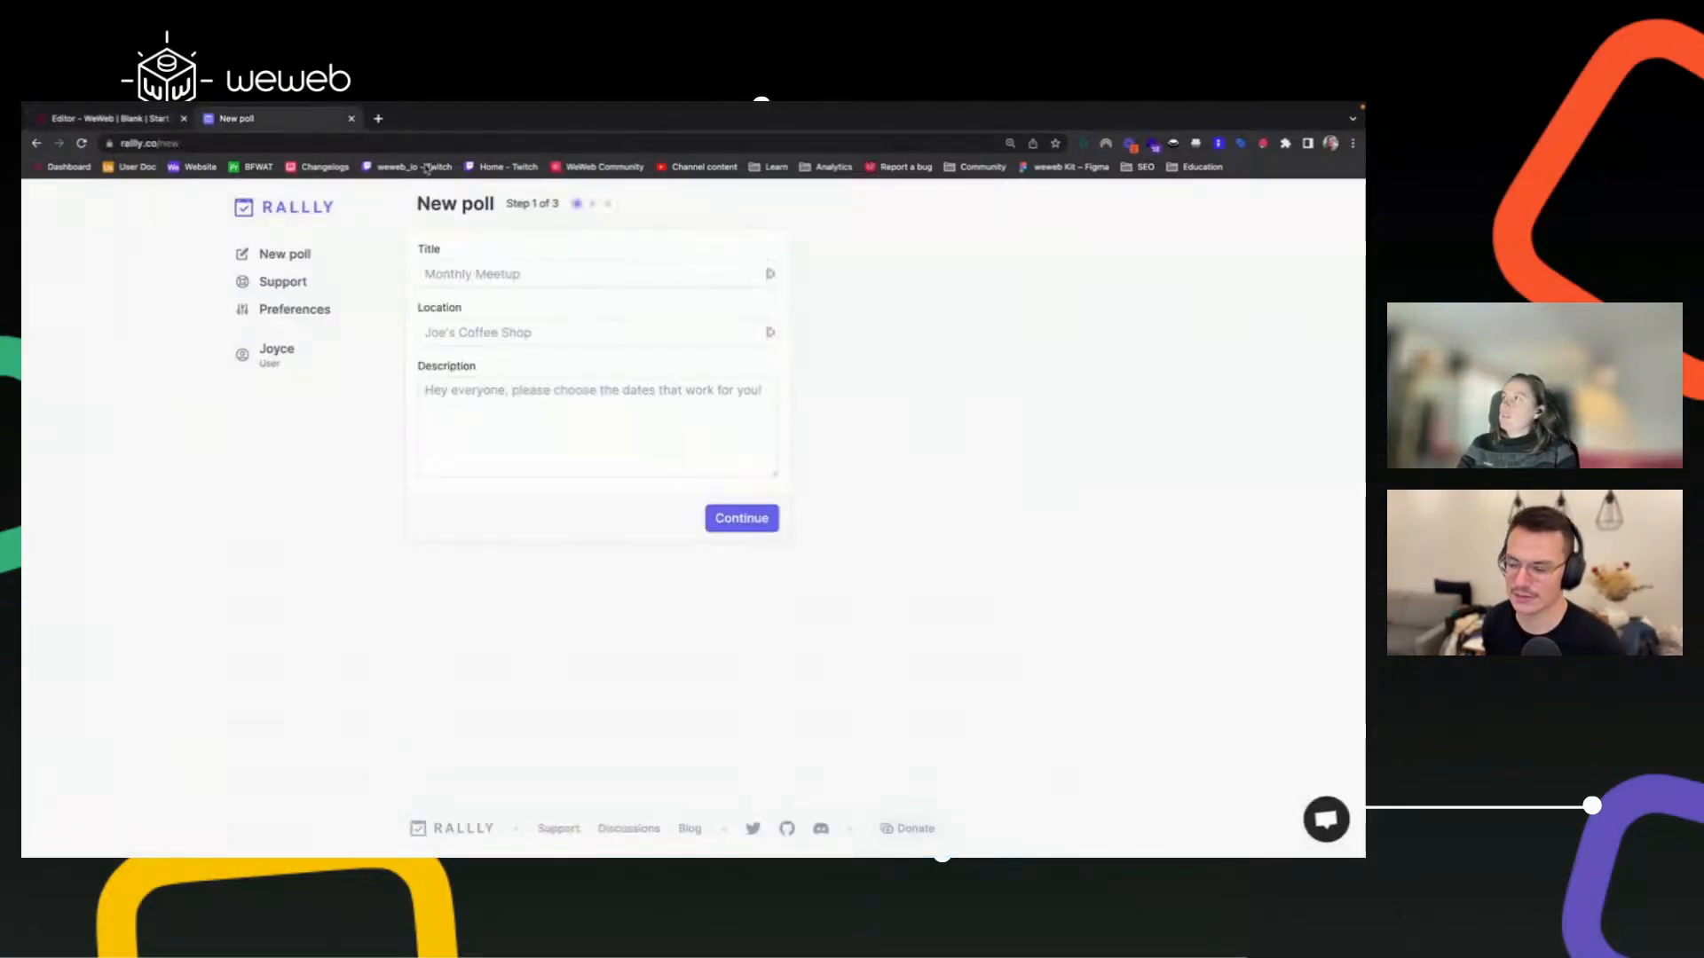
left_click(577, 330)
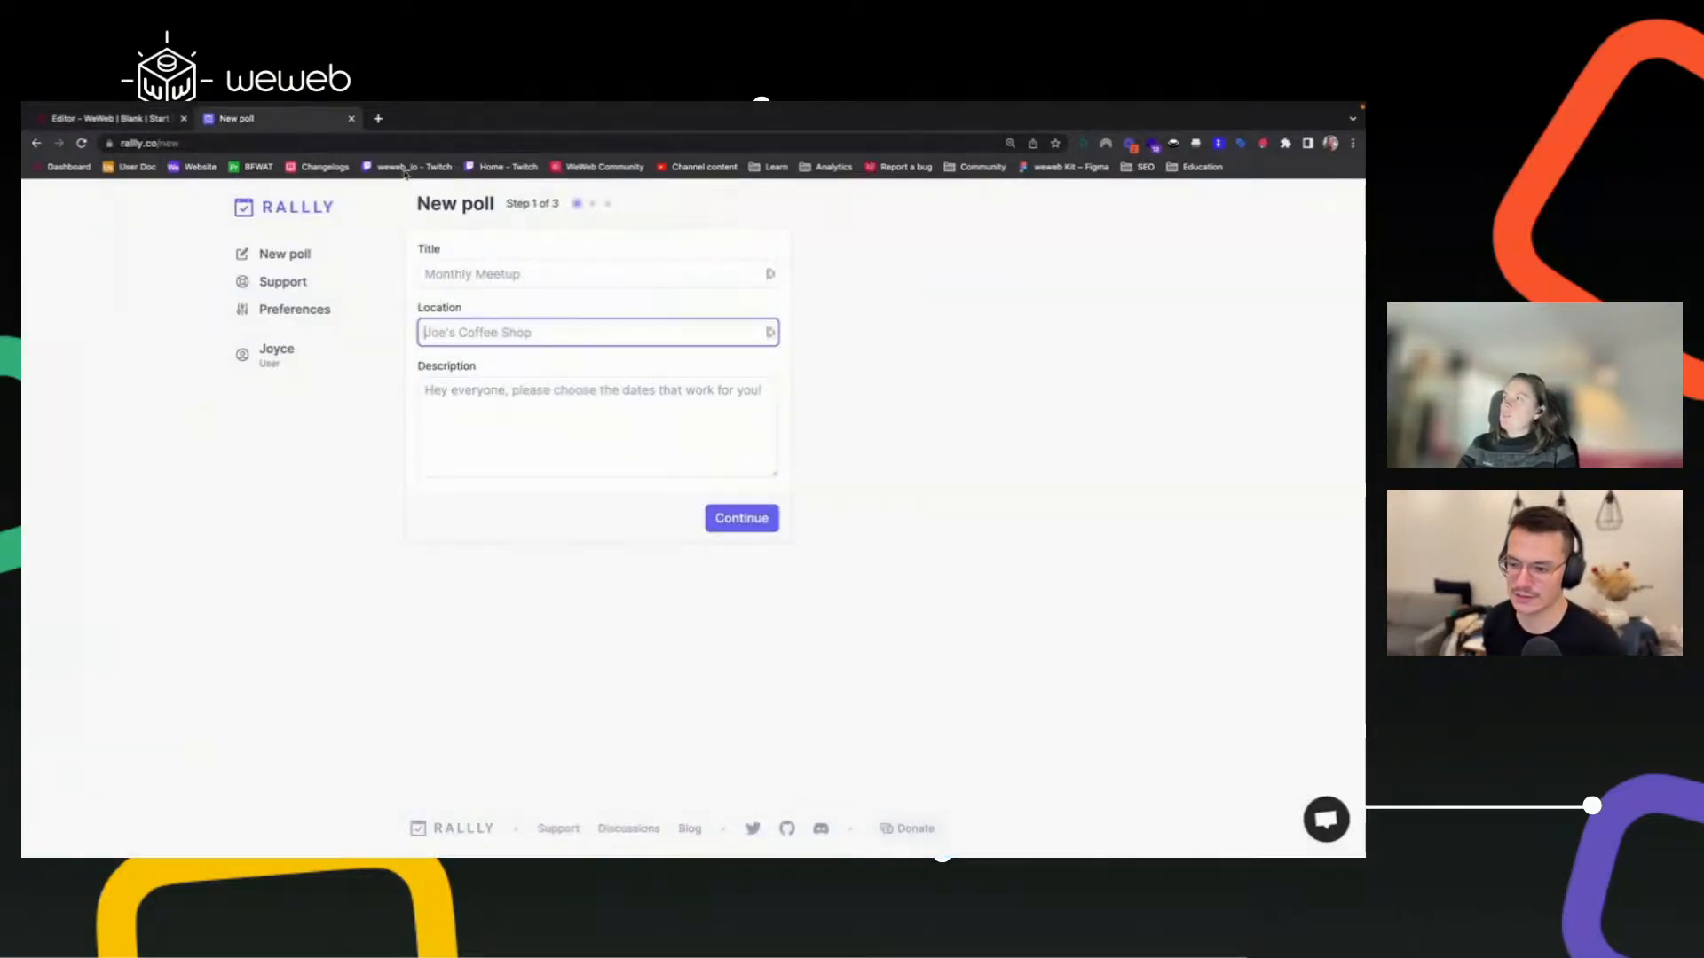
left_click(149, 122)
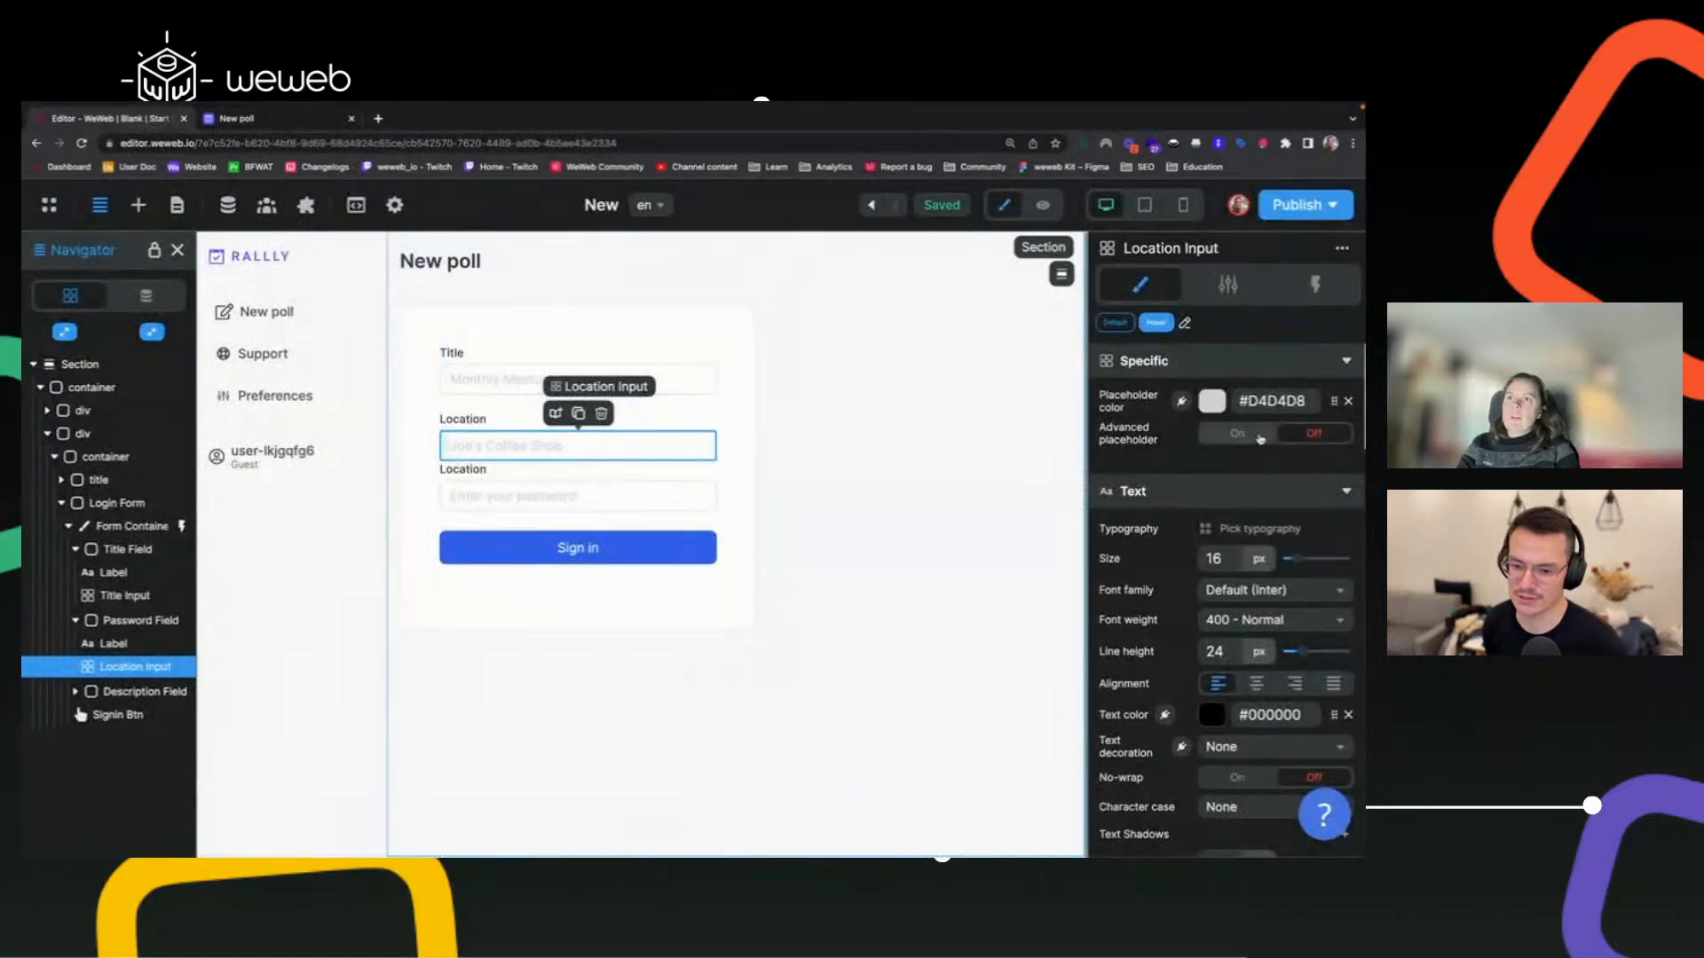
left_click(1260, 435)
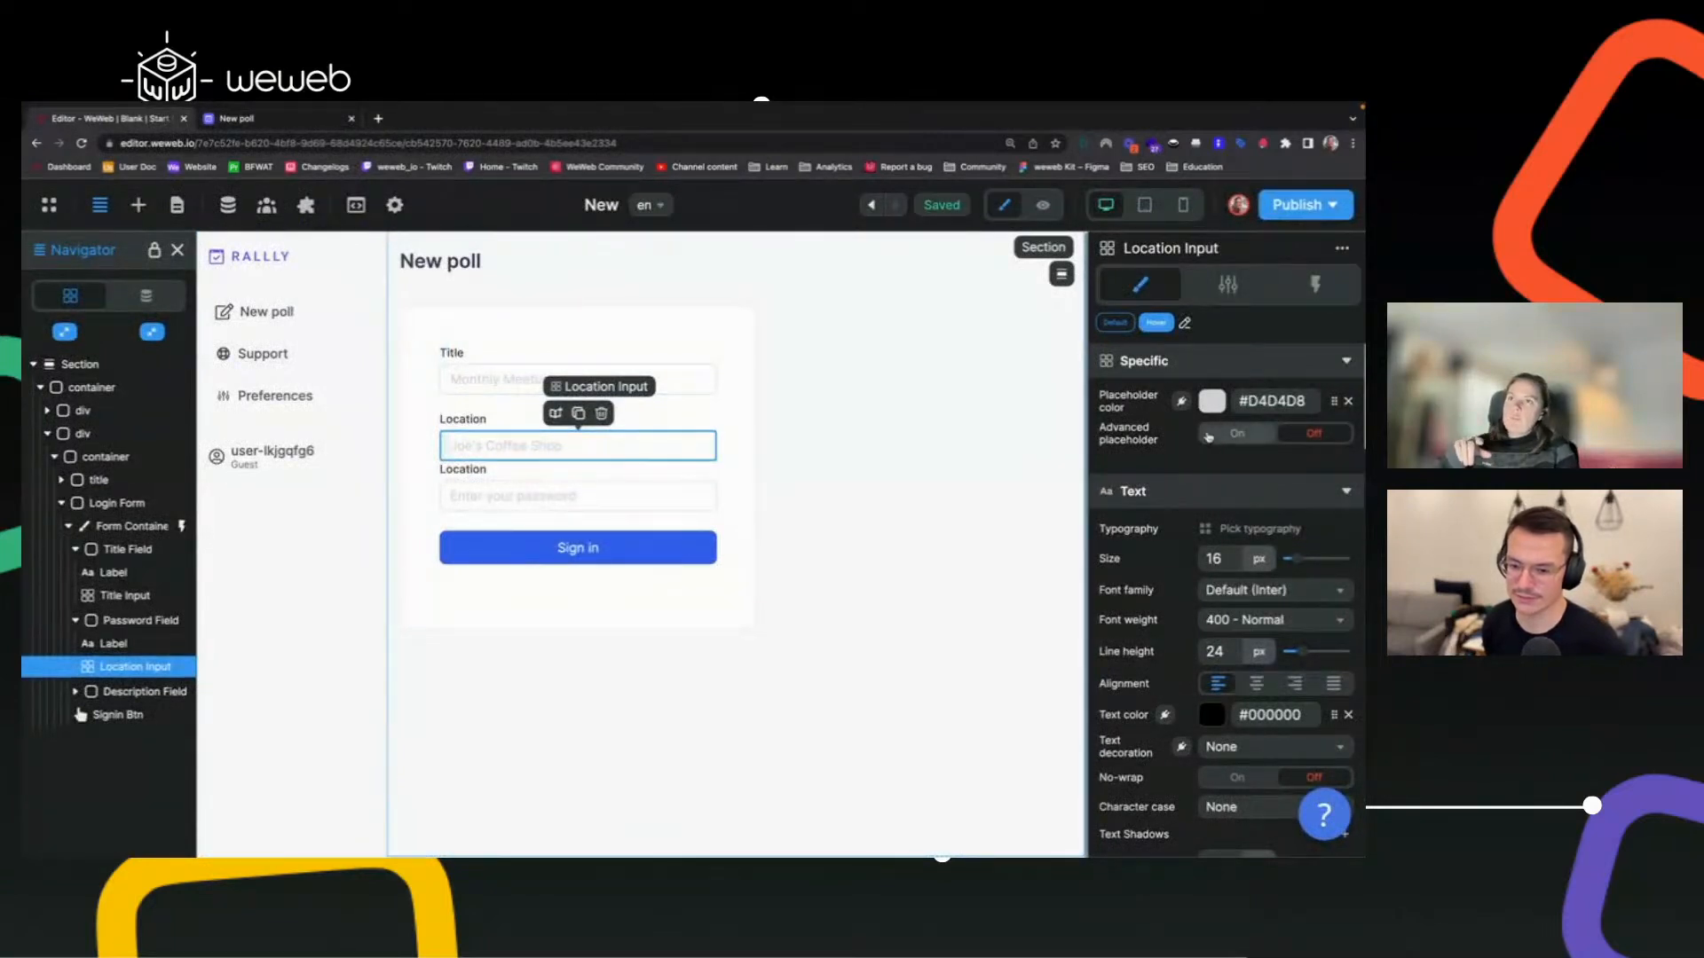
Test the Location Input's advanced placeholder in preview mode by entering a couple of characters, and return to editing.
left_click(1042, 205)
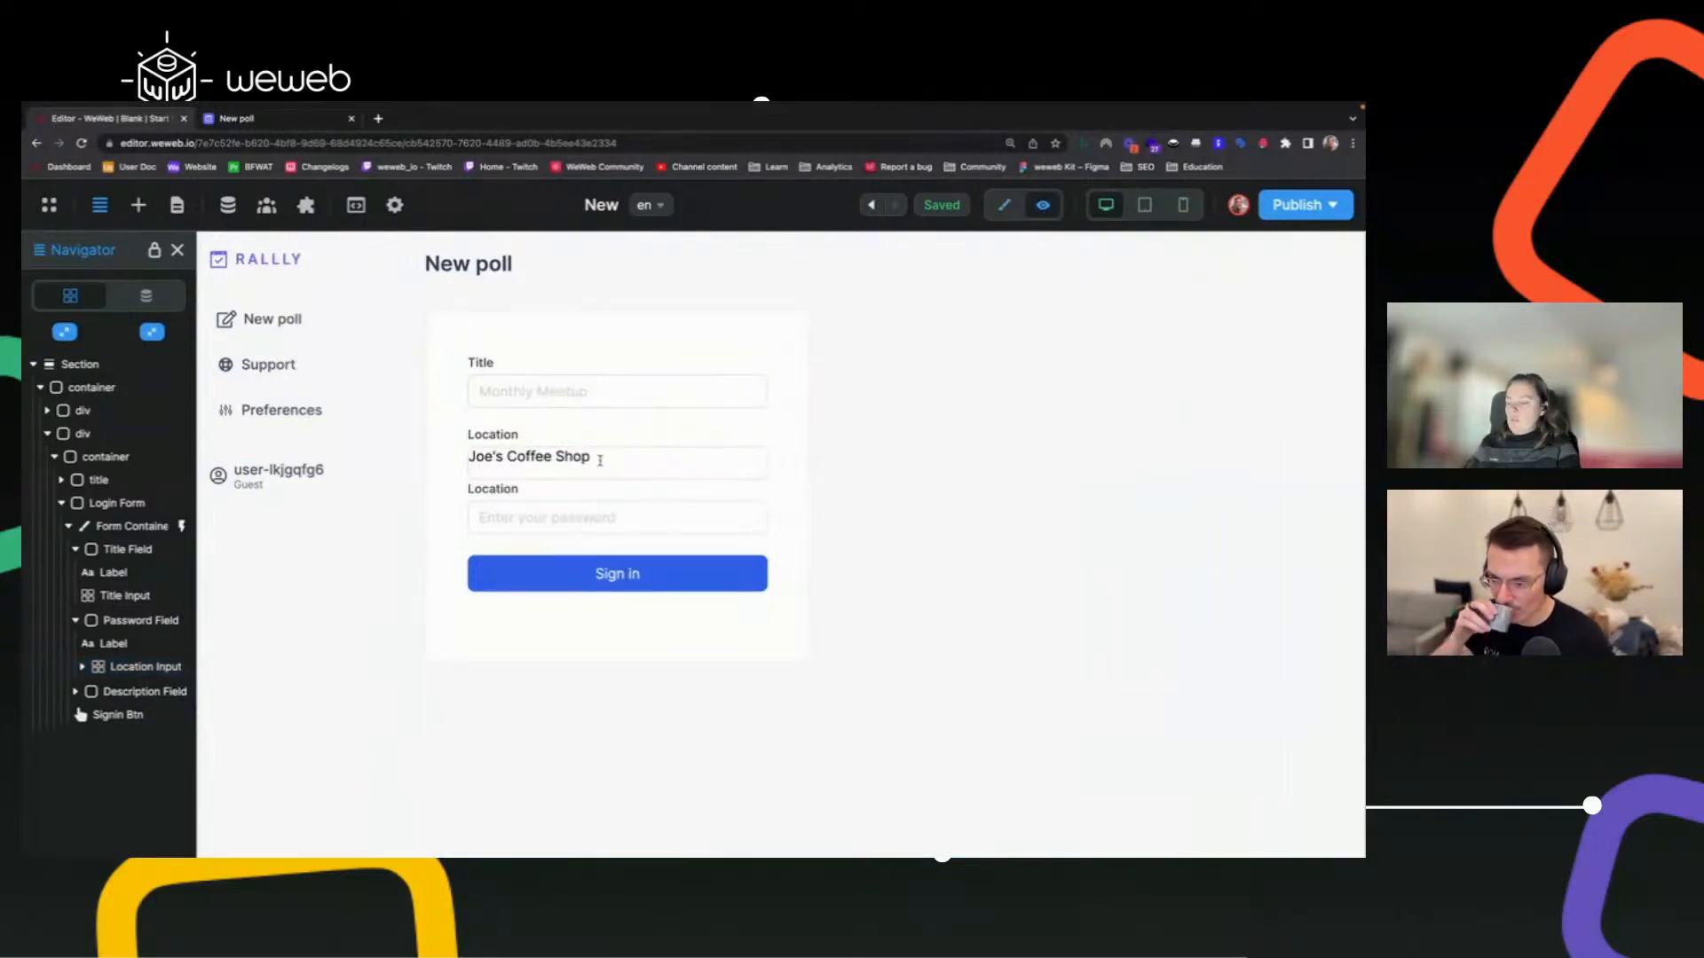
type("ab")
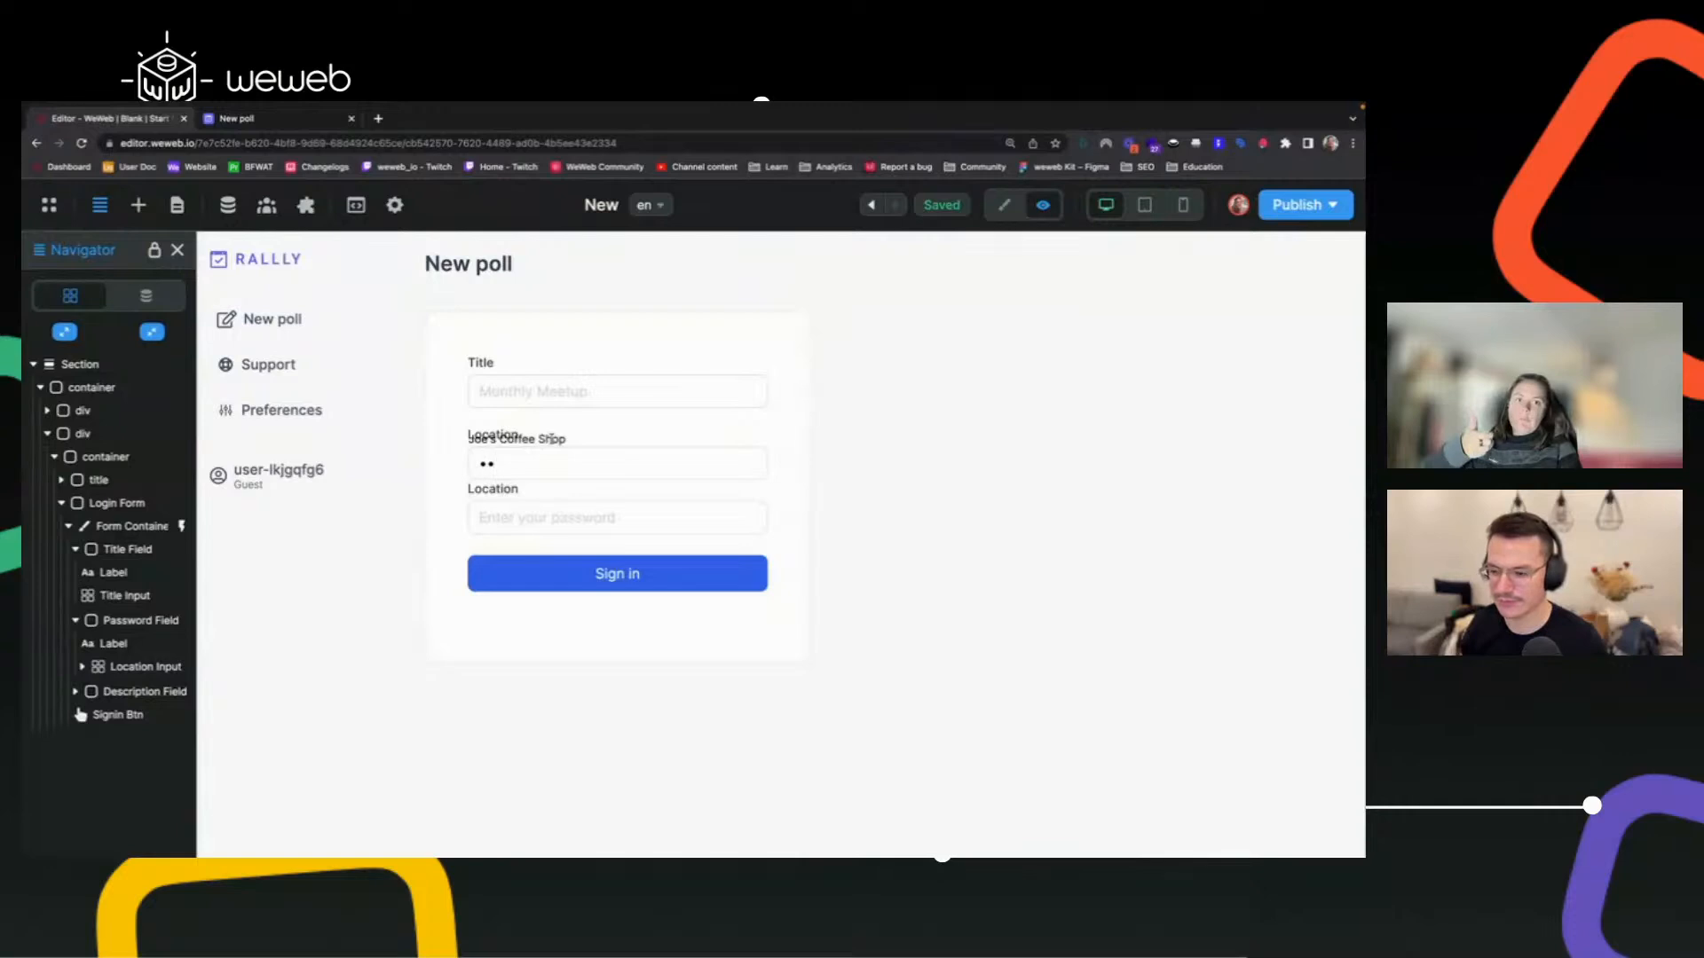
left_click(997, 212)
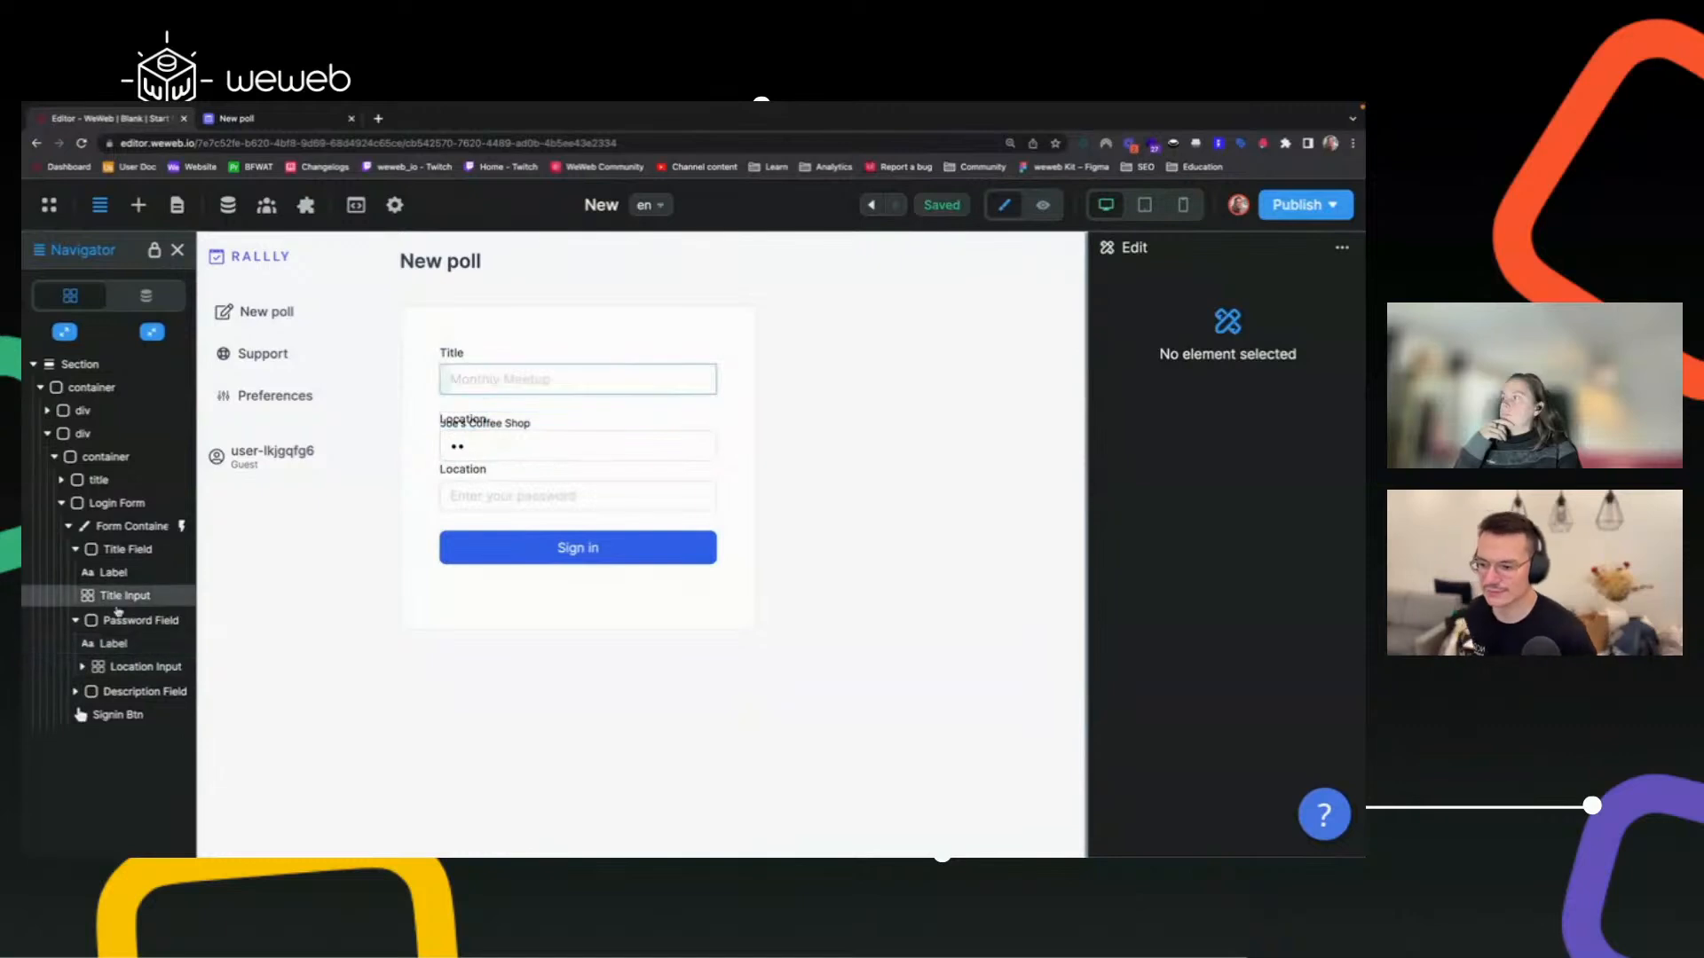
Try using the advanced placeholder as the field's label by deleting the Location label and setting the Location Input's placeholder to "Location".
left_click(111, 642)
key("Delete")
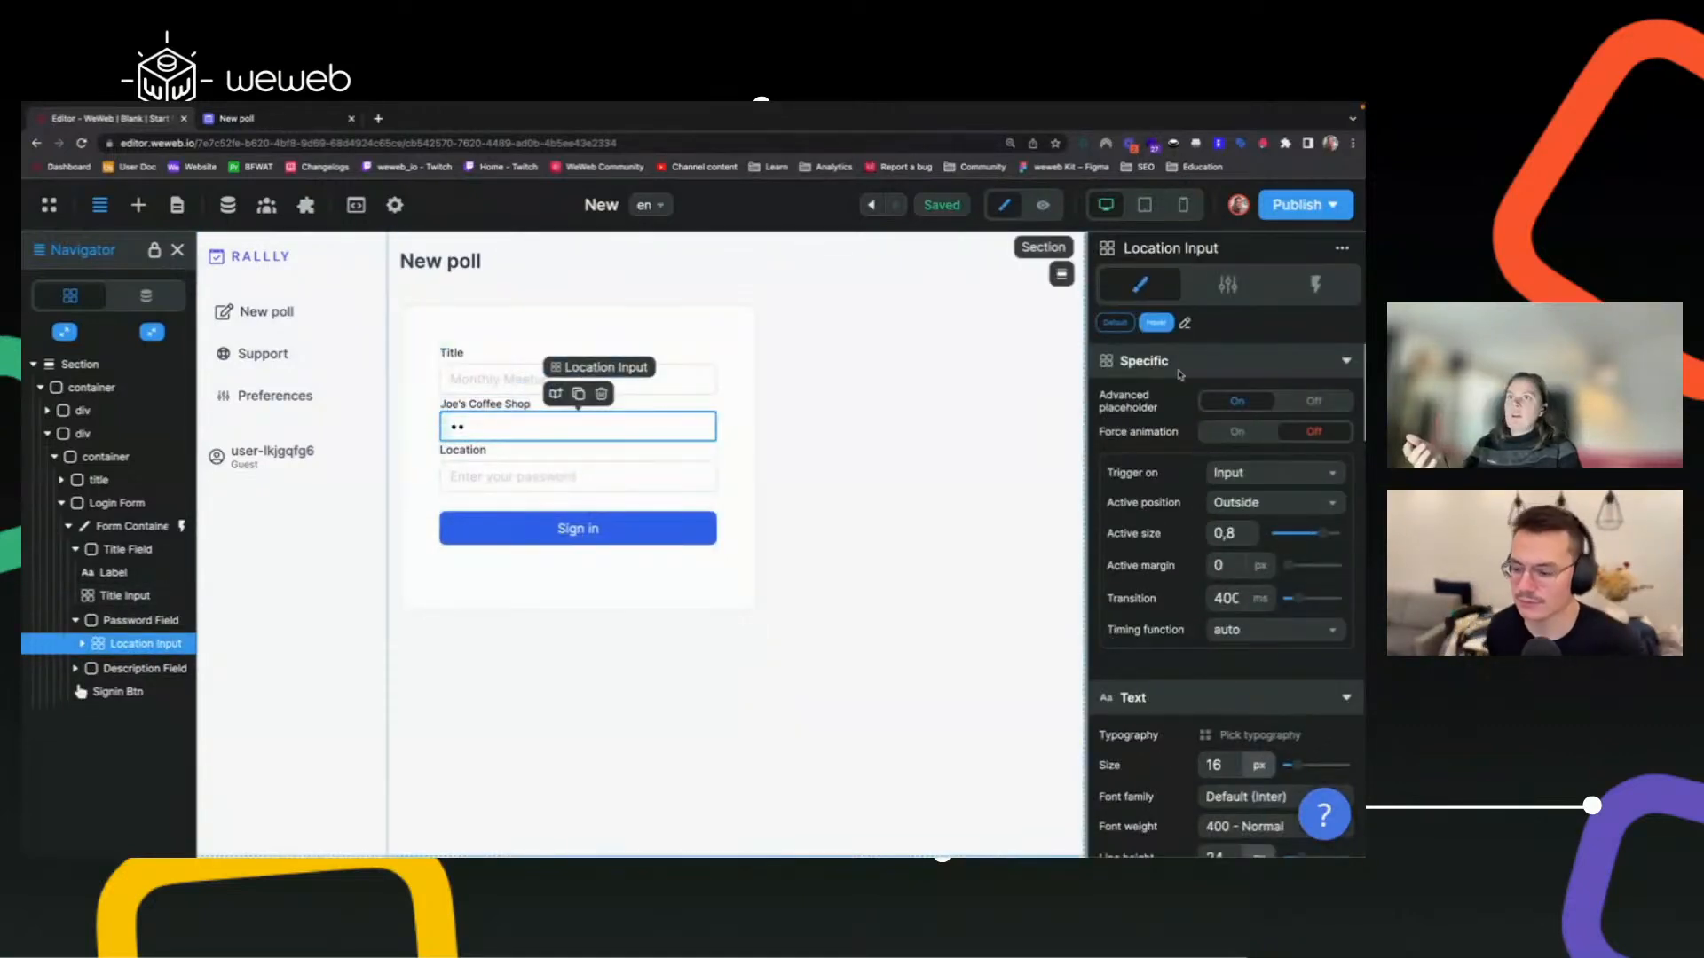
left_click(1228, 284)
triple_click(1245, 534)
type("Location")
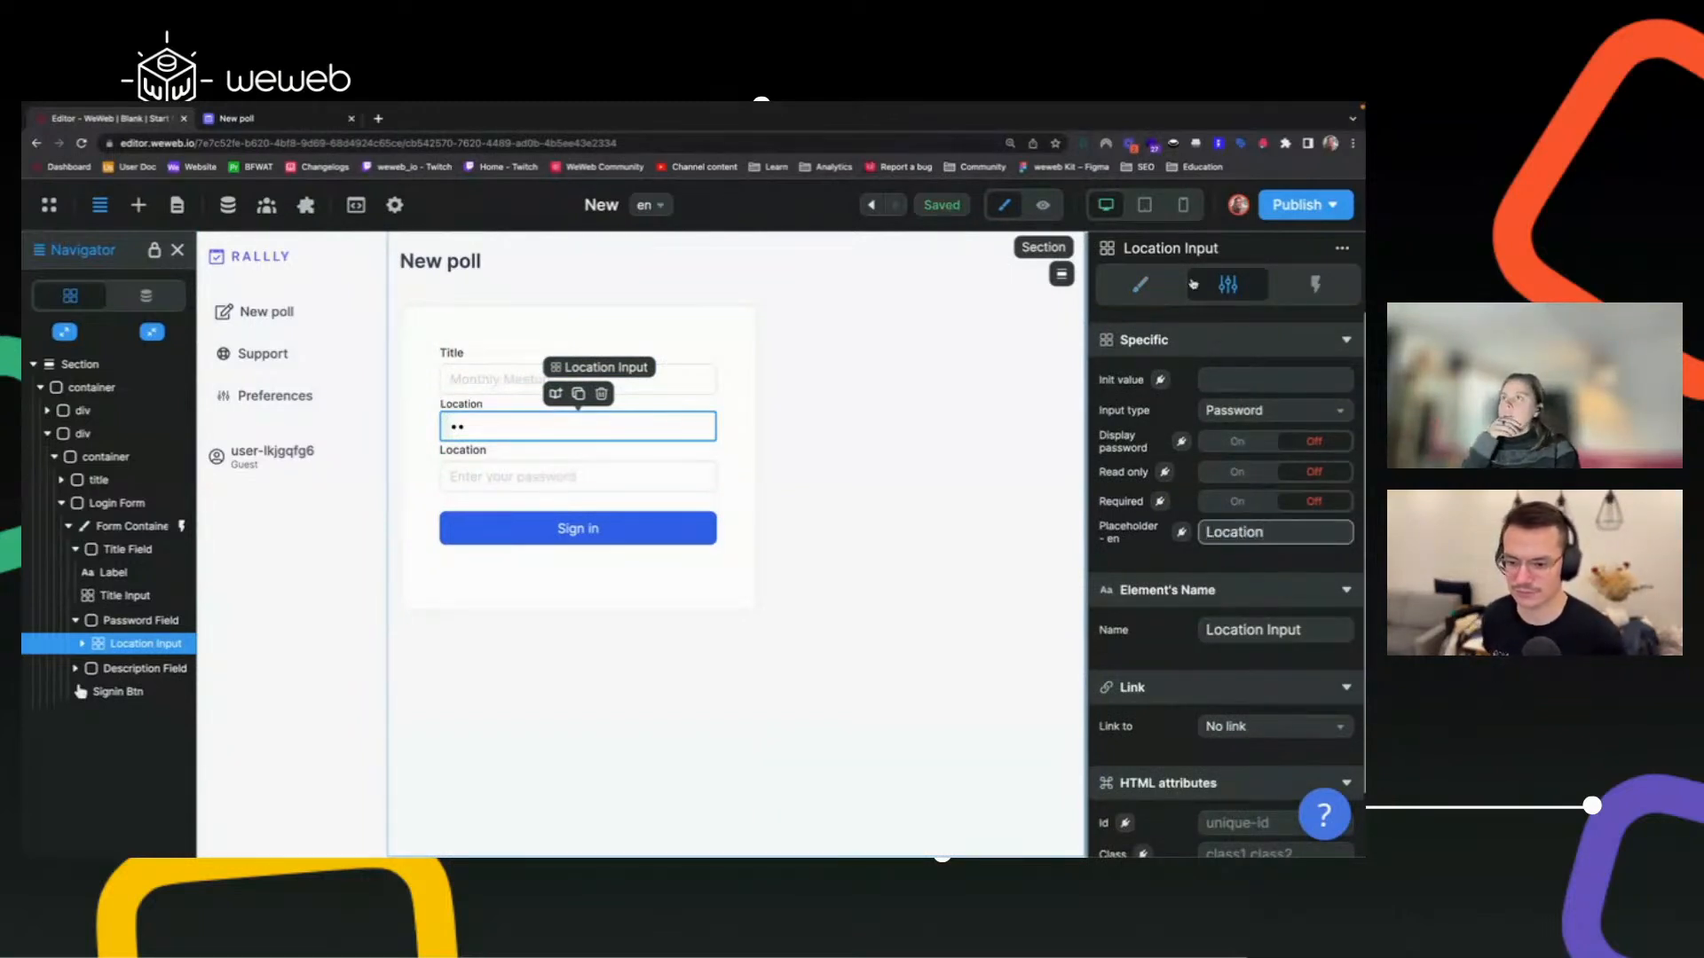
Test in preview mode how the "Location" placeholder animates by clearing the Location Input and entering sample text.
left_click(1043, 205)
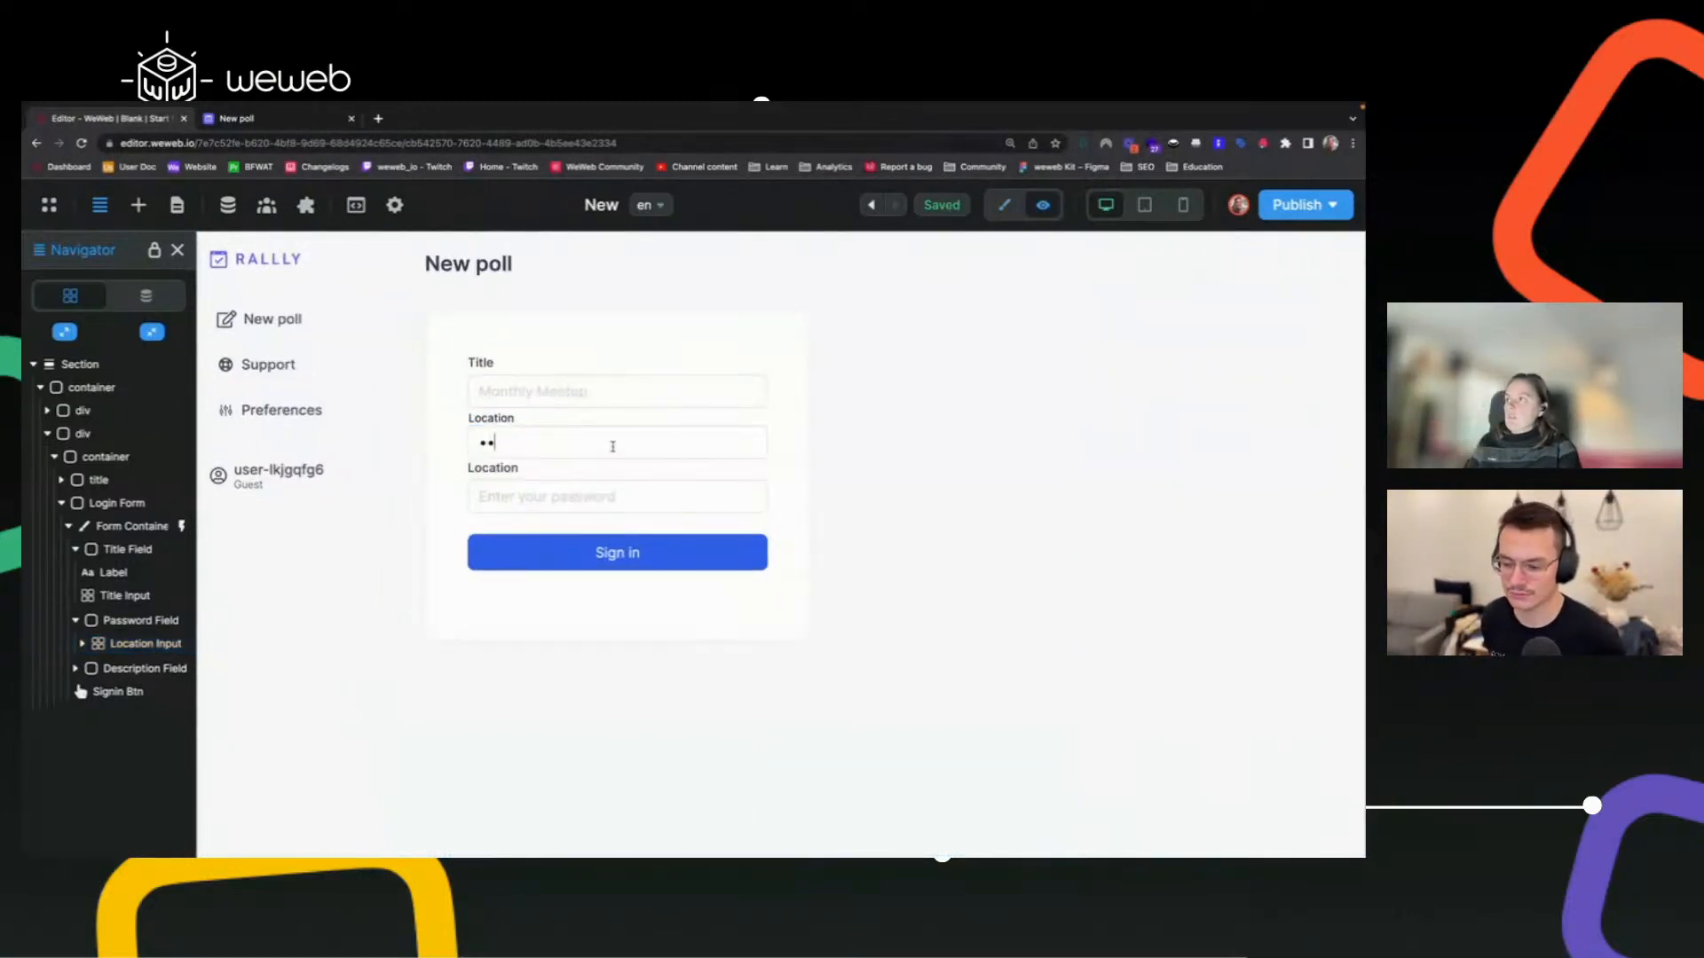
type("Location")
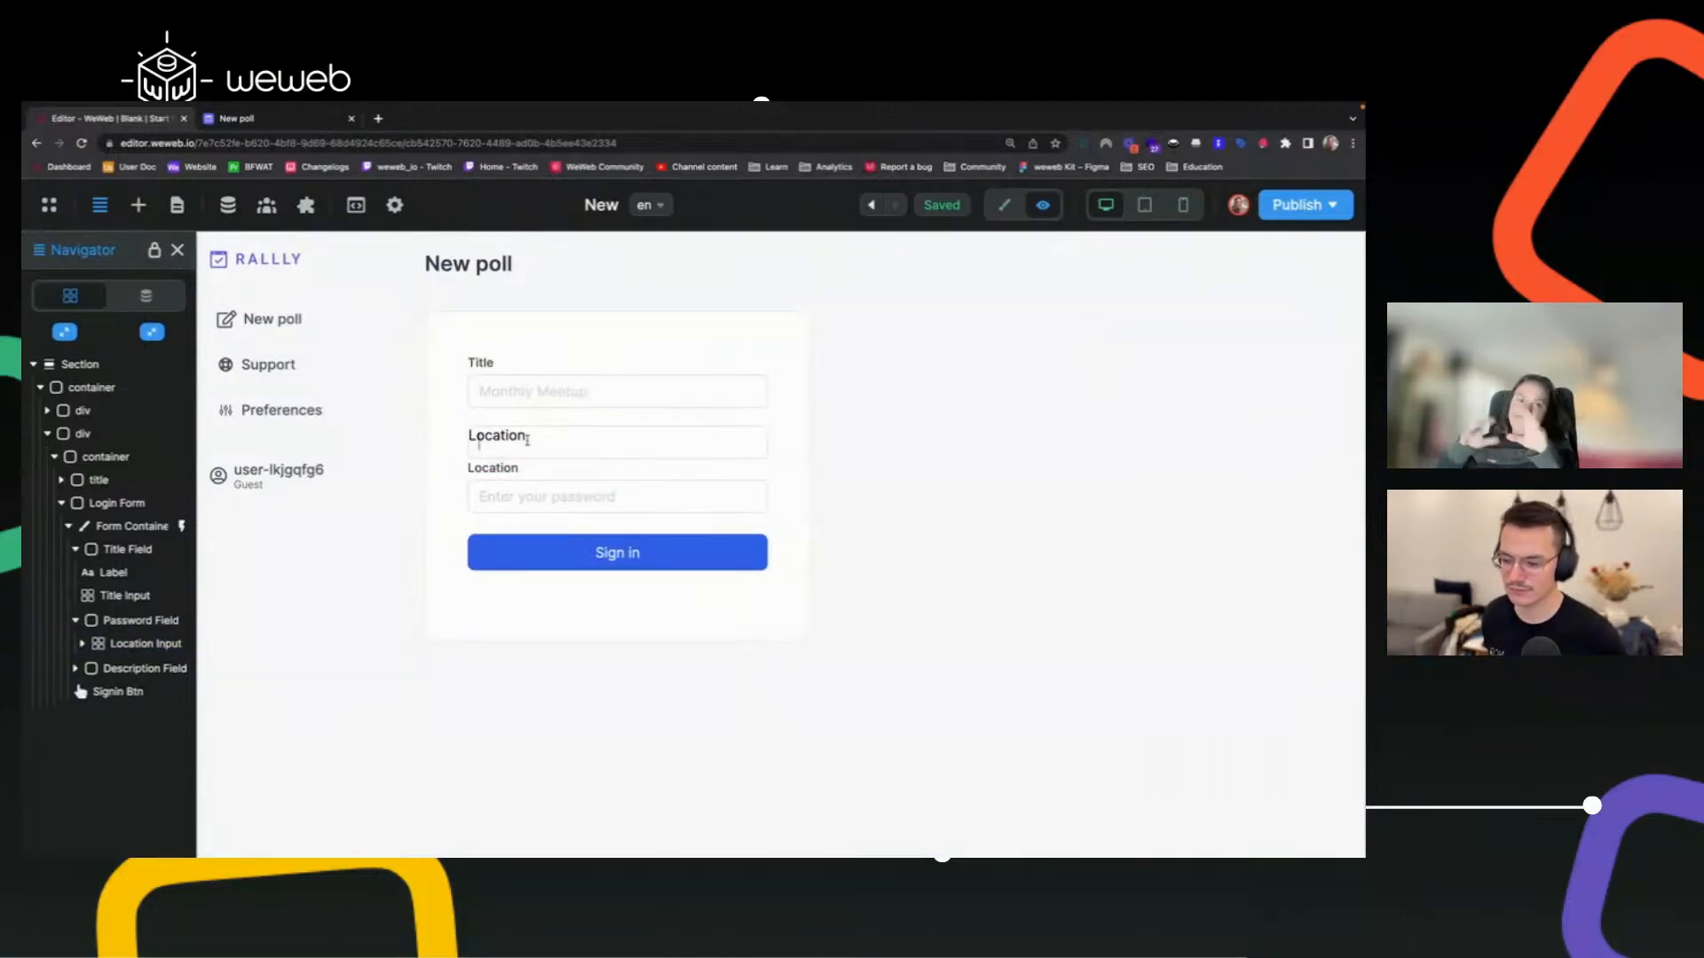
type("test")
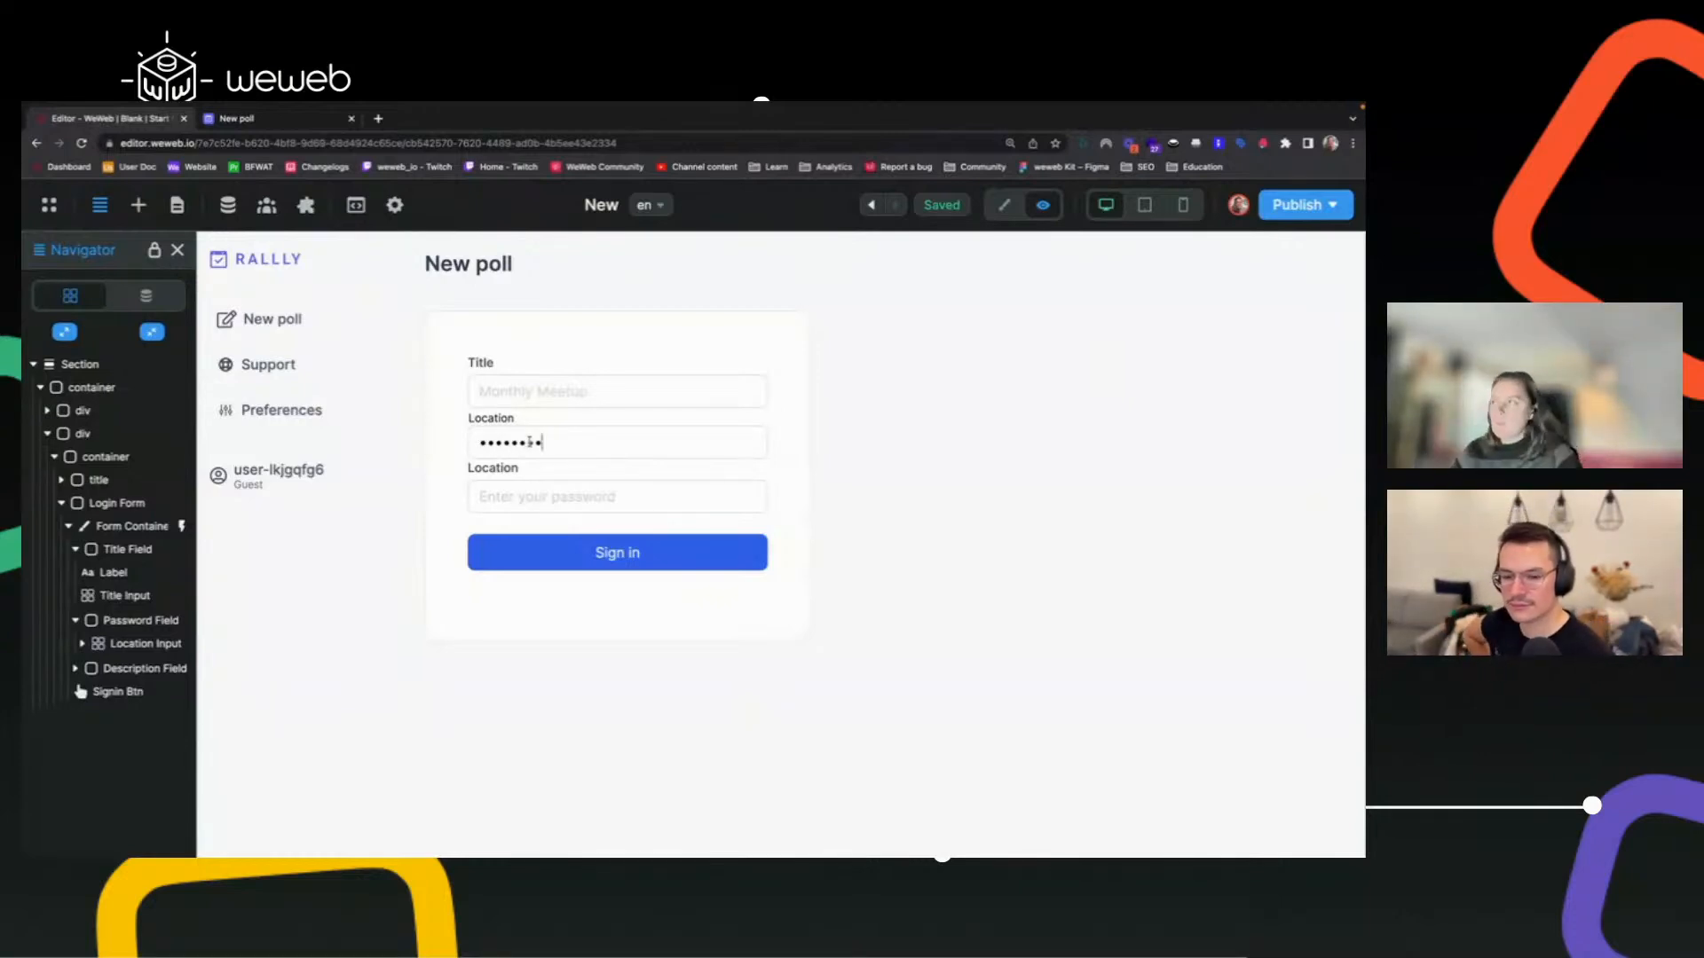
Undo the placeholder text change, the Location label deletion and the advanced placeholder setting.
mouse_move(973, 211)
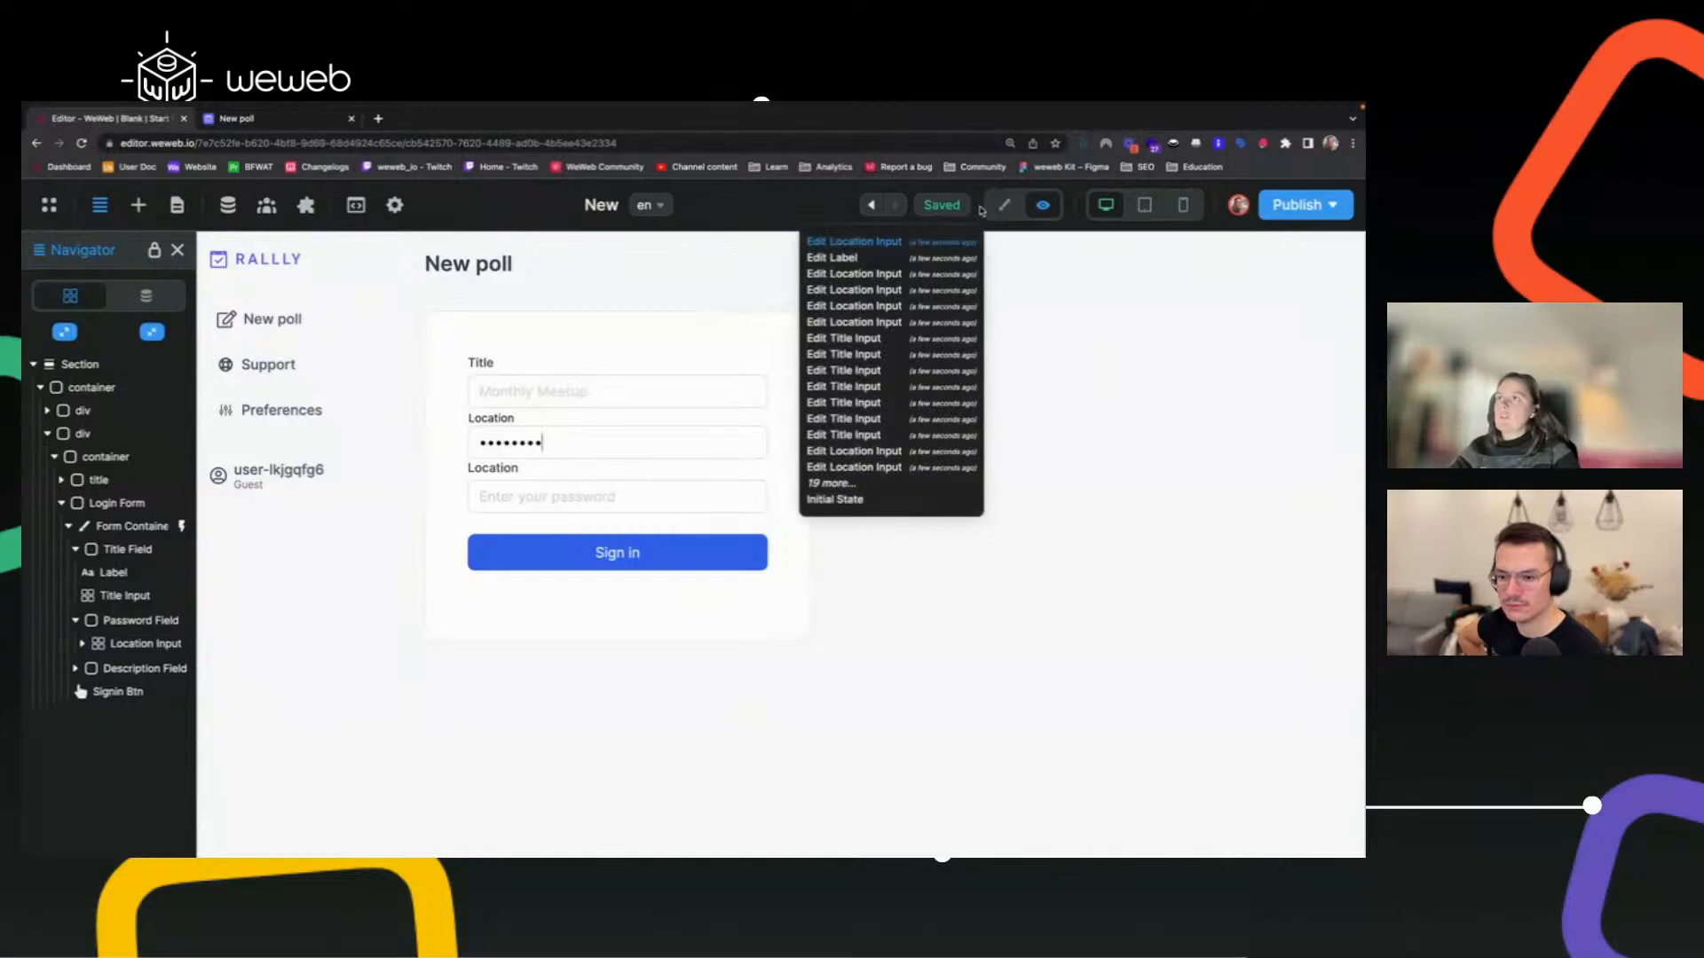
left_click(872, 207)
left_click(871, 207)
left_click(871, 206)
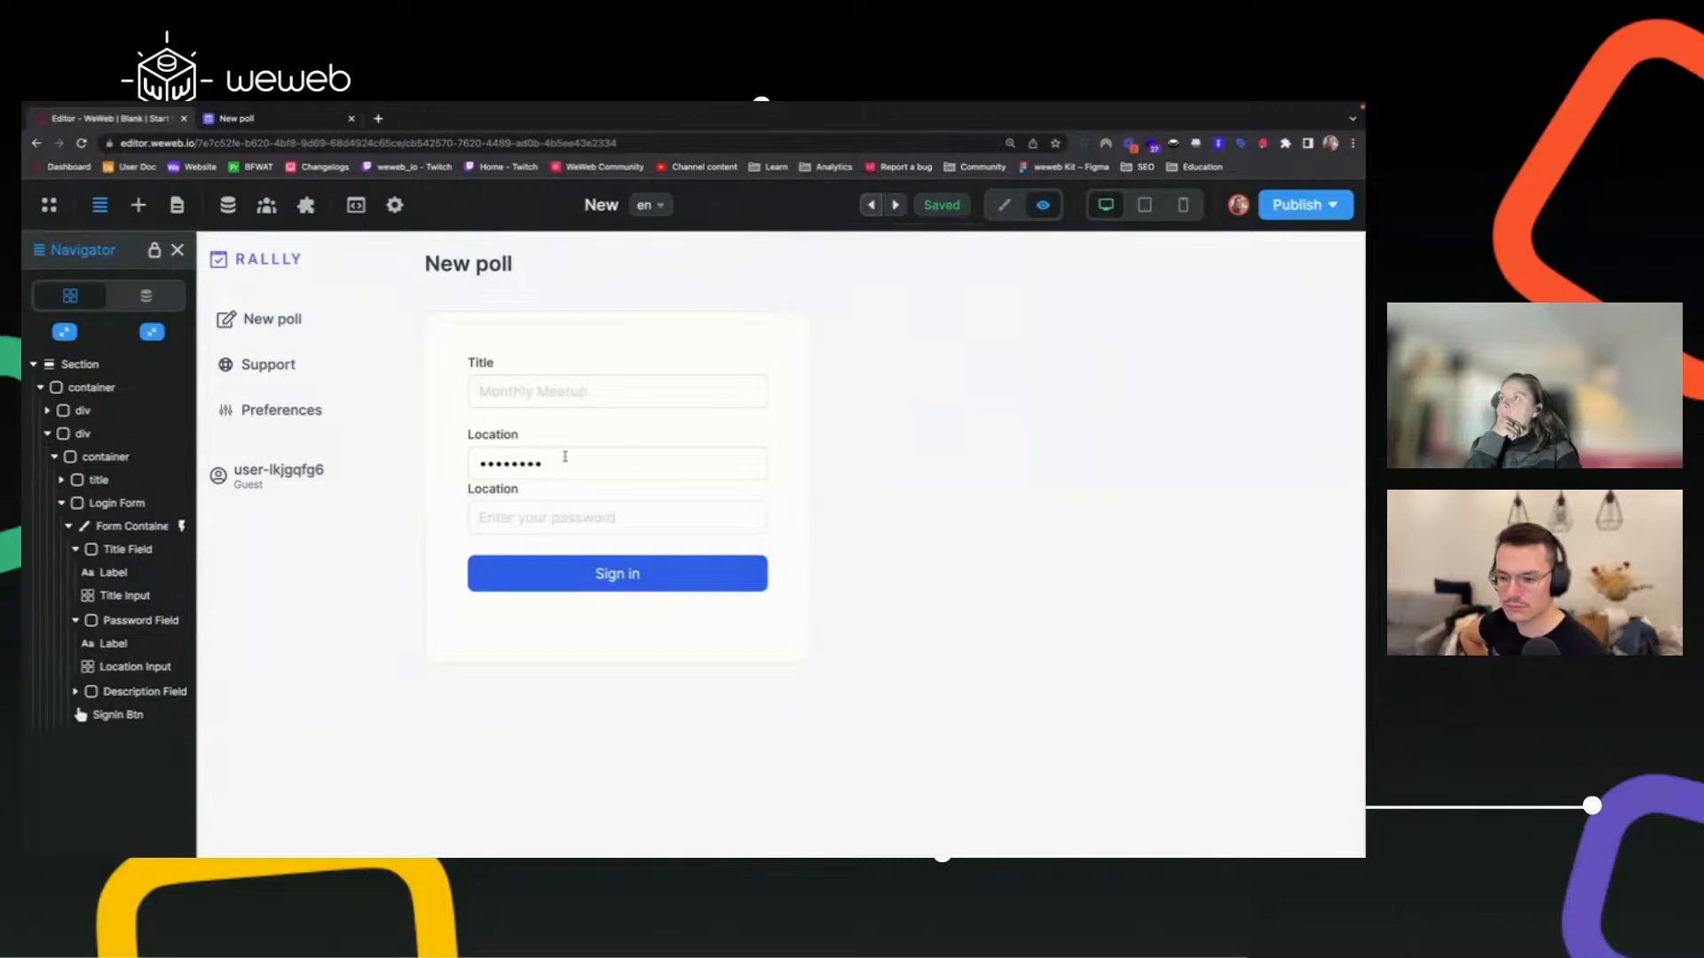
Compare with Rallly's new poll form and change the Location Input's type to Short answer in the editor.
key("ctrl+Tab")
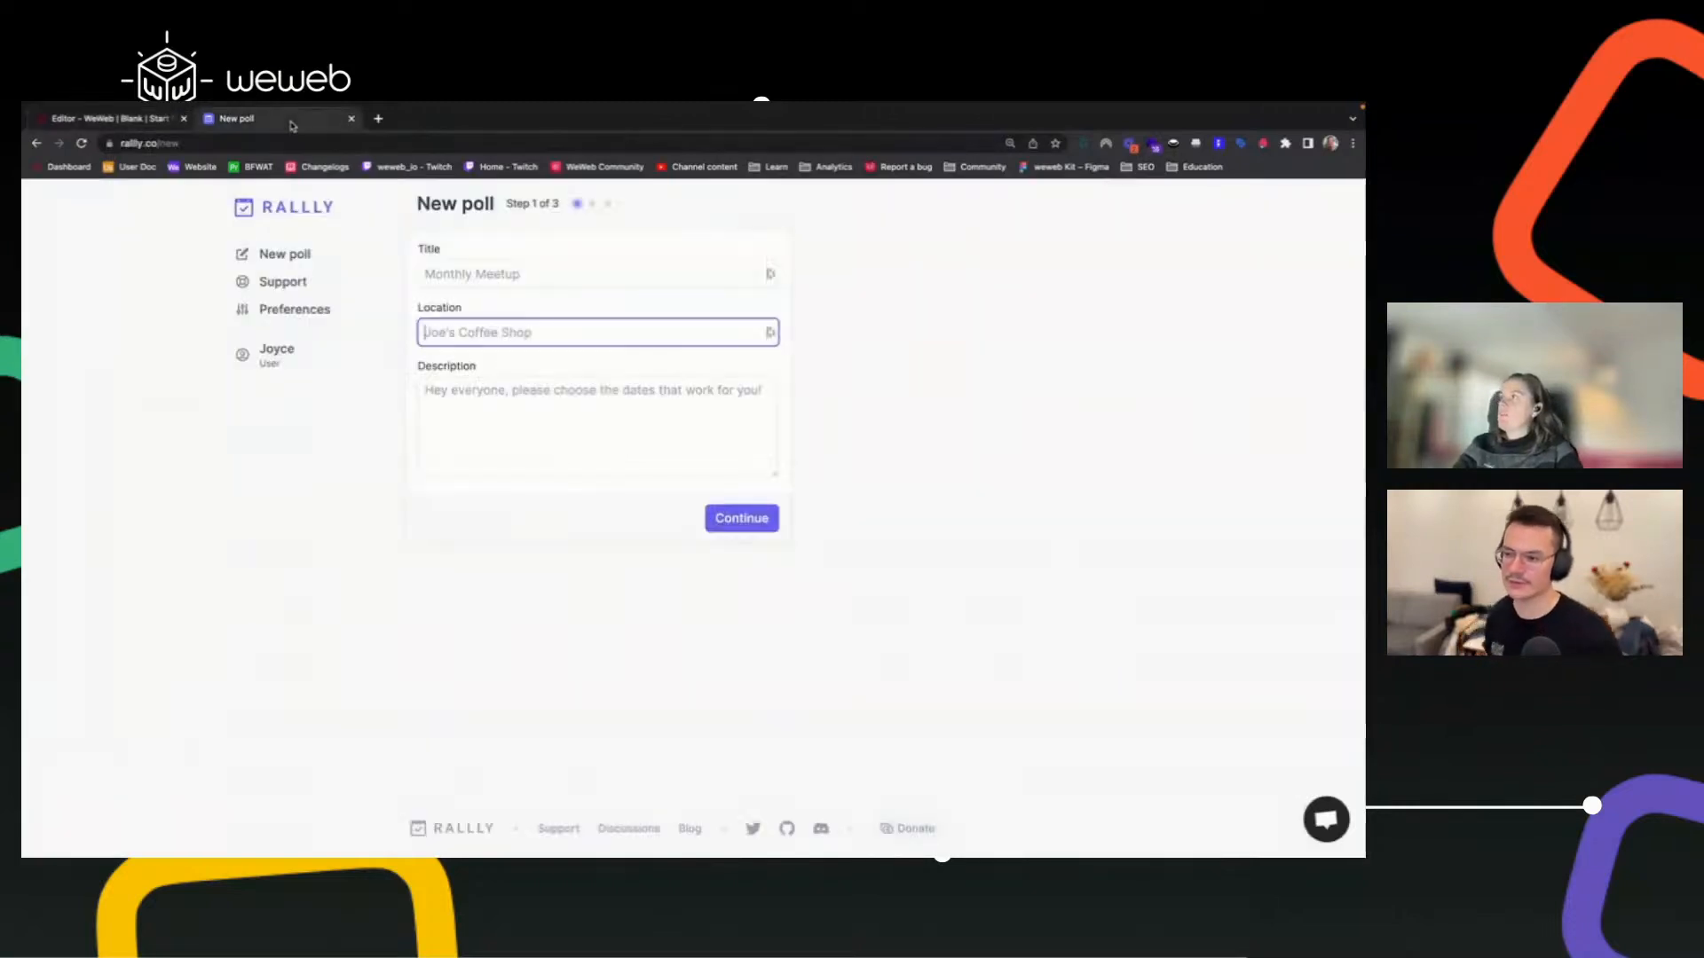
key("ctrl+Tab")
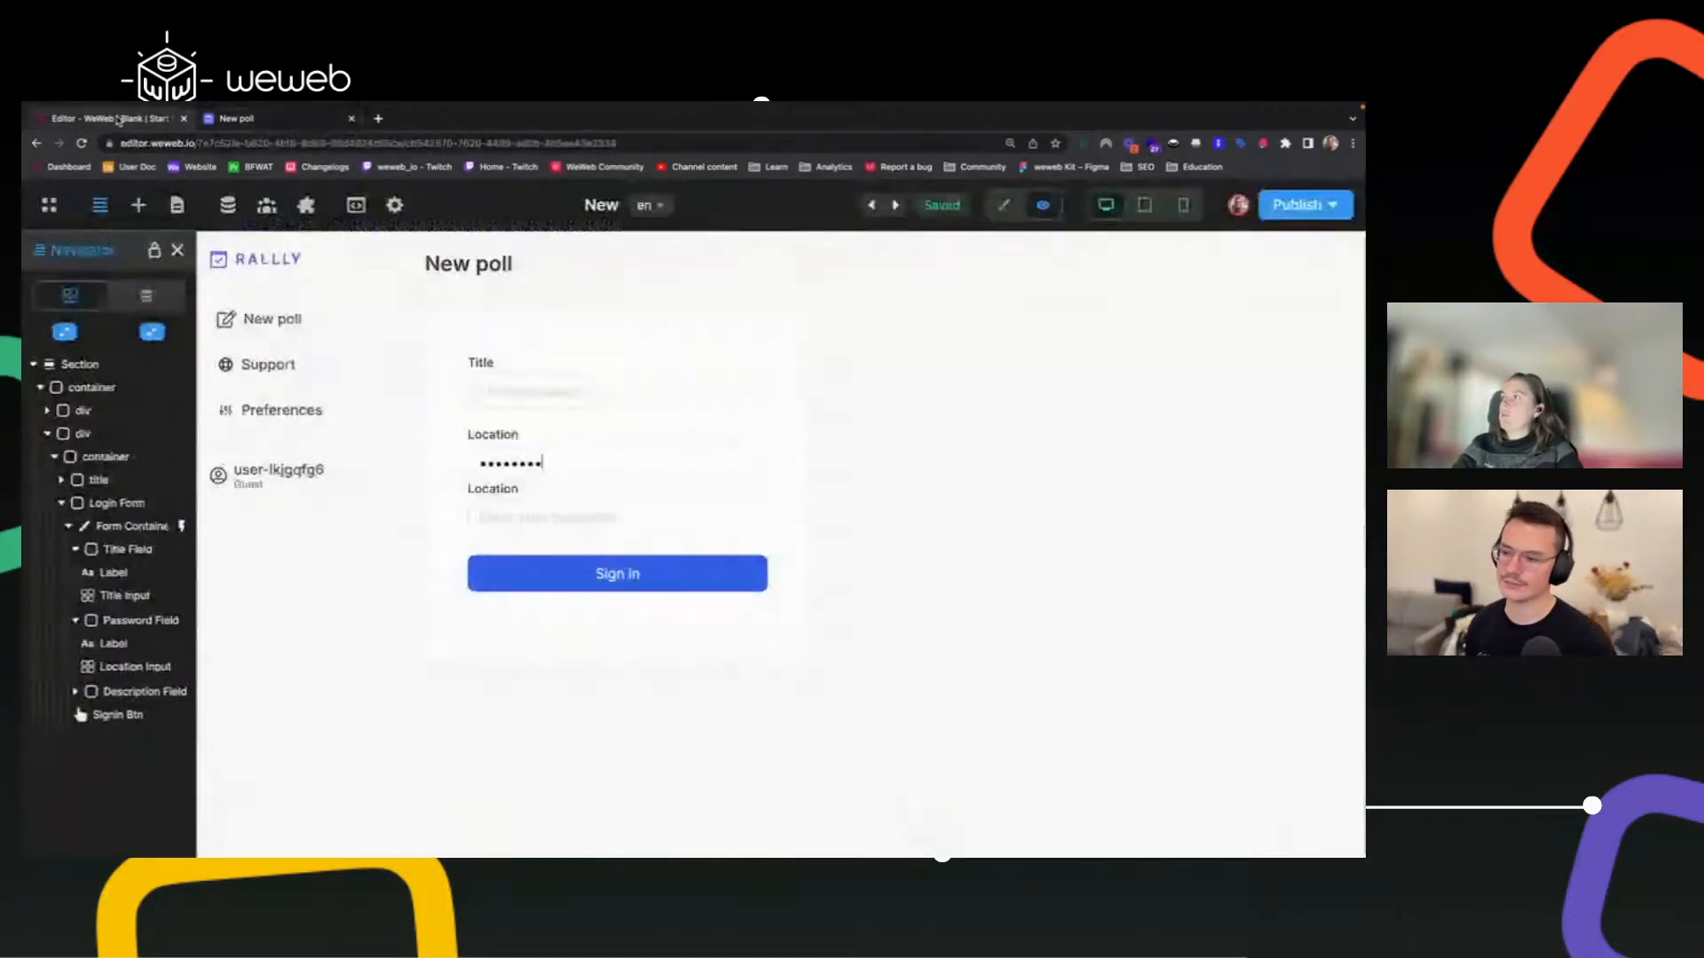
double_click(545, 466)
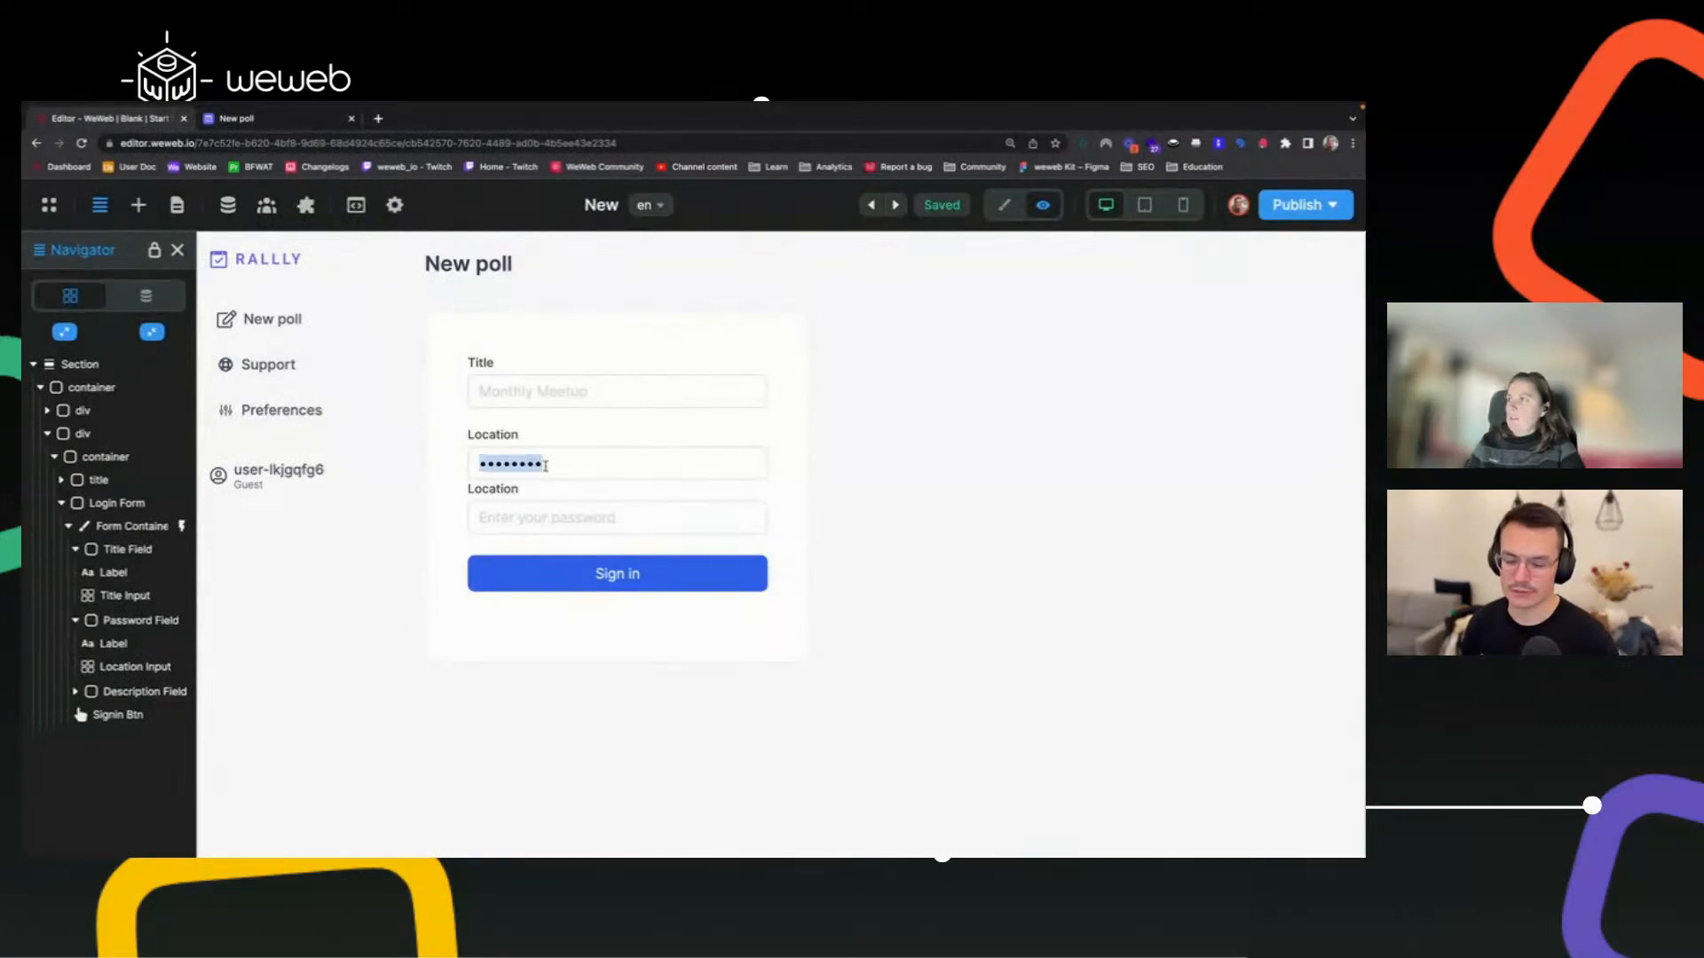
left_click(1004, 205)
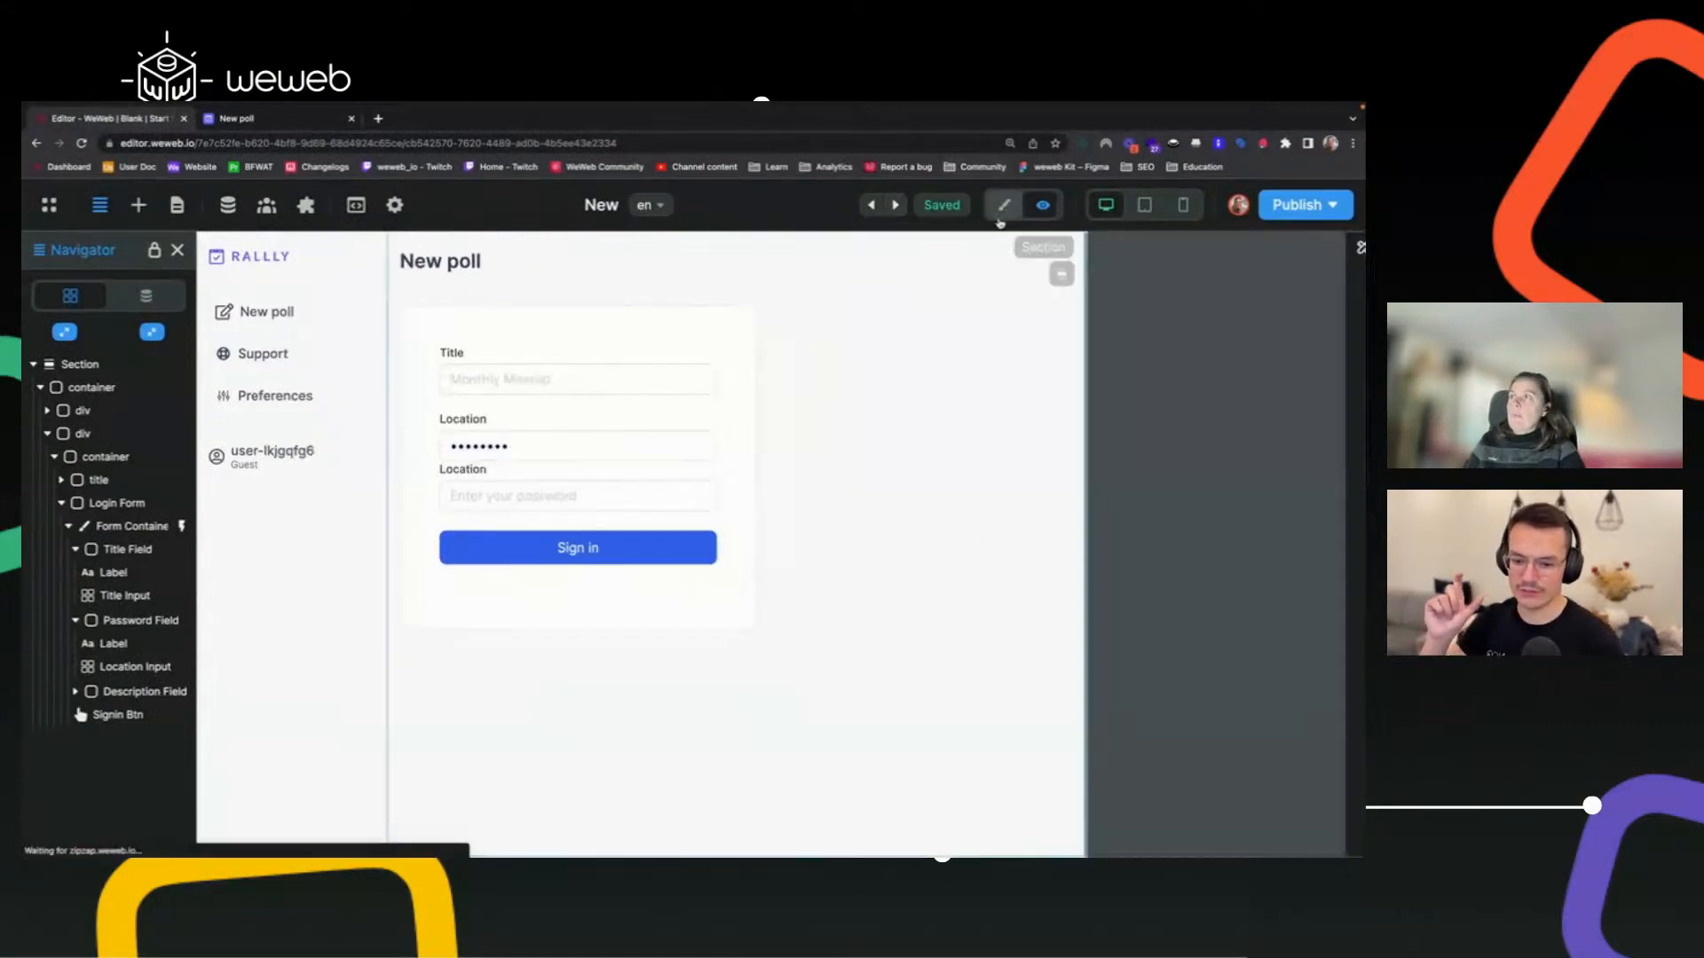
left_click(654, 435)
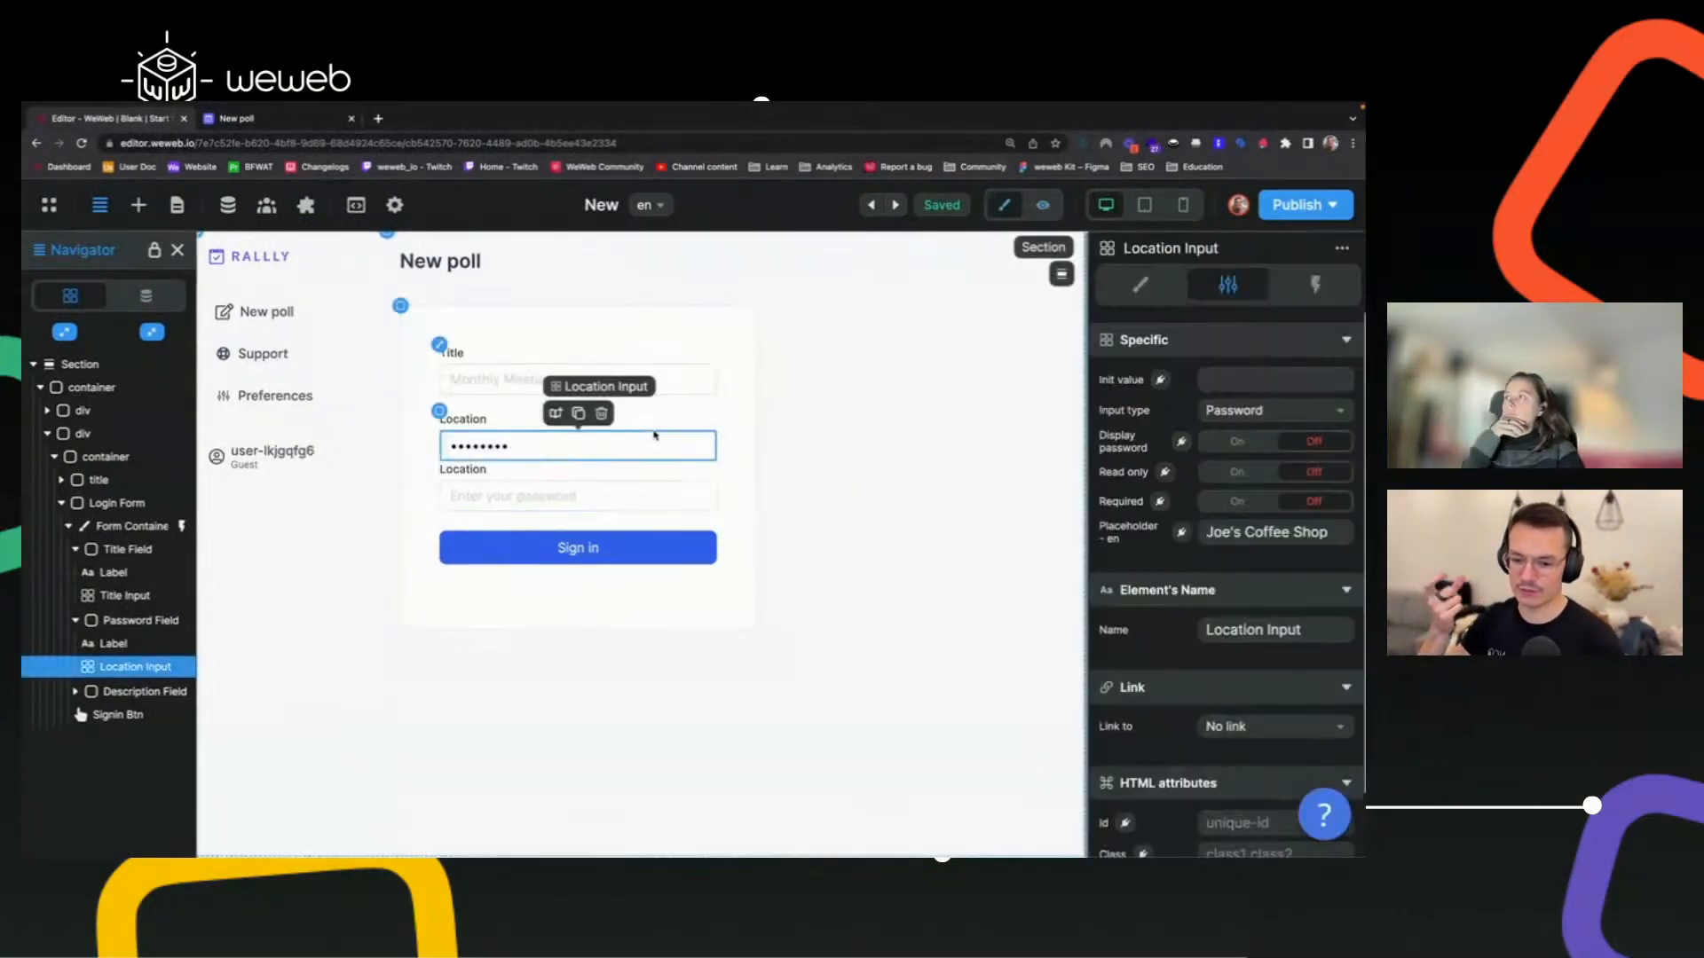
left_click(1255, 412)
left_click(1243, 470)
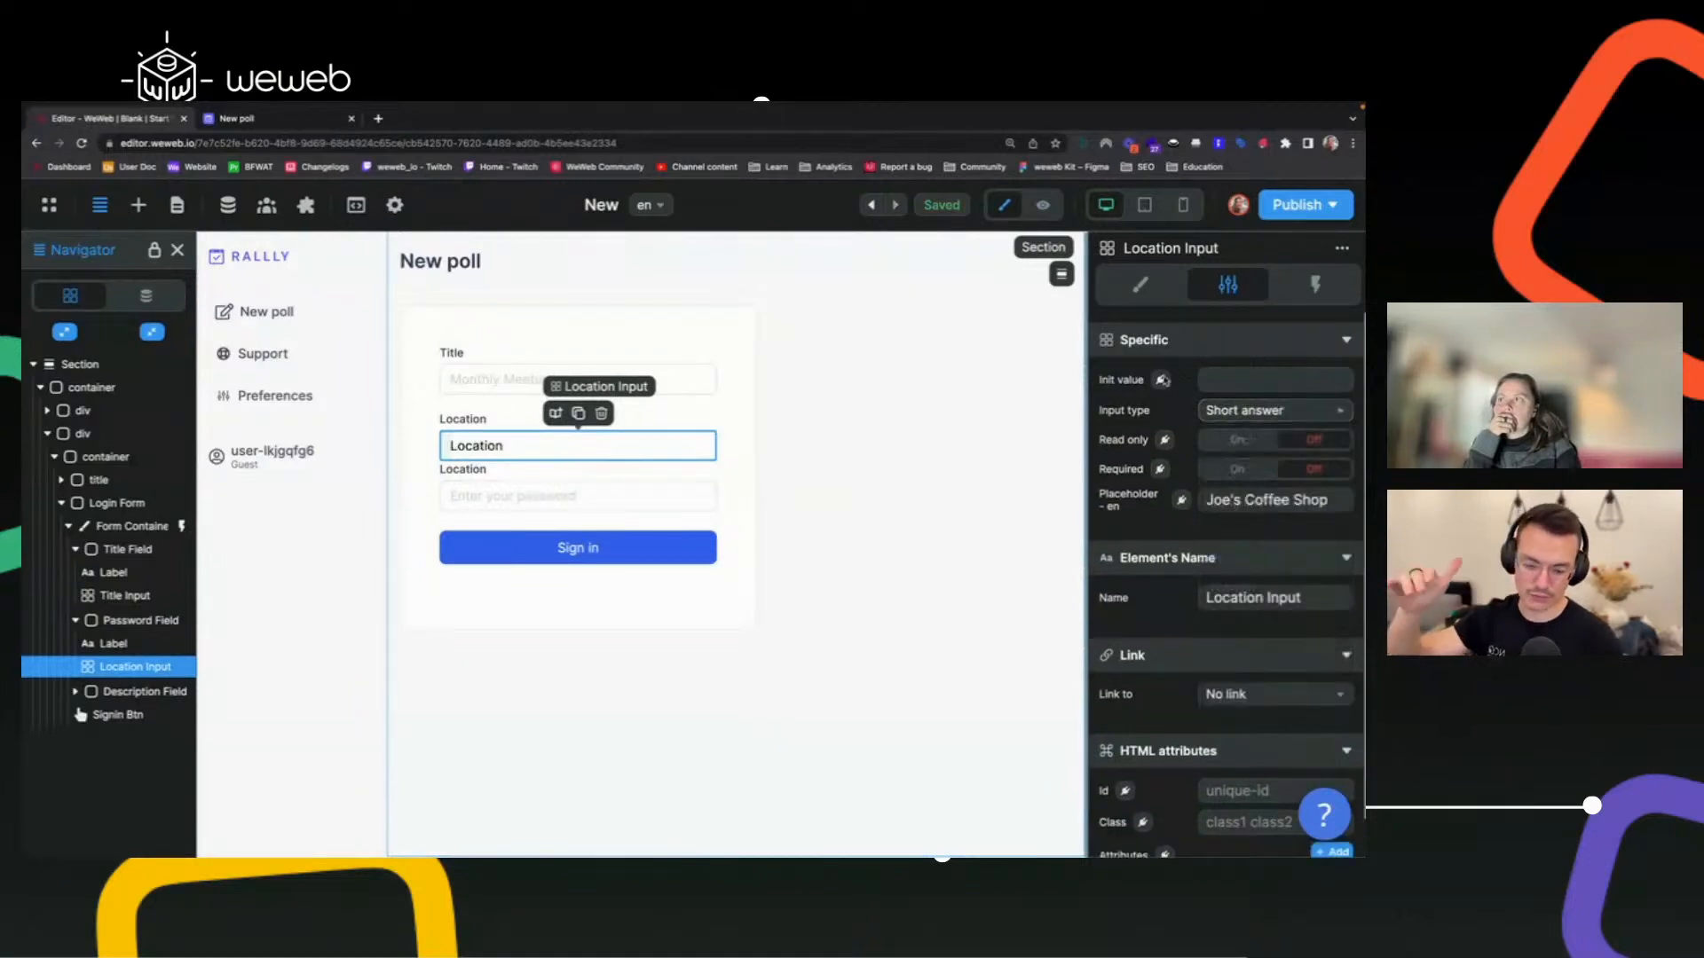
Try the advanced placeholder on the short-answer Location Input and turn it off again.
left_click(1144, 287)
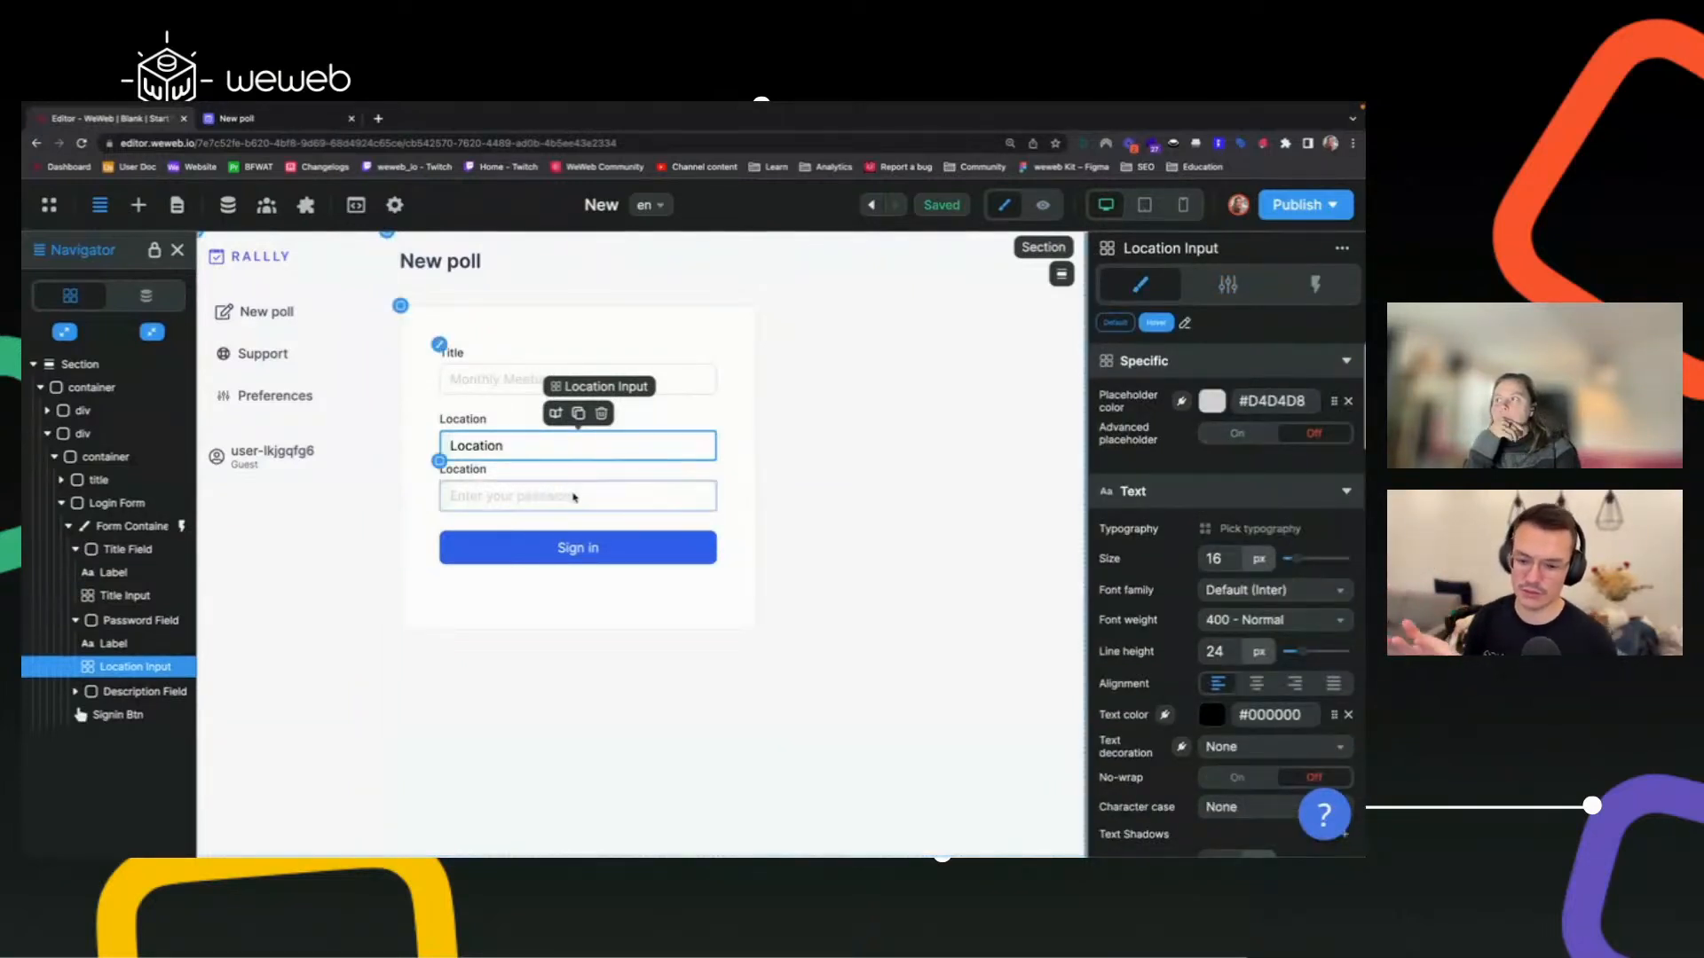
left_click(532, 495)
left_click(526, 447)
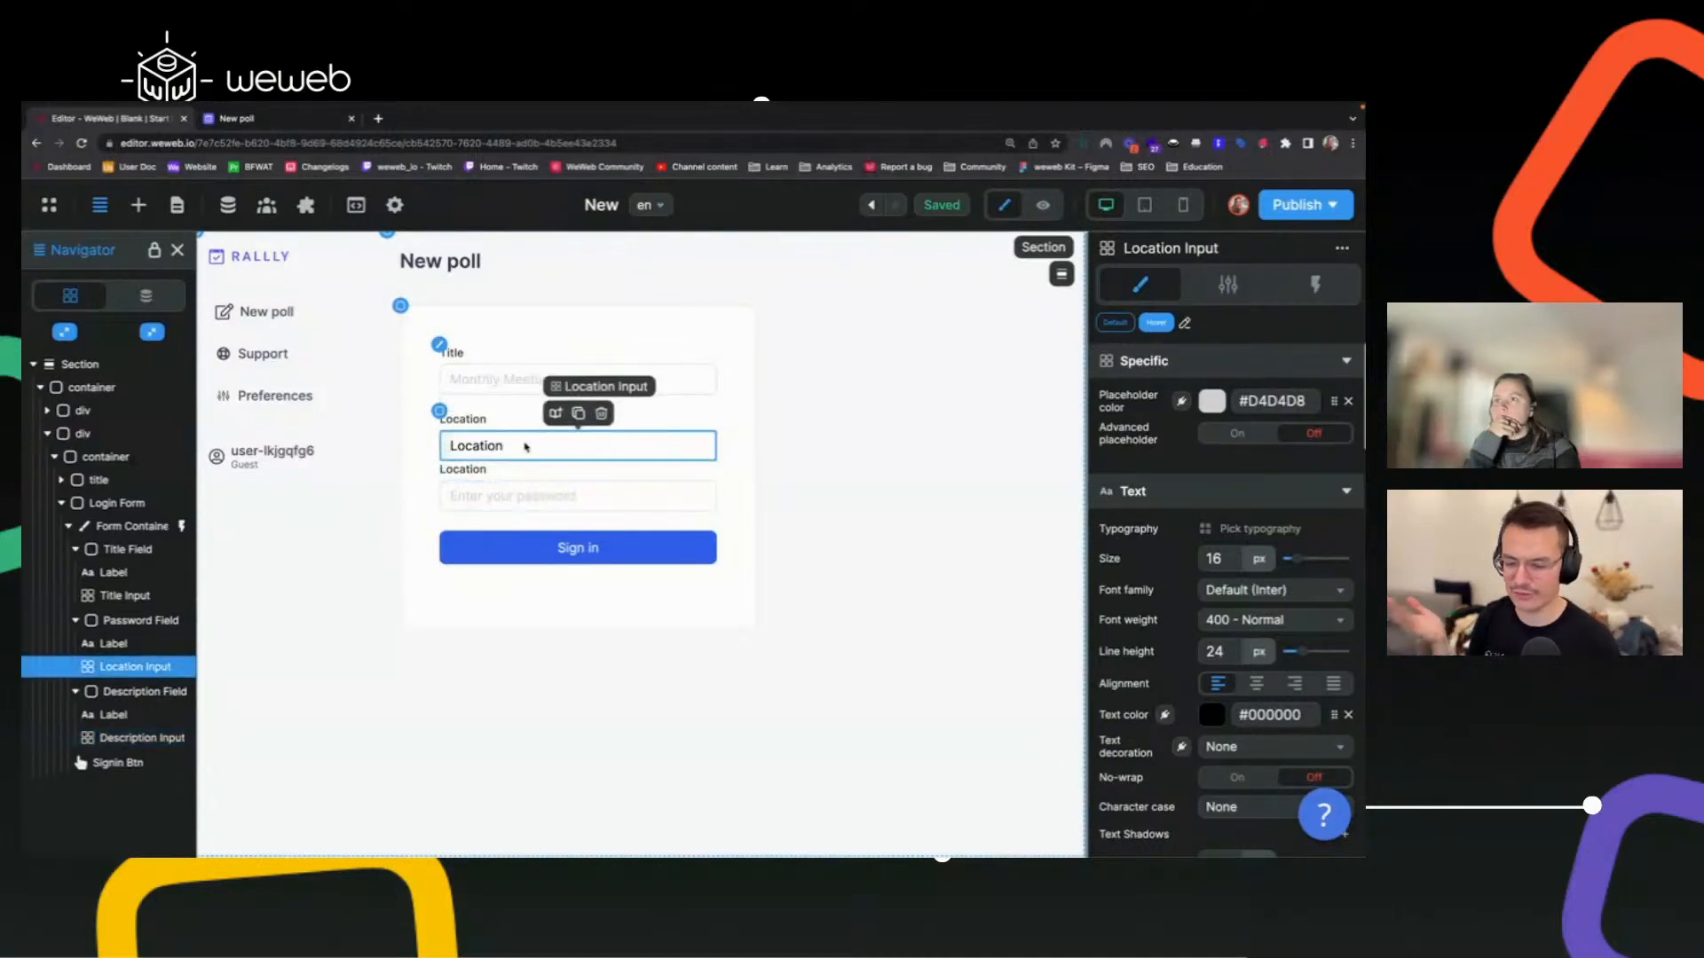
left_click(1253, 437)
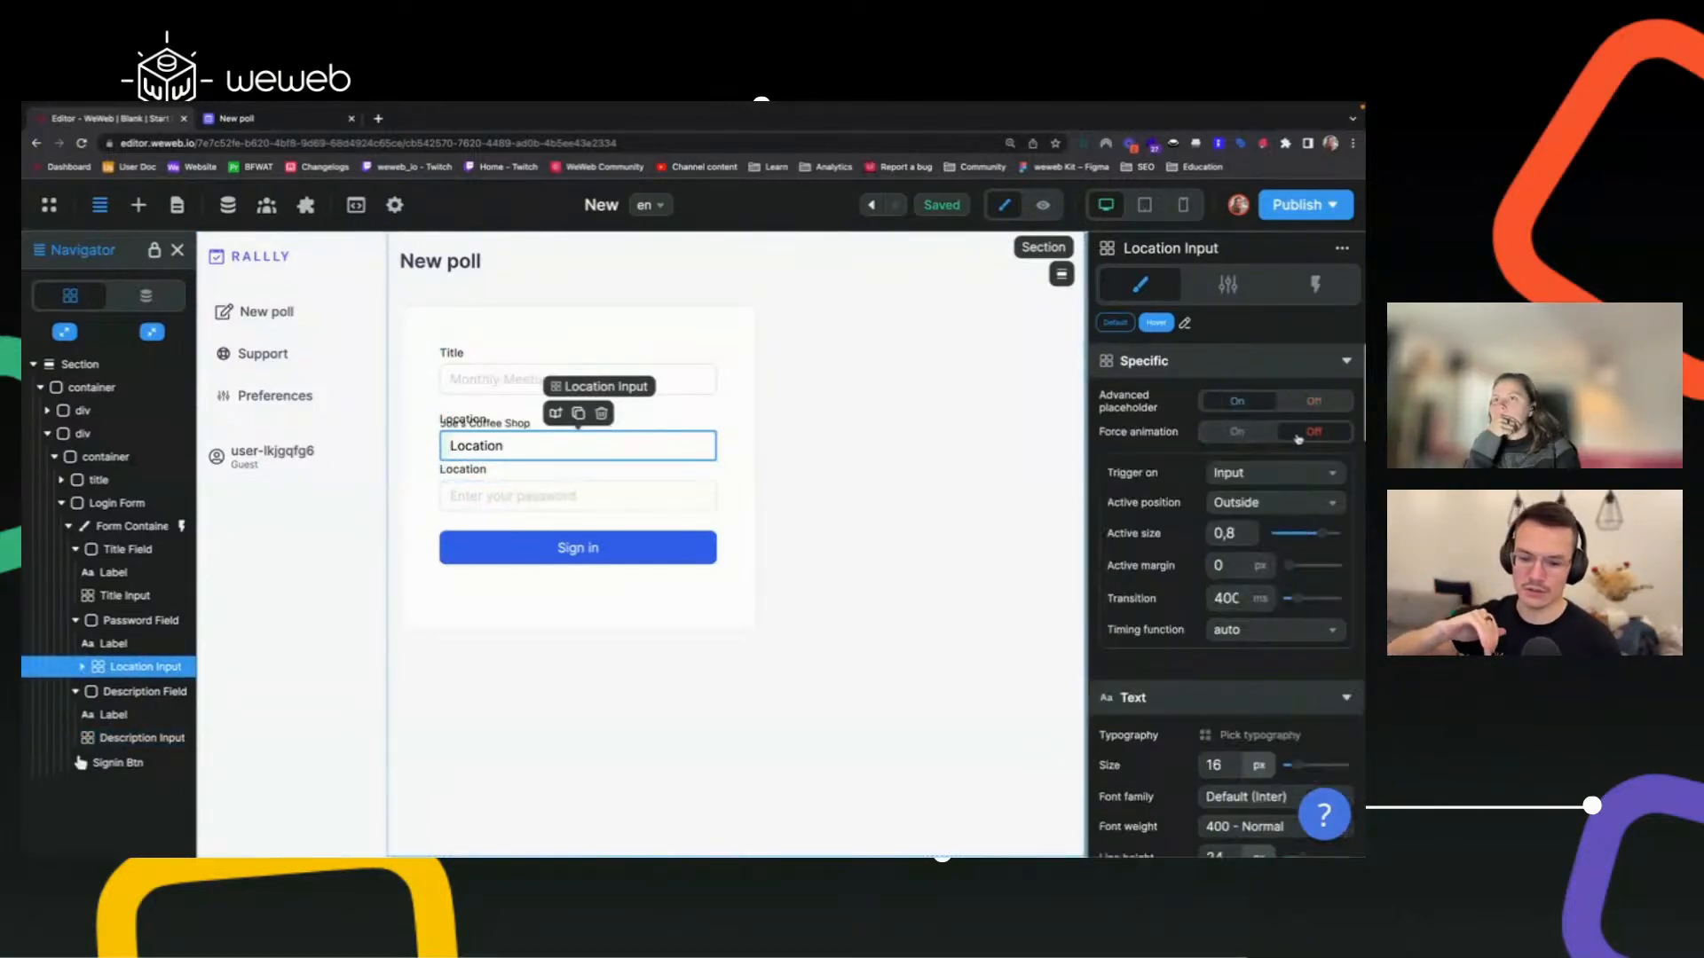
left_click(1308, 406)
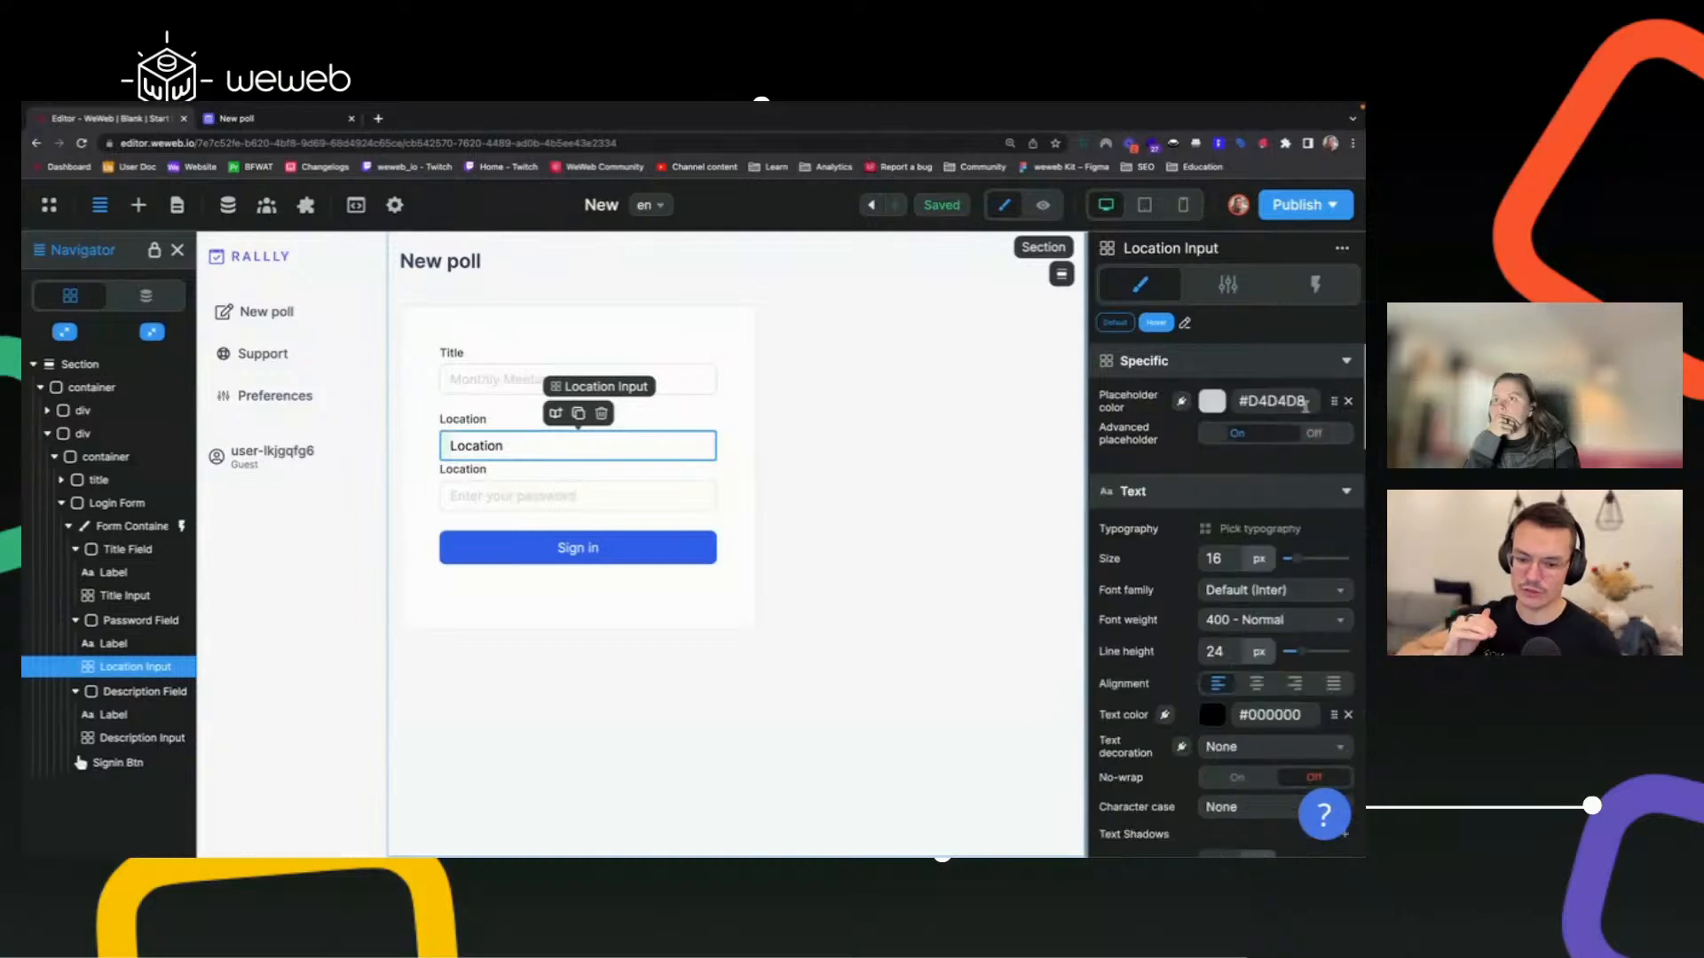
Try an empty placeholder on the Location Input and restore it to "Joe's Coffee Shop".
left_click(1227, 284)
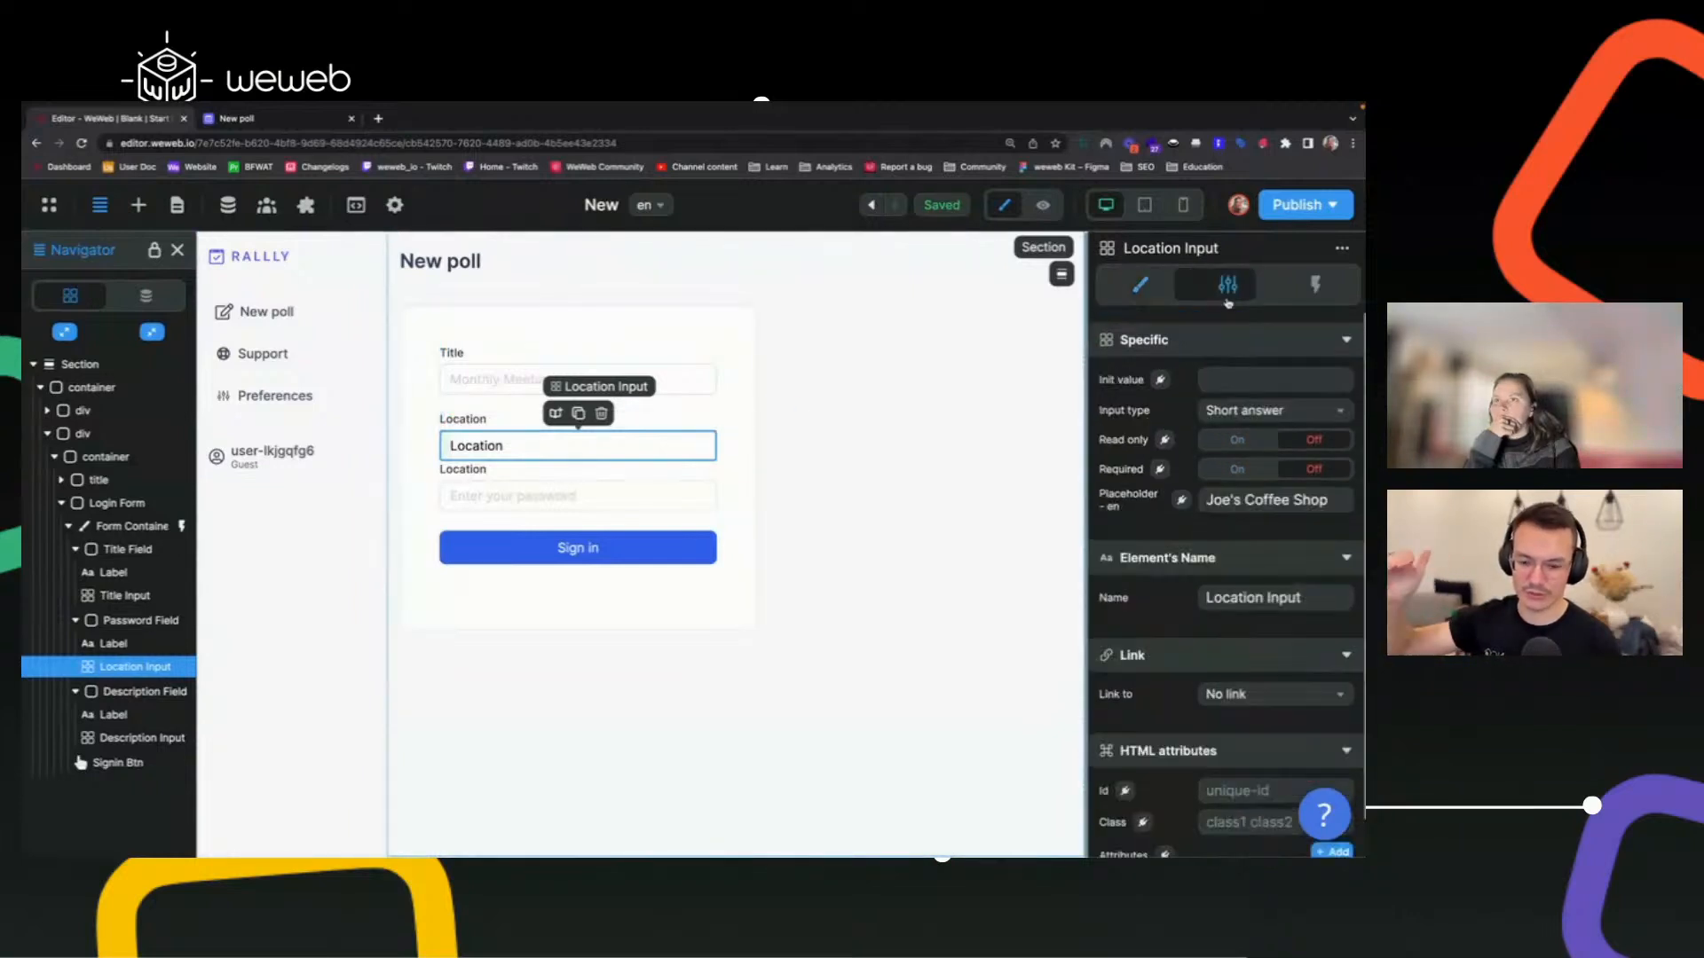
triple_click(1241, 501)
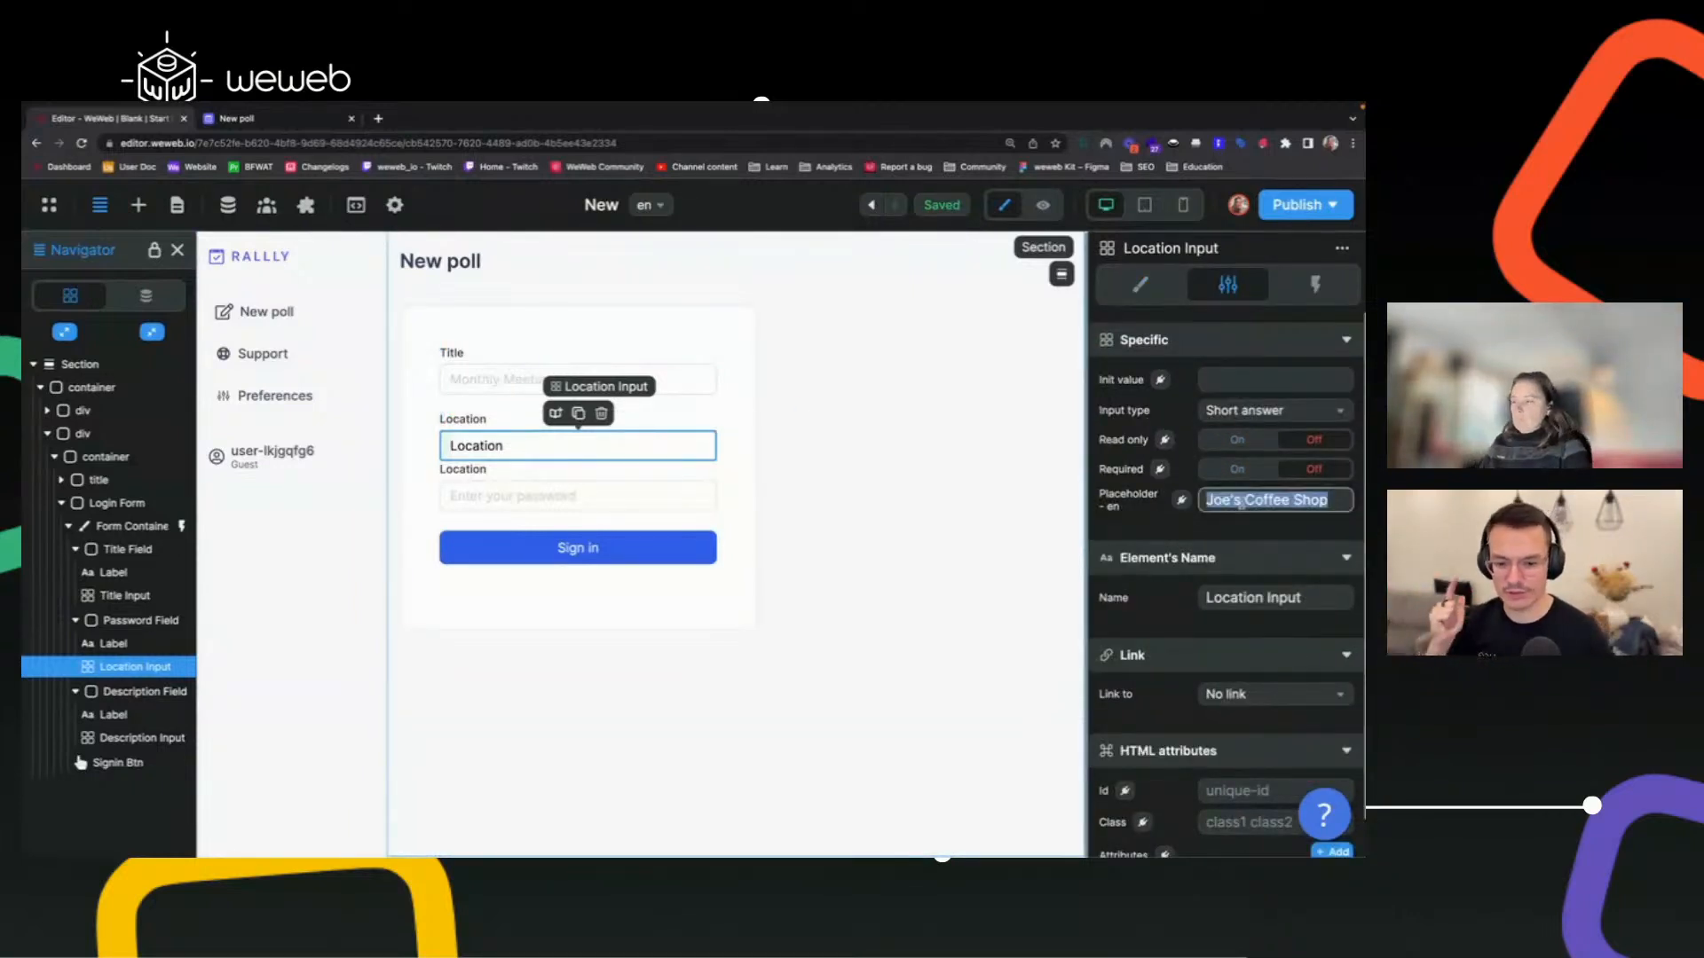
left_click(461, 495)
left_click(669, 444)
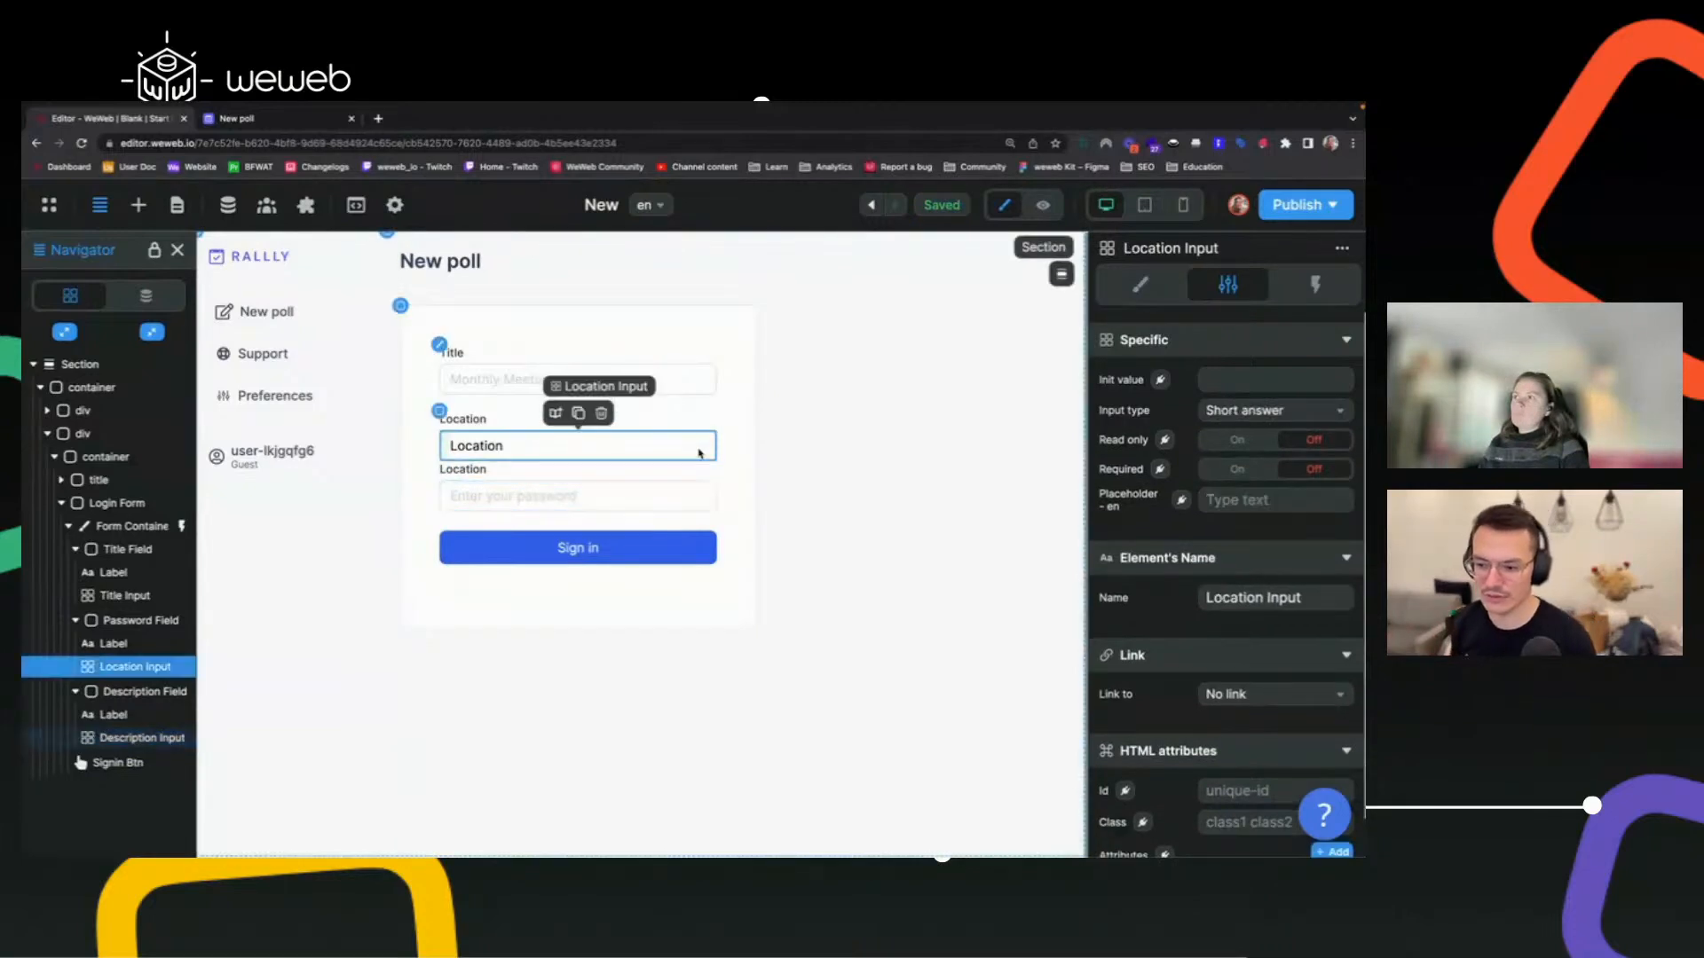
left_click(1260, 497)
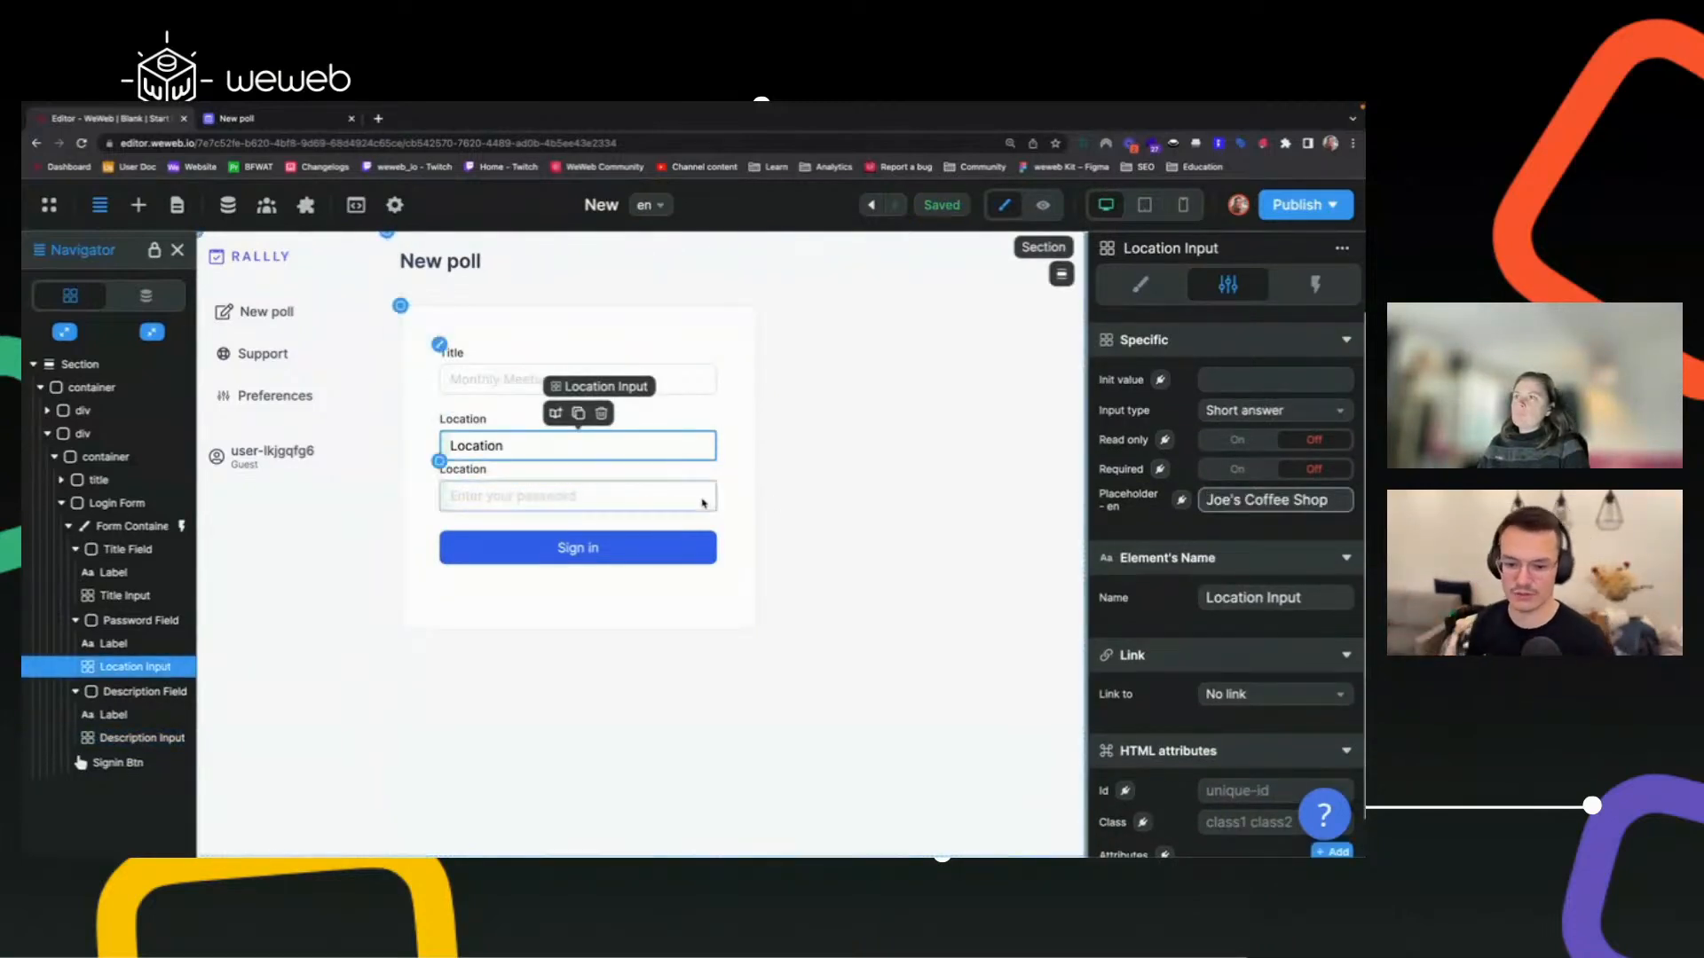
Reload the editor page to reset the form's preview contents.
left_click(669, 495)
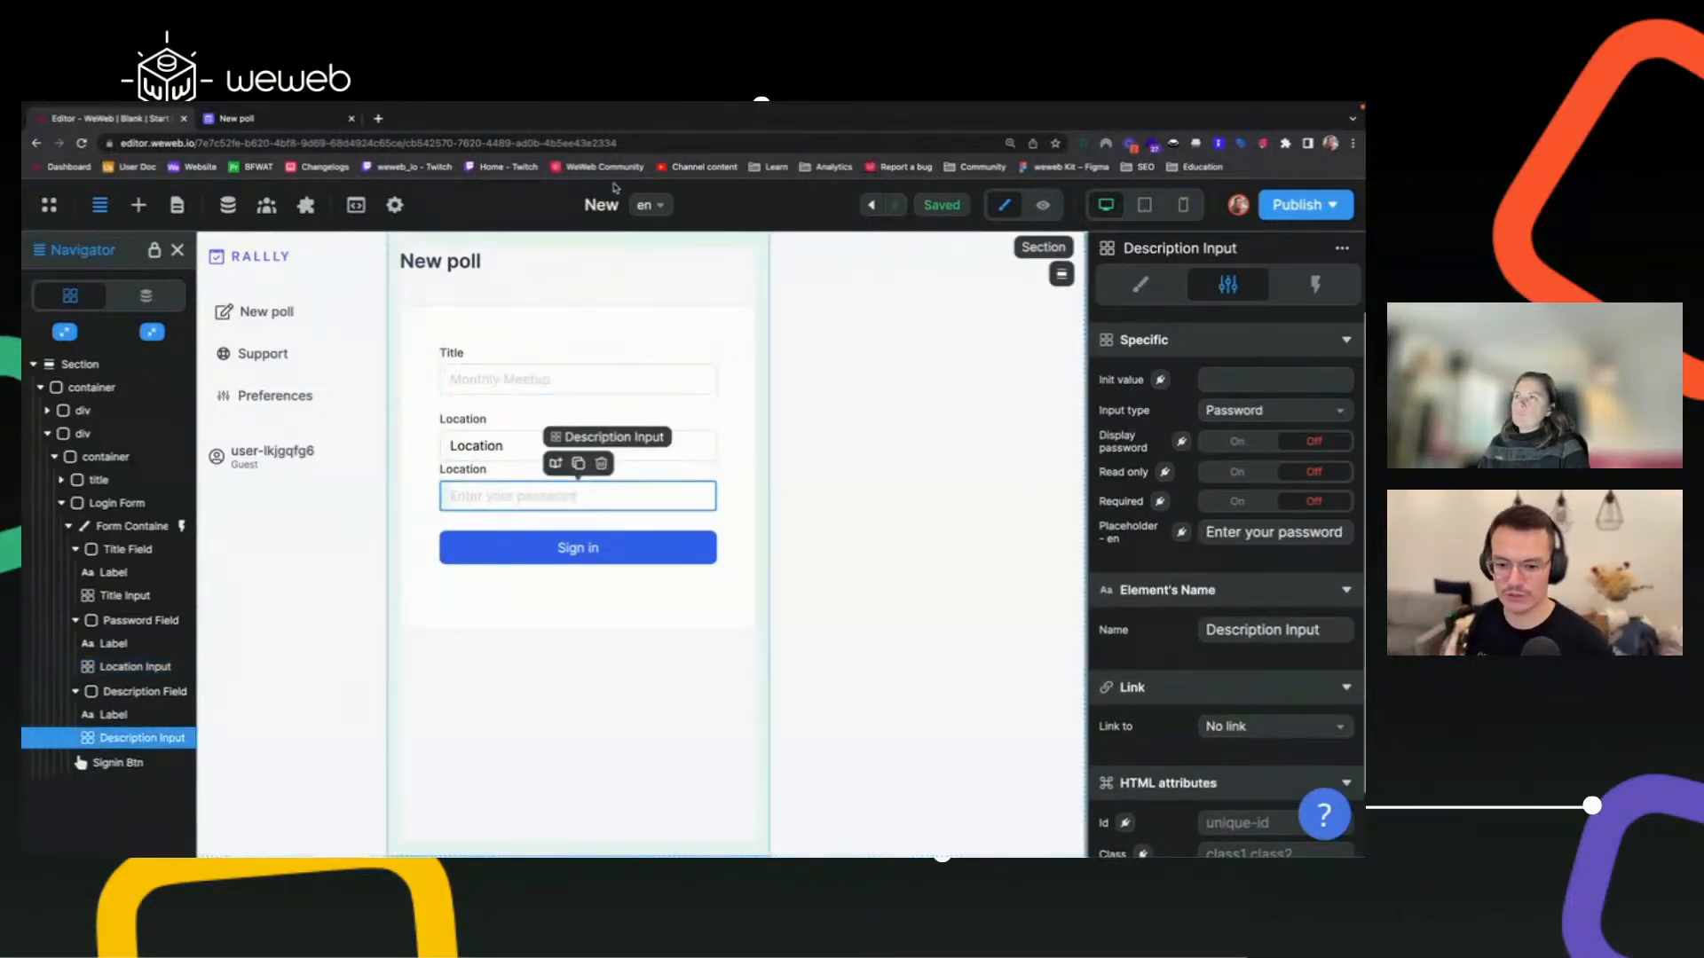
left_click(631, 143)
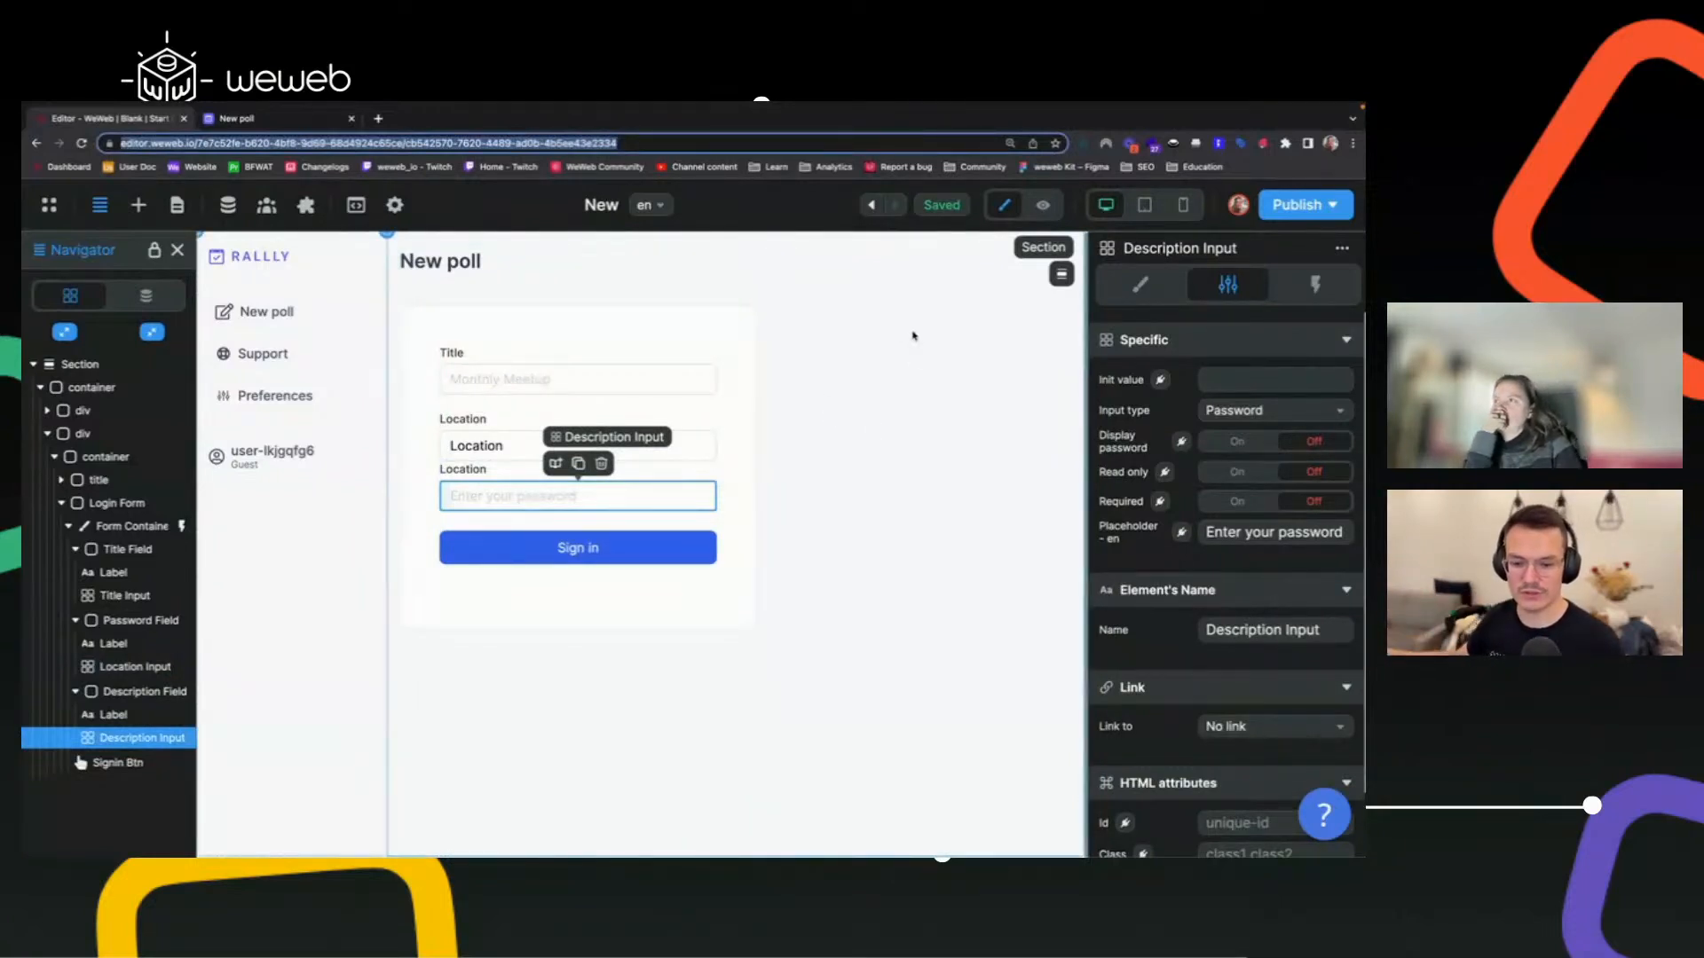
key("Return")
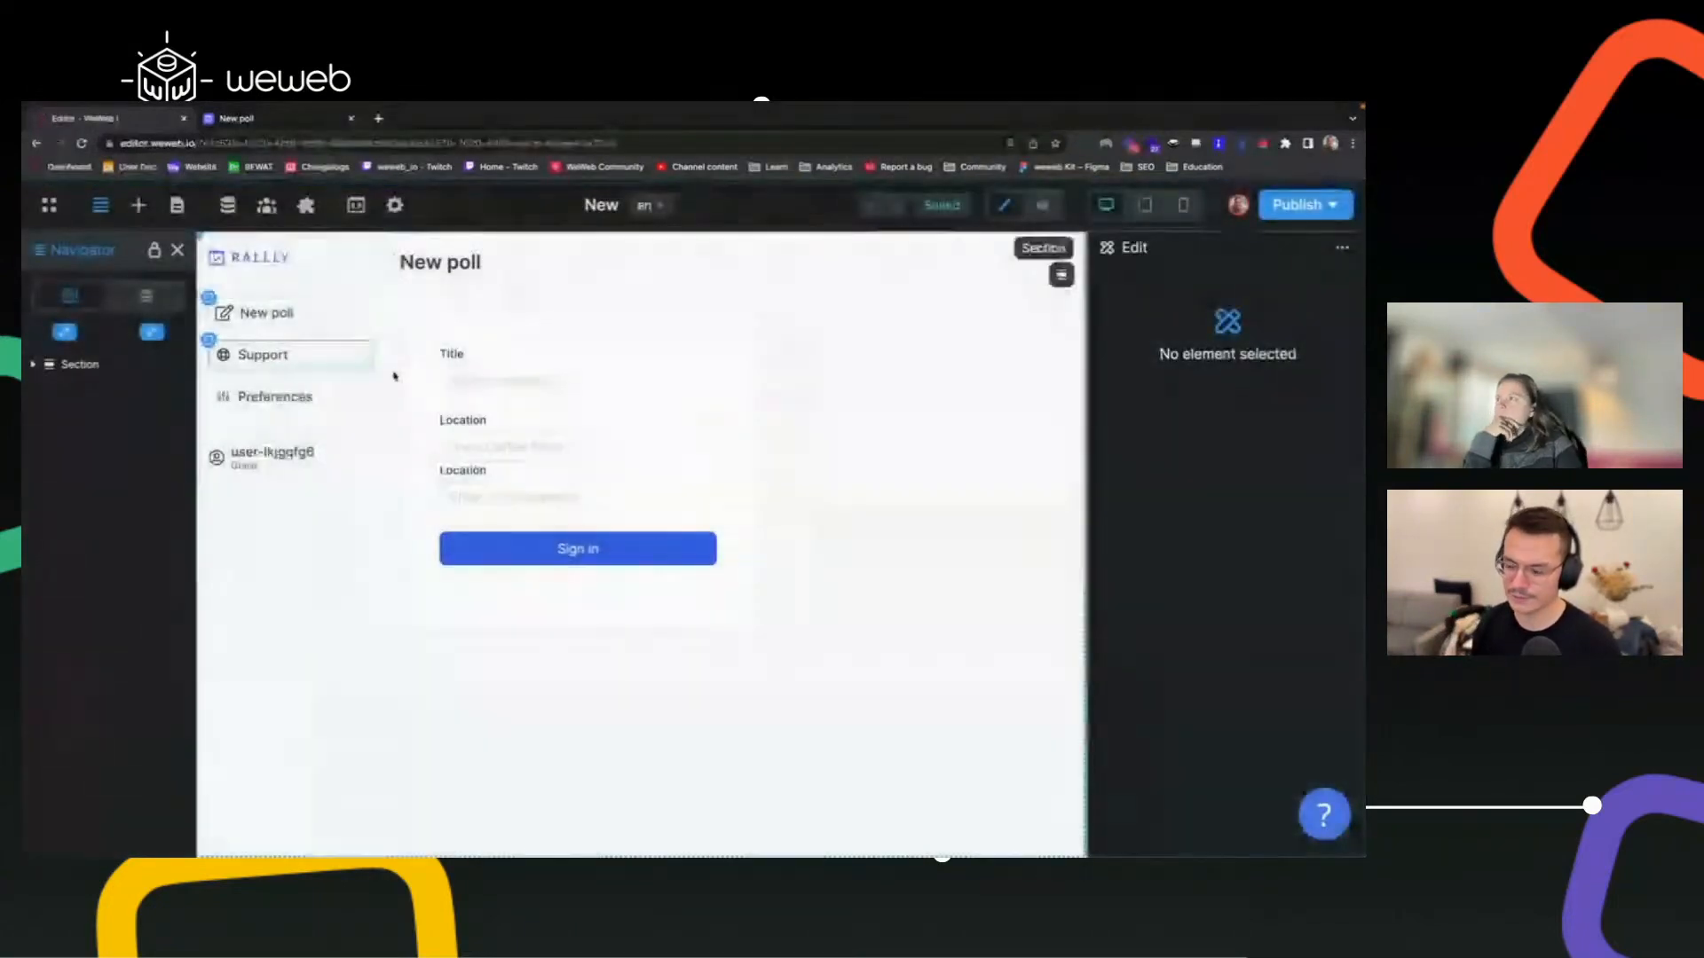
Examine the Location Input's placeholder and input type settings alongside those of the Description Input and the Location label.
left_click(675, 448)
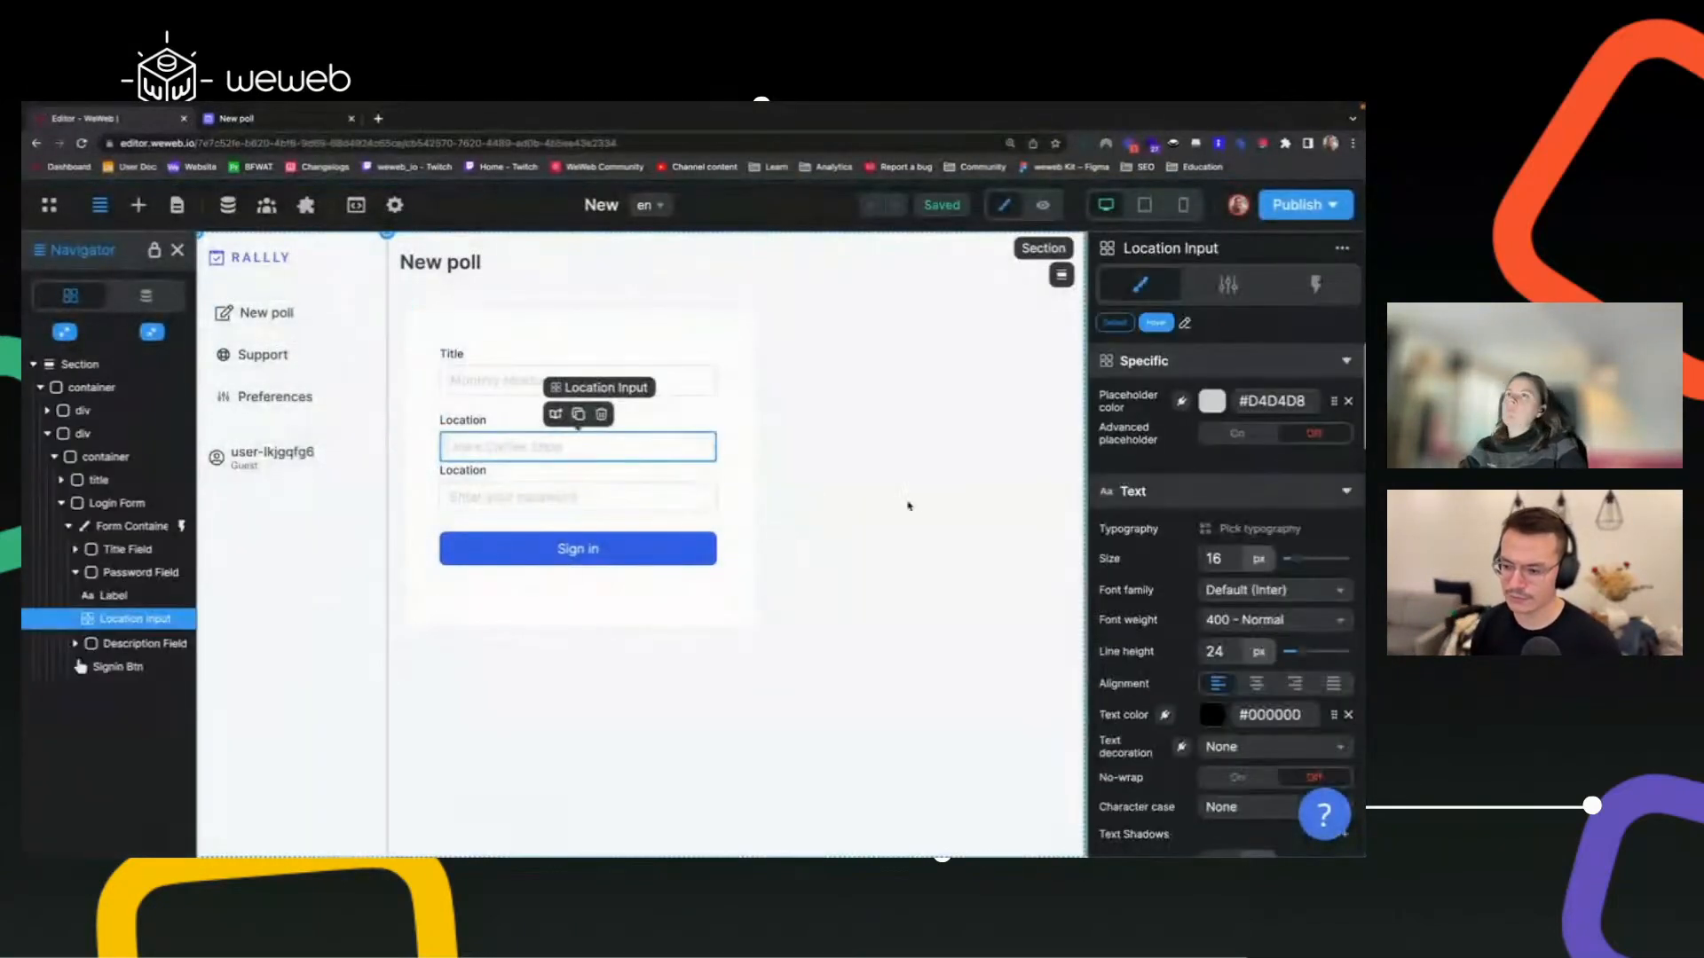
left_click(1227, 285)
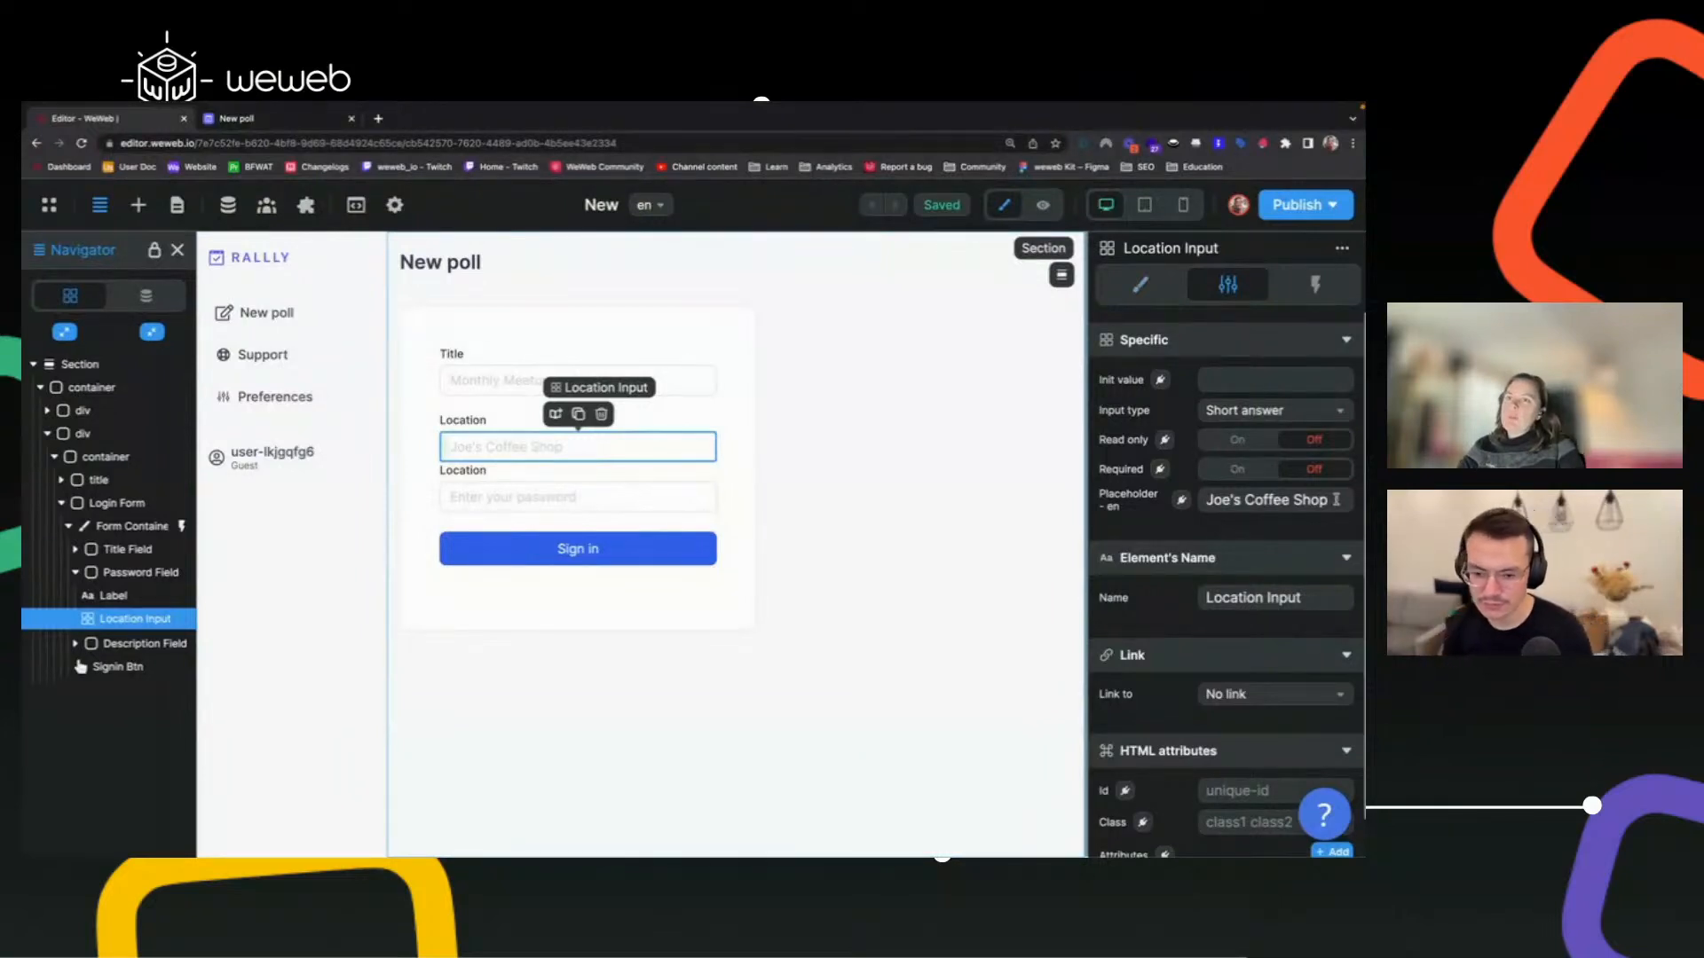
left_click_drag(1326, 500, 1220, 501)
left_click(533, 497)
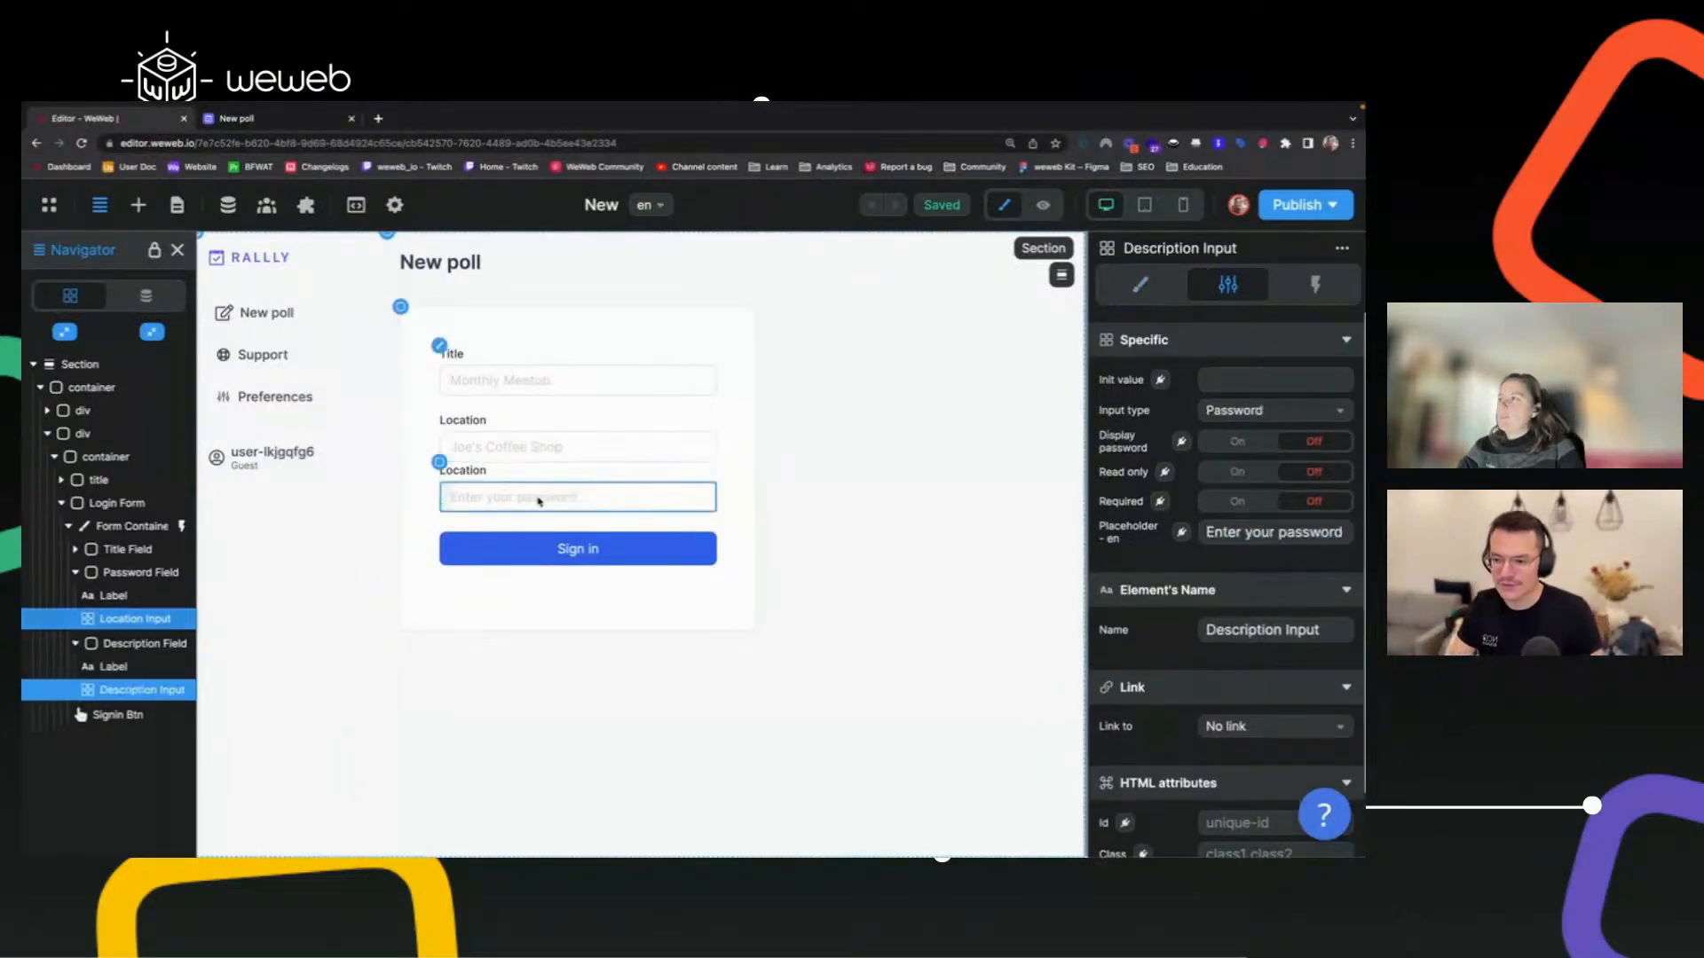
left_click(465, 422)
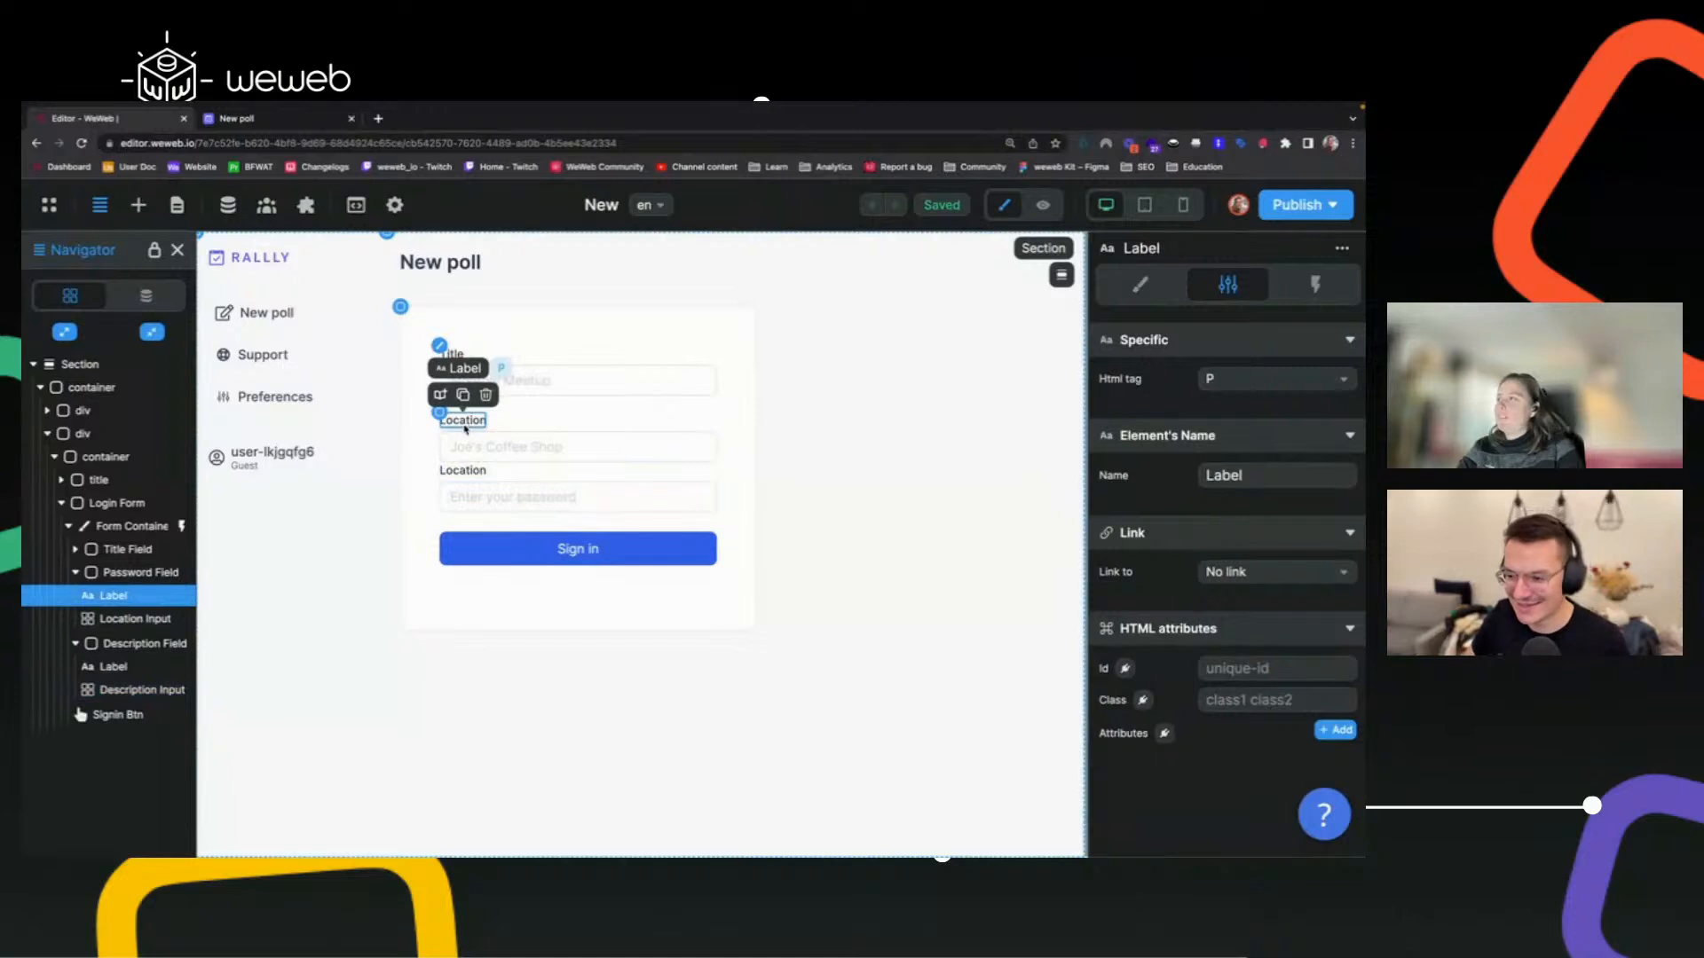
left_click(479, 448)
Rename the label above the Description Input to "Description" and set that input's type to Long answer.
left_click(462, 477)
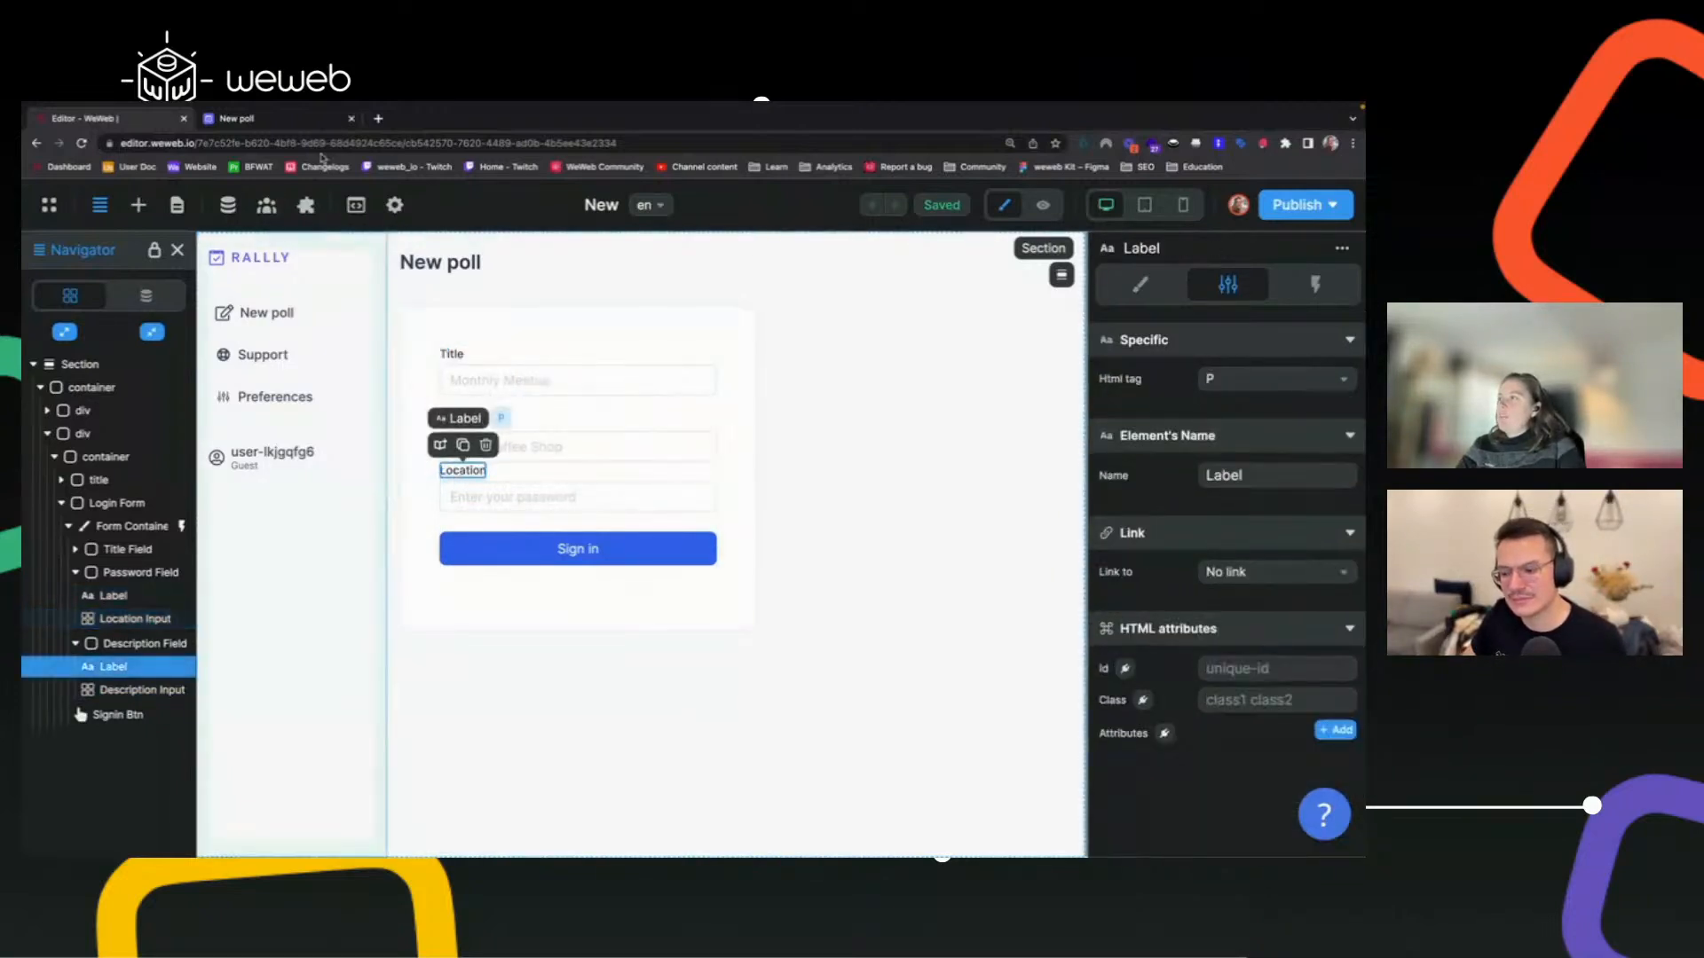
double_click(462, 472)
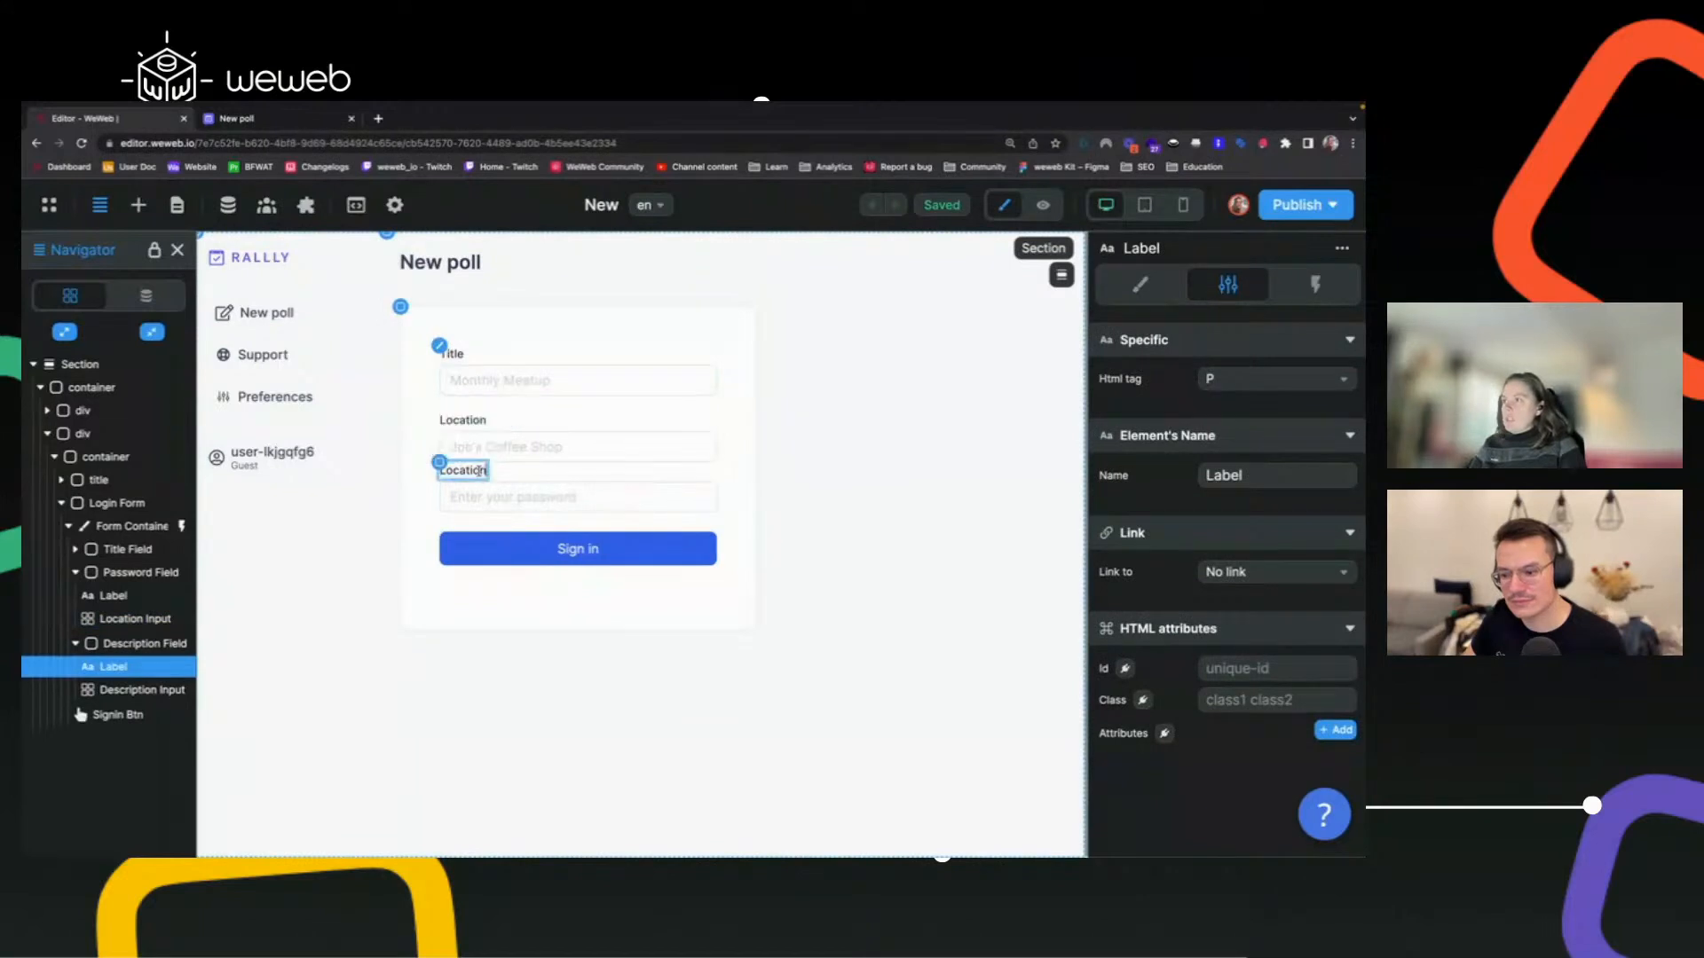
key("BackSpace")
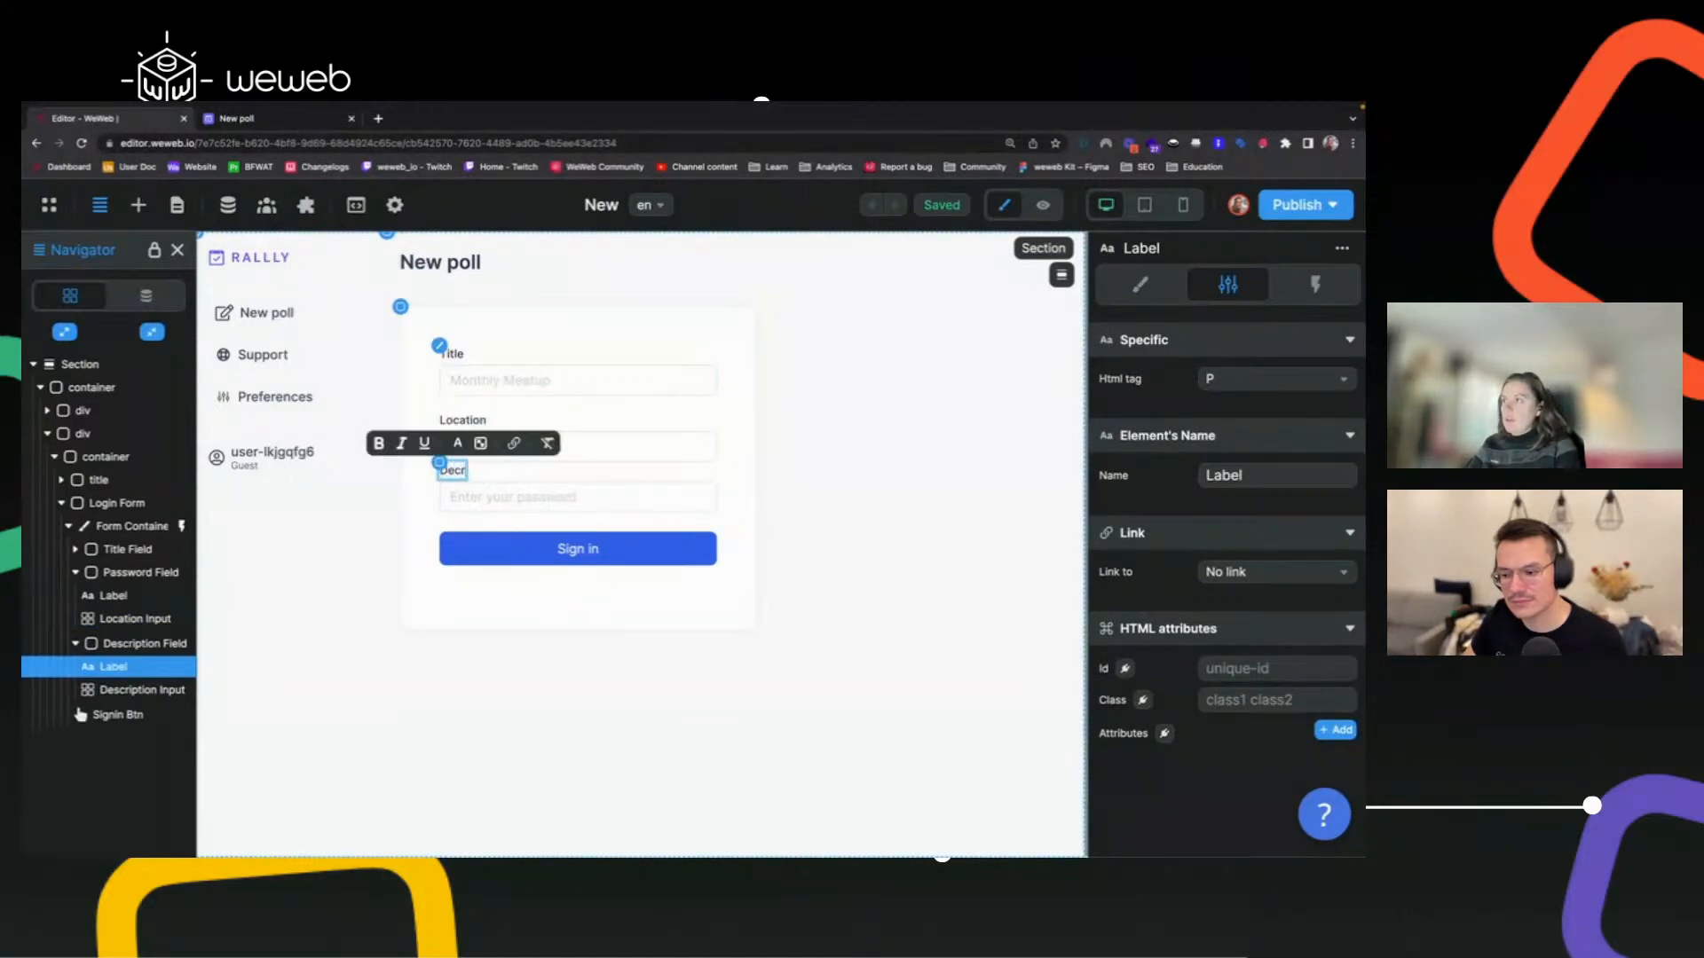
type("Description")
left_click(577, 497)
left_click(1275, 410)
left_click(1247, 502)
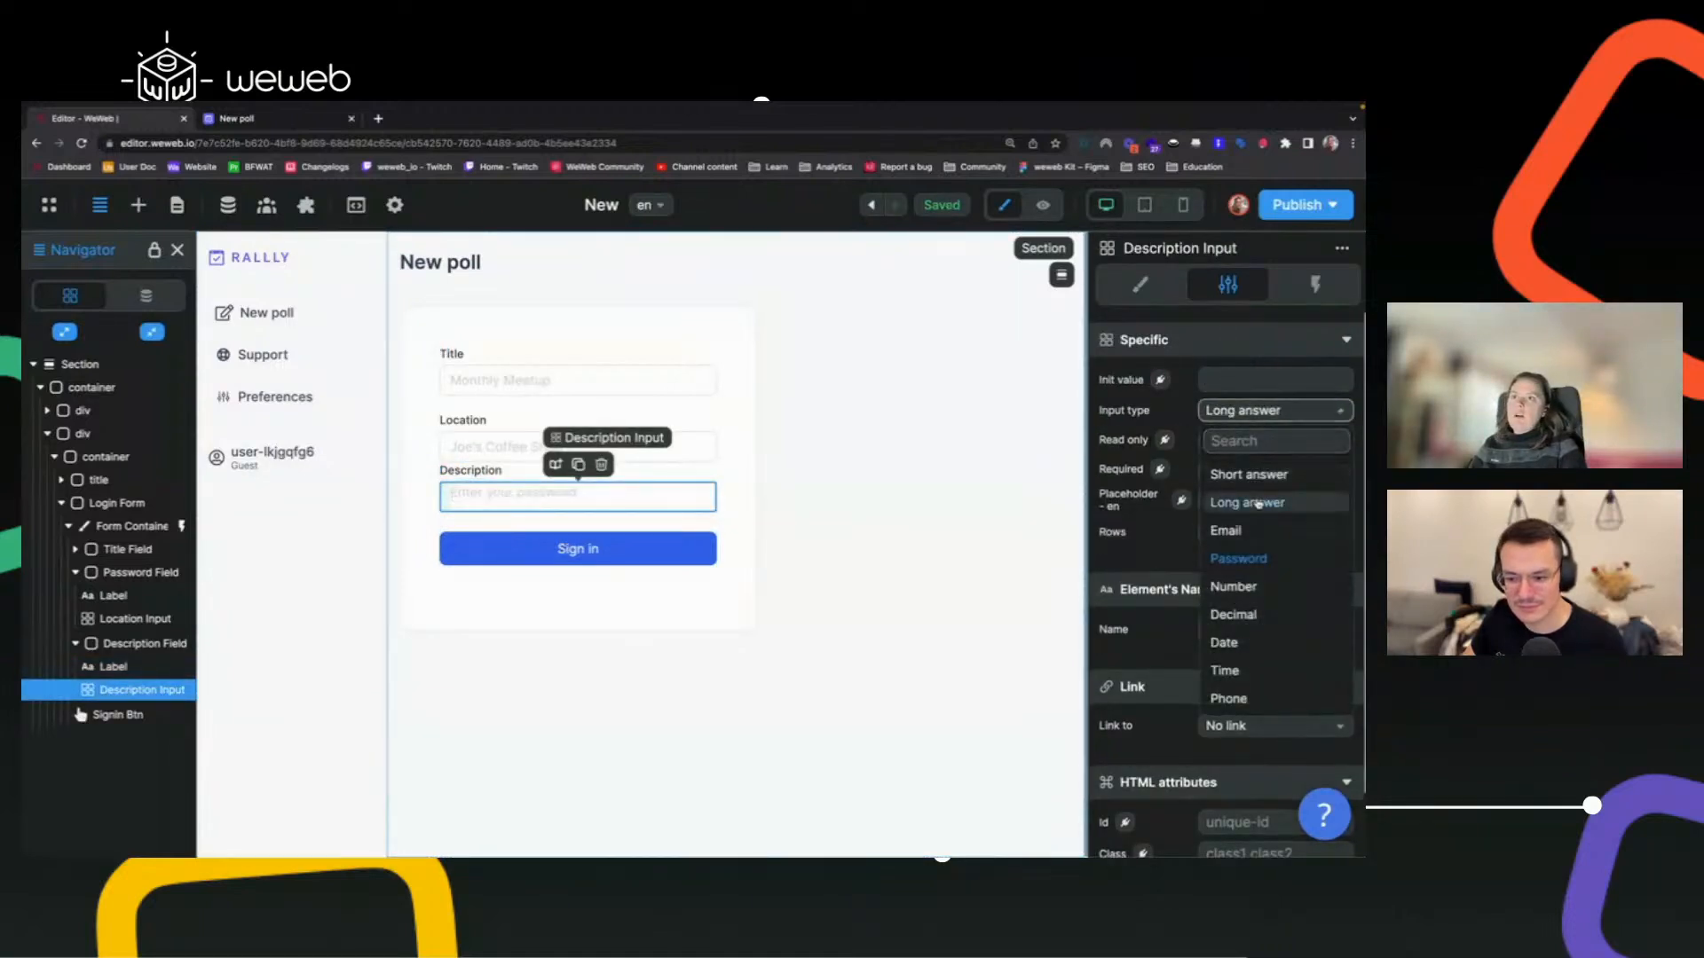
Try 8 rows on the Description Input and restore its row count to 4.
left_click(810, 524)
left_click(698, 511)
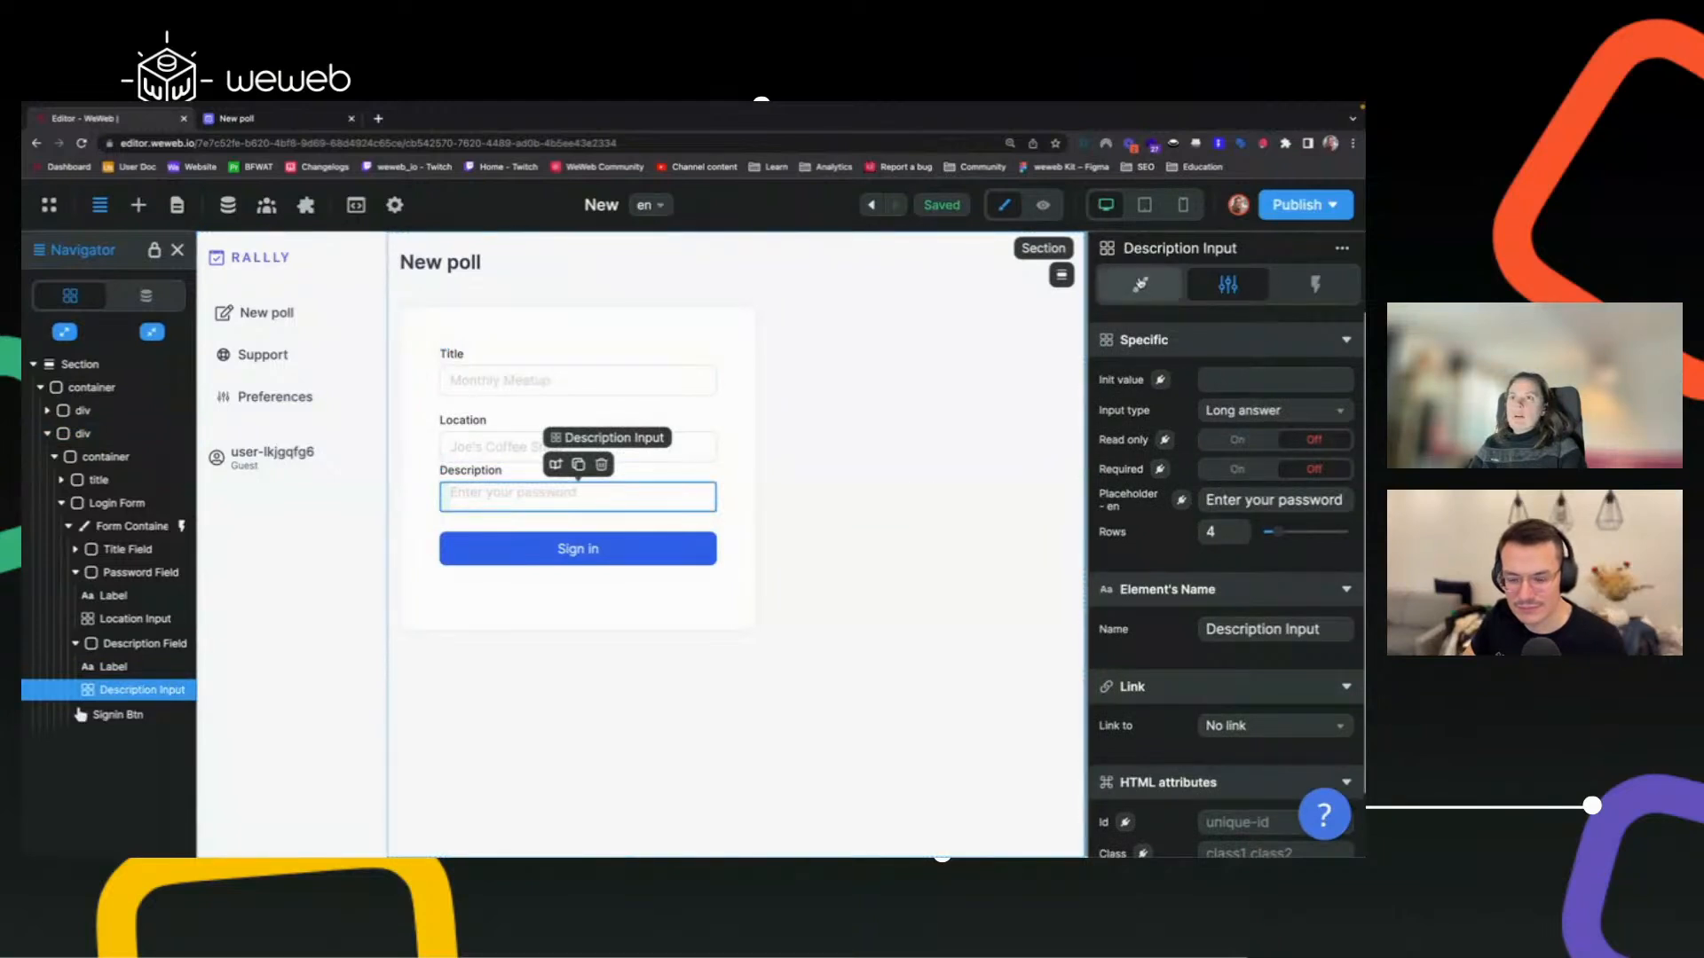
left_click(1225, 534)
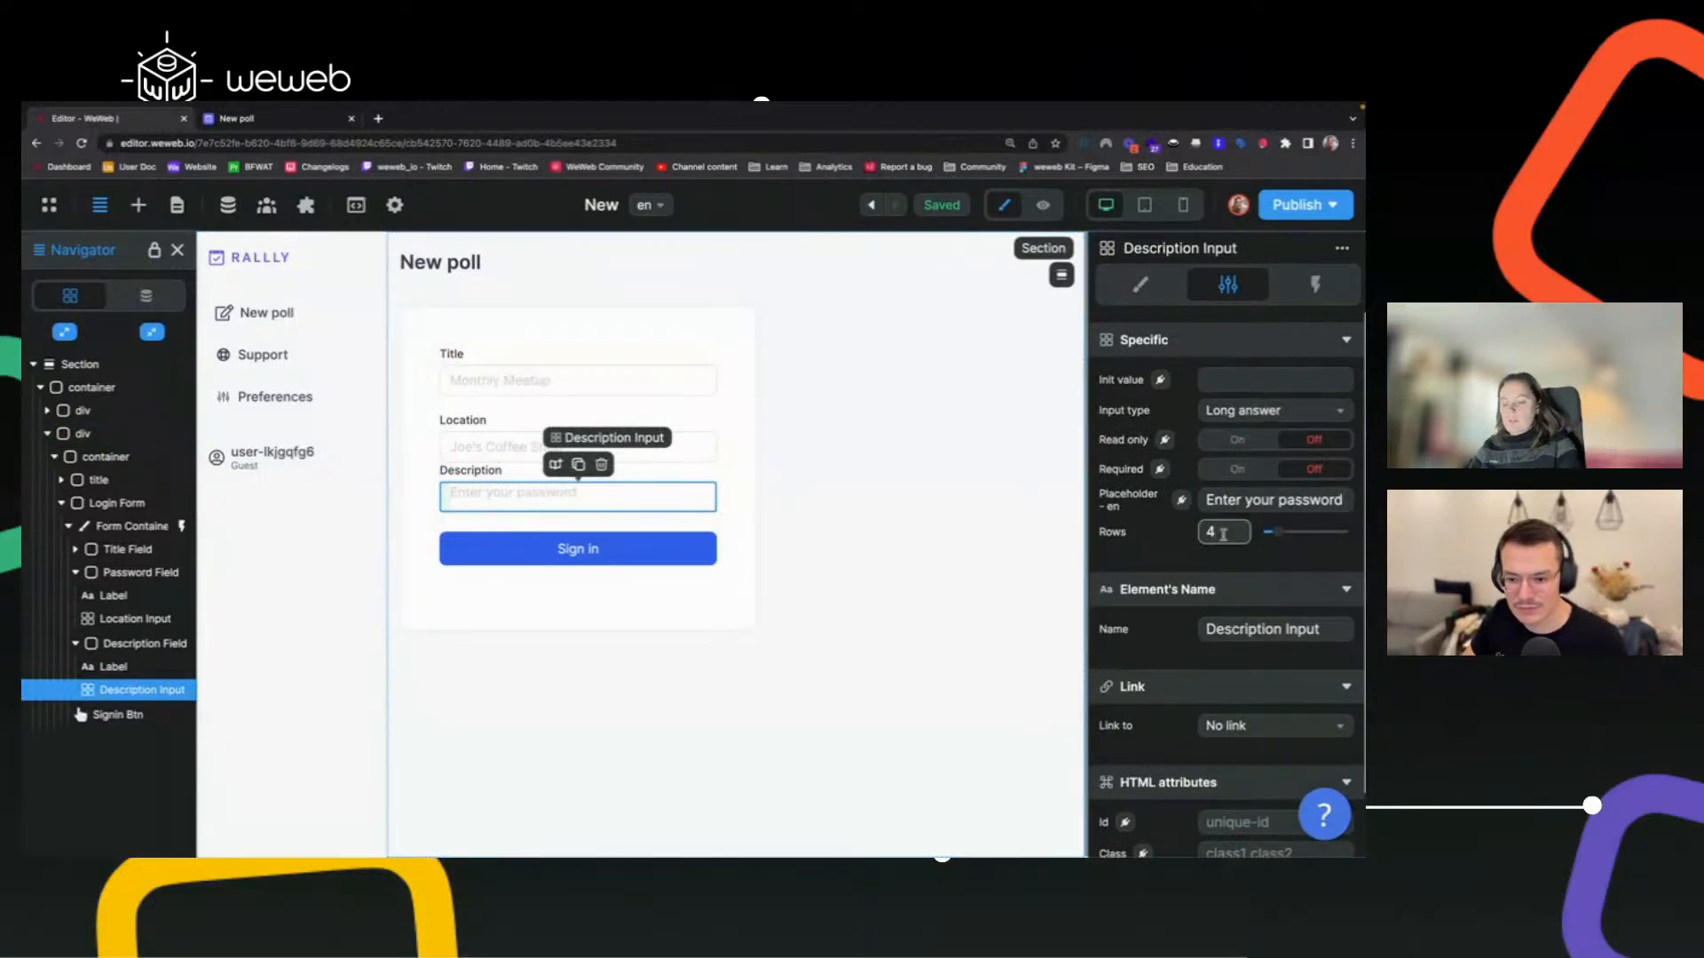
type("8")
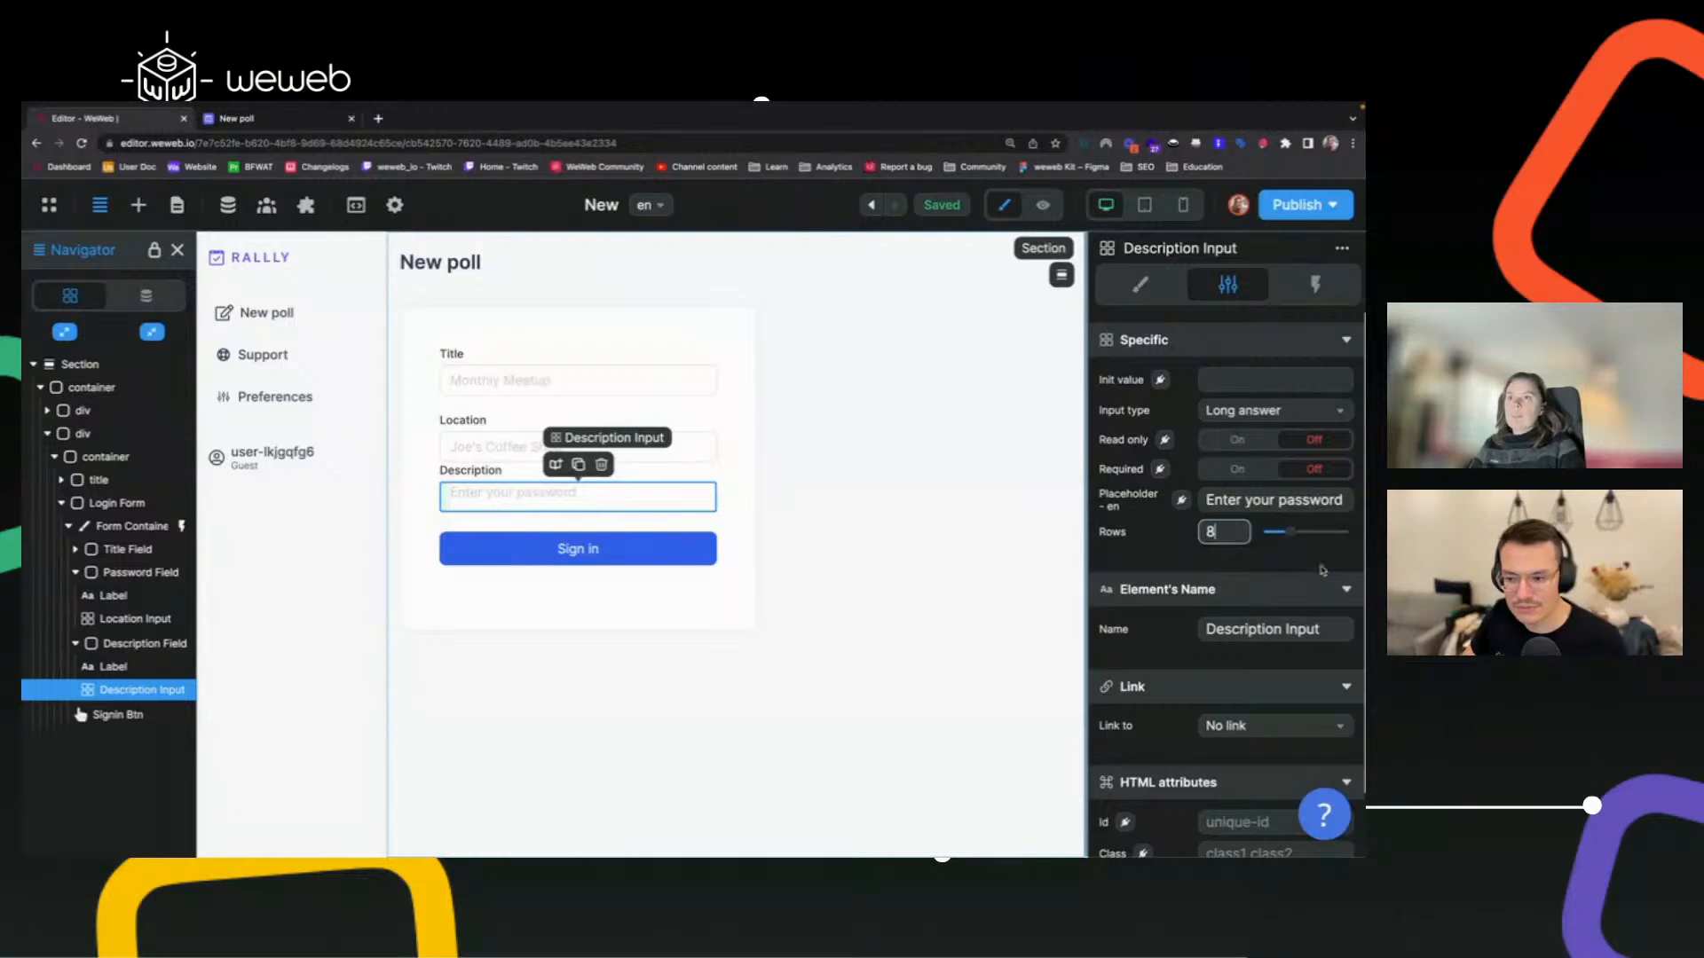
left_click_drag(1289, 532, 1282, 538)
key("Down")
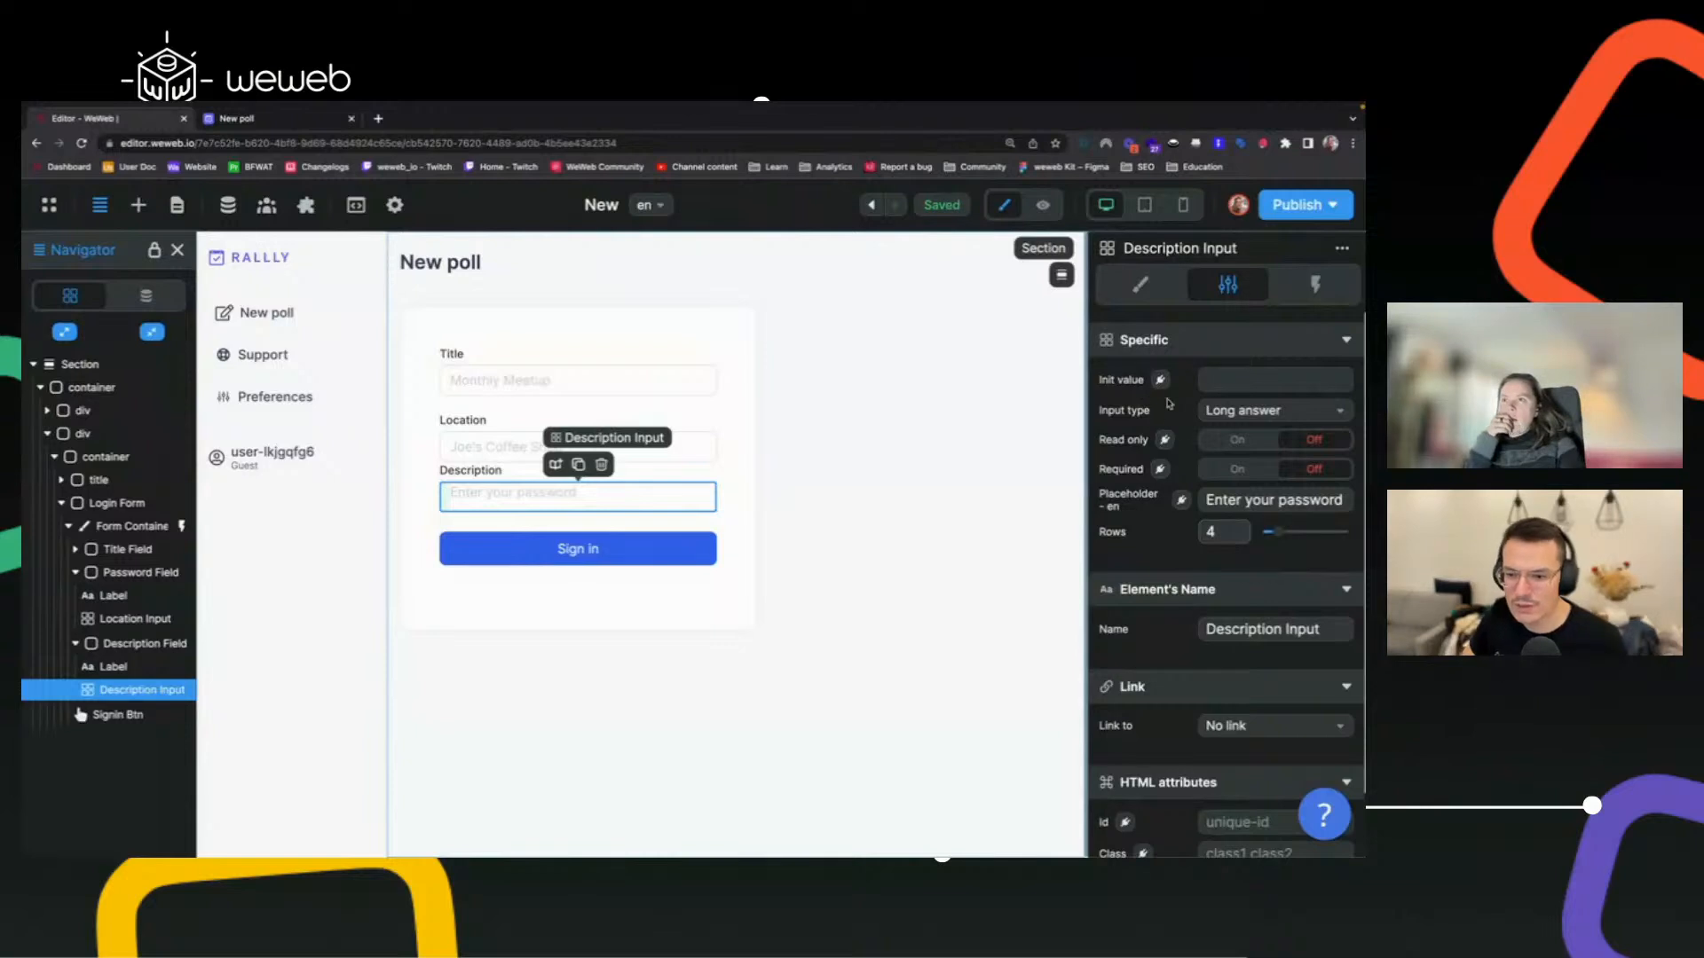
Check Rallly's Description field, and insert the UI kit's Long answer element between the form's Description label and Description Input by searching for "lon".
left_click(271, 119)
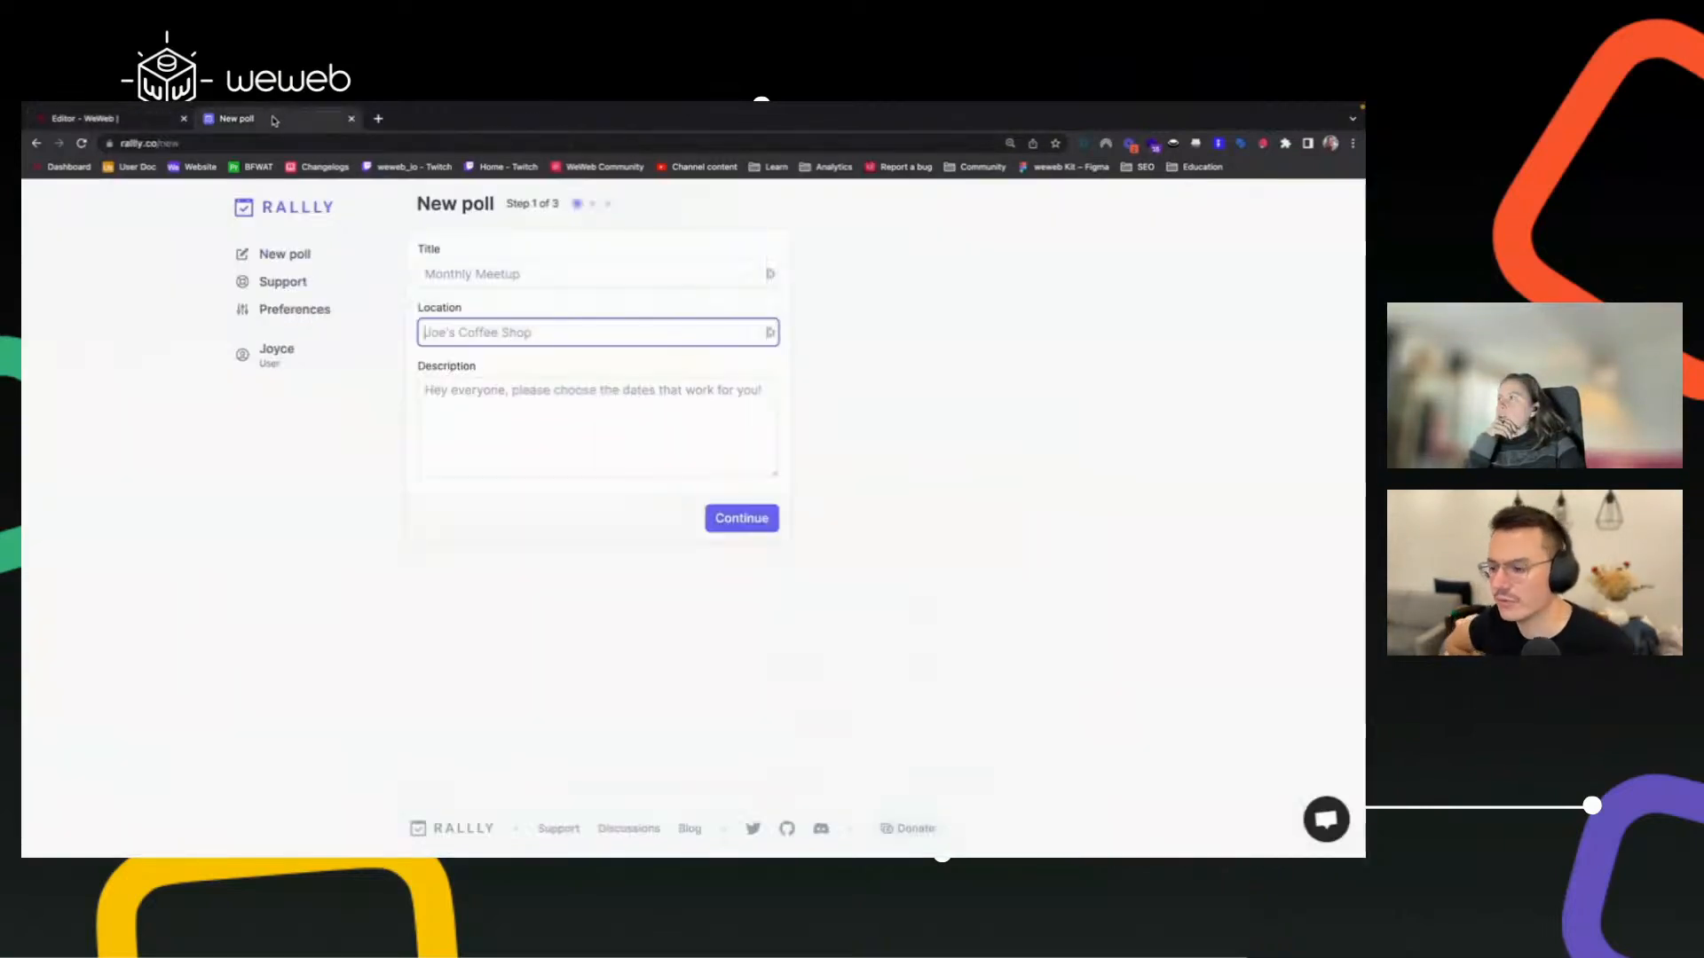
left_click(430, 392)
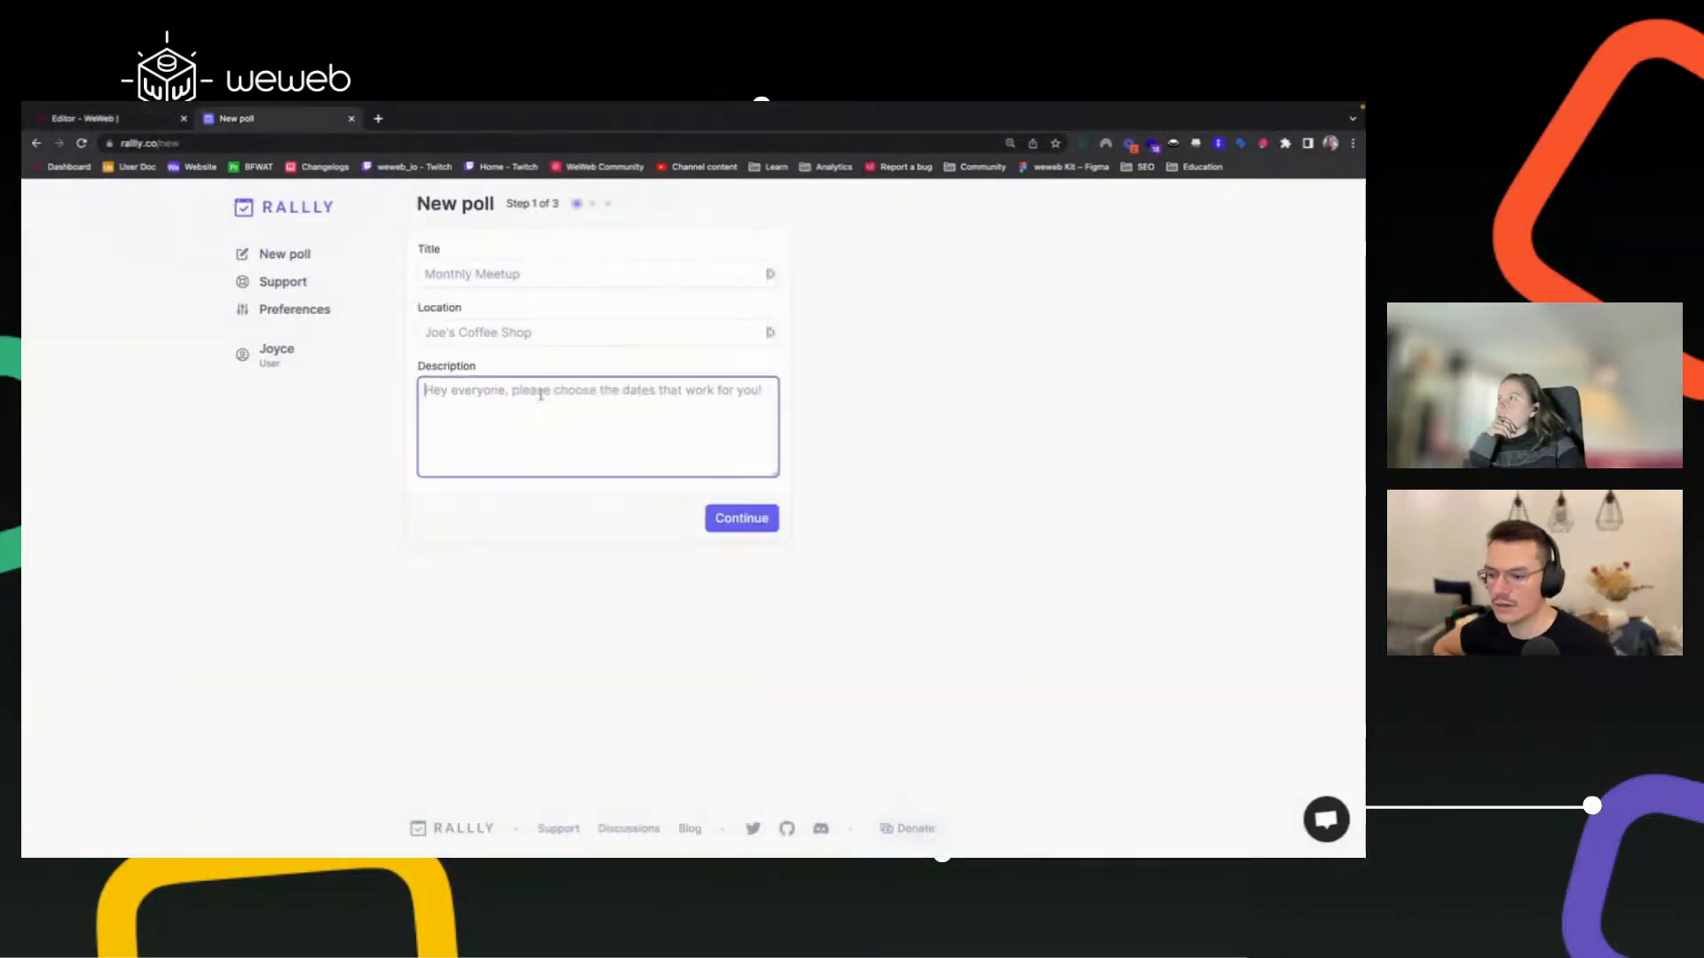
mouse_move(24, 106)
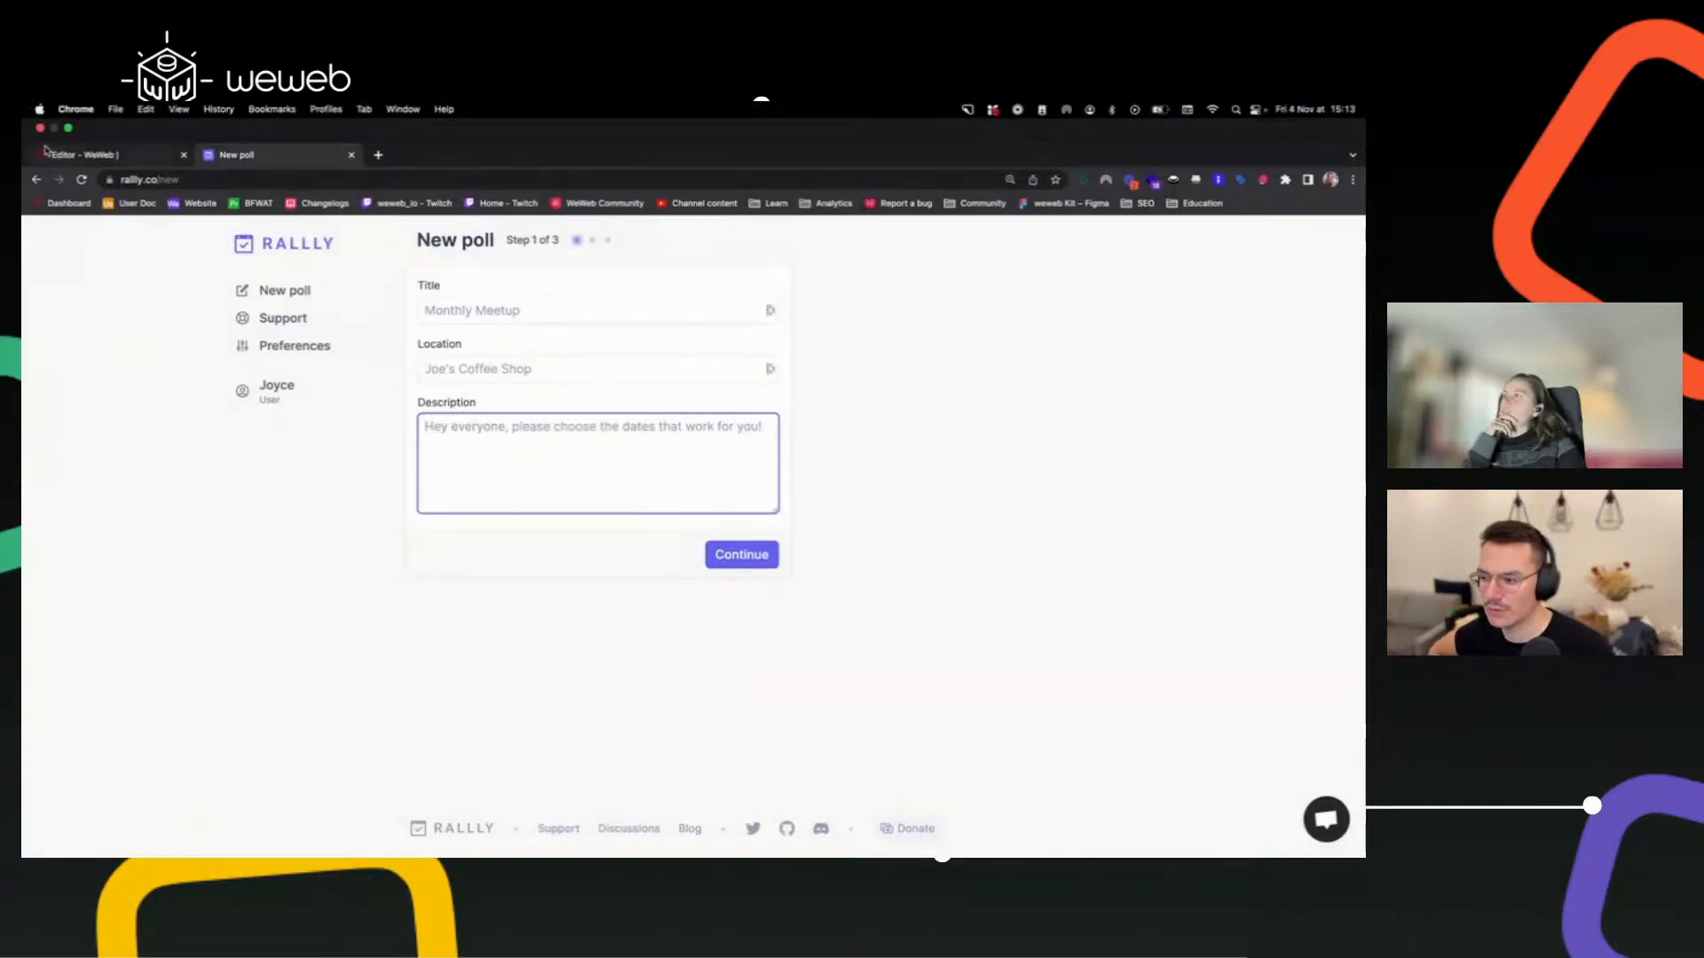
left_click(126, 160)
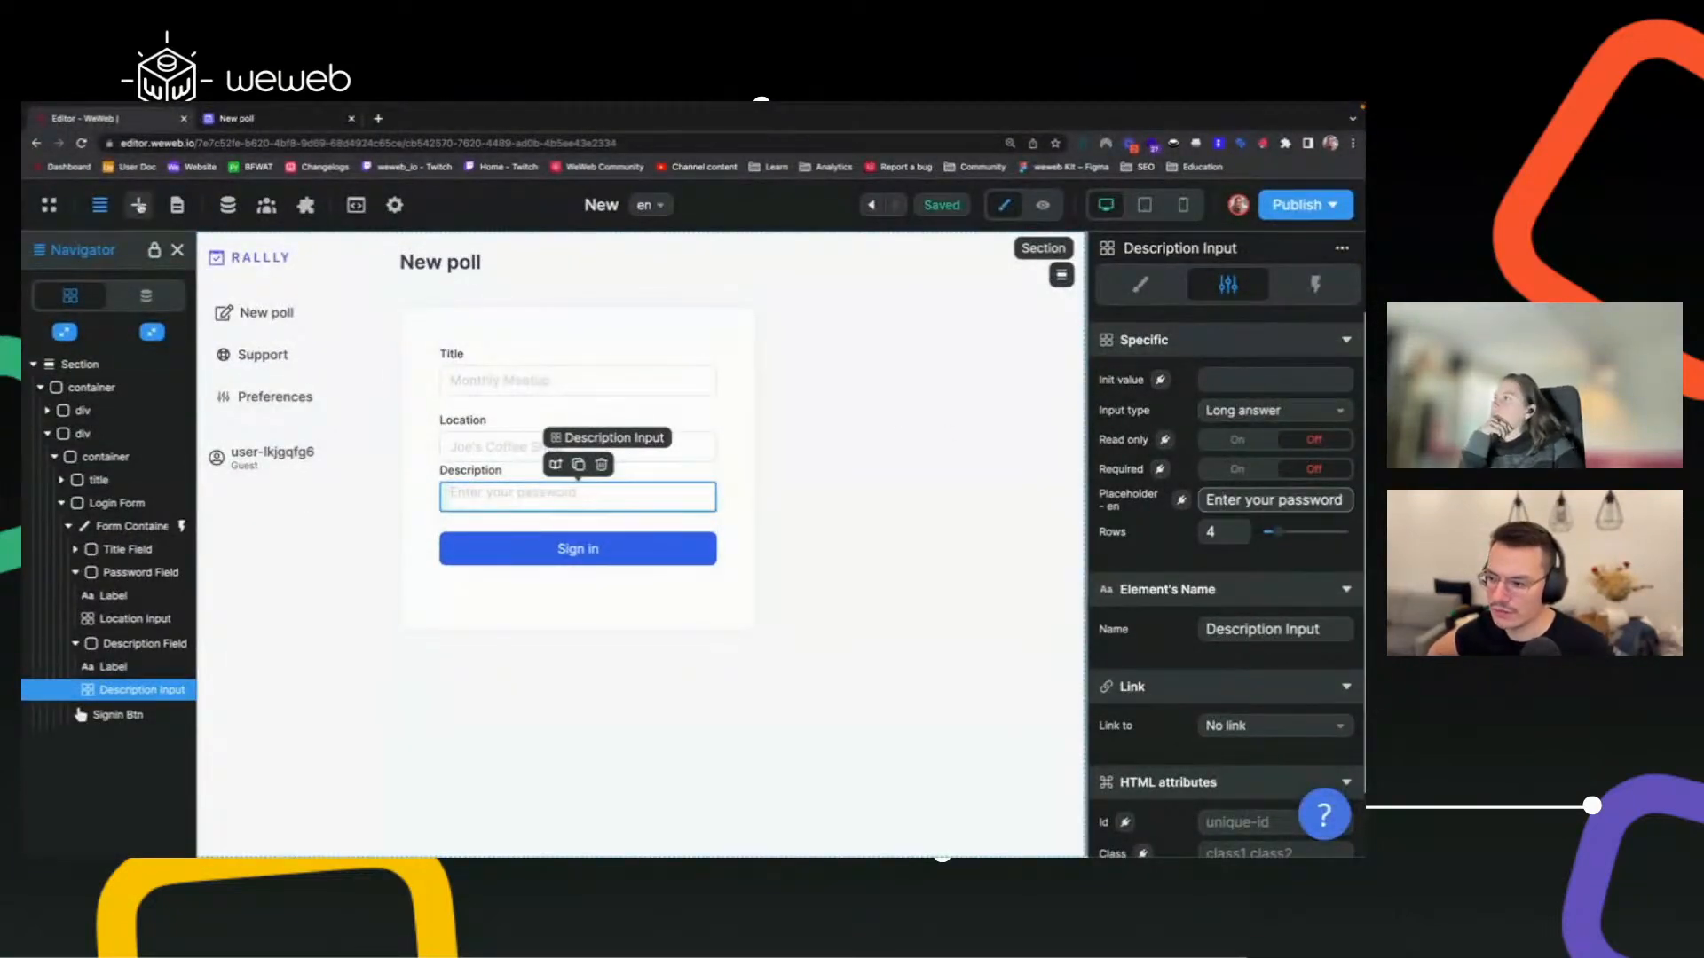
left_click(138, 204)
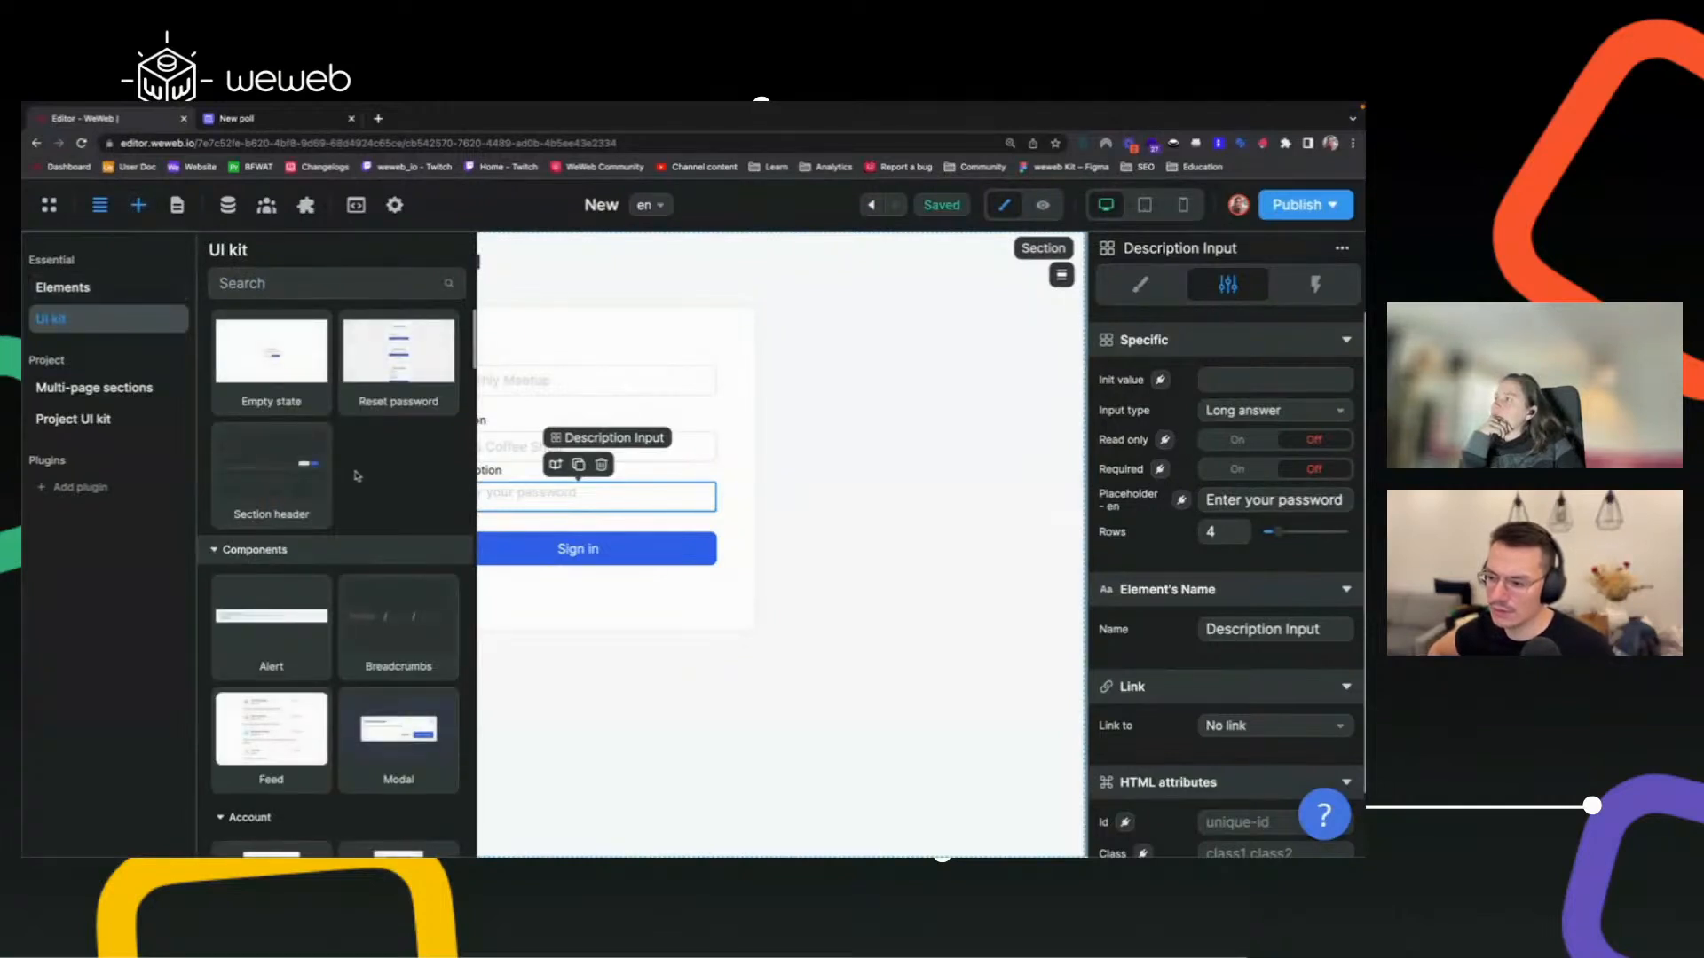
left_click(322, 293)
type("lon")
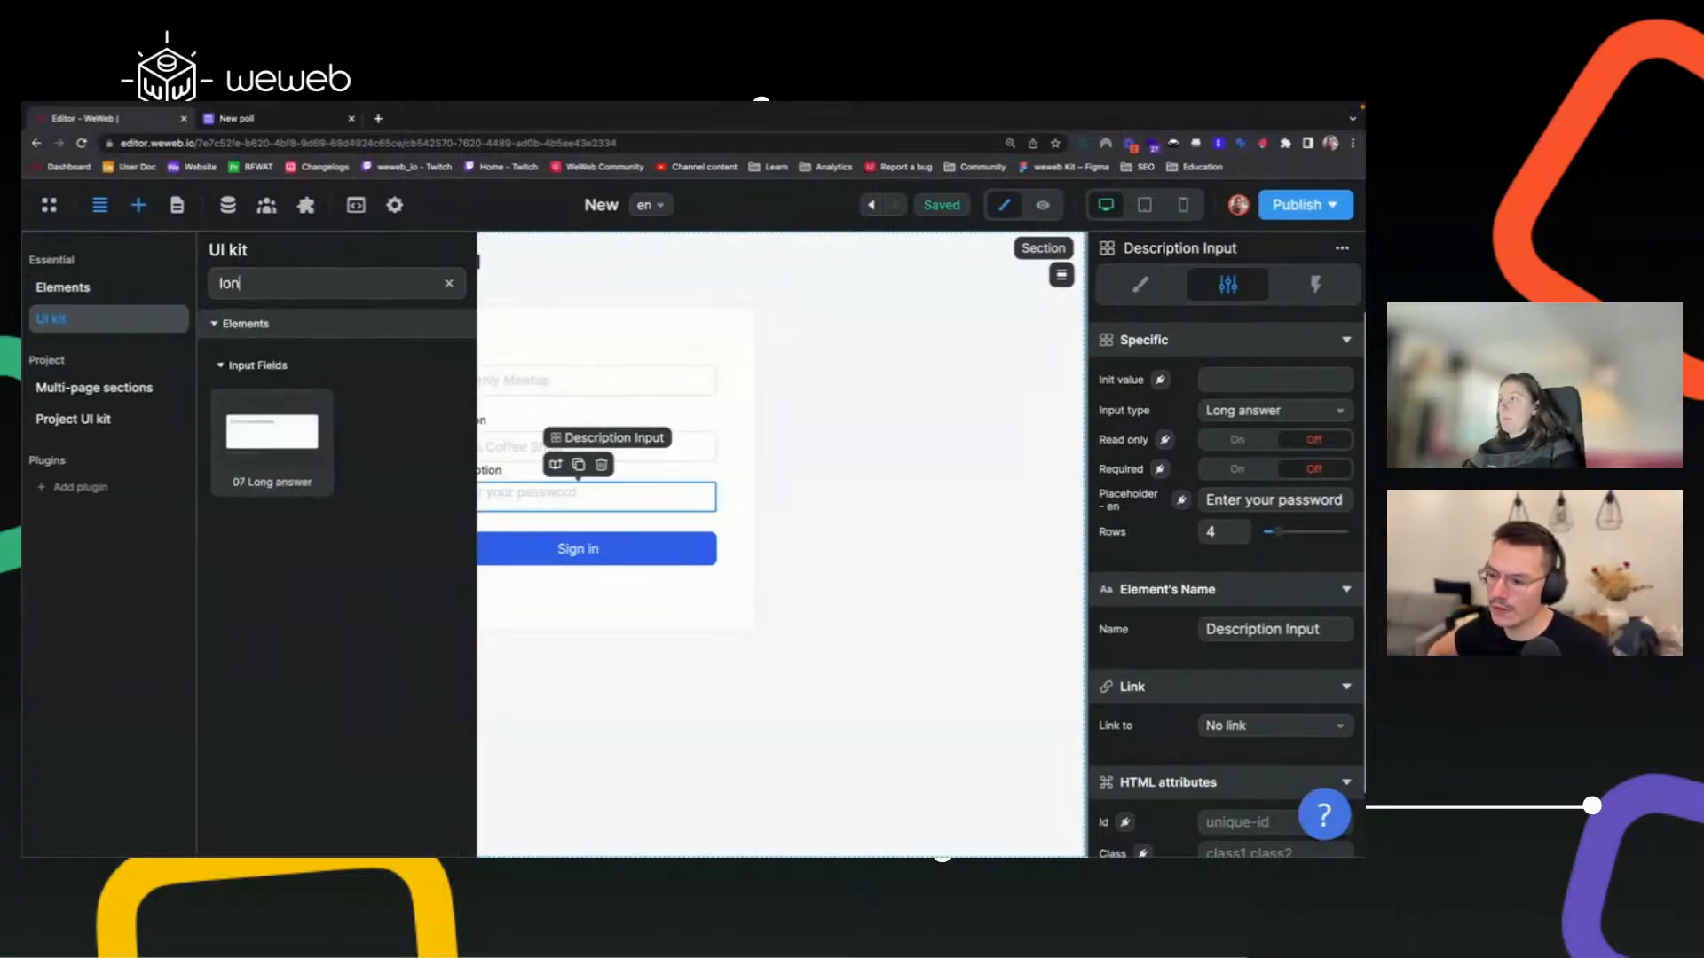
left_click_drag(254, 428, 457, 493)
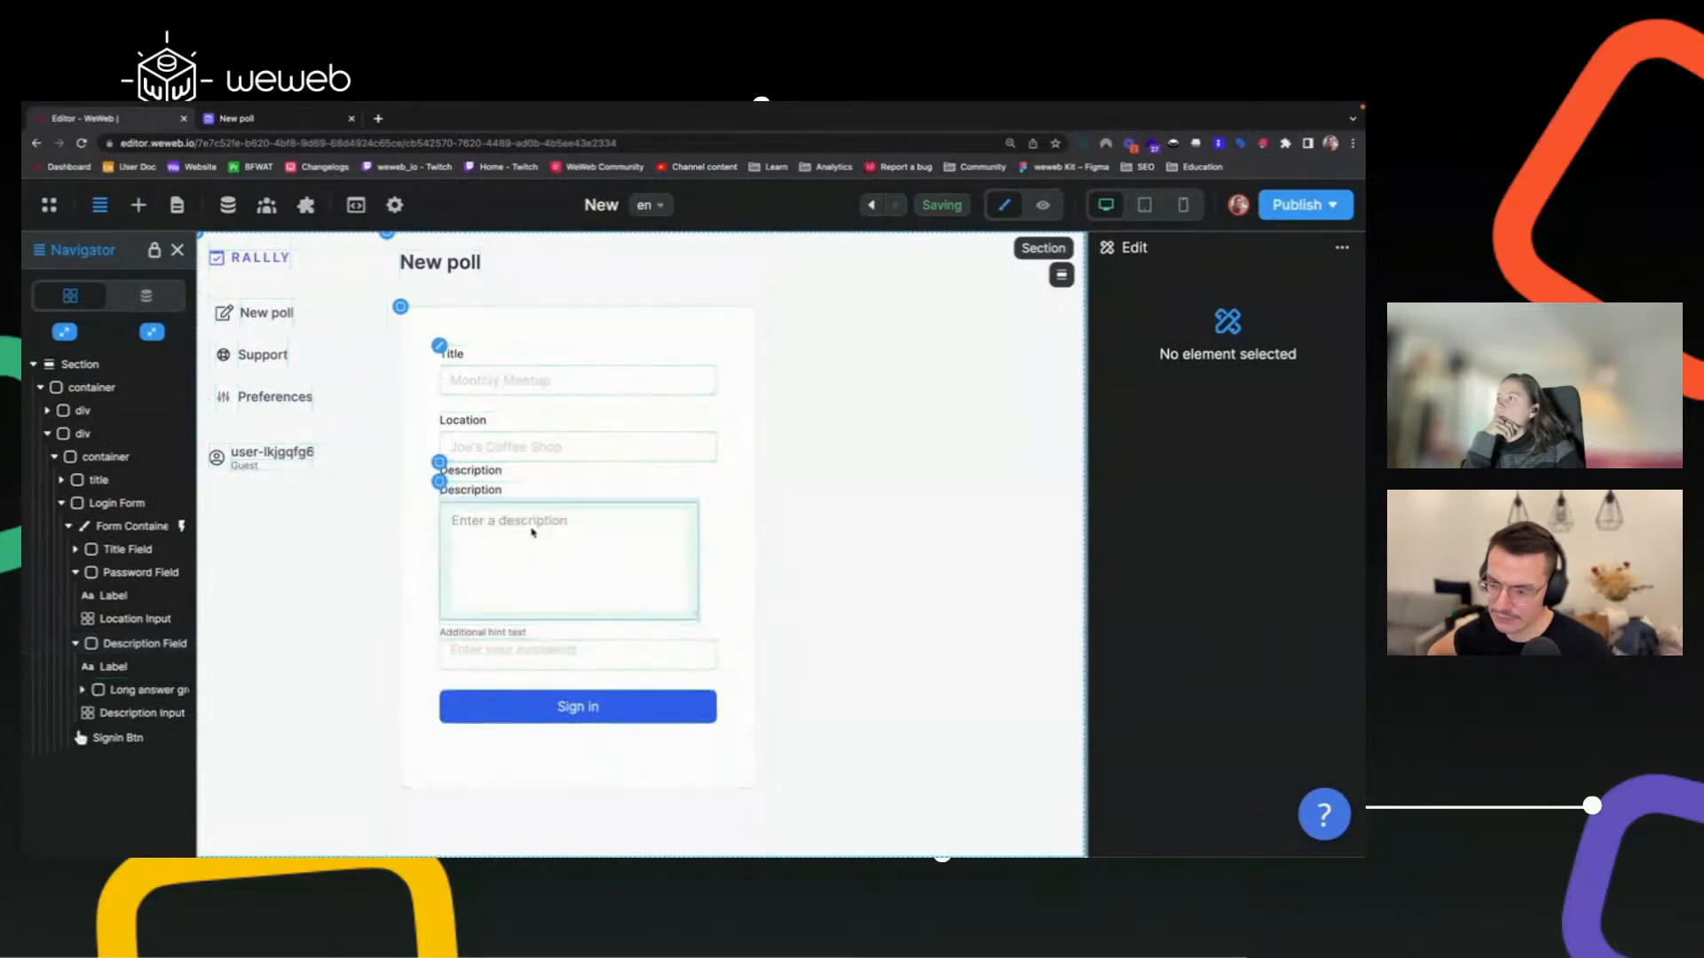
Delete the old Description Input and the hint text beneath the new long answer box.
left_click(541, 652)
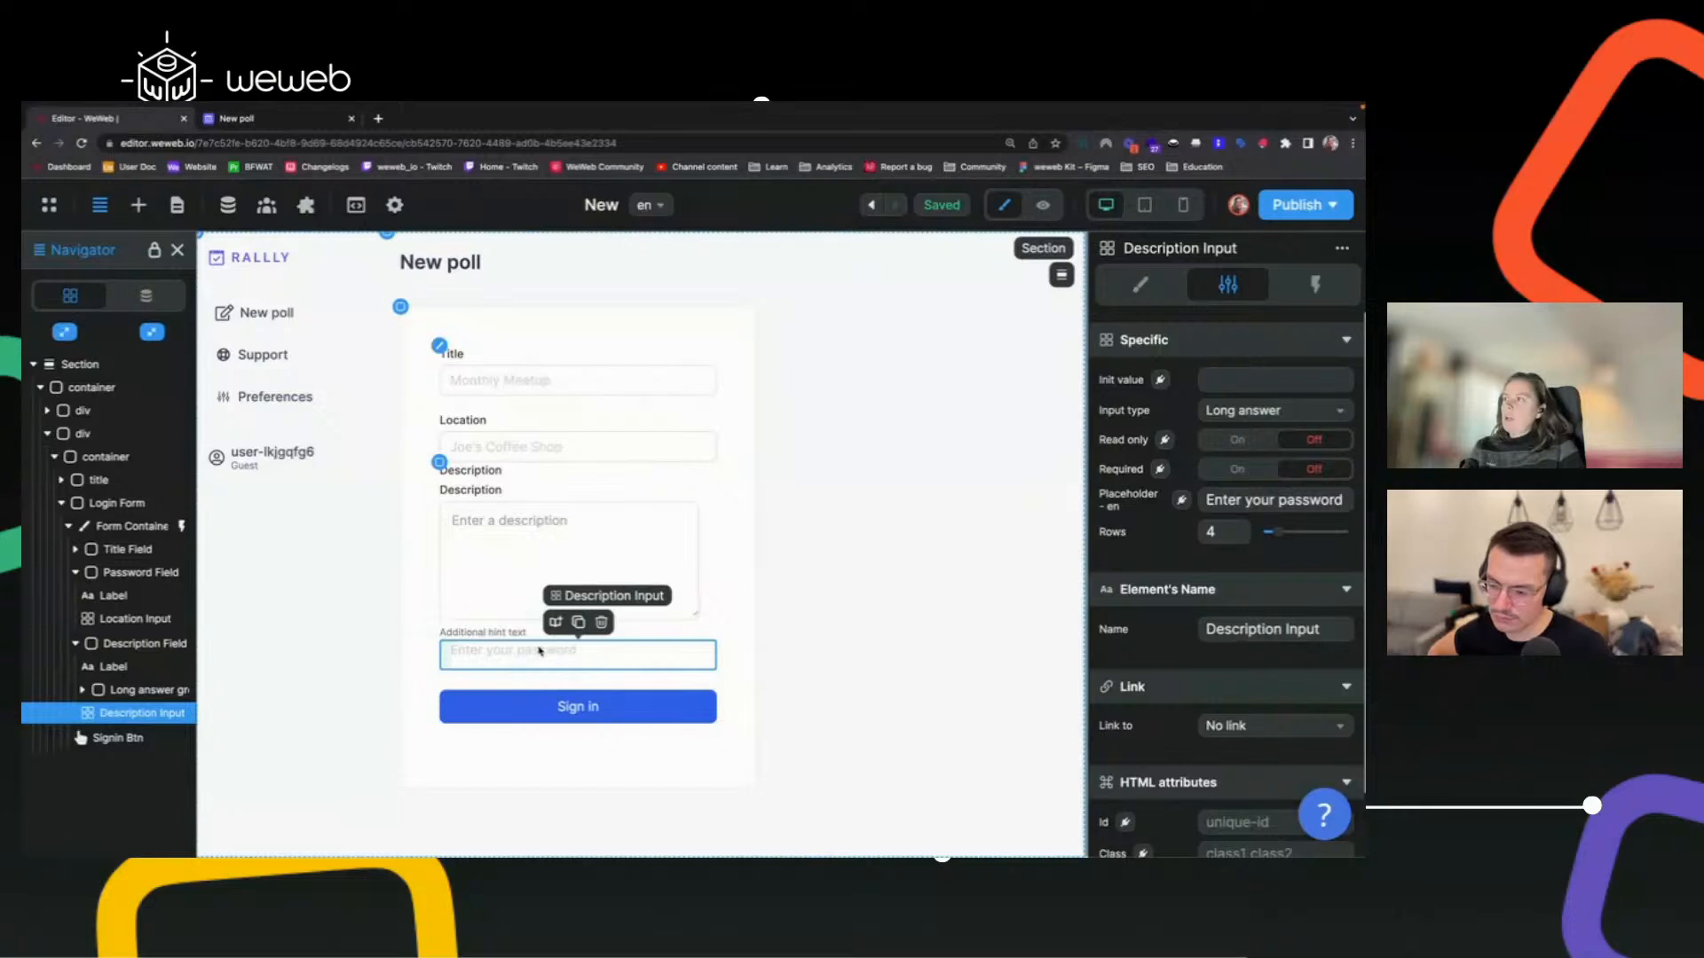
key("Delete")
left_click(529, 632)
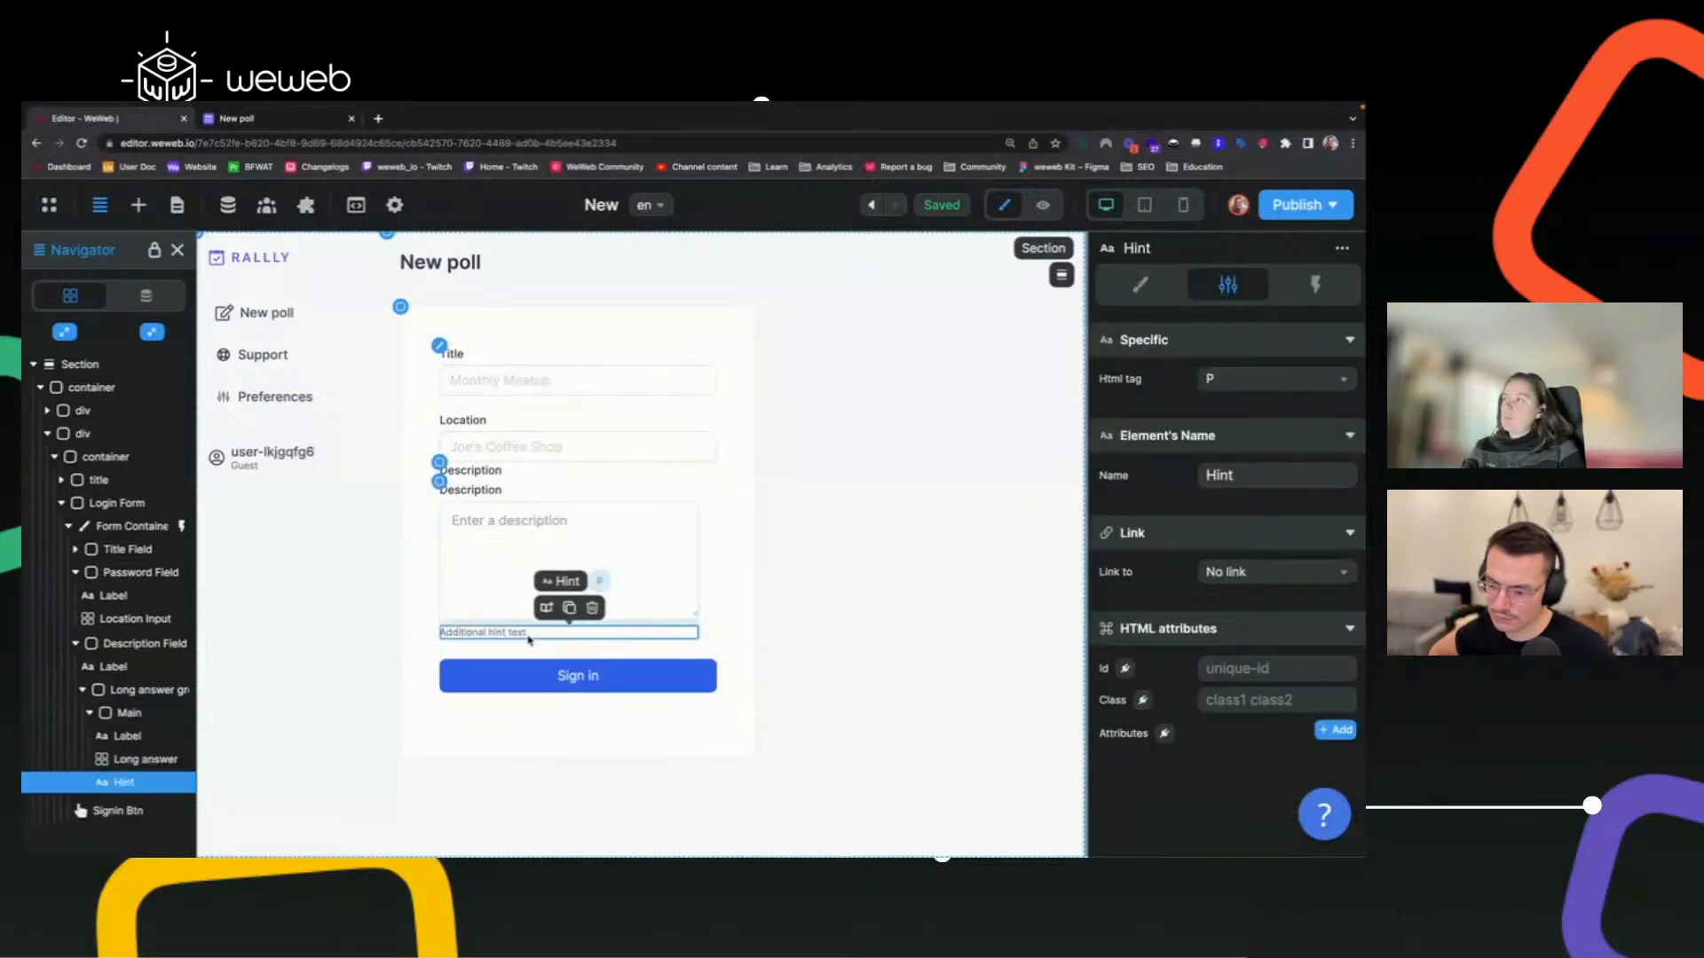
key("Delete")
Set the long answer box's placeholder to "Hey everyone, please choose the dates that work for you!" and compare it with Rallly's form.
left_click(533, 544)
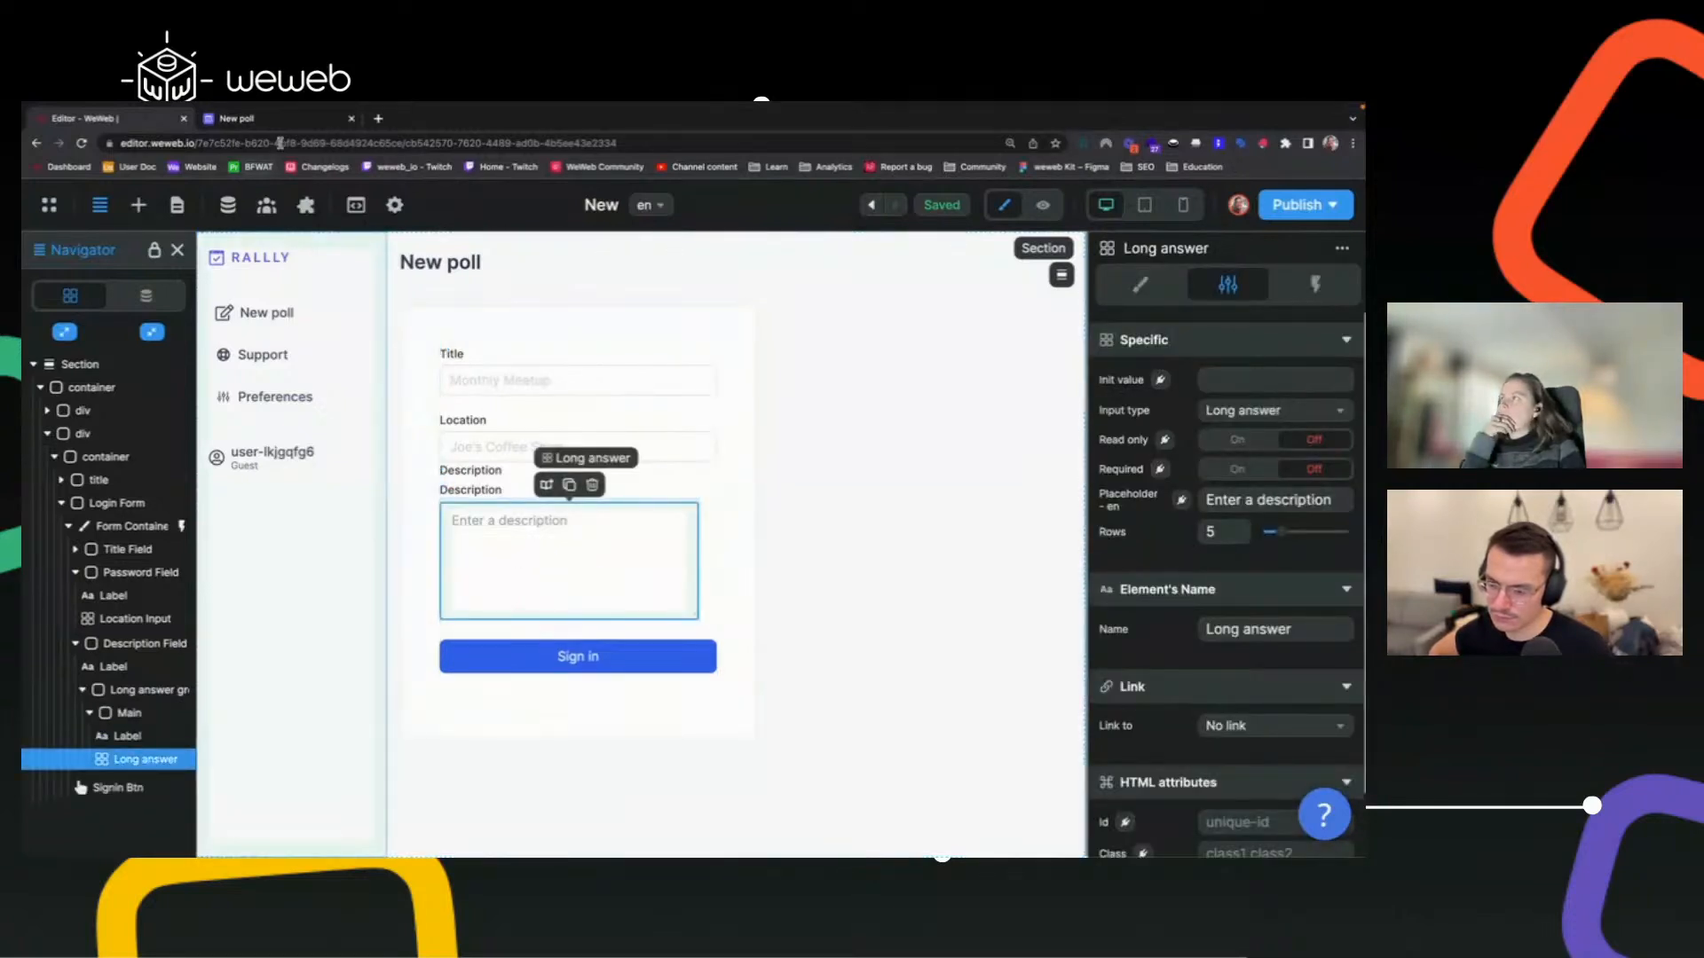
left_click(299, 121)
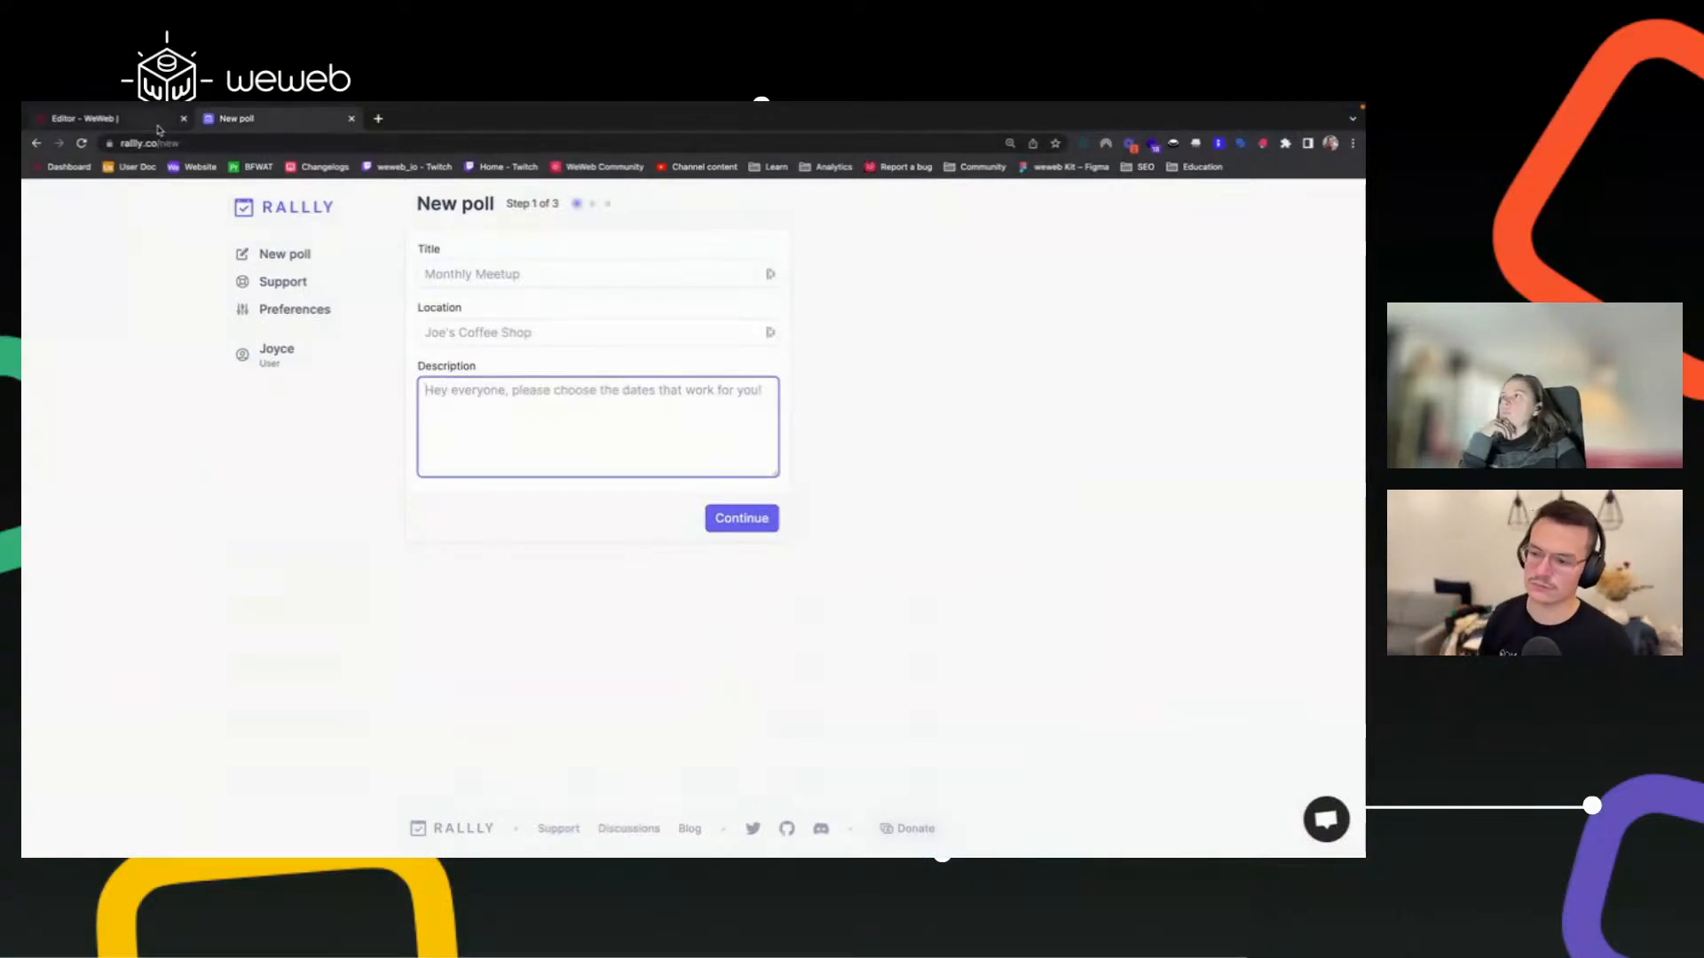
left_click(89, 119)
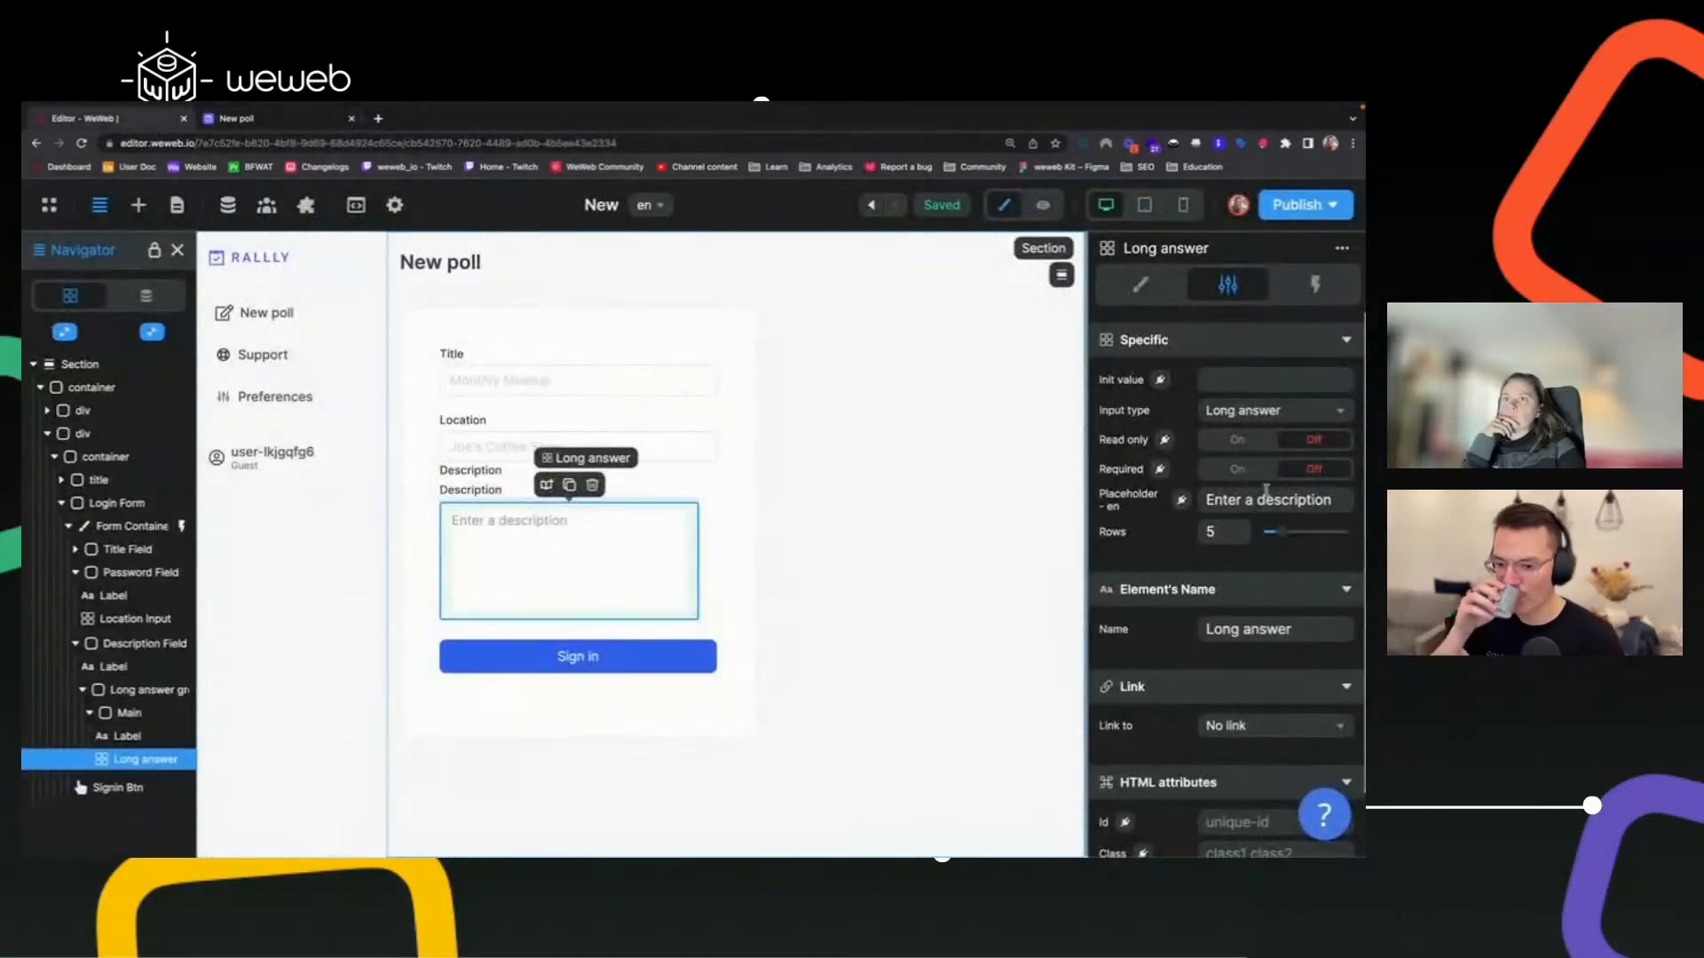
left_click(1264, 499)
key("super+a")
type("He")
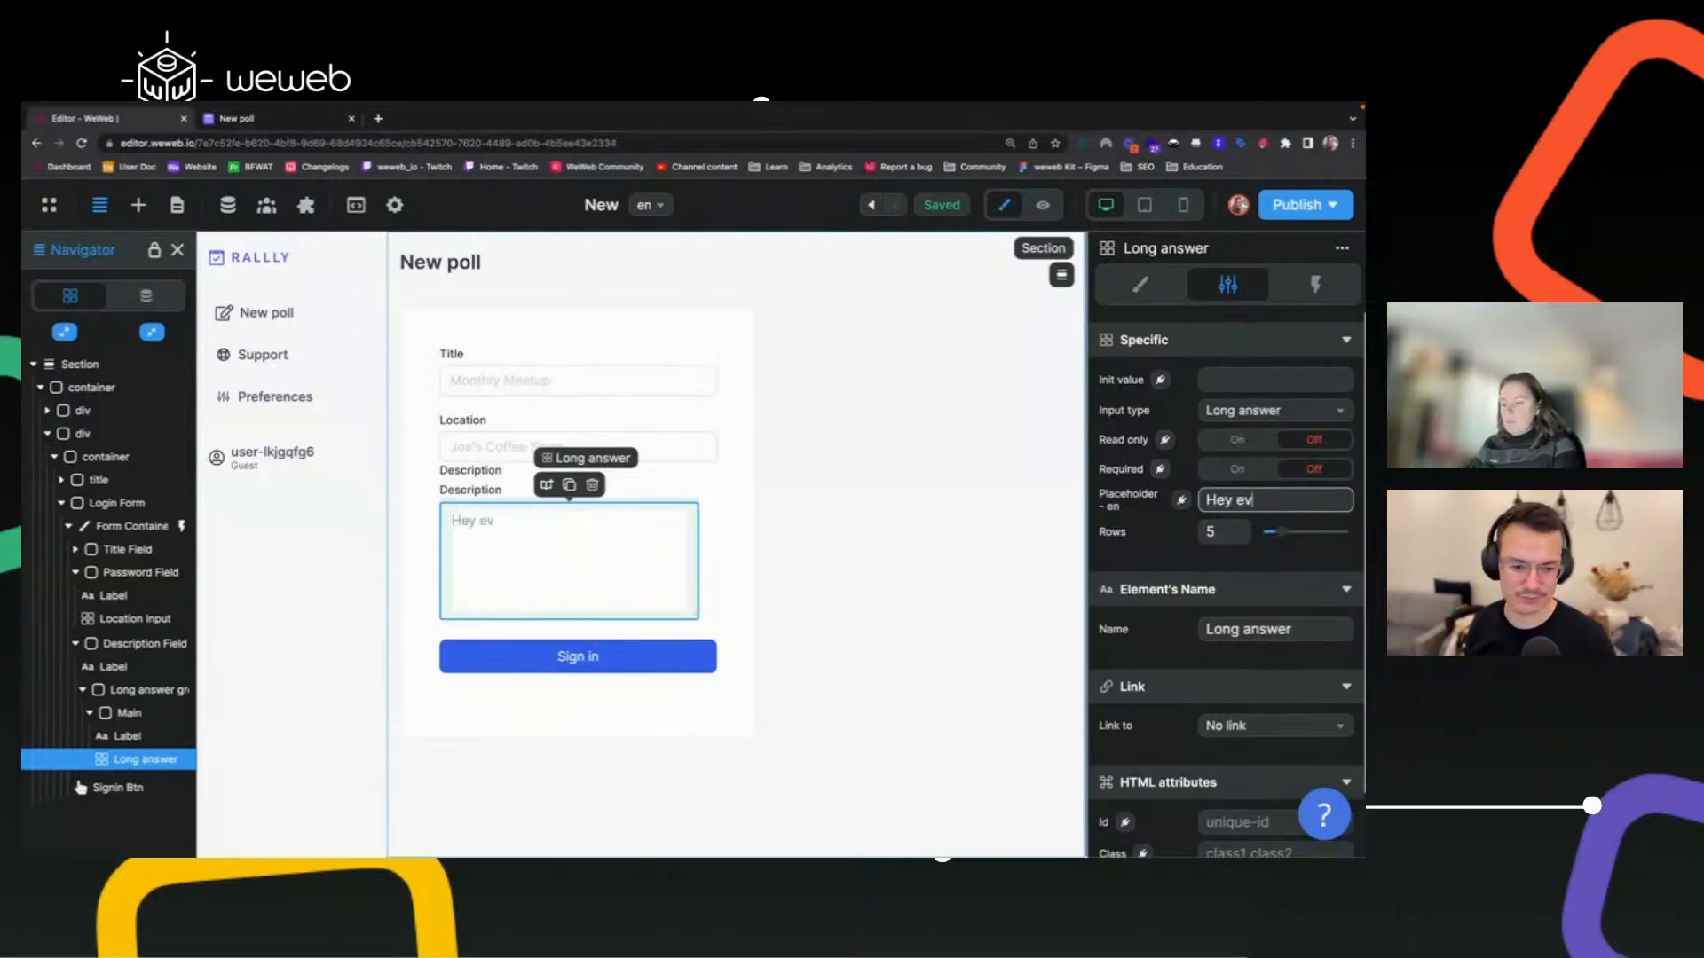
type("y everyone, please cho")
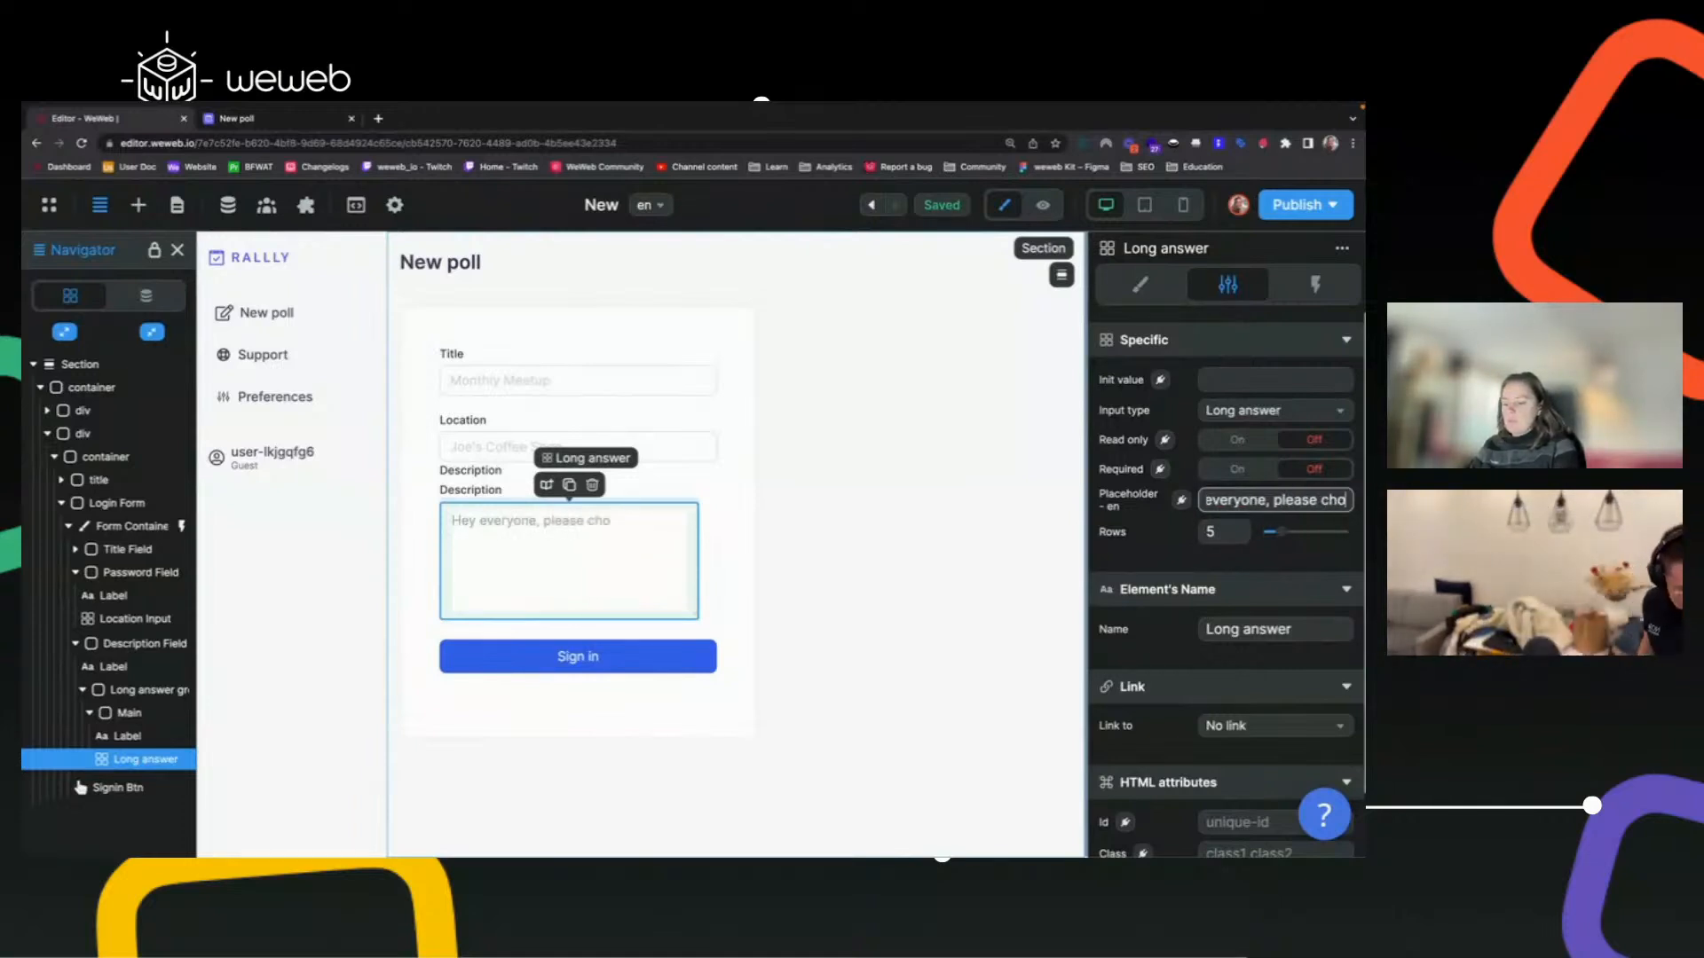
type("ose the dates that wo")
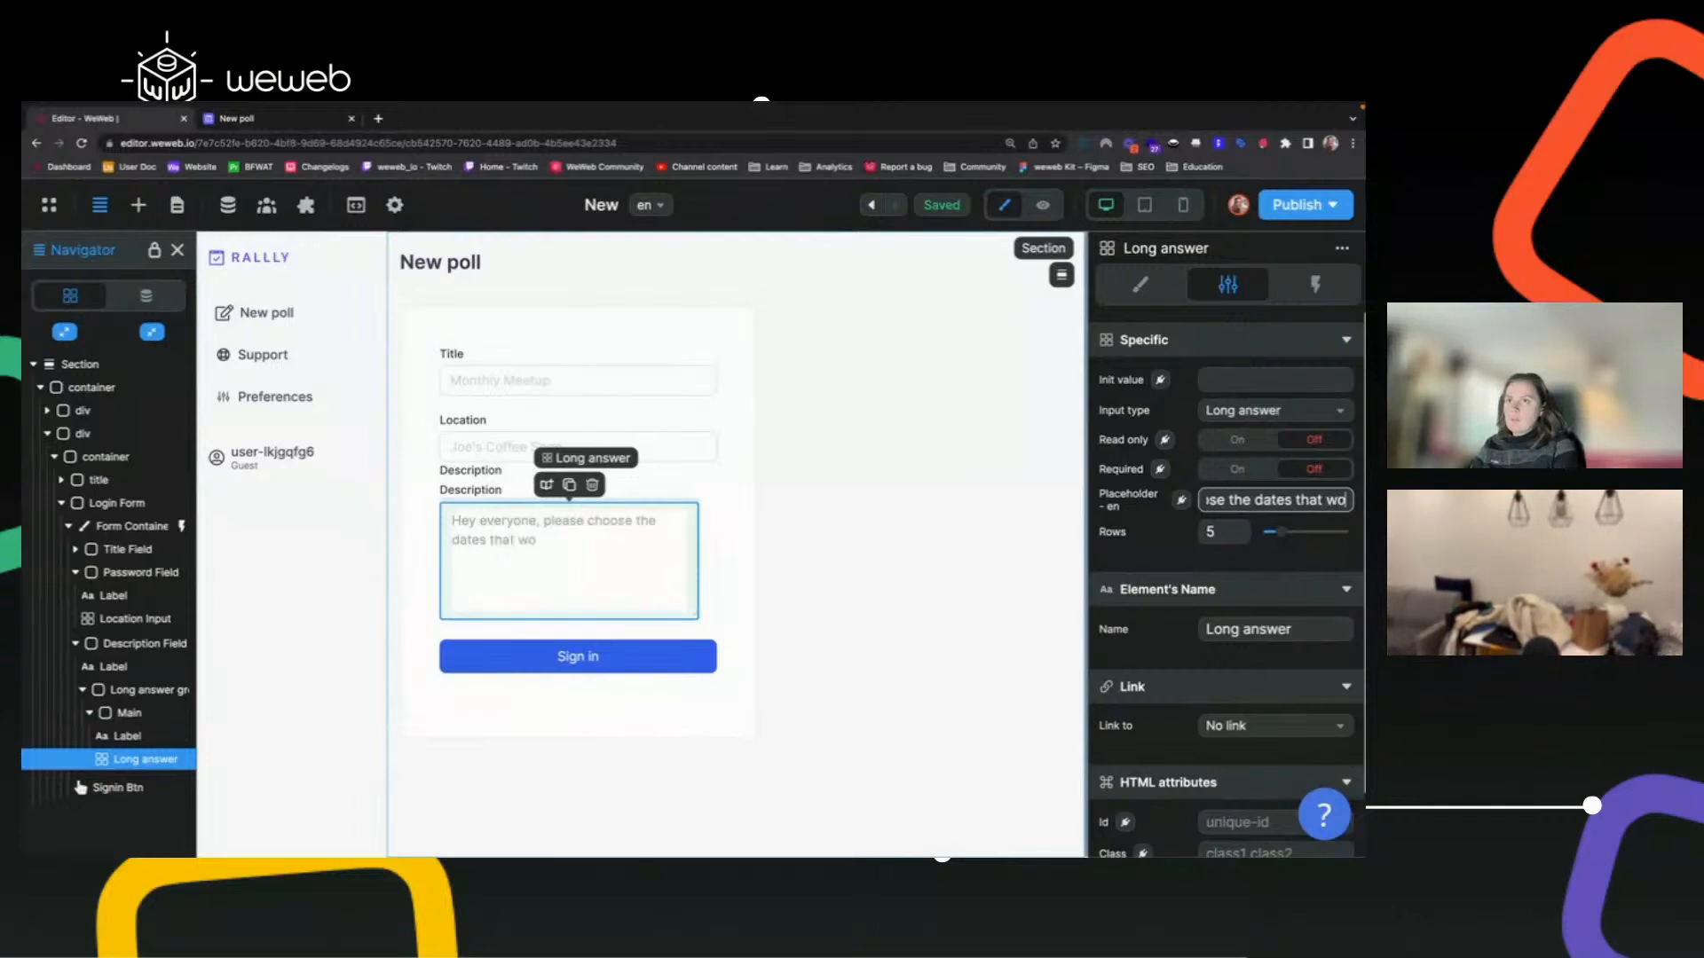
type("rk for you!")
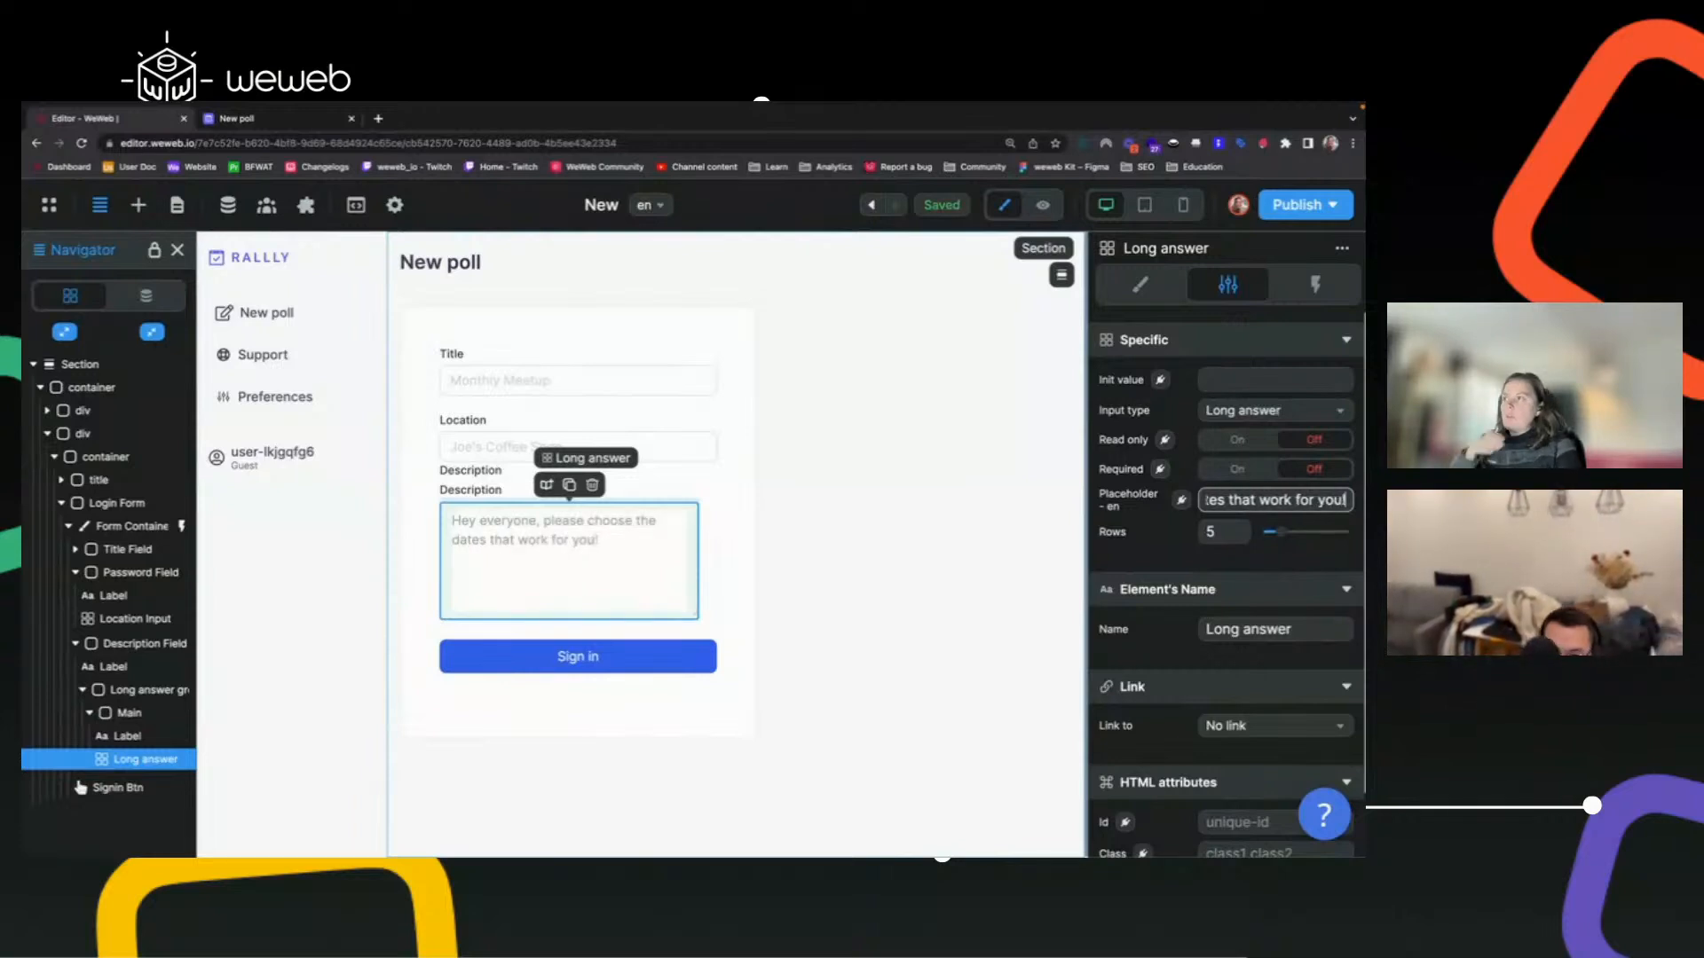
left_click(302, 124)
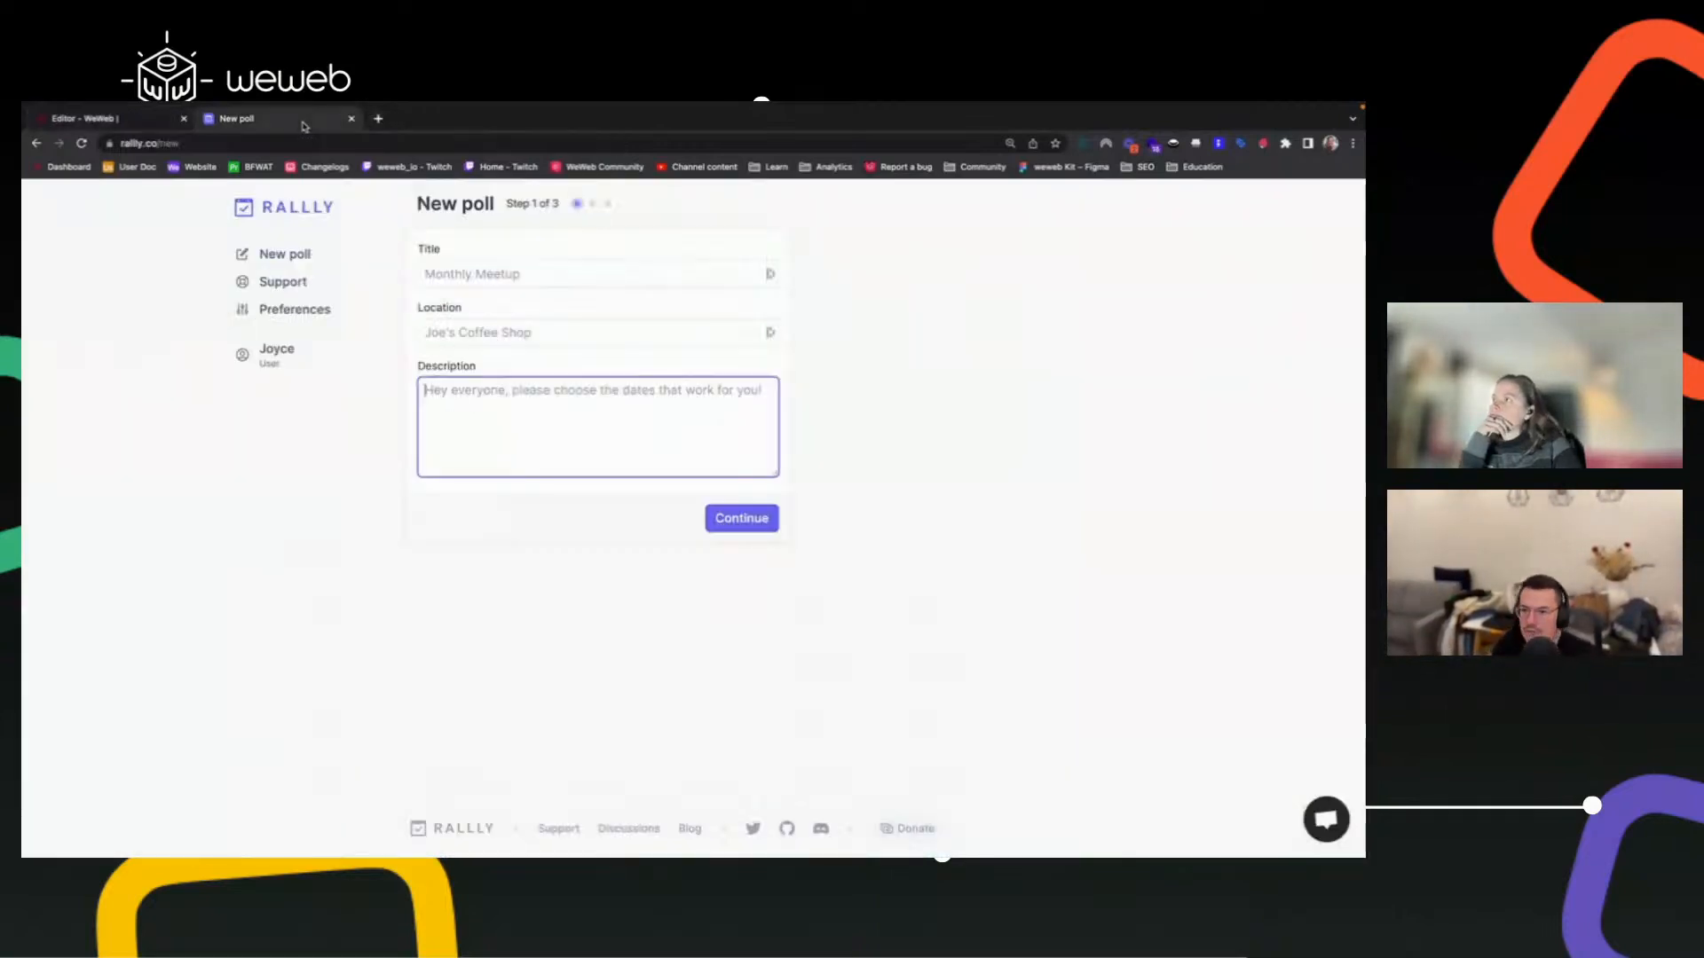
left_click(175, 124)
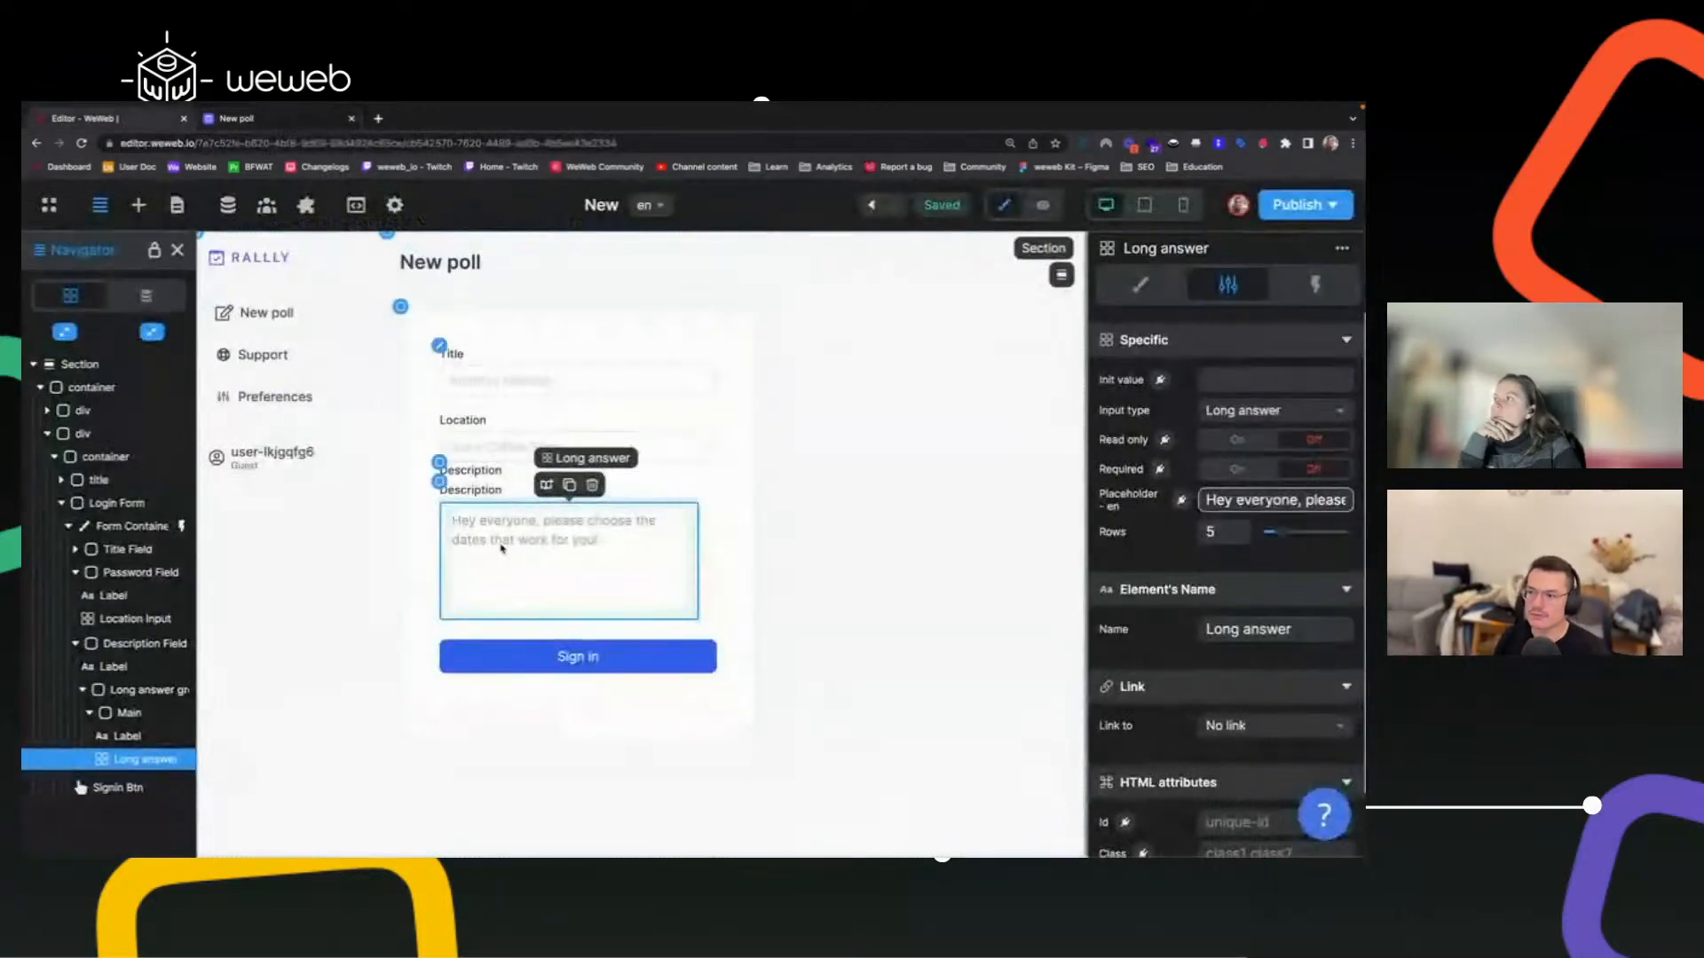
Delete the upper of the two duplicate Description labels.
left_click(1140, 284)
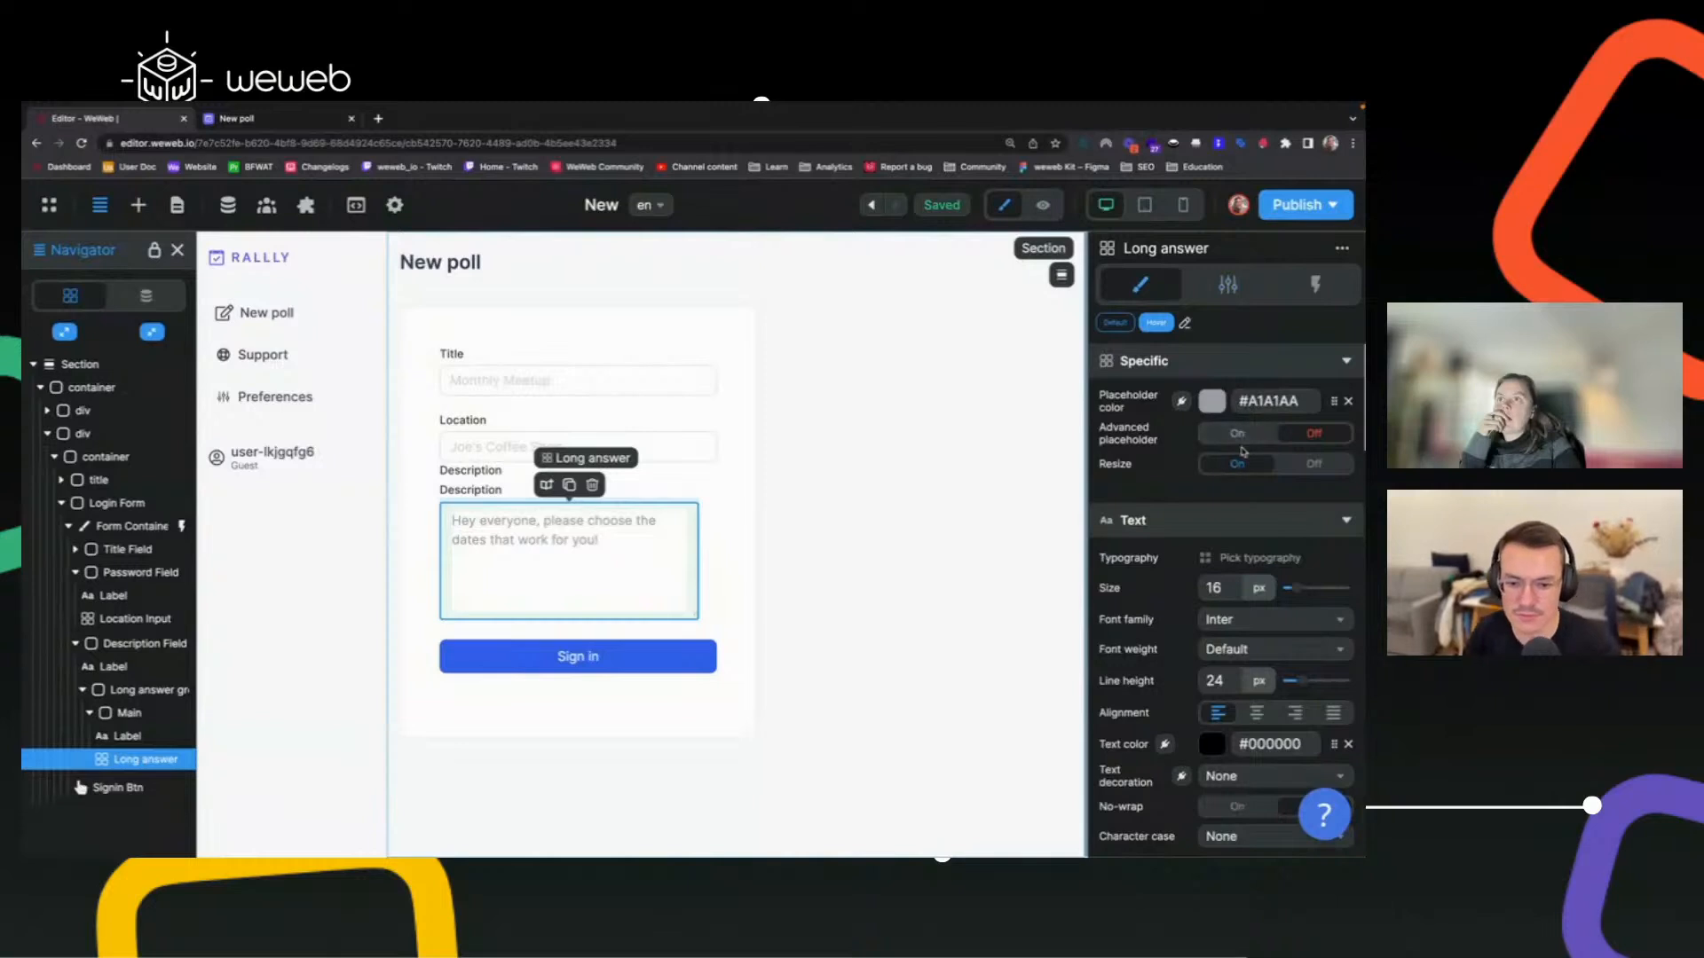
left_click(466, 471)
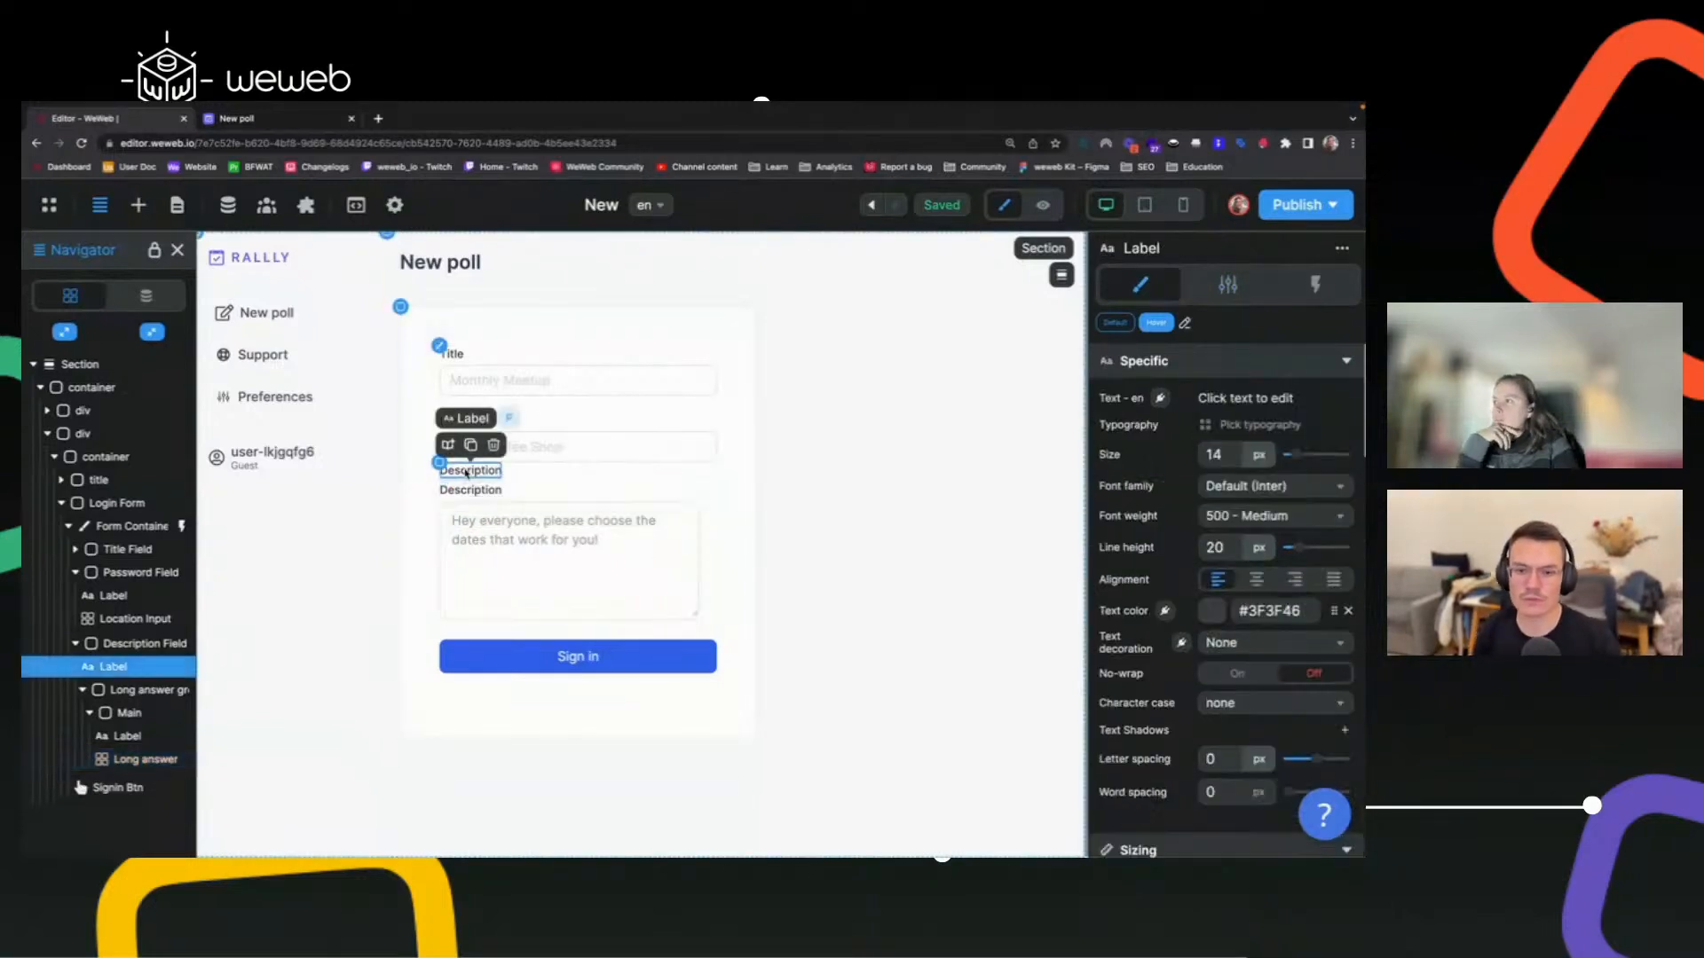
key("Delete")
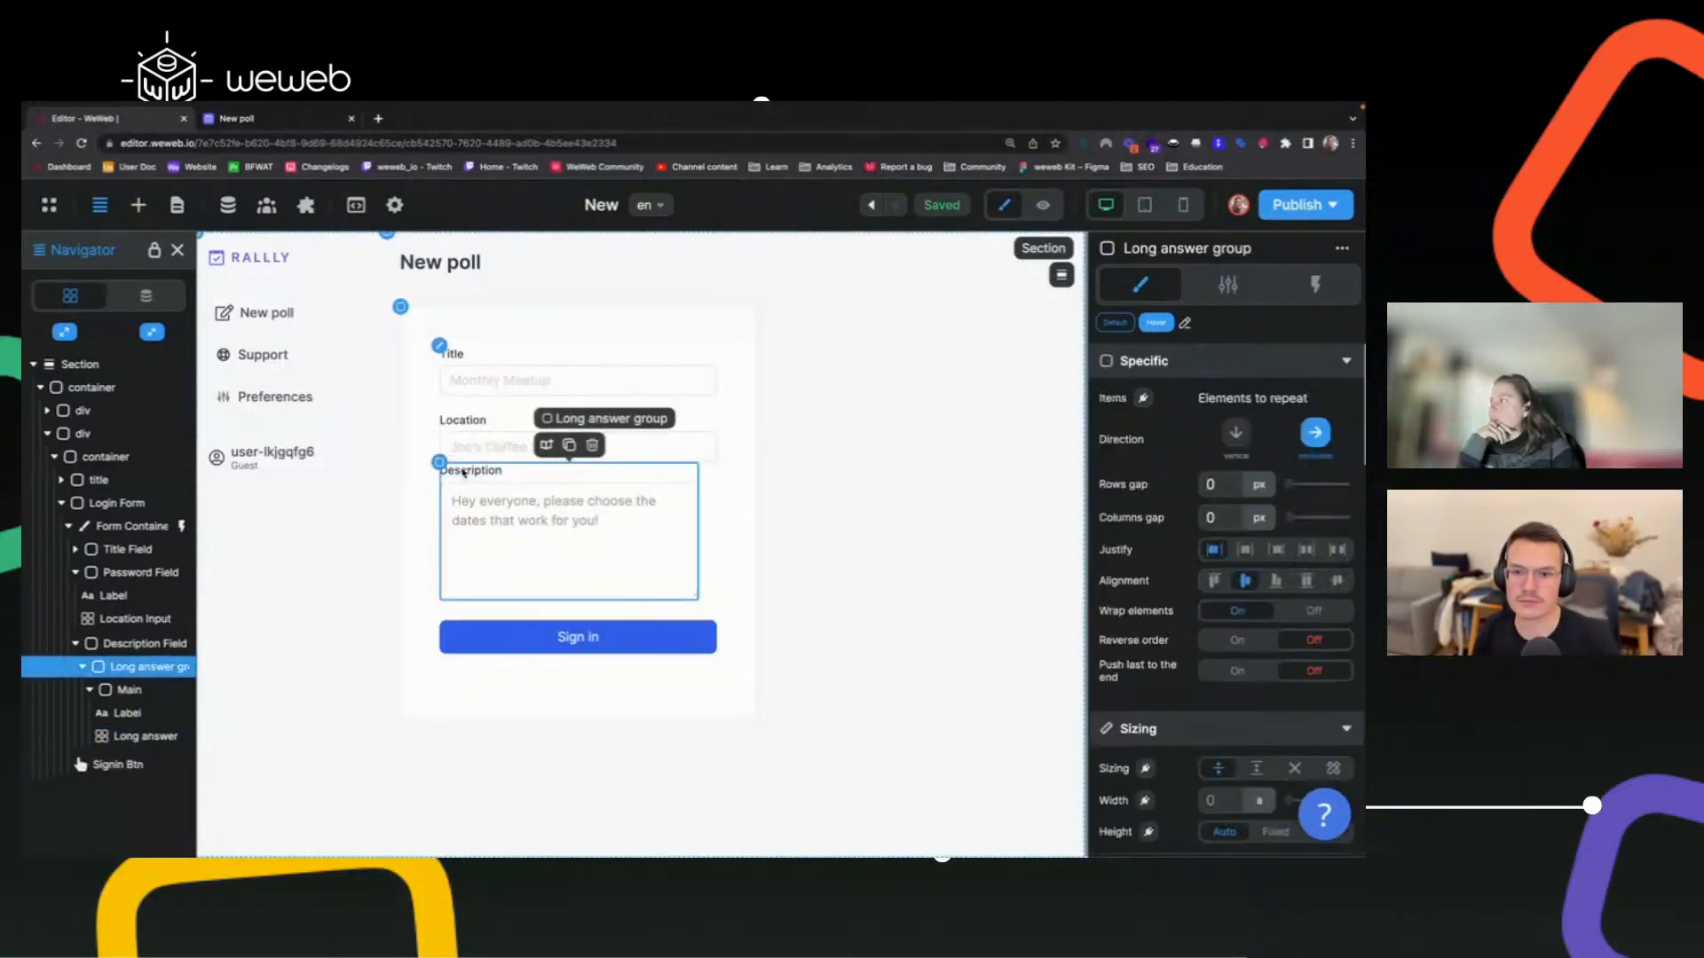
Move the Long answer group out of the Description Field container to directly above it and delete the emptied container.
left_click_drag(134, 672, 125, 641)
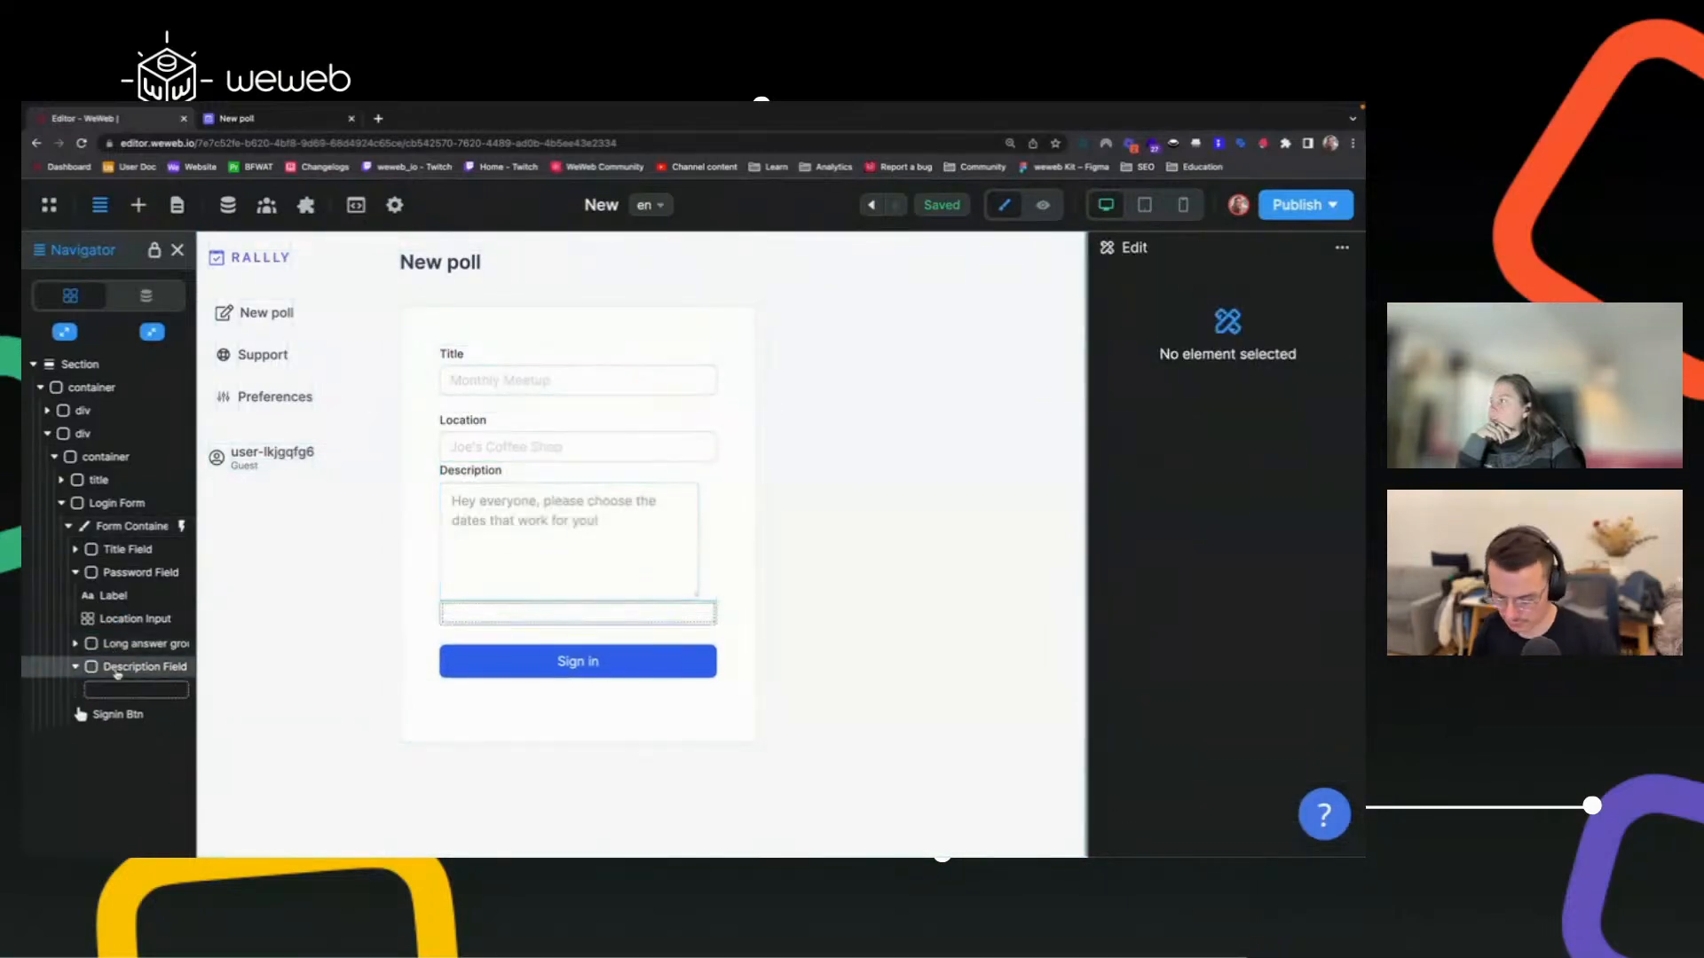
left_click(117, 667)
key("Delete")
Rename the Long answer group element to "Description Field".
left_click(133, 644)
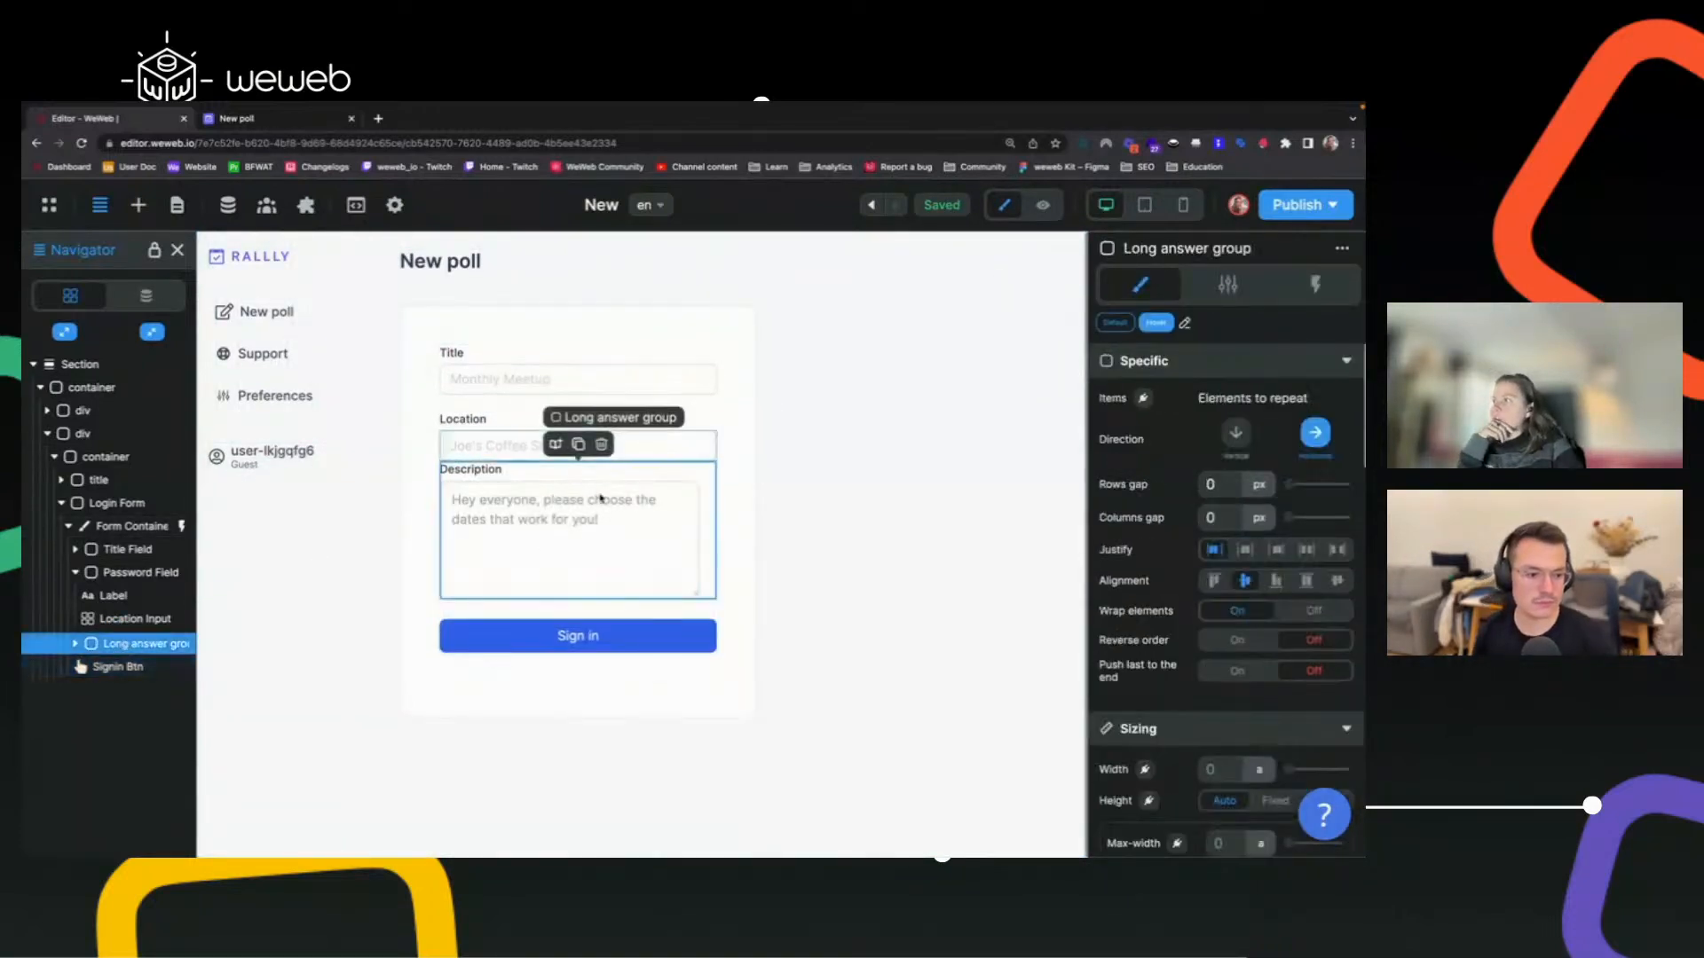
left_click(1227, 284)
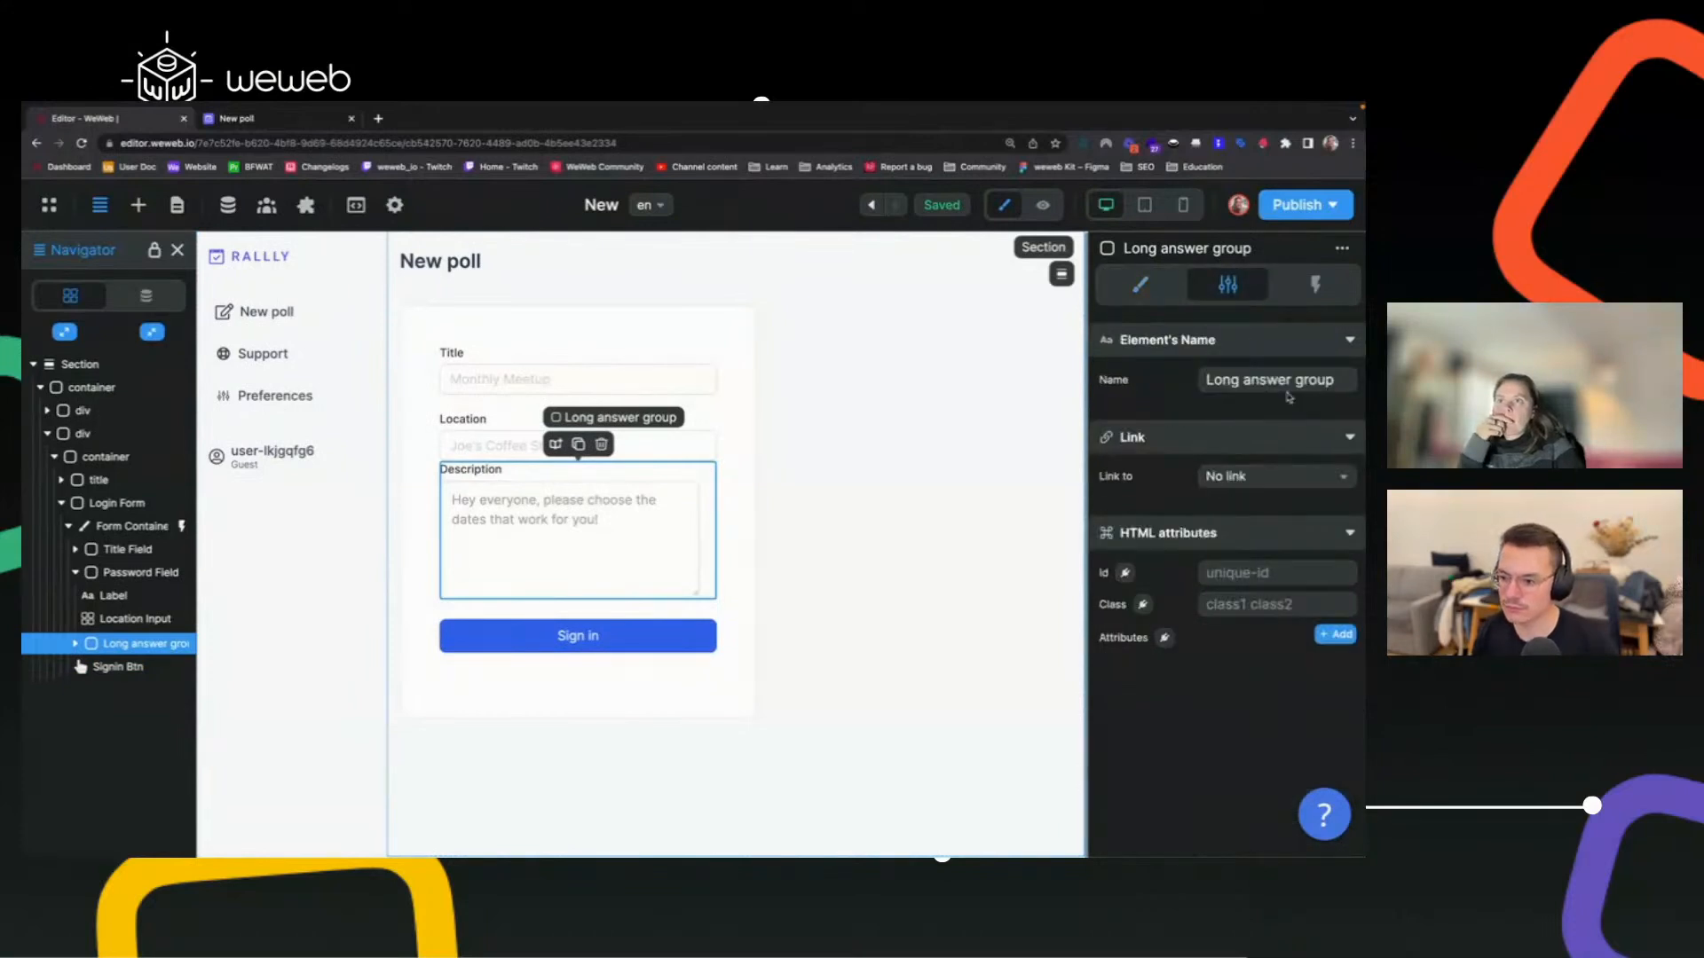
left_click(1315, 376)
key("ctrl+a")
type("Des")
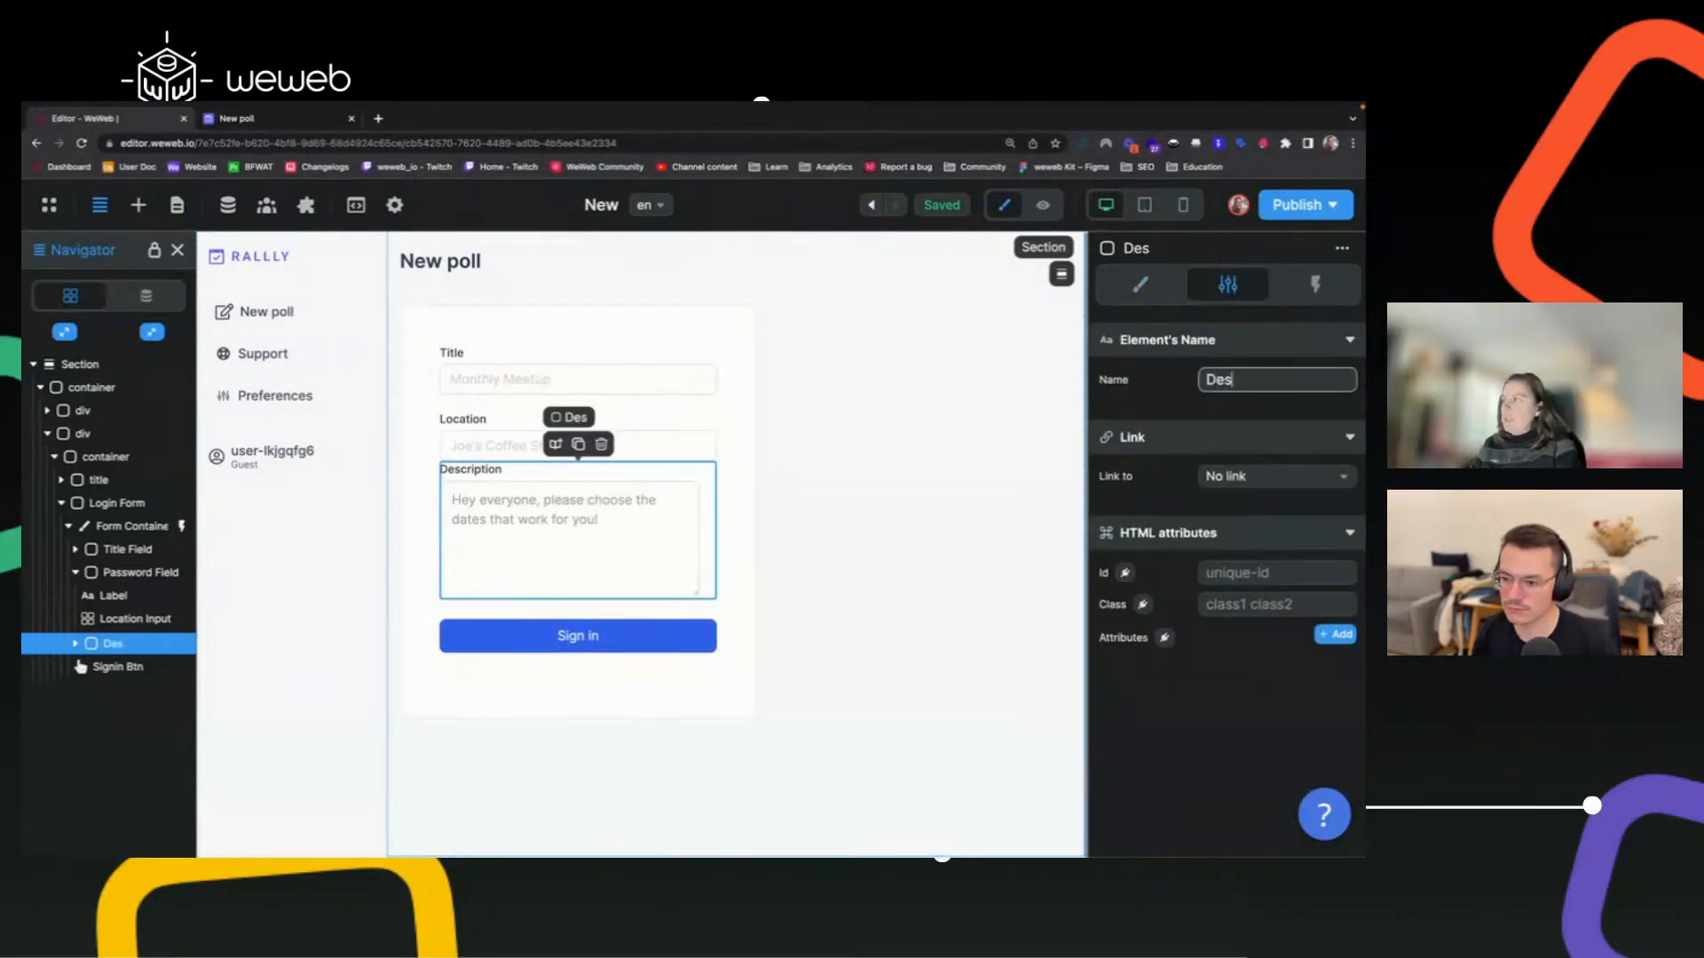
type("cription Field")
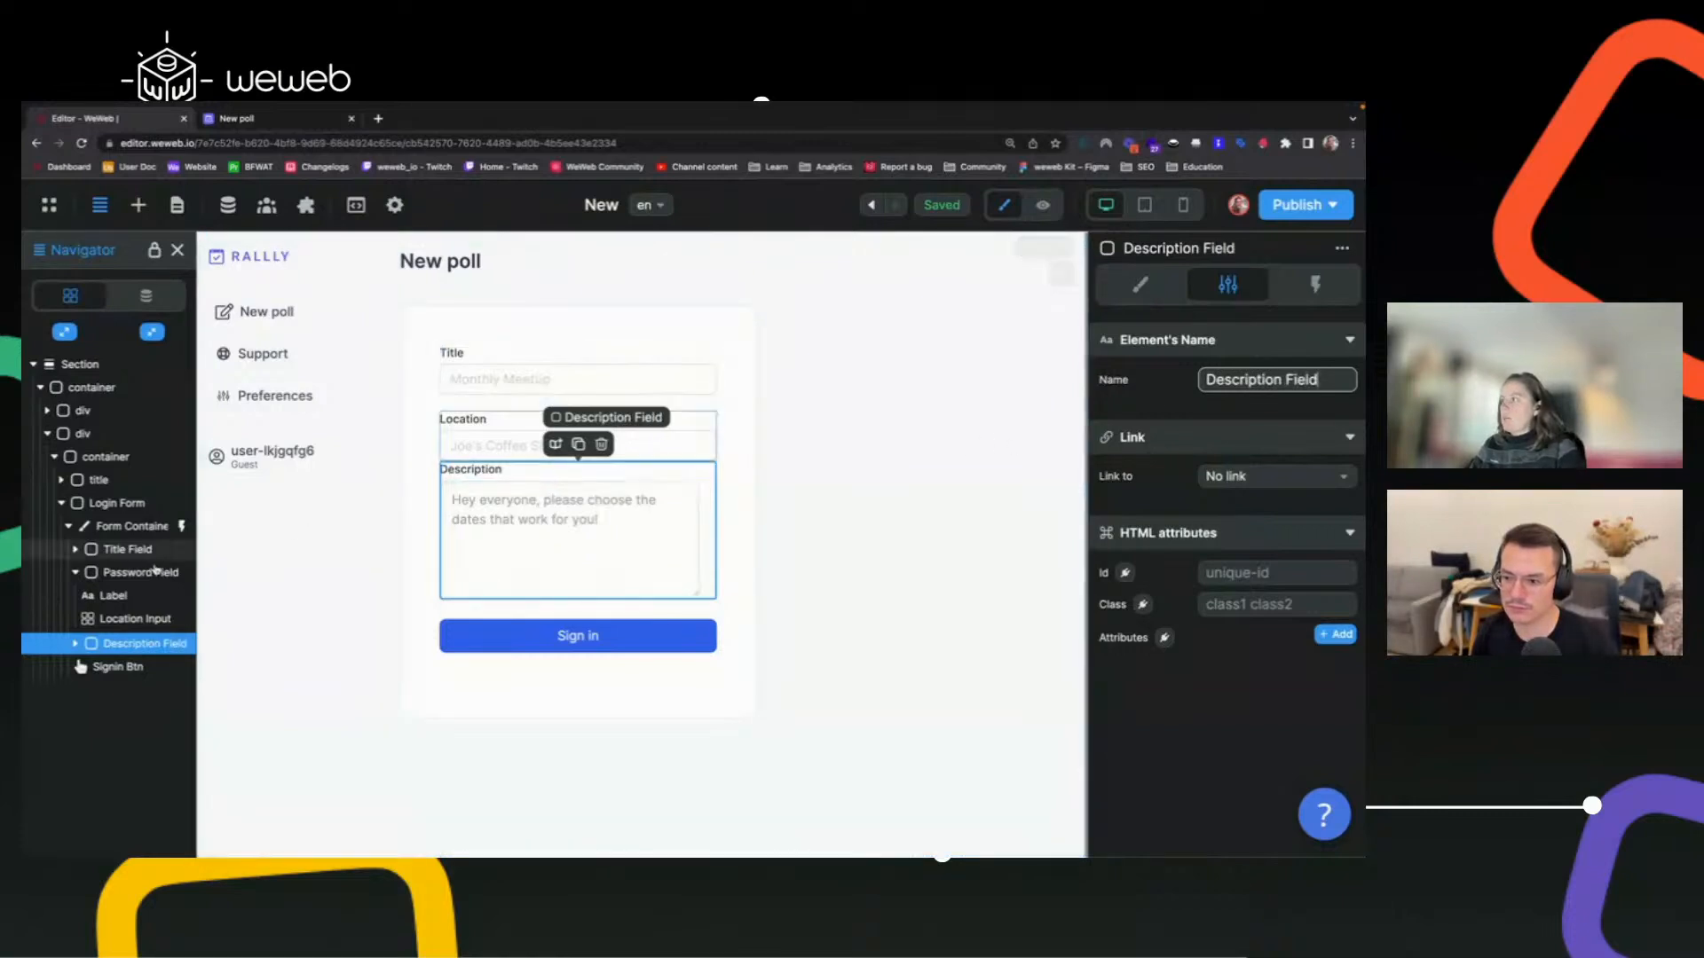
Rename the Password Field container to "Location Field".
left_click(146, 575)
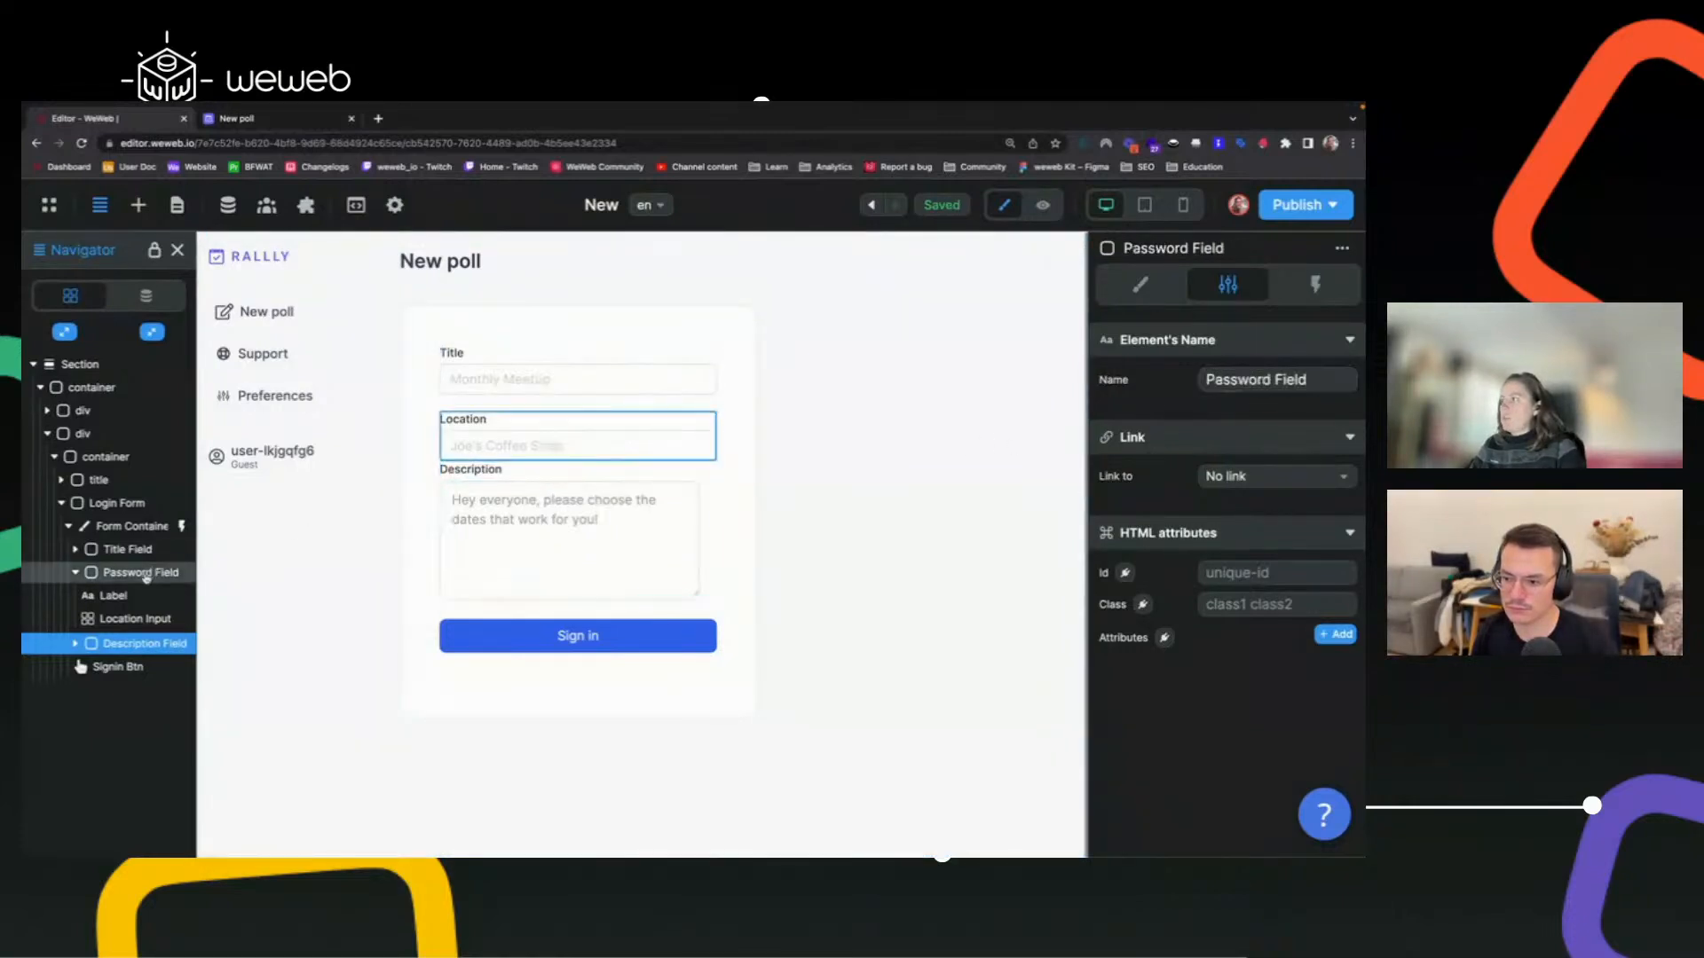
double_click(1270, 379)
type("Location")
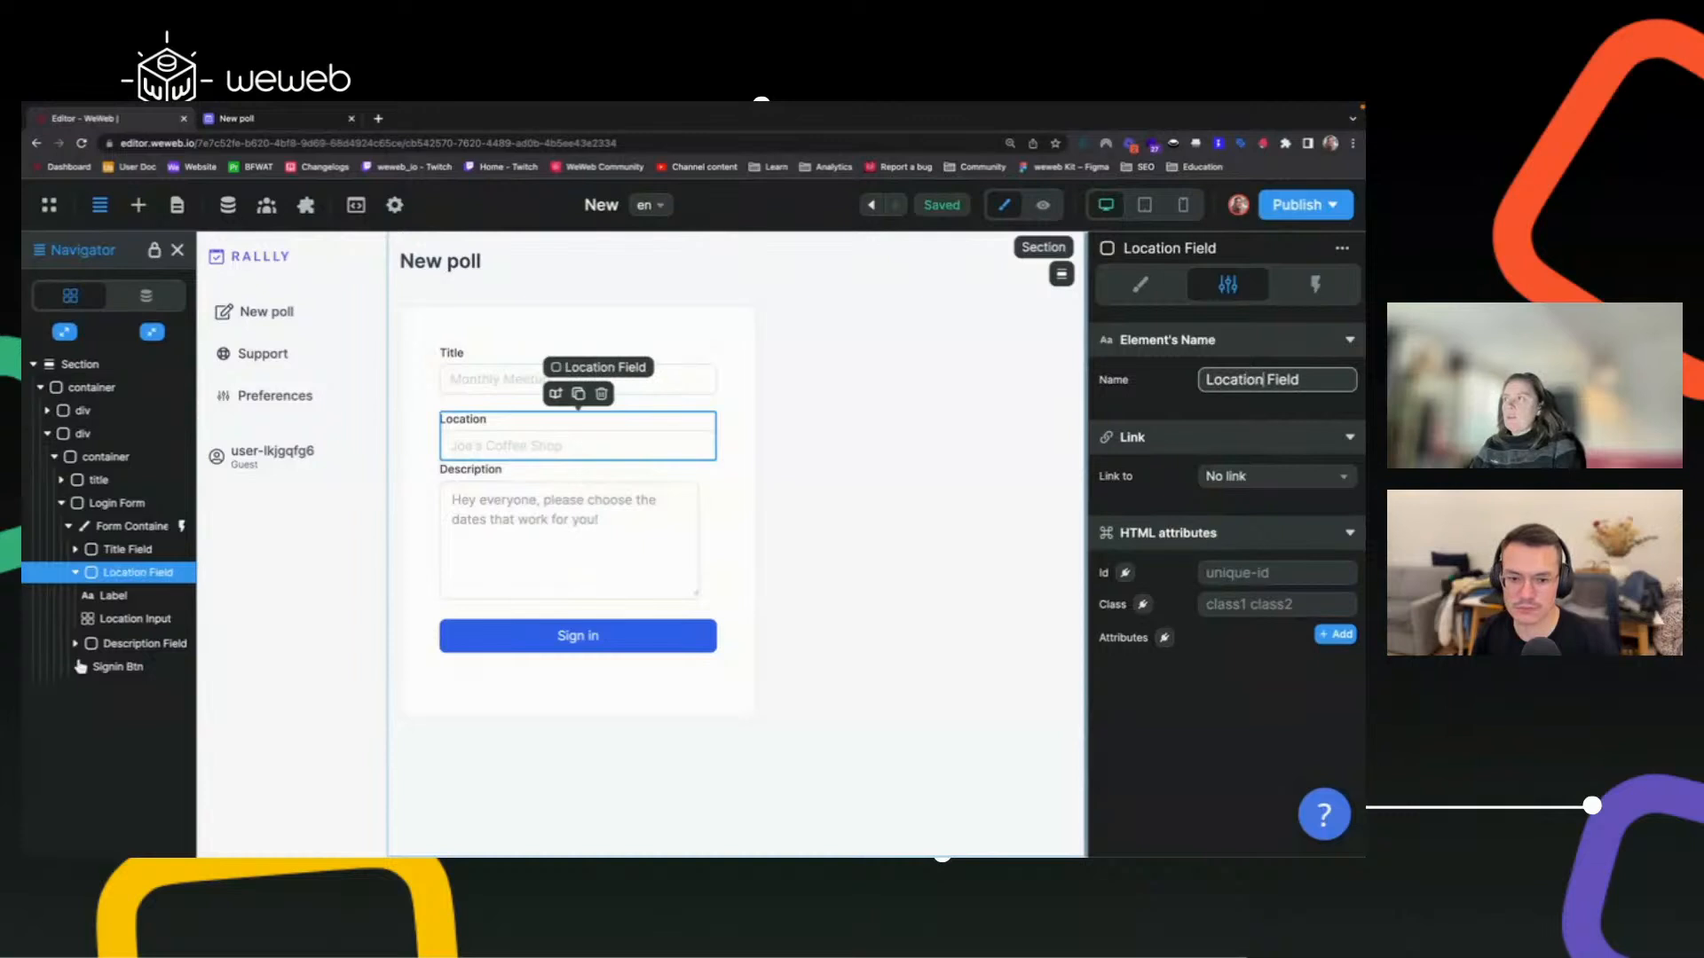
Remove the Title Field container's separate bottom margin by setting one uniform margin of 0 px.
left_click(453, 358)
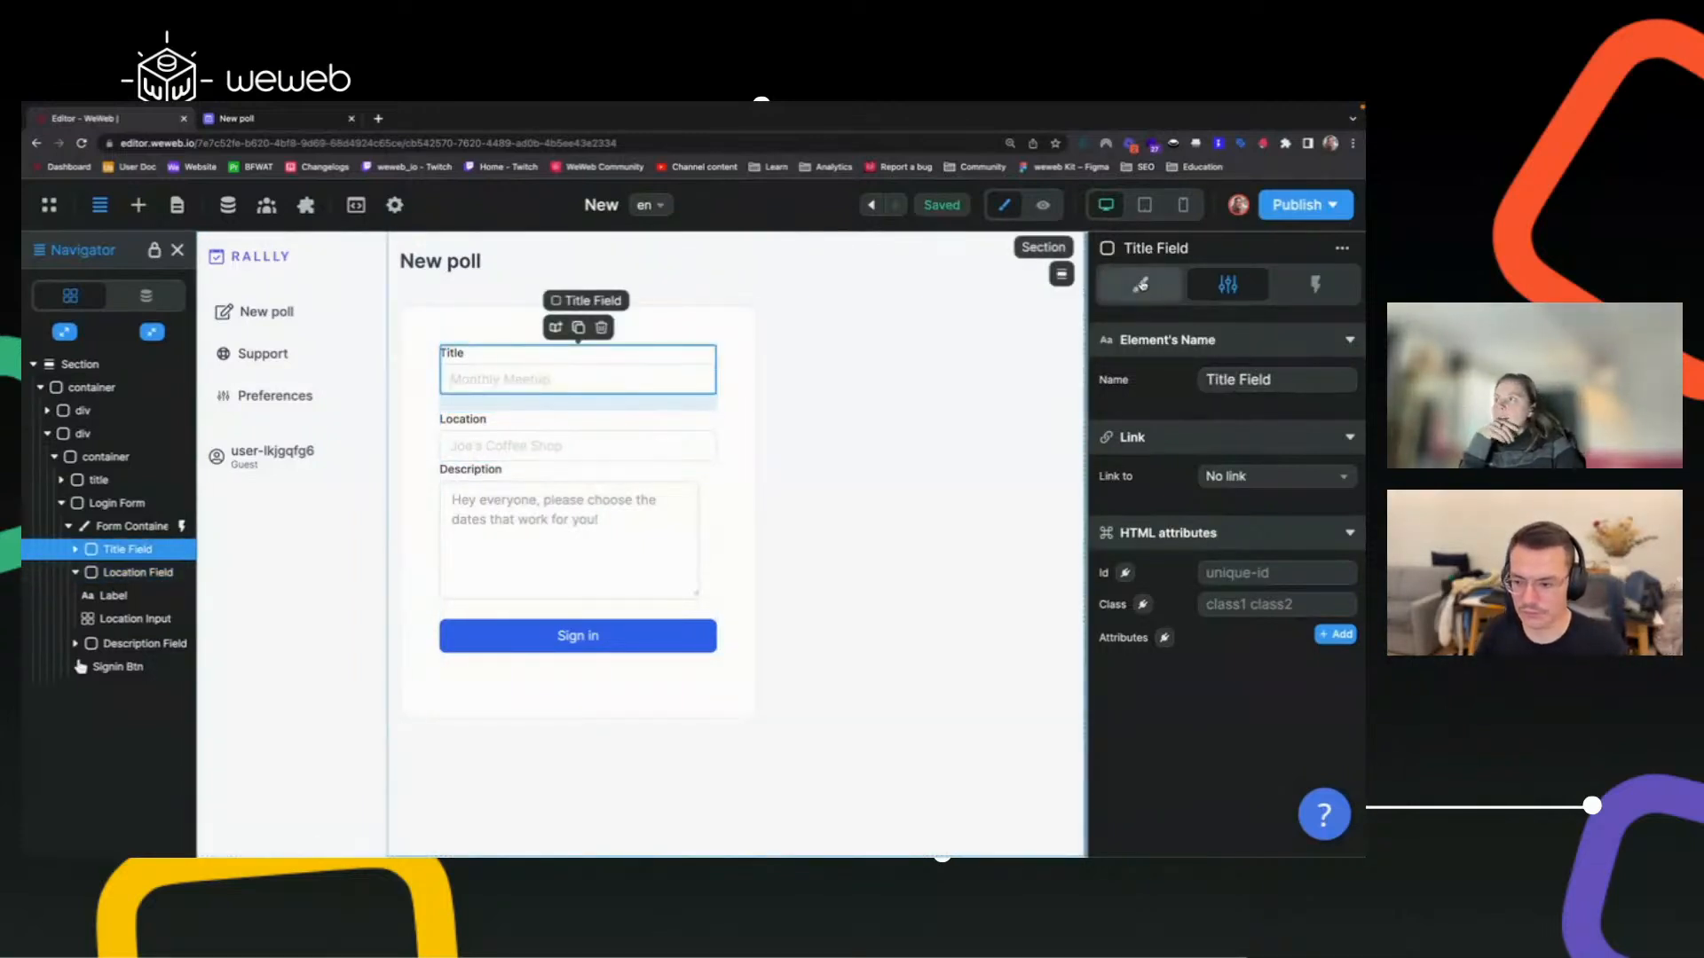
left_click(1141, 284)
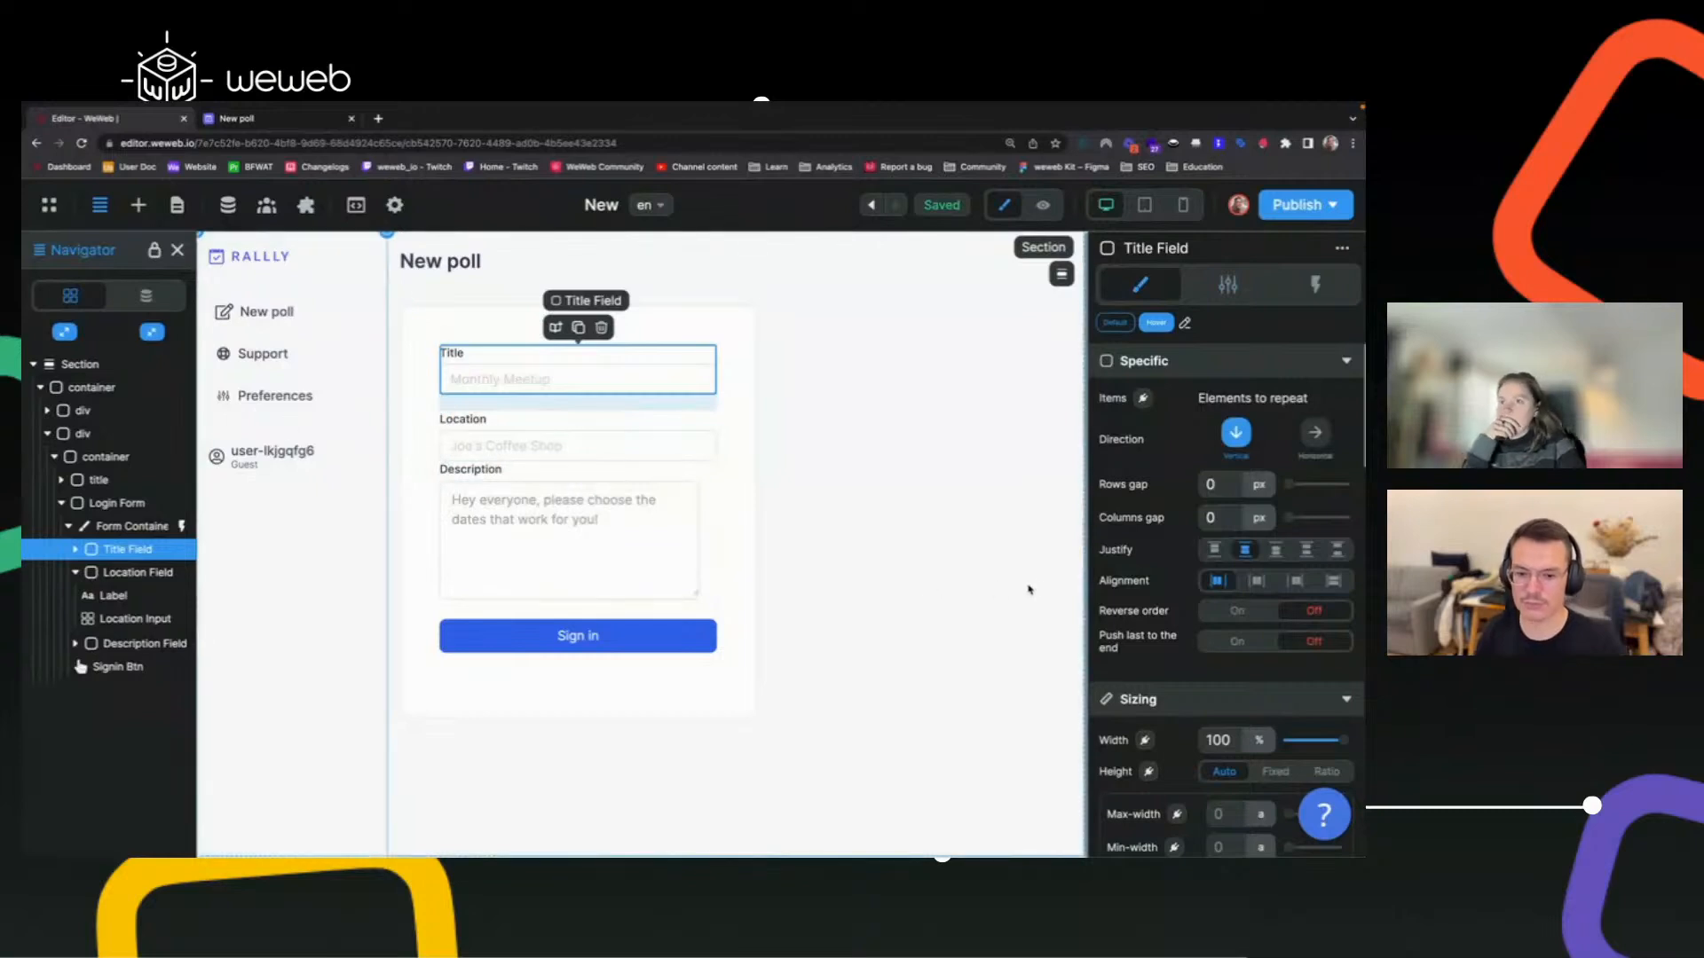
scroll(1170, 584, "down", 2)
scroll(1170, 584, "down", 5)
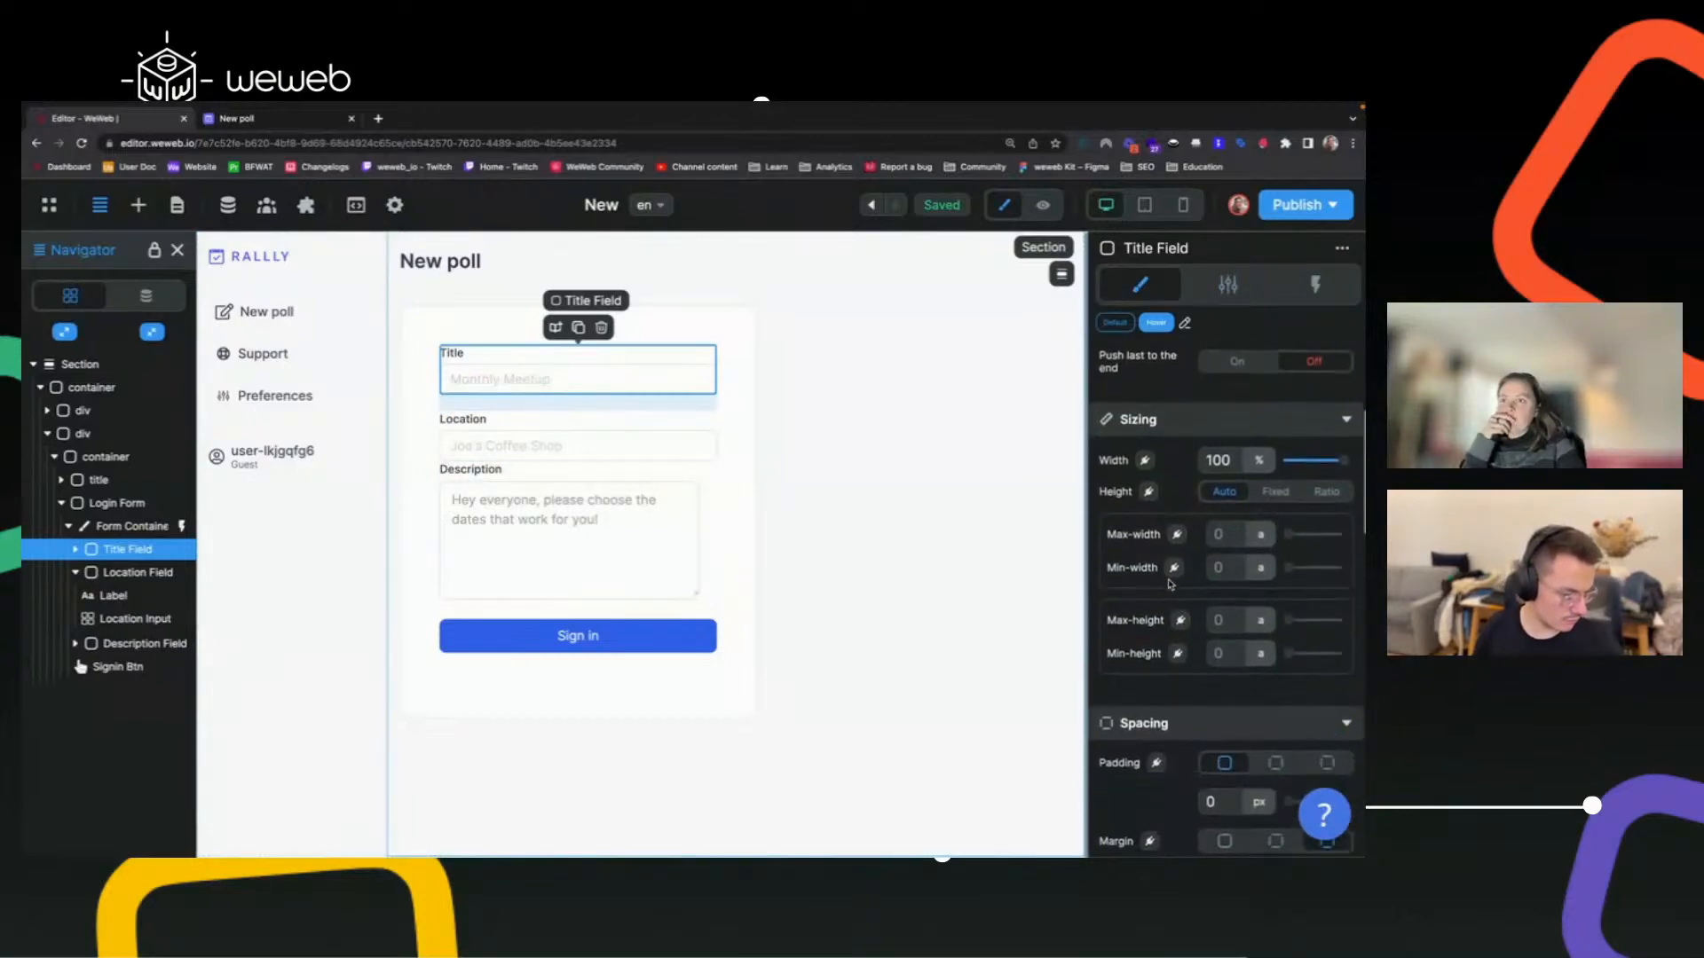
left_click(1225, 671)
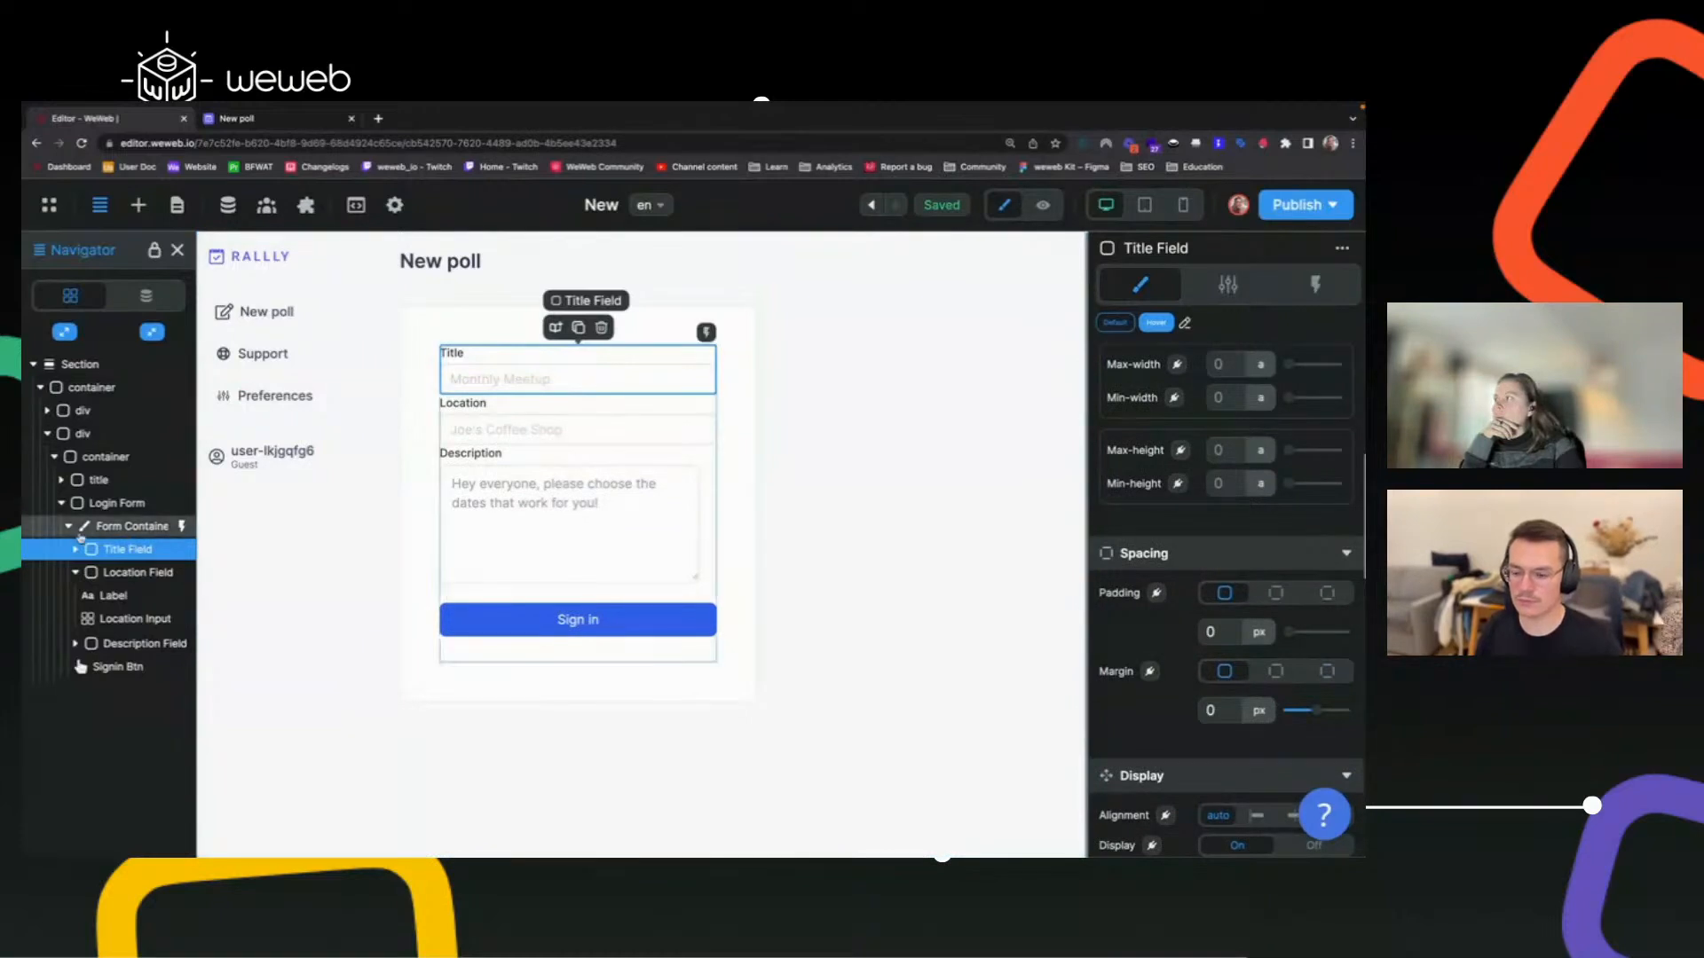
left_click(131, 530)
scroll(1212, 506, "up", 2)
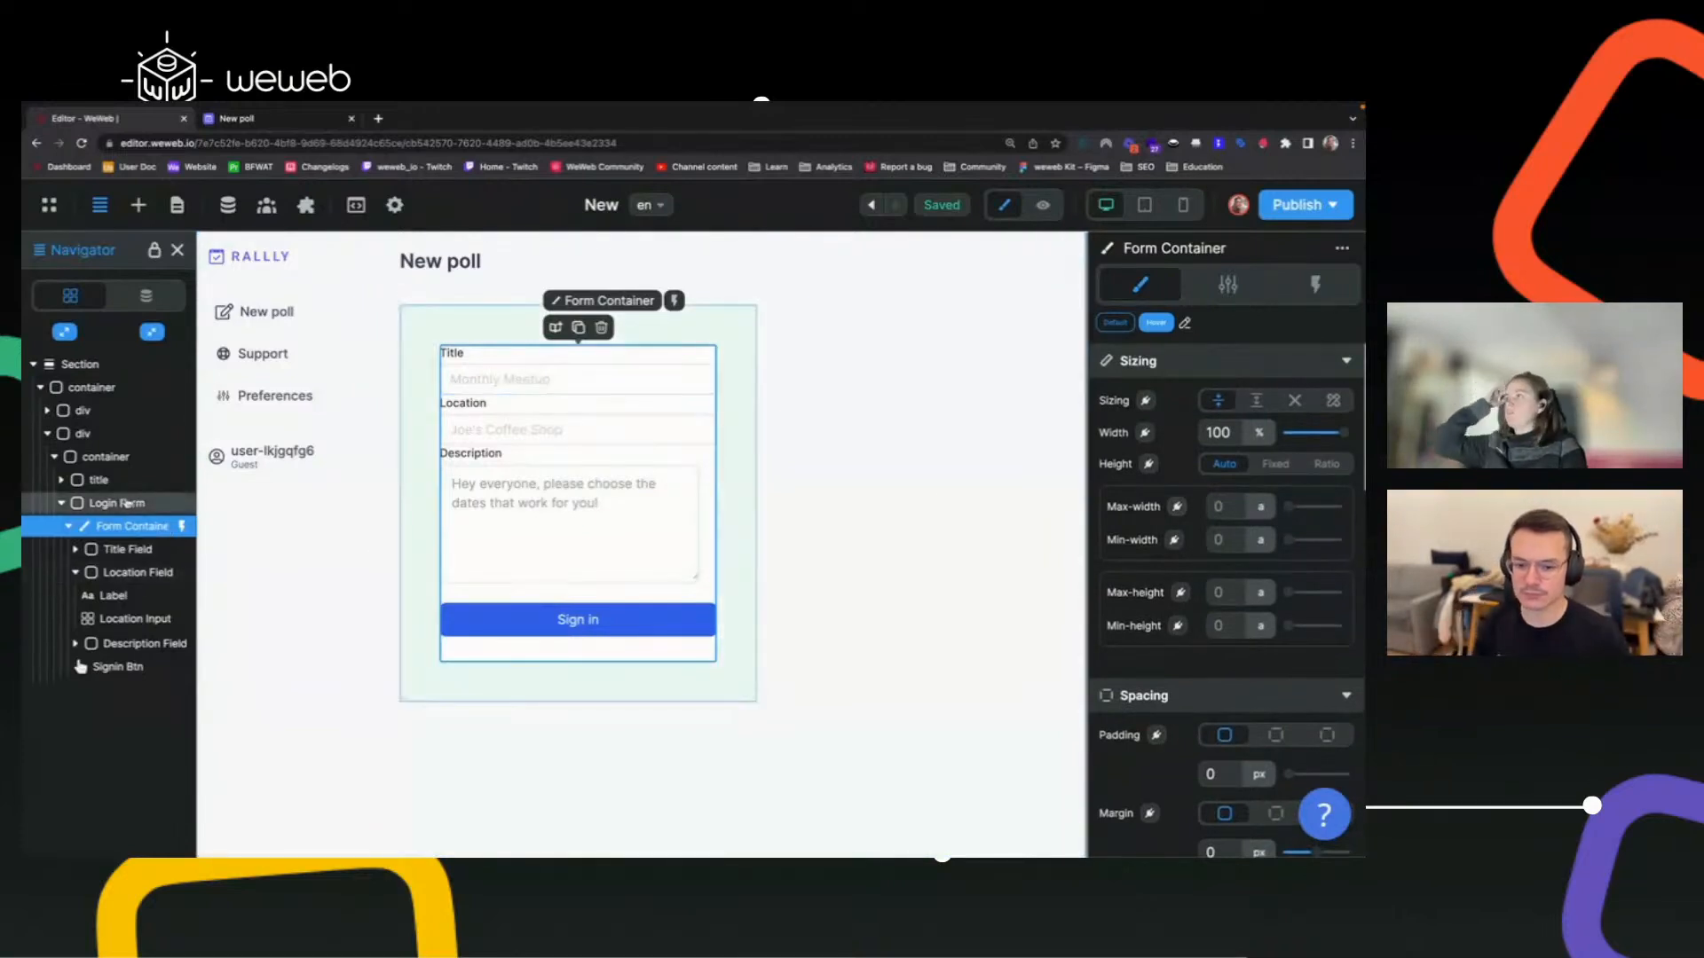
left_click(408, 540)
left_click(1221, 484)
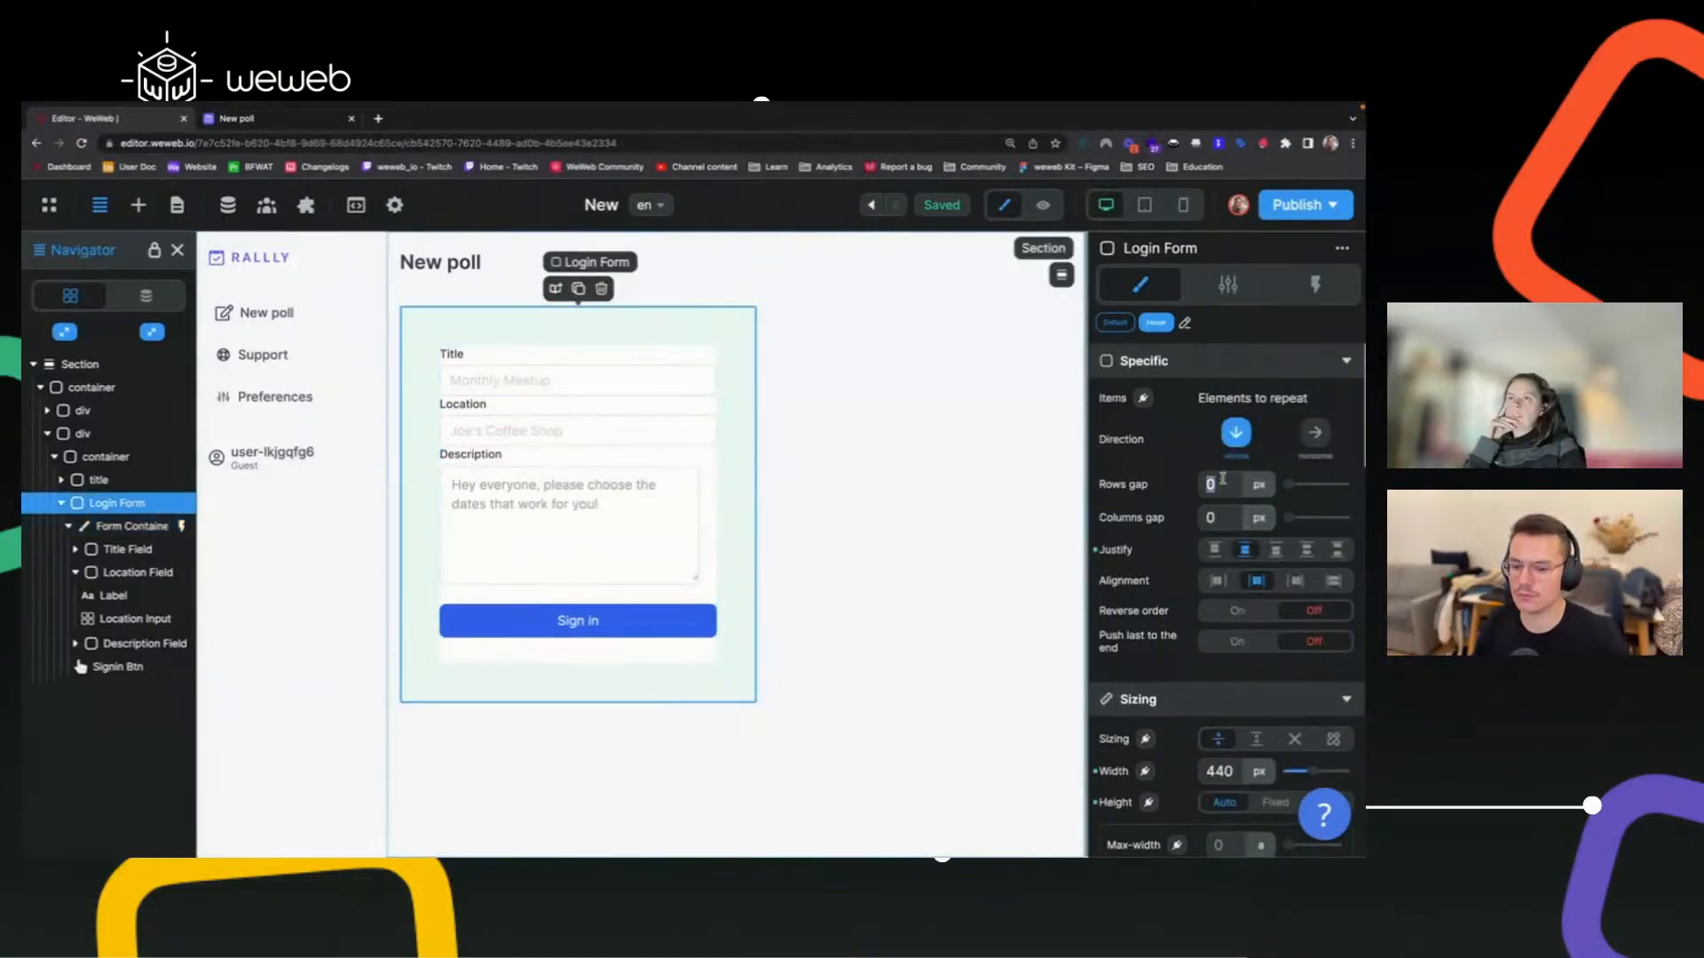
type("8")
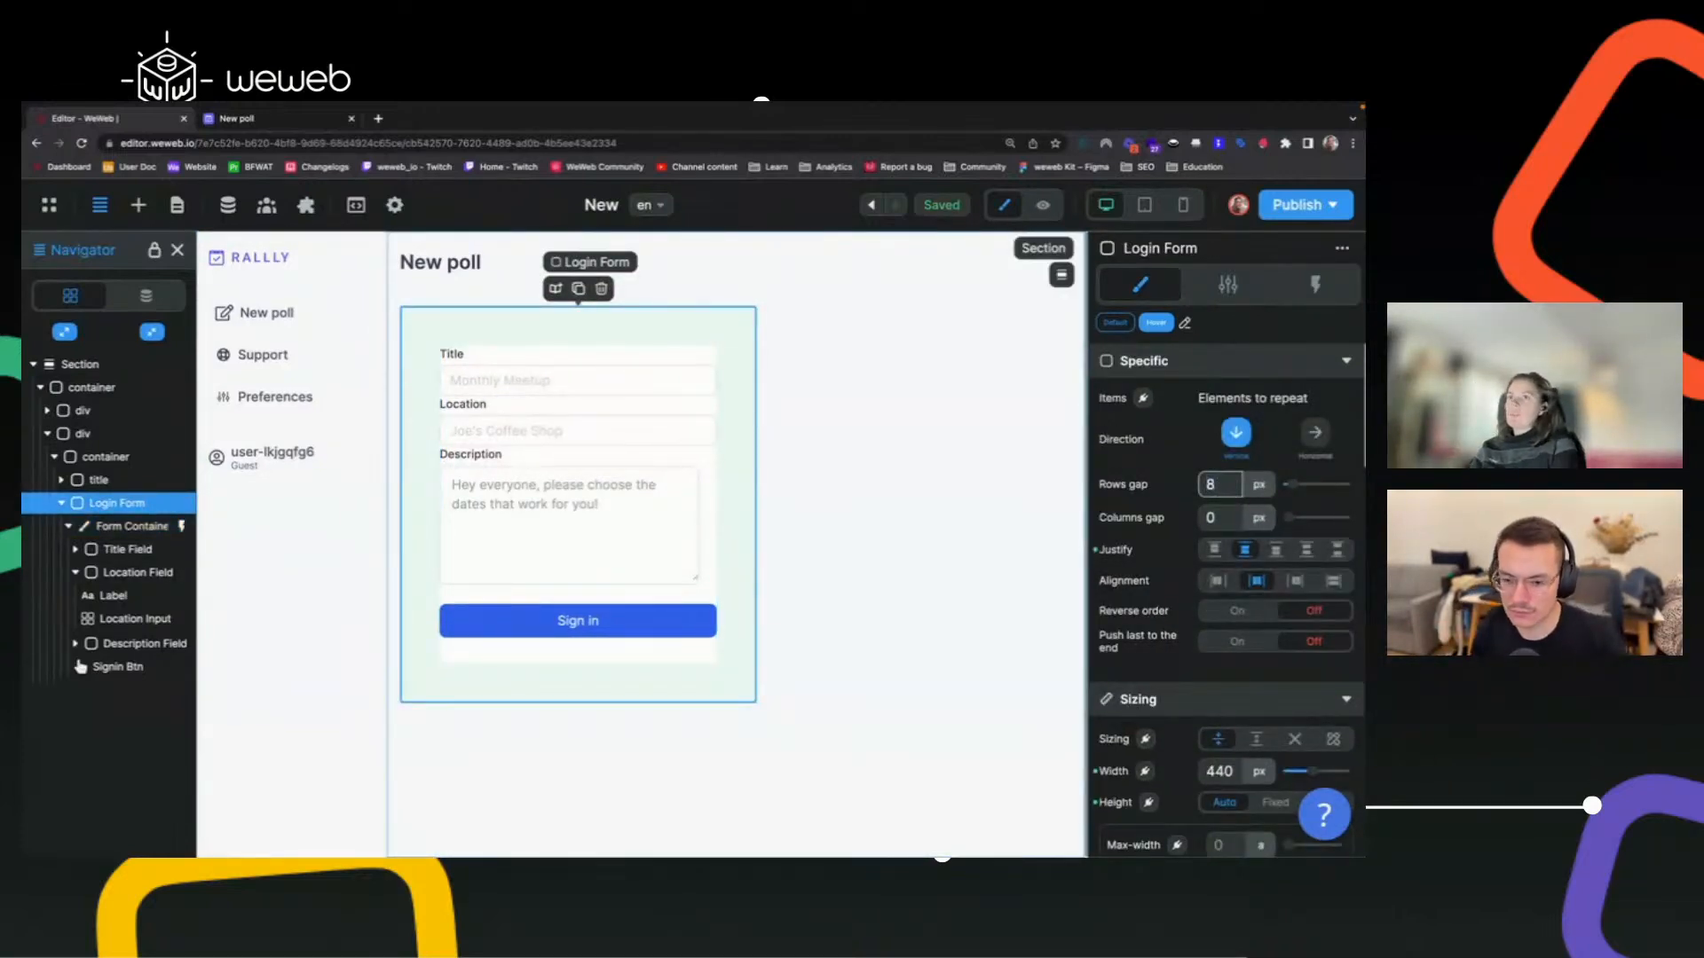
key("BackSpace")
type("0")
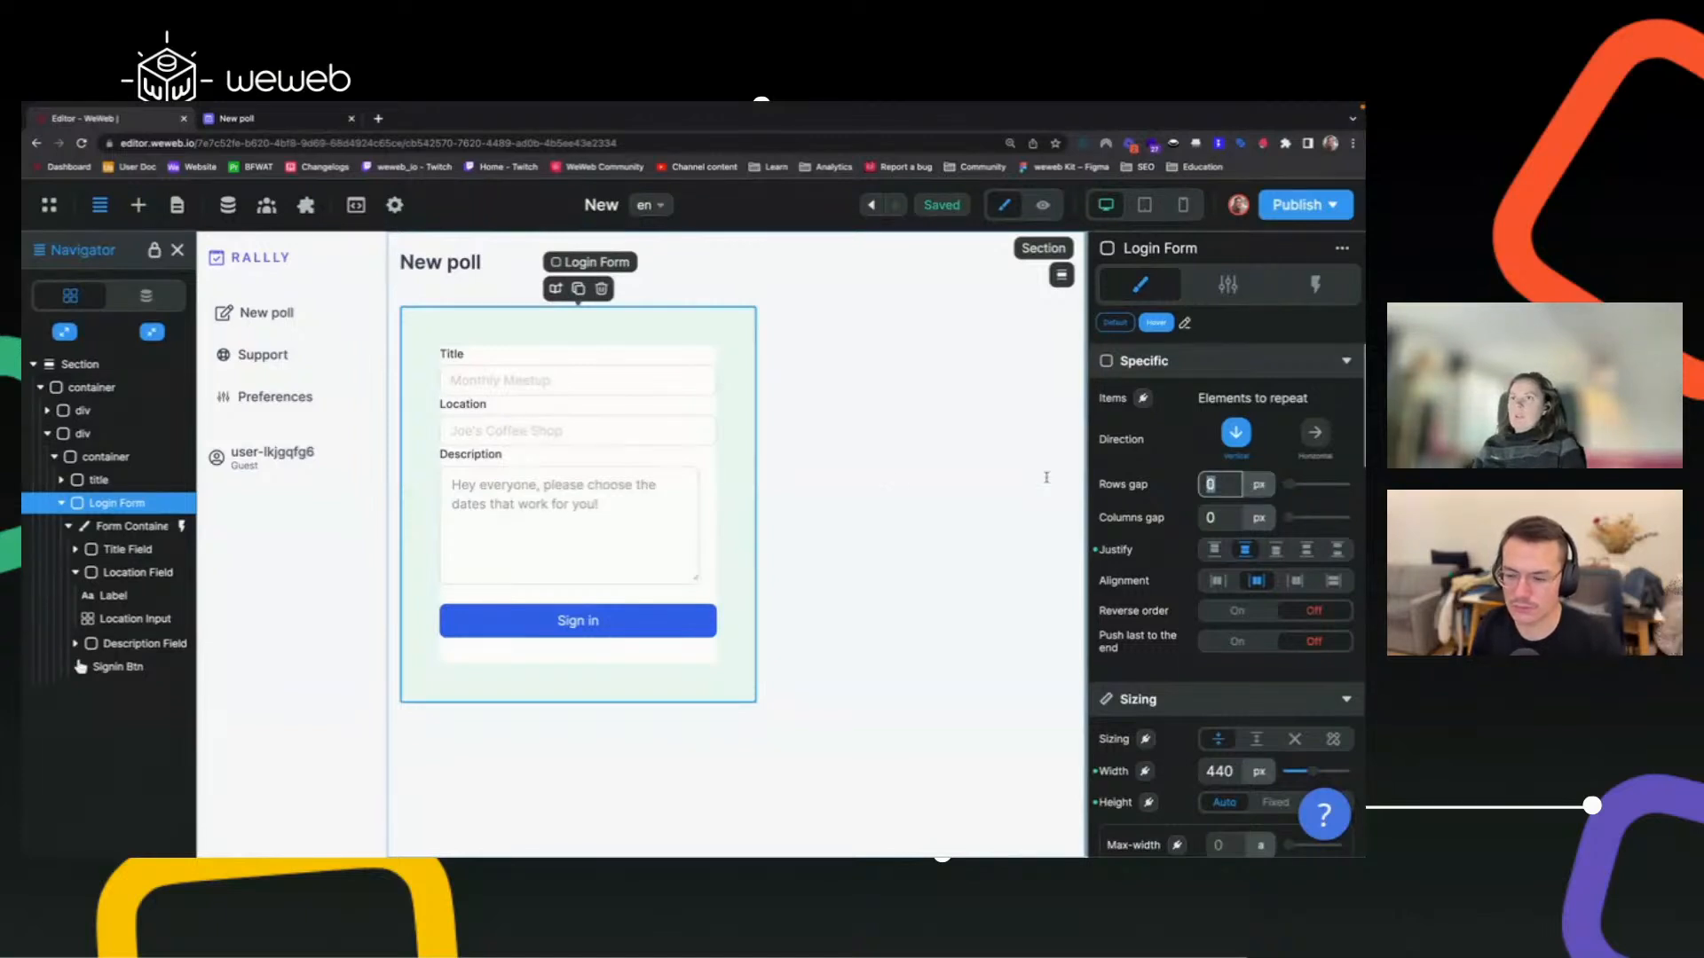
Set individual margins on the Title Field and Location Field together, giving both the same bottom margin, slightly larger than 12 px.
left_click(131, 550)
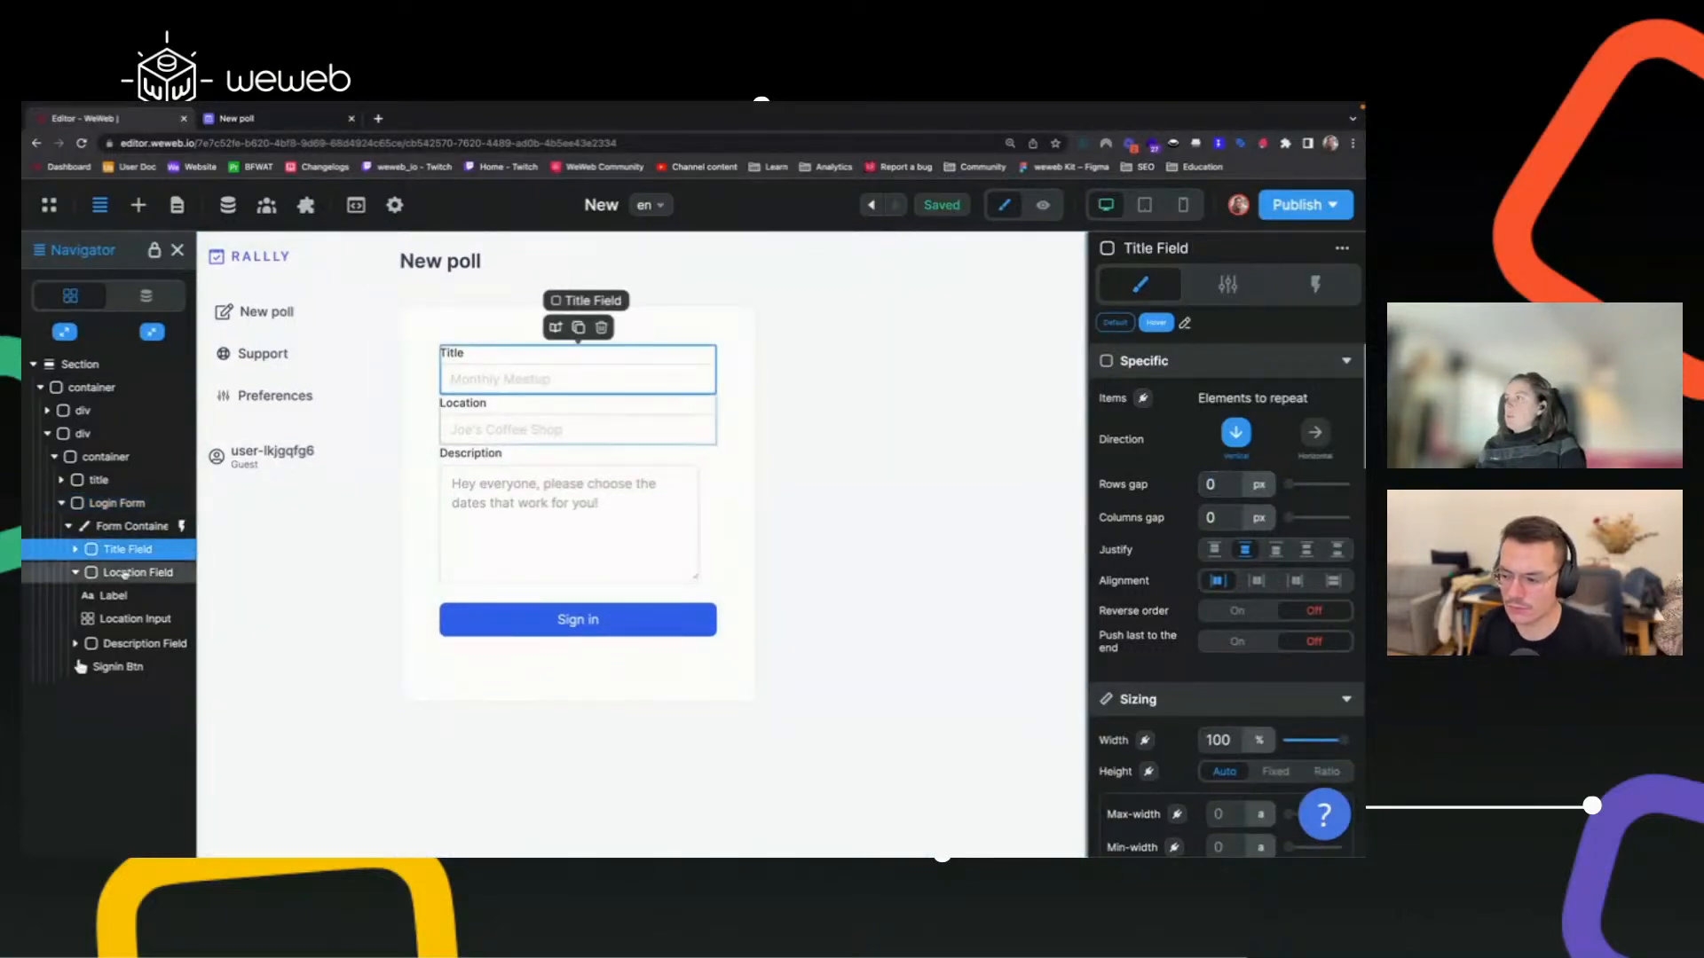
left_click(125, 575, "shift")
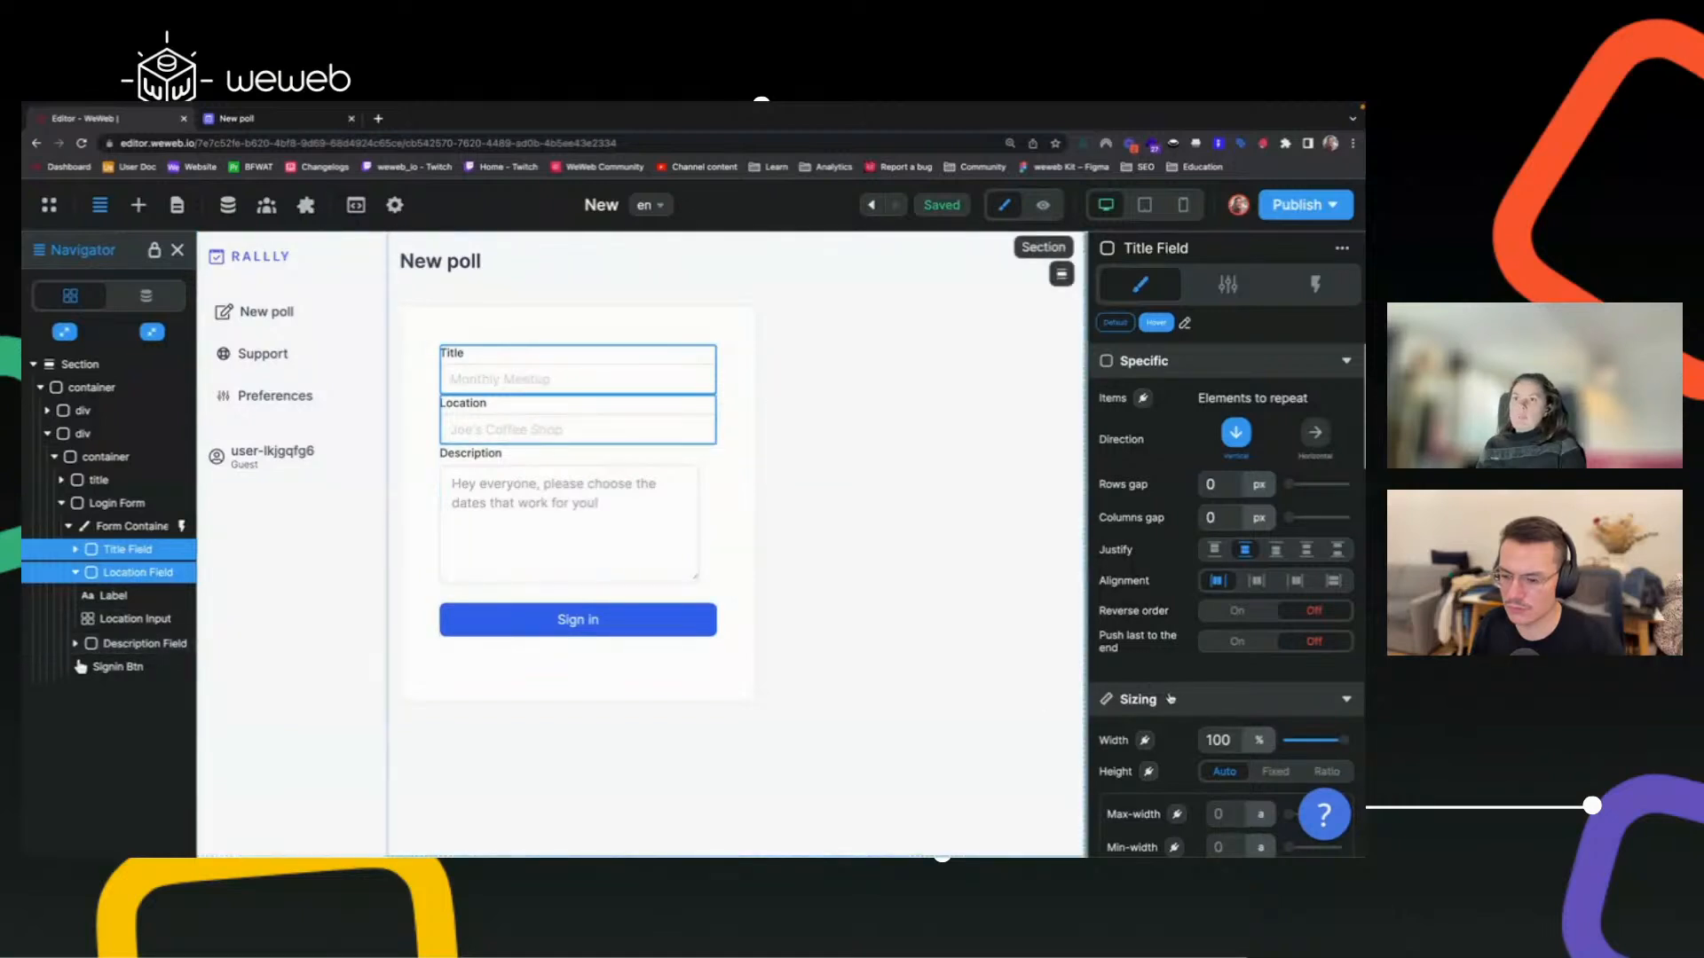
scroll(1169, 698, "down", 5)
scroll(1169, 698, "down", 3)
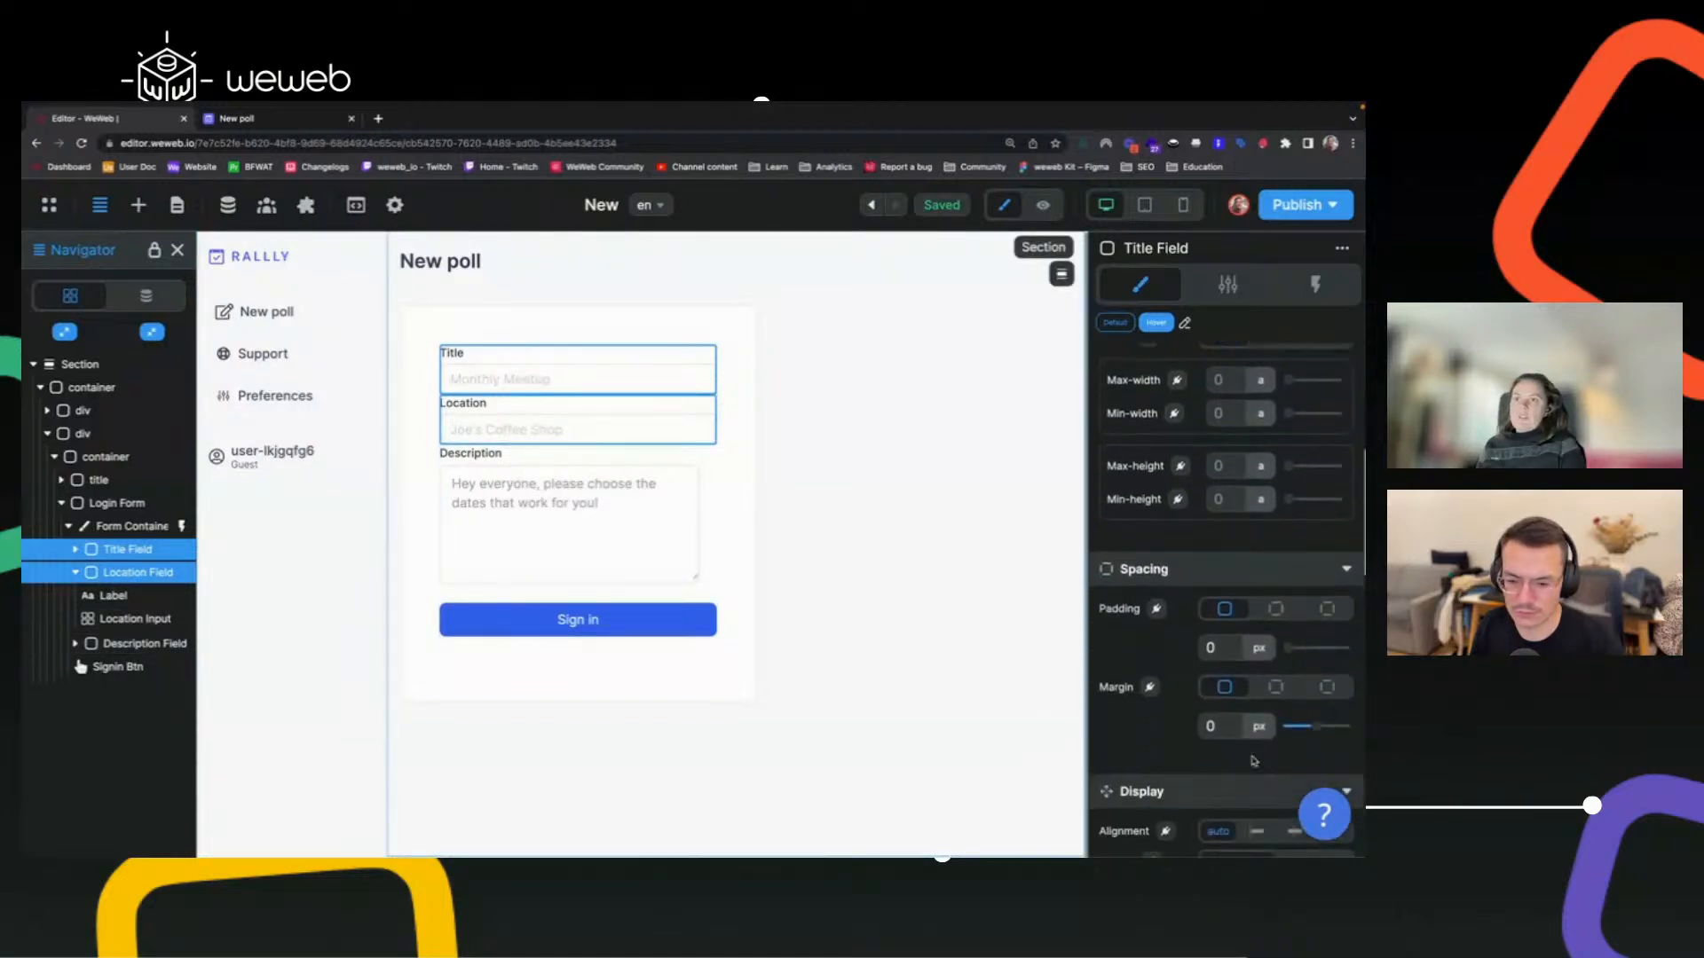
left_click(1326, 686)
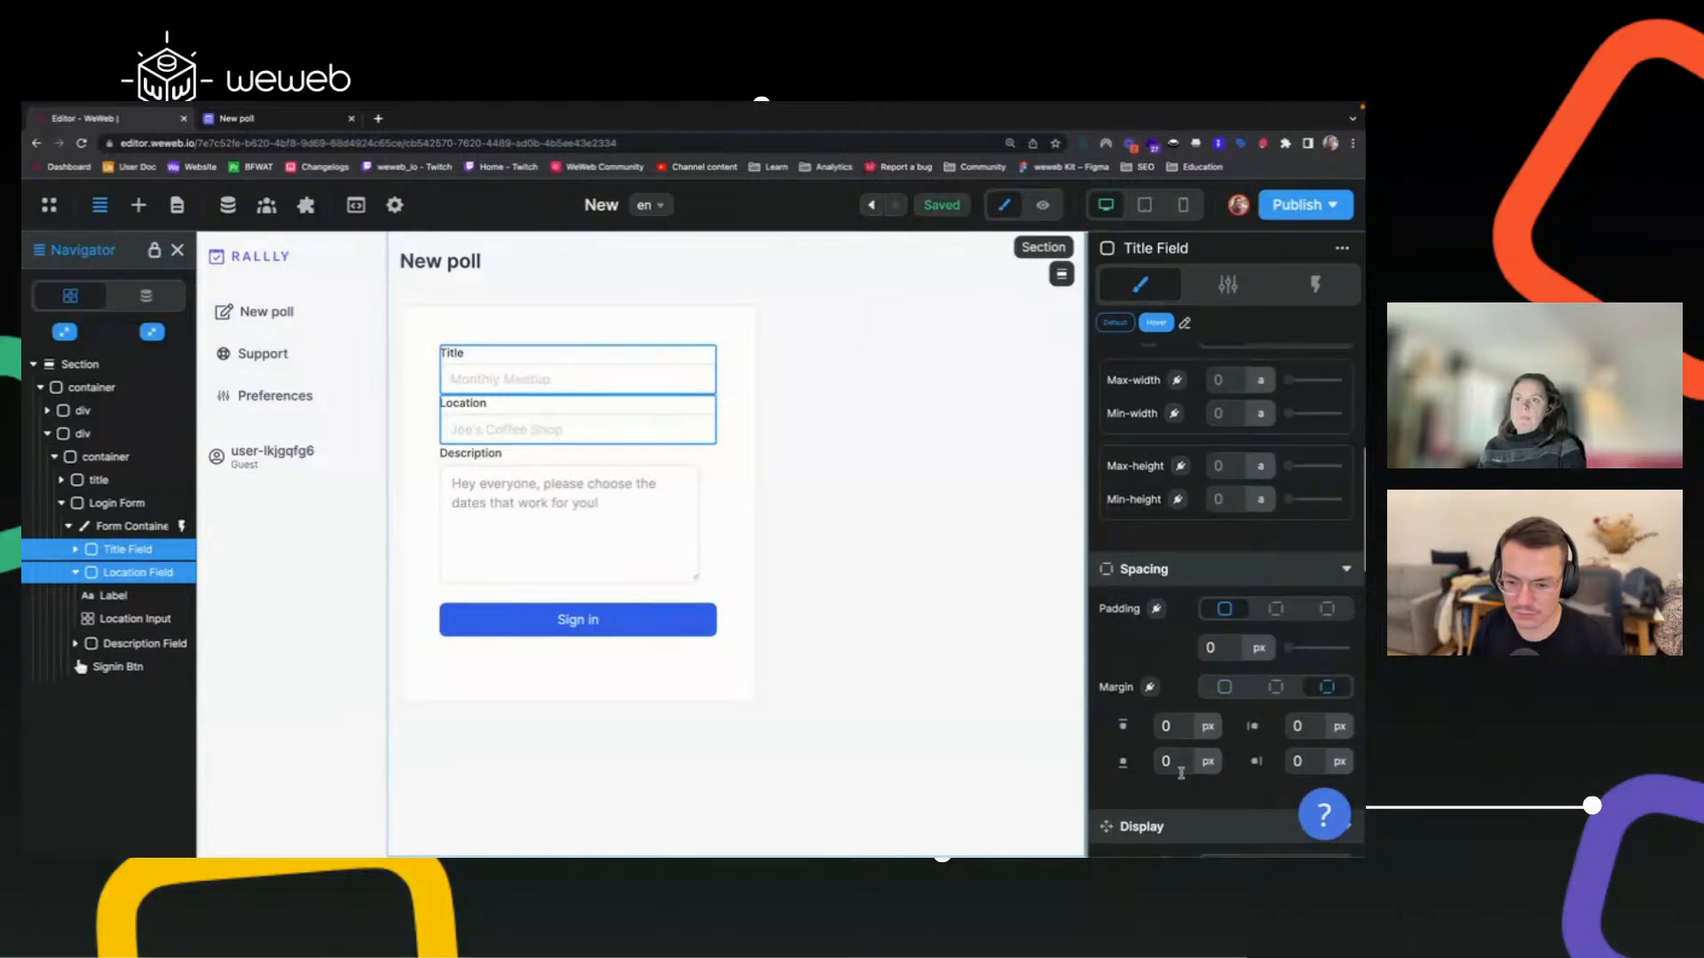
type("12")
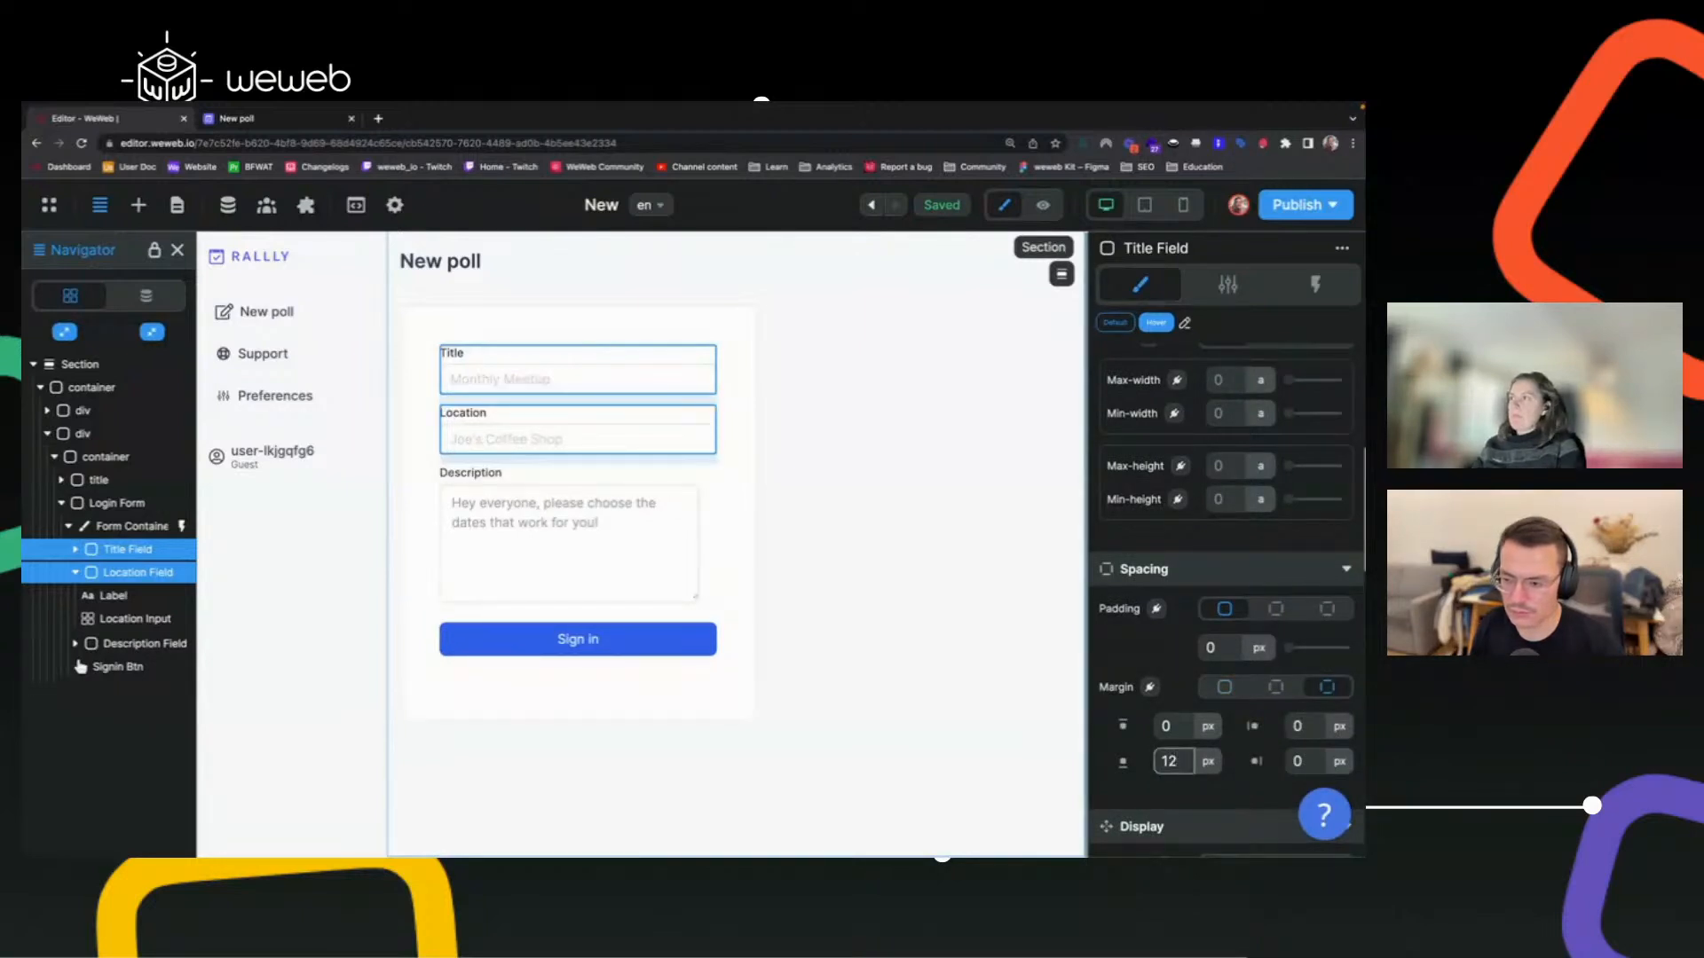
key("ctrl+a")
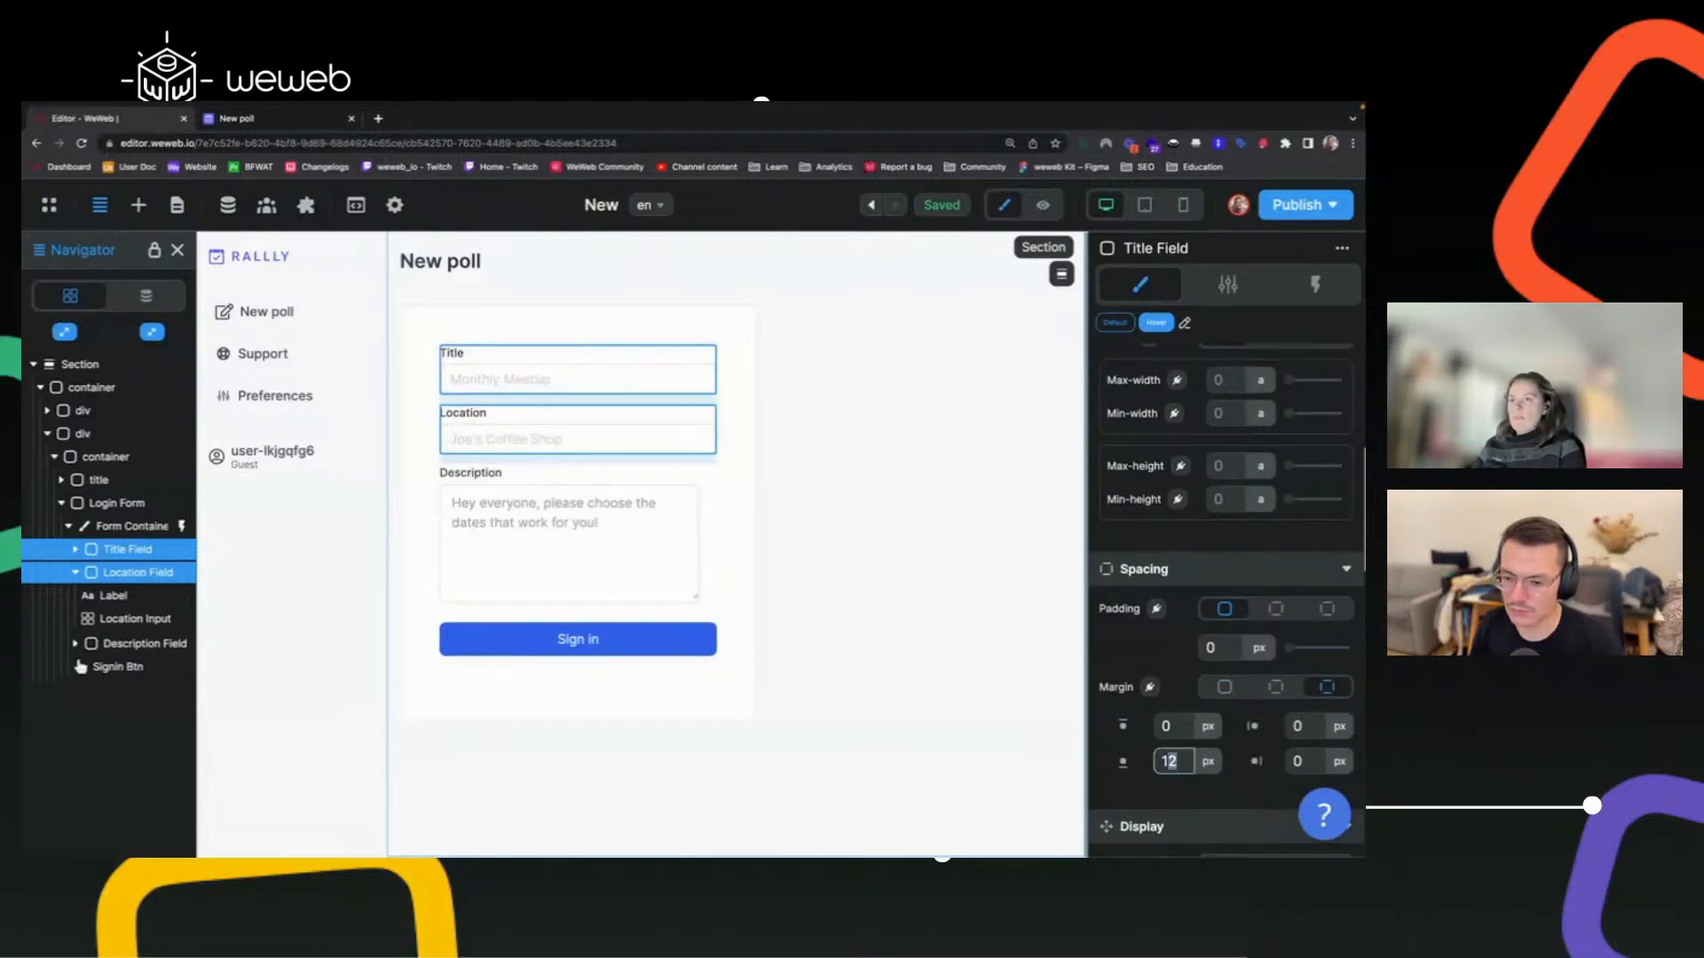
left_click(722, 639)
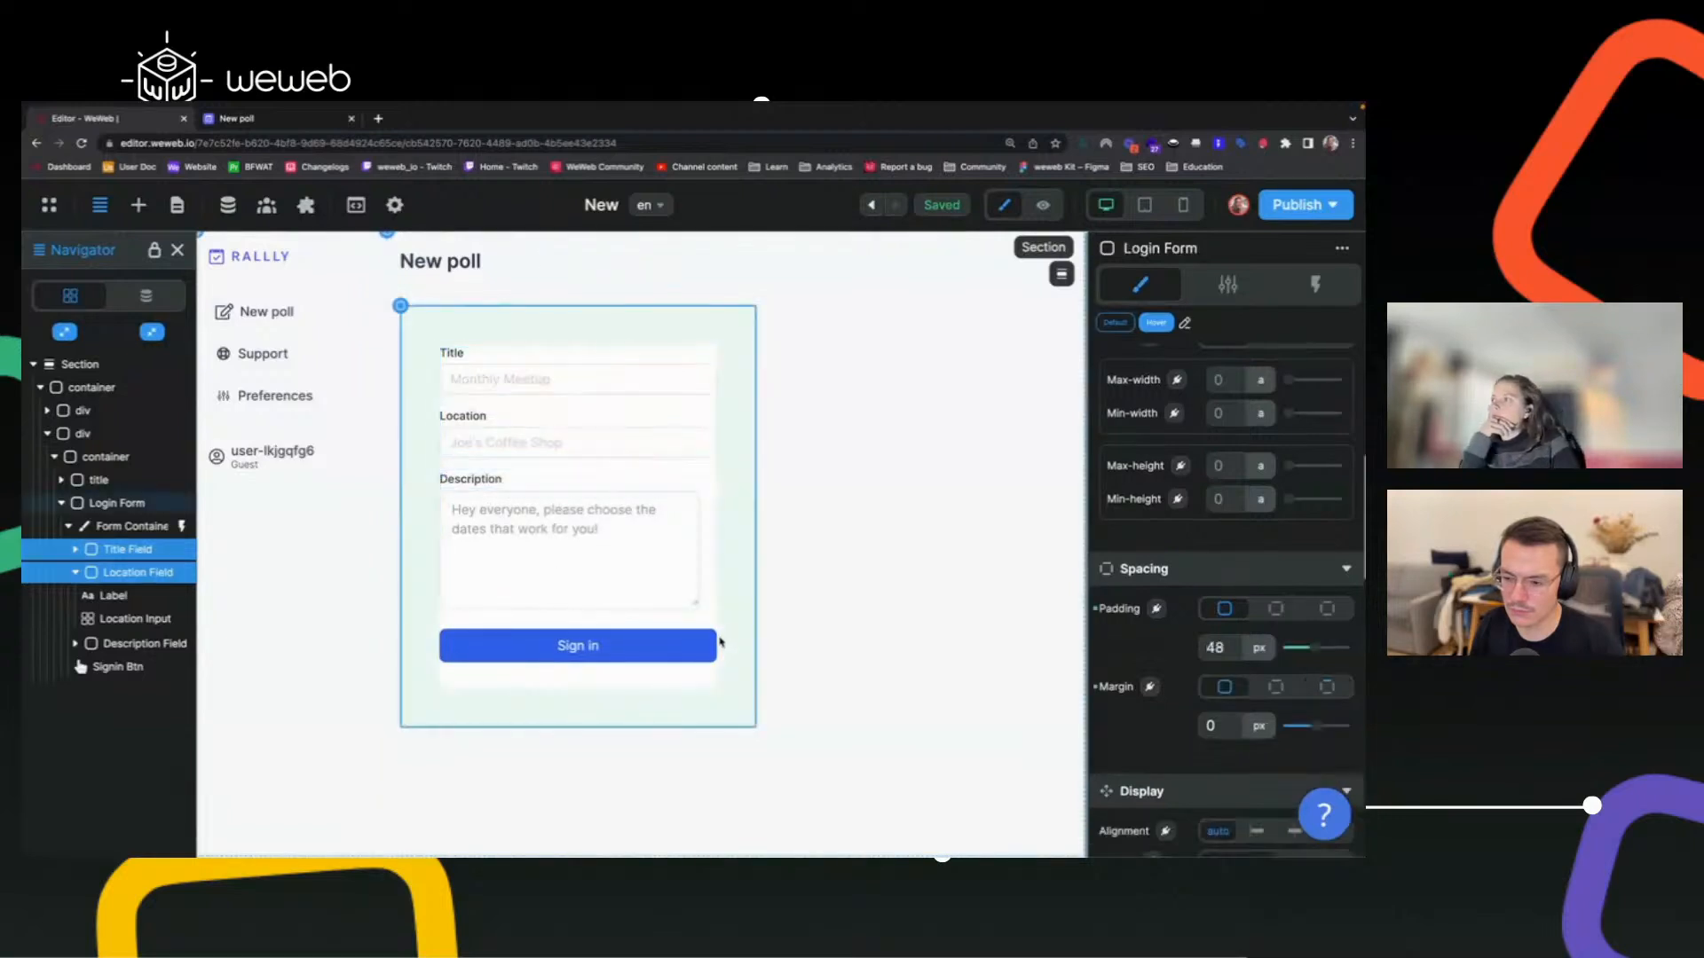
left_click(857, 543)
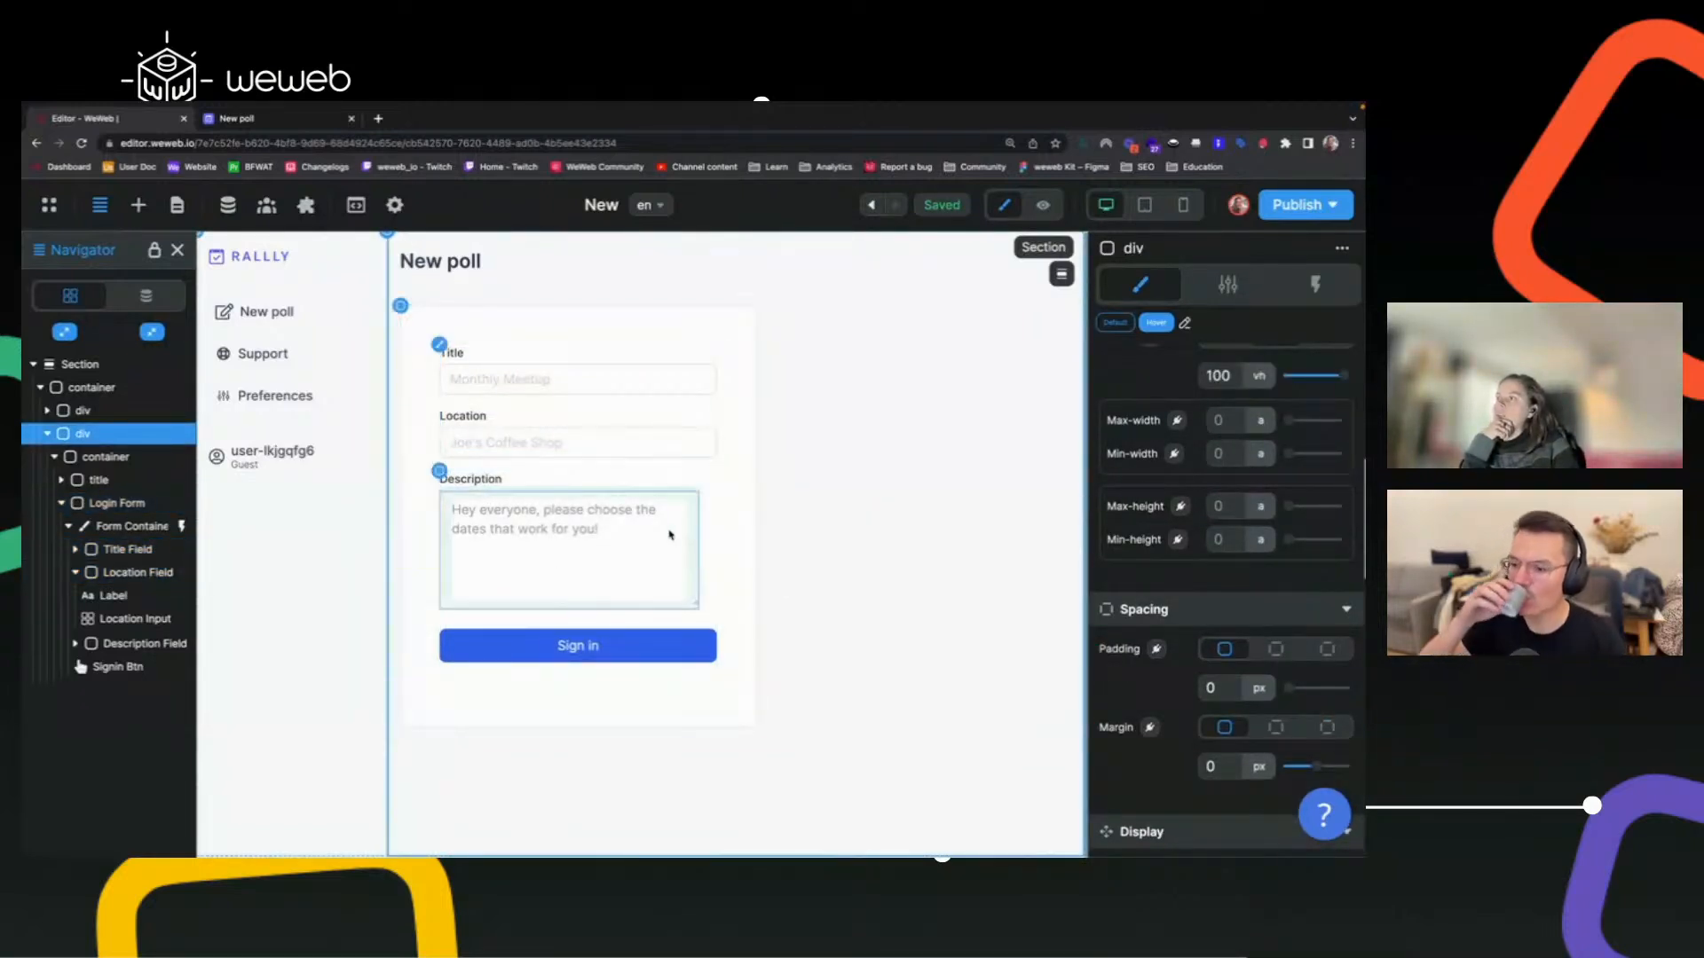
Compare the style settings of the description's Long answer input with those of the Location Input.
left_click(677, 577)
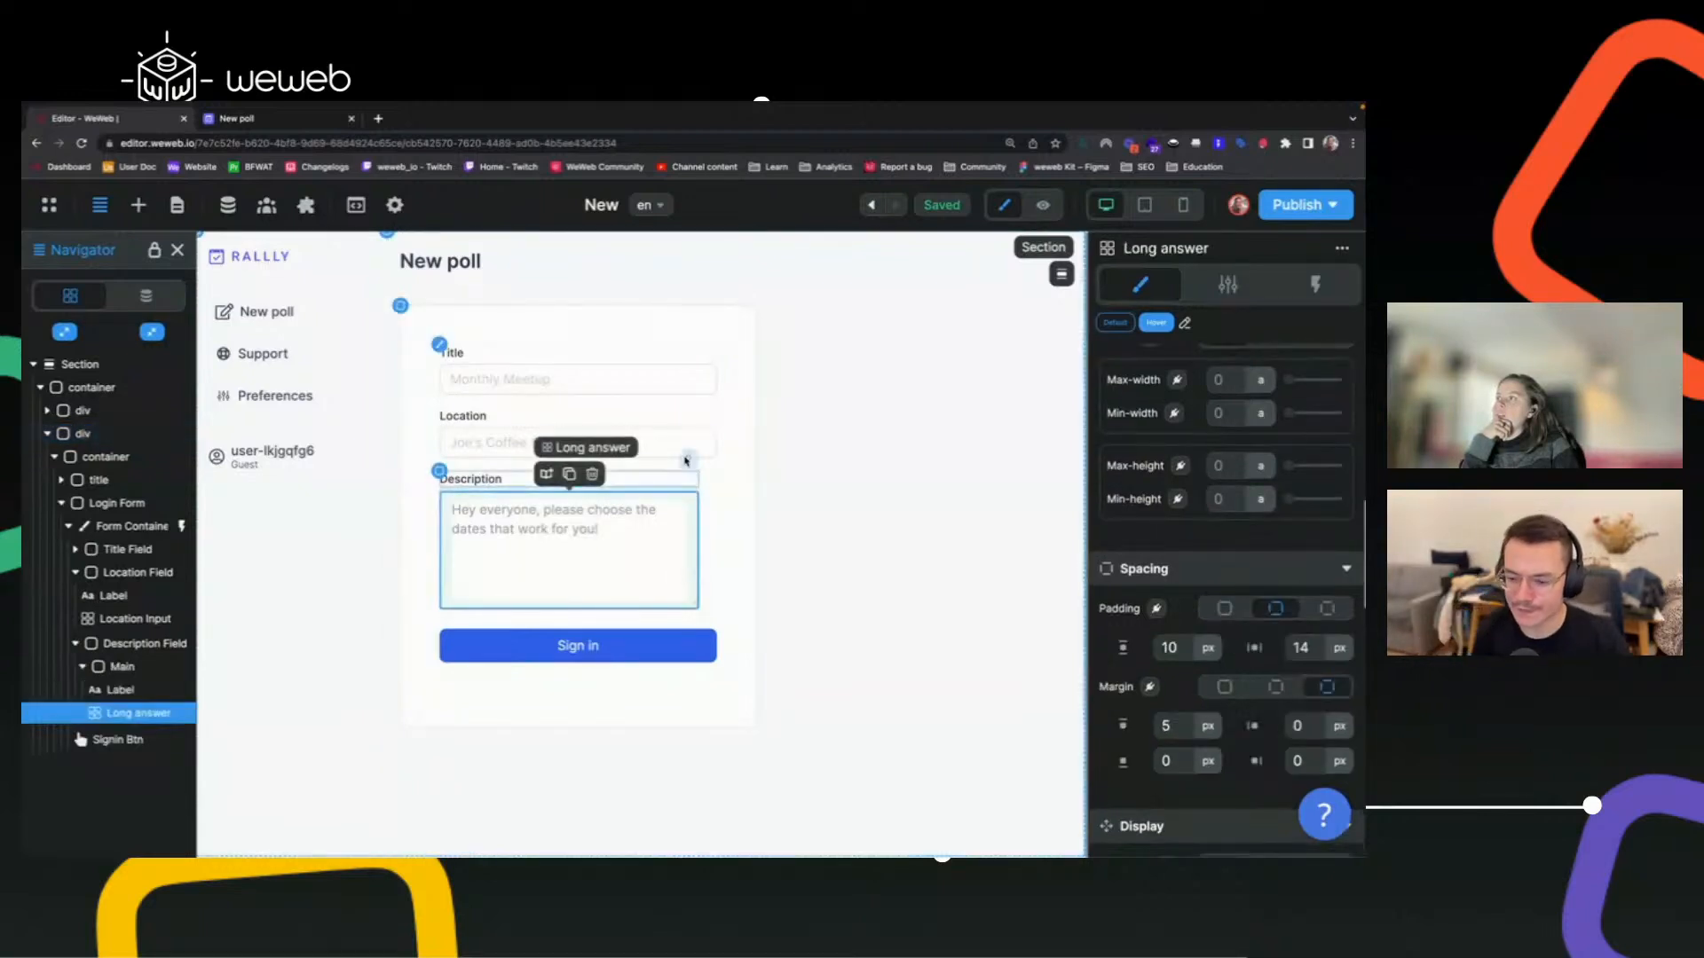
left_click(688, 447)
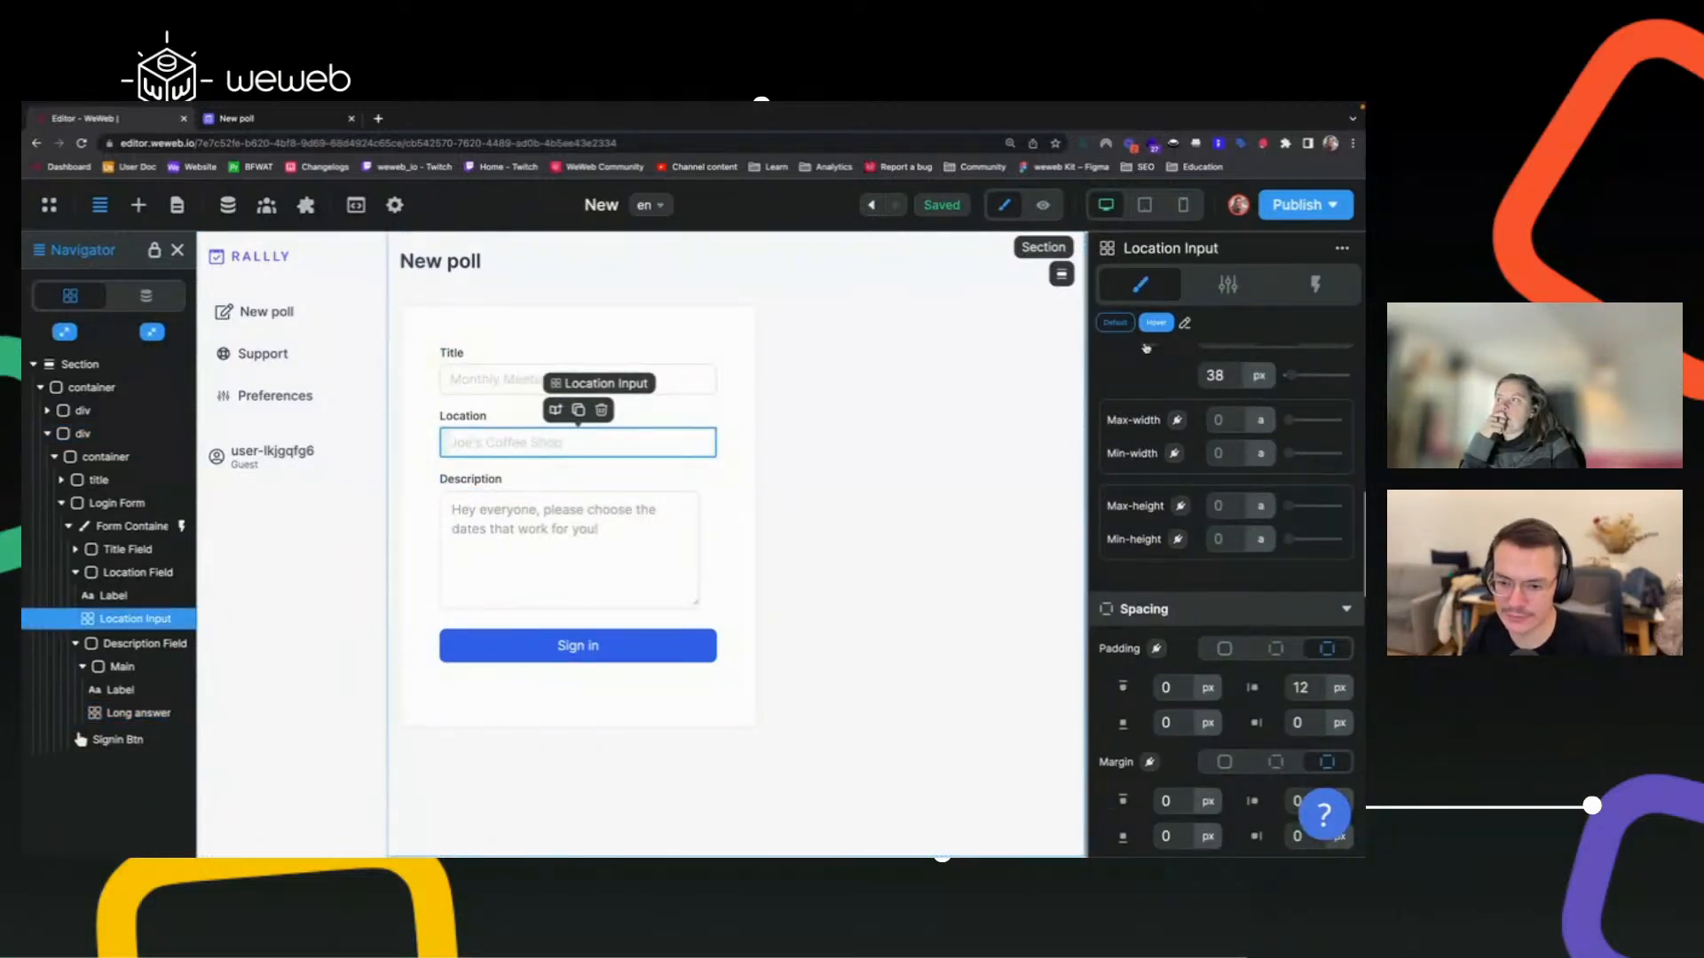
scroll(1134, 536, "down", 5)
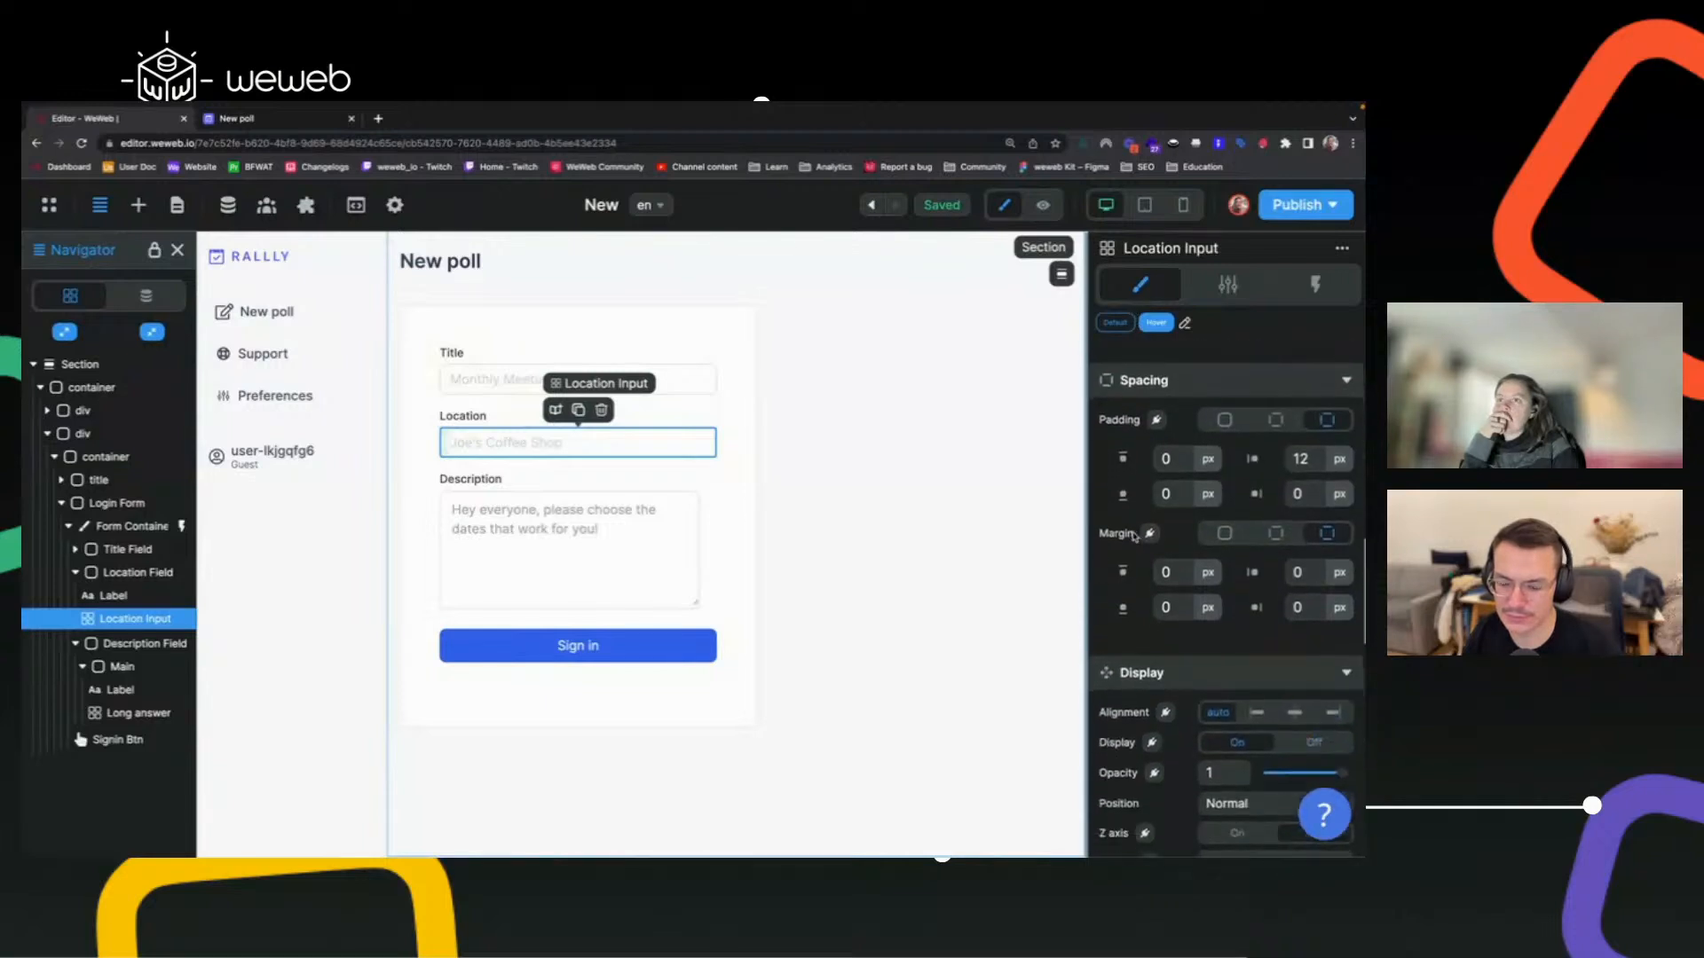
scroll(1133, 535, "down", 3)
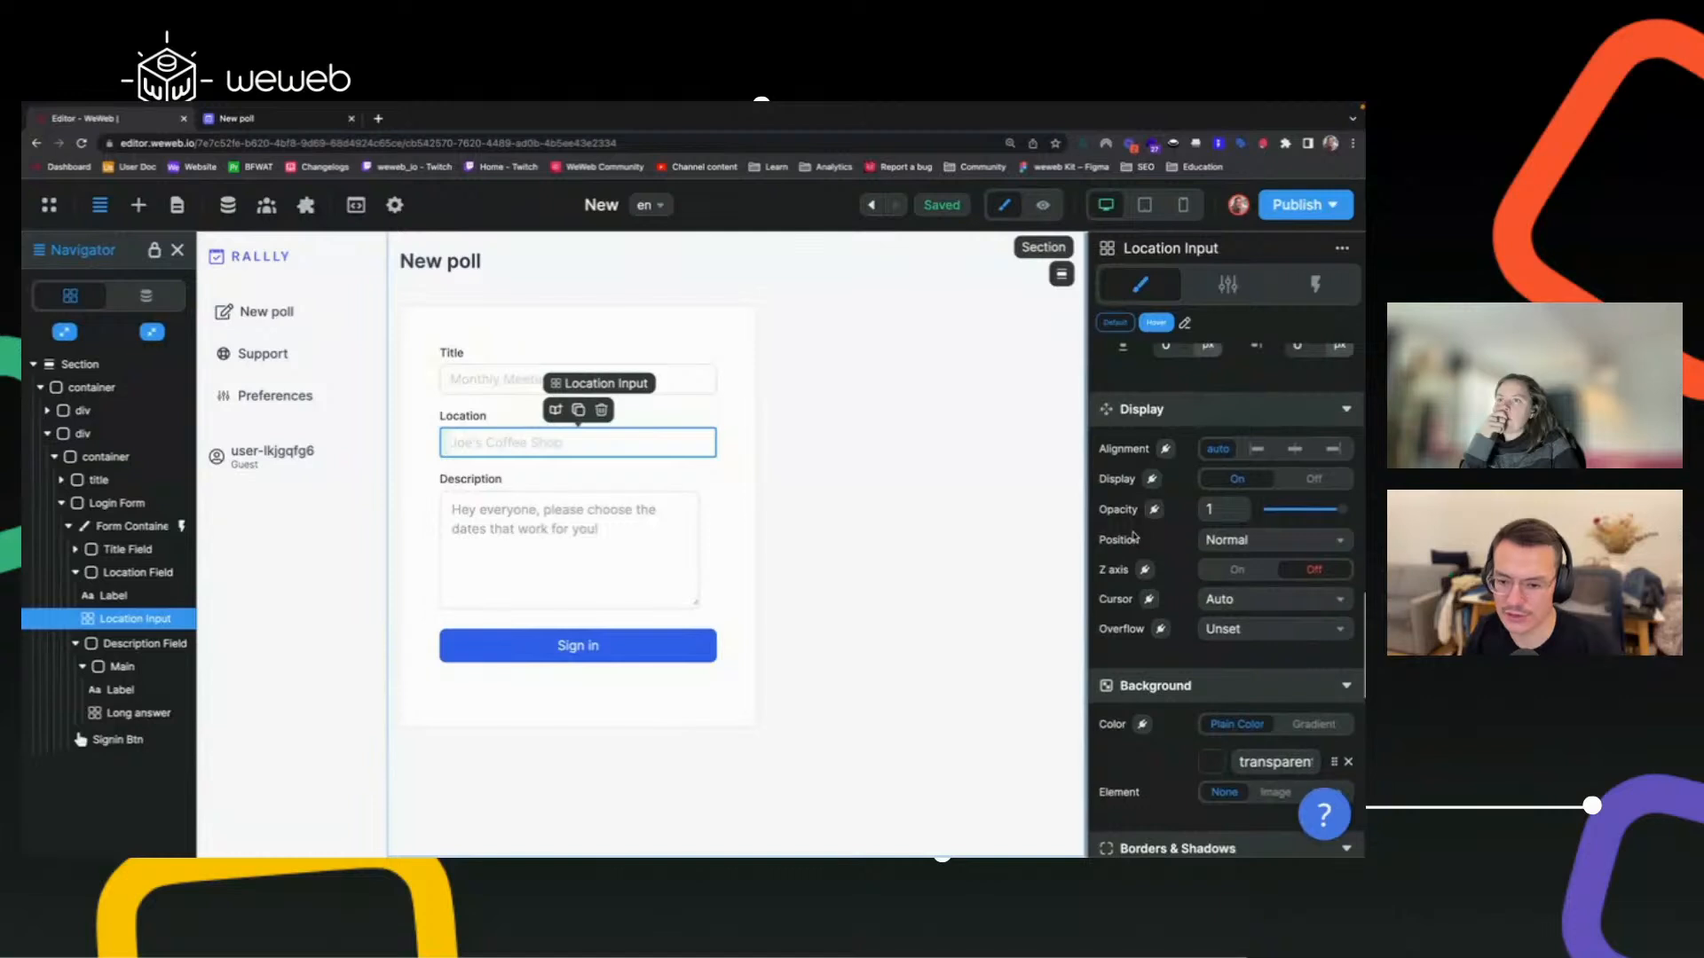
scroll(1133, 536, "down", 4)
scroll(1133, 536, "up", 5)
scroll(1133, 536, "up", 8)
scroll(1133, 536, "down", 3)
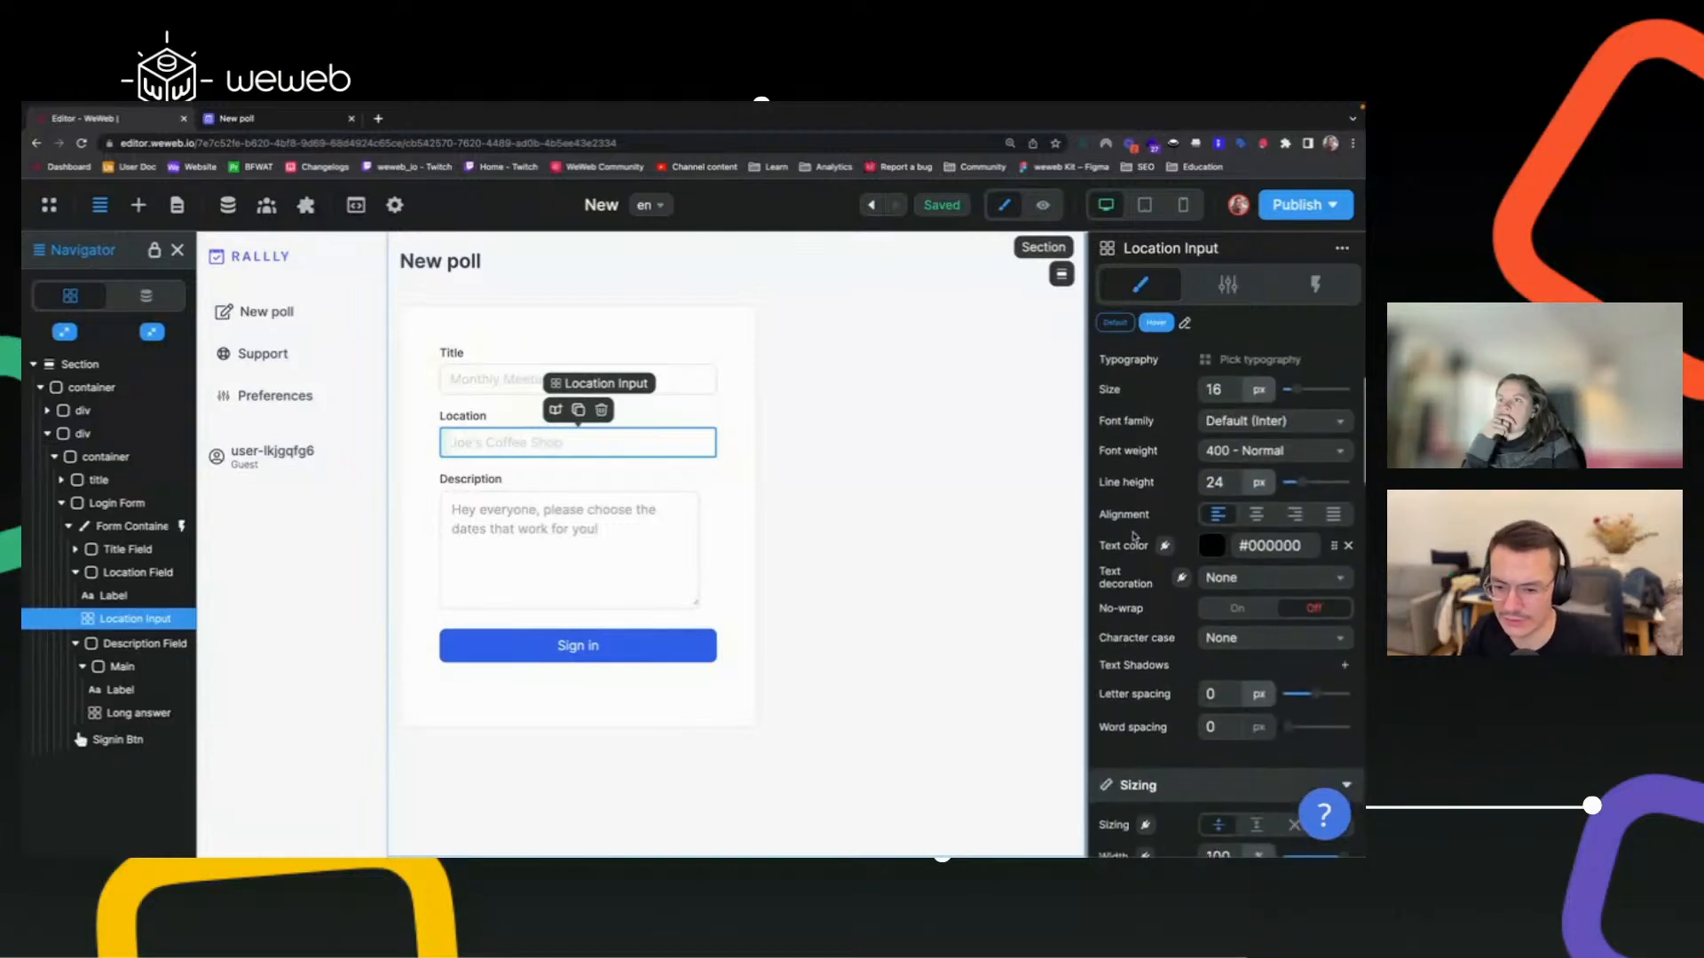
scroll(1133, 536, "down", 1)
Set the width of the description's Long answer input to 100%.
left_click(674, 573)
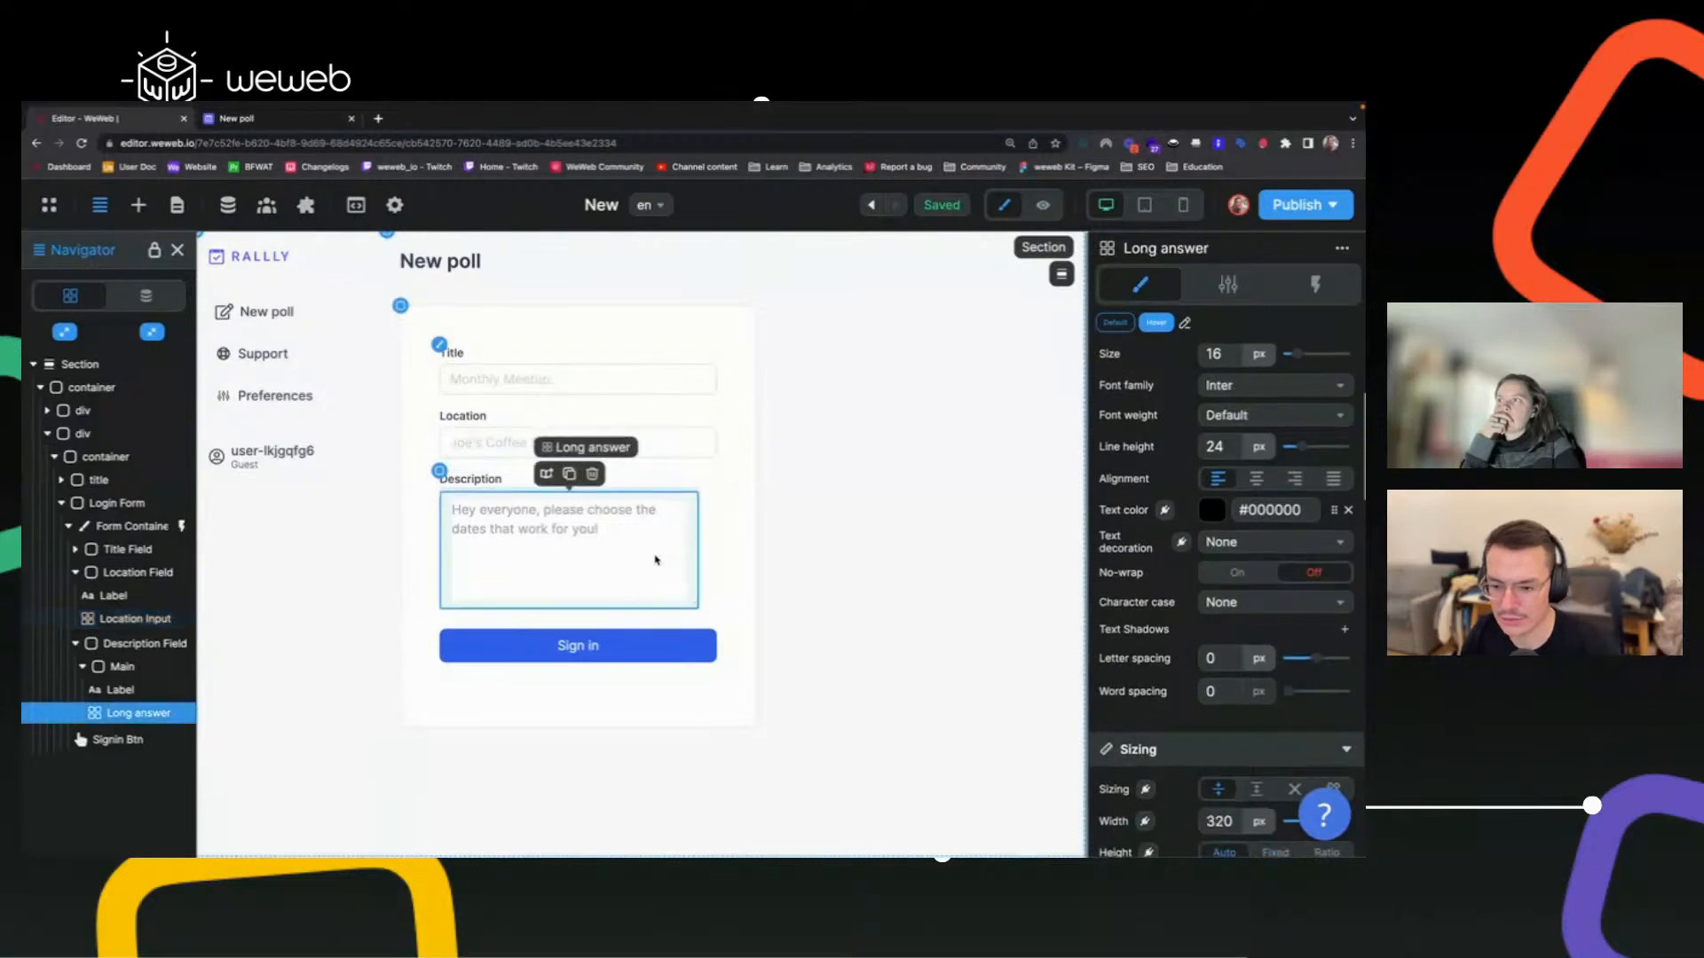
left_click(1258, 822)
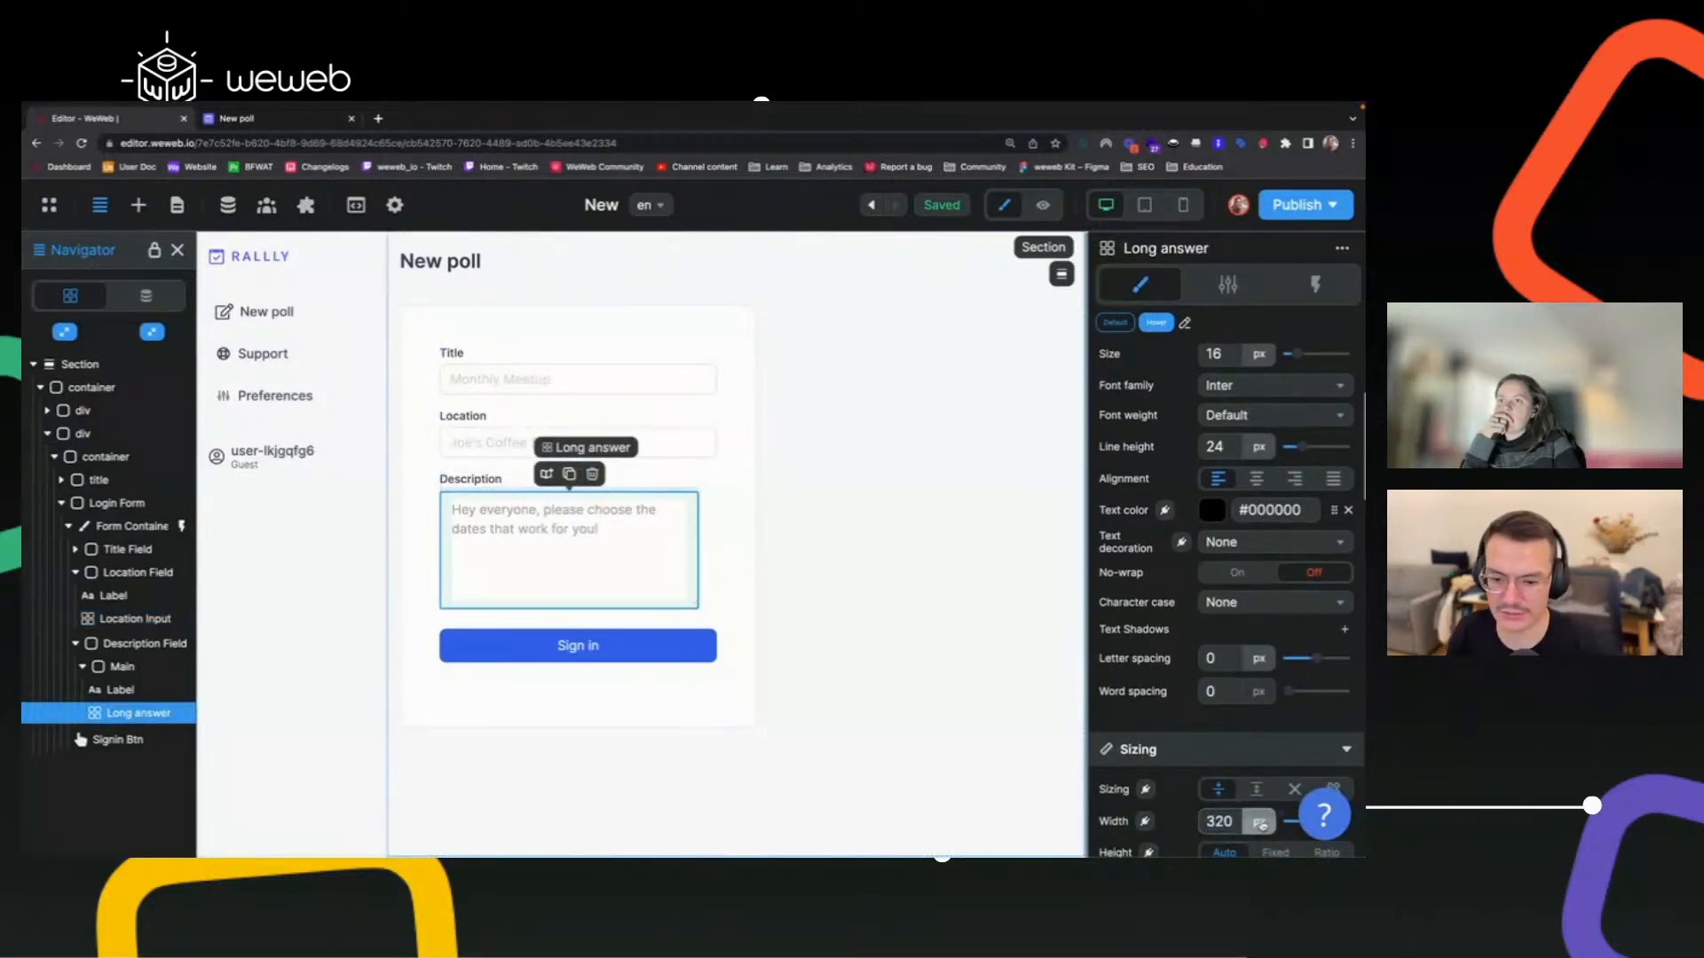
scroll(1260, 781, "down", 5)
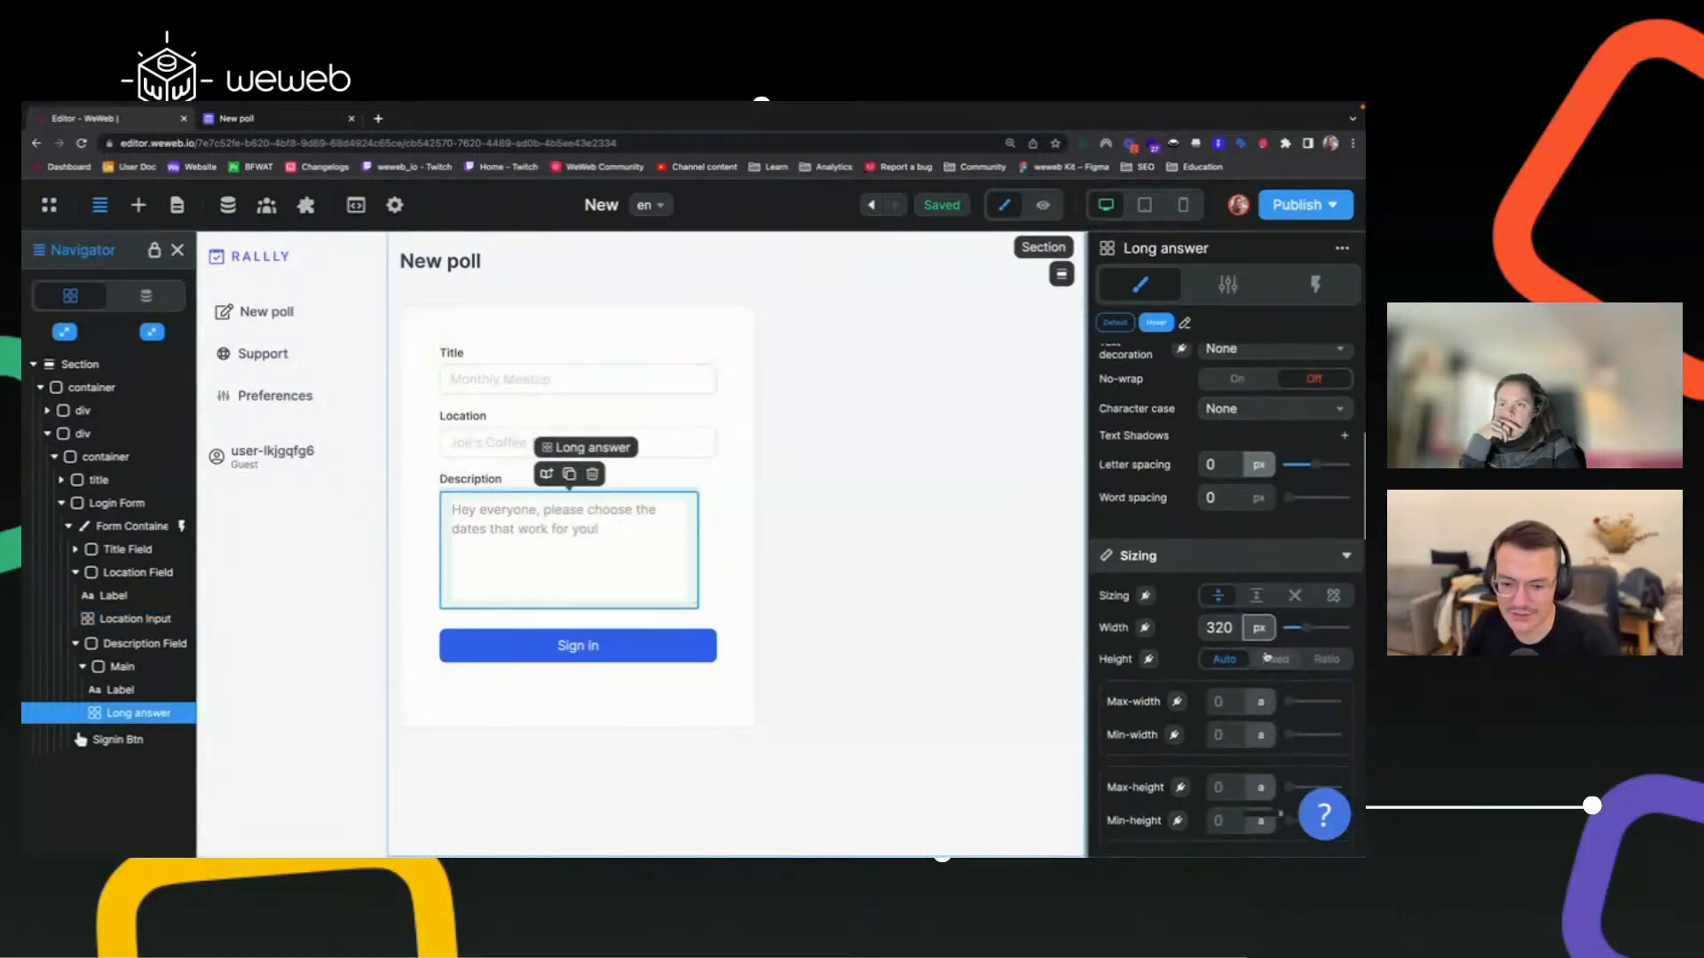
left_click(1259, 628)
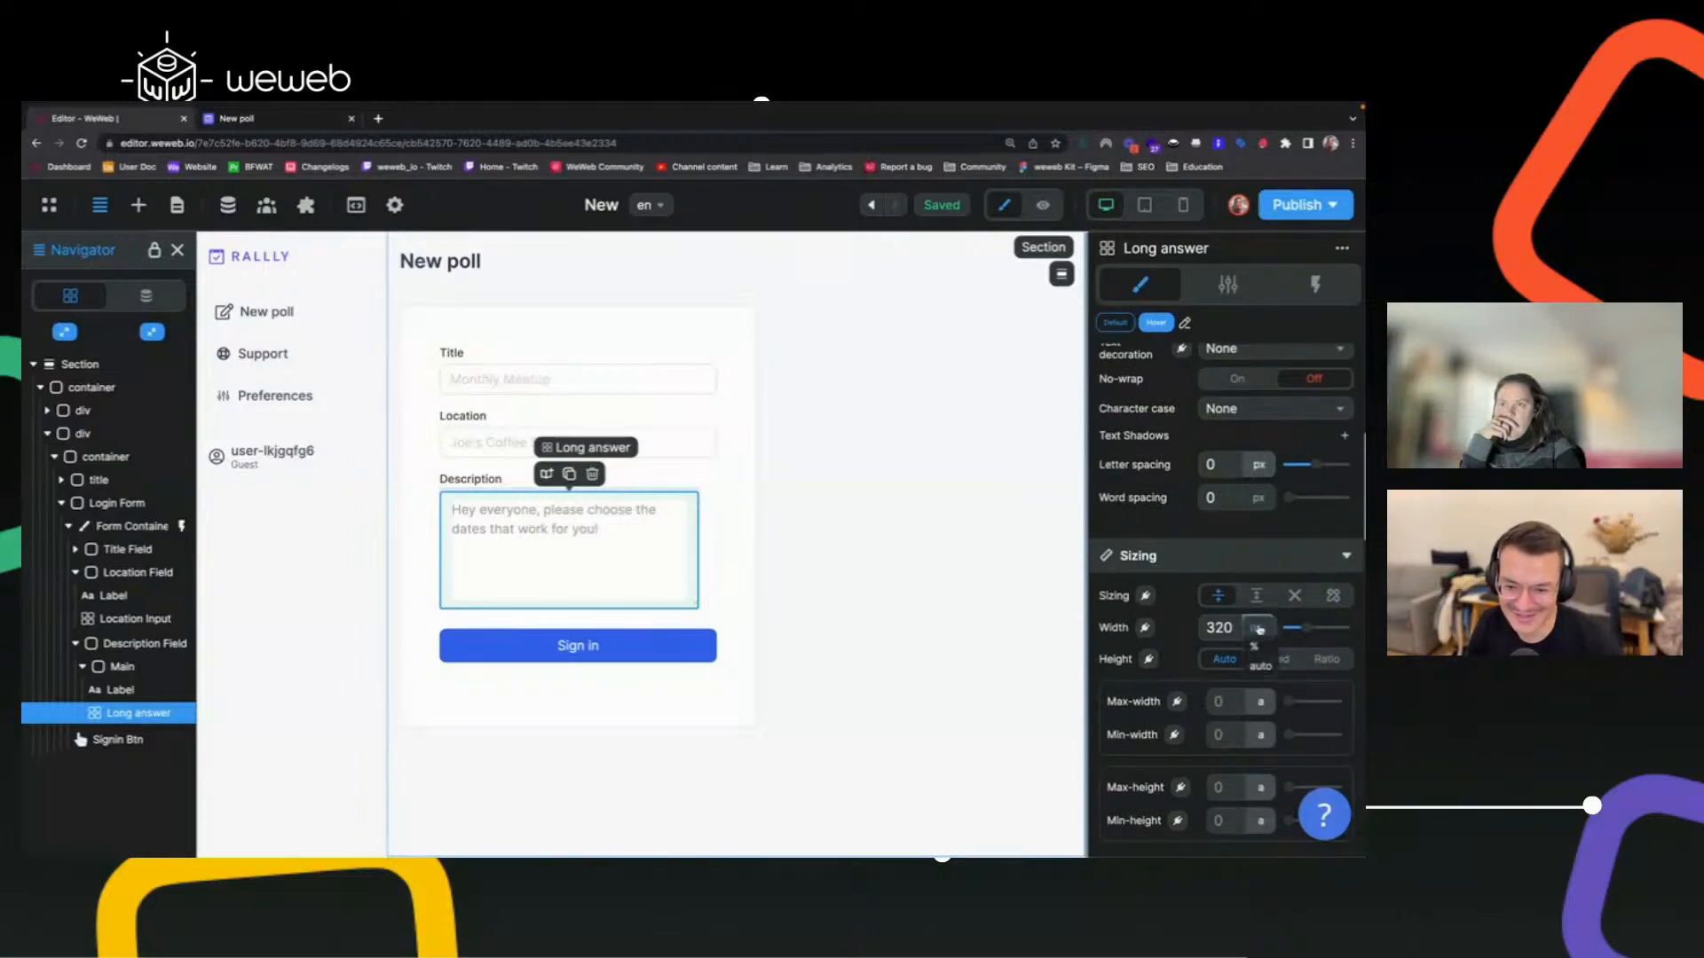
left_click(1257, 649)
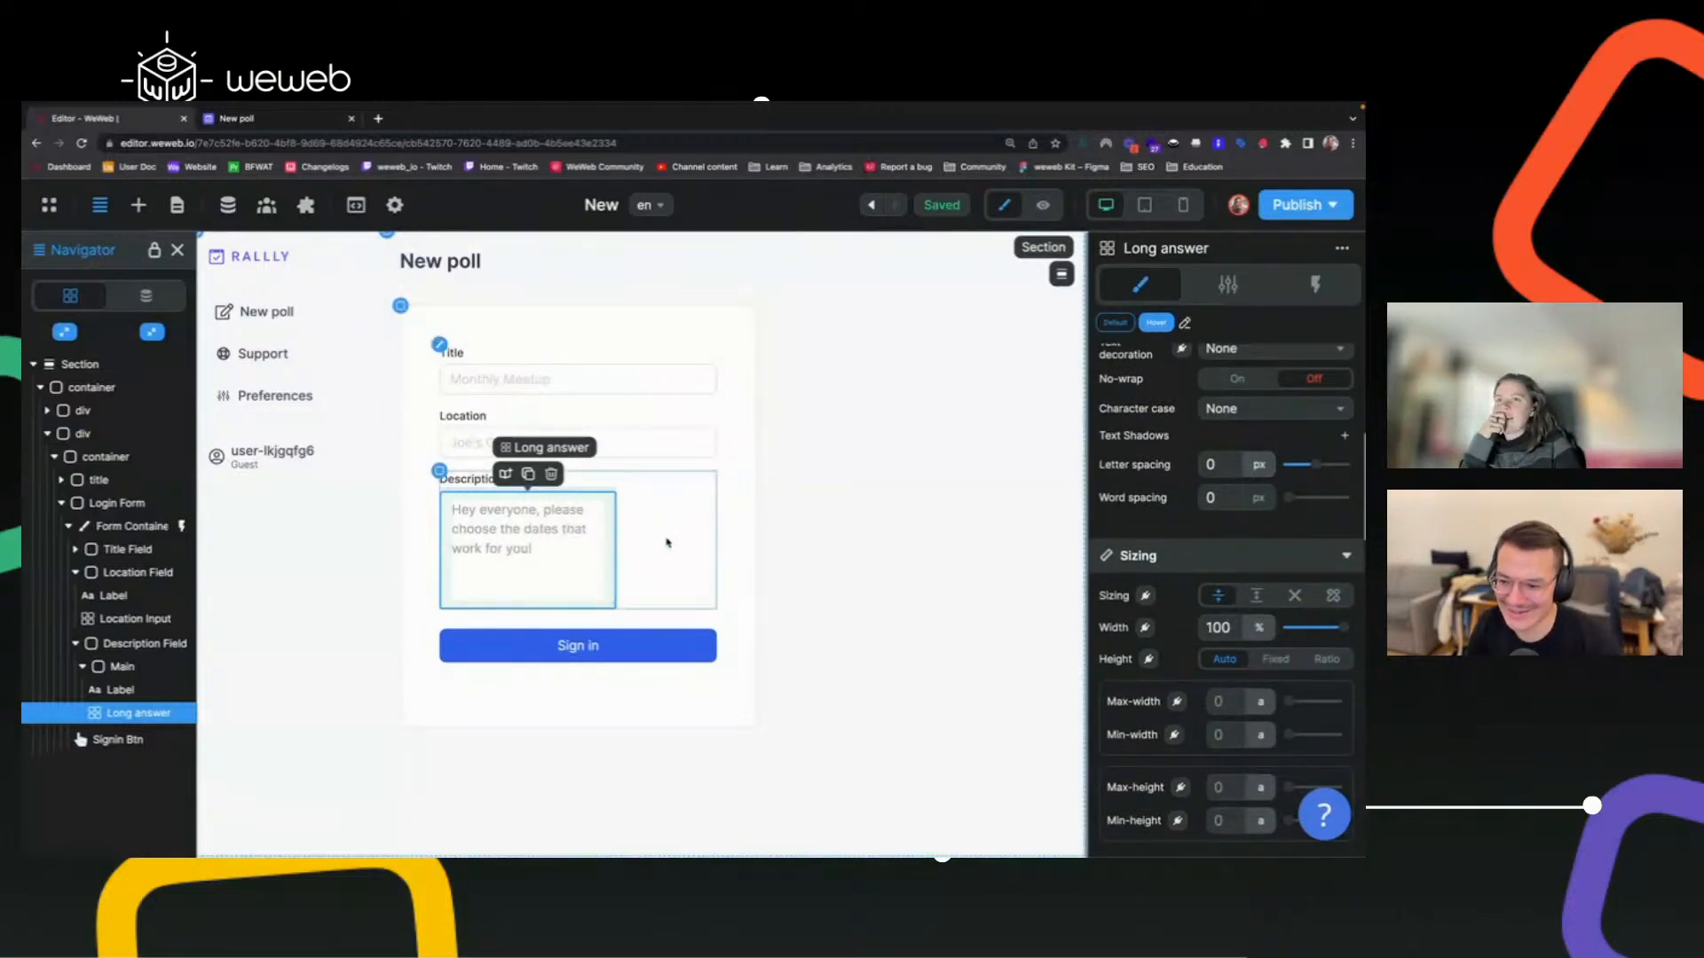
Set the Main container inside Description Field to grow horizontally so it fills the form's width like the Location Input.
left_click(662, 443)
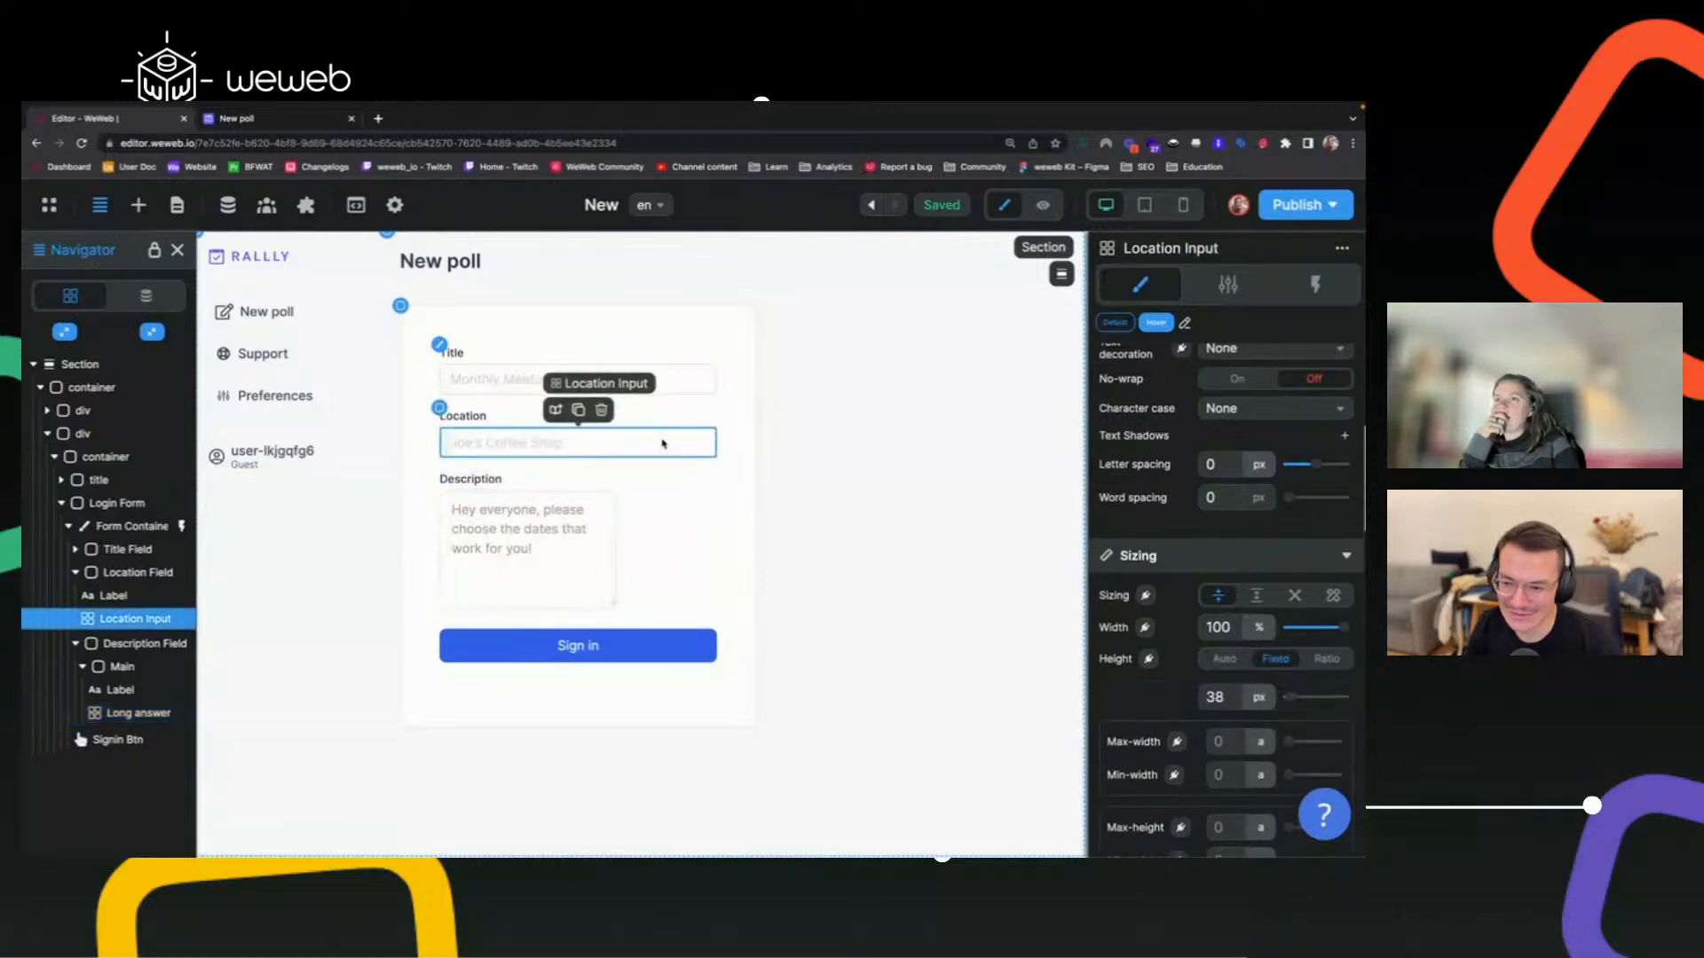
left_click(581, 560)
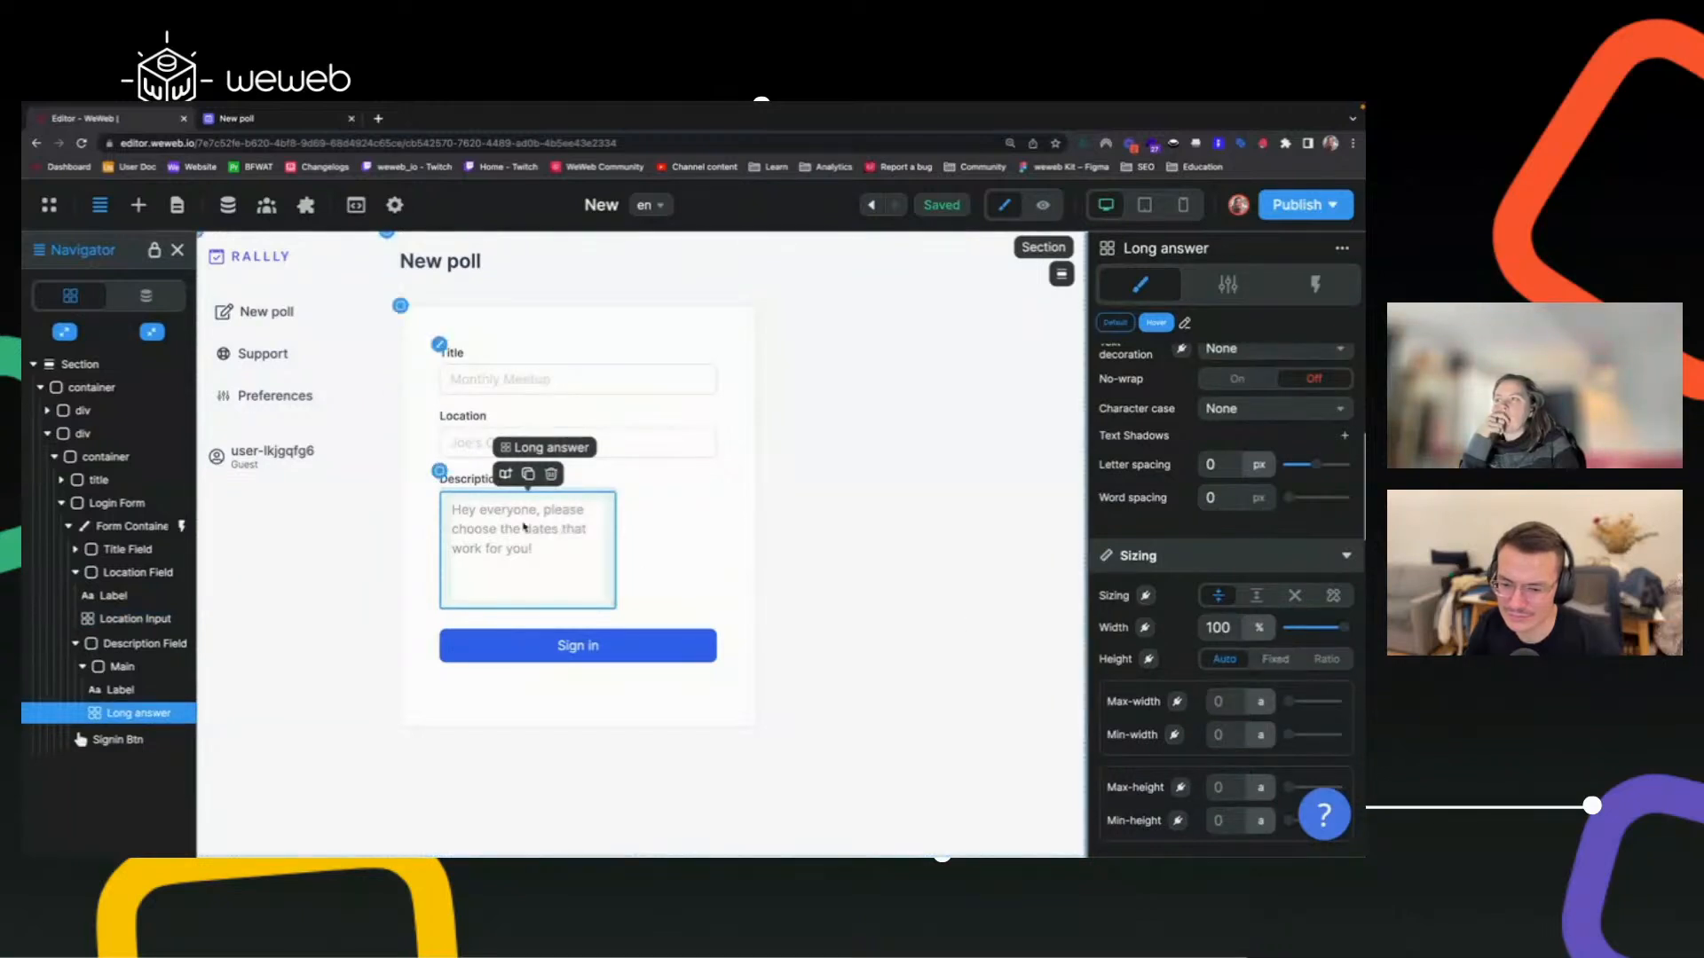
left_click(124, 667)
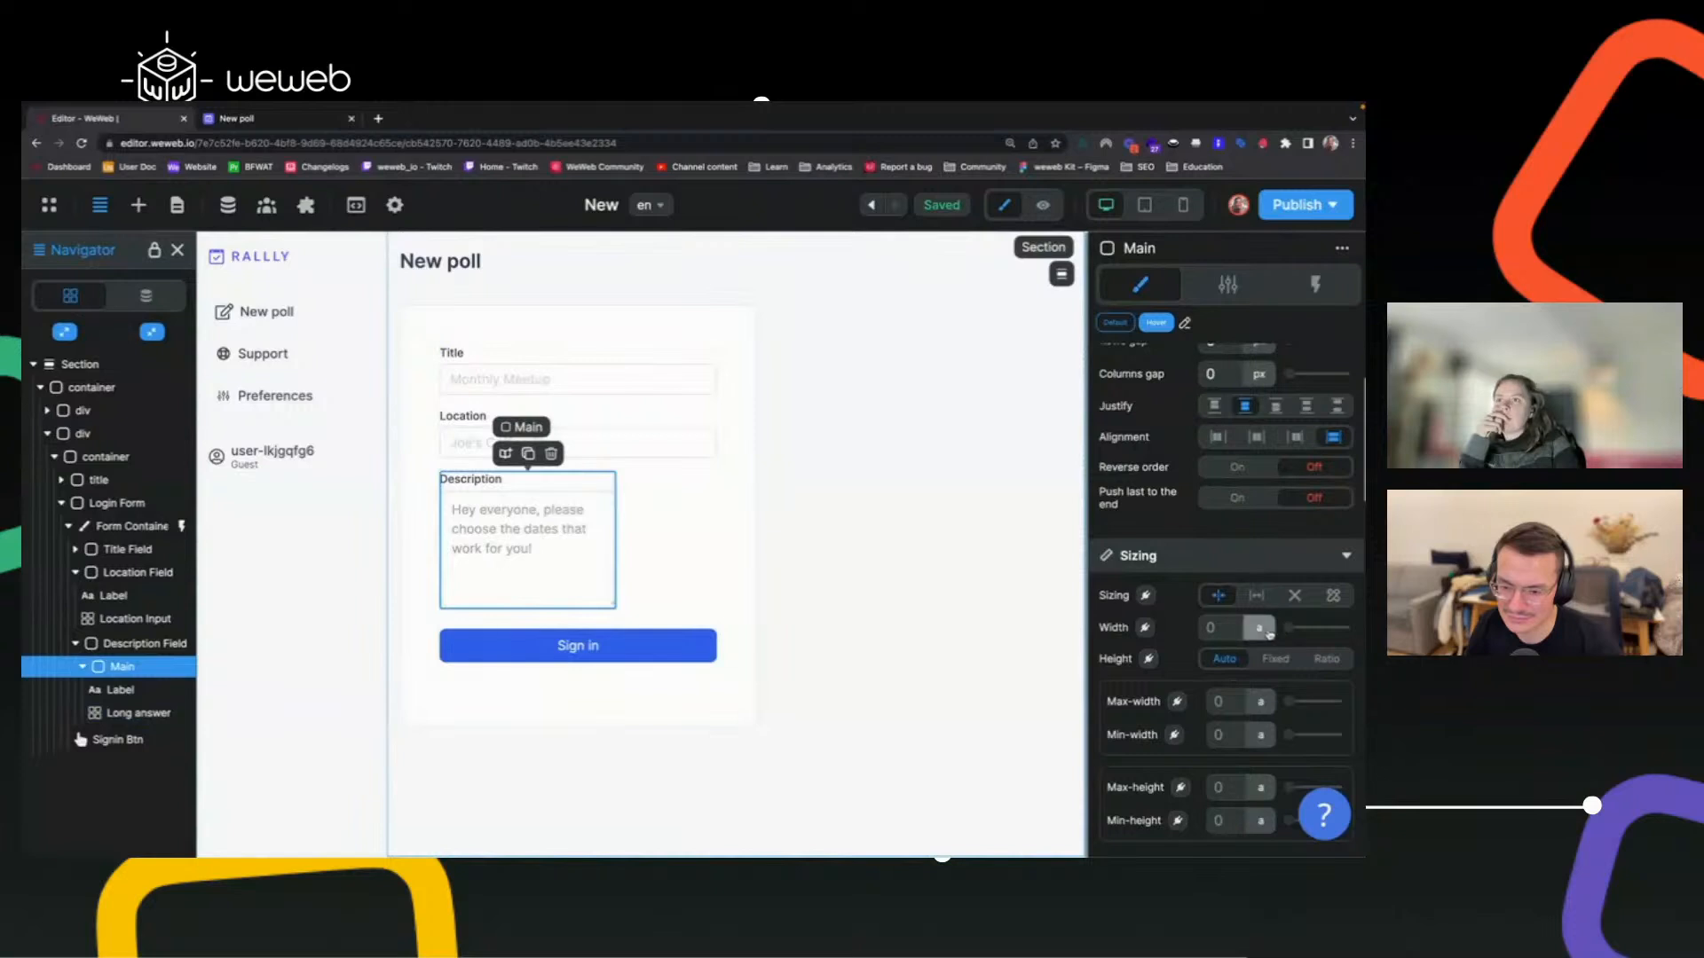
left_click(1256, 596)
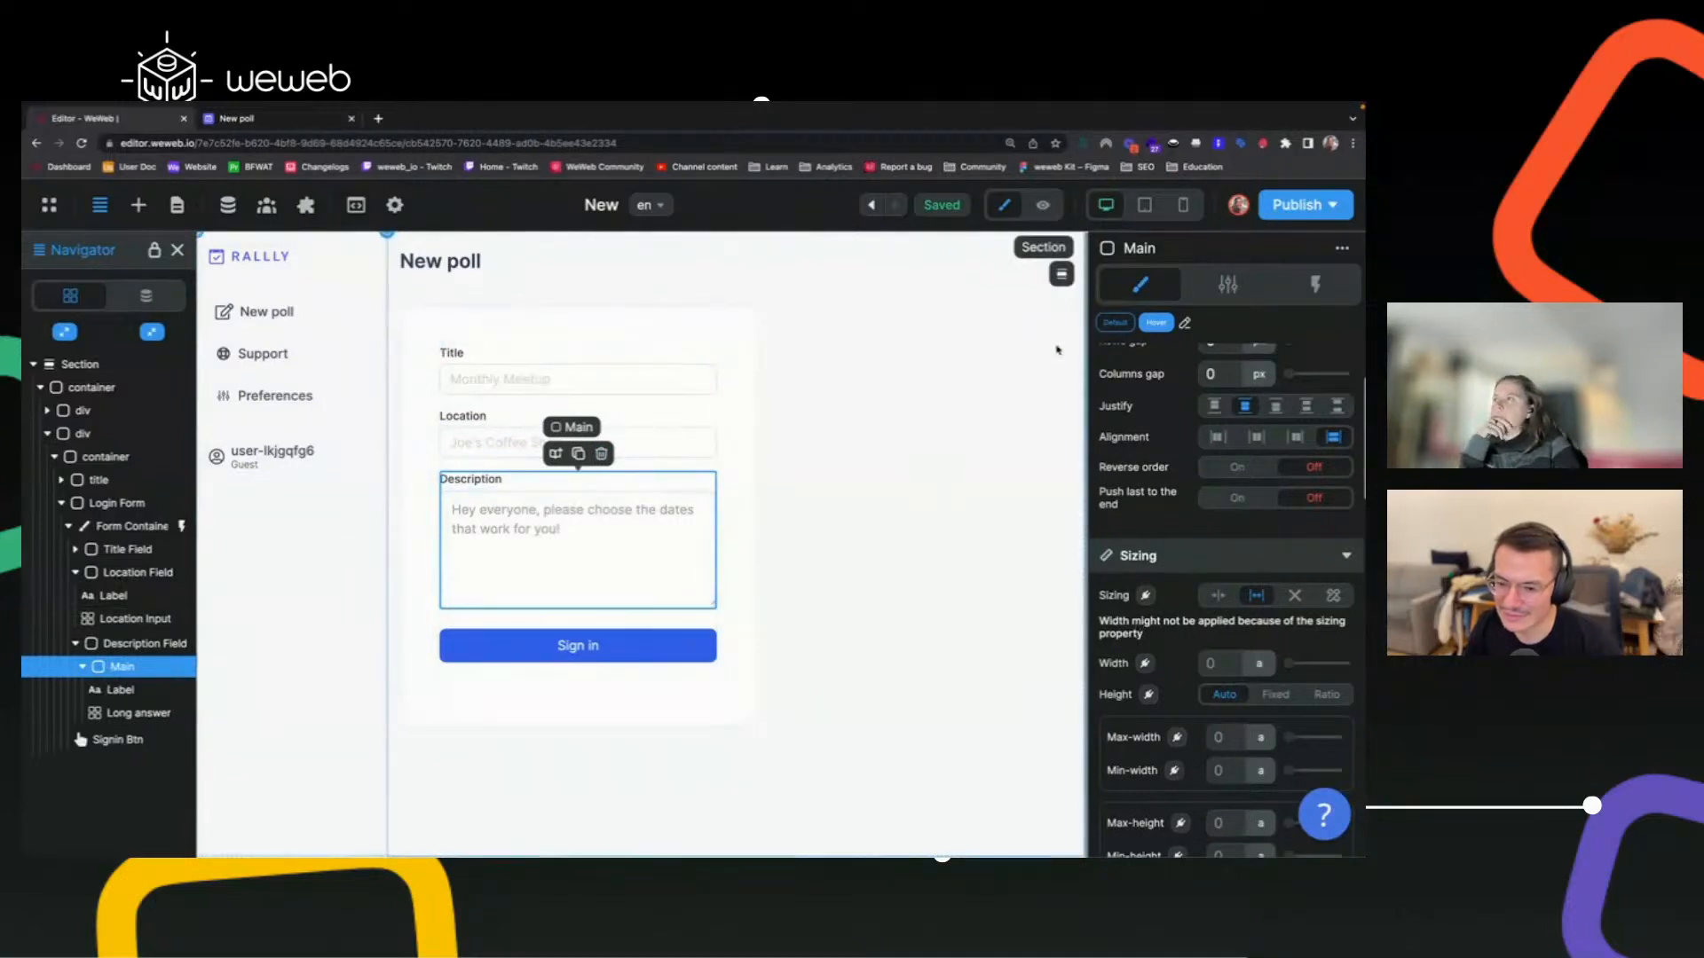
Switch to Rallly's New poll page in the browser and inspect the Title input's styles with the developer tools.
left_click(635, 564)
left_click(553, 442)
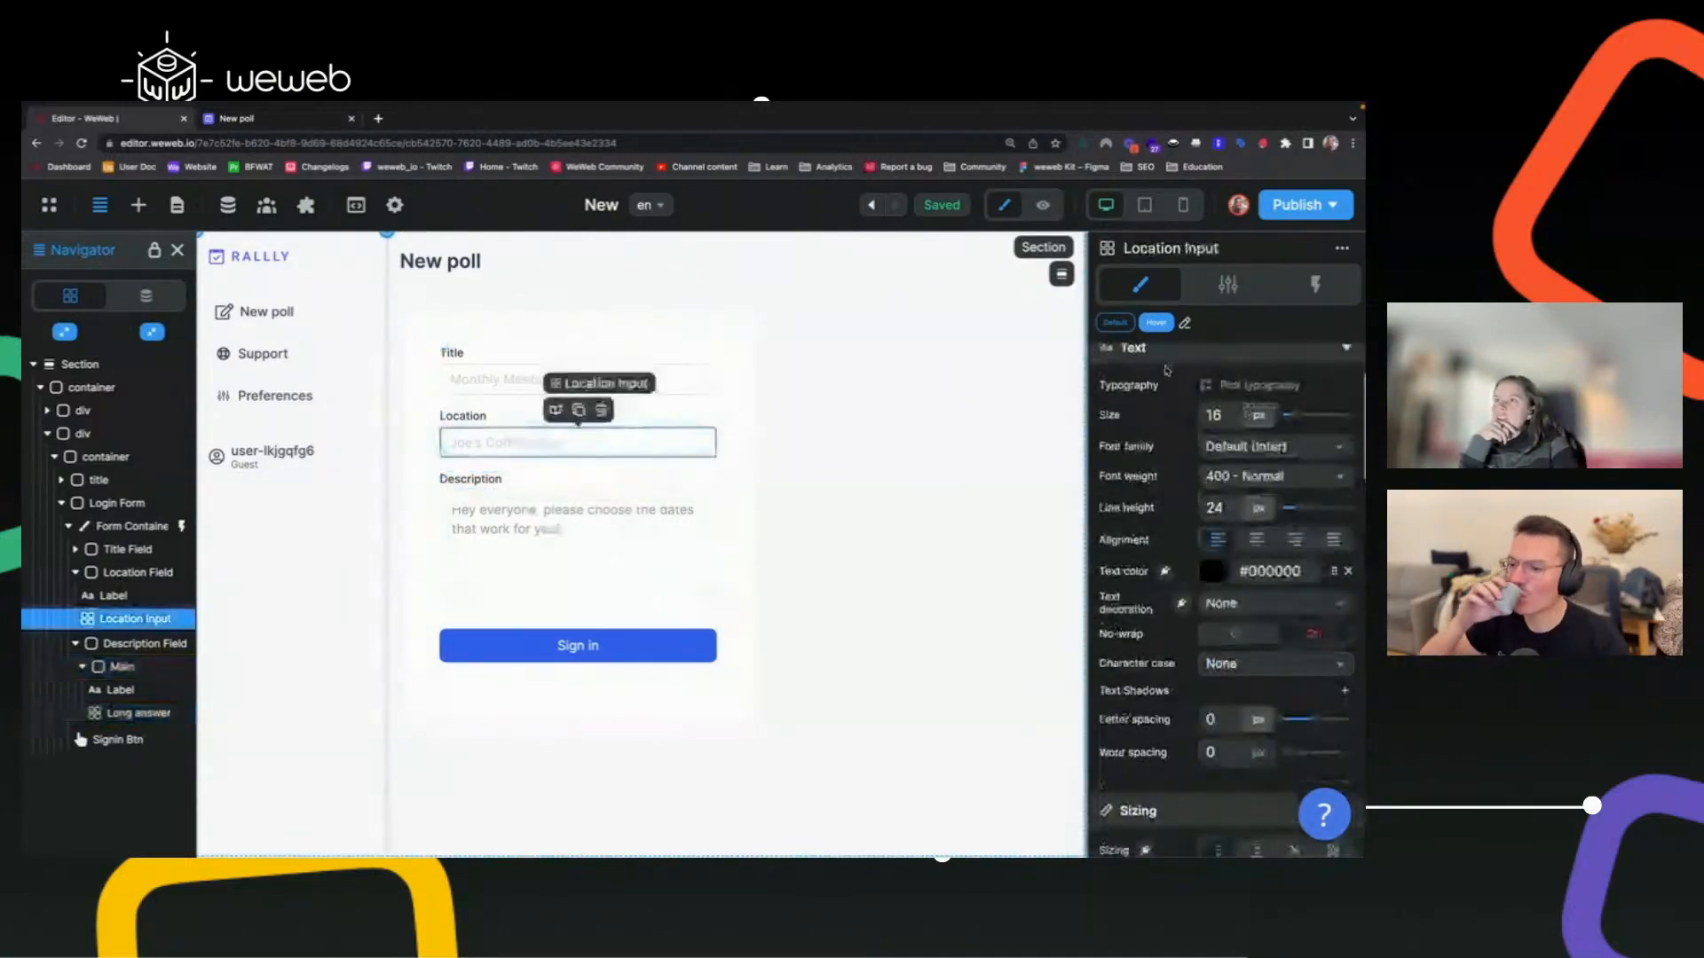
left_click(333, 118)
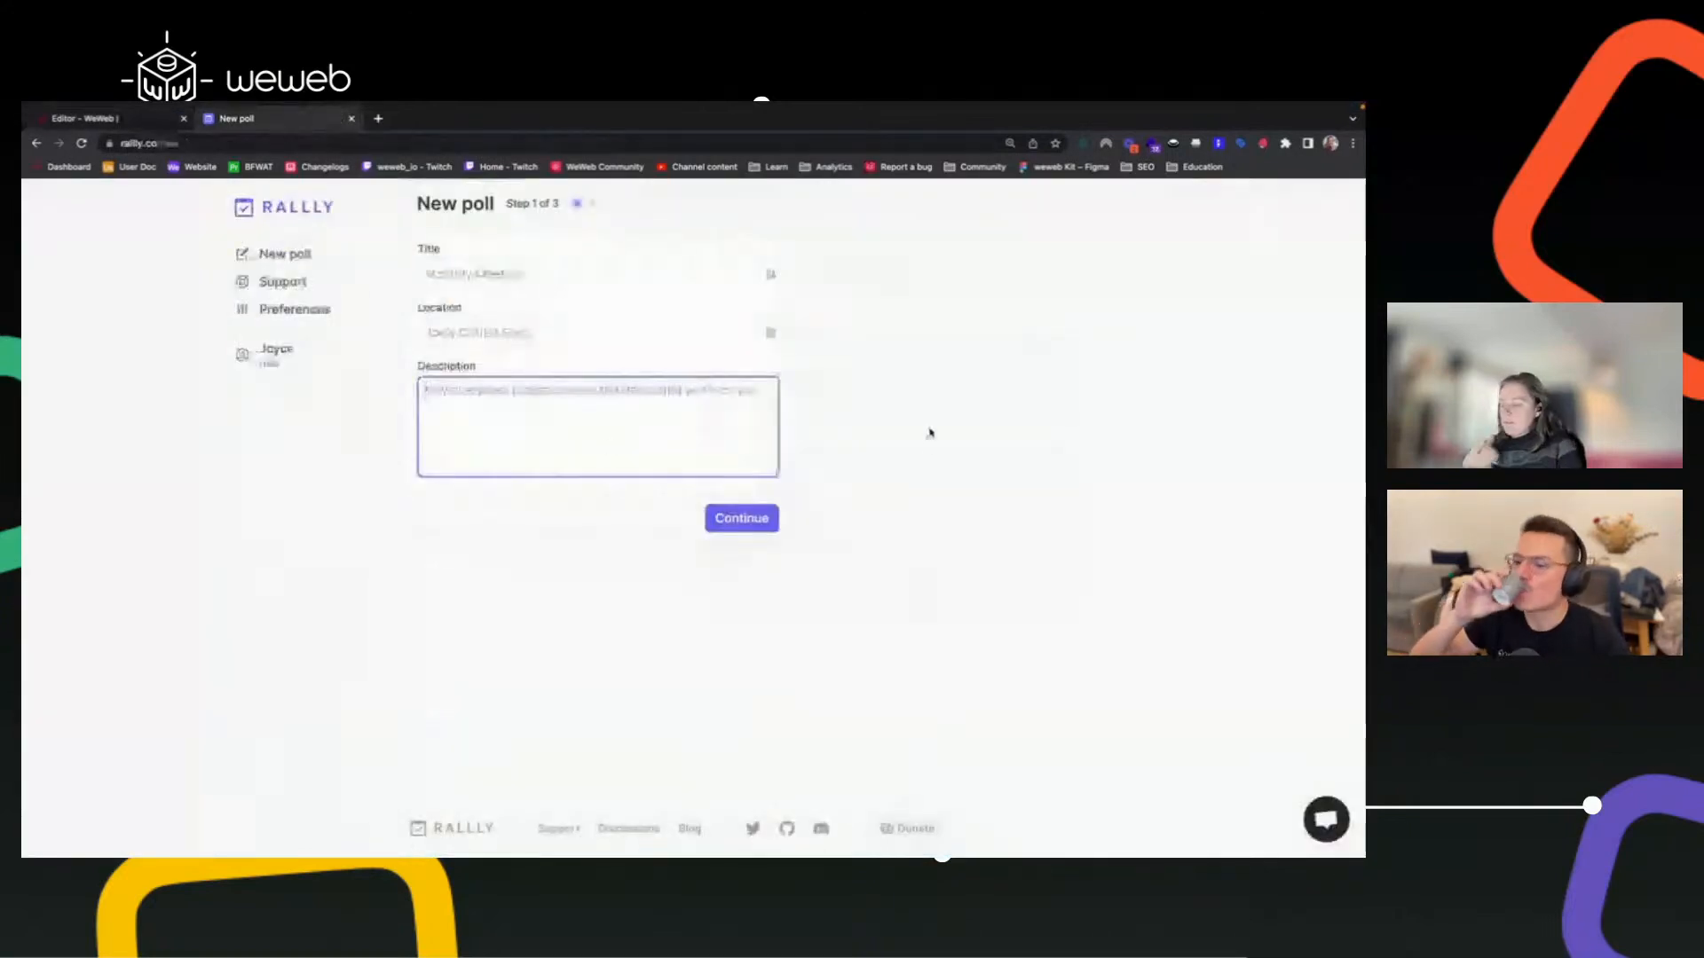
key("super+shift+c")
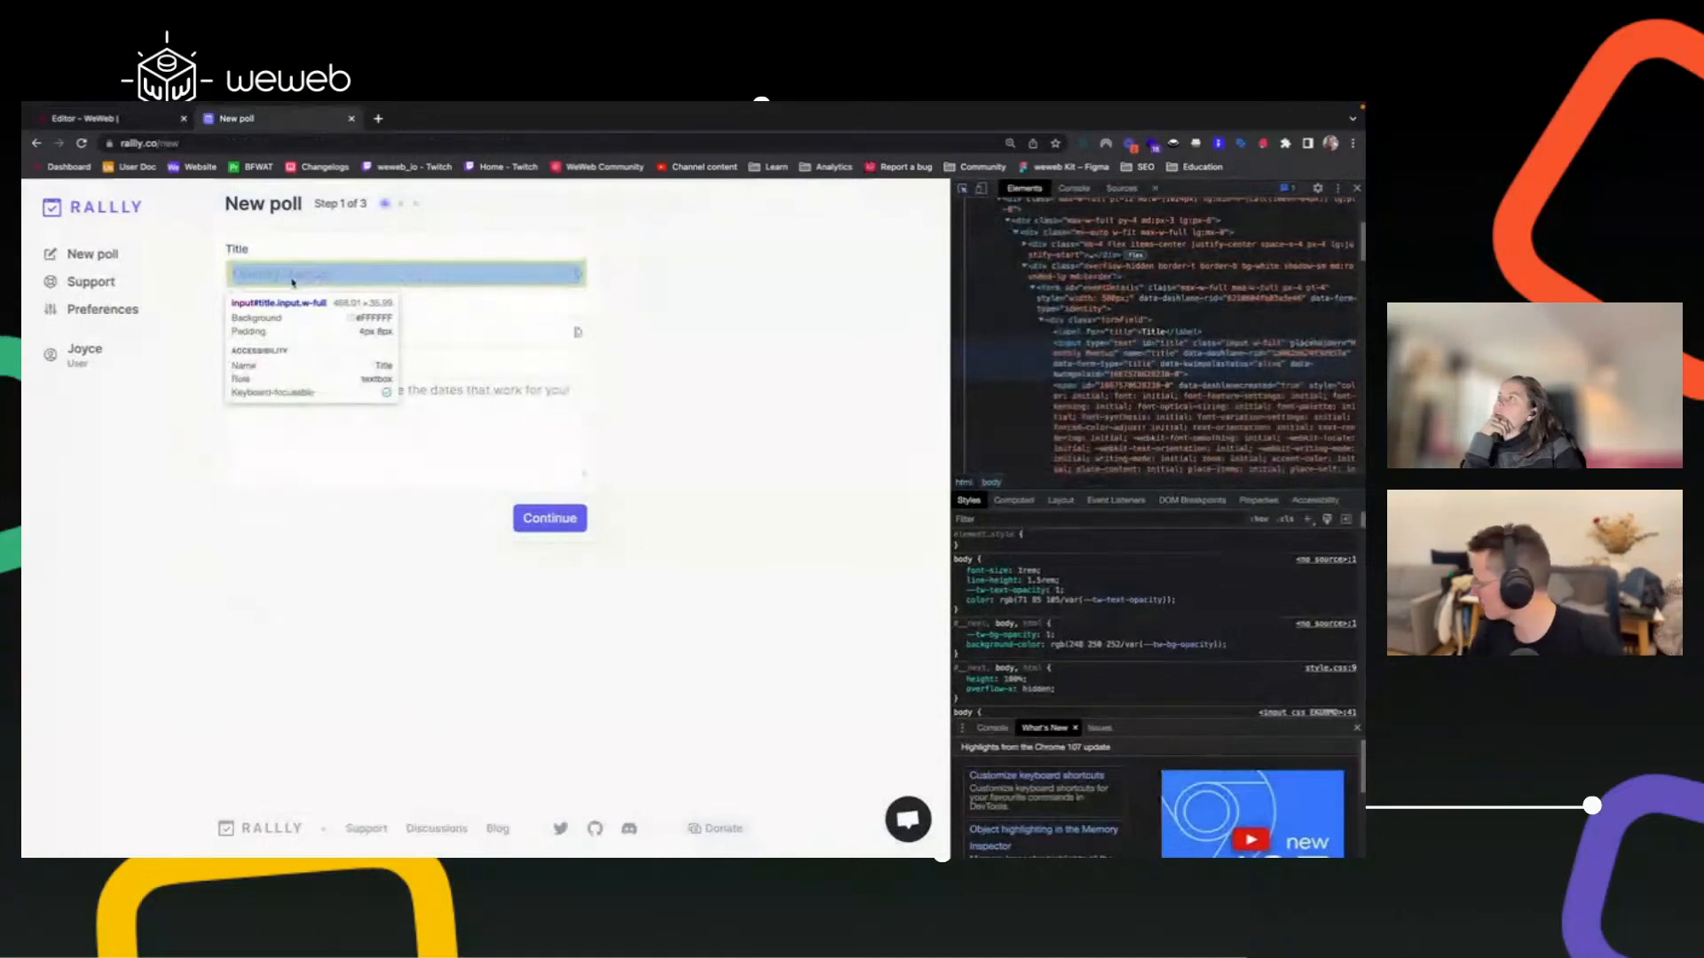
left_click(292, 281)
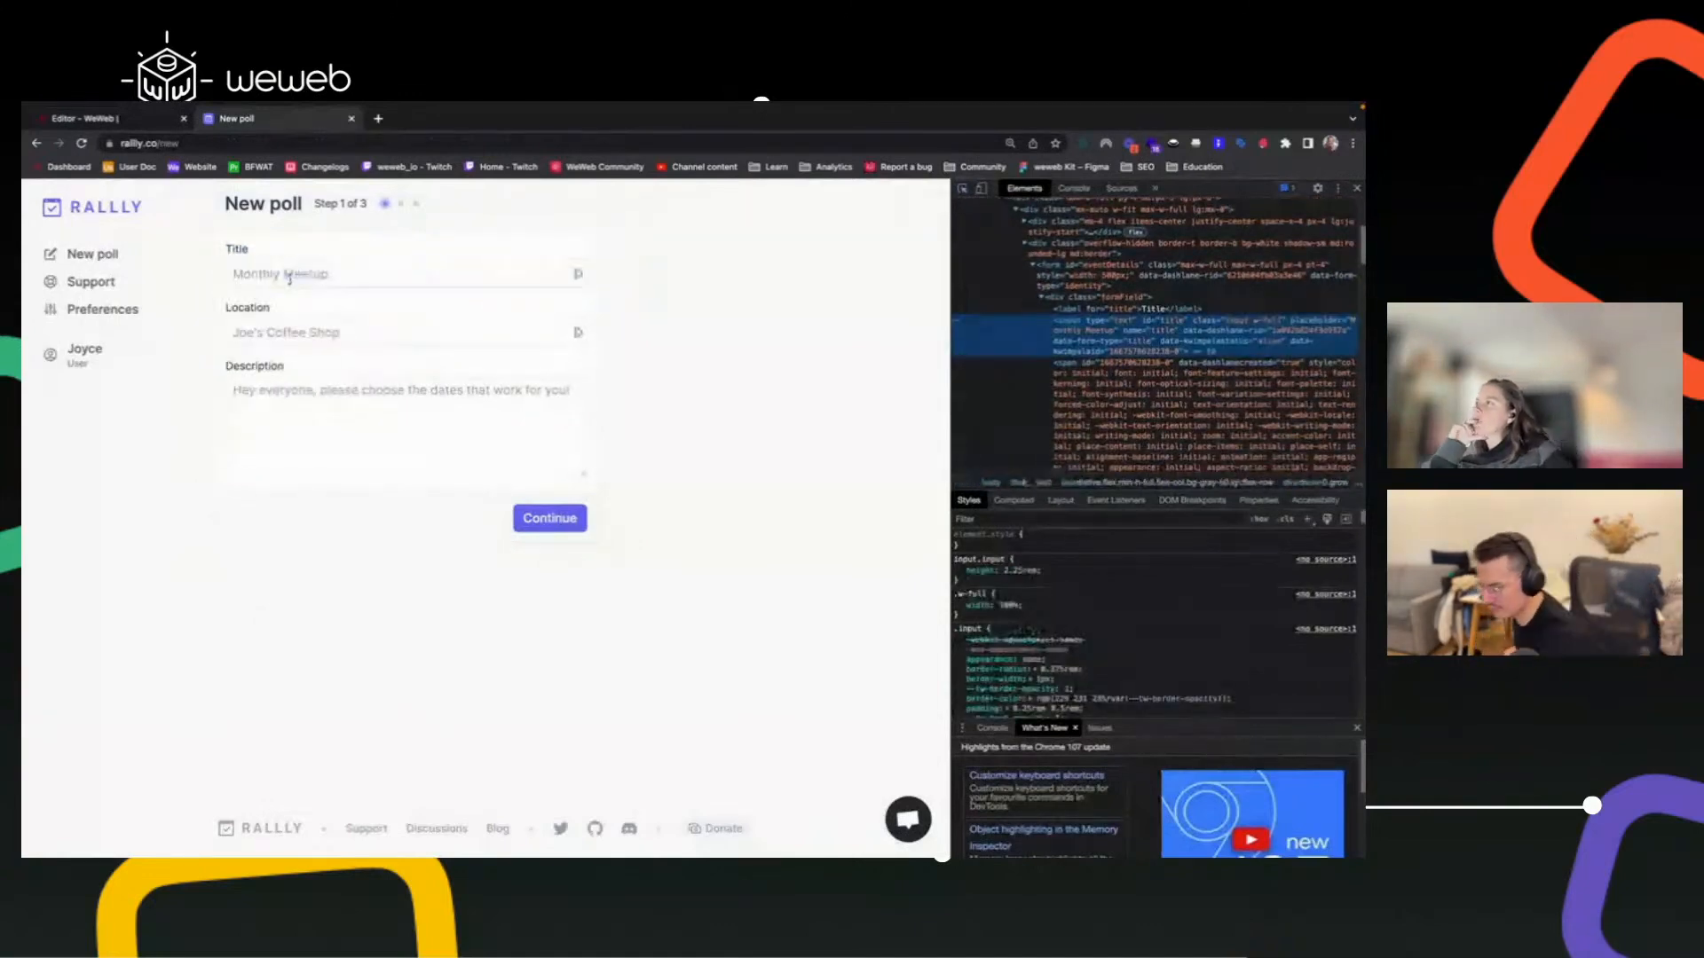
left_click(262, 273)
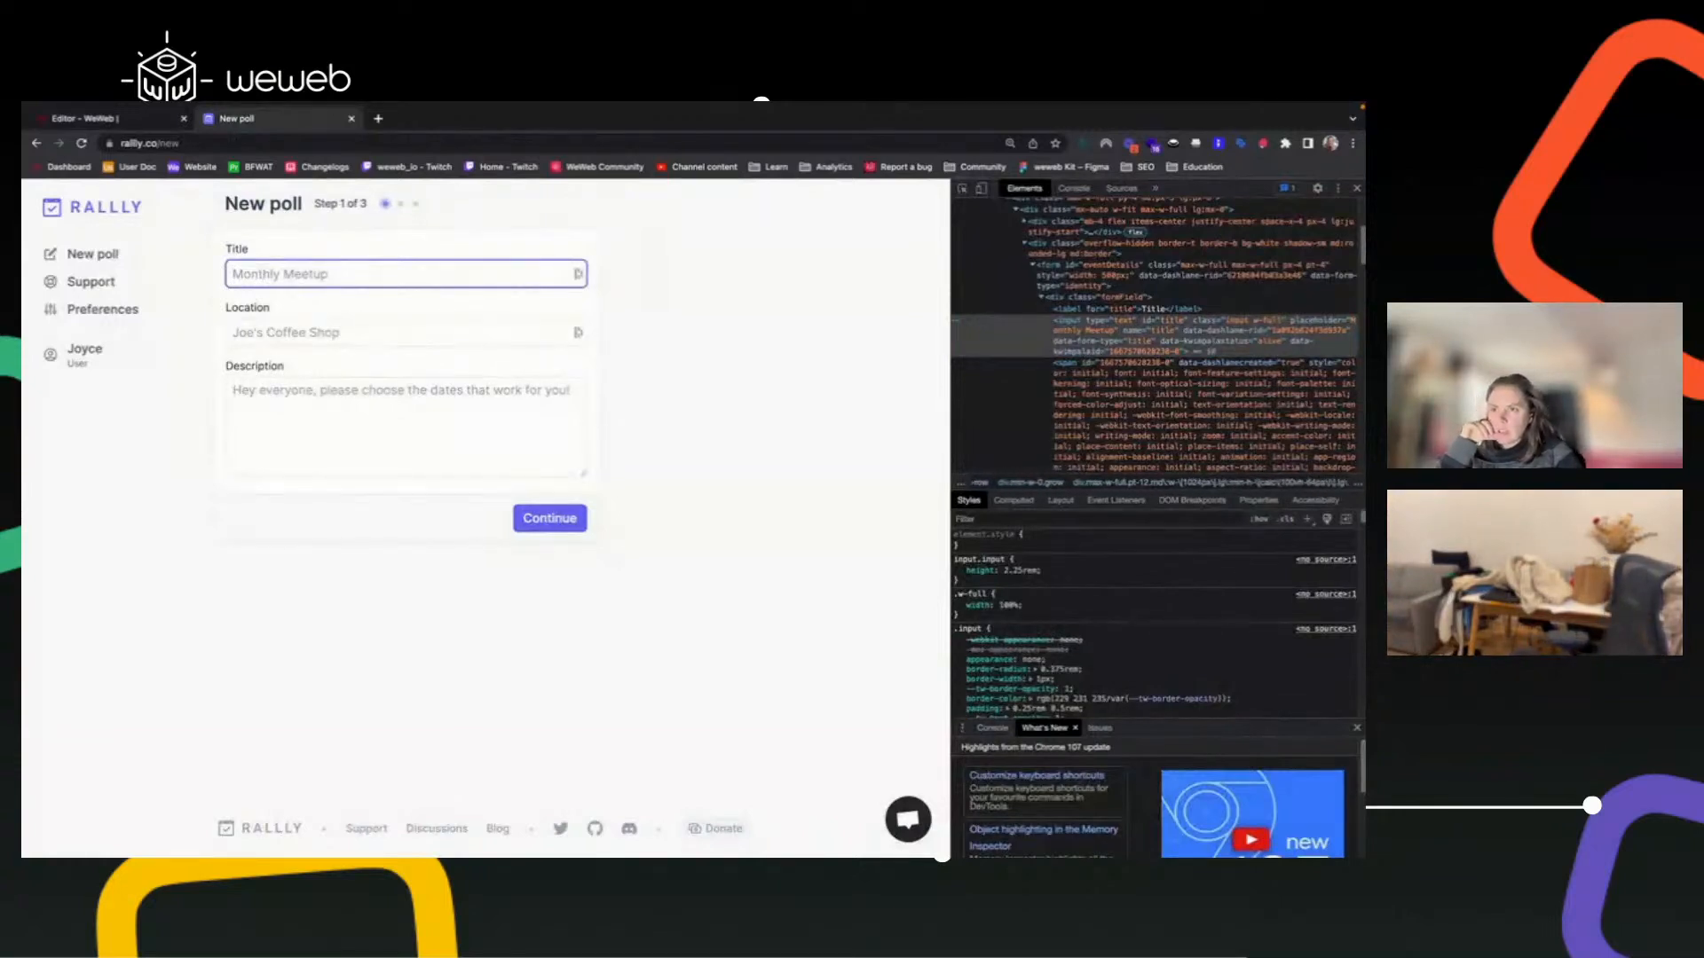
Close the developer tools' What's New drawer and compare Rallly's Title and Location inputs with the form in the WeWeb editor.
left_click(1356, 728)
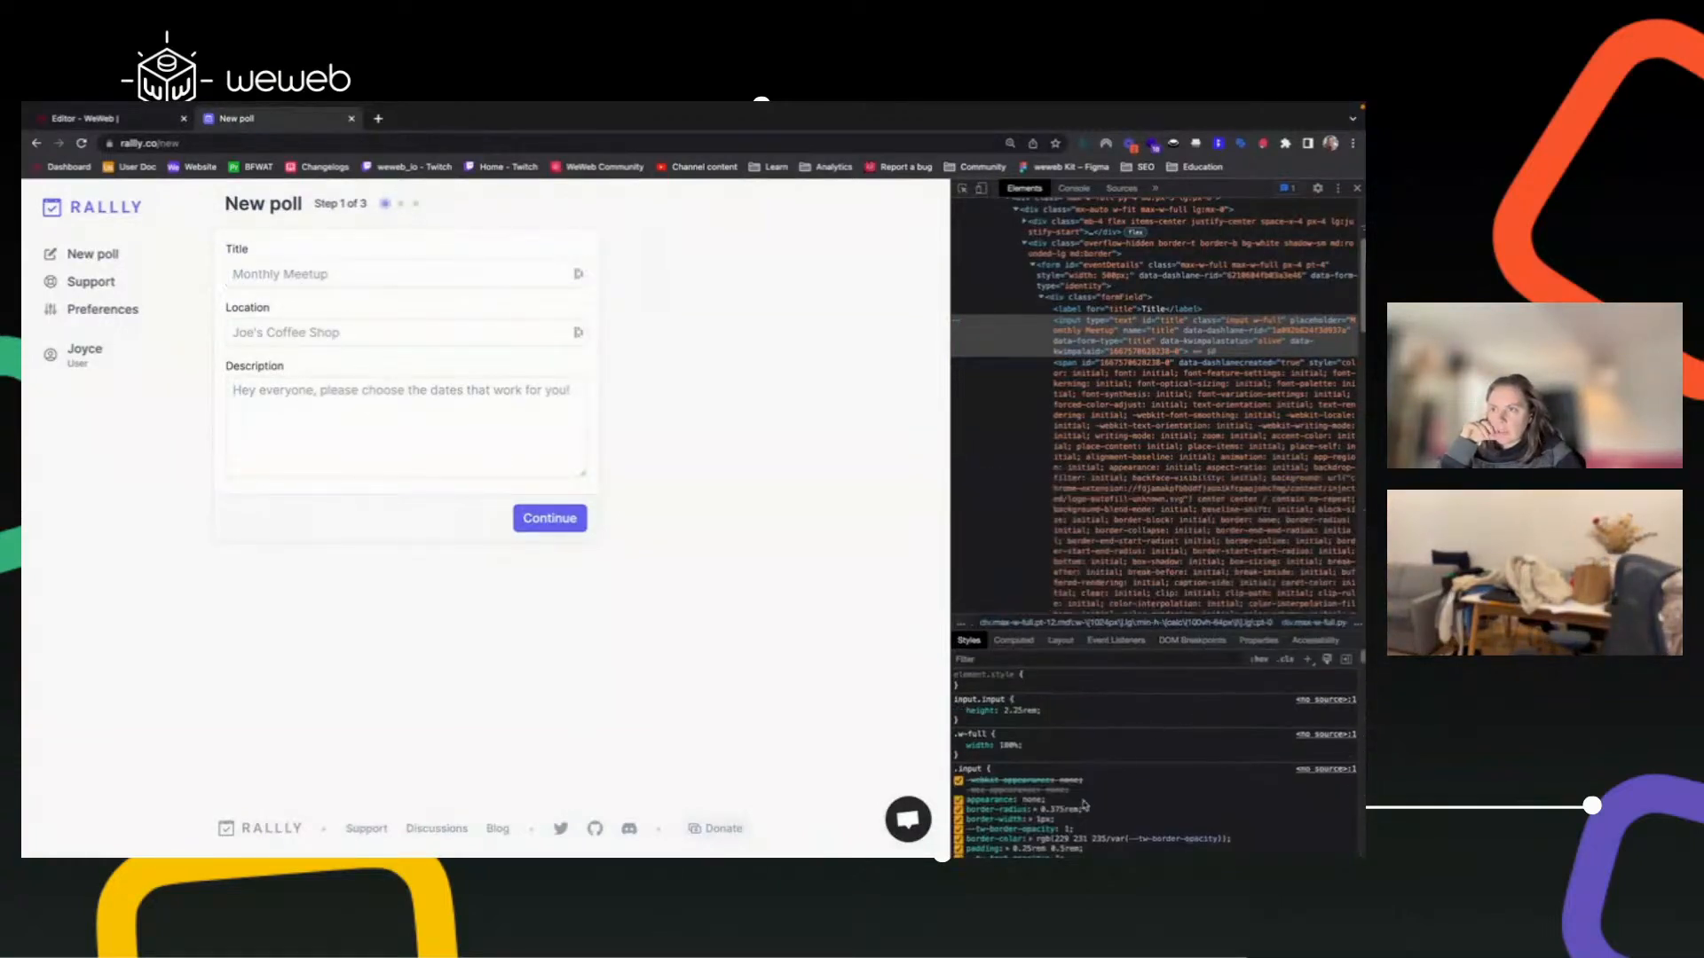
scroll(1065, 808, "down", 2)
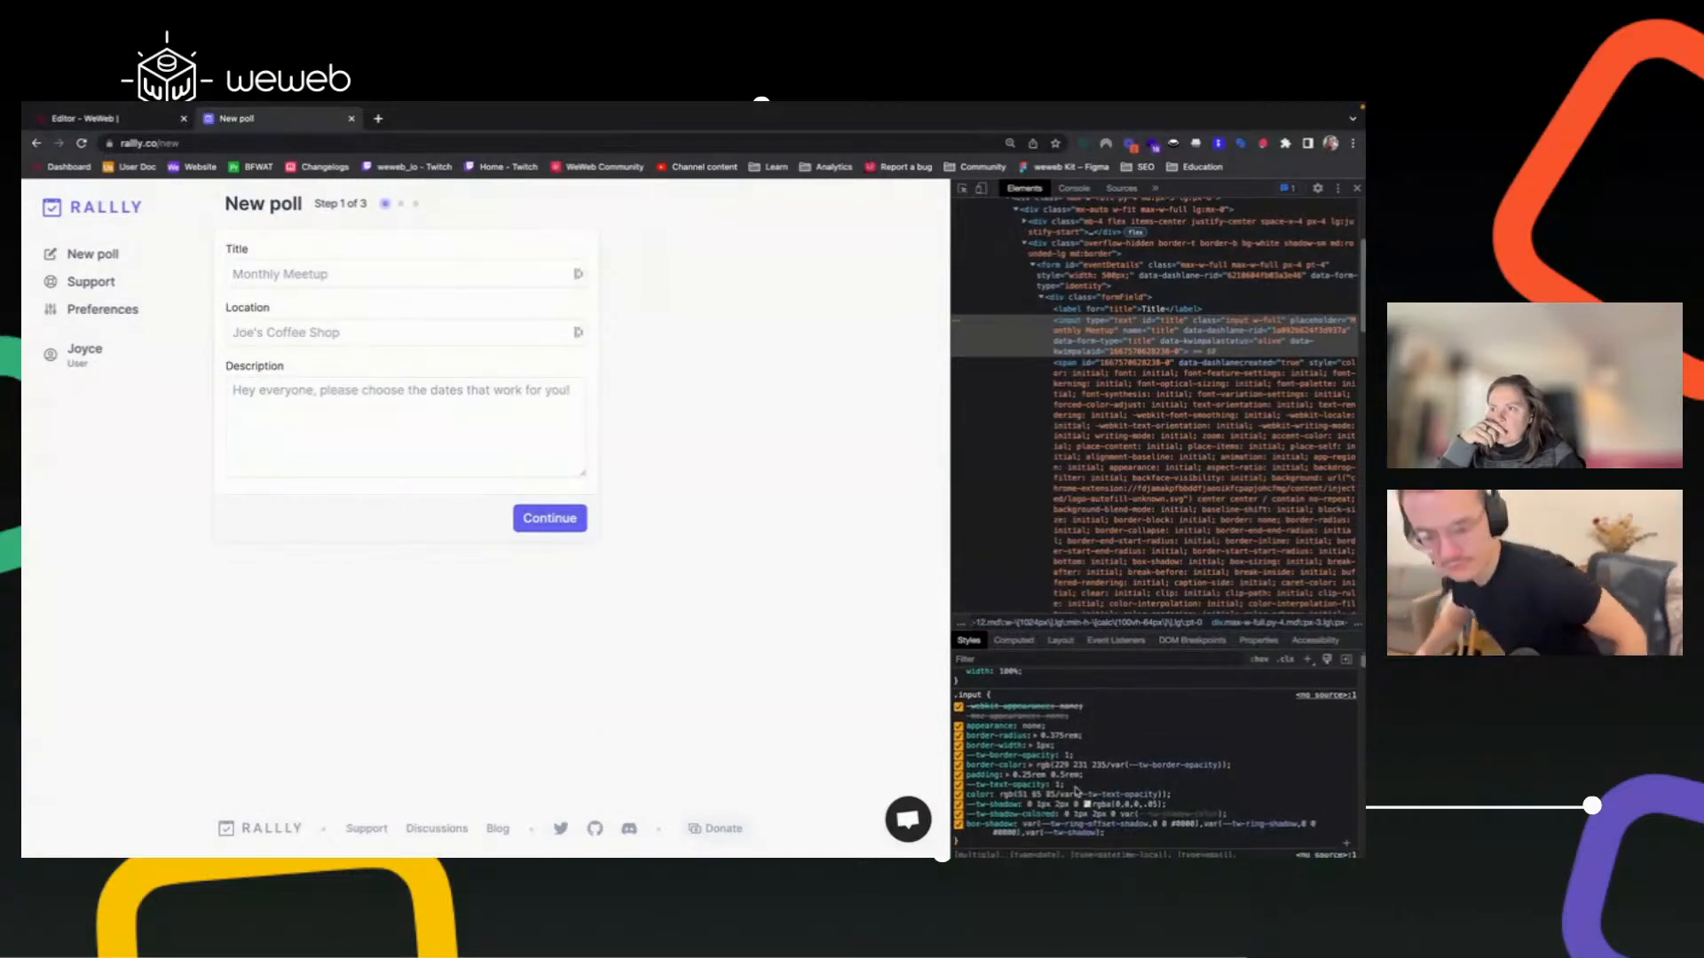
scroll(1075, 786, "up", 2)
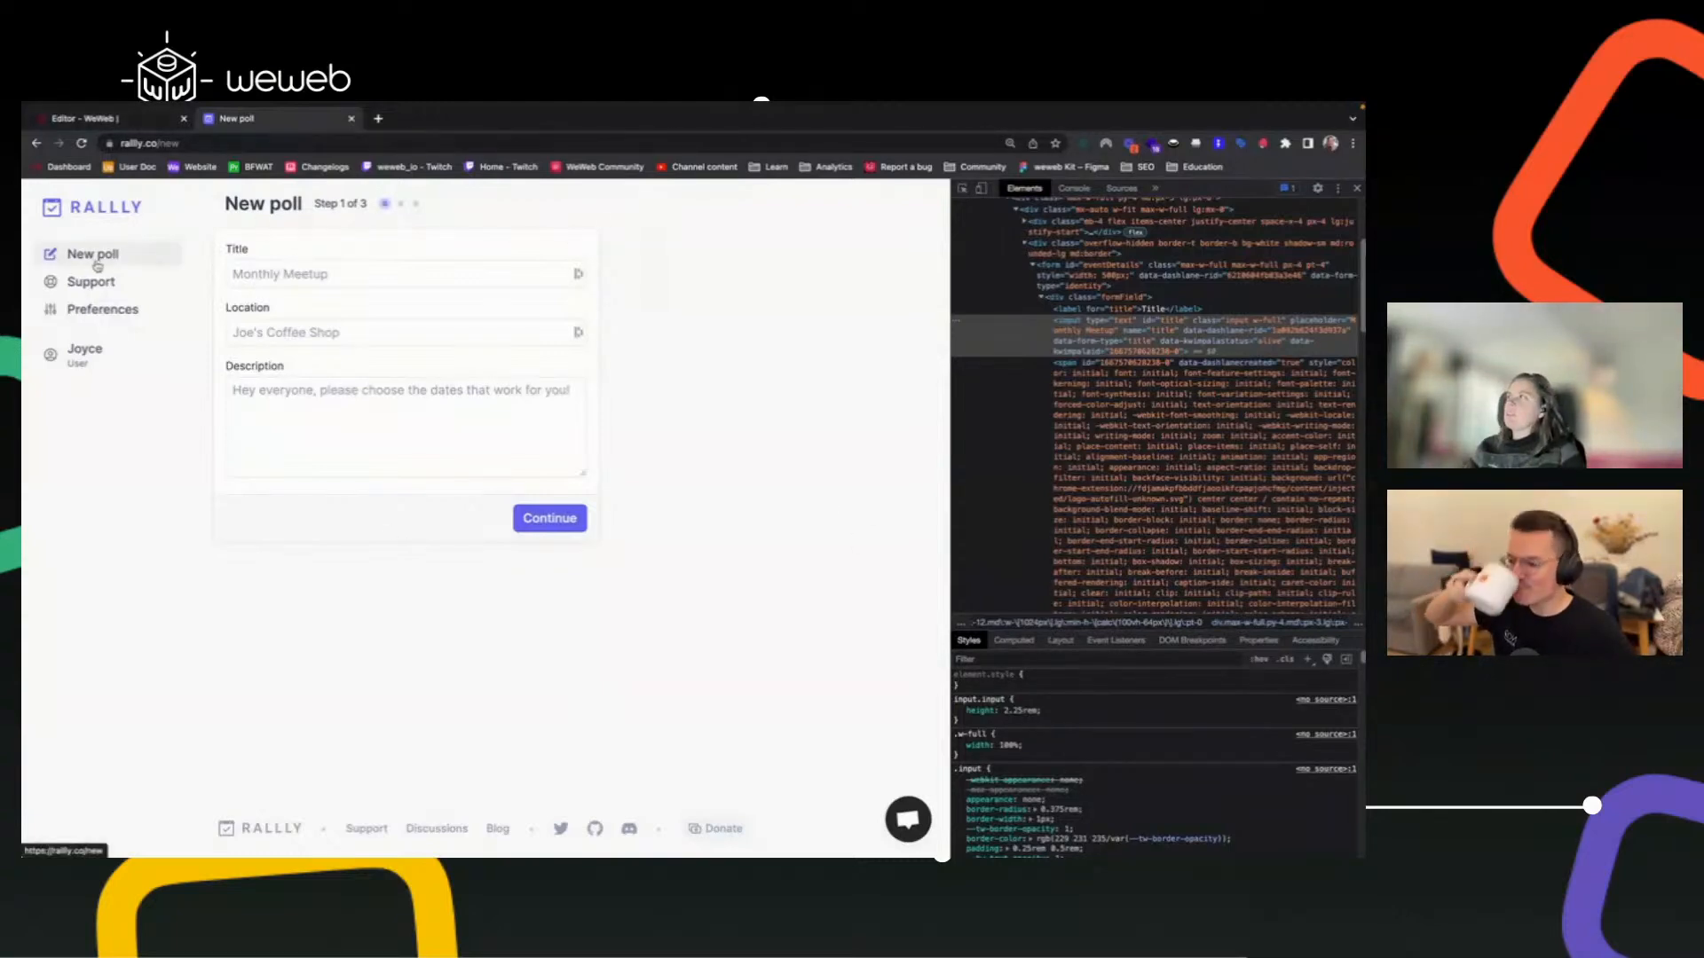
left_click(145, 120)
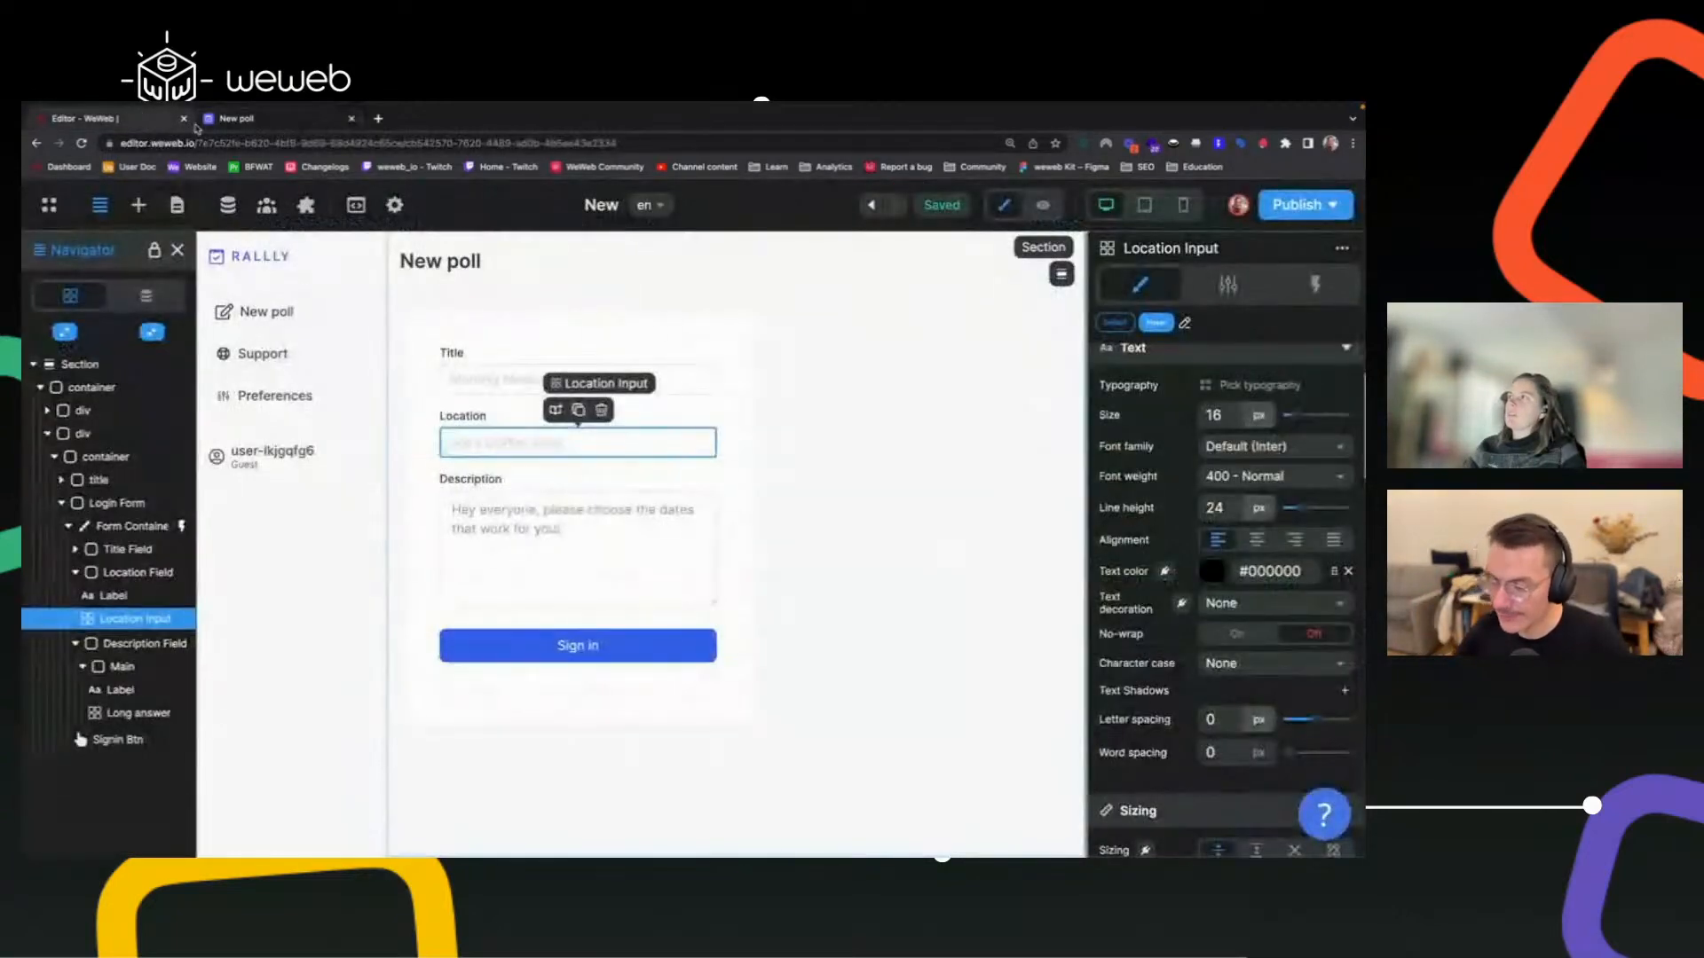
left_click(257, 119)
left_click(282, 330)
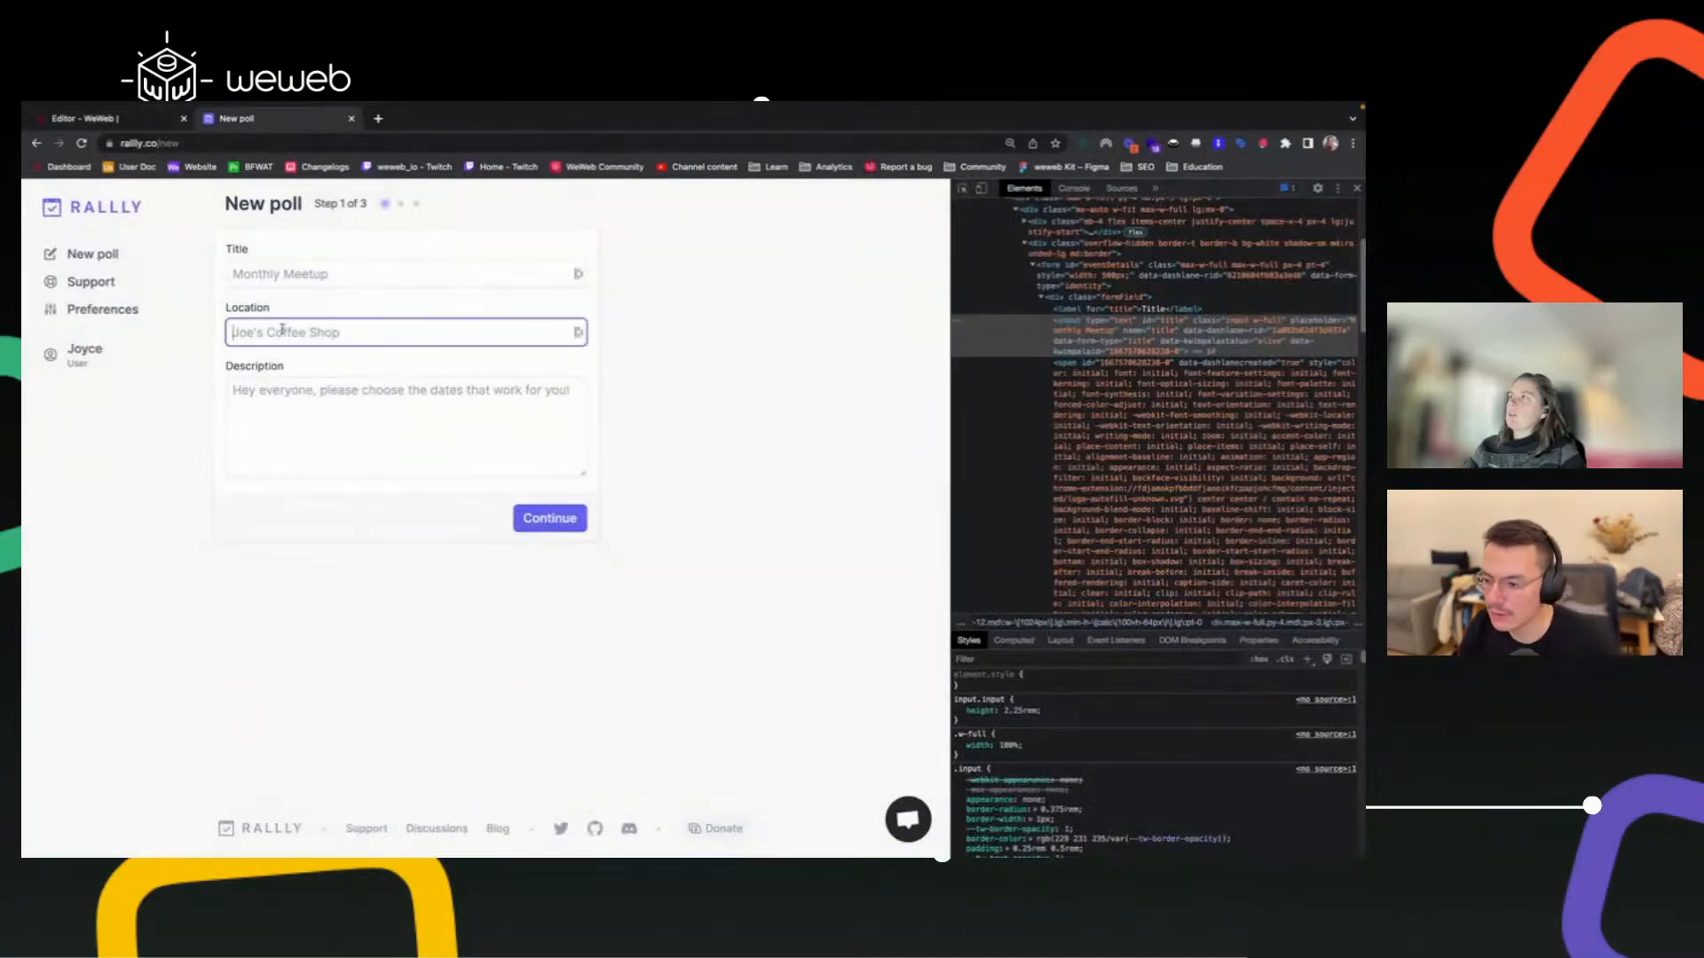
Switch to the WeWeb editor and compare the placeholder color settings of the Location Input and the description's Long answer input.
left_click(129, 121)
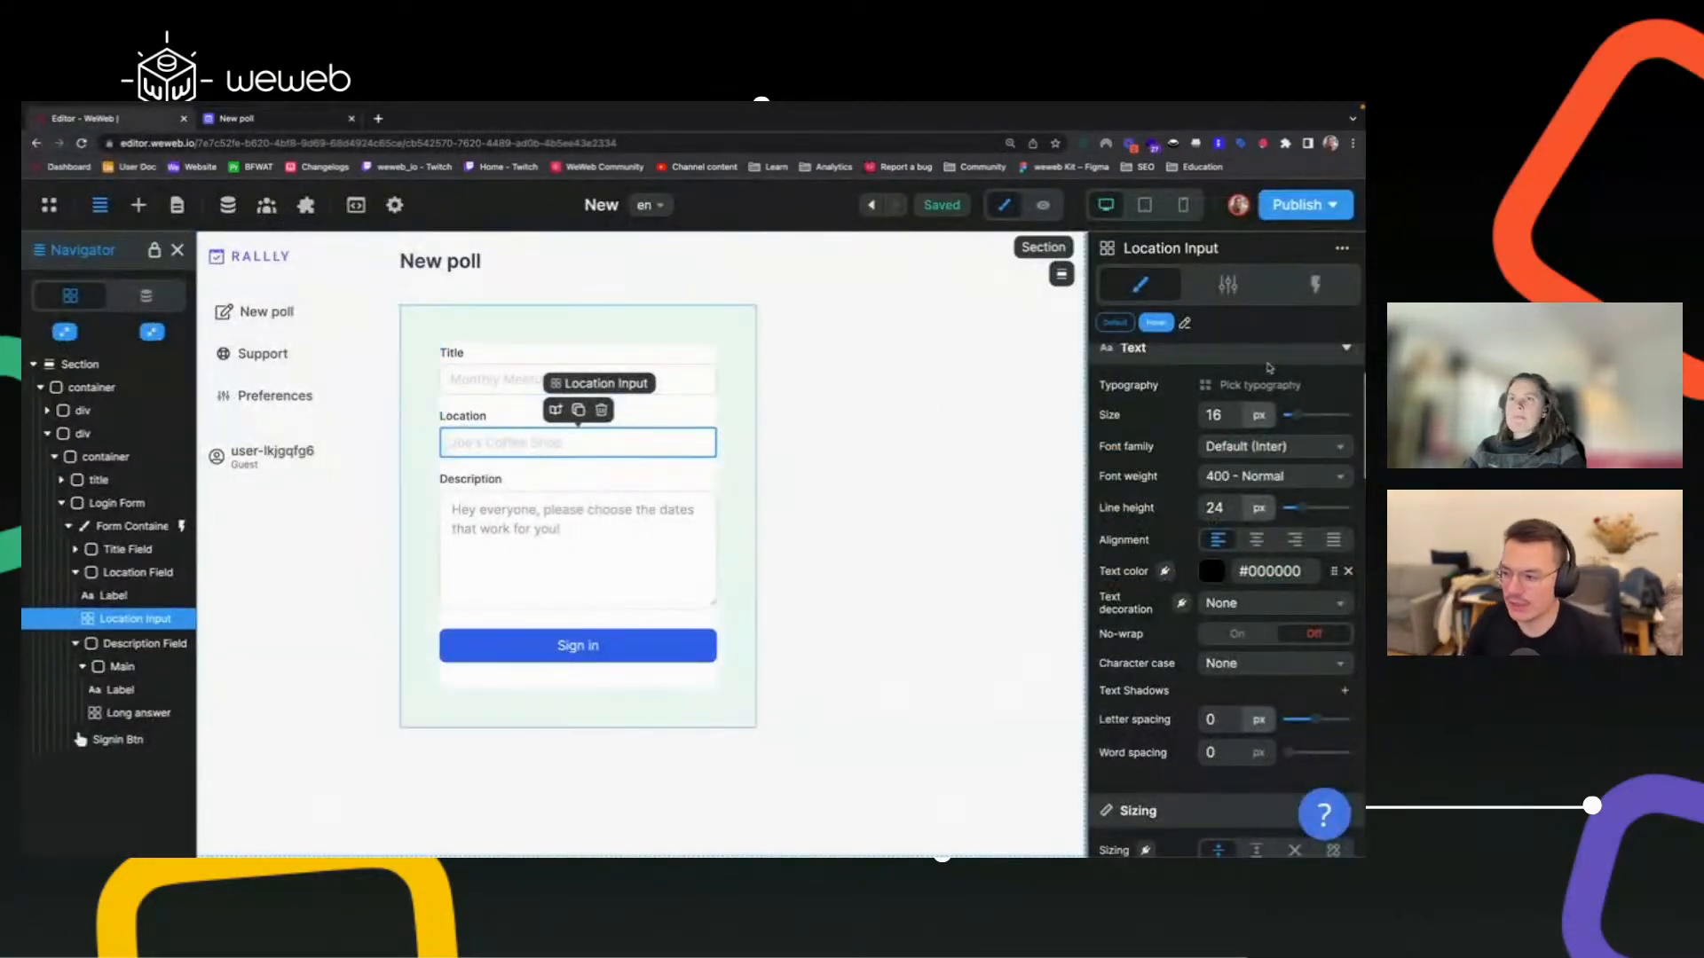
left_click(1227, 284)
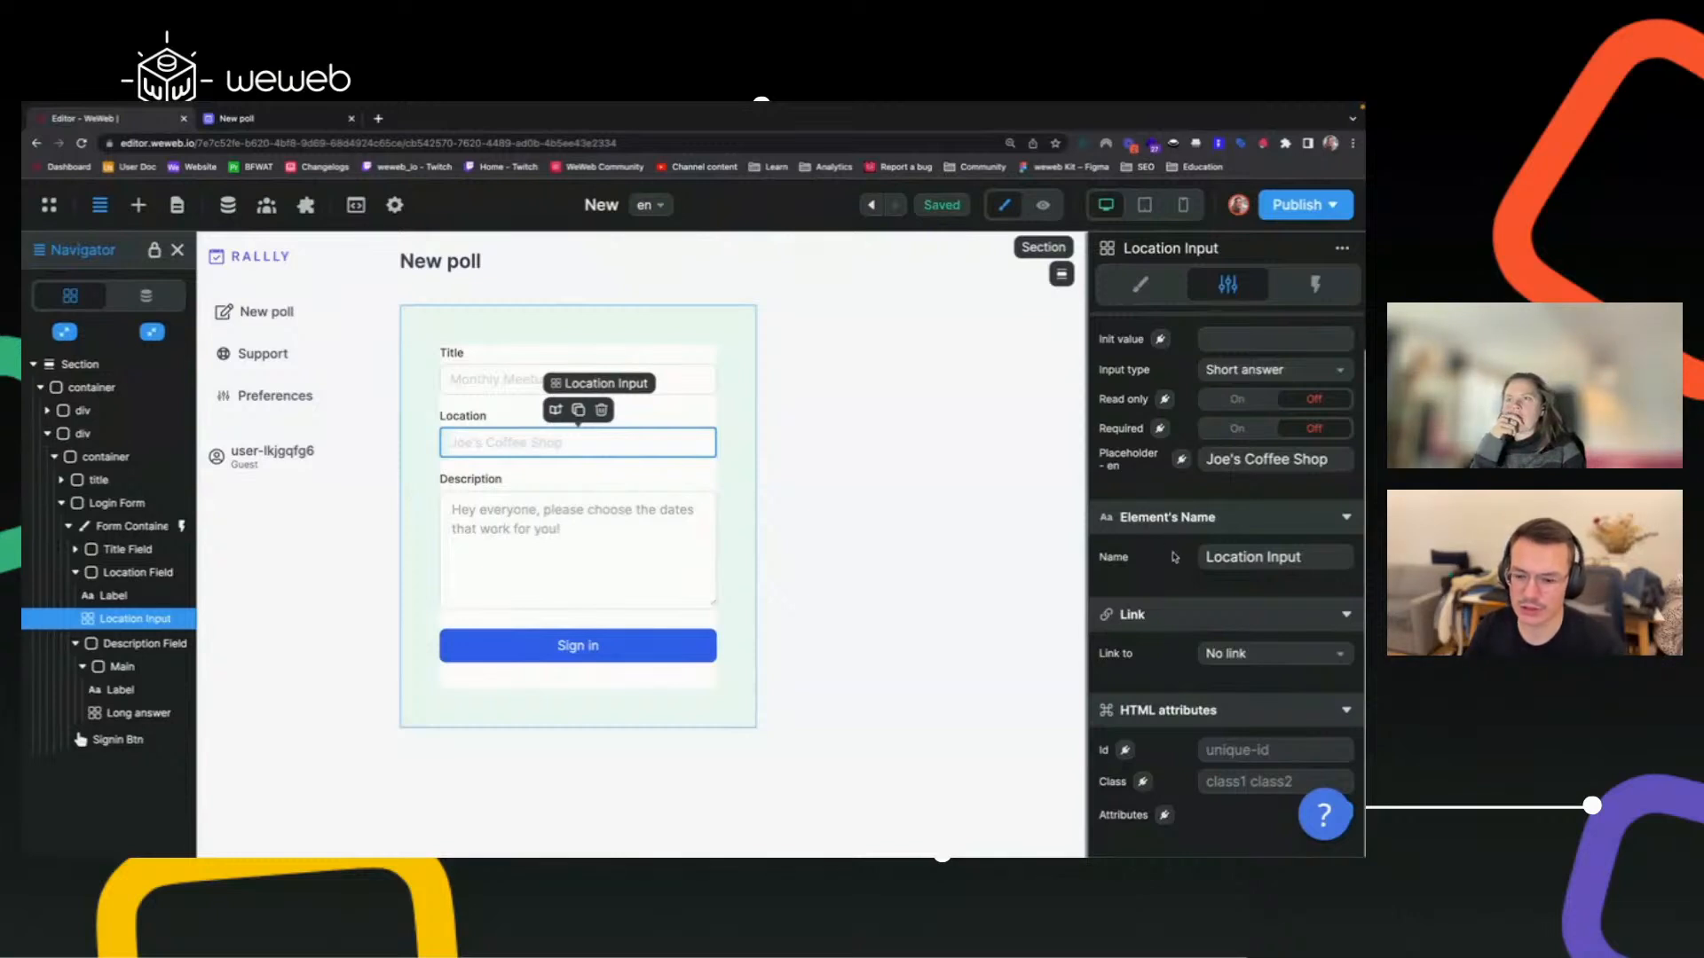
scroll(1178, 583, "up", 1)
scroll(1178, 584, "down", 1)
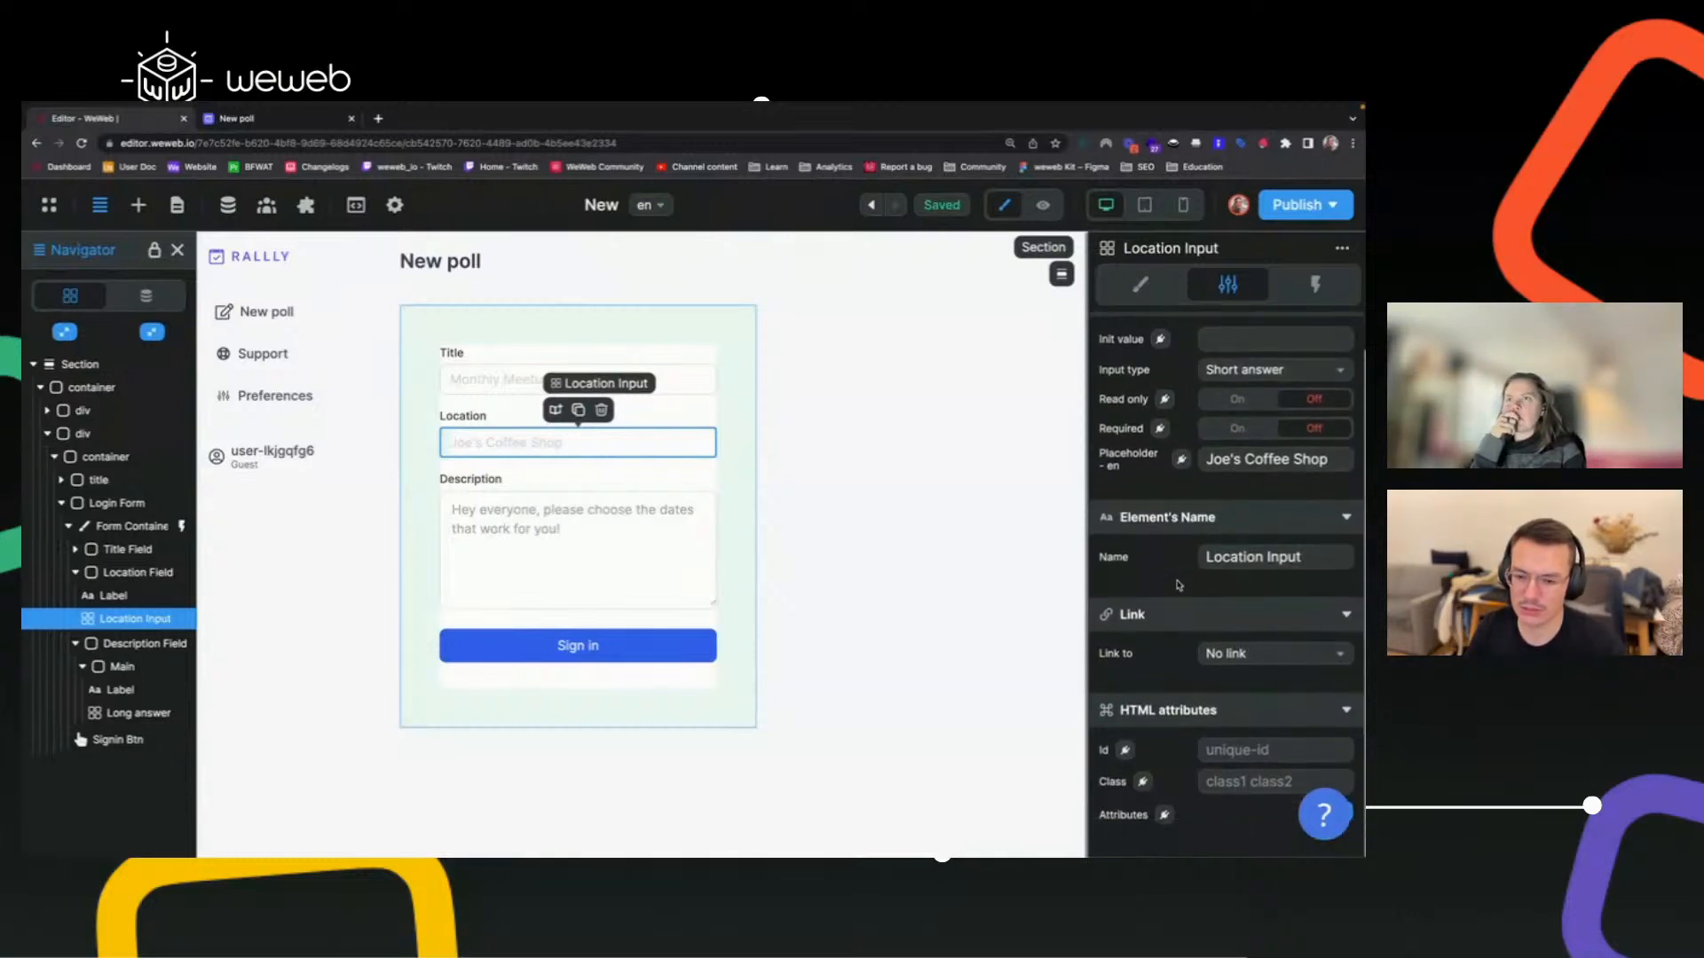
scroll(1177, 585, "up", 1)
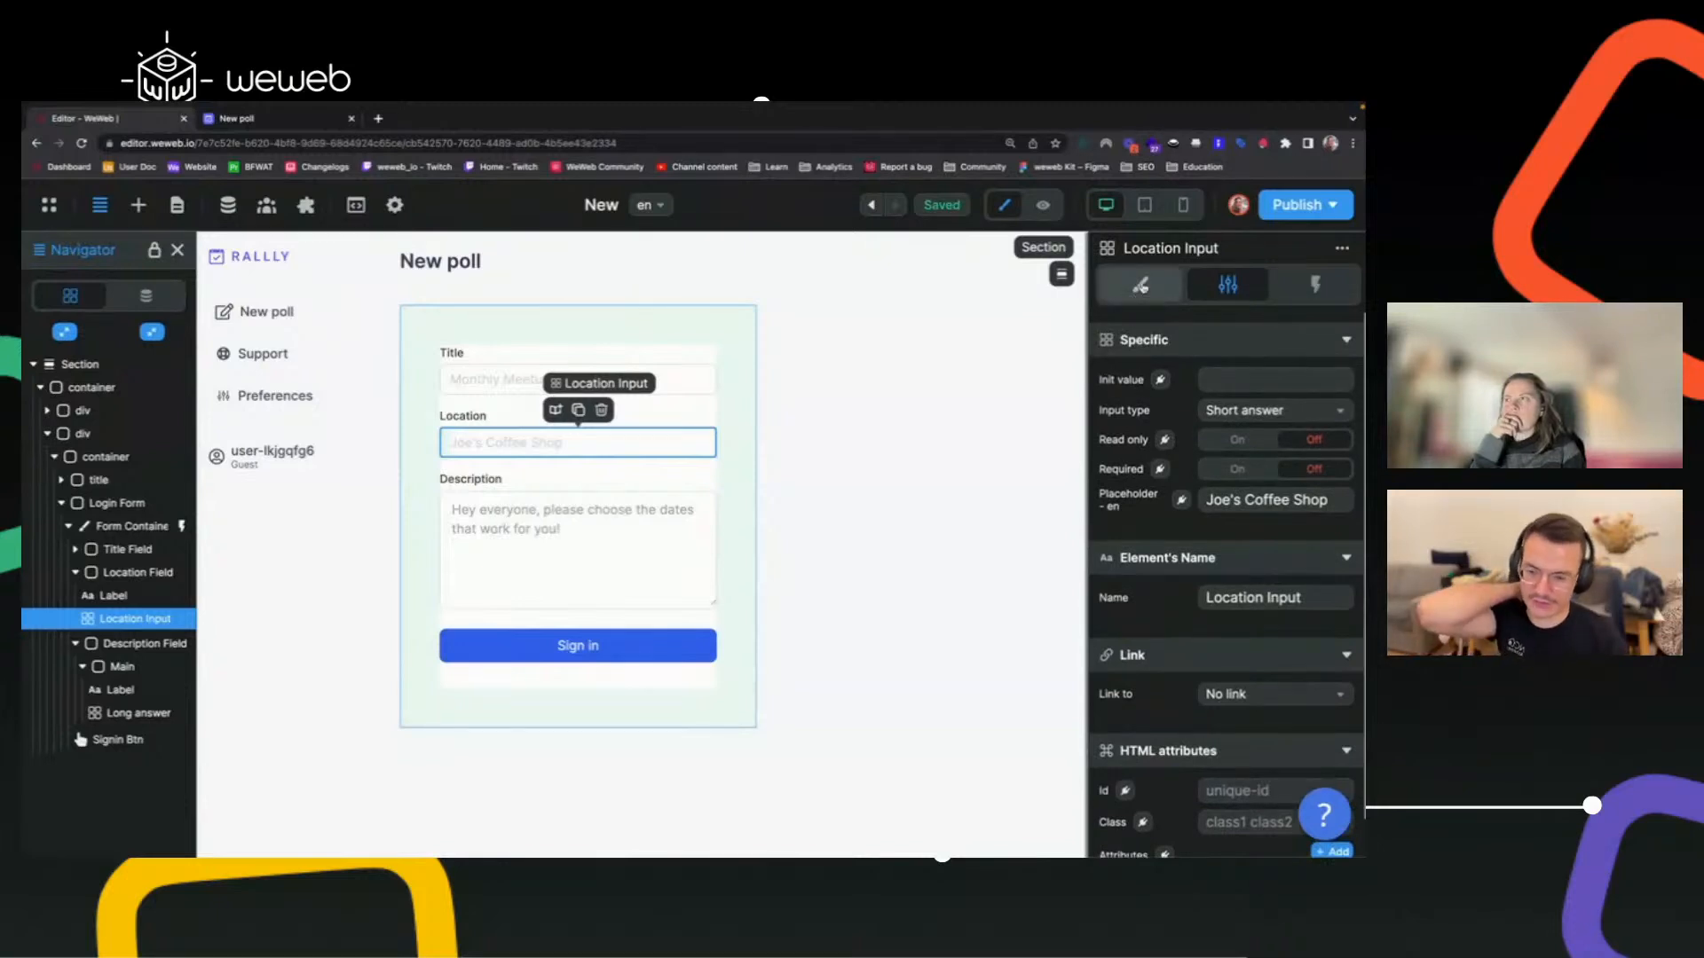
left_click(1140, 285)
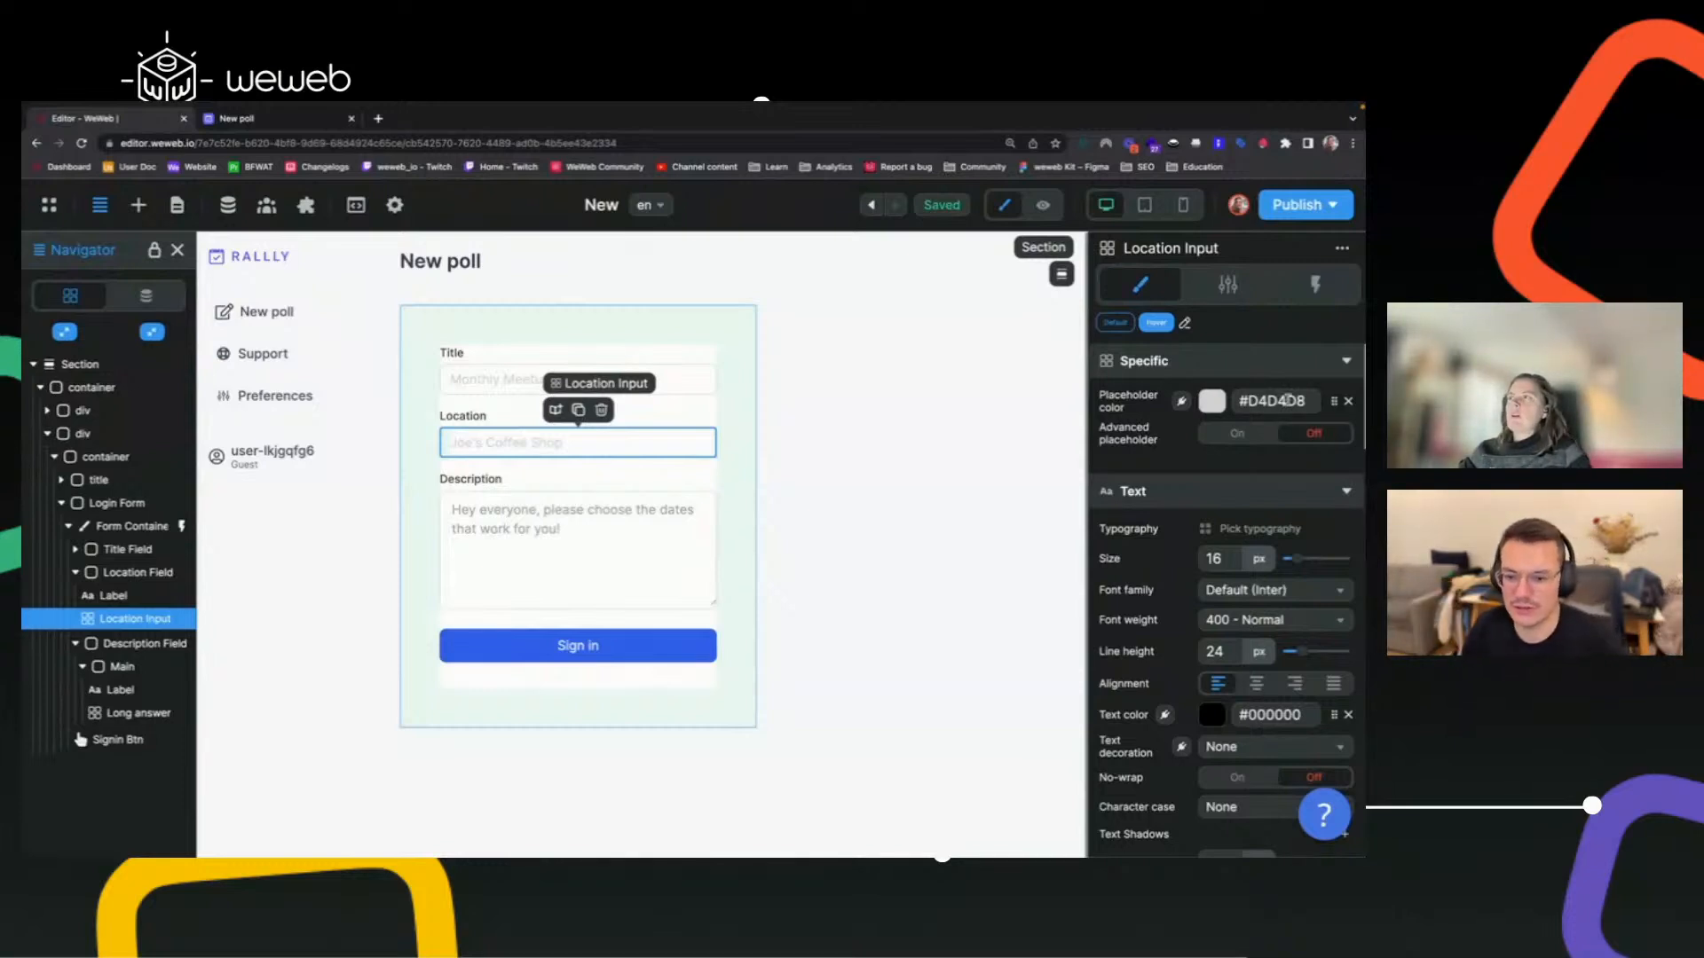
left_click(633, 519)
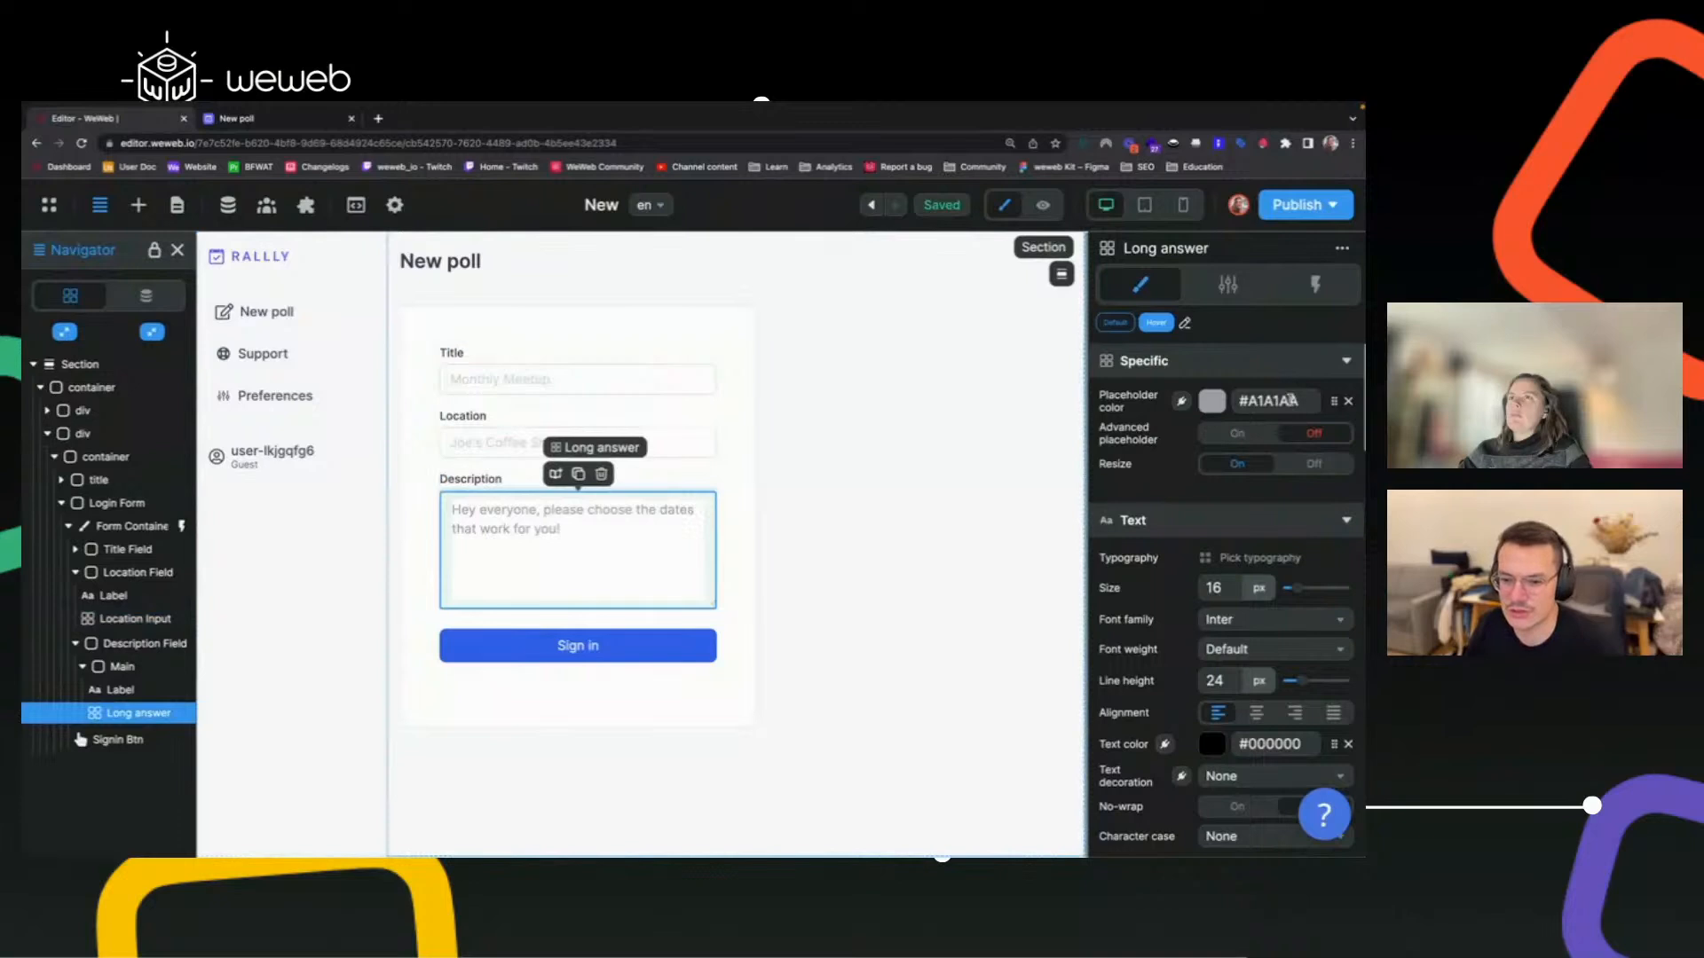
left_click(1288, 399)
left_click(1288, 398)
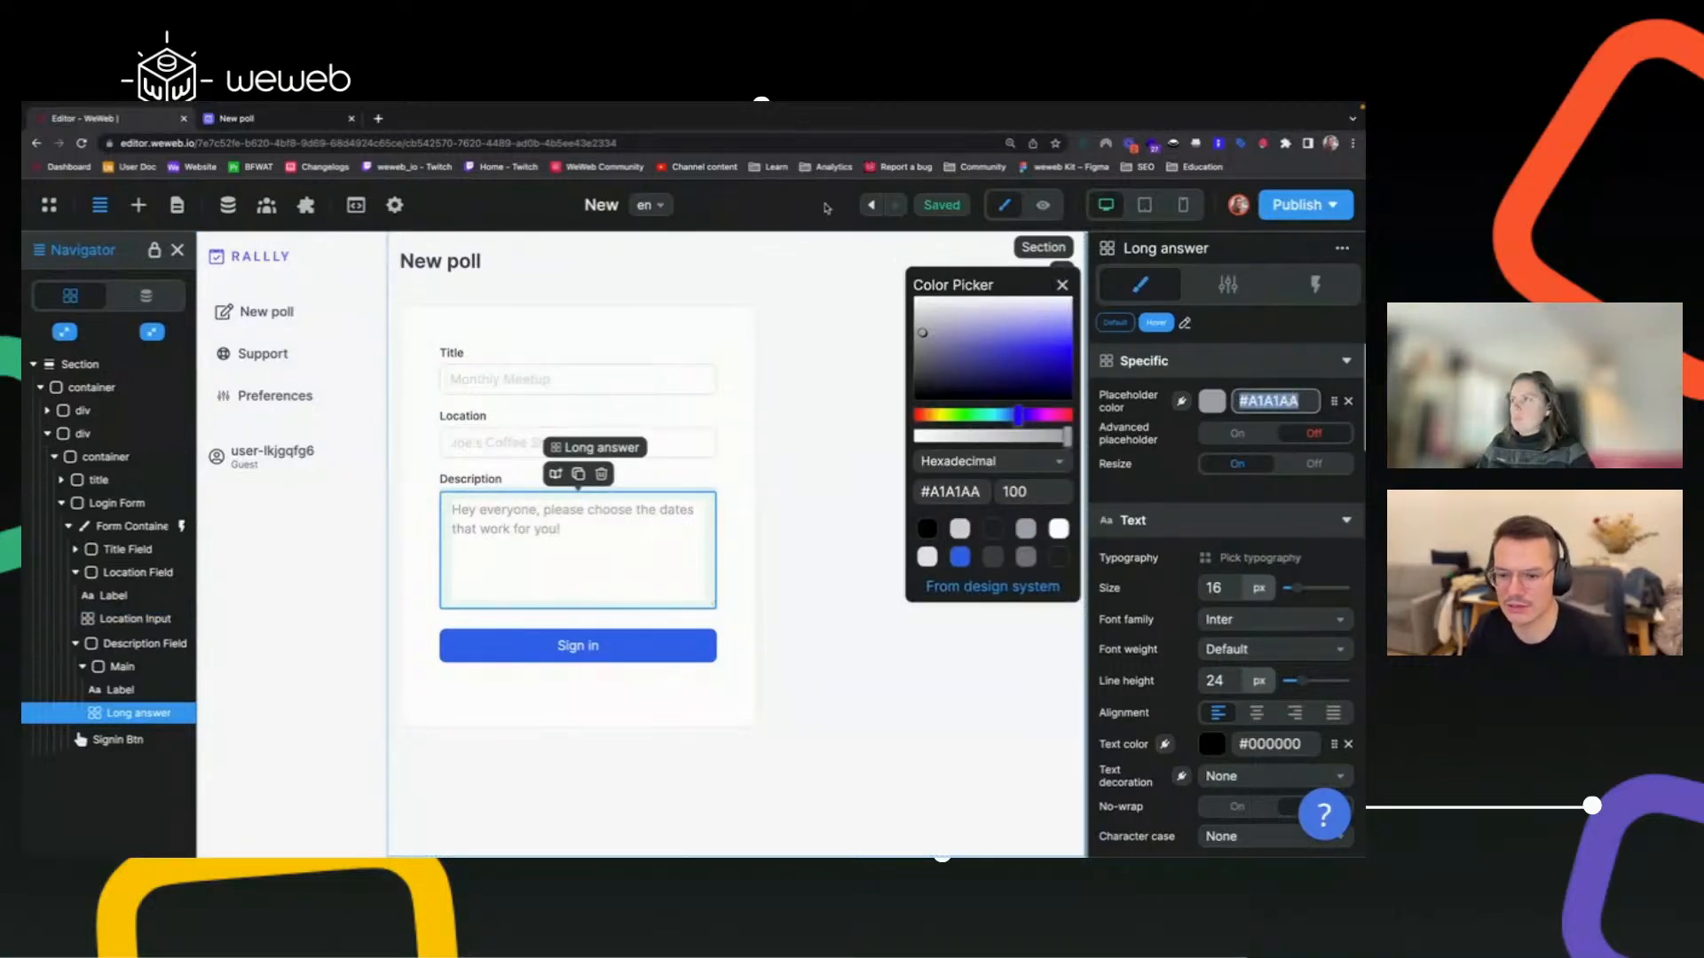
Switch to Rallly's New poll page and examine the Title input's applied and inherited CSS rules for its placeholder color.
left_click(295, 124)
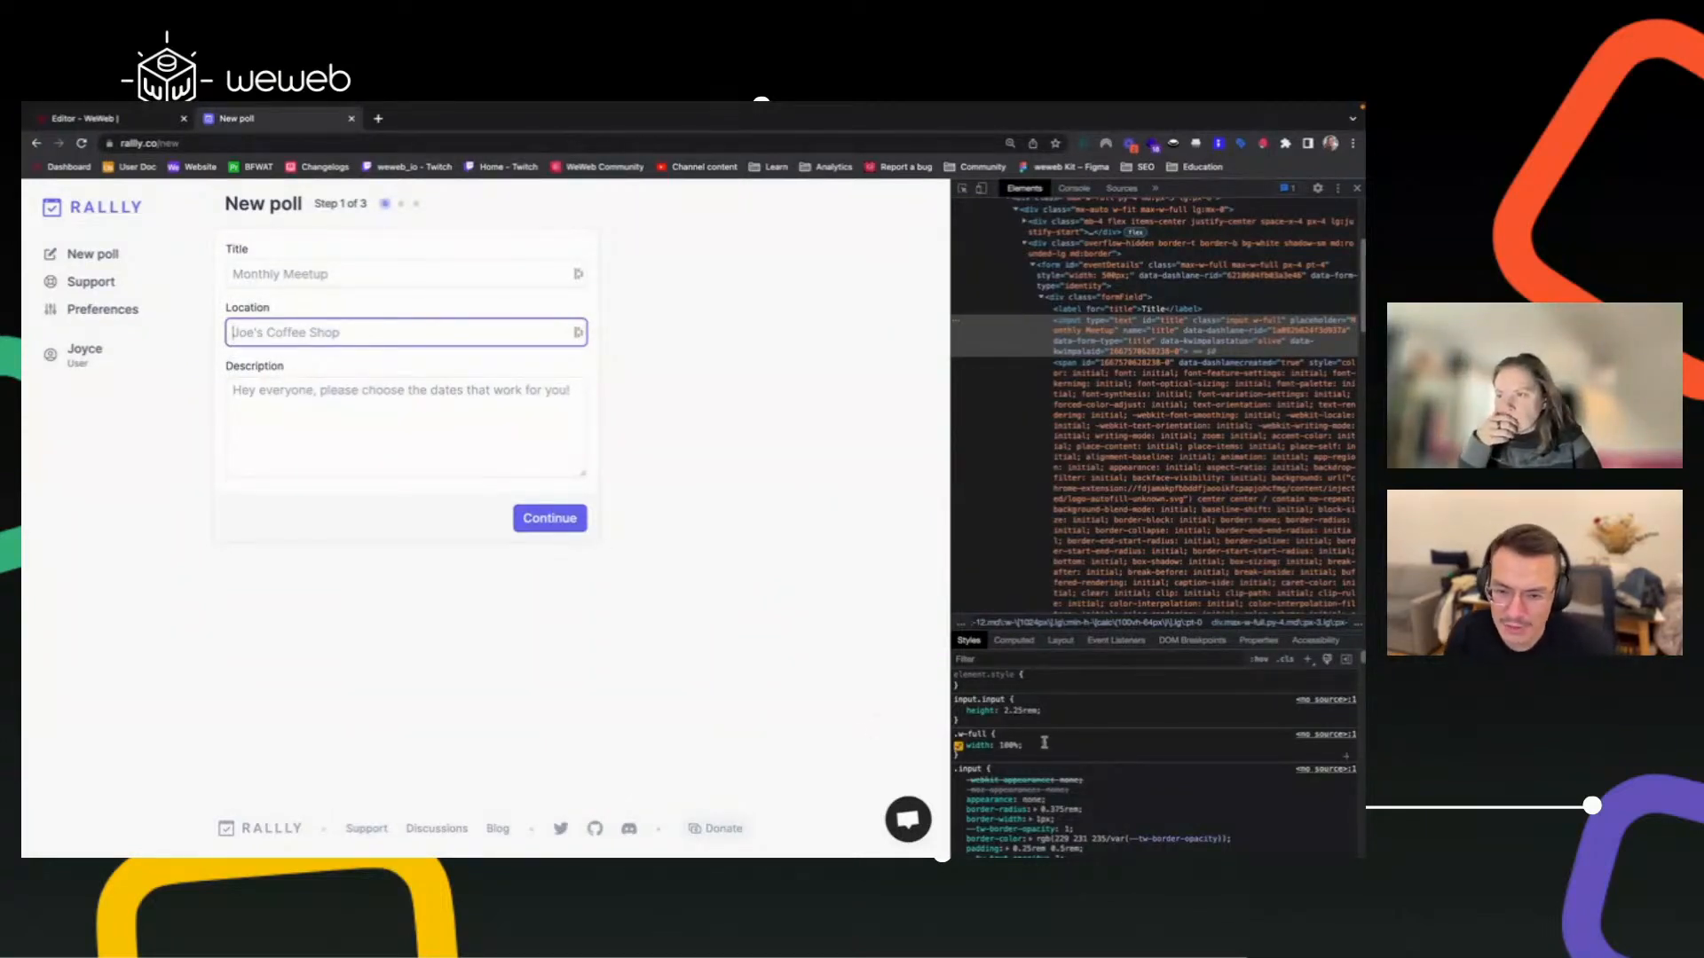
scroll(1092, 771, "down", 3)
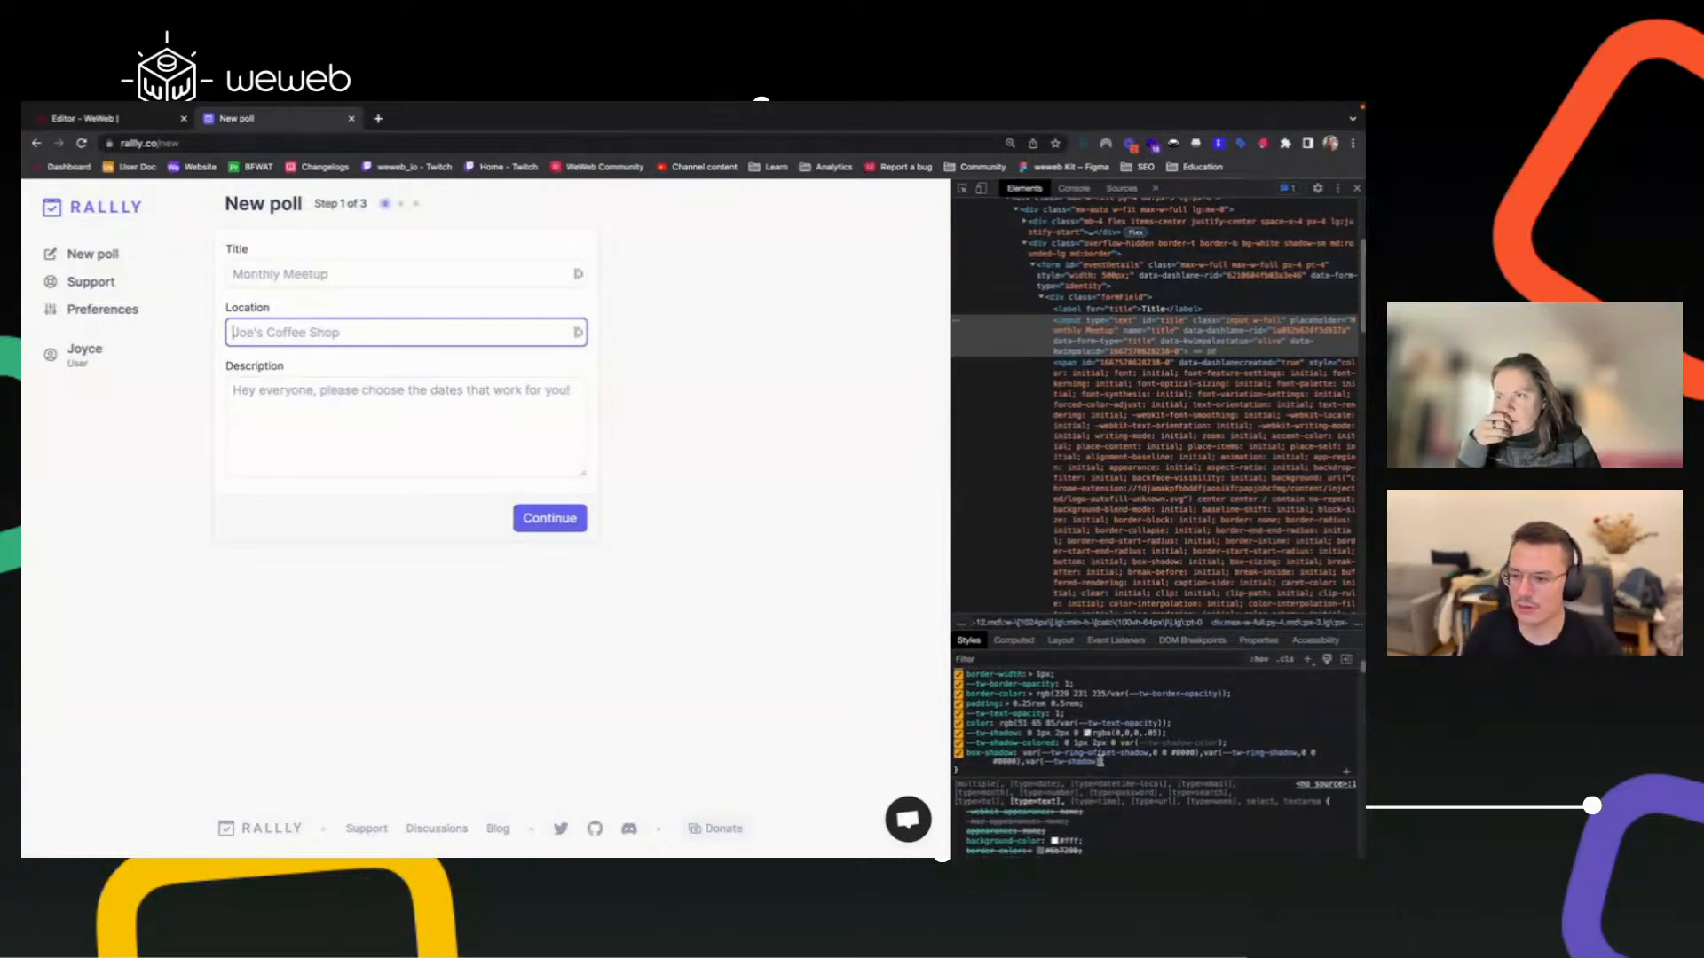
scroll(1100, 762, "down", 4)
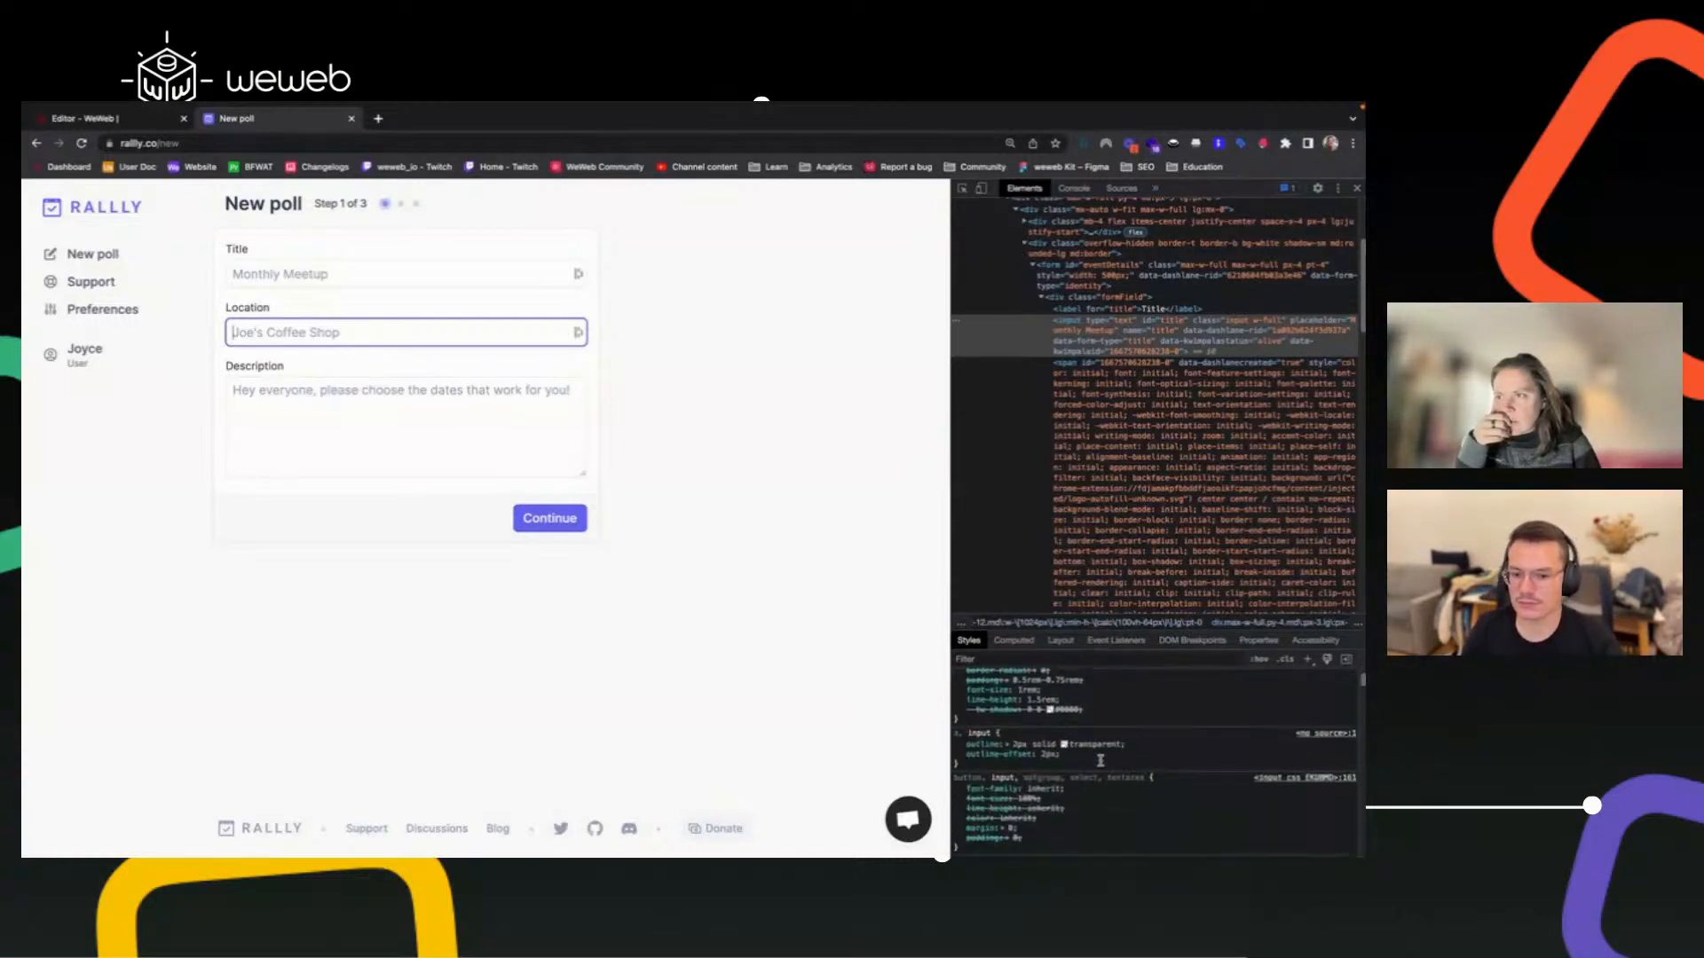
scroll(1100, 765, "down", 5)
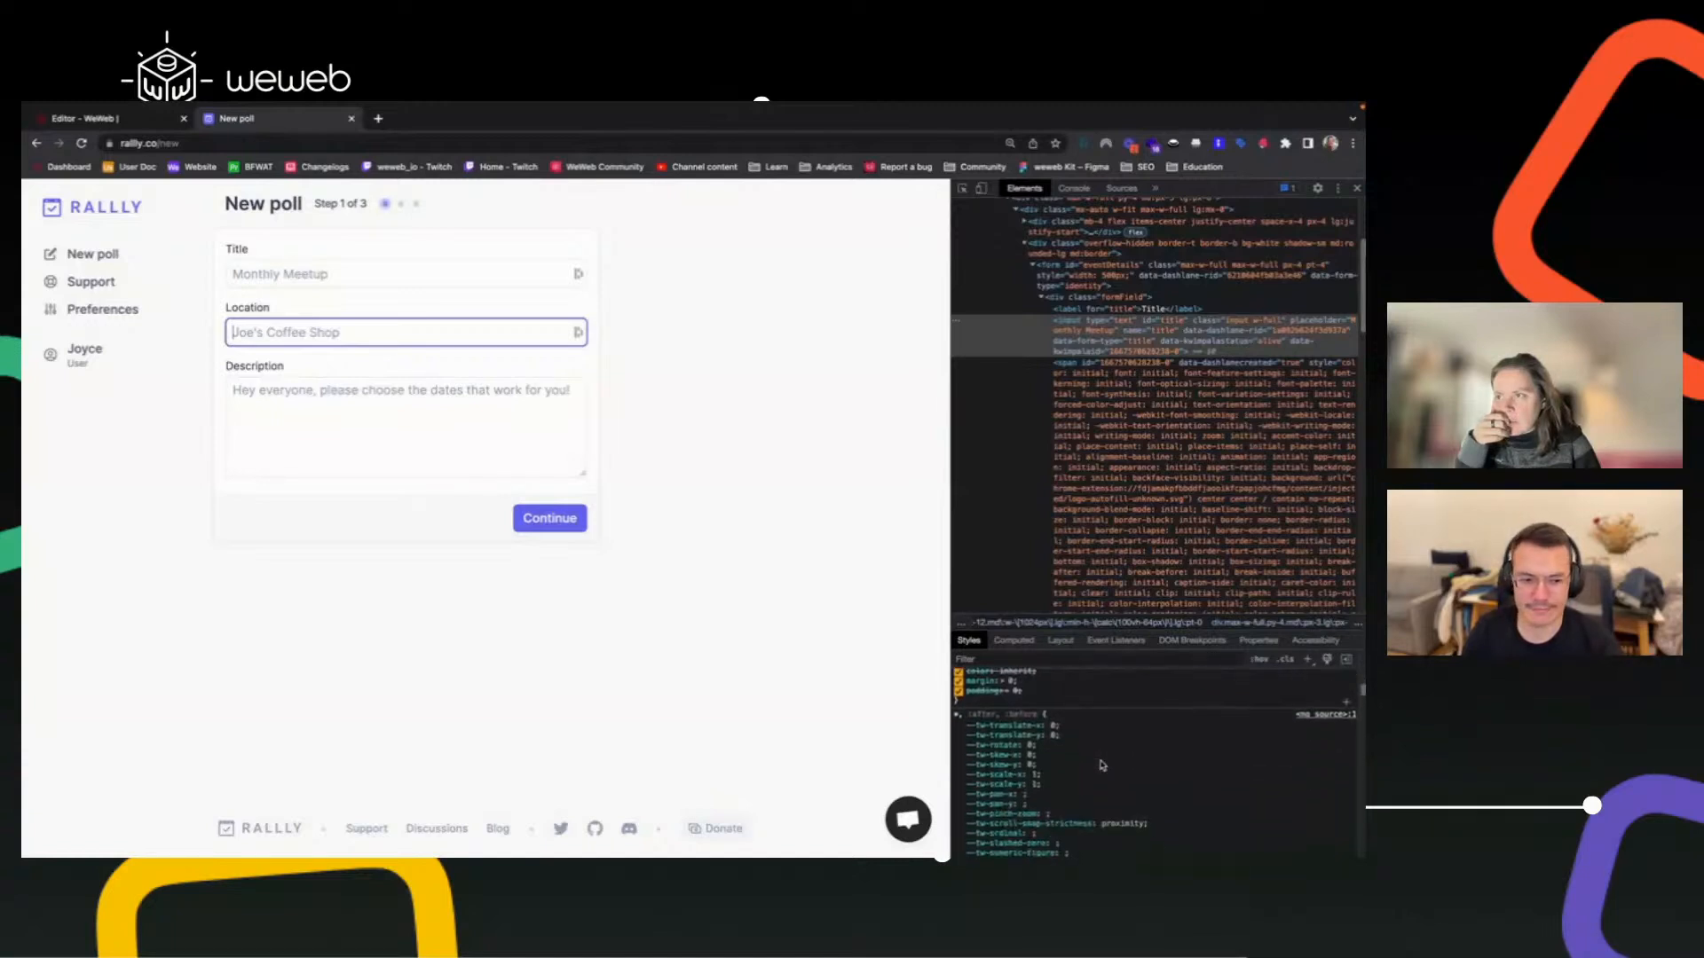
scroll(1101, 765, "down", 5)
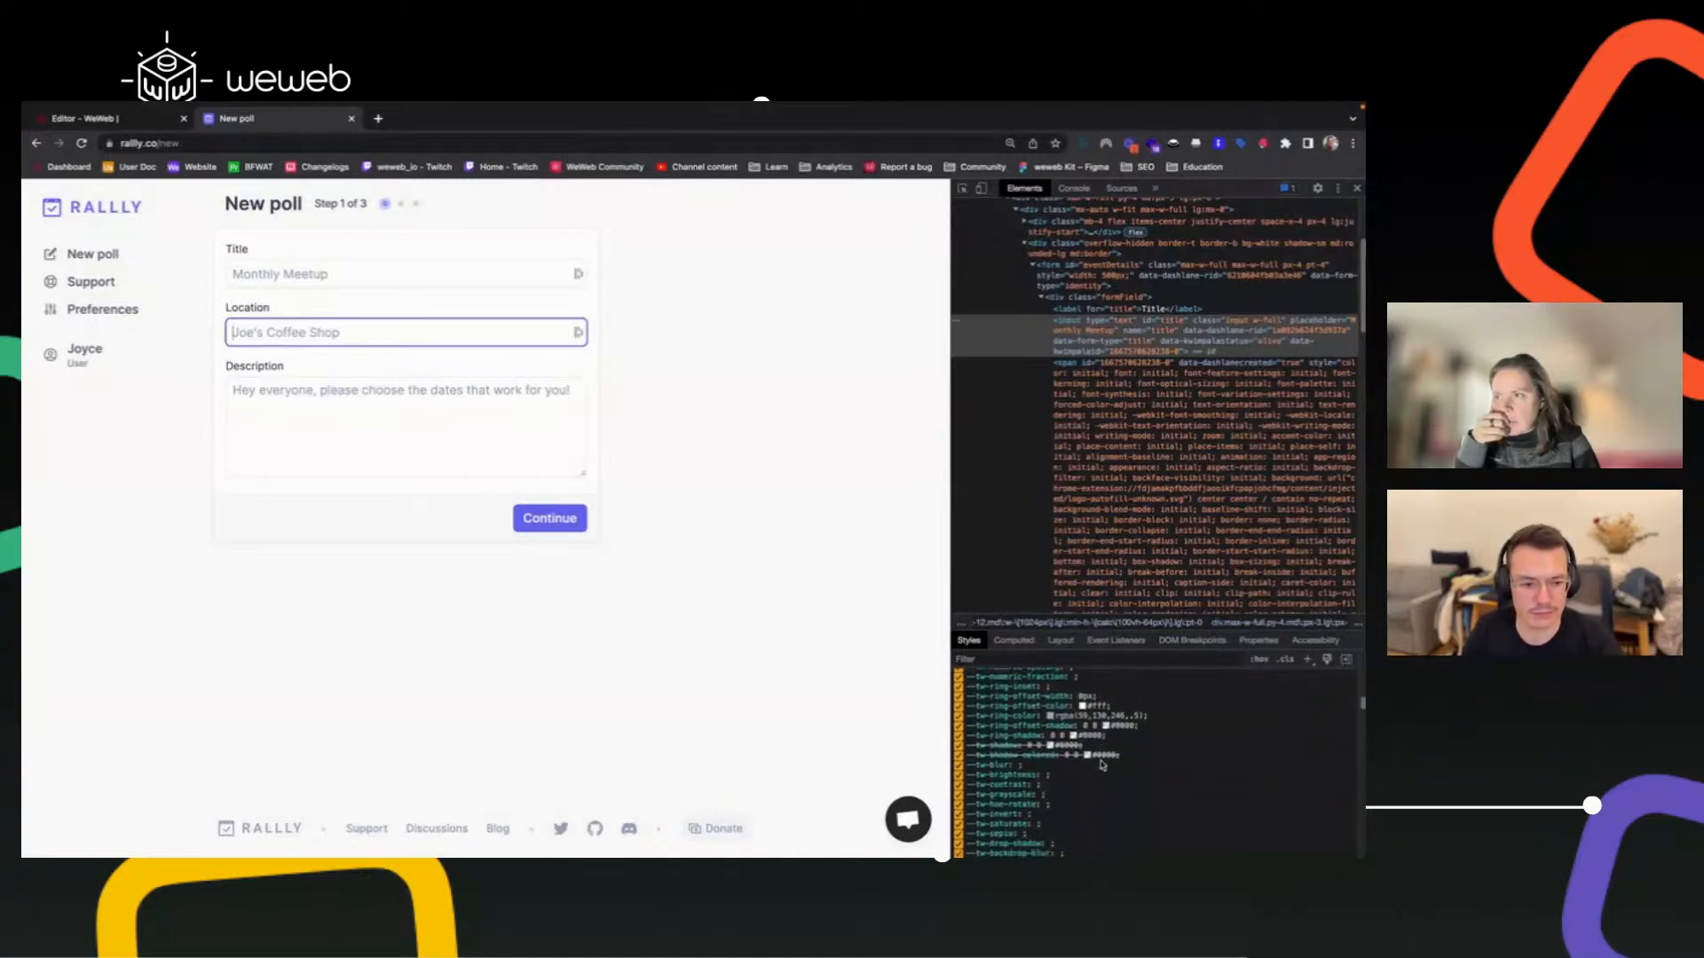
scroll(1101, 765, "down", 8)
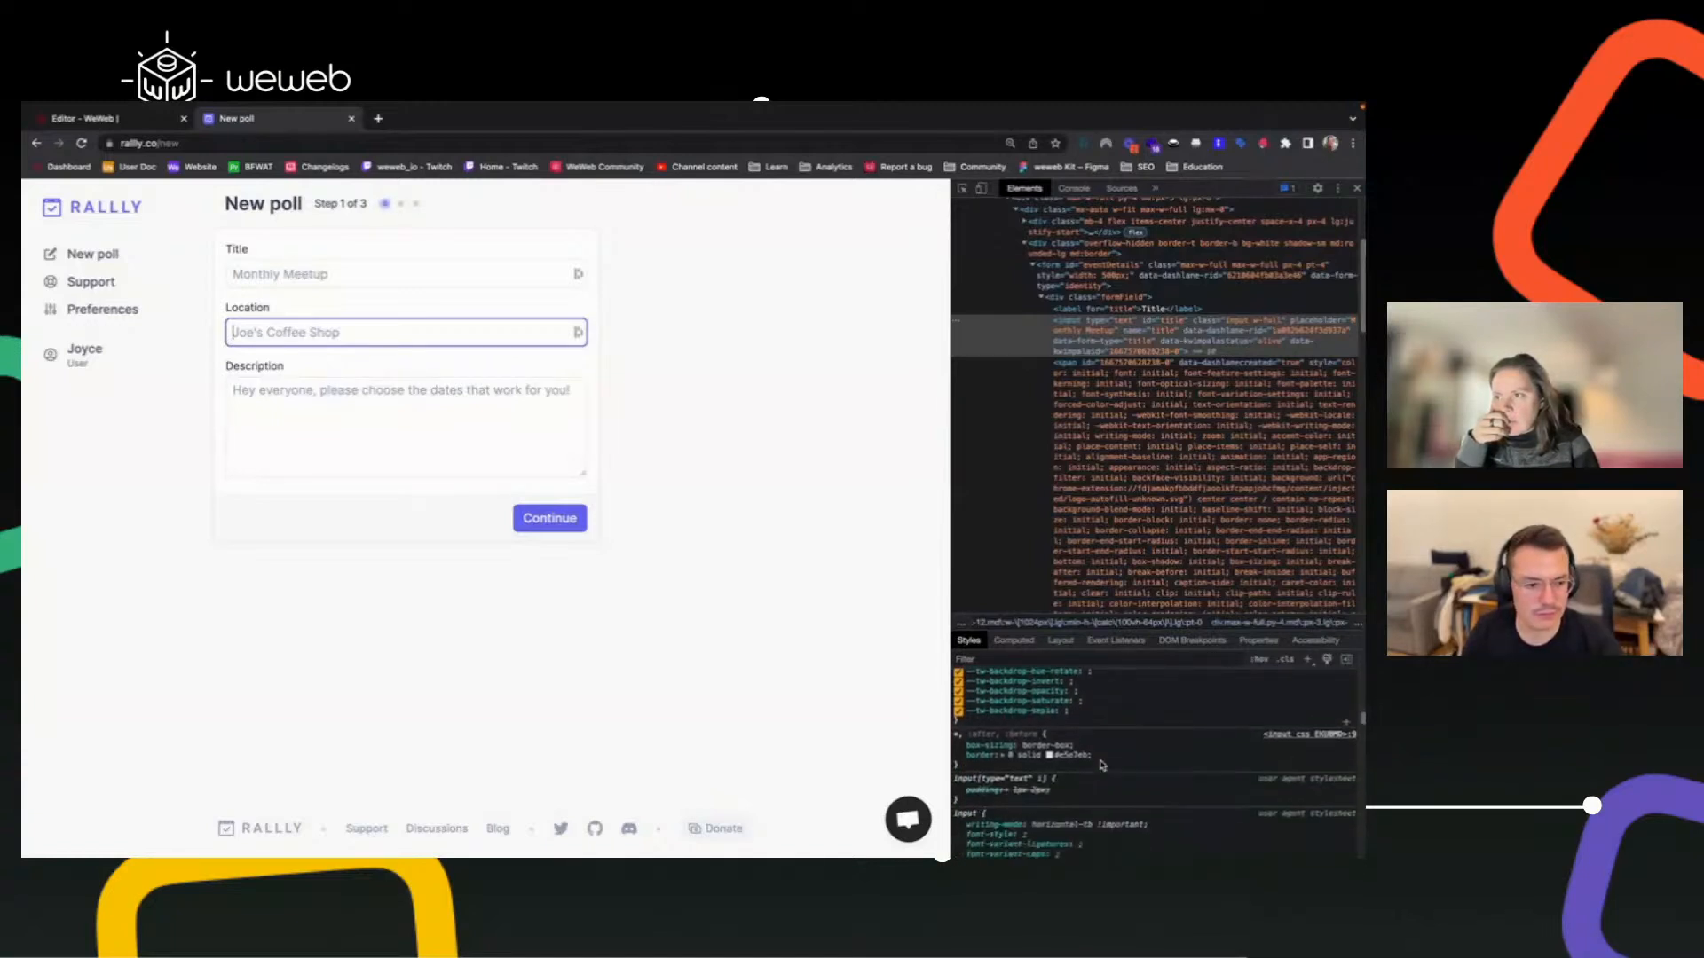
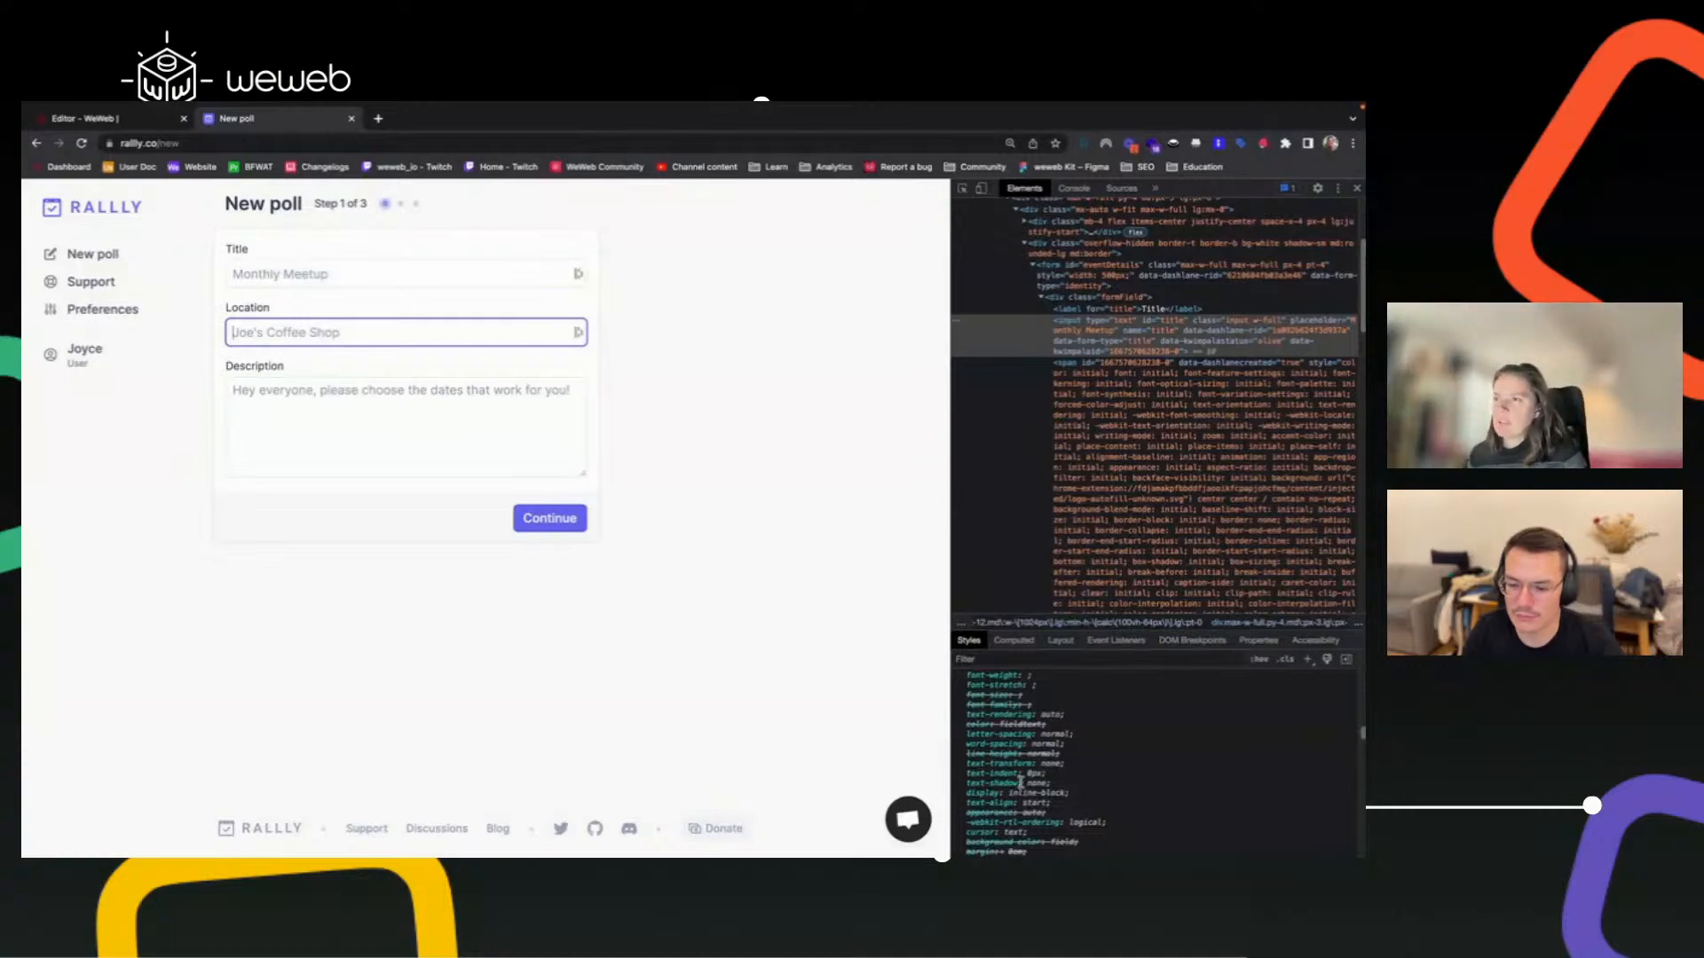
scroll(1021, 783, "up", 2)
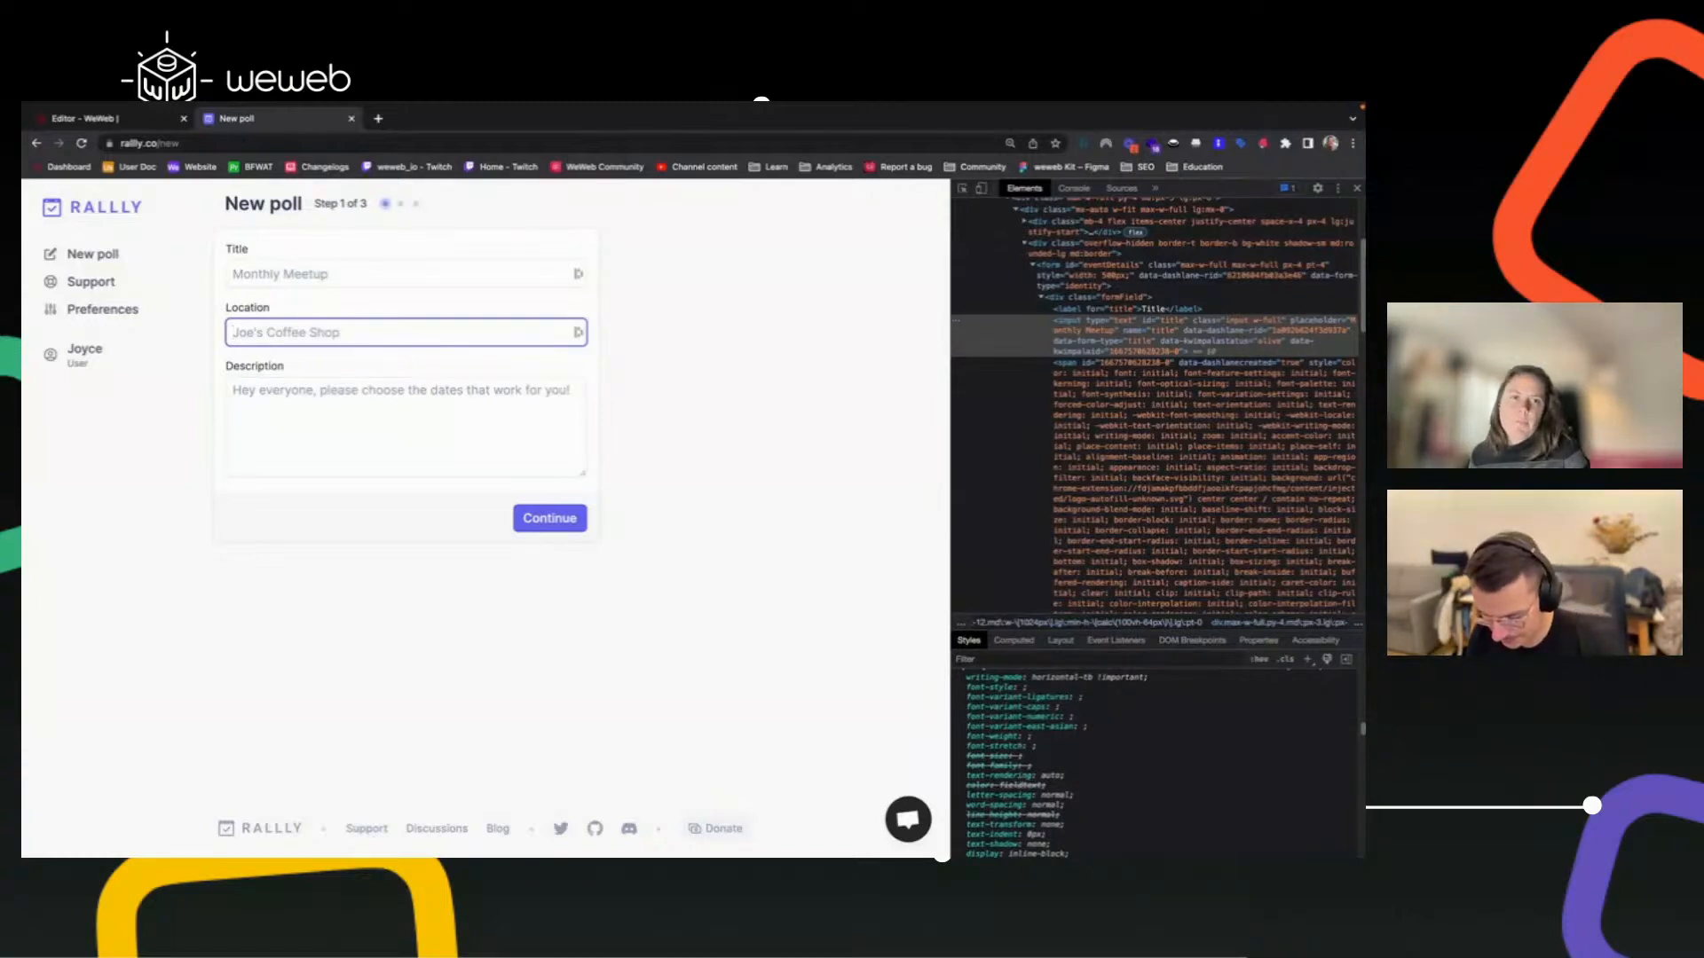
key("super+Tab")
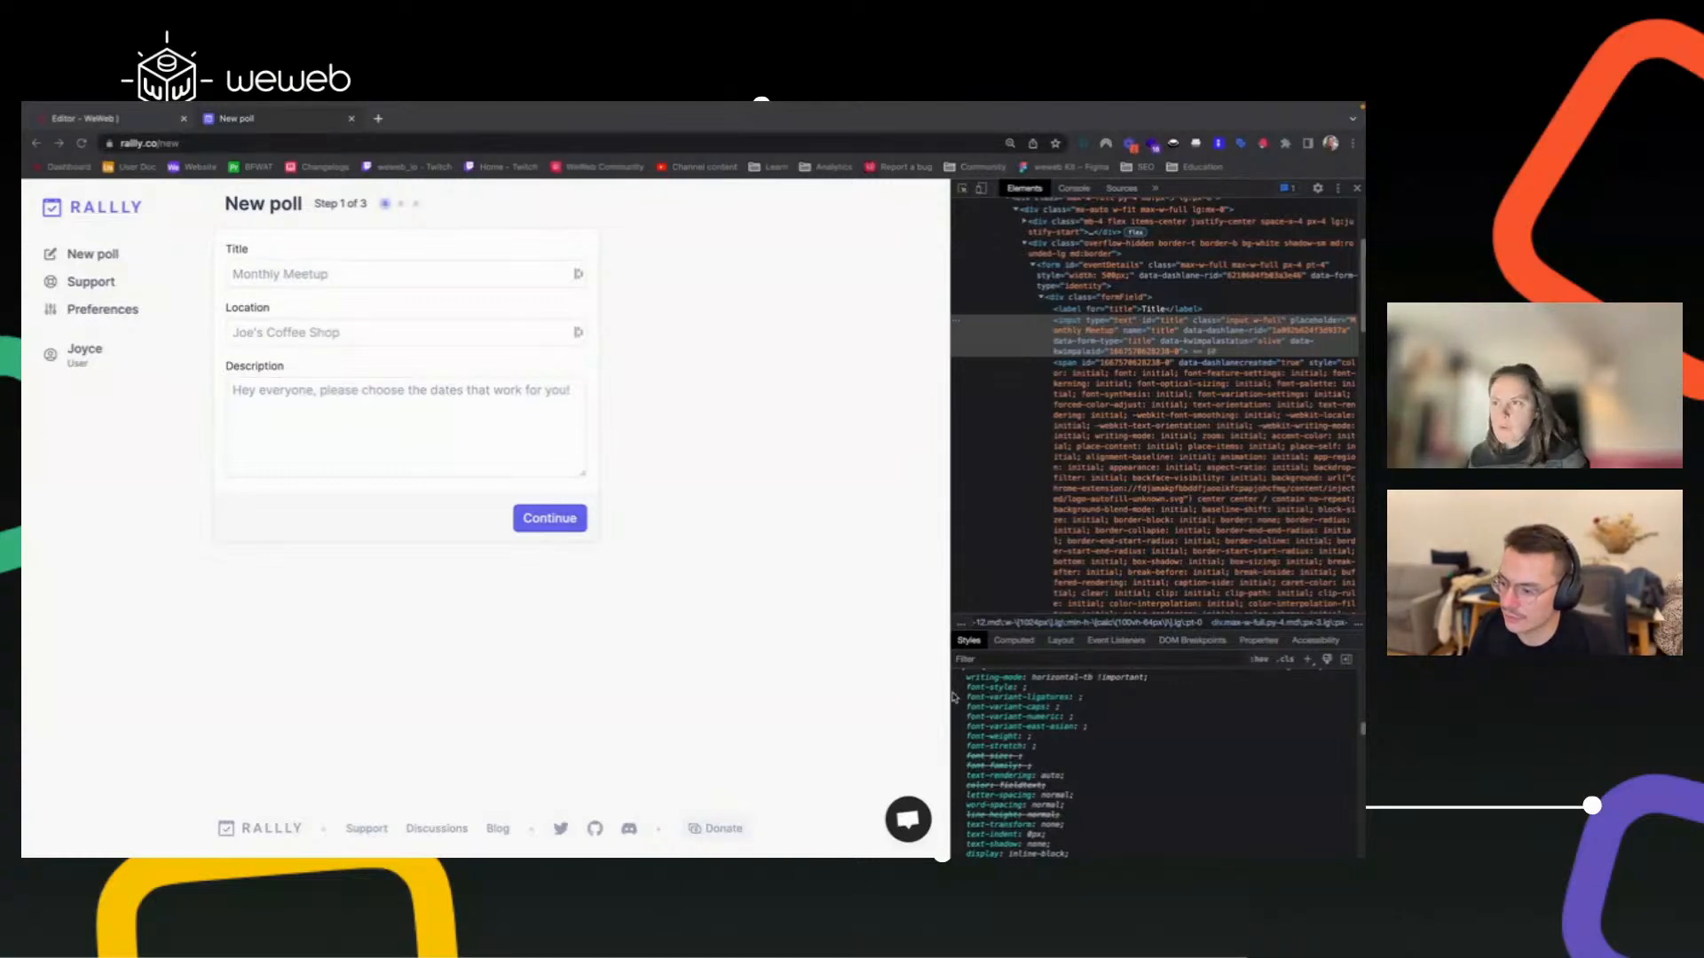
scroll(1187, 798, "down", 2)
scroll(1187, 799, "down", 4)
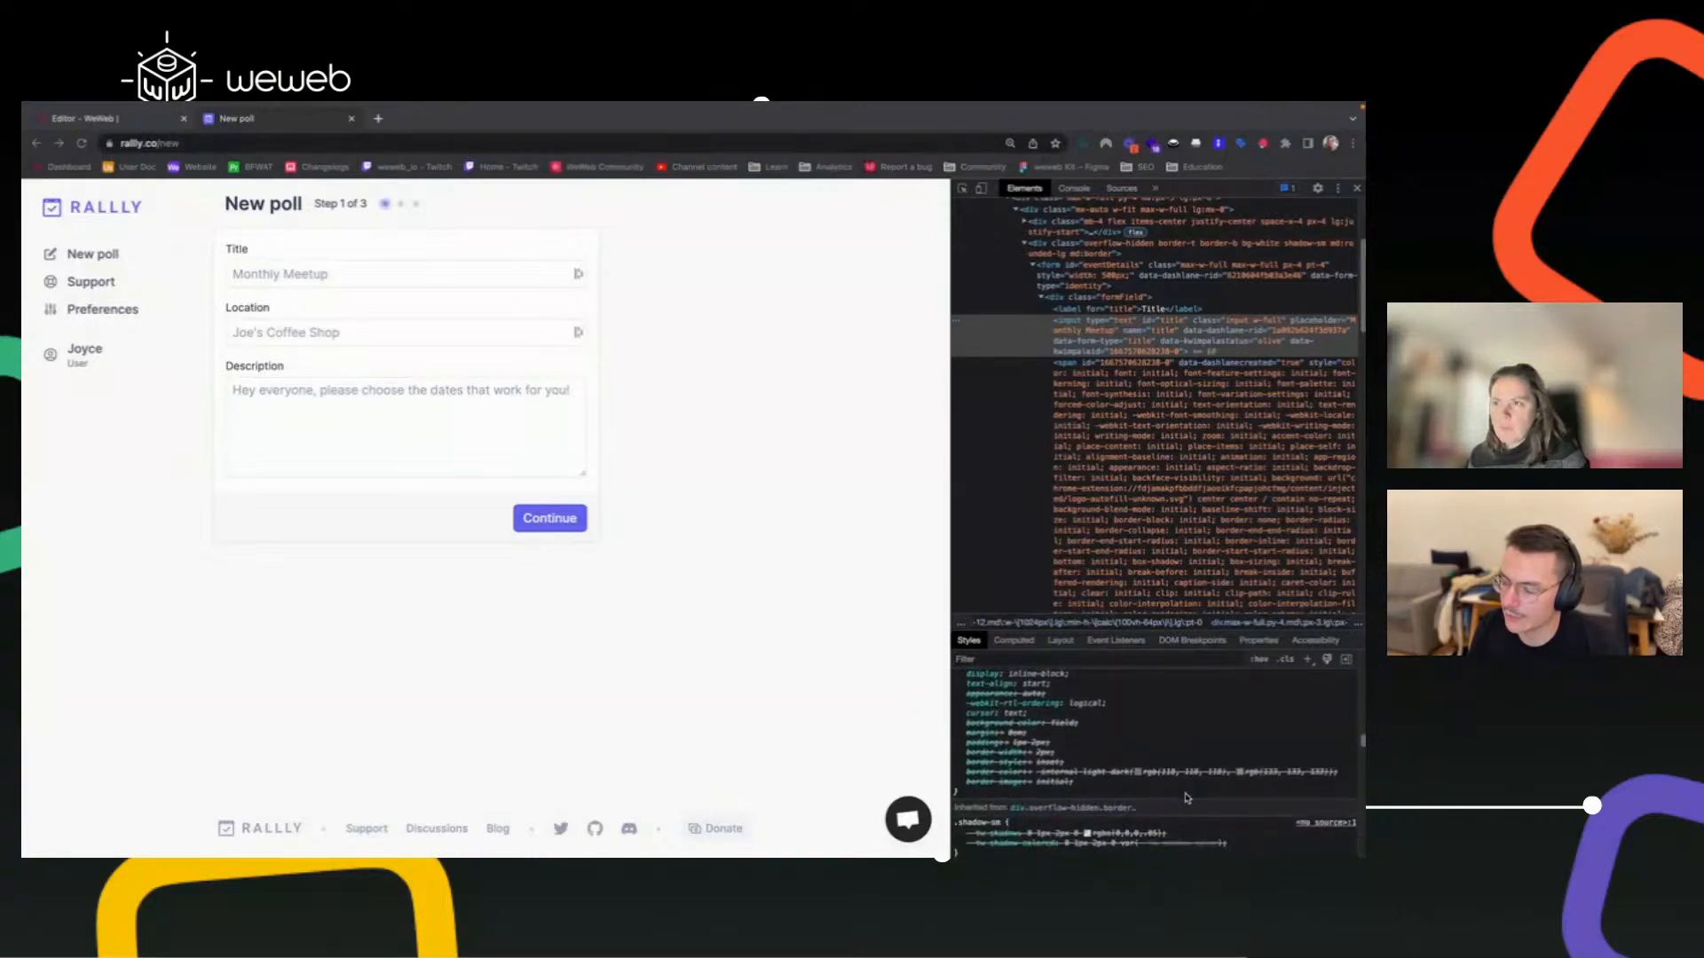
scroll(1143, 798, "down", 3)
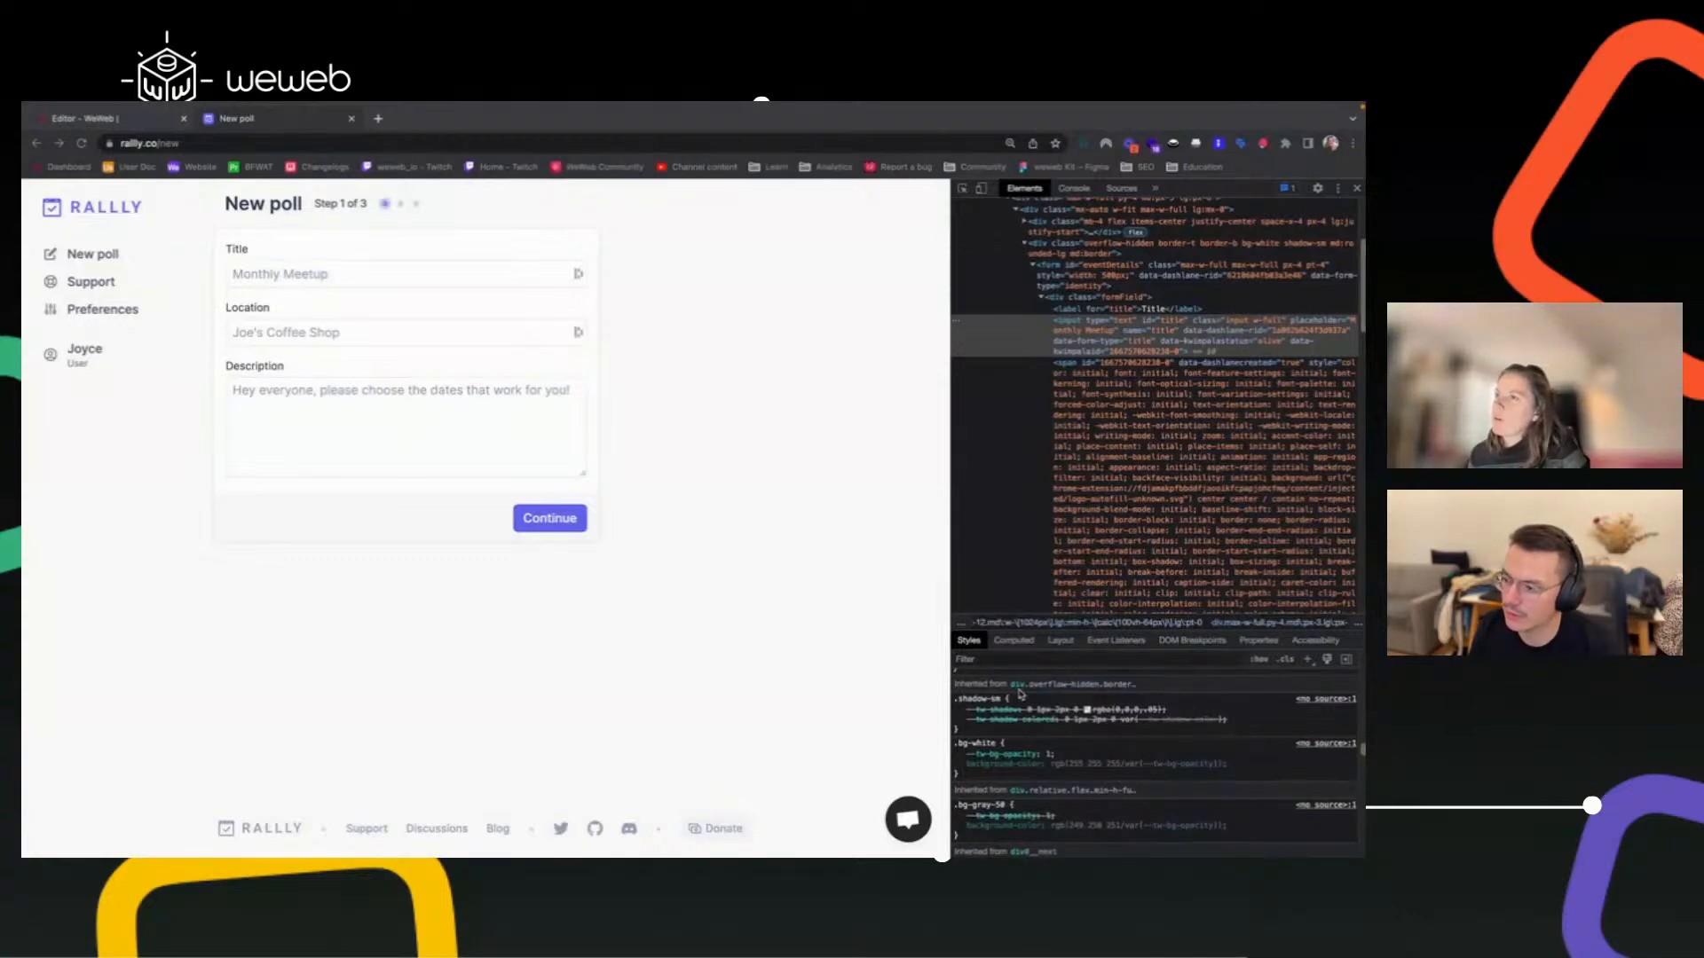
Filter the Title input's styles by "place" to look for placeholder rules, and clear the filter.
left_click(1014, 661)
type("plo")
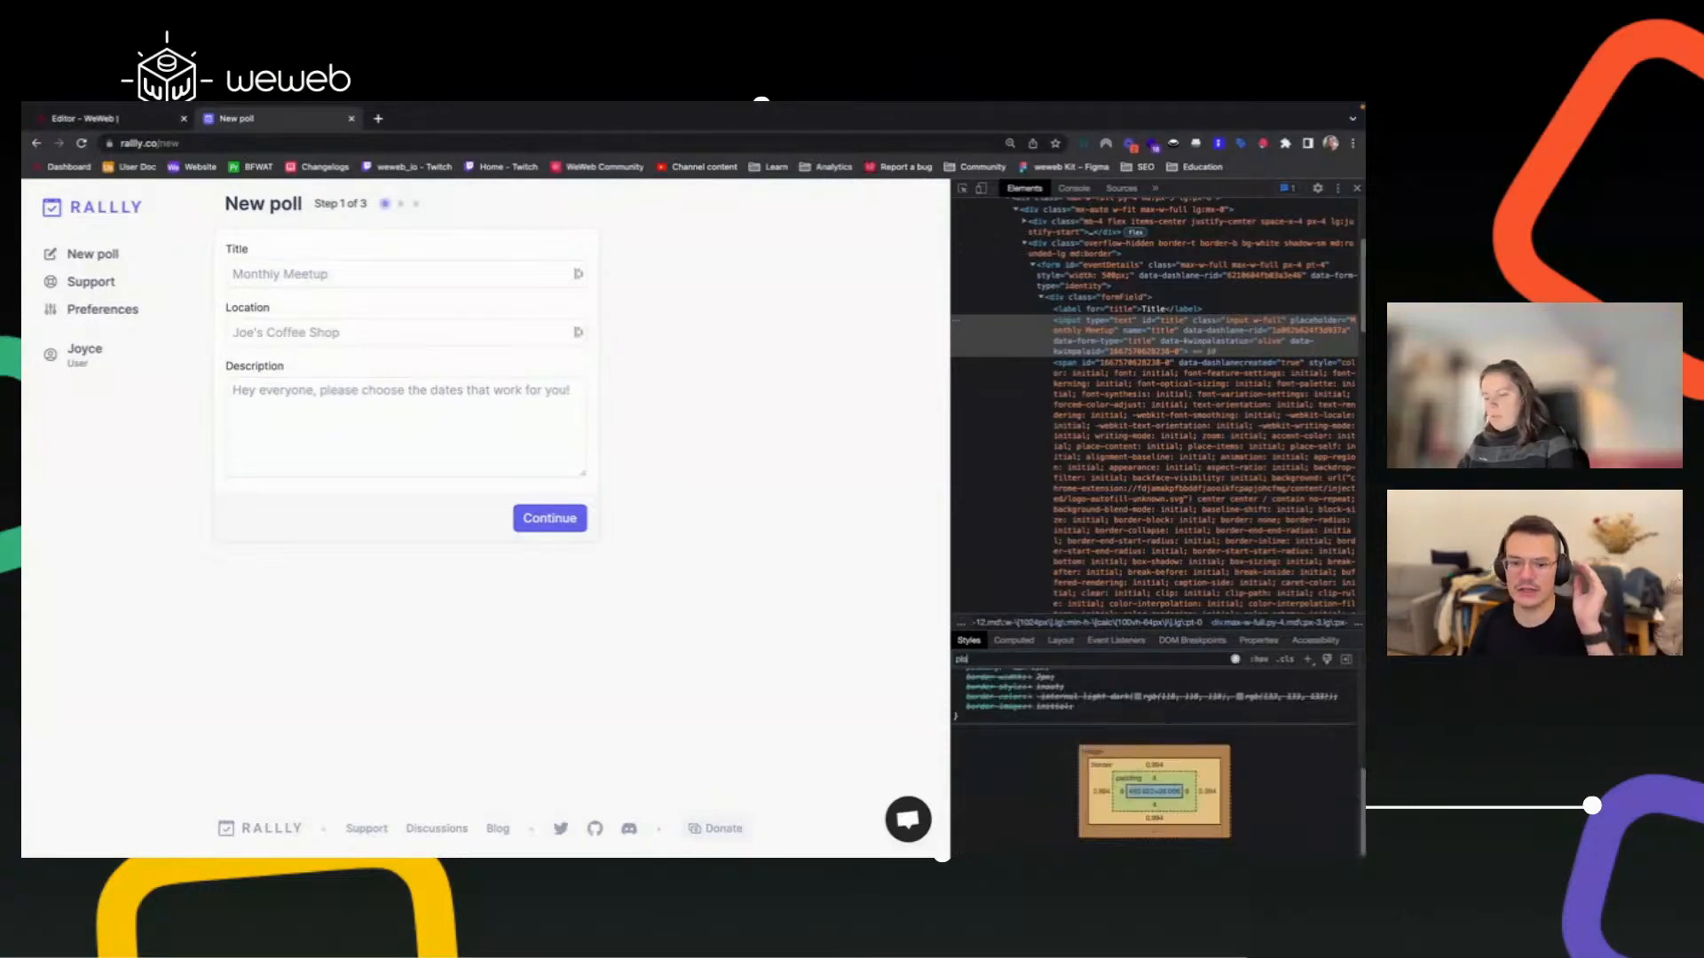
type("ce")
scroll(1047, 348, "up", 3)
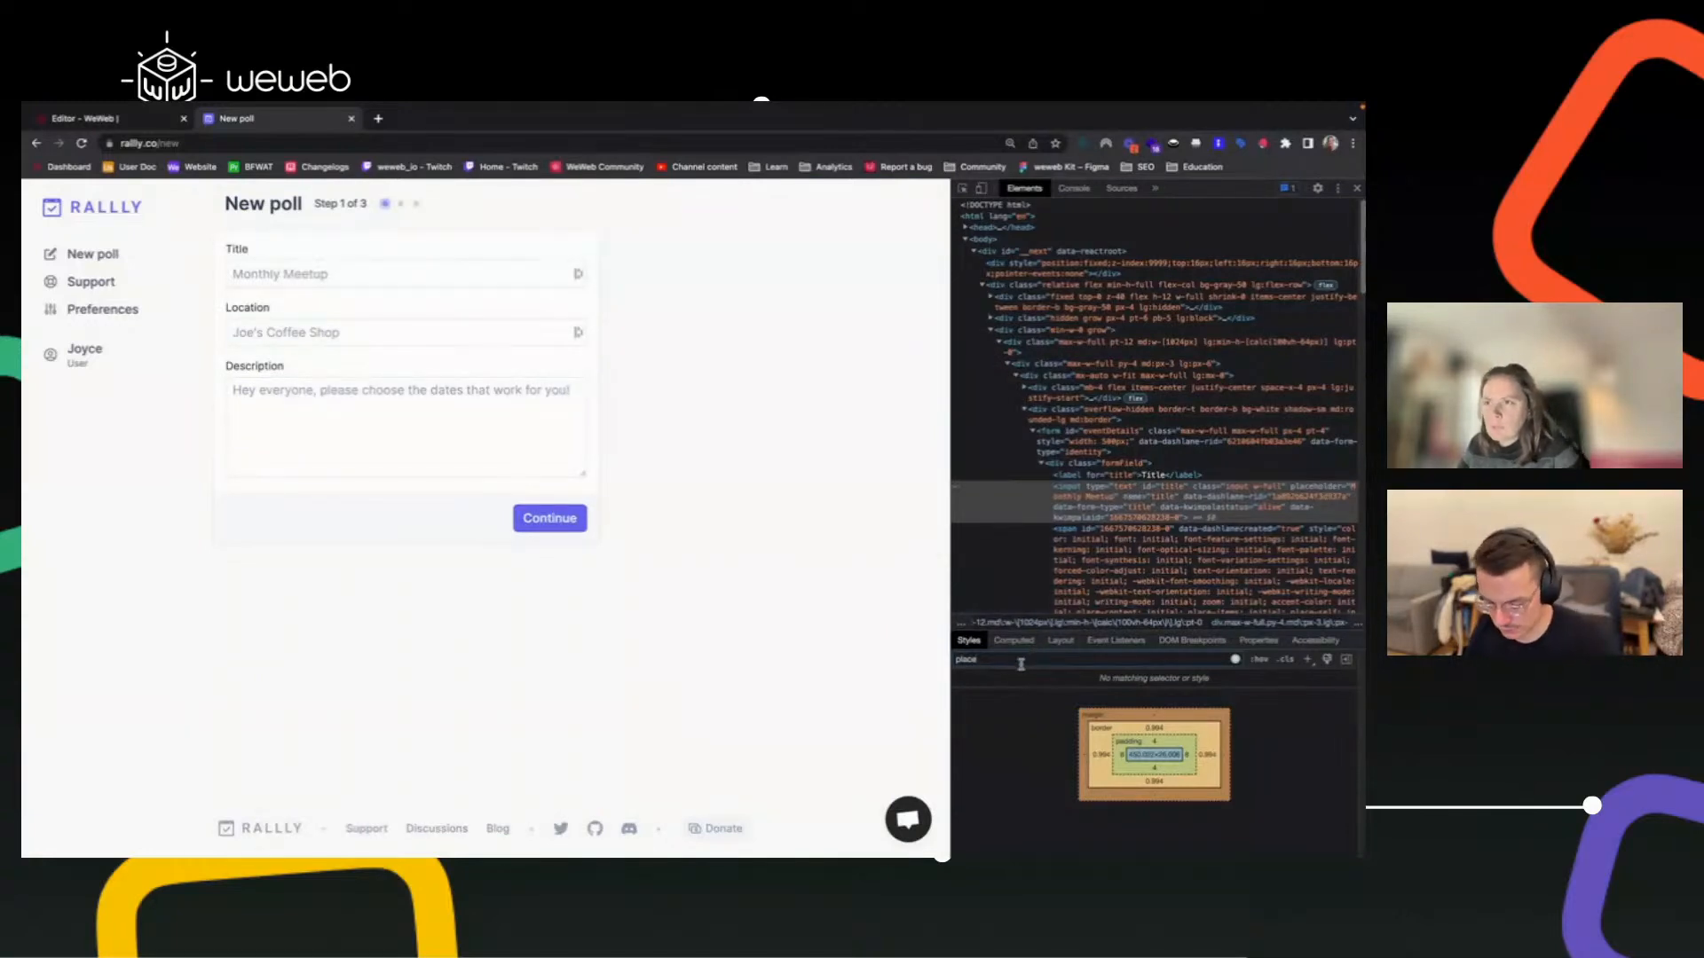
key("BackSpace")
key("BackSpace")
key("BackSpace")
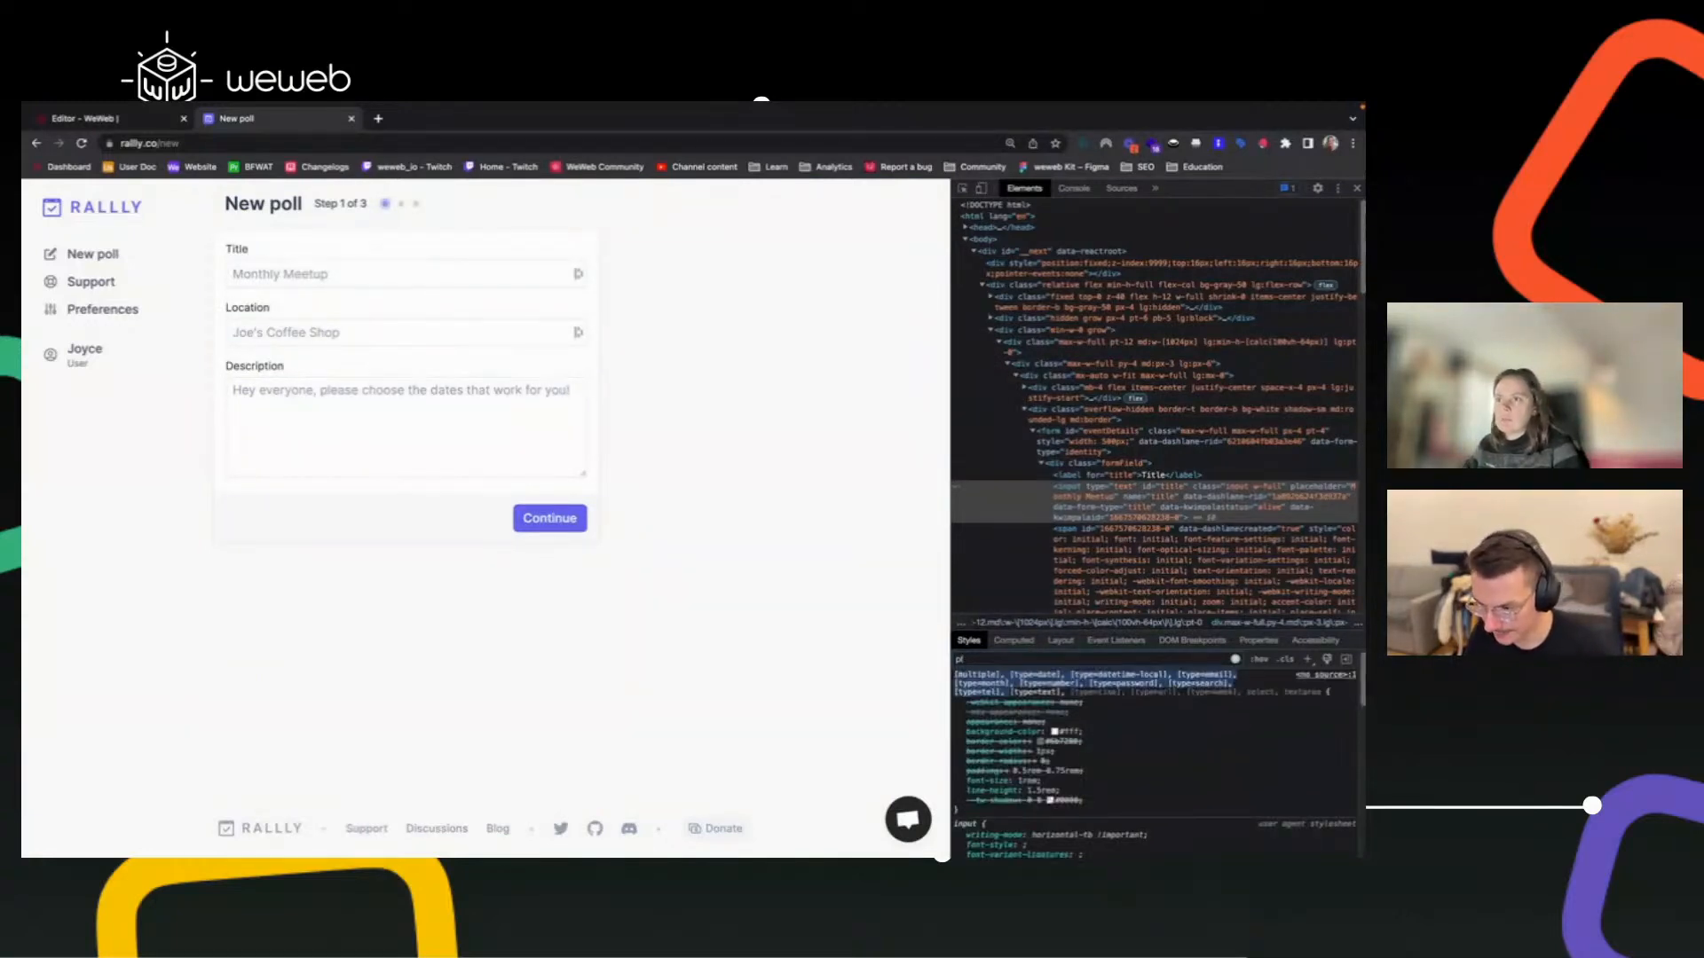
key("BackSpace")
key("BackSpace")
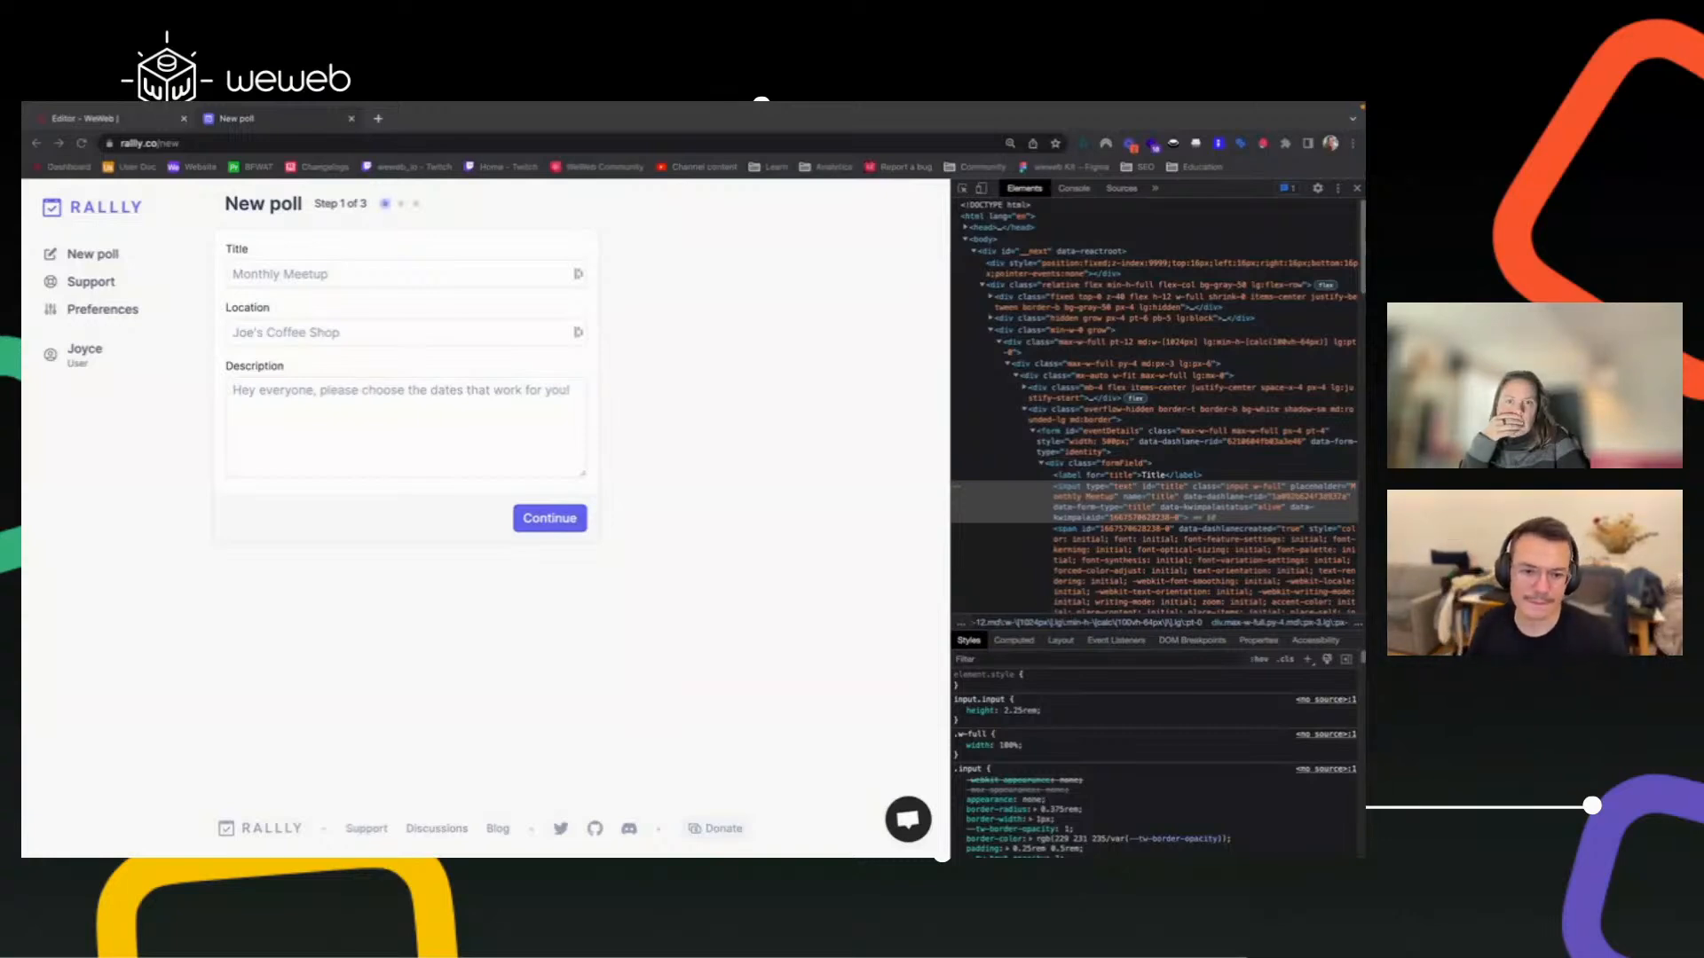
left_click(973, 665)
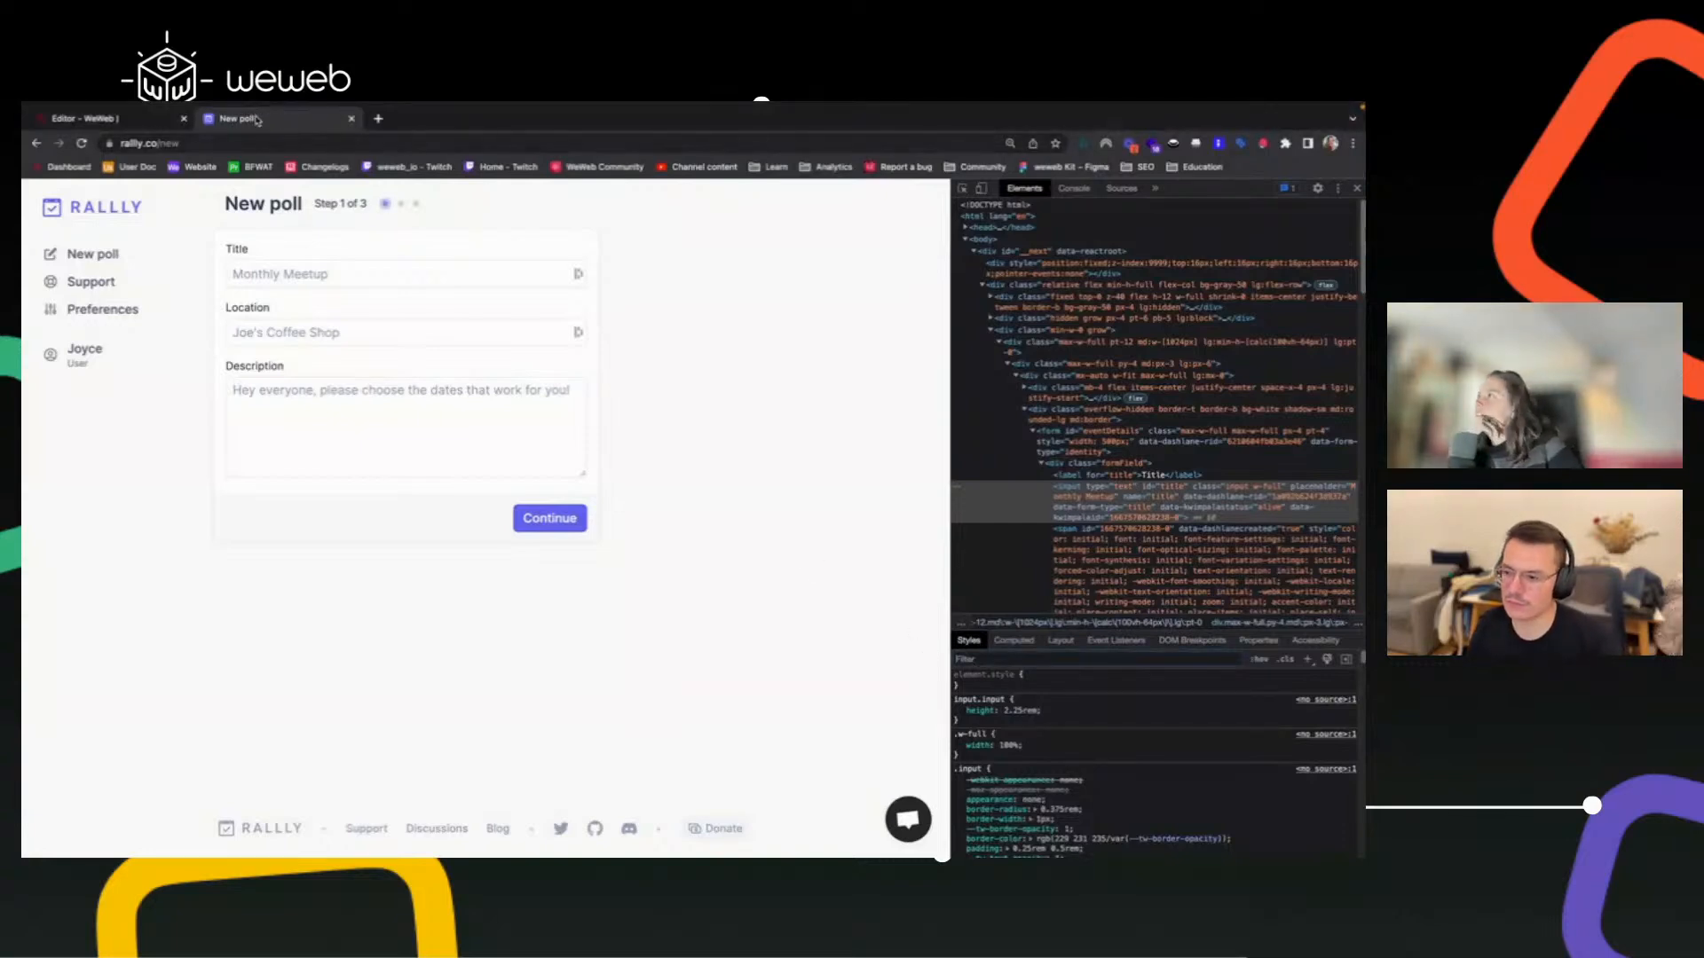
Switch to the WeWeb editor and copy the Long answer input's placeholder color #A1A1AA to the Location Input's placeholder color.
left_click(135, 125)
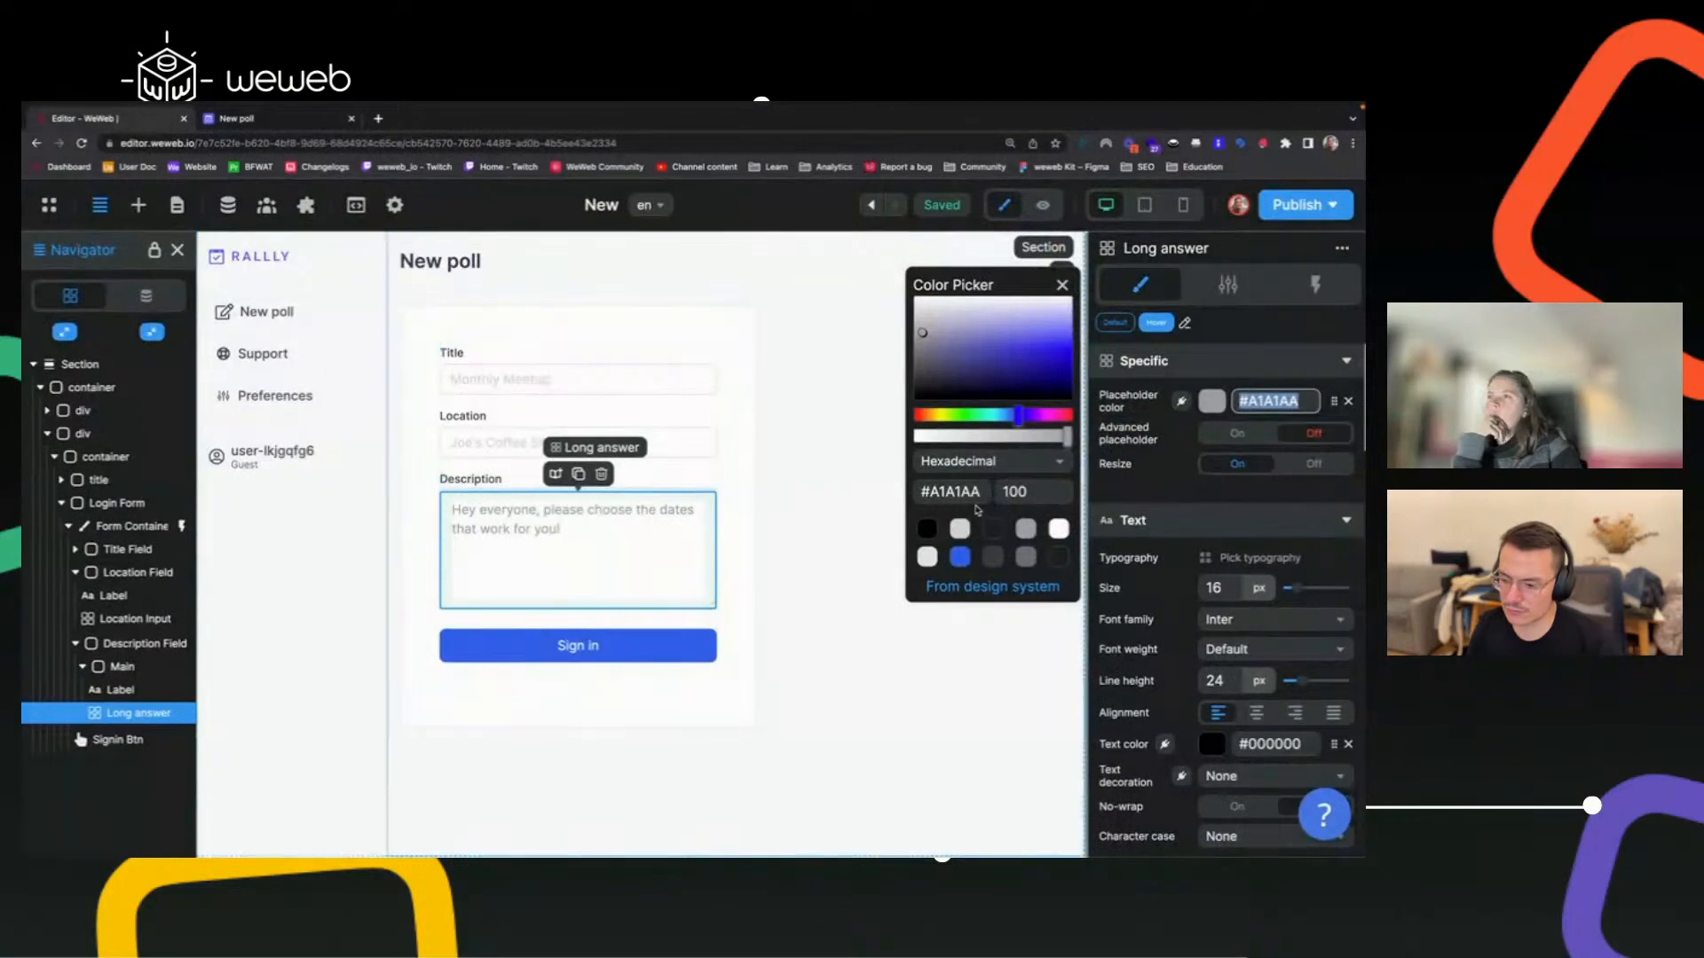
left_click(976, 491)
key("ctrl+c")
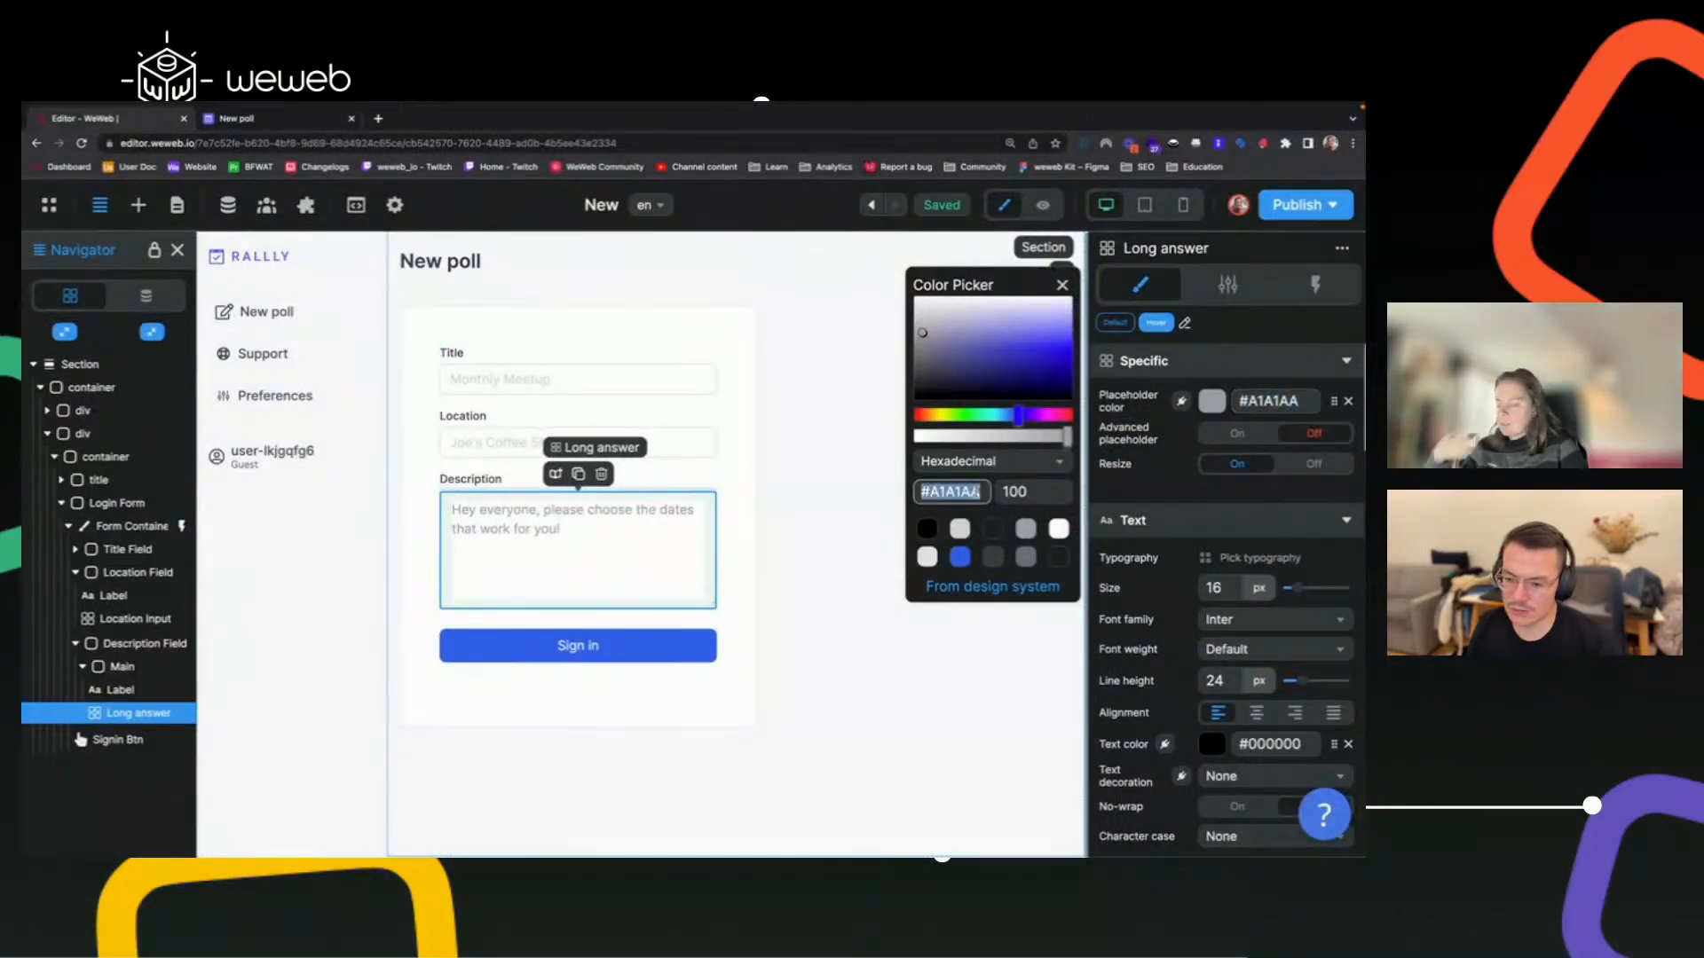
left_click(495, 456)
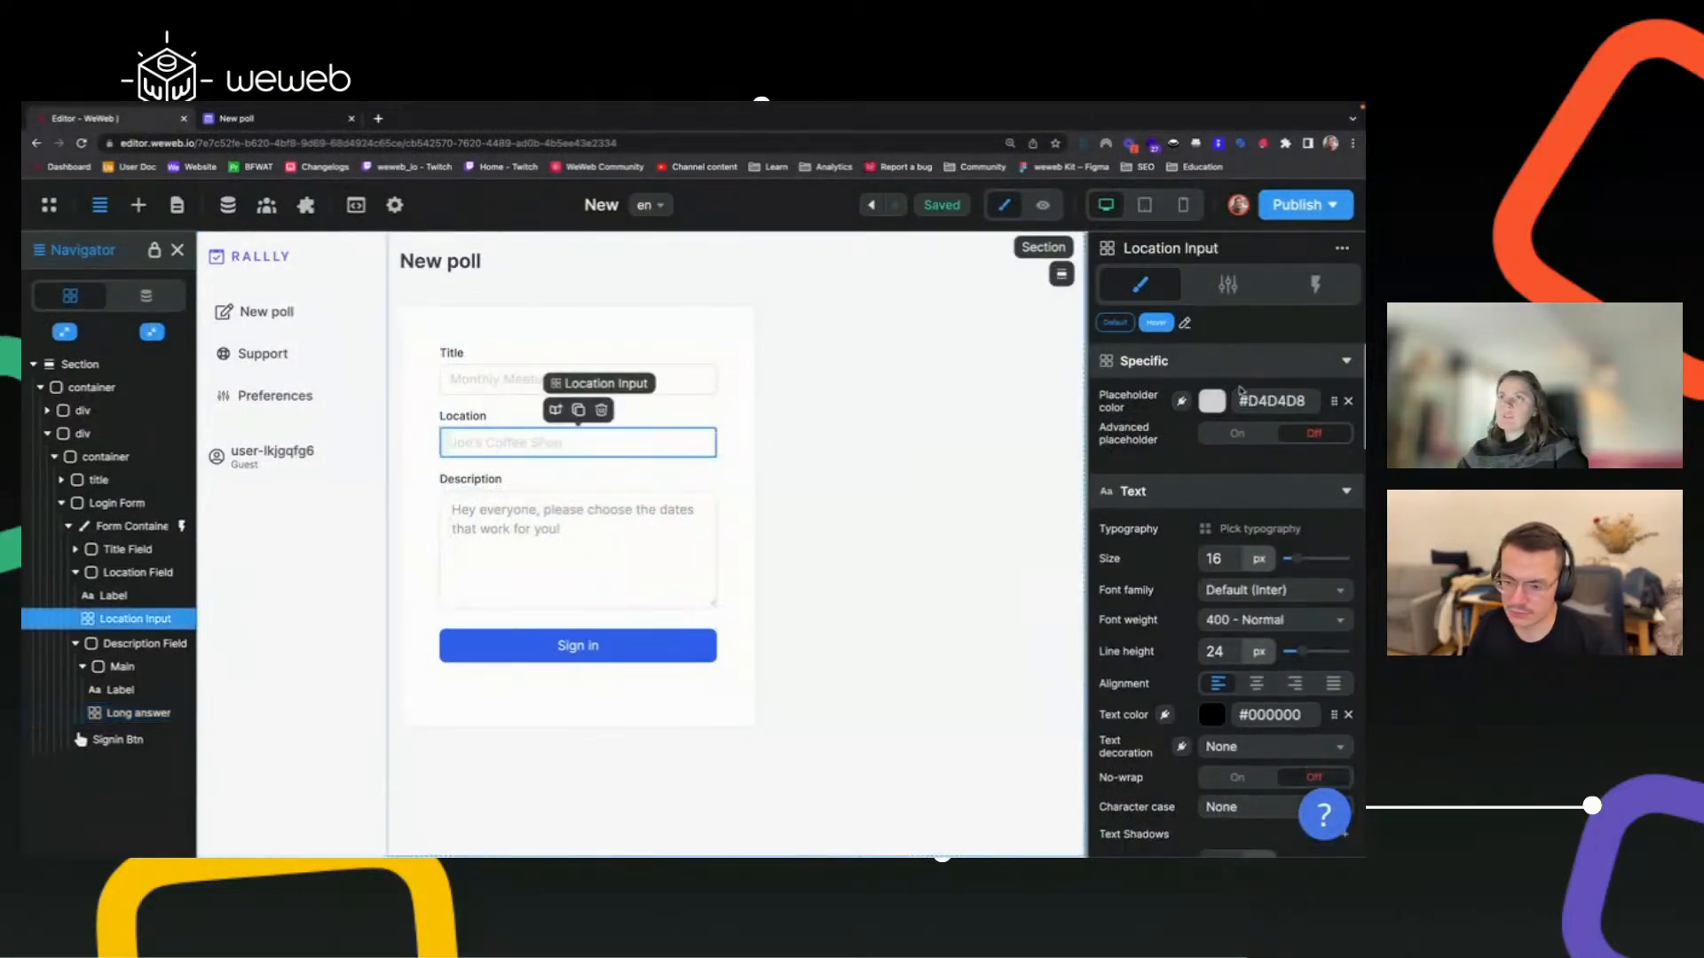
left_click(1269, 400)
key("ctrl+a")
key("ctrl+v")
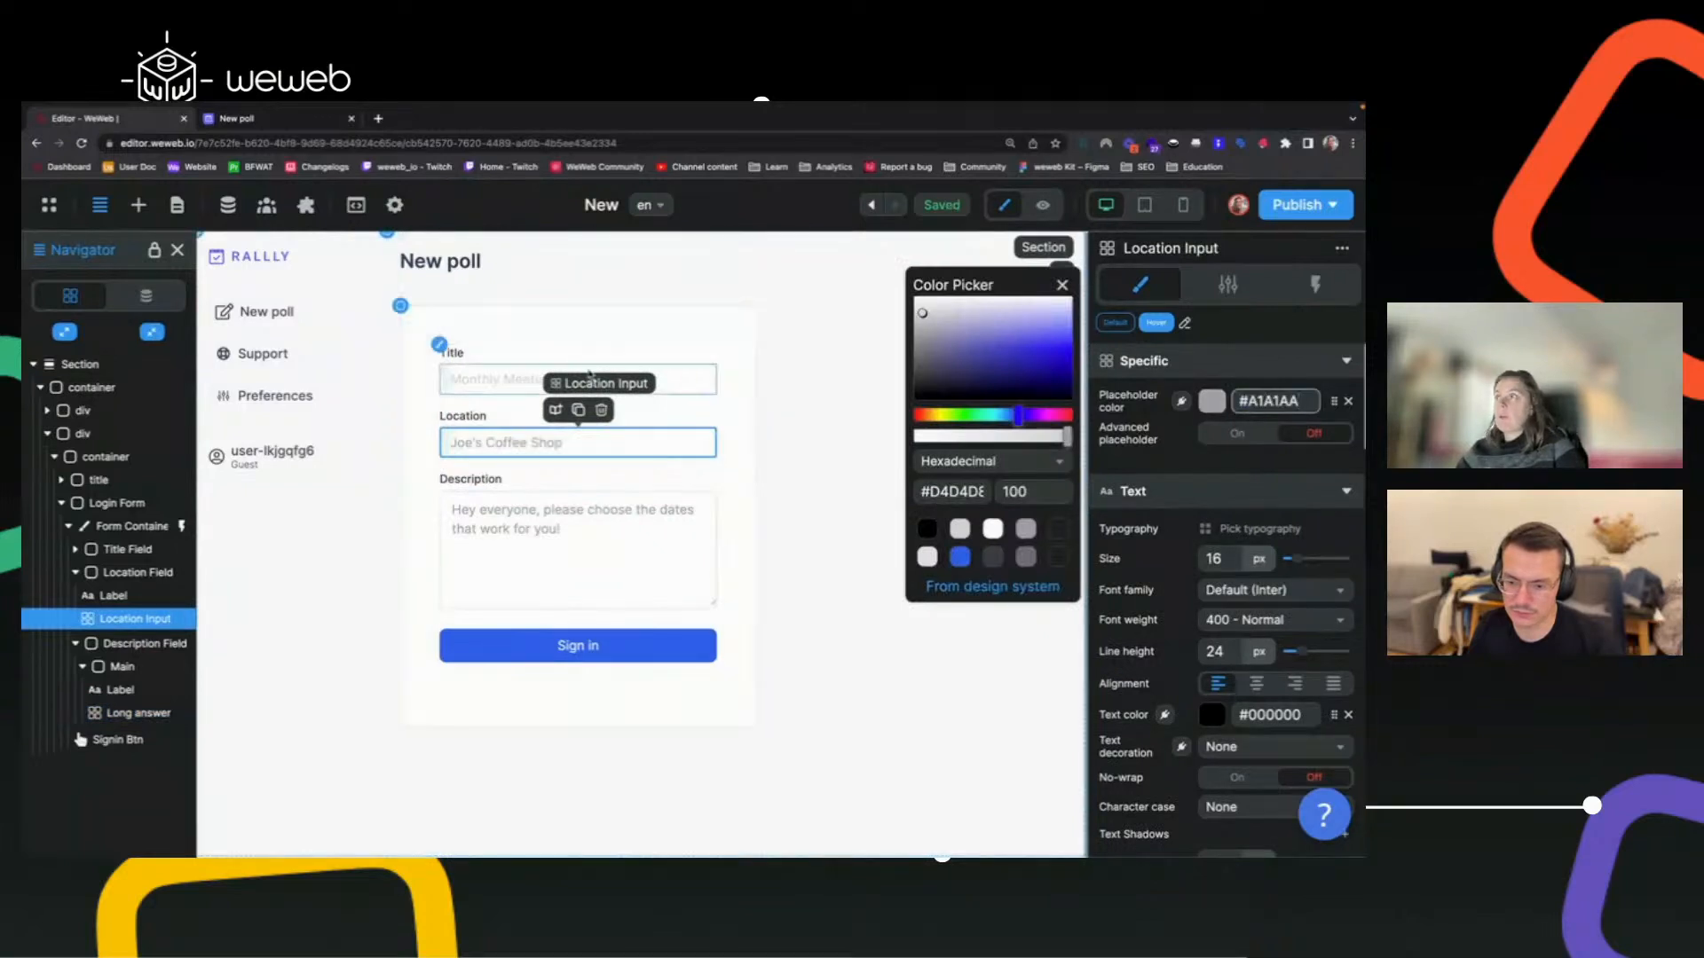
Set the Title Input's placeholder color to the copied value #A1A1AA.
left_click(512, 381)
left_click(1292, 401)
key("ctrl+a")
key("ctrl+v")
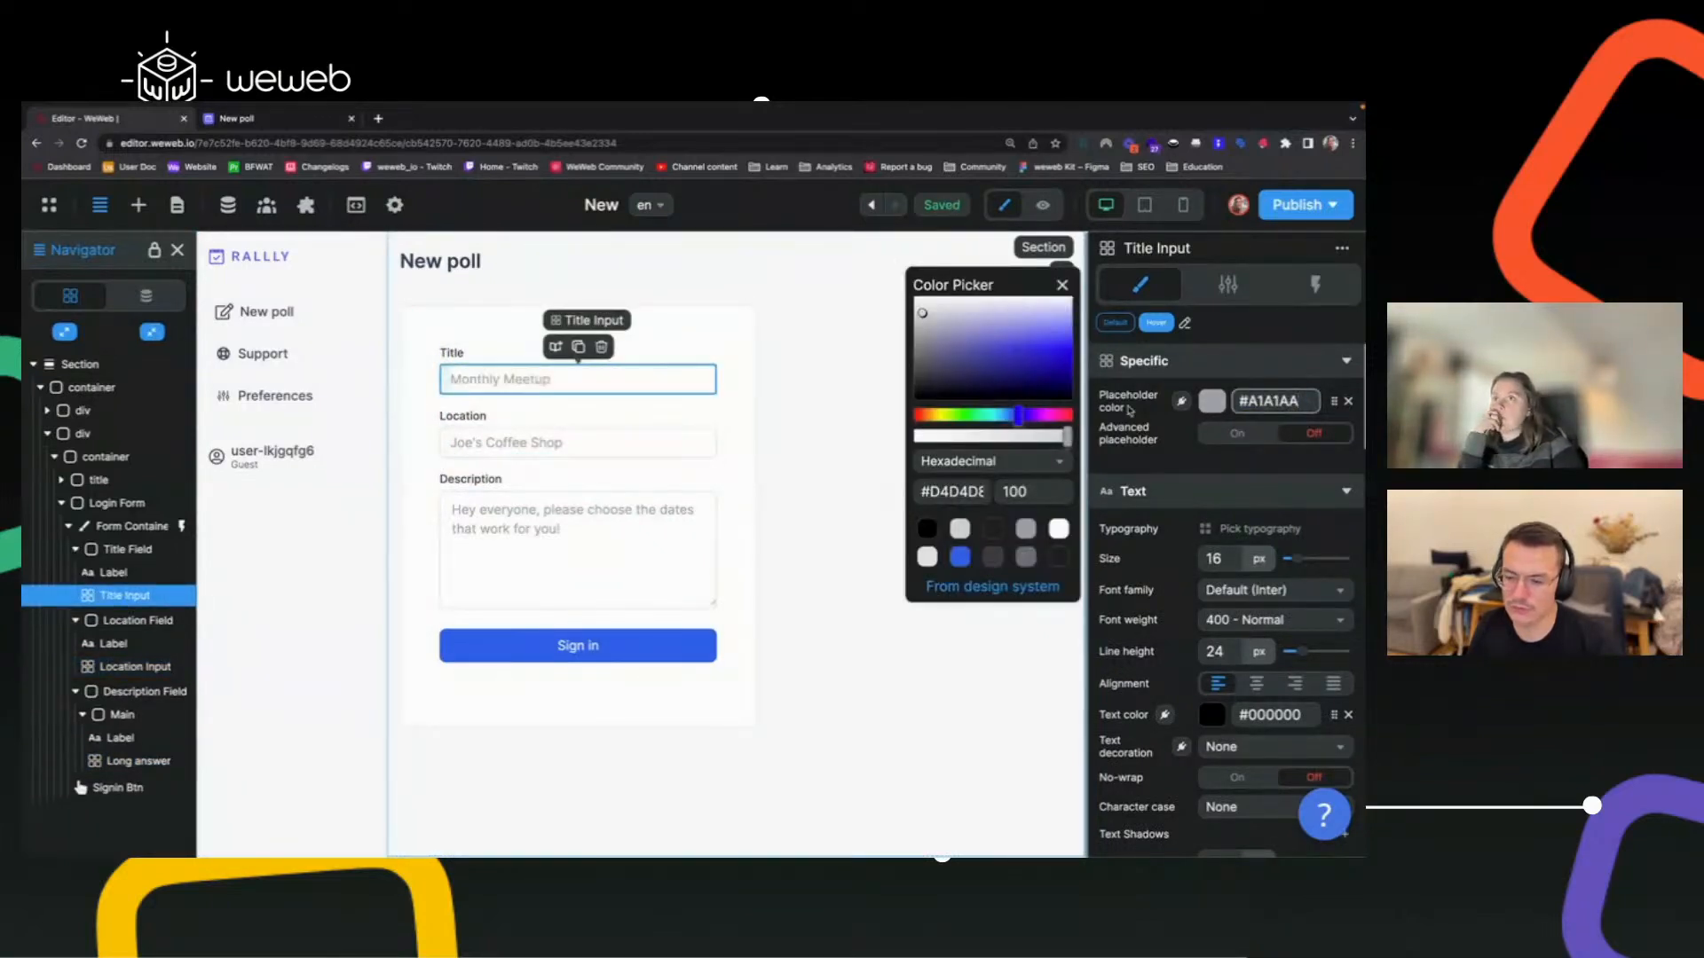
Apply the saved design system color listed between BlueGray and Gris hover to the Title Input's placeholder.
left_click(1335, 402)
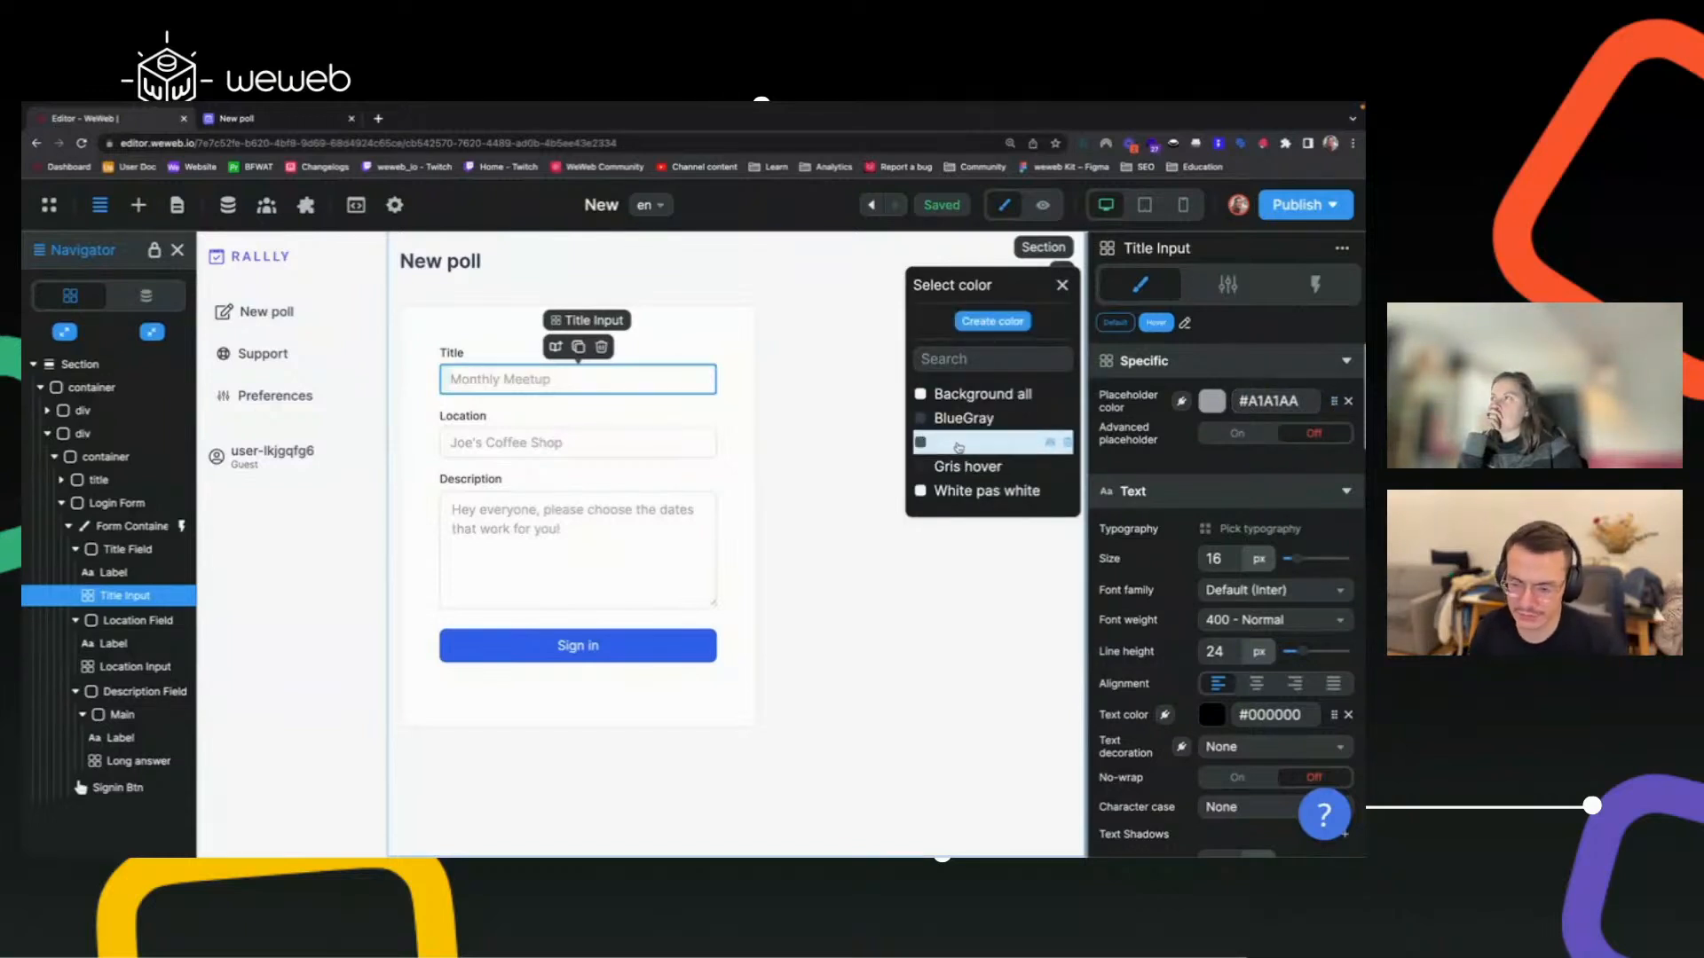
left_click(958, 447)
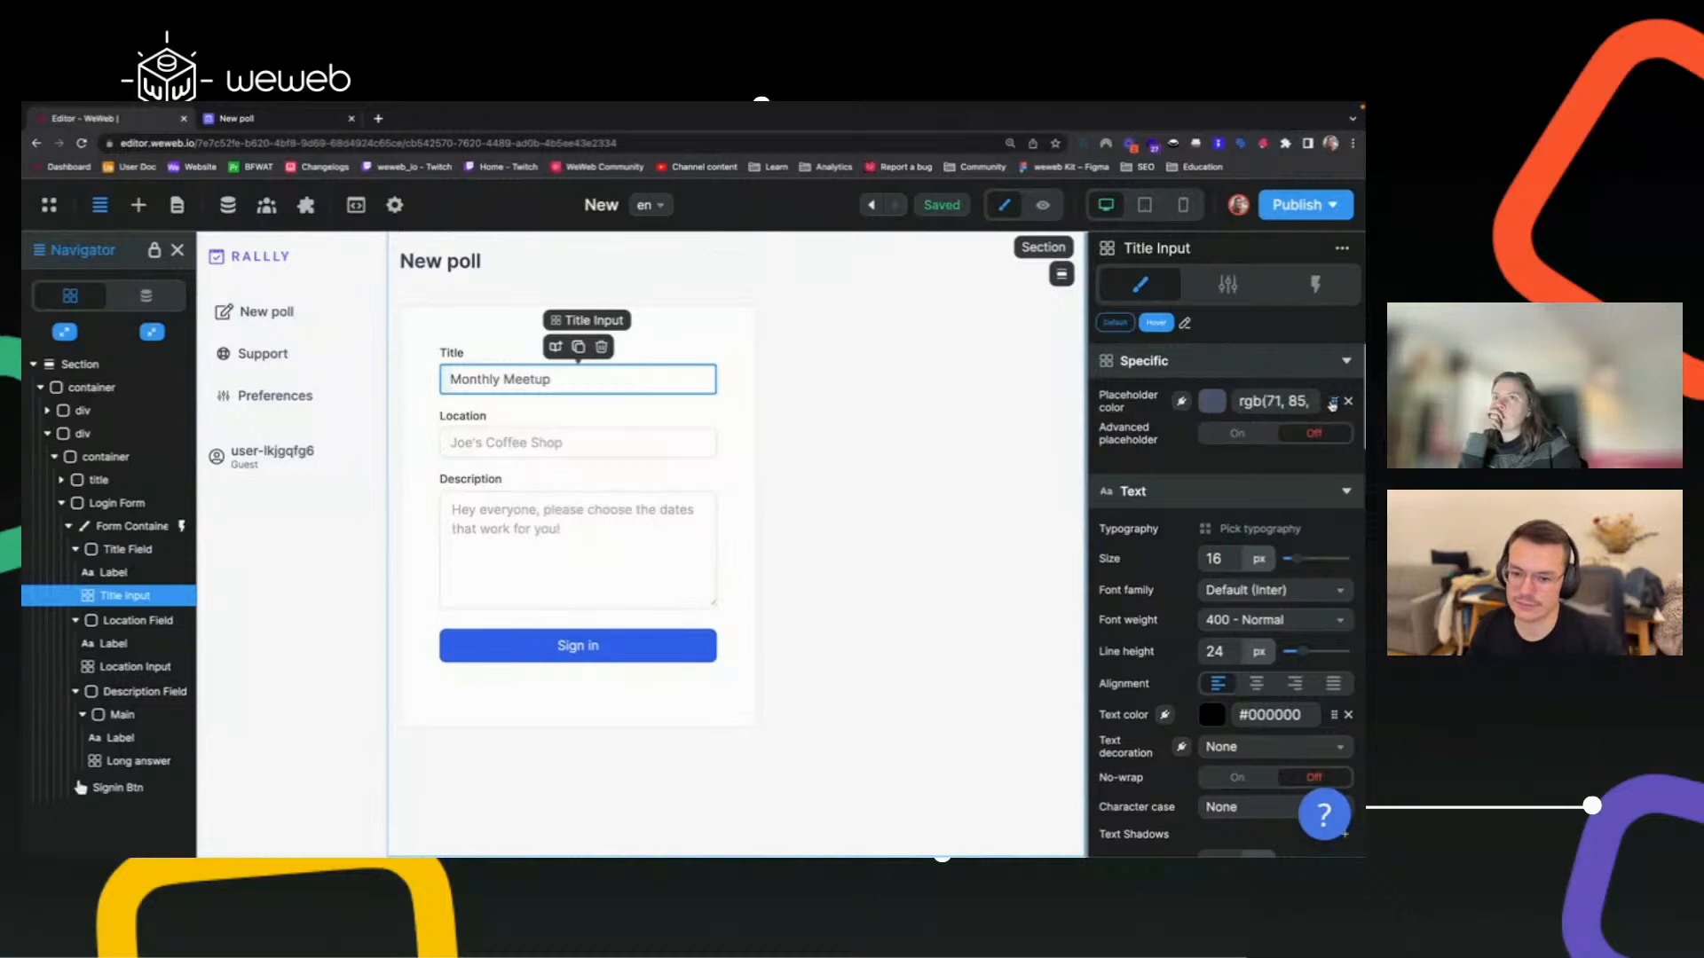
Detach the Title Input's placeholder color from the design system and set it to #A1A1AA.
left_click(1332, 402)
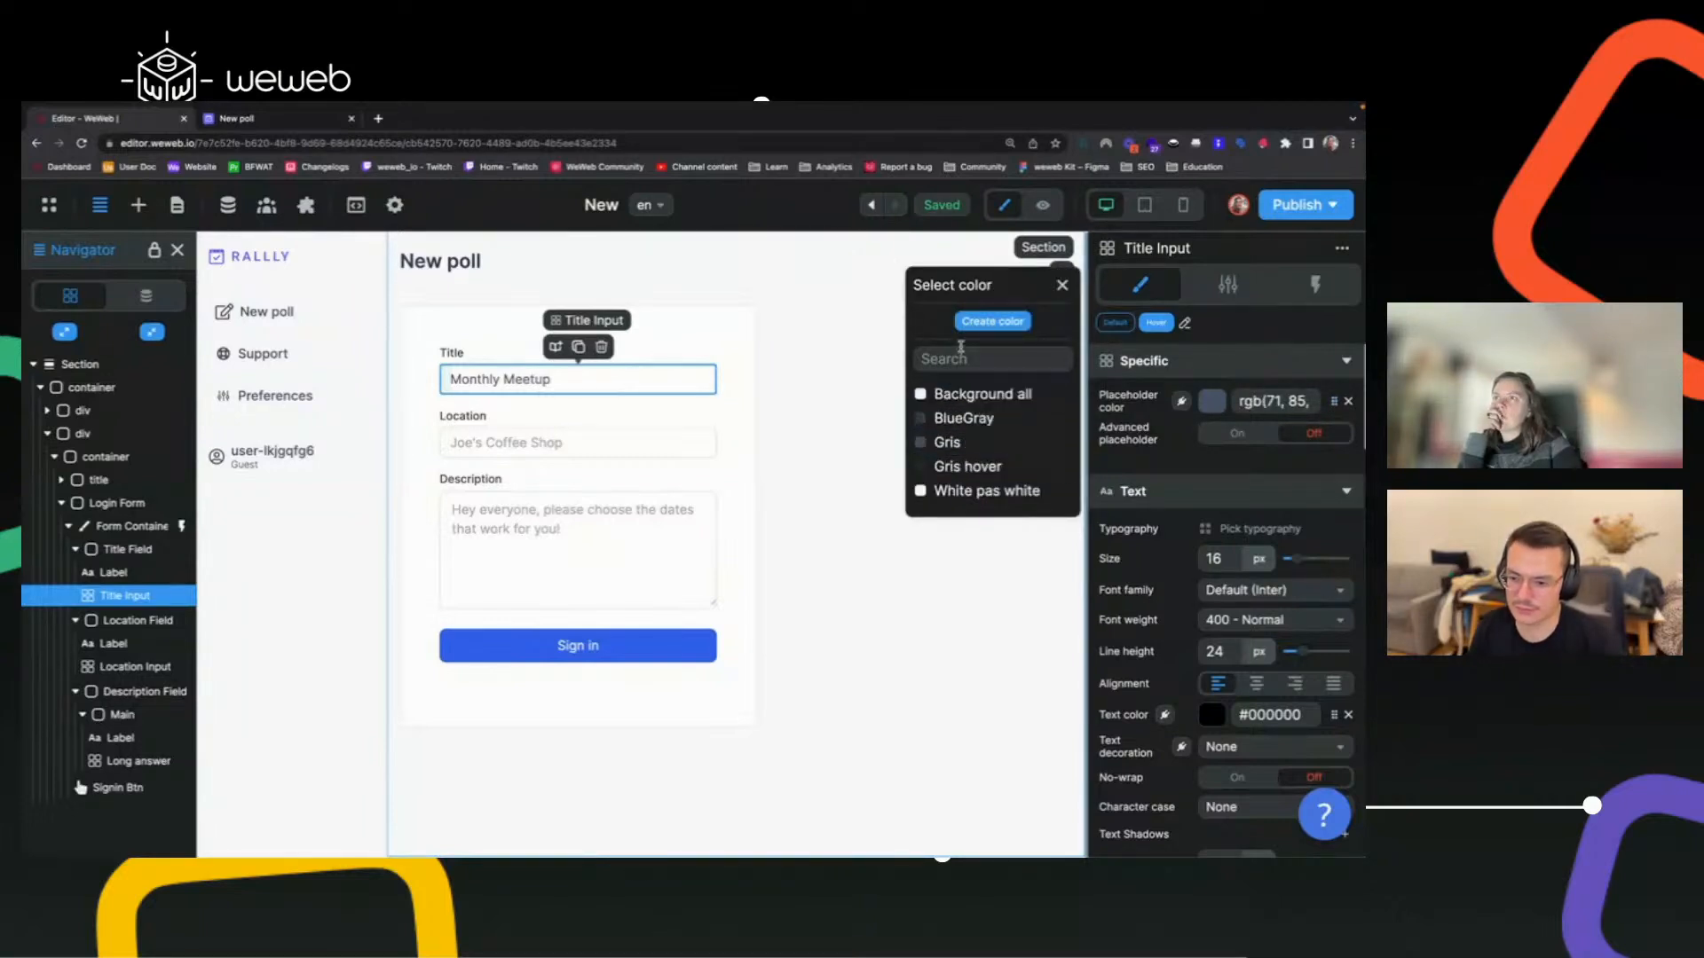
left_click(1061, 285)
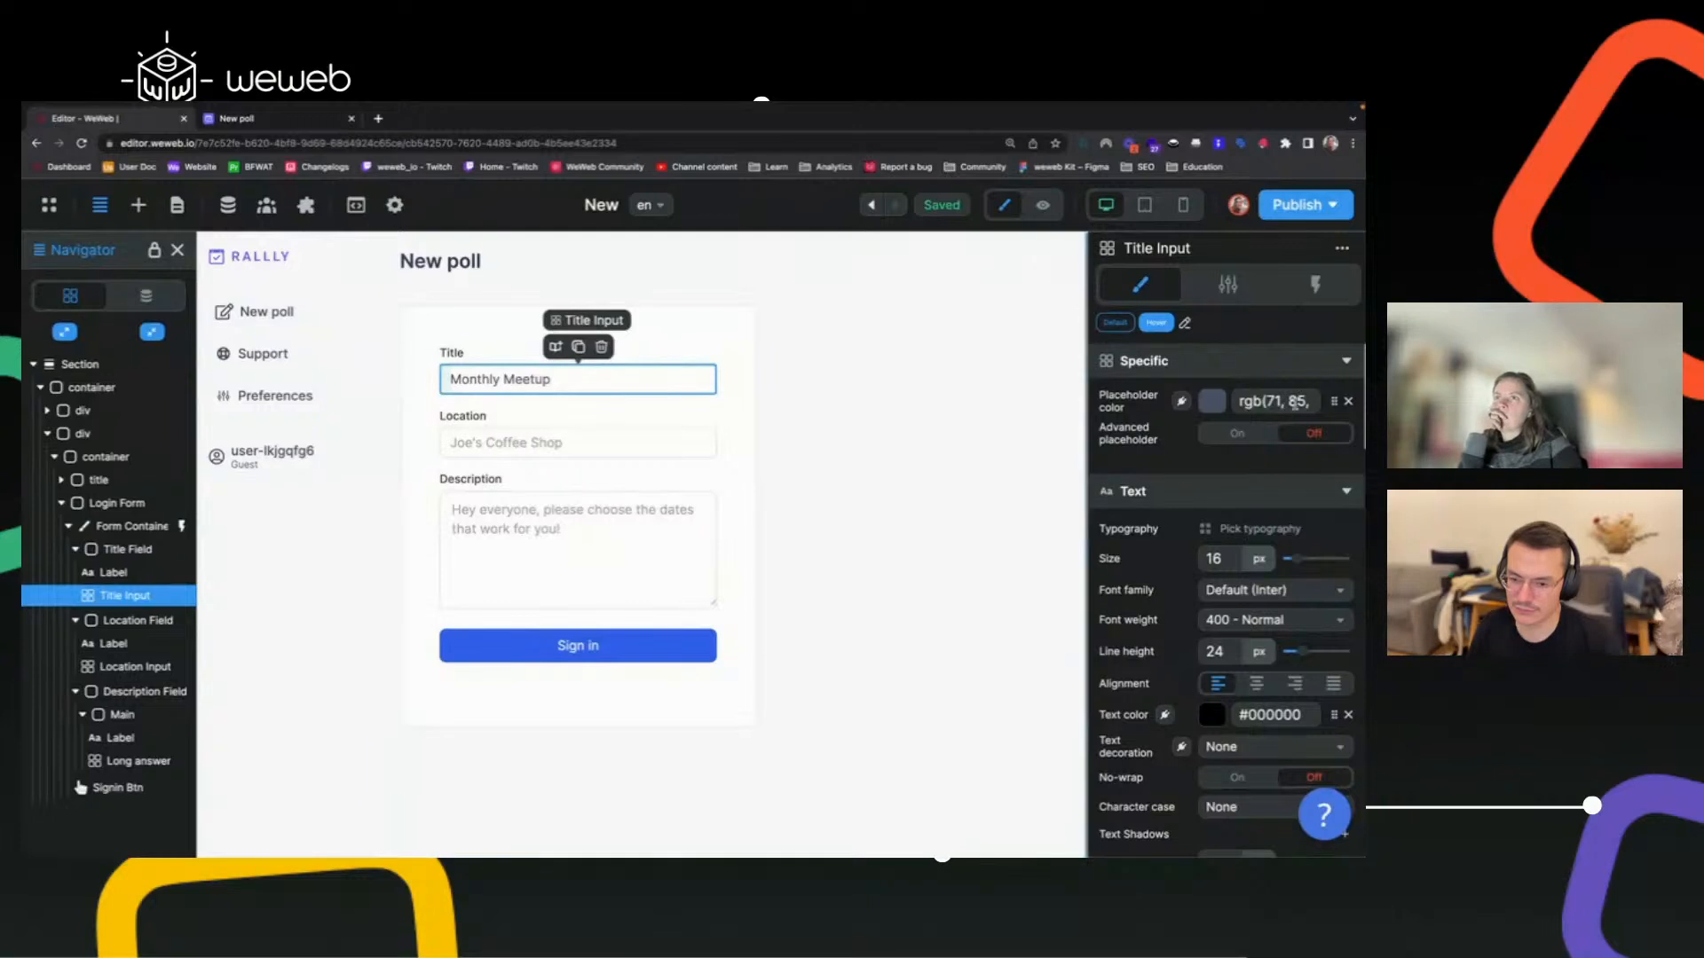
left_click(1296, 402)
key("ctrl+a")
key("ctrl+v")
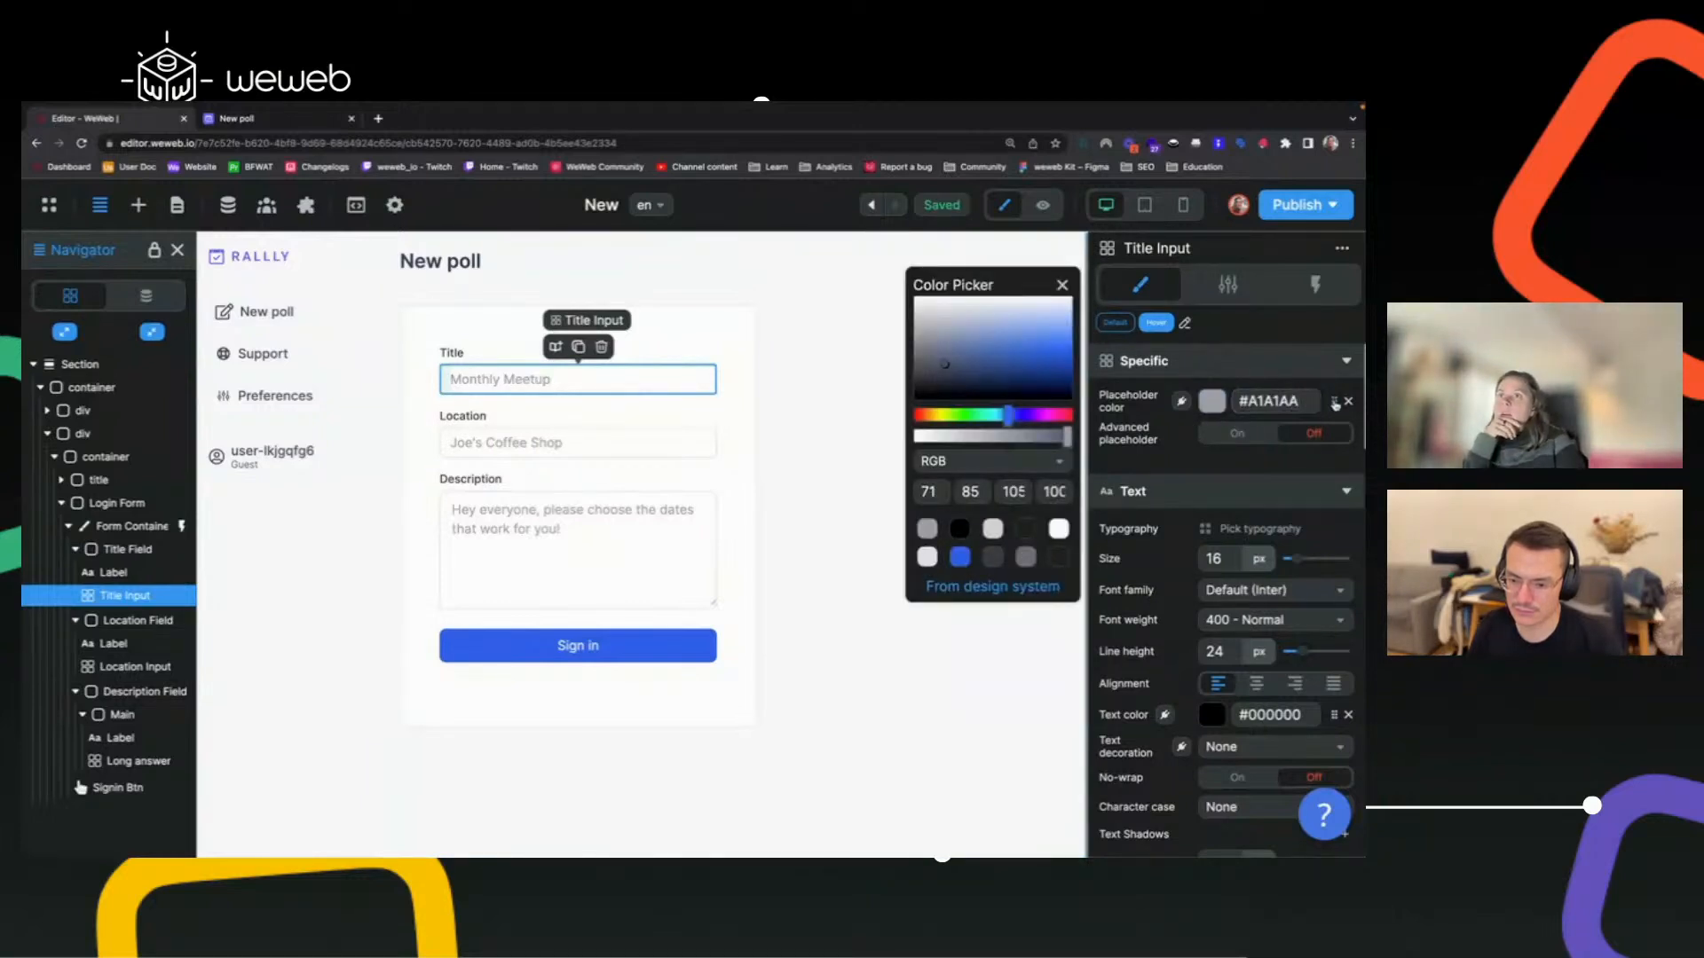
Save the Title Input's placeholder color to the design system under the name Placeholders.
left_click(1334, 404)
left_click(992, 321)
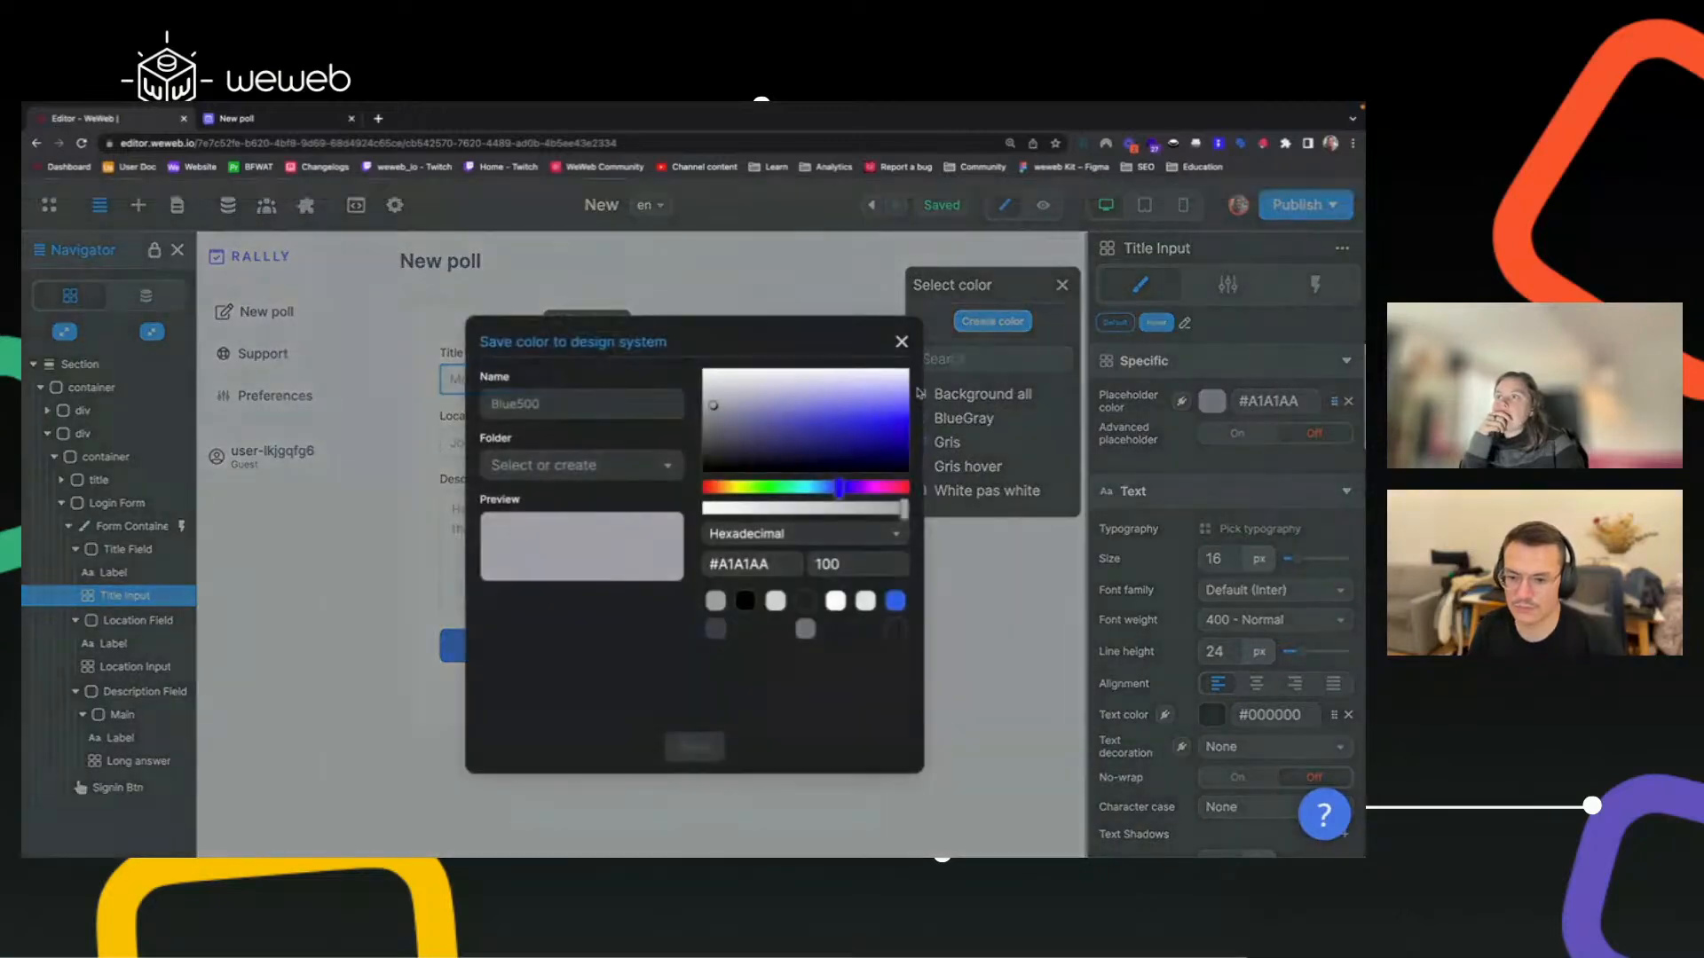
left_click(523, 399)
type("Placeholders")
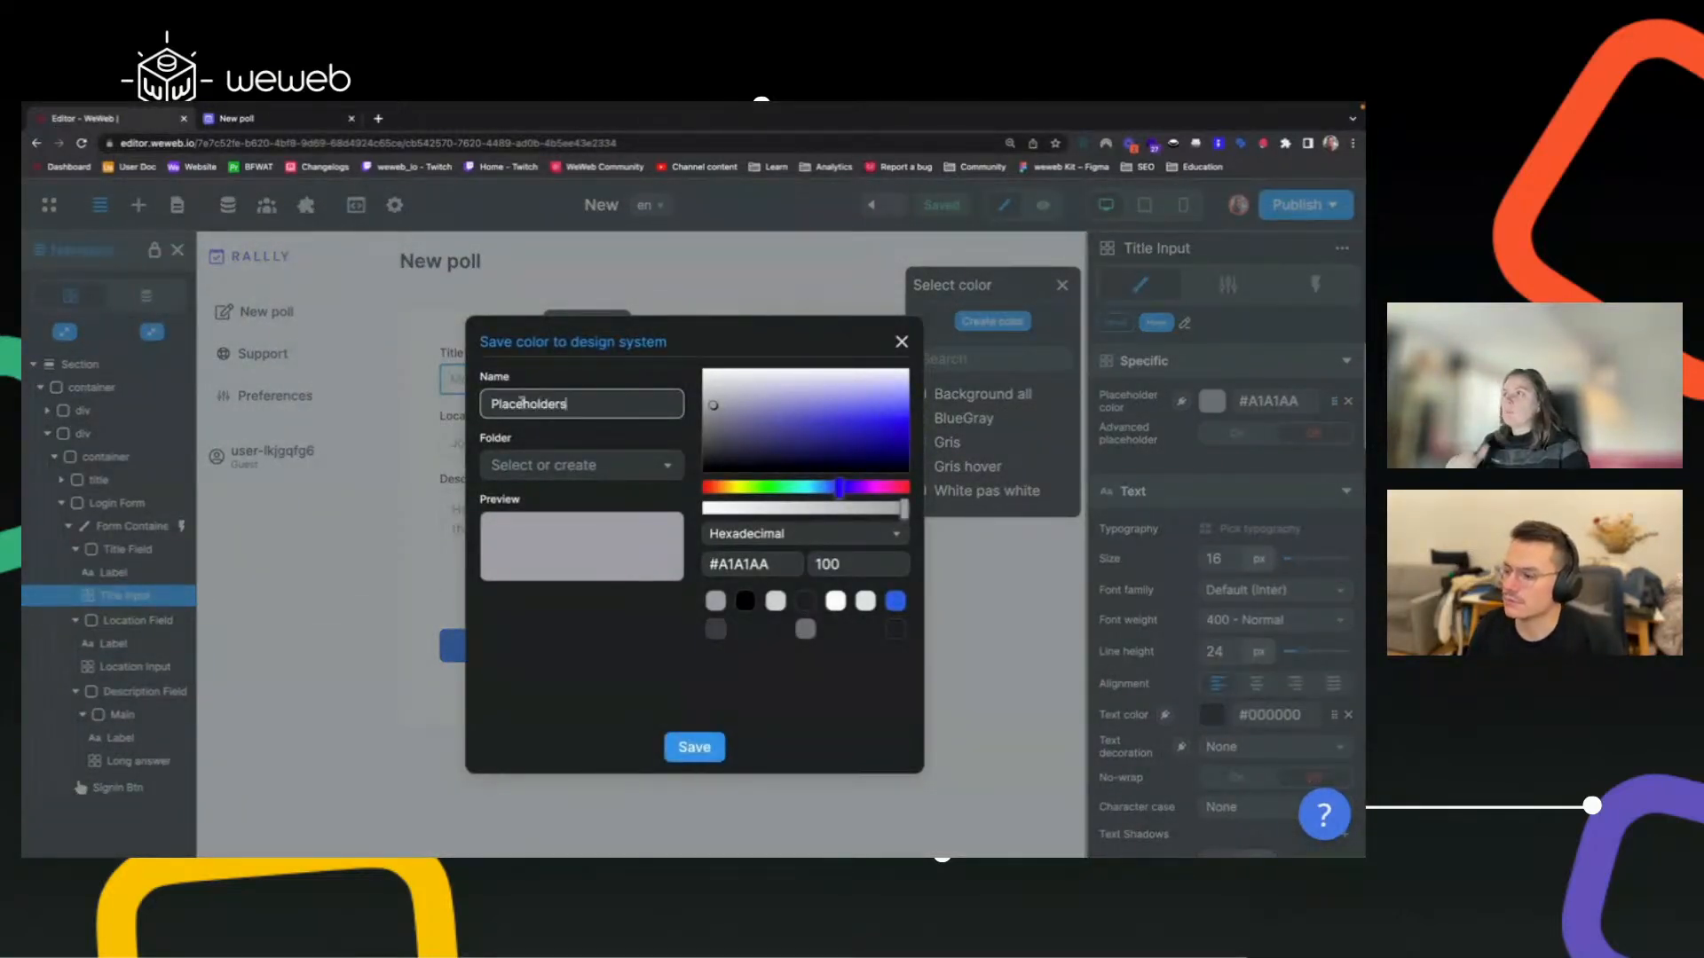
left_click(693, 747)
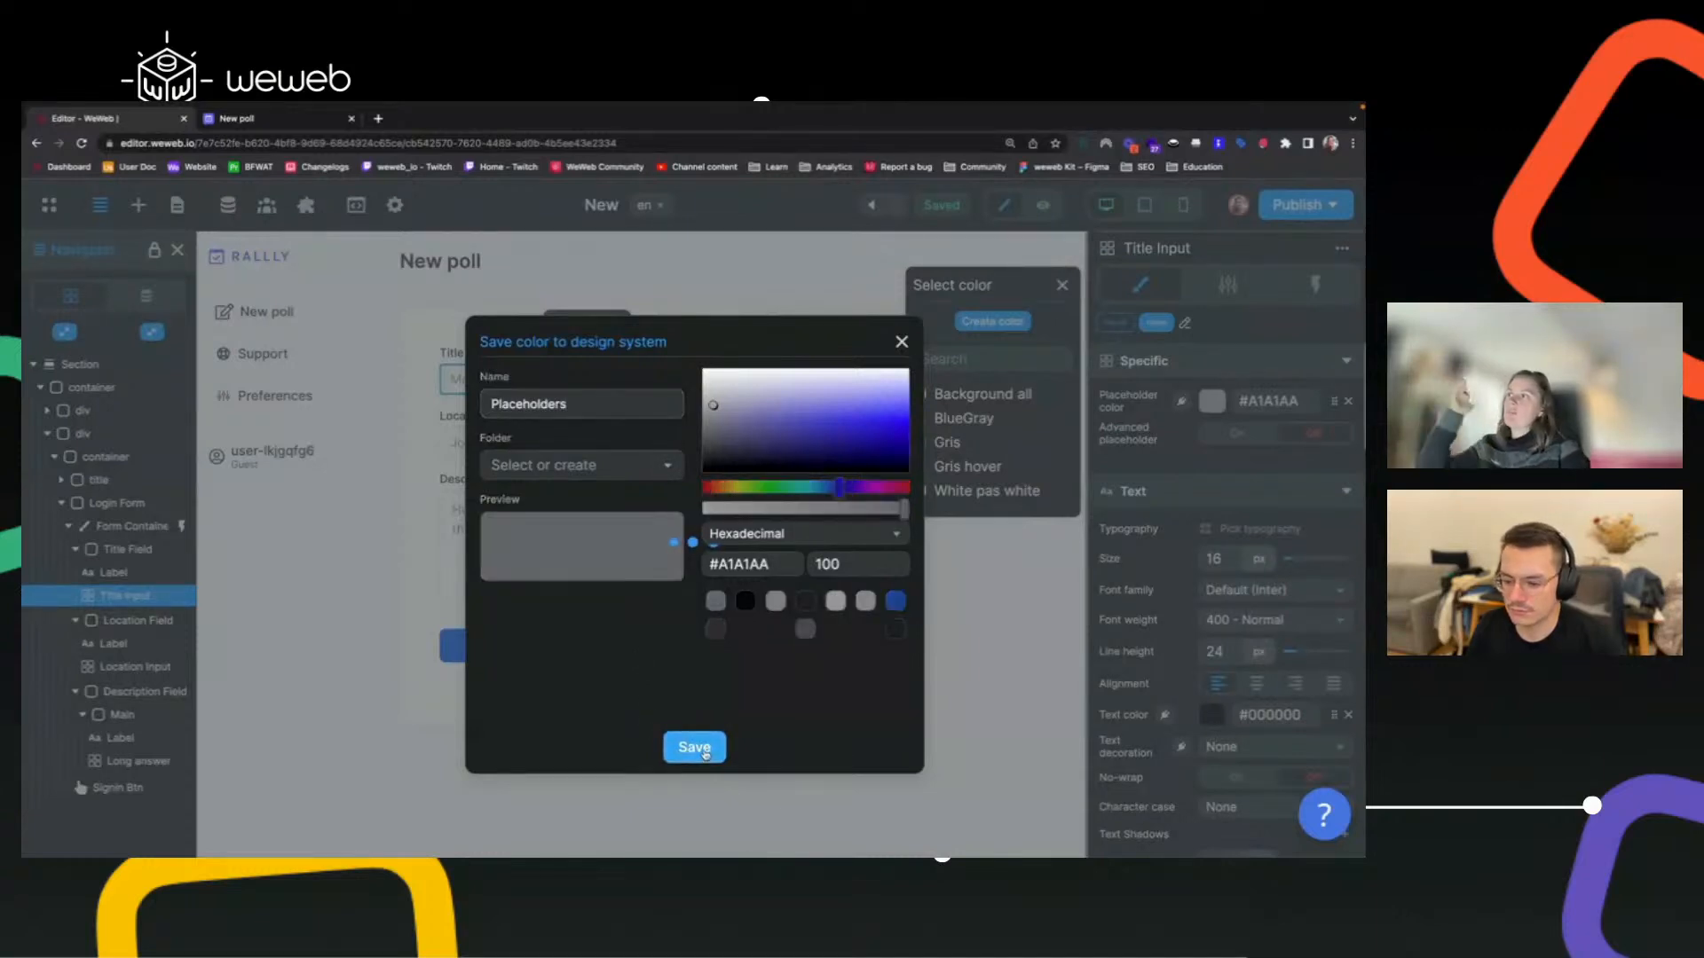
Apply the saved Placeholders color to the placeholders of the Location Input and the Long answer input.
left_click(492, 444)
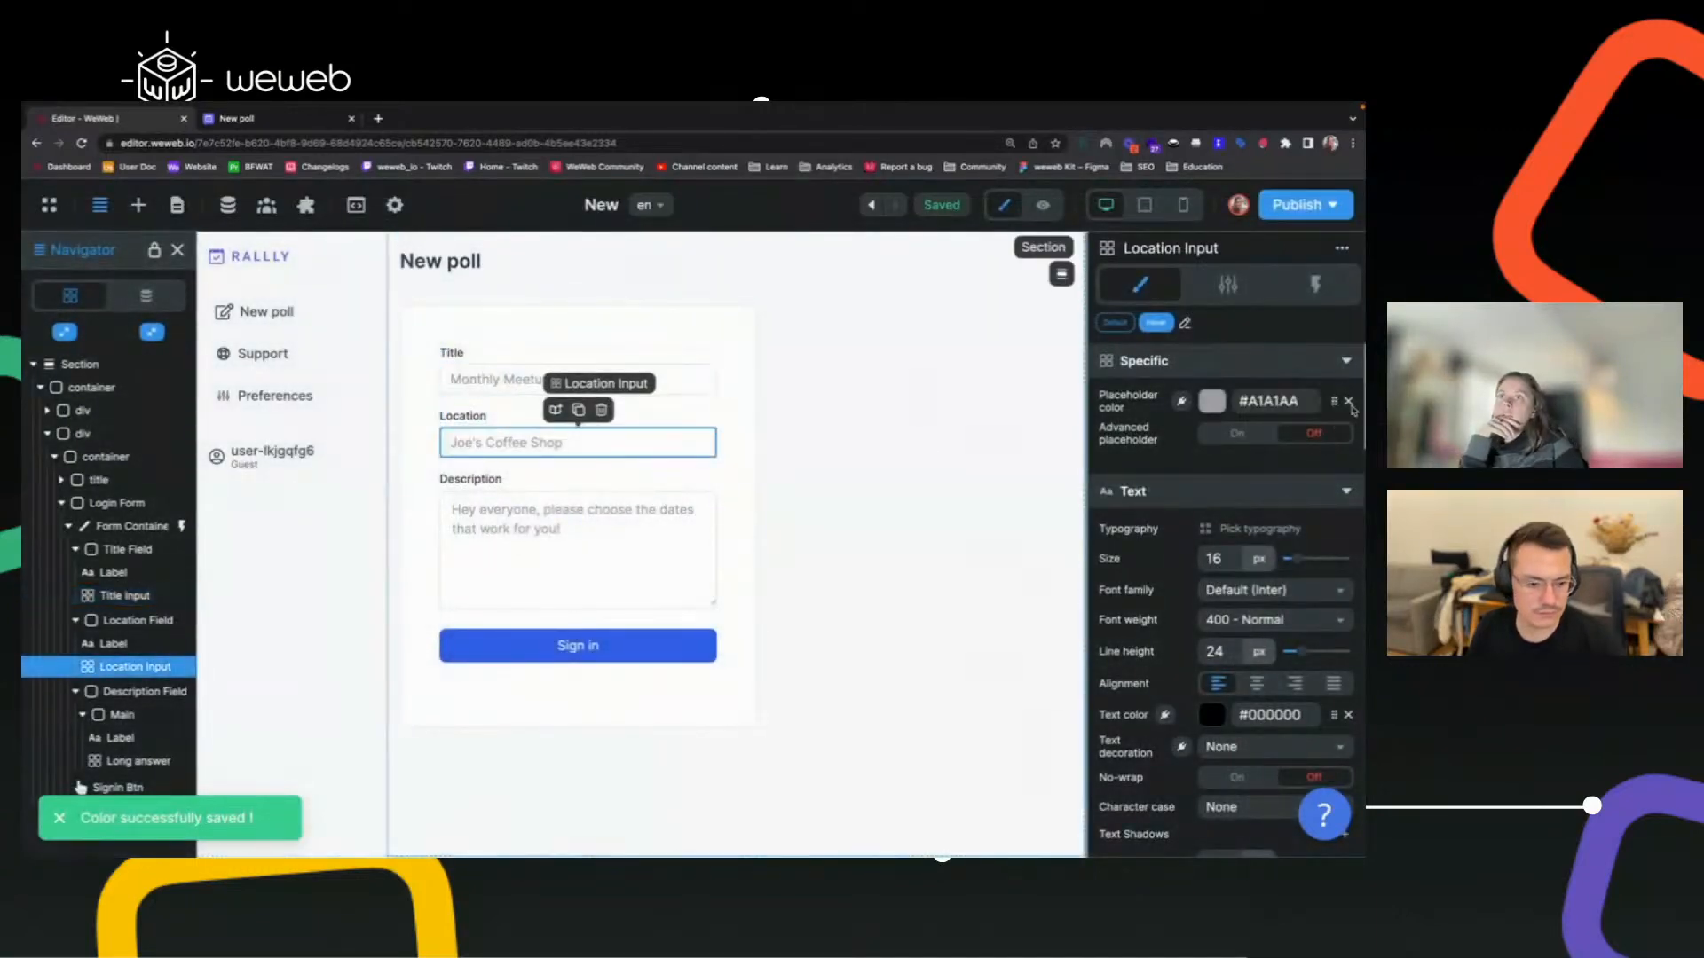
left_click(1331, 402)
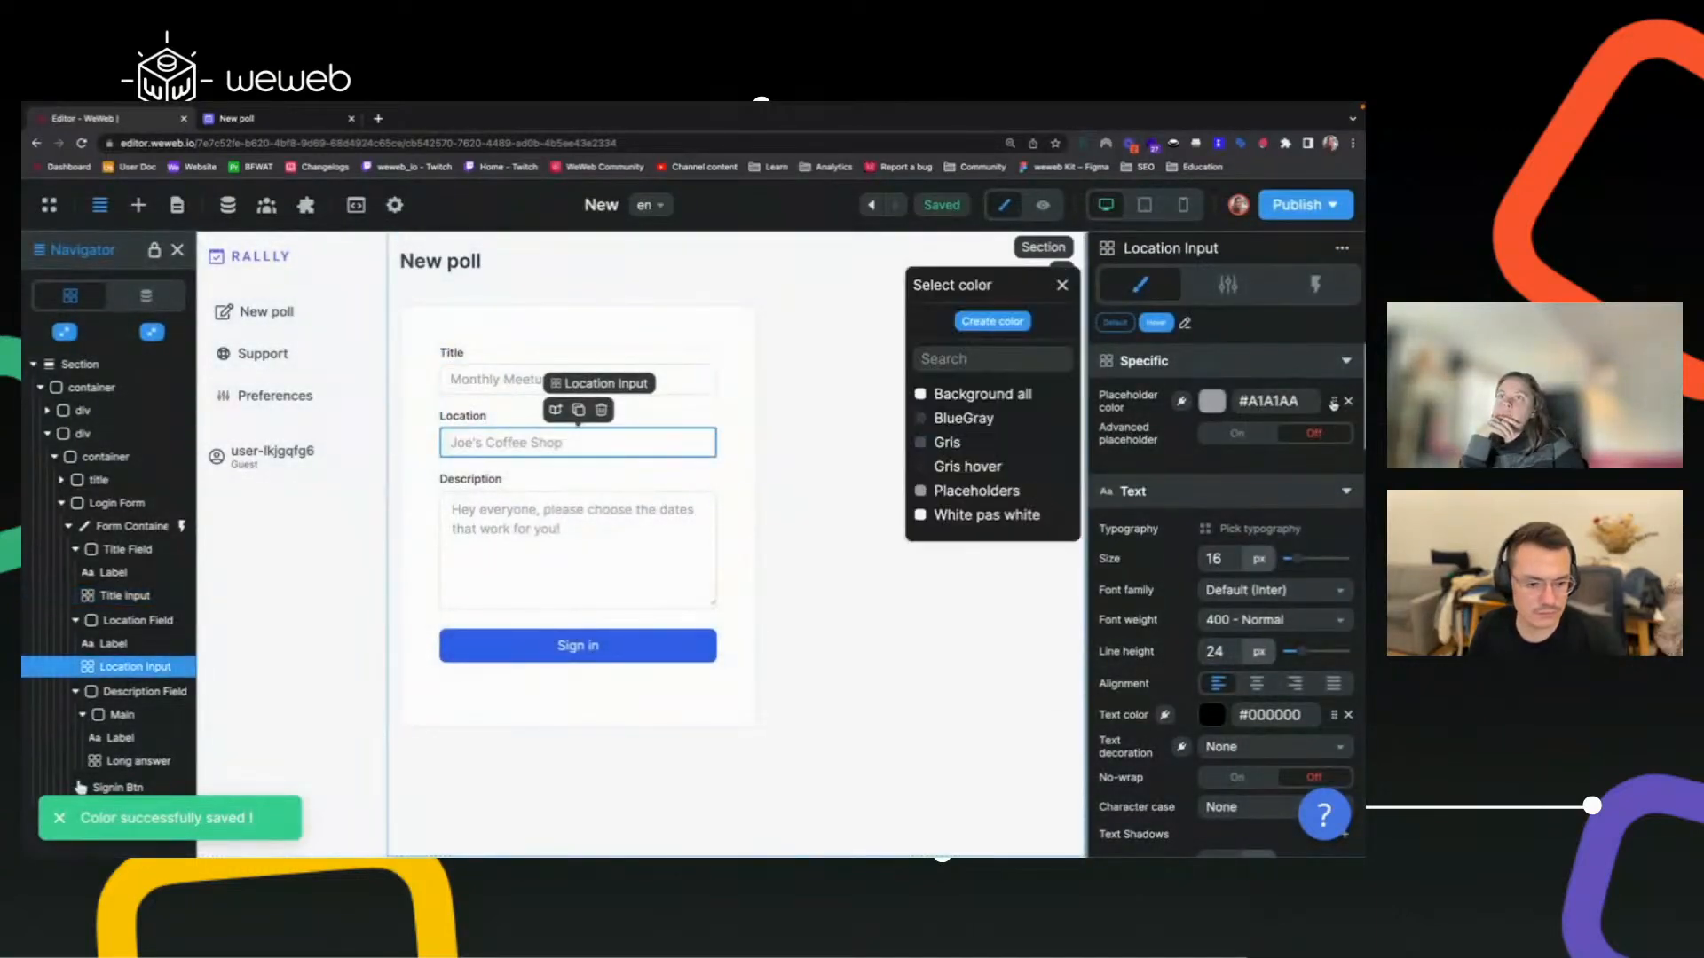
left_click(966, 493)
left_click(625, 558)
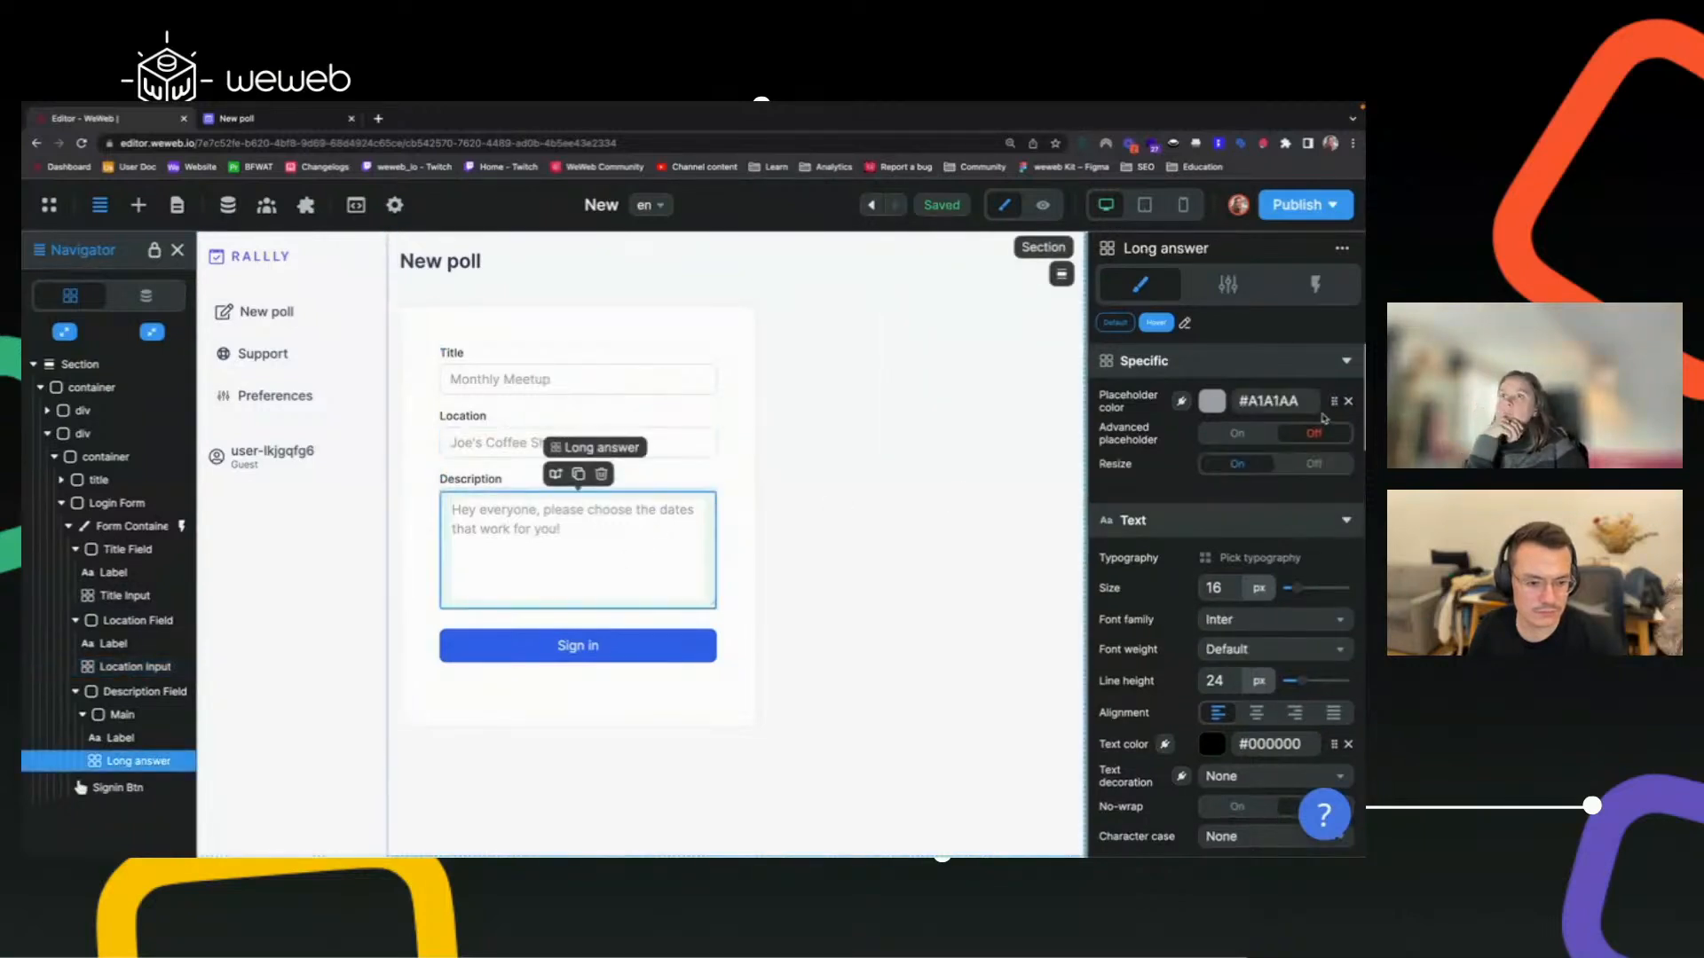
left_click(1333, 402)
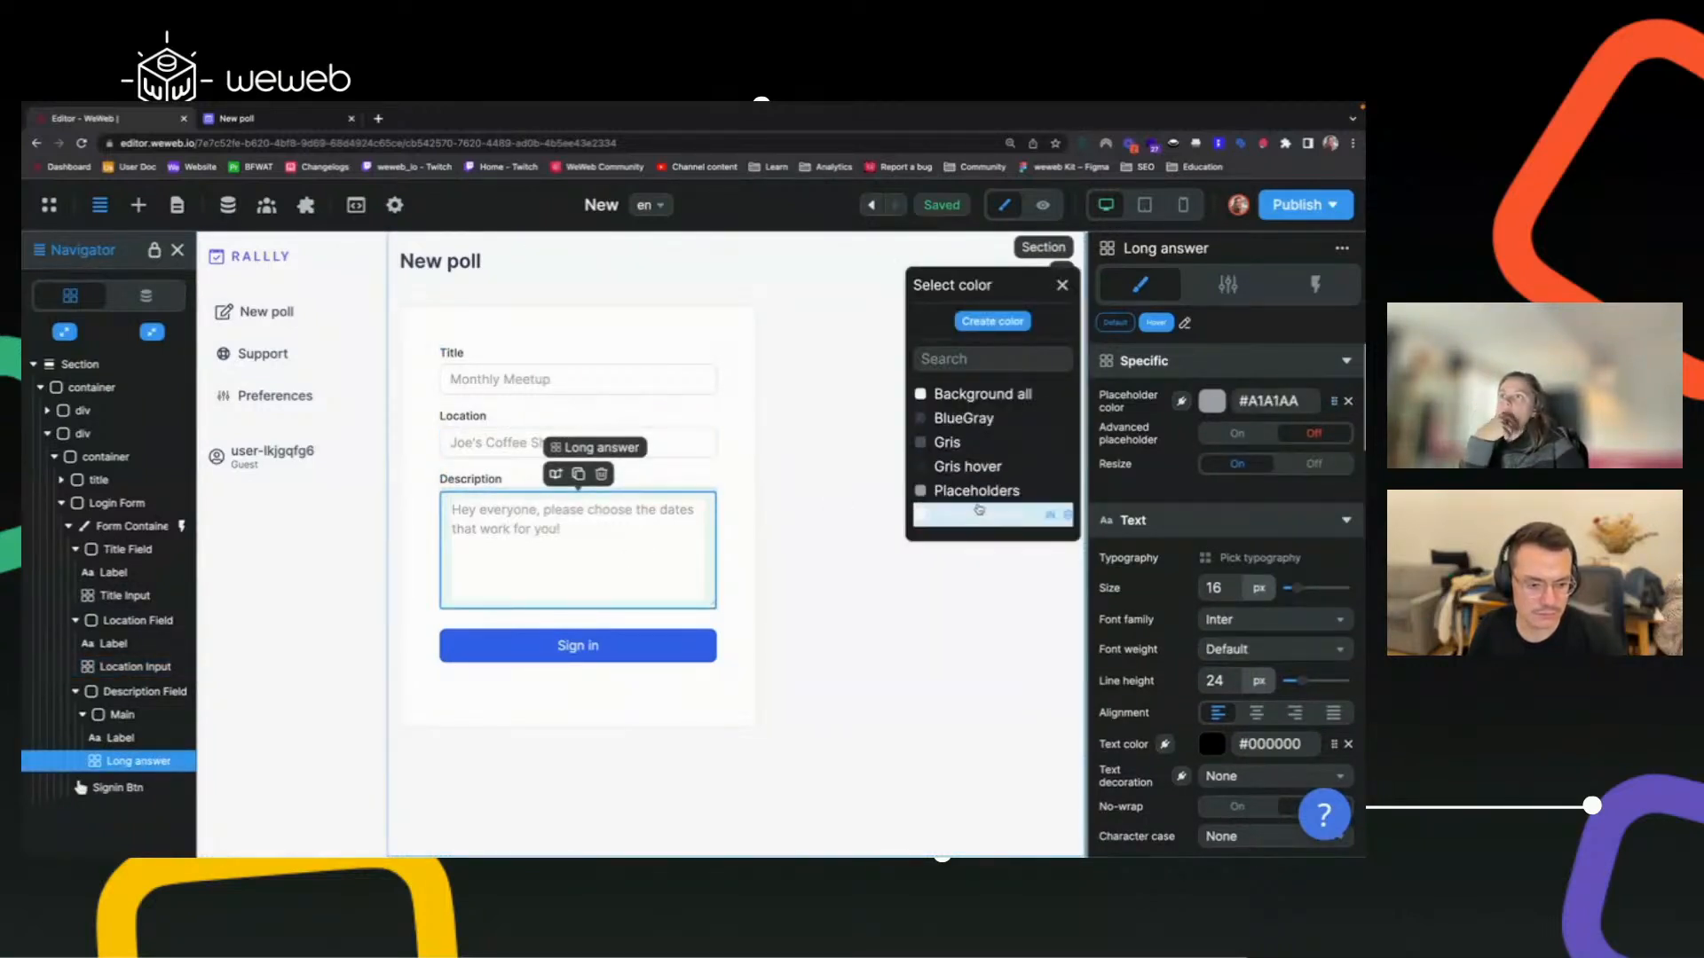
left_click(967, 496)
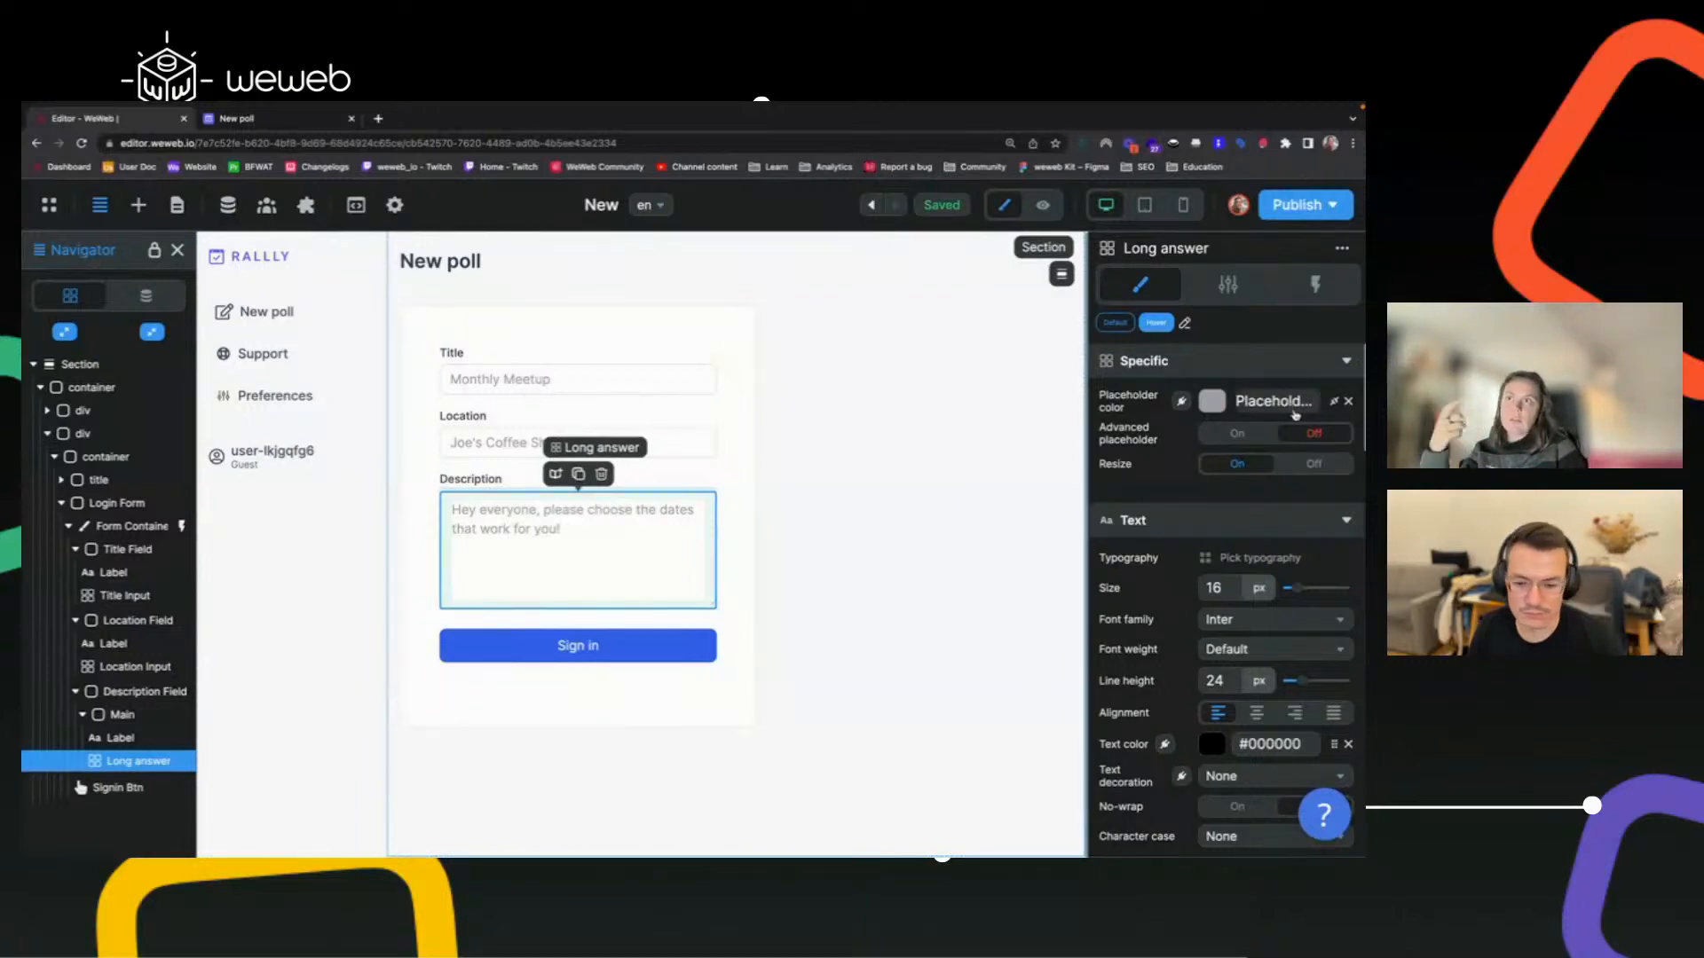
Unlink the Long answer's placeholder color from the design system and relink it to Placeholders.
left_click(1331, 403)
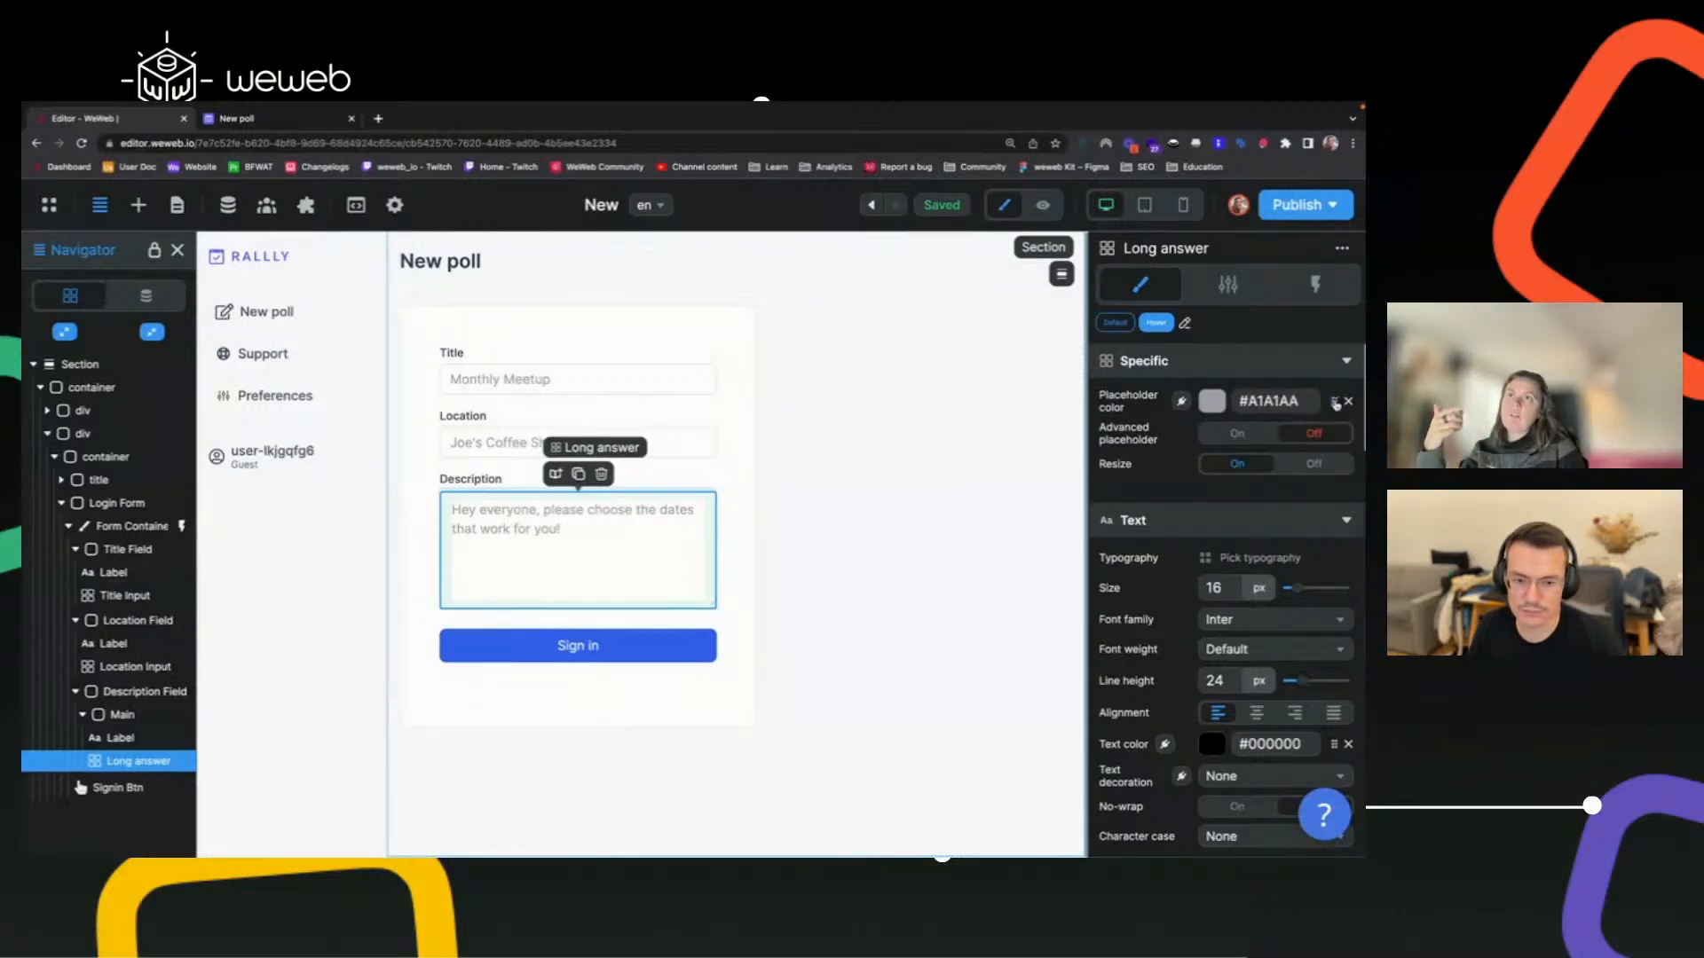
left_click(1331, 403)
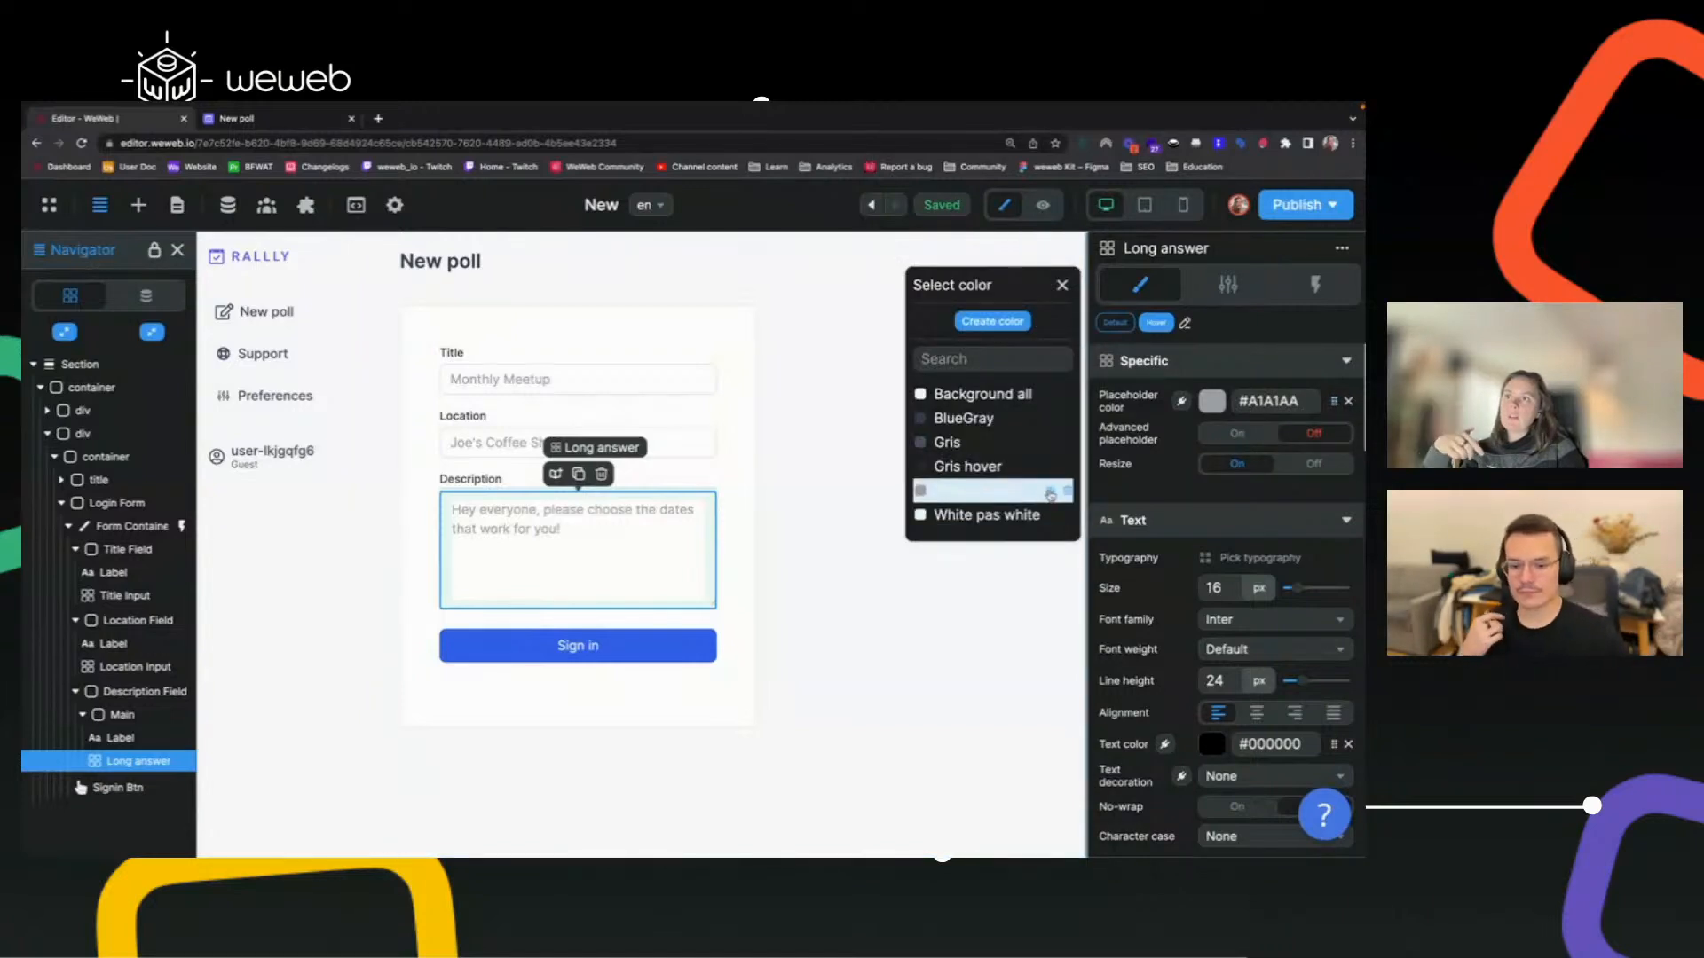
left_click(1050, 493)
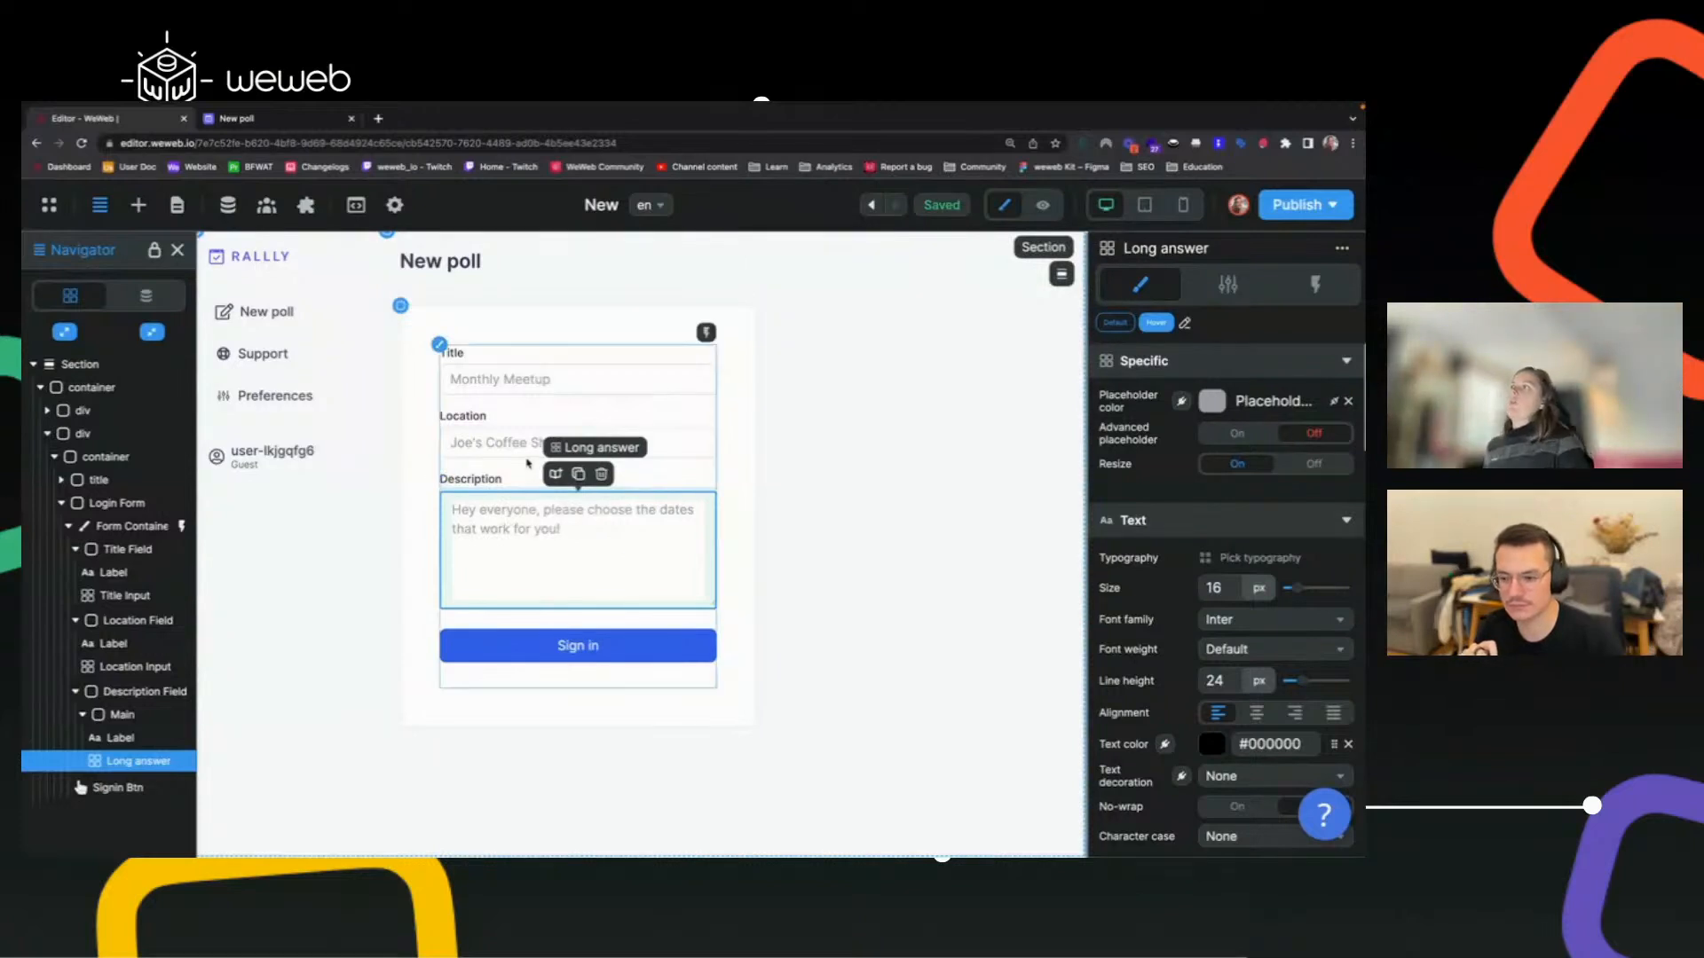
Inspect the Title label on the Rallly page and compare its text styles with the Title label in the WeWeb editor.
left_click(528, 455)
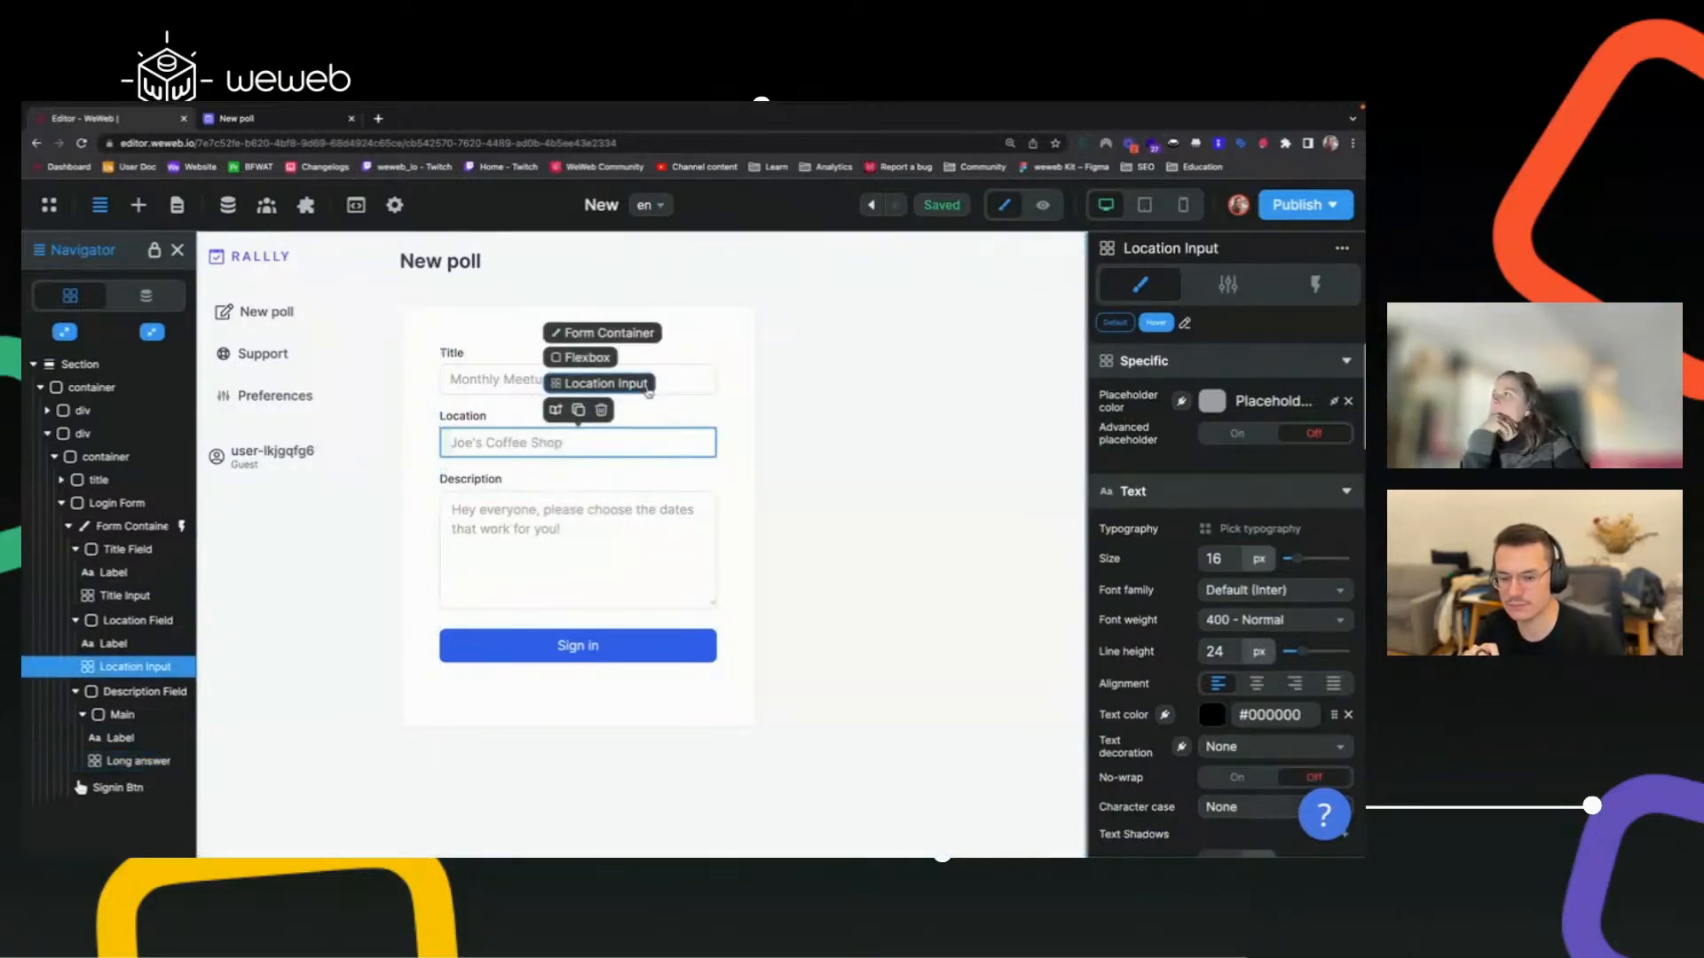
left_click(296, 122)
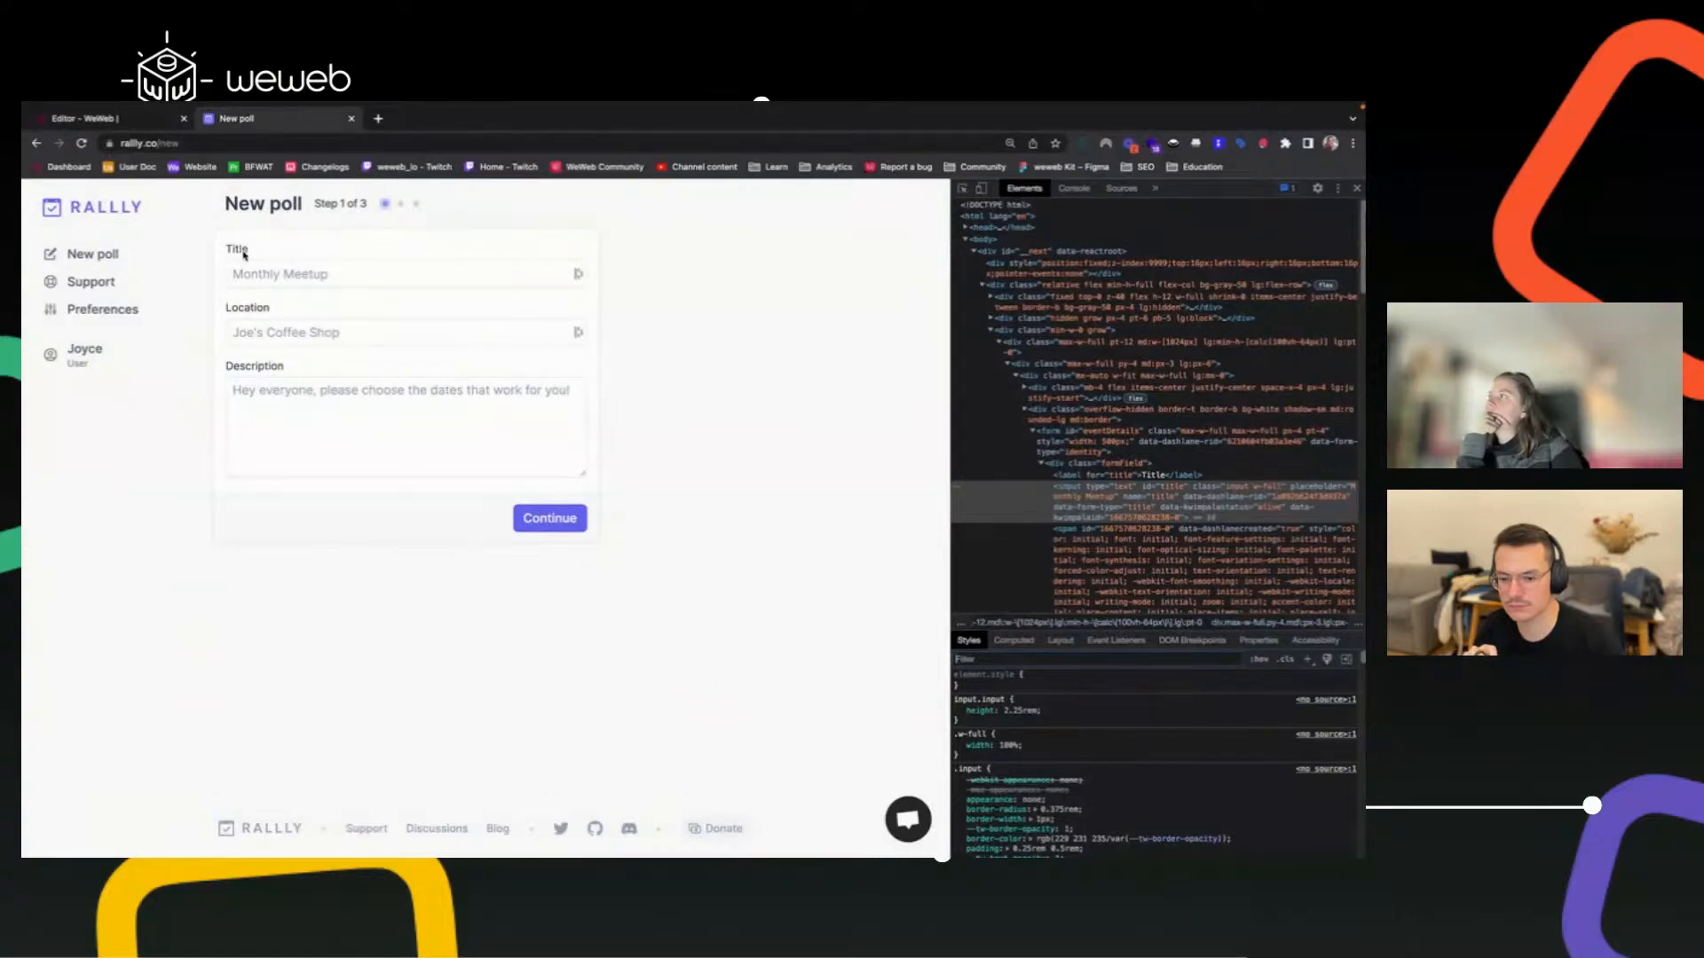
key("super+shift+c")
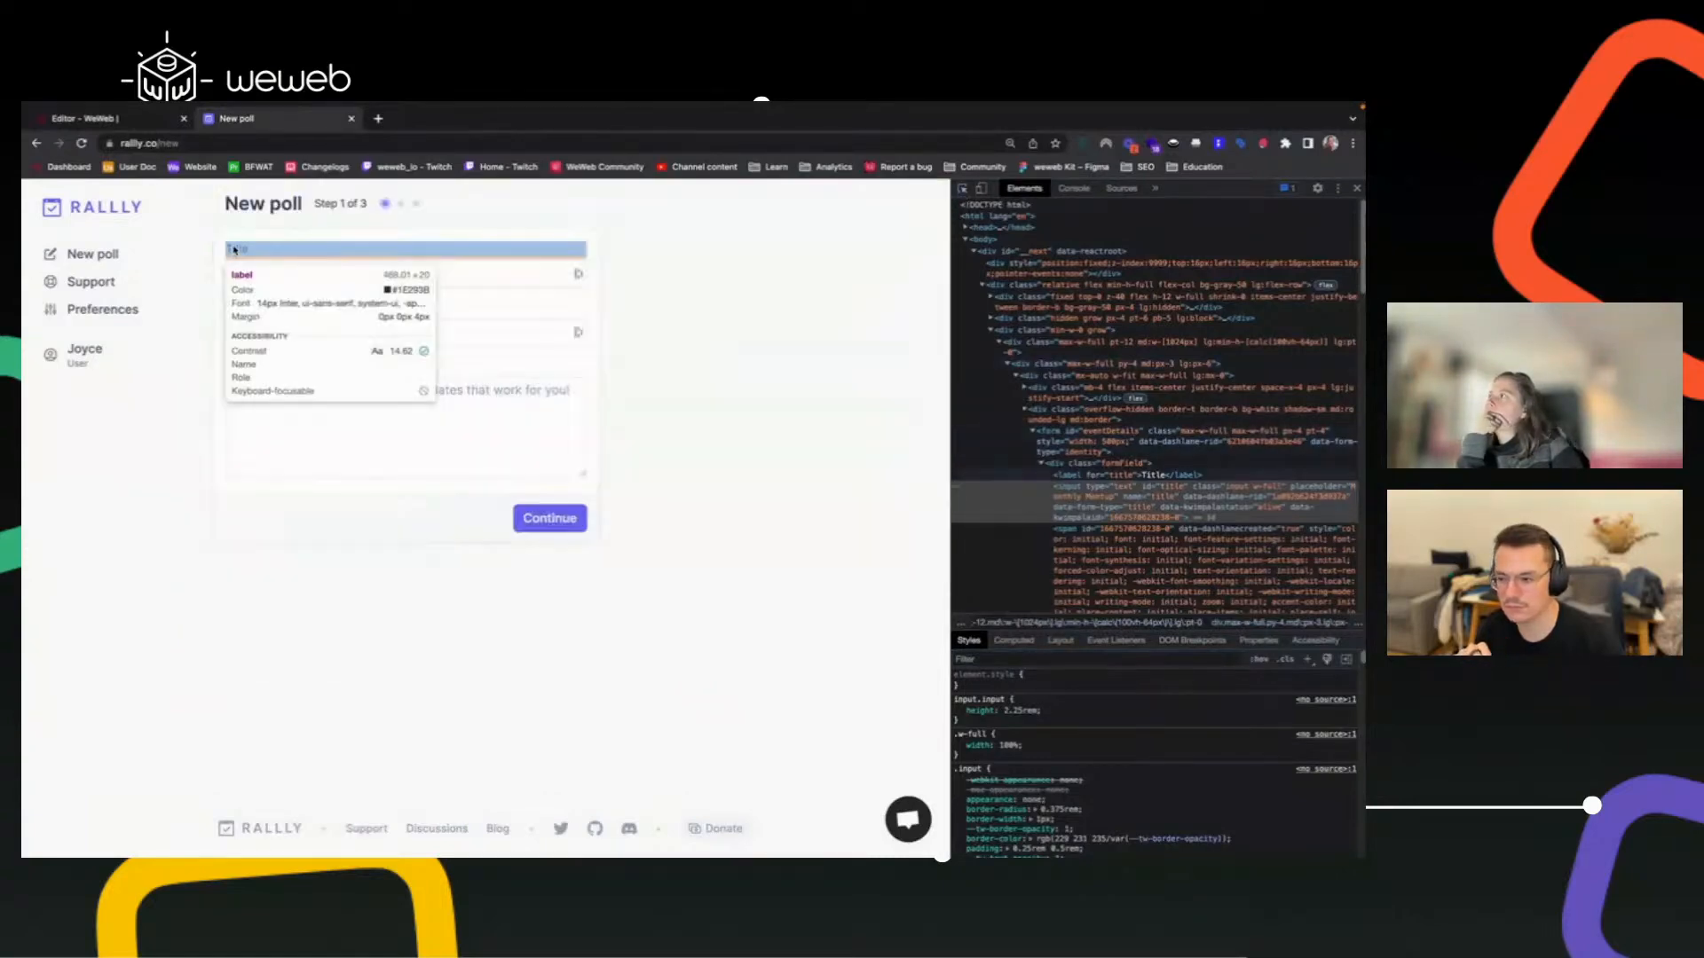
left_click(234, 249)
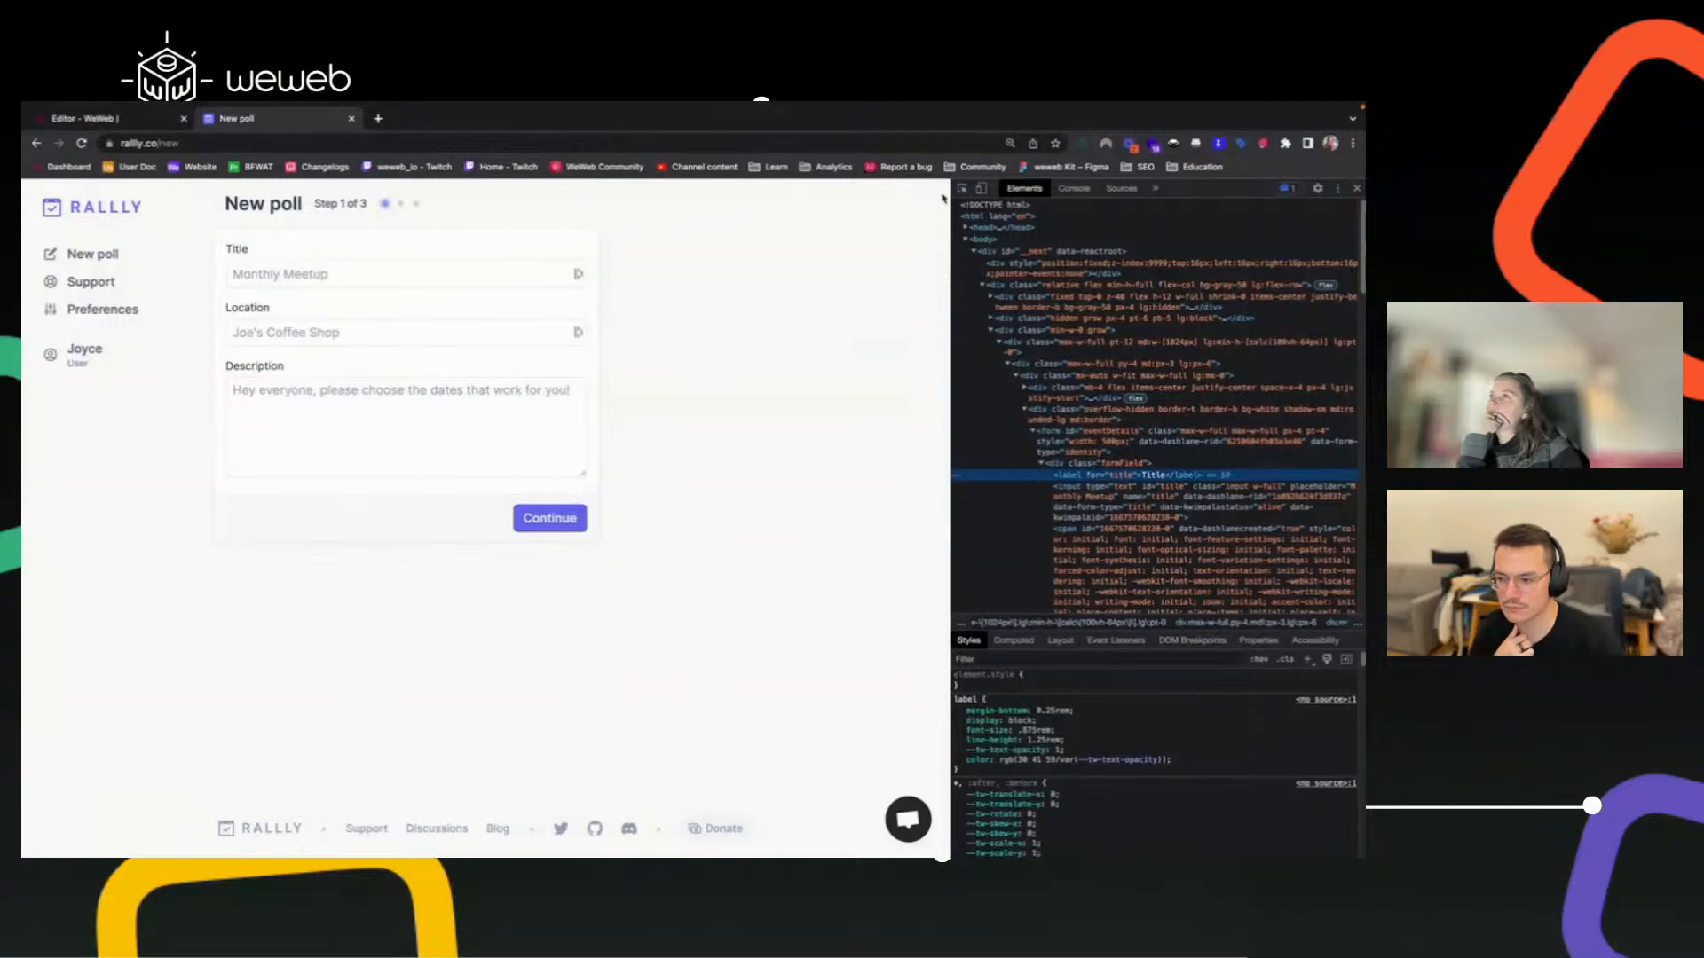
key("super+shift+c")
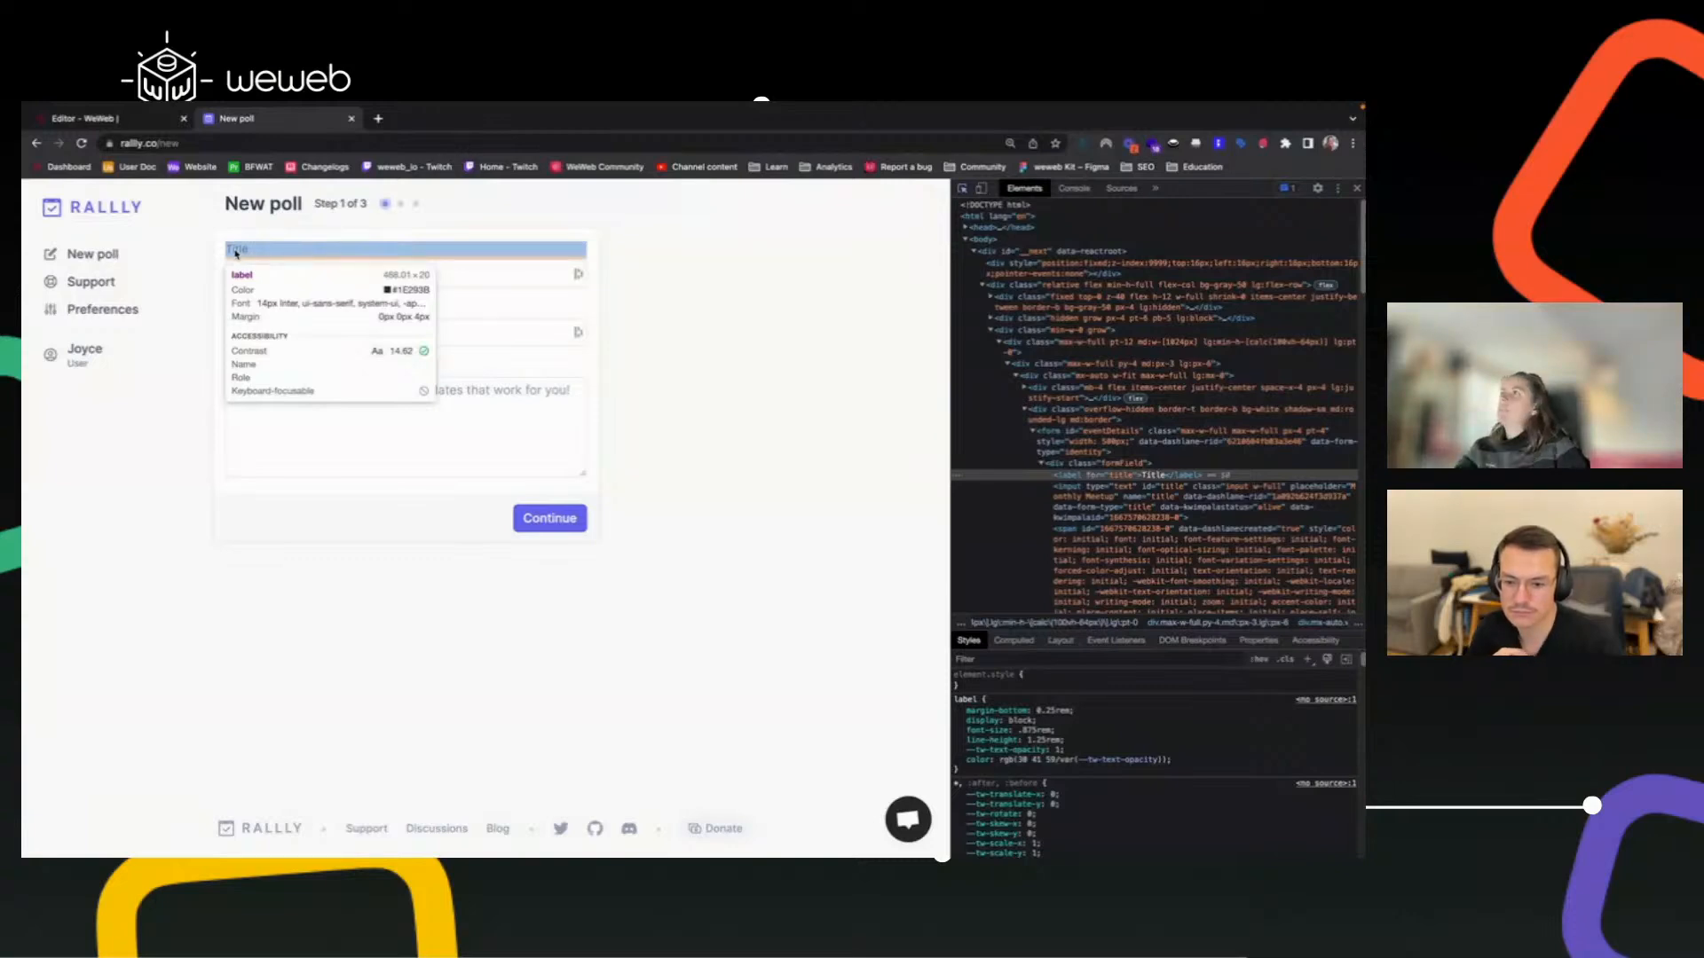
left_click(133, 118)
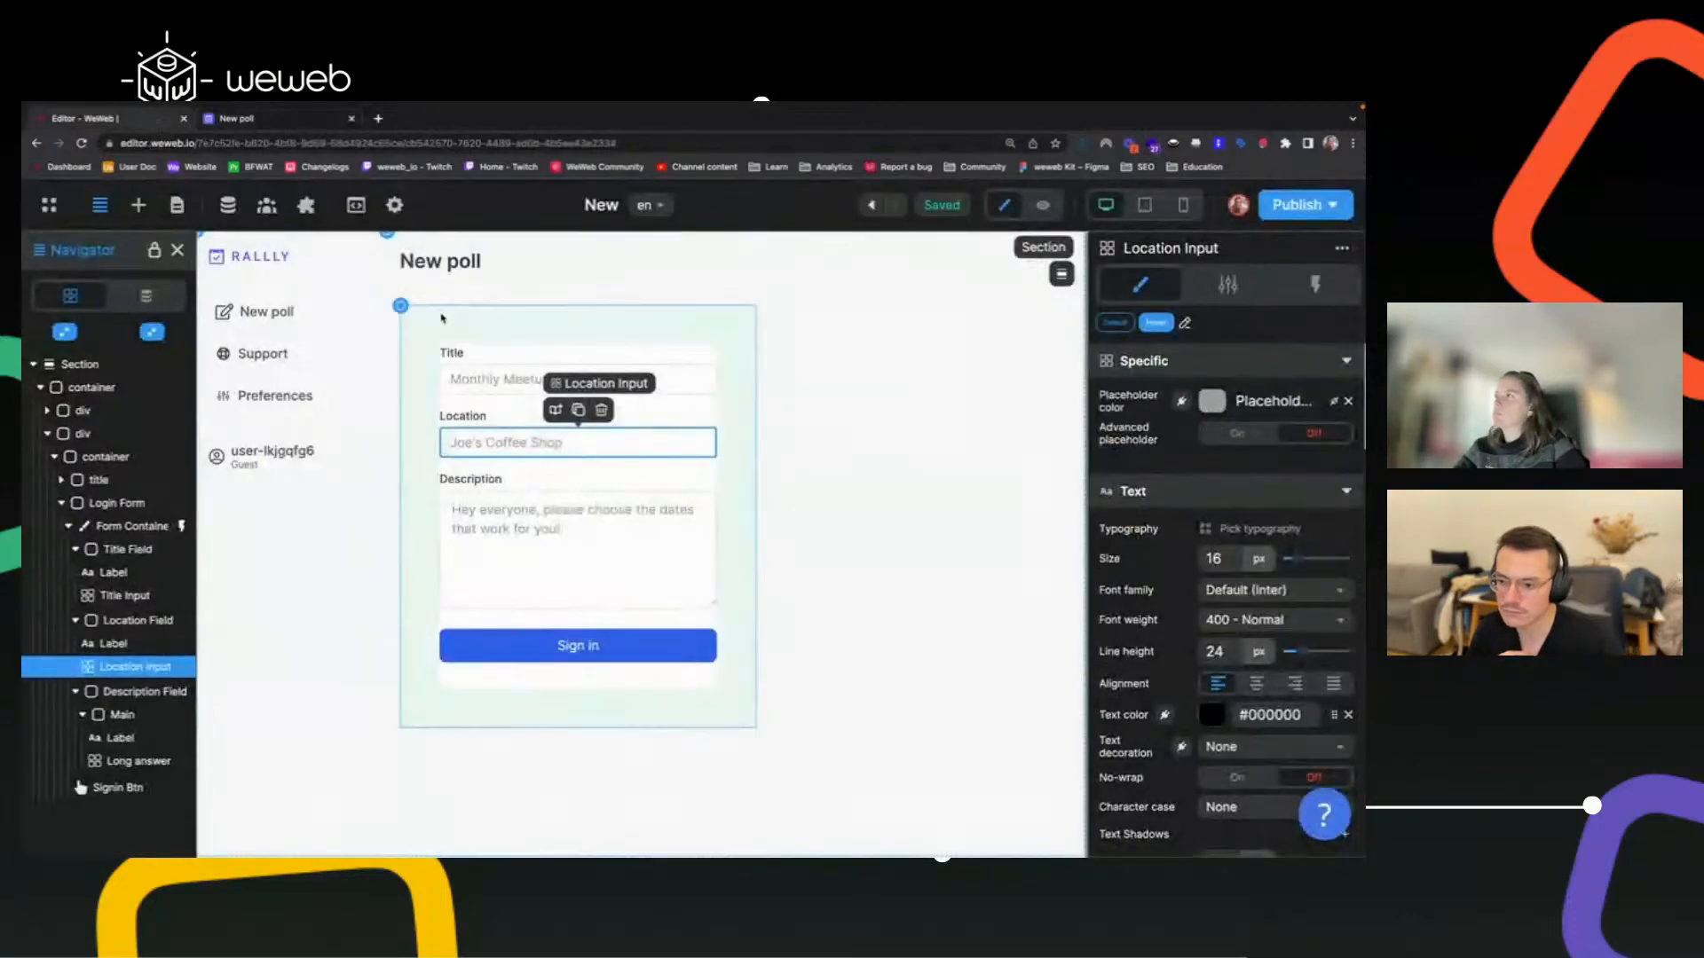
left_click(454, 354)
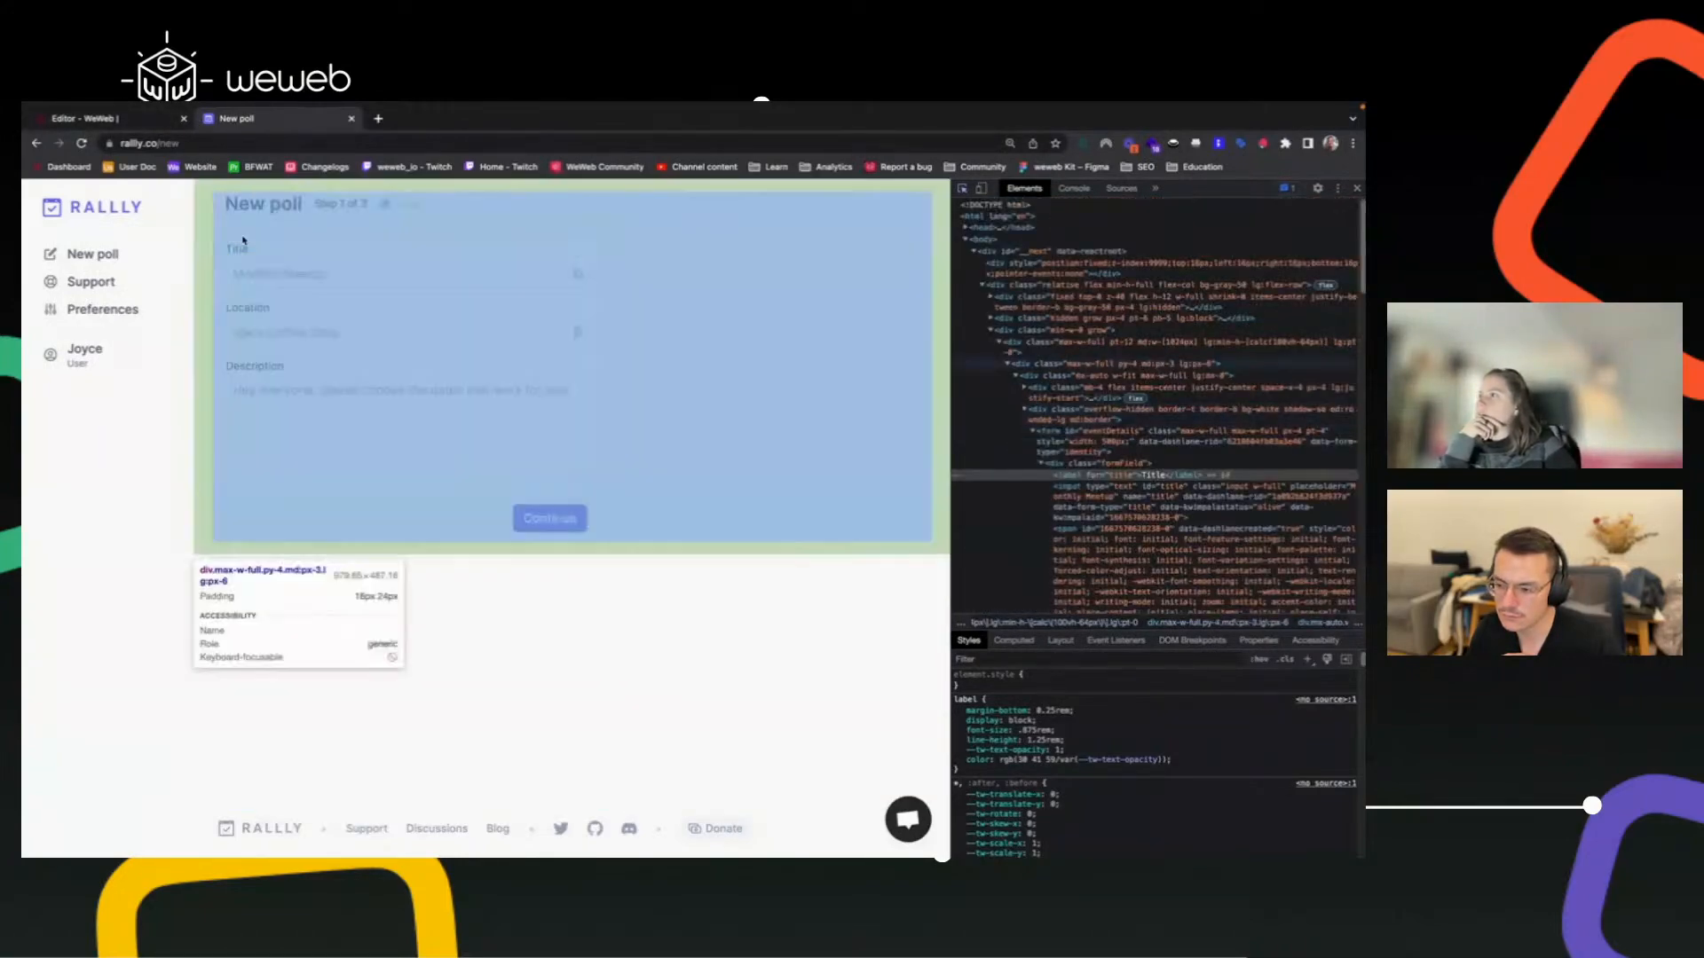
left_click(141, 119)
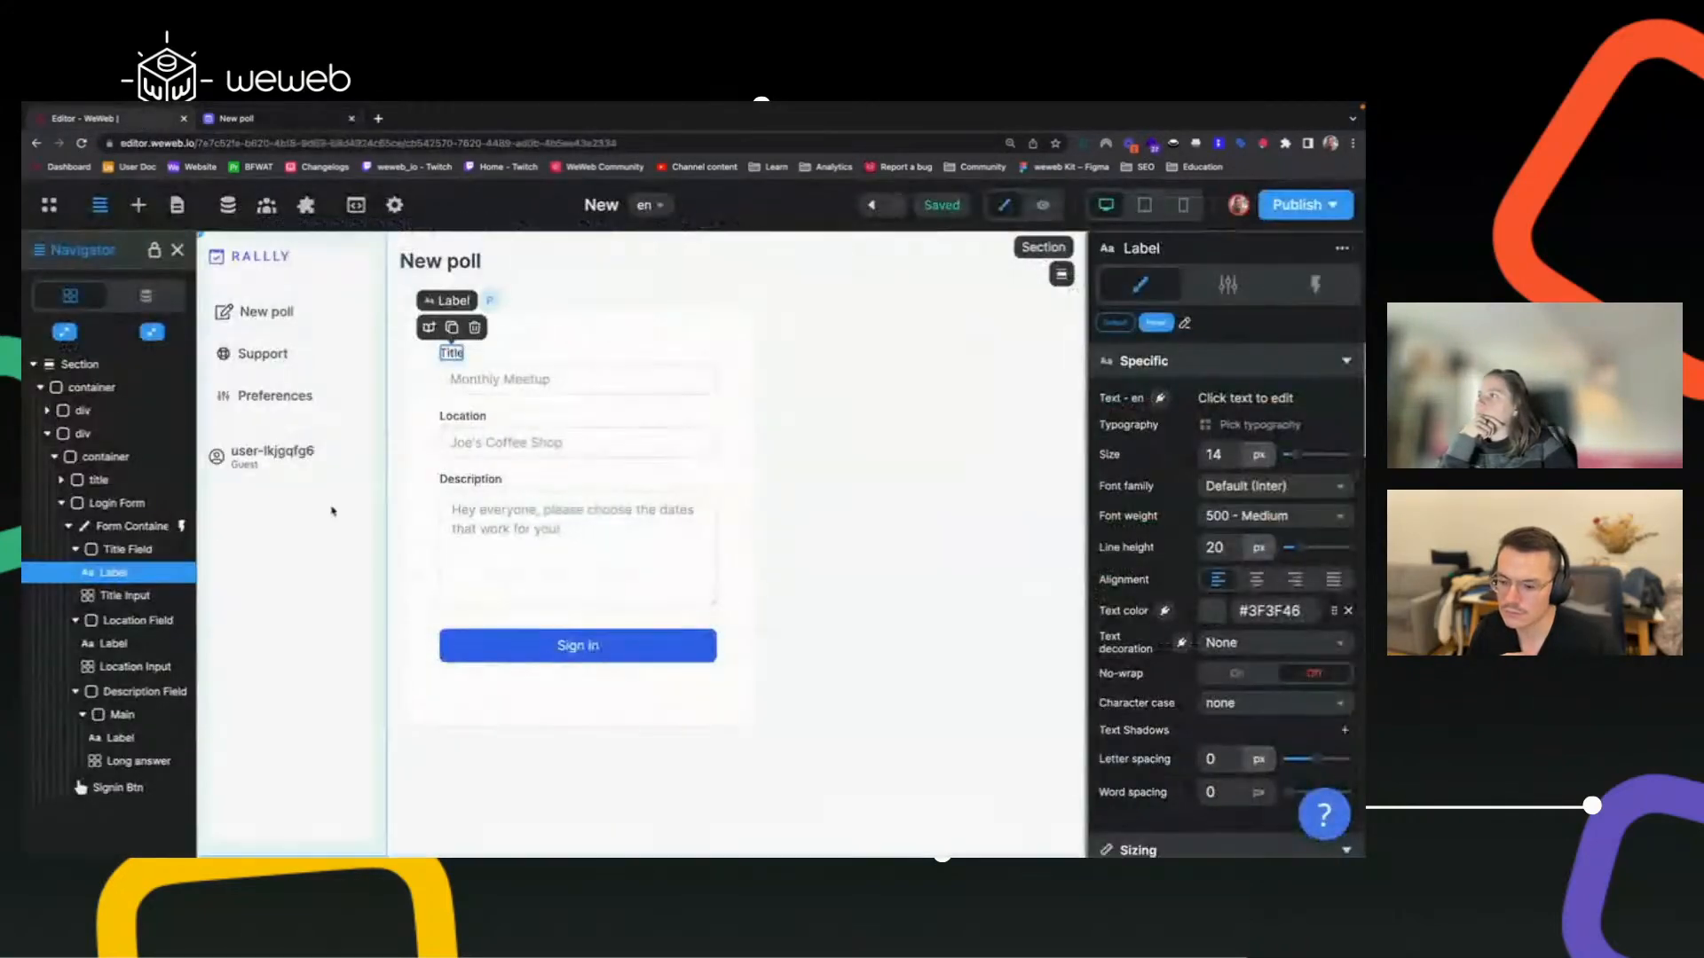
Collapse the Title, Location and Description fields in the Login Form's element tree.
left_click(427, 662)
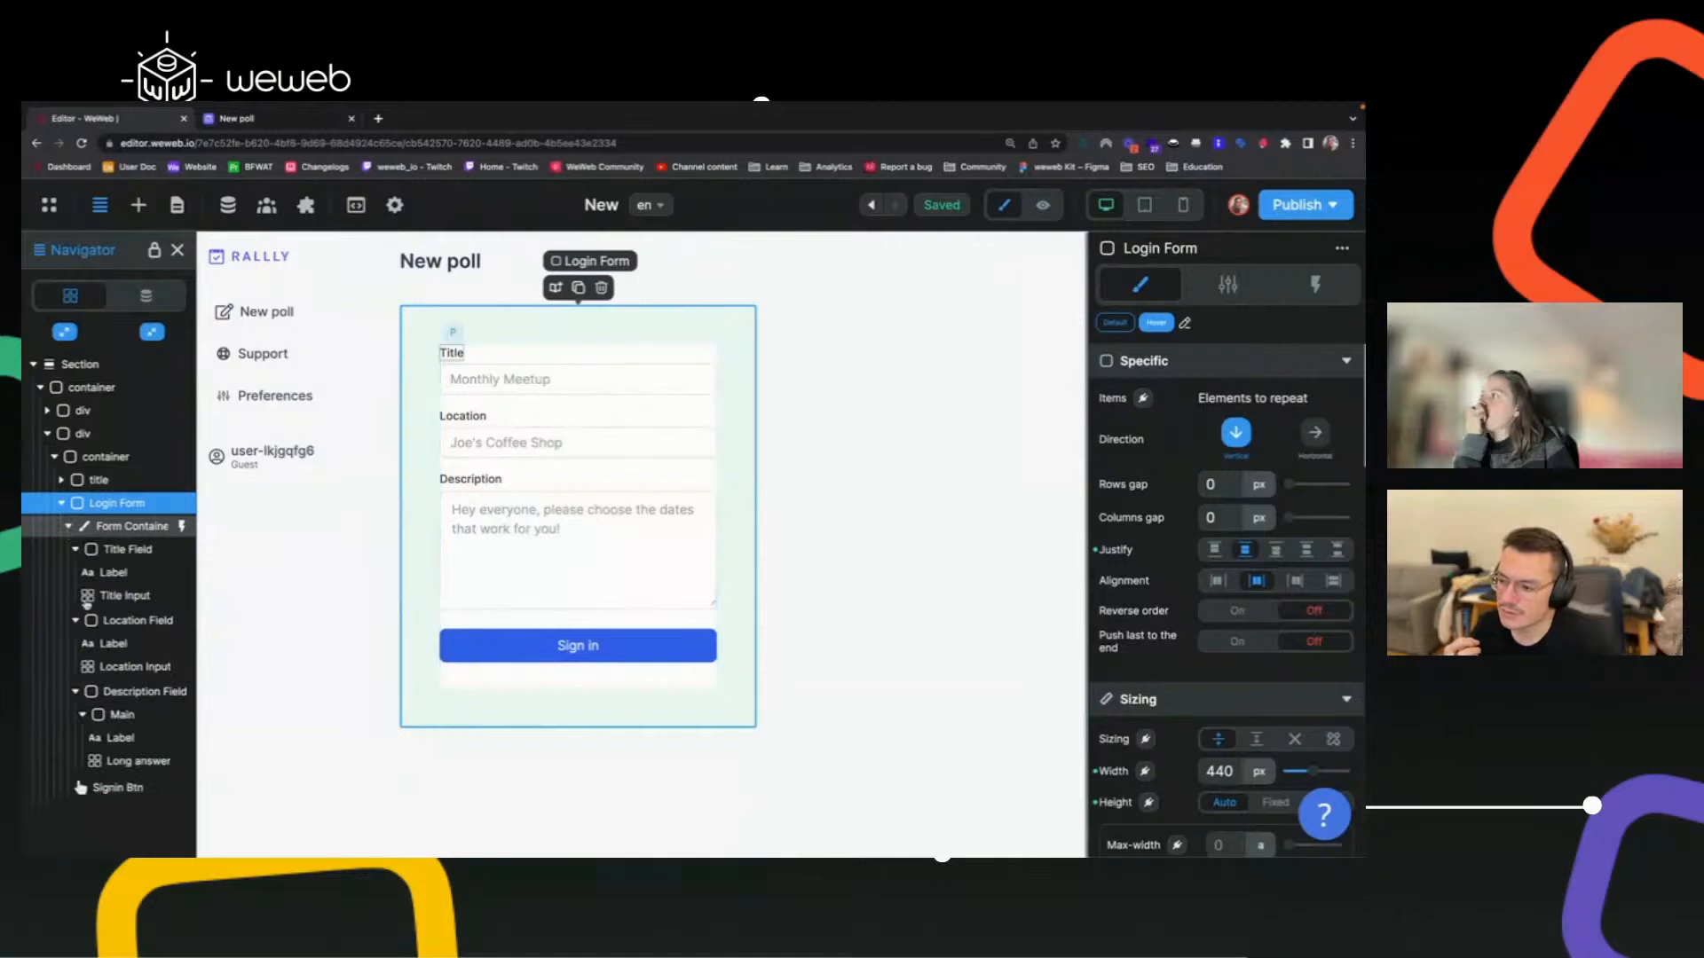
left_click(75, 549)
left_click(75, 572)
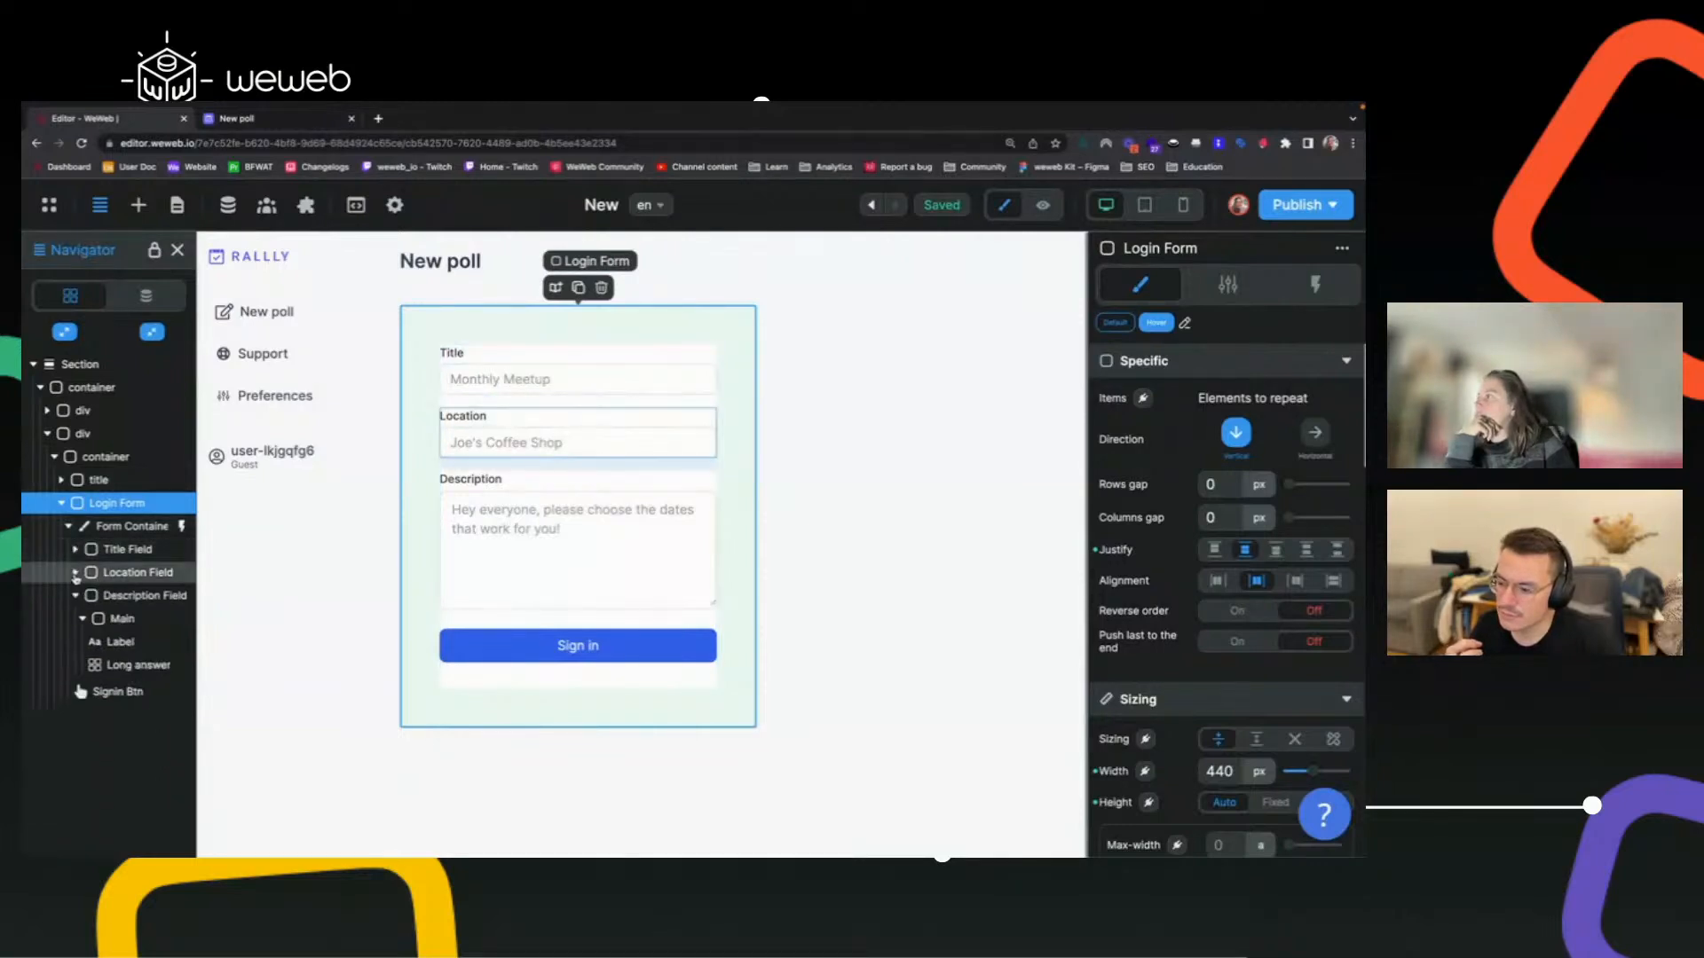
left_click(75, 596)
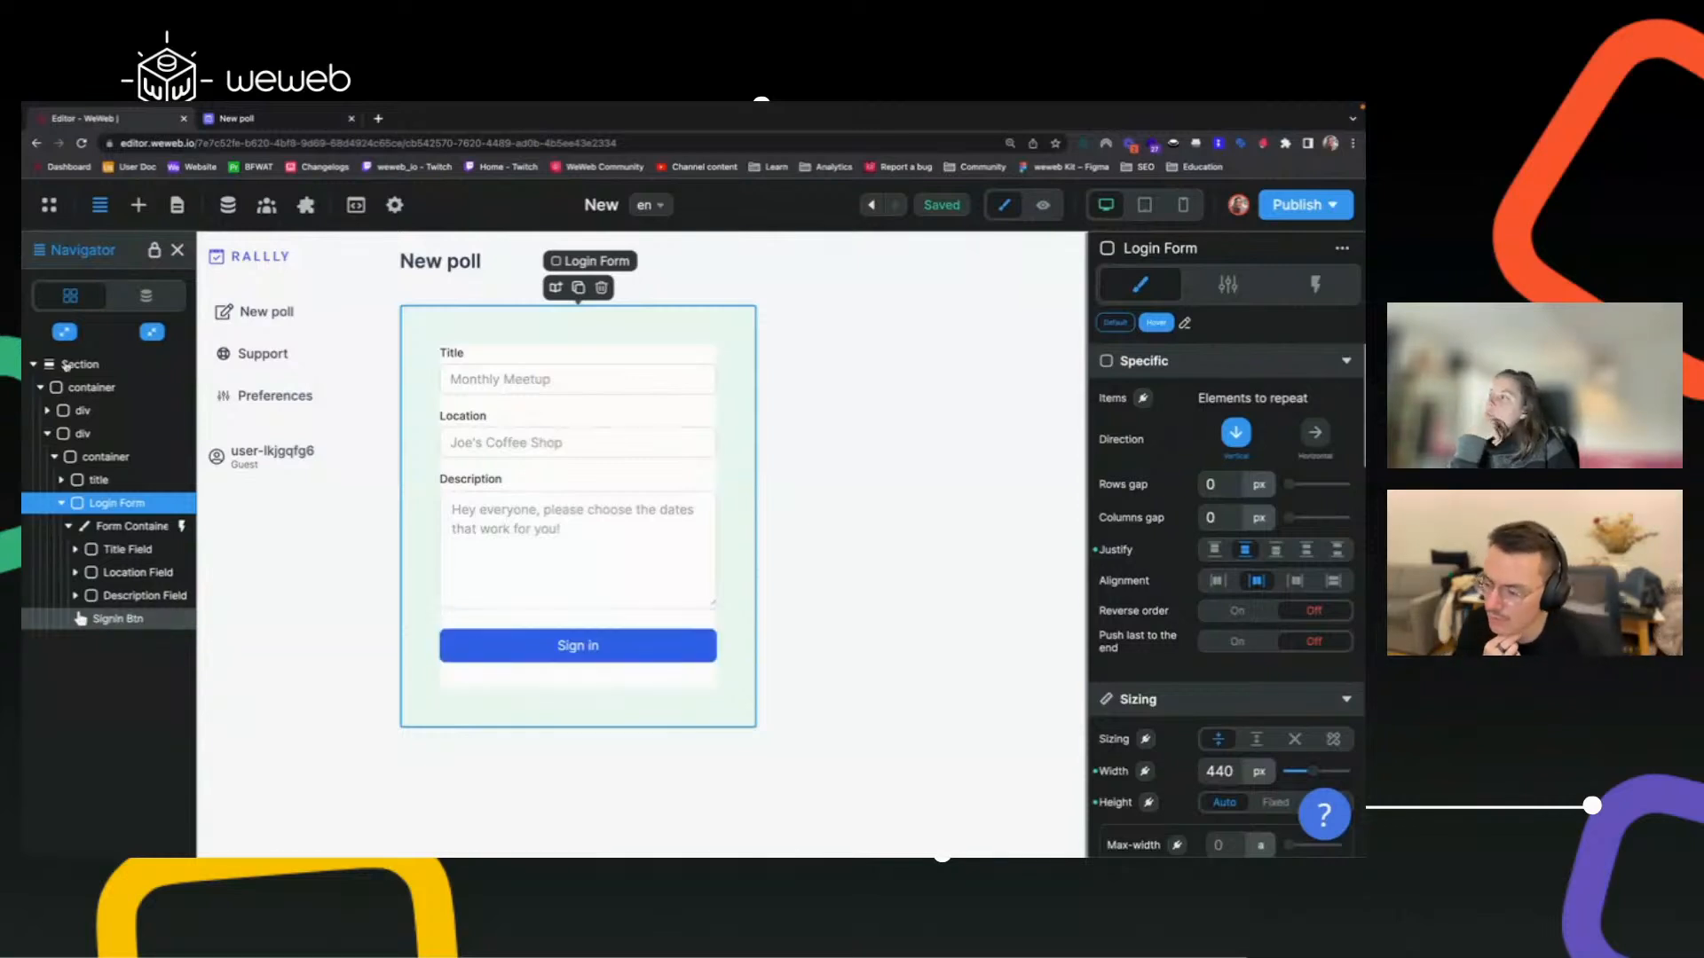
Add a Container element to the form between Description Field and Signin Btn.
left_click(137, 208)
left_click(62, 286)
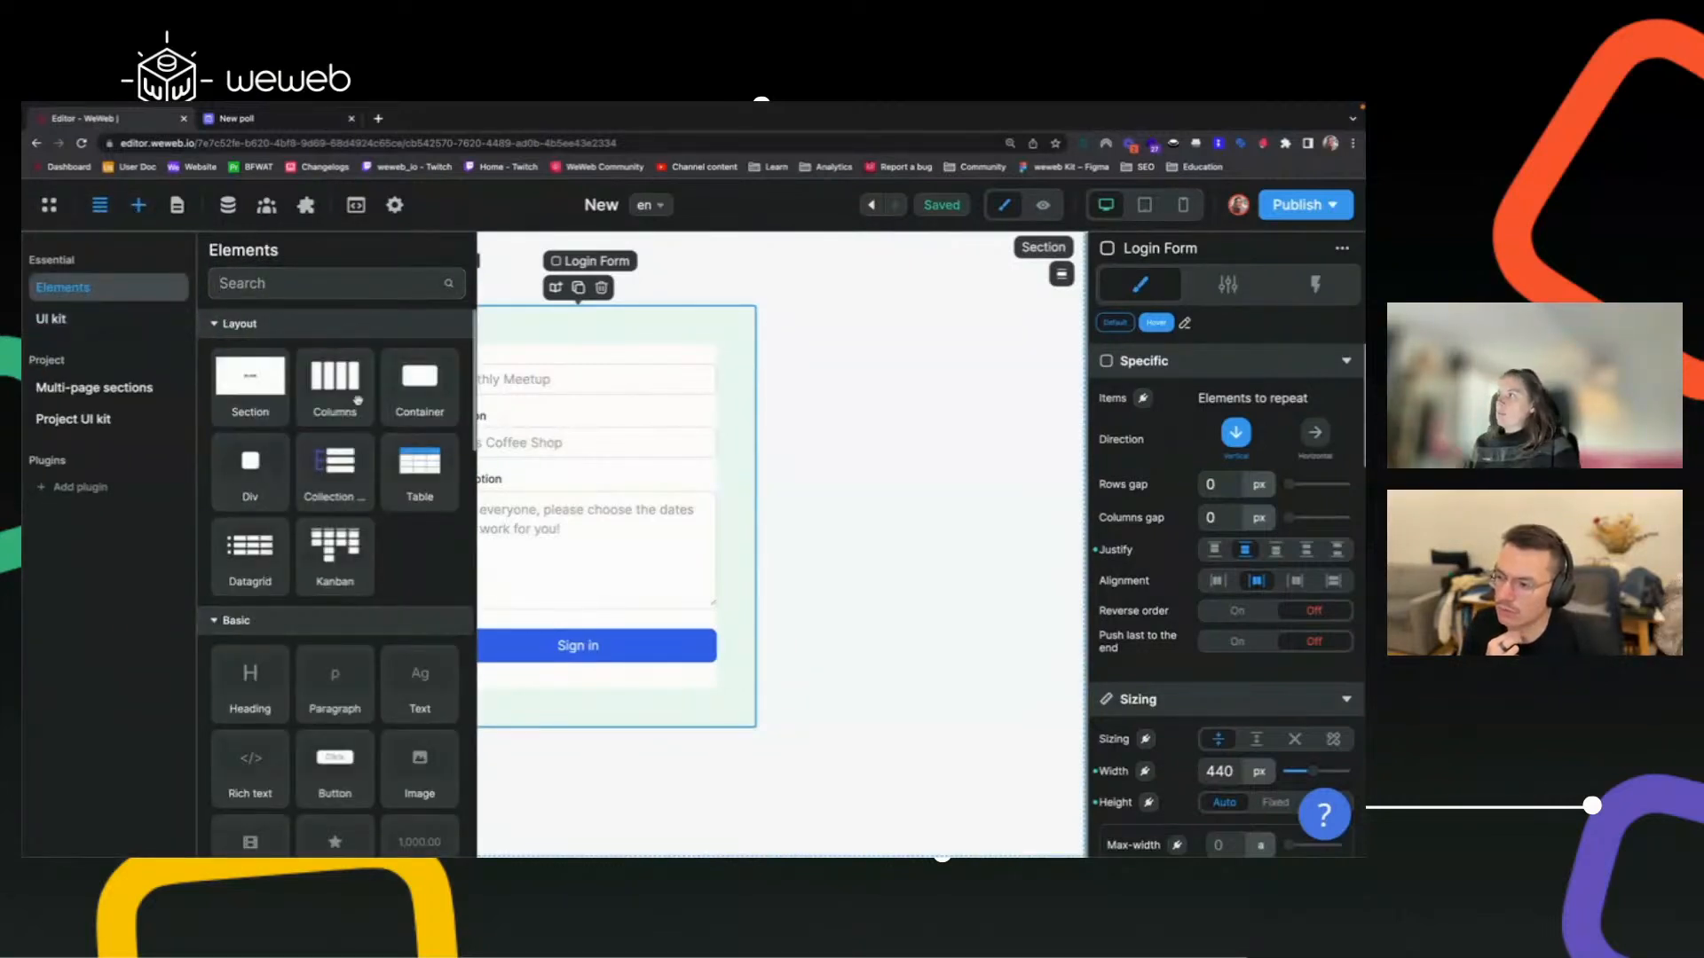
left_click_drag(459, 395, 81, 619)
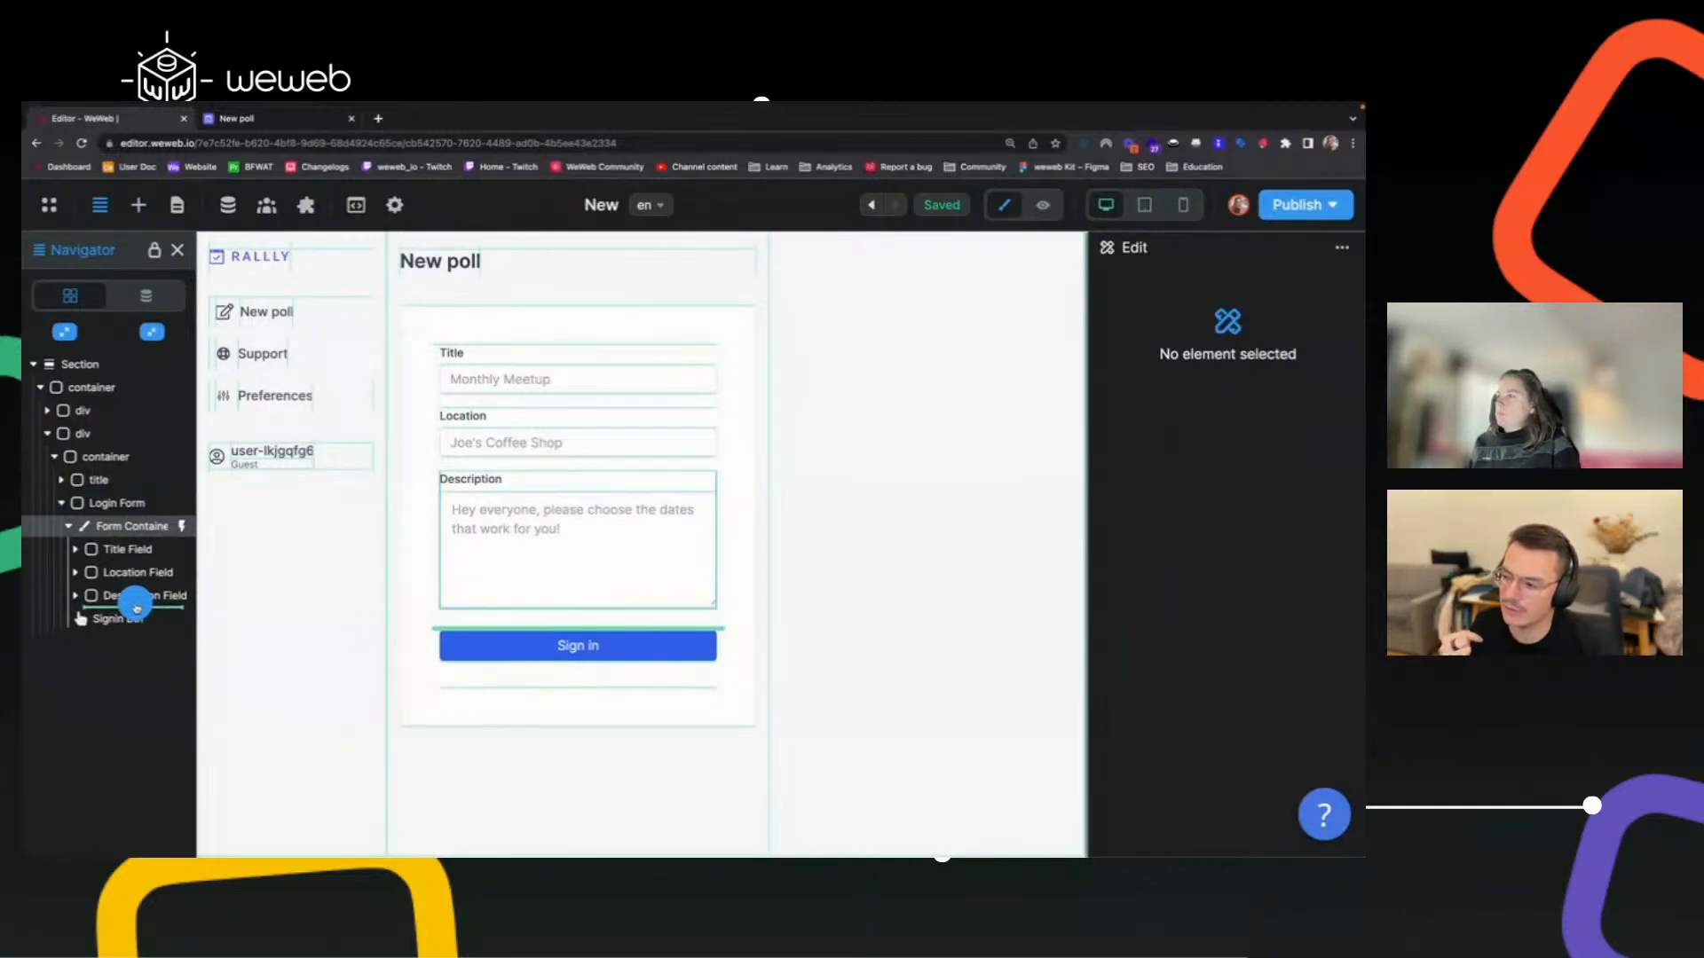
left_click_drag(80, 619, 81, 620)
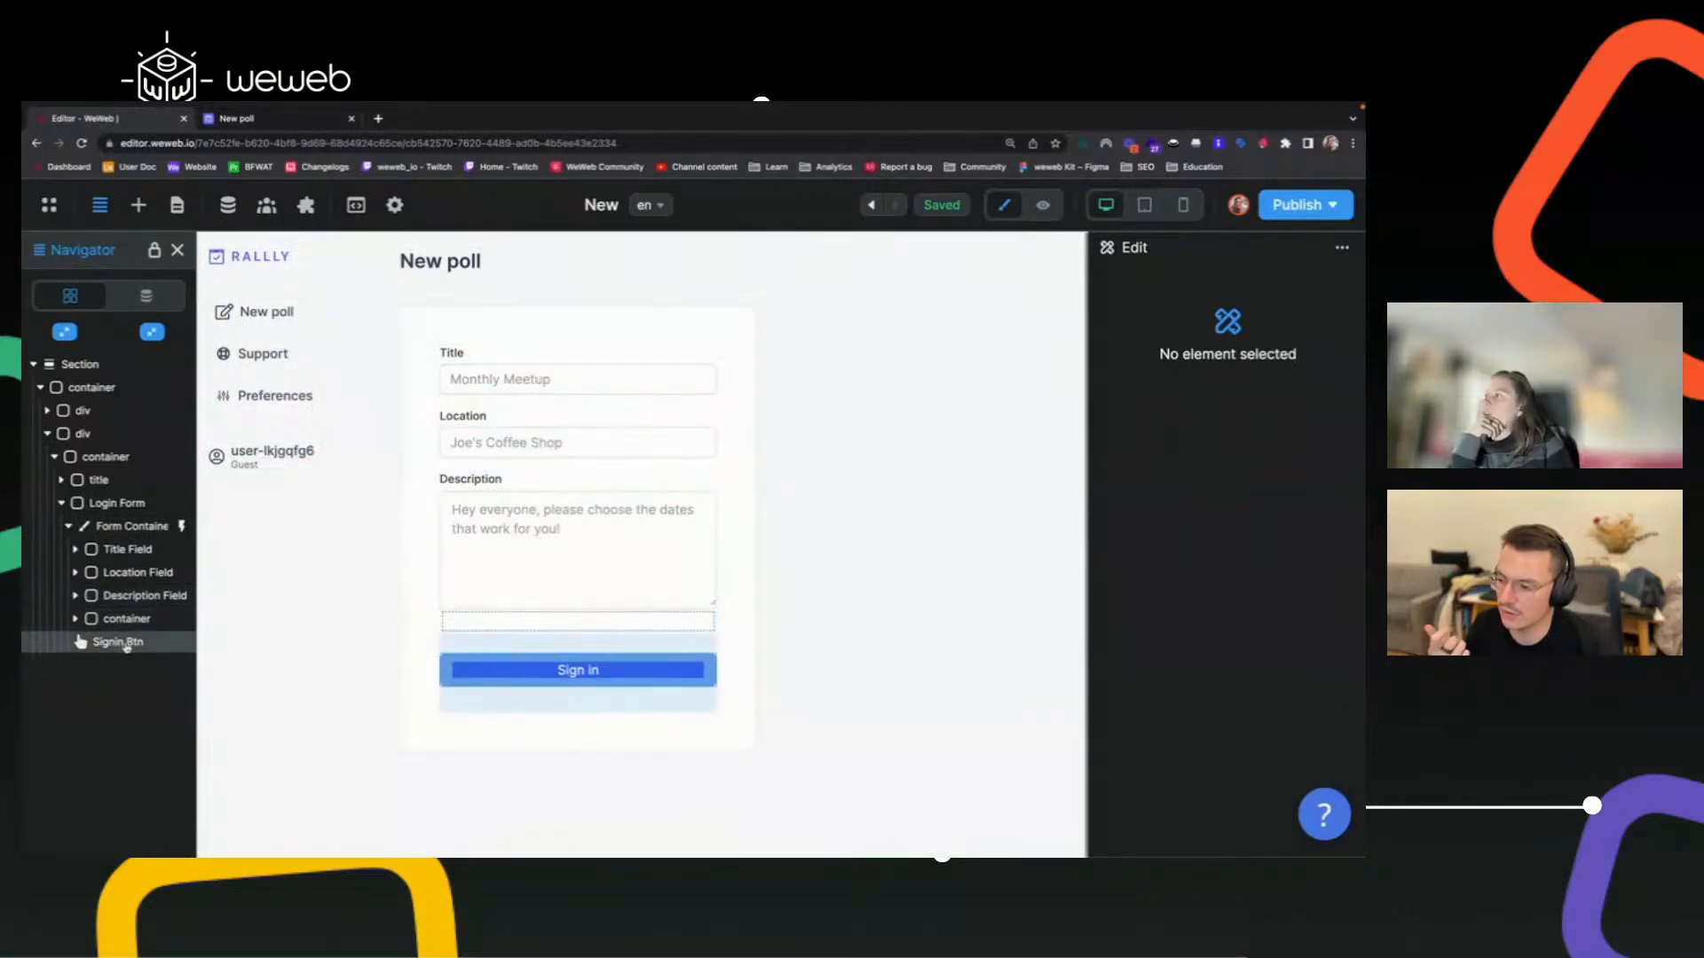
Switch to the Rallly page and inspect the footer container around the Continue button.
left_click(282, 121)
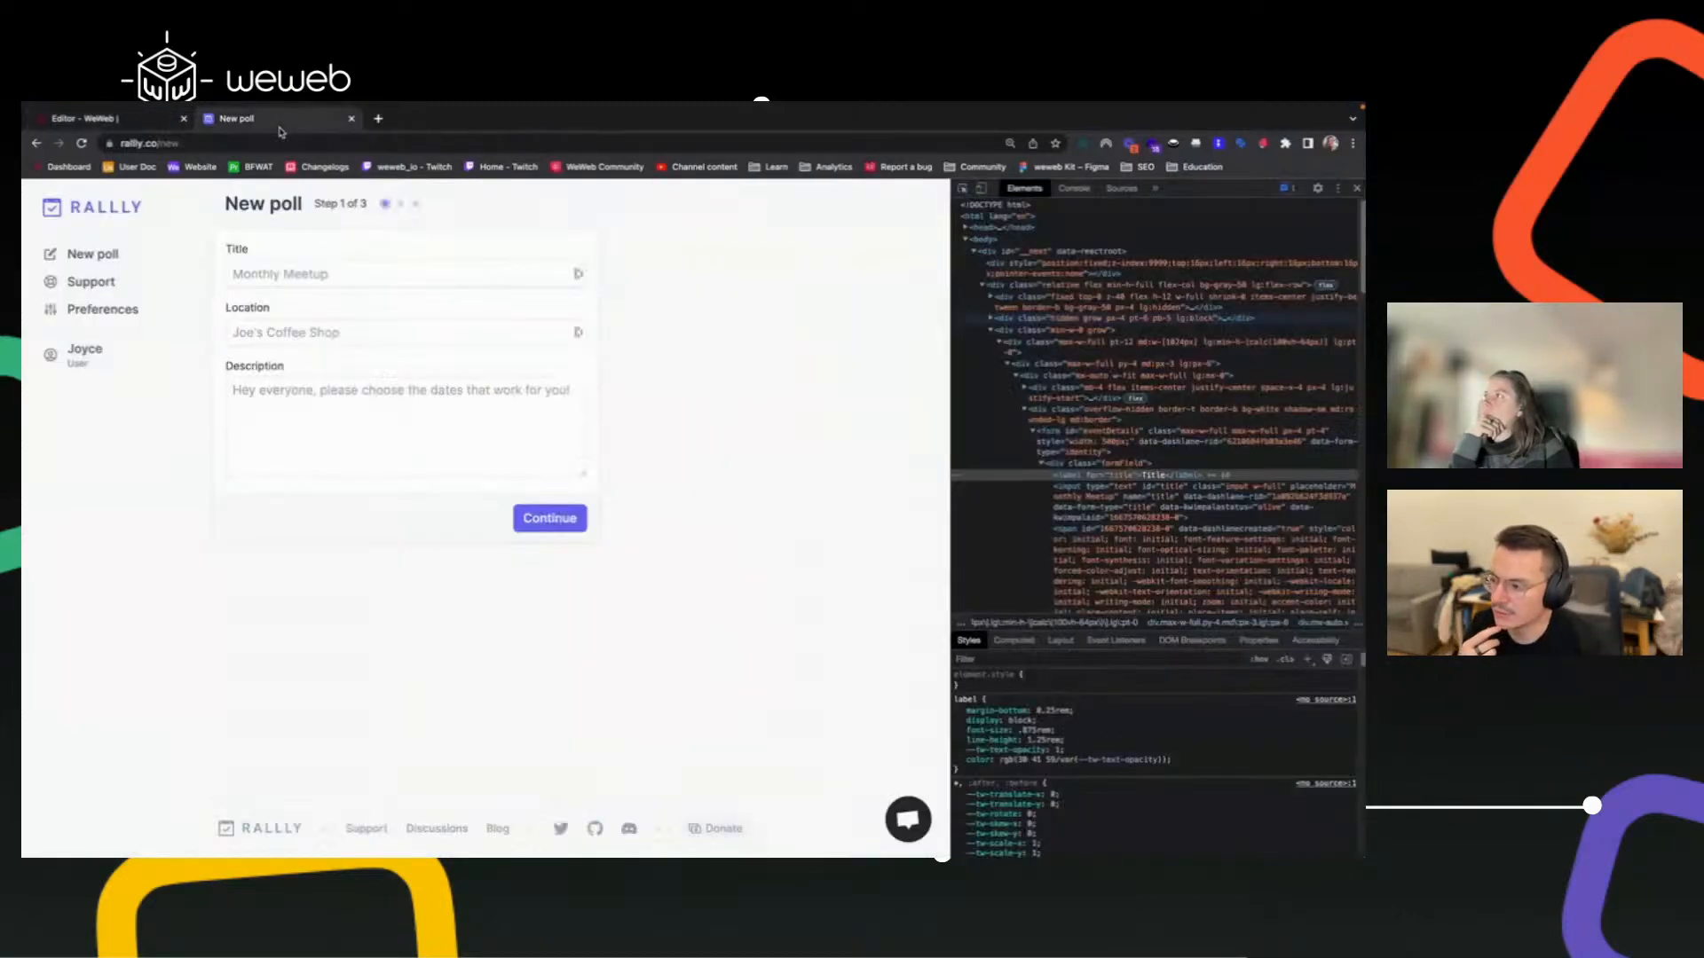
key("super+shift+c")
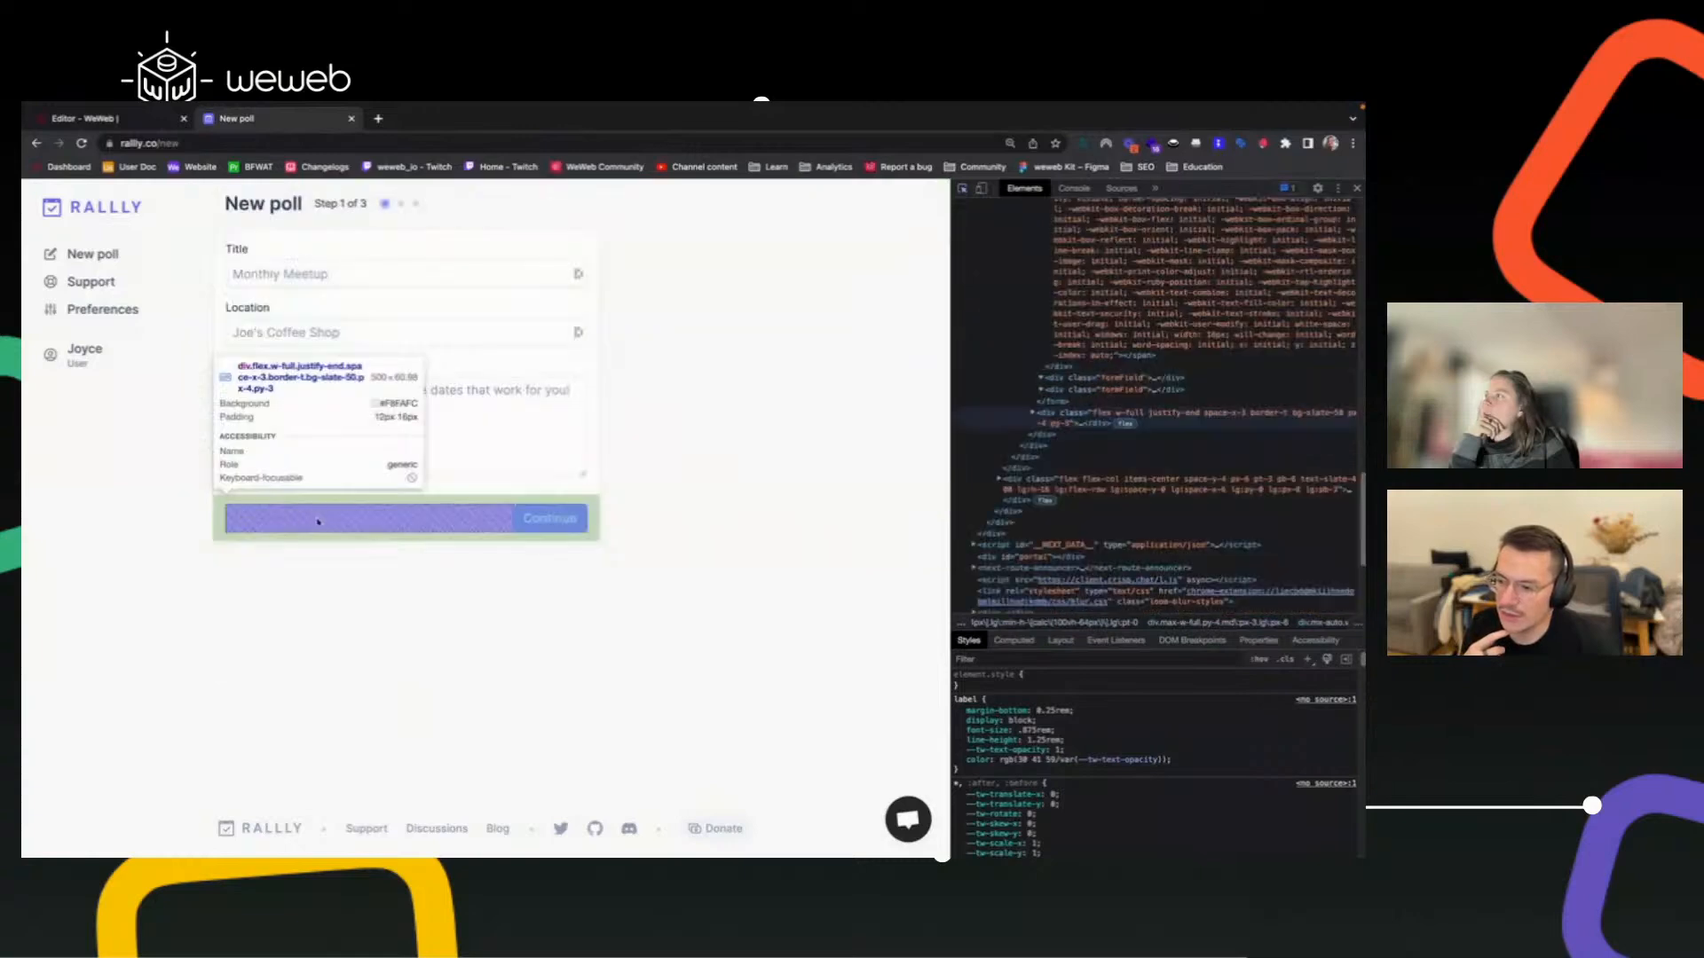
Switch to the WeWeb editor and move Signin Btn into the empty container below Description Field.
left_click(143, 124)
left_click(75, 619)
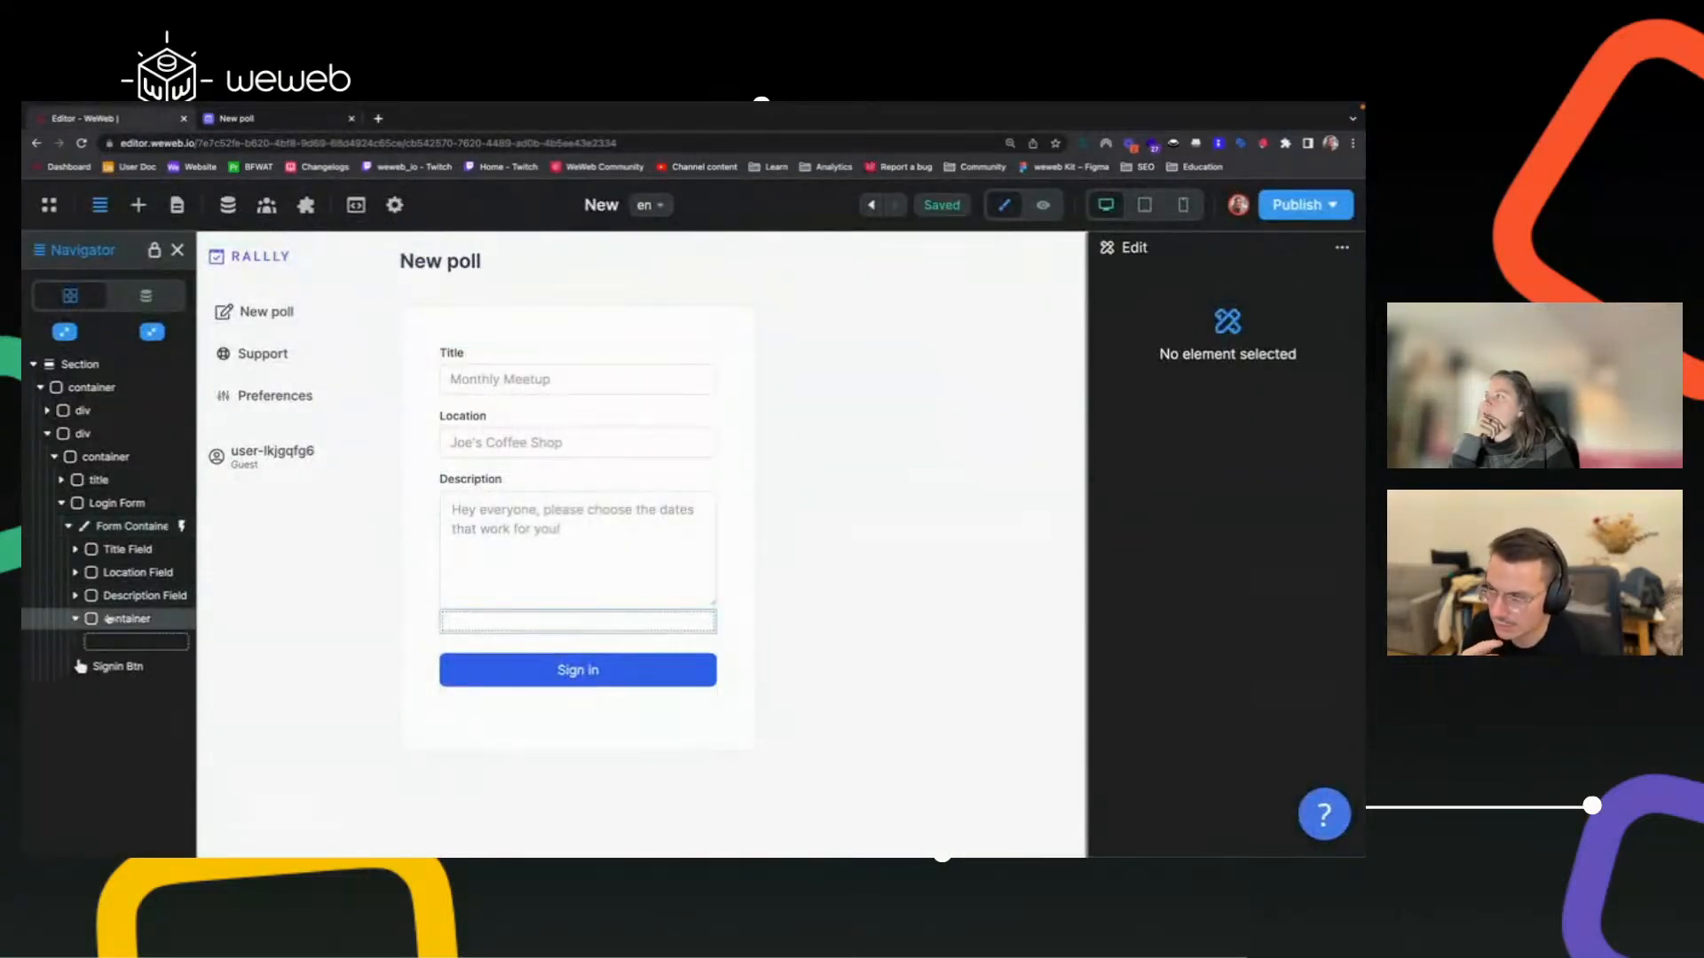
left_click_drag(106, 667, 132, 641)
Set the width of the container holding Signin Btn to 100%.
left_click(132, 626)
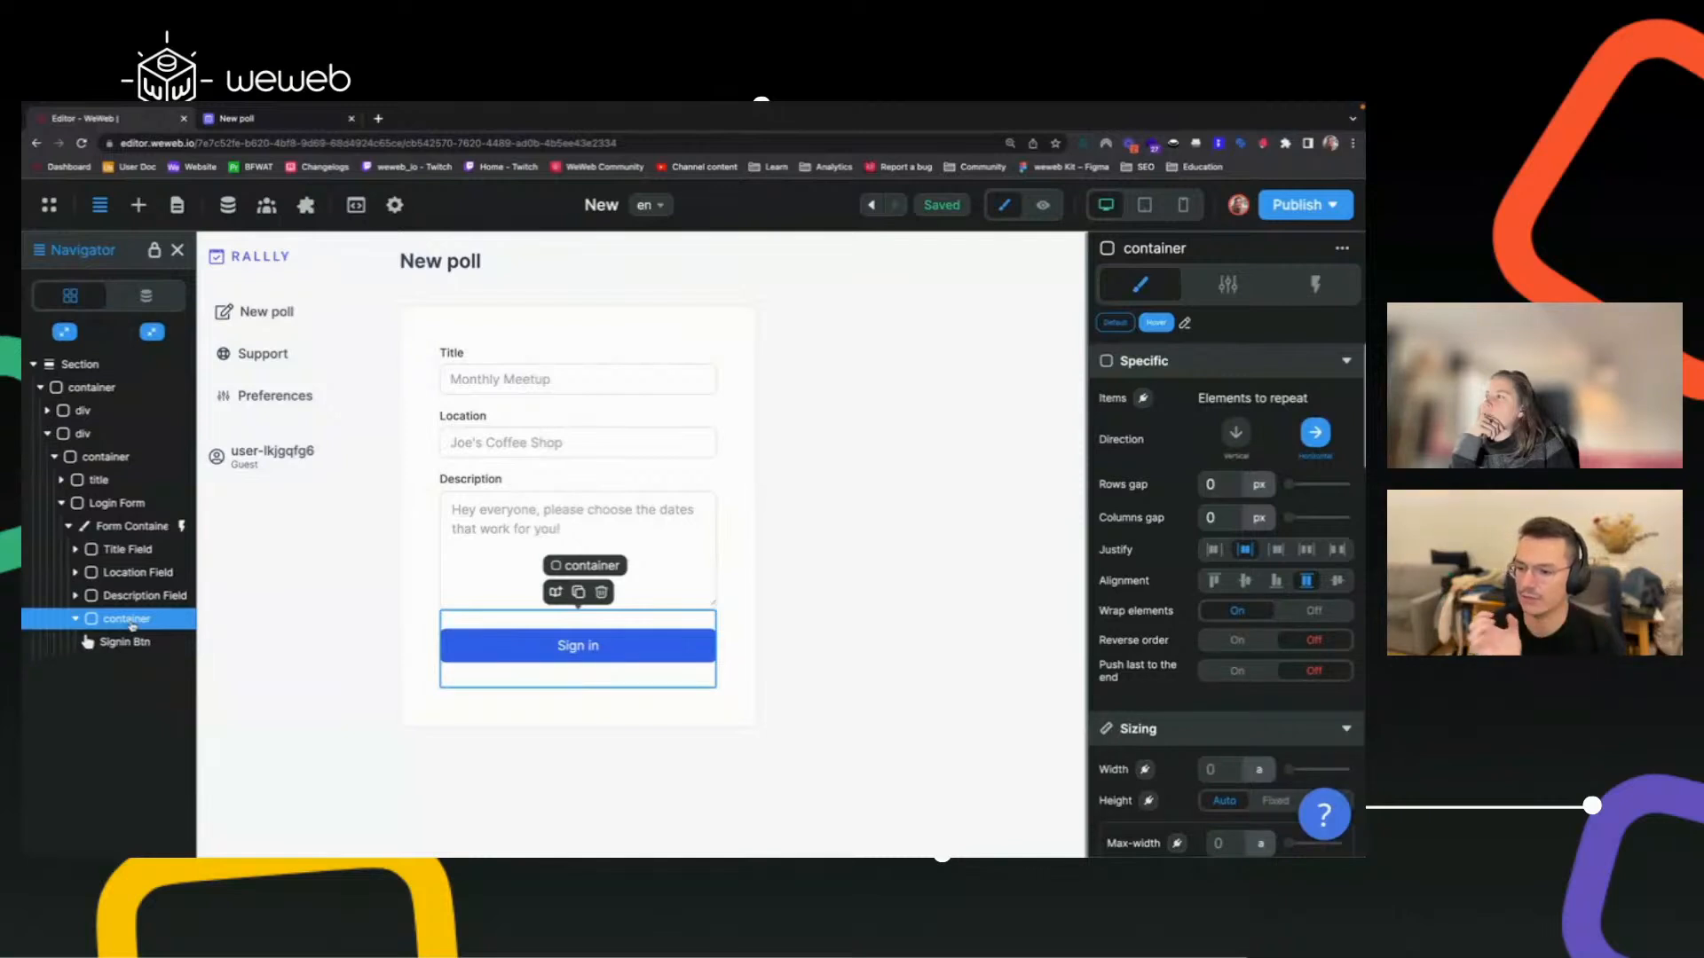
scroll(1213, 722, "down", 3)
scroll(1213, 722, "down", 2)
left_click(1262, 527)
left_click(1256, 544)
left_click(1260, 527)
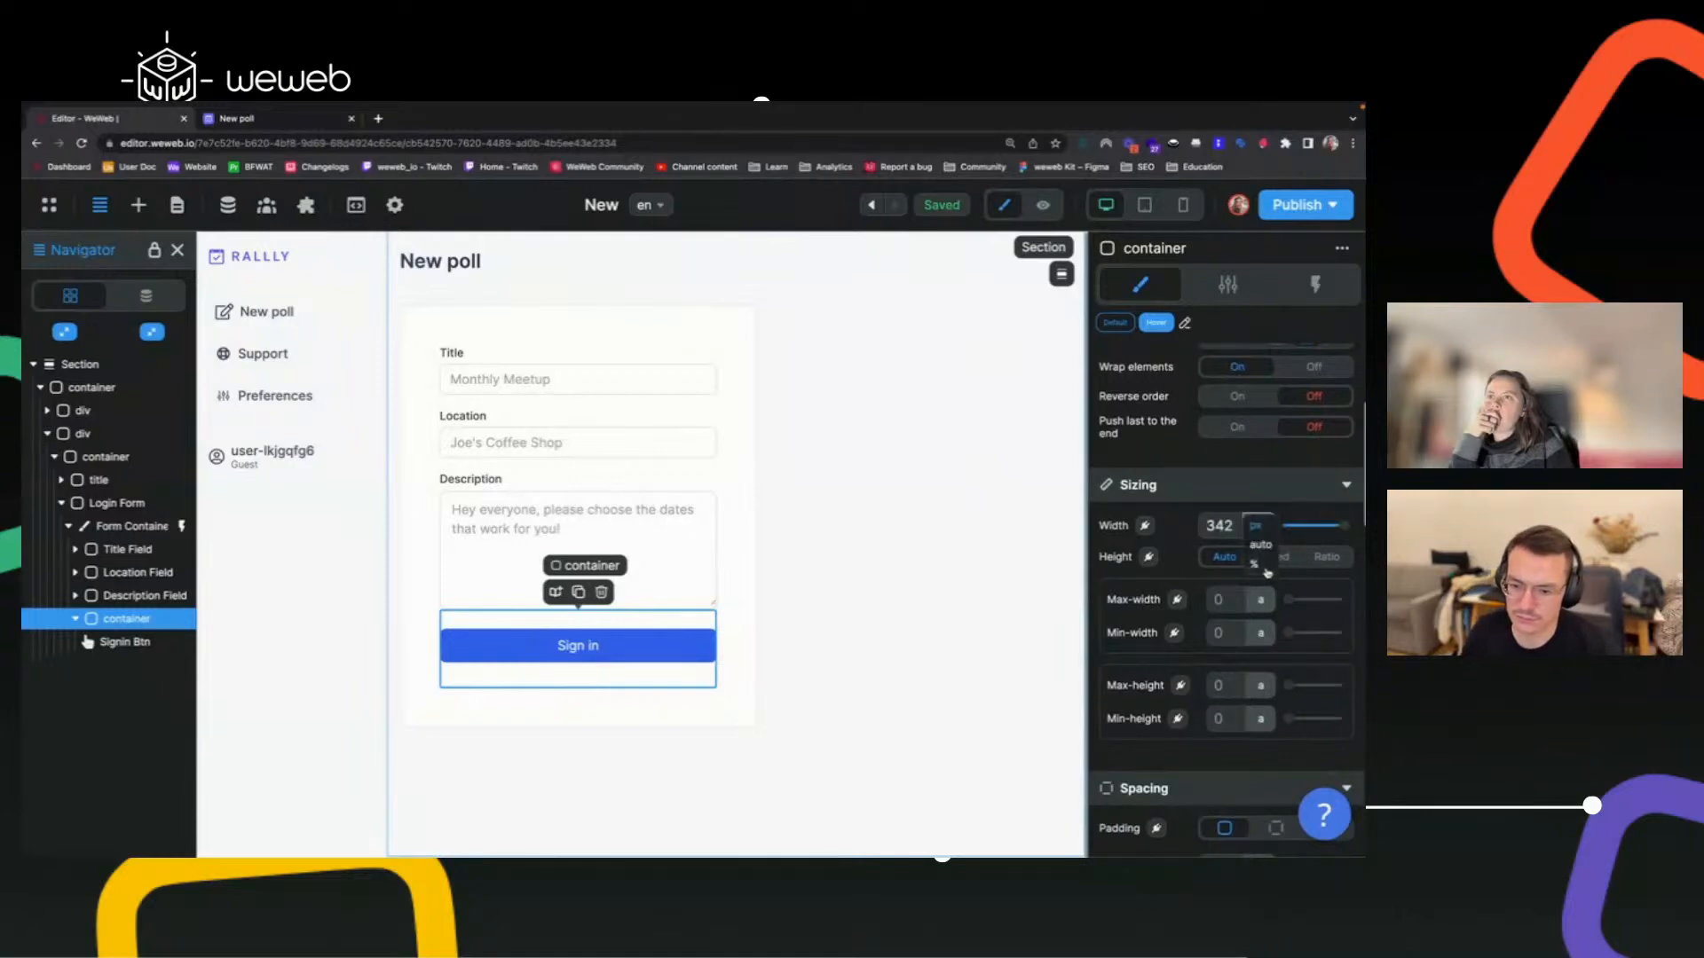
left_click(1260, 561)
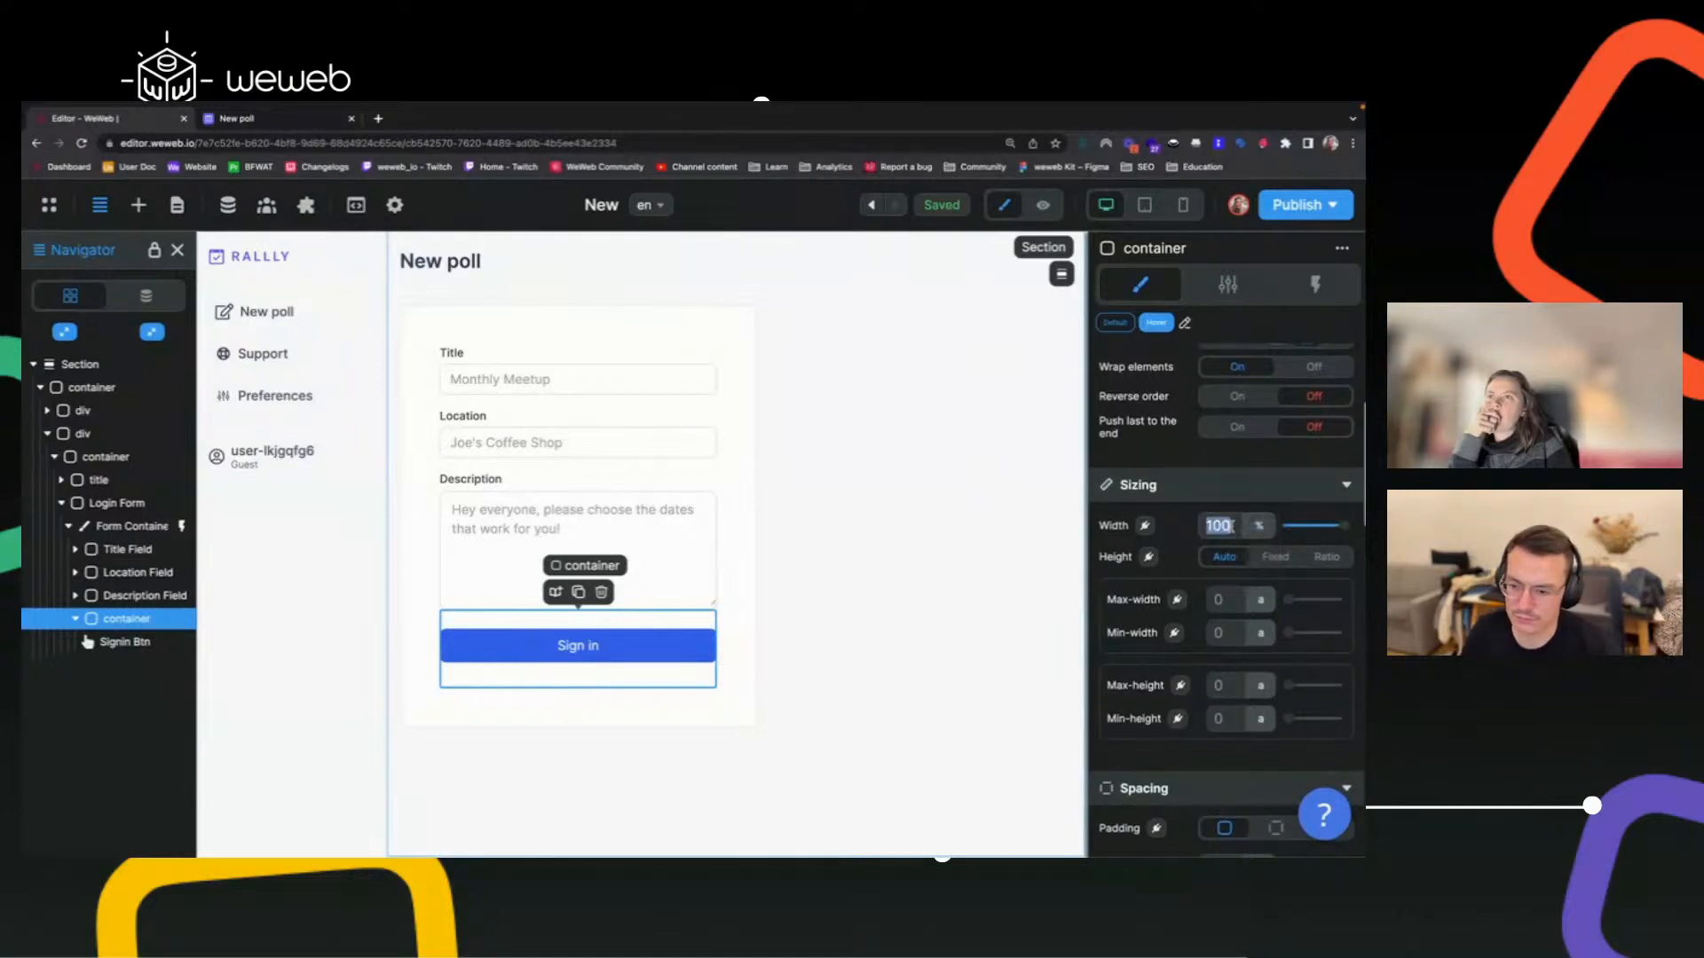
Set the padding of the Login Form container to 0 px on all sides.
left_click(429, 688)
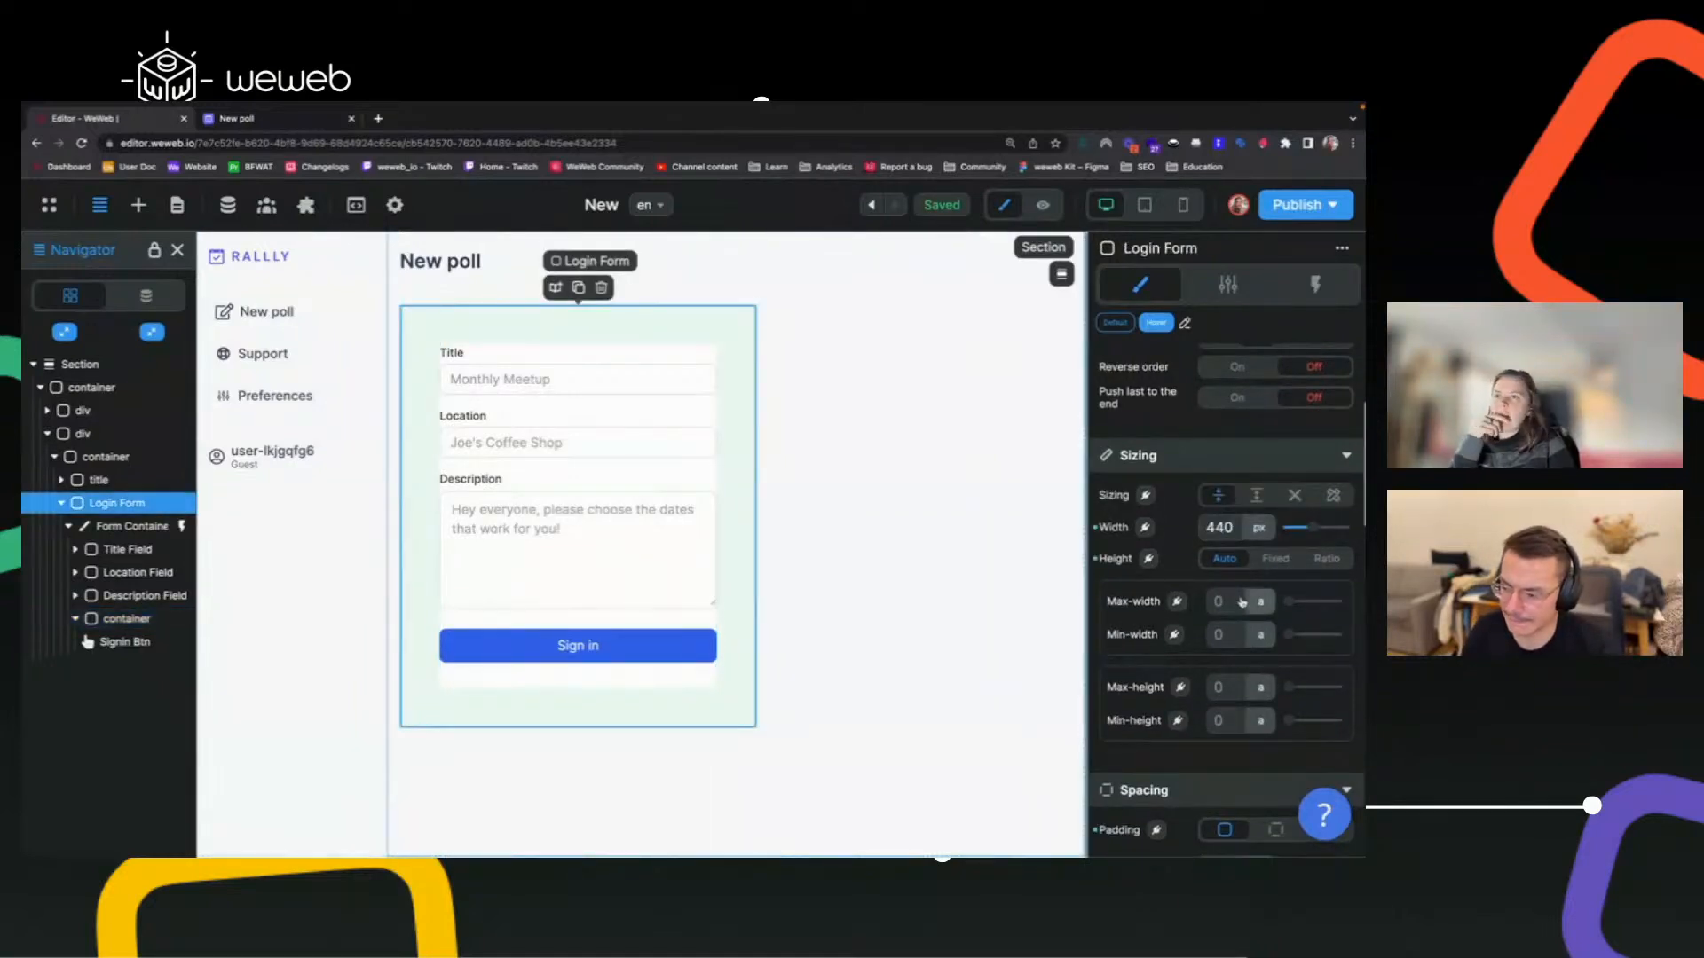
scroll(1199, 587, "up", 5)
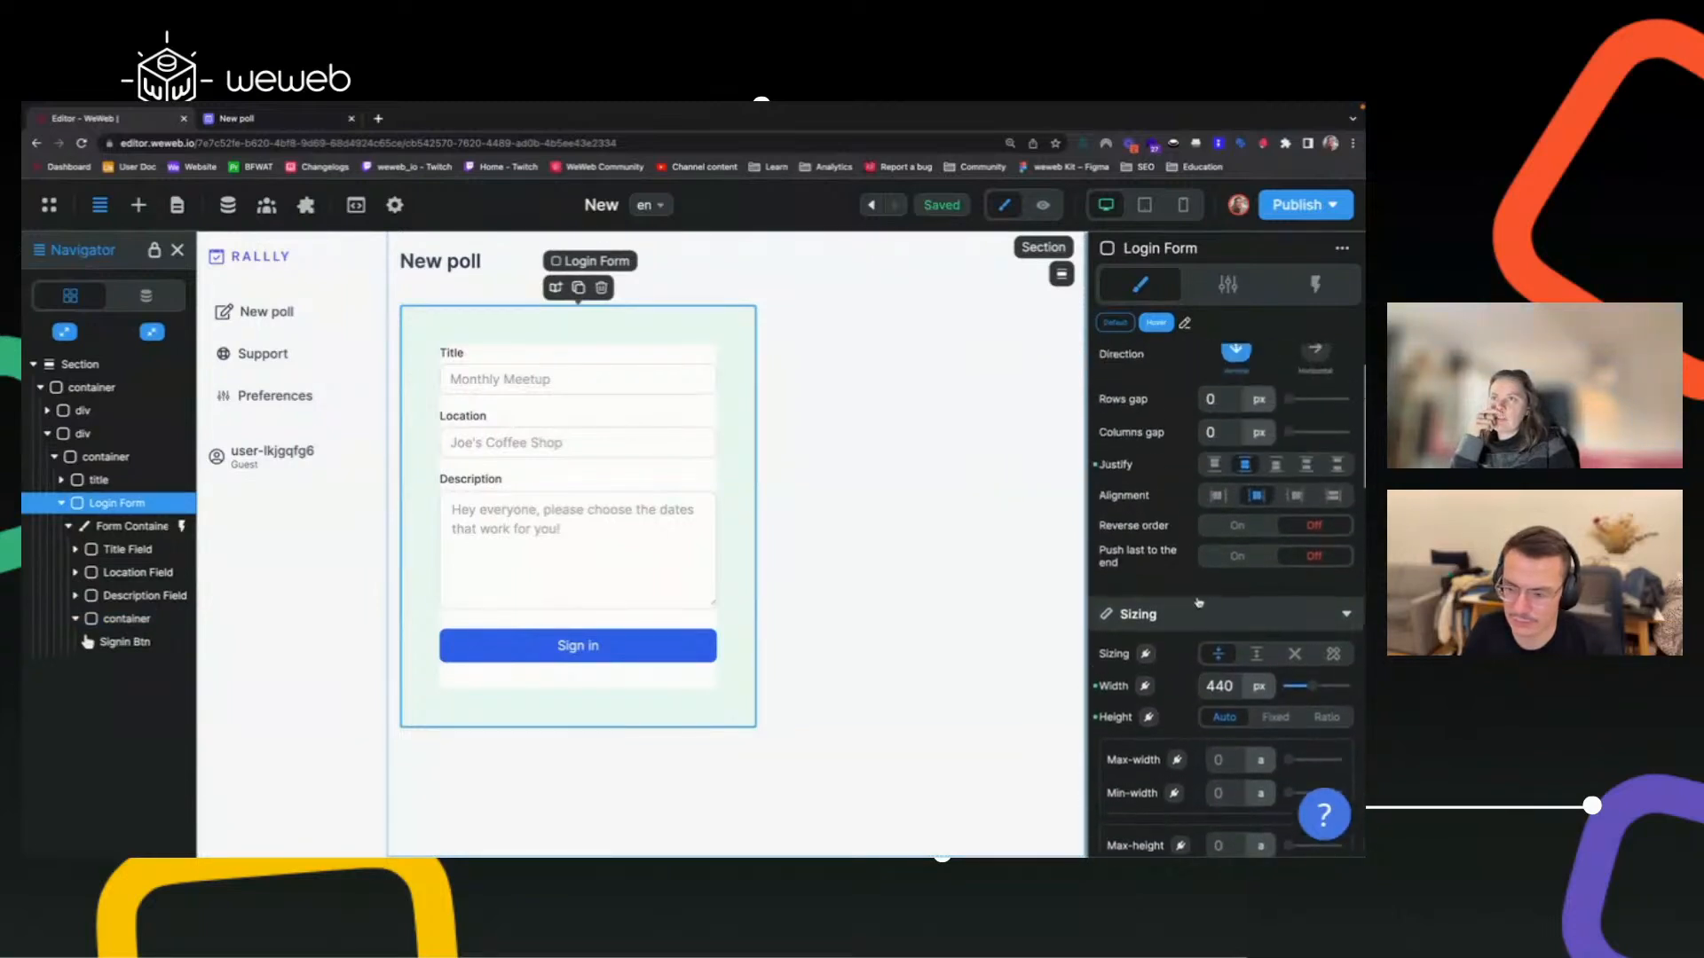
scroll(1194, 537, "down", 9)
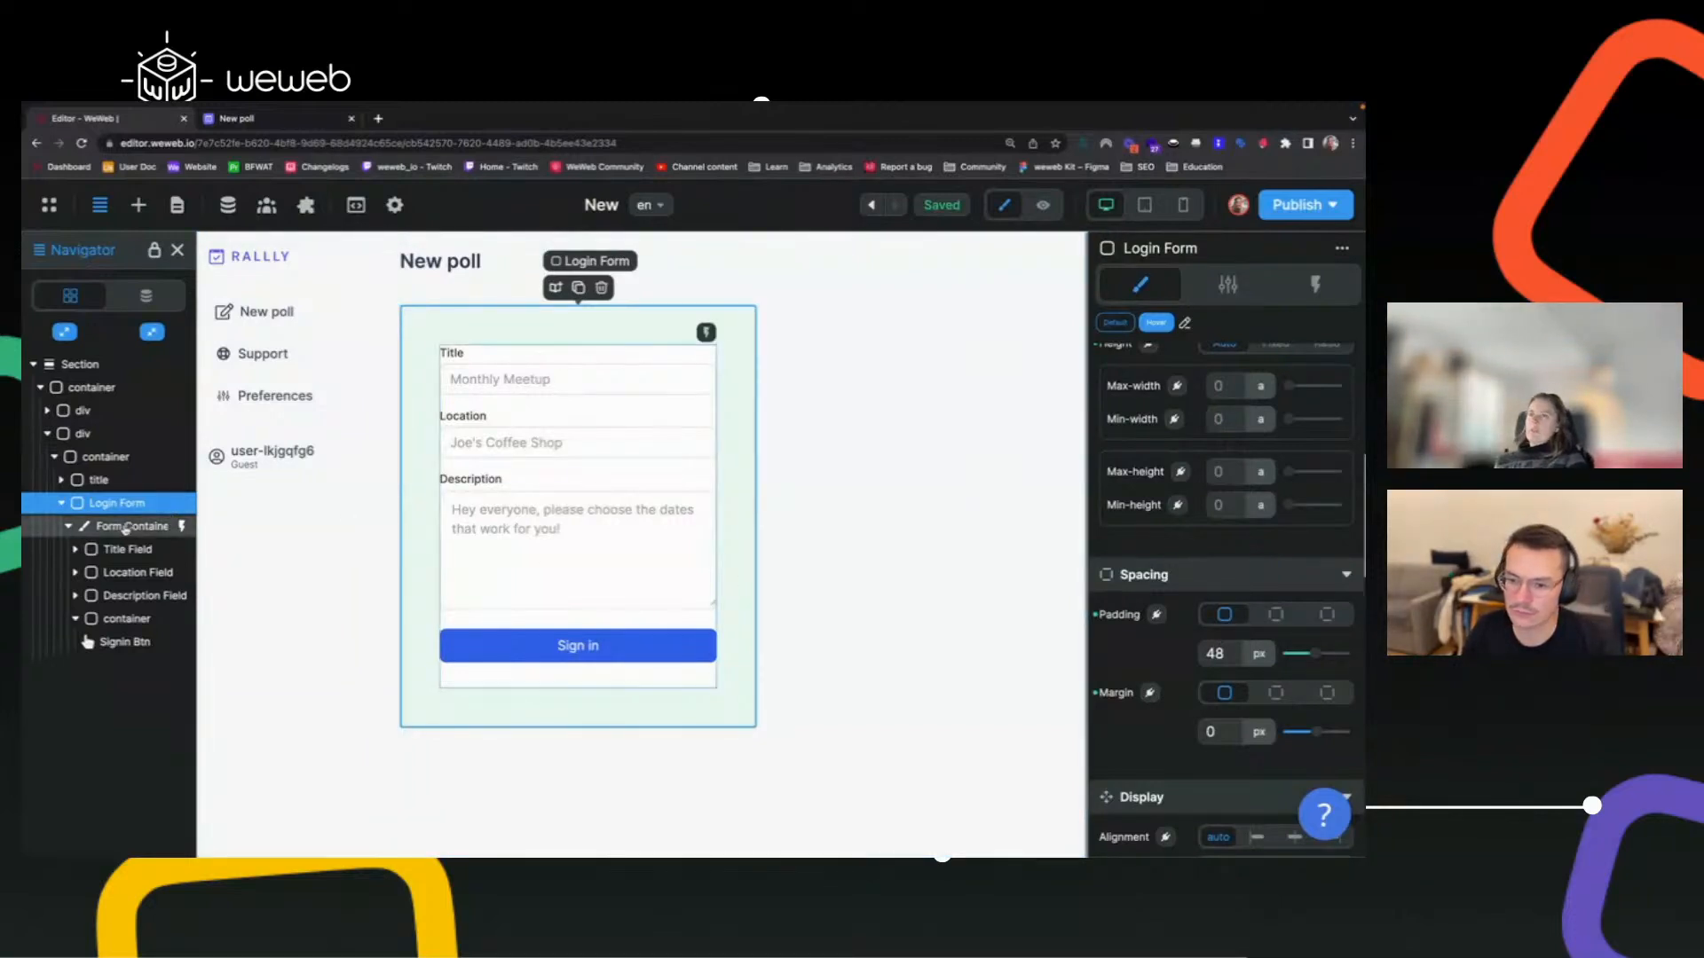
double_click(1217, 653)
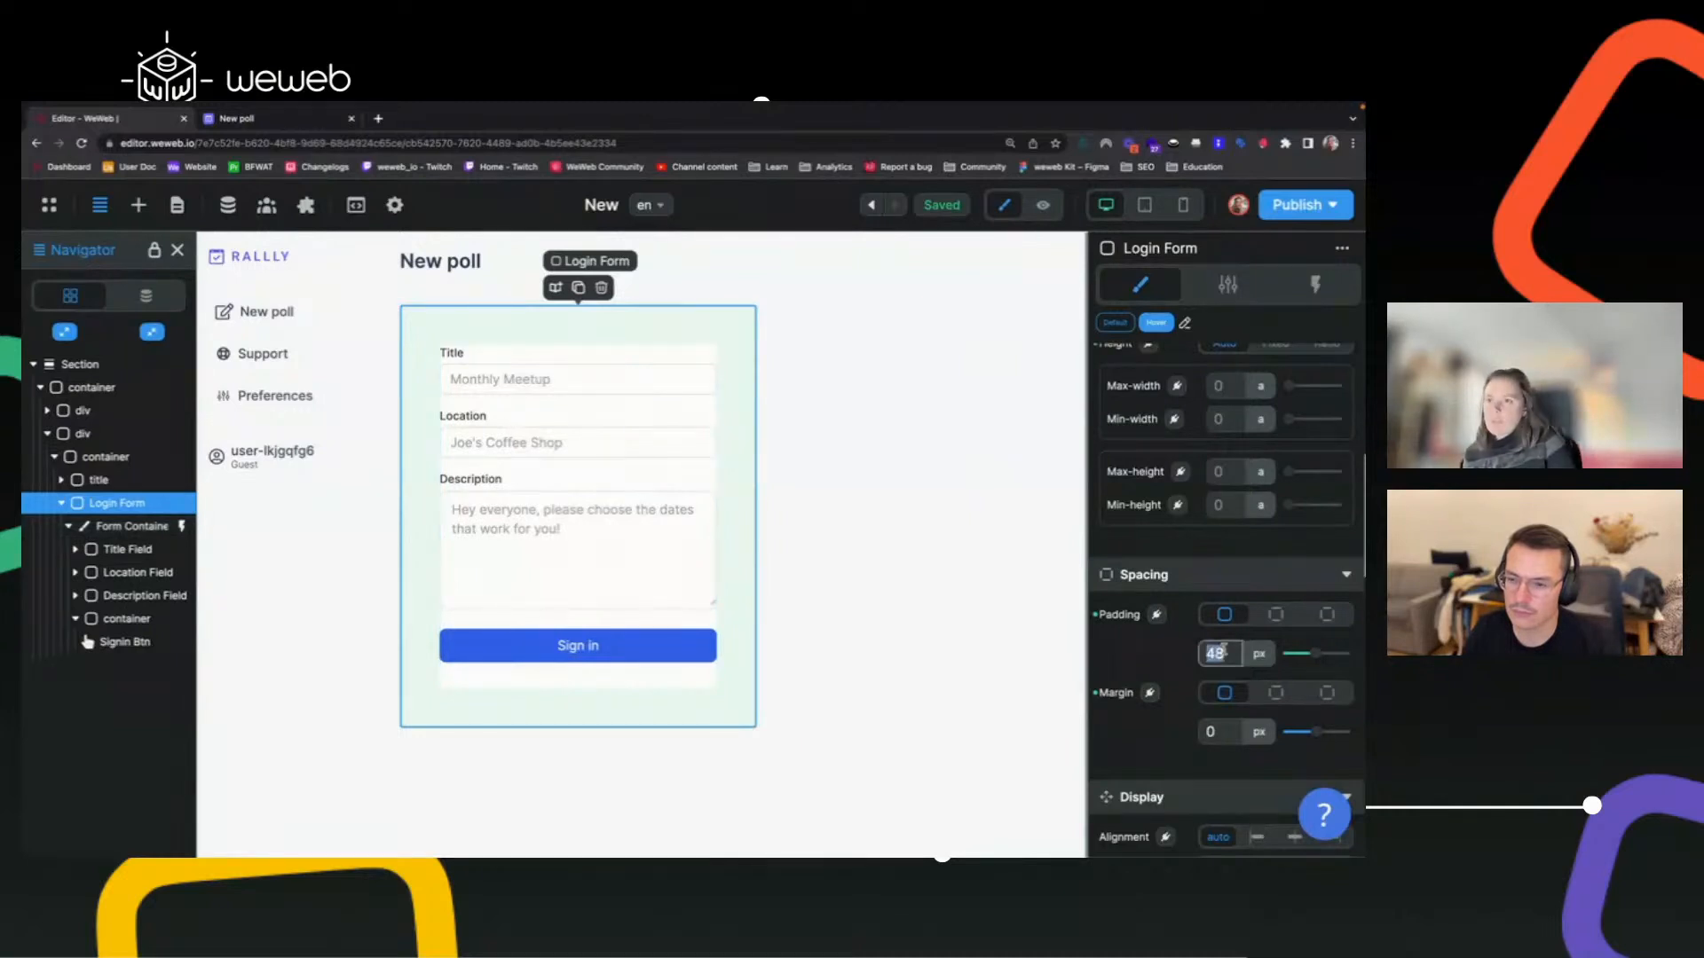
type("0")
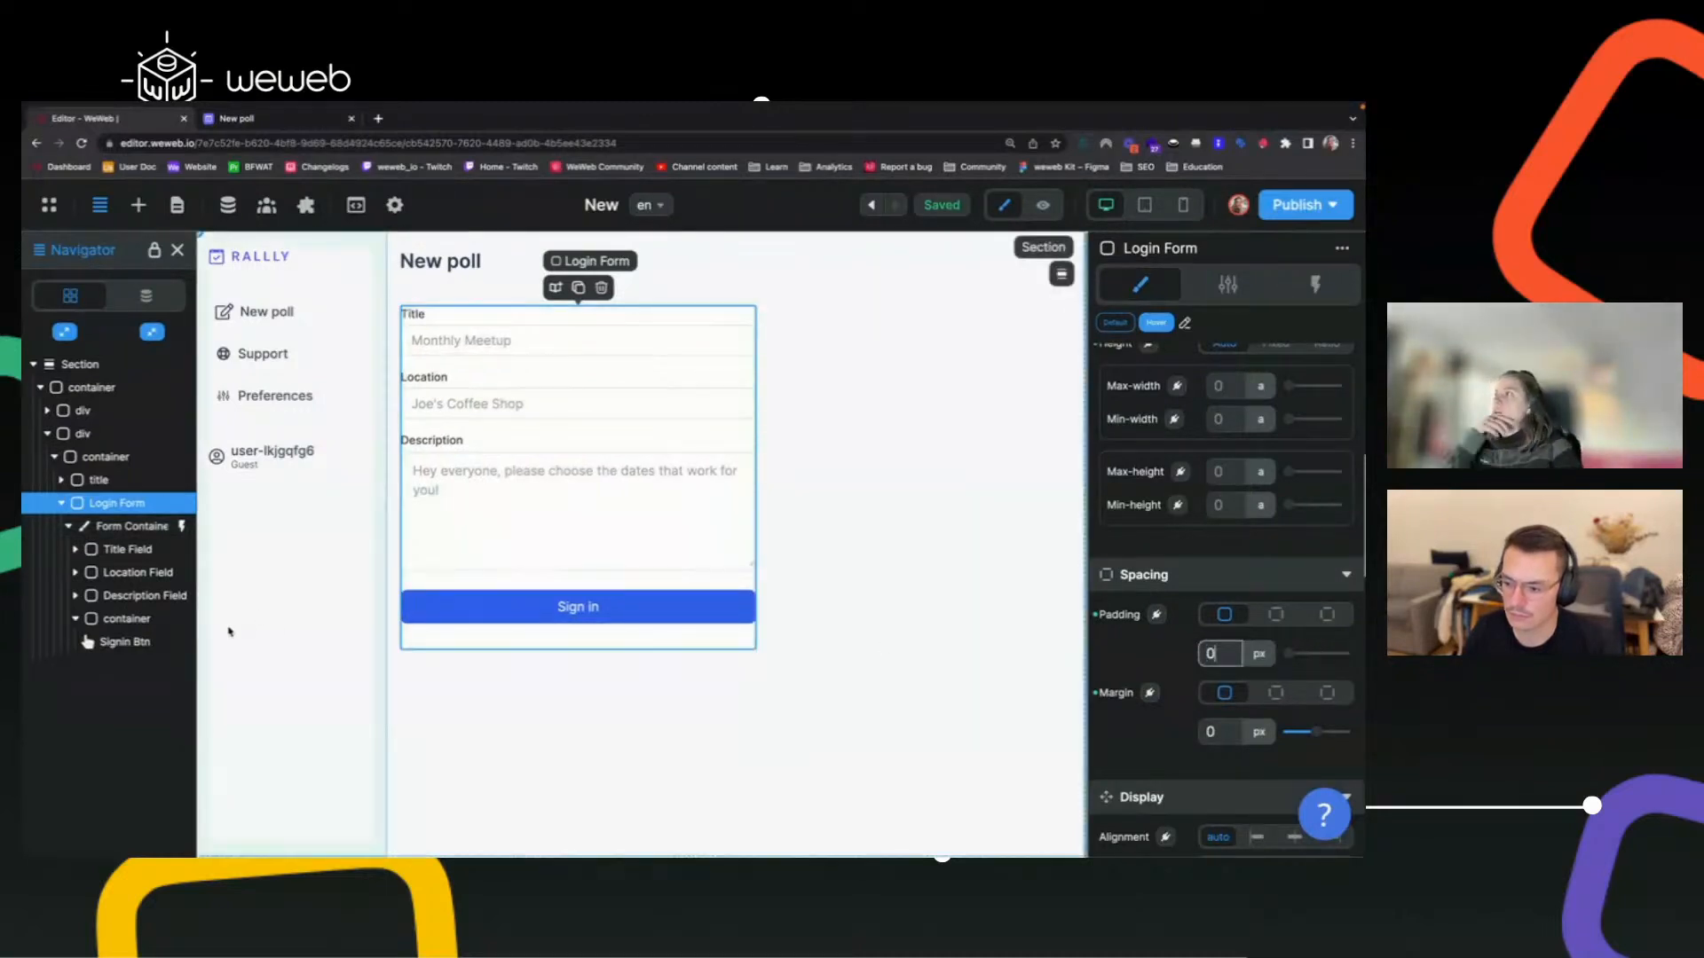
Set the horizontal padding of Title Field, Location Field and Description Field together to 48 px.
left_click(133, 527)
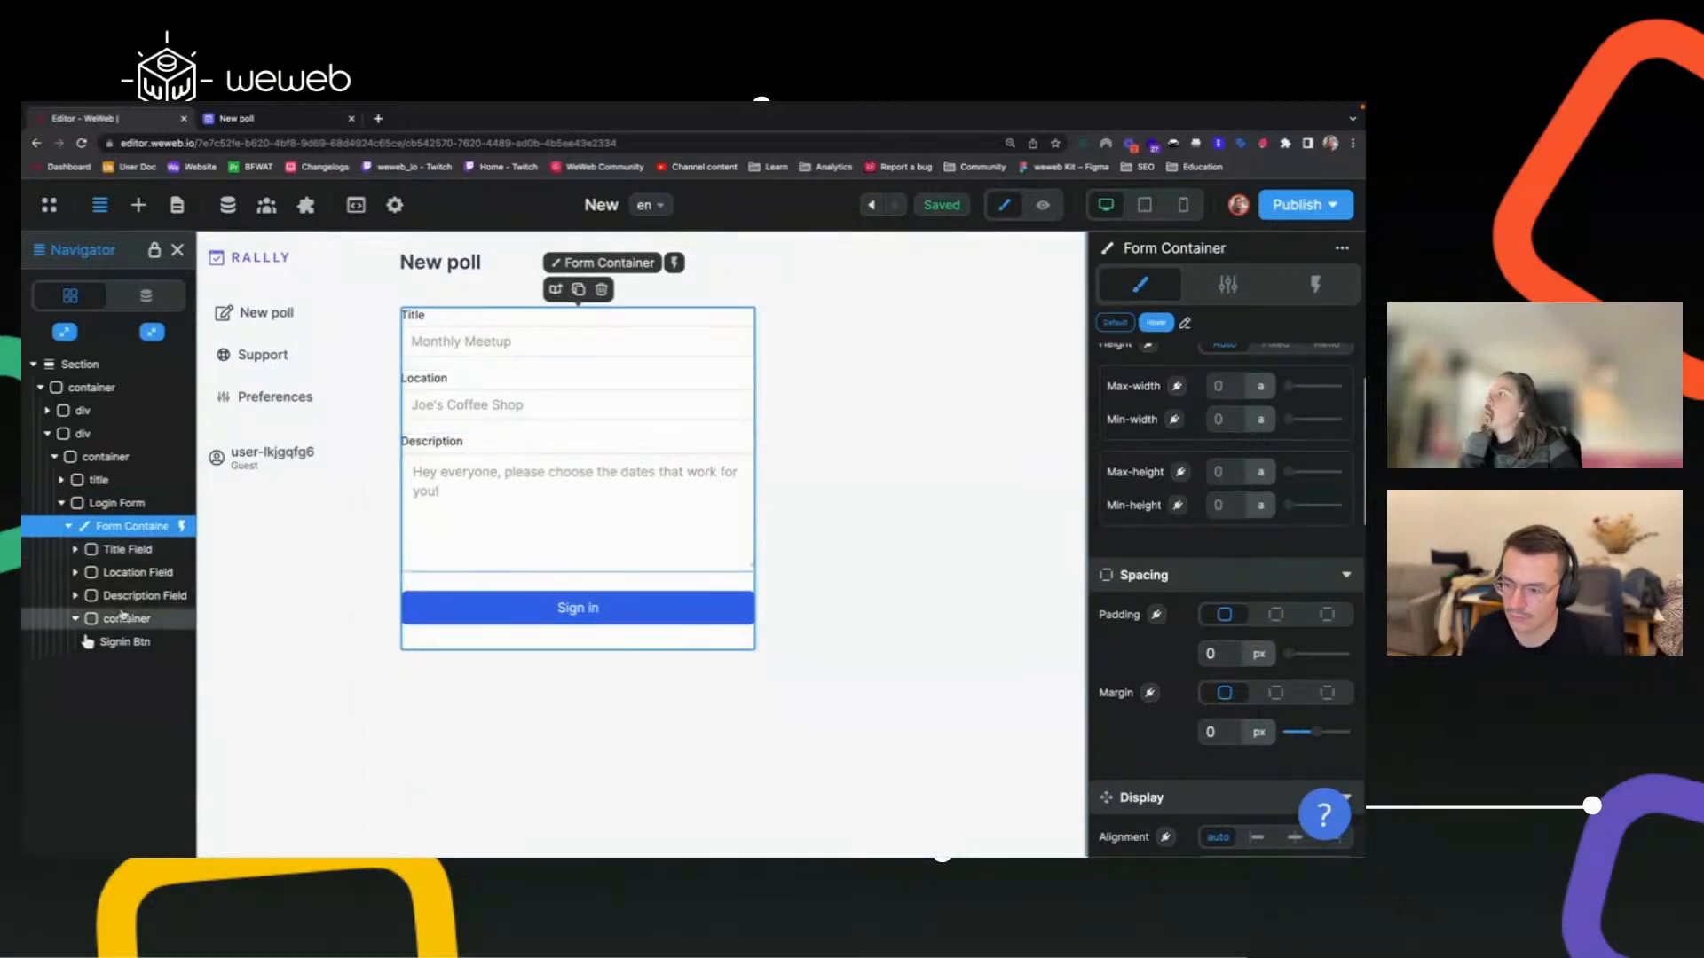
left_click(132, 550)
left_click(124, 574, "shift")
left_click(124, 596, "shift")
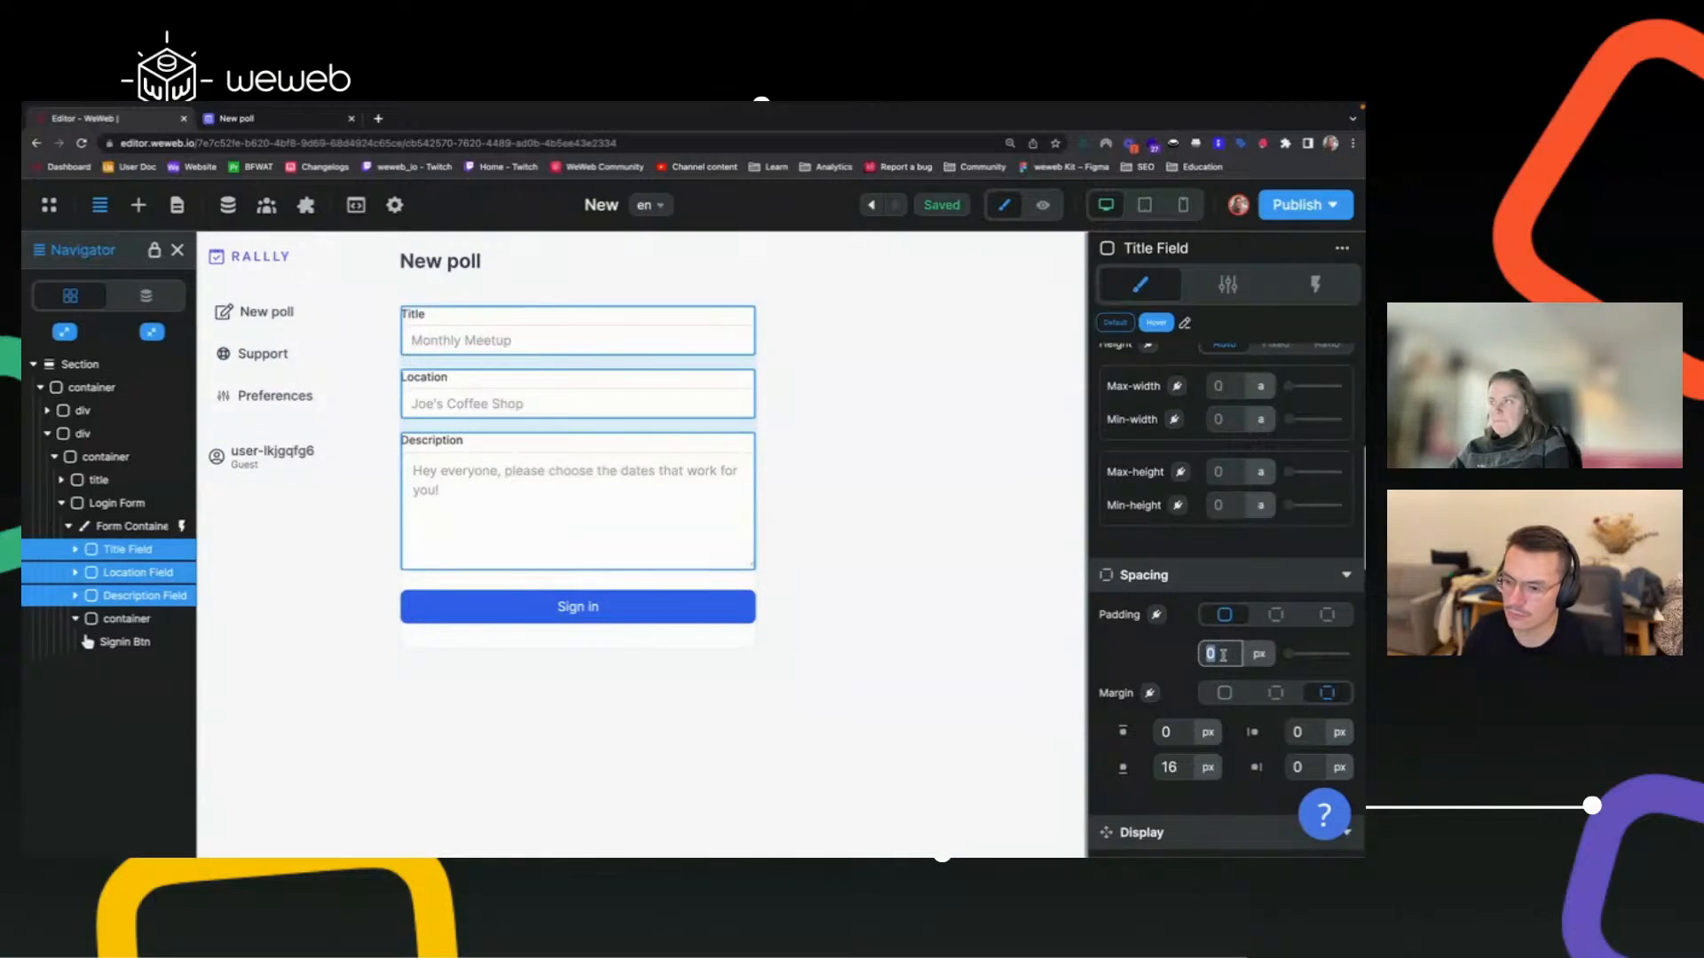
left_click(1275, 614)
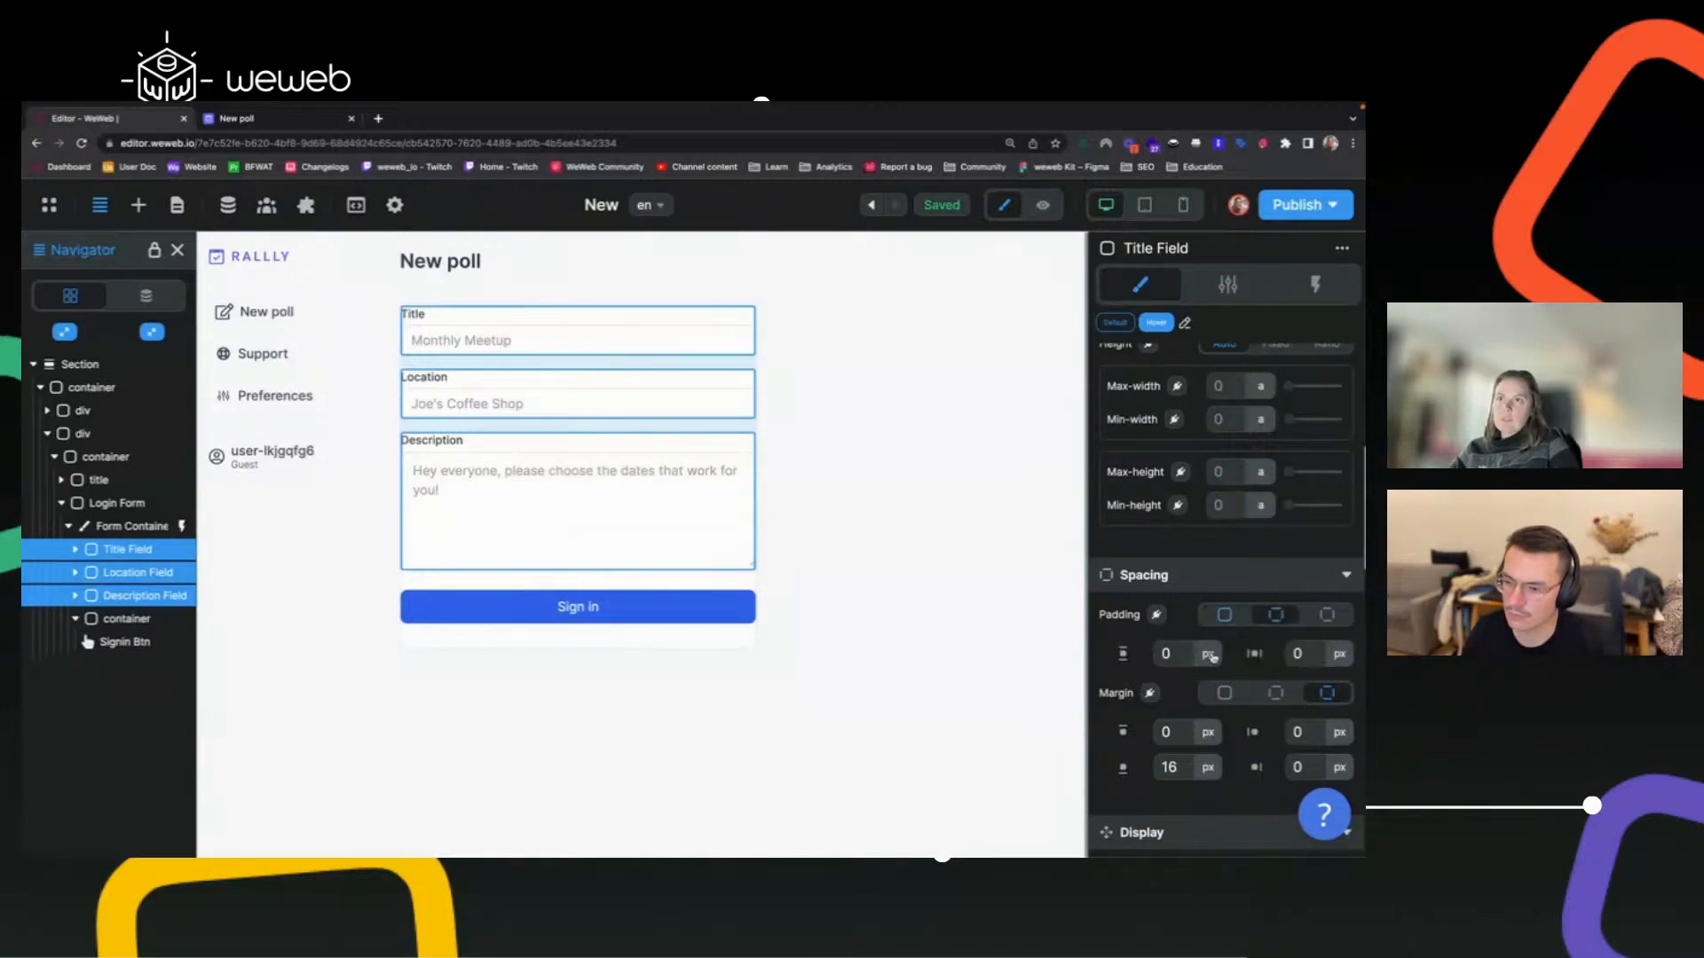
type("48")
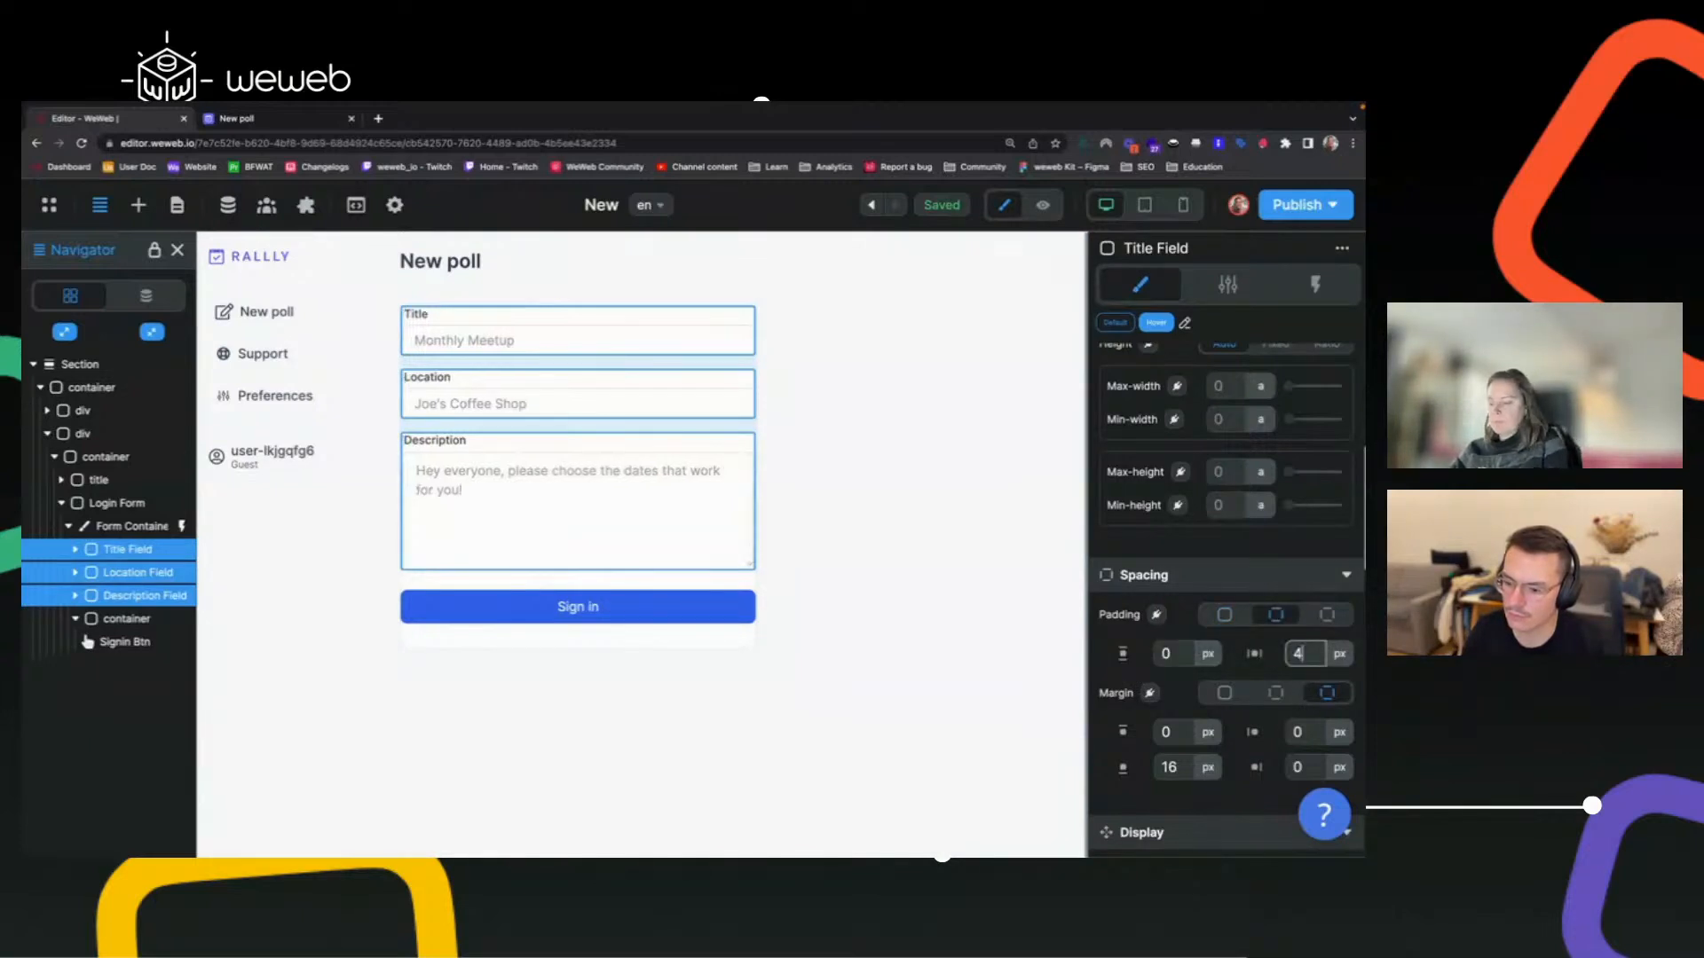
left_click(884, 566)
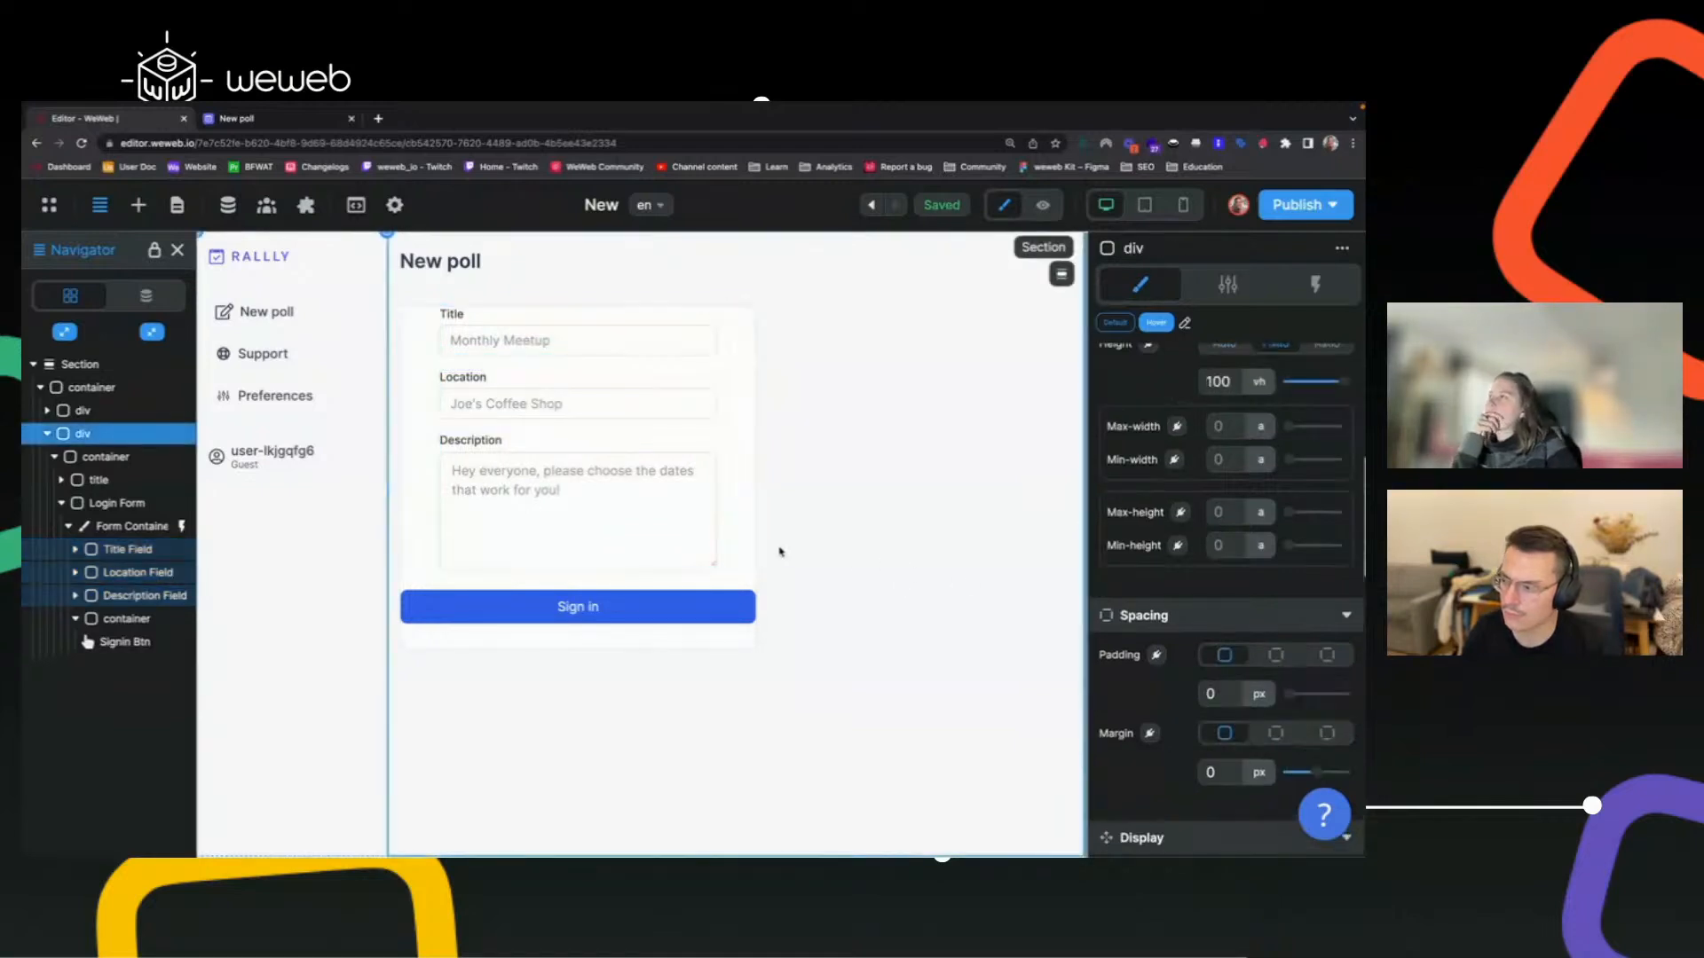
Set the top padding of Title Field alone to 48 px.
left_click(420, 318)
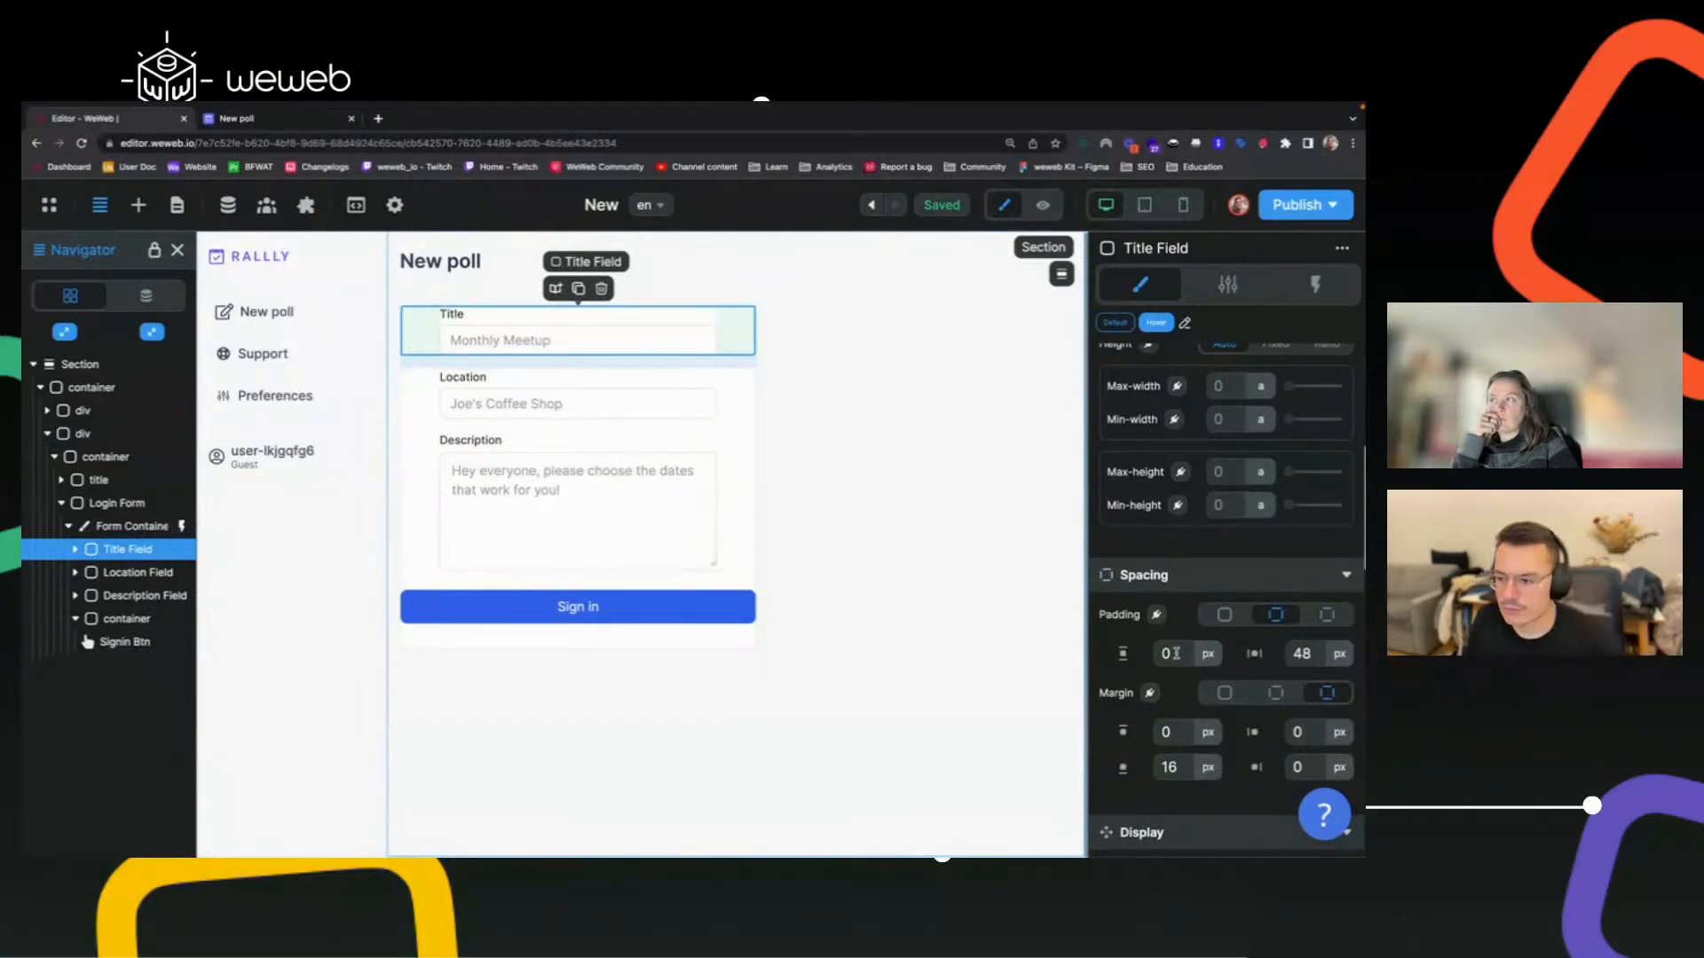
left_click(1327, 615)
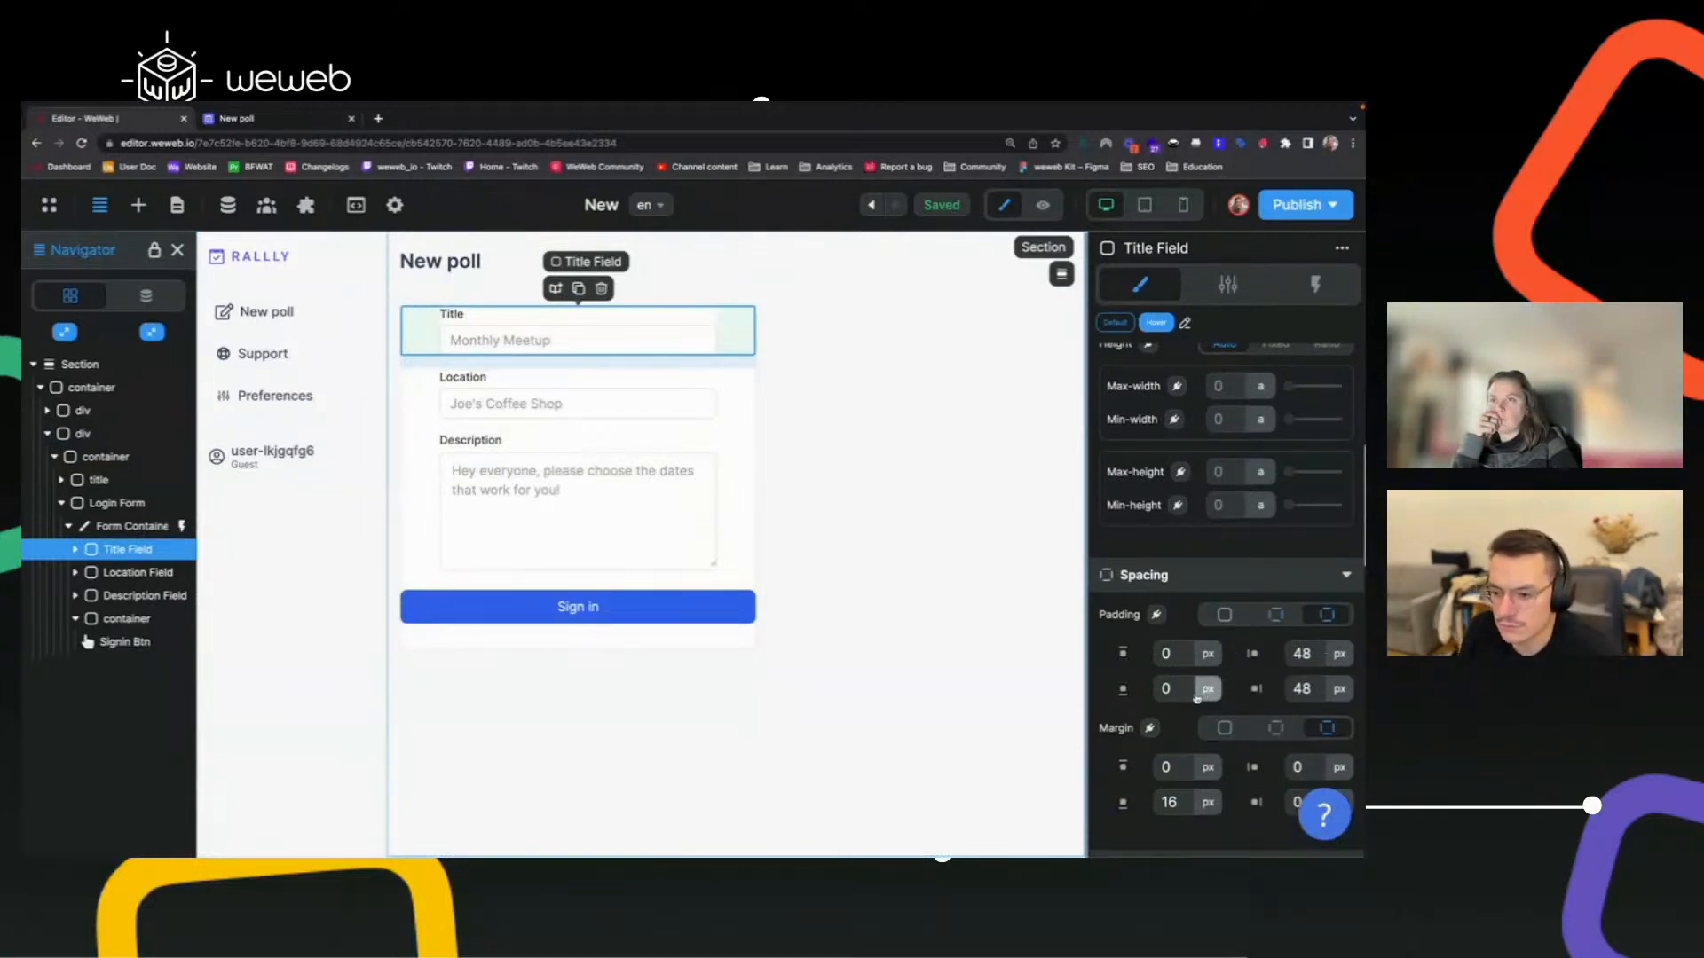
type("48")
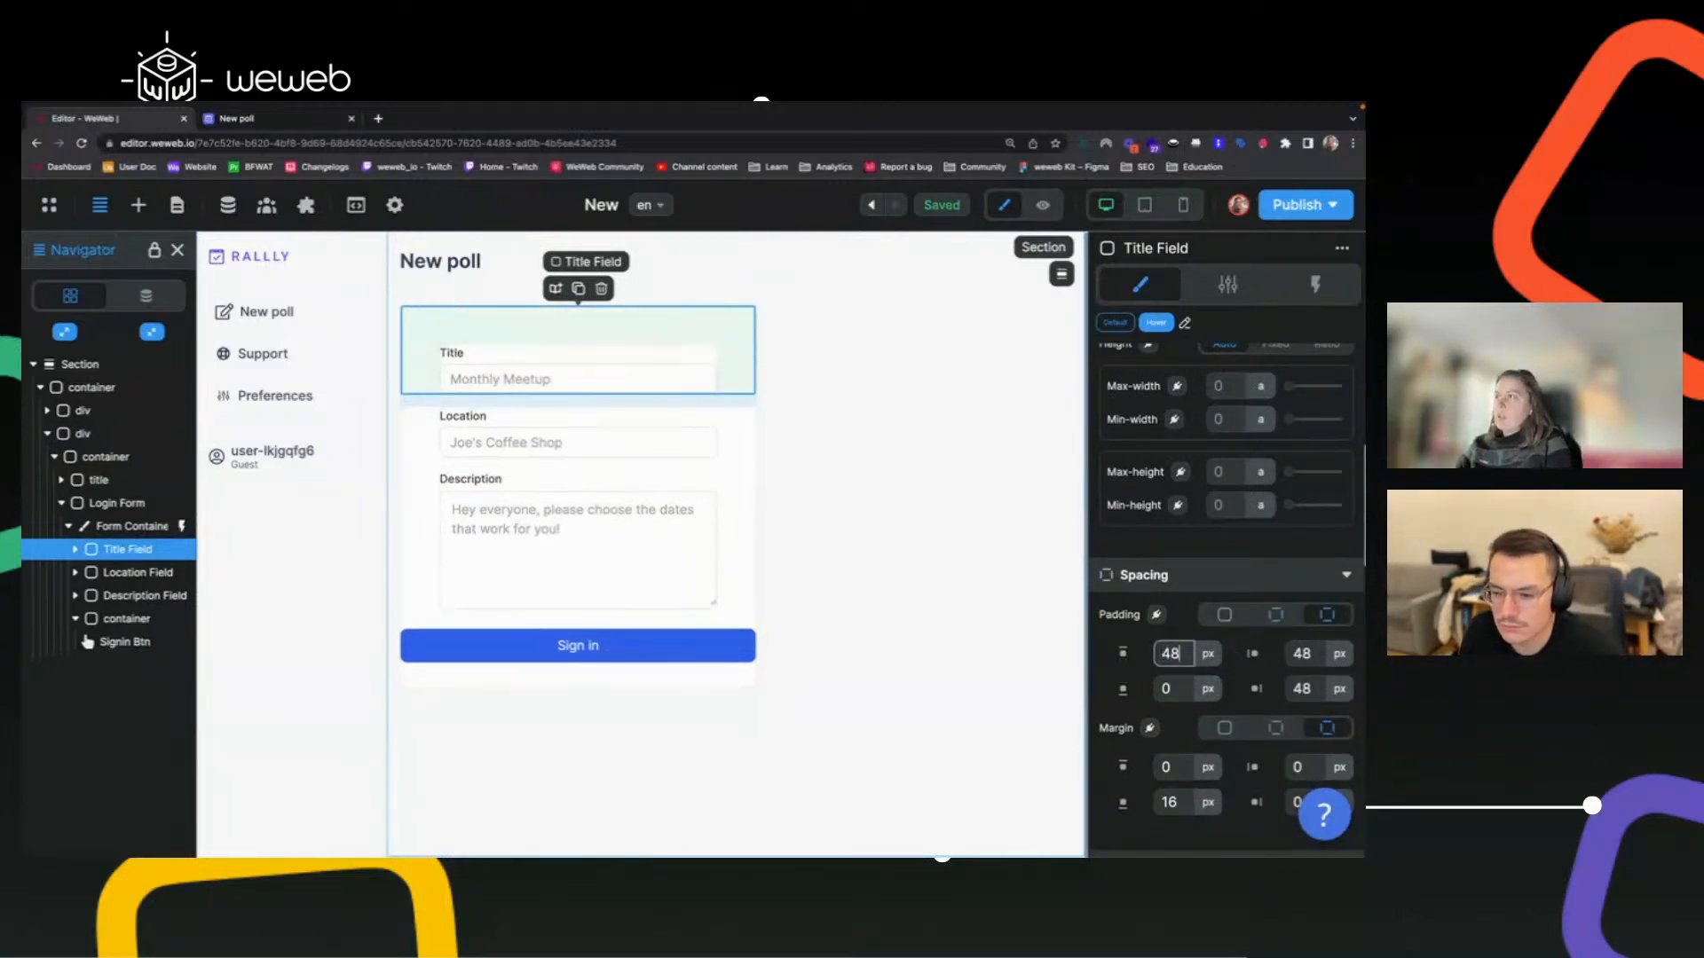
left_click(715, 623)
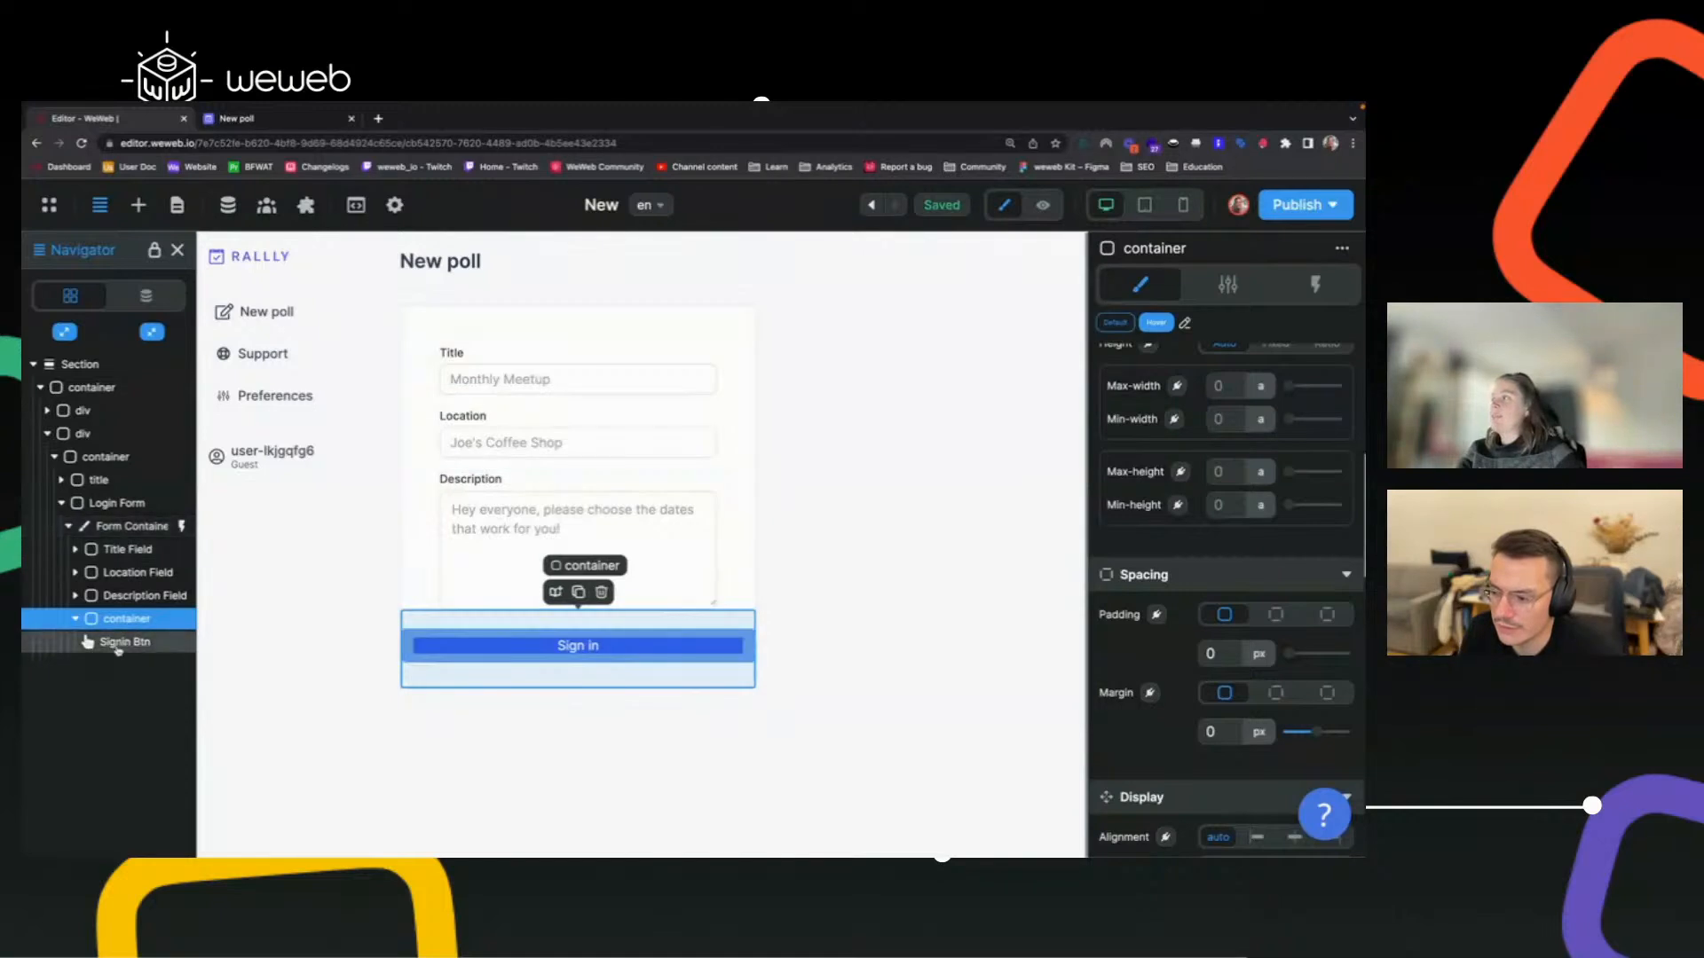
left_click(118, 648)
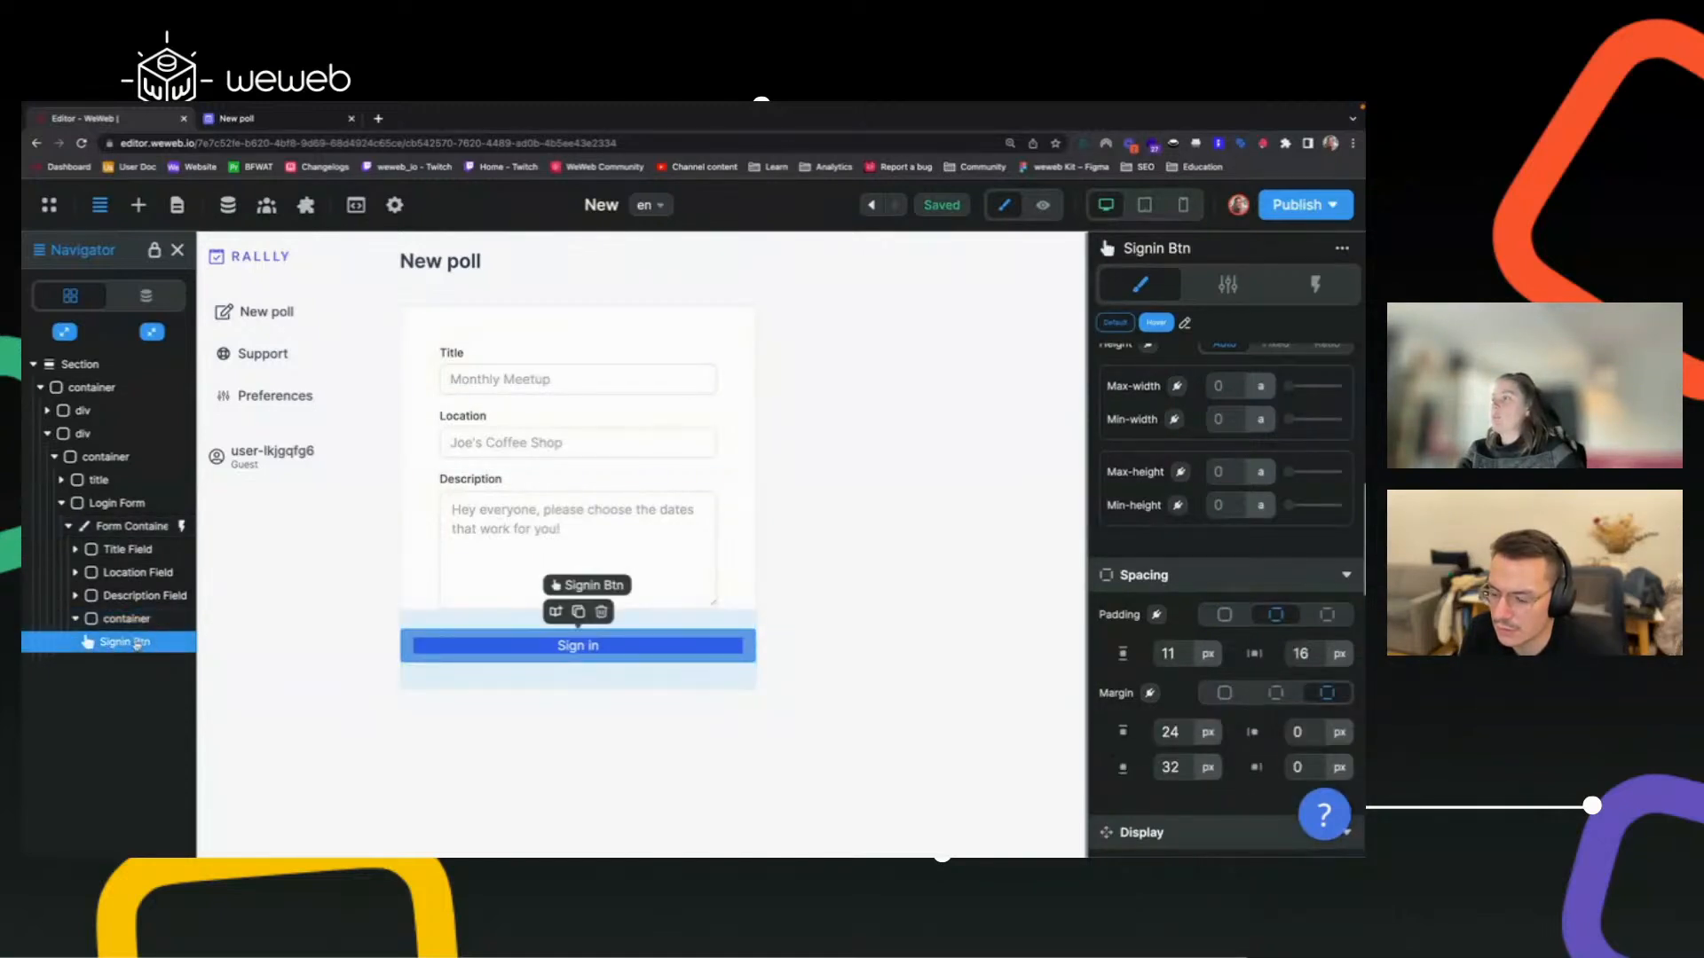
left_click(145, 624)
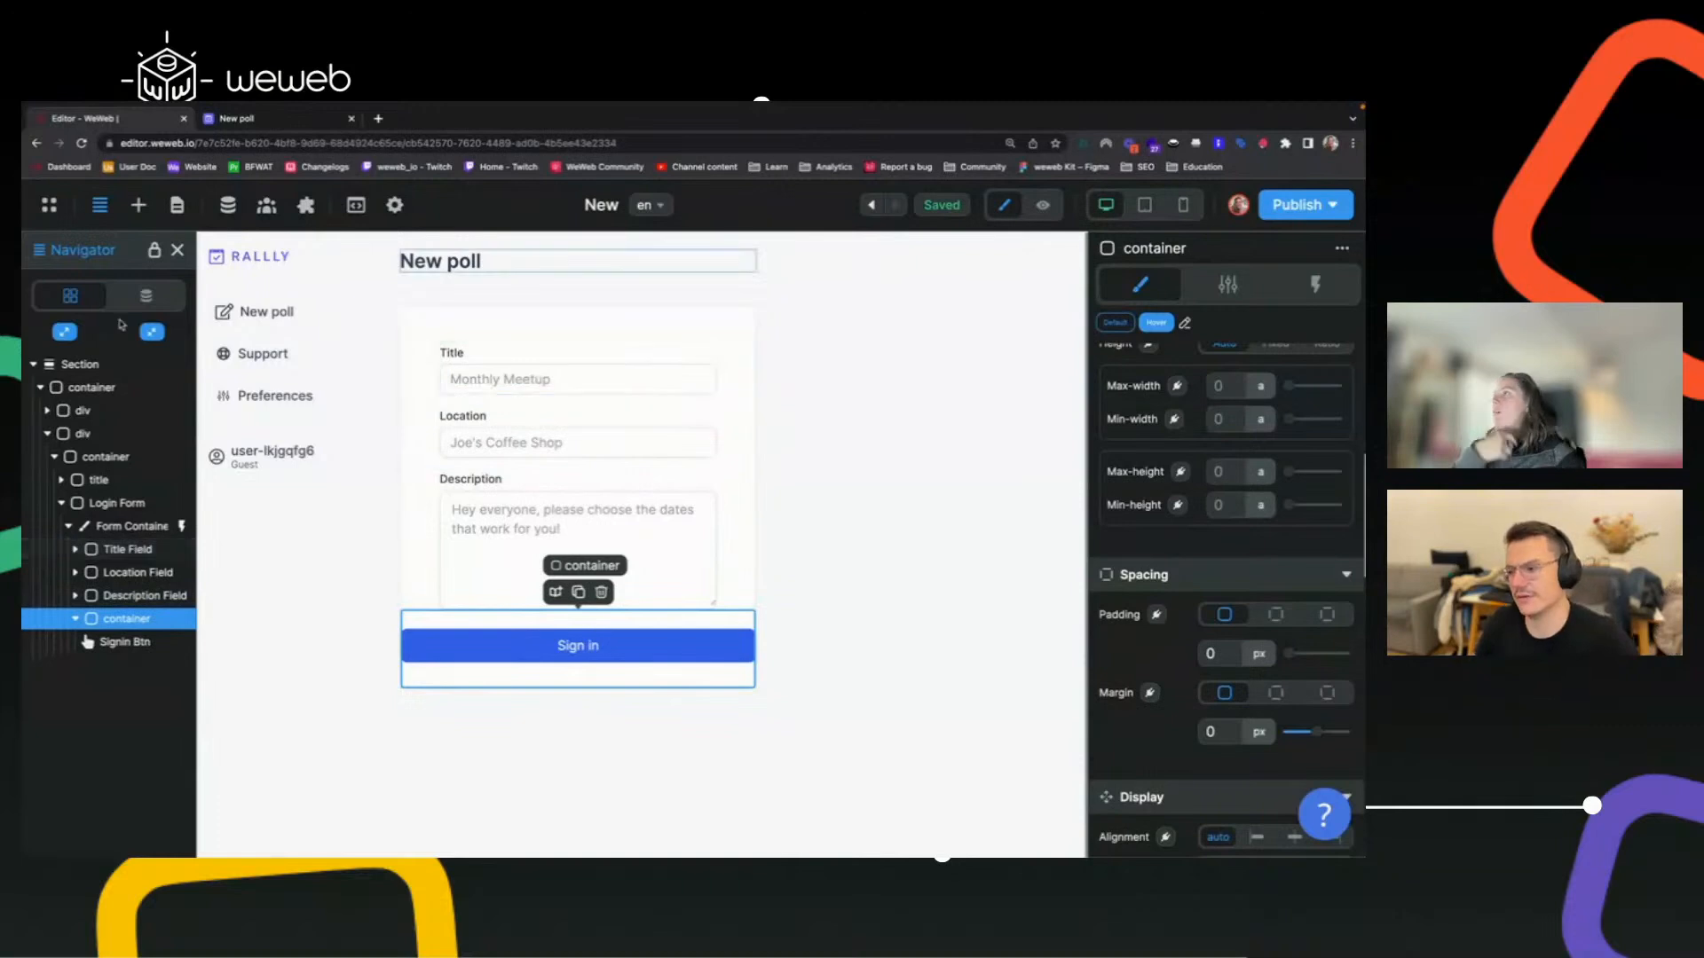
Try adding a Container above Title Field, and undo it together with the padding edits on the three fields.
left_click(137, 205)
left_click_drag(431, 387, 133, 550)
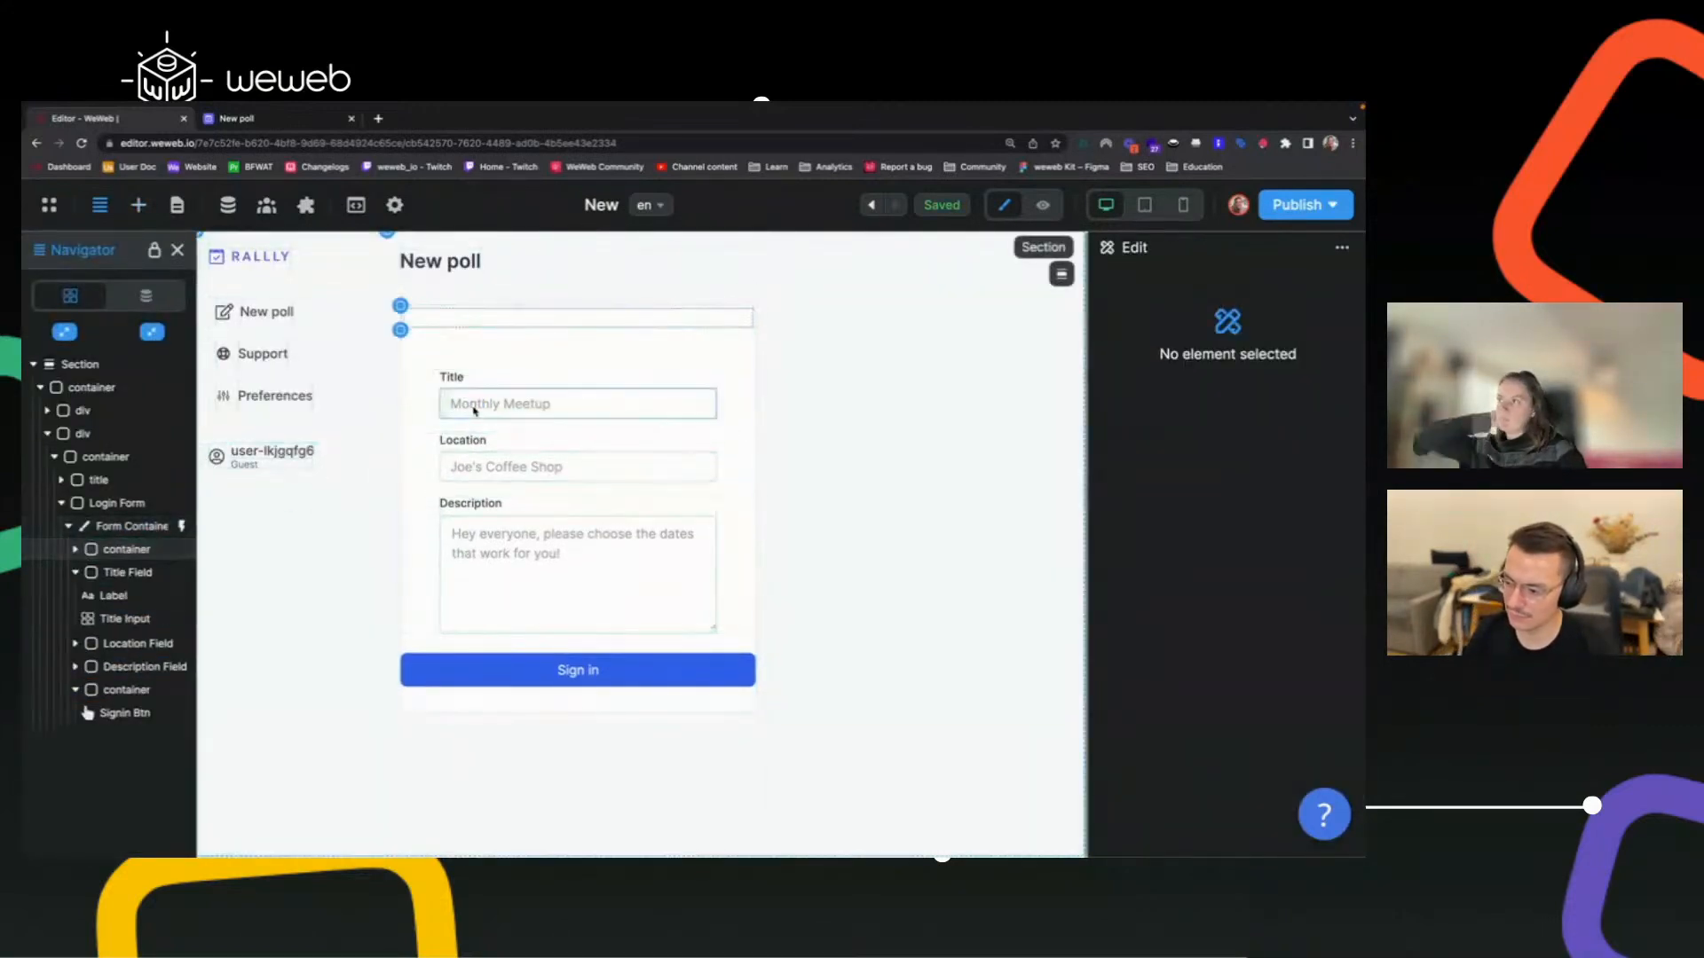
mouse_move(872, 205)
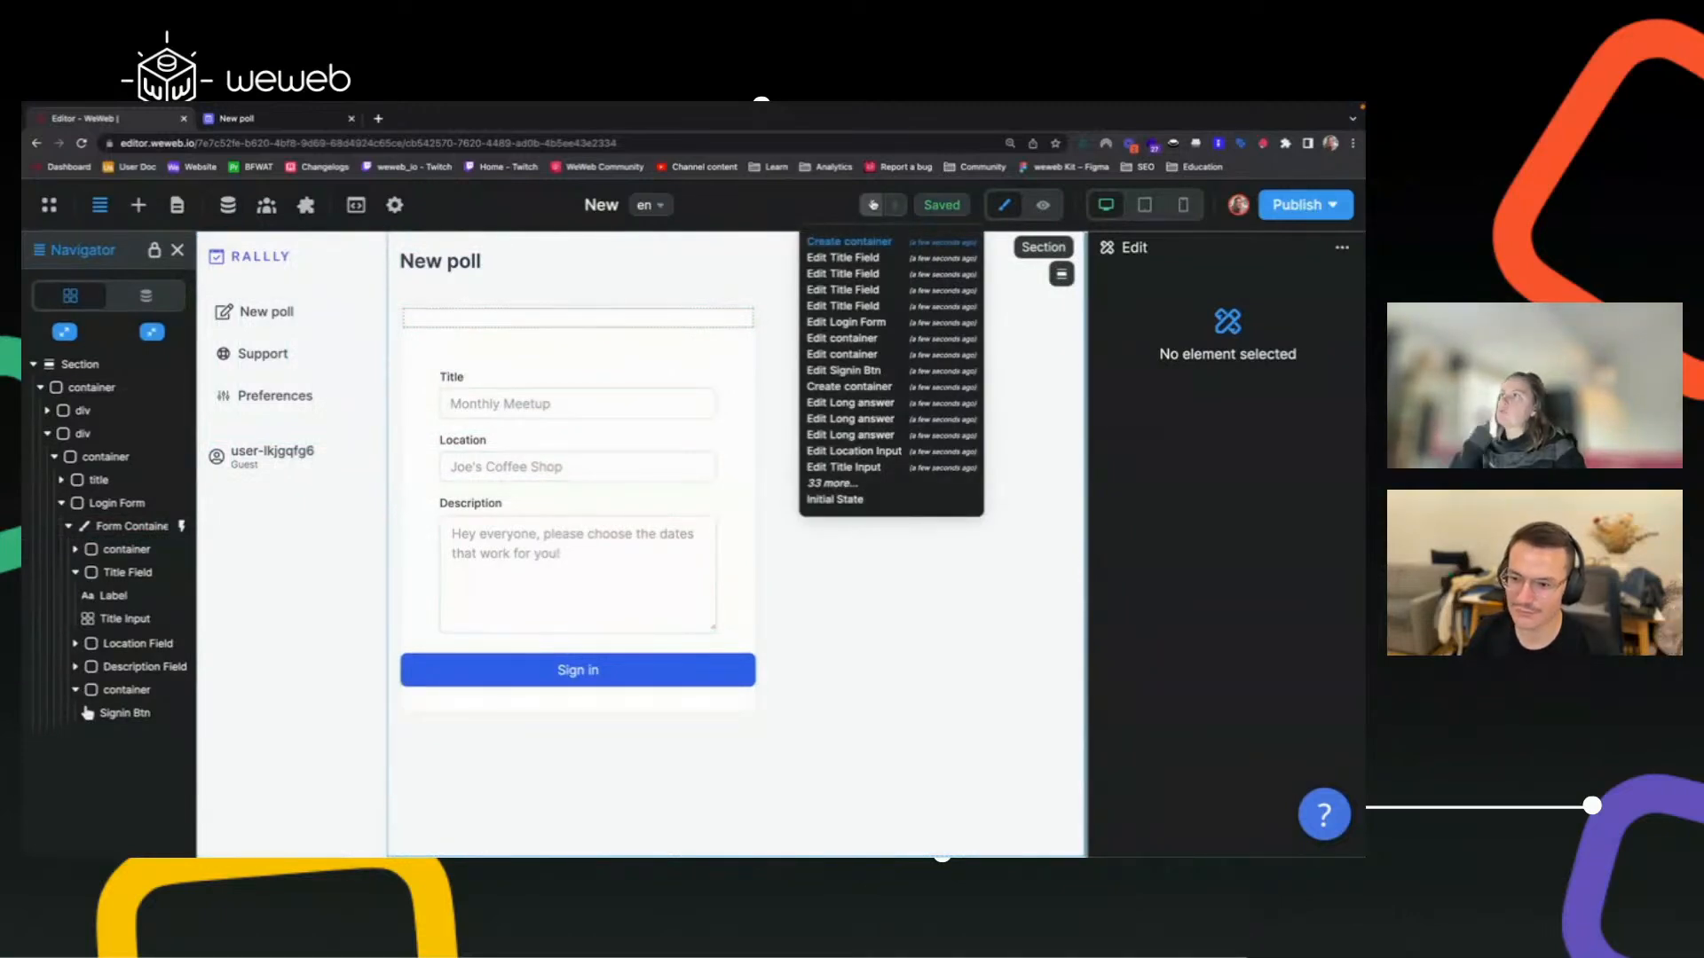
left_click(873, 205)
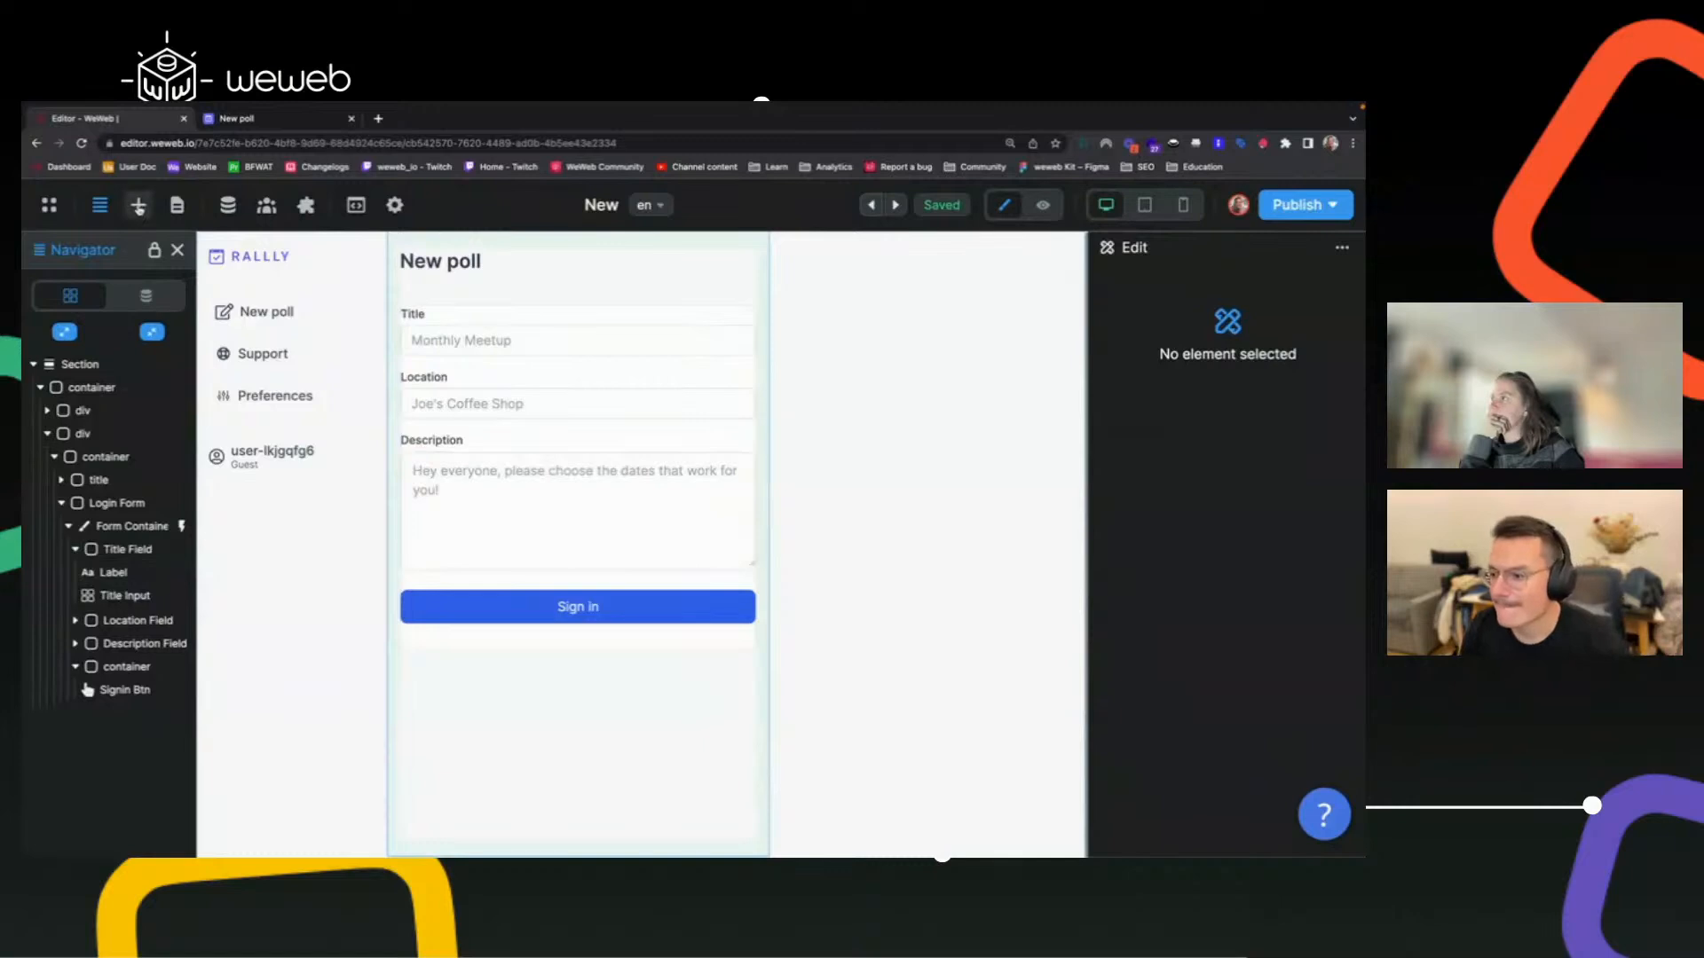
Add a Container at the start of the form and move Title Field, Location Field and Description Field into it.
left_click(139, 205)
left_click_drag(432, 406, 141, 598)
left_click(77, 549)
left_click(133, 597)
left_click(133, 619)
Set the padding of the container holding the three fields to 48 px on all sides.
left_click(133, 551)
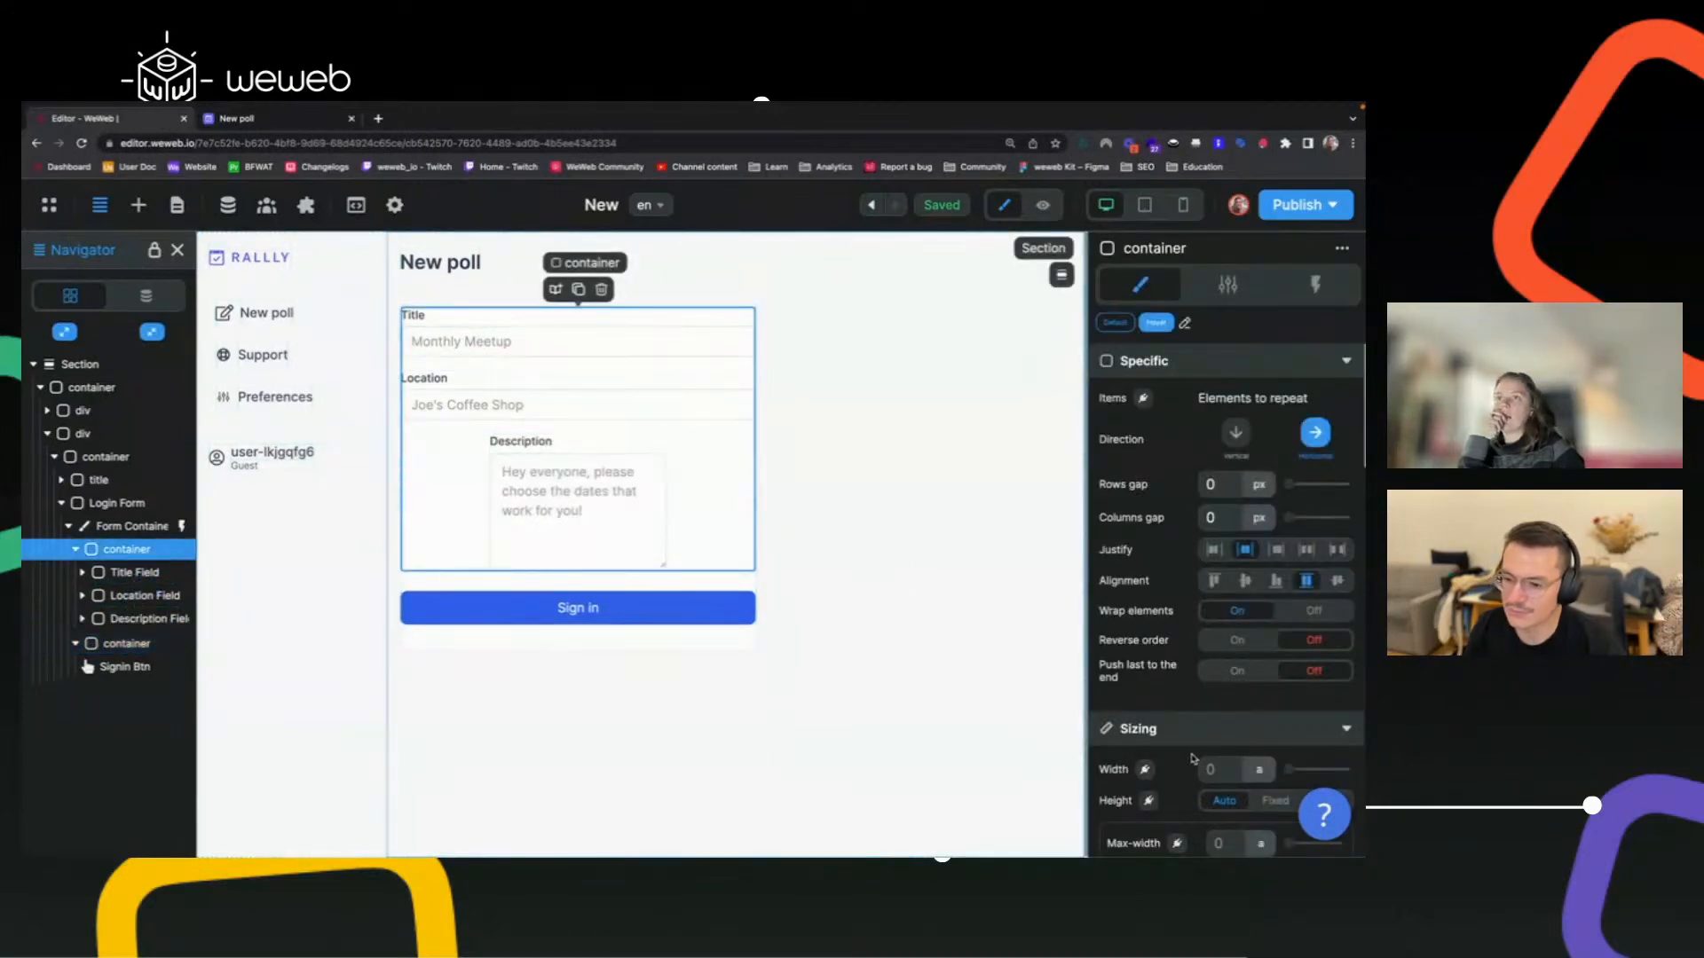
scroll(1206, 729, "down", 3)
scroll(1207, 730, "down", 5)
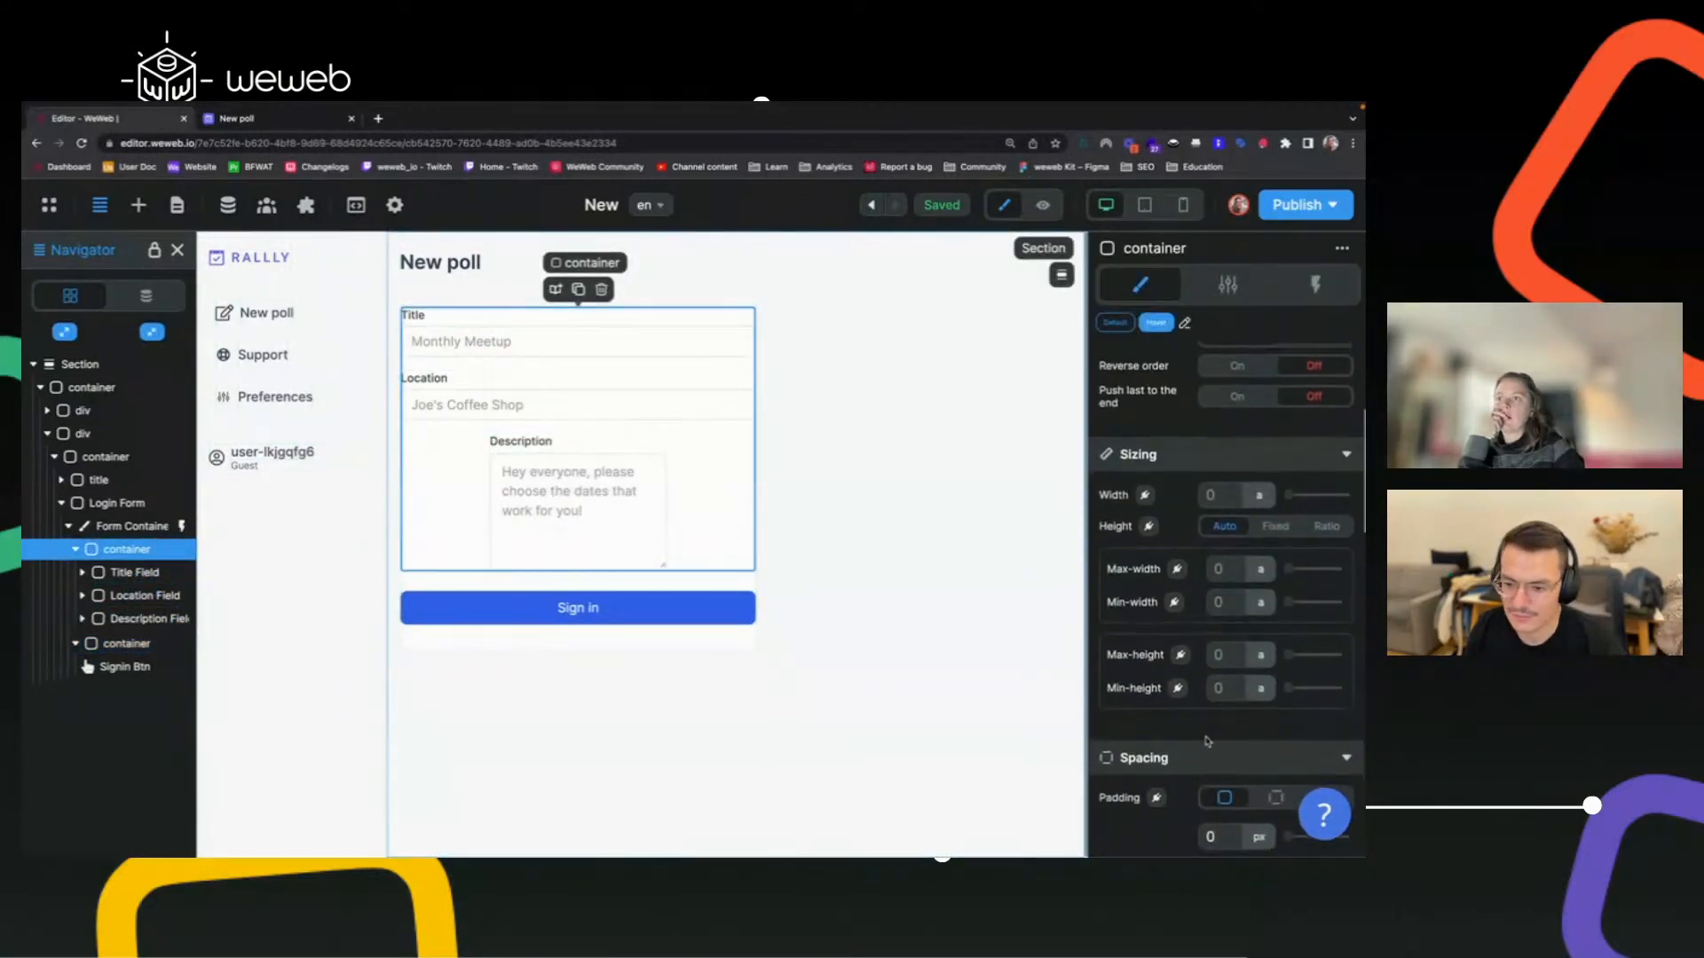
type("48")
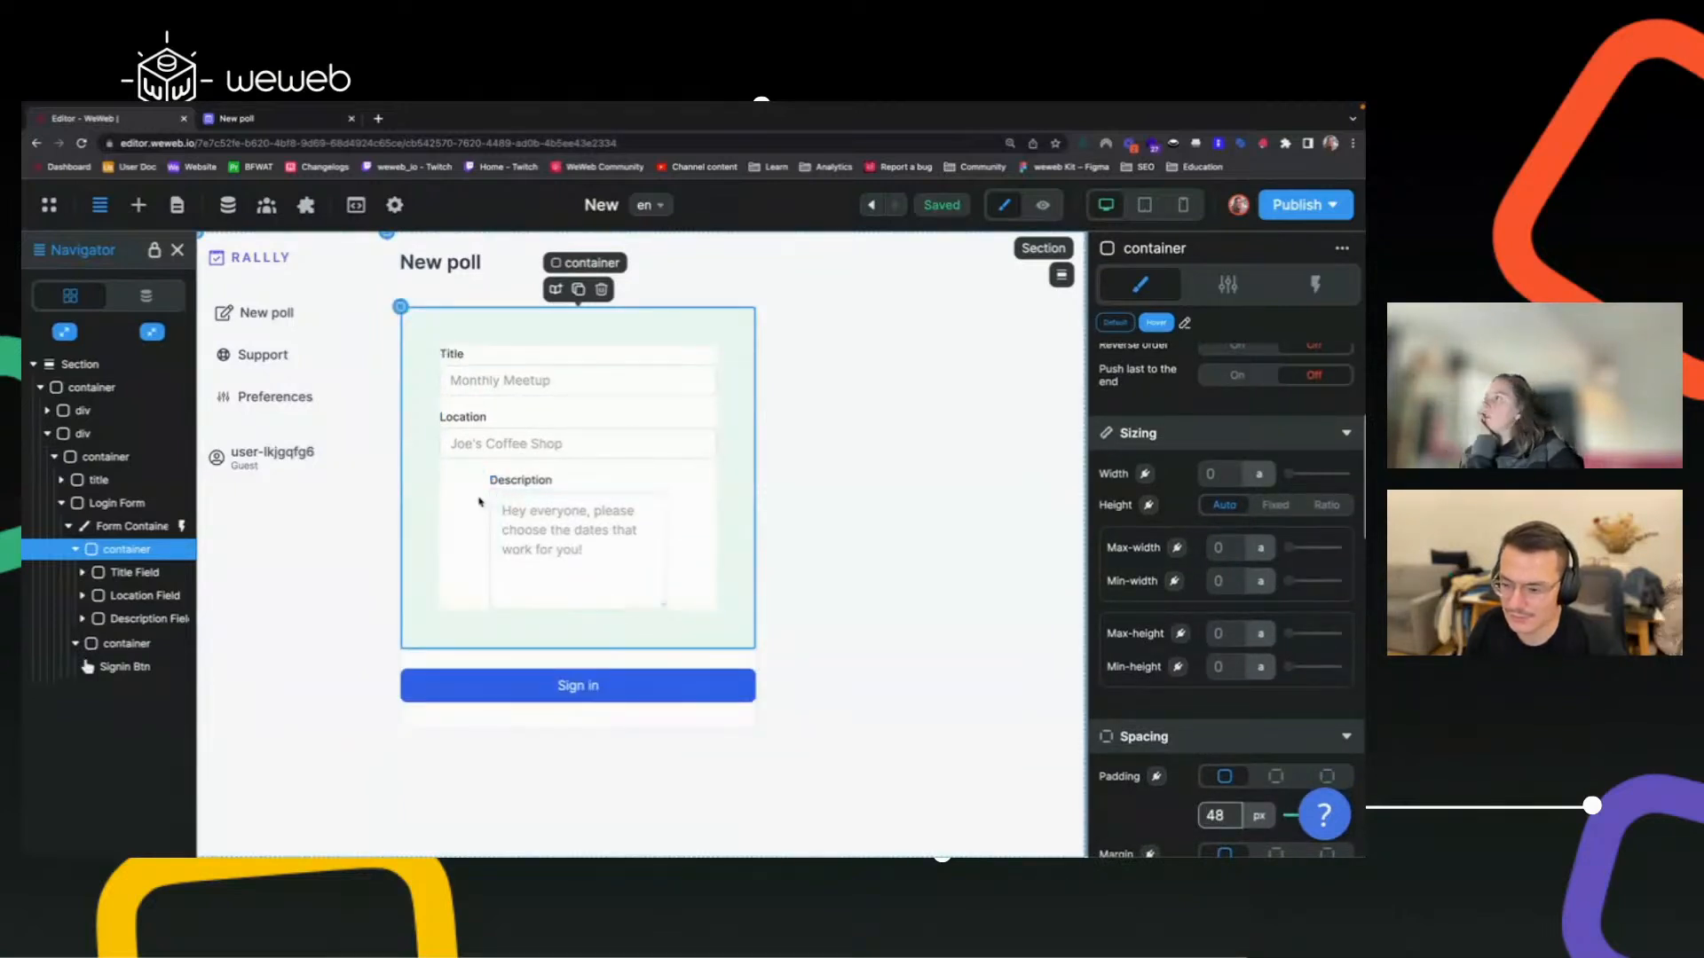
Stretch the Description Field horizontally so it fills the width available inside the poll form.
left_click(515, 480)
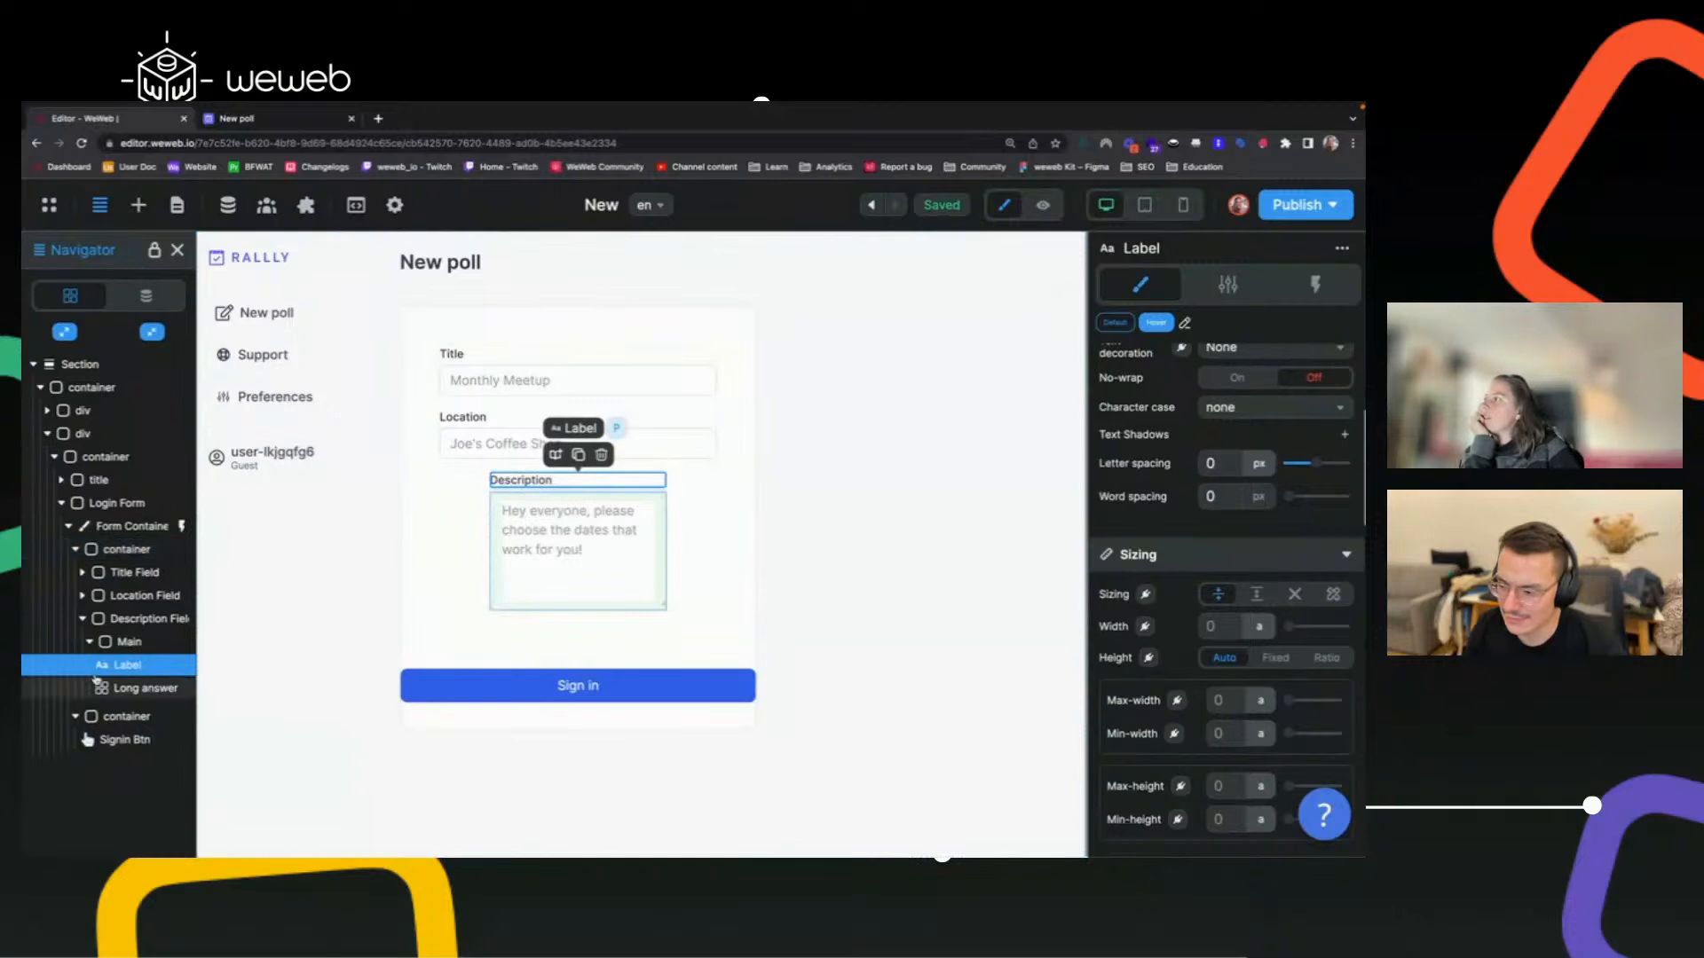
left_click(144, 619)
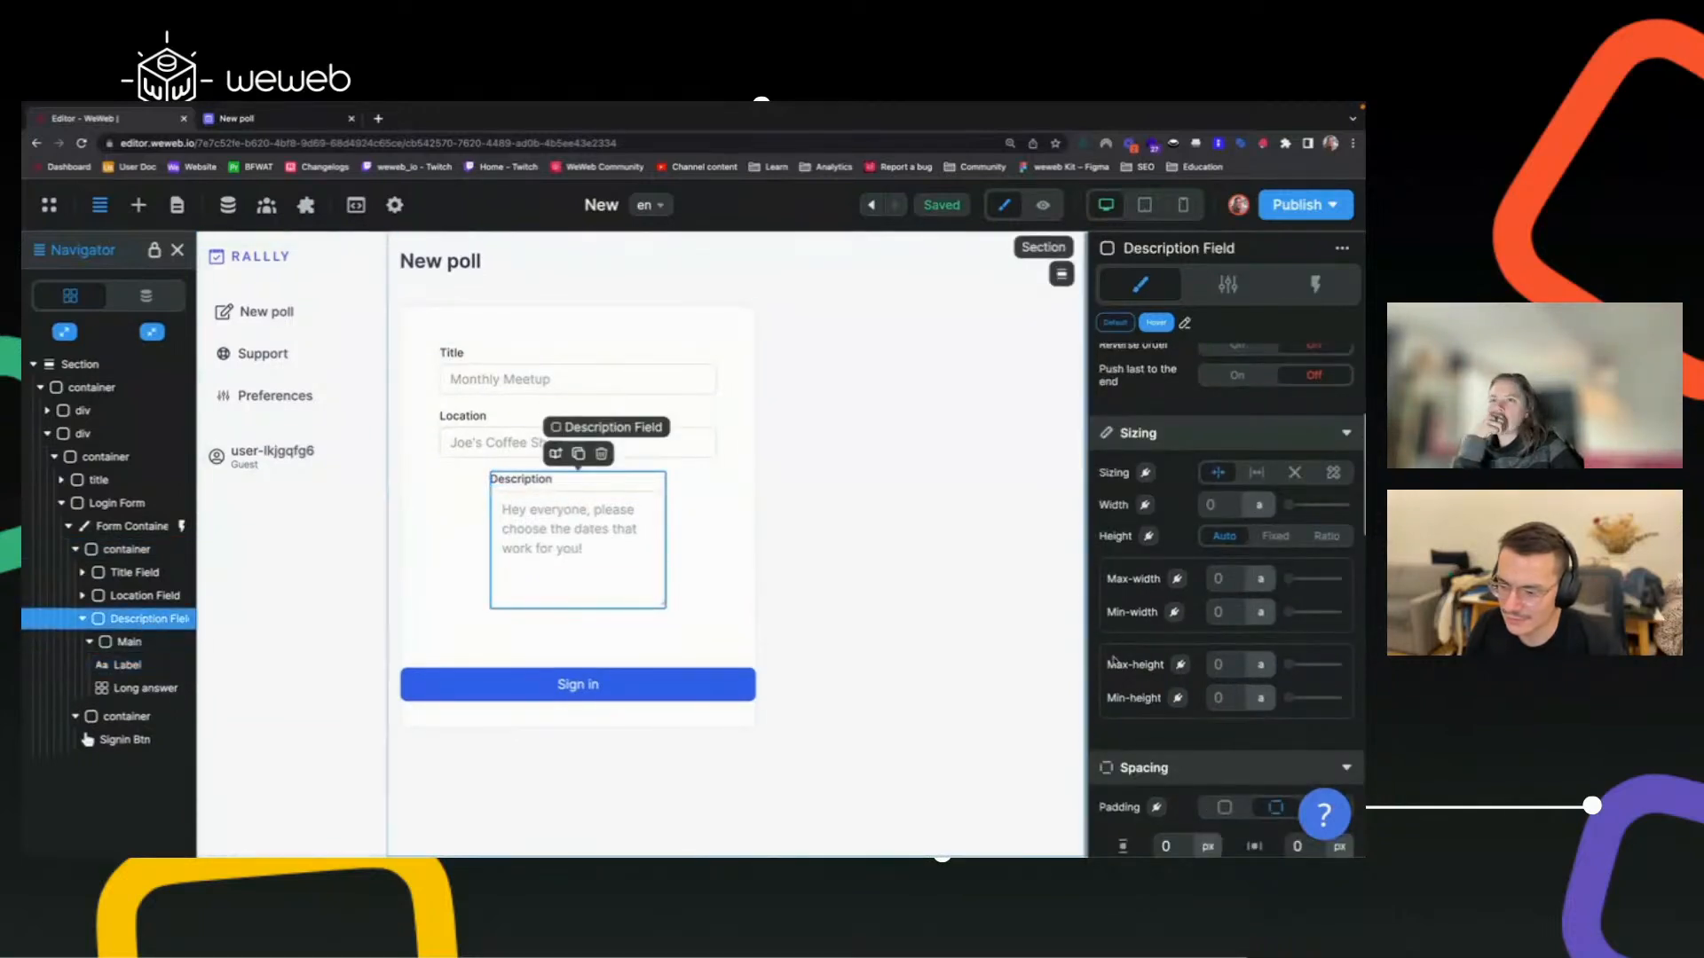
left_click(1269, 473)
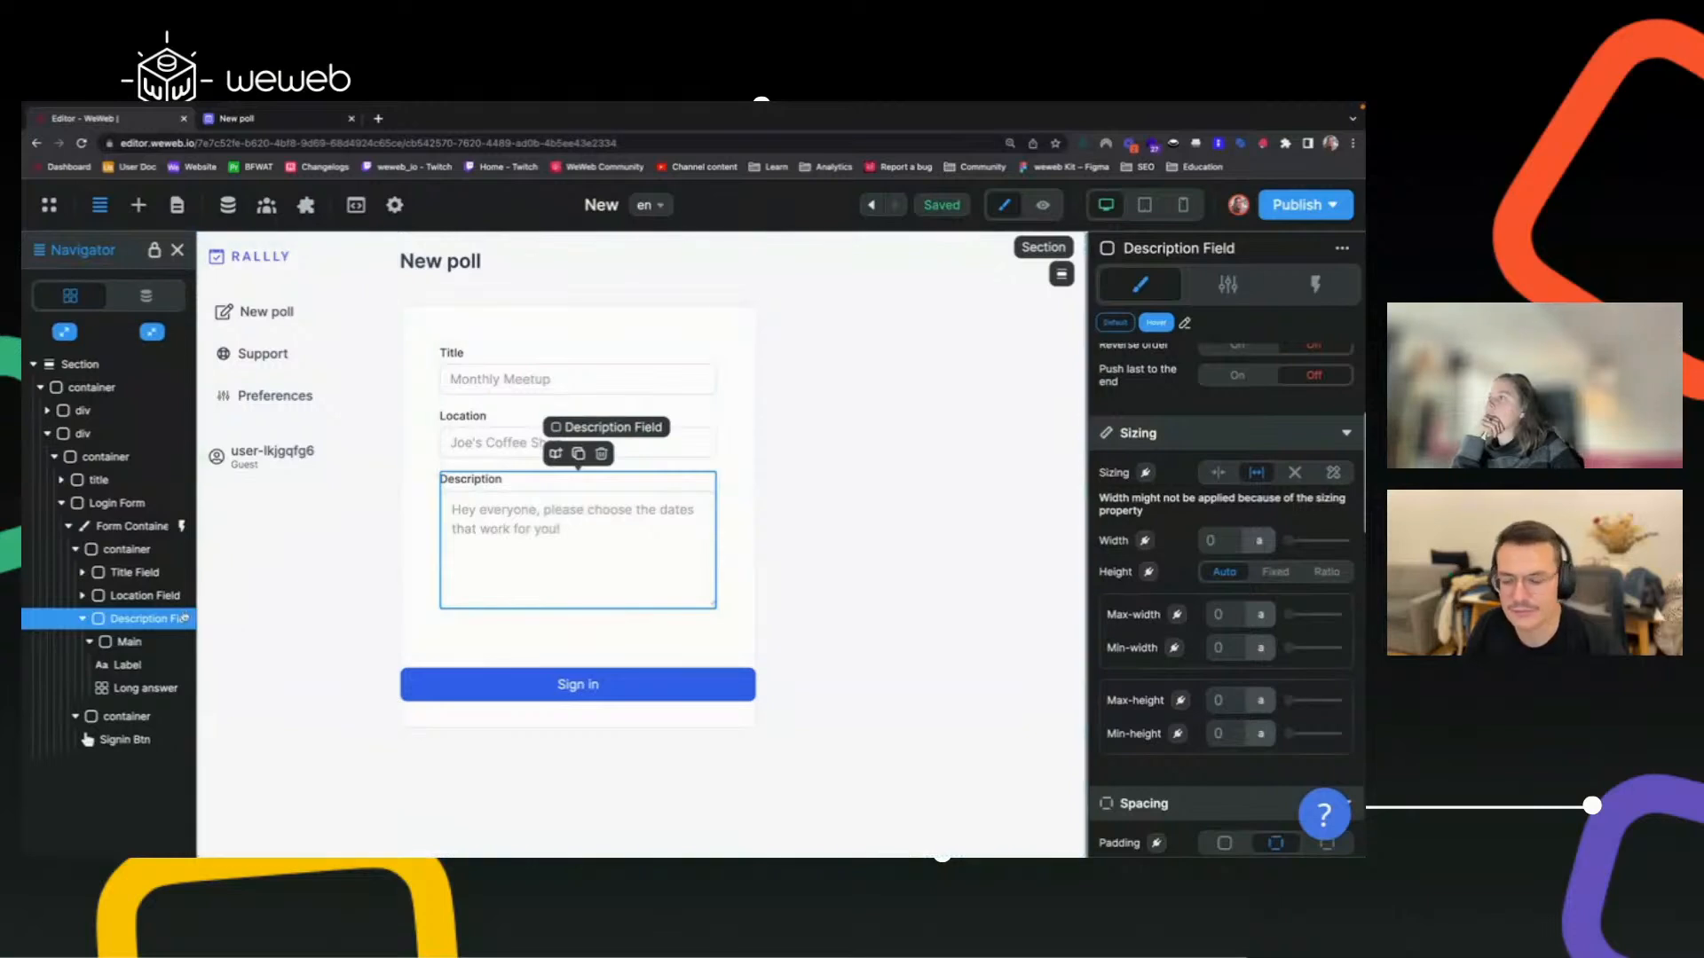
left_click(82, 619)
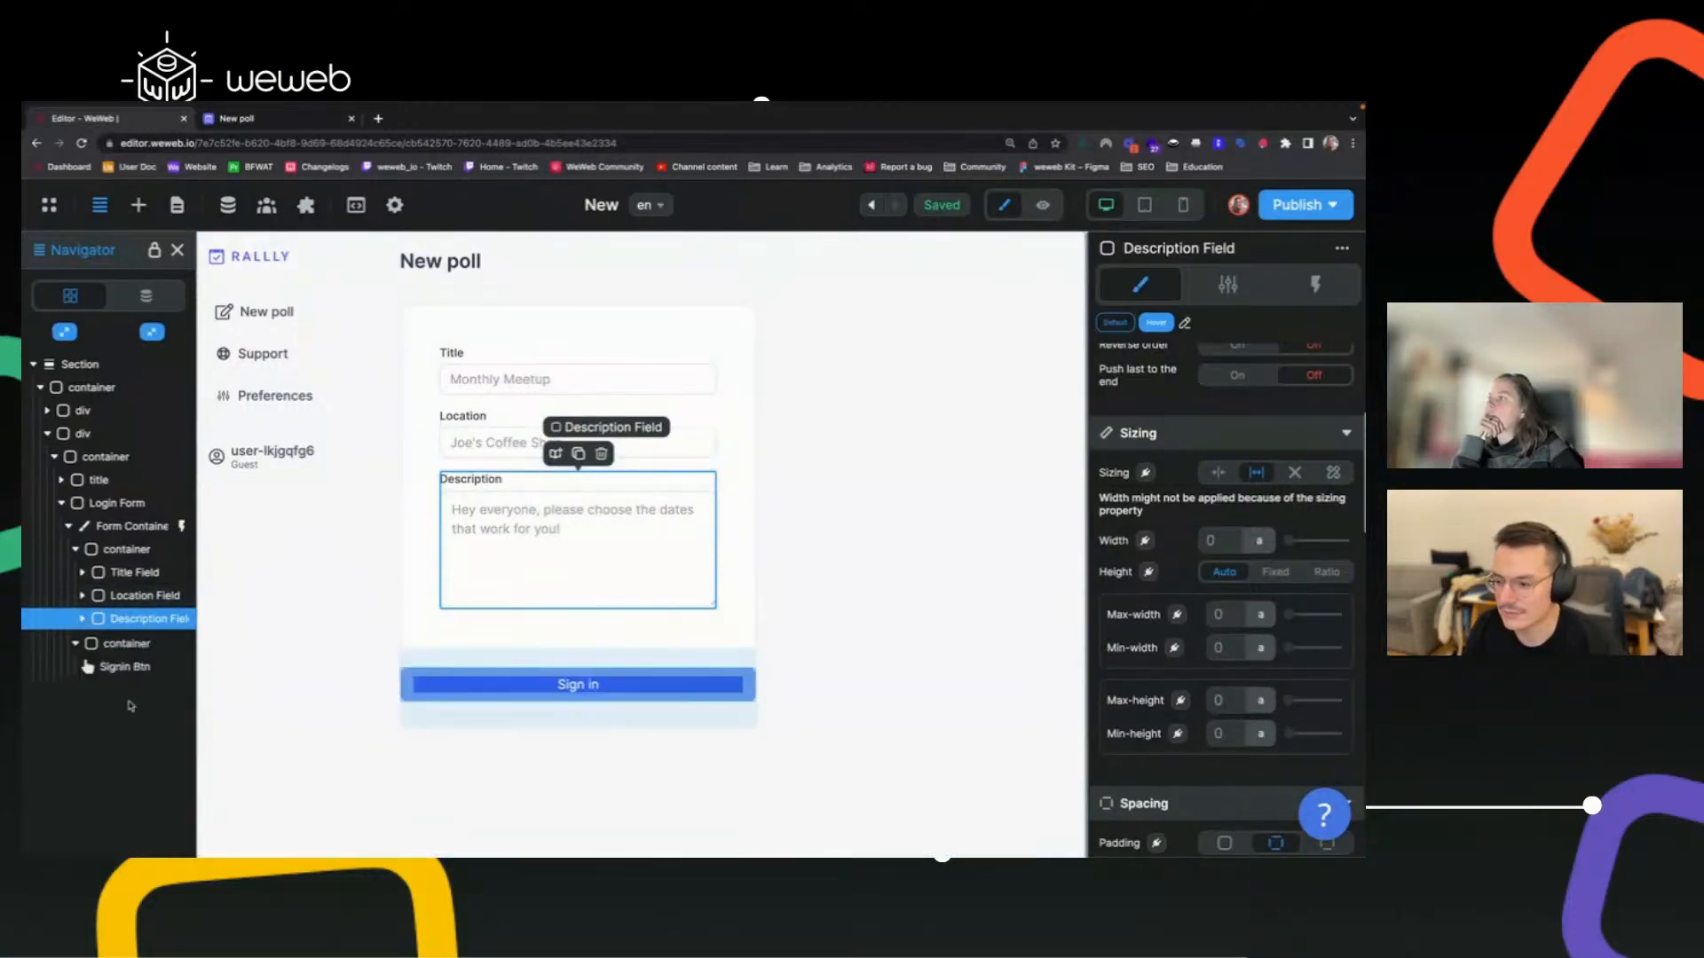
Rename the container that holds the Title, Location and Description fields as "Inputs".
left_click(124, 643)
left_click(77, 550)
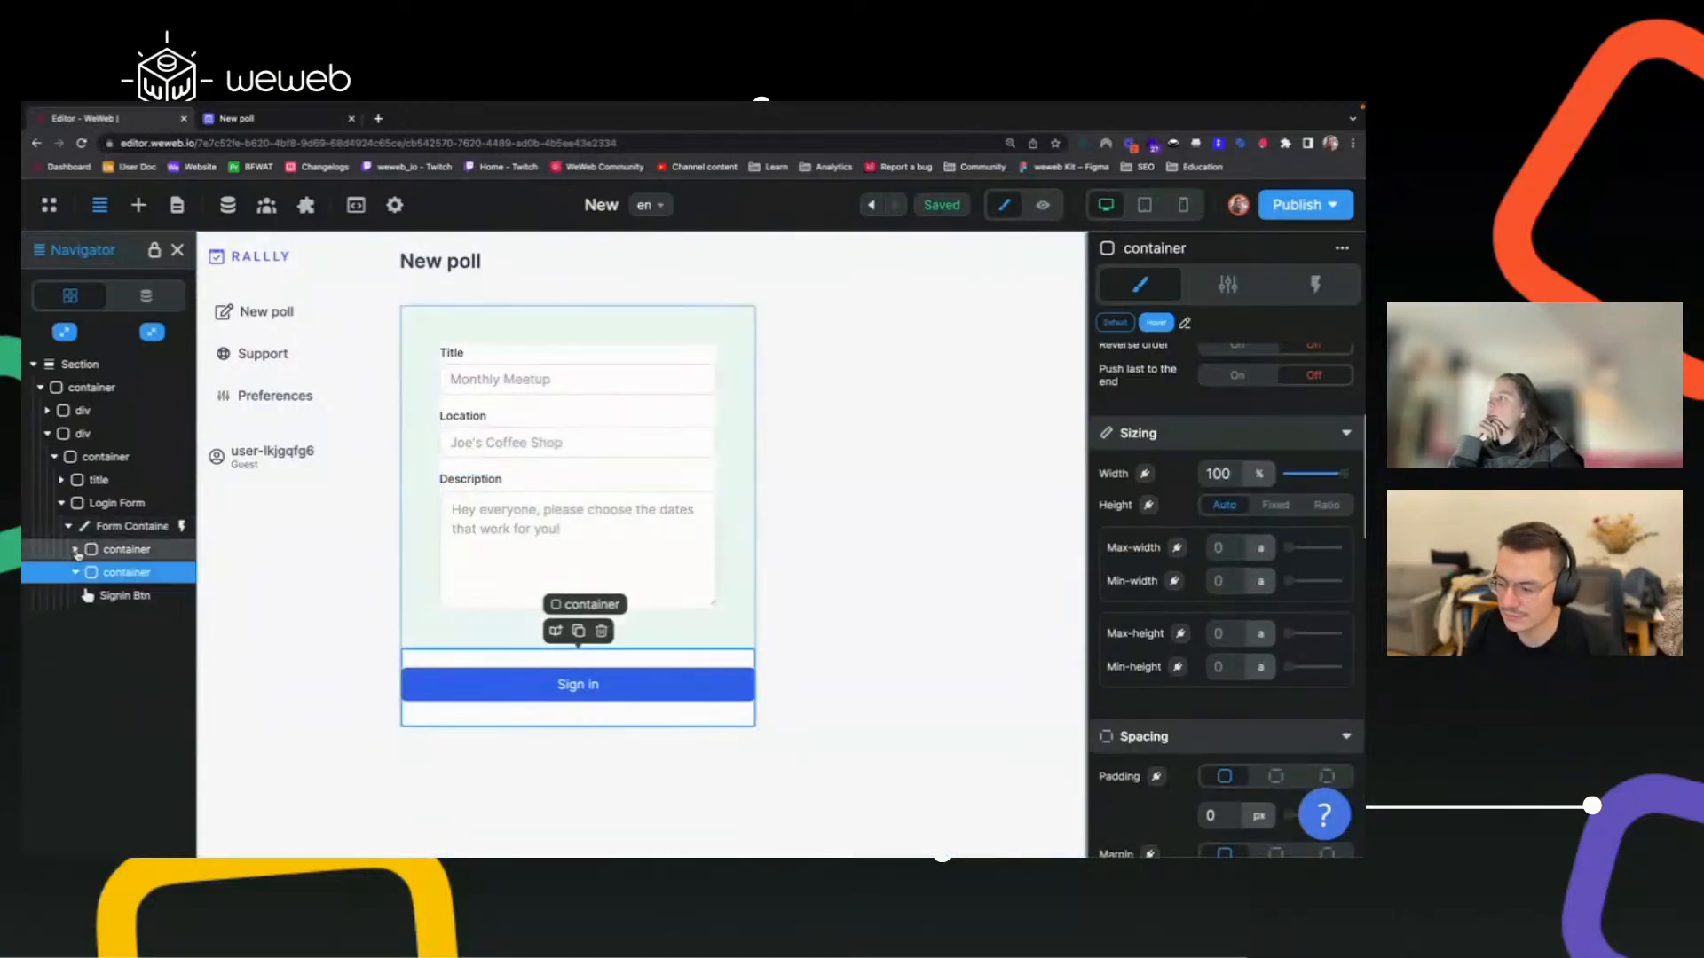
left_click(120, 549)
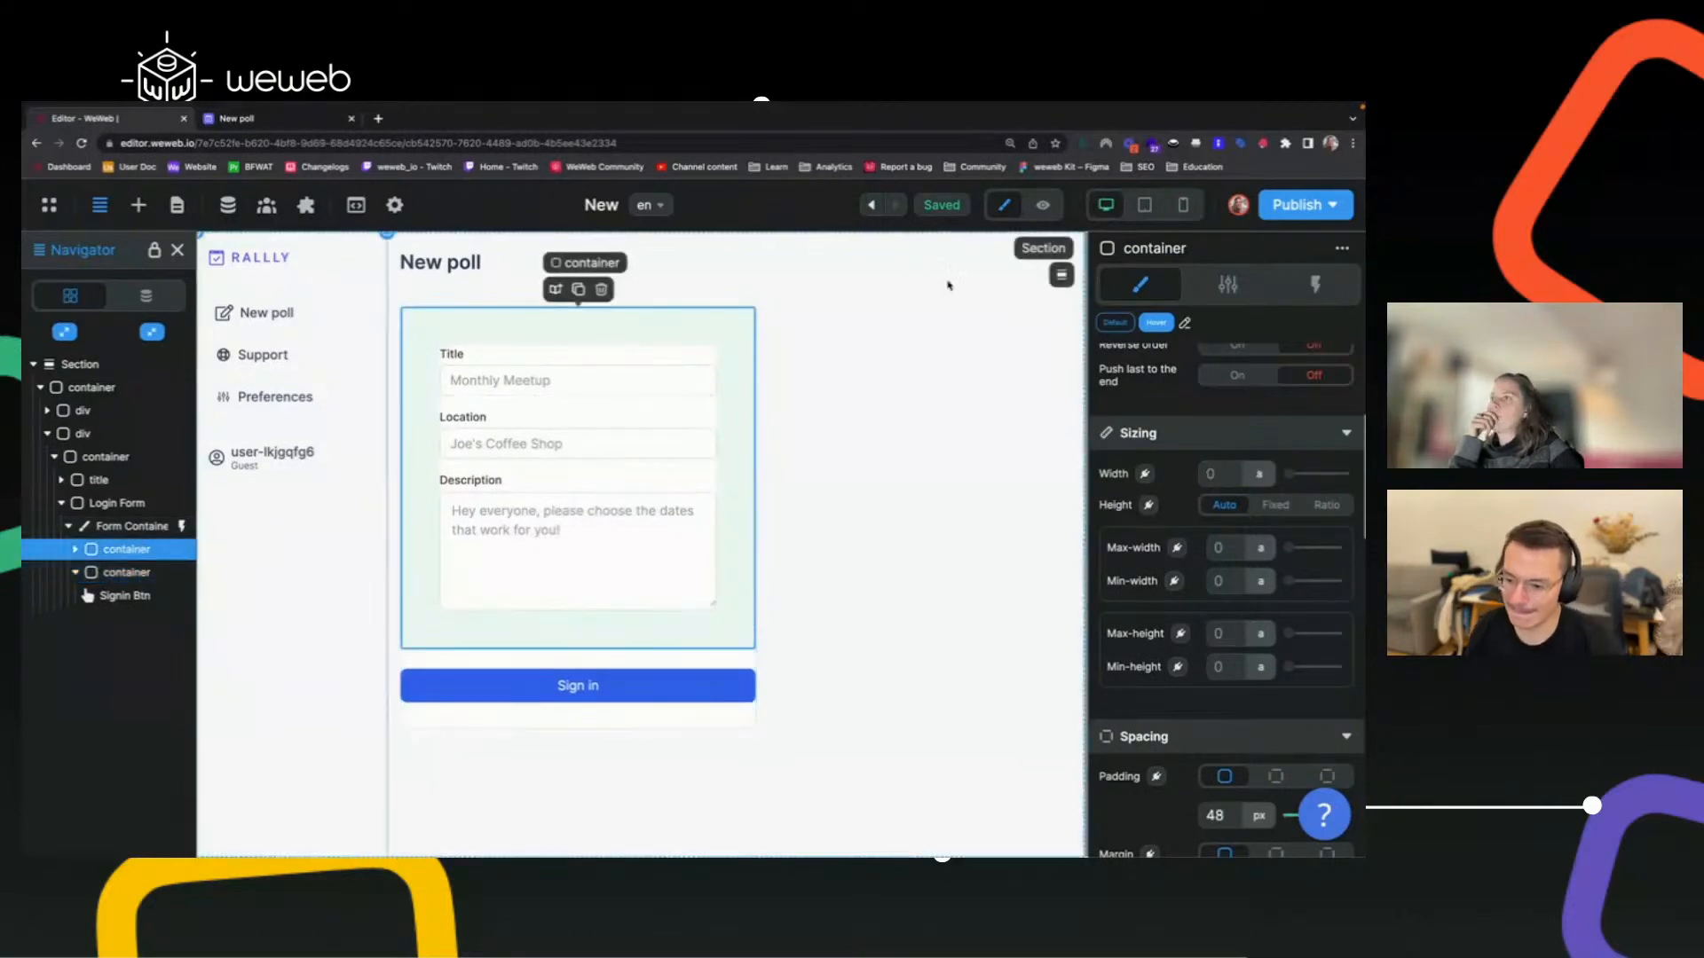
left_click(1227, 284)
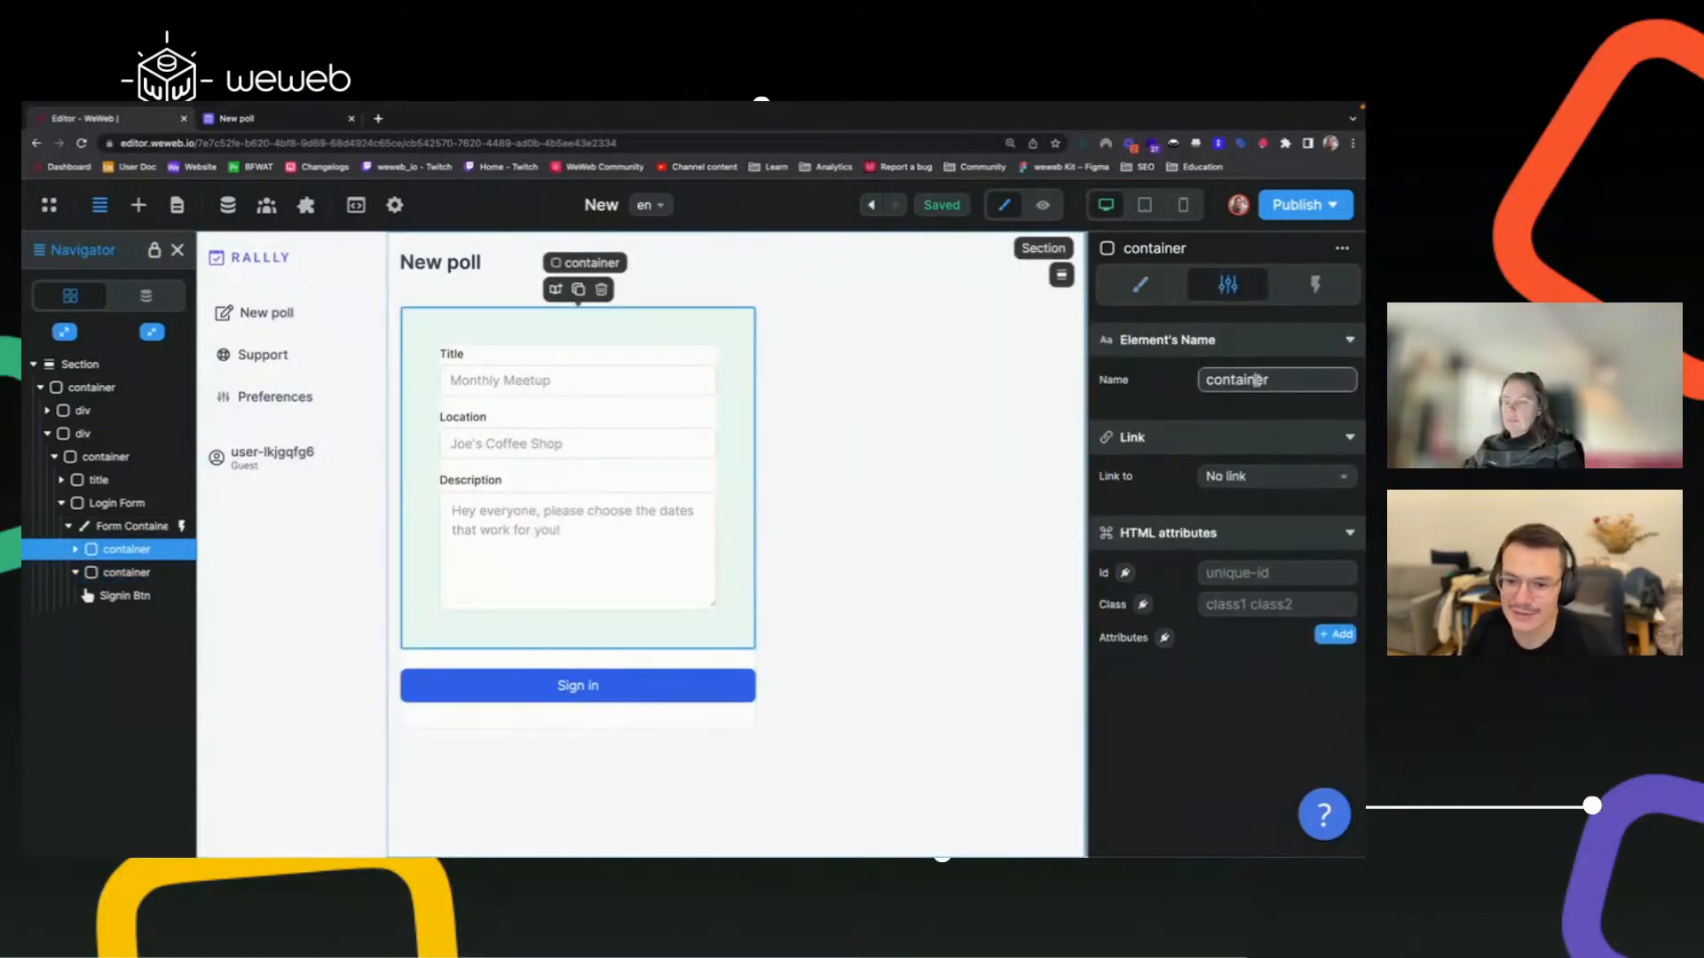
type("Inputs")
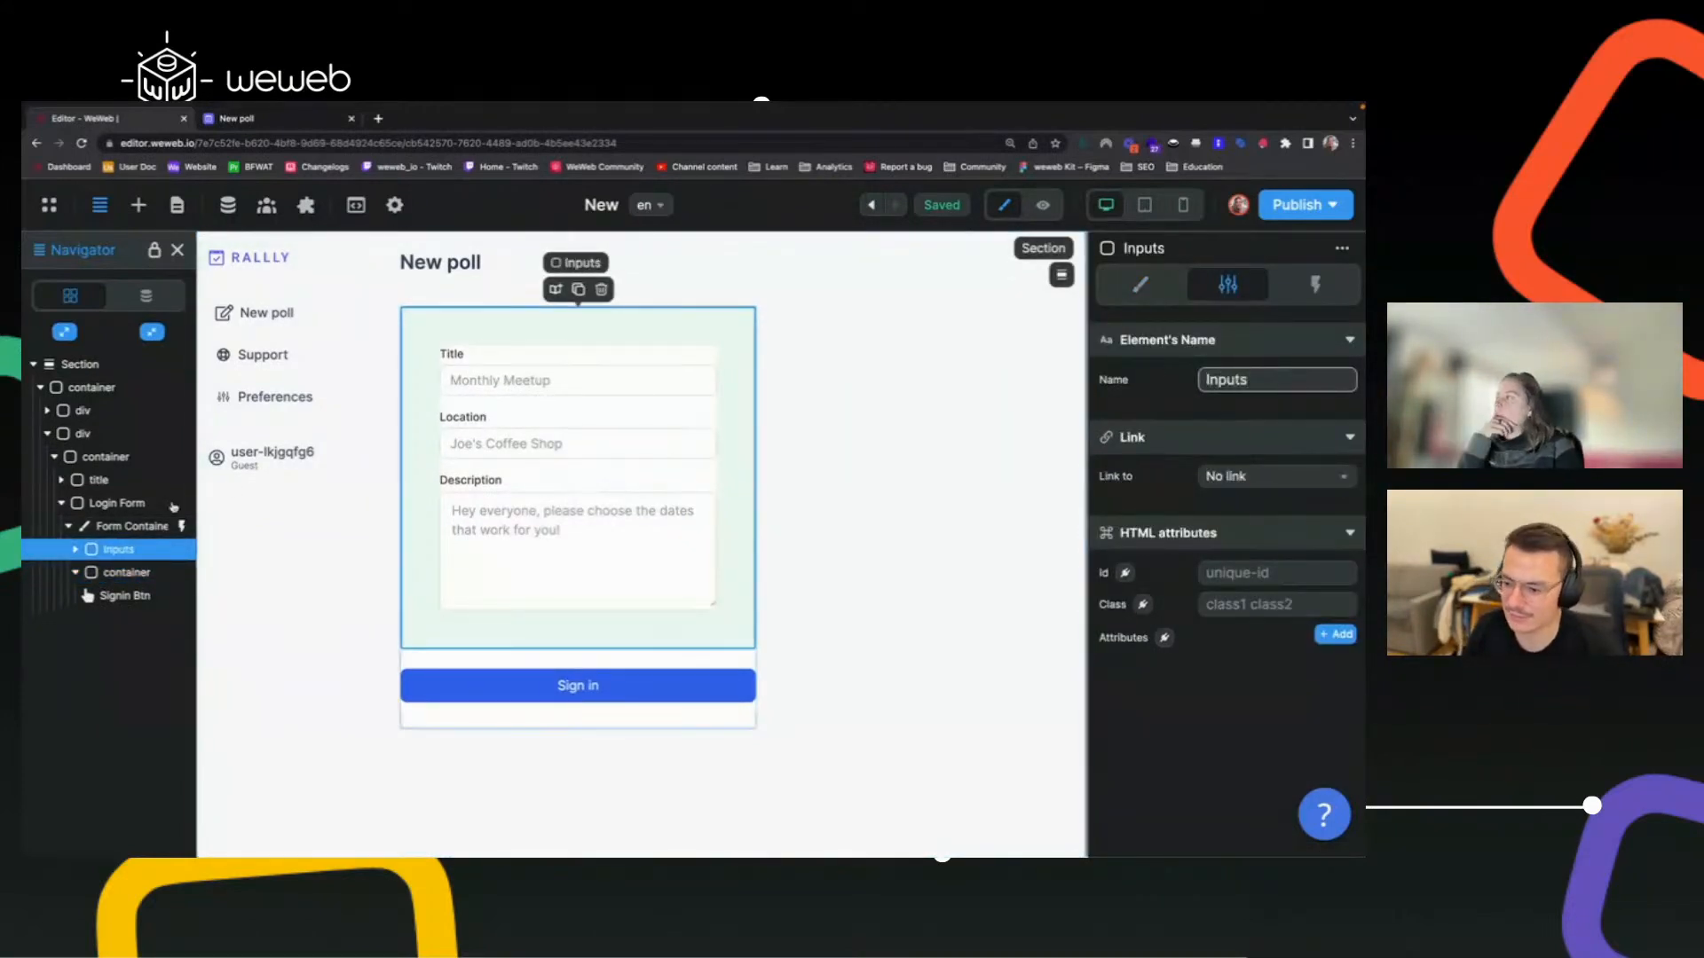
Rename the container around the Sign in button as "Button".
left_click(115, 572)
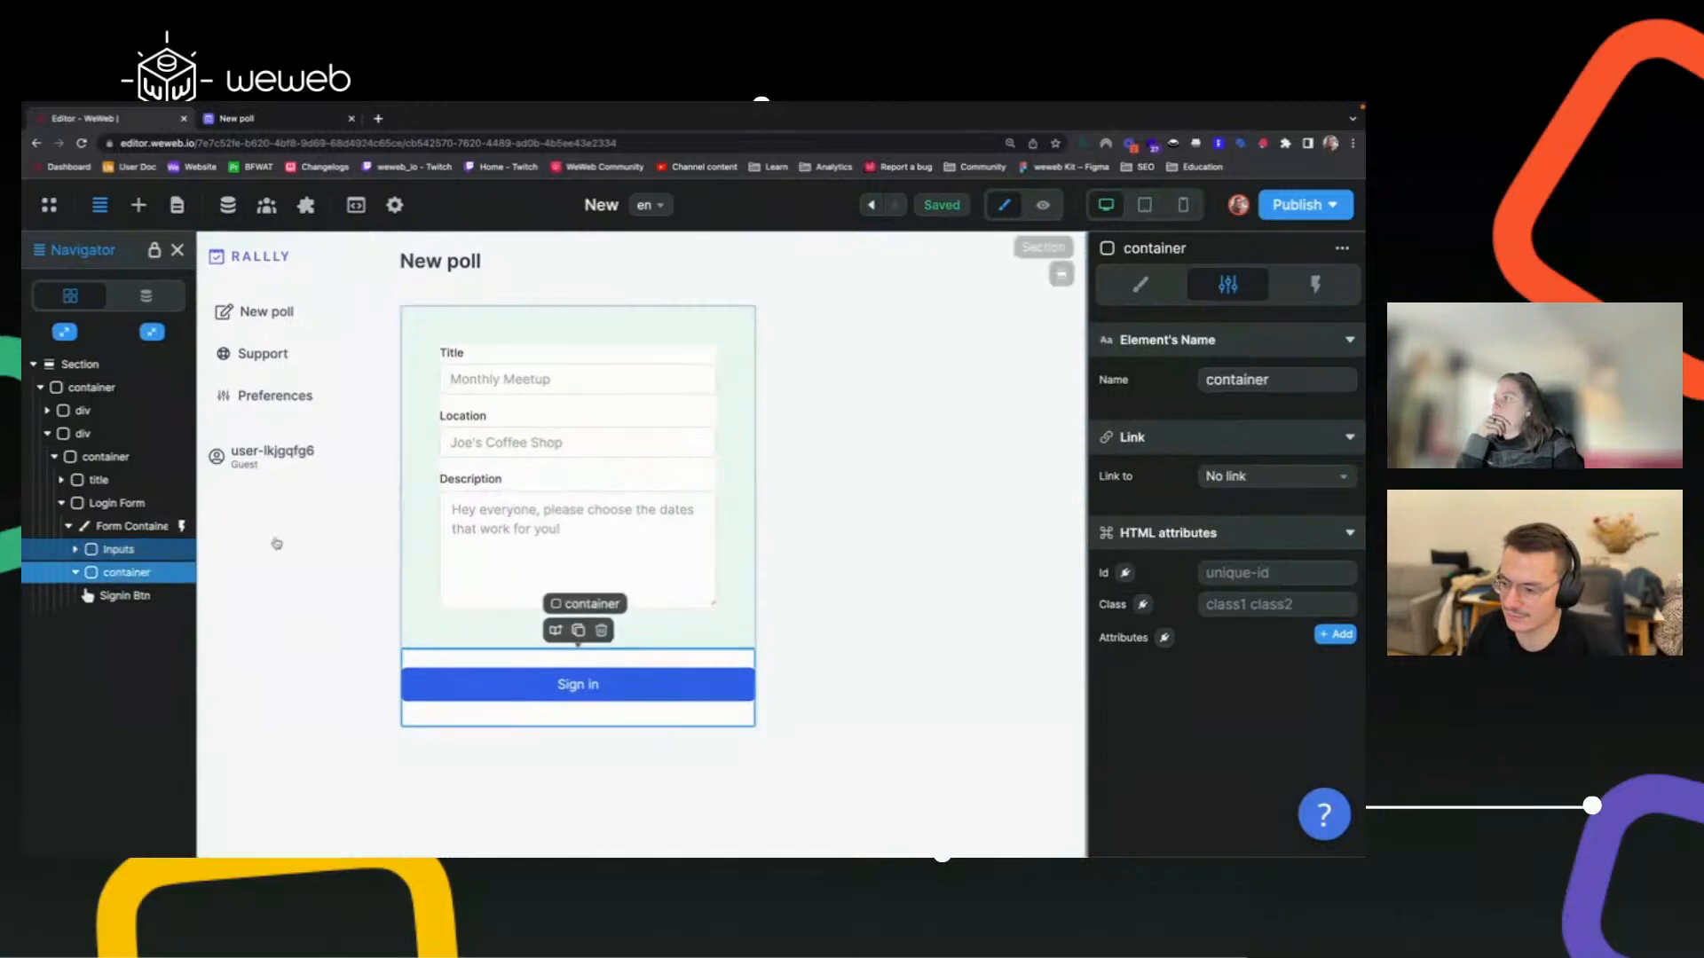
double_click(1248, 380)
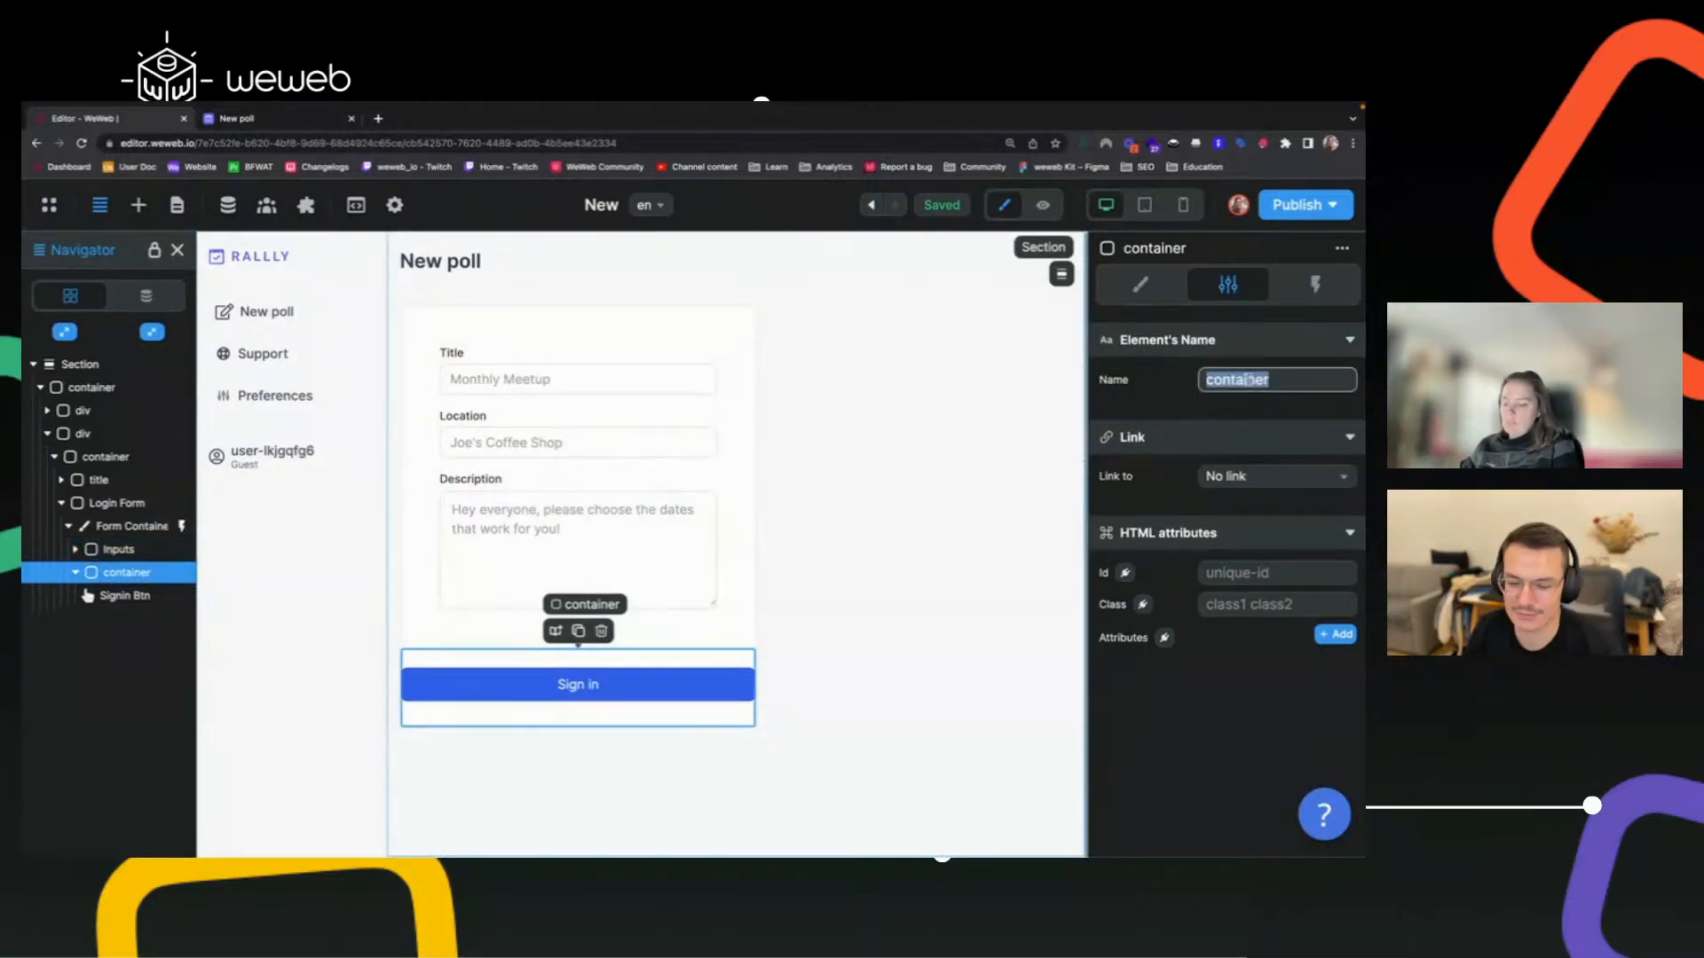
type("N")
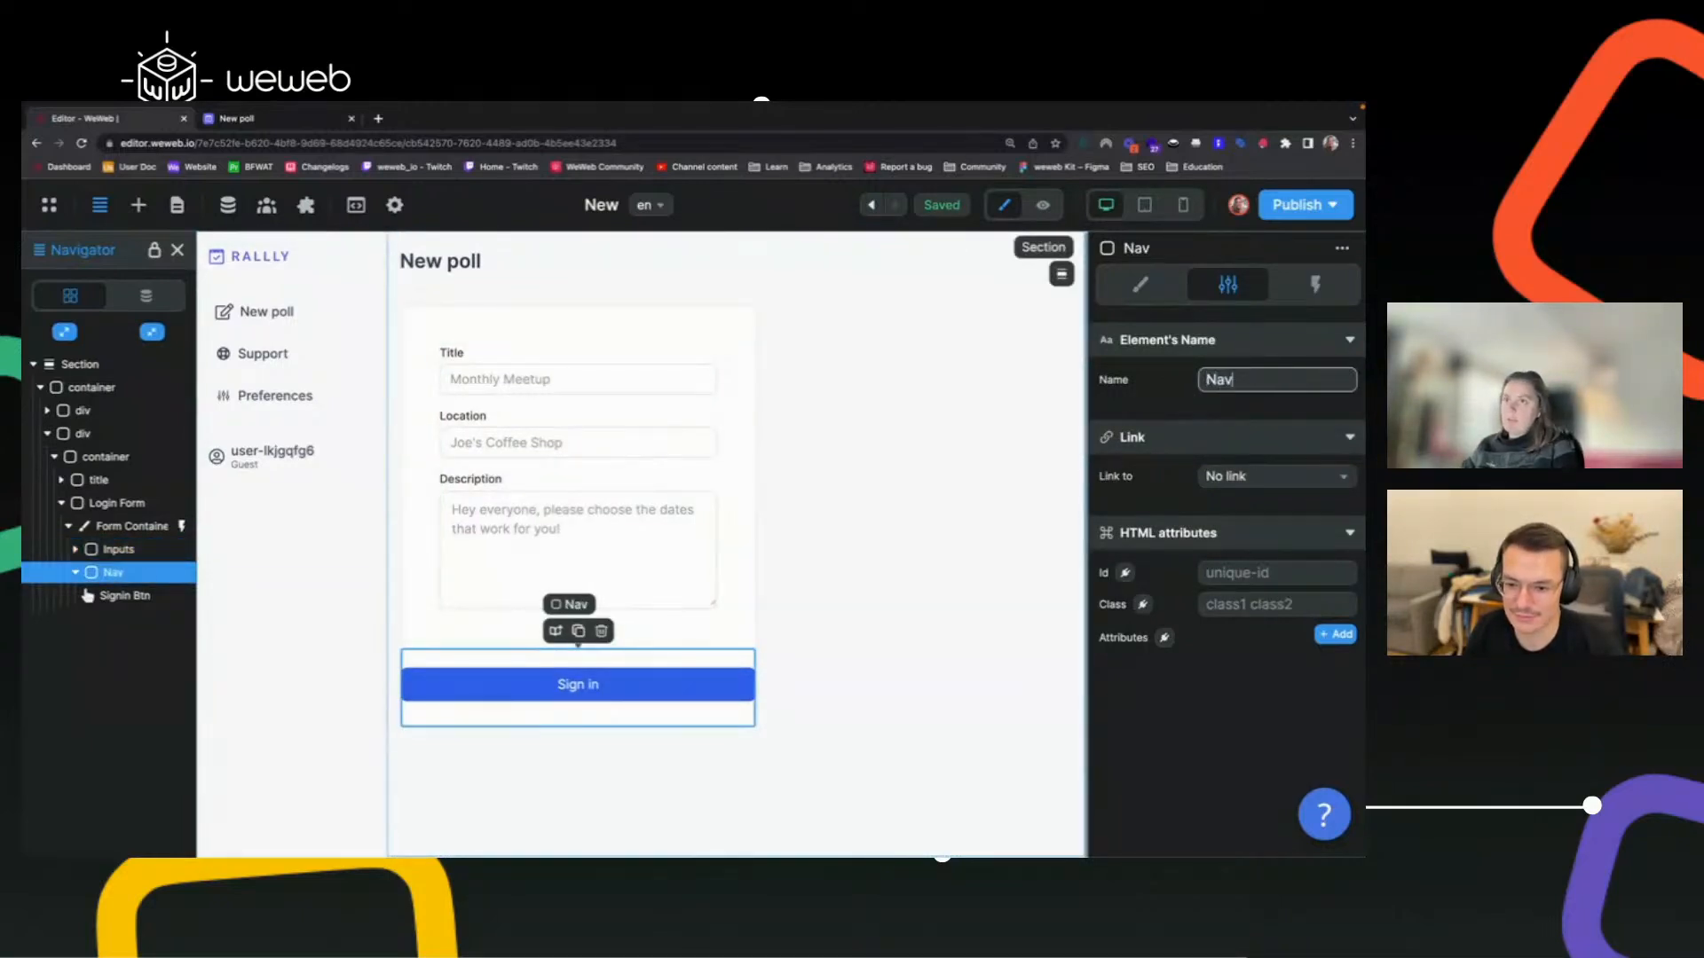
type("av")
key("BackSpace")
key("BackSpace")
key("BackSpace")
type("Button")
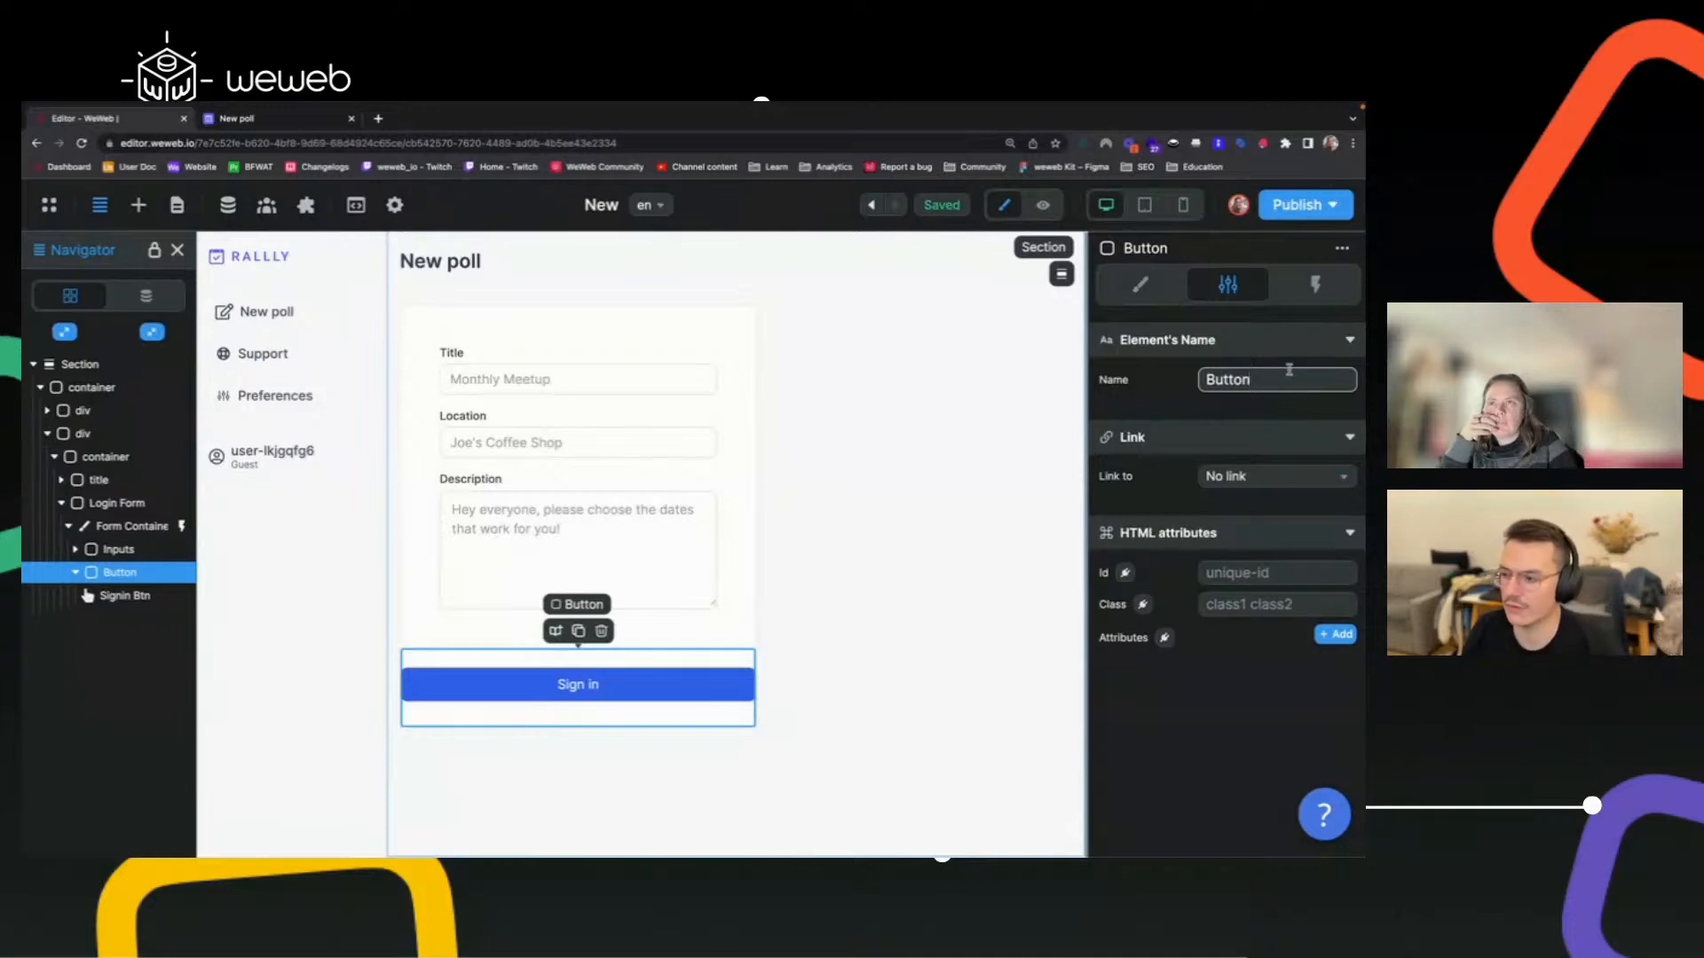
Check the button bar's colour on the Rallly reference page and set the Button container's background to plain colour #FAF8FC.
left_click(272, 127)
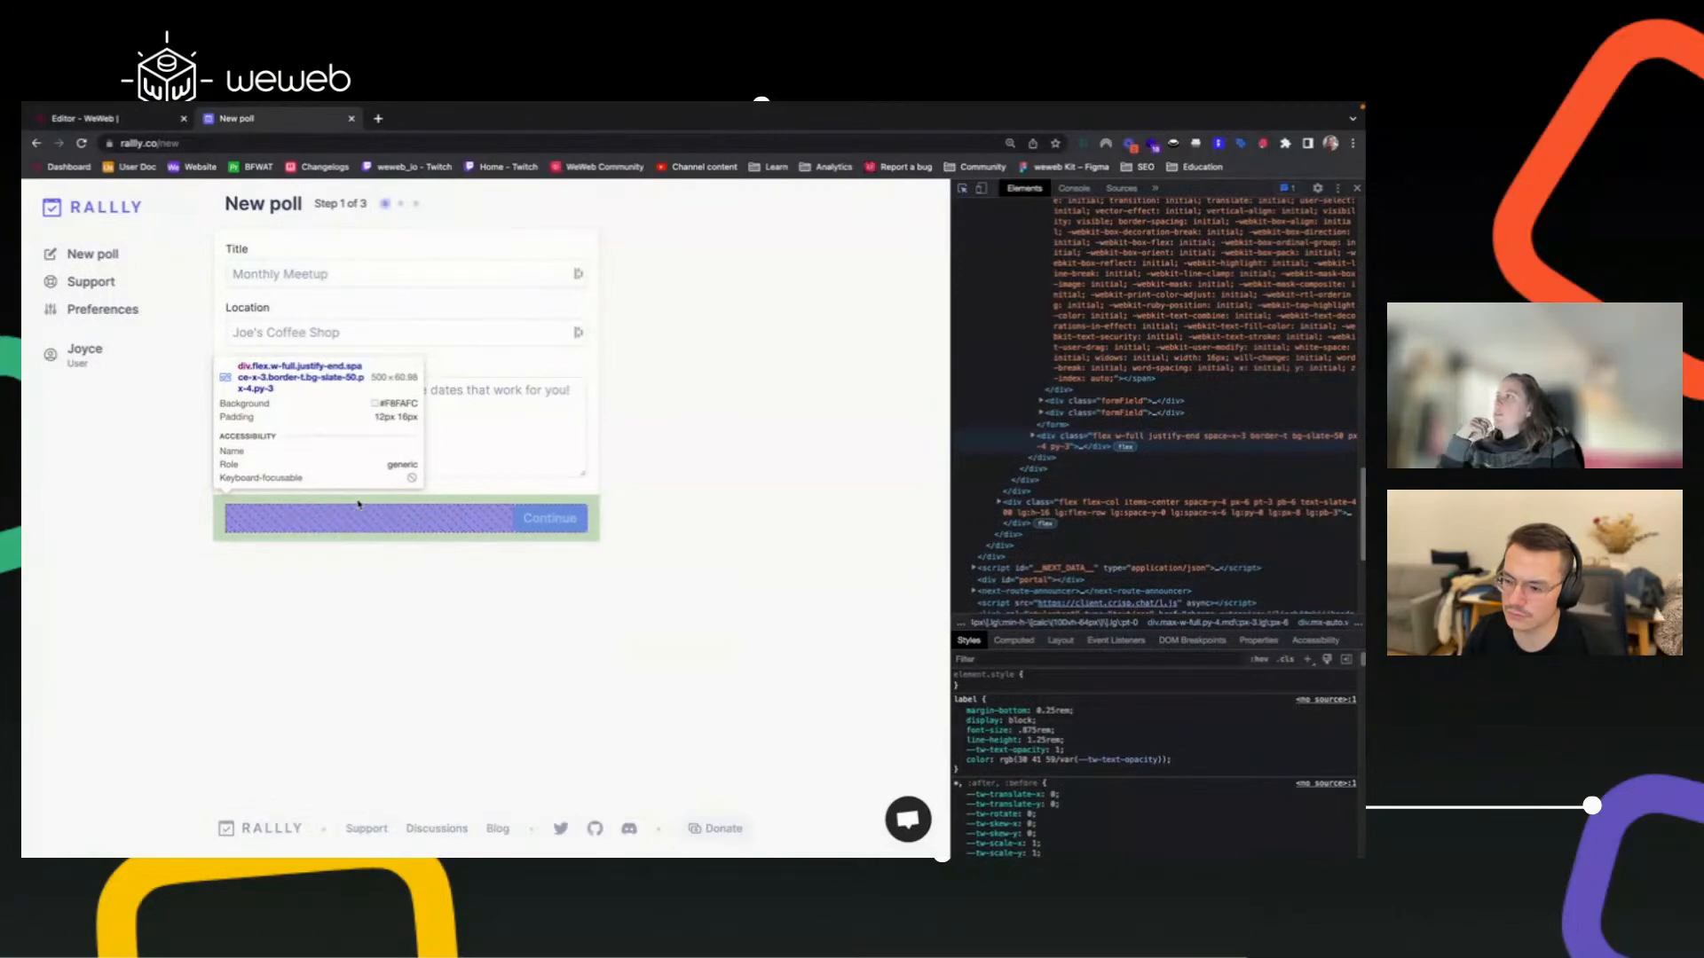
left_click(142, 155)
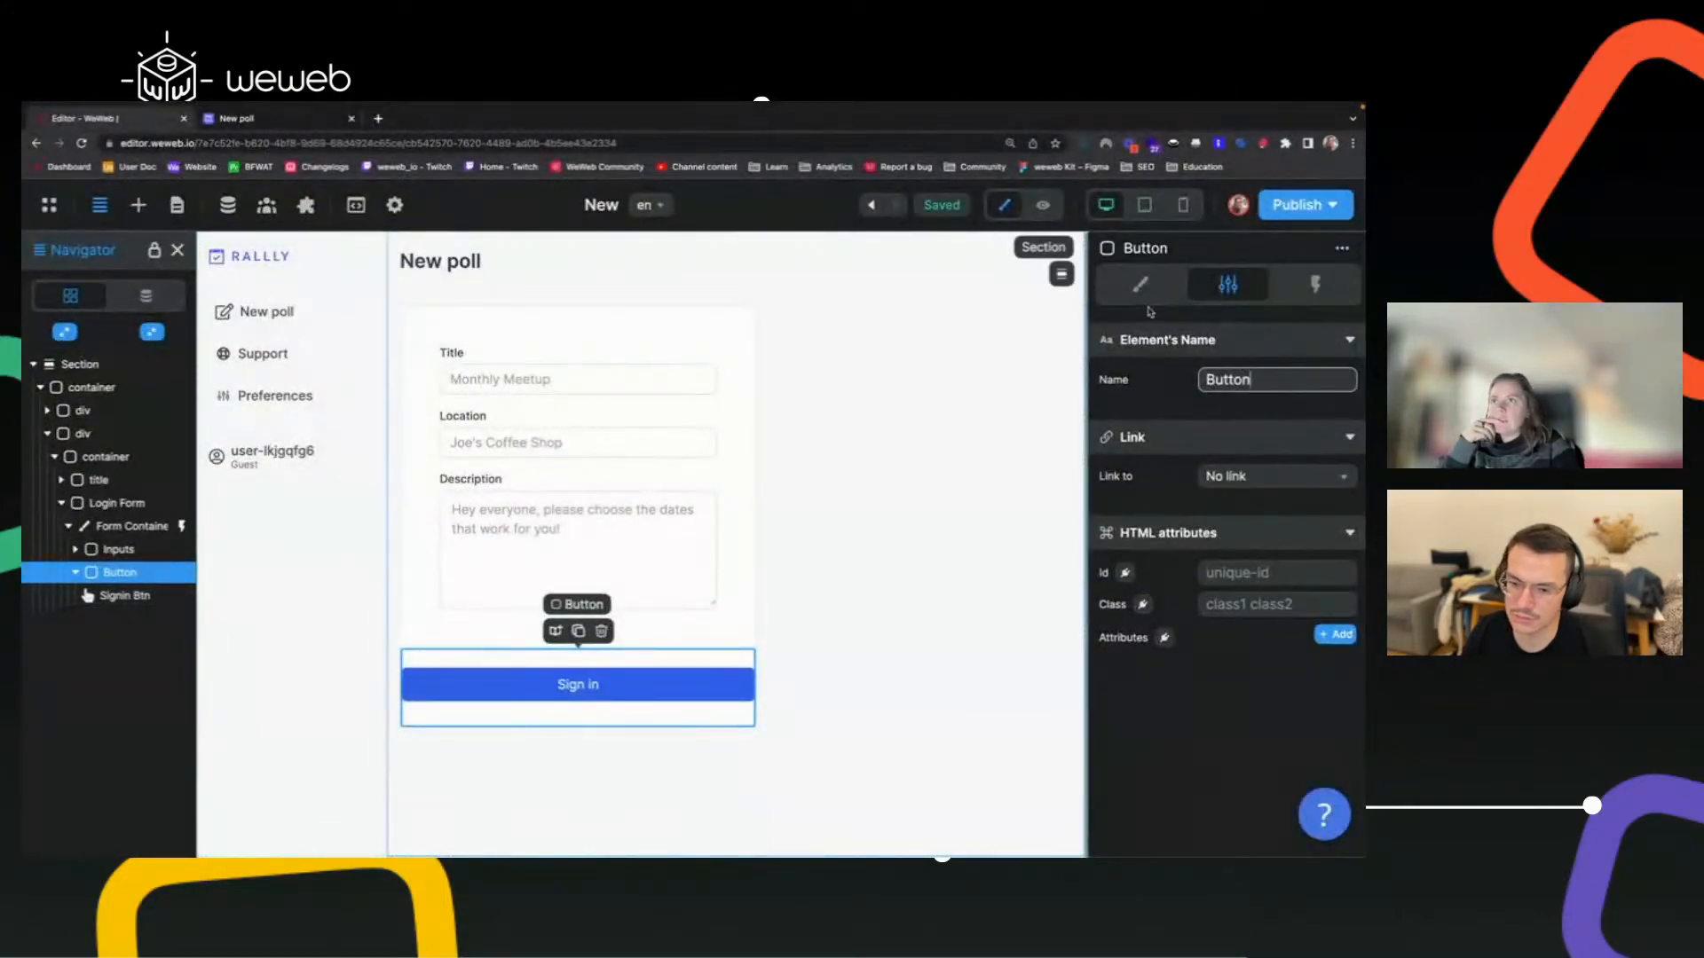
left_click(1140, 284)
scroll(1214, 723, "down", 5)
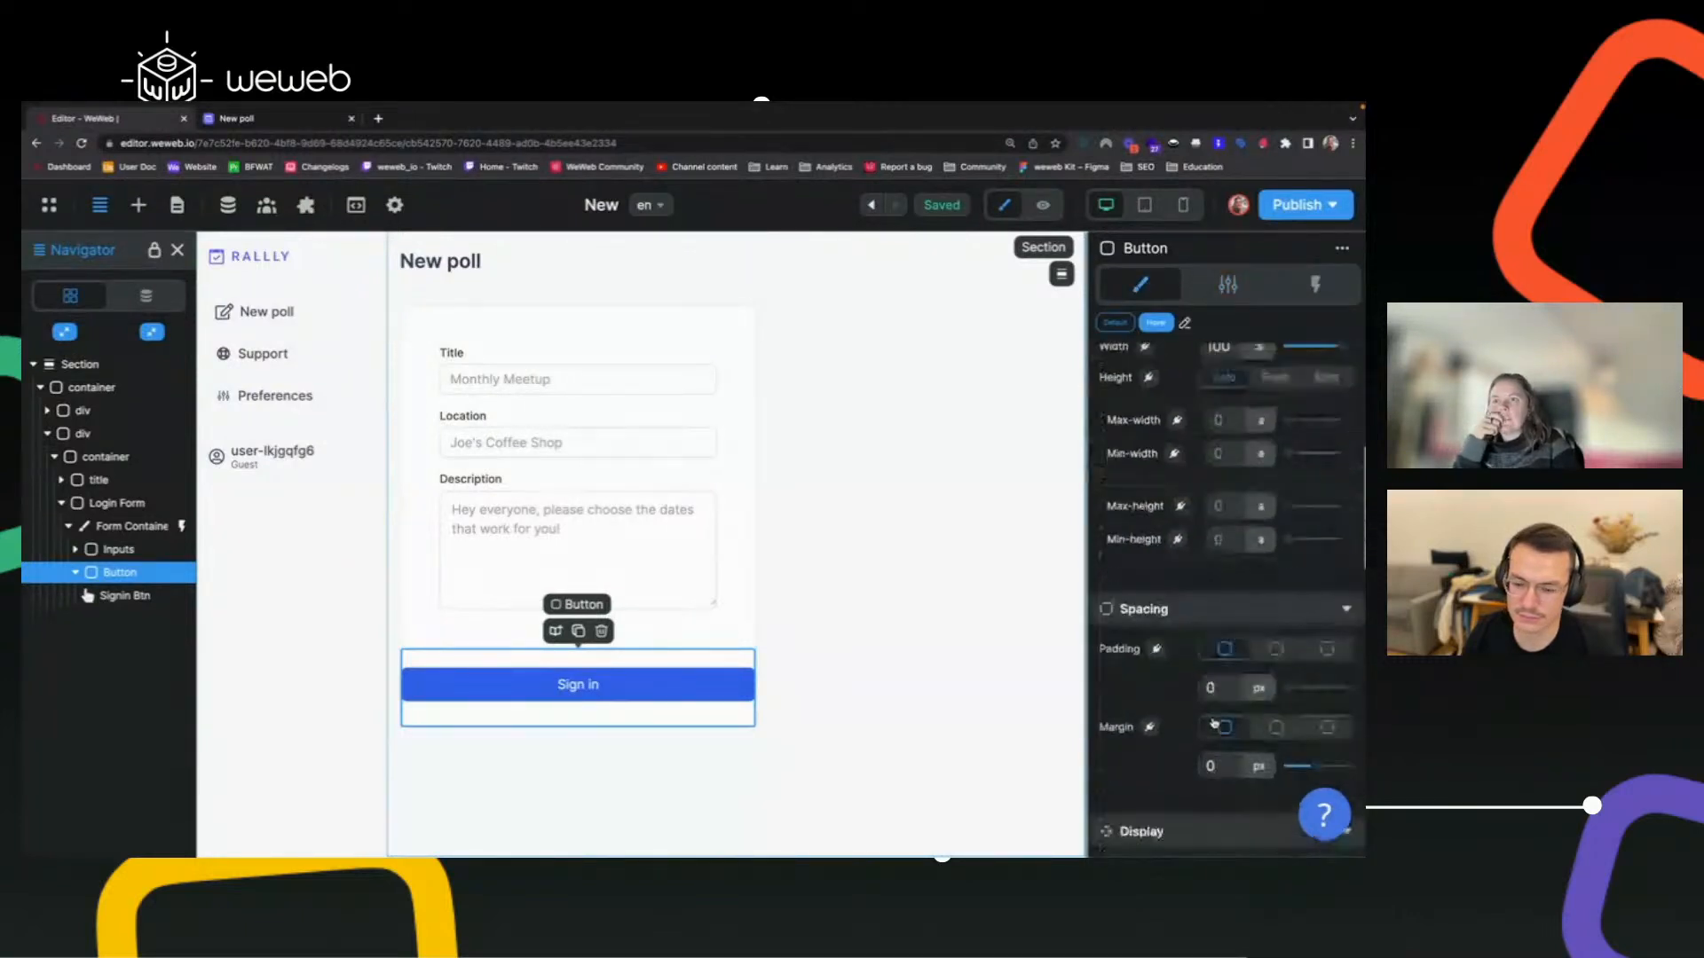
scroll(1214, 723, "down", 10)
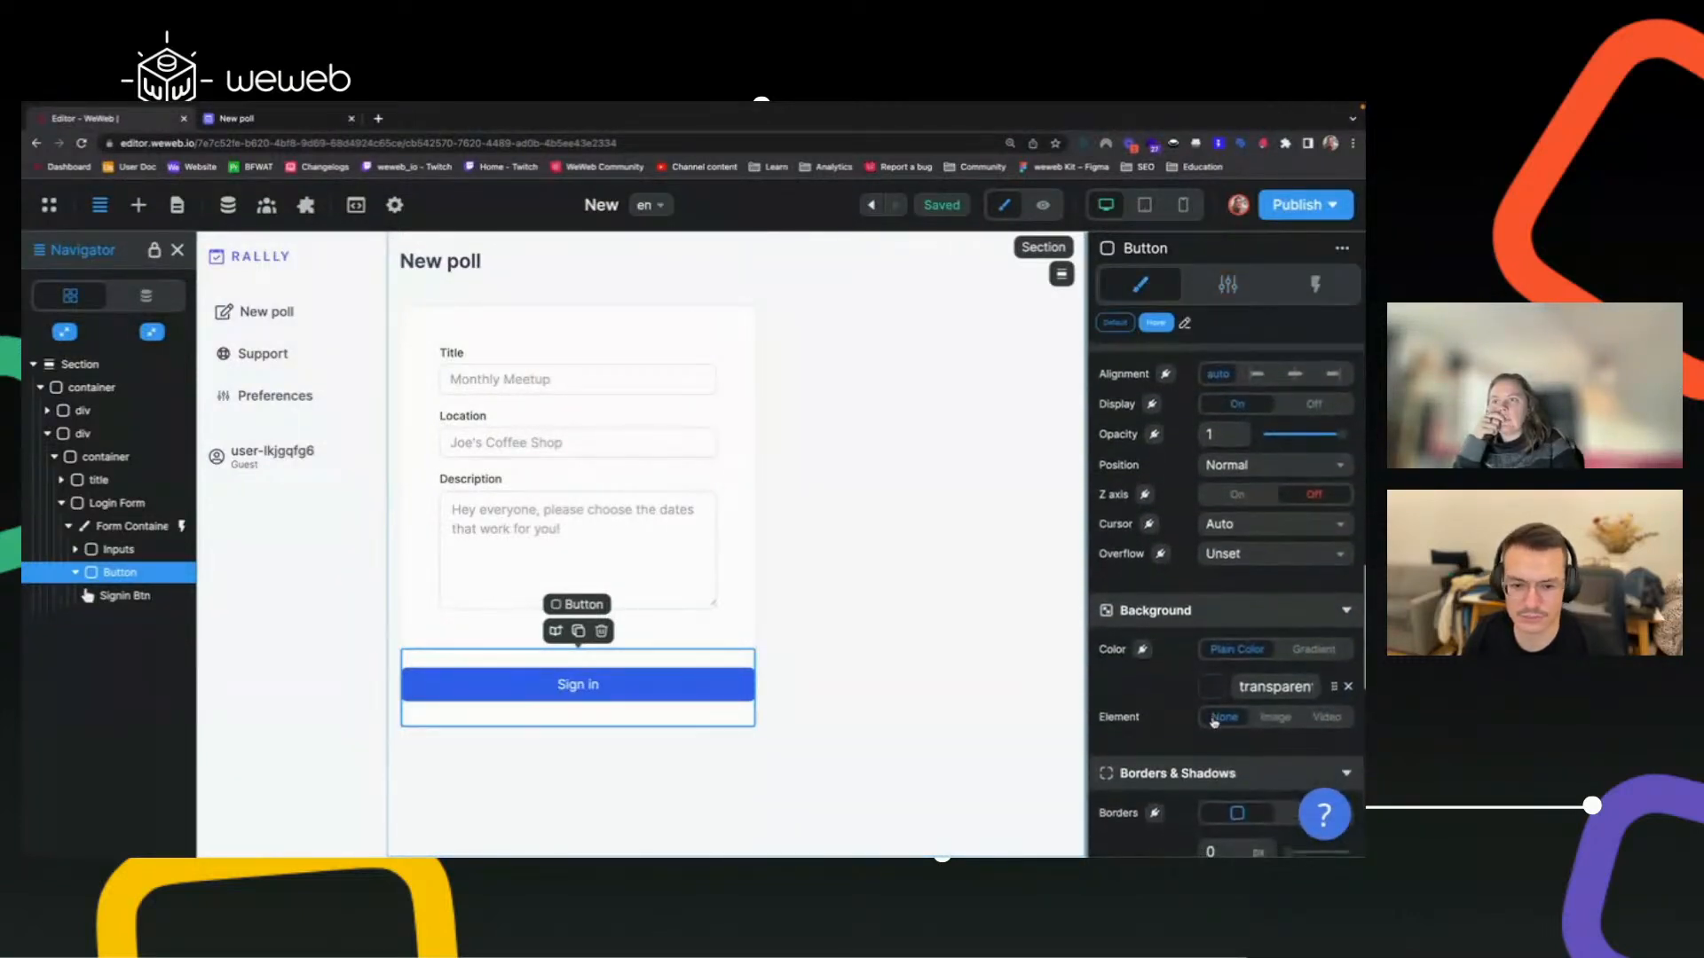
left_click(1261, 684)
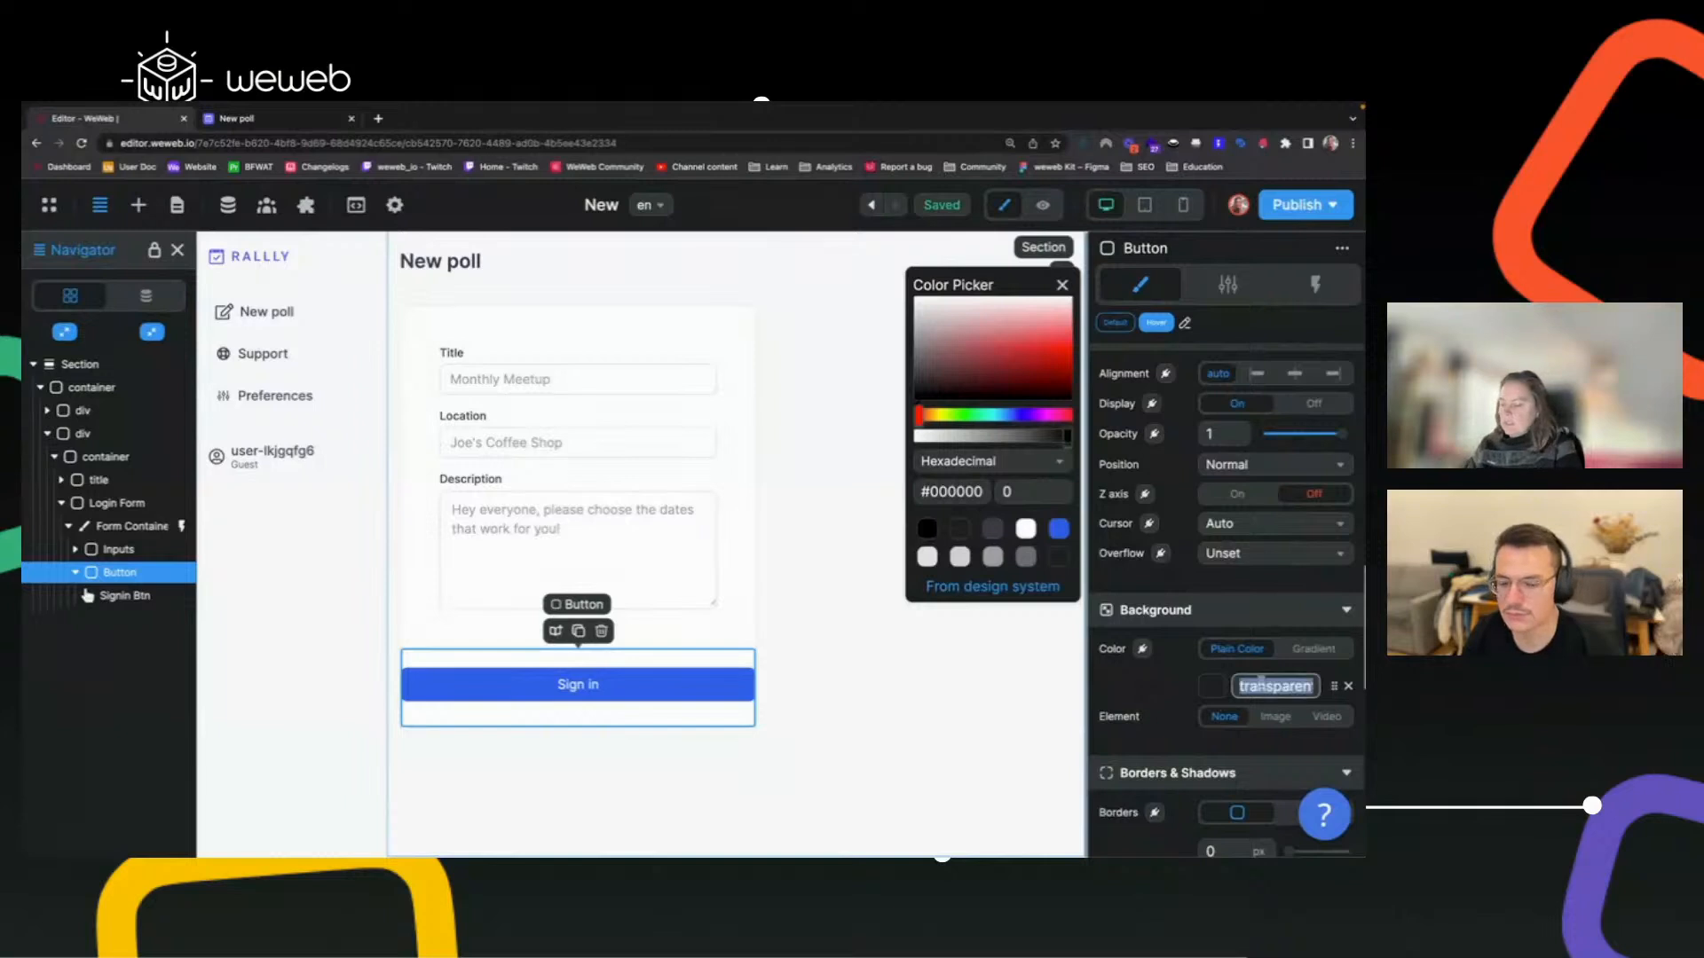
type("F8FAFC")
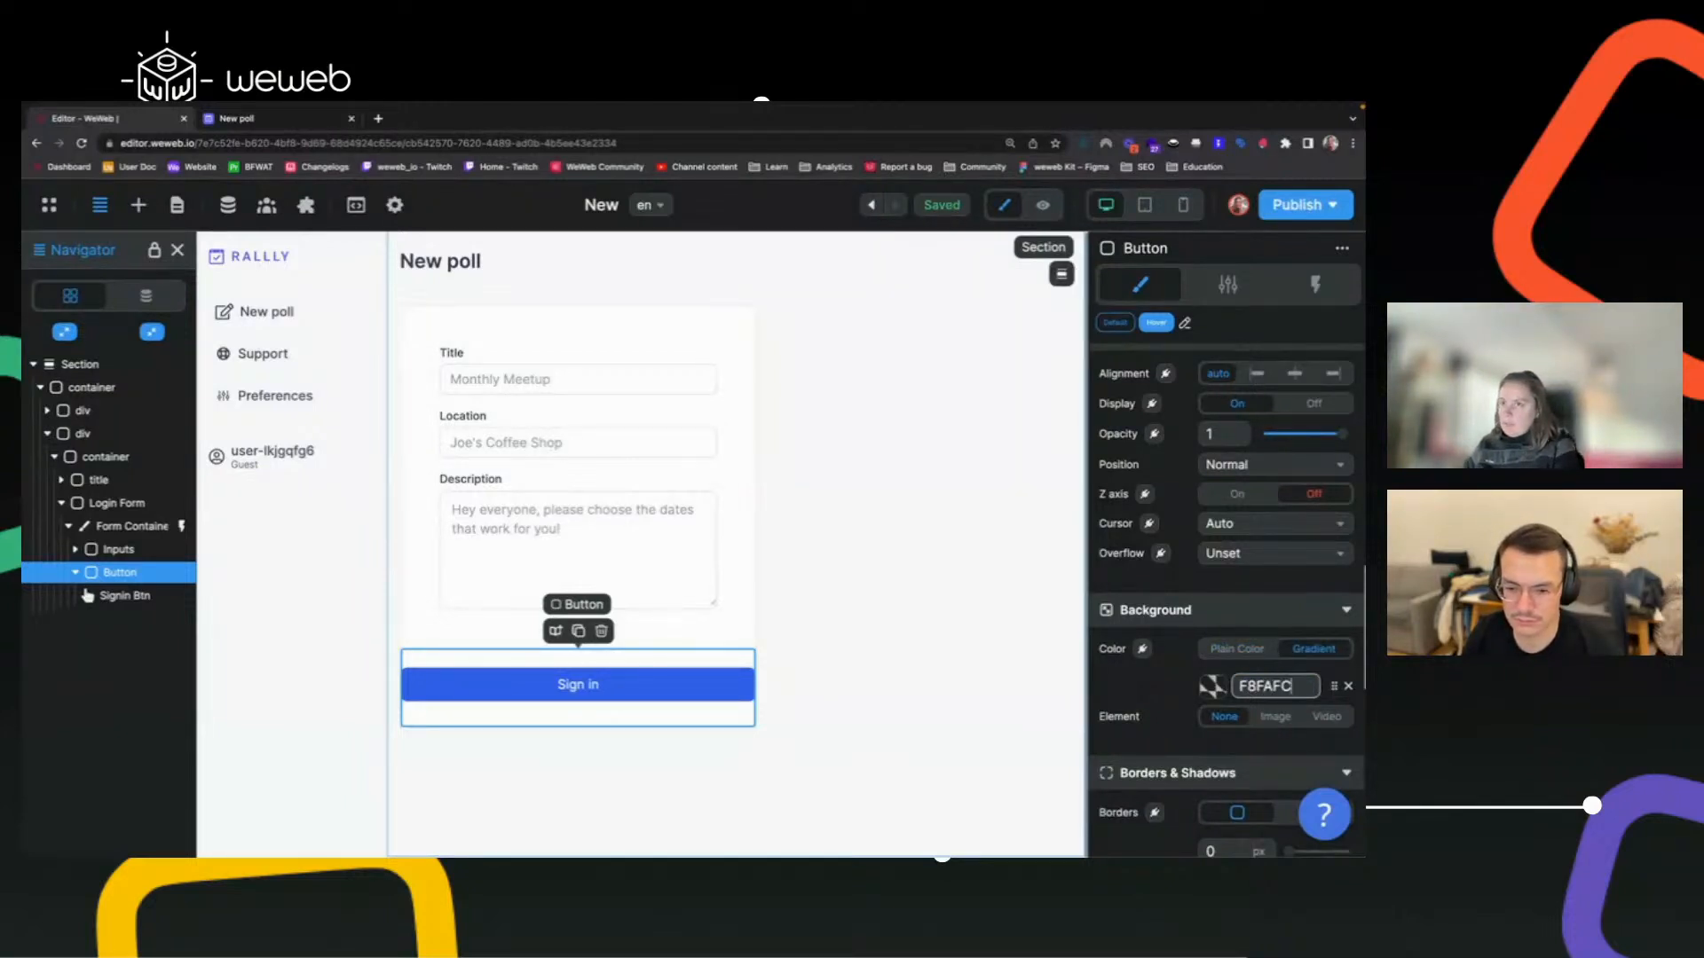
left_click(1254, 653)
left_click(1254, 683)
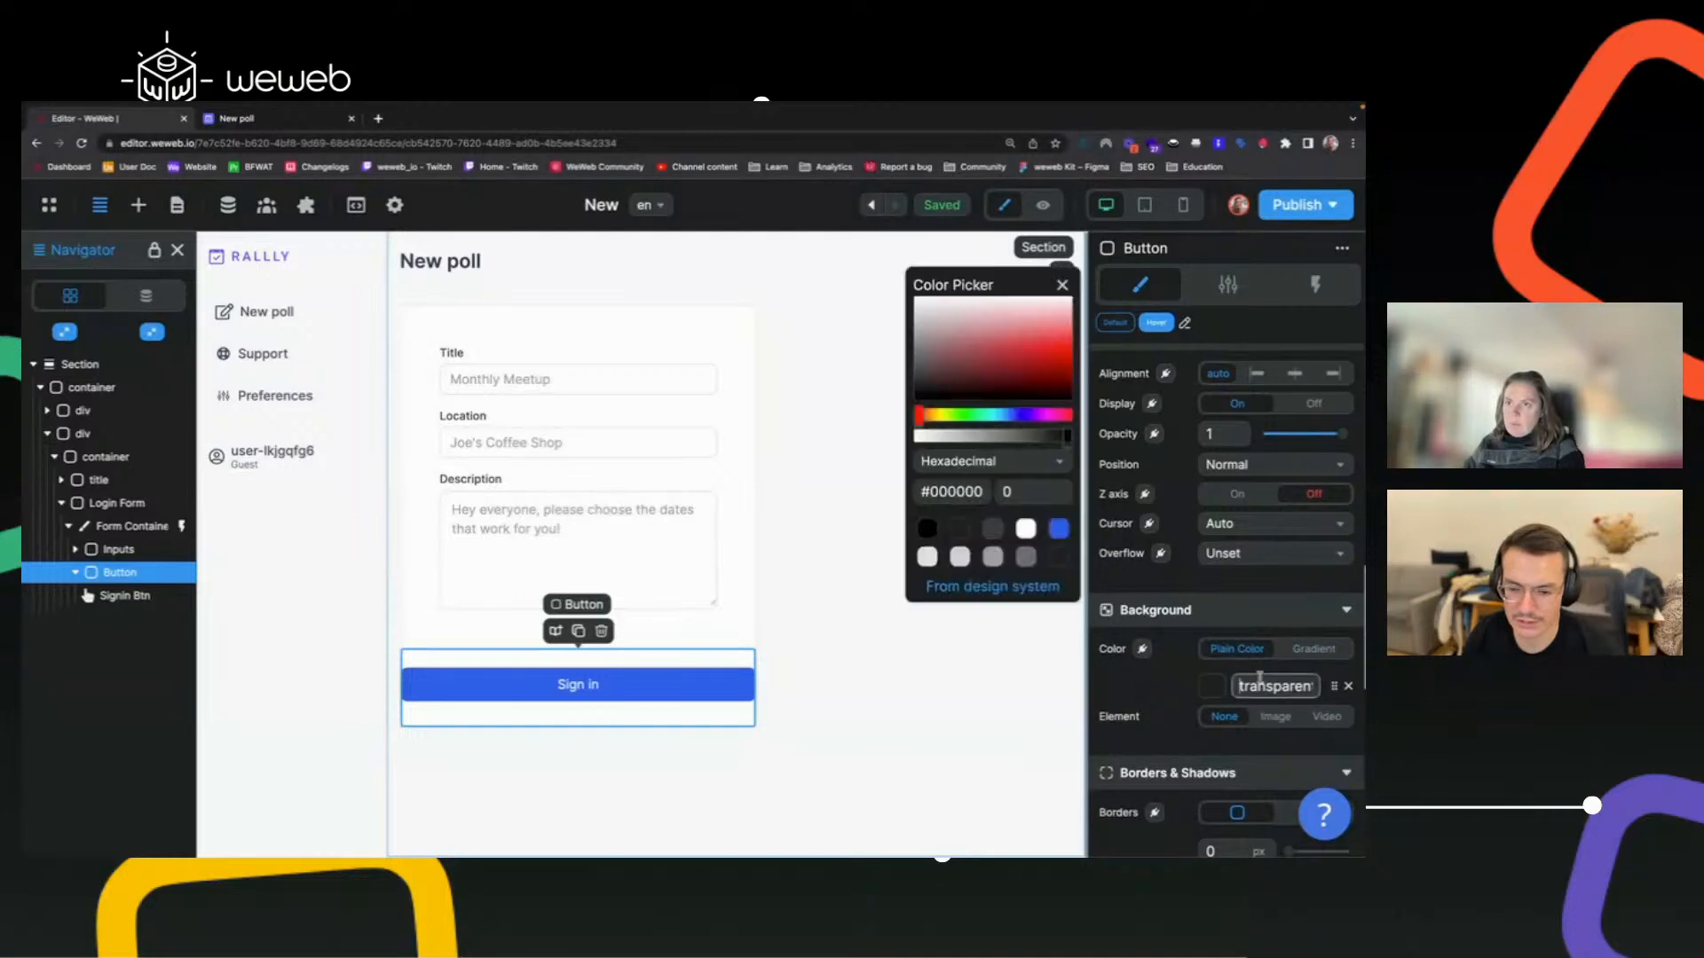
type("#F")
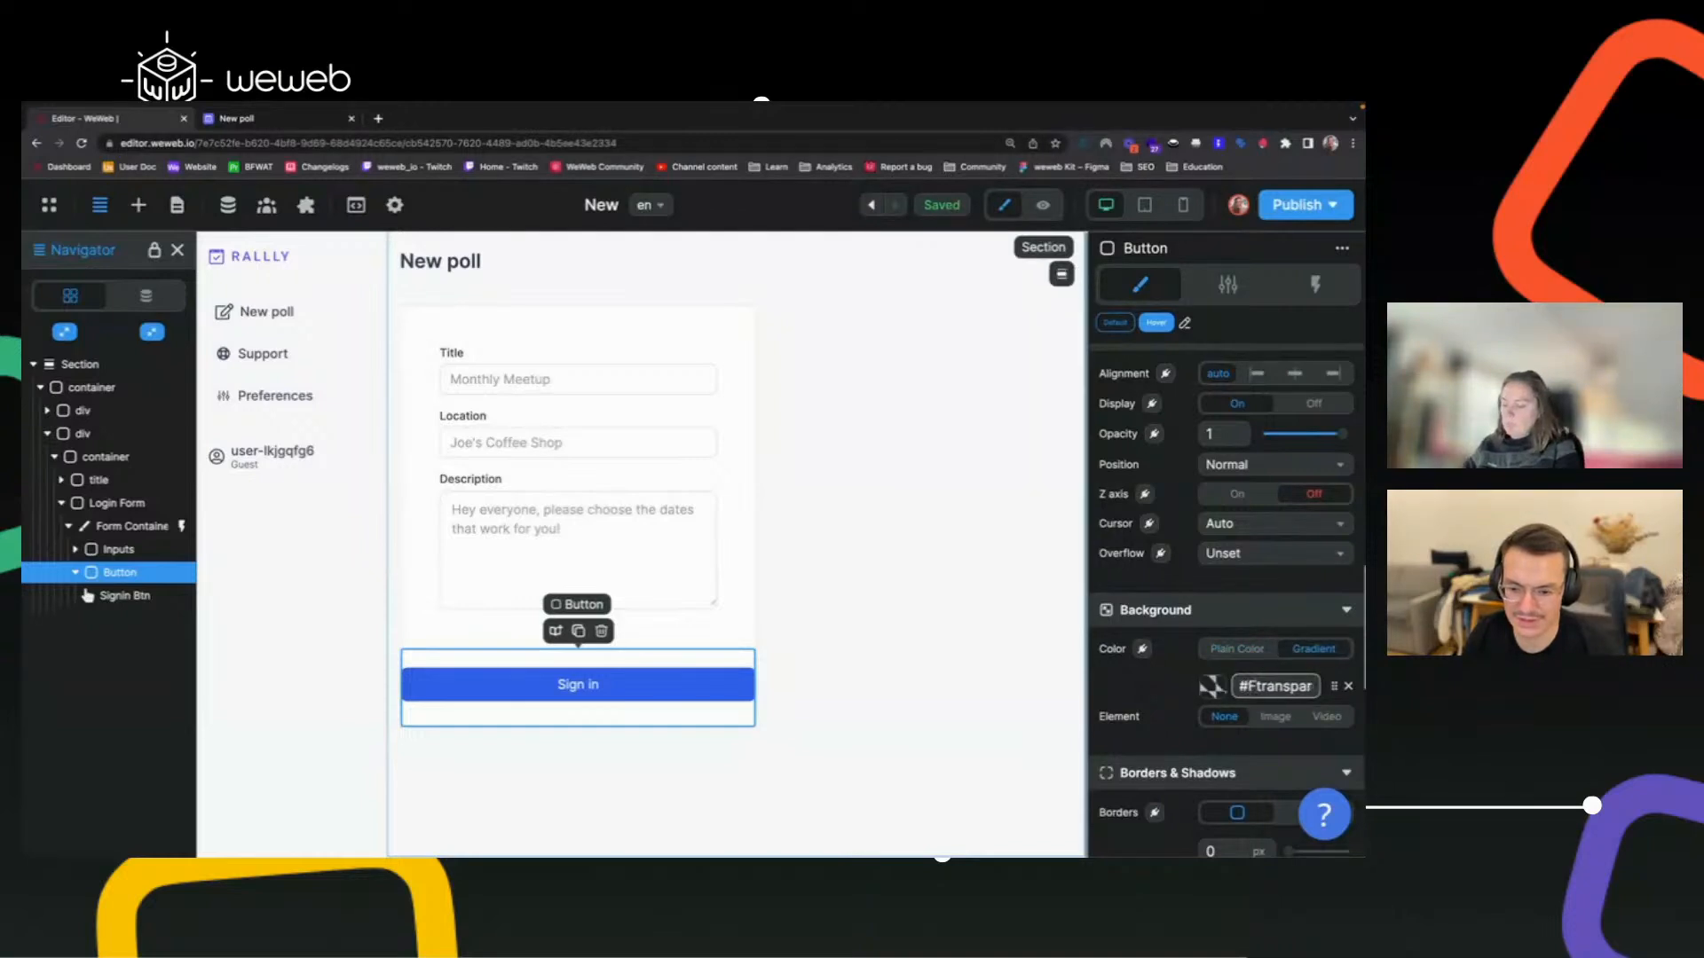
type("AF8")
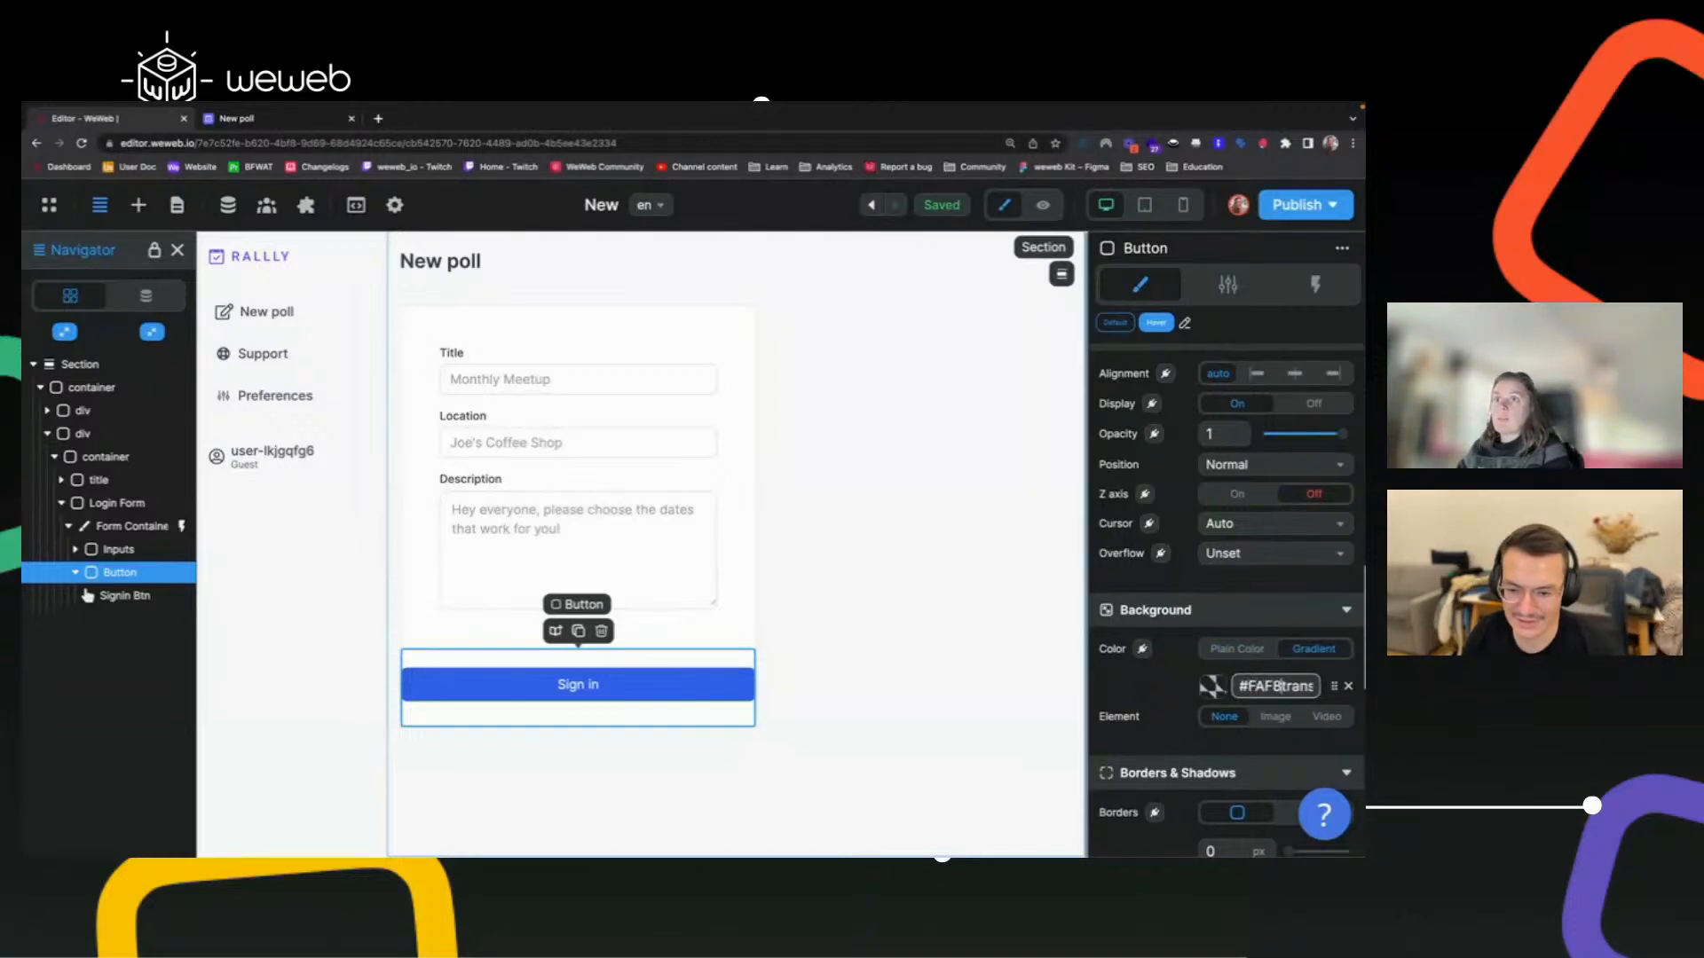
key("Delete")
key("Delete")
key("Delete")
key("Delete")
key("Delete")
key("Delete")
key("Delete")
key("Delete")
key("Delete")
key("Delete")
key("Delete")
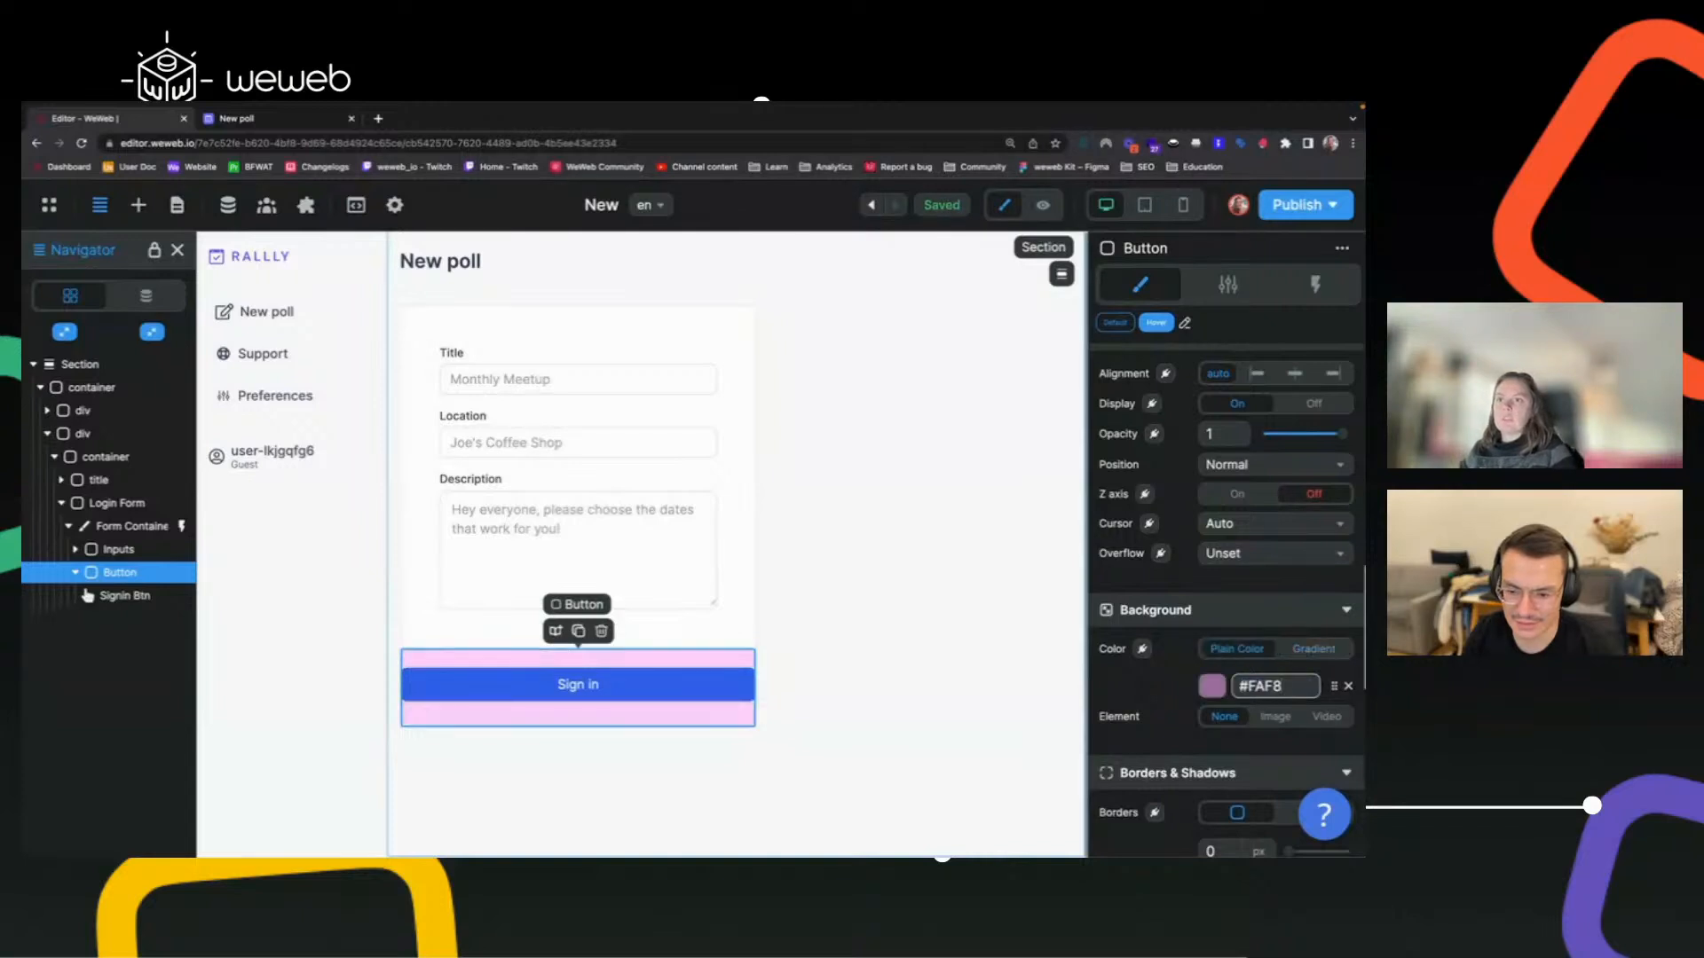
type("FC")
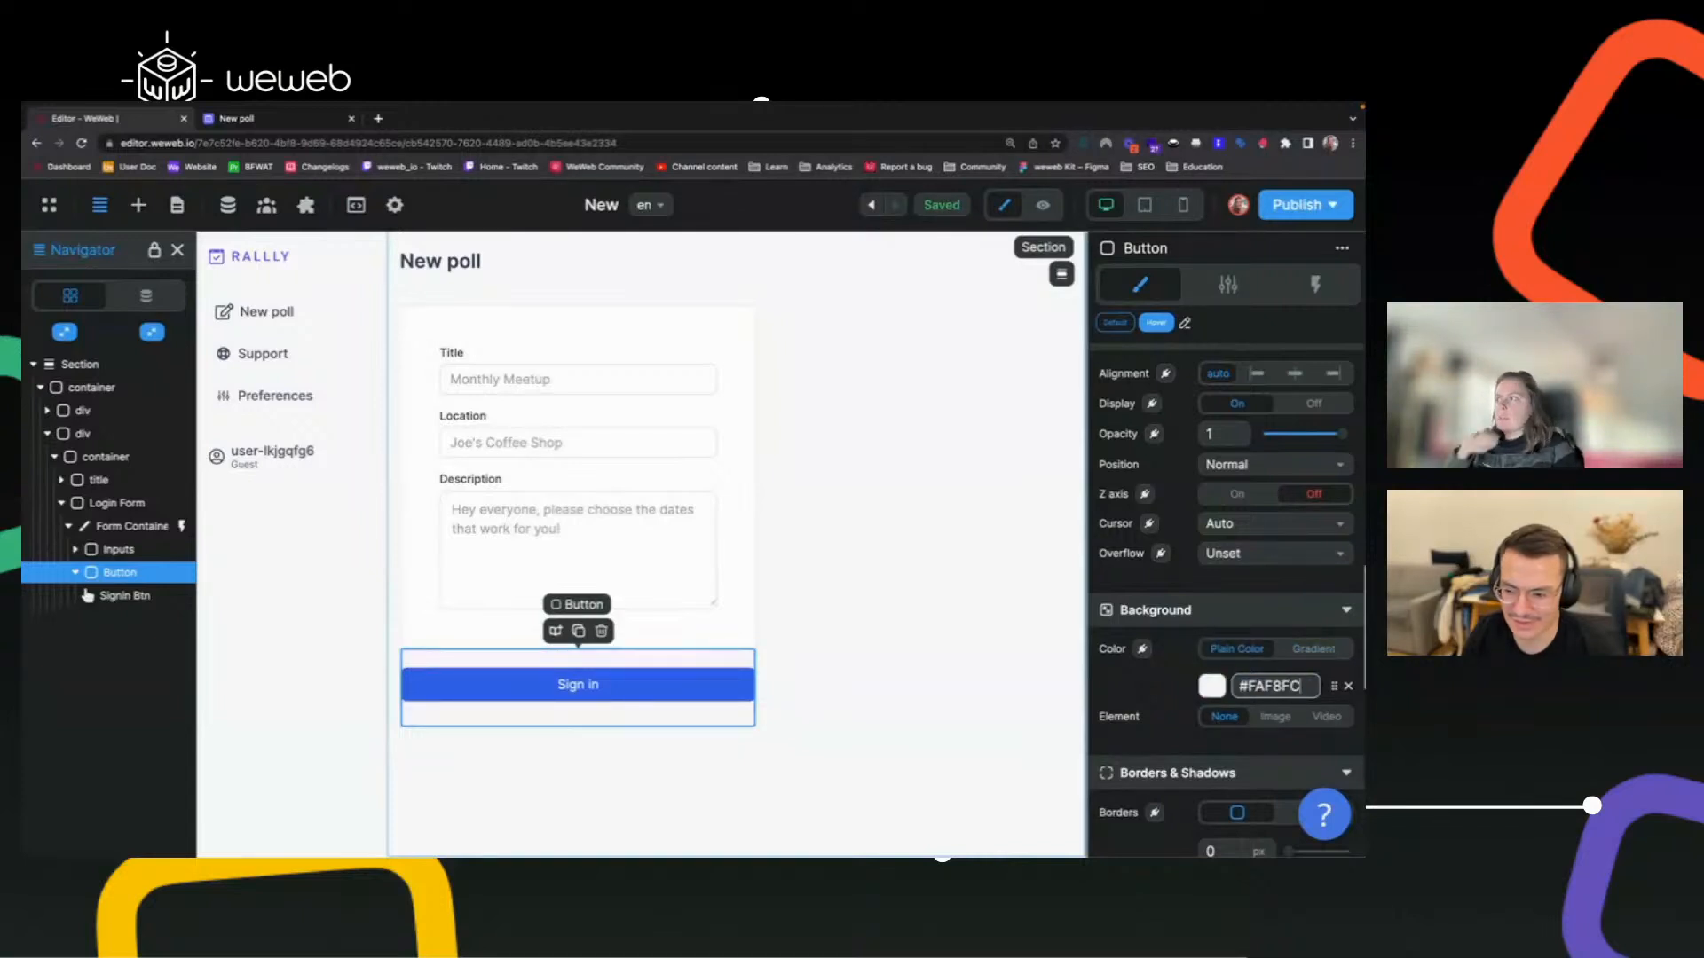
Examine the poll form's background and the area around the Sign in button at a larger zoom.
left_click(753, 621)
left_click(750, 600)
left_click(878, 484)
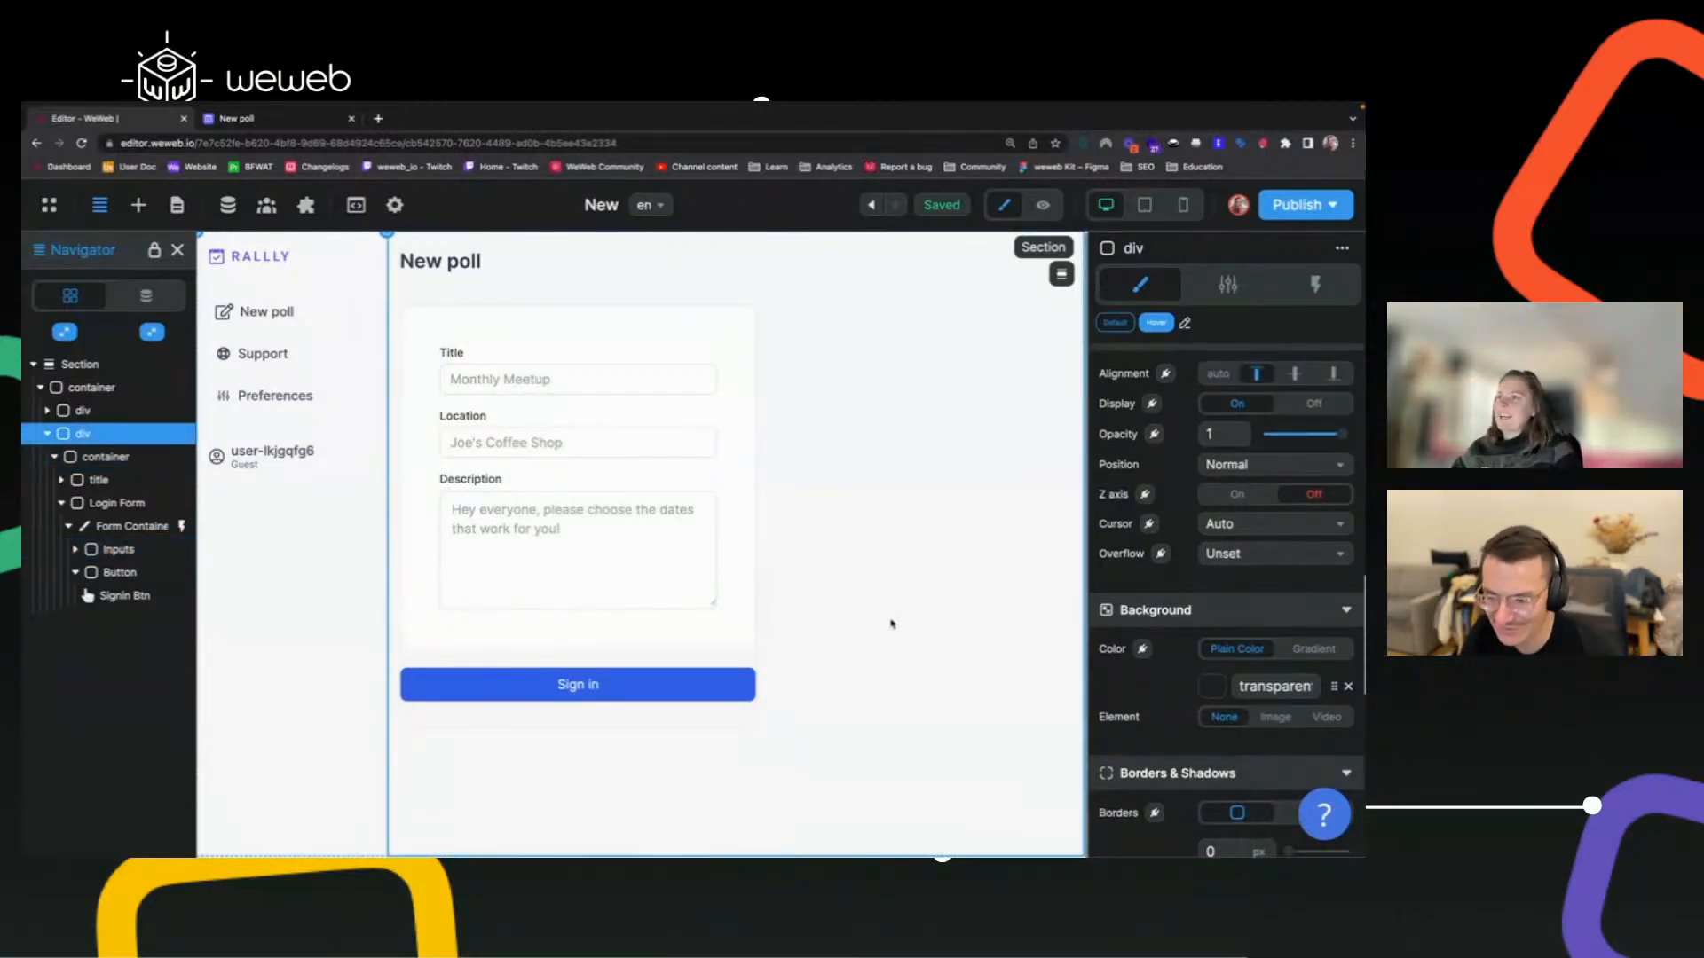
key("ctrl+plus")
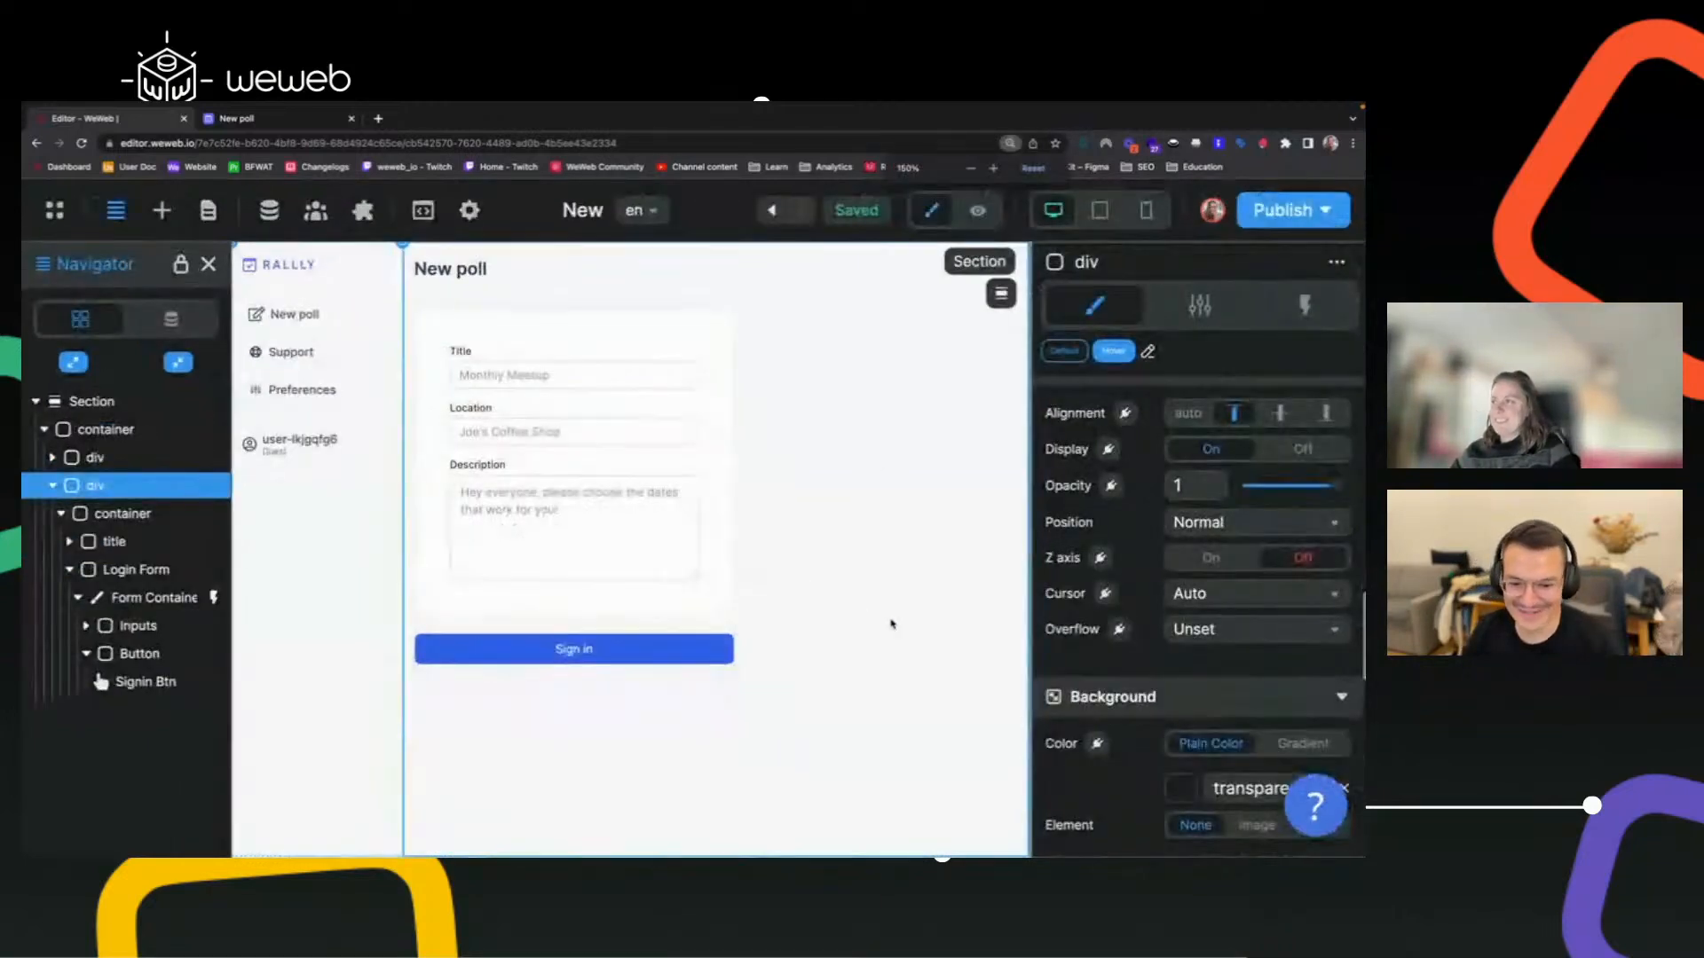
key("ctrl+plus")
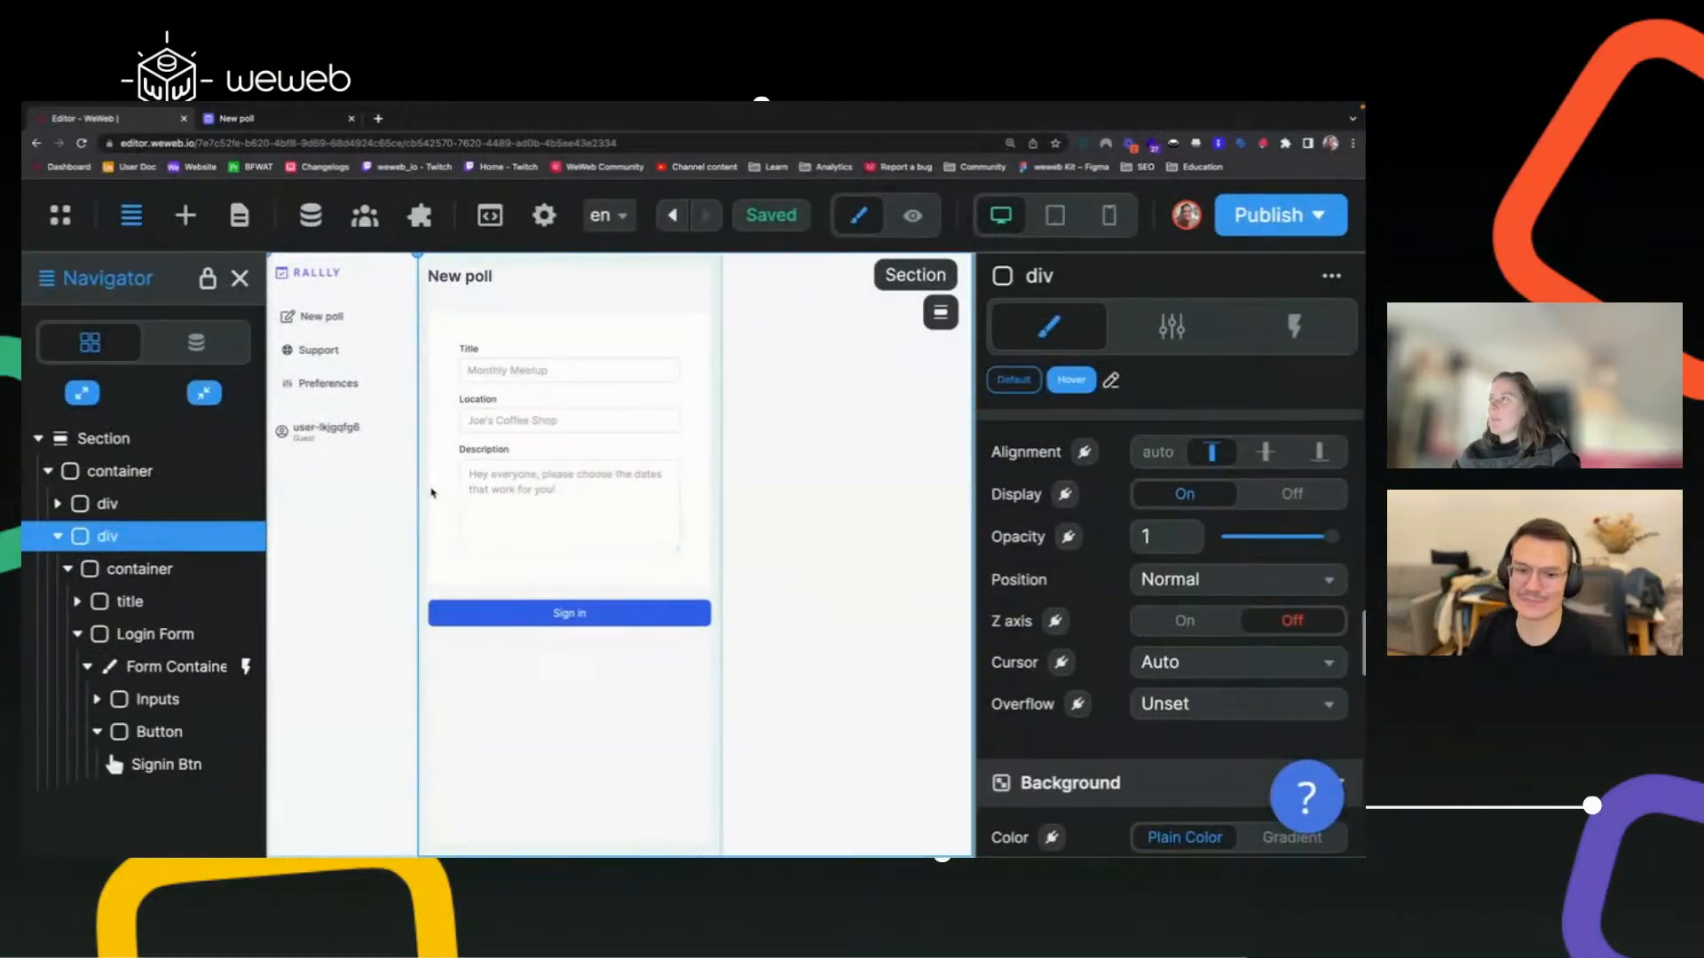
left_click(703, 557)
left_click(210, 454)
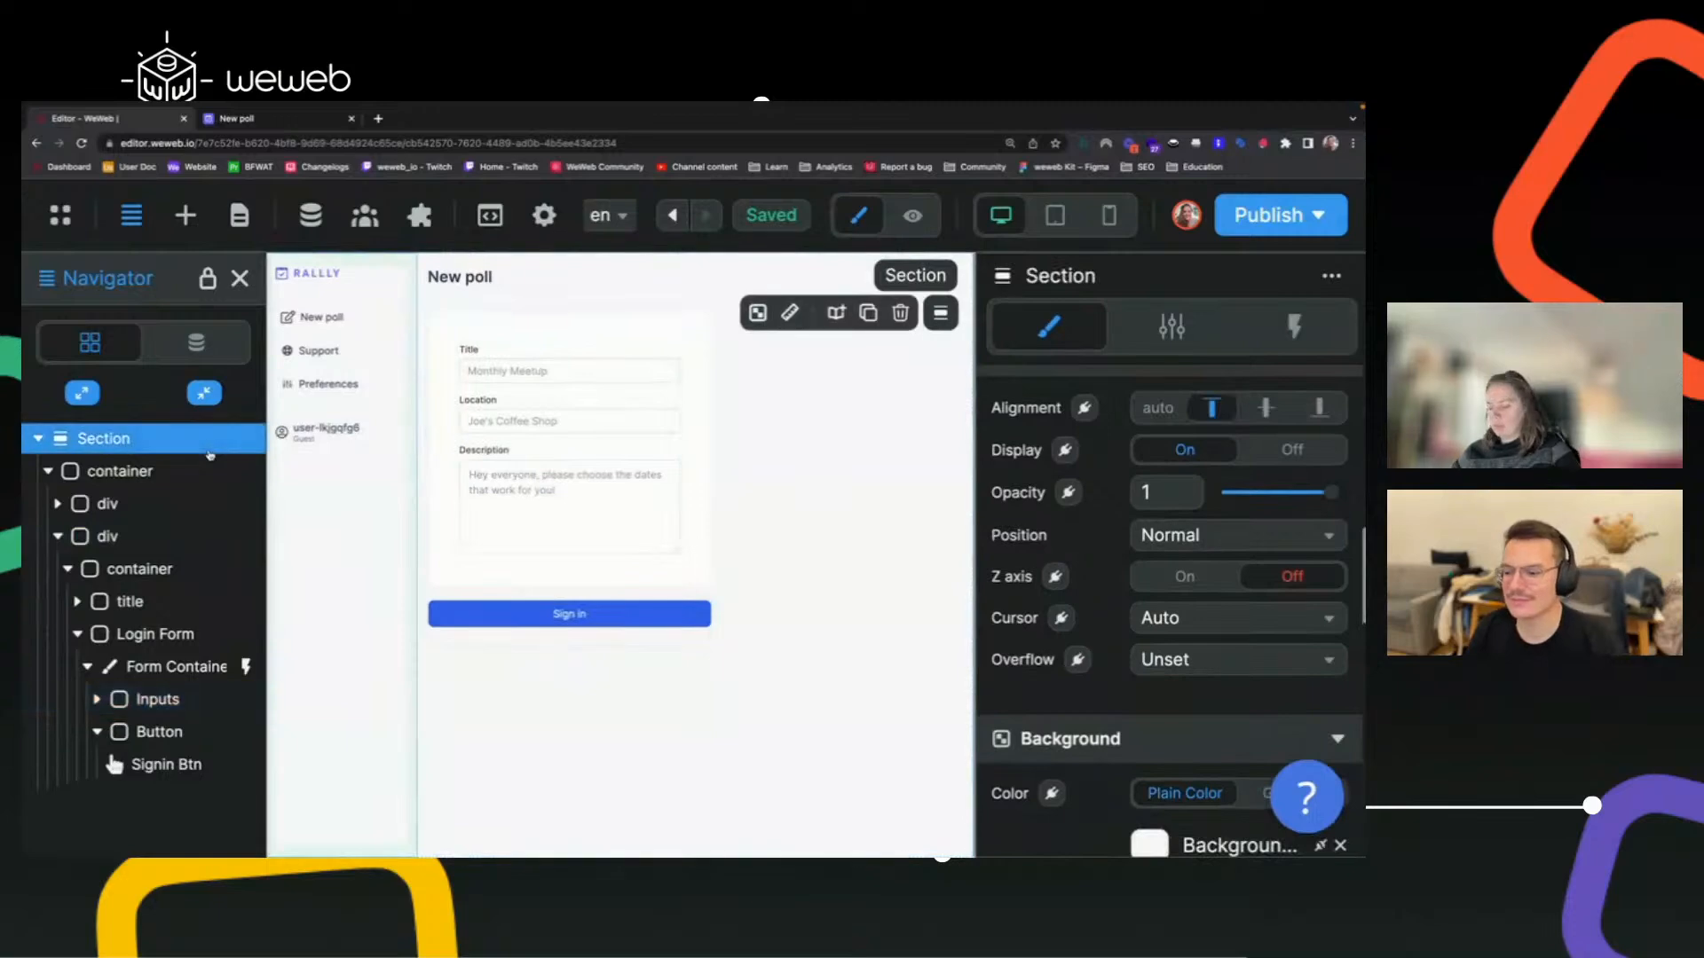
key("ctrl+minus")
key("ctrl+minus")
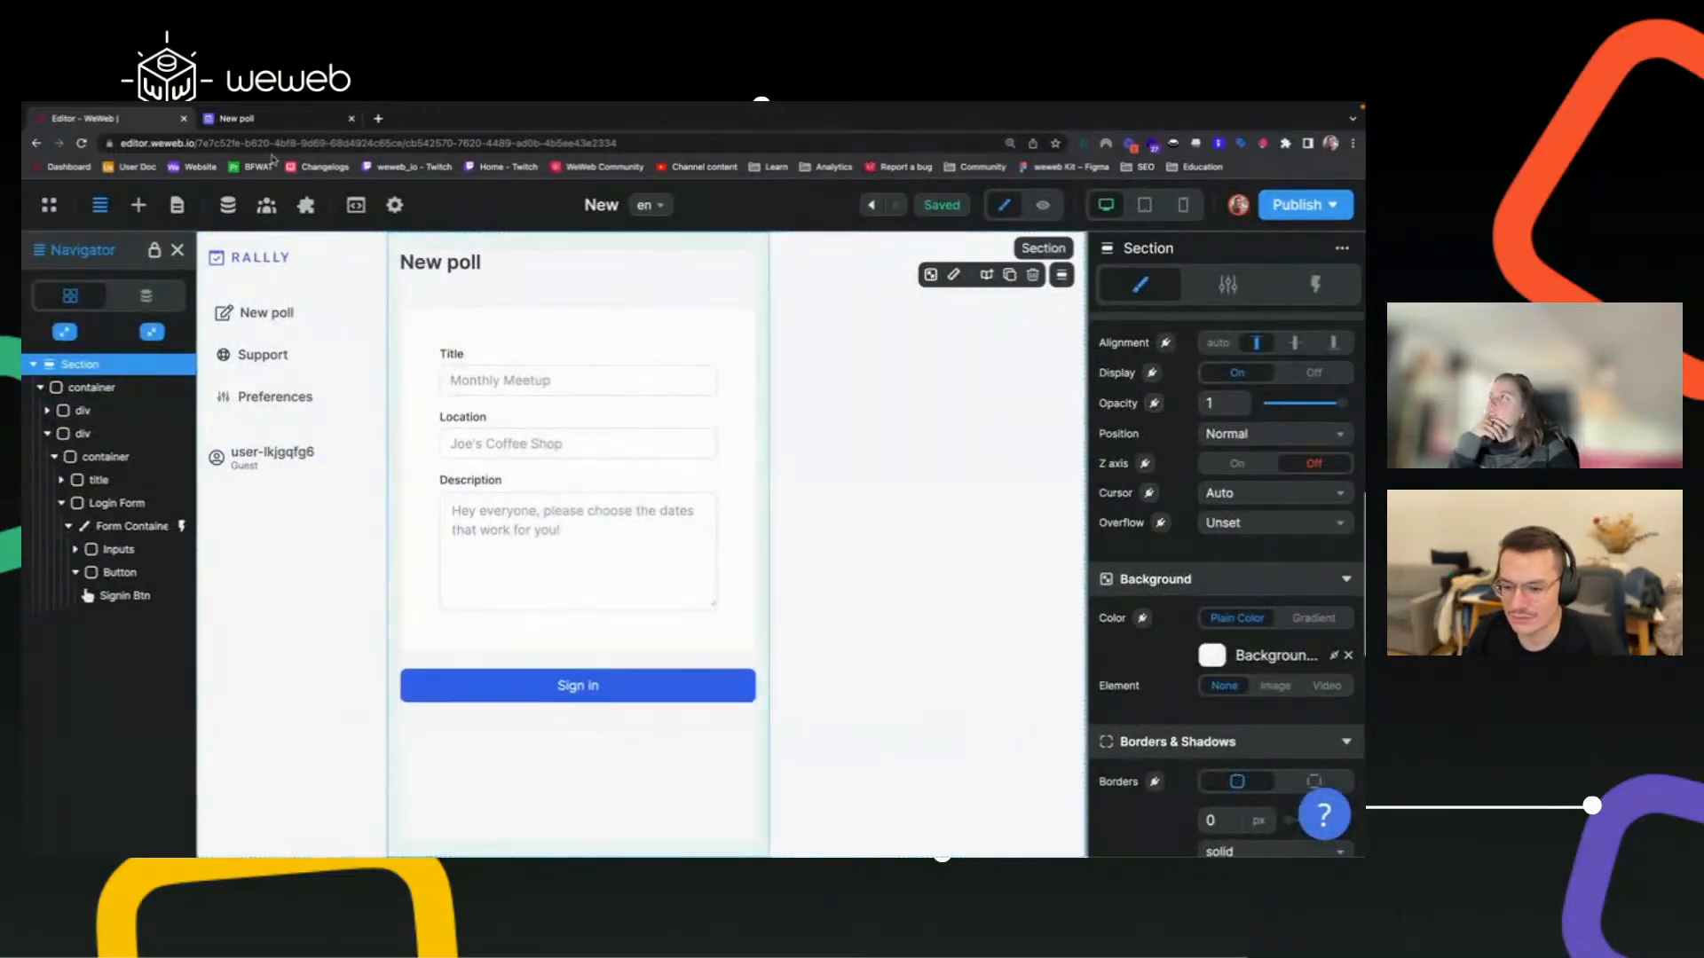
Inspect the New poll form's width and padding styles on the Rallly reference page.
left_click(255, 122)
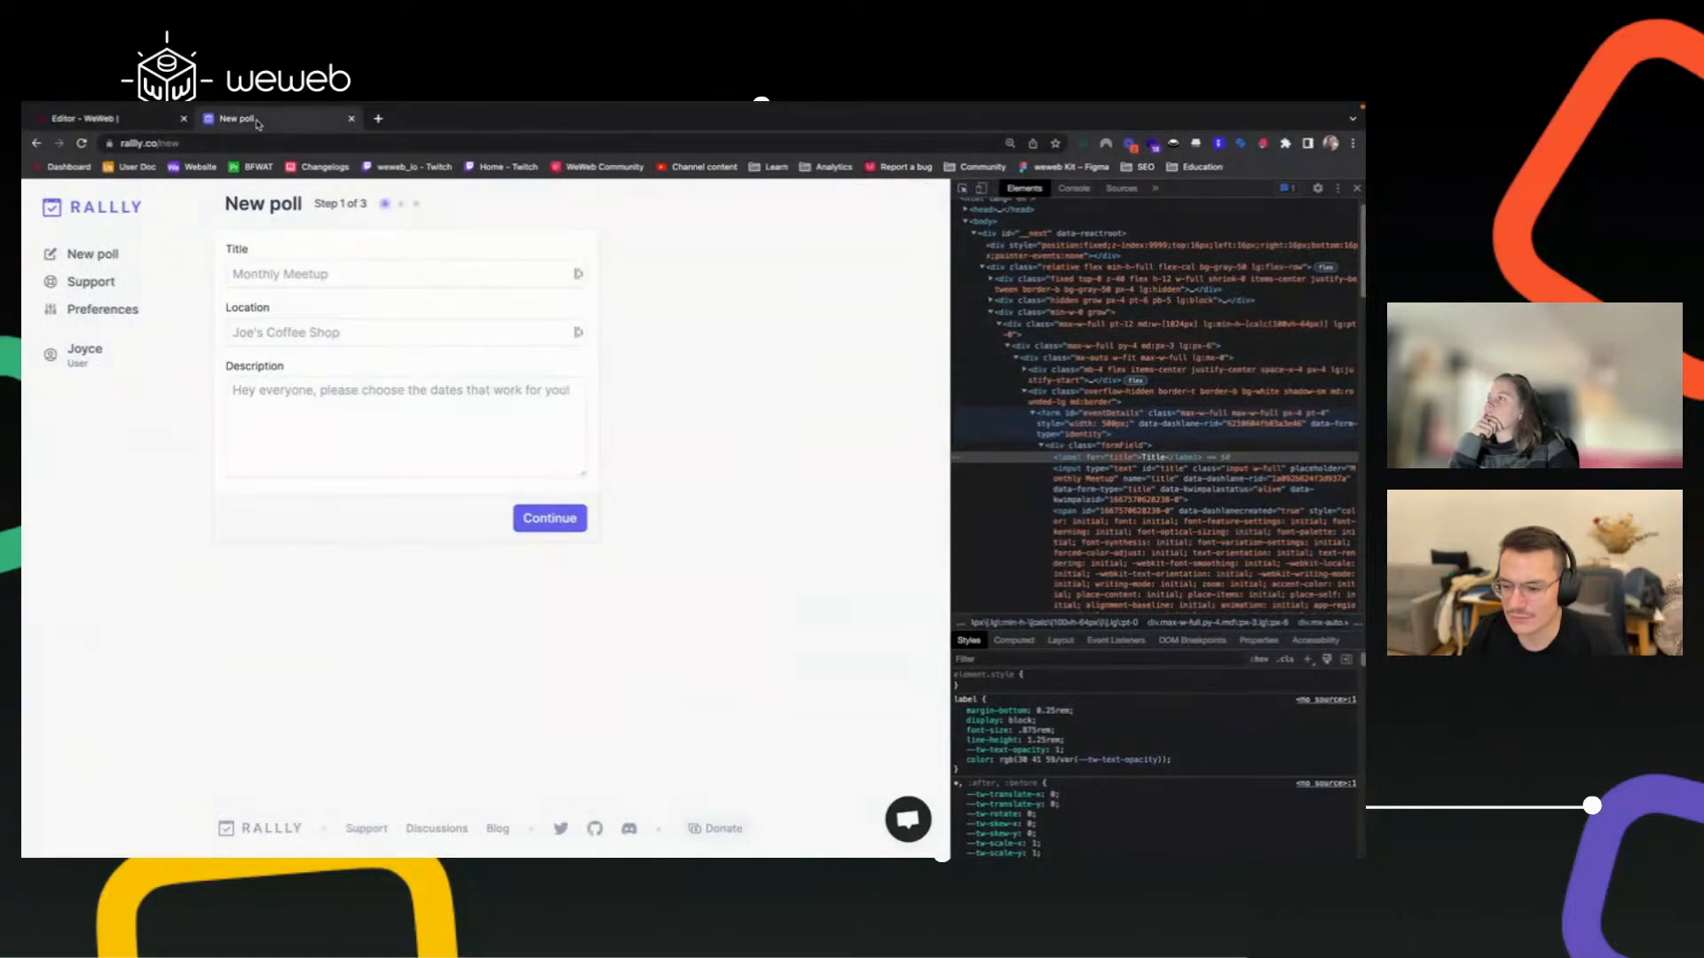
key("super+shift+c")
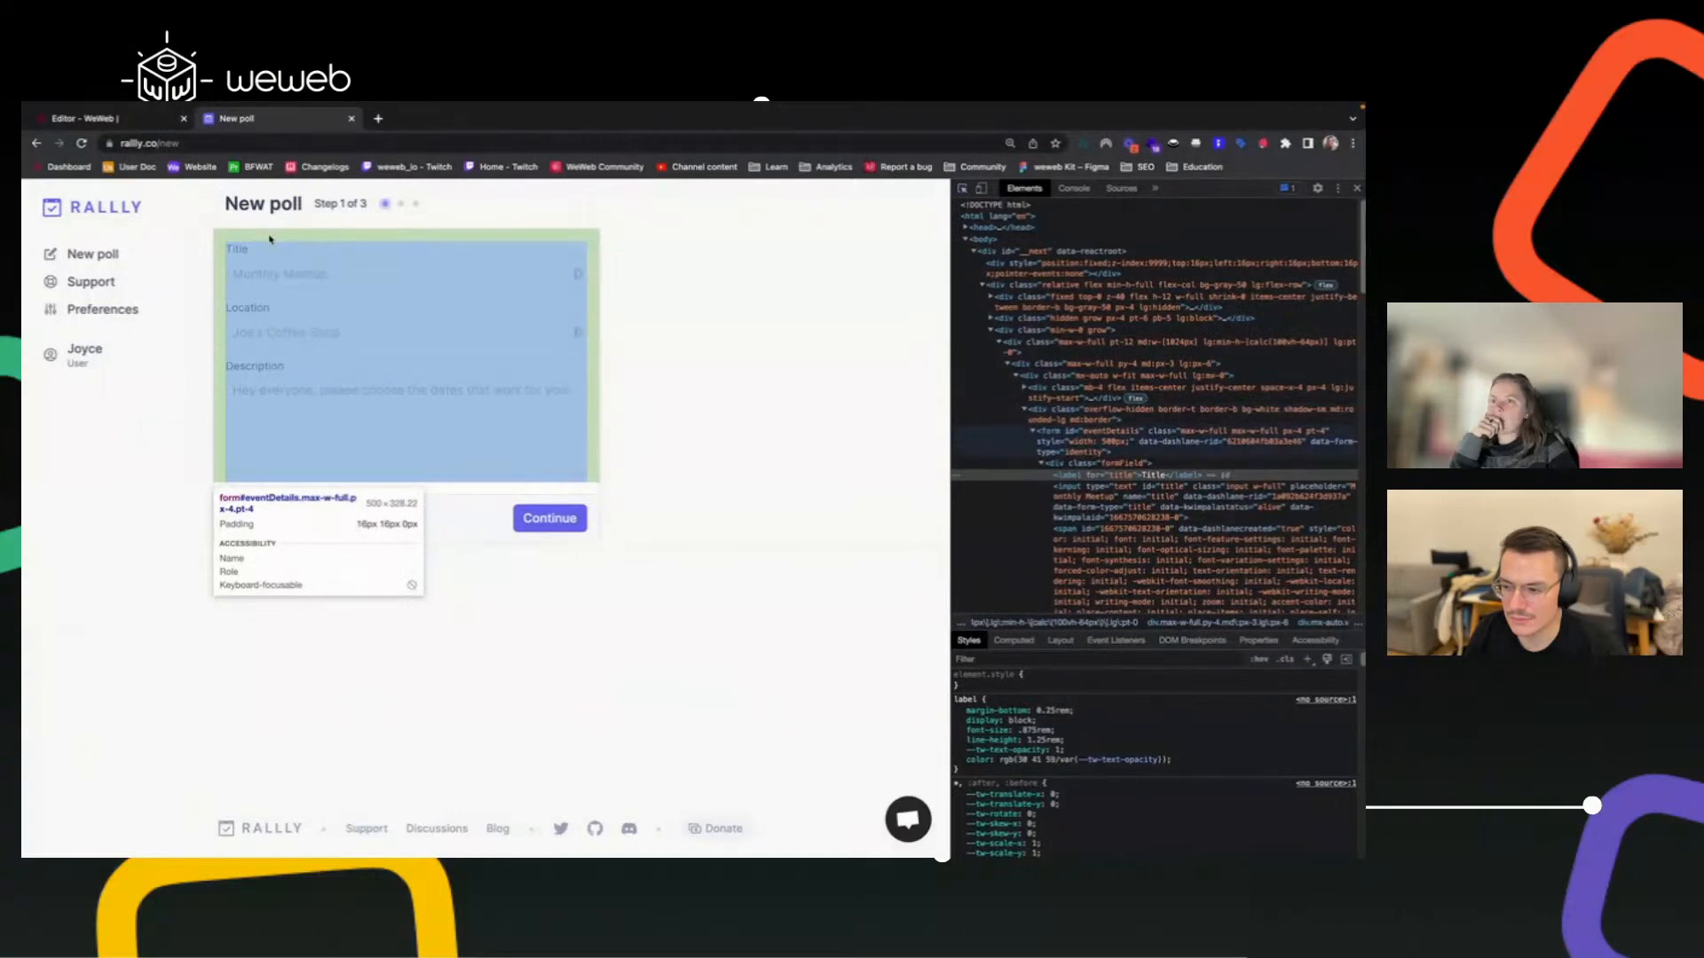
left_click(269, 238)
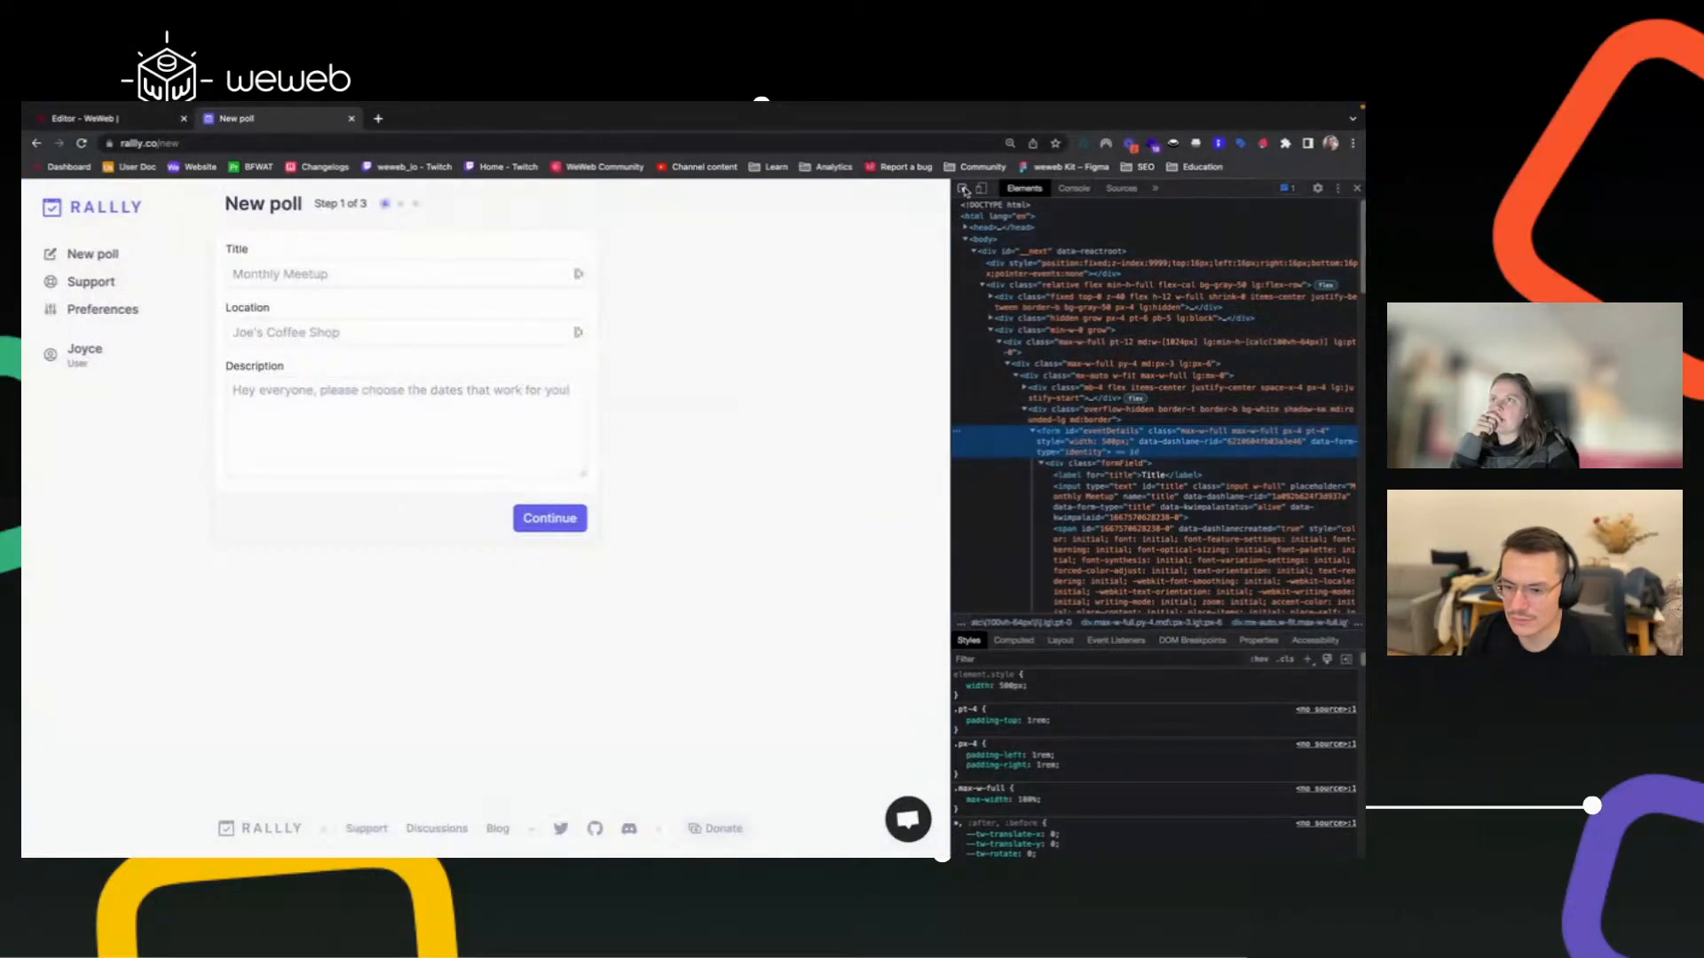
left_click(964, 190)
left_click(523, 238)
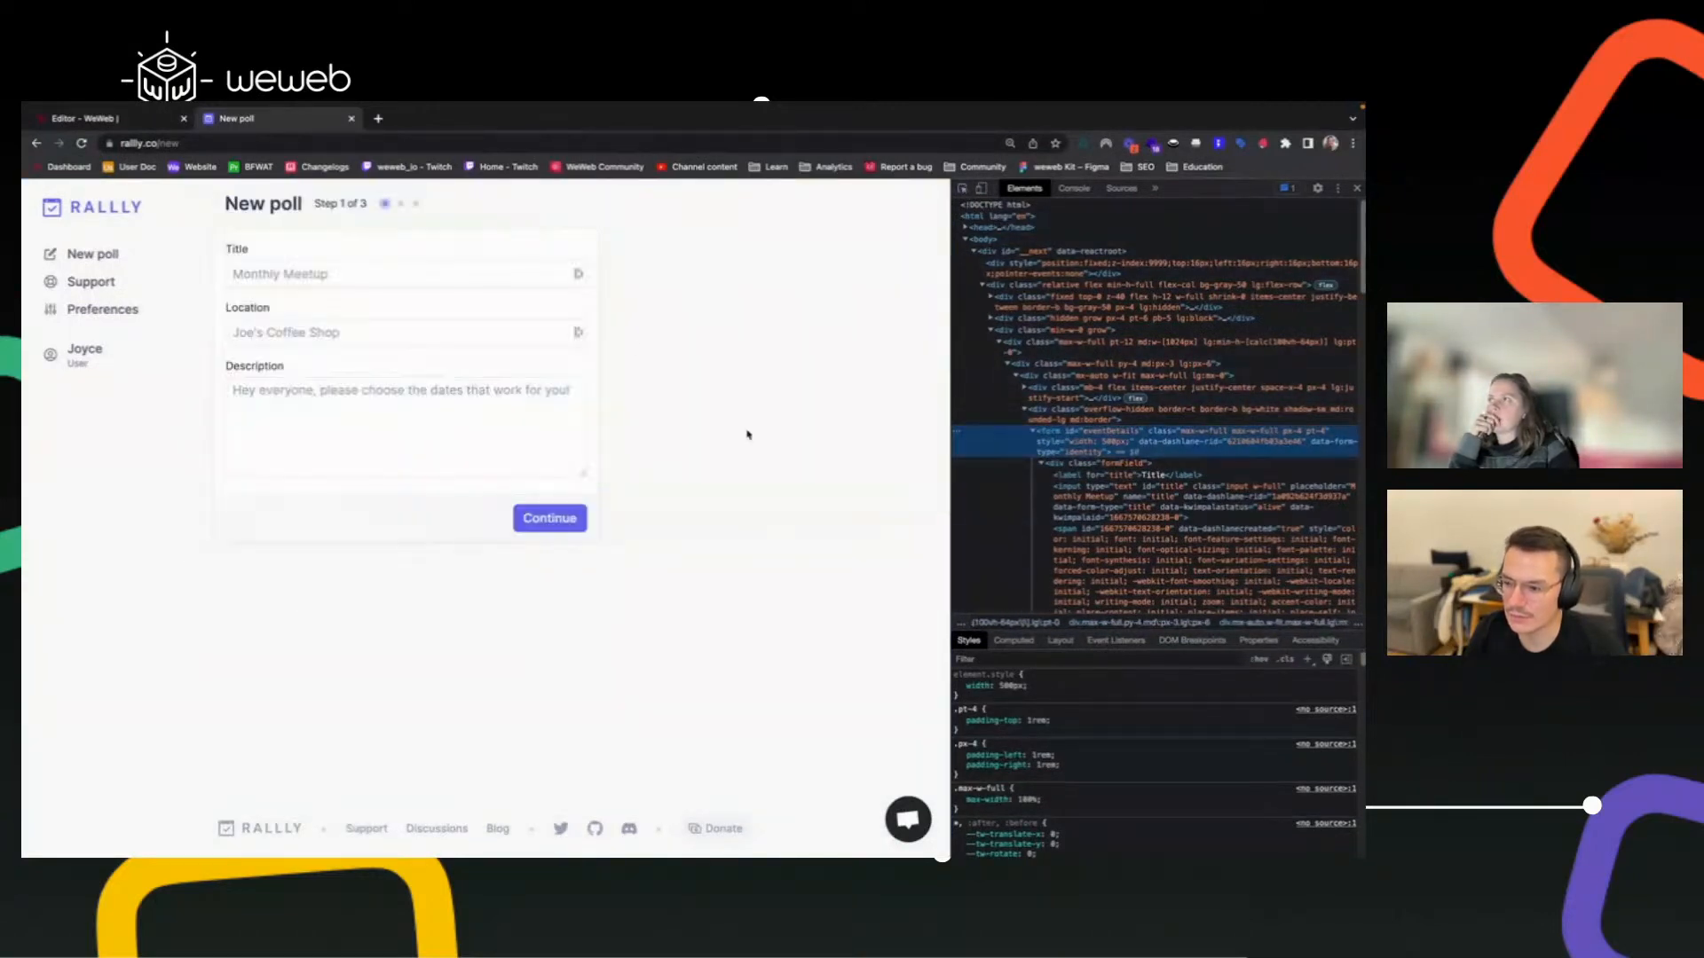
scroll(1073, 733, "down", 1)
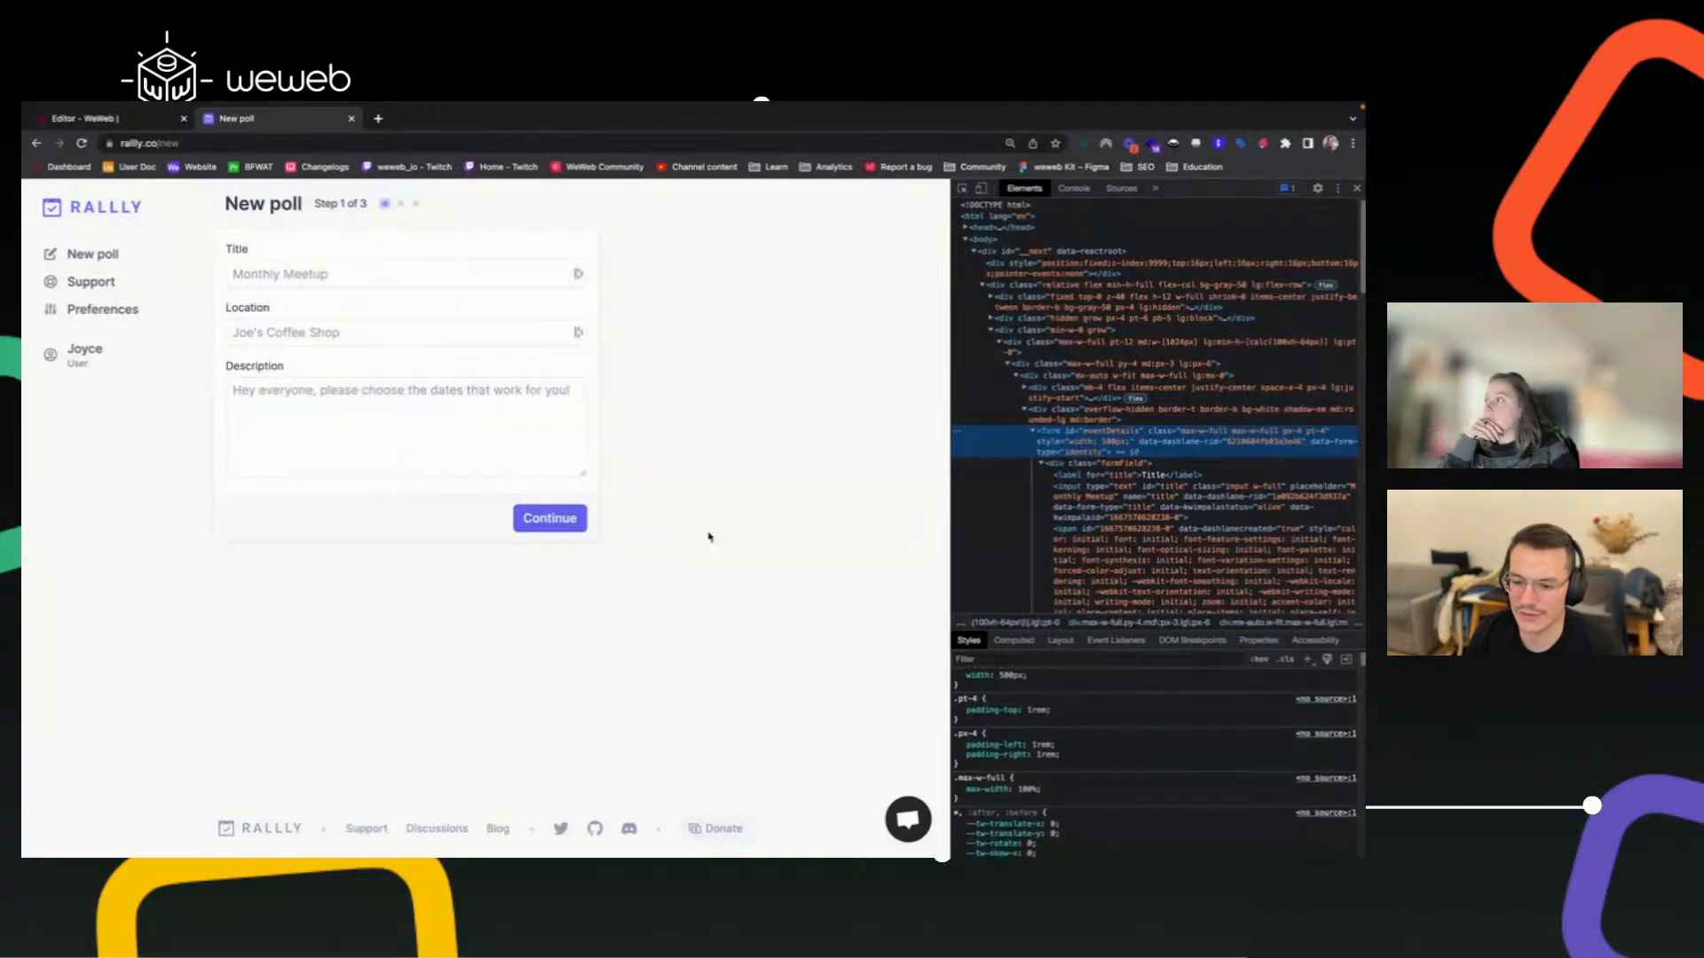
Switch to the WeWeb editor and set the Sign in button's width to auto.
left_click(165, 114)
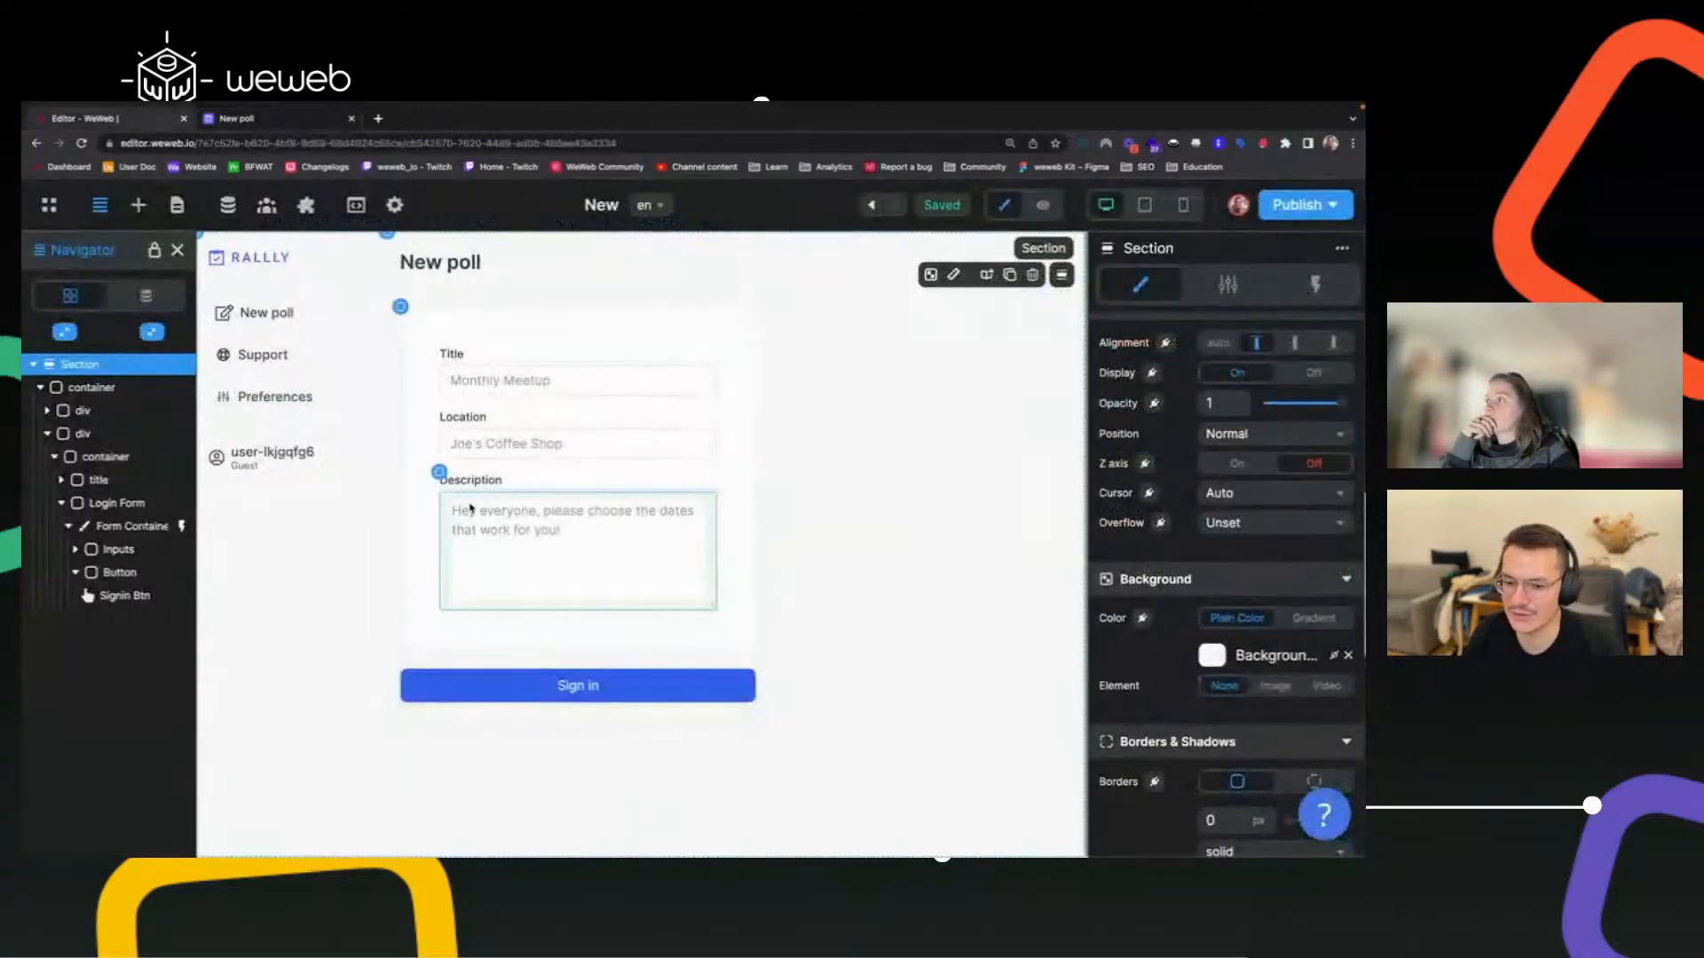
left_click(549, 671)
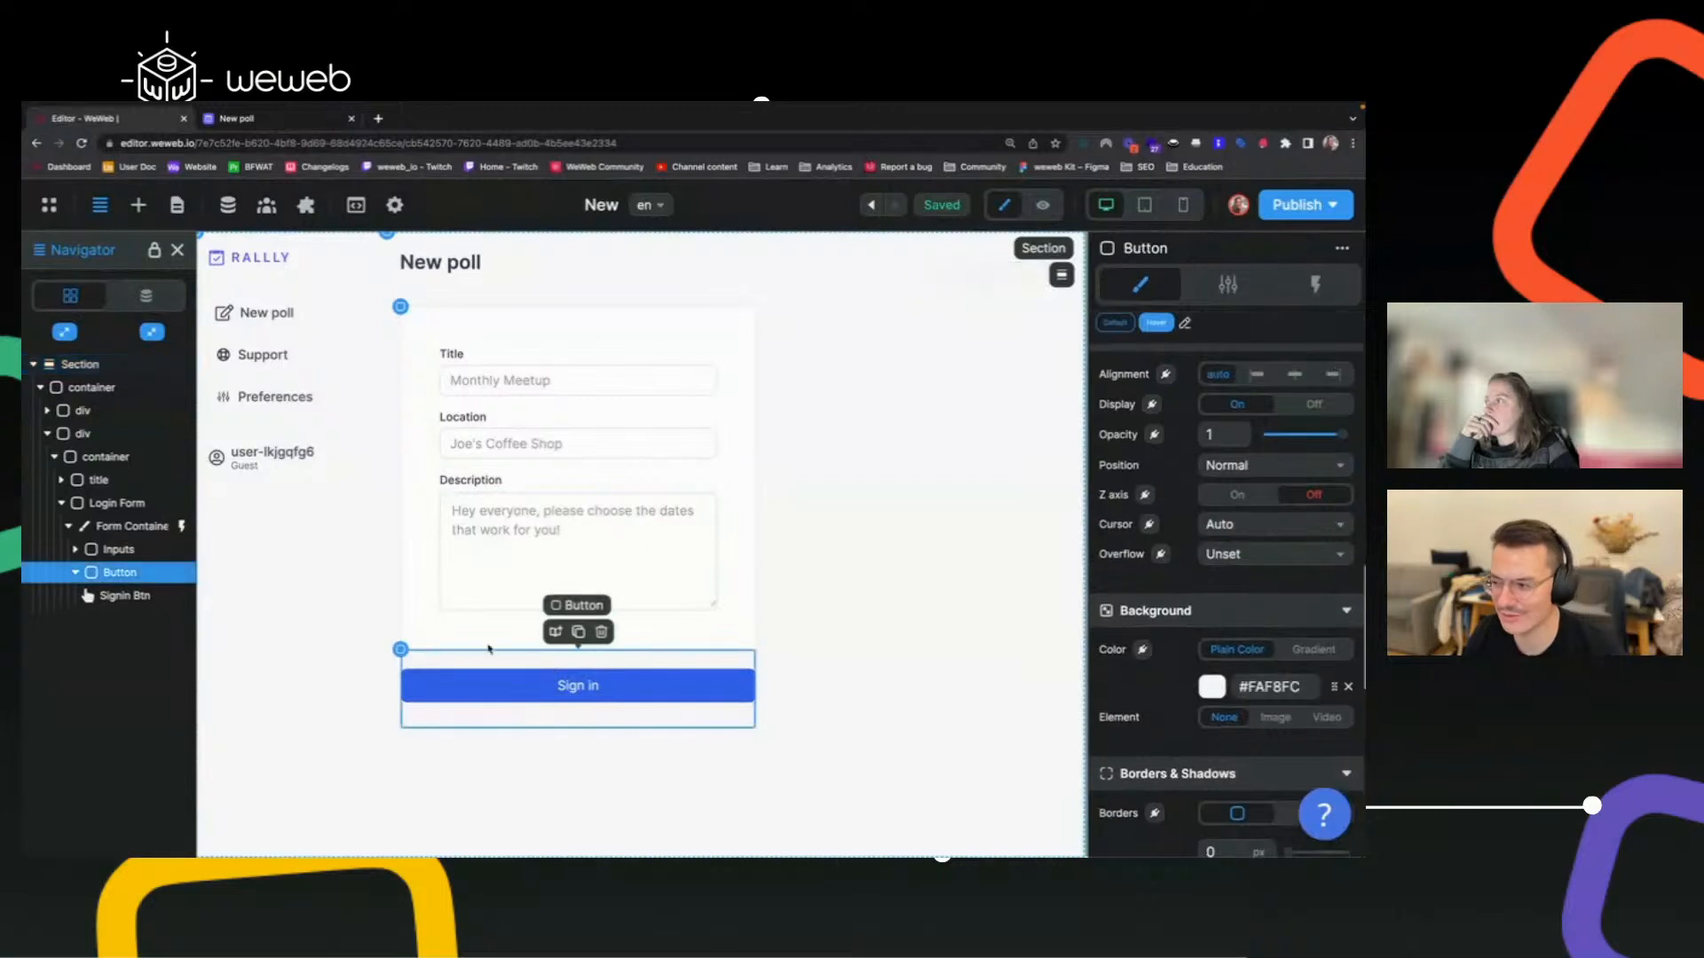
left_click(559, 685)
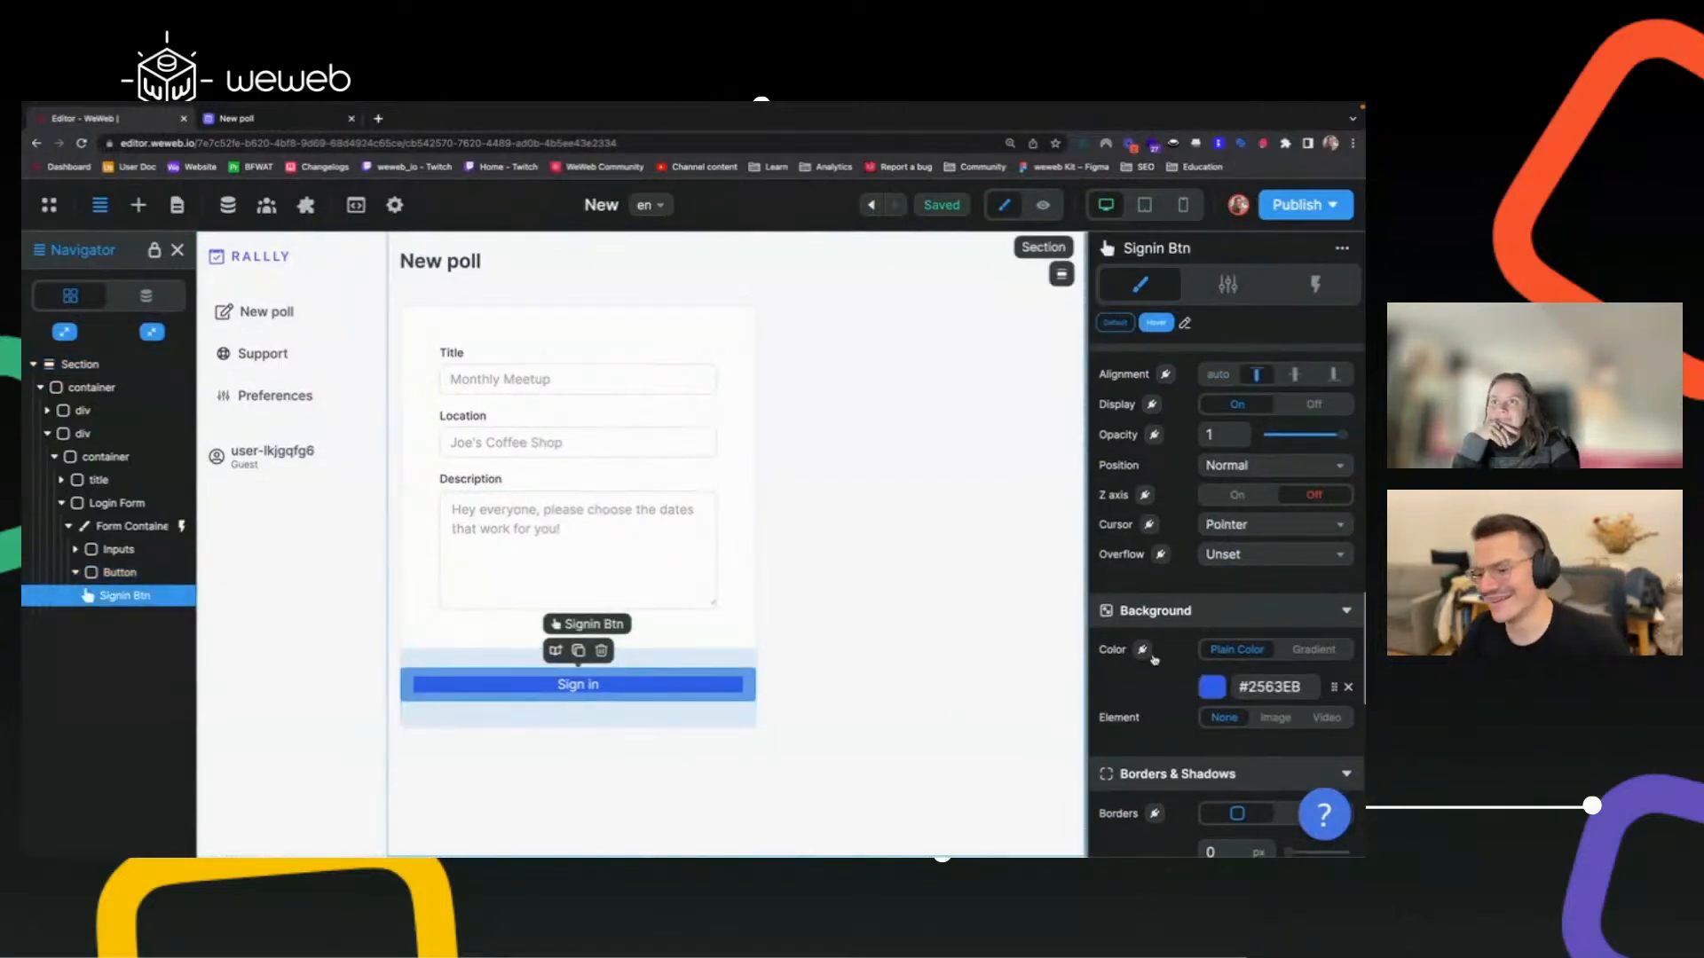
scroll(1154, 621, "up", 6)
scroll(1170, 531, "up", 3)
left_click(1255, 533)
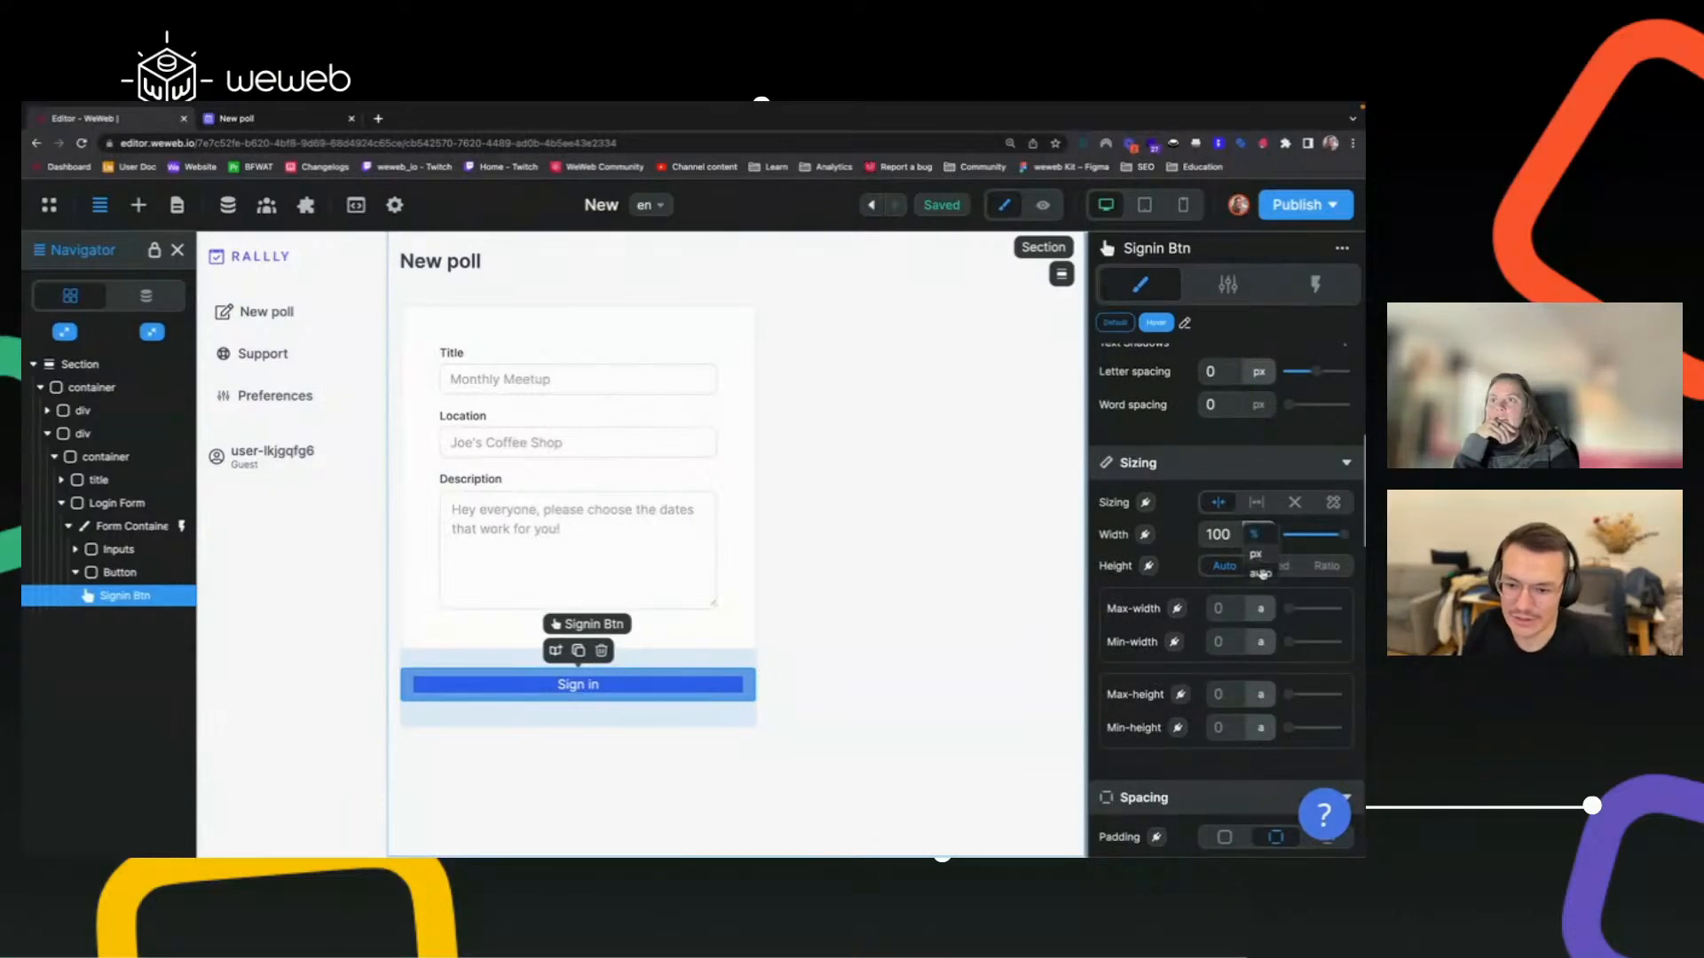
left_click(1261, 573)
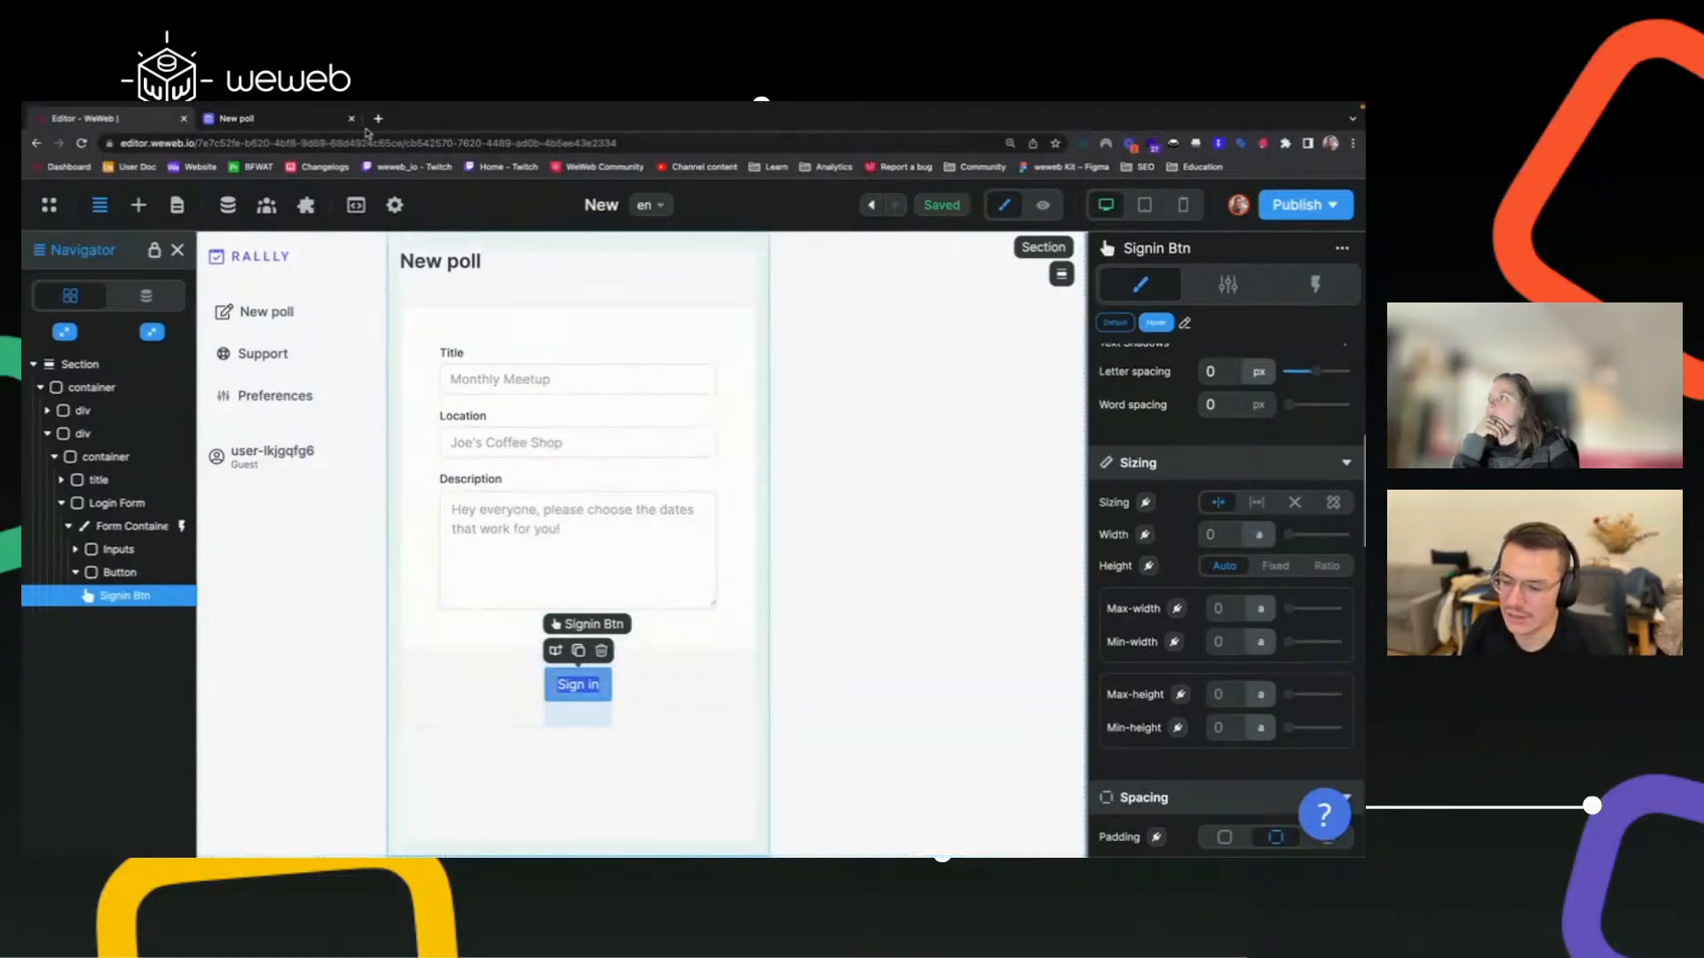
Compare with the Rallly reference page and justify the Button container's content to the end so the Sign in button is right-aligned.
left_click(309, 124)
left_click(107, 118)
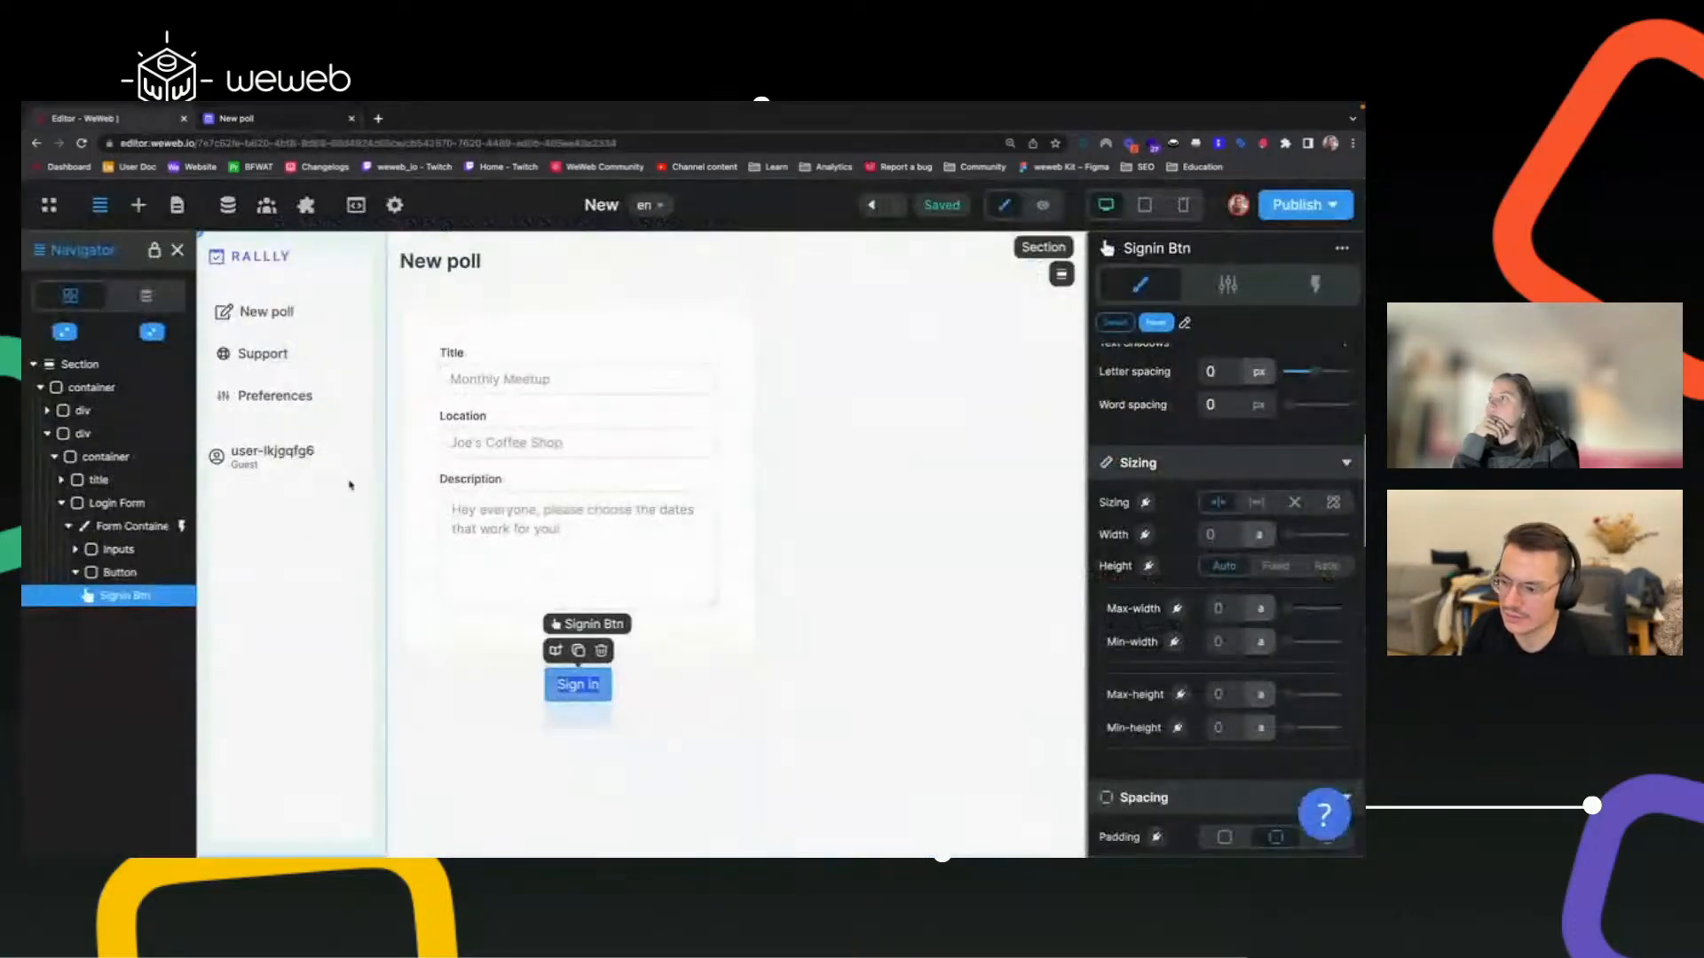
left_click(120, 572)
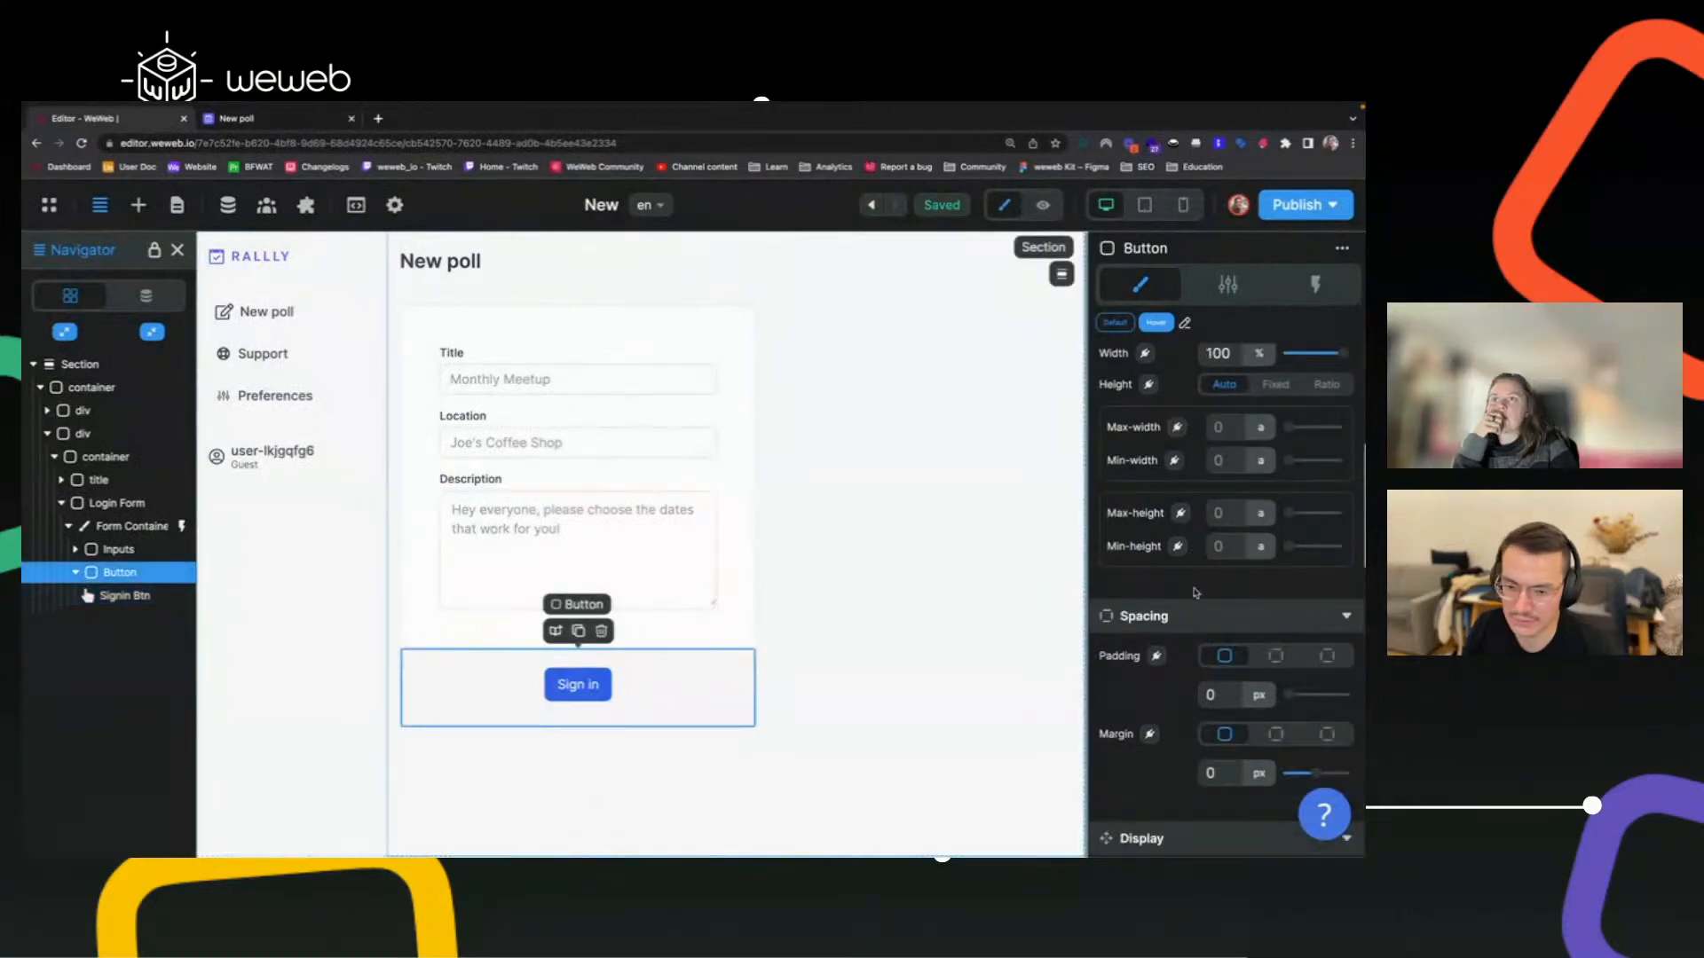
scroll(1196, 593, "up", 5)
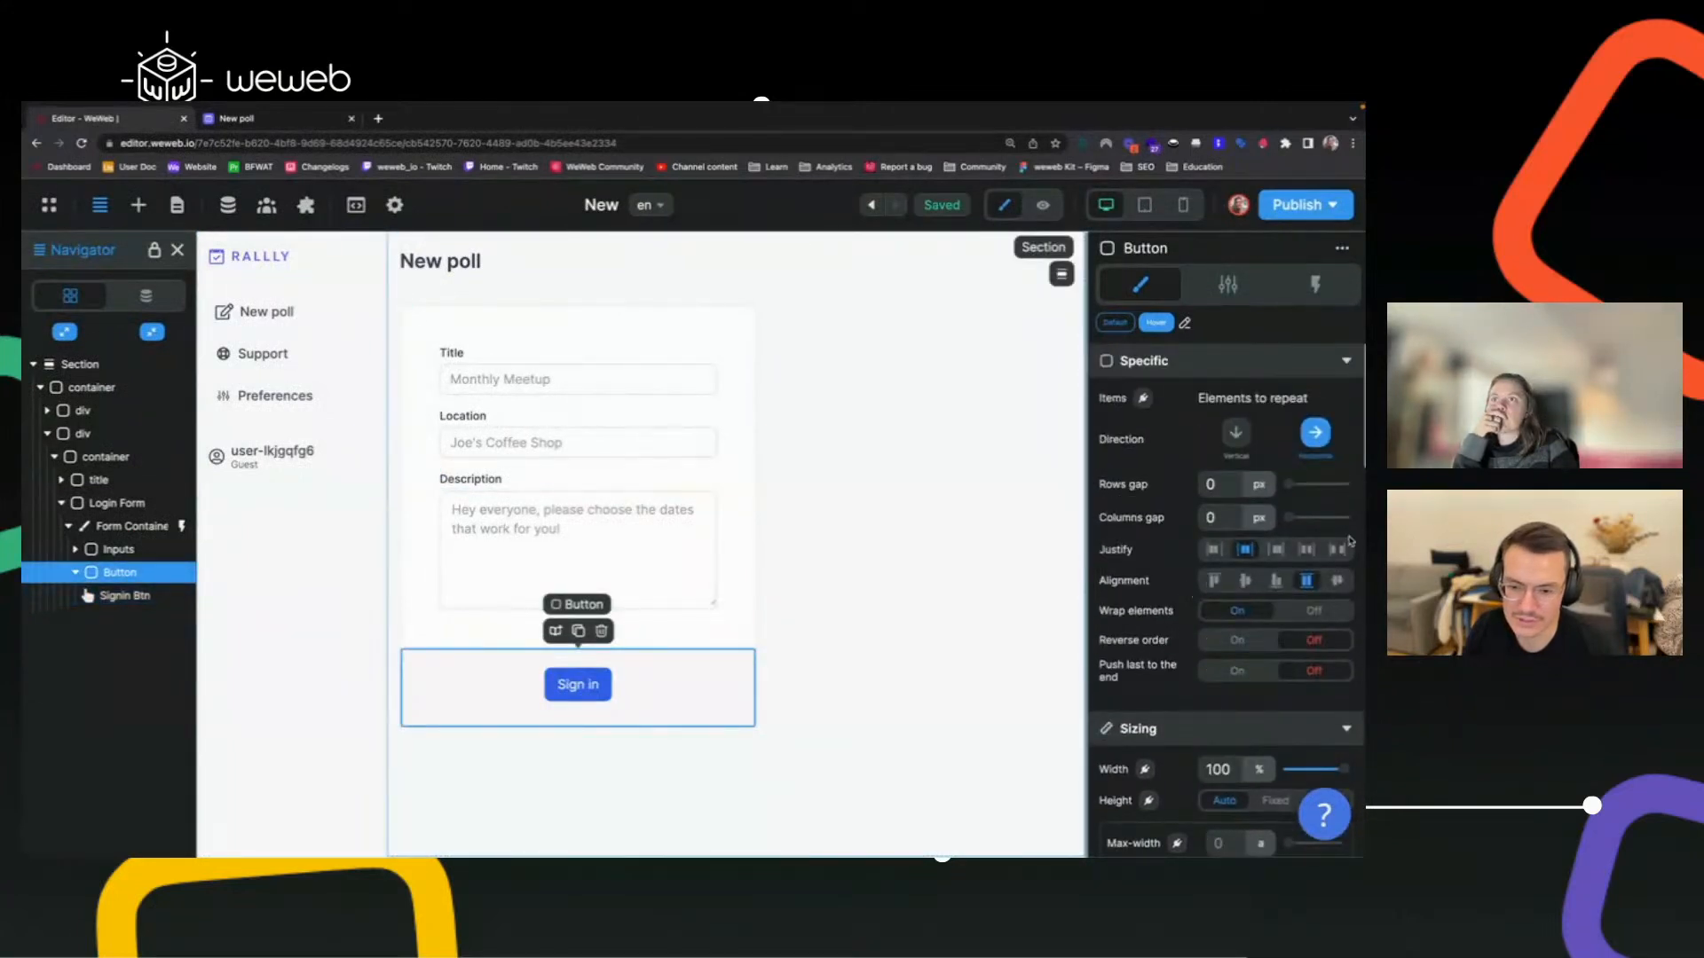
left_click(1284, 552)
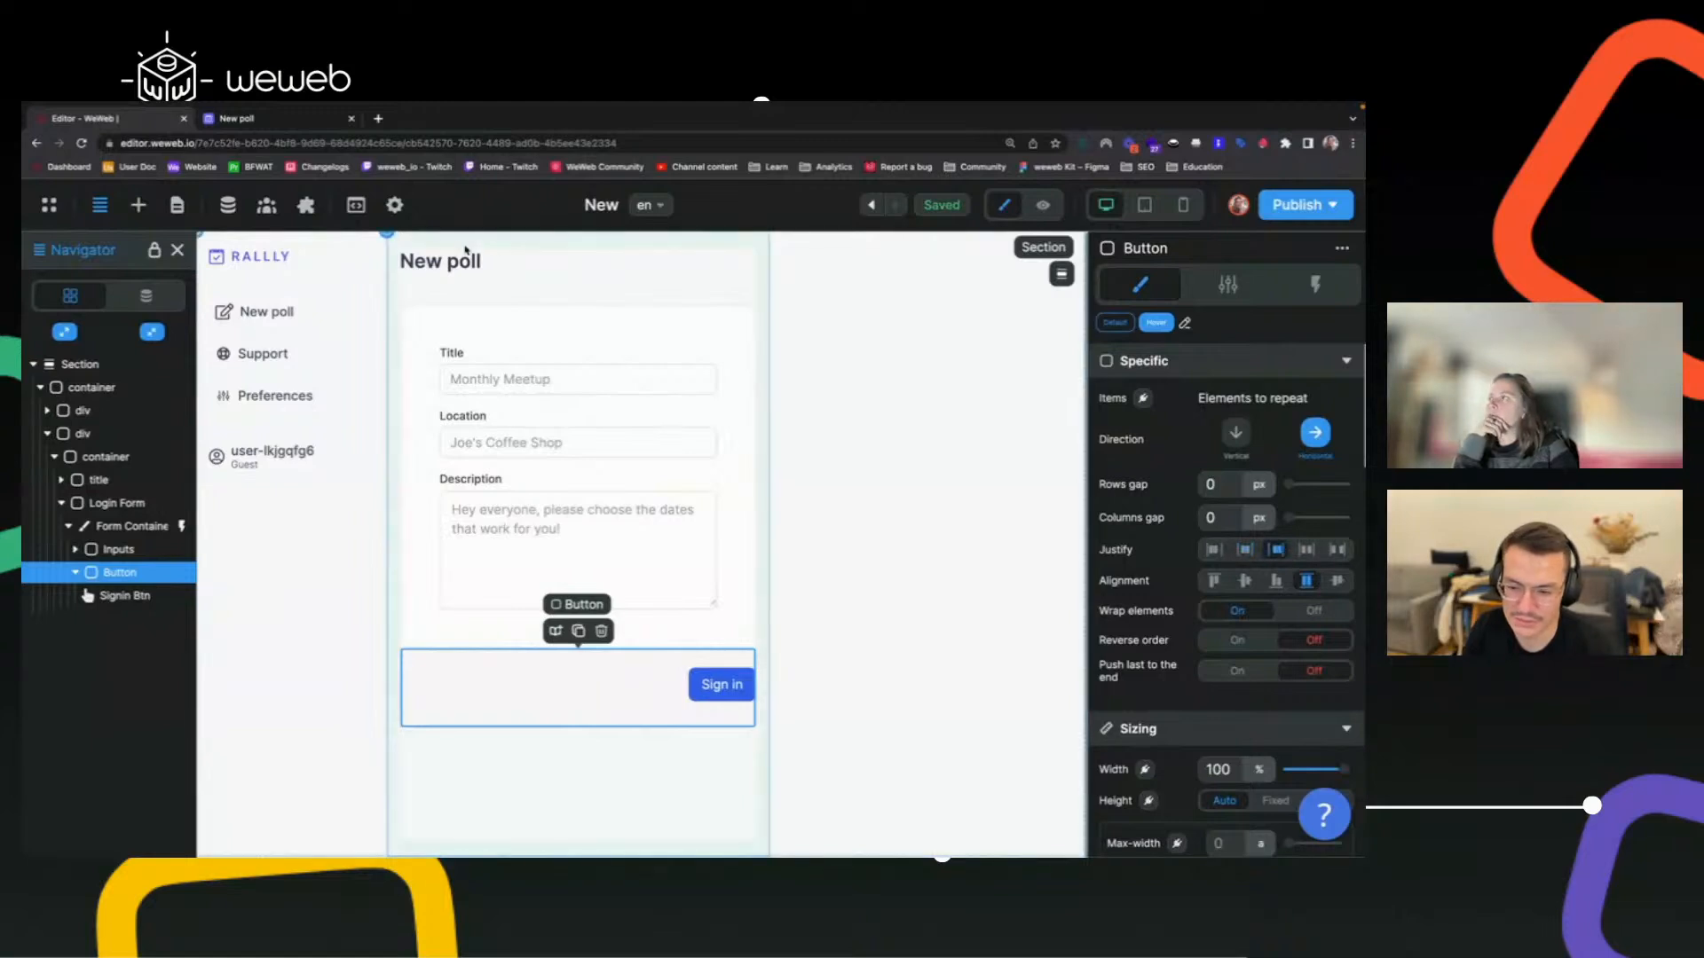
Check the form's spacing on the Rallly reference page and set the Inputs container's padding to 16 px.
left_click(322, 125)
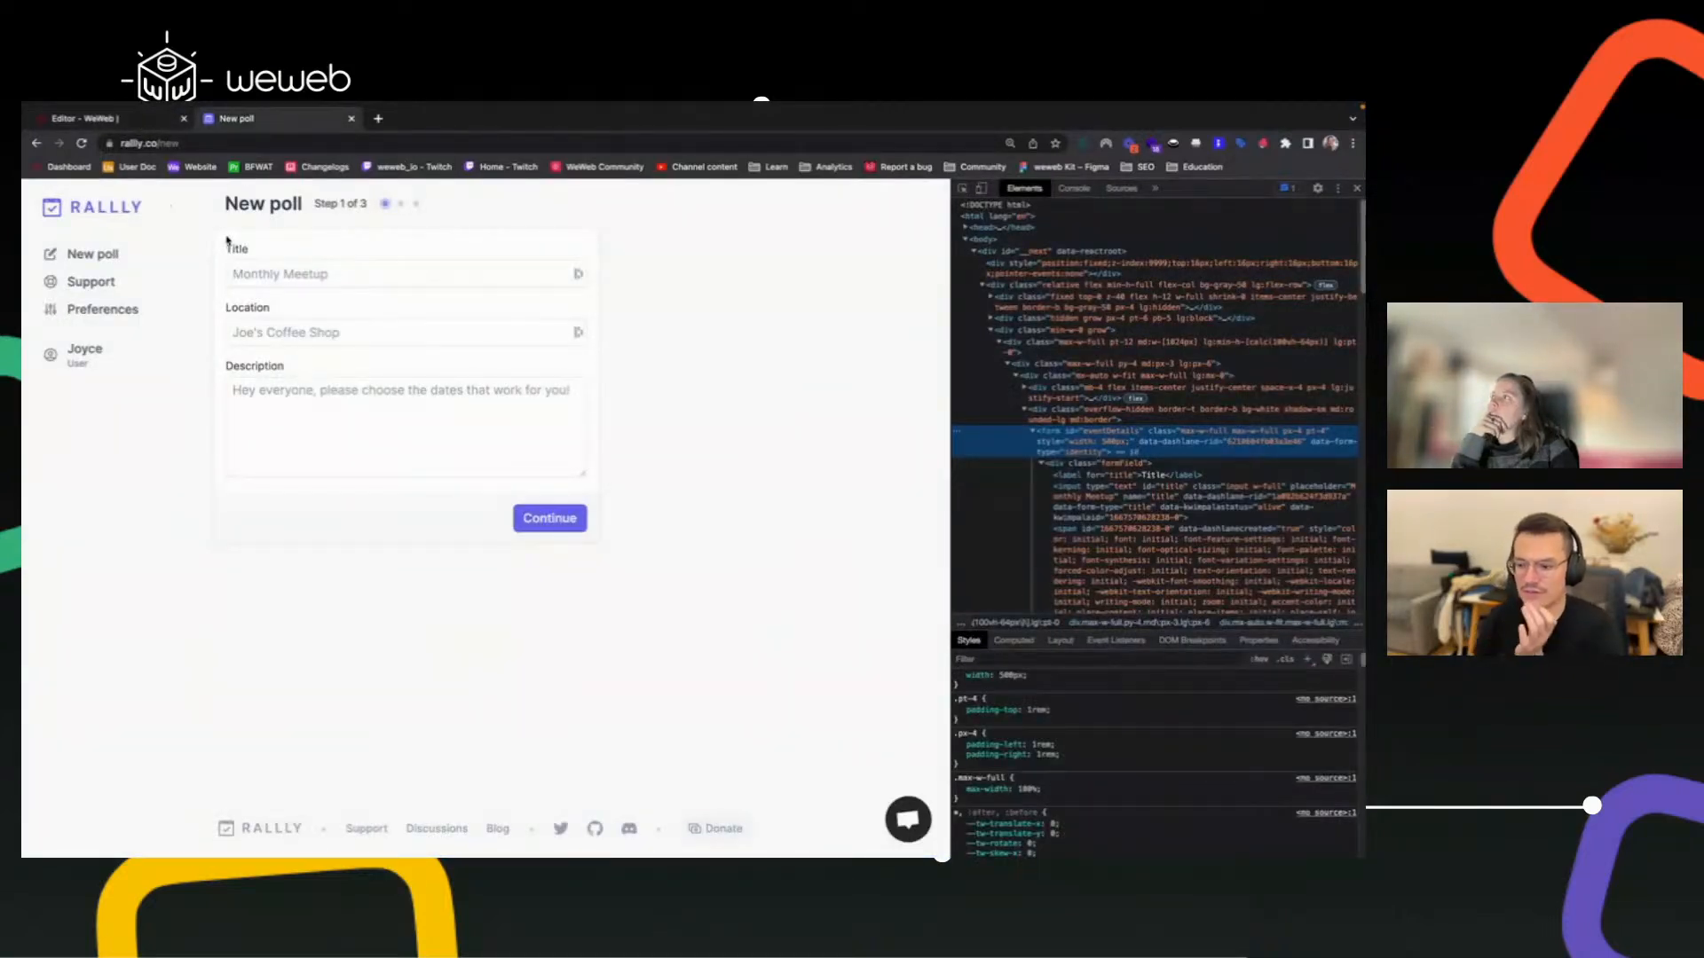
left_click(960, 191)
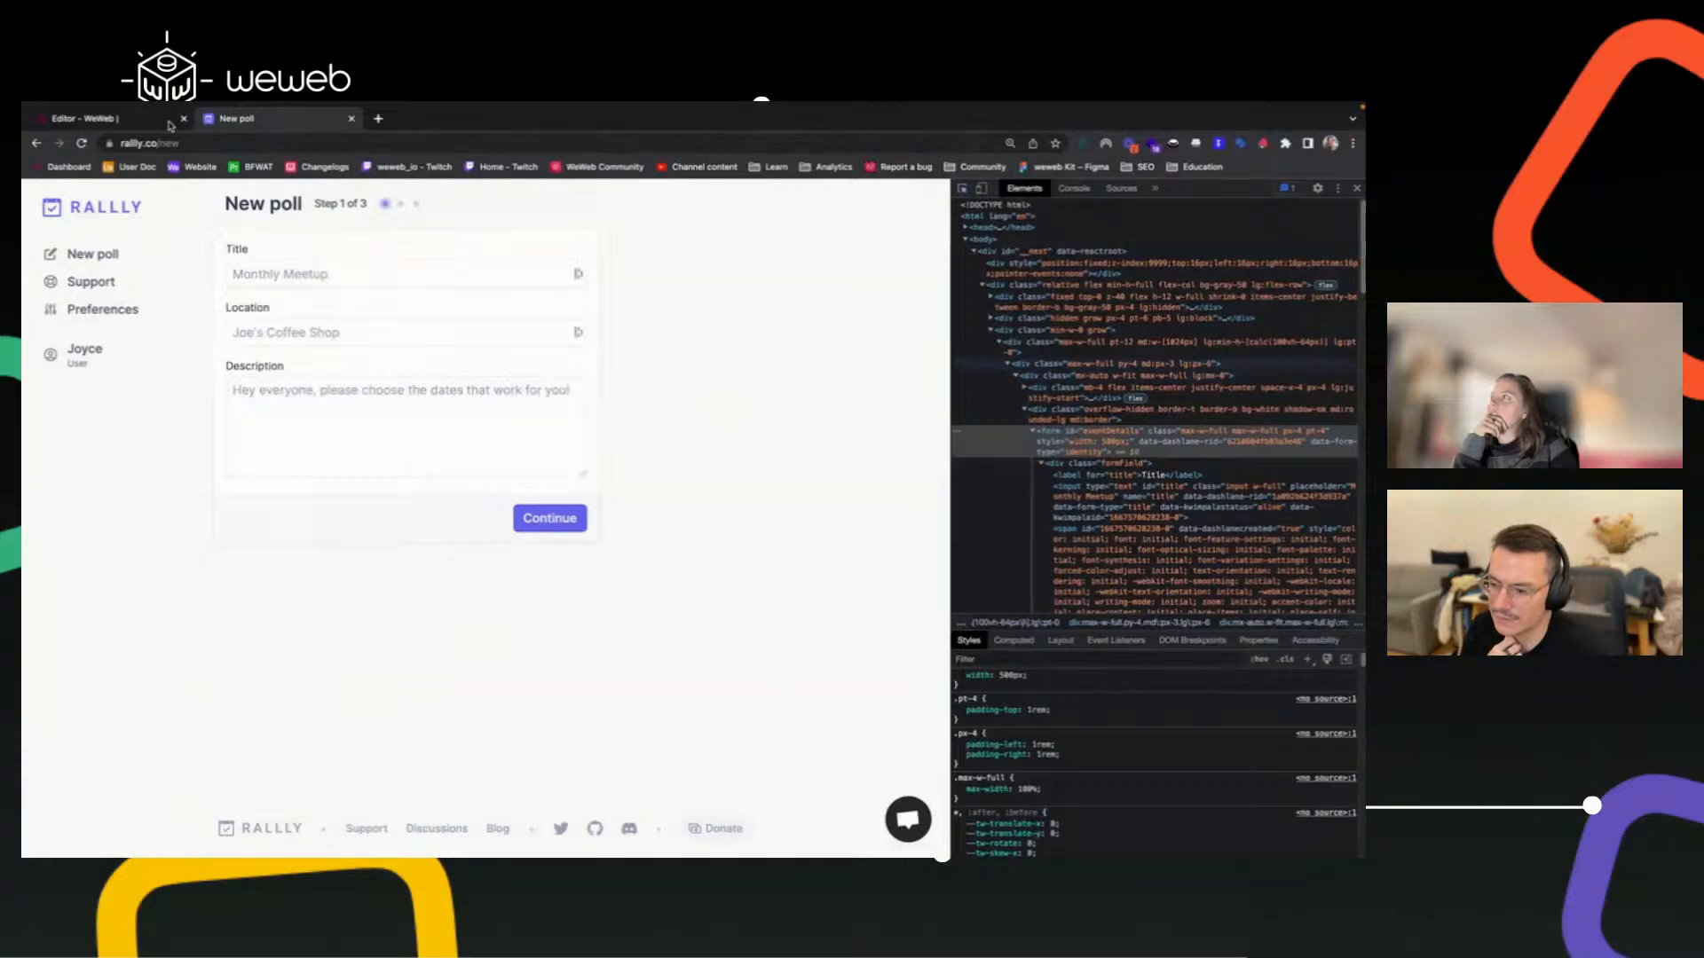
left_click(85, 118)
left_click(459, 341)
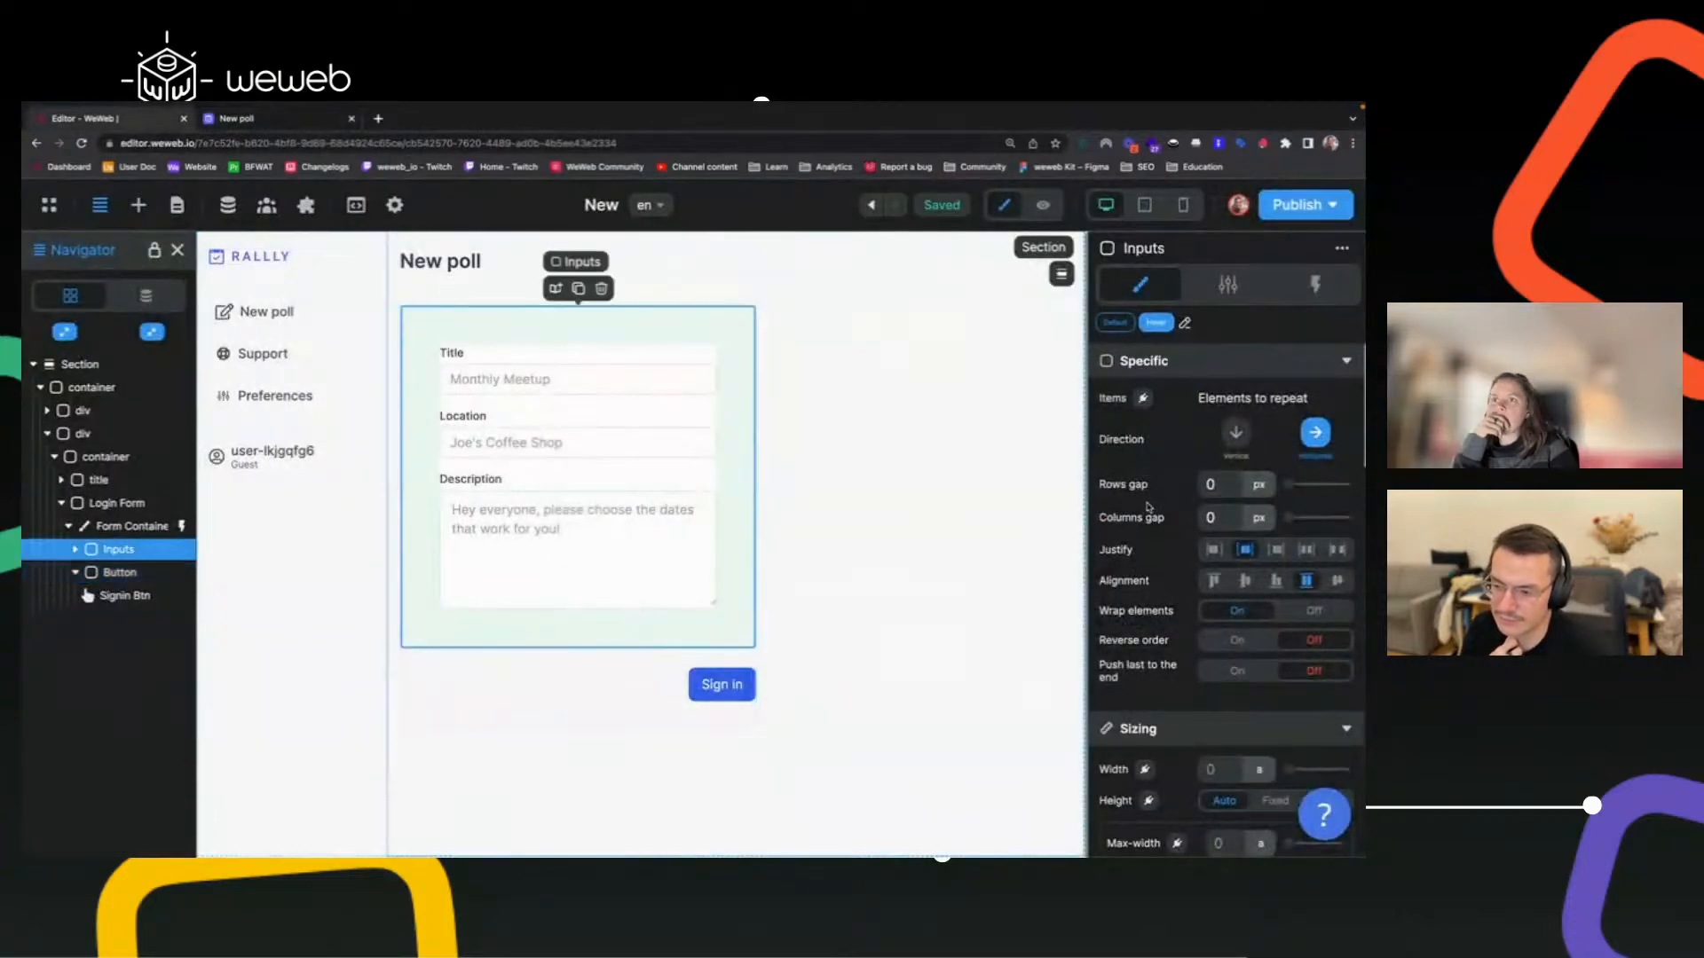
scroll(1171, 719, "down", 4)
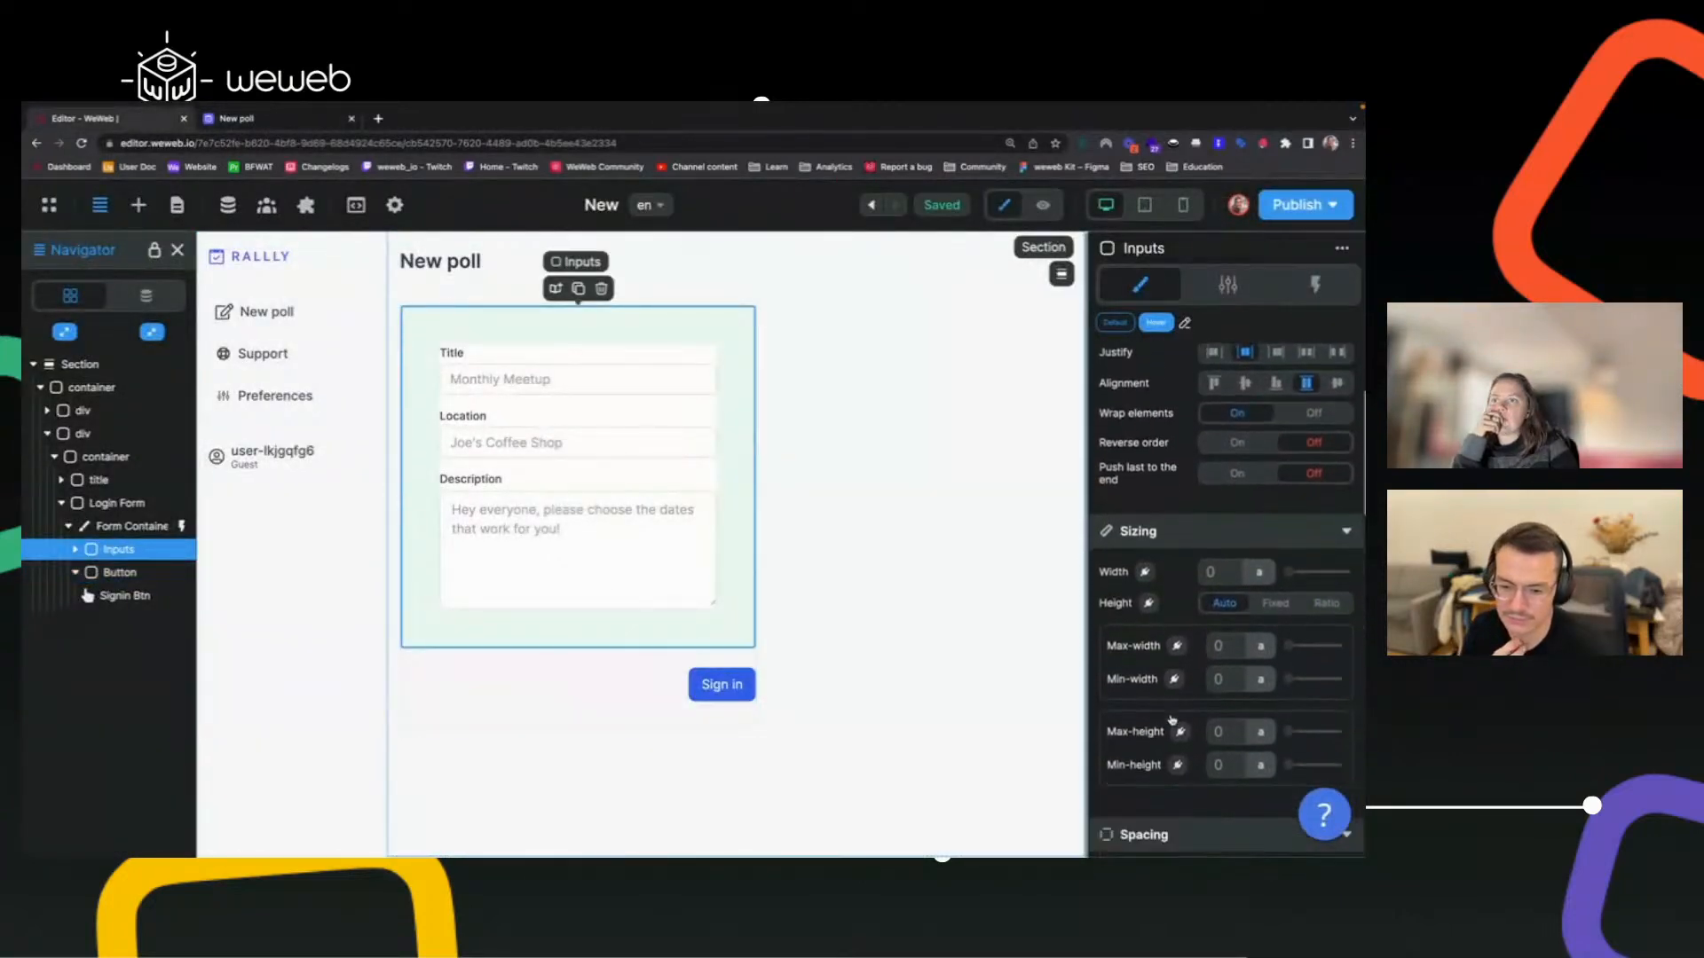
scroll(1171, 719, "down", 1)
double_click(1218, 793)
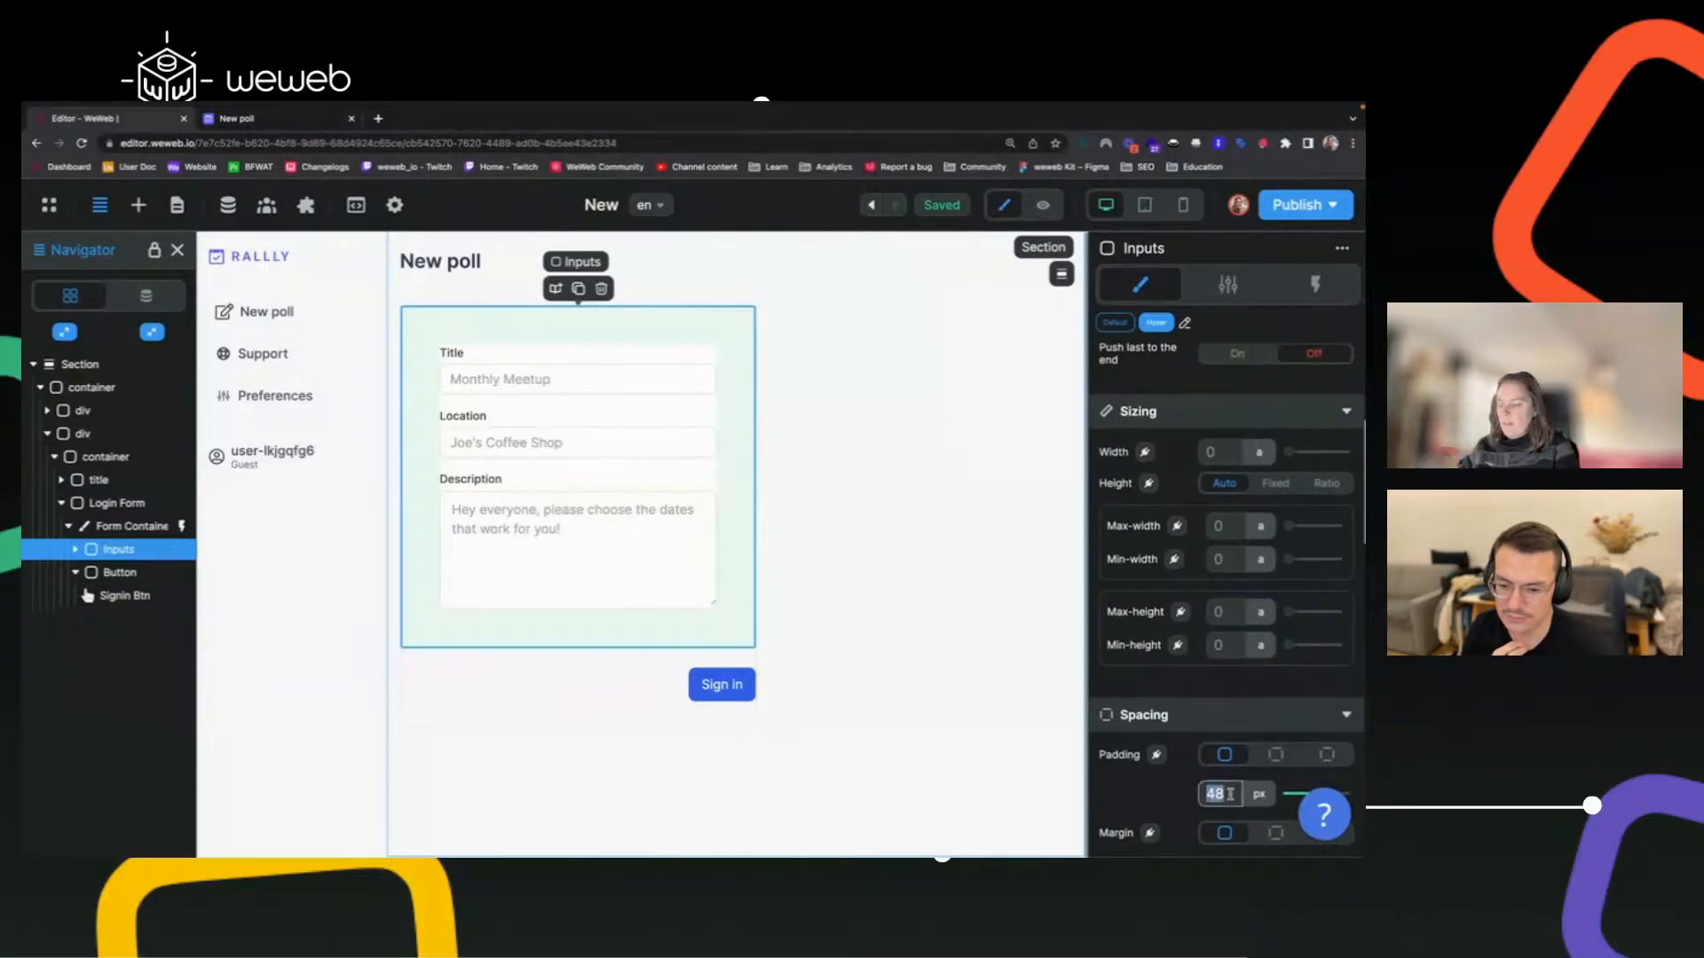
type("16")
Set the padding of the Button container below the fields to 16 px.
left_click(605, 662)
double_click(1214, 794)
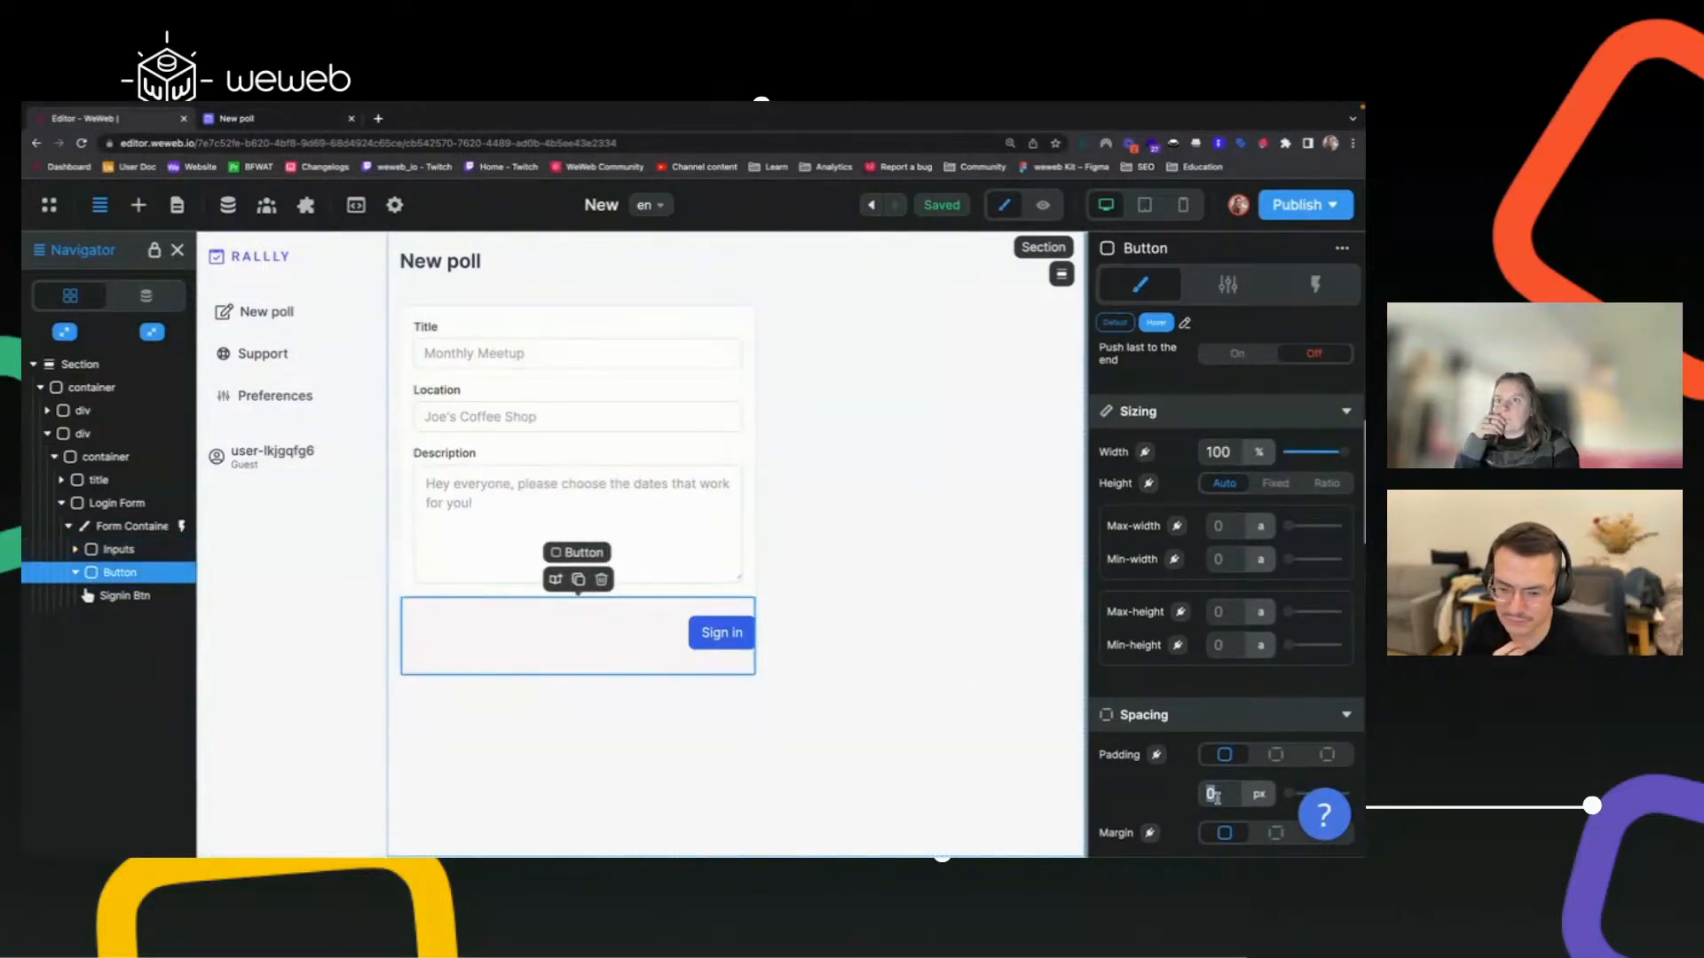
type("16")
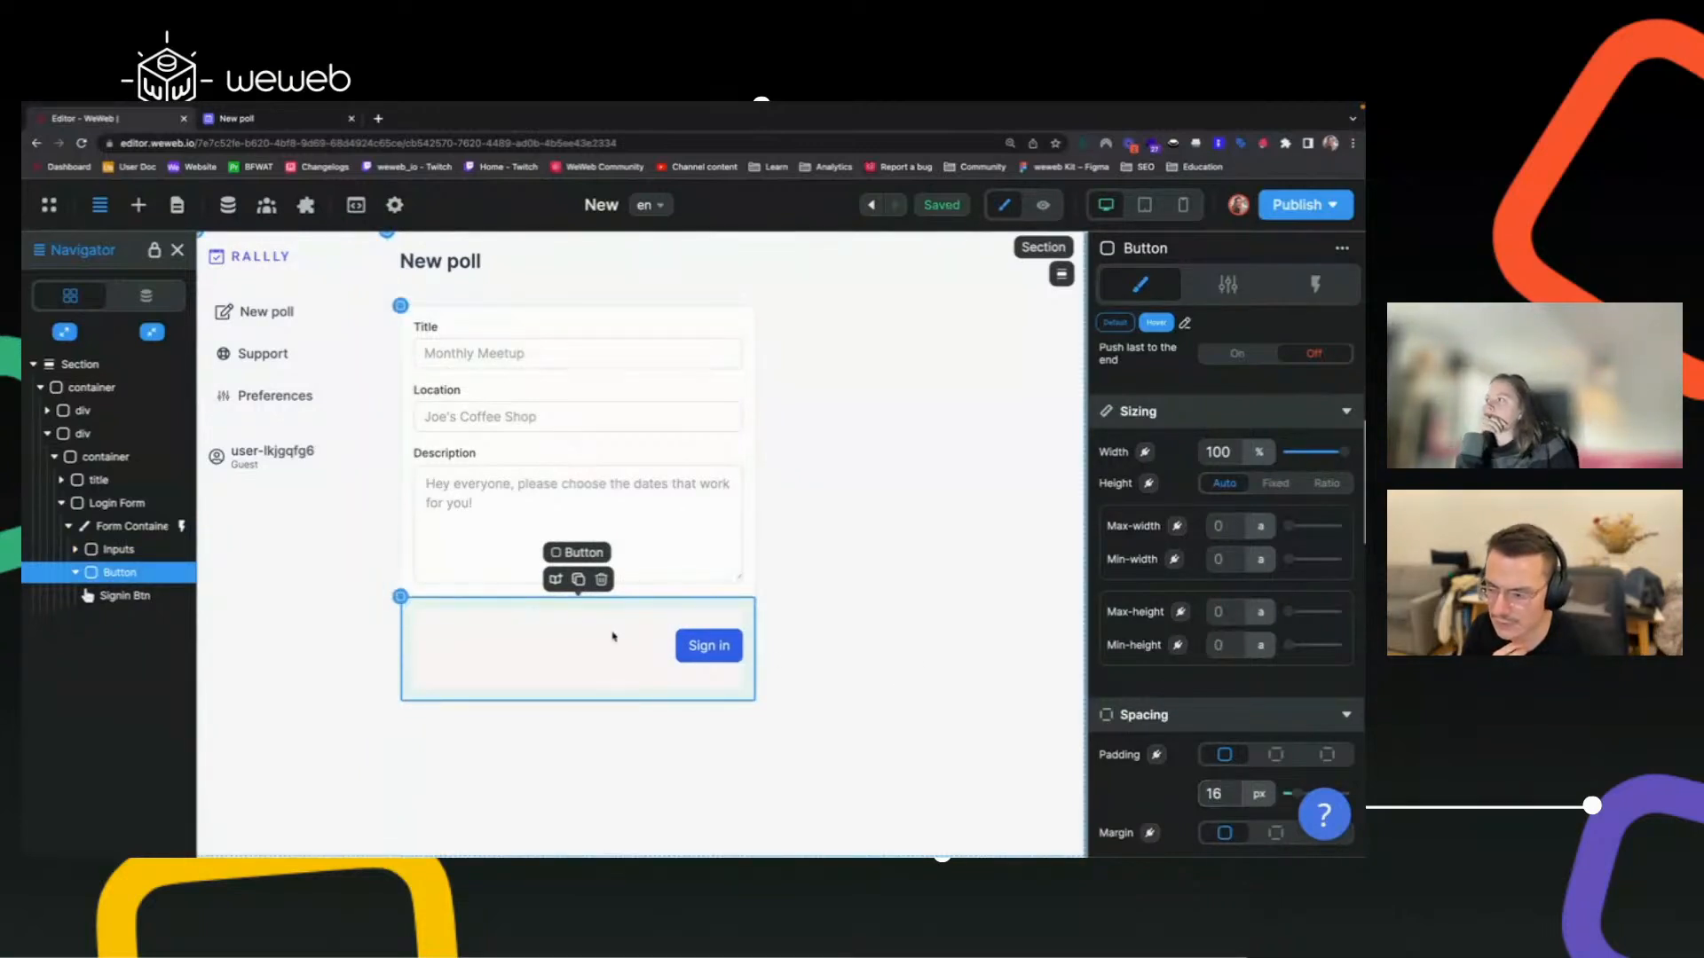
left_click(852, 480)
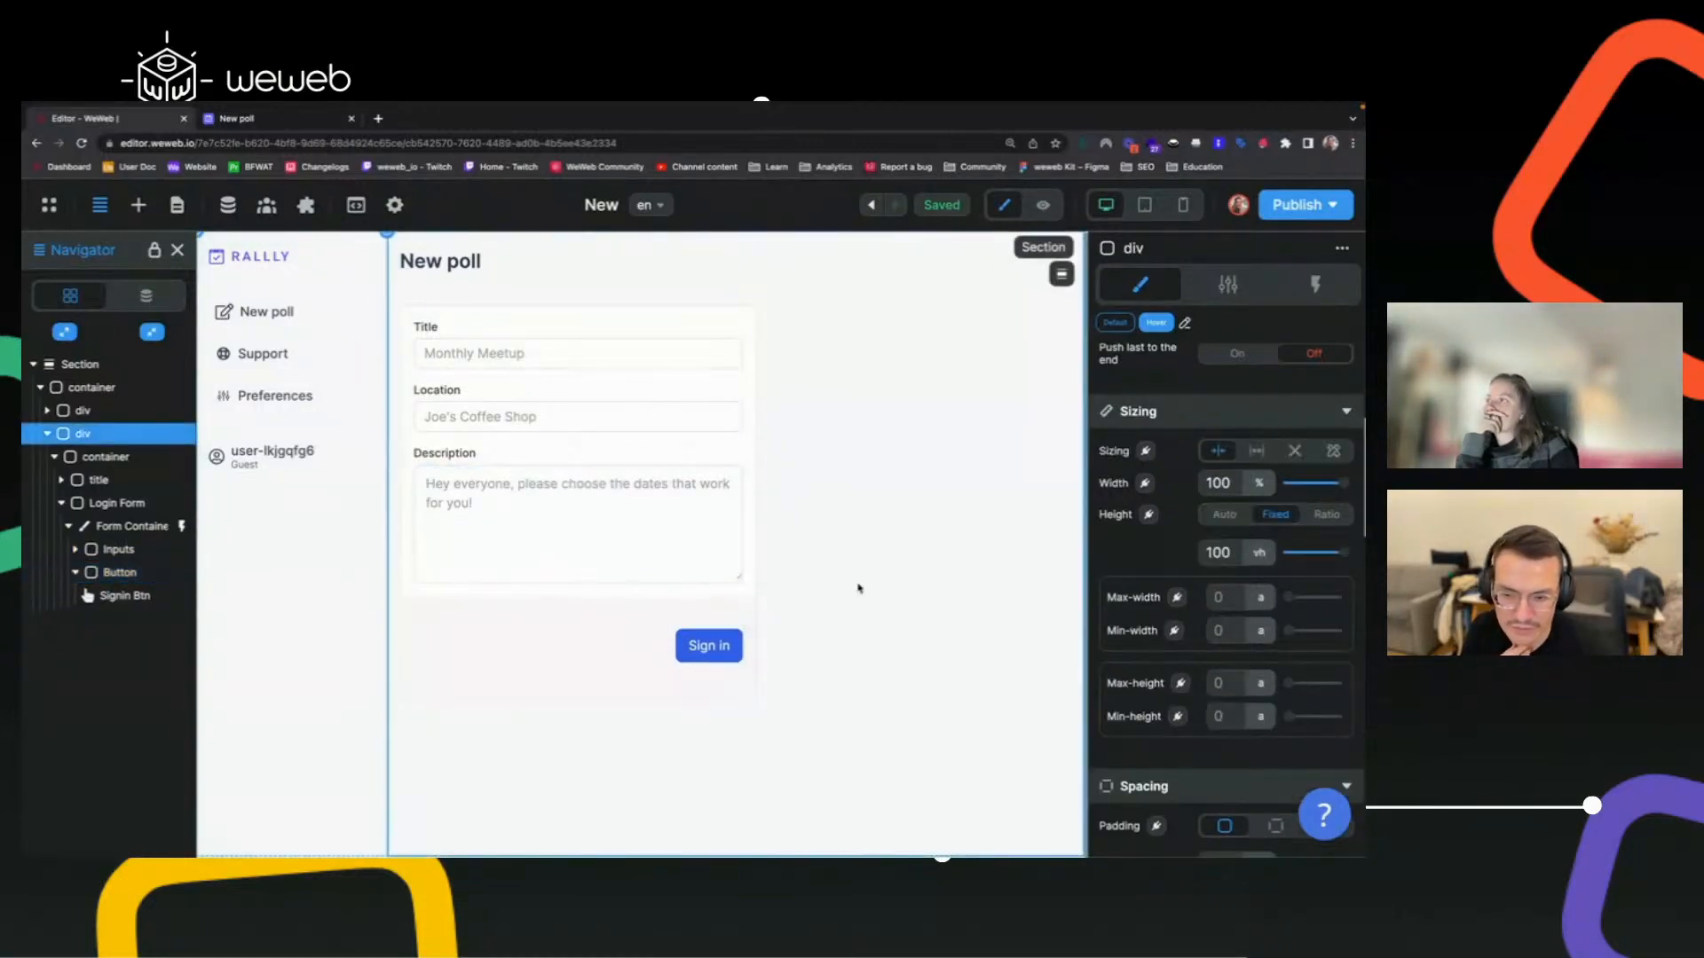
Try a fixed height on the Button container and return it to auto.
left_click(633, 632)
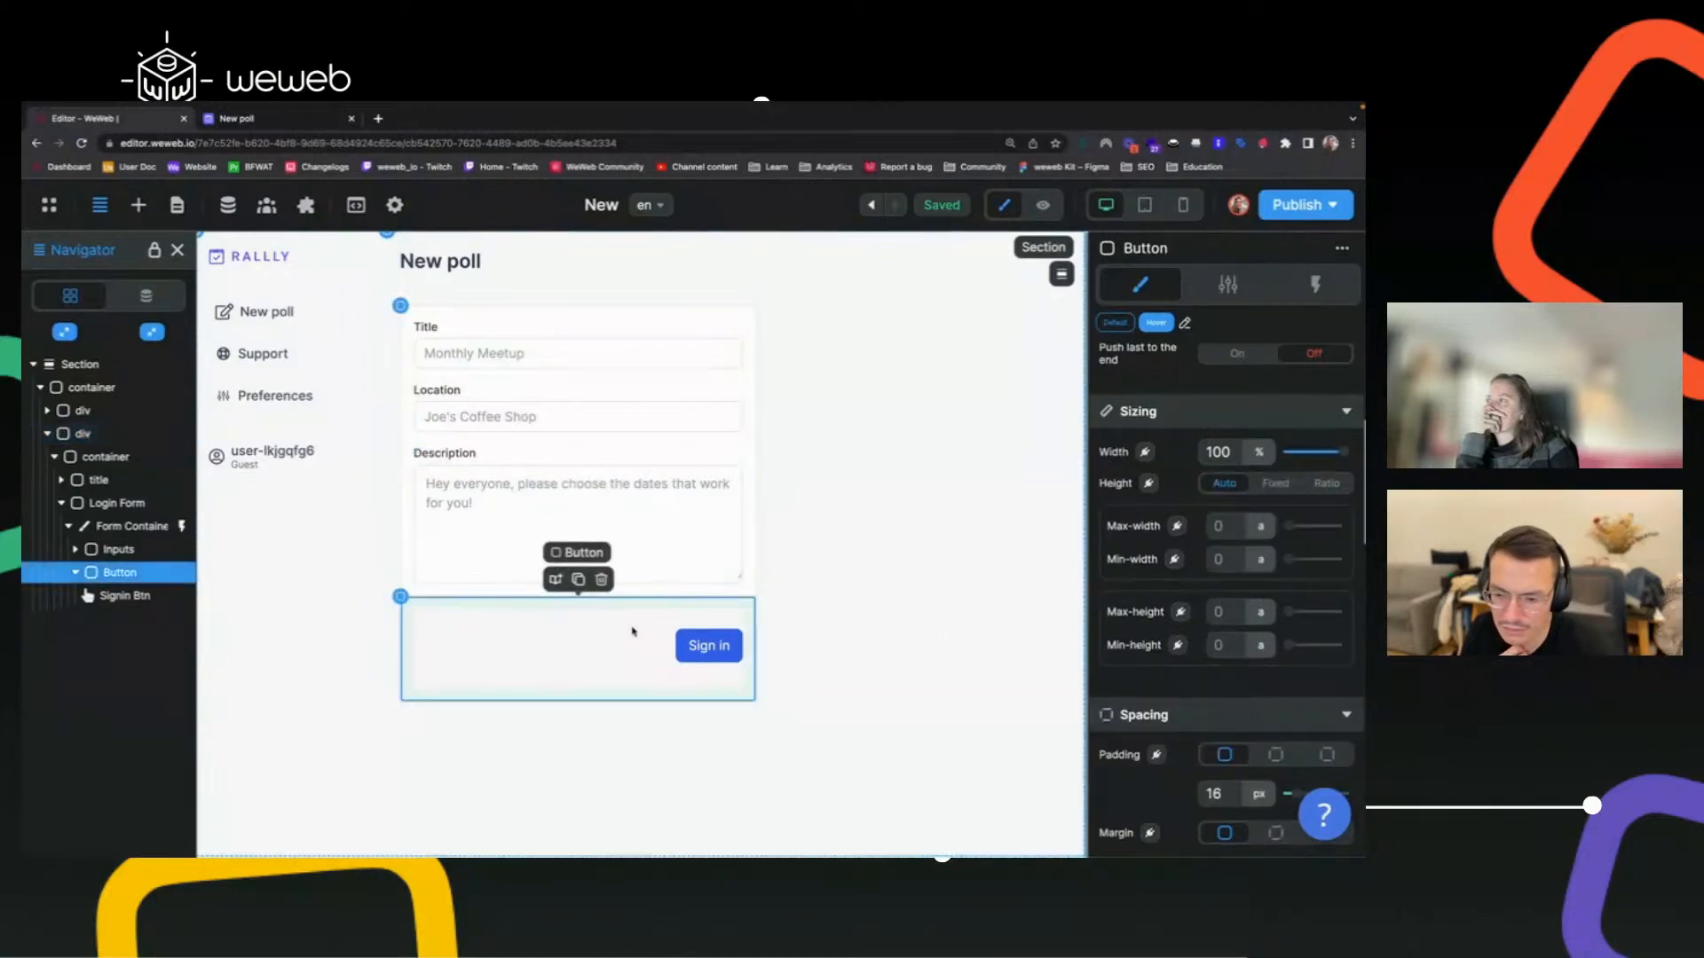
scroll(1174, 662, "down", 1)
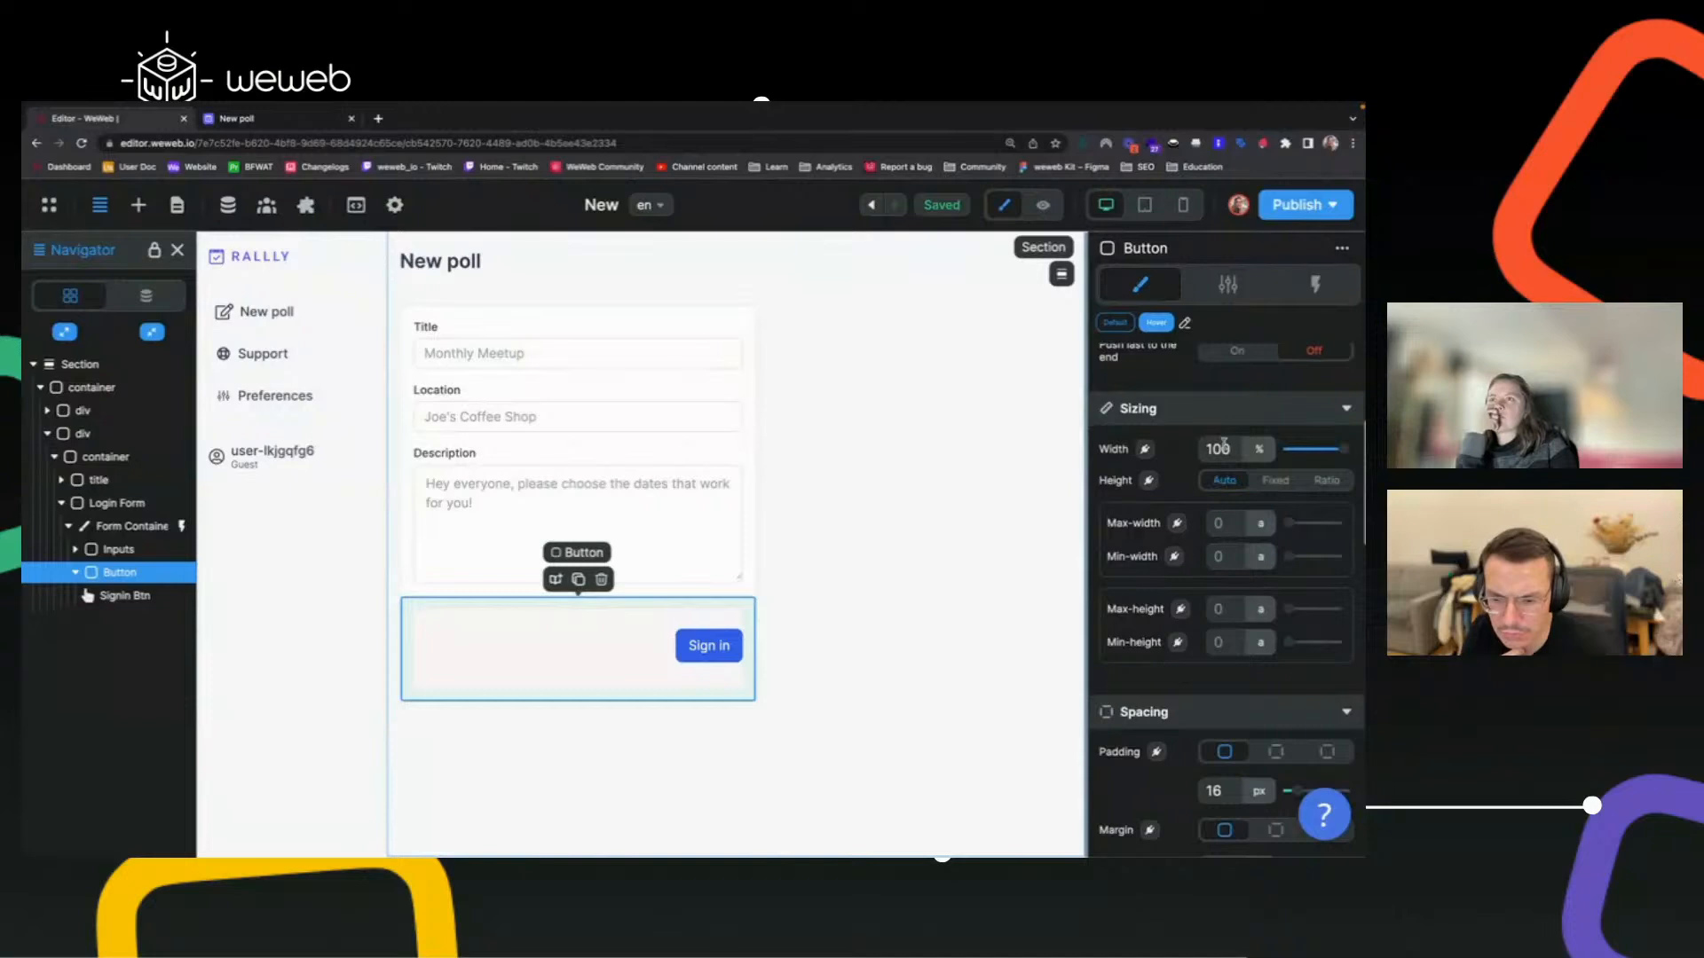
left_click(1273, 481)
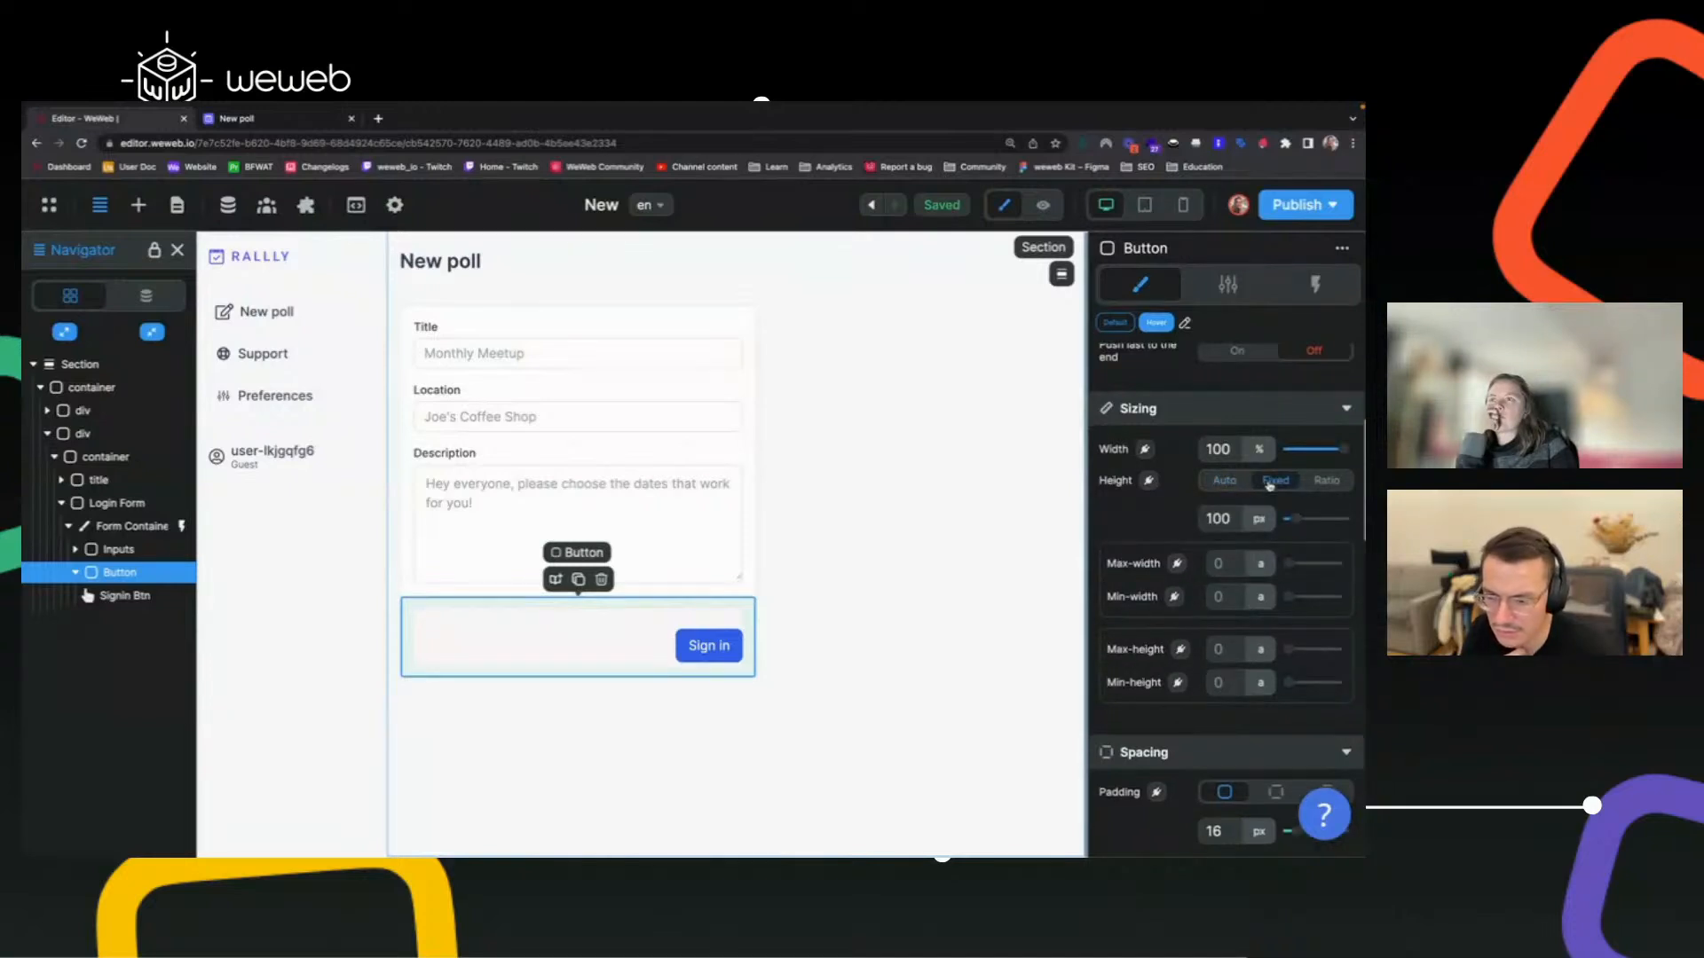
left_click(1224, 481)
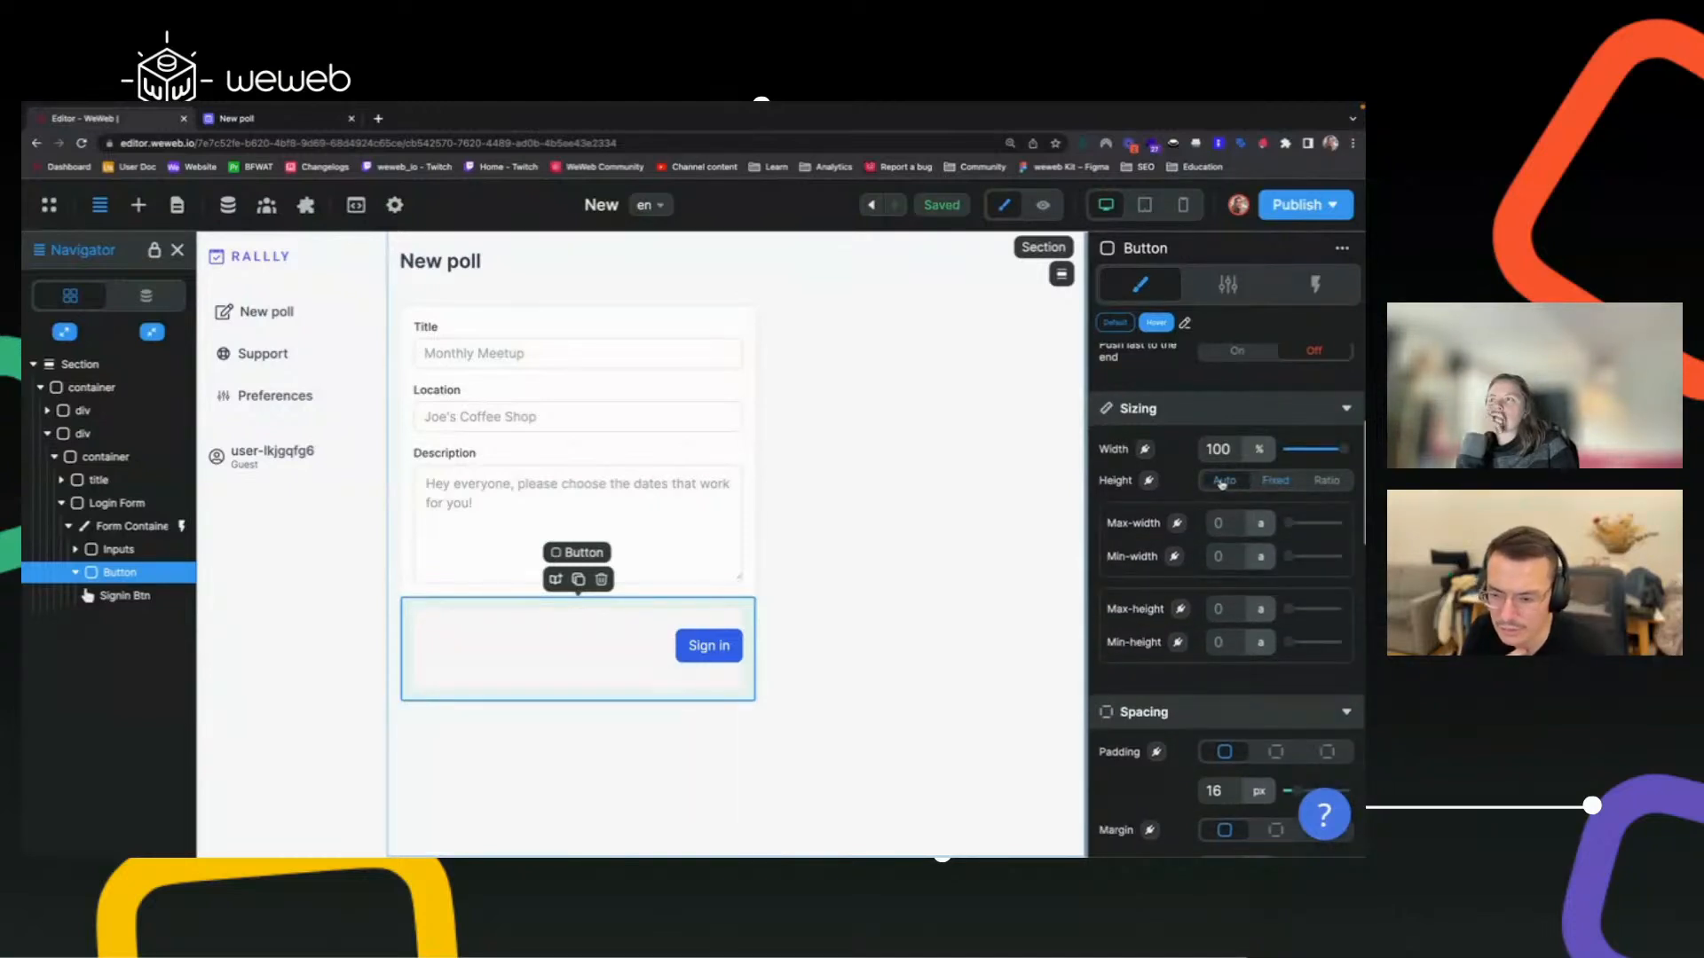
Give the Sign in button one uniform margin of 0 px on all sides.
left_click(686, 647)
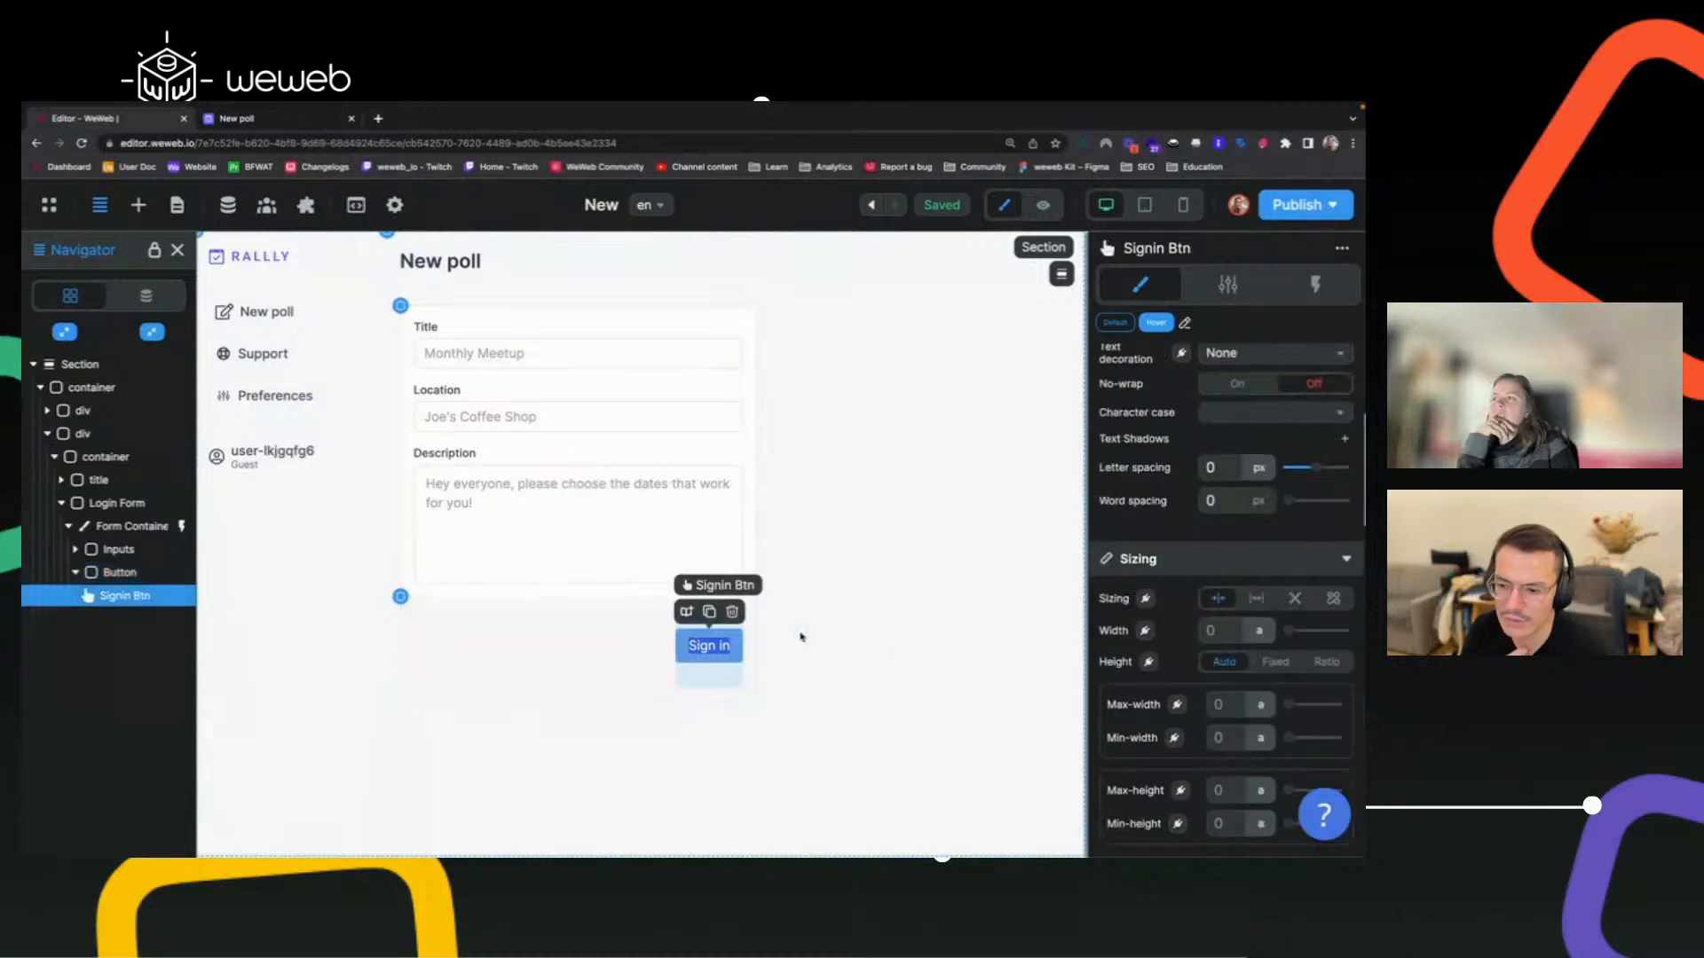
scroll(1193, 536, "up", 1)
scroll(1181, 594, "up", 2)
scroll(1181, 594, "down", 6)
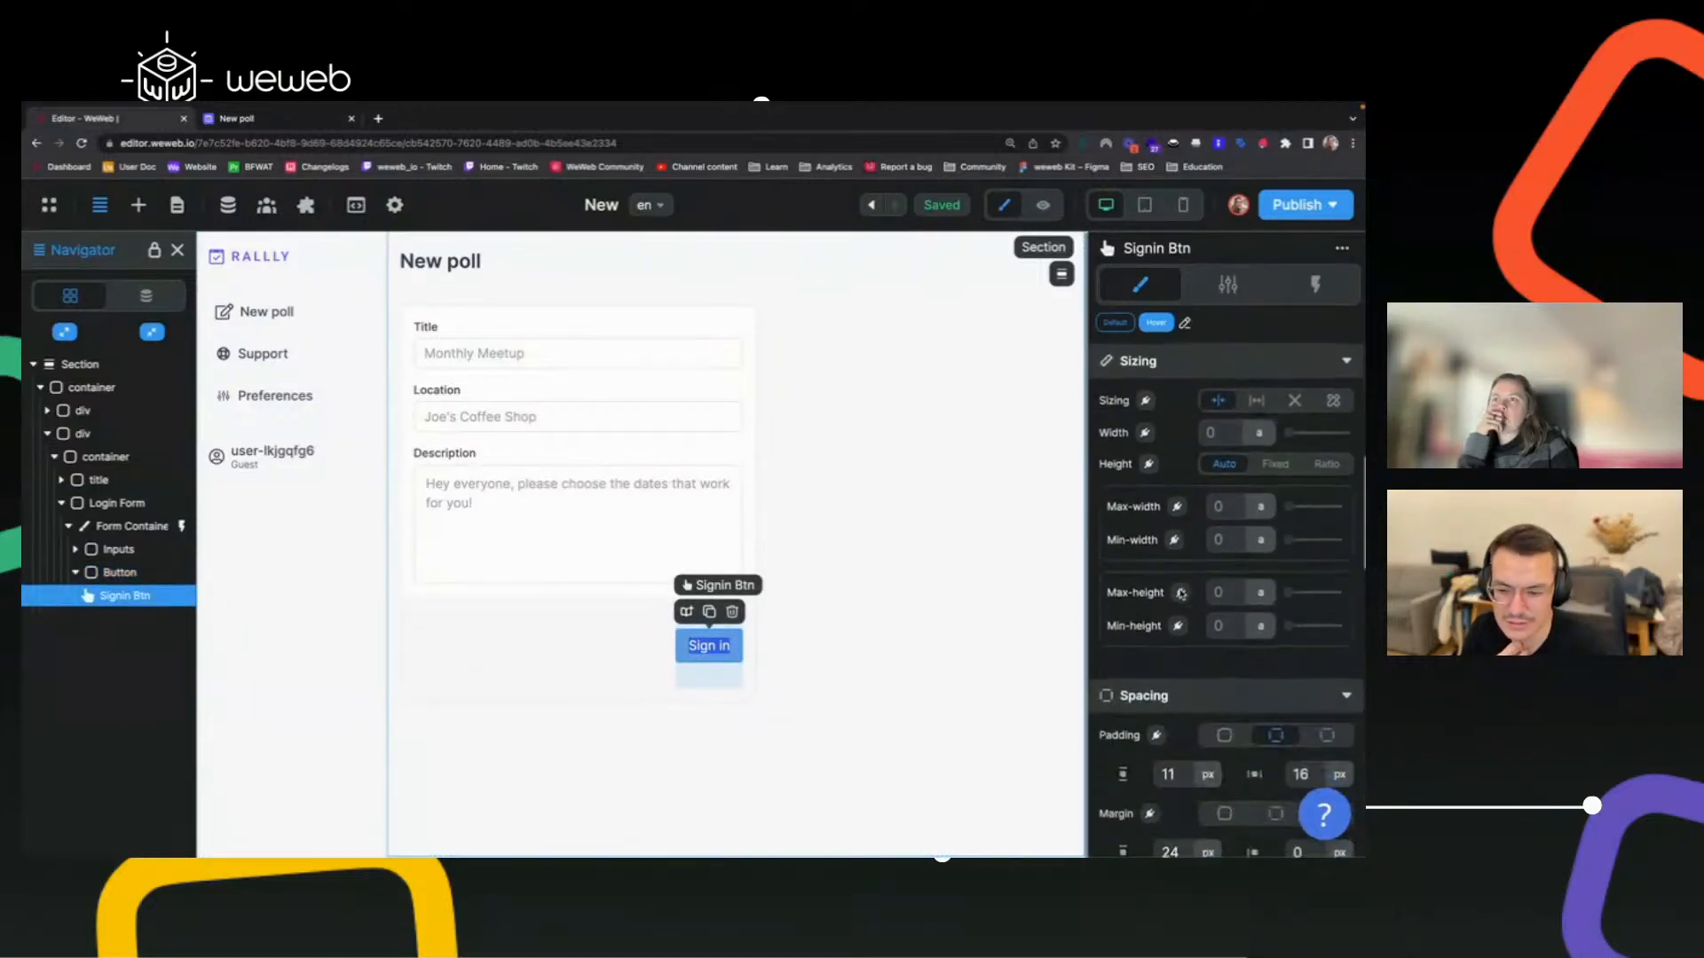
scroll(1181, 593, "down", 2)
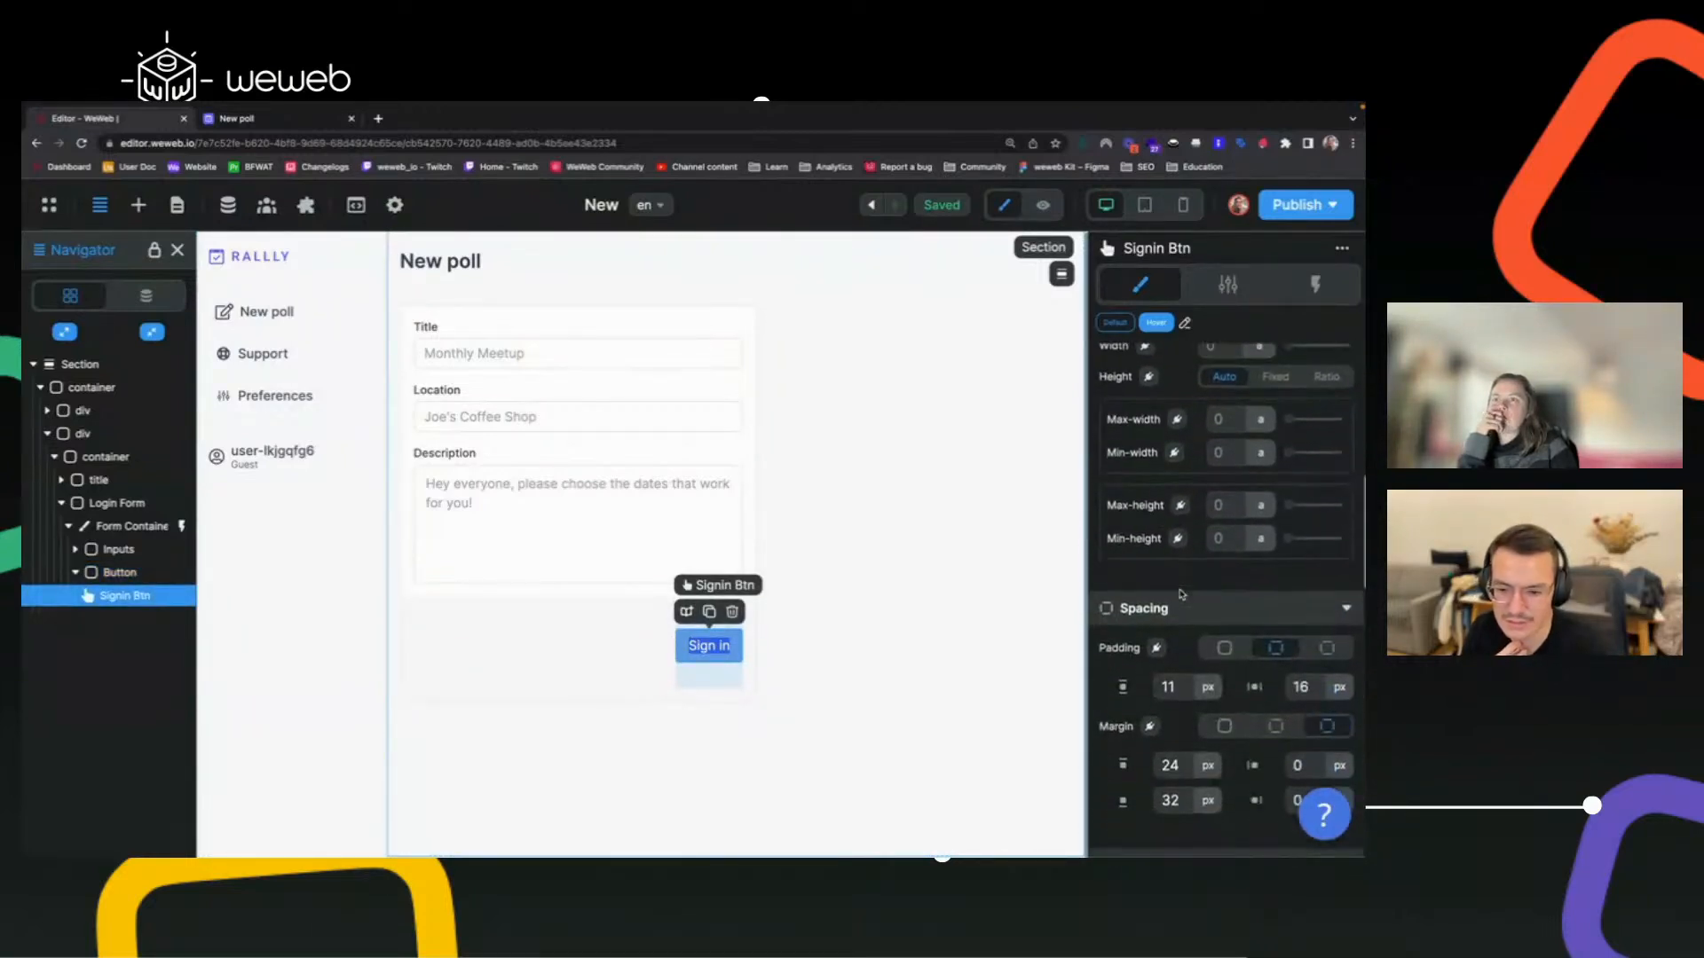
left_click(1223, 726)
left_click(1218, 764)
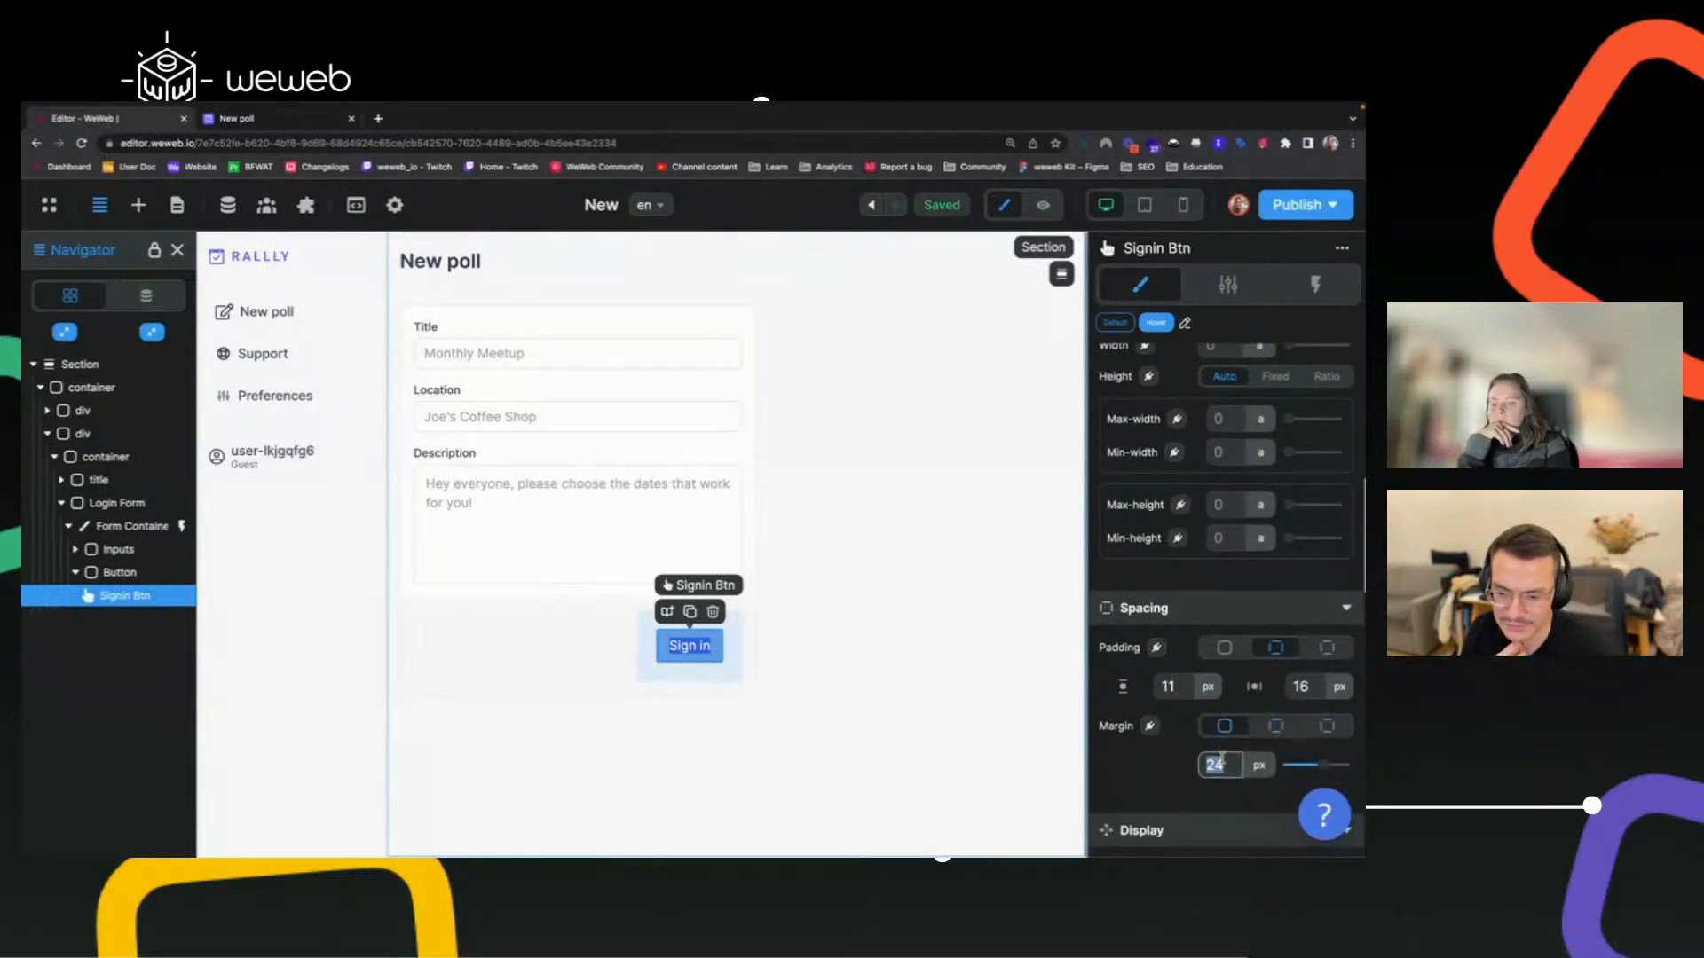
type("0")
Check the button's wording on the Rallly reference page and change the Sign in button's text to "Continue".
left_click(671, 493)
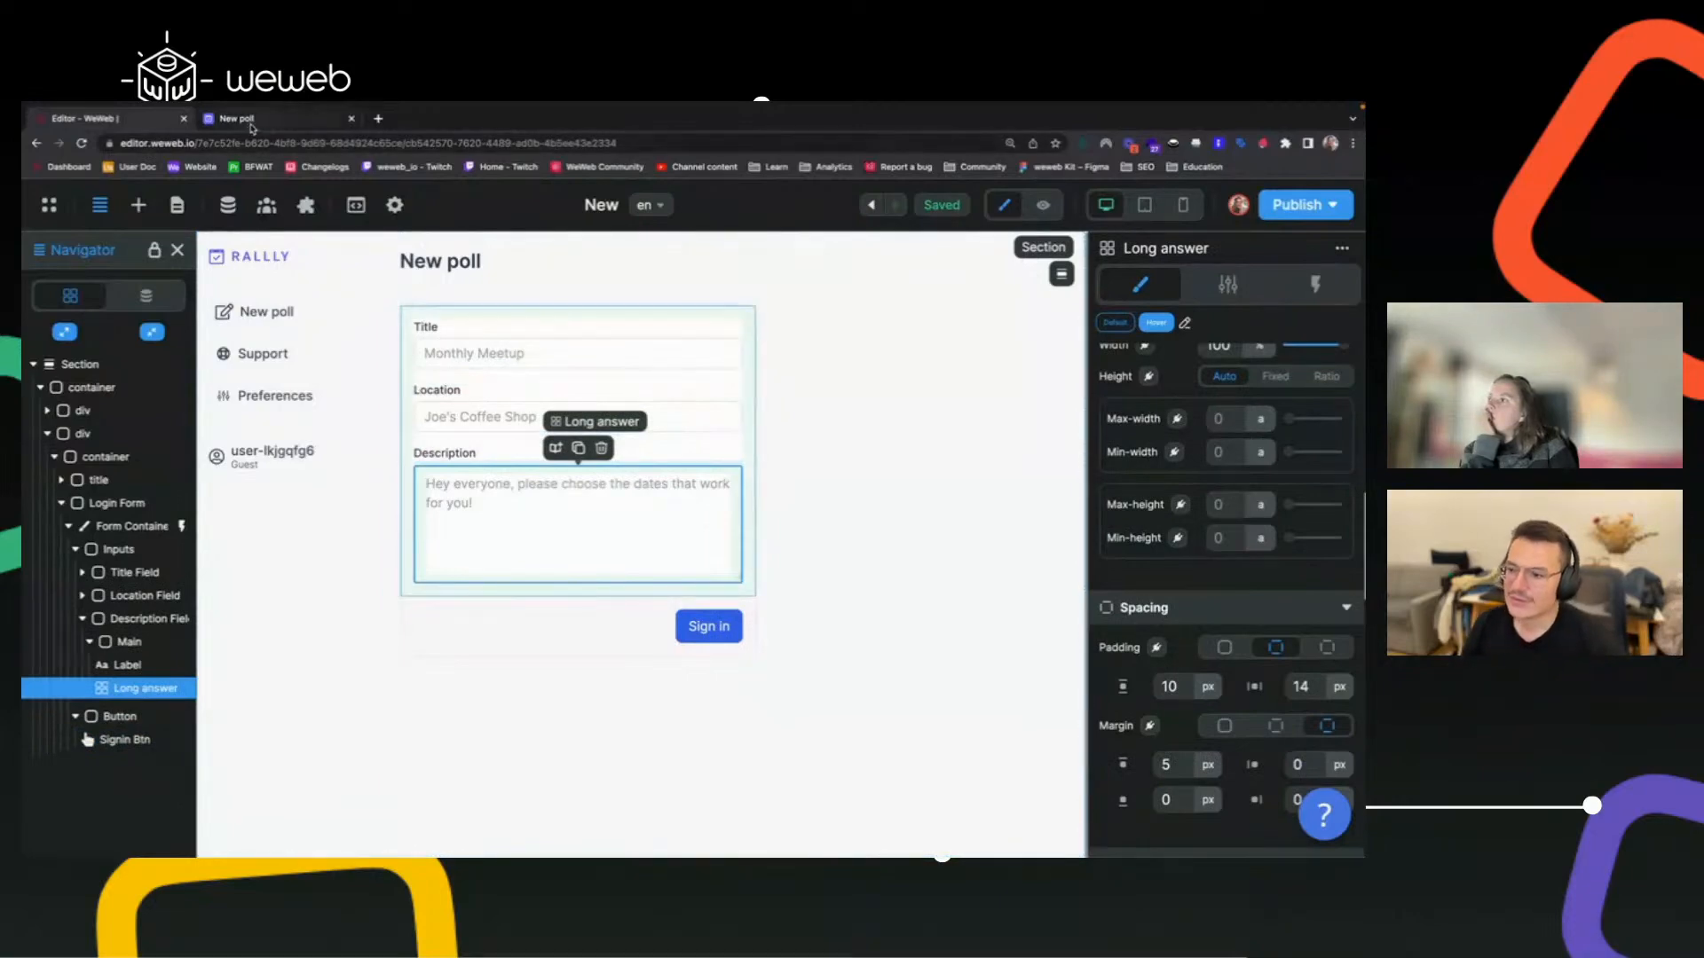
left_click(251, 129)
left_click(142, 124)
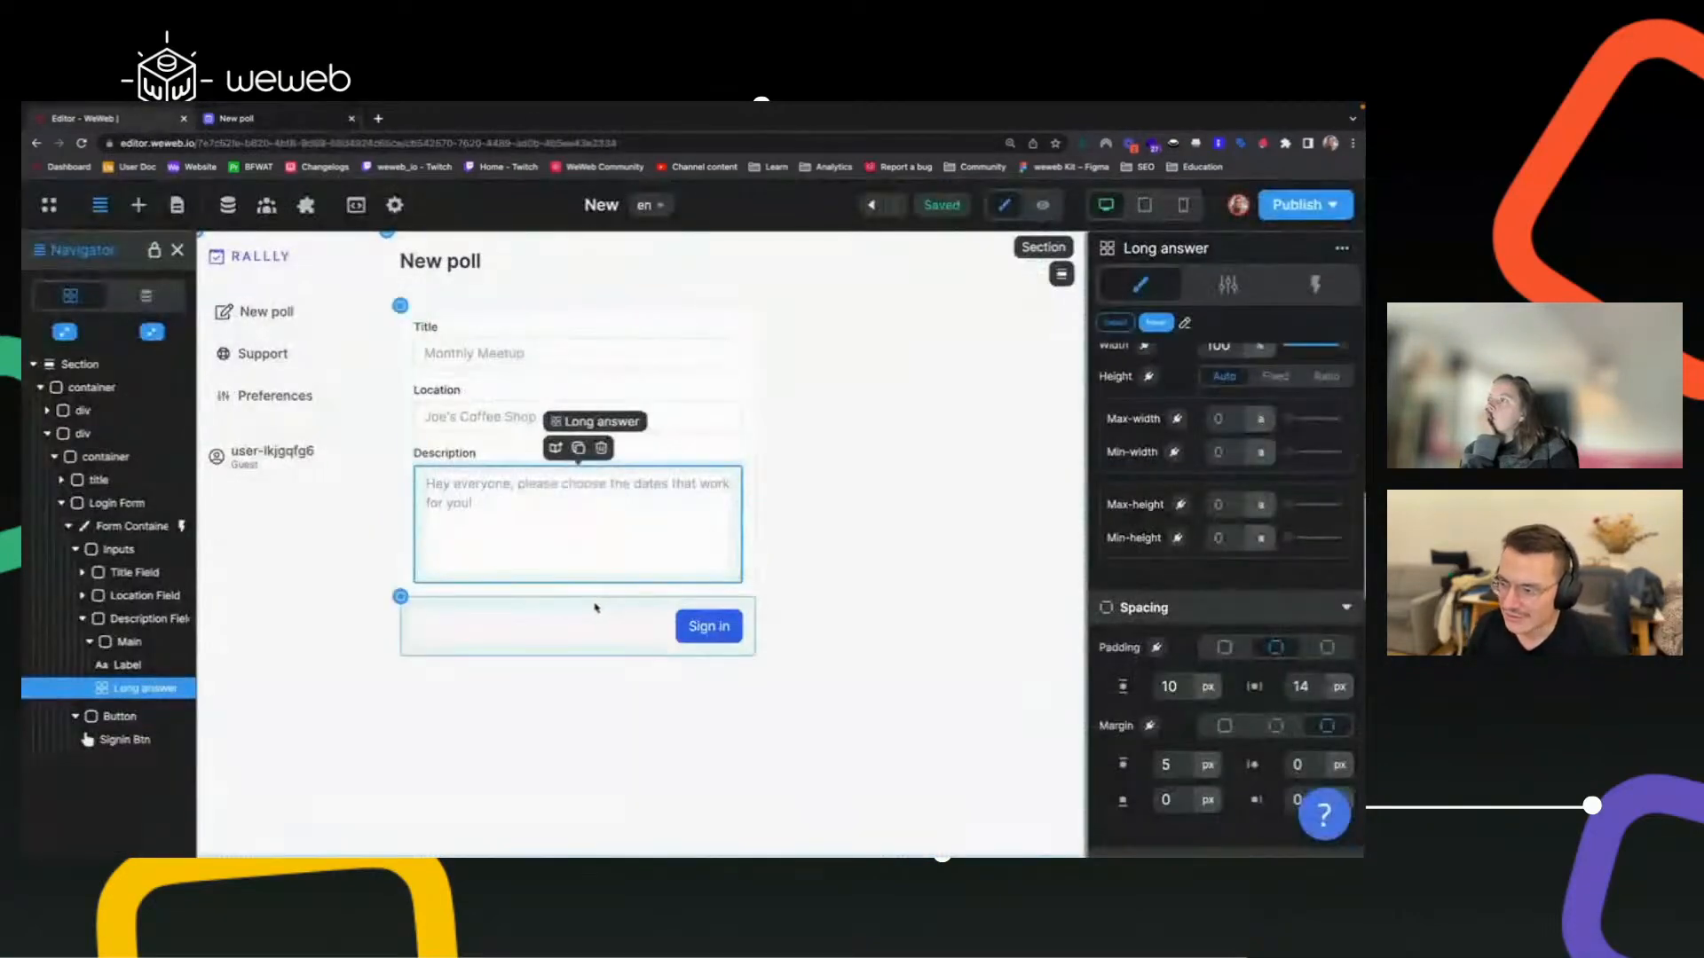
left_click(726, 631)
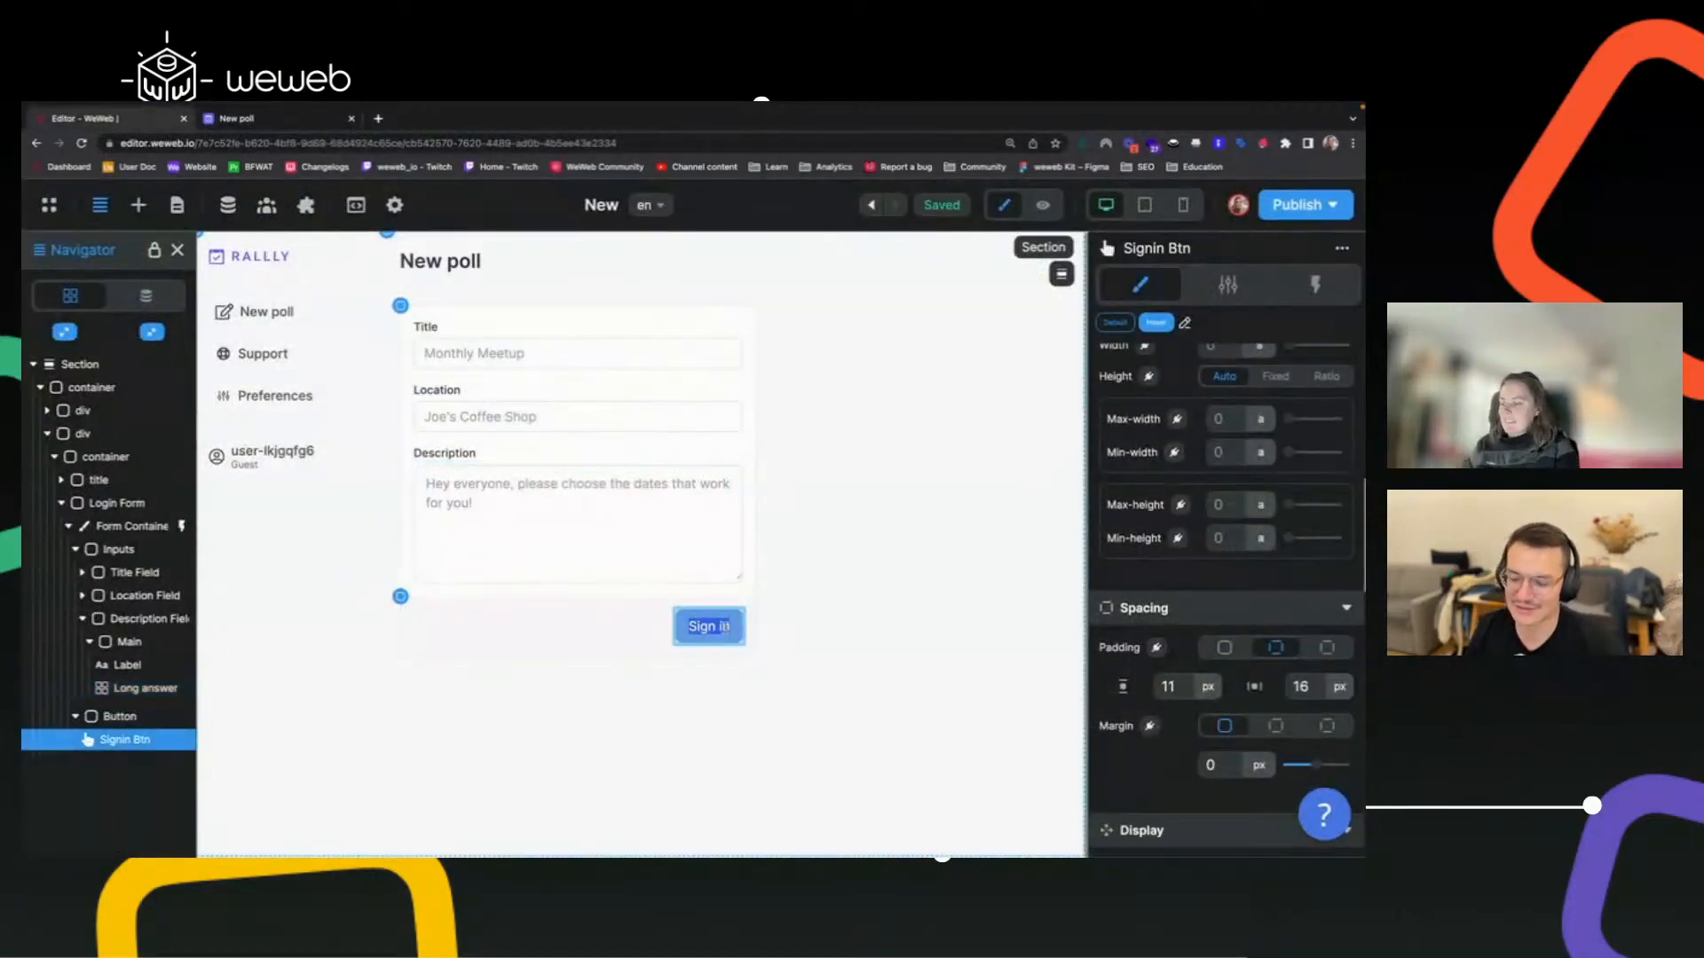
double_click(723, 629)
type("Continue")
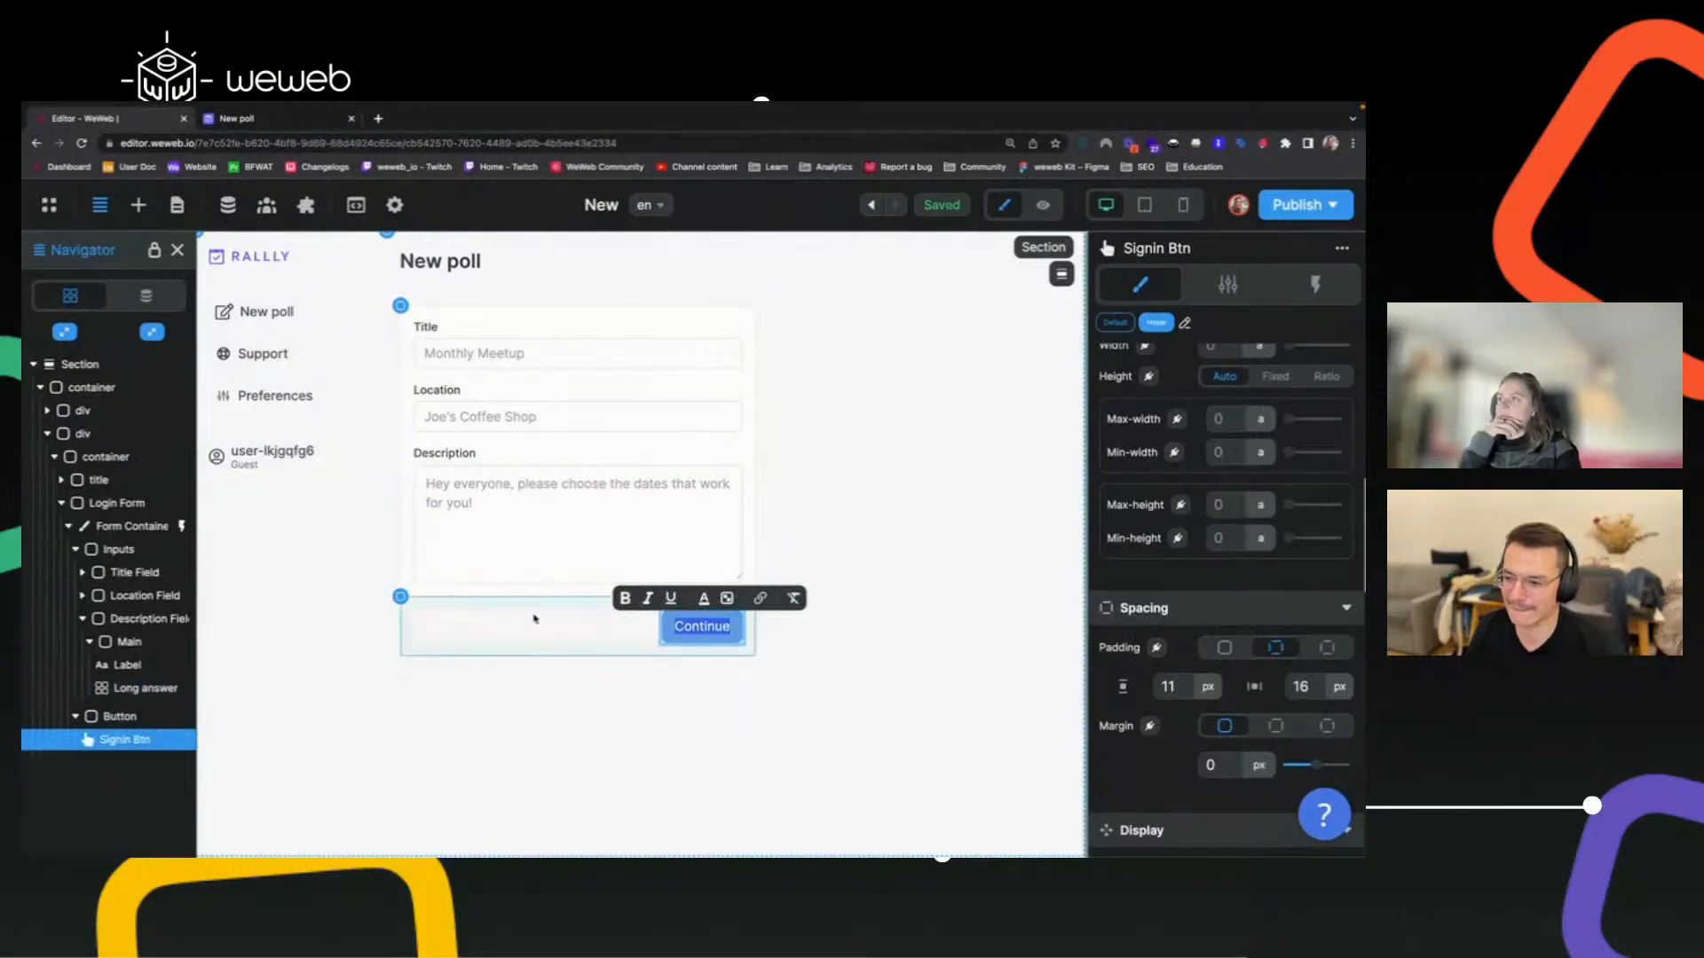
left_click(532, 616)
Check the Continue button's background colour on the Rallly reference page and open the design-system colours for the Signin Btn background.
left_click(302, 118)
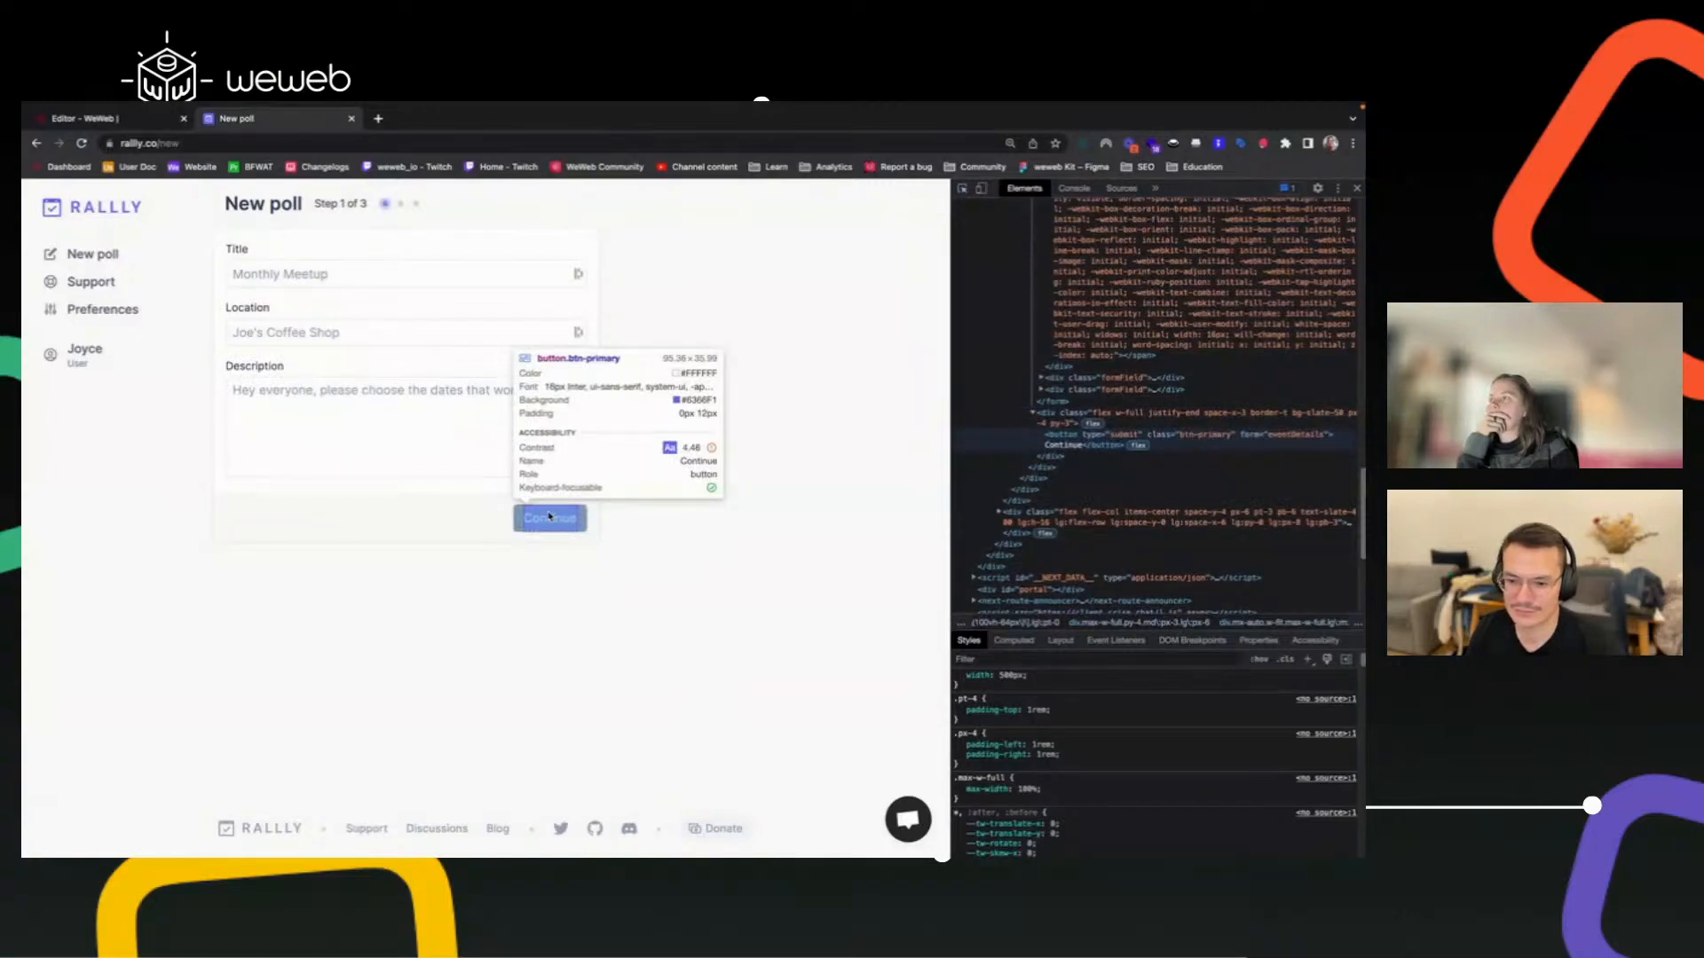
key("ctrl+shift+Tab")
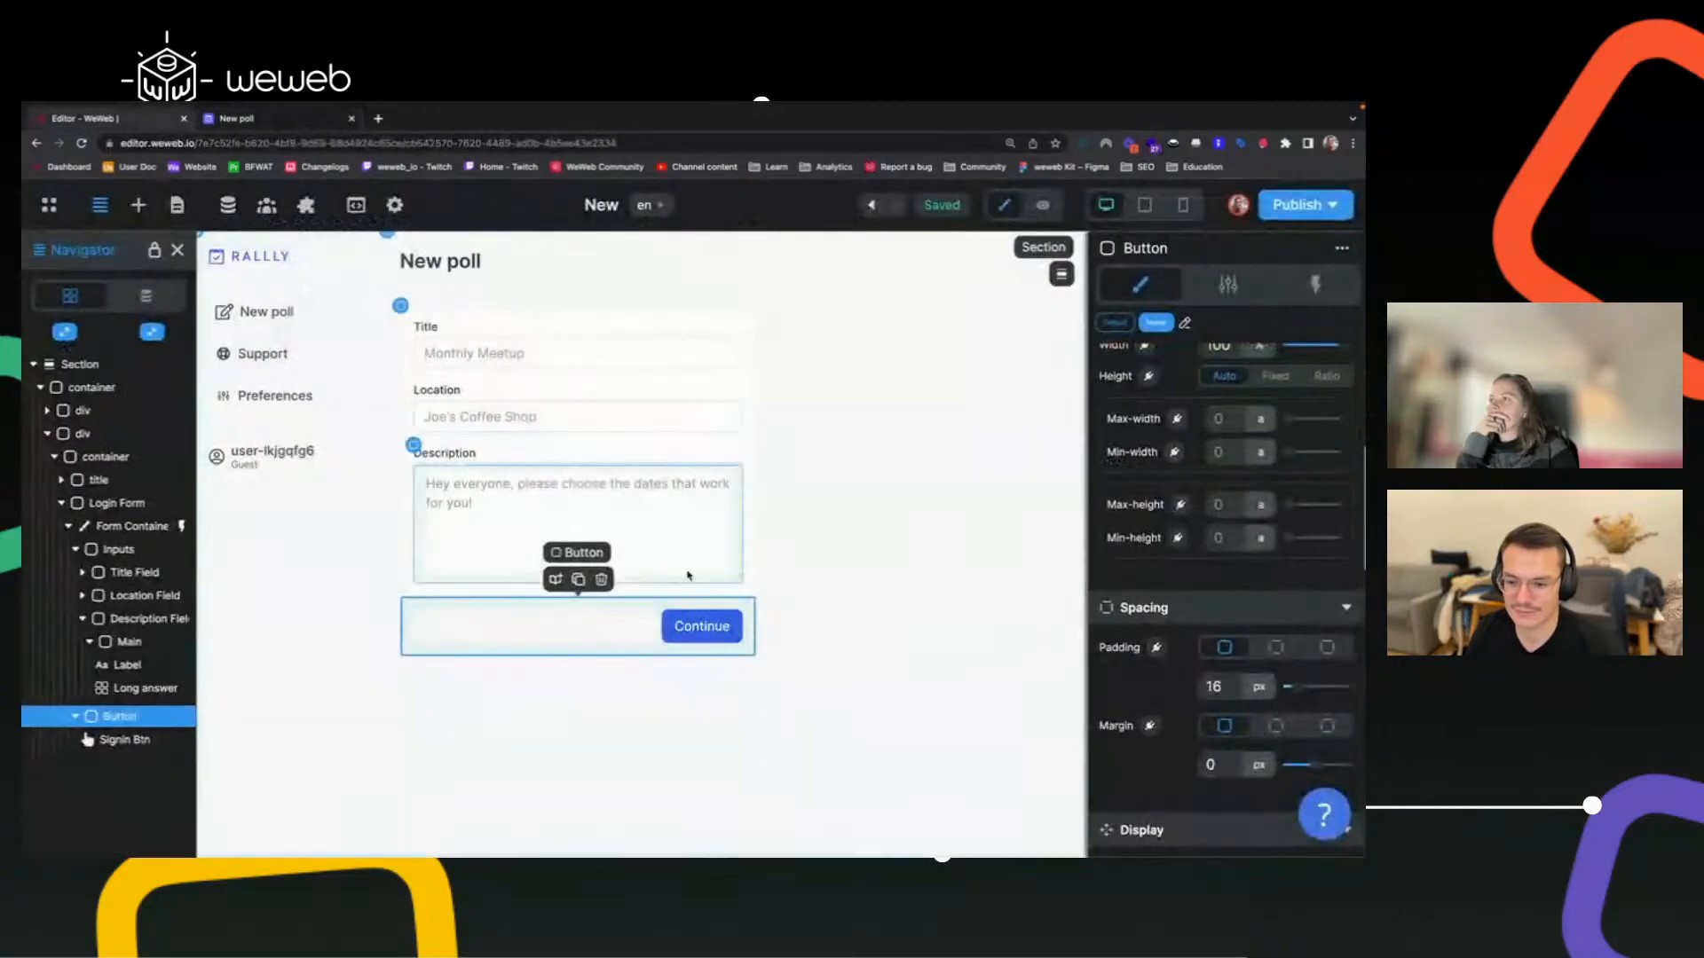
left_click(732, 621)
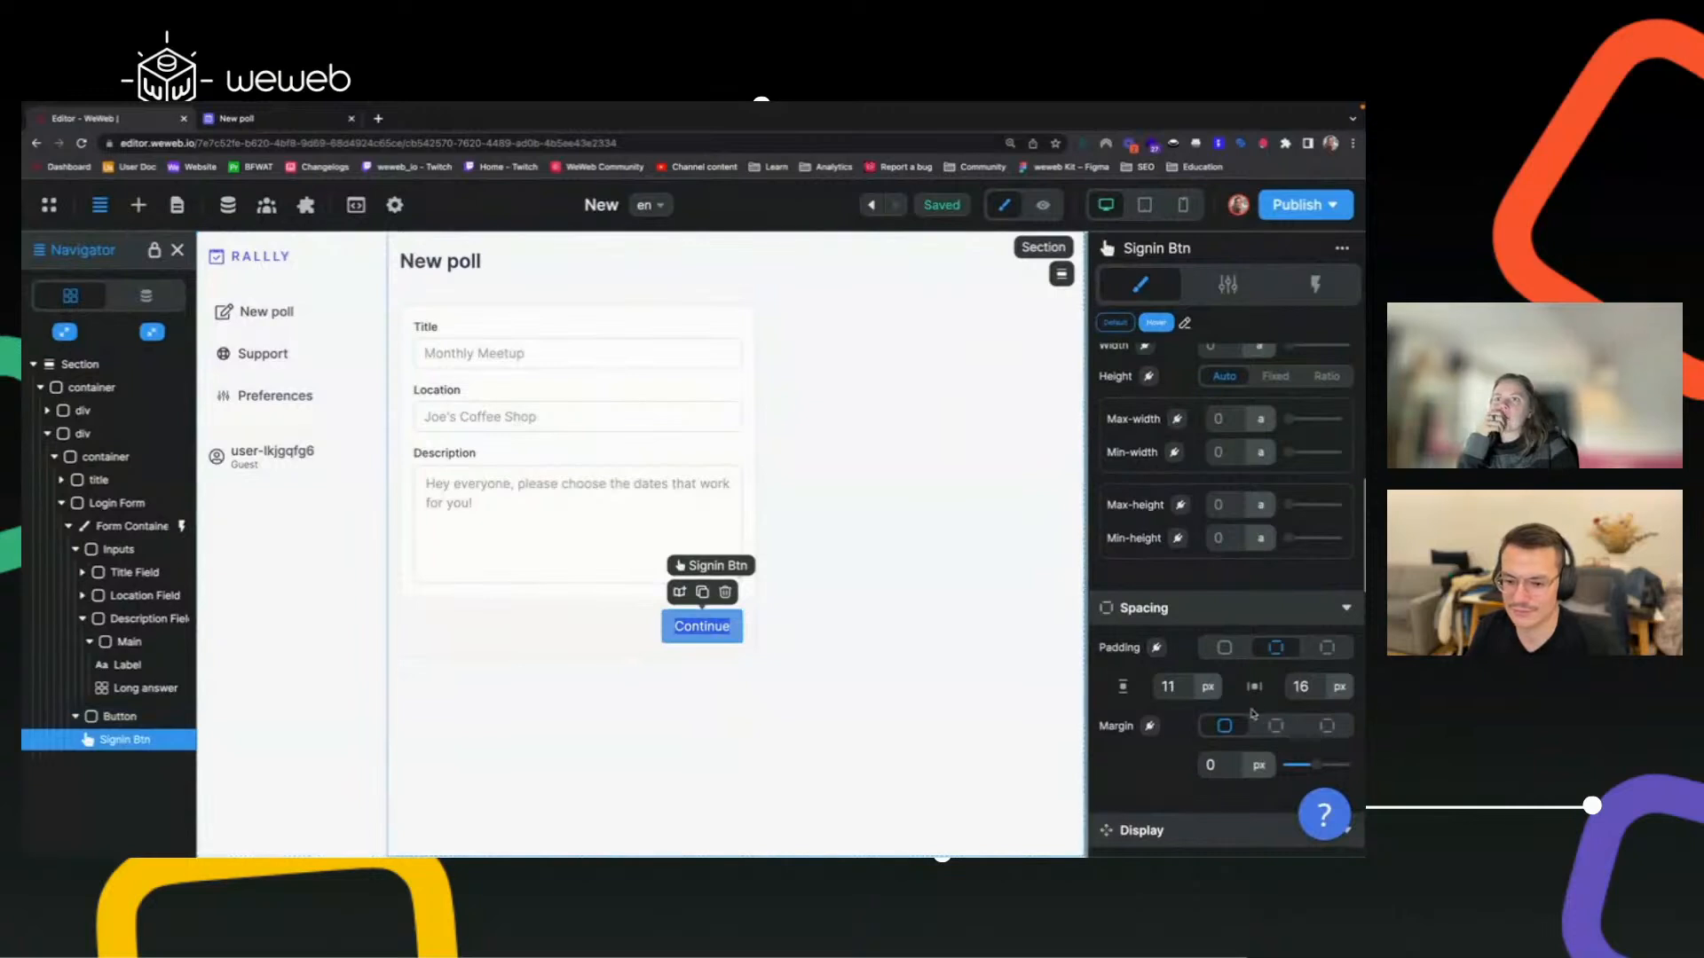
scroll(1253, 714, "down", 3)
scroll(1253, 714, "down", 3)
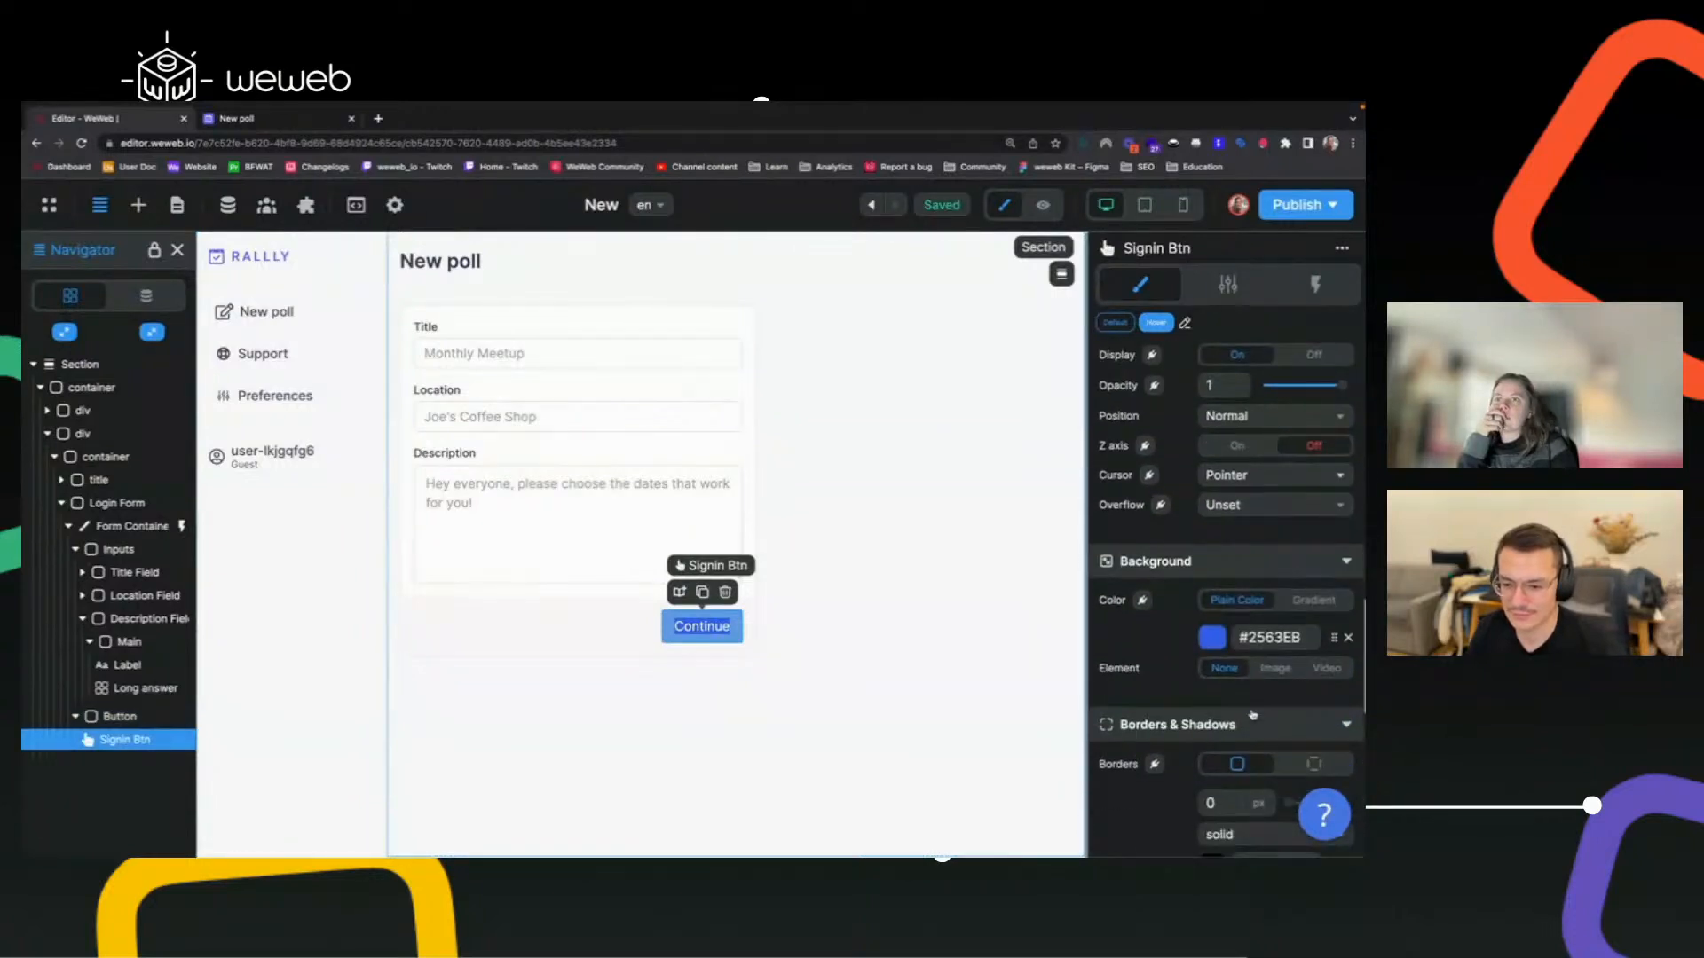
left_click(1261, 640)
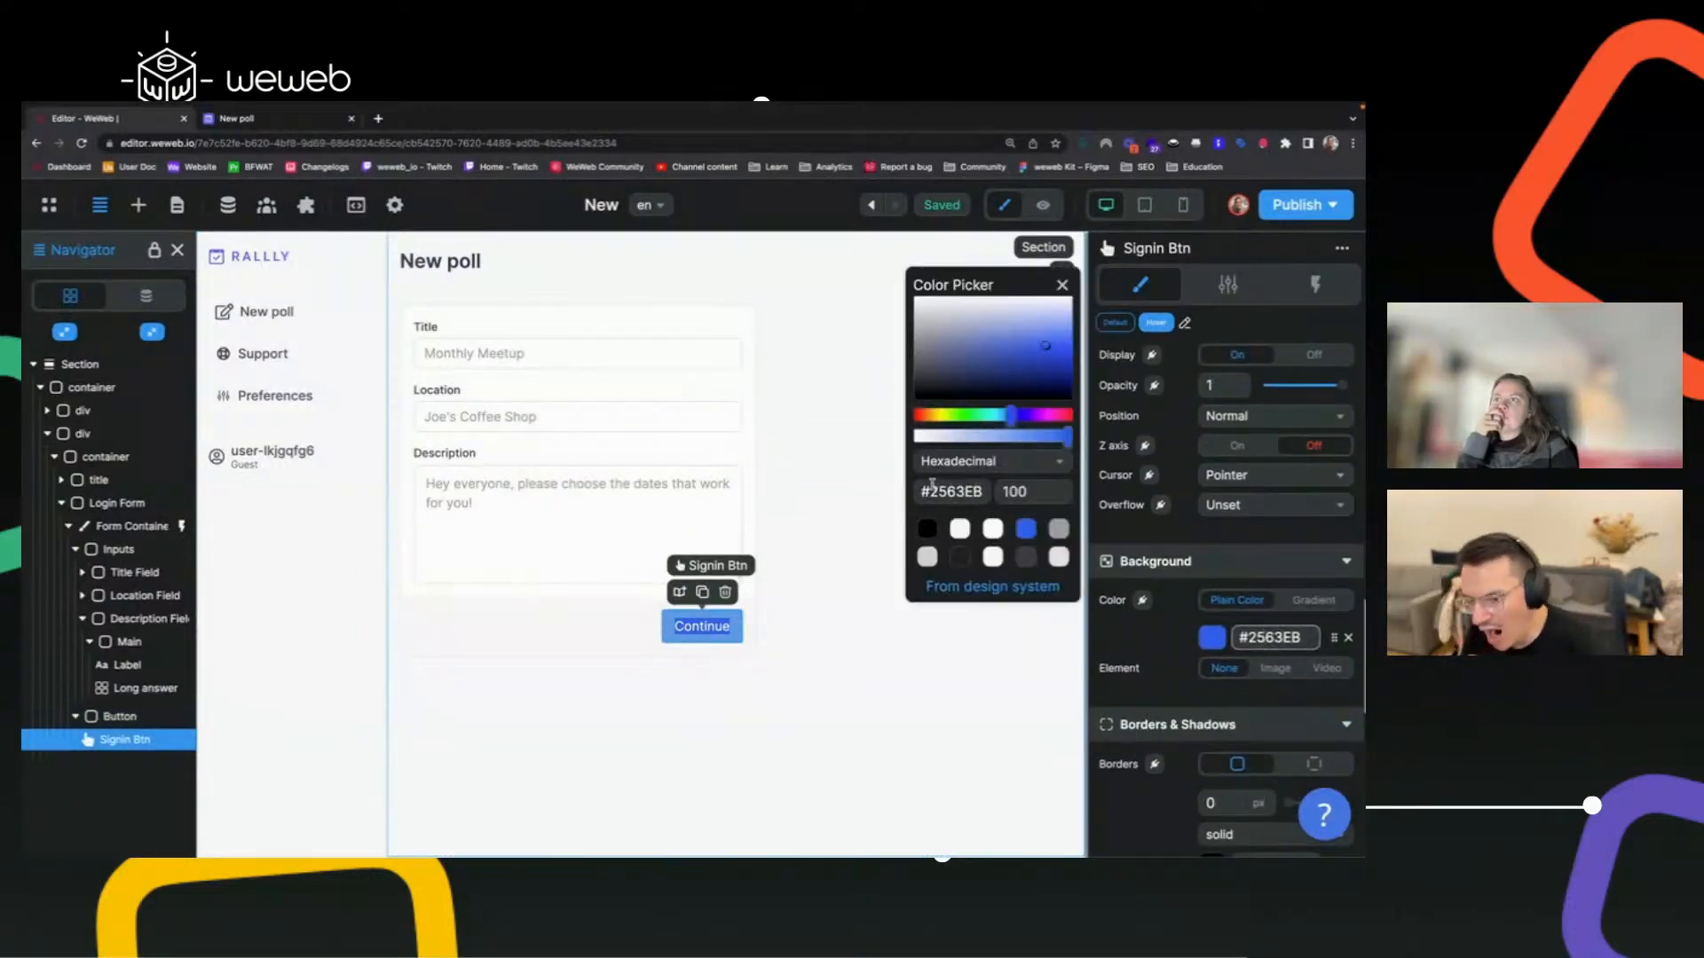
left_click(1003, 589)
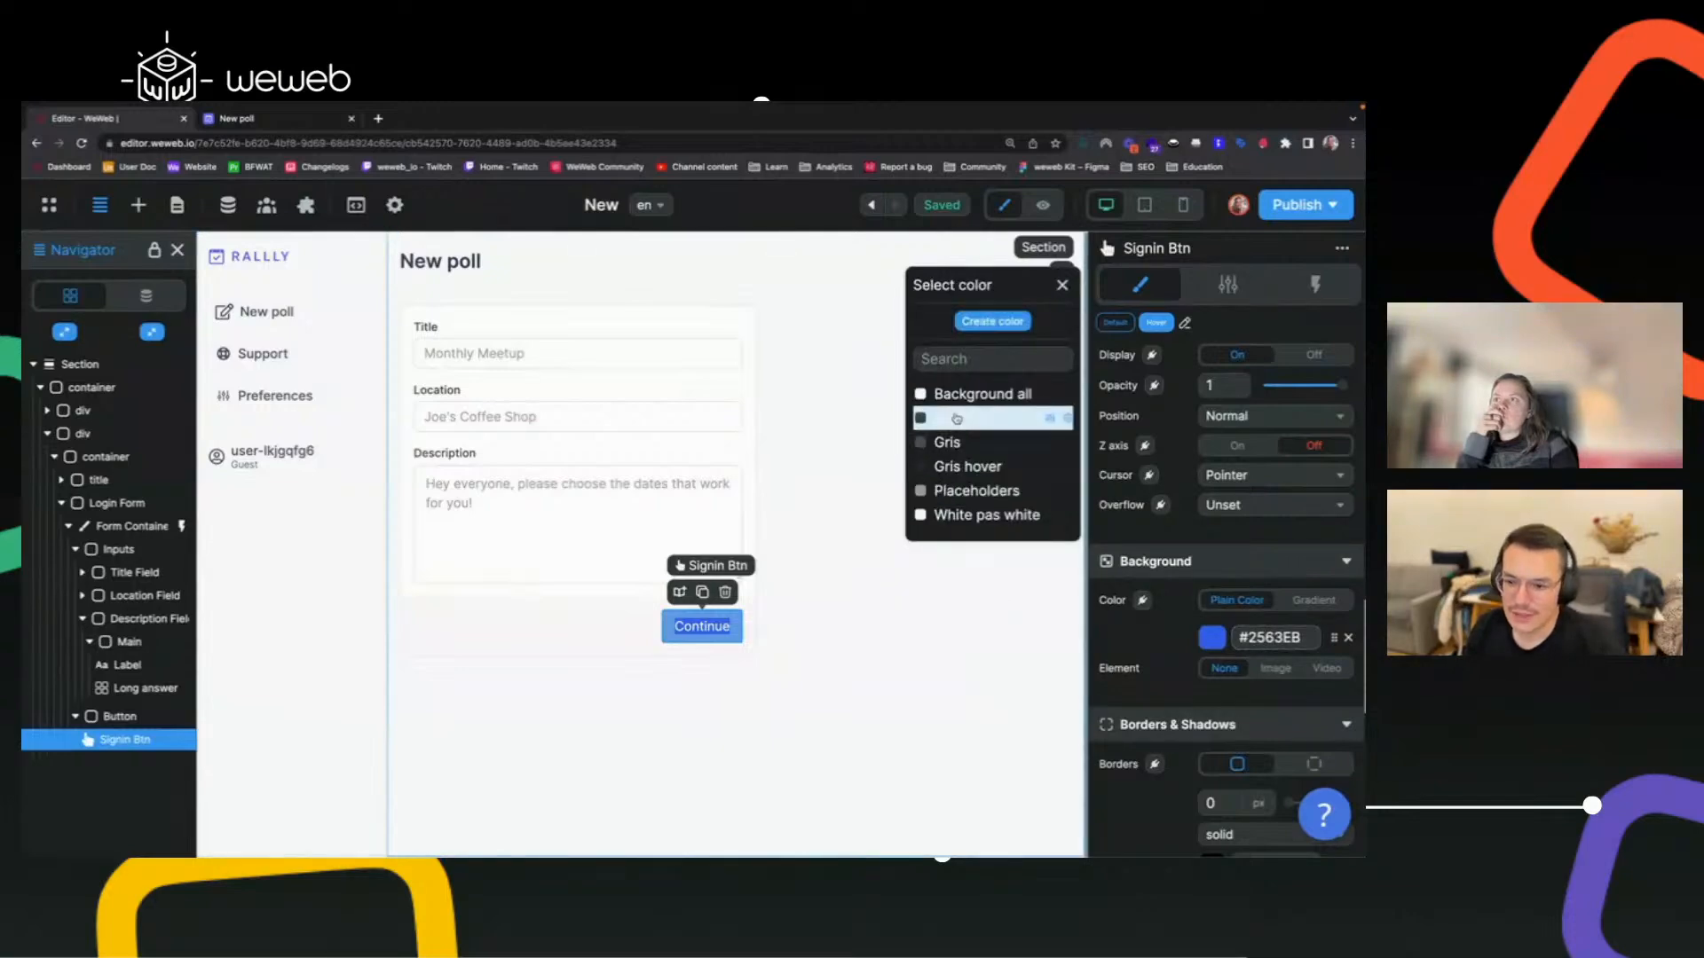
Create the design-system colour "PurpleSaaS" with hex value #6366F1 for the Continue button's background.
left_click(994, 322)
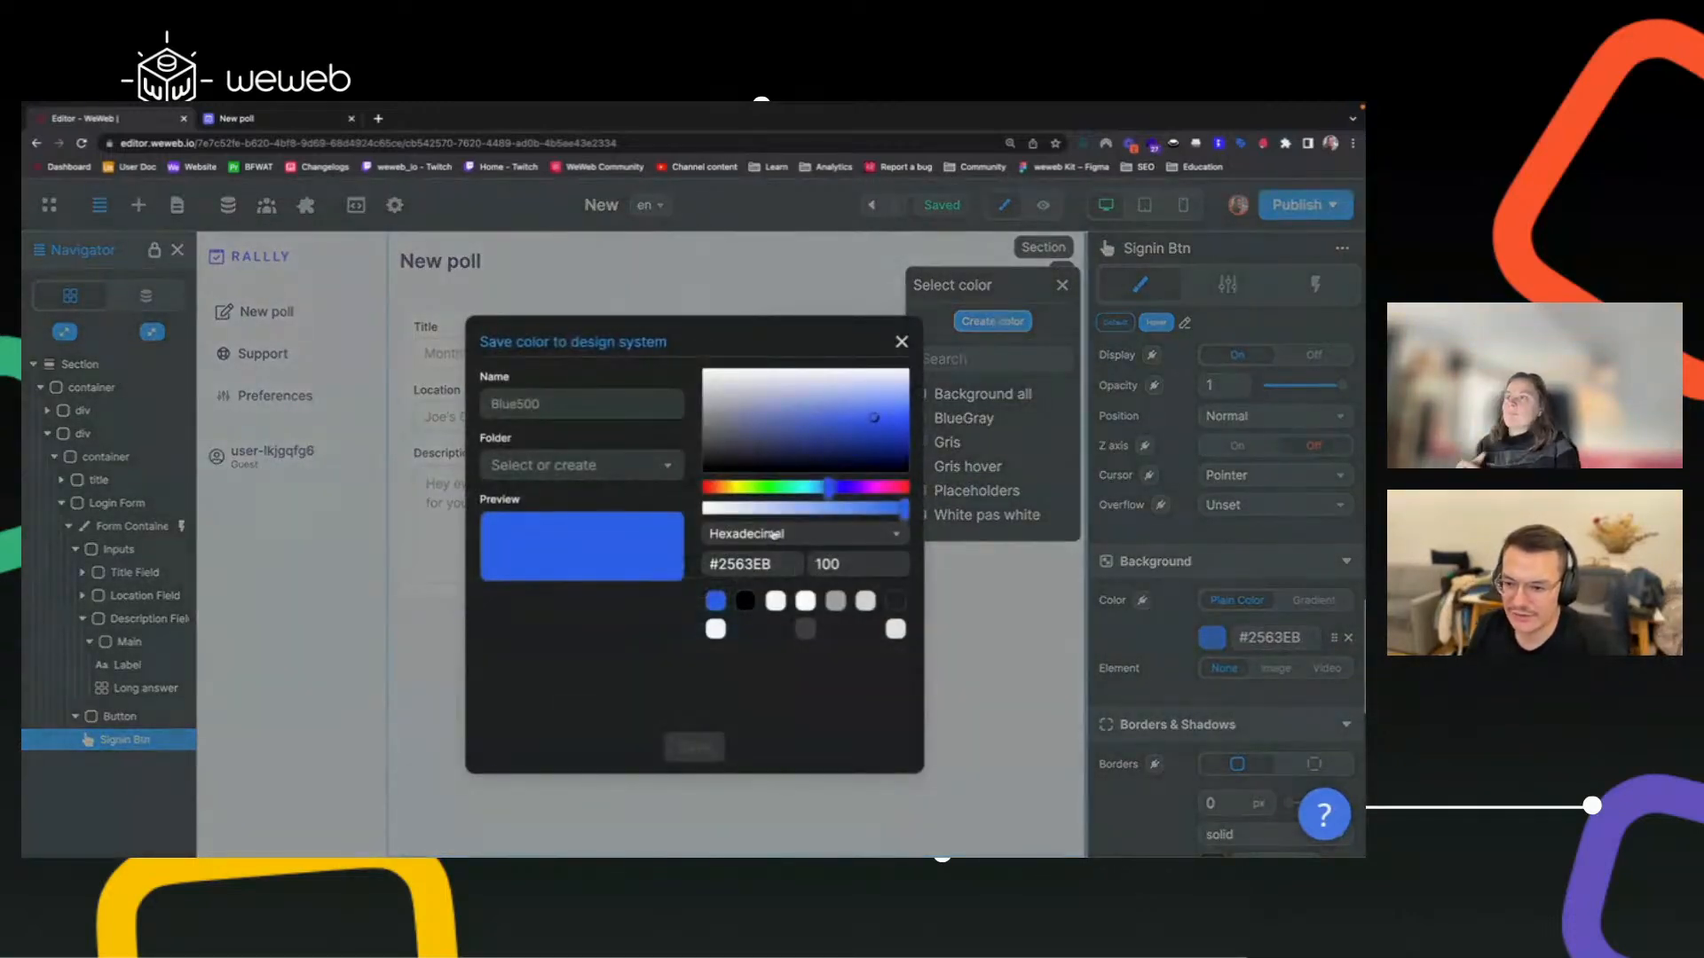
left_click(724, 564)
type("#6366F1")
left_click(562, 396)
type("Purple")
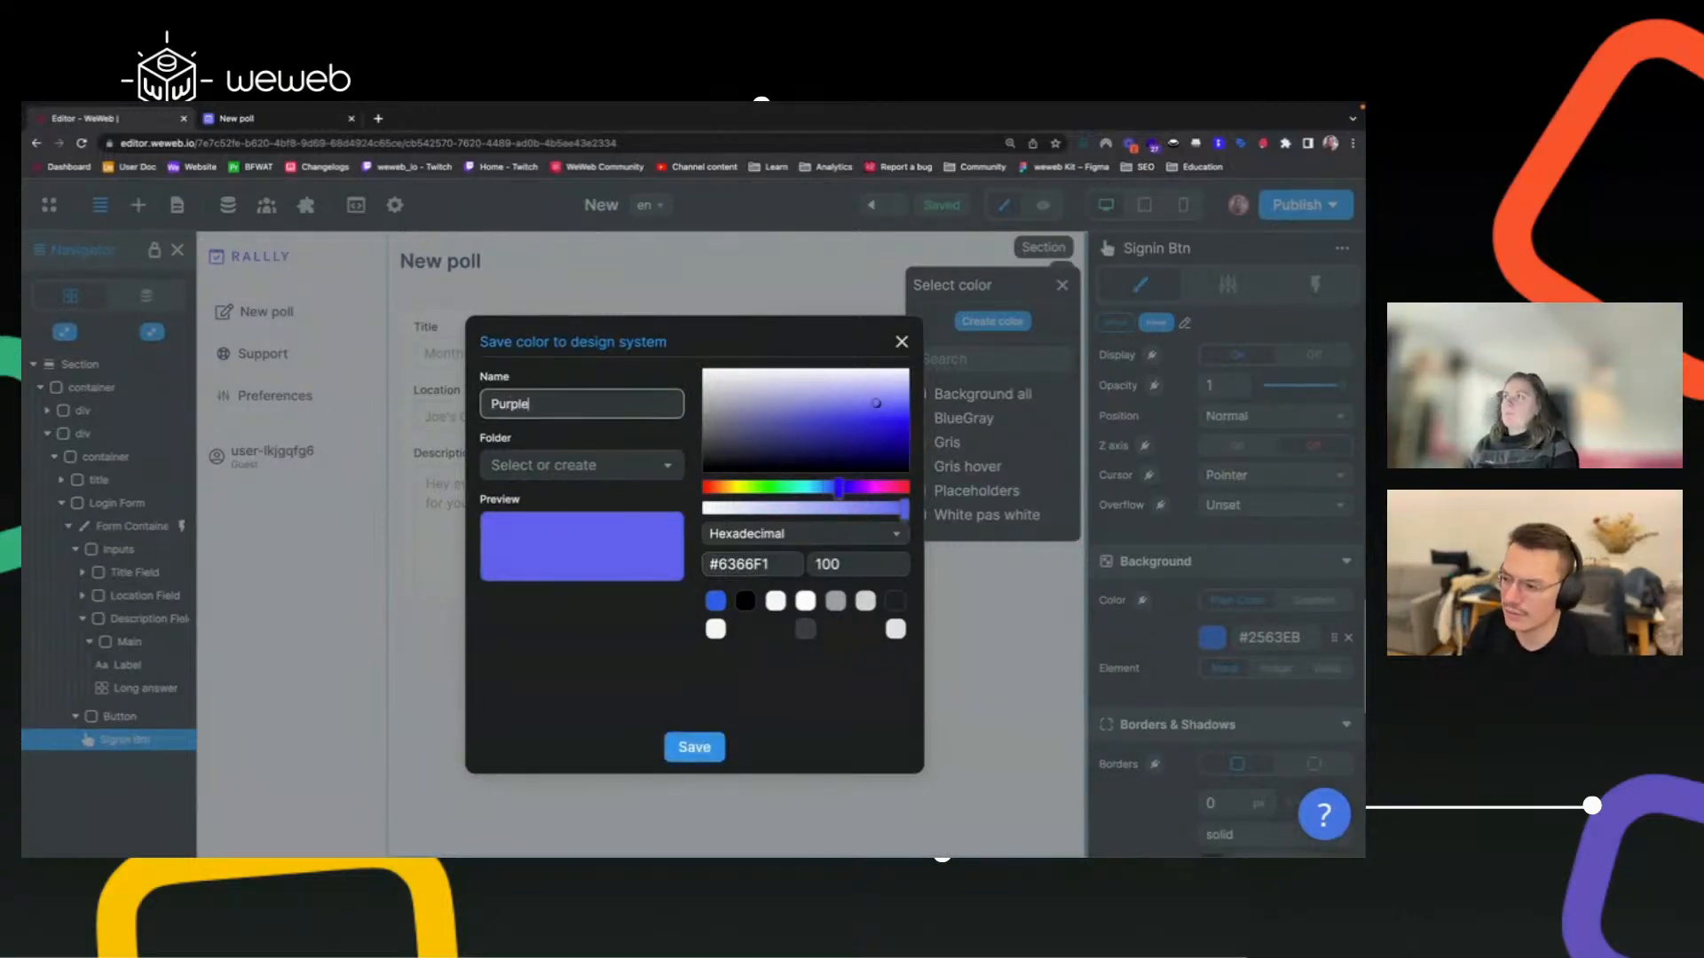
type("SaaS")
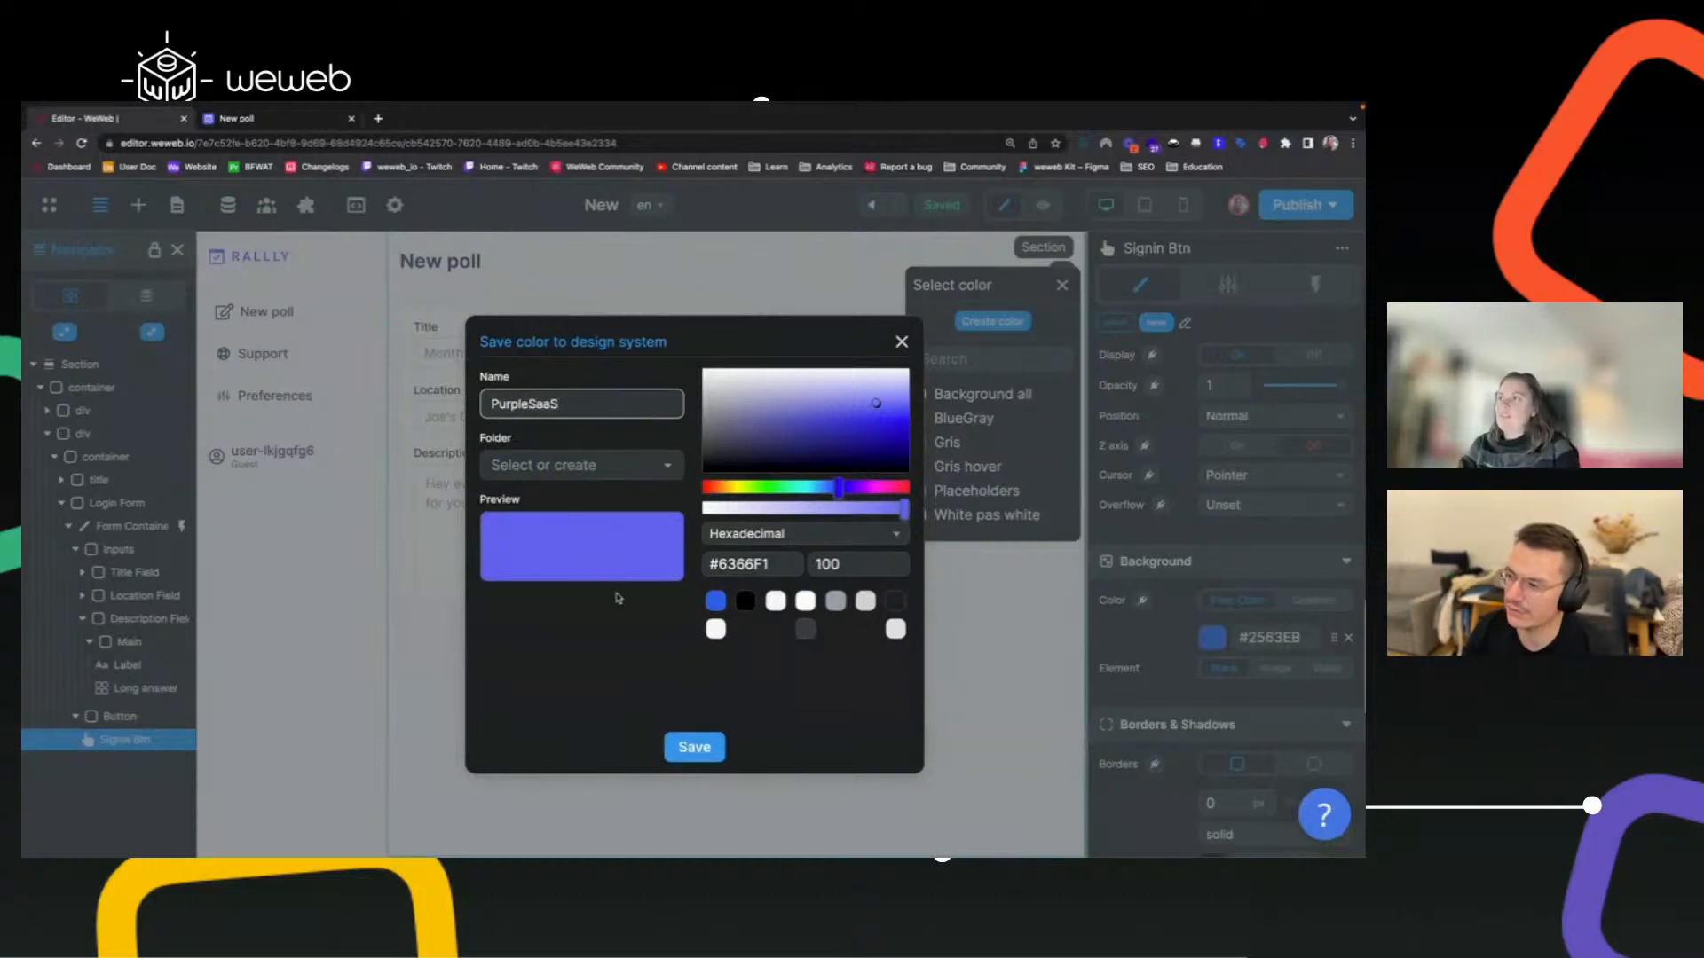
left_click(694, 749)
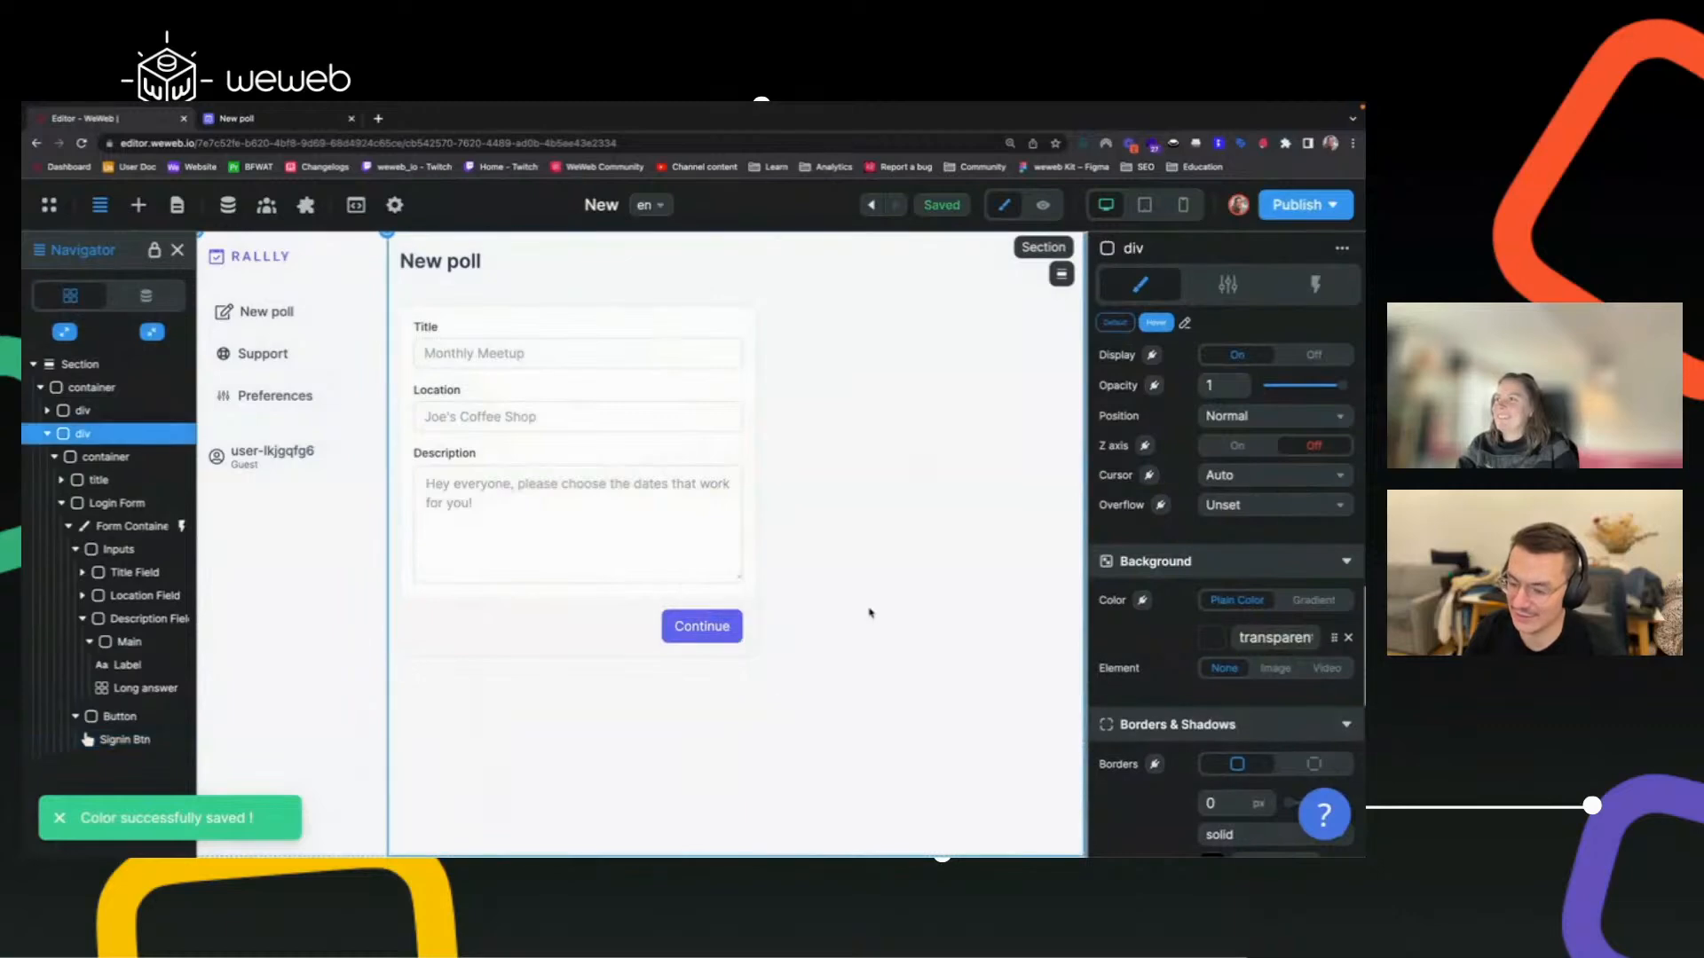
Check the Continue button's padding on the Rallly reference page and set the Signin Btn's horizontal padding to 12 px.
left_click(237, 118)
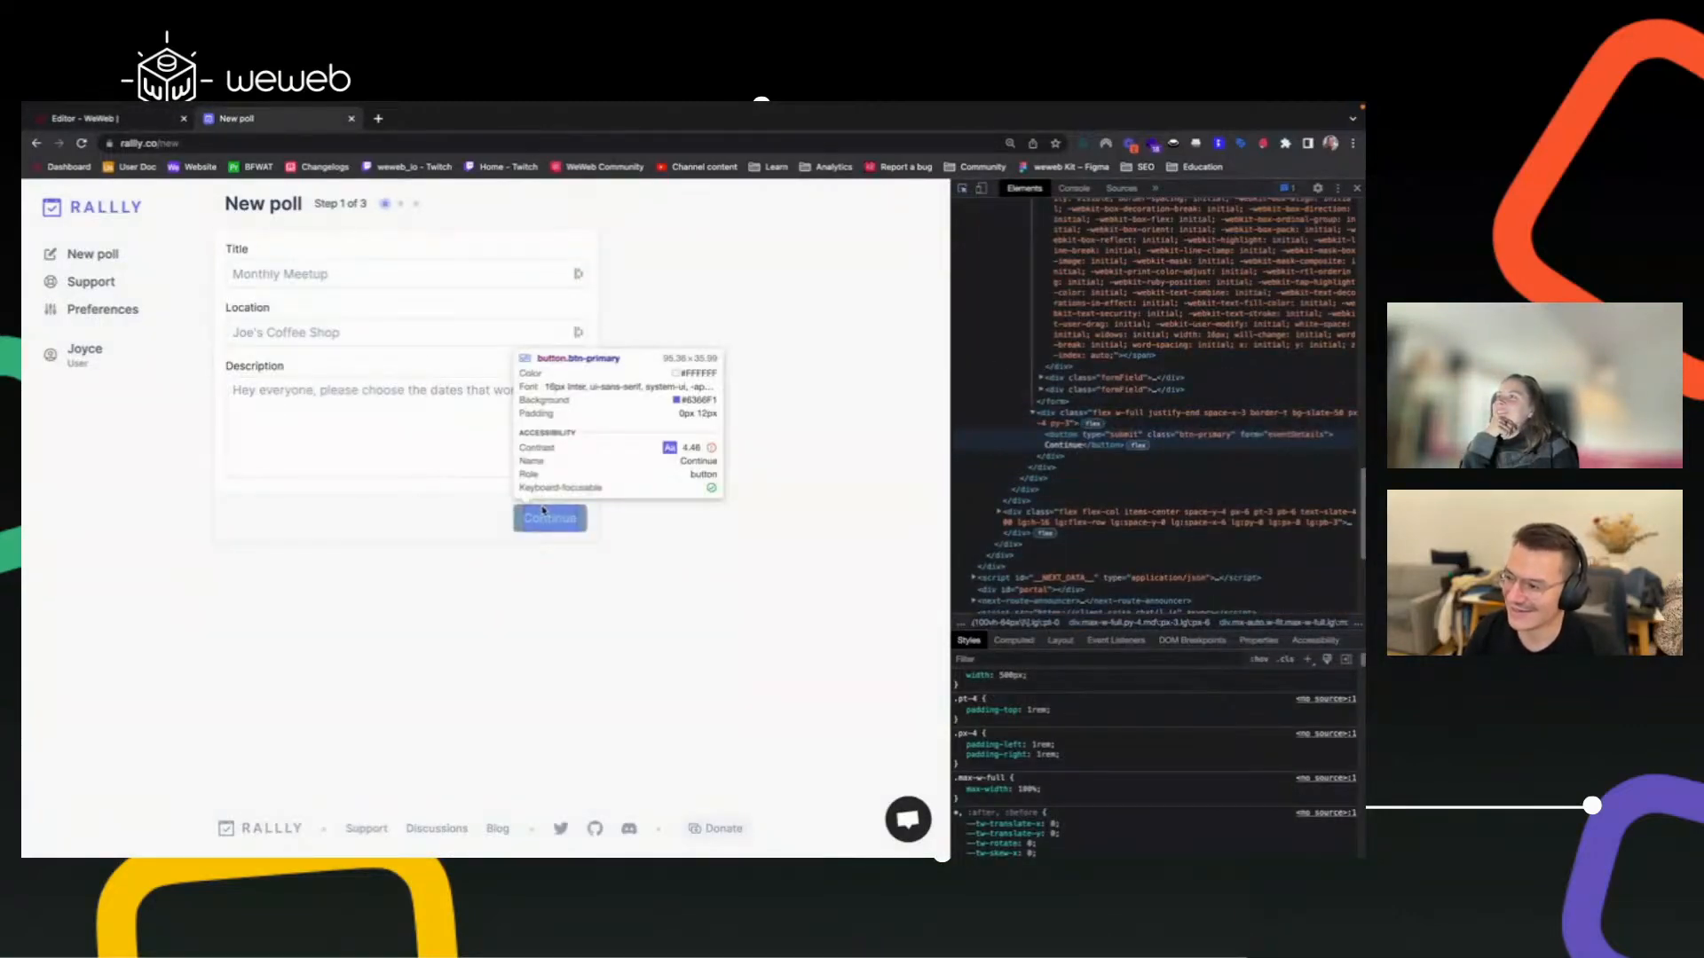
left_click(543, 515)
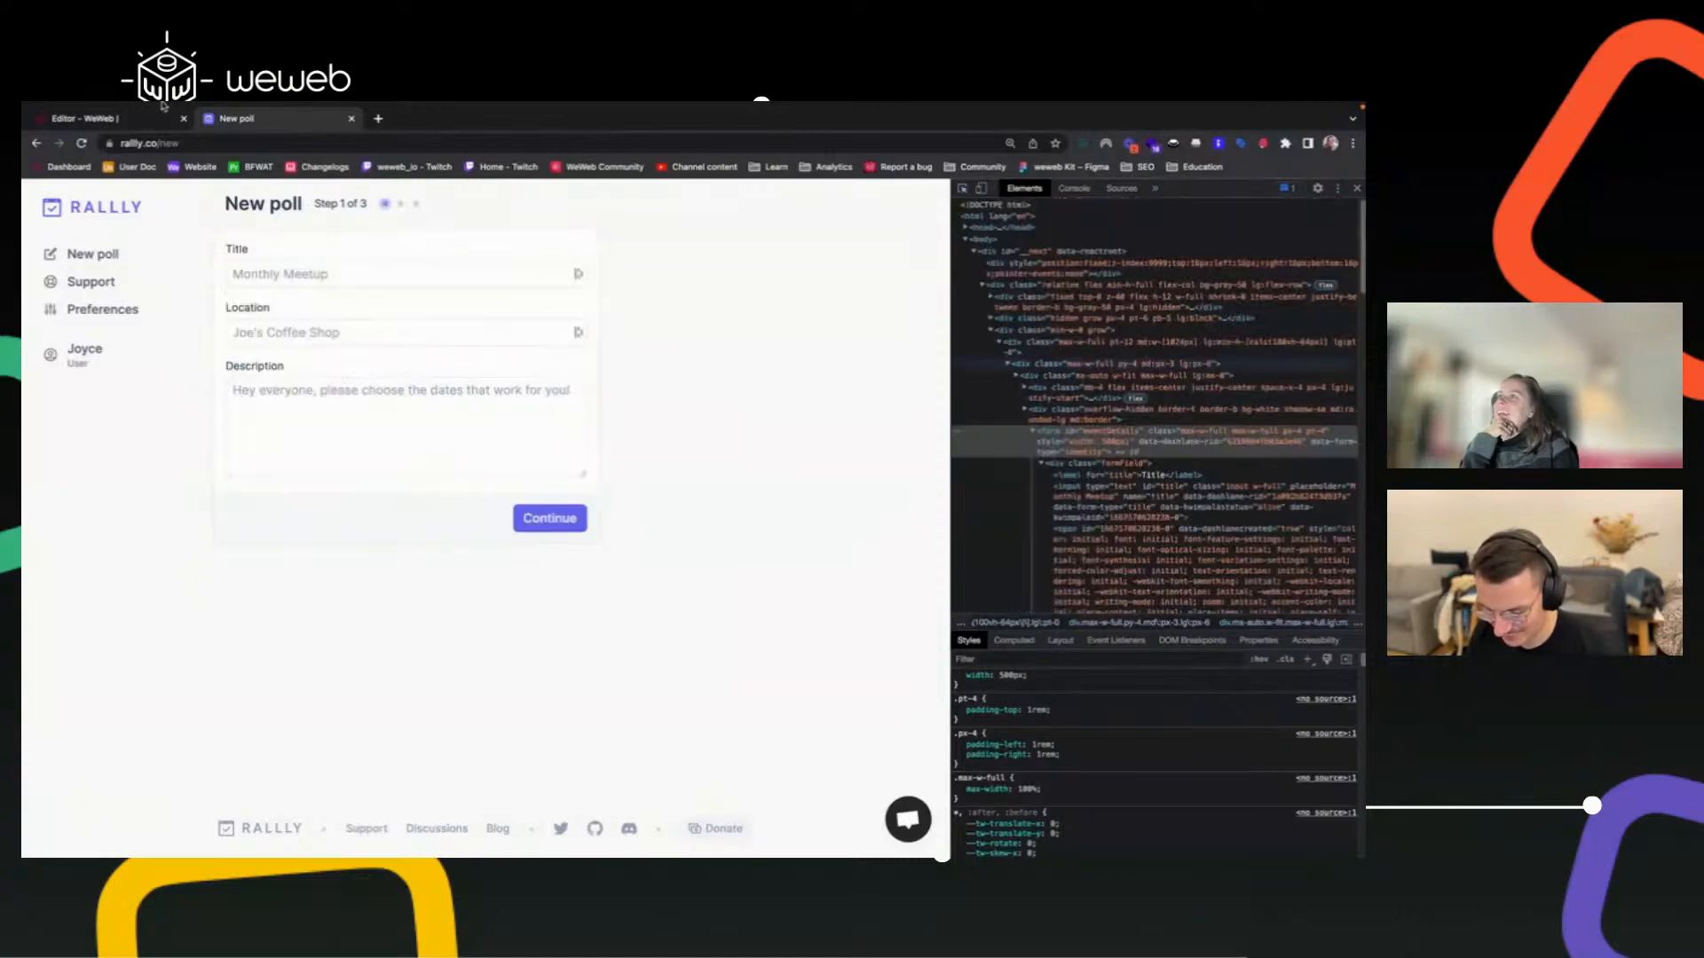
left_click(84, 118)
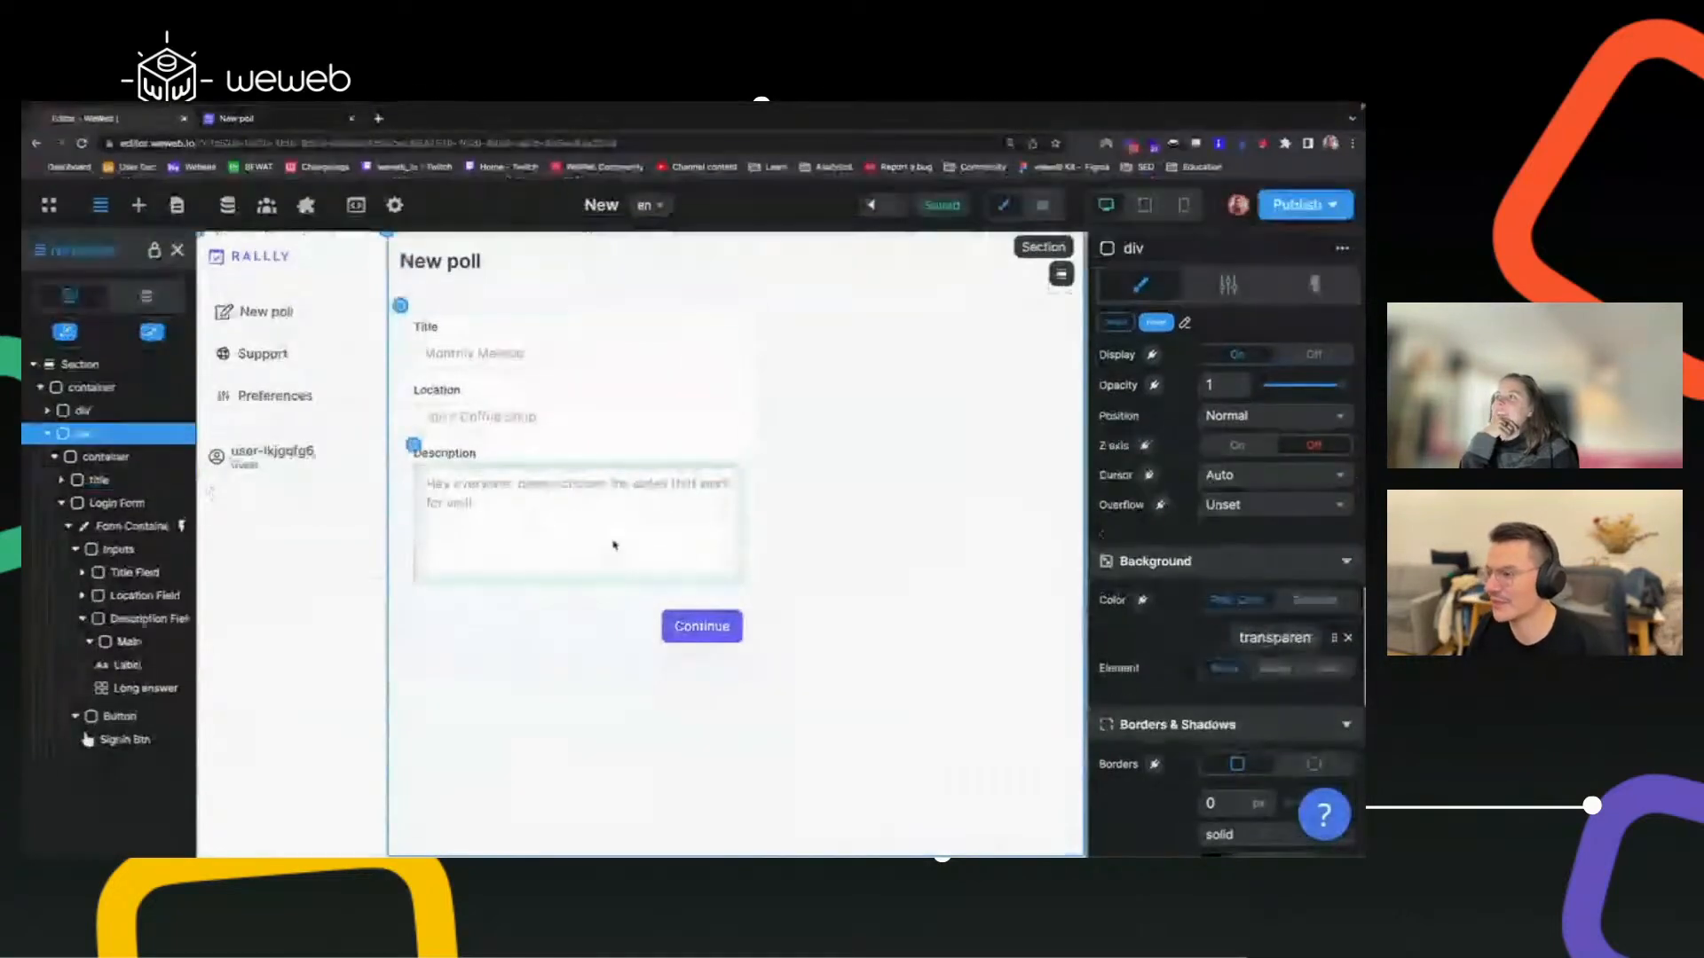
left_click(701, 626)
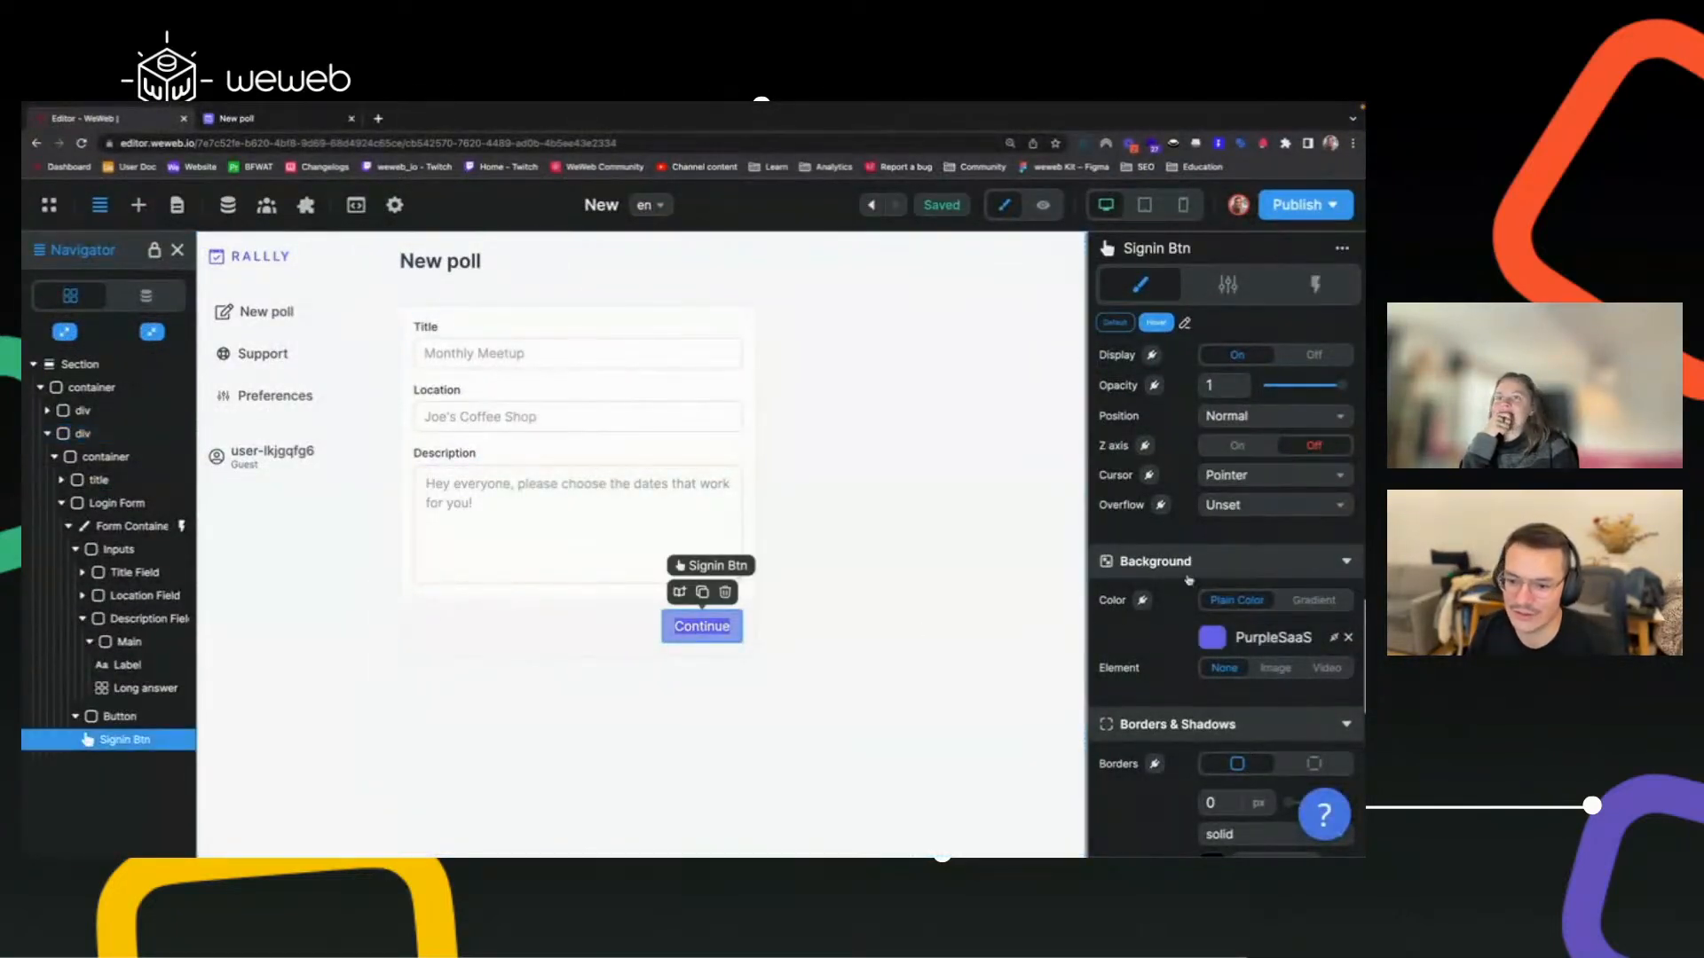
scroll(1214, 597, "up", 5)
left_click(1303, 550)
key("BackSpace")
type("2")
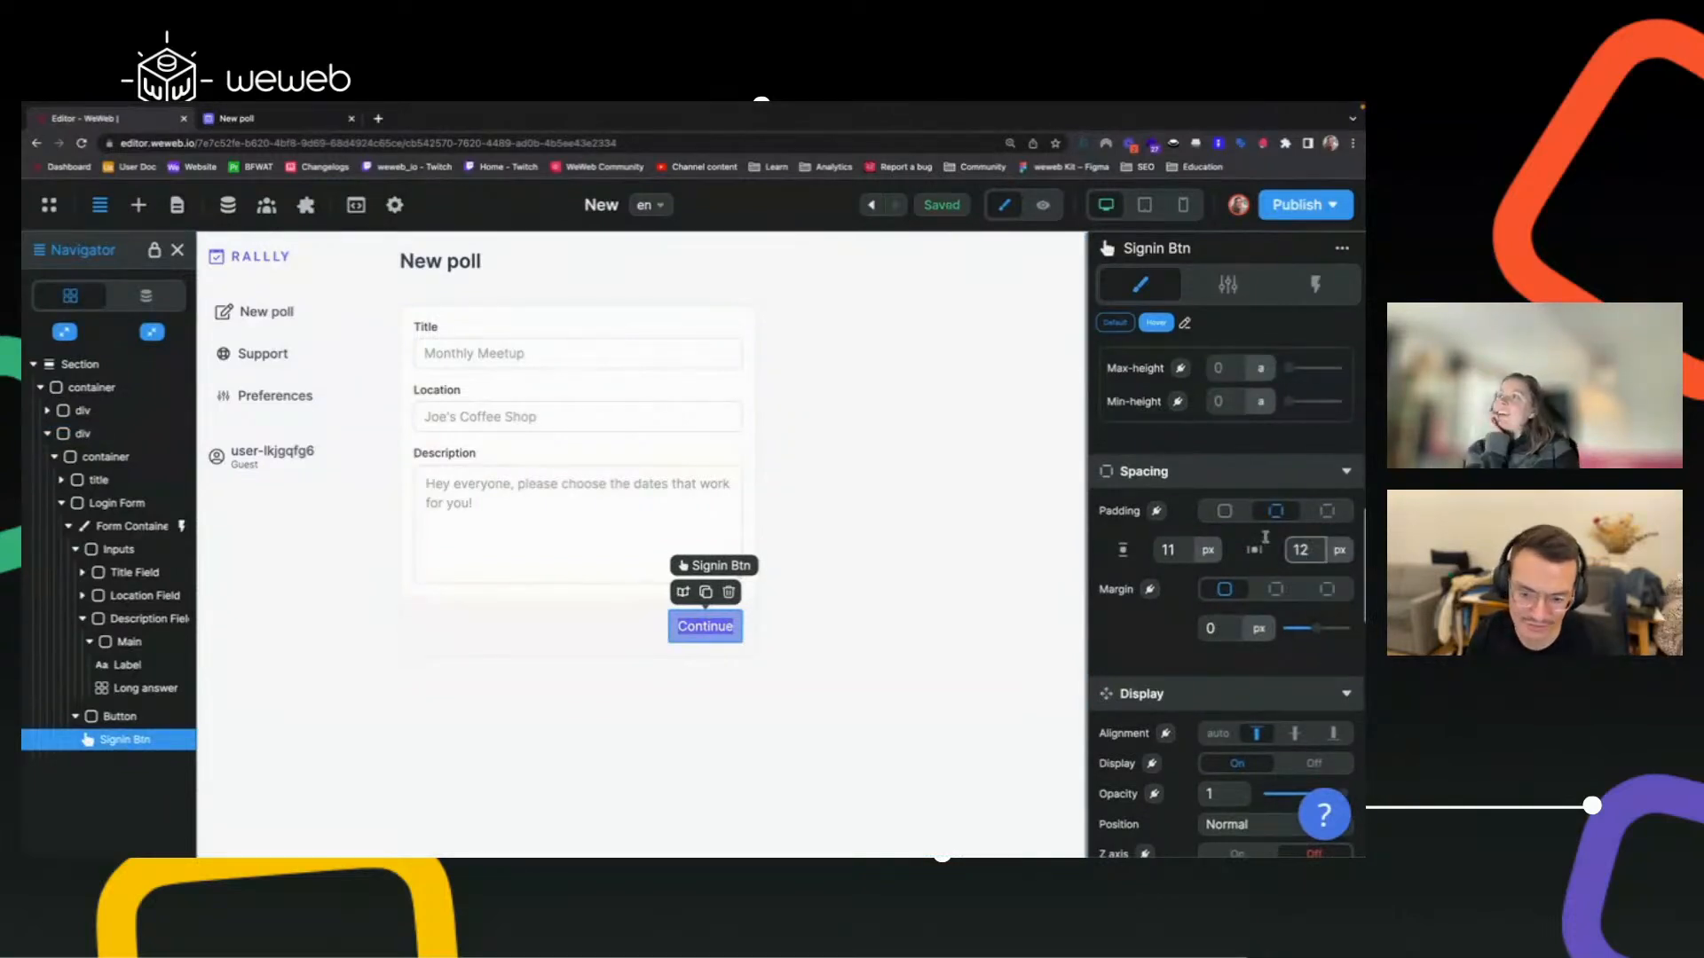
Try 12 px horizontal and 0 px vertical padding on the Button container, and undo both padding changes.
left_click(590, 622)
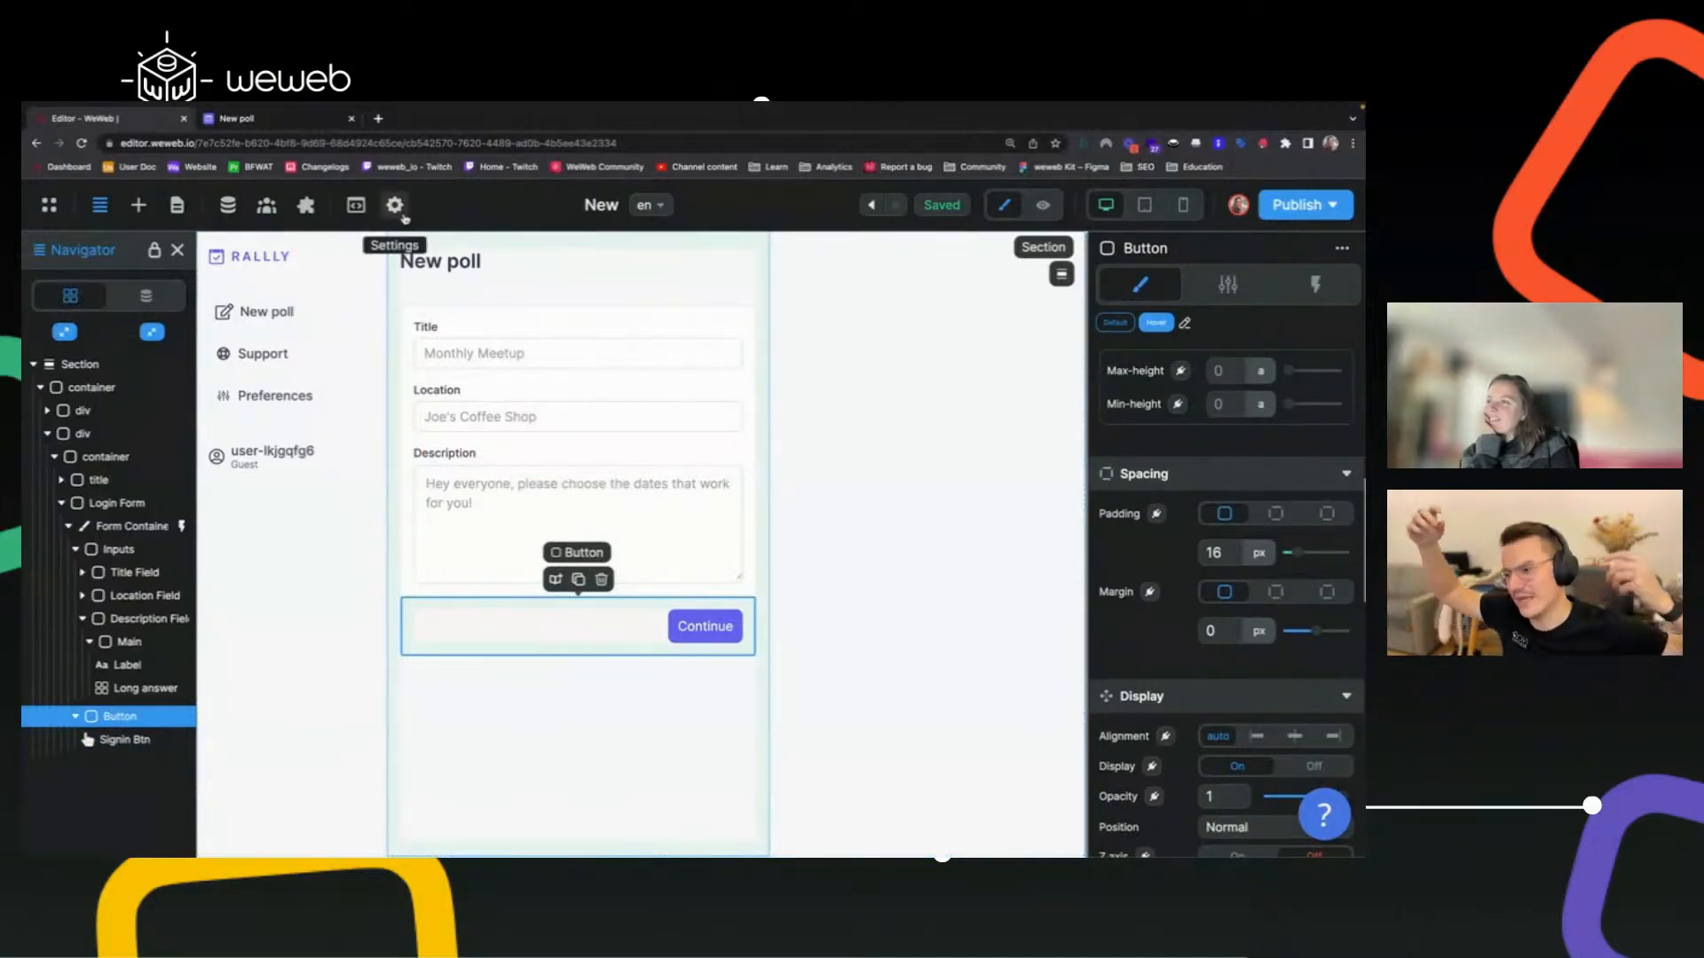
left_click(1275, 514)
double_click(1300, 553)
type("12")
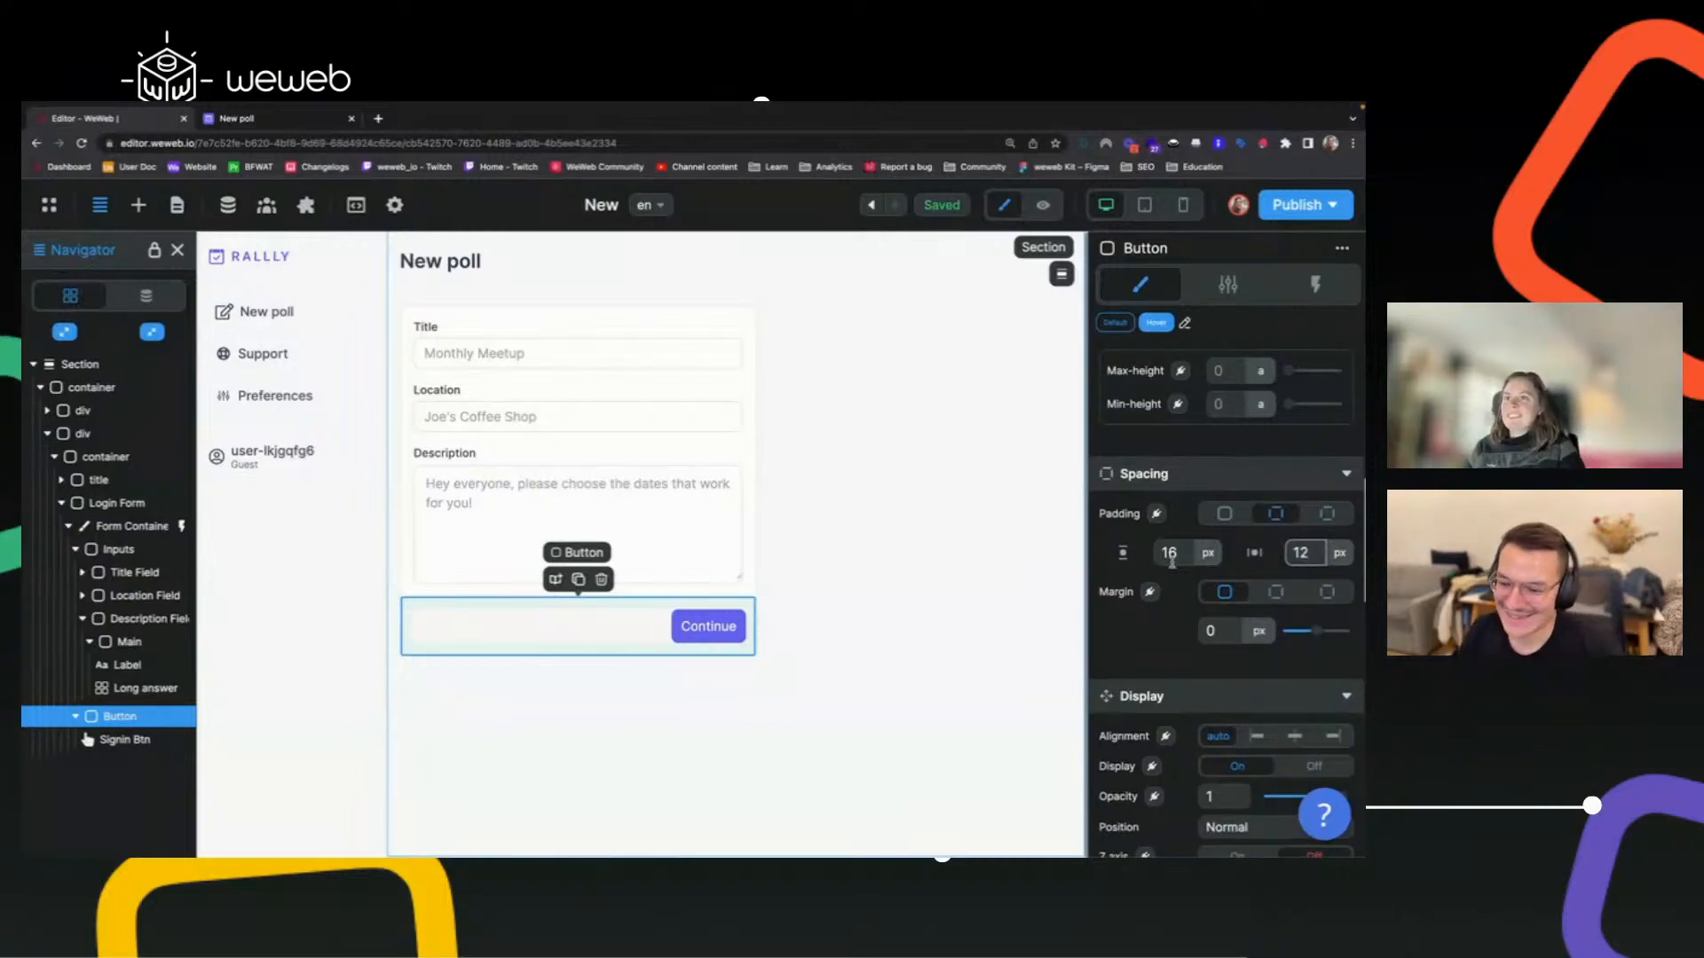
double_click(1170, 553)
type("0")
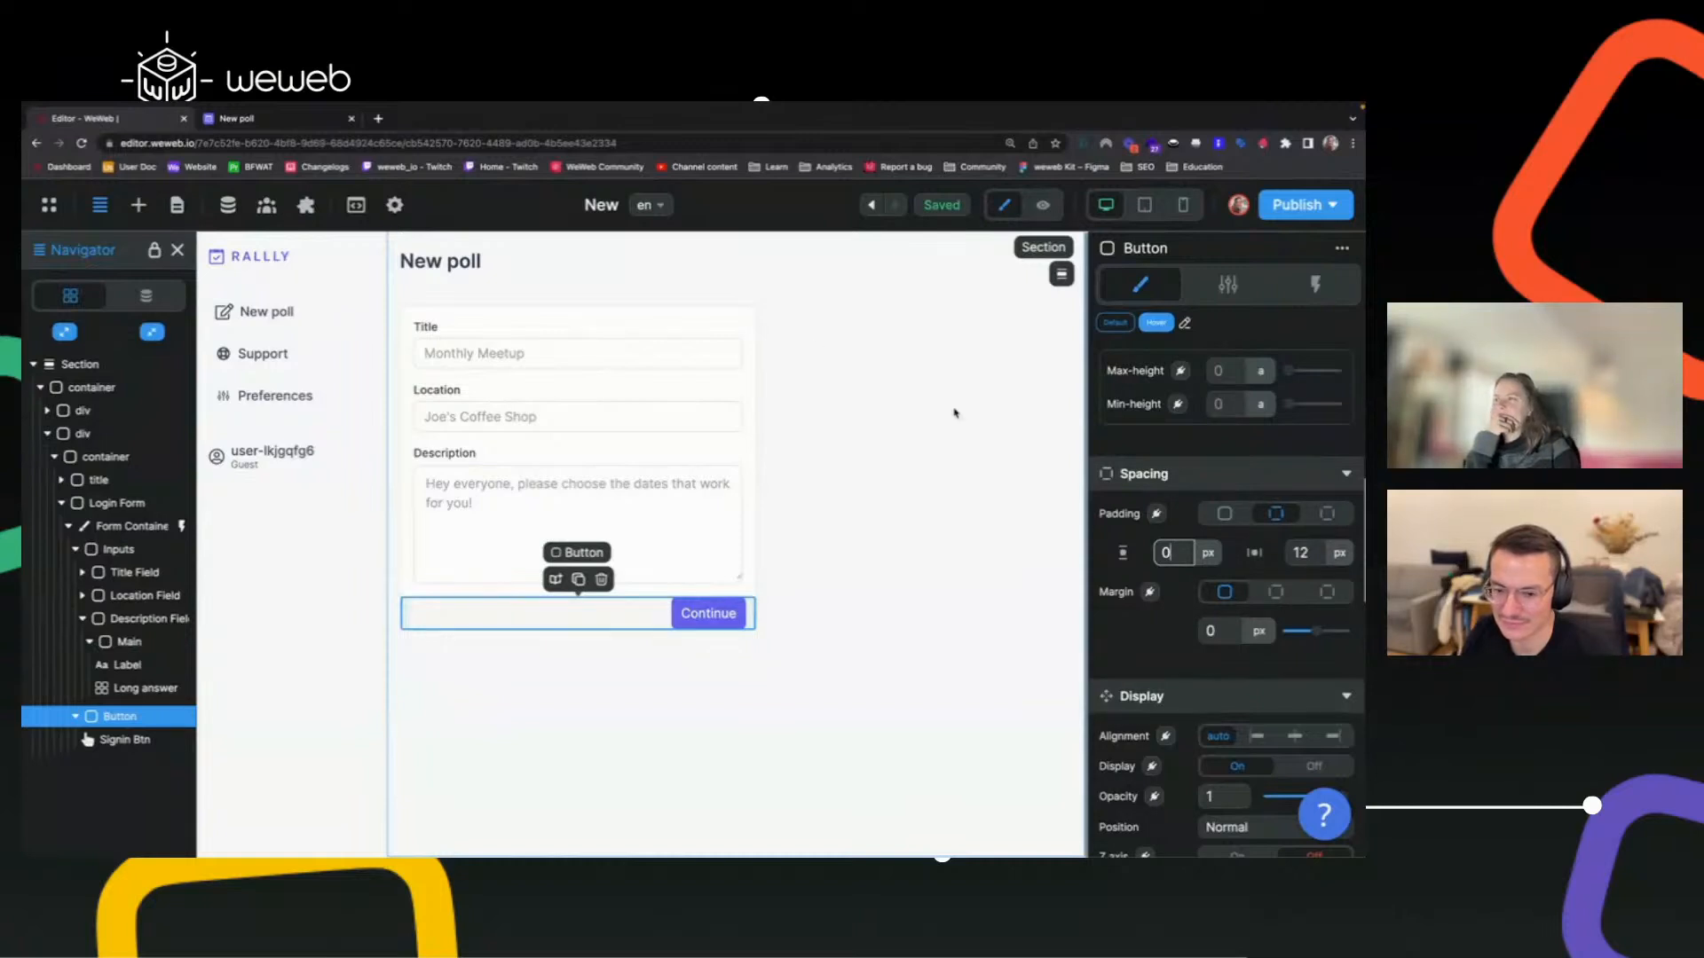
left_click(867, 207)
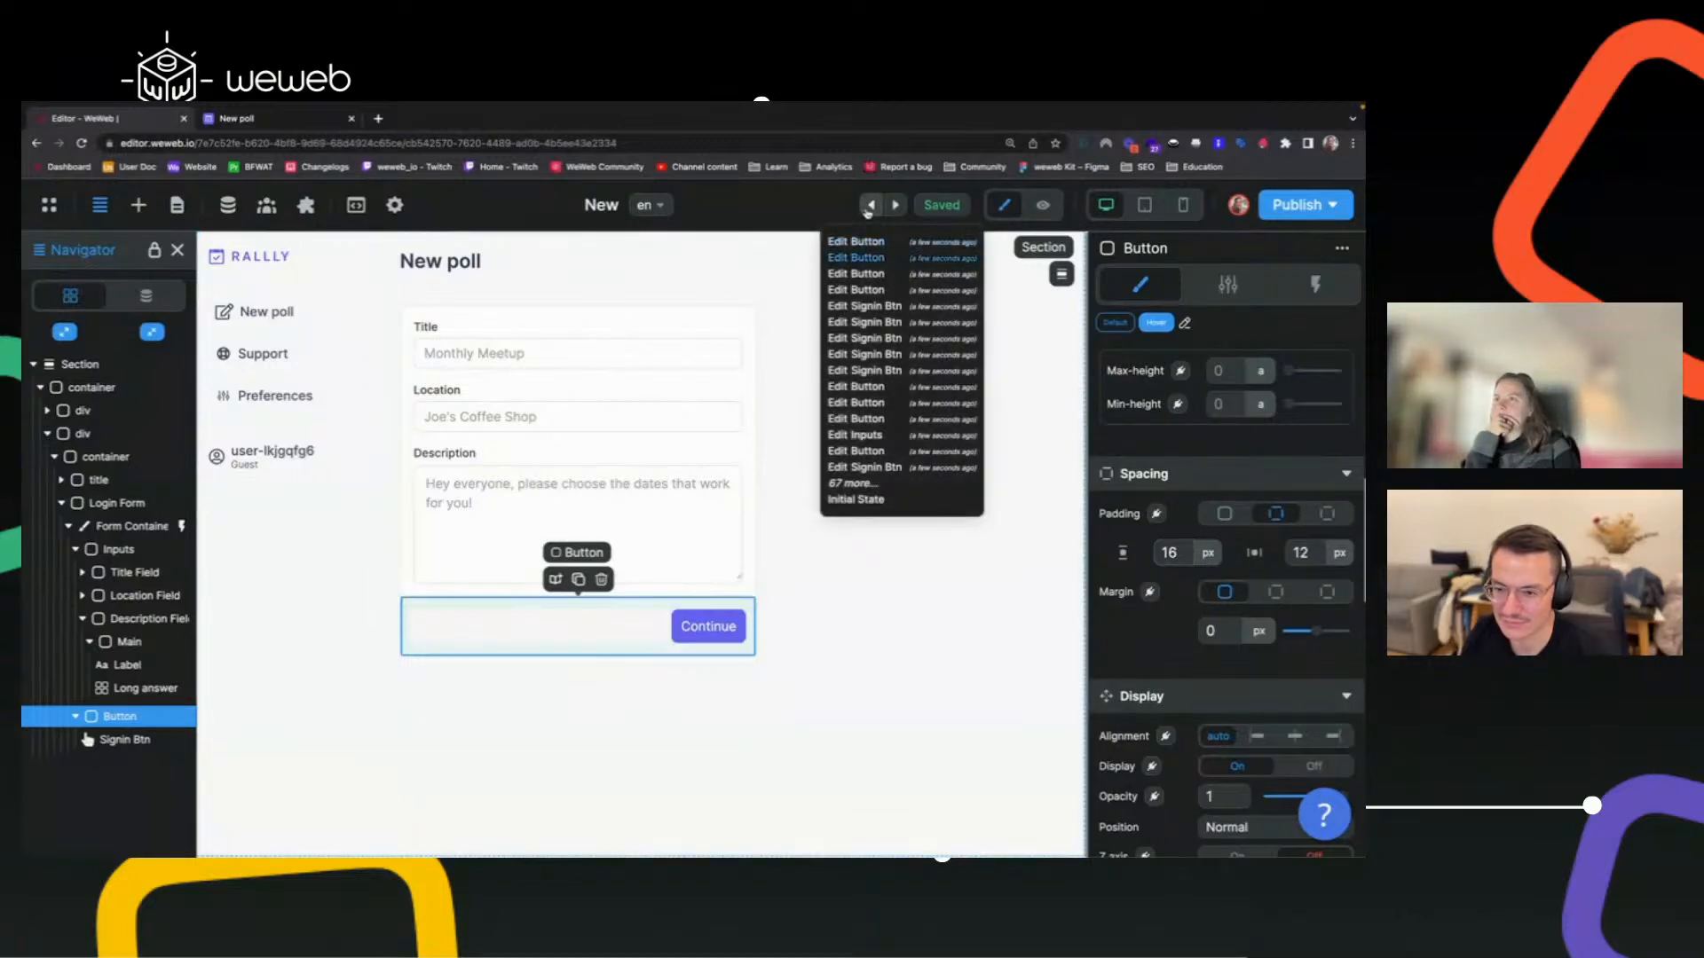
left_click(868, 209)
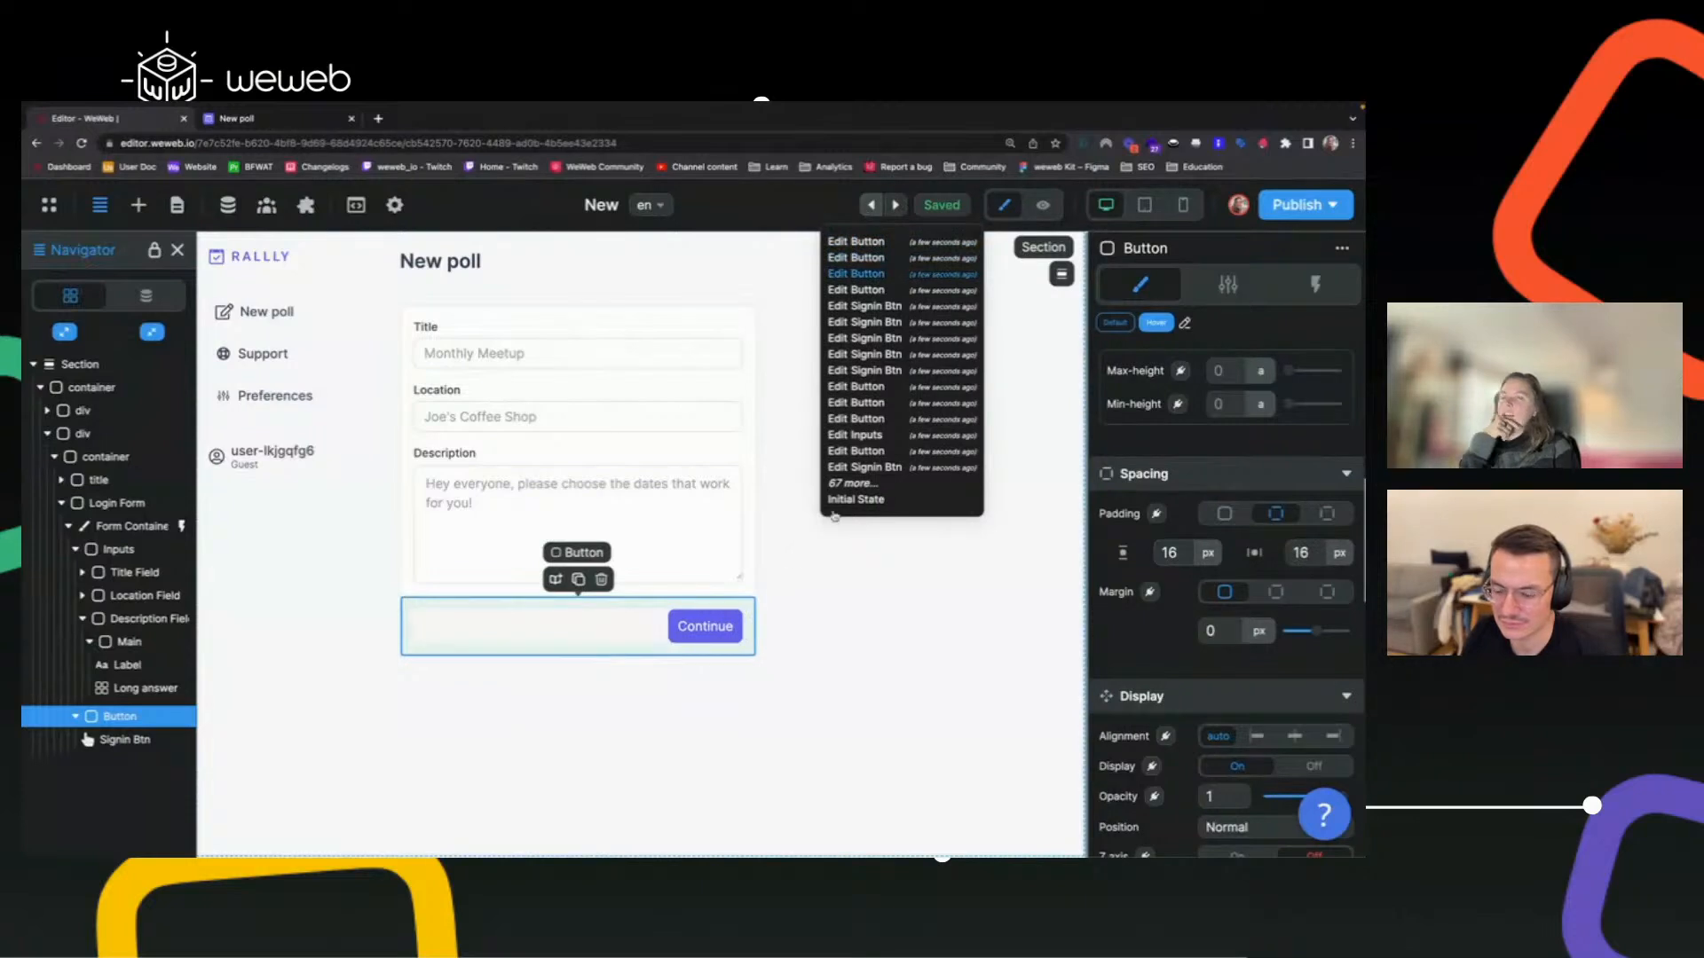
Compare the Signin Btn's vertical padding with the size, padding and CSS rules of the Continue button on the Rallly reference page.
left_click(701, 623)
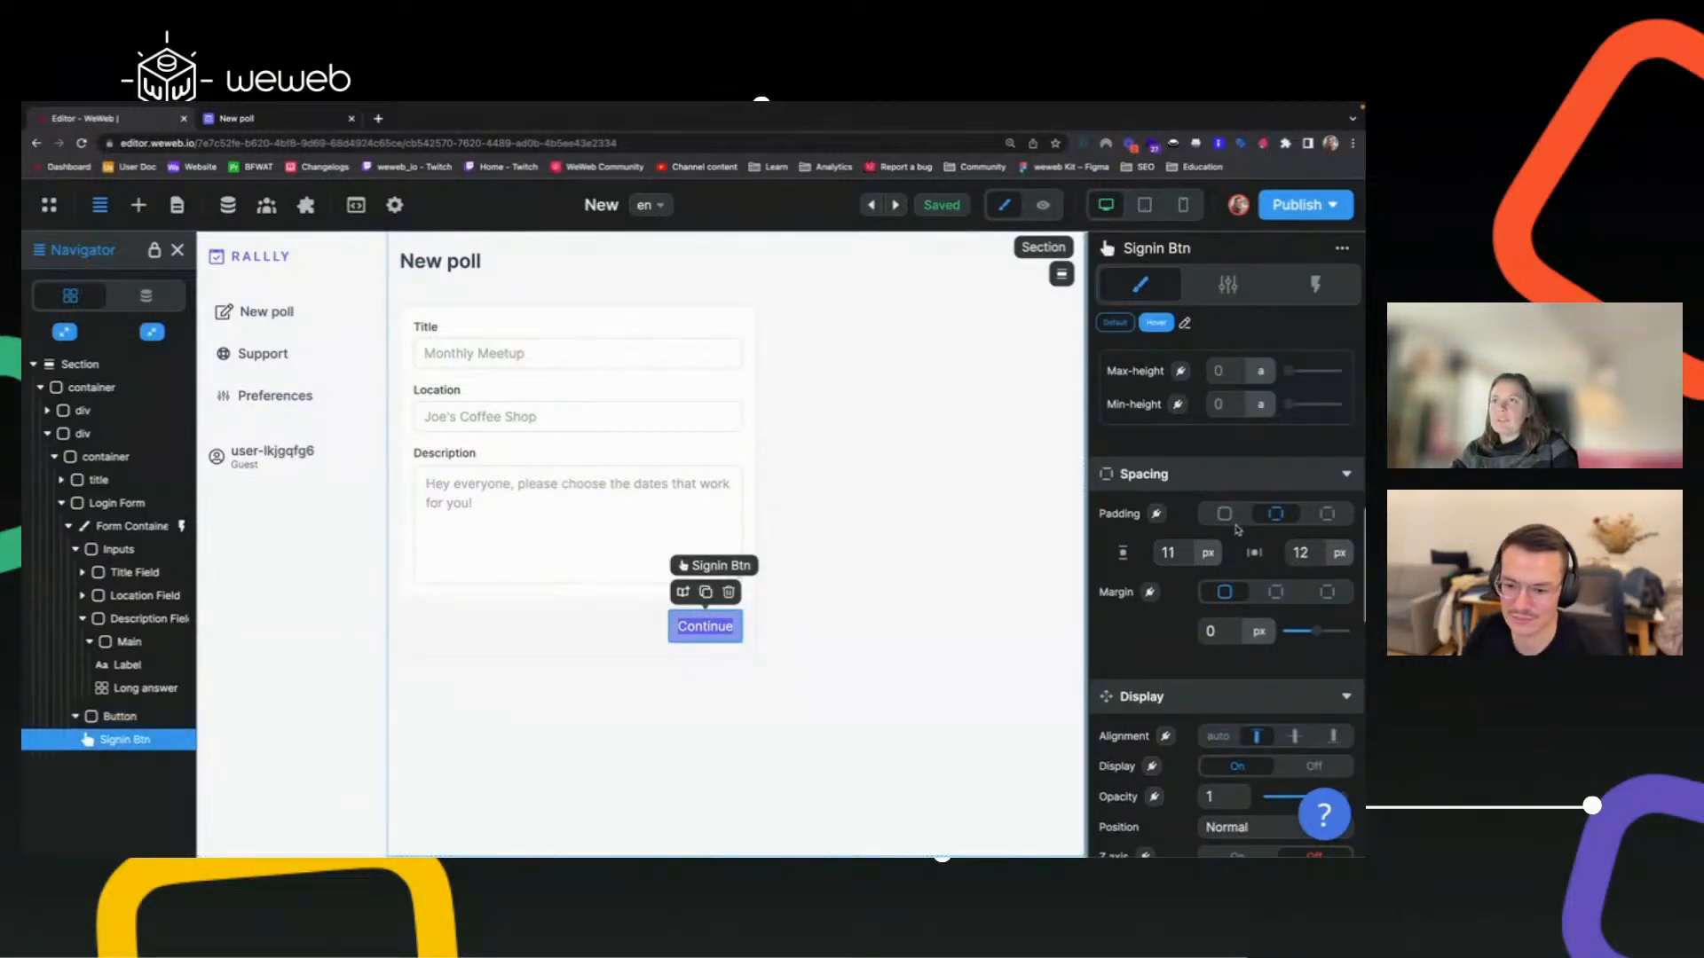
left_click(1172, 556)
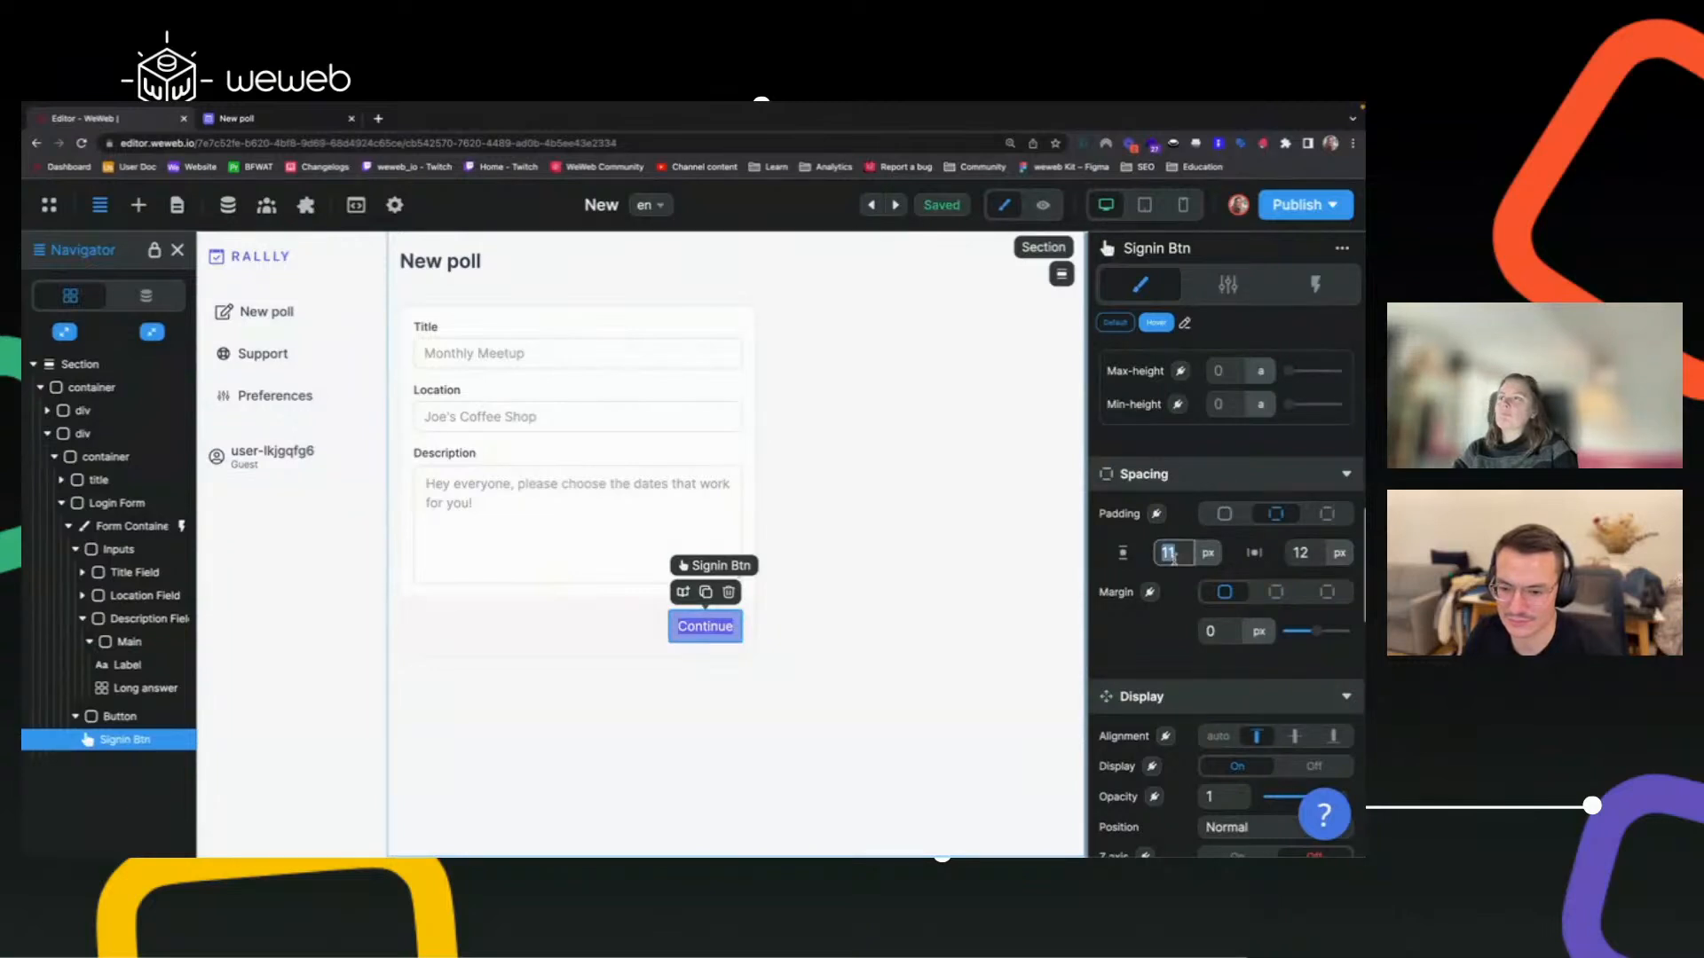
left_click(294, 117)
left_click(963, 188)
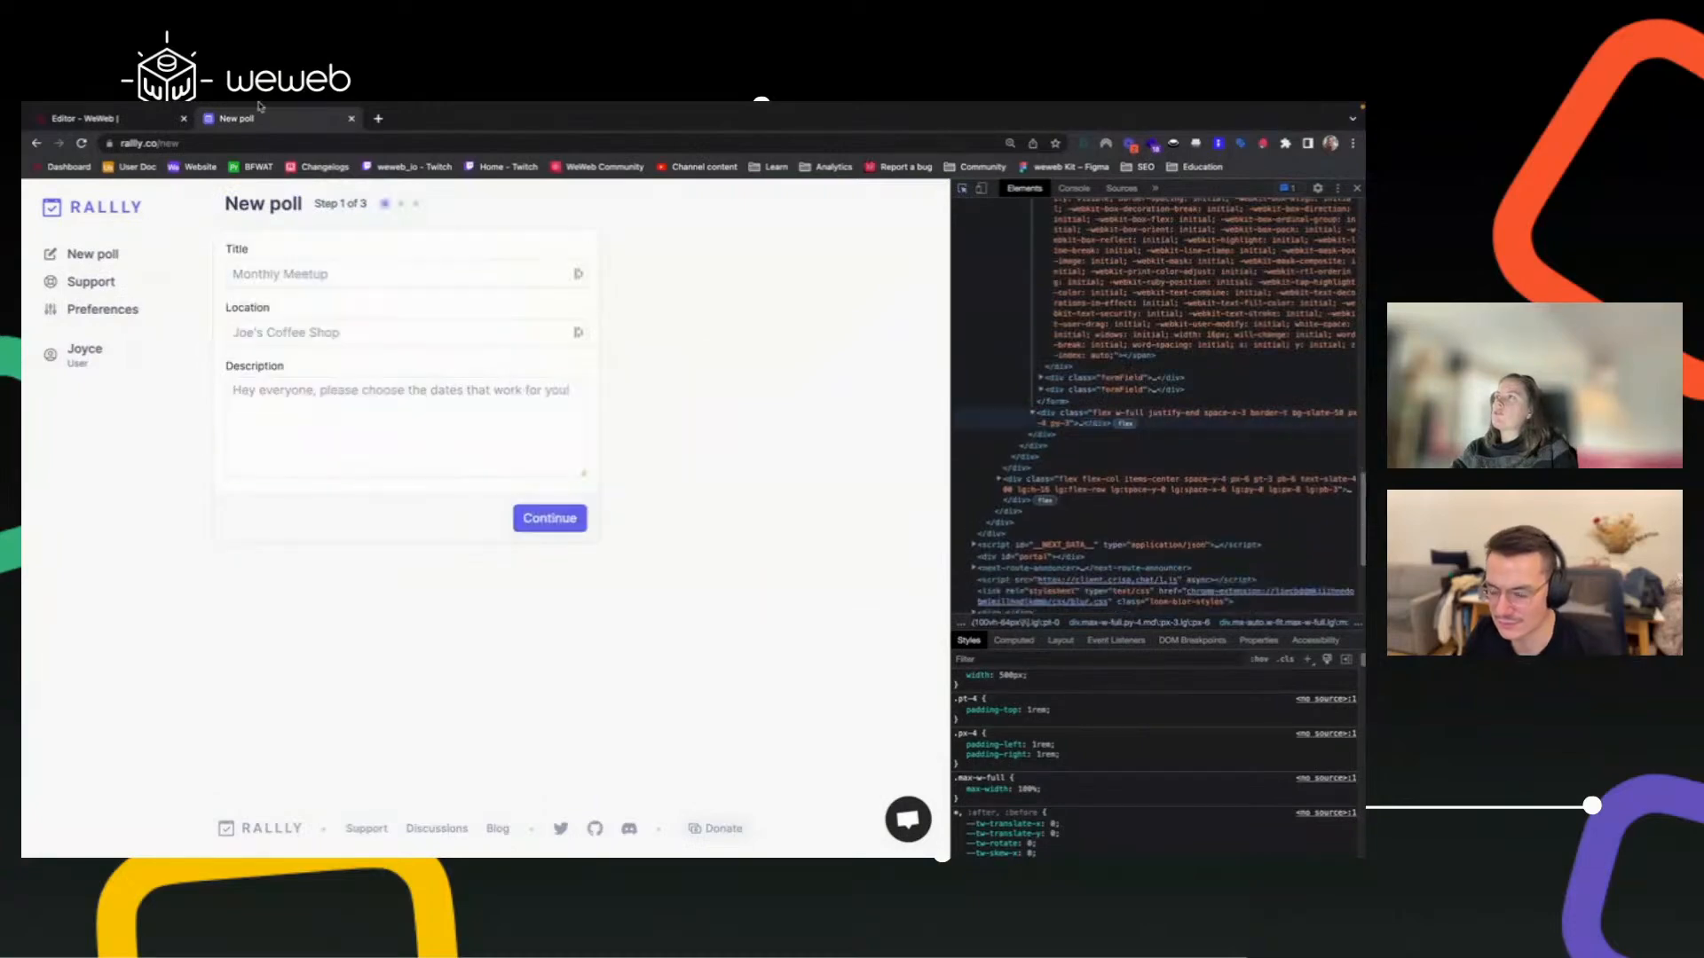
left_click(107, 118)
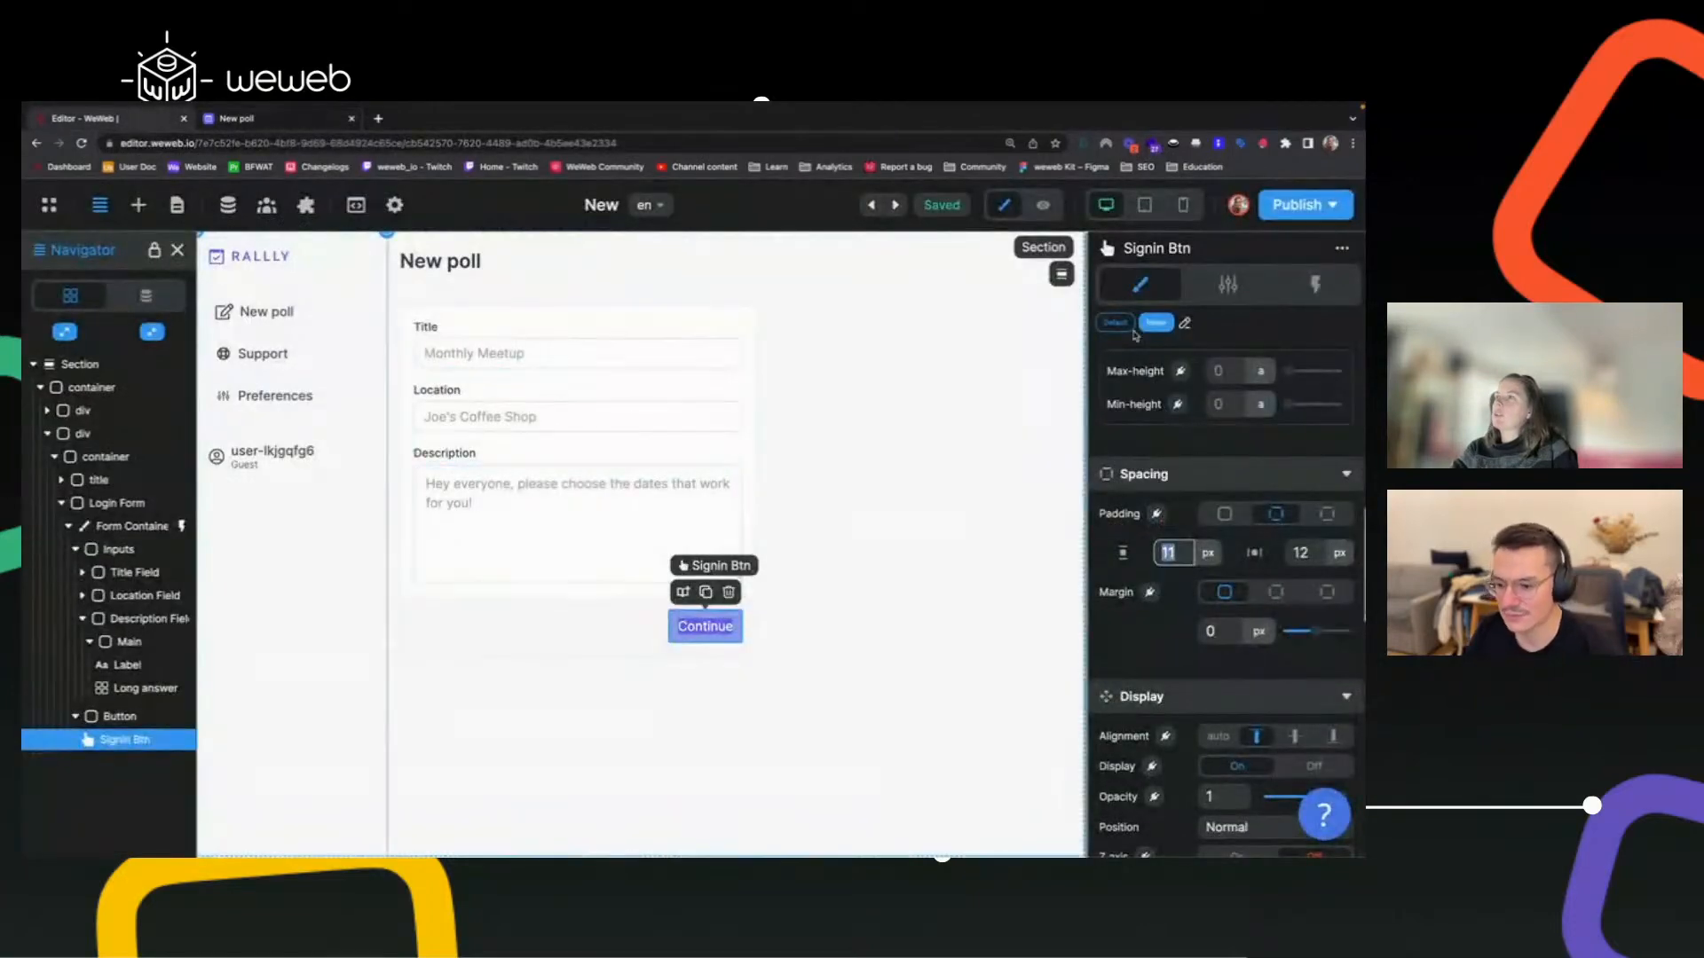
left_click(267, 120)
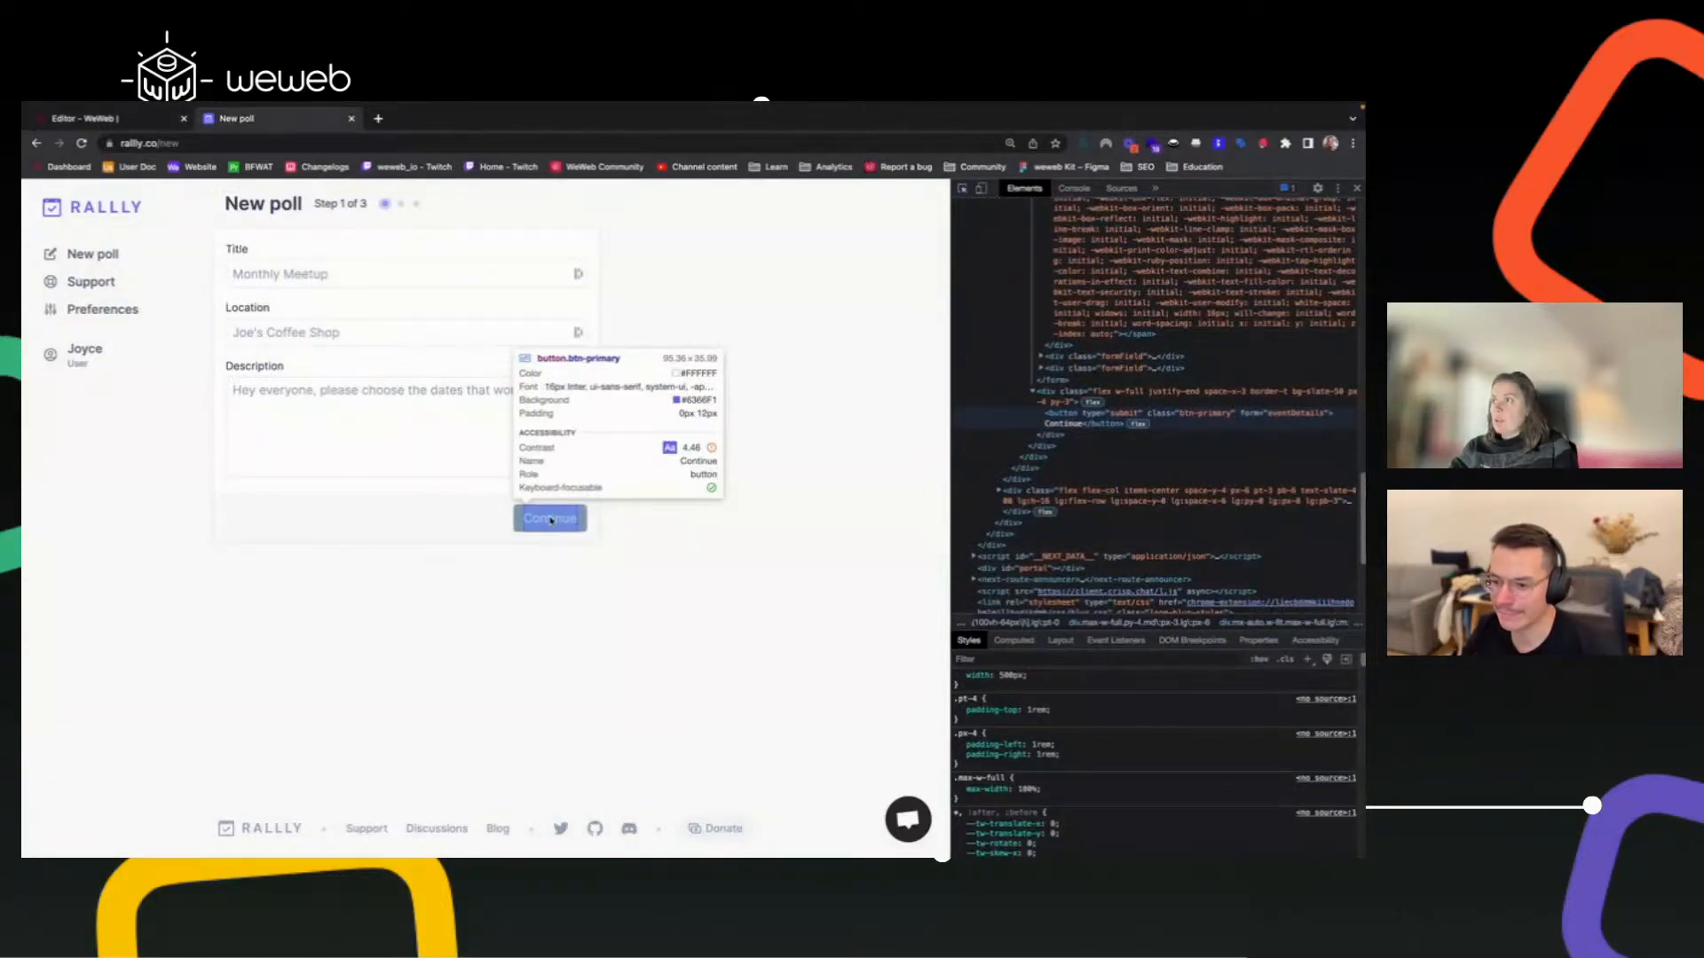
left_click(551, 520)
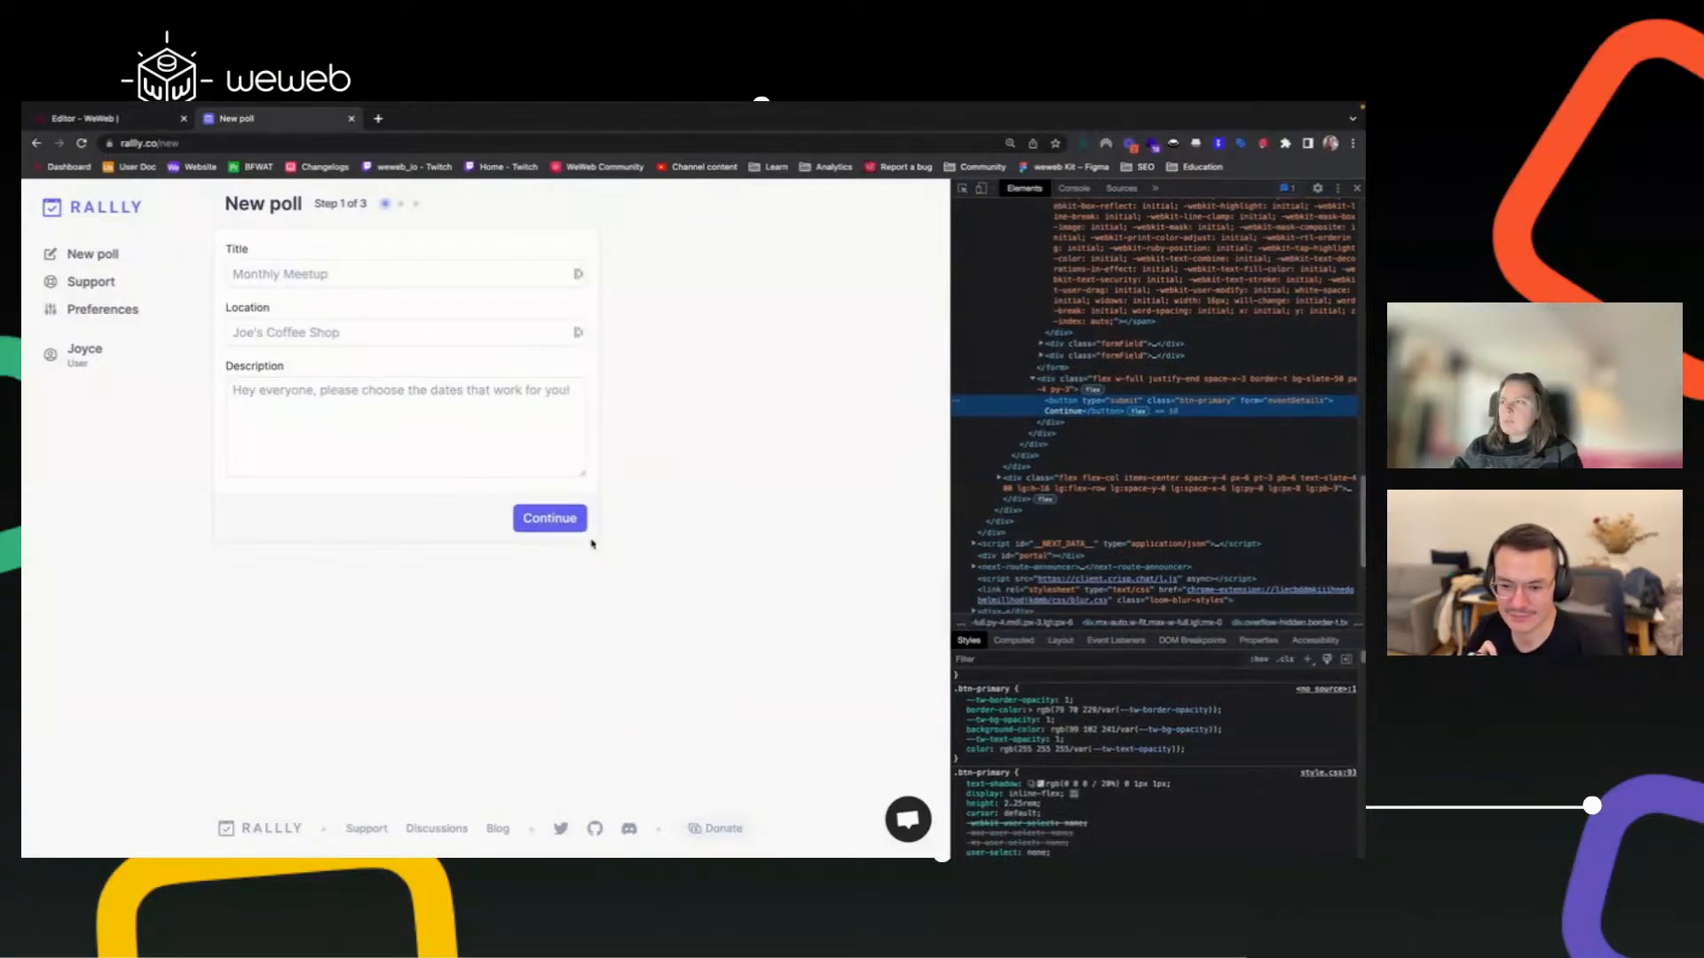
scroll(1084, 750, "down", 2)
scroll(1086, 752, "down", 1)
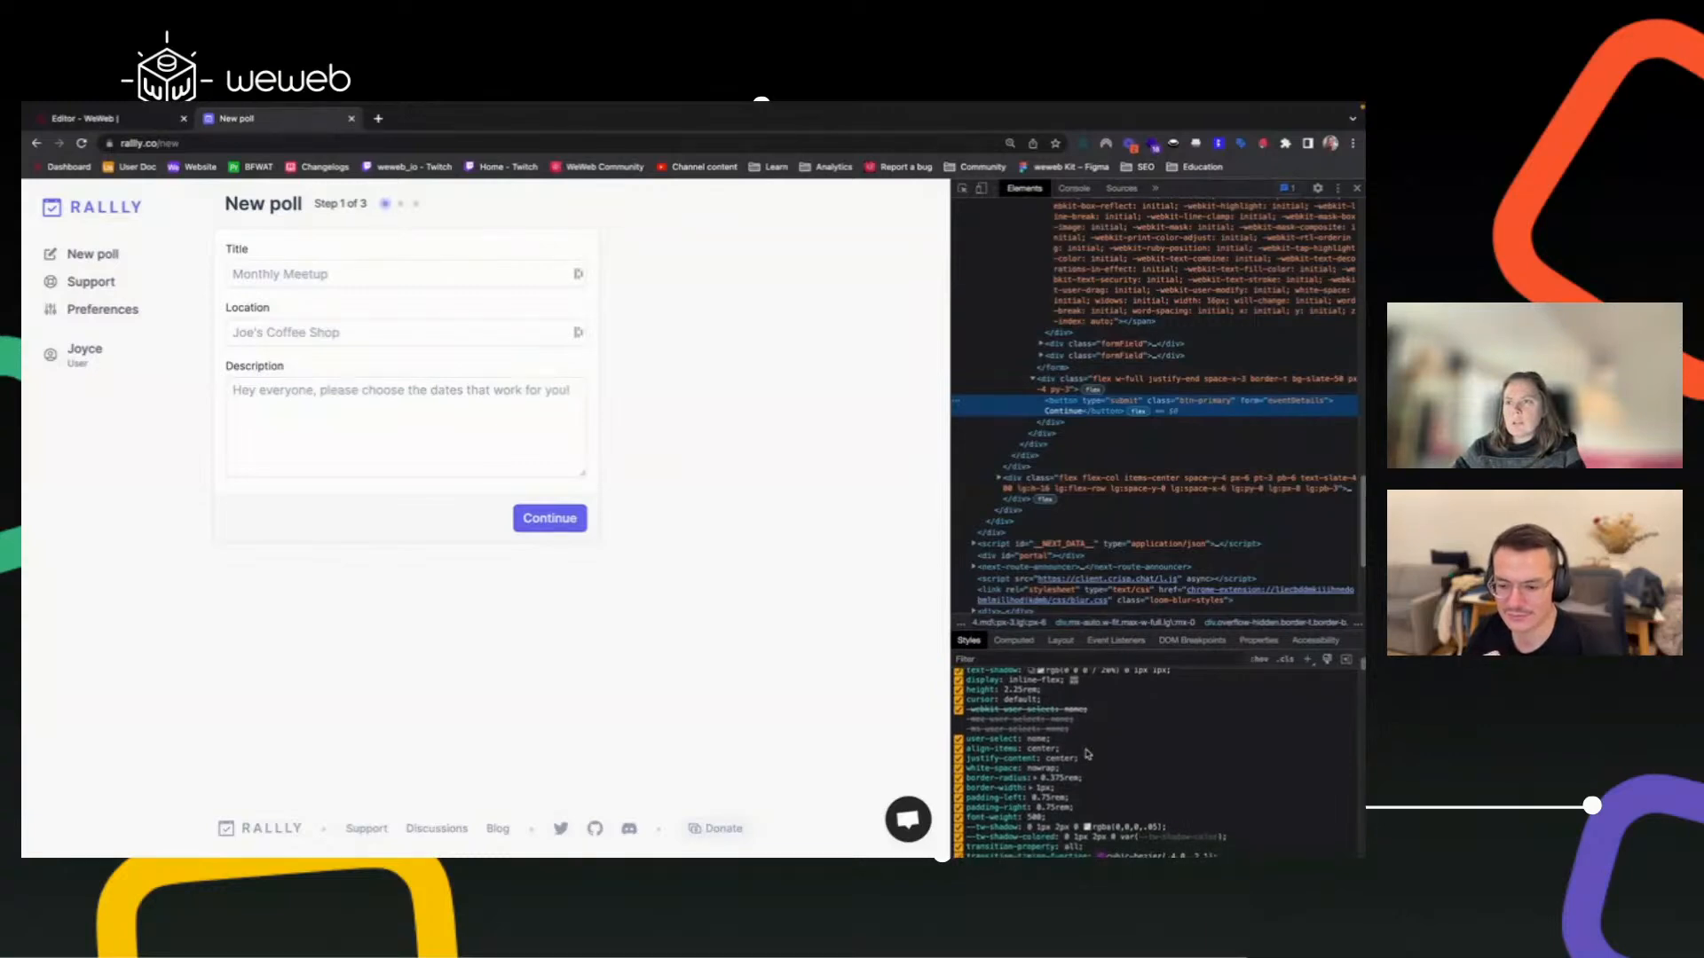
scroll(1083, 750, "down", 2)
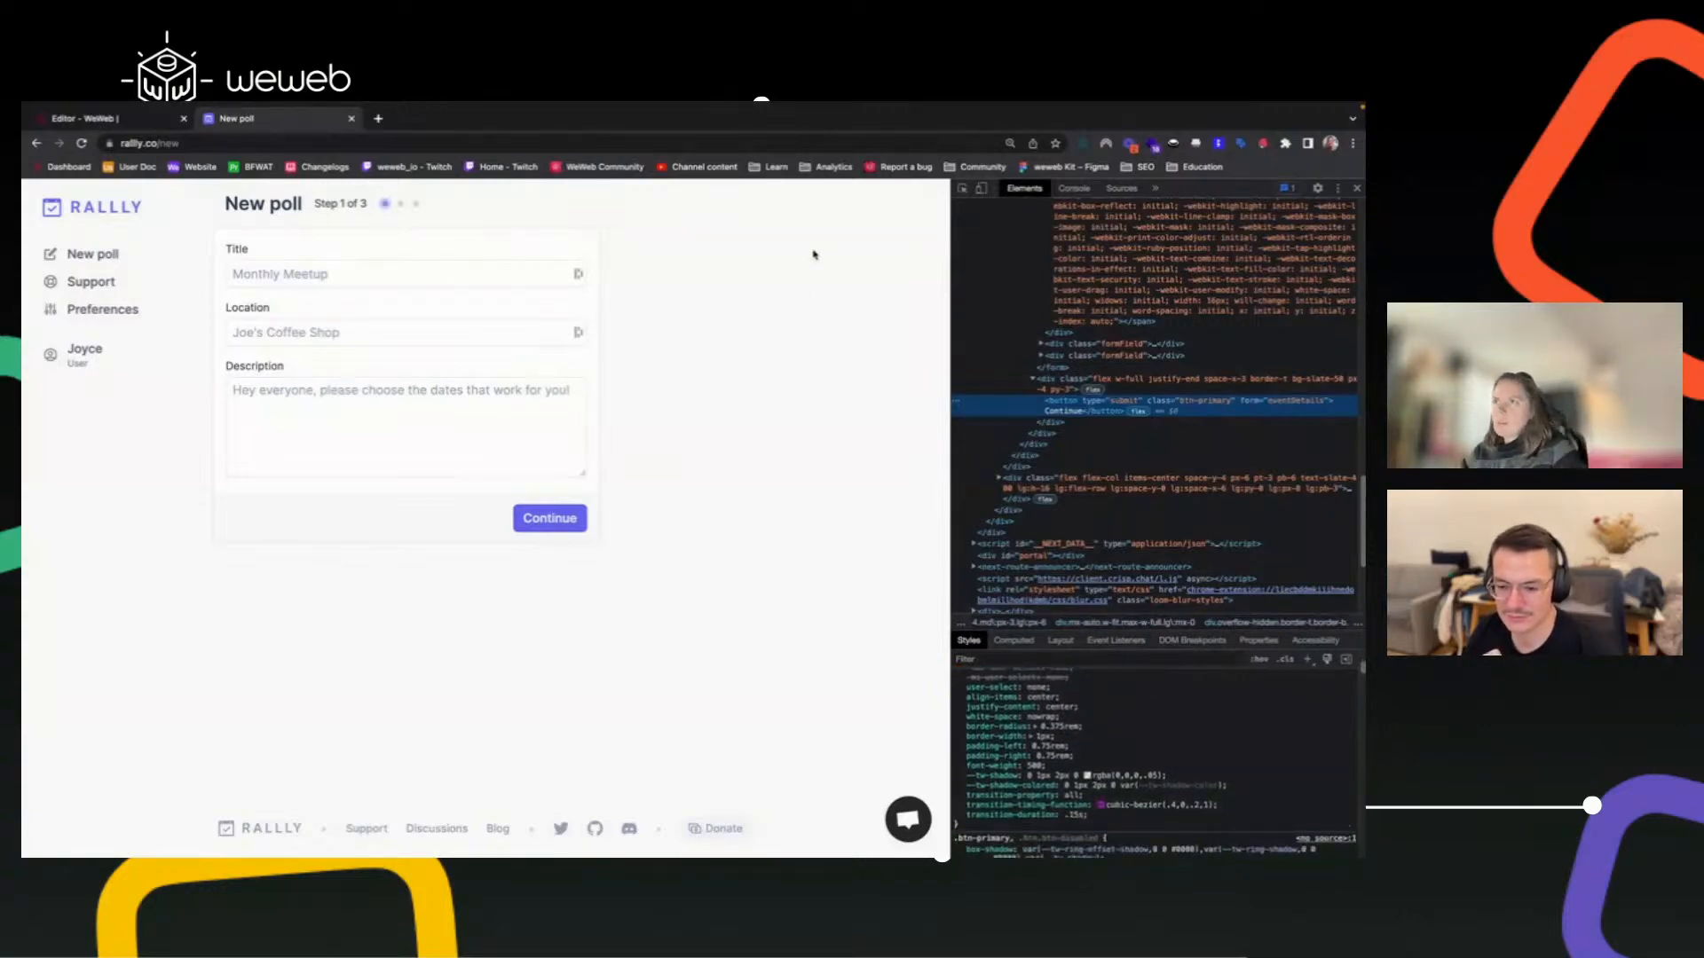
left_click(962, 188)
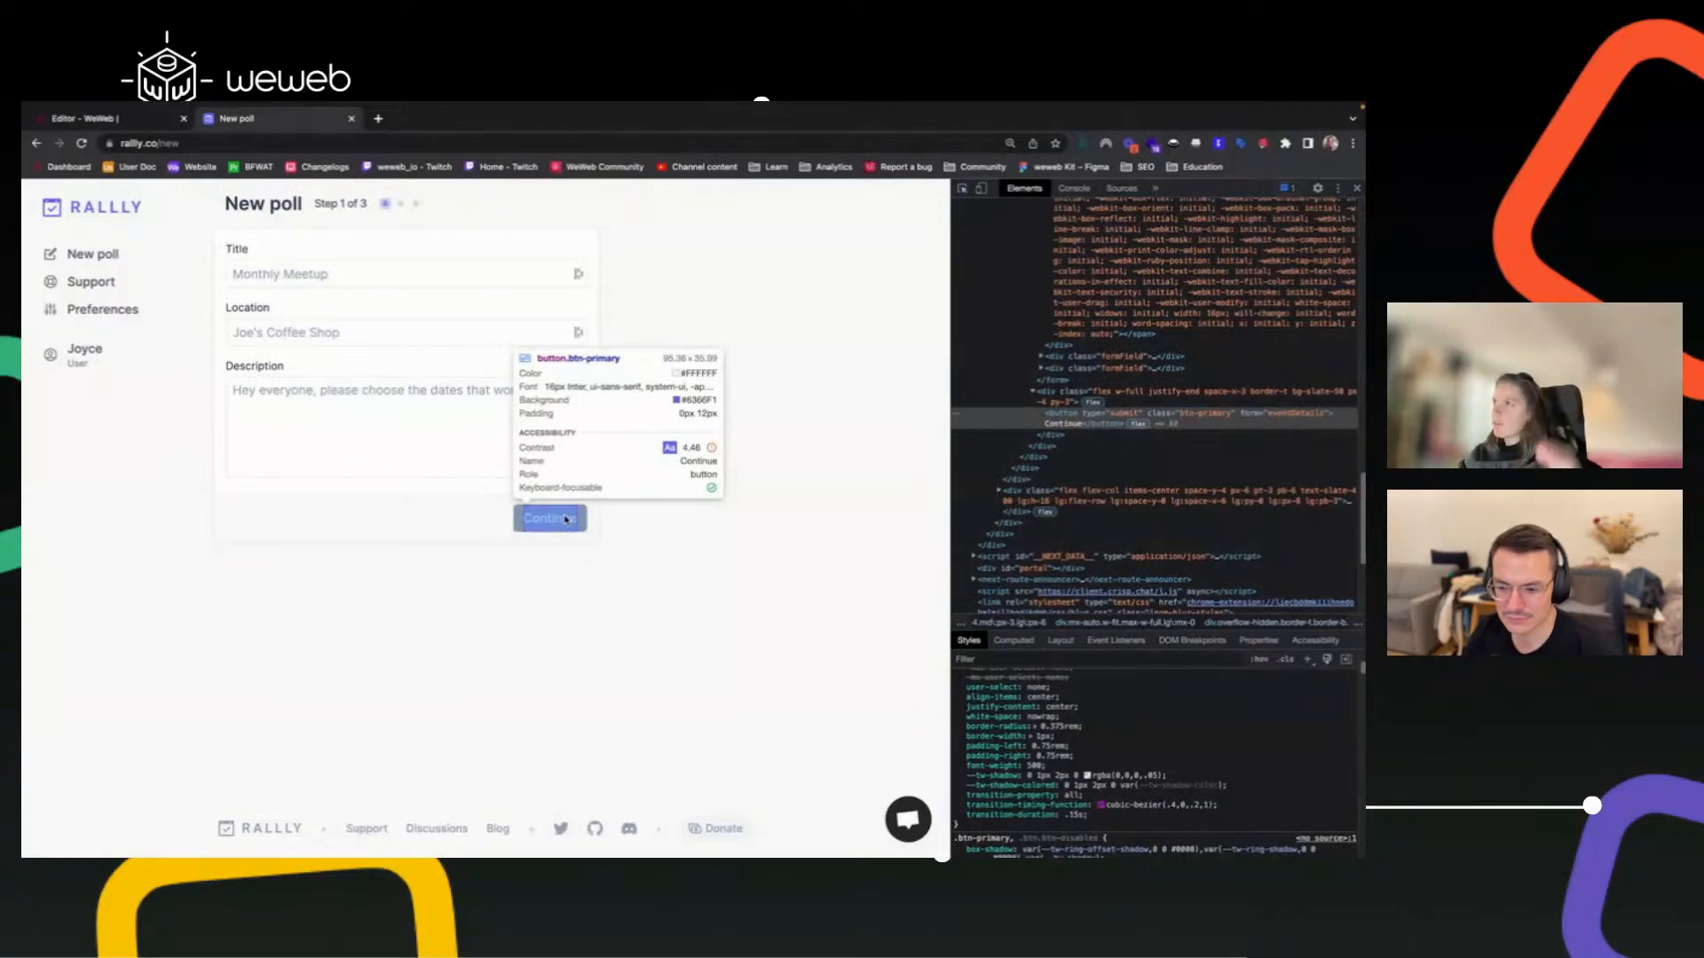
left_click(533, 418)
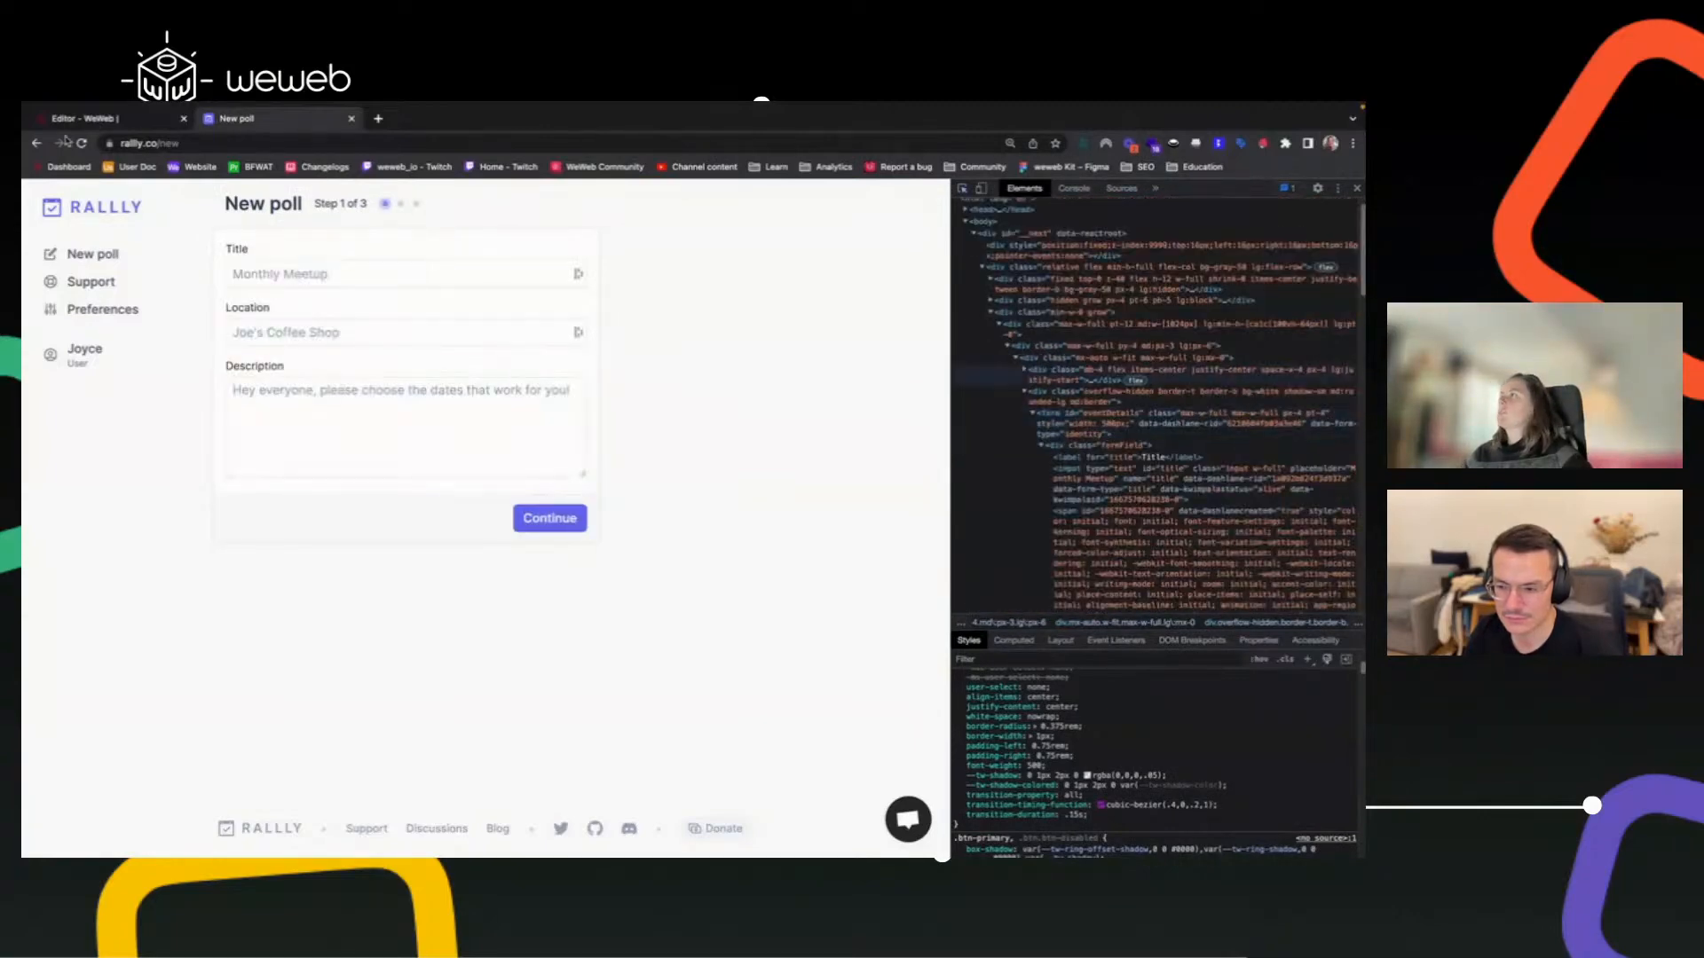
Review the Signin Btn's text settings in WeWeb and compare the whole form with the Rallly reference page.
left_click(88, 118)
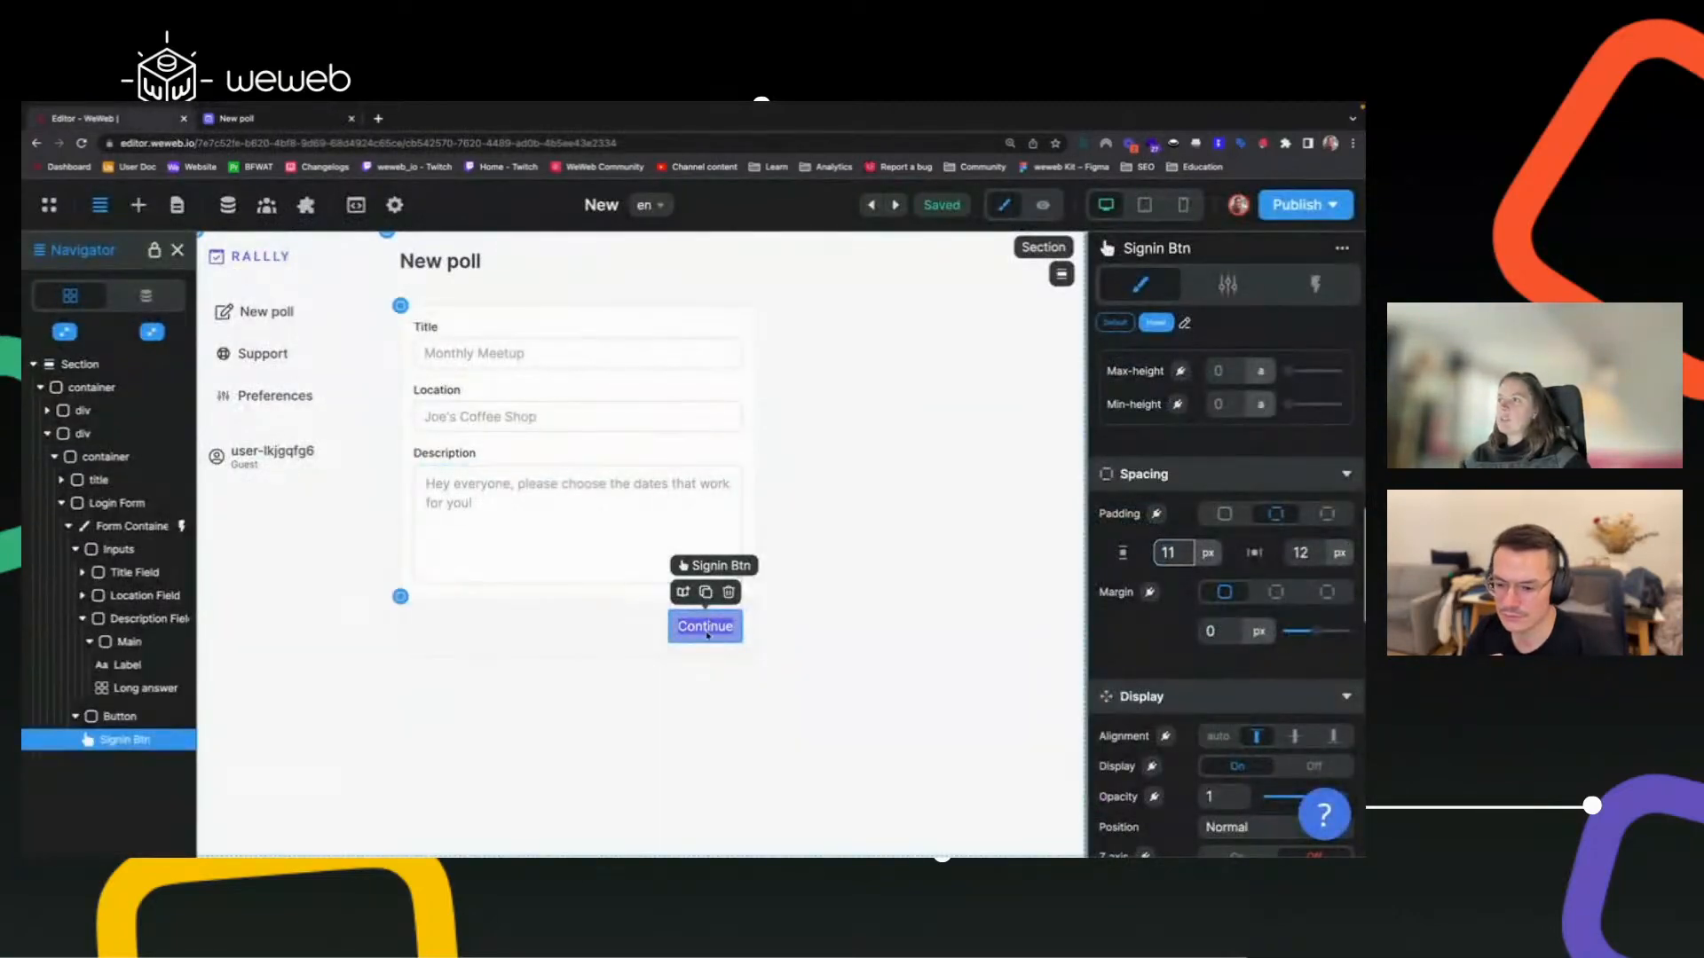
scroll(1284, 539, "up", 5)
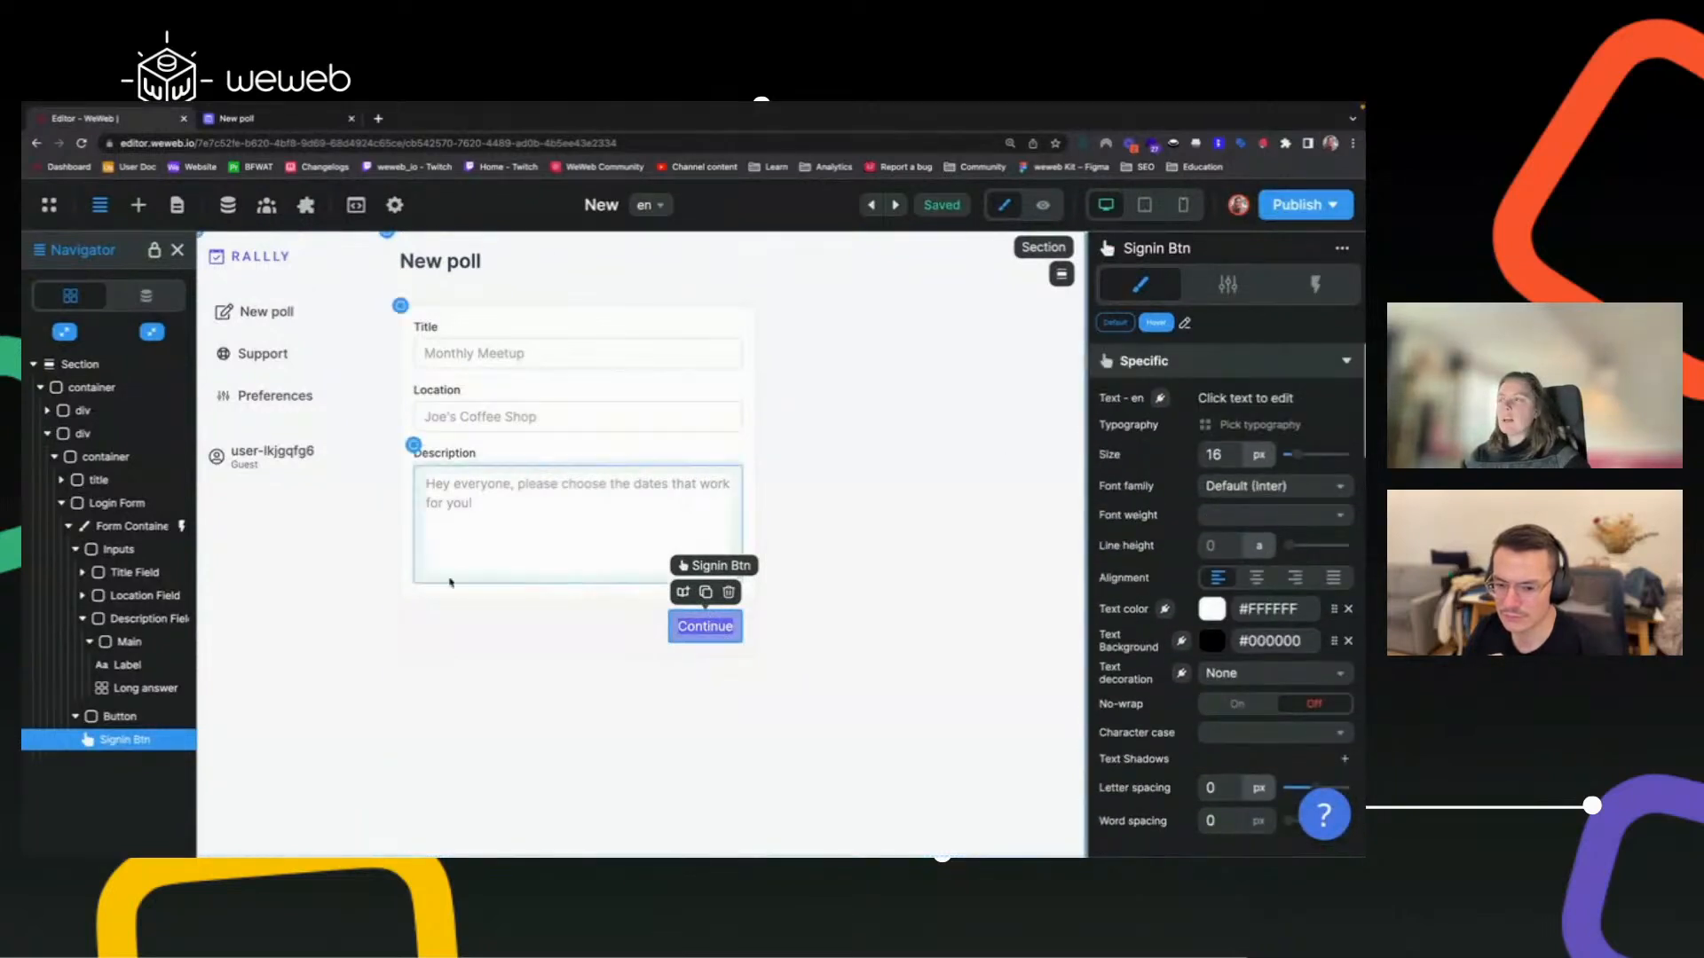
left_click(863, 687)
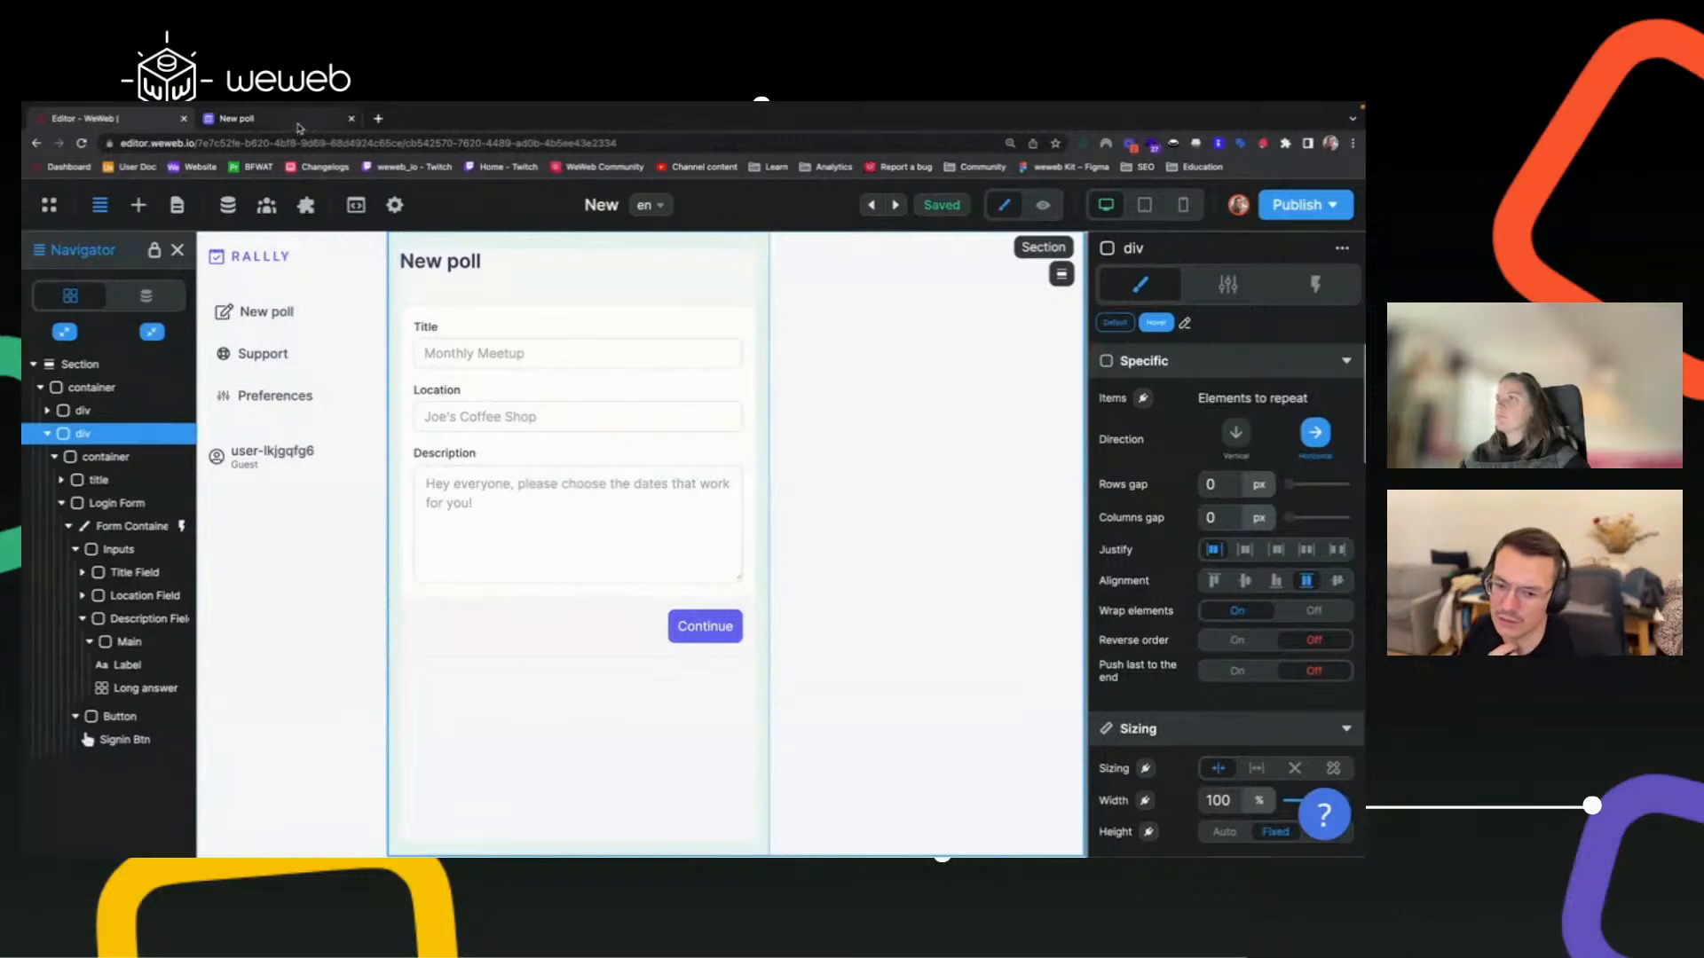
left_click(299, 127)
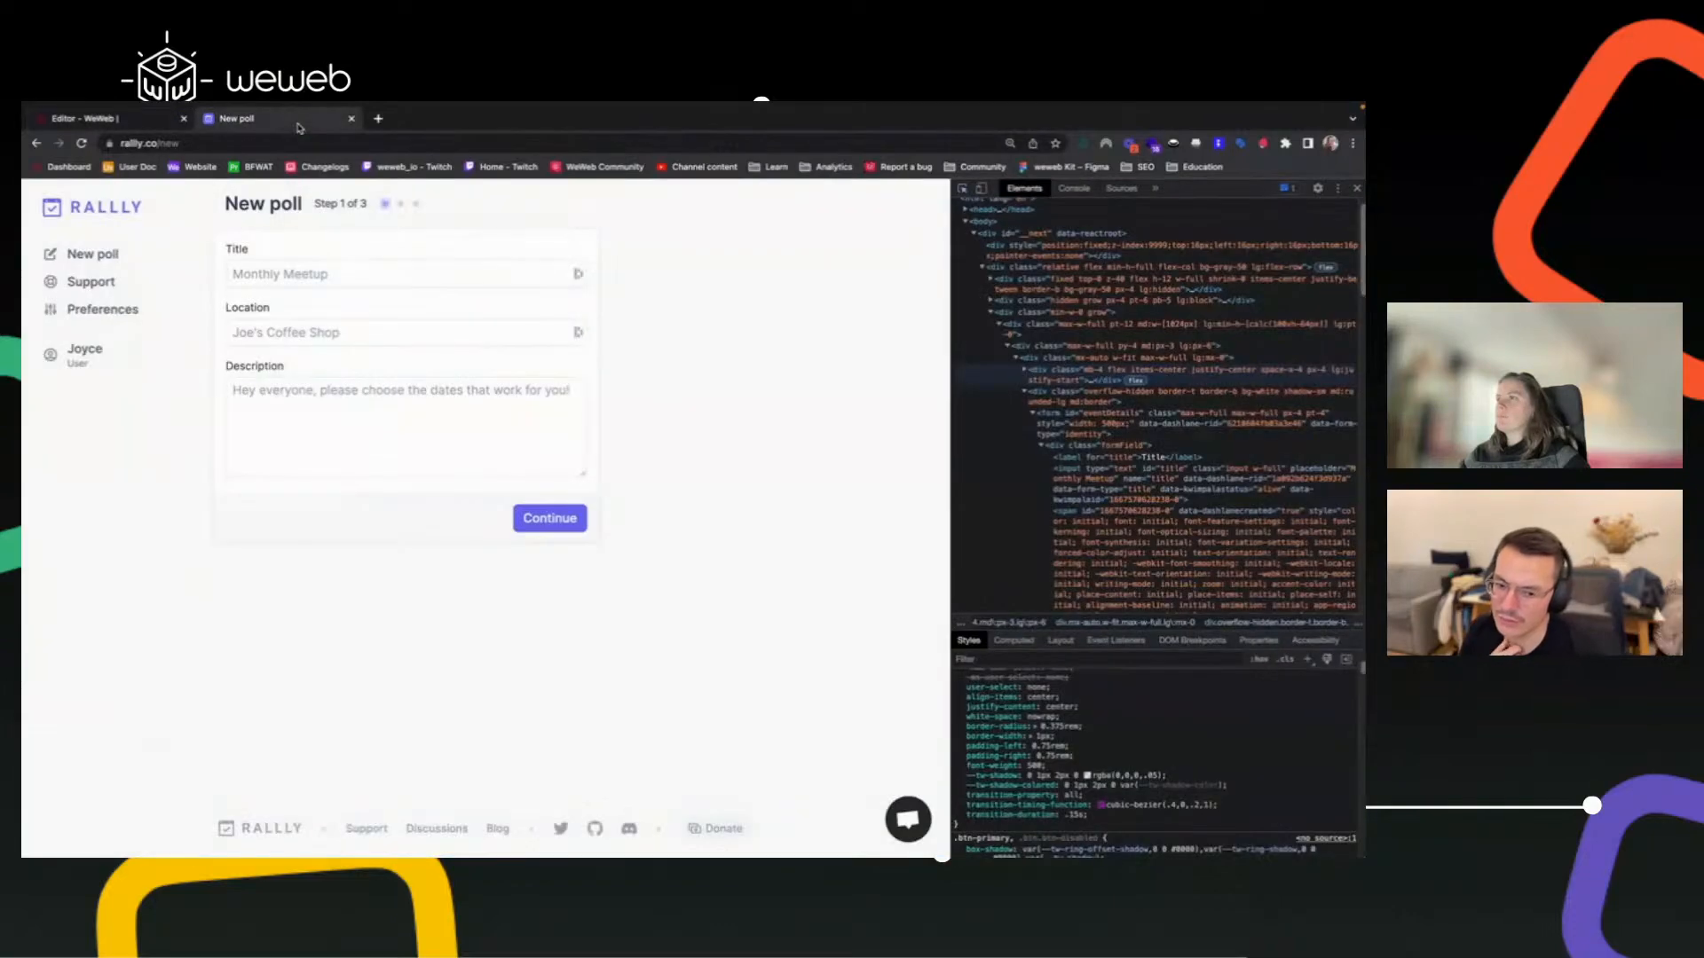
left_click(148, 123)
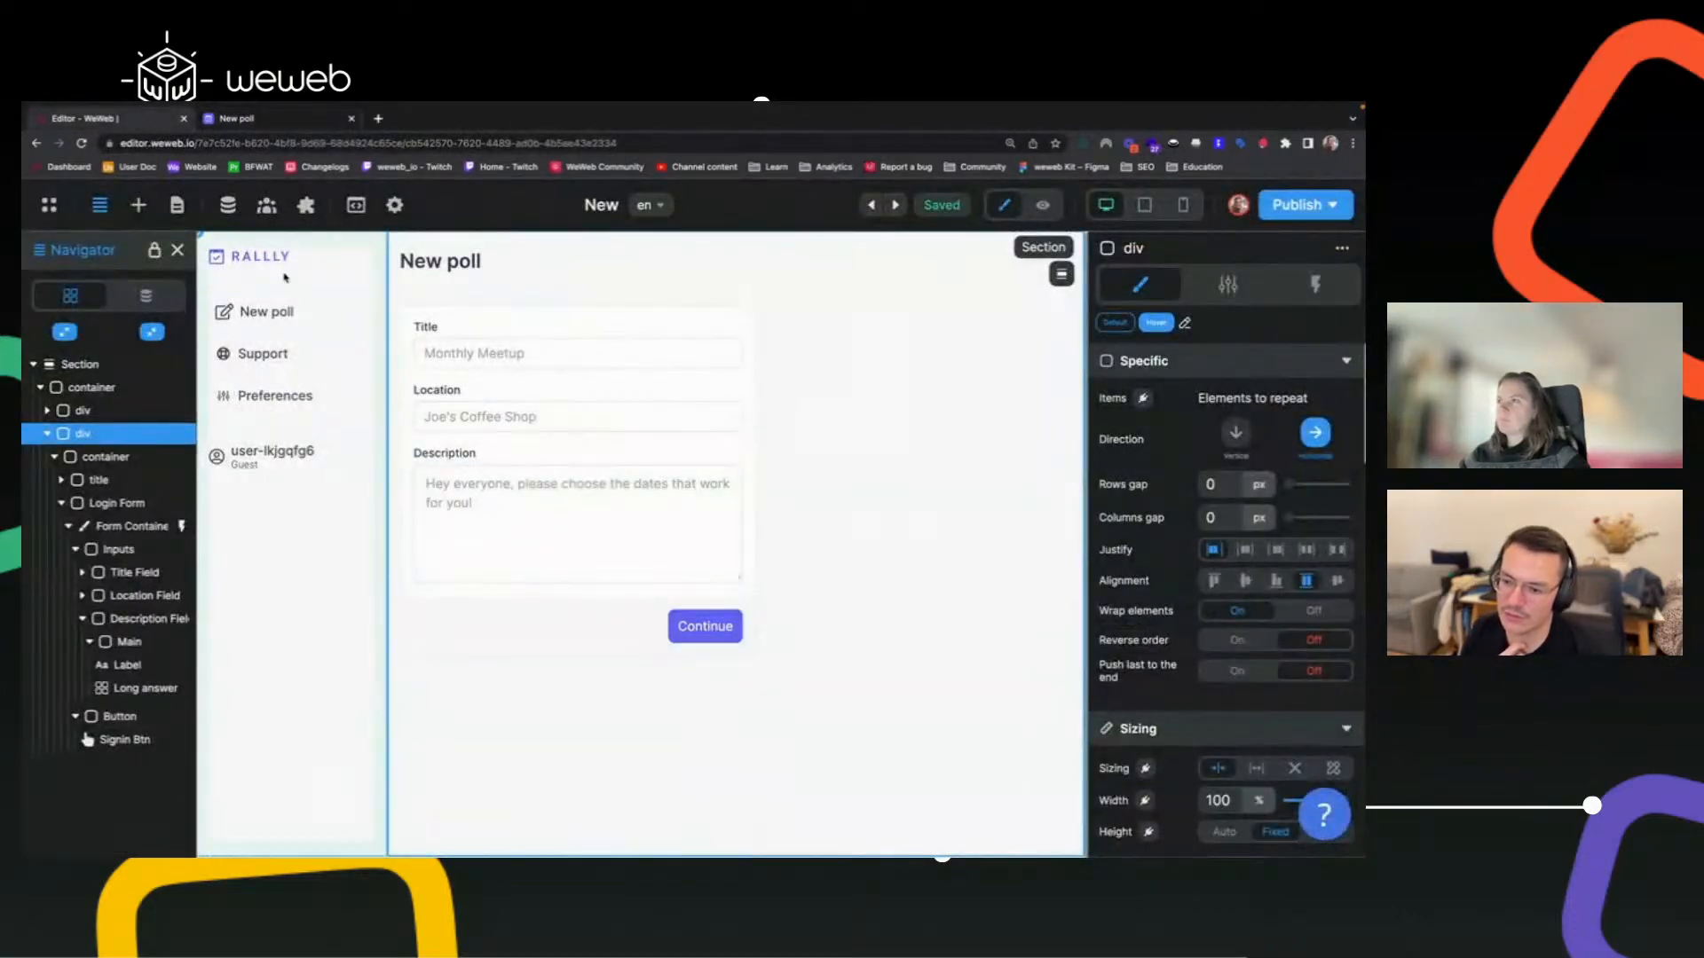
Compare the form with the Rallly reference page and set the Button container's vertical padding to 12 px.
left_click(266, 119)
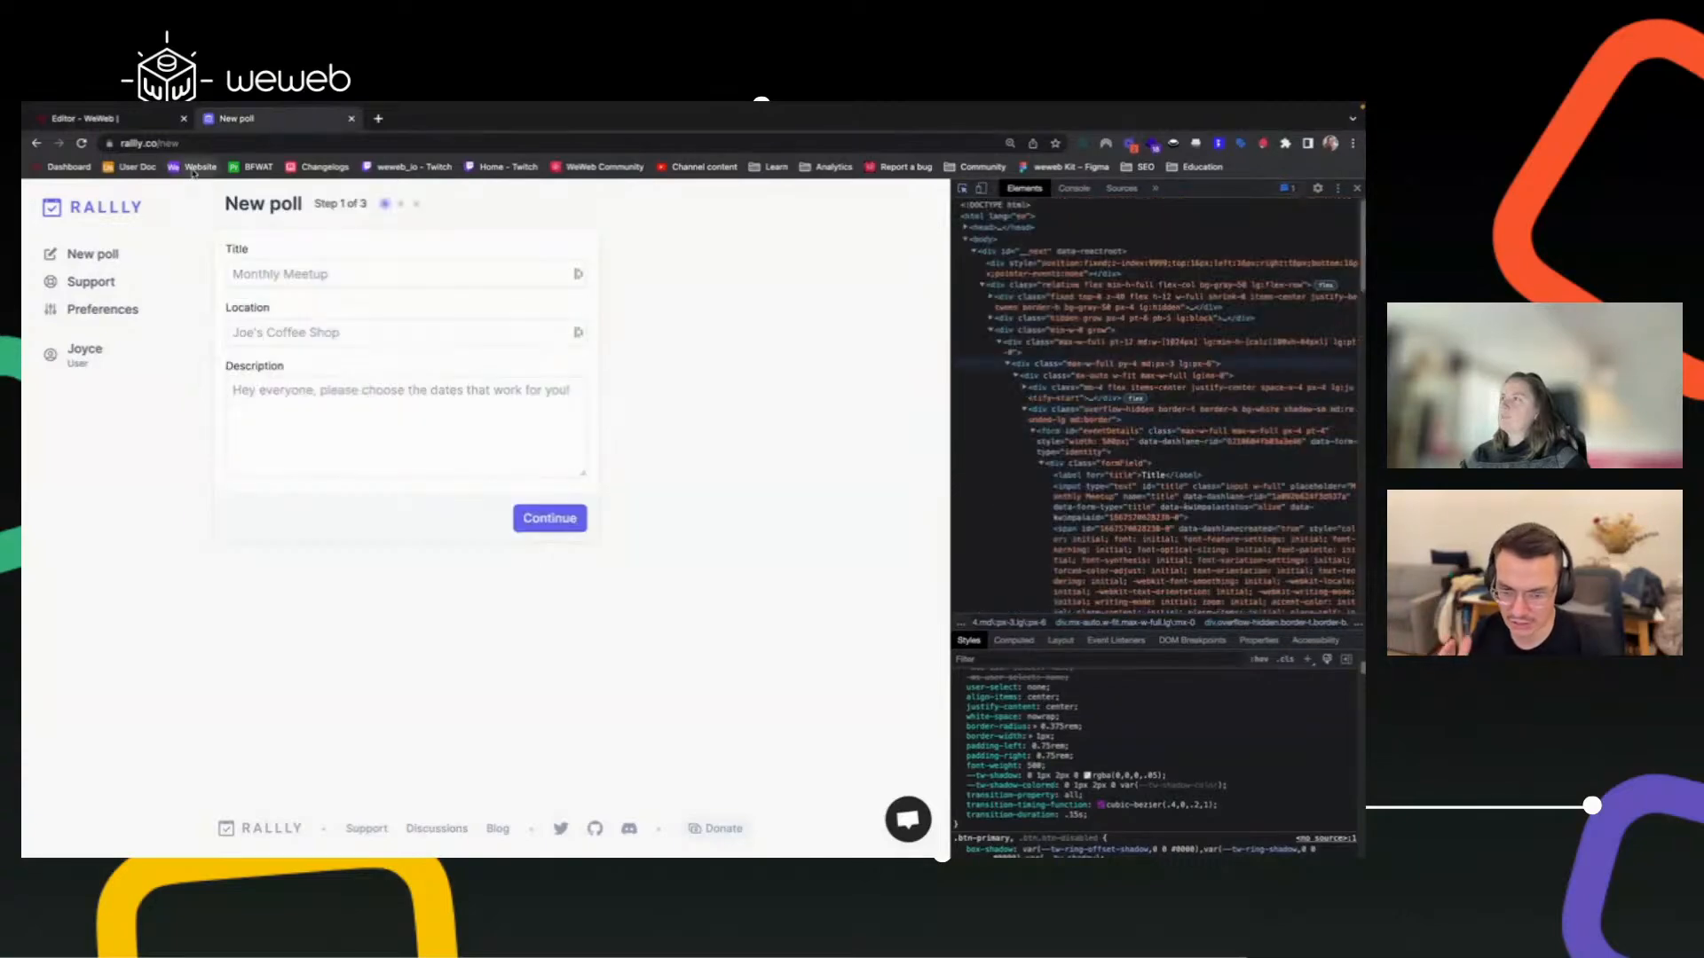
left_click(153, 121)
left_click(574, 620)
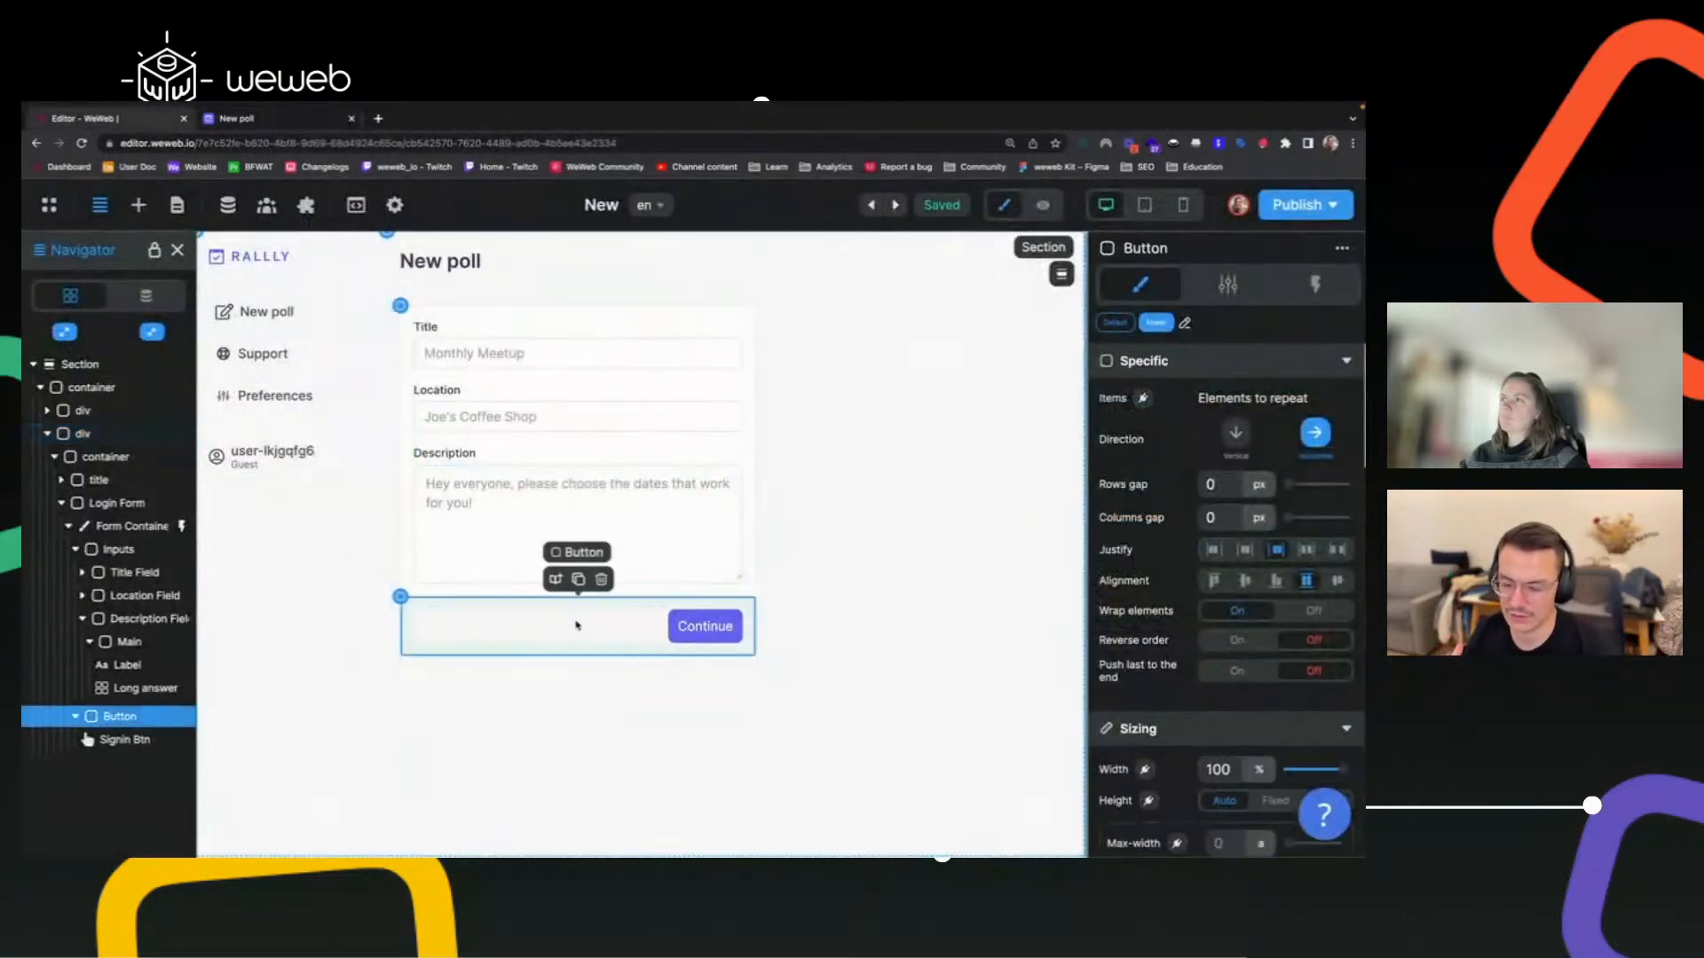
scroll(1185, 655, "down", 5)
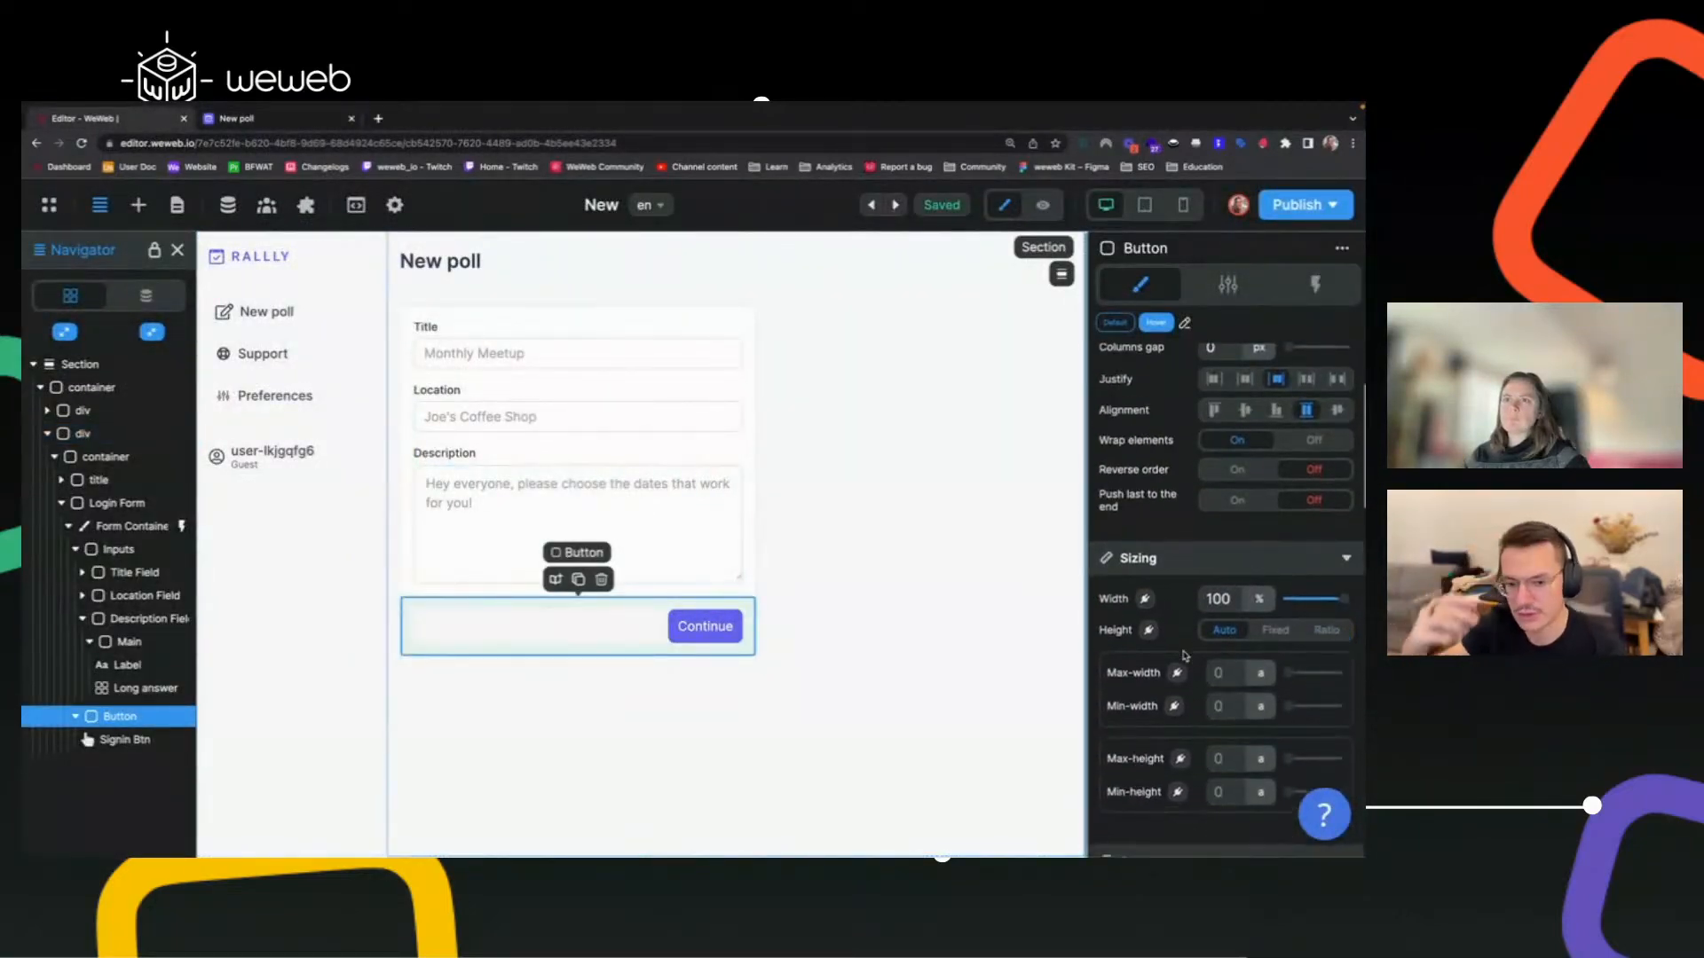
double_click(1170, 678)
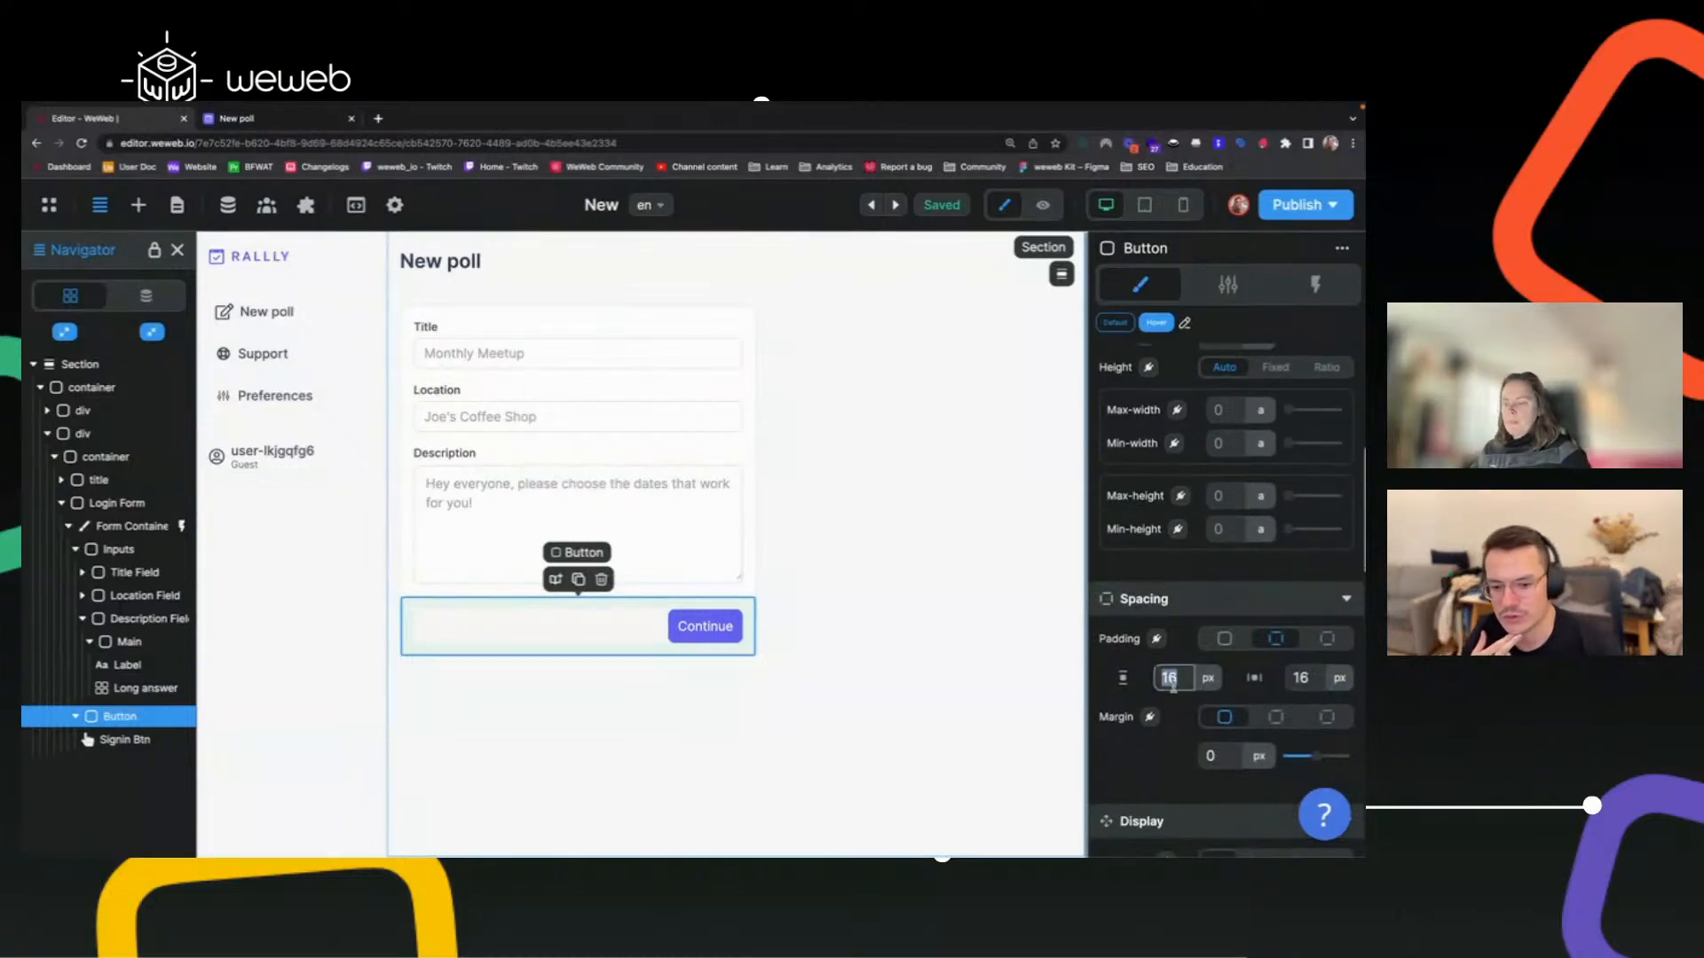
type("12")
left_click(892, 524)
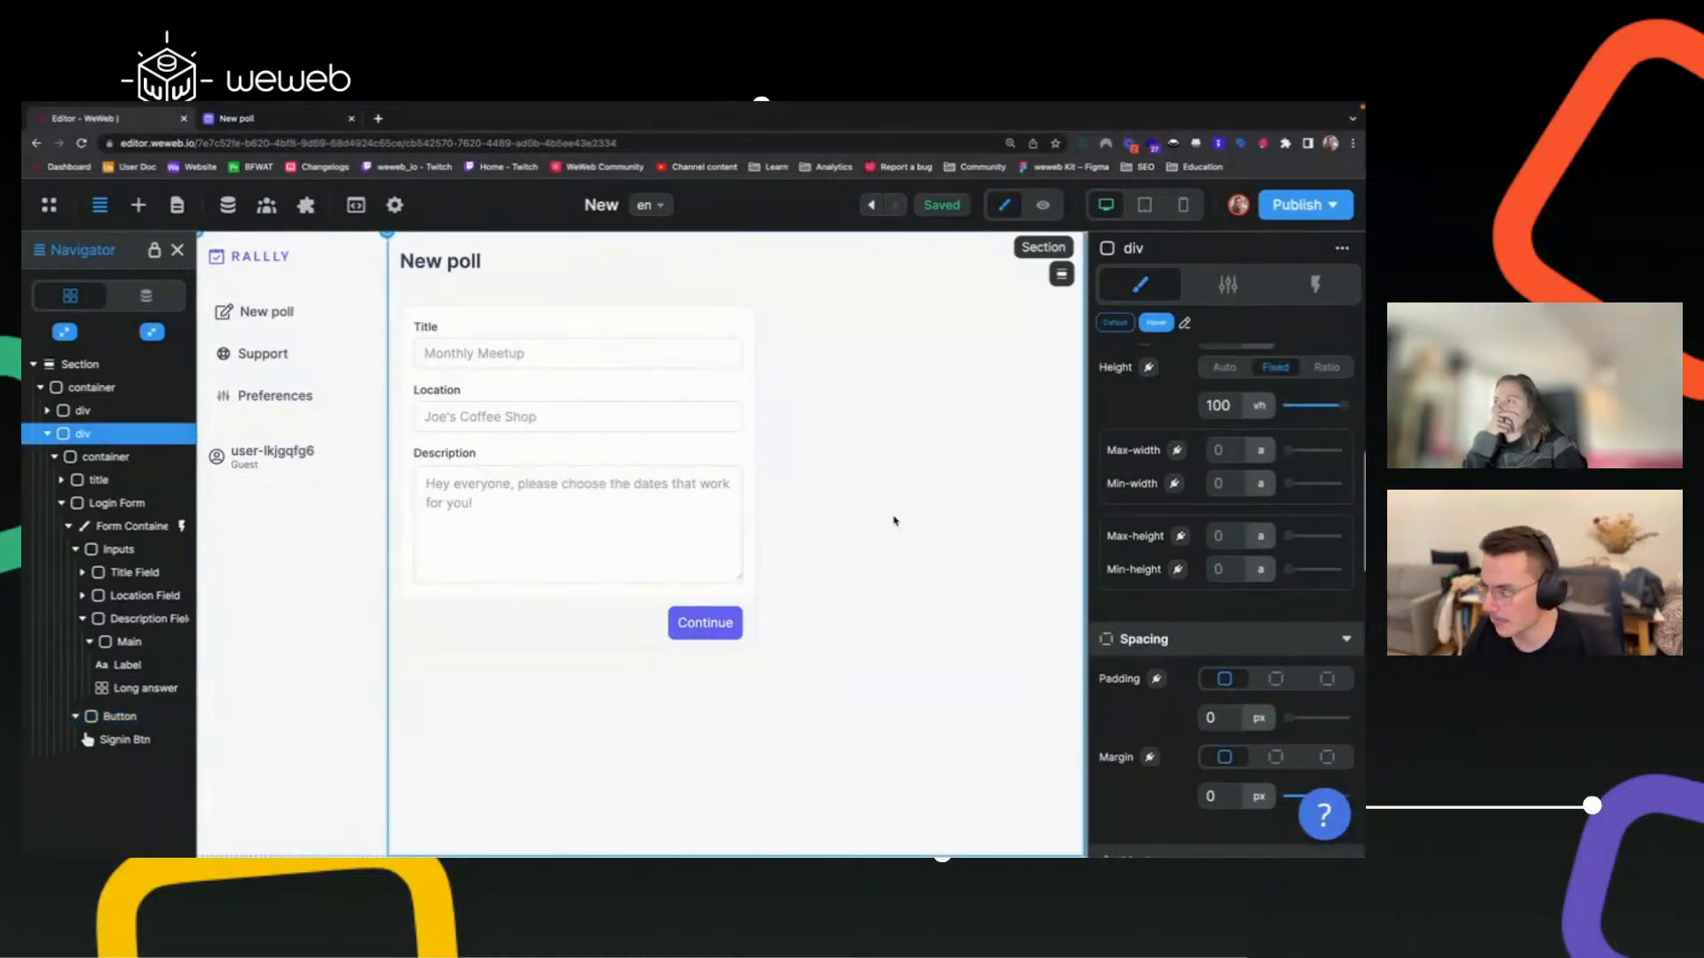
Inspect the button bar on the Rallly reference page and give WeWeb's Button container a 1 px solid top border.
left_click(304, 121)
key("ctrl+shift+c")
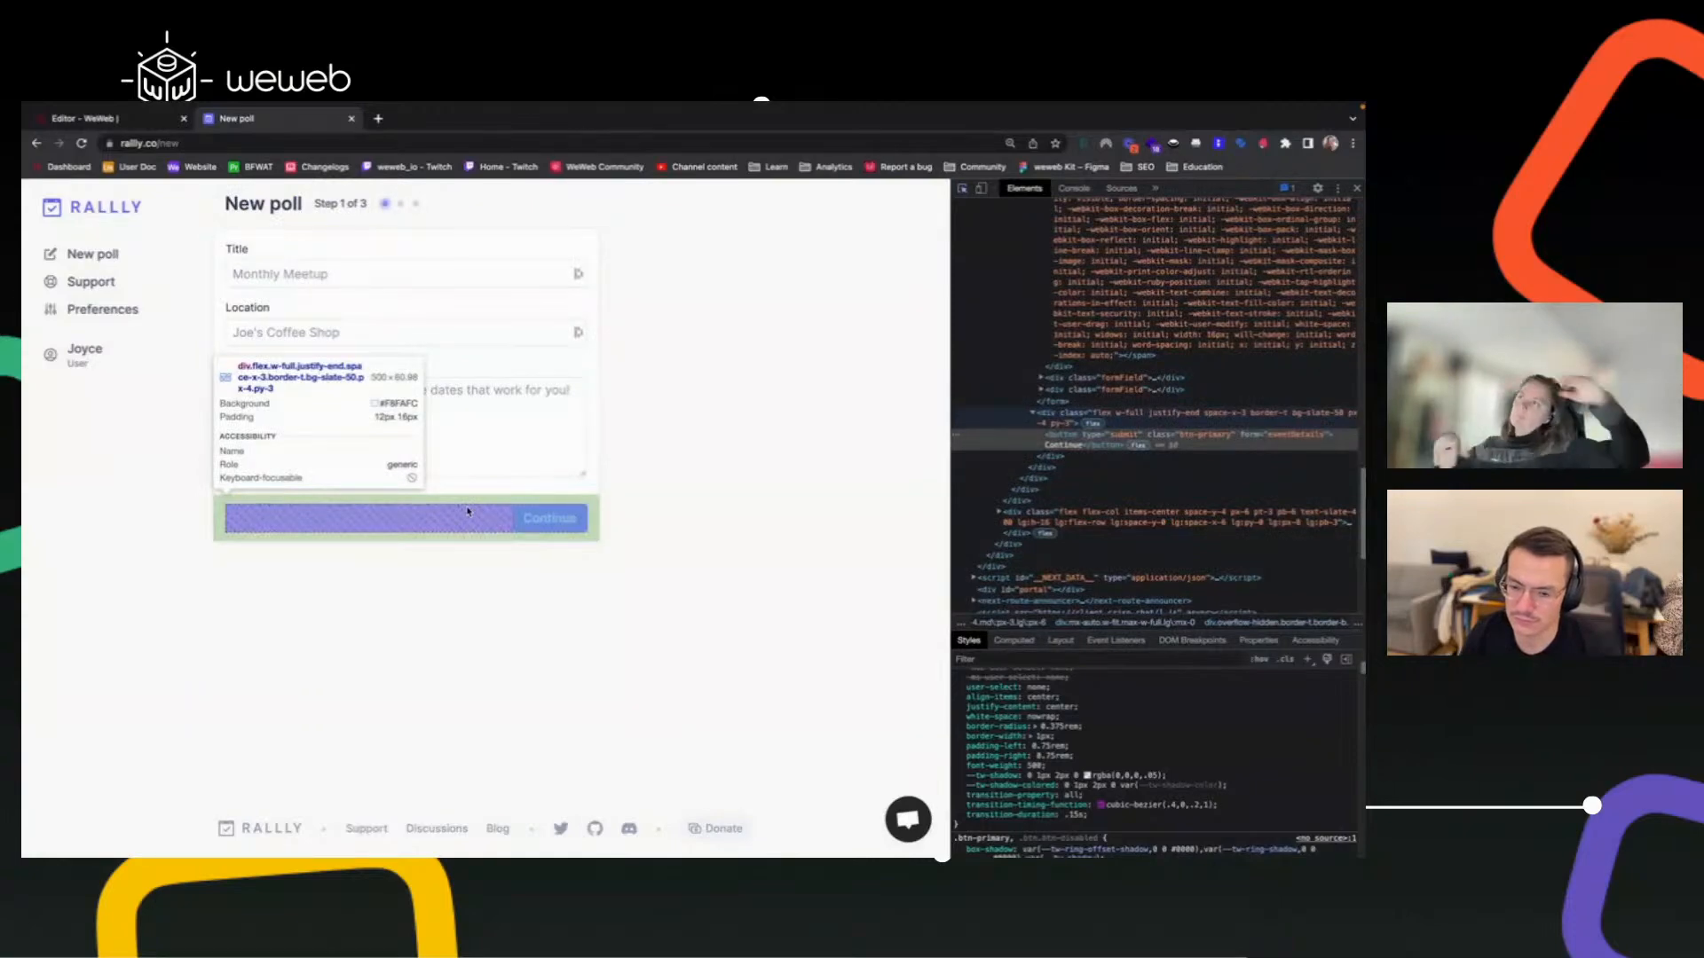
left_click(146, 120)
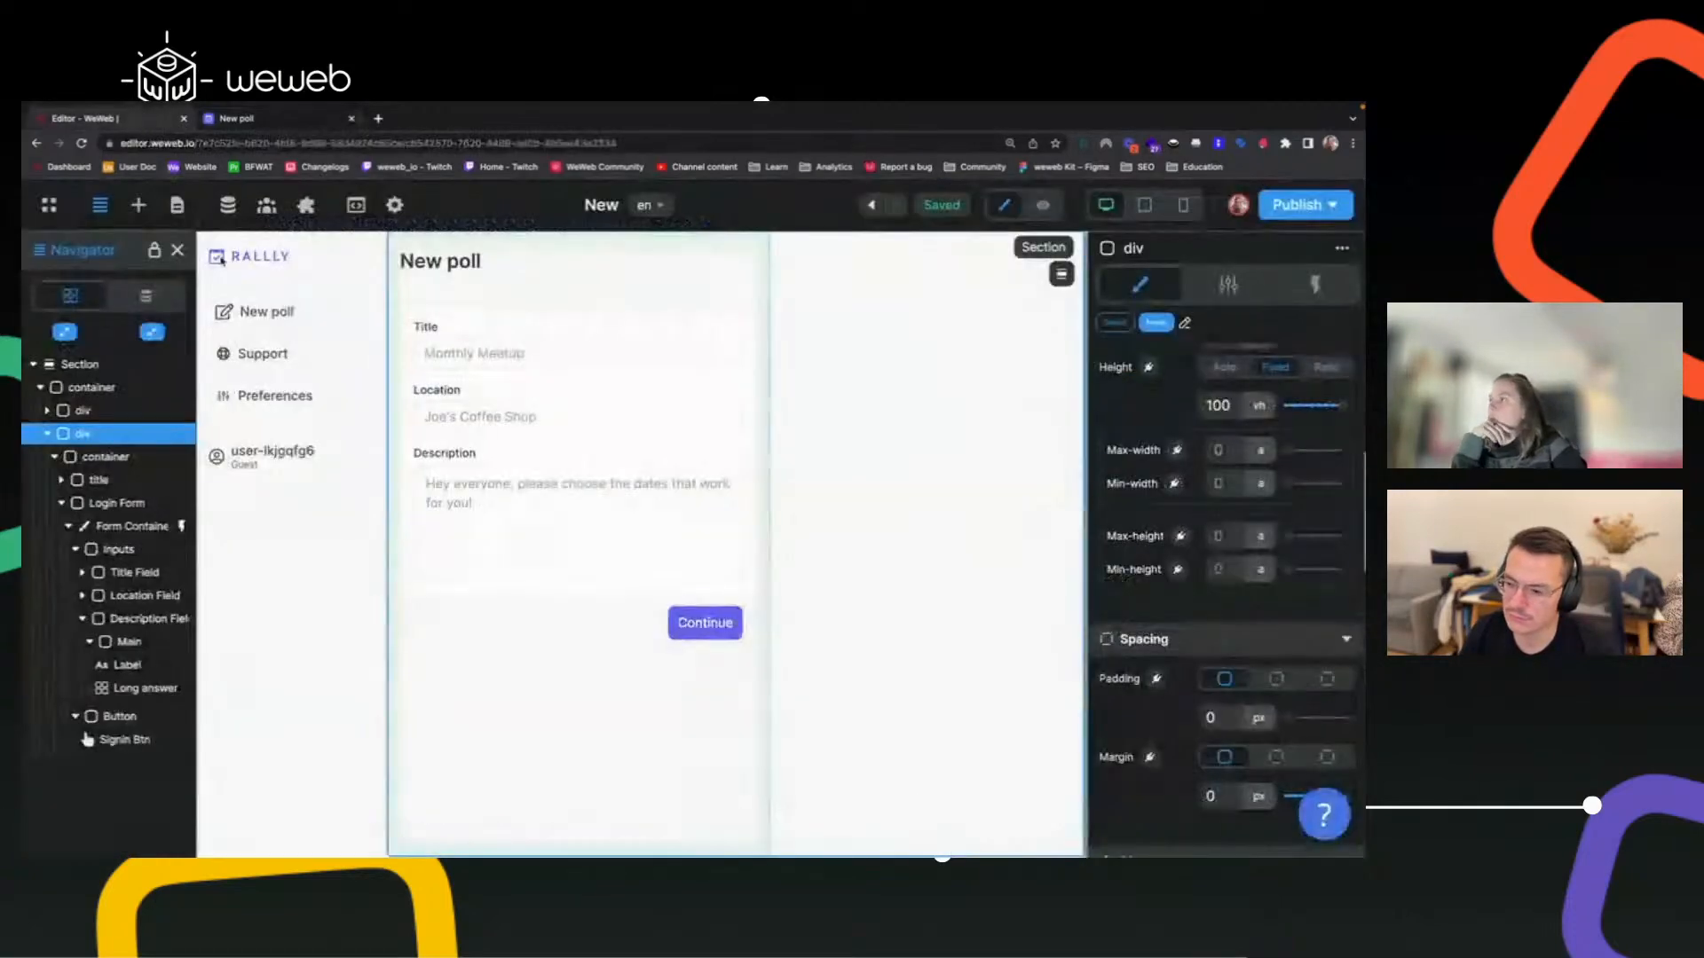
left_click(479, 630)
scroll(1187, 745, "down", 3)
scroll(1188, 745, "down", 5)
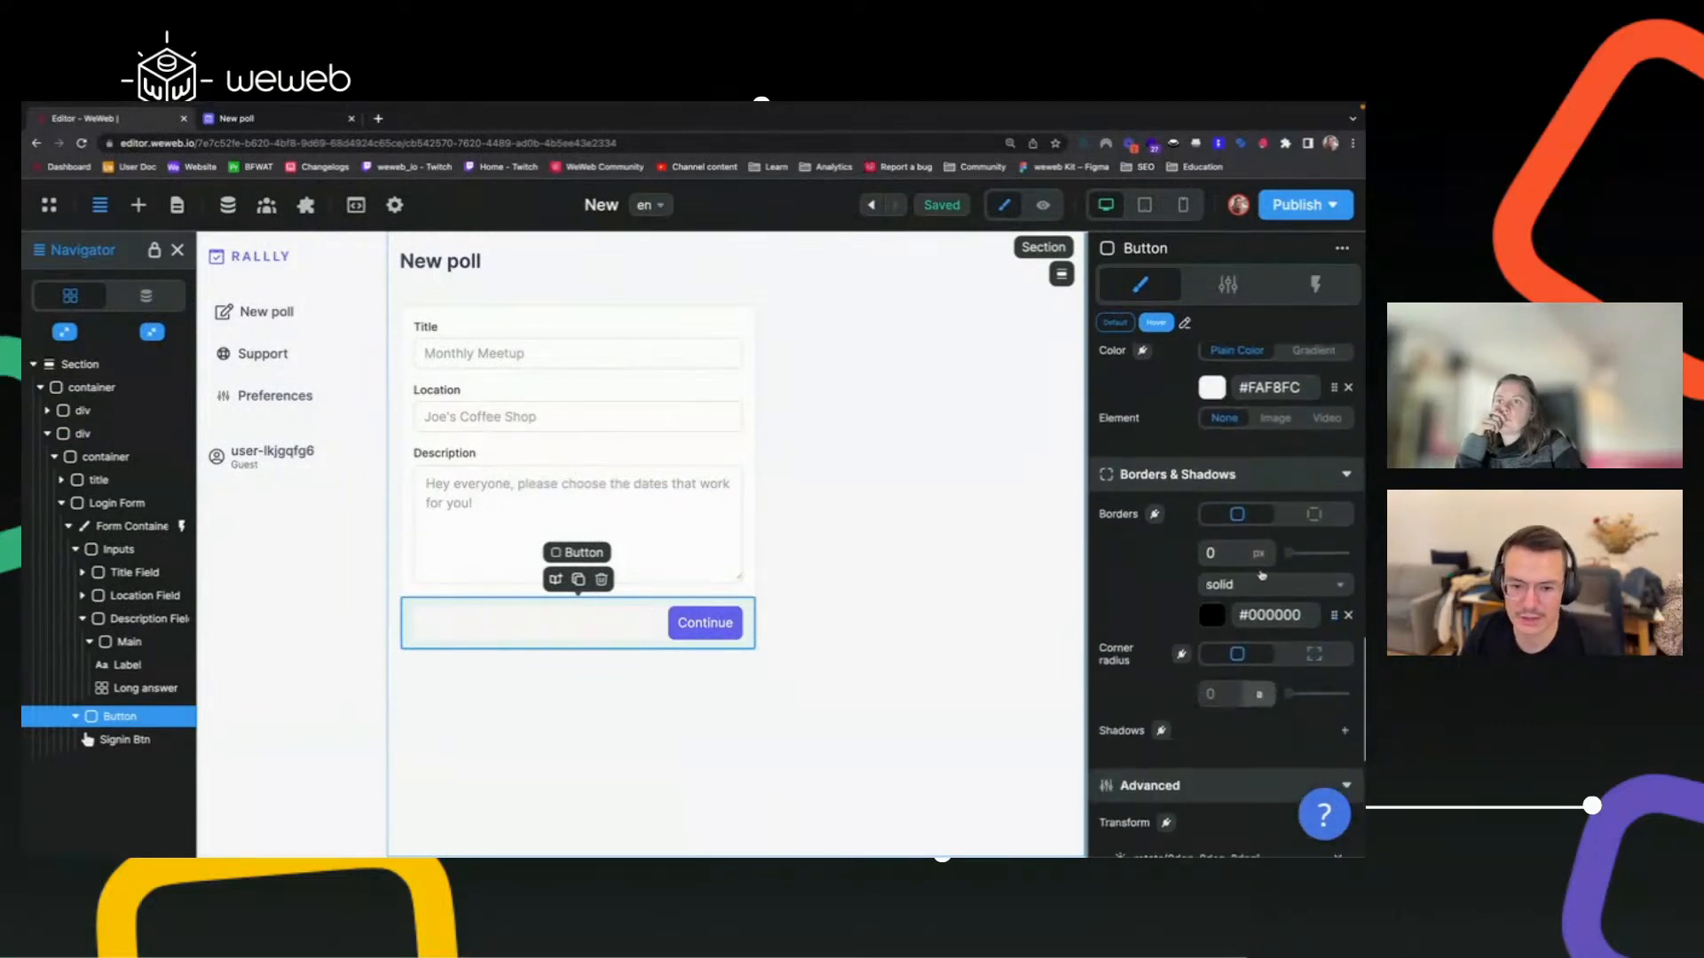
left_click(1314, 513)
left_click(1220, 547)
type("1")
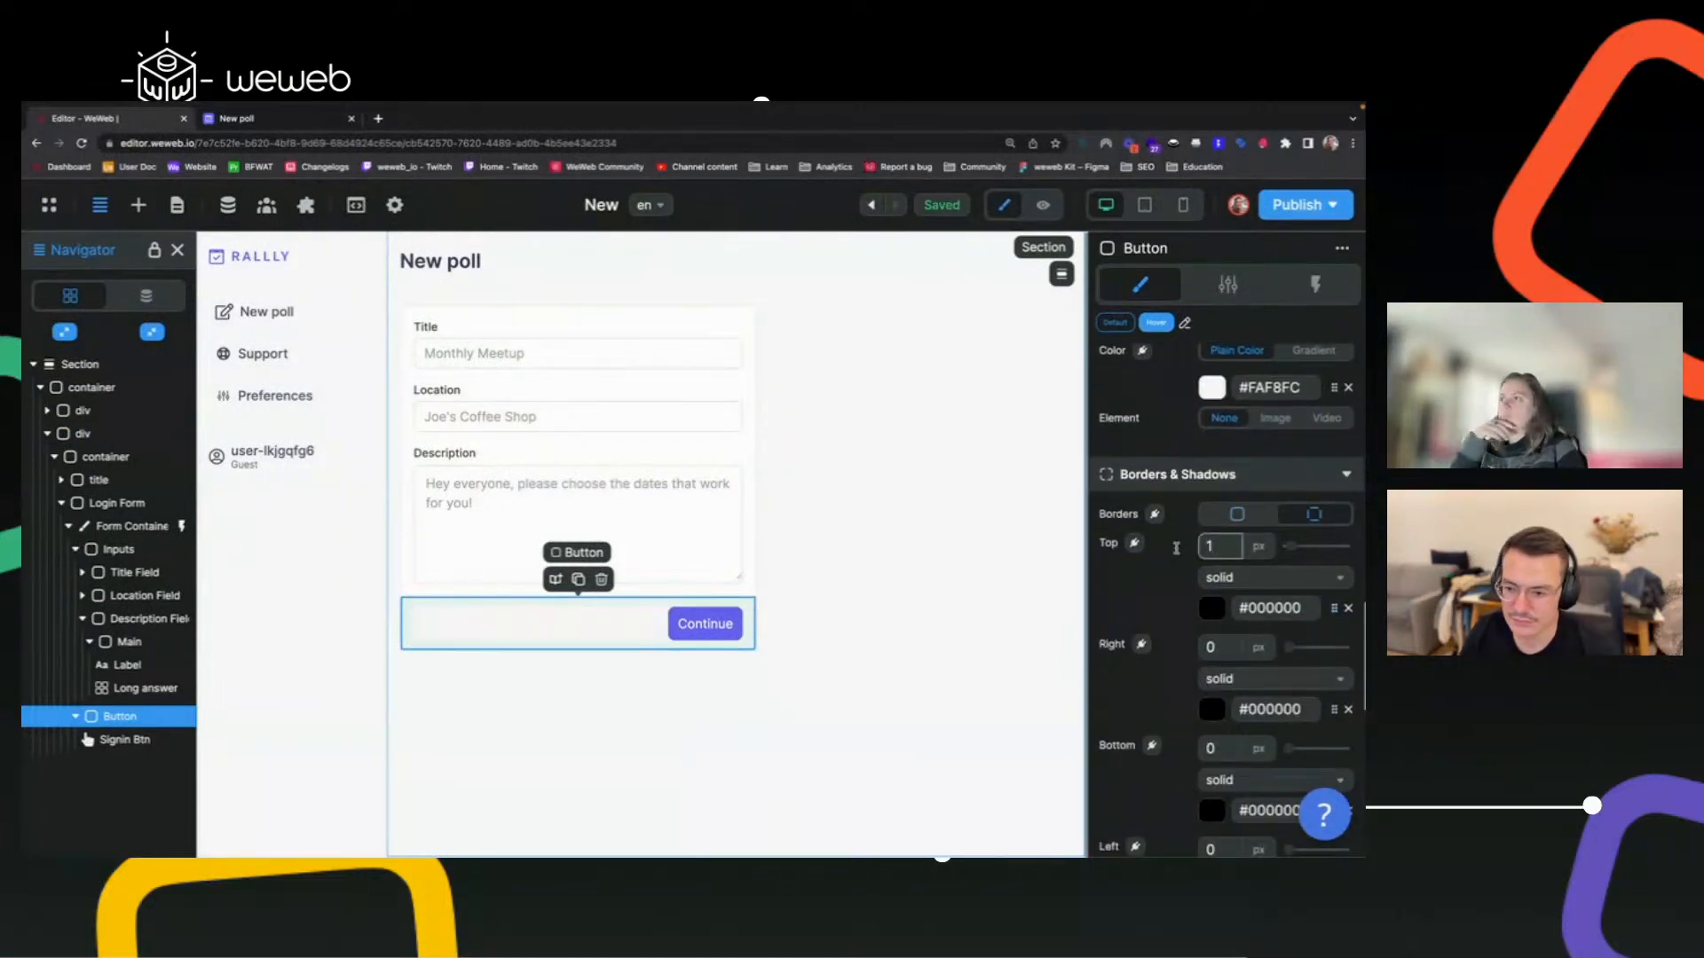
left_click(755, 550)
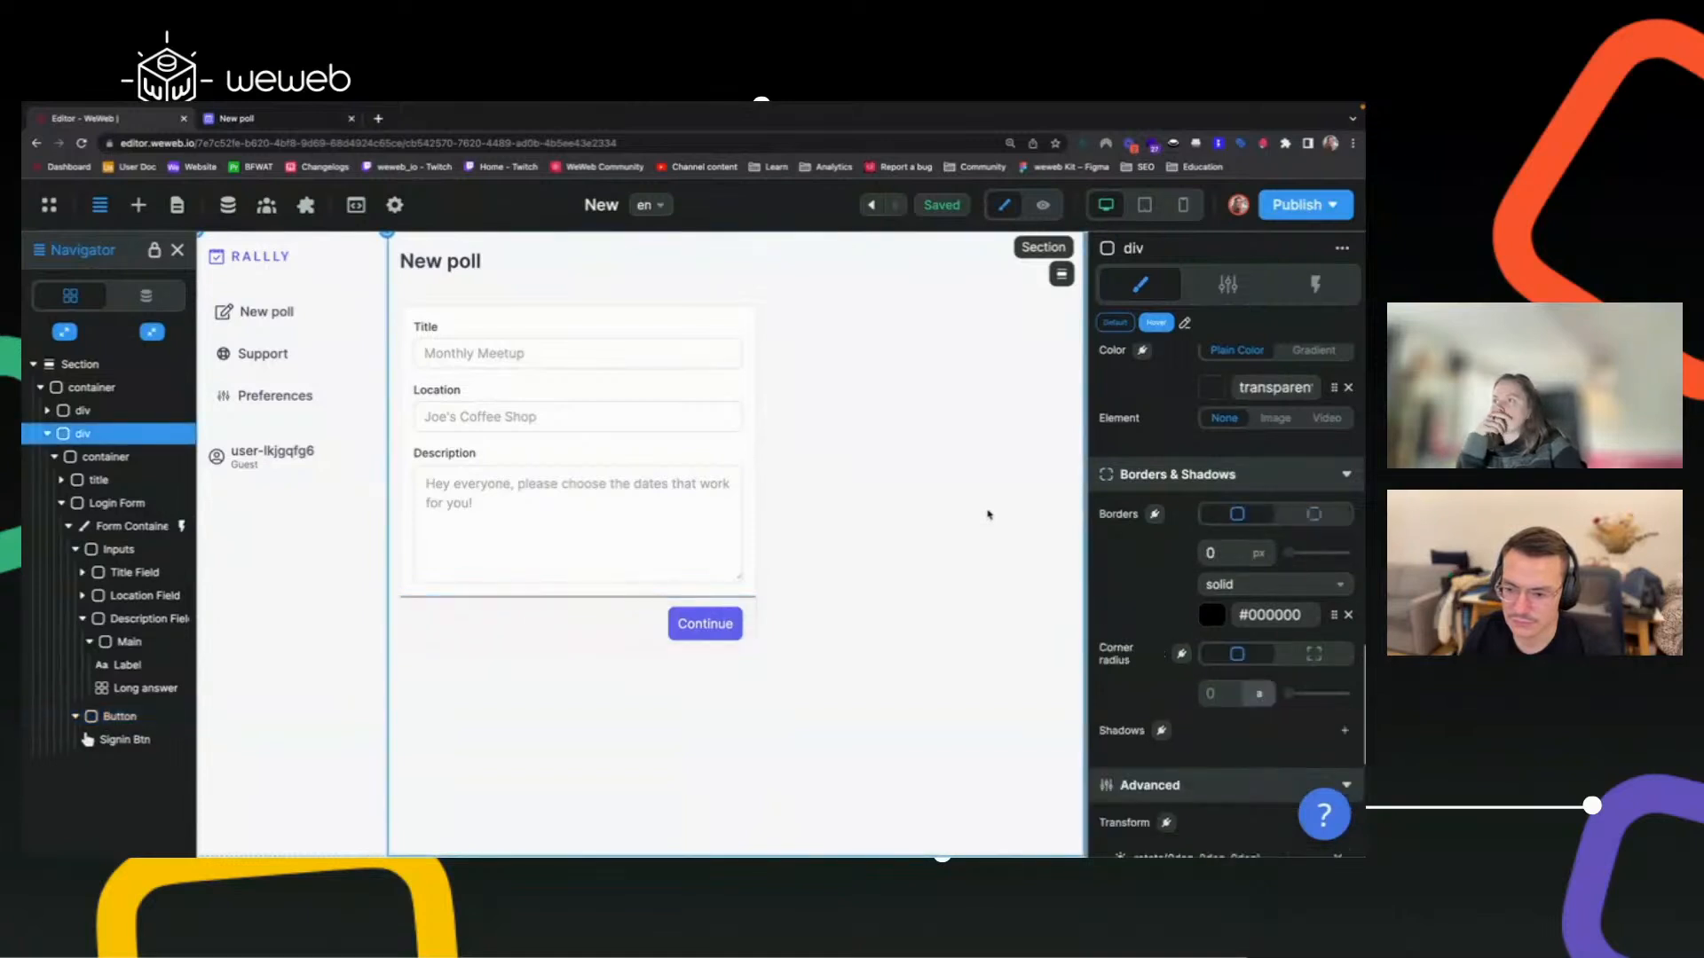
Find the form card's border settings on the Login Form container and copy its border color #E4E4E7.
left_click(753, 532)
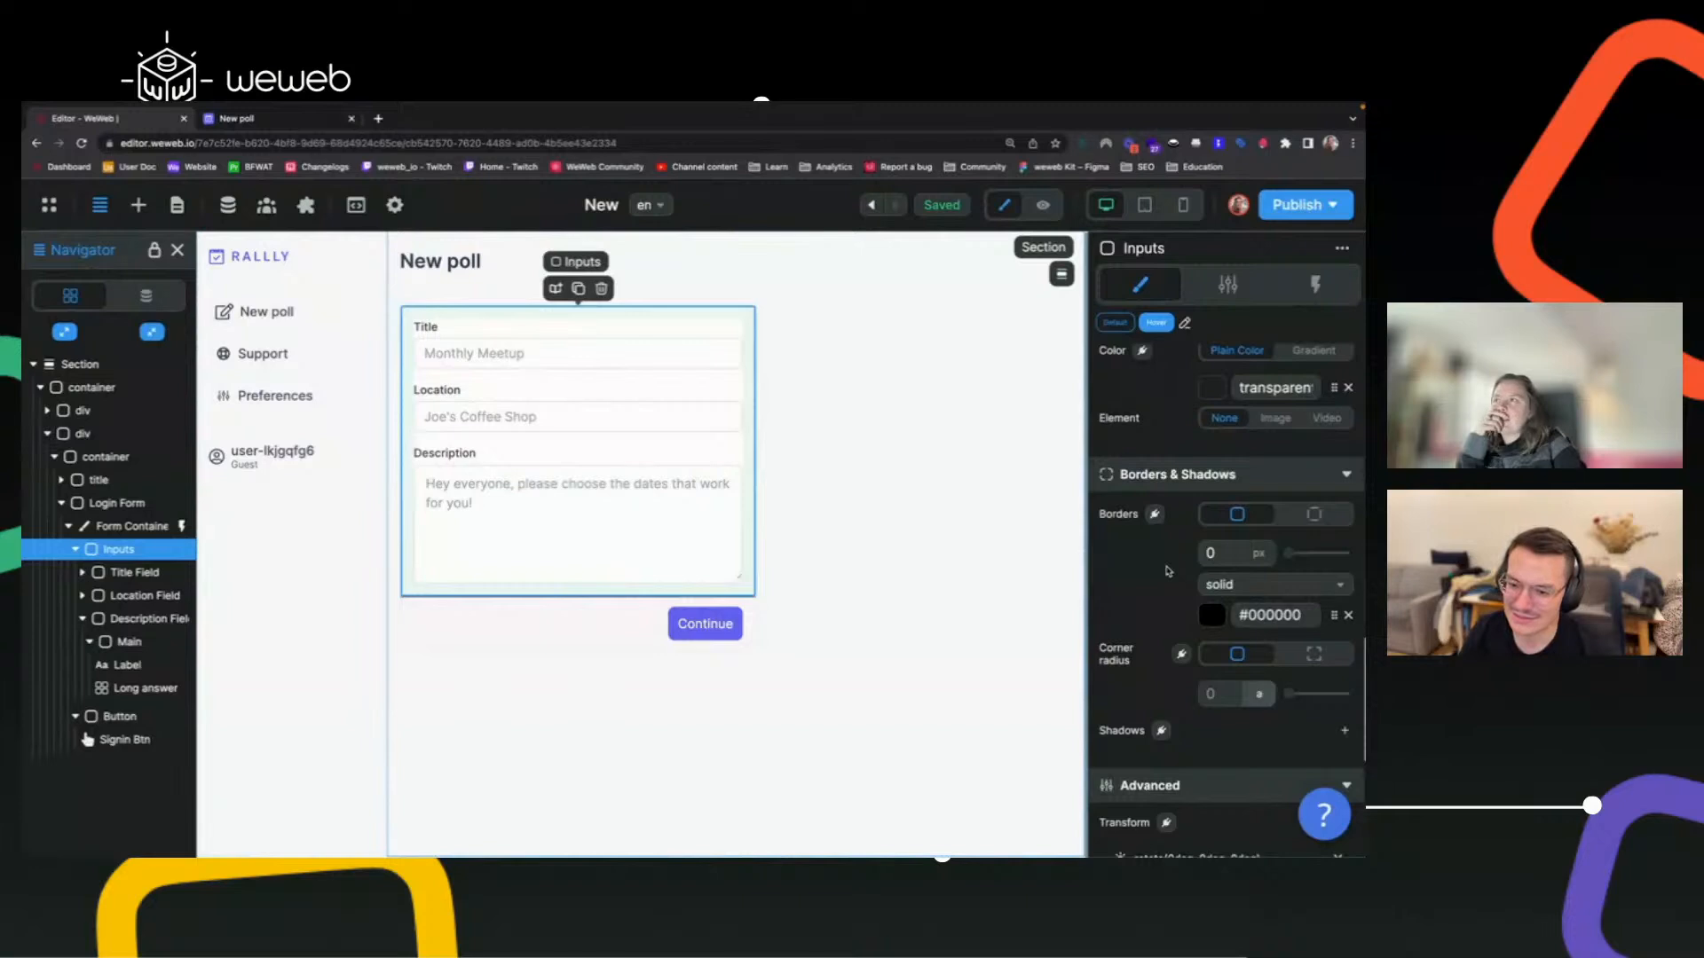
left_click(108, 527)
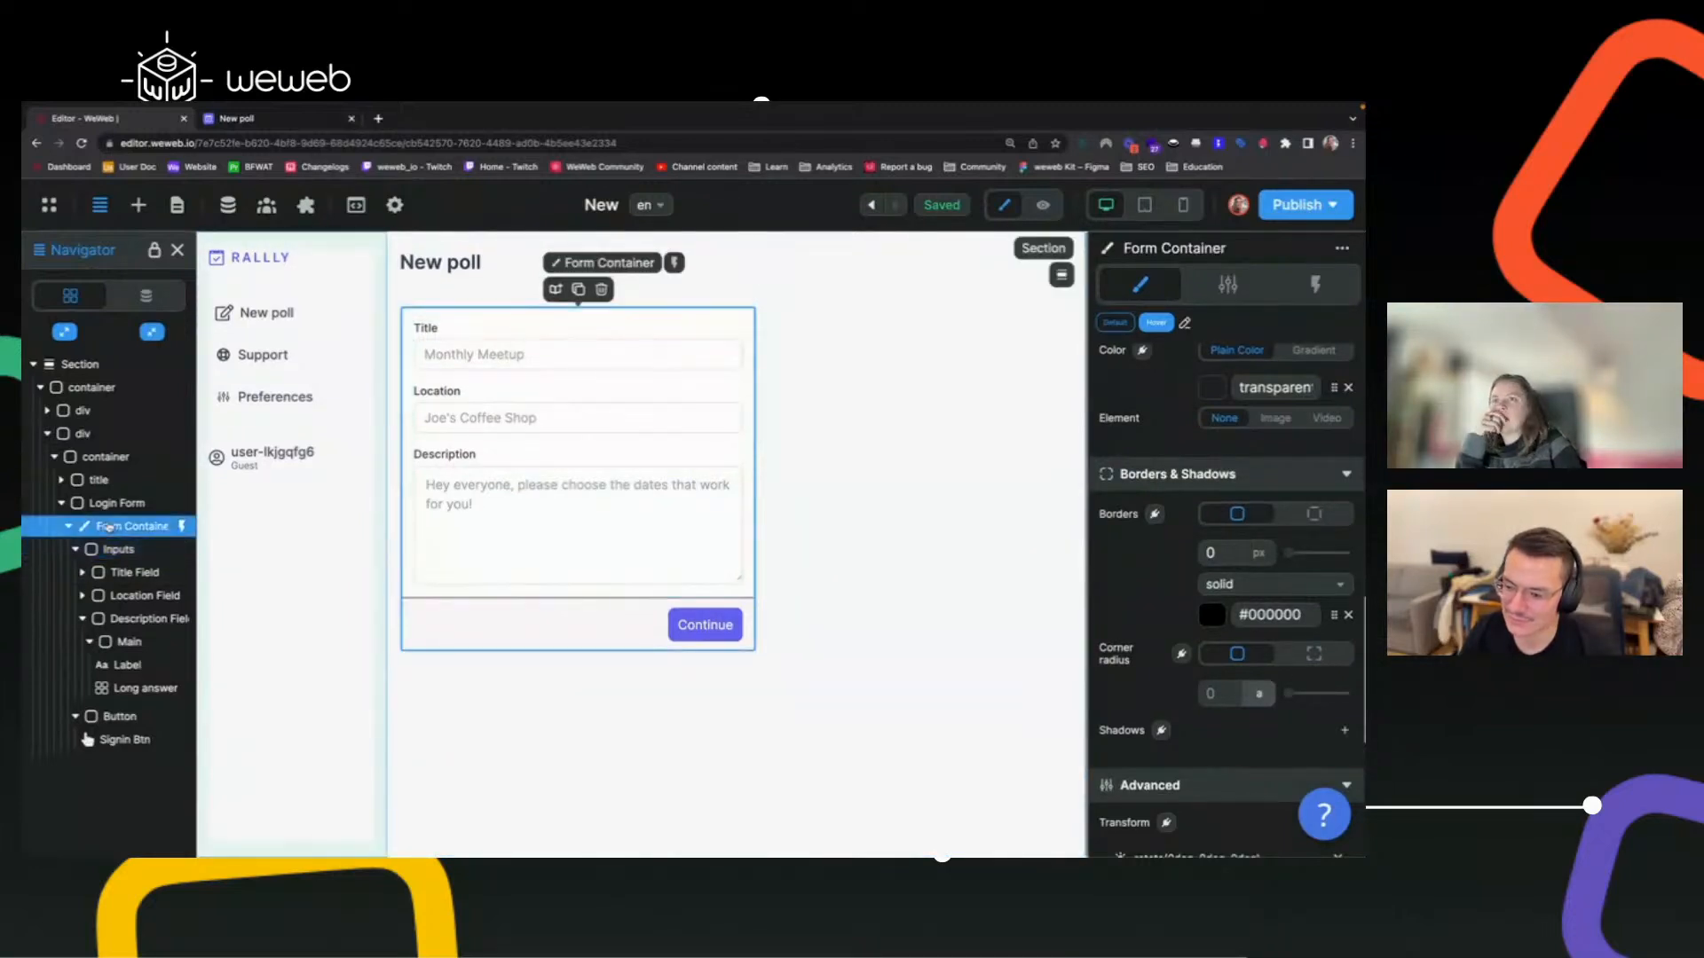
left_click(934, 624)
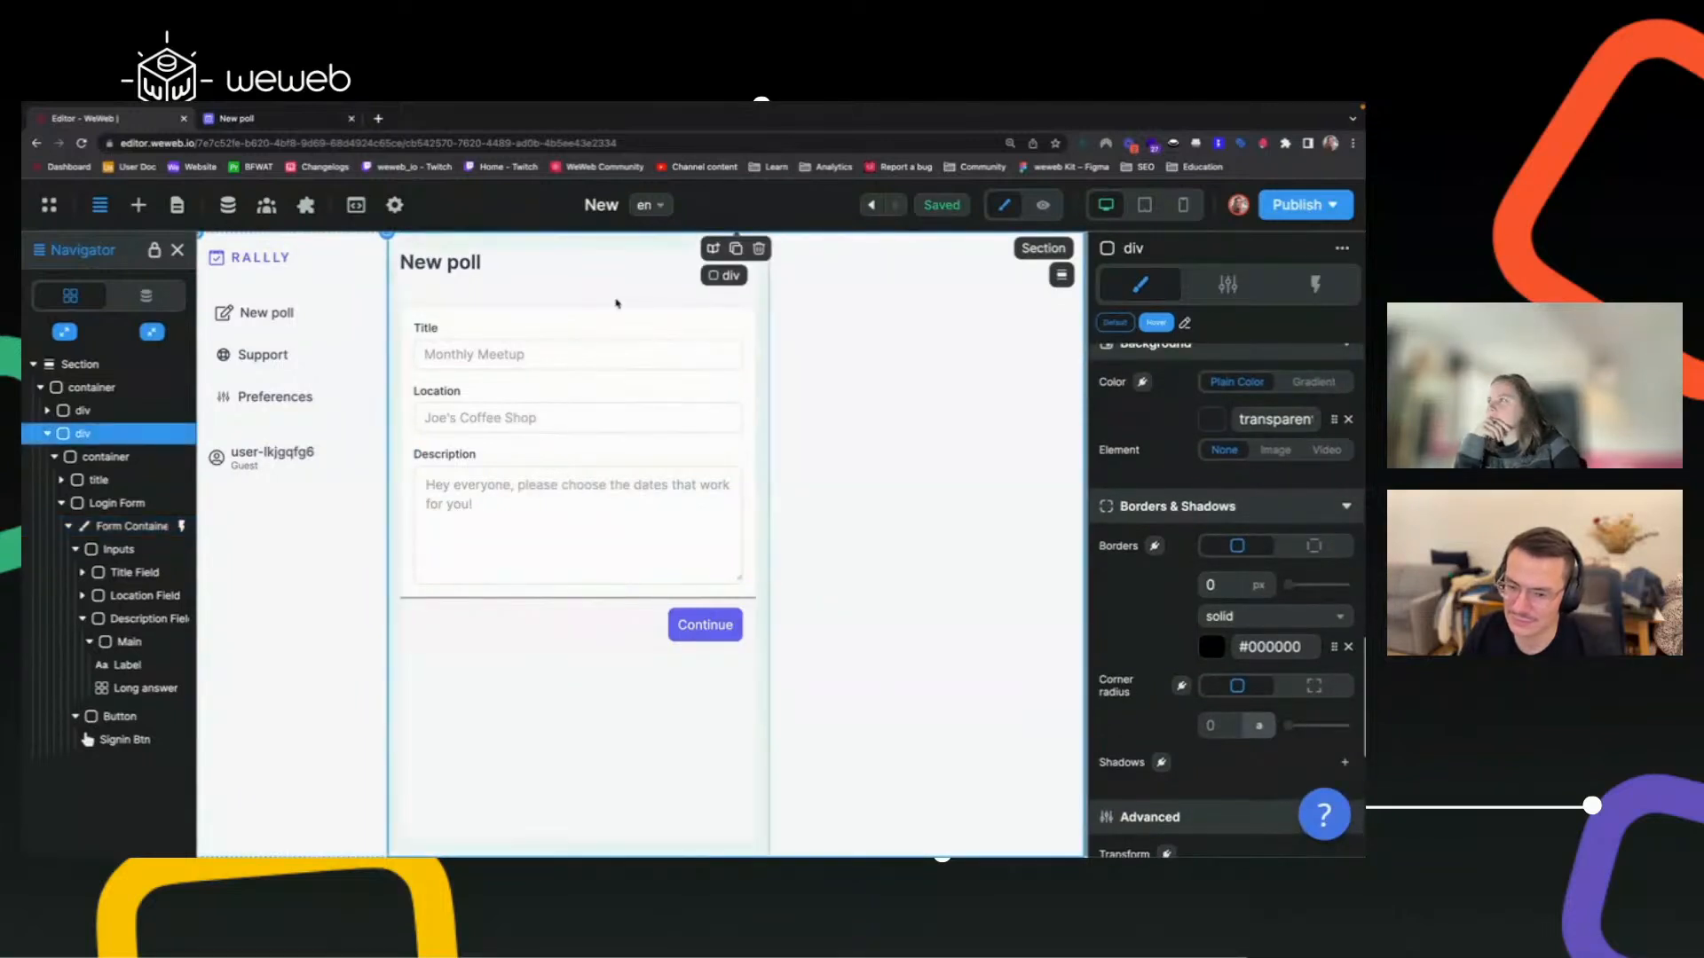
left_click(601, 316)
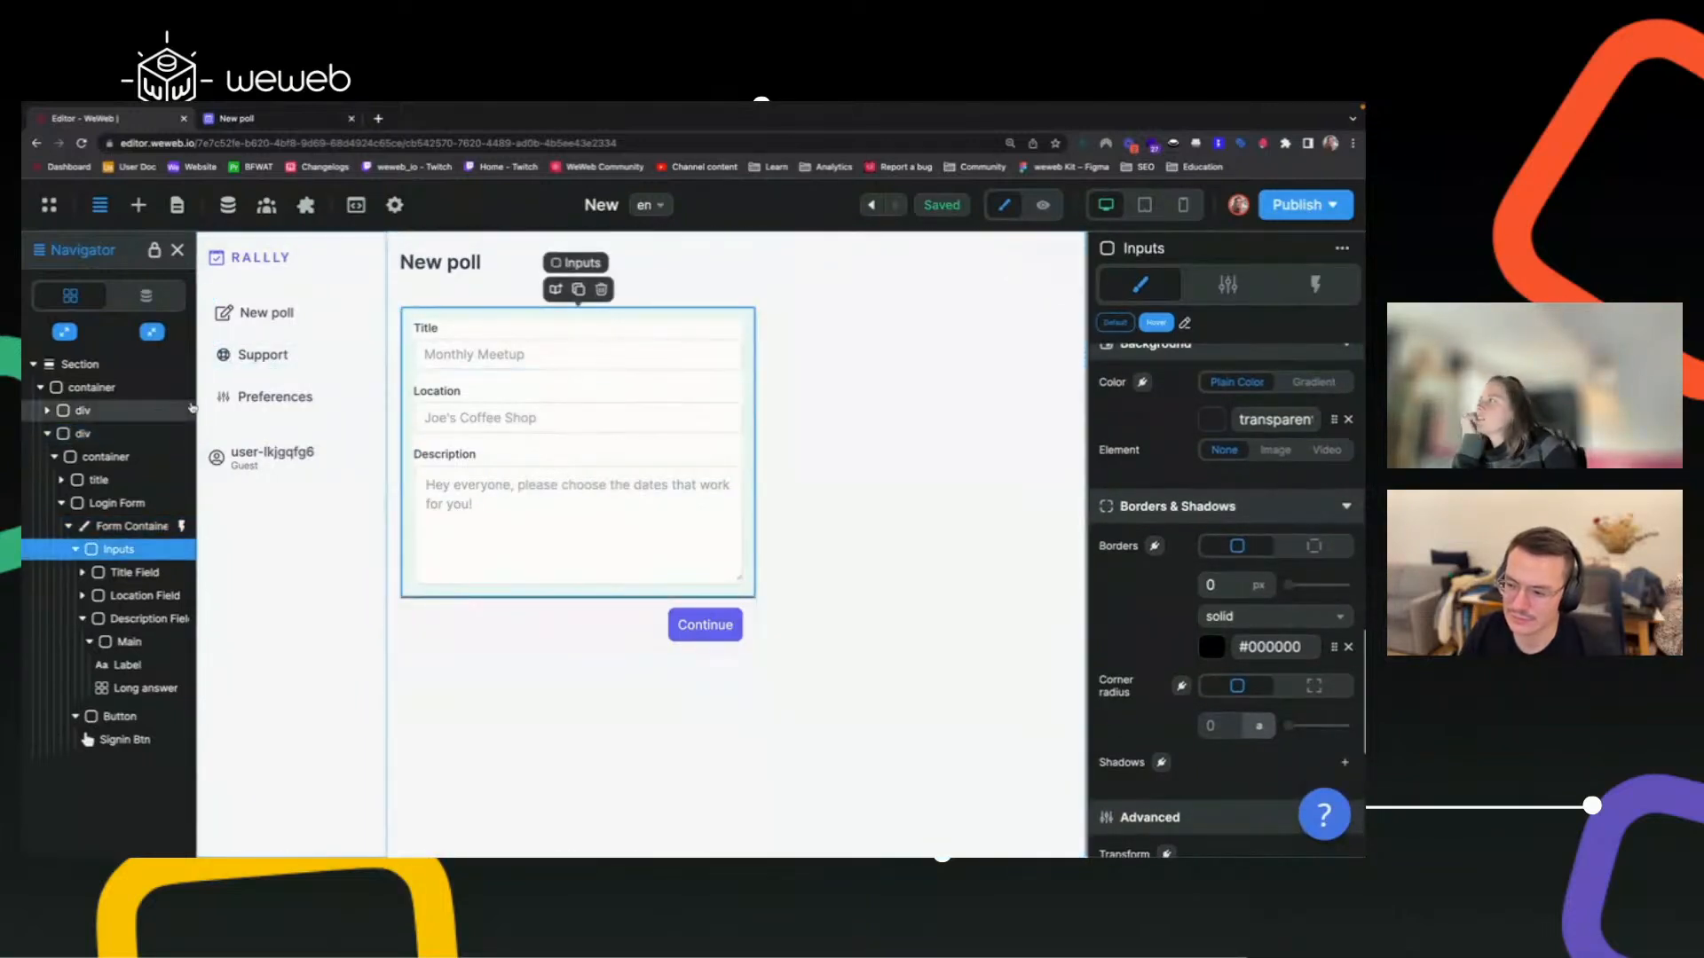
left_click(121, 502)
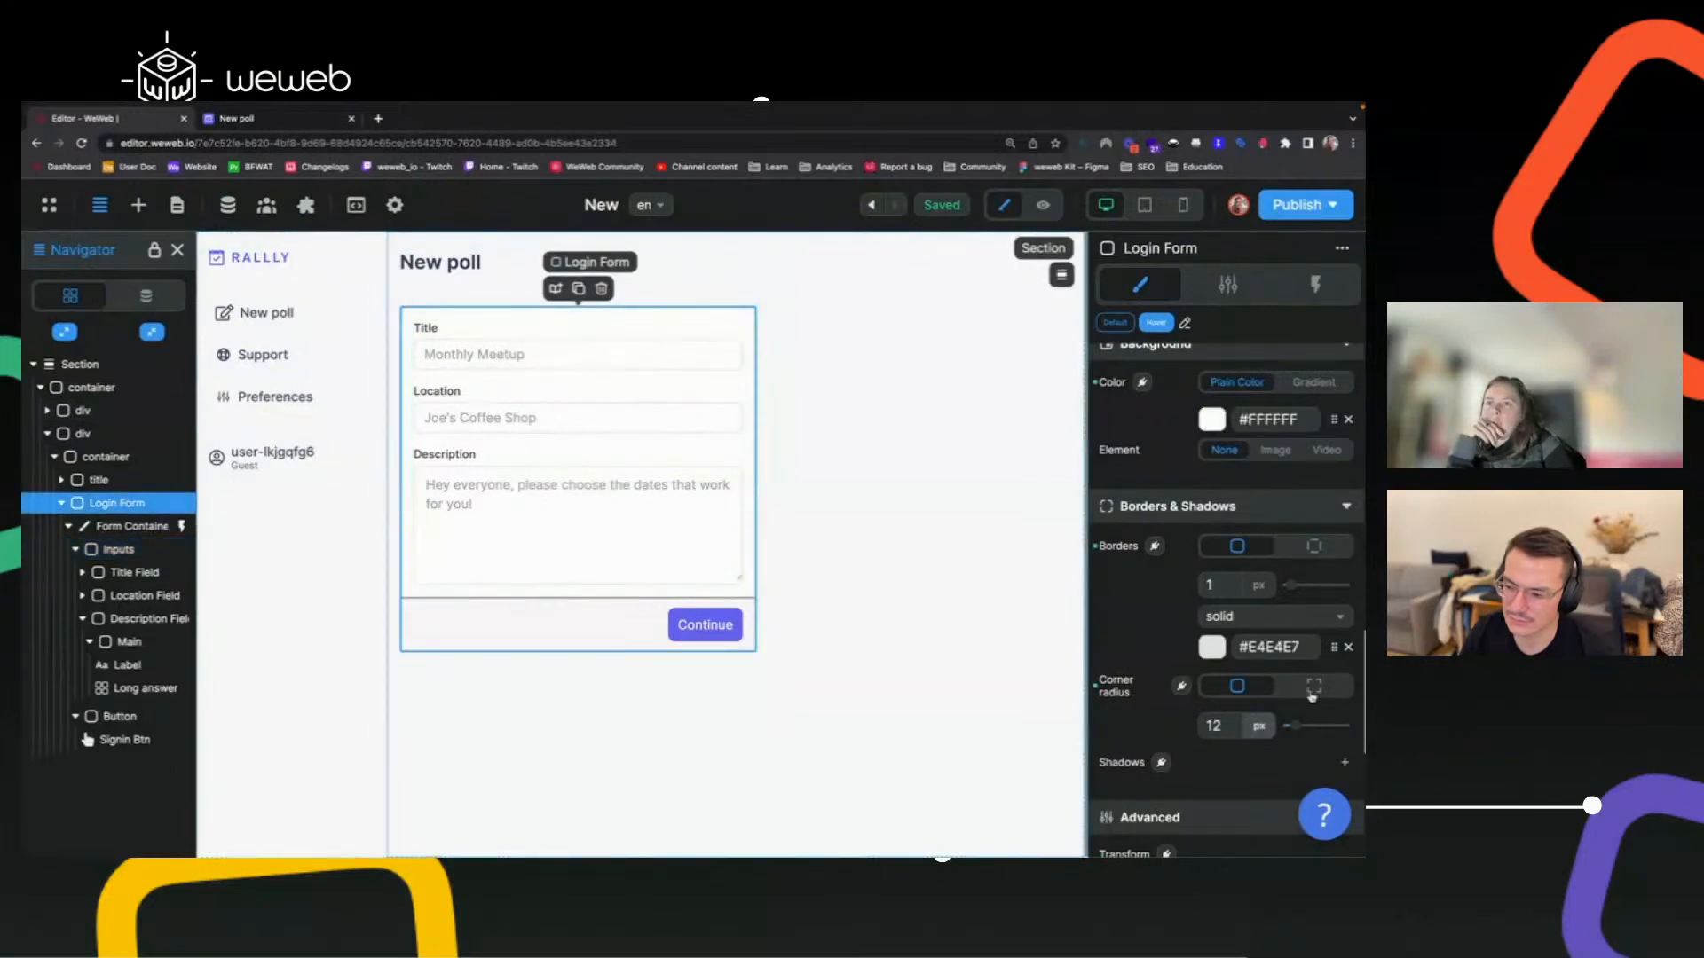
left_click(1287, 646)
triple_click(1286, 646)
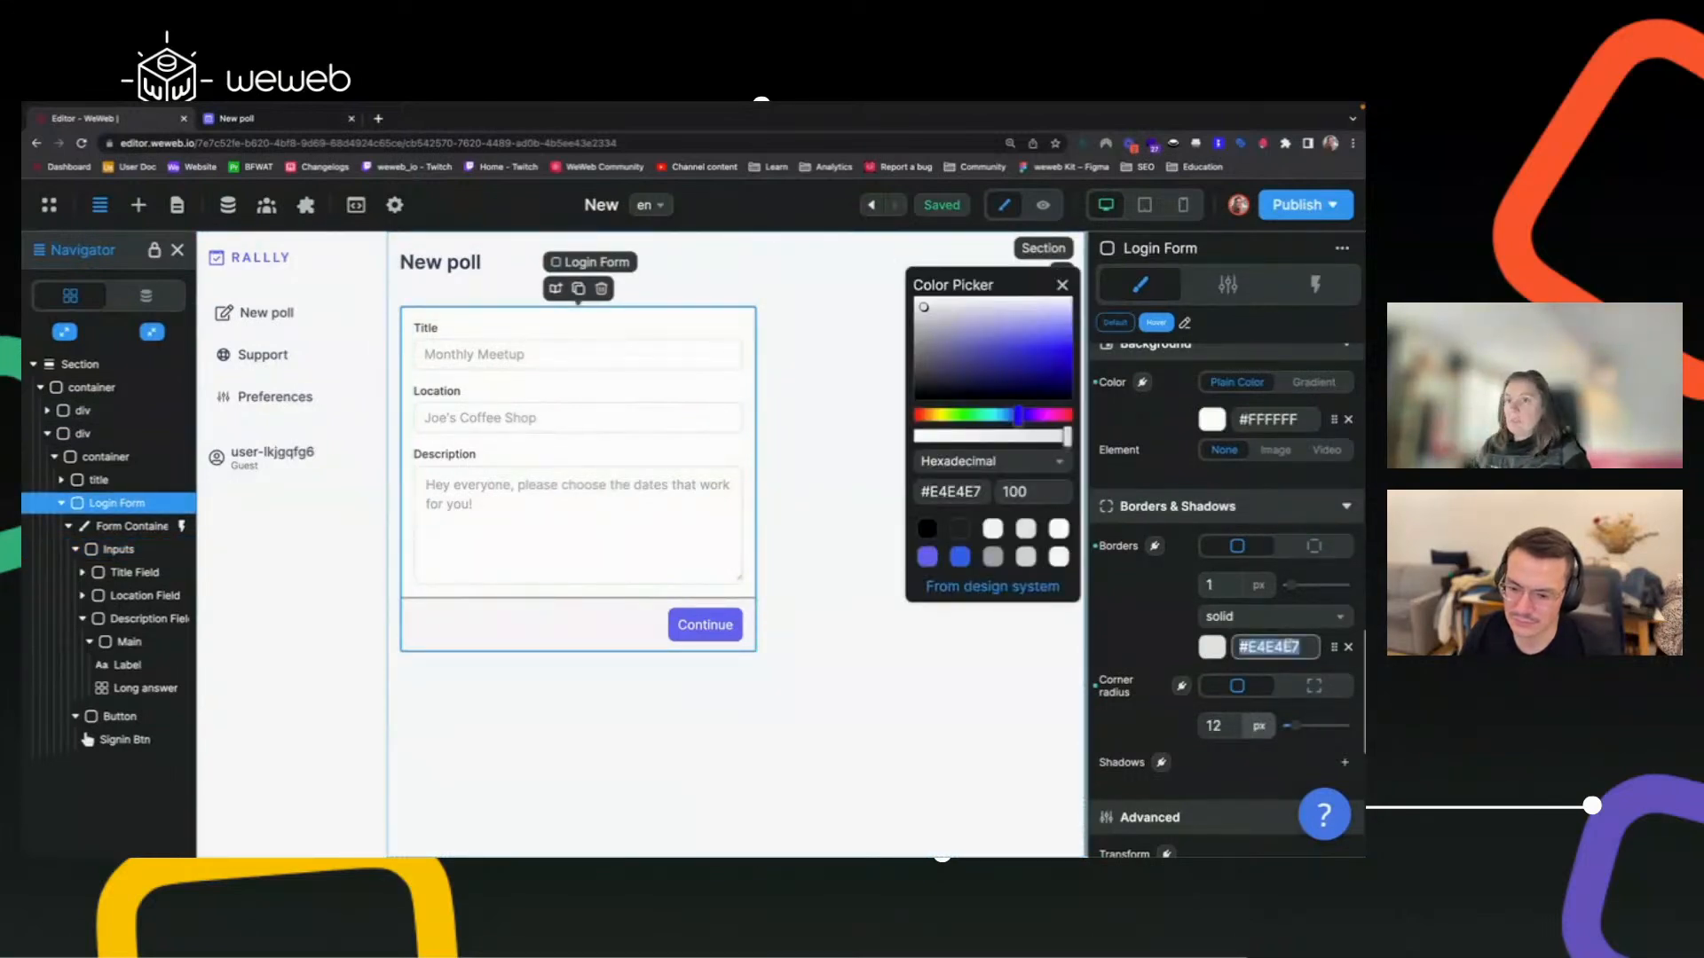
Set the Button container's top border color to #E4E4E7.
left_click(627, 612)
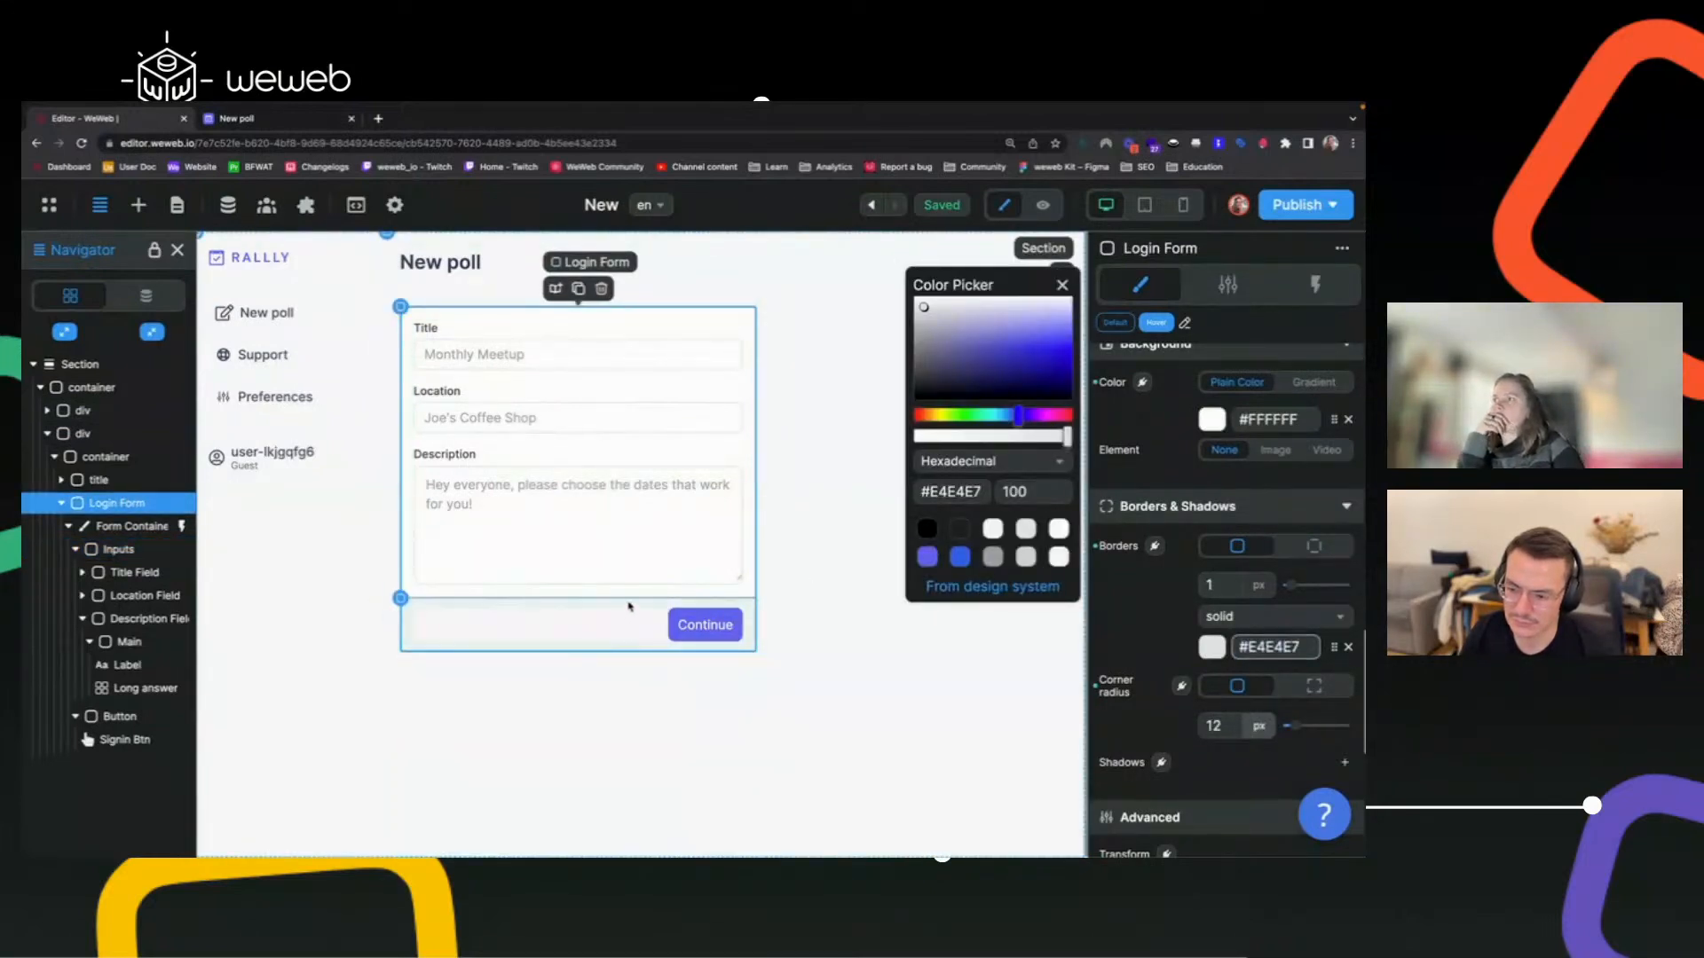
left_click(1271, 640)
key("ctrl+a")
key("ctrl+v")
left_click(837, 515)
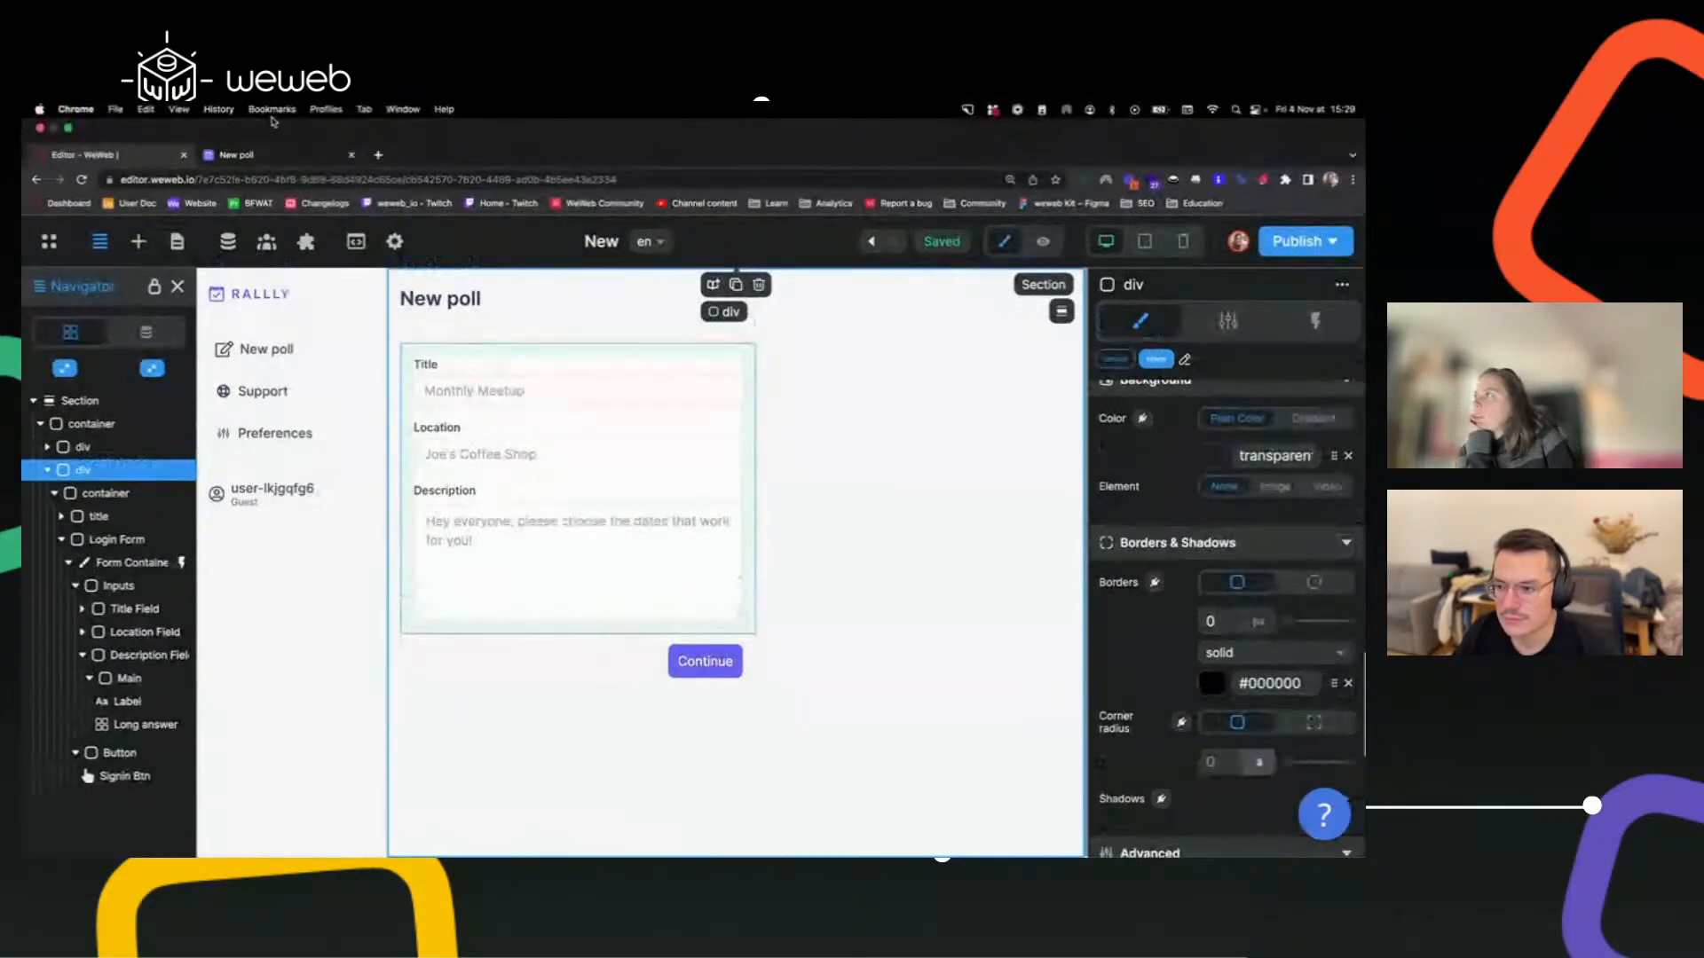
Compare the button bar with the Rallly reference page and review the Button container's border and corner radius settings.
left_click(274, 161)
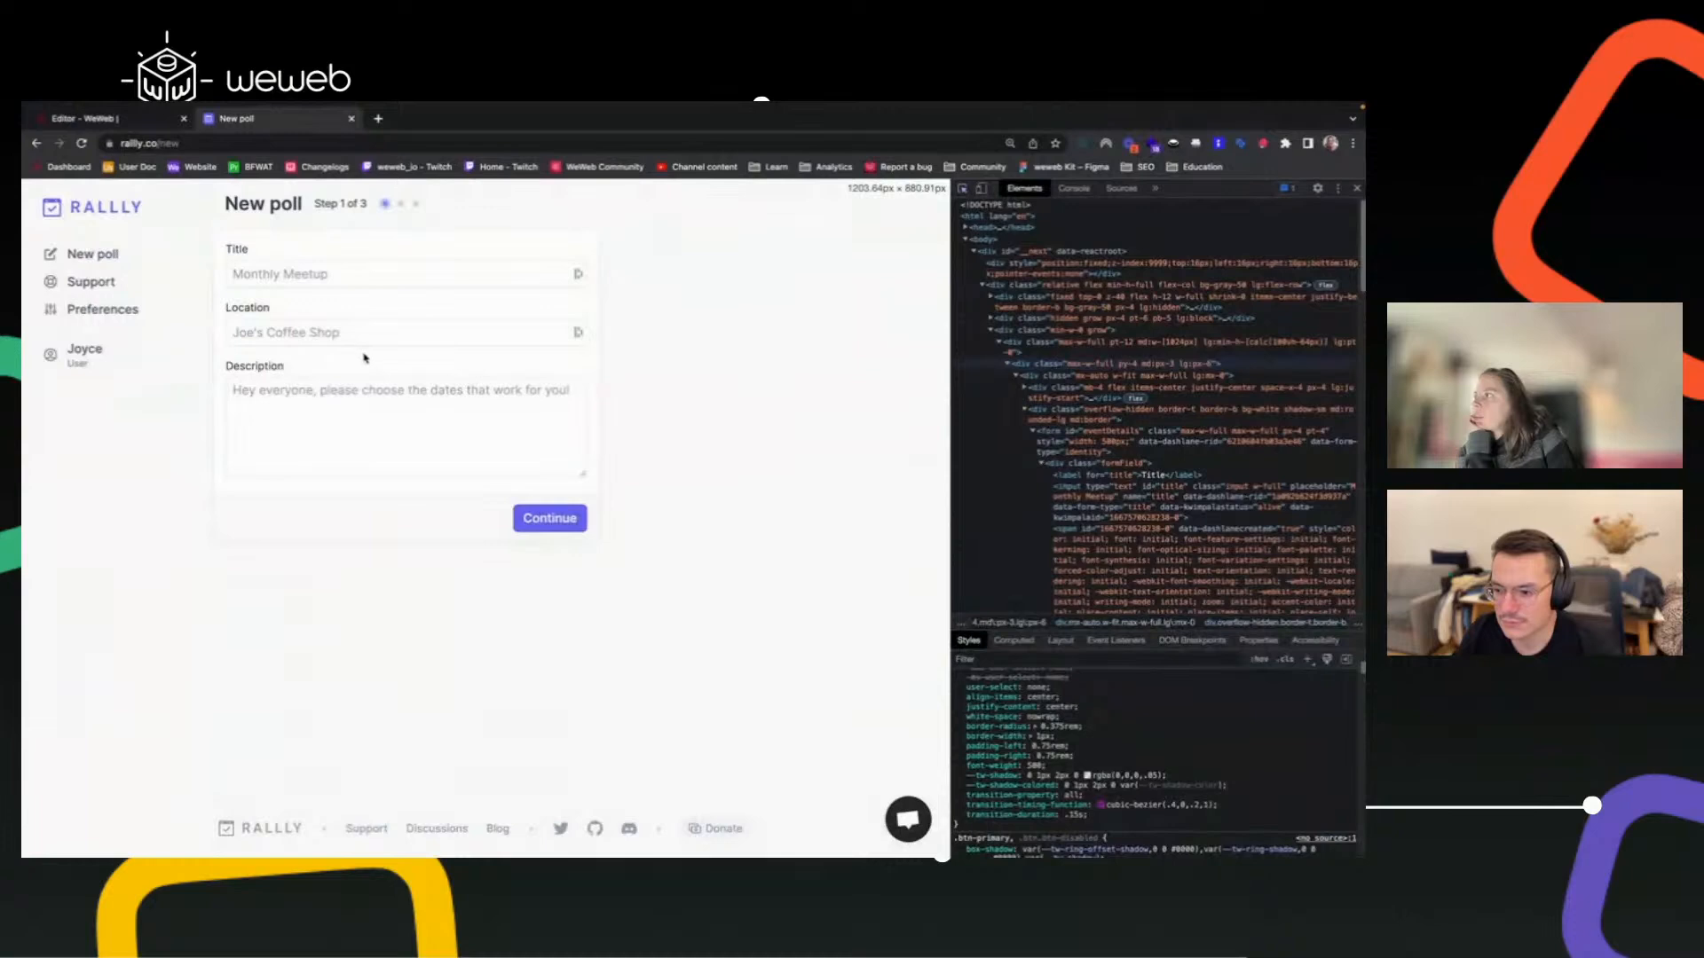
left_click(138, 121)
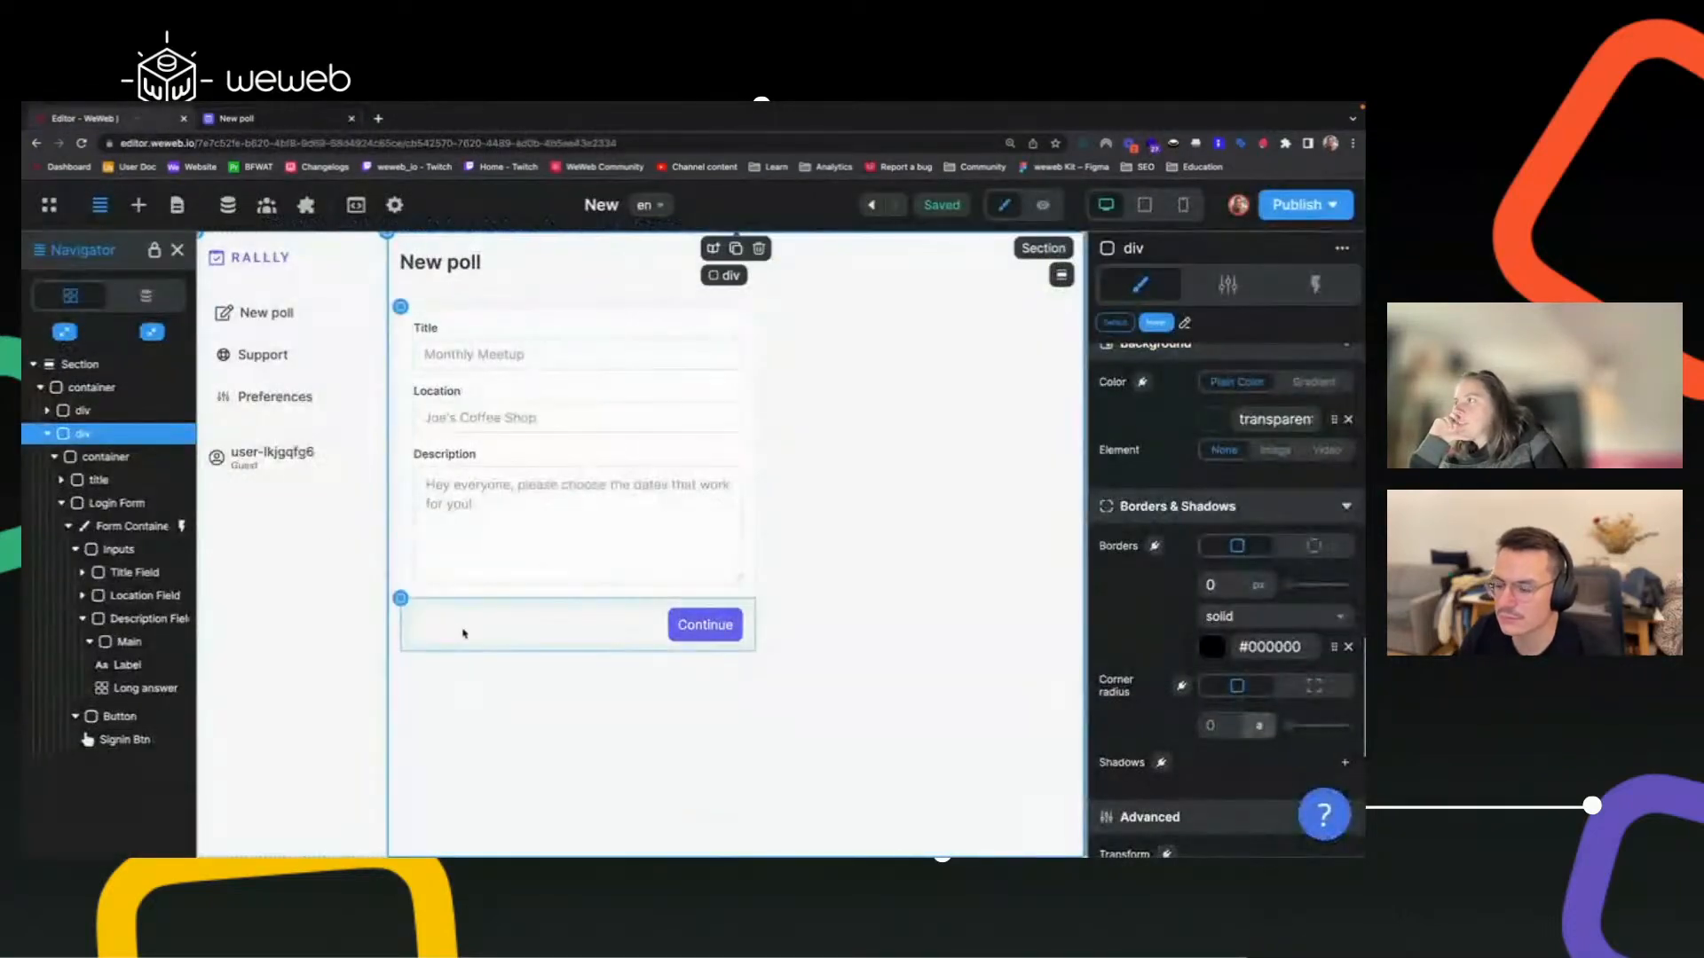
left_click(751, 651)
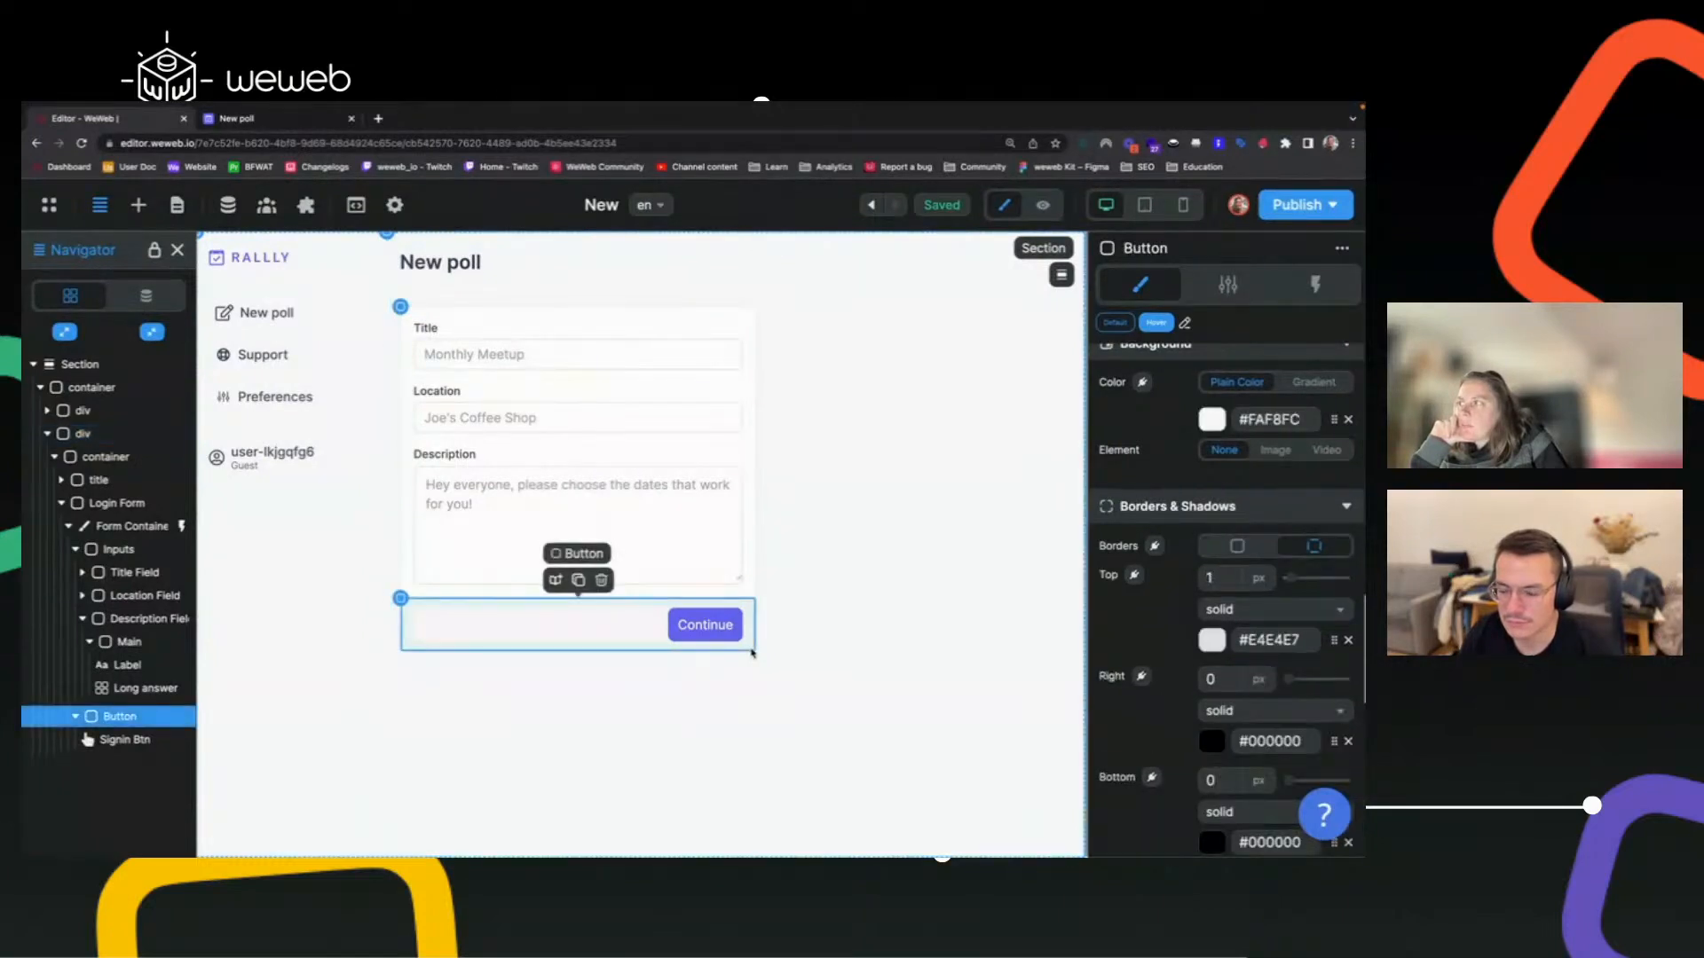
left_click(861, 668)
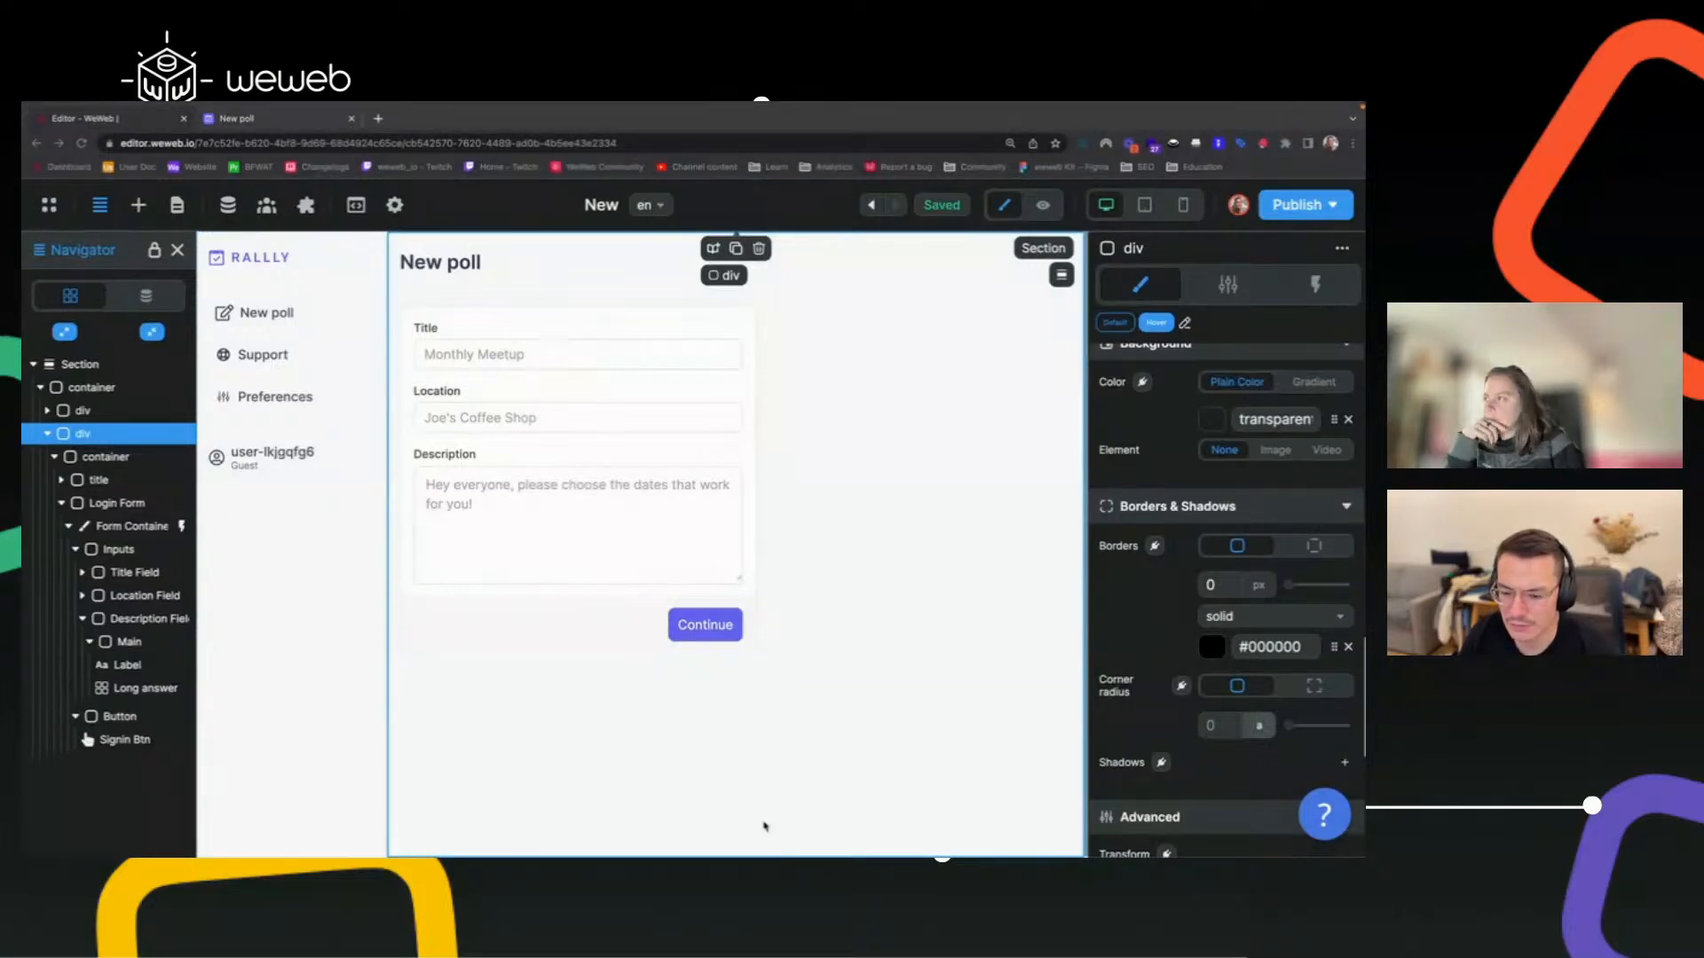
left_click(450, 618)
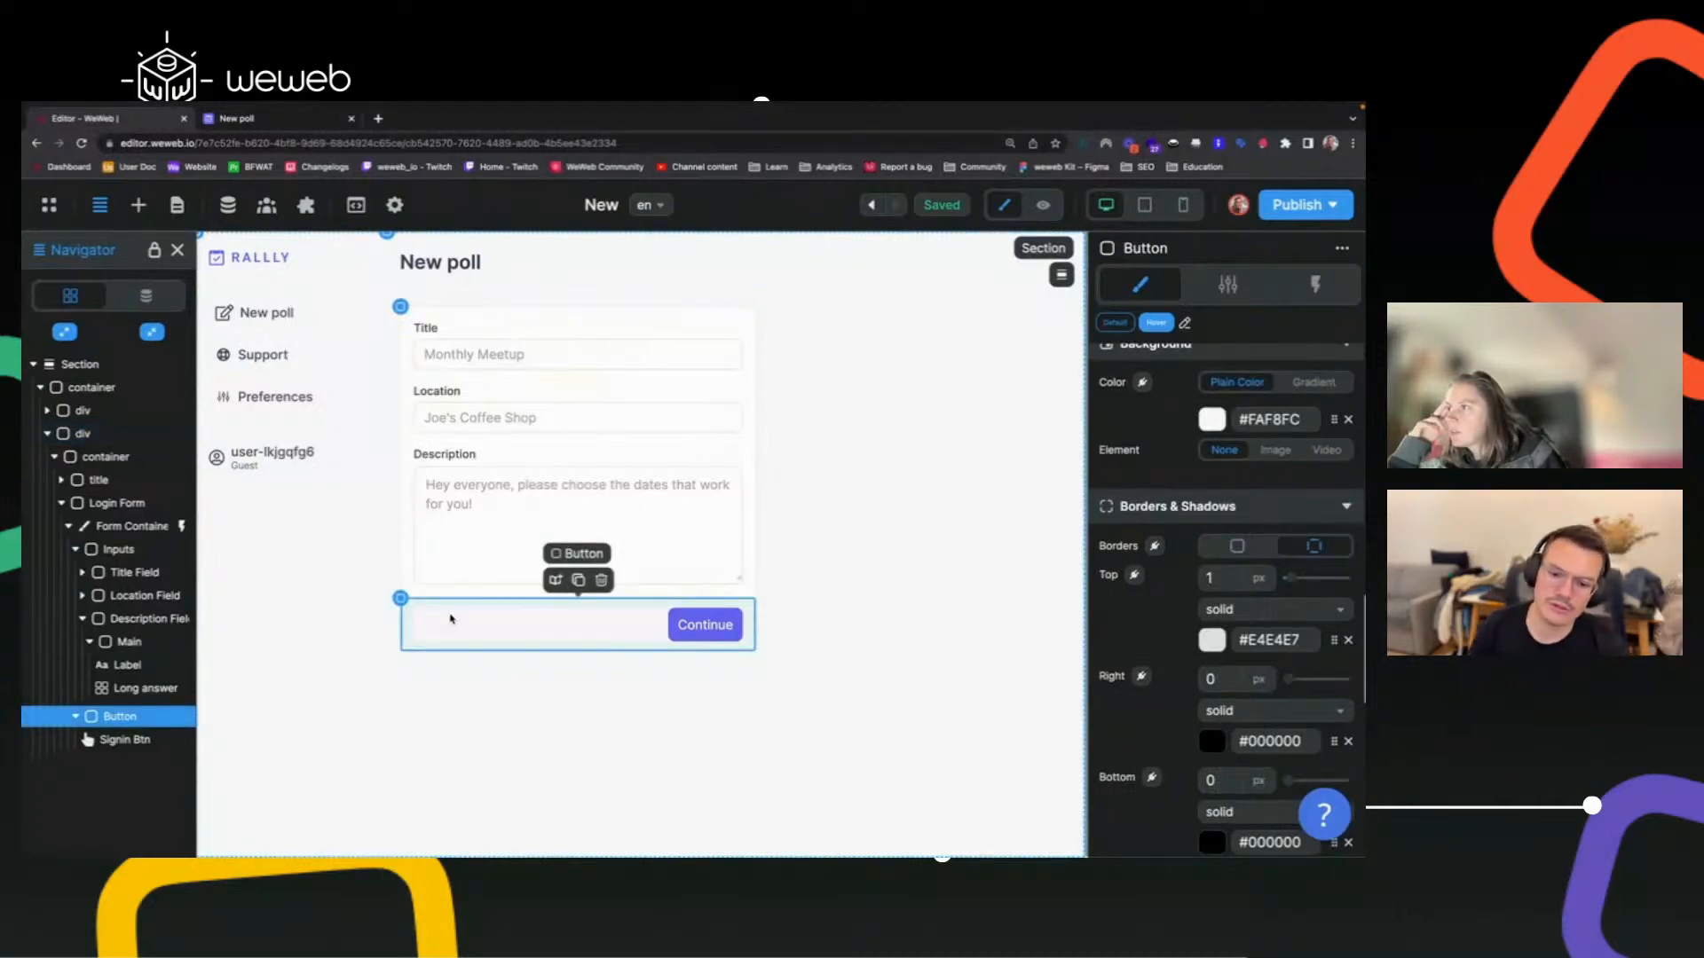
scroll(1178, 775, "down", 4)
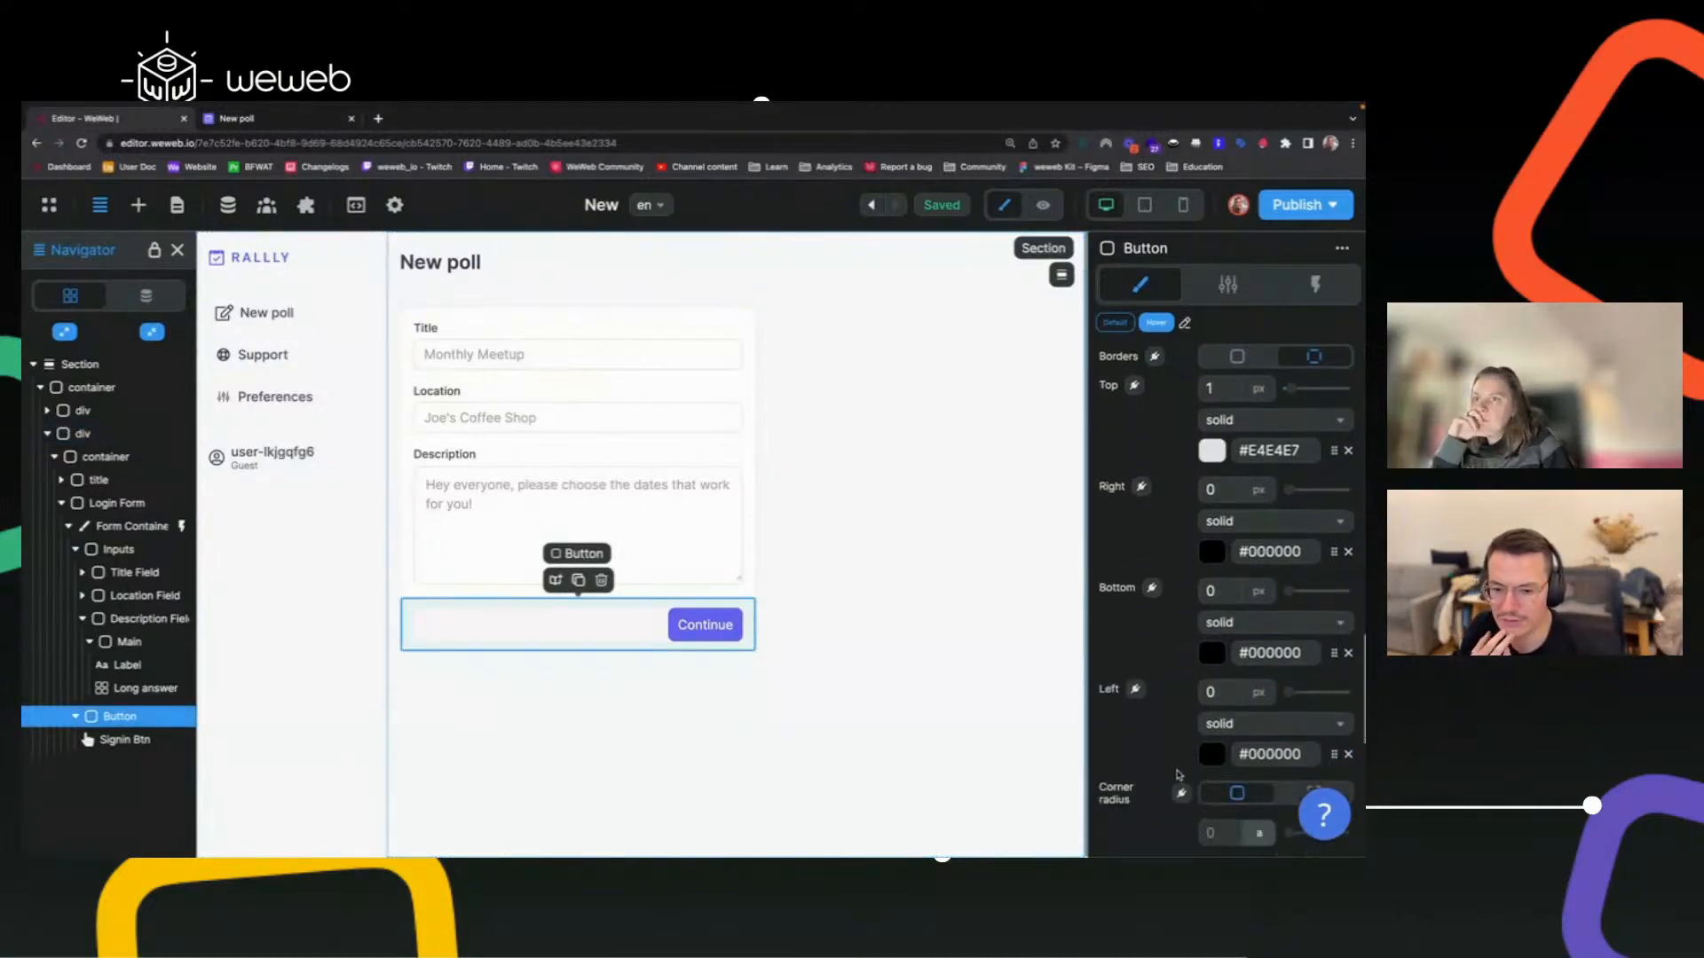
scroll(1178, 775, "down", 5)
scroll(1179, 775, "up", 1)
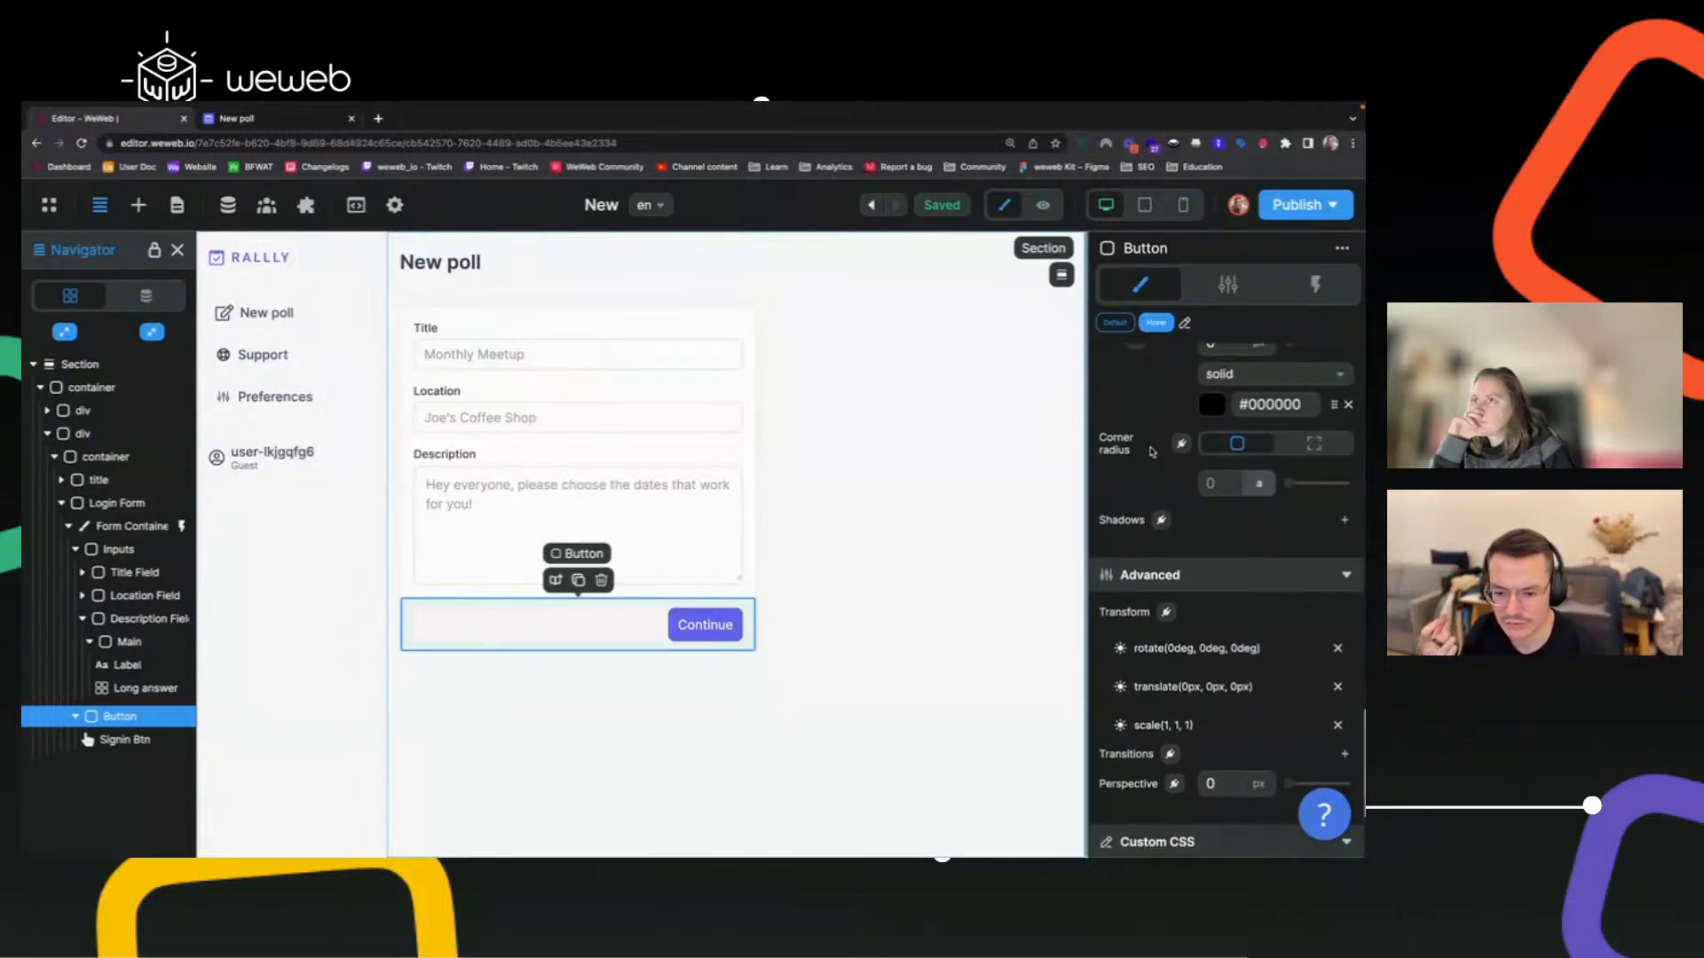
Check the Login Form's corner radius and set the Button container's corner radius to 12 px.
left_click(114, 503)
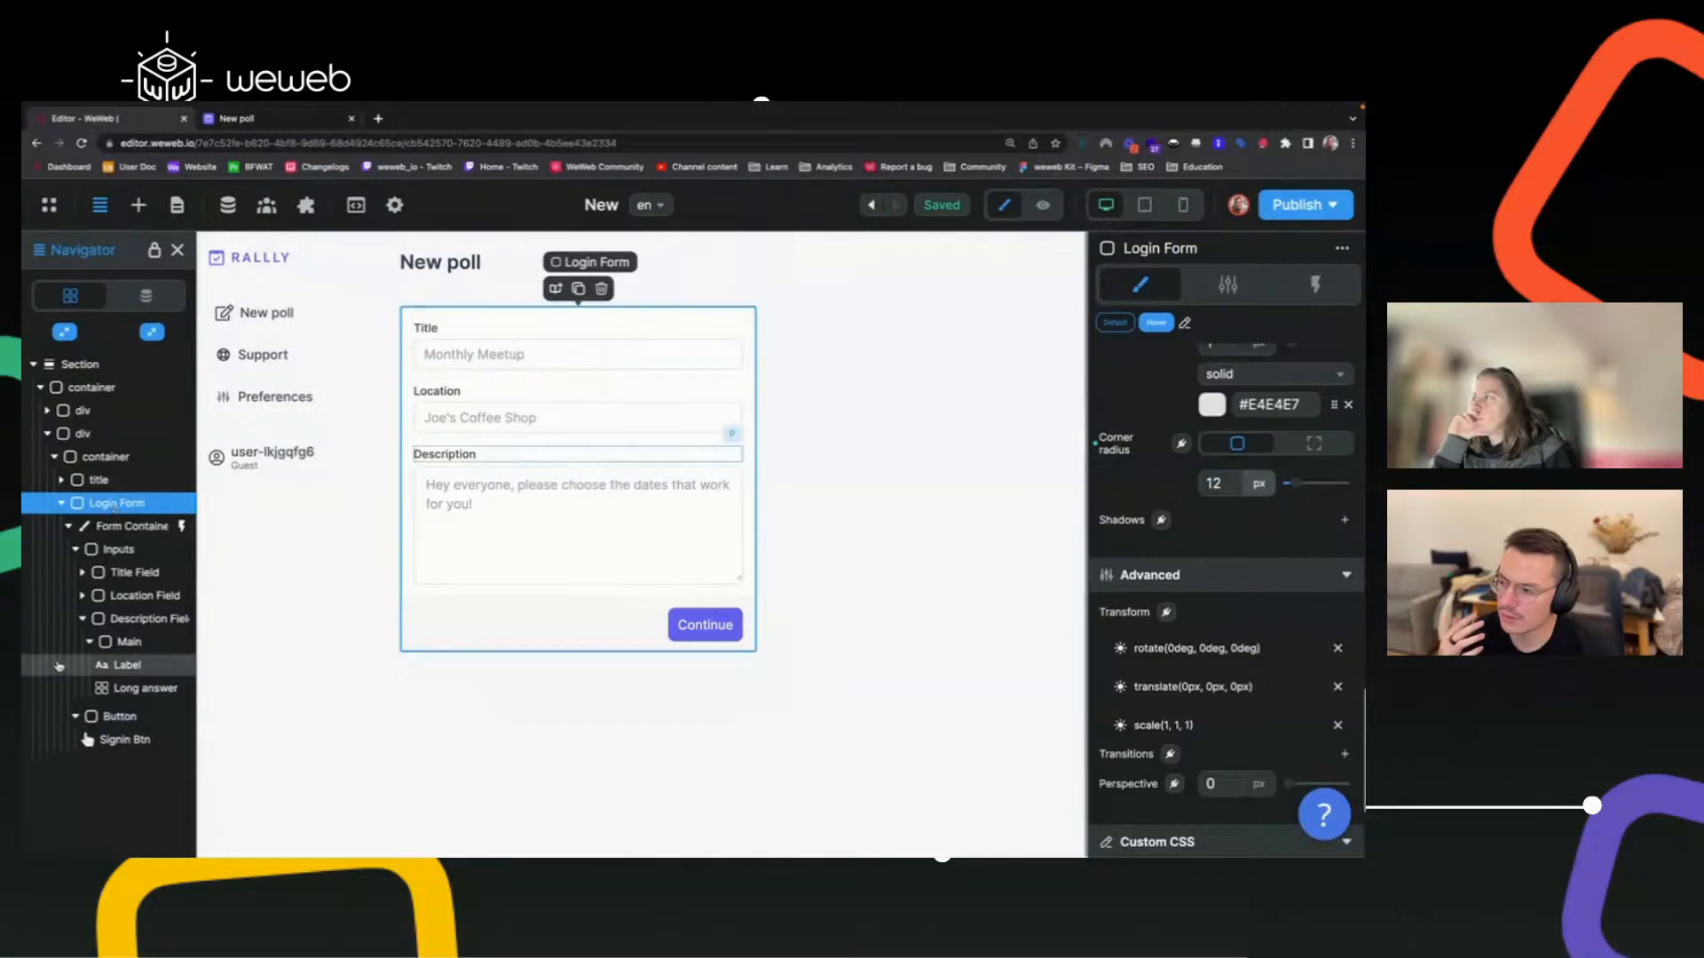
left_click(118, 717)
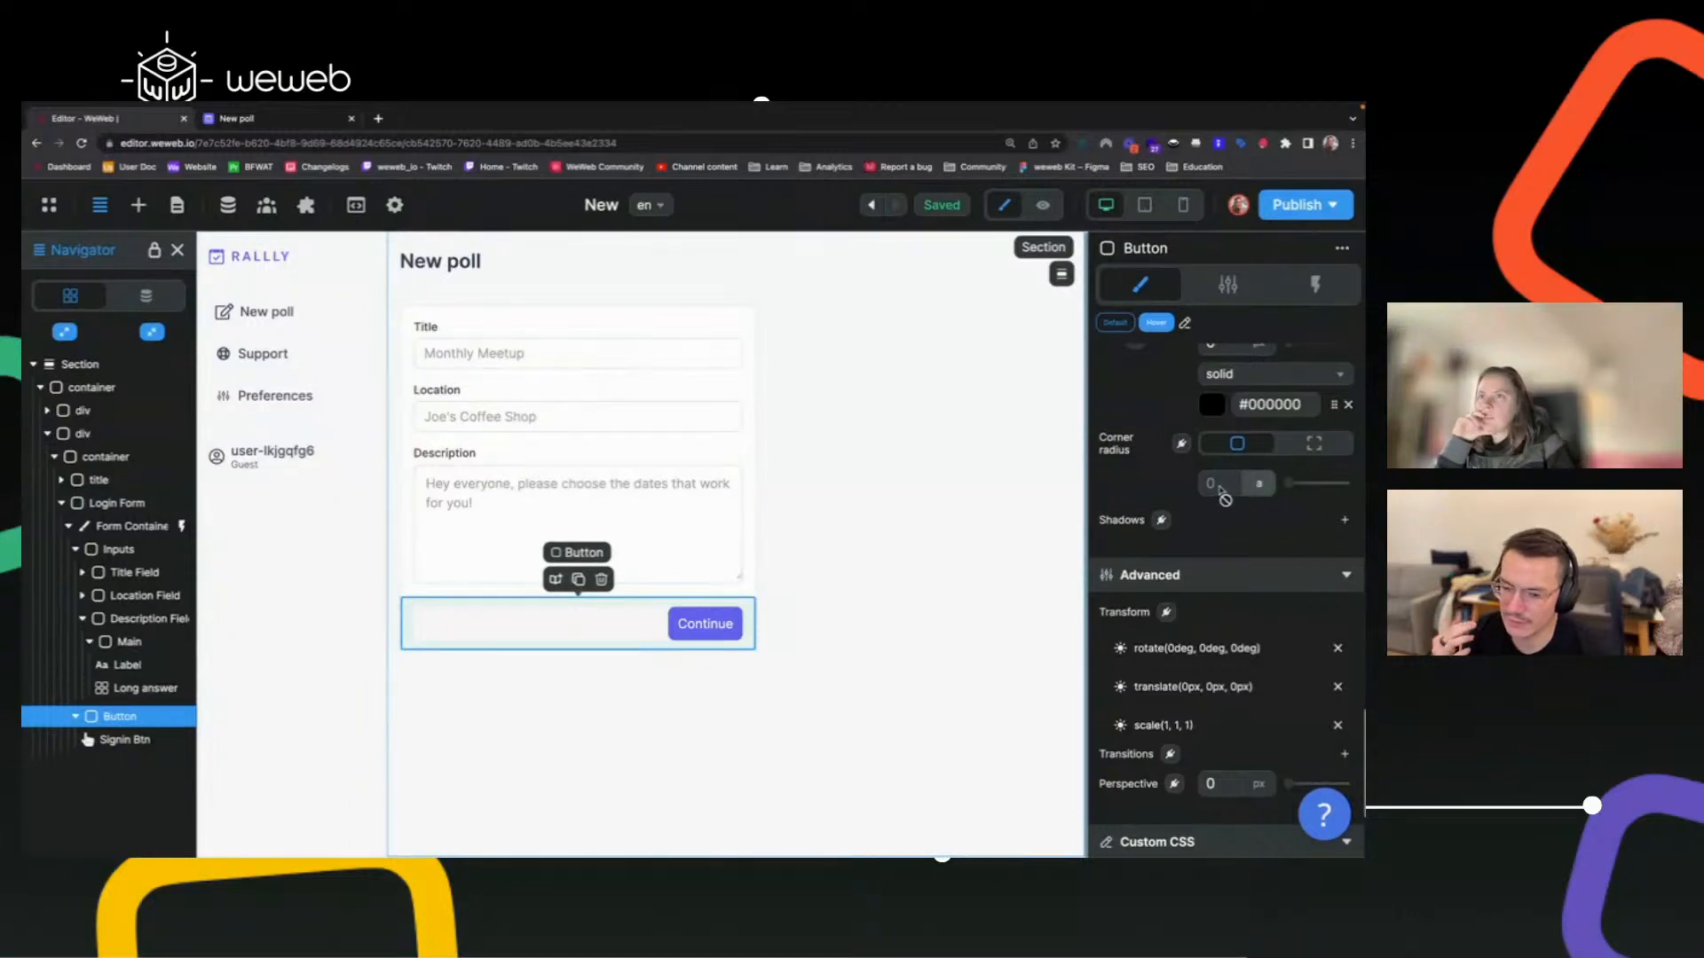
left_click(1258, 486)
left_click(1255, 502)
left_click(1218, 483)
type("12")
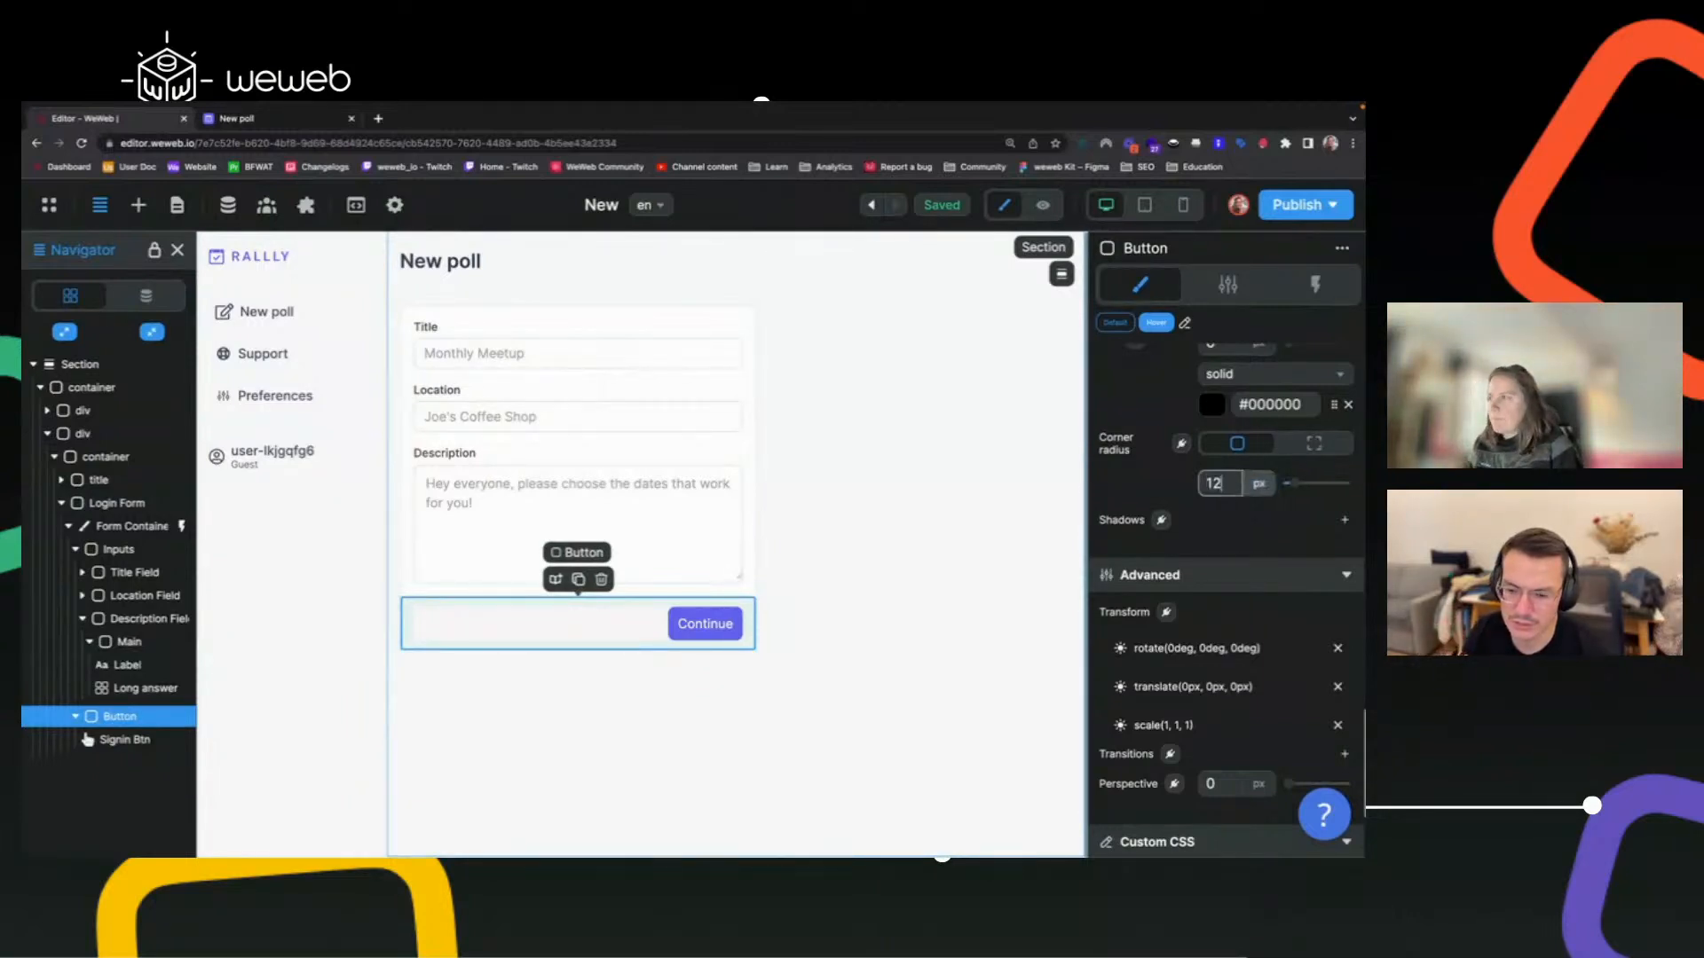
left_click(971, 490)
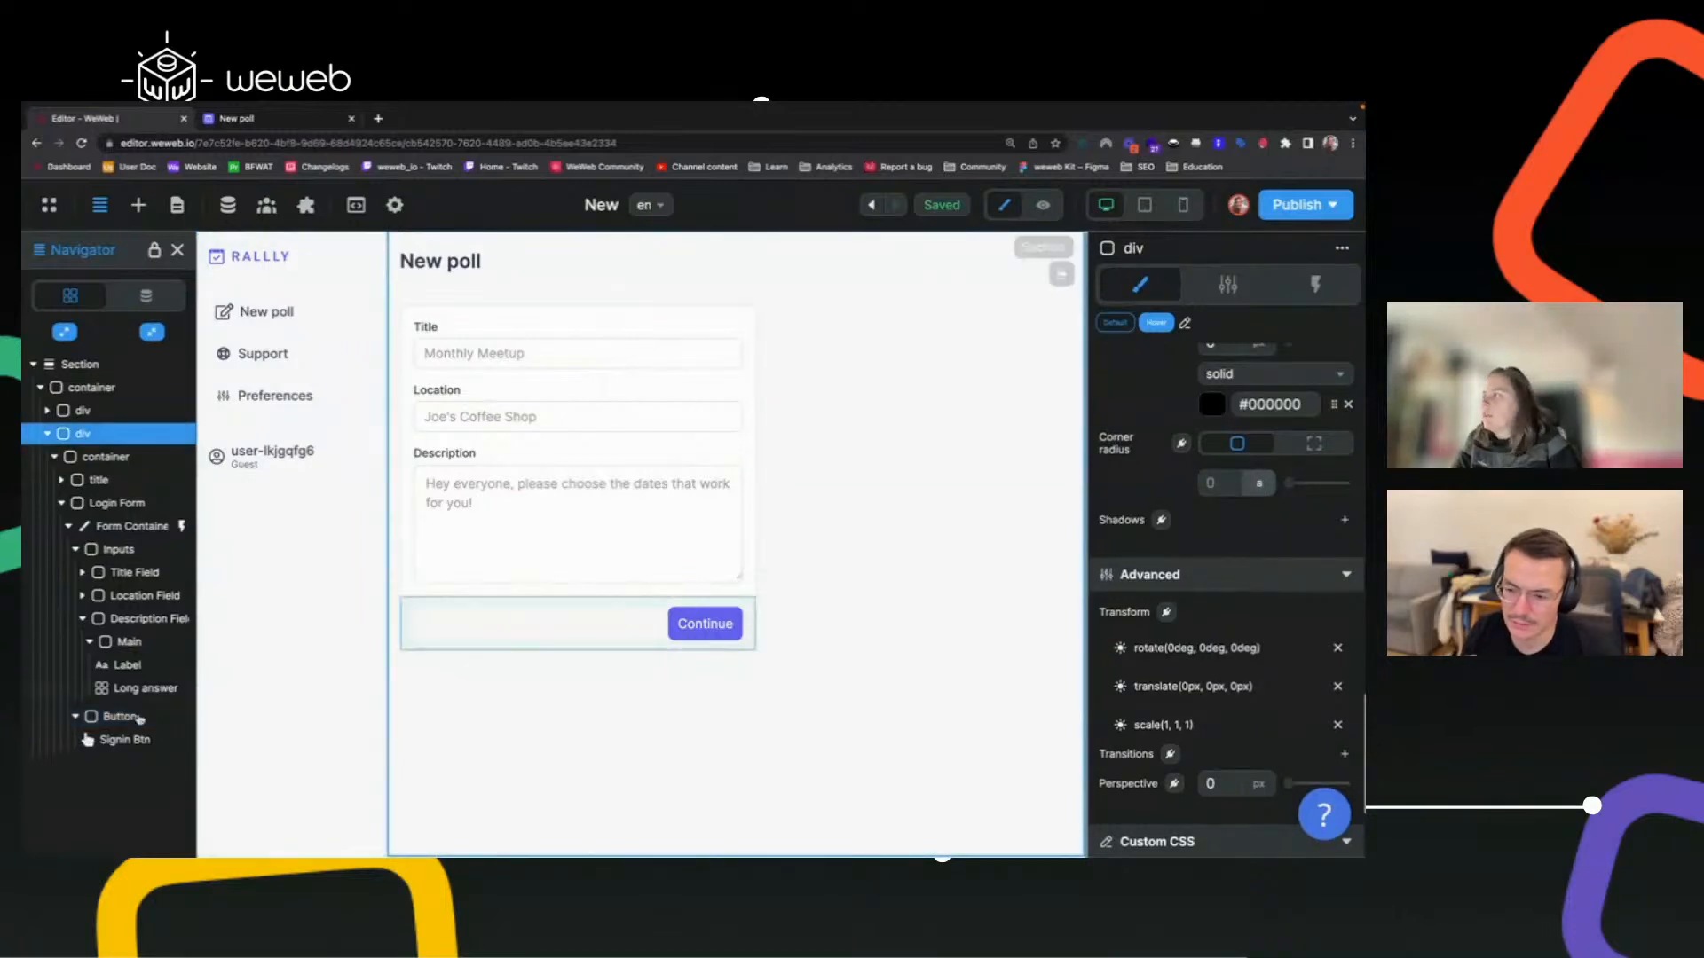
Switch the Button container to individual corner radii and set both top corners to 0 px.
left_click(123, 719)
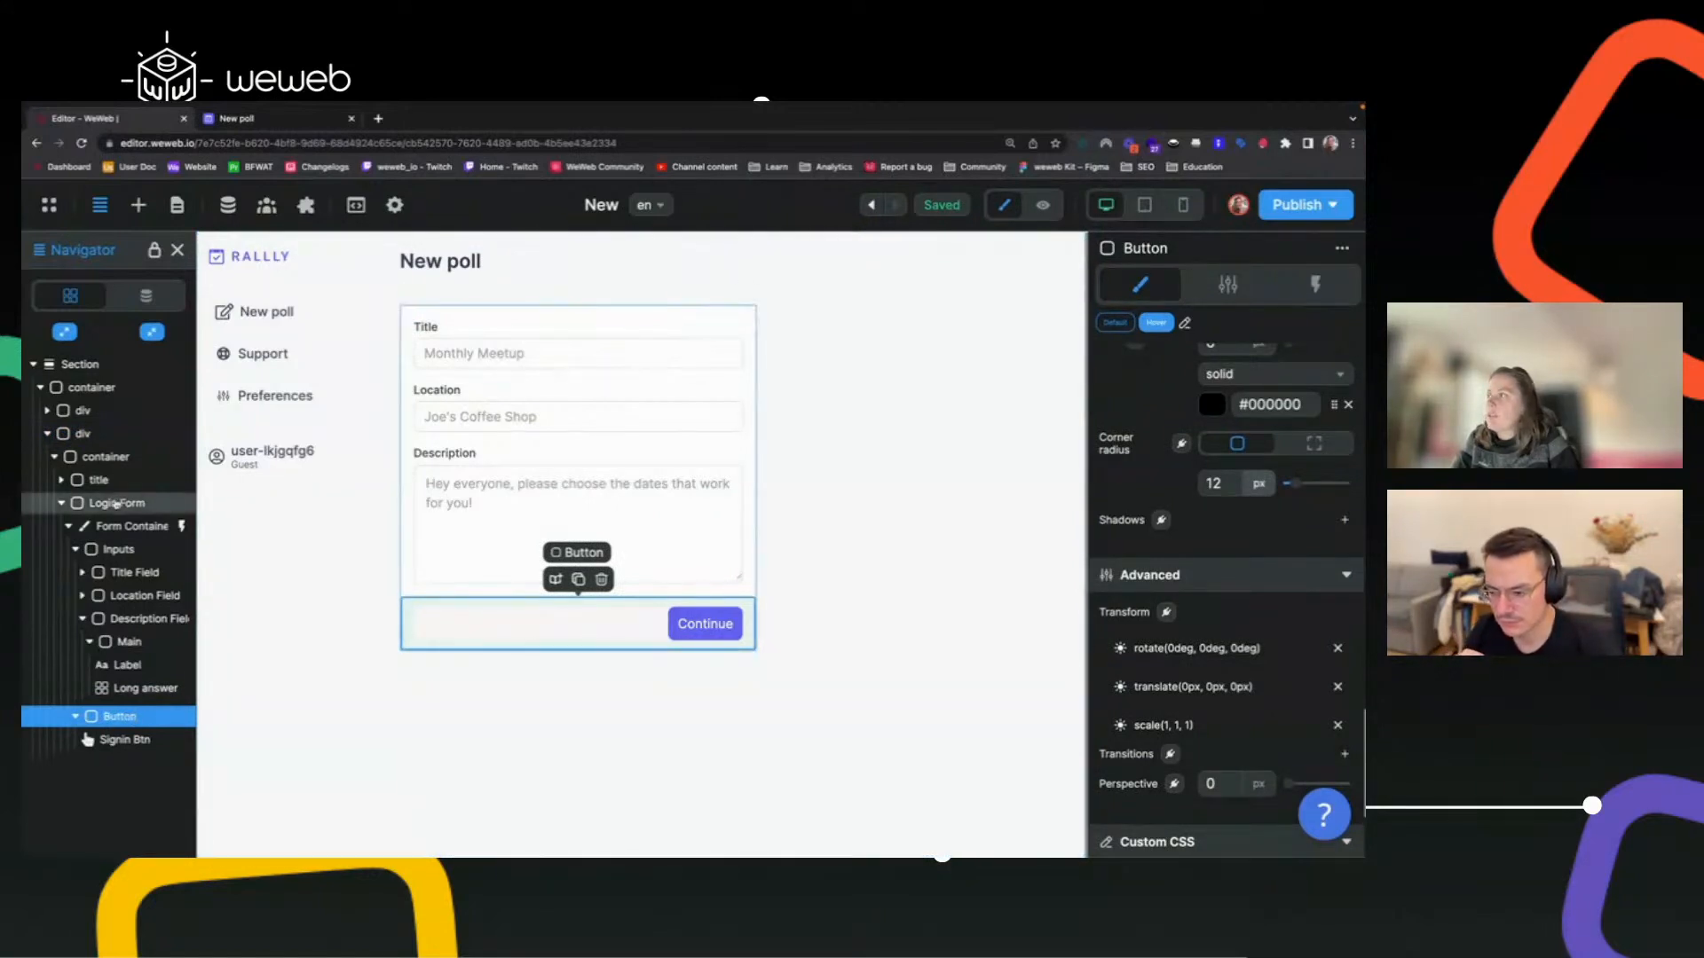
left_click(706, 712)
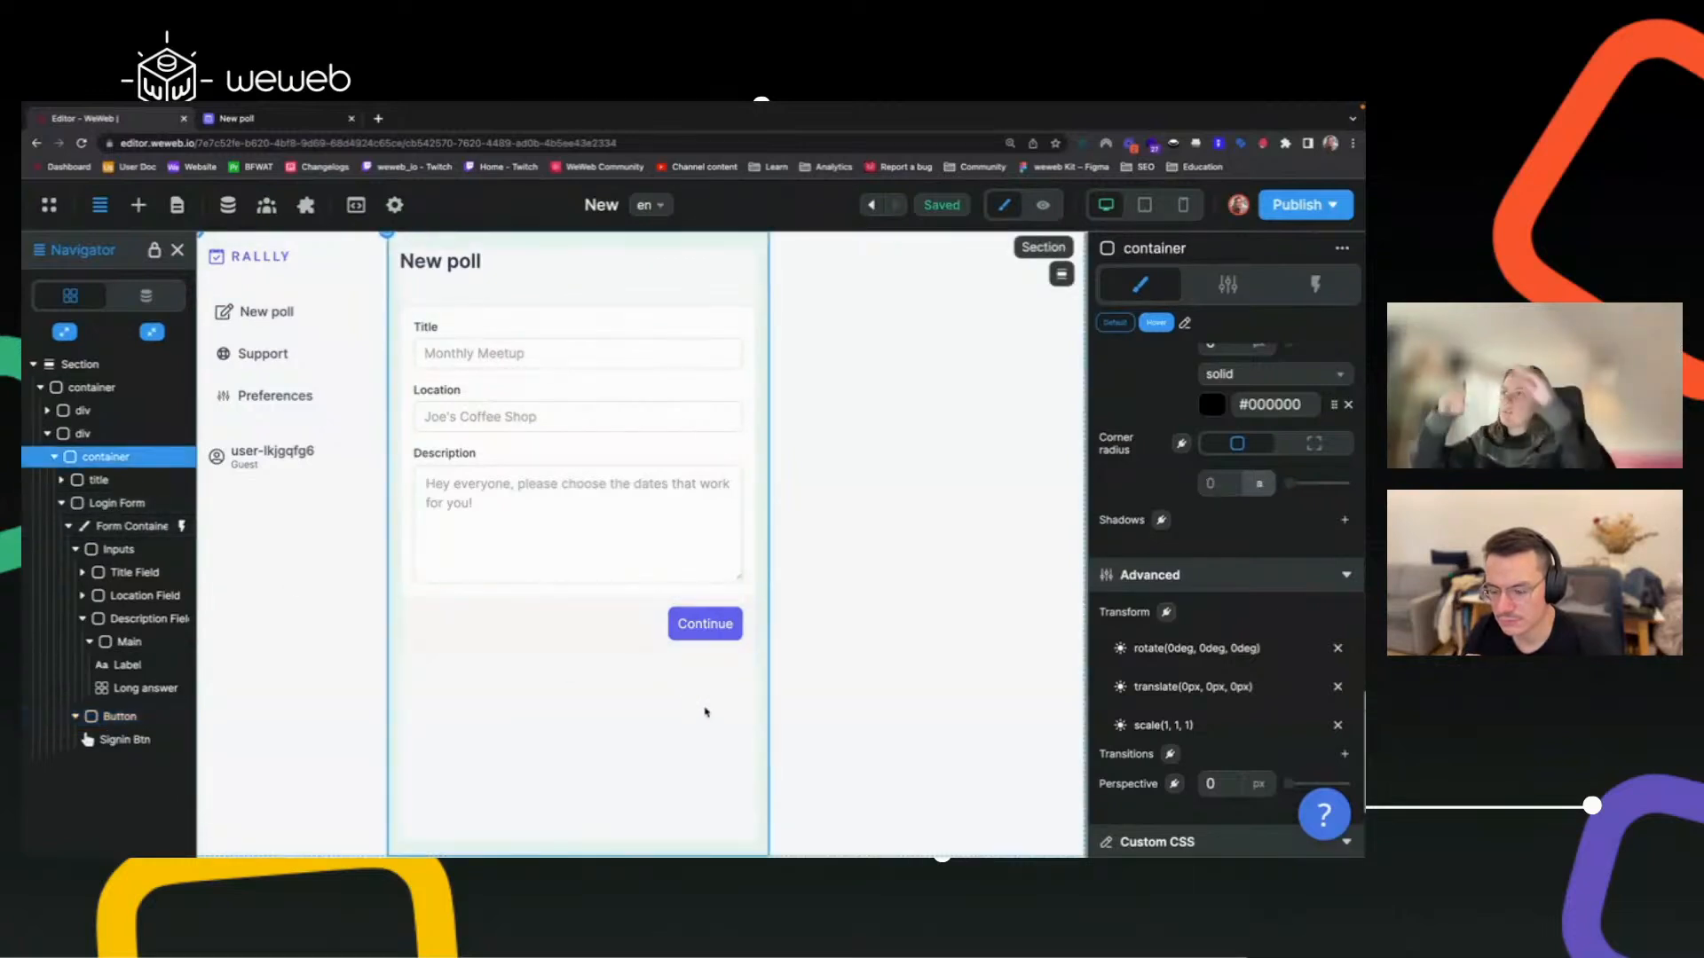
left_click(932, 586)
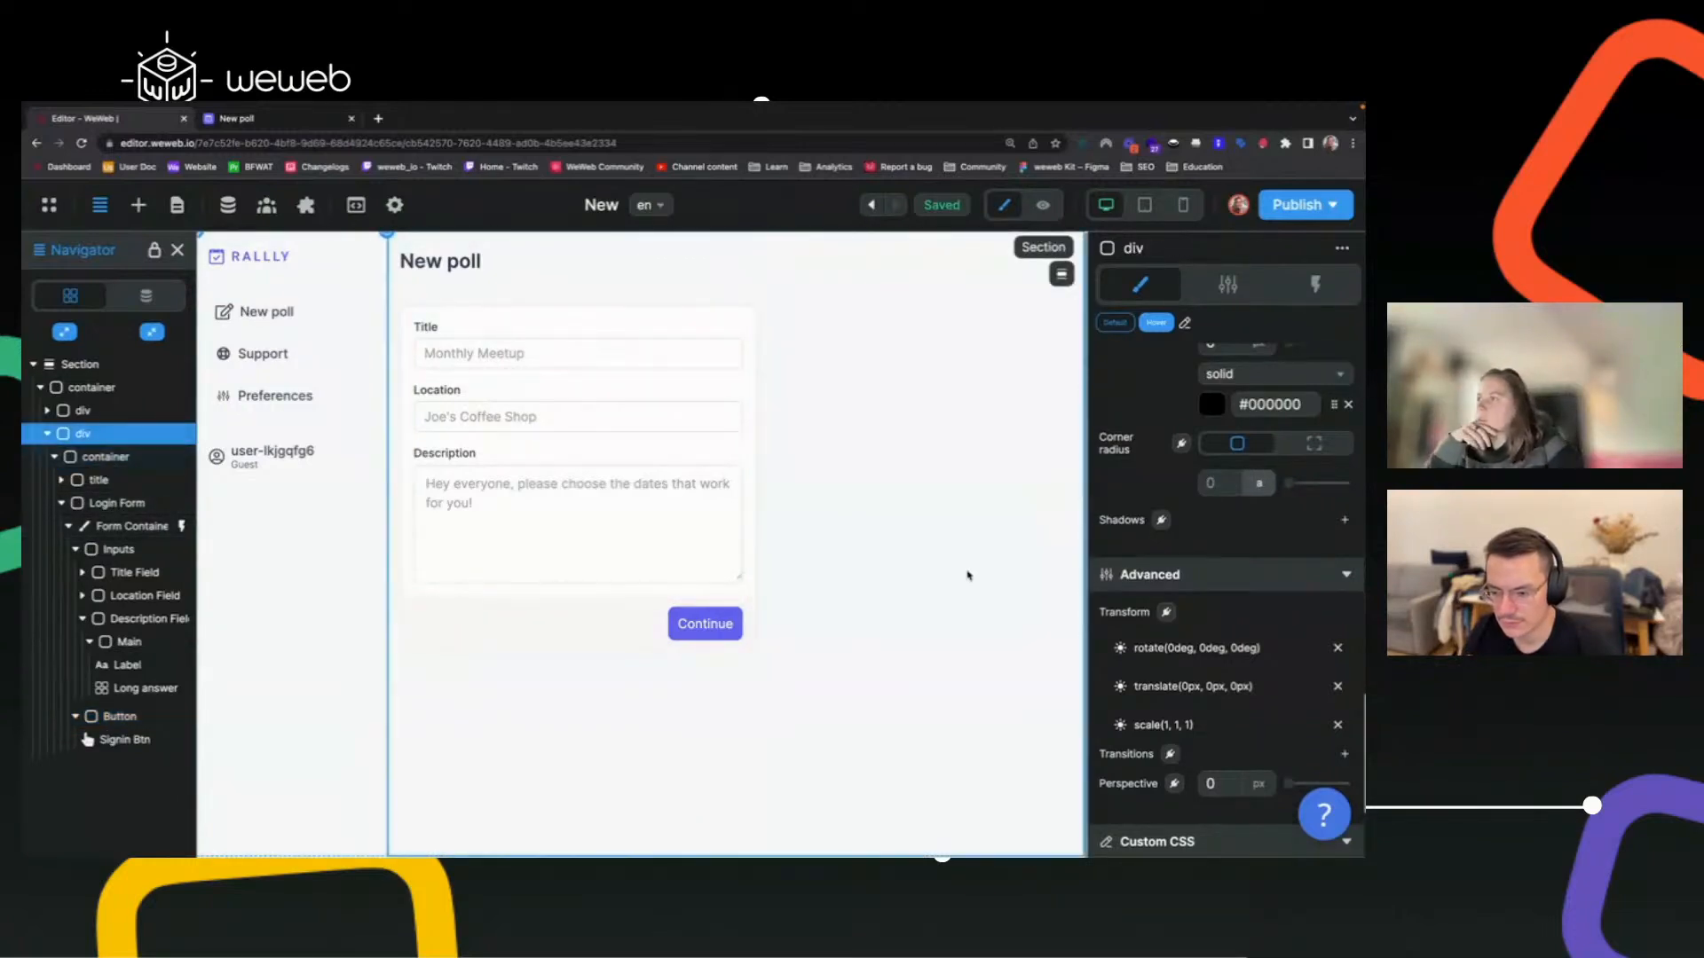
left_click(589, 612)
left_click(1314, 443)
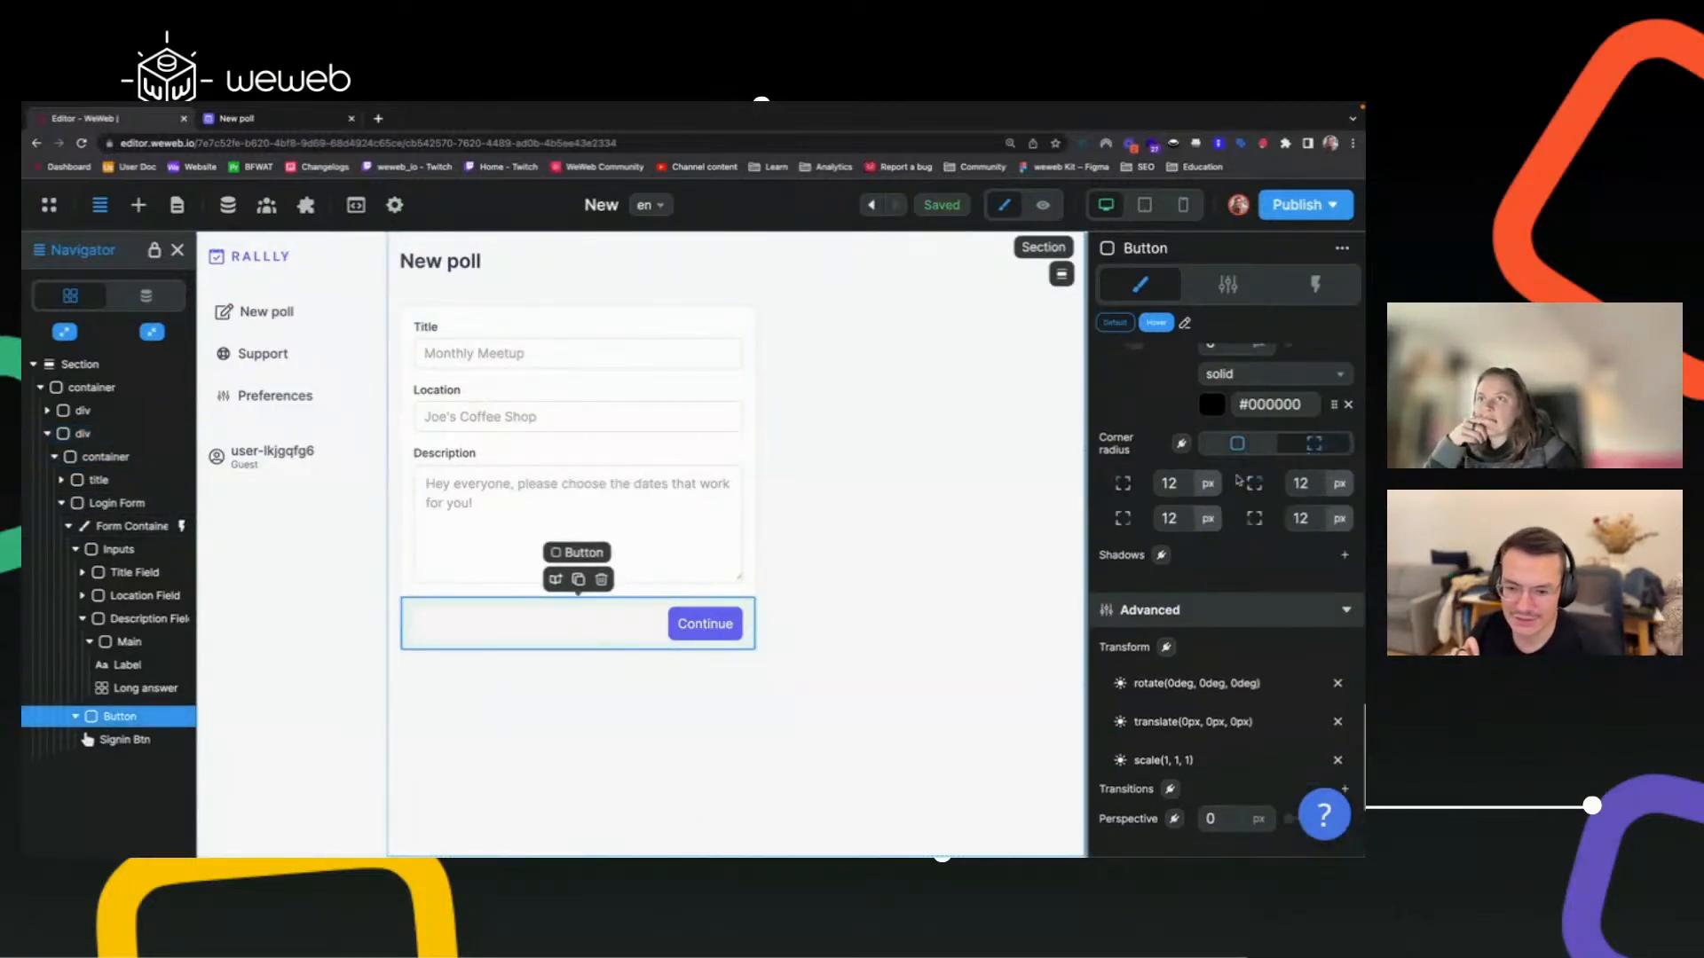
double_click(1178, 482)
type("0")
double_click(1322, 484)
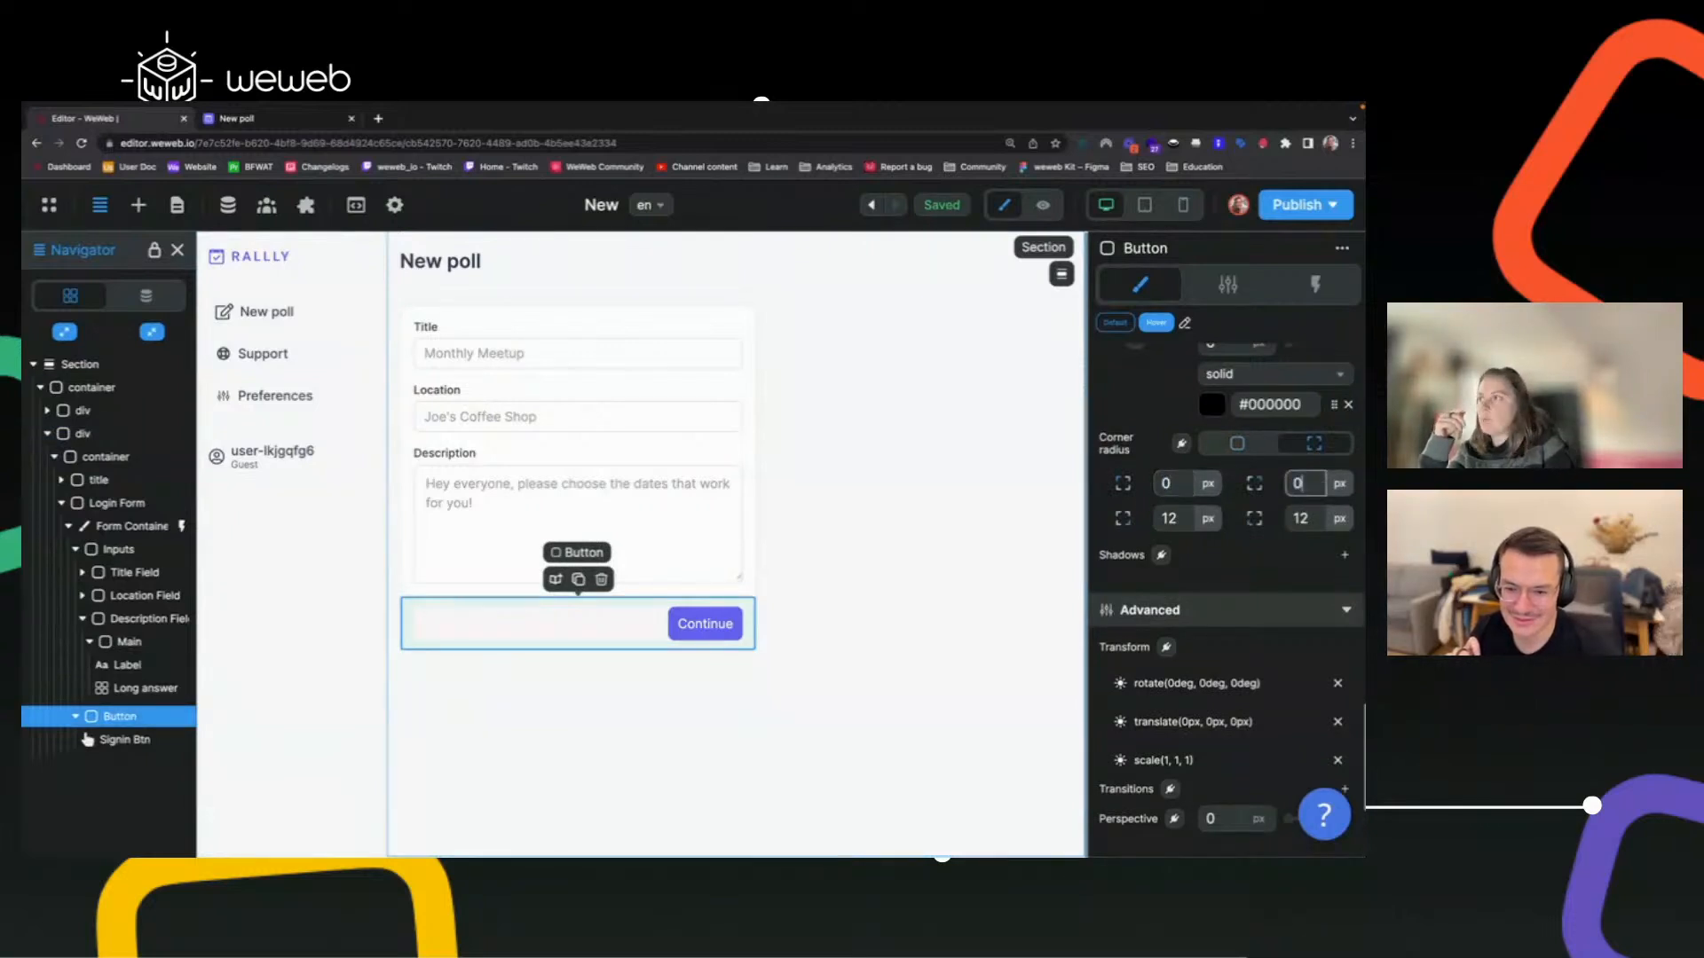
left_click(903, 392)
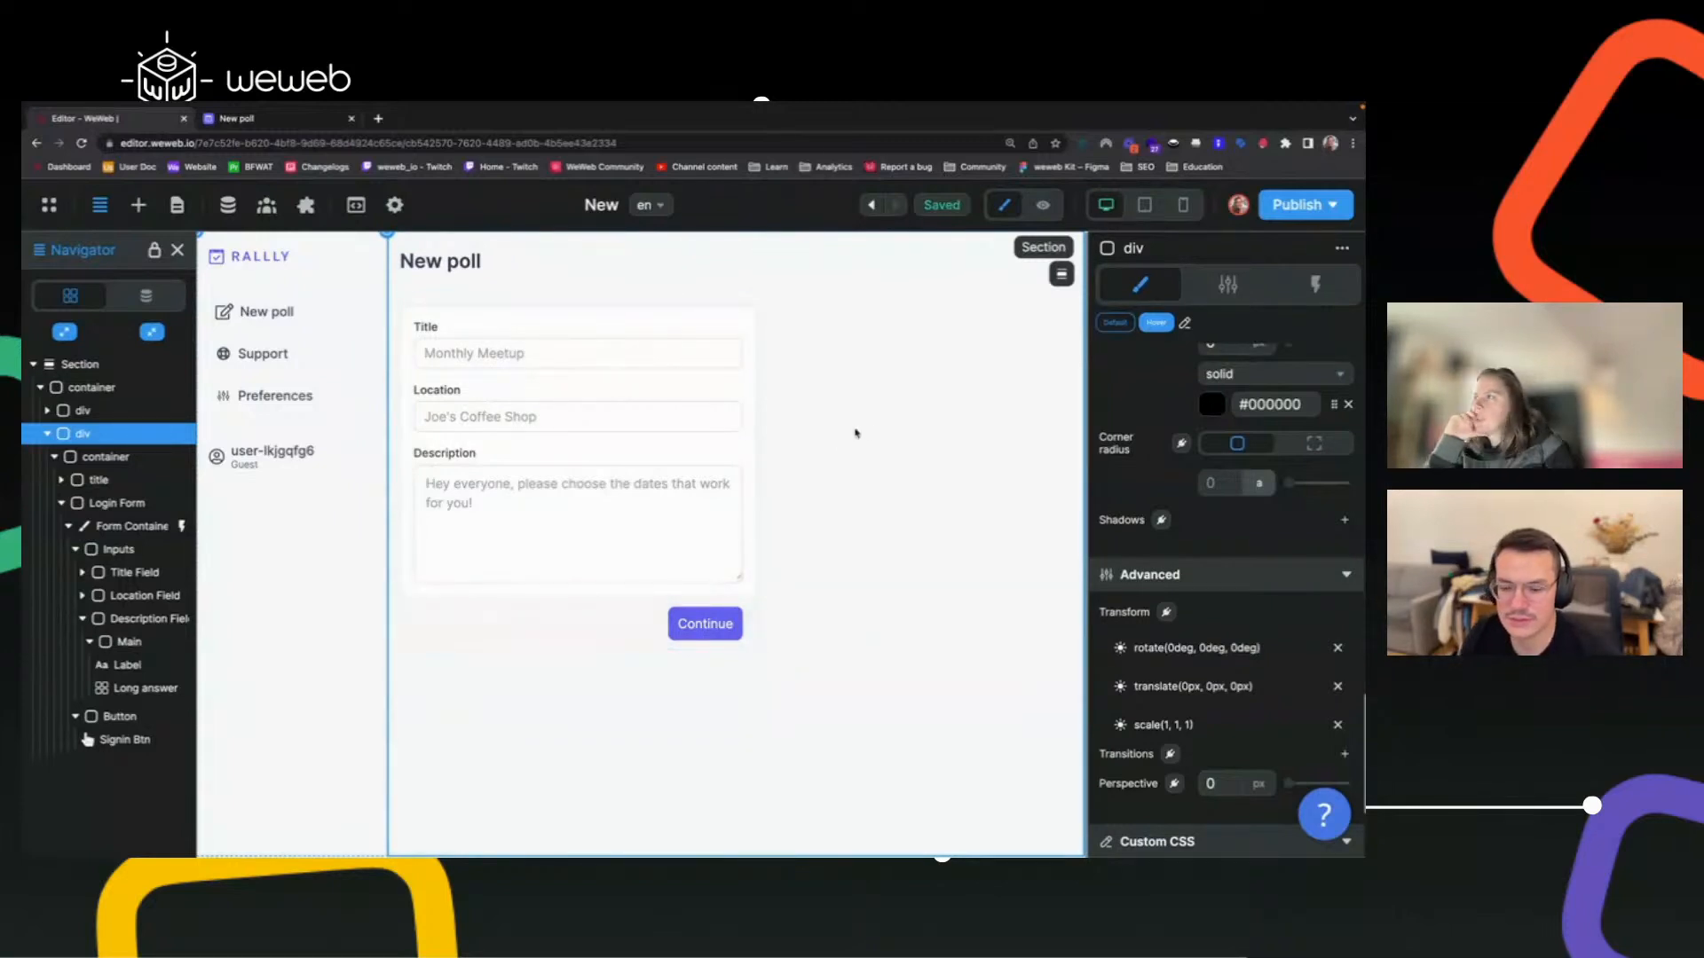
Compare the WeWeb form with the Rallly reference page and inspect the Title input on both.
left_click(287, 127)
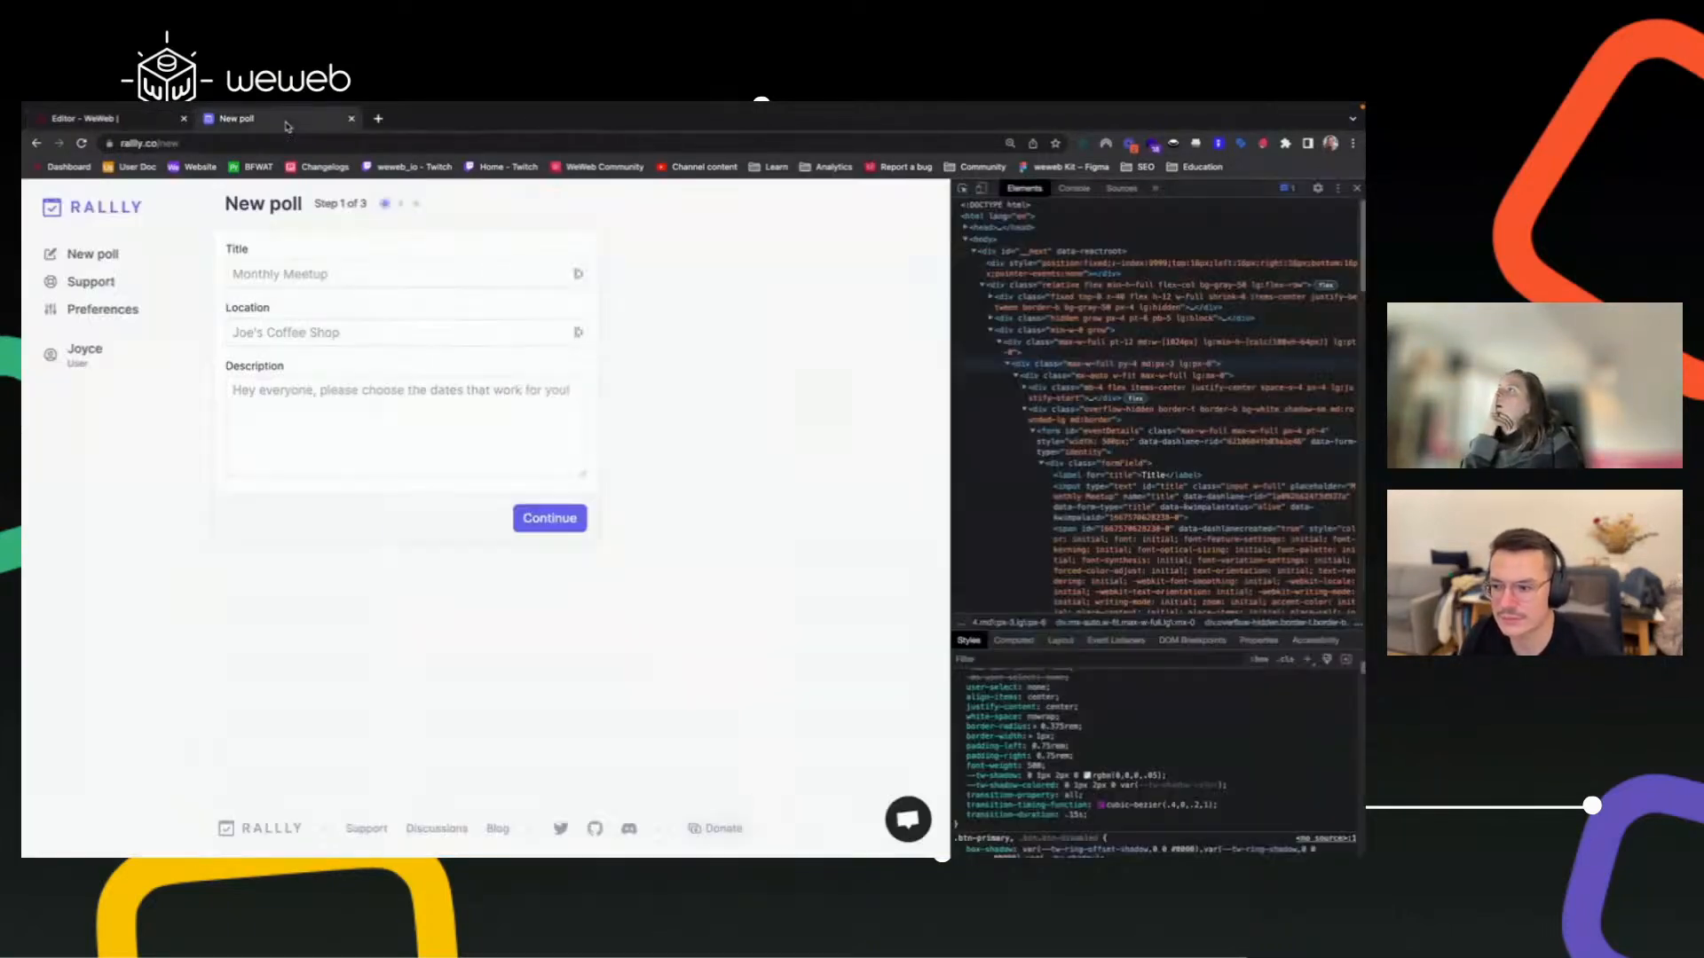
left_click(155, 127)
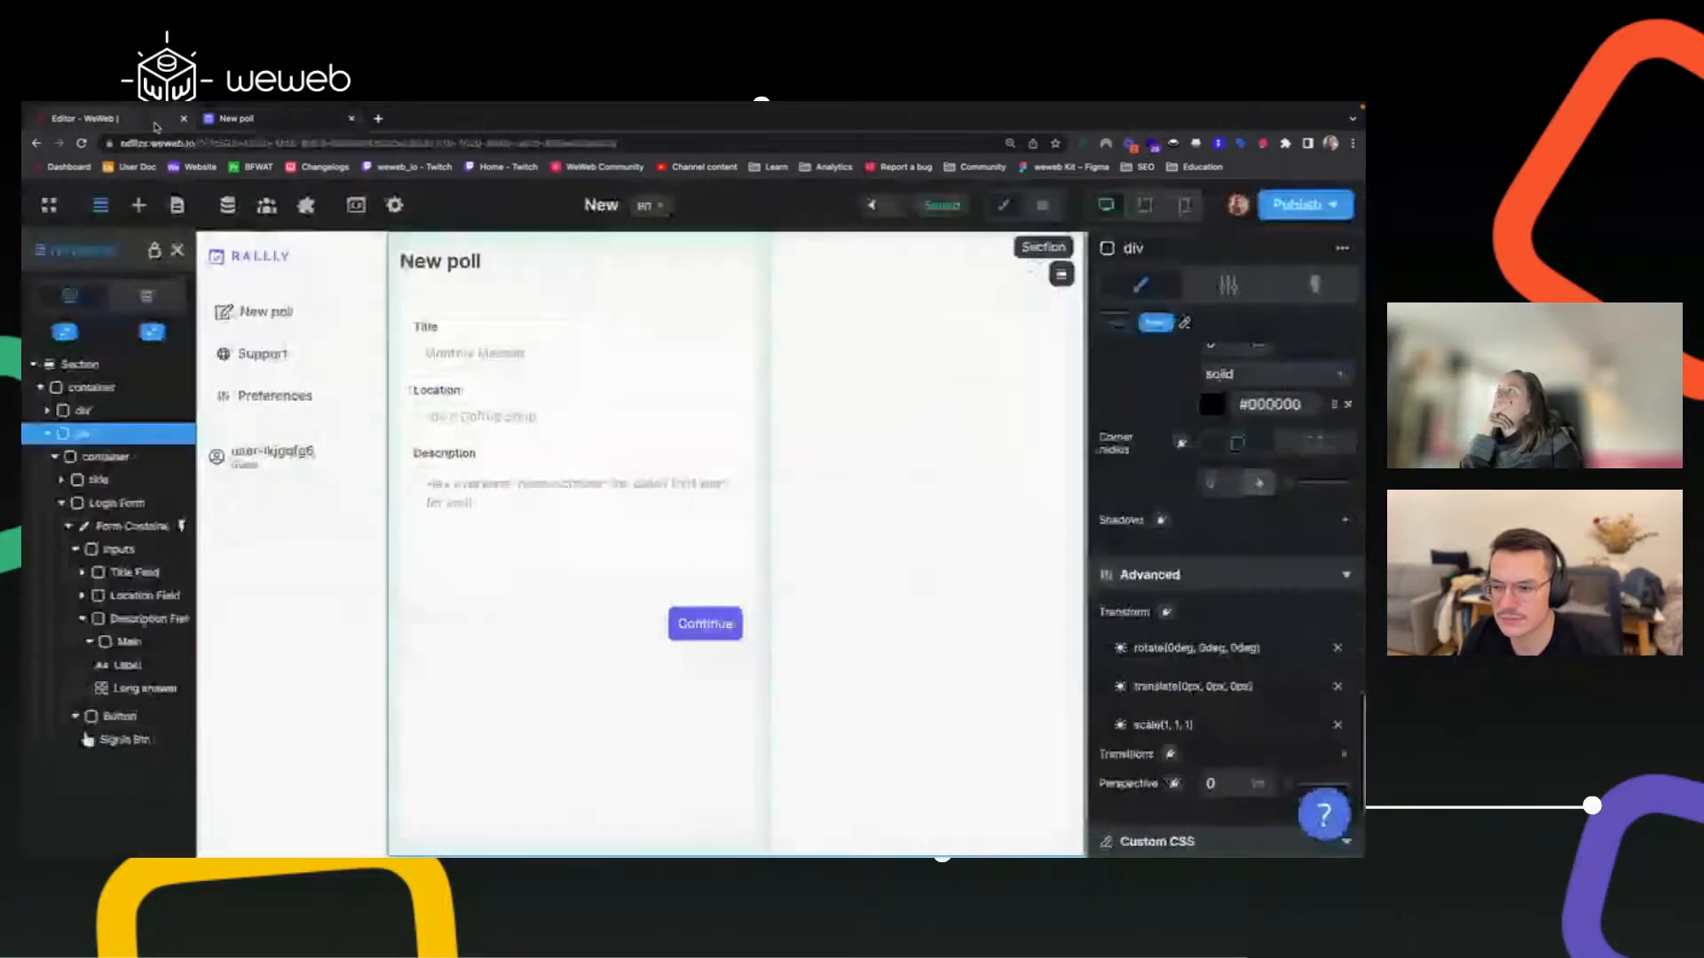
left_click(453, 349)
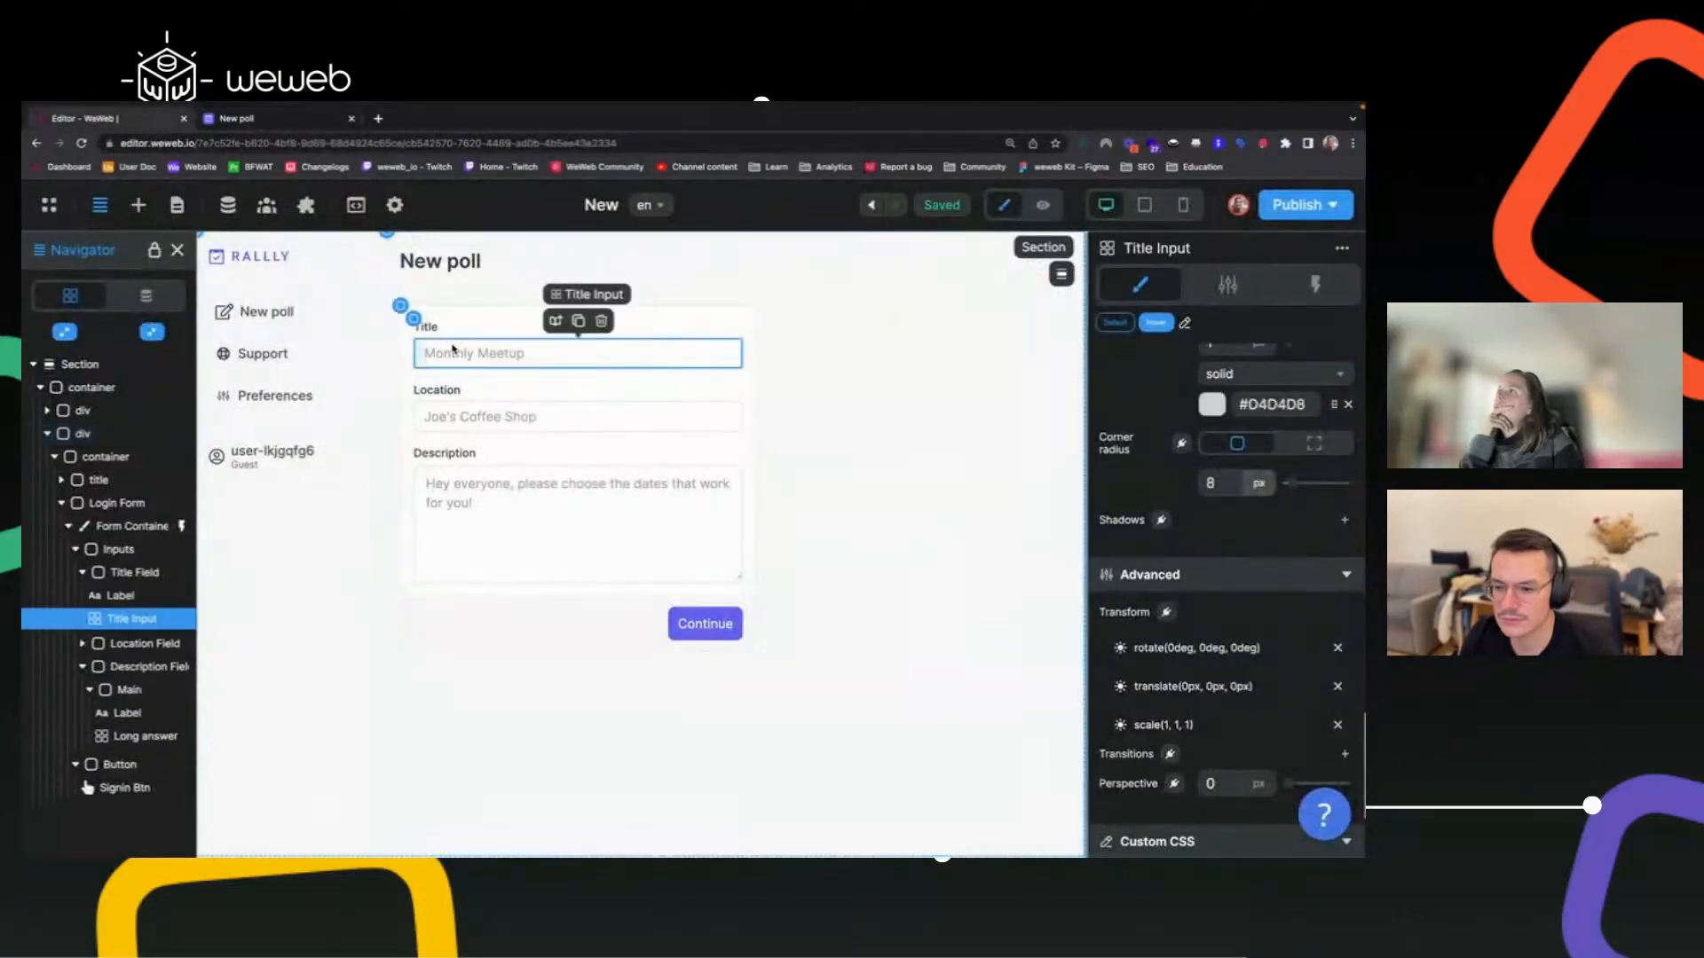
left_click(266, 121)
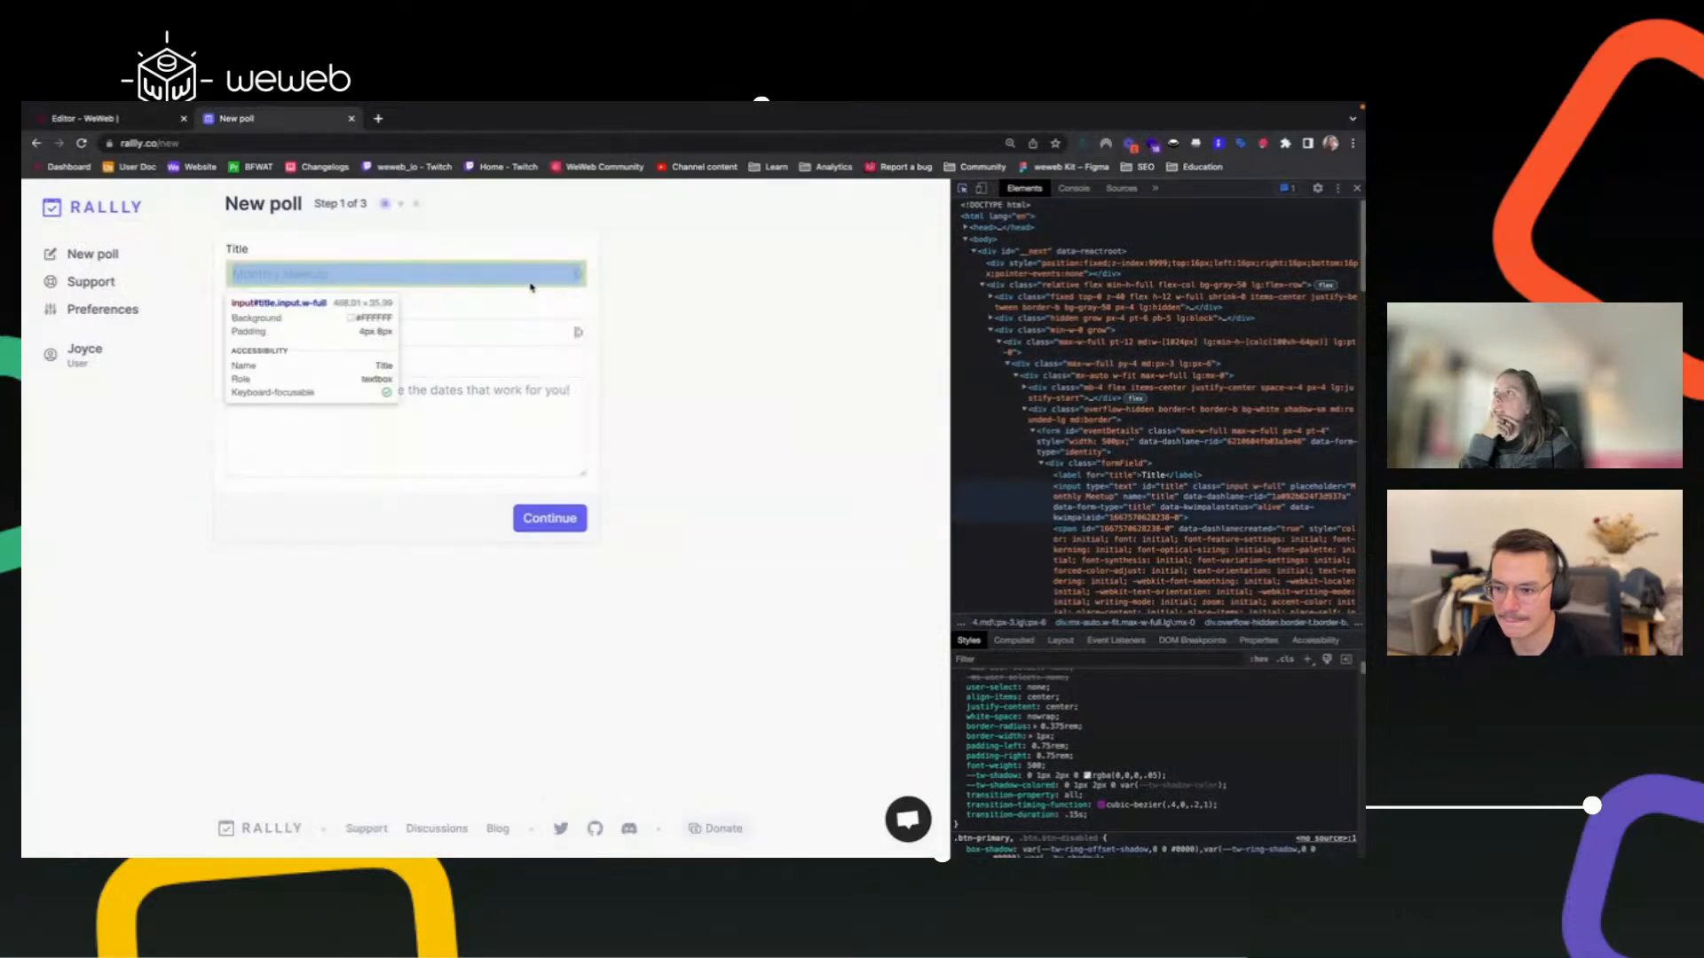
left_click(530, 282)
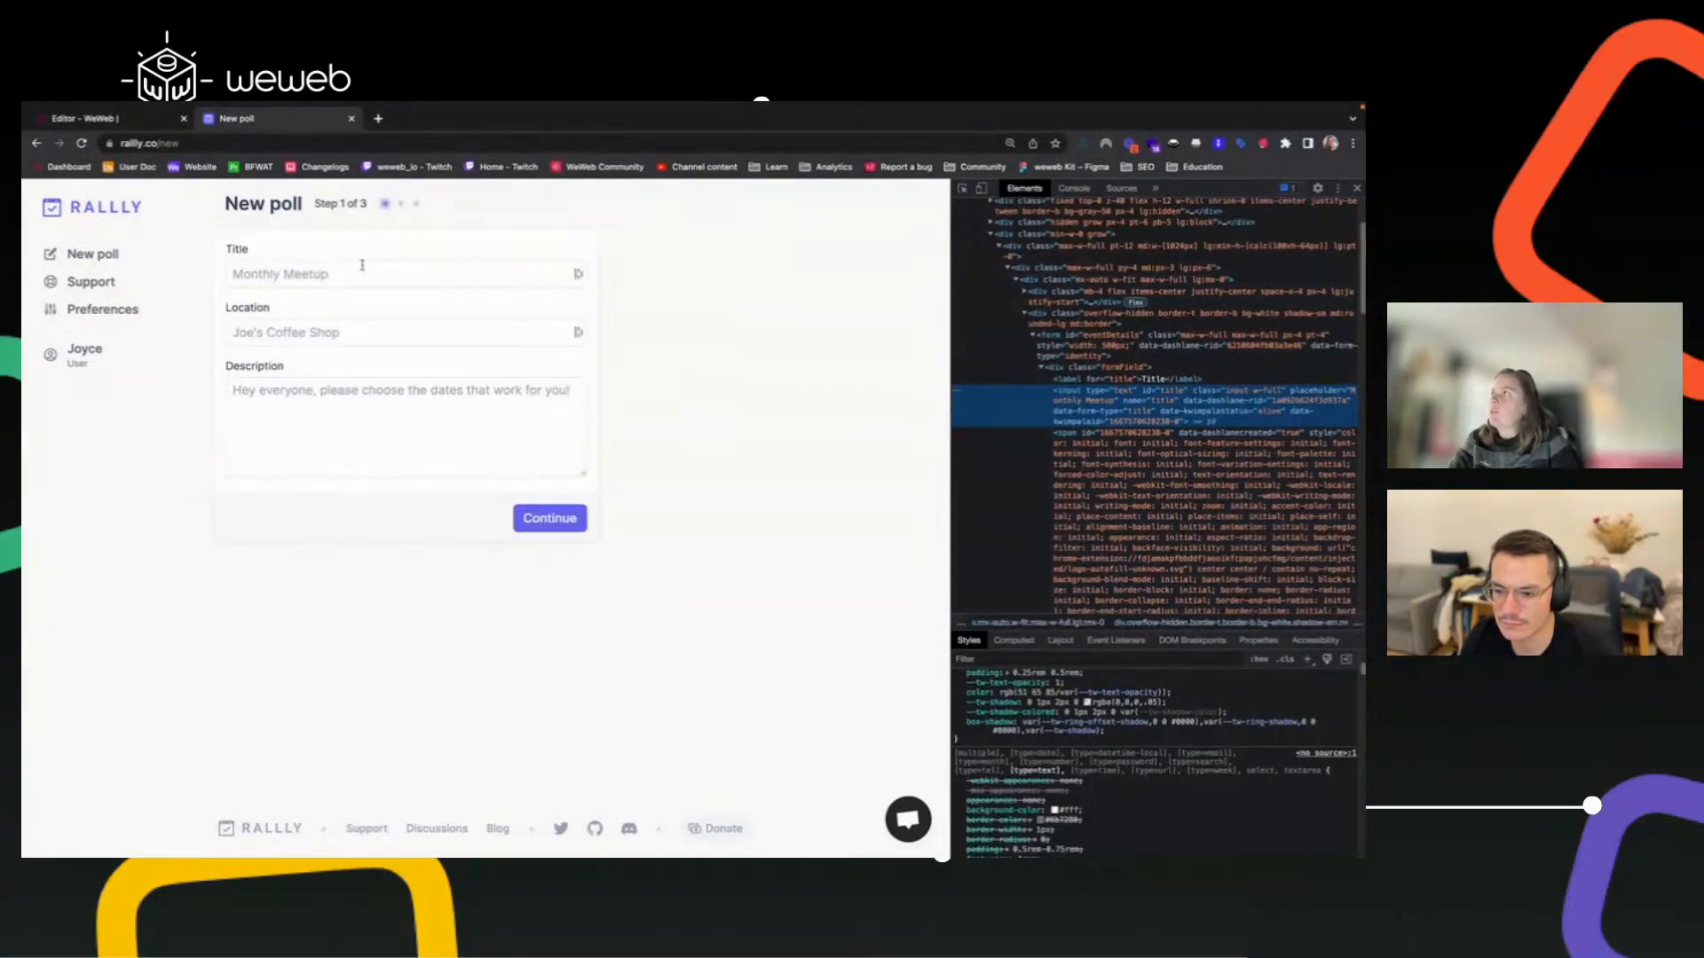
left_click_drag(313, 205, 422, 210)
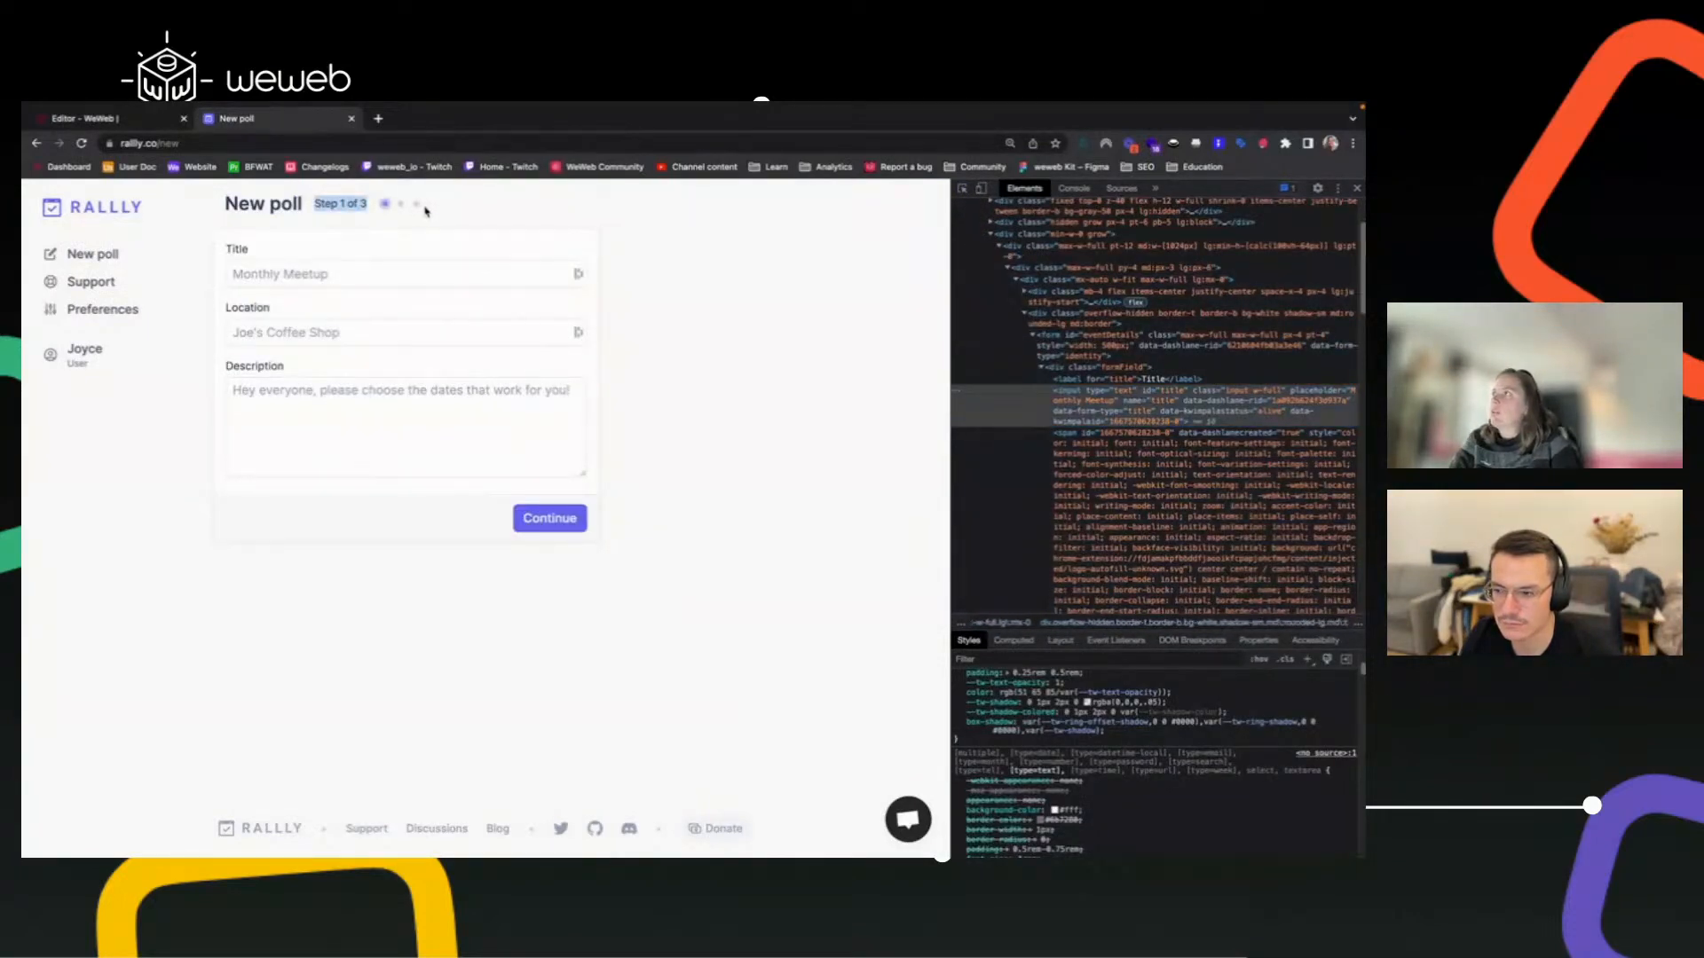
left_click(603, 307)
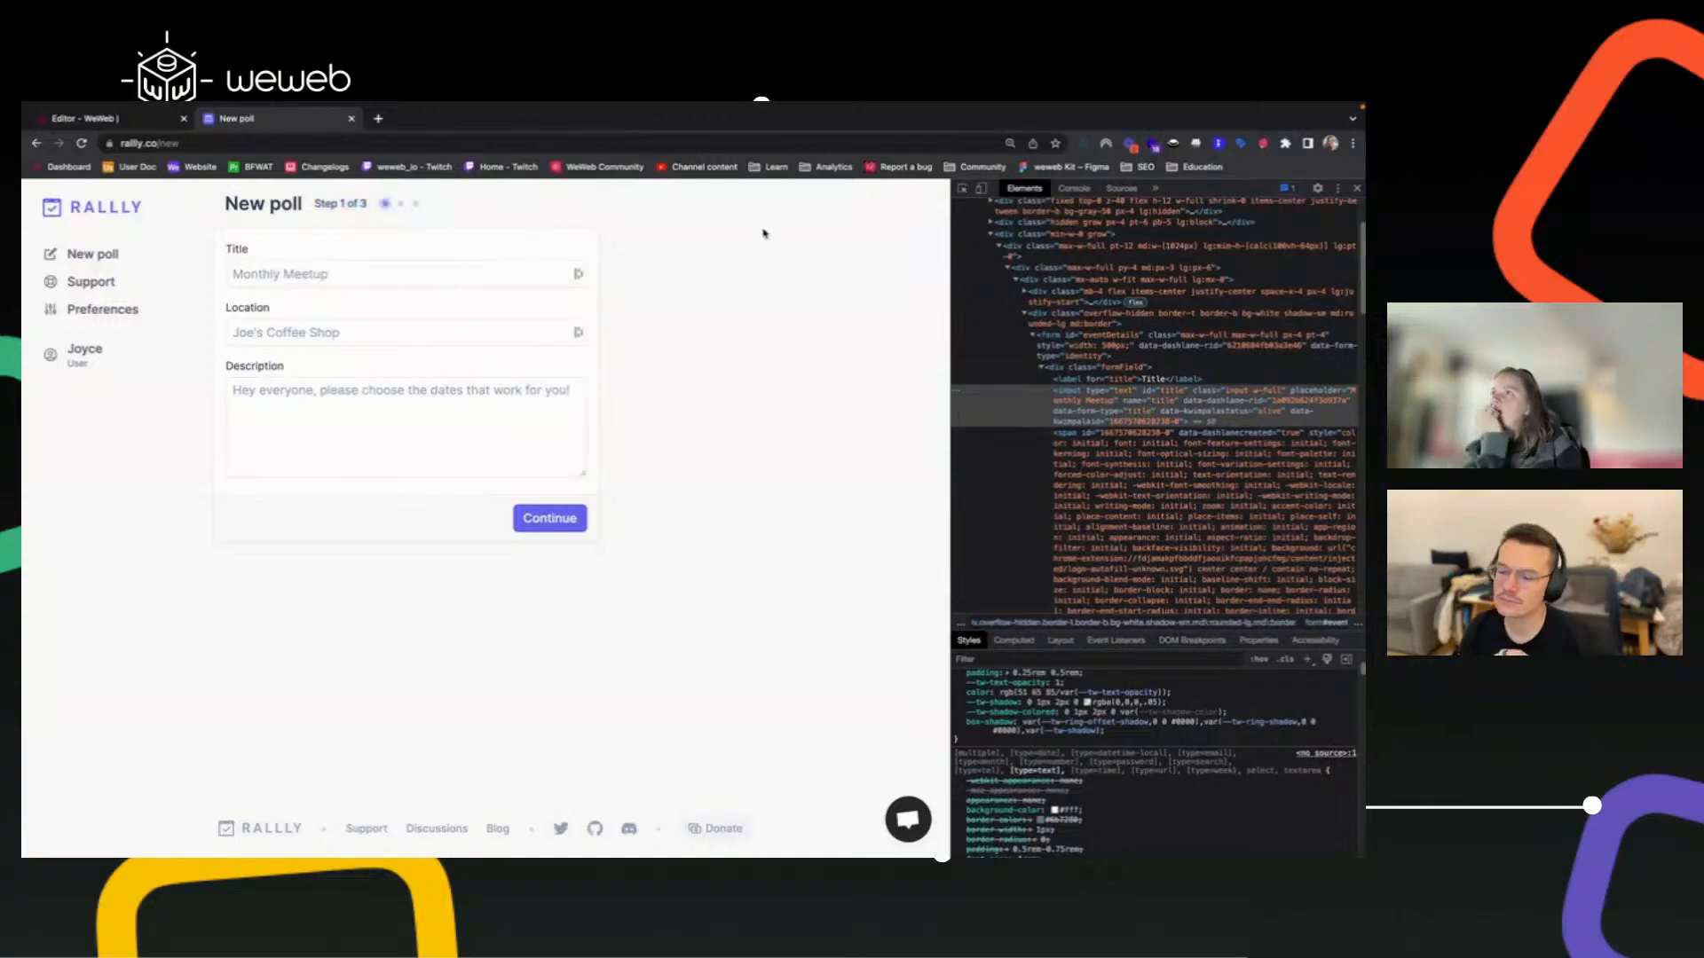
Examine the computed styles of Rallly's Title input and expand its box-shadow property.
key("ctrl+shift+c")
left_click(493, 282)
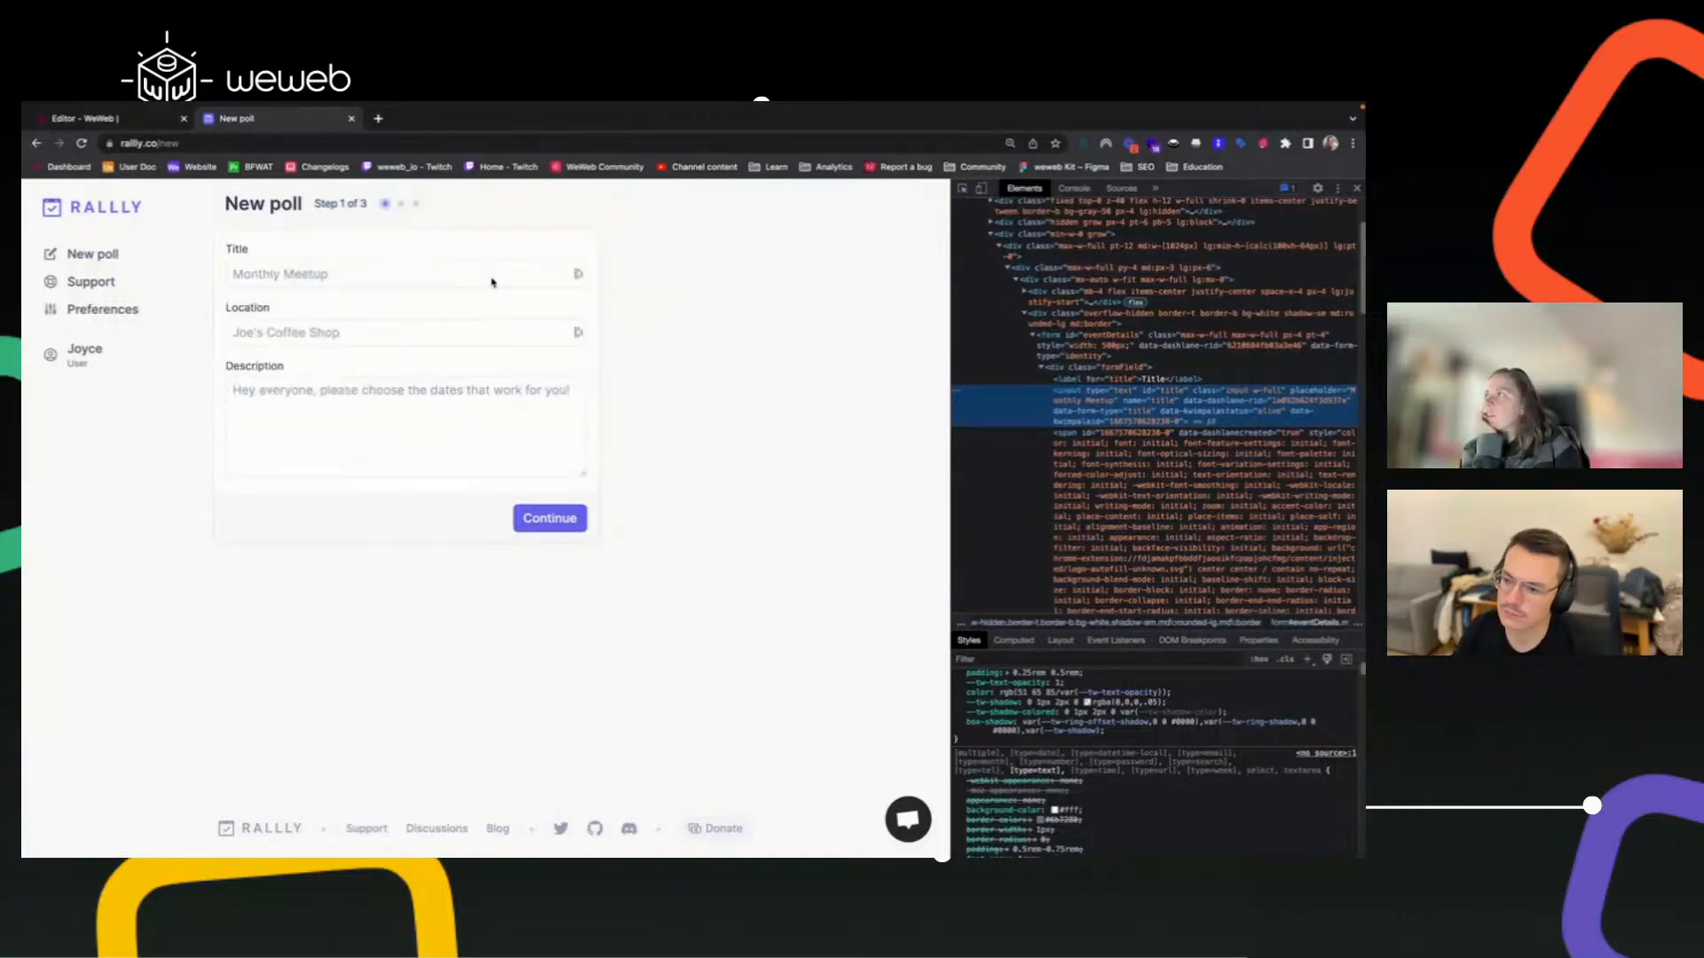
left_click(1013, 641)
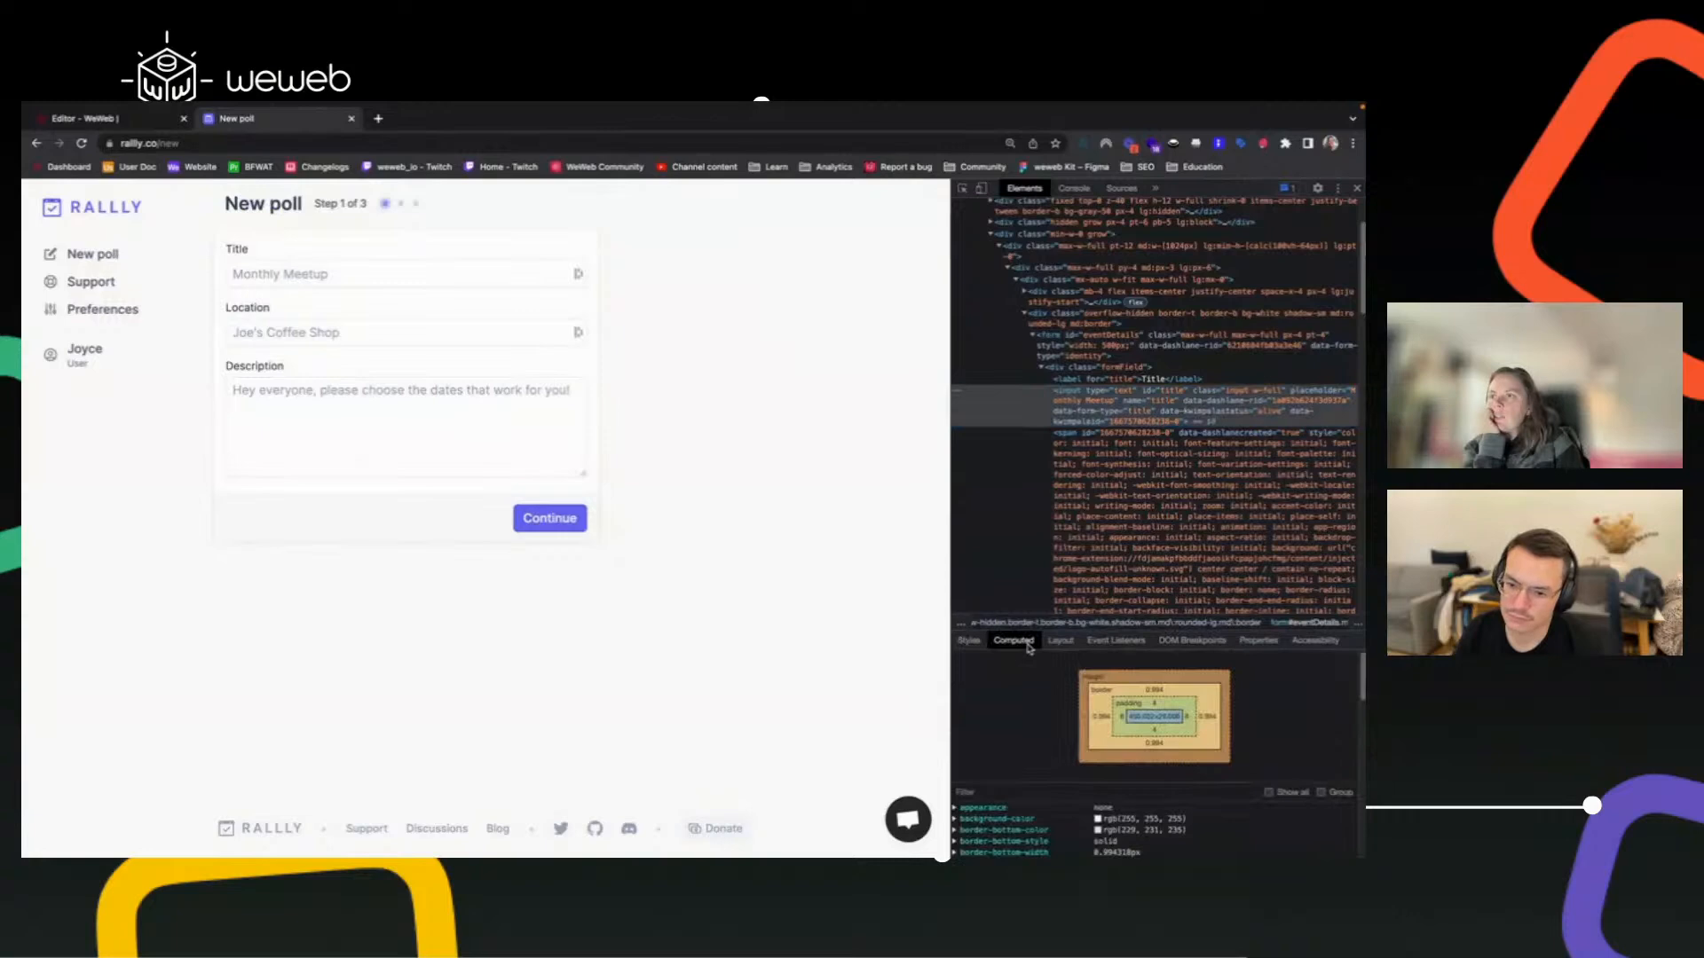
scroll(1009, 746, "down", 3)
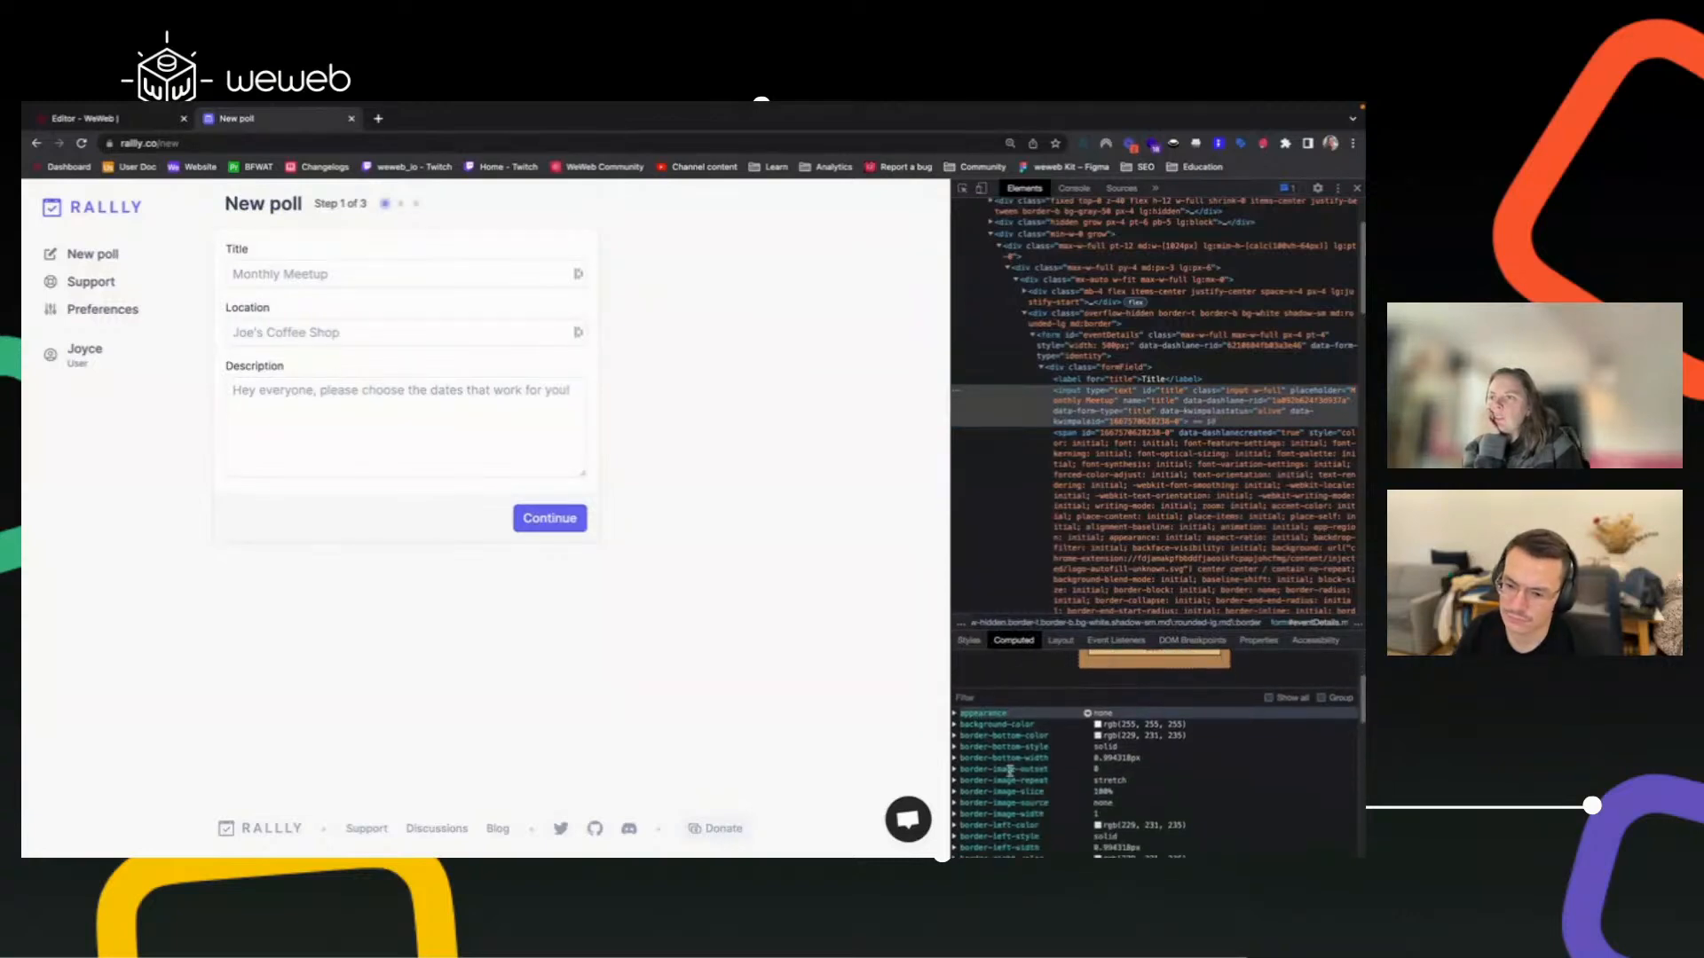
scroll(1009, 771, "down", 5)
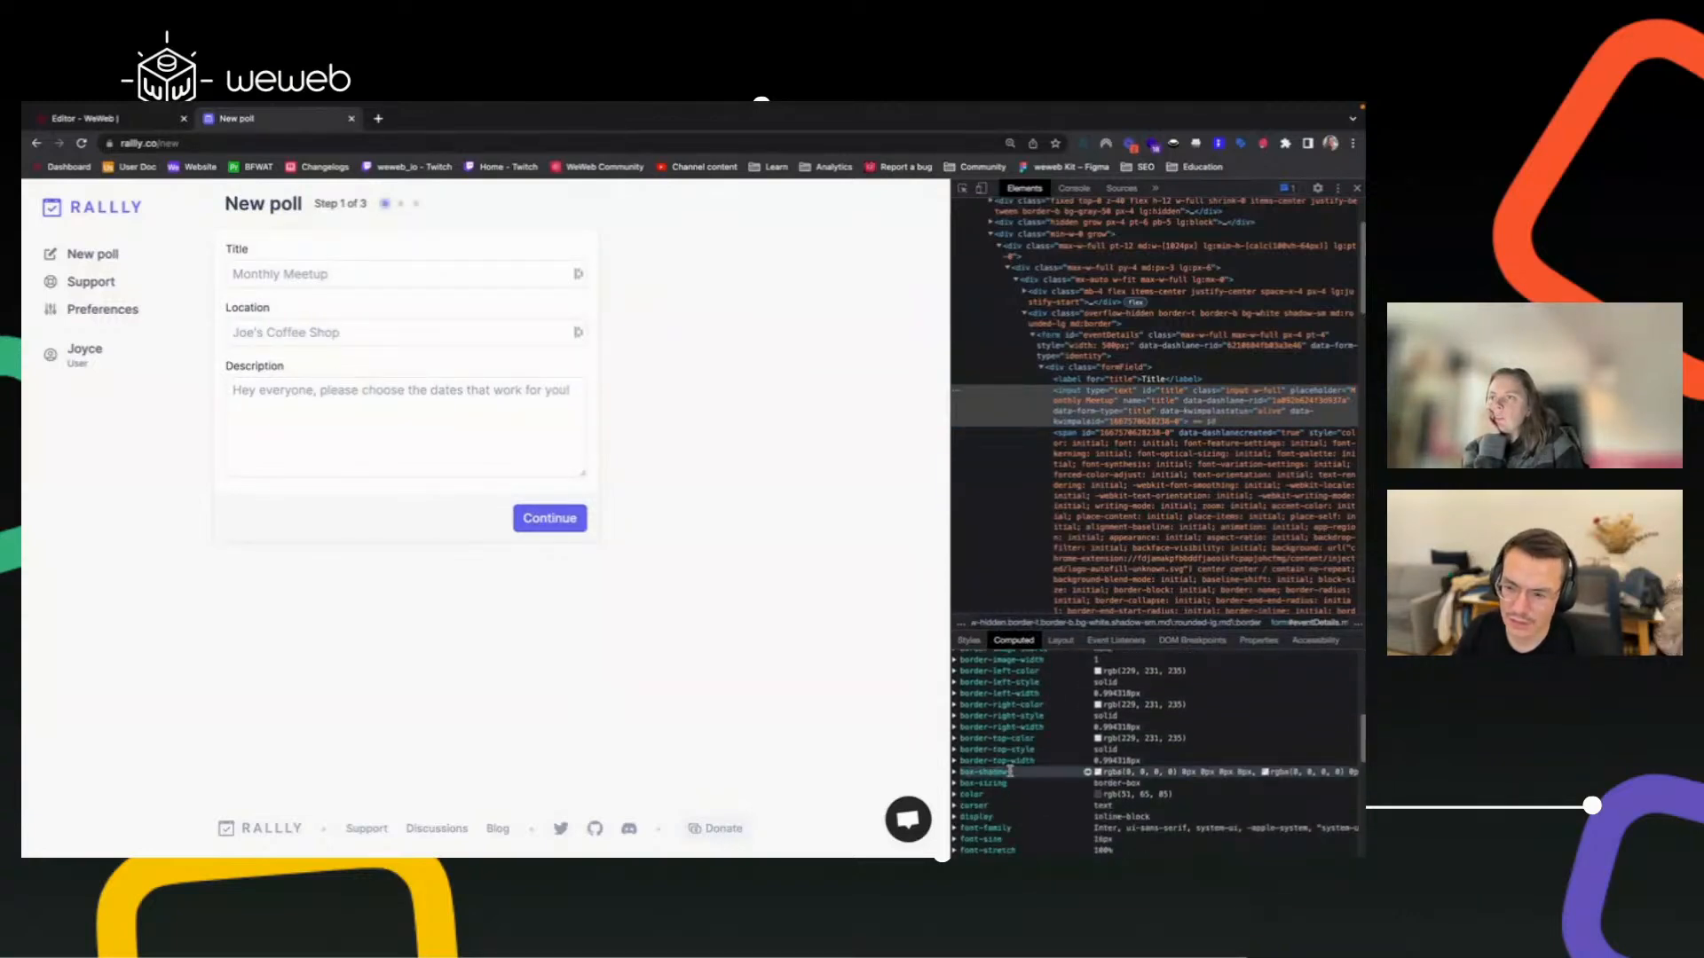
left_click(958, 773)
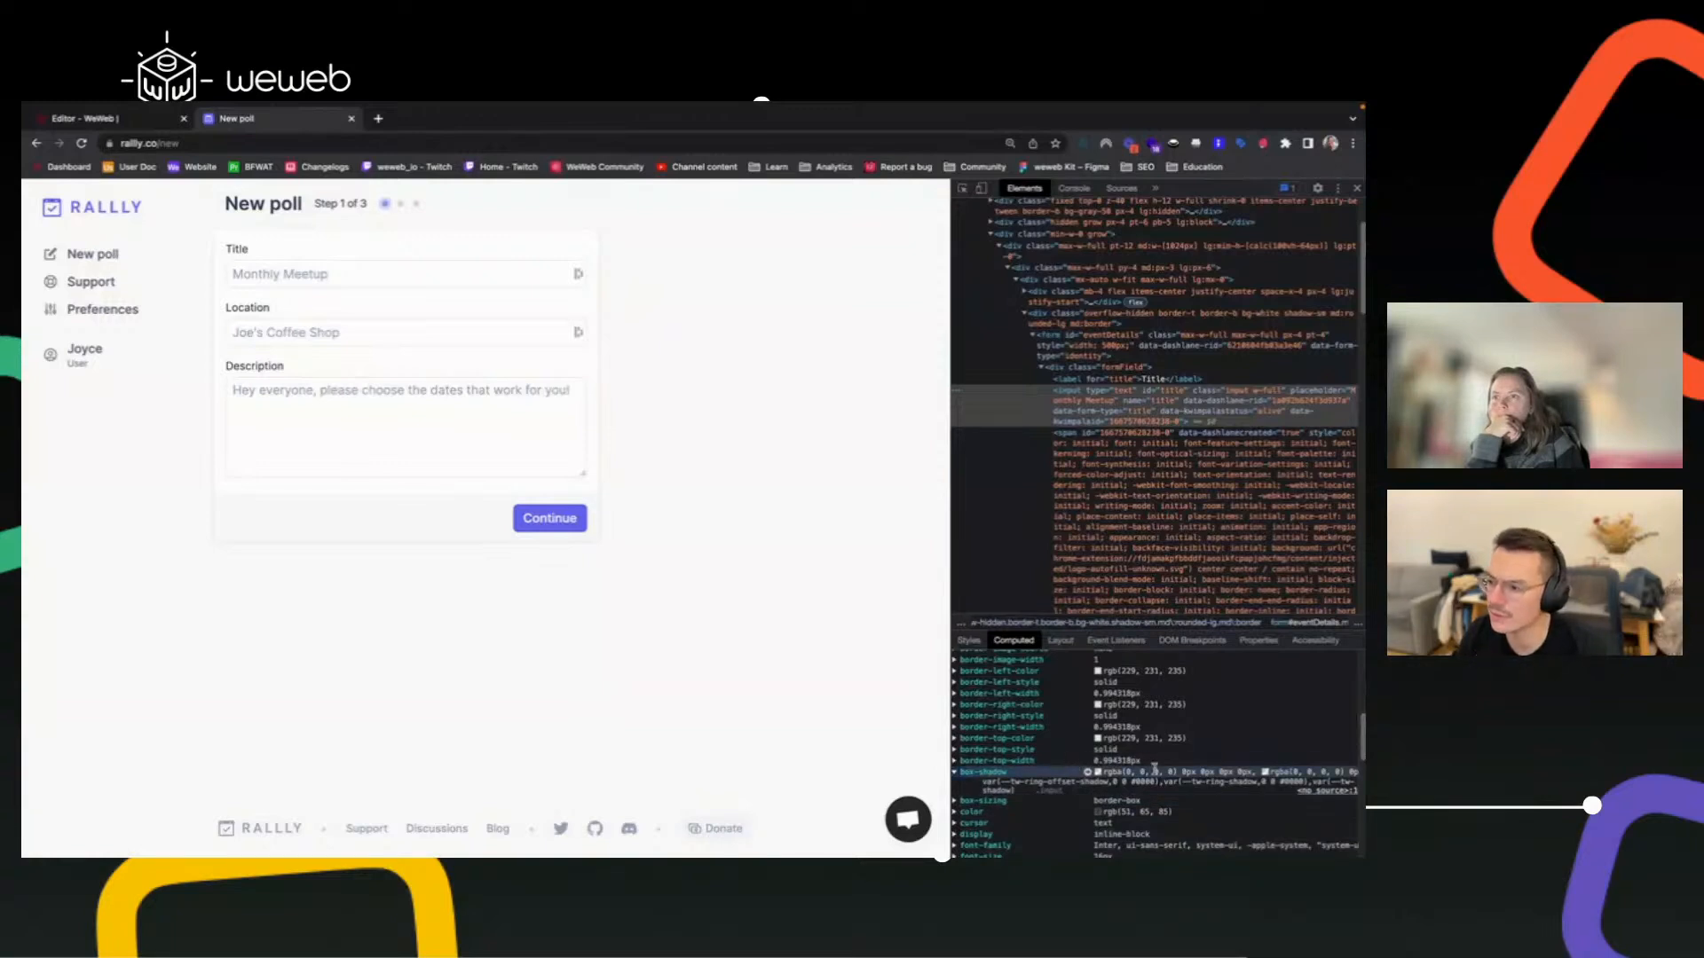
left_click(1154, 768)
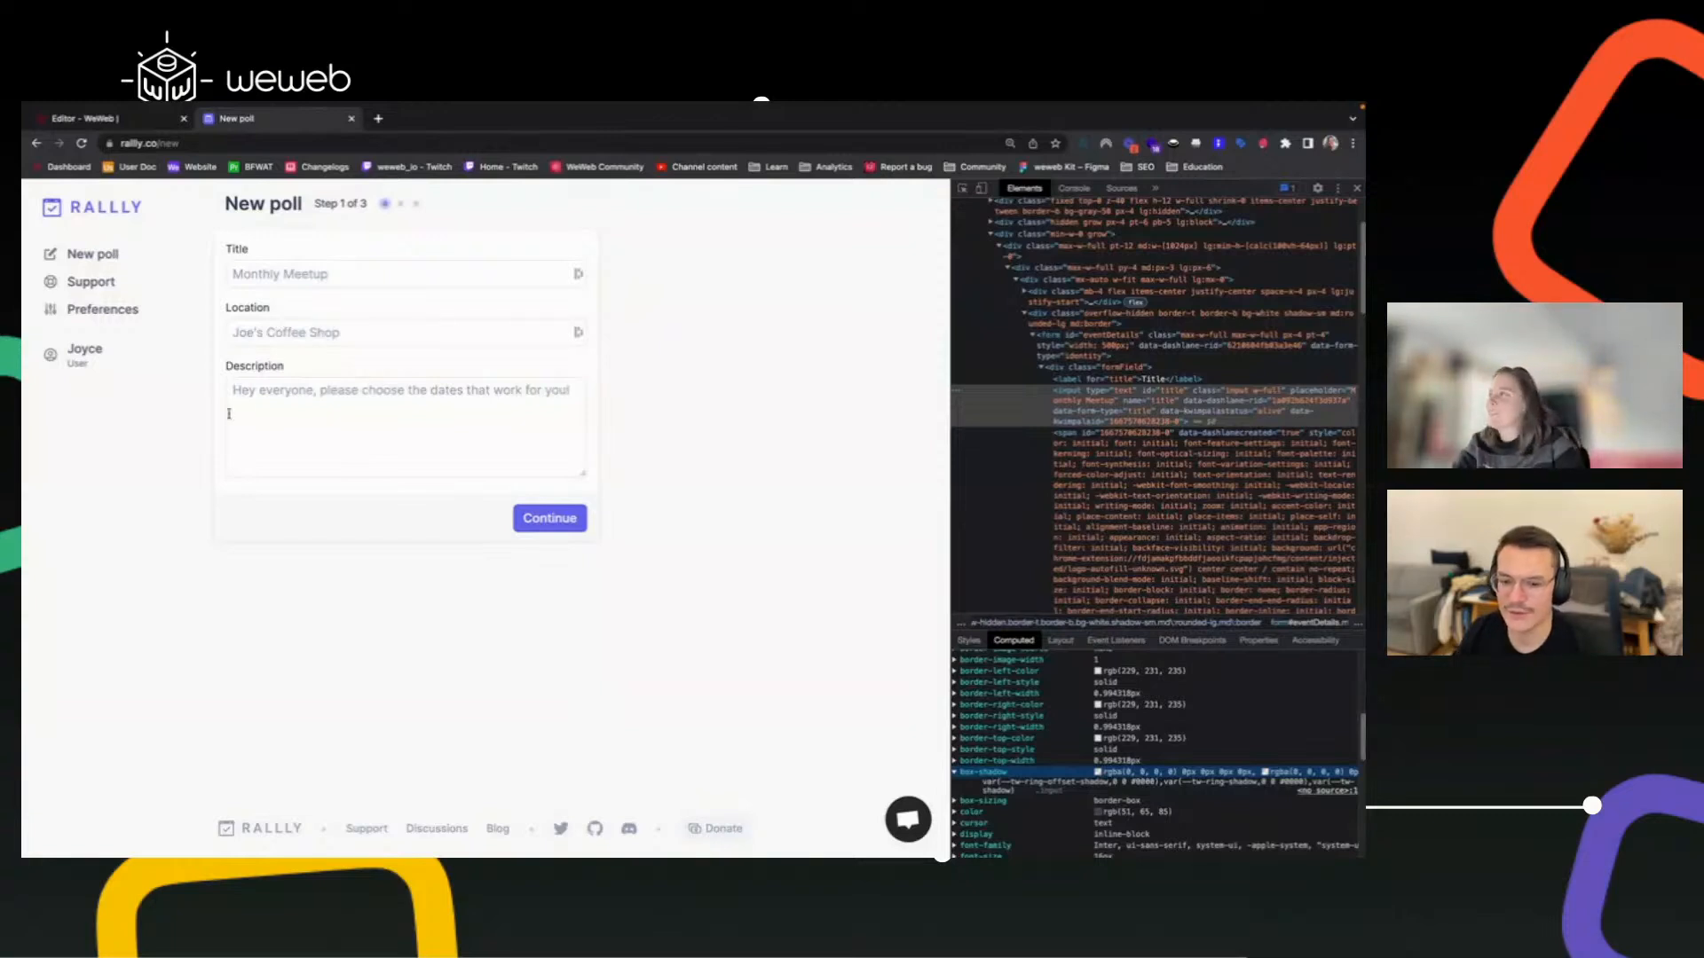
Inspect the form element around Rallly's poll fields and look through its box model and computed styles for a shadow.
left_click(961, 189)
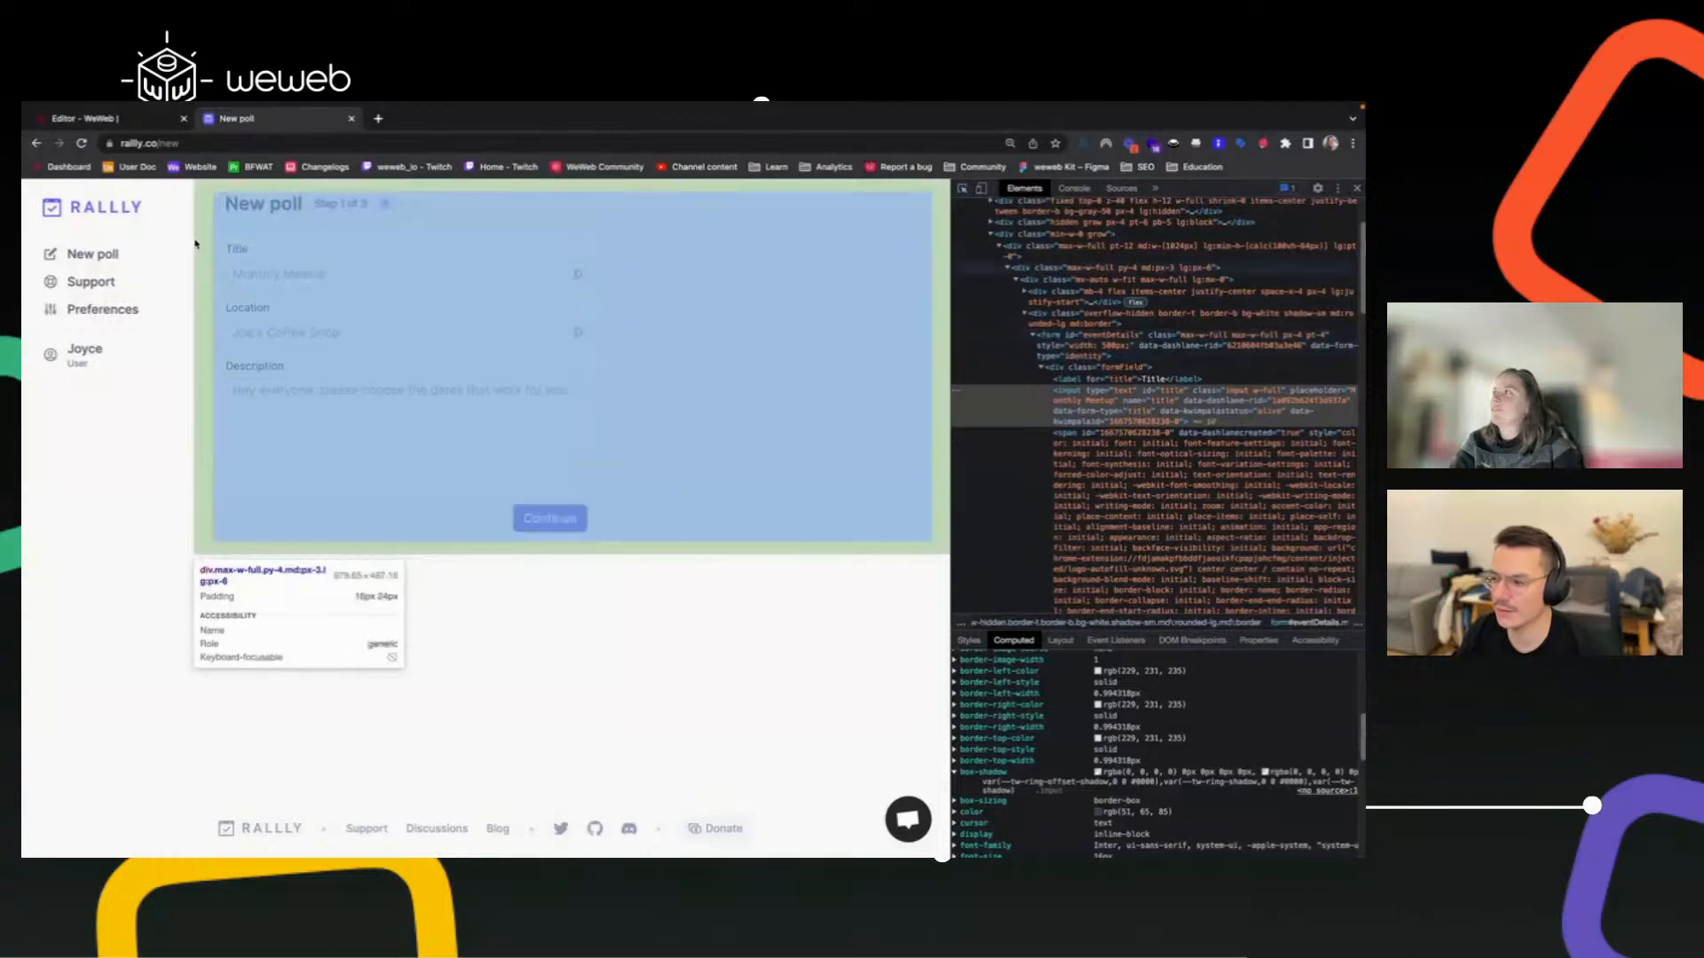
left_click(221, 240)
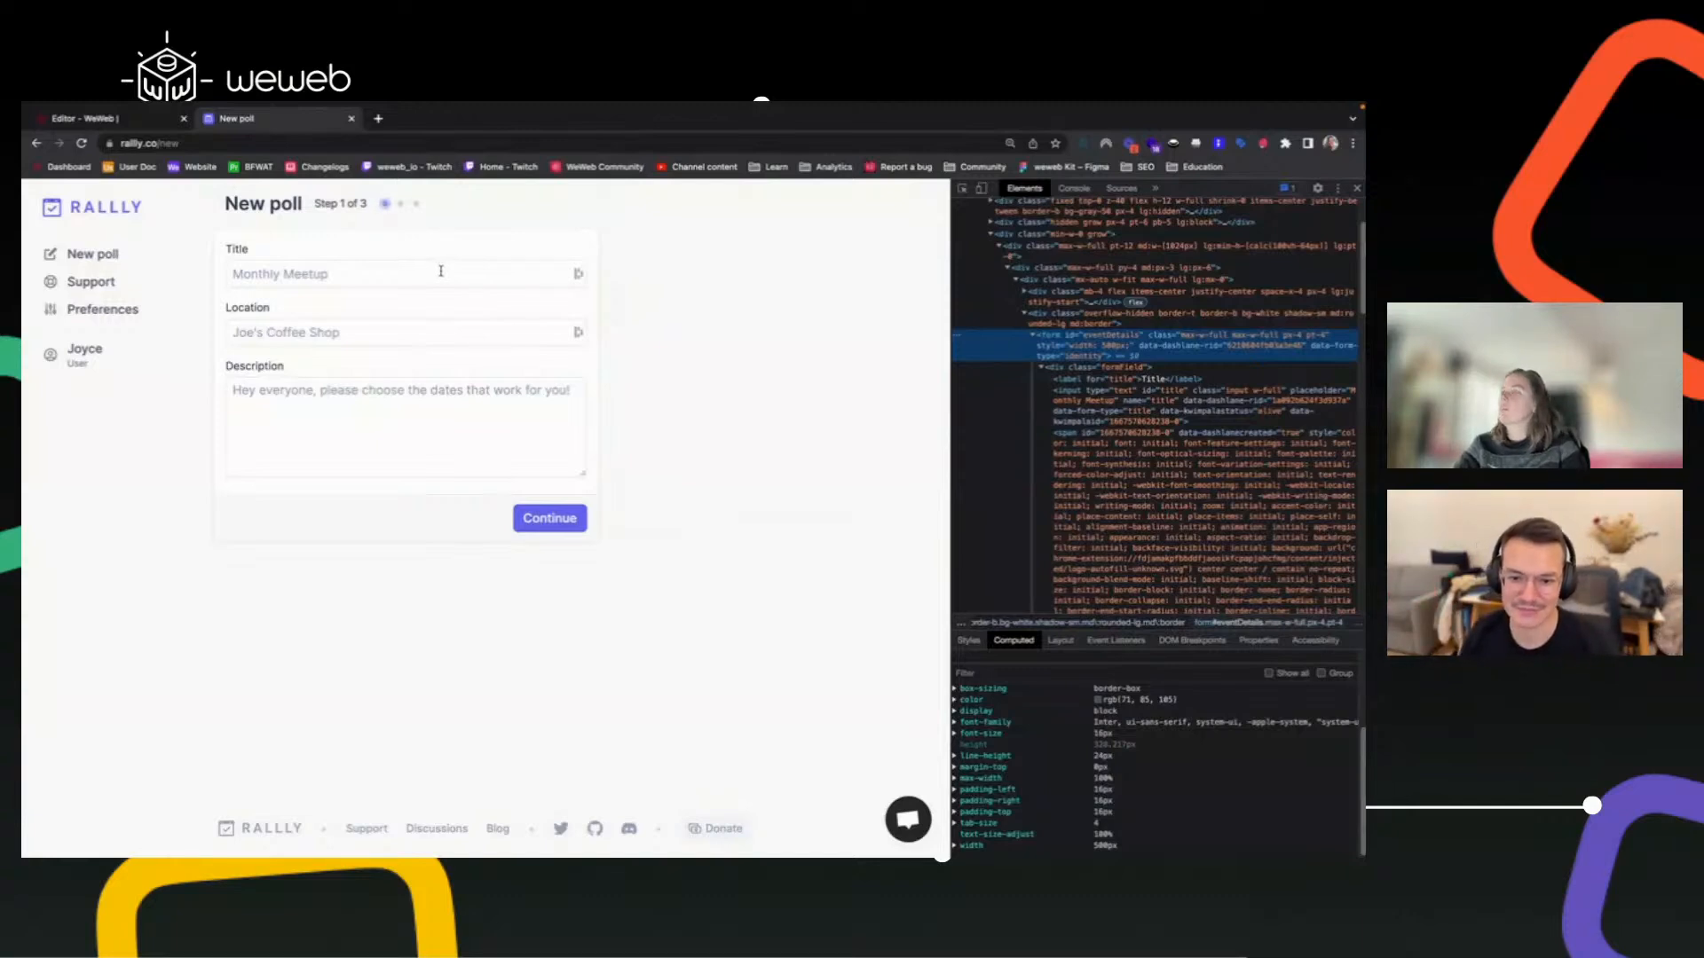
left_click(962, 188)
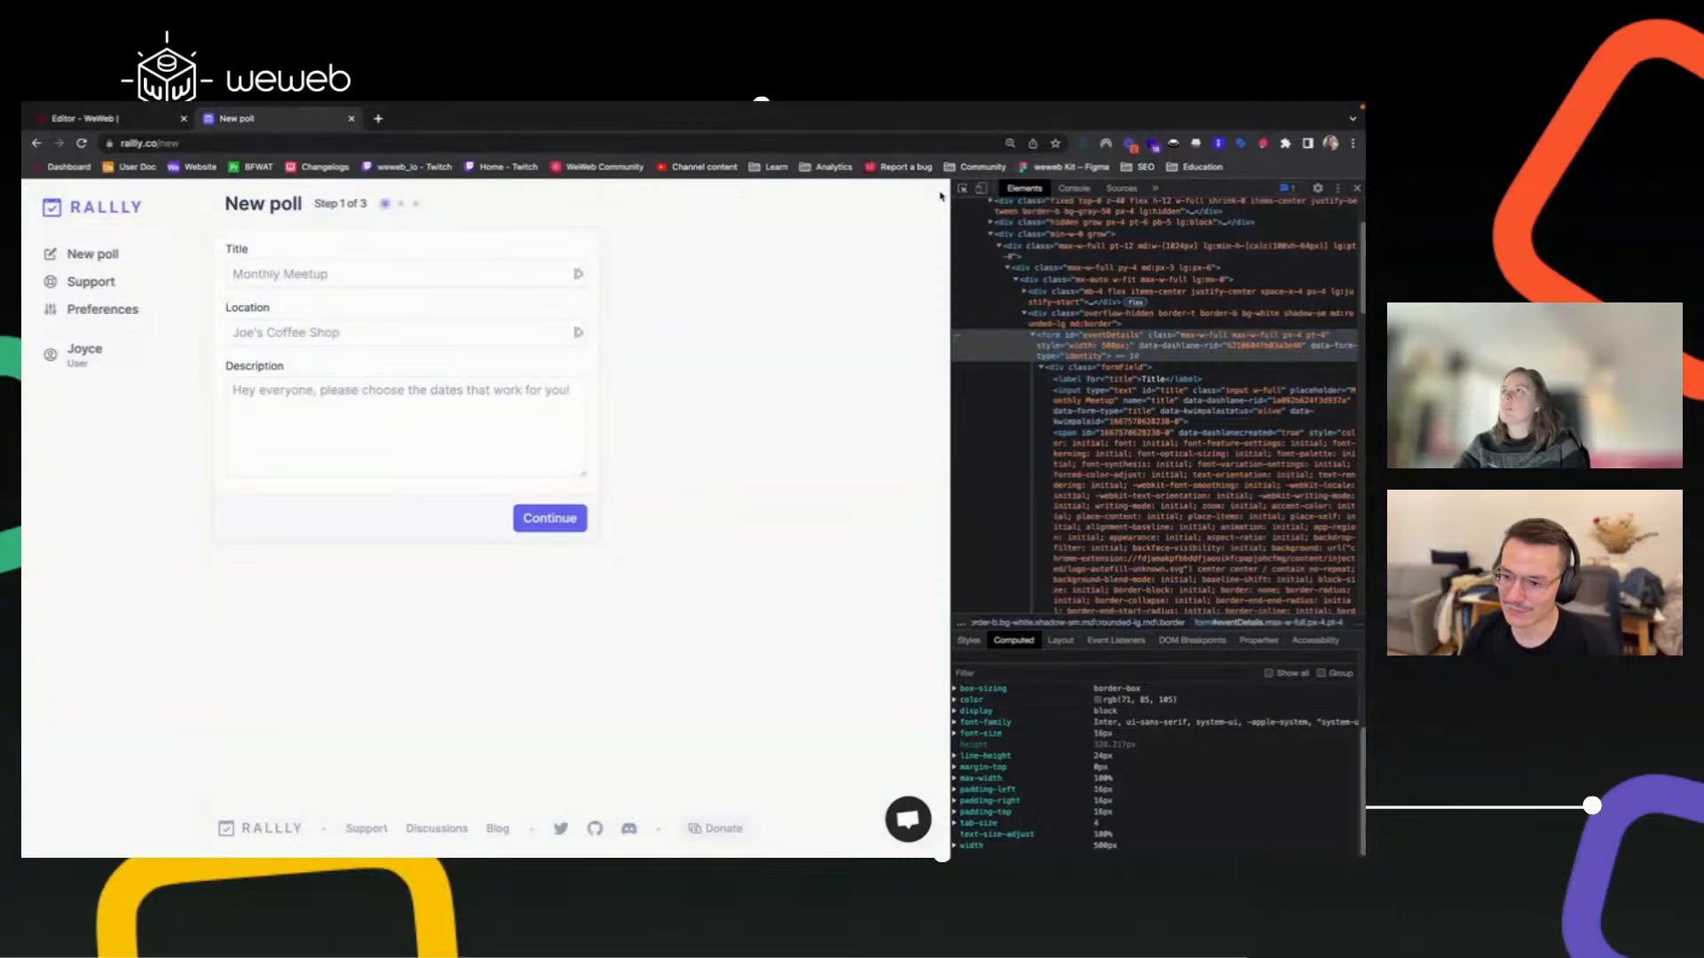
left_click(587, 240)
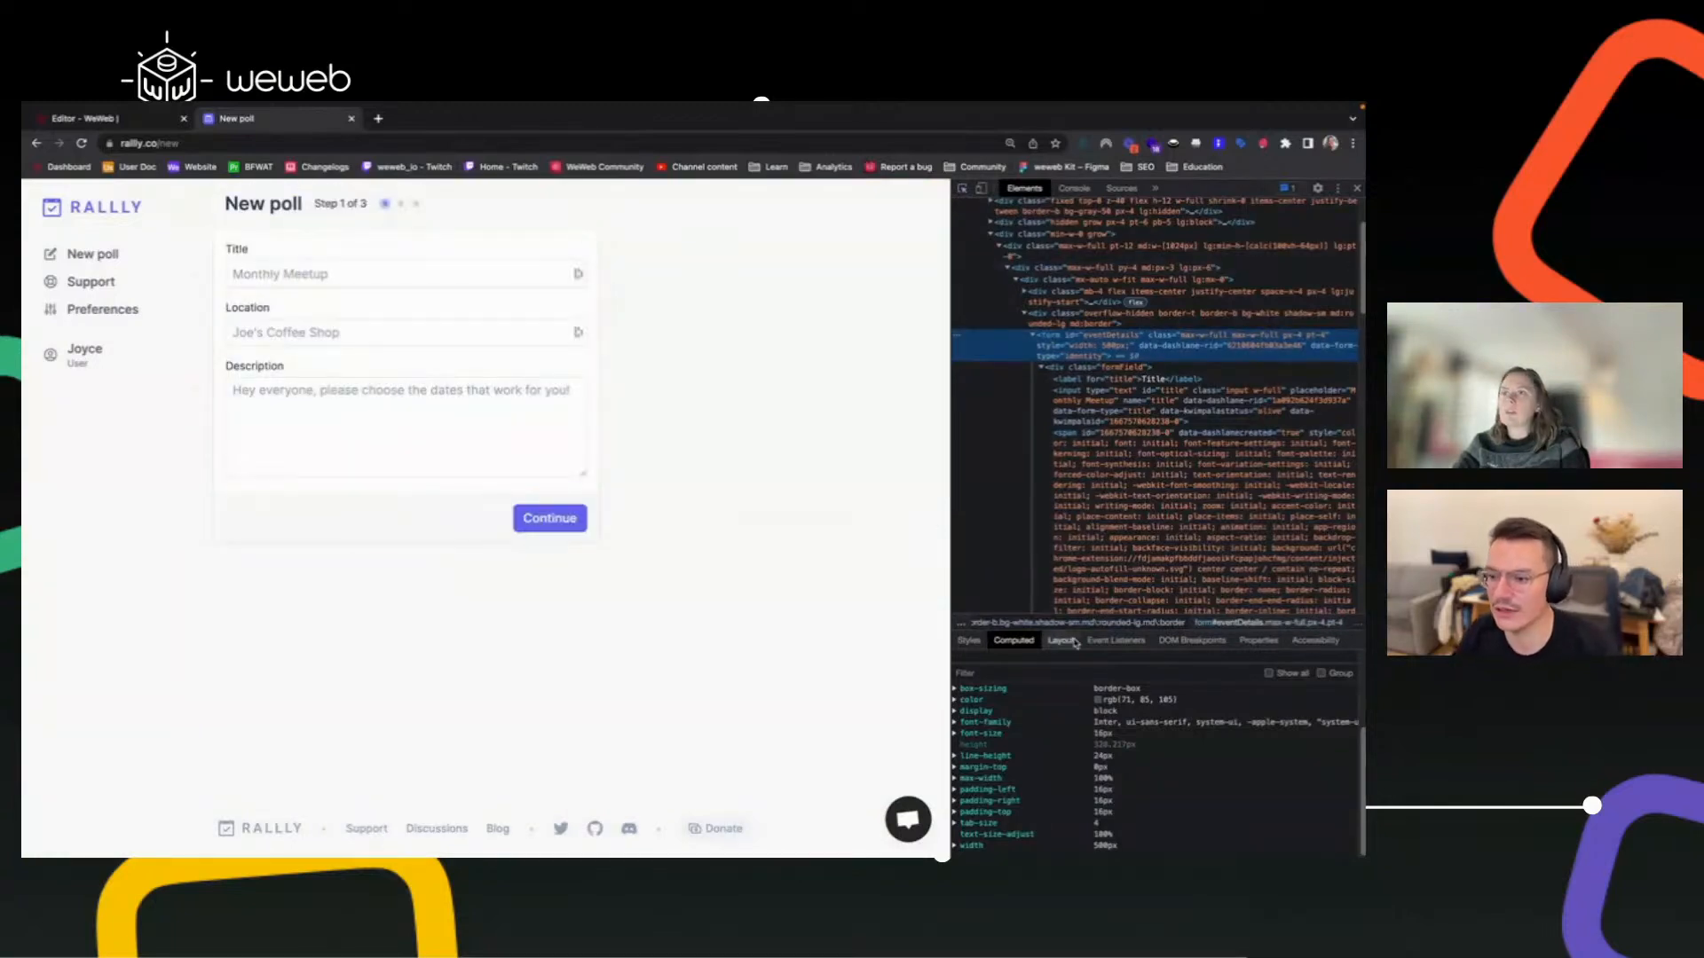
scroll(1056, 728, "up", 3)
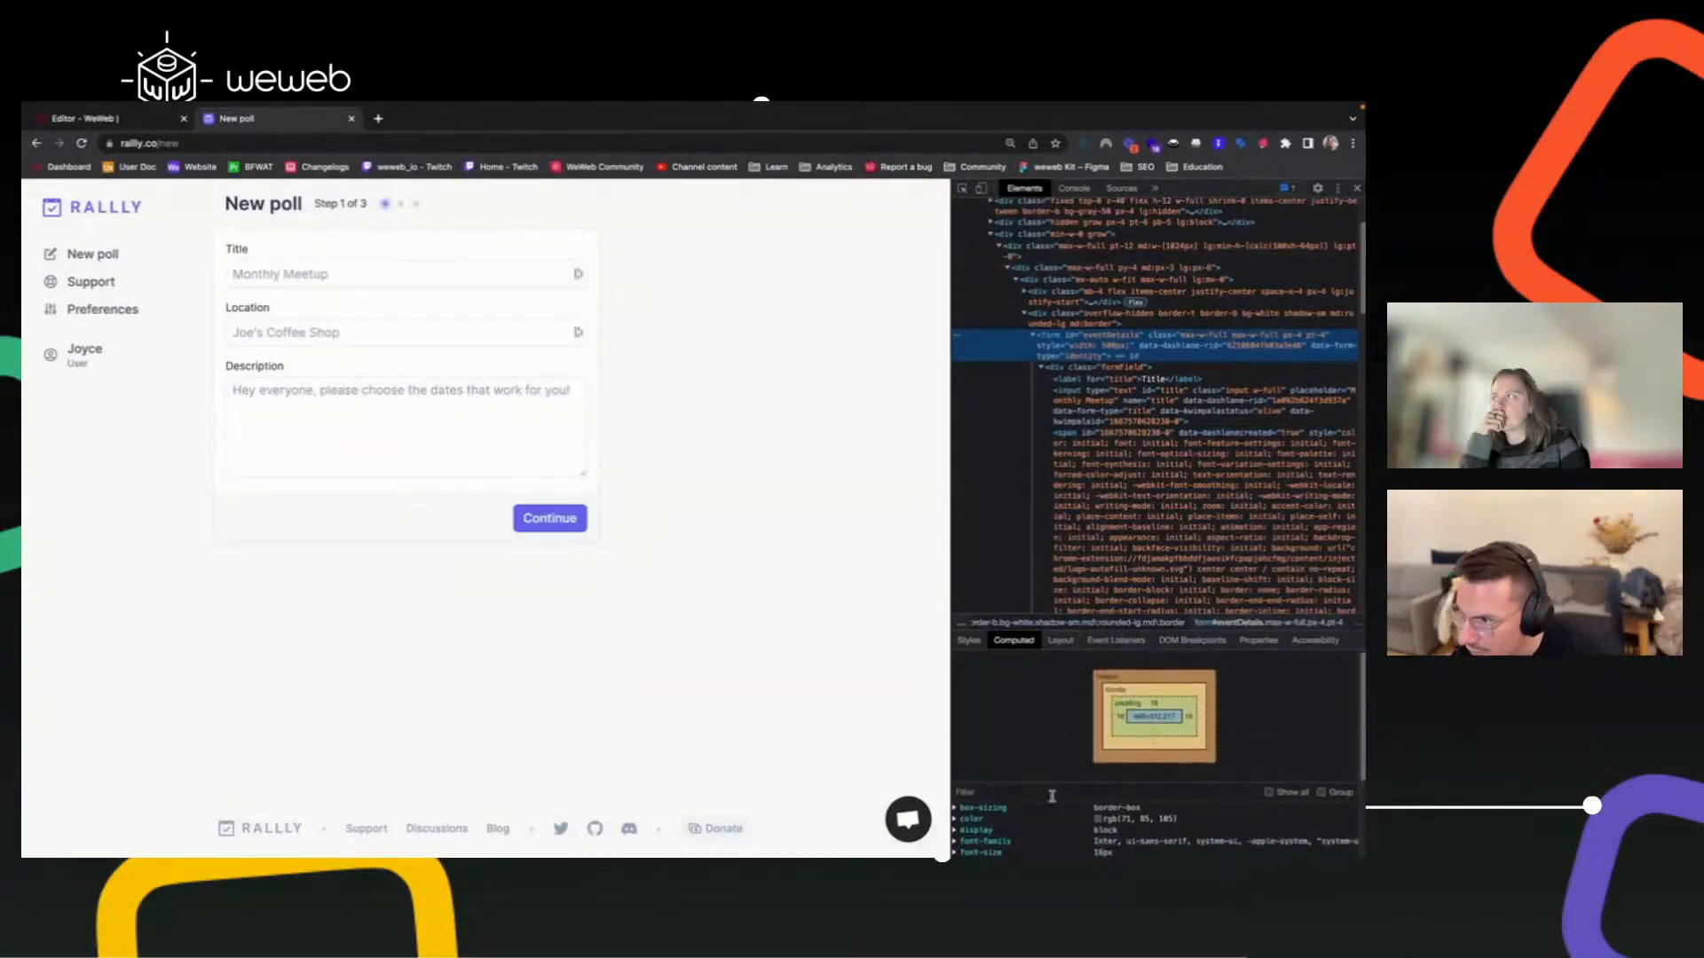
scroll(1051, 796, "down", 3)
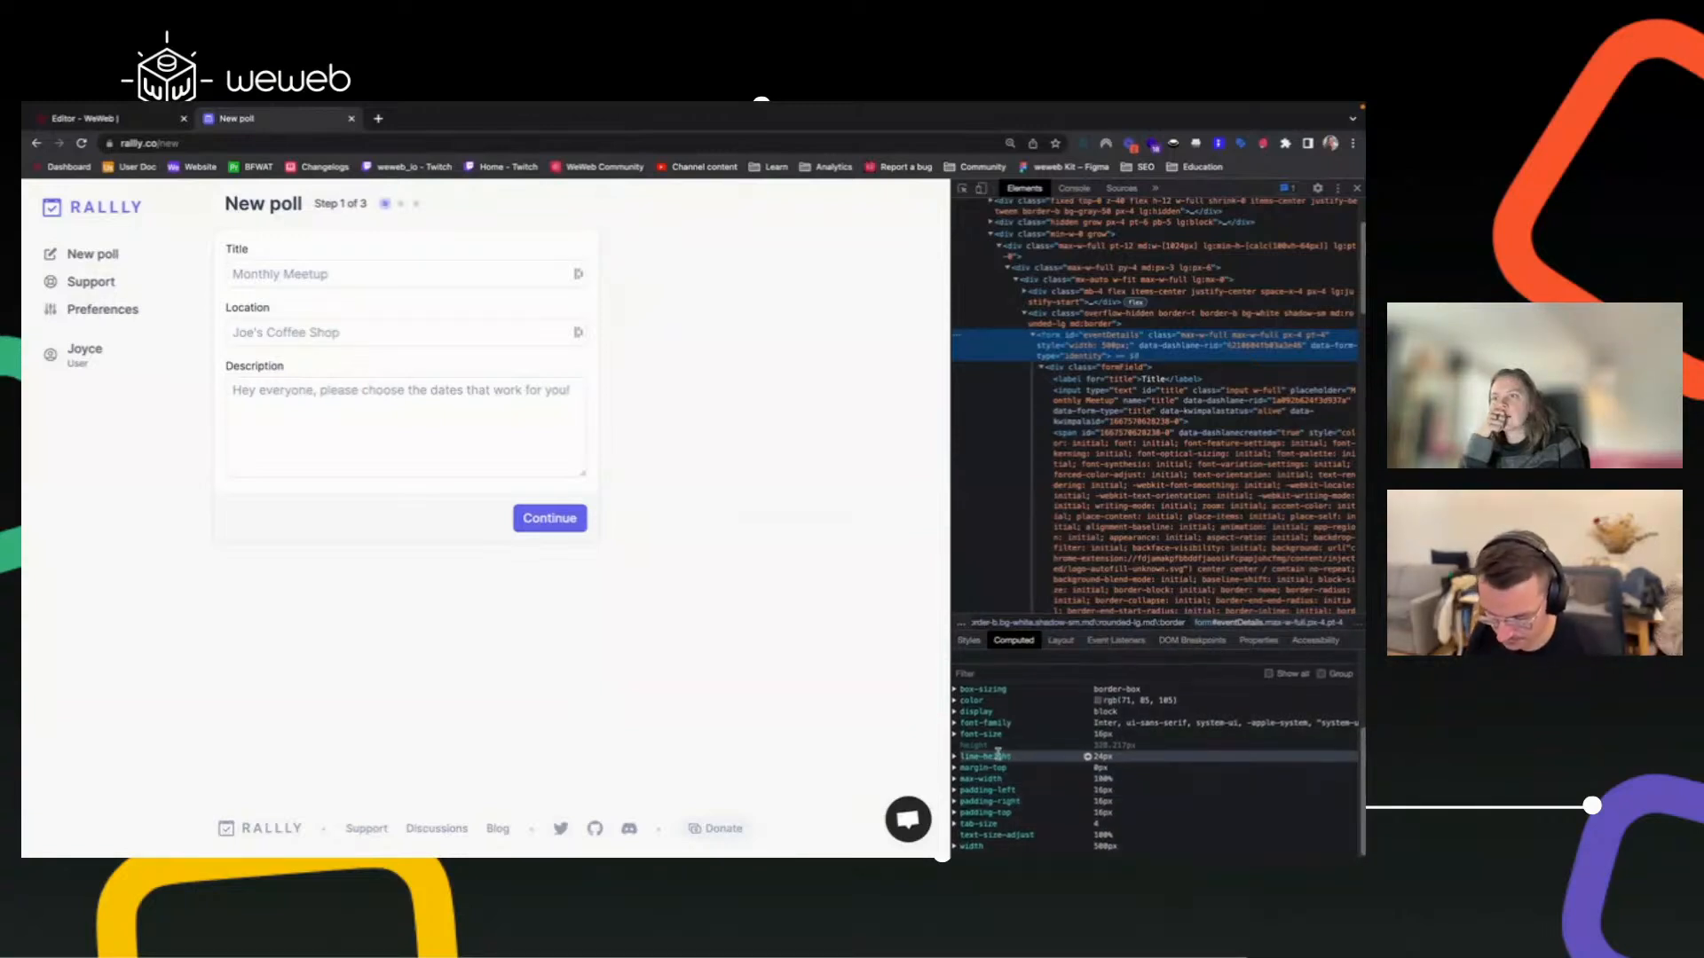
scroll(1012, 763, "up", 1)
scroll(997, 754, "down", 1)
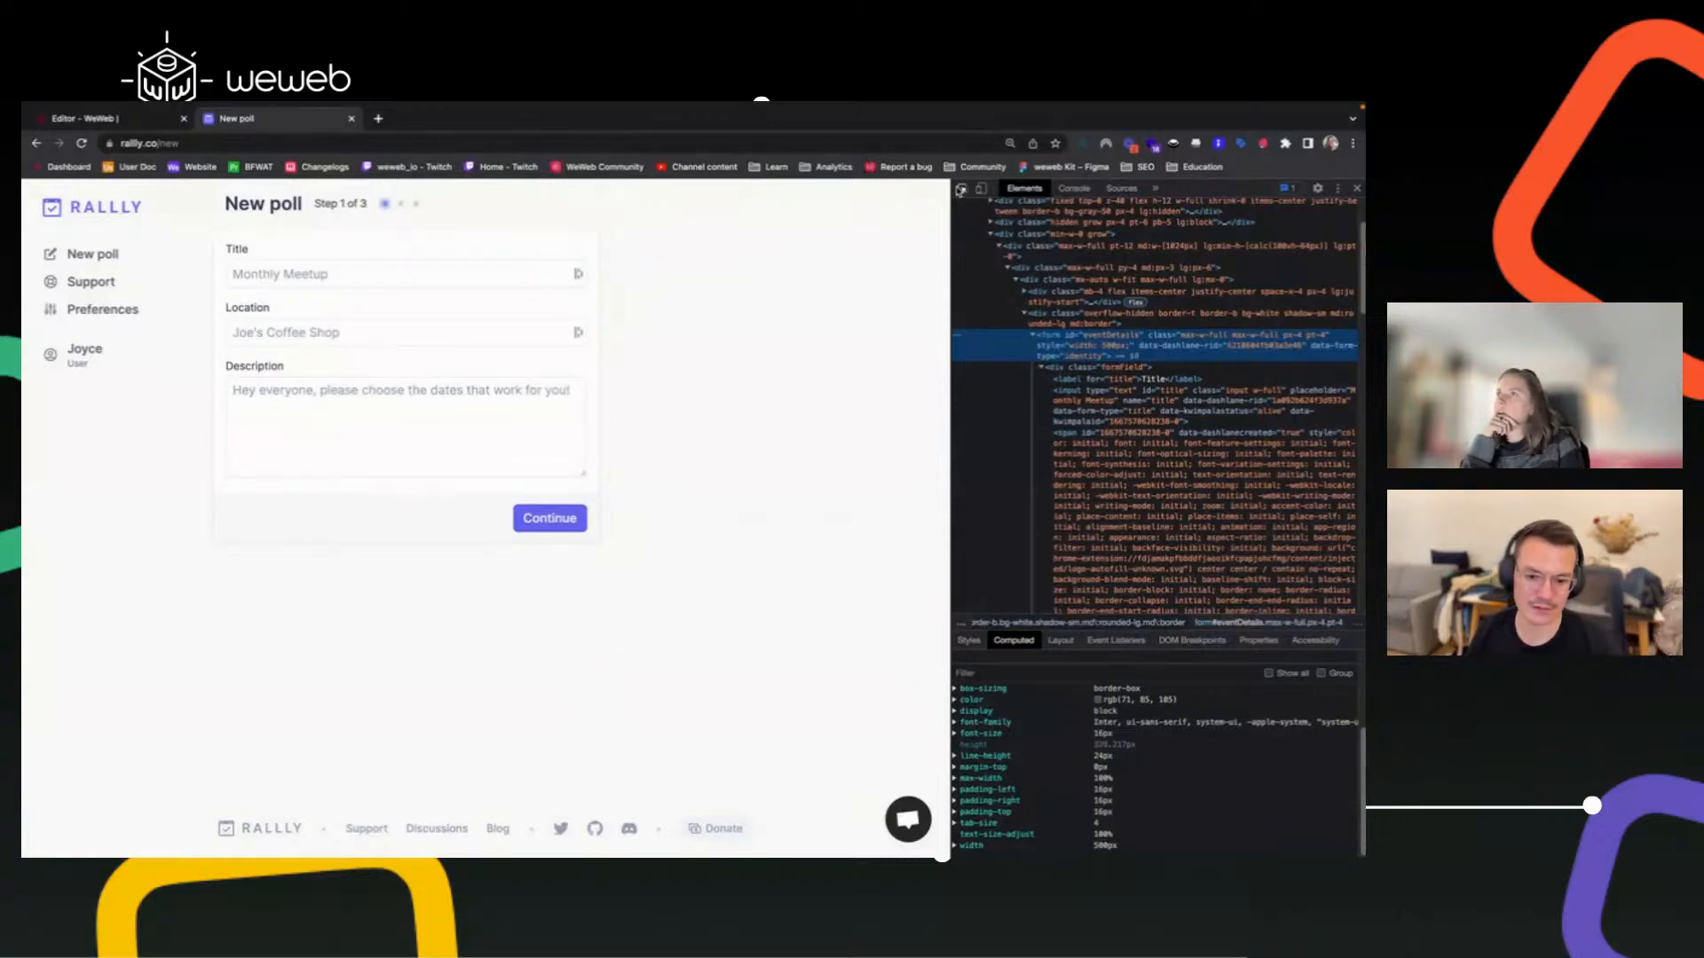
Inspect the bar around Rallly's Continue button and read its computed padding, border and background.
left_click(960, 190)
left_click(475, 512)
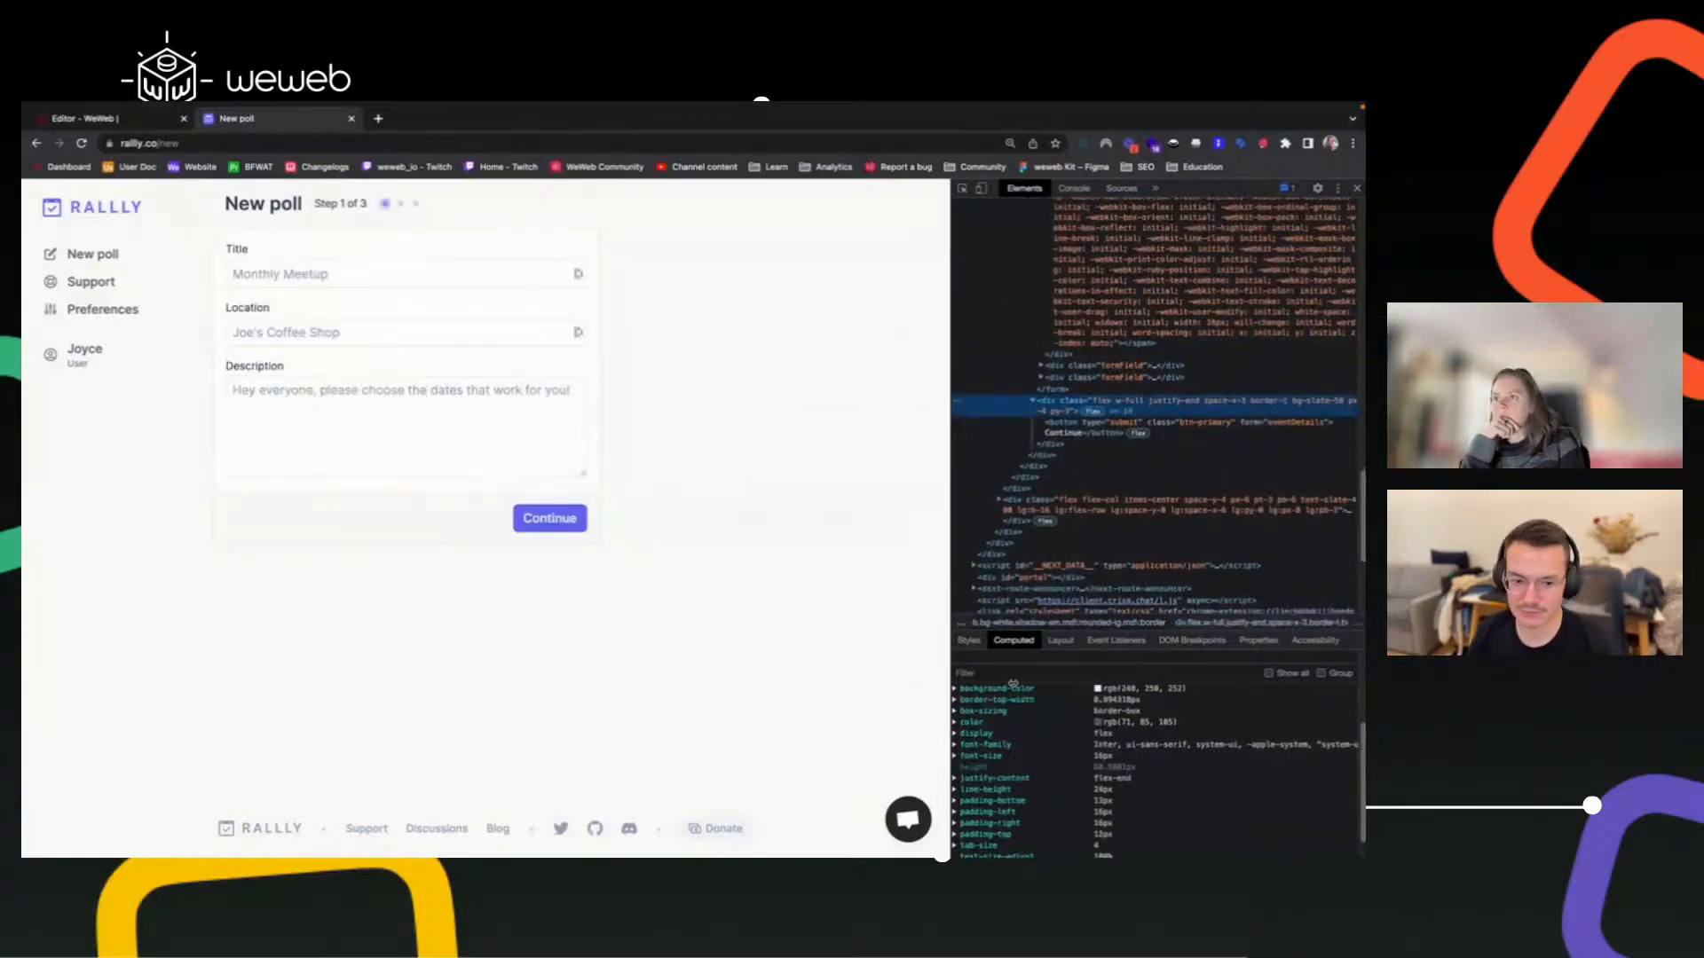
scroll(1045, 775, "up", 3)
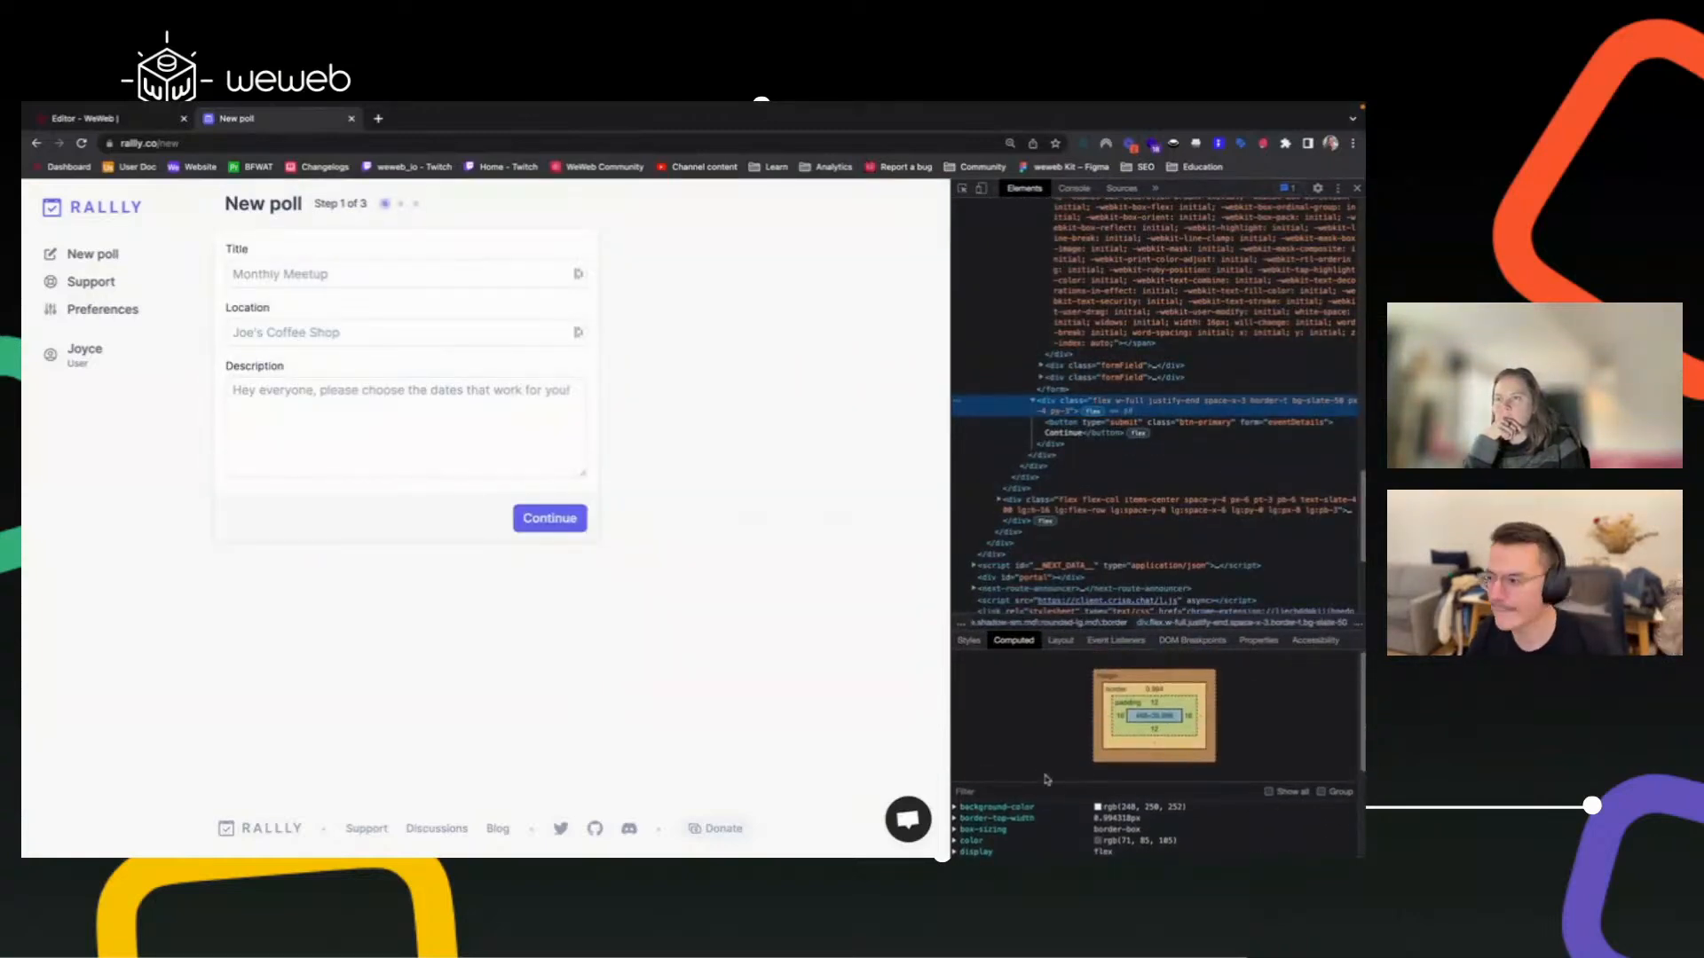
scroll(1047, 780, "down", 4)
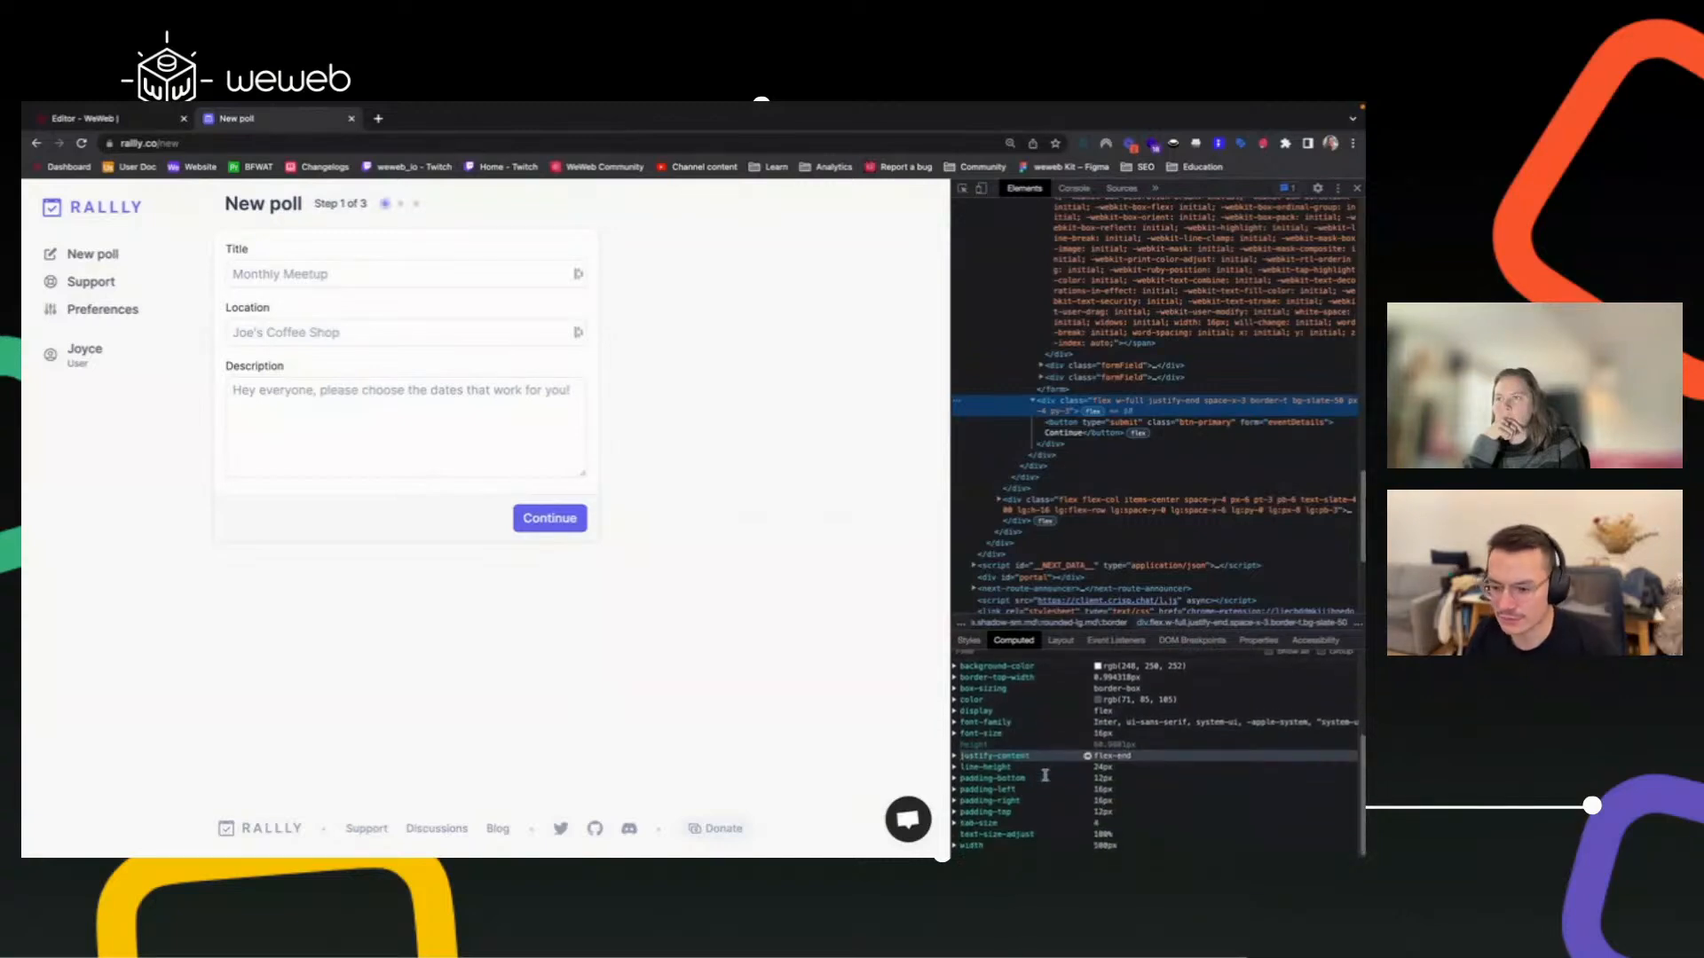
Filter the button bar's style rules by "shadow", examine the shadow variables, and close the developer tools.
left_click(967, 640)
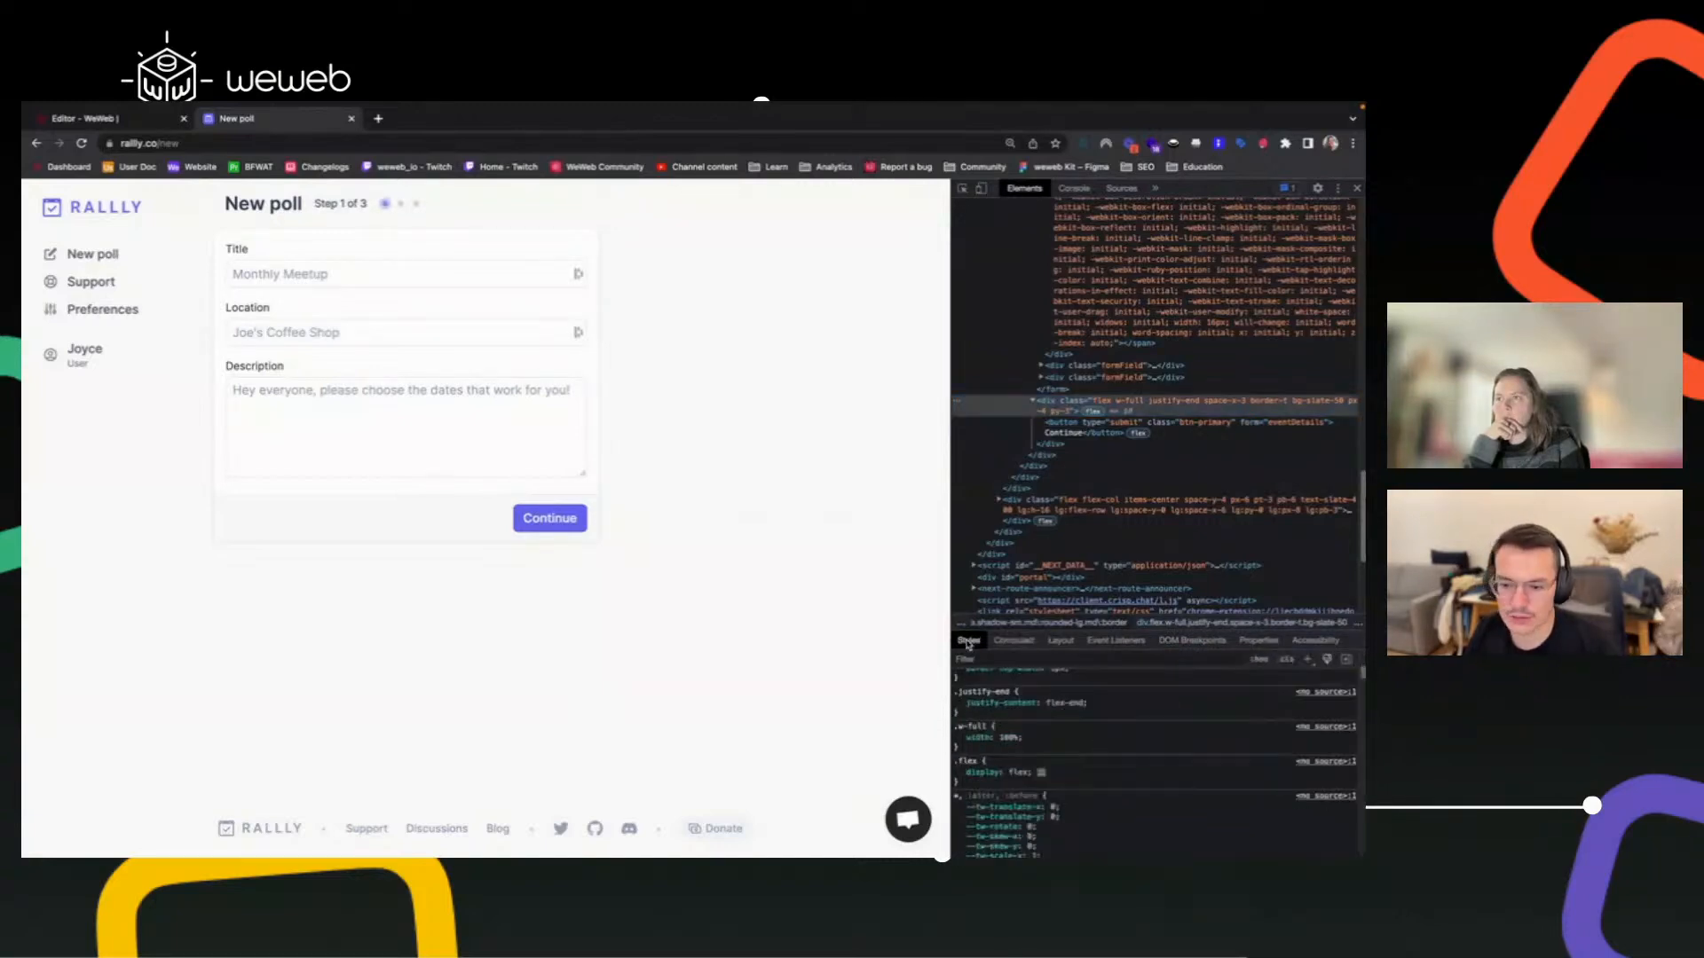
scroll(1016, 739, "up", 5)
left_click(958, 658)
type("shadow")
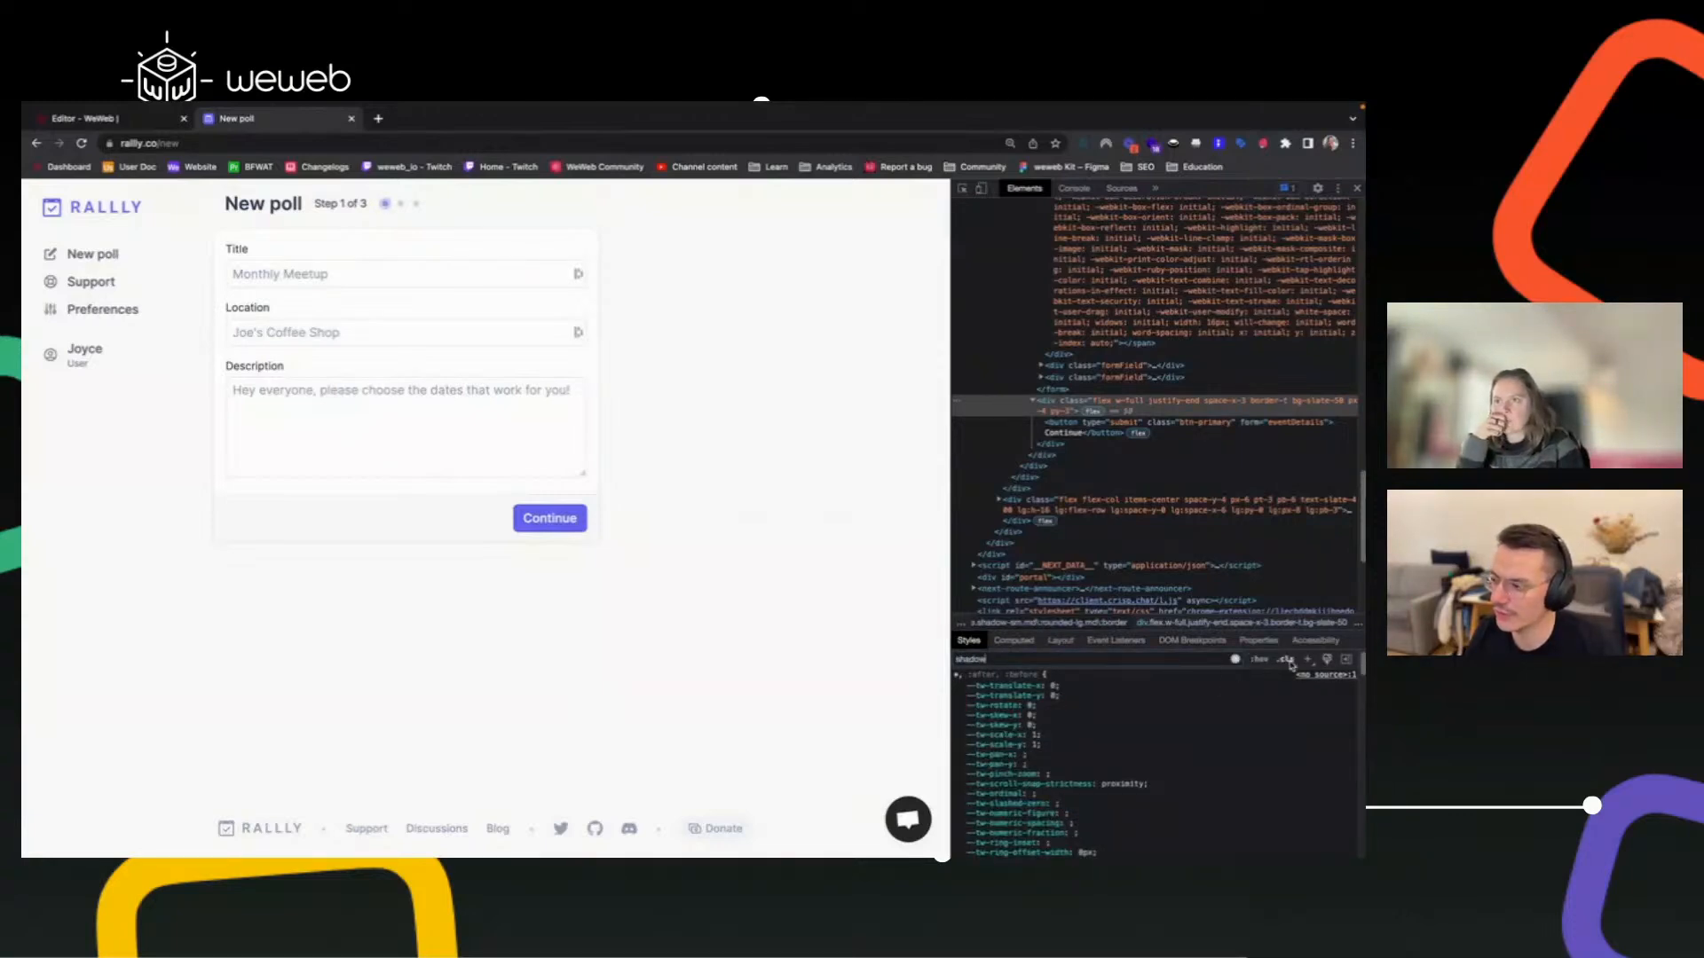
scroll(1189, 745, "down", 3)
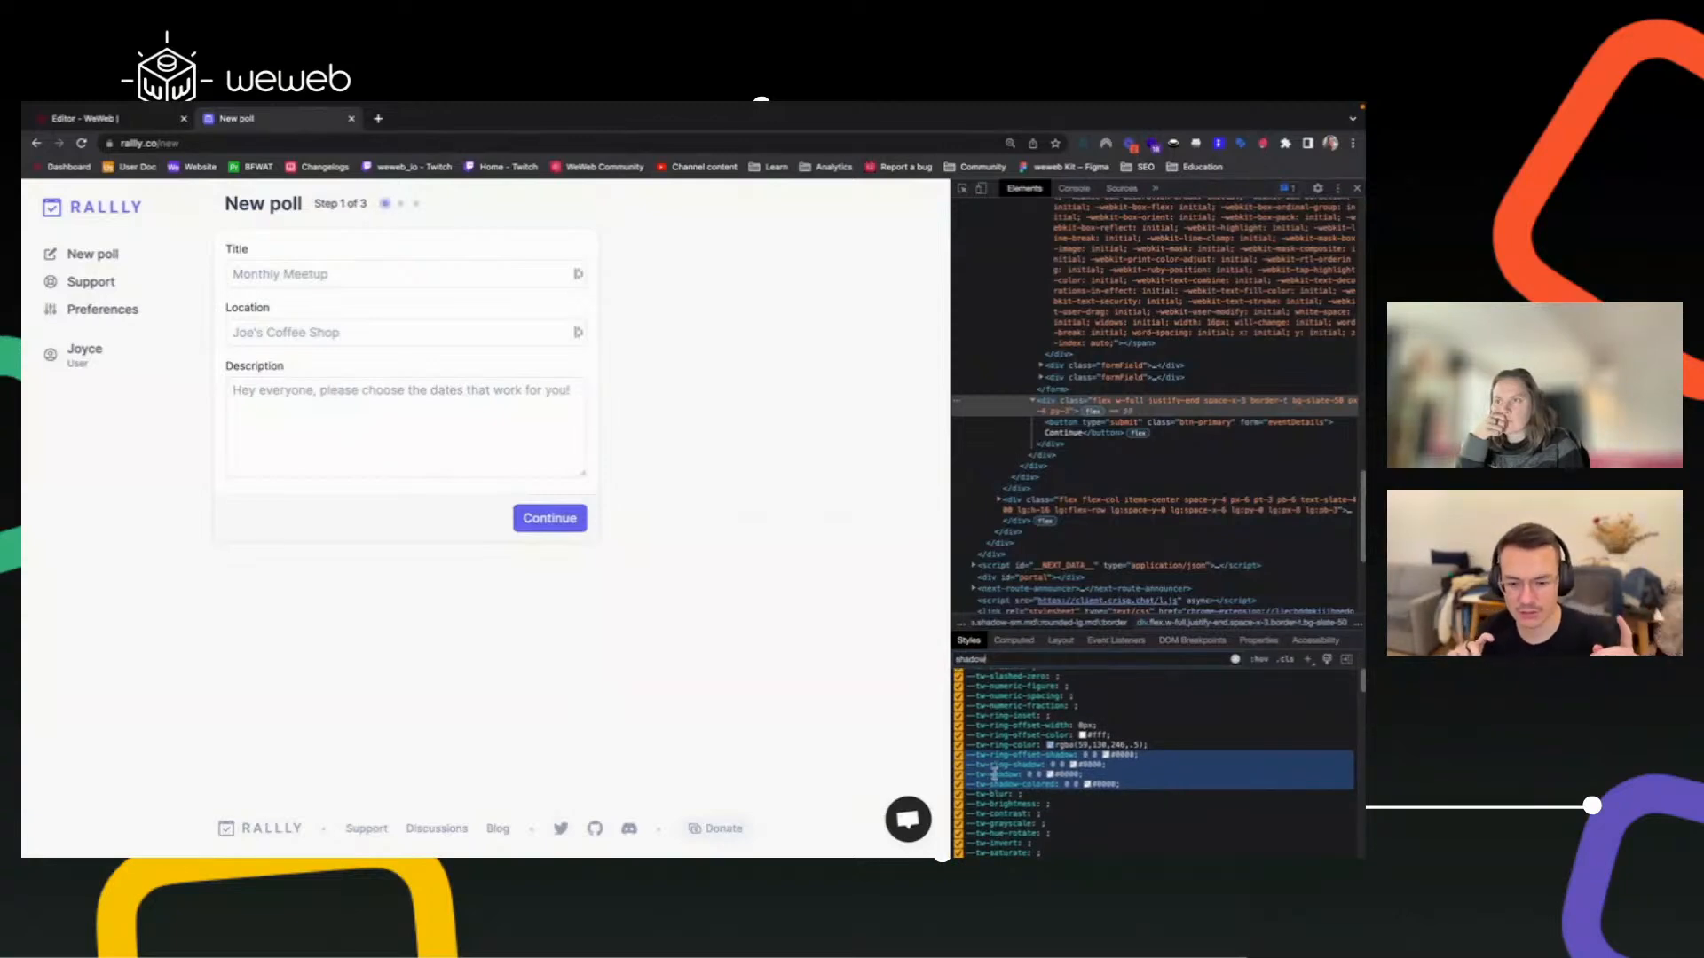
left_click(1065, 778)
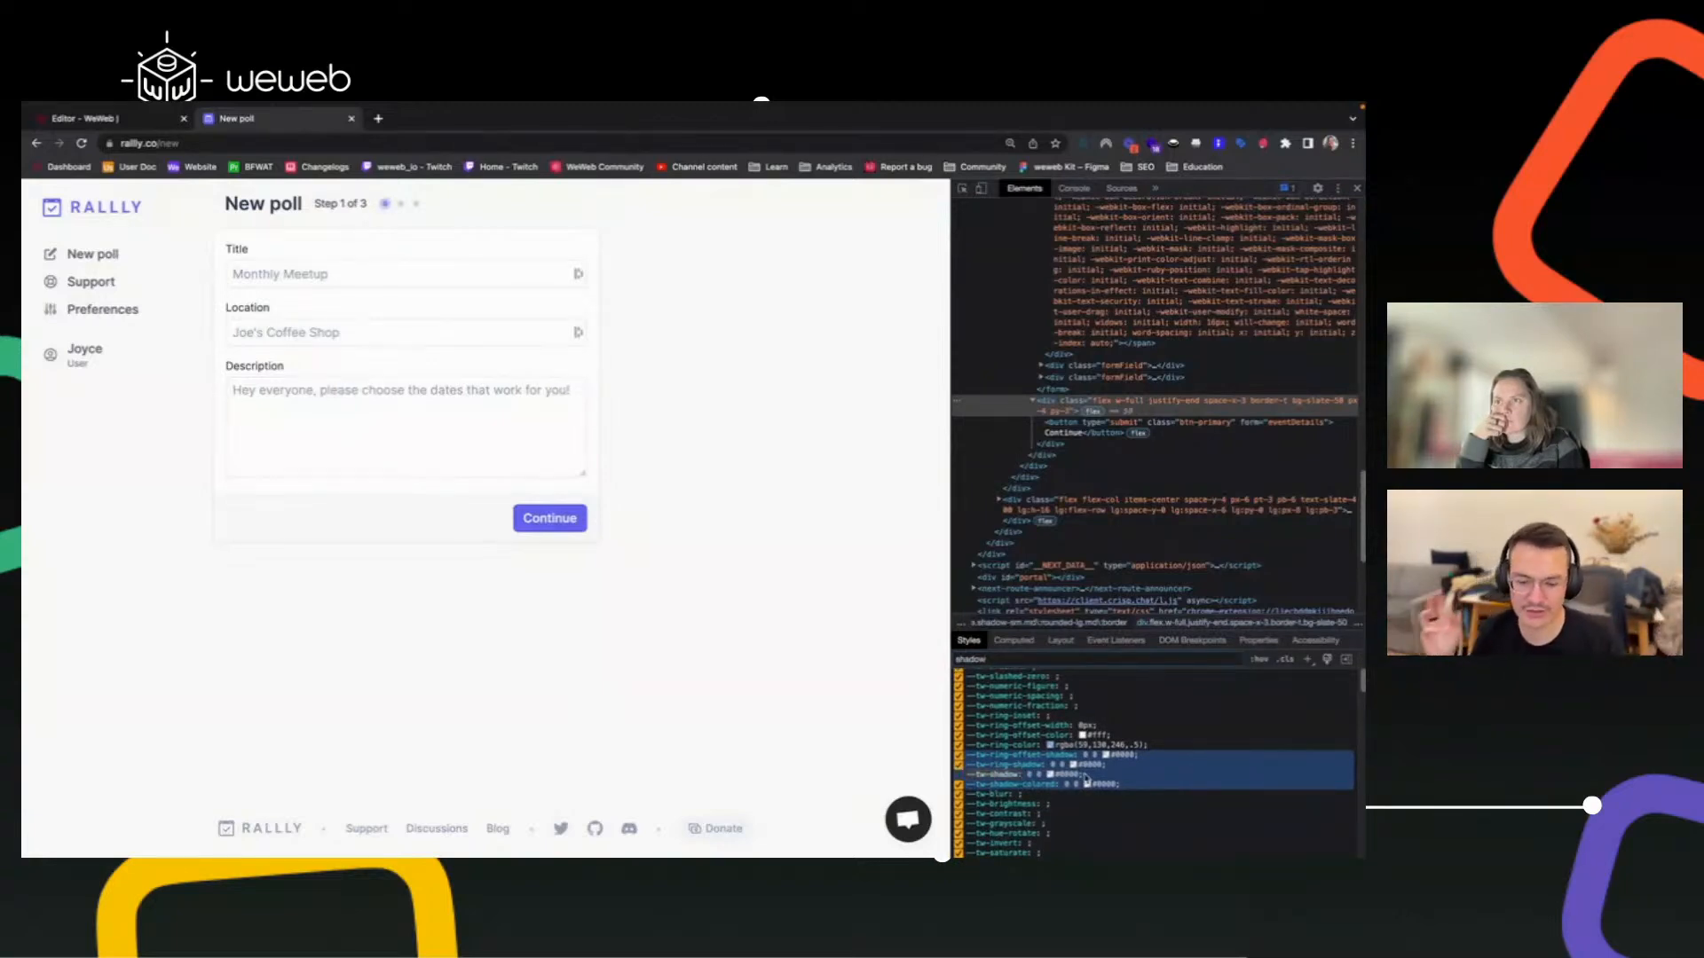
left_click(1355, 189)
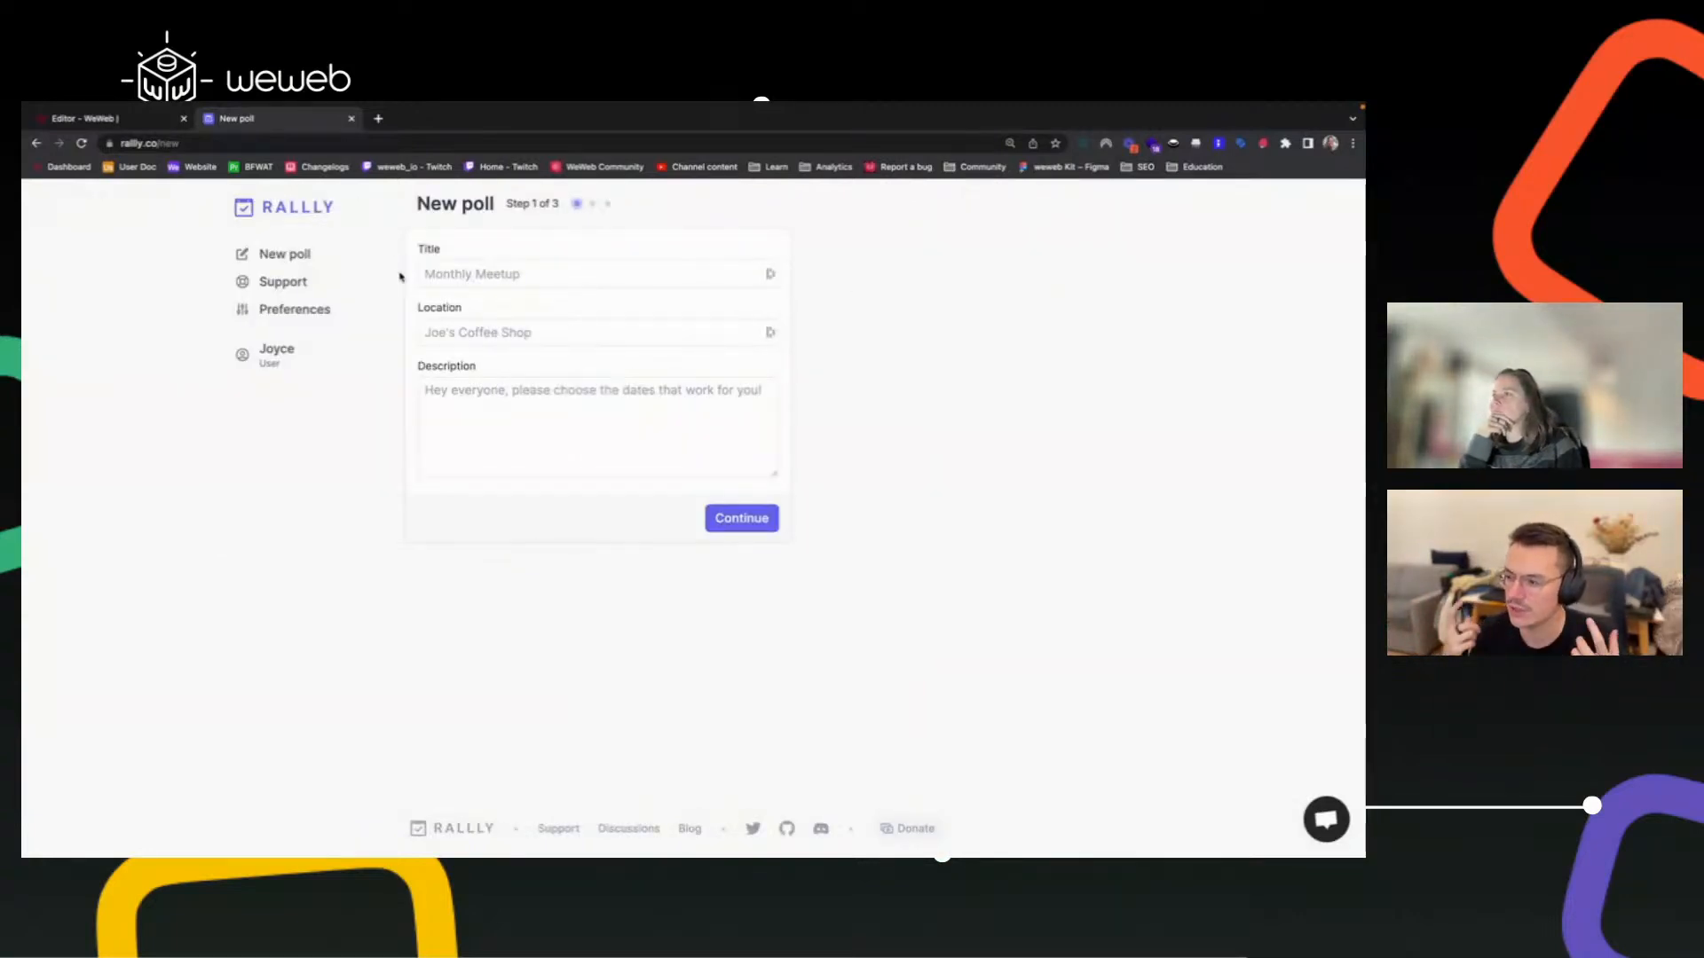
Switch between the WeWeb editor and the Rallly page to compare the overall look of both New poll forms.
left_click(132, 121)
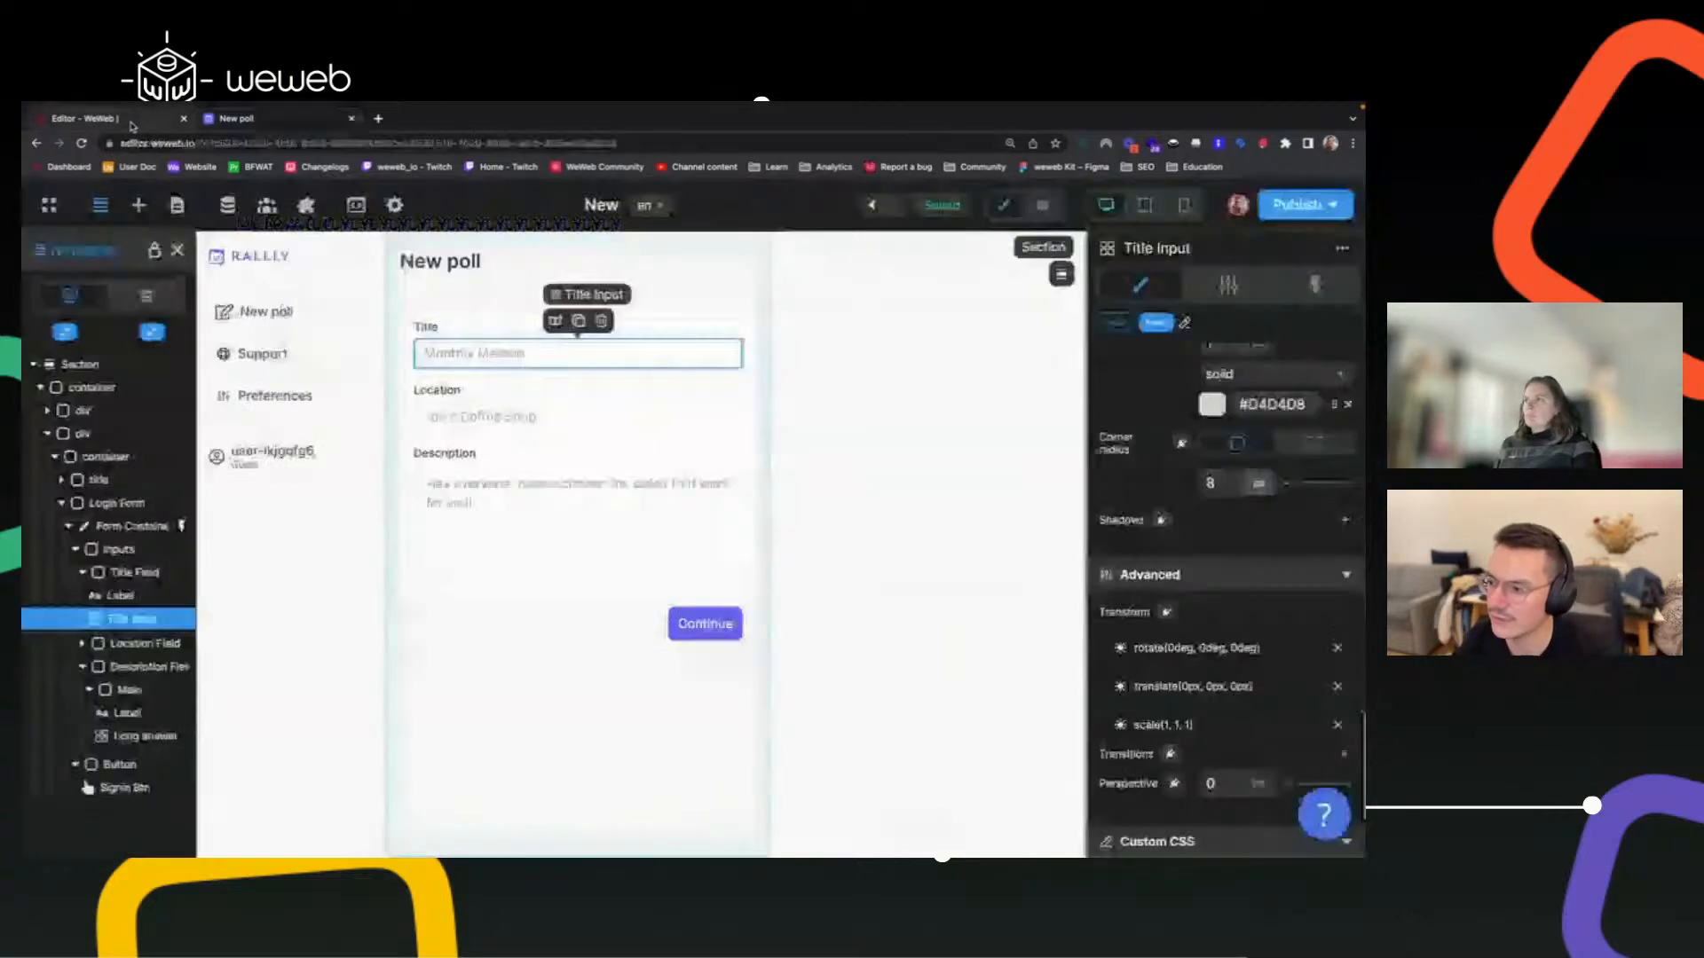
left_click(808, 360)
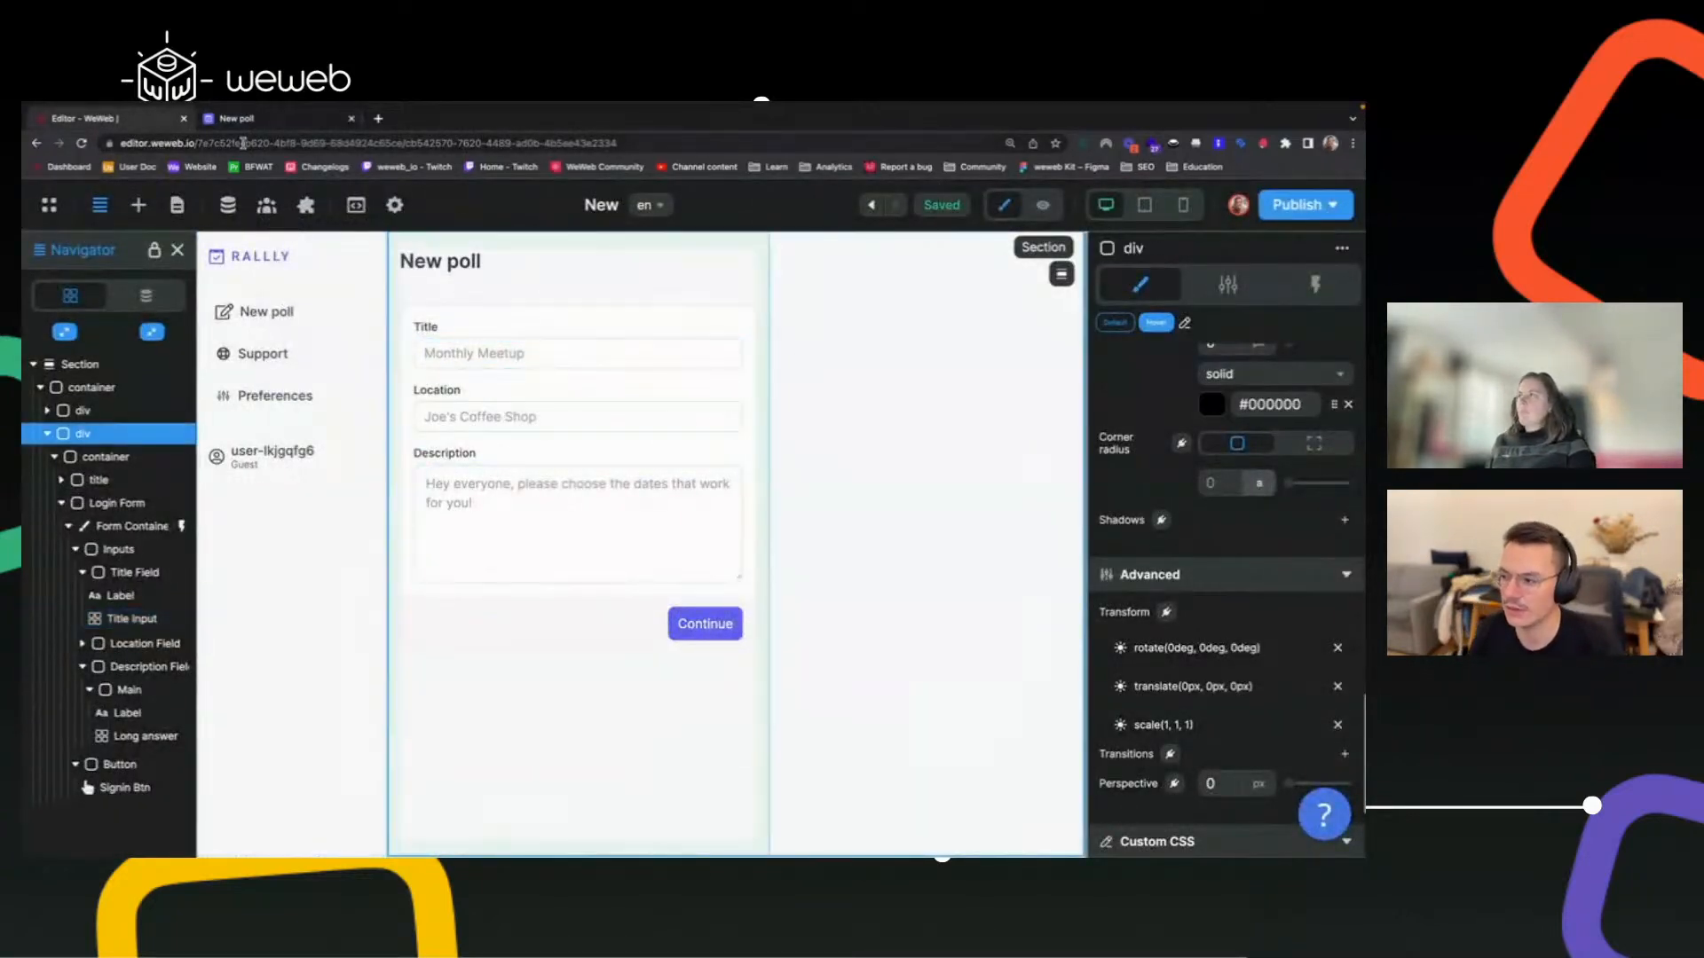
left_click(258, 119)
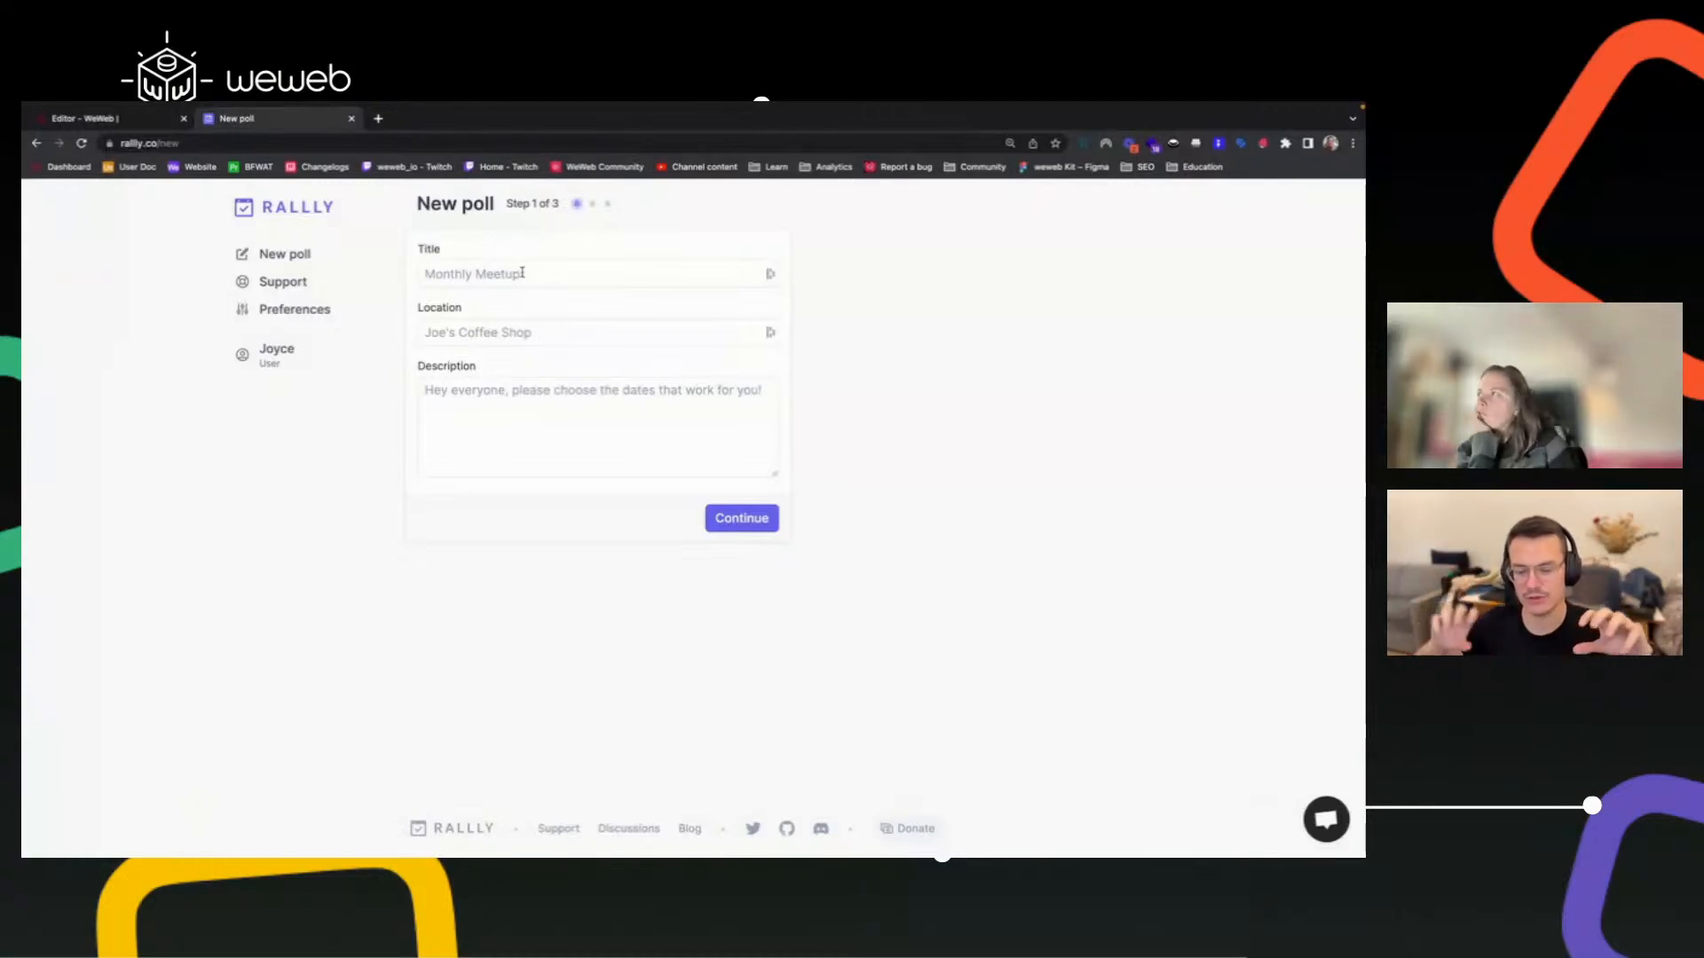
left_click(120, 123)
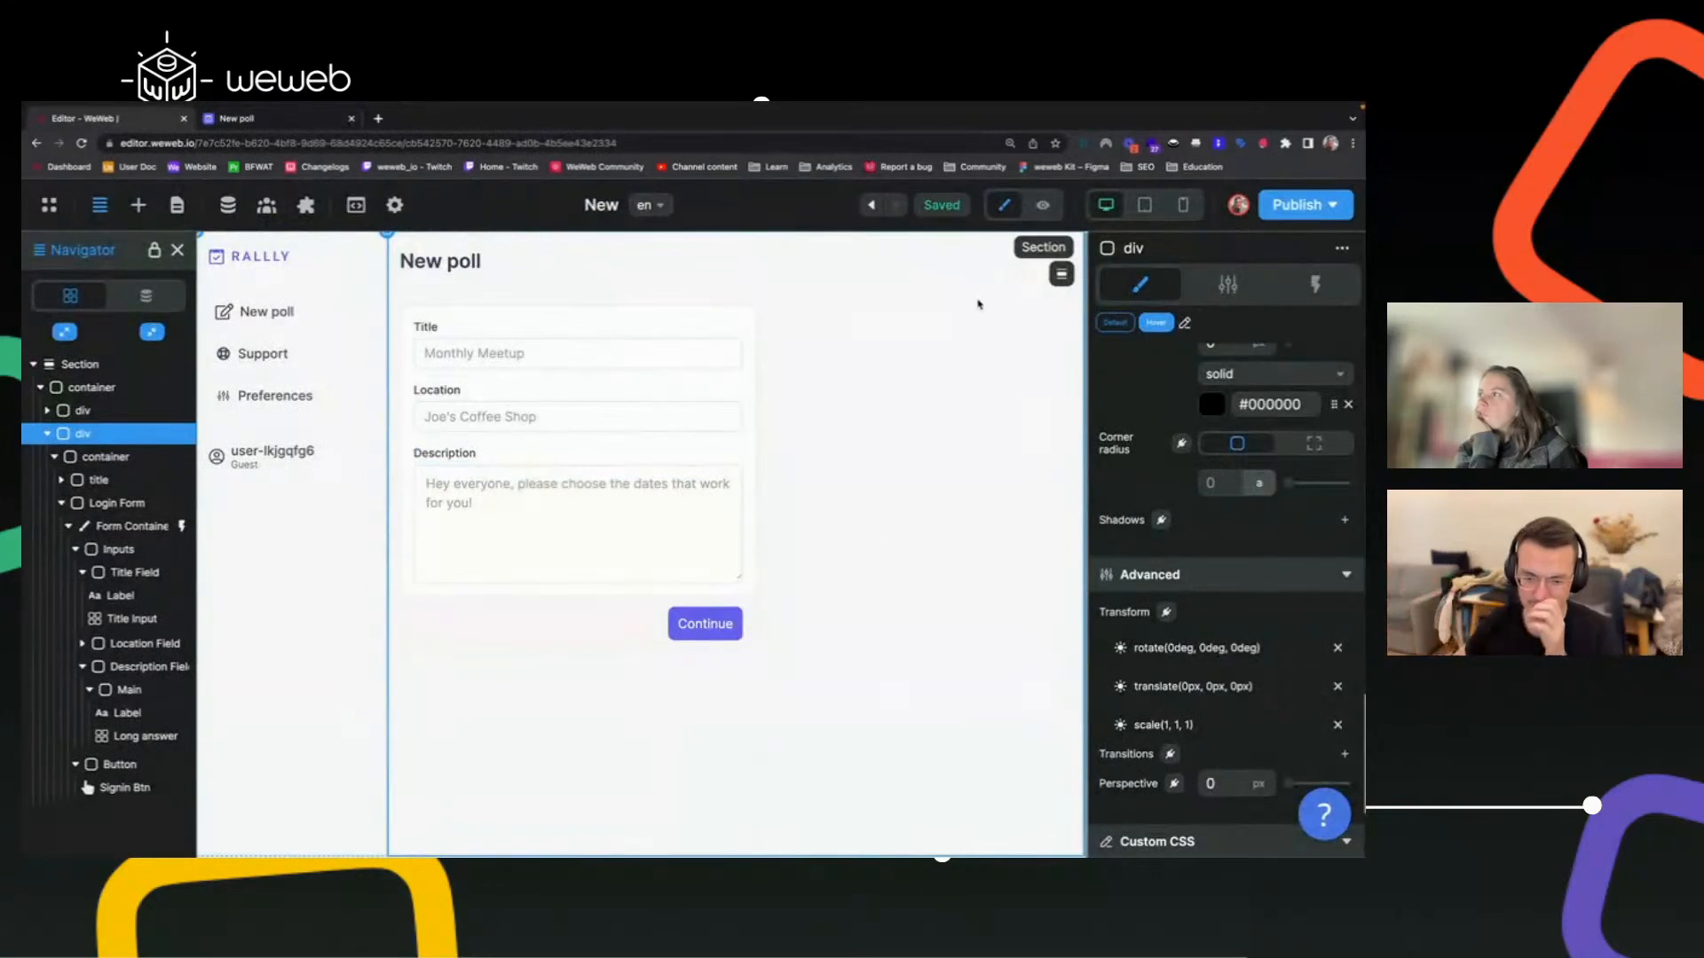
left_click(310, 125)
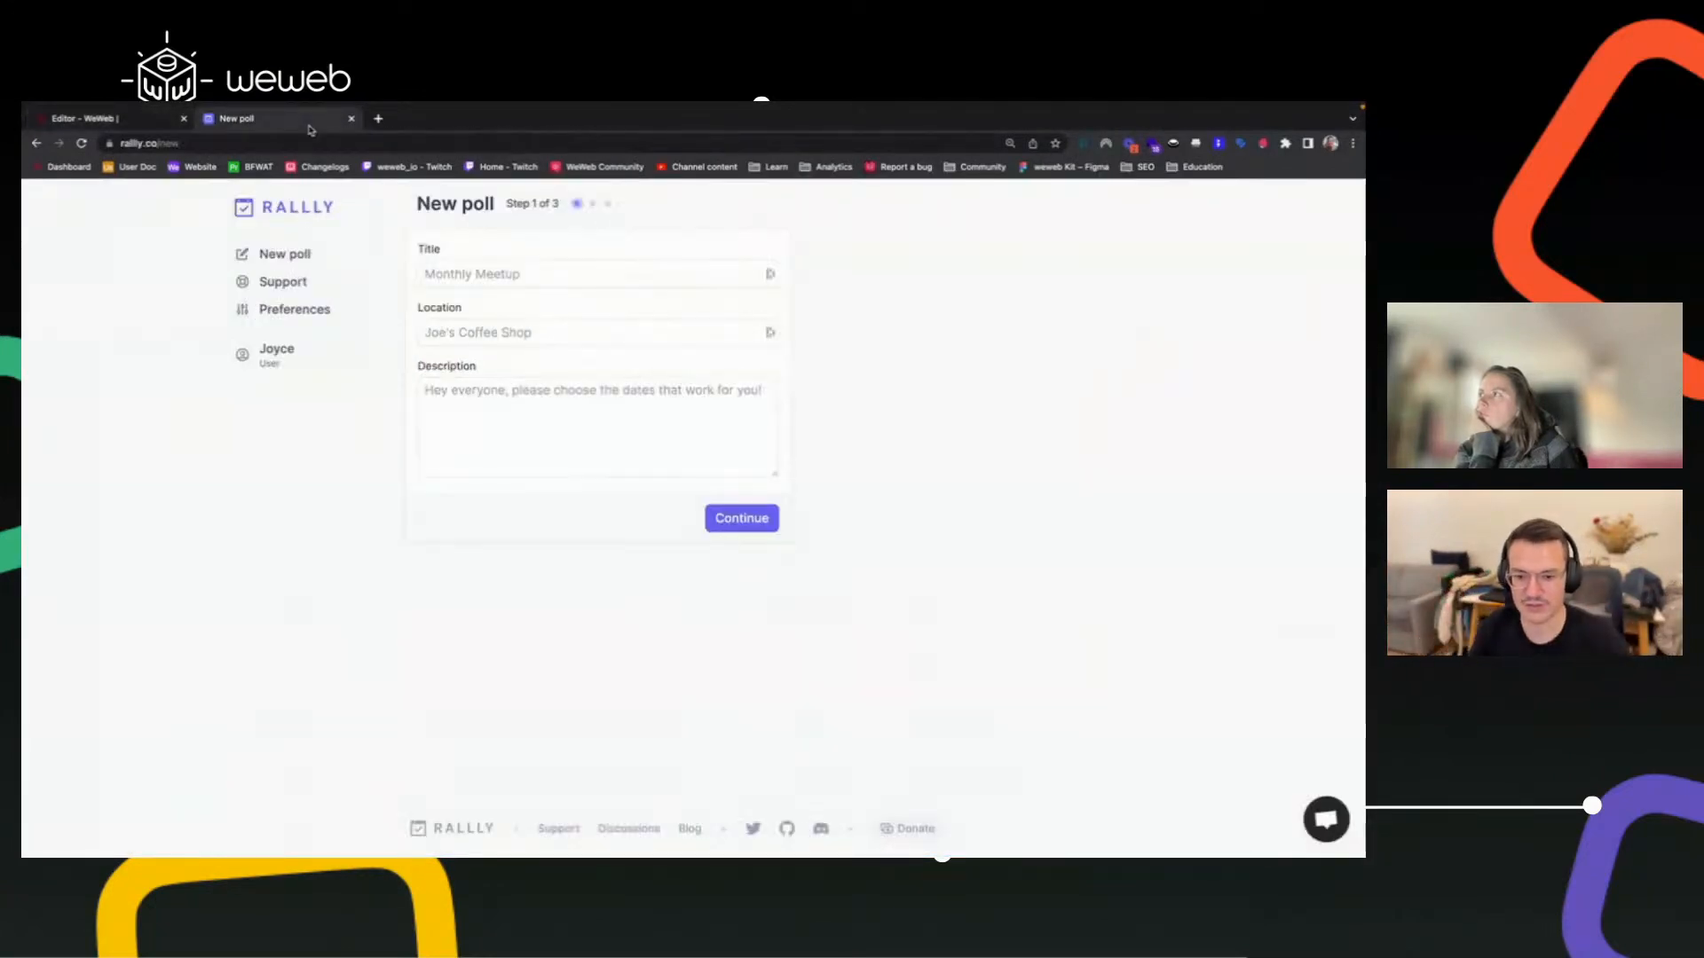
left_click(162, 119)
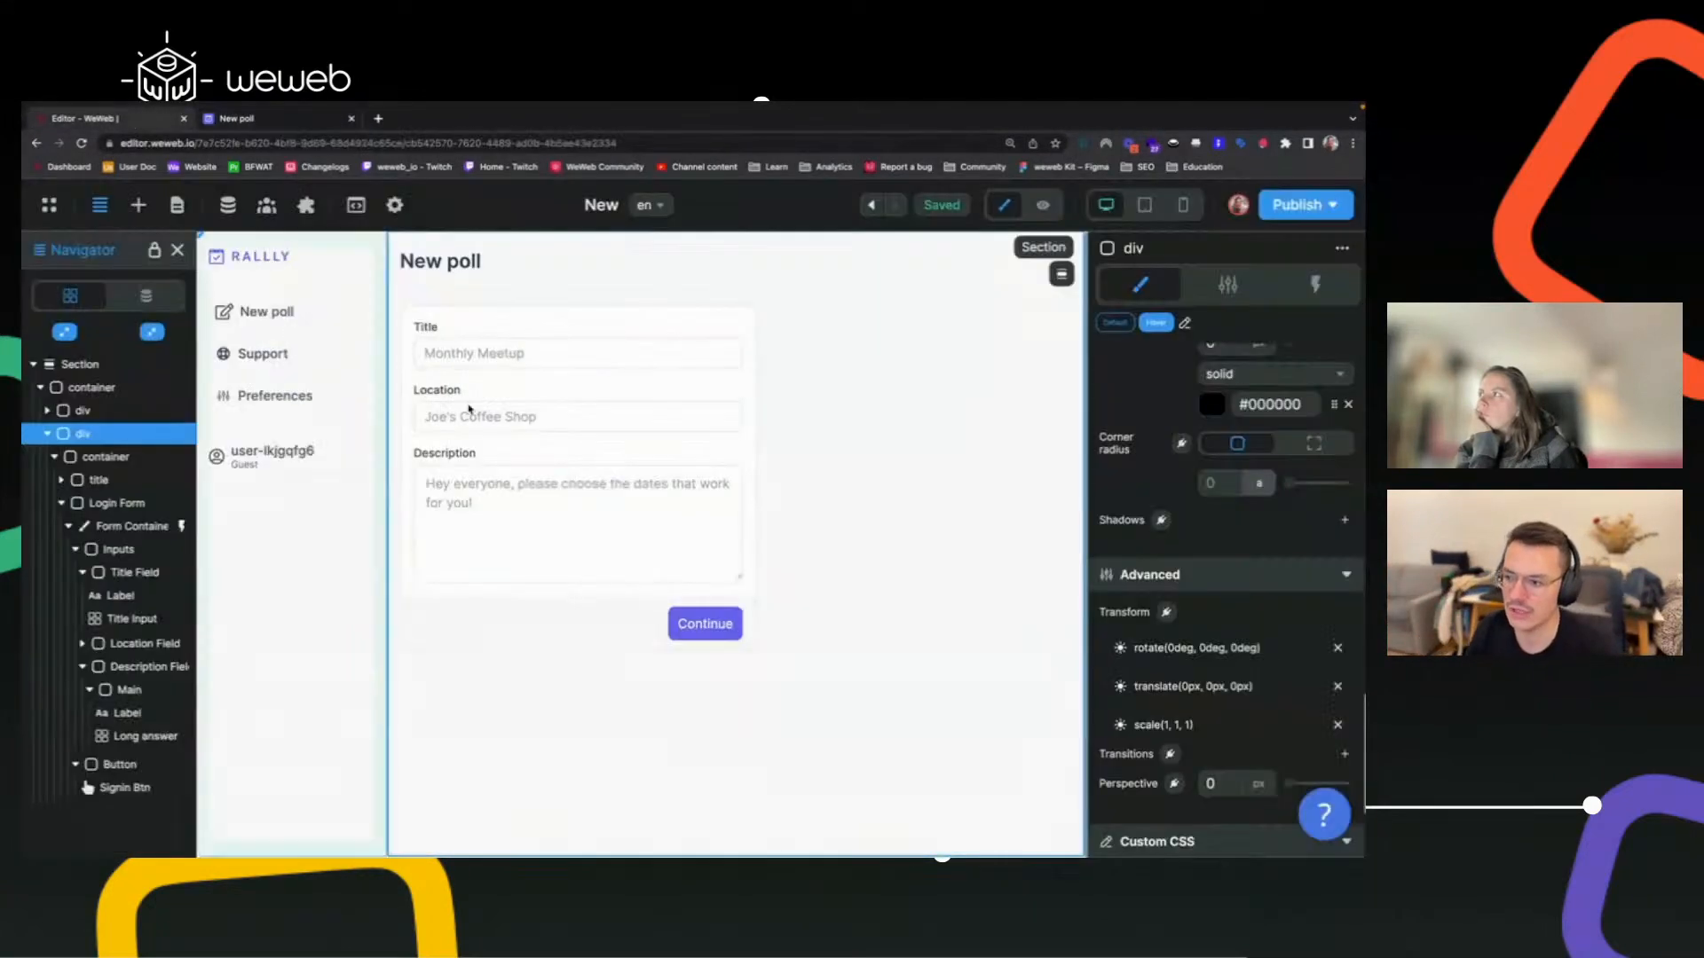
Set the Description field's long answer input to 4 rows.
left_click(741, 565)
left_click(741, 565)
left_click(738, 578)
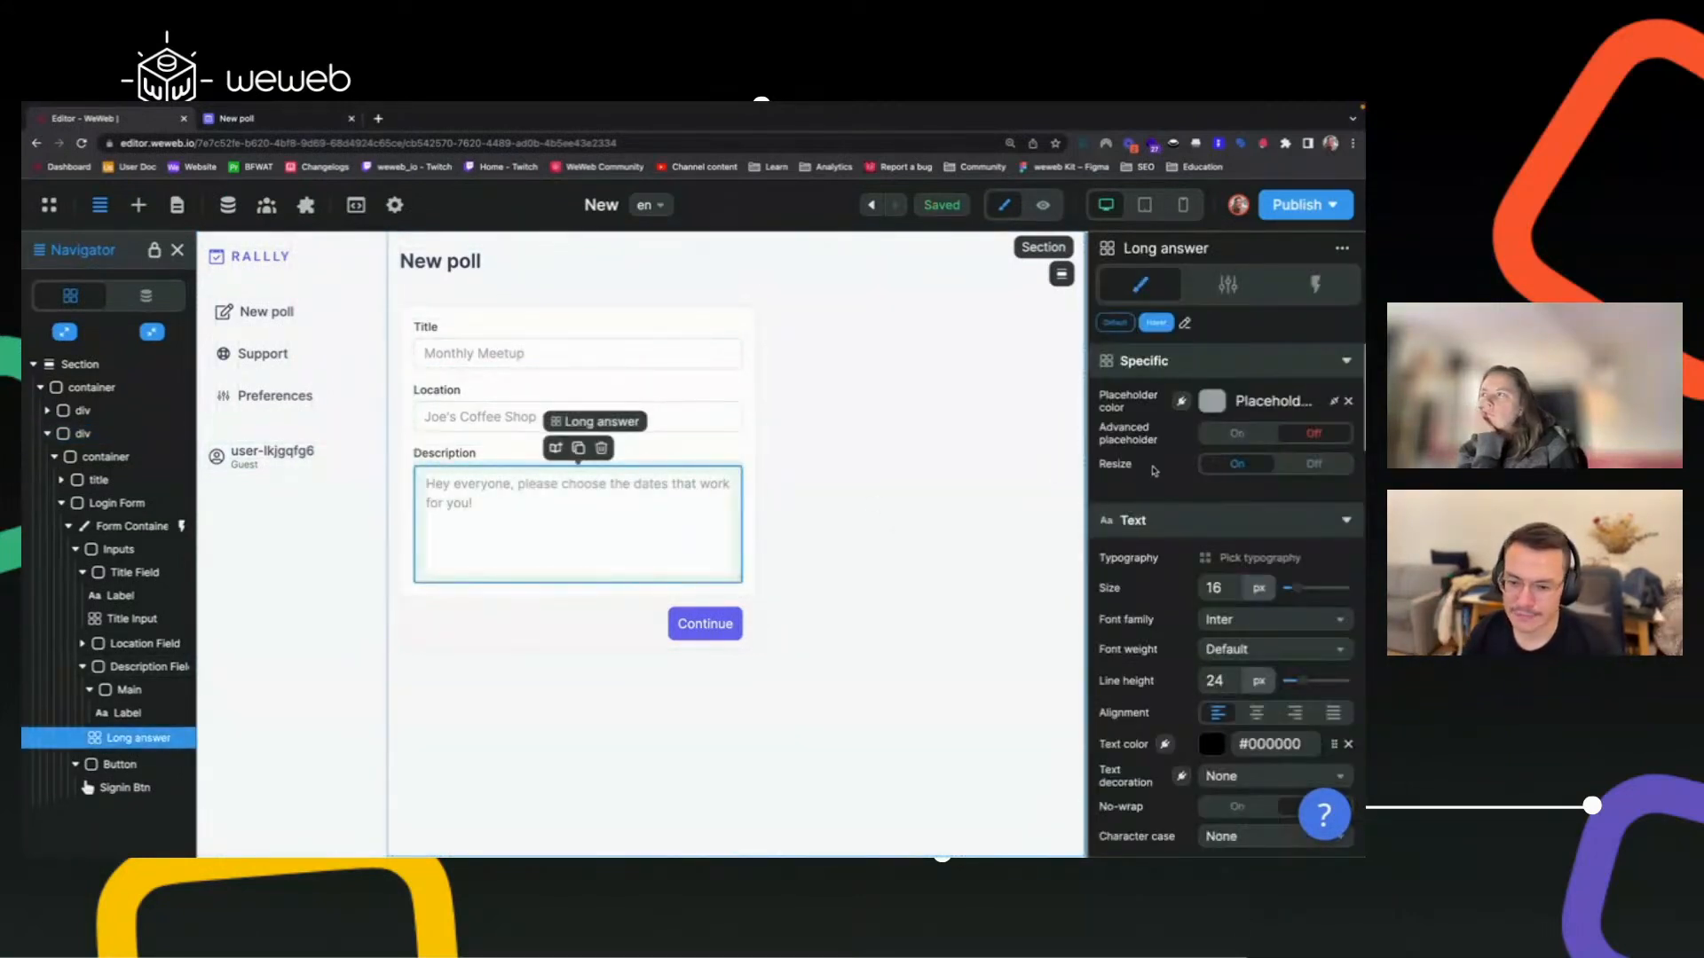
left_click(1198, 293)
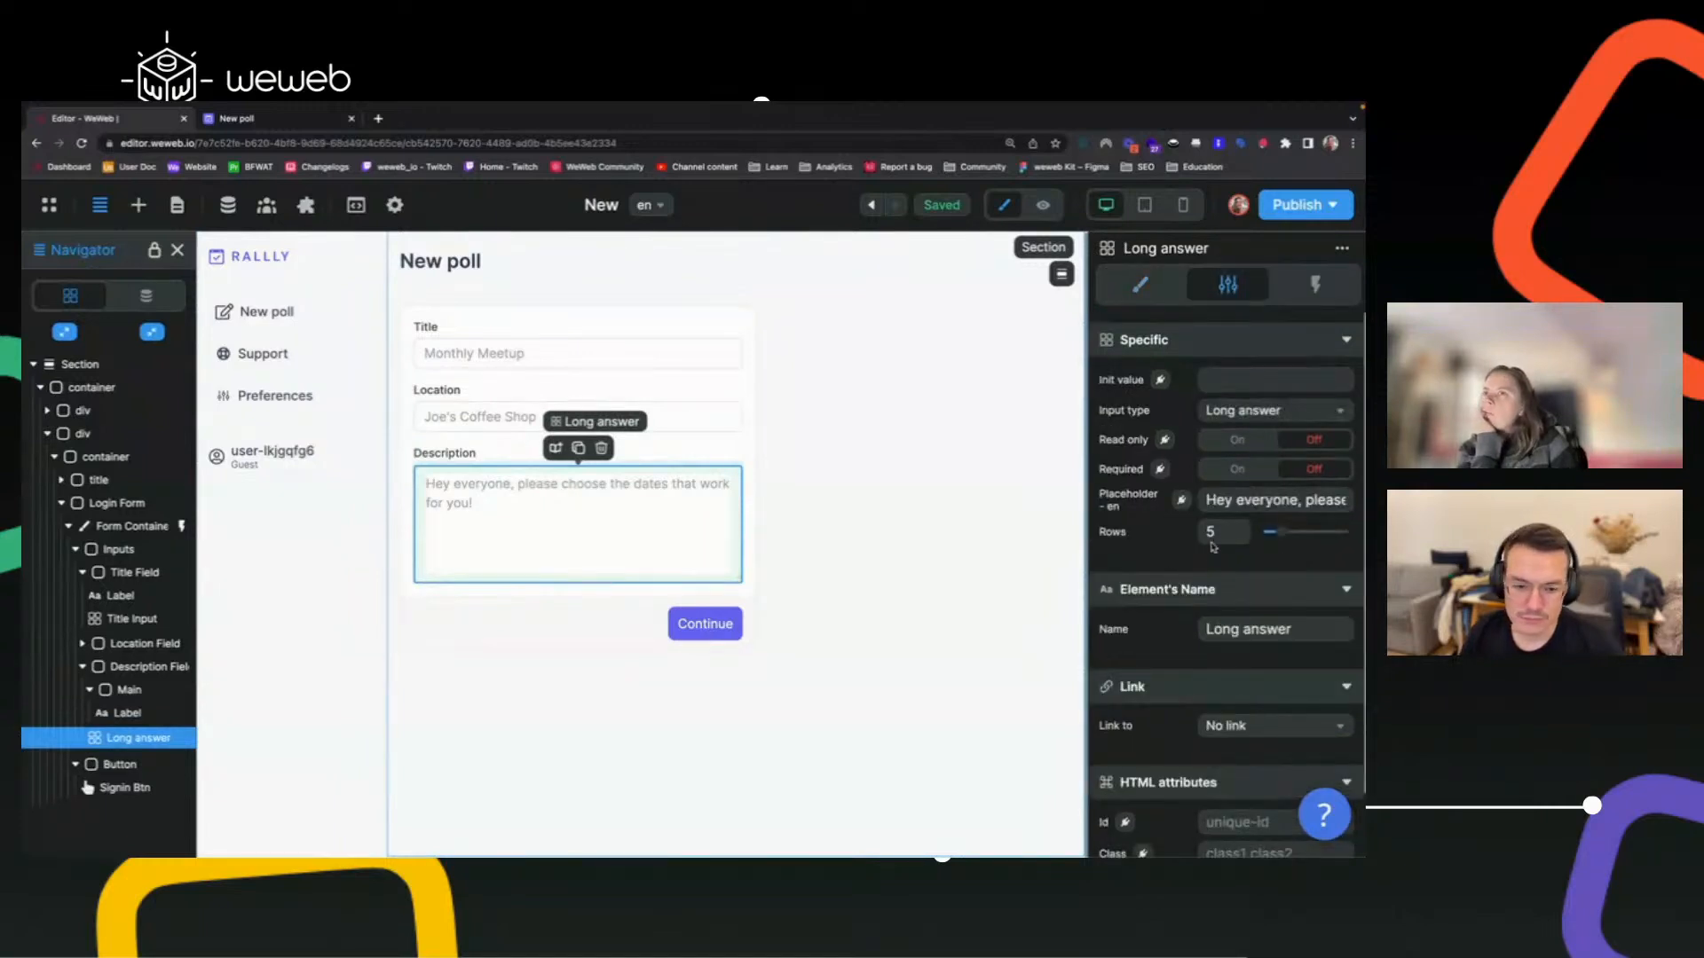
key("BackSpace")
type("4")
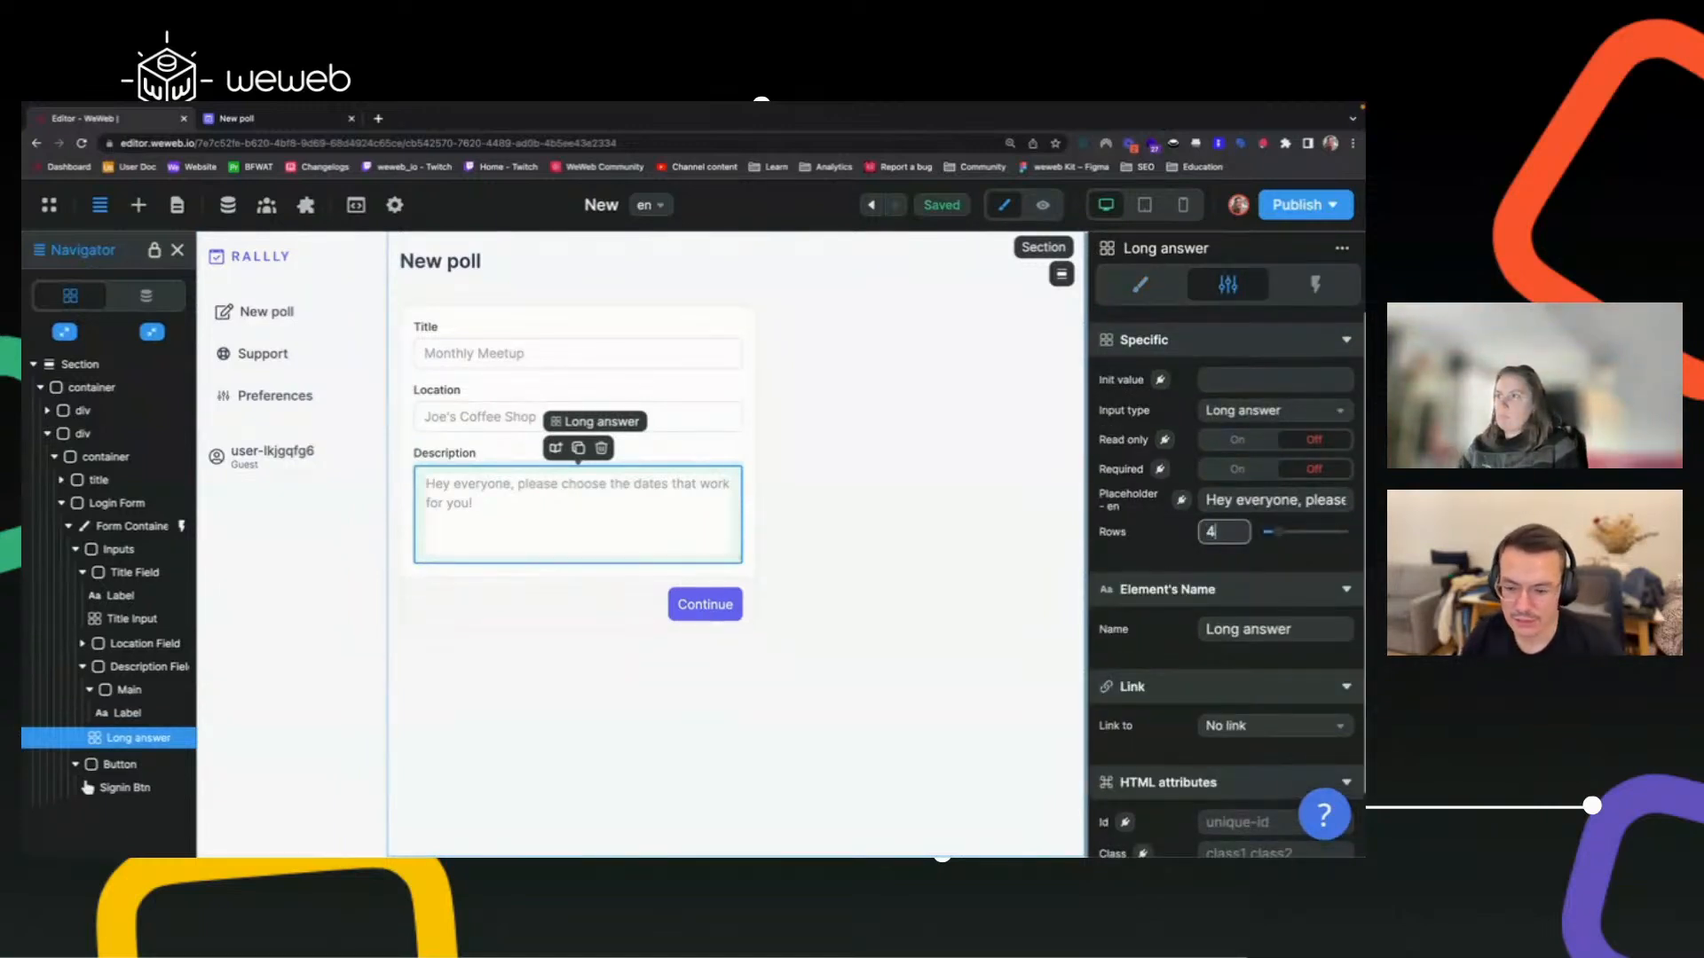
left_click(919, 402)
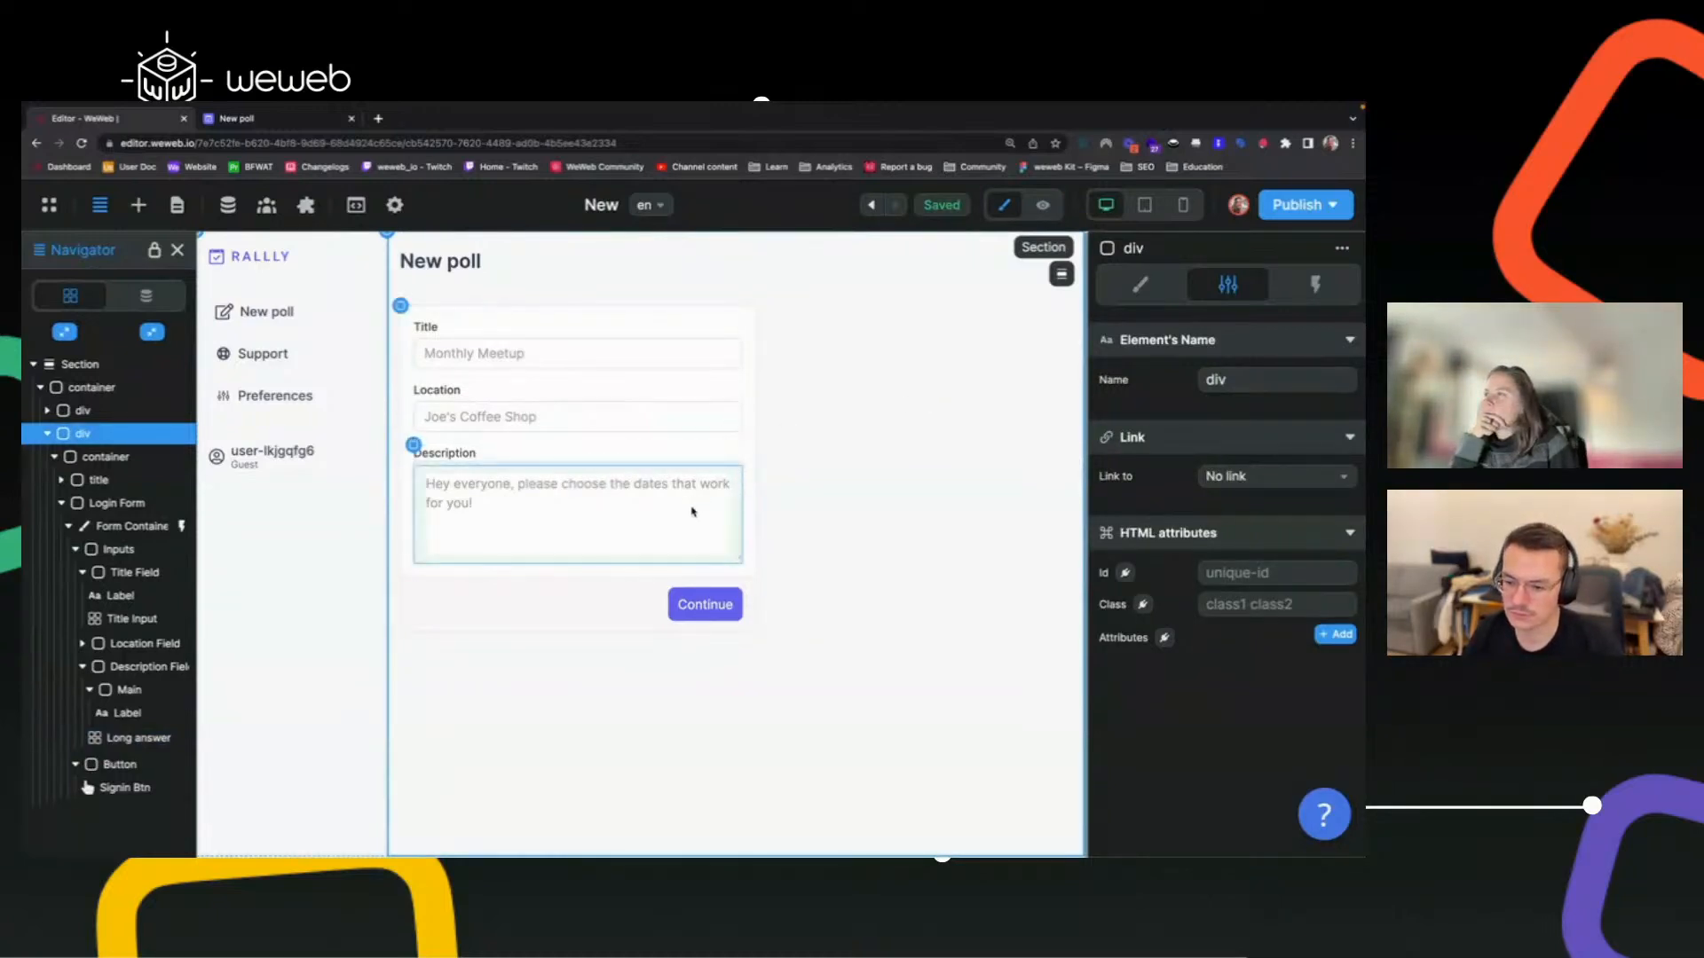
Preview the rebuilt New poll page and compare it with the original Rallly page.
left_click(1043, 205)
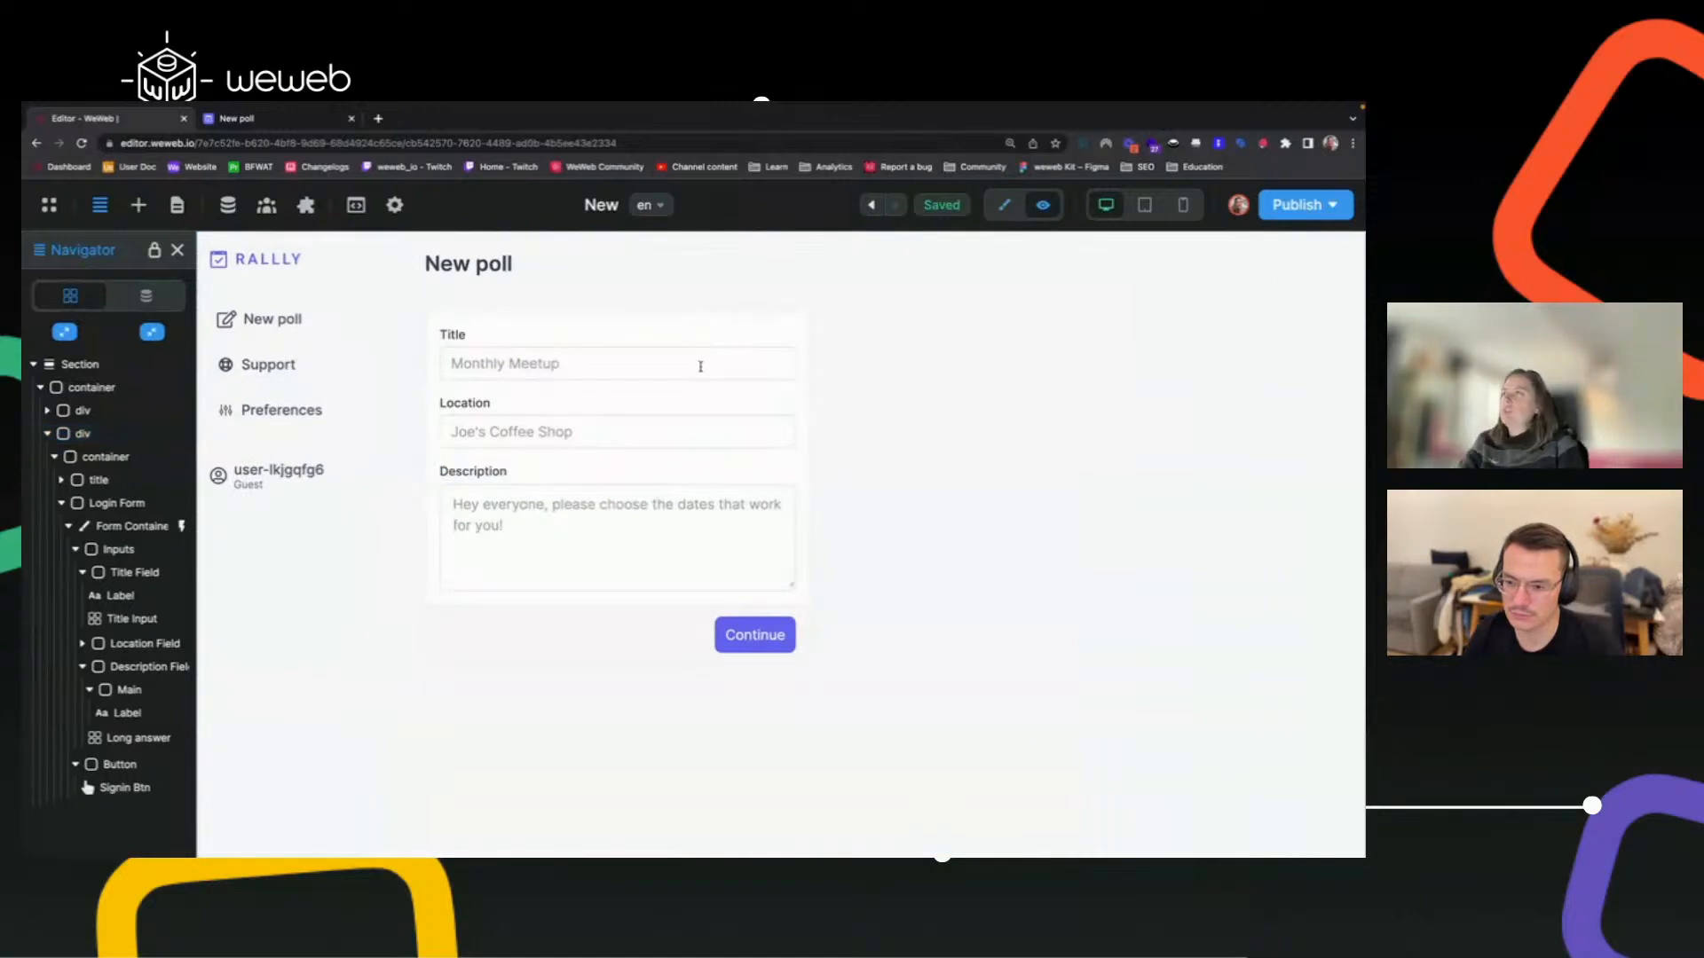
left_click(1005, 205)
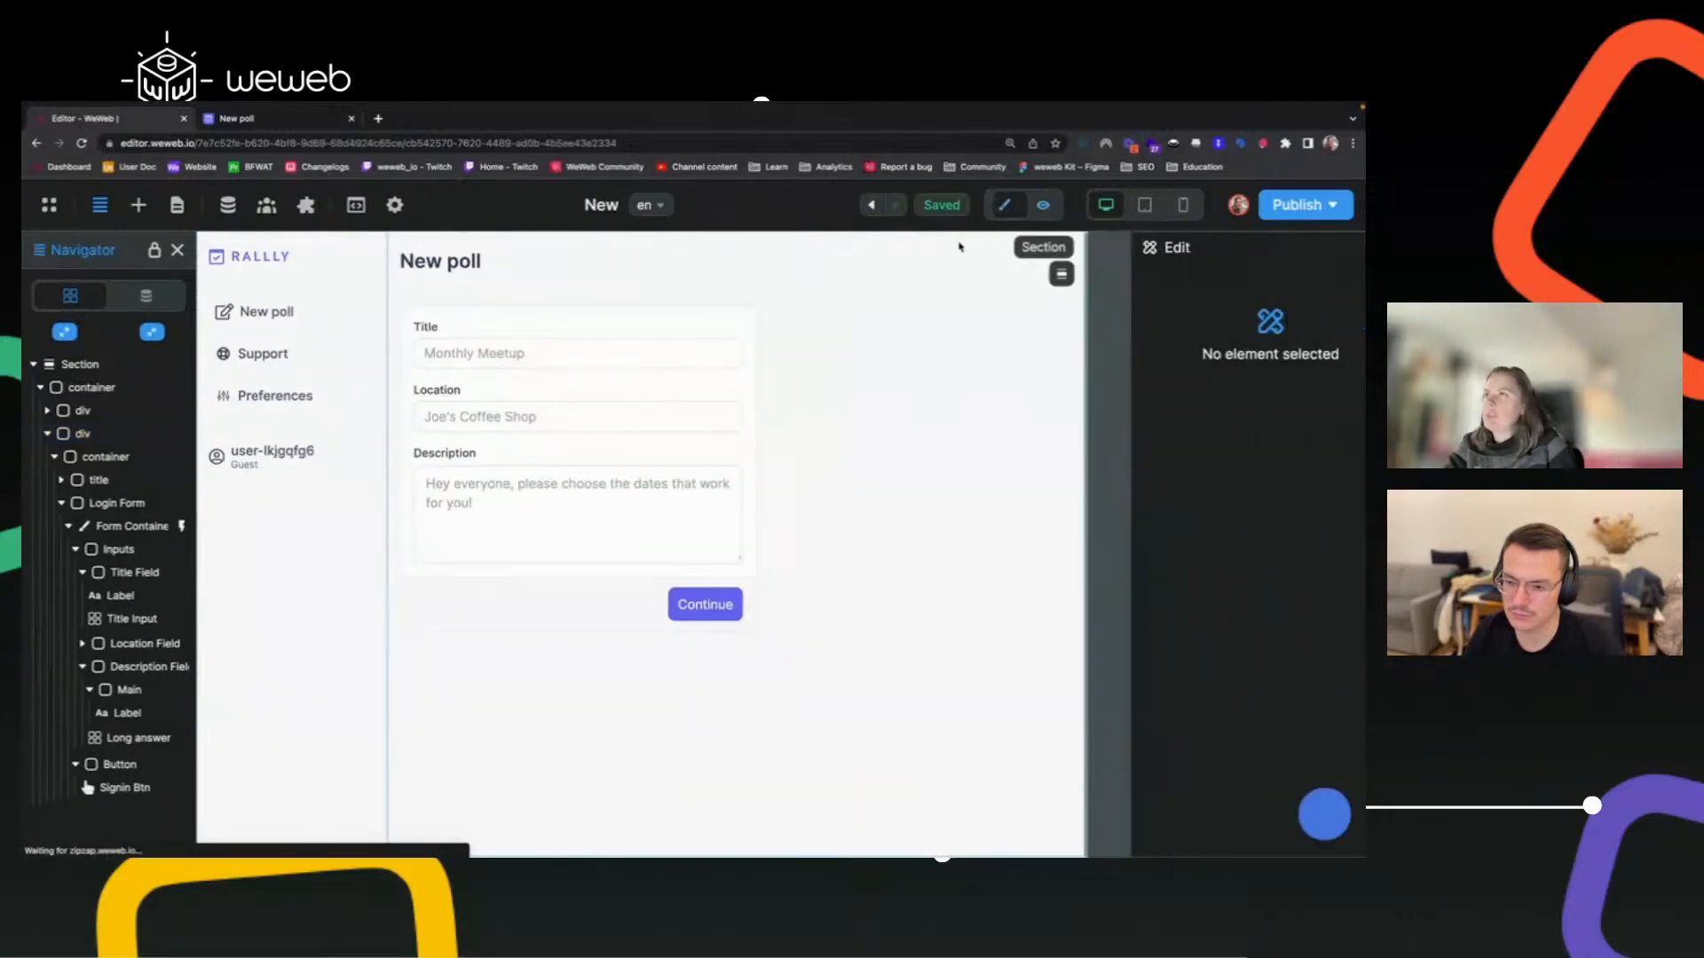
left_click(661, 364)
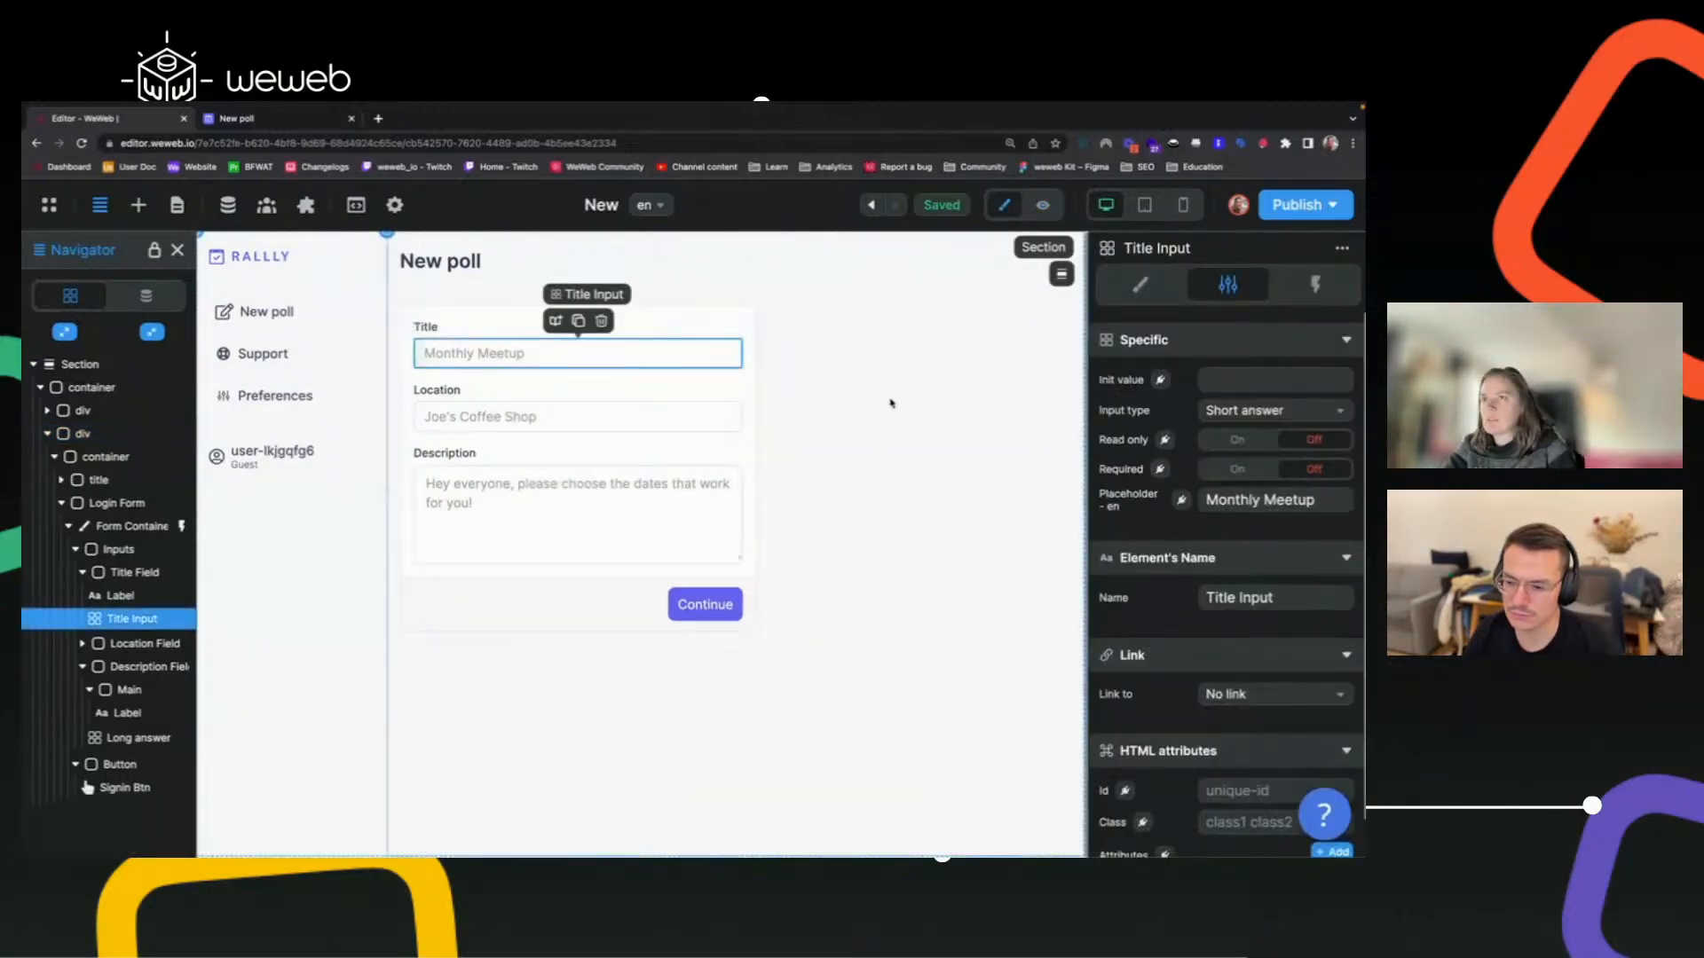
left_click(1043, 205)
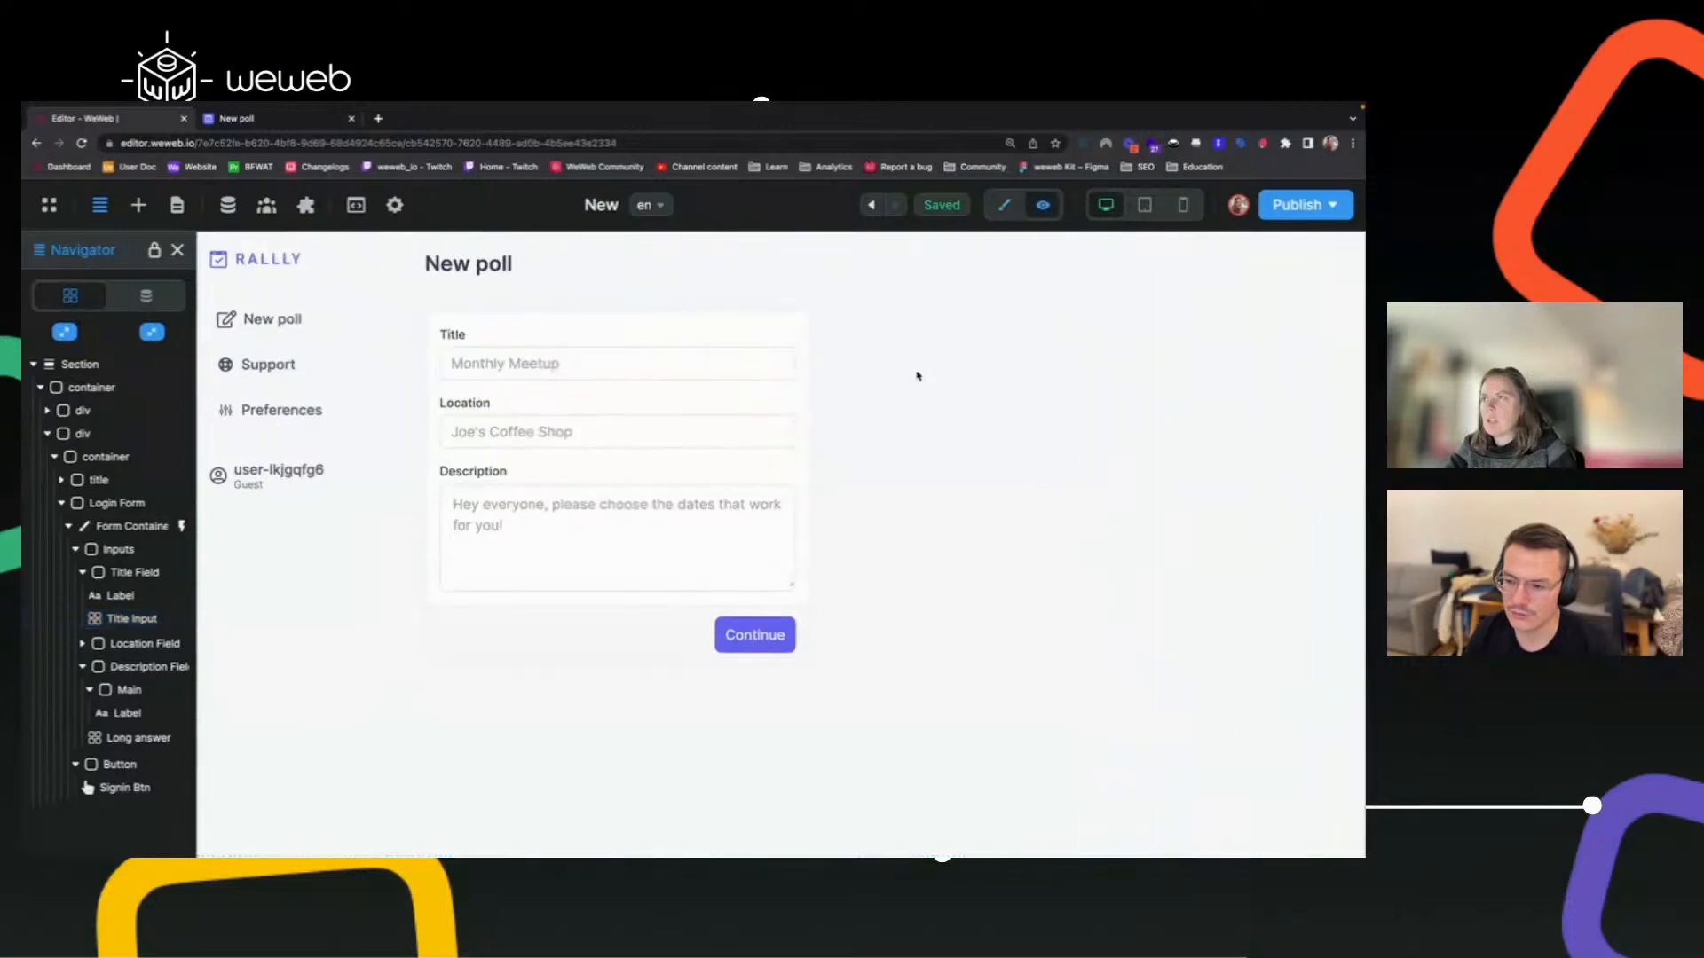
left_click(253, 122)
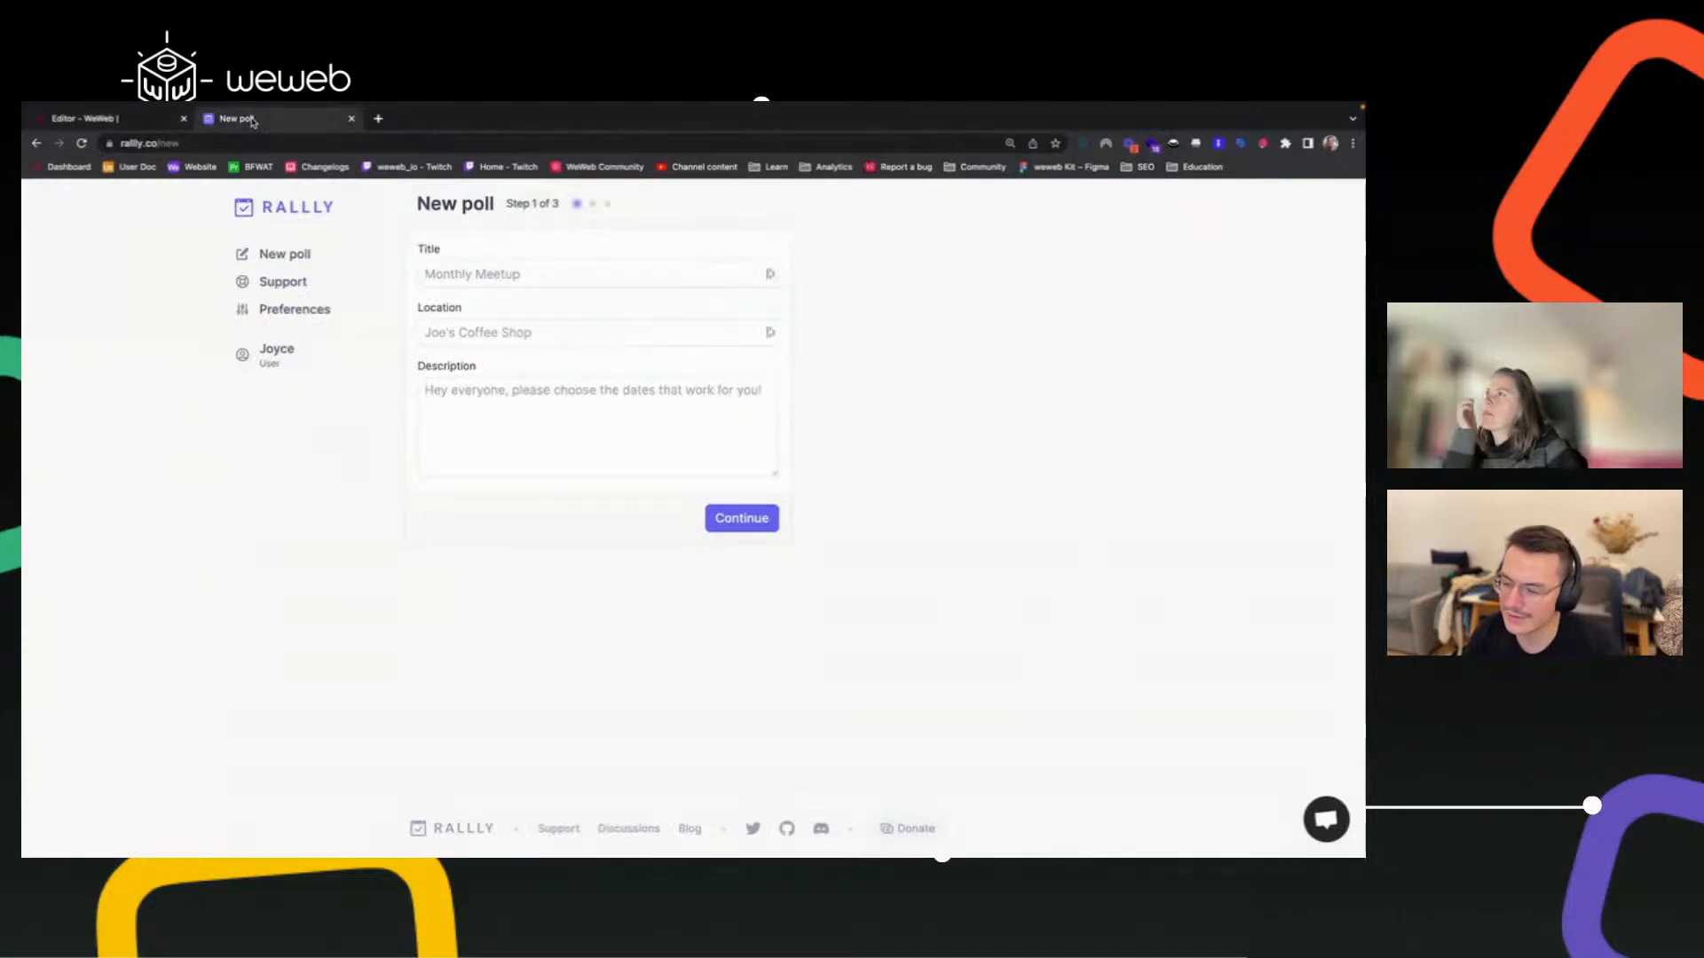
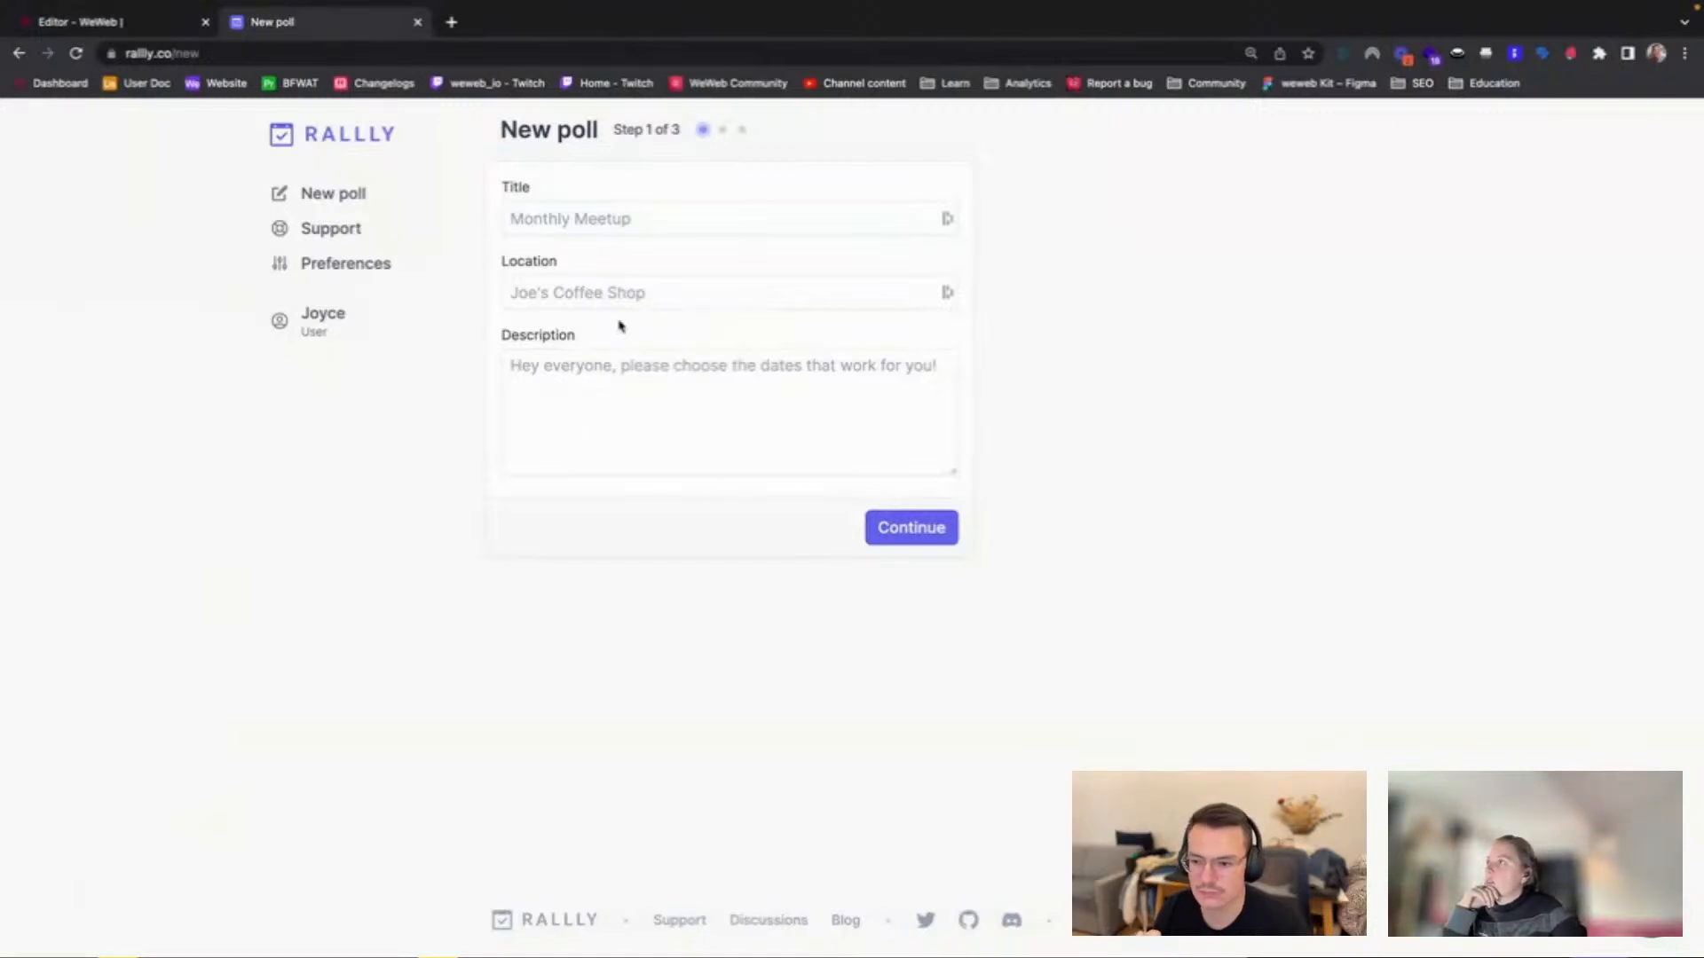
left_click(137, 24)
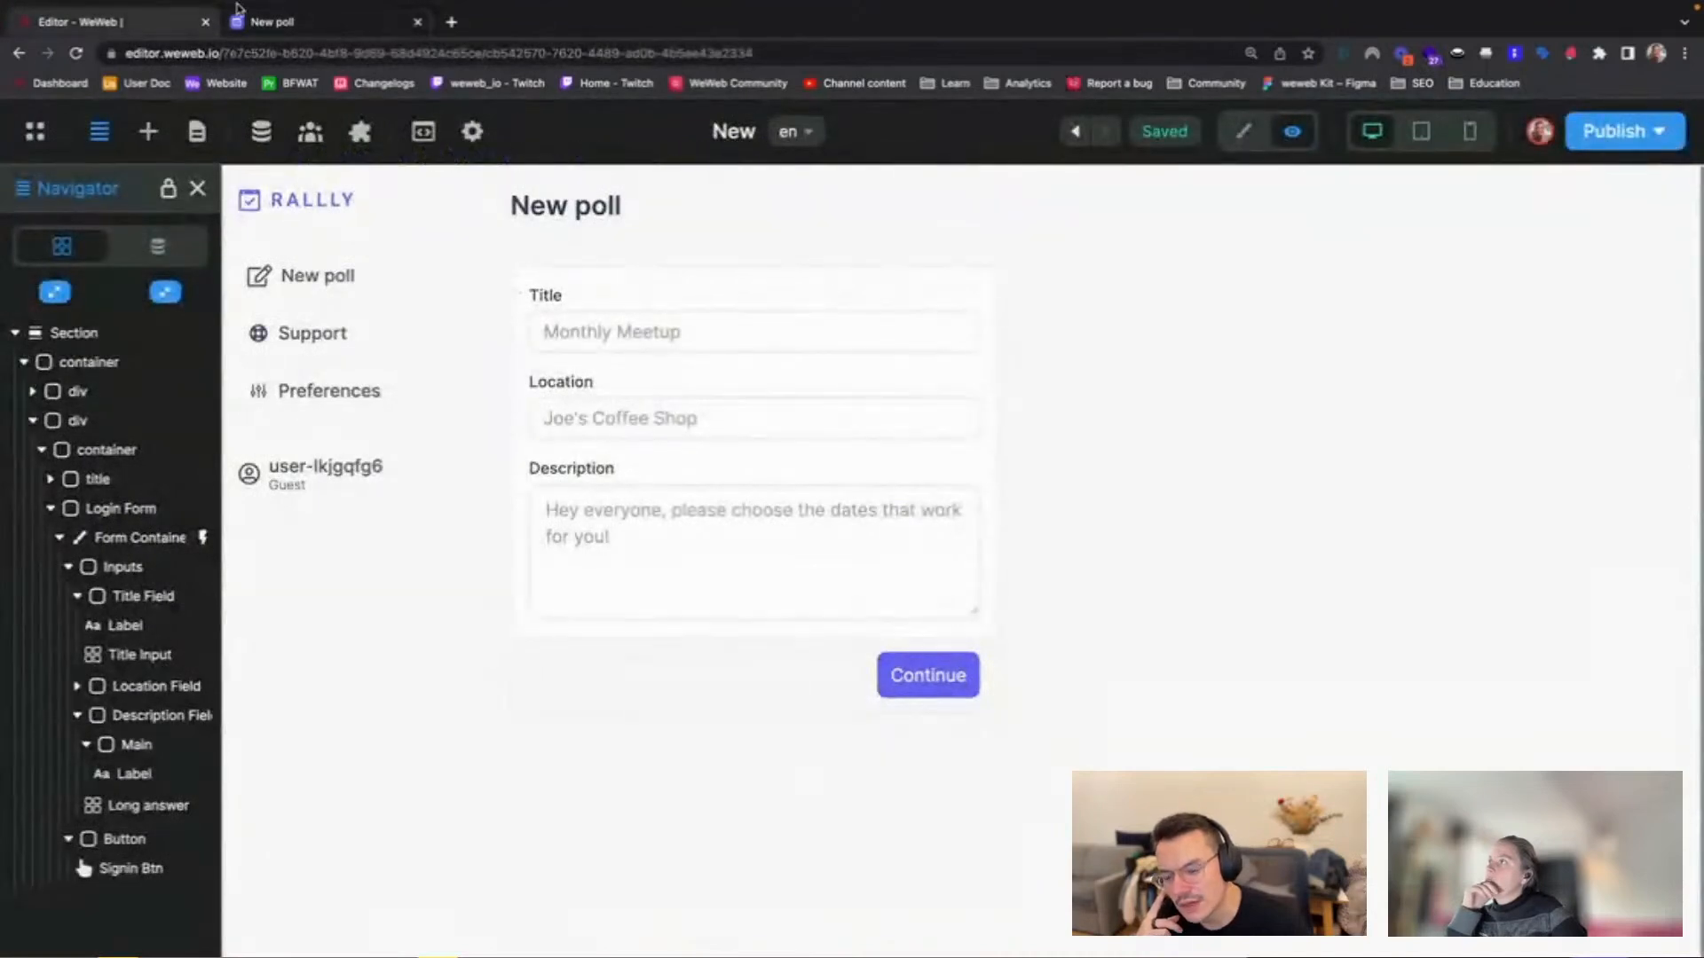
left_click(306, 33)
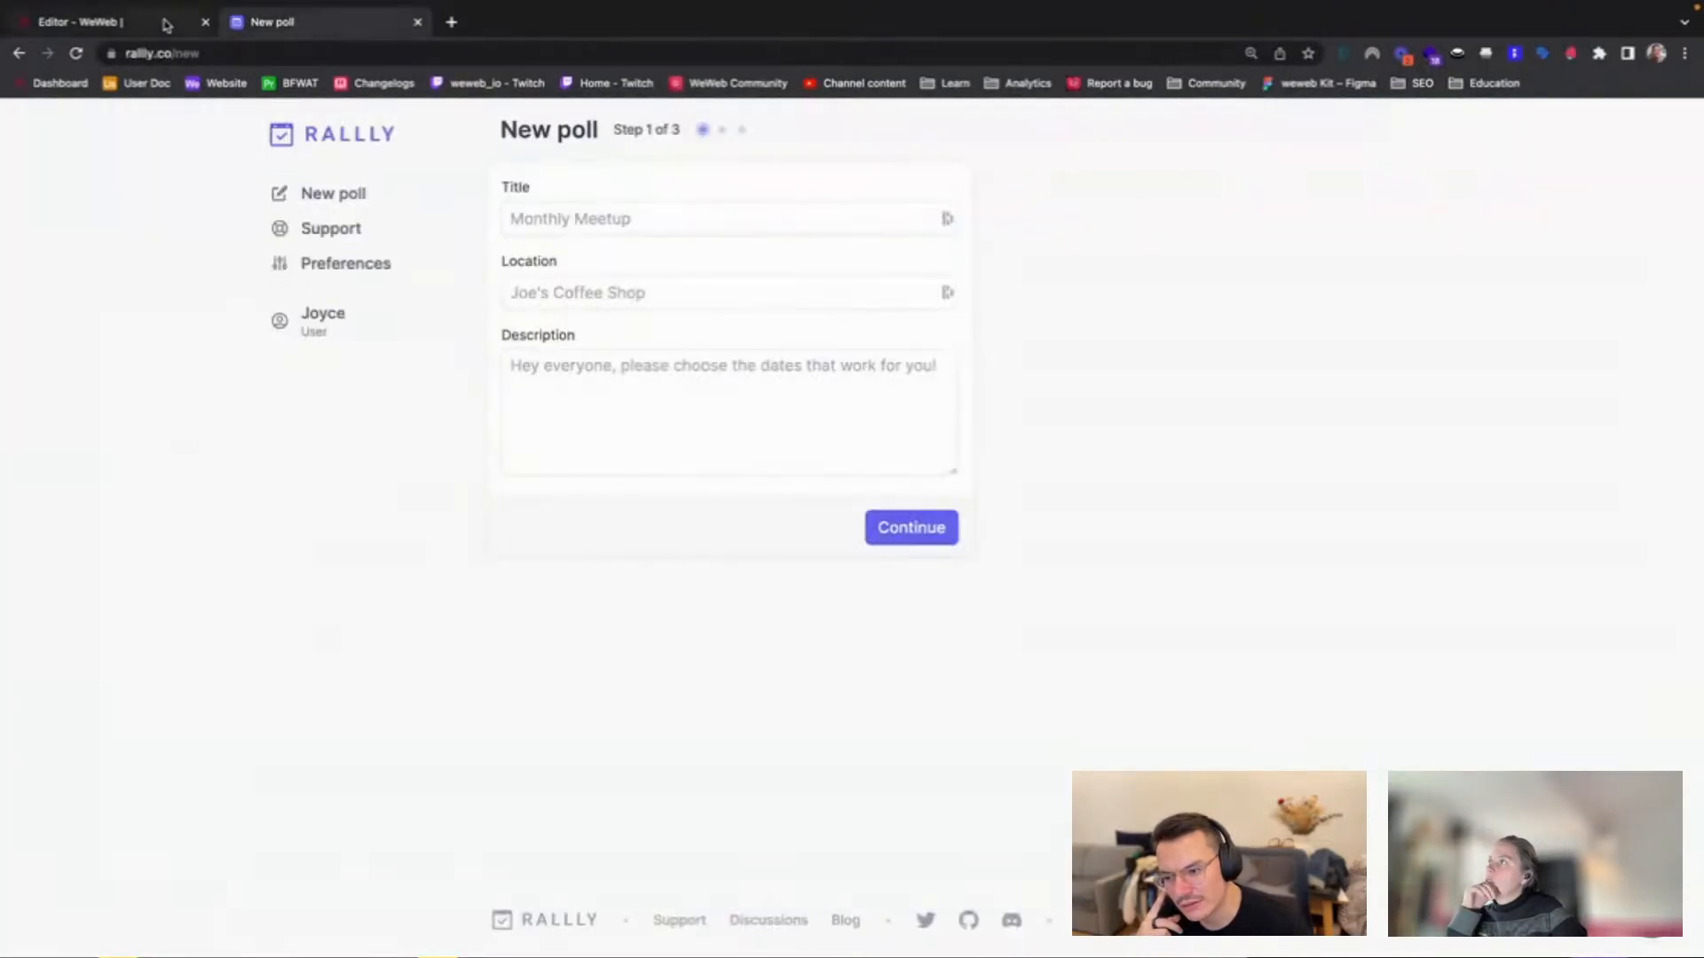
left_click(165, 24)
Return to editing and look through the style settings of the Inputs container and the Form Container, down to borders and shadows.
mouse_move(1075, 132)
left_click(1243, 131)
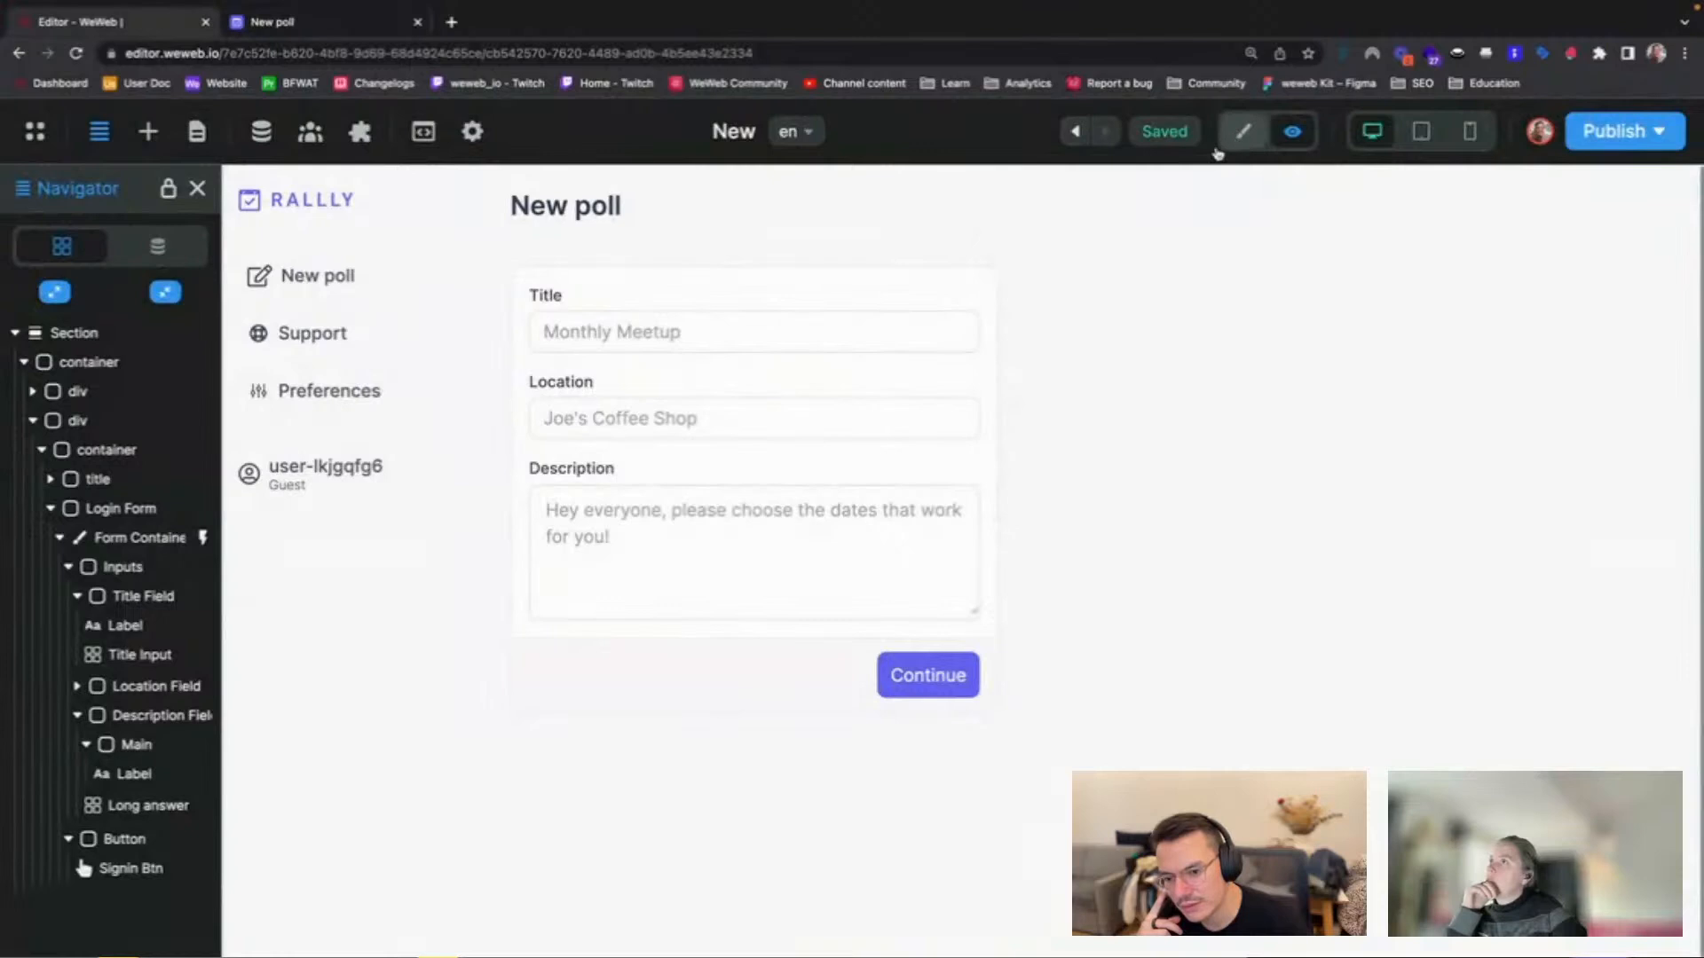
left_click(882, 274)
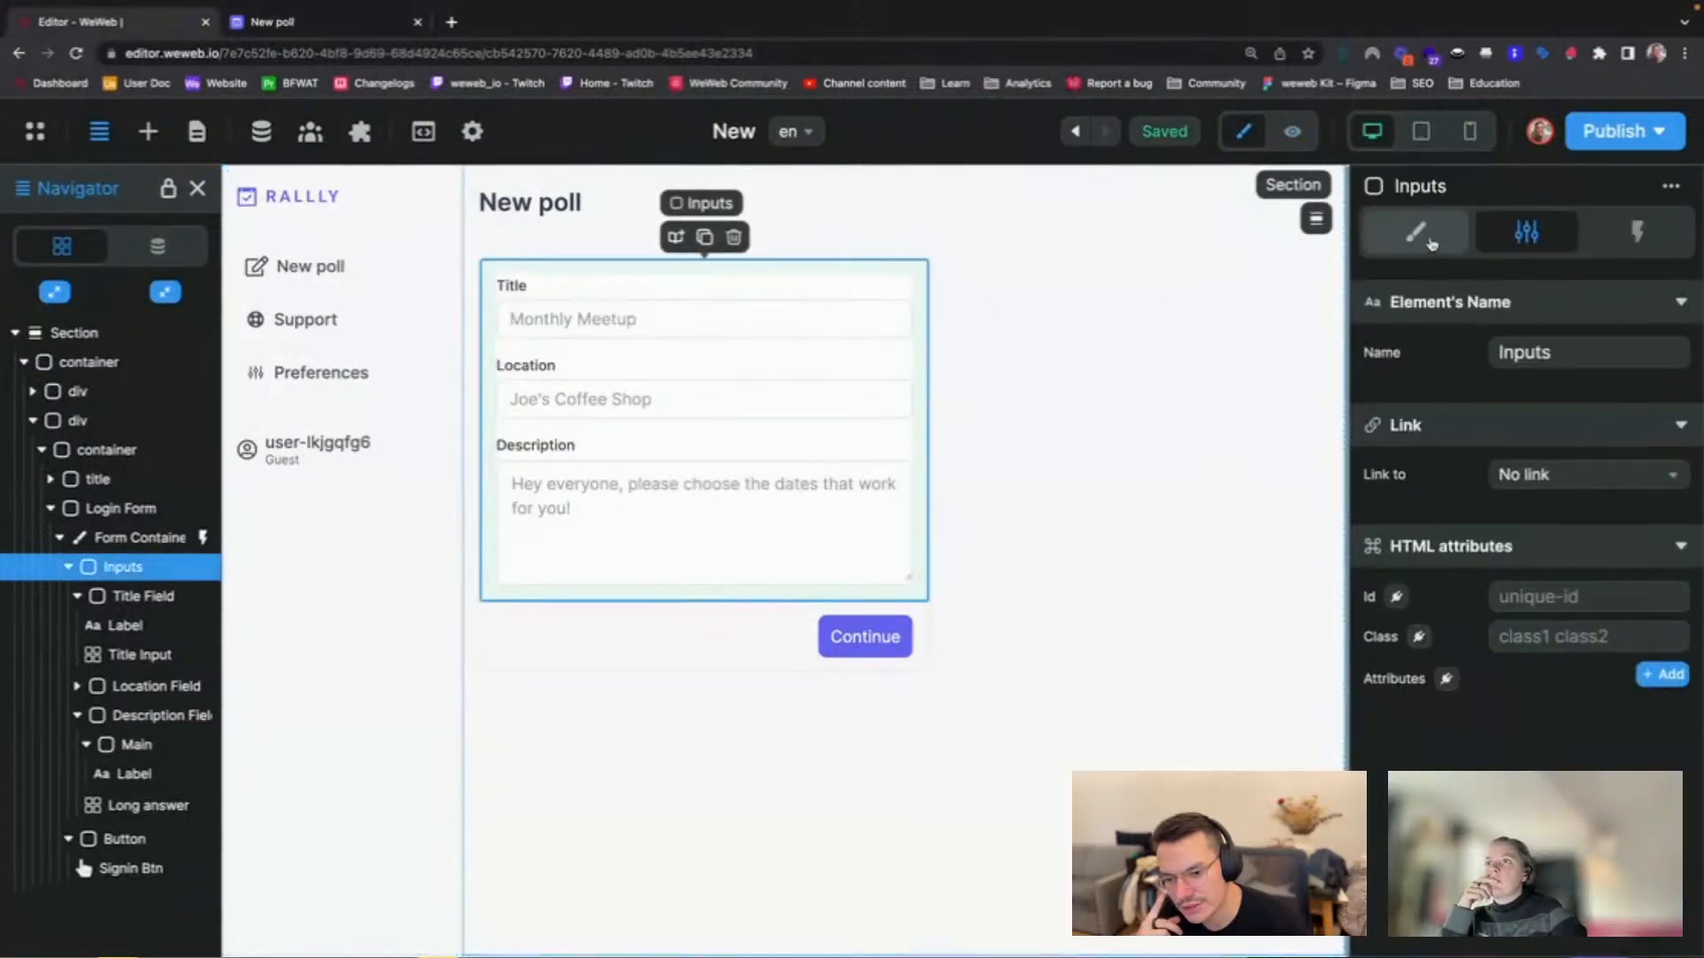
left_click(1415, 232)
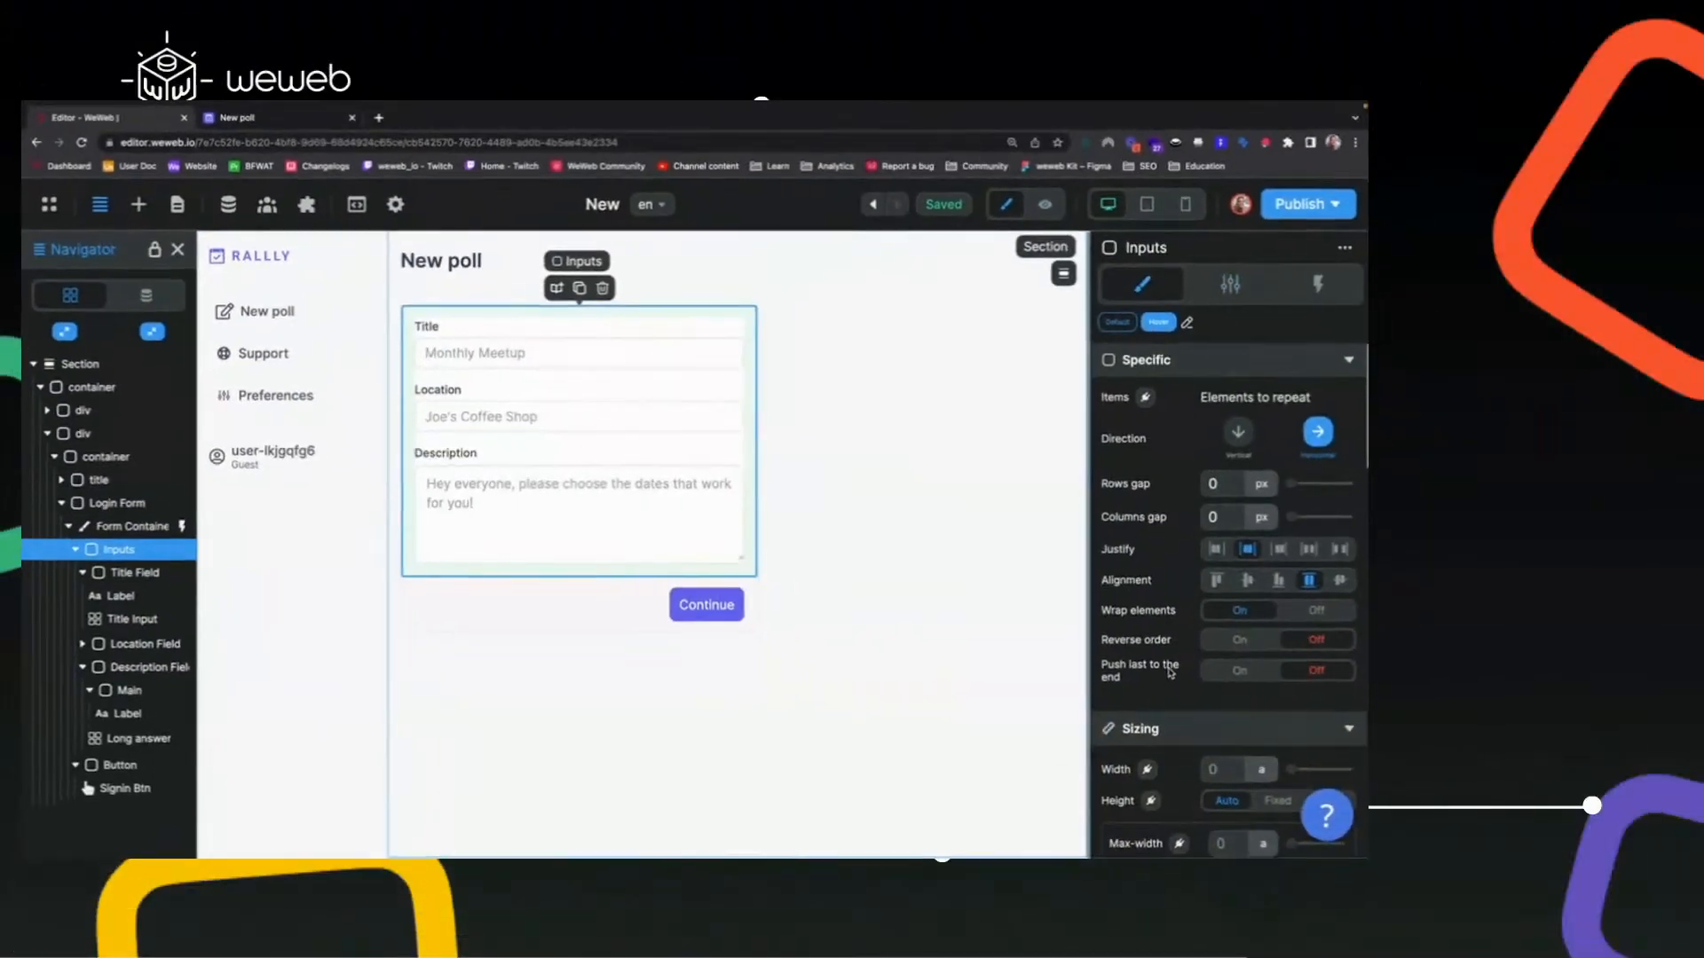
scroll(1169, 673, "down", 5)
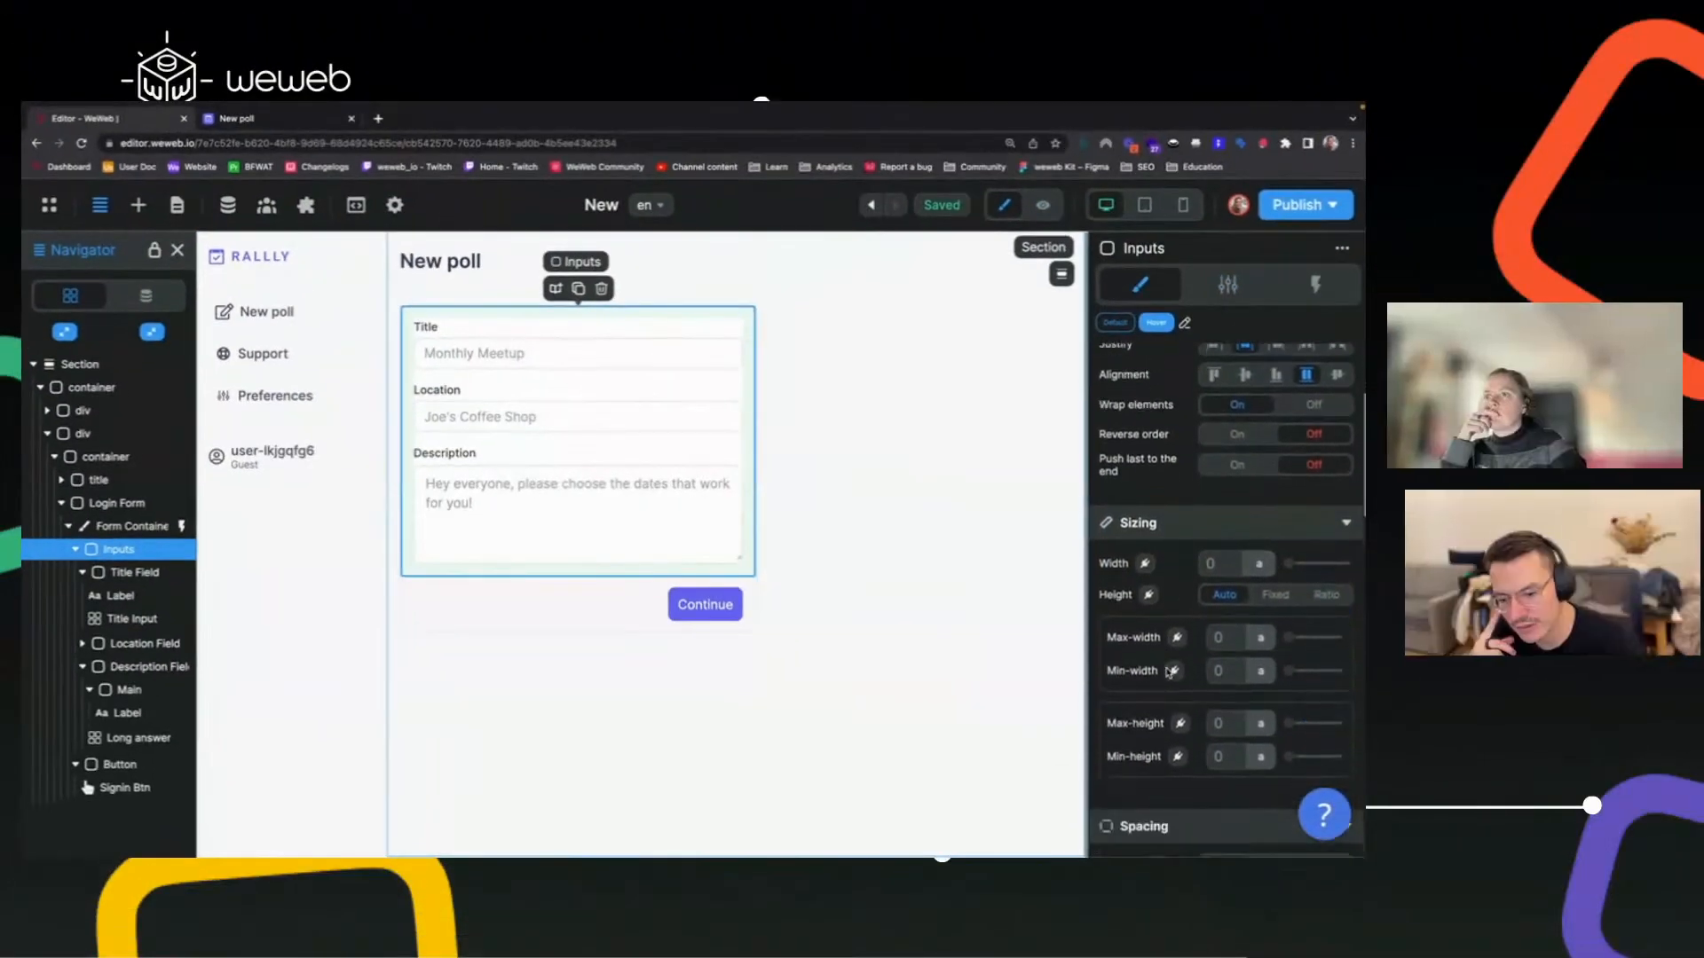
scroll(1169, 672, "down", 4)
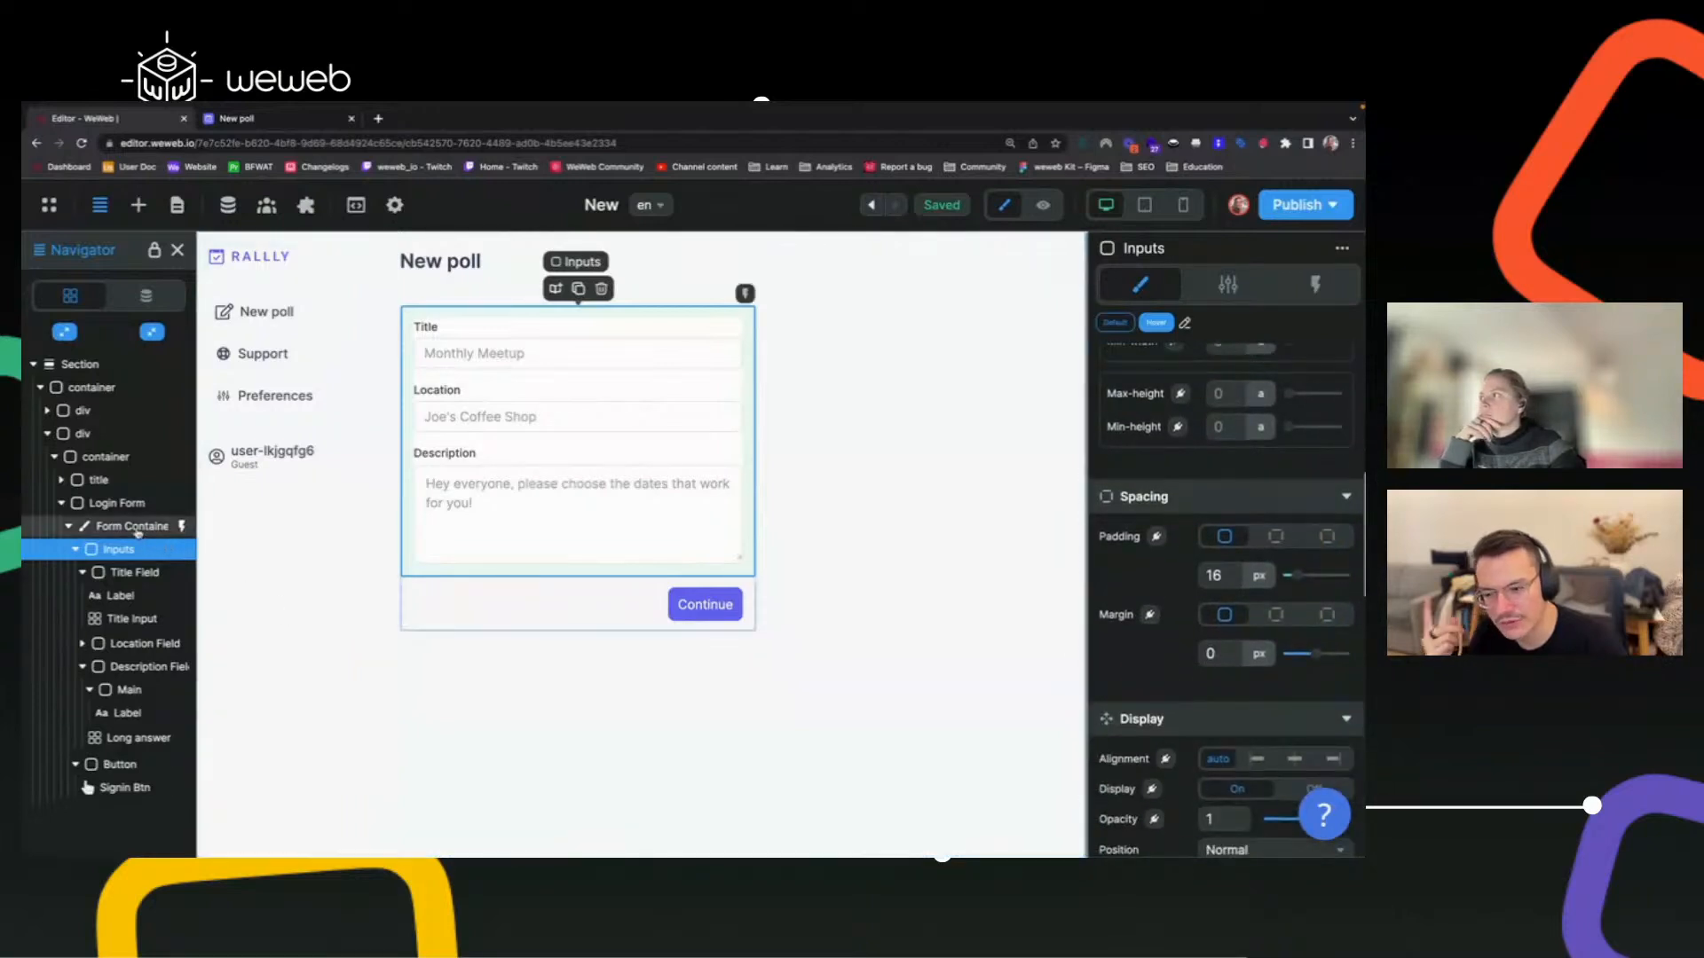
left_click(132, 526)
scroll(1129, 683, "down", 2)
scroll(1128, 684, "down", 4)
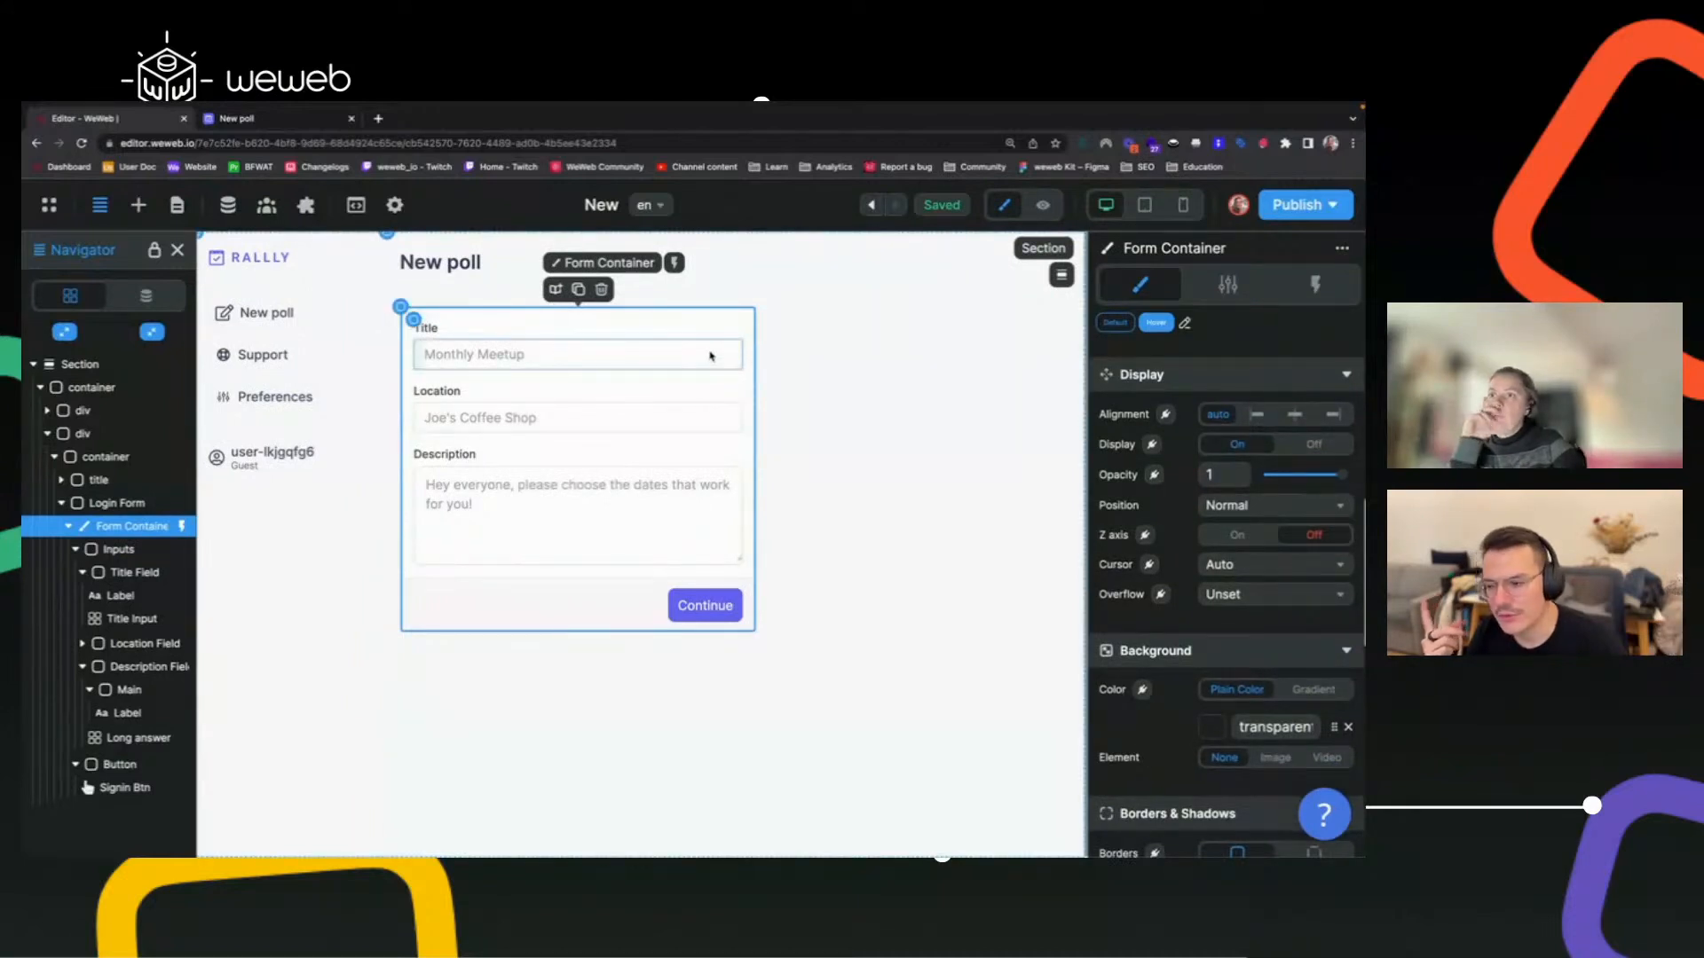
scroll(1122, 670, "down", 4)
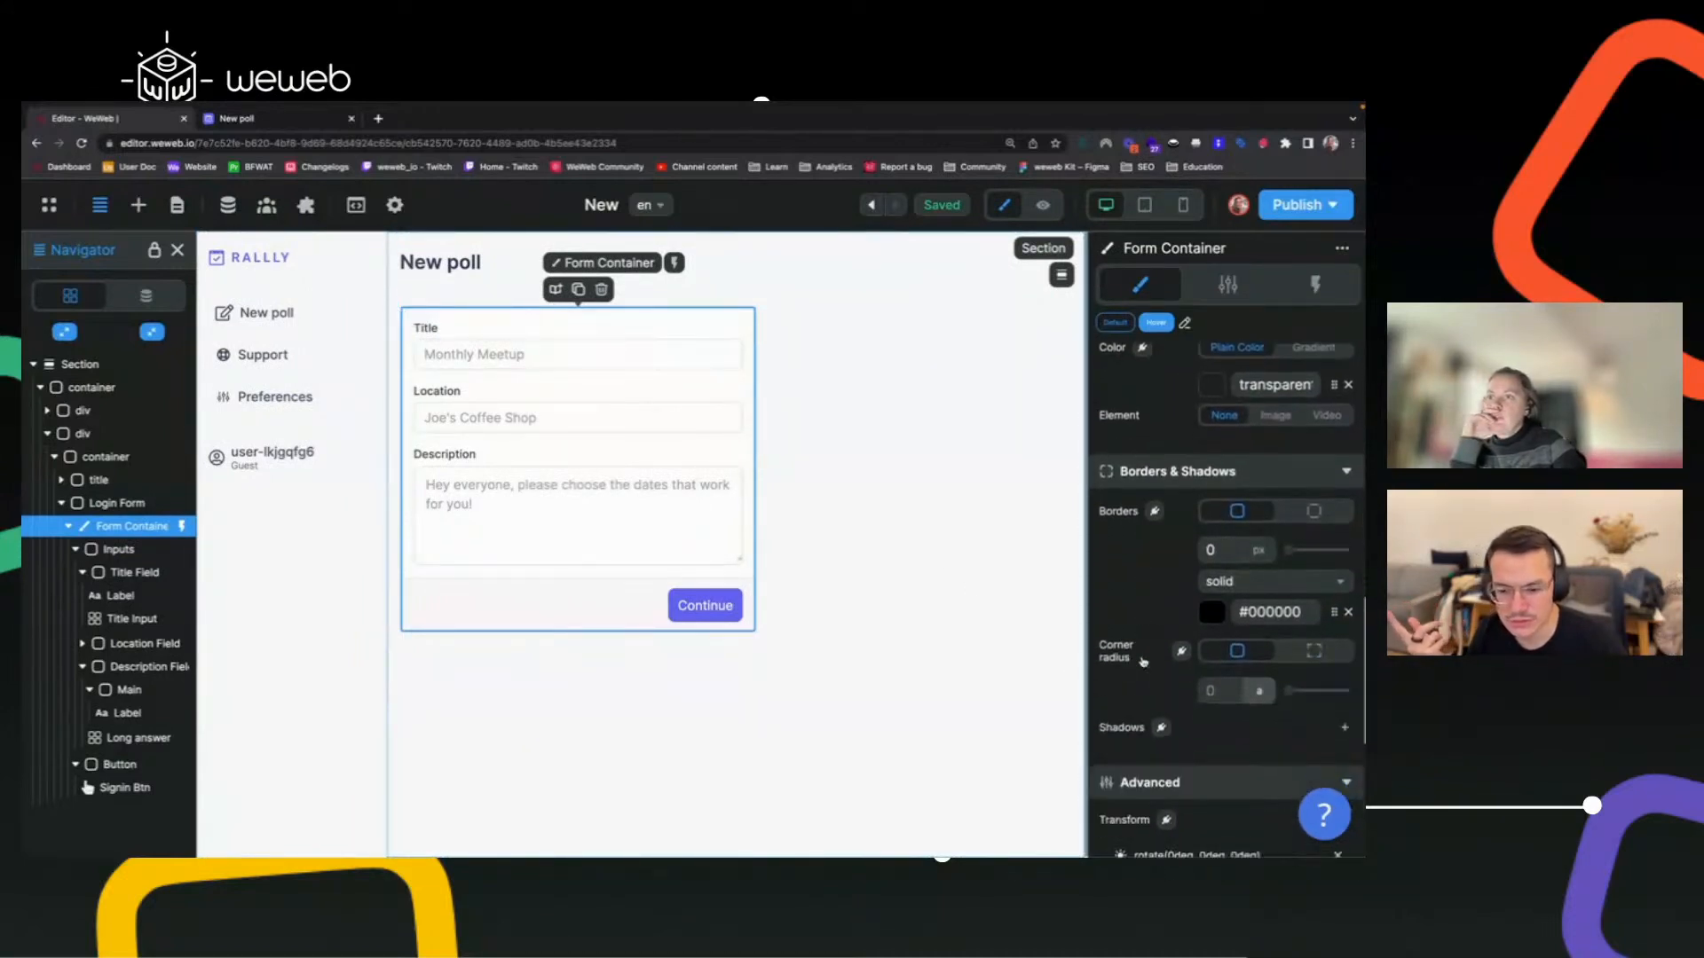
scroll(1145, 661, "down", 1)
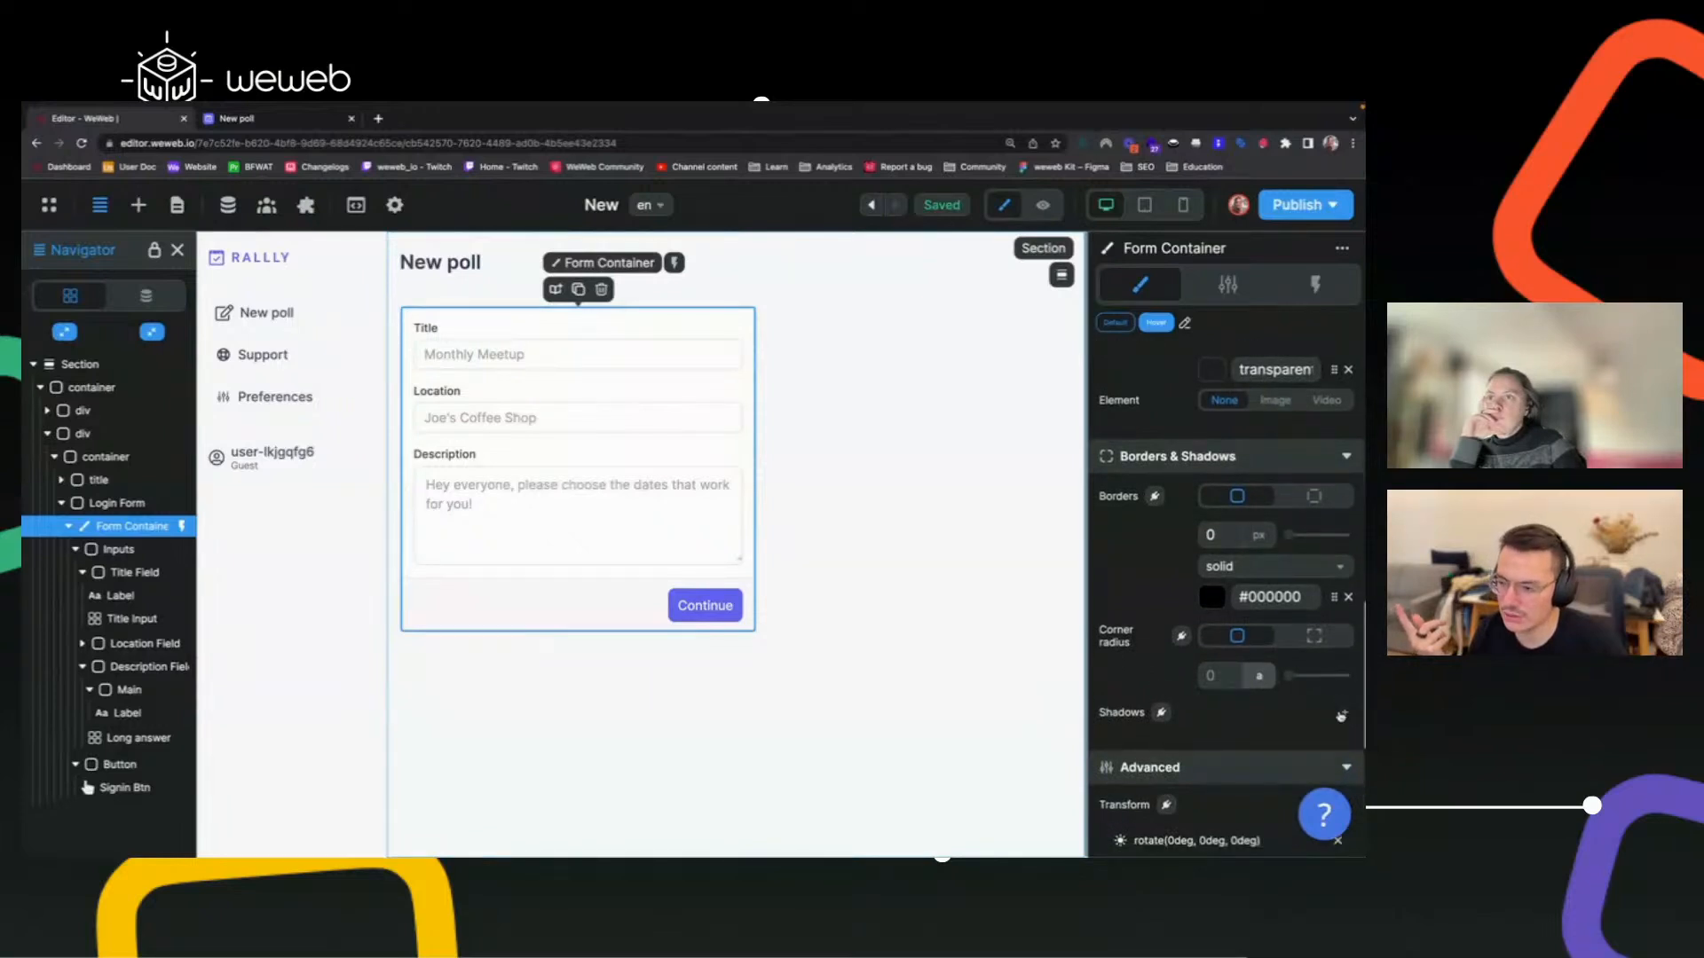
On the Rallly page, inspect the container wrapping the whole form card and expand its computed box-shadow.
left_click(302, 122)
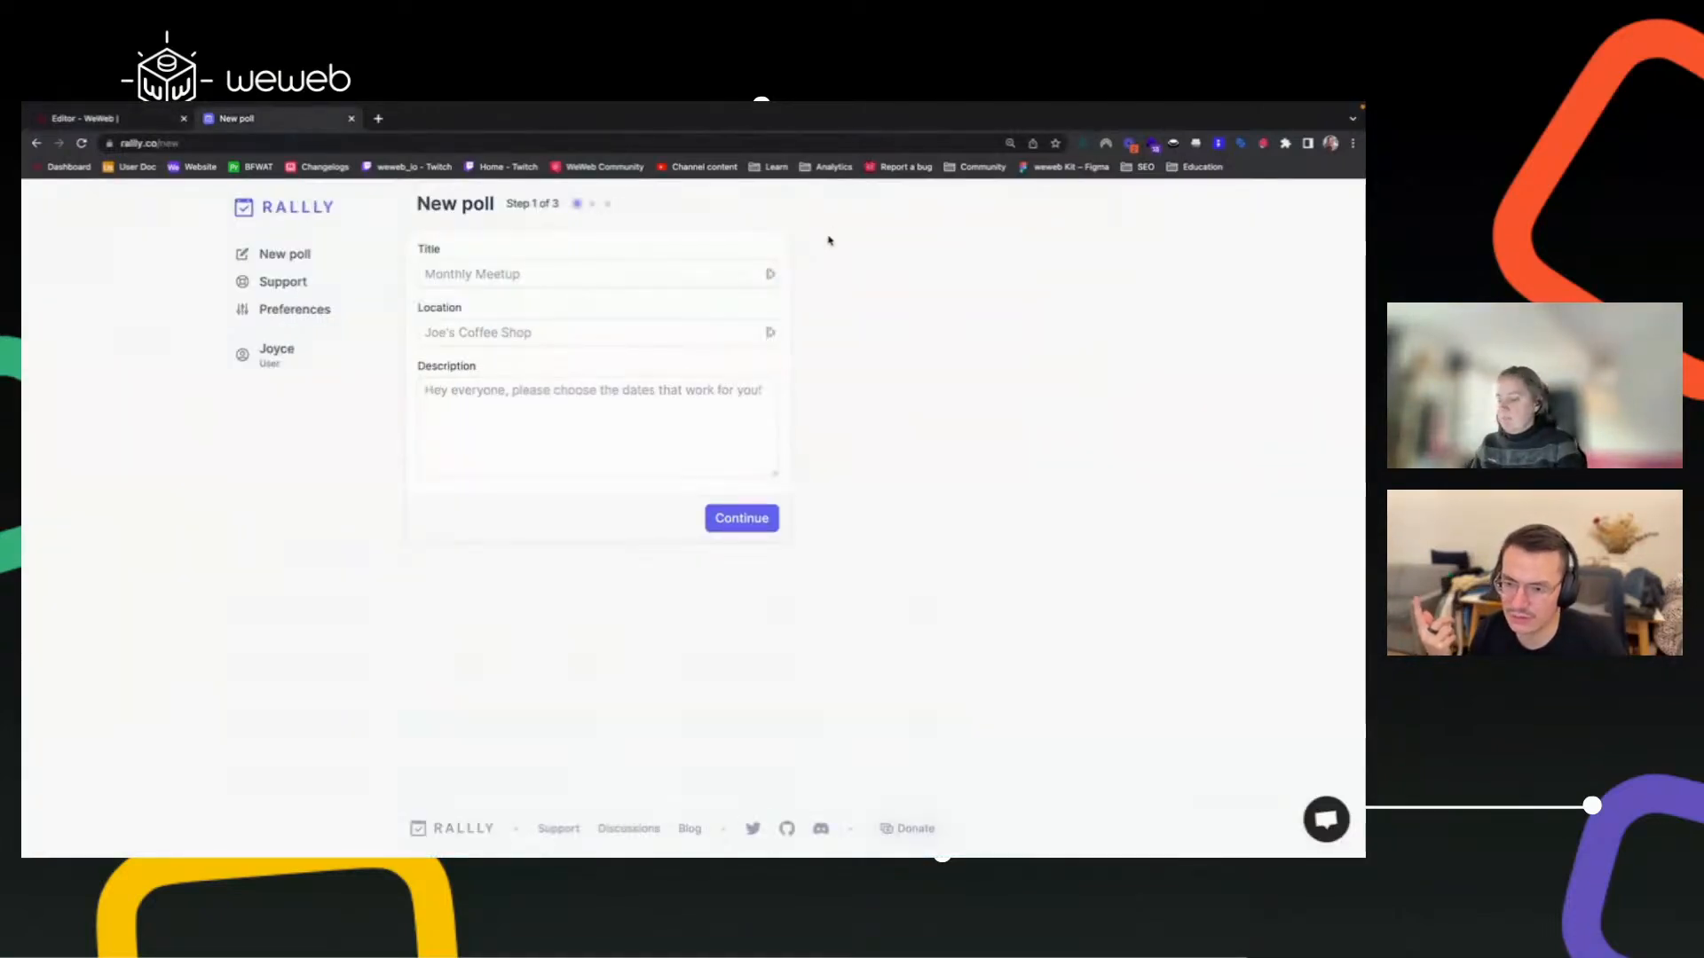
key("super+alt+i")
key("super+shift+c")
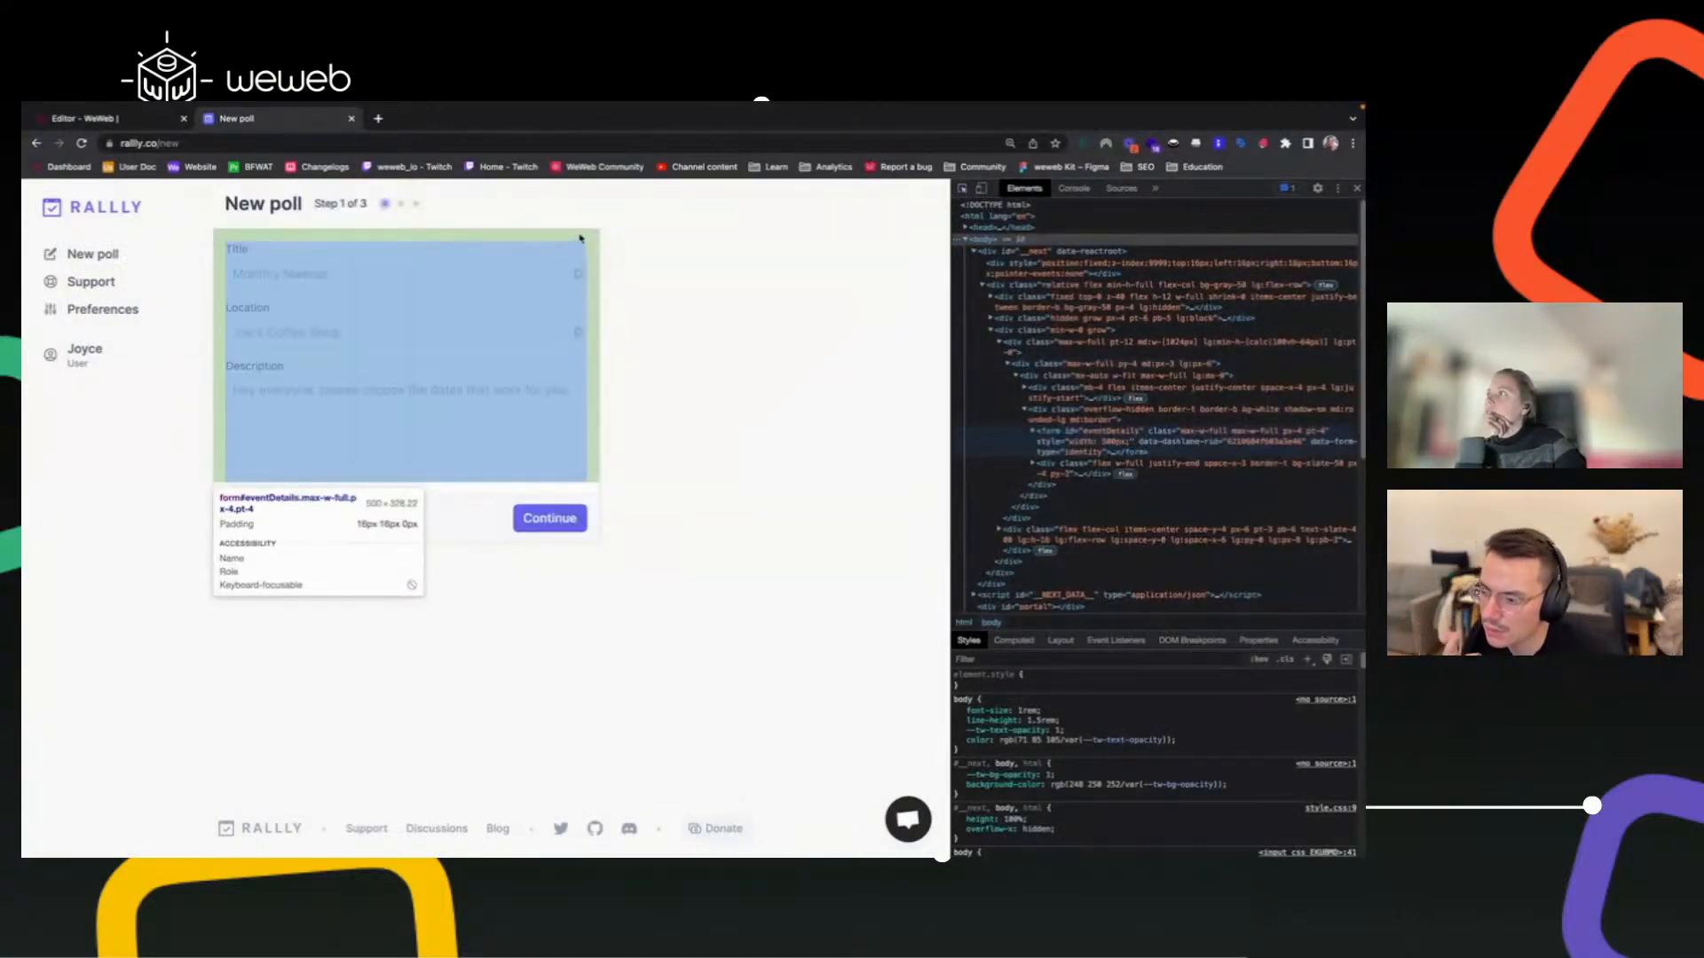
left_click(580, 237)
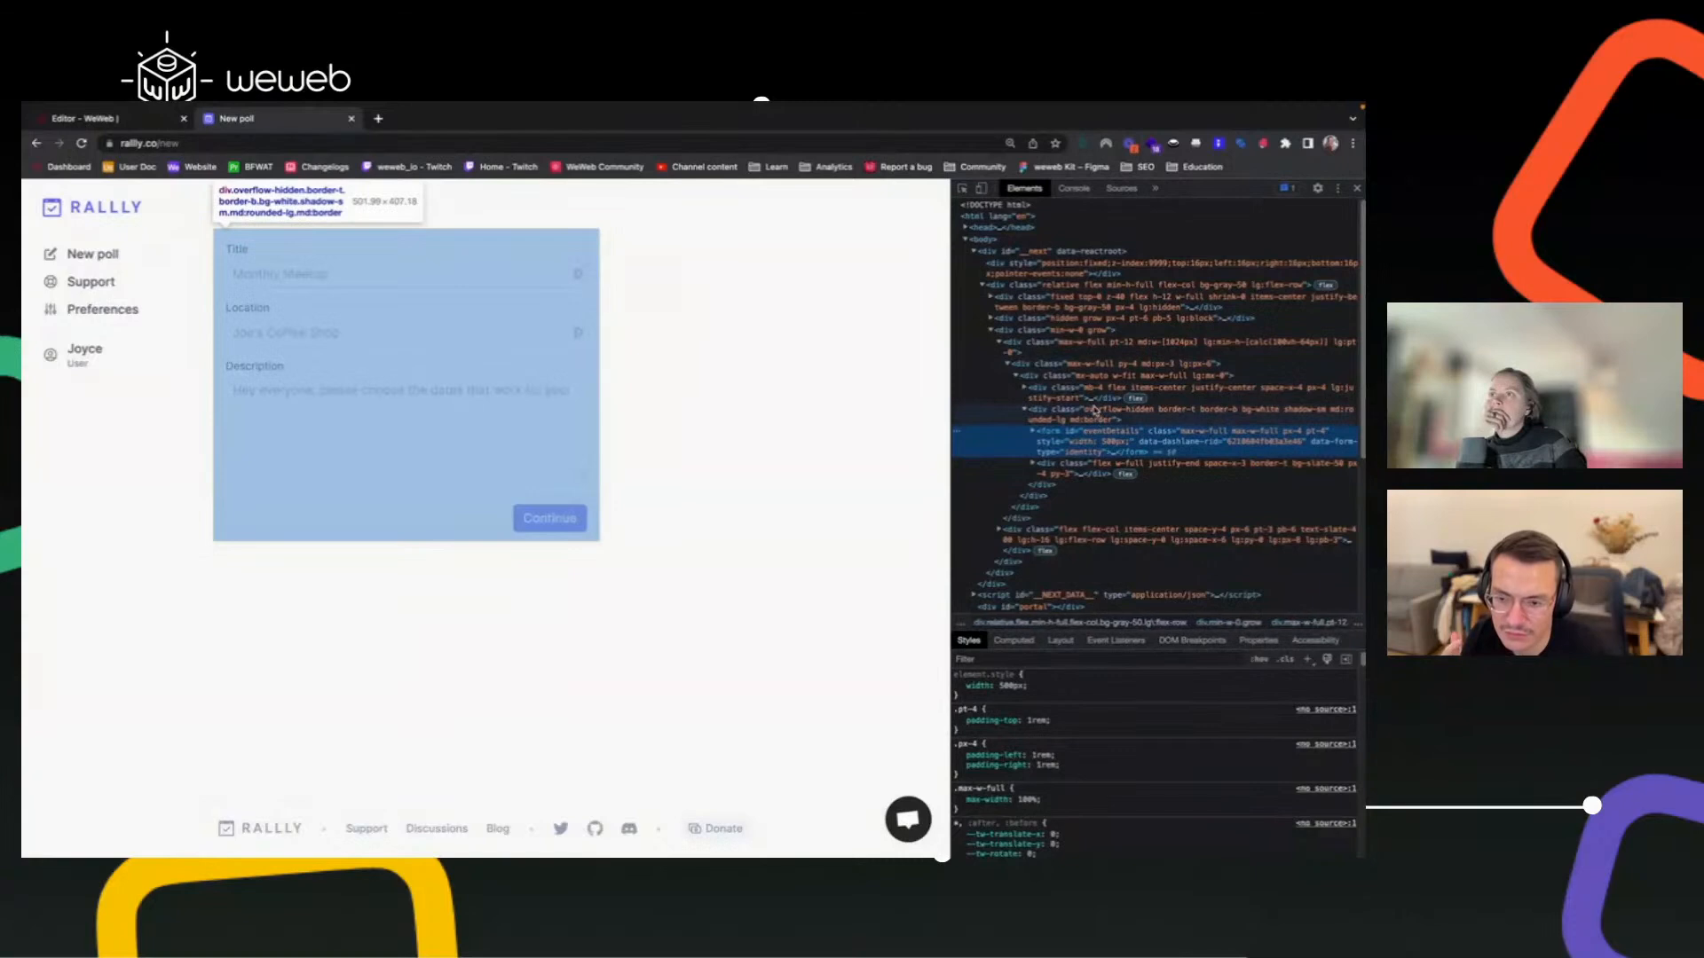
left_click(1093, 411)
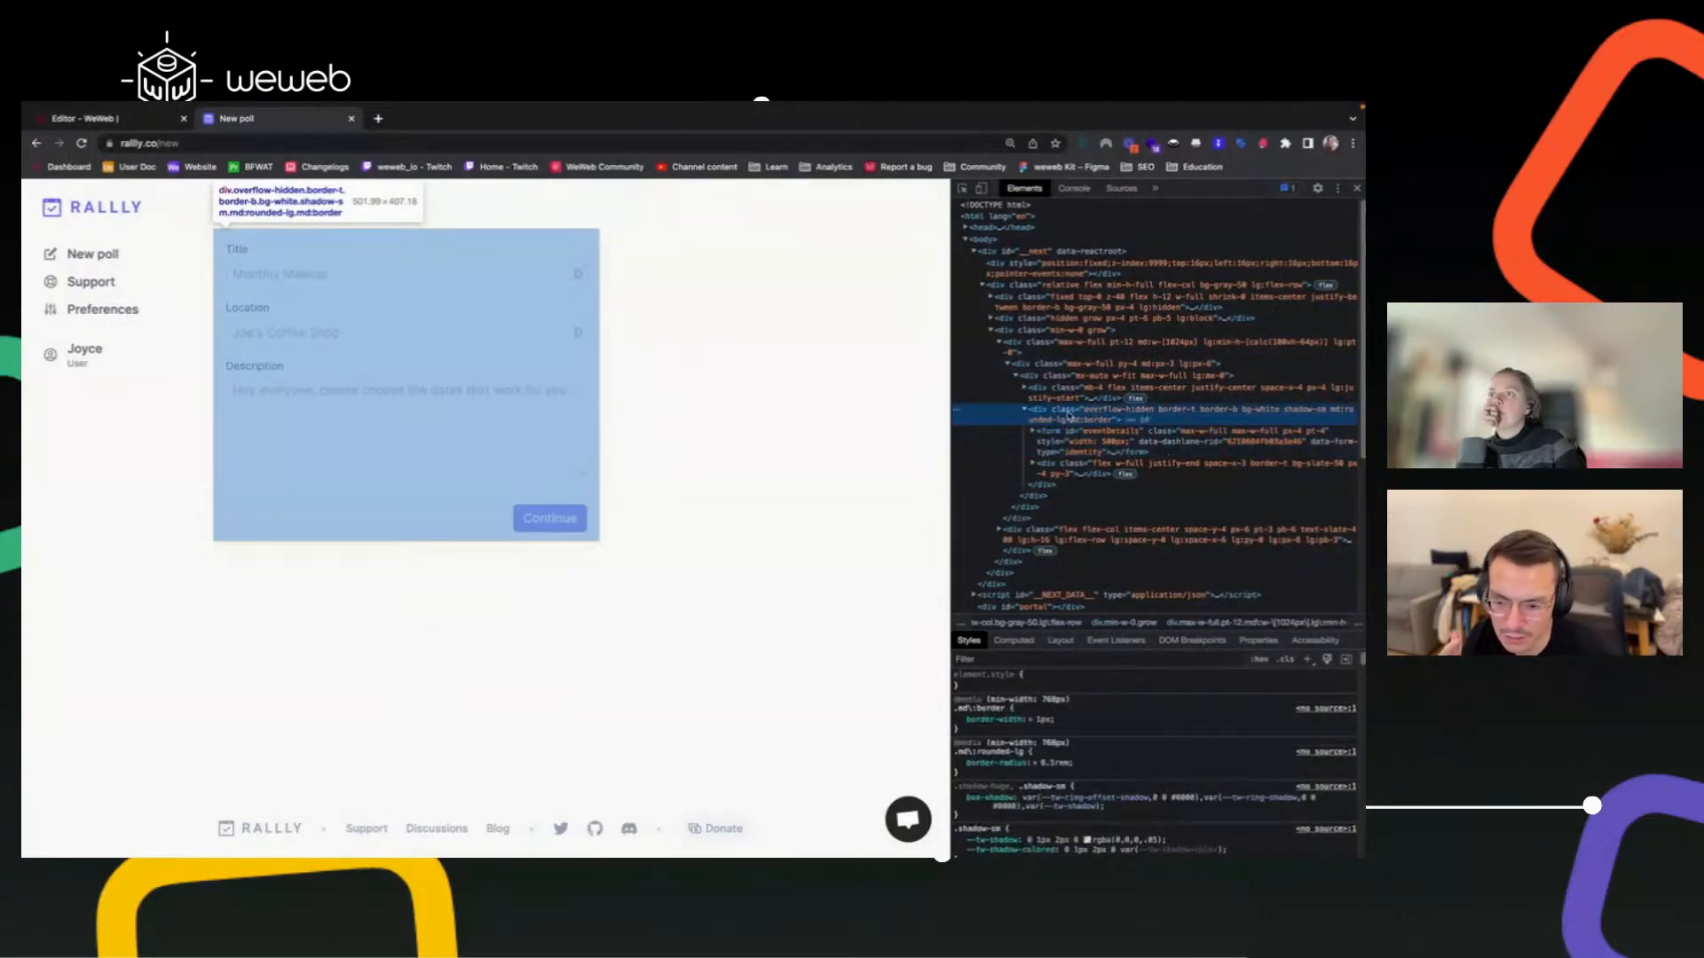
left_click(1012, 640)
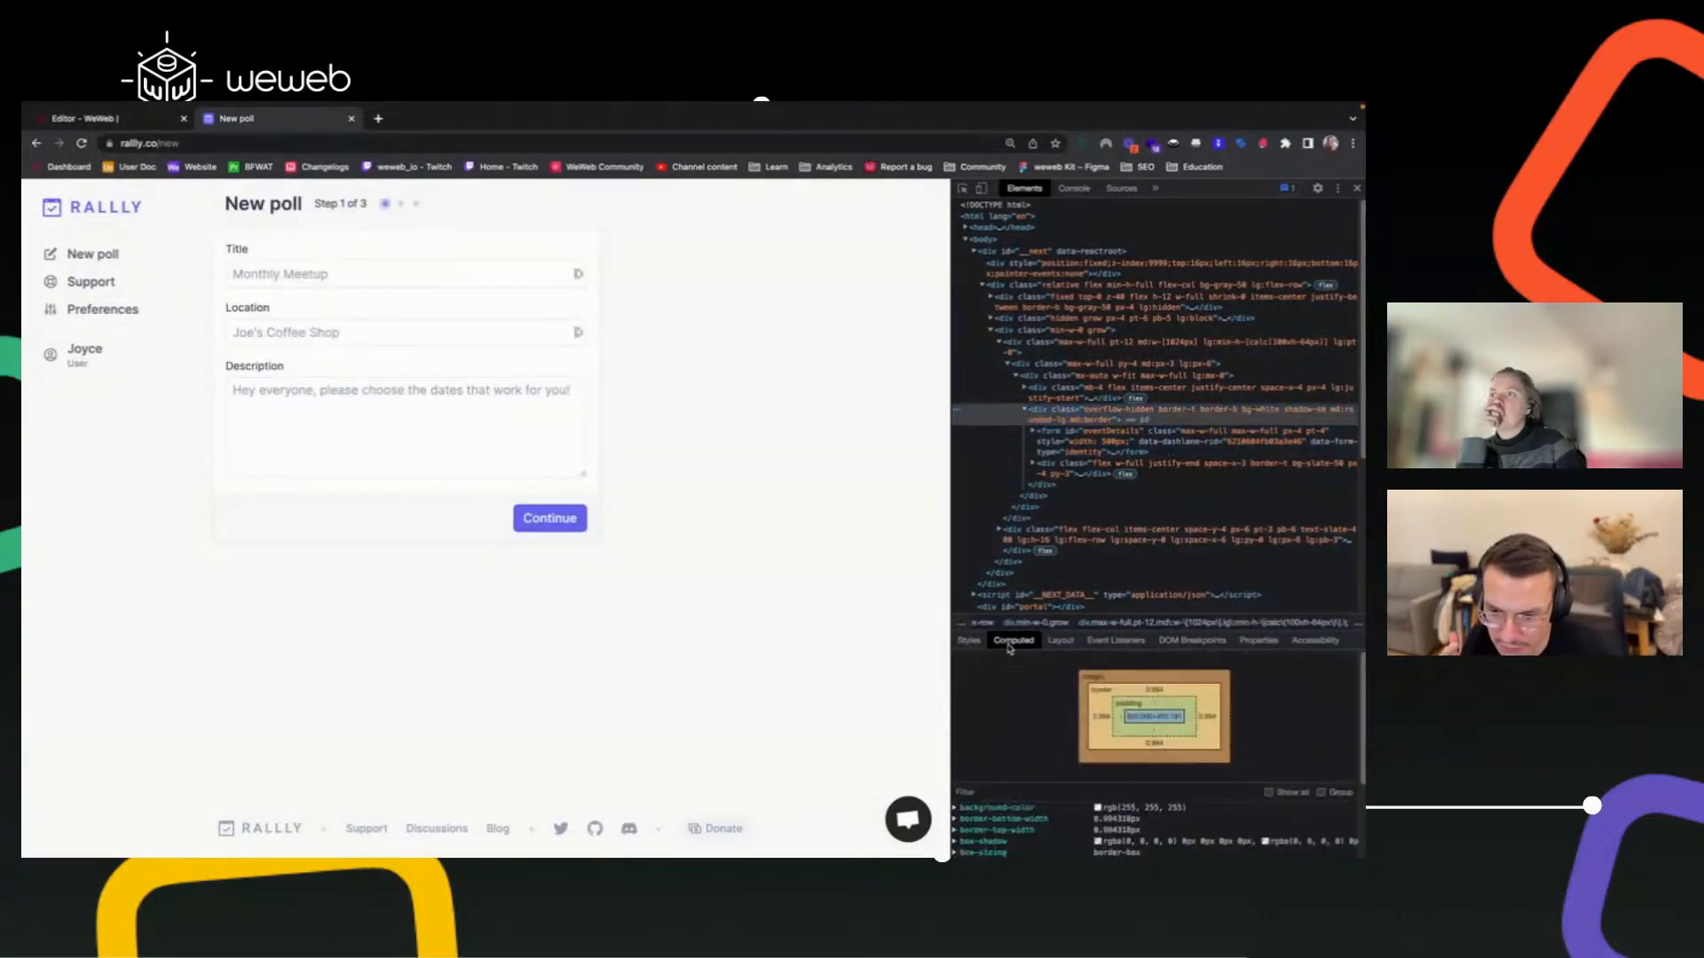
scroll(1021, 825, "down", 1)
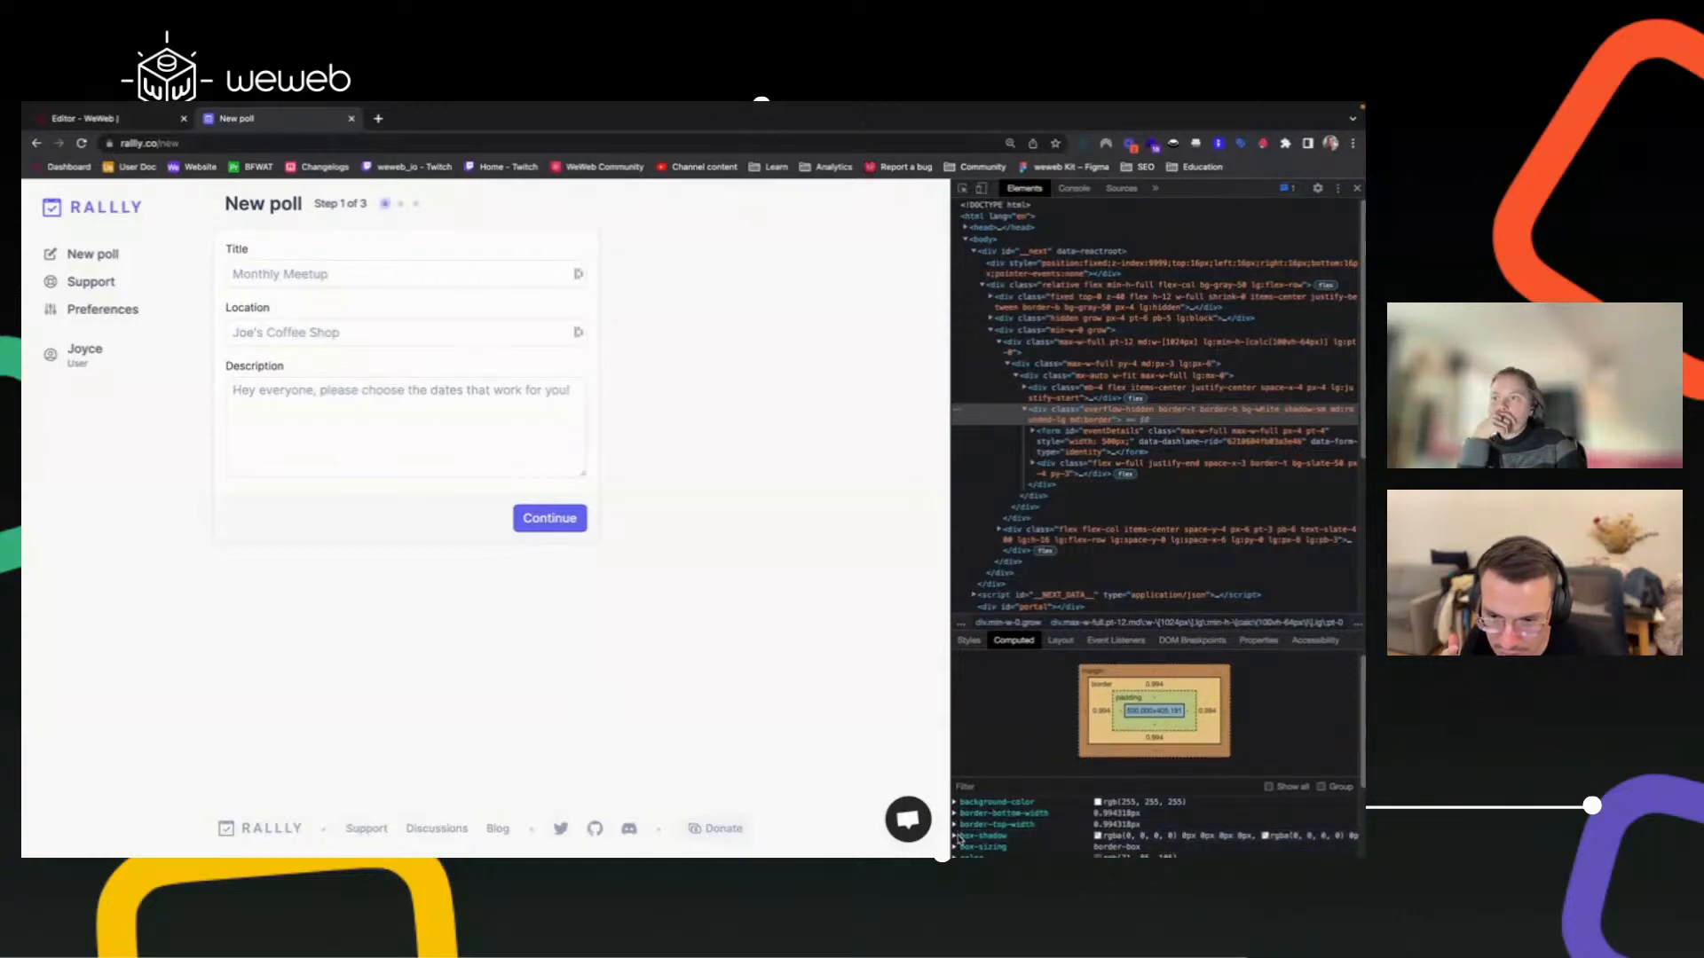
left_click(1047, 835)
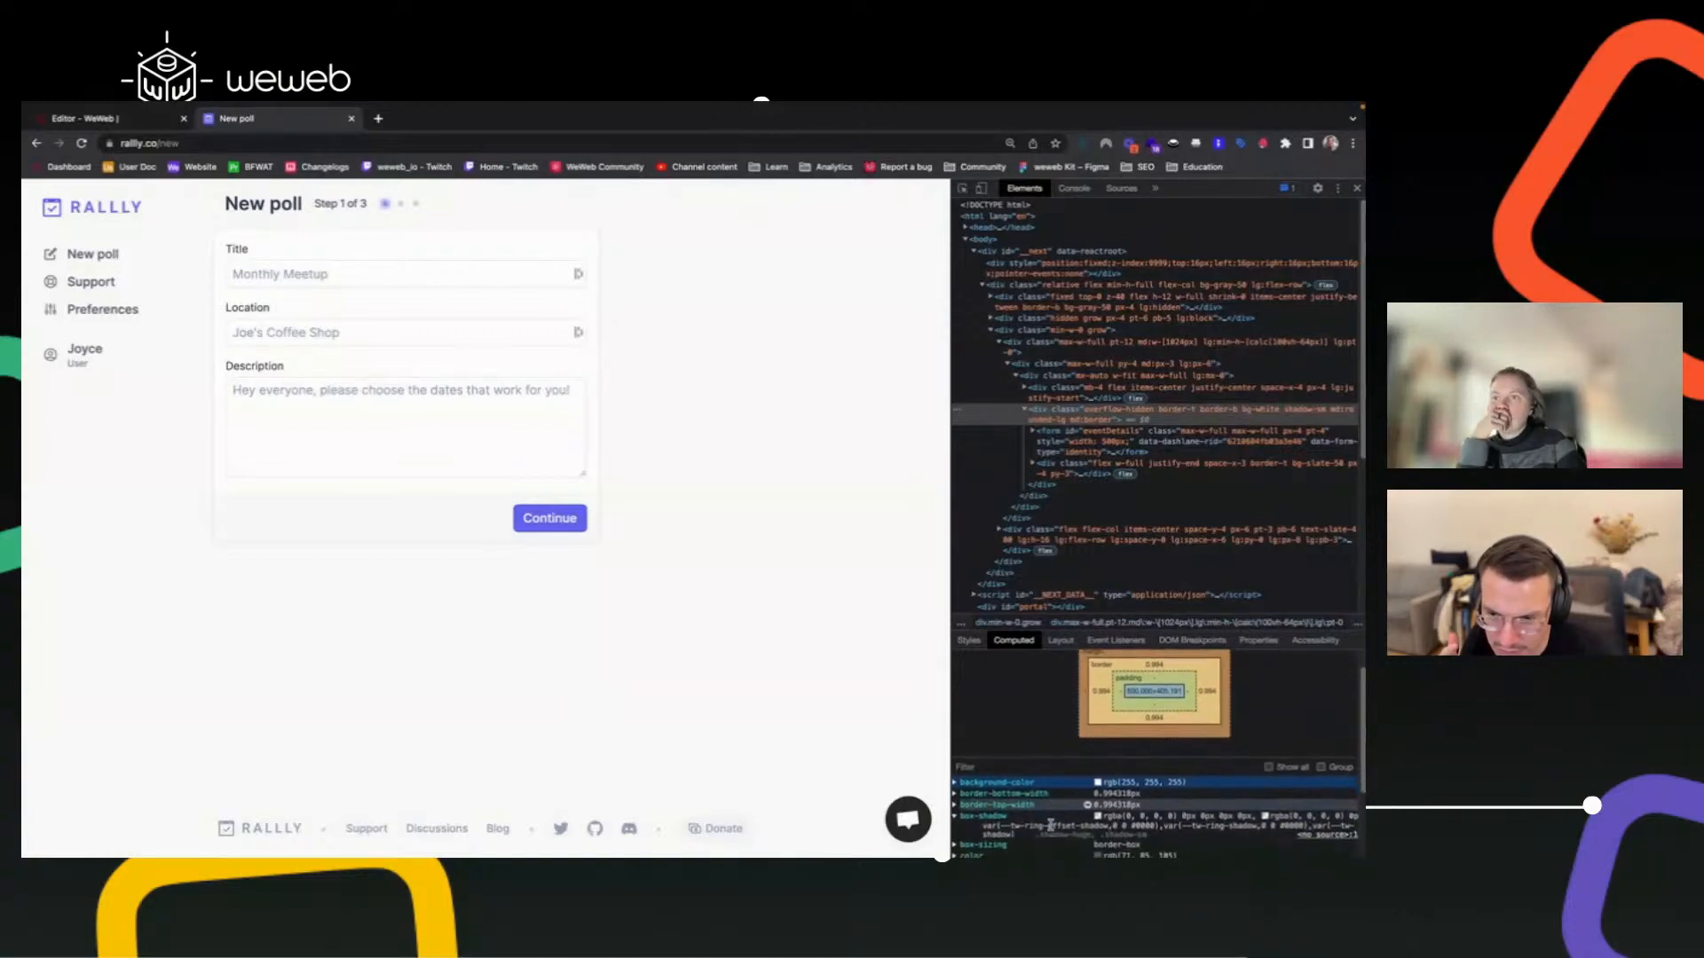
Toggle --tw-shadow and --tw-shadow-colored off and on in the card's .shadow-sm style rule to check their effect.
left_click(962, 639)
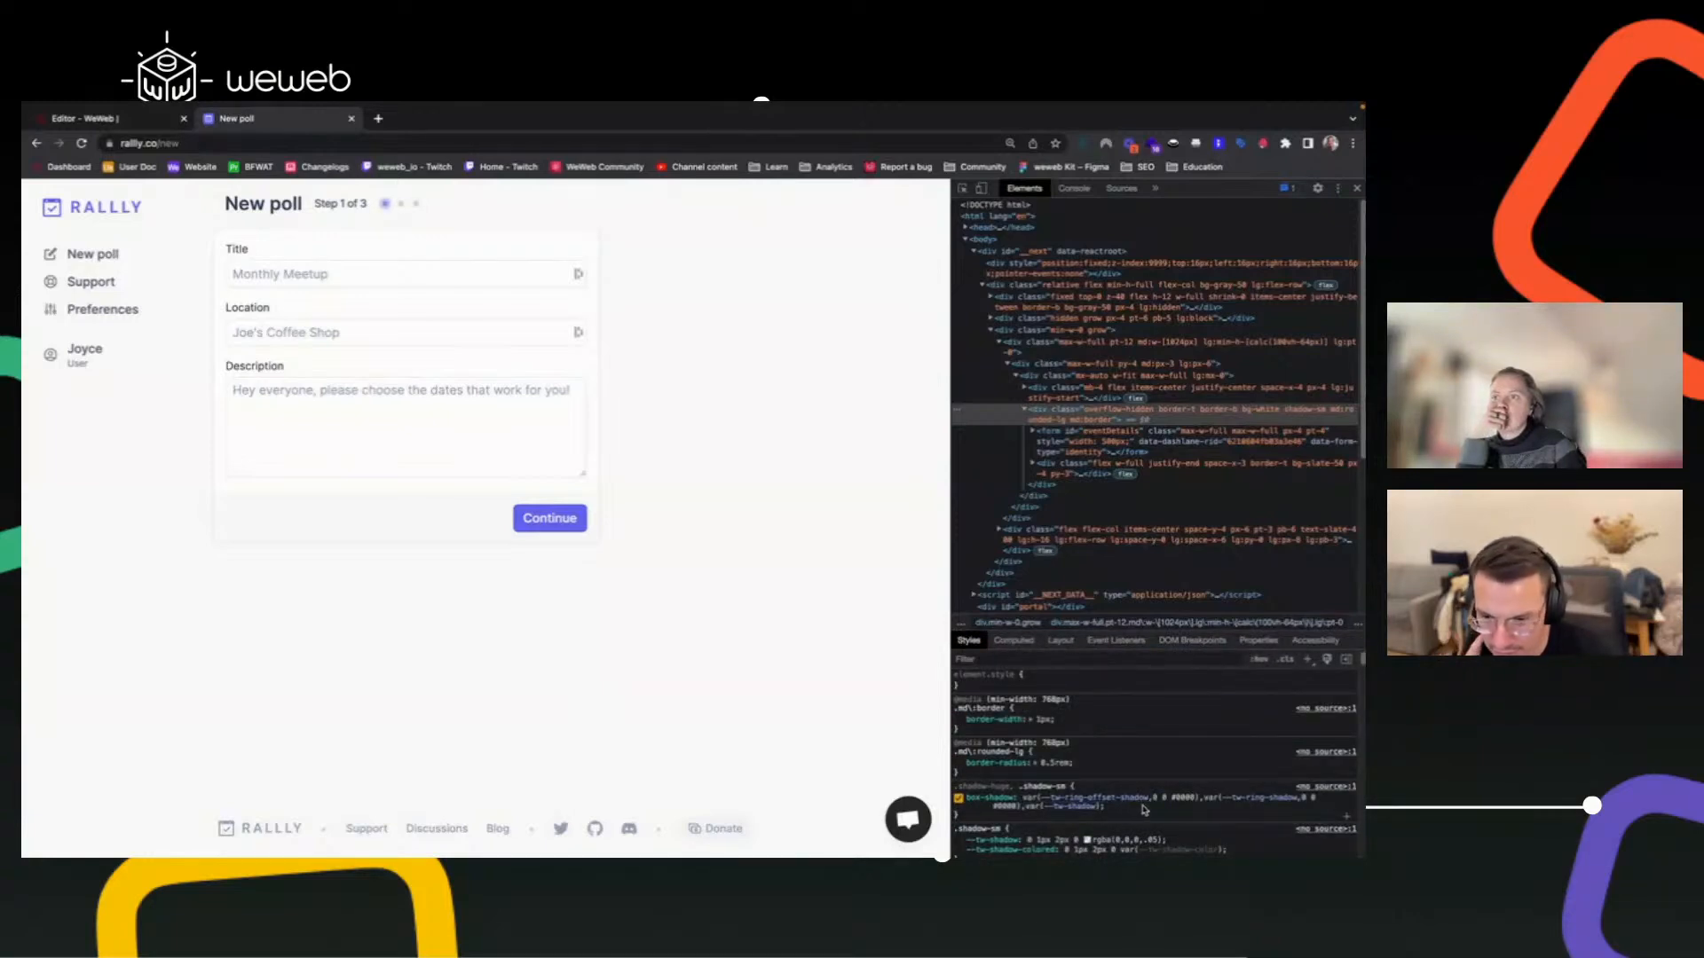
scroll(1144, 810, "down", 3)
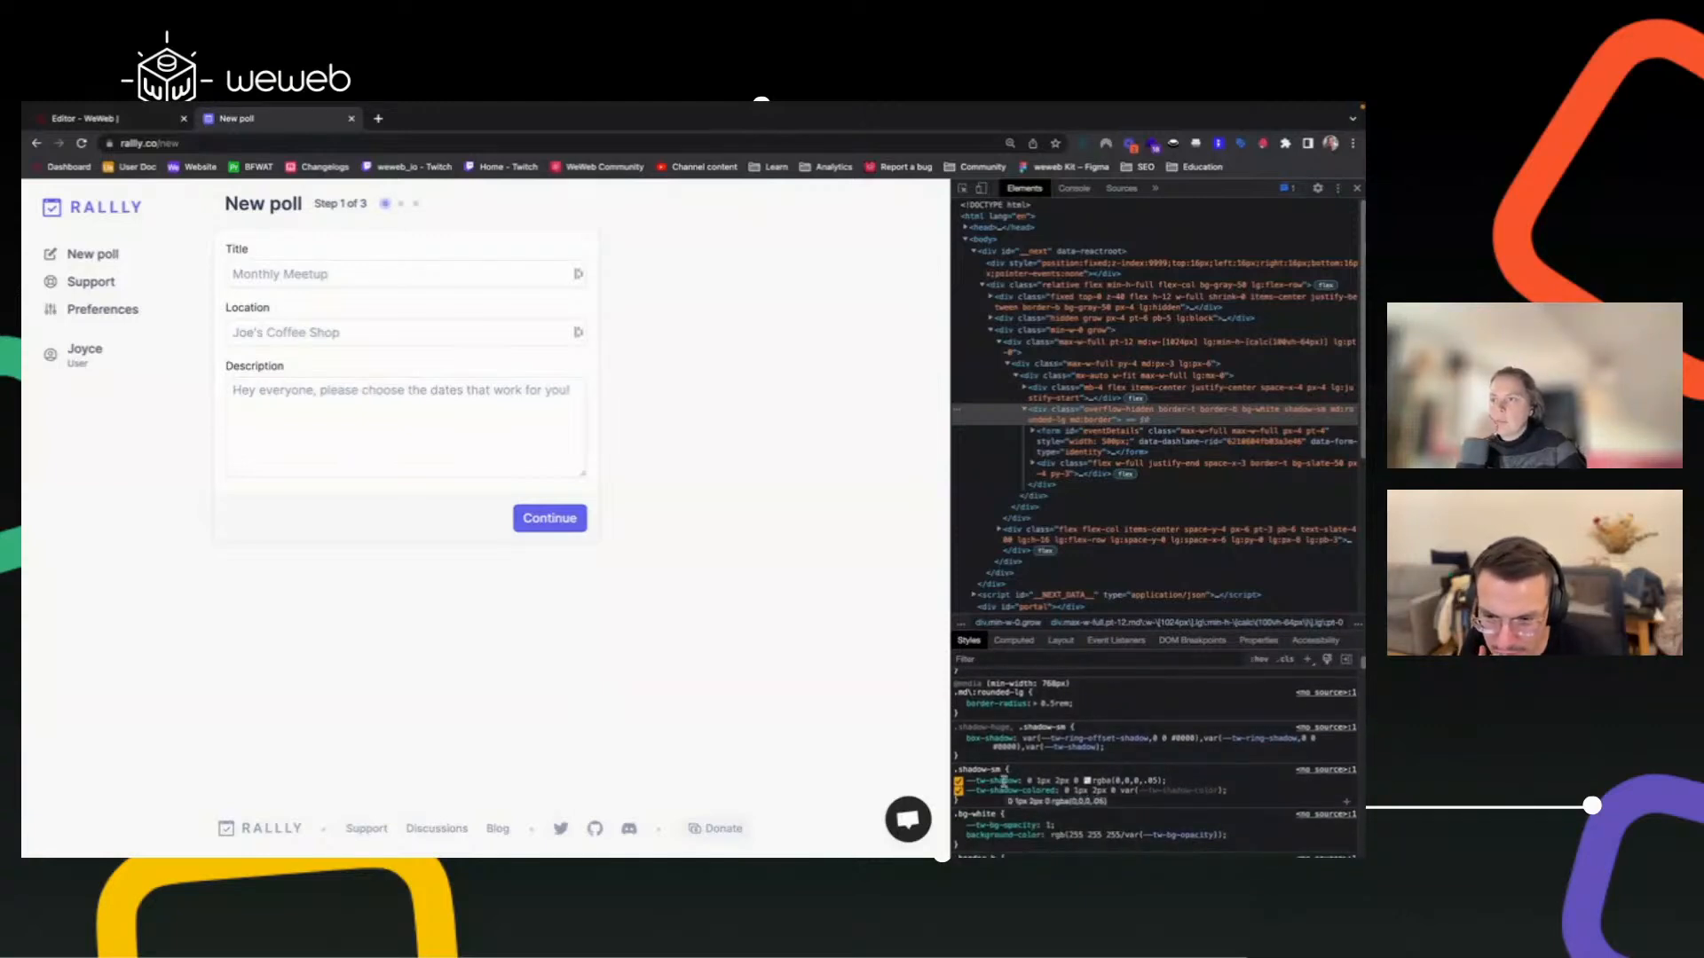
left_click(958, 782)
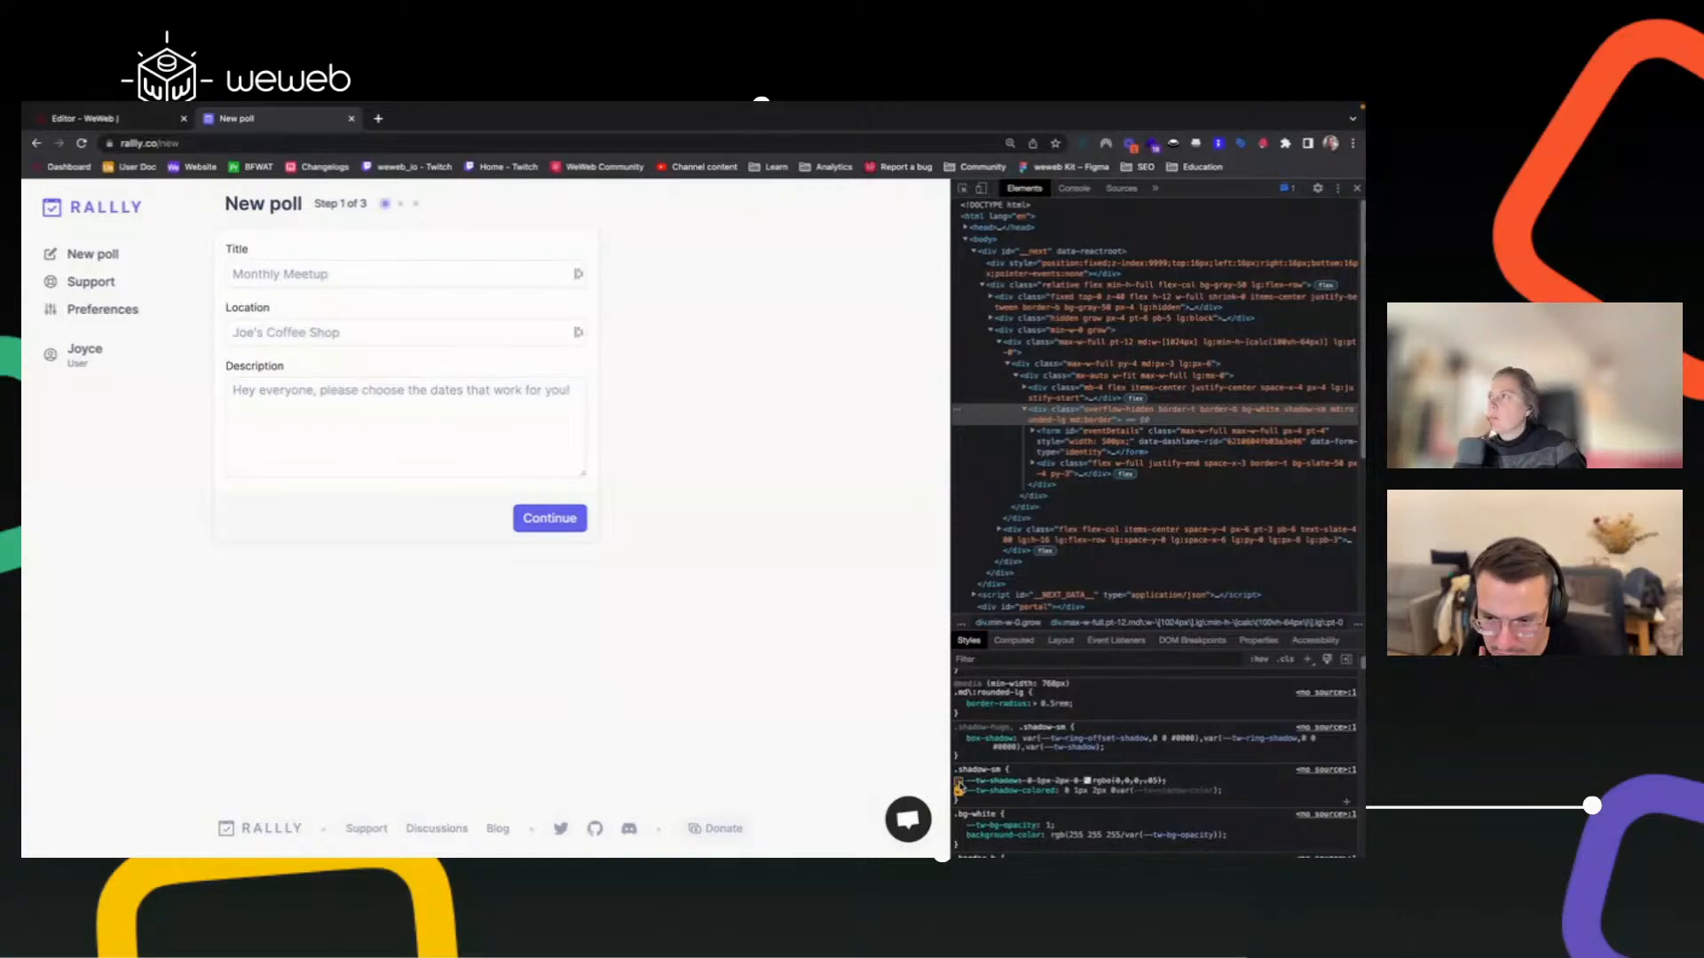
left_click(958, 781)
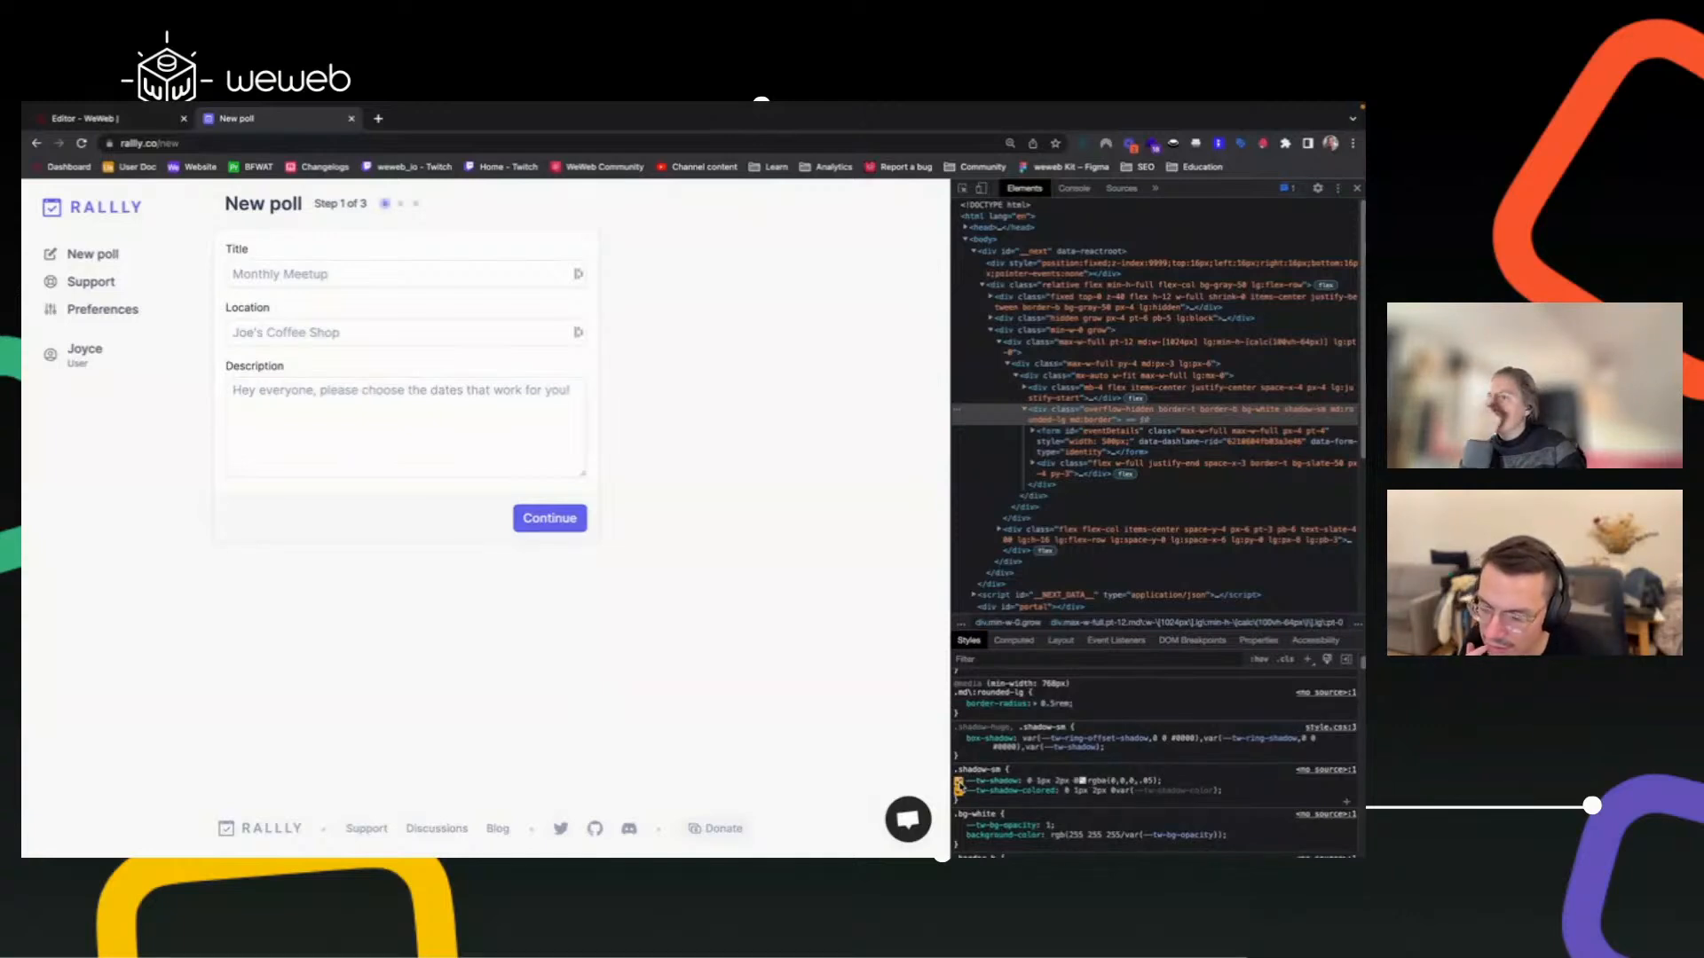
left_click(958, 782)
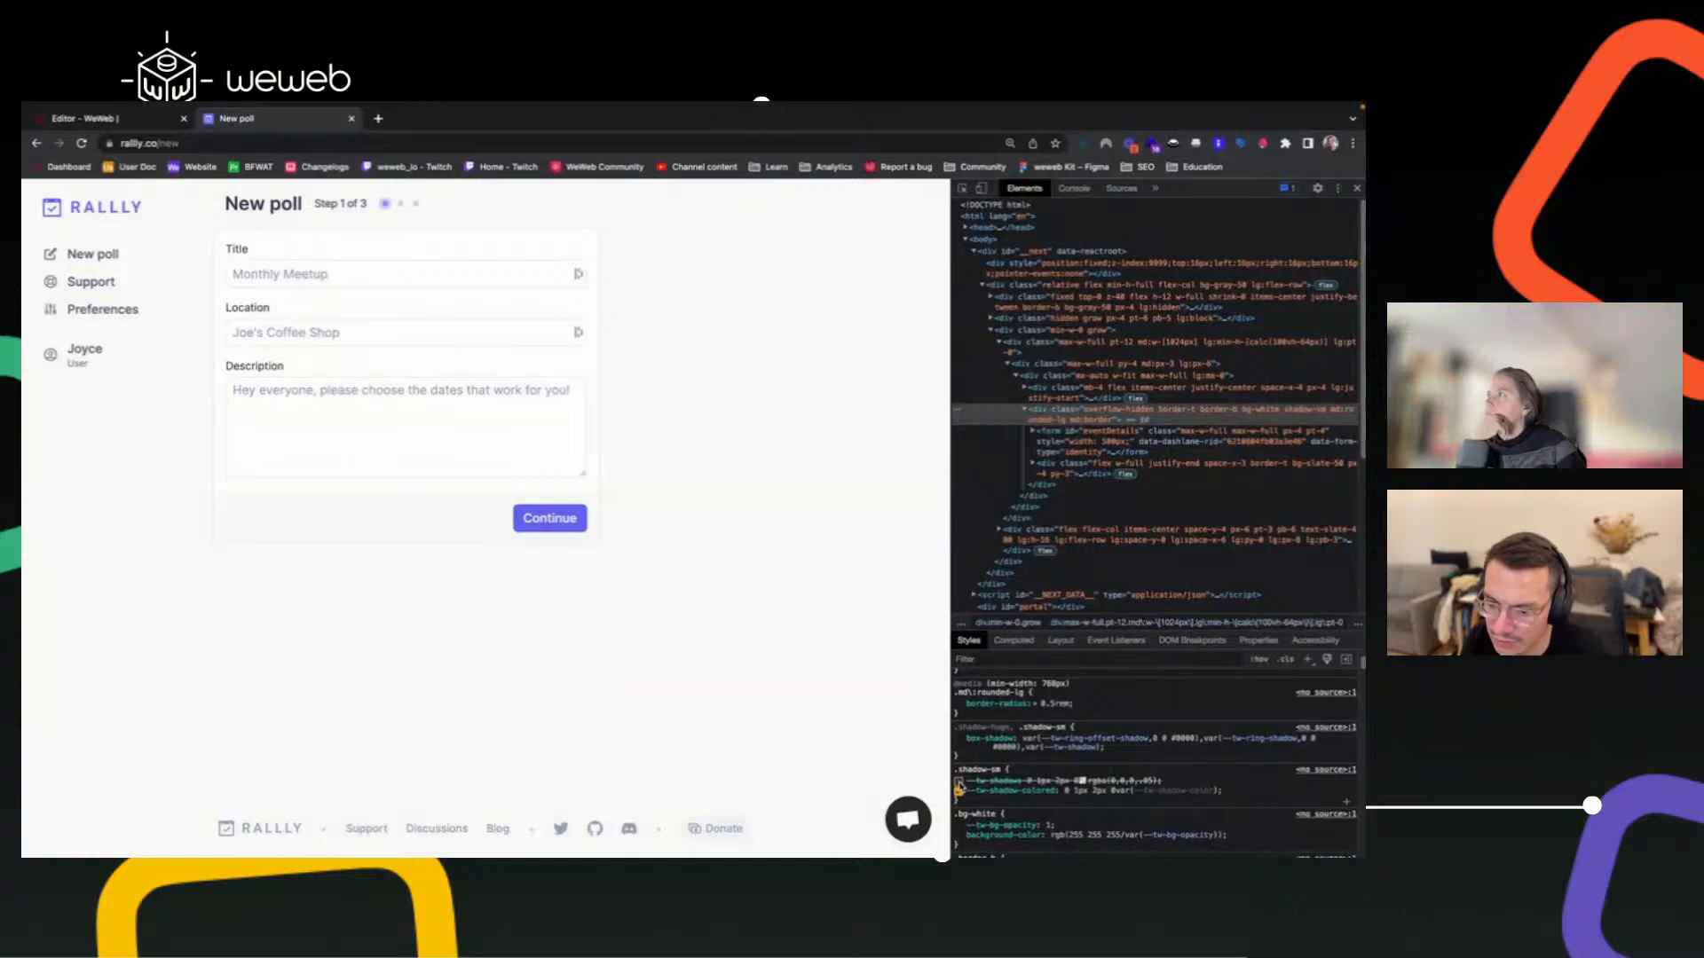
left_click(958, 782)
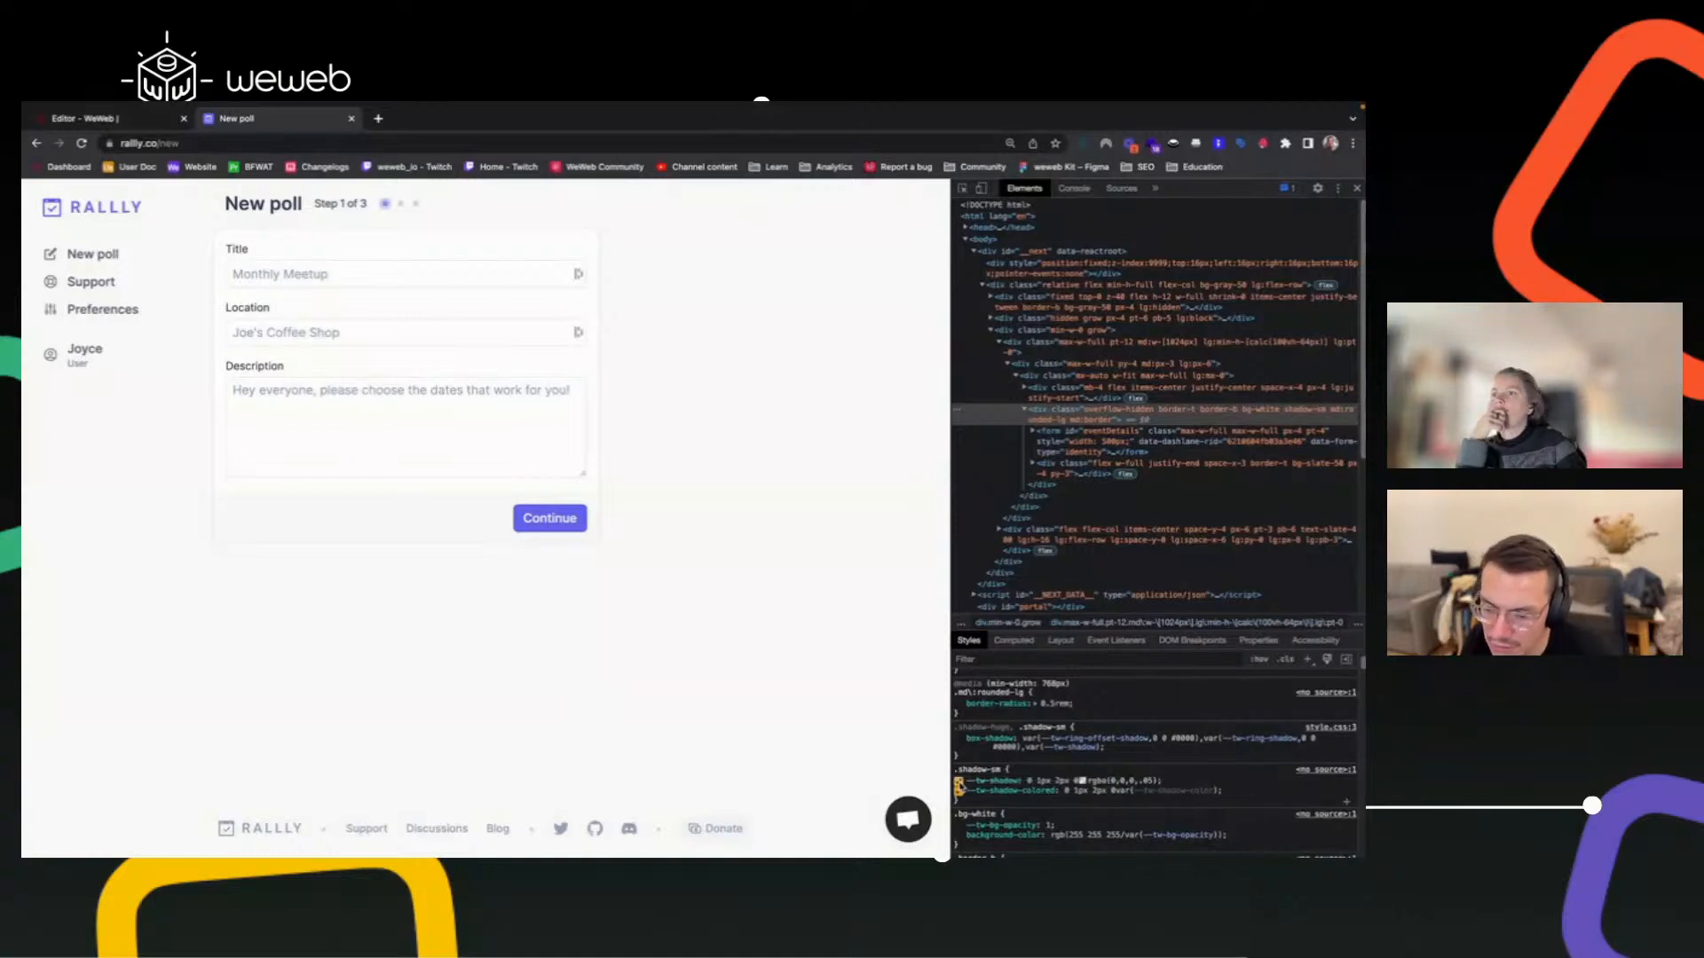
left_click(958, 791)
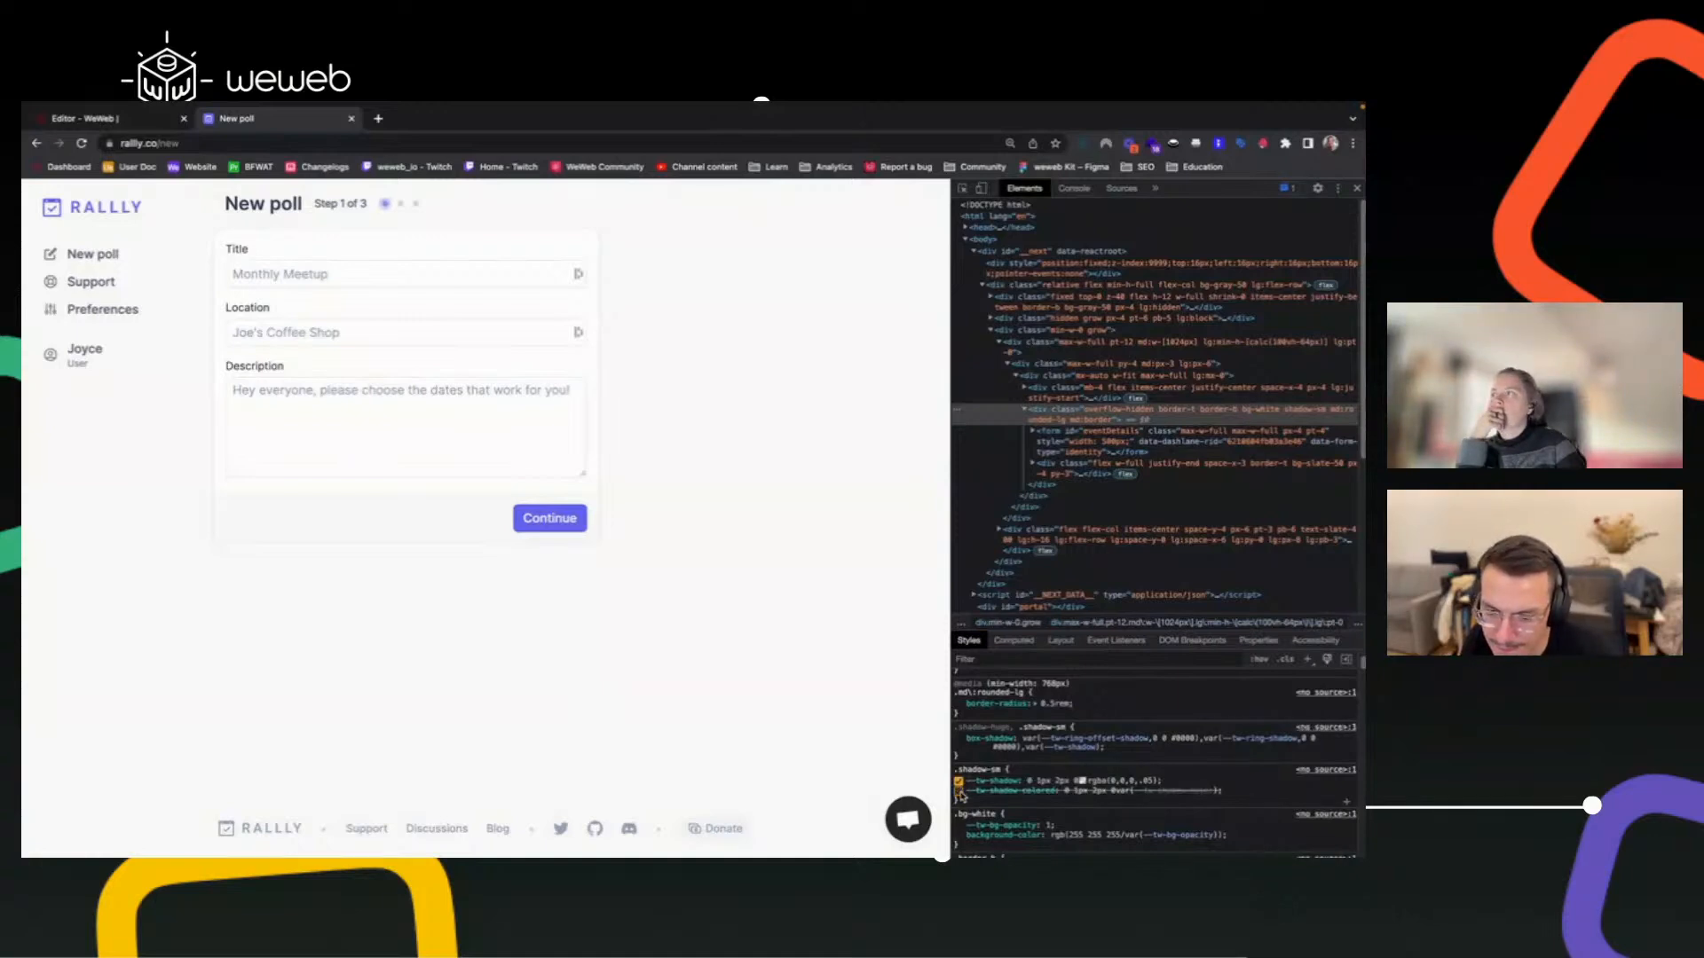
left_click(959, 791)
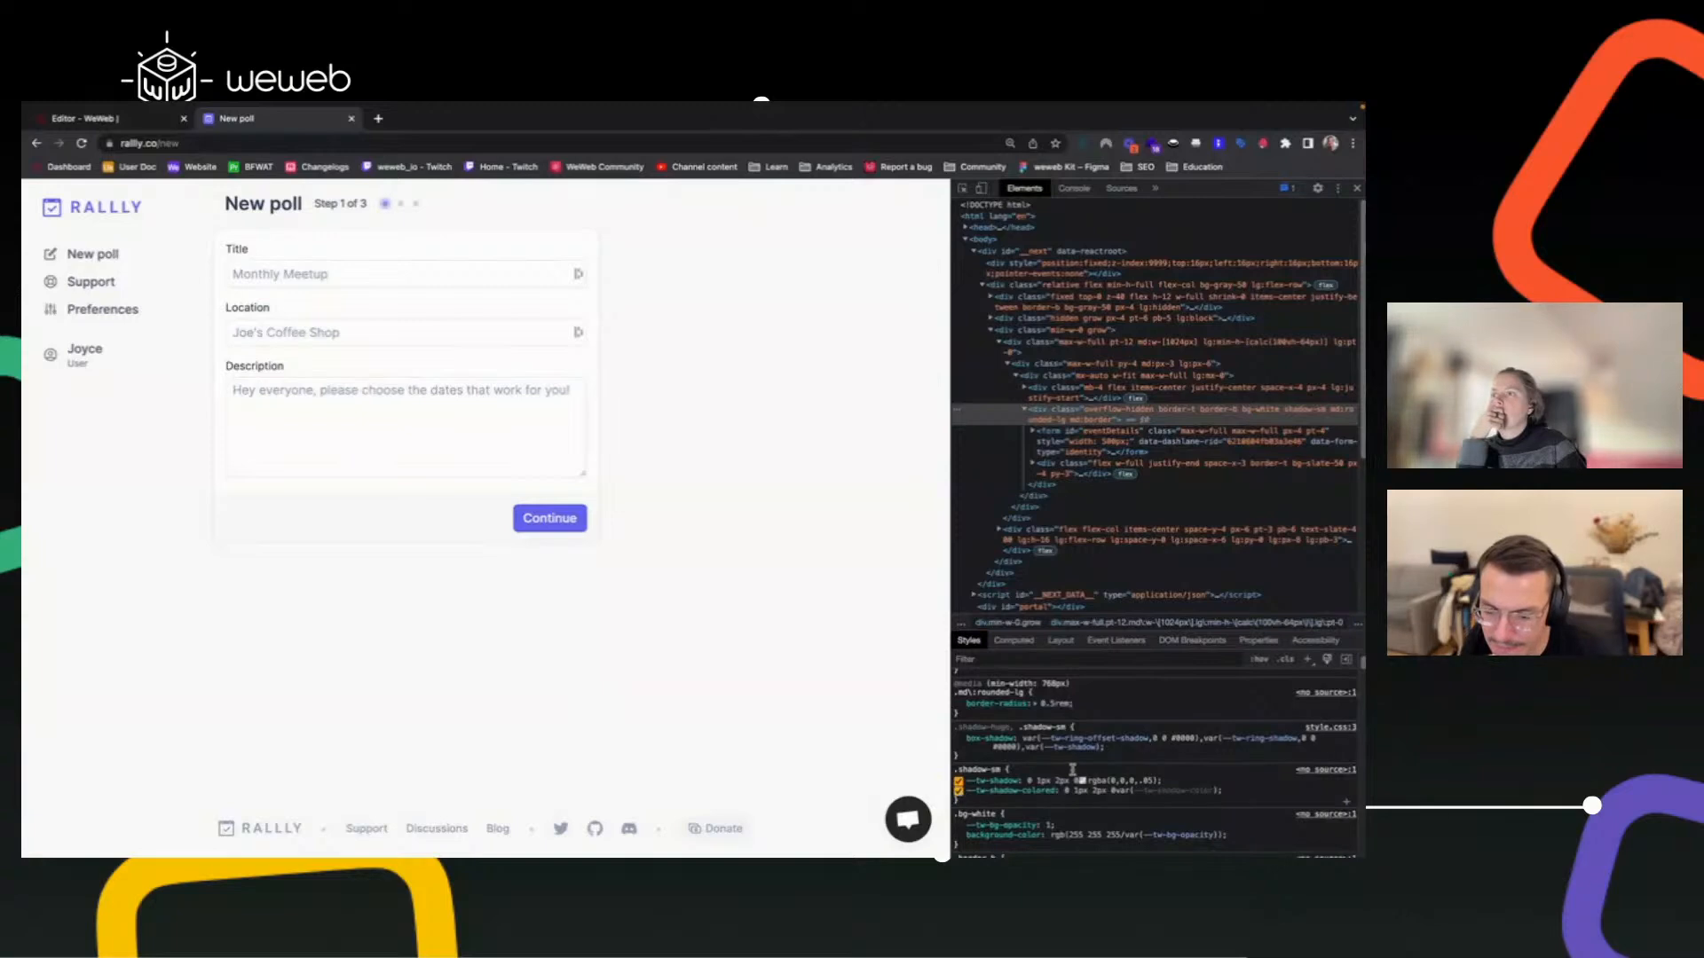
Look through the card's remaining background, border and overflow style rules, and return to the WeWeb editor.
scroll(1072, 770, "down", 3)
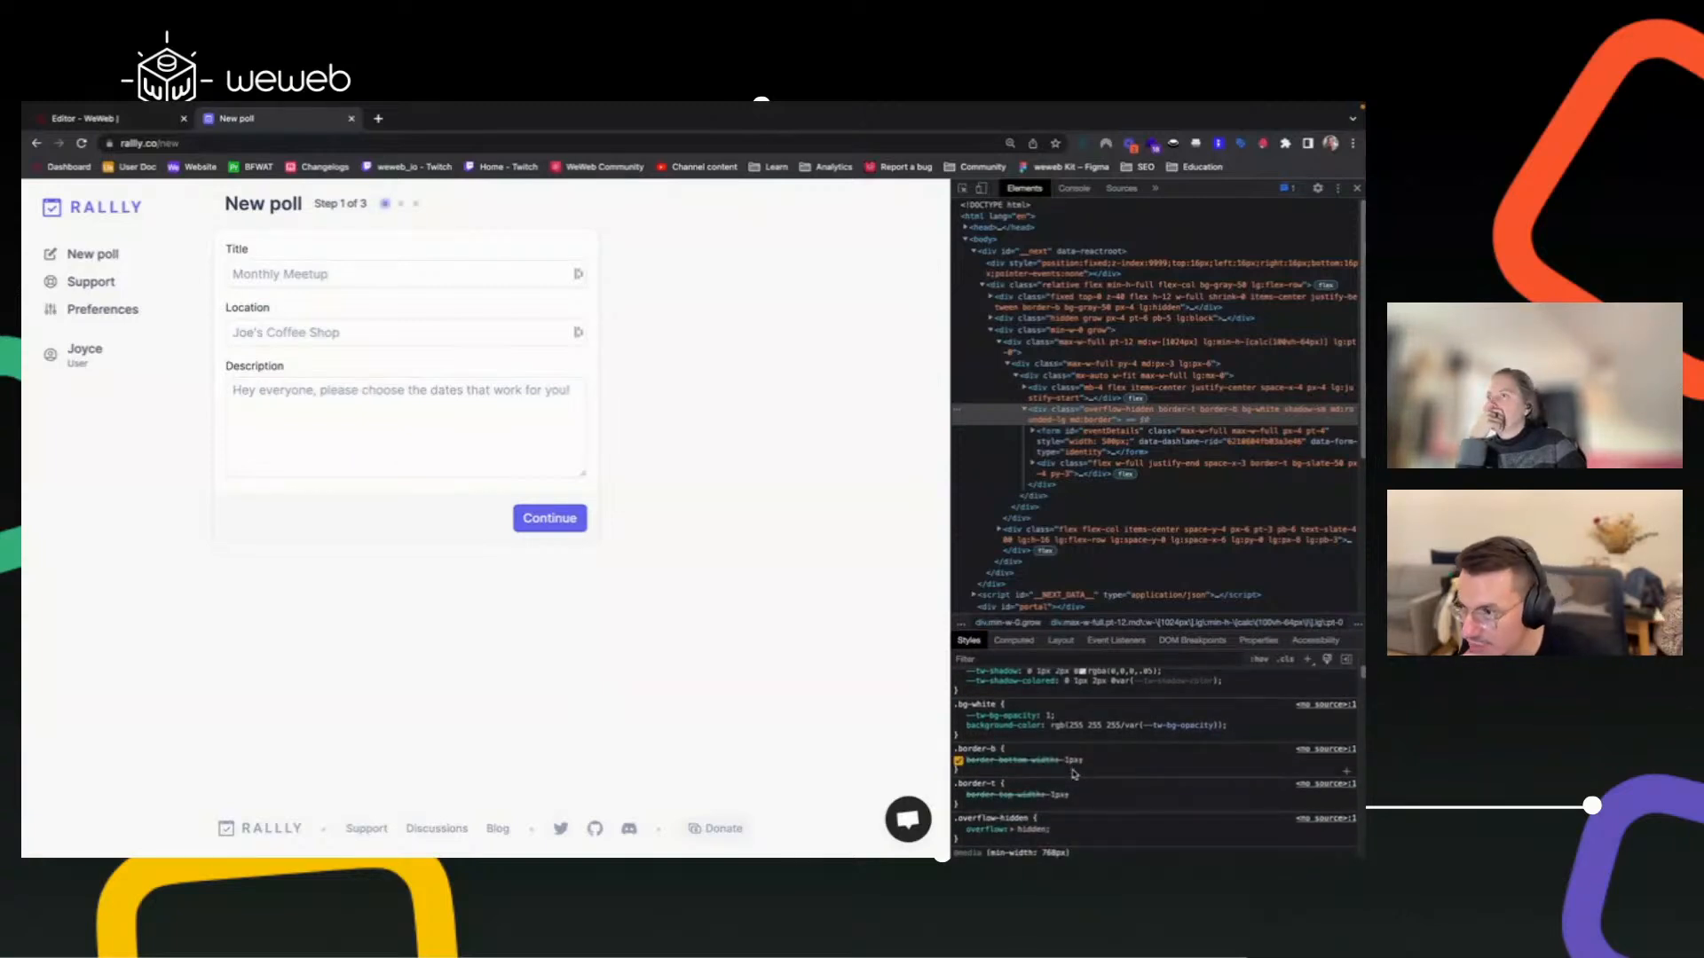
scroll(1073, 774, "down", 1)
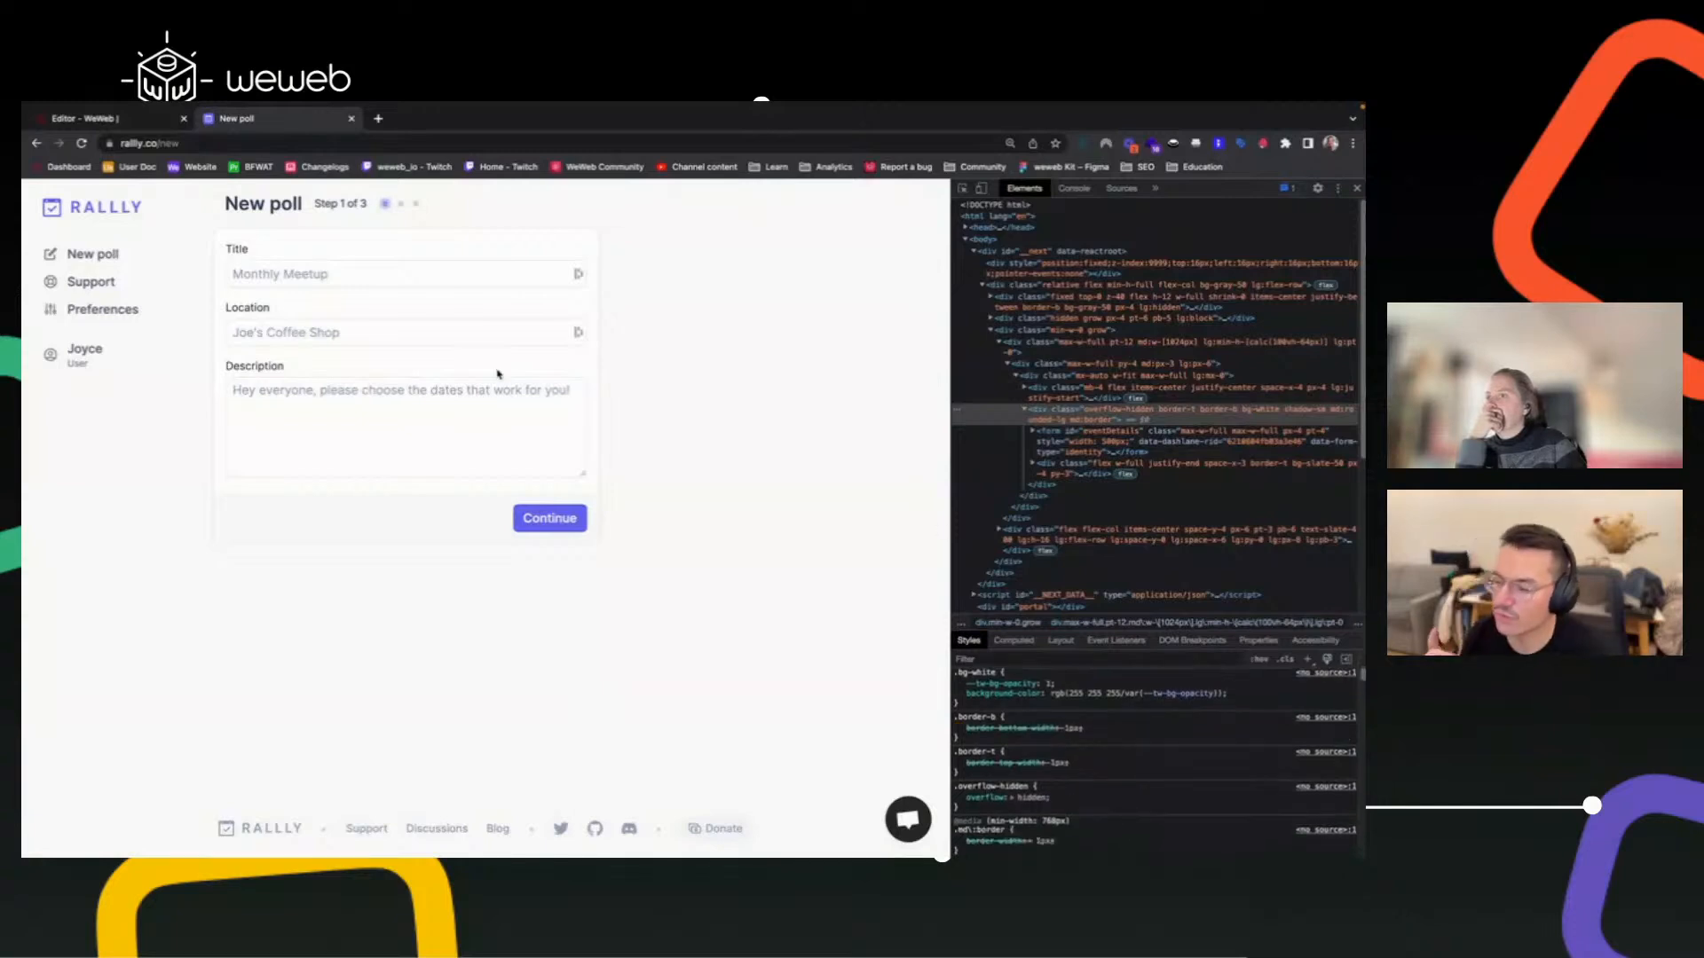
left_click(138, 156)
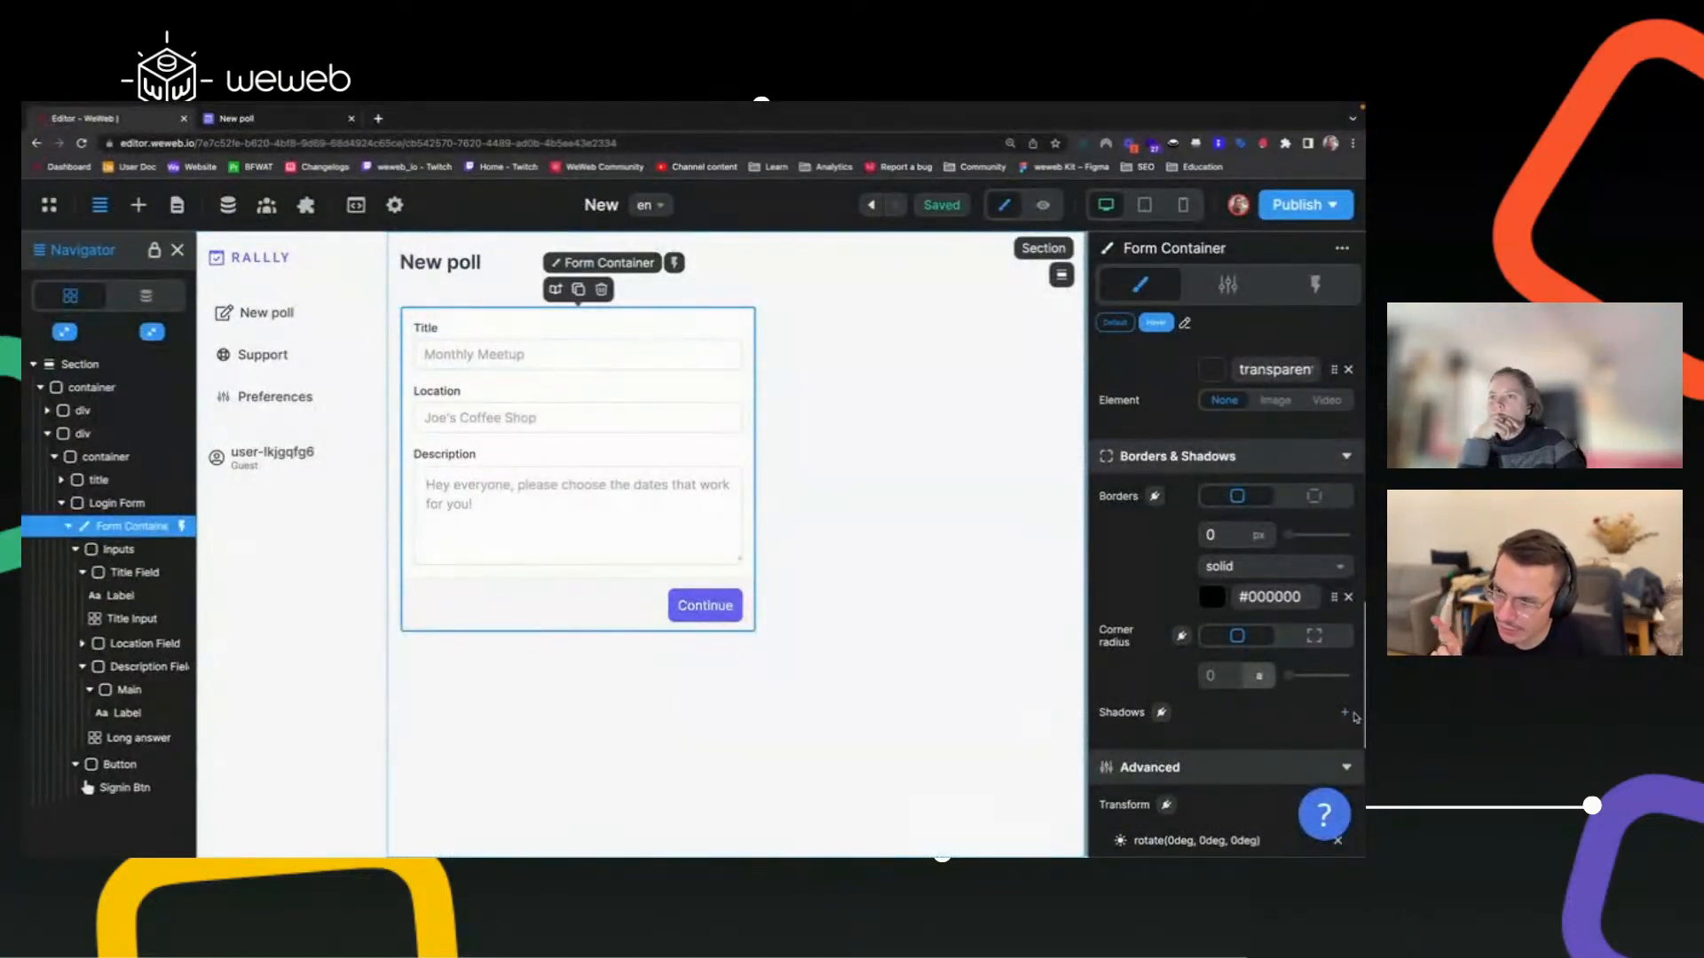
Try an outside shadow on the Form Container in #000000 at 80% opacity, and undo it.
left_click(1346, 714)
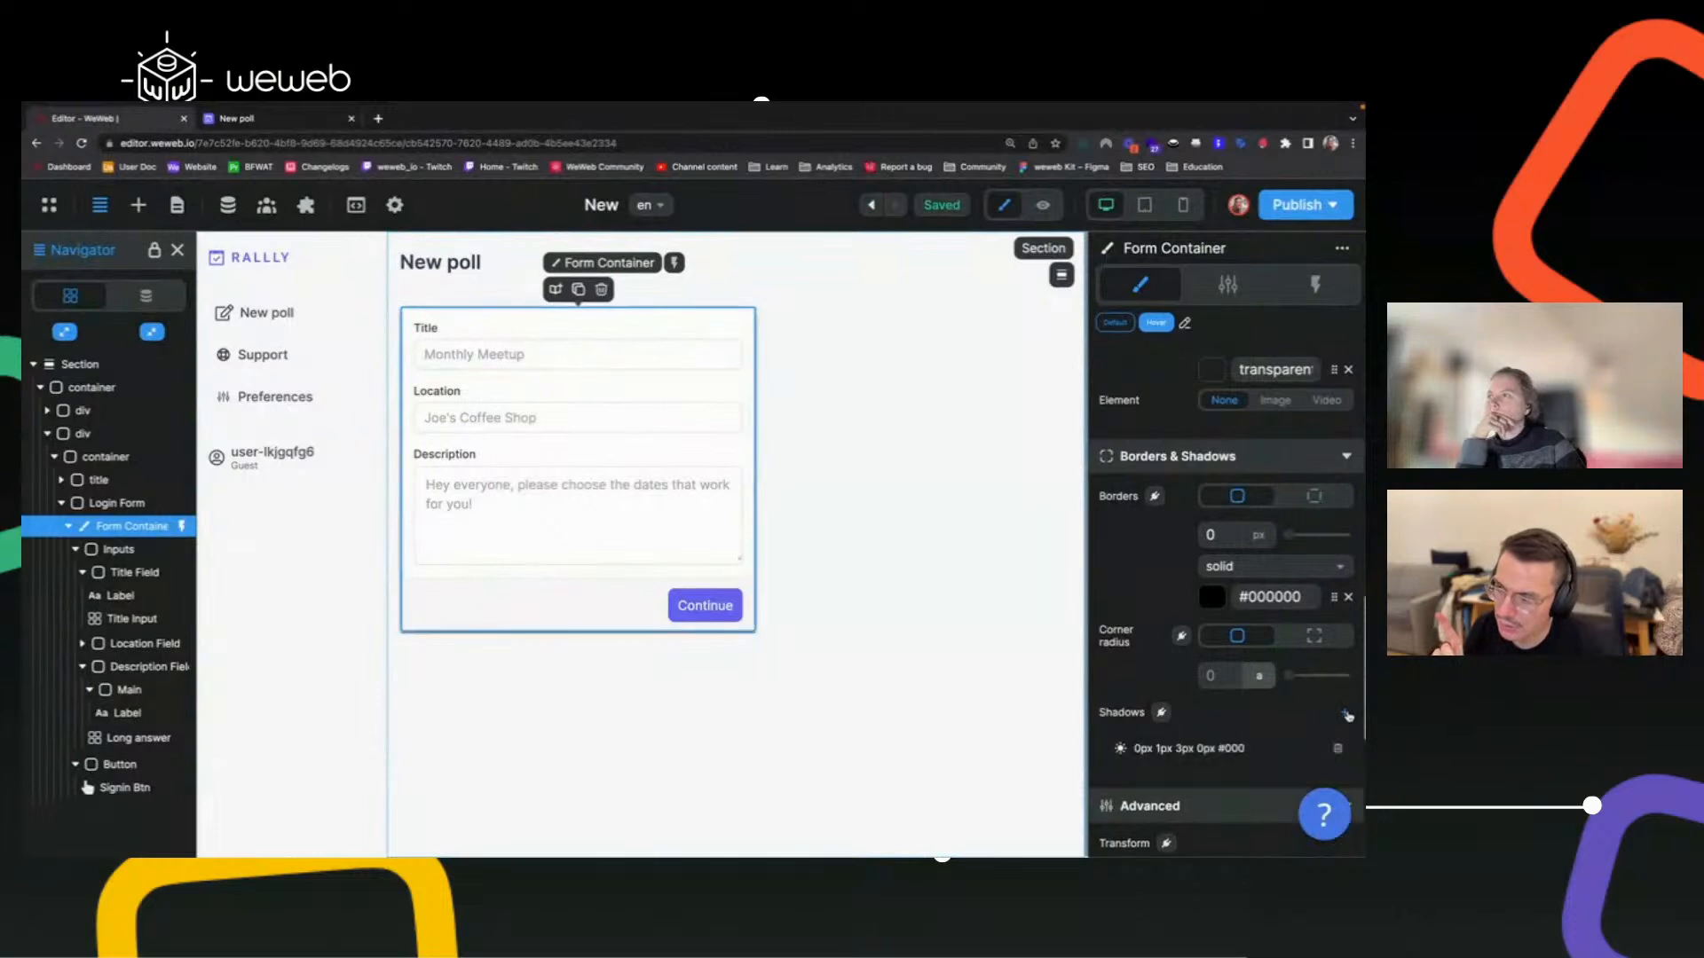
left_click(1195, 753)
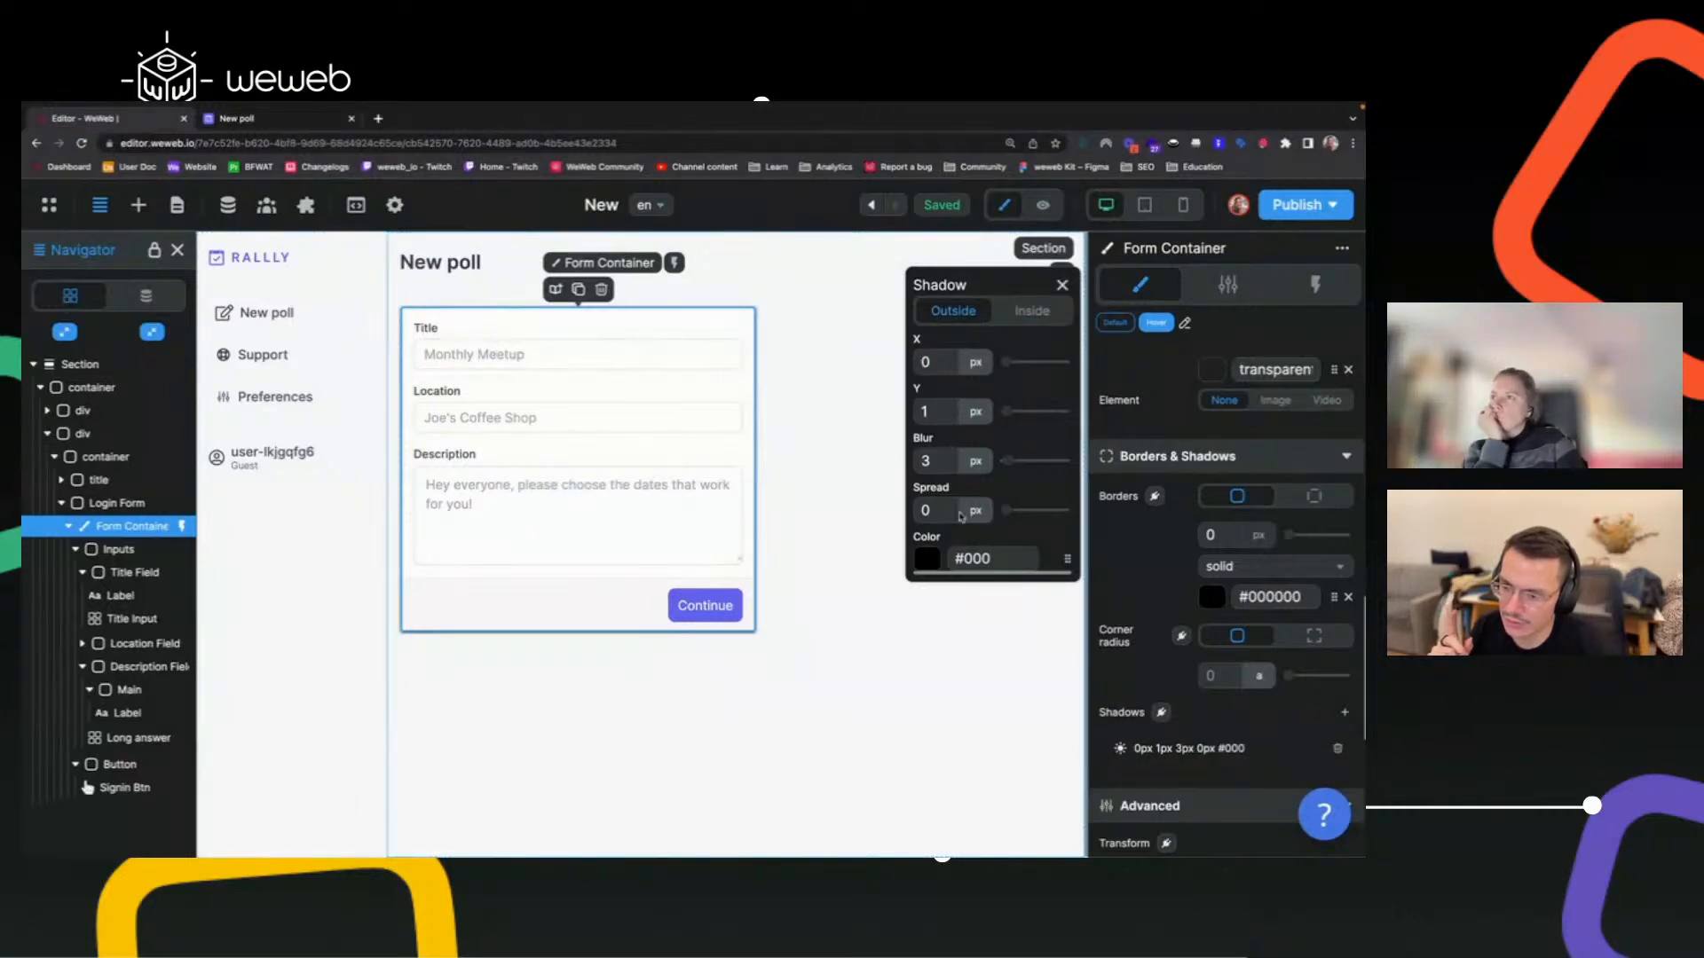
left_click(927, 559)
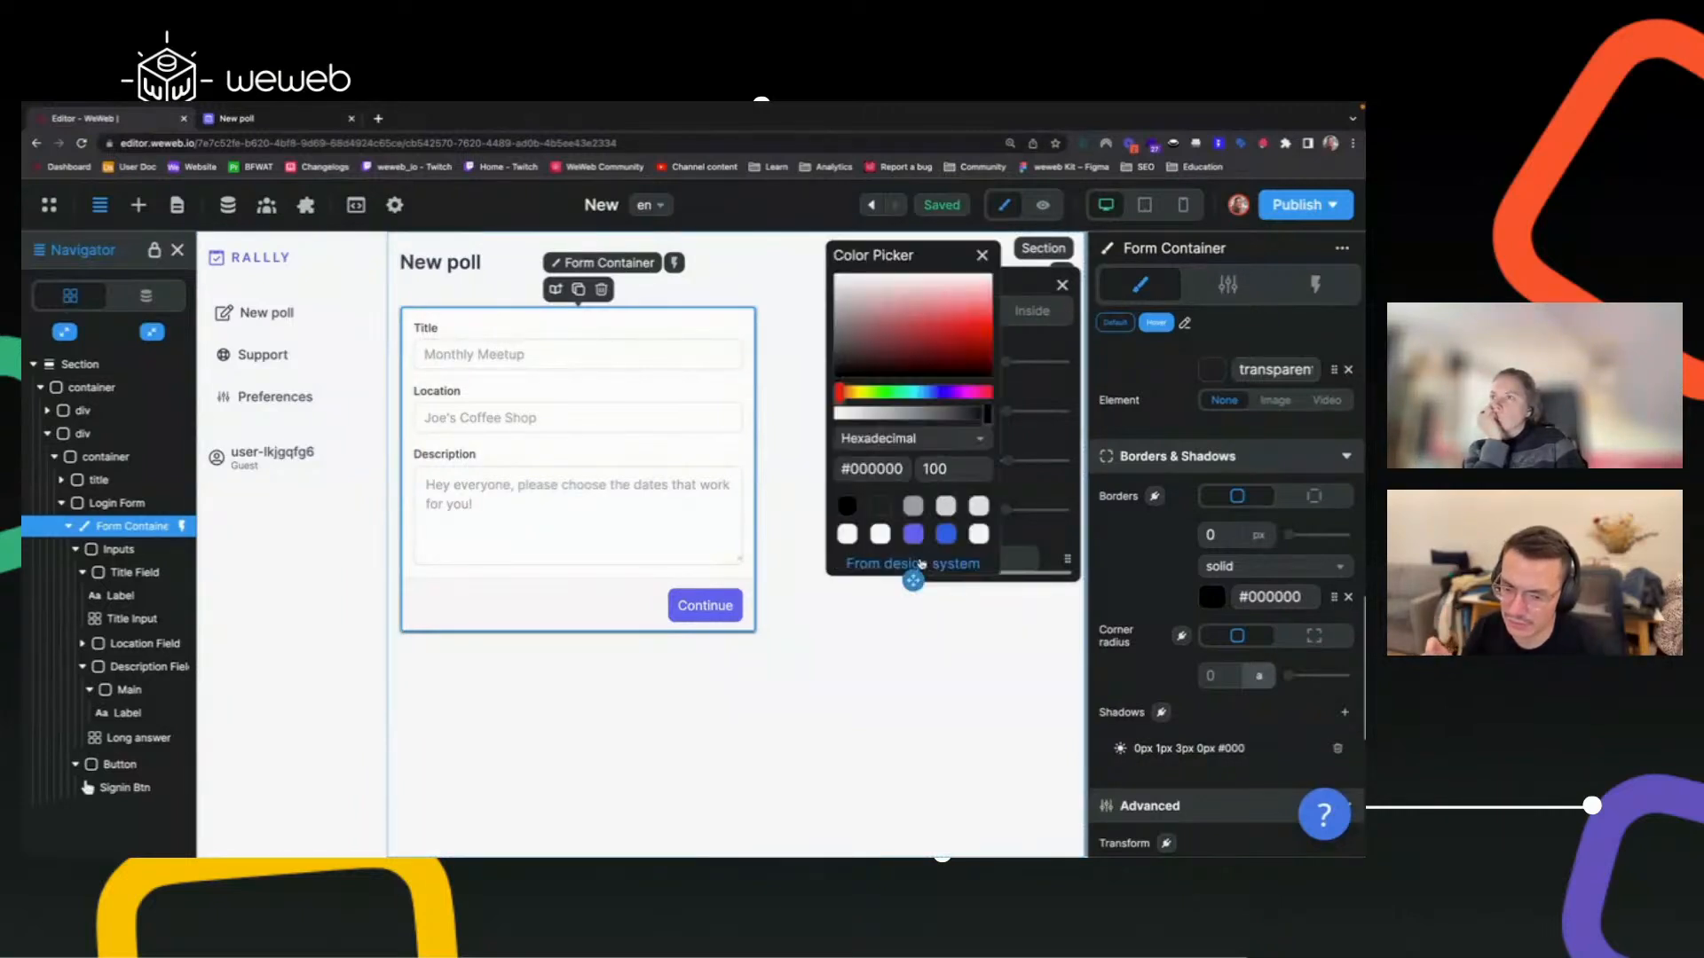
double_click(943, 461)
type("80")
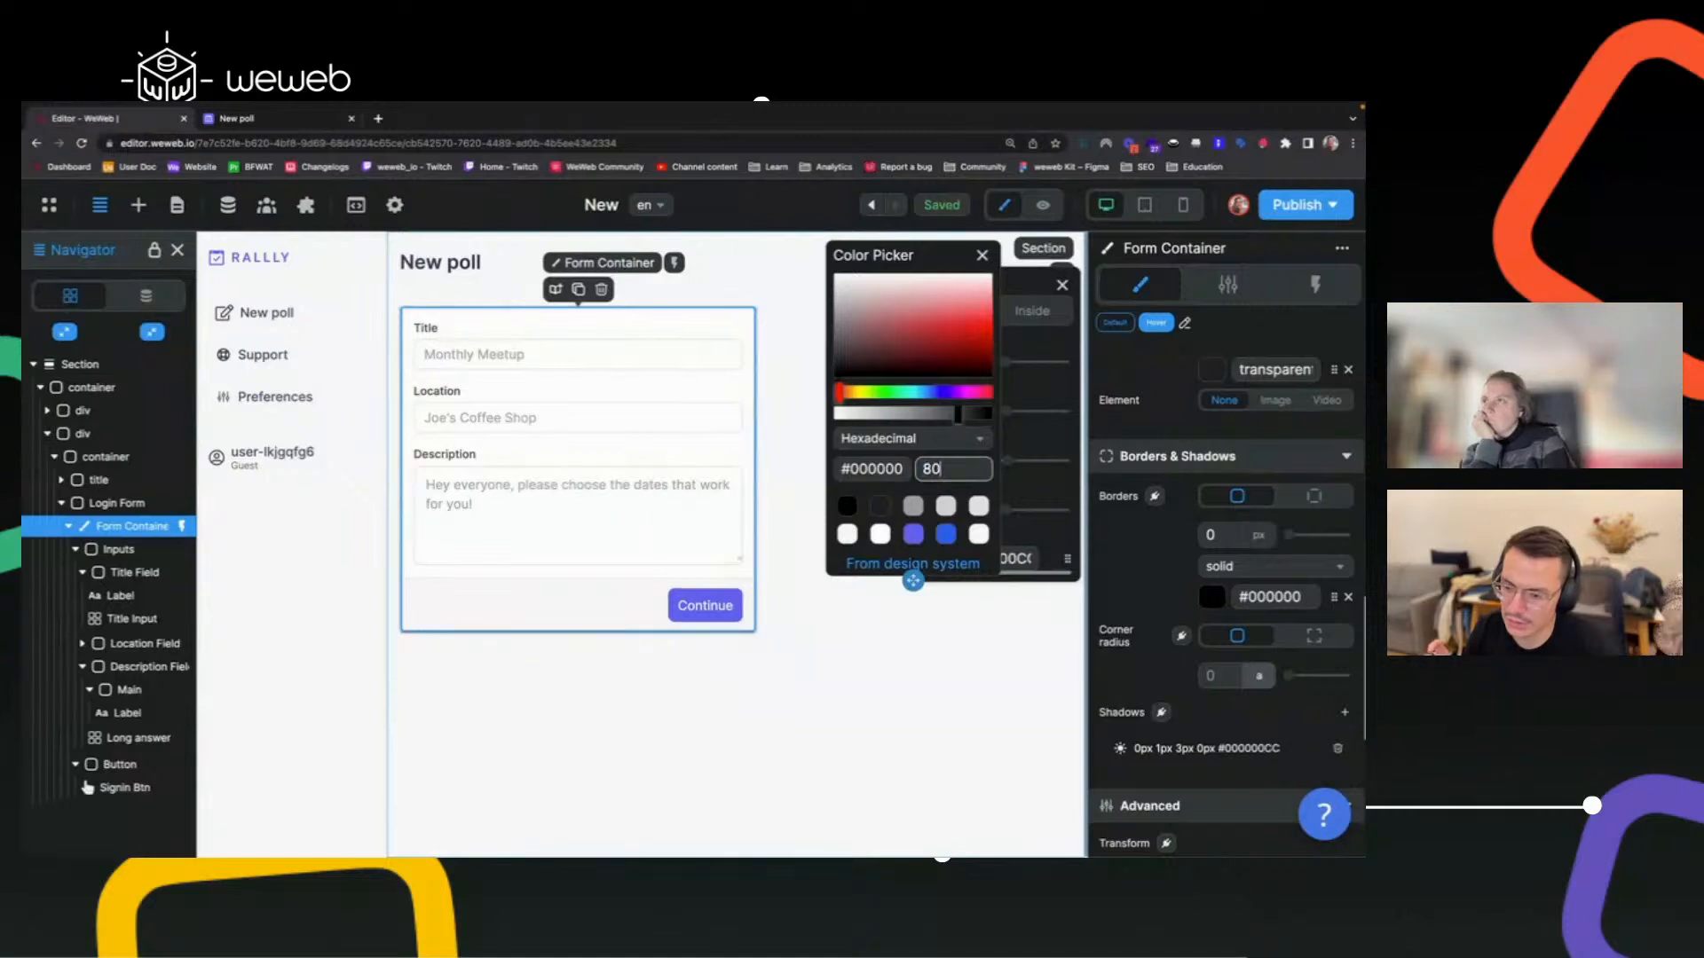
left_click(807, 665)
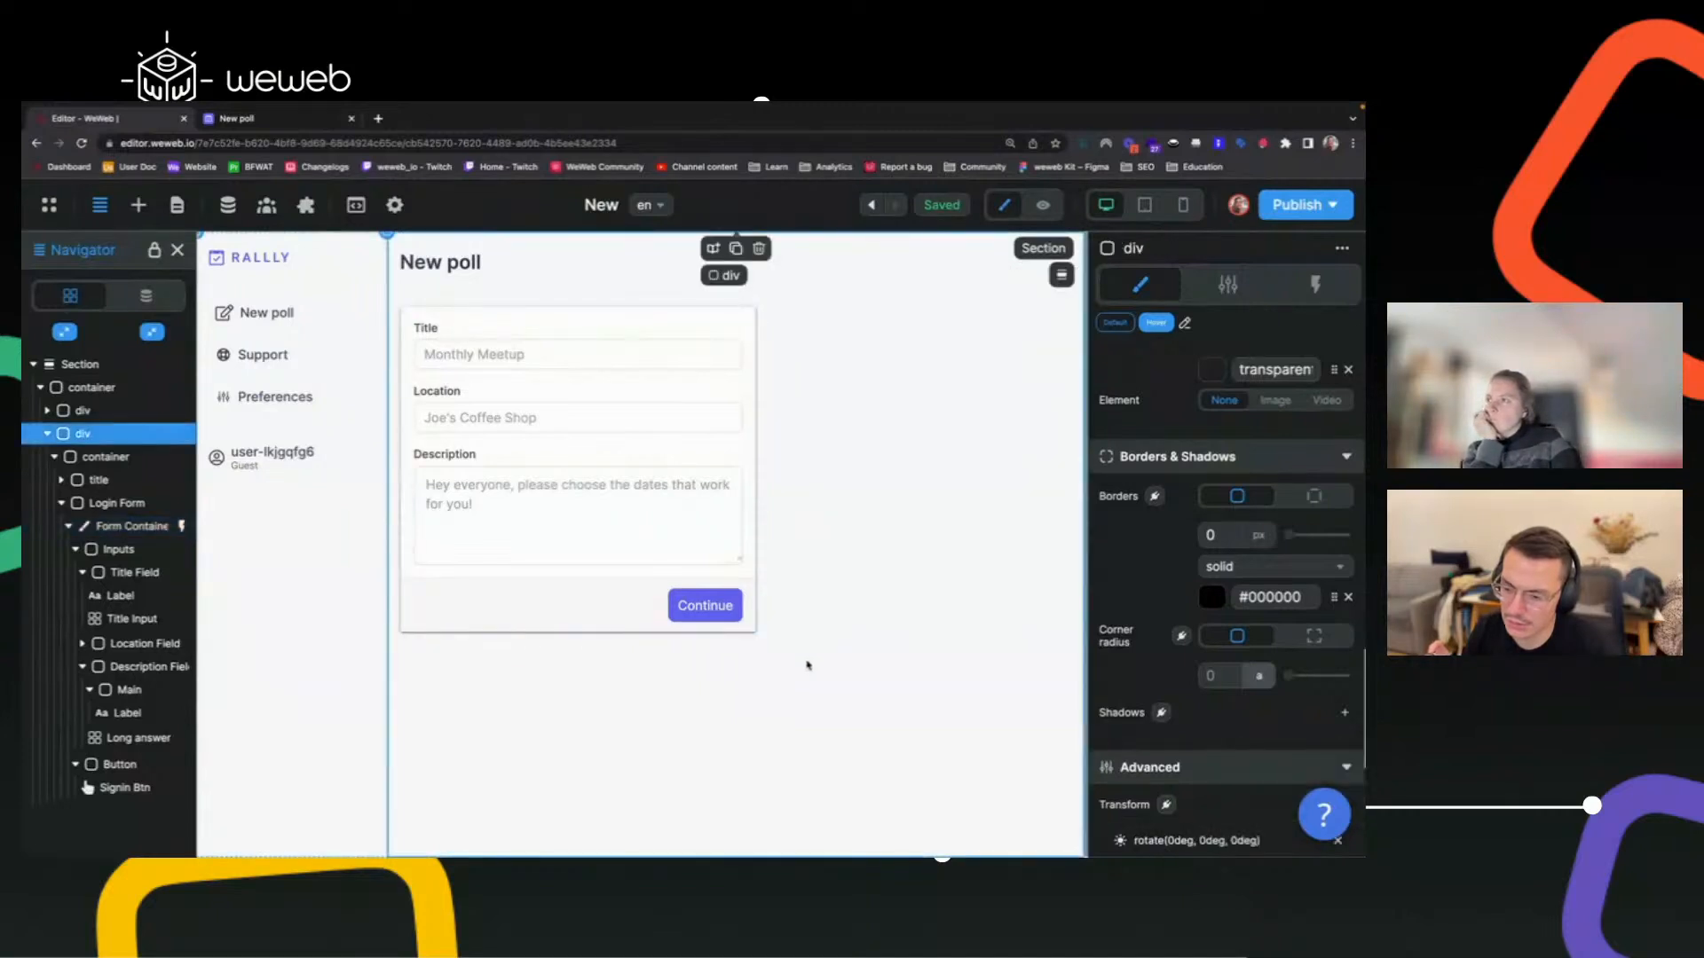
left_click(871, 205)
left_click(871, 205)
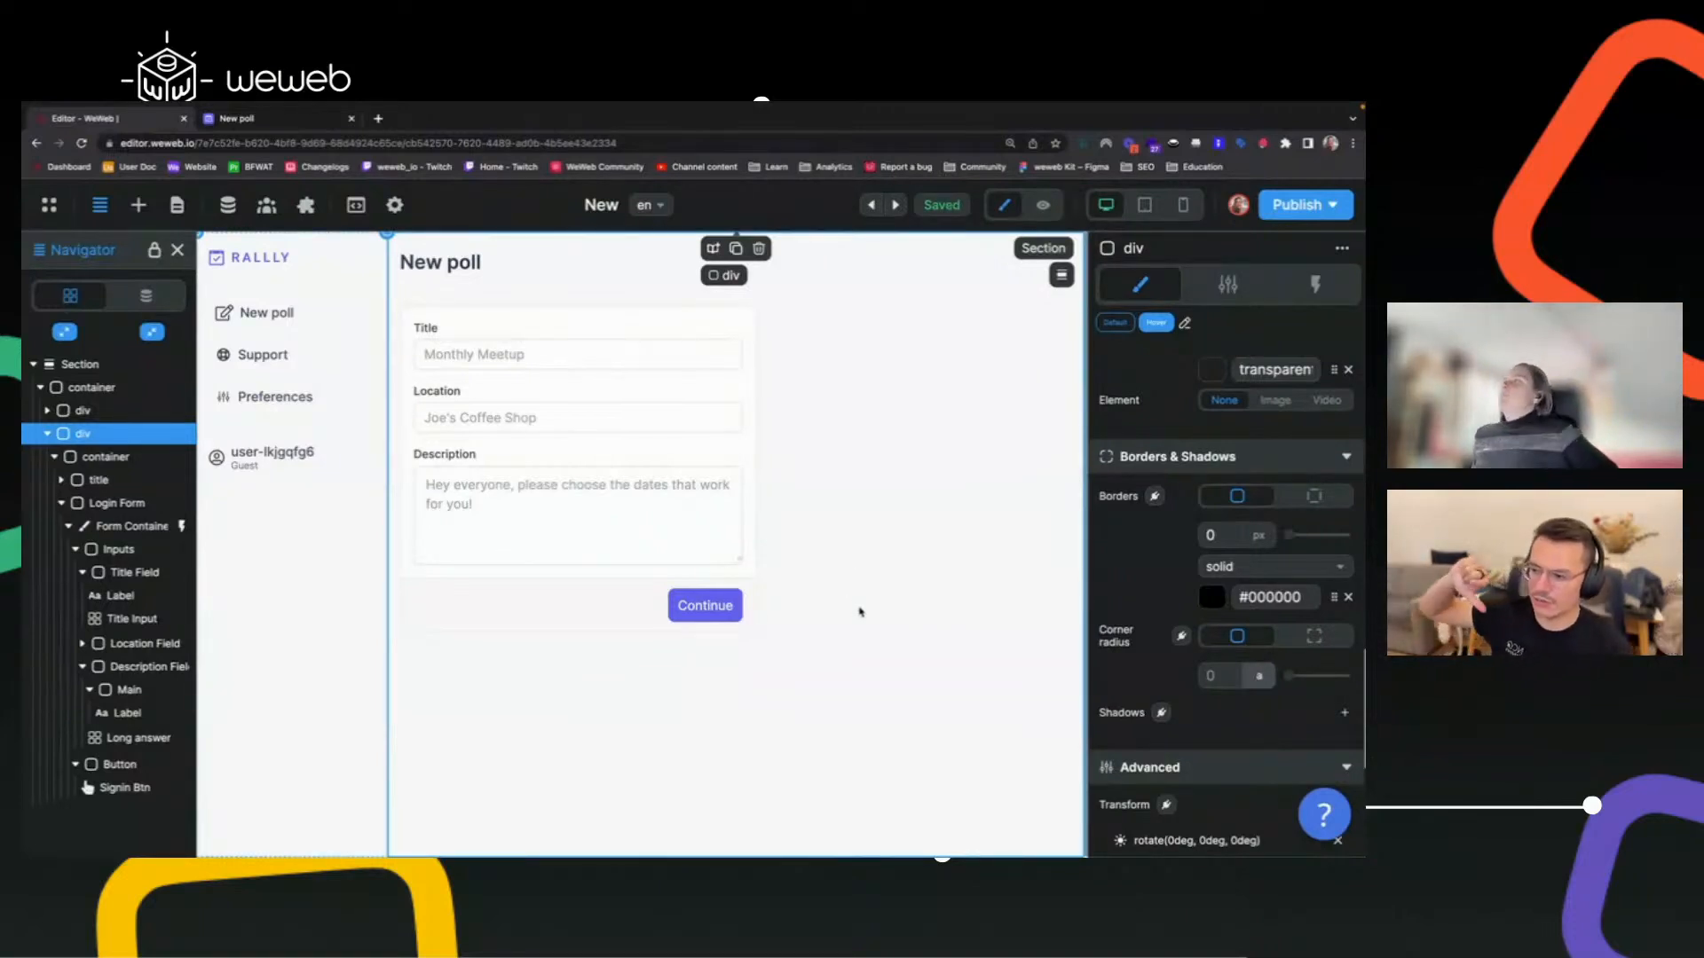
Examine the border, corner radius and background settings of the Login Form and of the div around the page content.
left_click(538, 312)
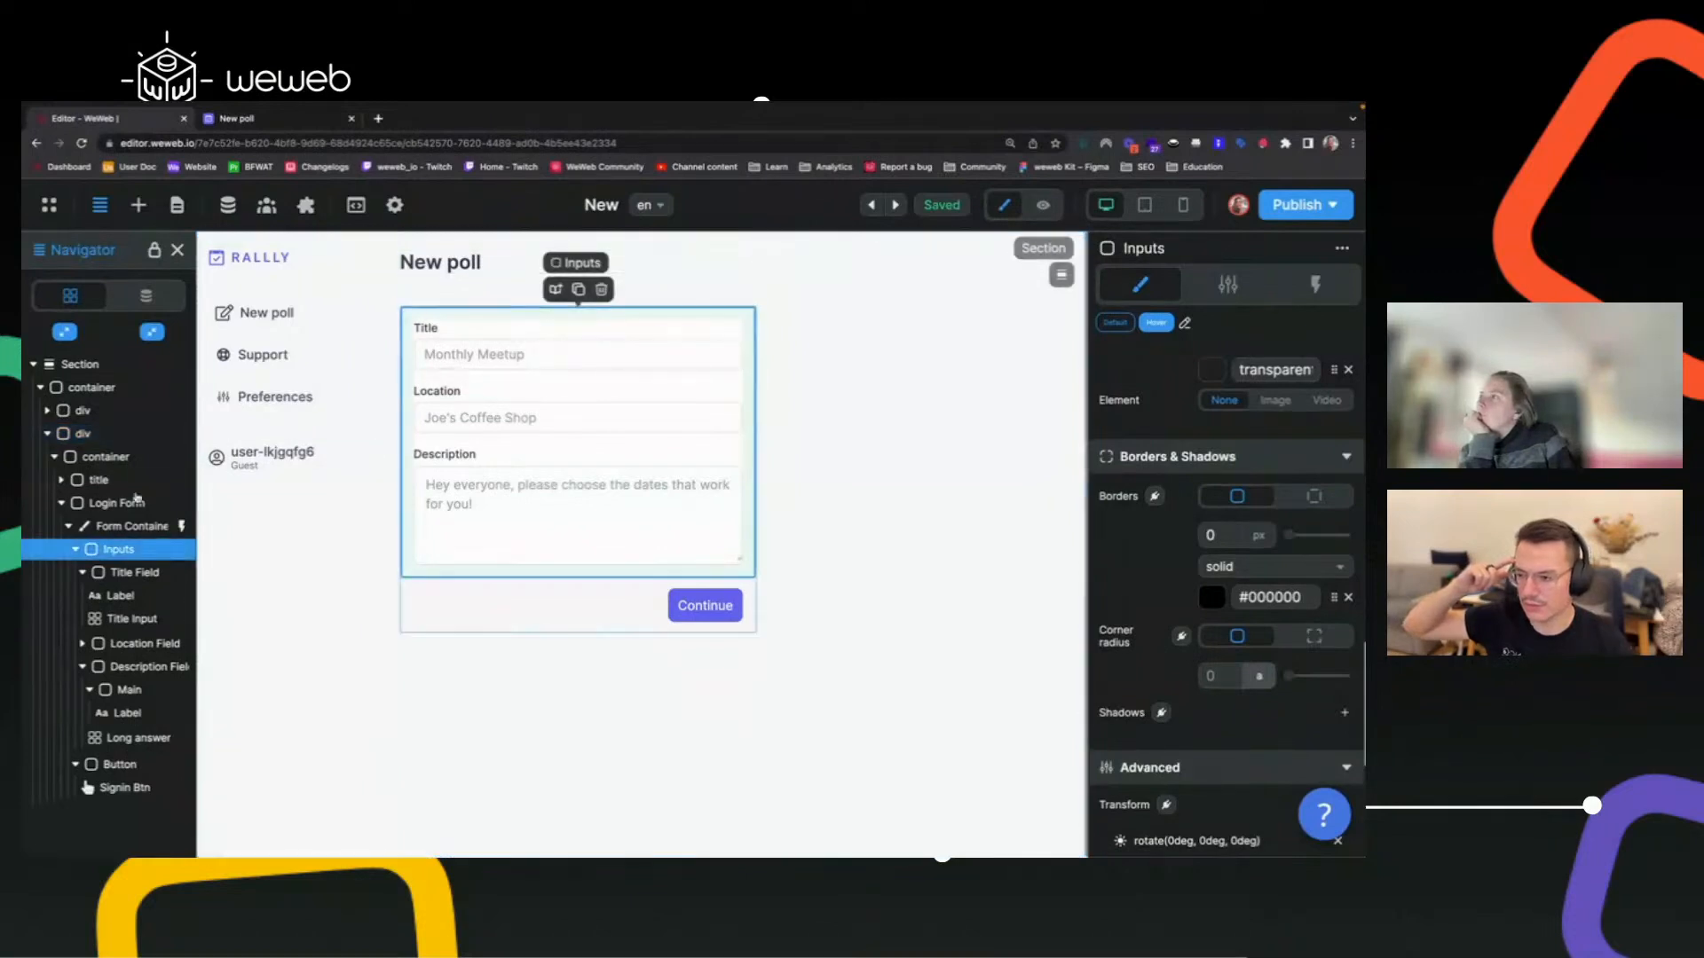
left_click(103, 504)
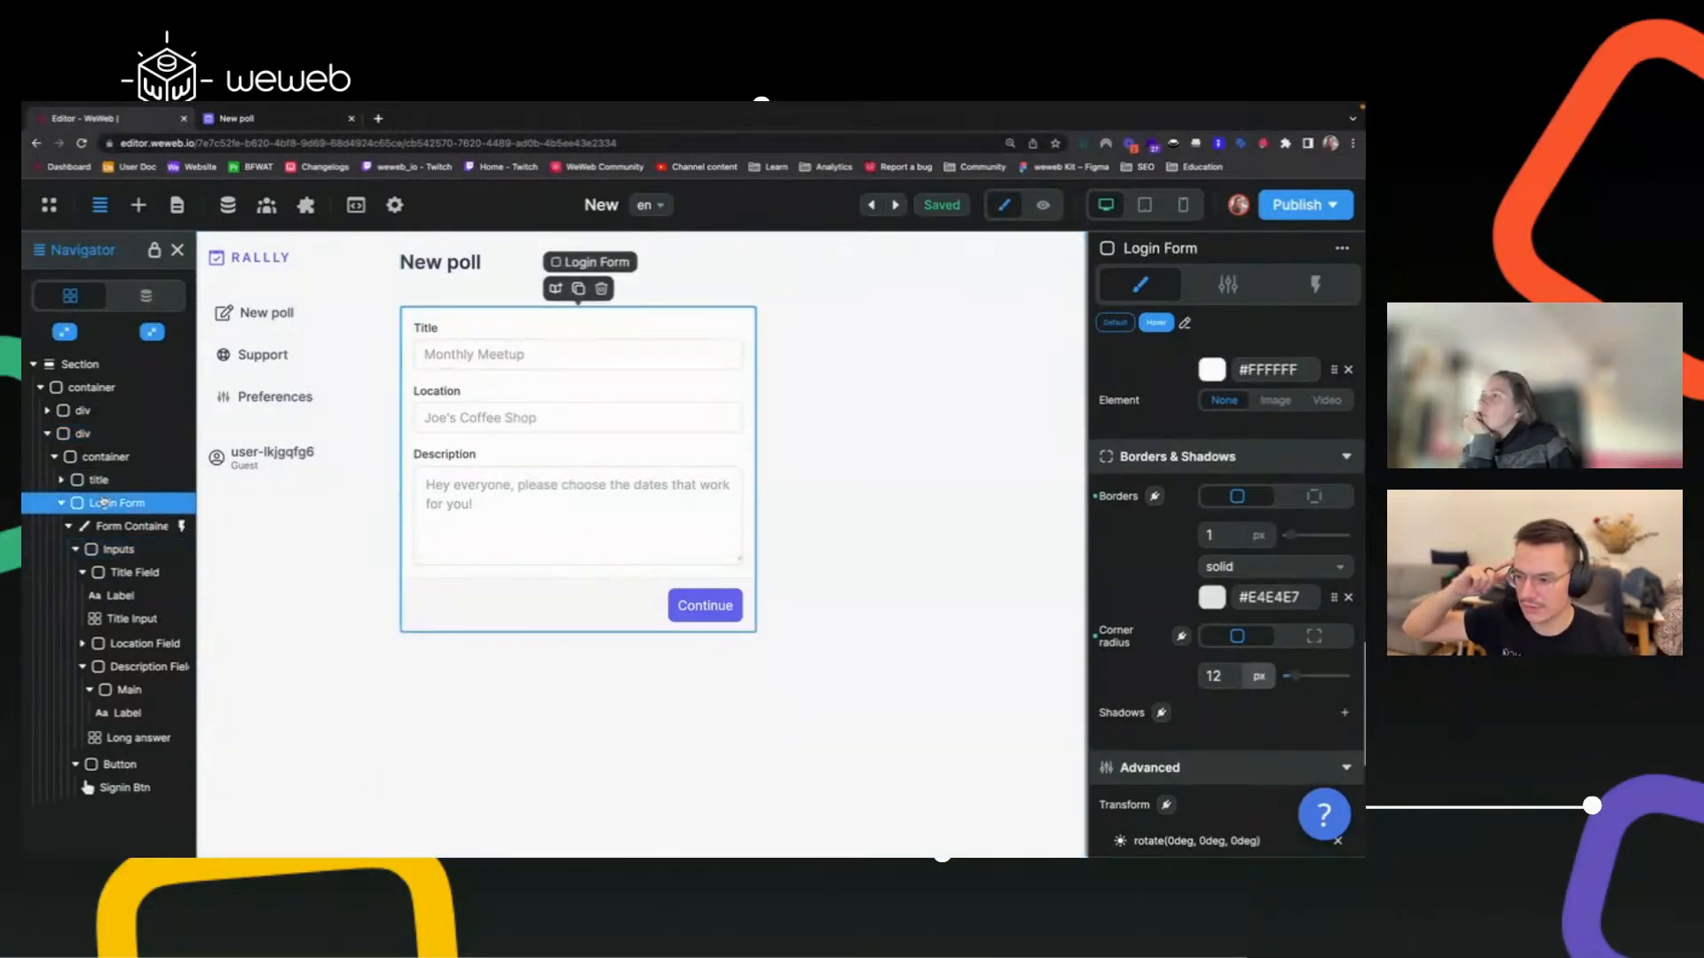
left_click(62, 503)
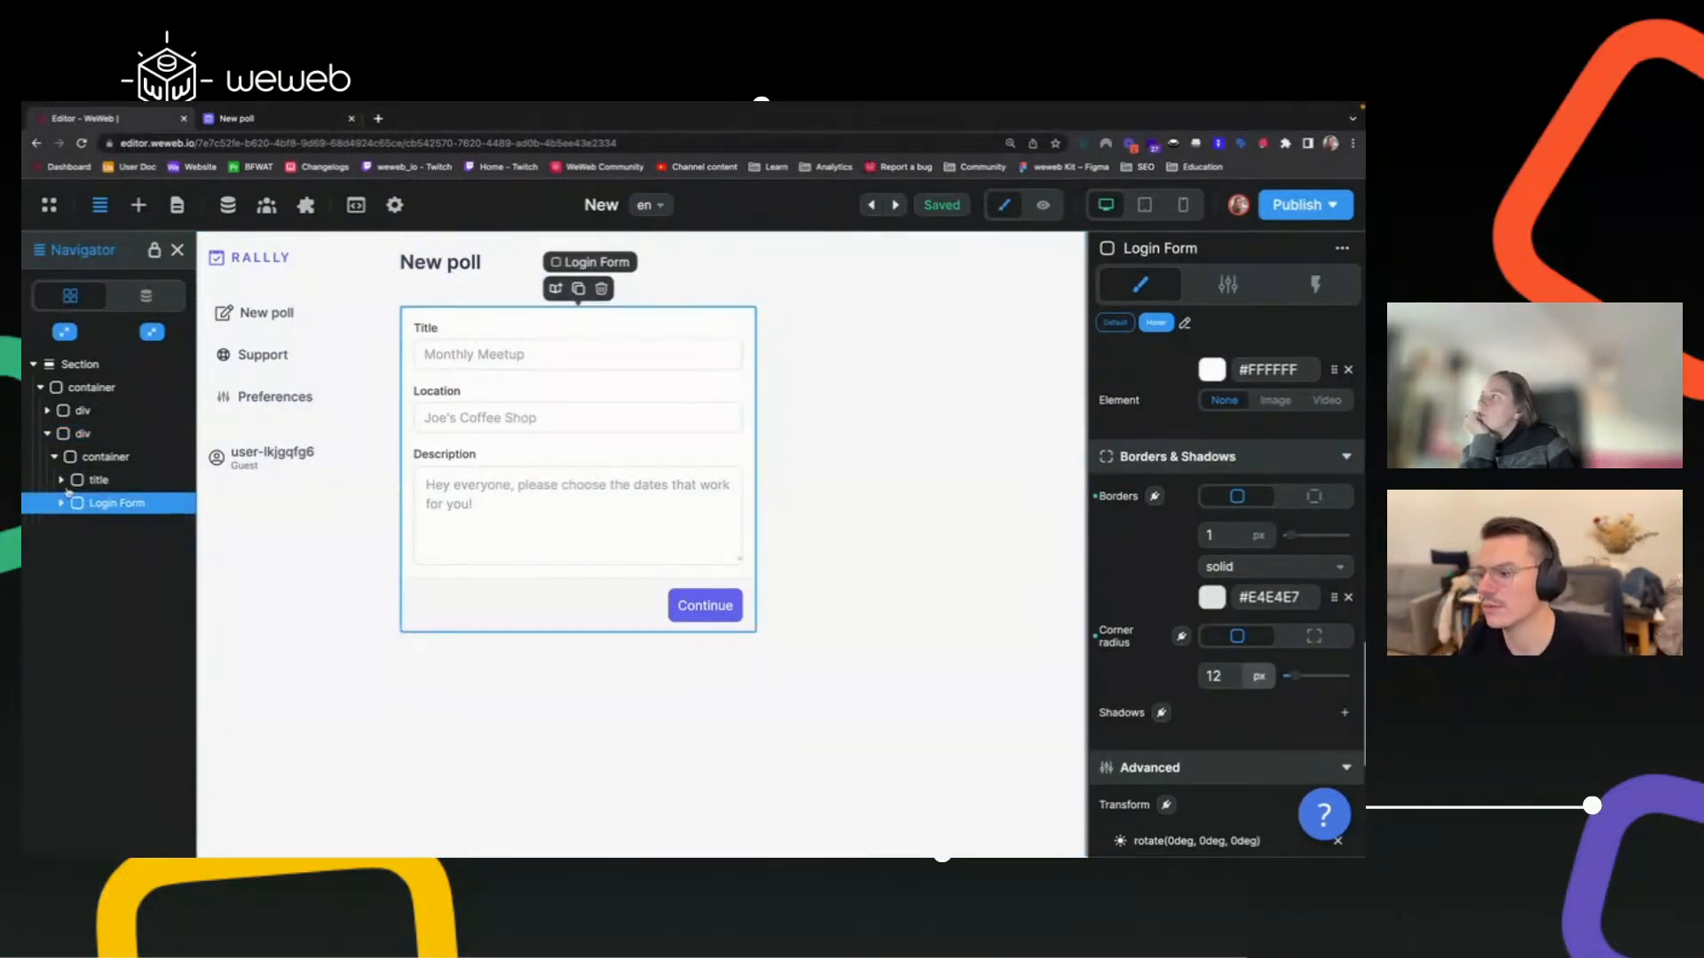
left_click(83, 434)
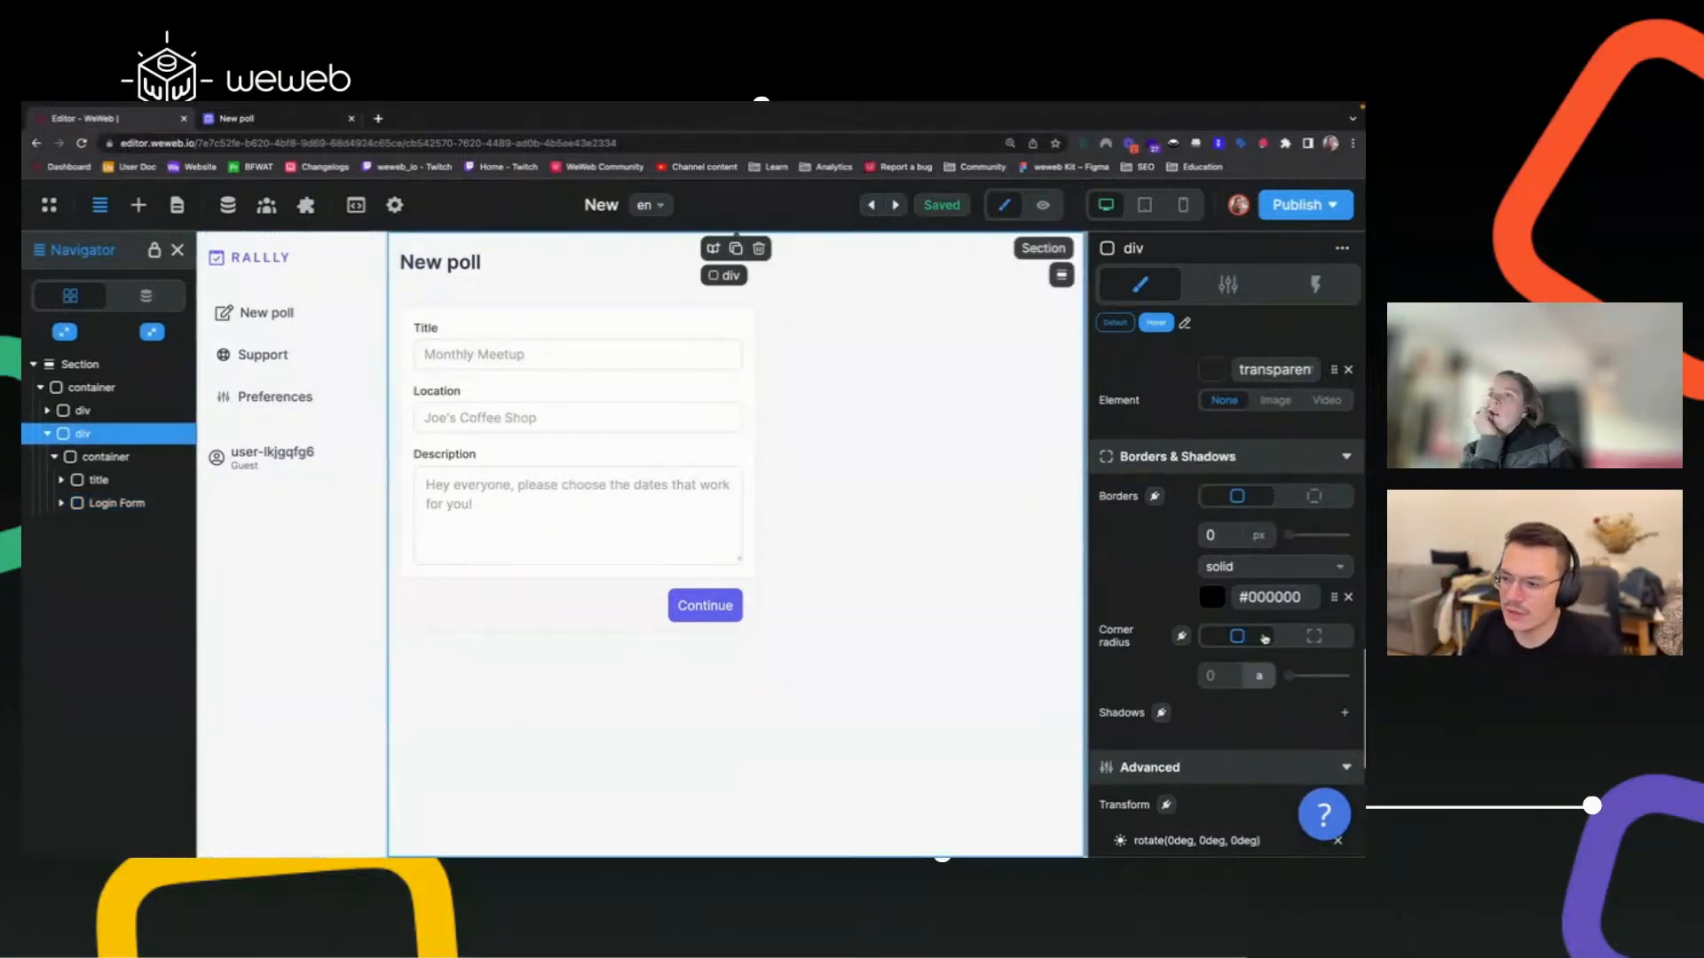
scroll(1157, 651, "up", 1)
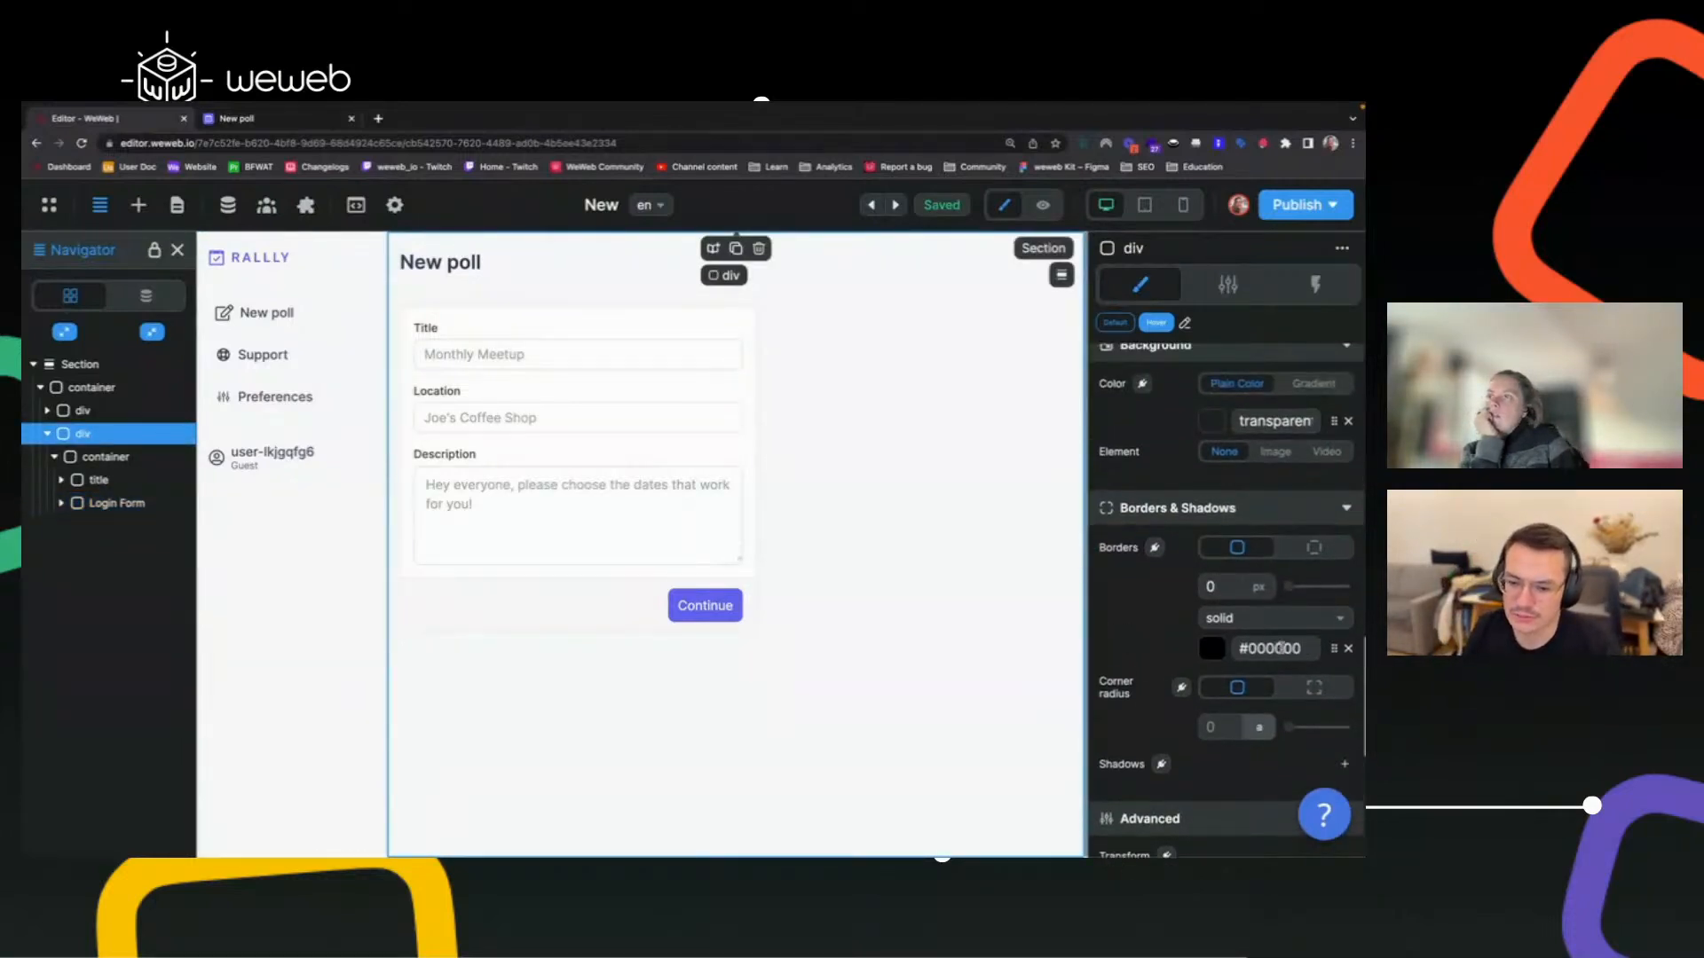
scroll(1280, 648, "up", 2)
scroll(1283, 653, "down", 3)
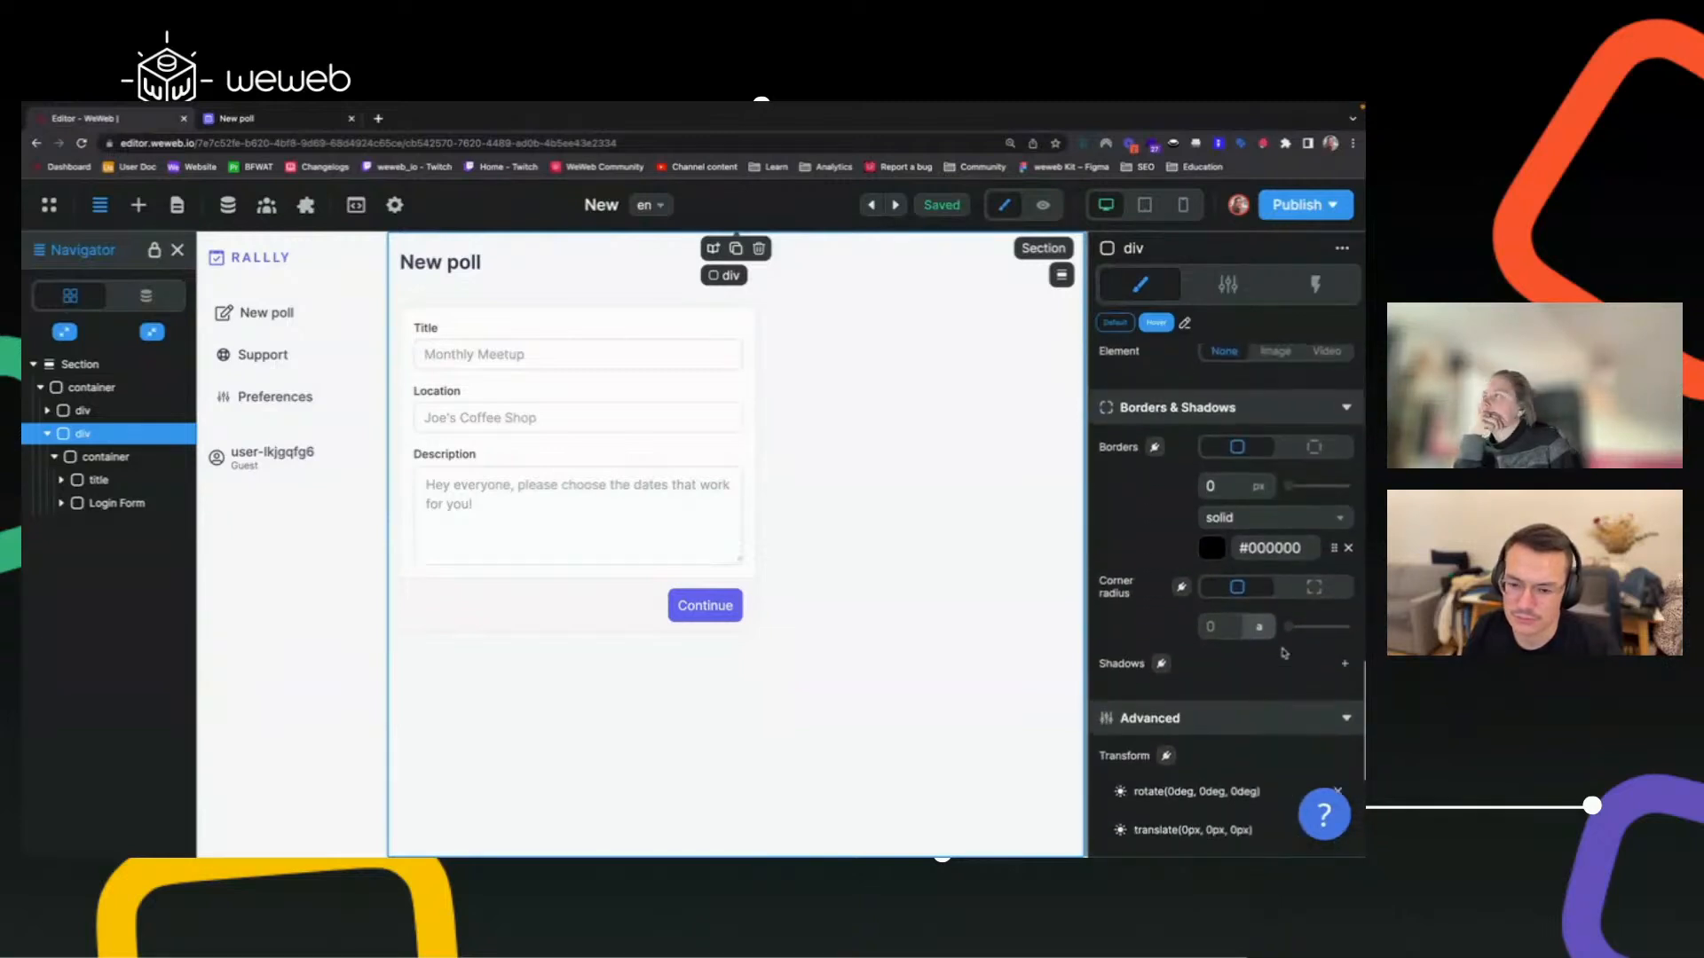
scroll(1189, 568, "up", 3)
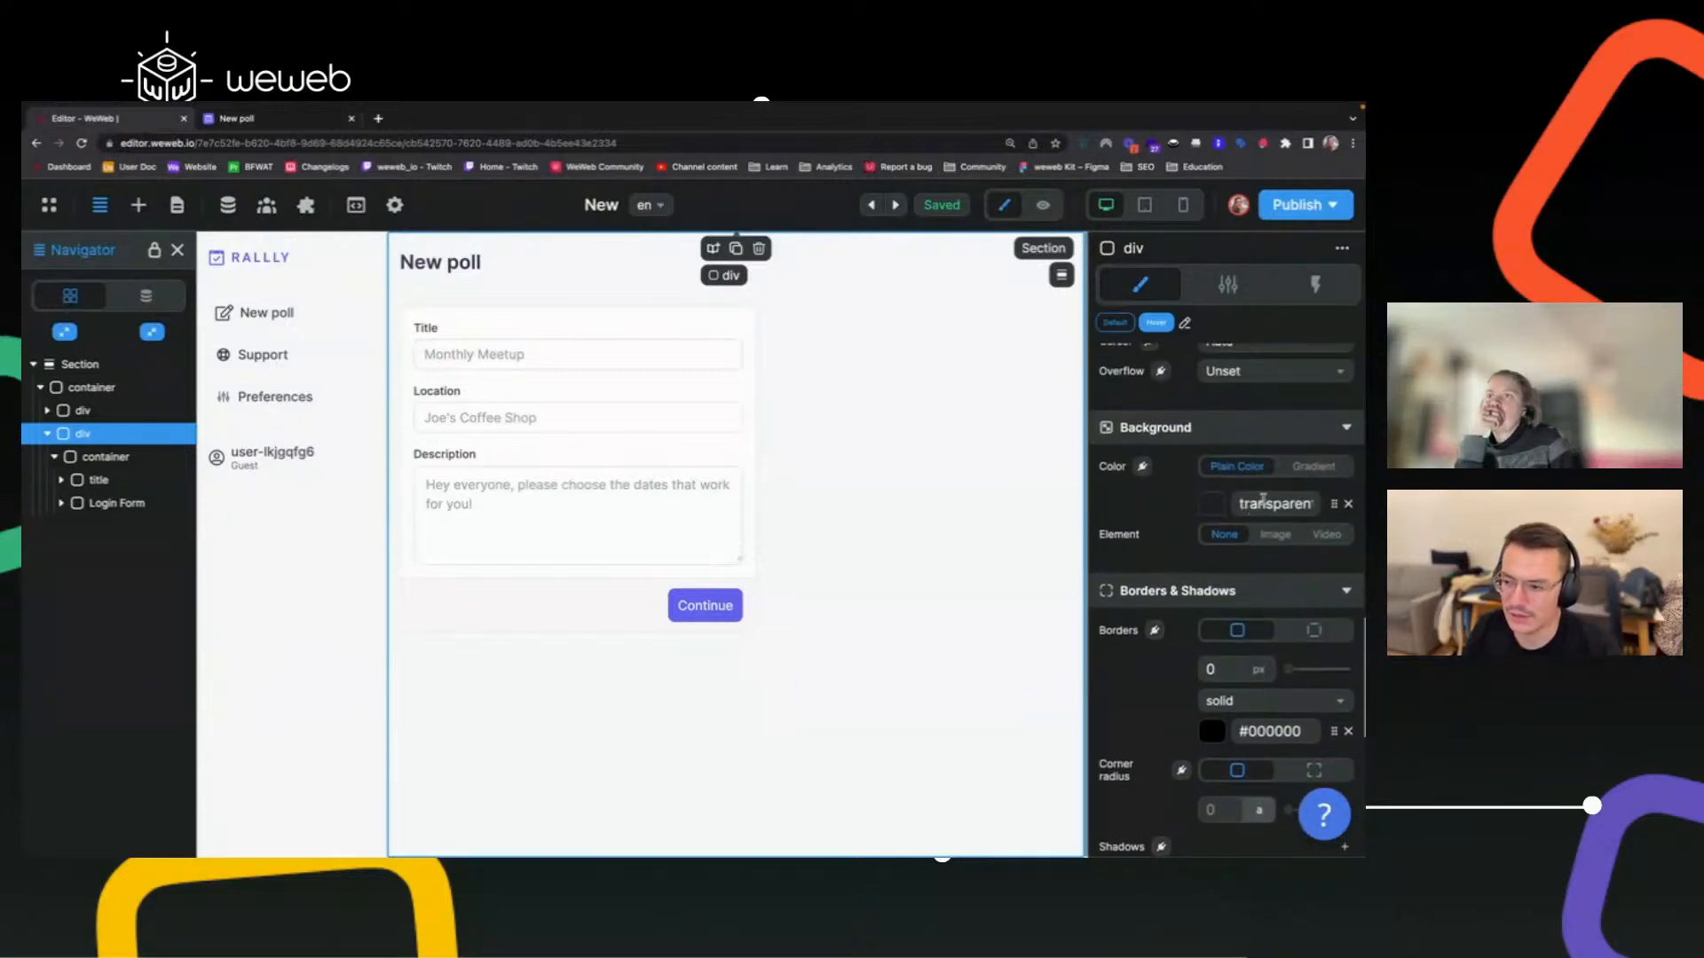
left_click(1260, 502)
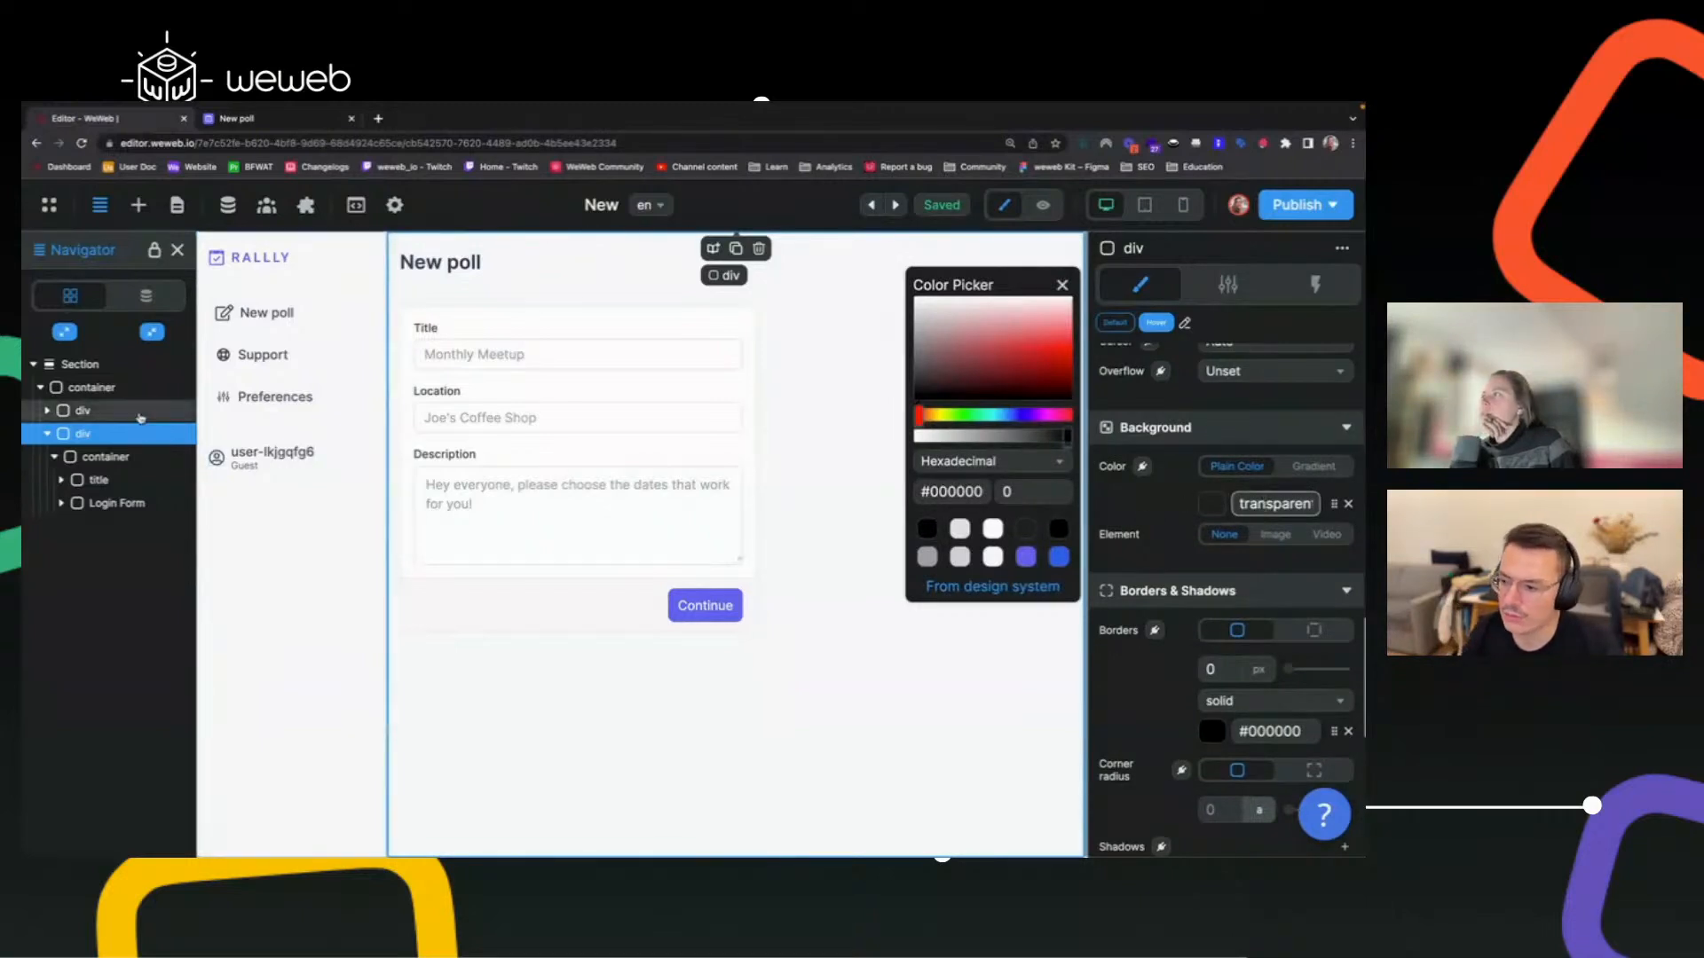
Check the background color settings of the outermost container and of the Section.
left_click(129, 389)
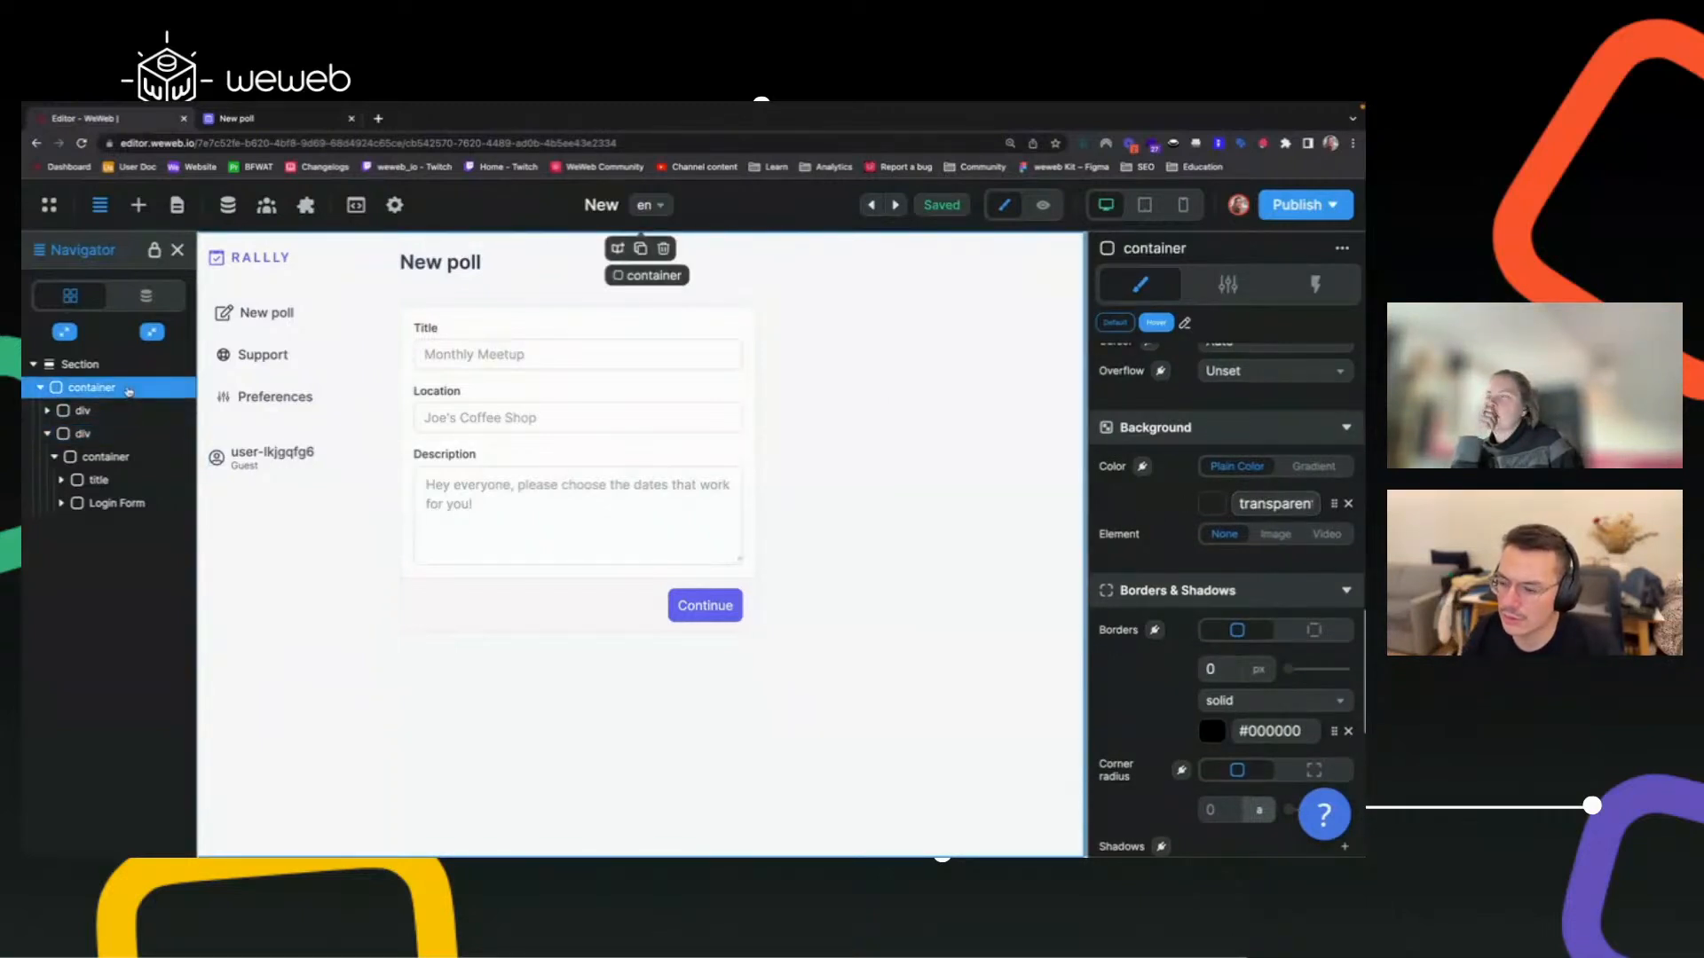
left_click(108, 366)
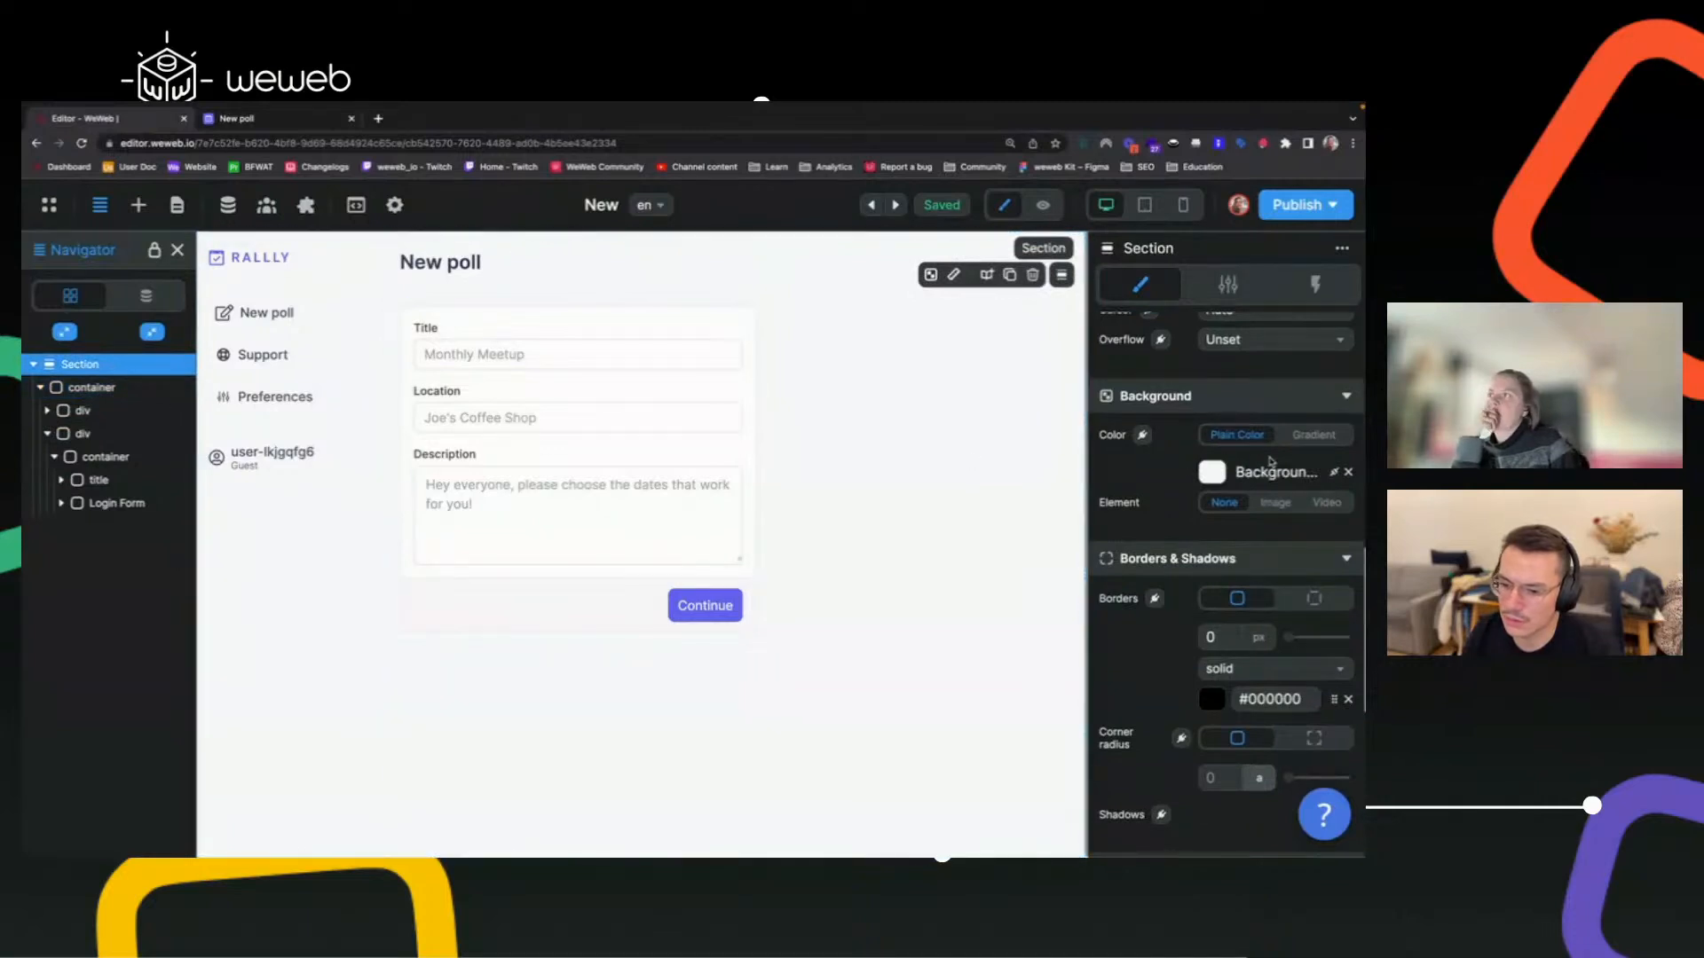
left_click(1264, 474)
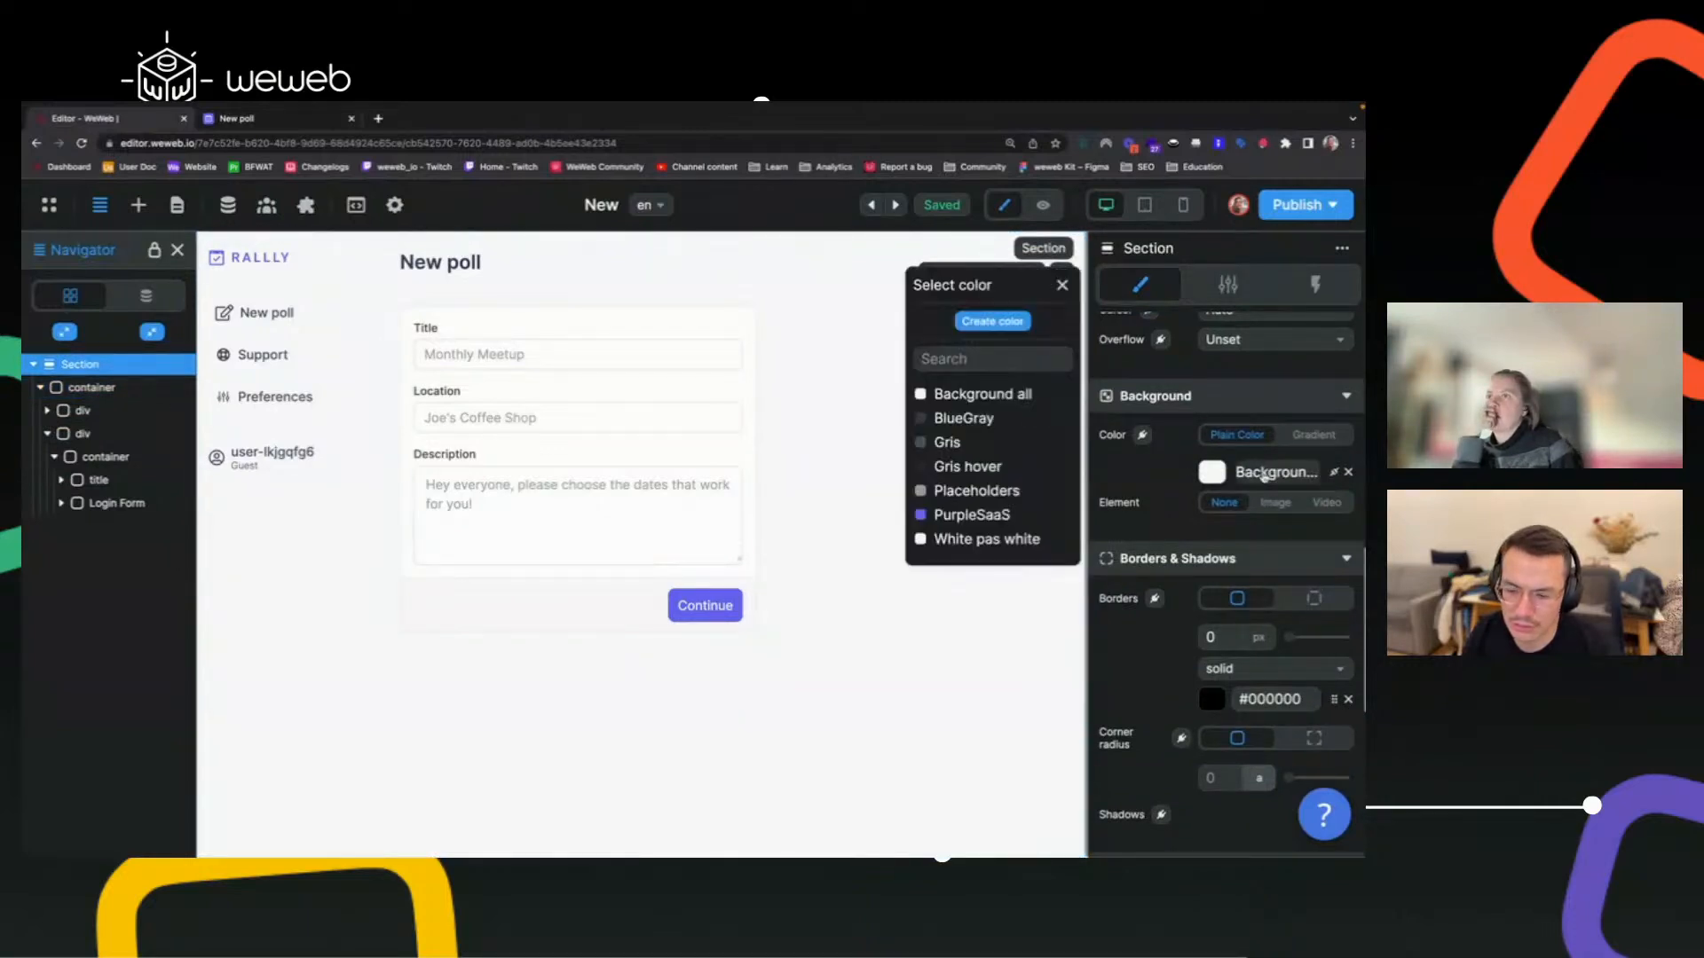
left_click(1062, 286)
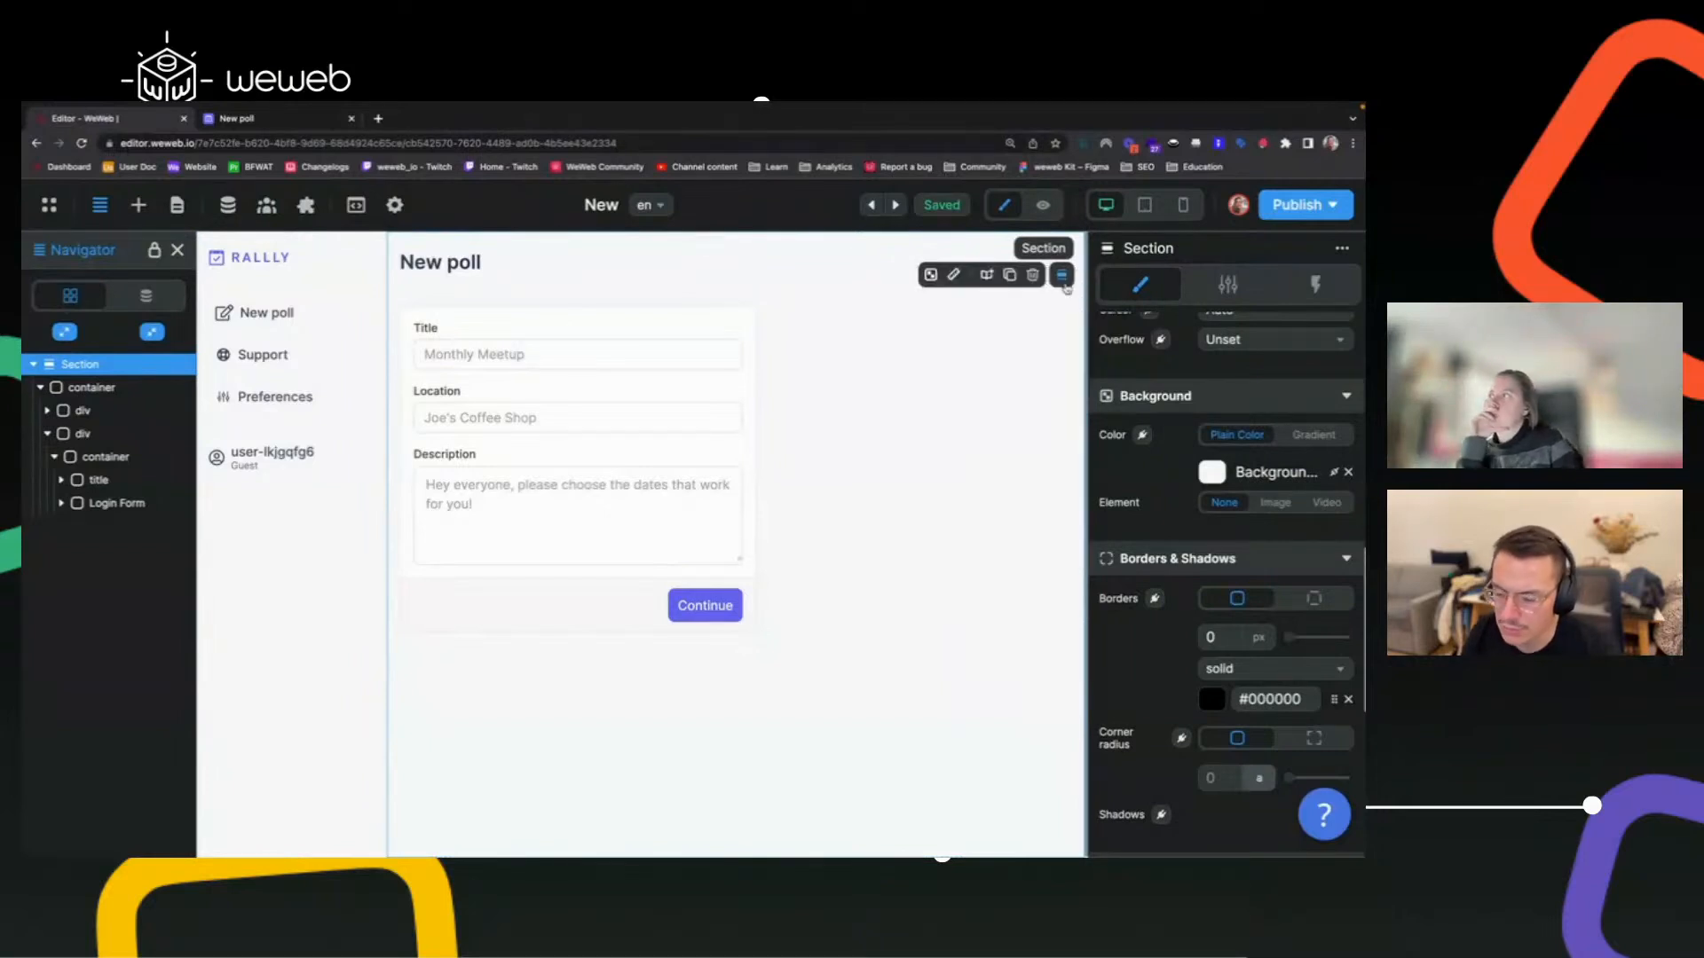
Compare the New poll title row in the editor with the original Rallly header and its step indicator.
left_click(556, 290)
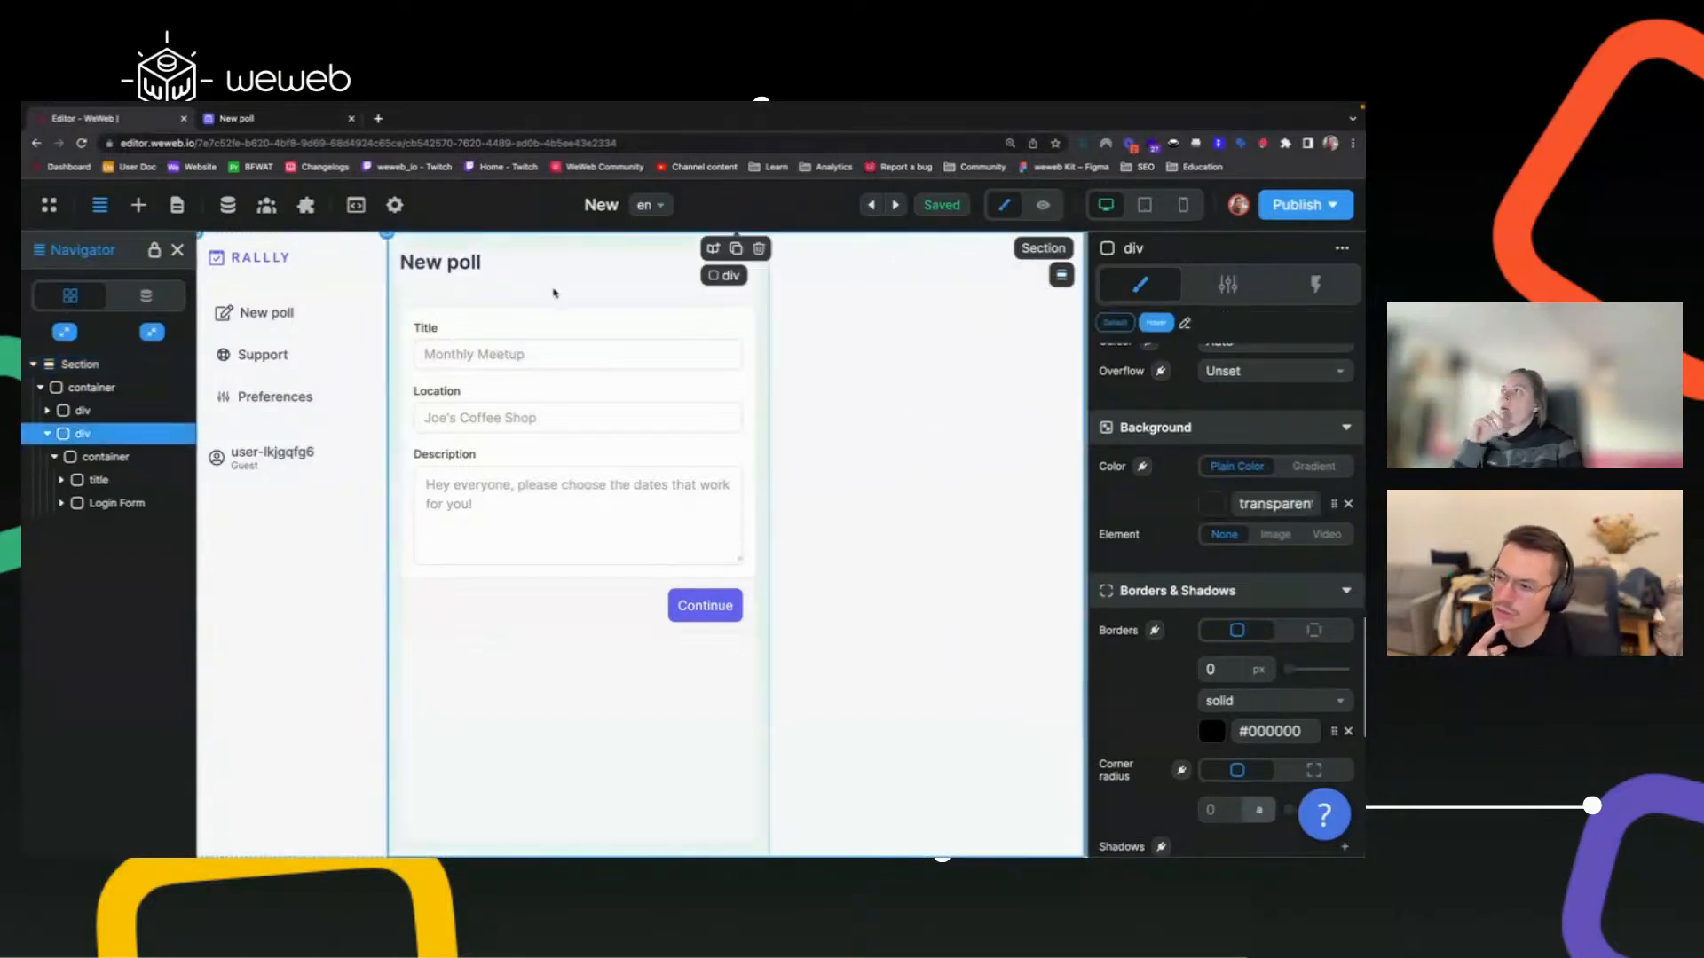
left_click(496, 266)
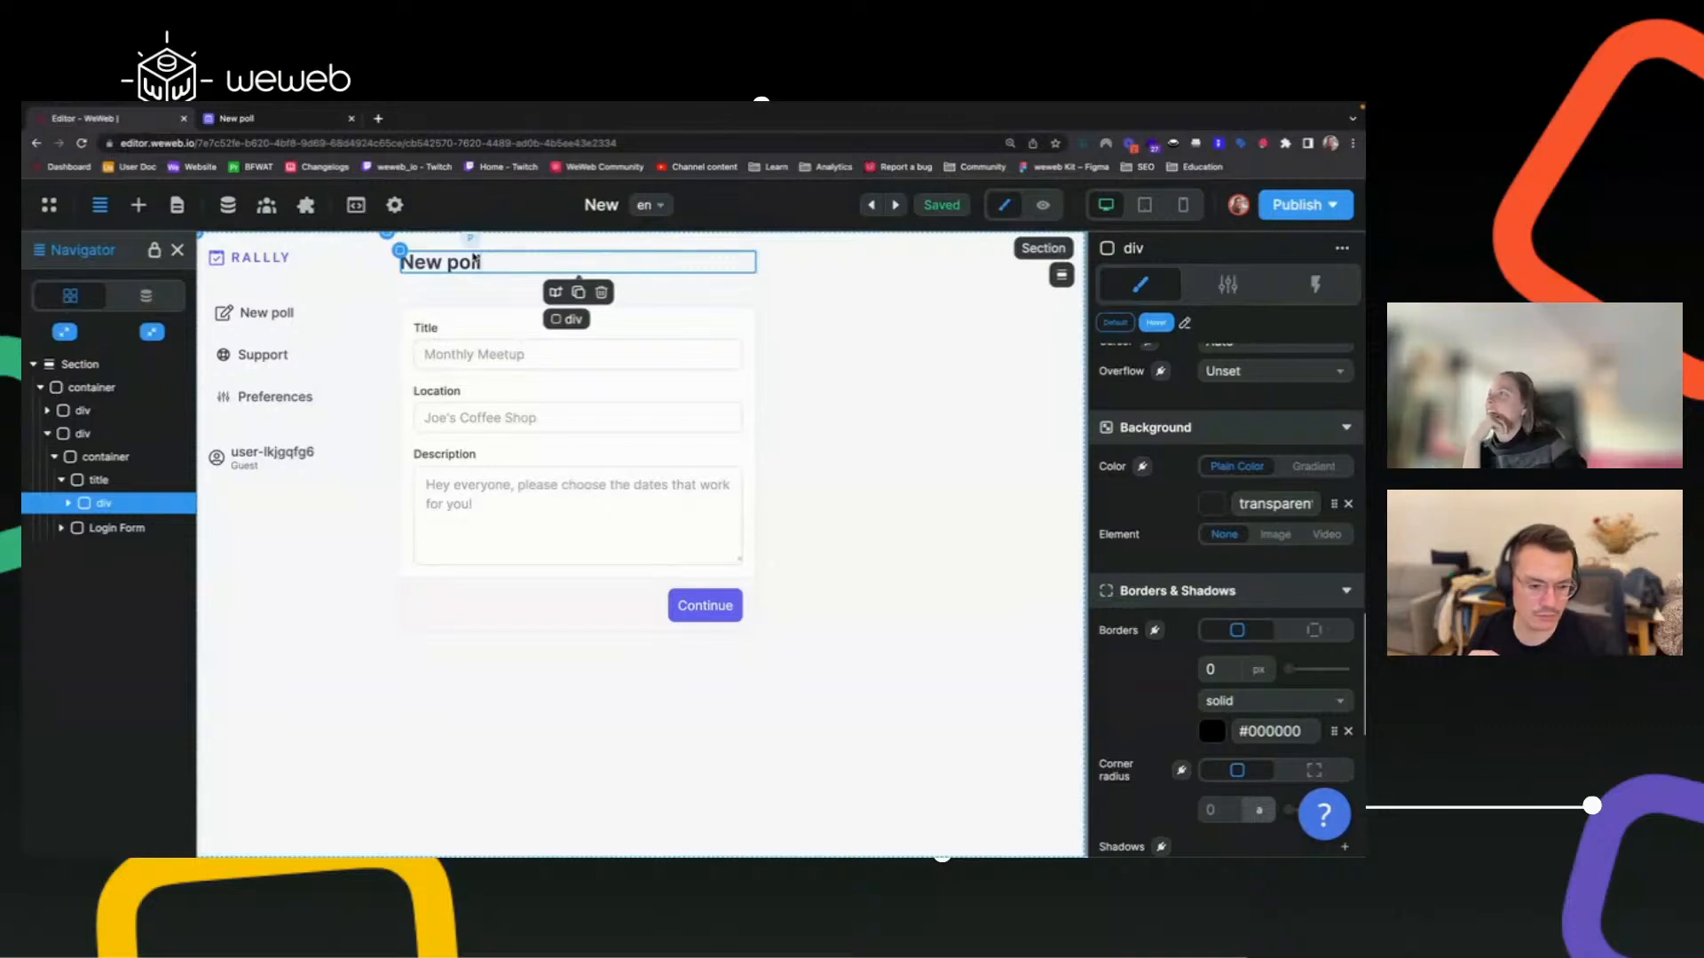
left_click(426, 353)
left_click(255, 124)
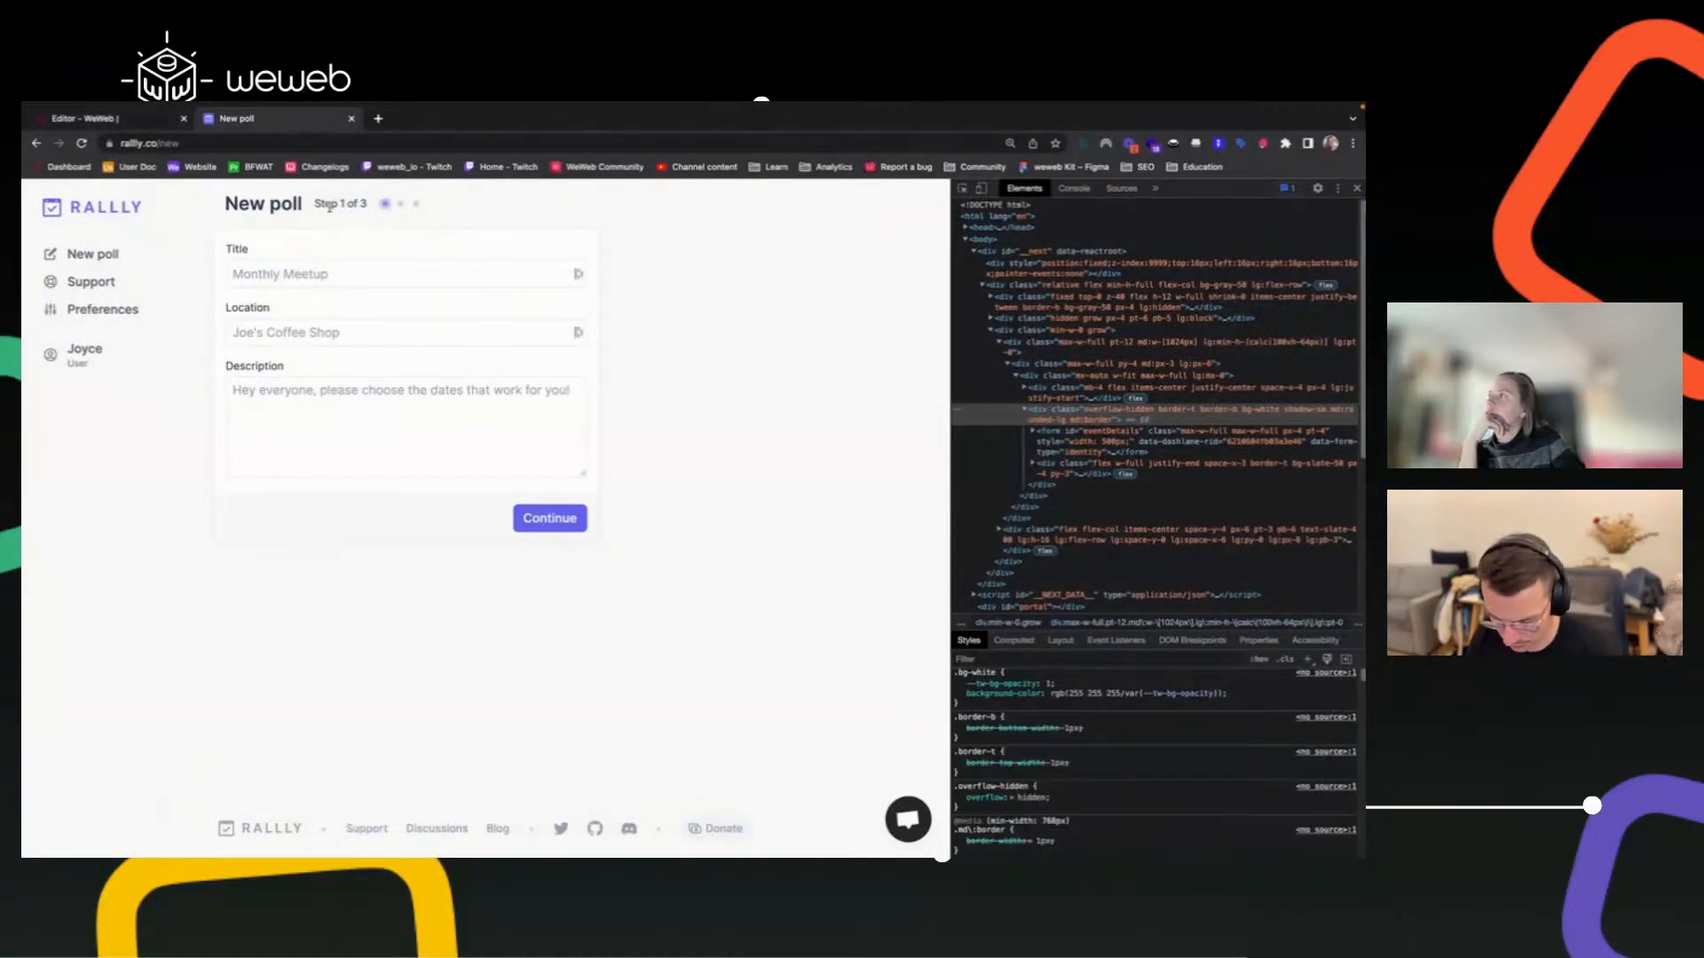
left_click(142, 125)
left_click(462, 266)
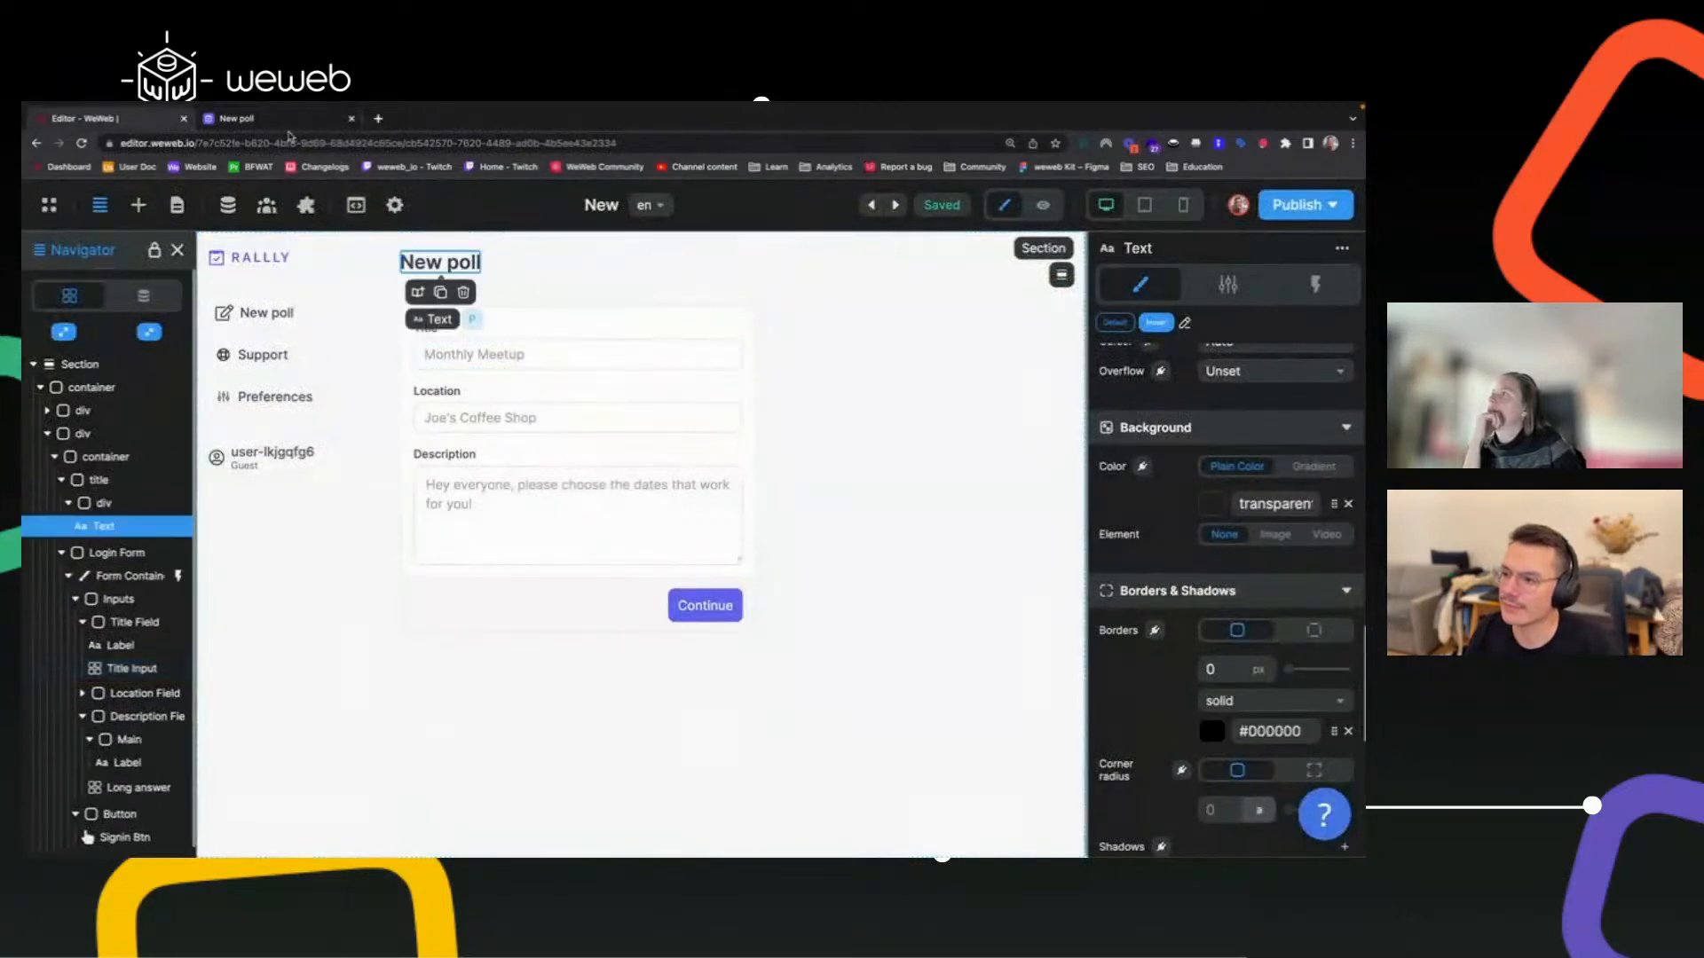
left_click(281, 124)
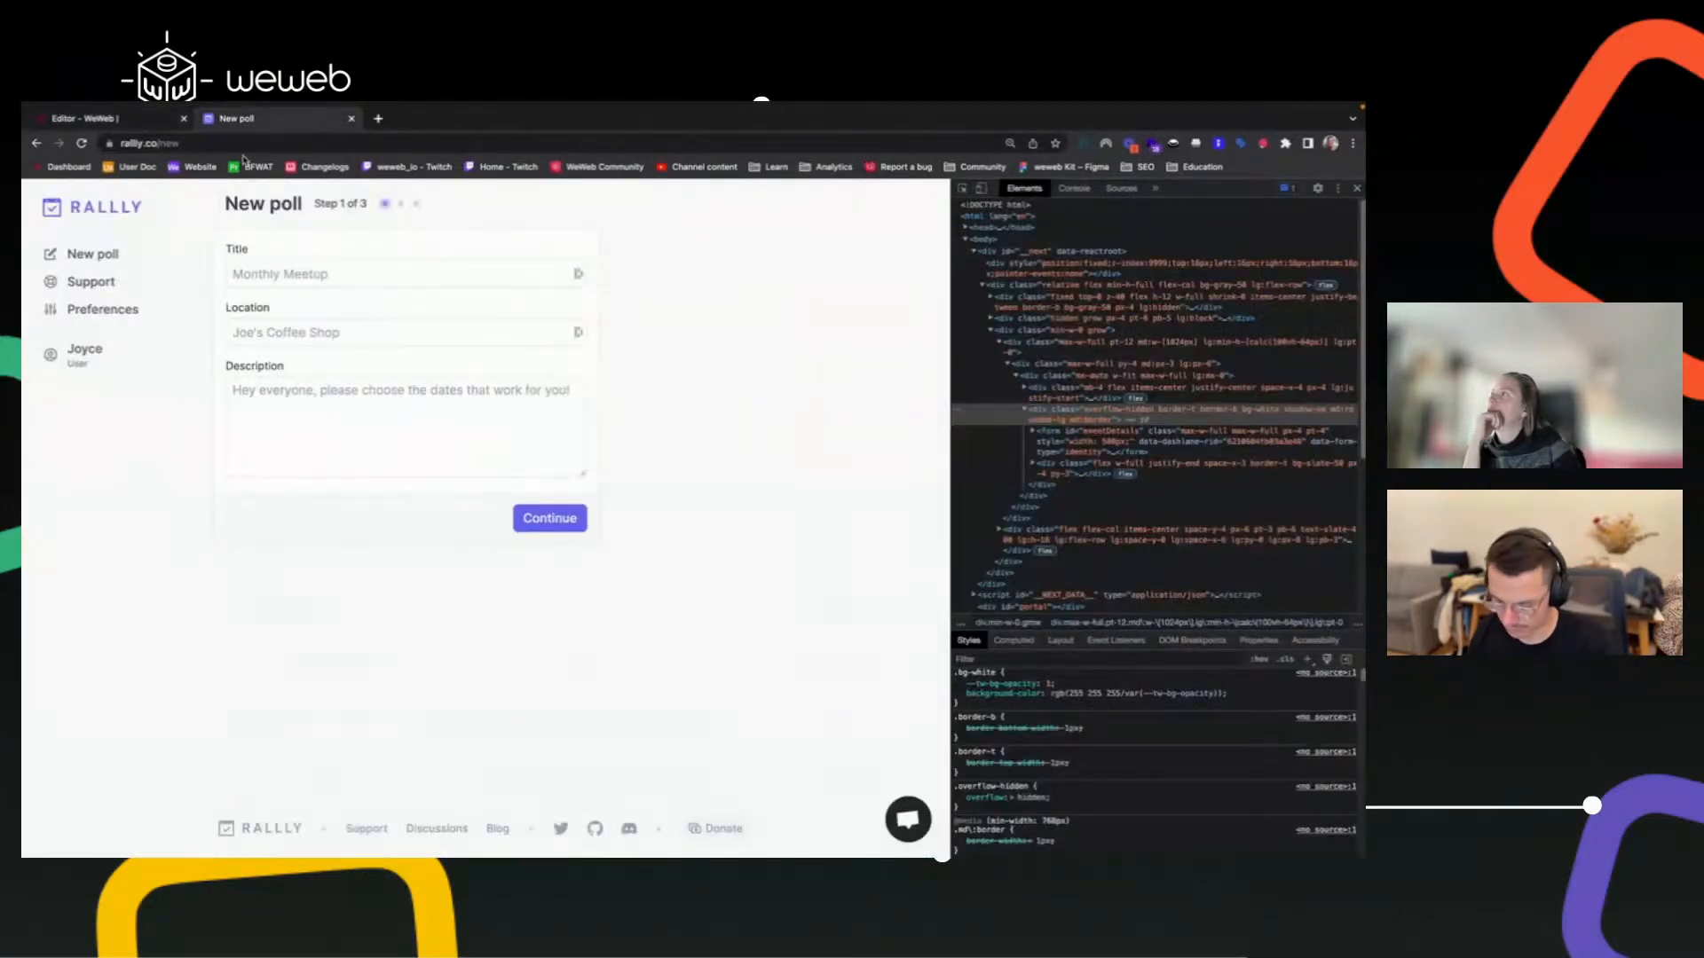
In the editor, duplicate the div holding the New poll heading inside the title container and select the copy's text.
left_click(138, 122)
left_click(94, 413)
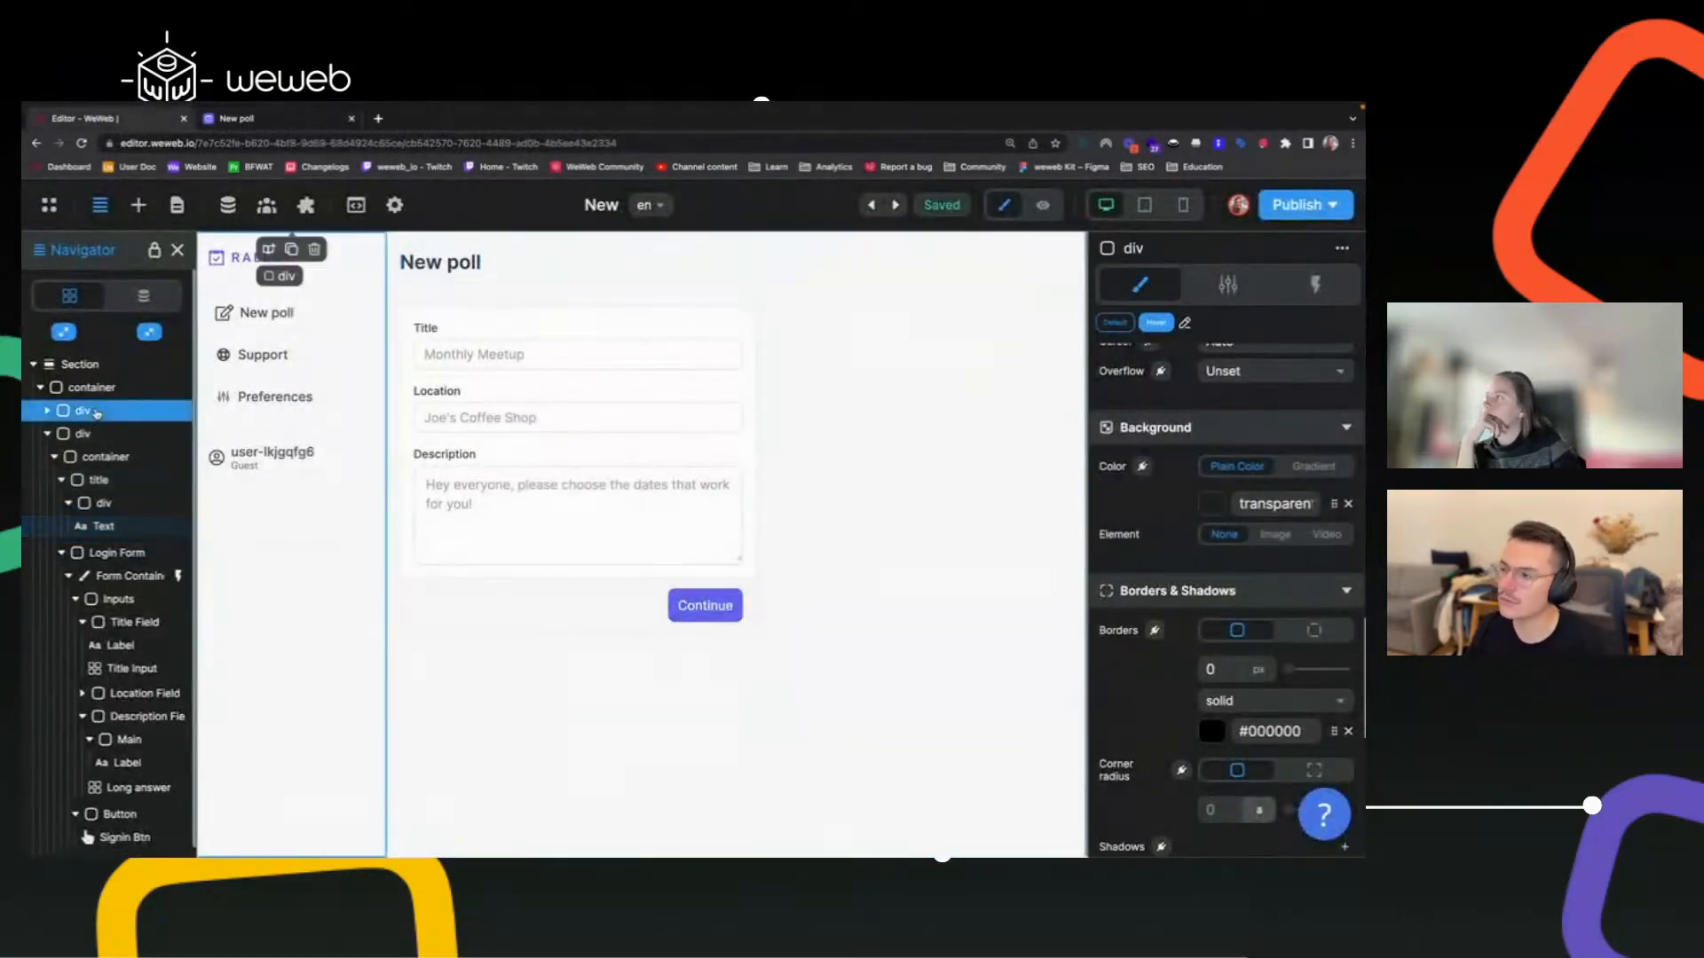
left_click(84, 435)
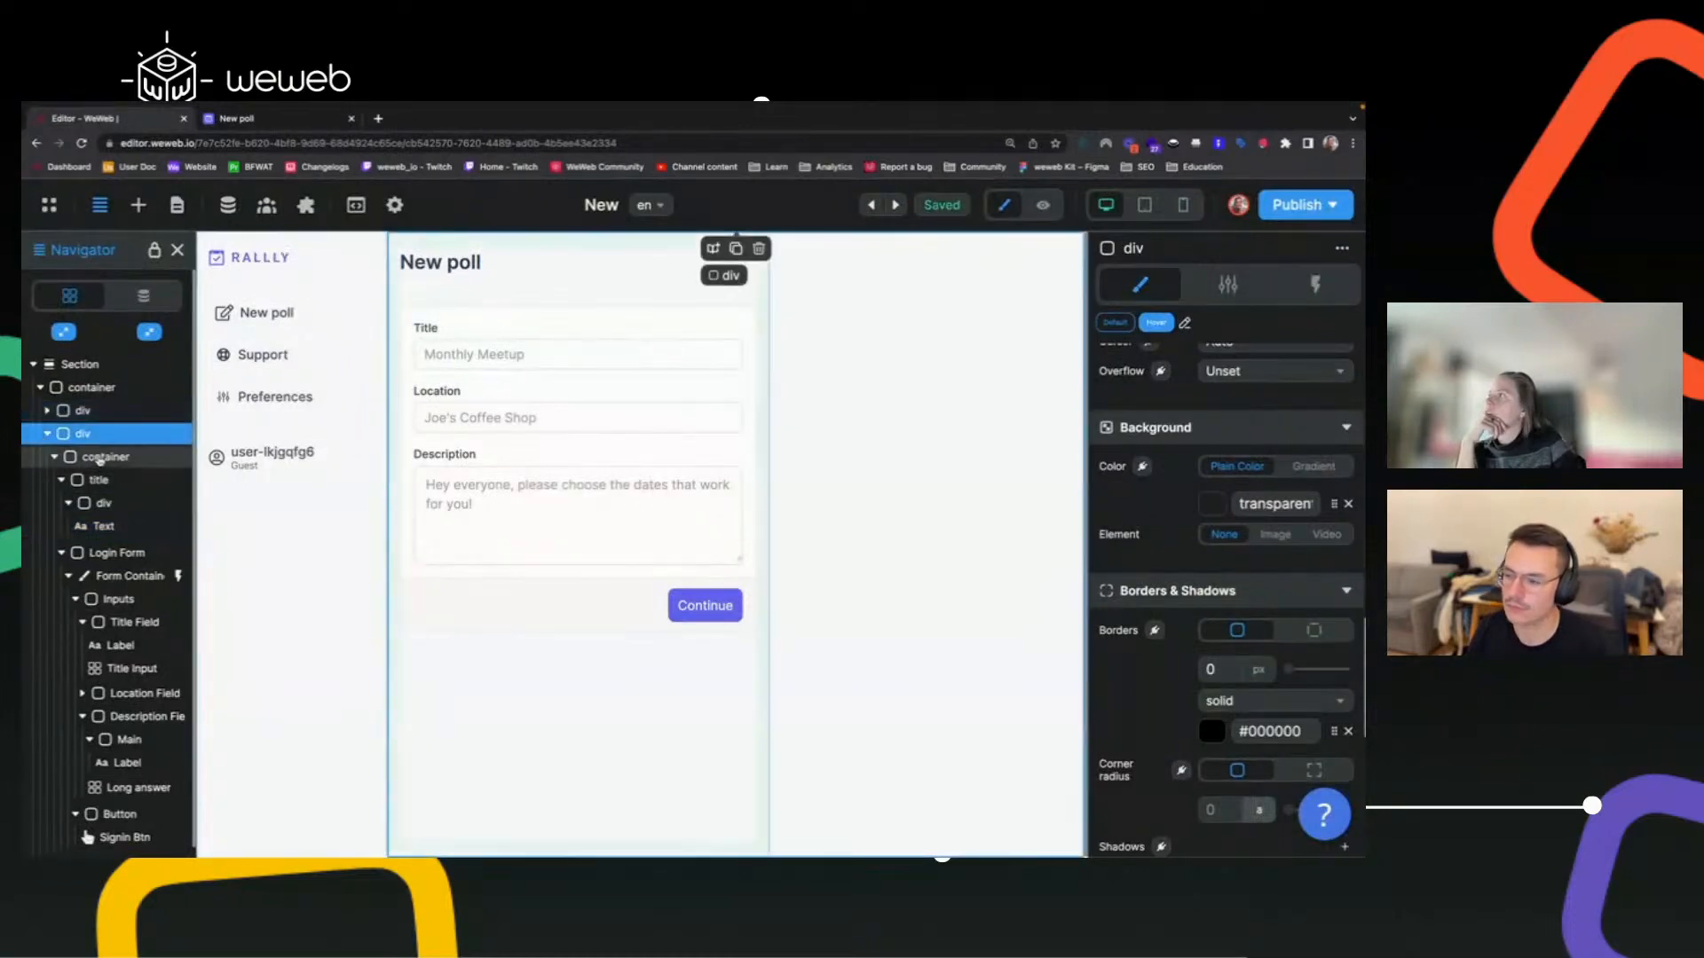
left_click(105, 480)
left_click(94, 505)
left_click(69, 503)
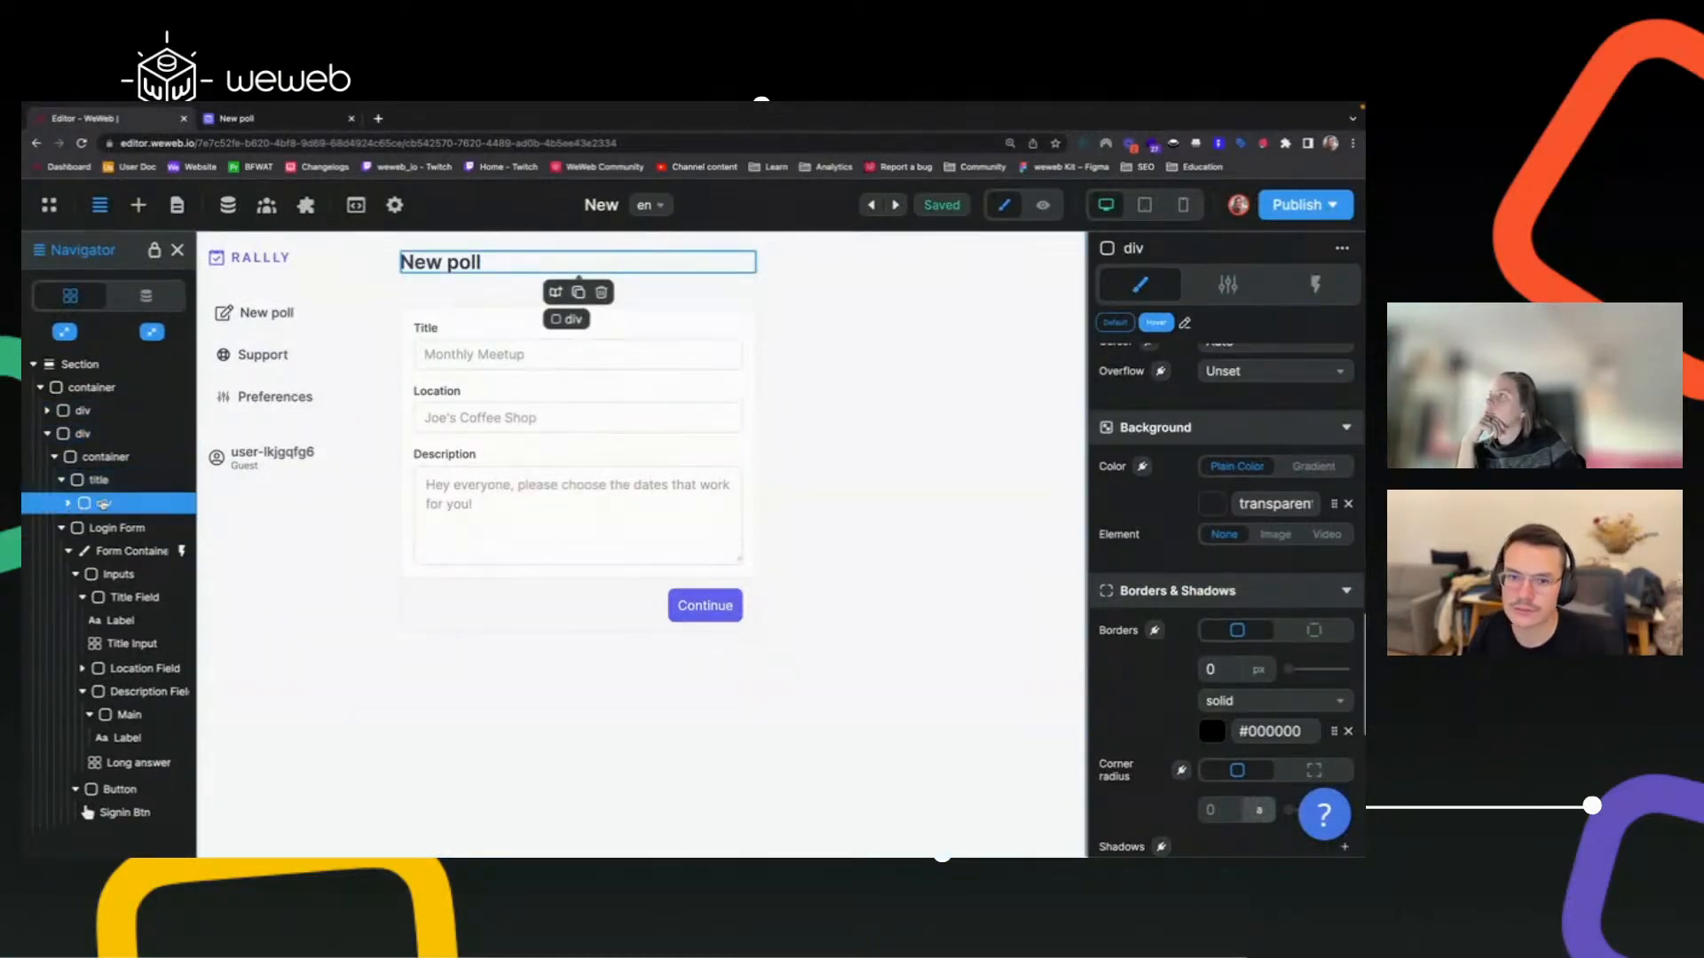
key("super+d")
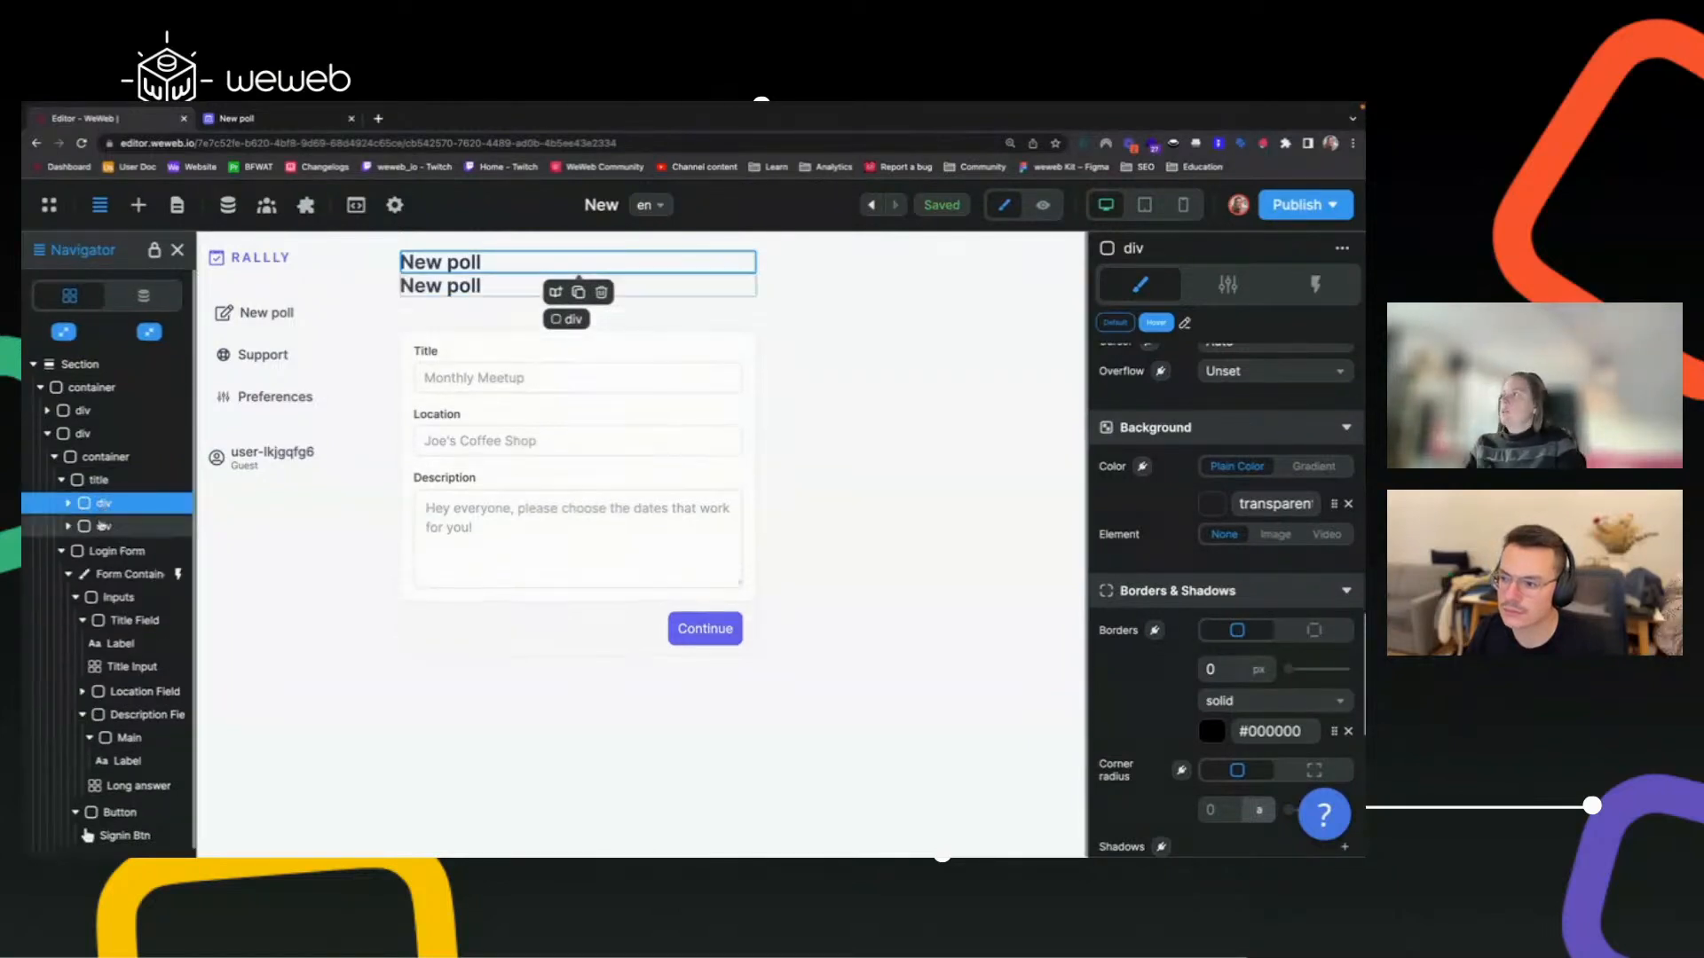
left_click(69, 526)
left_click(114, 549)
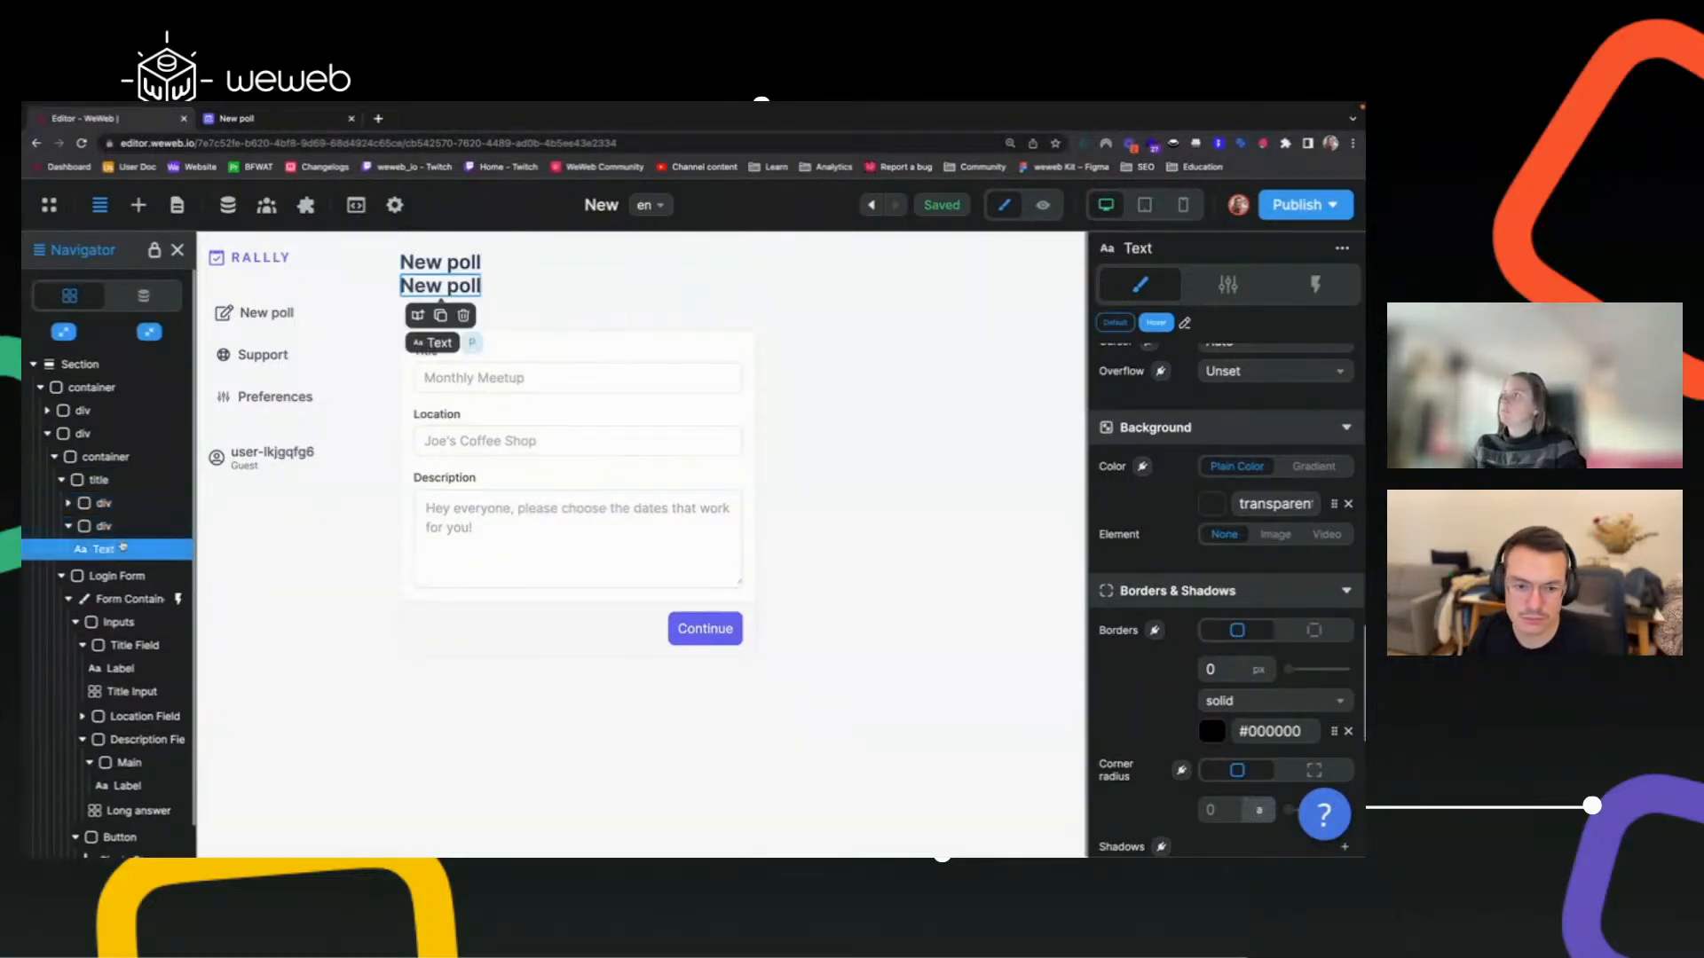
Turn off element wrapping for the title container that holds both headings.
left_click(621, 275)
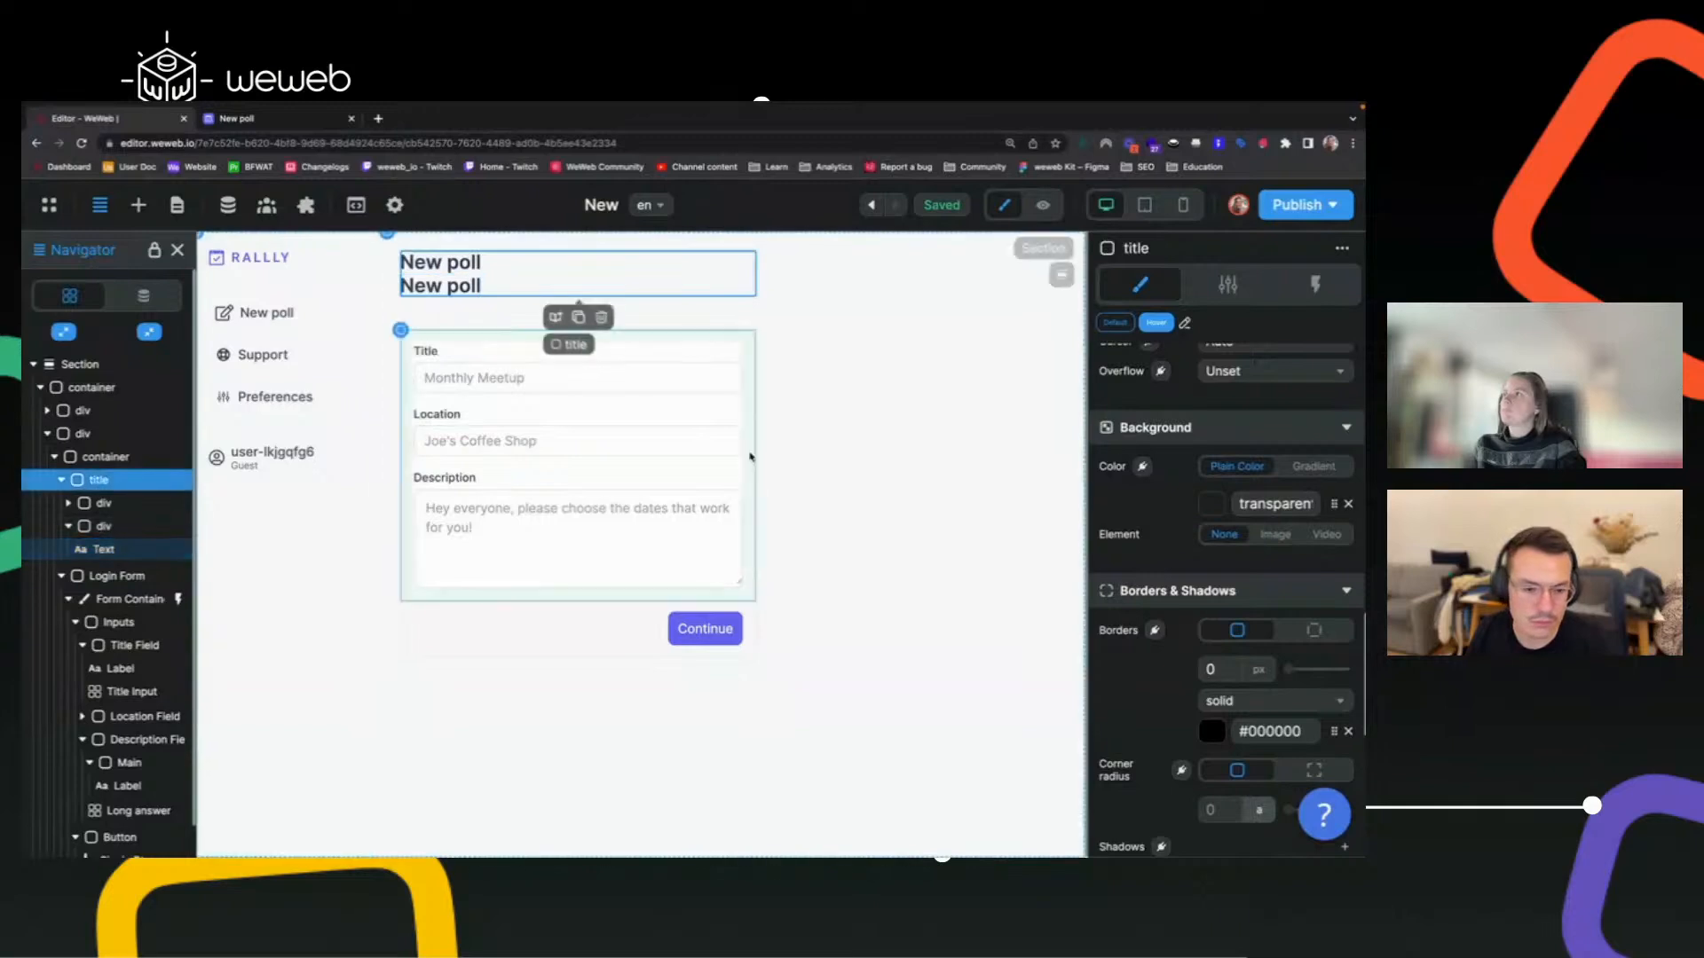
scroll(1260, 444, "up", 8)
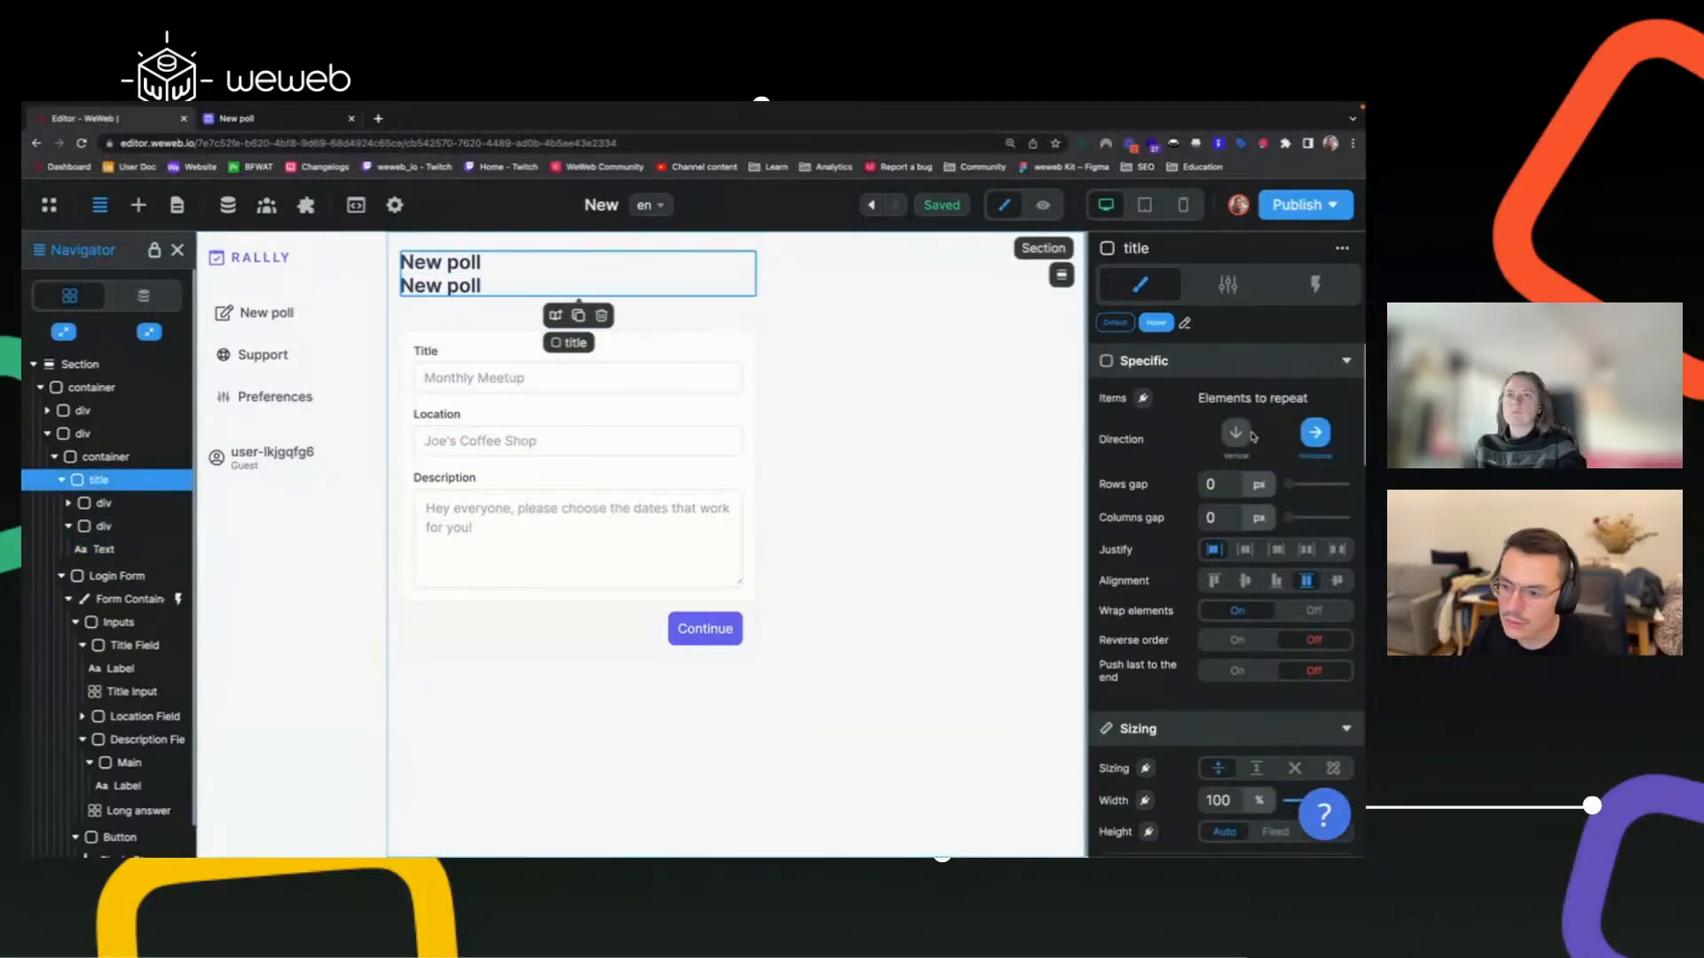
left_click(1313, 612)
On the Rallly page, inspect the "Step 1 of 3" text beside the New poll heading.
left_click(302, 119)
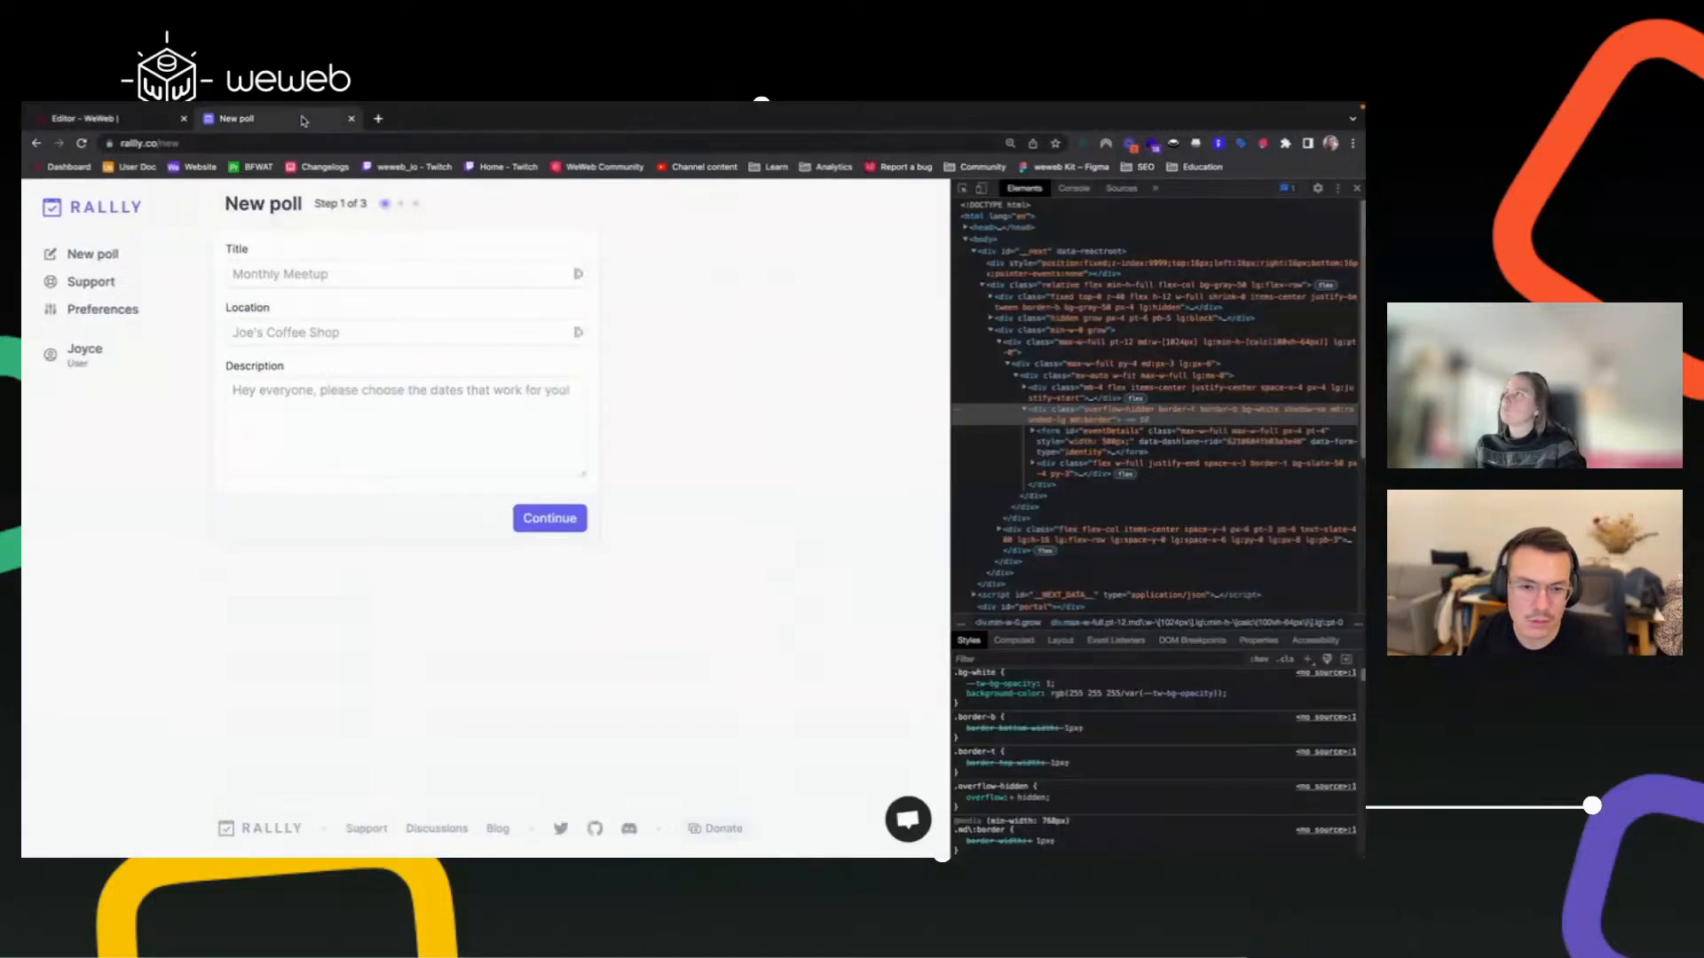
key("super+shift+c")
left_click(338, 207)
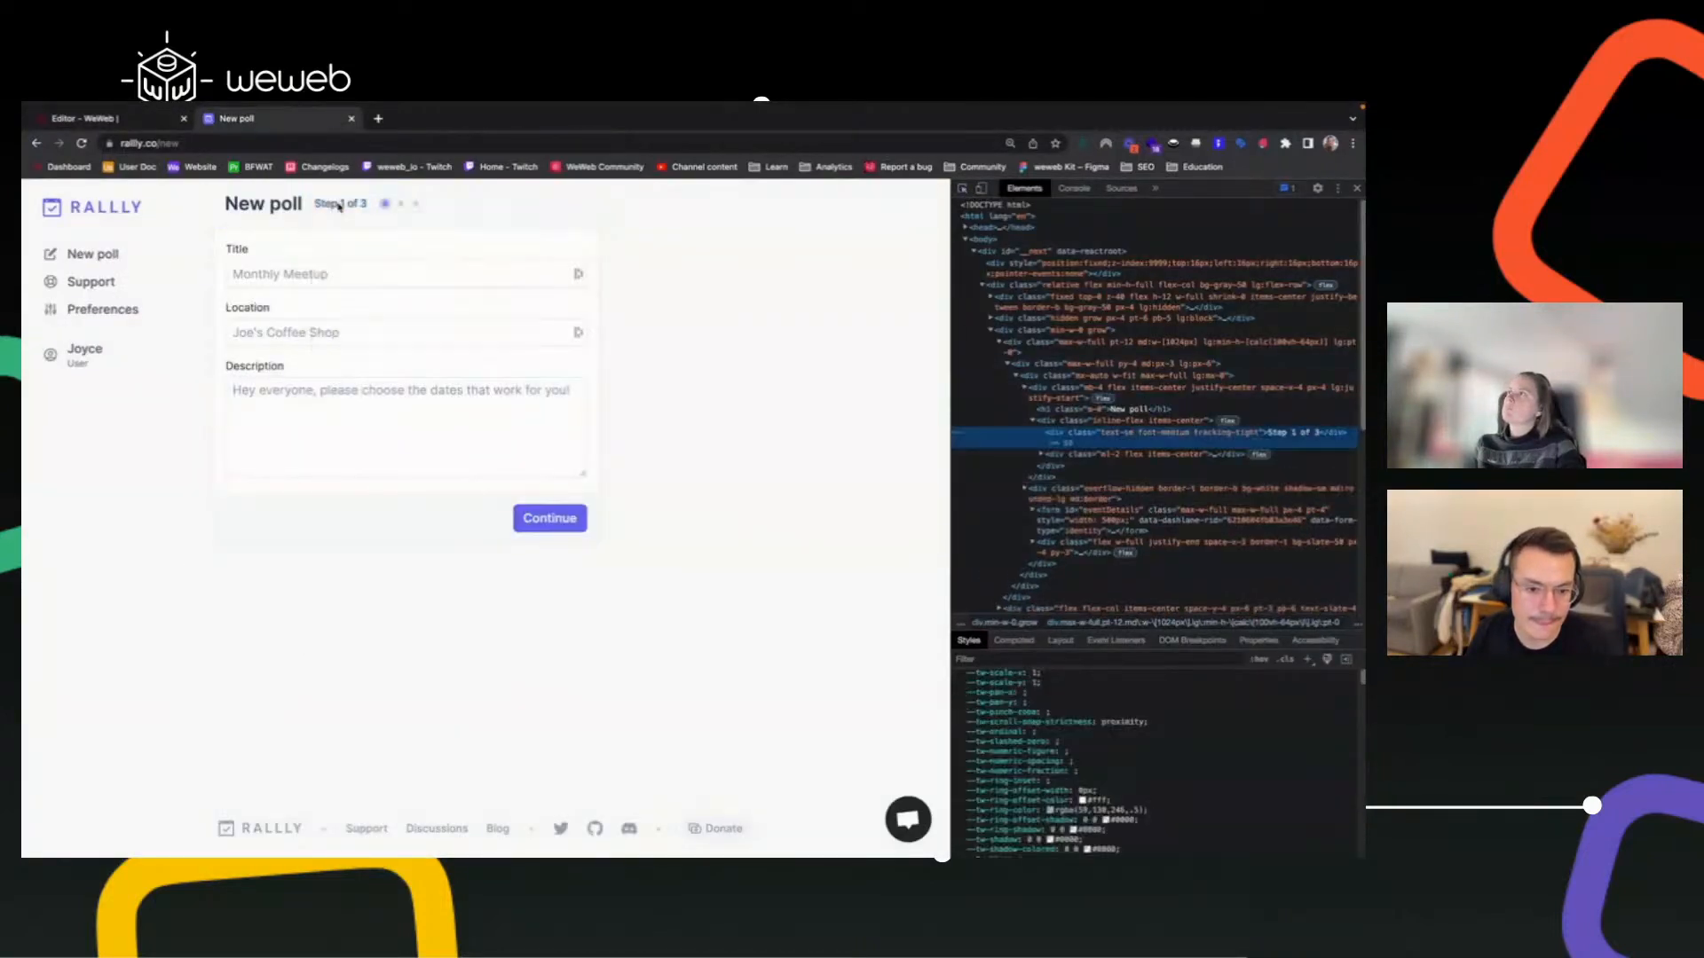
Check the Rallly step label's font details, then set the duplicated New poll text's size to 14 px in the editor.
left_click(962, 190)
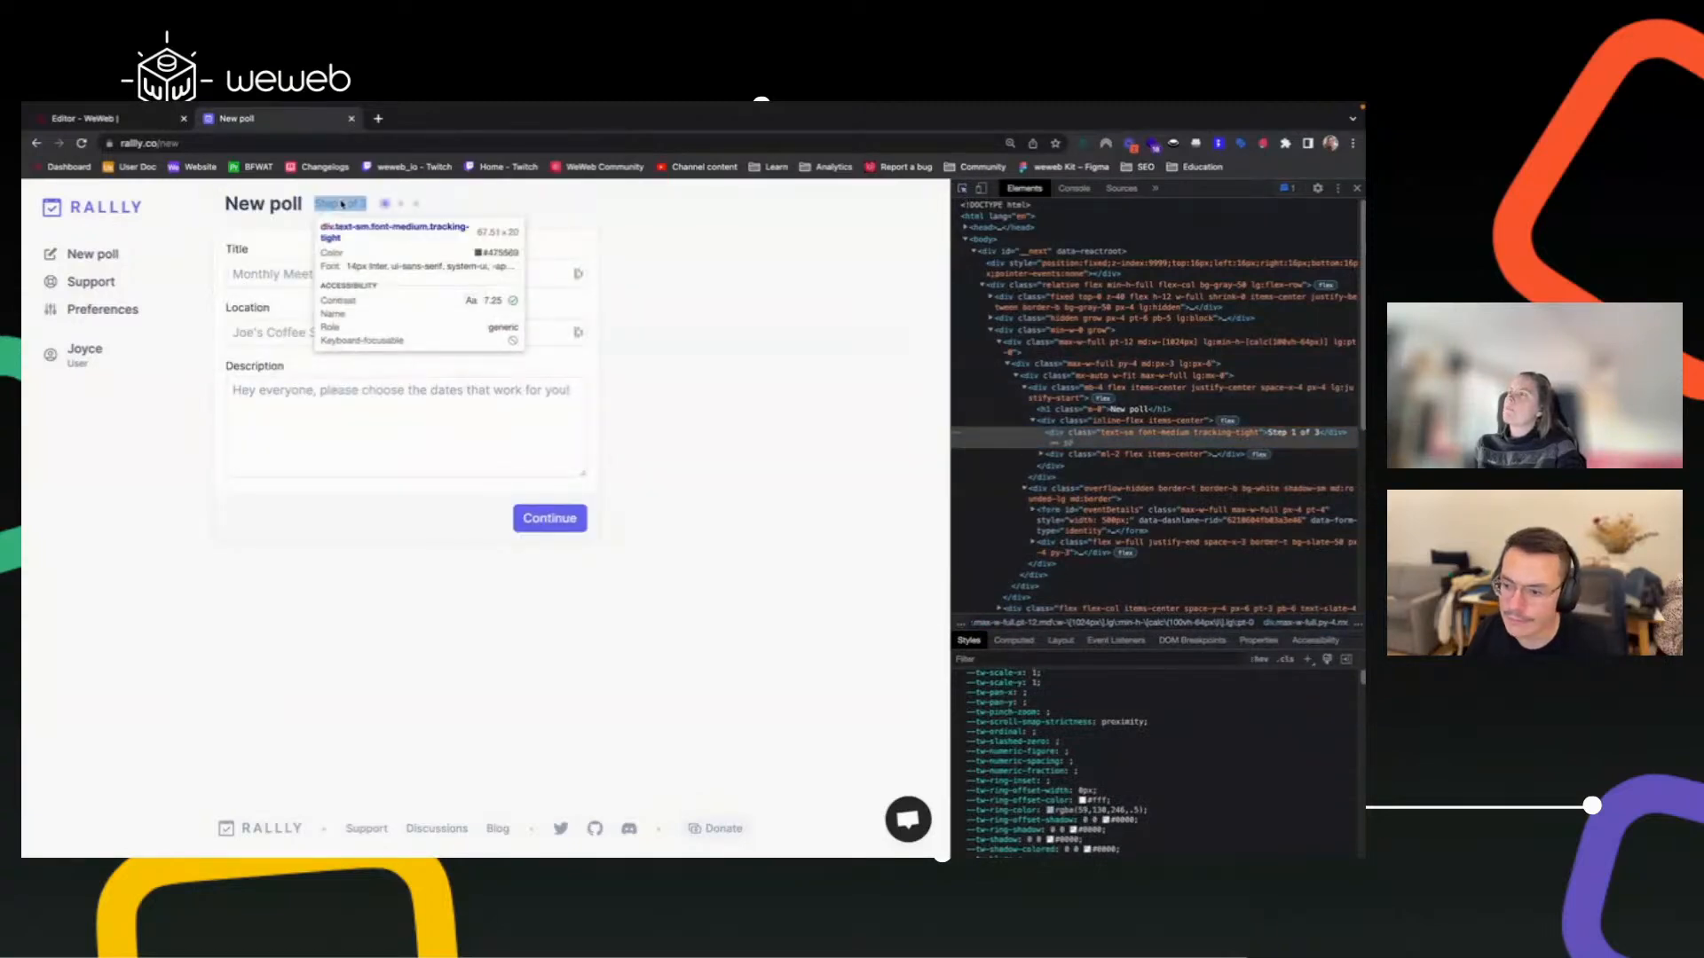
left_click(341, 204)
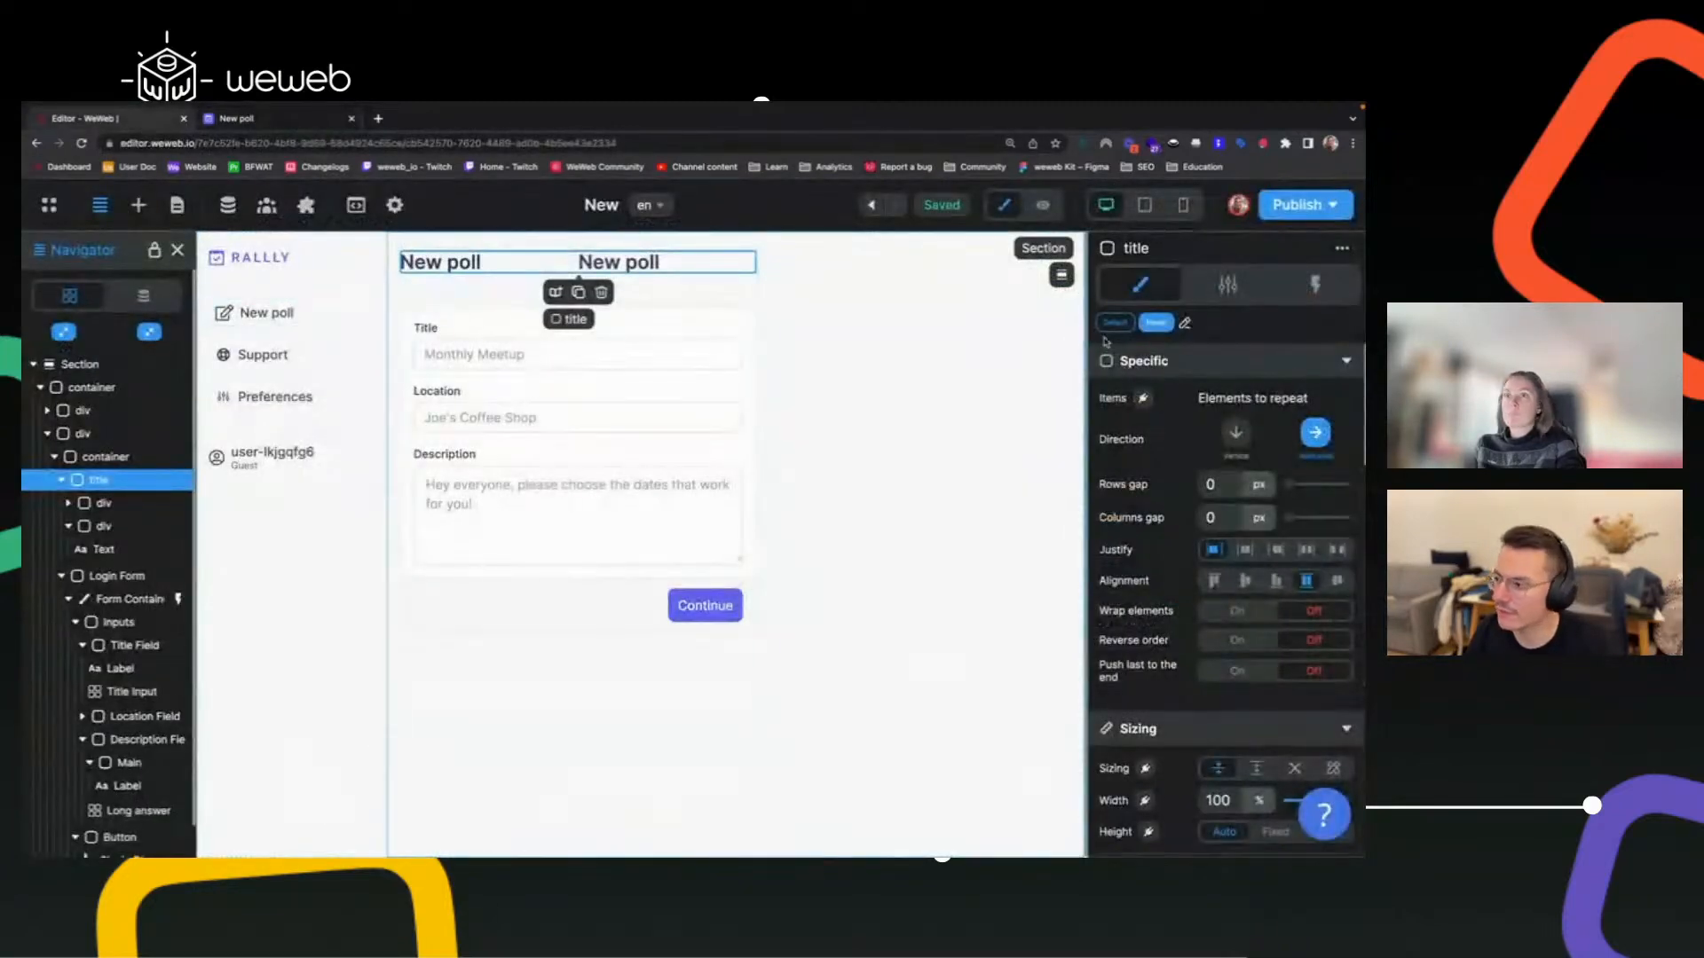
left_click(107, 550)
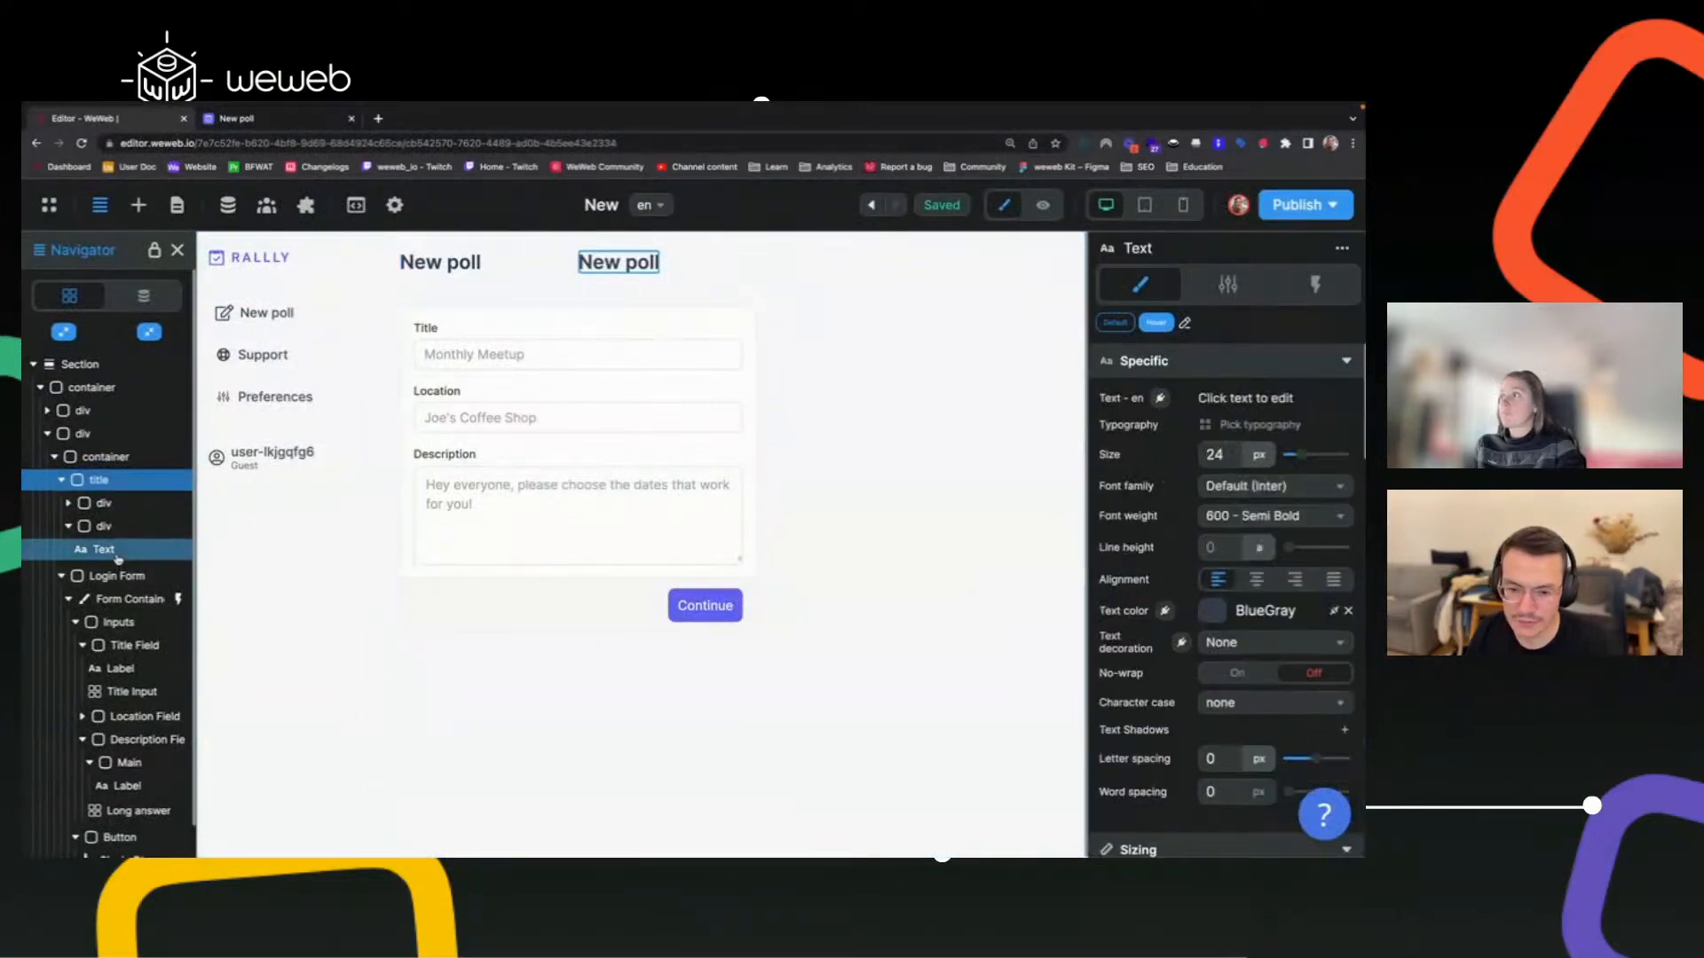
double_click(1216, 455)
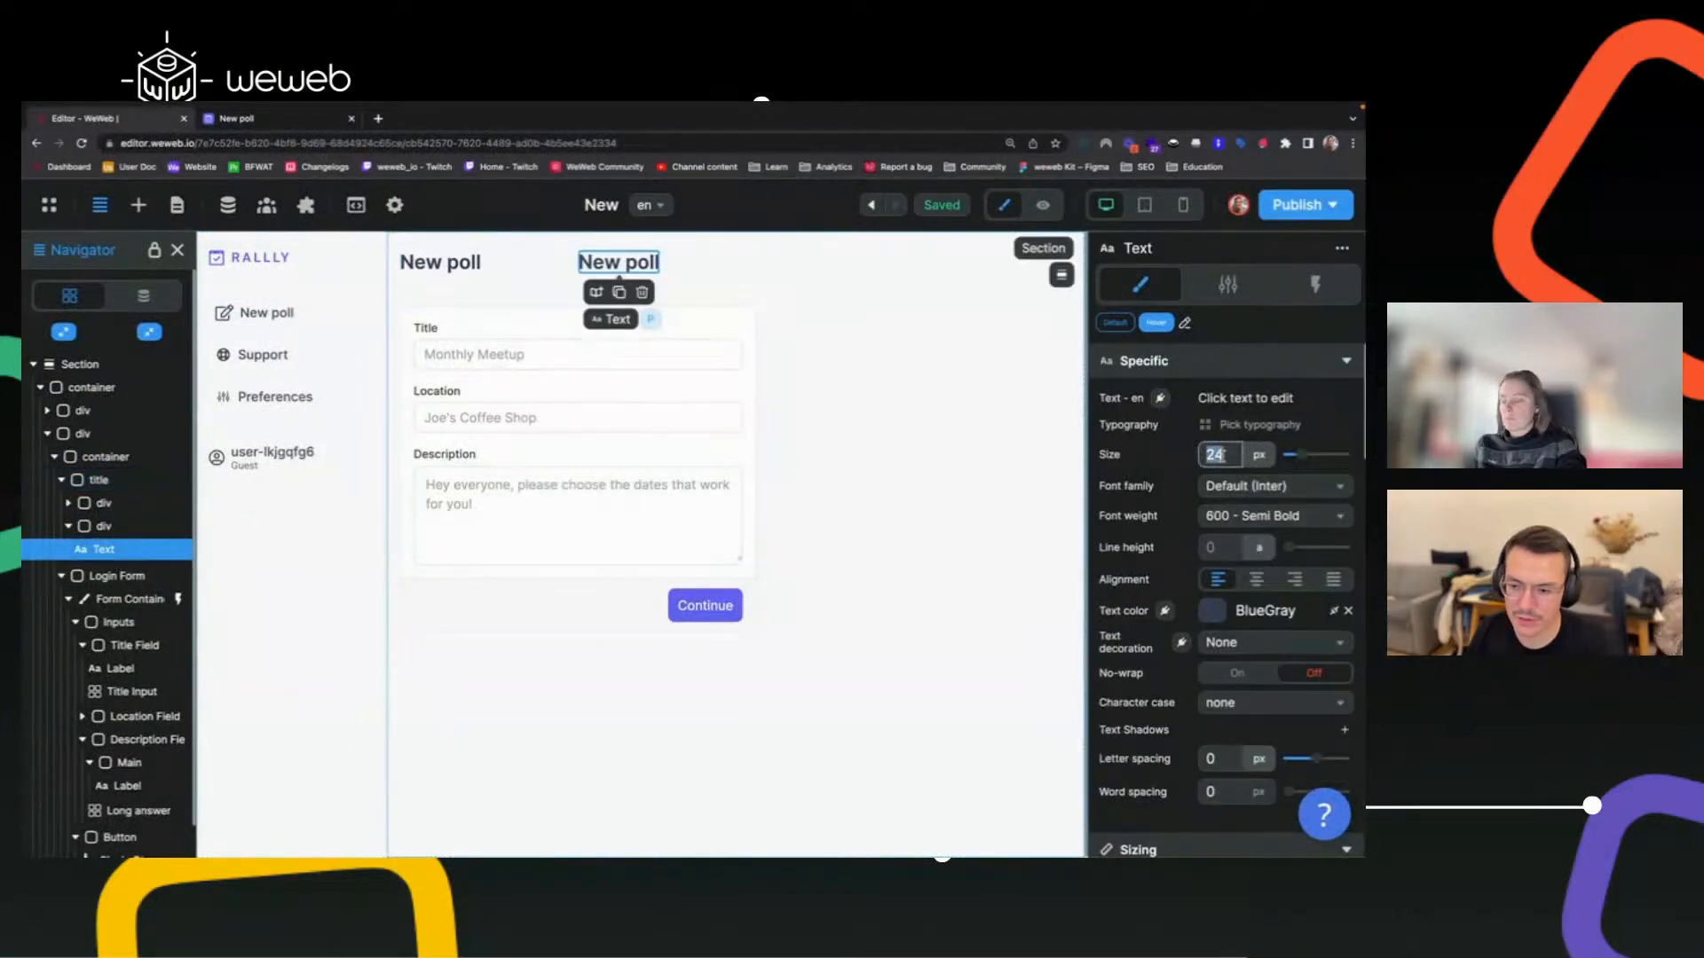
type("14")
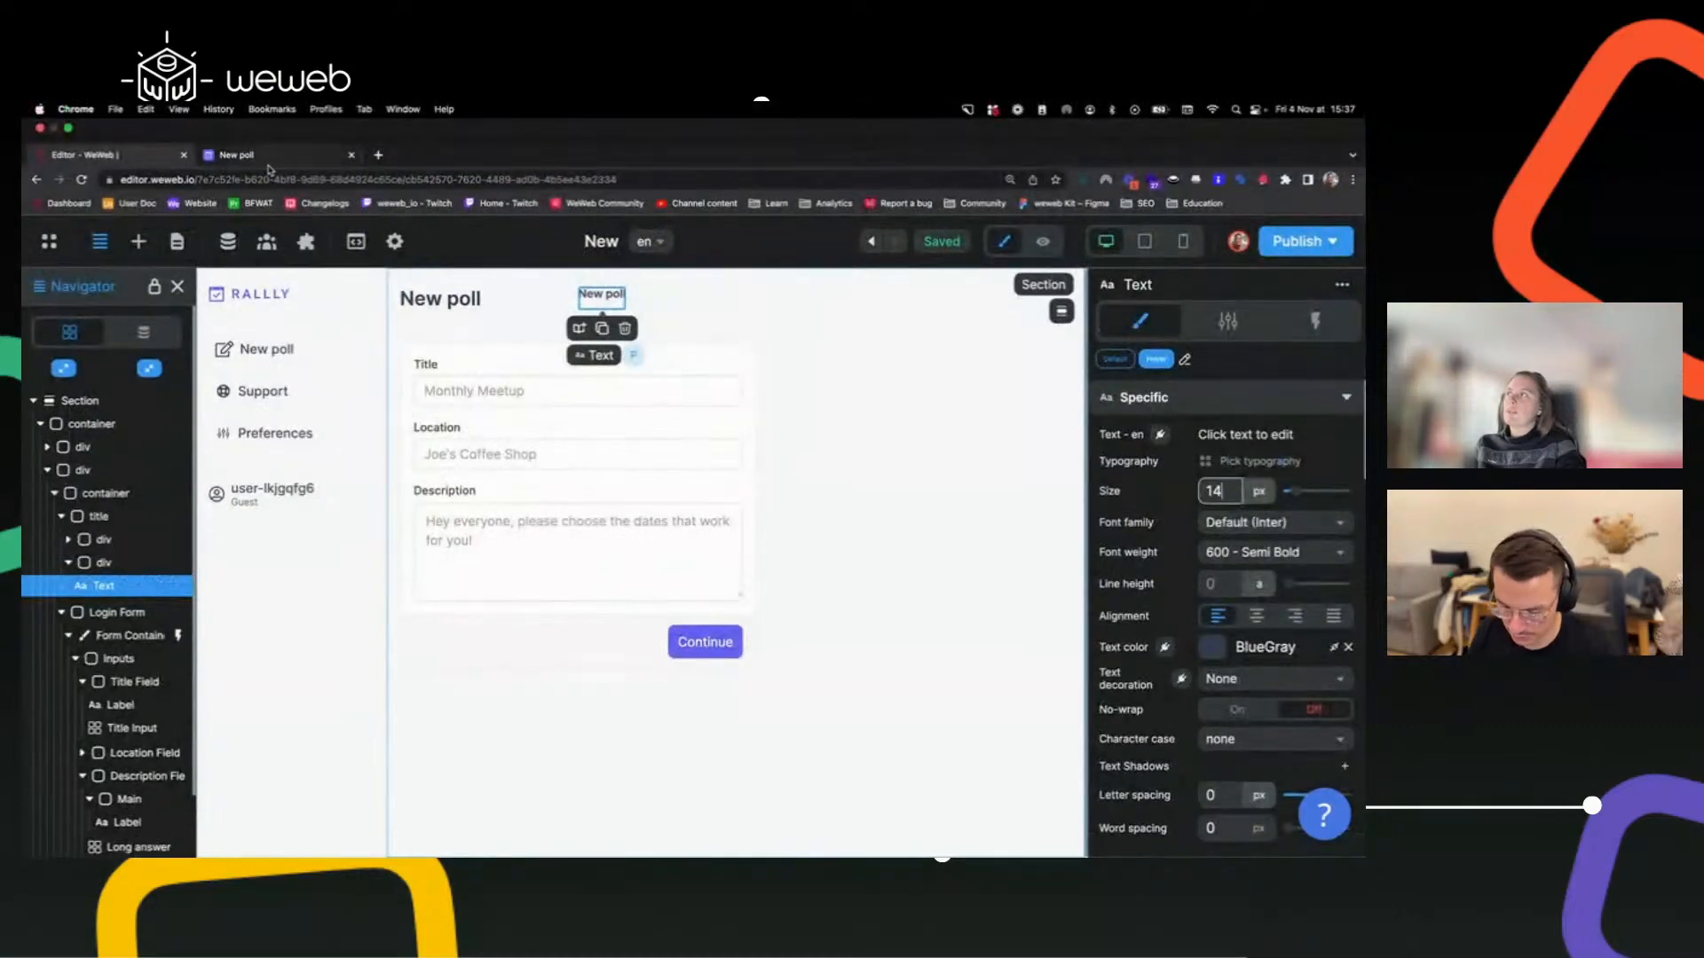
Compare with the Rallly page, then vertically center the content of the div holding the small duplicated heading.
left_click(283, 156)
key("super+shift+c")
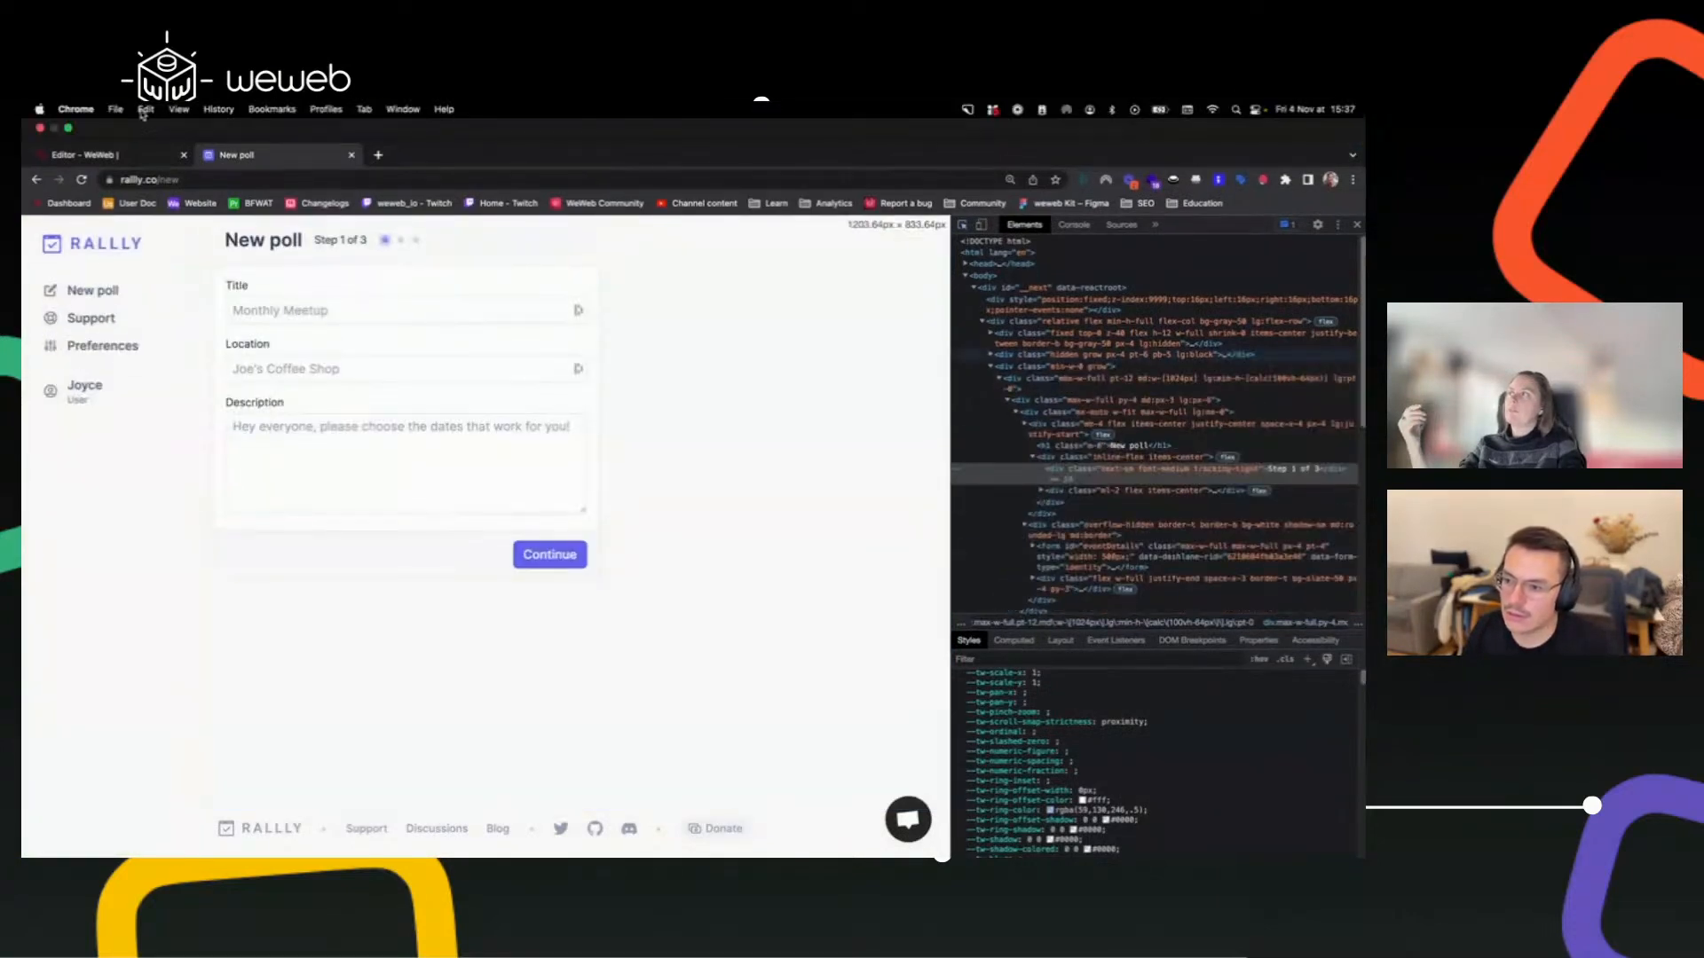
left_click(134, 159)
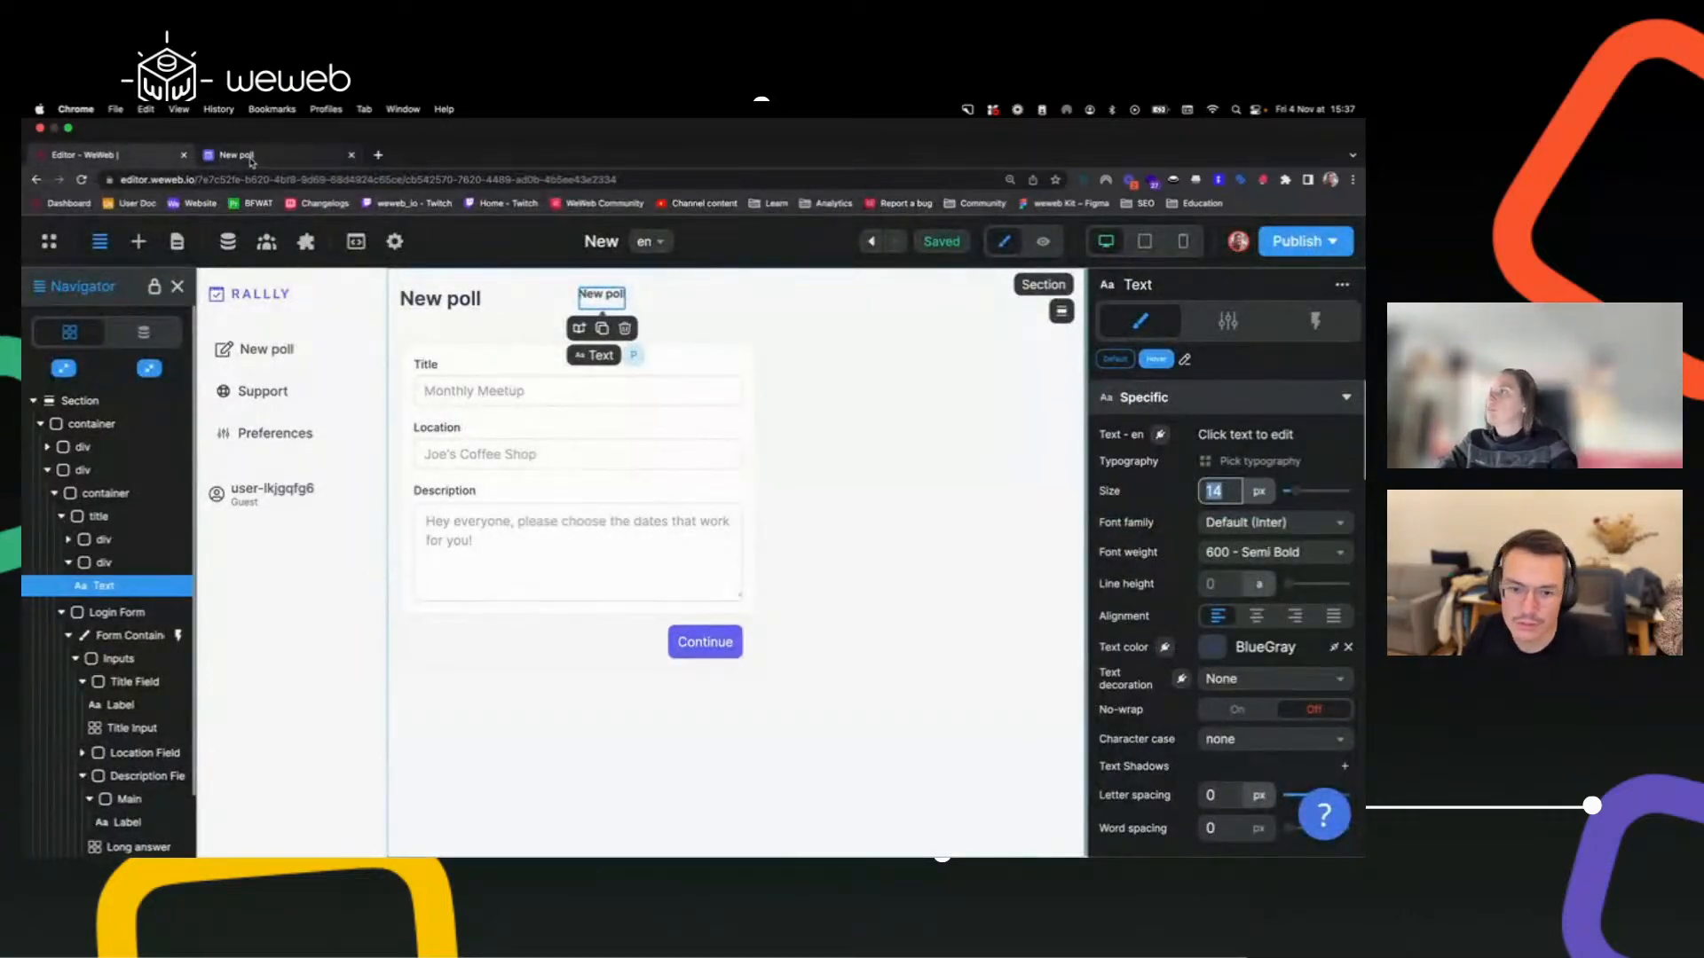
left_click(104, 526)
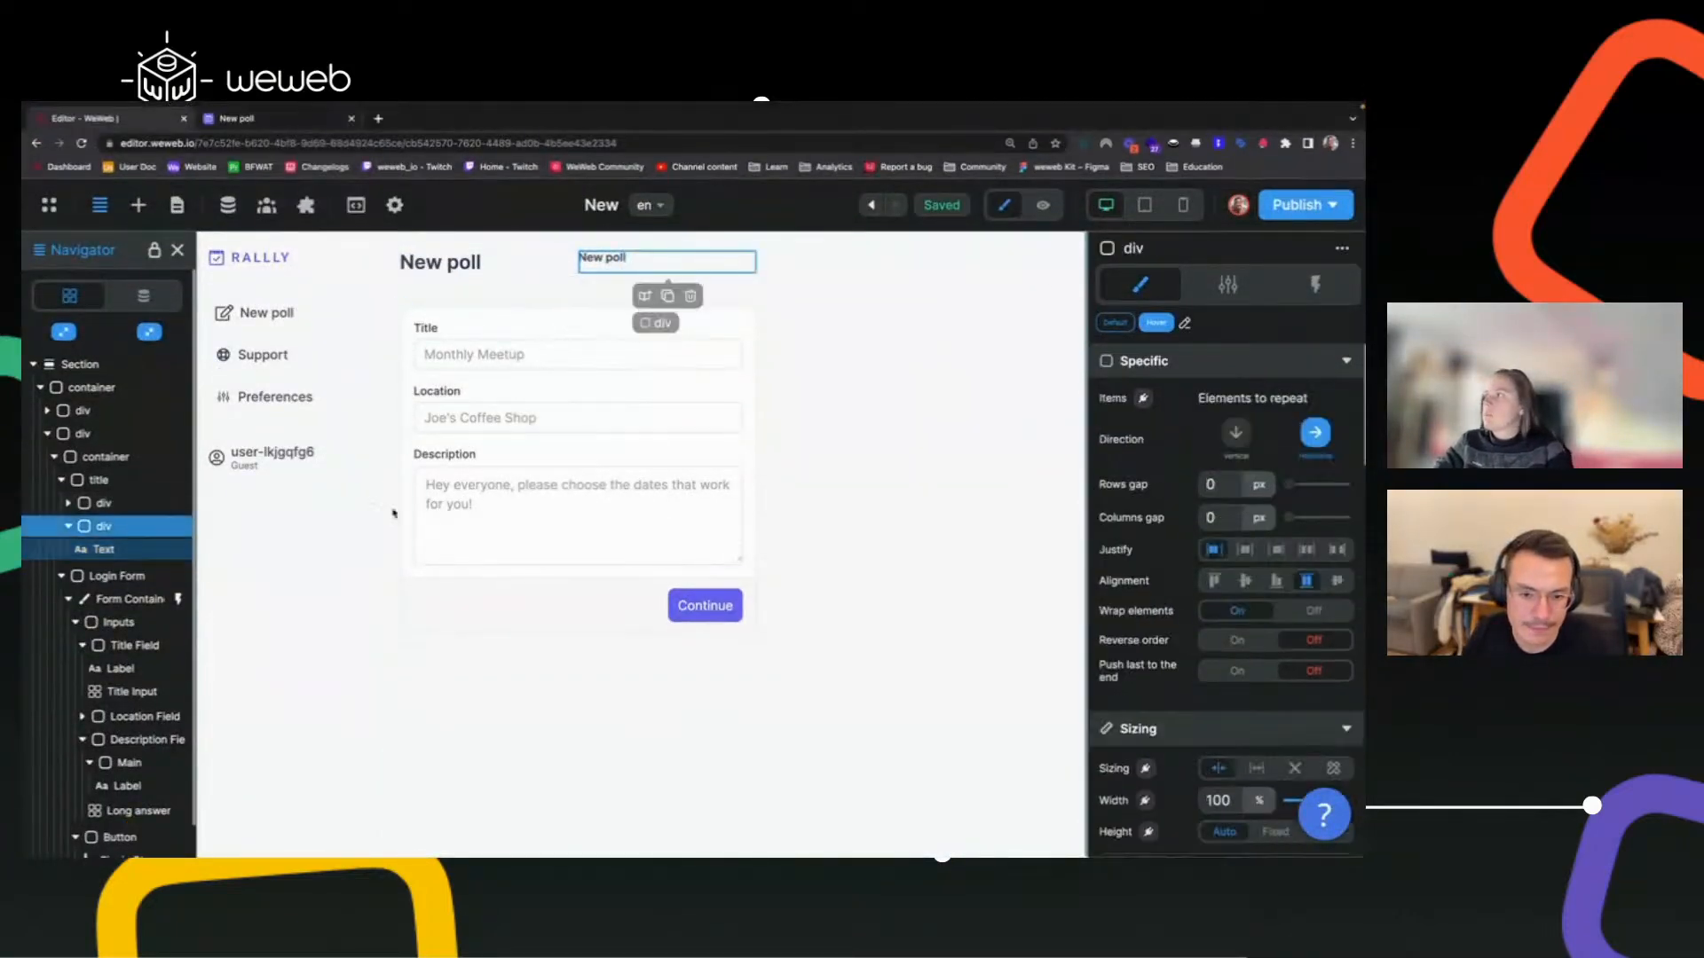
left_click(1244, 578)
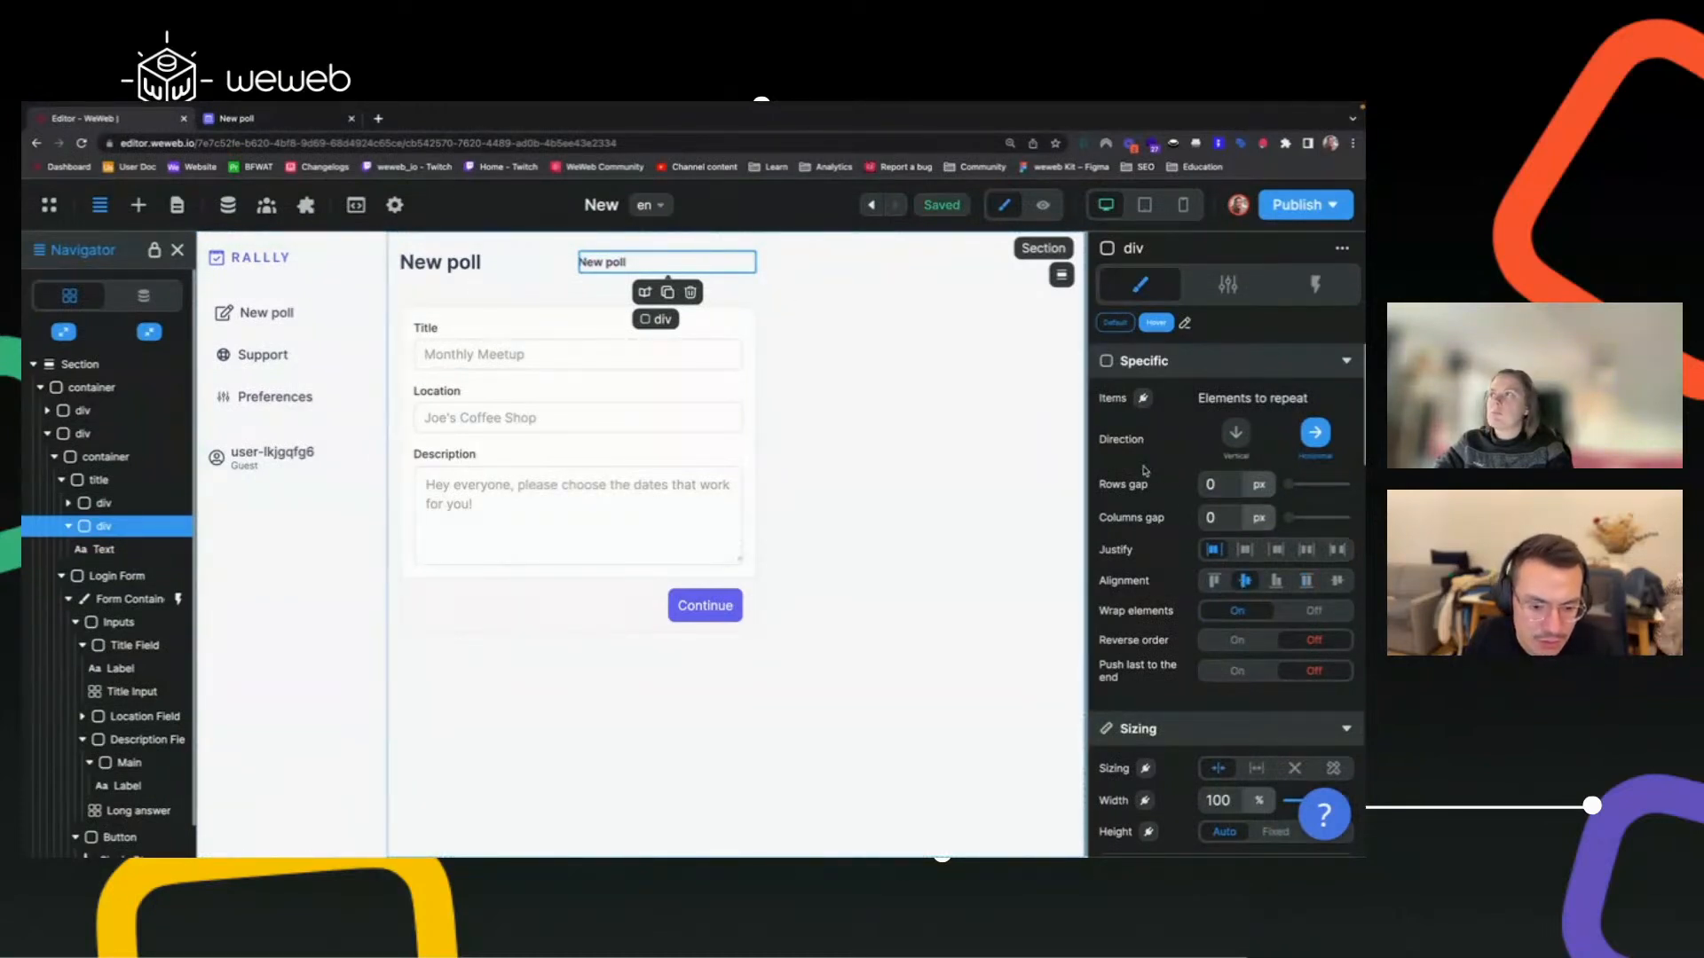
Set the duplicated heading text's font weight to 500 - Medium, checking it against the Rallly page.
left_click(604, 262)
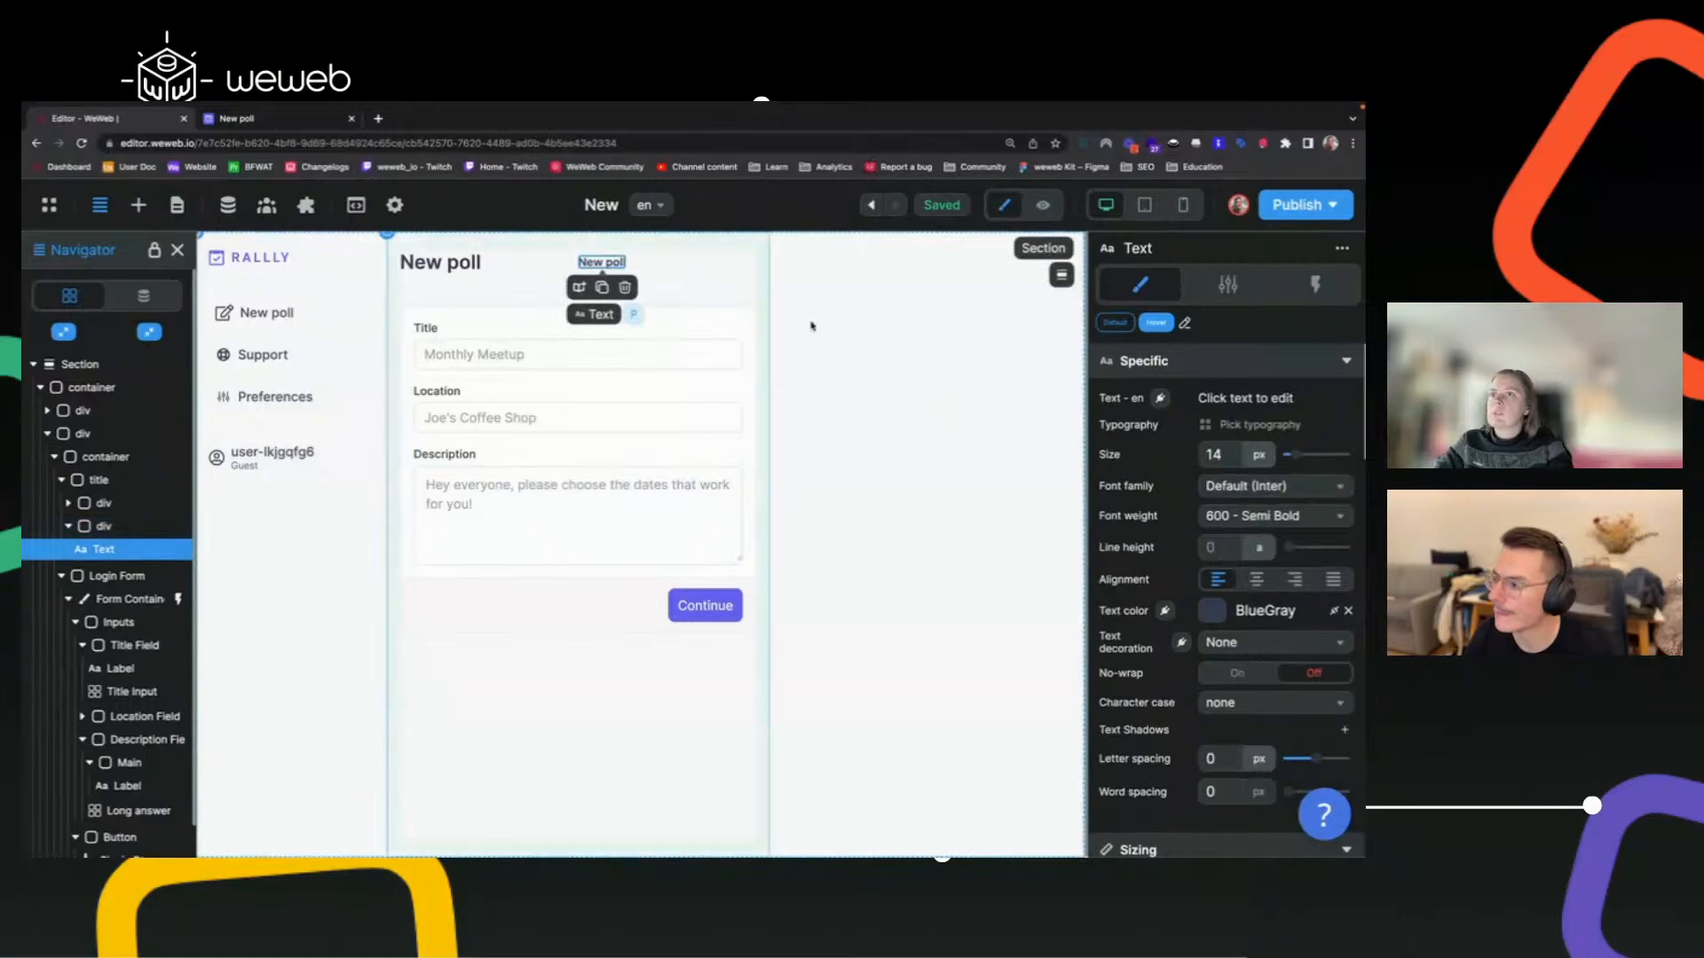
left_click(306, 128)
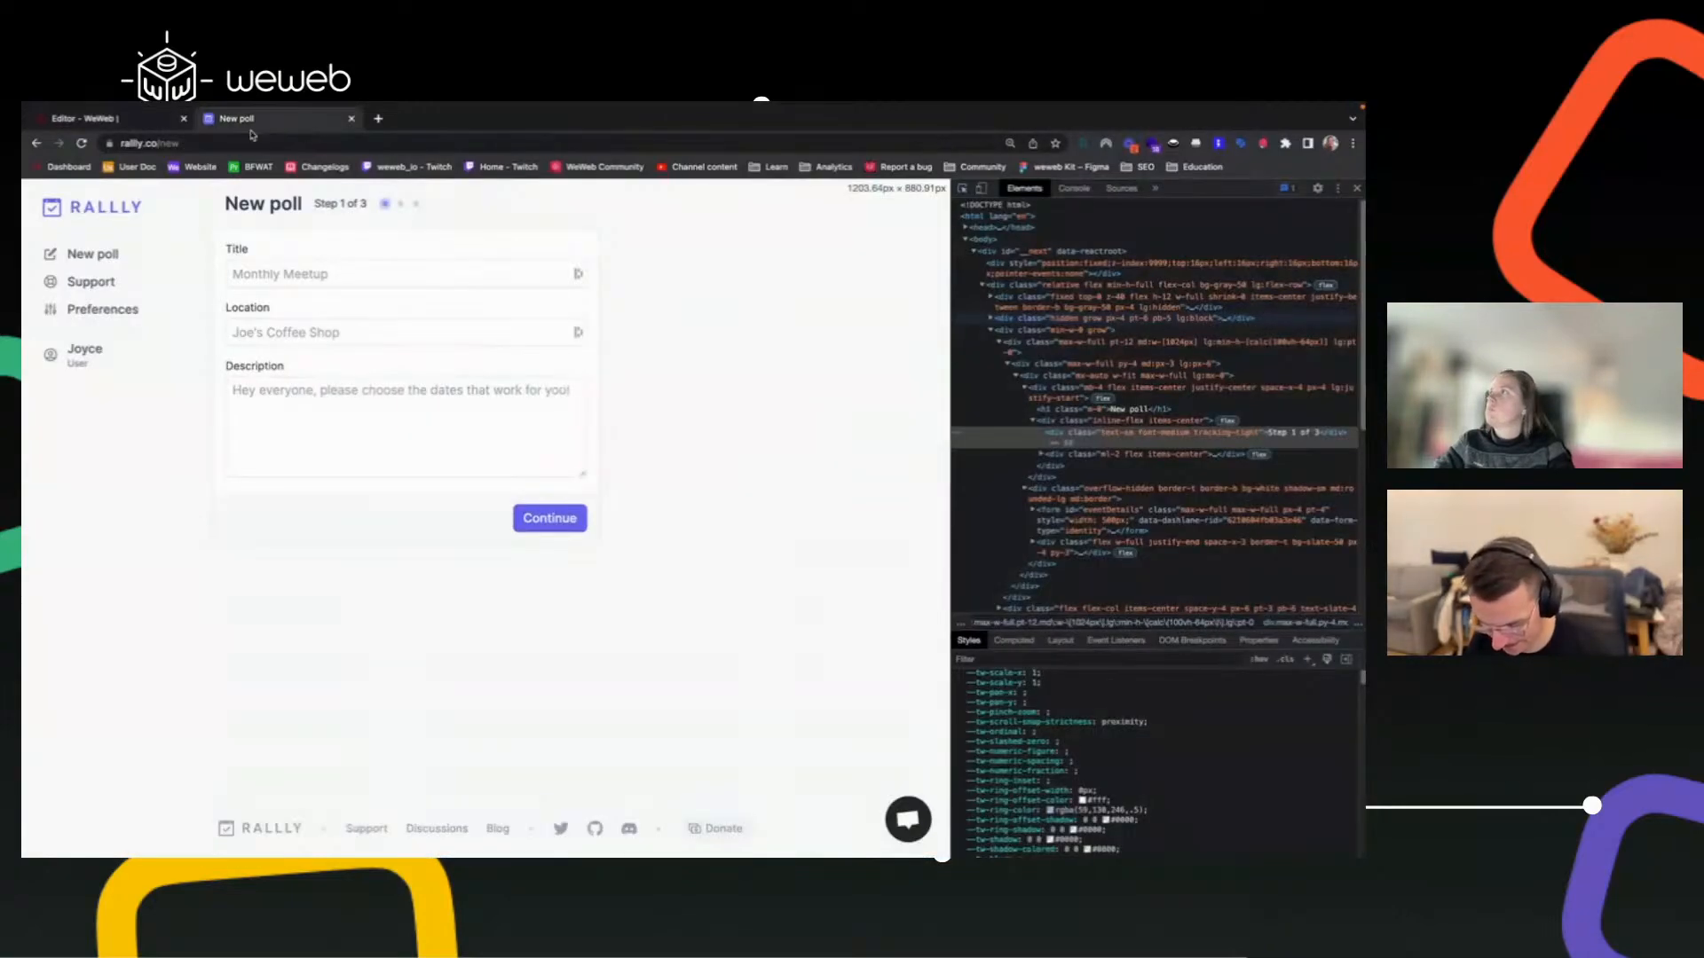
left_click(138, 127)
left_click(1304, 519)
left_click(1295, 724)
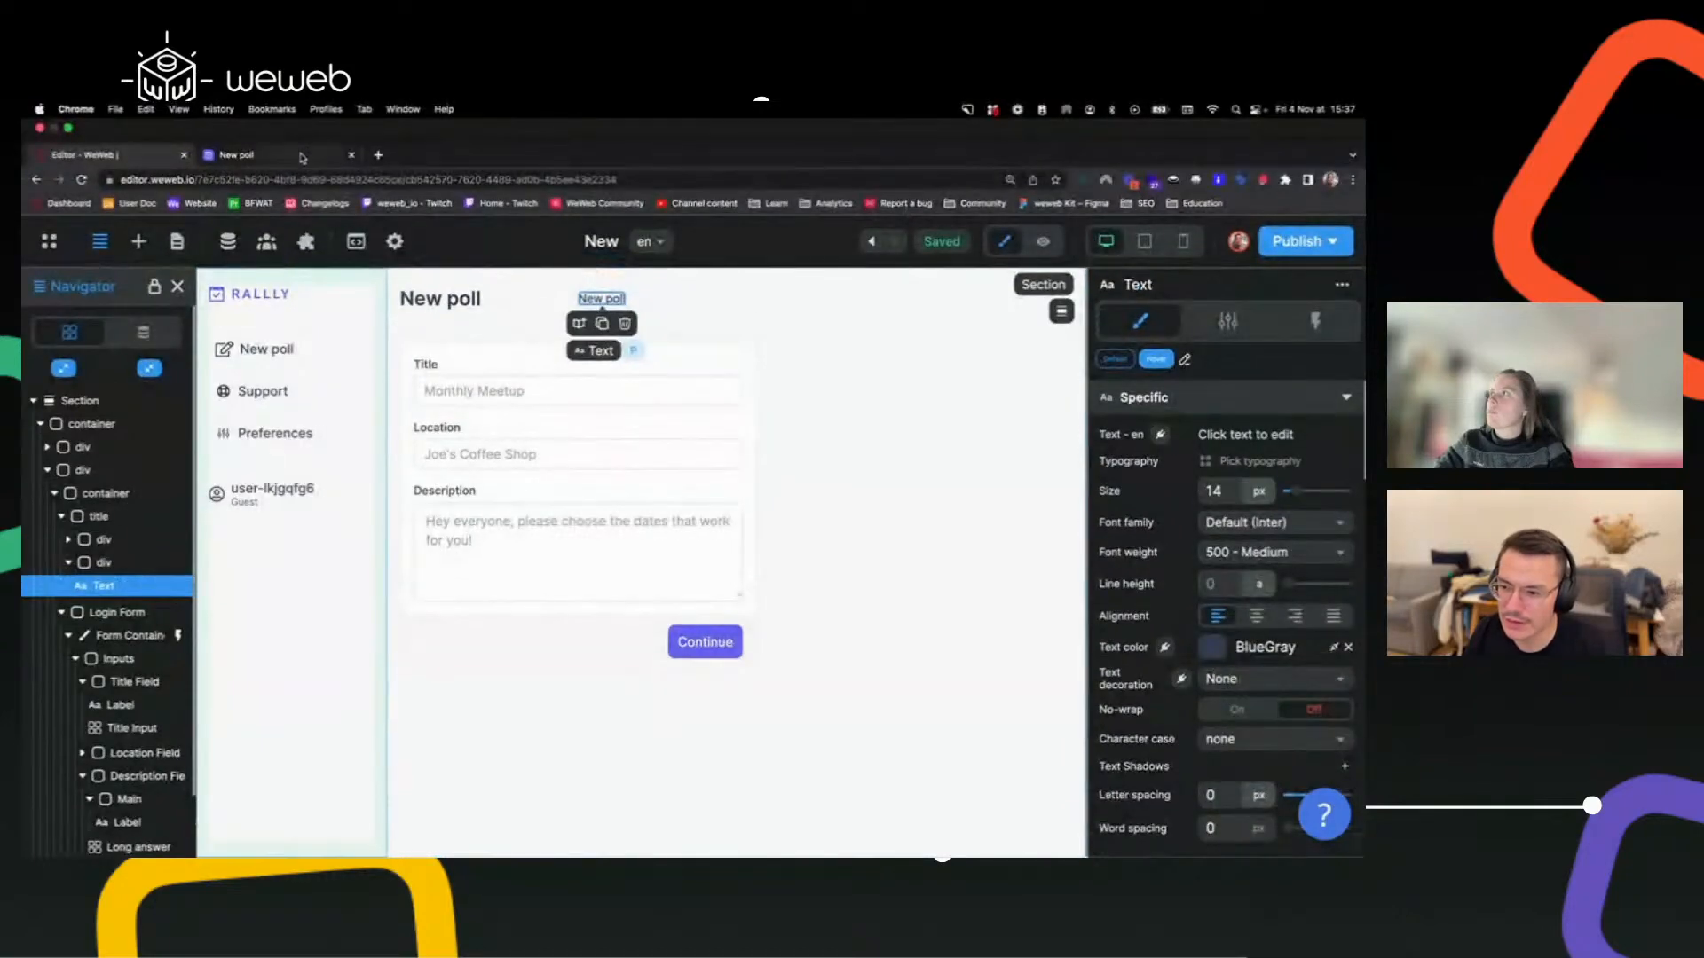
Check the Rallly step label's wording and replace the duplicated heading's text with "Step 1 of 3".
left_click(300, 157)
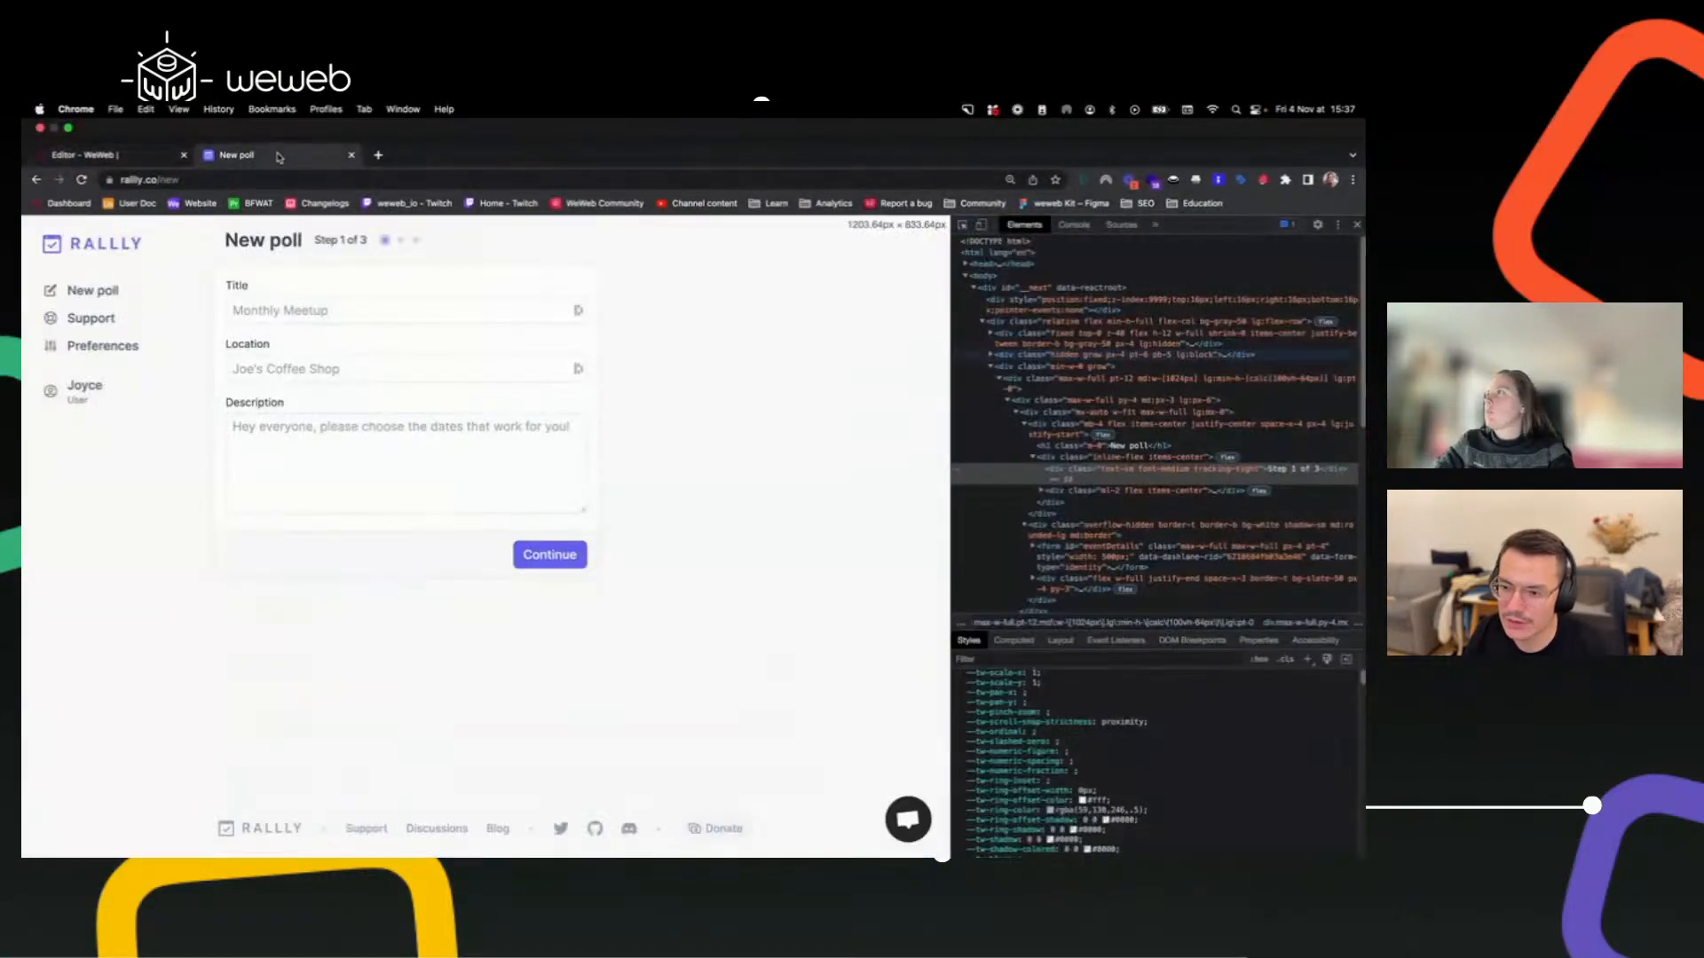
left_click(152, 156)
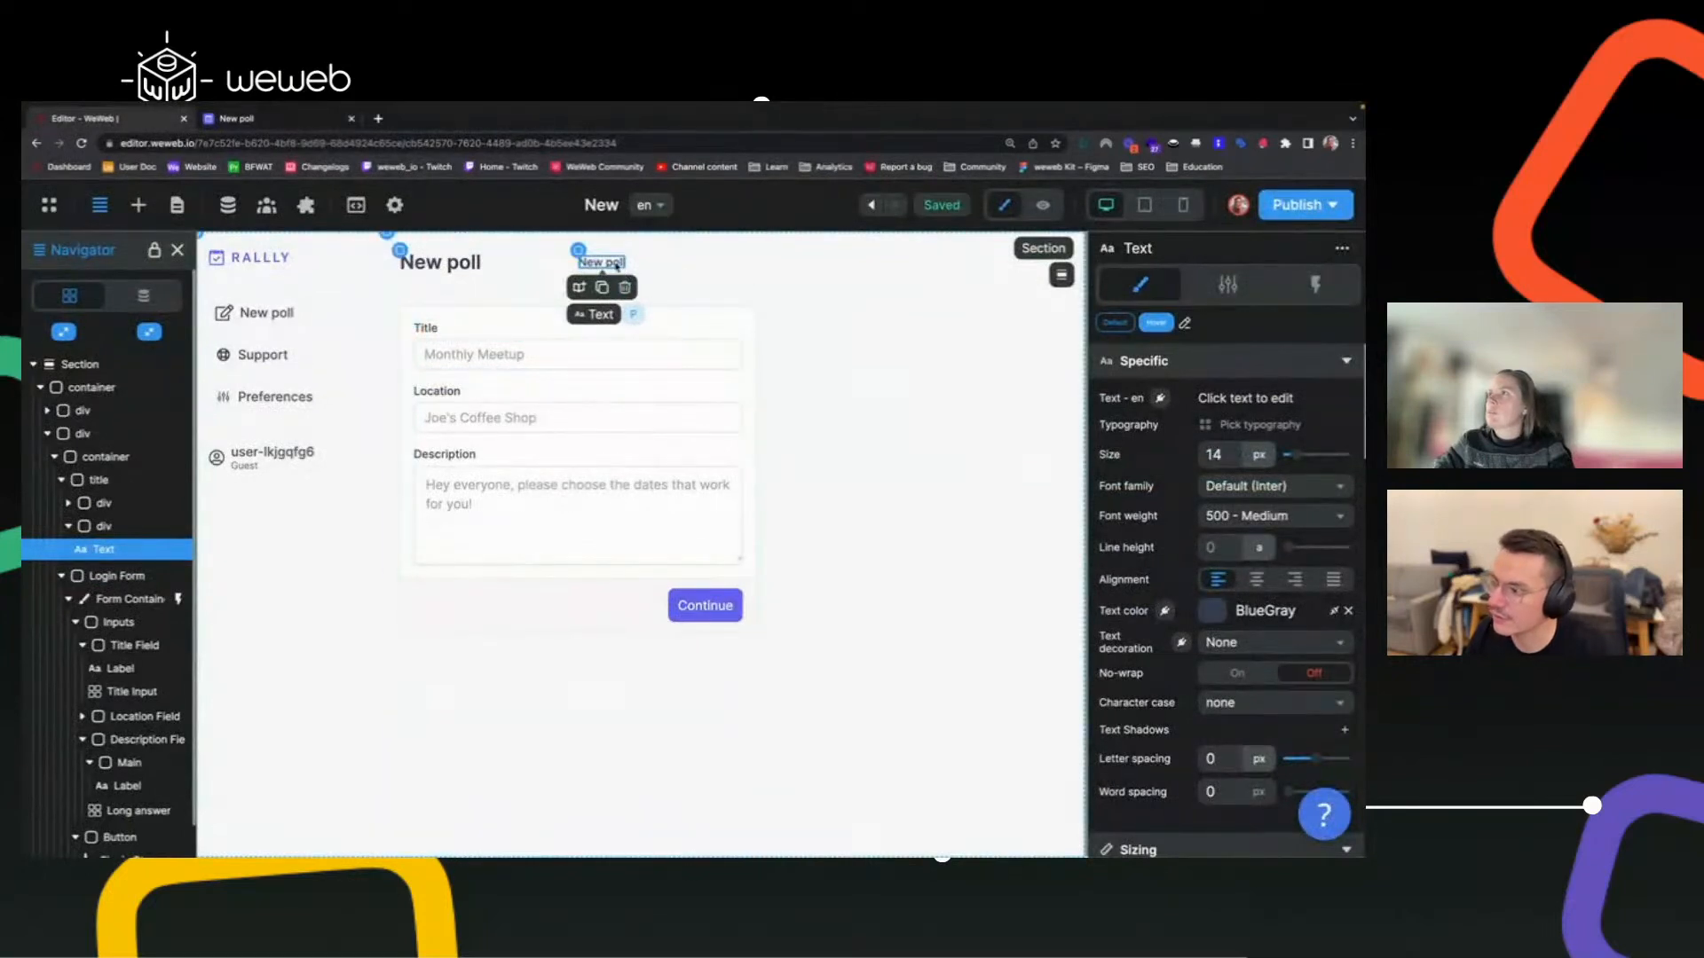
left_click(615, 263)
key("super+a")
type("Ste")
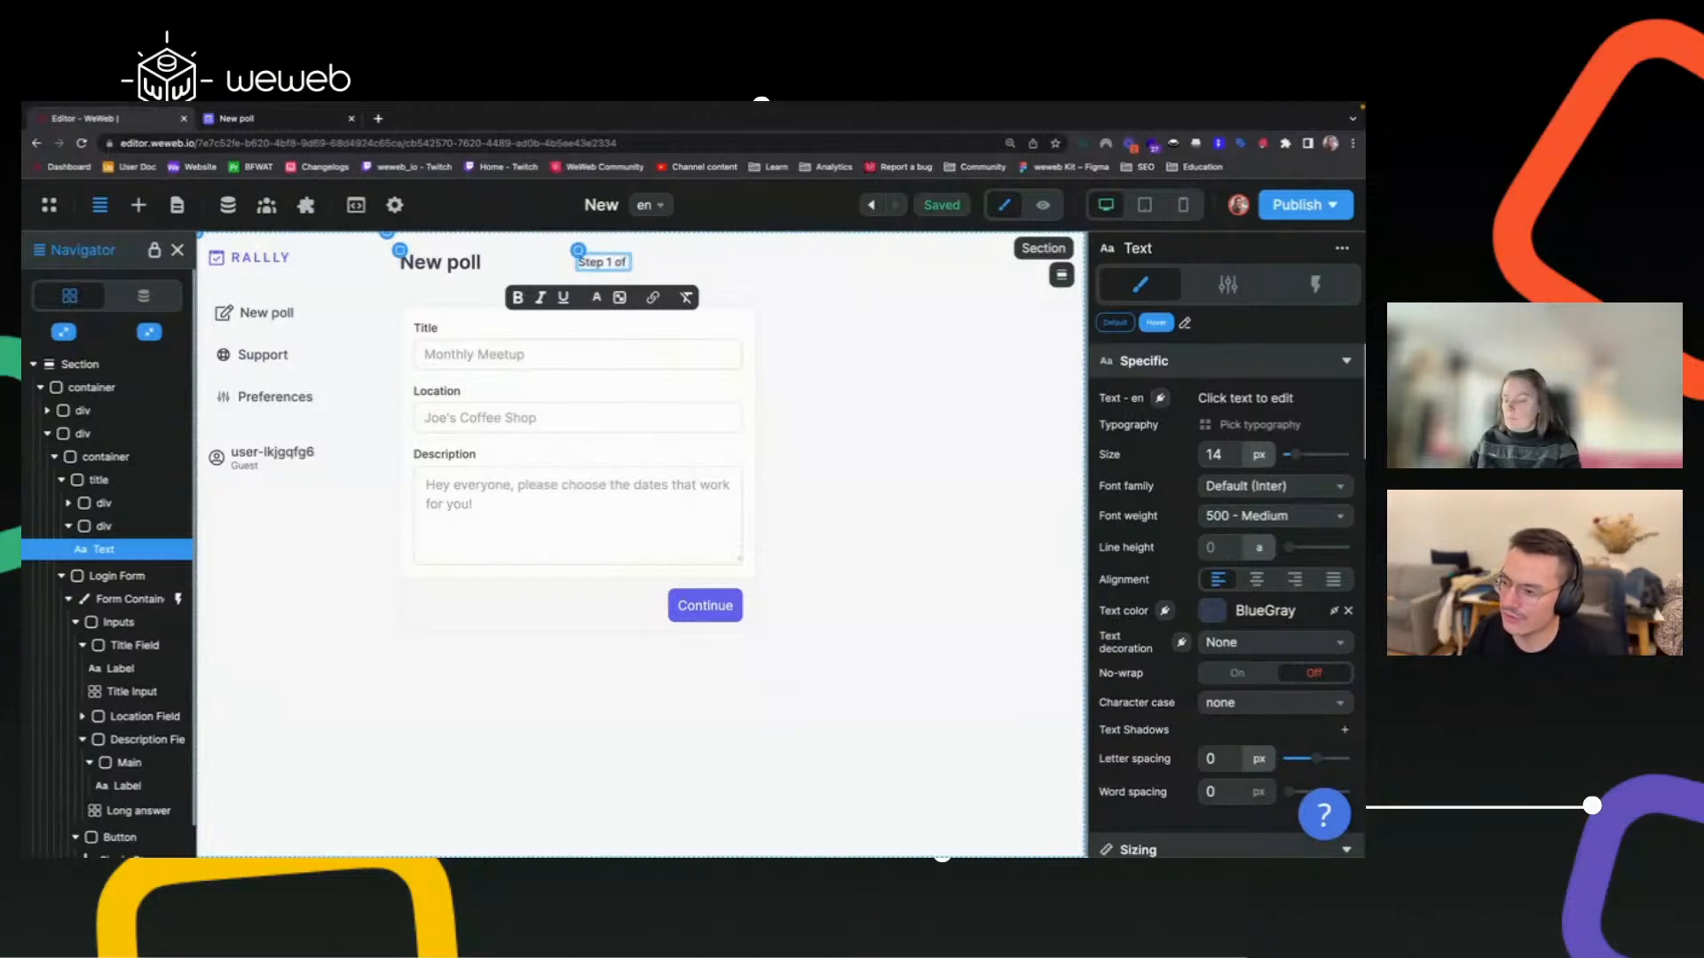
left_click(852, 407)
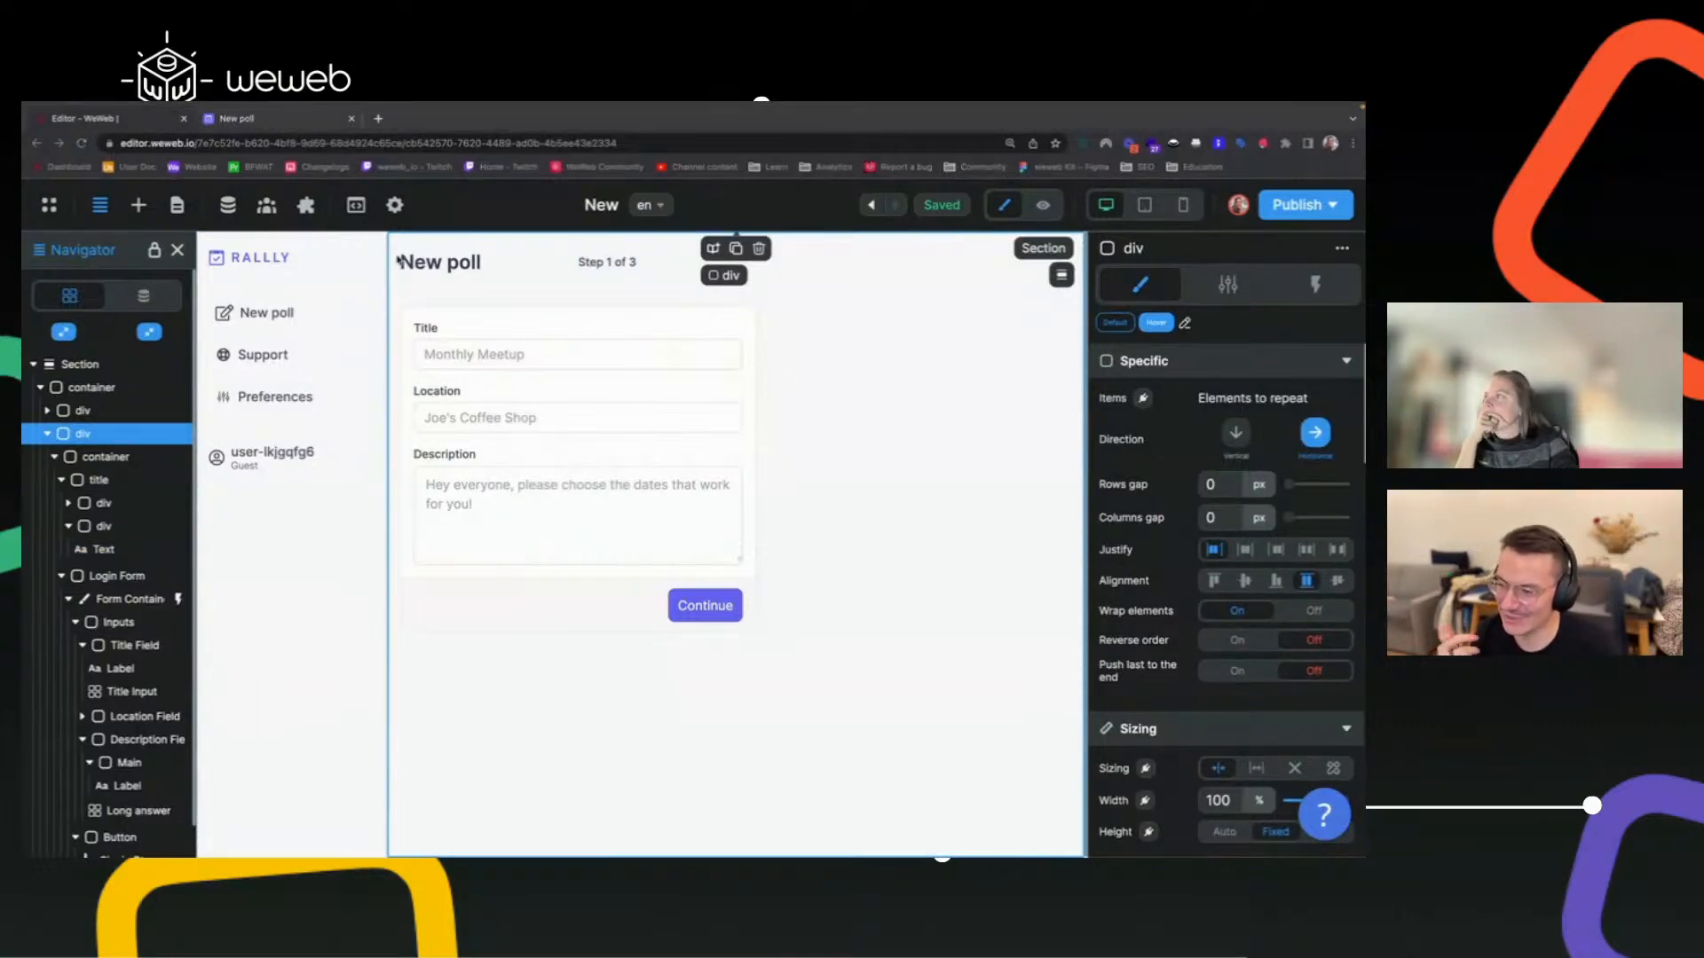
Add an outside shadow to the Login Form container and set its blur to 2 px.
left_click(423, 314)
left_click(423, 314)
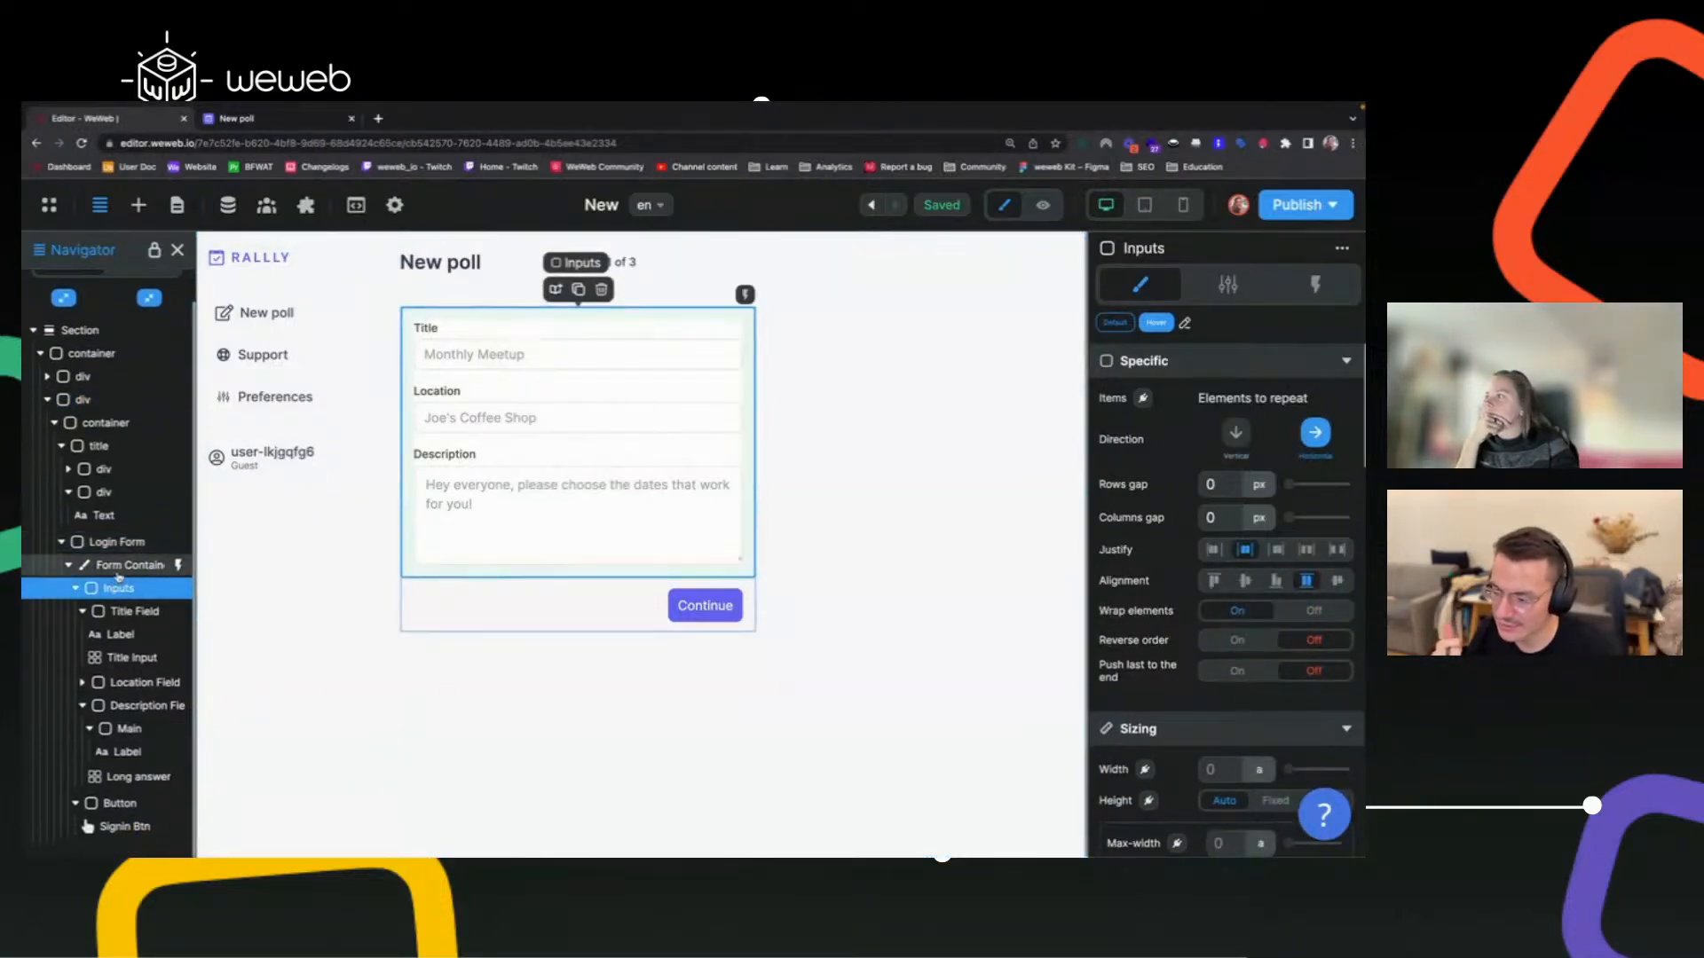
left_click(135, 544)
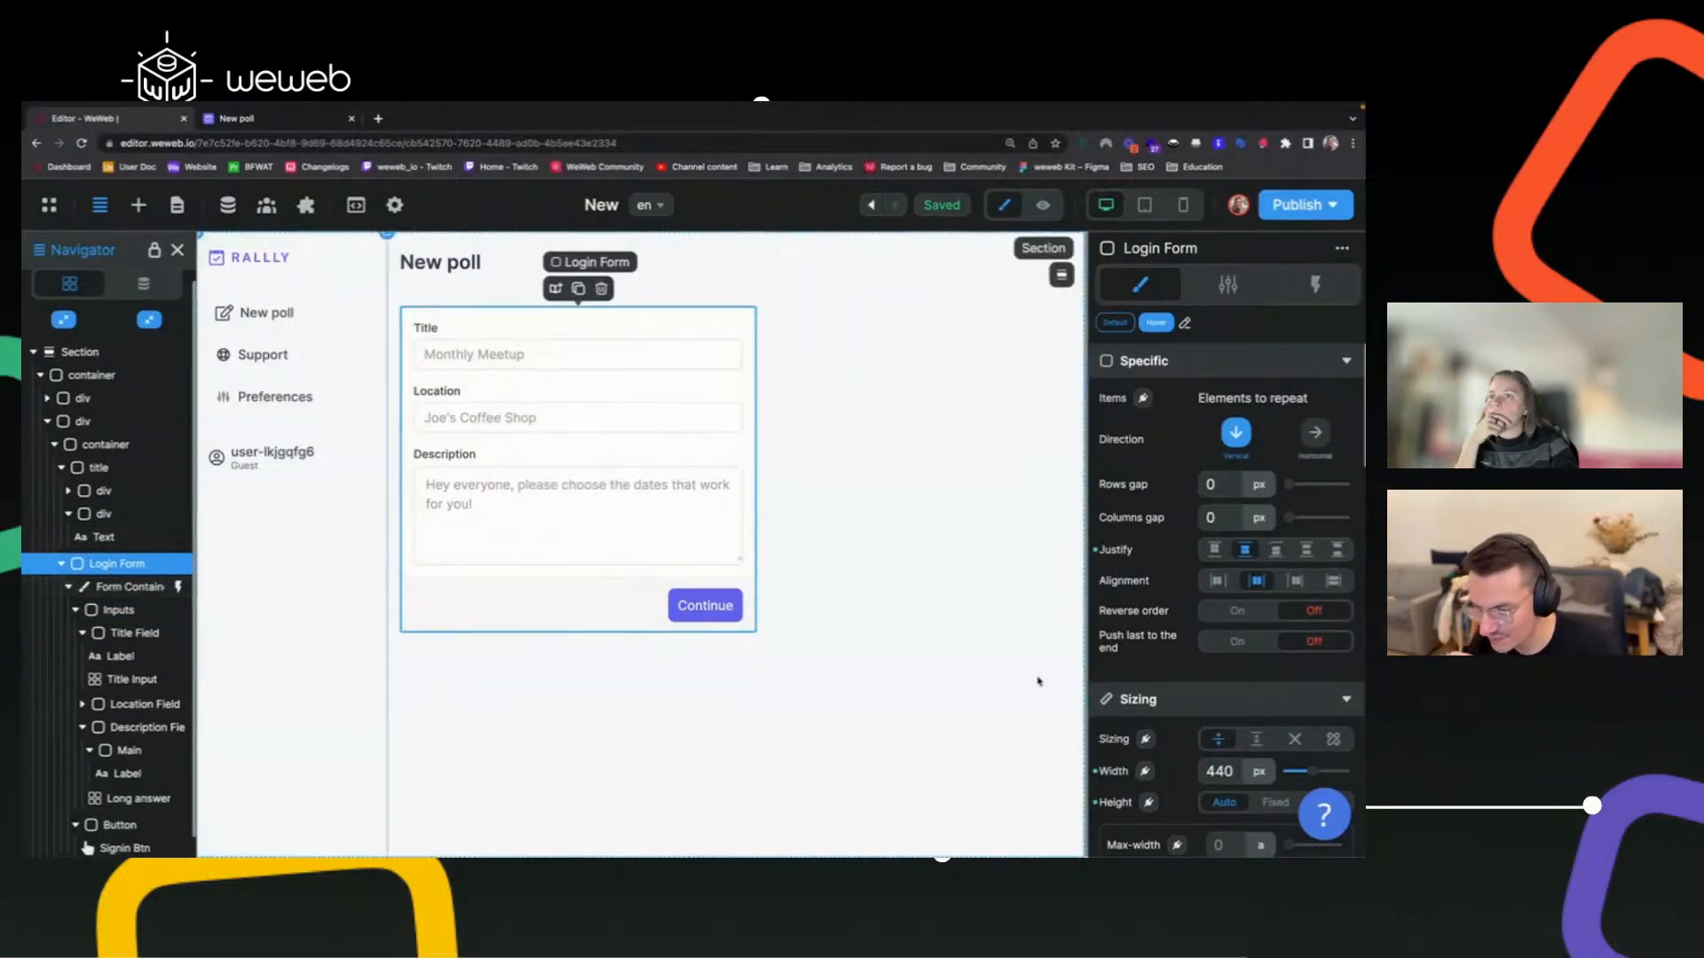
scroll(1138, 685, "down", 10)
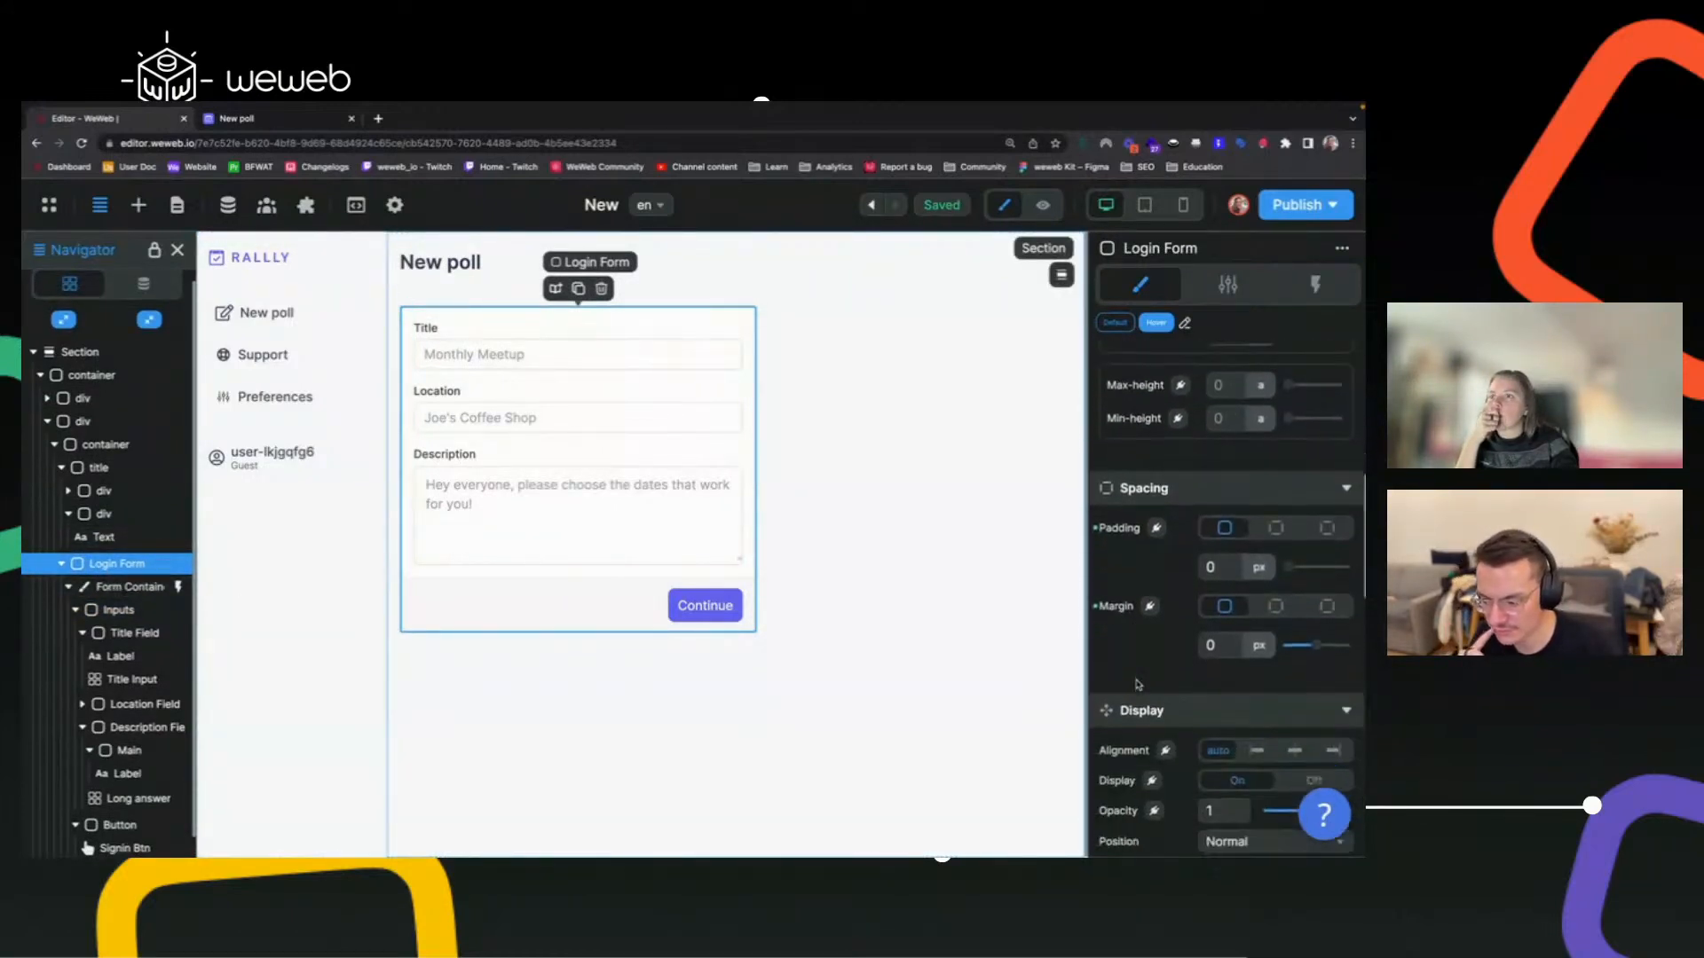
scroll(1137, 684, "down", 10)
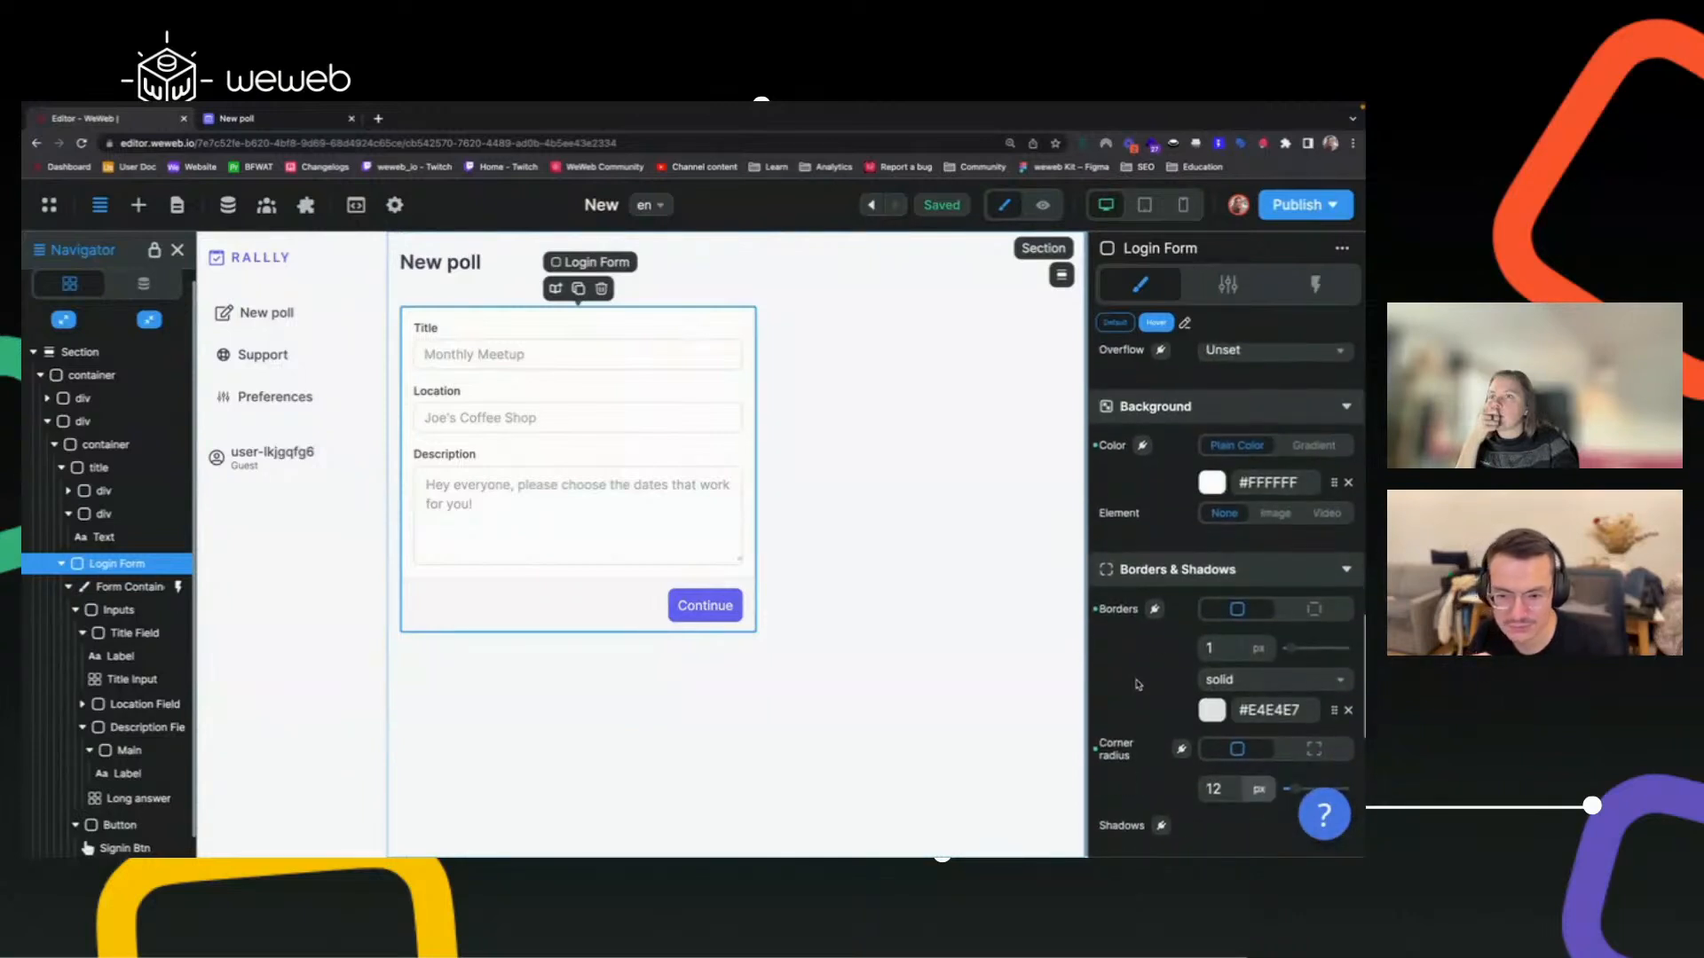
scroll(1138, 684, "down", 2)
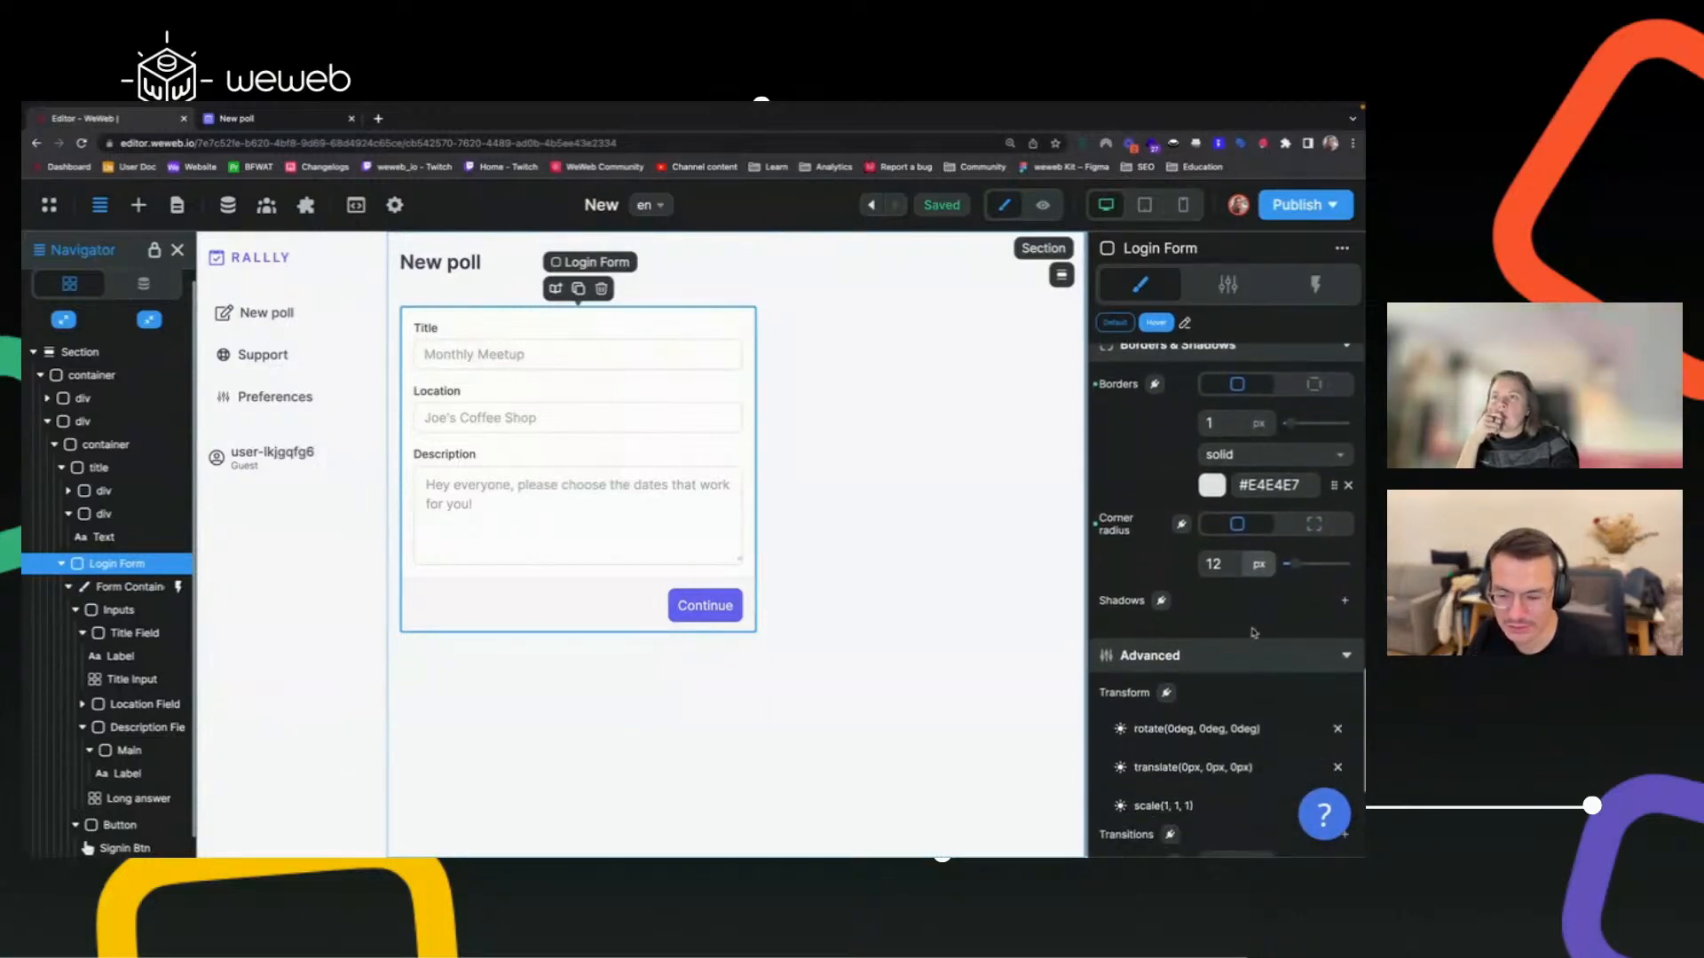
left_click(1344, 601)
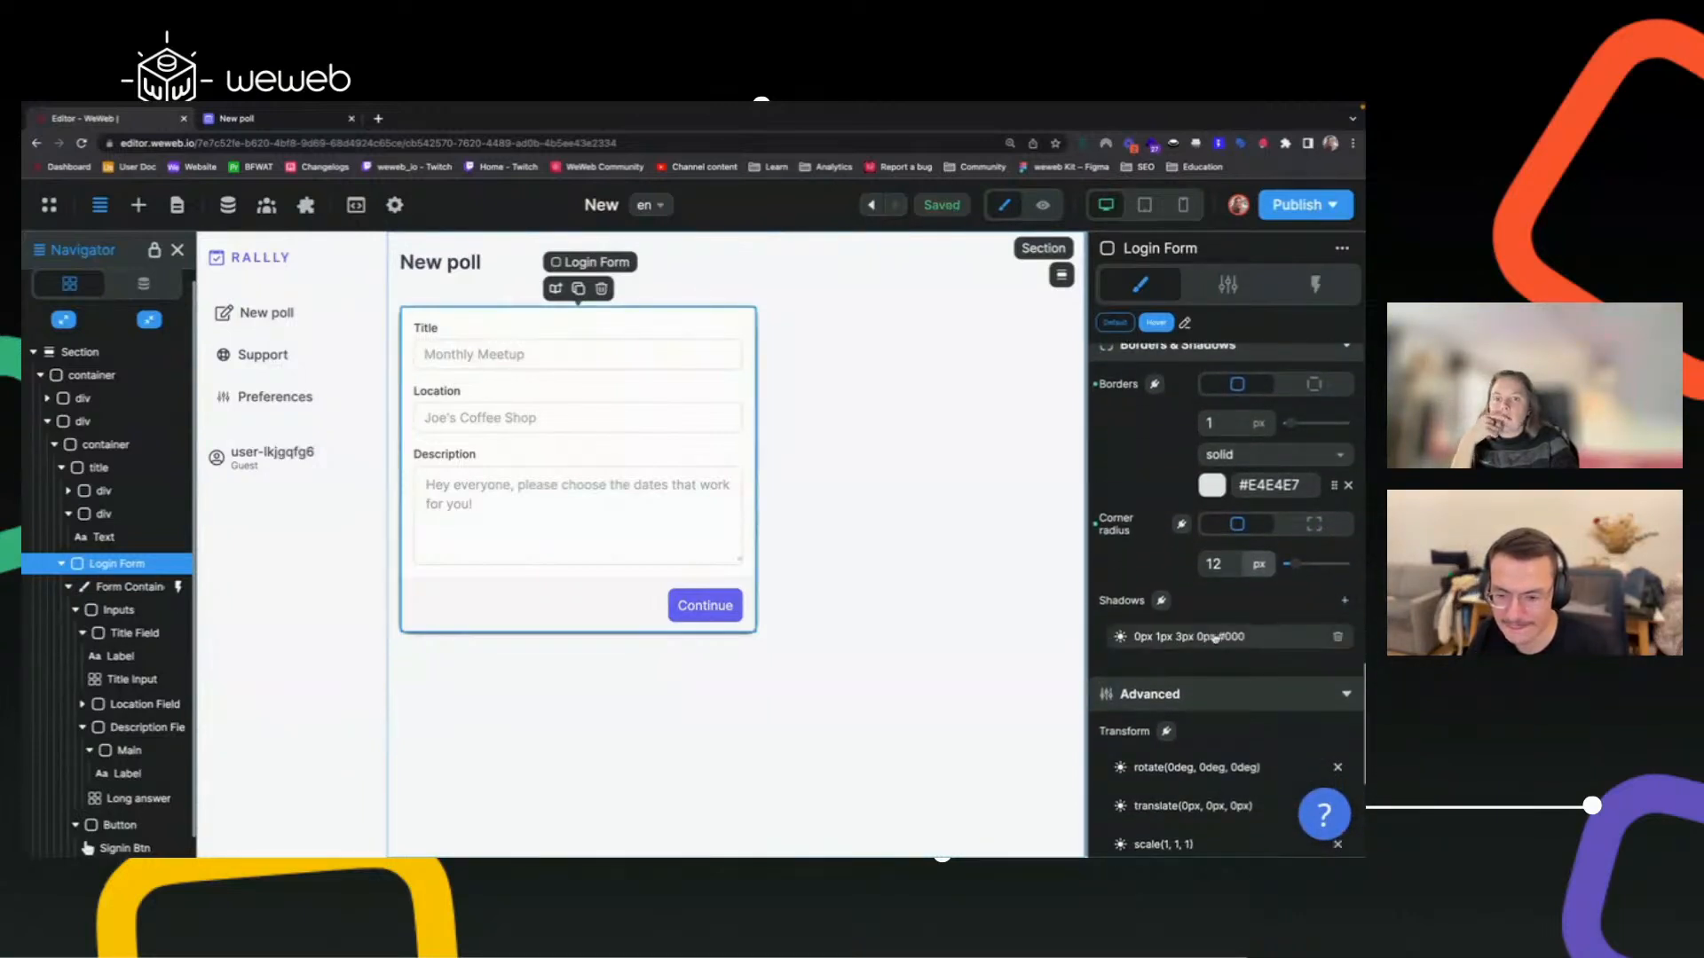
left_click(1184, 648)
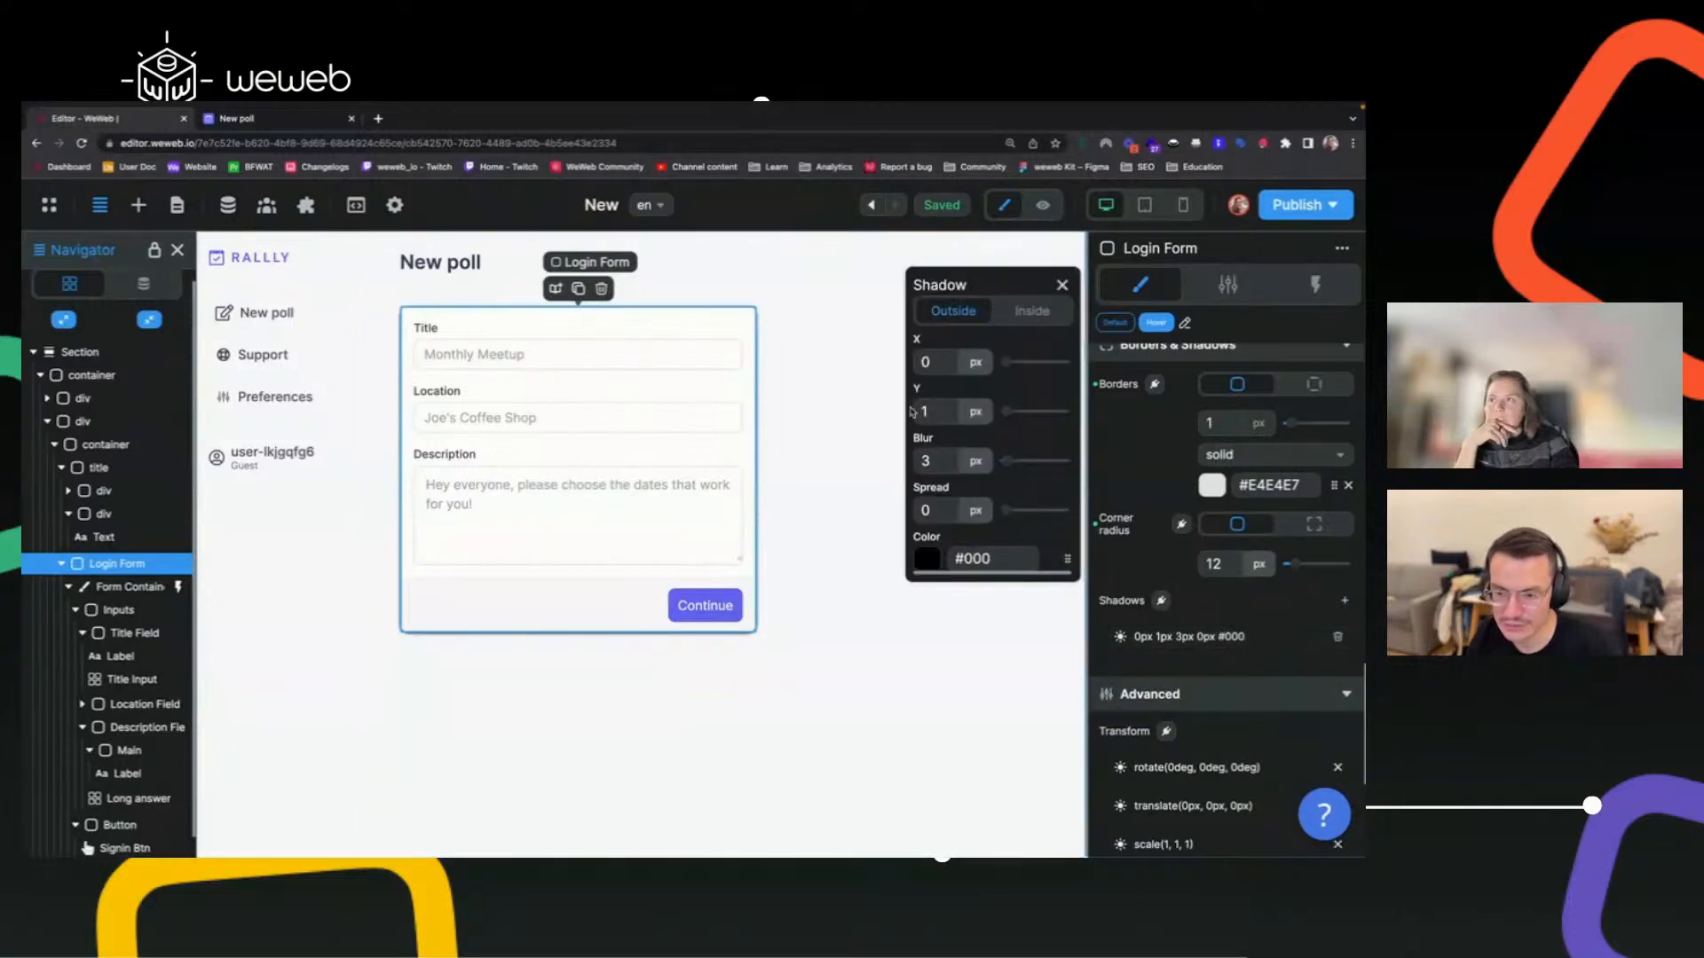
double_click(929, 462)
type("2")
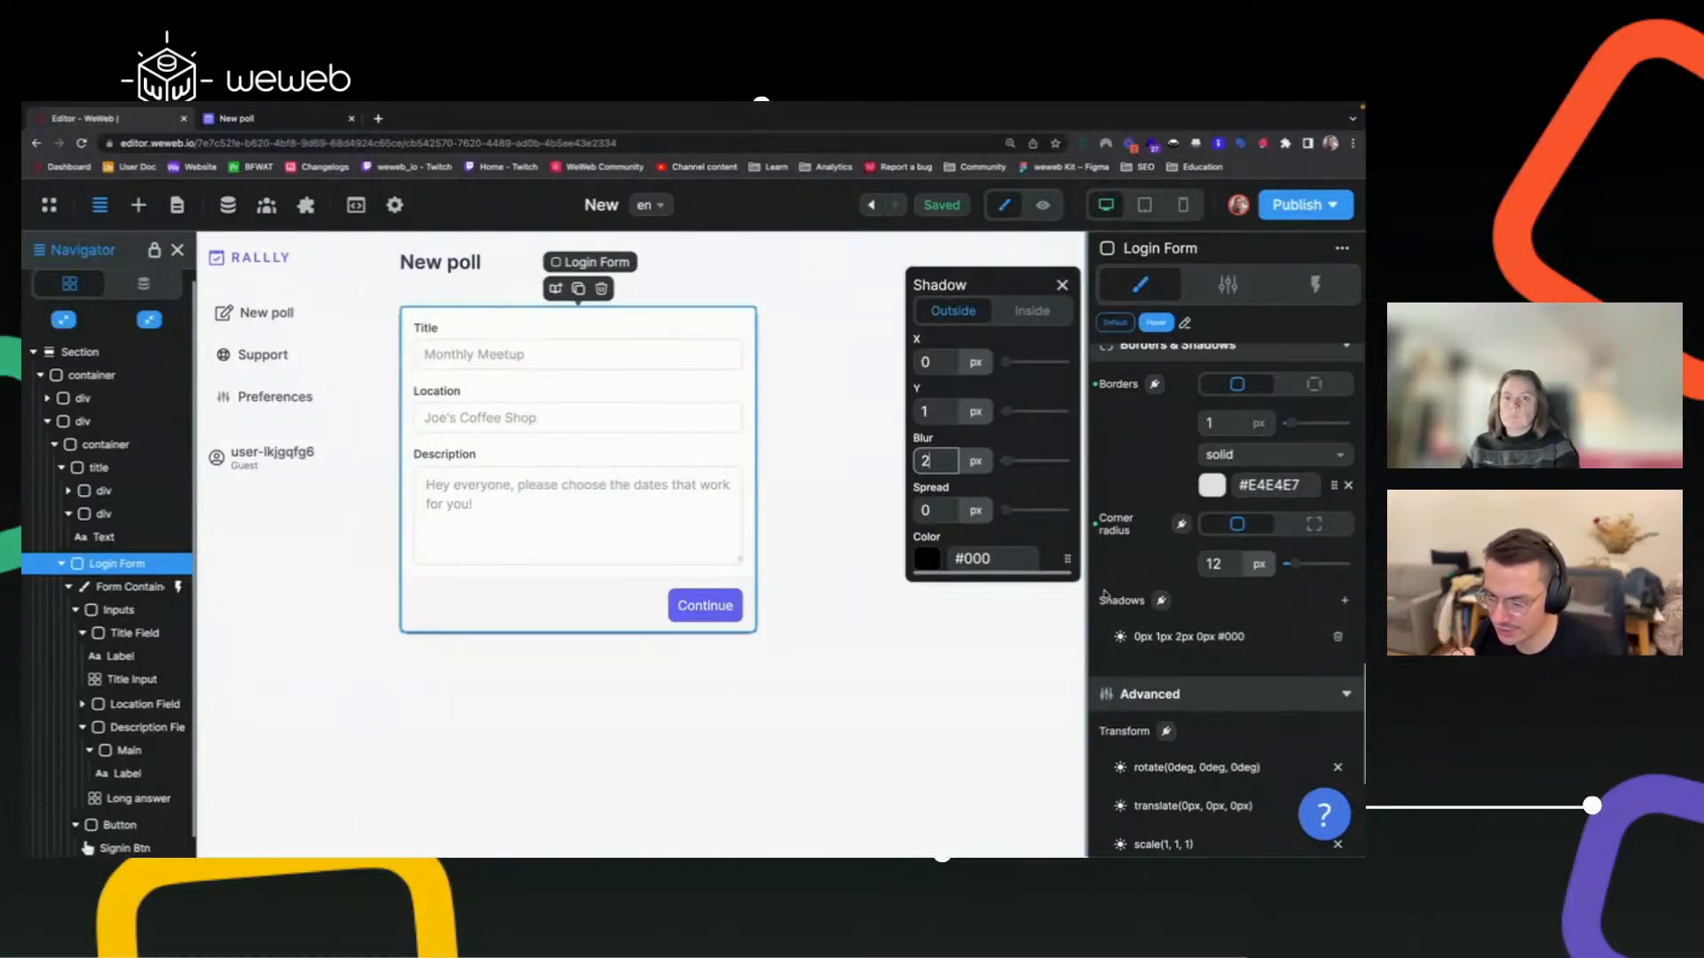
Set the Login Form shadow color's opacity to 5 and close the shadow settings.
left_click(1010, 561)
double_click(945, 473)
type("5")
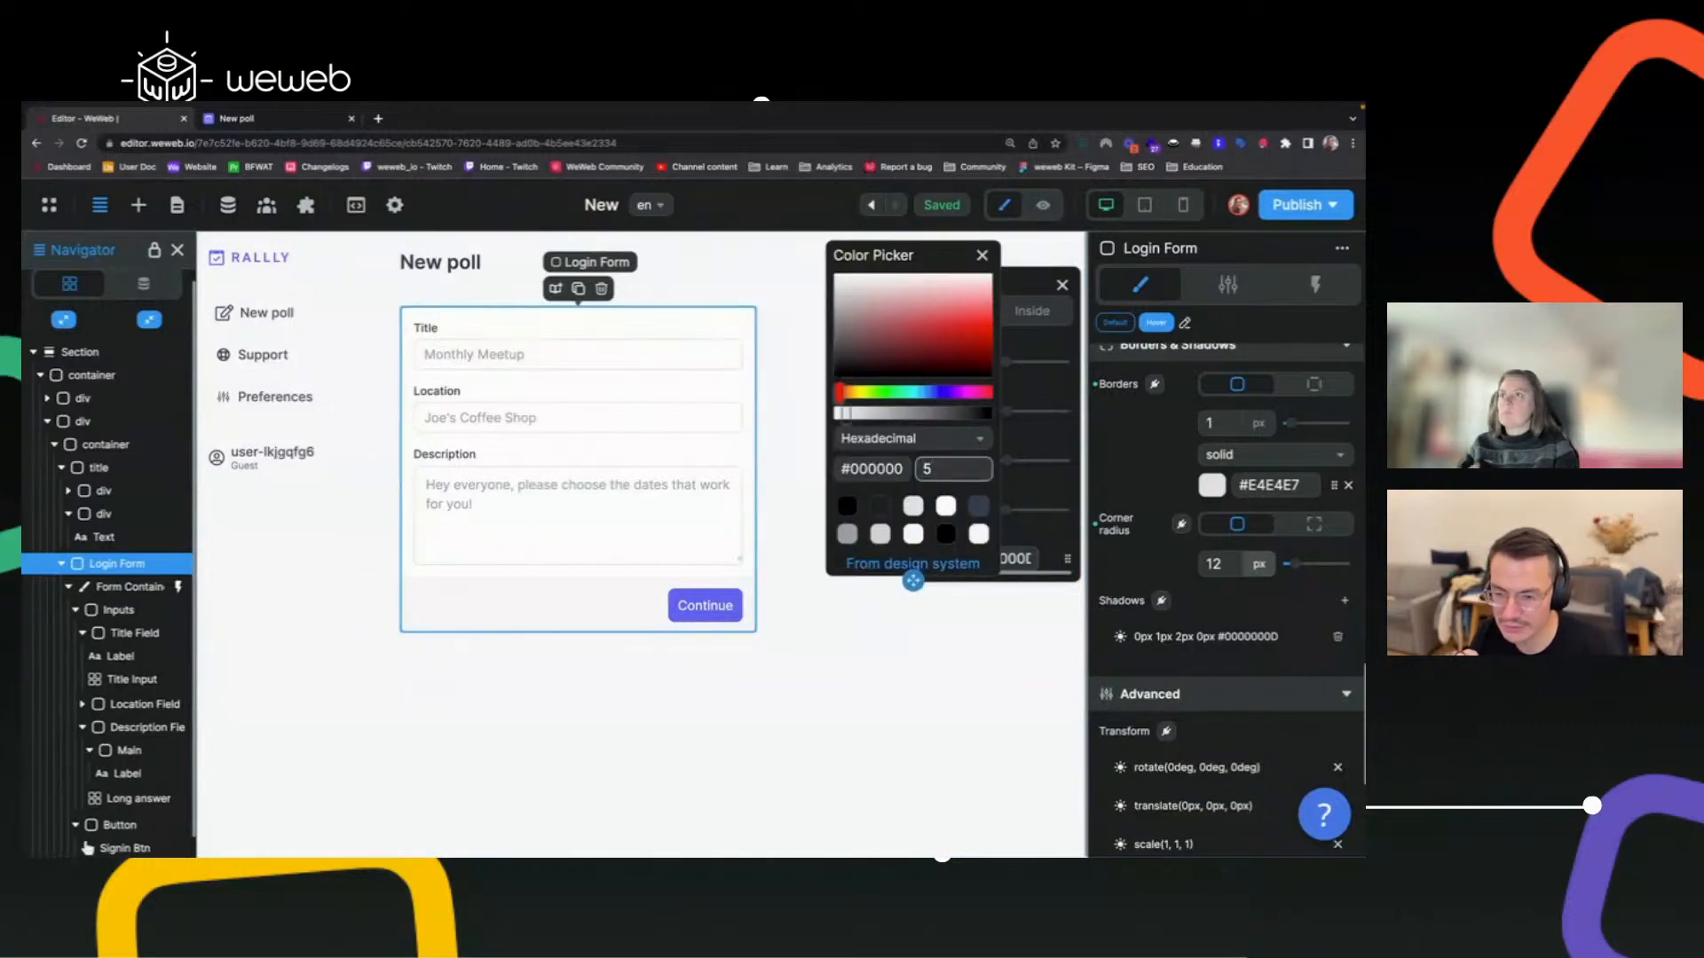
left_click(981, 254)
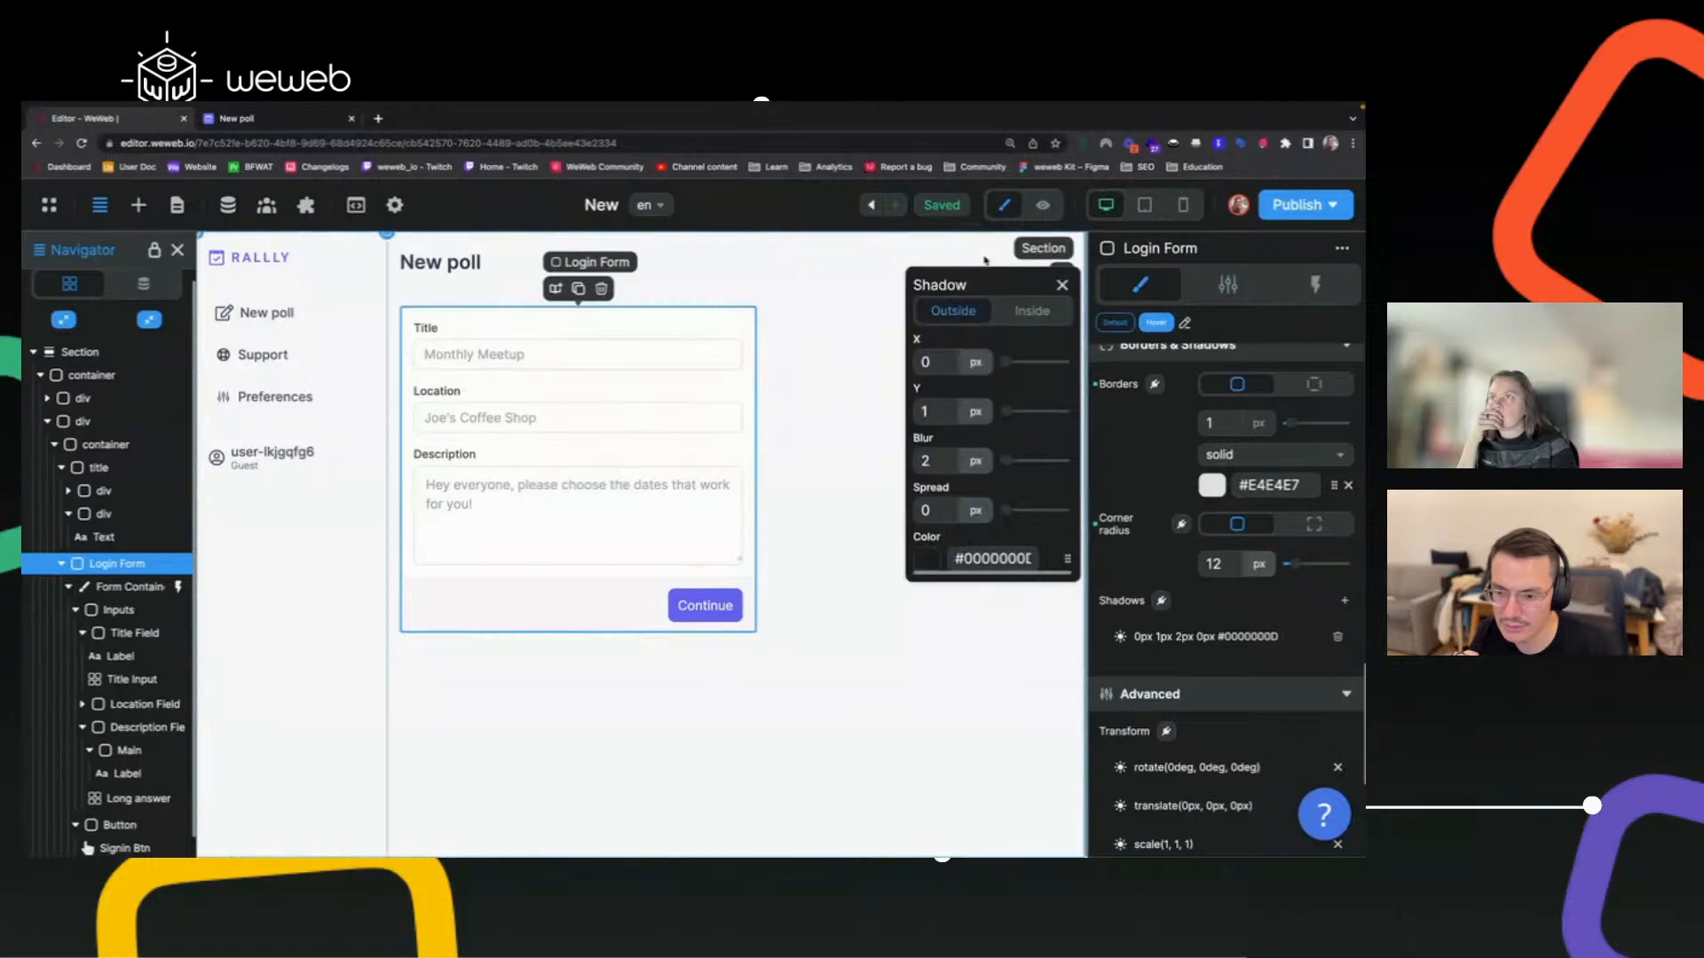
left_click(1061, 286)
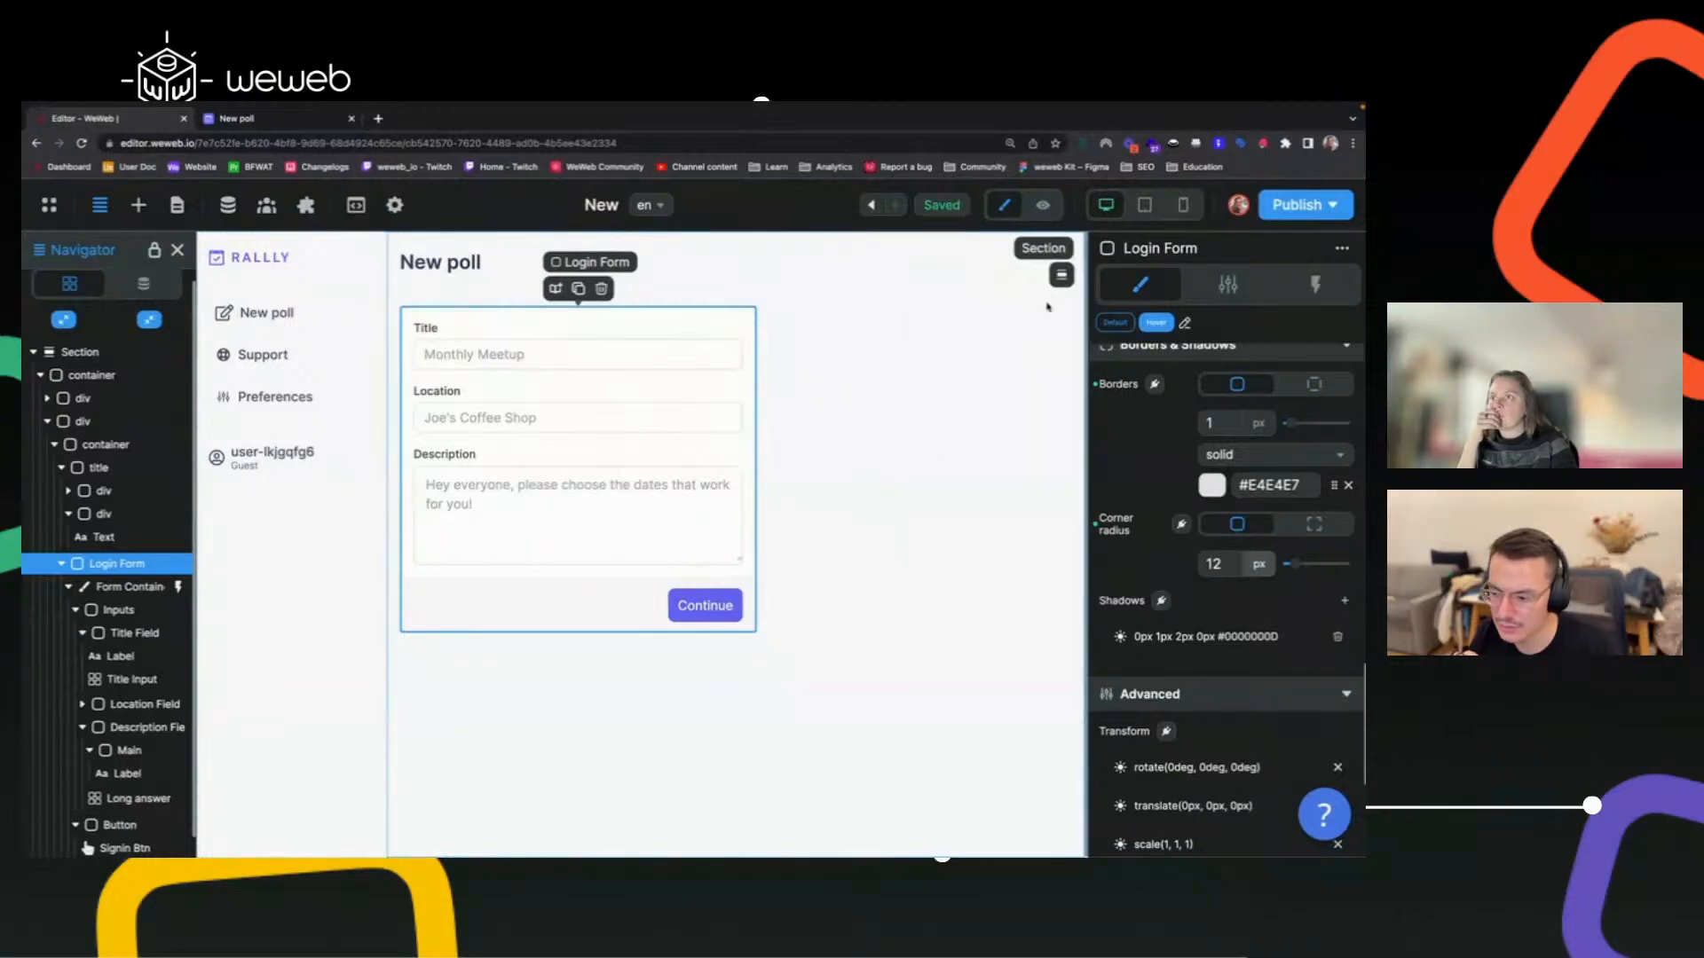
left_click(867, 534)
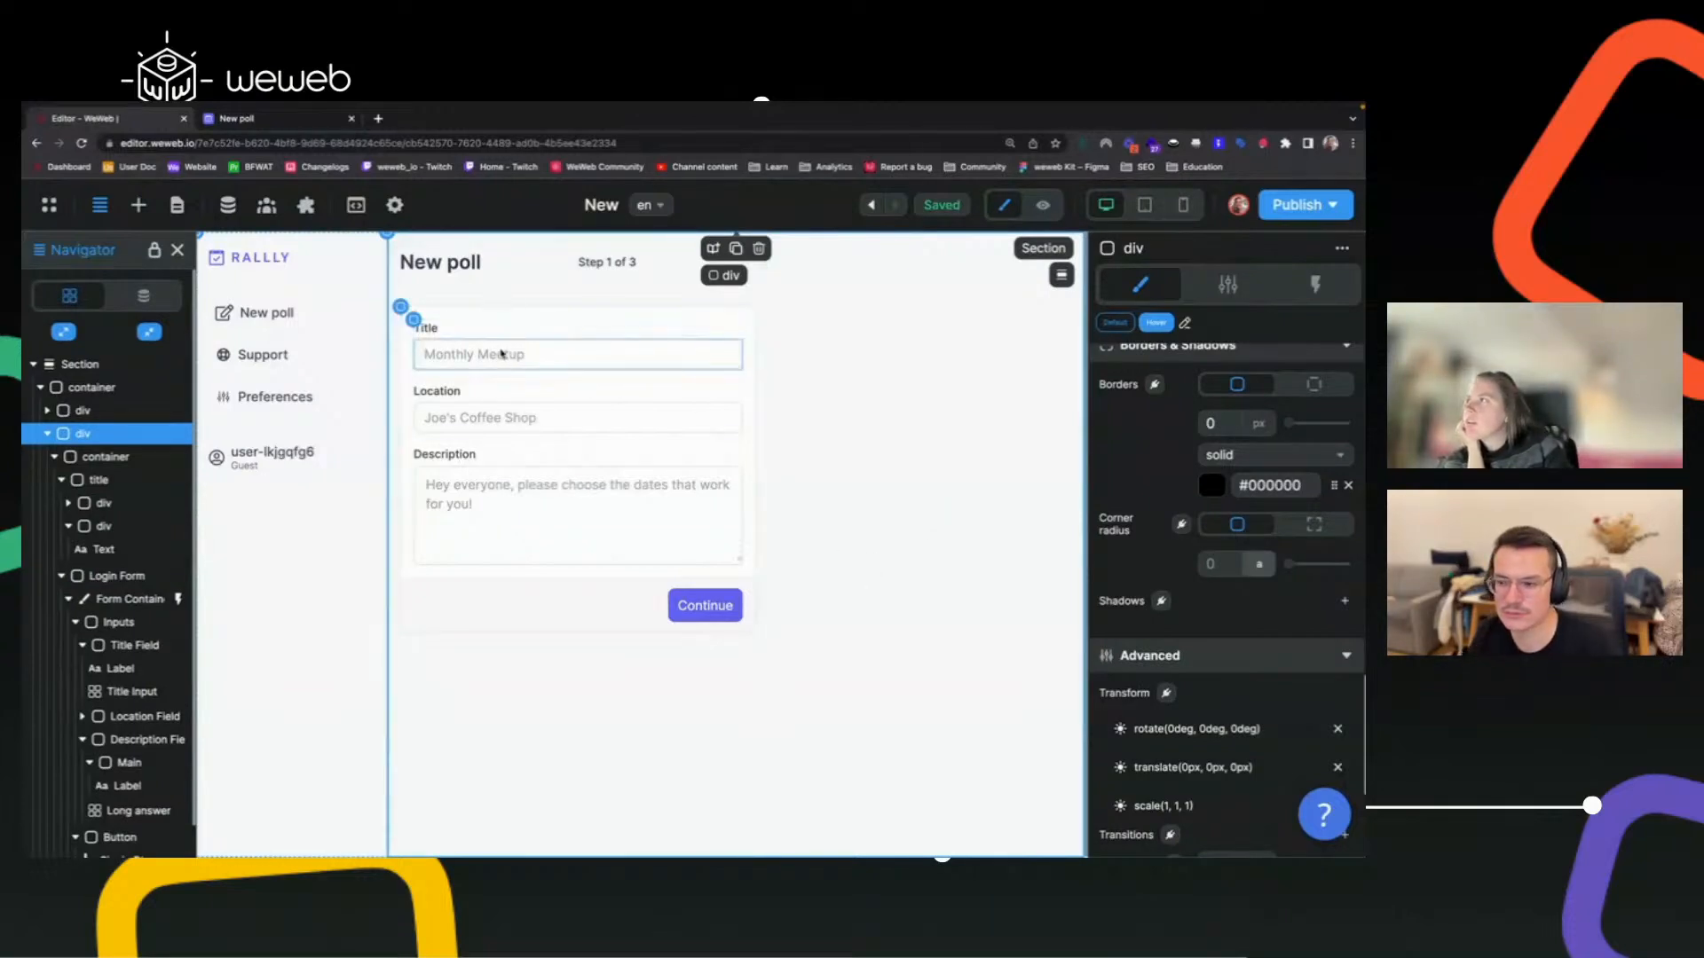
Compare the "Step 1 of 3" text in the editor with the original step label and dots on the Rallly page.
left_click(266, 119)
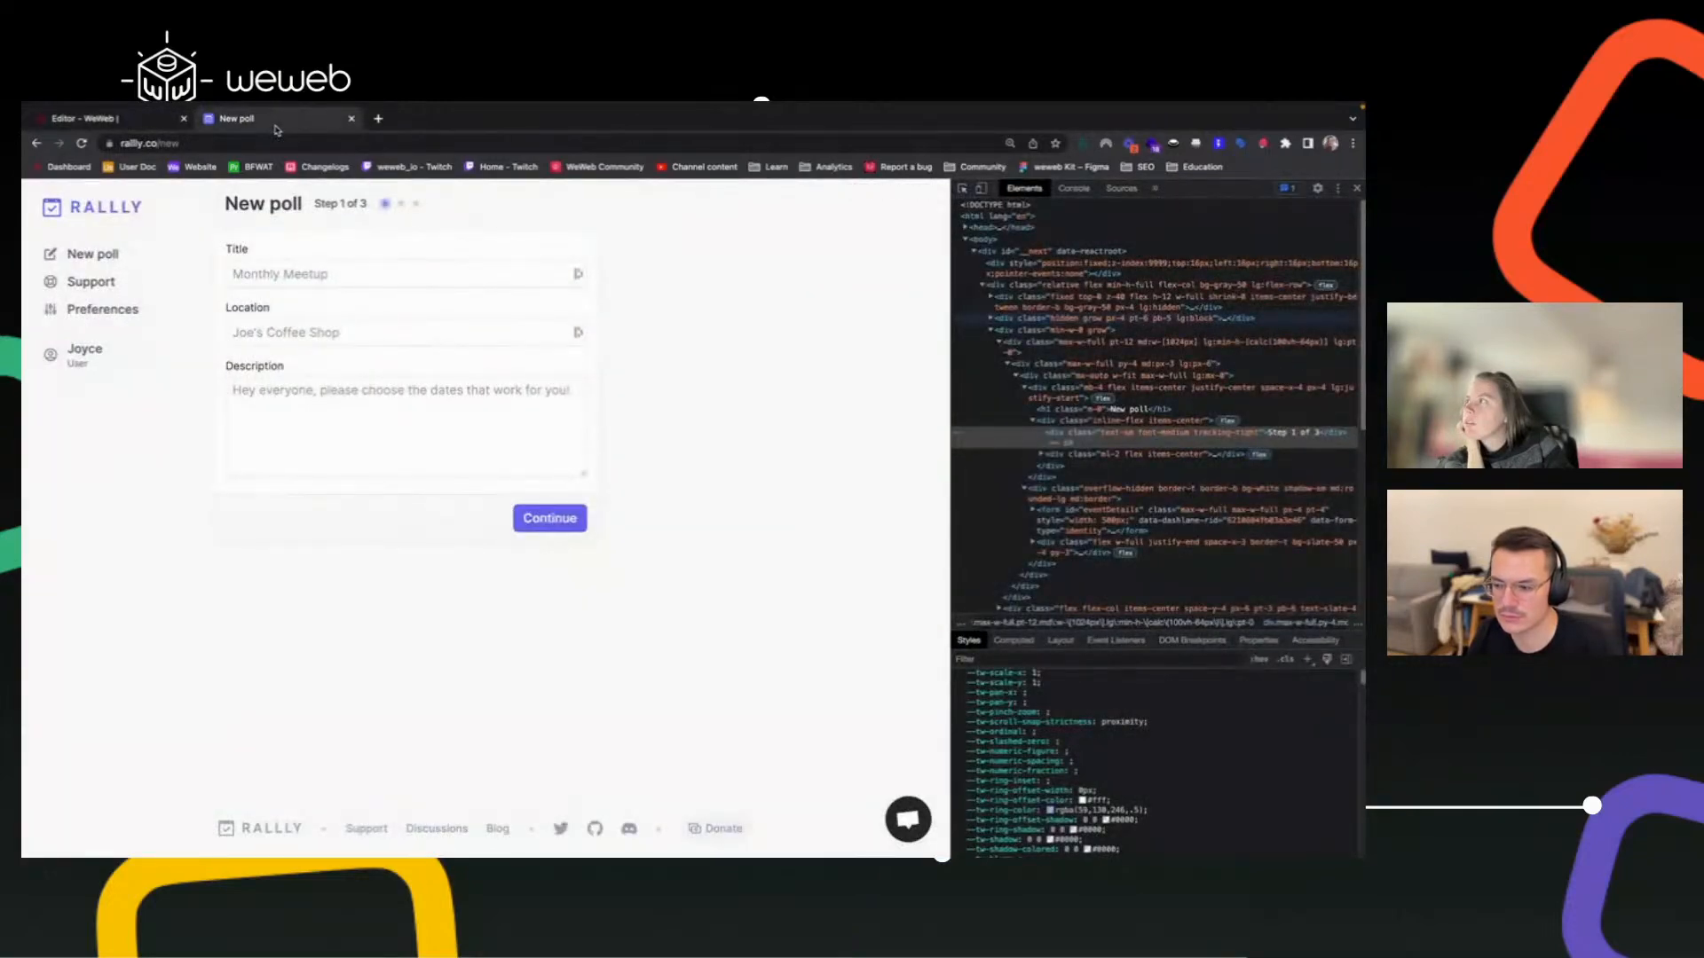
left_click(145, 125)
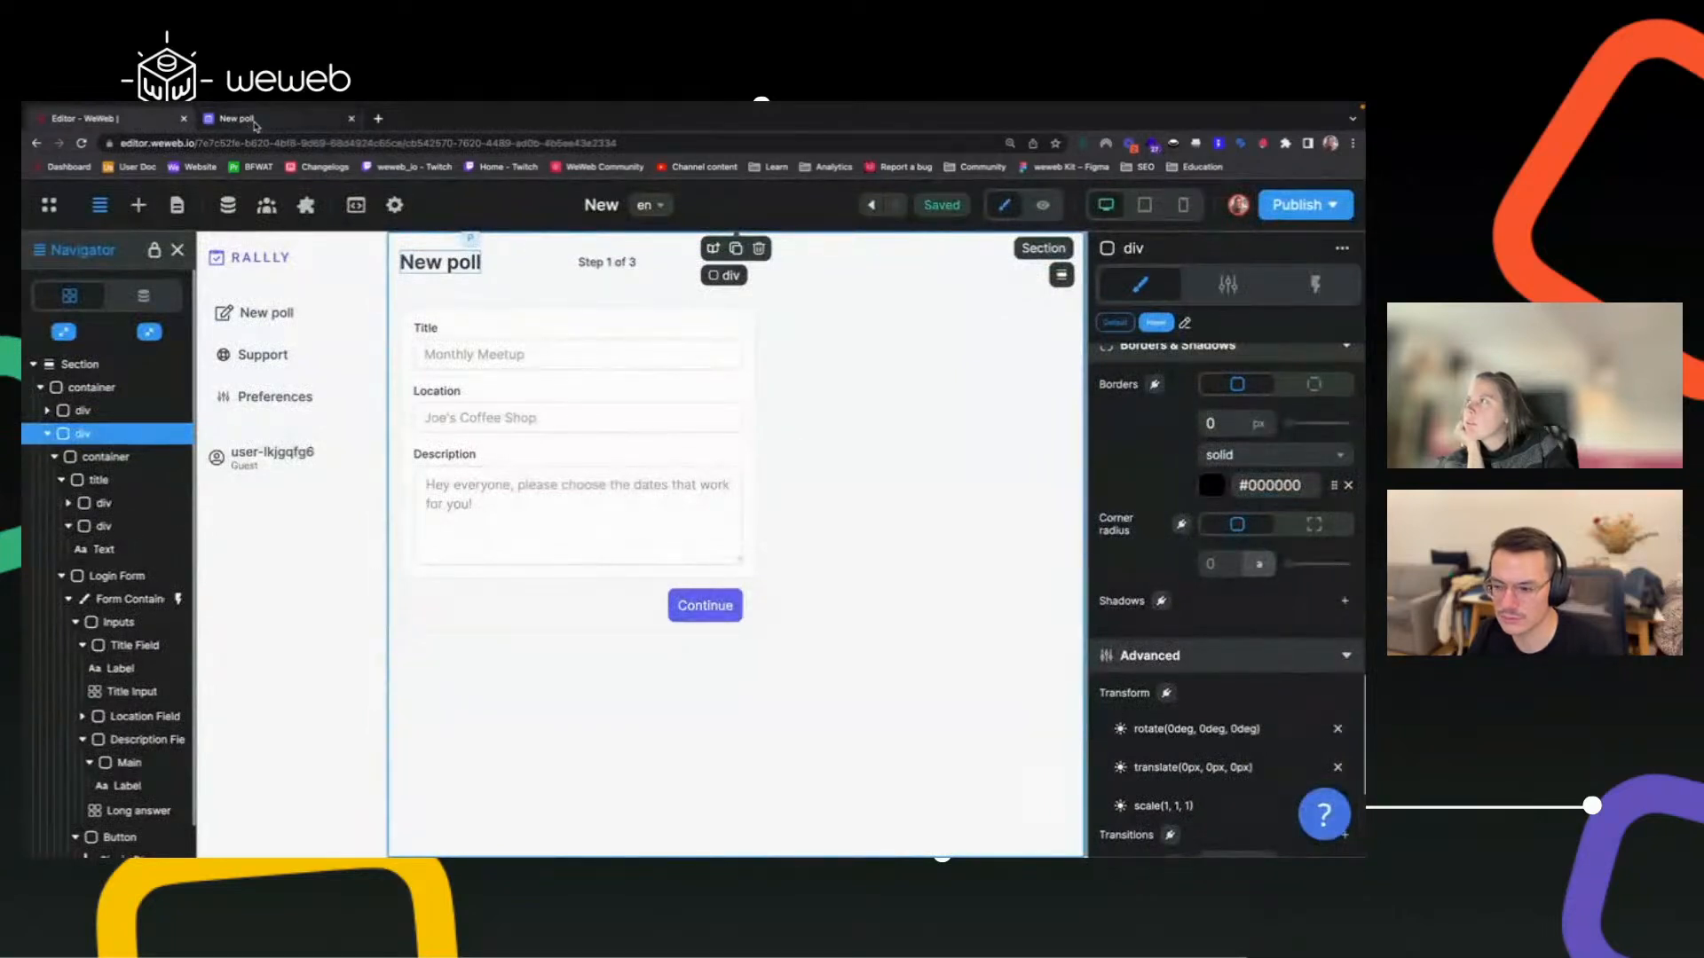
left_click(619, 266)
left_click(621, 270)
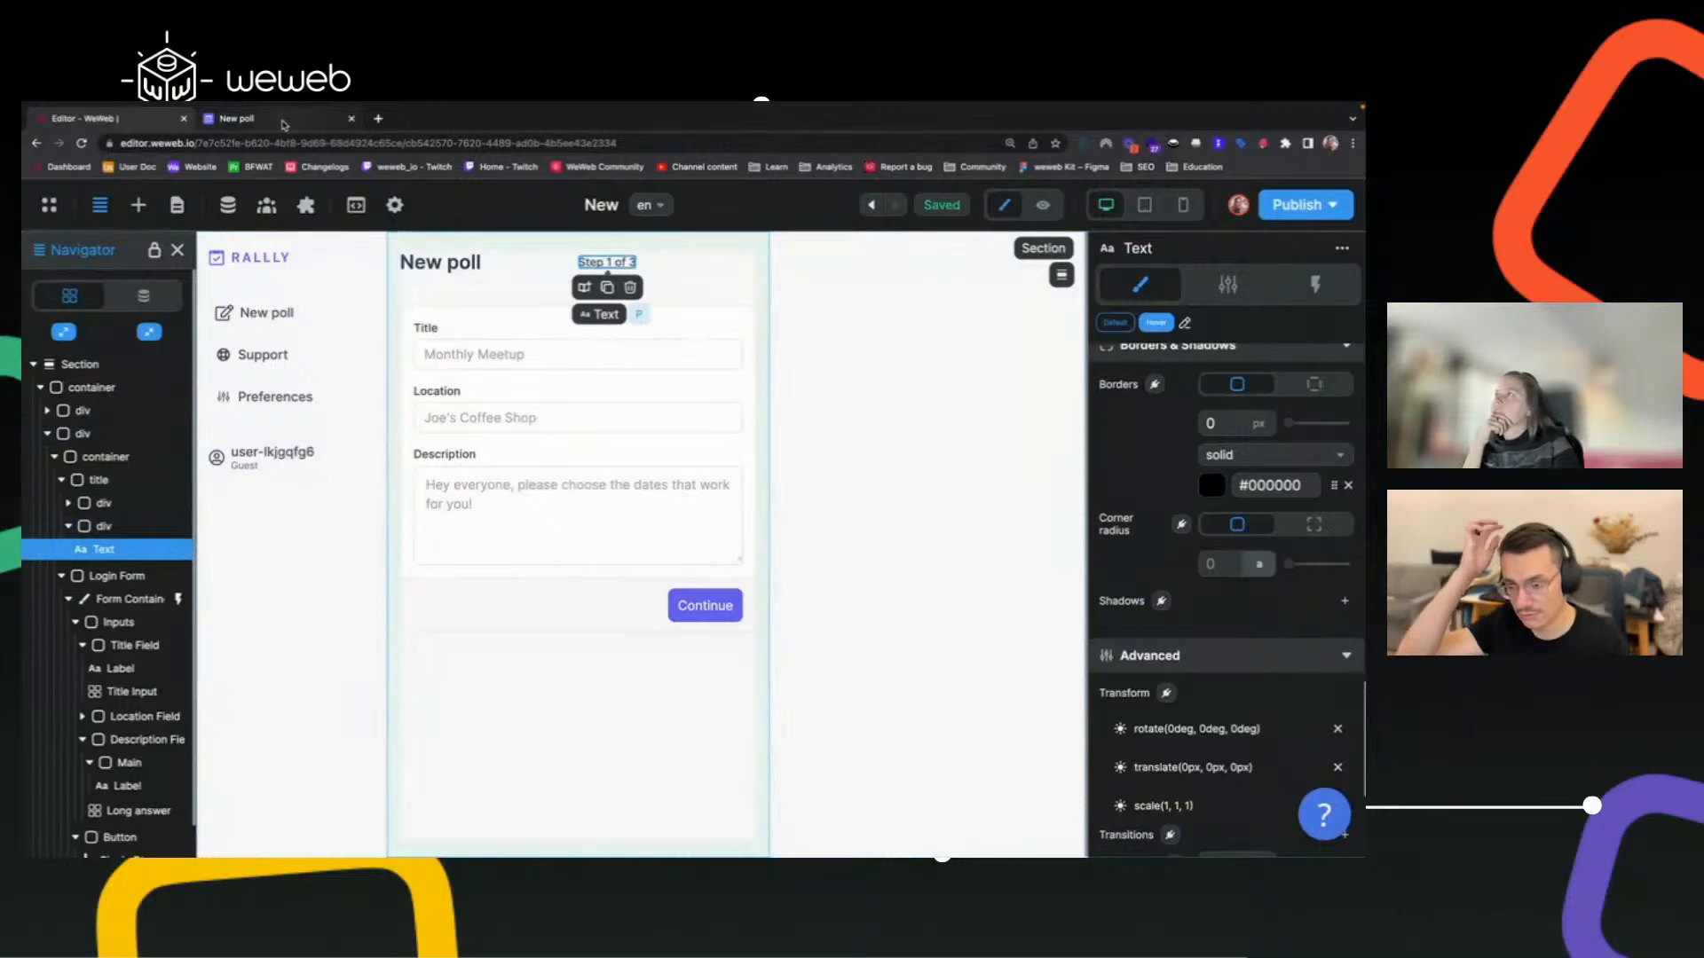
left_click(284, 124)
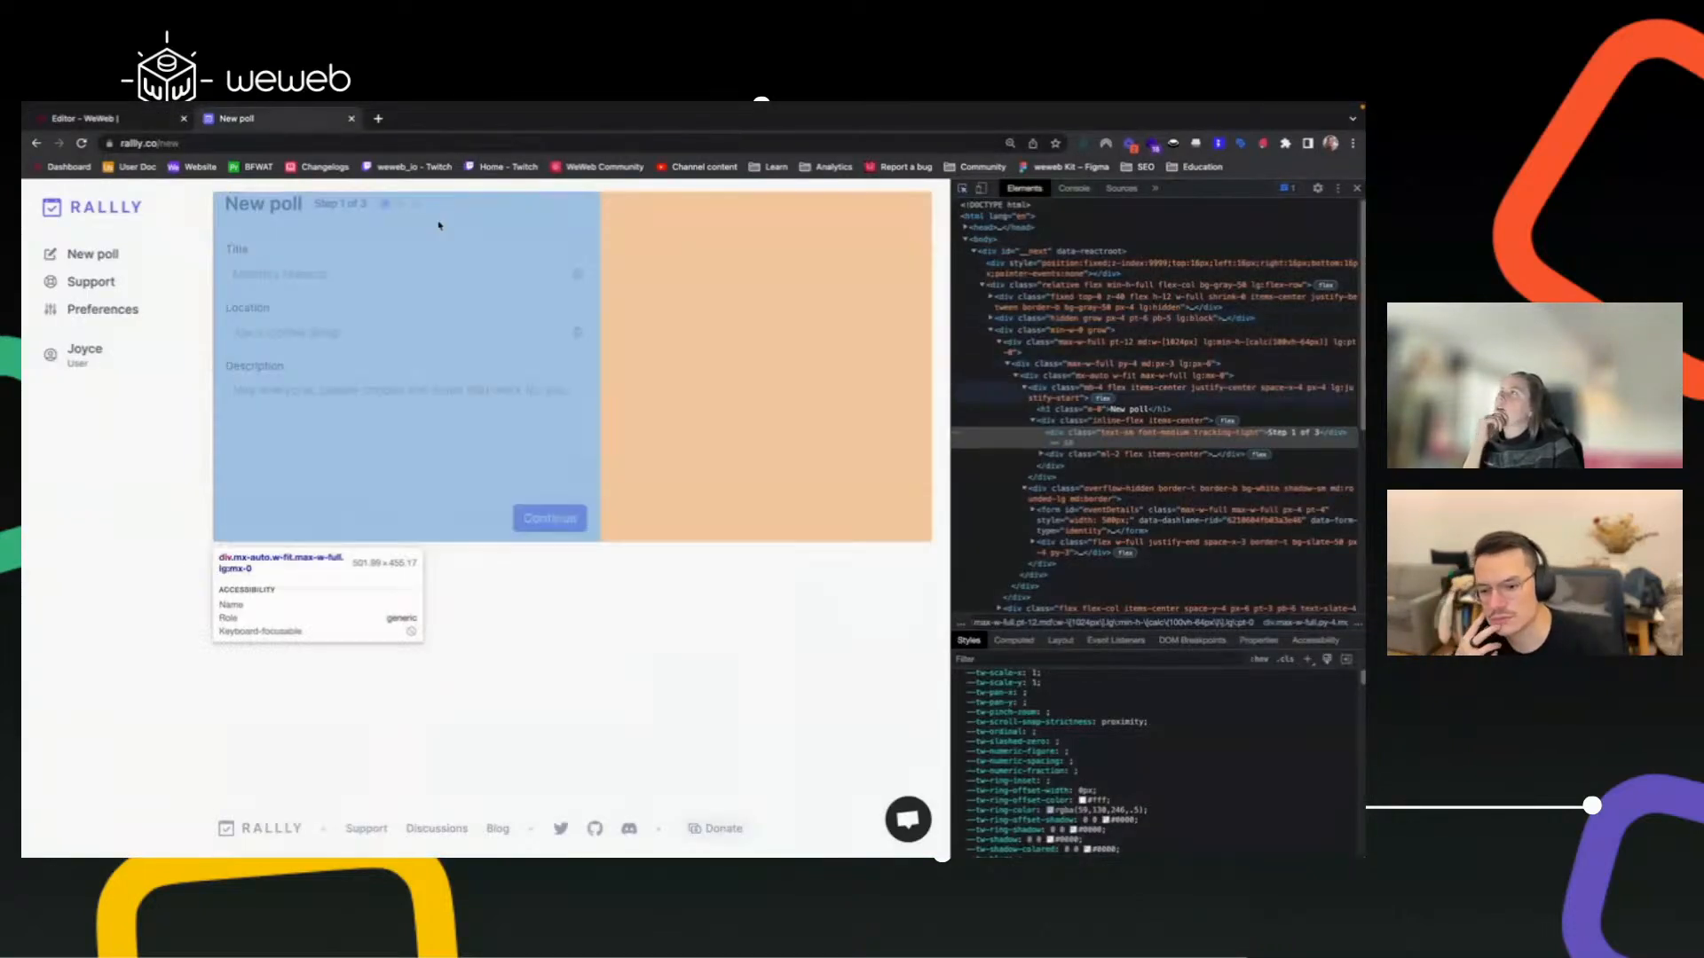
mouse_move(97, 135)
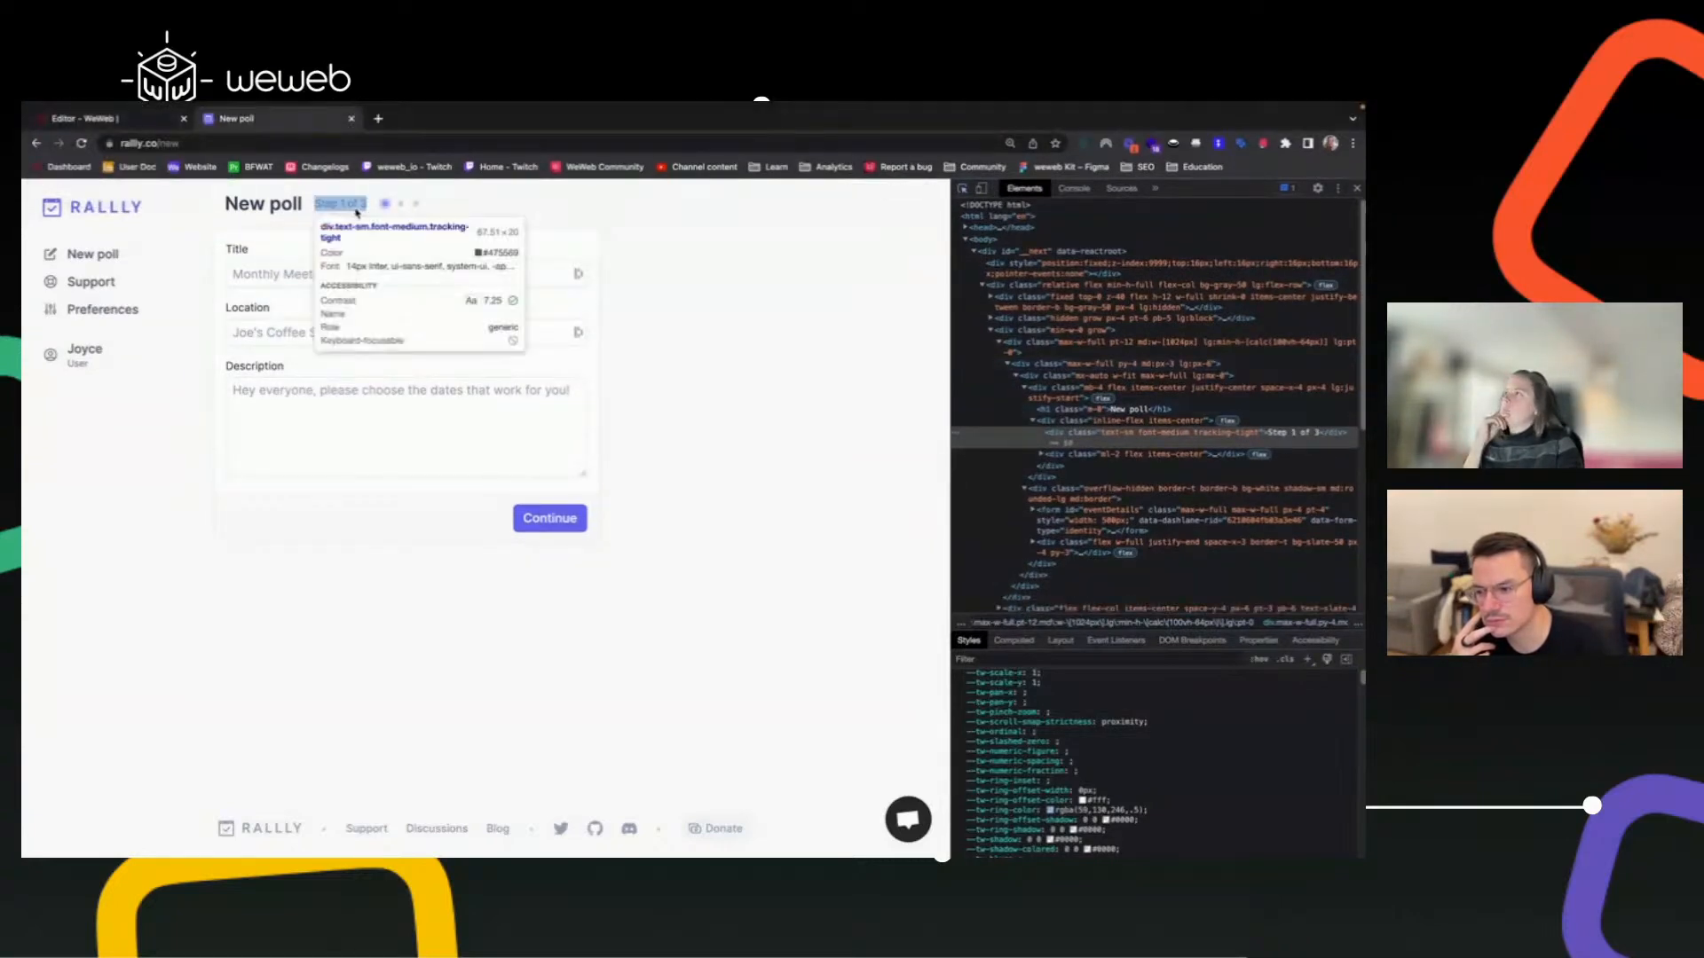
left_click(146, 123)
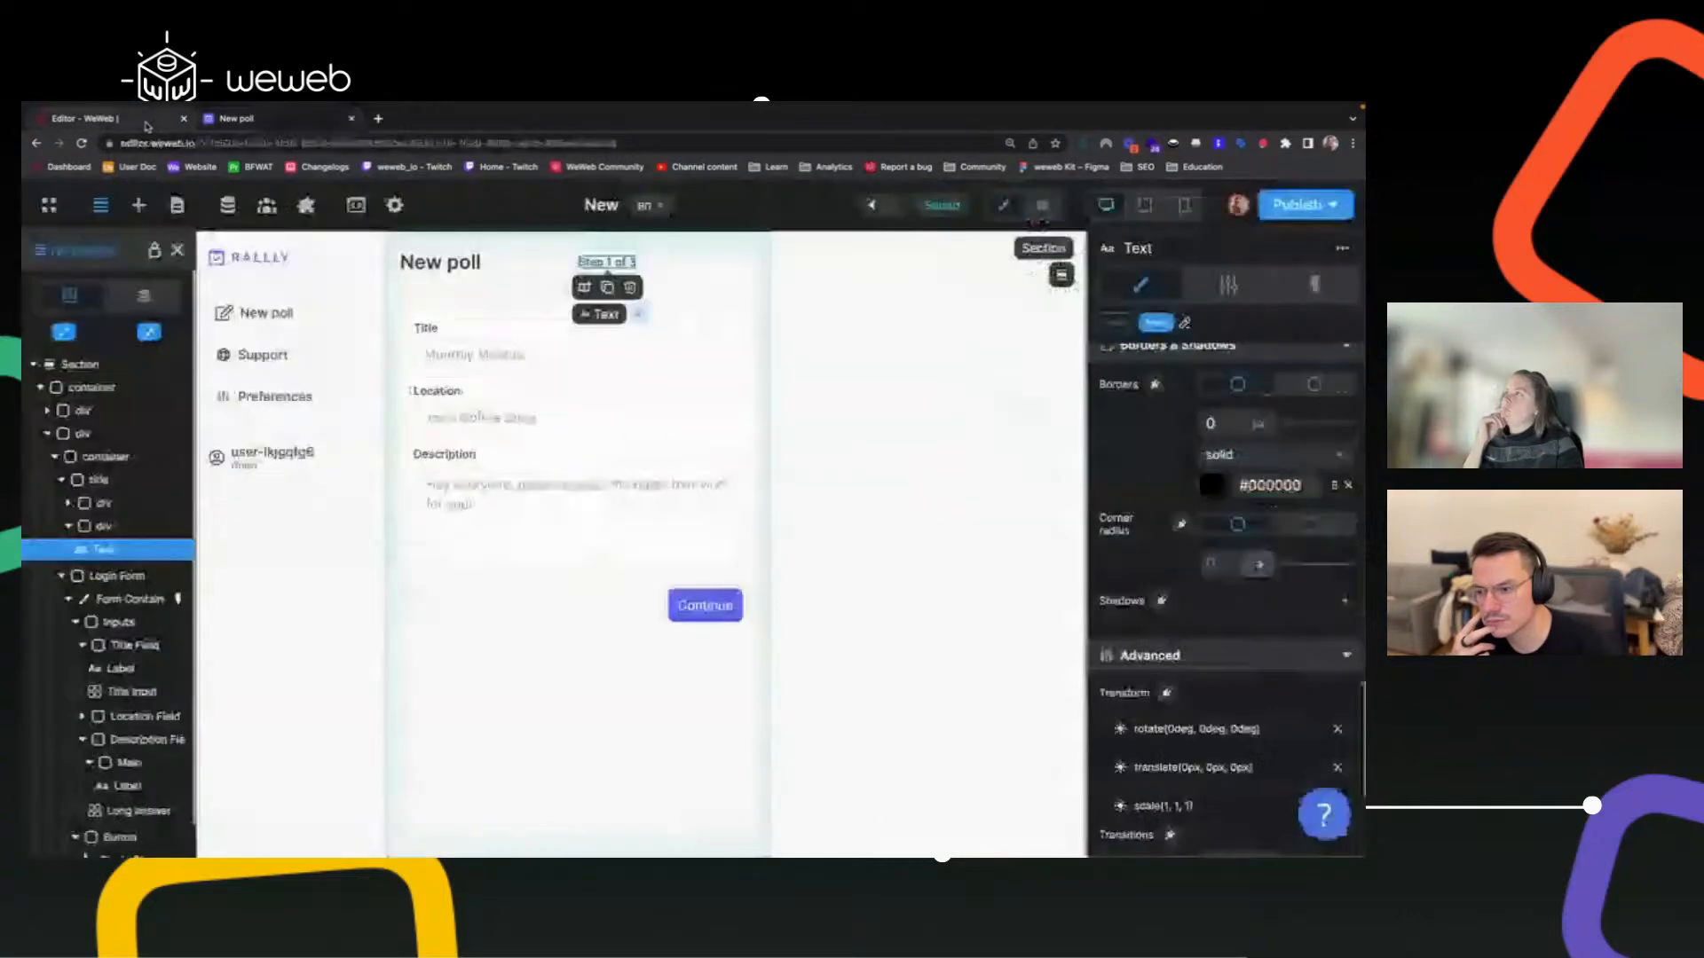
left_click(246, 124)
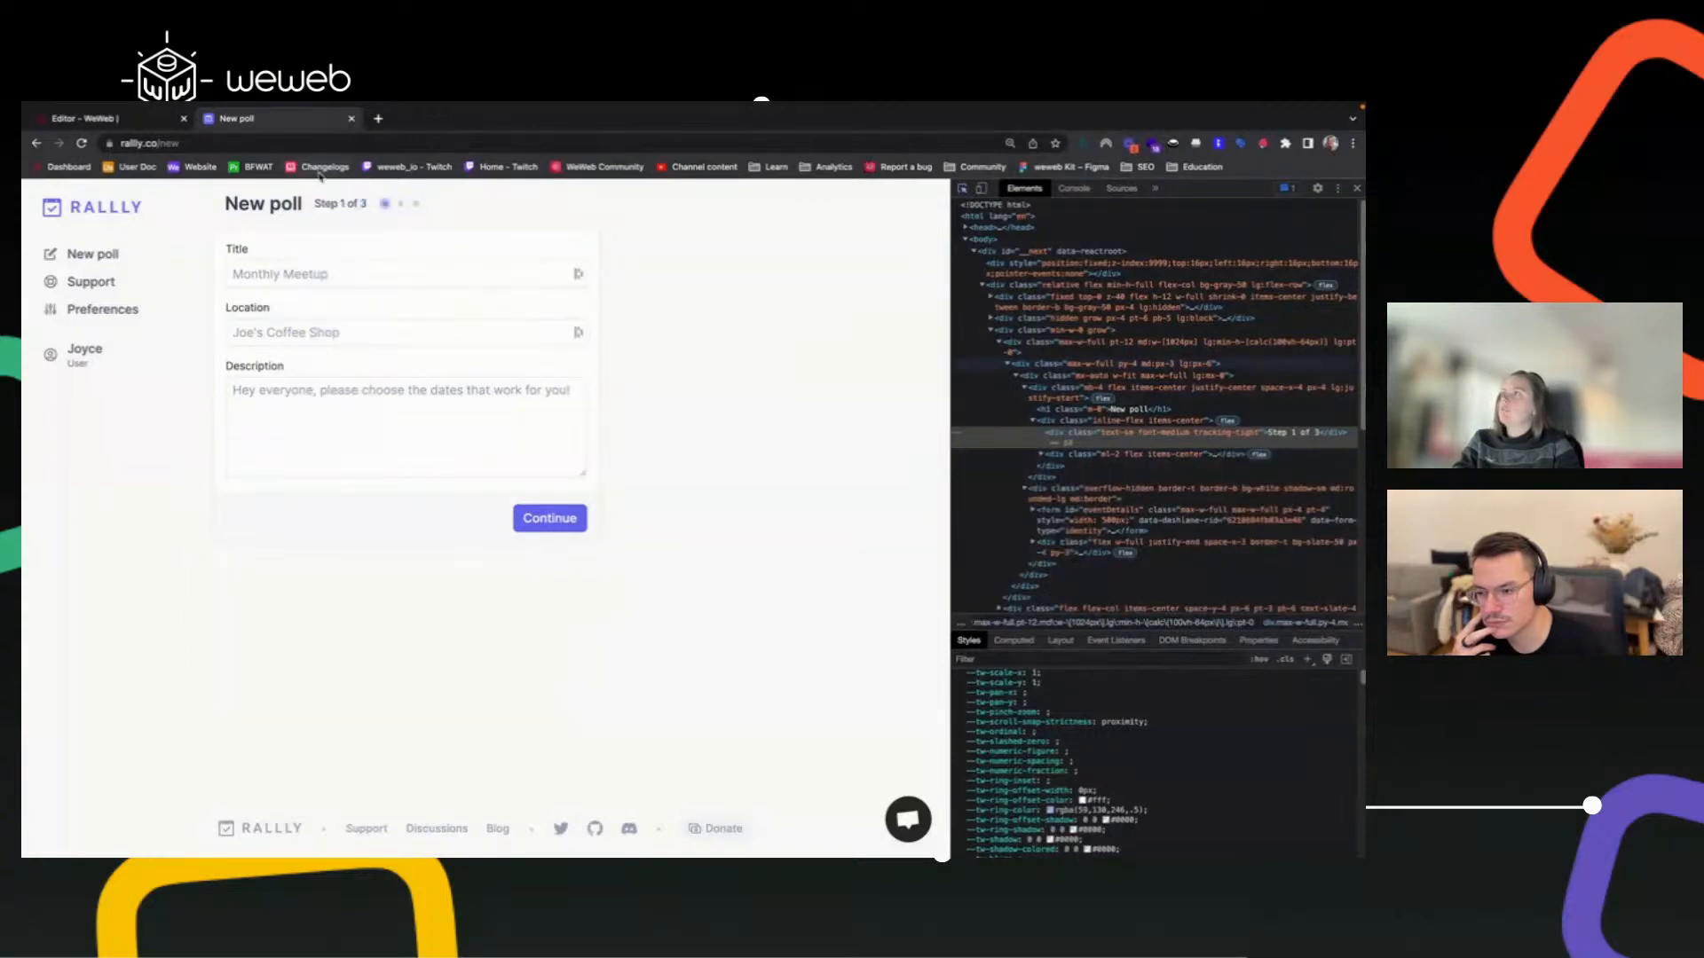
In the WeWeb editor, duplicate the "Step 1 of 3" div in the title row and remove the copy's text element.
left_click(145, 118)
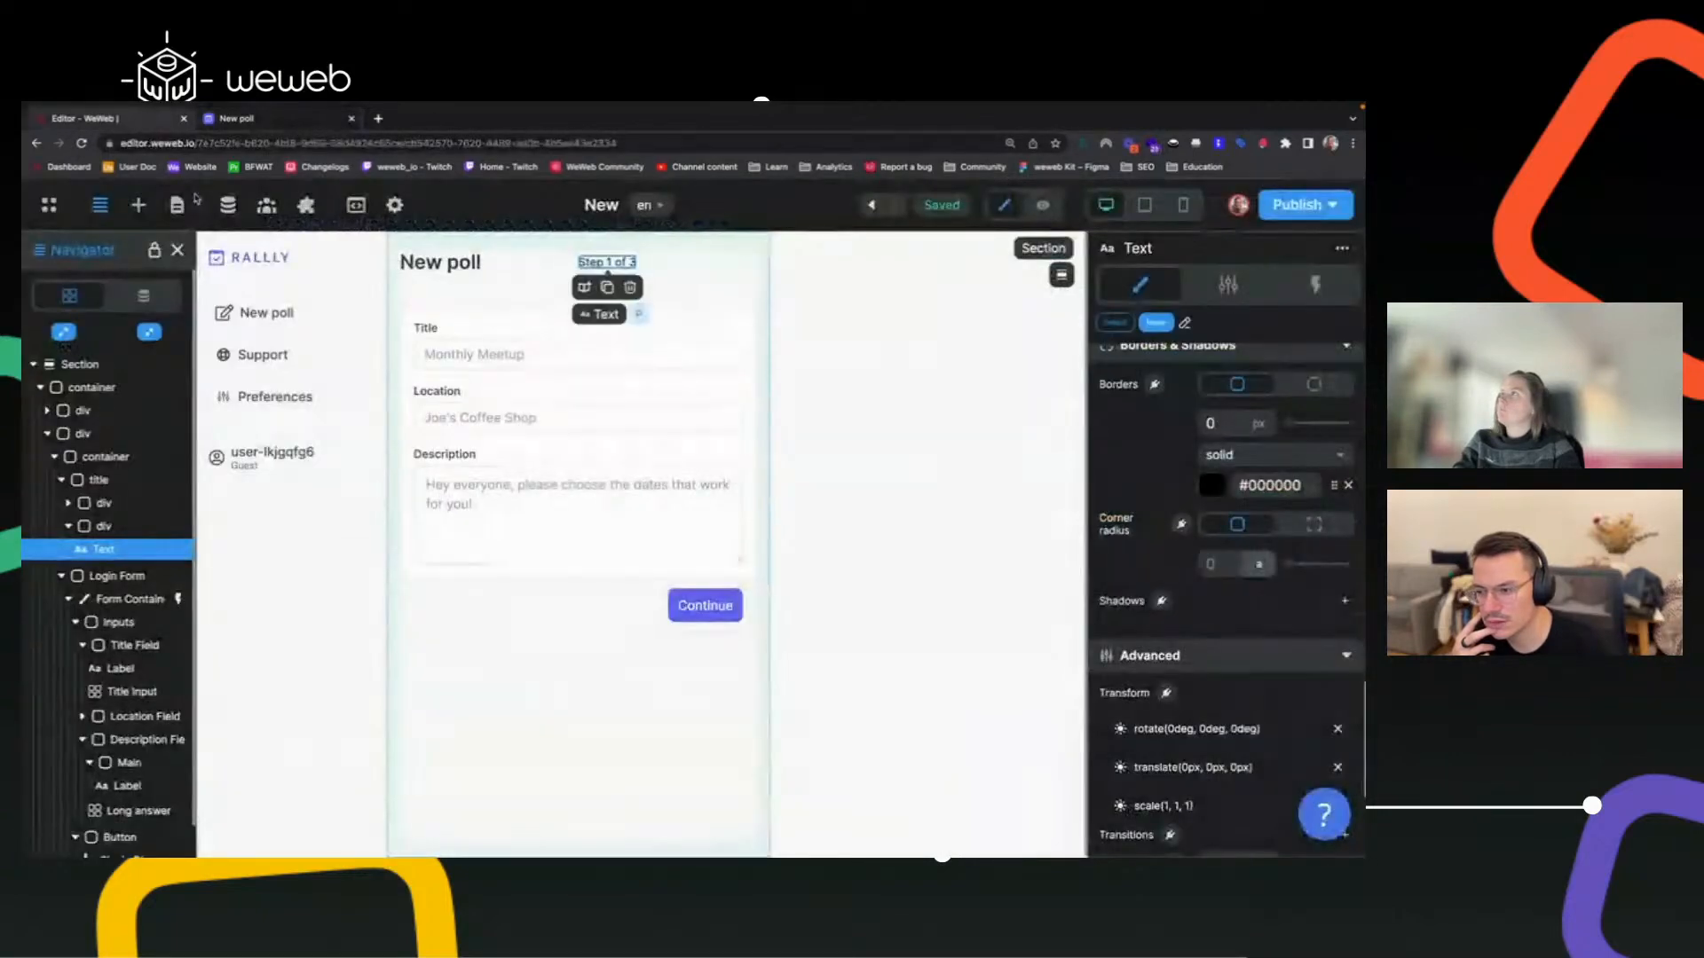
left_click(125, 531)
key("ctrl+d")
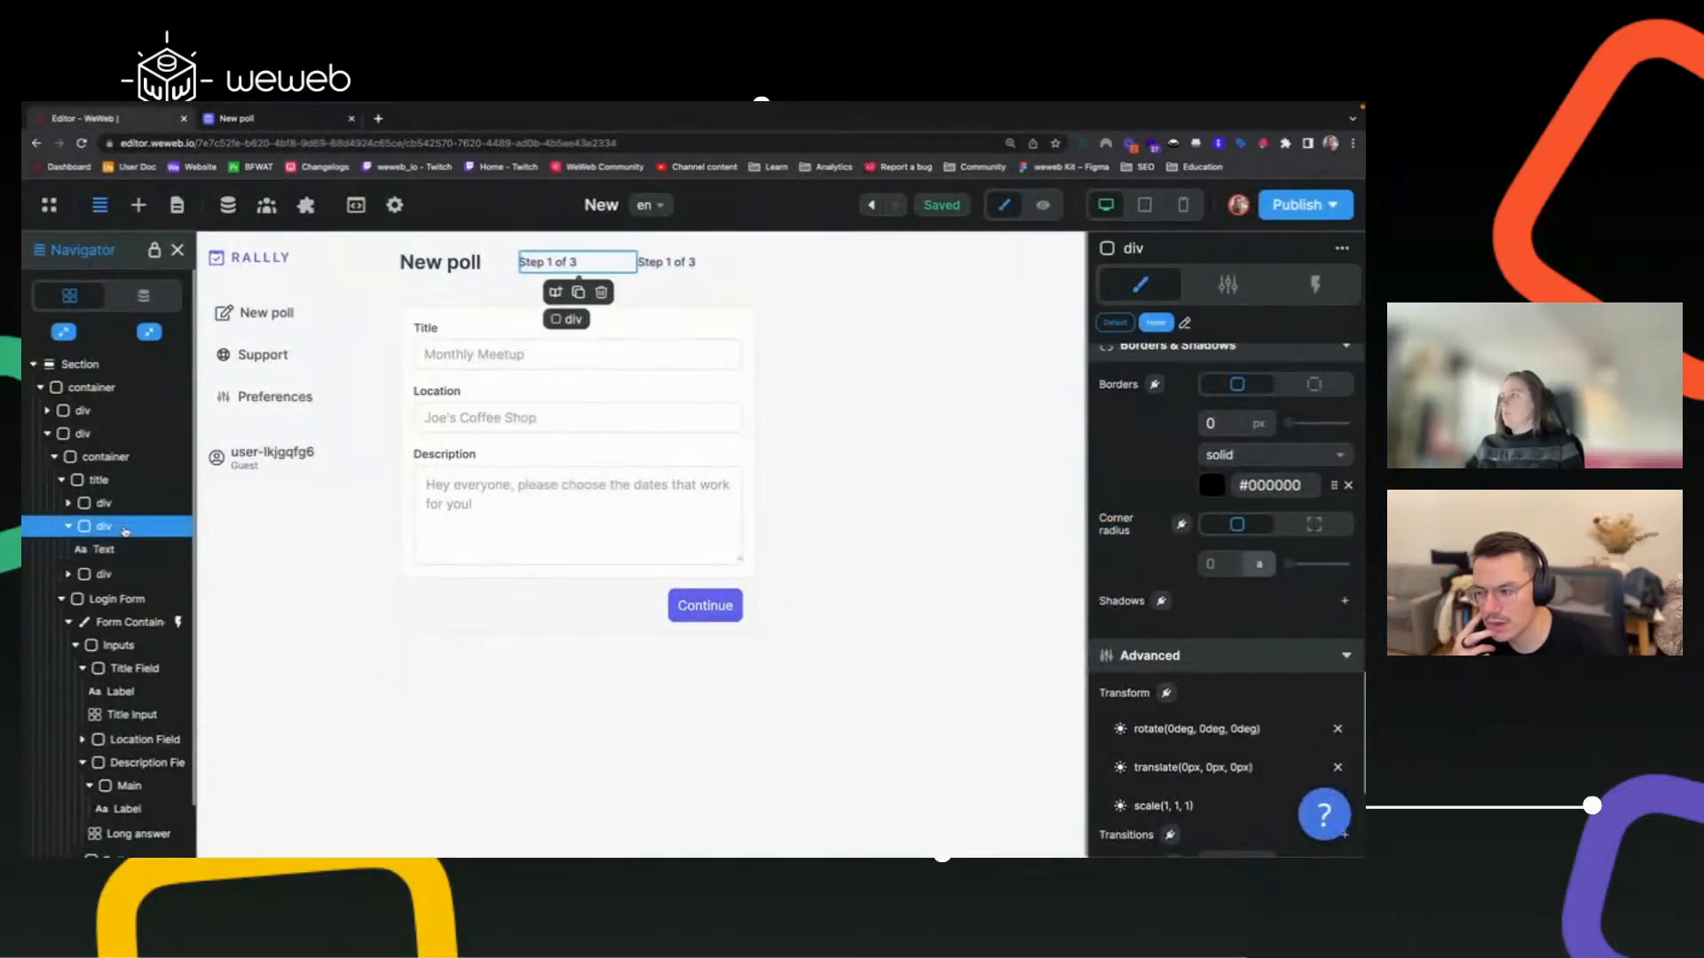
left_click(122, 575)
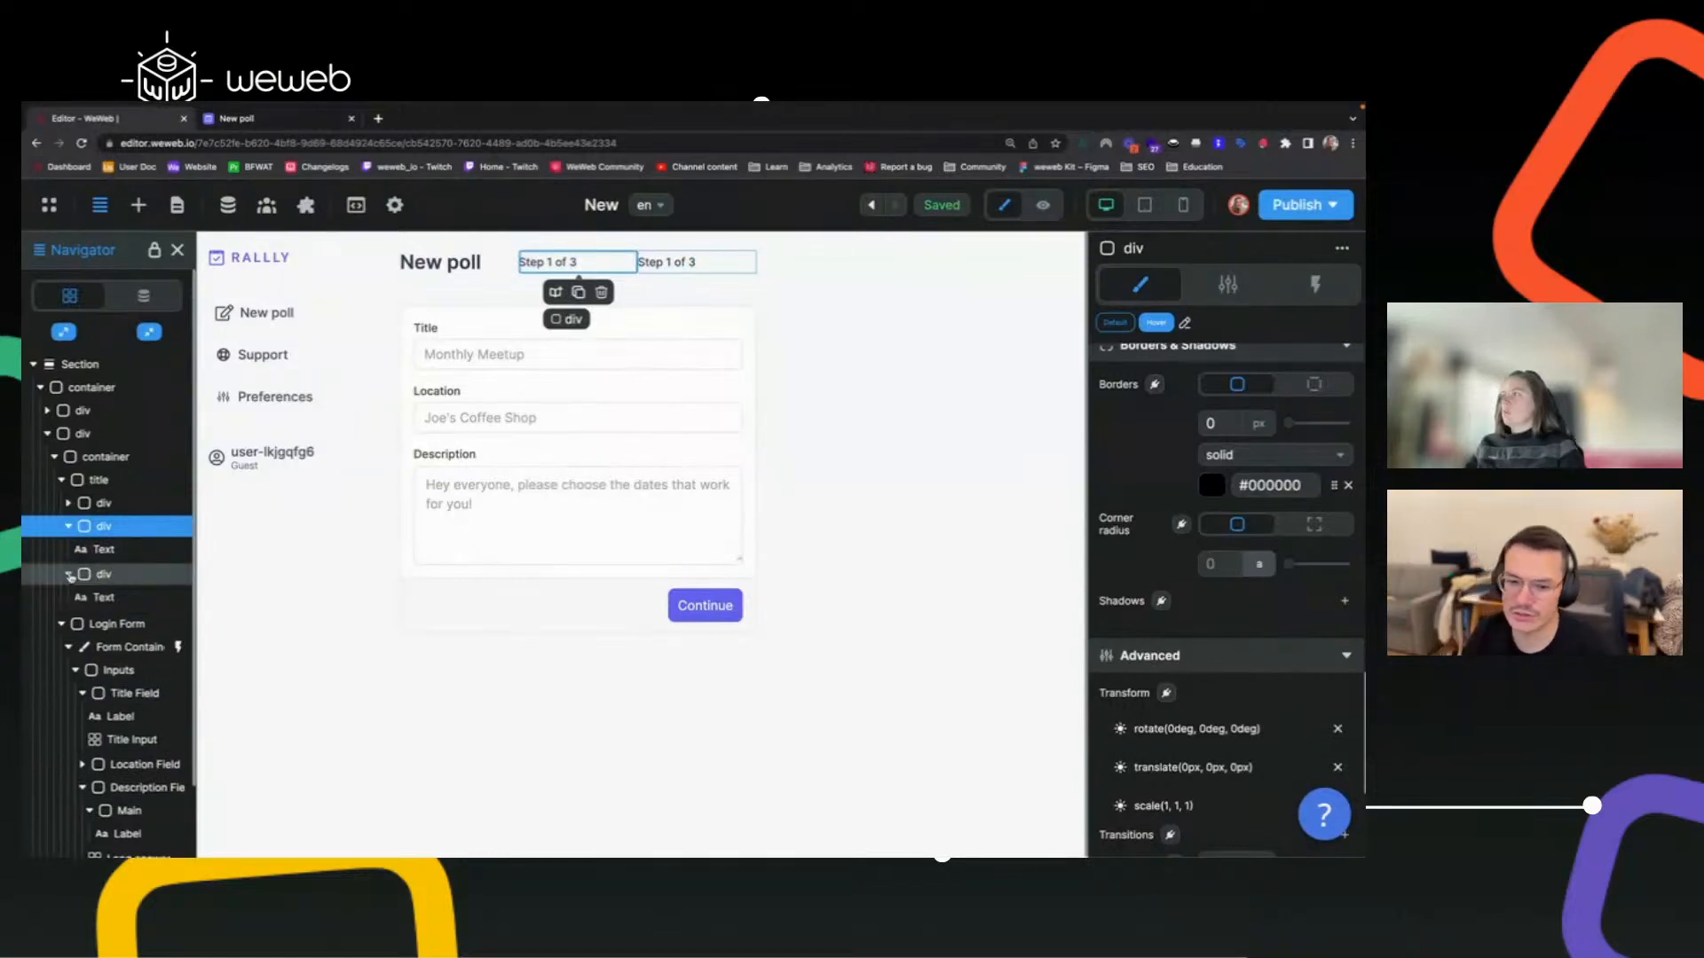
left_click(126, 598)
scroll(126, 600, "down", 1)
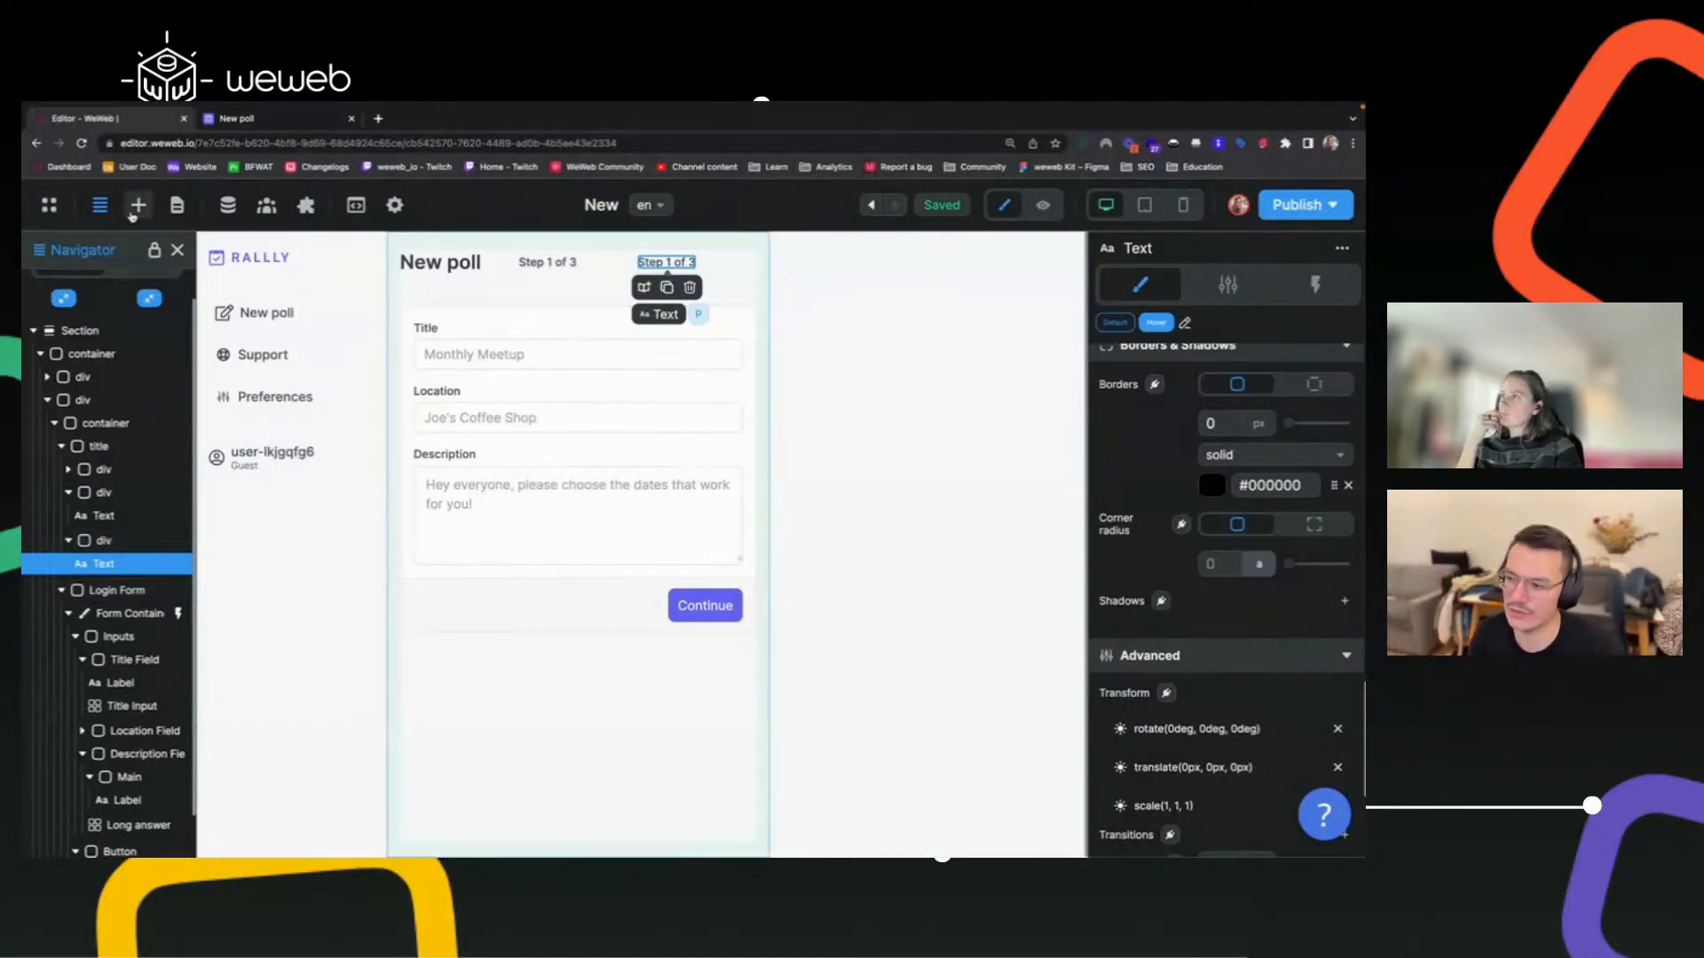
On the Rallly page, examine the markup of the three step dots beside the "Step 1 of 3" label.
left_click(259, 121)
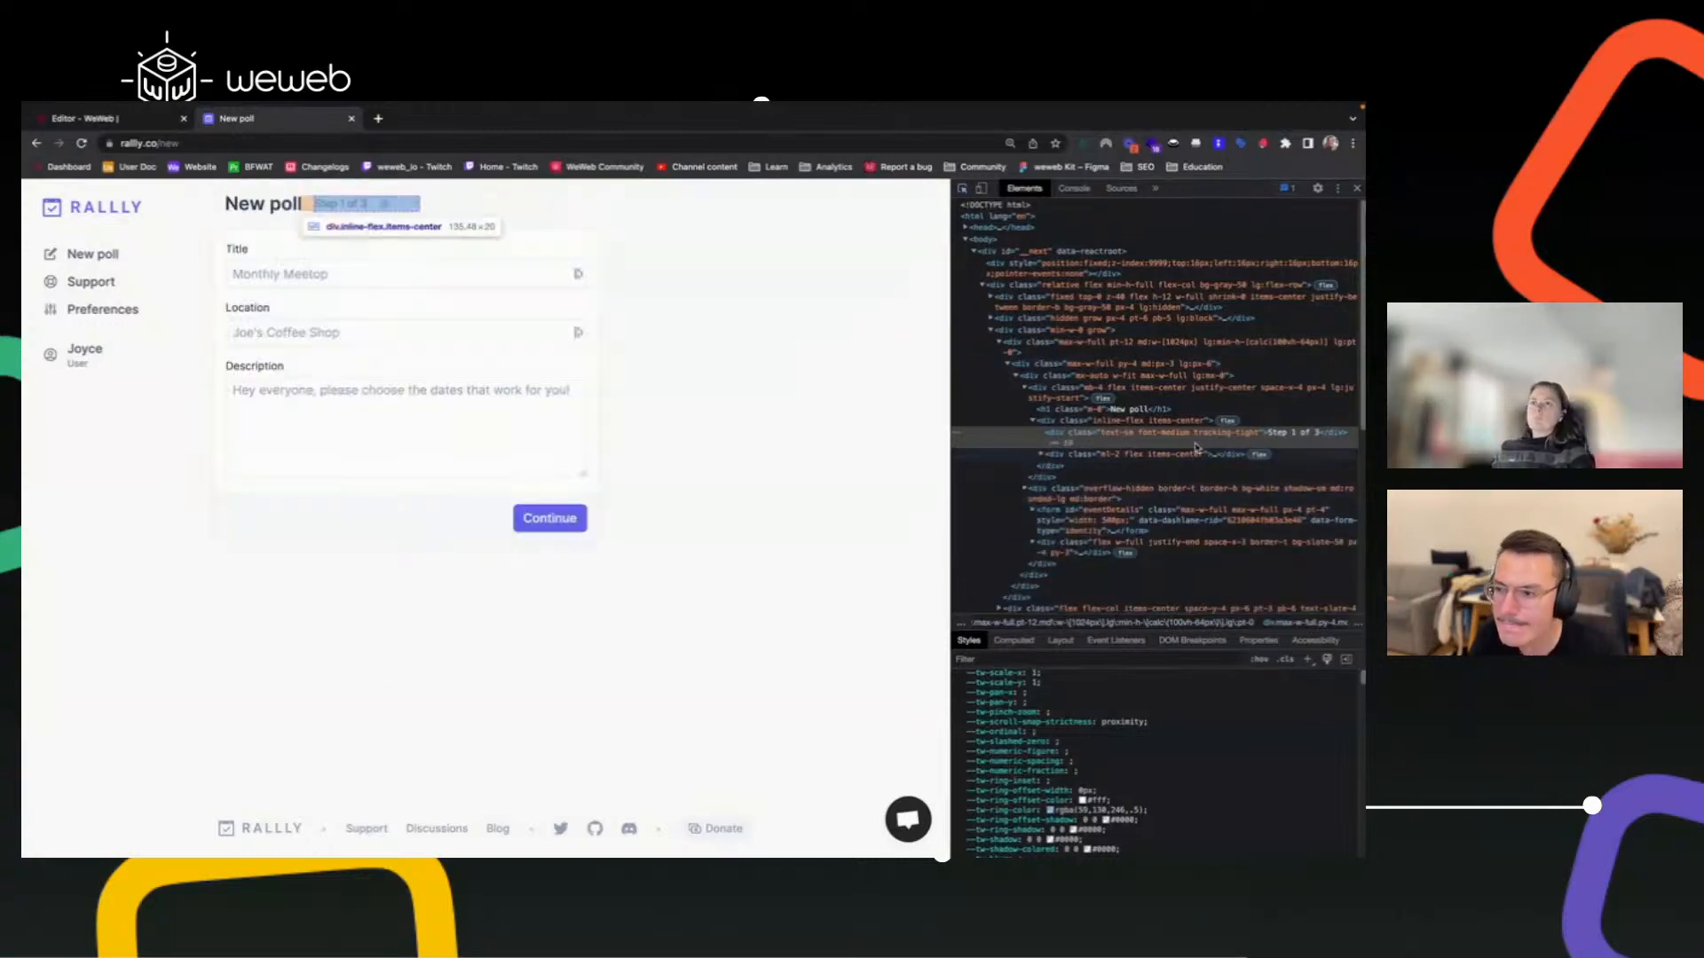
left_click(1058, 433)
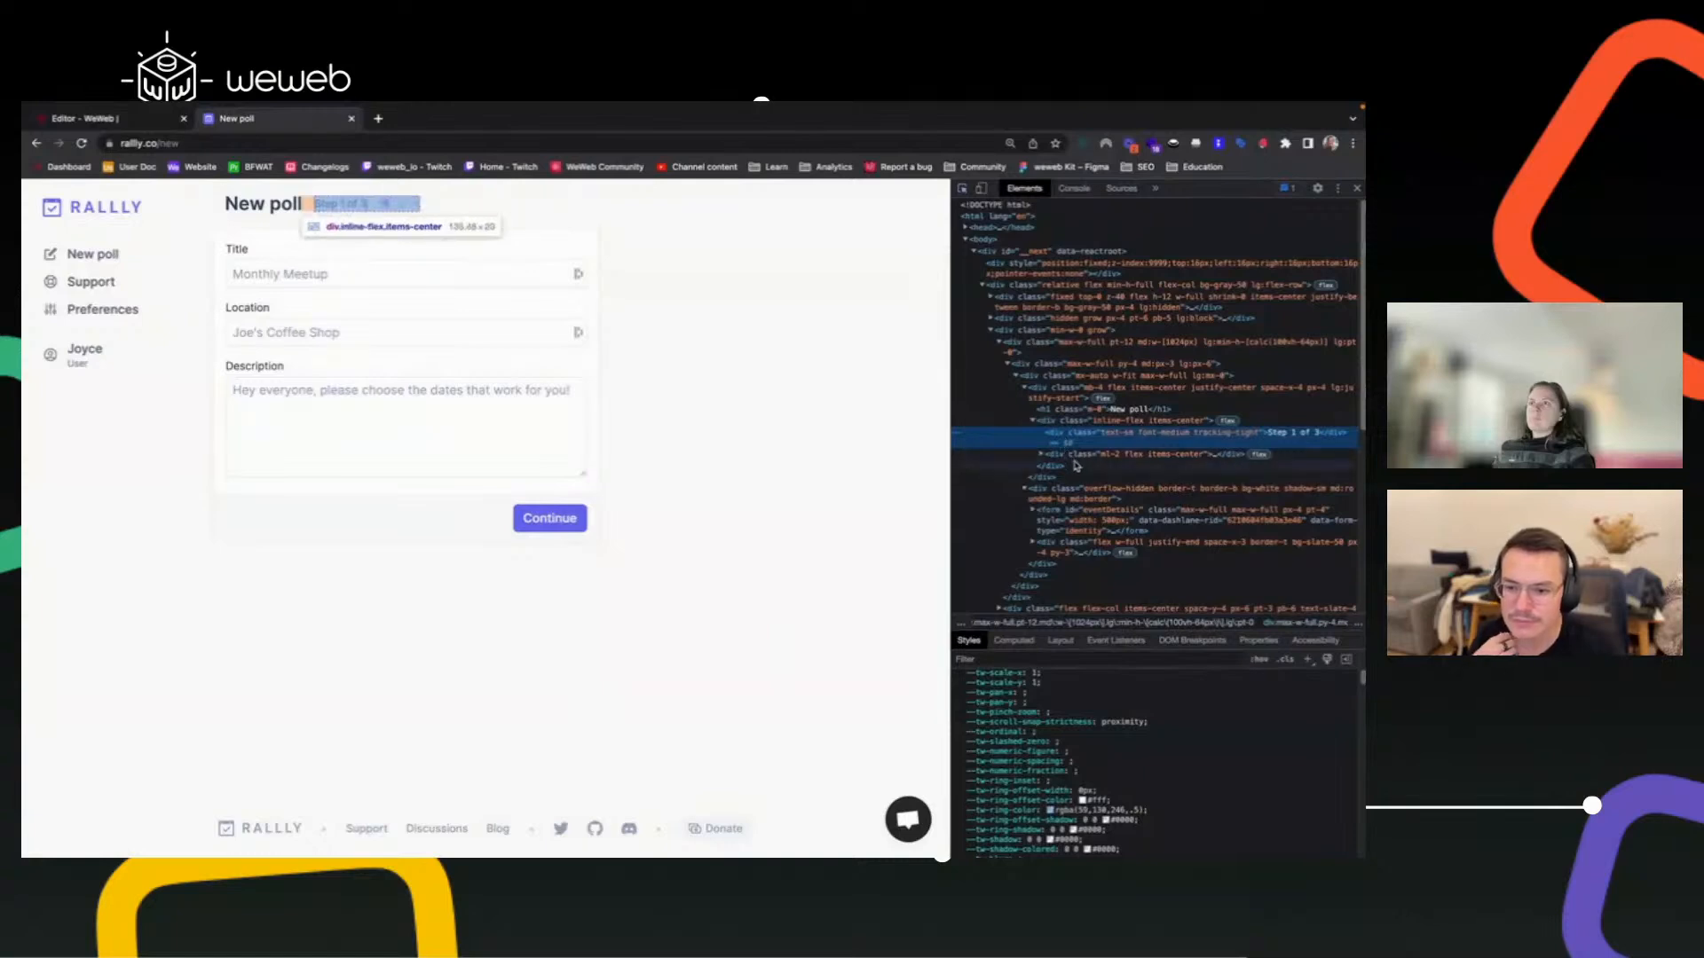
left_click(1056, 452)
left_click(1042, 444)
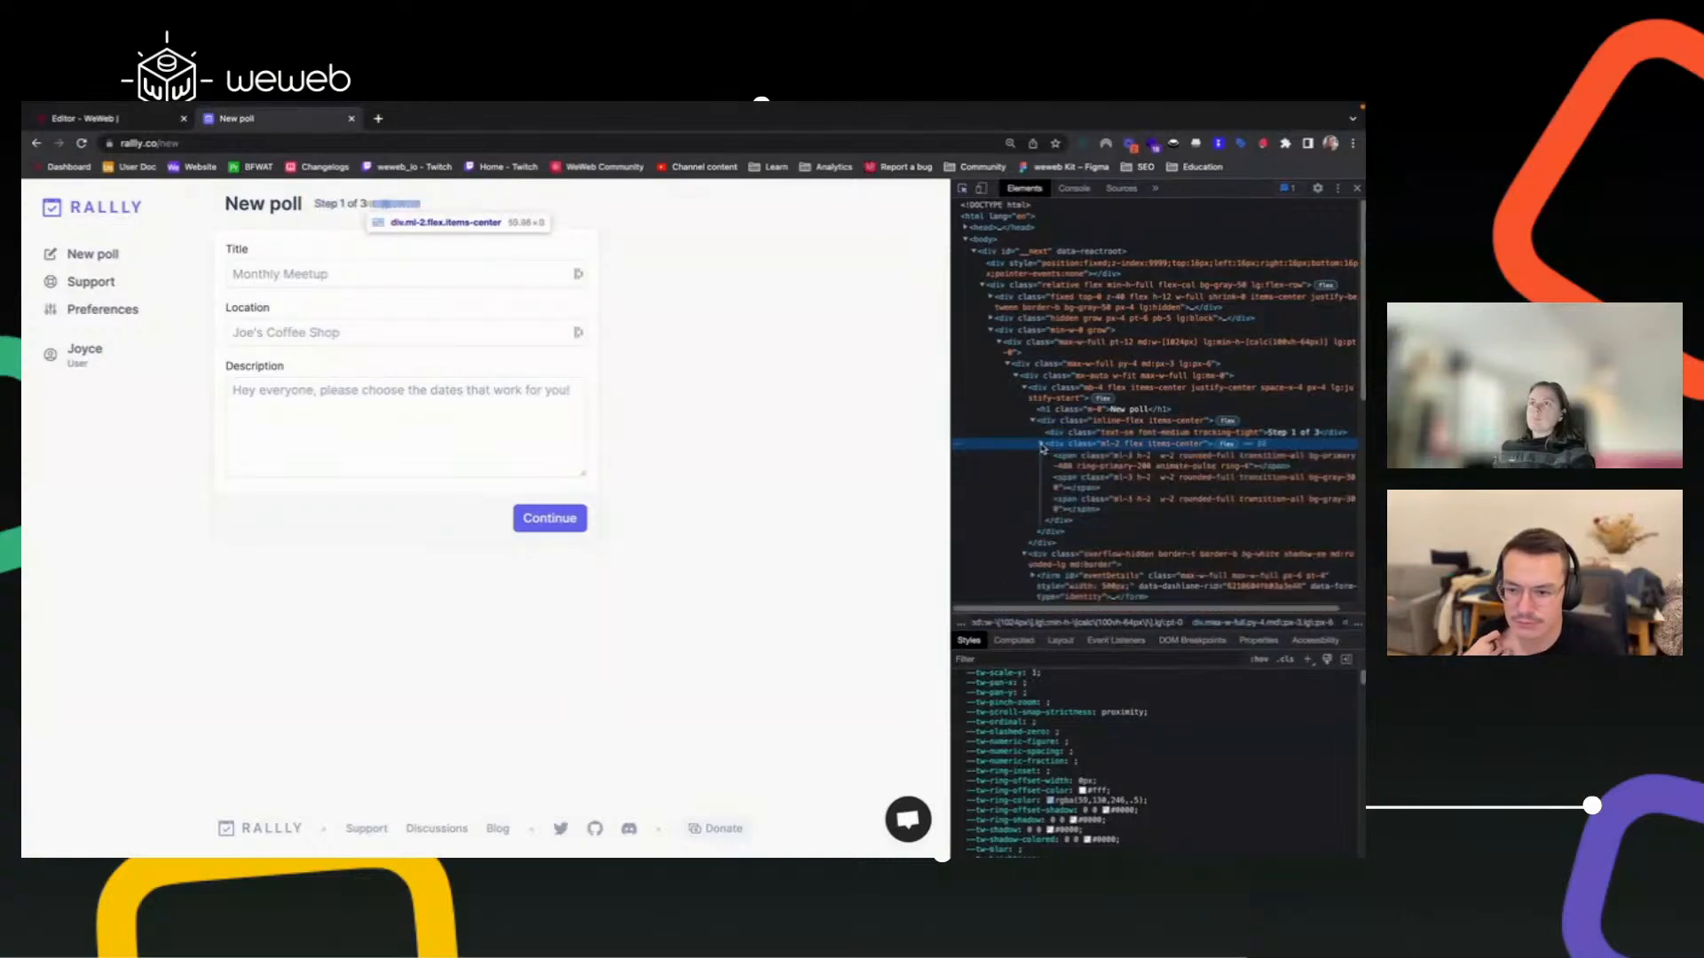
left_click(1084, 466)
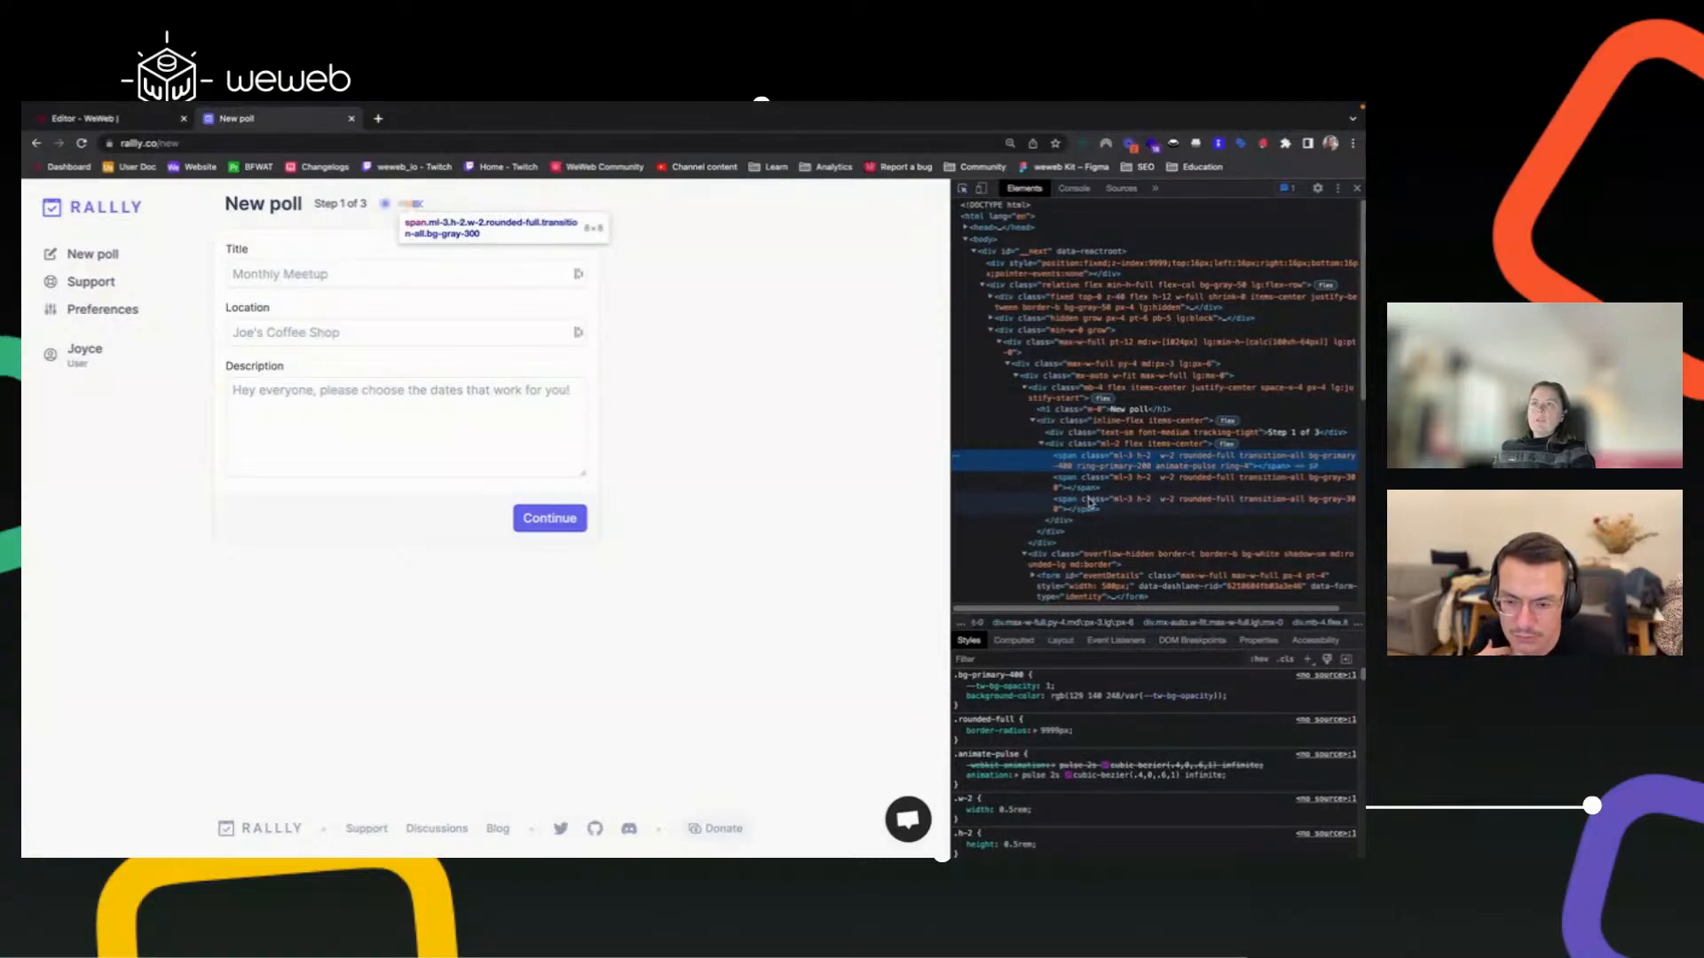
Back in the WeWeb editor, try a Text element inside the emptied duplicate div, with its default wording cleared.
left_click(147, 121)
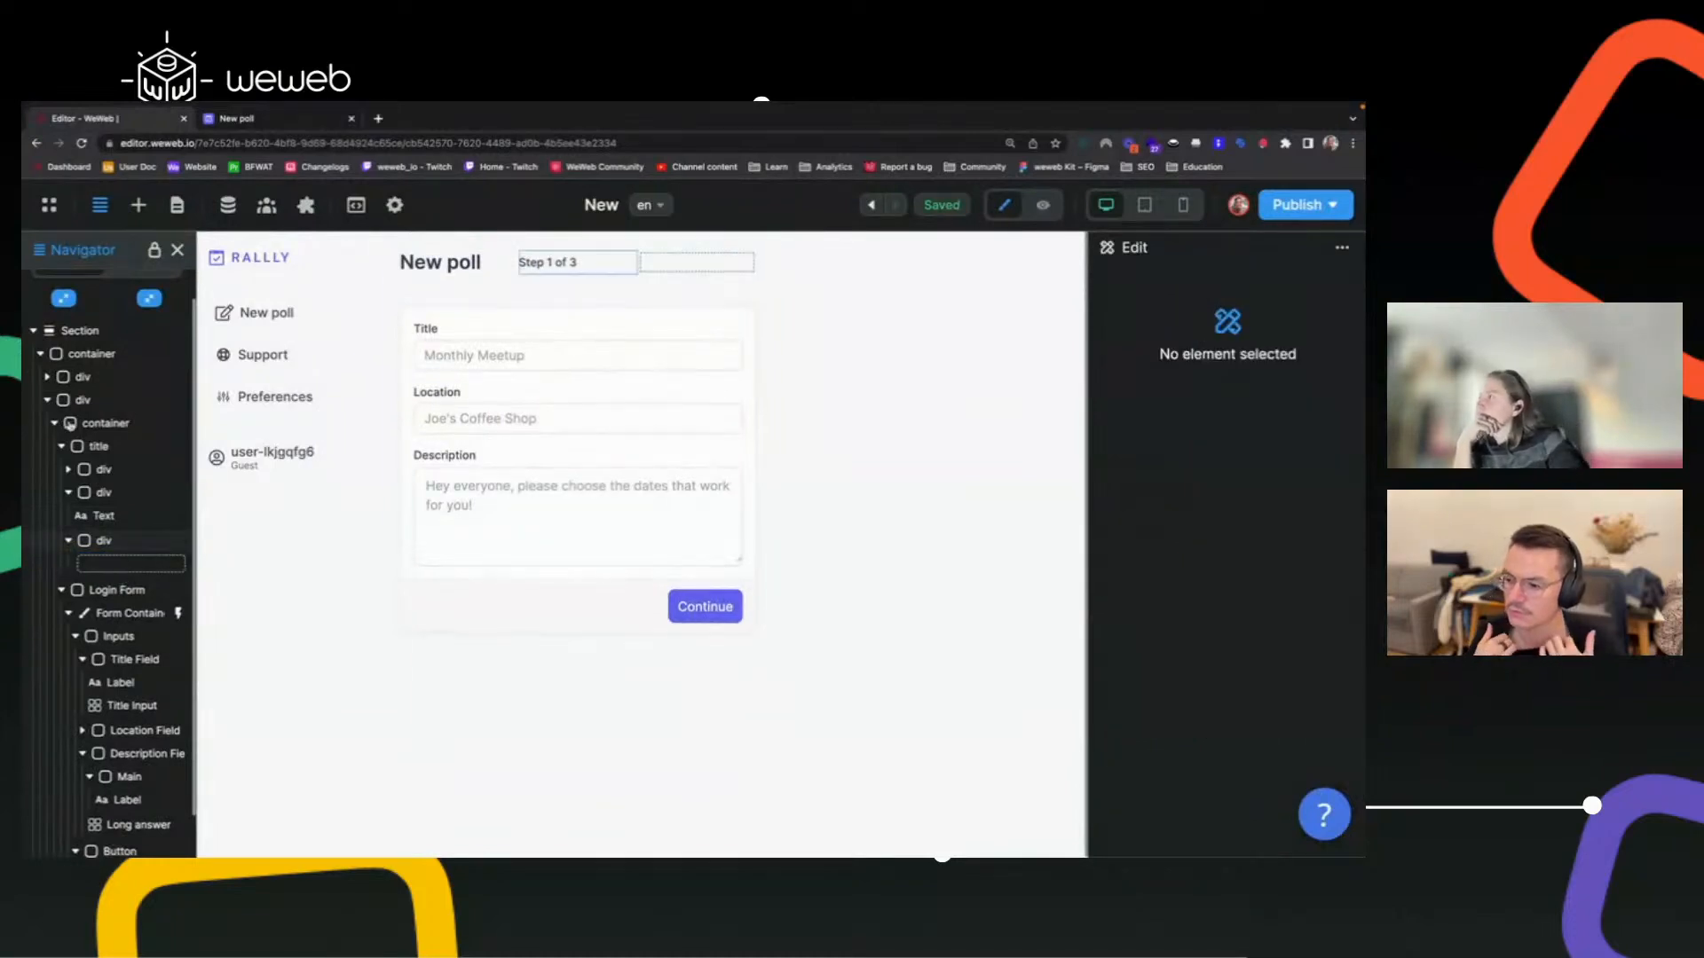
left_click(139, 208)
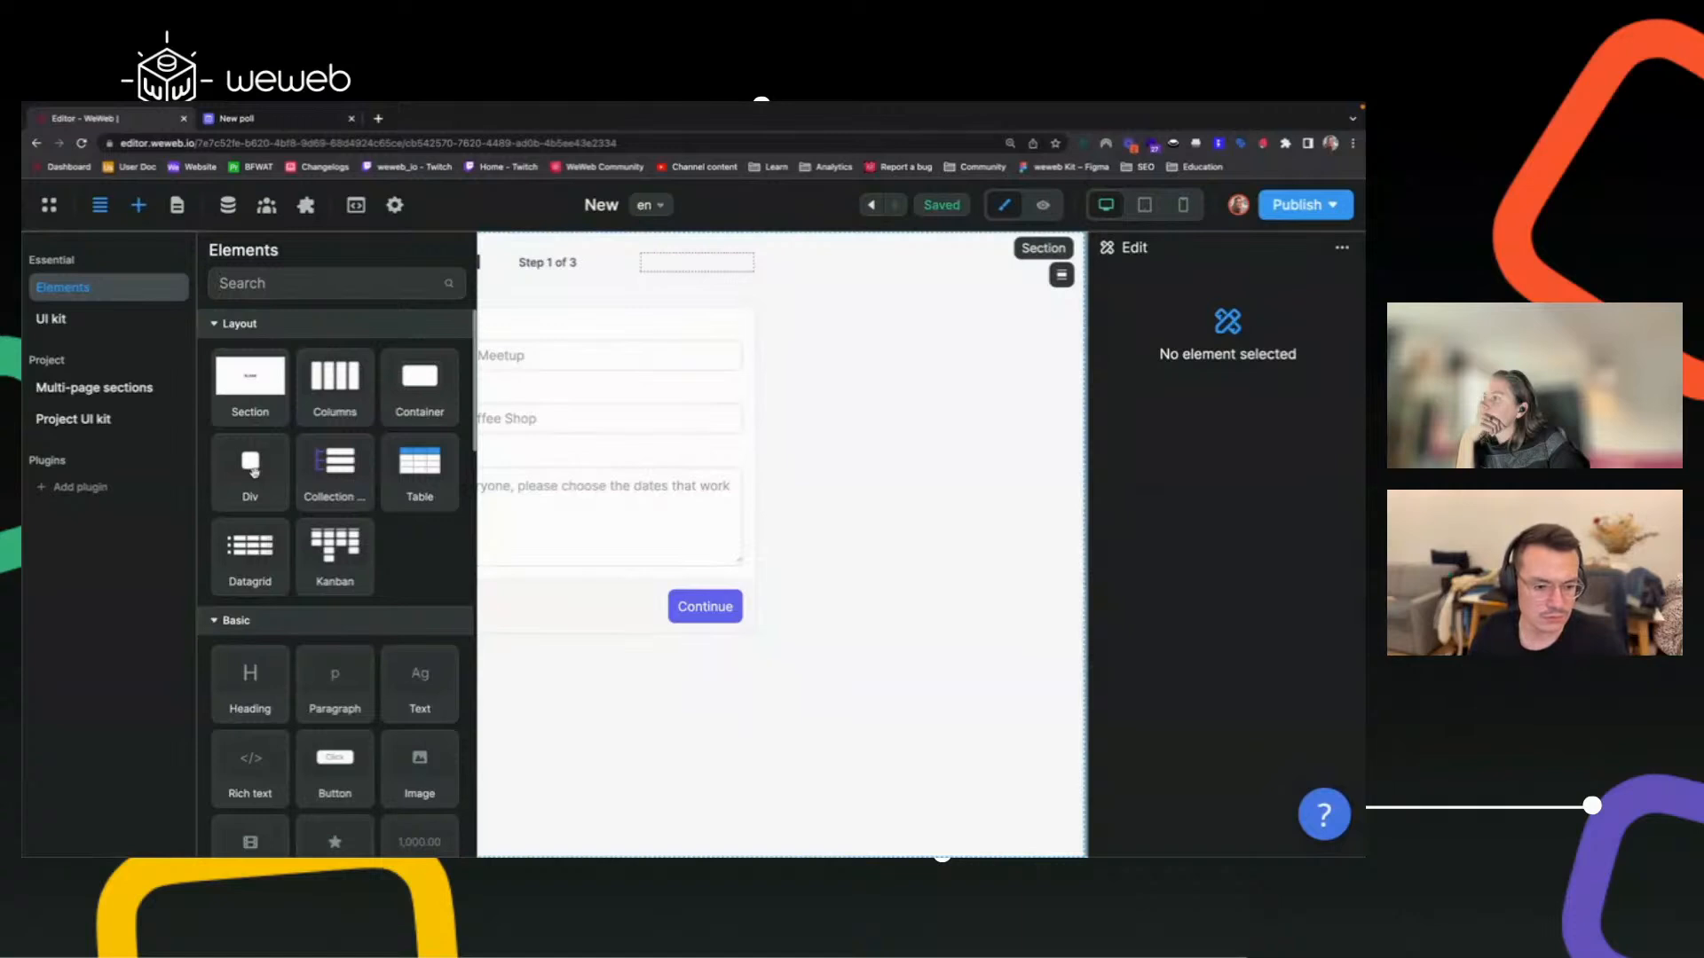
left_click_drag(434, 682, 135, 570)
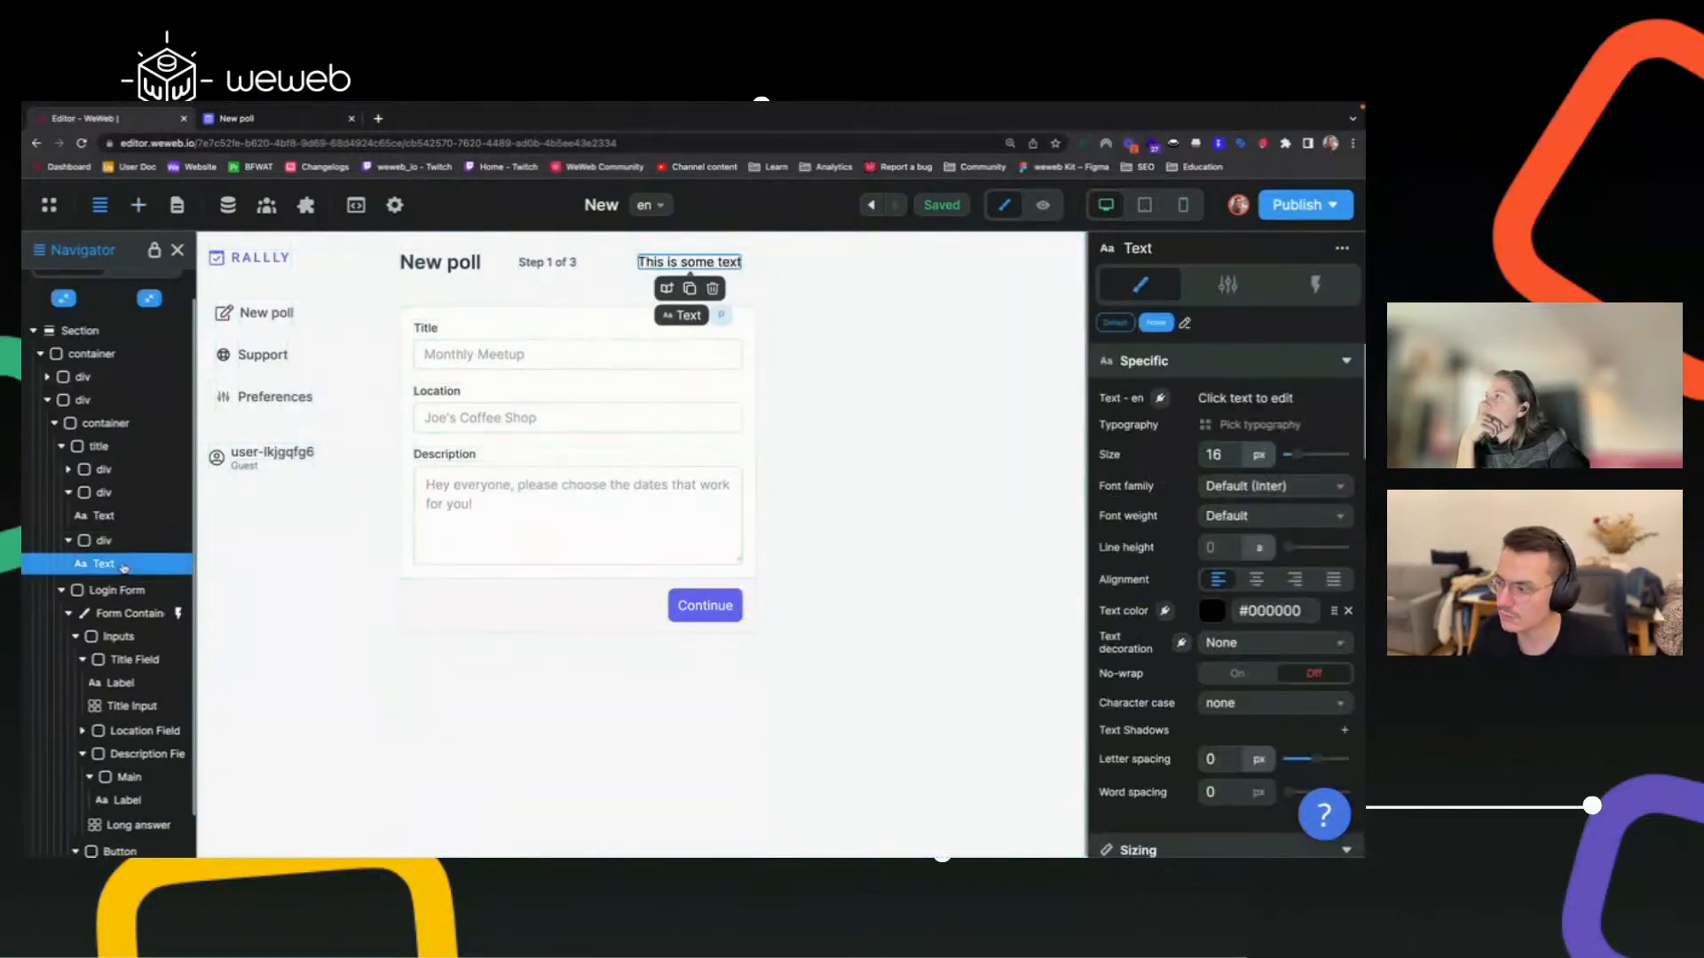
double_click(667, 262)
key("ctrl+a")
key("BackSpace")
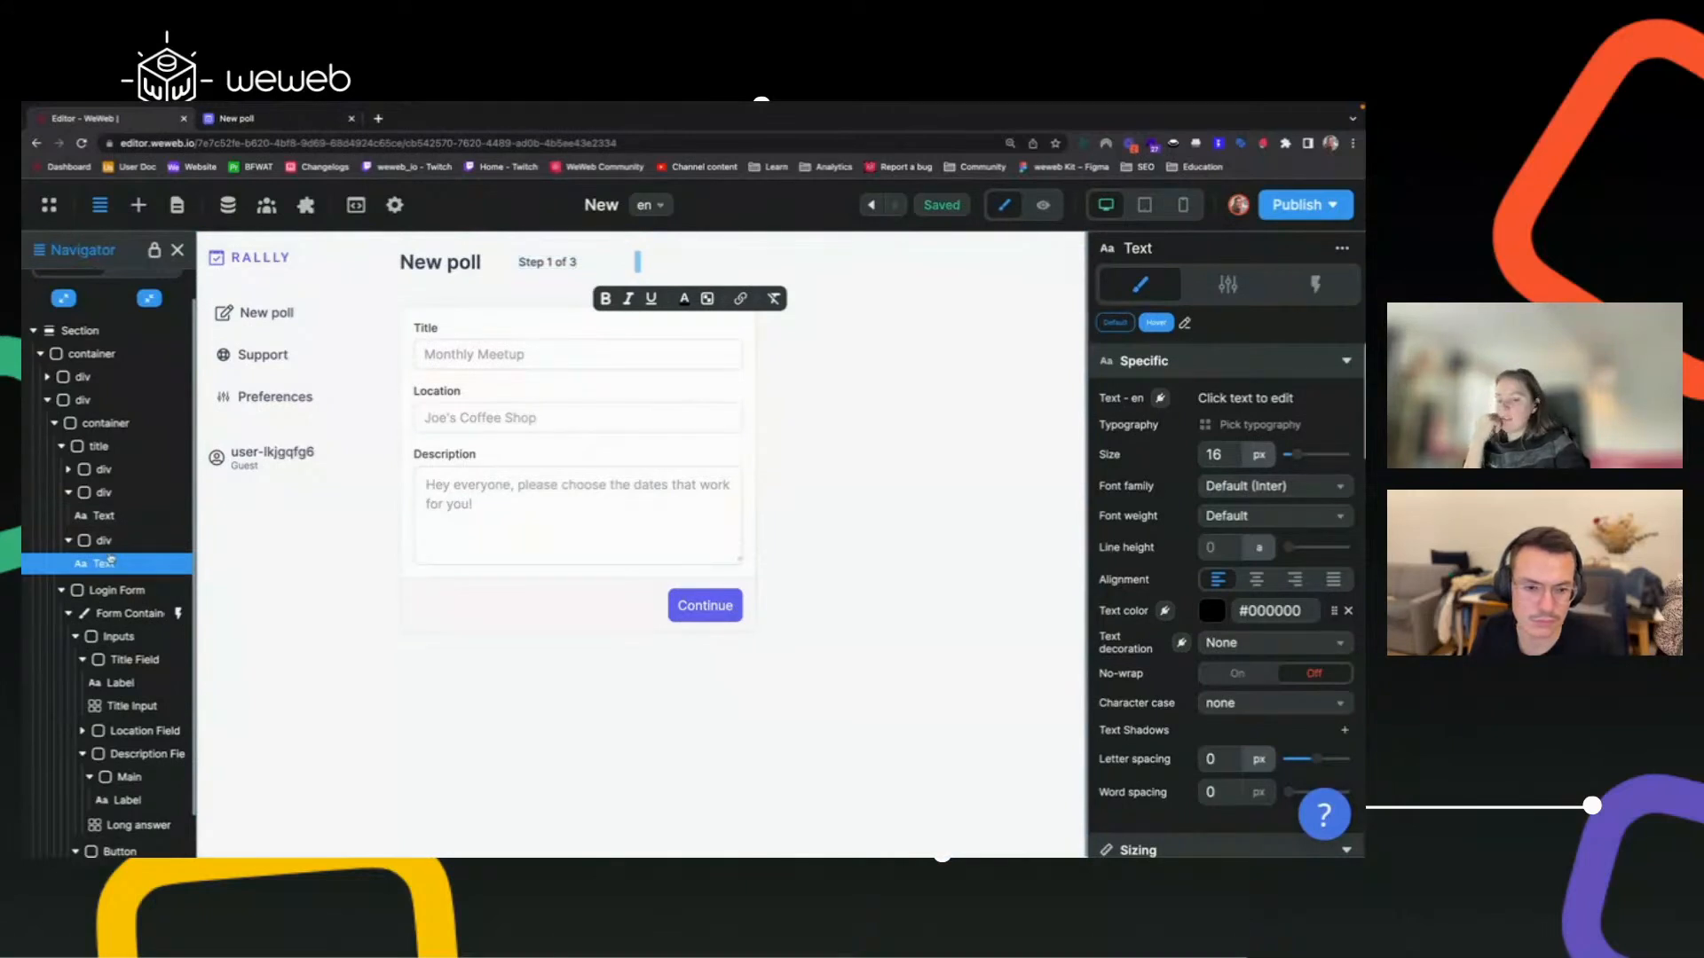
left_click(1016, 521)
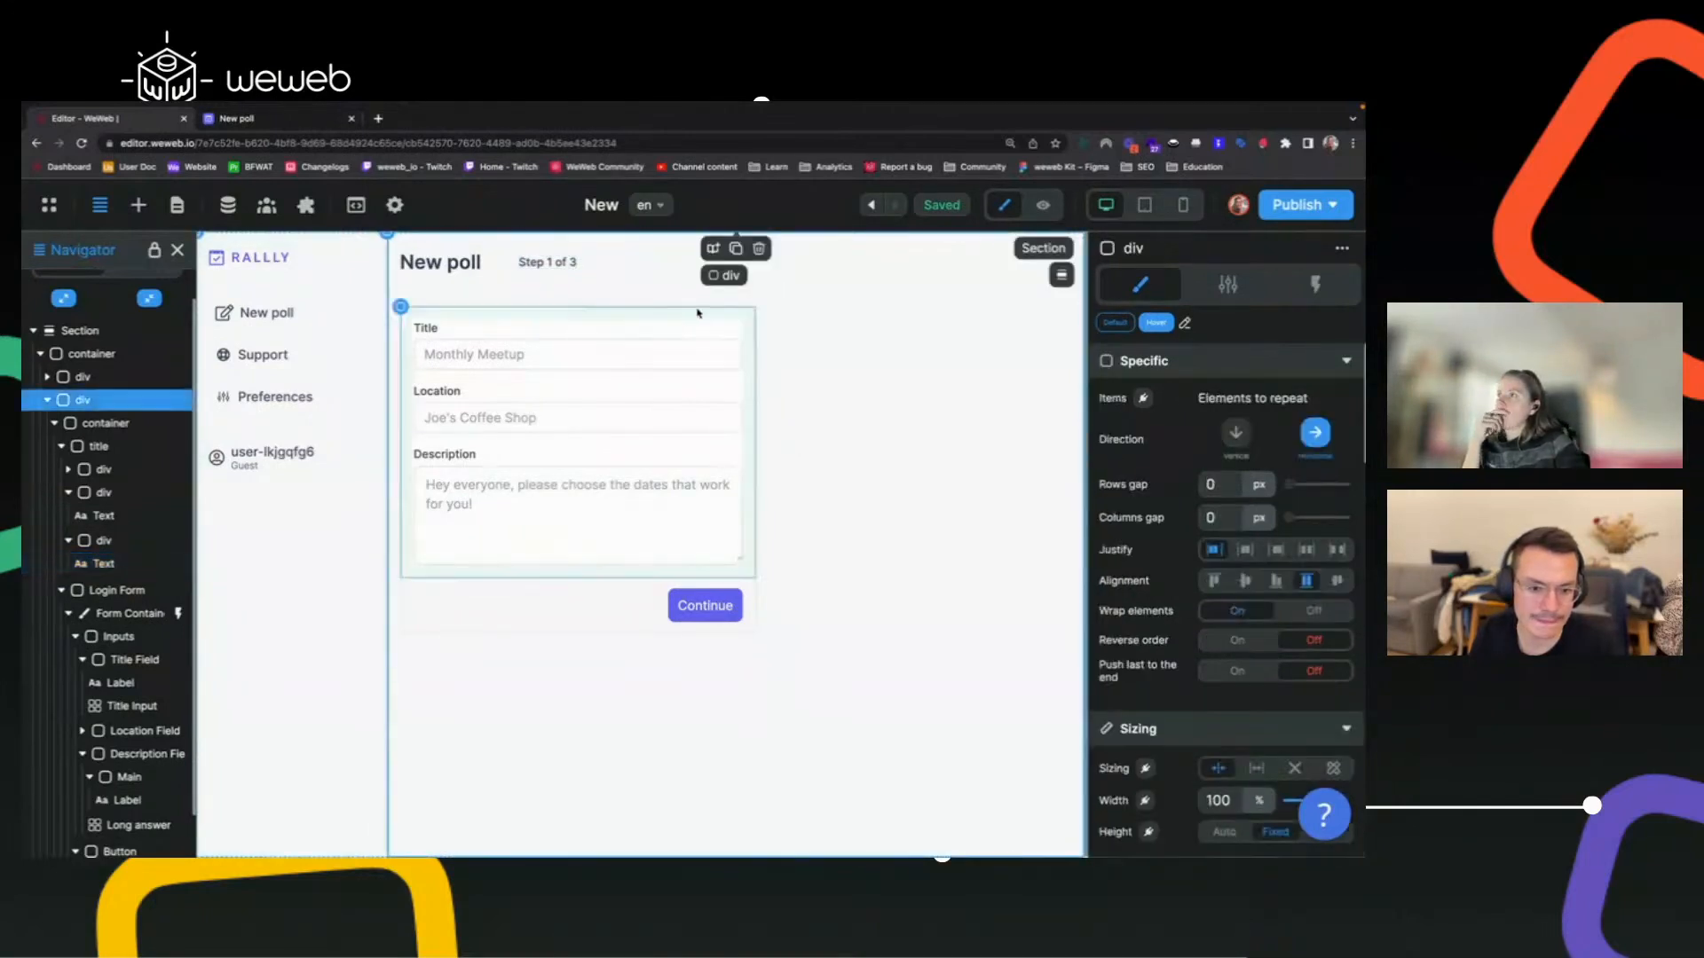
Replace the blank text element with a new Div nested inside the duplicate div beside "Step 1 of 3".
left_click_drag(125, 595, 125, 236)
left_click(151, 206)
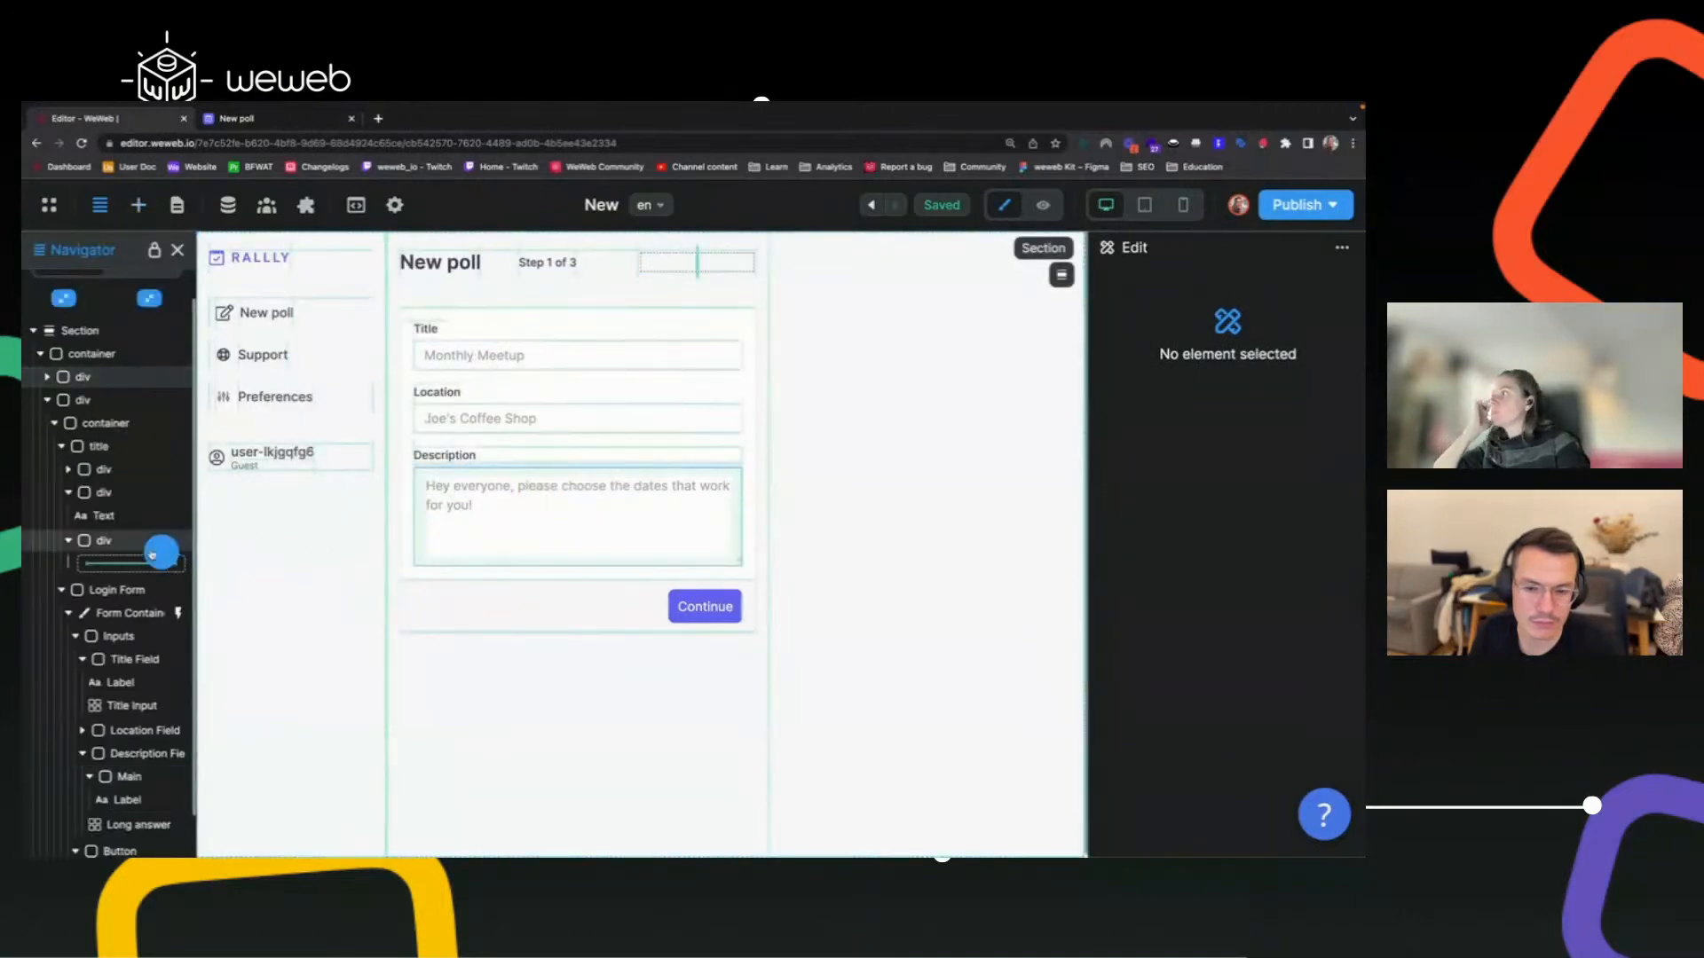
left_click(138, 564)
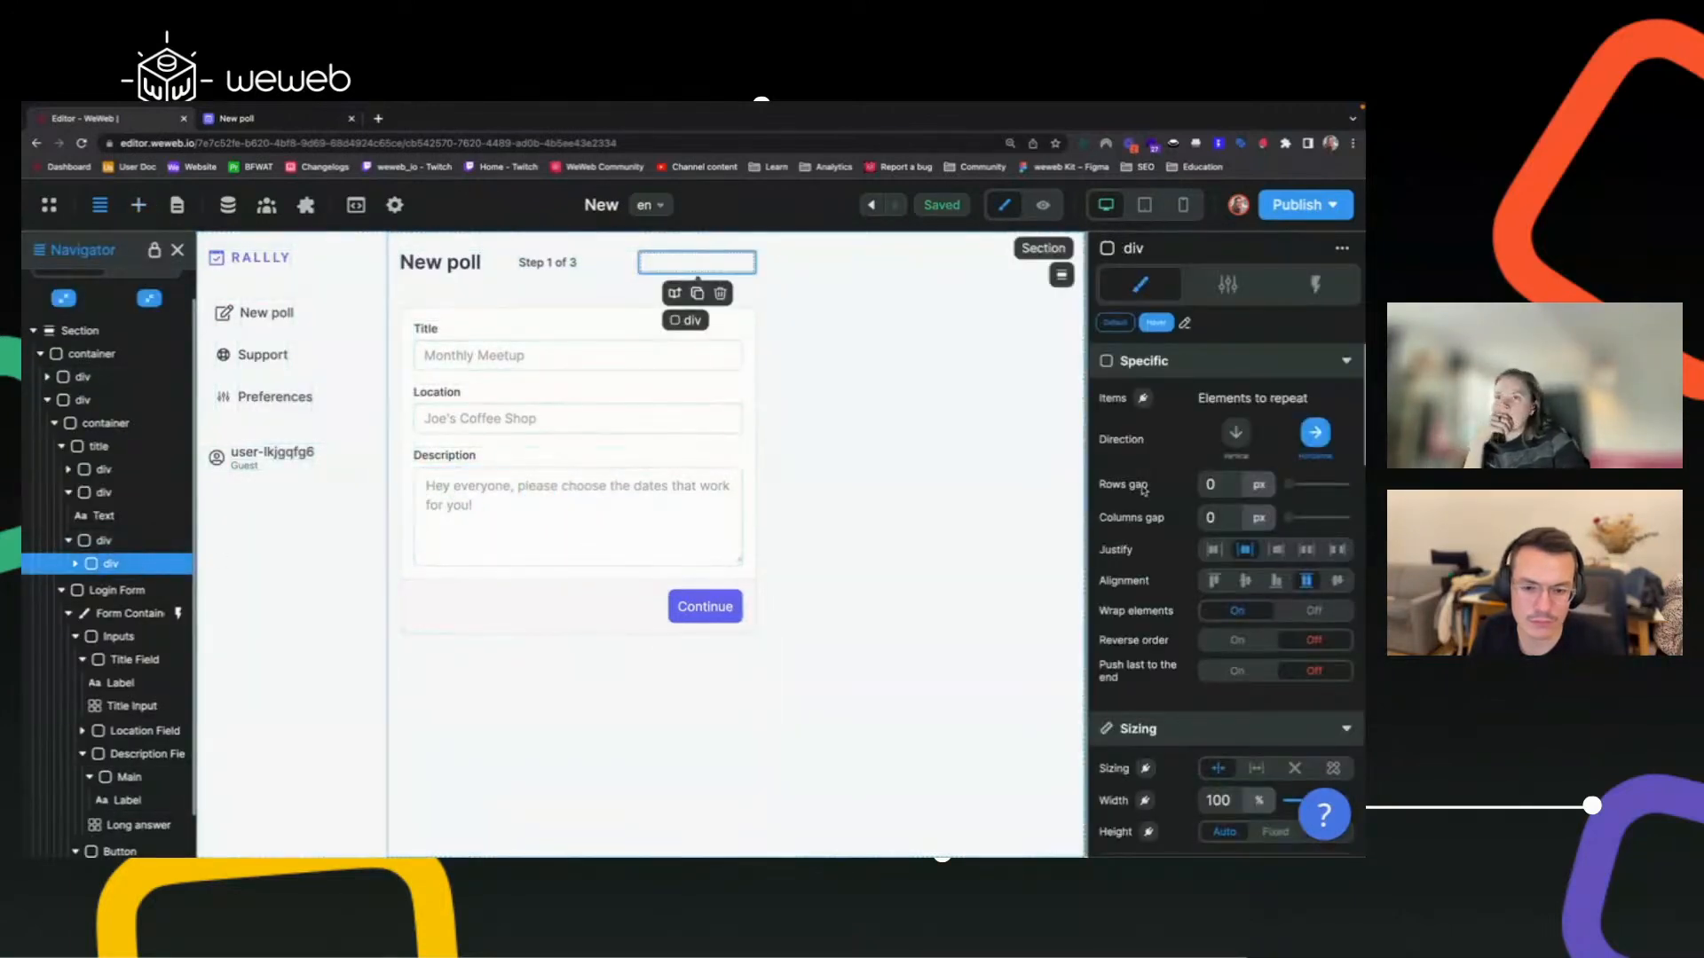
scroll(1150, 490, "down", 2)
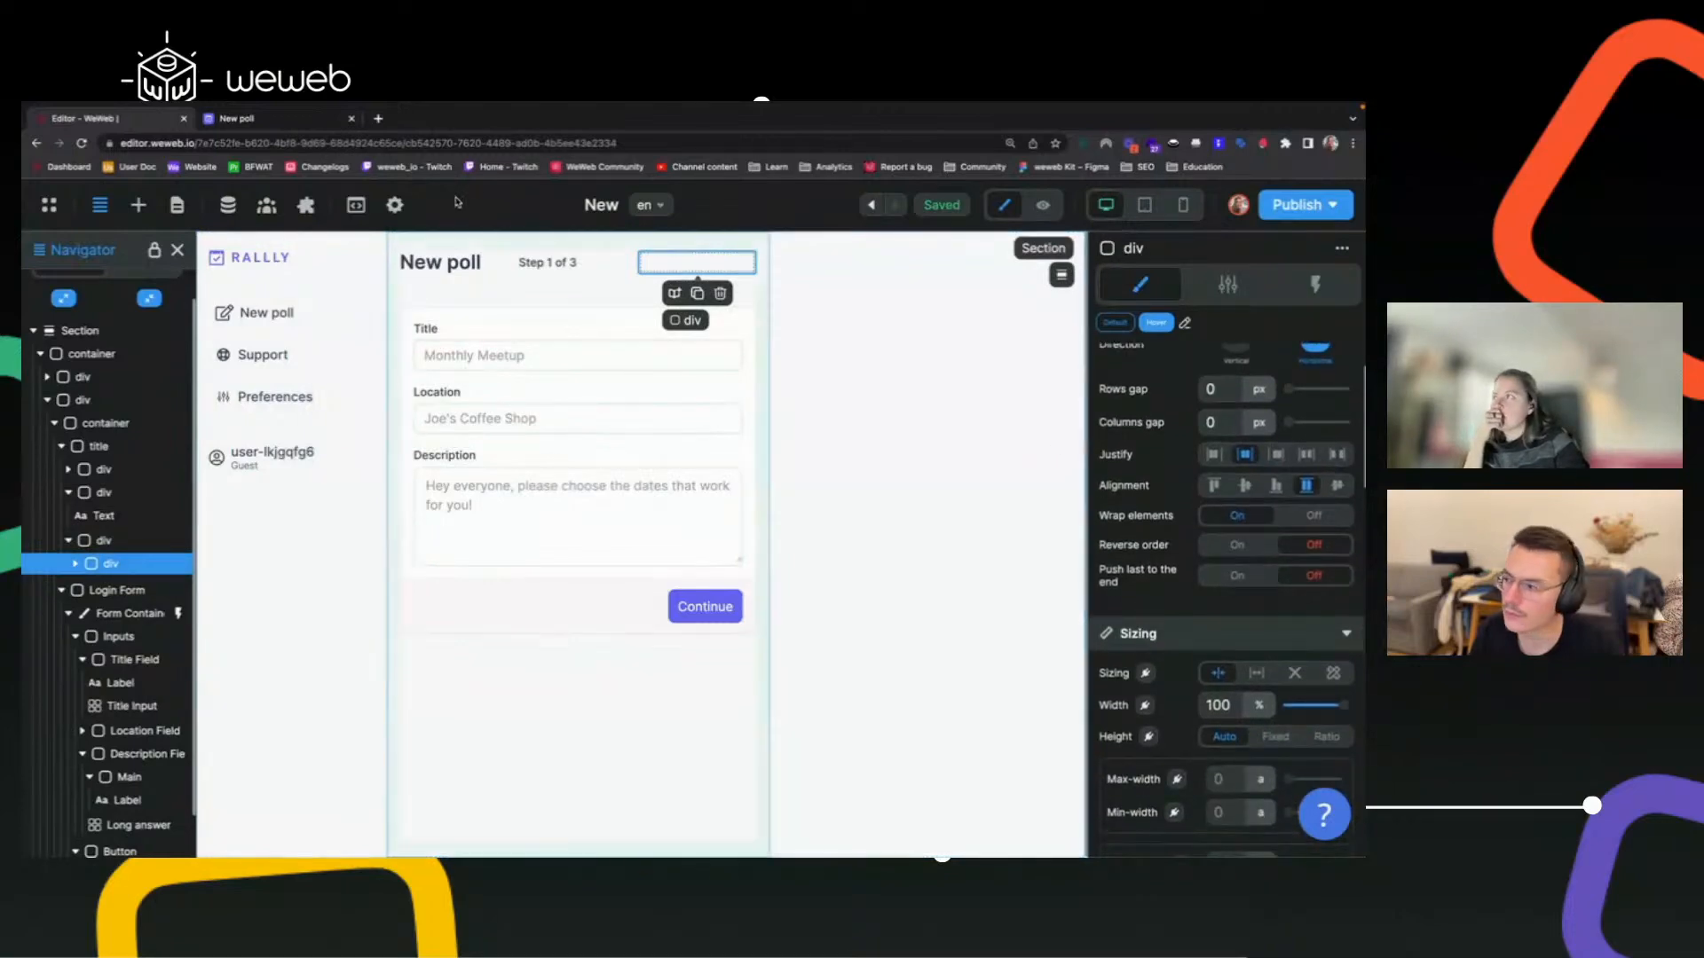
On the Rallly page, review the first step dot's computed background color, box shadow, margin, height and width.
key("ctrl+Tab")
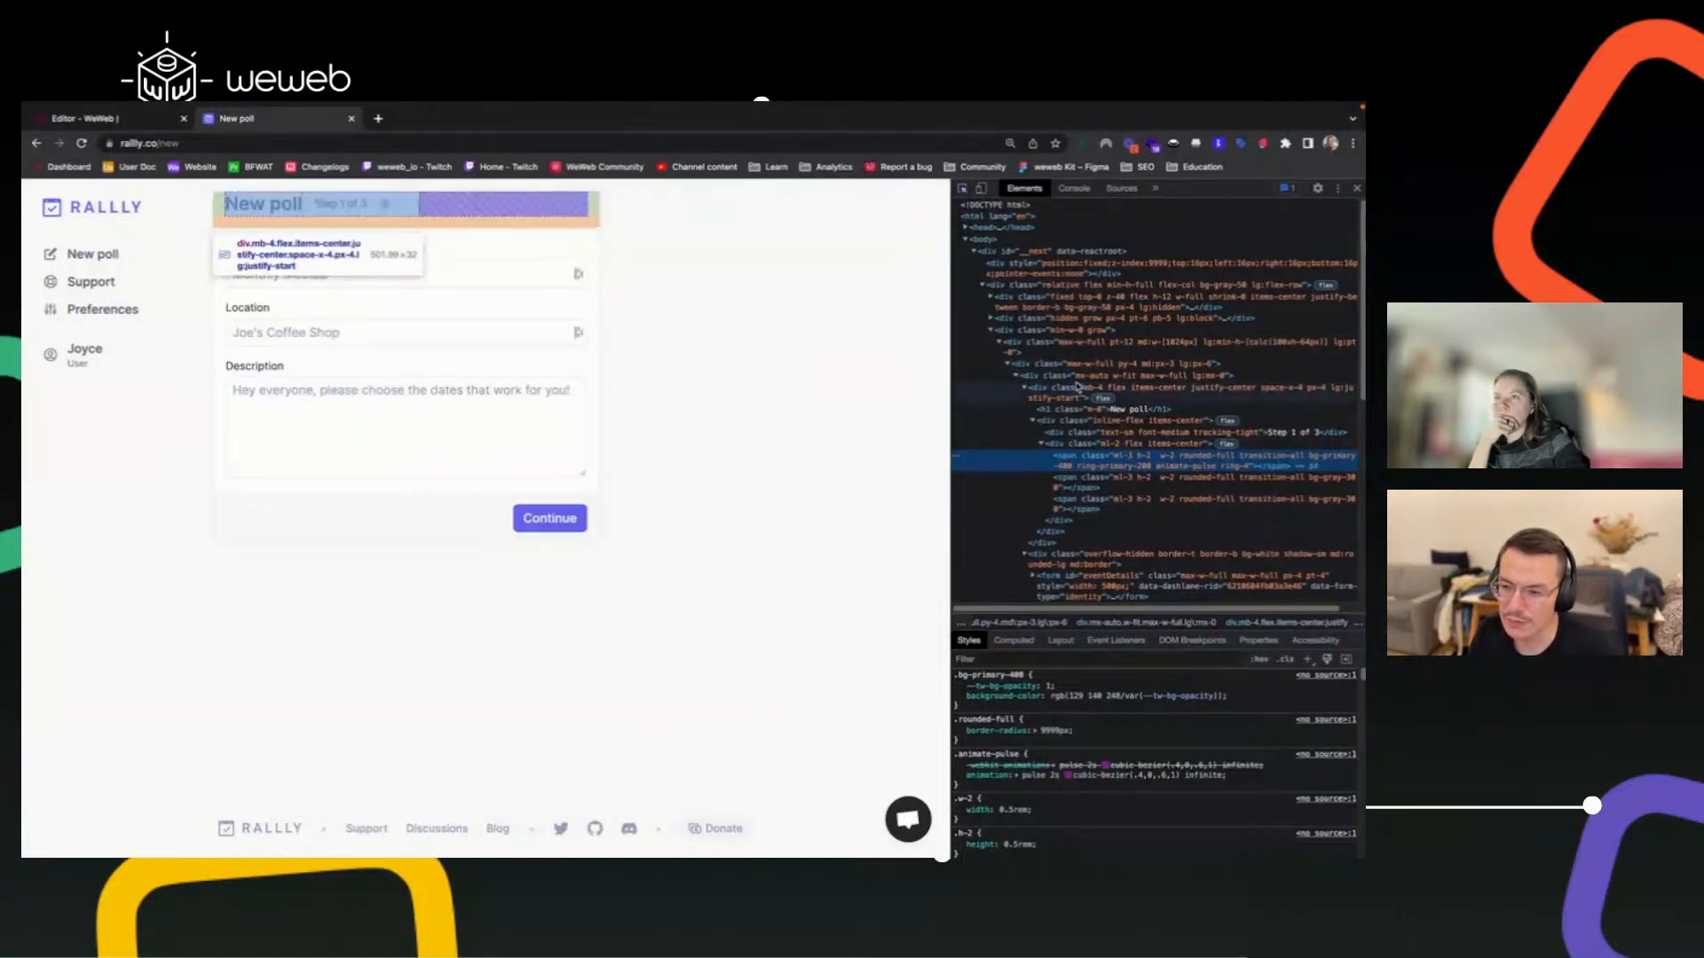
left_click(1014, 640)
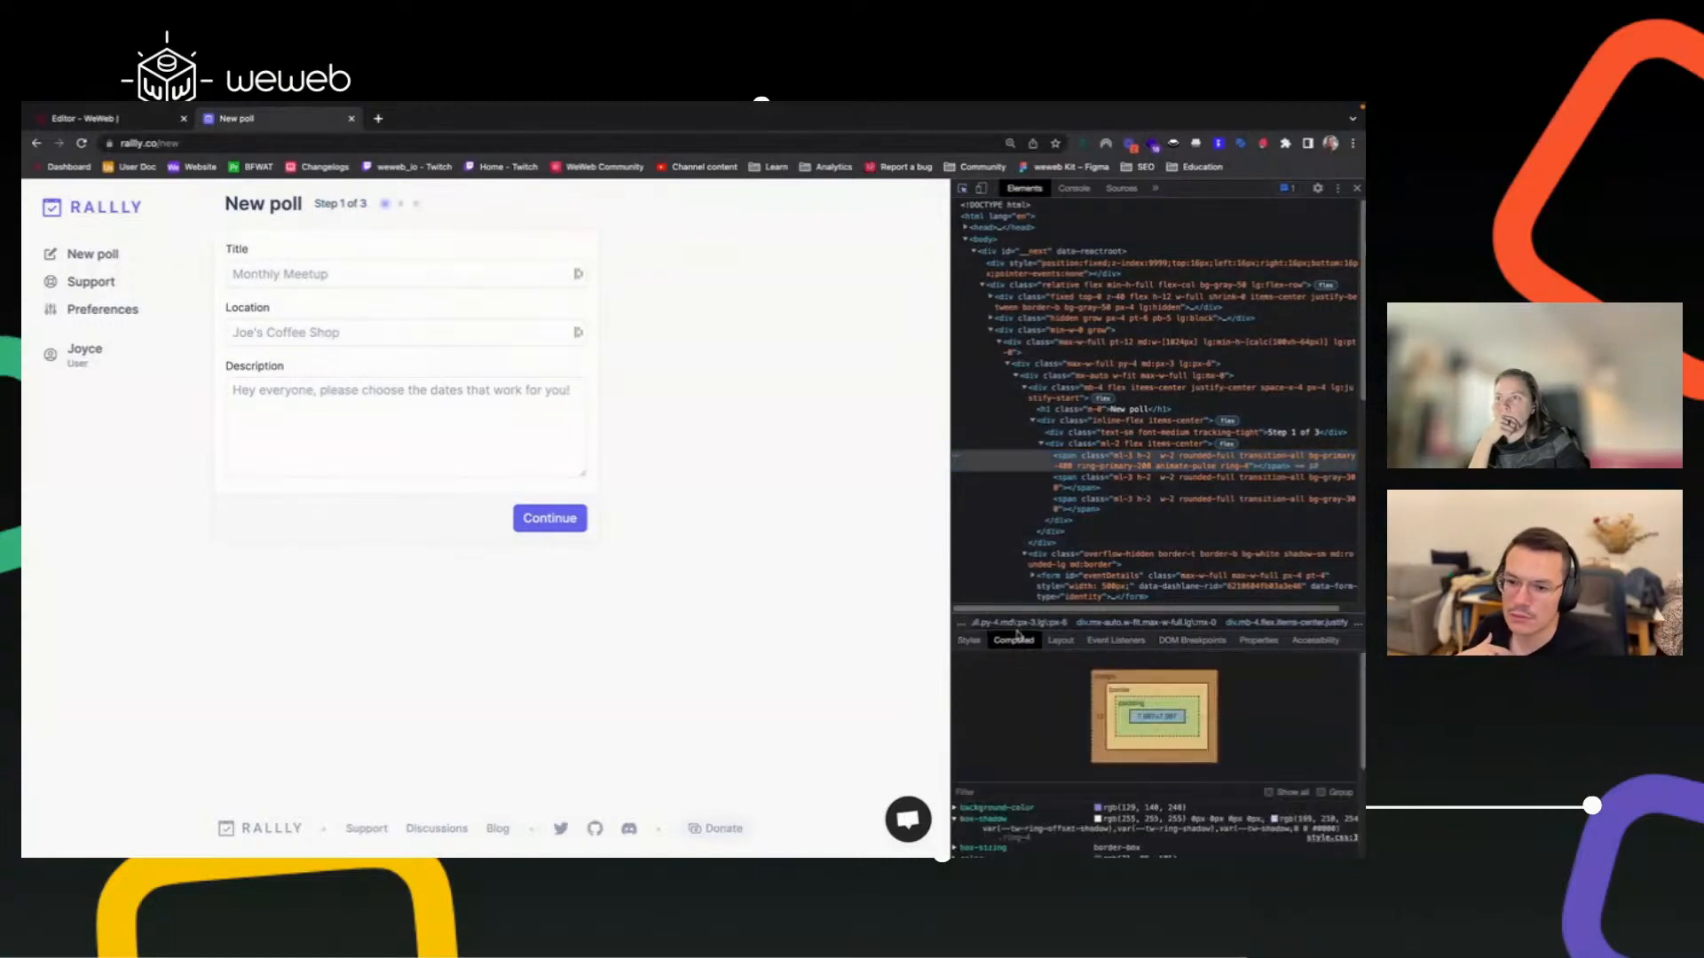
left_click(983, 818)
scroll(1087, 818, "down", 2)
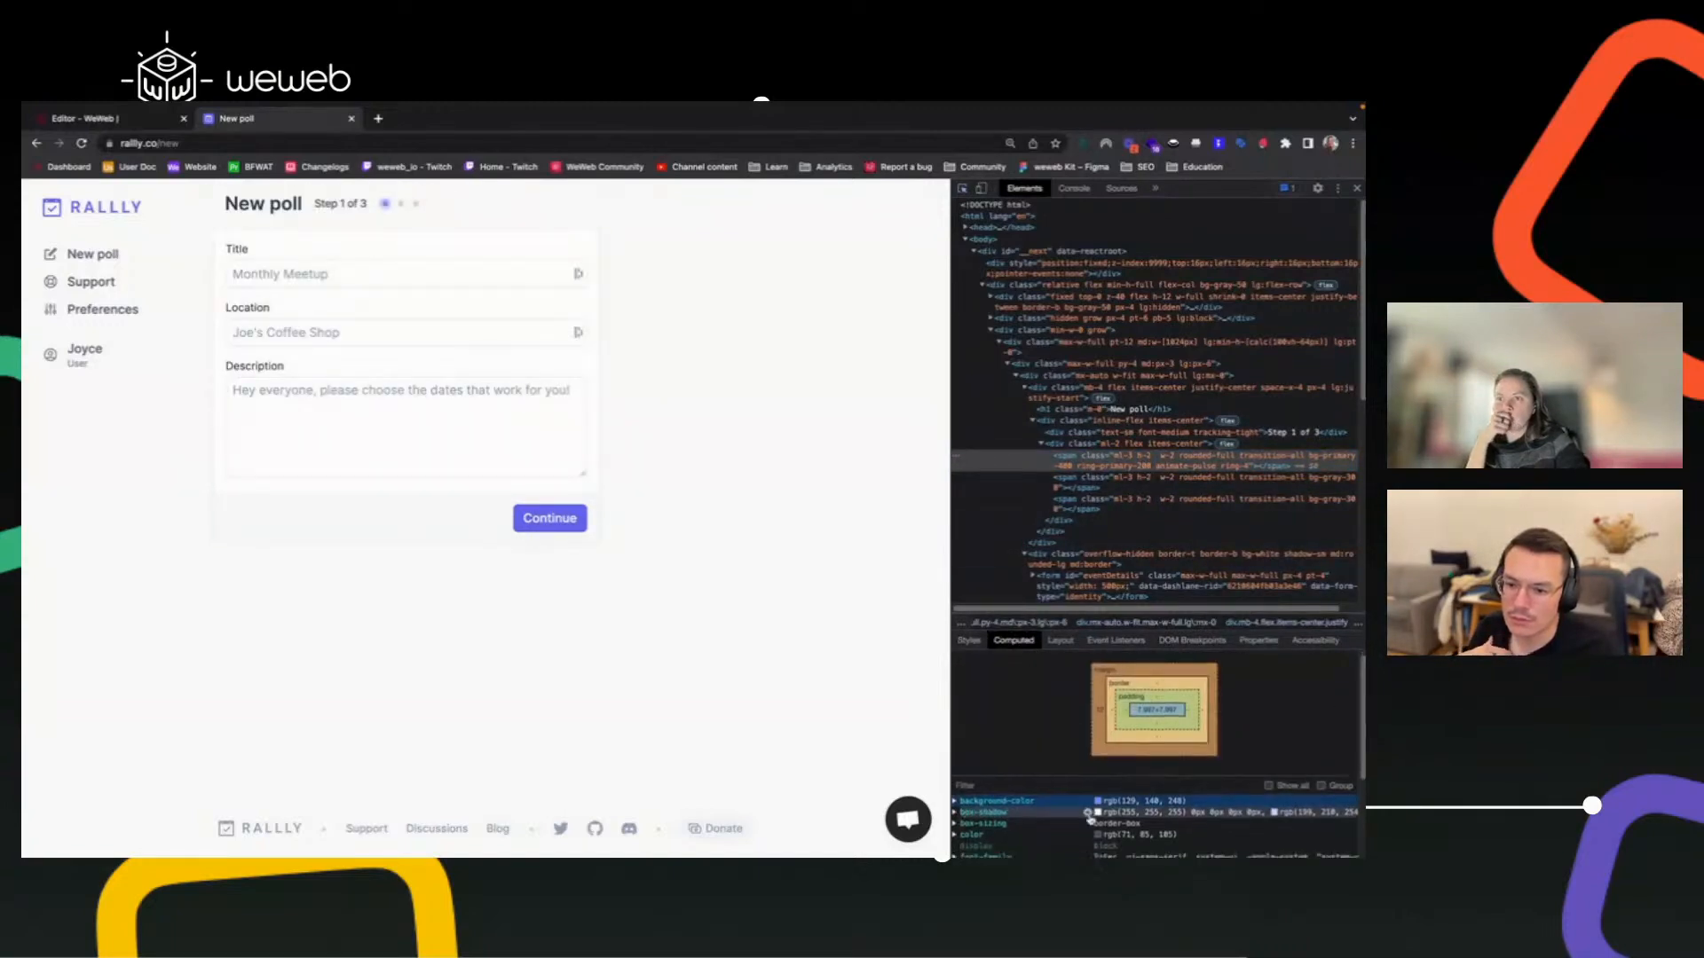
scroll(1087, 818, "down", 2)
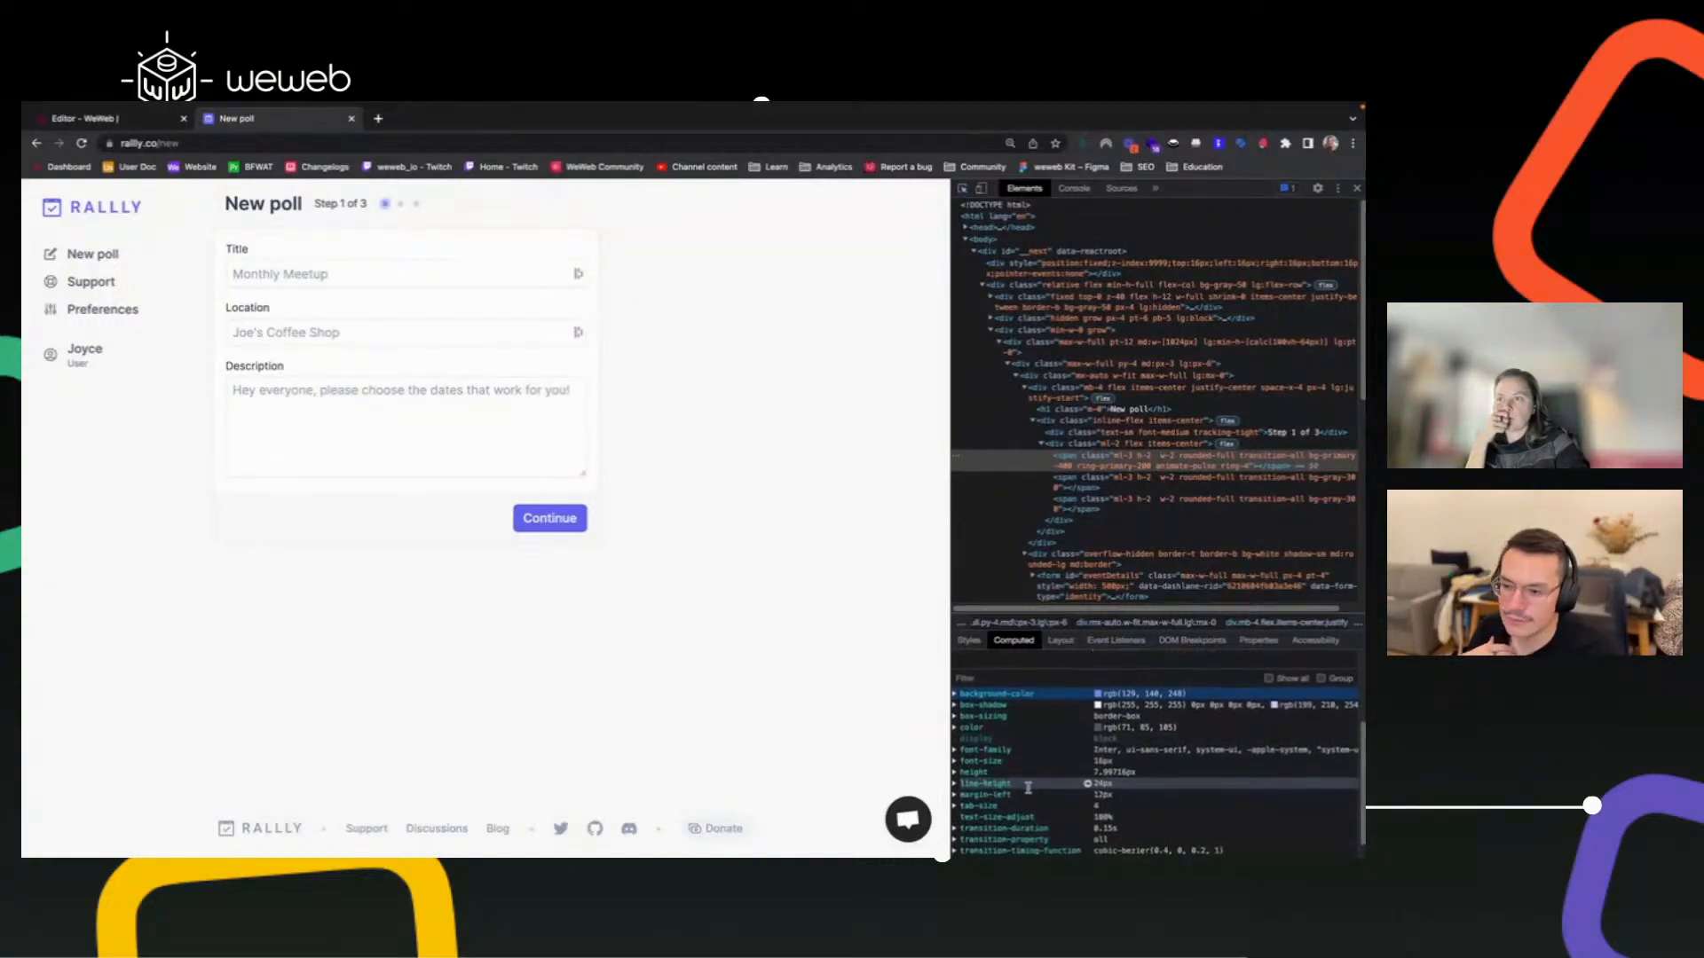
scroll(1027, 787, "down", 1)
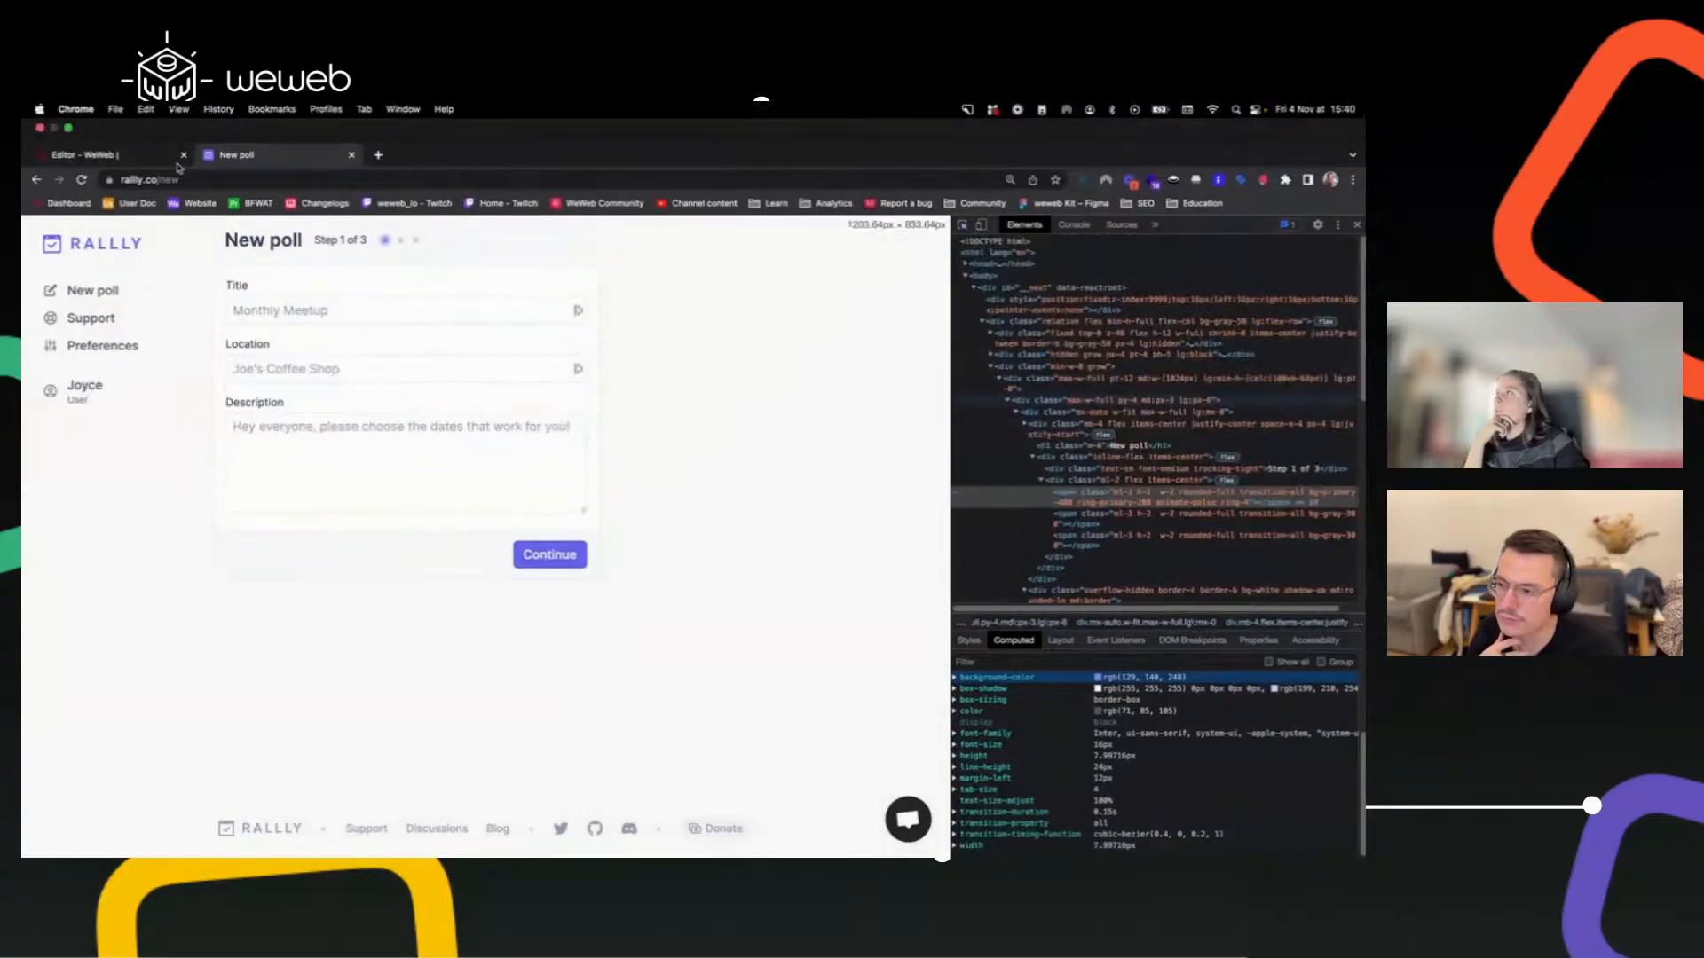
Return to the WeWeb editor and open the unit choices for the nested div's width.
left_click(106, 118)
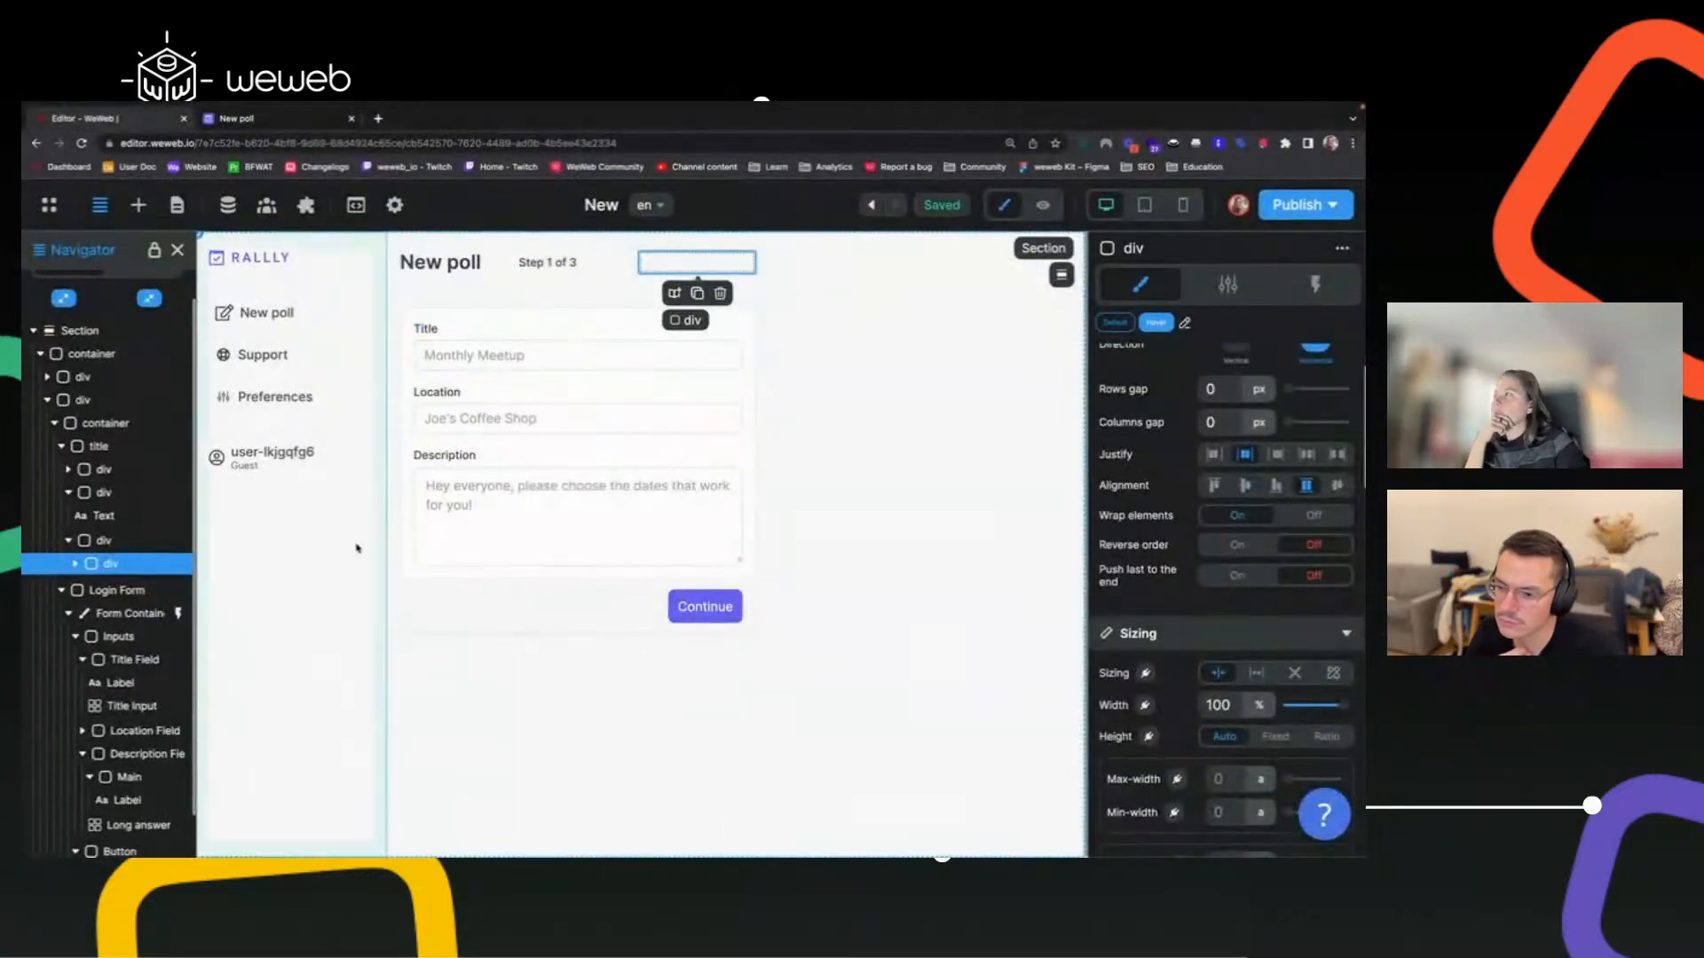
scroll(1189, 422, "down", 5)
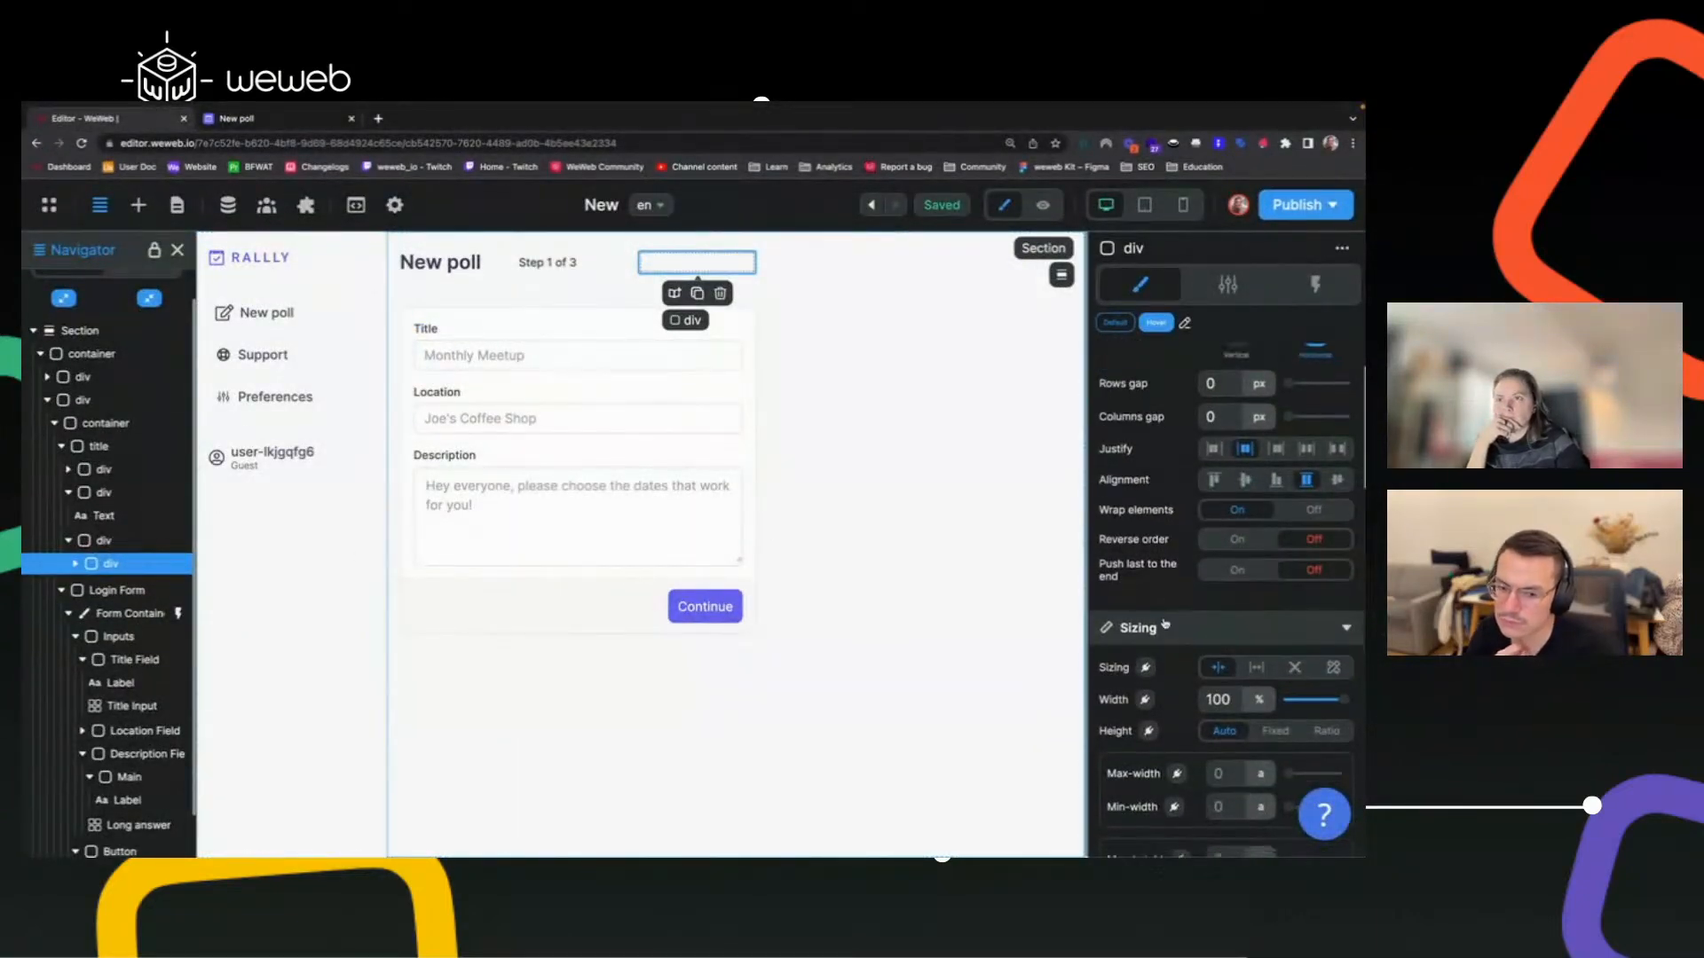
scroll(1166, 624, "down", 3)
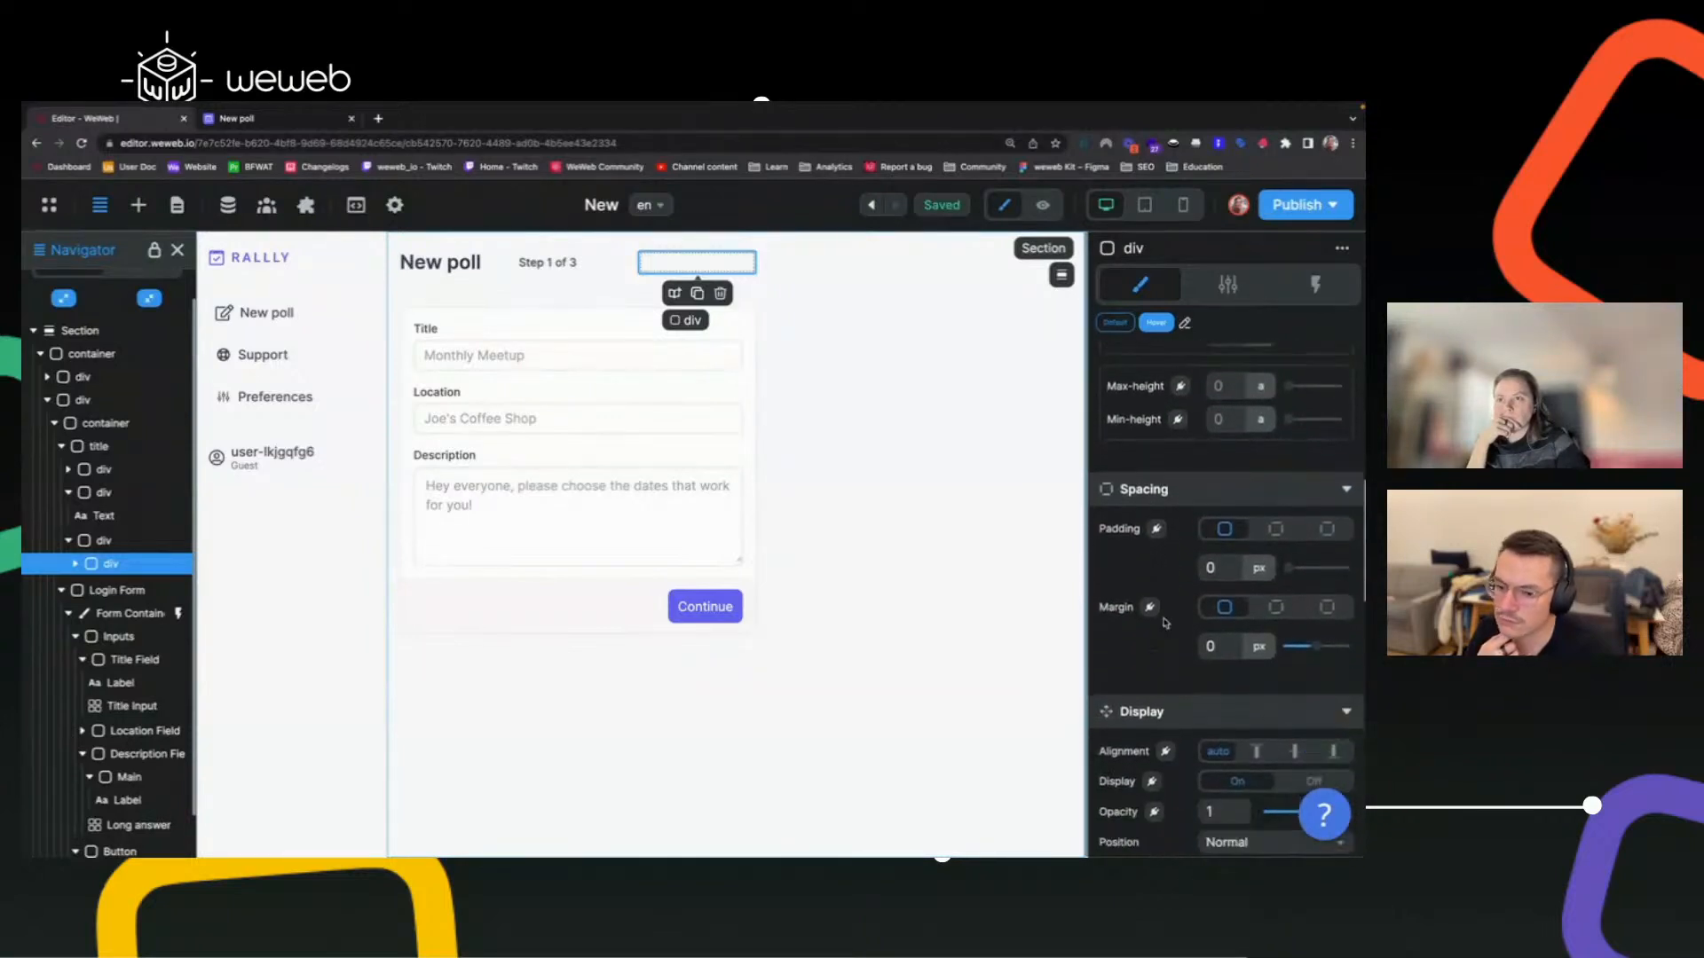
scroll(1166, 624, "up", 6)
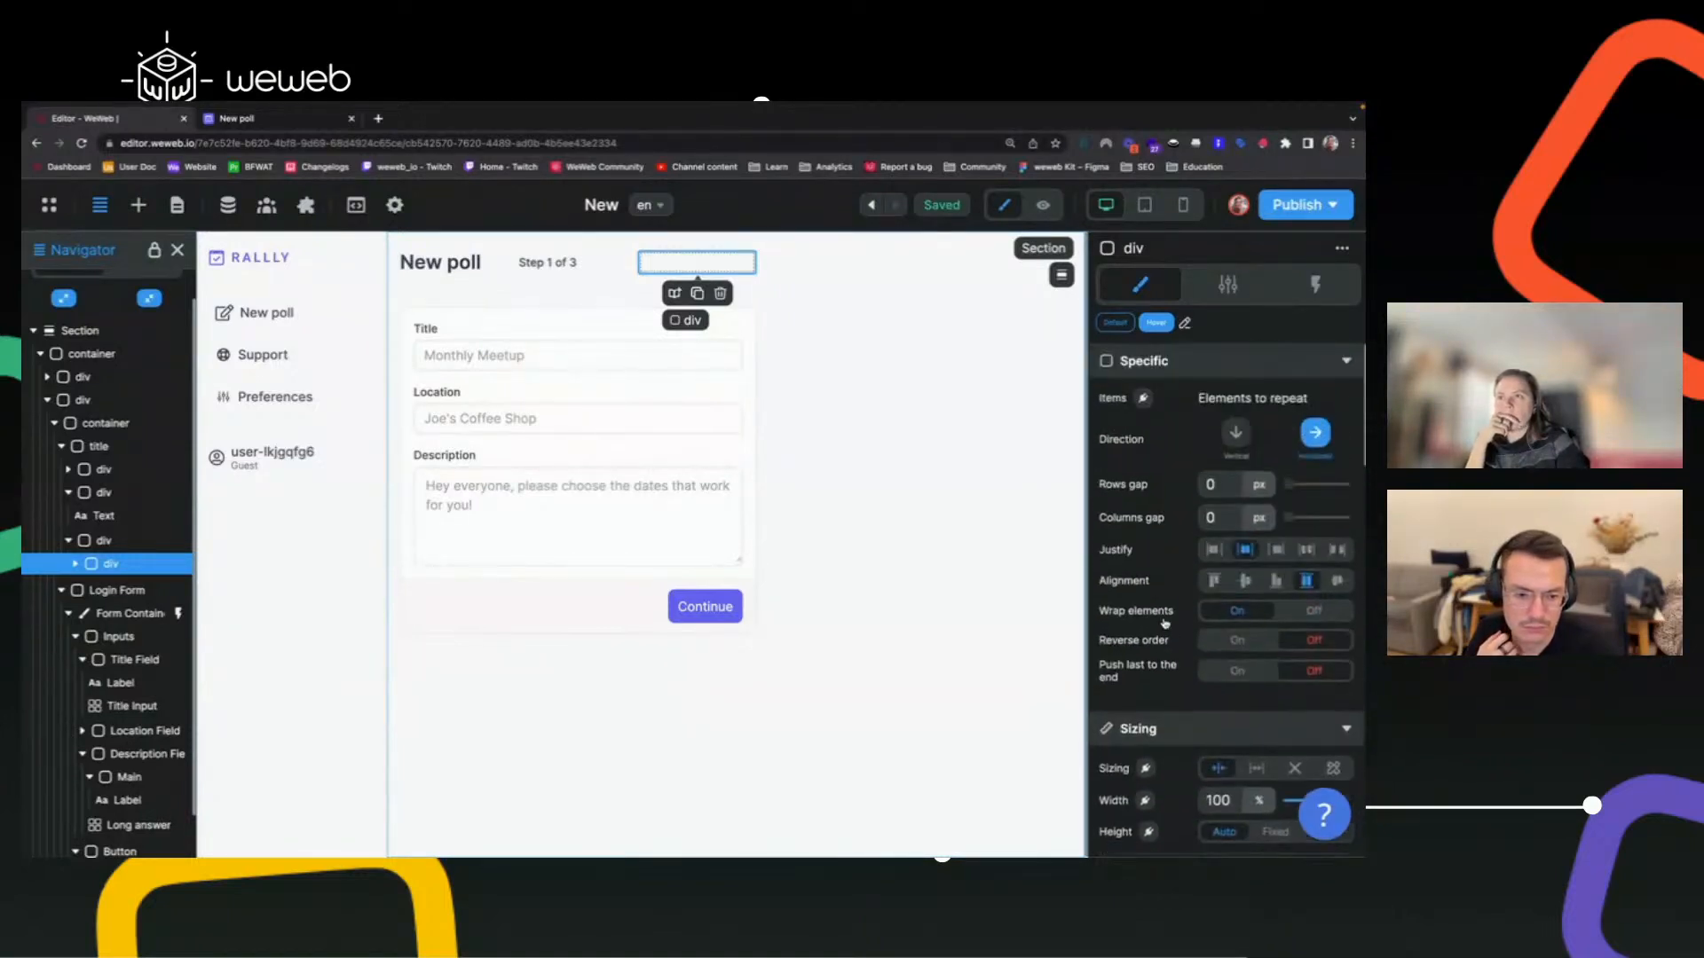
scroll(1167, 623, "down", 2)
left_click(1259, 674)
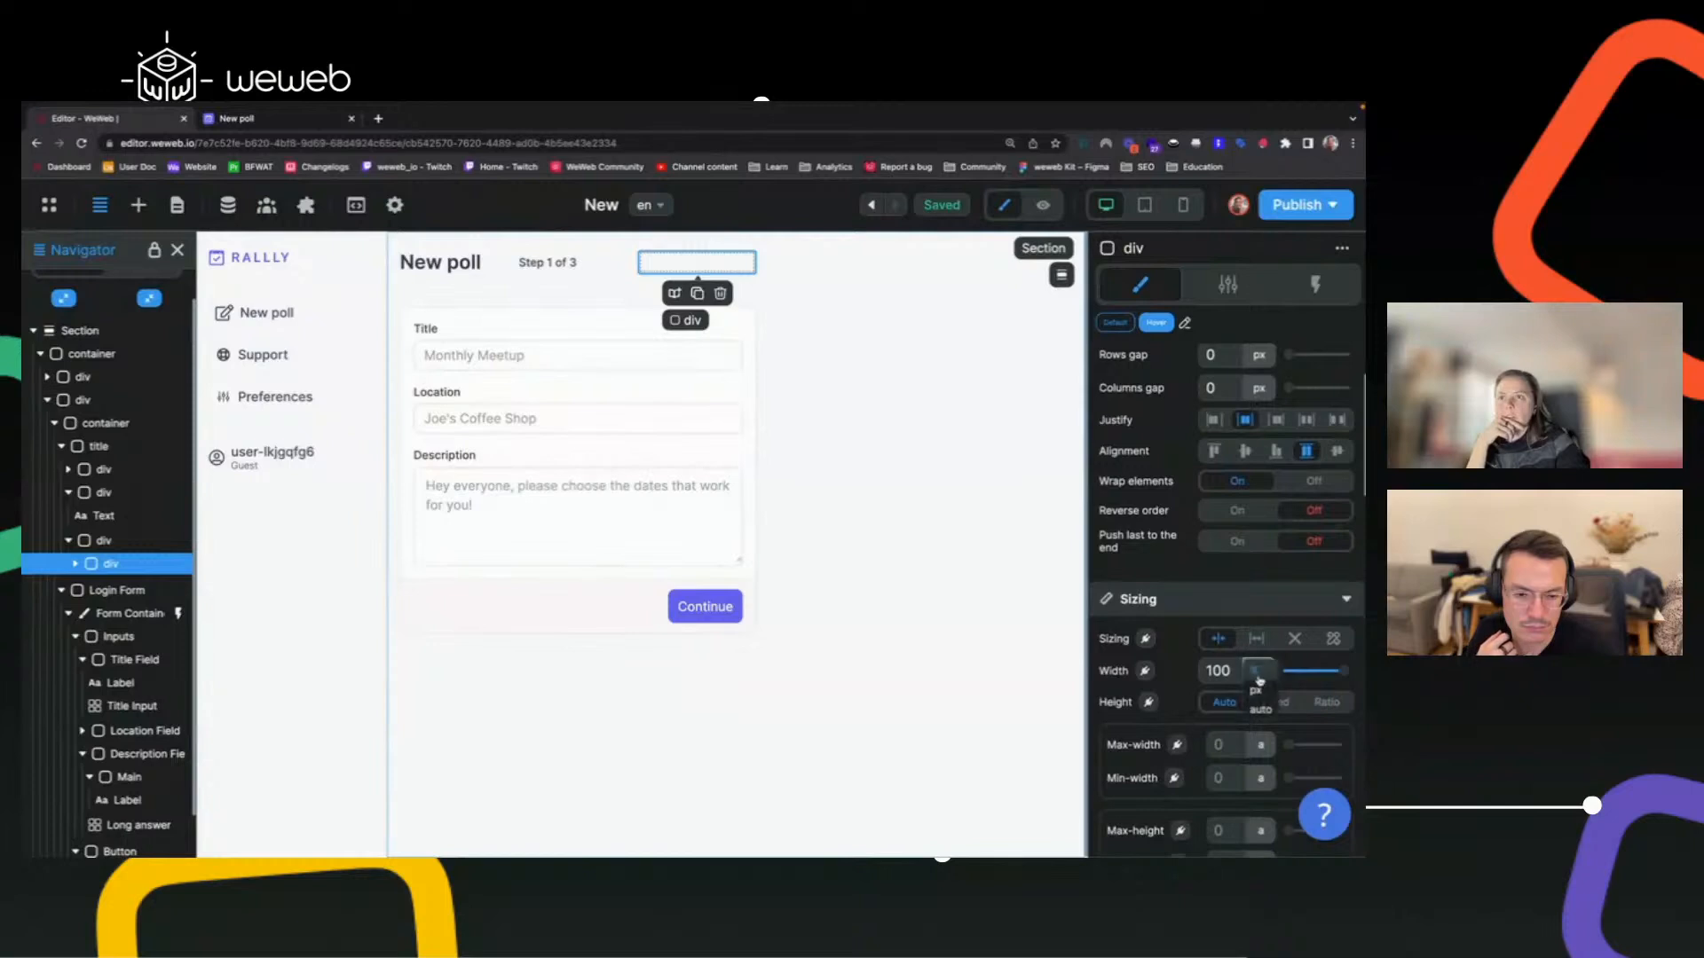
Size the empty div beside "Step 1 of 3" to 8 px wide with a fixed height of 8 px.
left_click(1261, 694)
left_click(1223, 671)
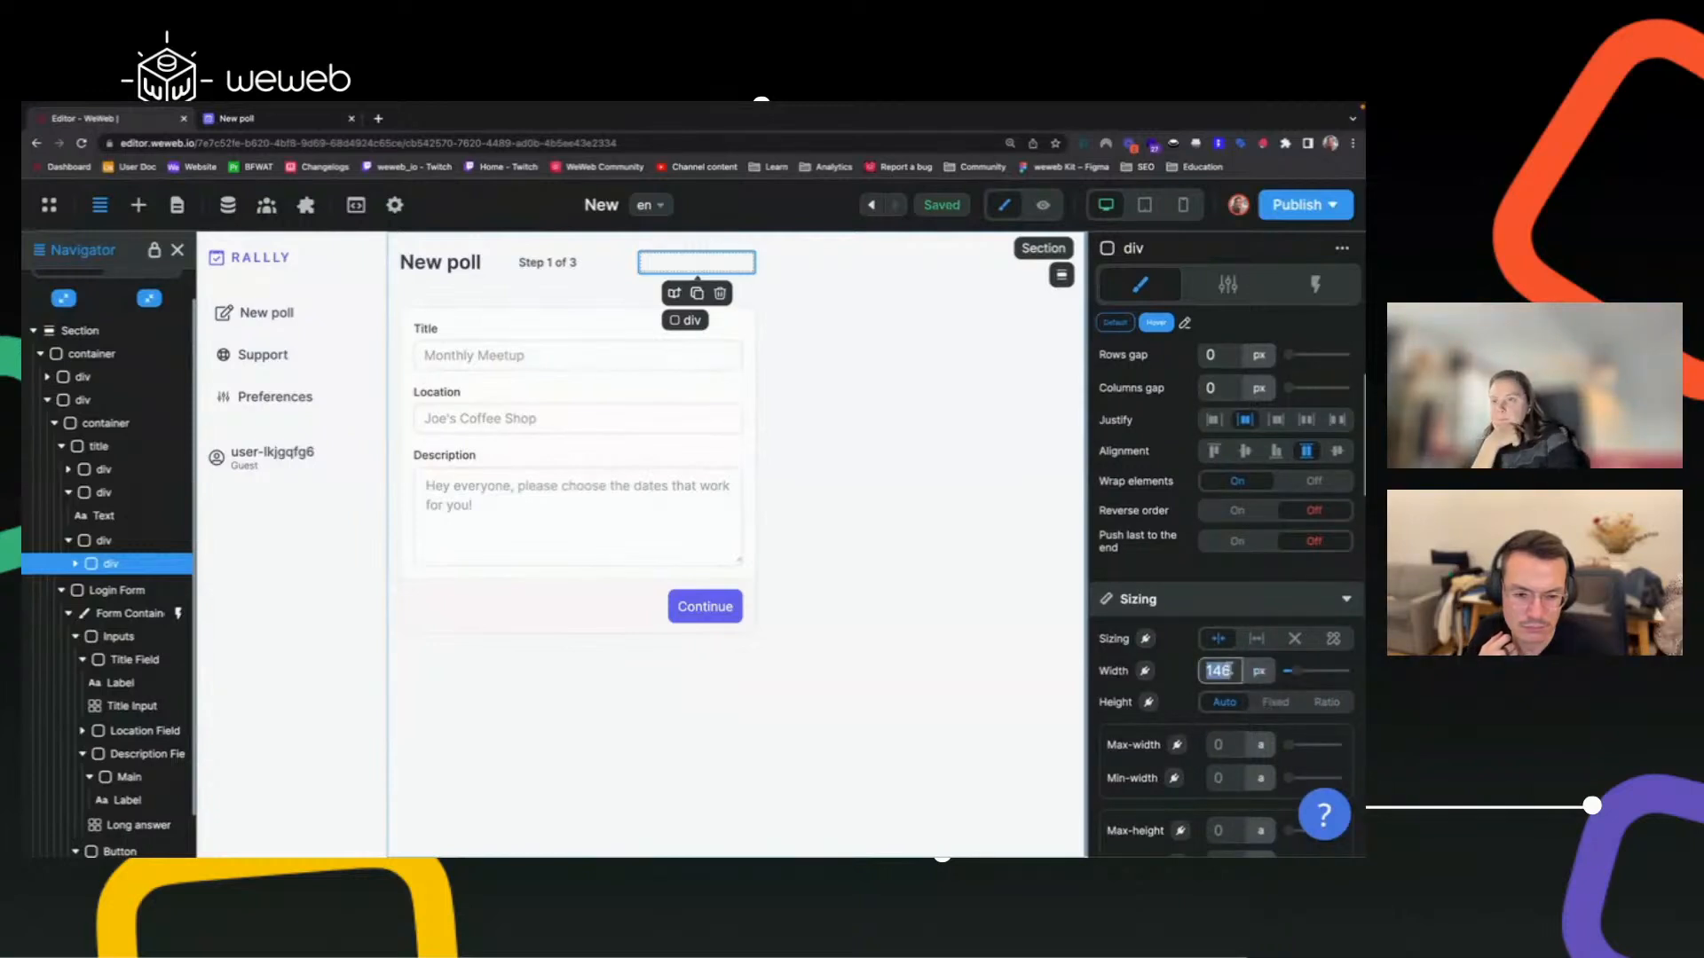
type("8")
left_click(1281, 707)
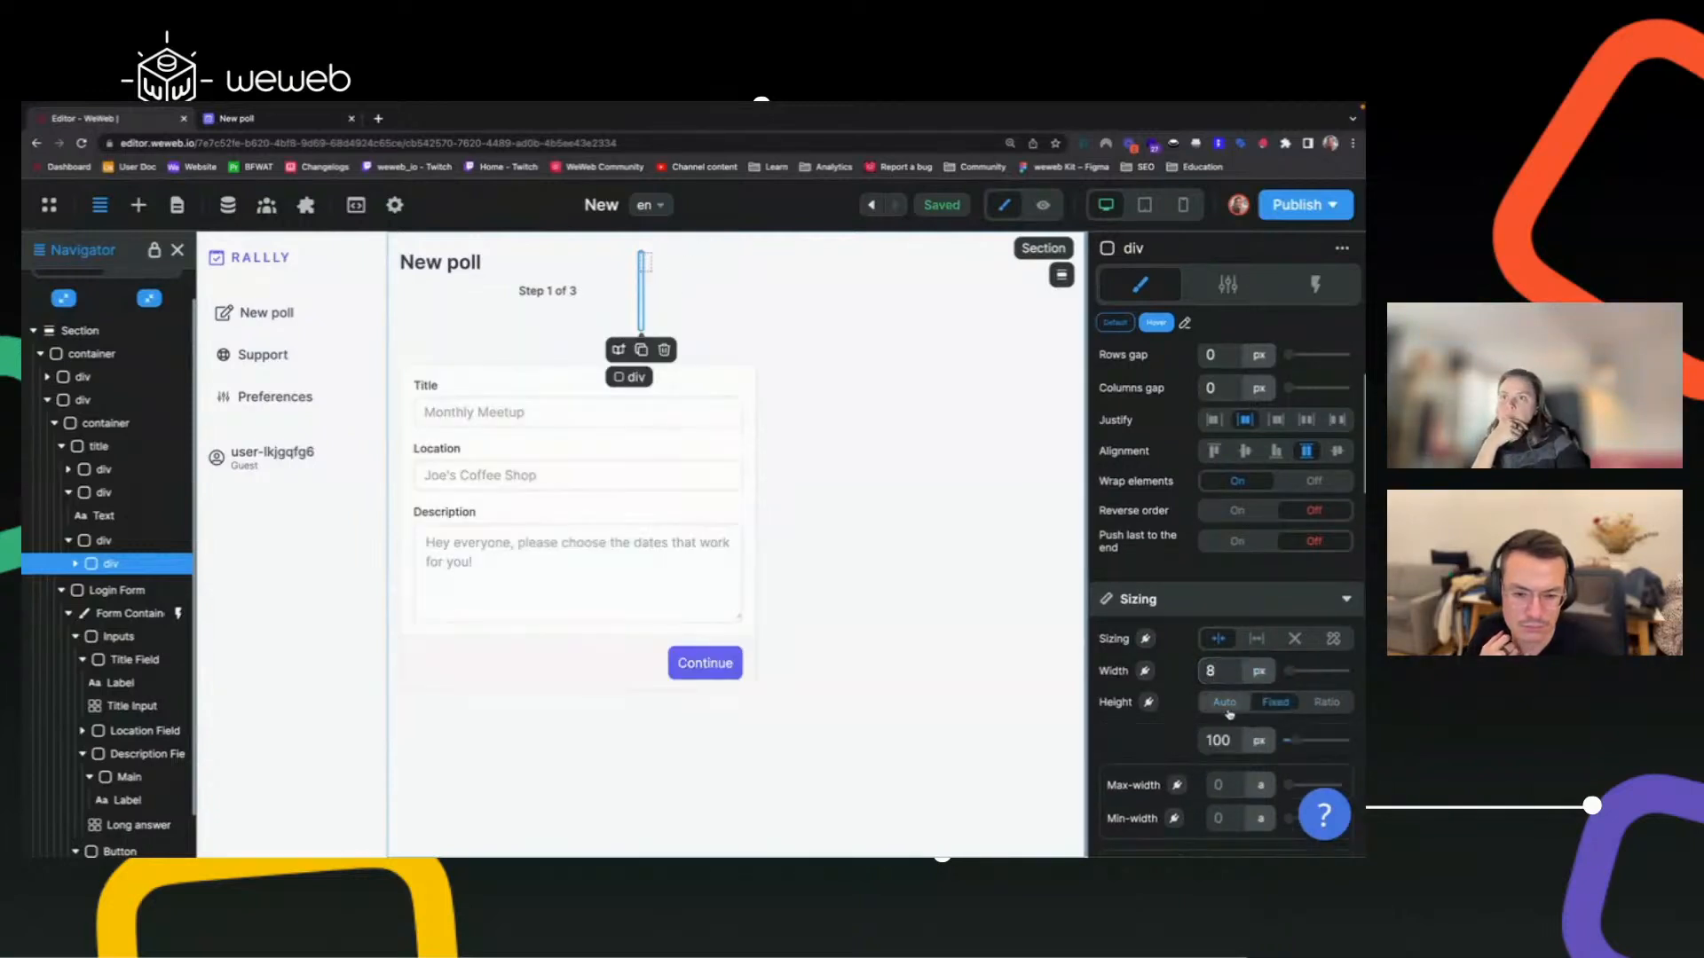
left_click(1230, 740)
type("8")
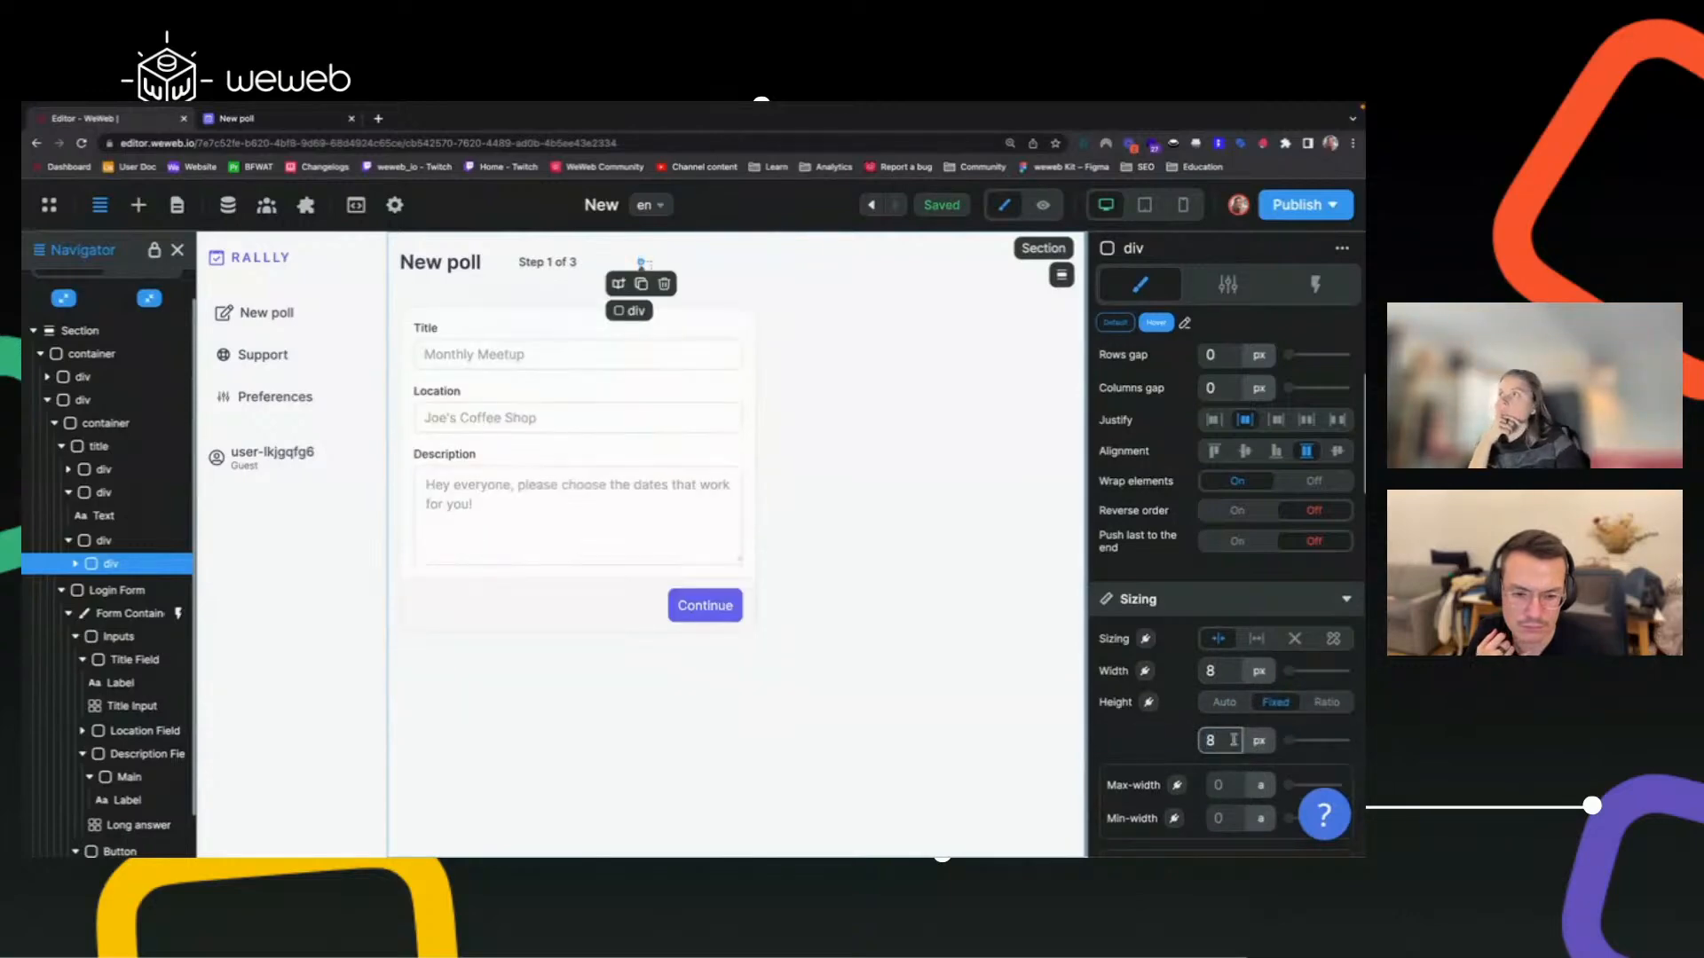
Check the active step dot's computed background colour on the Rallly page, and return to the WeWeb editor.
left_click(319, 128)
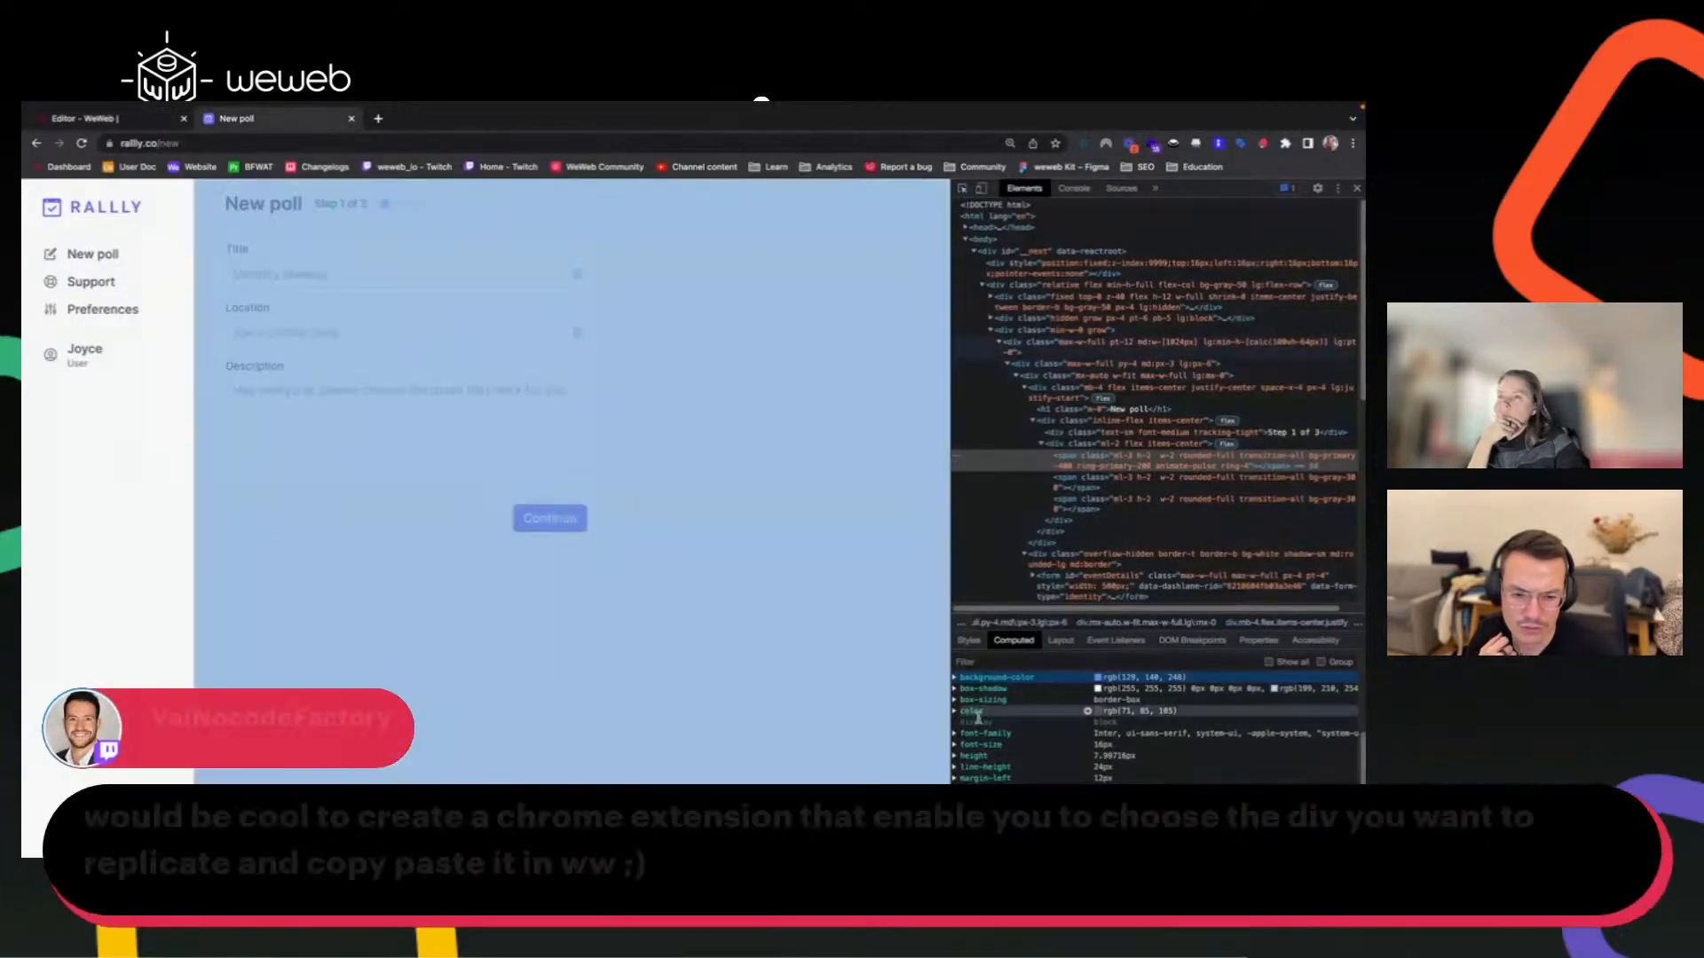
left_click(956, 678)
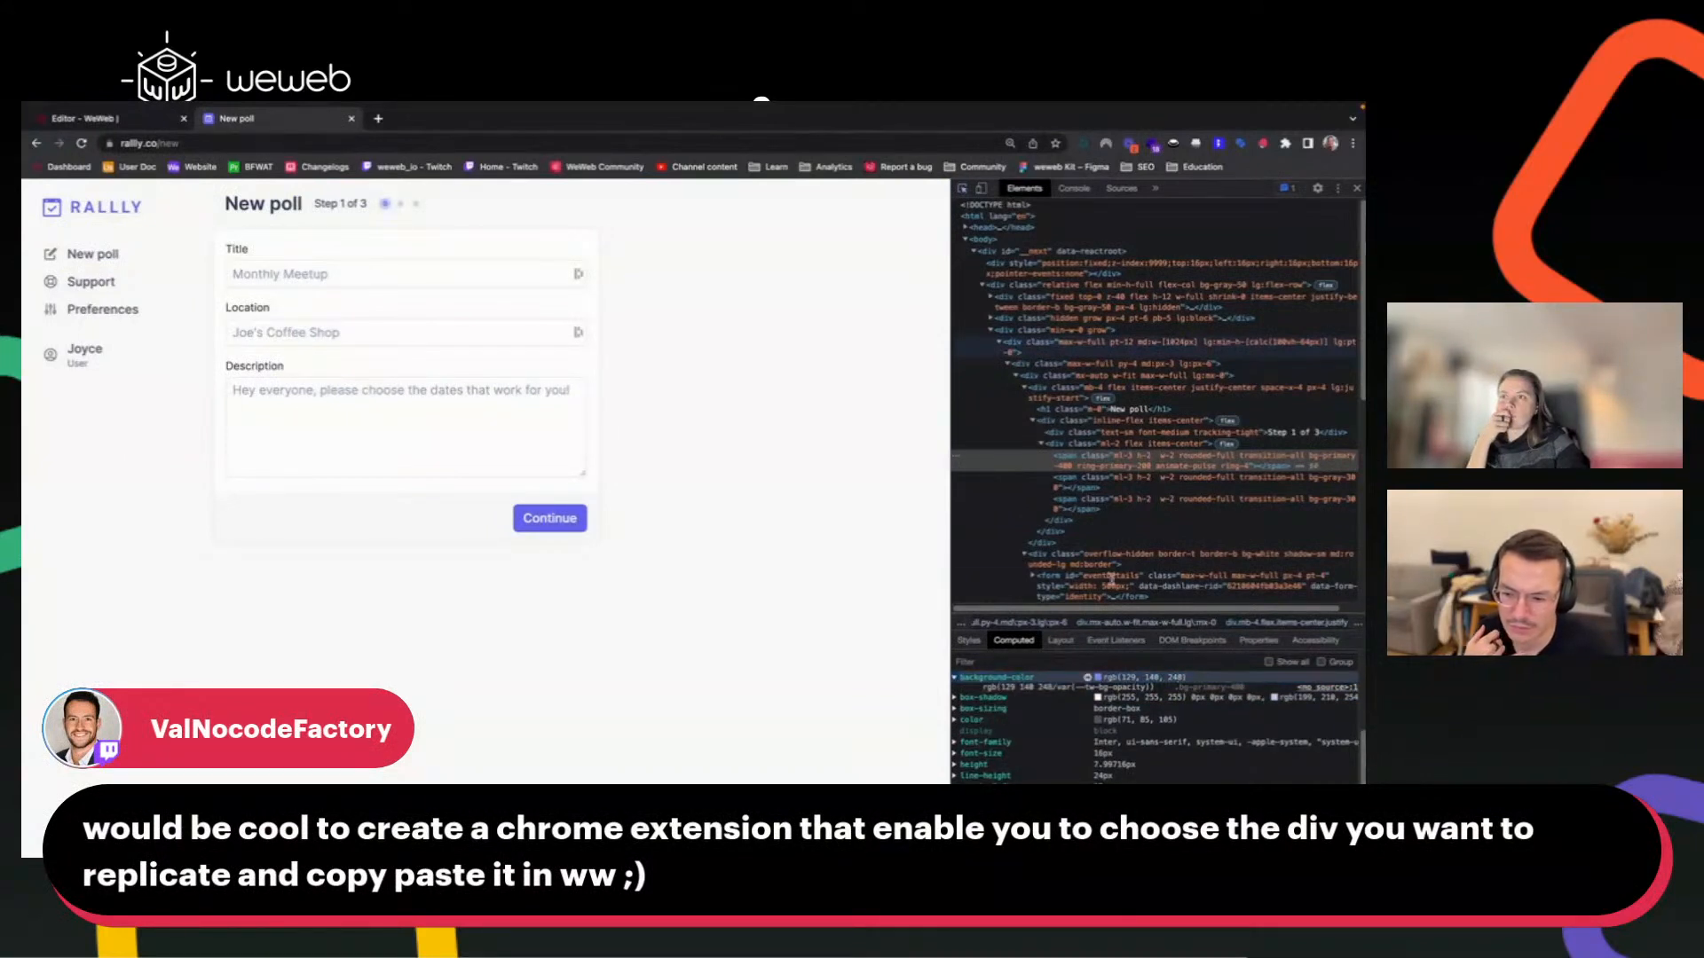
mouse_move(93, 110)
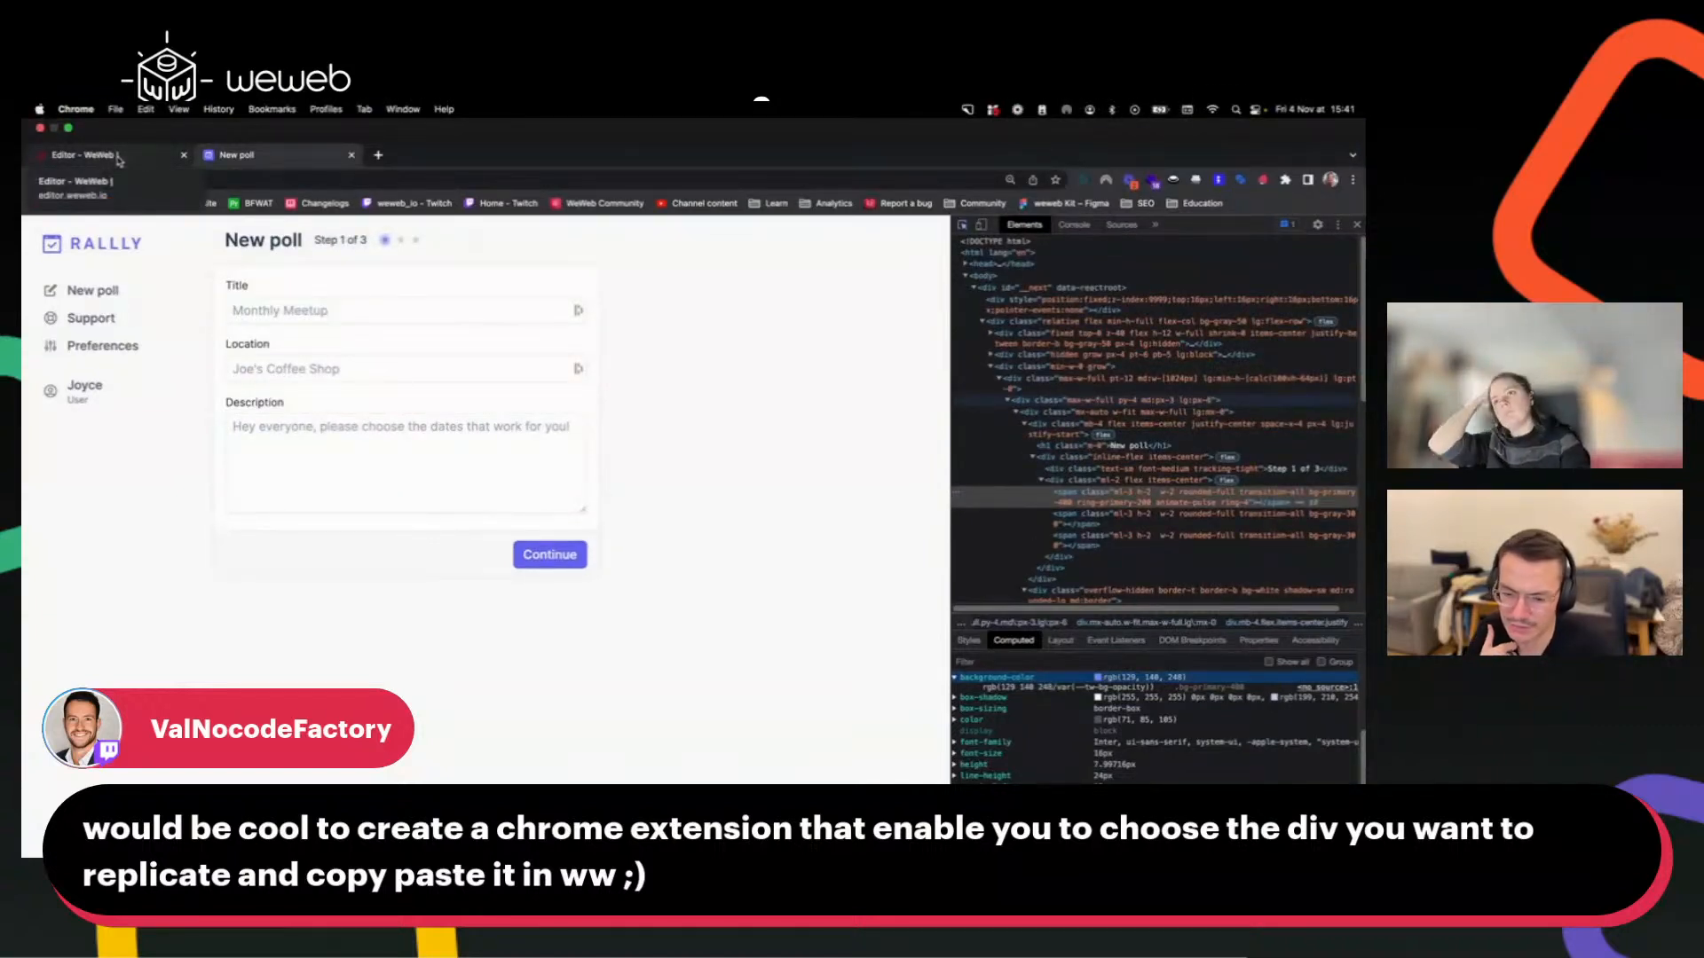
left_click(84, 155)
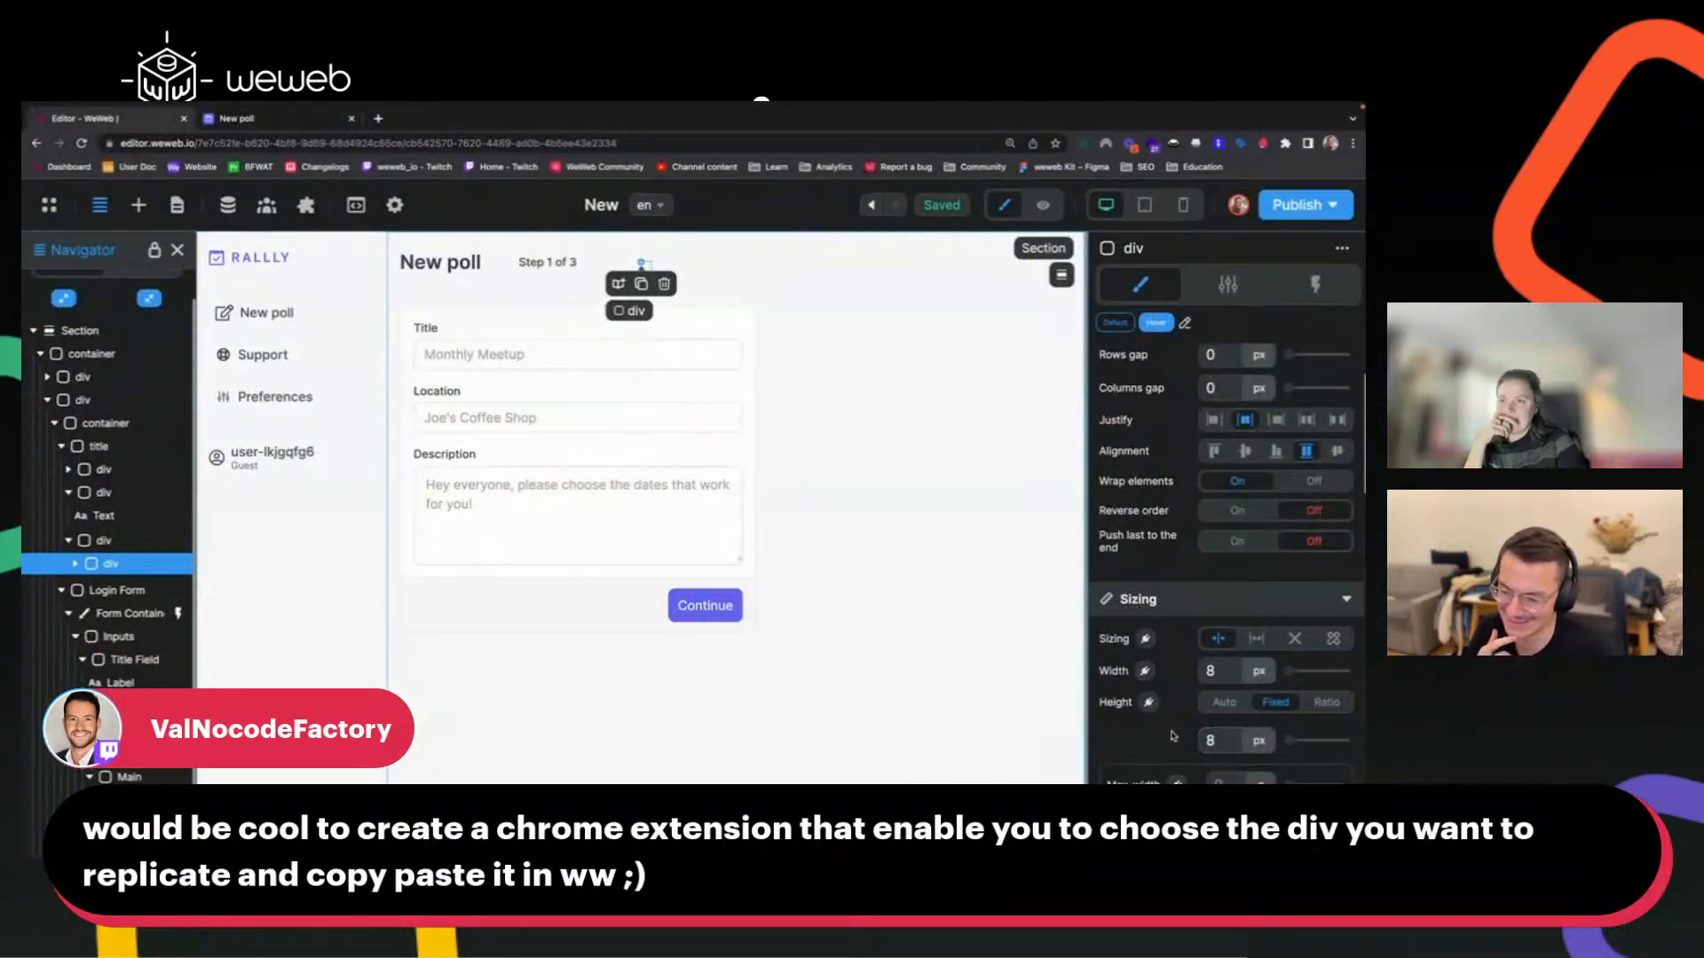
Switch the 8 px div's plain background colour to RGB format and set its red value to 129.
scroll(1180, 723, "down", 2)
scroll(1182, 721, "down", 5)
scroll(1182, 721, "down", 8)
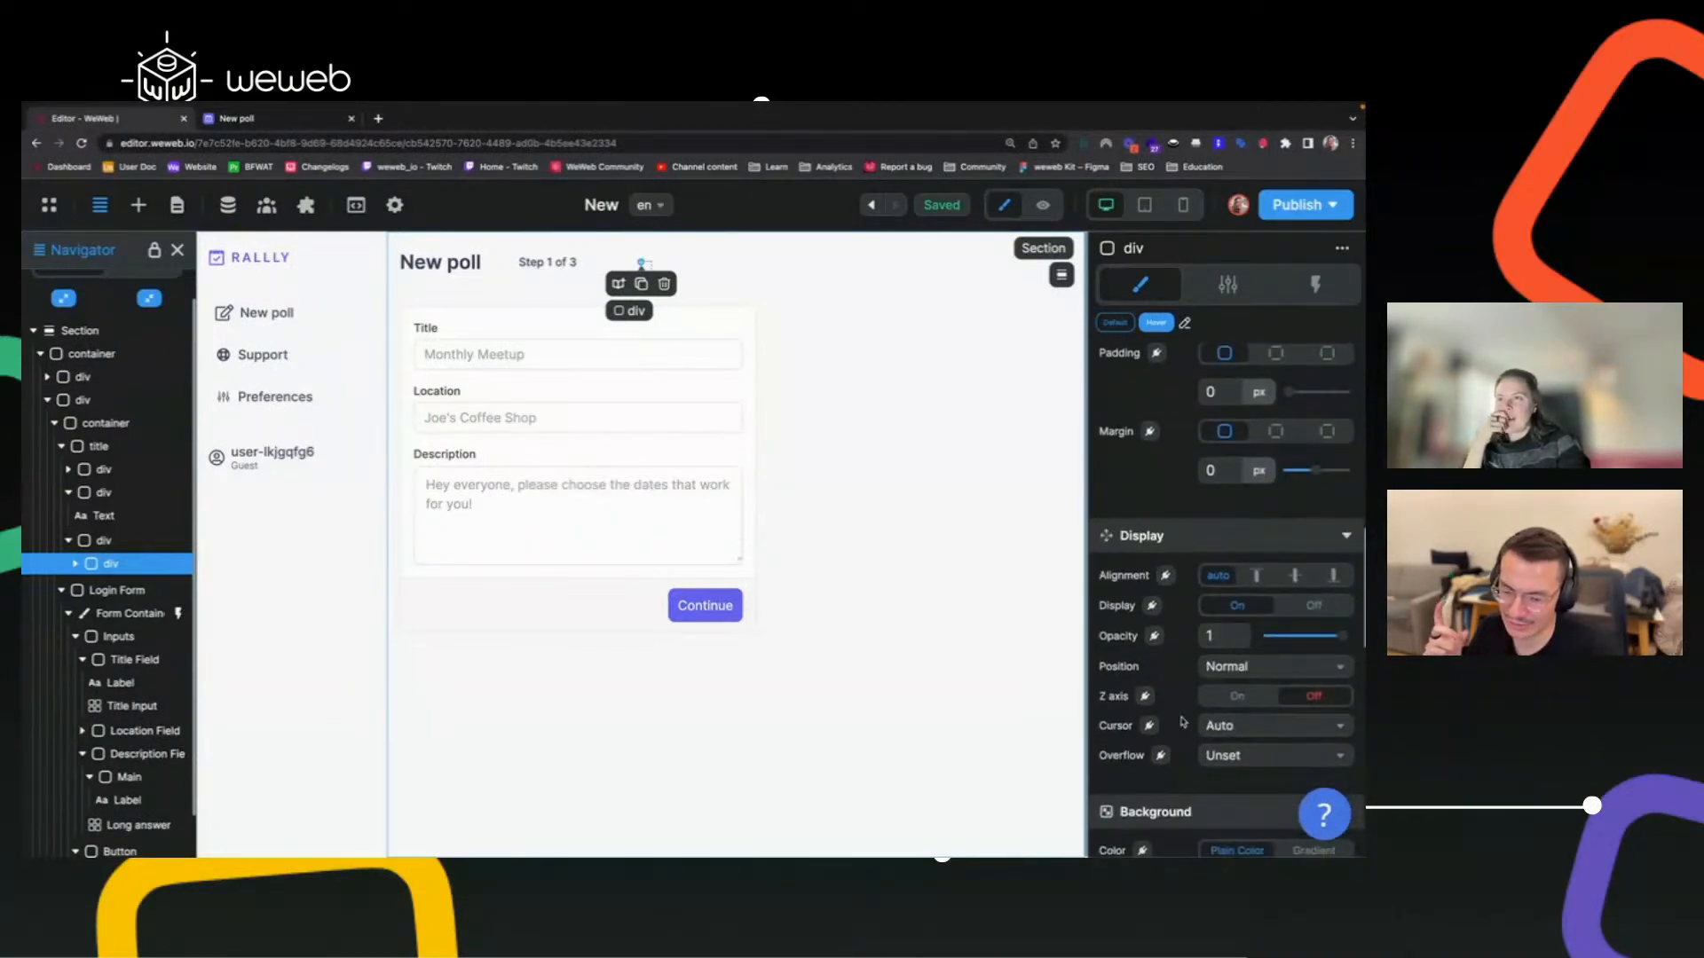
scroll(1183, 721, "down", 3)
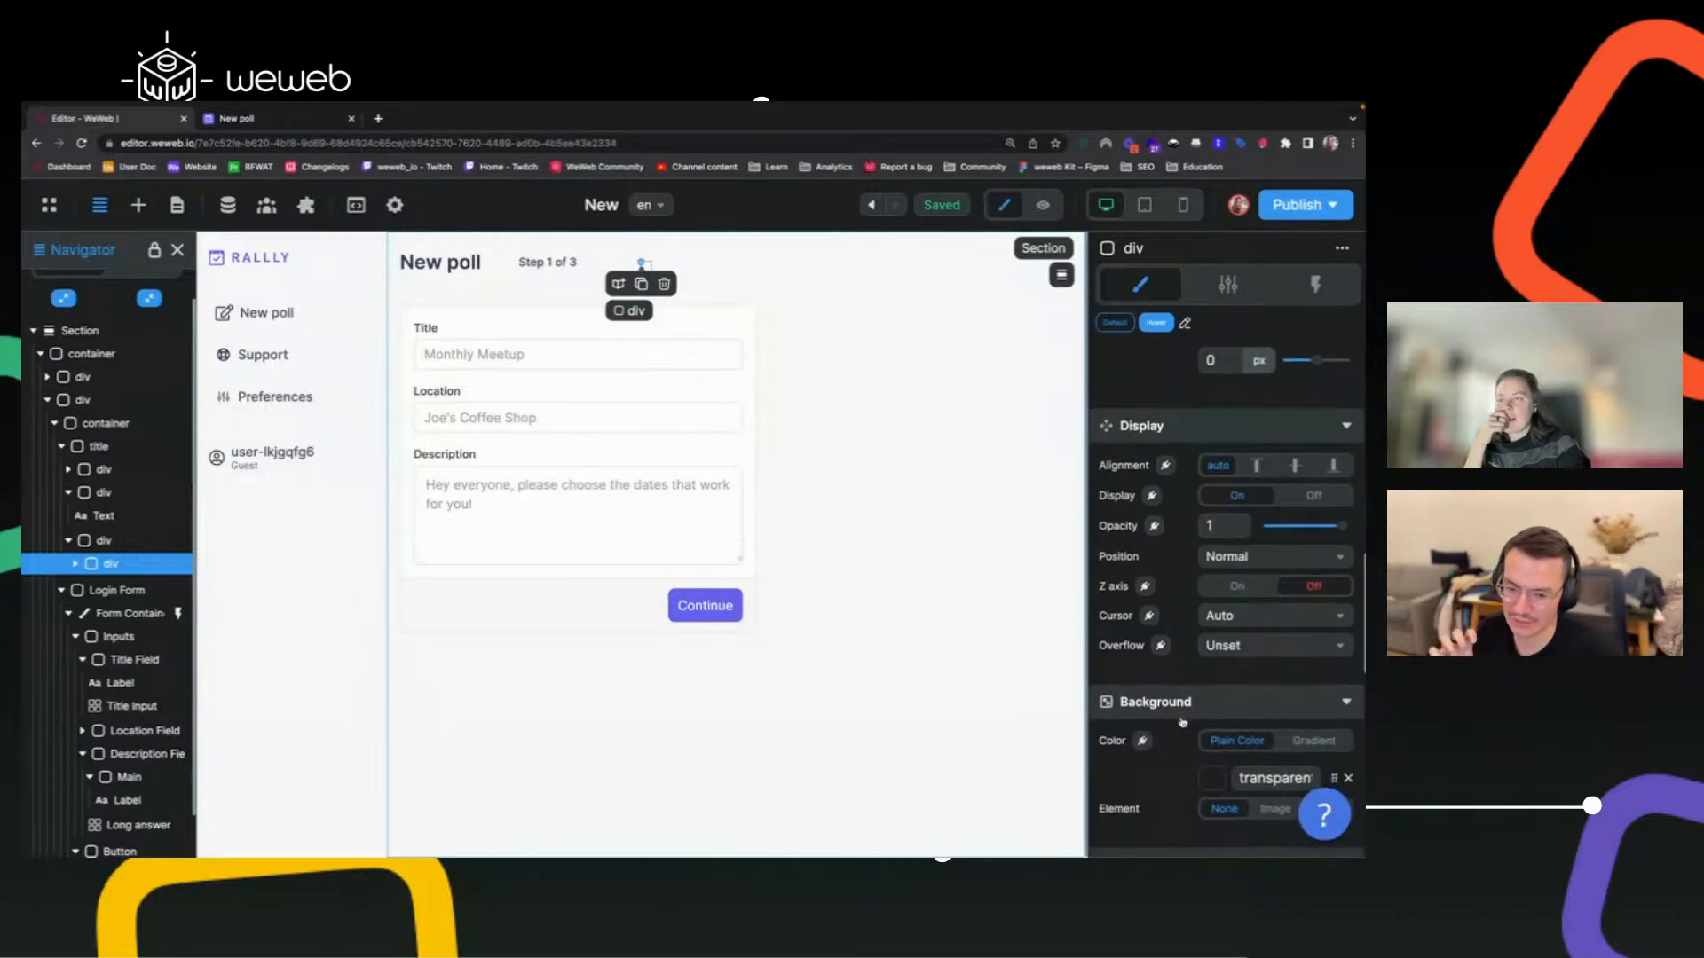
scroll(1182, 721, "down", 2)
left_click(1266, 723)
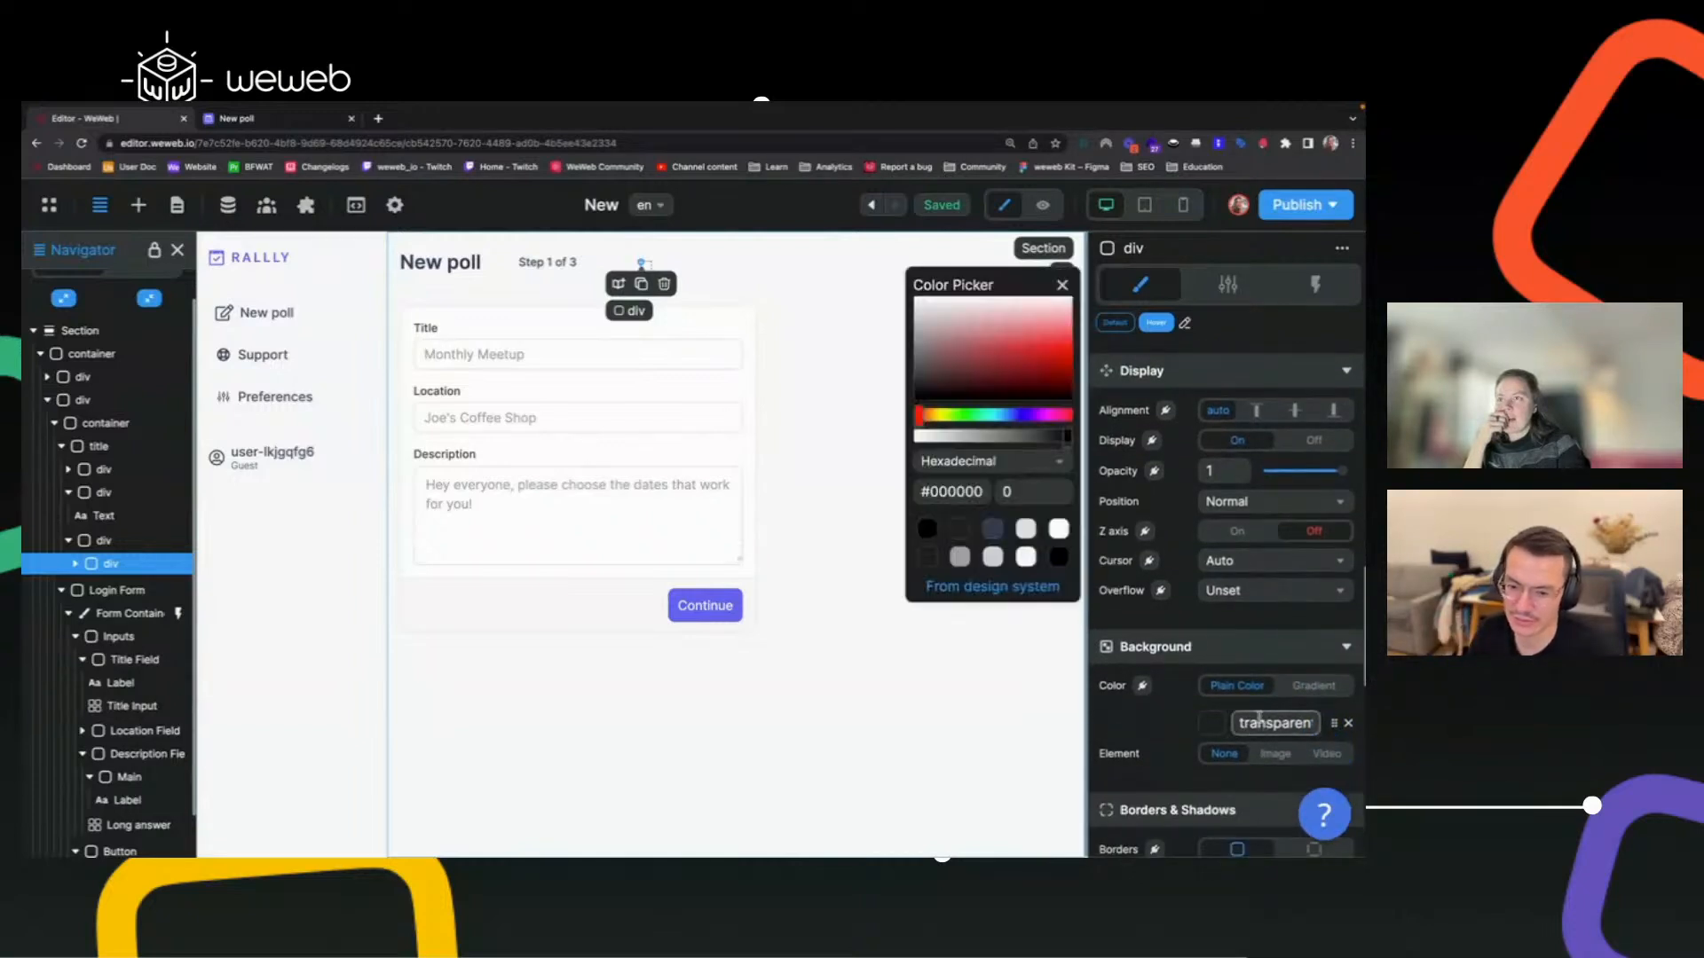
left_click(977, 462)
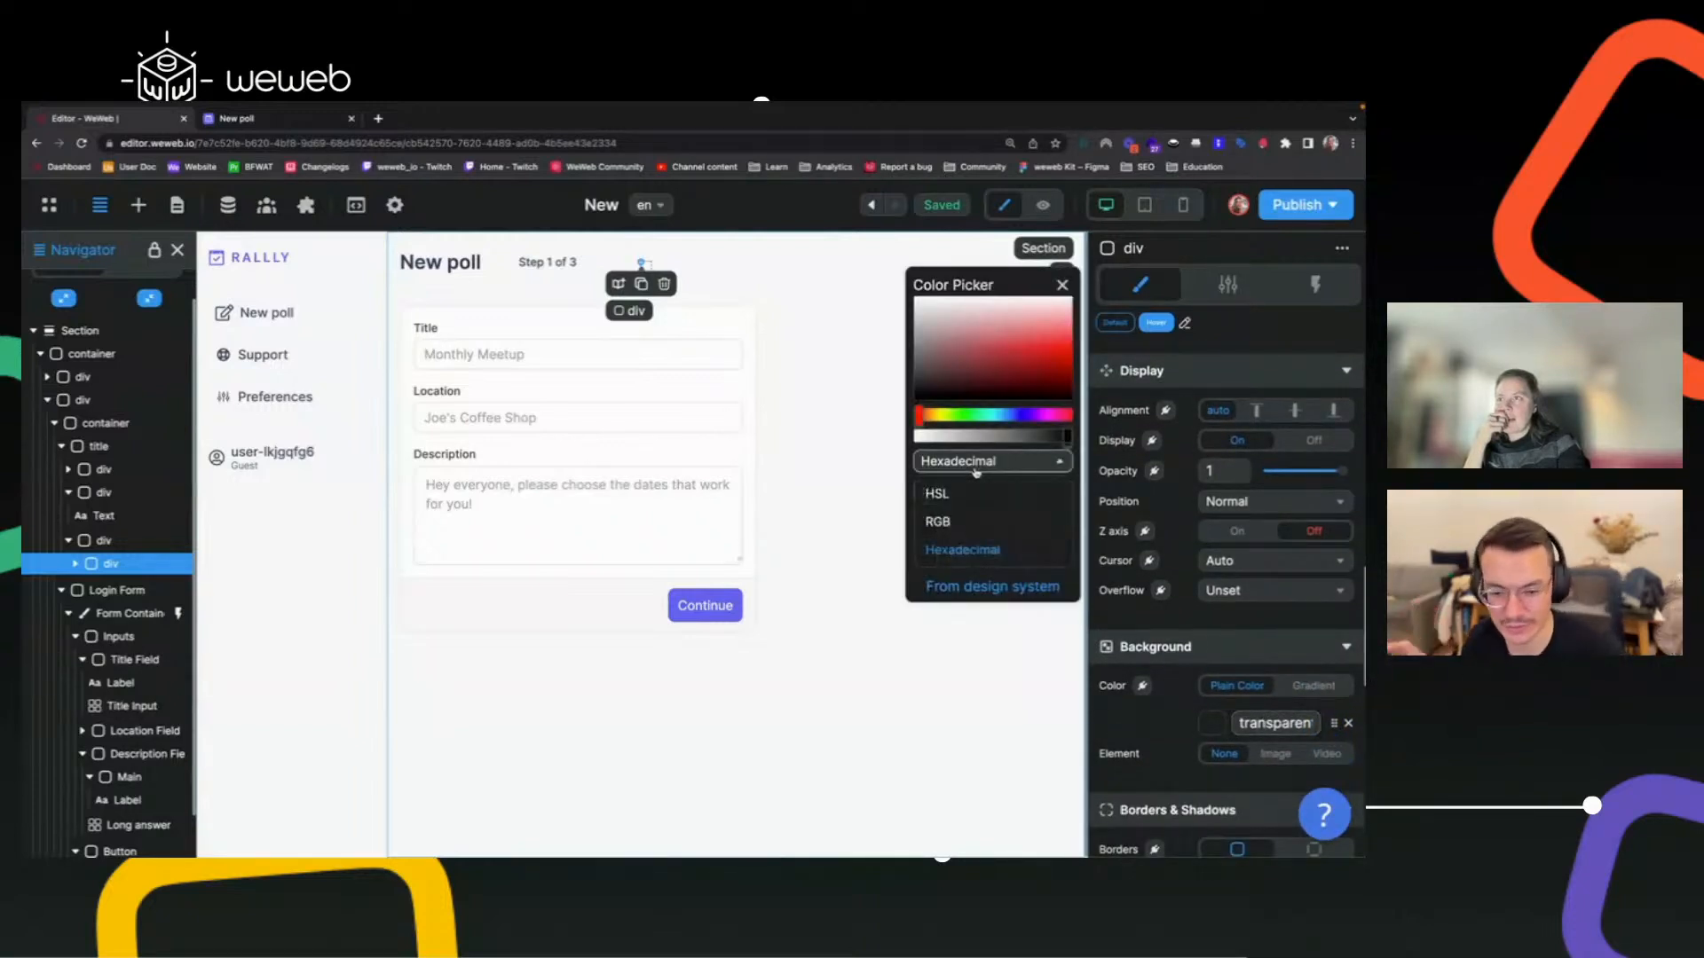
left_click(961, 522)
left_click(923, 492)
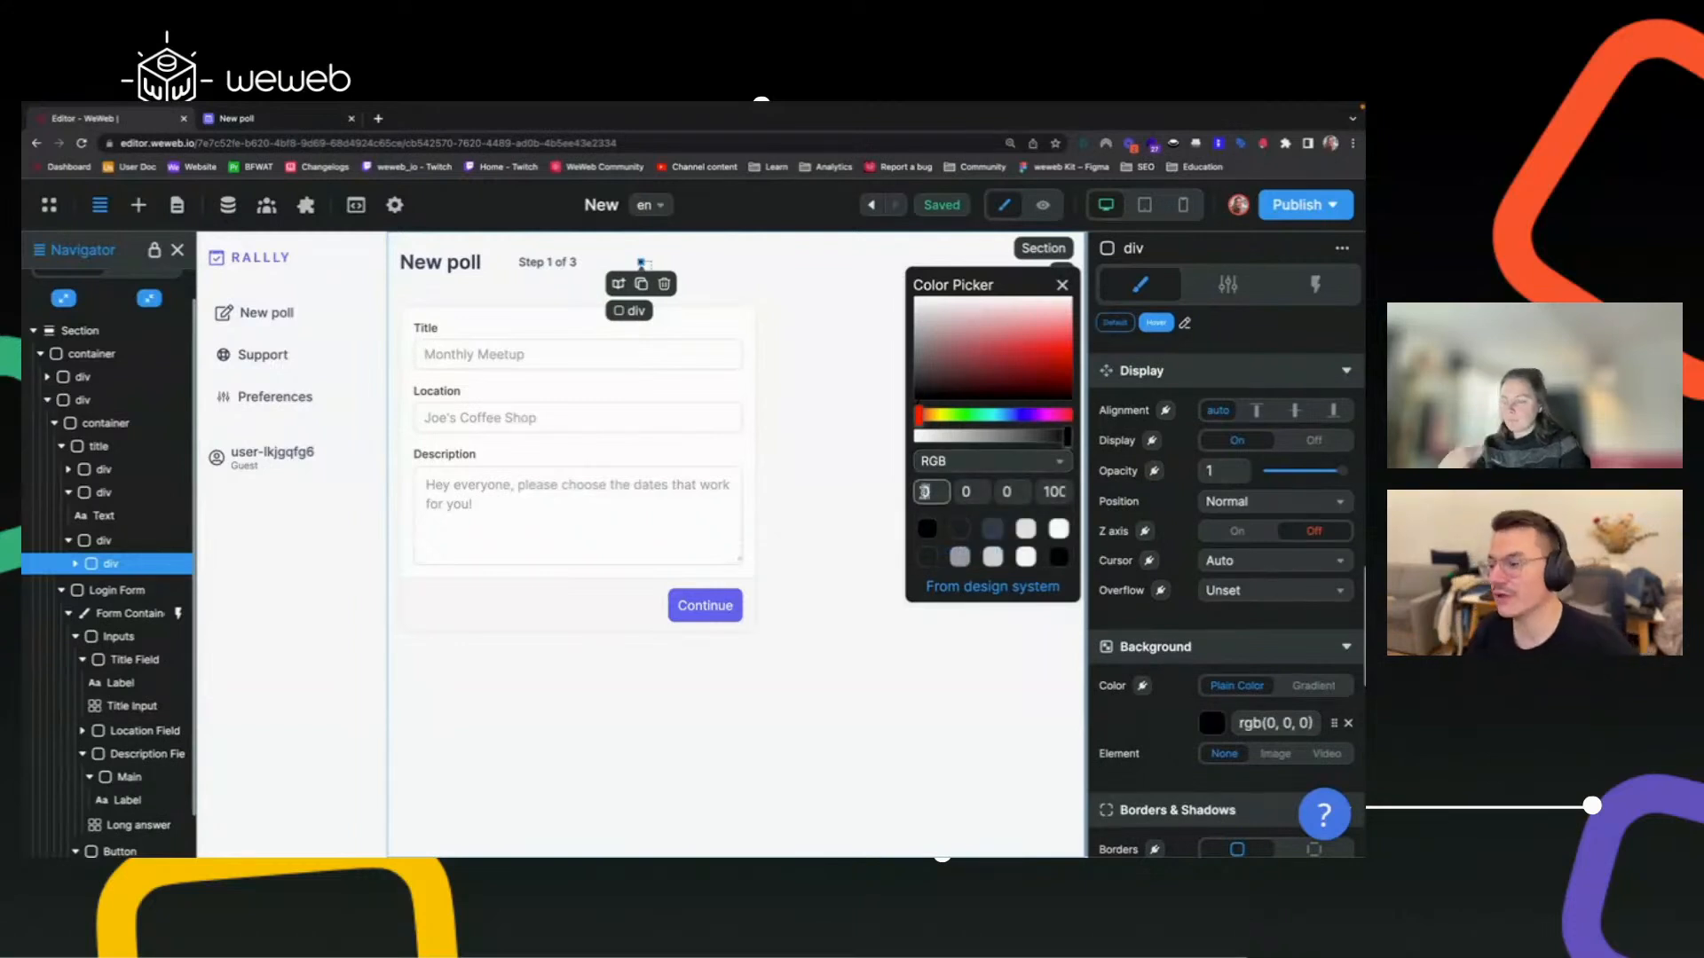
type("129")
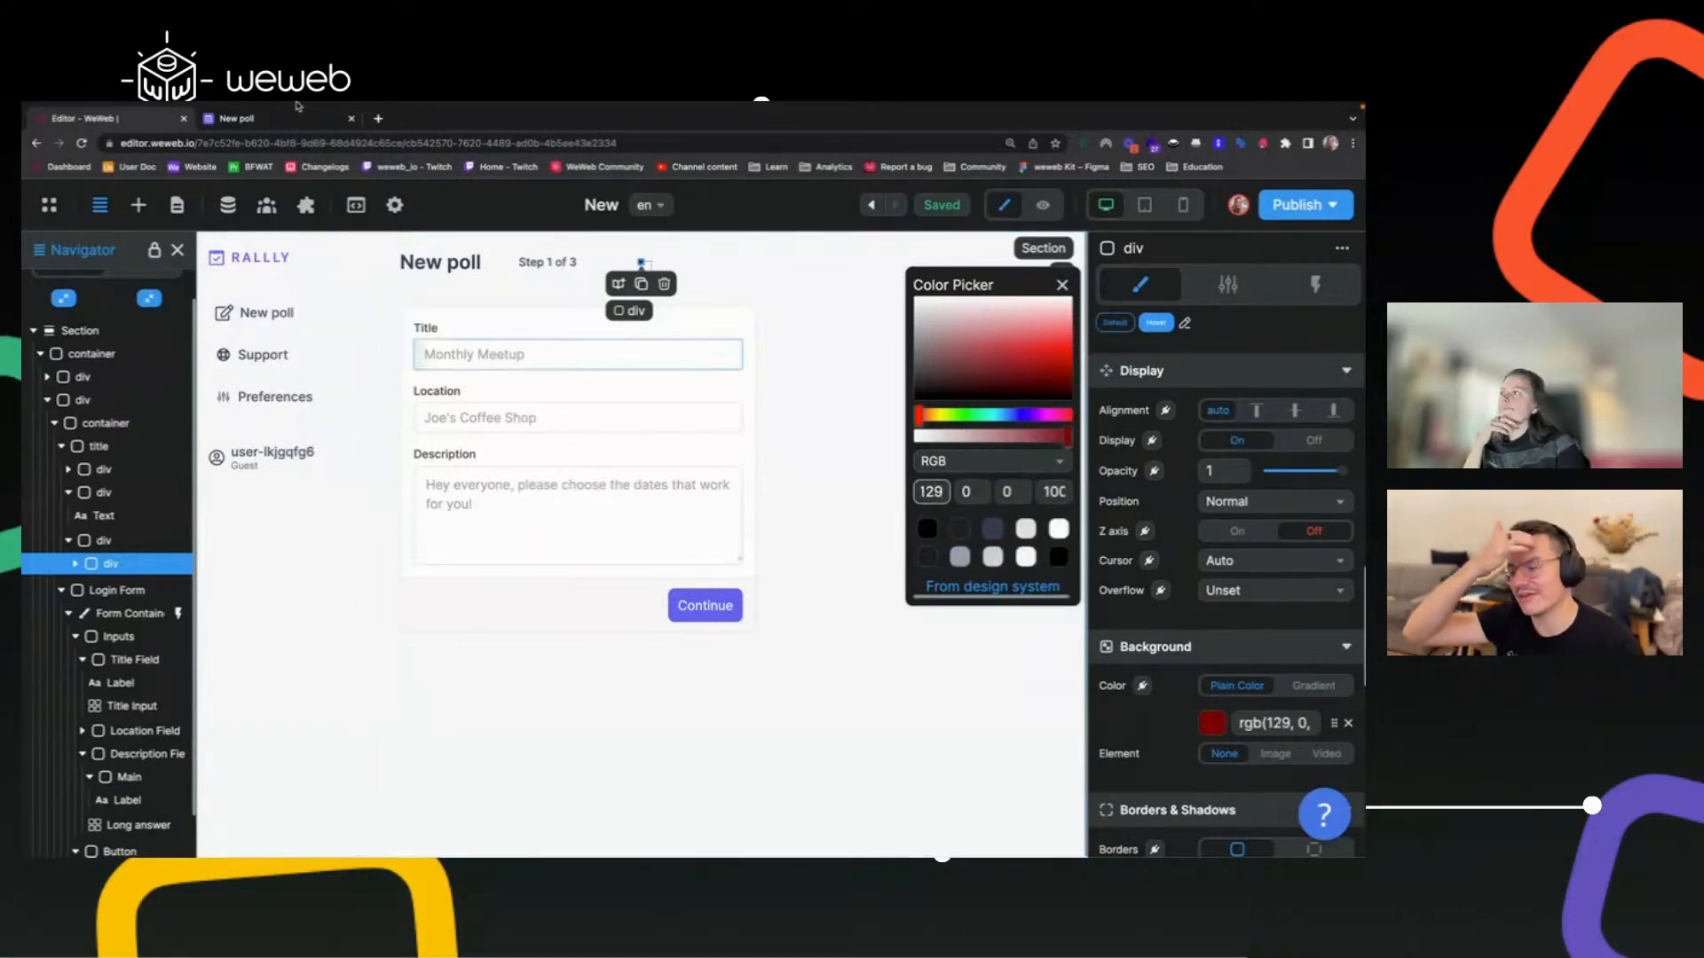
Recheck the Rallly dot's colour and complete the div's background with green 140 and blue 248.
left_click(237, 124)
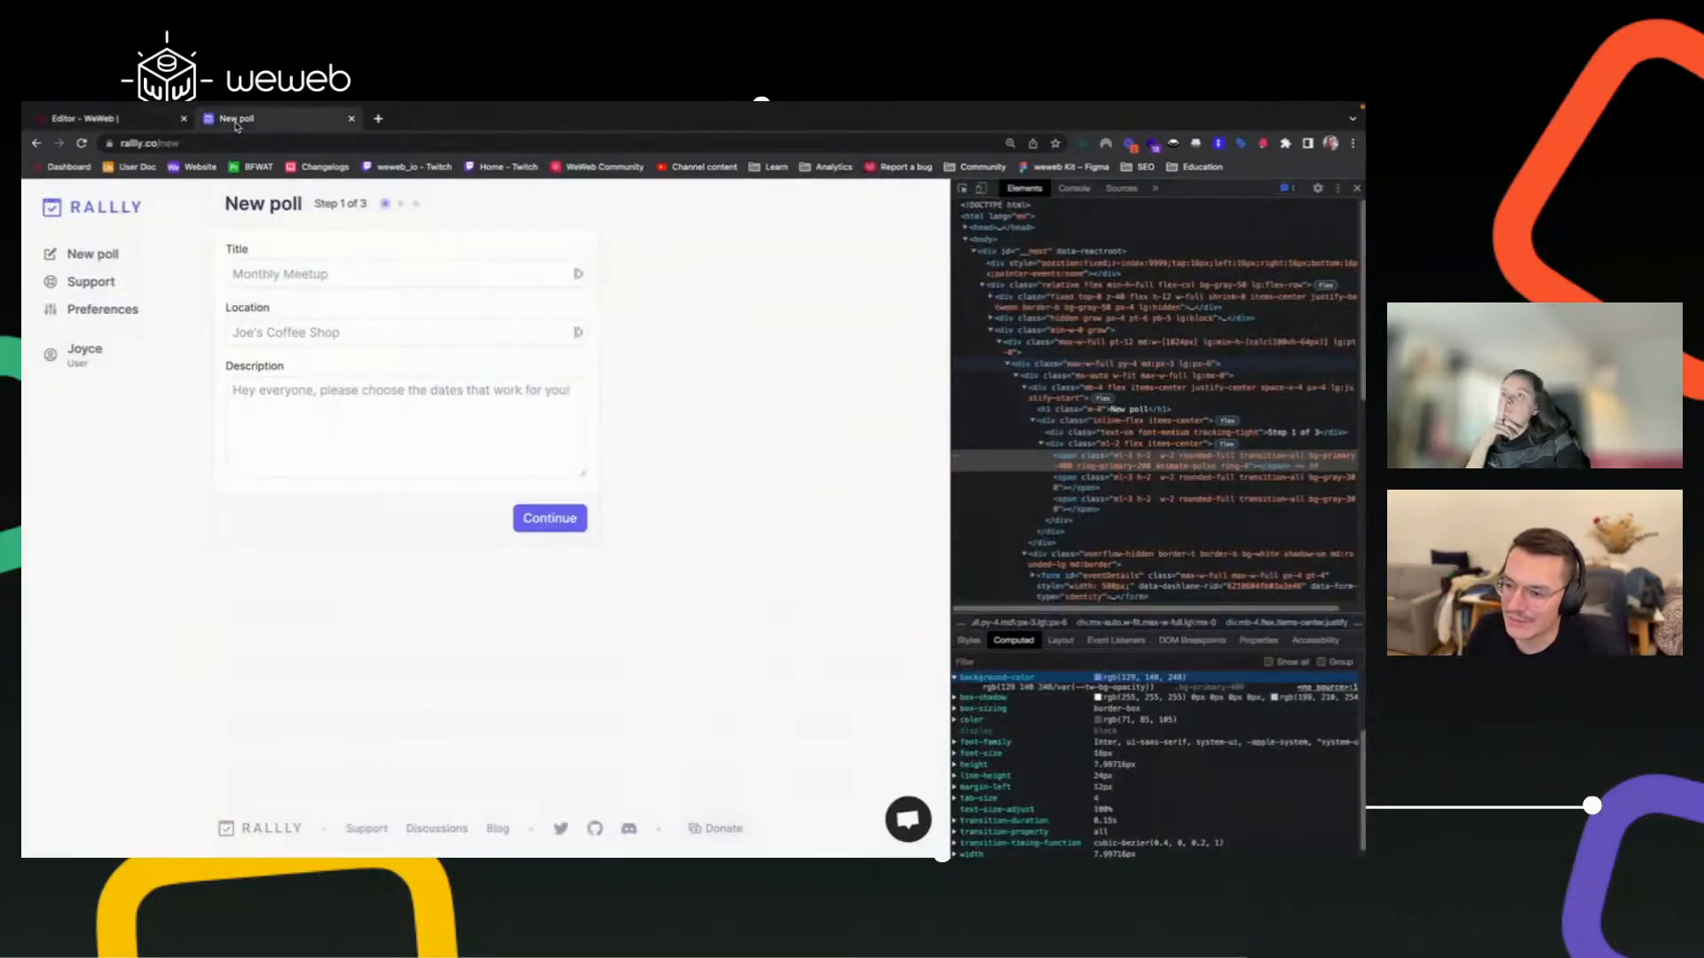
left_click(153, 126)
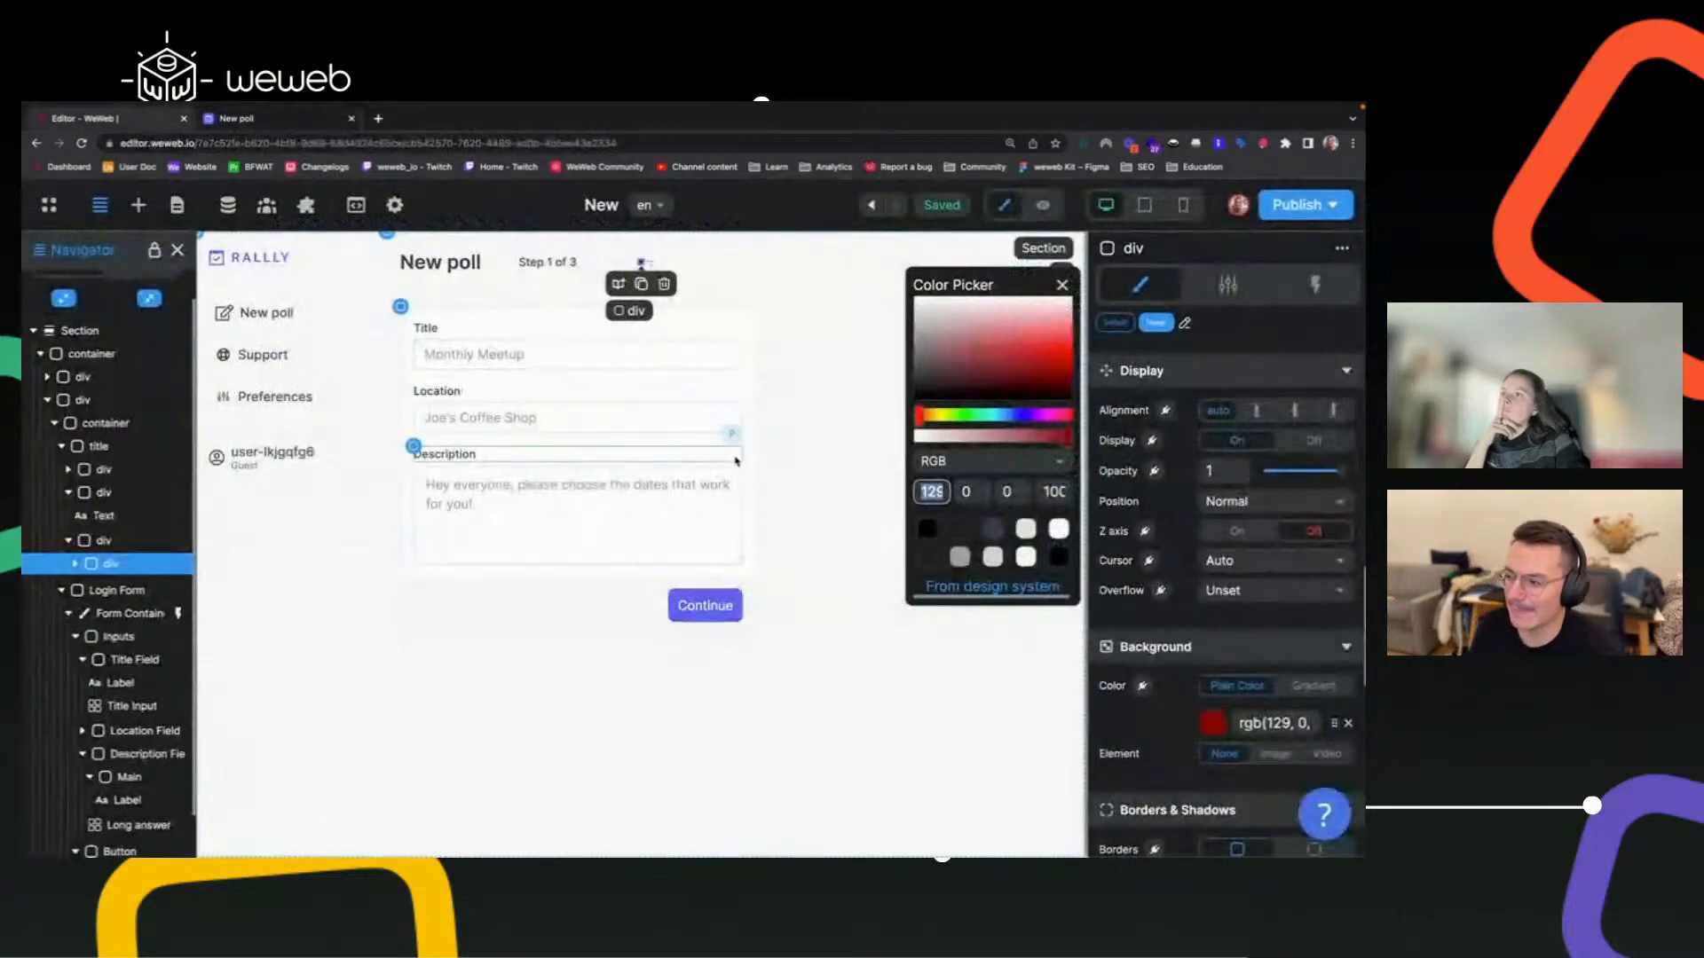
left_click(966, 491)
type("140")
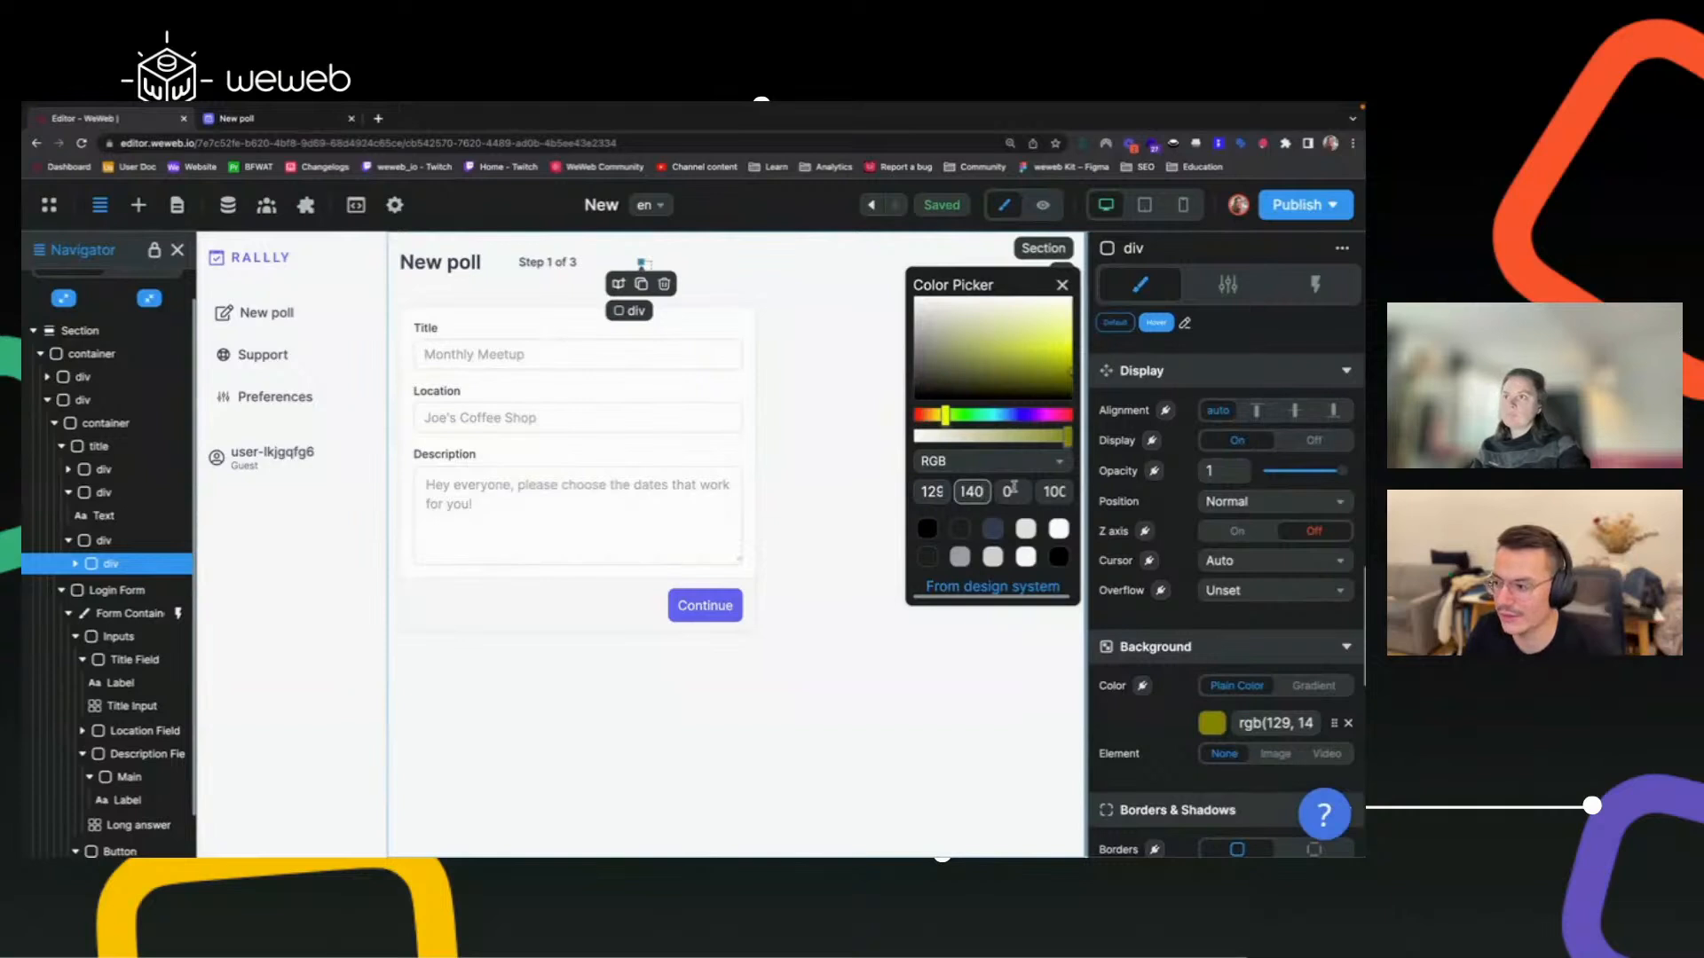
type("248")
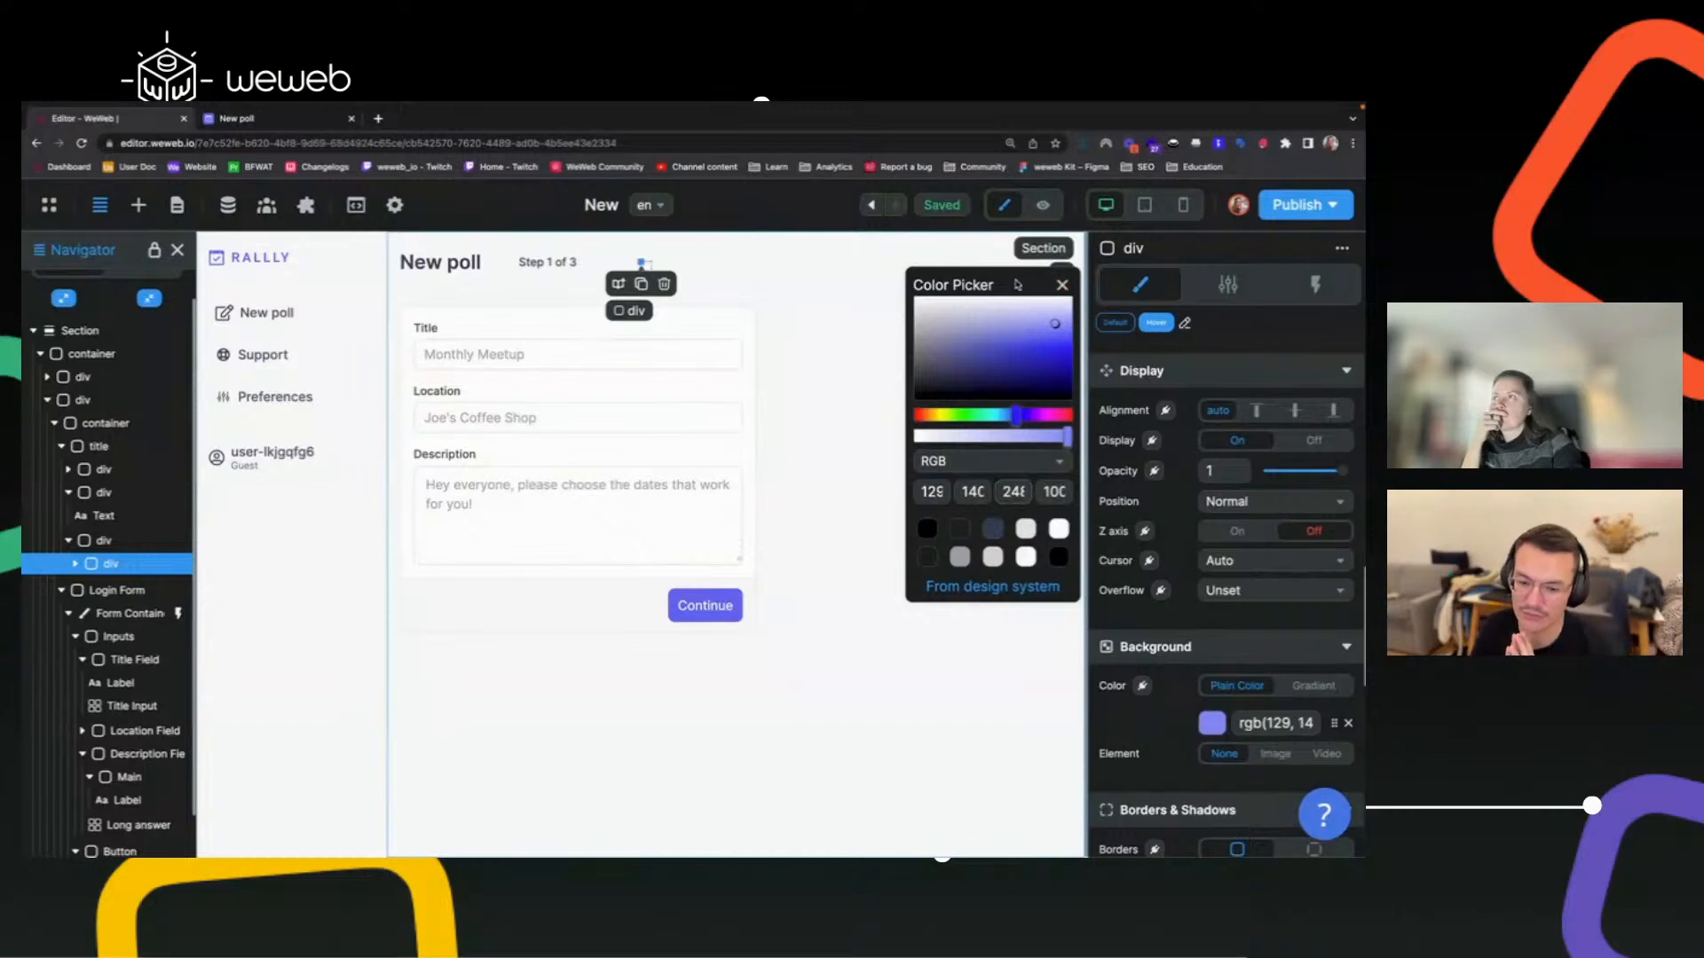
left_click(1061, 285)
Reselect the small purple div and give it a corner radius of 100 px.
left_click(639, 259)
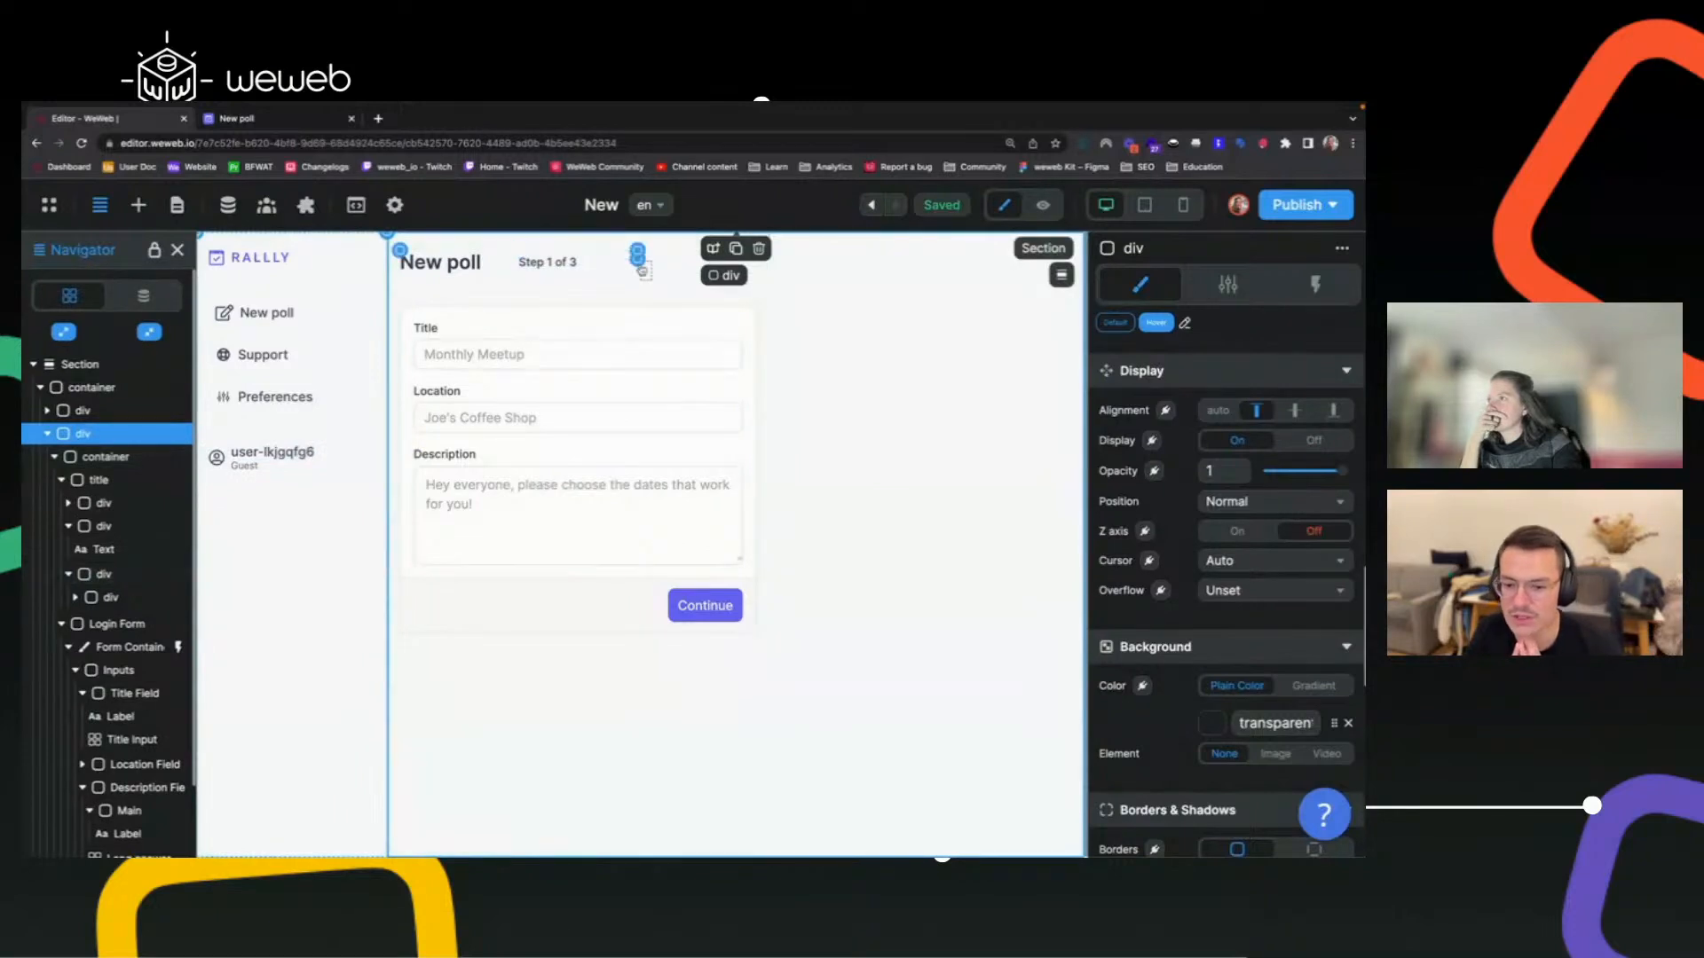
left_click(110, 598)
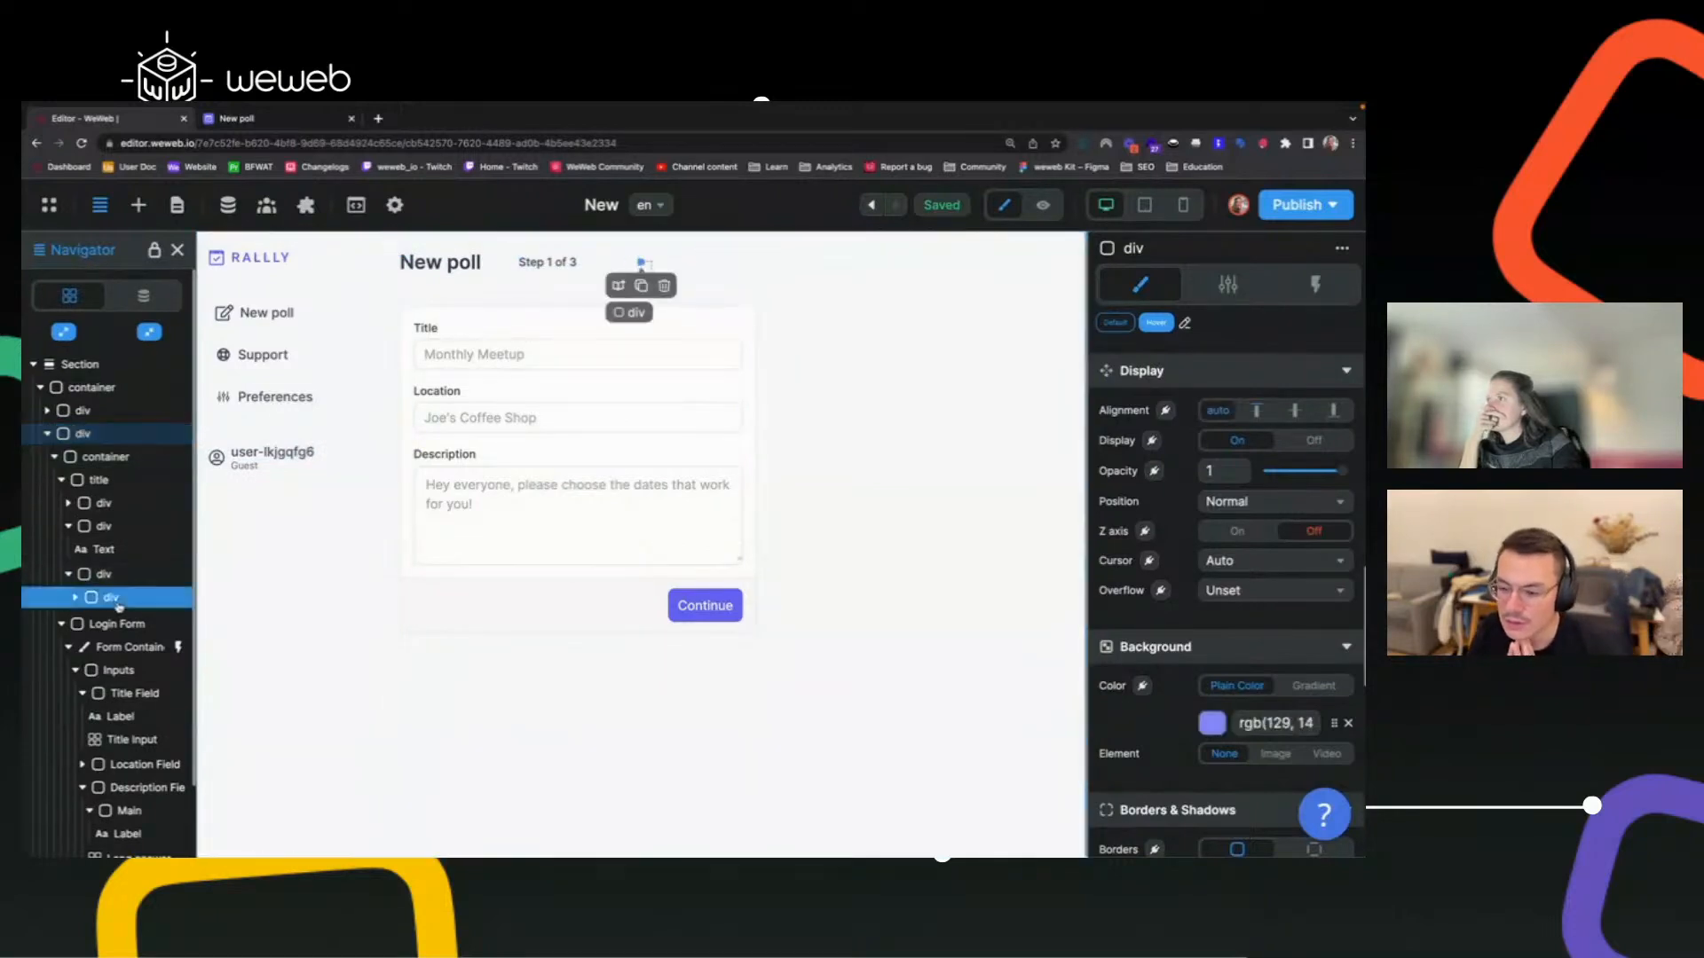
scroll(120, 609, "down", 1)
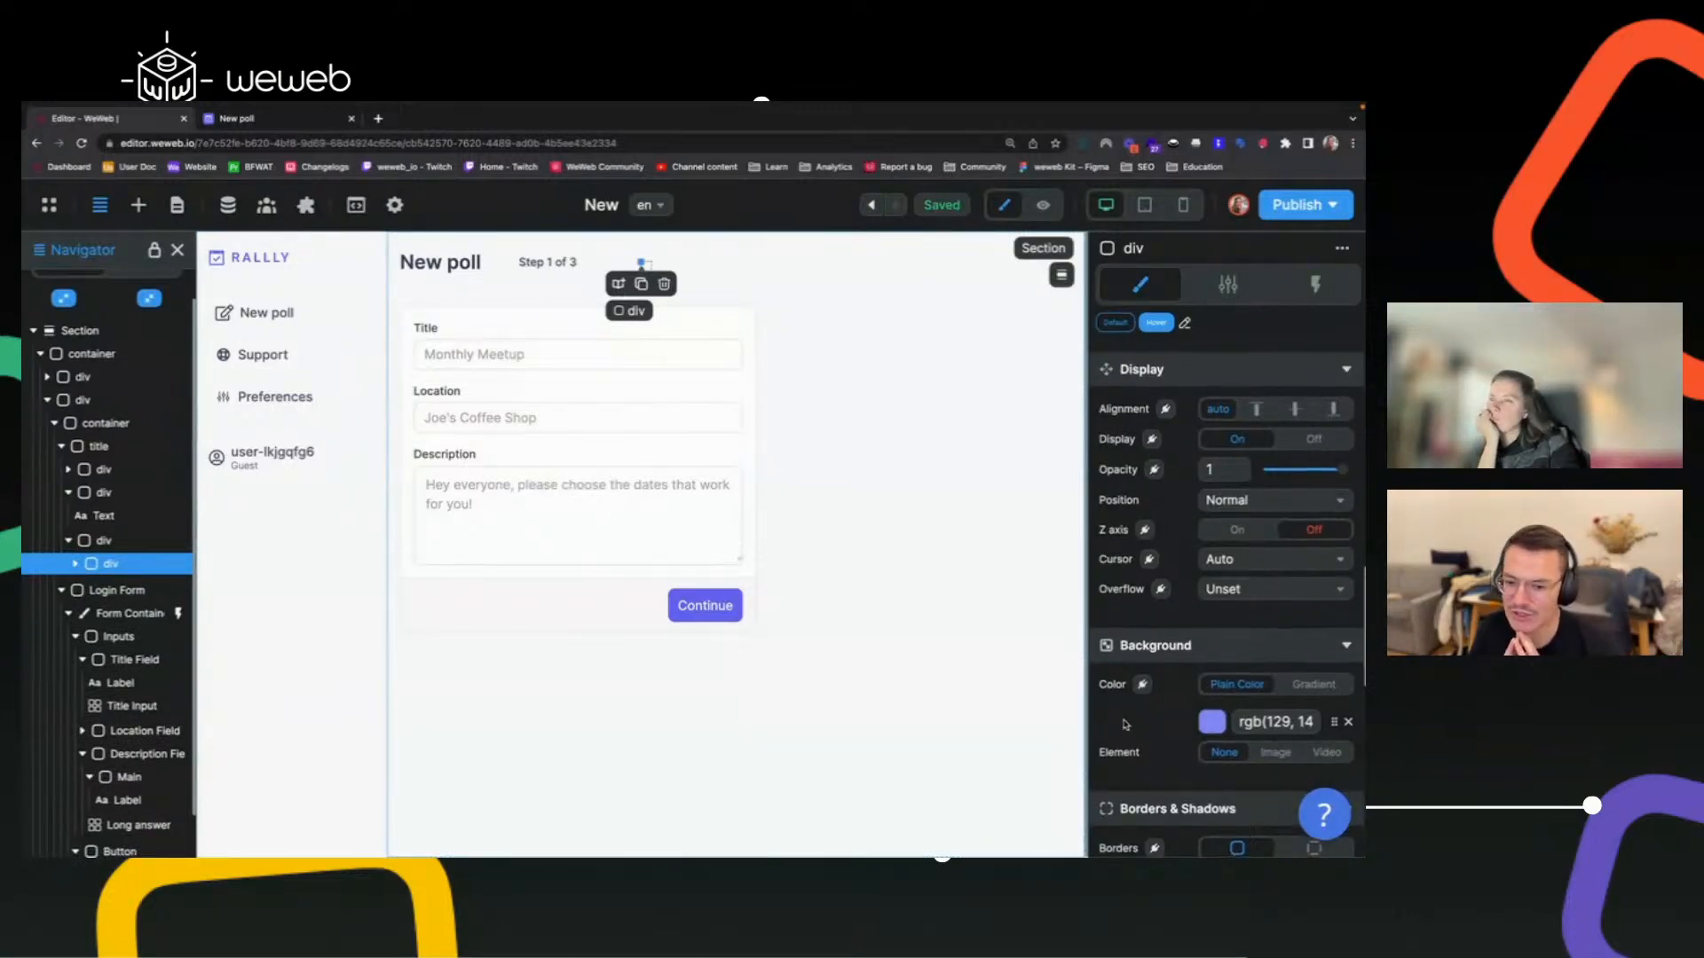
scroll(1125, 724, "down", 3)
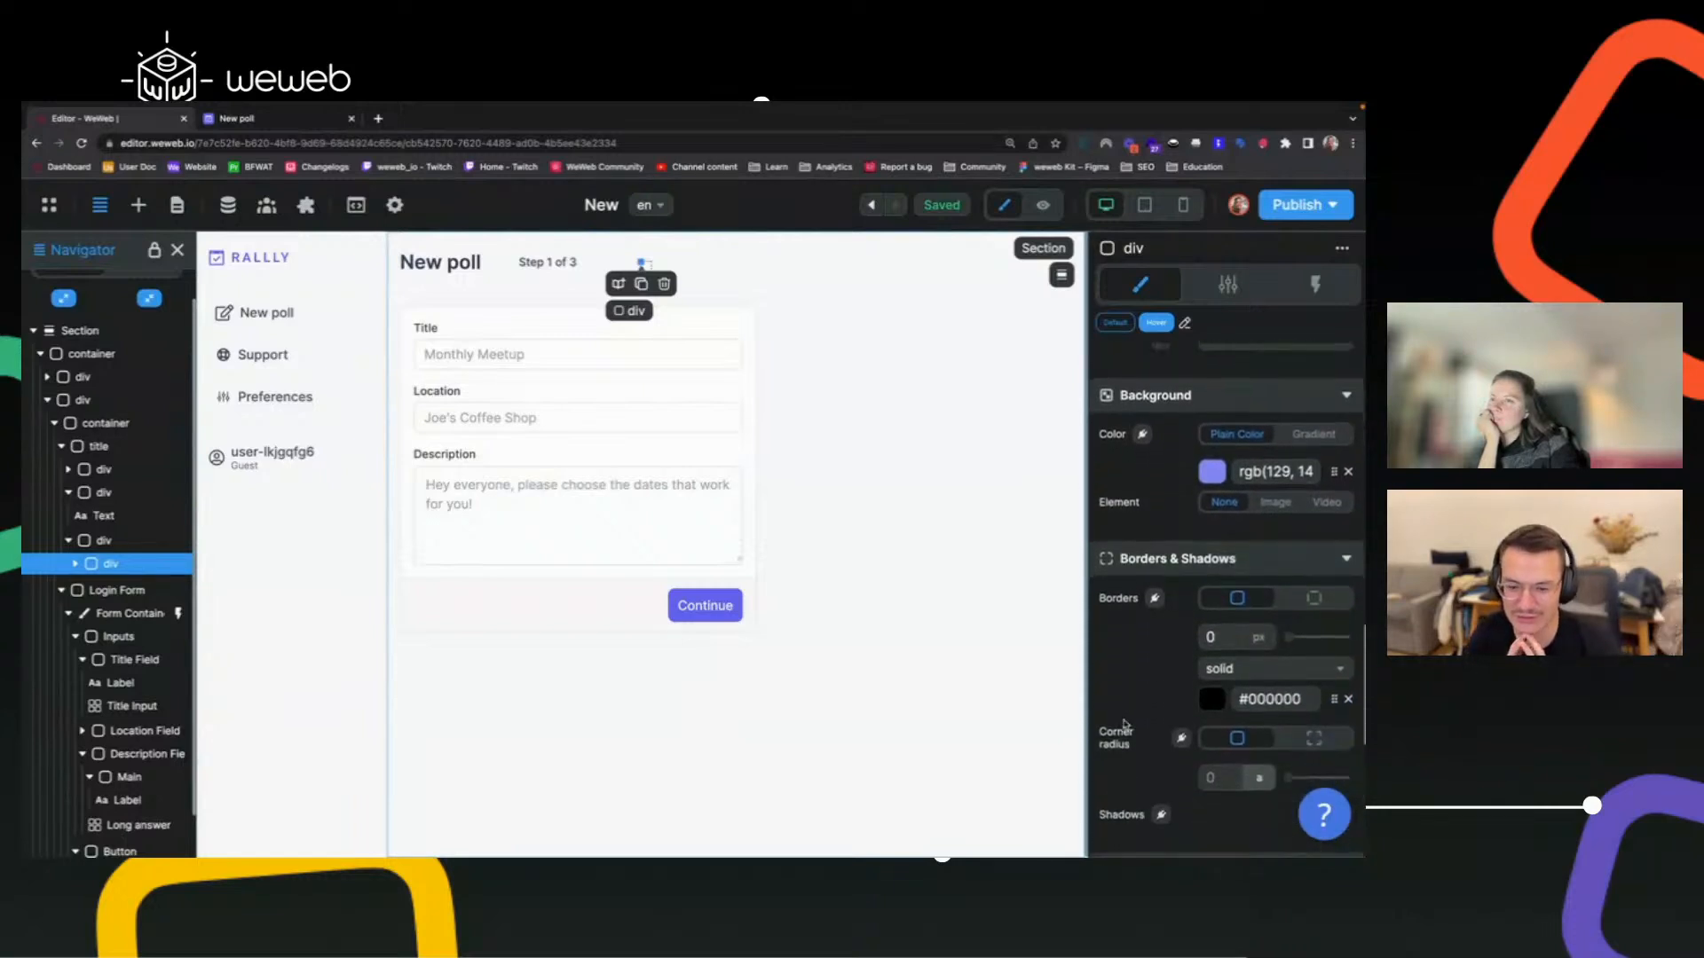
scroll(1125, 724, "down", 2)
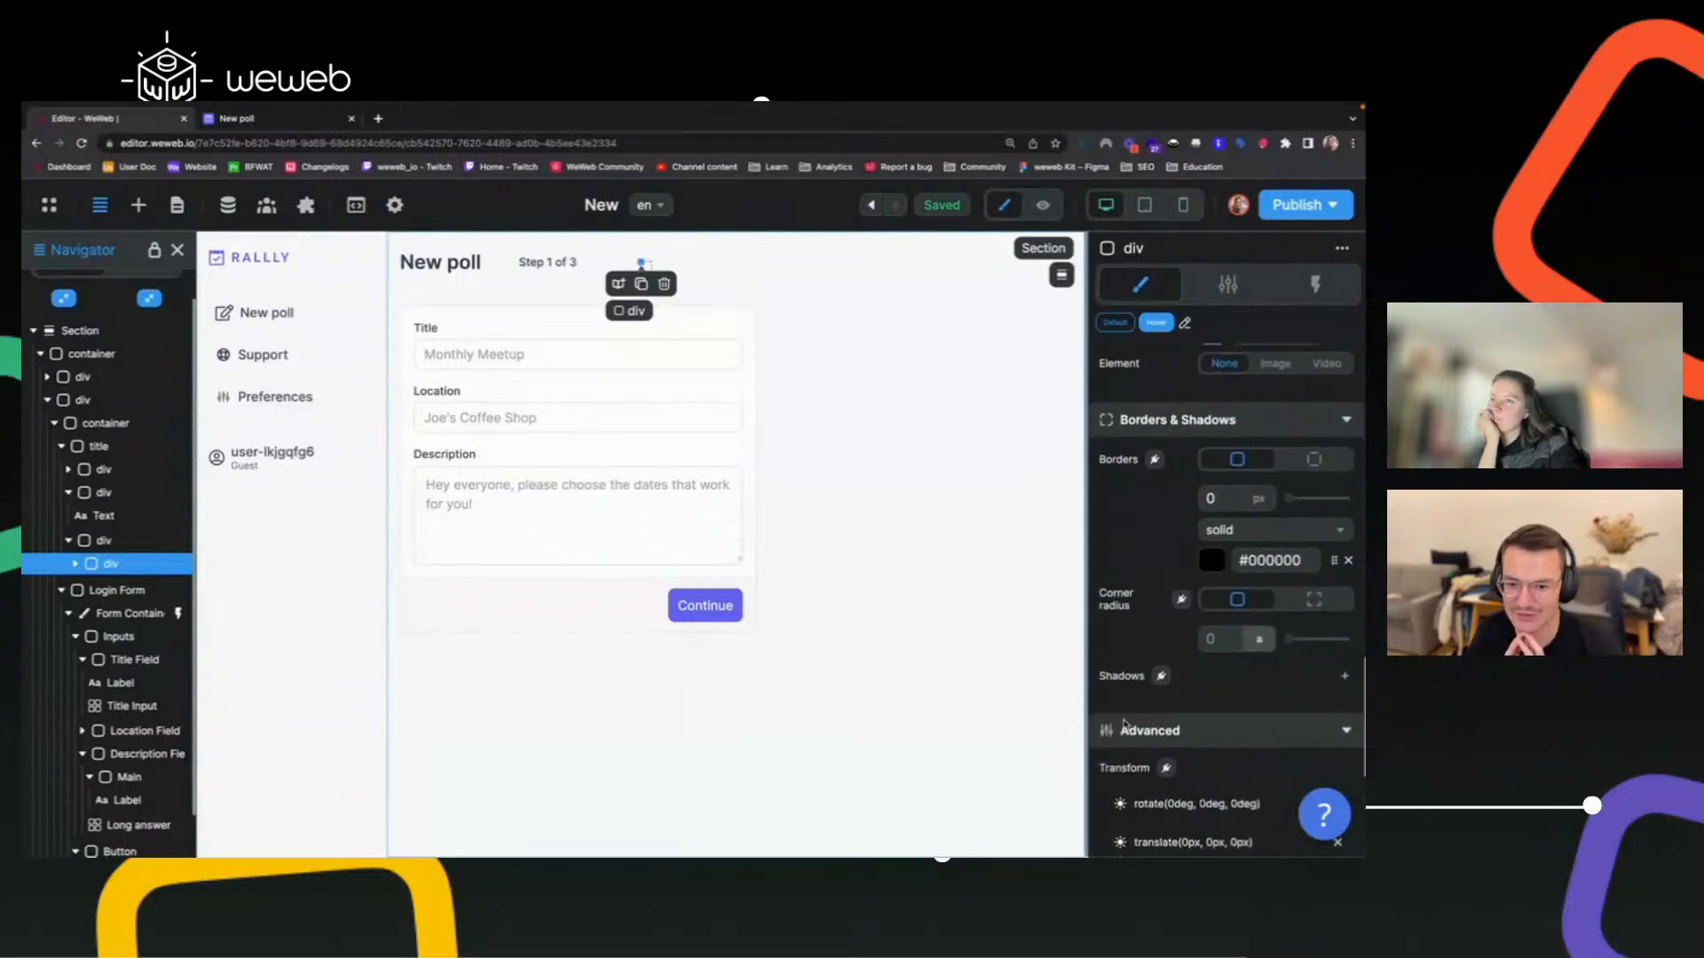
left_click(1260, 640)
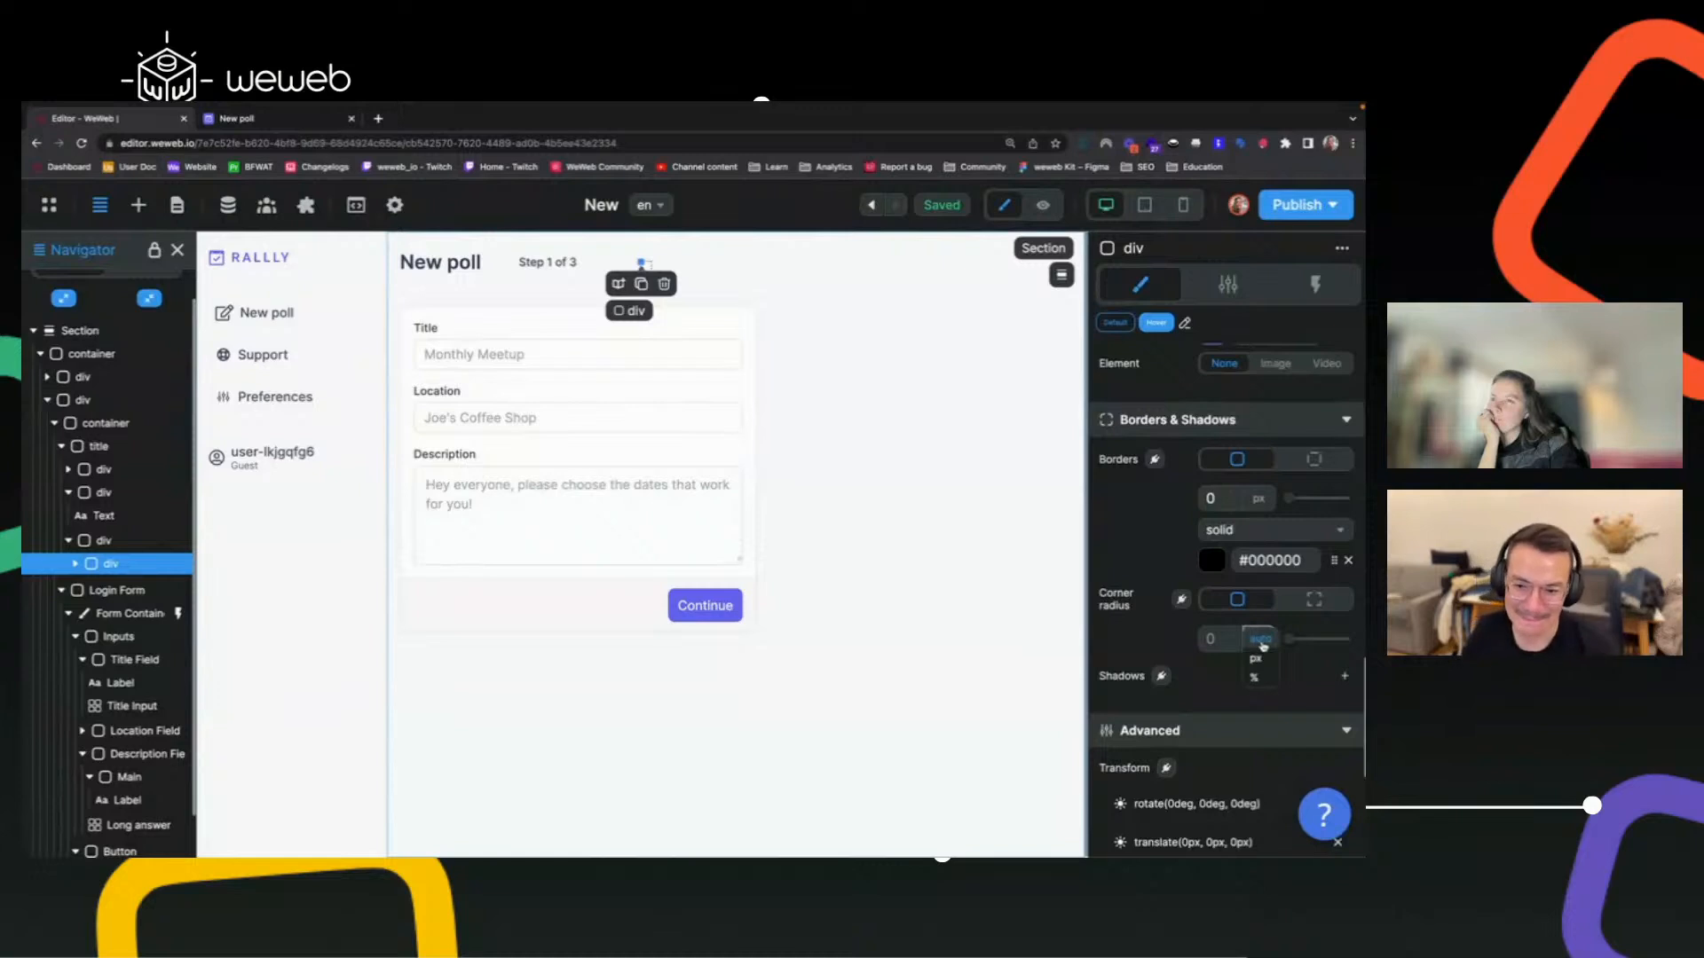
left_click(1255, 659)
type("100")
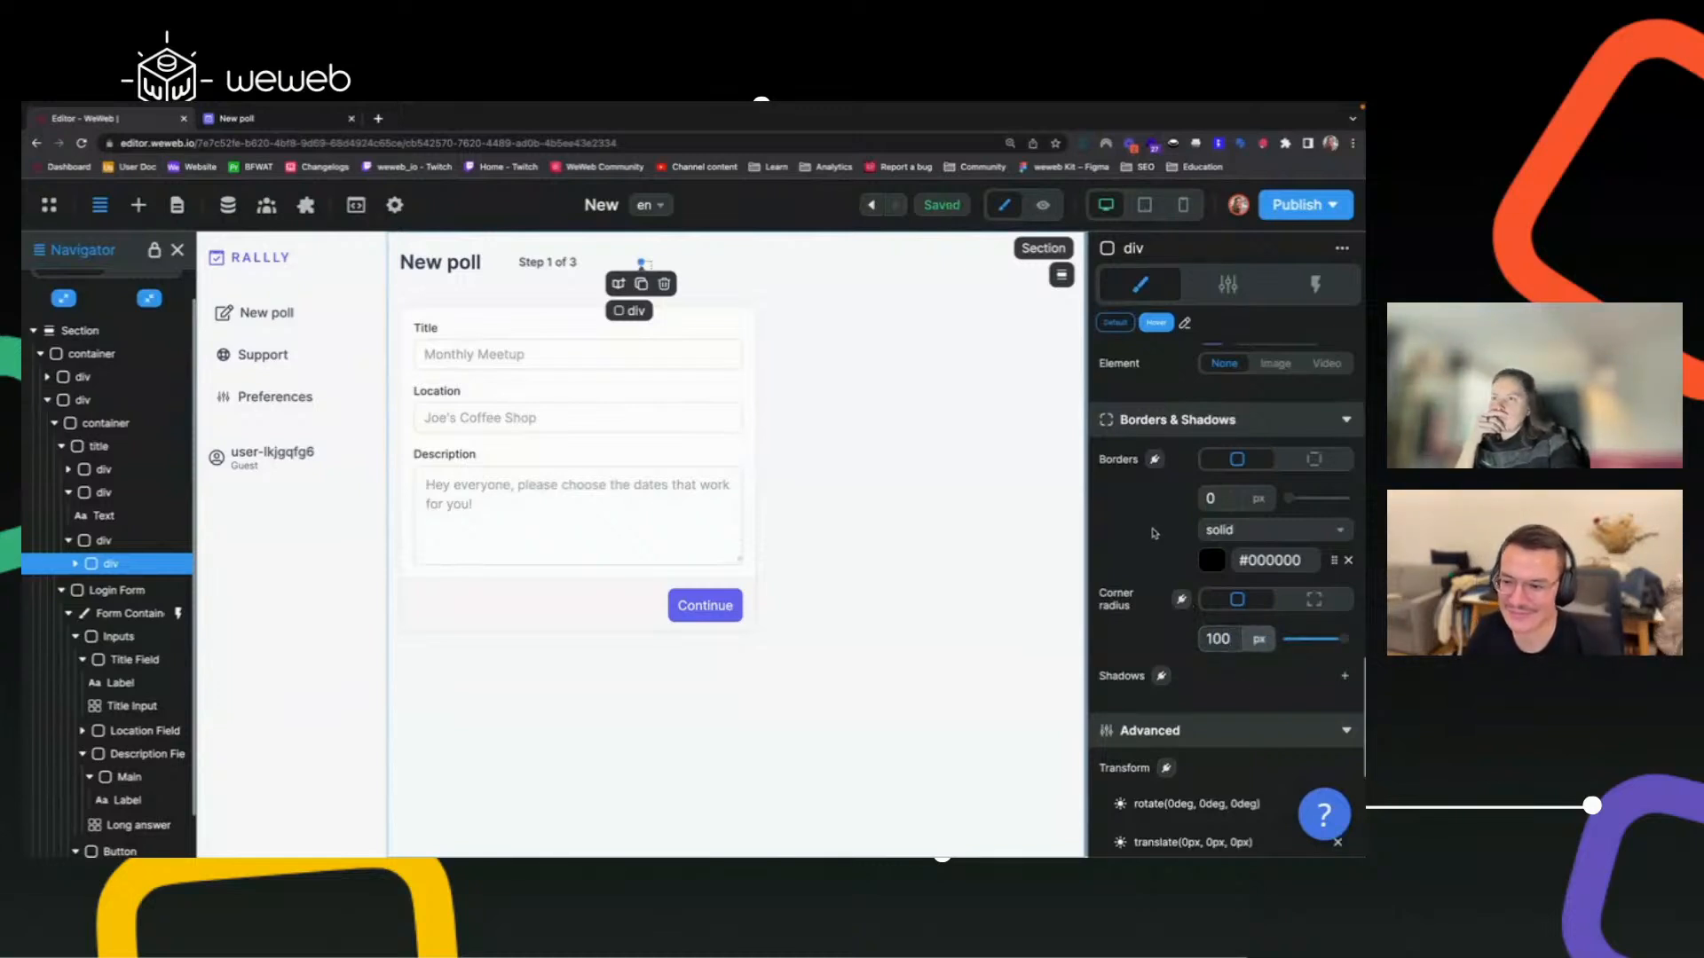
Duplicate the purple step dot within its parent div and select the copy.
left_click(419, 327)
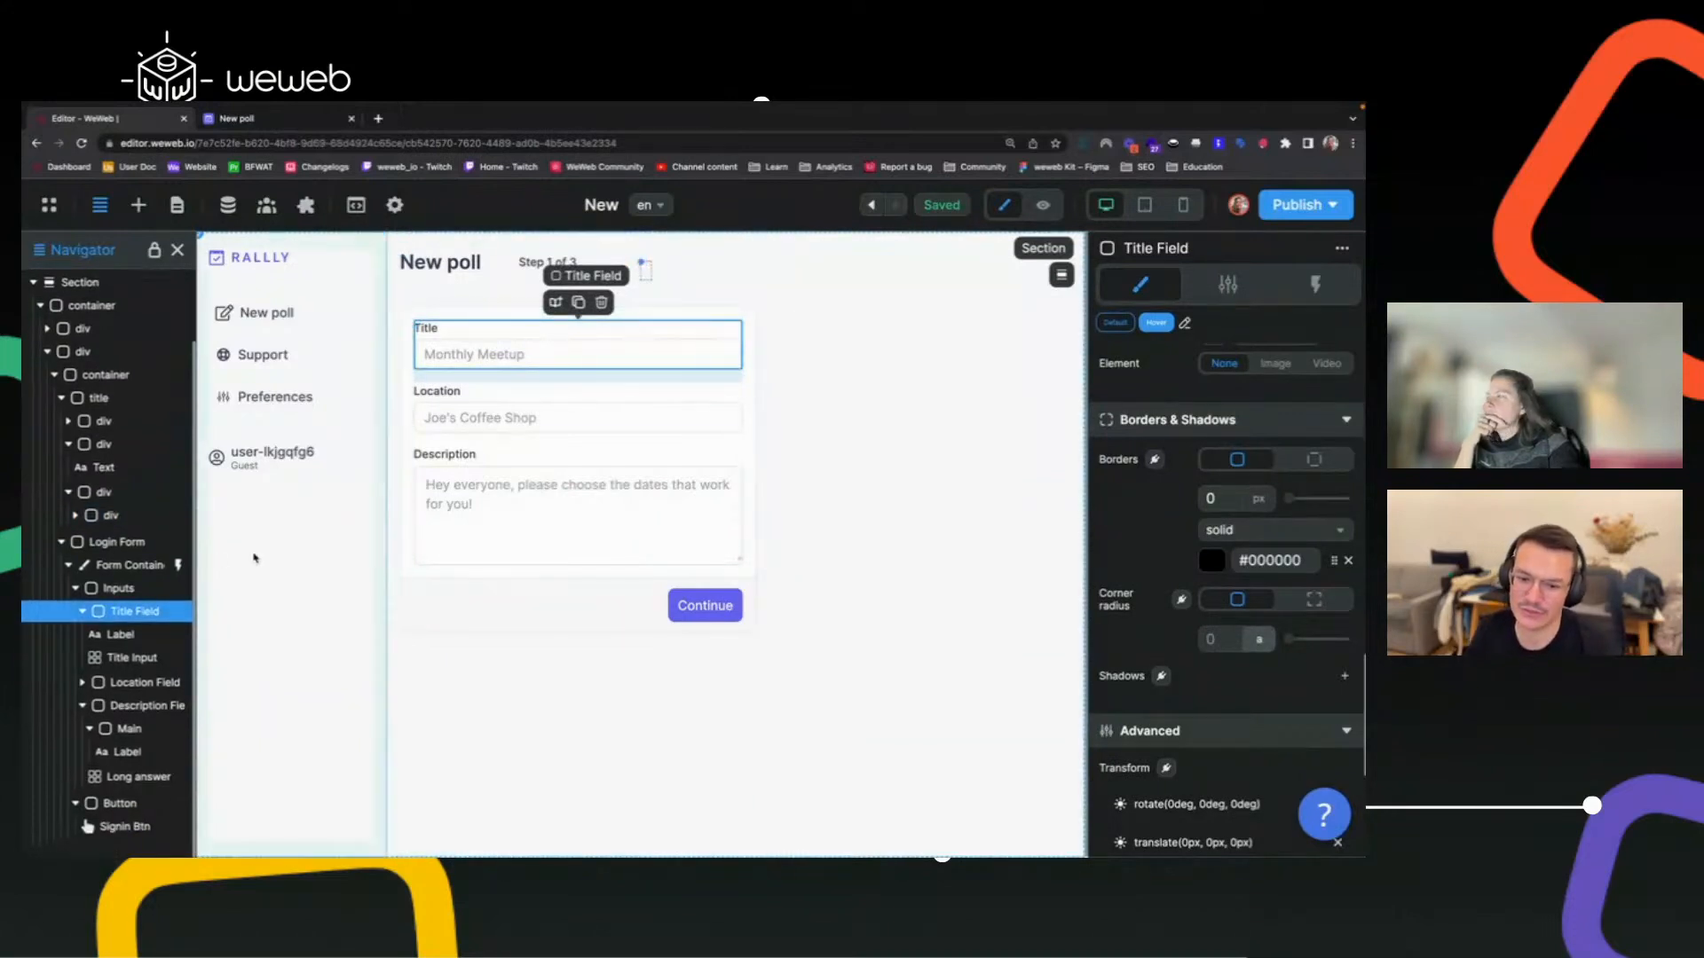
left_click(134, 514)
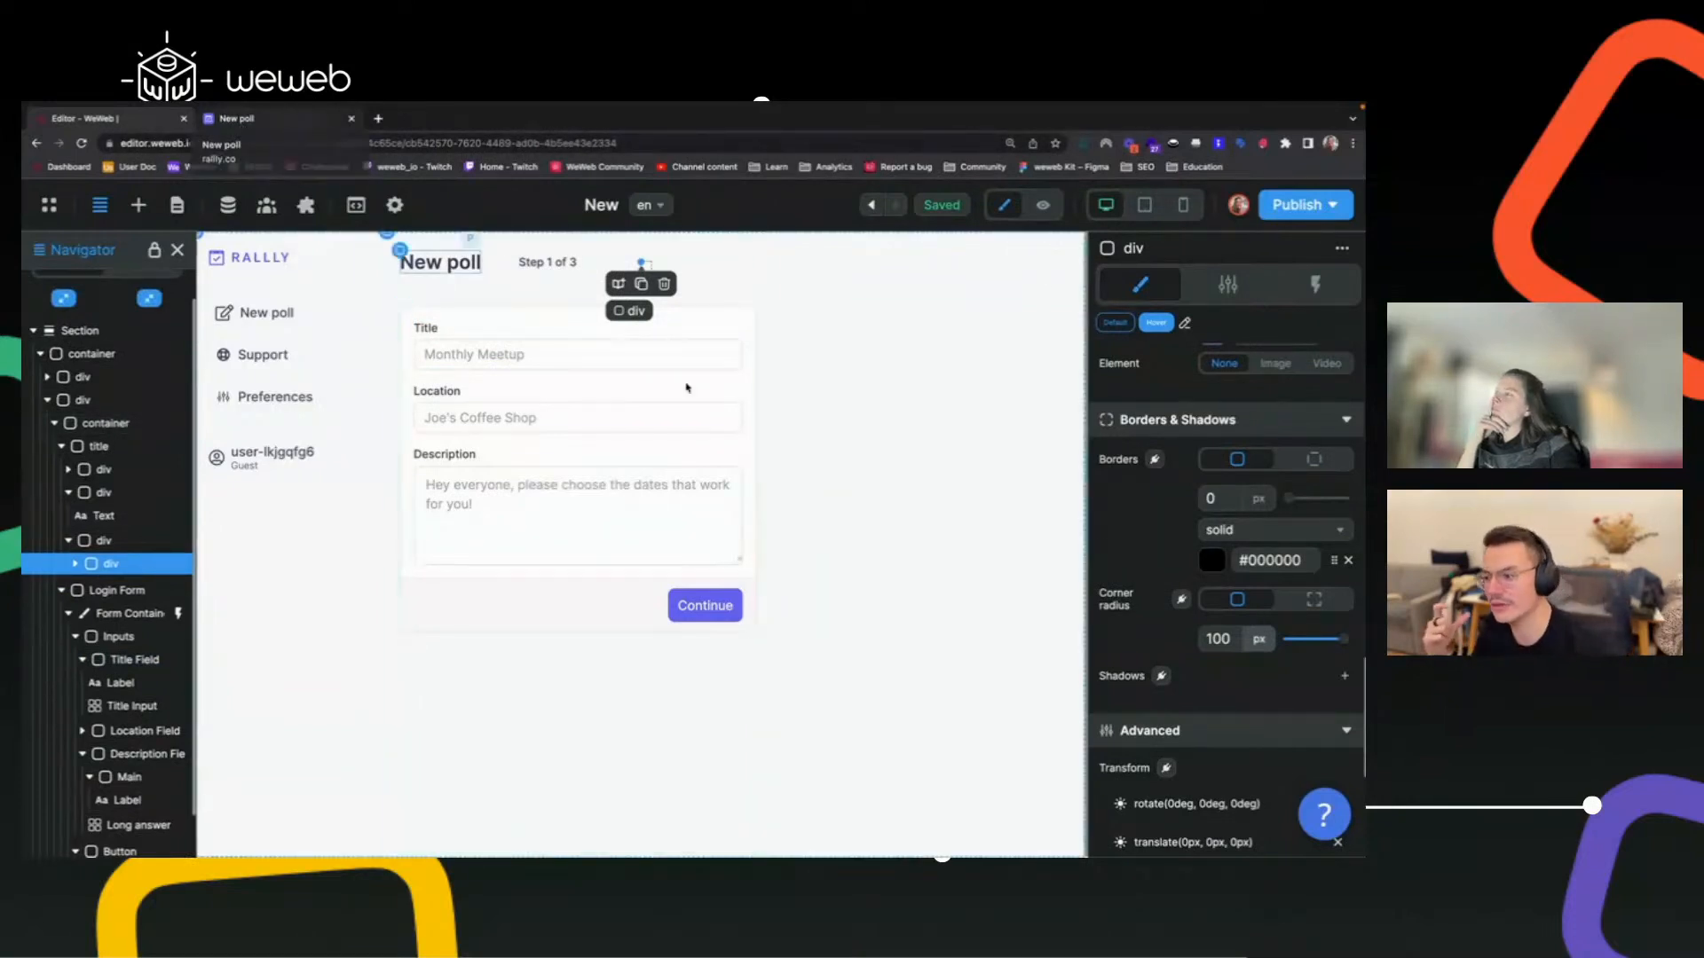
scroll(1172, 577, "up", 5)
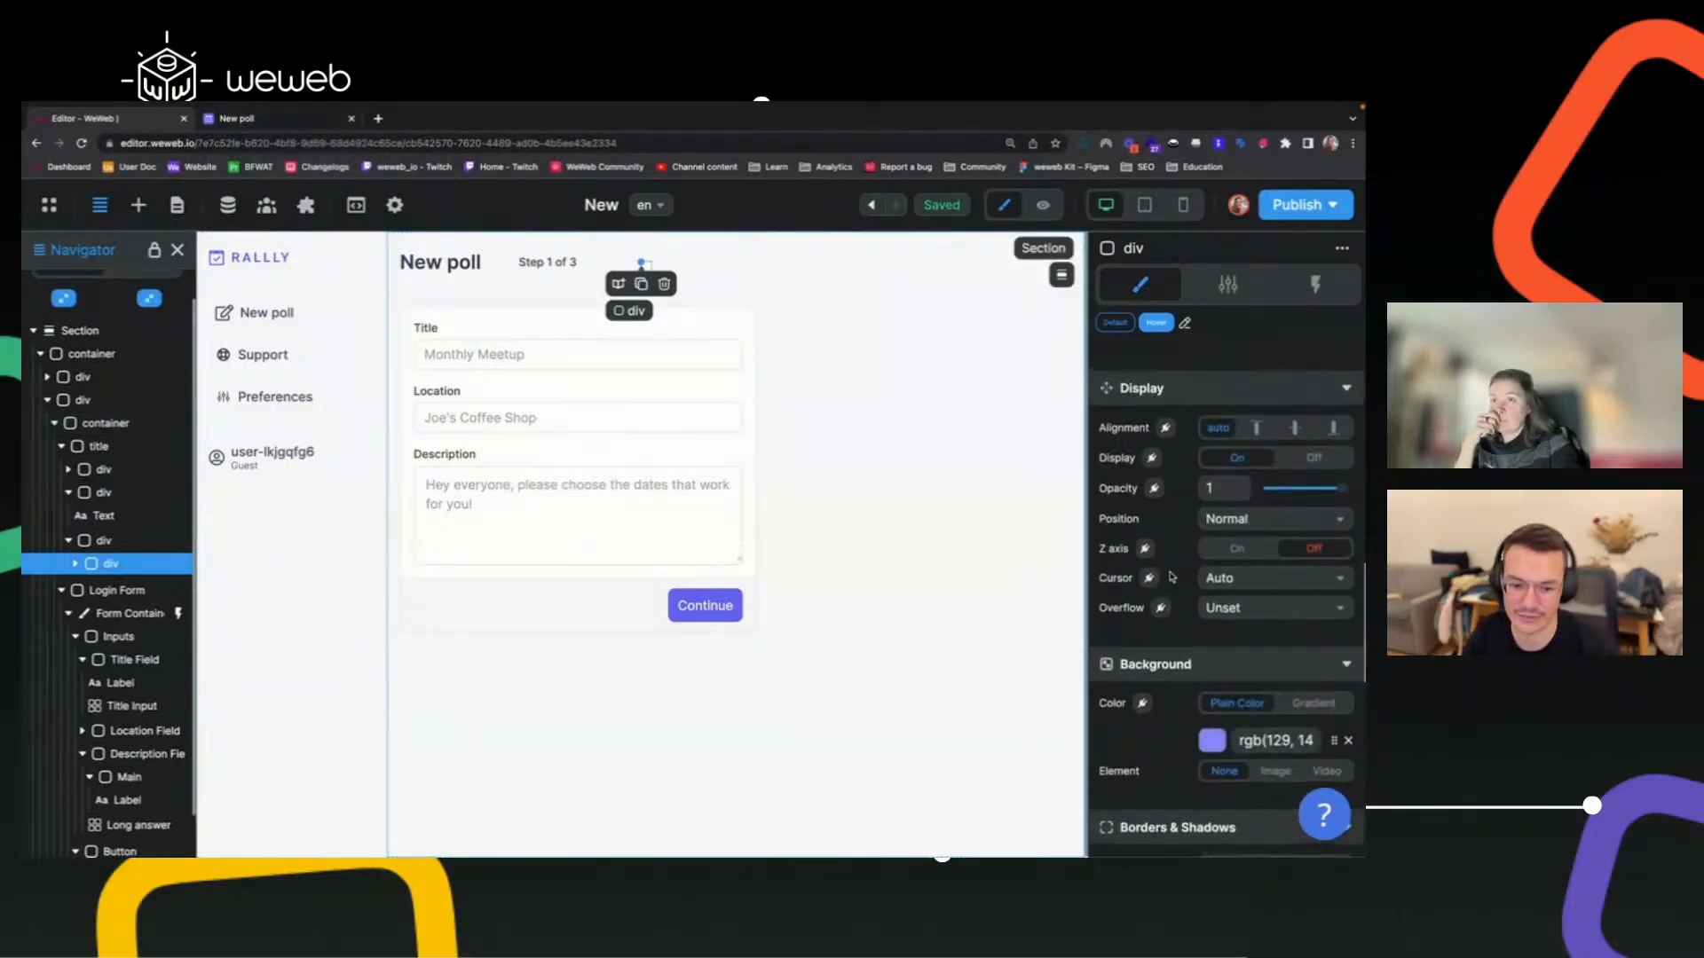
key("ctrl+d")
left_click(158, 586)
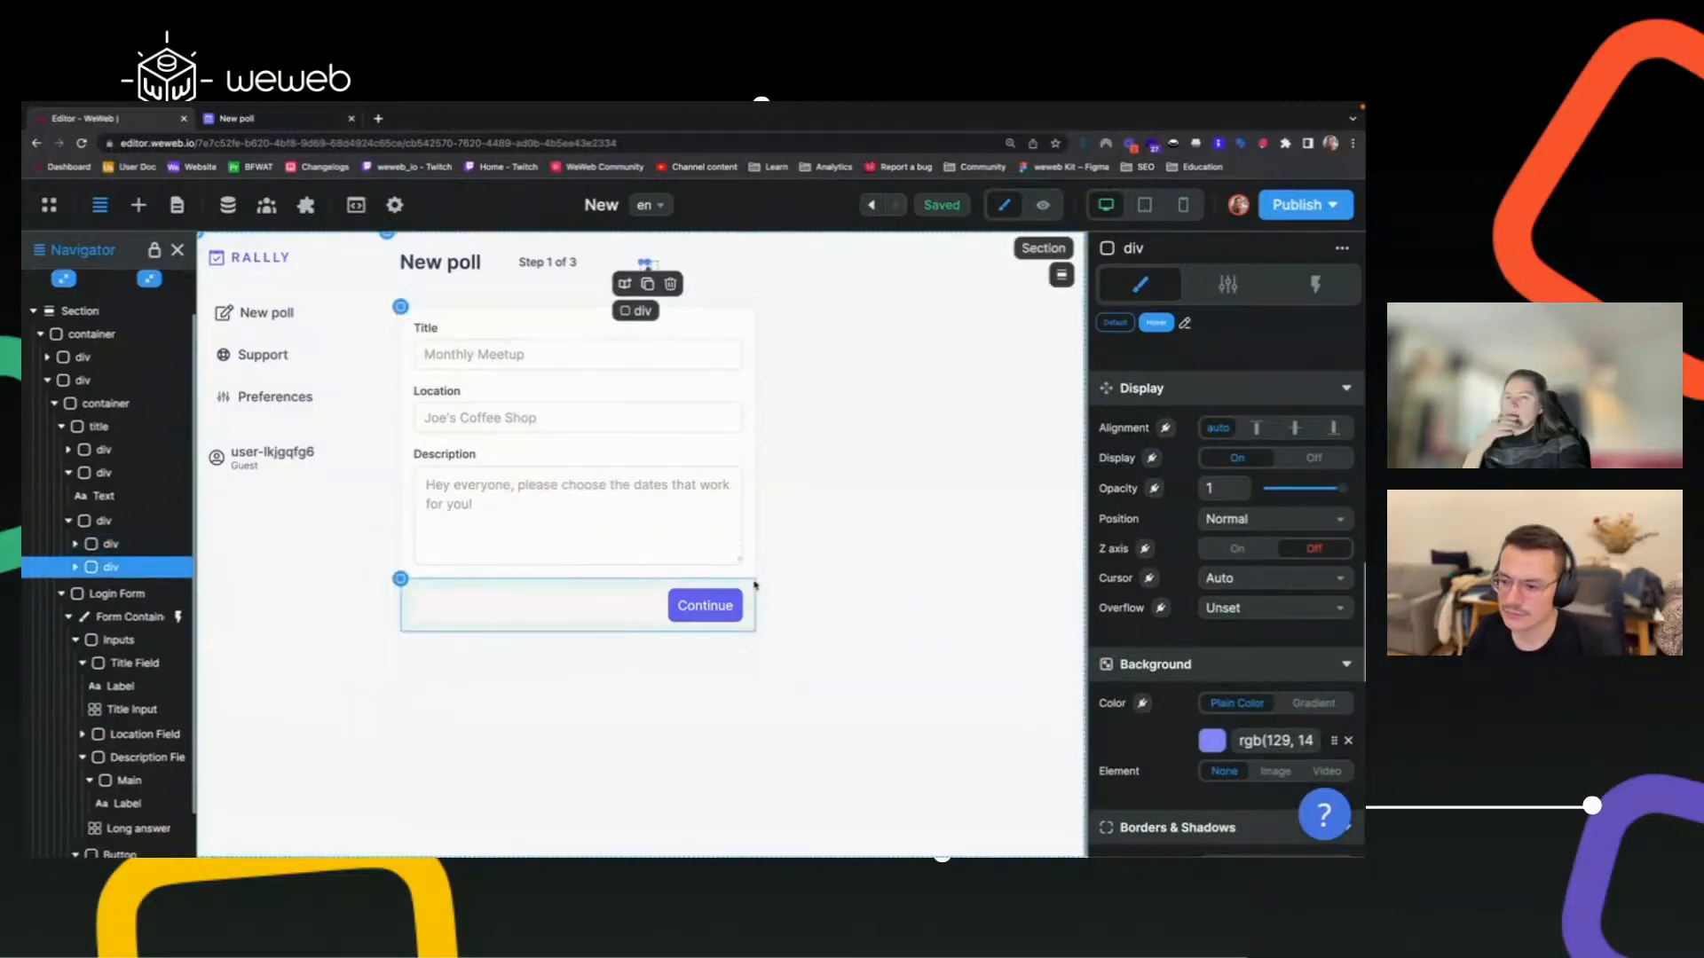
Look up the grey of Rallly's inactive step dots and set the copied dot's background colour to #D1D5DB.
left_click(1265, 742)
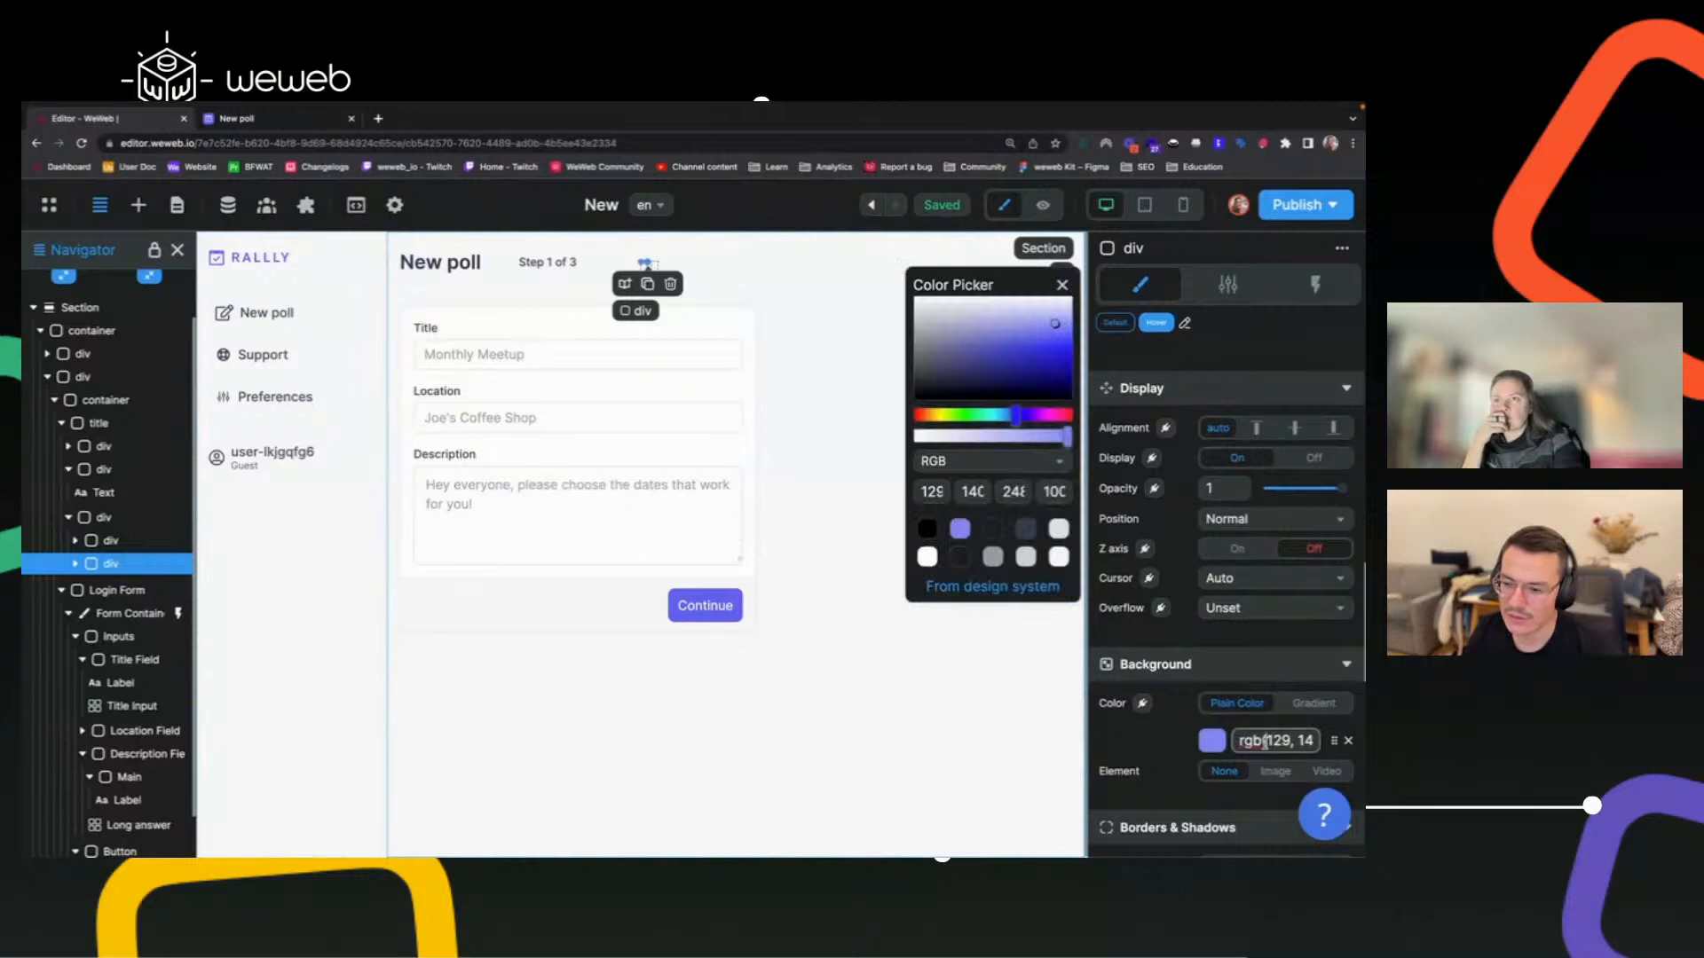
left_click(1026, 535)
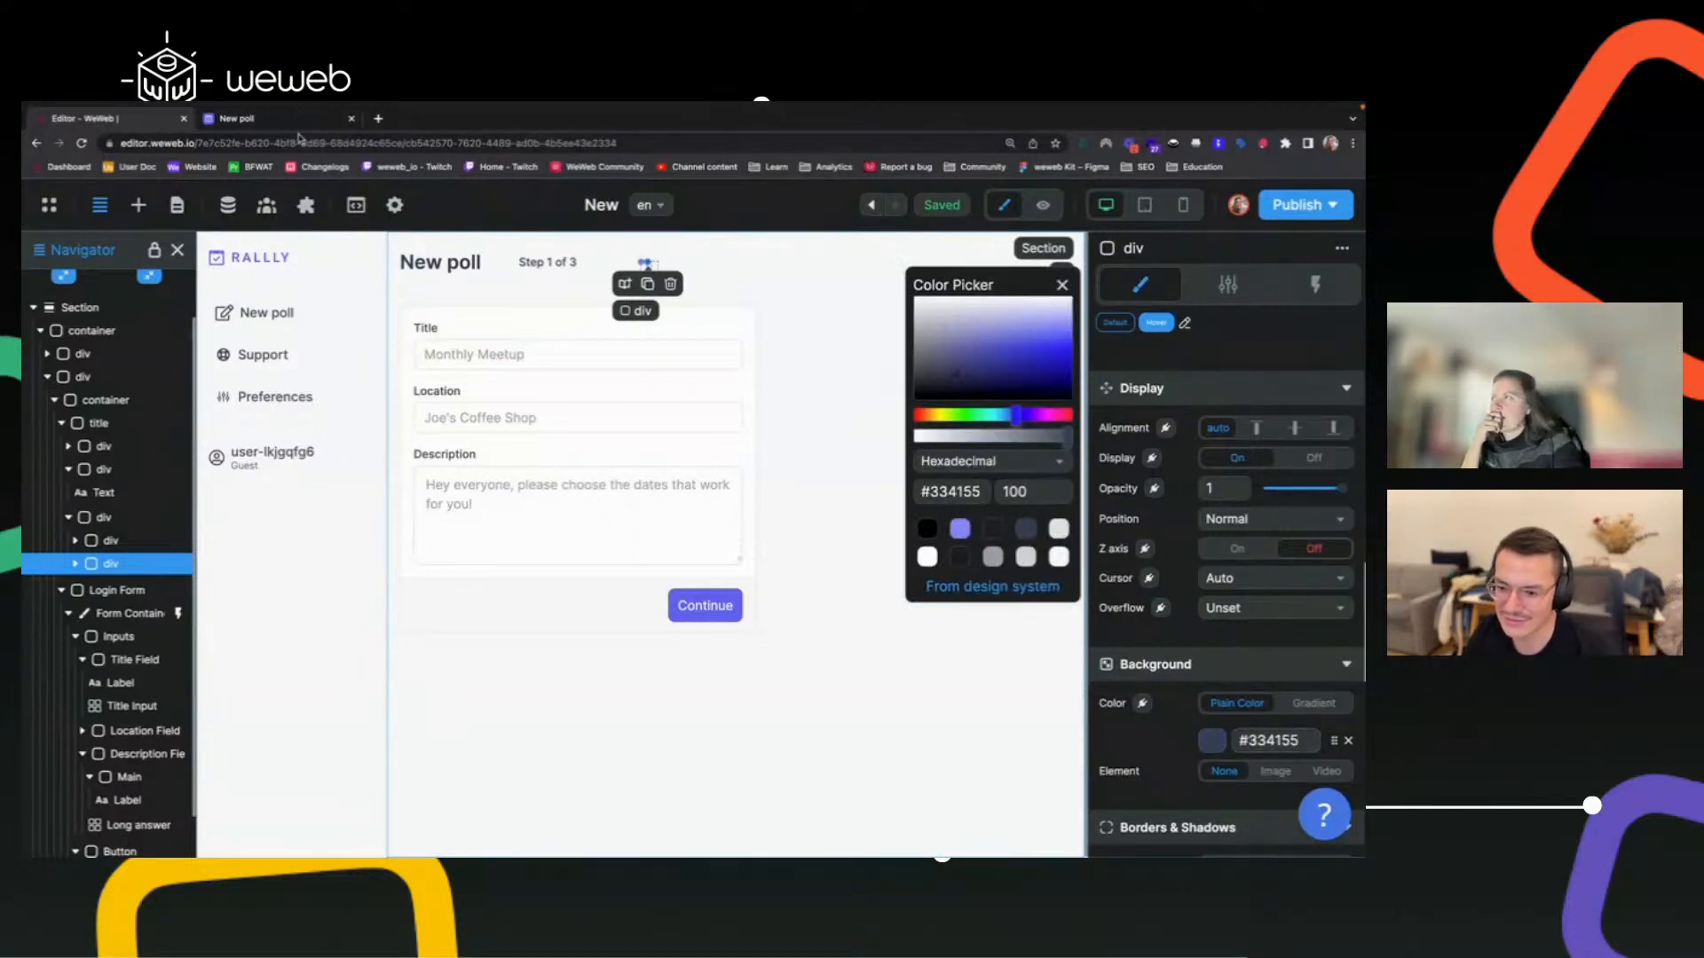
left_click(293, 124)
key("super+shift+c")
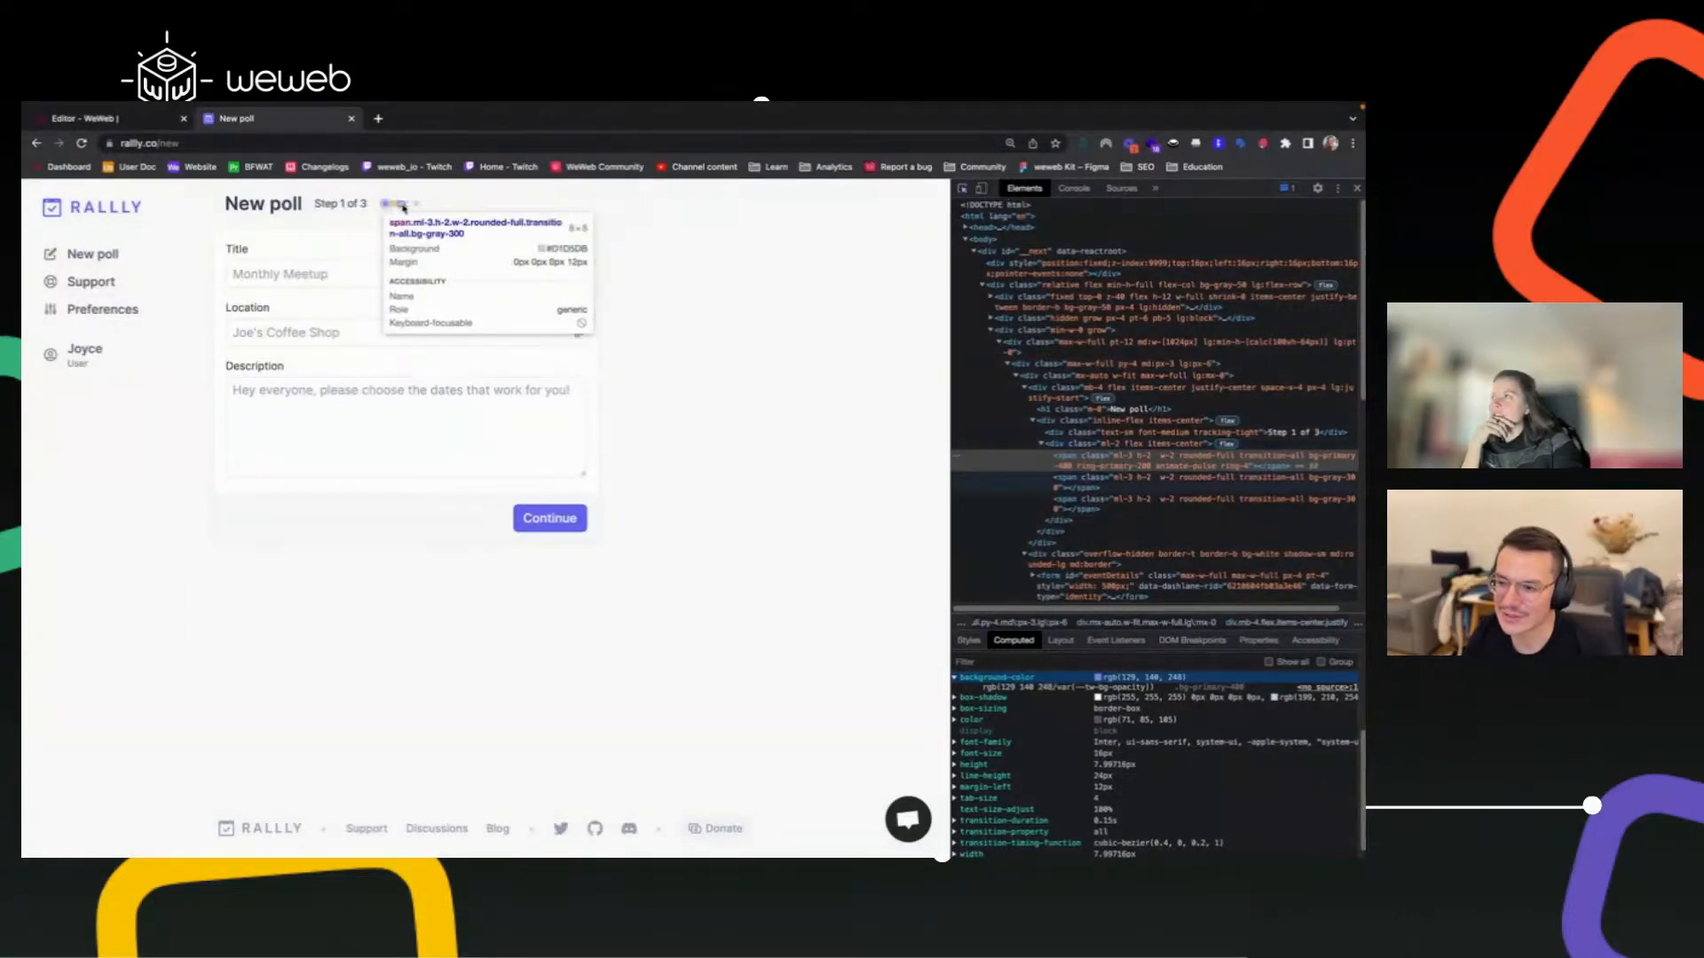
left_click(133, 118)
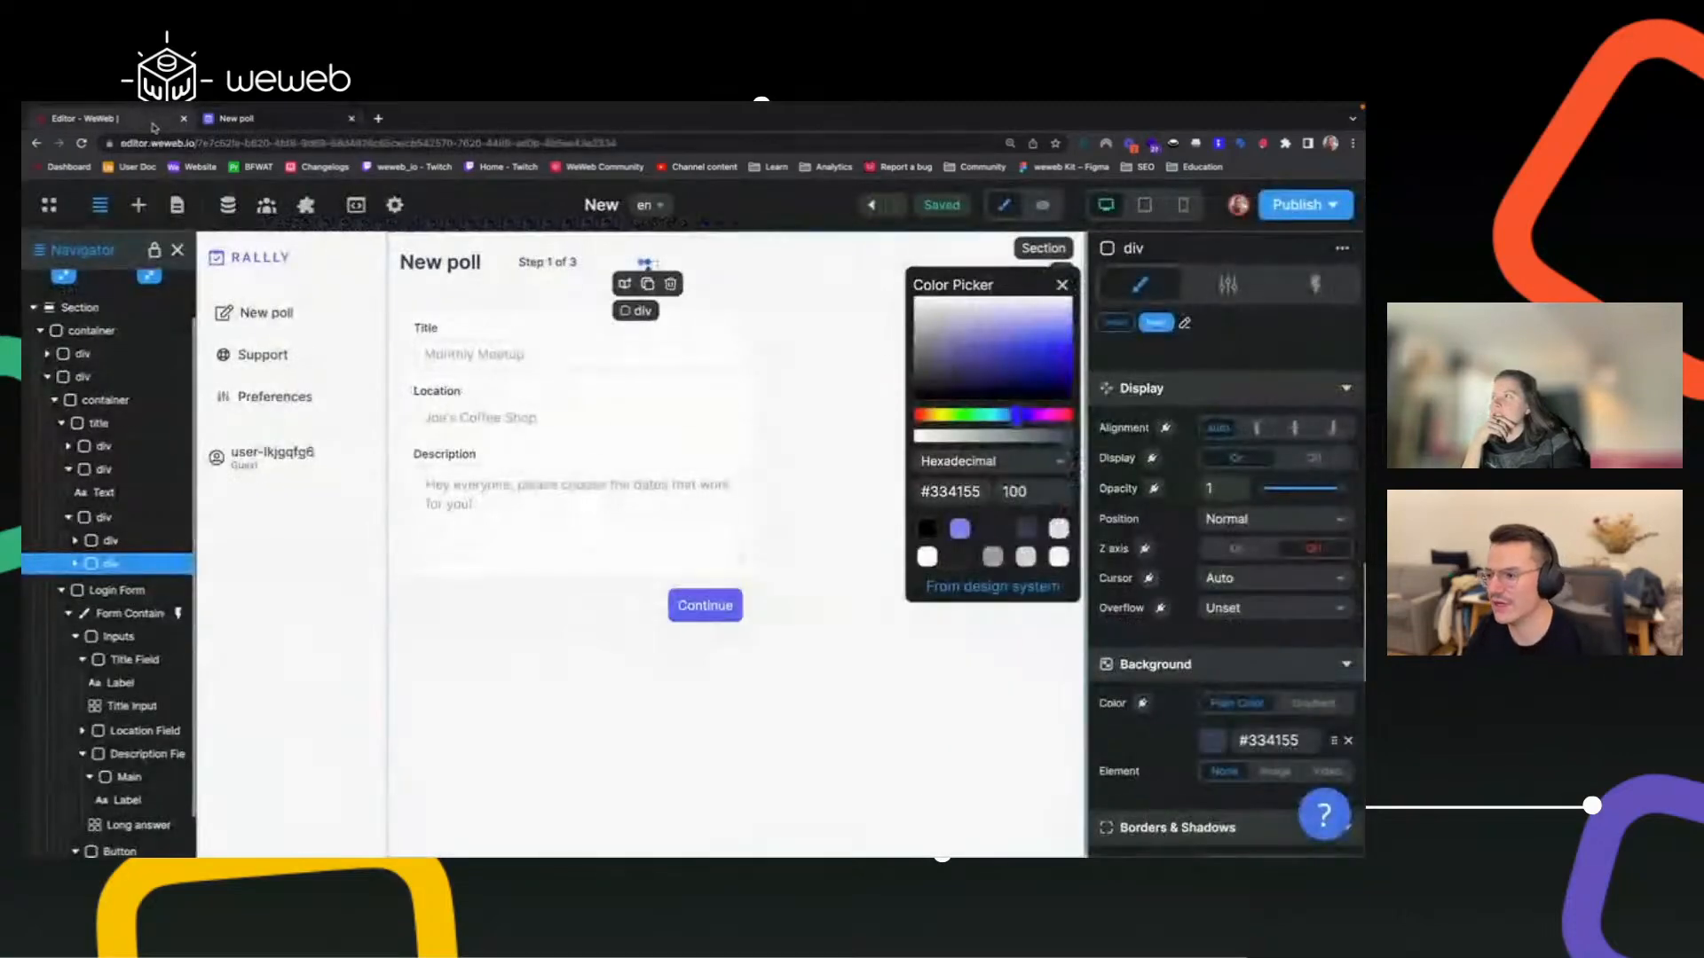
triple_click(924, 492)
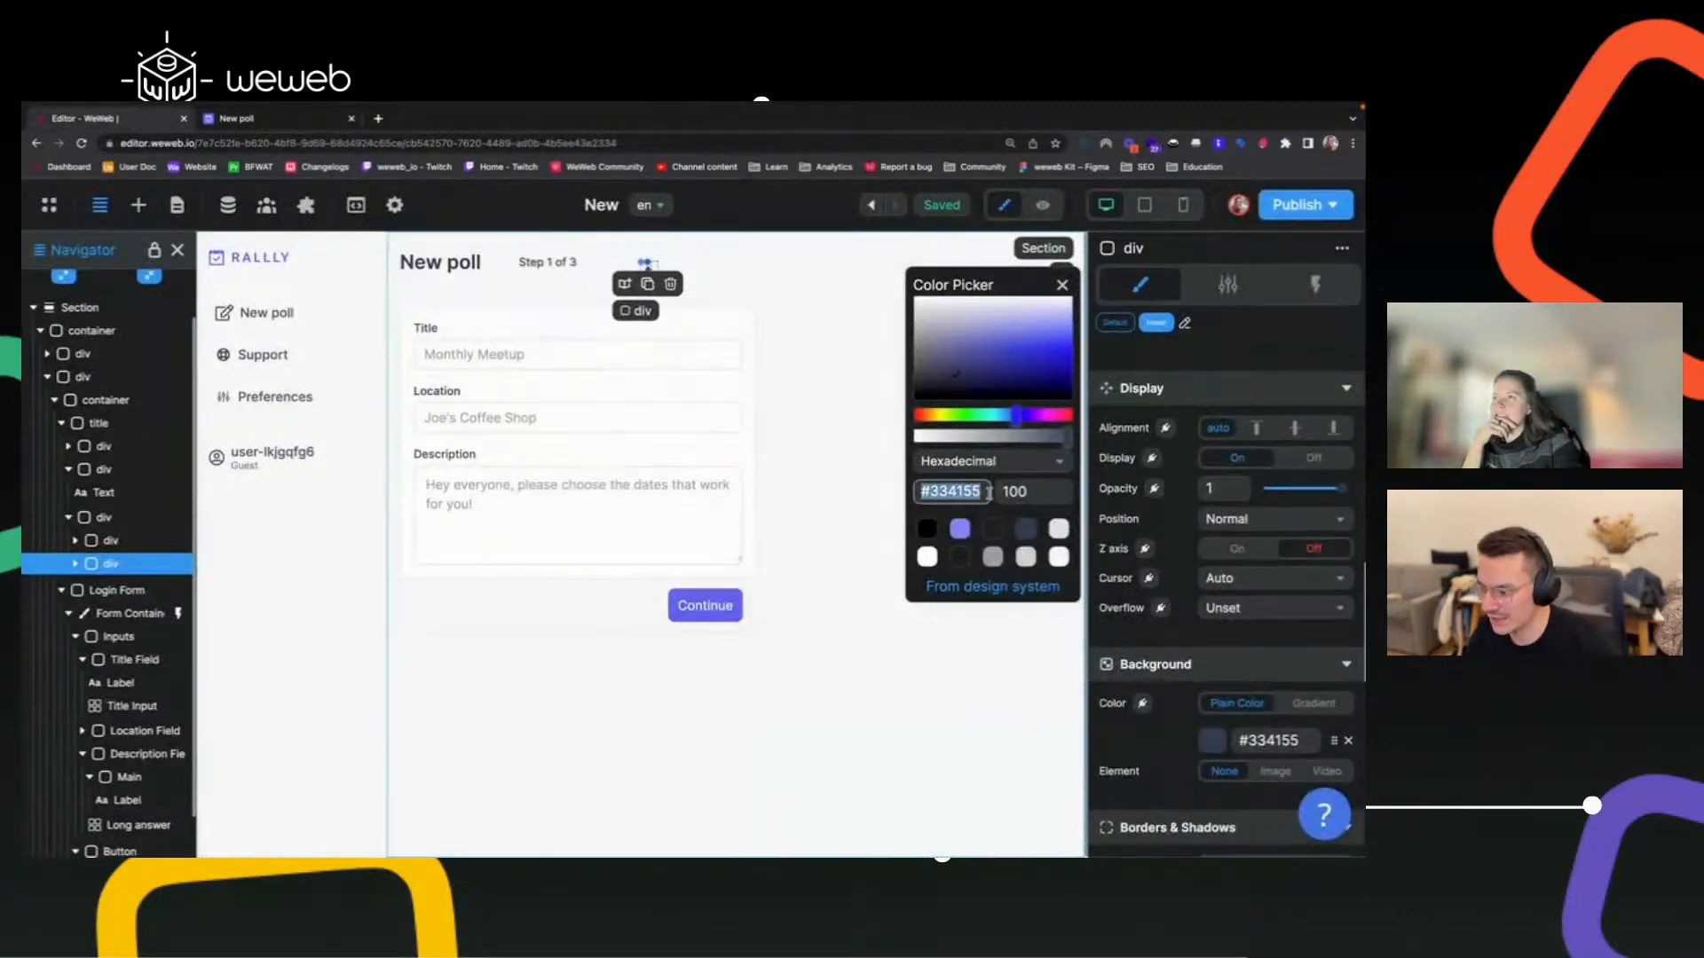
type("#D1D5D")
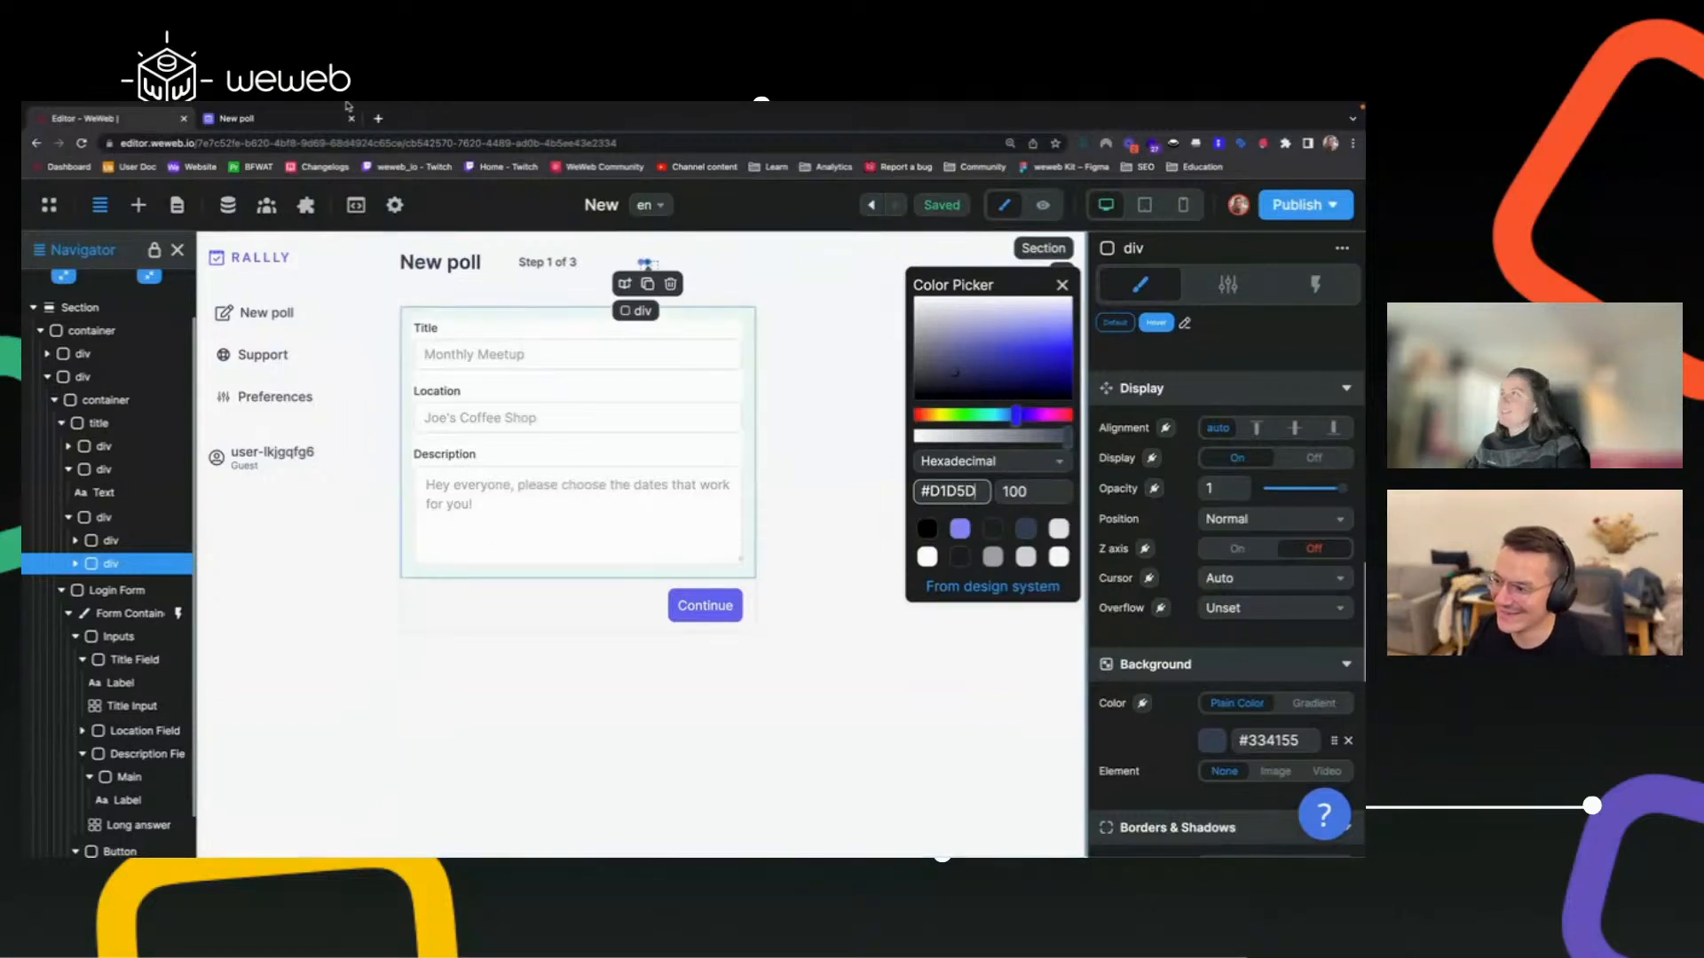
left_click(223, 122)
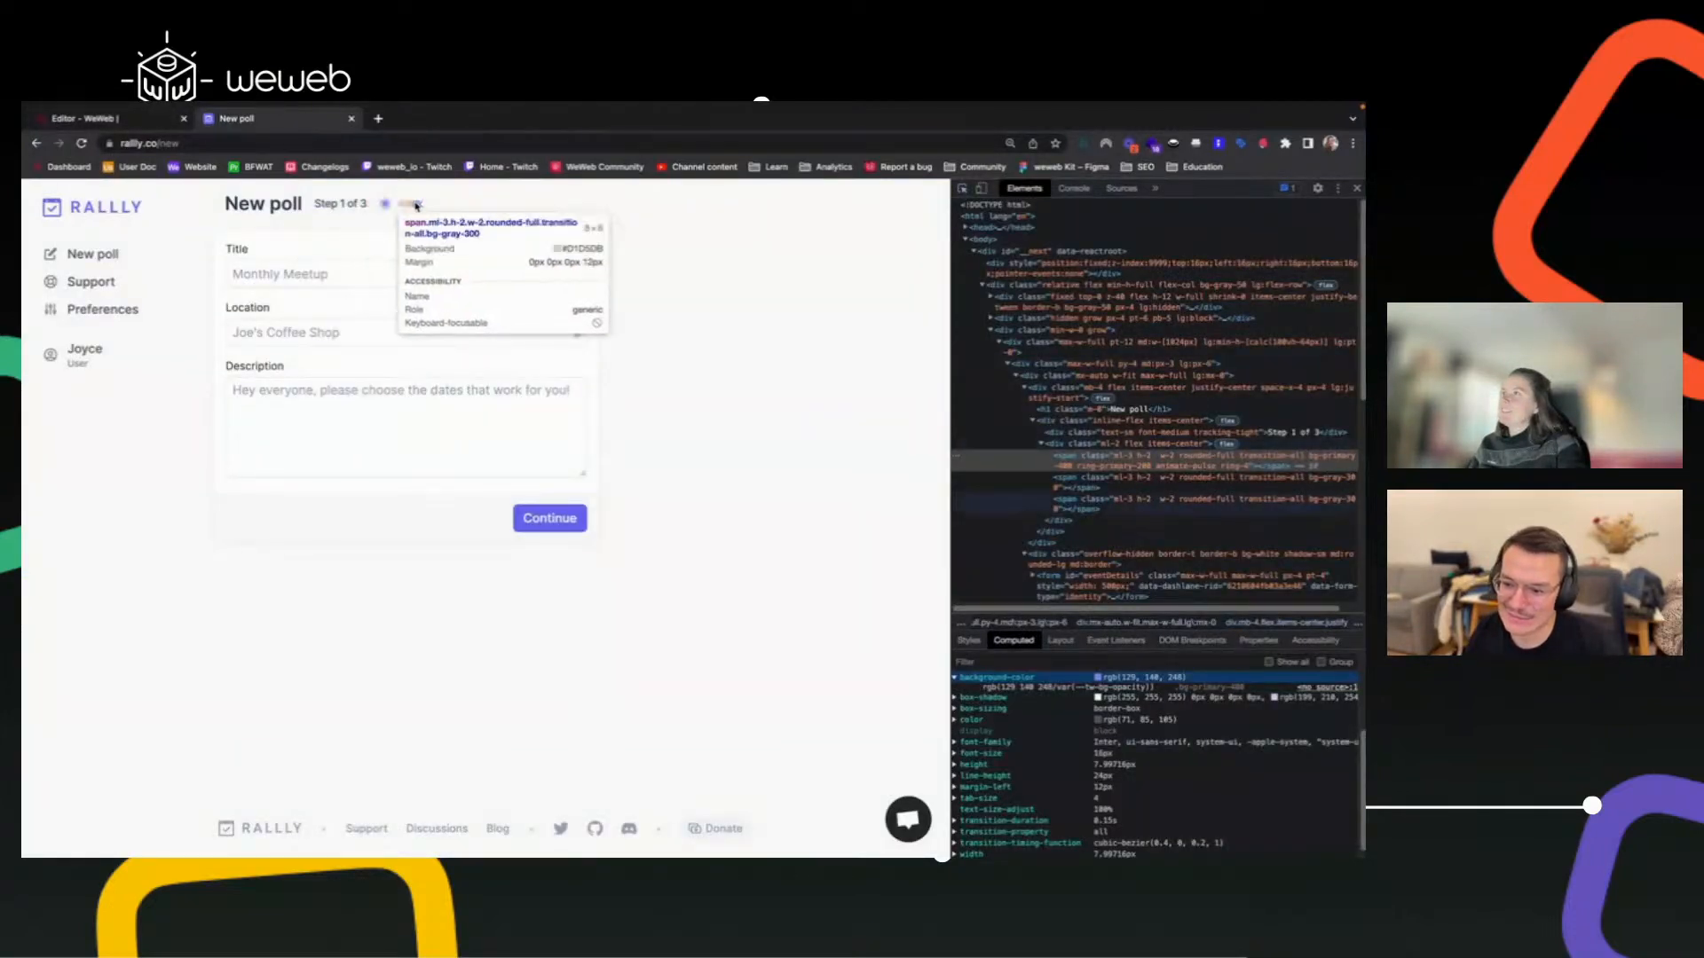
left_click(133, 120)
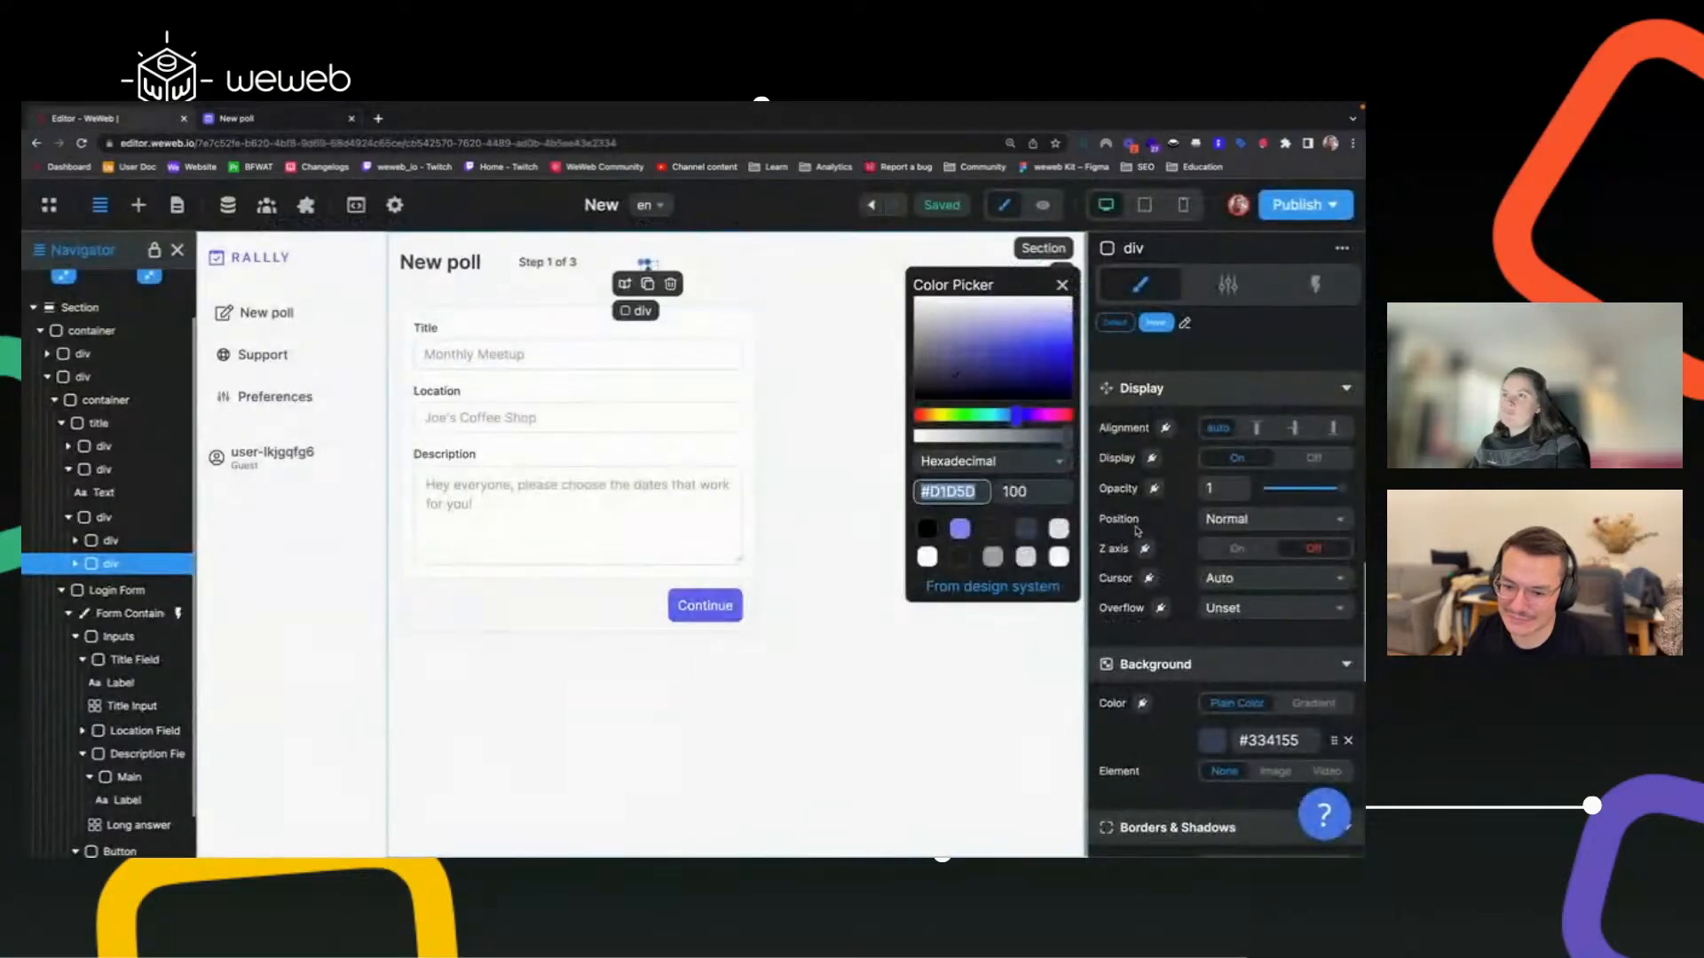
key("ctrl+v")
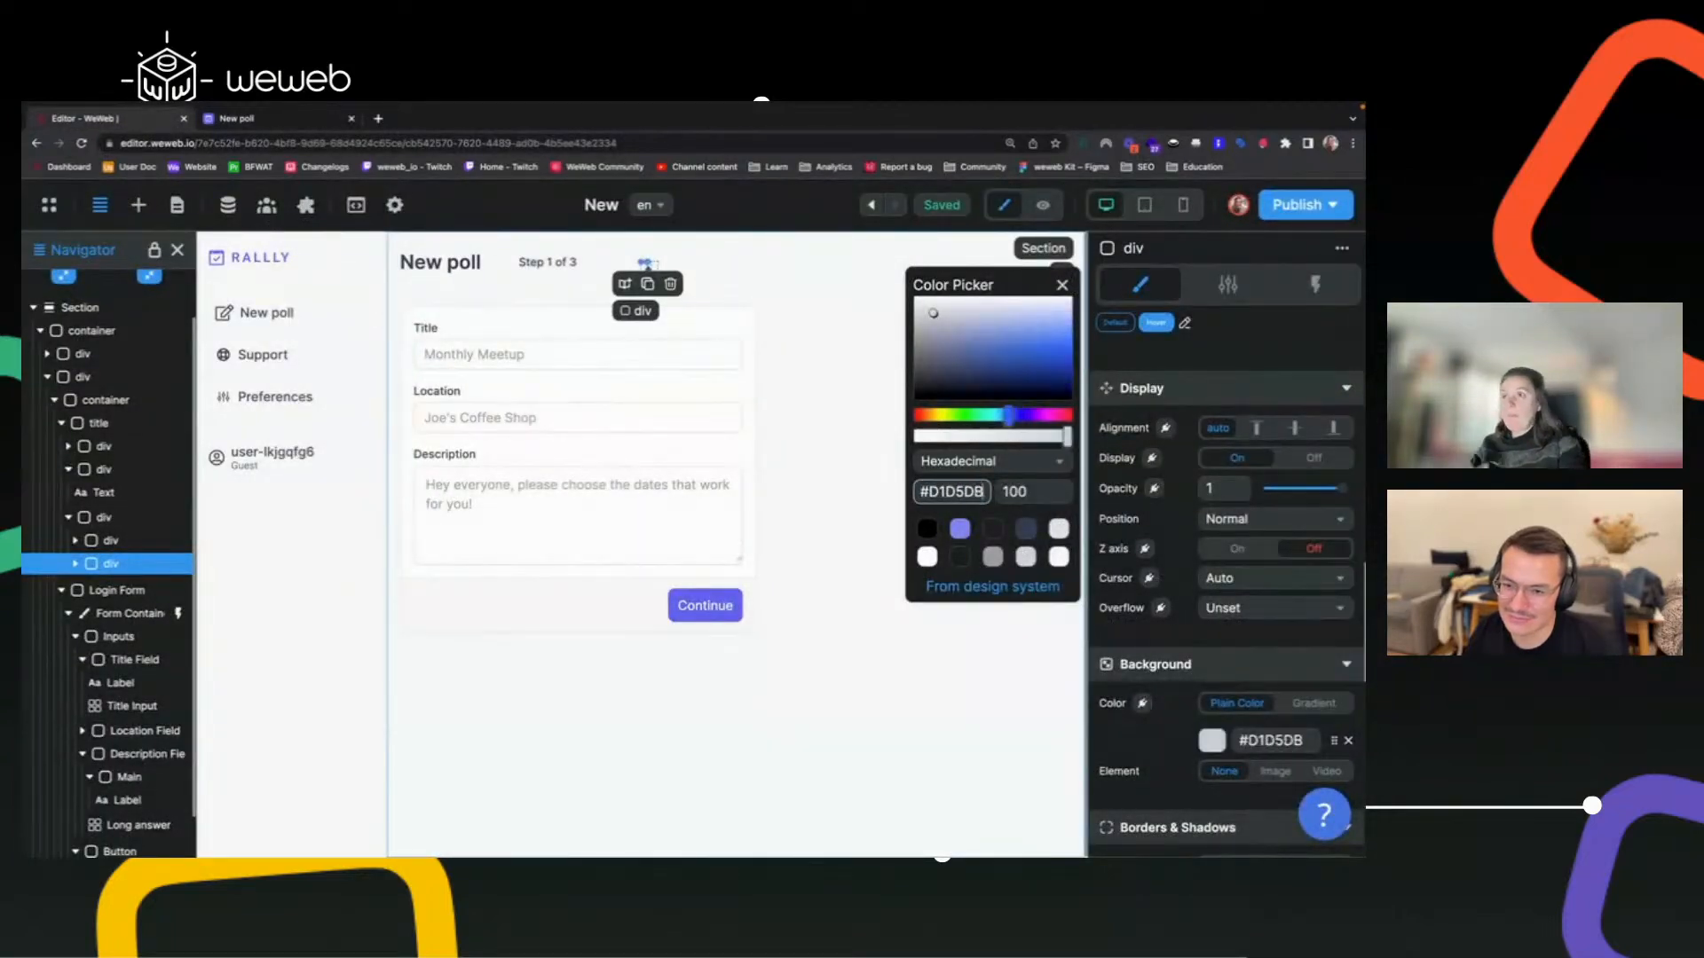
left_click(1062, 286)
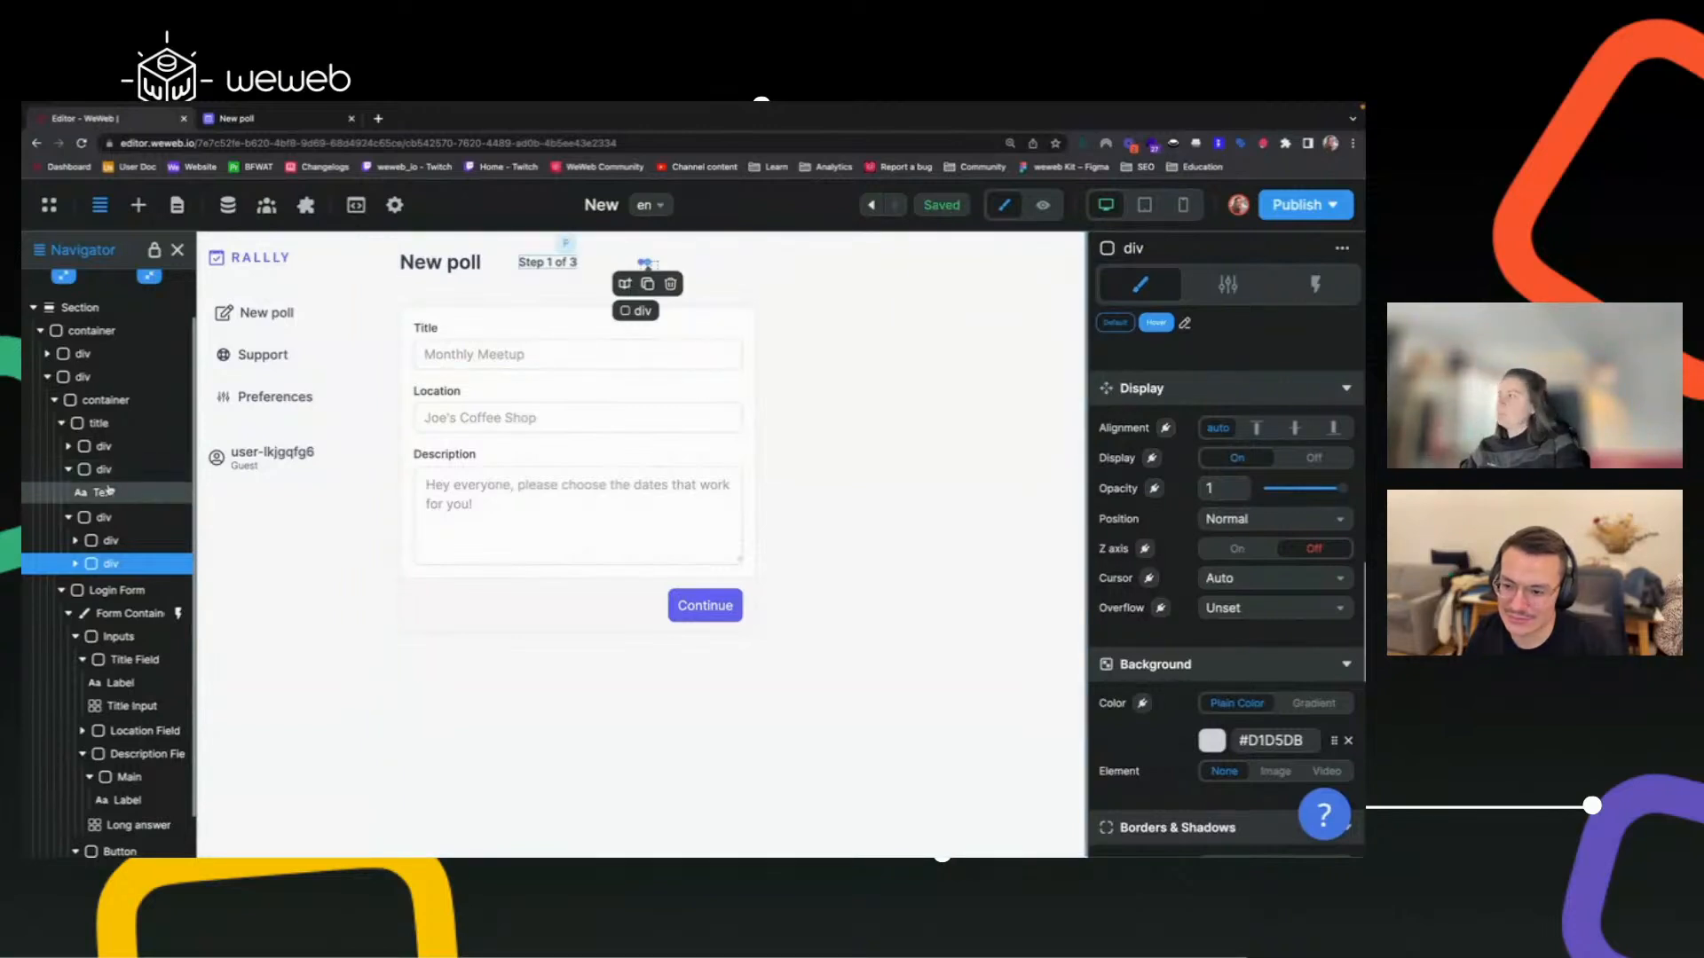
Duplicate the grey dot to make three dots and set their parent div's columns gap to 8 px.
left_click(103, 517)
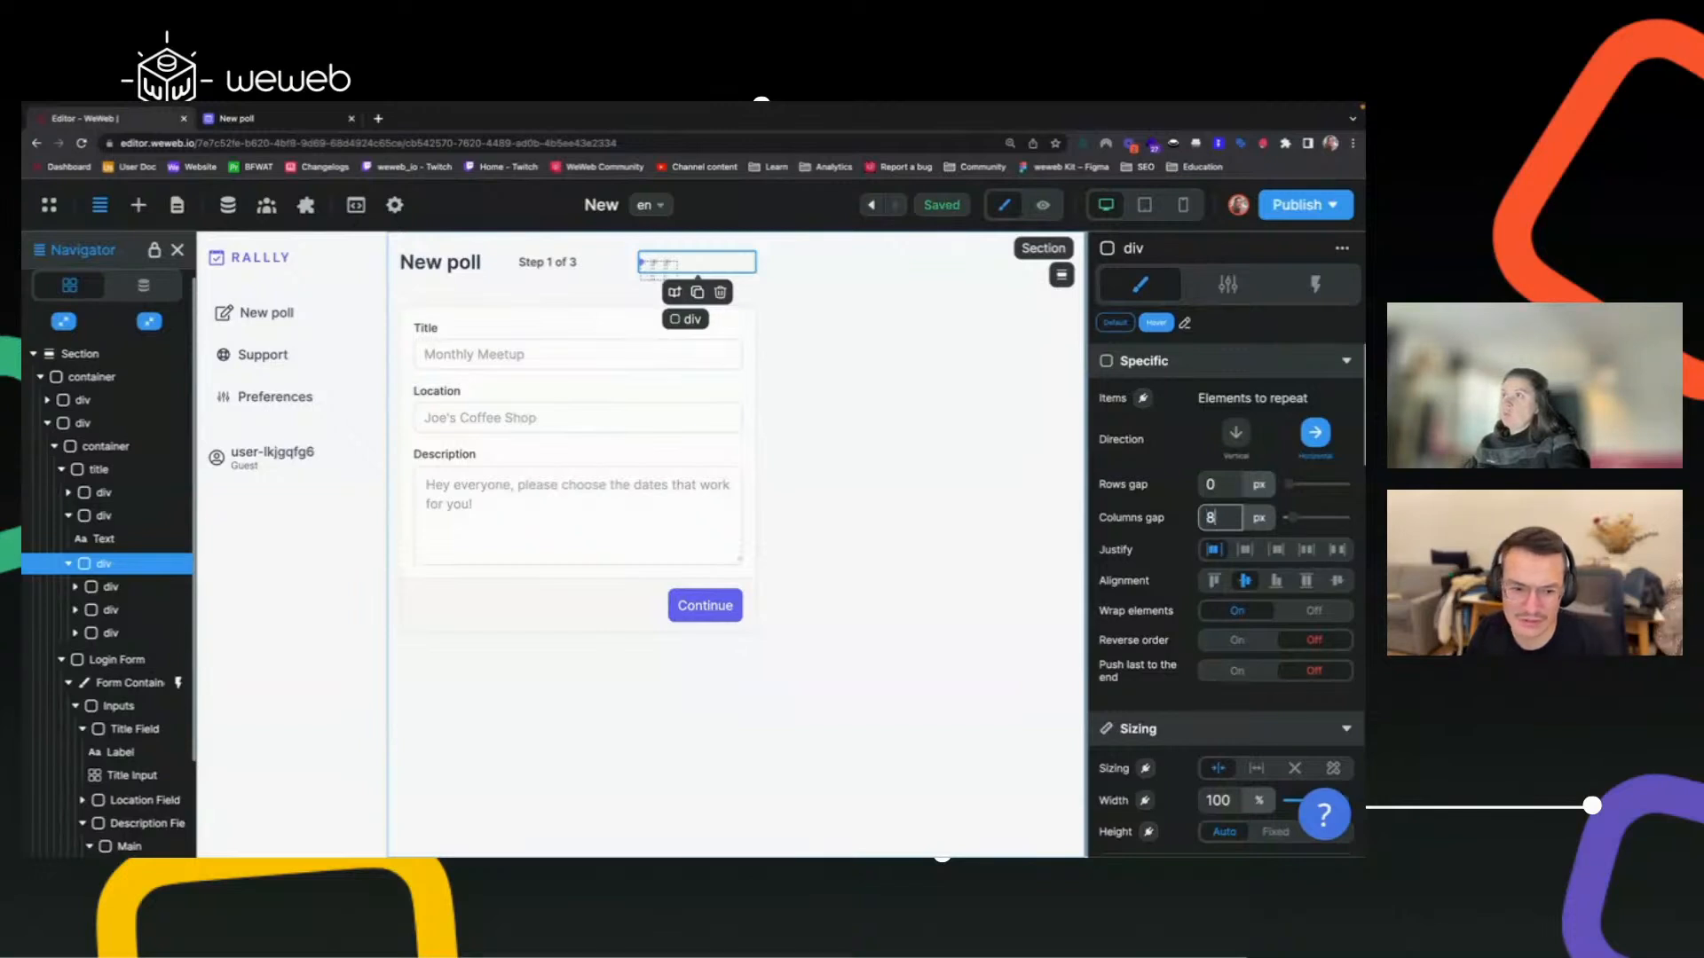
left_click(1059, 424)
Preview the page and compare the title row's dots and spacing with the original Rallly page.
left_click(1043, 206)
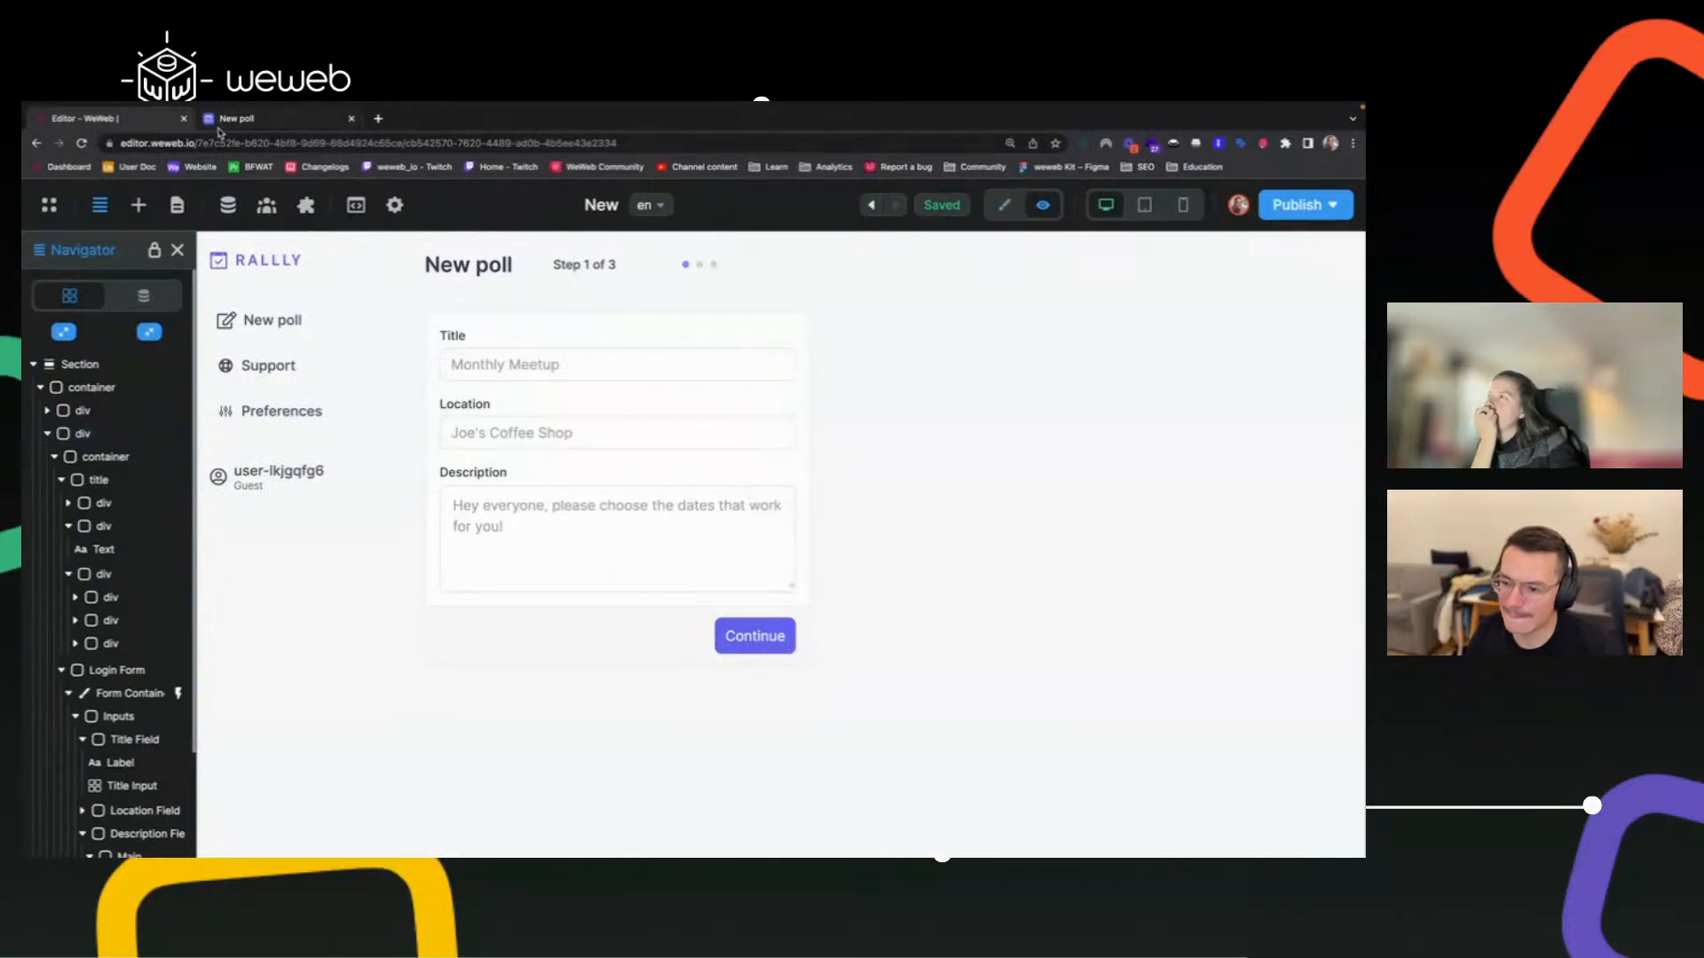
left_click(247, 119)
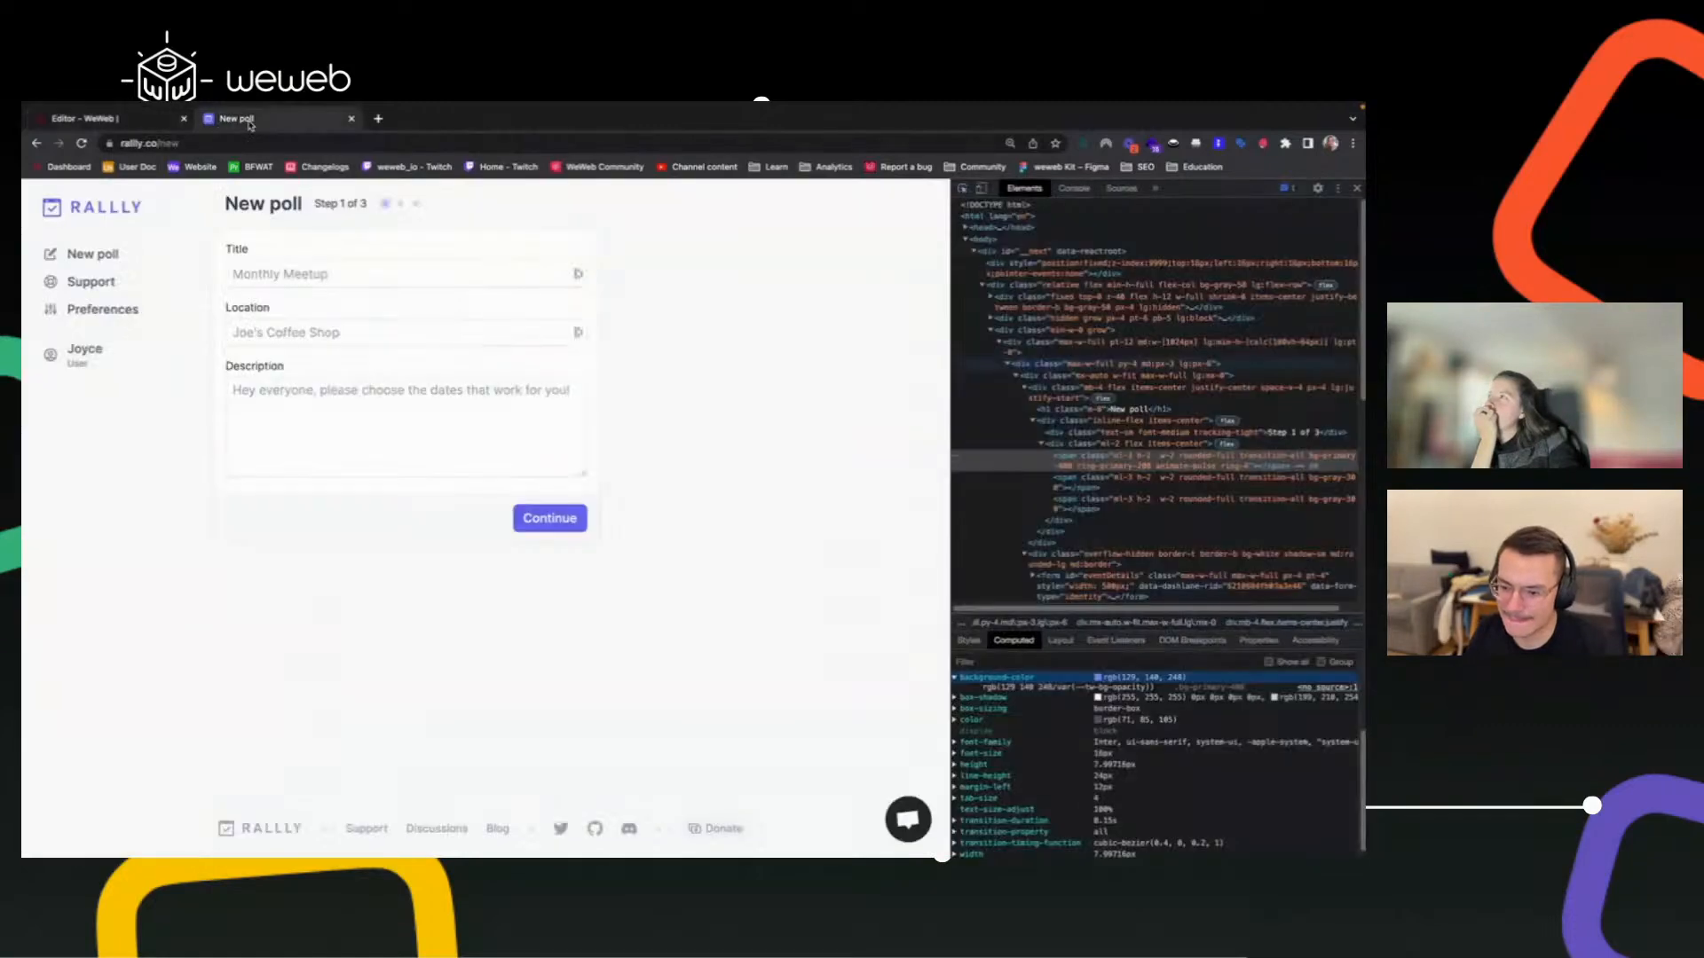
left_click(128, 127)
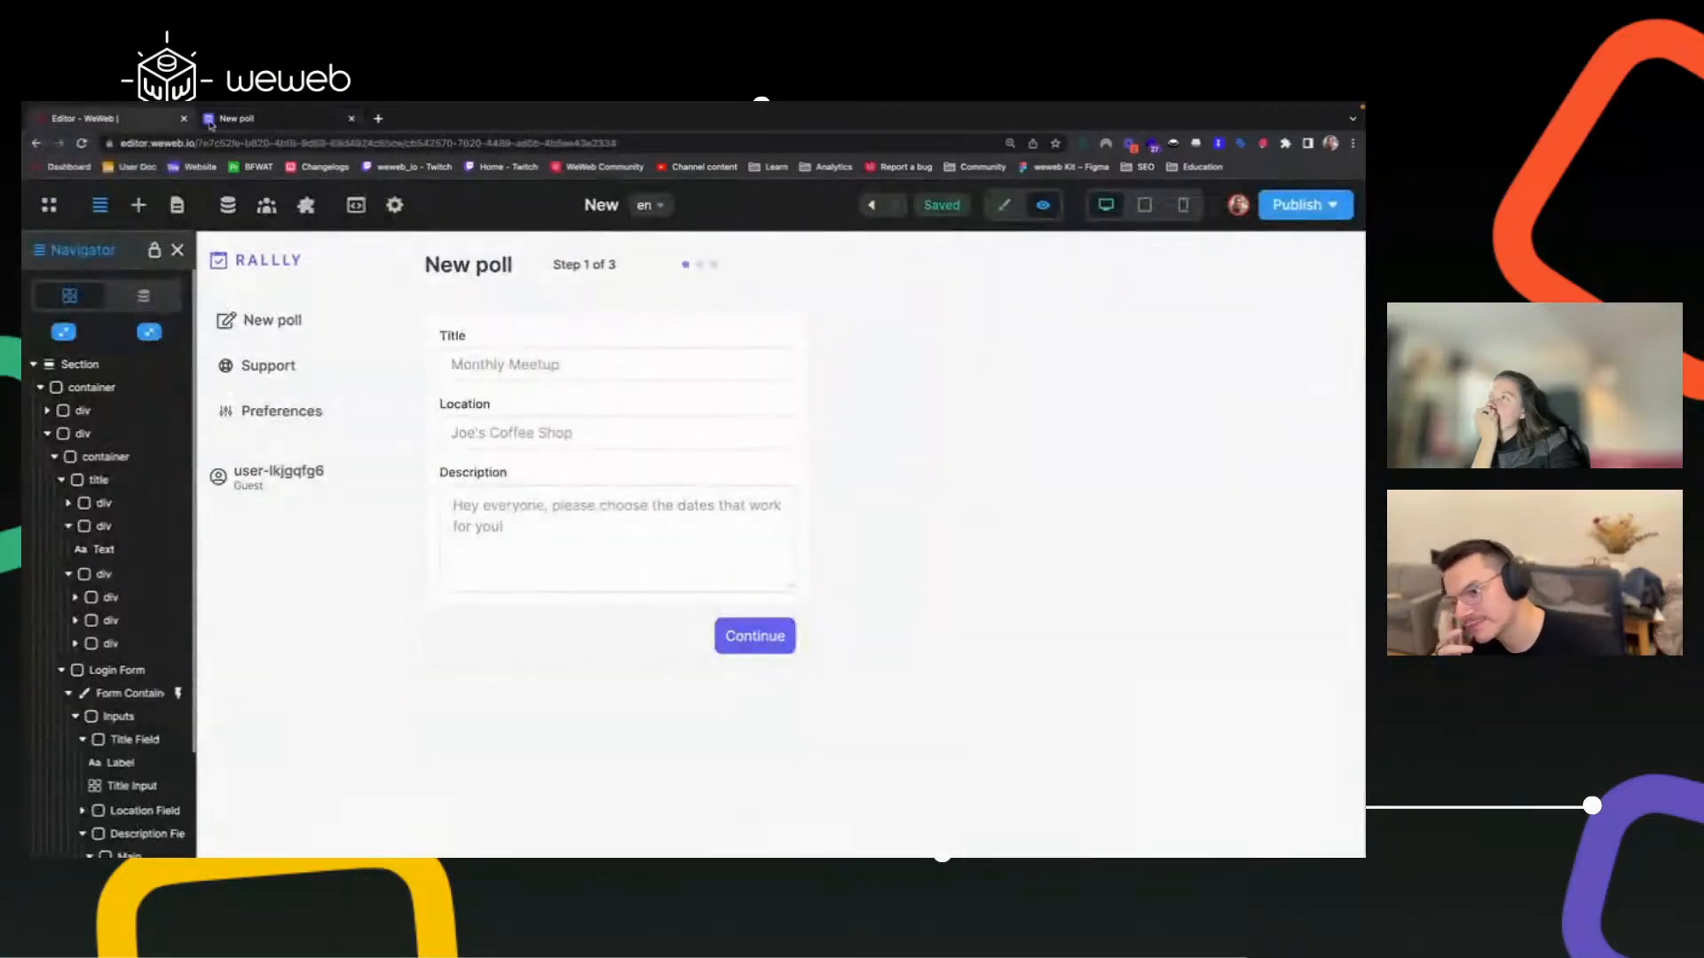
left_click(249, 127)
left_click(127, 120)
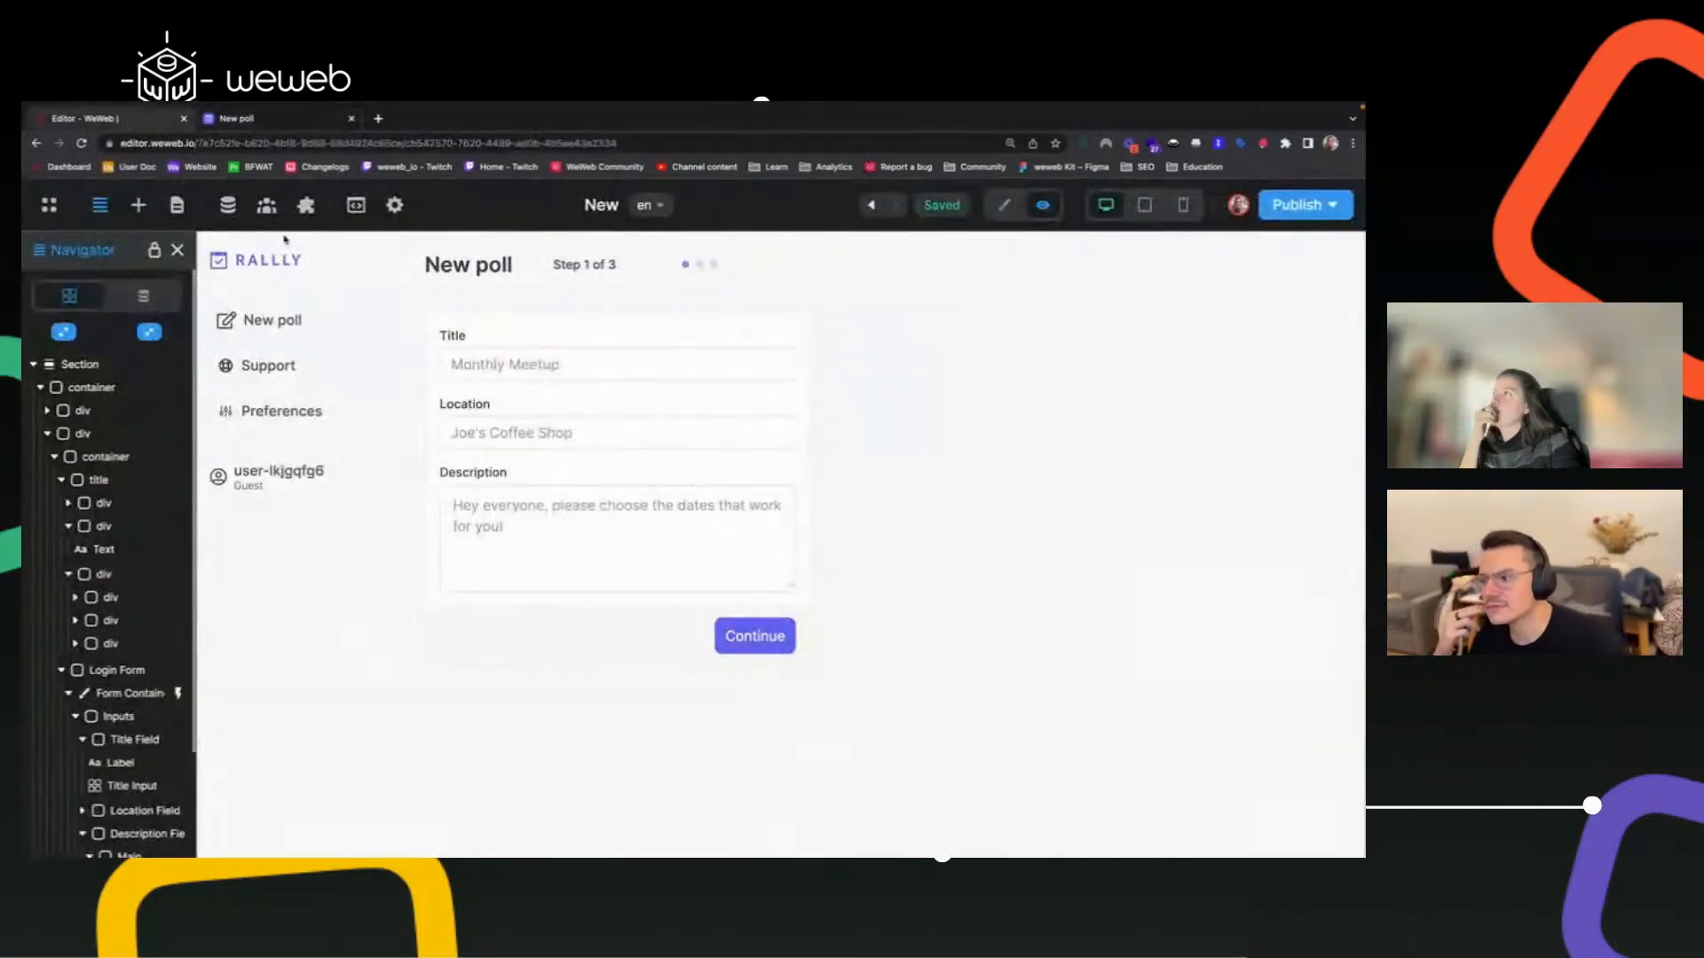
key("Escape")
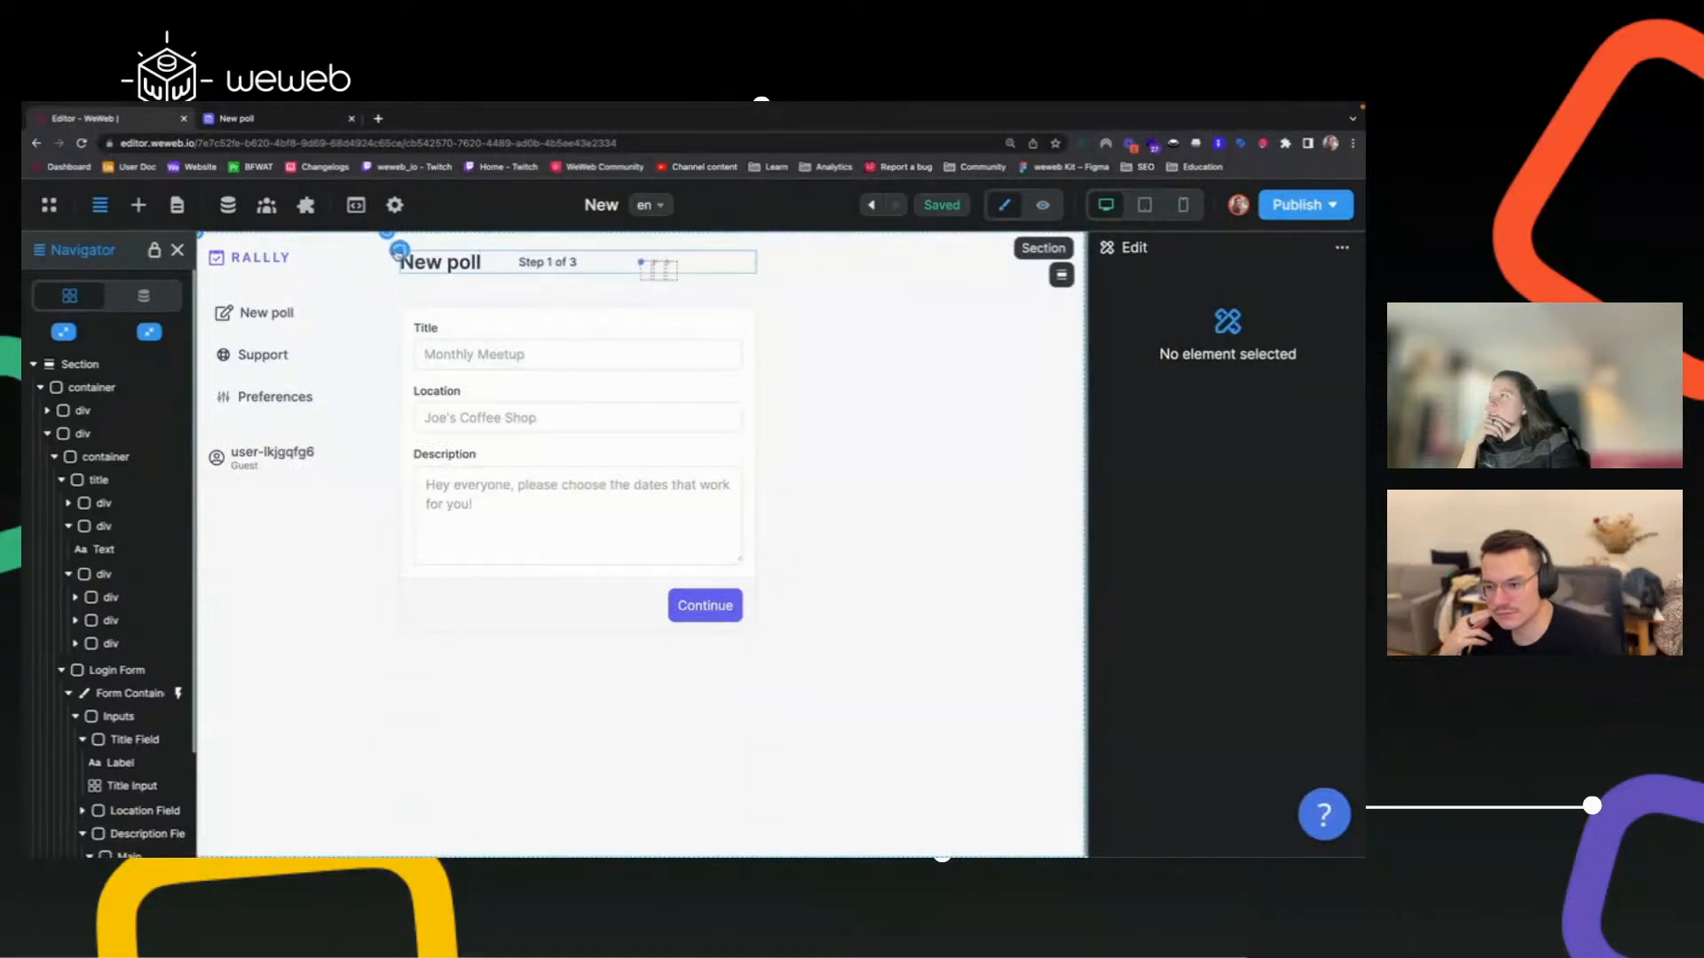
In the title row, set the New poll heading div's width to auto and turn off its element wrapping.
left_click(399, 256)
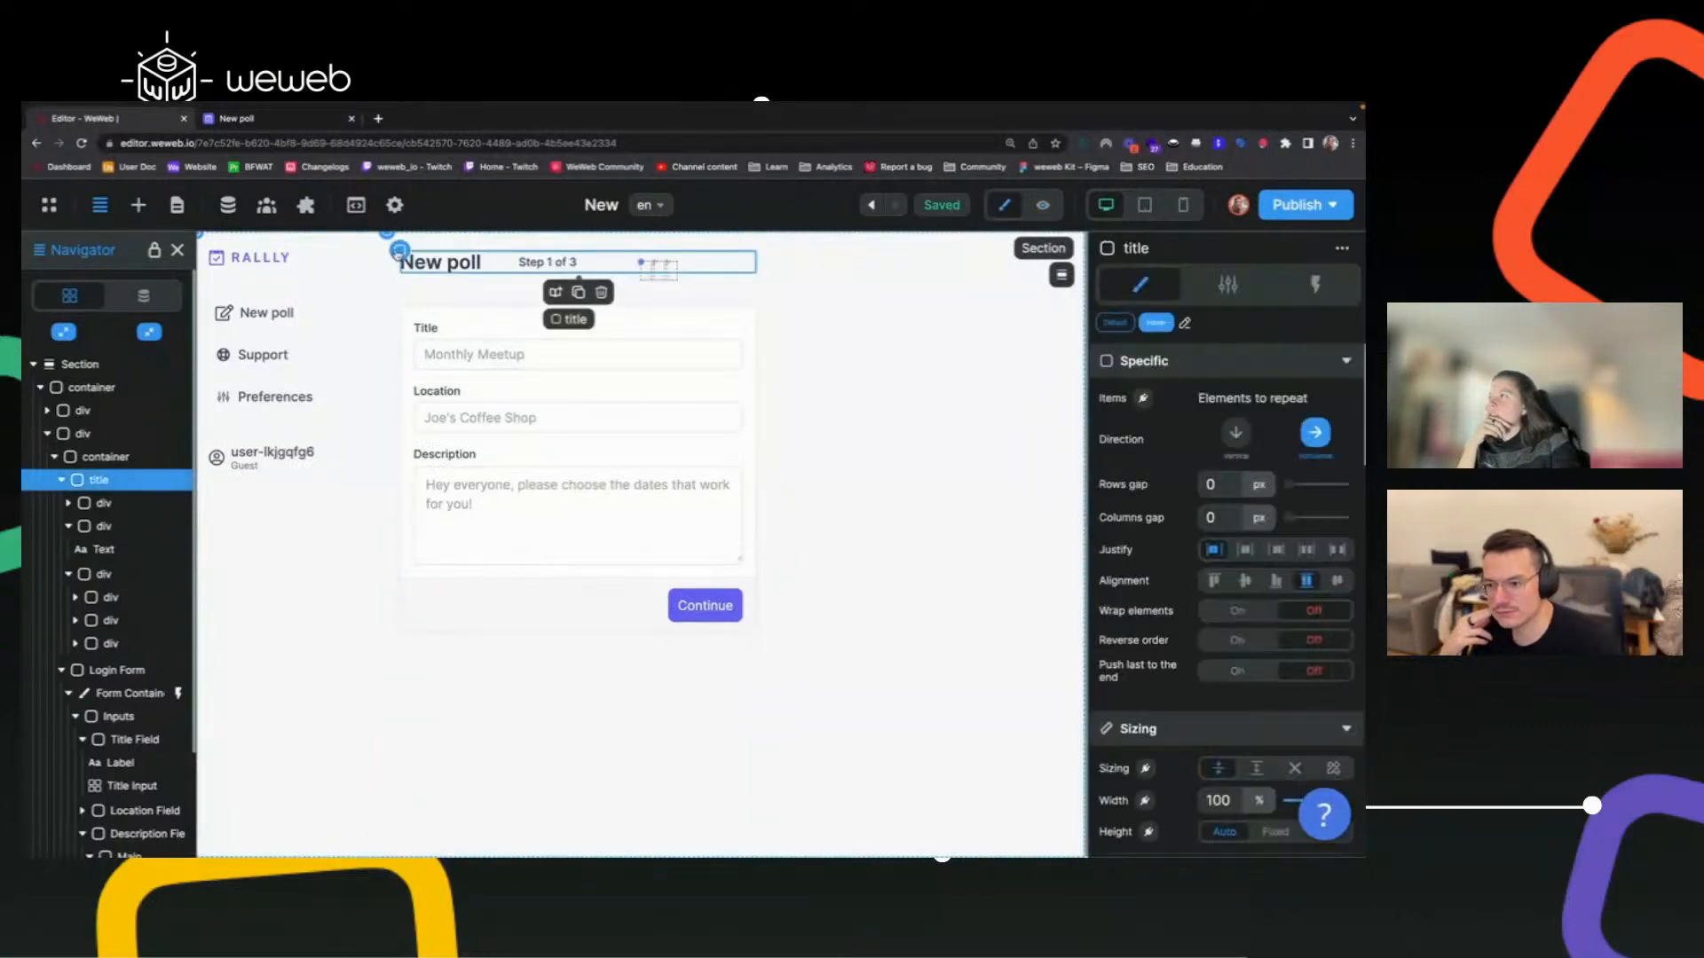
left_click(69, 526)
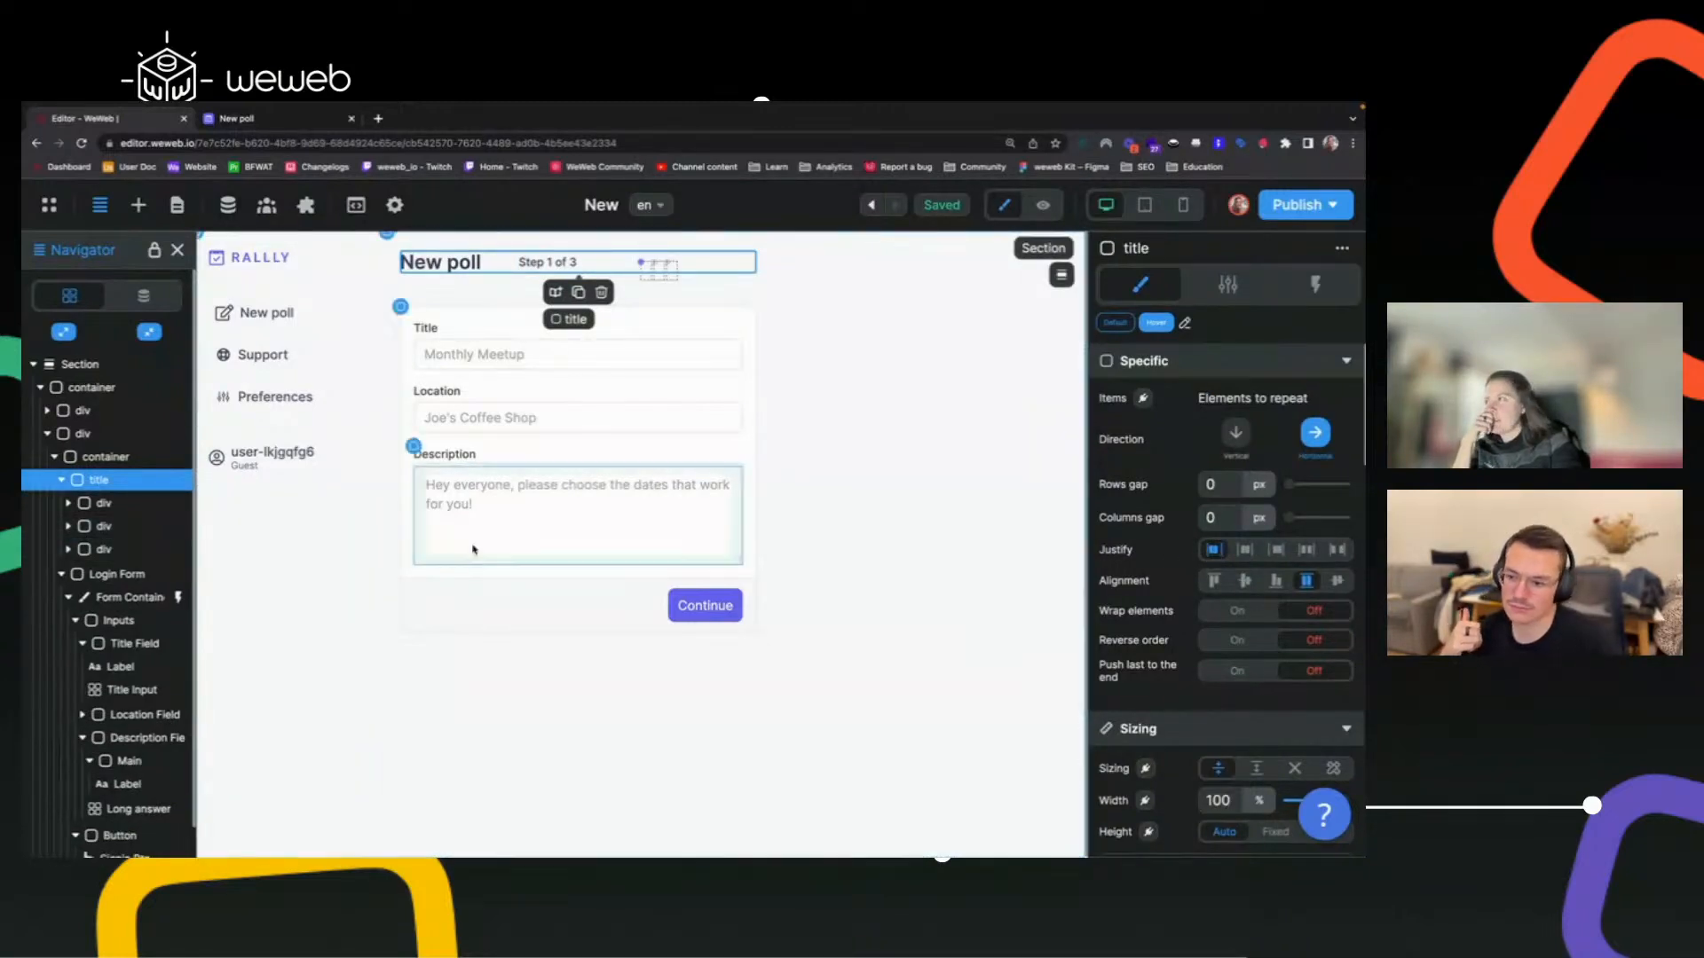
left_click(98, 503)
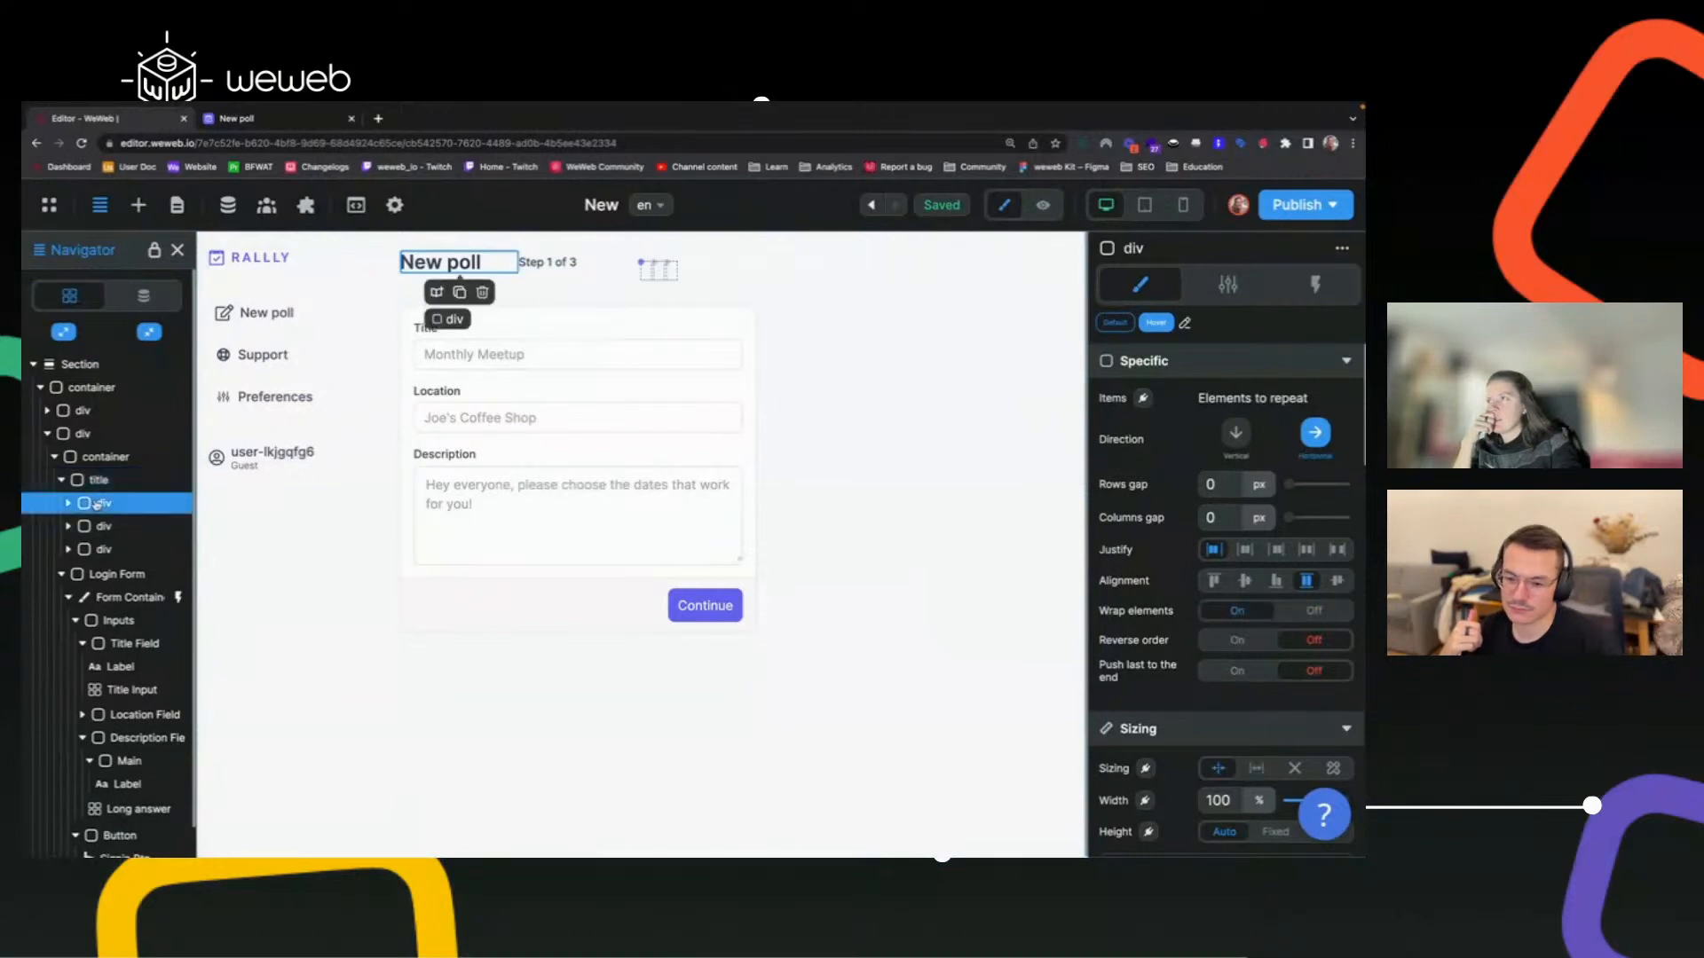
left_click(107, 527)
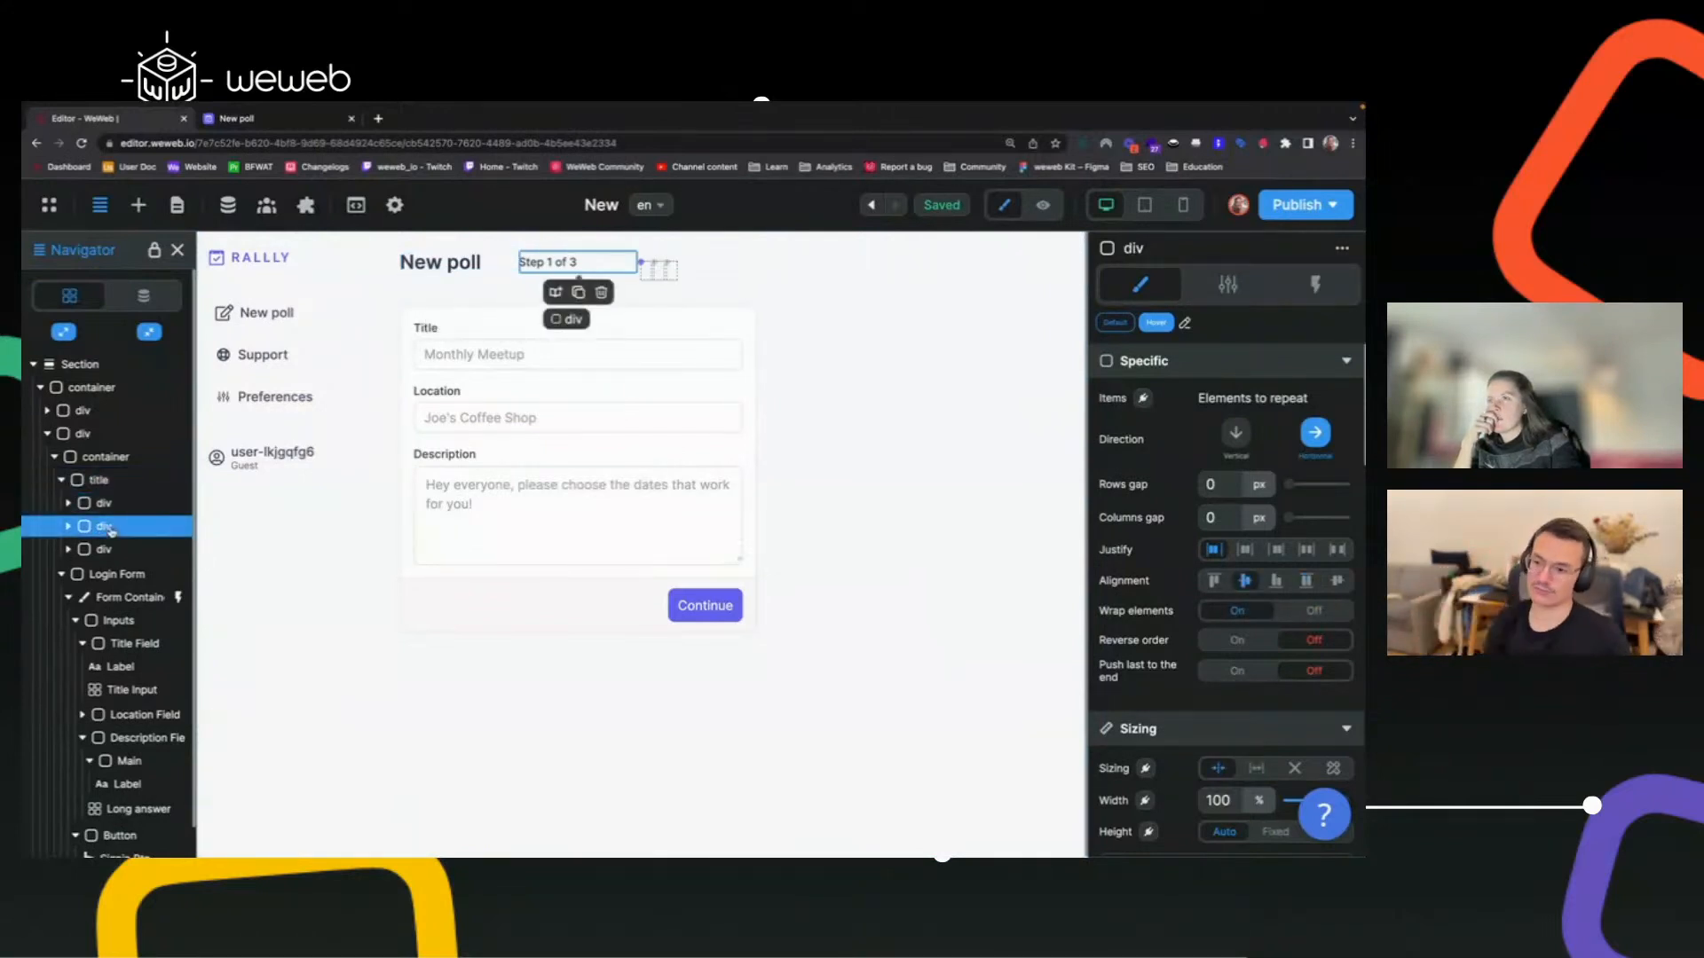
left_click(105, 481)
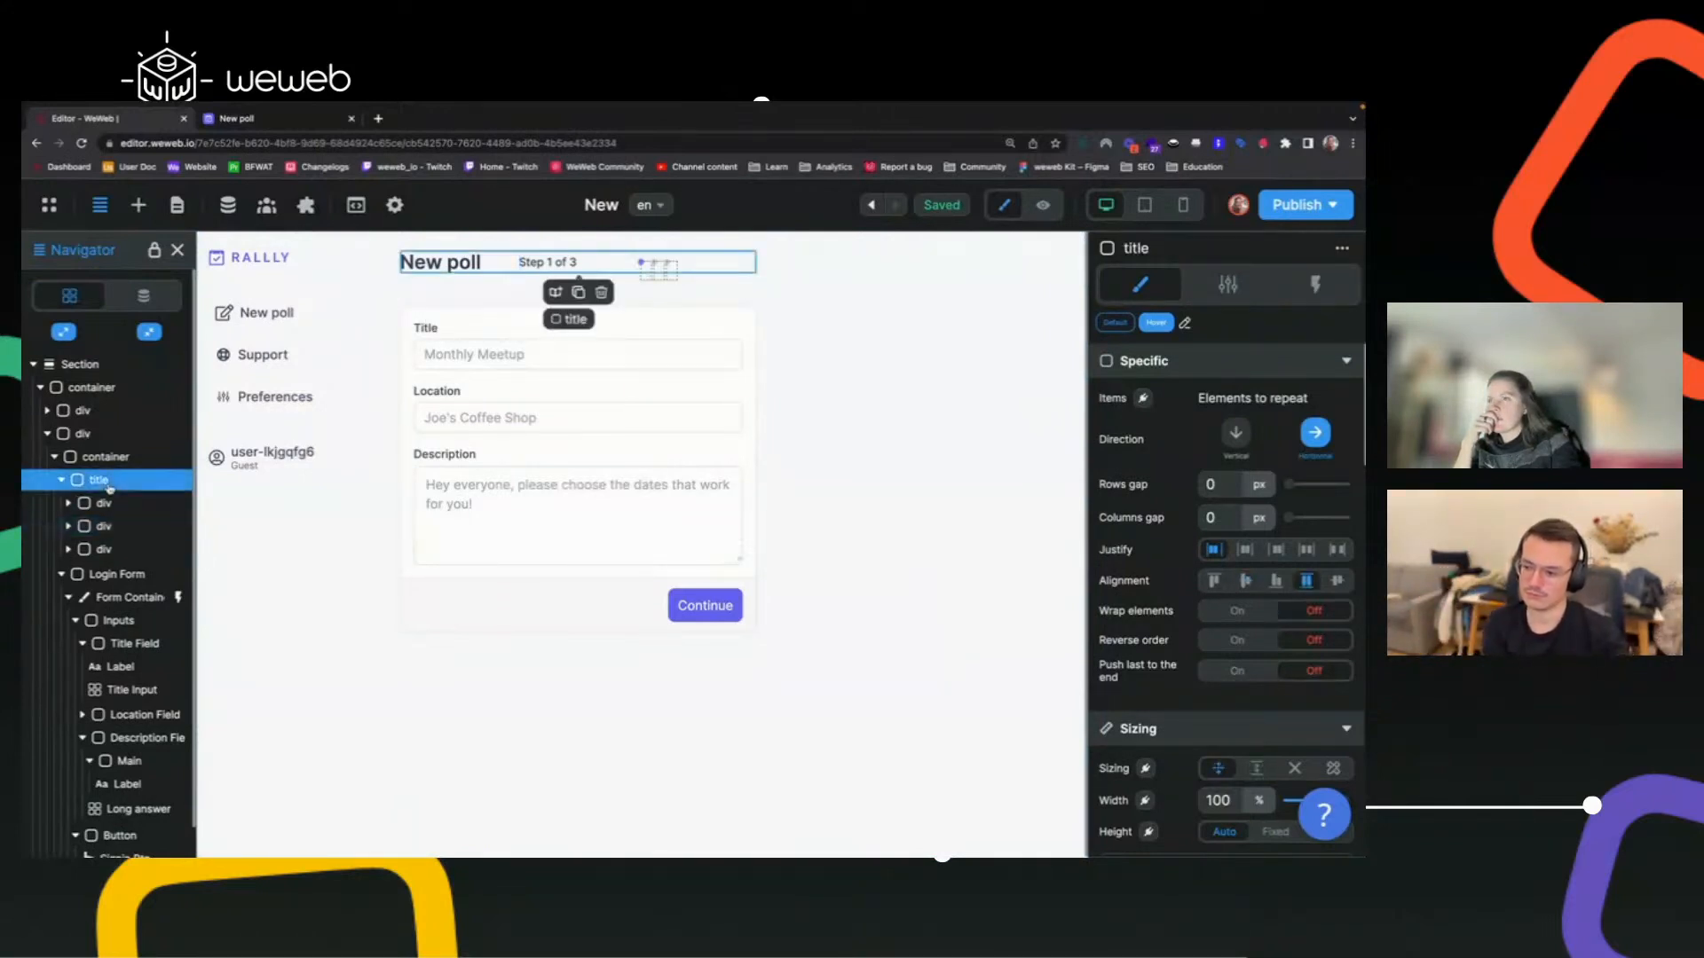
left_click(104, 504)
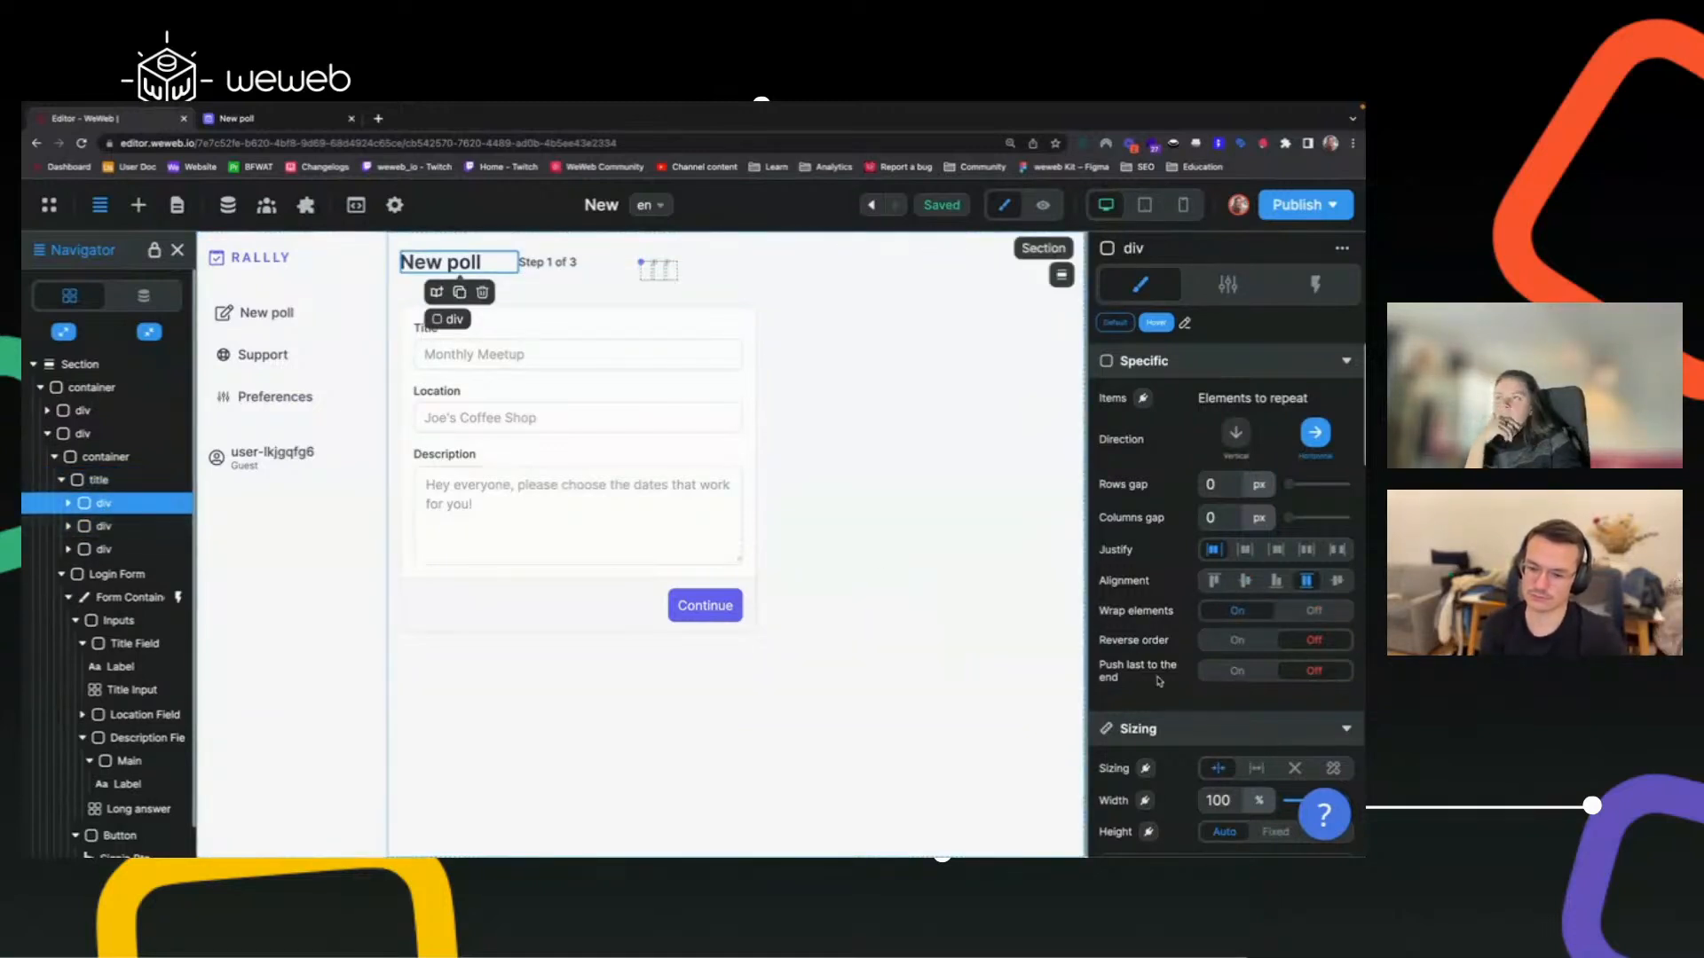
left_click(1260, 801)
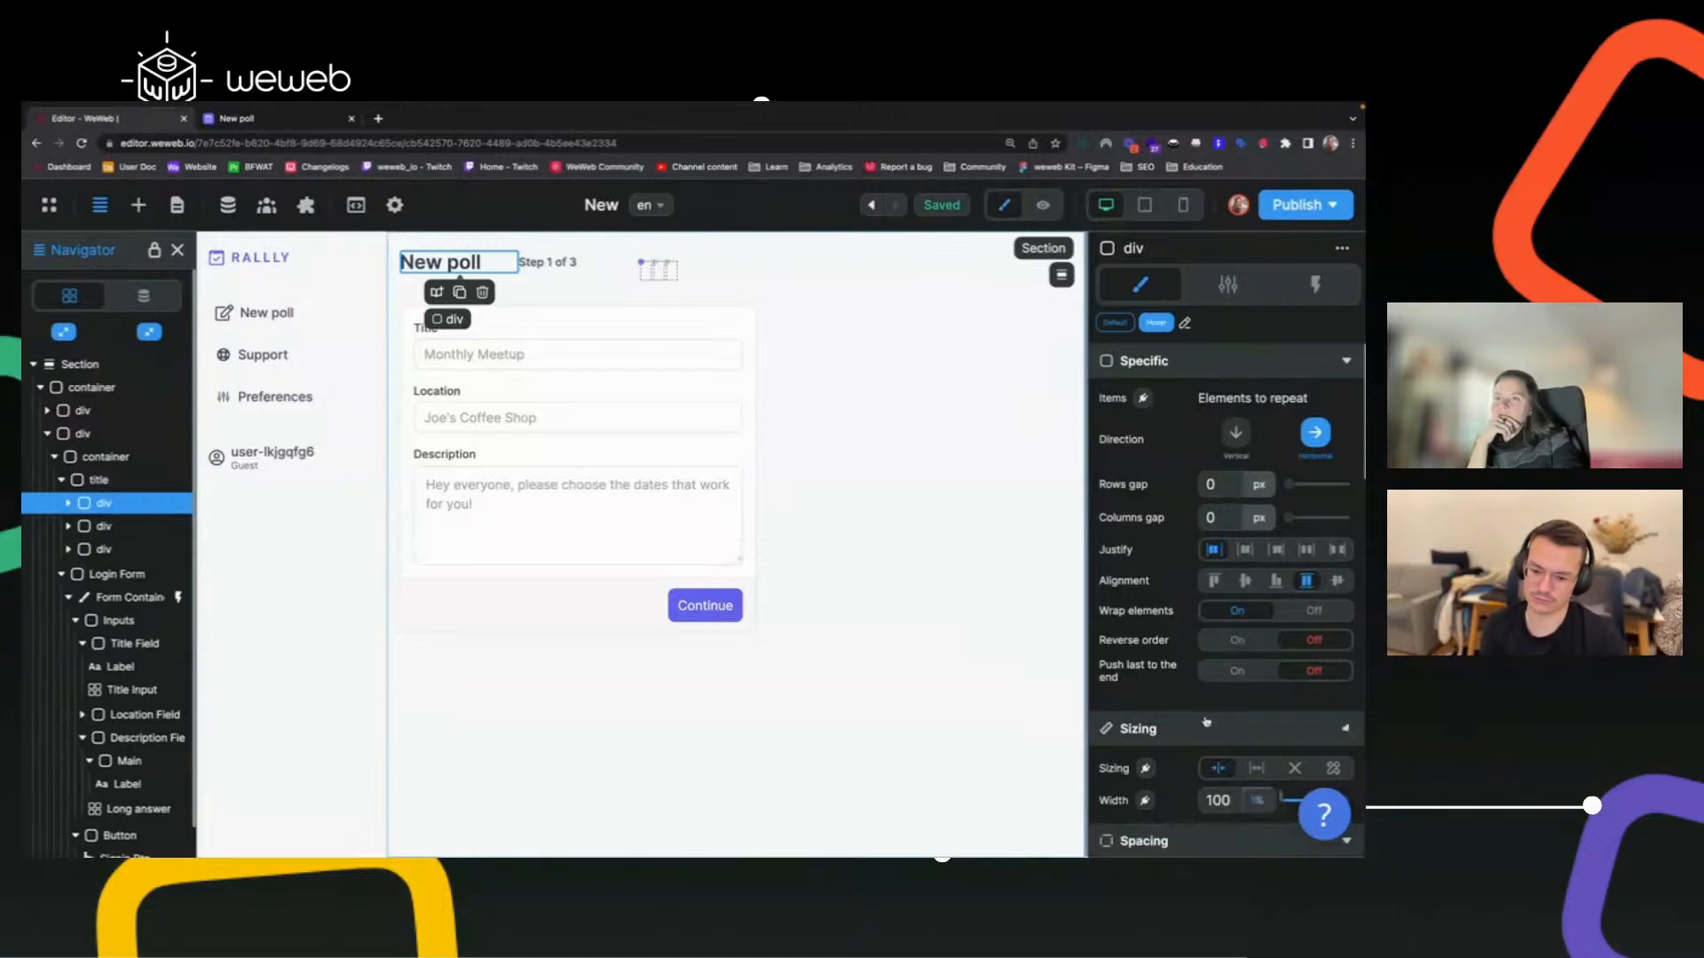
left_click(1225, 729)
scroll(1222, 684, "down", 1)
left_click(1221, 671)
left_click(1256, 743)
left_click(1259, 785)
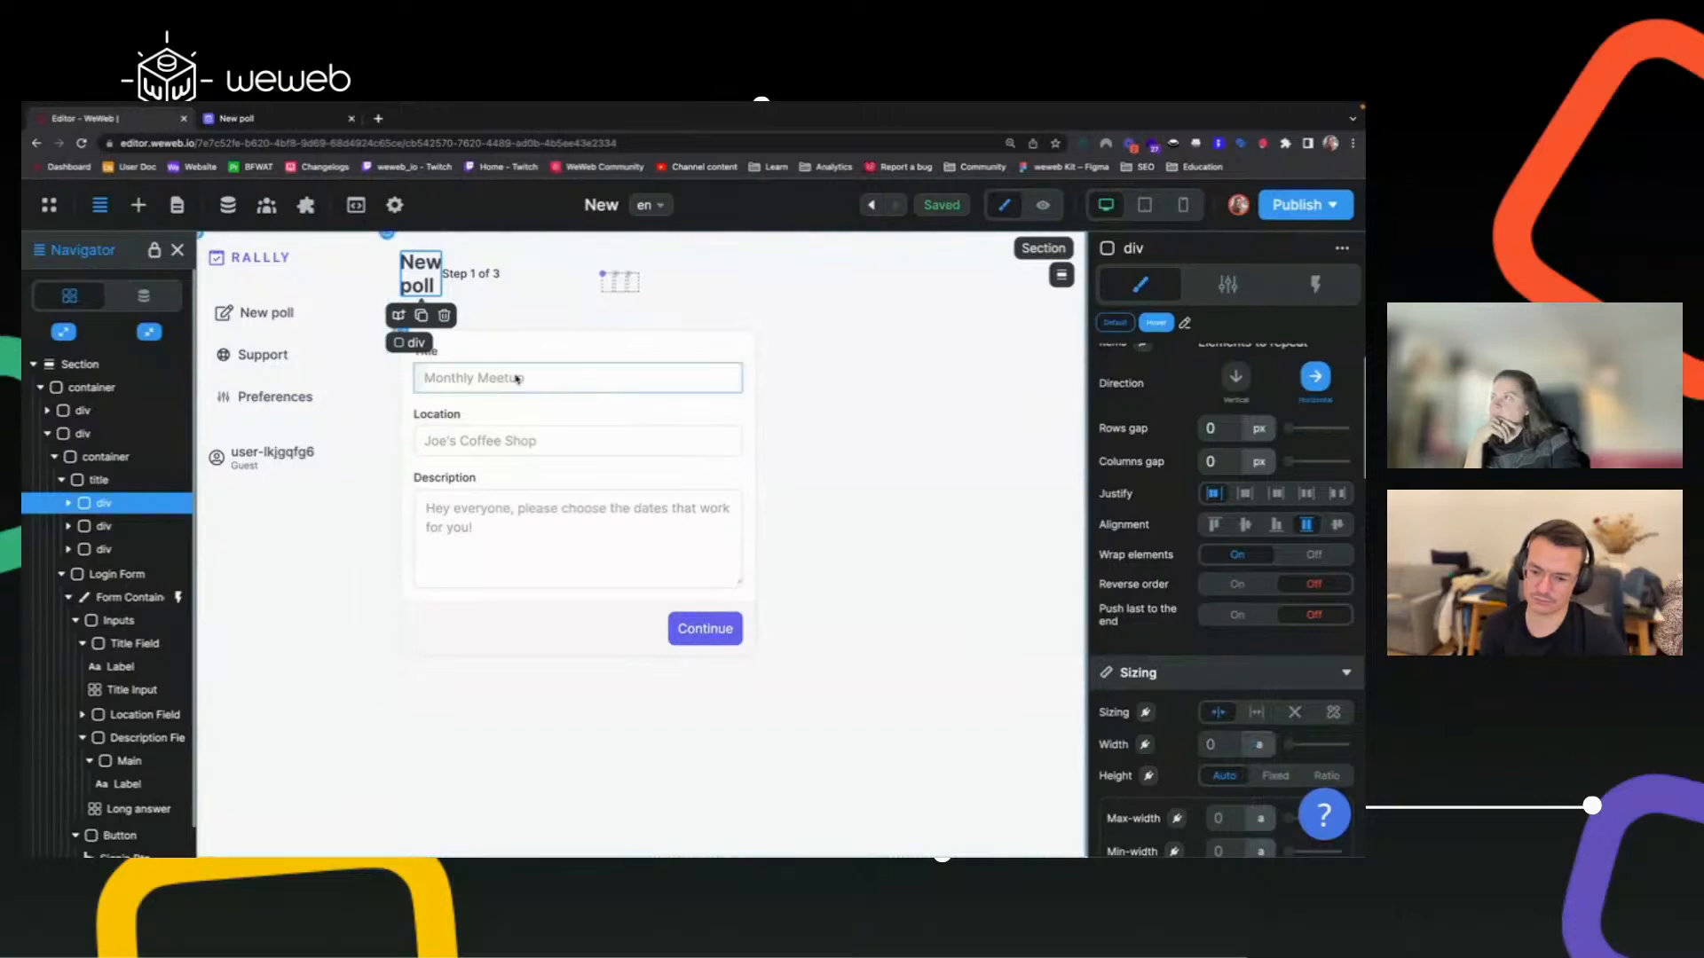
left_click(1313, 555)
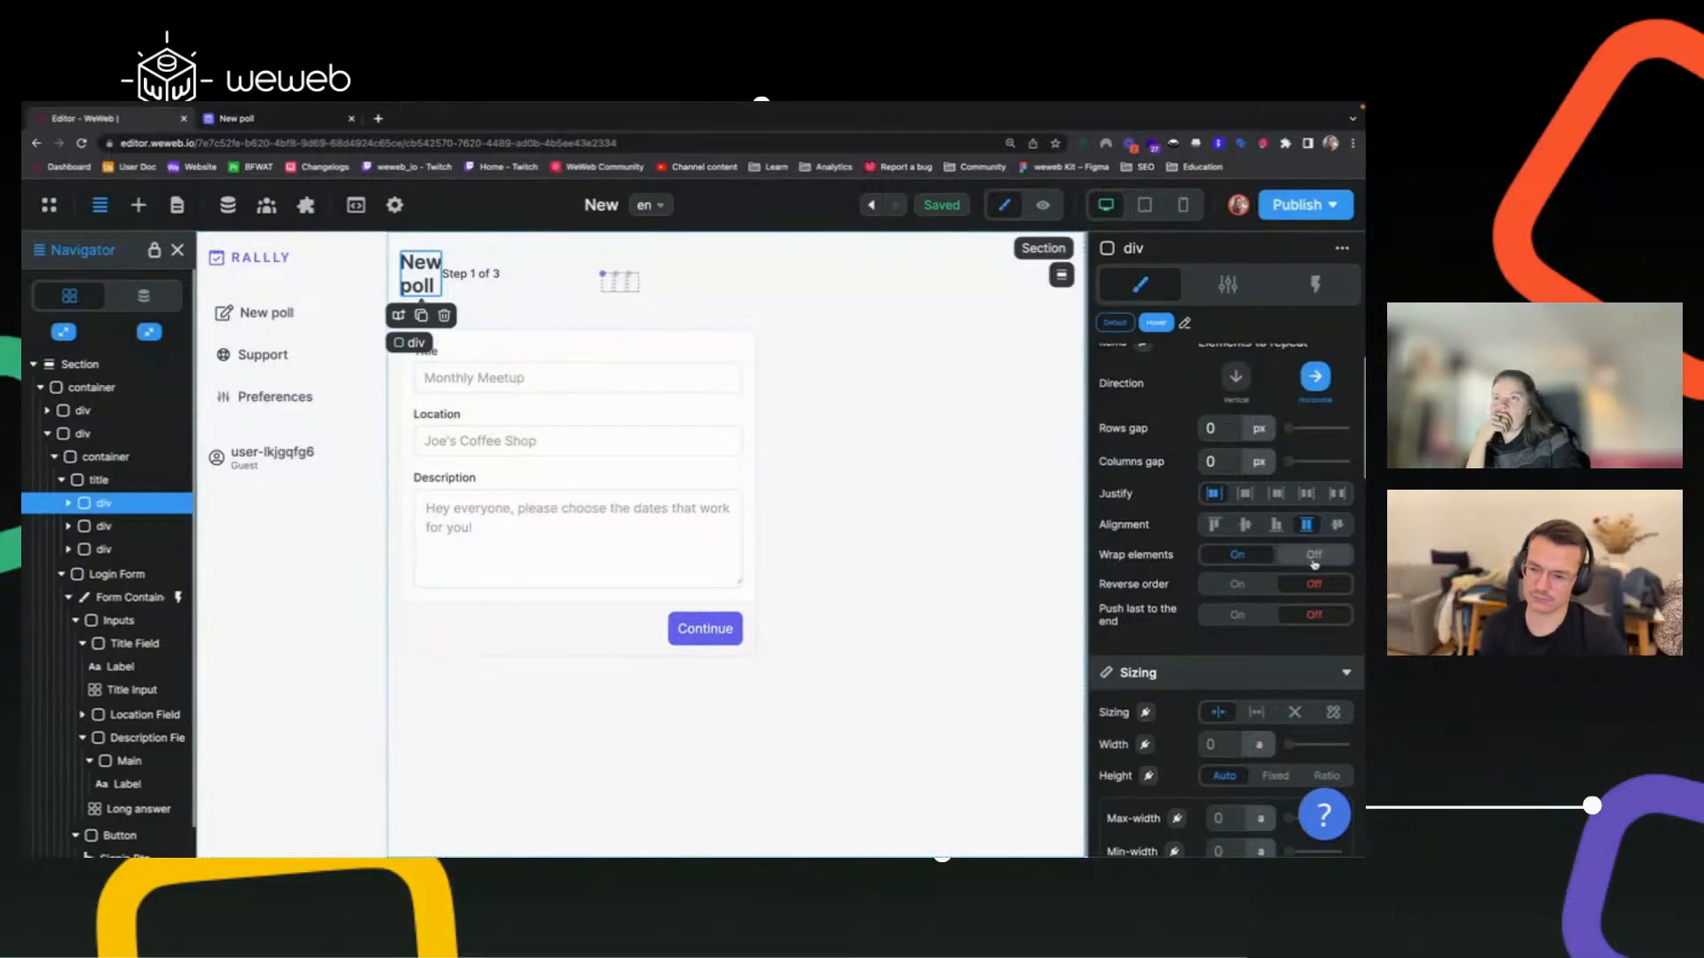
Set the width of the div holding "Step 1 of 3" to auto.
left_click(102, 525)
left_click(1258, 743)
left_click(1239, 781)
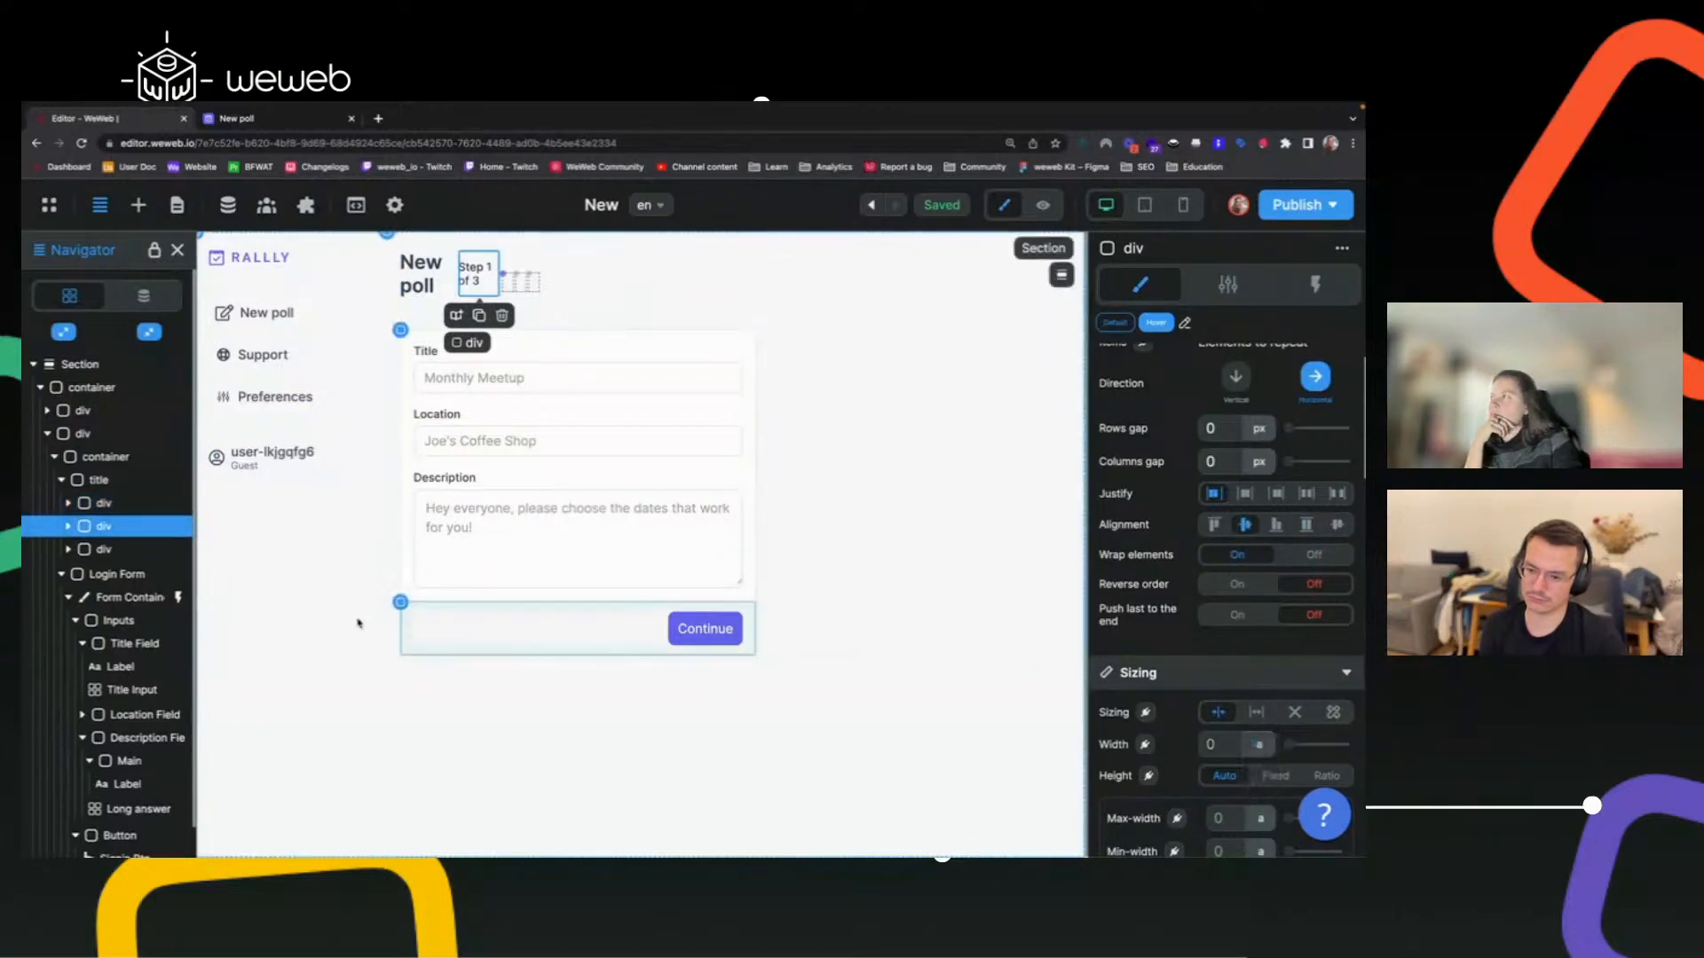
Set the width of the div containing the three dots to auto and turn off its element wrapping.
left_click(522, 283)
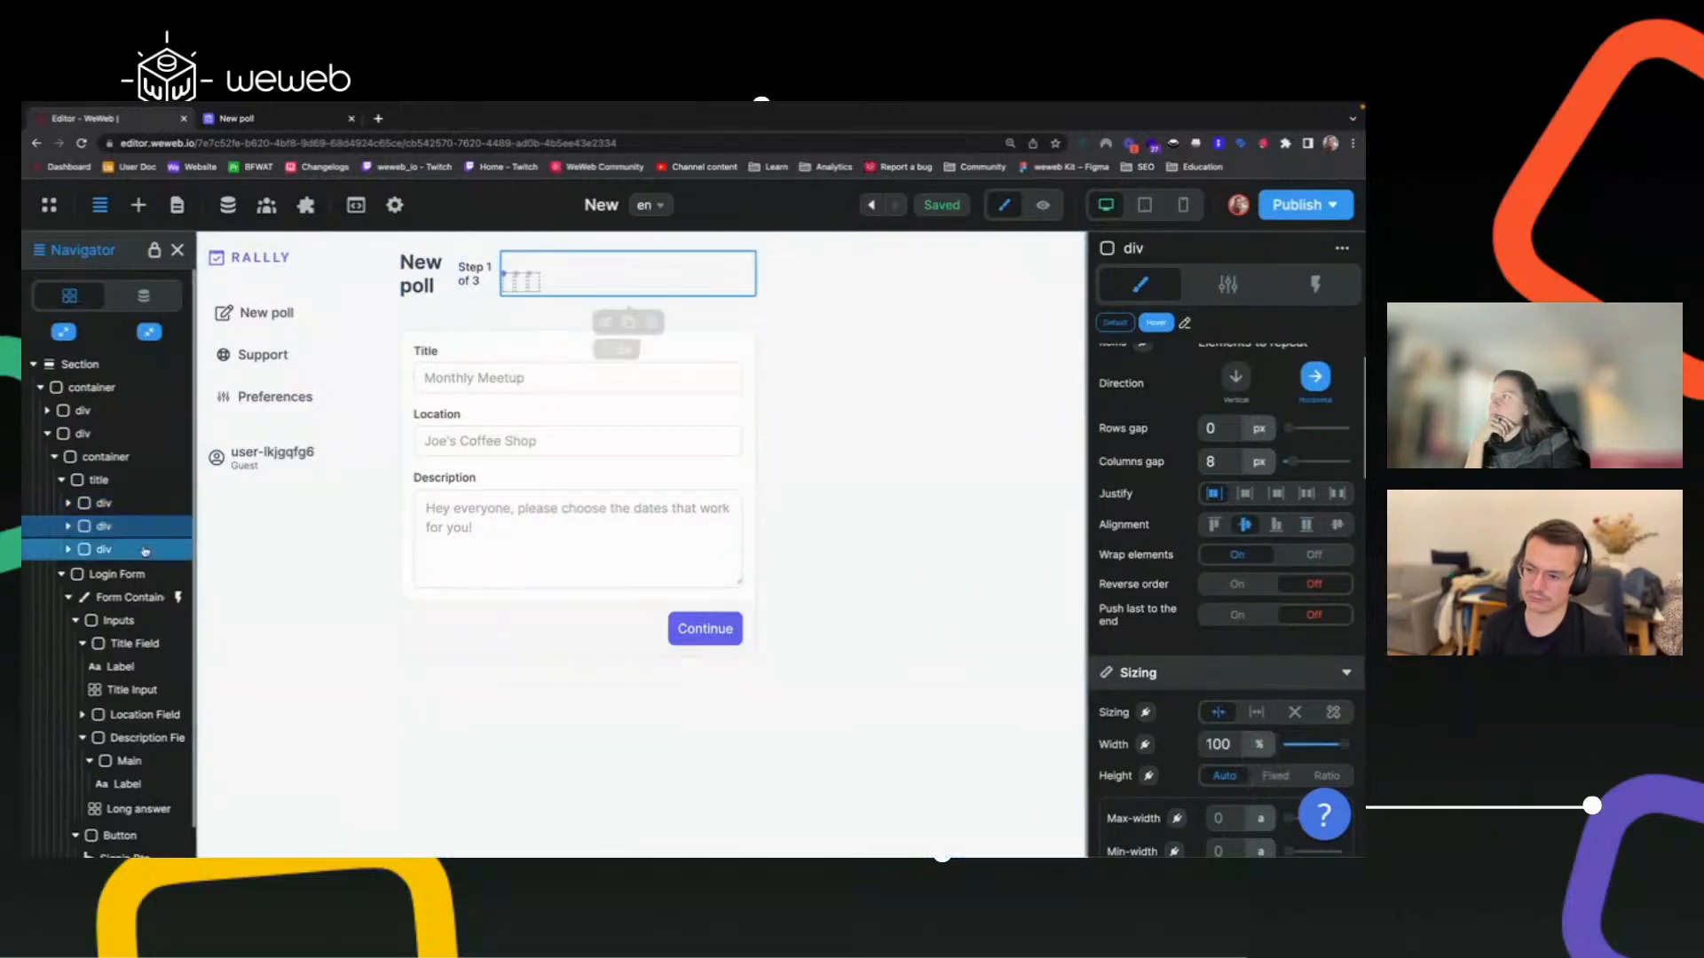
left_click(1258, 744)
left_click(1261, 785)
left_click(1313, 555)
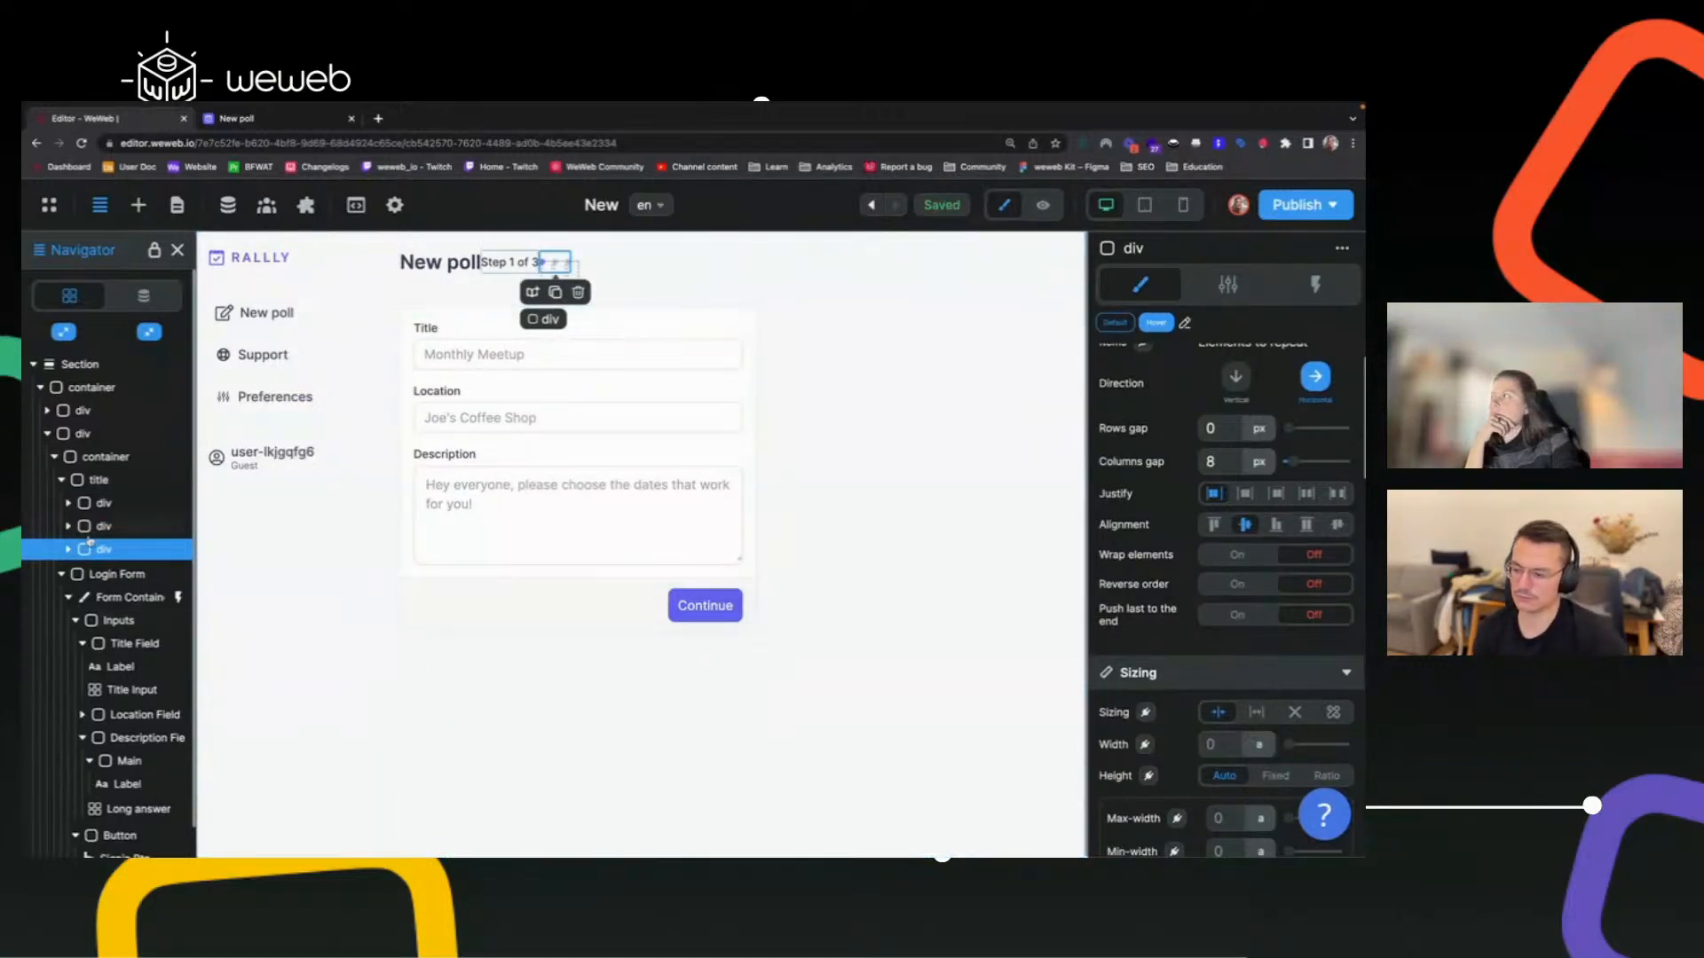
left_click(509, 263)
left_click(1223, 552)
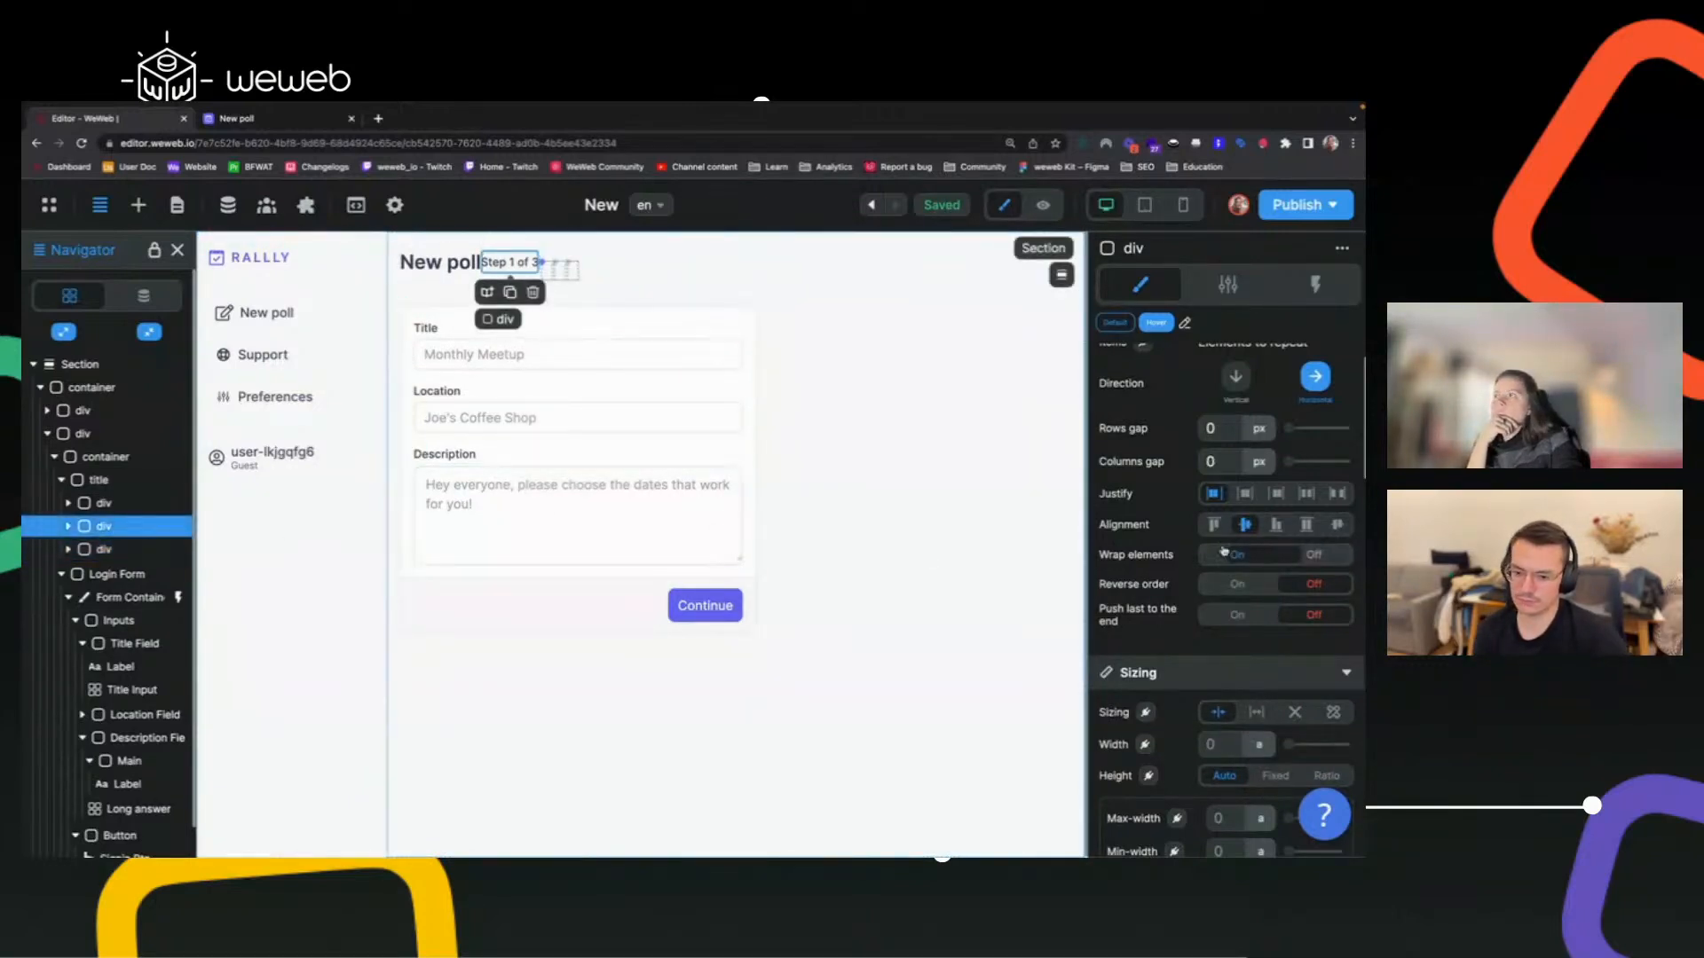
Set the title container's columns gap to 16 px.
left_click(132, 481)
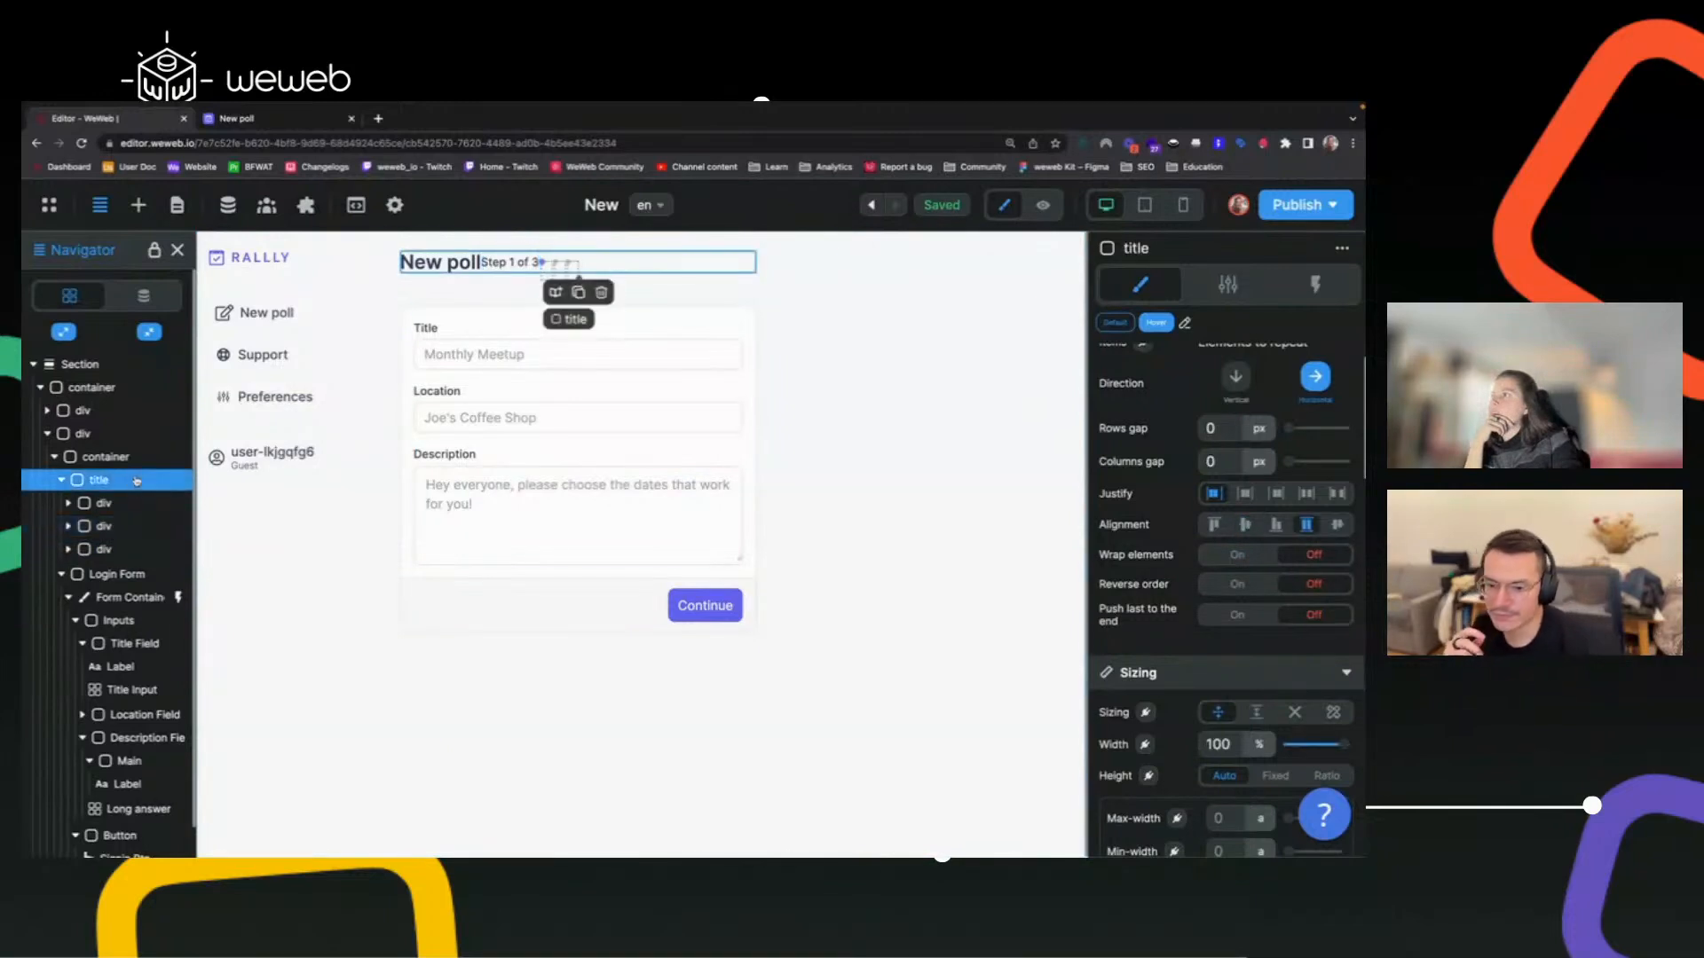
left_click(1229, 461)
type("16")
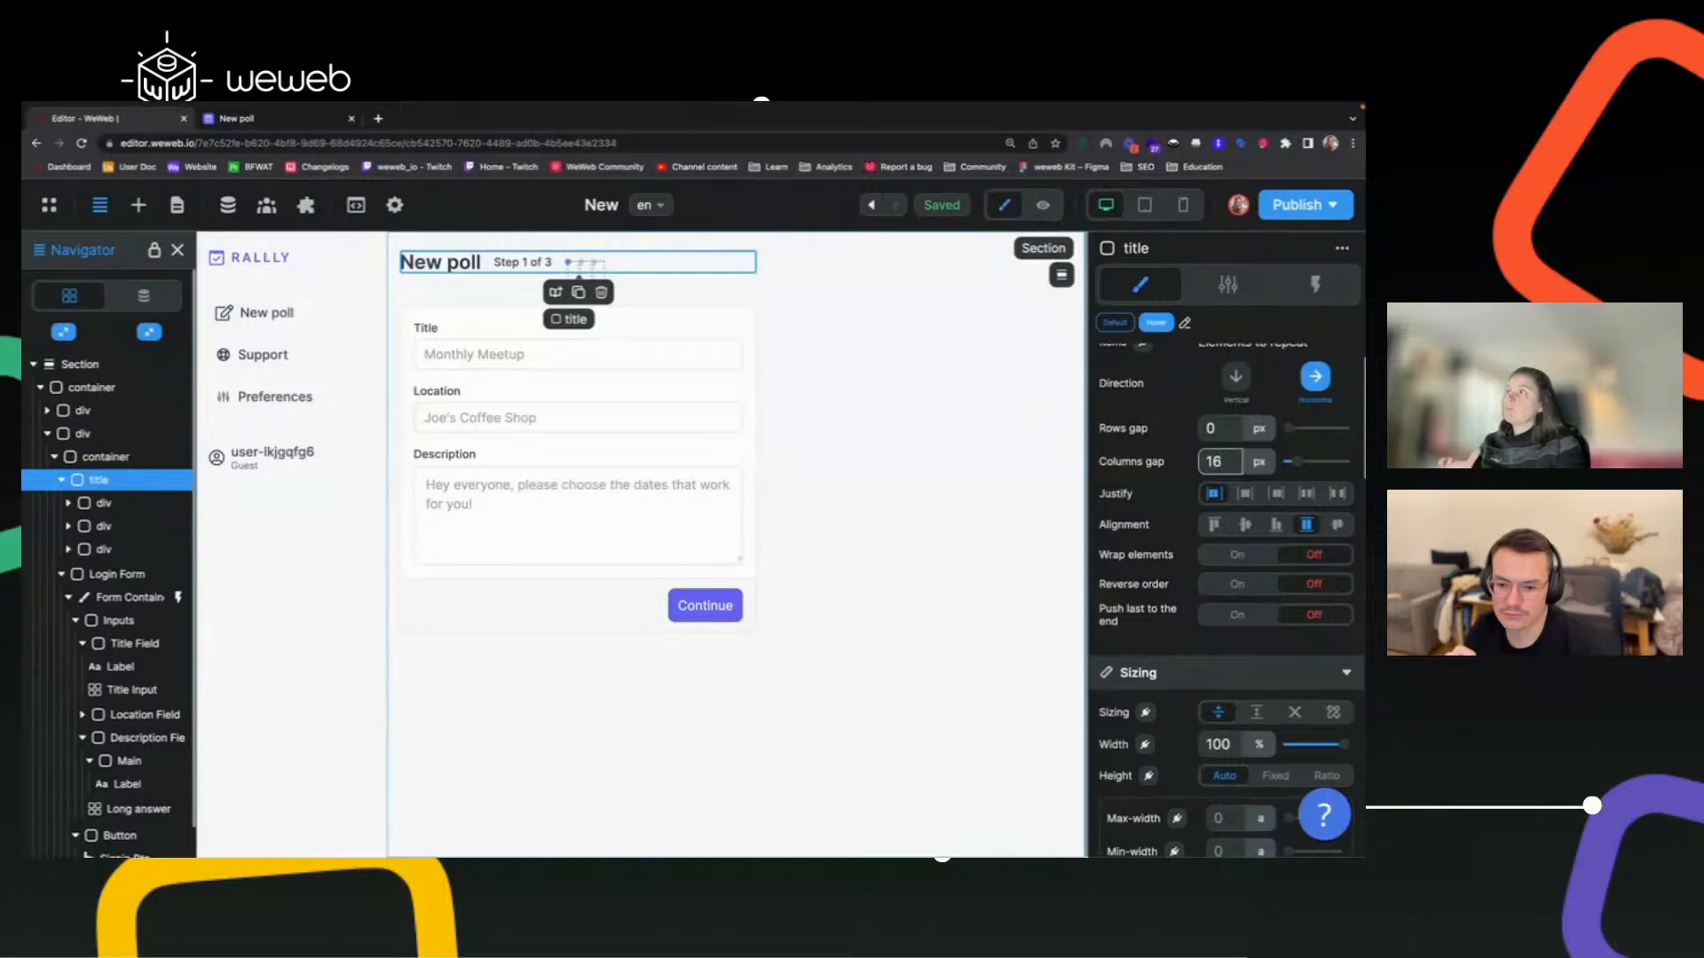
Check the title row's spacing on the Rallly page and preview the WeWeb version for comparison.
left_click(266, 121)
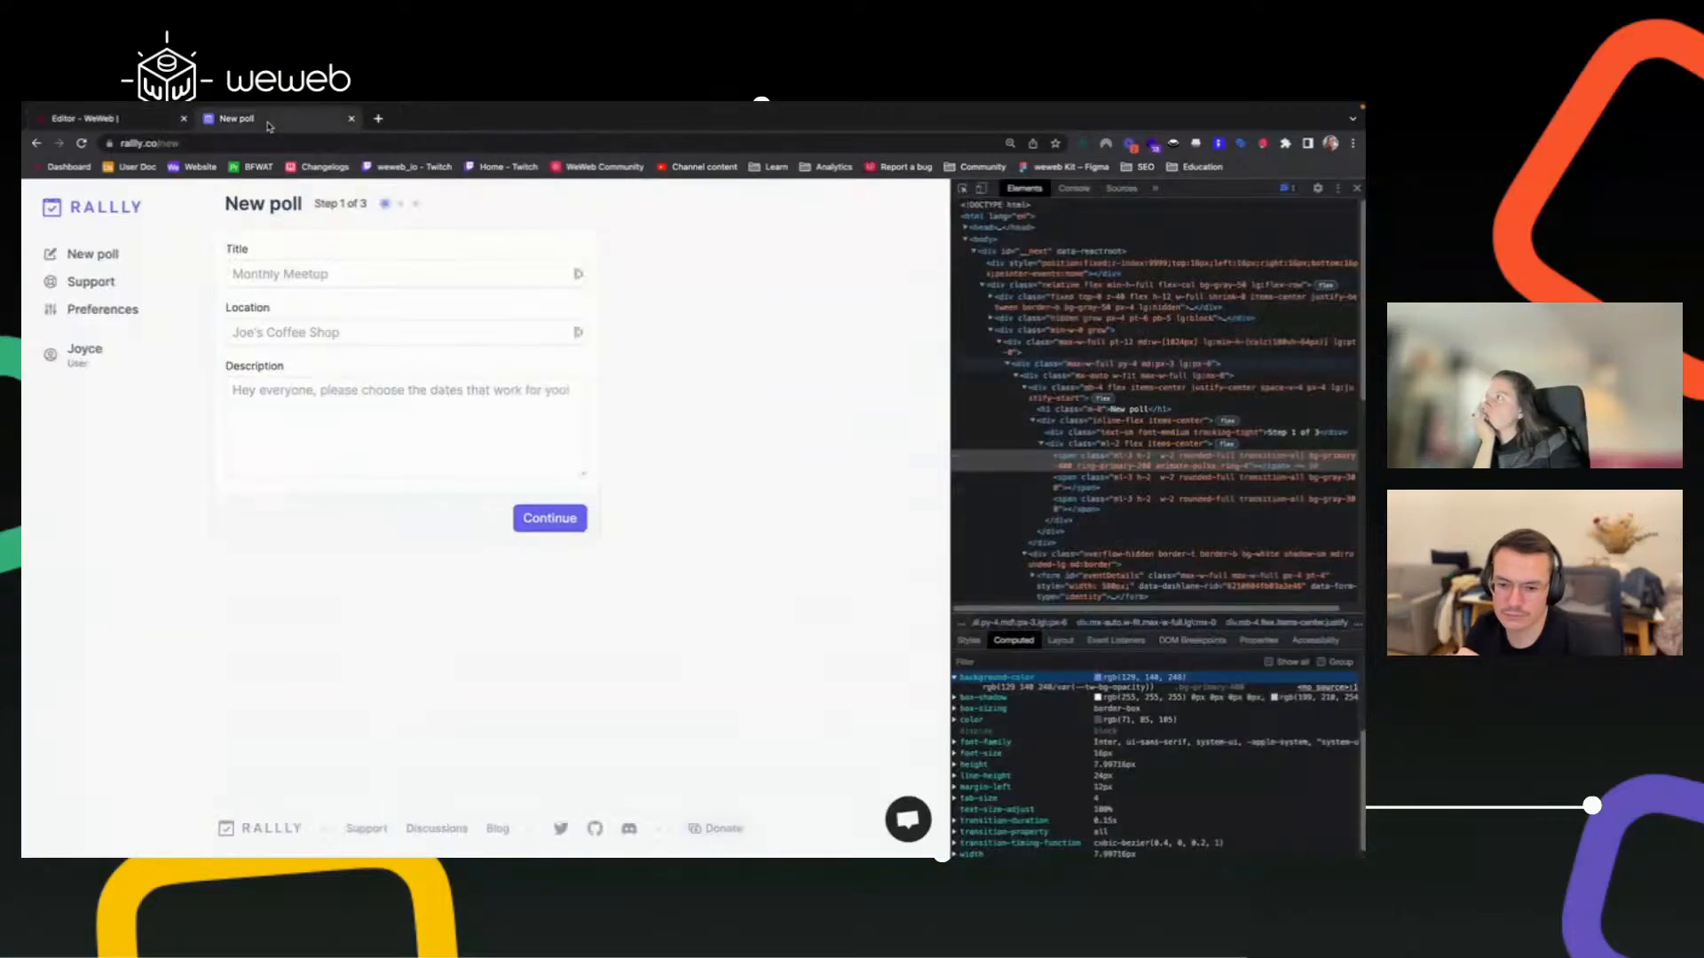
key("super+shift+c")
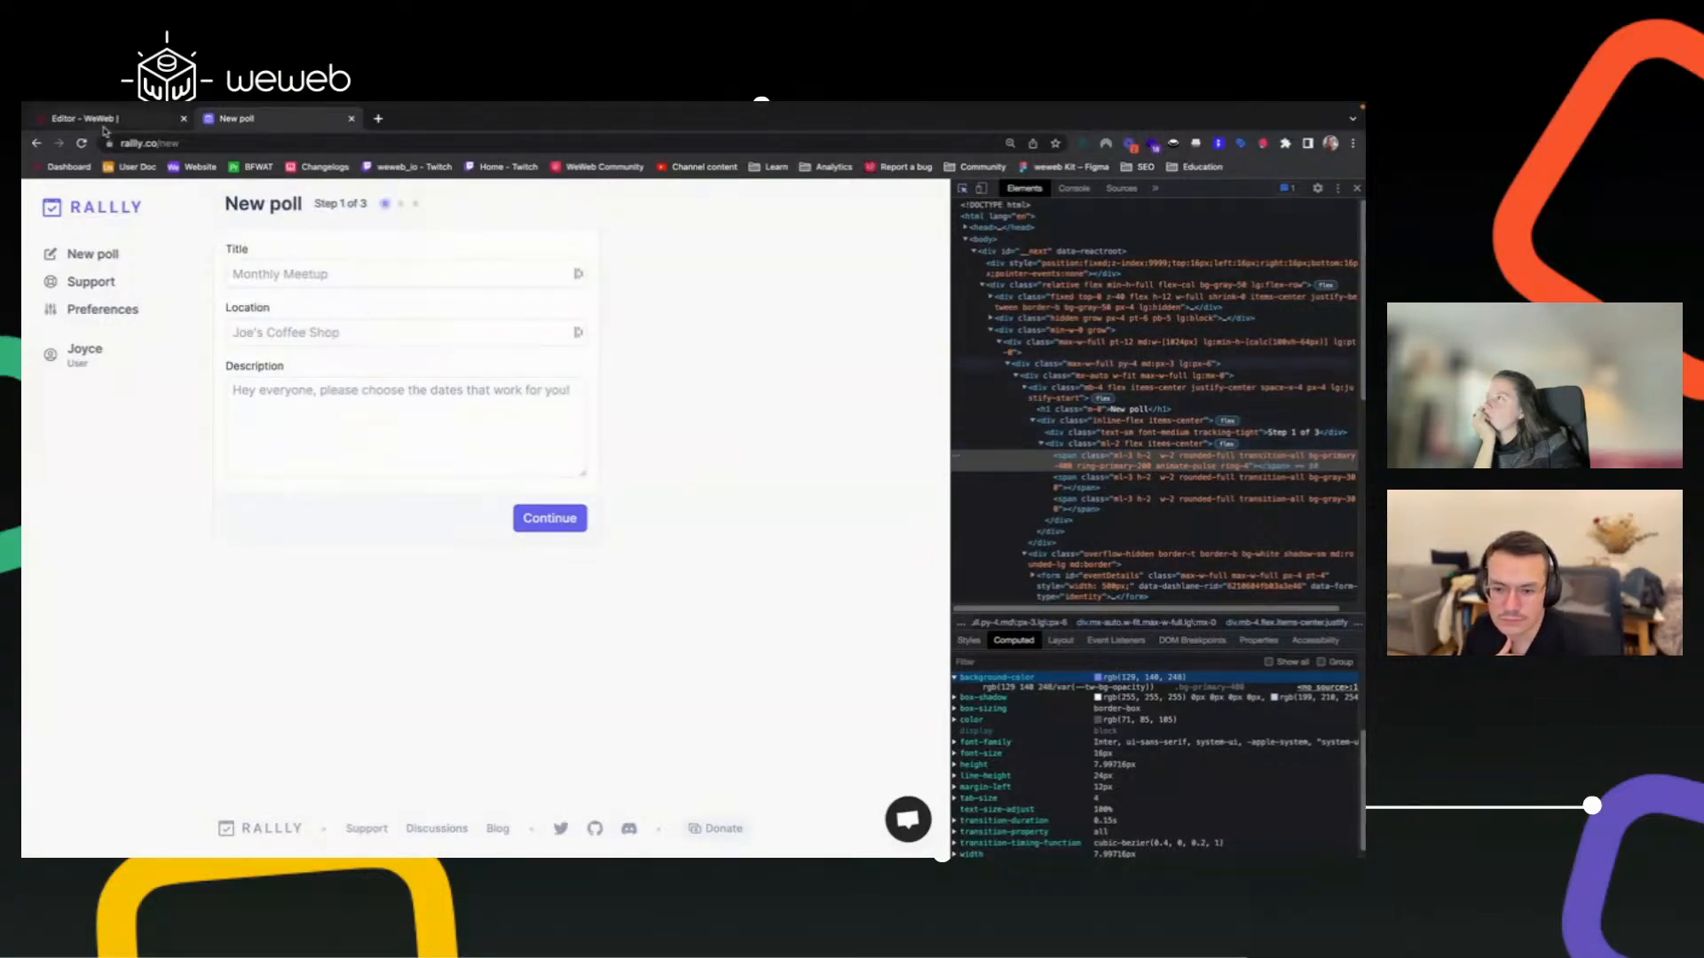
left_click(168, 118)
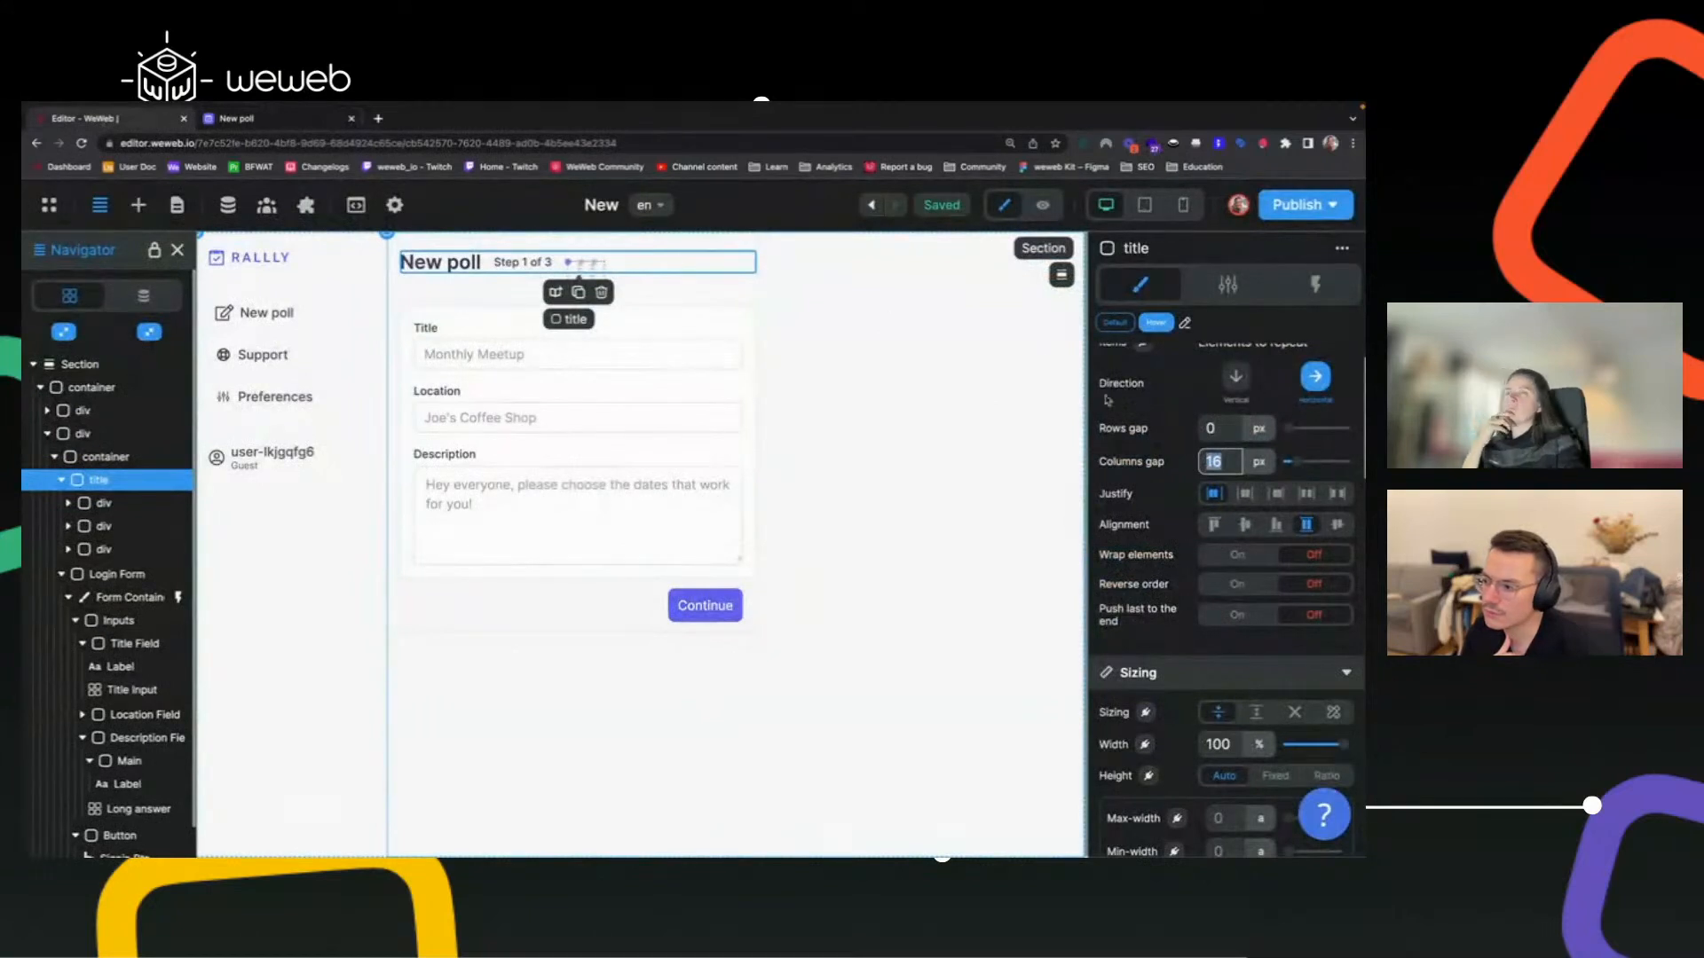
left_click(1042, 206)
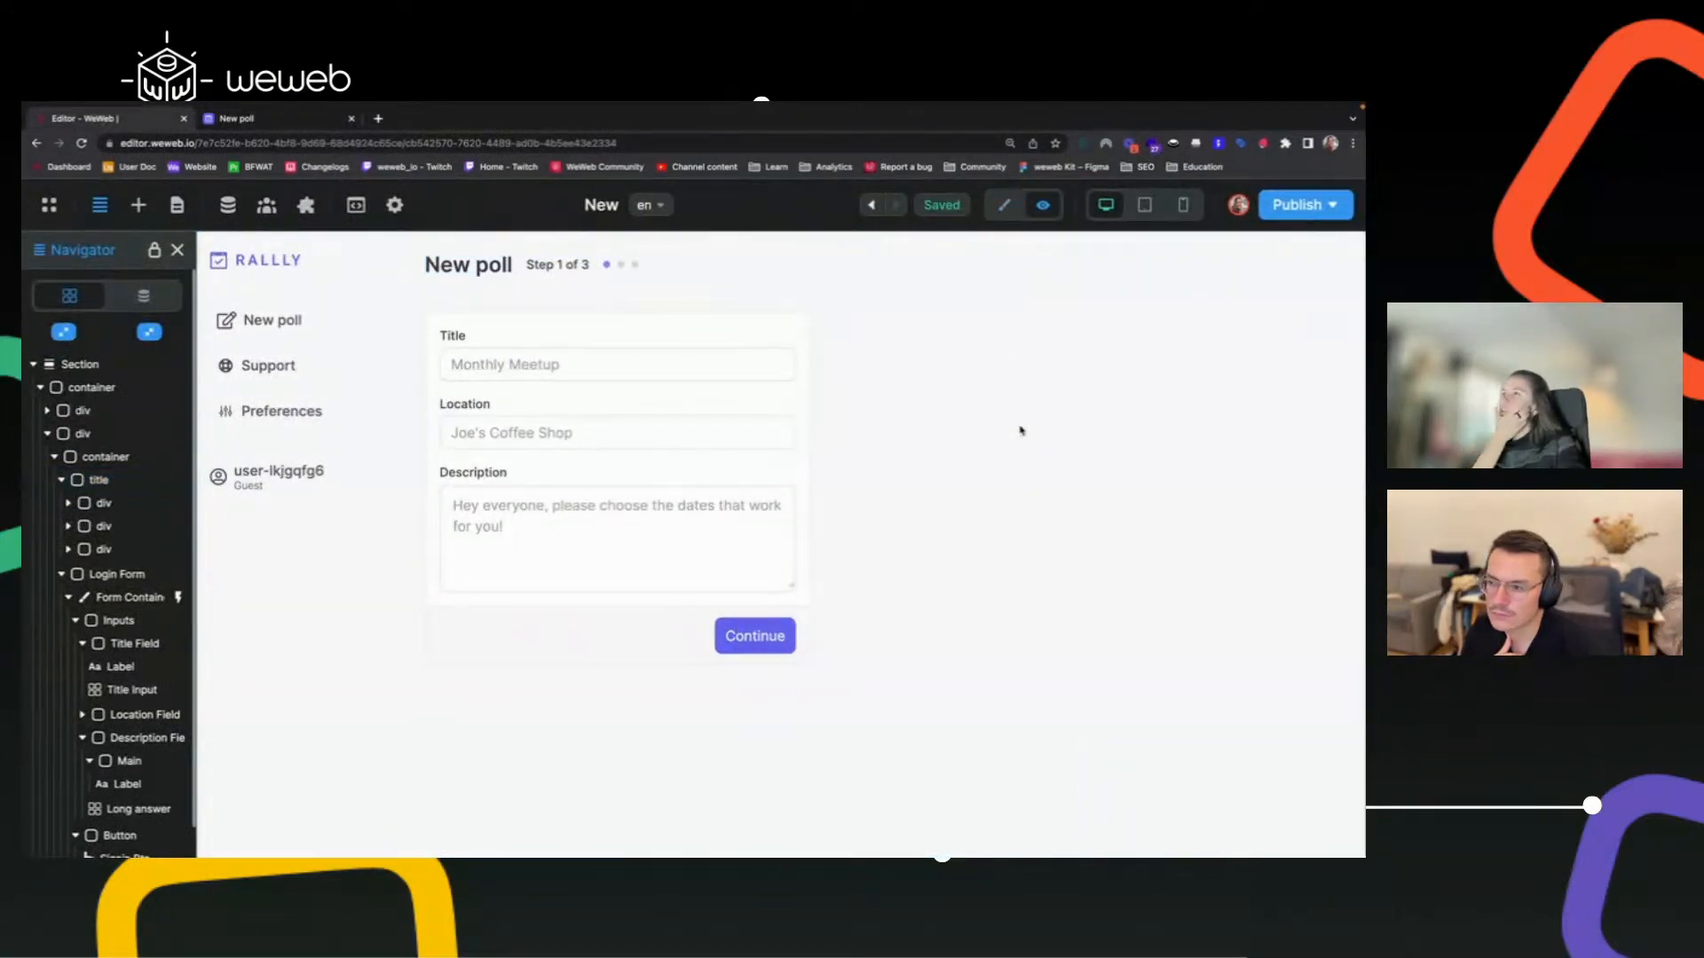
Leave preview mode and compare the title row in the editor with the original Rallly page.
left_click(1010, 209)
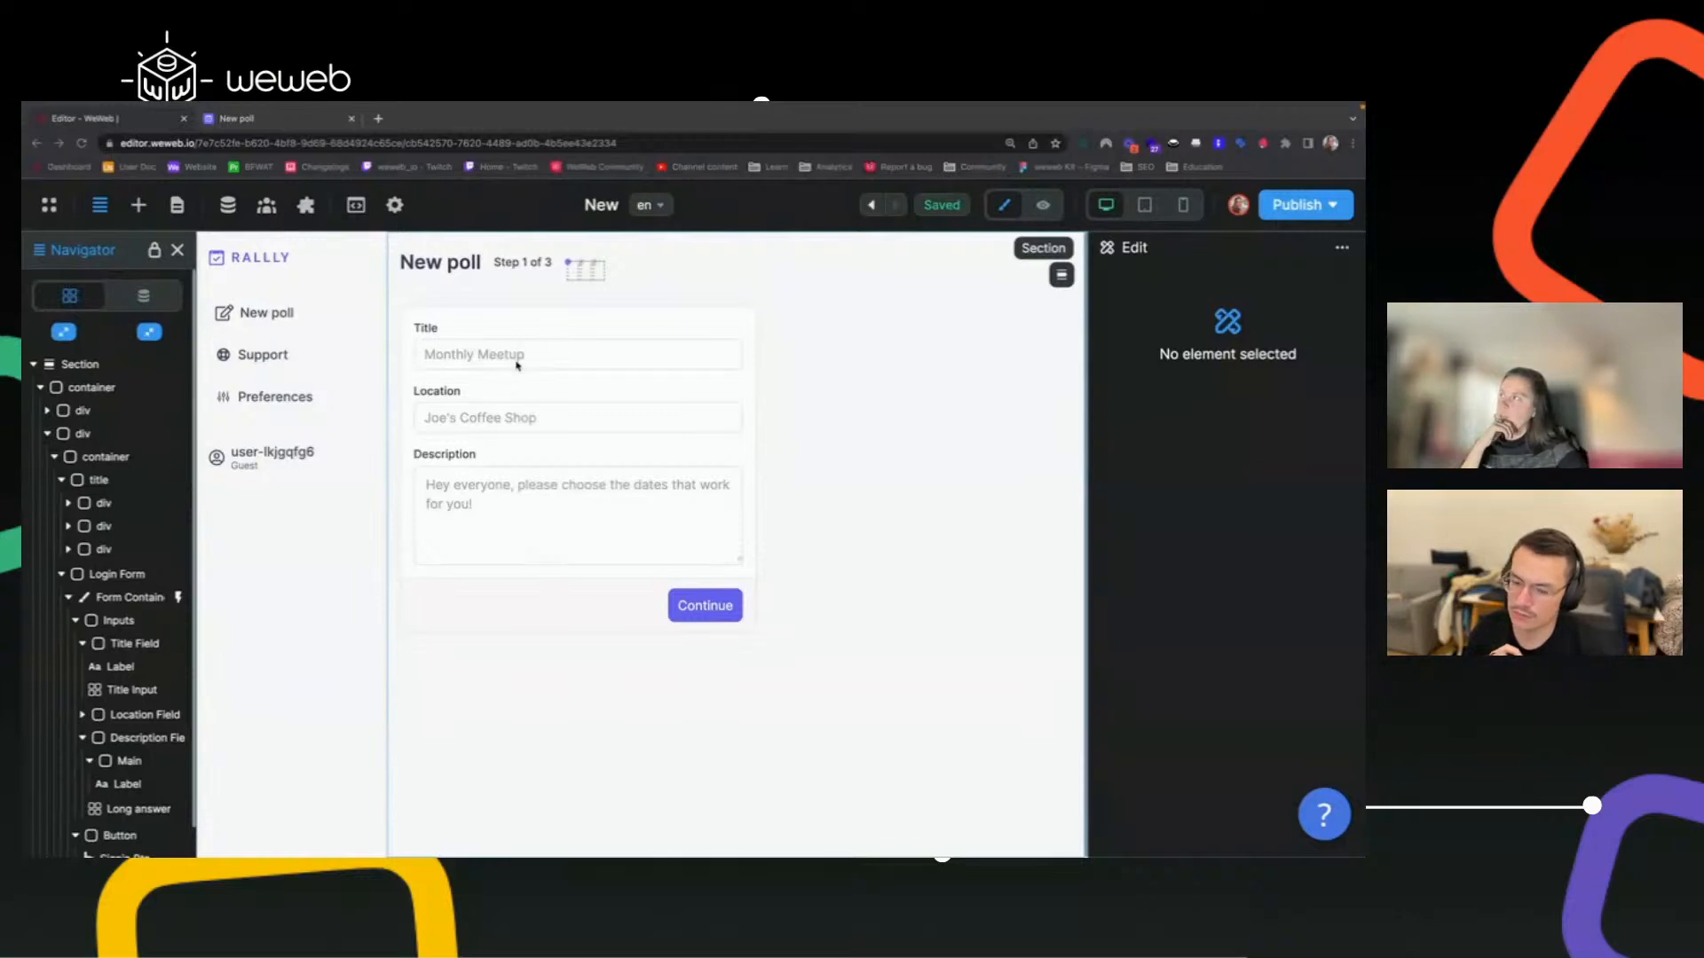
left_click(264, 125)
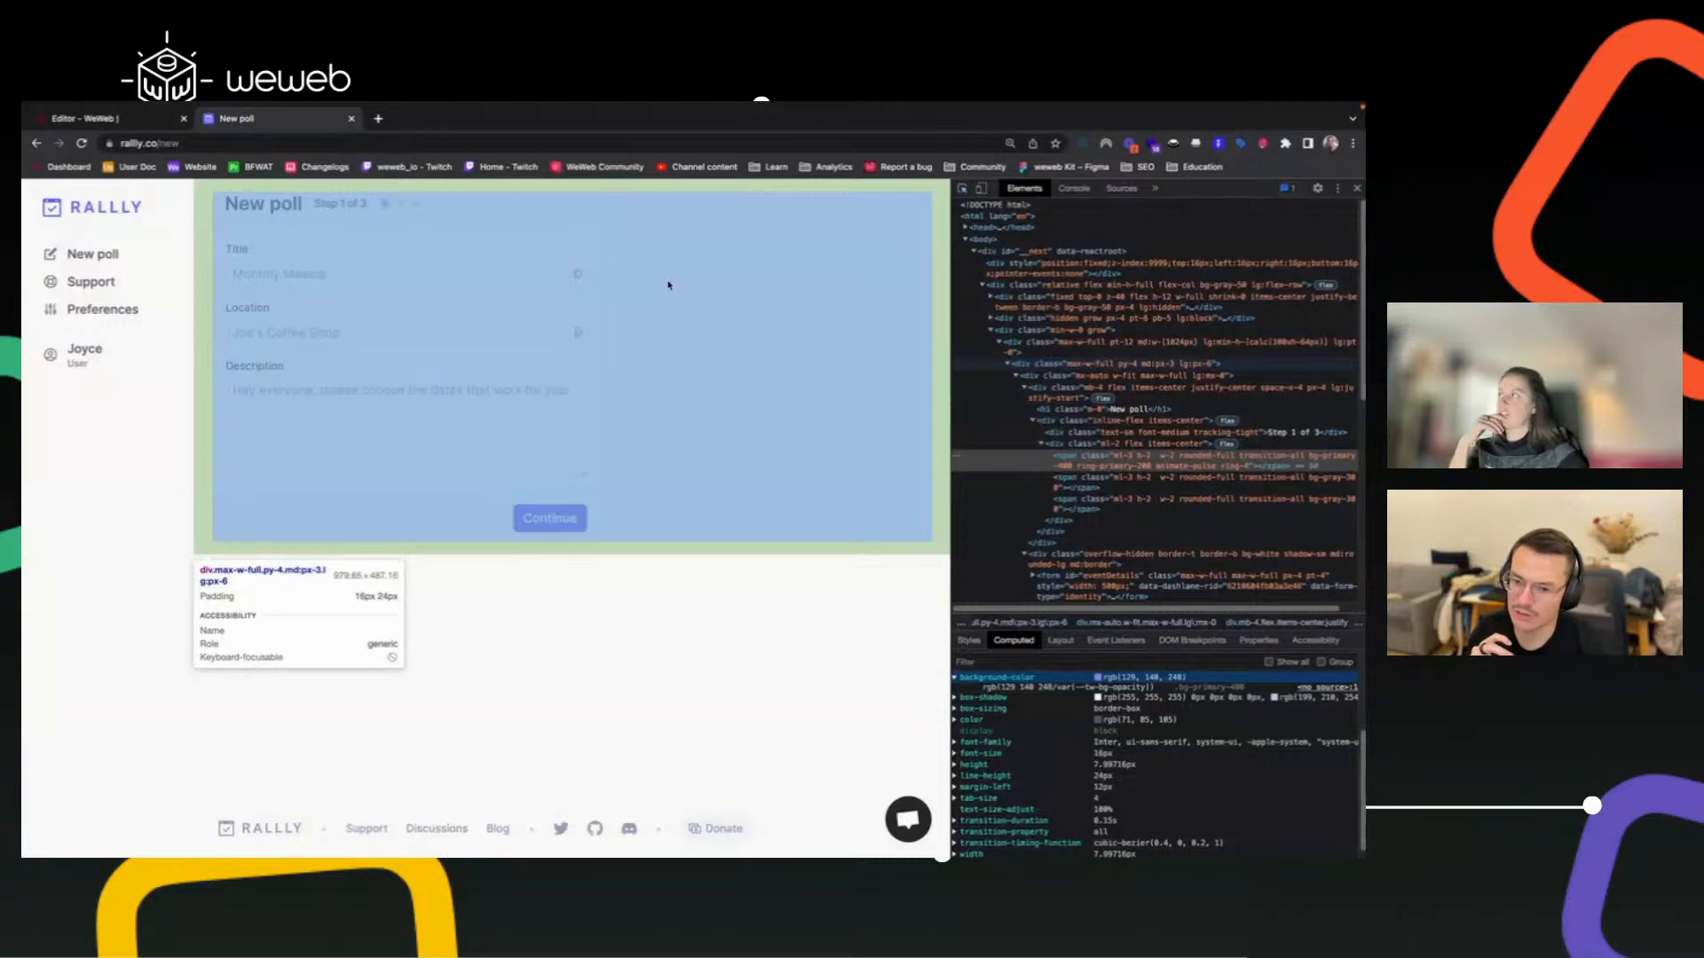
left_click(140, 121)
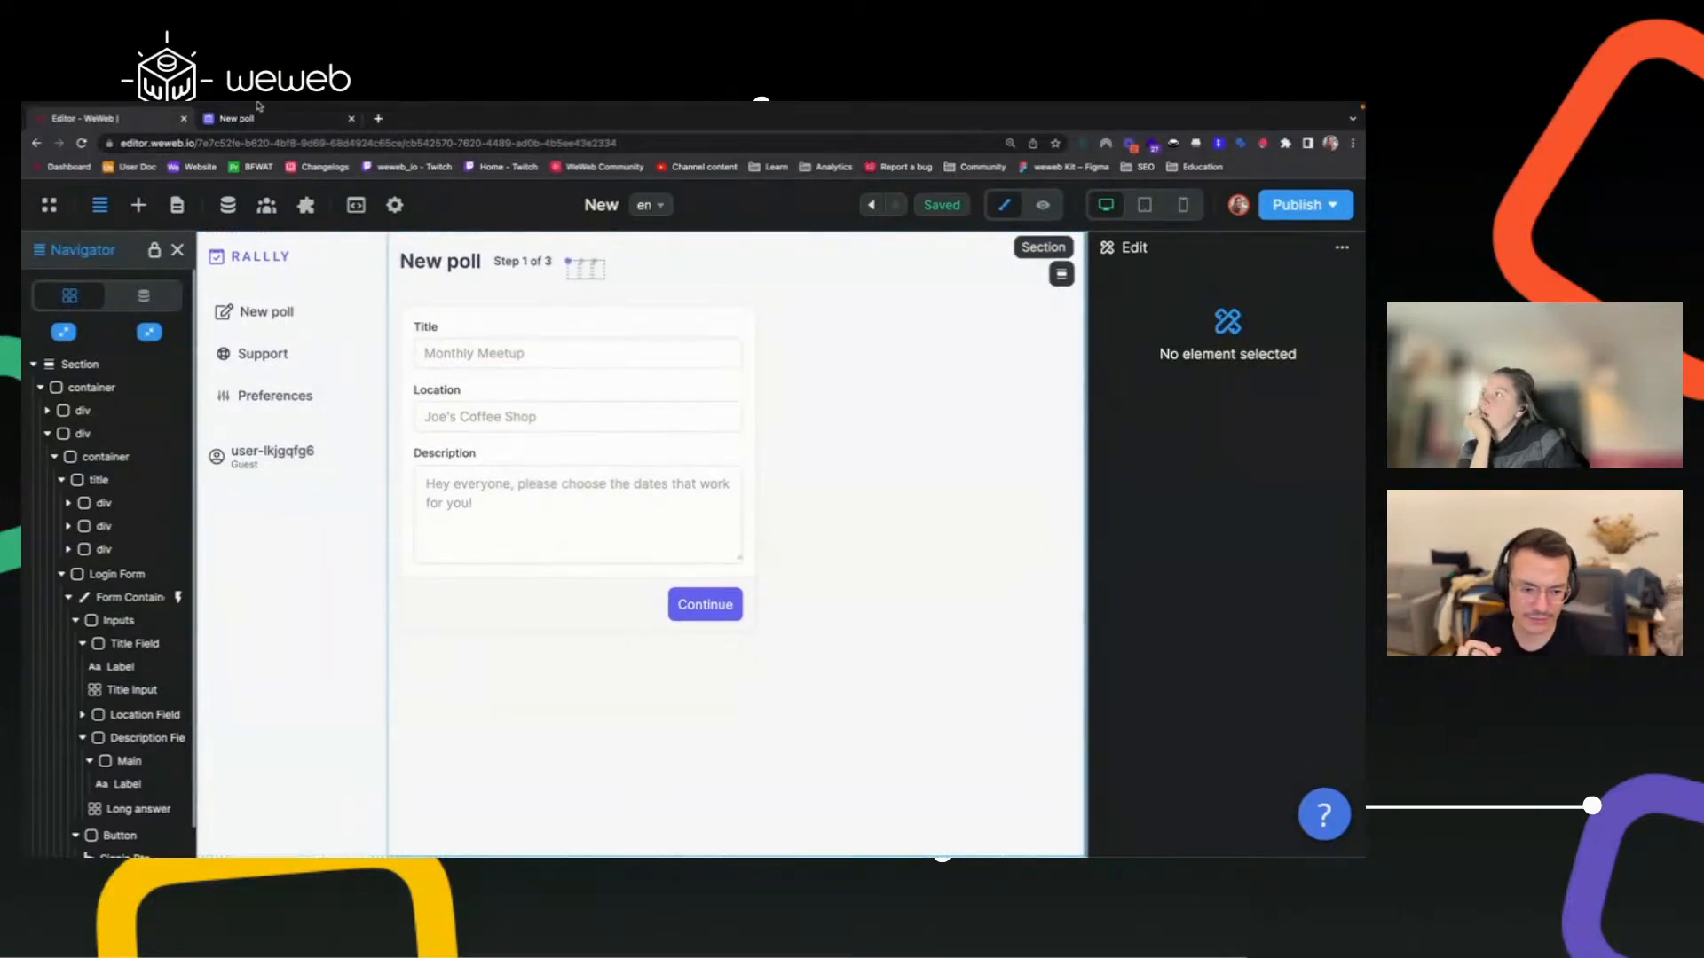
On the Rallly page, close the inspector, fill in title "TEst", location "test" and description "test", and continue to step 2.
left_click(276, 162)
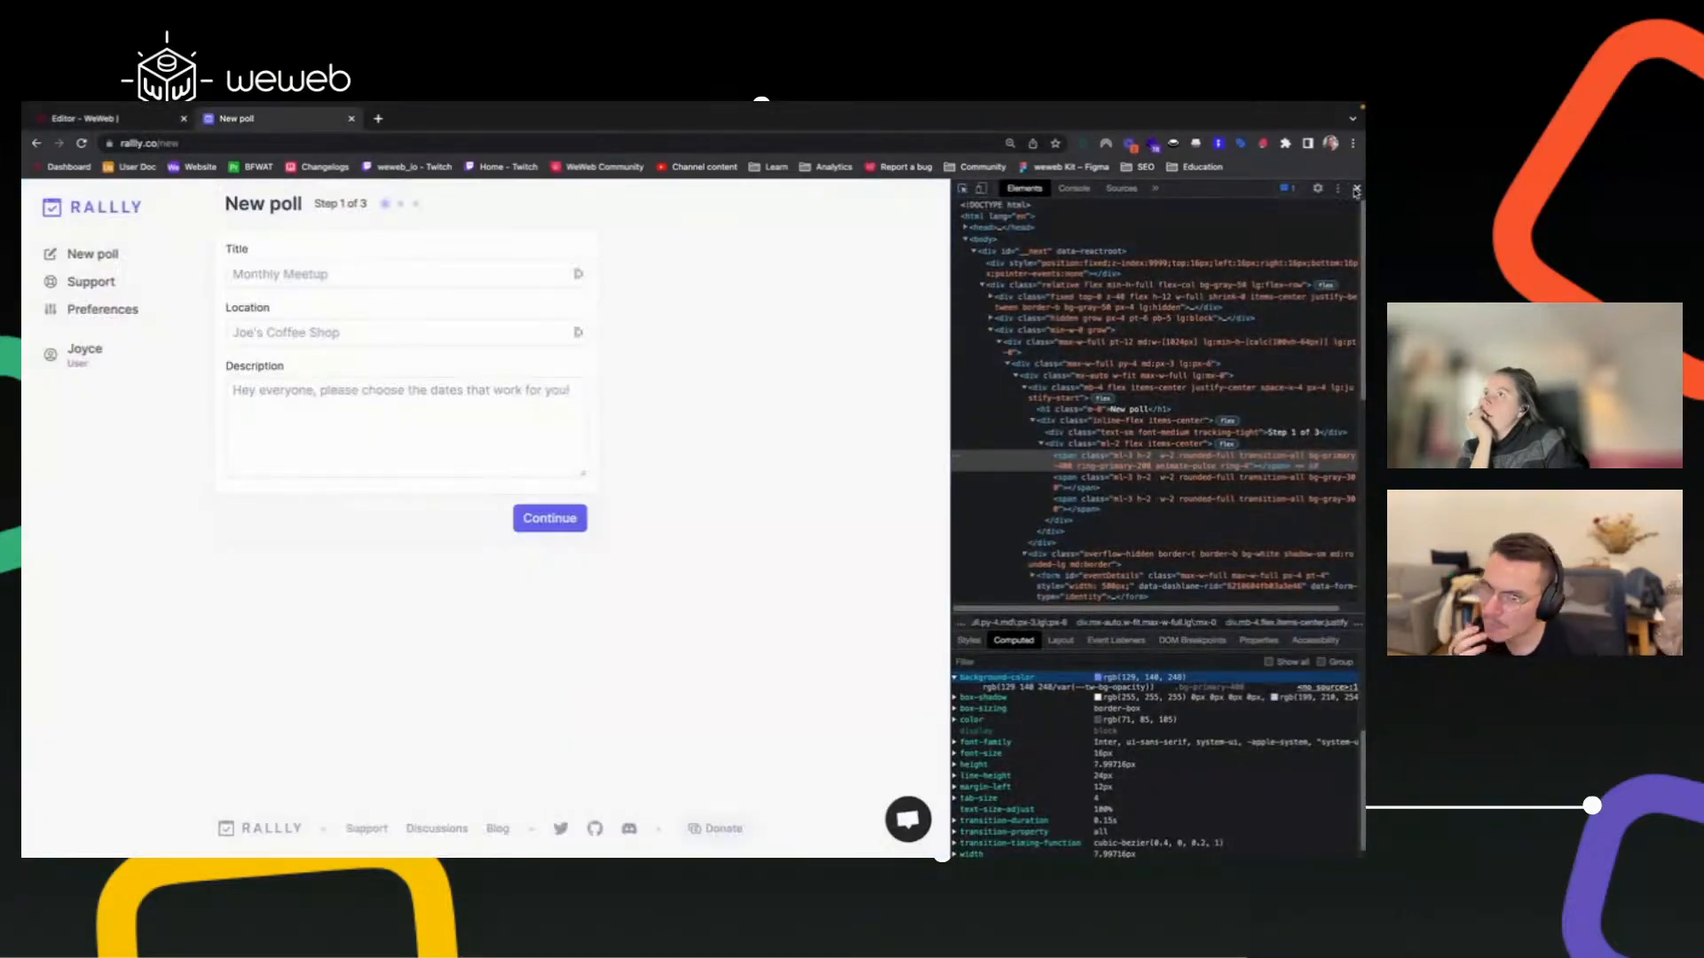
key("super+alt+i")
left_click(521, 267)
type("TEst")
key("Tab")
type("test")
key("Tab")
type("test")
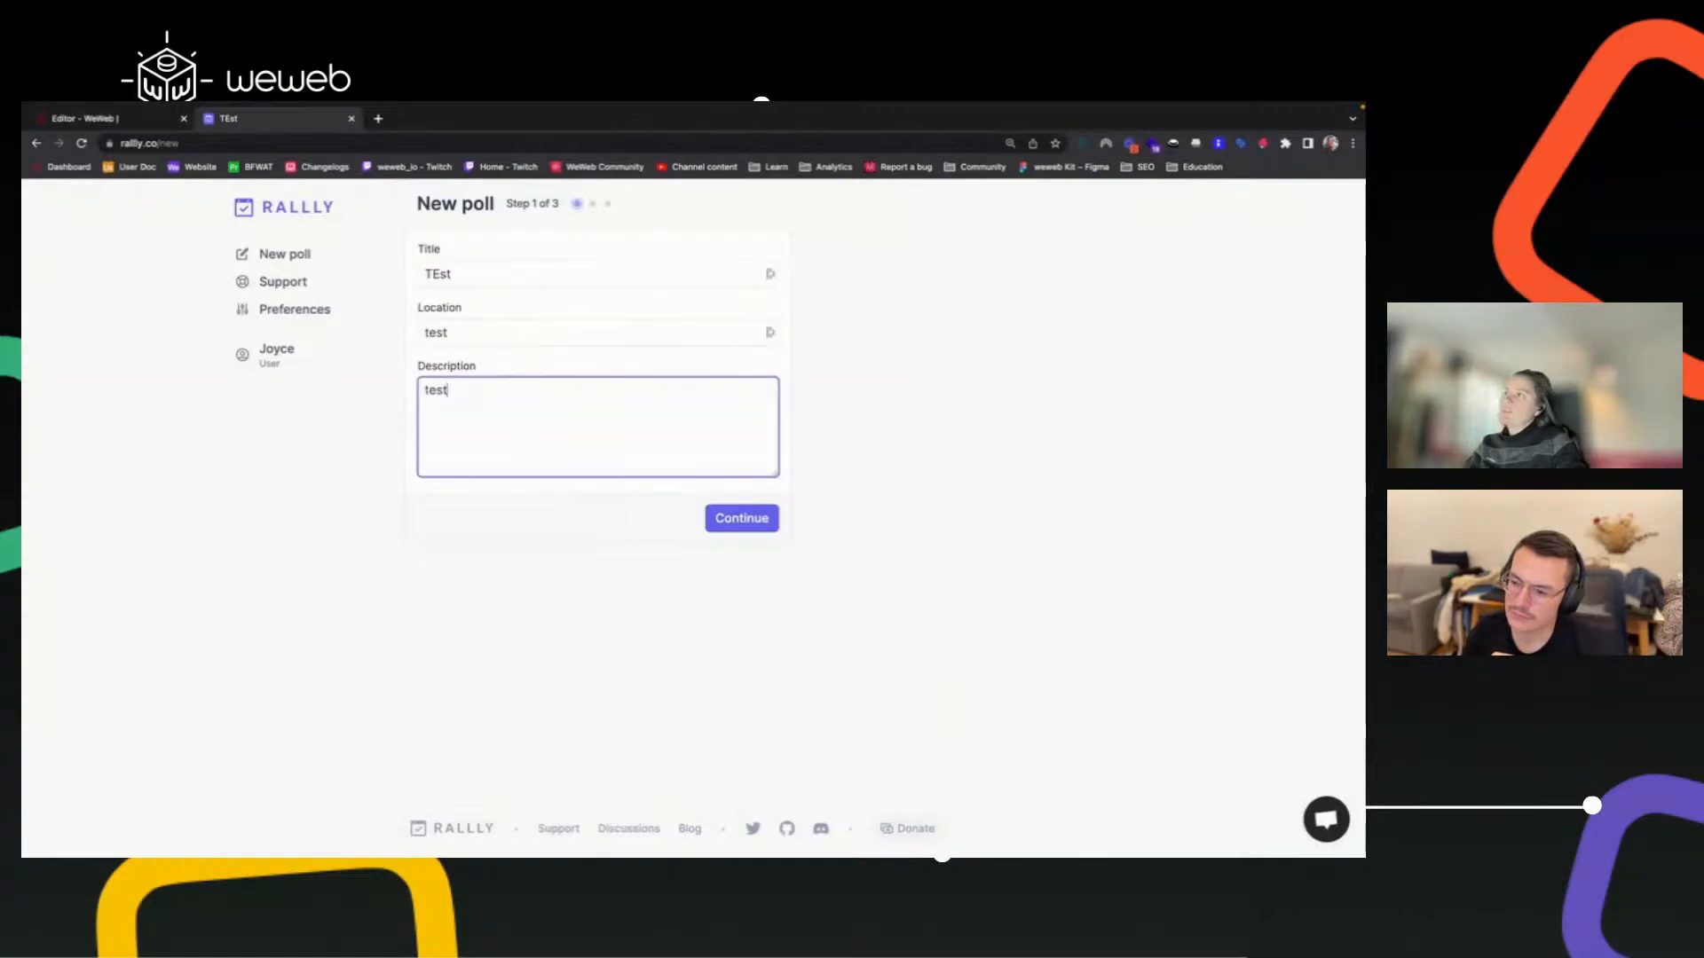
left_click(767, 525)
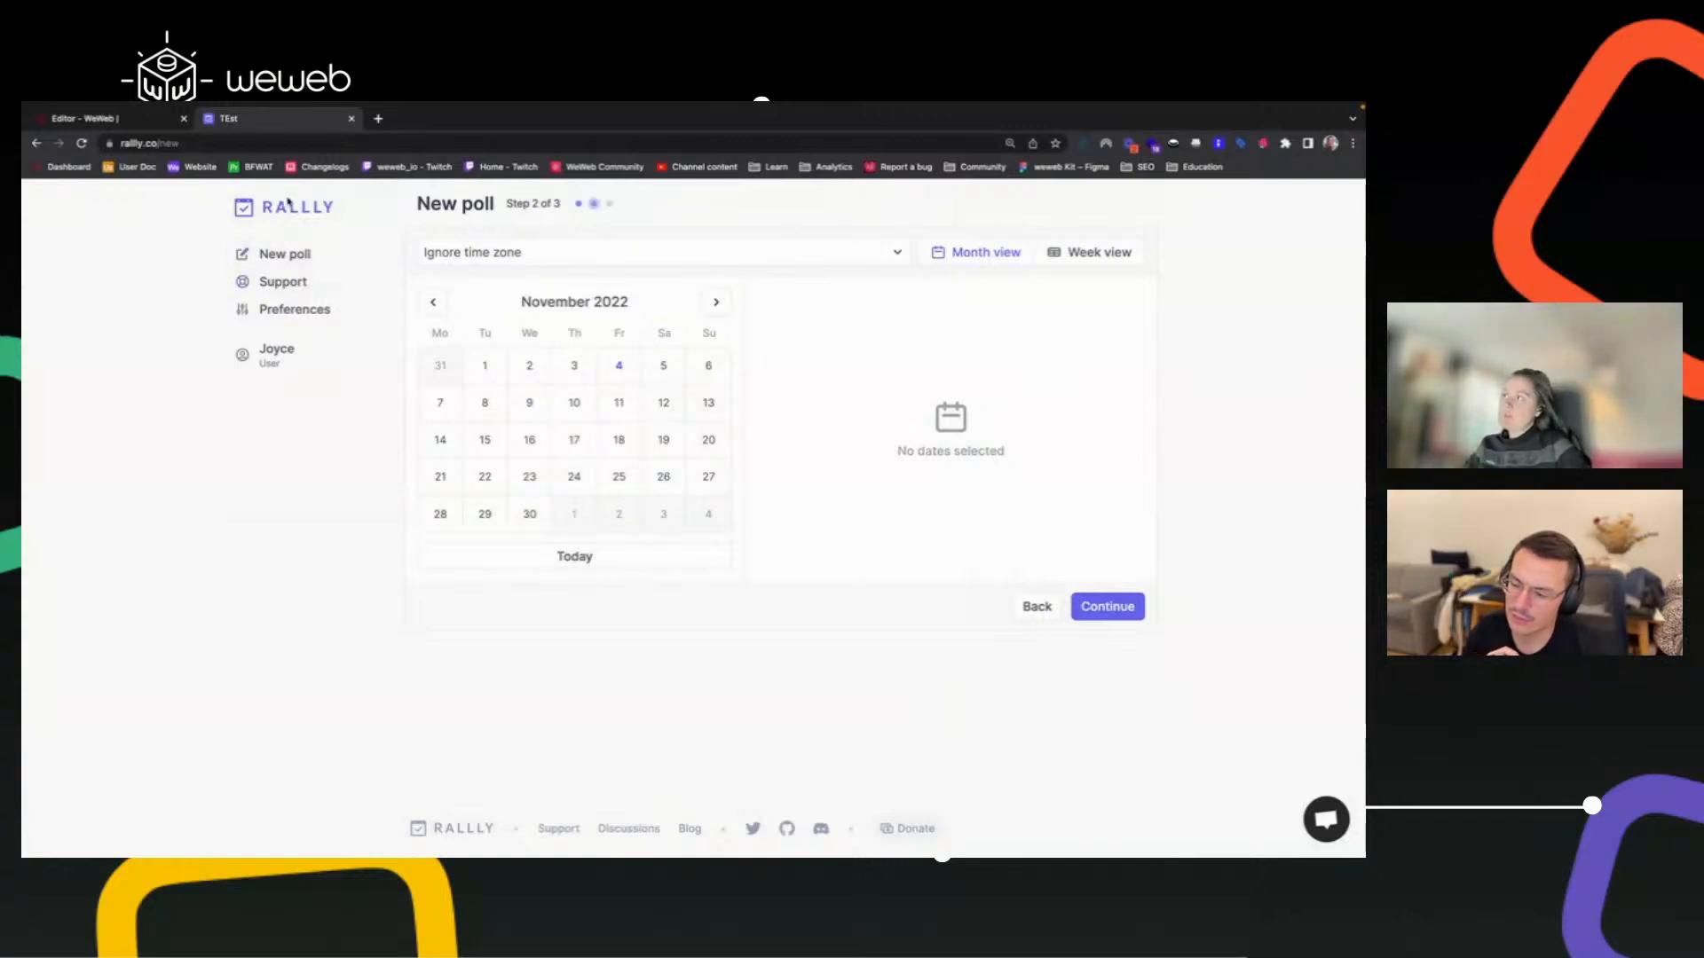
Switch back to the WeWeb editor and examine the section, its main container and the sidebar container.
left_click(131, 117)
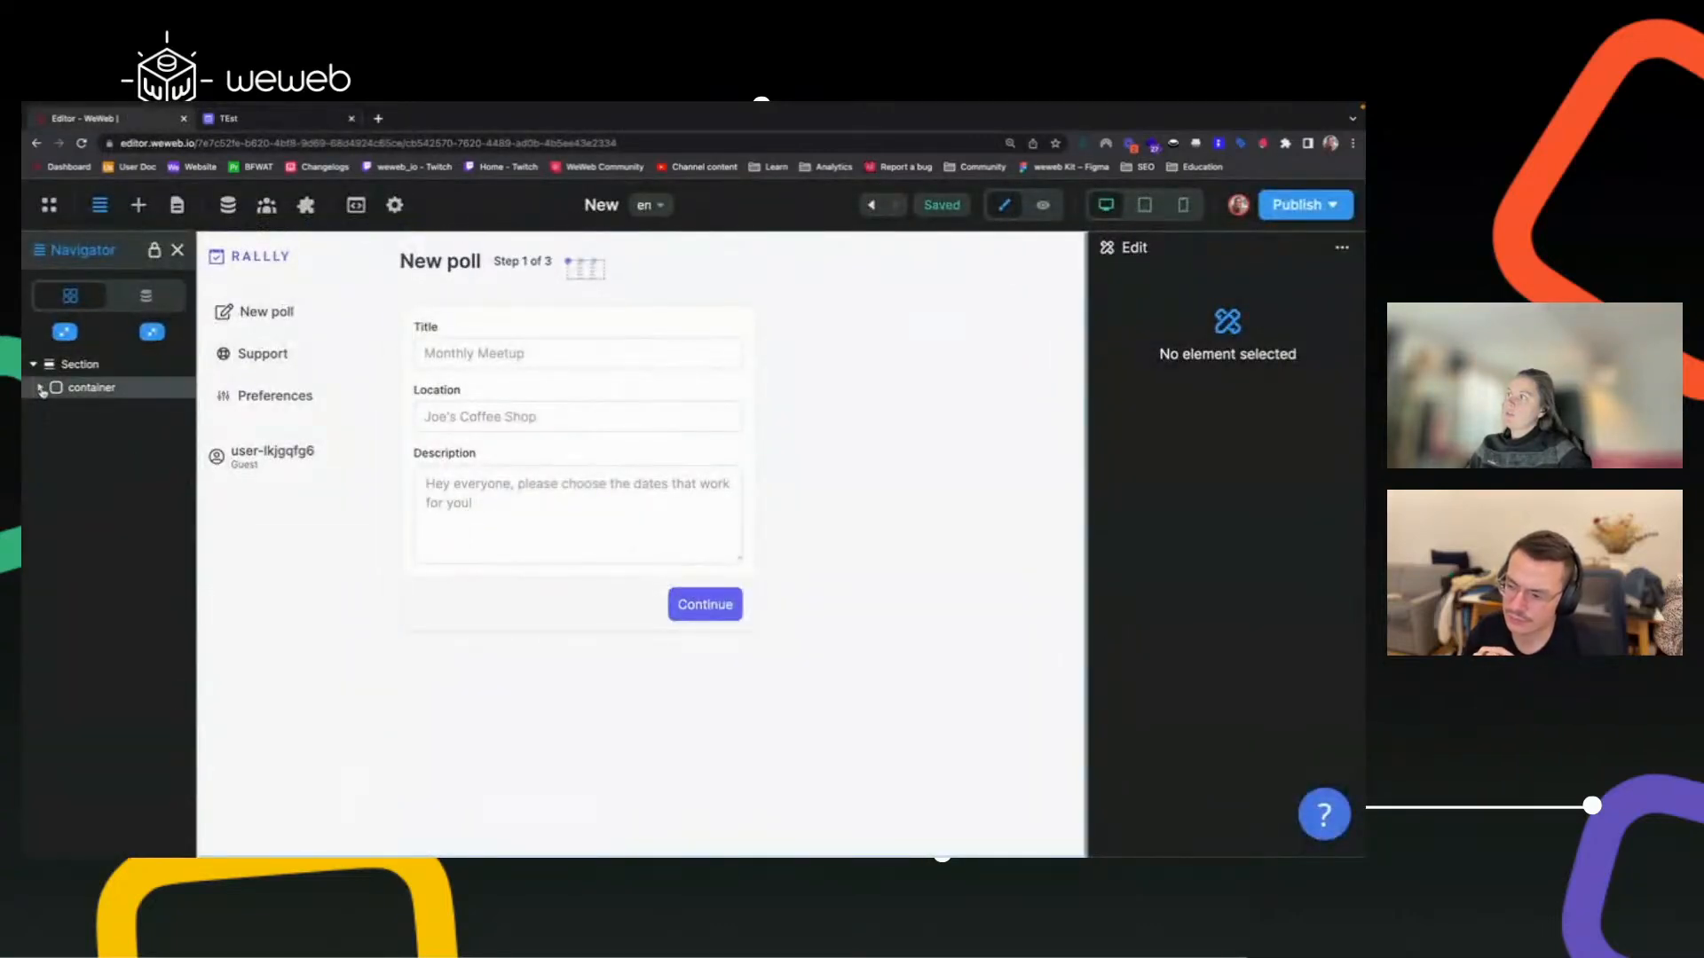
left_click(95, 389)
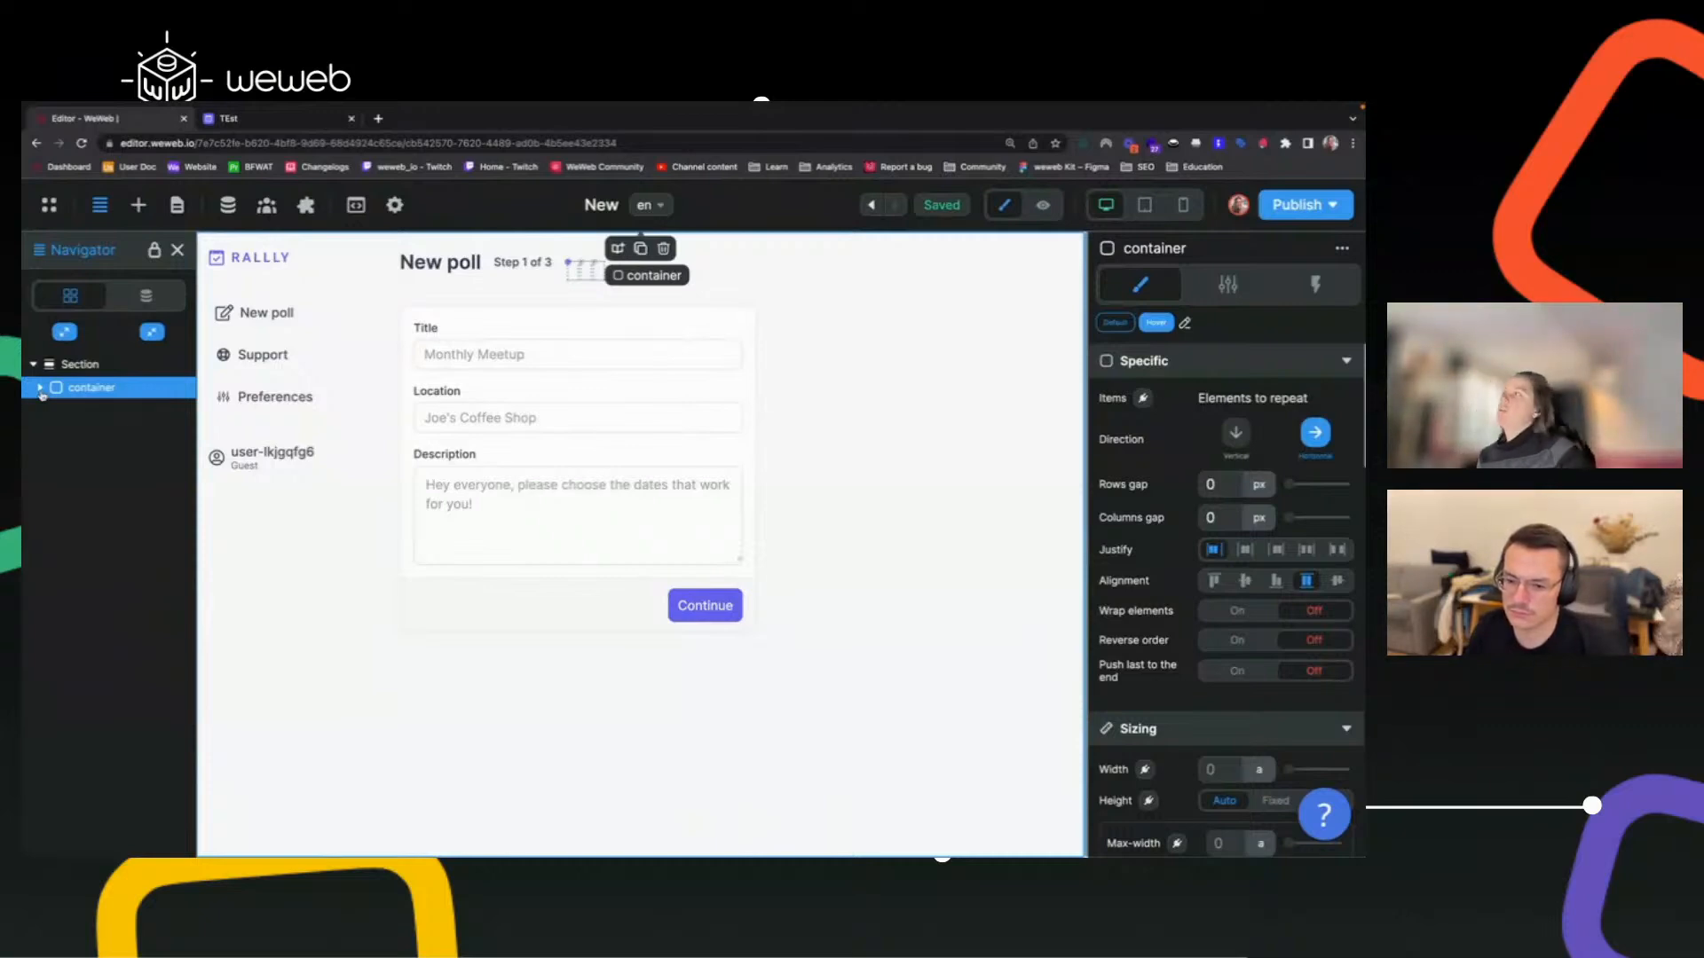
left_click(75, 366)
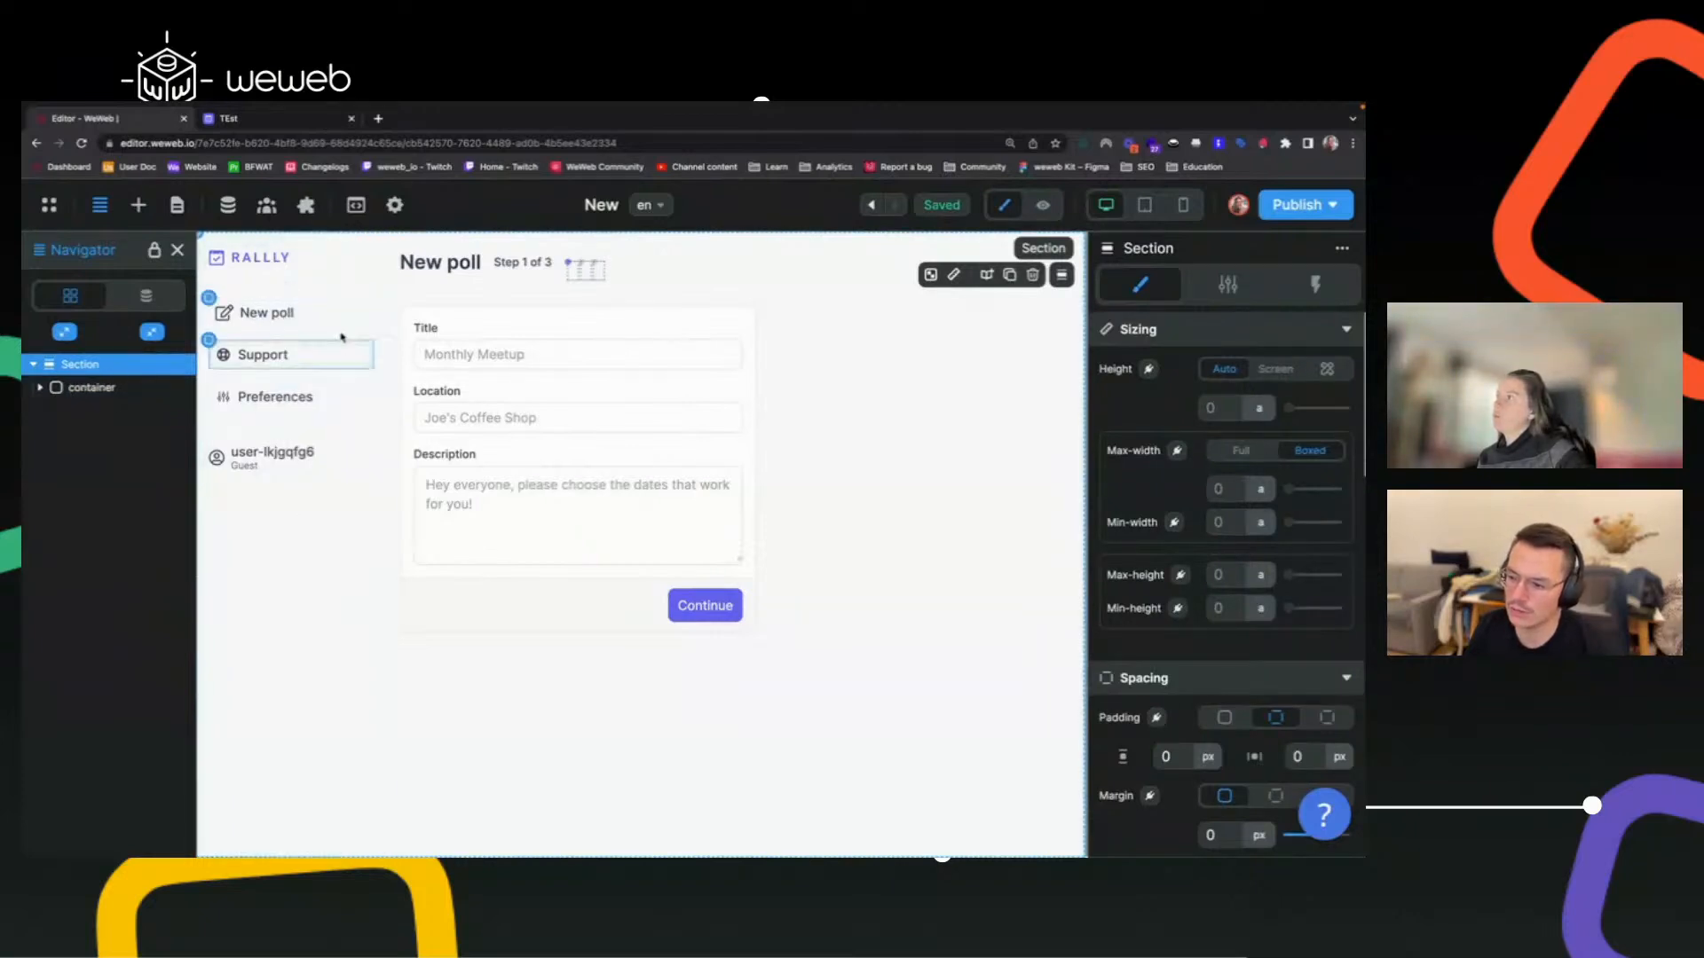
left_click(371, 260)
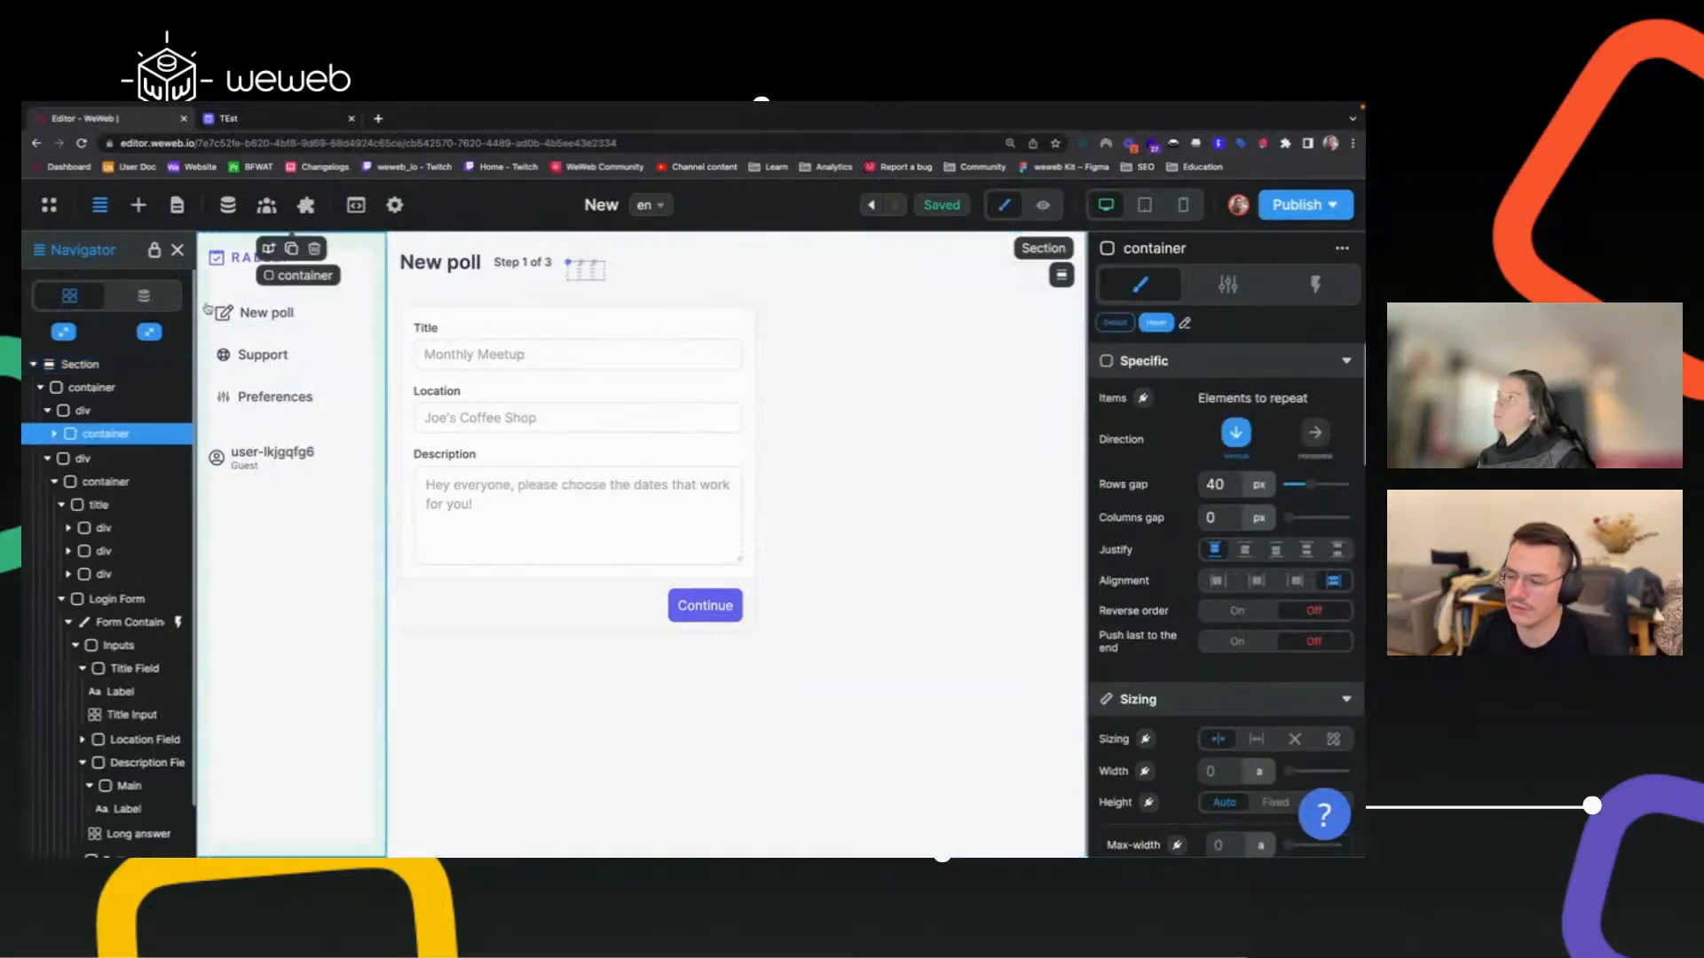
left_click(40, 388)
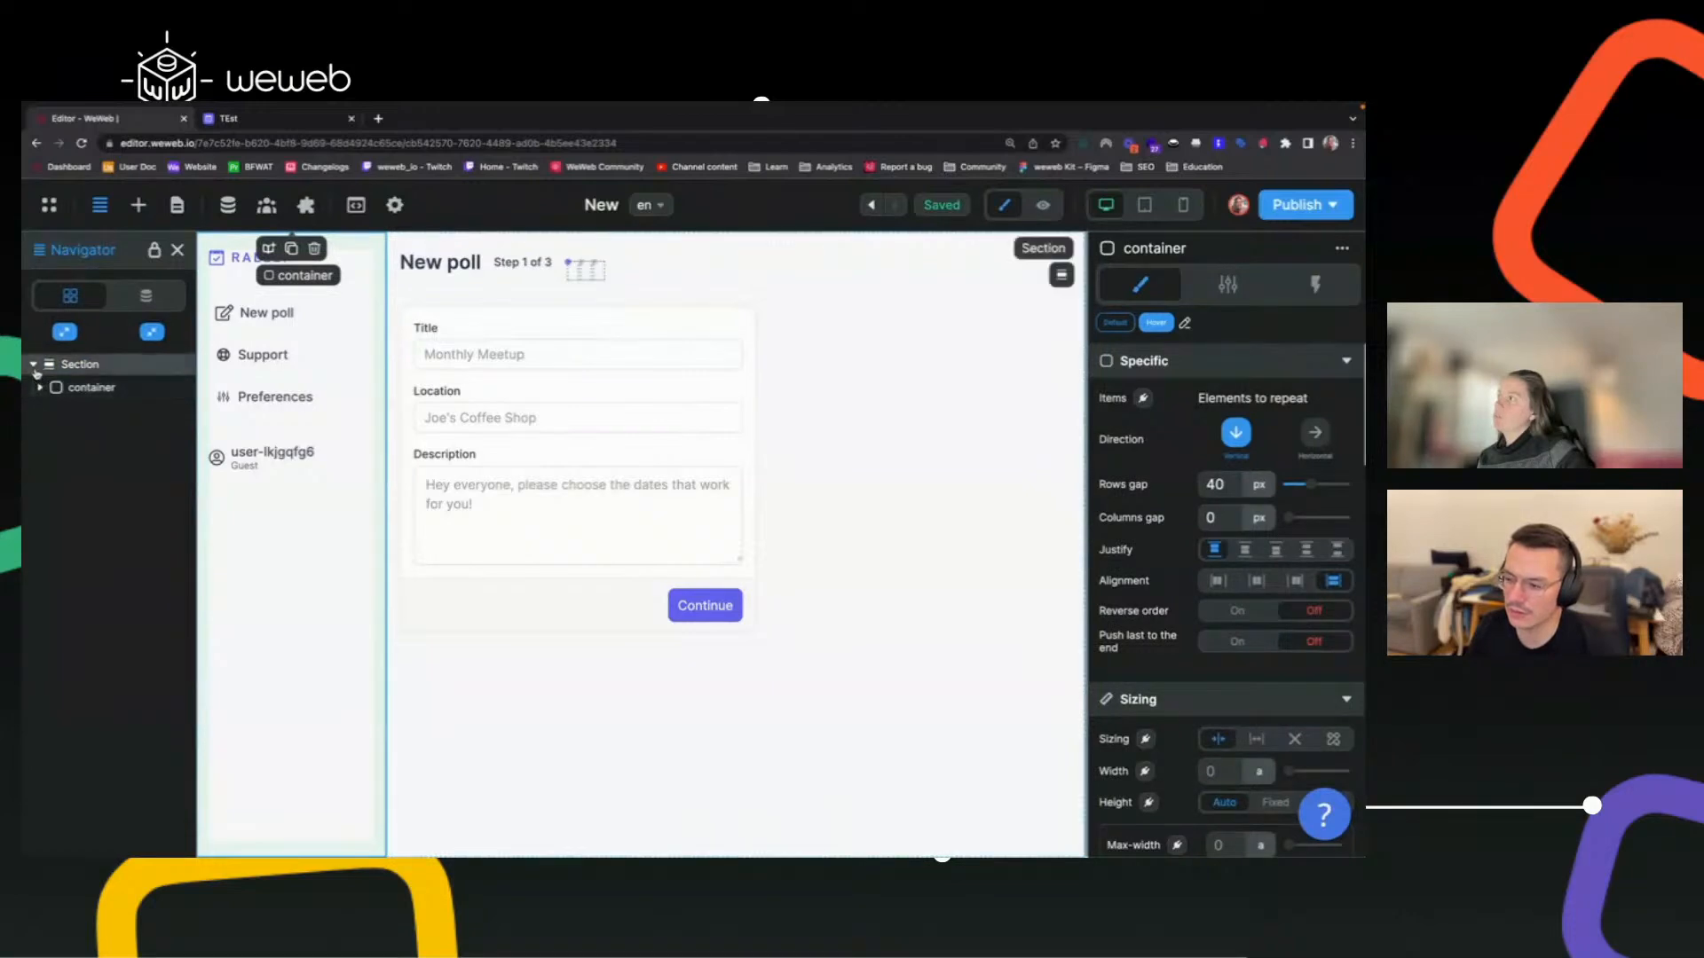
left_click(83, 365)
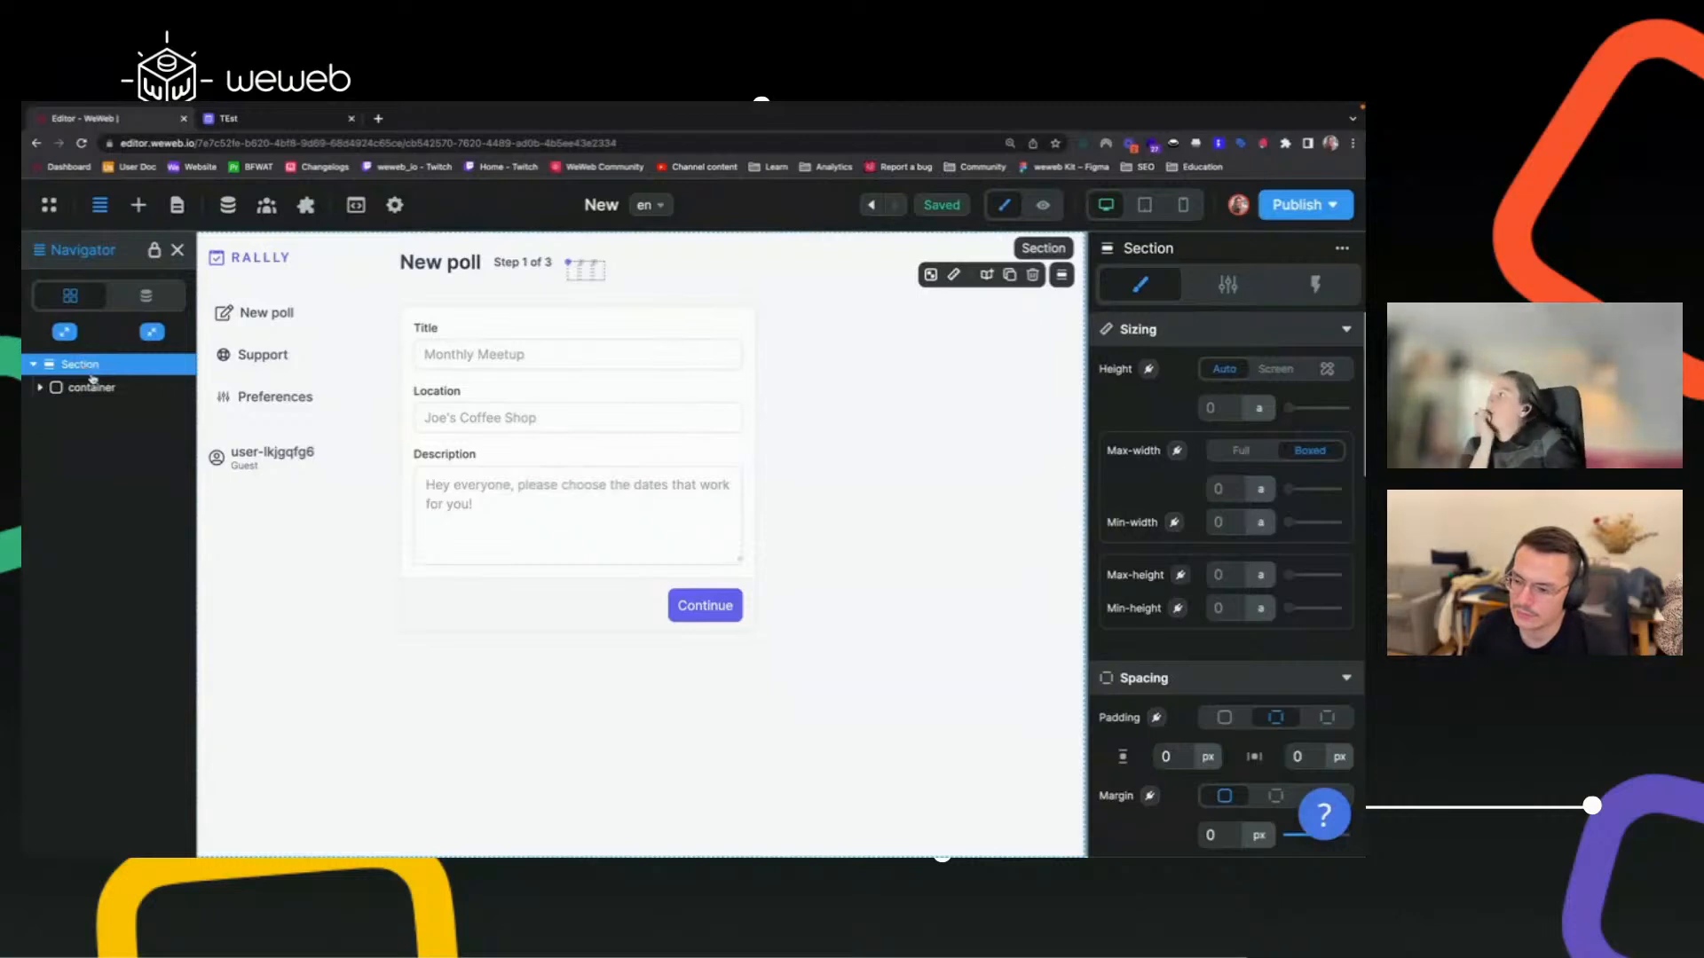
Rename the main container's second div, which holds the poll form, as "Step 1".
left_click(91, 387)
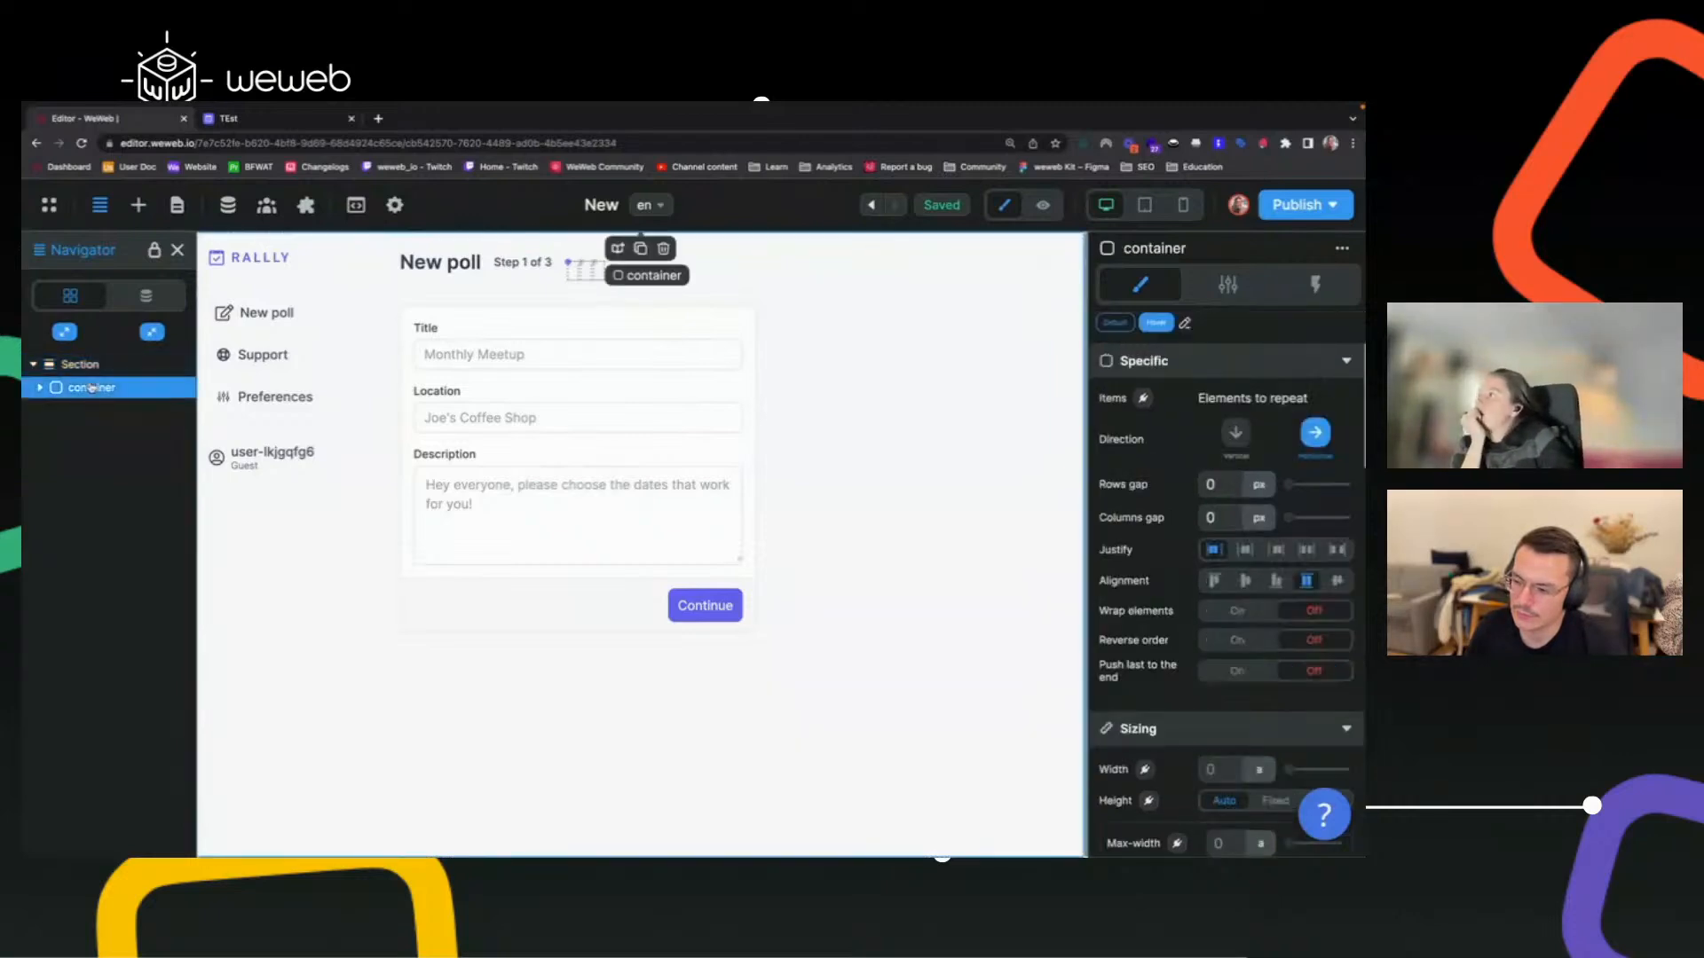
left_click(41, 389)
left_click(49, 434)
left_click(98, 435)
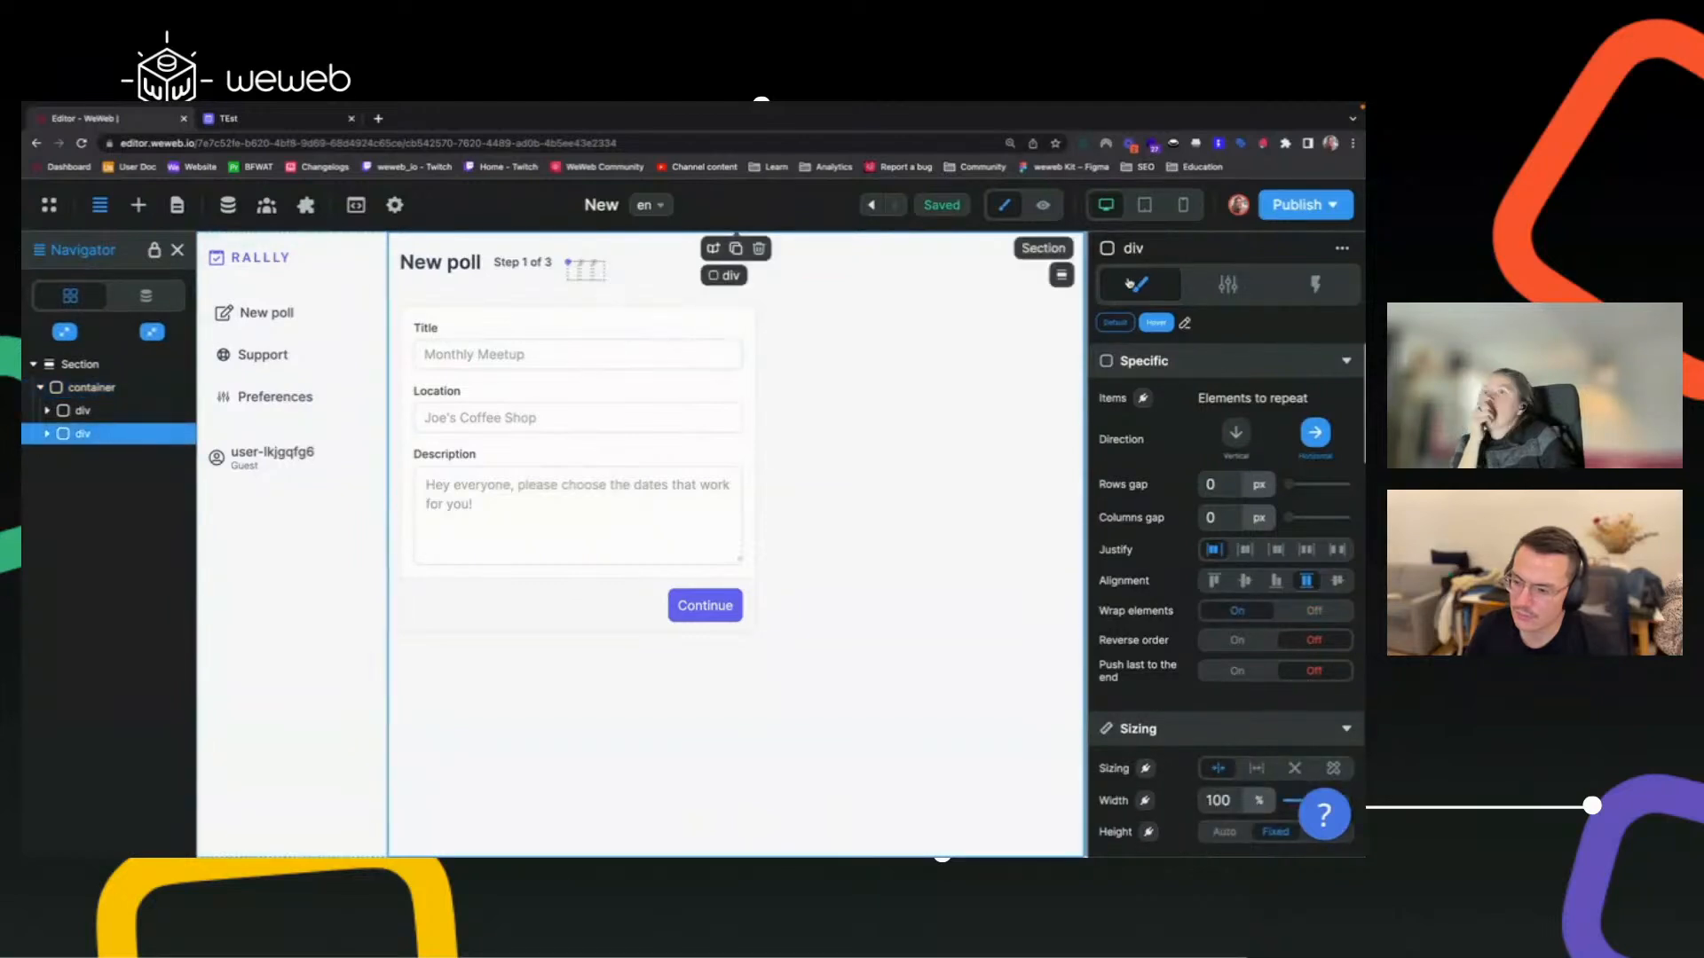
left_click(1227, 284)
left_click(1251, 379)
key("ctrl+a")
type("Step 1")
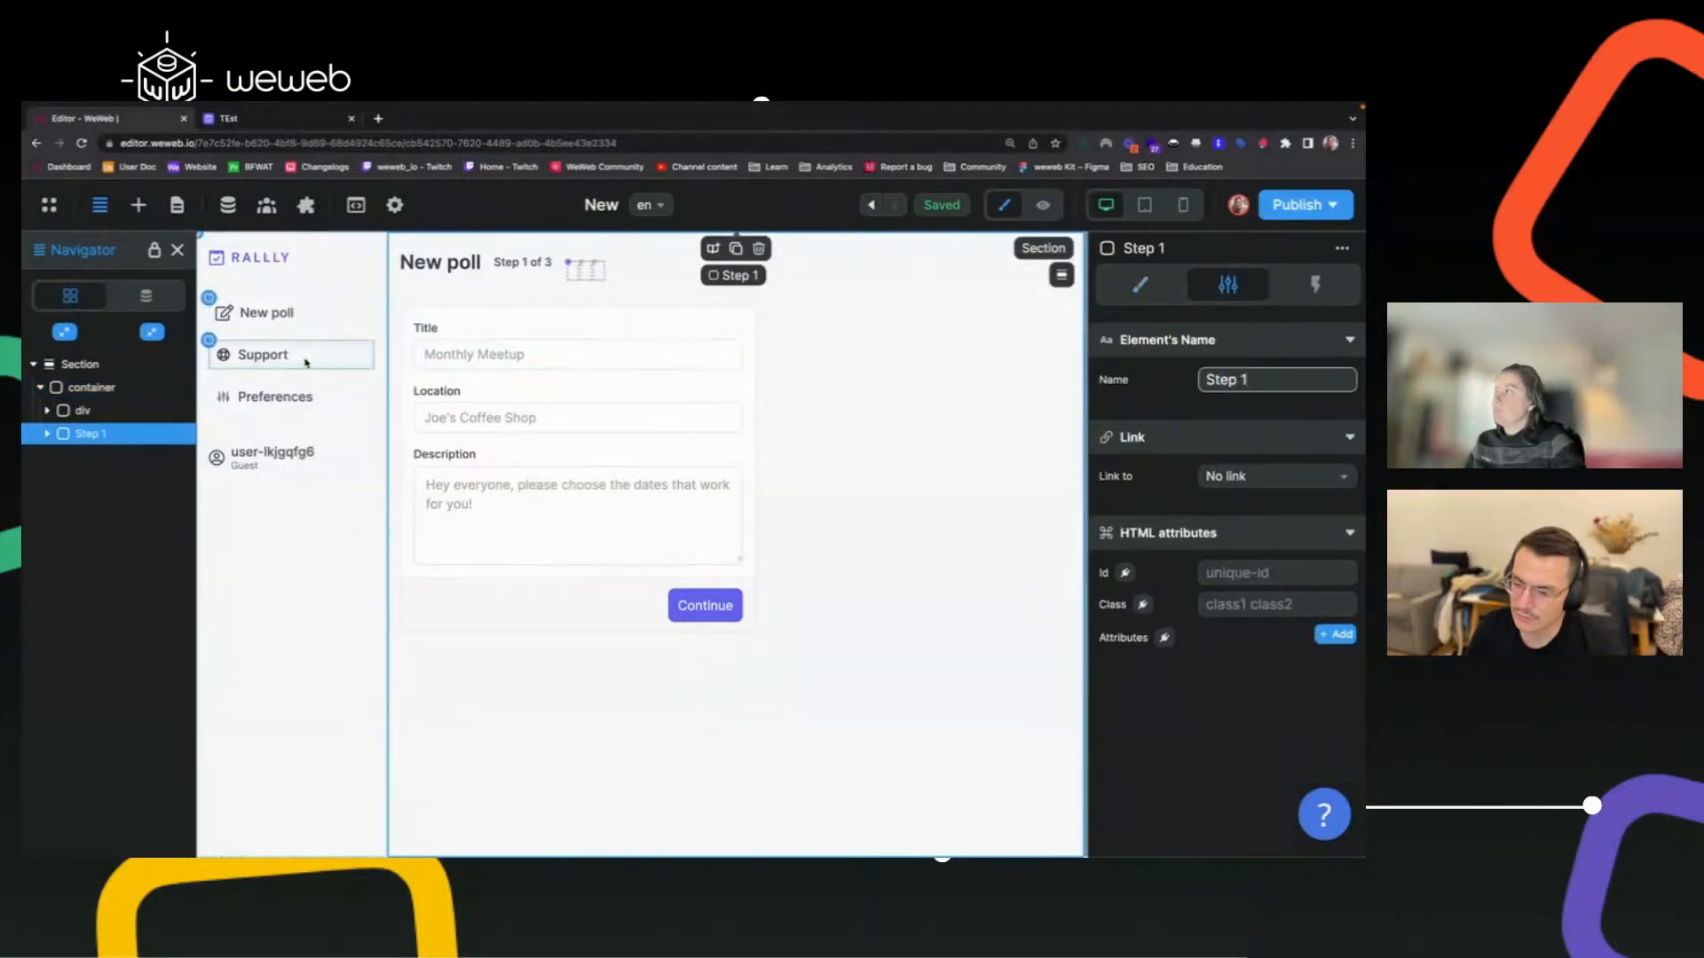
Duplicate the Step 1 div and rename the copy as "Step 2".
left_click(151, 509)
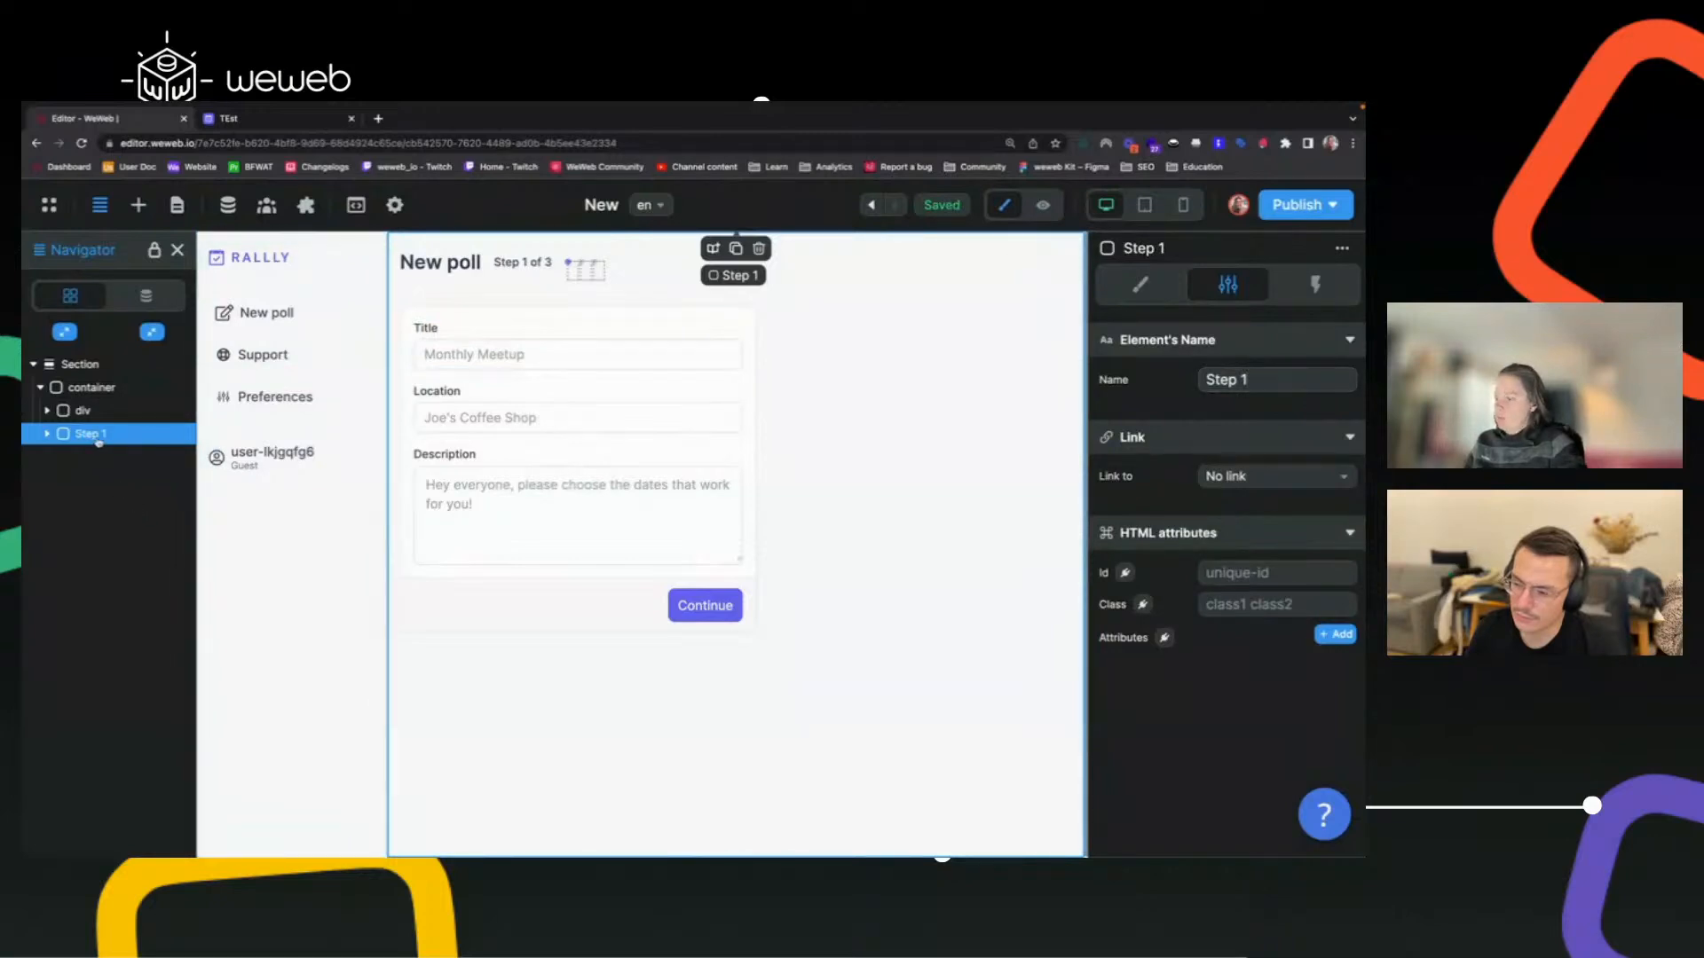
key("ctrl+d")
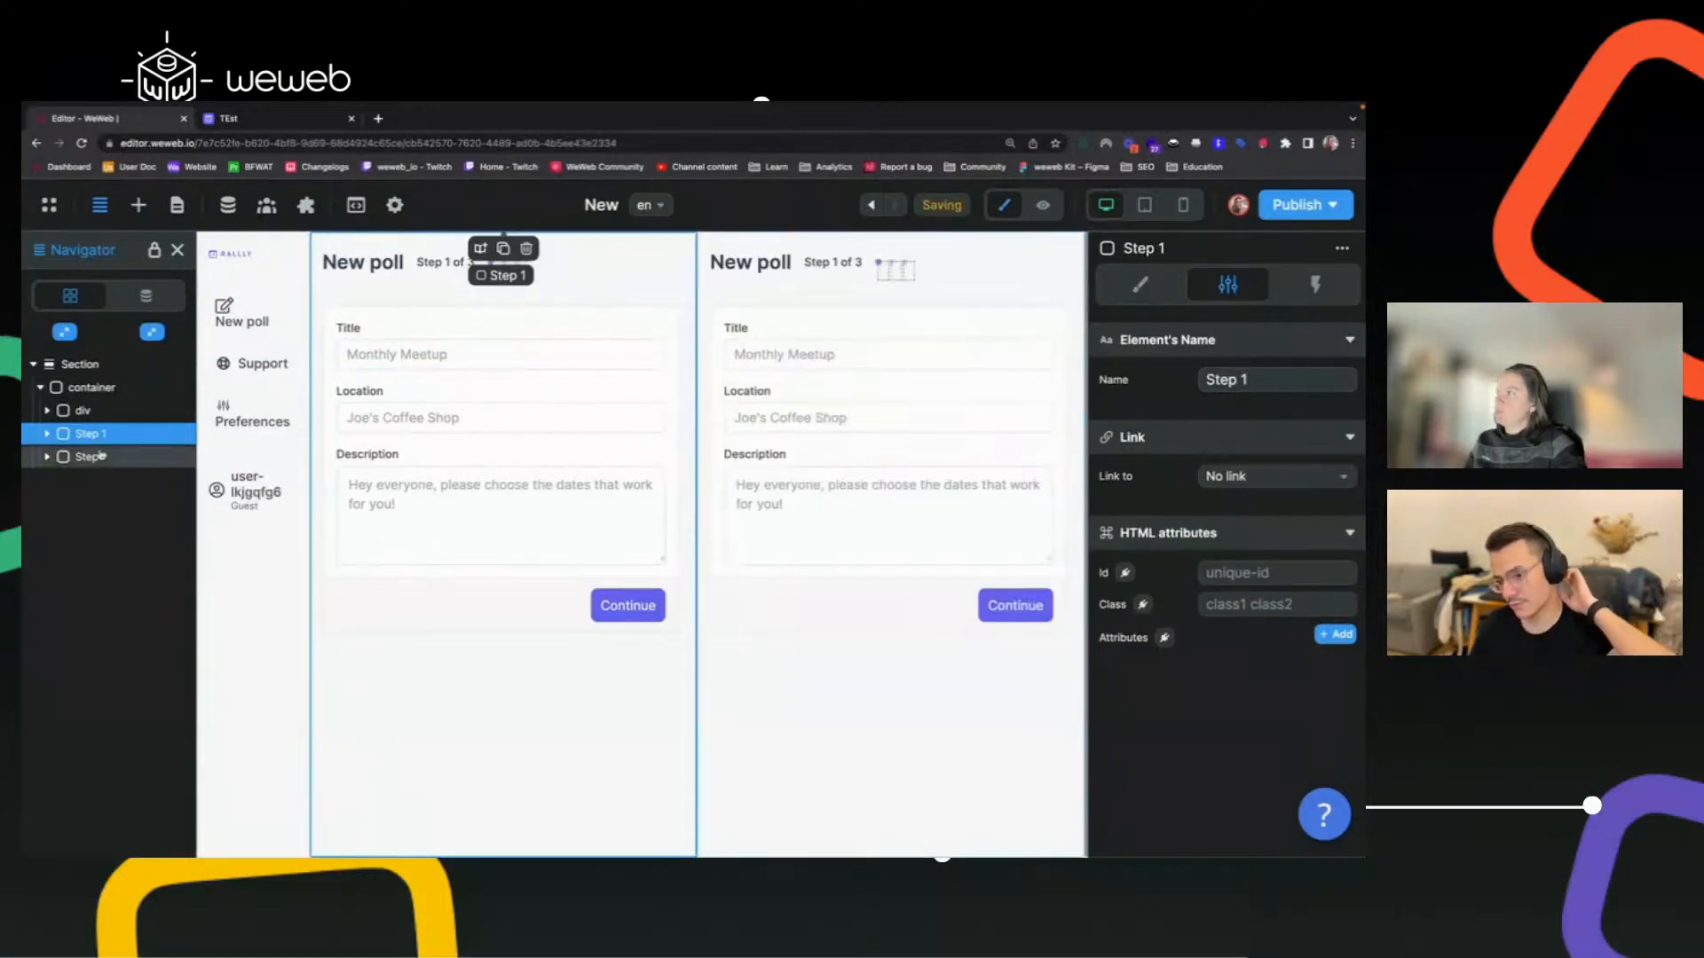
left_click(1270, 380)
key("BackSpace")
type("2")
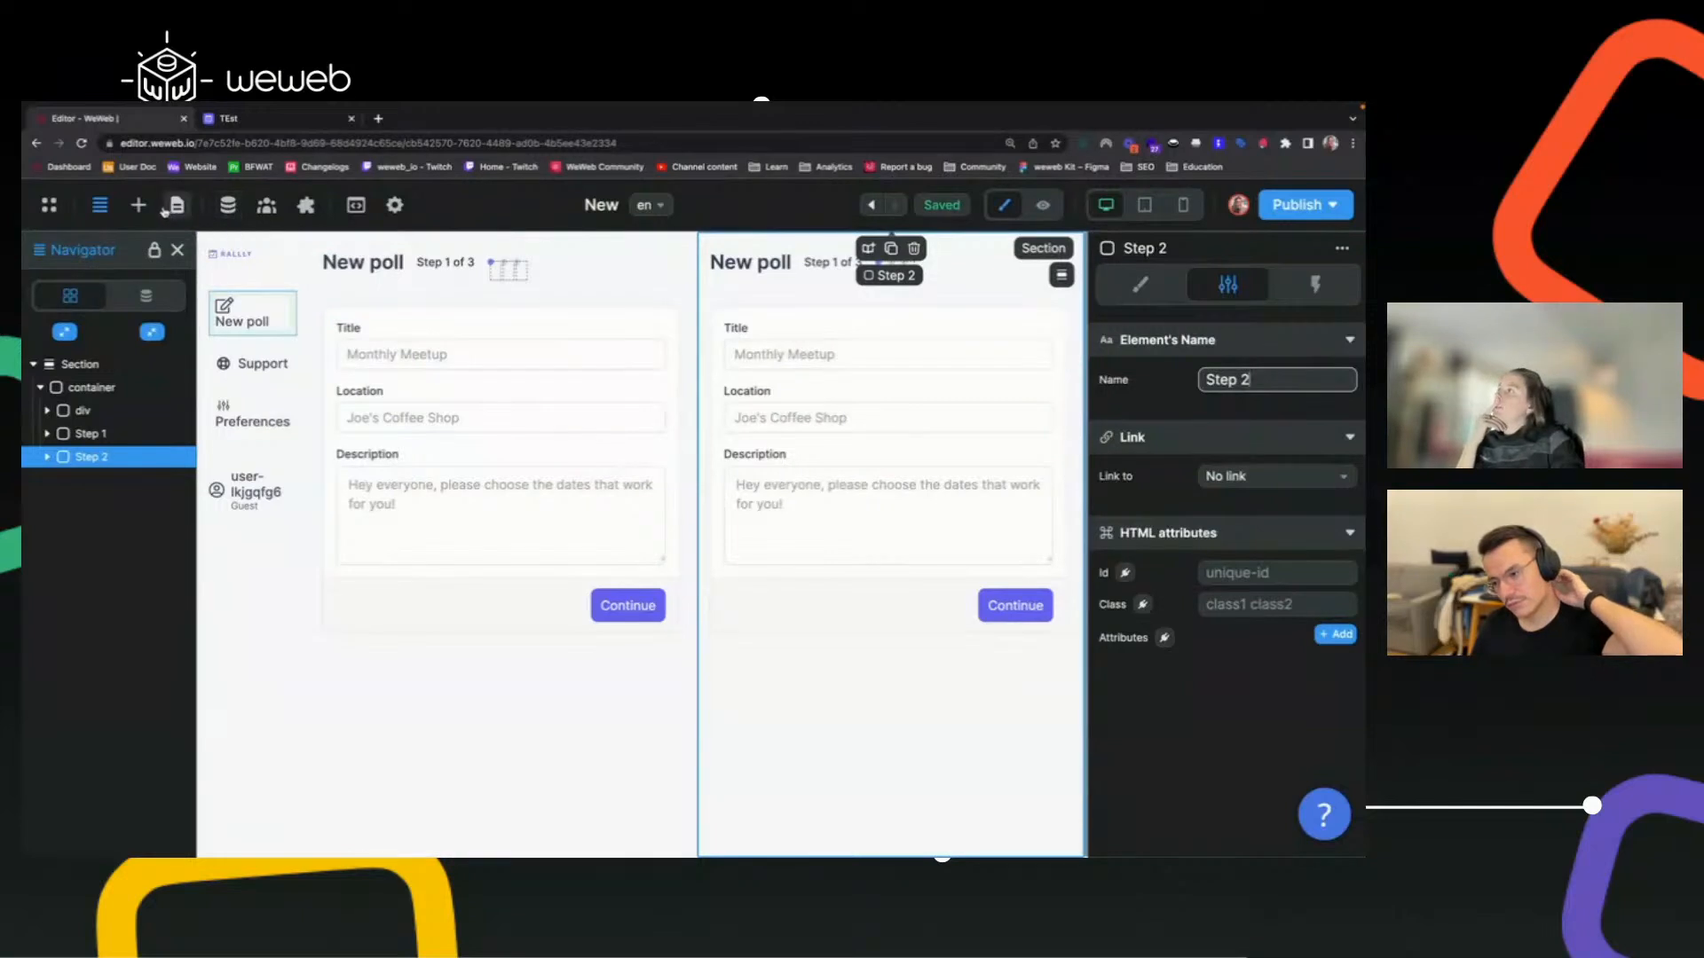
Create a project variable named "step" of type Number with default value 1 and save it.
left_click(228, 206)
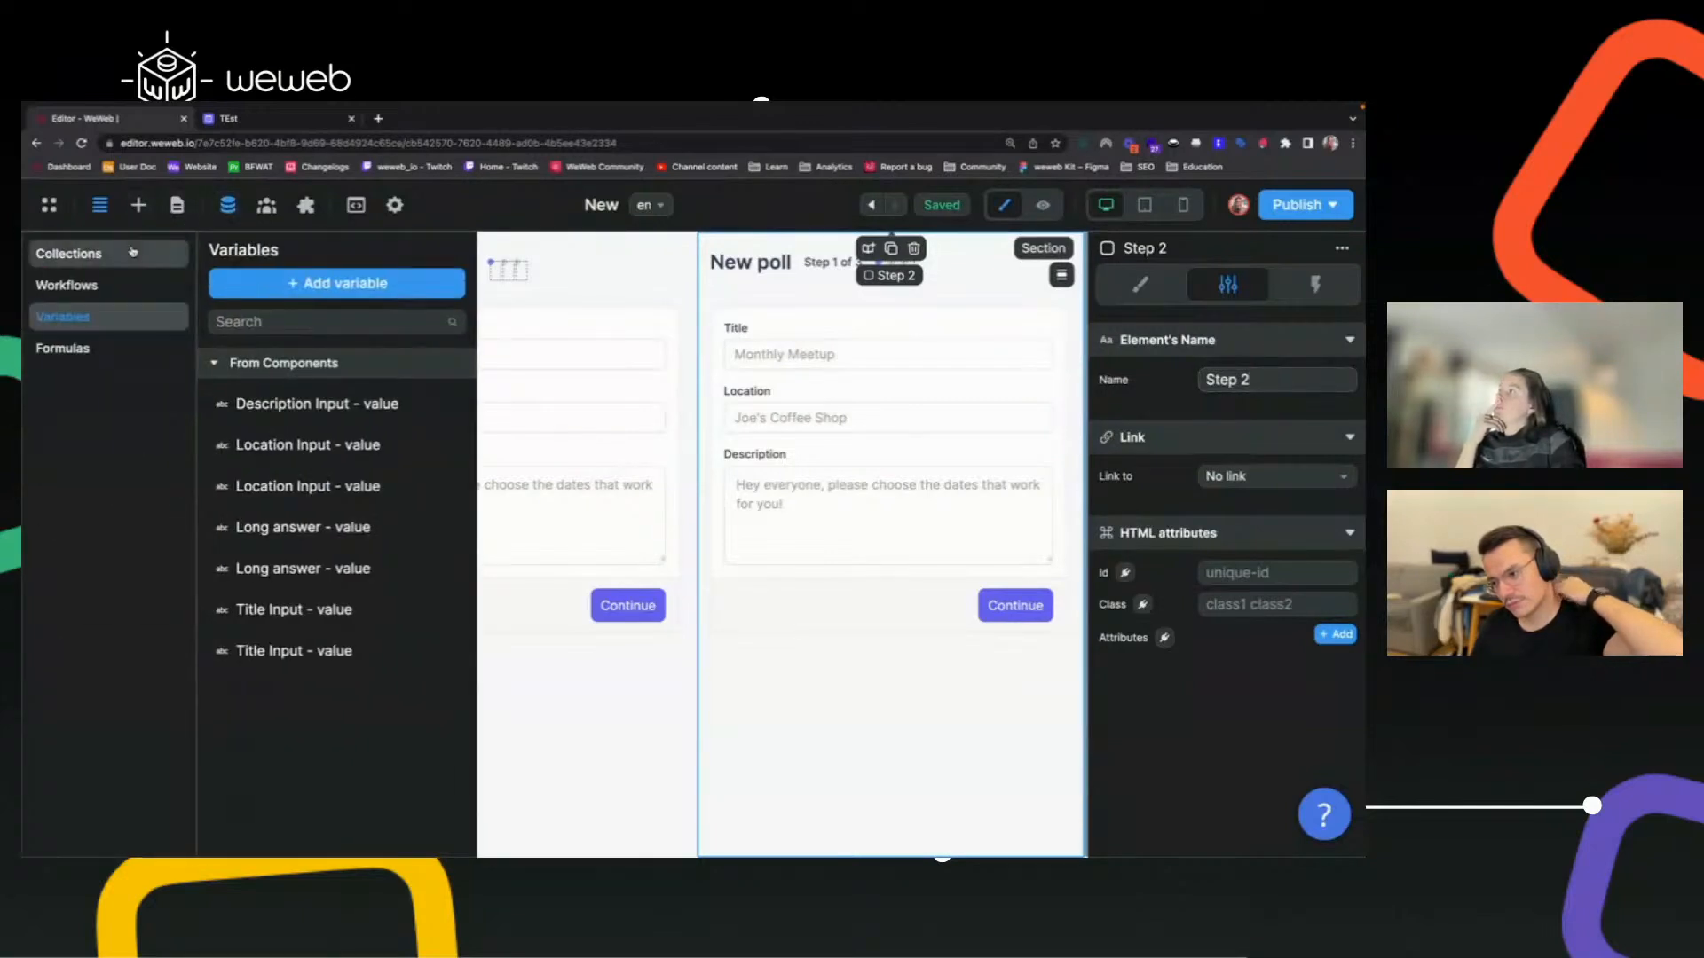
left_click(319, 285)
left_click(579, 359)
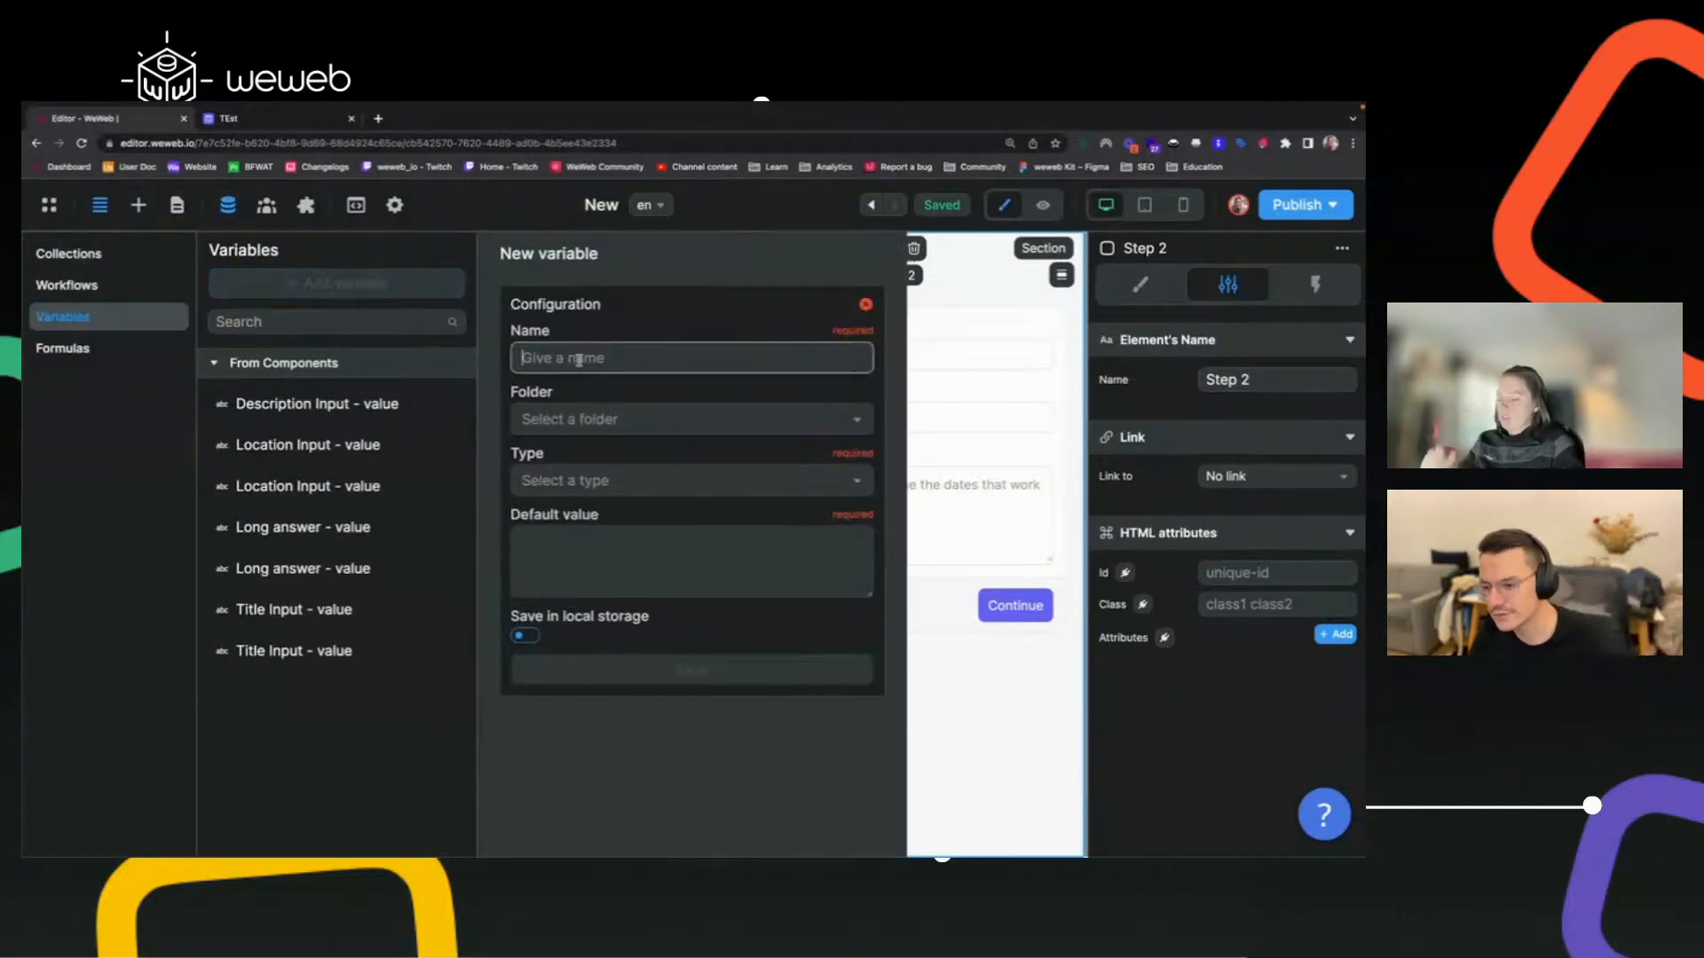
type("step")
left_click(576, 480)
left_click(586, 545)
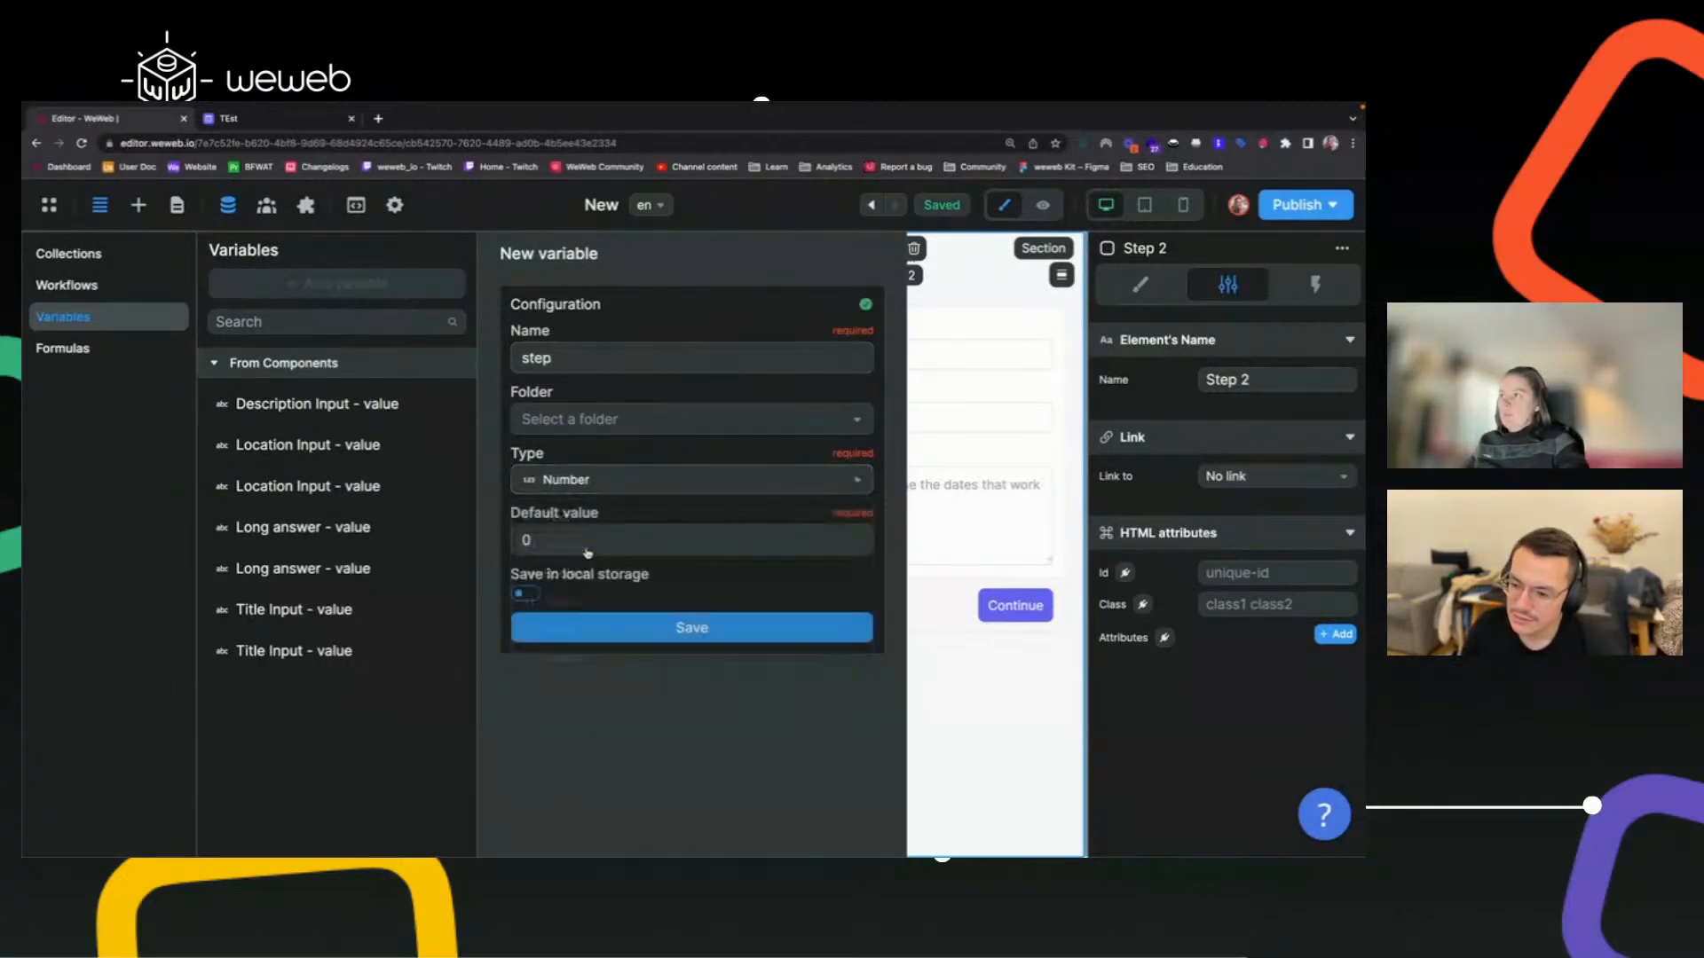
left_click(585, 540)
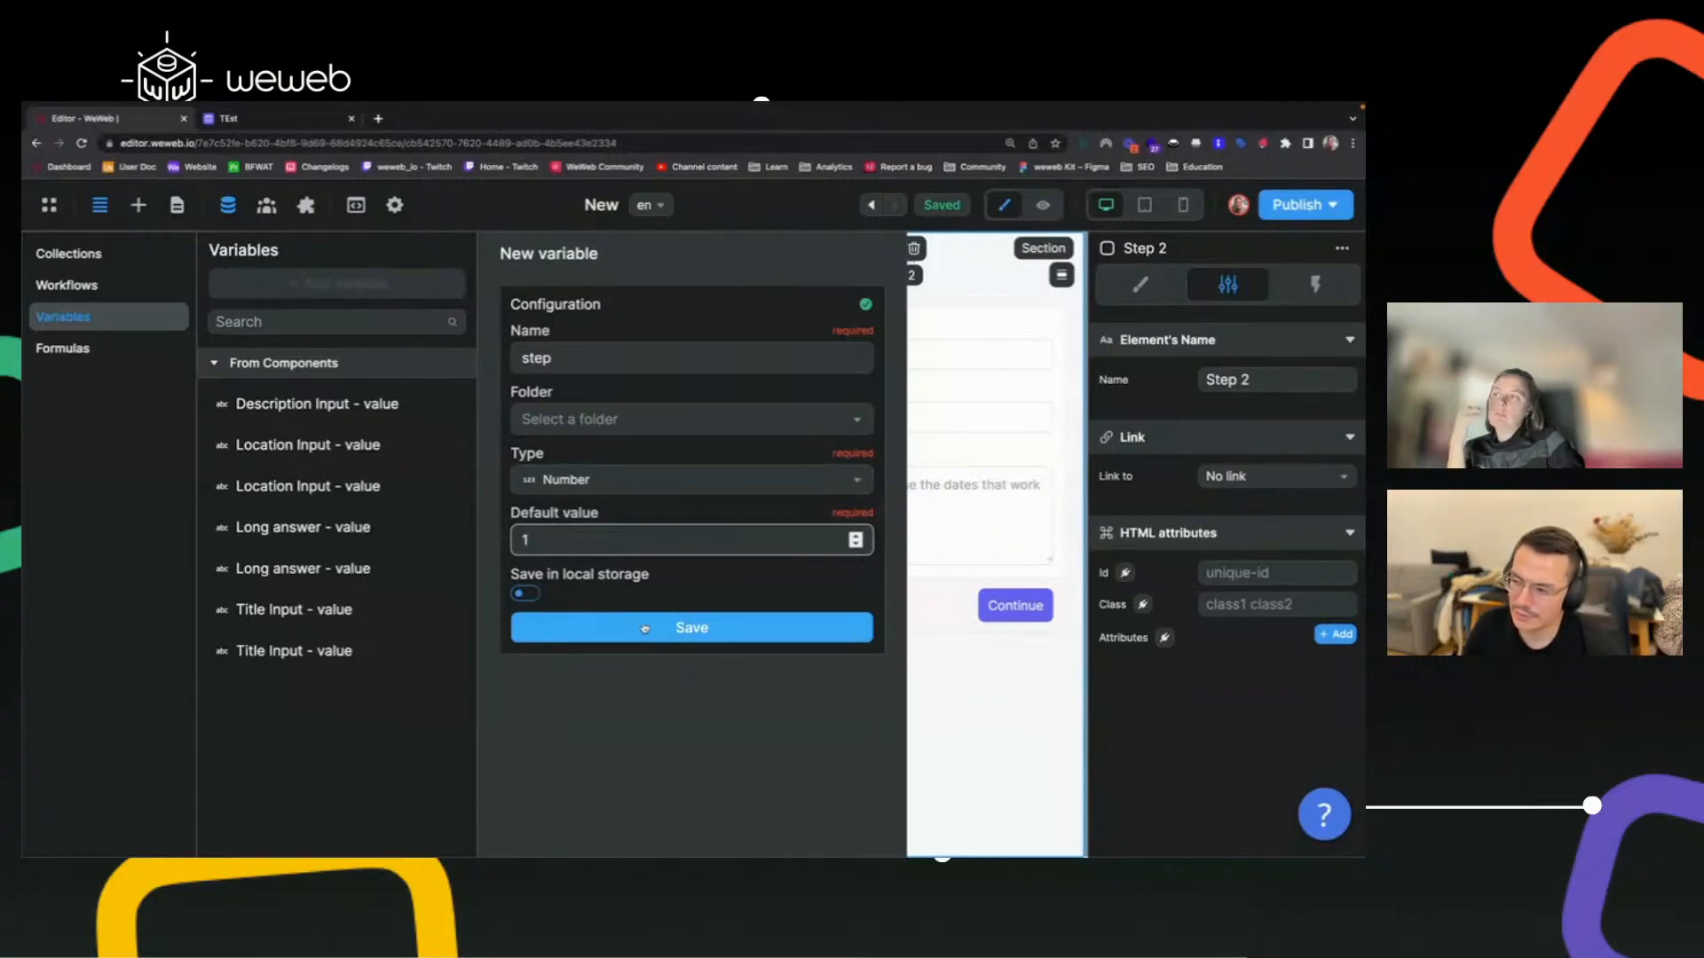
left_click(697, 629)
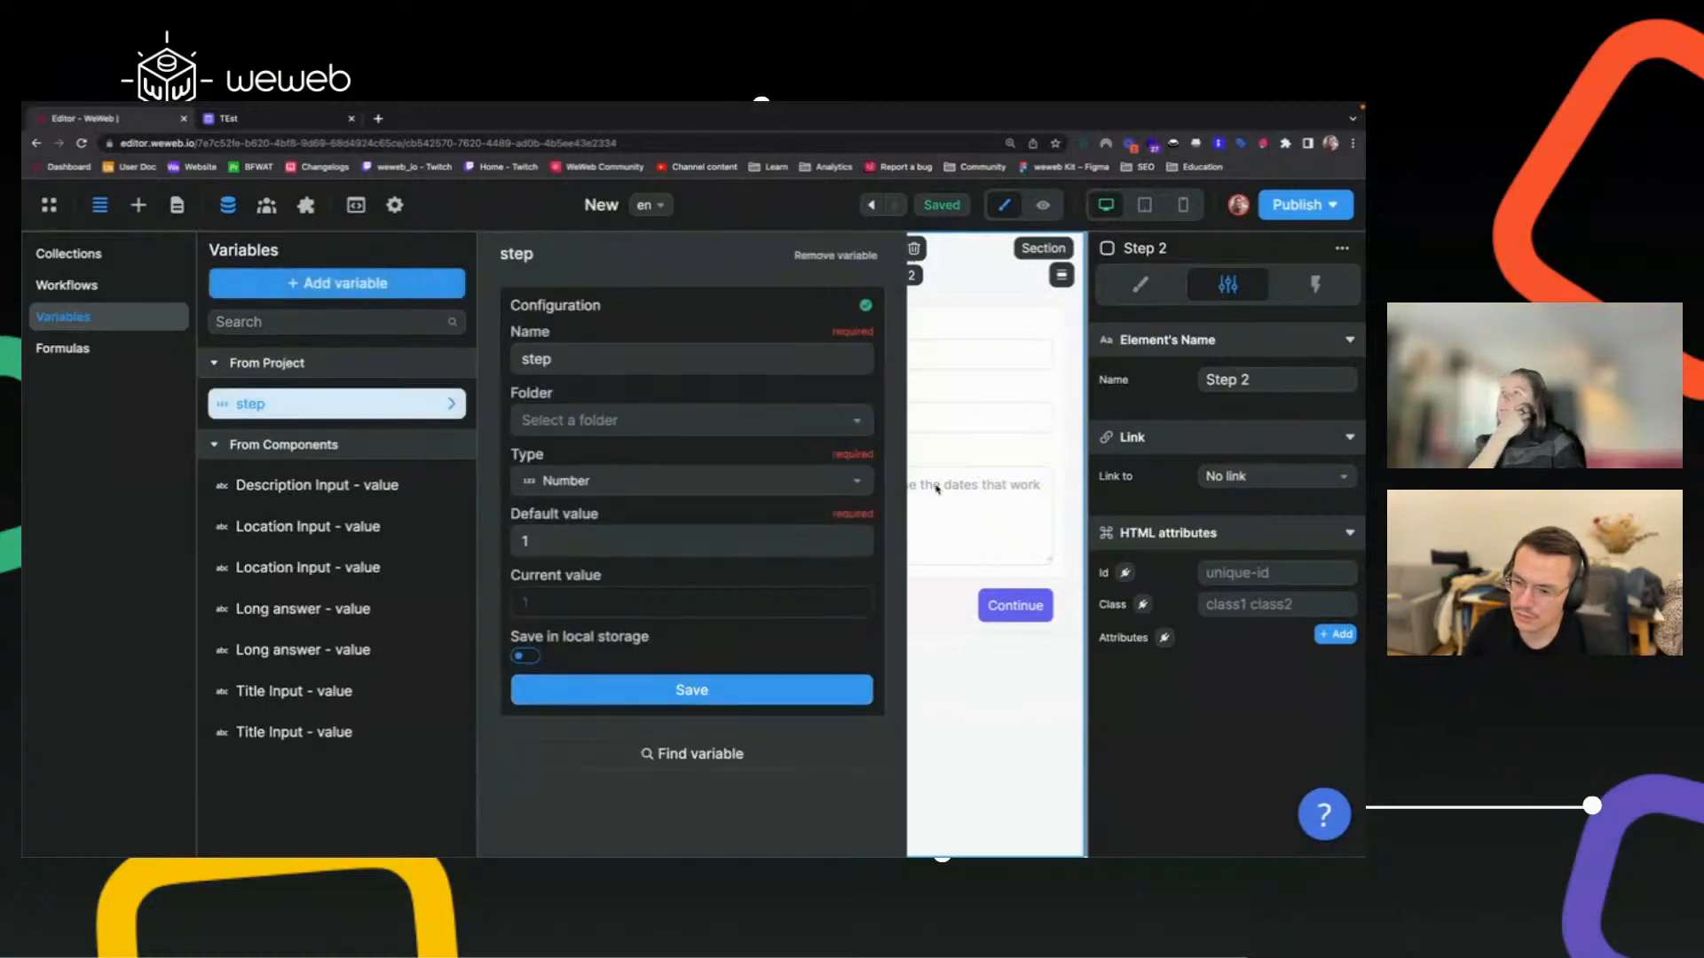
key("Escape")
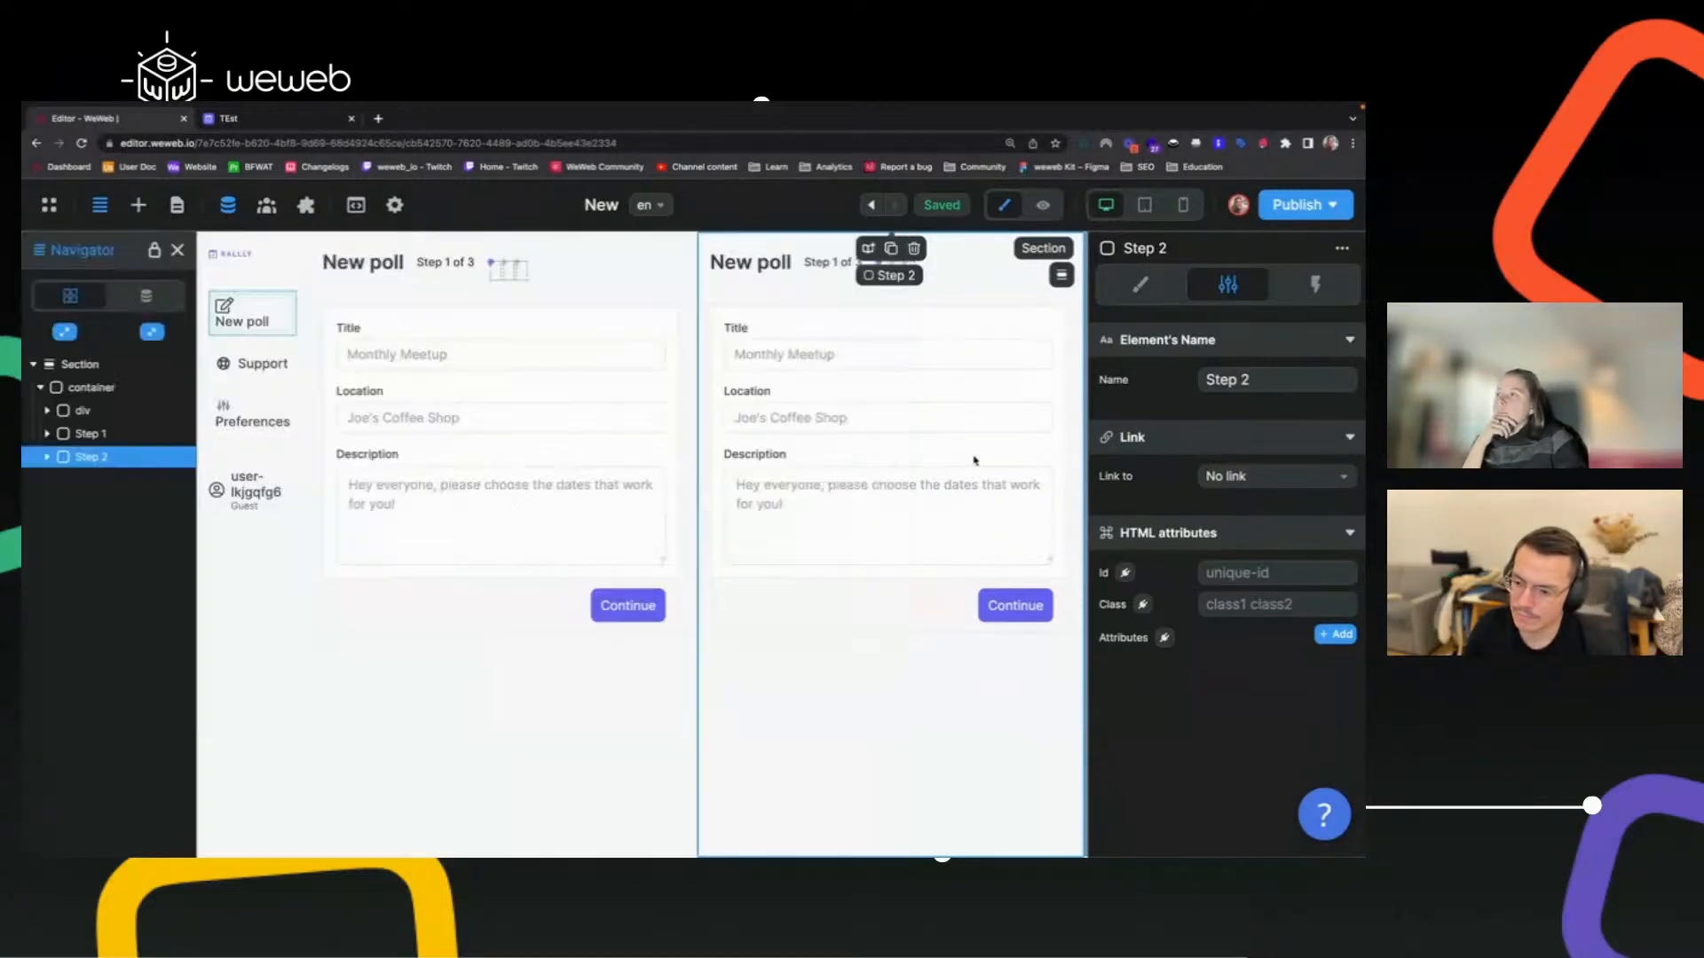
Bind the Step 1 div's display to the formula if(step = 1, true, false), using the step variable.
left_click(379, 244)
left_click(79, 434)
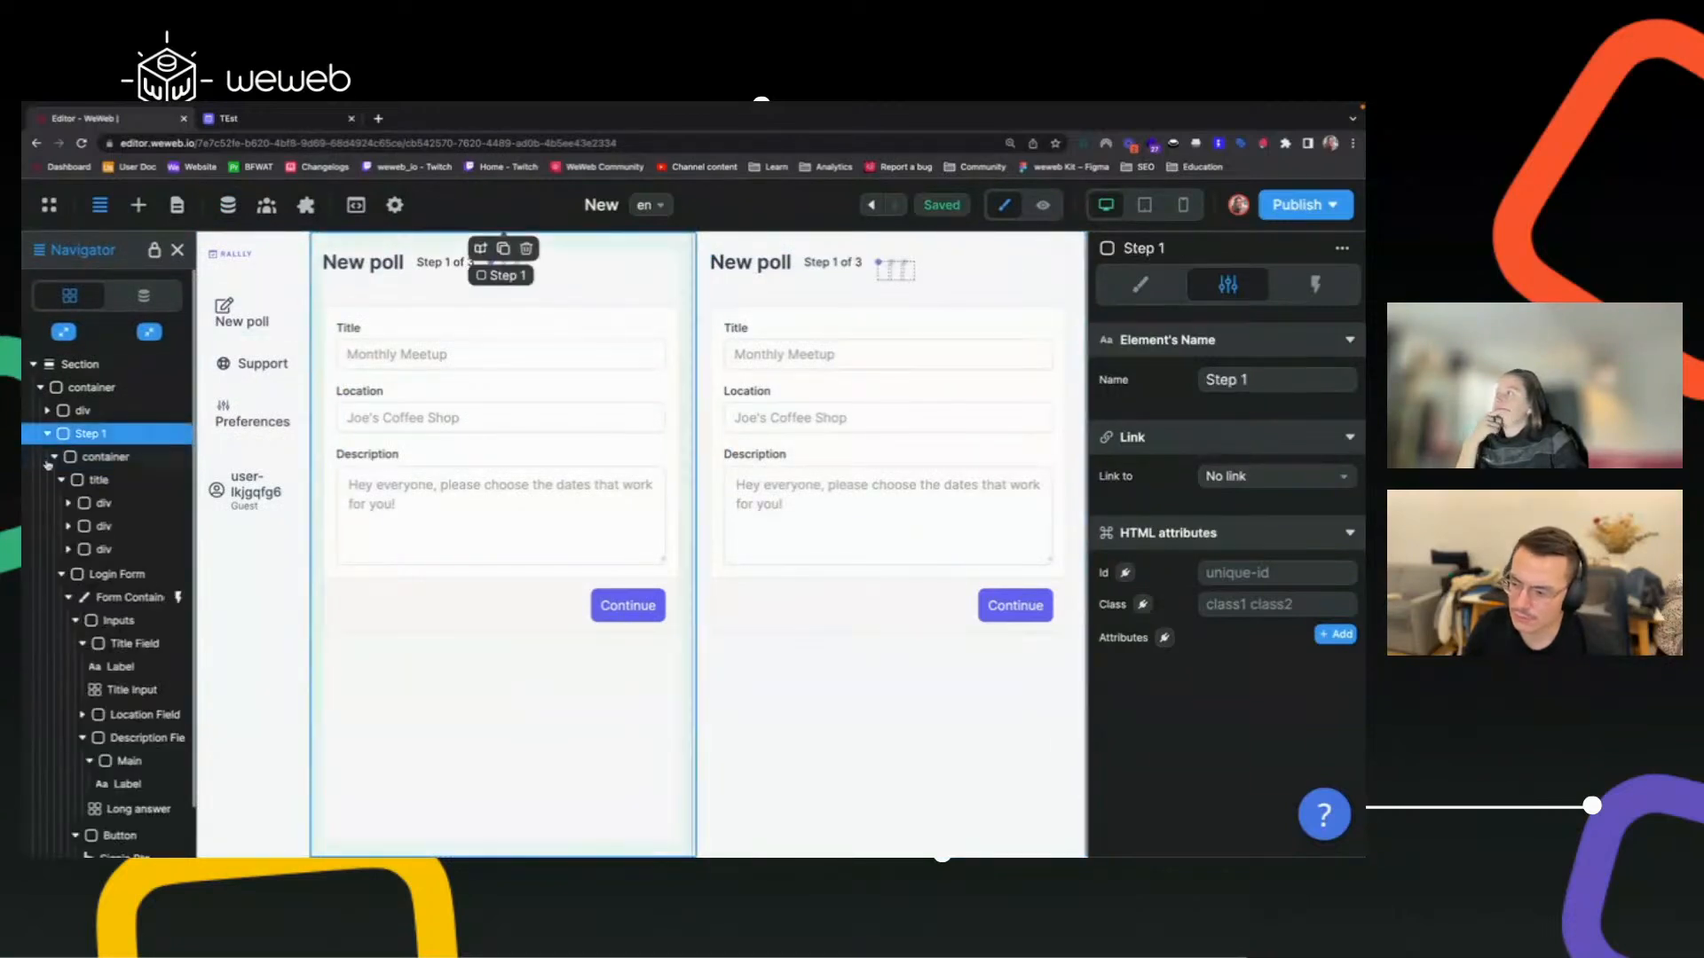
left_click(55, 457)
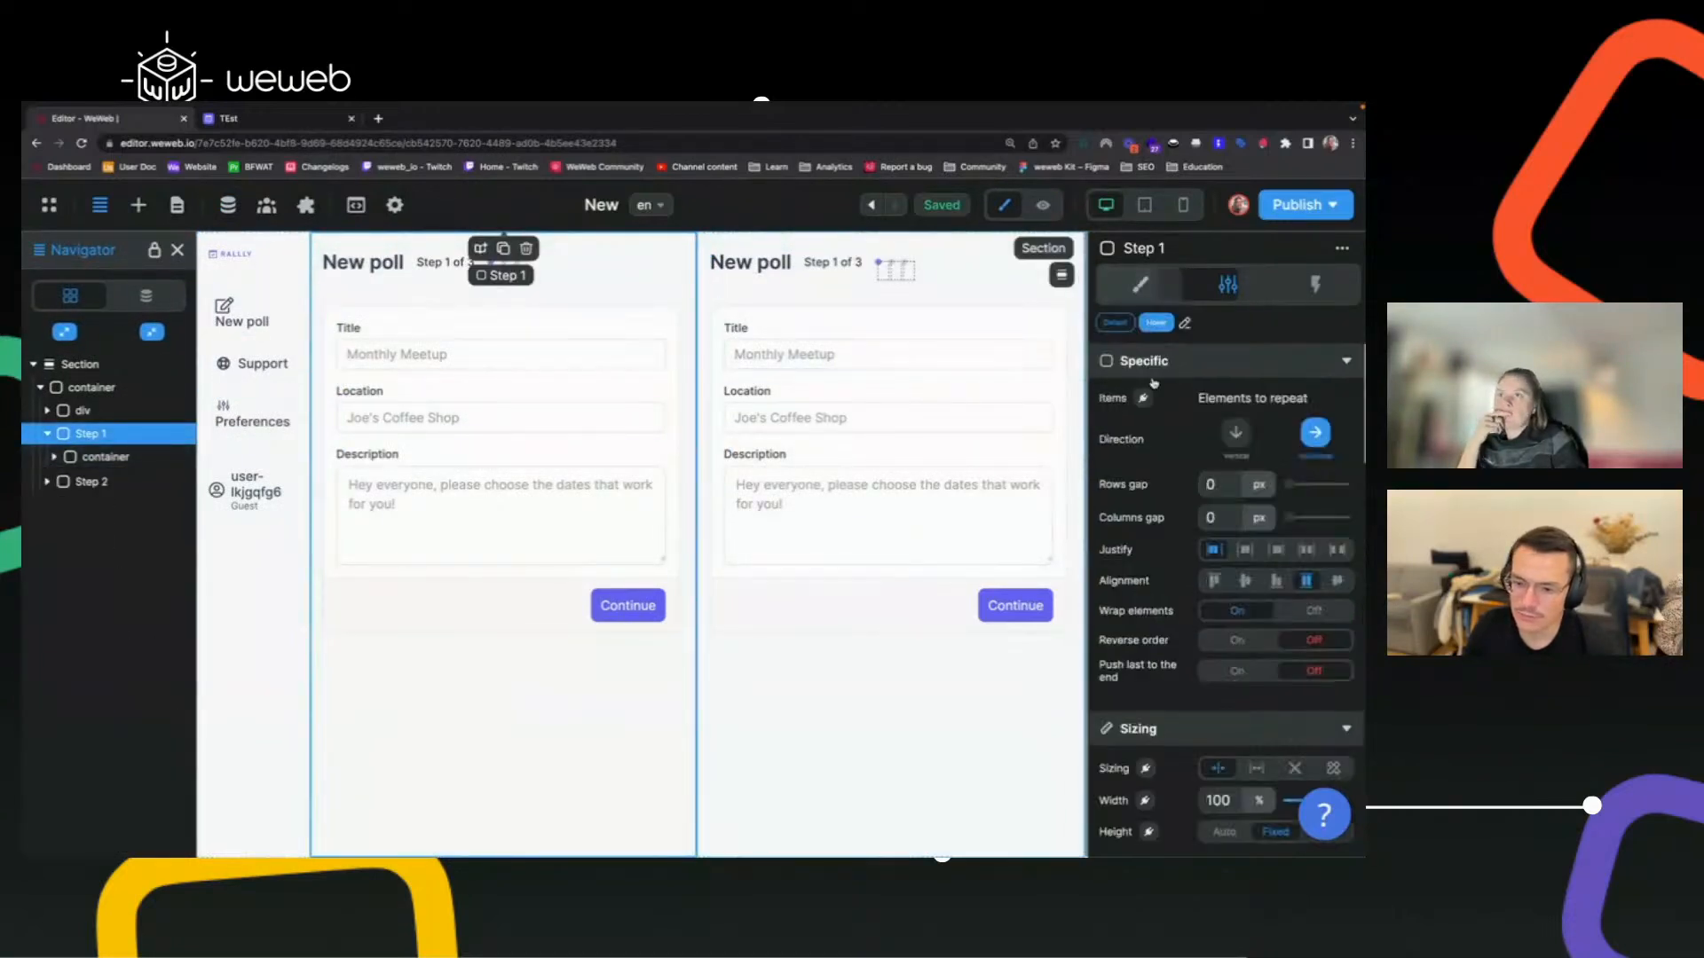
scroll(1168, 608, "down", 2)
scroll(1168, 608, "down", 5)
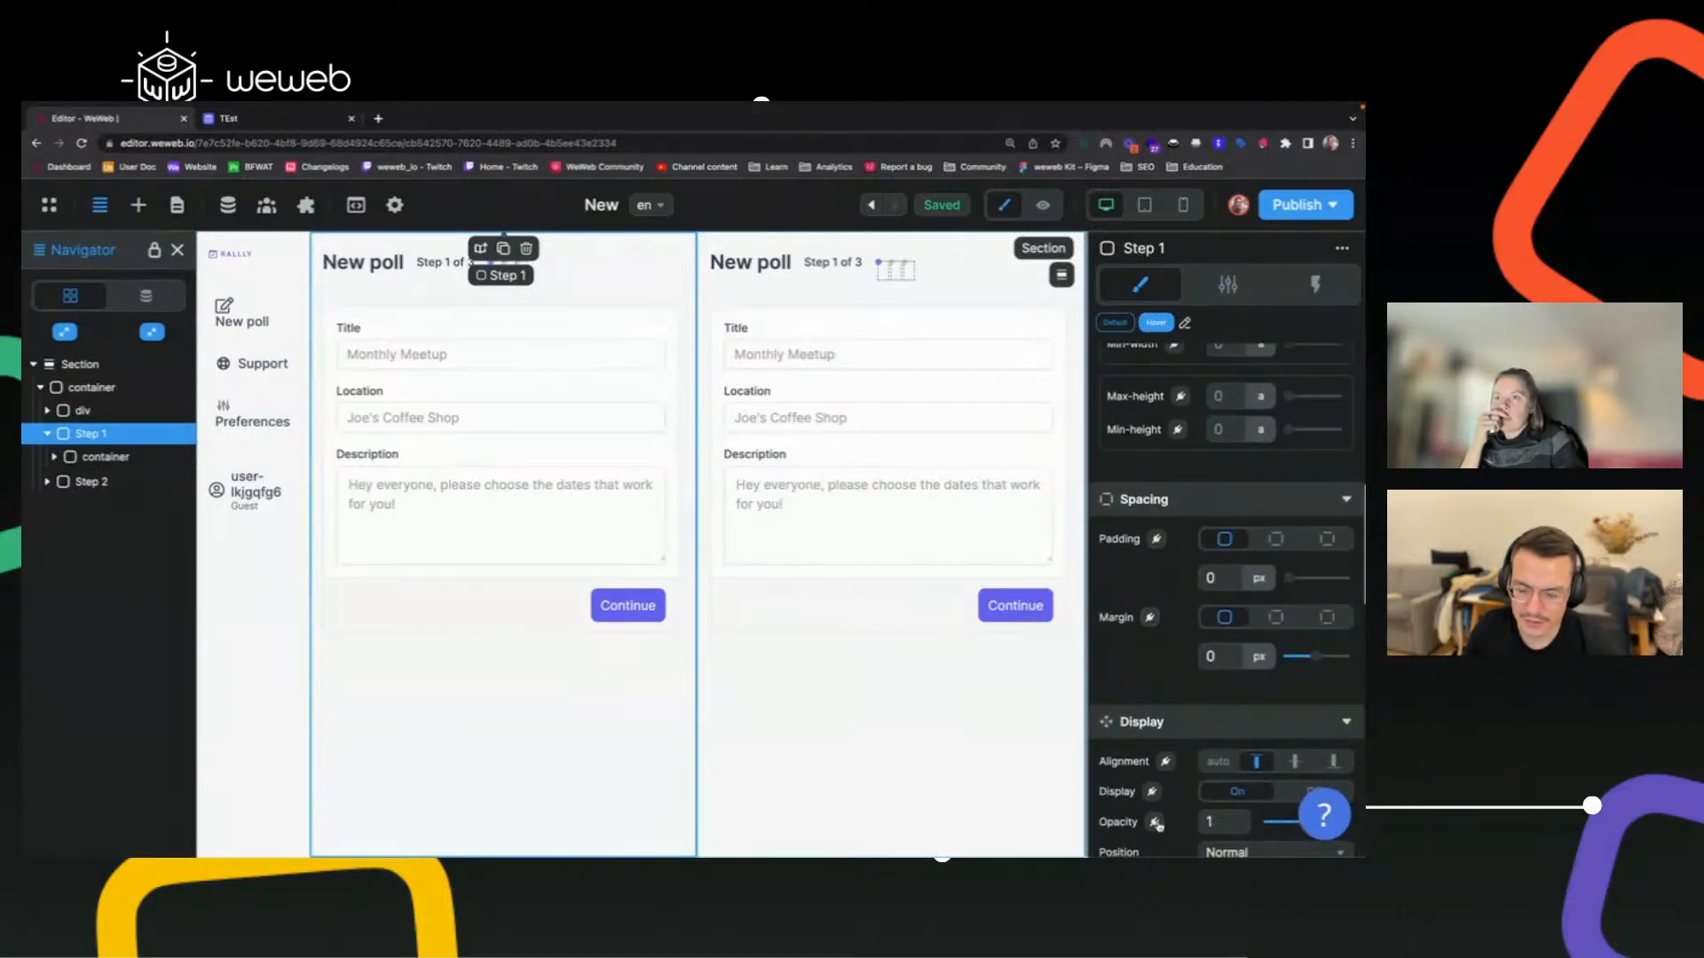
left_click(1152, 791)
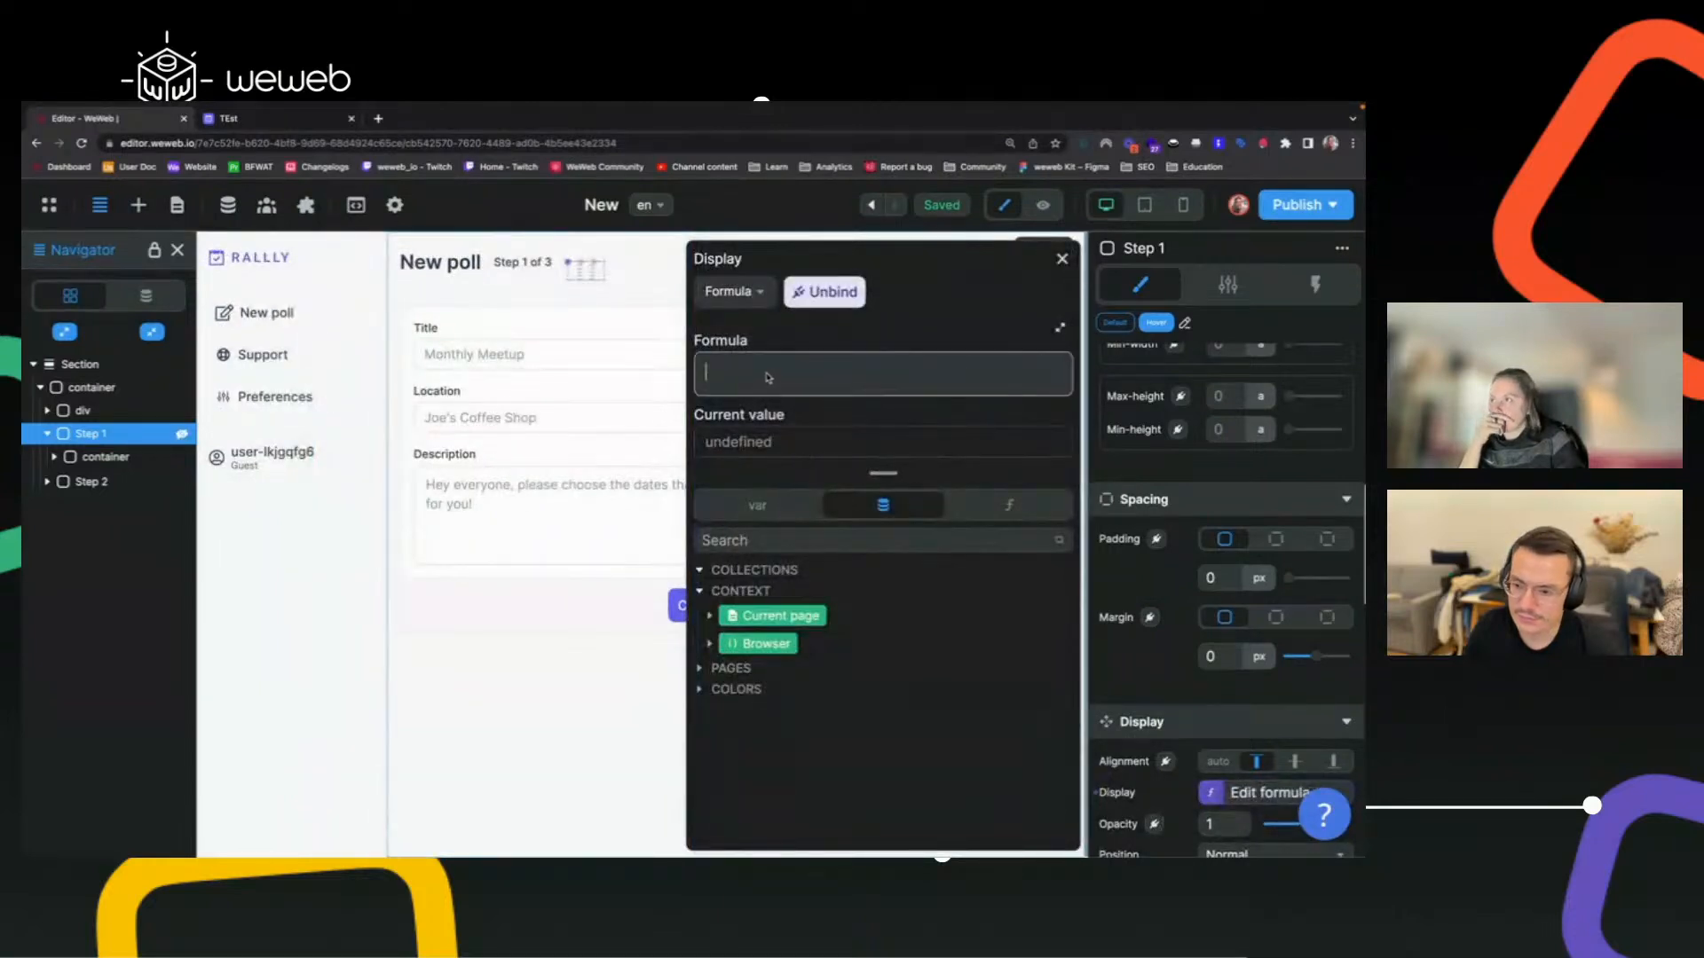
type("if (")
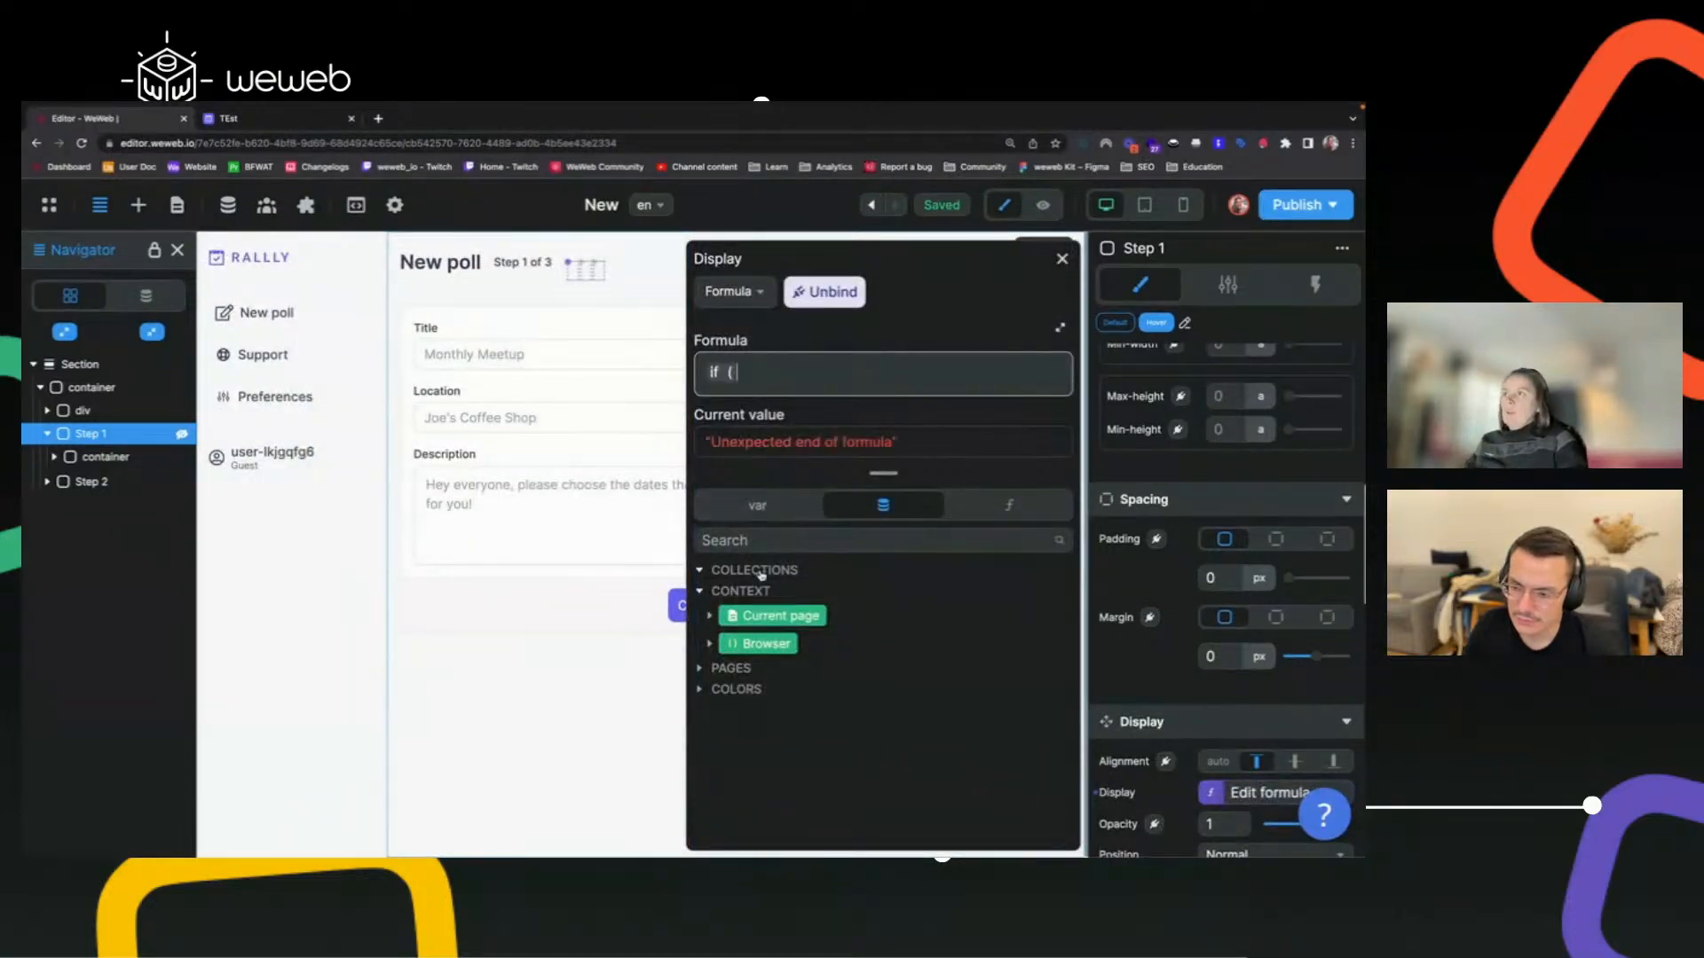
left_click(765, 508)
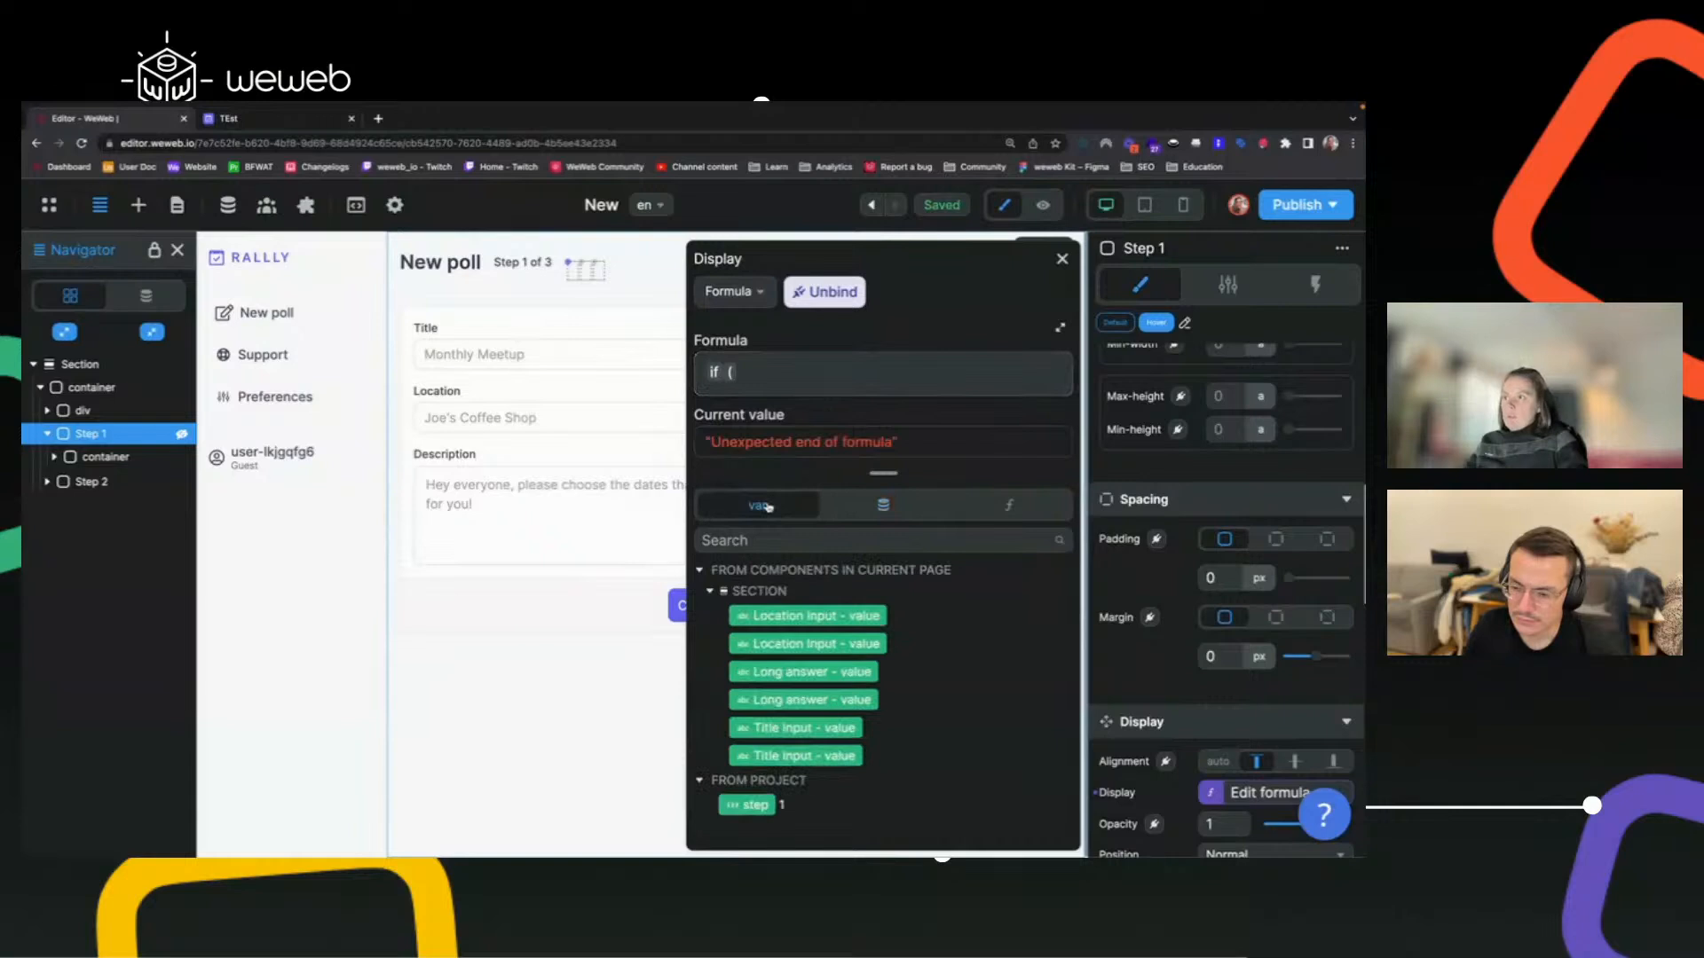
left_click(752, 805)
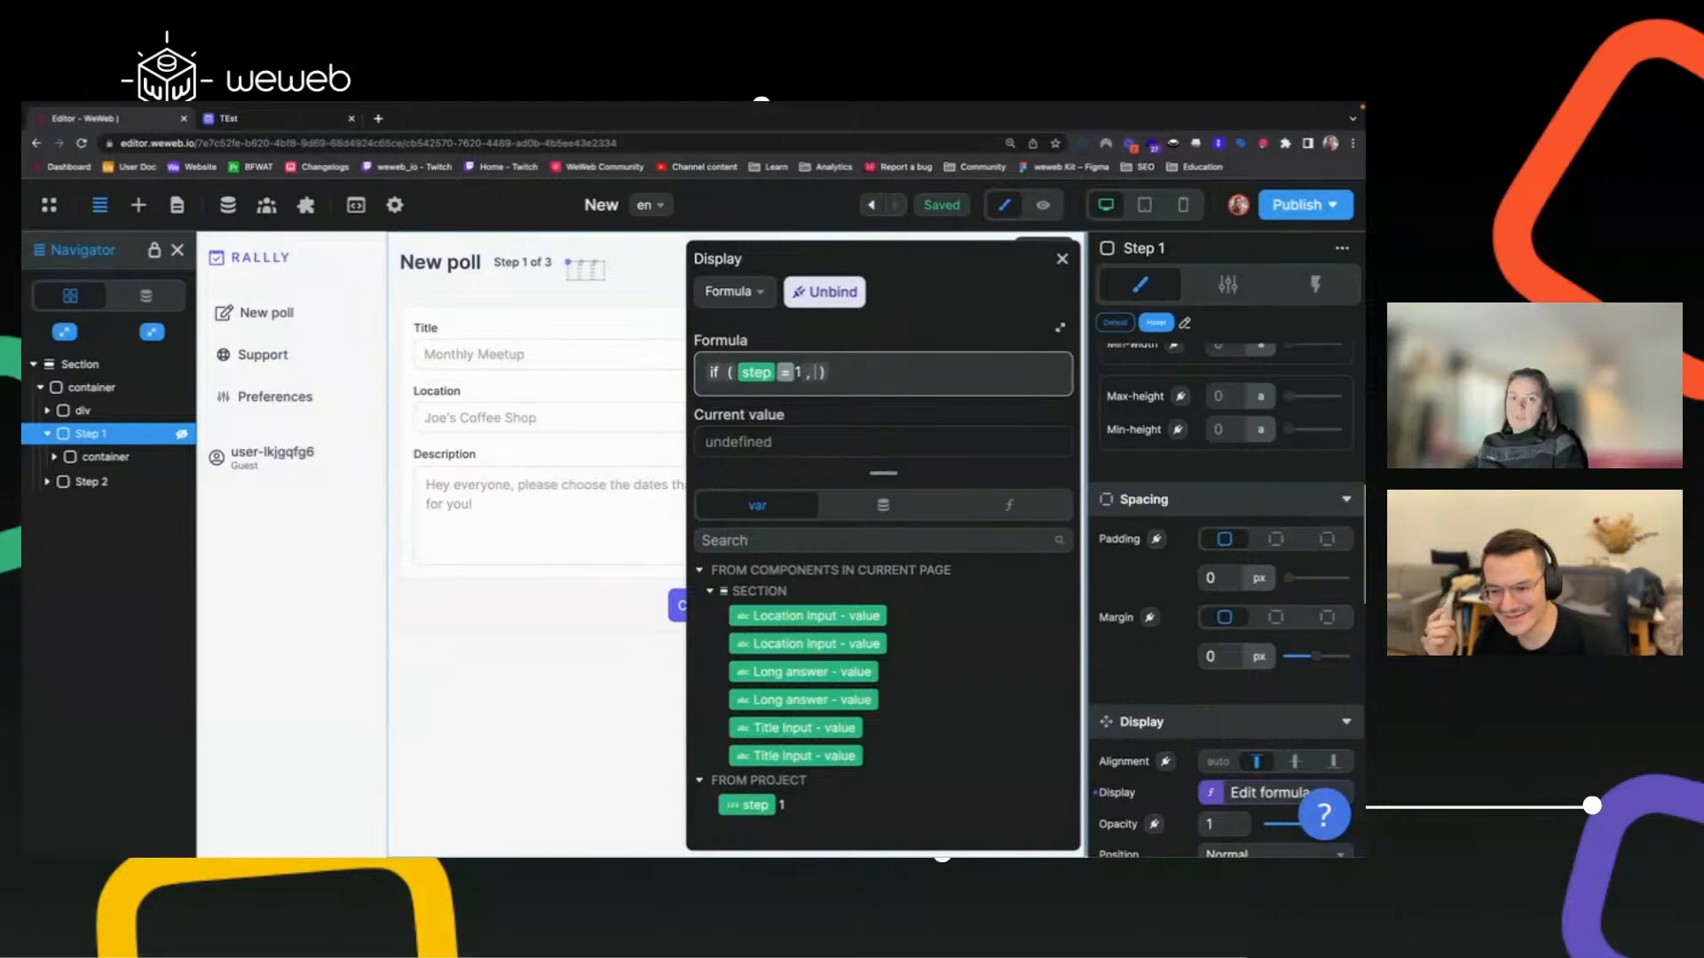
type("true , false")
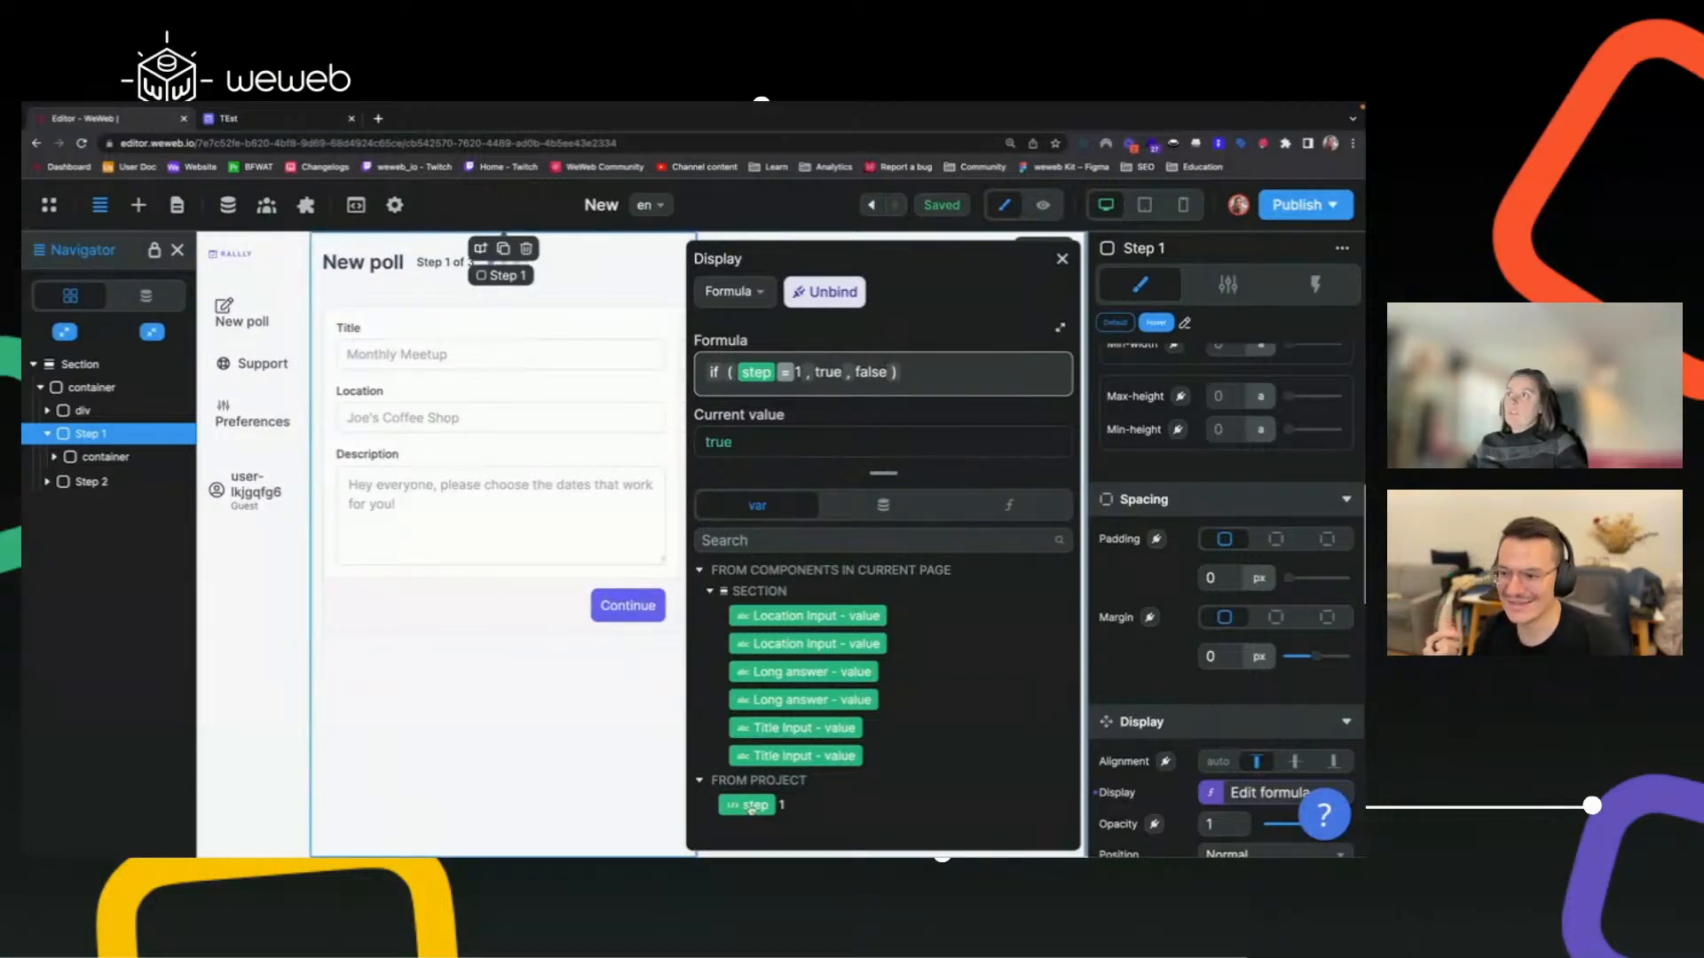
left_click(1062, 259)
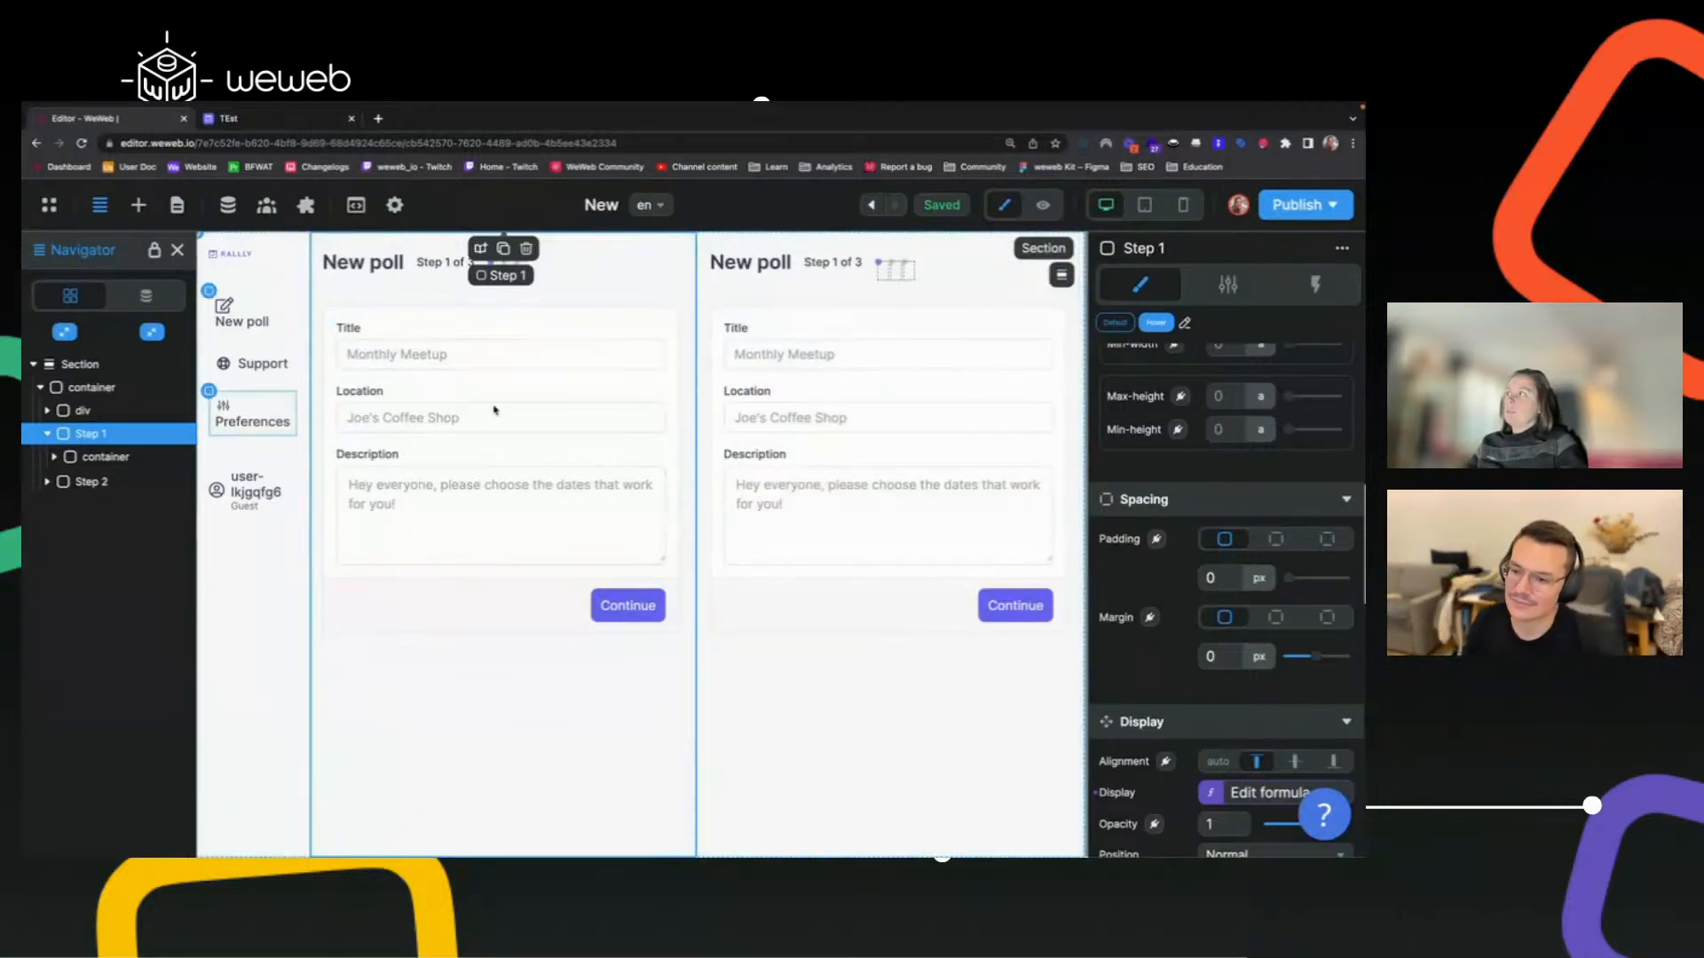
Copy the Step 1 div's display formula and bind the Step 2 div's display to if(step = 2, true, false).
left_click(1264, 793)
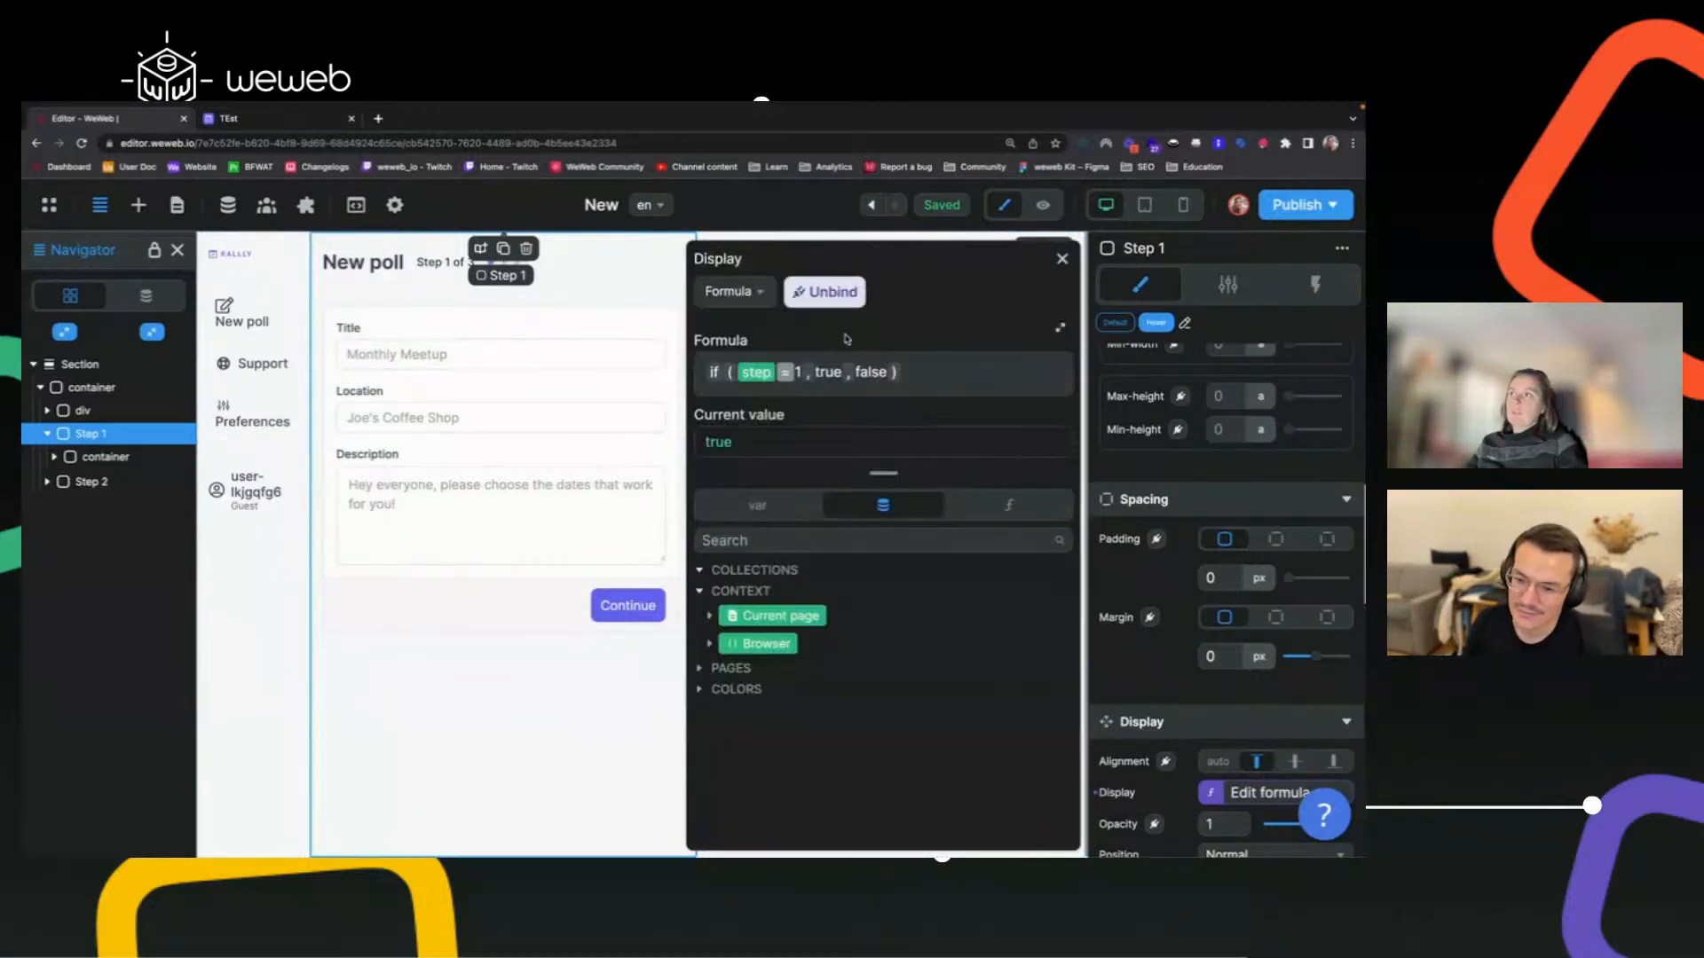
left_click(936, 376)
key("ctrl+a")
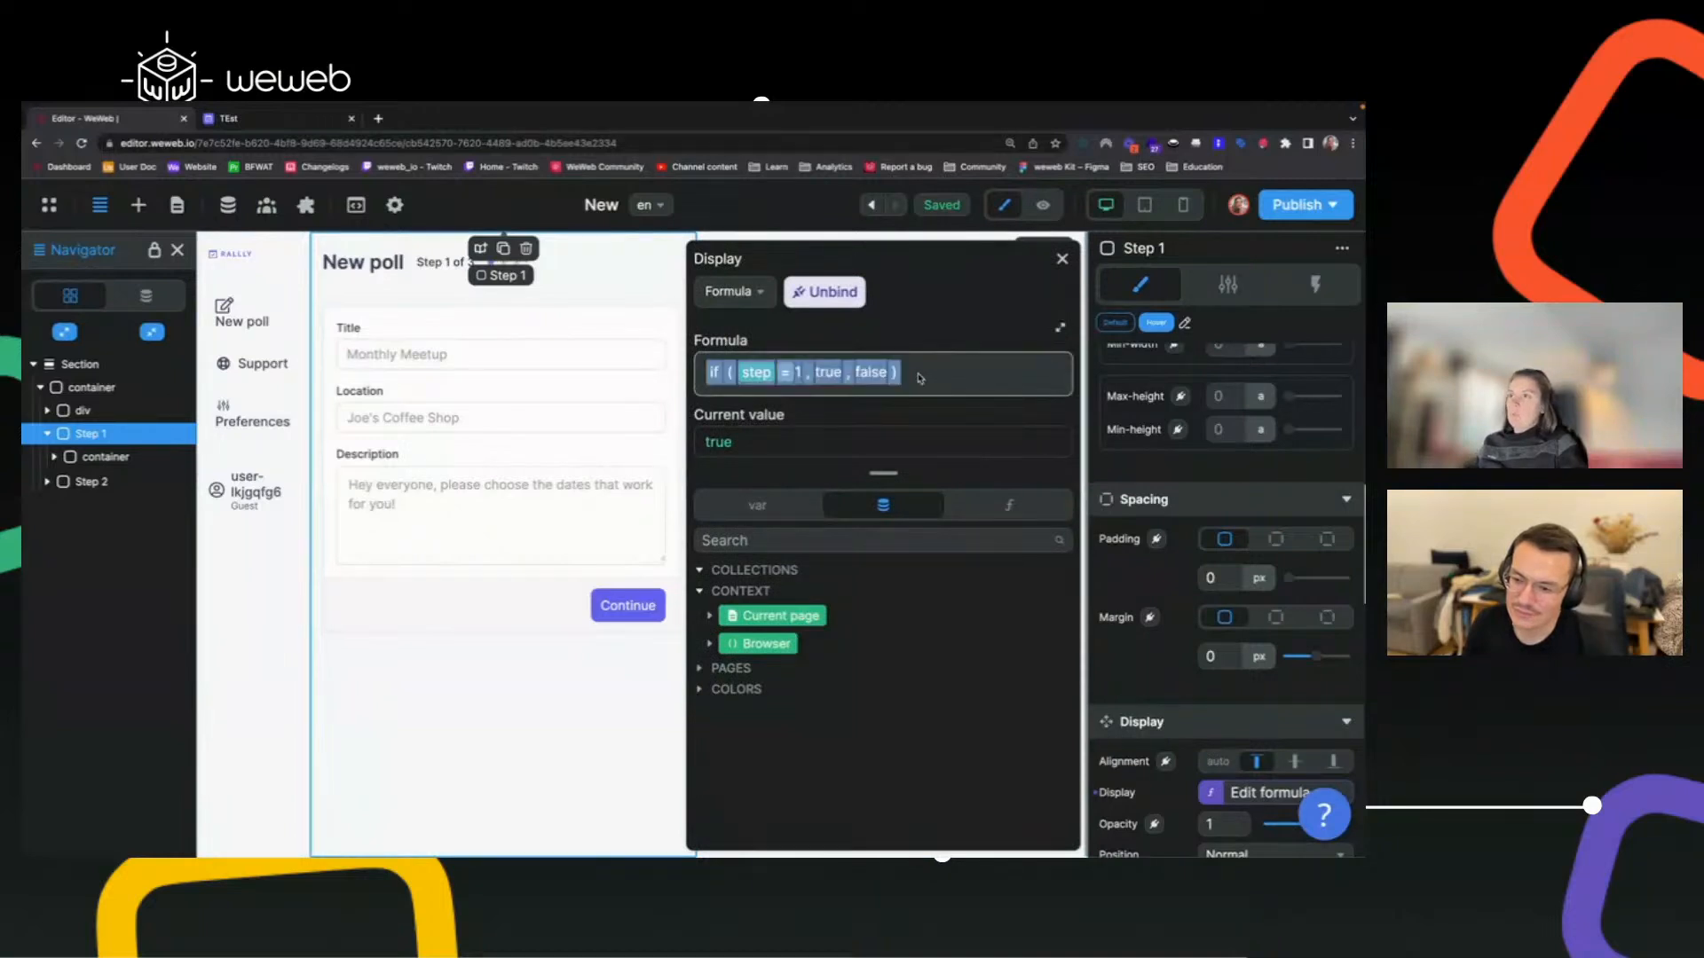
left_click(92, 481)
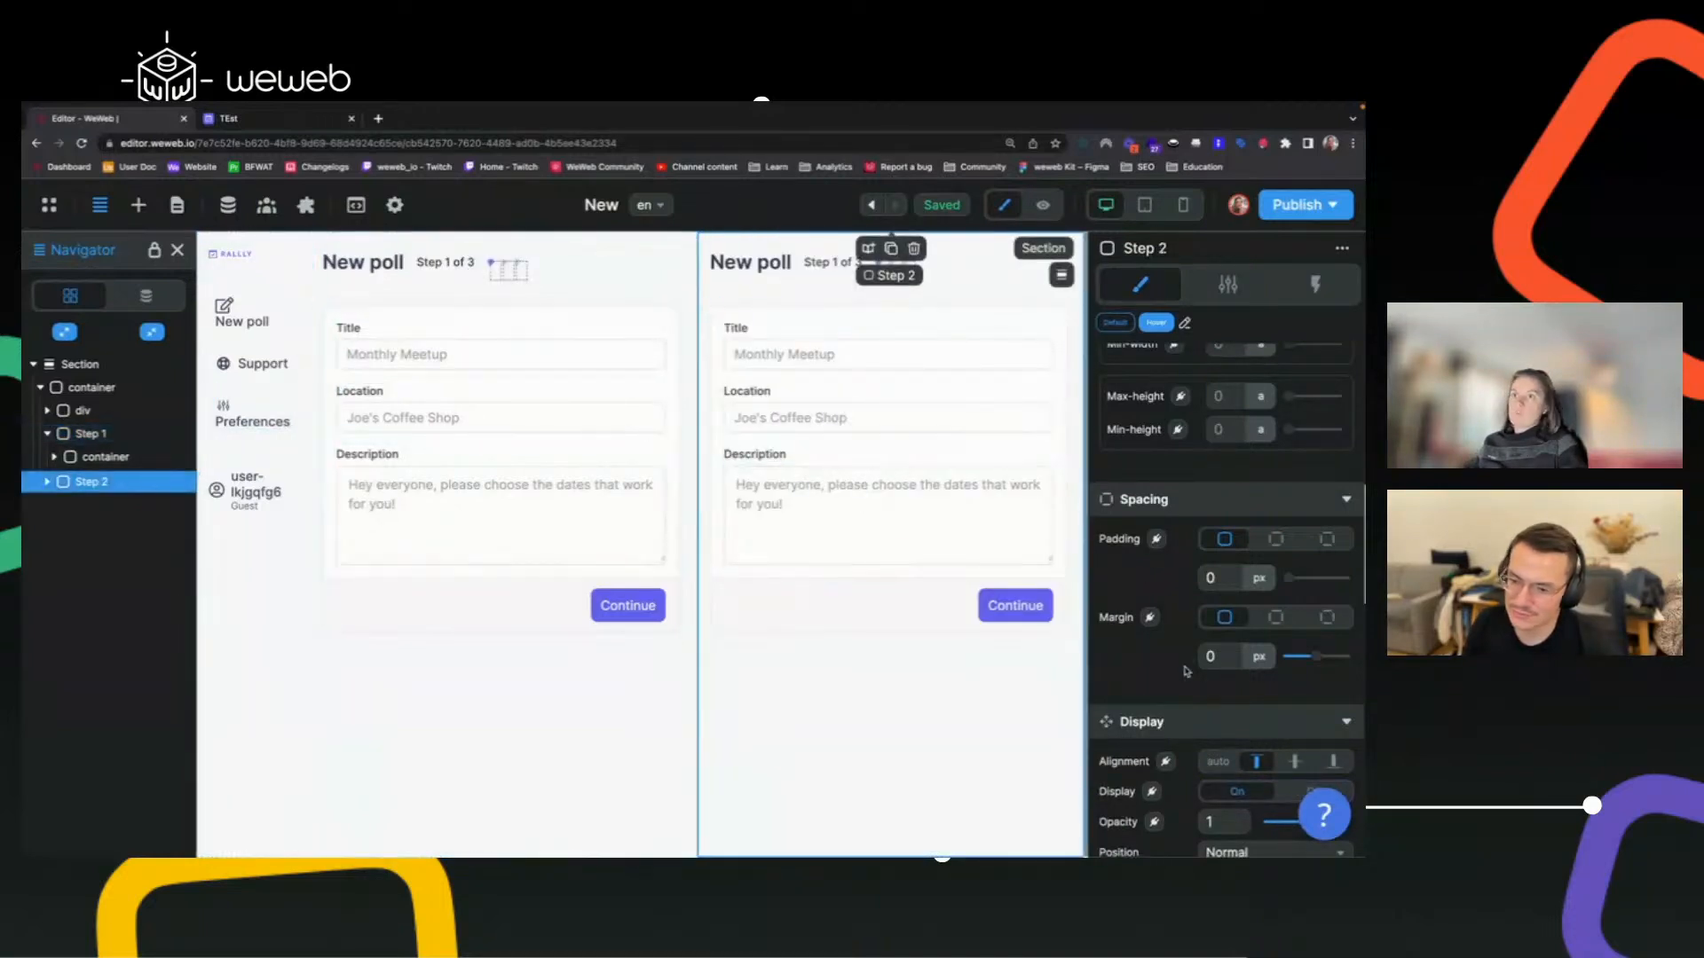
left_click(1152, 793)
left_click(840, 383)
type("if ( step = 1, true, false )")
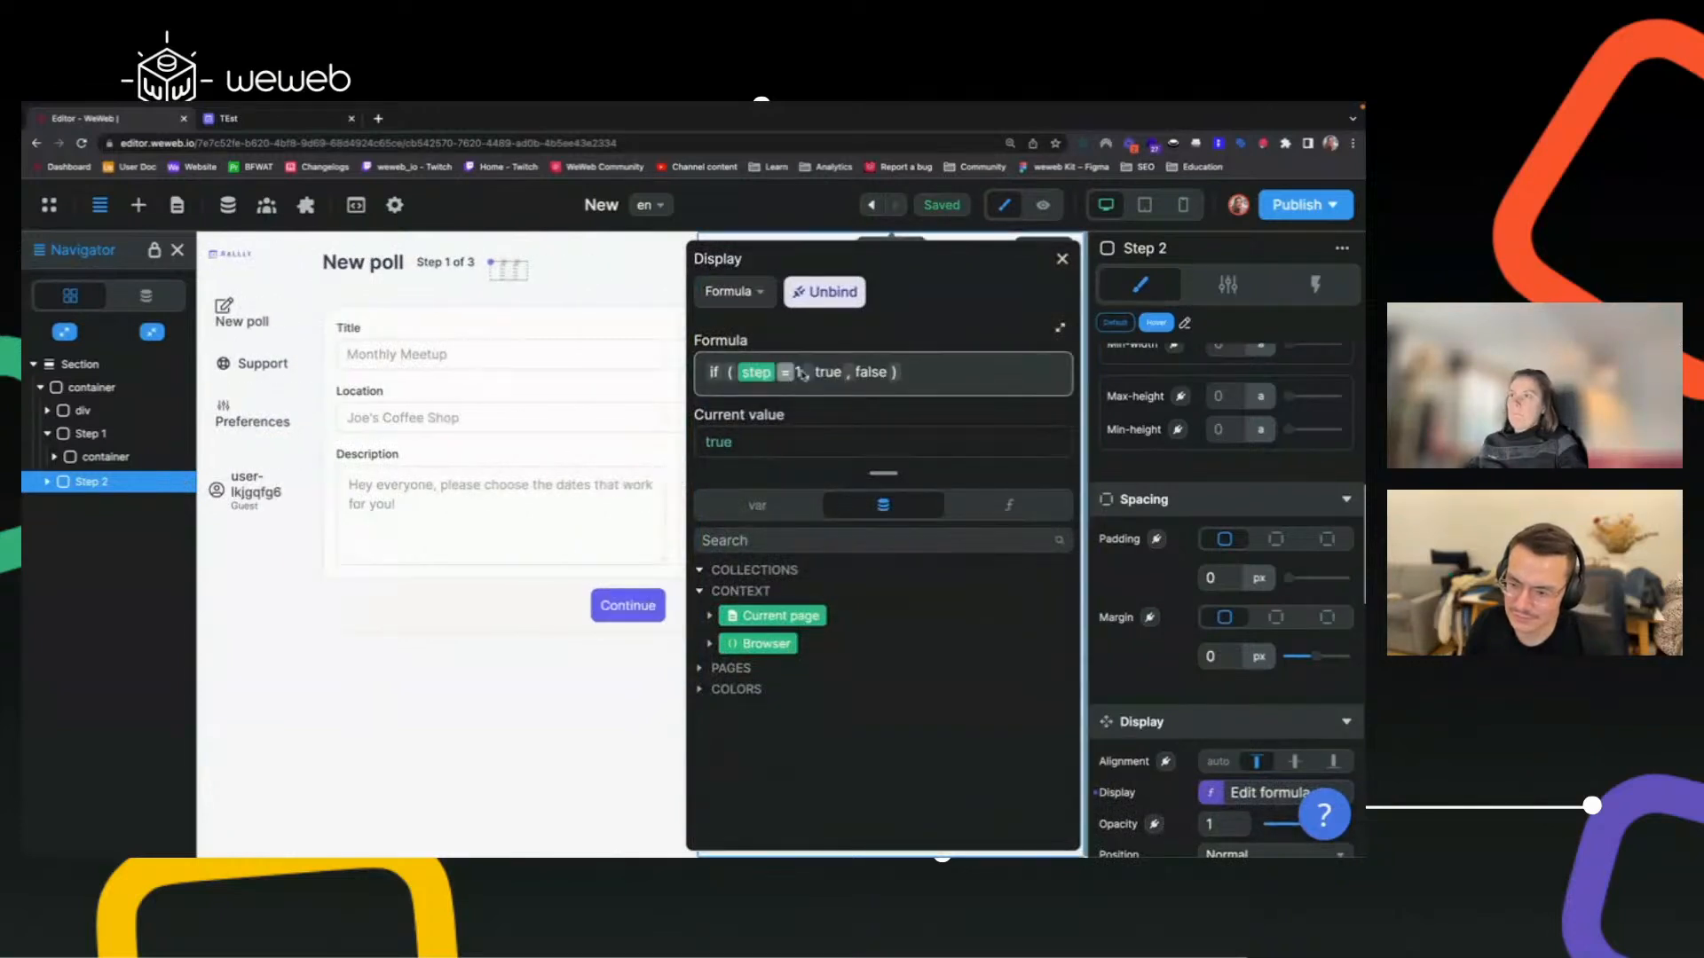
key("BackSpace")
type("2")
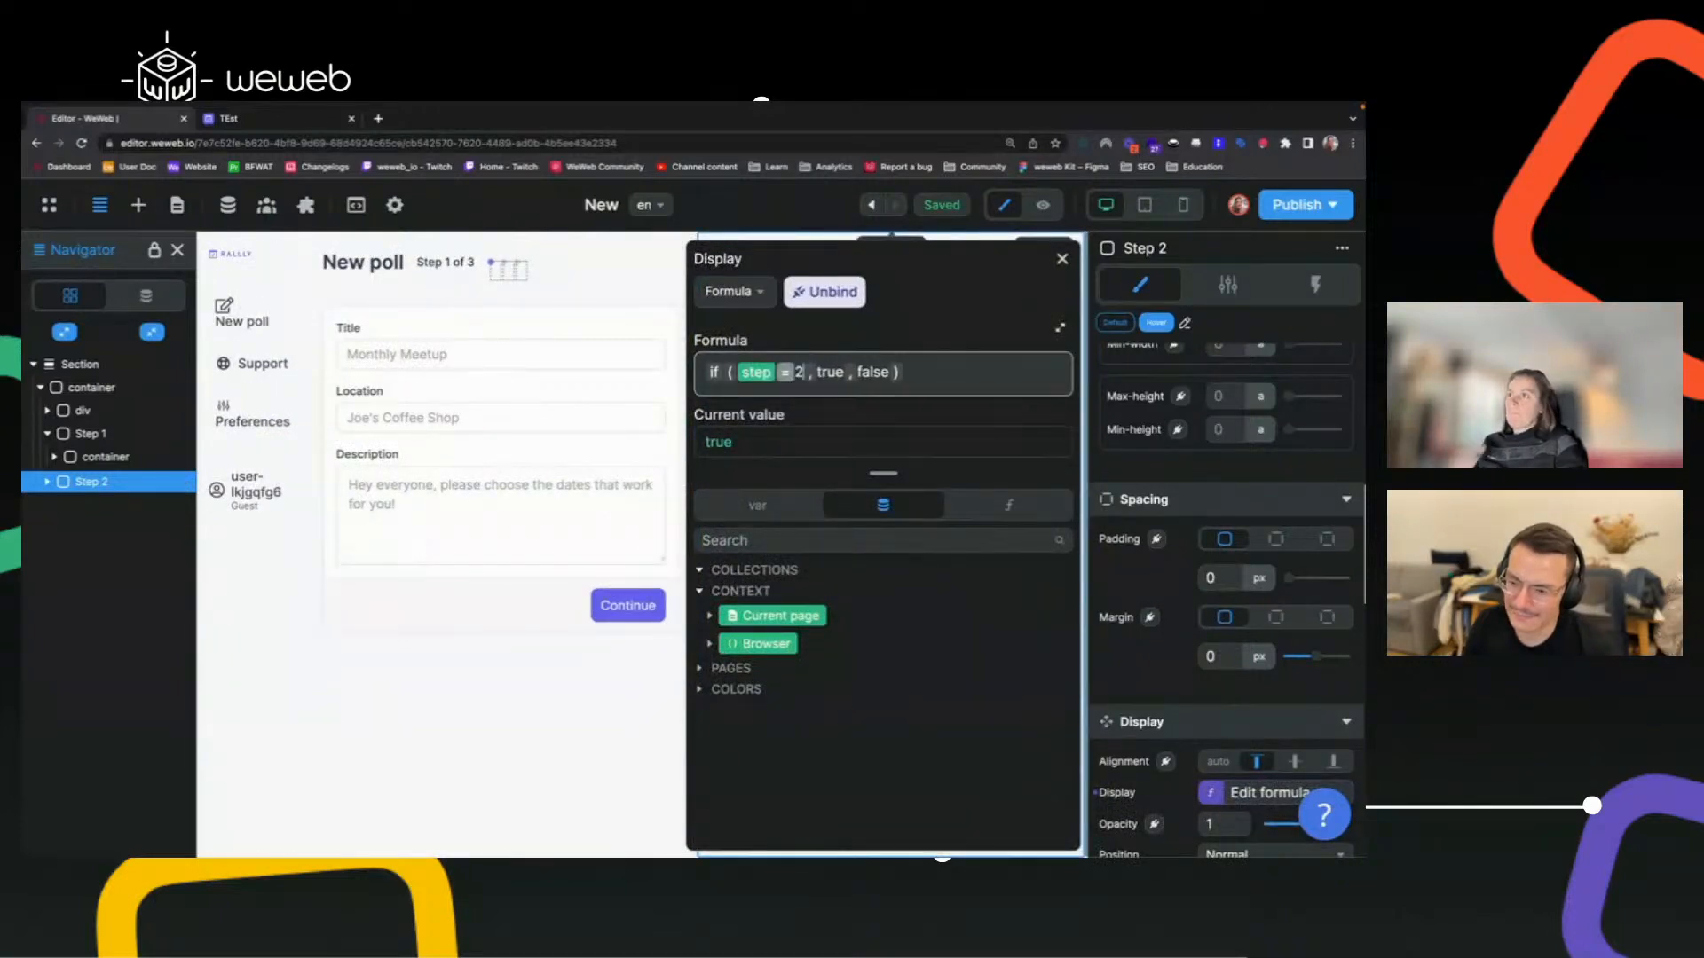
left_click(1062, 258)
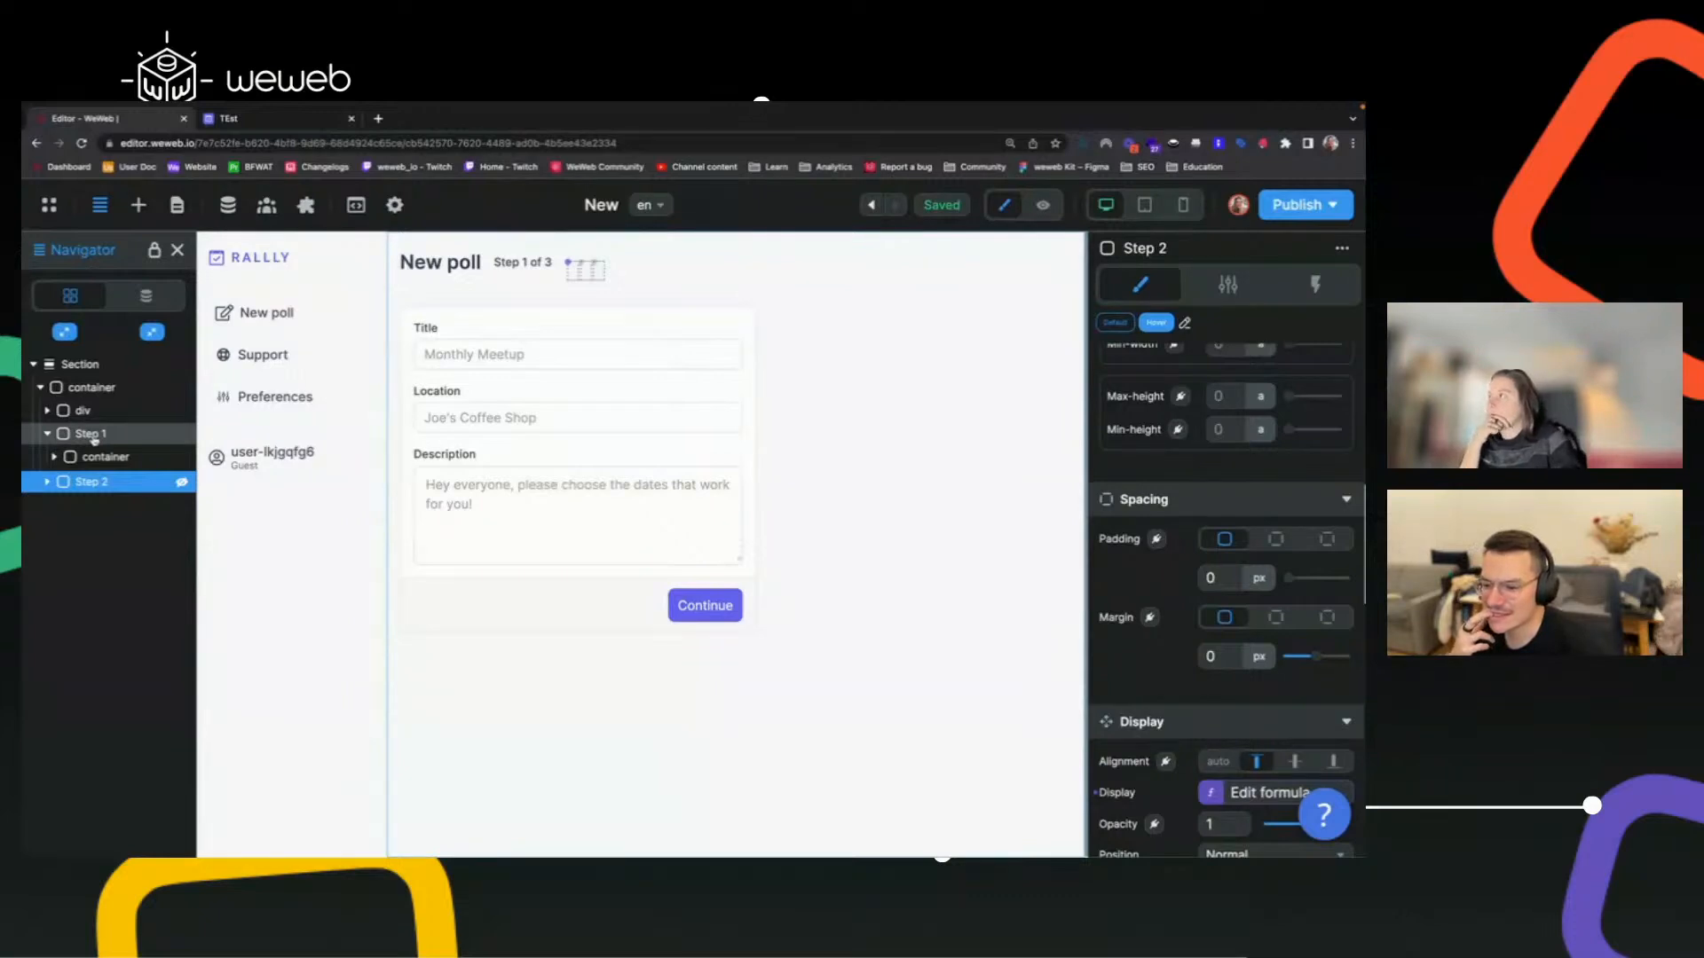
Set the current value of the step variable to 2 to preview the Step 2 div.
left_click(144, 295)
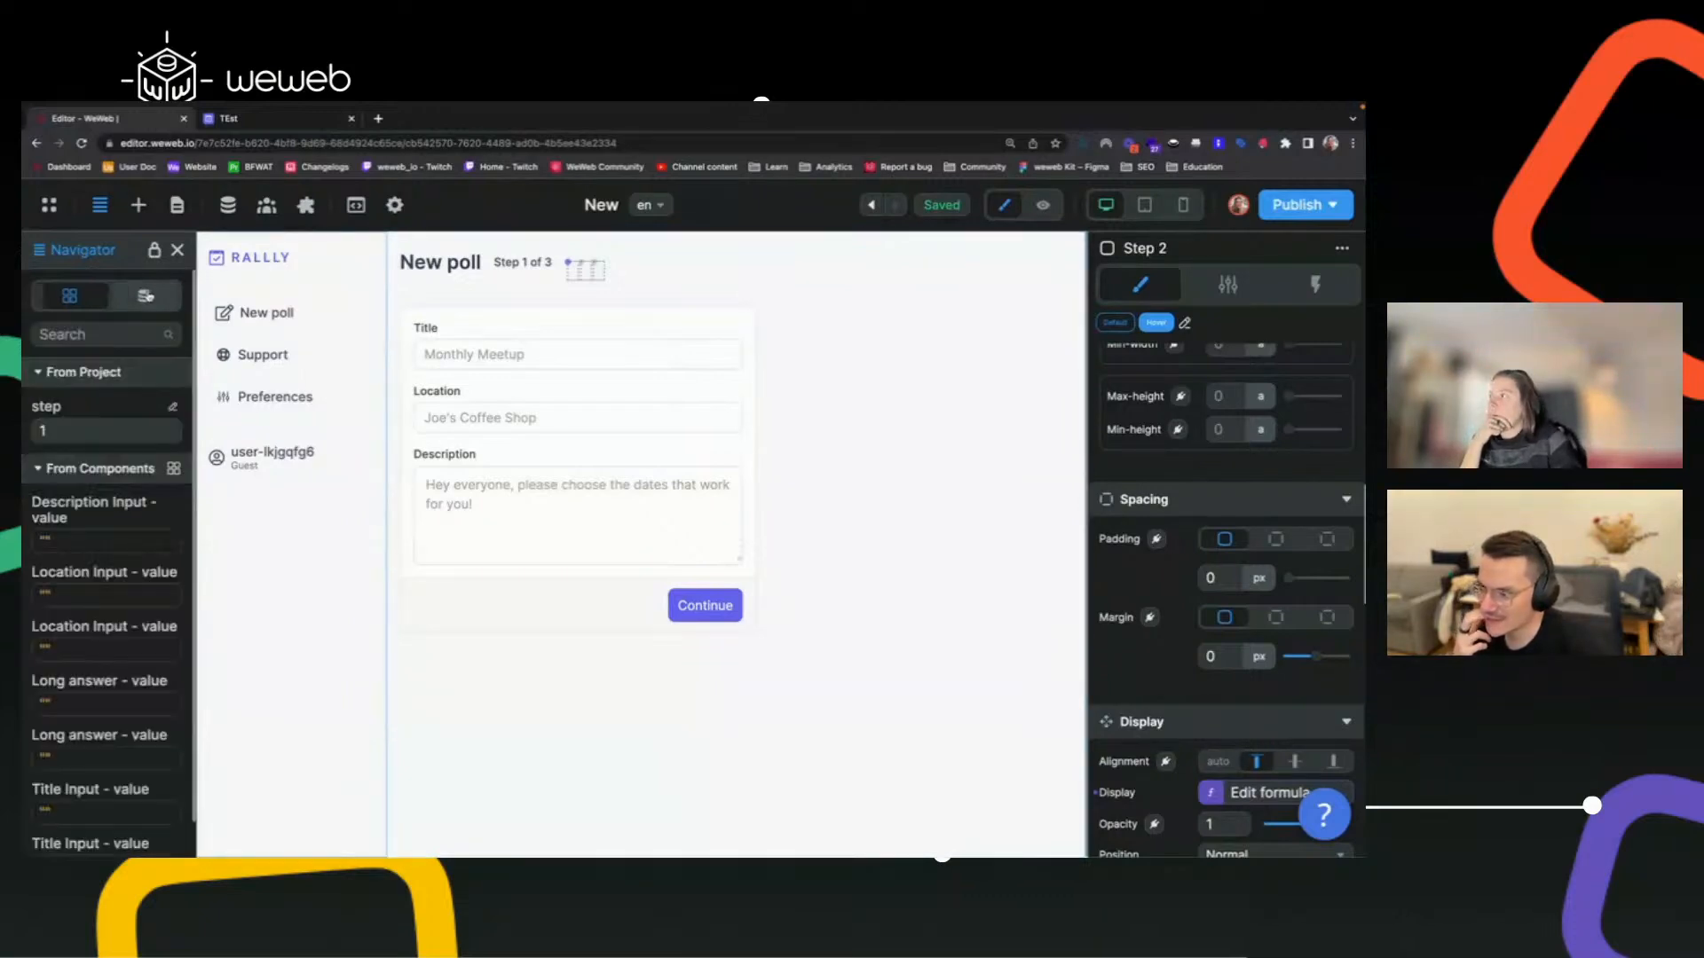
left_click(65, 429)
key("BackSpace")
type("2")
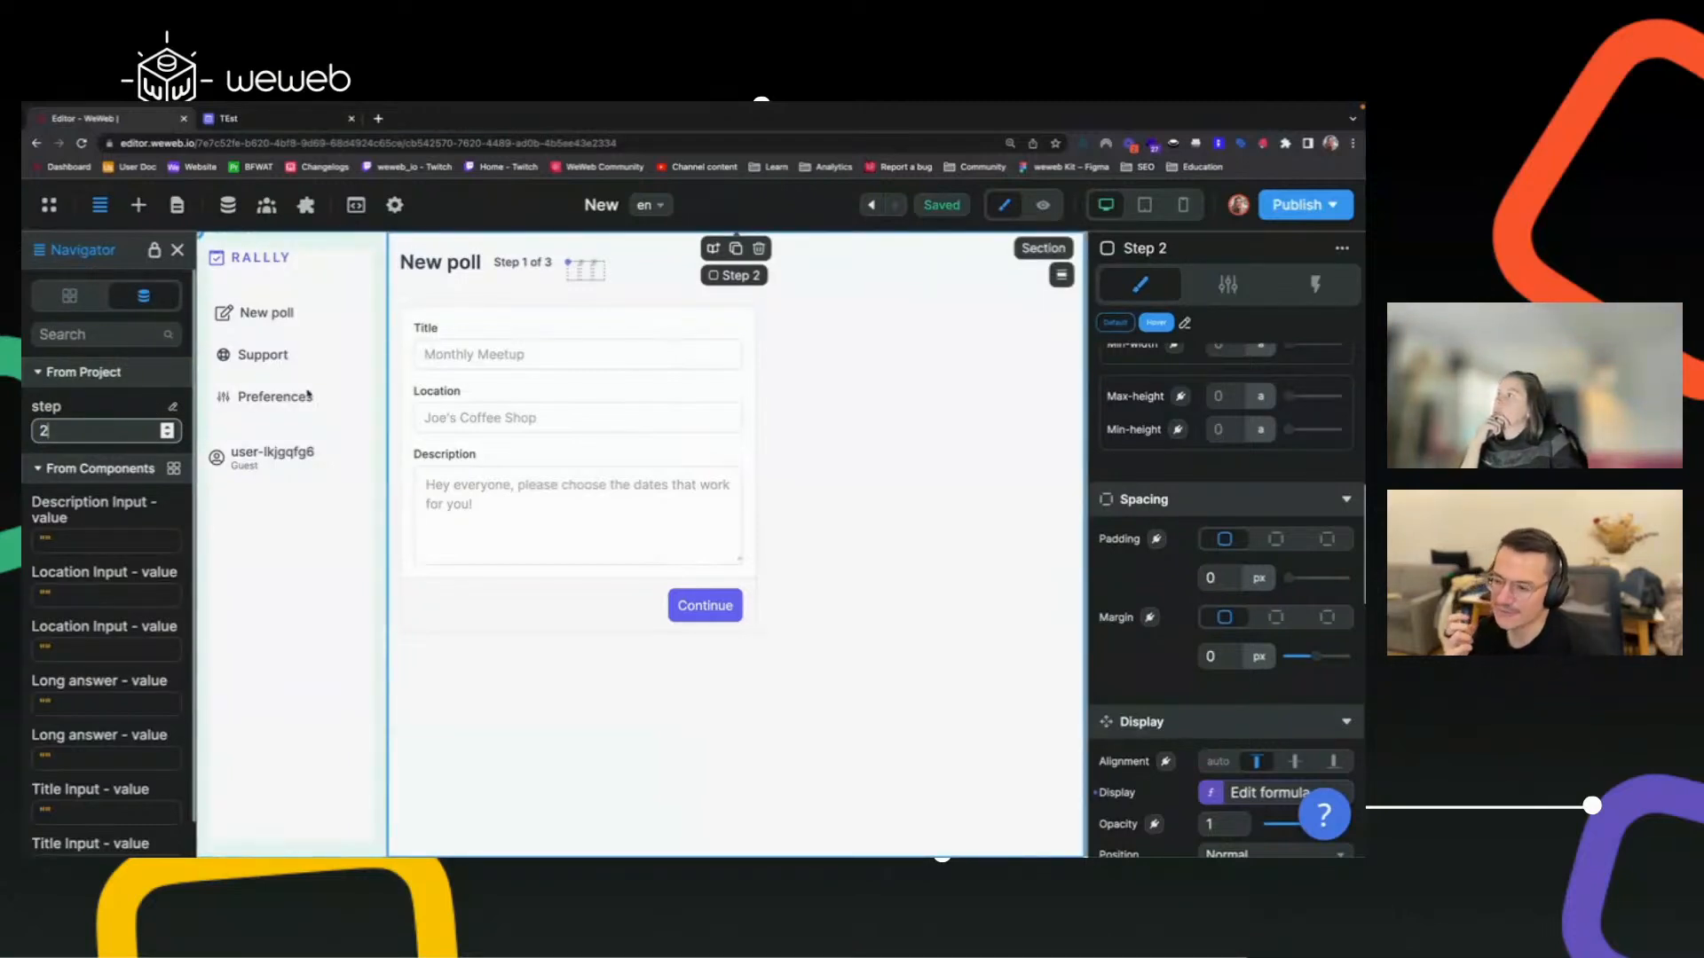
left_click(586, 399)
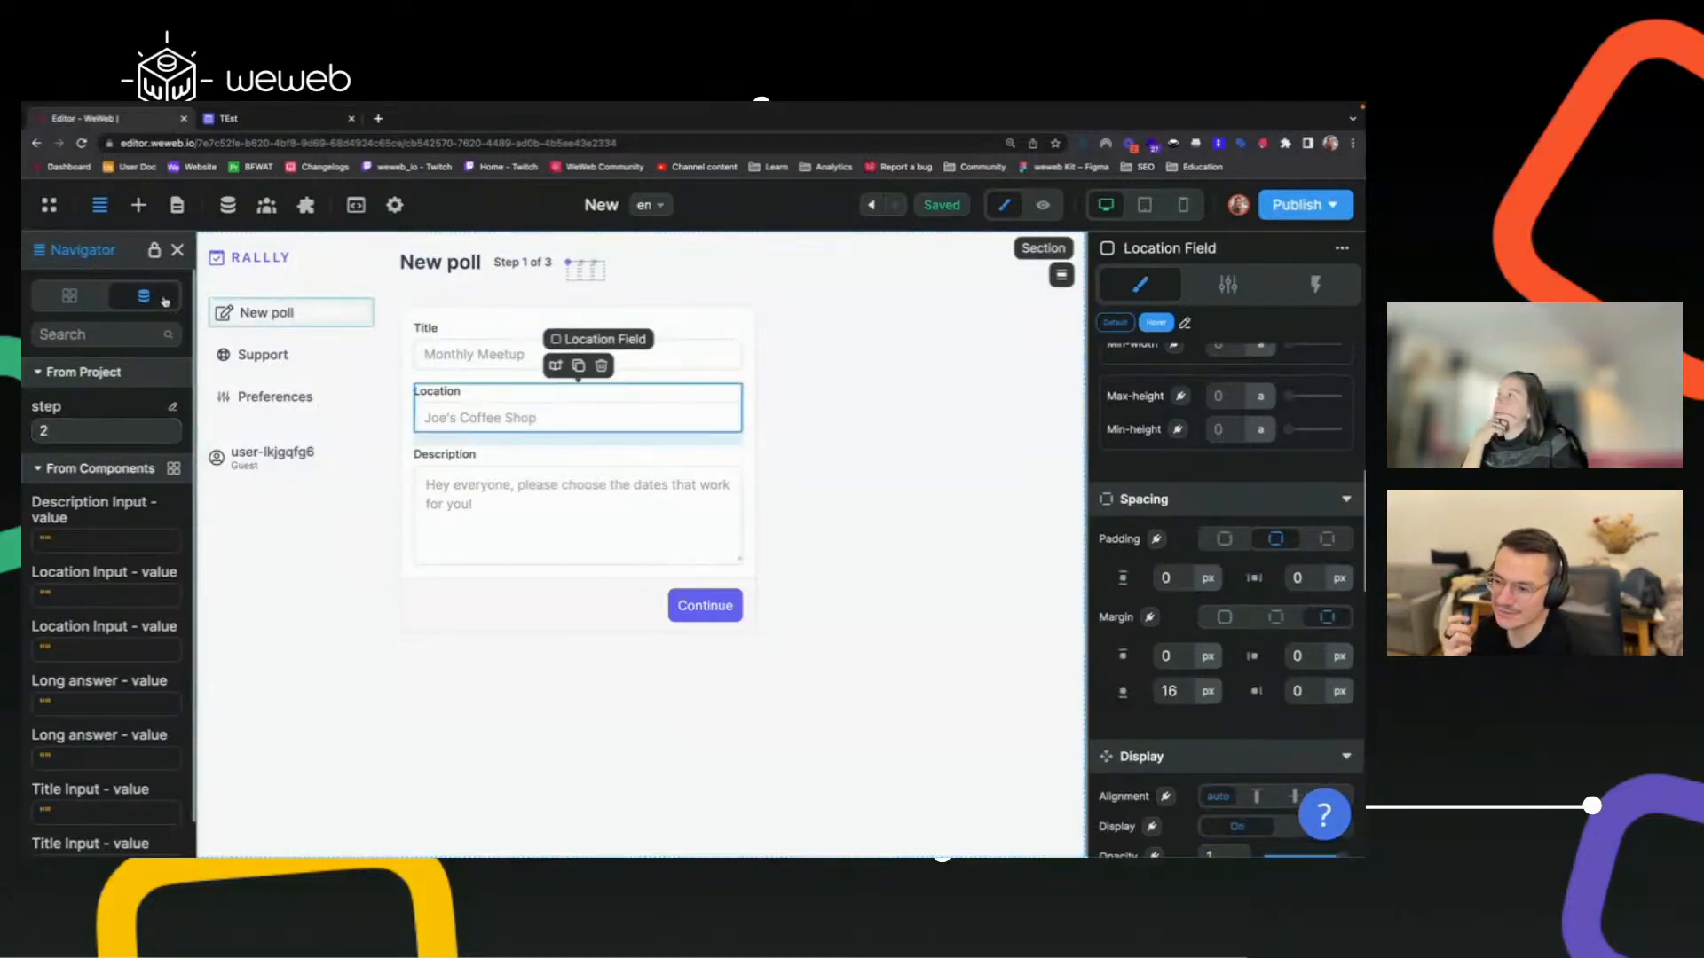
Change the step indicator text in the Step 2 div to "Step 2 of 3".
left_click(528, 265)
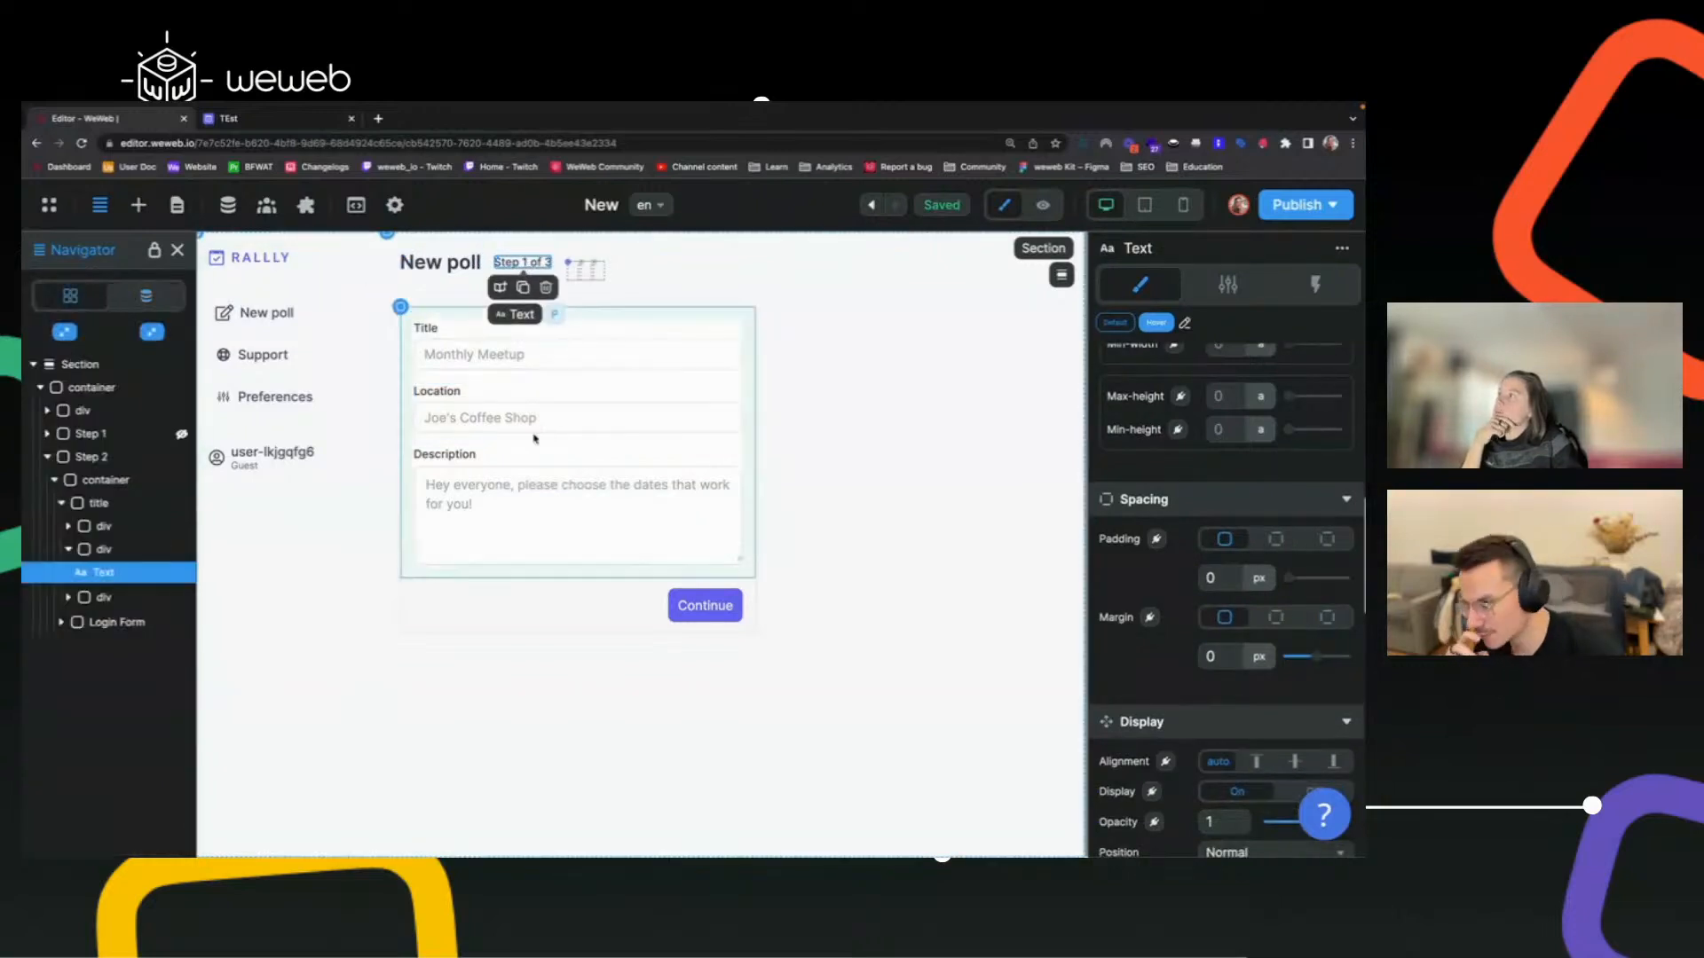
double_click(530, 266)
type("2")
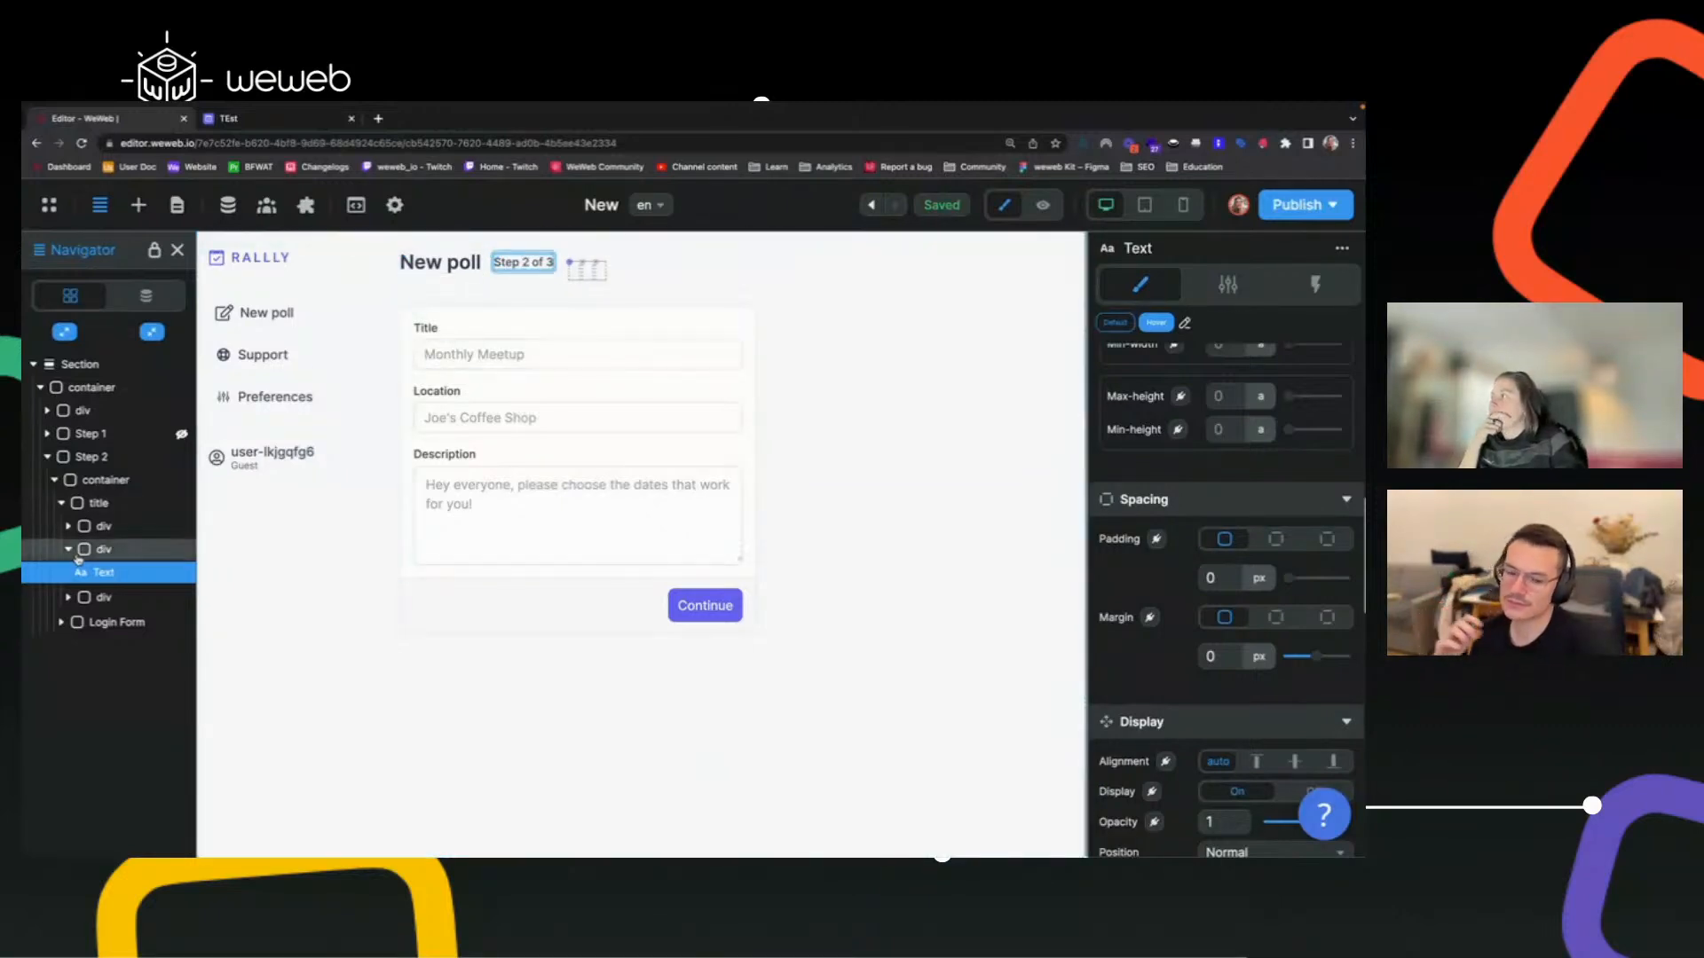
left_click(595, 265)
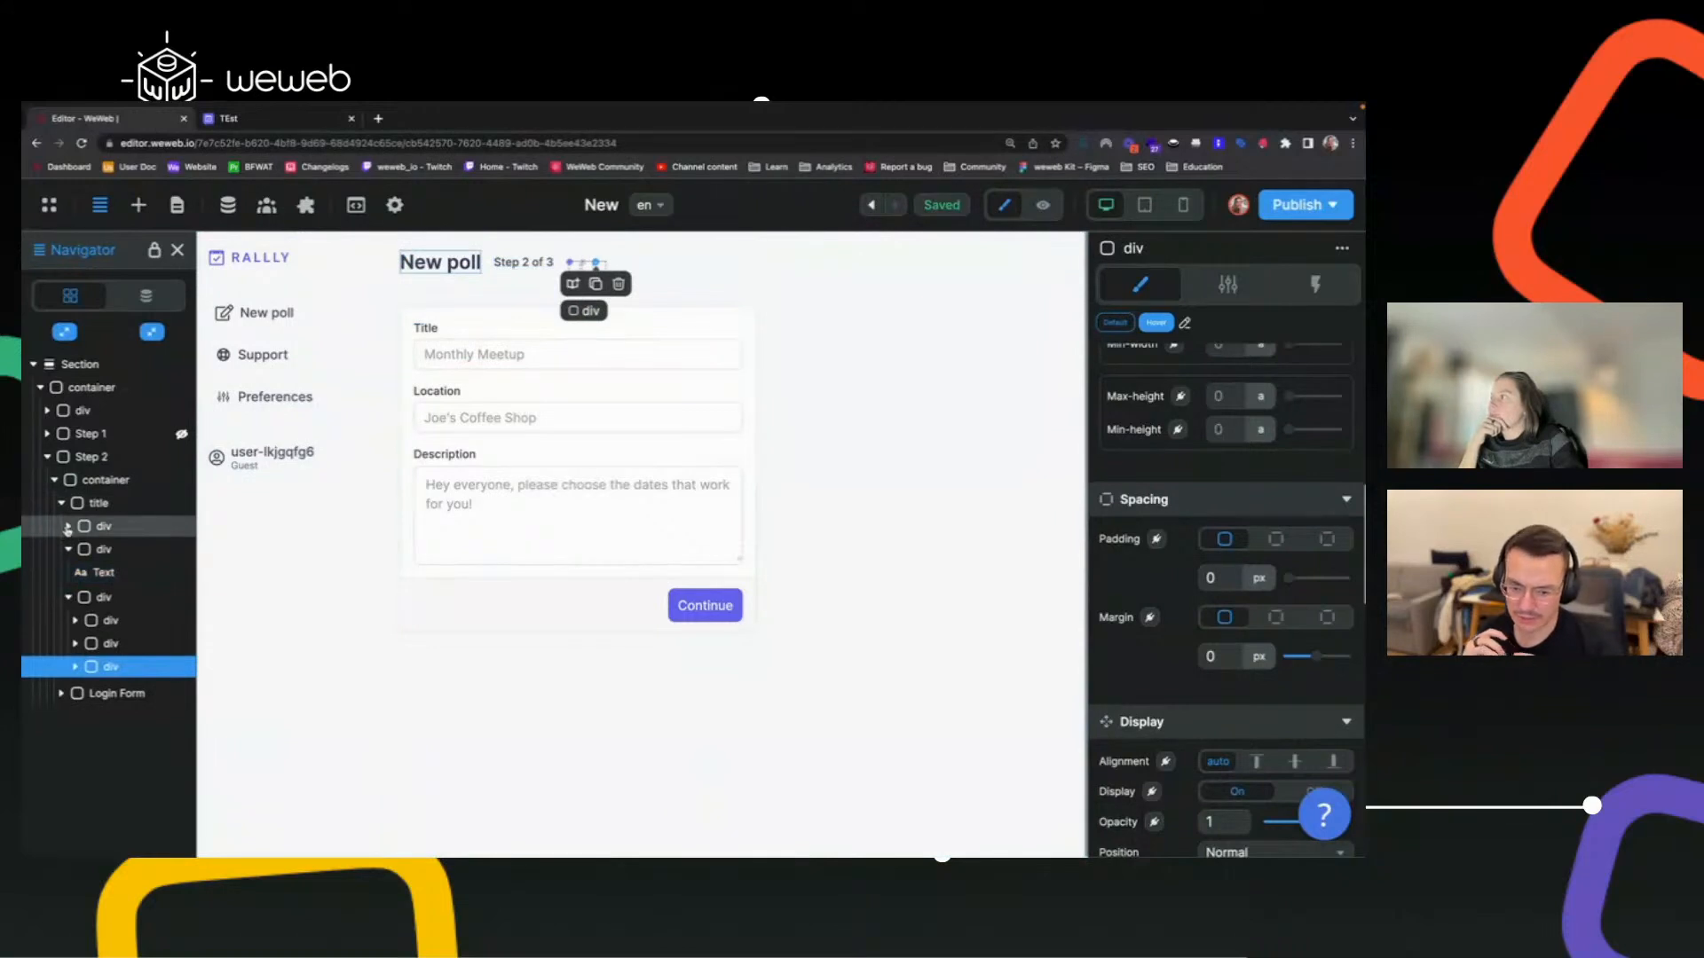
left_click(67, 527)
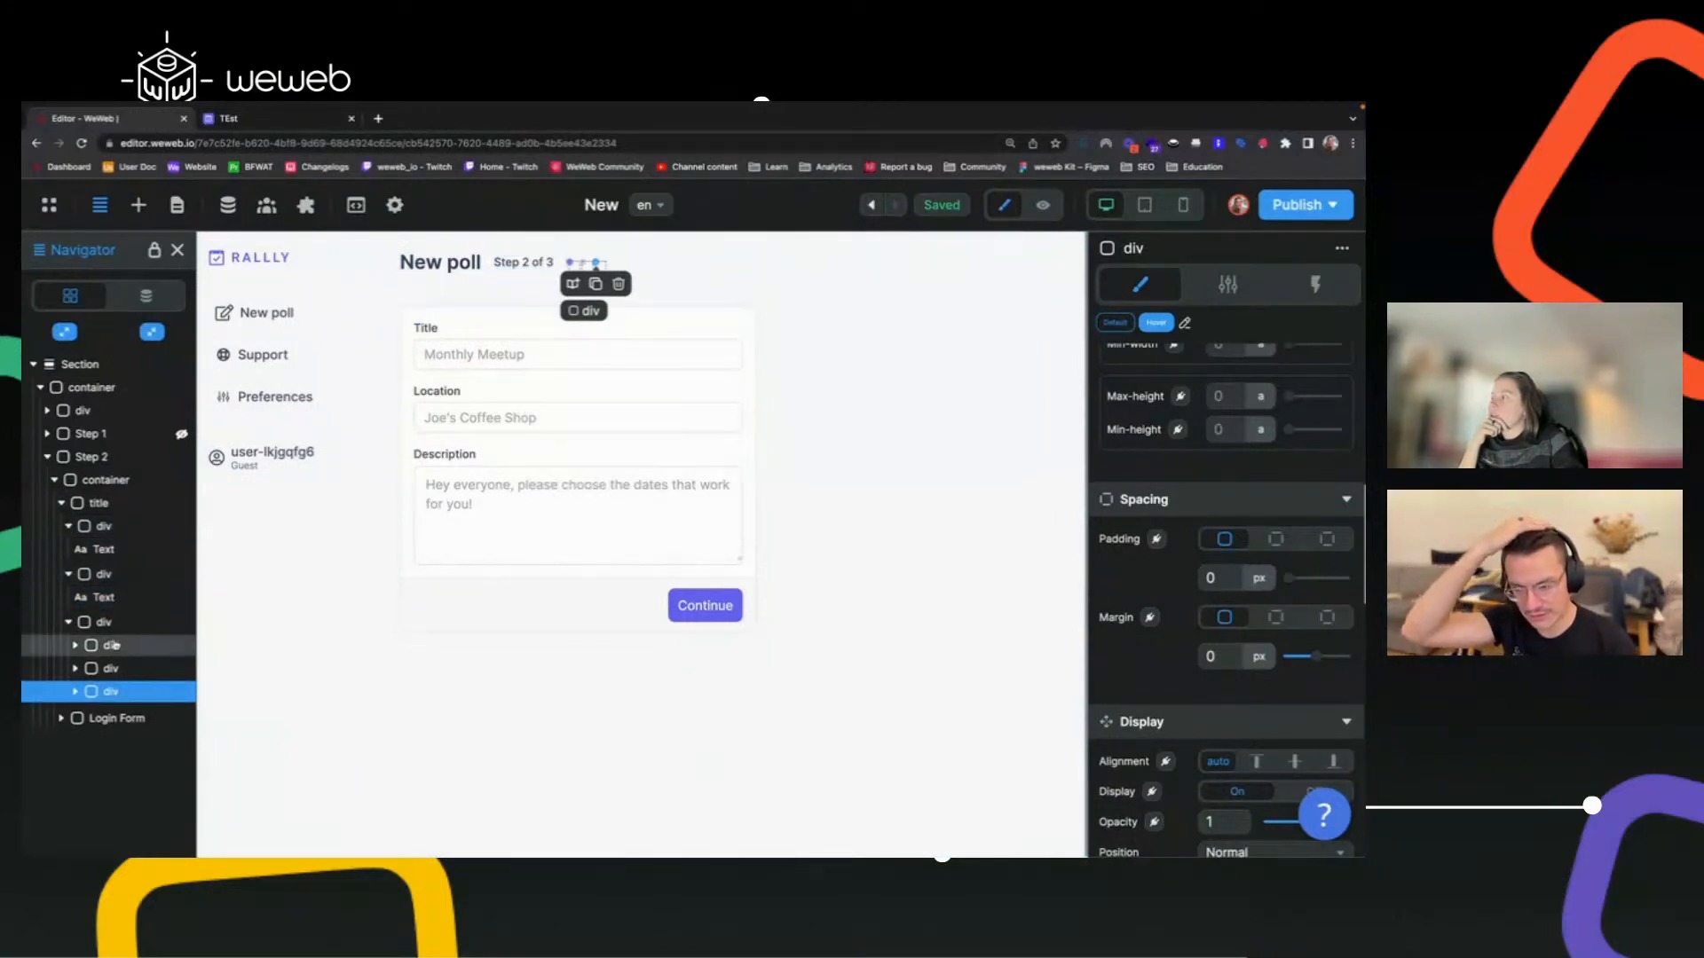
mouse_move(114, 649)
left_mouse_down()
mouse_move(109, 676)
mouse_move(80, 646)
mouse_move(89, 630)
left_mouse_up()
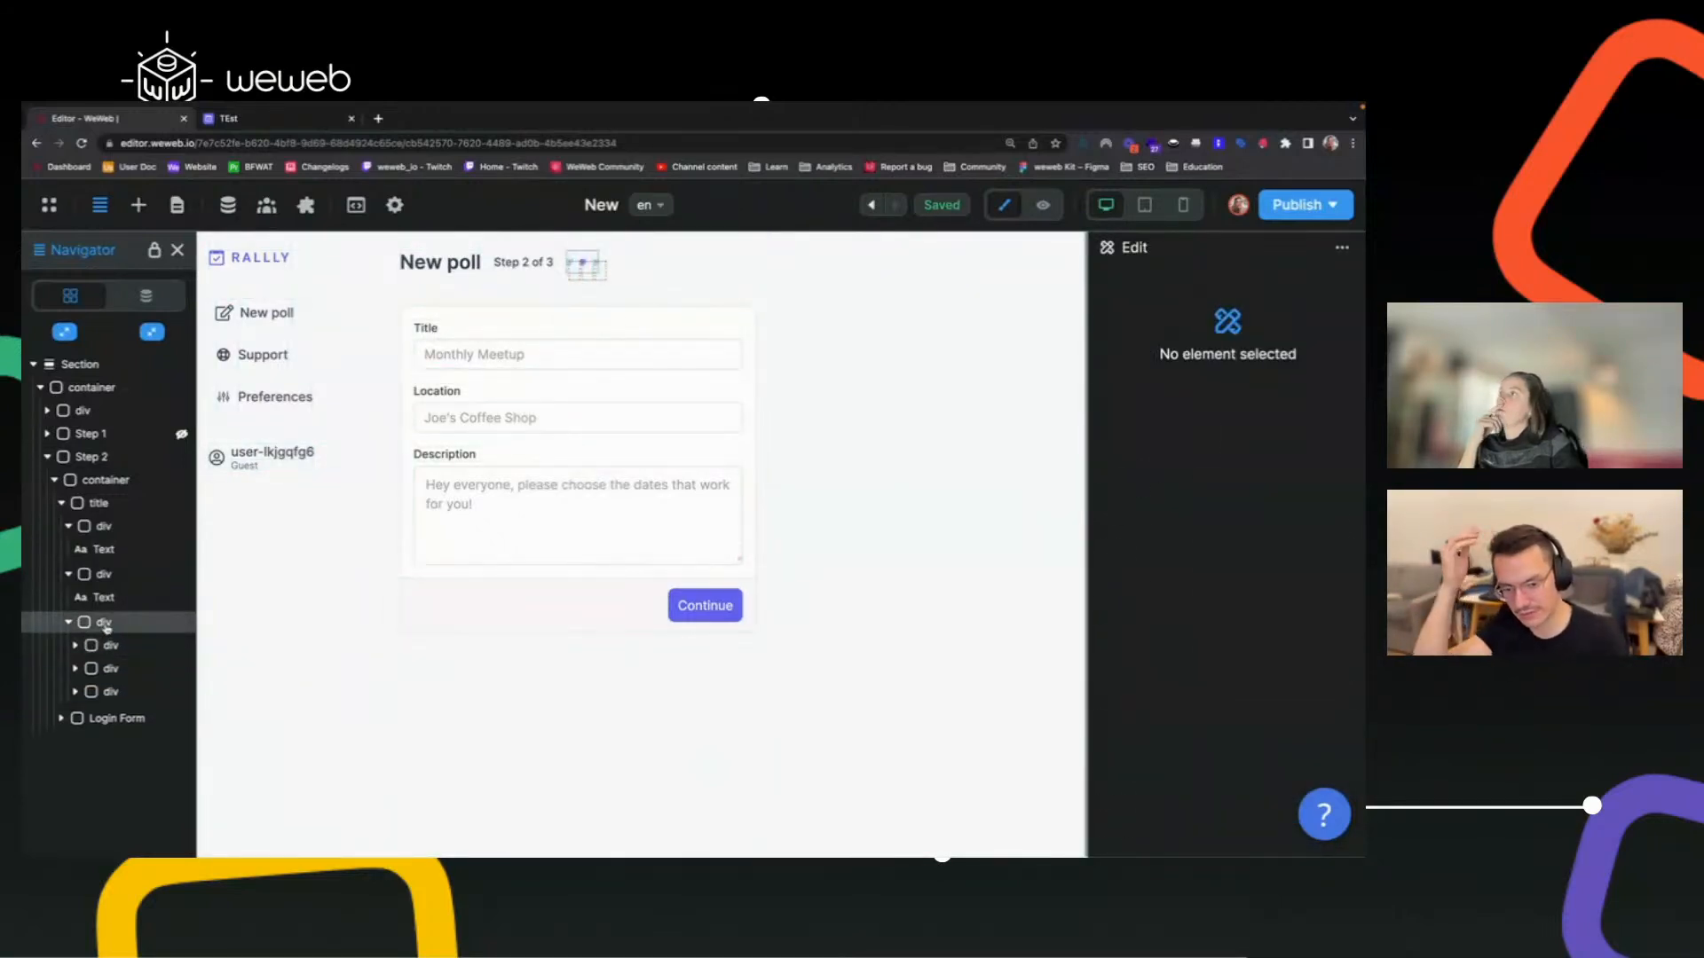
left_click(105, 624)
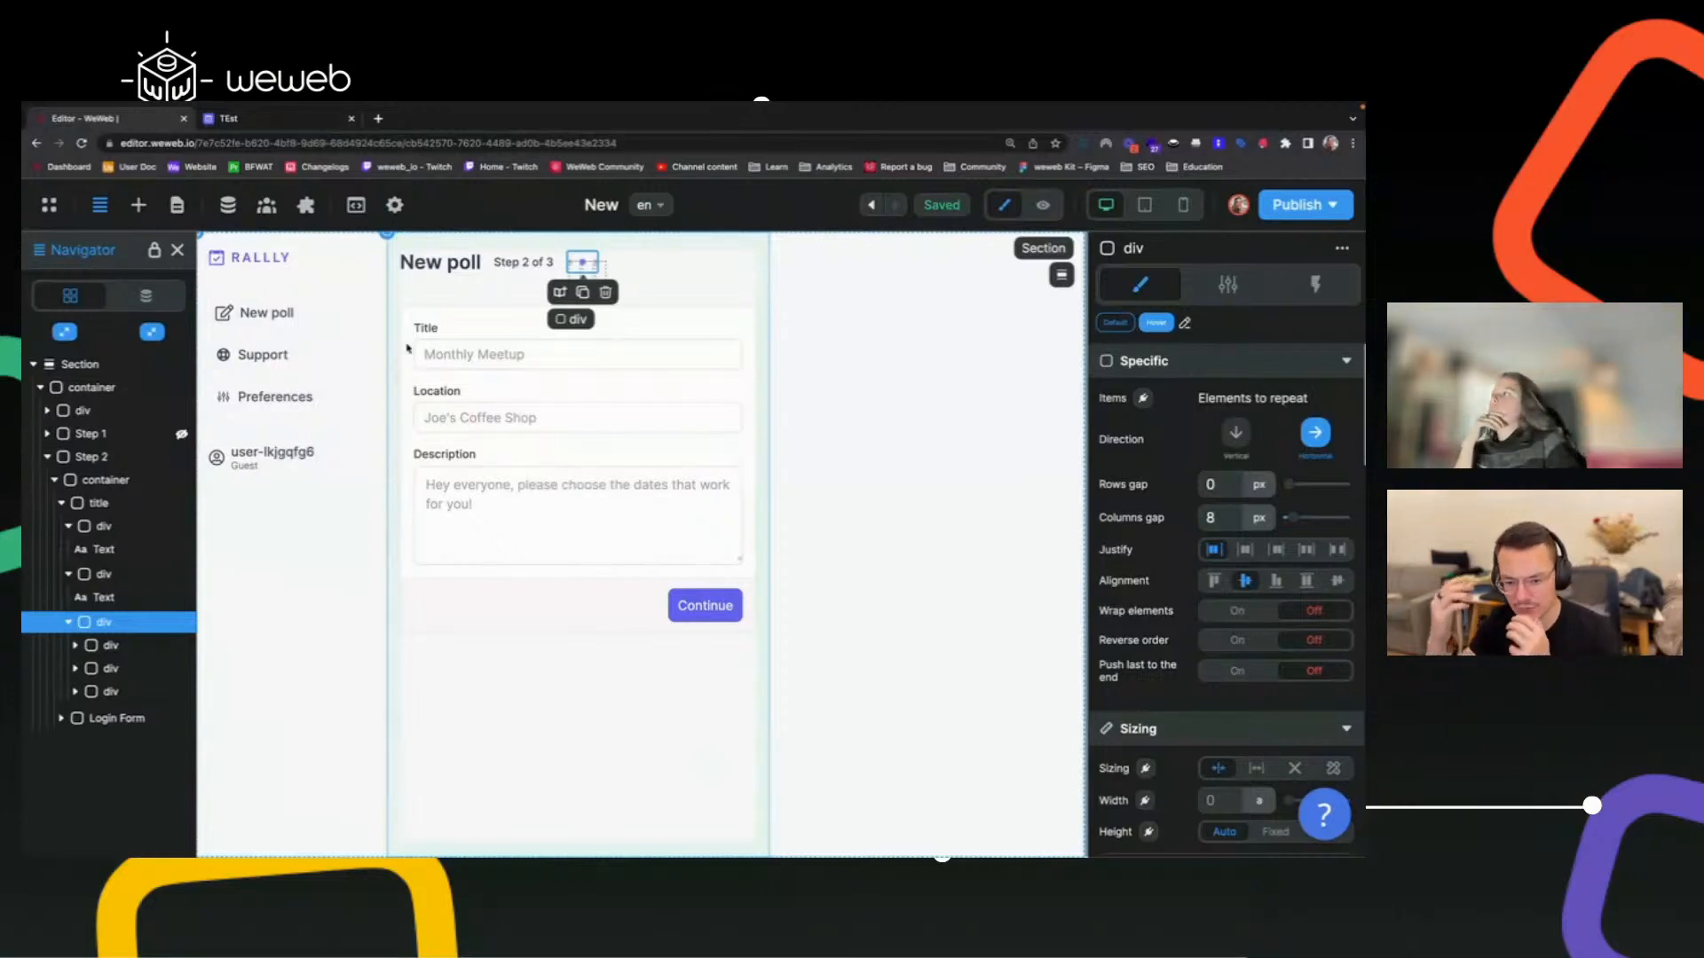
Bind Step 2's step indicator text to the formula "Step " + step + " of 3", using the step variable.
left_click(525, 264)
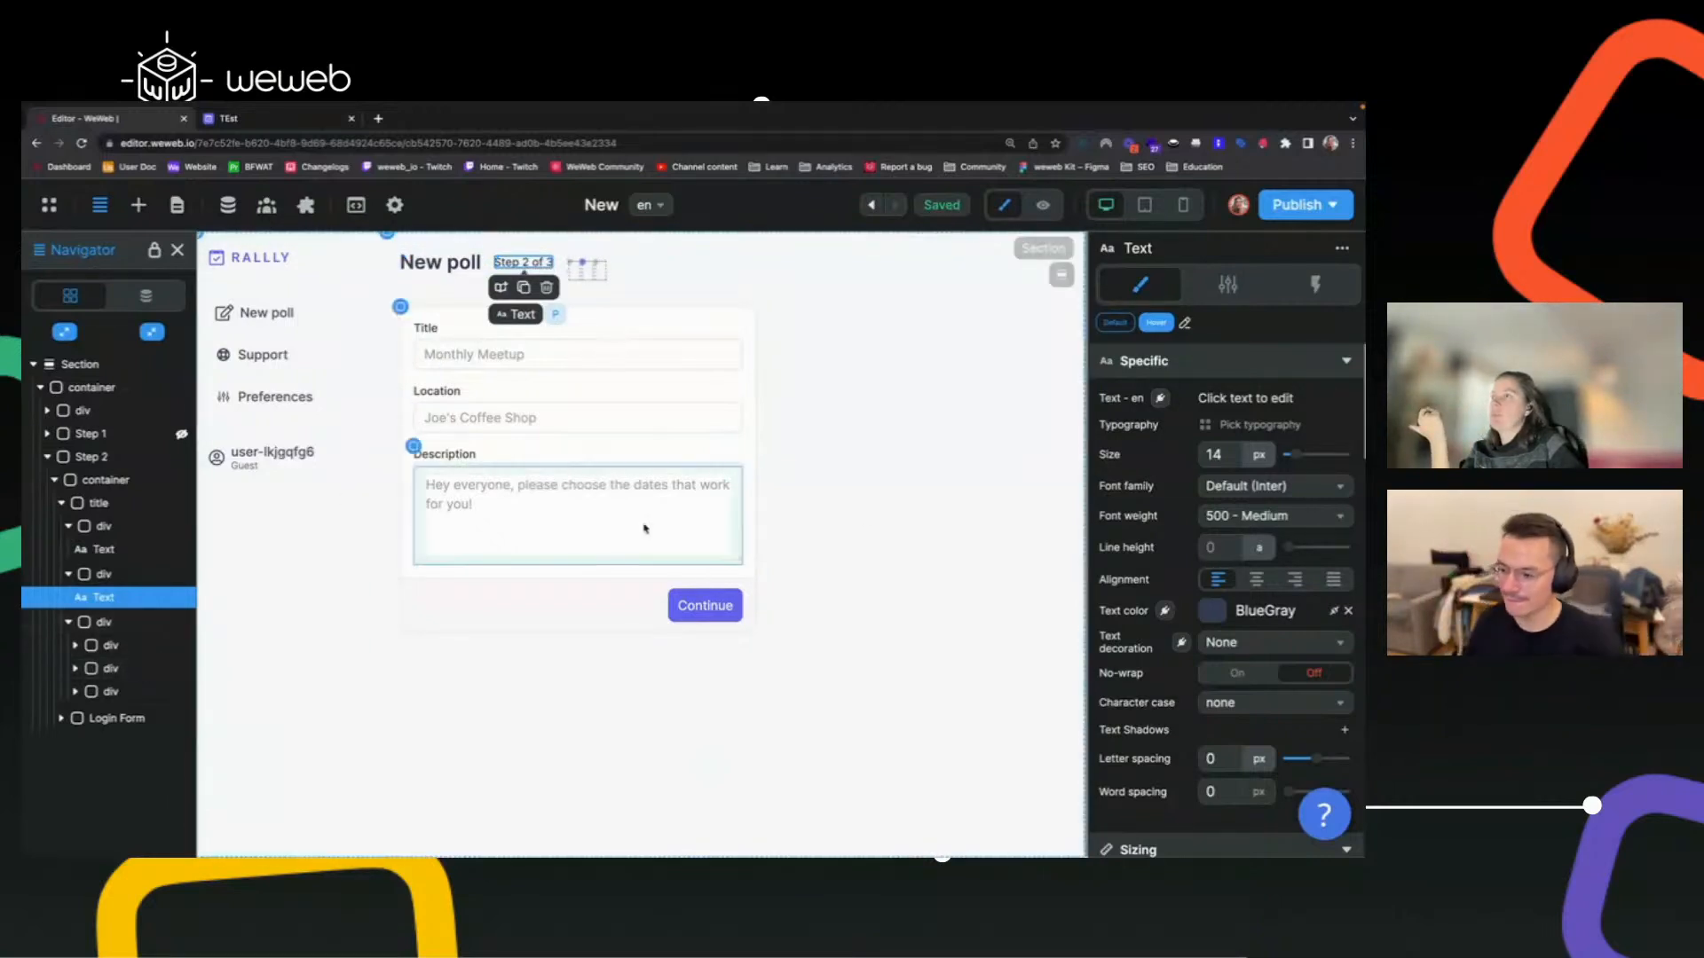
left_click(1162, 399)
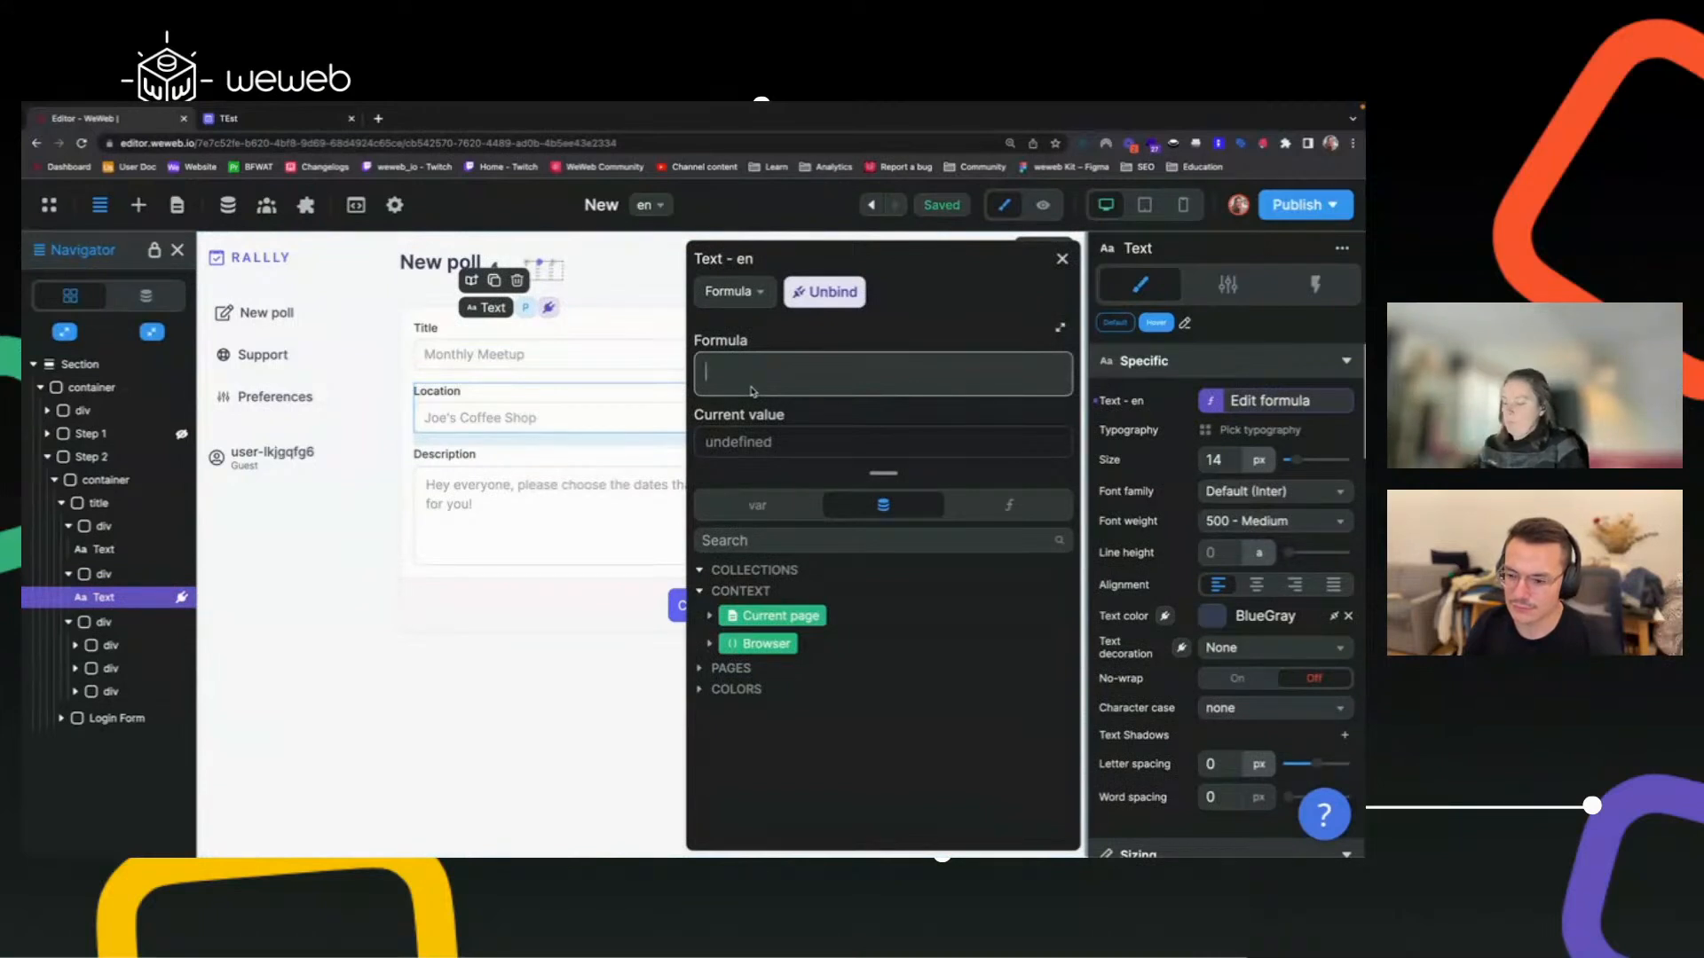
type("\"Step \" +")
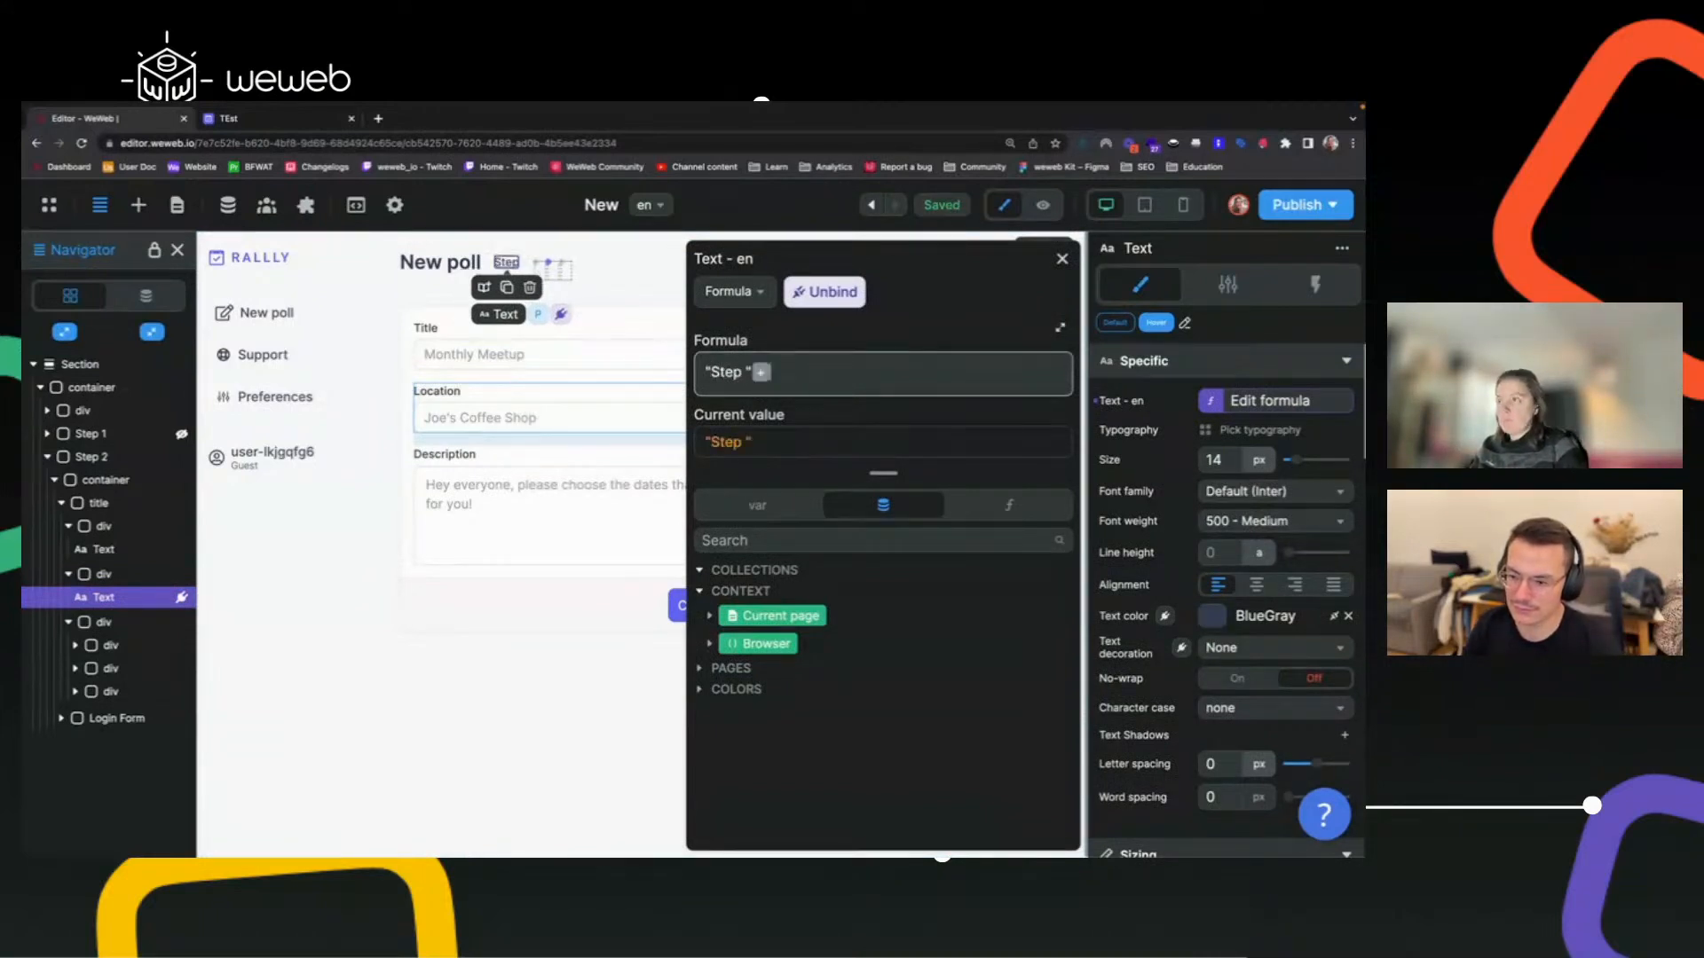
left_click(757, 505)
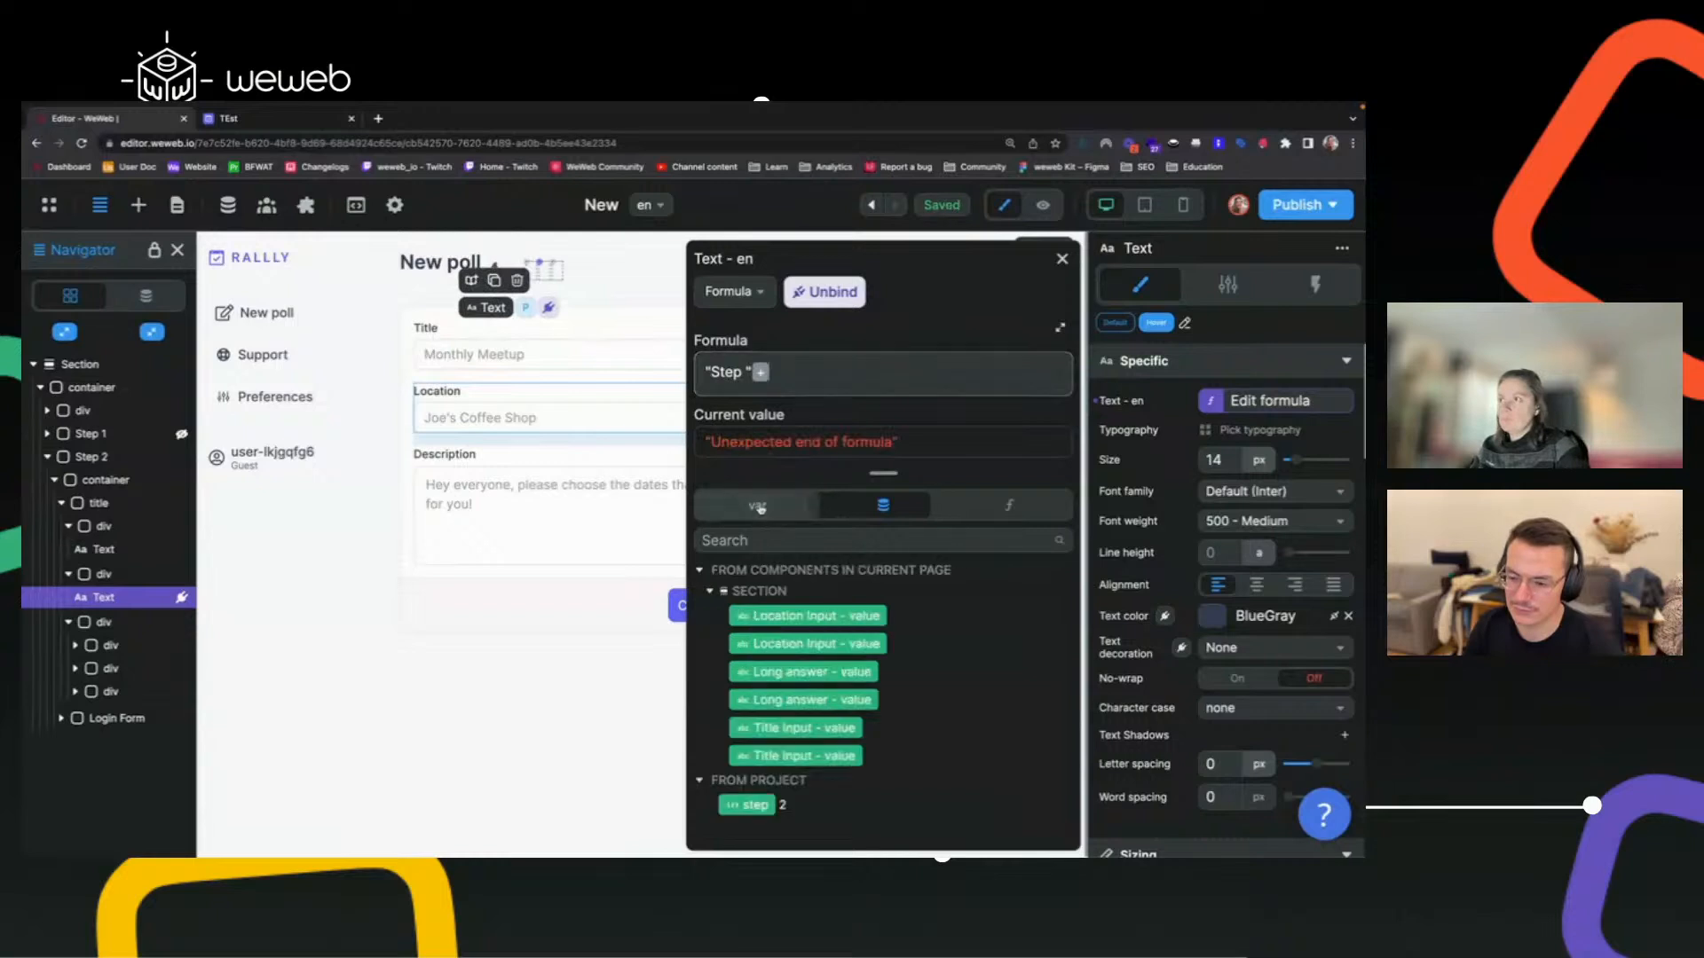
left_click(755, 805)
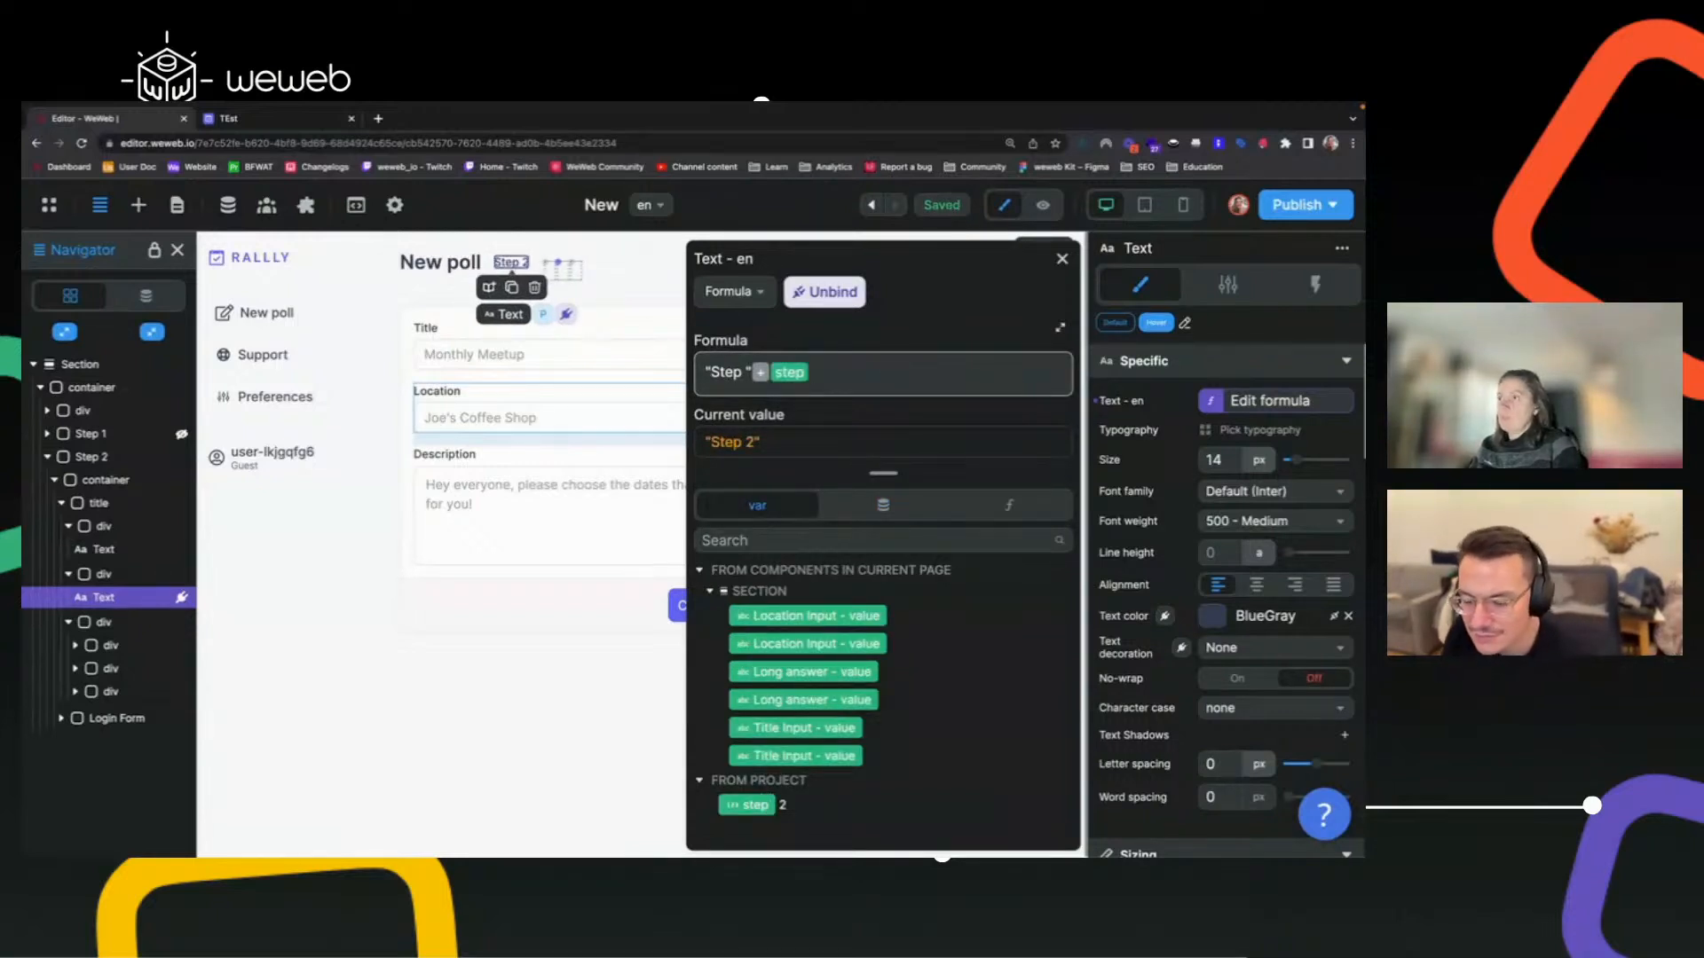
type("+ \" of")
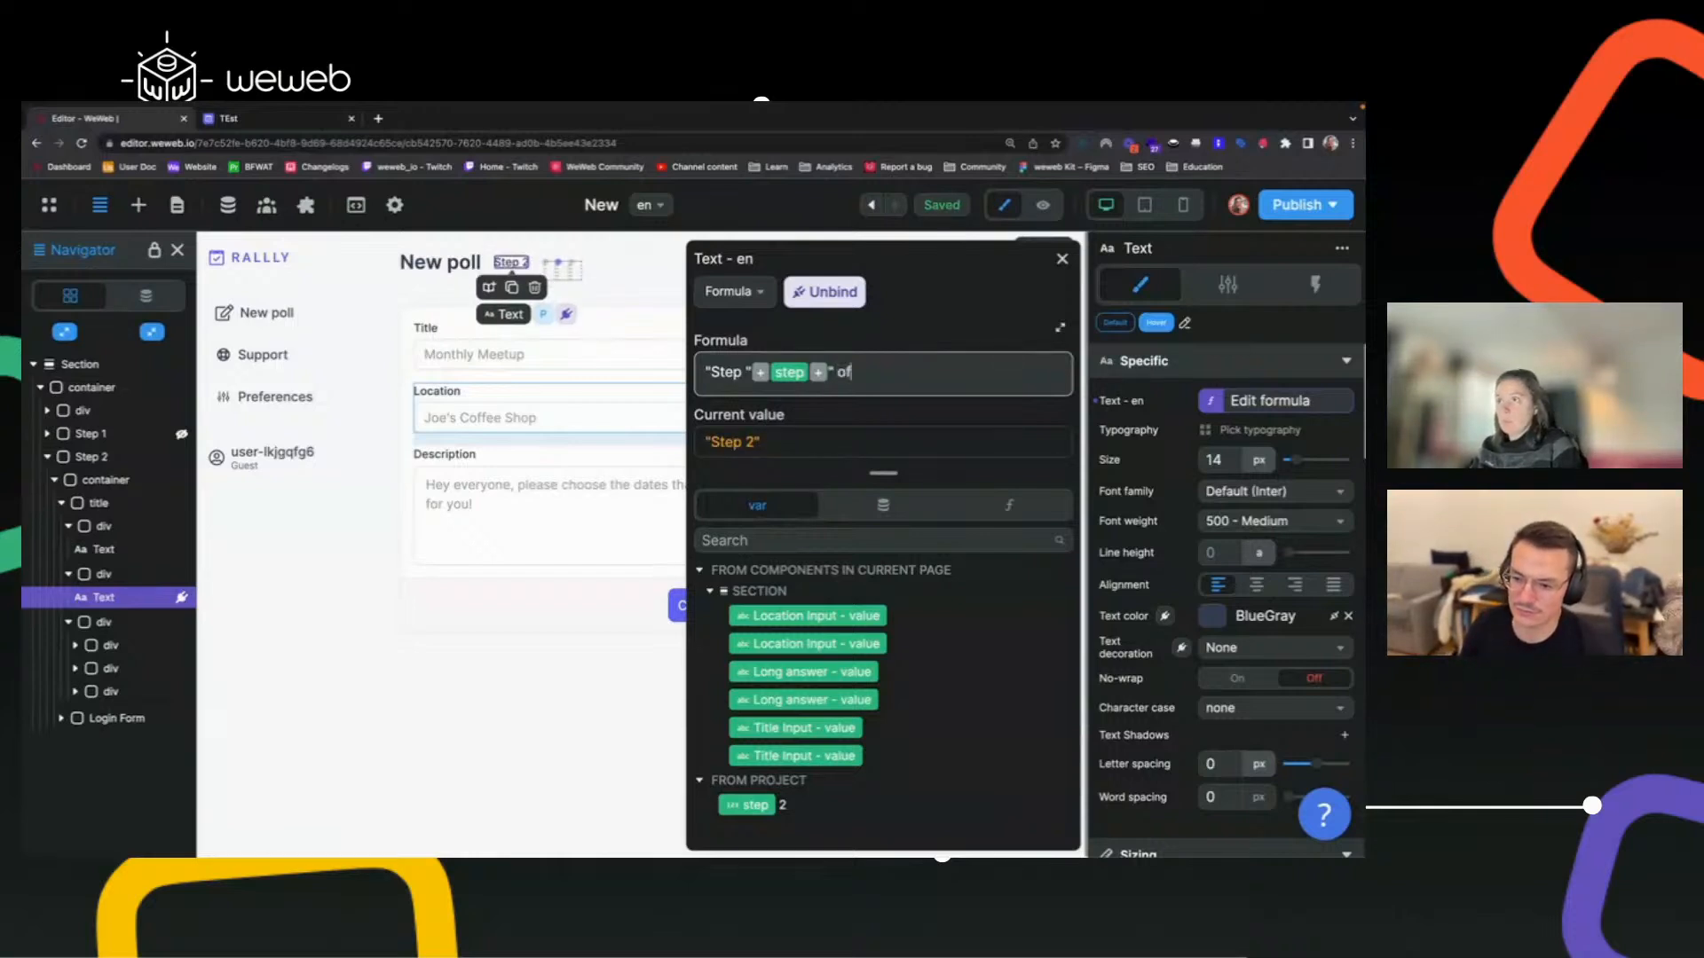
type(" 3")
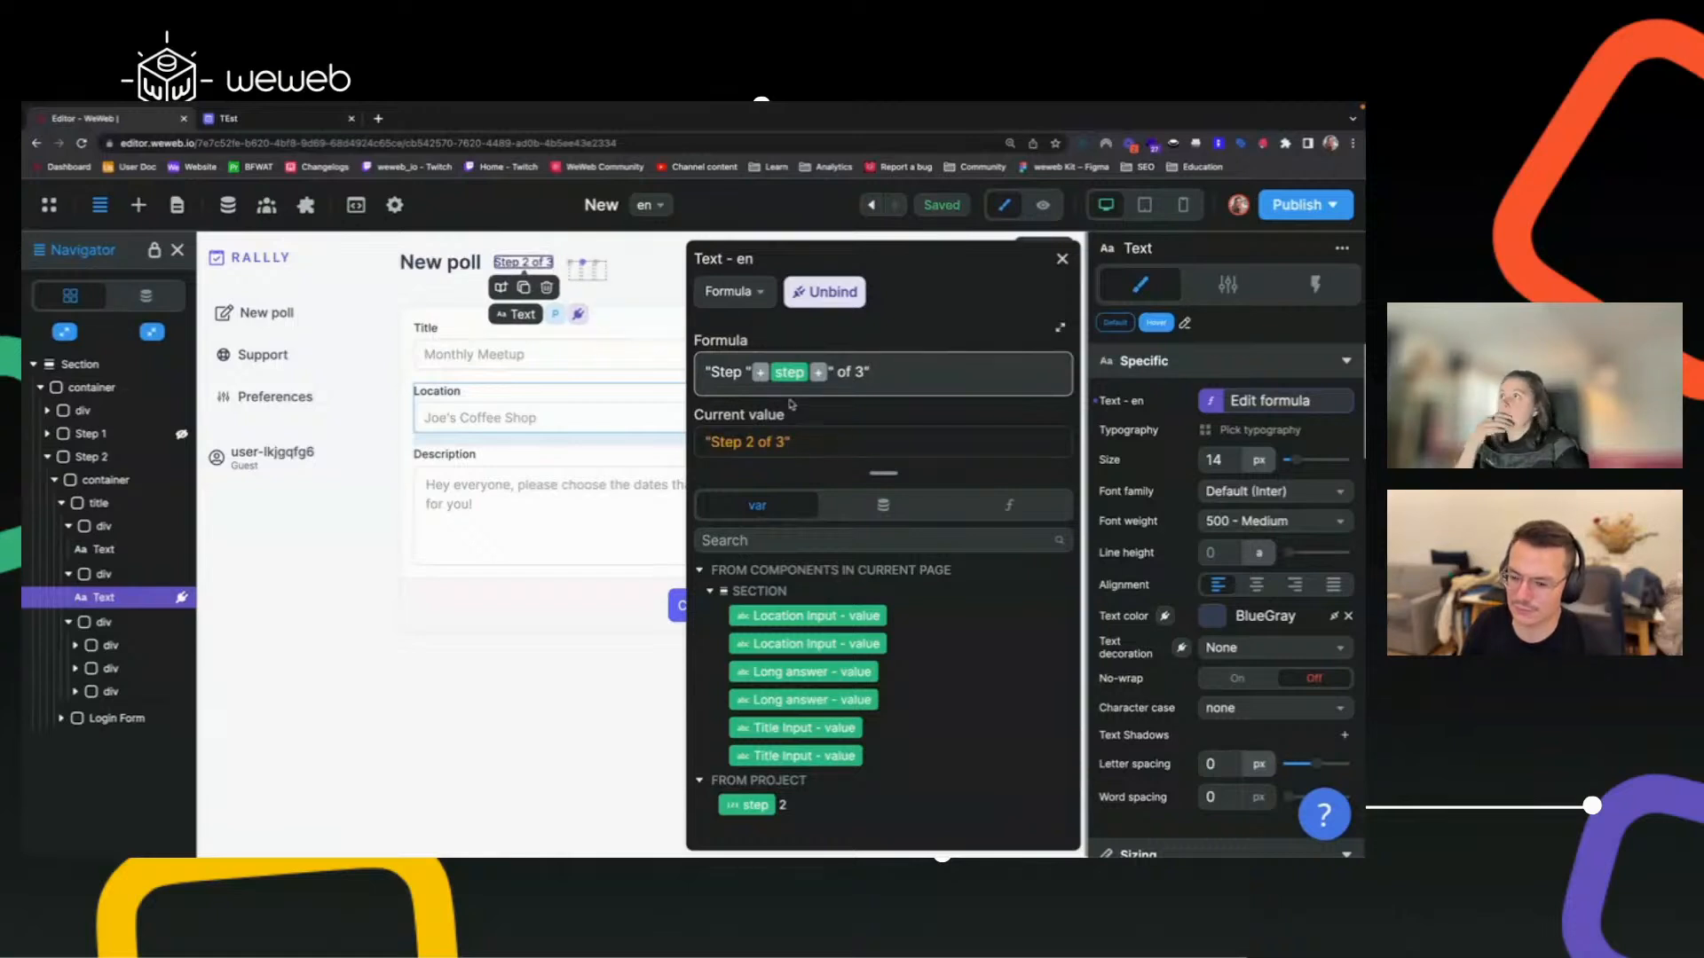
left_click(1062, 260)
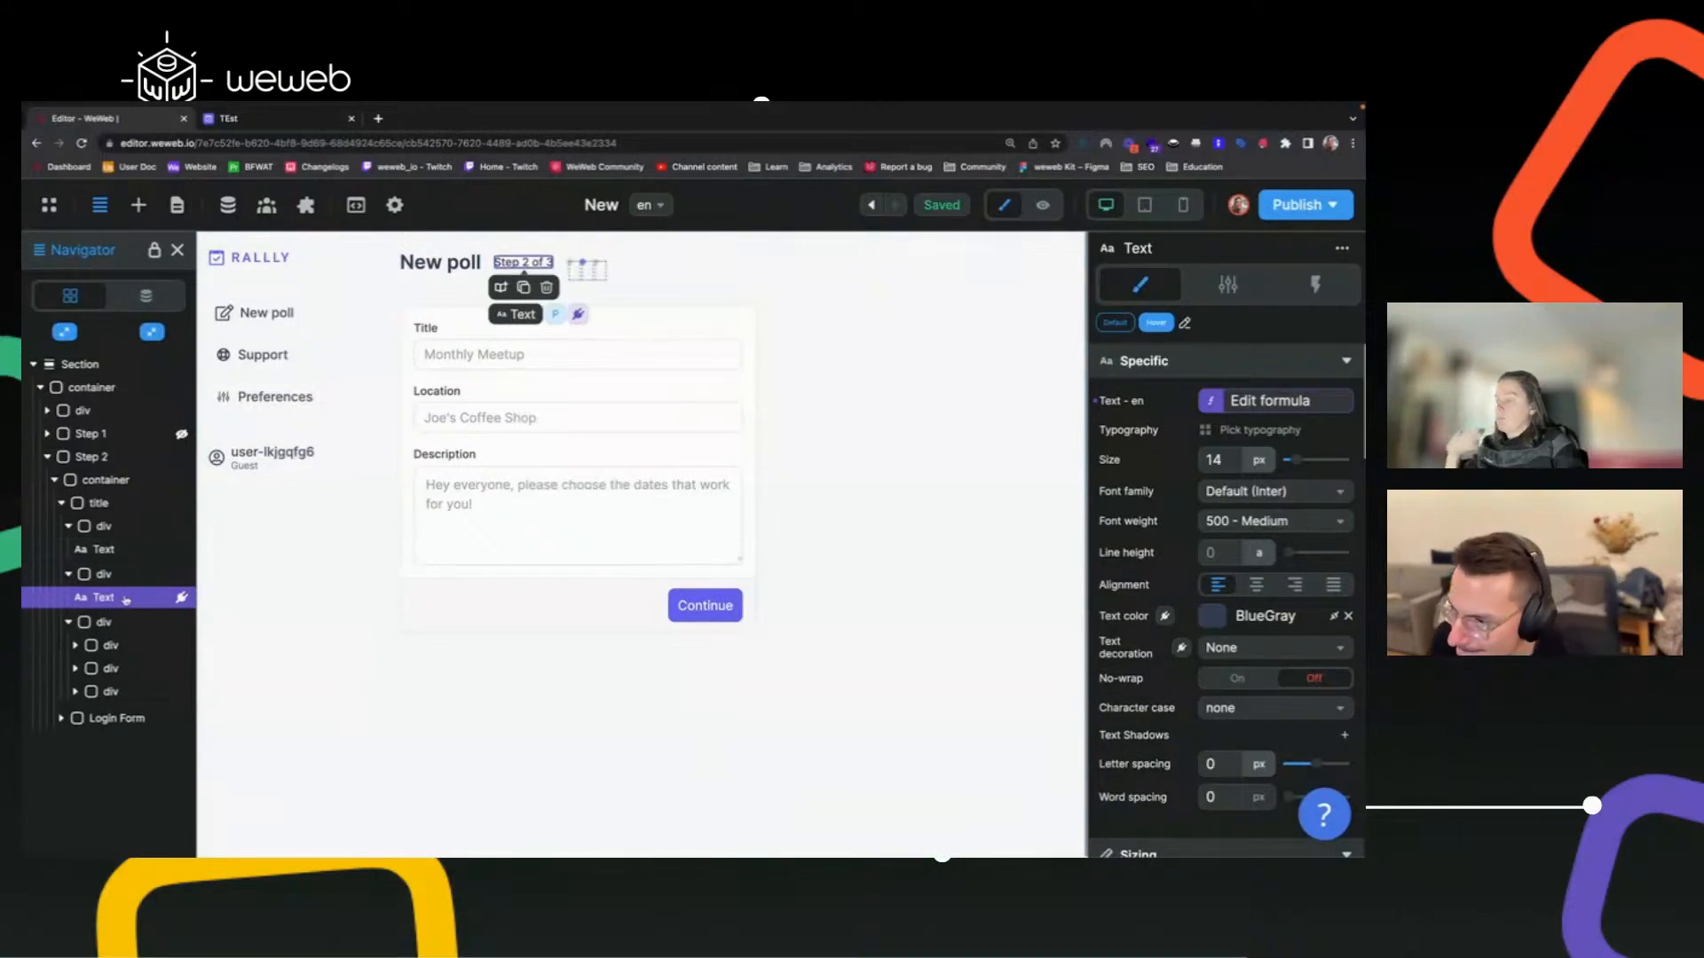
Expand the Step 1 div's contents and set the step variable's current value to 1 to preview Step 1.
left_click(48, 434)
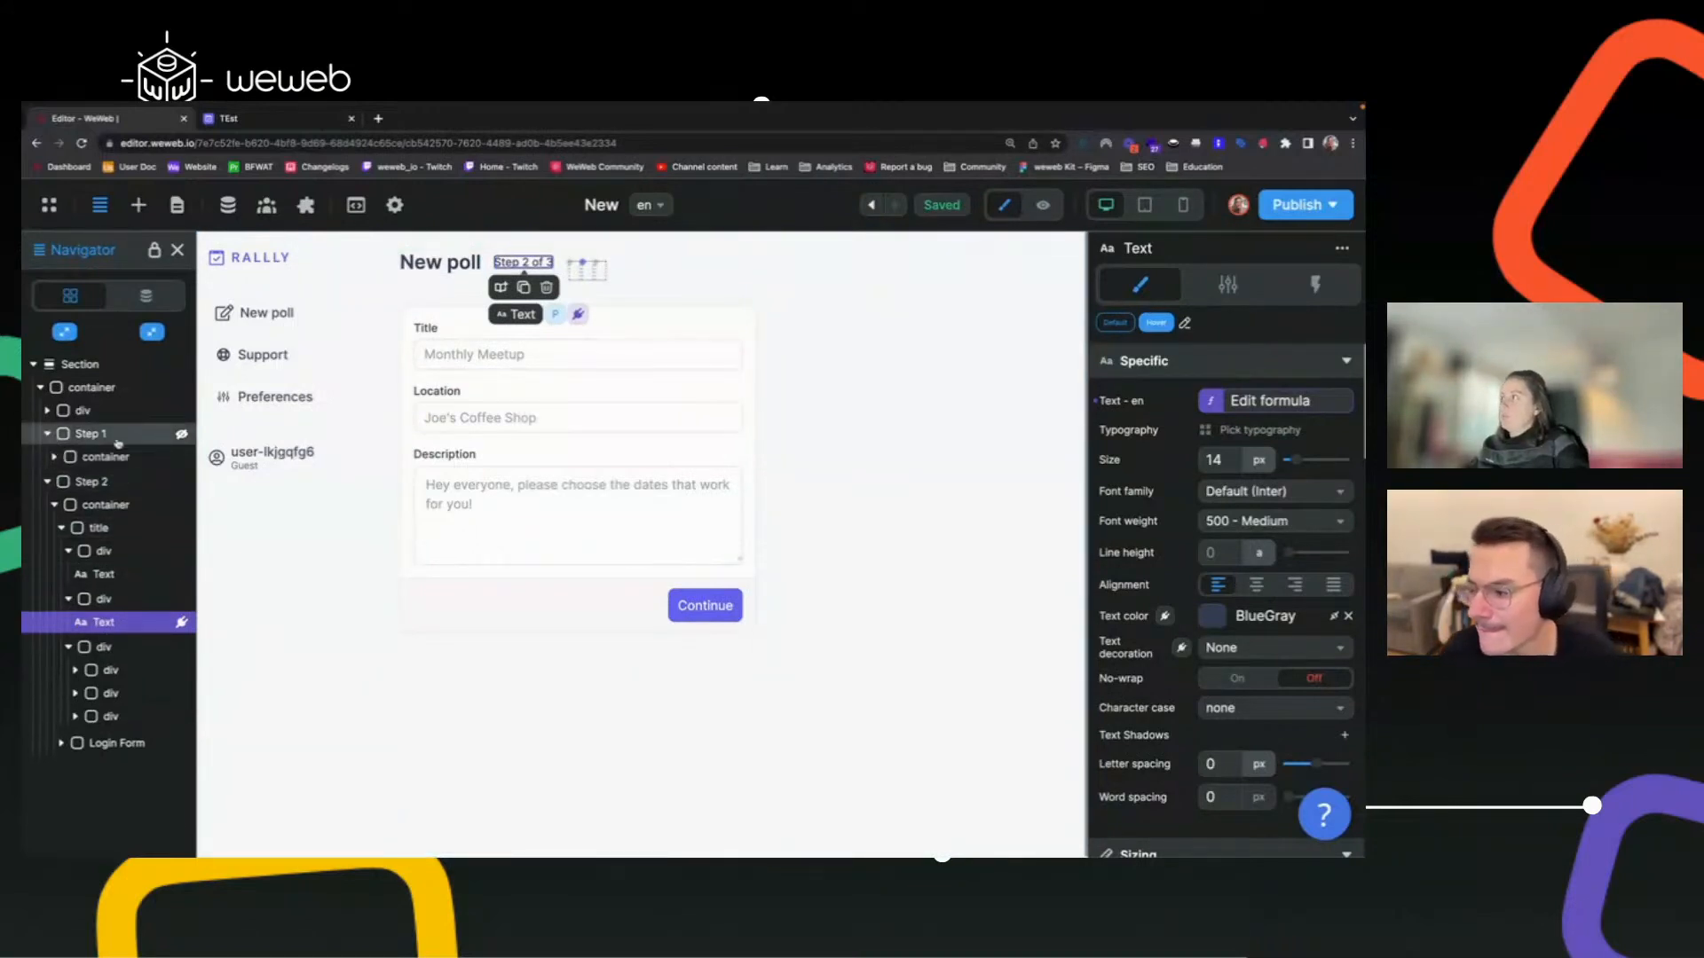
left_click(54, 457)
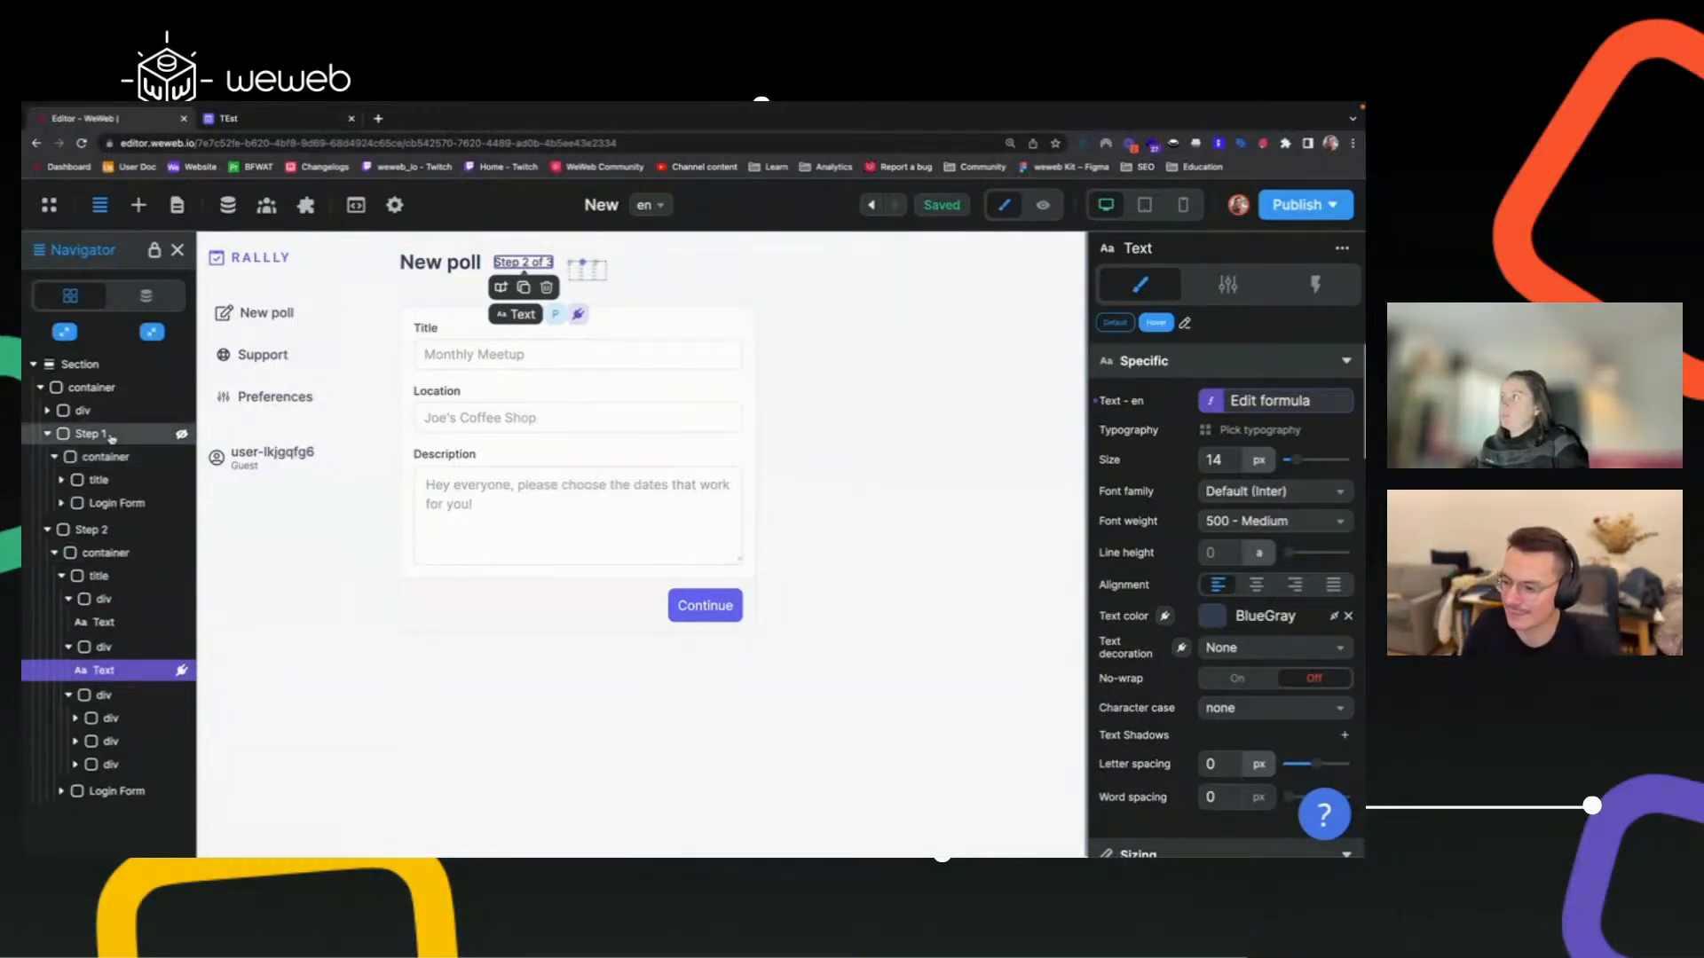
left_click(89, 434)
scroll(1153, 618, "down", 6)
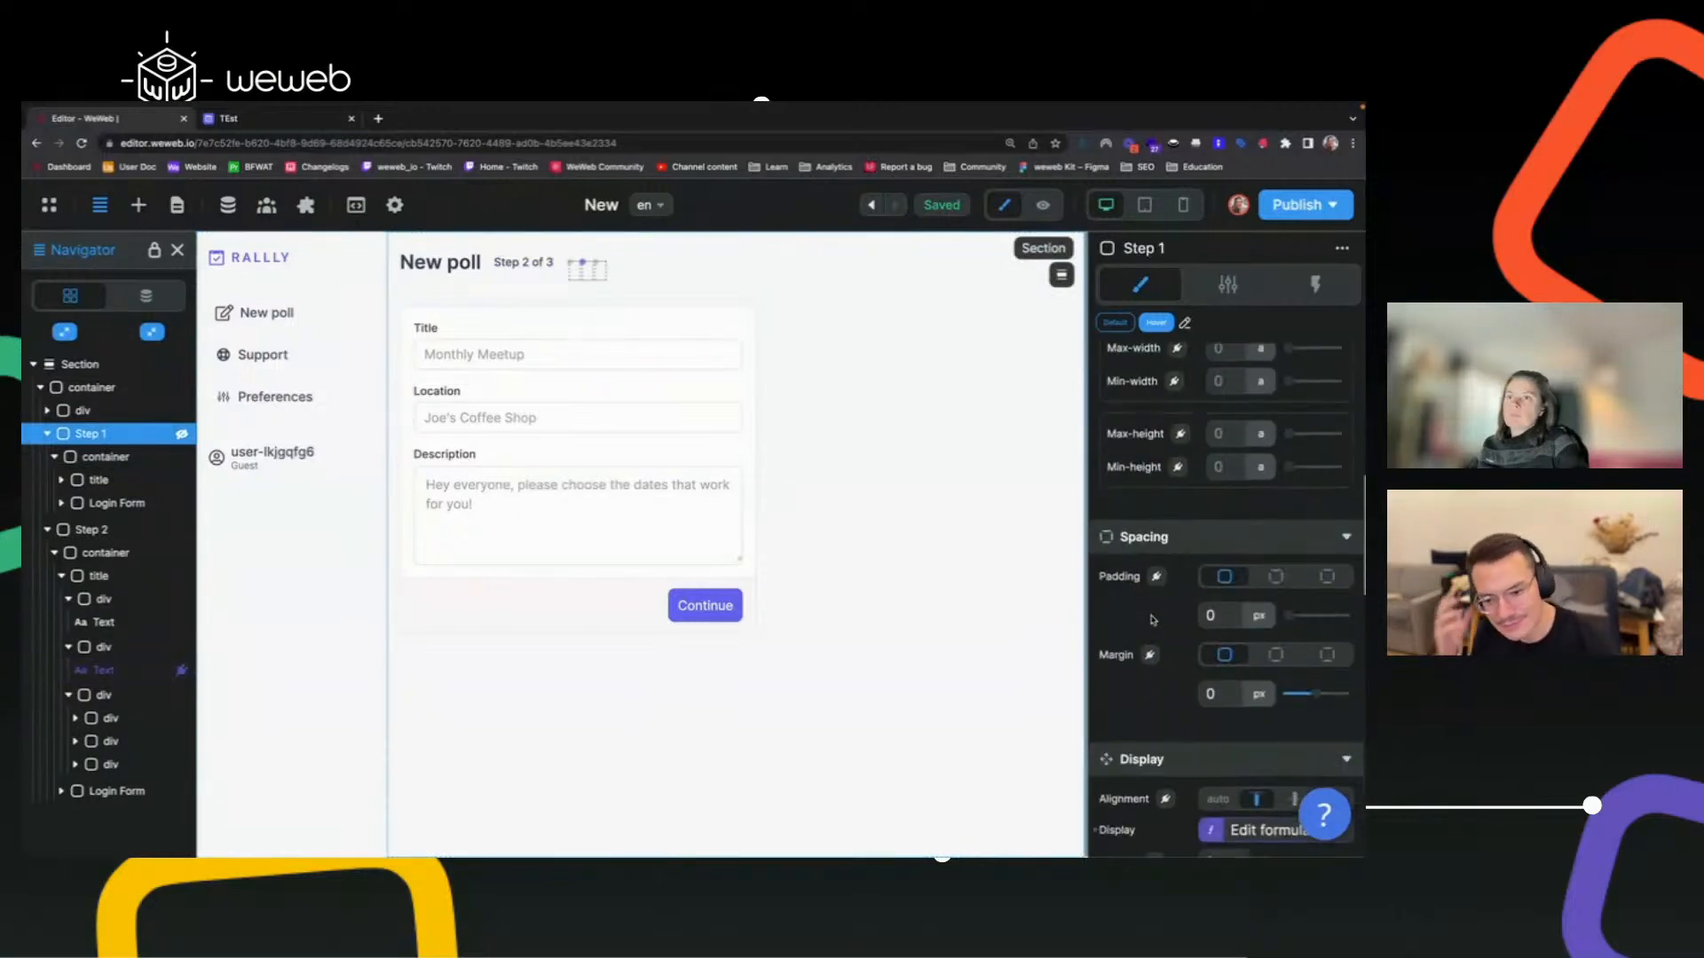
left_click(143, 296)
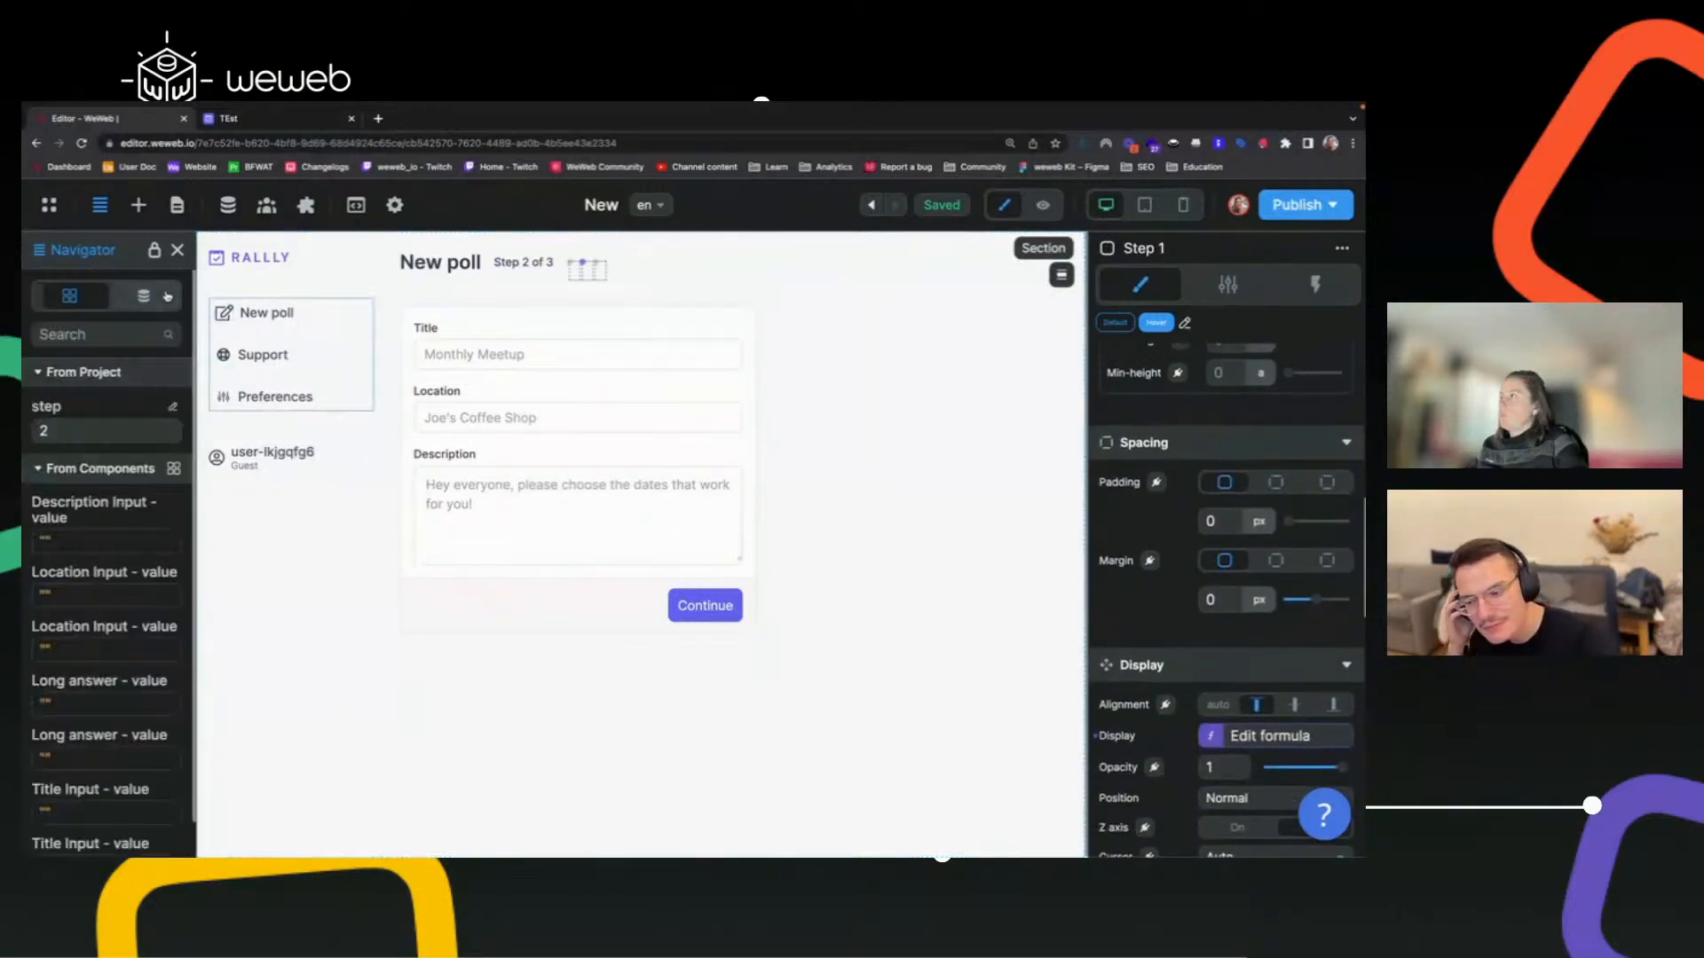
left_click(79, 428)
key("BackSpace")
type("1")
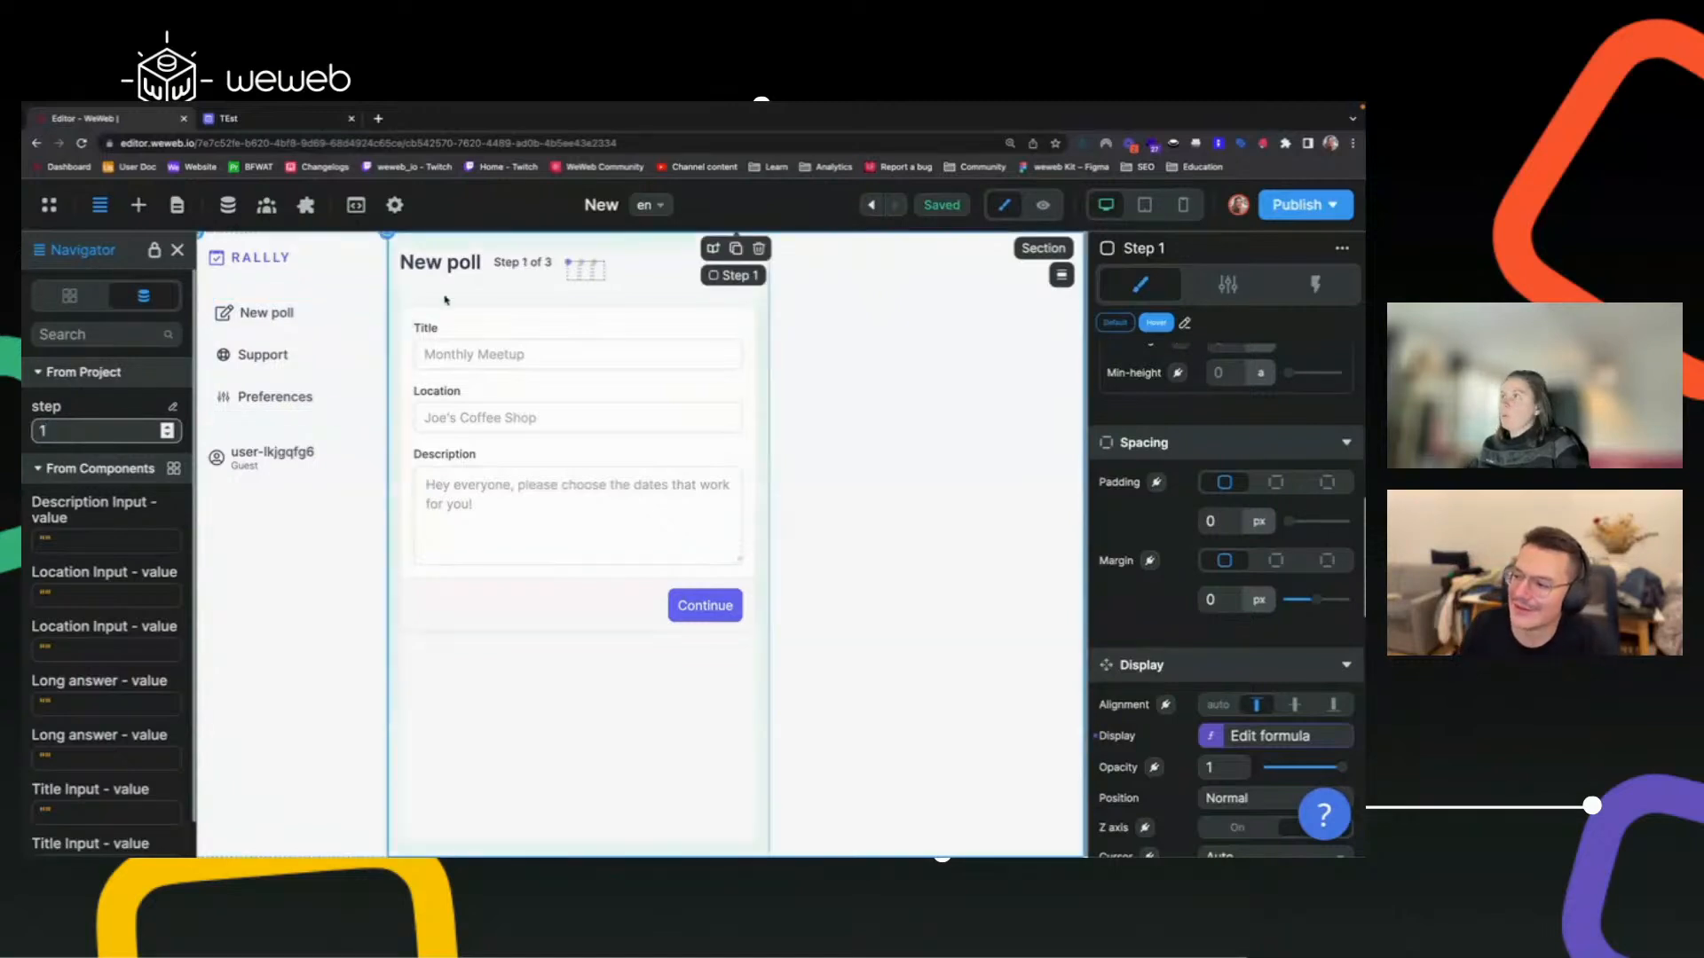
left_click(522, 264)
scroll(1142, 492, "up", 6)
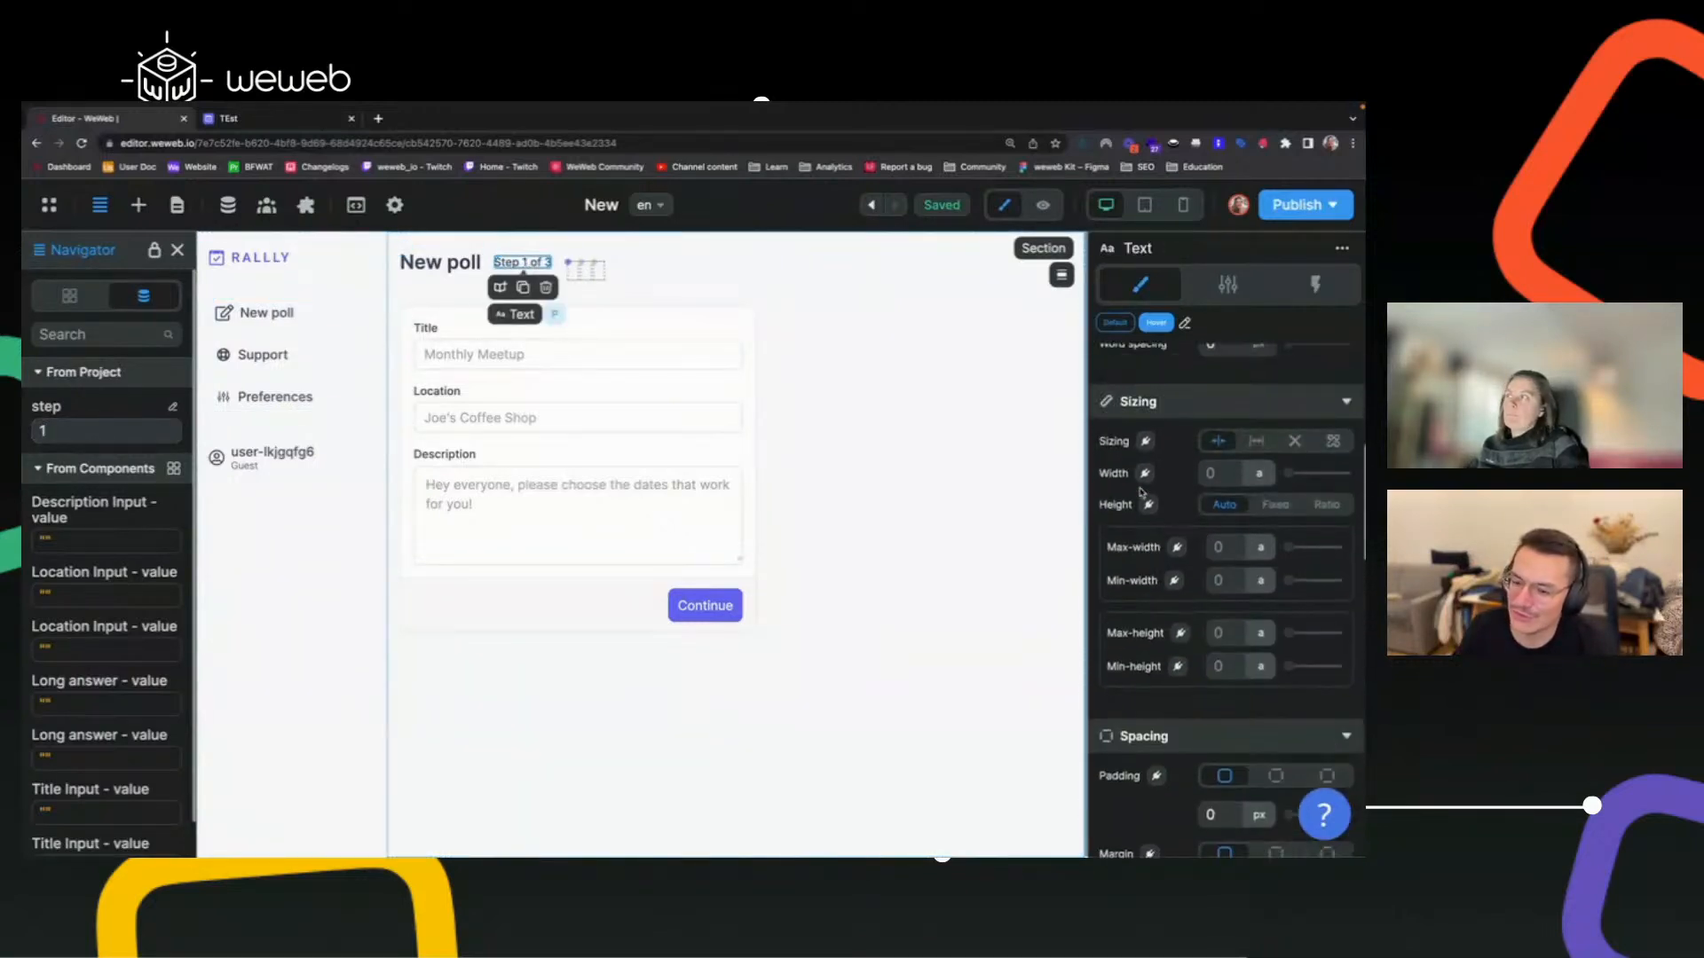
left_click(1160, 399)
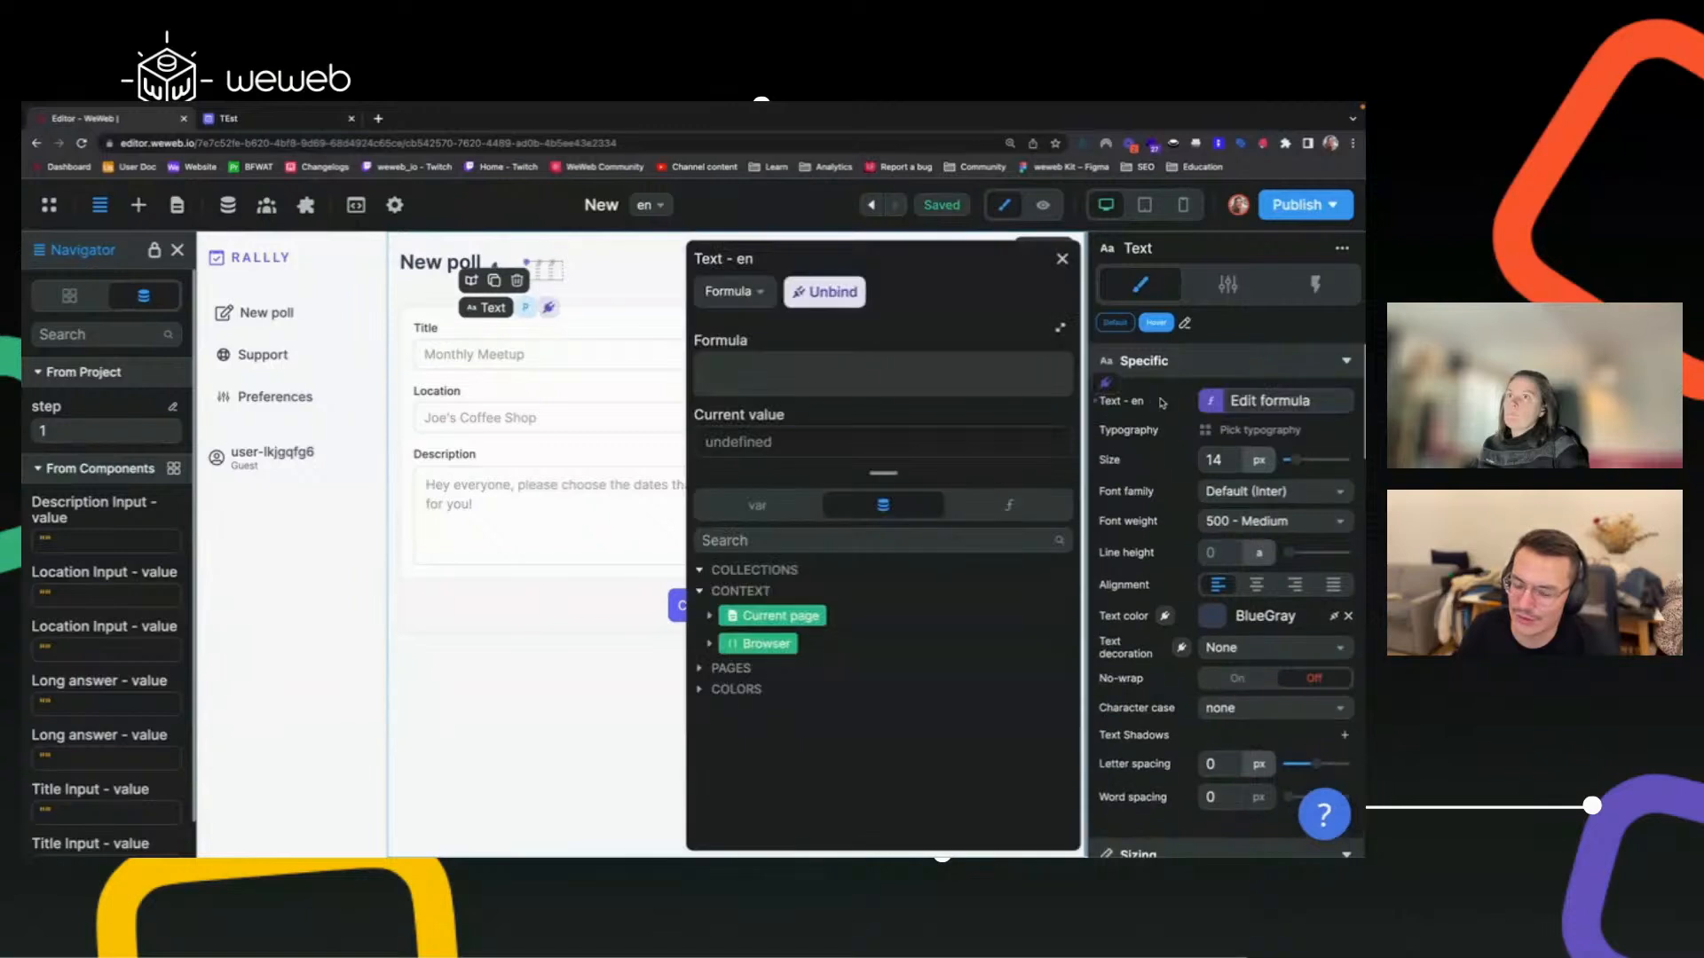
left_click(773, 372)
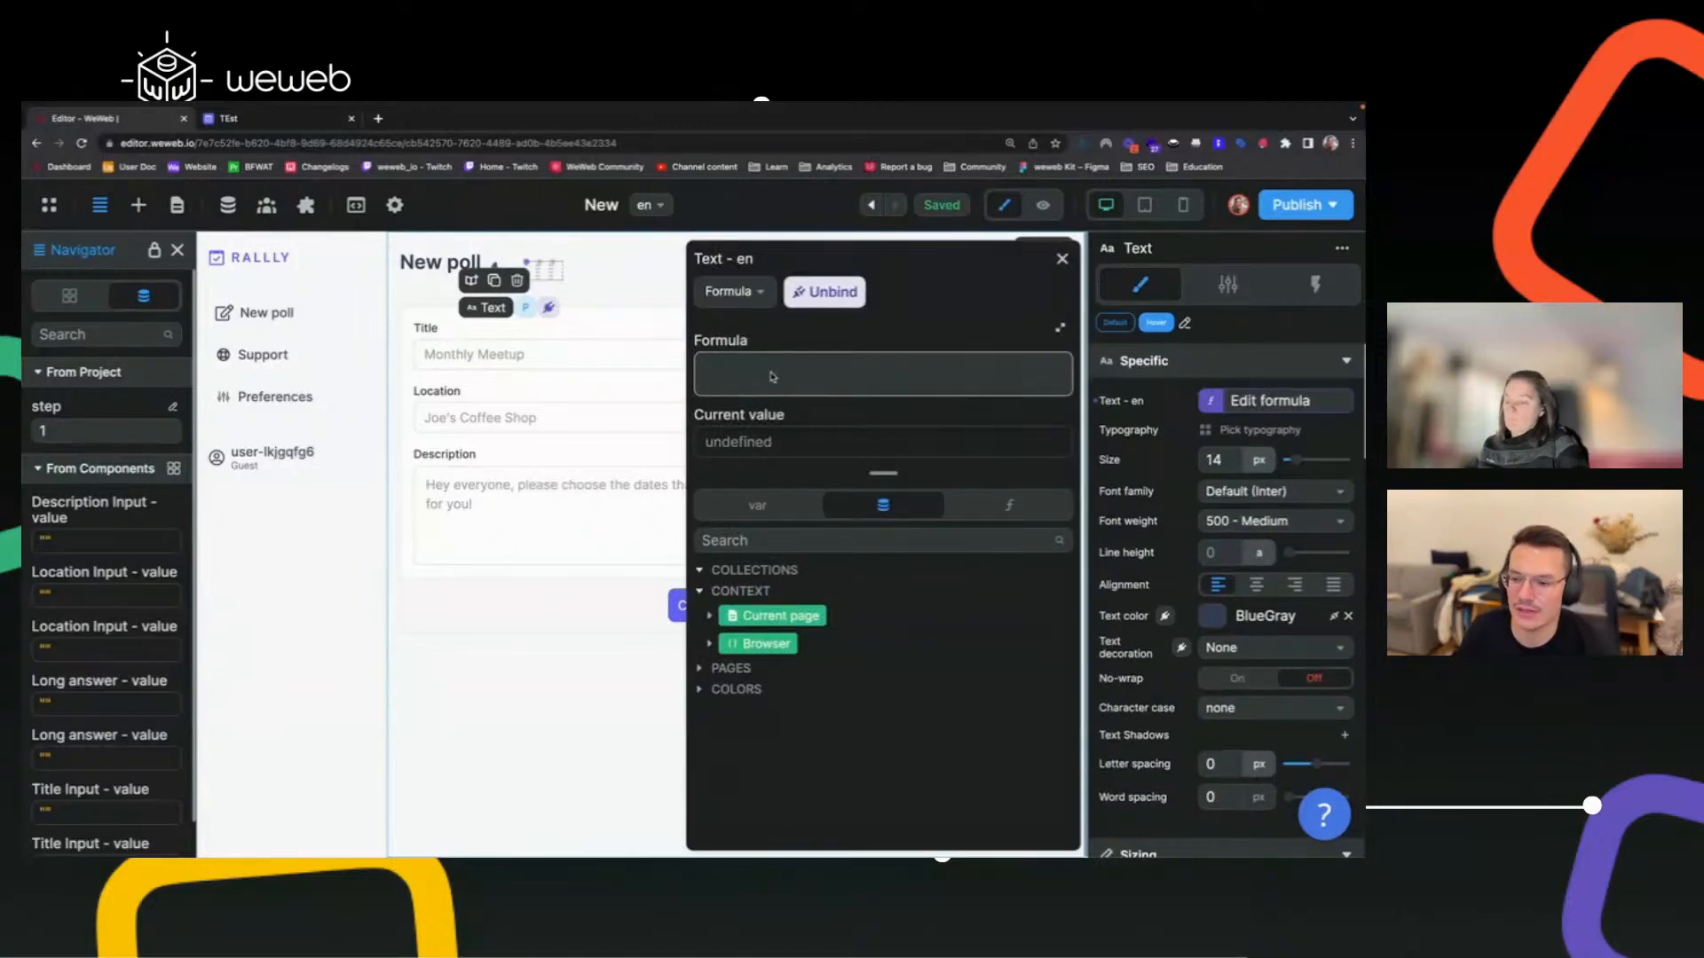
type("if ( step = 1 , true , false )")
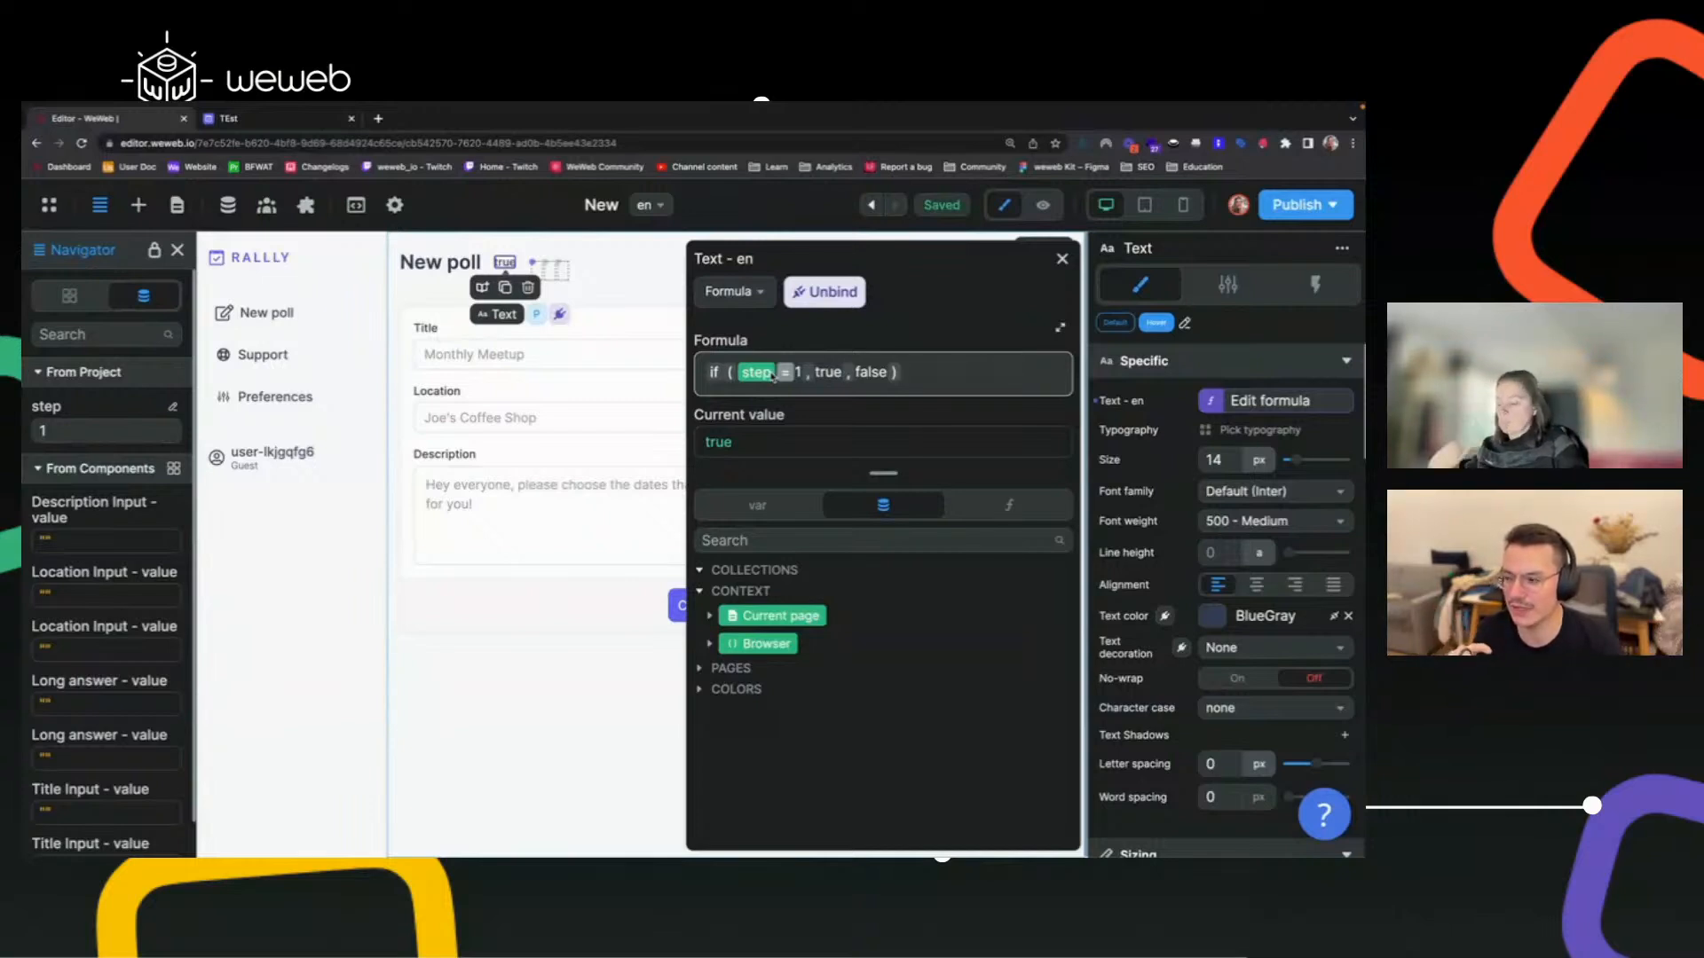
left_click(850, 301)
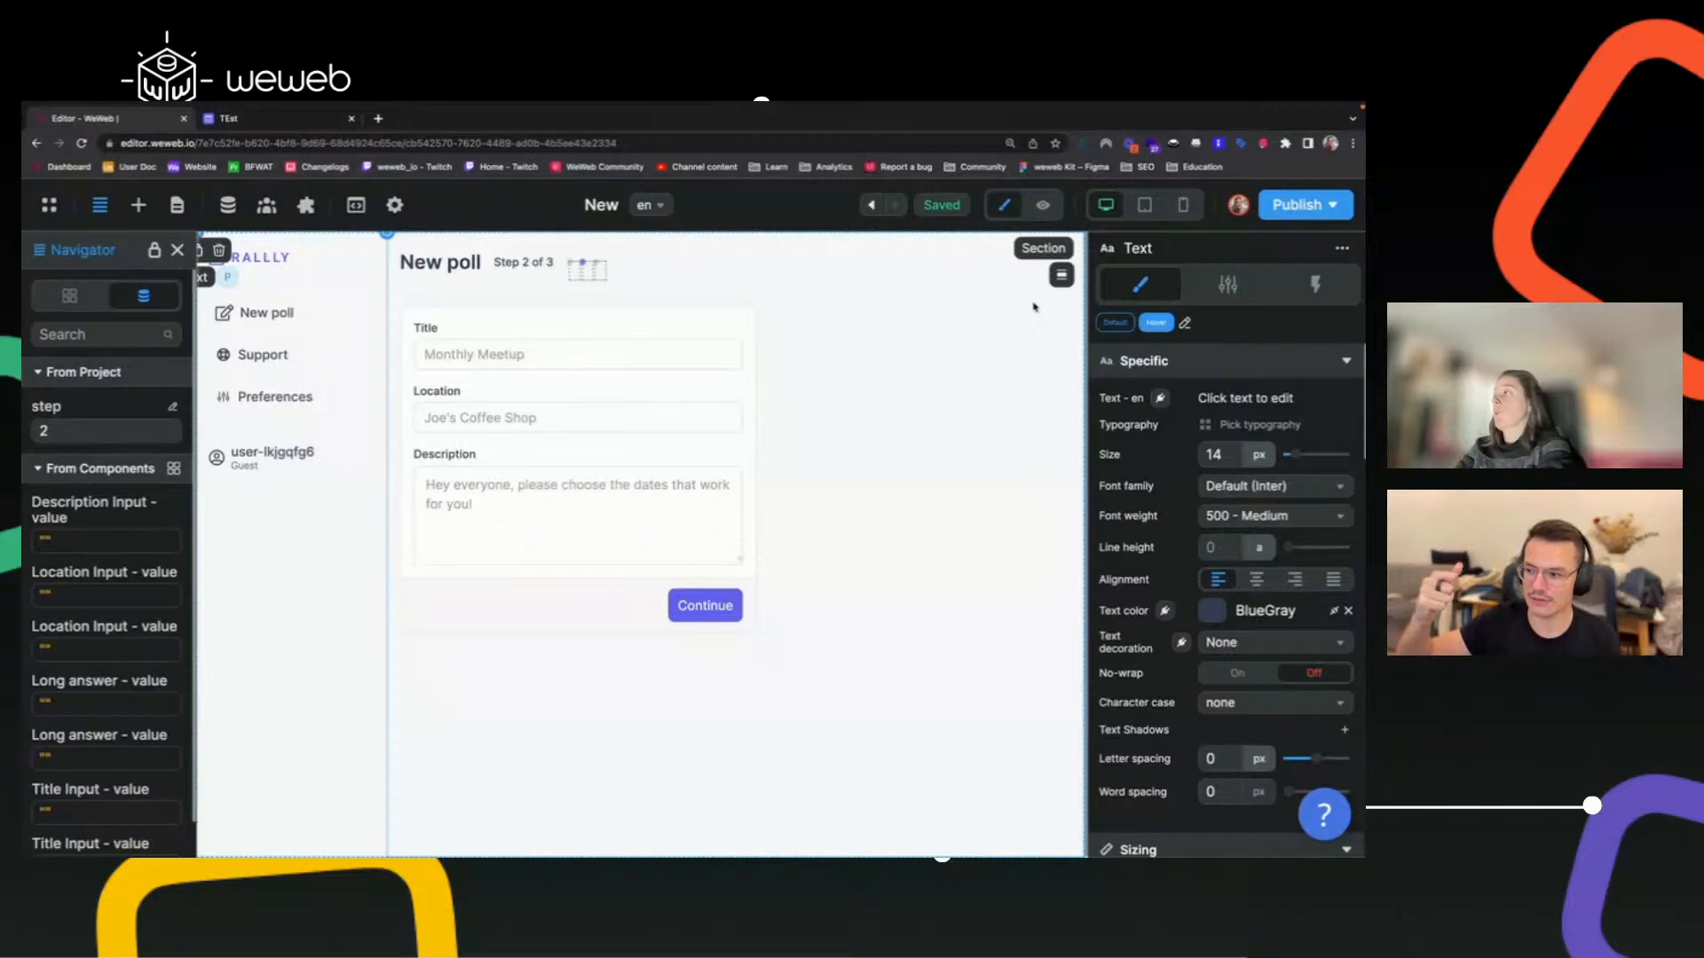
Hide the Navigator to give the page canvas more room.
mouse_move(210, 277)
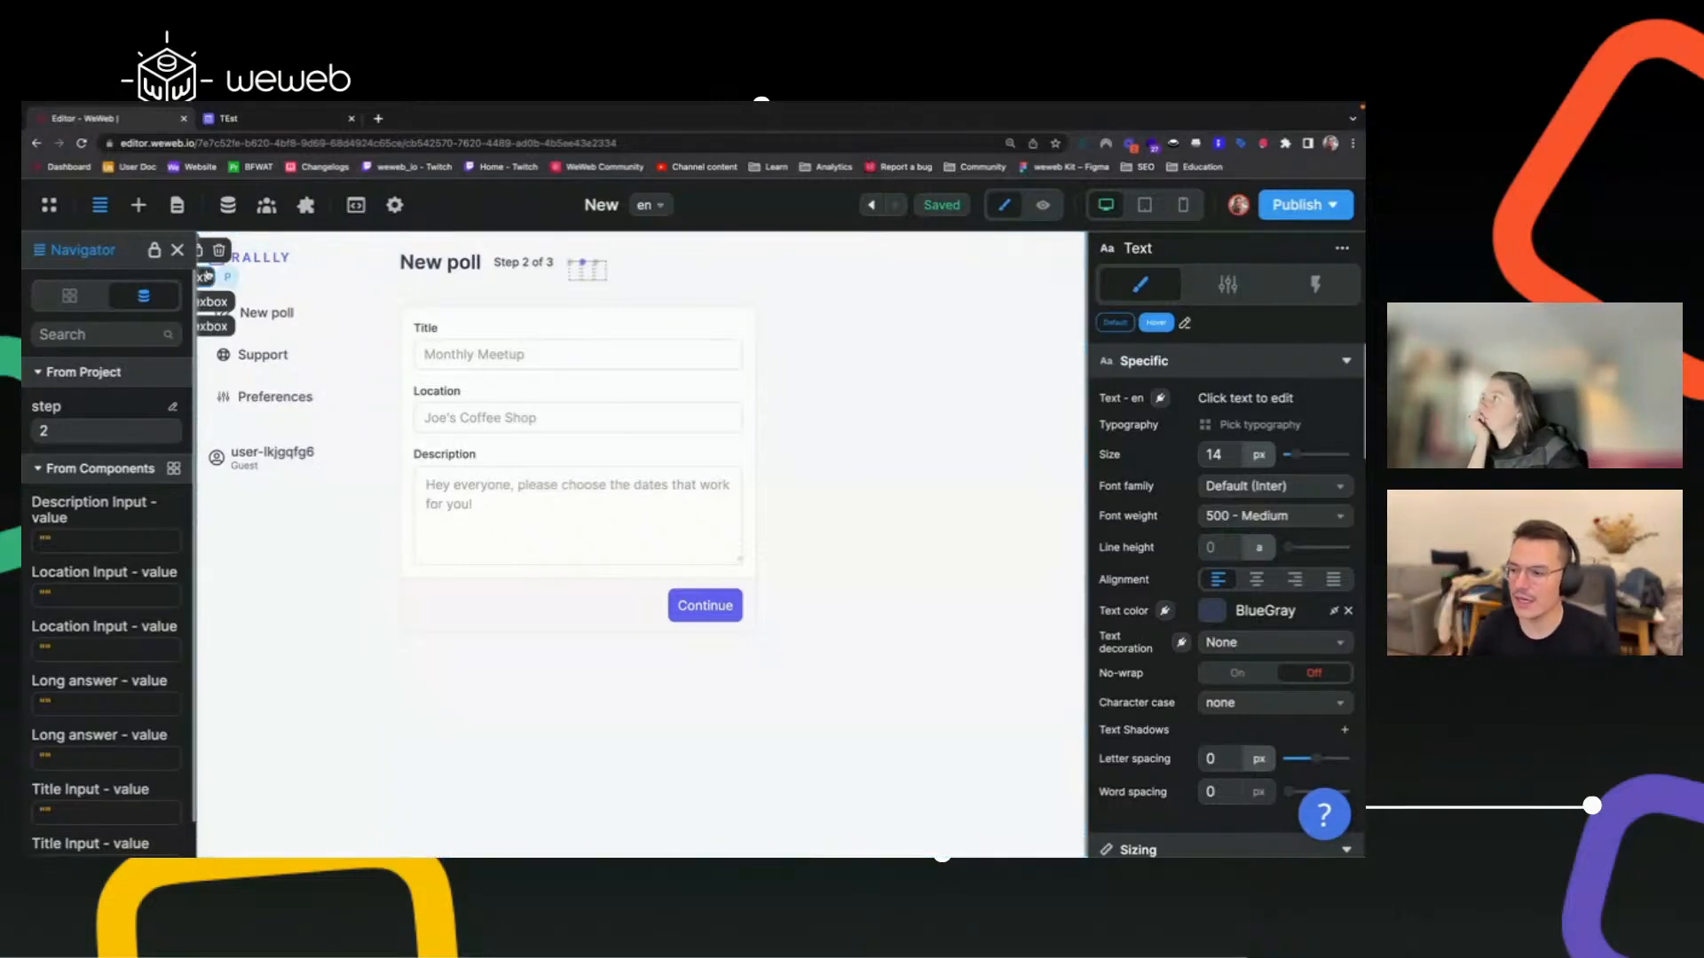
left_click(176, 249)
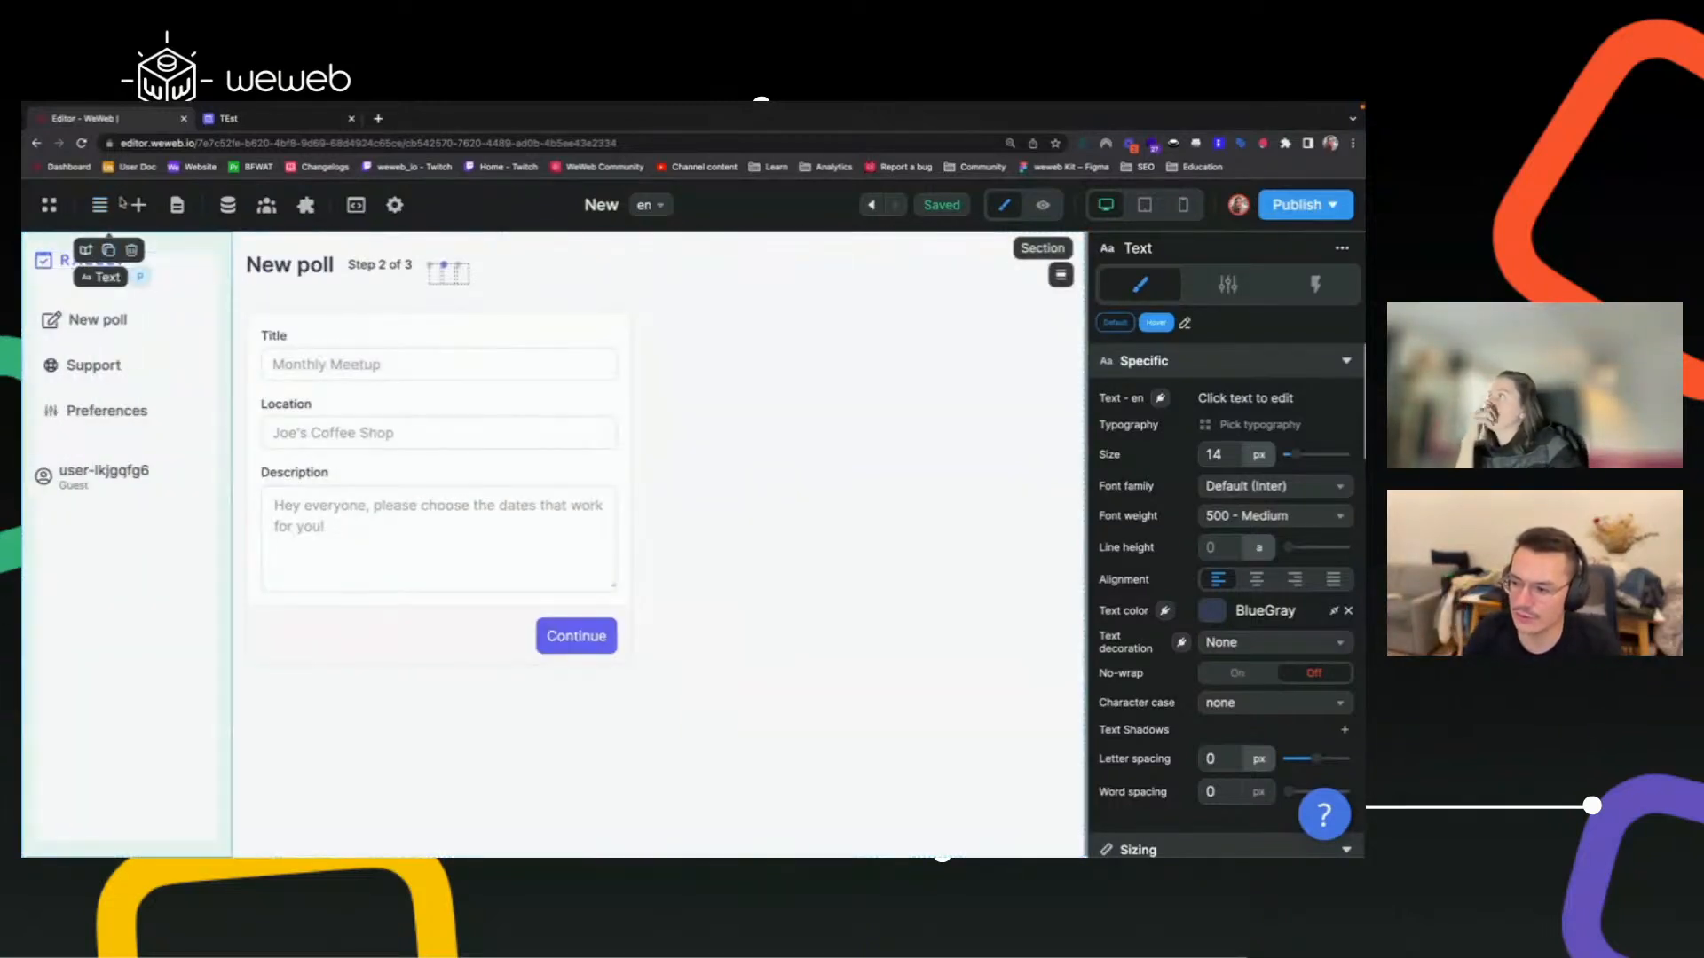
Examine the Step 1 div's element structure in the Navigator, including its container, title and Login Form.
left_click(100, 205)
left_click(69, 296)
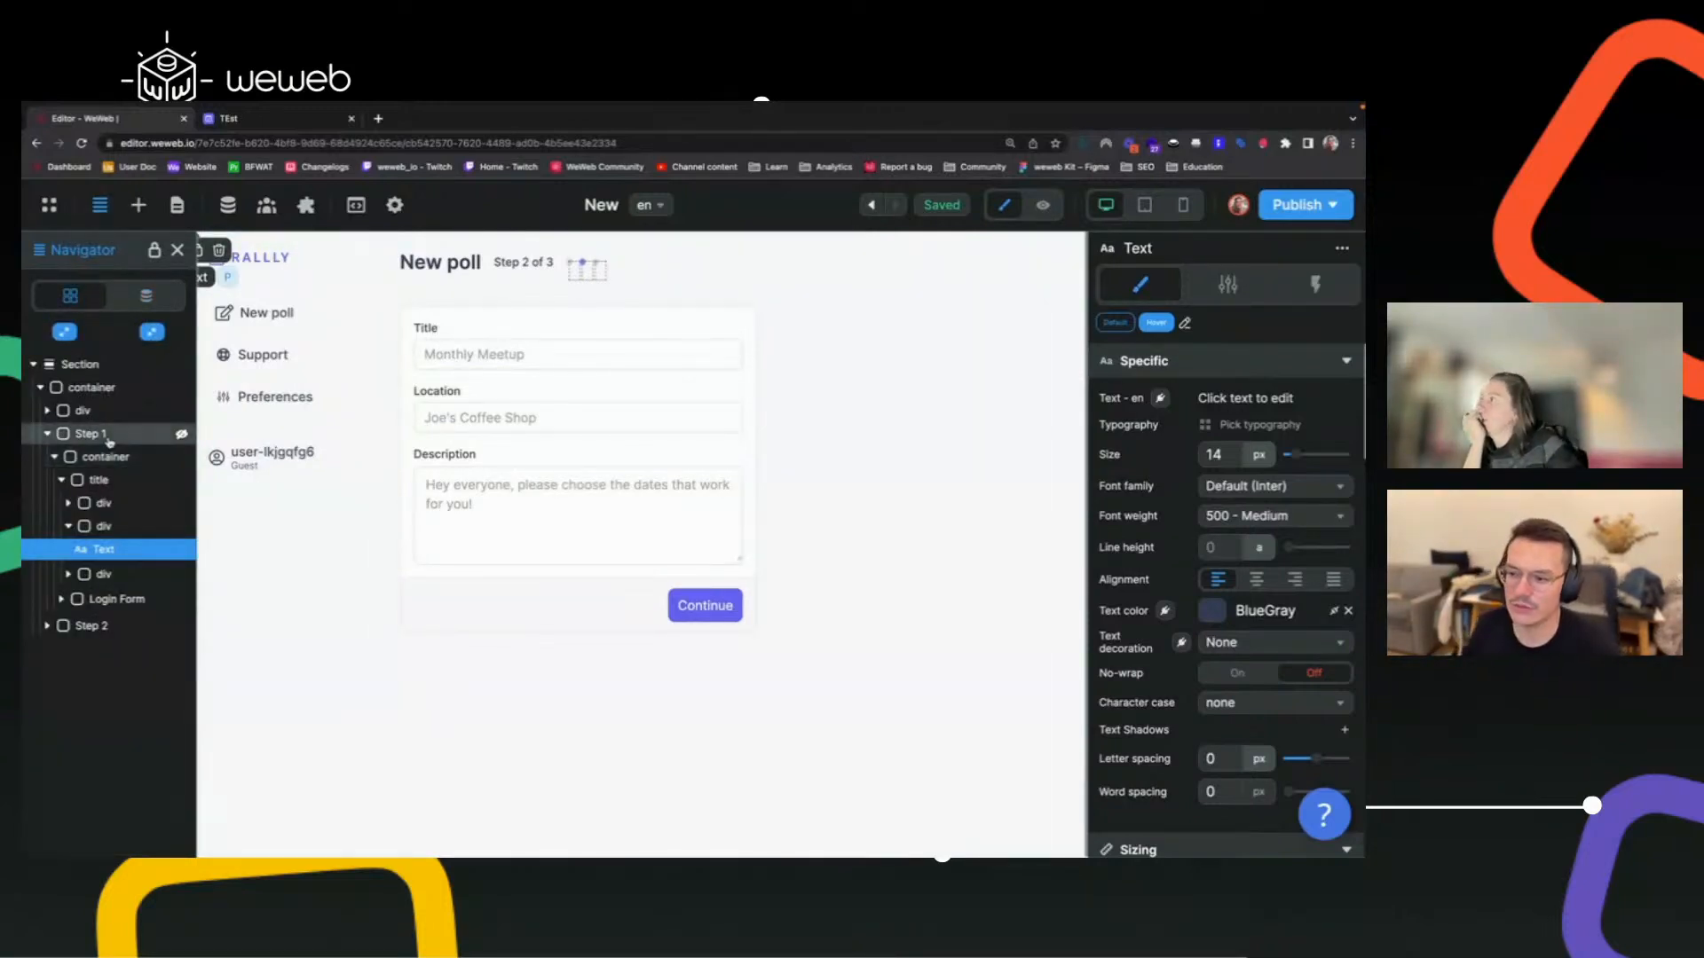
left_click(108, 600)
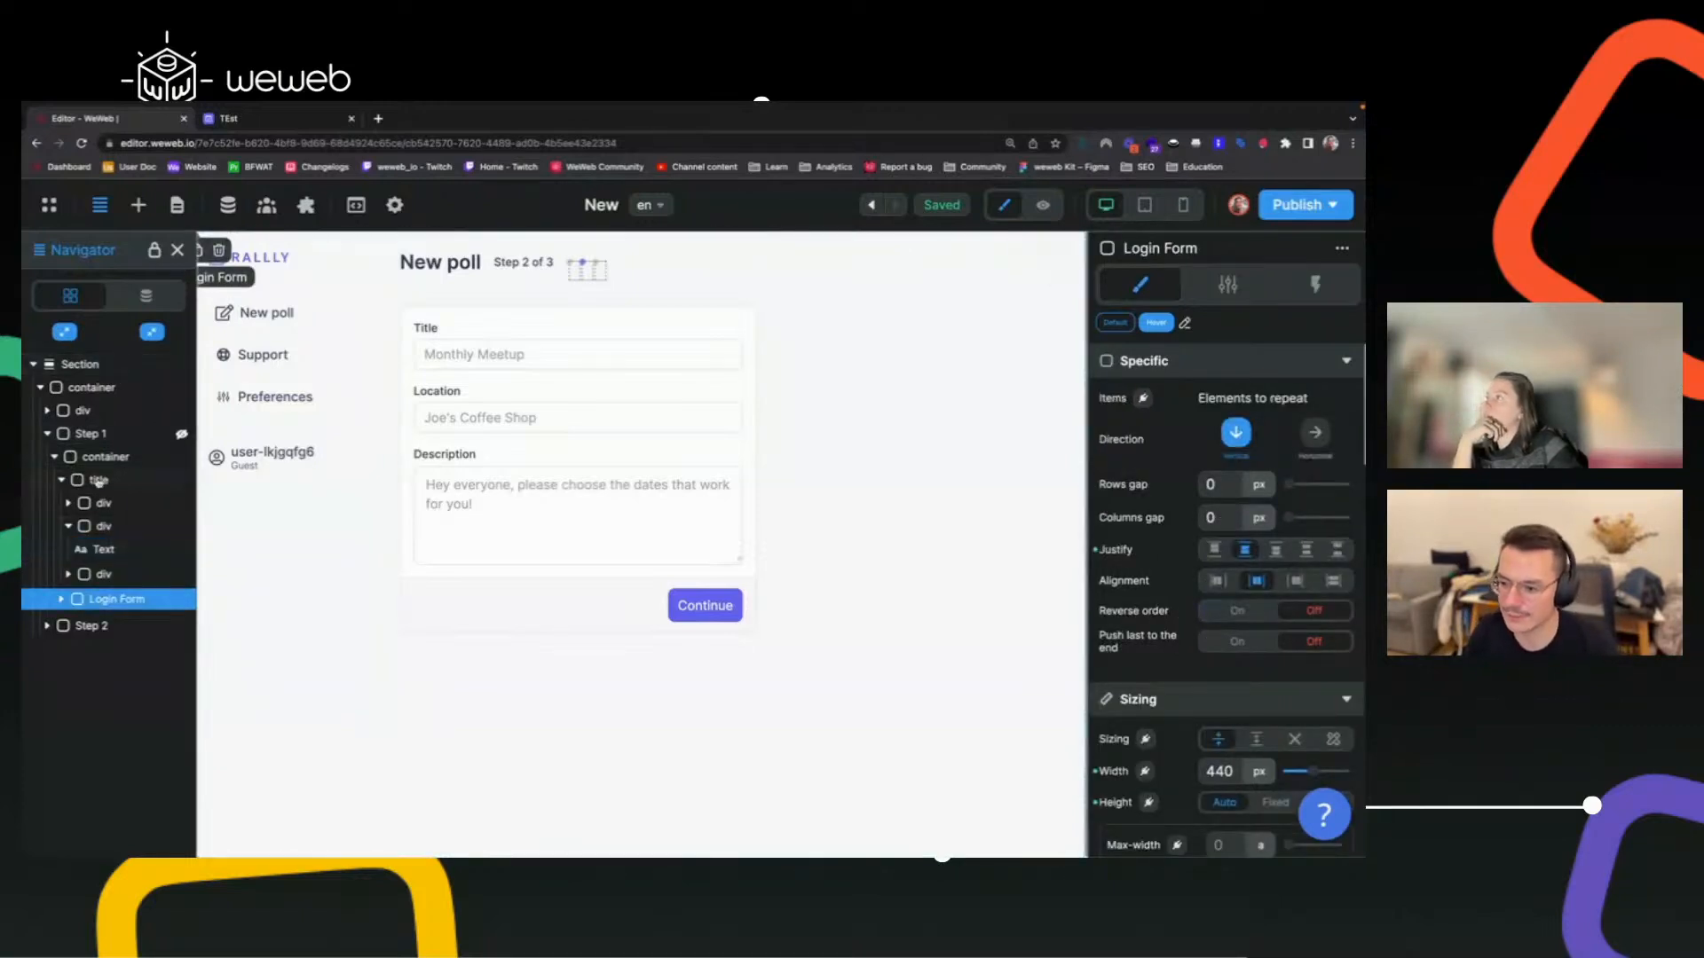
left_click(54, 456)
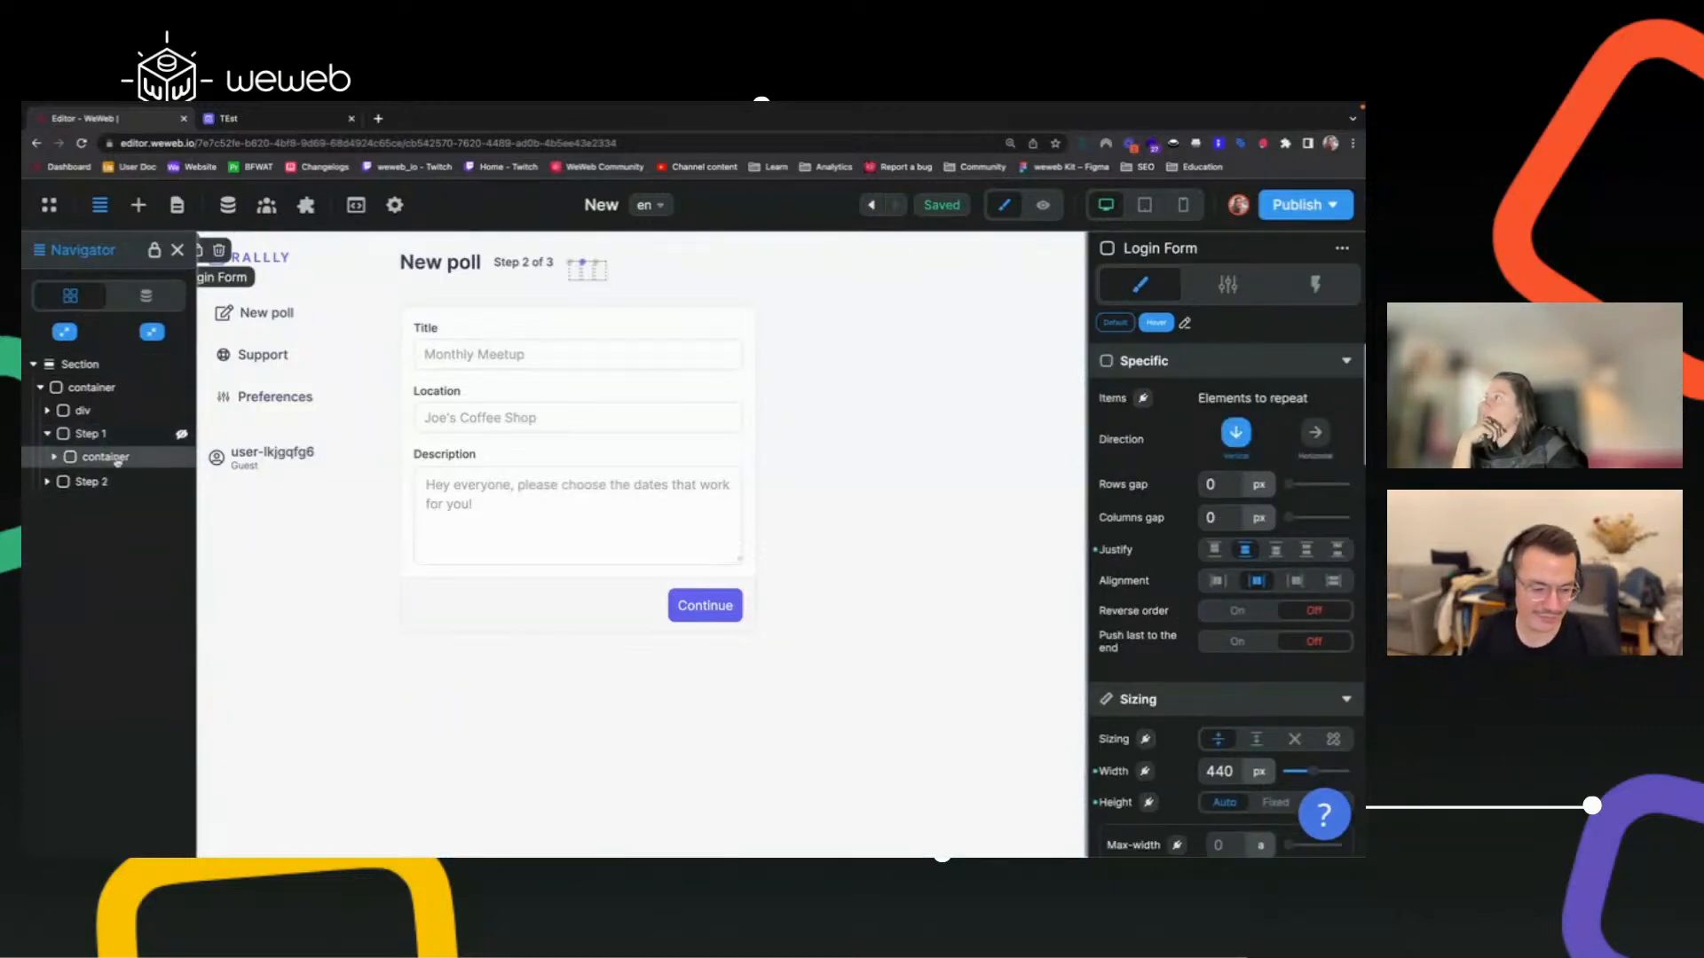
left_click(116, 458)
left_click(55, 456)
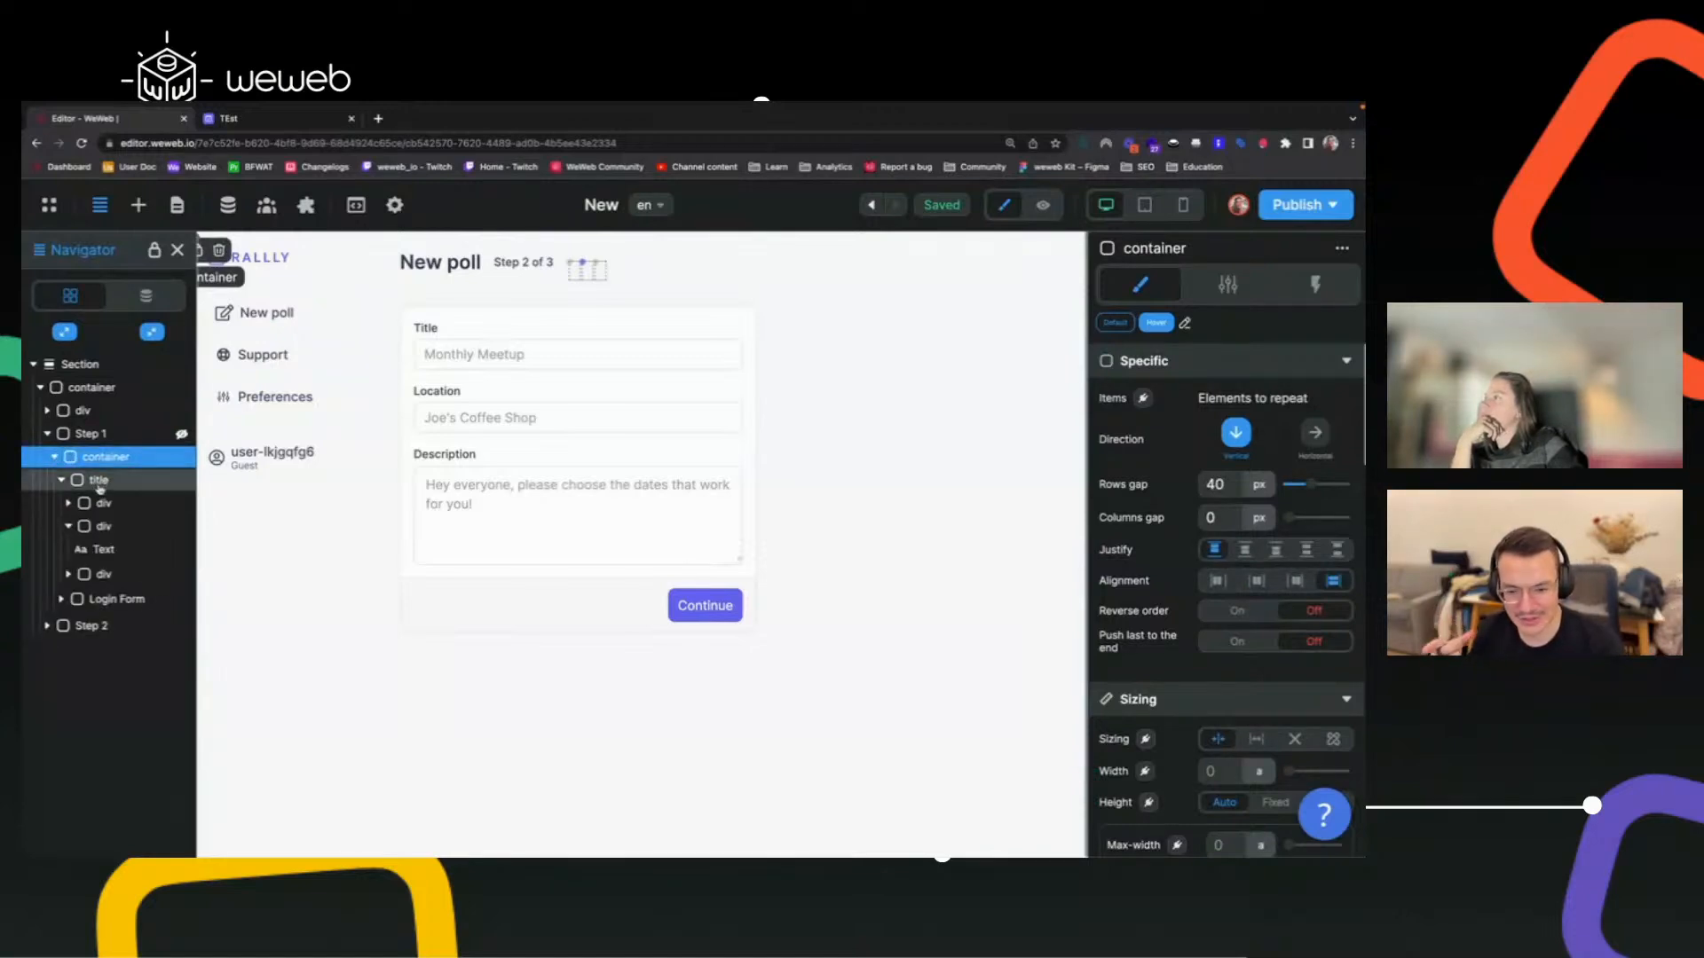
left_click(69, 527)
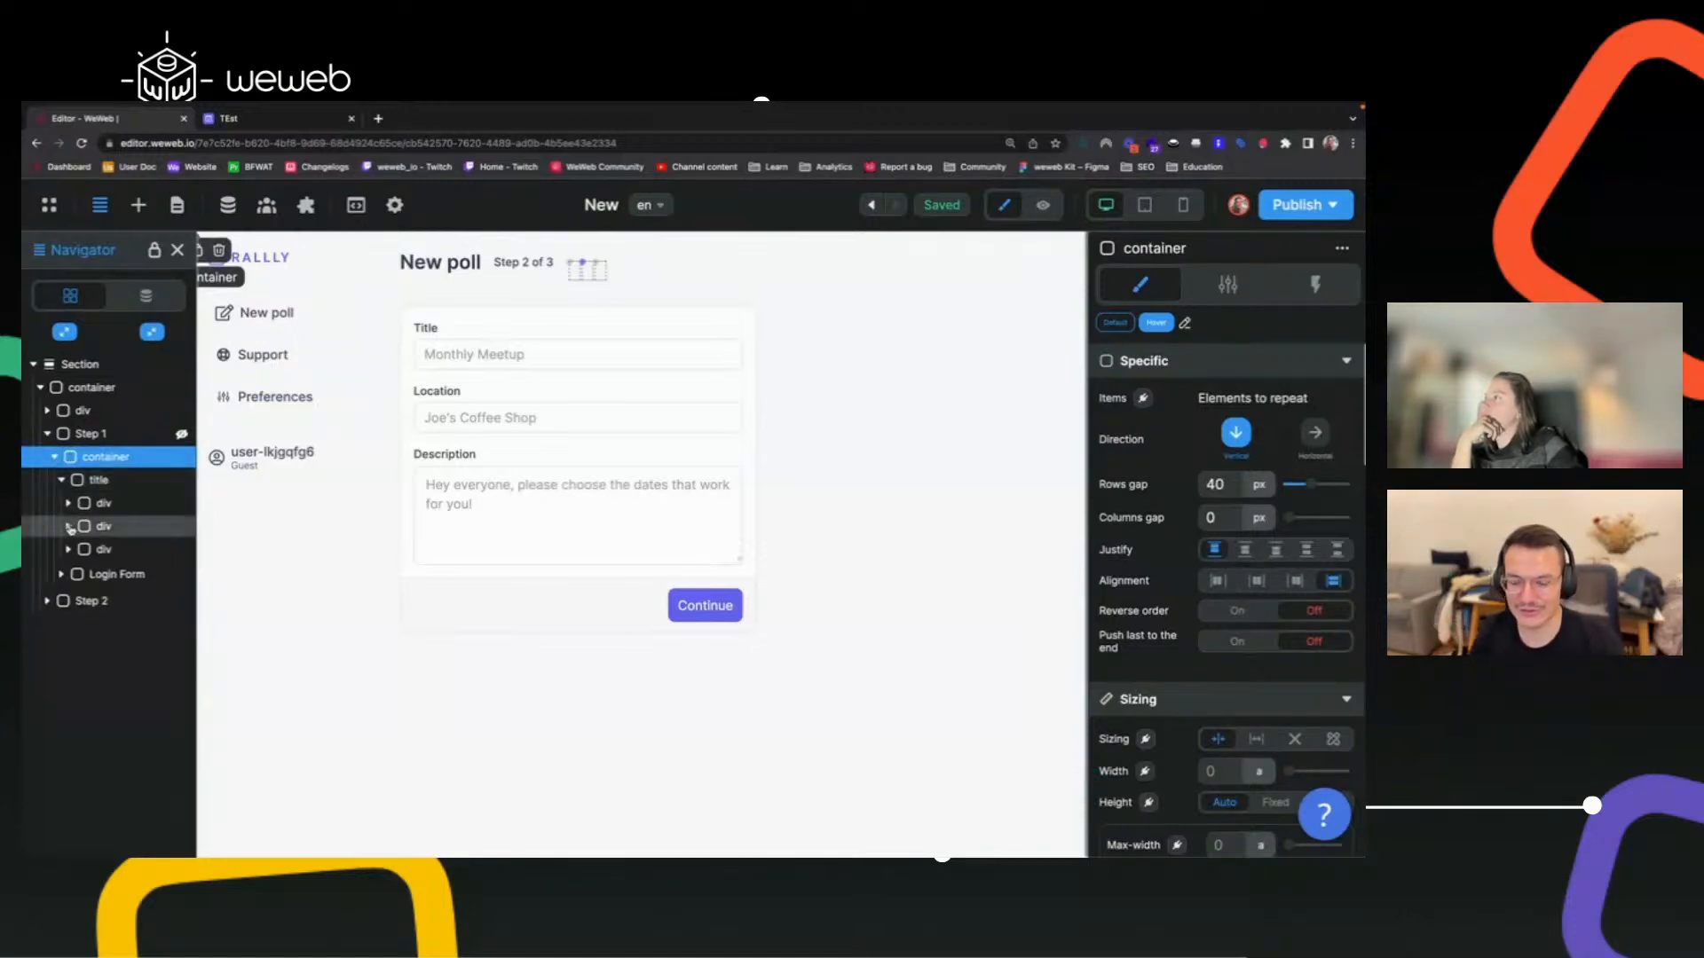
left_click(120, 577)
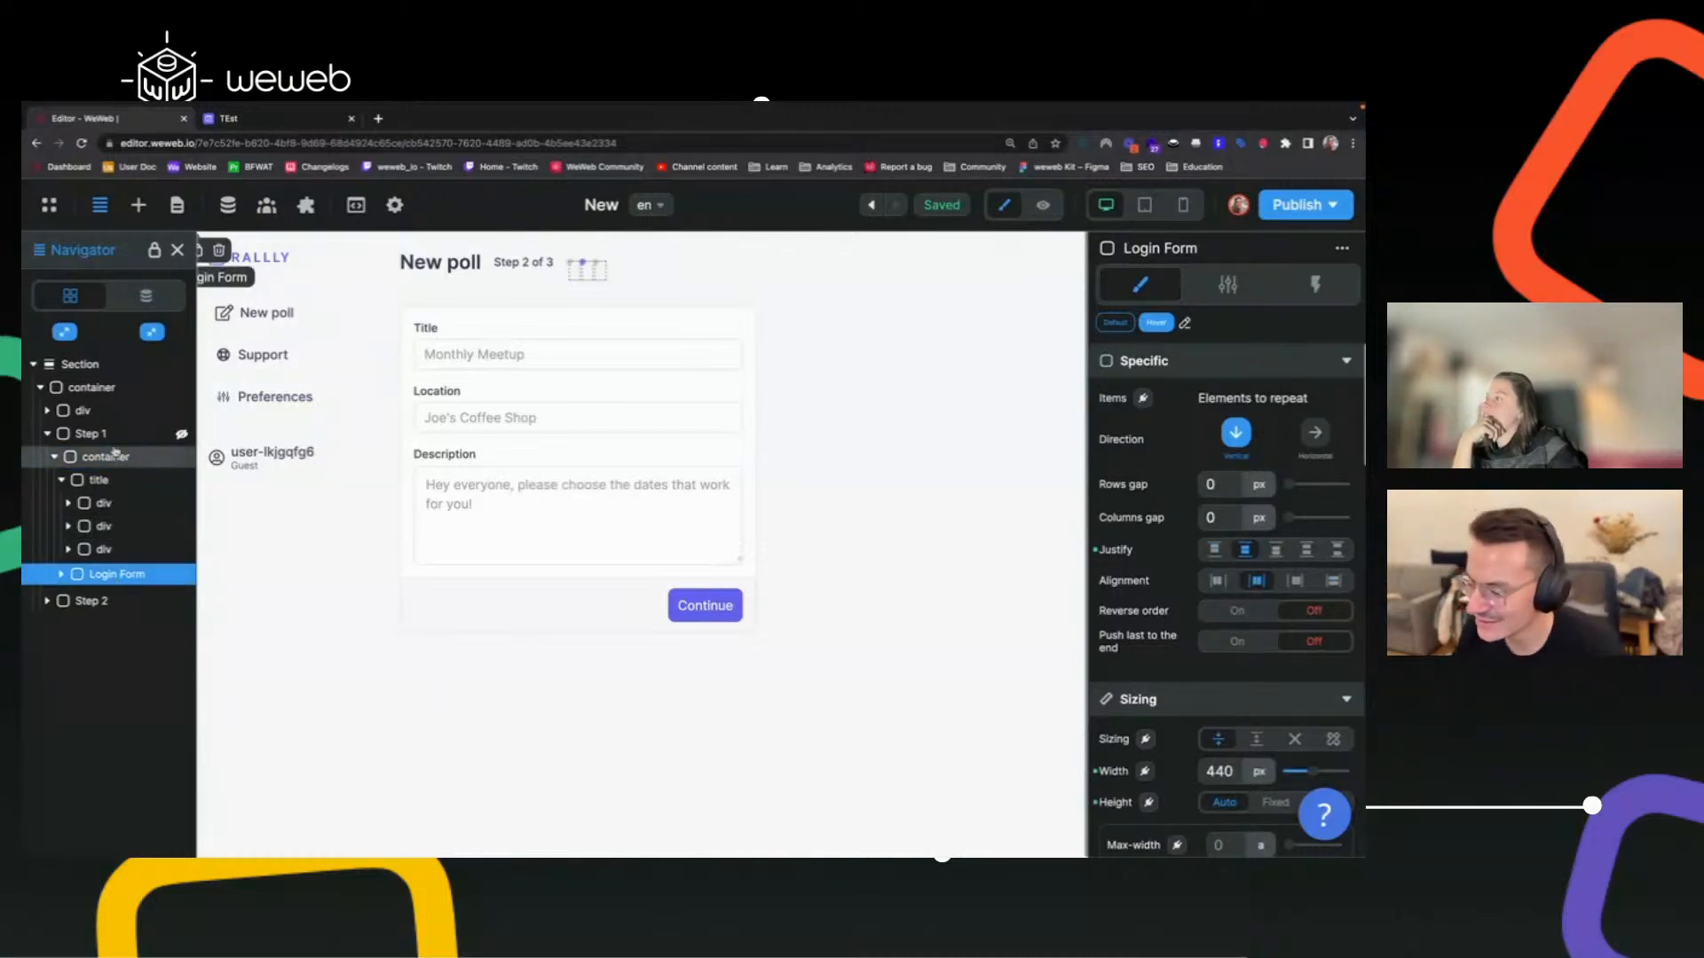
Set the step variable's current value to 1 to preview Step 1.
left_click(146, 296)
double_click(80, 429)
type("1")
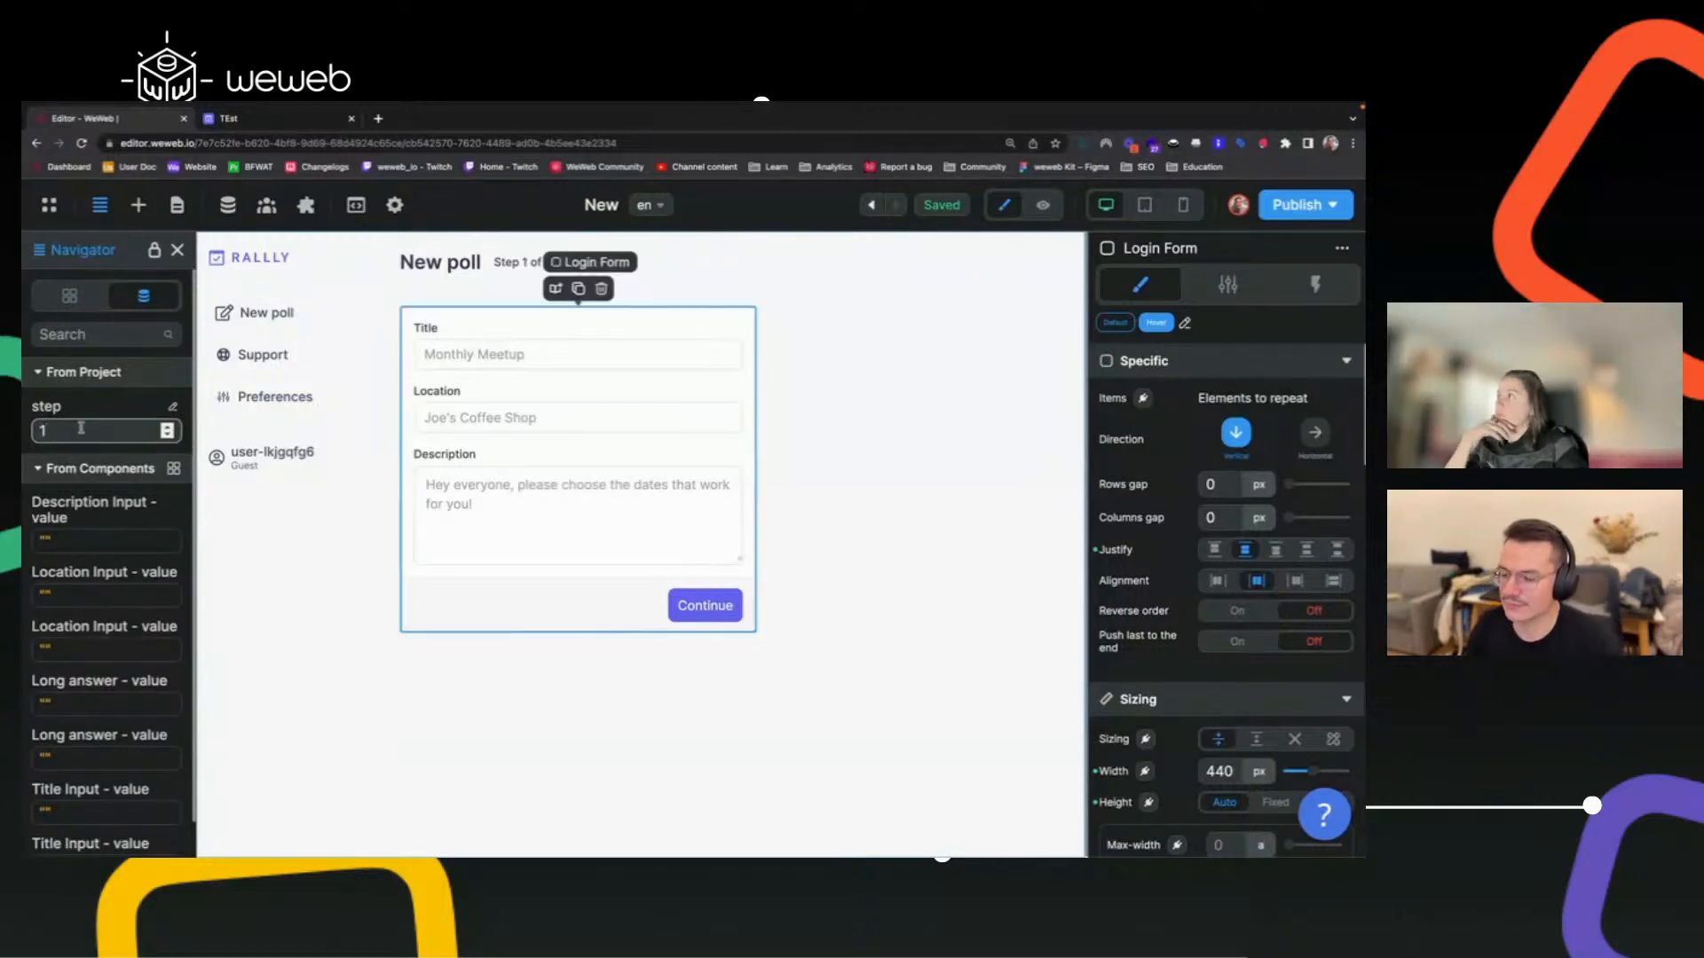
Rename the Login Form element inside the Step 1 div as "Step 1".
left_click(71, 298)
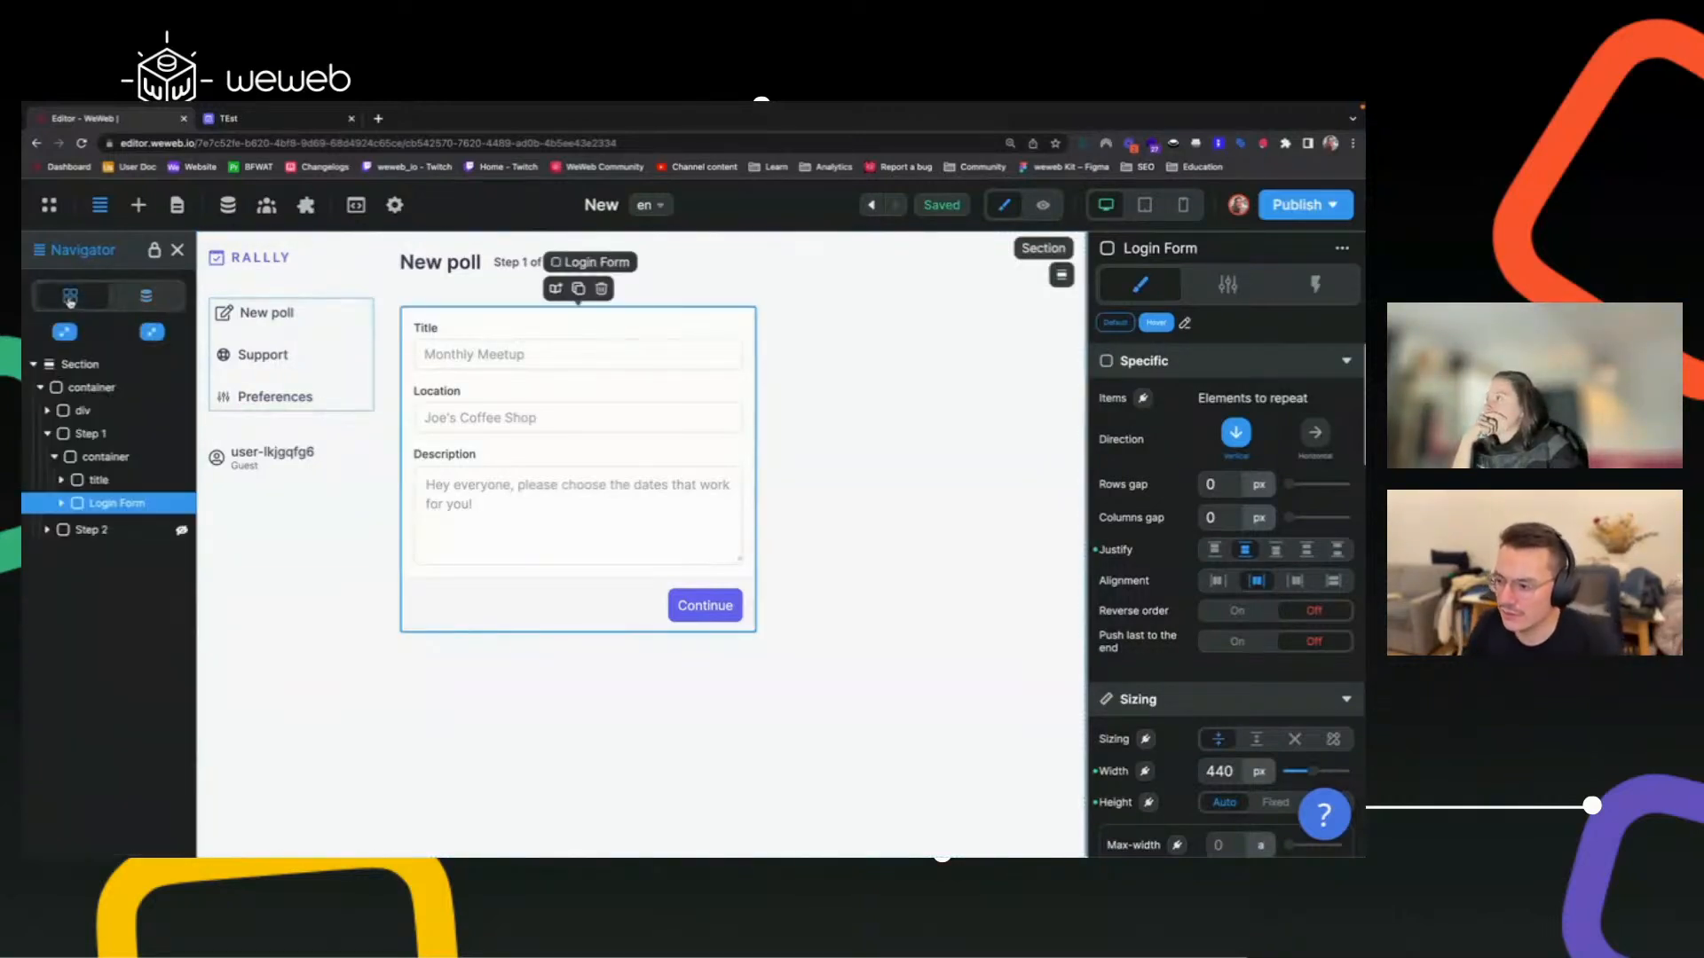
left_click(532, 497)
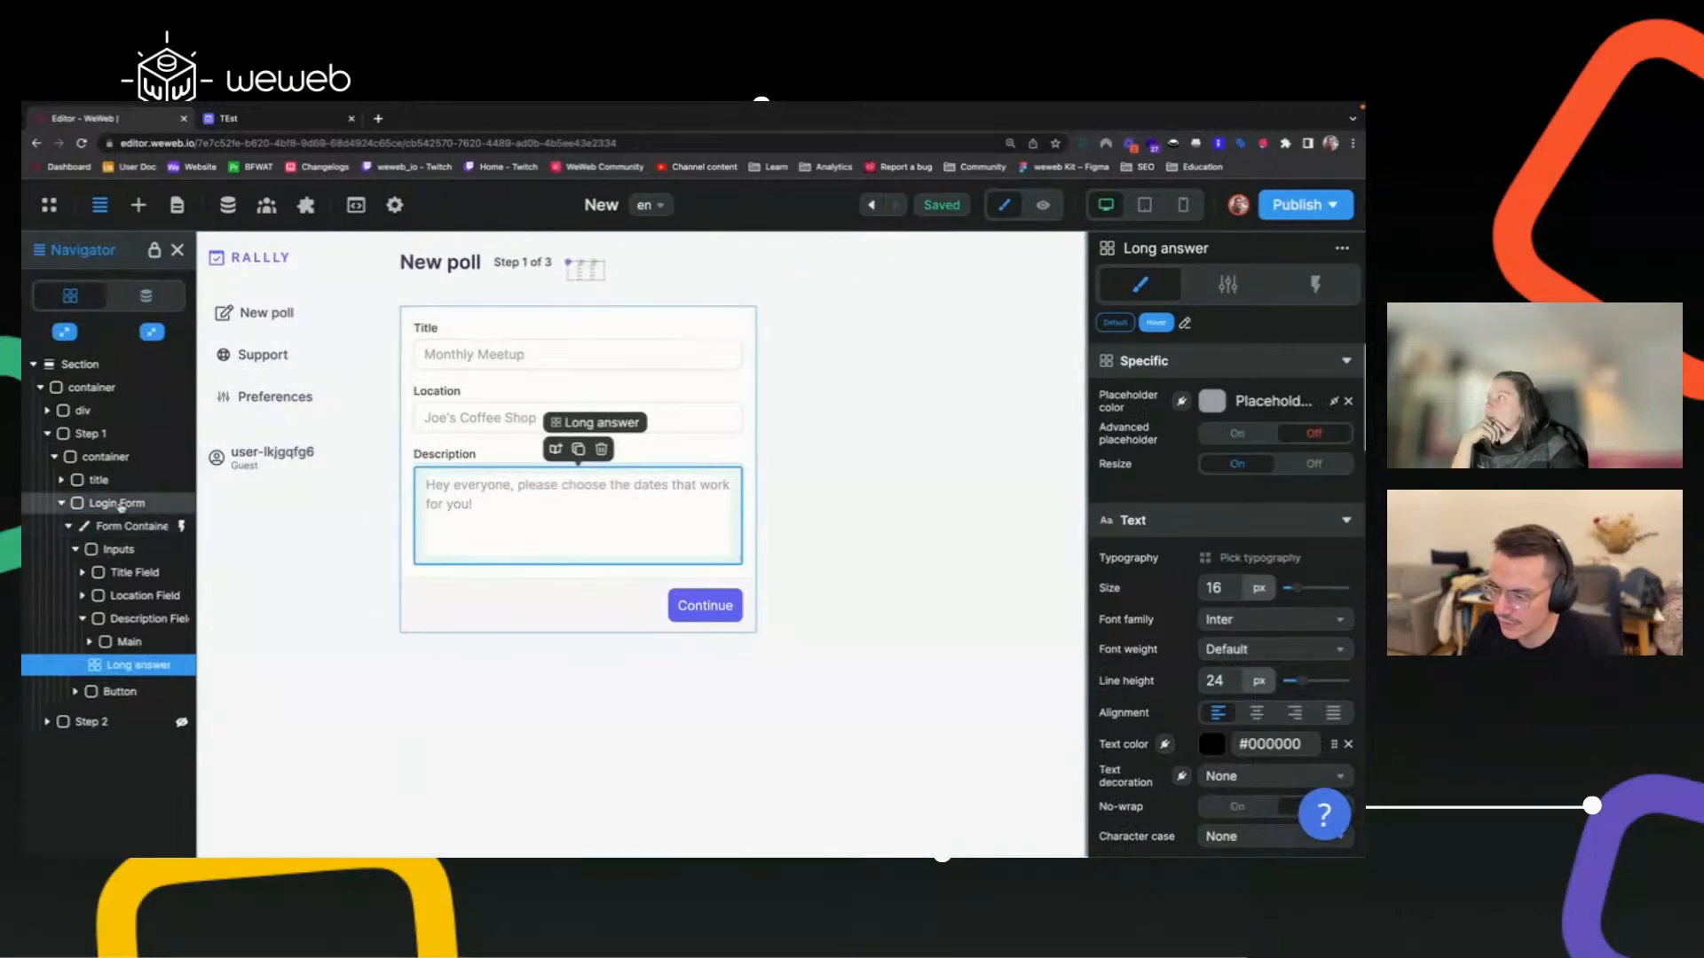
left_click(115, 502)
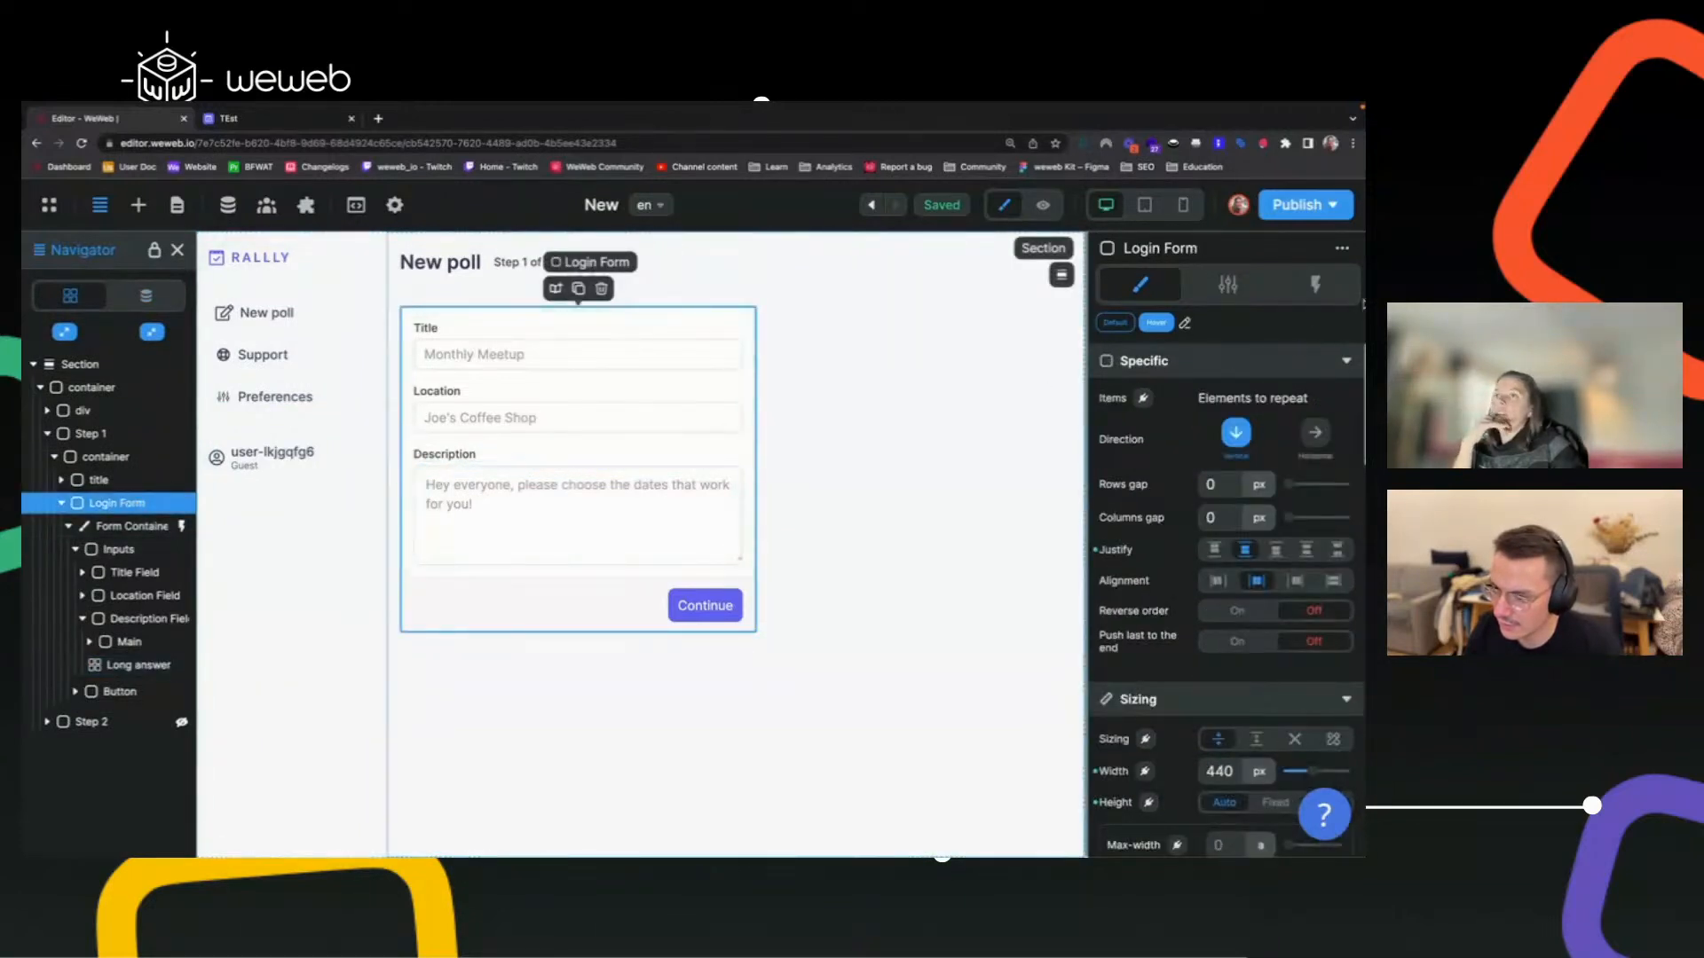
left_click(1229, 284)
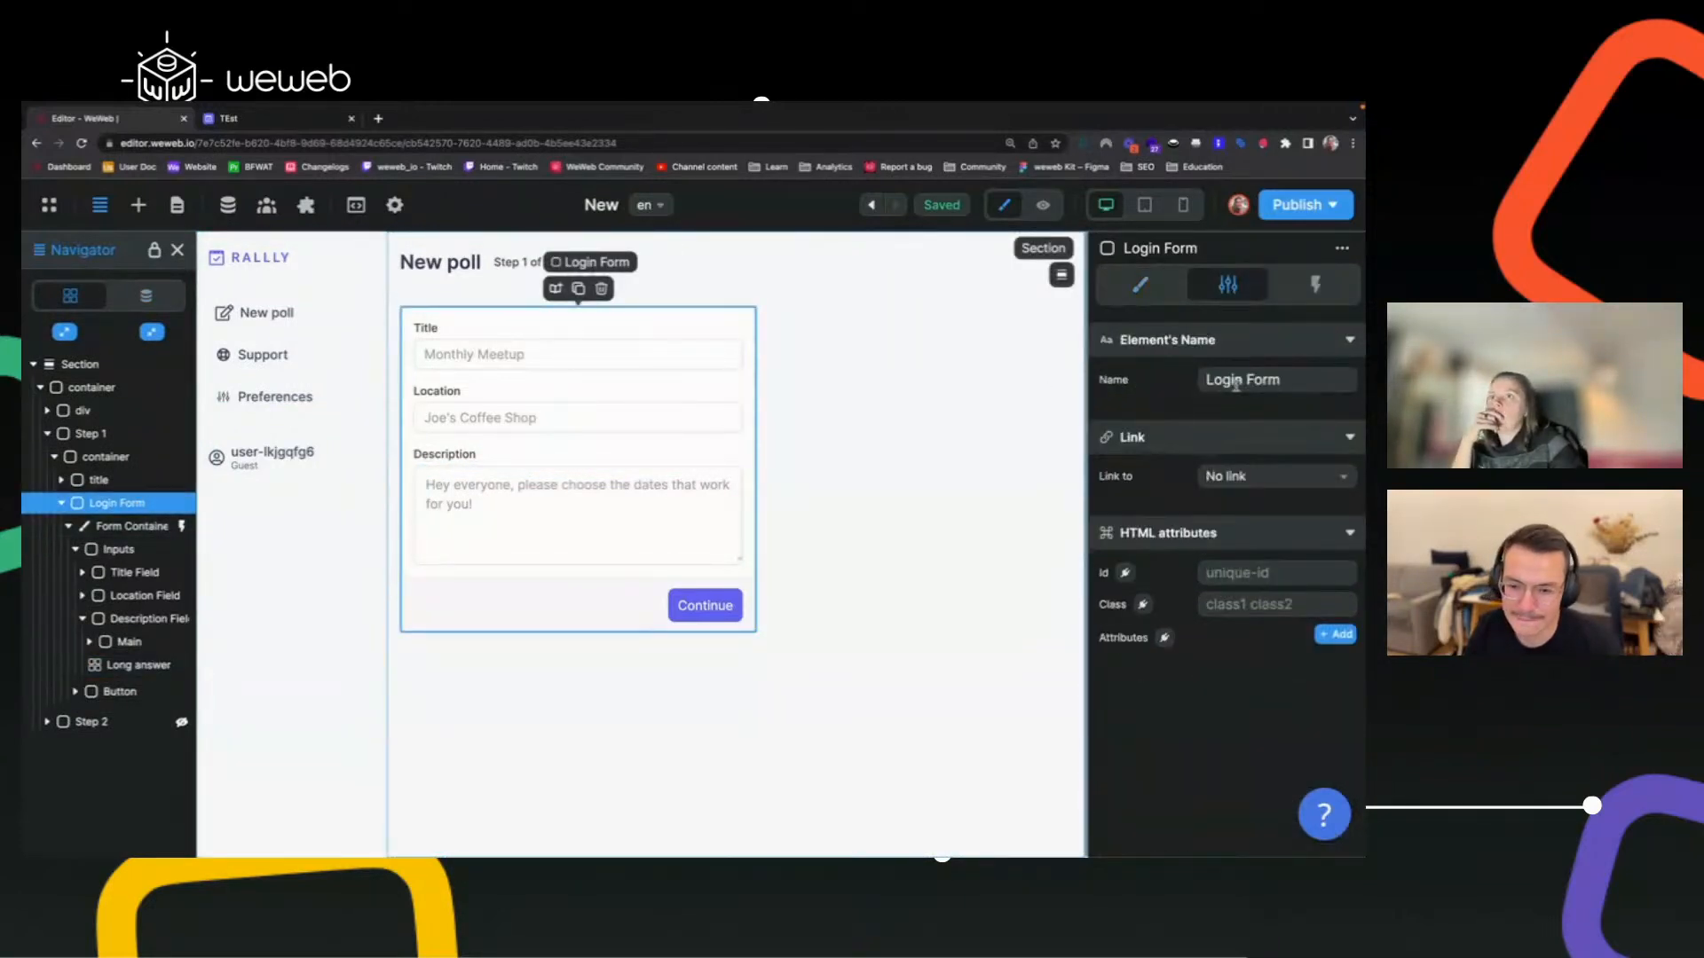
double_click(1239, 381)
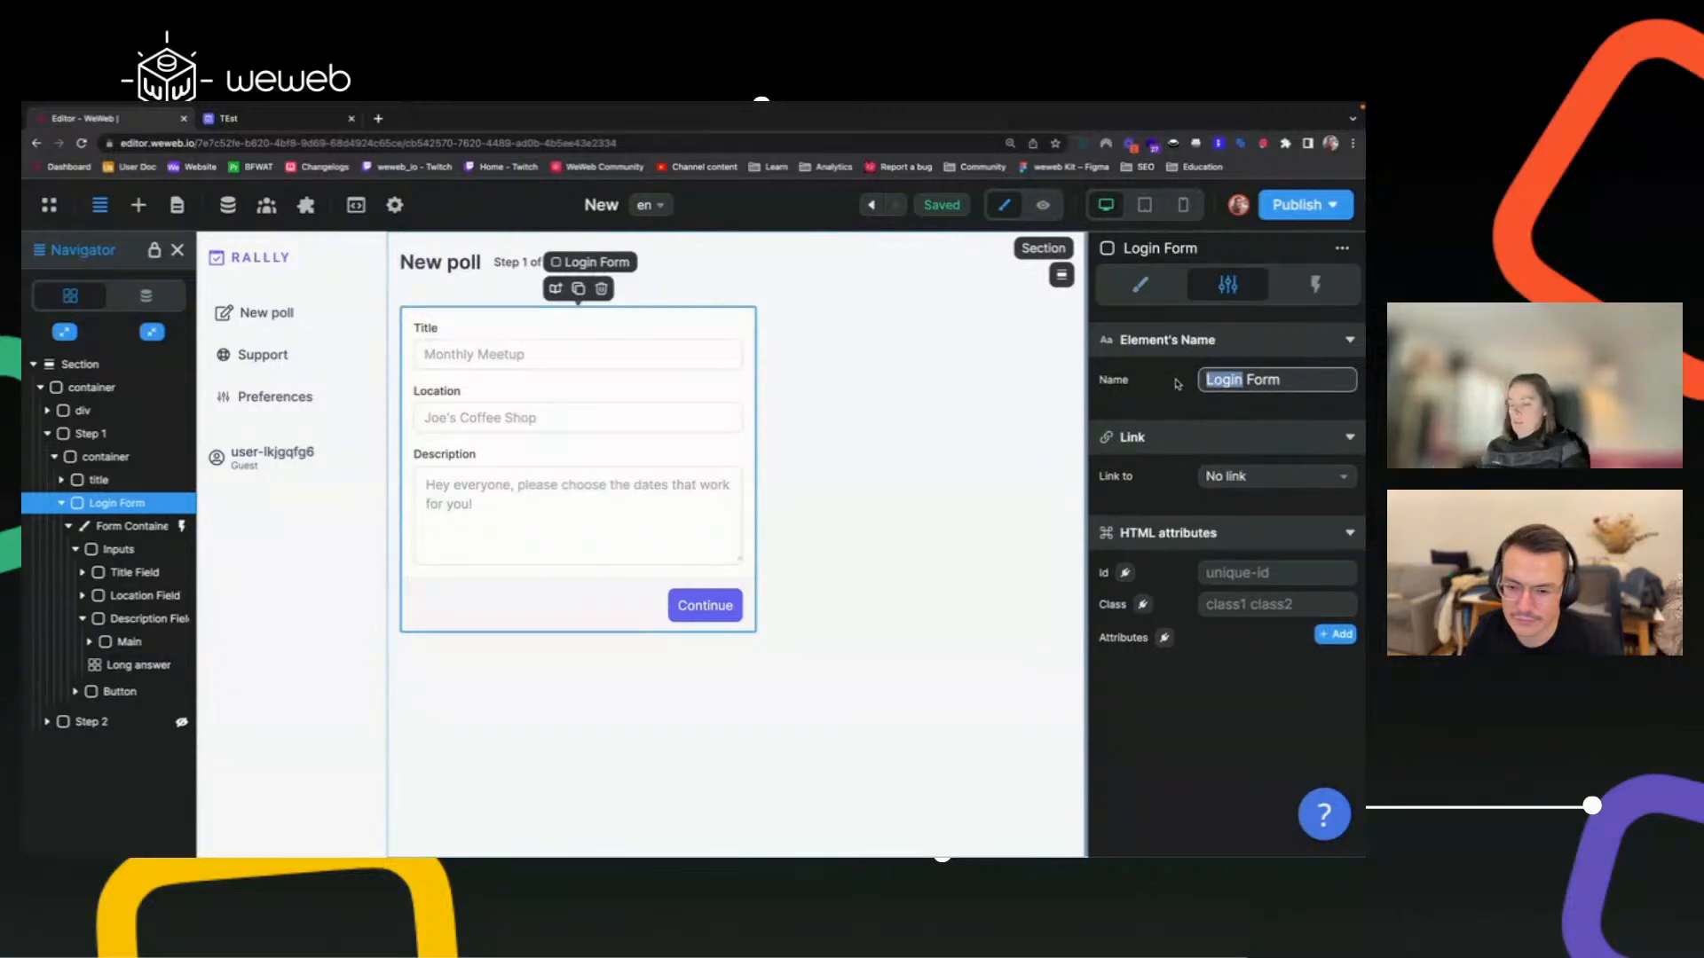
key("ctrl+a")
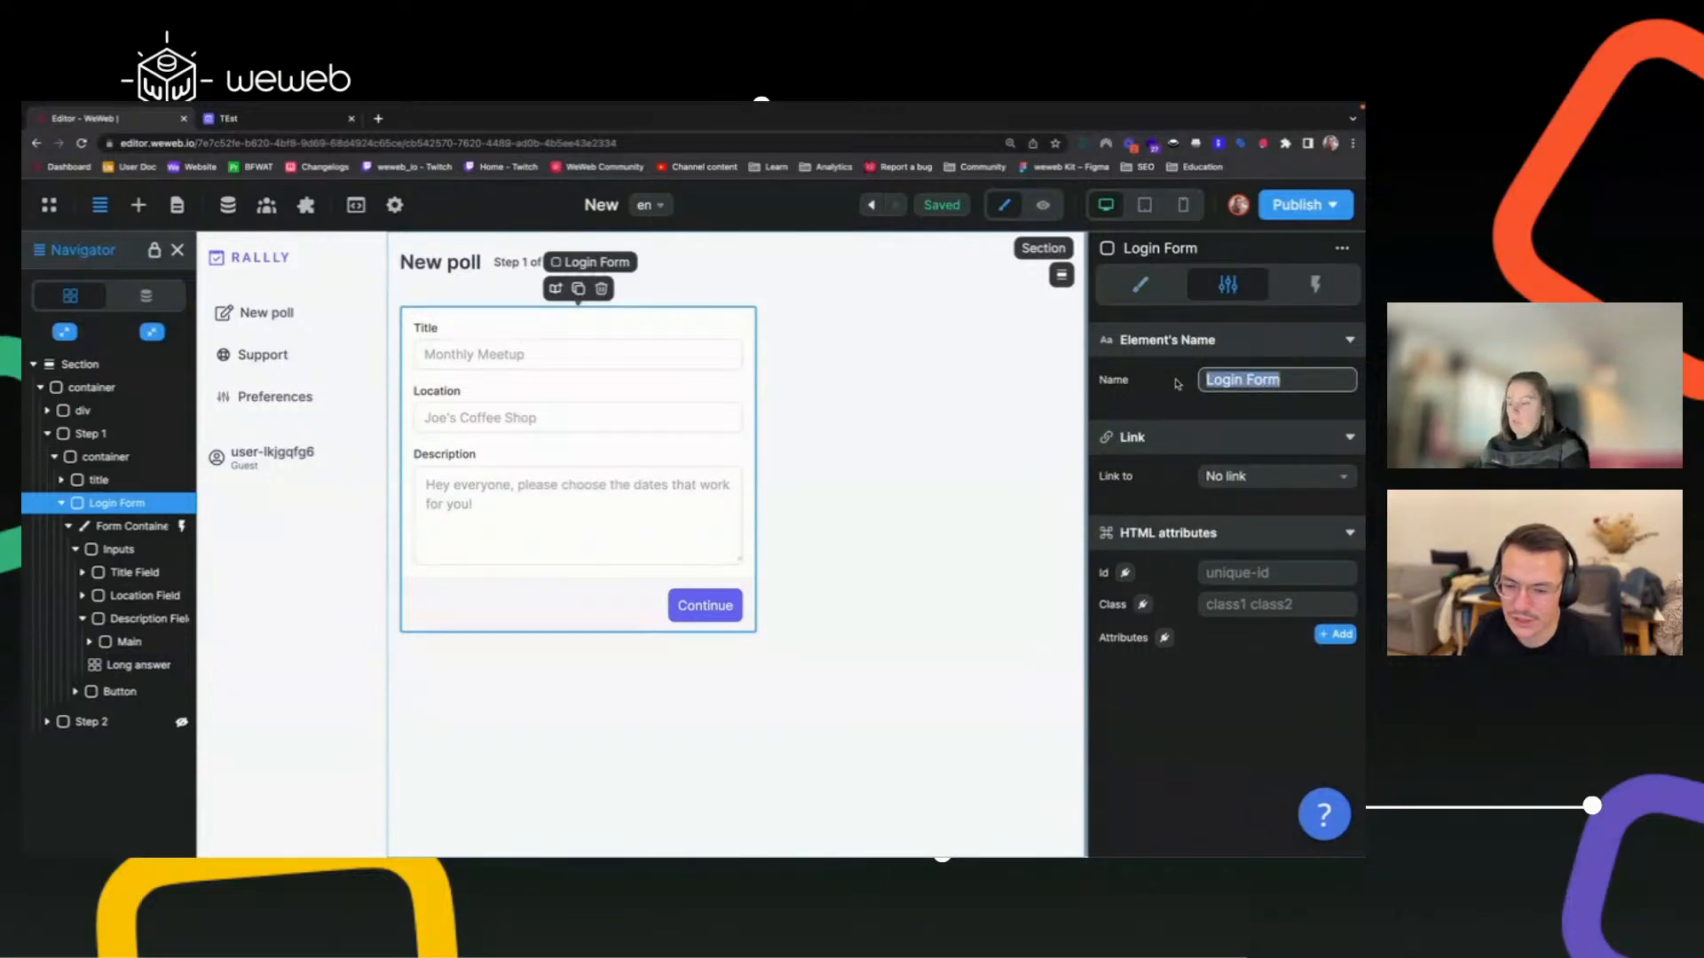
type("Step 1")
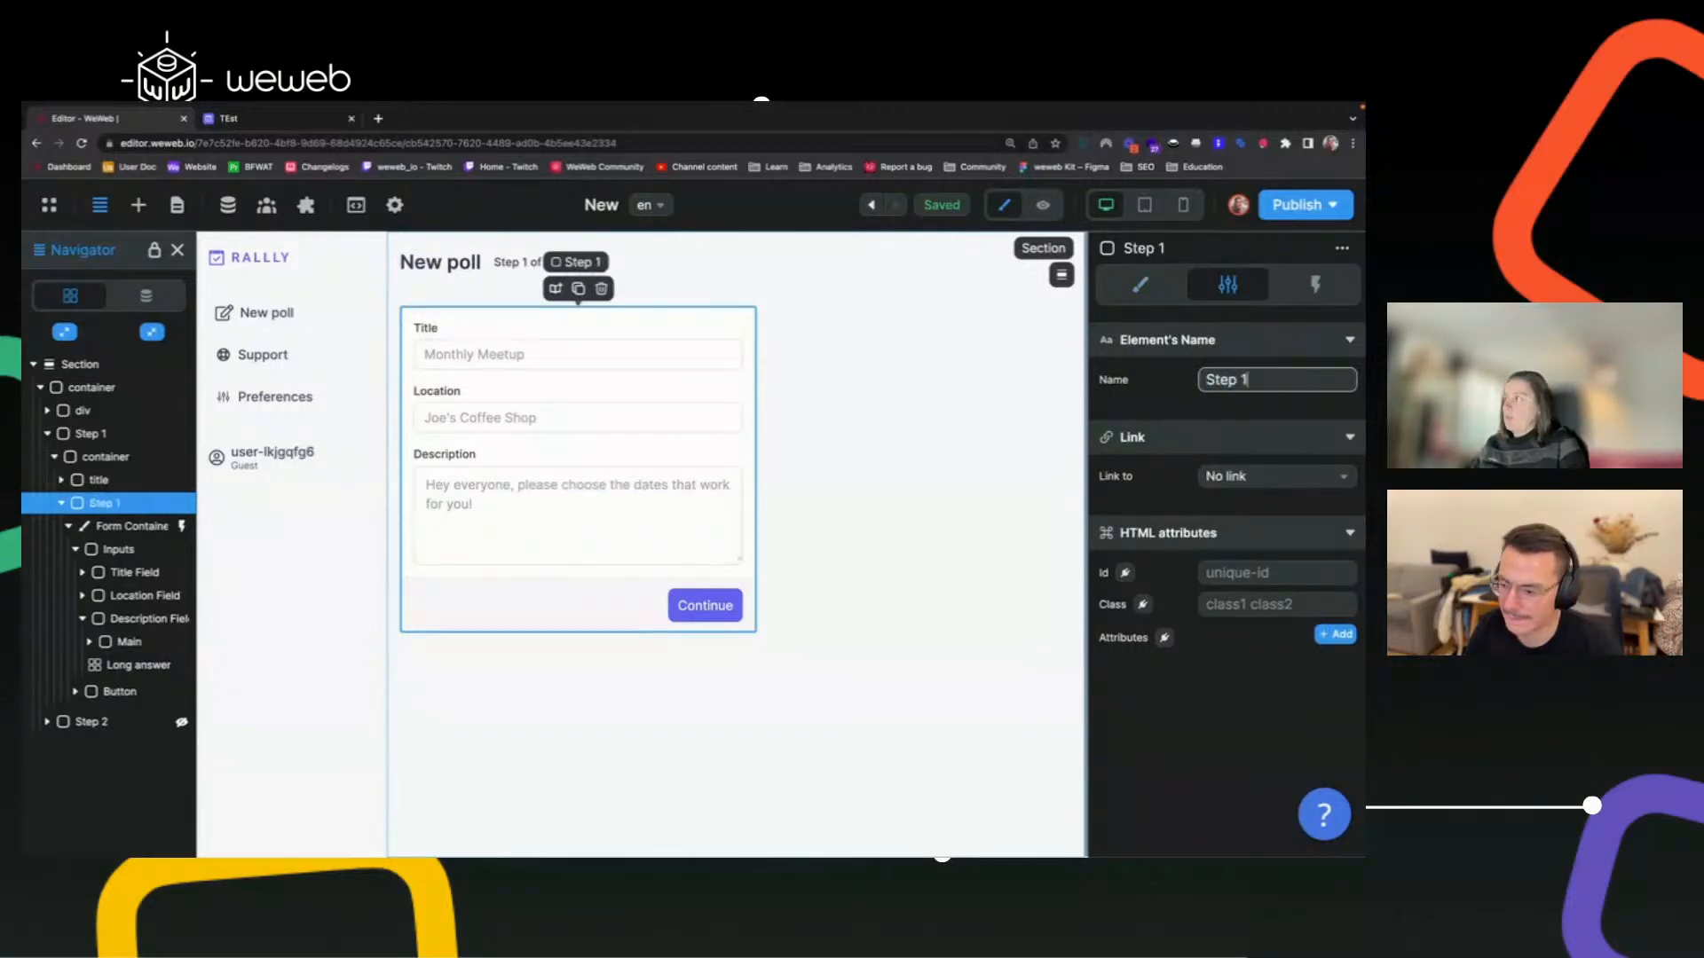
Delete the outer Step 2 div from the page structure.
left_click(951, 506)
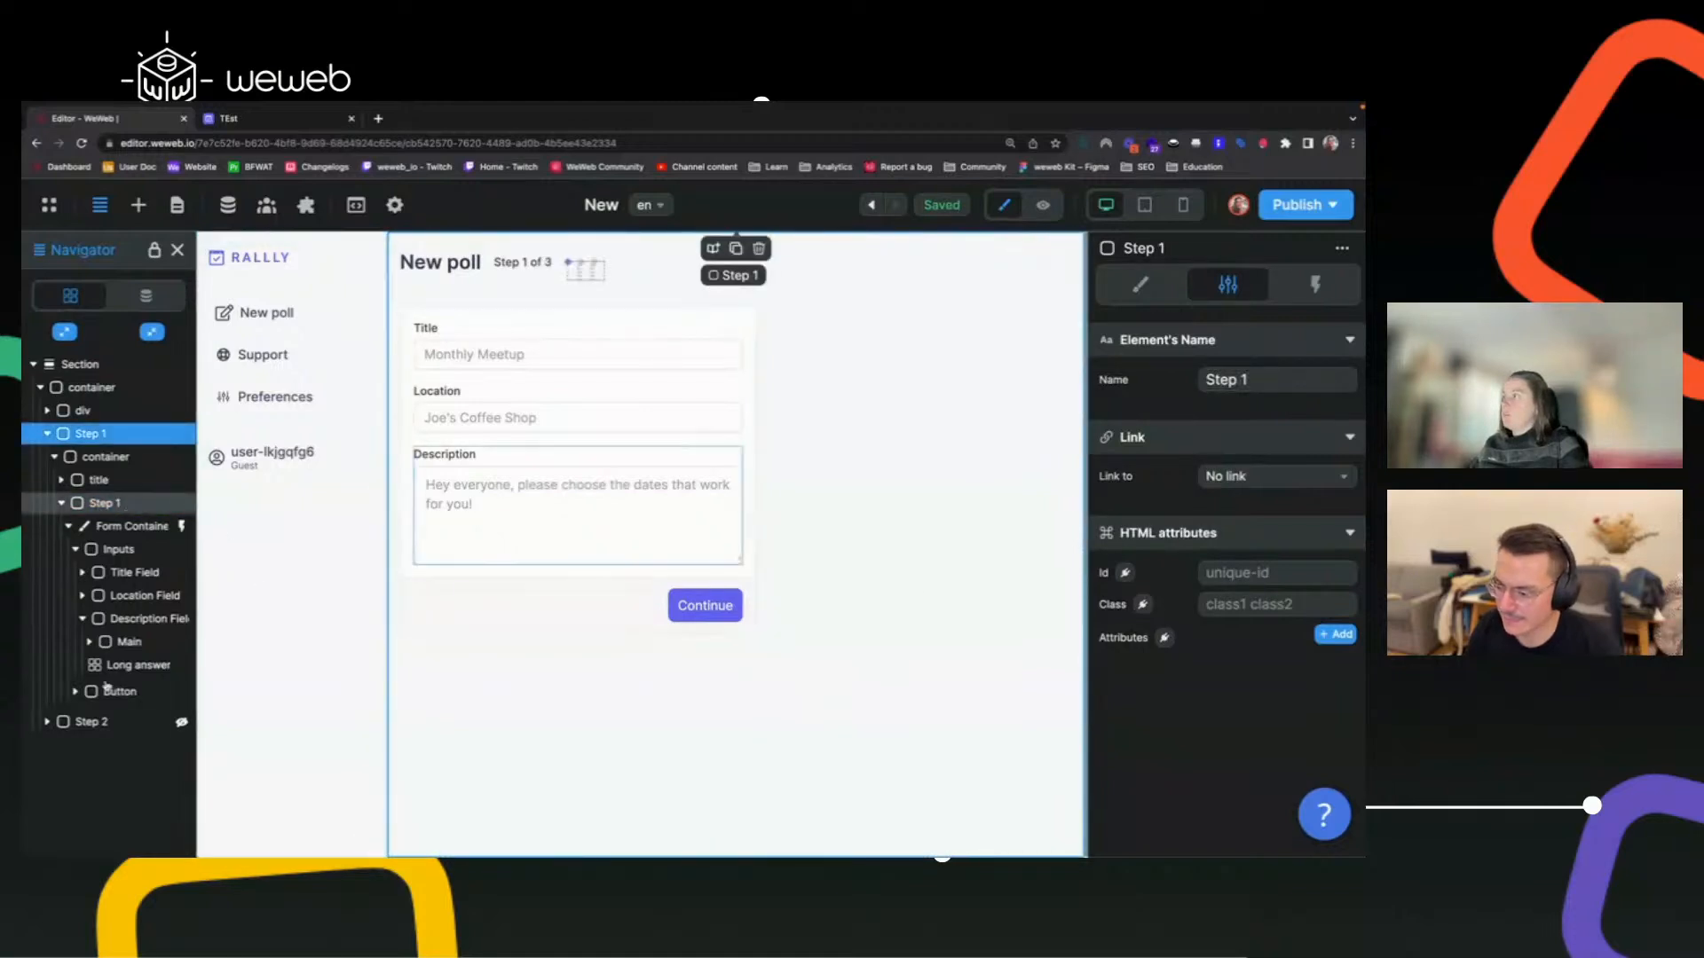
left_click(110, 724)
key("Delete")
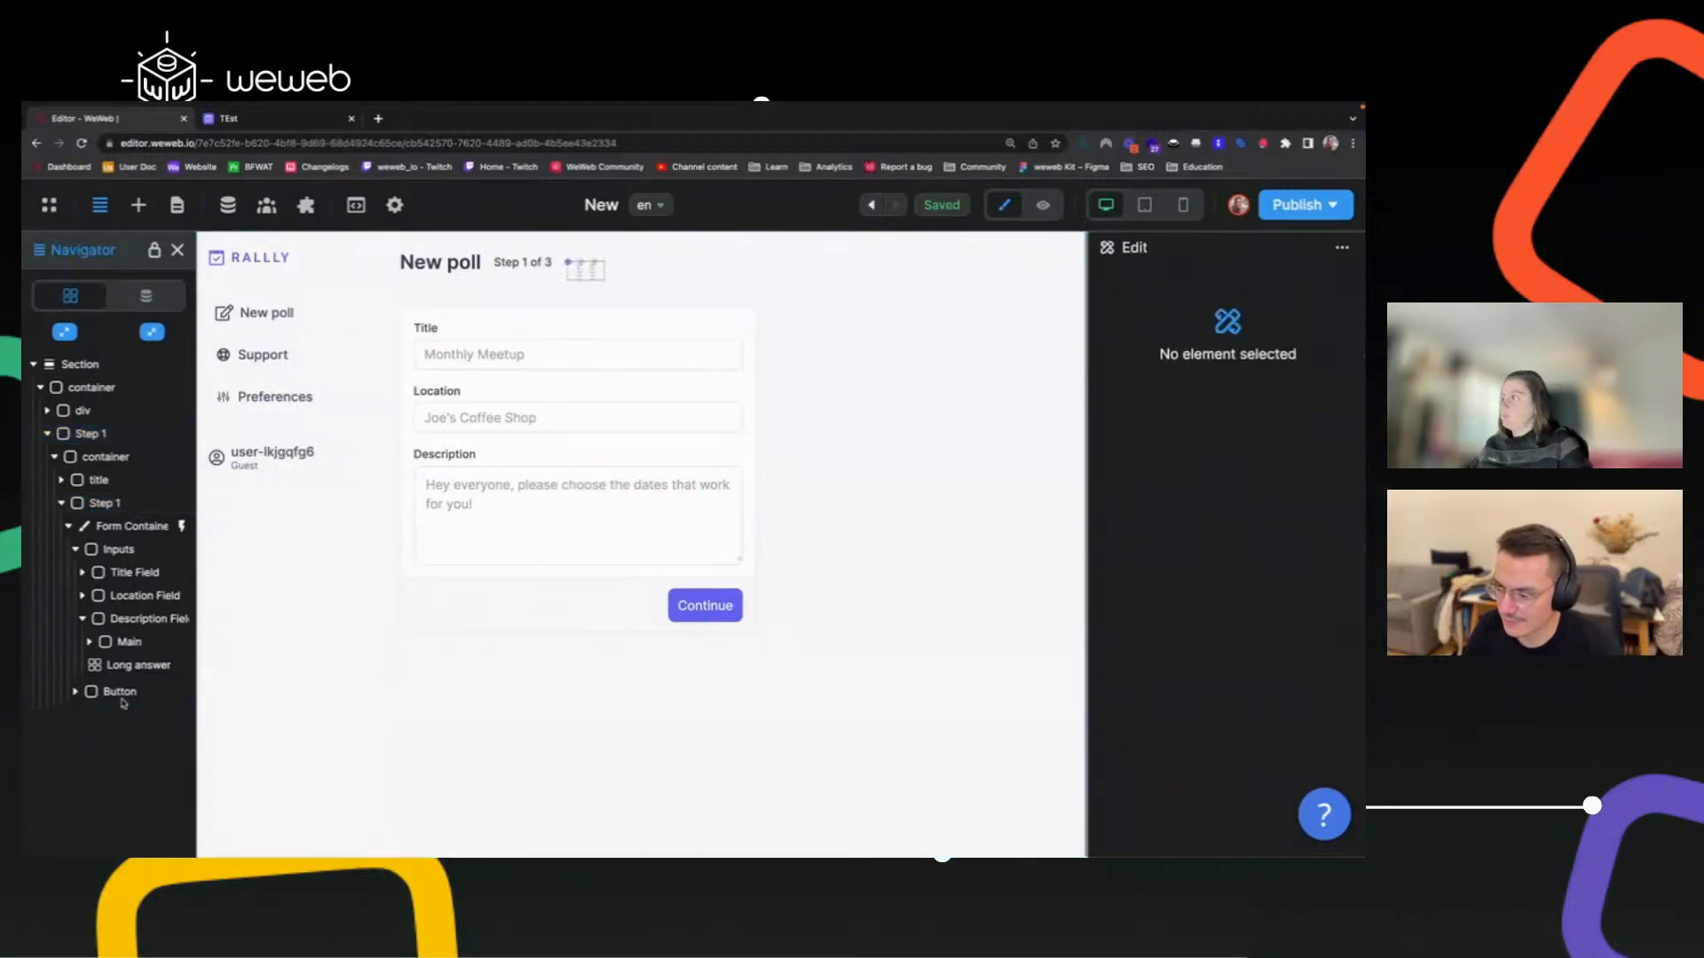
Duplicate the inner Step 1 form element and rename the copy as "Step 2".
left_click(137, 504)
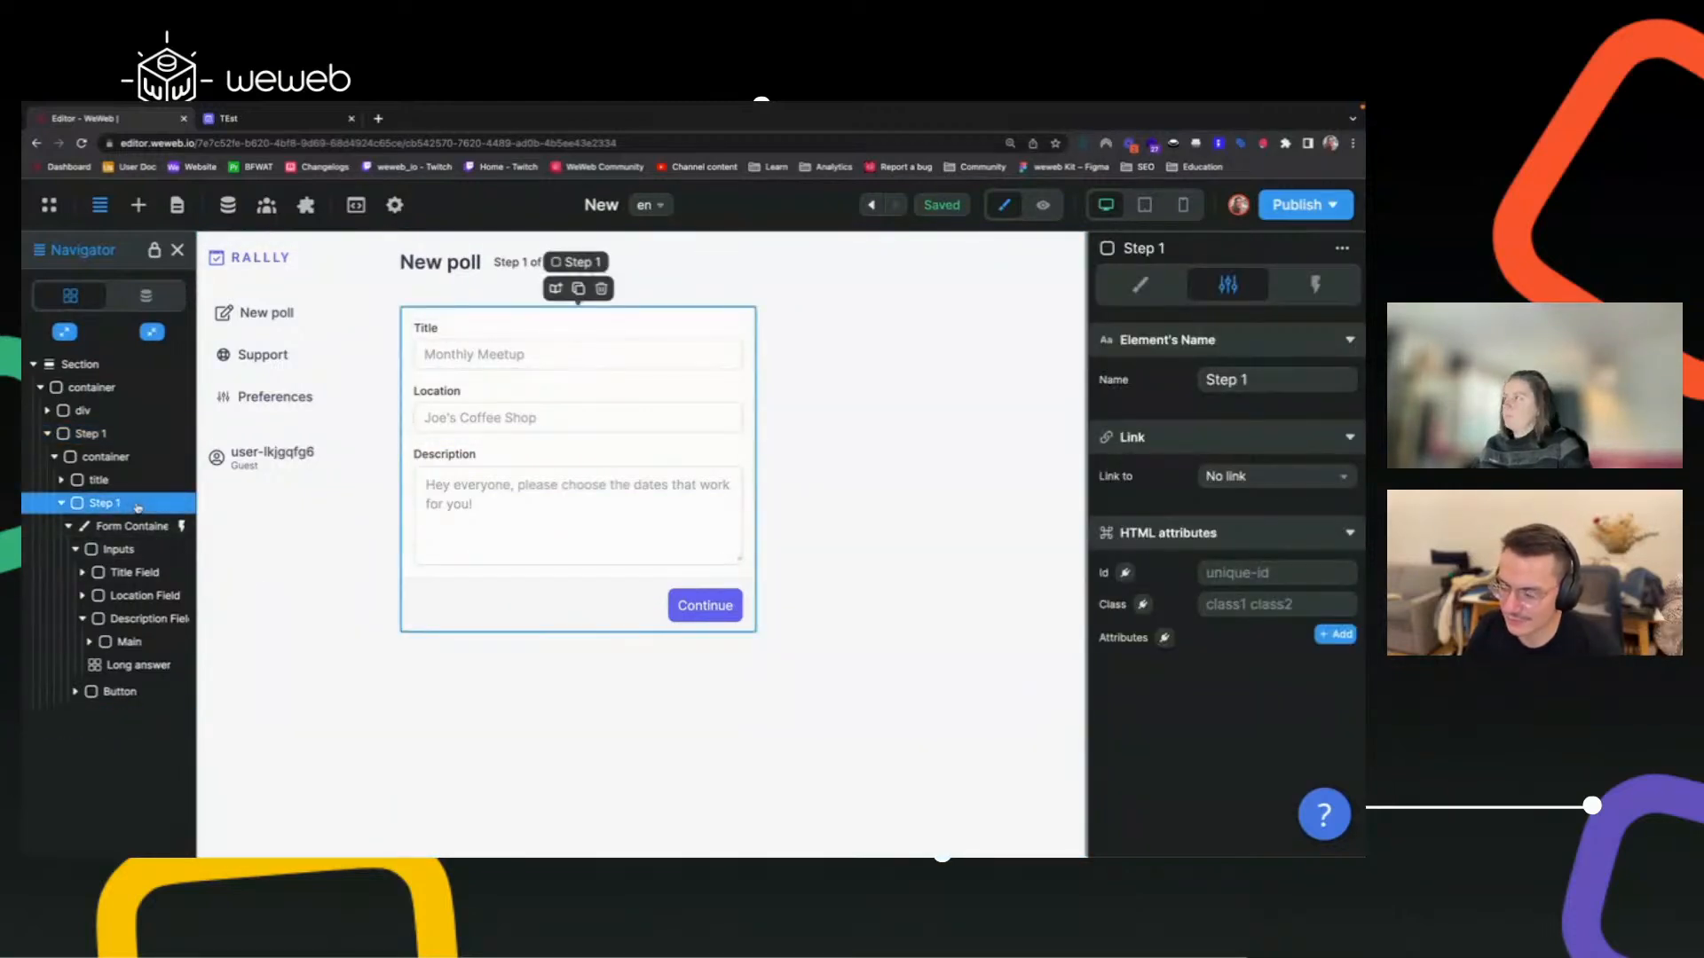
key("super+d")
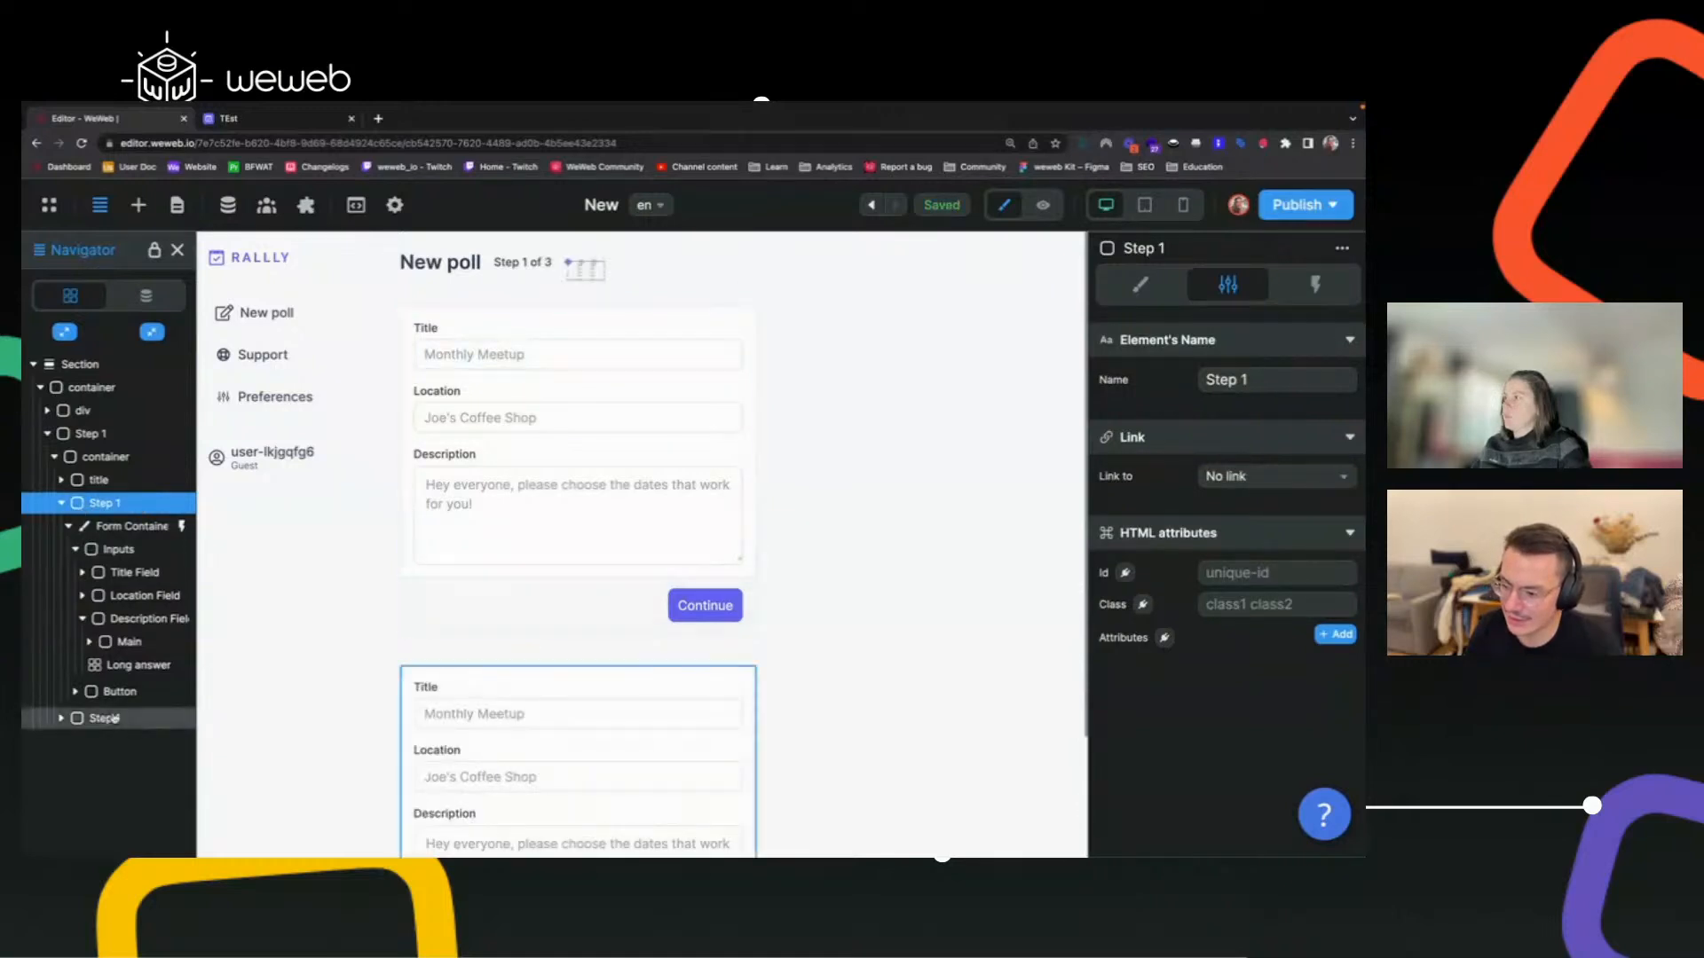
left_click(1283, 372)
key("BackSpace")
type("2")
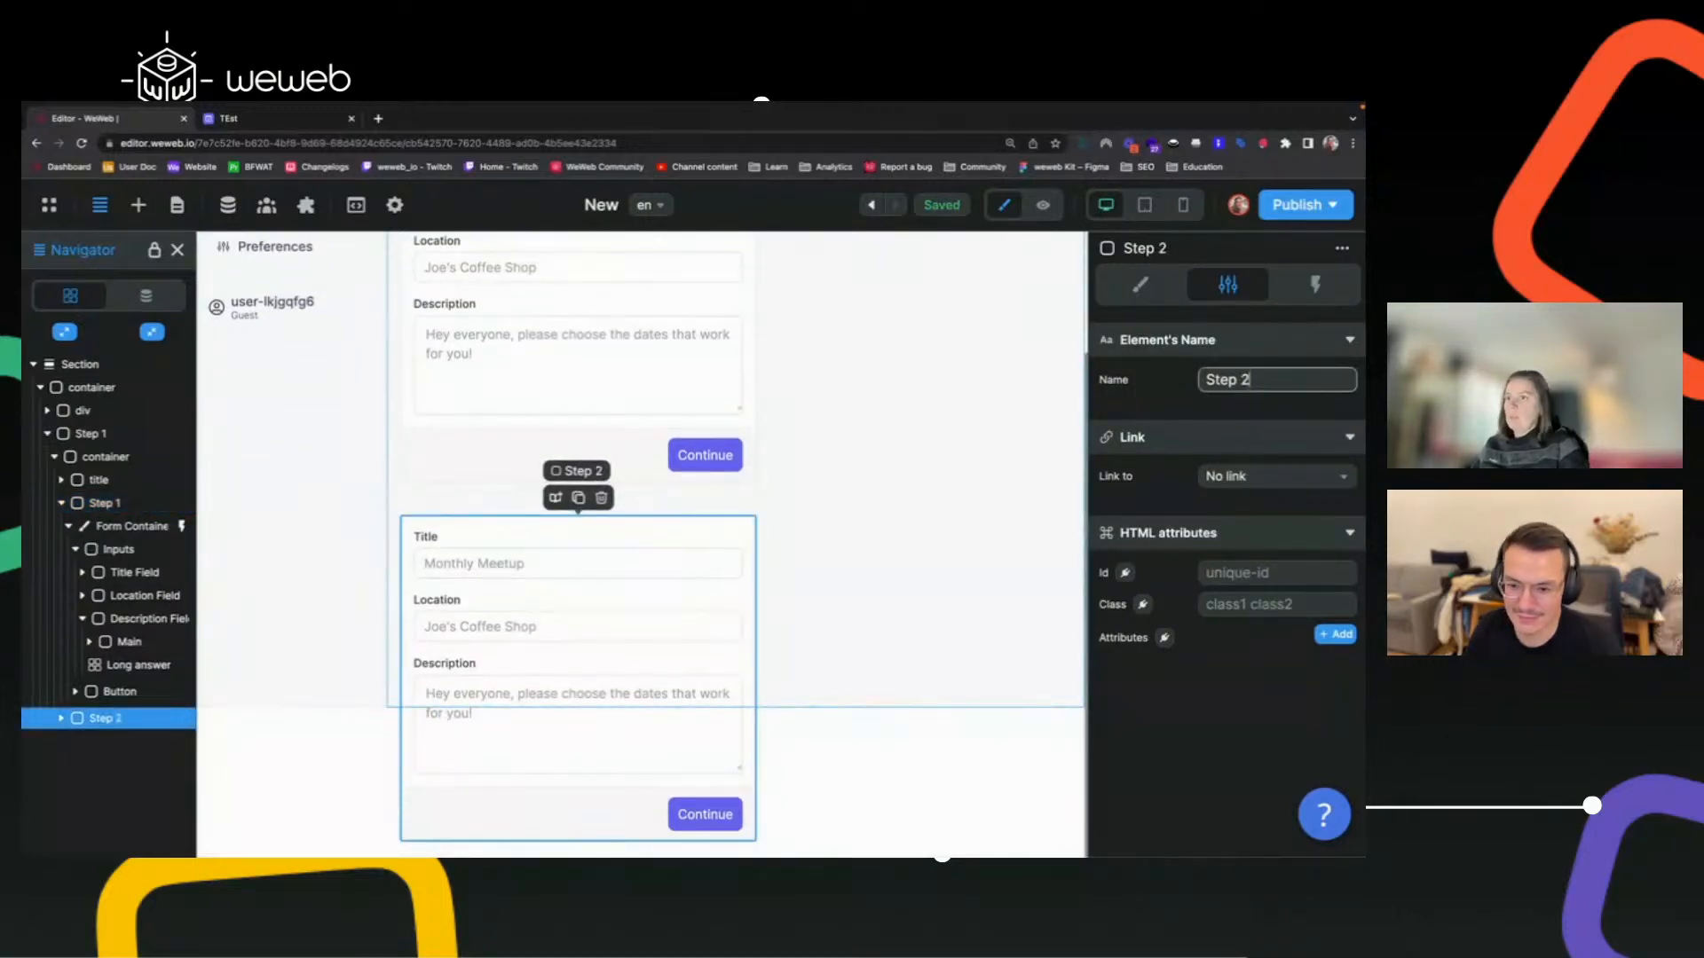
Rename the outer Step 1 div, which holds the title and both forms, as "Poll".
left_click(89, 433)
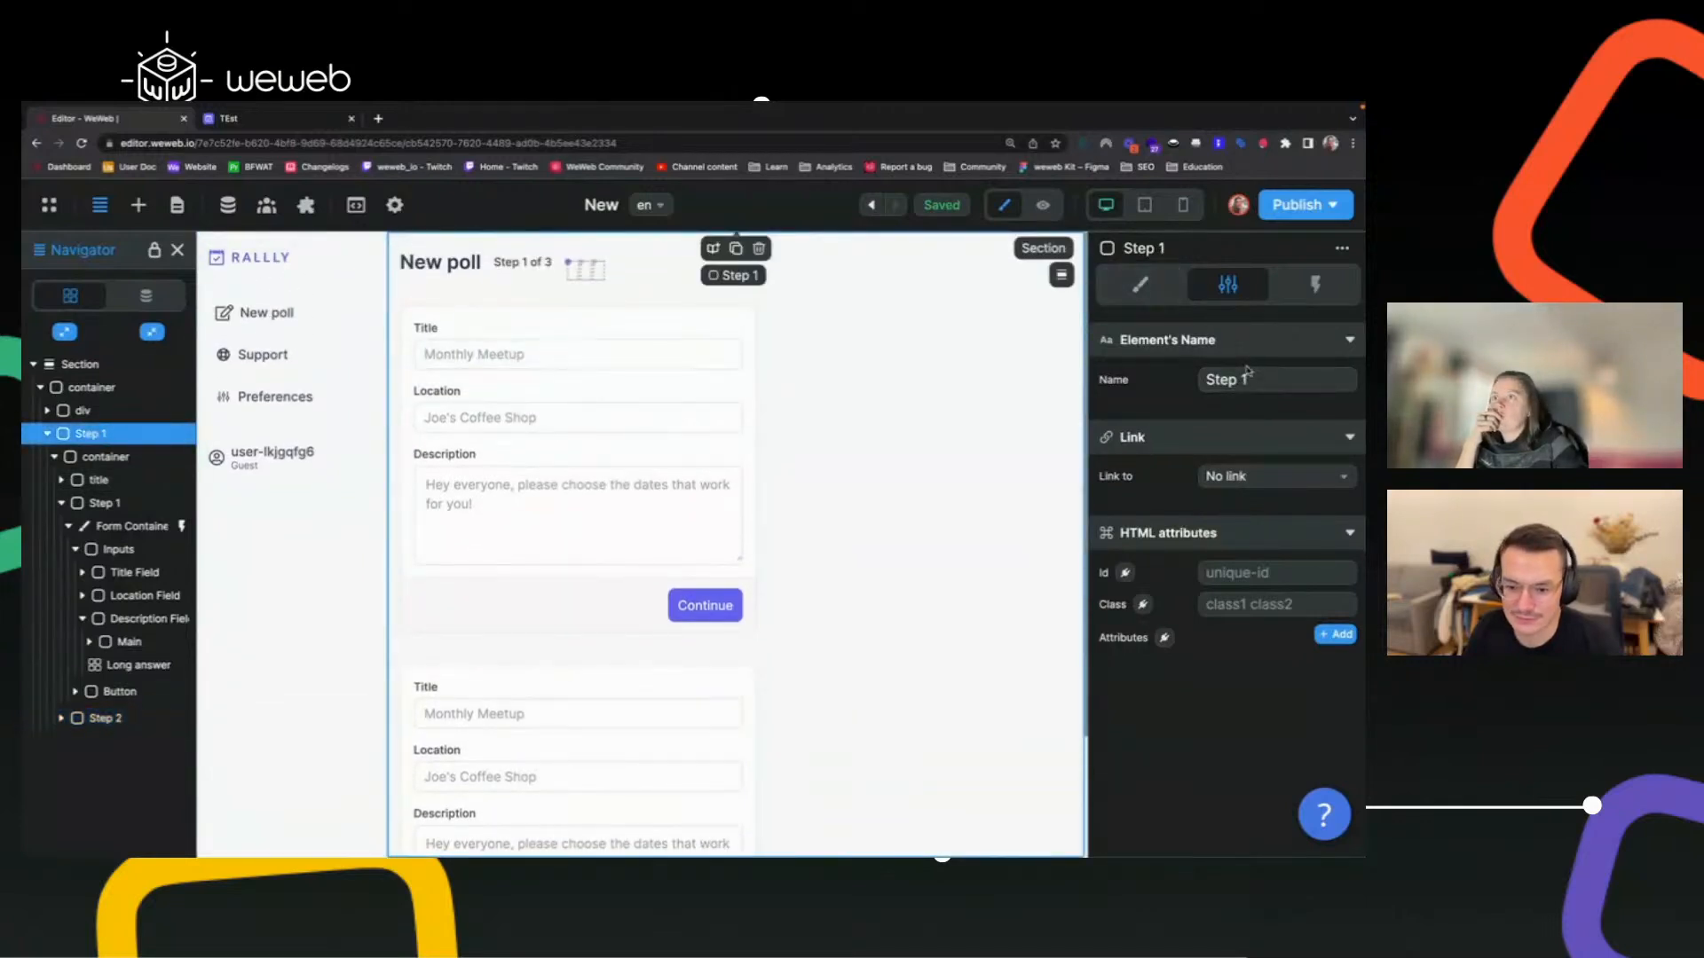
left_click_drag(1251, 379, 1186, 384)
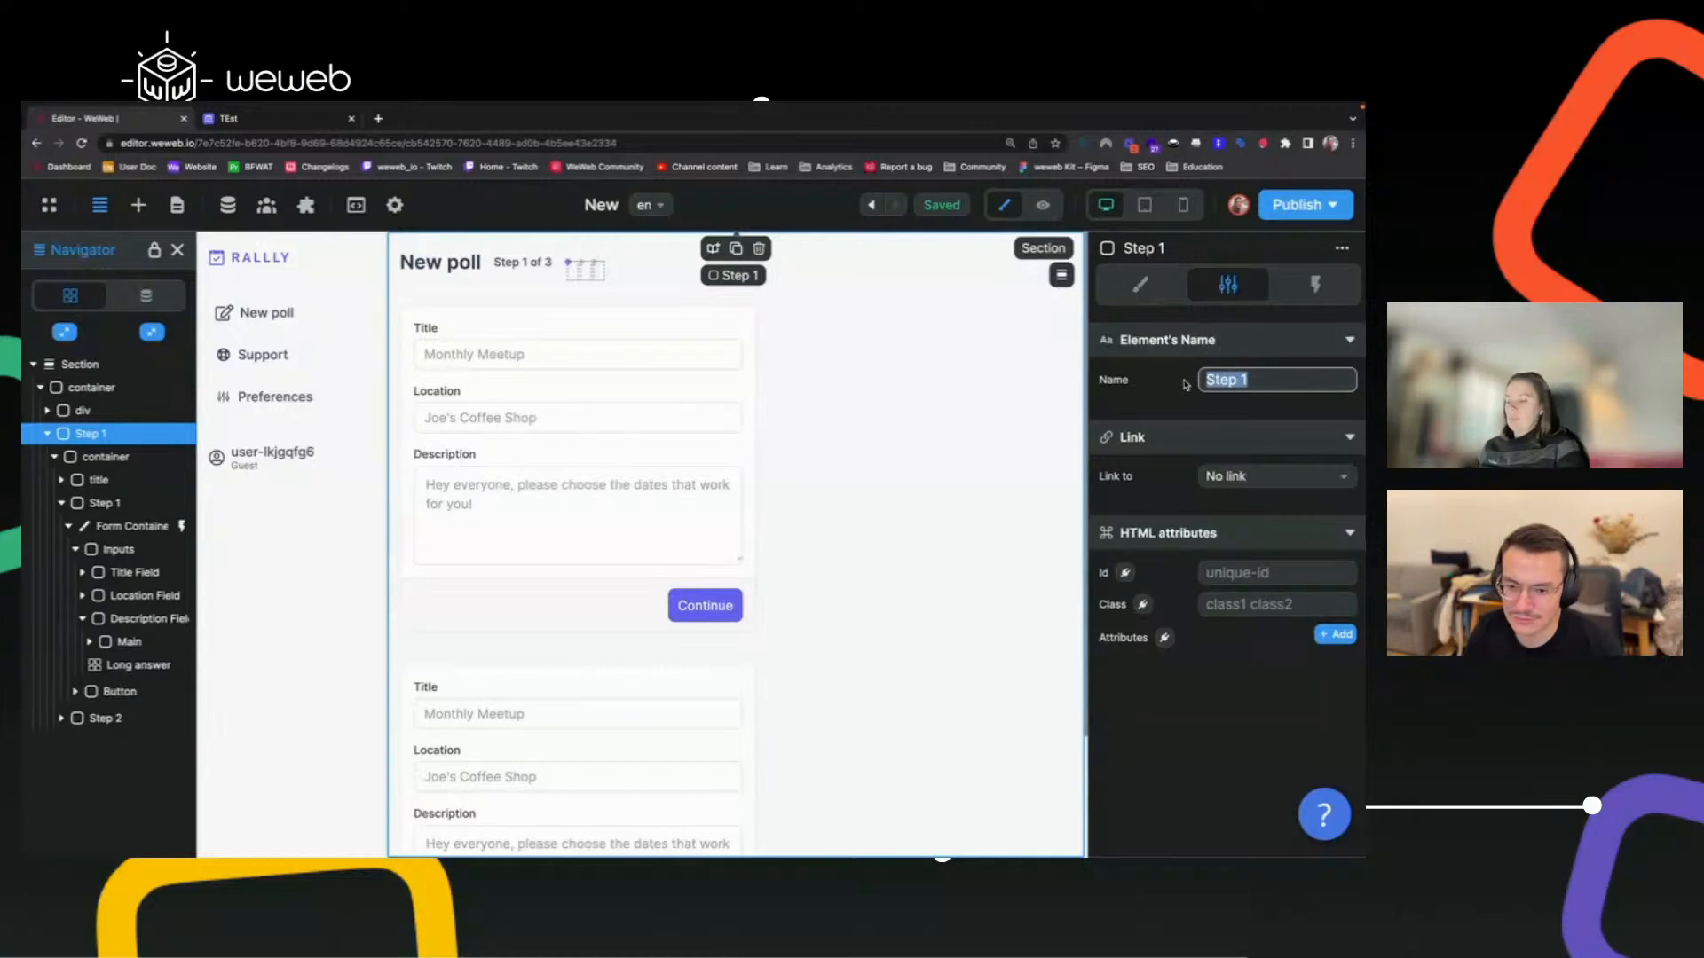
type("Poll")
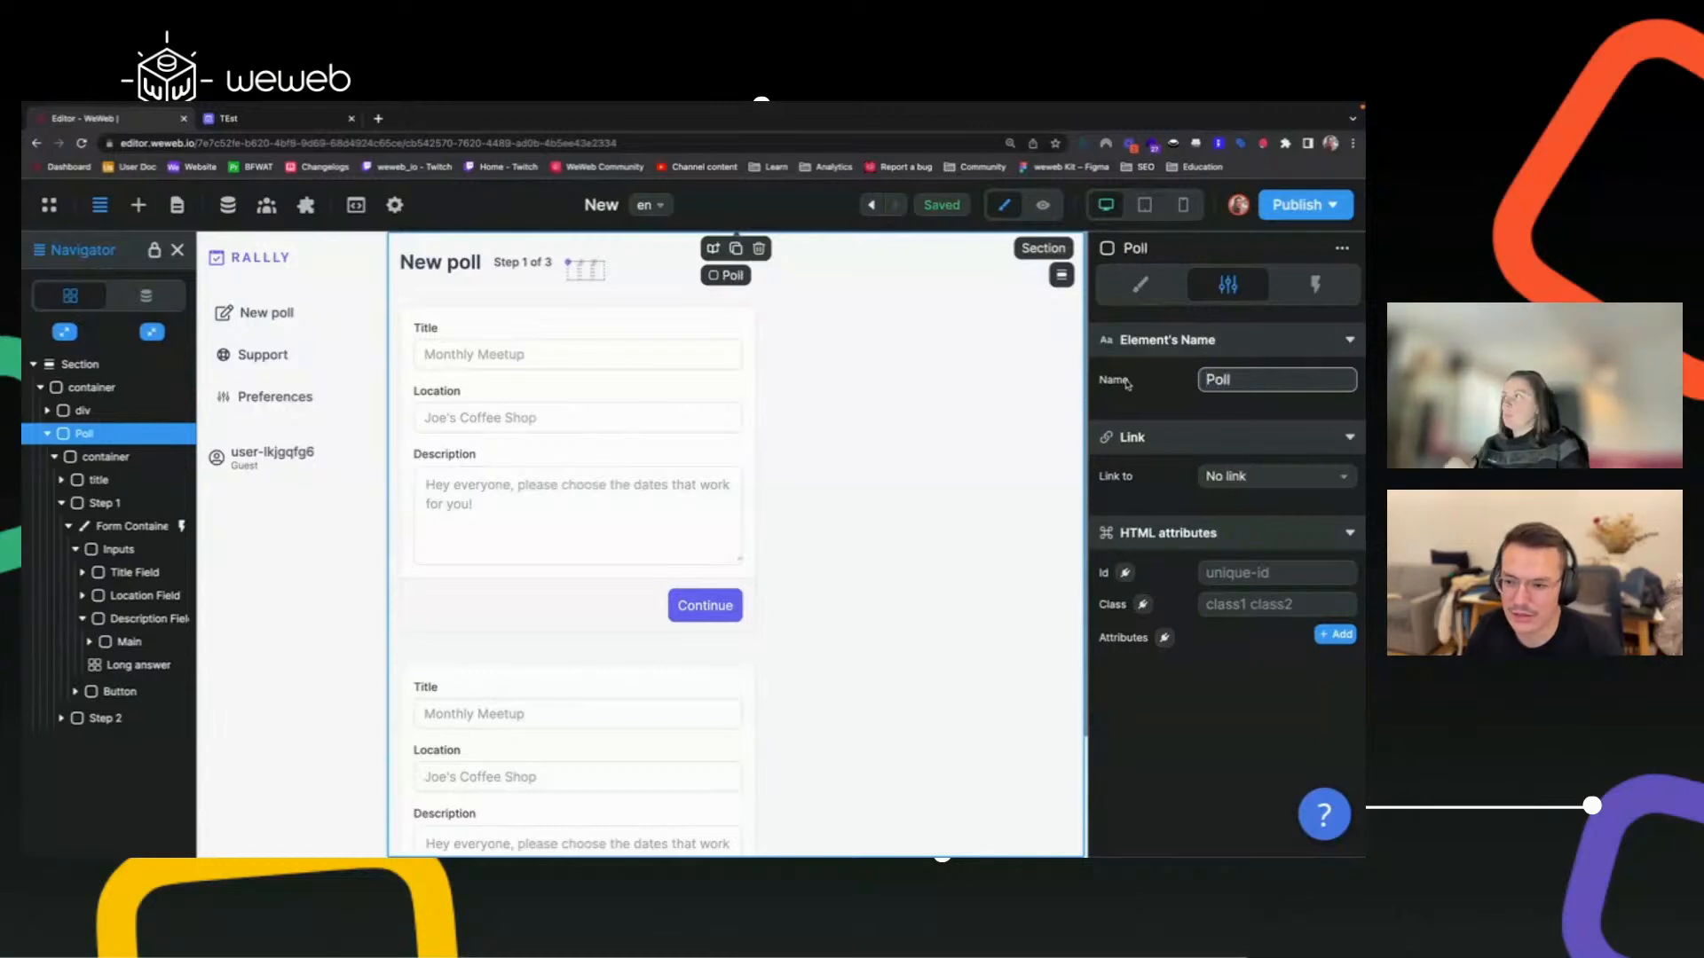
Bind the step indicator text beside the New poll title to the formula "Step " + step + " of 3", using the step variable.
left_click(437, 264)
left_click(527, 264)
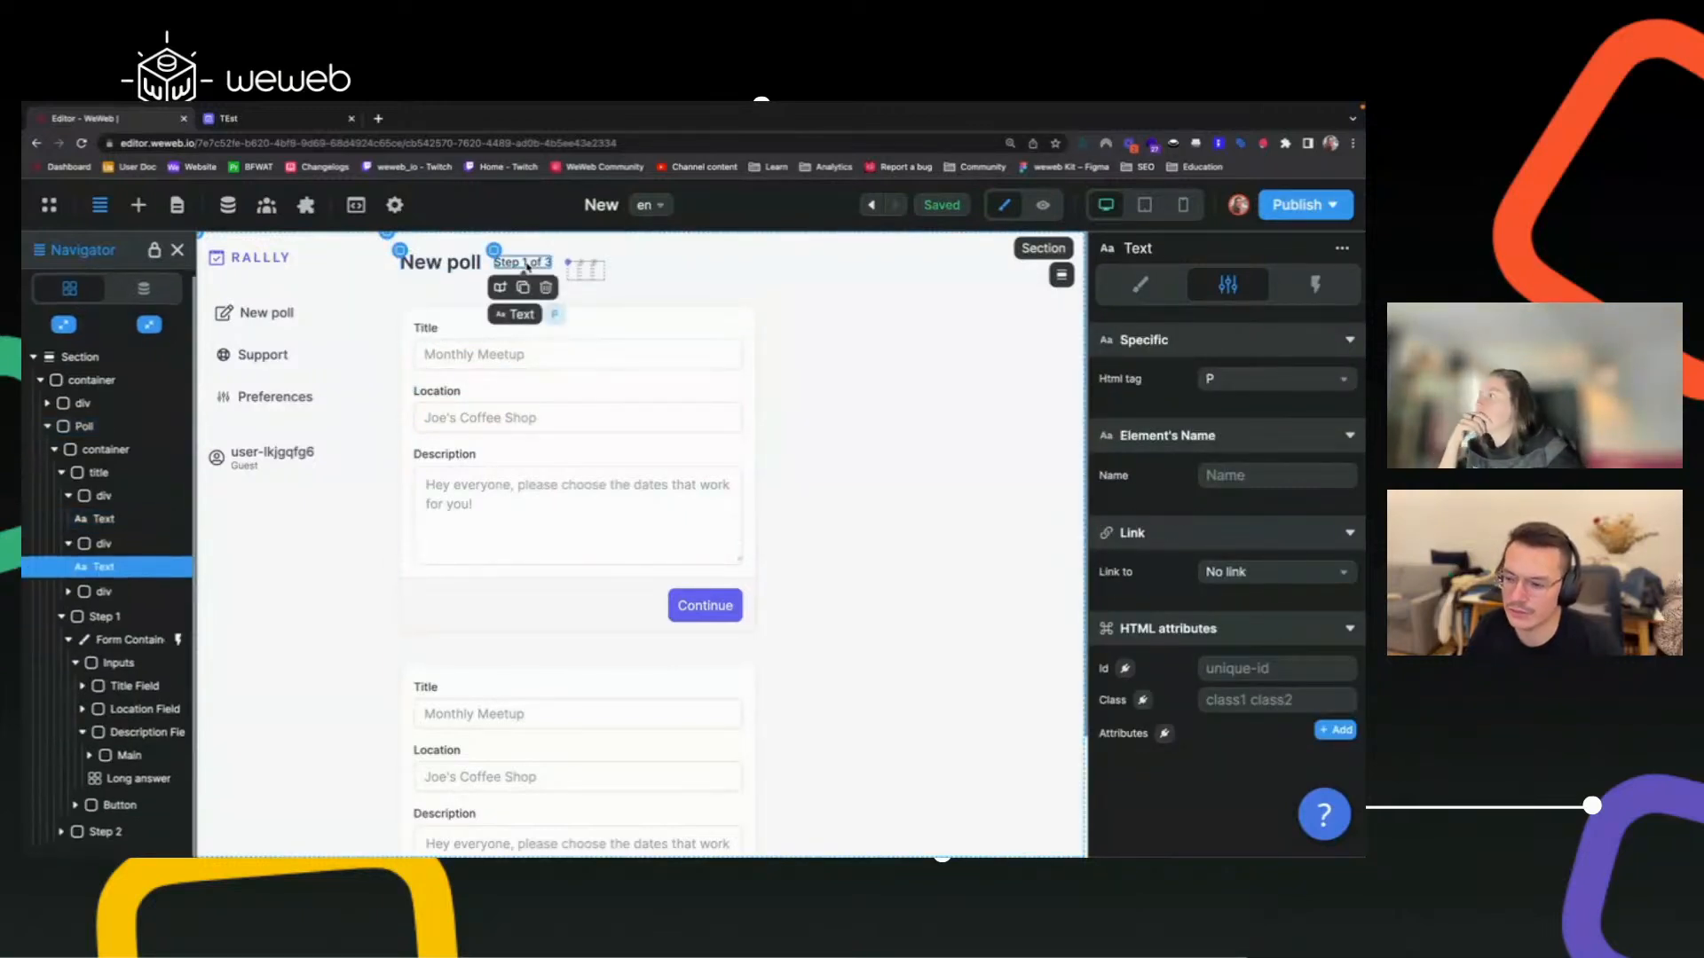
left_click(1141, 284)
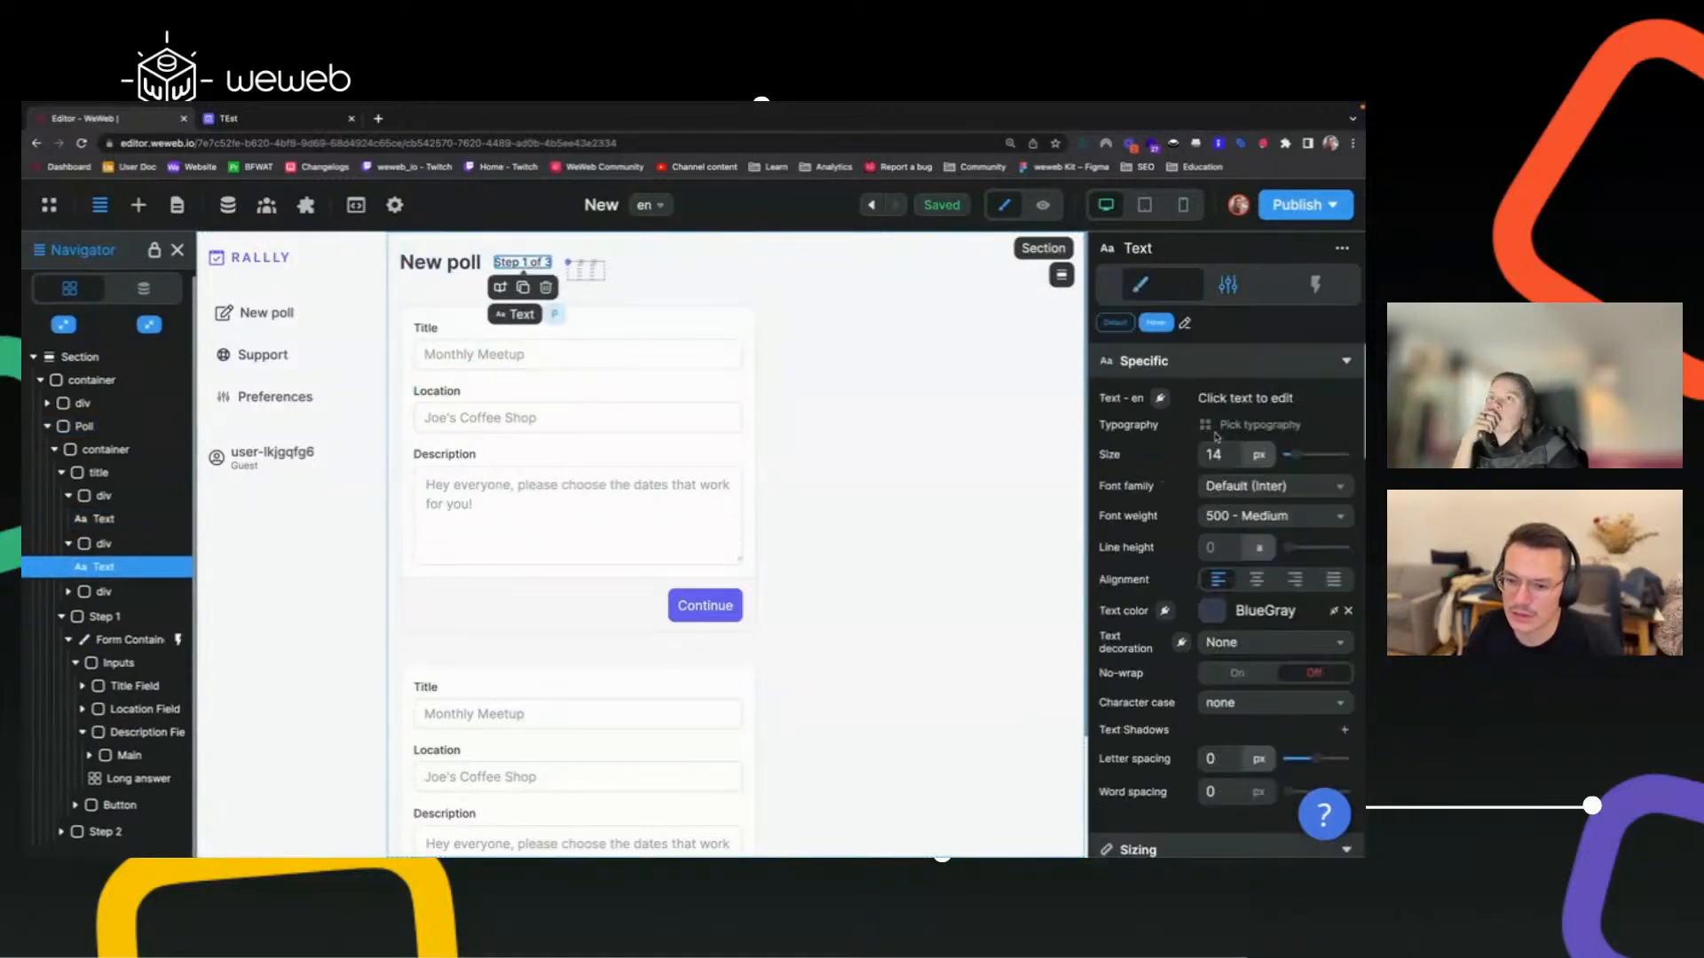
left_click(1160, 399)
left_click(826, 388)
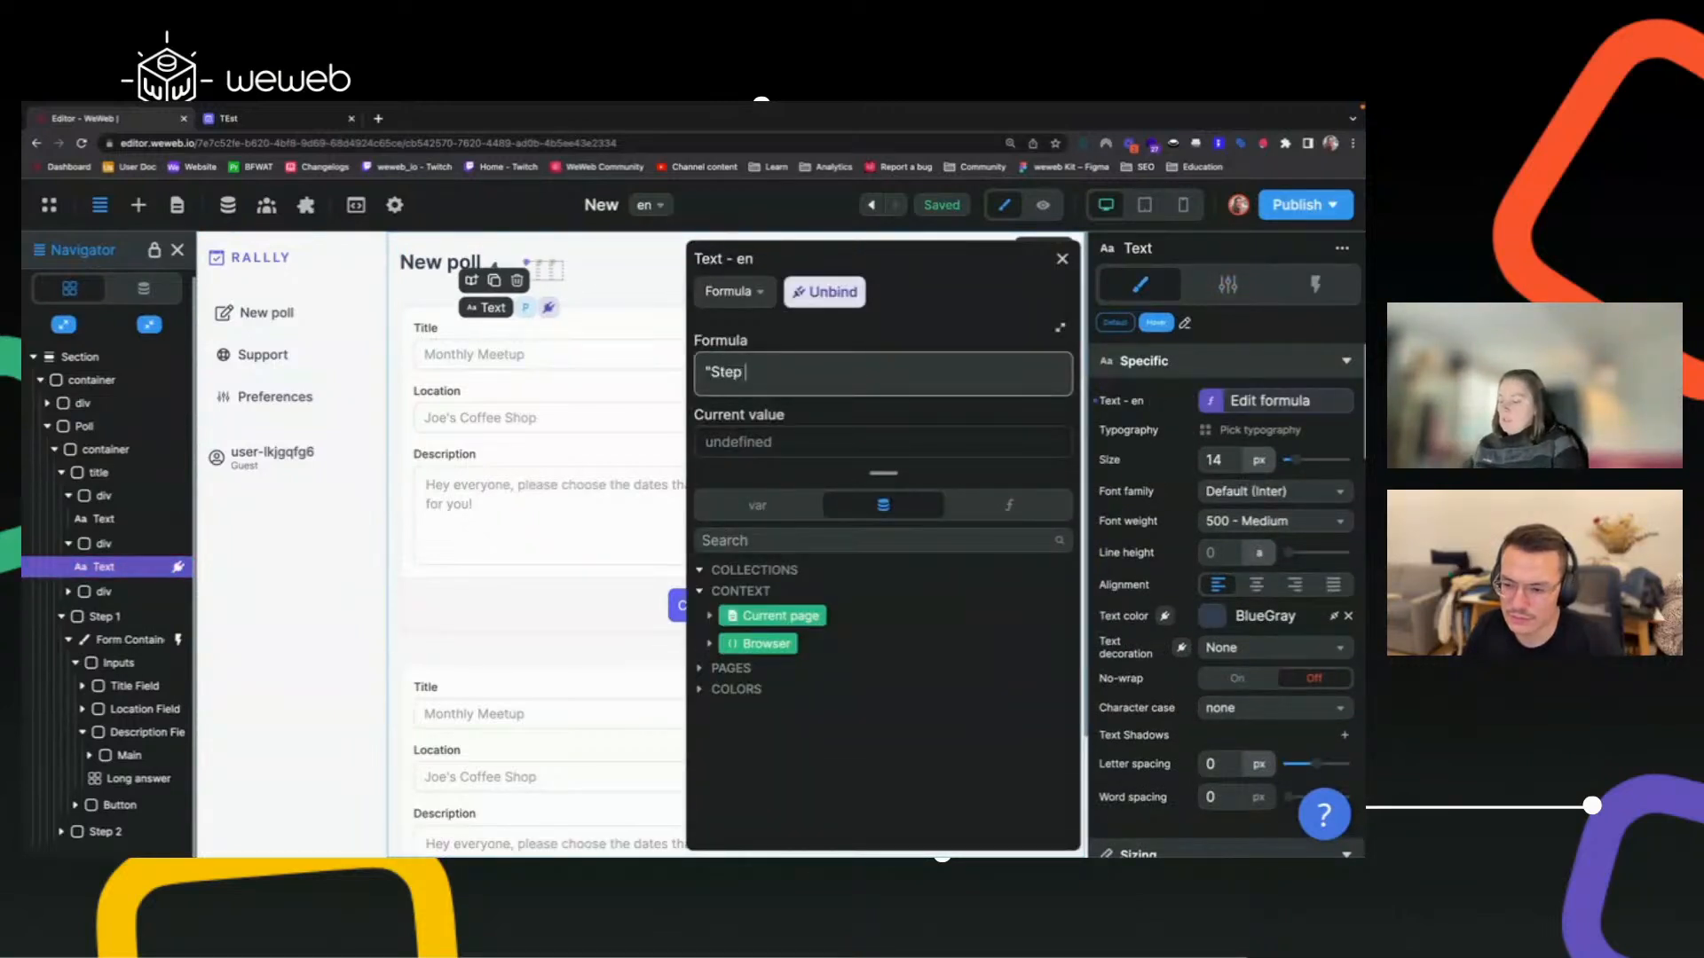
type("\"Step \"+")
left_click(759, 505)
left_click(753, 805)
type("+ \" of 3\"")
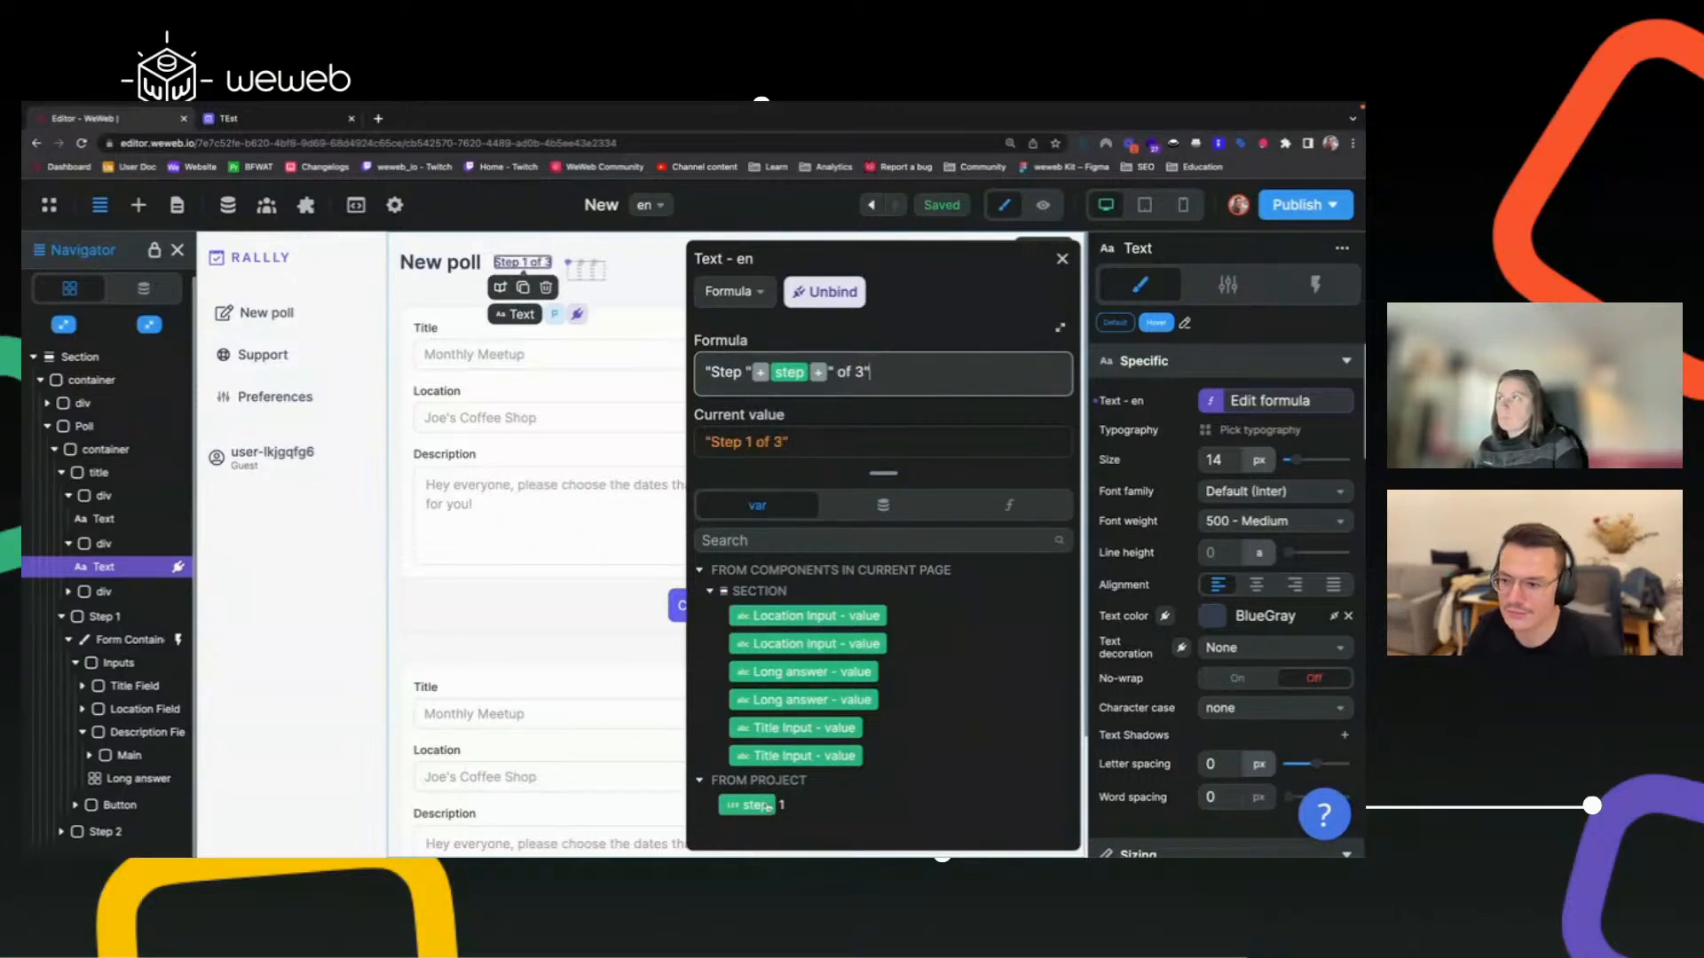
Save the first indicator dot's background color to the design system under the name "Purple?".
left_click(596, 269)
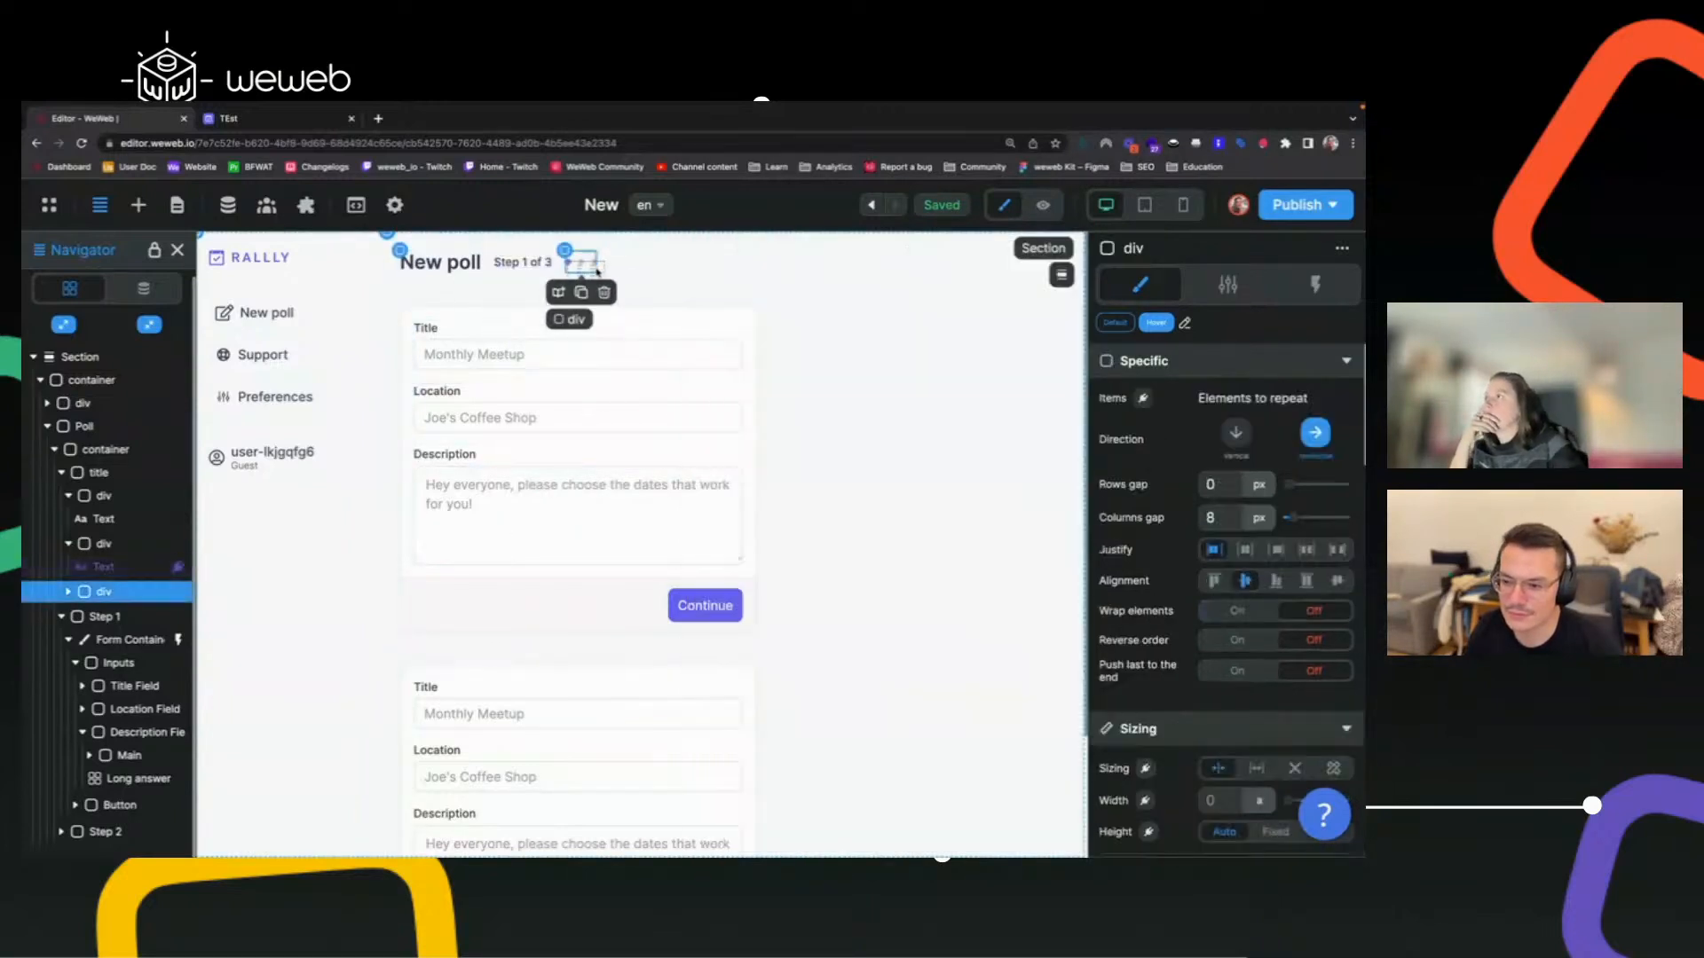
left_click(70, 593)
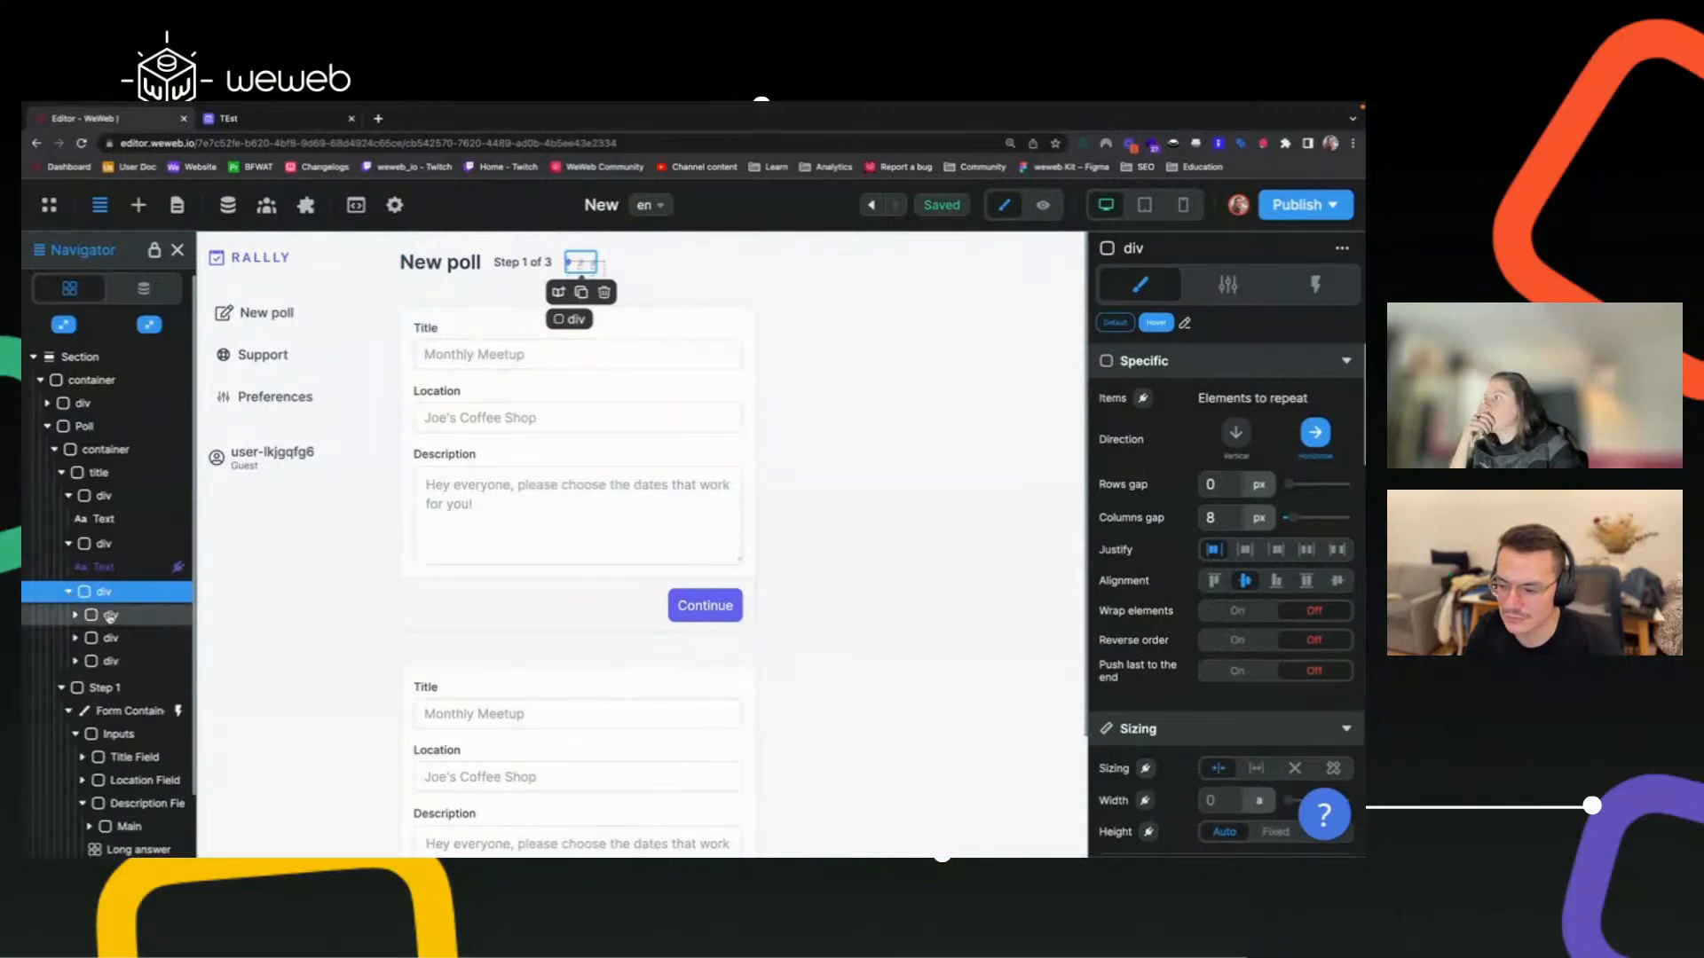
left_click(94, 613)
scroll(94, 613, "down", 1)
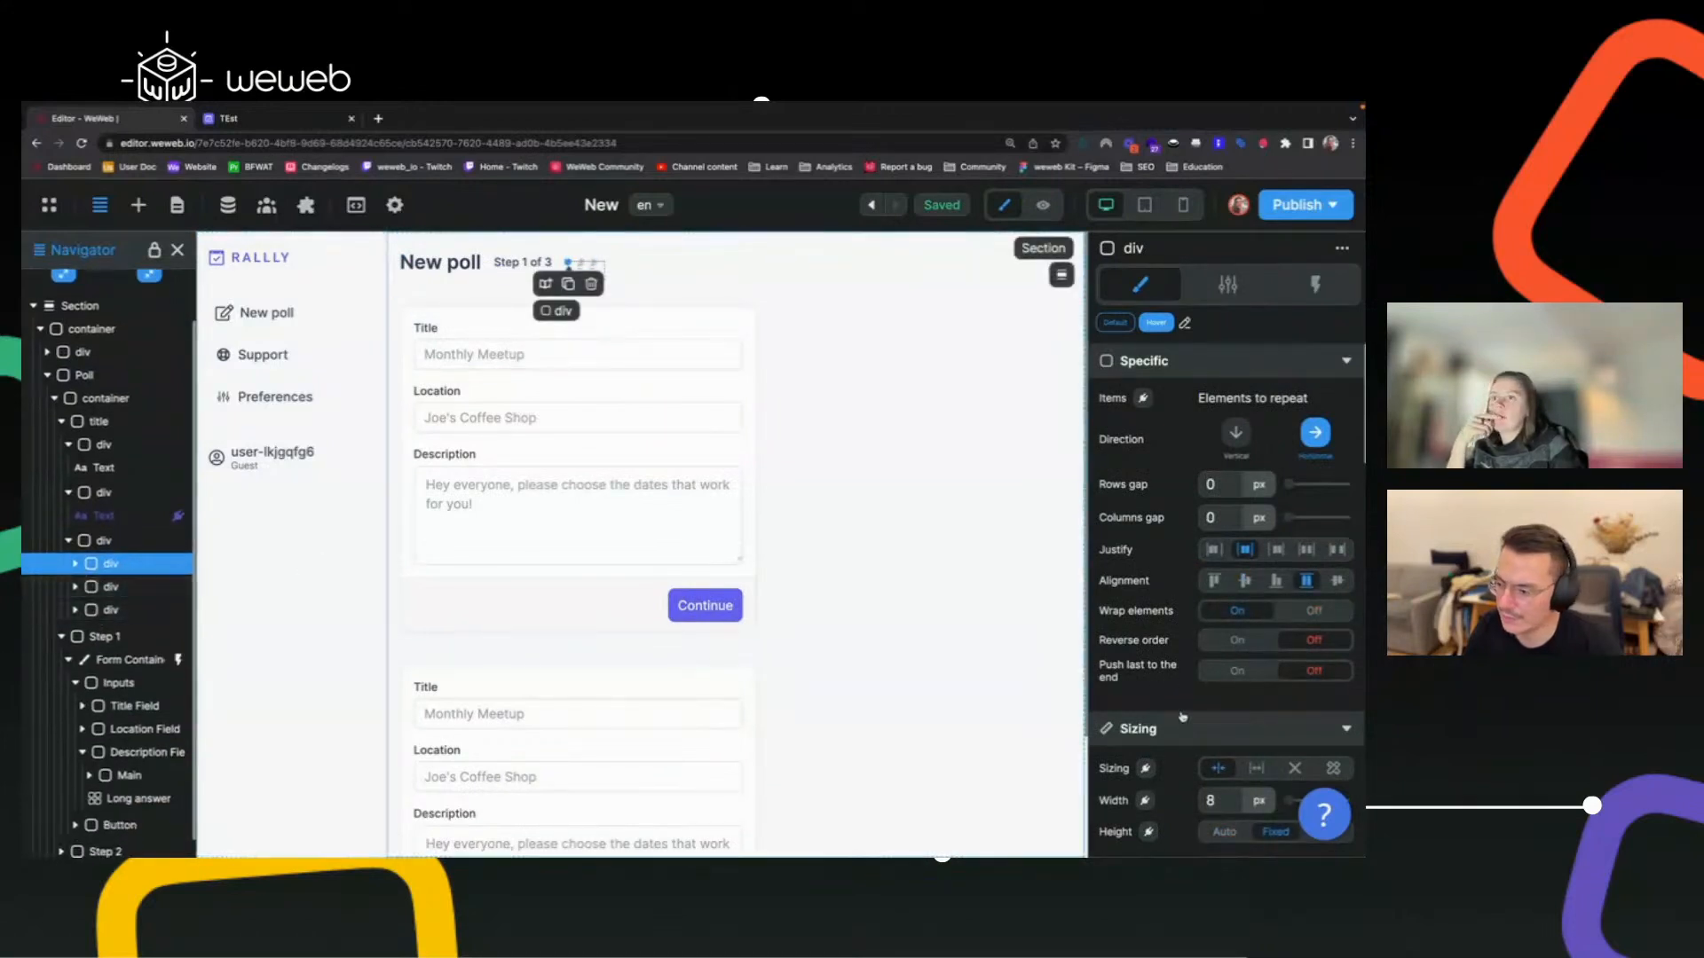
scroll(1182, 713, "down", 3)
scroll(1182, 713, "down", 8)
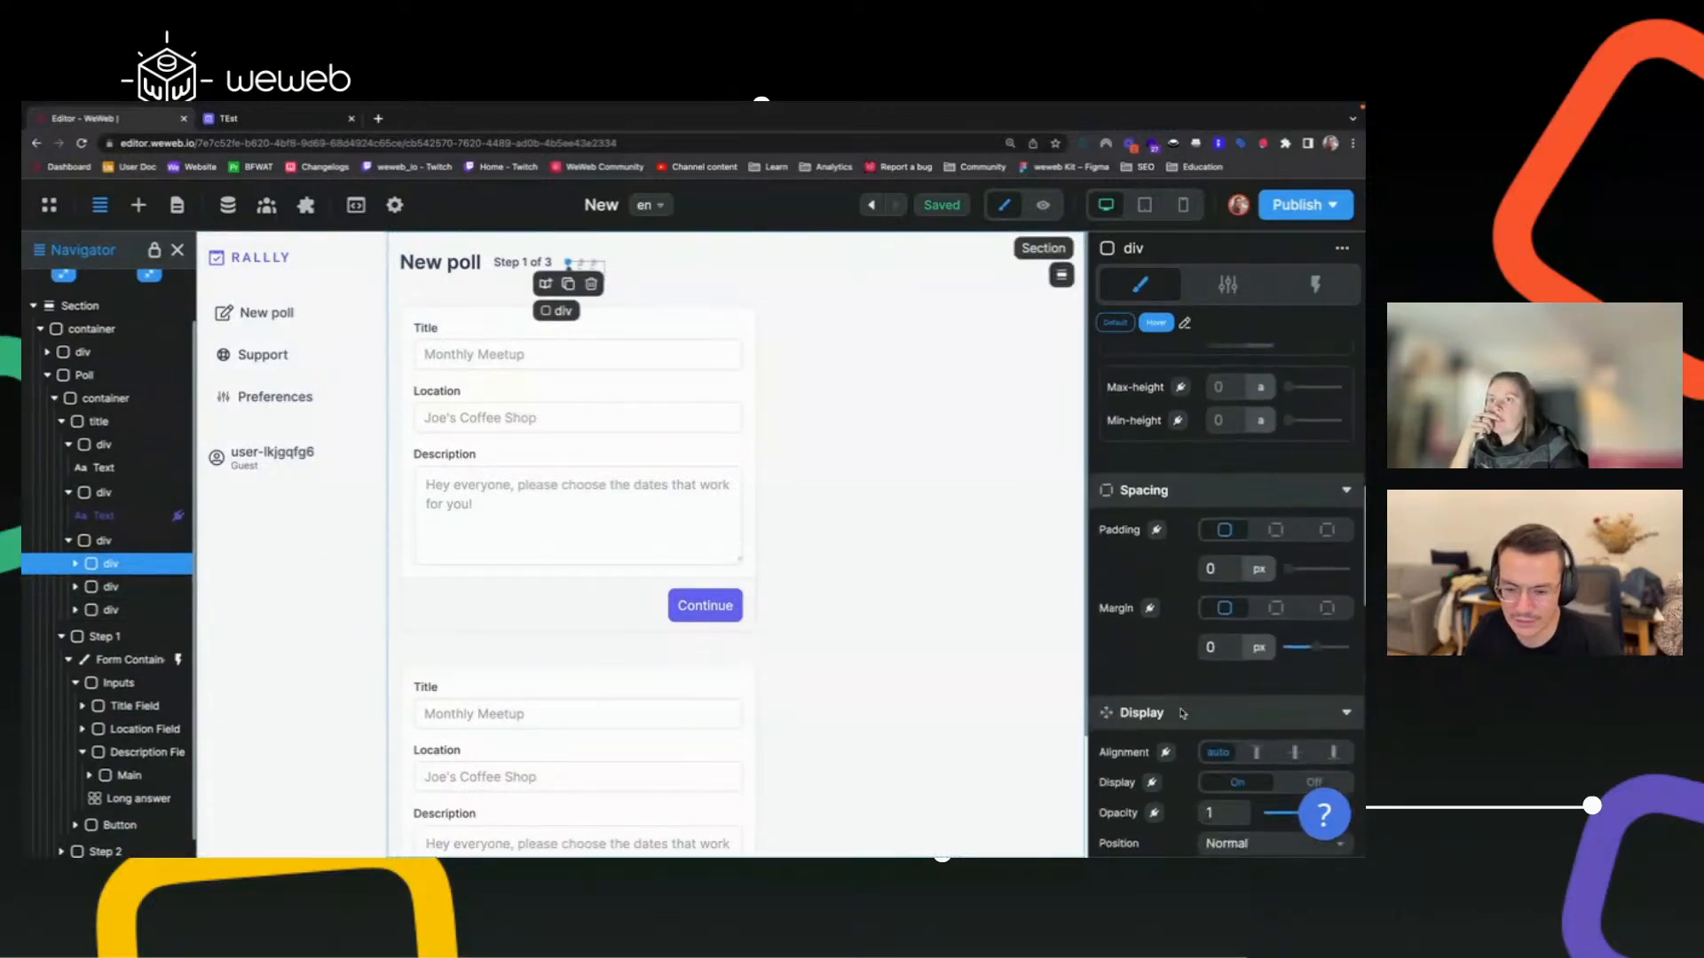
scroll(1182, 712, "down", 1)
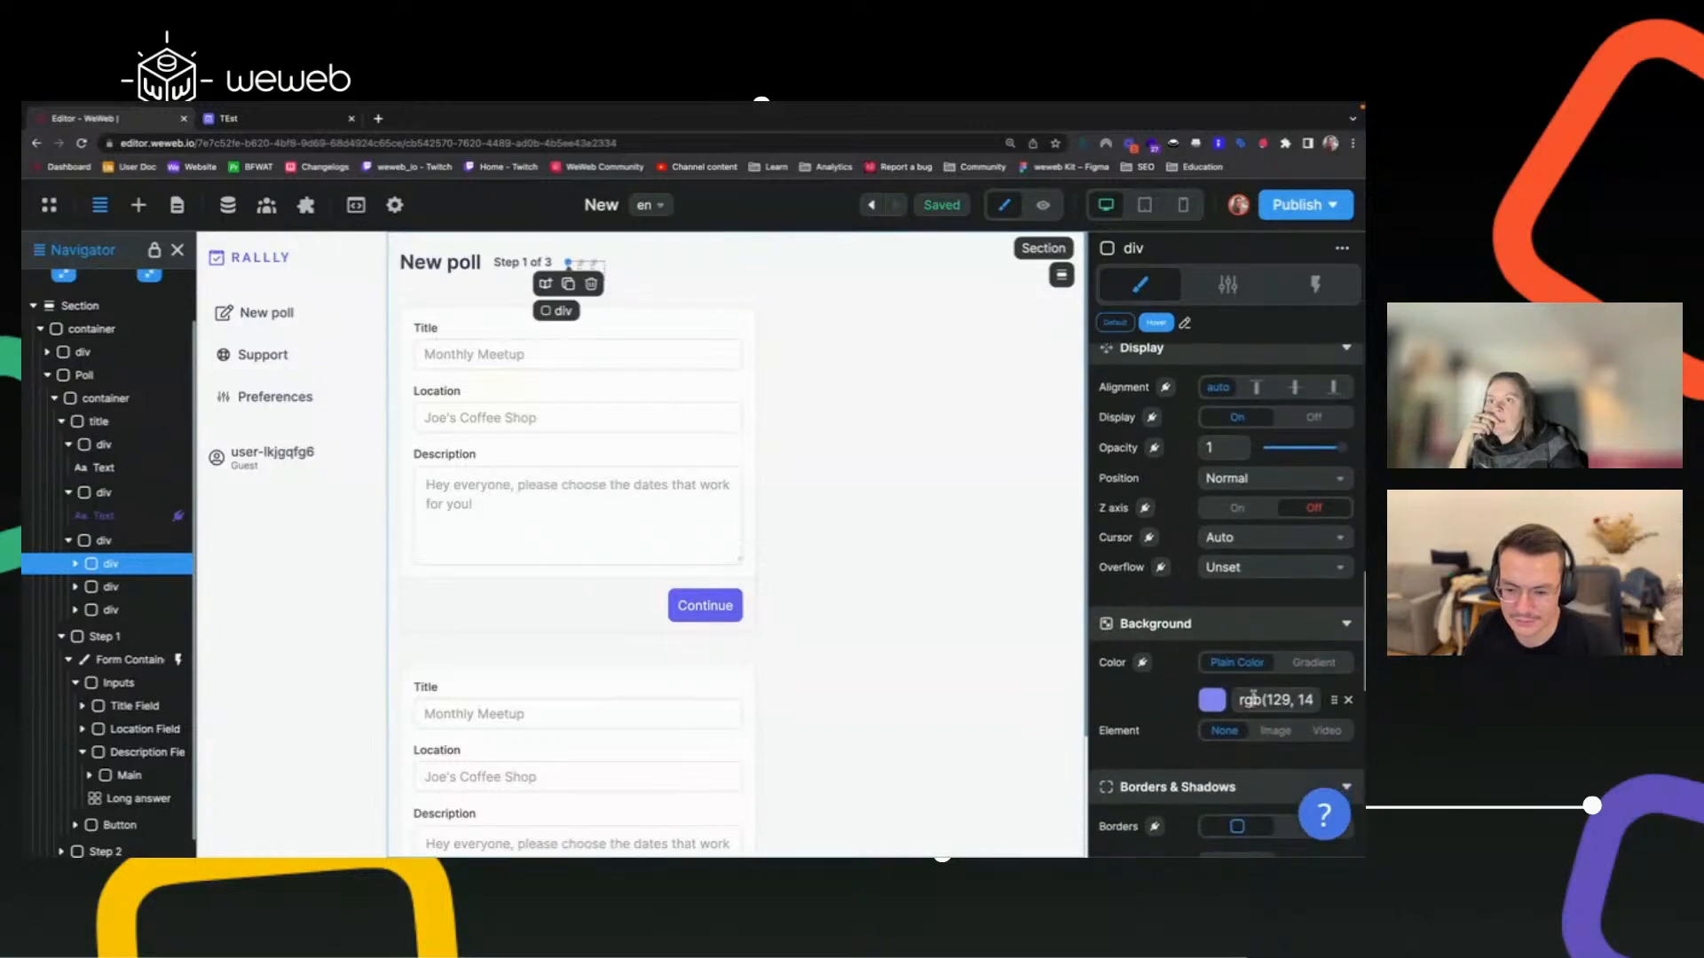
left_click(1252, 697)
key("ctrl+a")
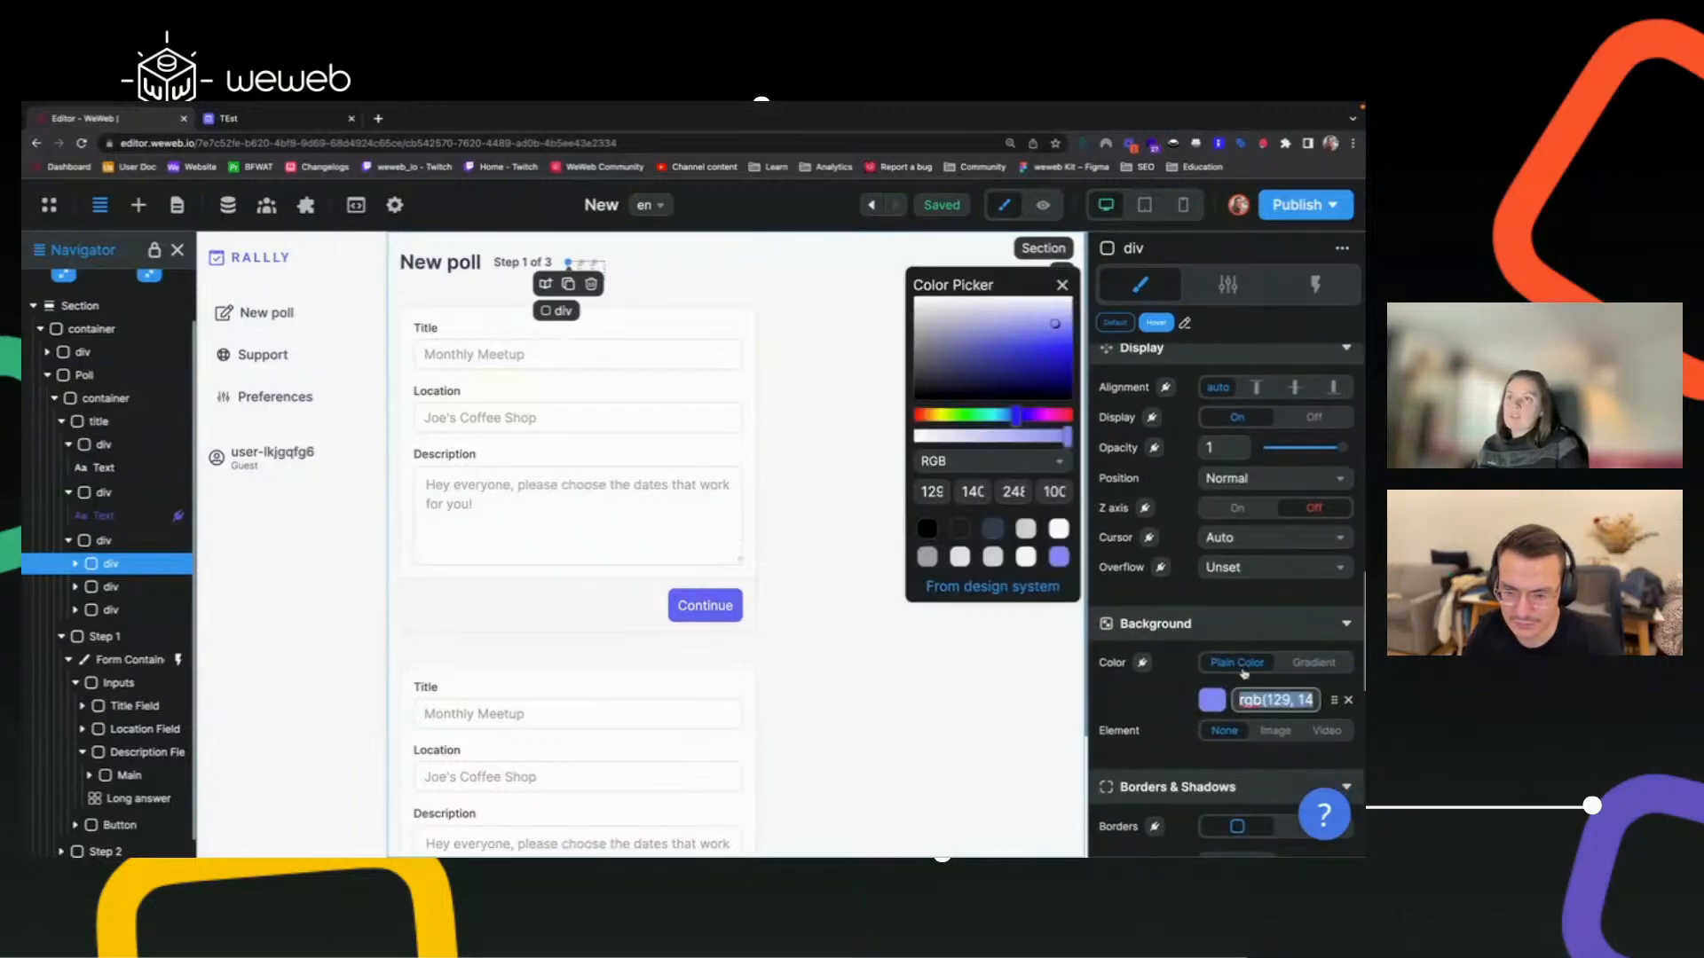
left_click(1334, 702)
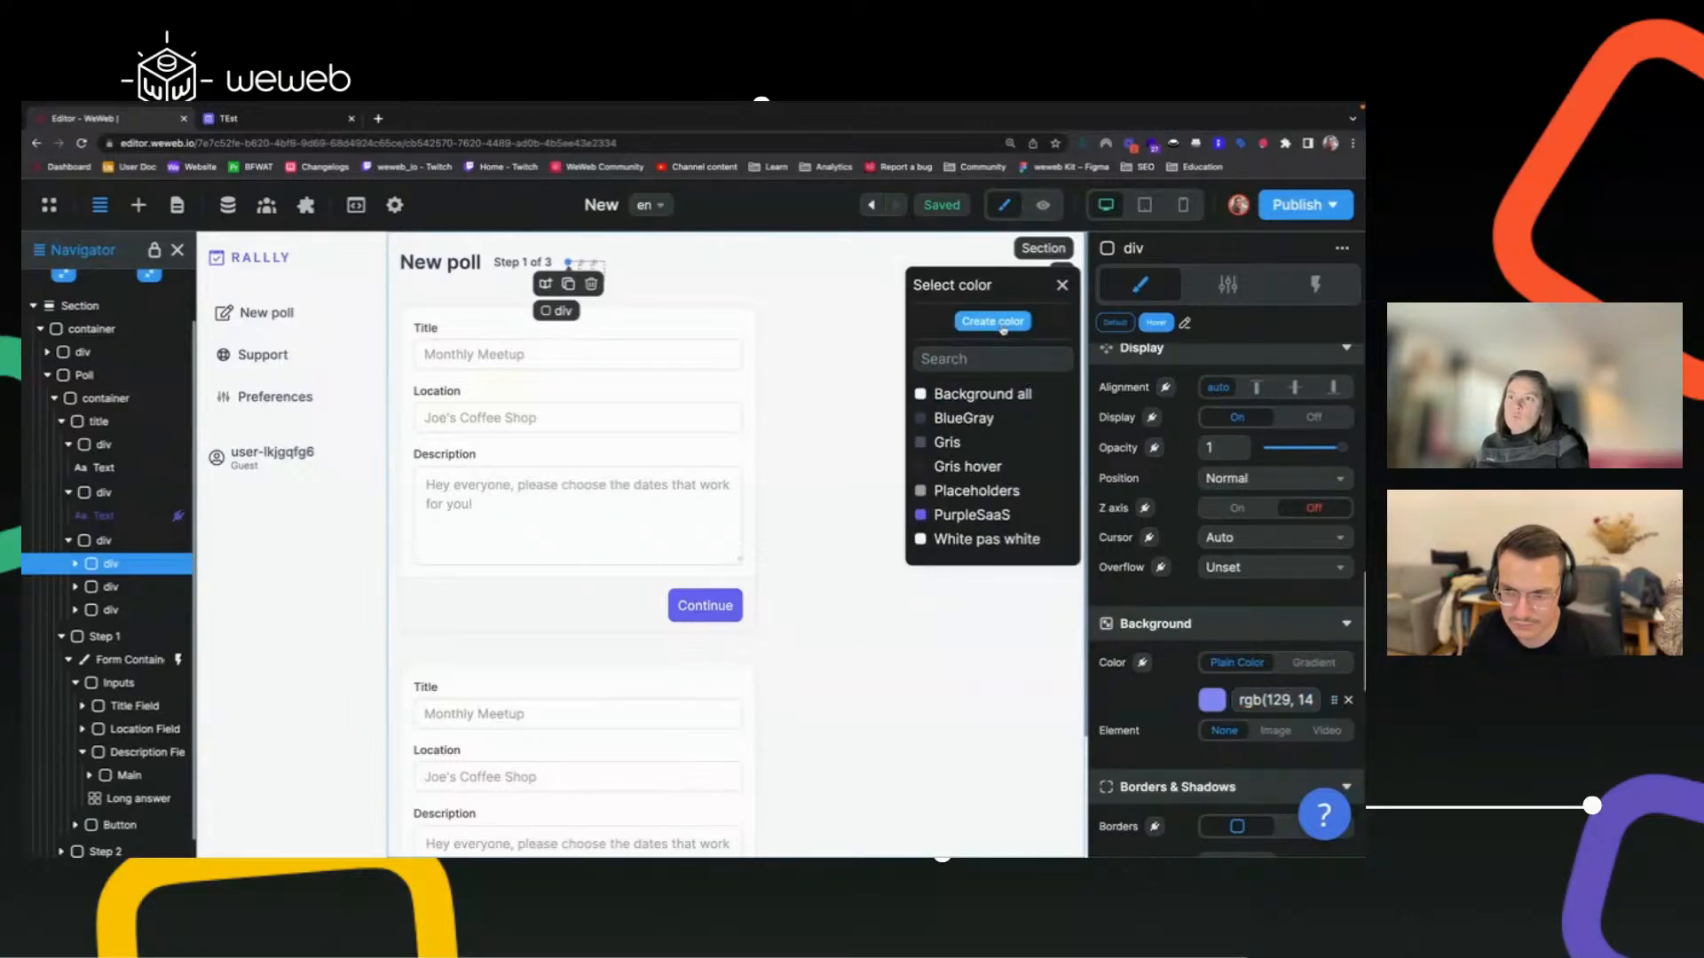
left_click(1003, 327)
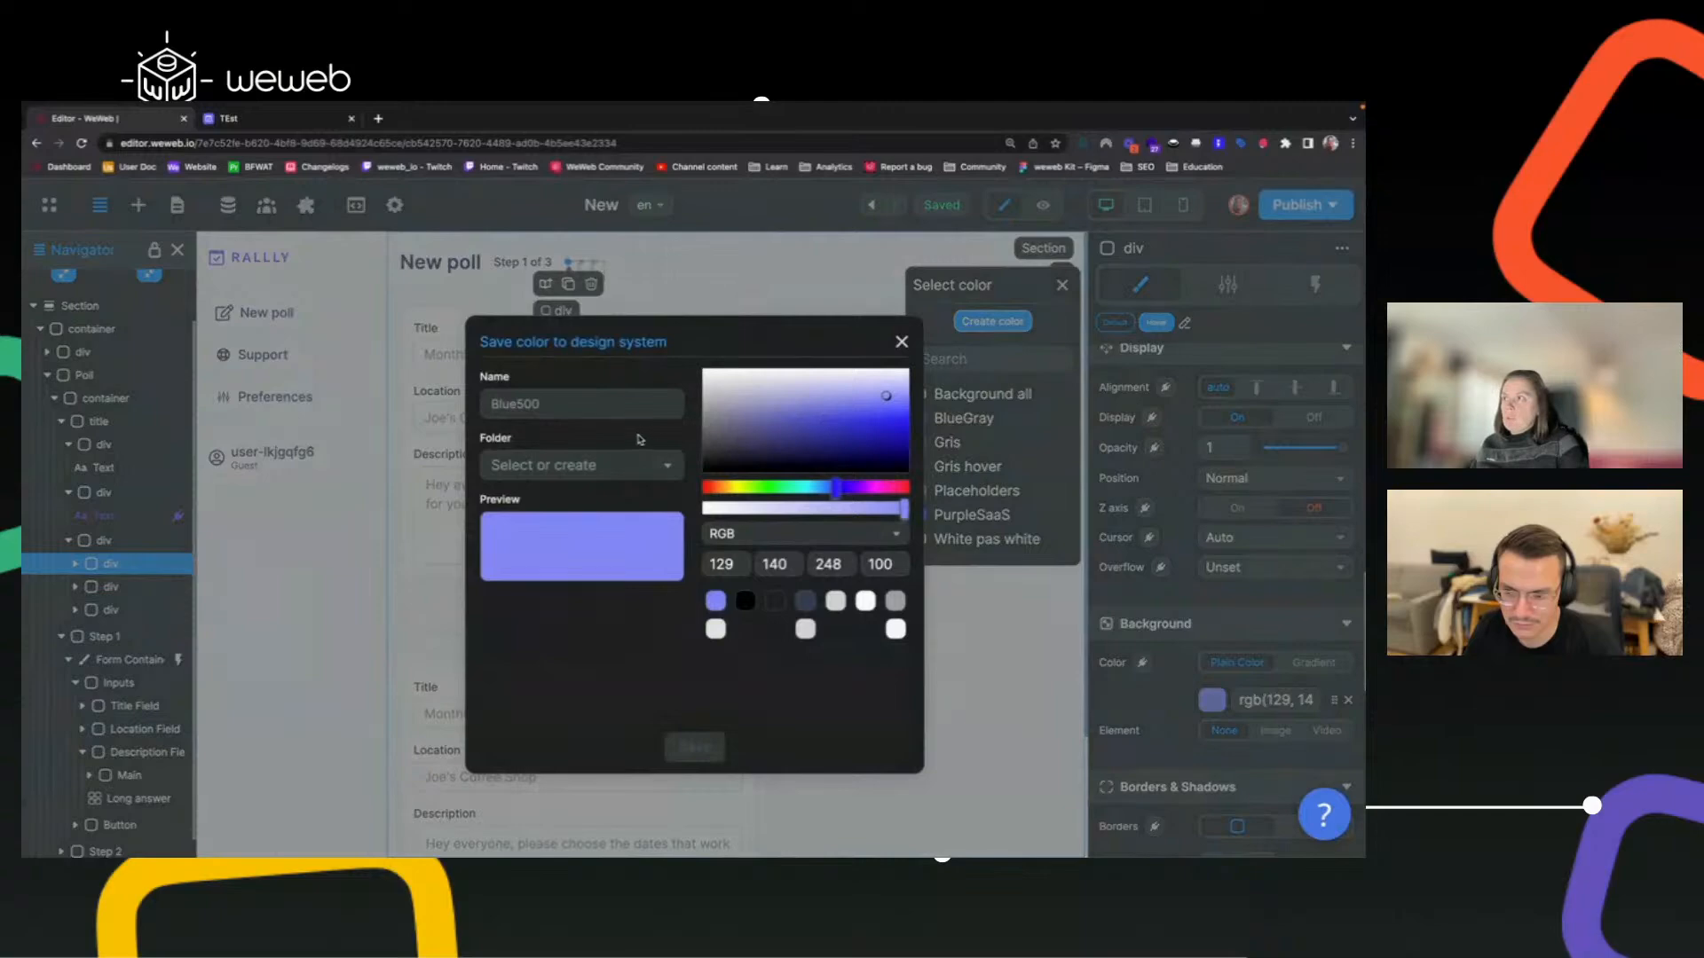
left_click(614, 403)
type("Purple?")
left_click(711, 750)
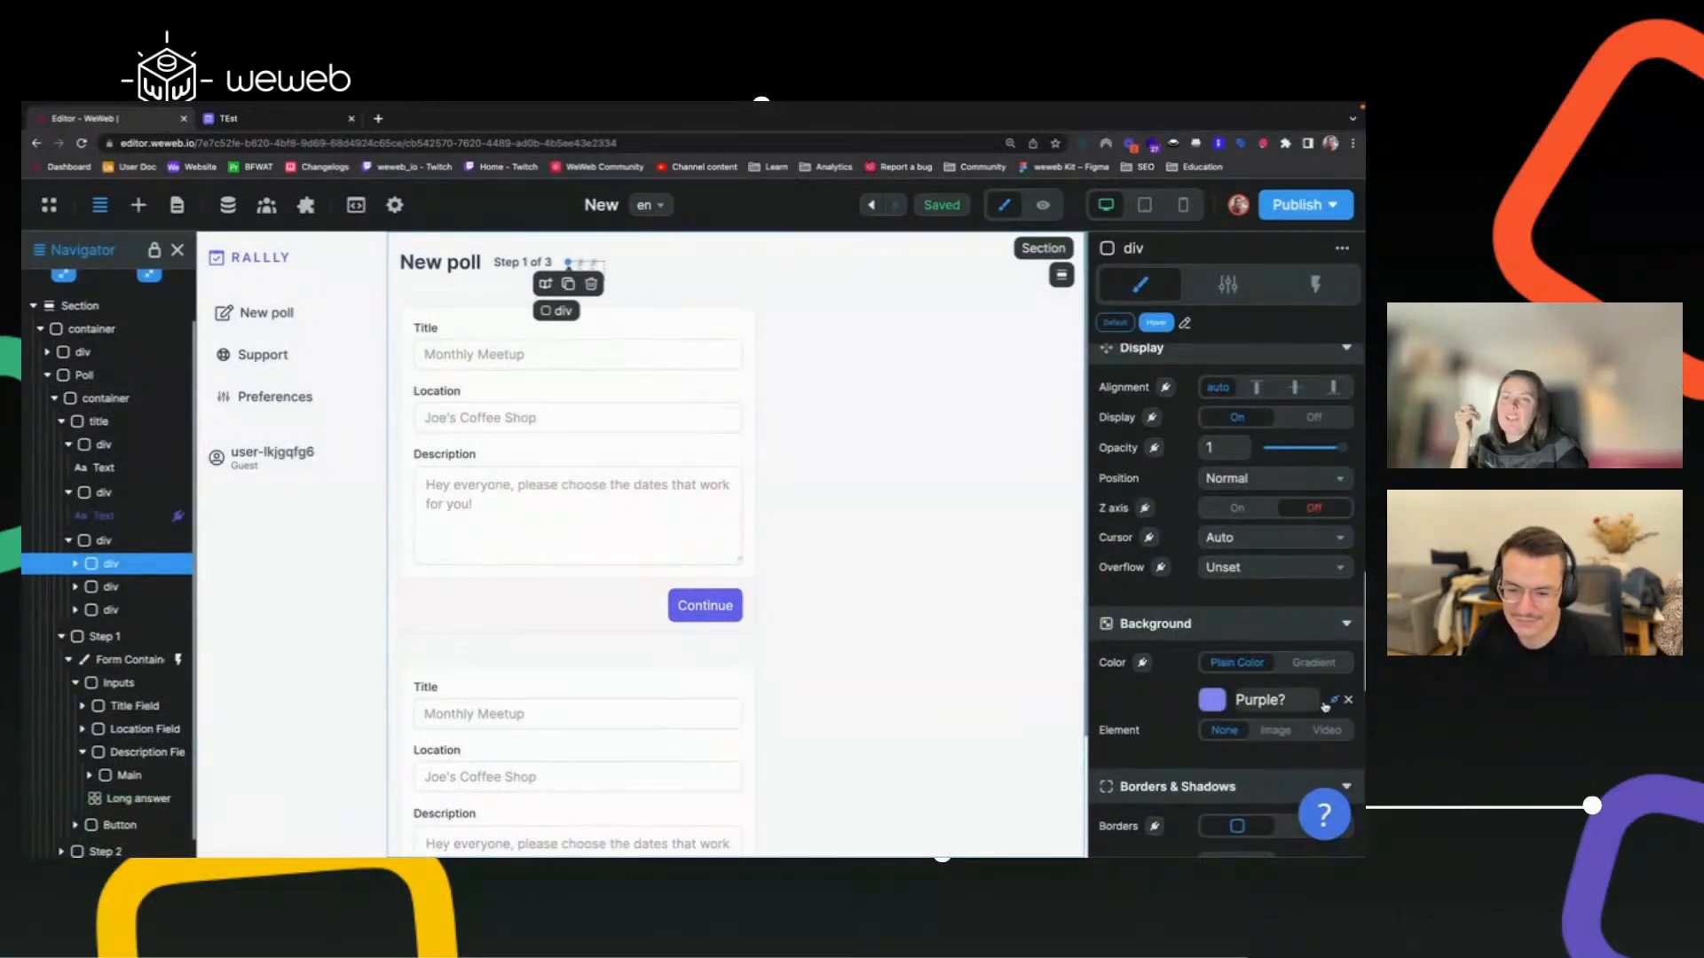
Rename the design system color "Purple?" to "PurpleButtons" and save it.
left_click(1285, 701)
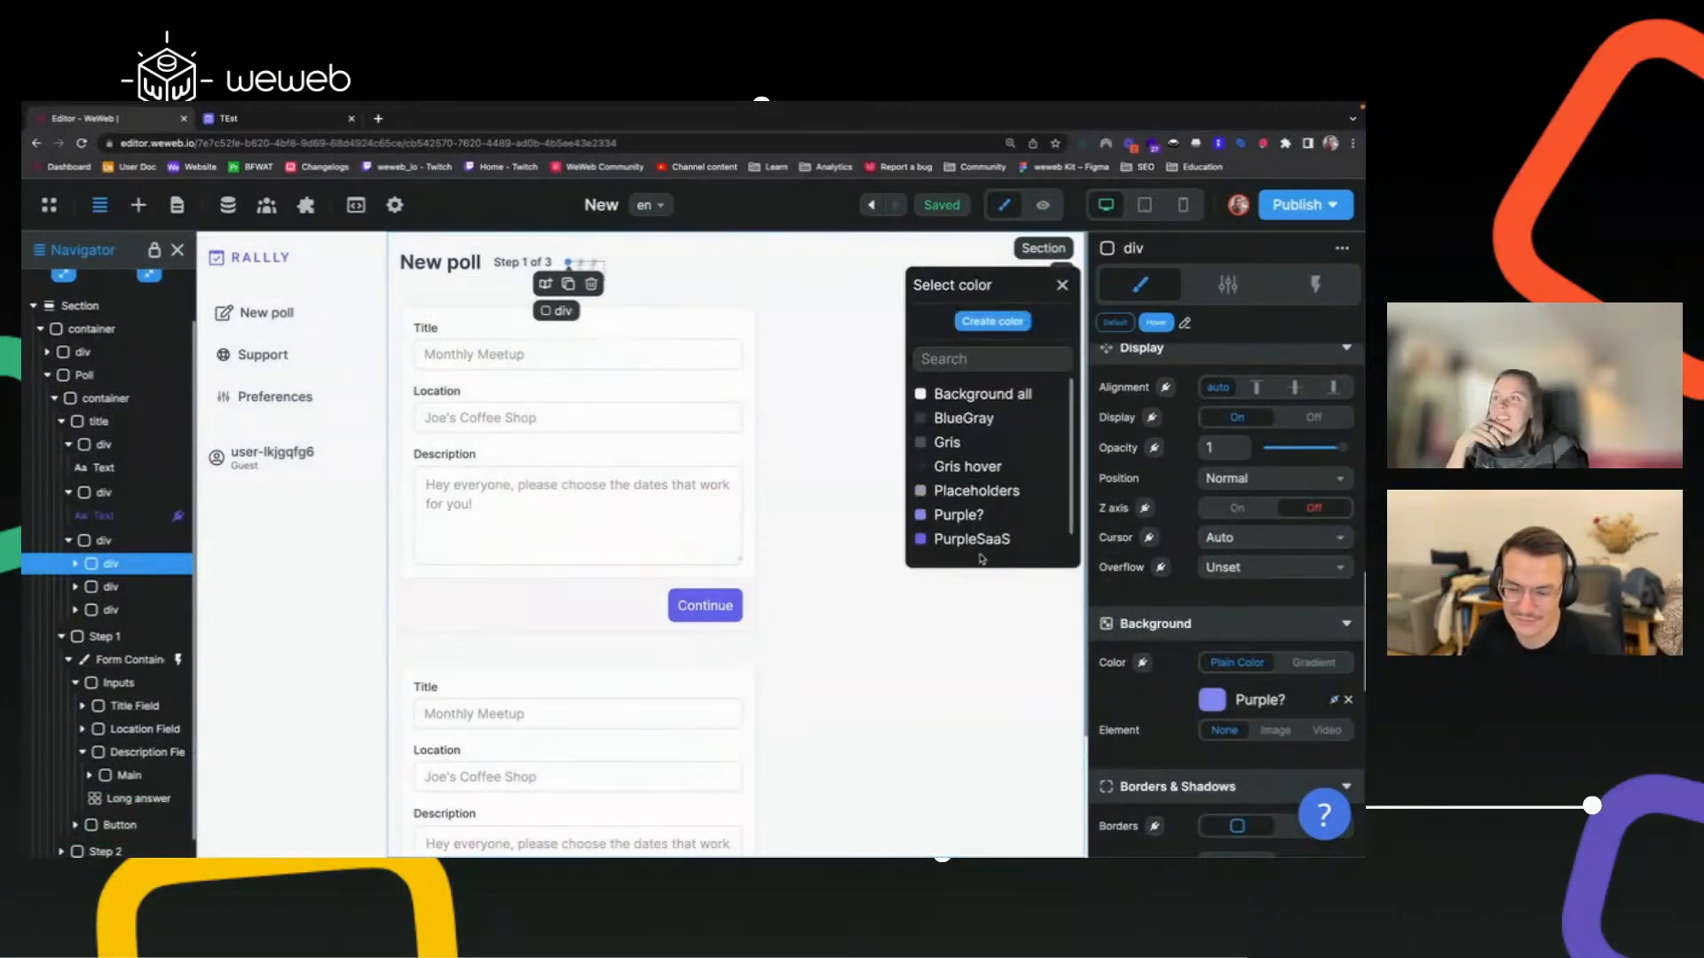
left_click(1046, 518)
left_click(558, 412)
key("BackSpace")
type("Buttons")
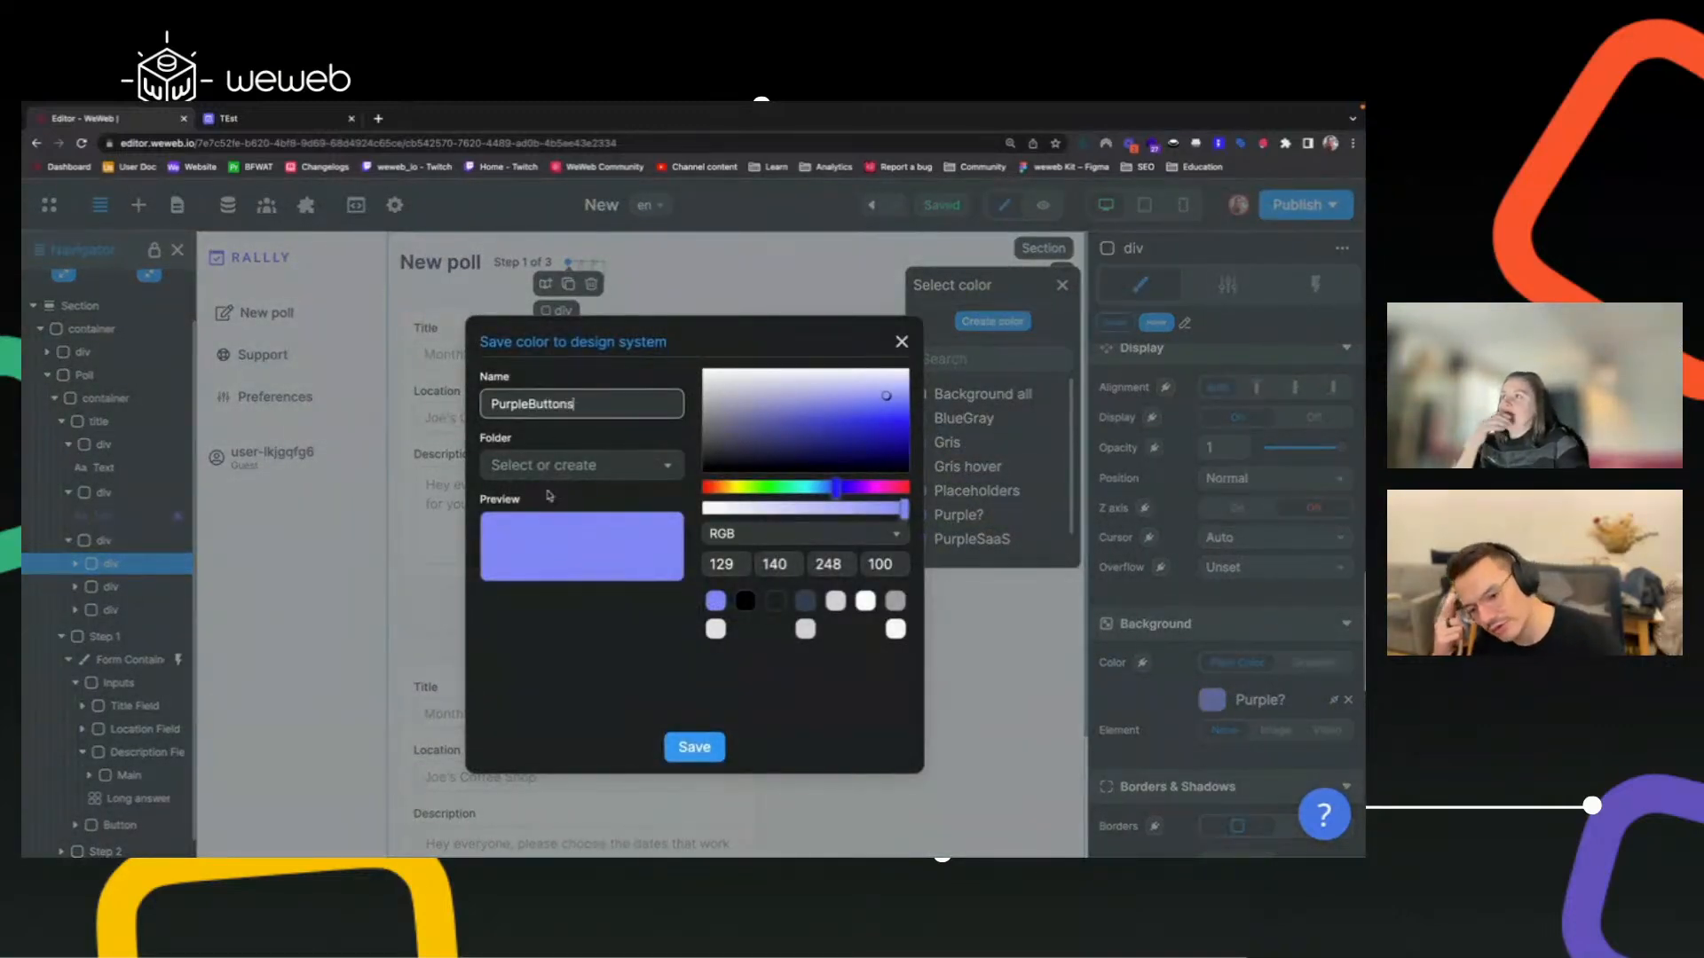
left_click(693, 747)
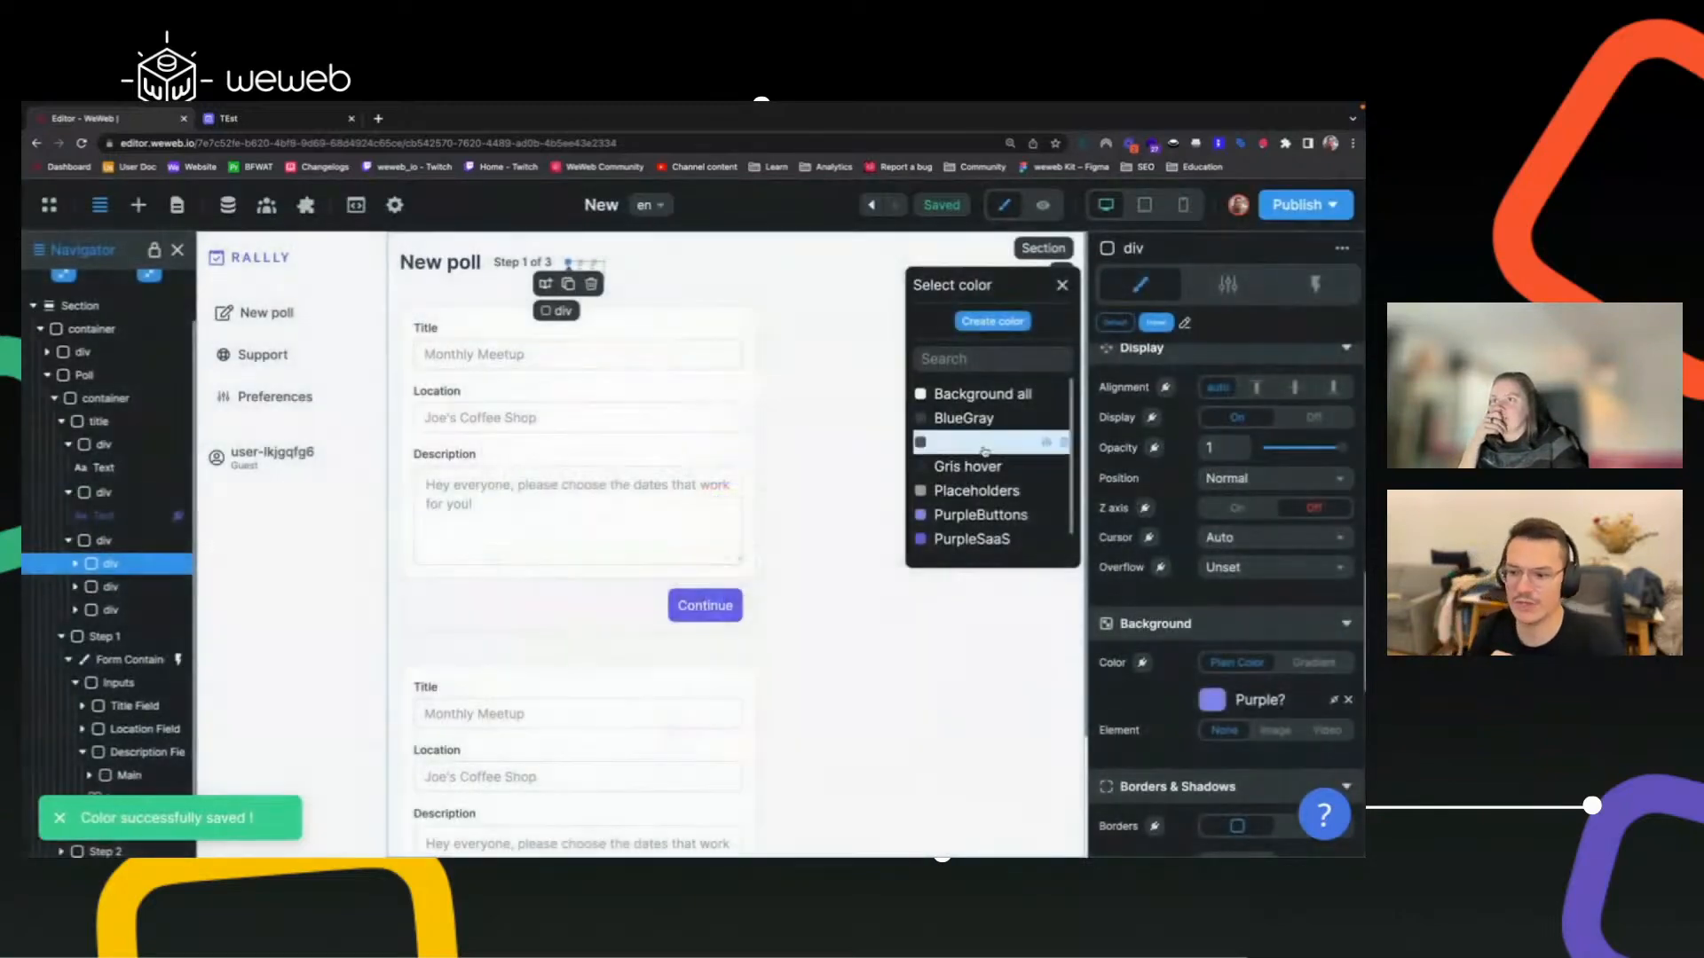
left_click(1062, 285)
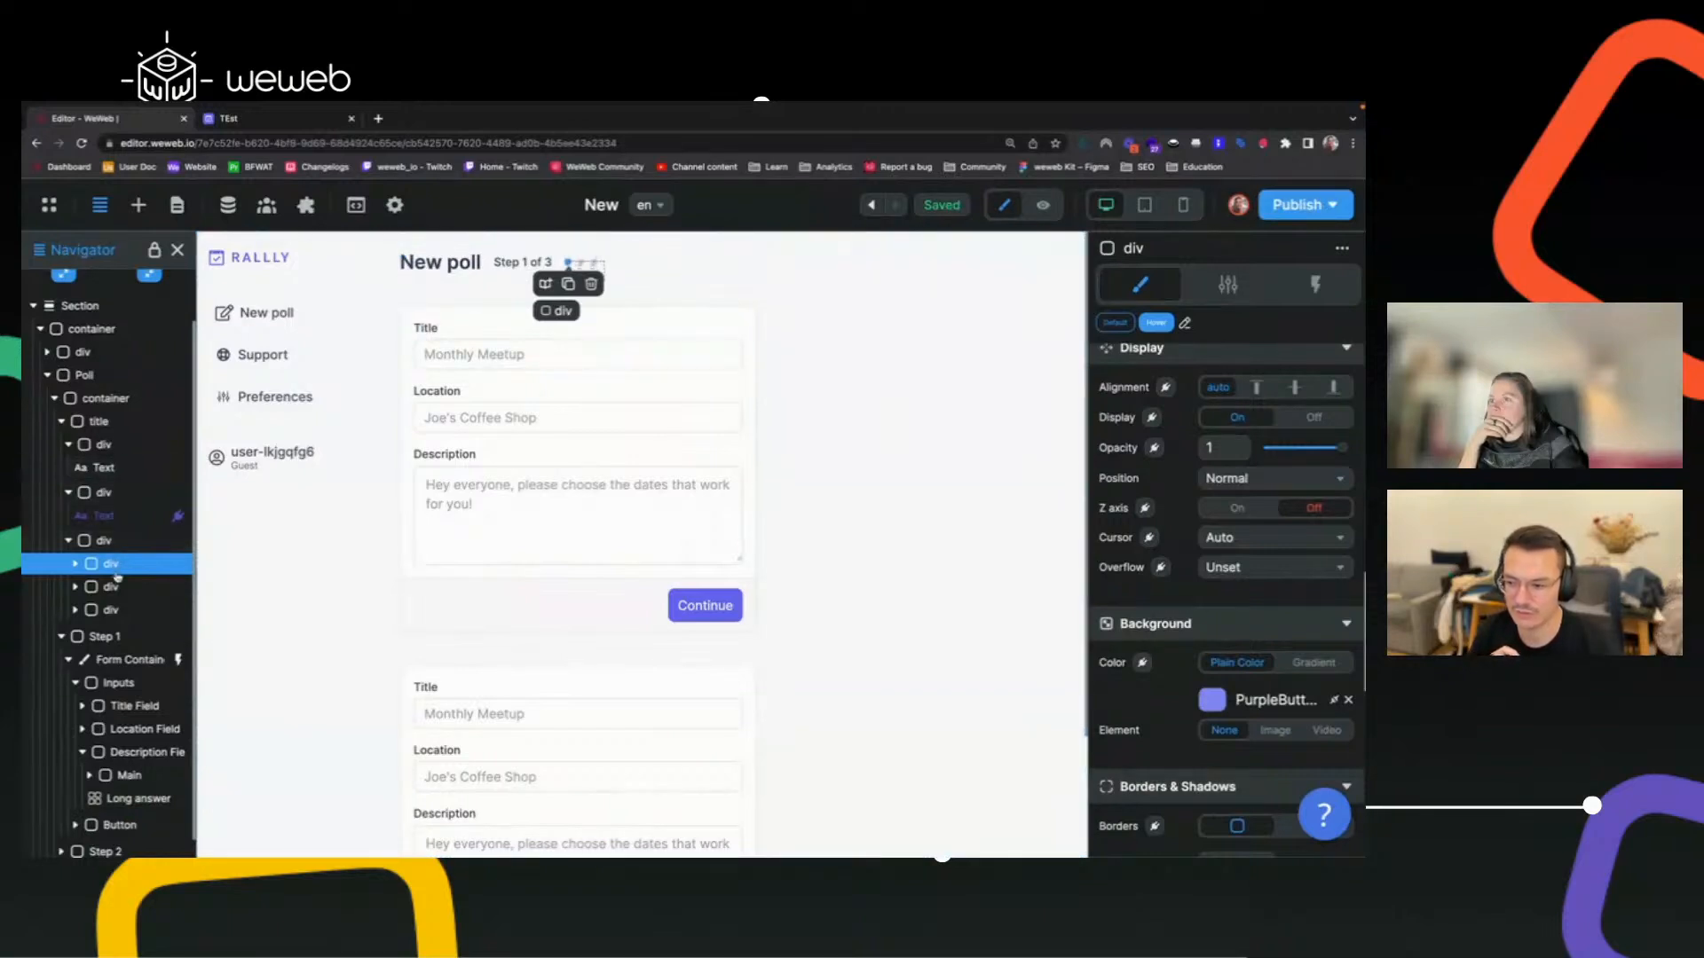
Display the PurpleButtons color in hexadecimal format and select its code for reuse, leaving the color itself unsaved.
left_click(1275, 700)
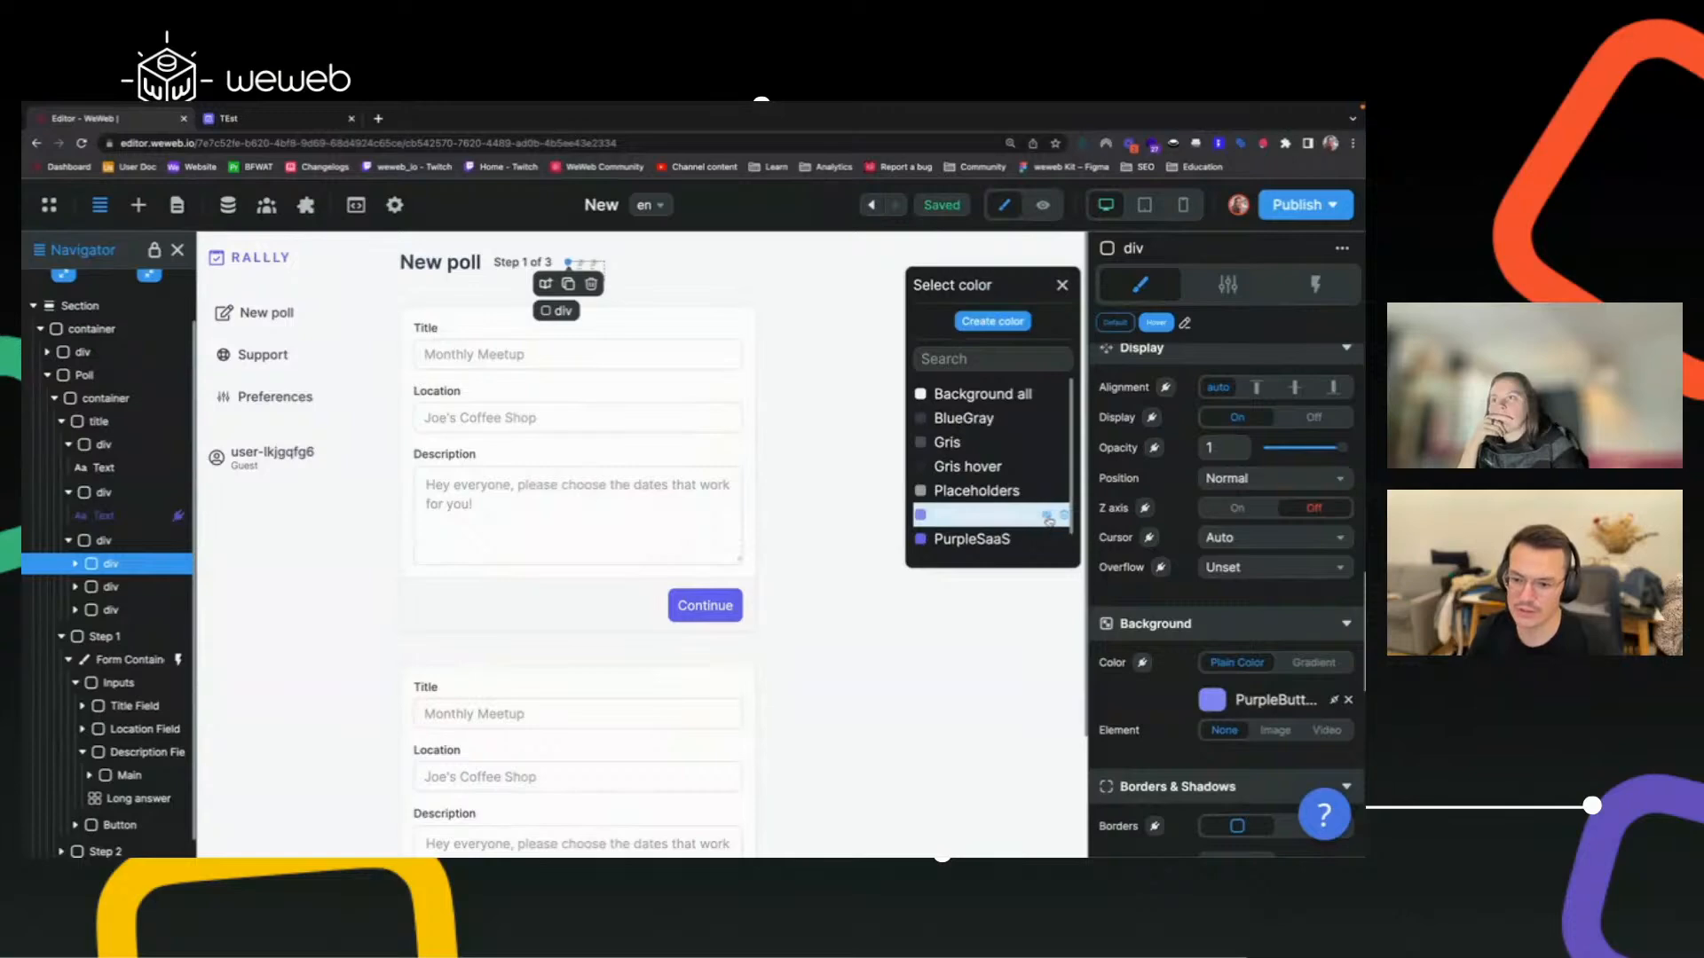
left_click(1048, 518)
left_click(763, 538)
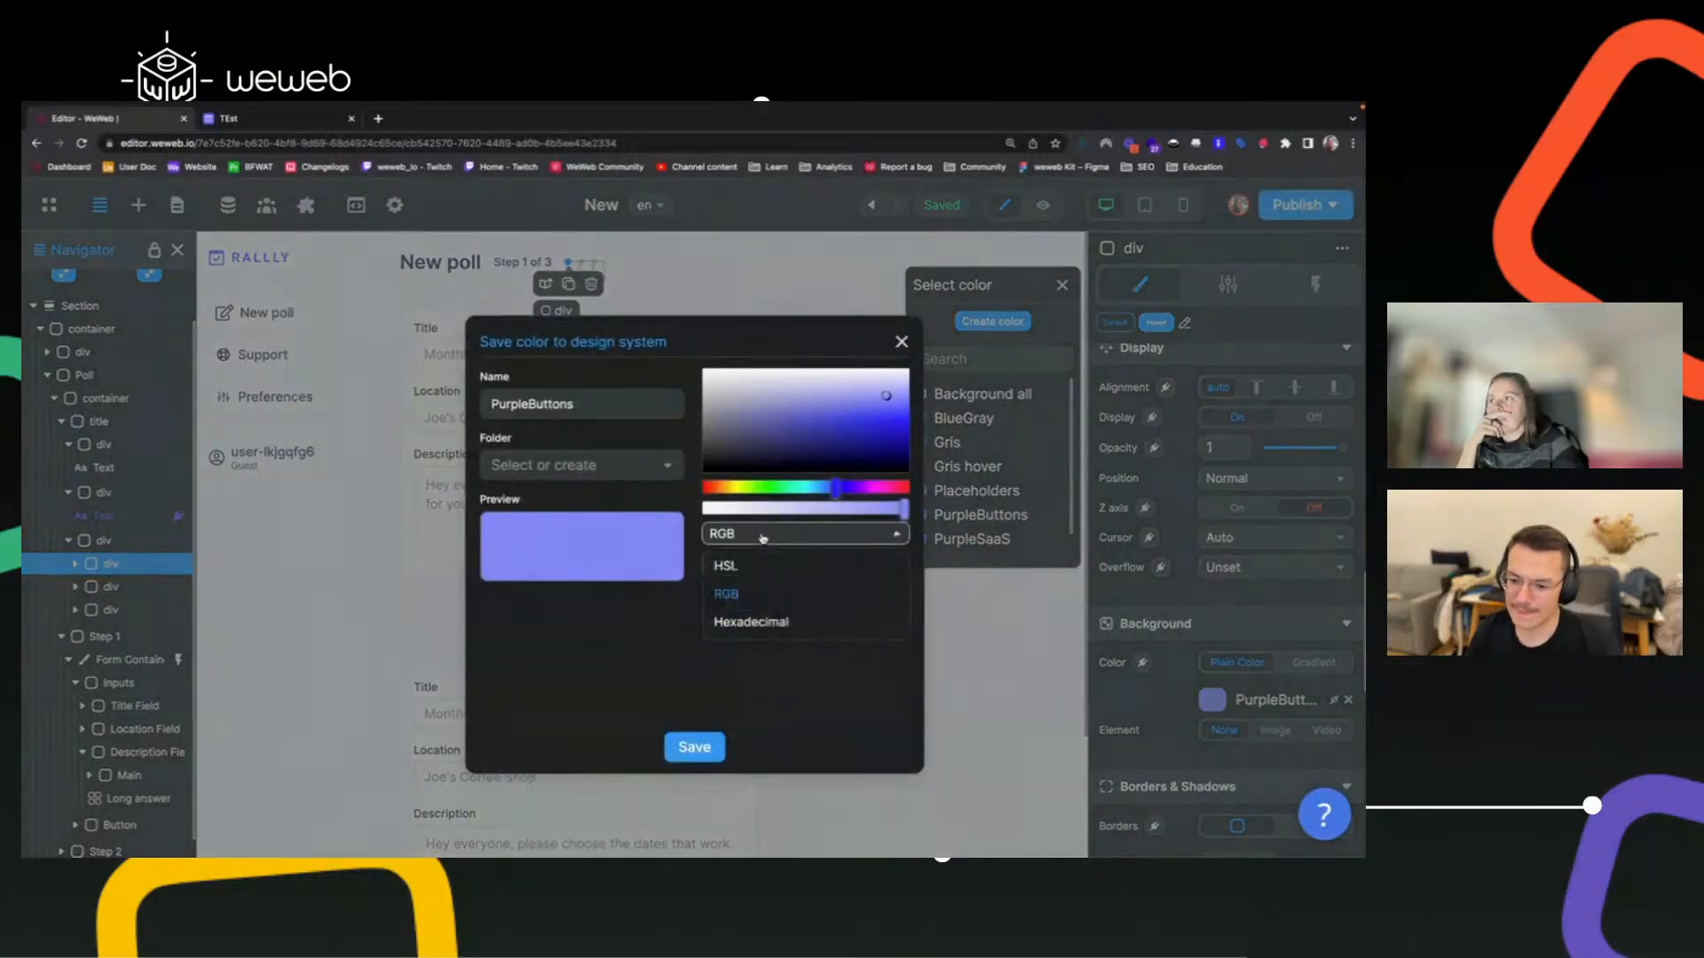
left_click(741, 629)
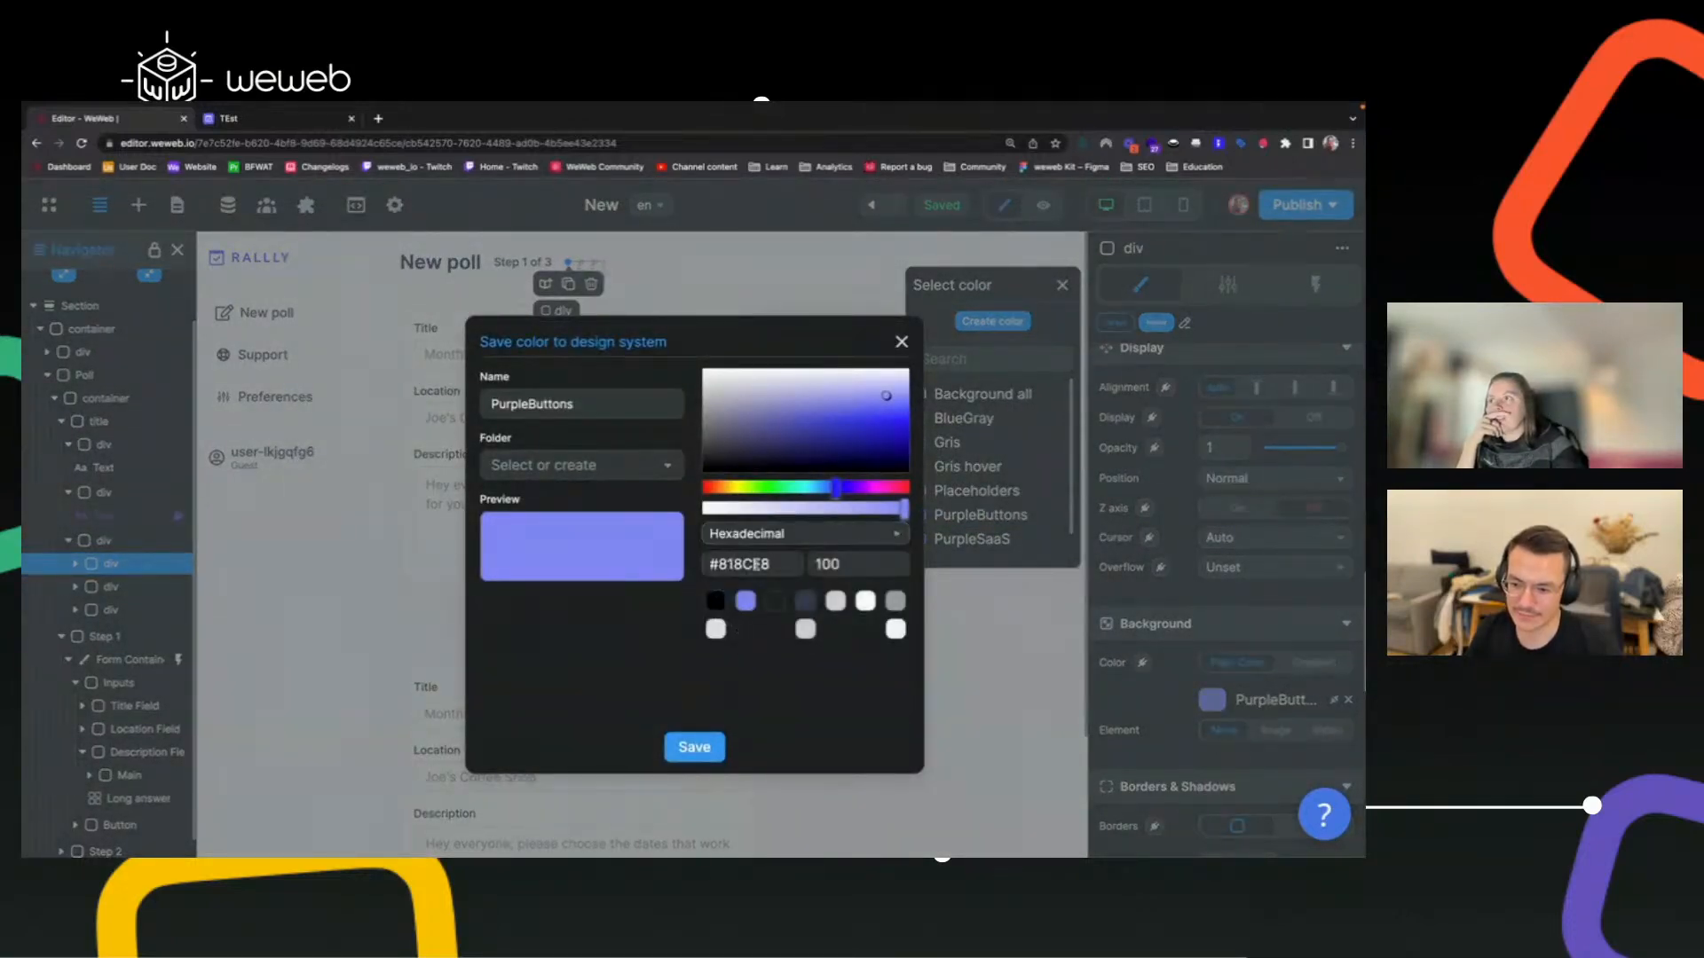
left_click(756, 563)
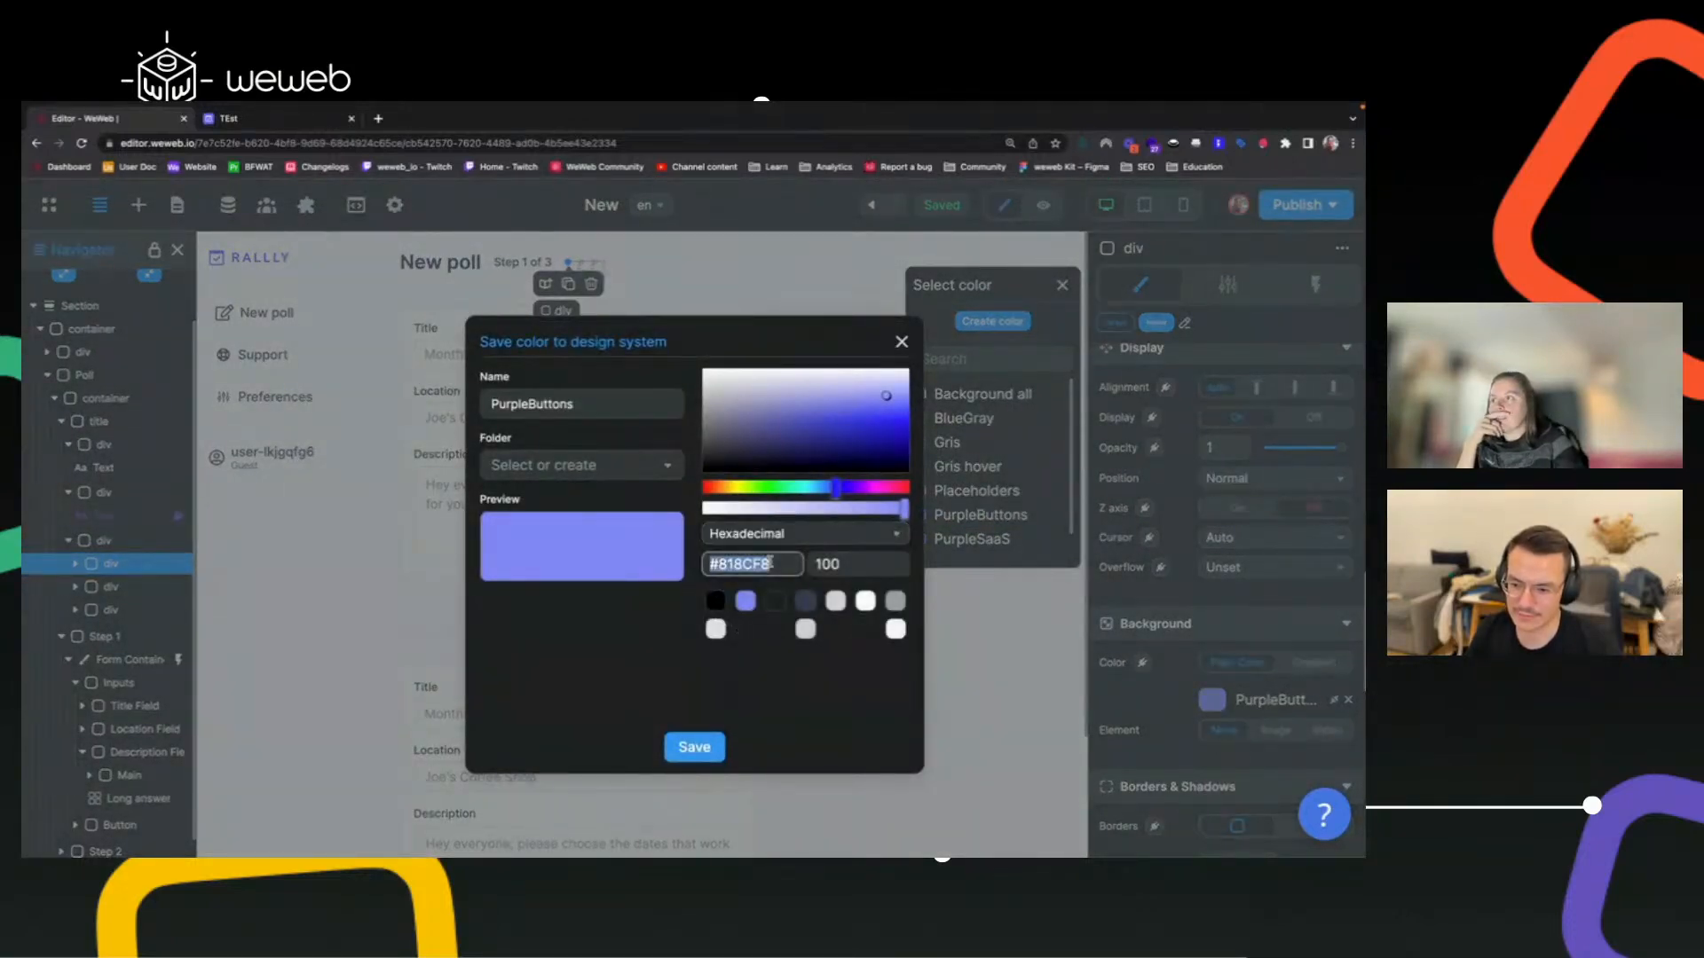
left_click(900, 341)
left_click(1063, 286)
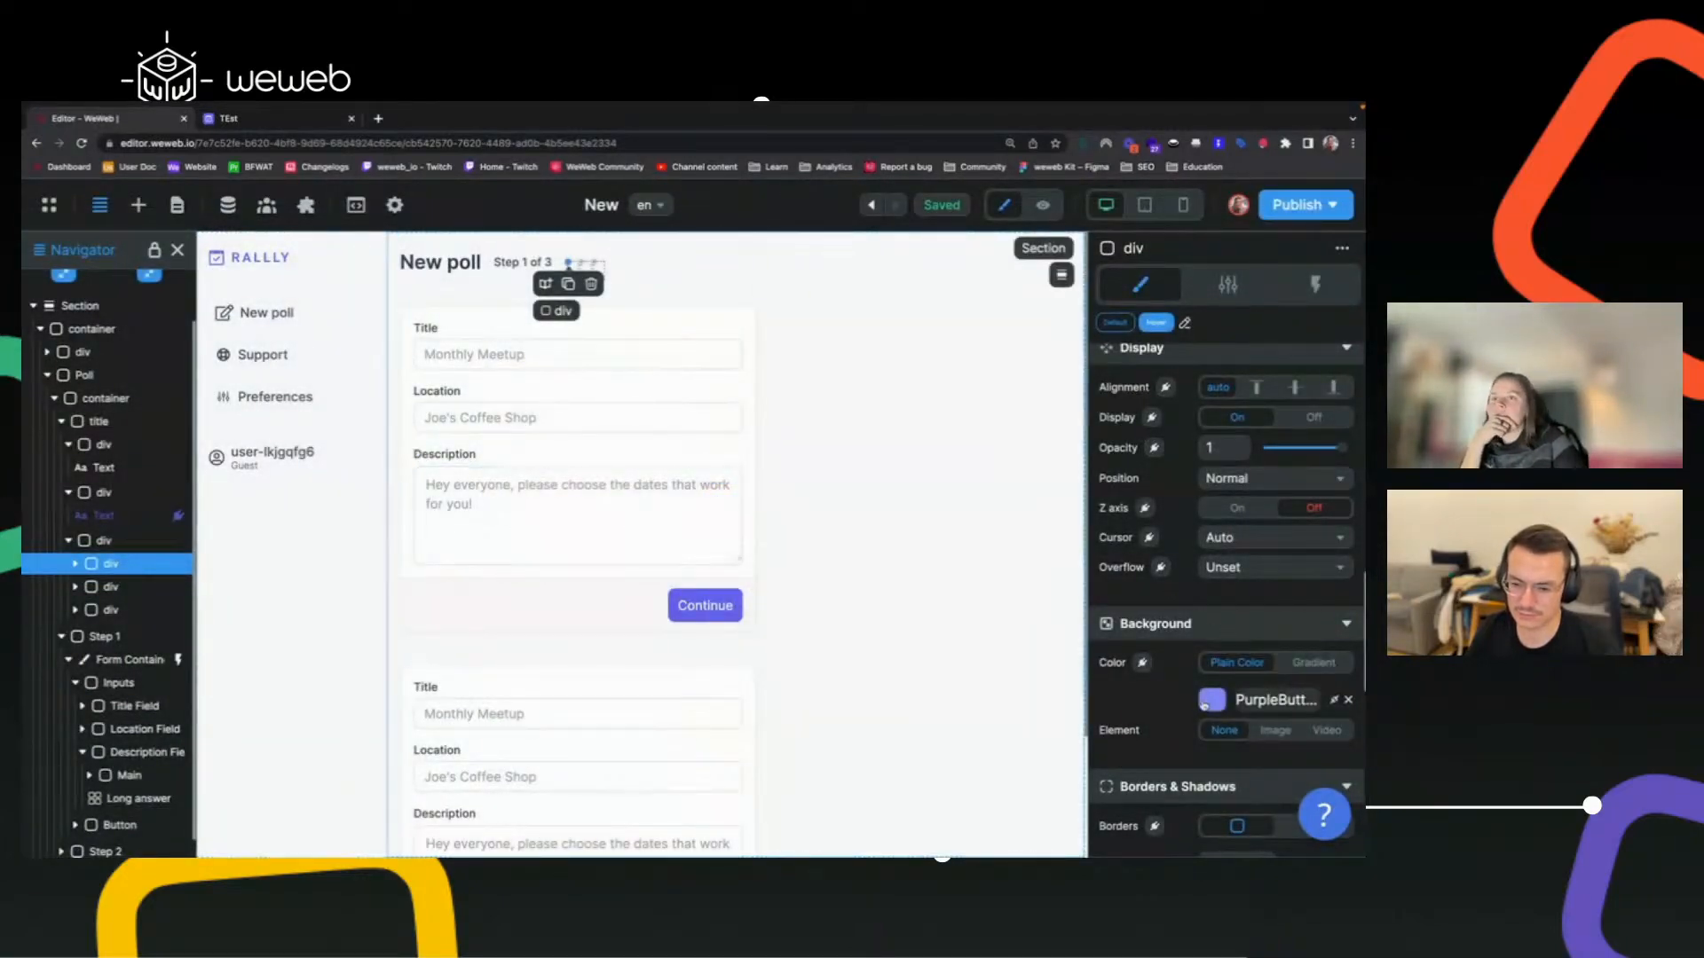
Bind the first indicator dot's background color to the formula if(step = 1, #818CF8, #fff), using the project's step variable.
left_click(1143, 665)
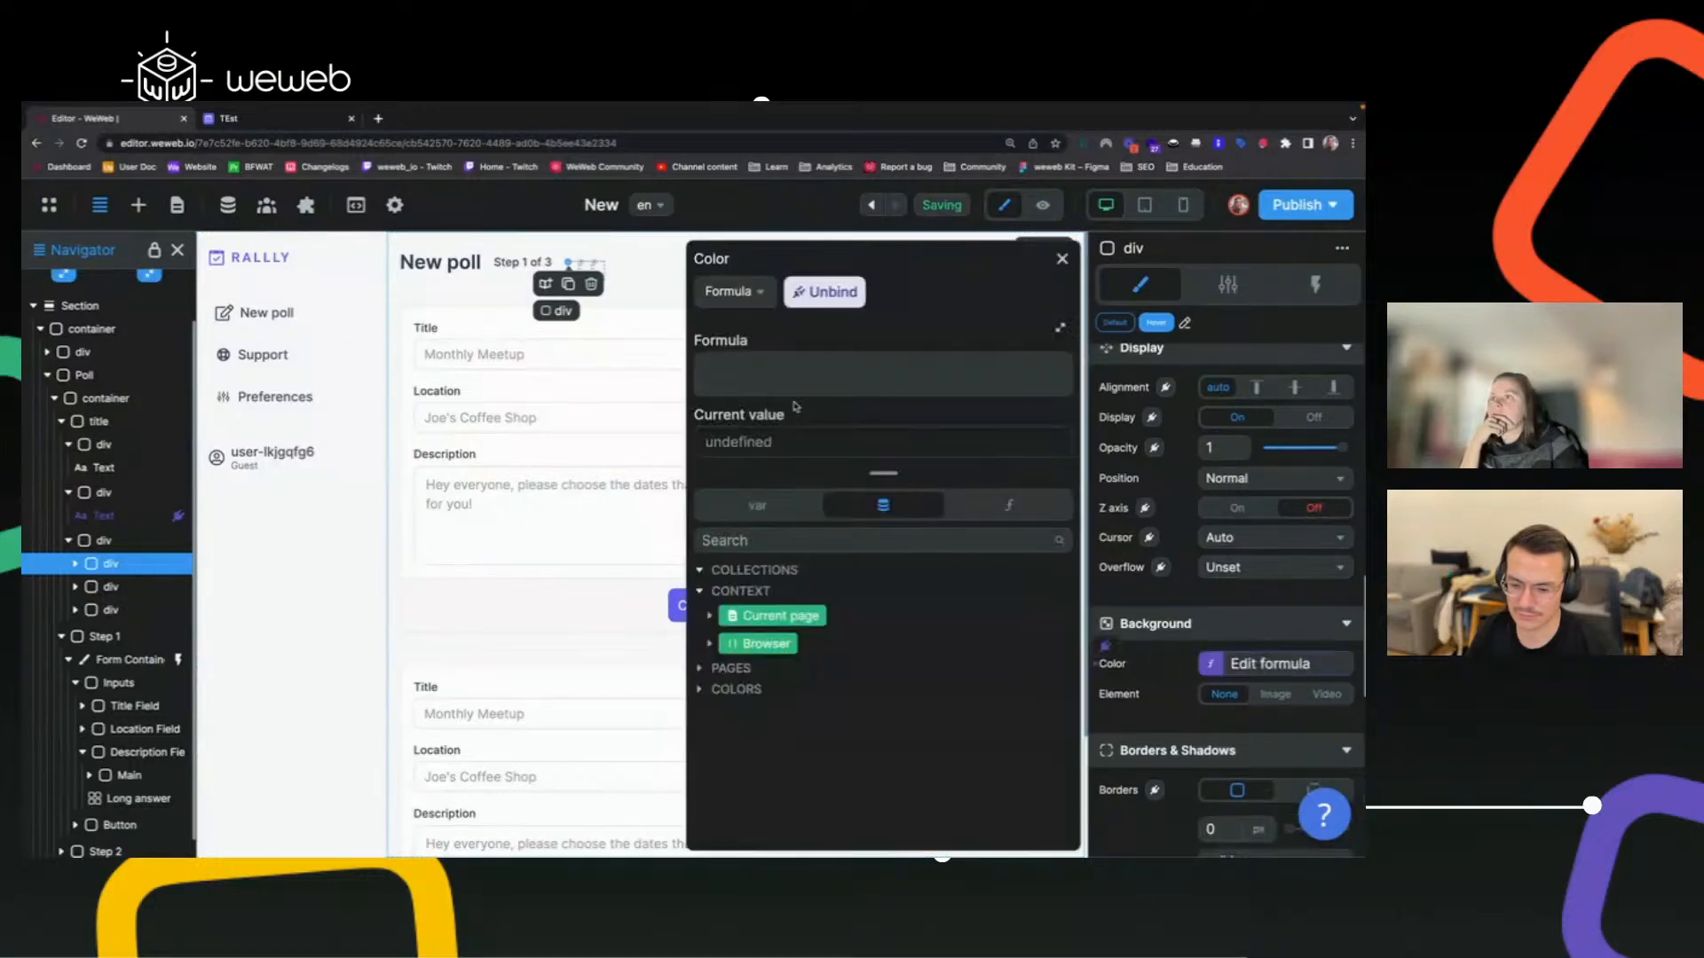
left_click(794, 373)
type("if (")
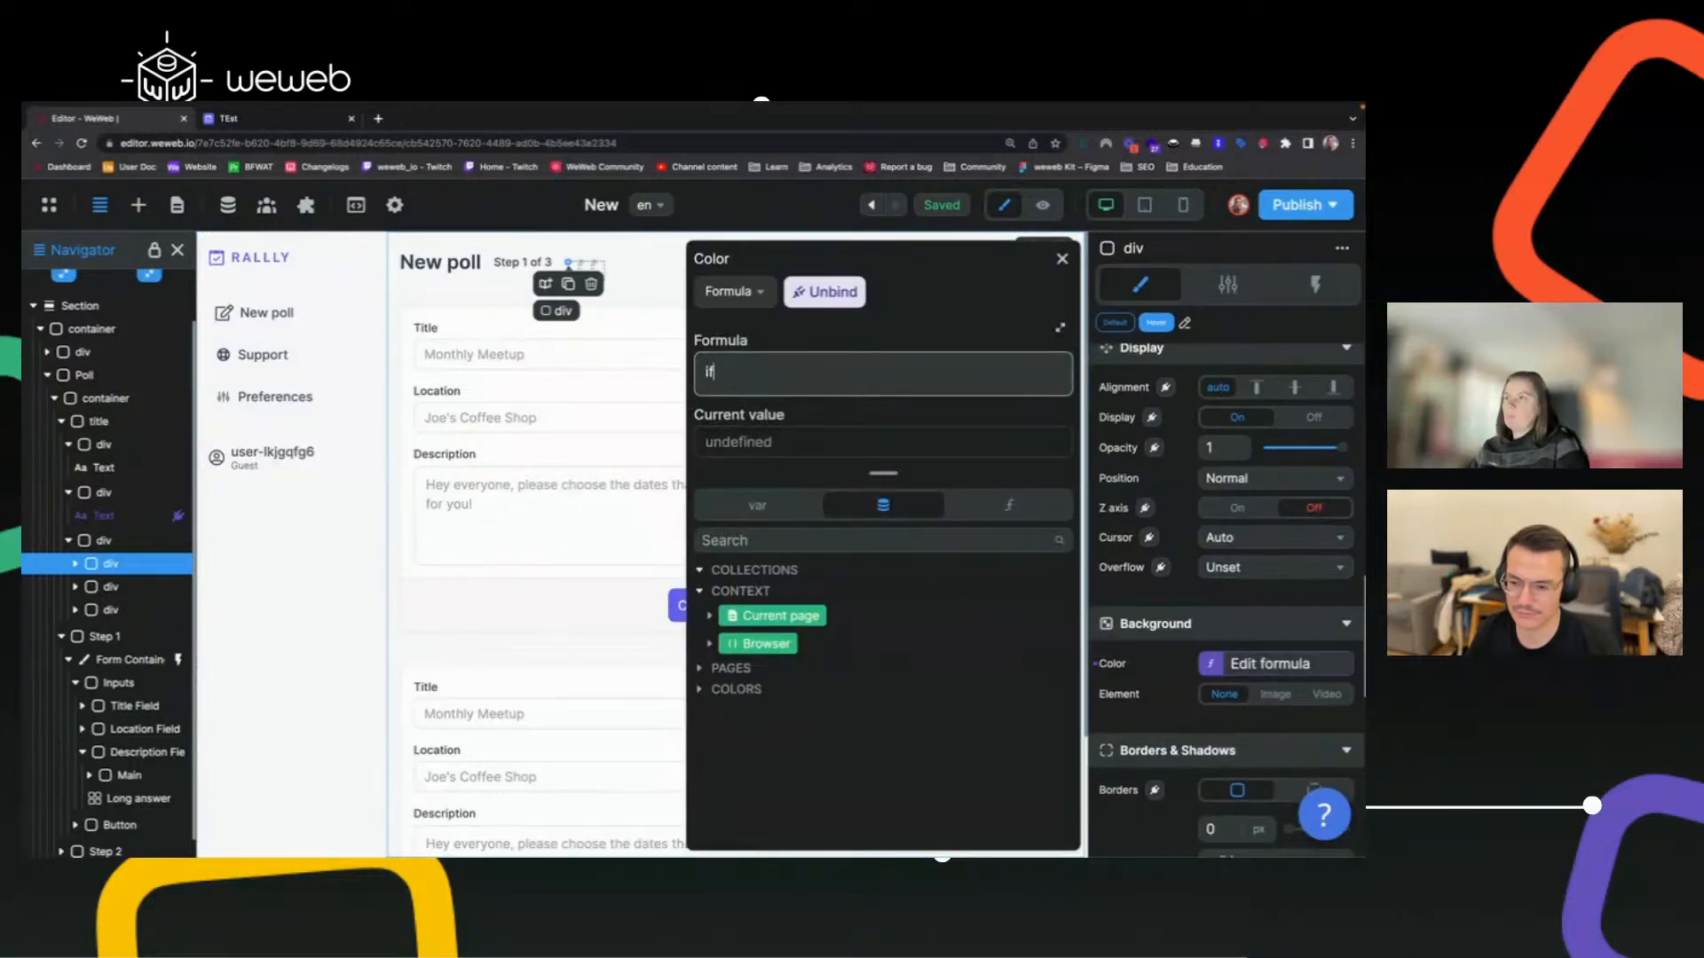
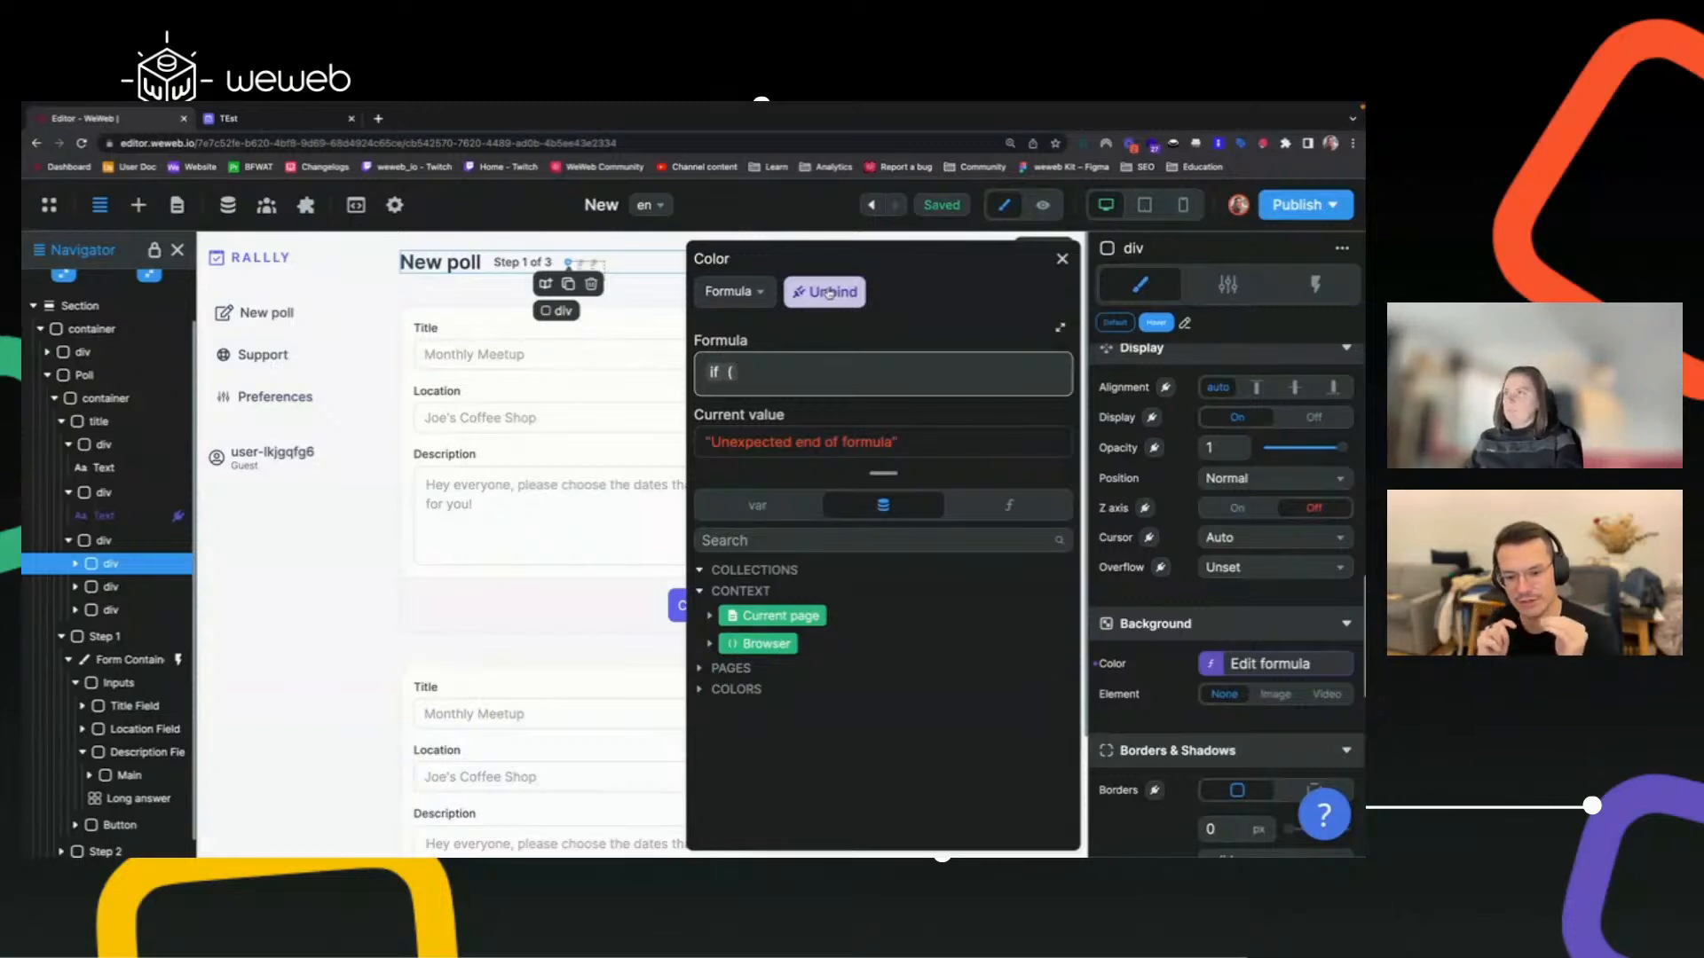
left_click(760, 507)
left_click(761, 807)
type("=1 , #818CF8")
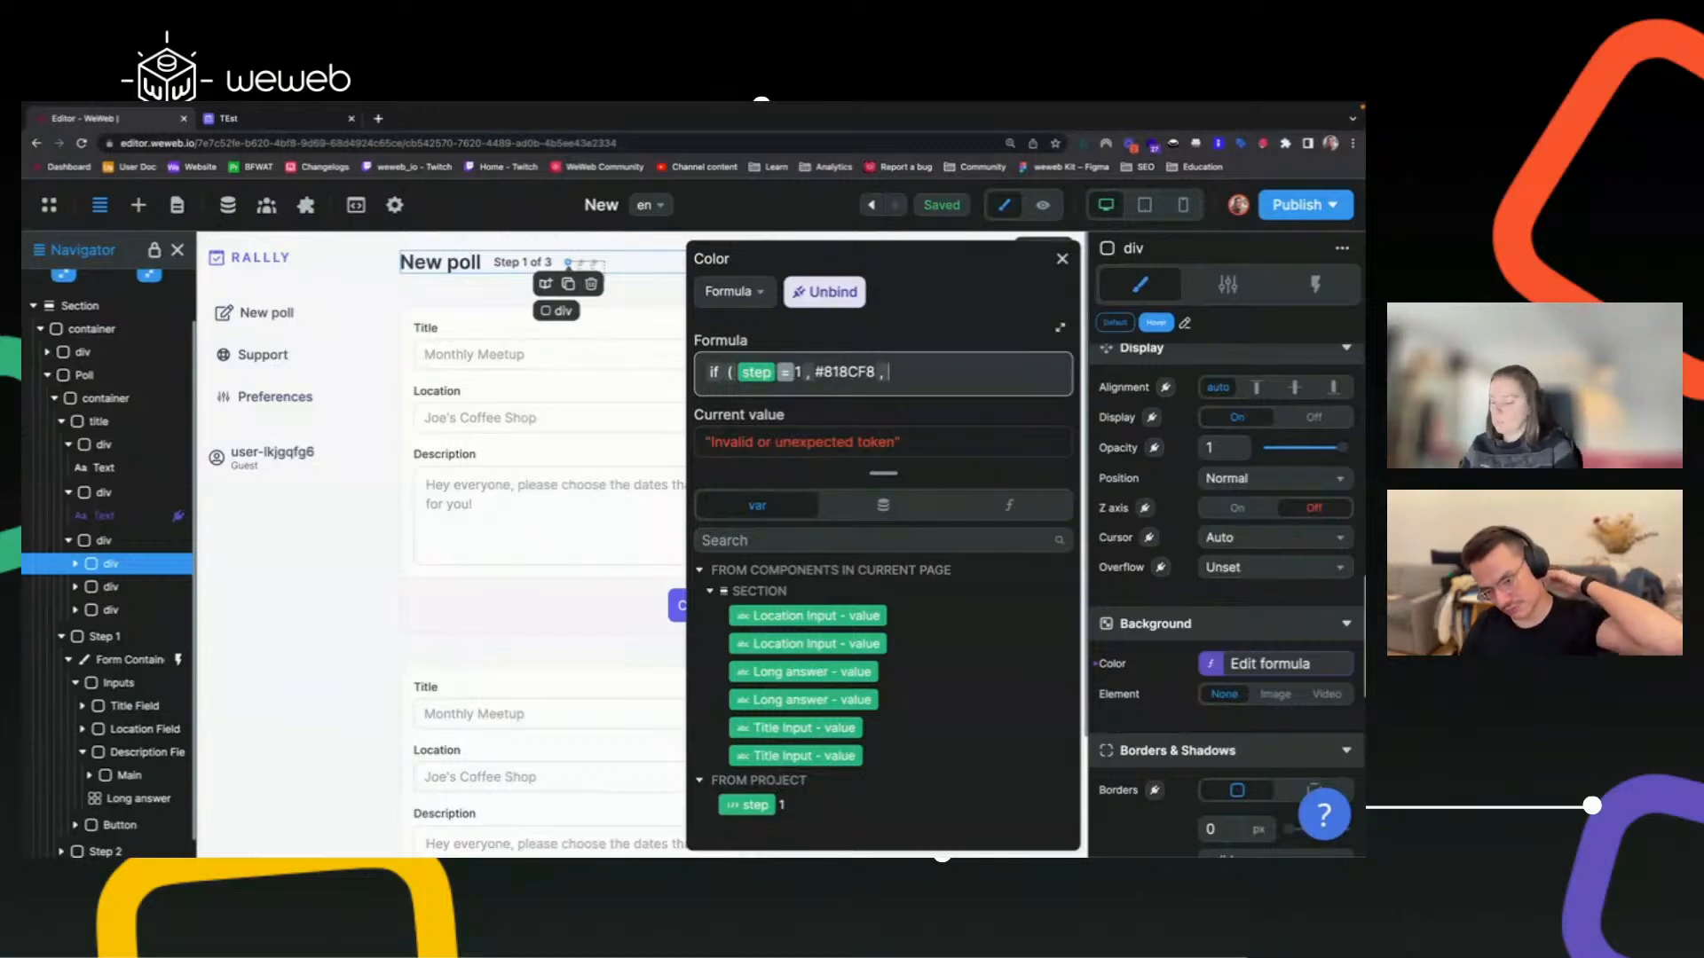
type(", #fff )")
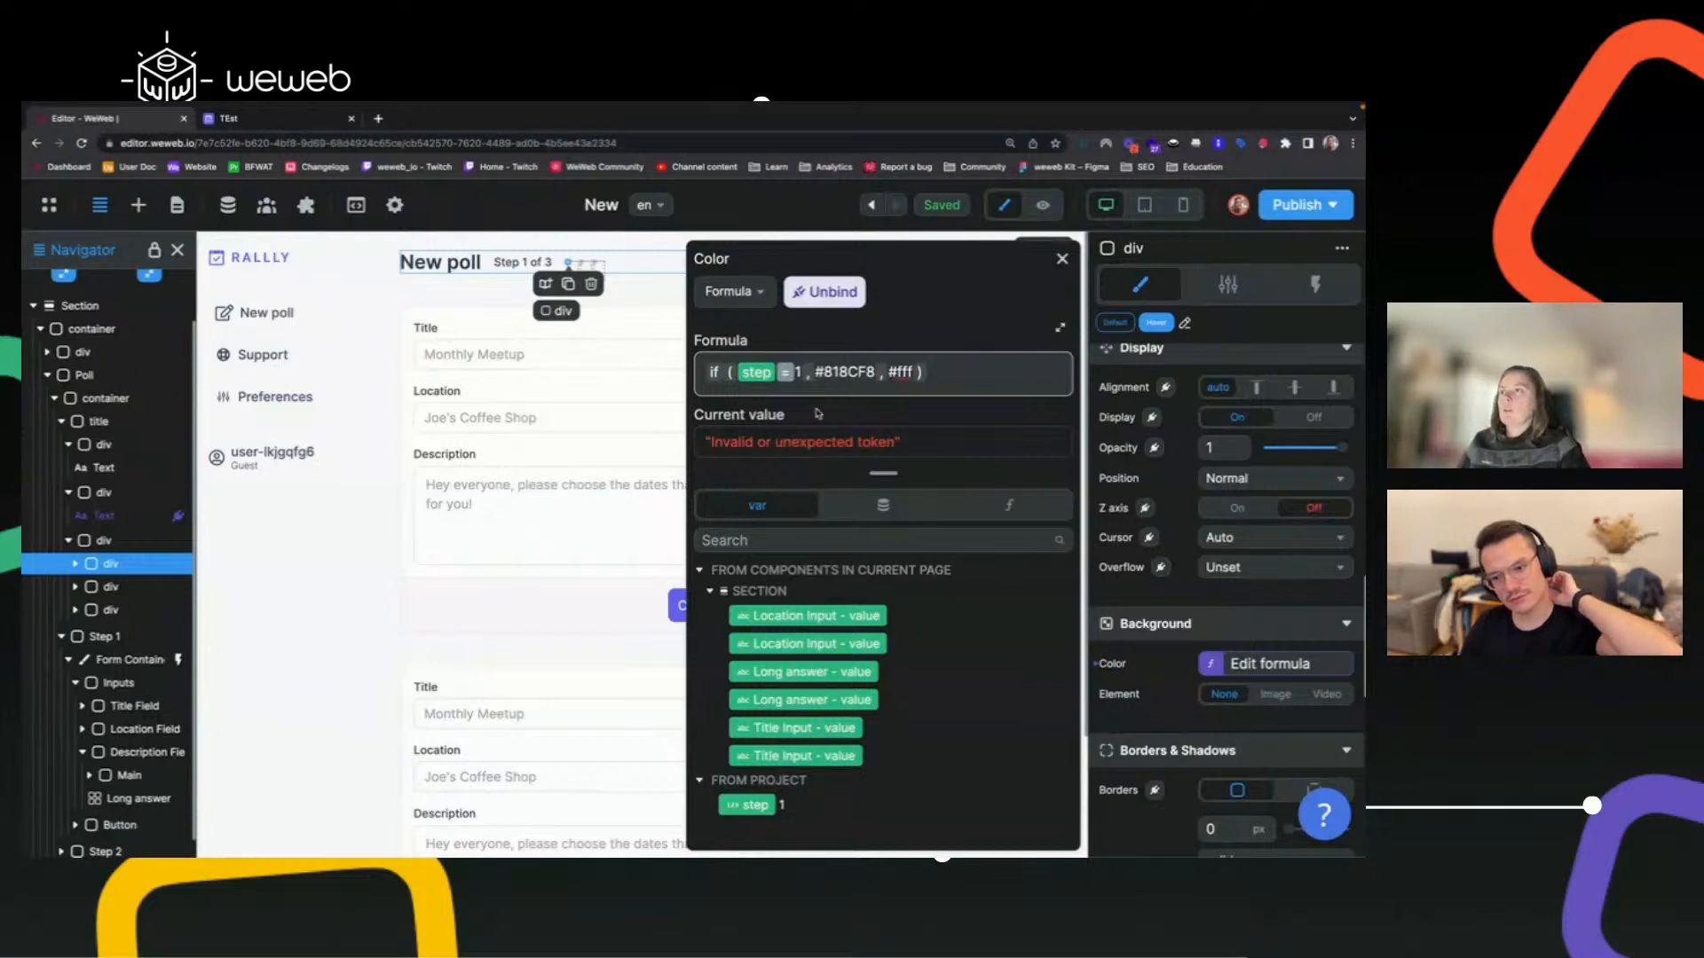
Enclose both hex codes in the first dot's color formula in quotation marks, giving "#818CF8" and "#fff".
left_click(817, 373)
type("\"")
left_click(883, 377)
type("\"")
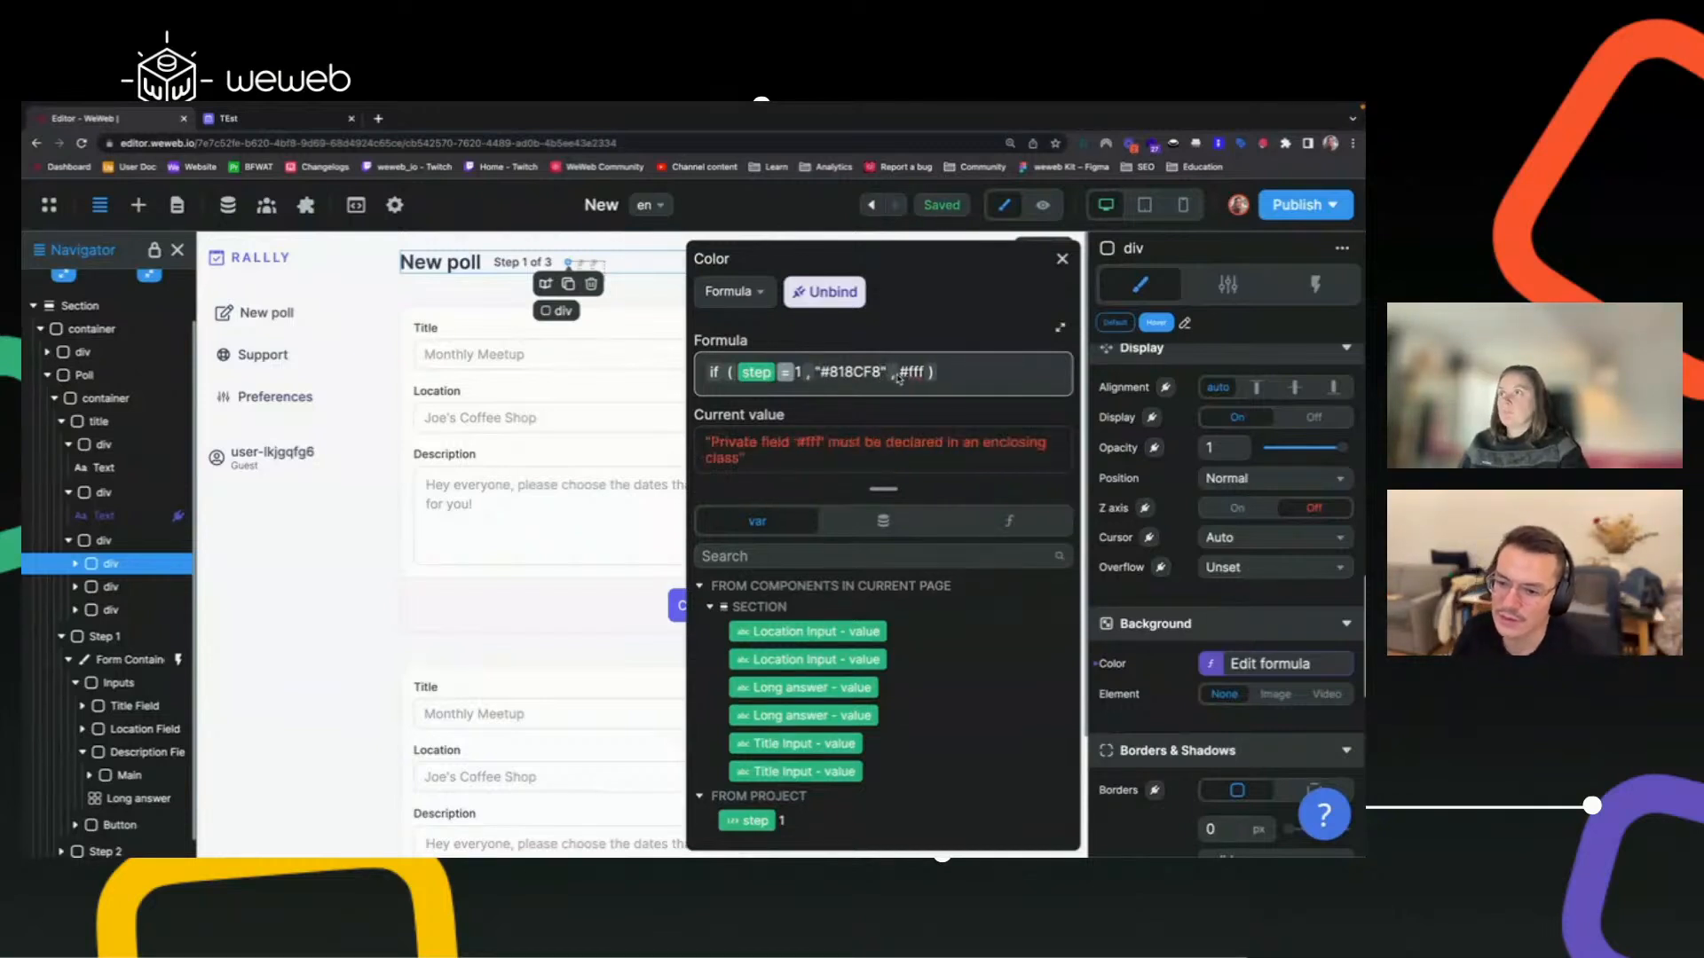
left_click(901, 374)
type("\"")
left_click(927, 373)
type("\"")
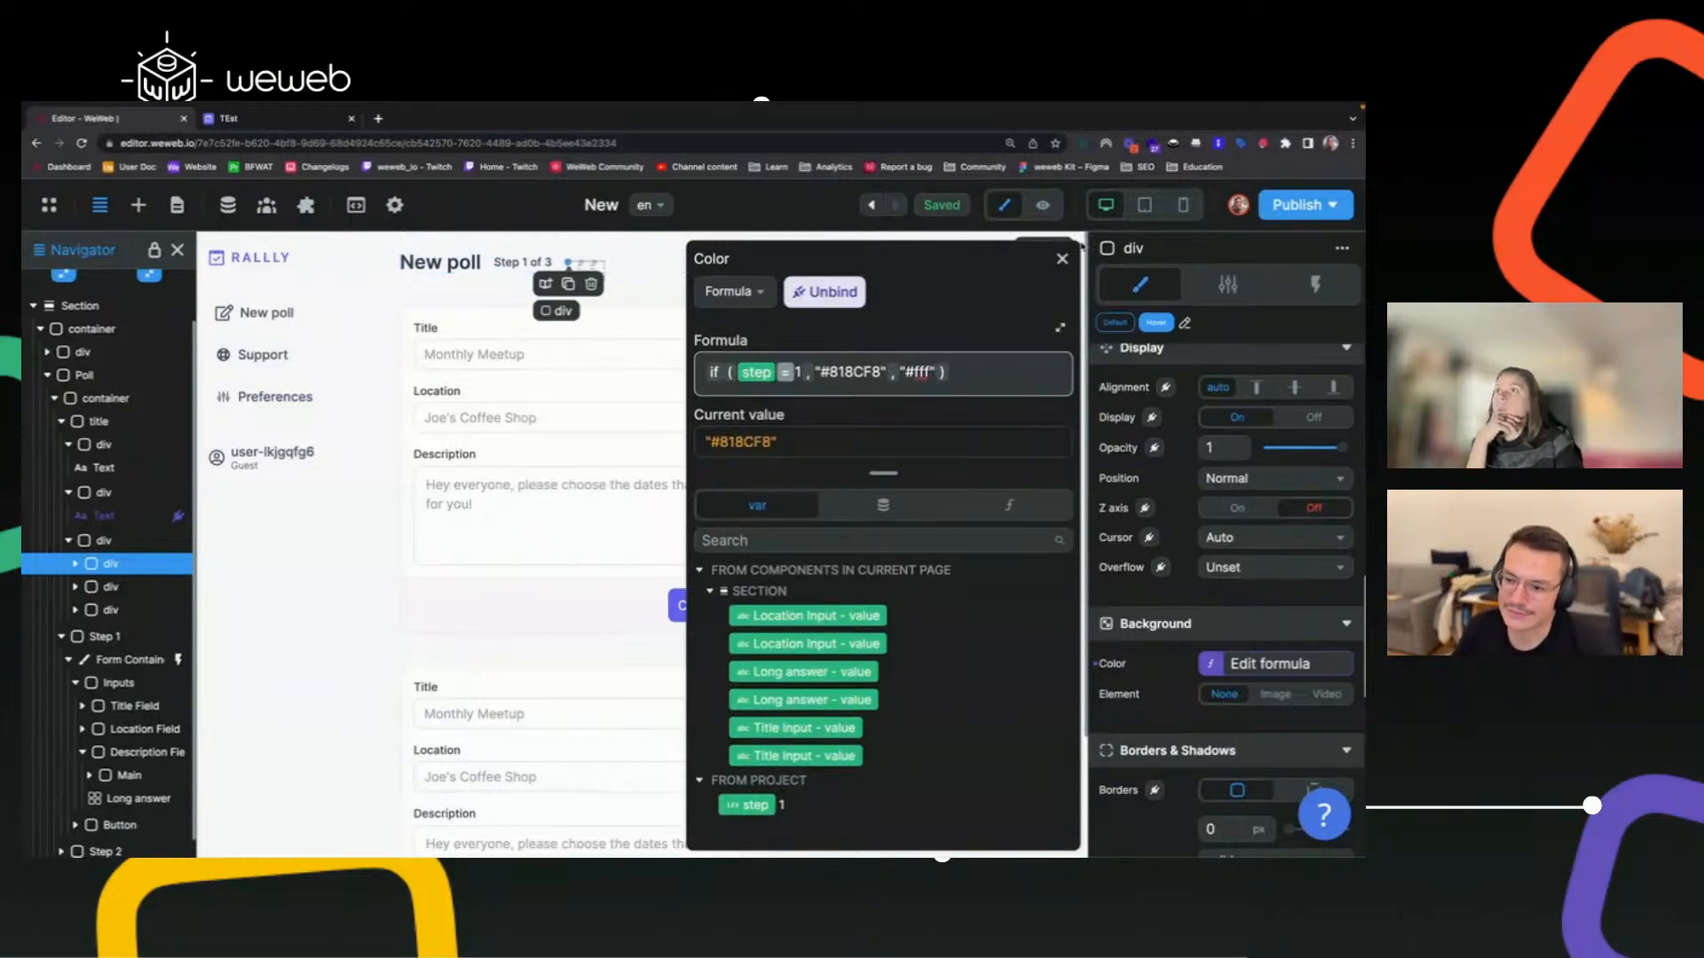
left_click(1063, 259)
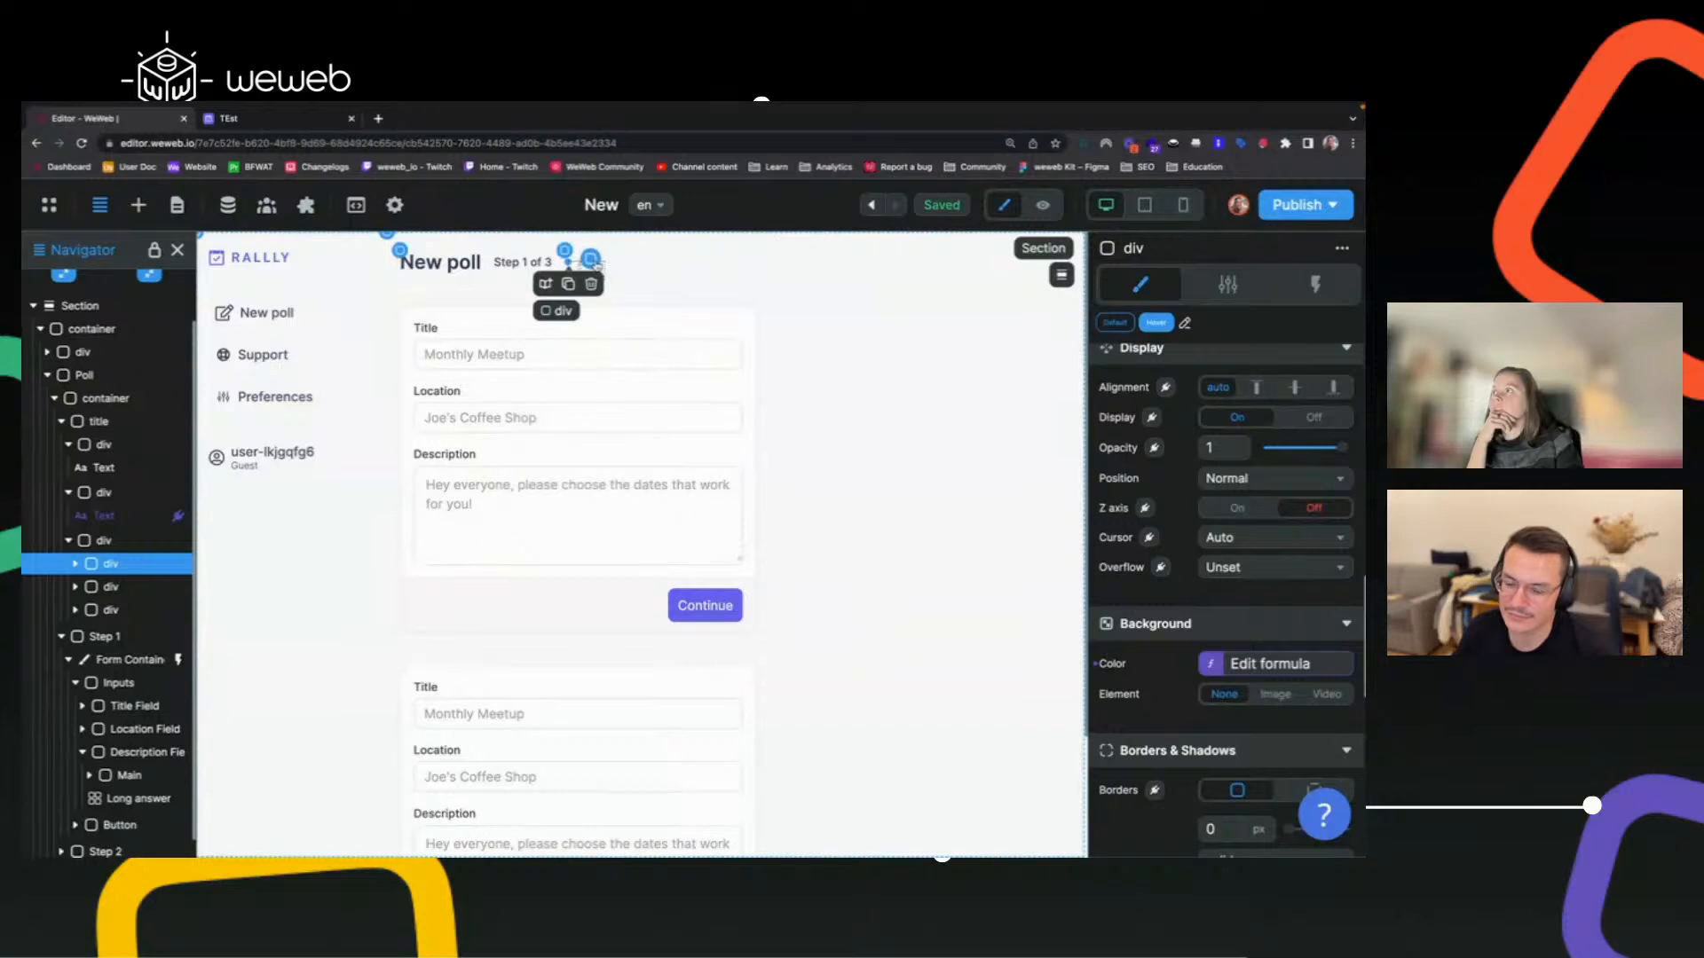
Copy the second dot's background color code and use it, "#D1D5DB", in place of #fff in the first dot's color formula.
left_click(114, 587)
left_click(1300, 700)
key("ctrl+c")
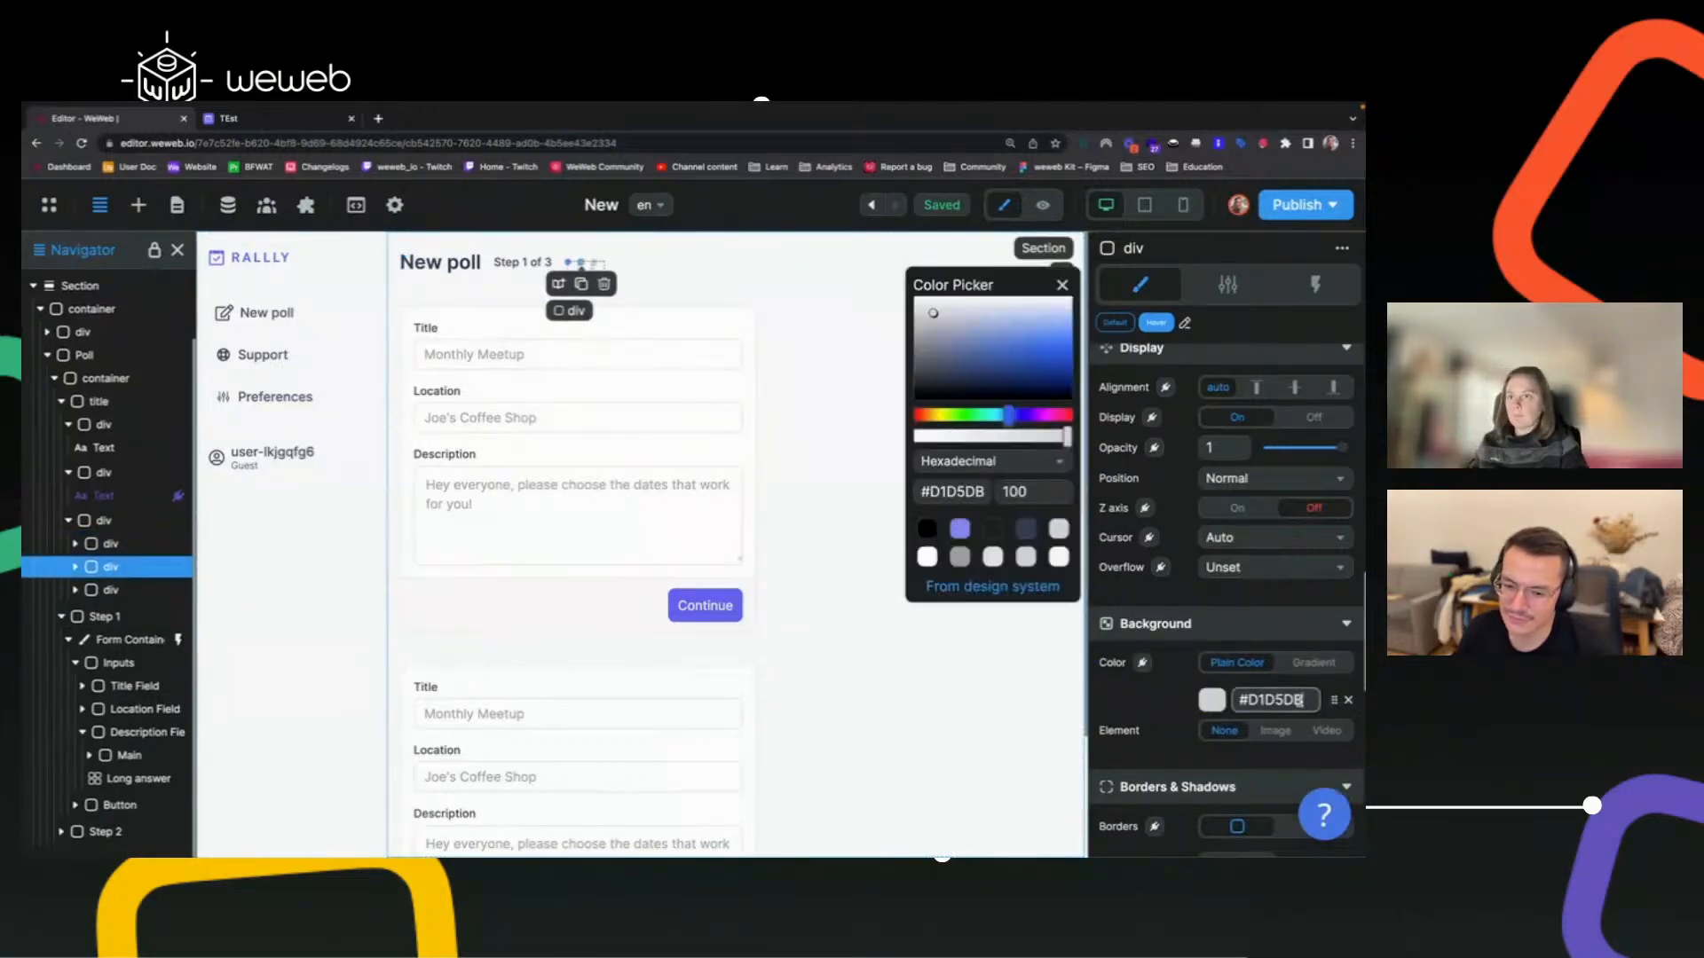
left_click(157, 545)
left_click(1298, 668)
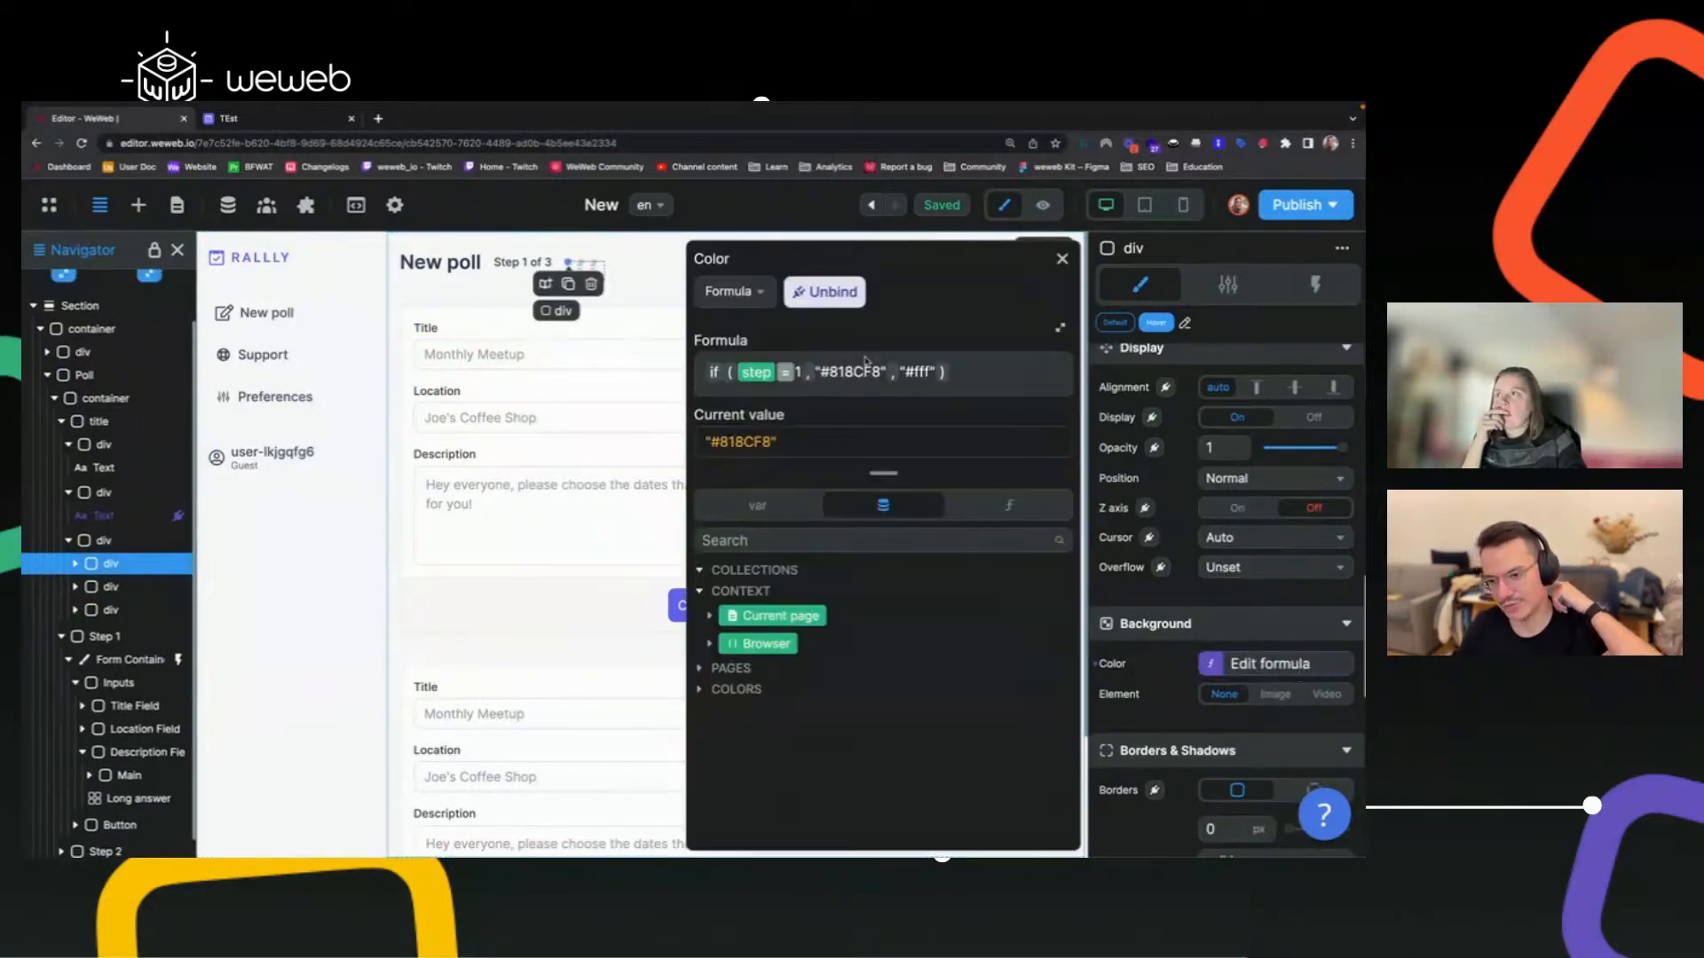
left_click(922, 375)
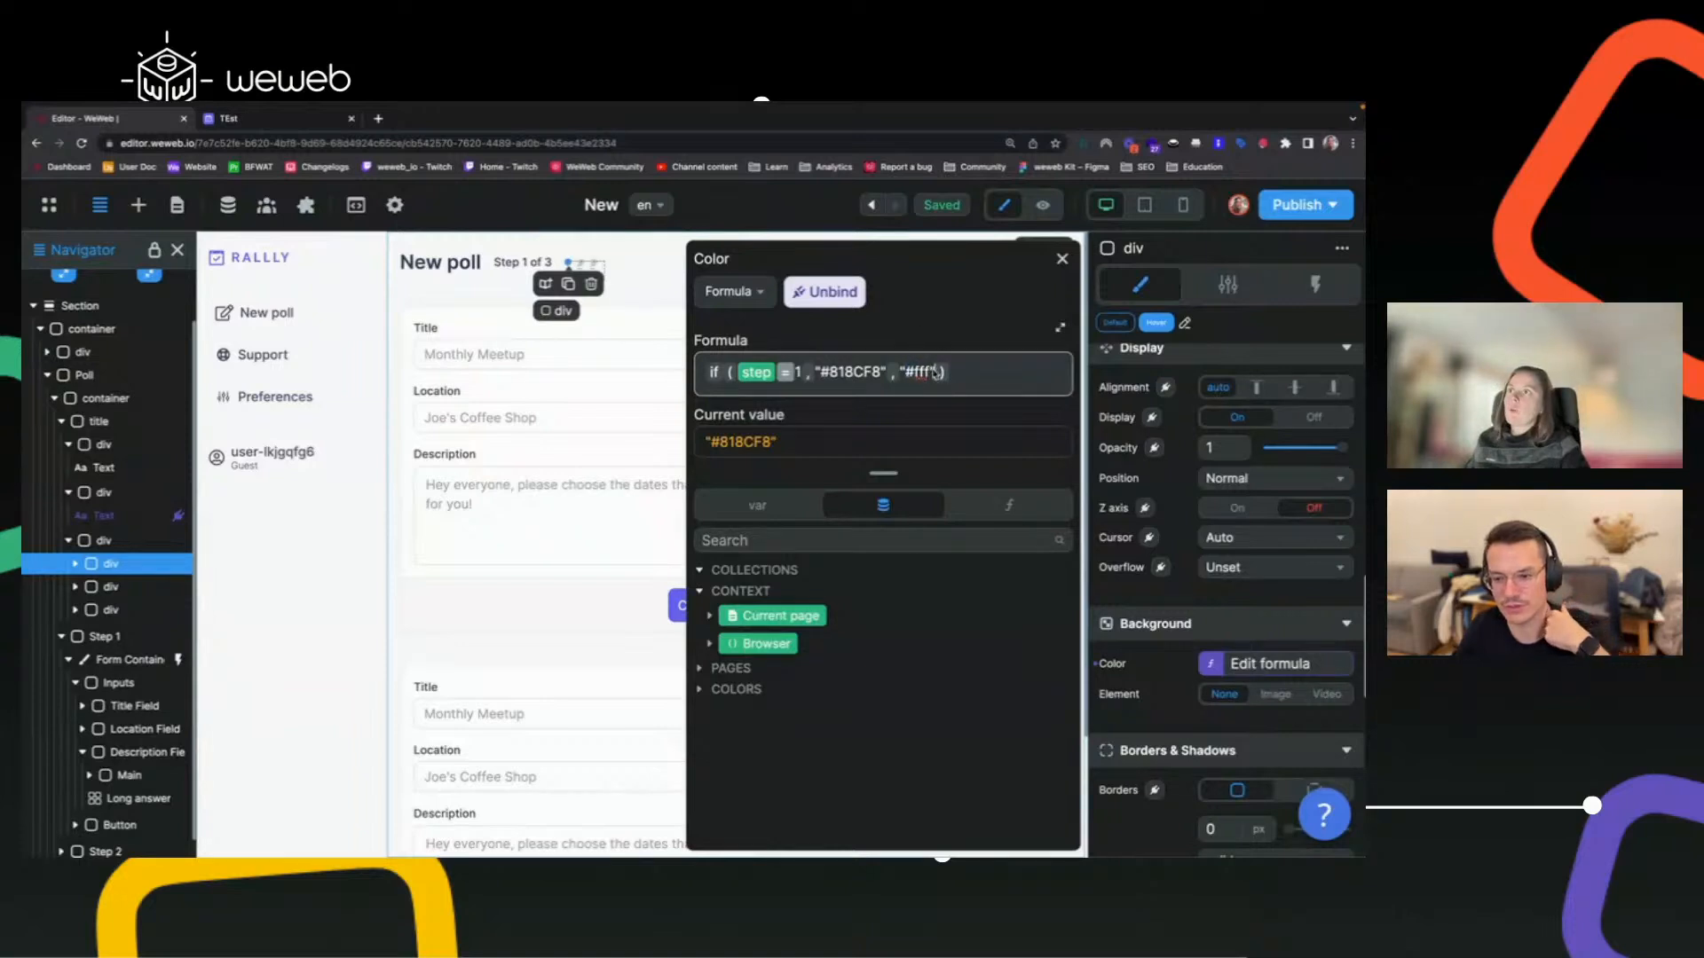
left_click_drag(931, 375, 917, 376)
key("ctrl+v")
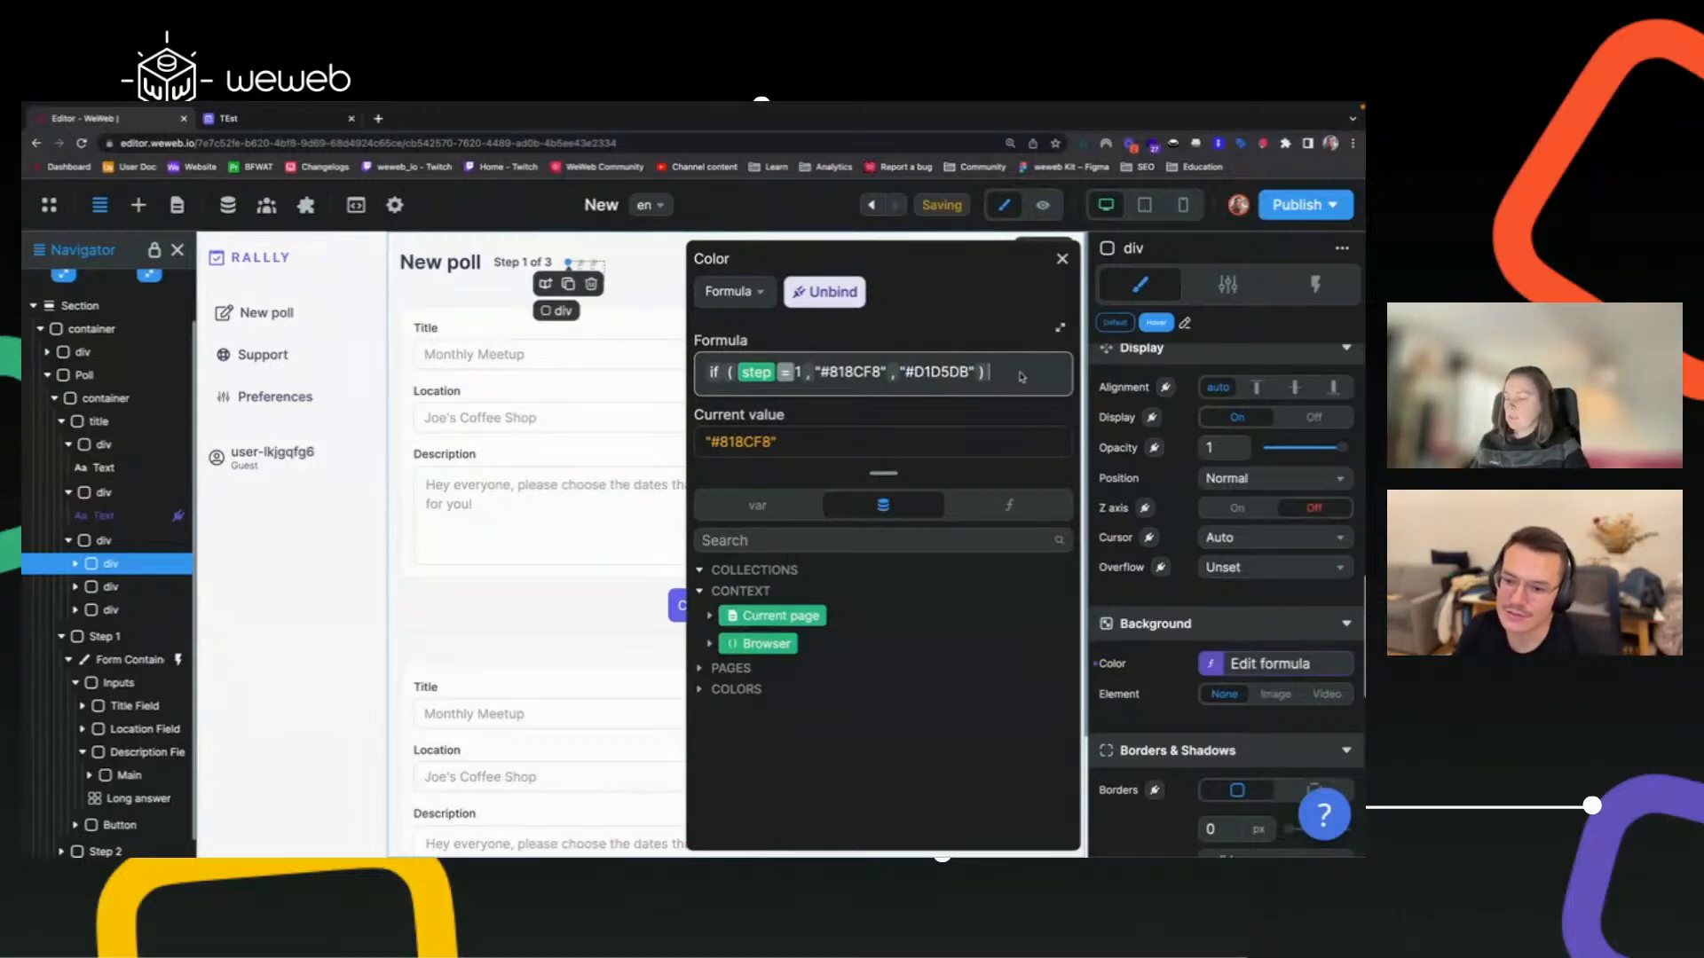
Add a new project formula containing the first dot's color expression, if(step = 1, "#818CF8", "#D1D5DB").
key("ctrl+a")
left_click(1062, 258)
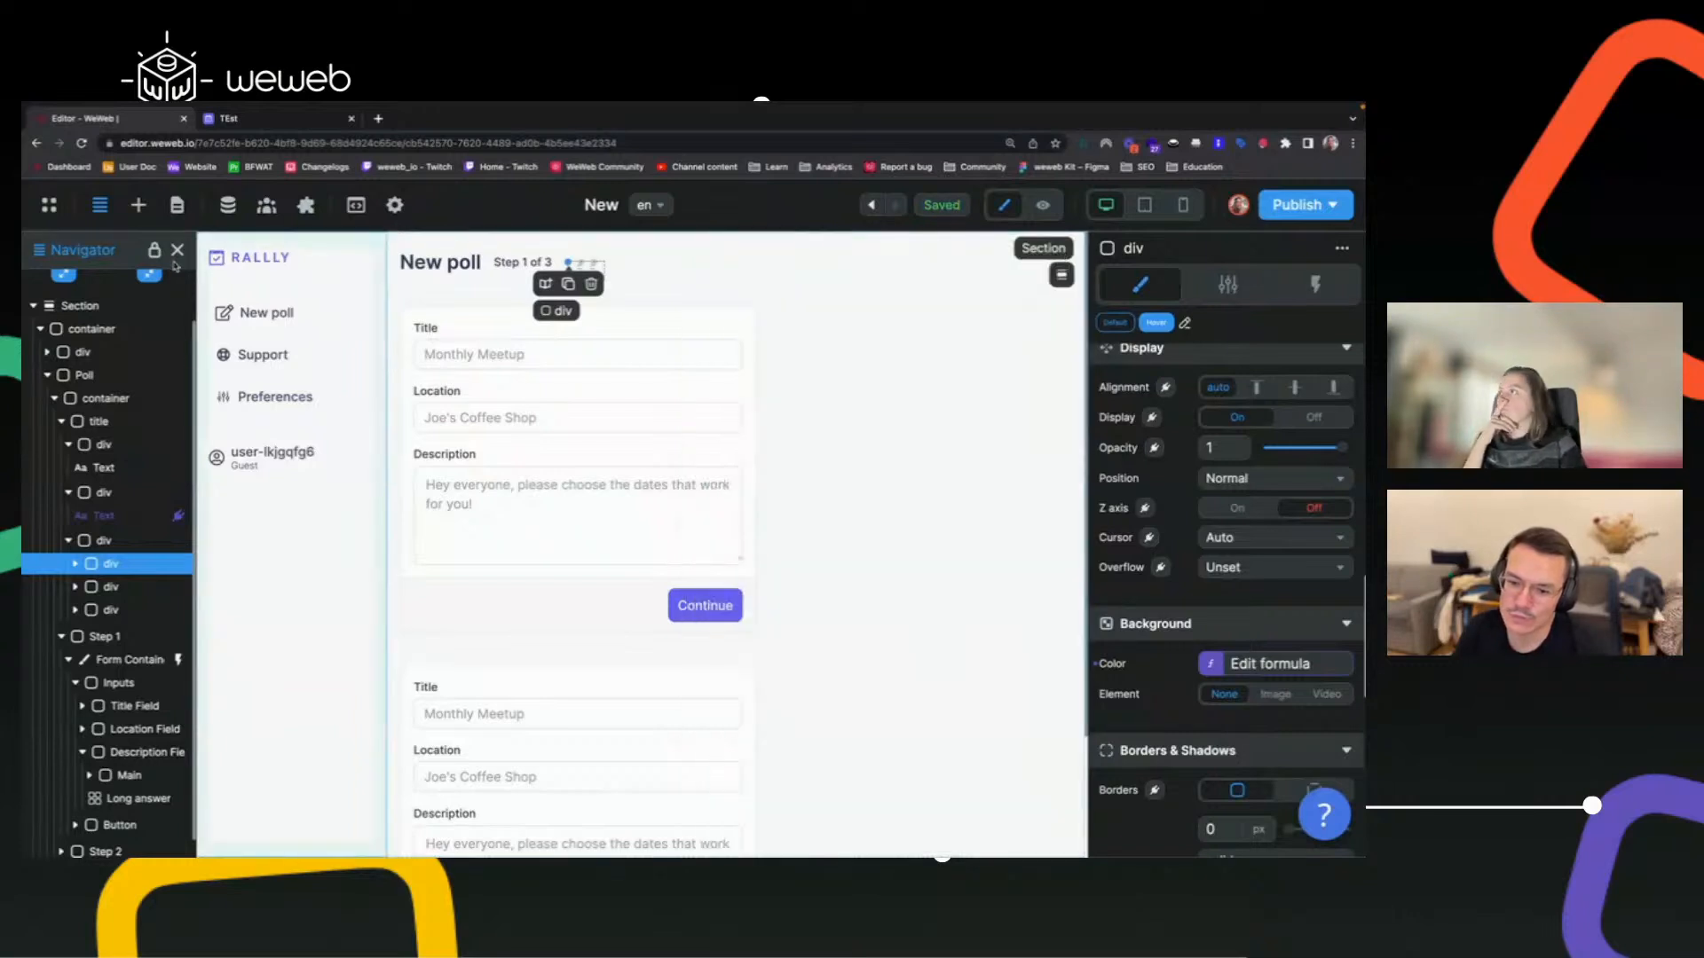
left_click(227, 205)
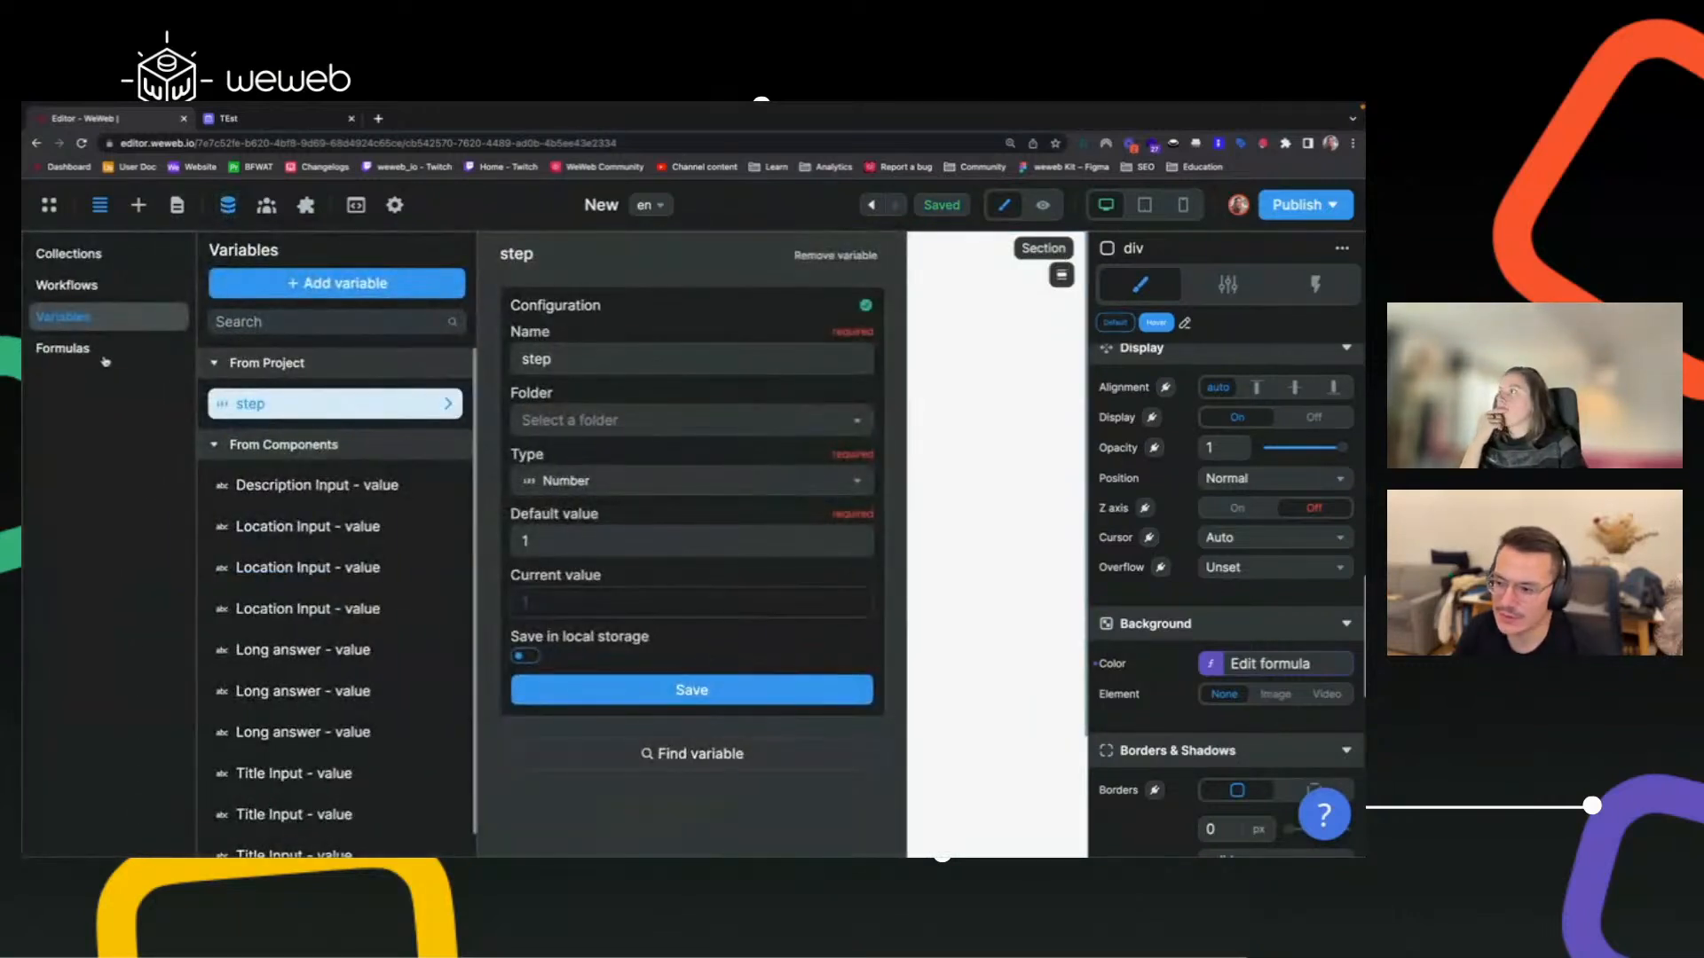
left_click(64, 349)
left_click(266, 282)
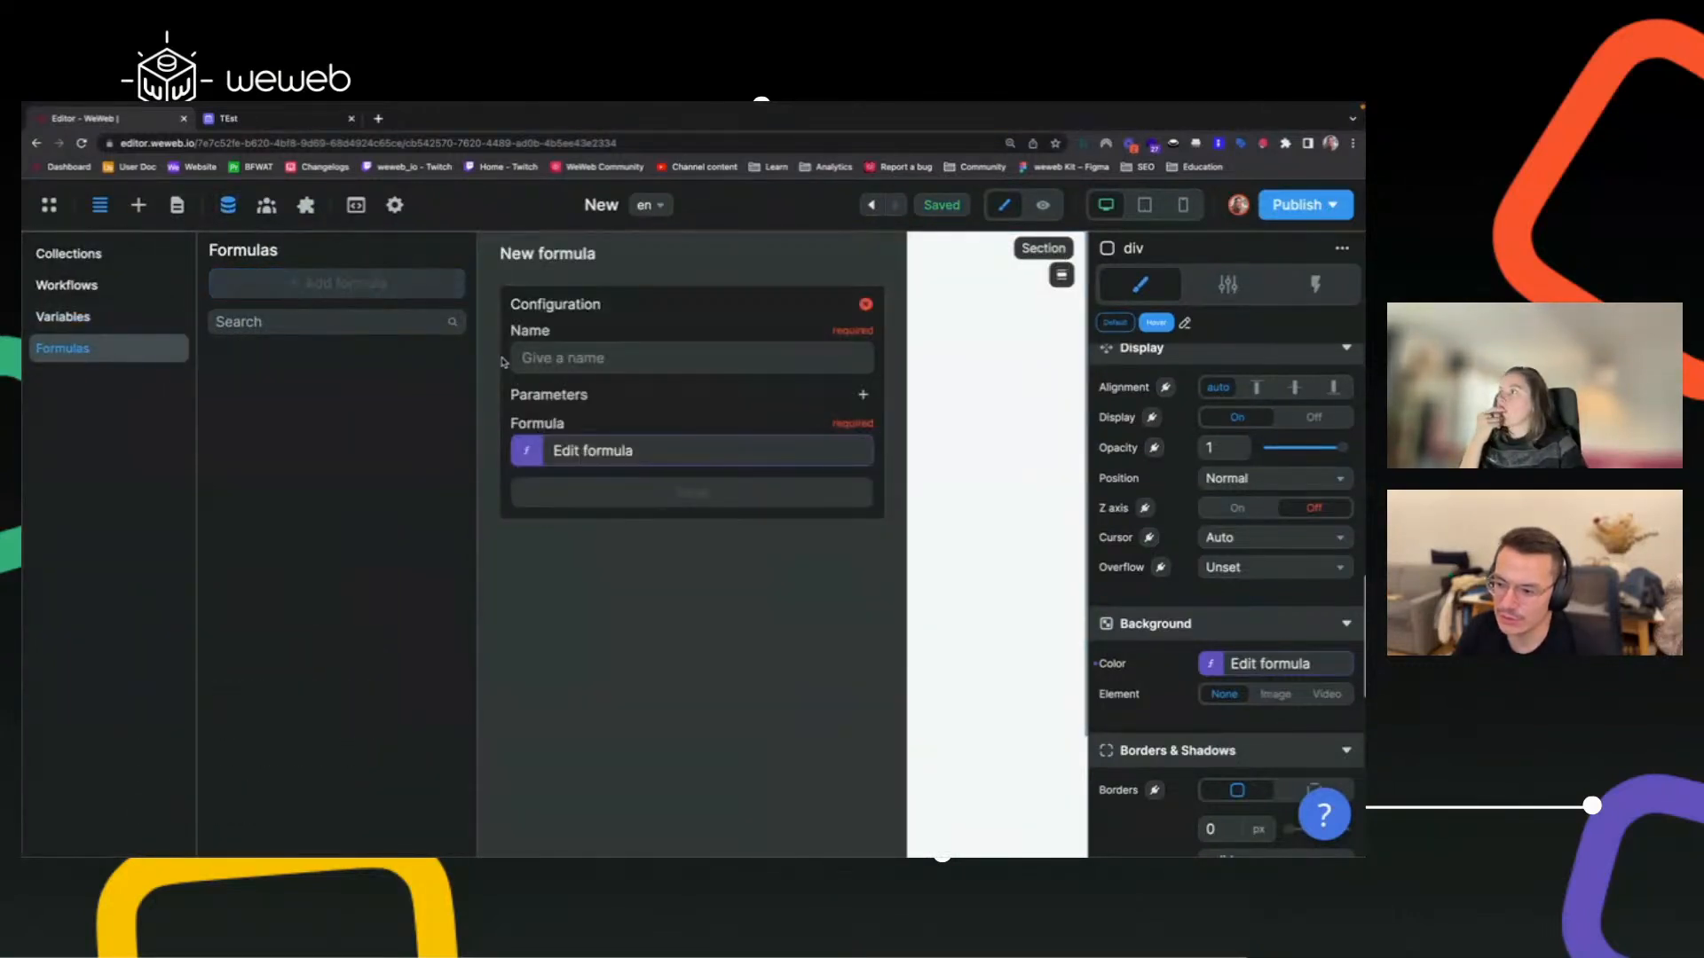
left_click(603, 455)
left_click(265, 371)
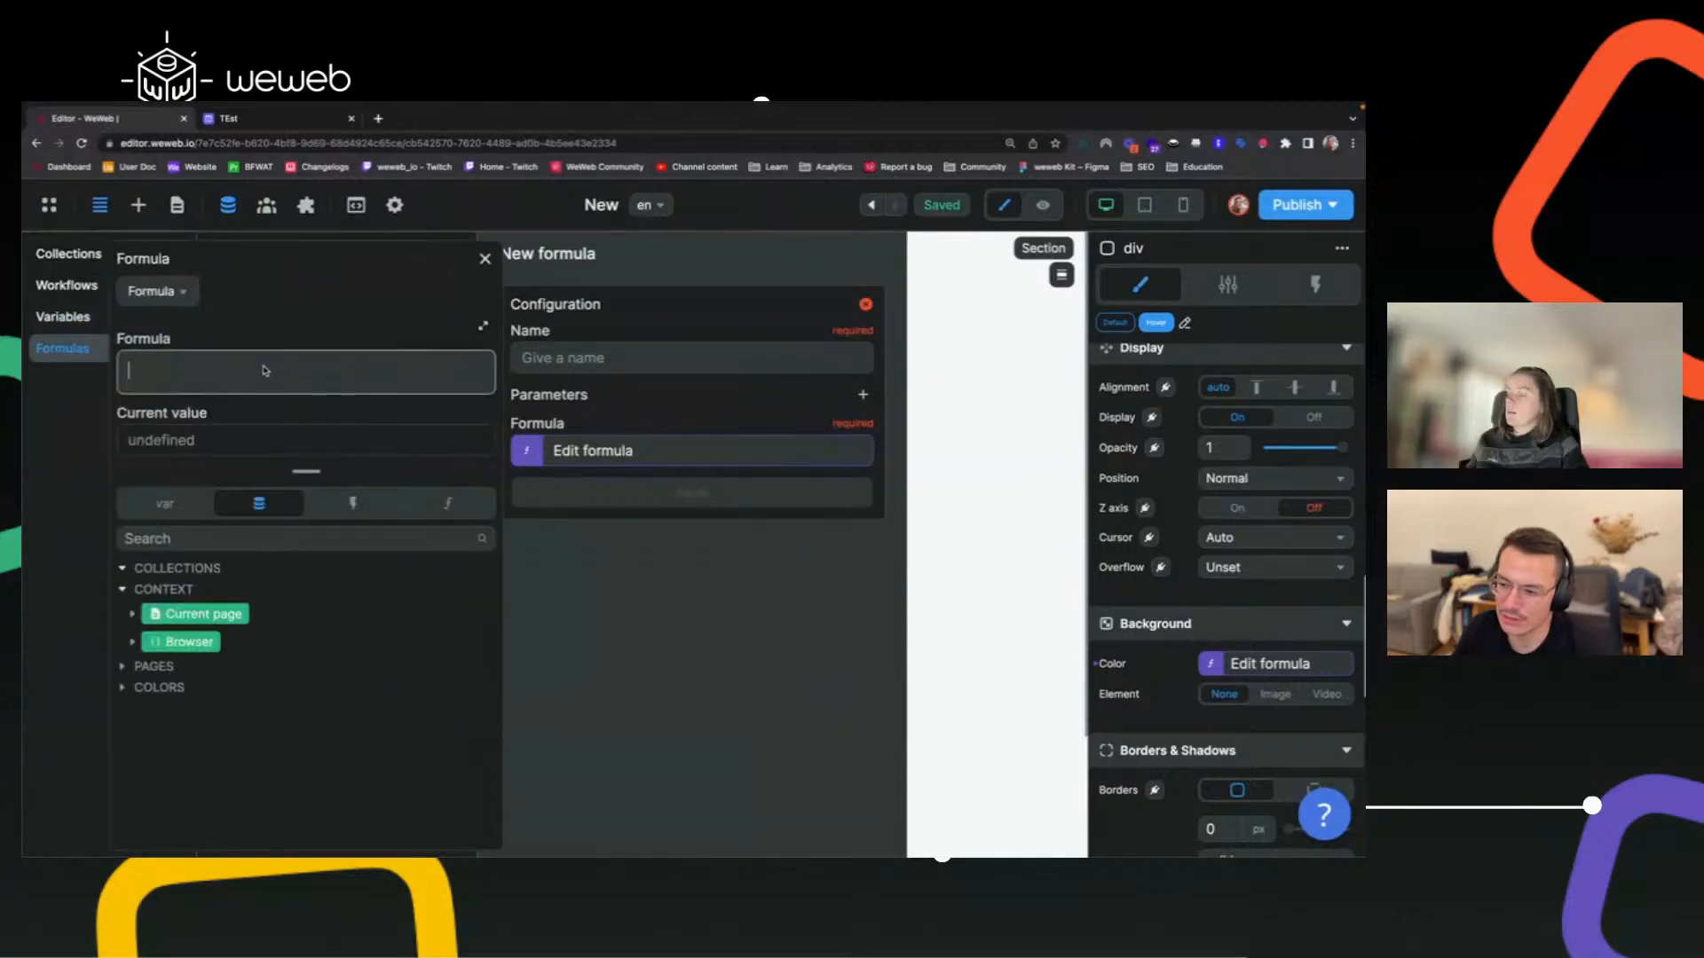
type("if(step == 1, \"#818CF8\", \"#D1D5DB\")")
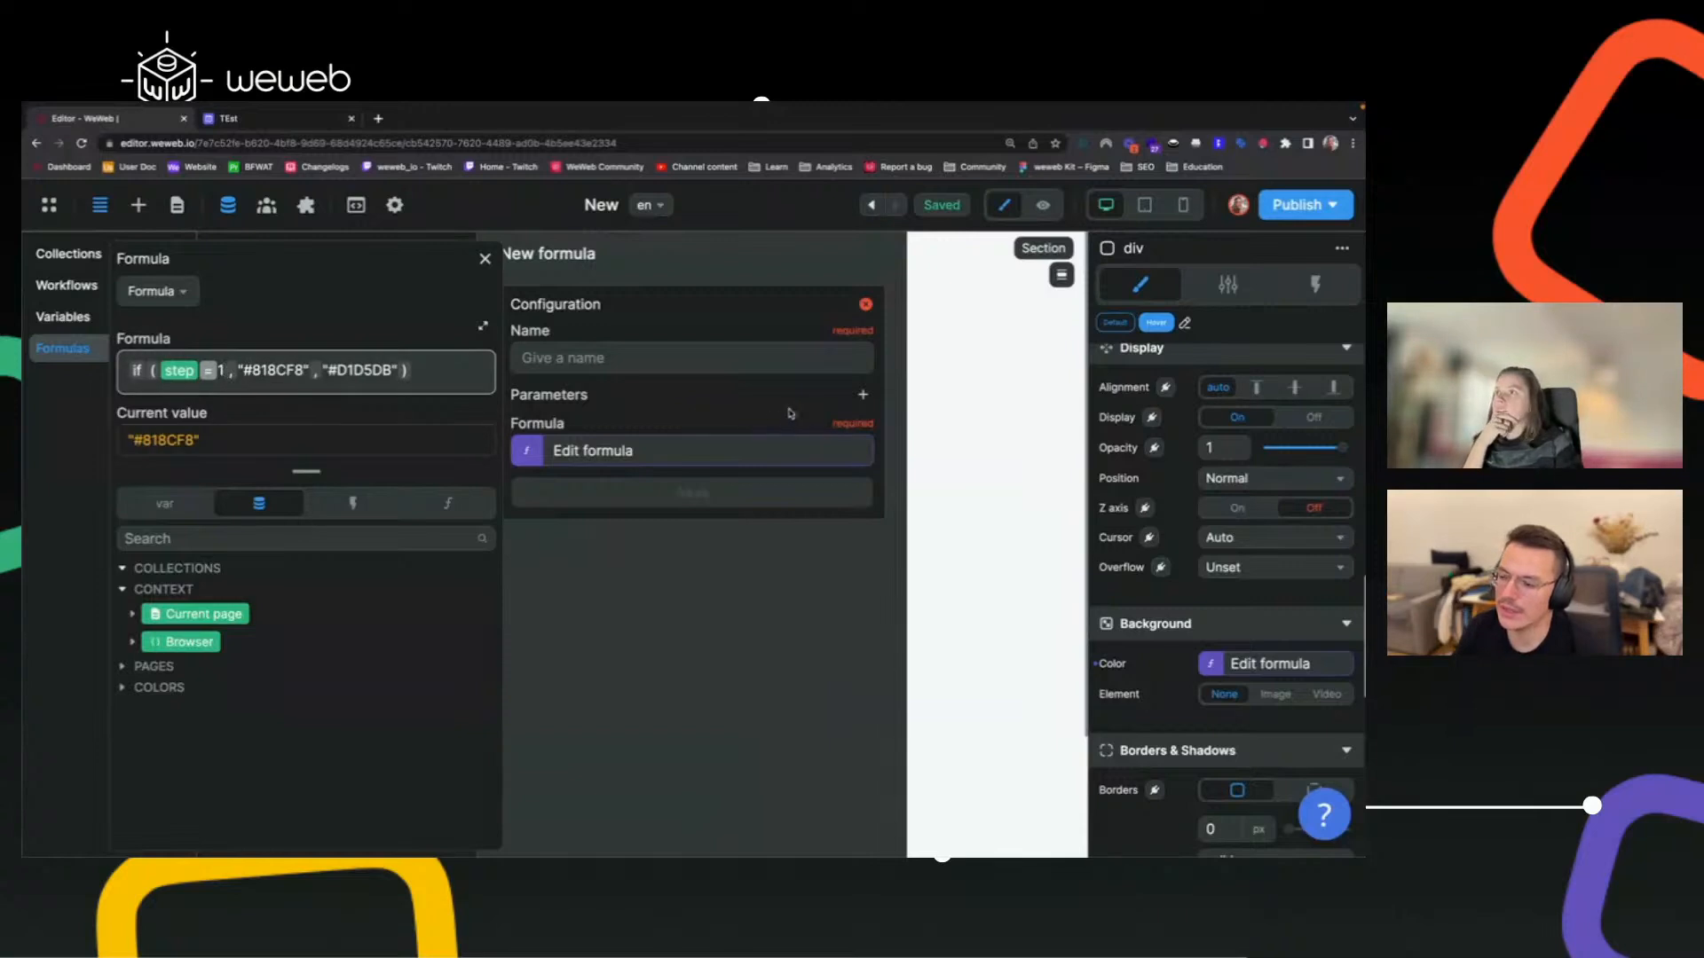
Give the new formula a Number parameter called "step" and name the formula "stepColor".
left_click(861, 396)
type("step")
left_click(801, 428)
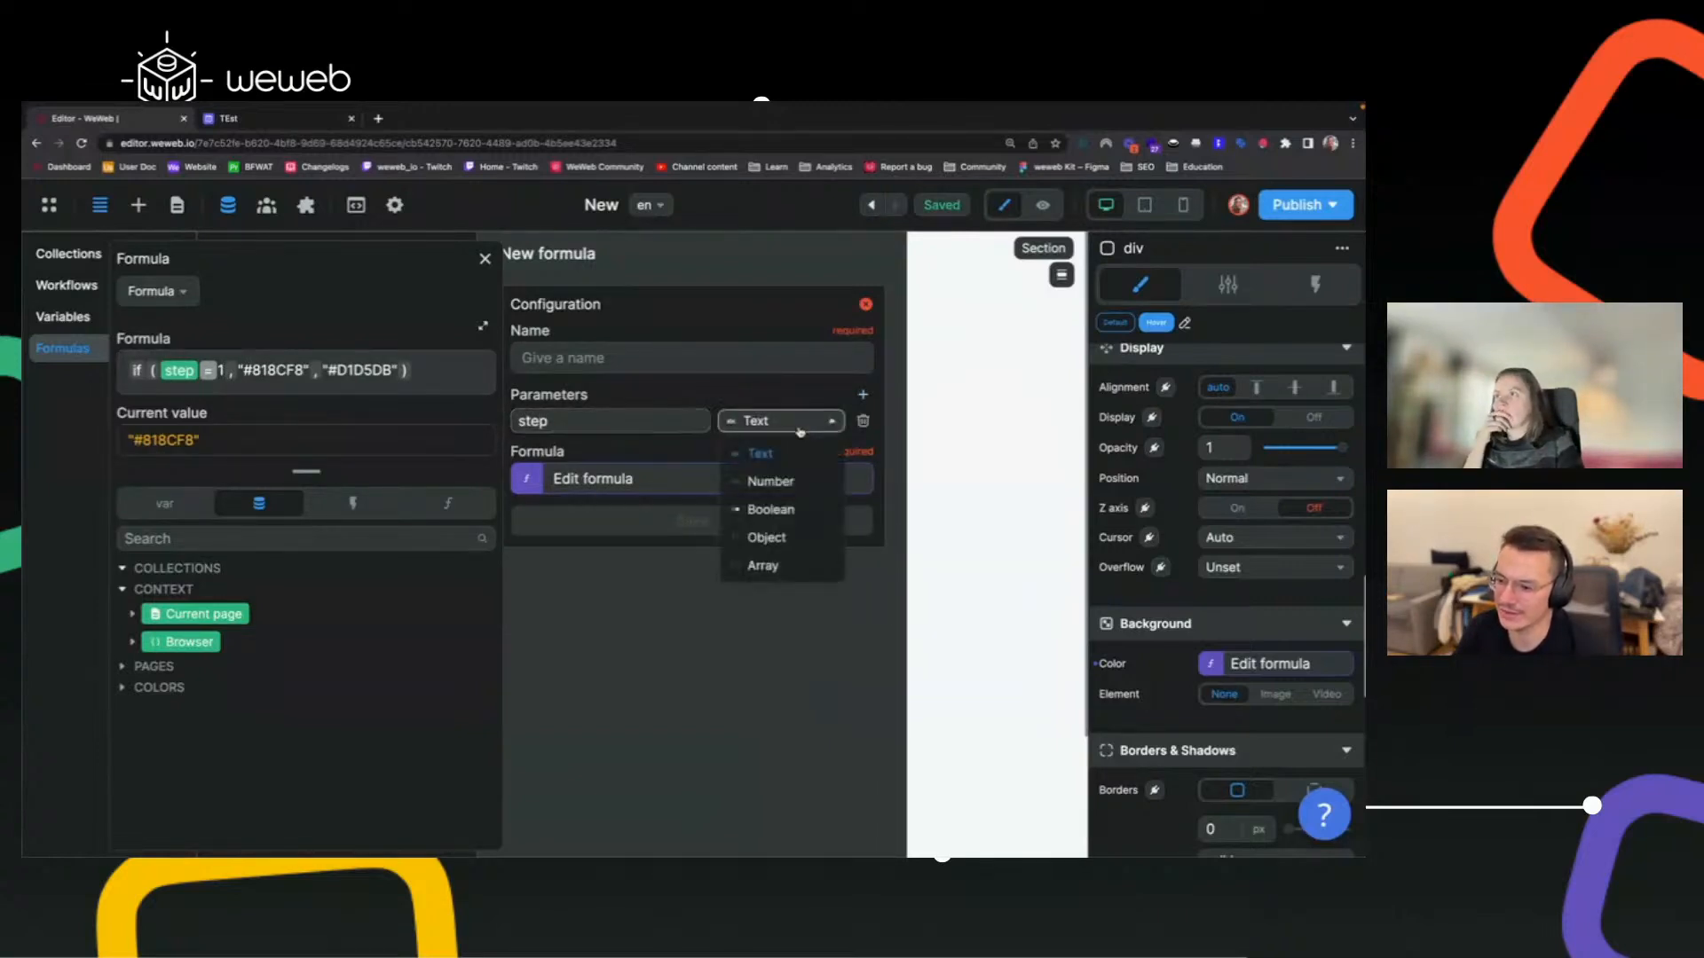
left_click(771, 484)
left_click(624, 358)
type("stepColor")
left_click(635, 492)
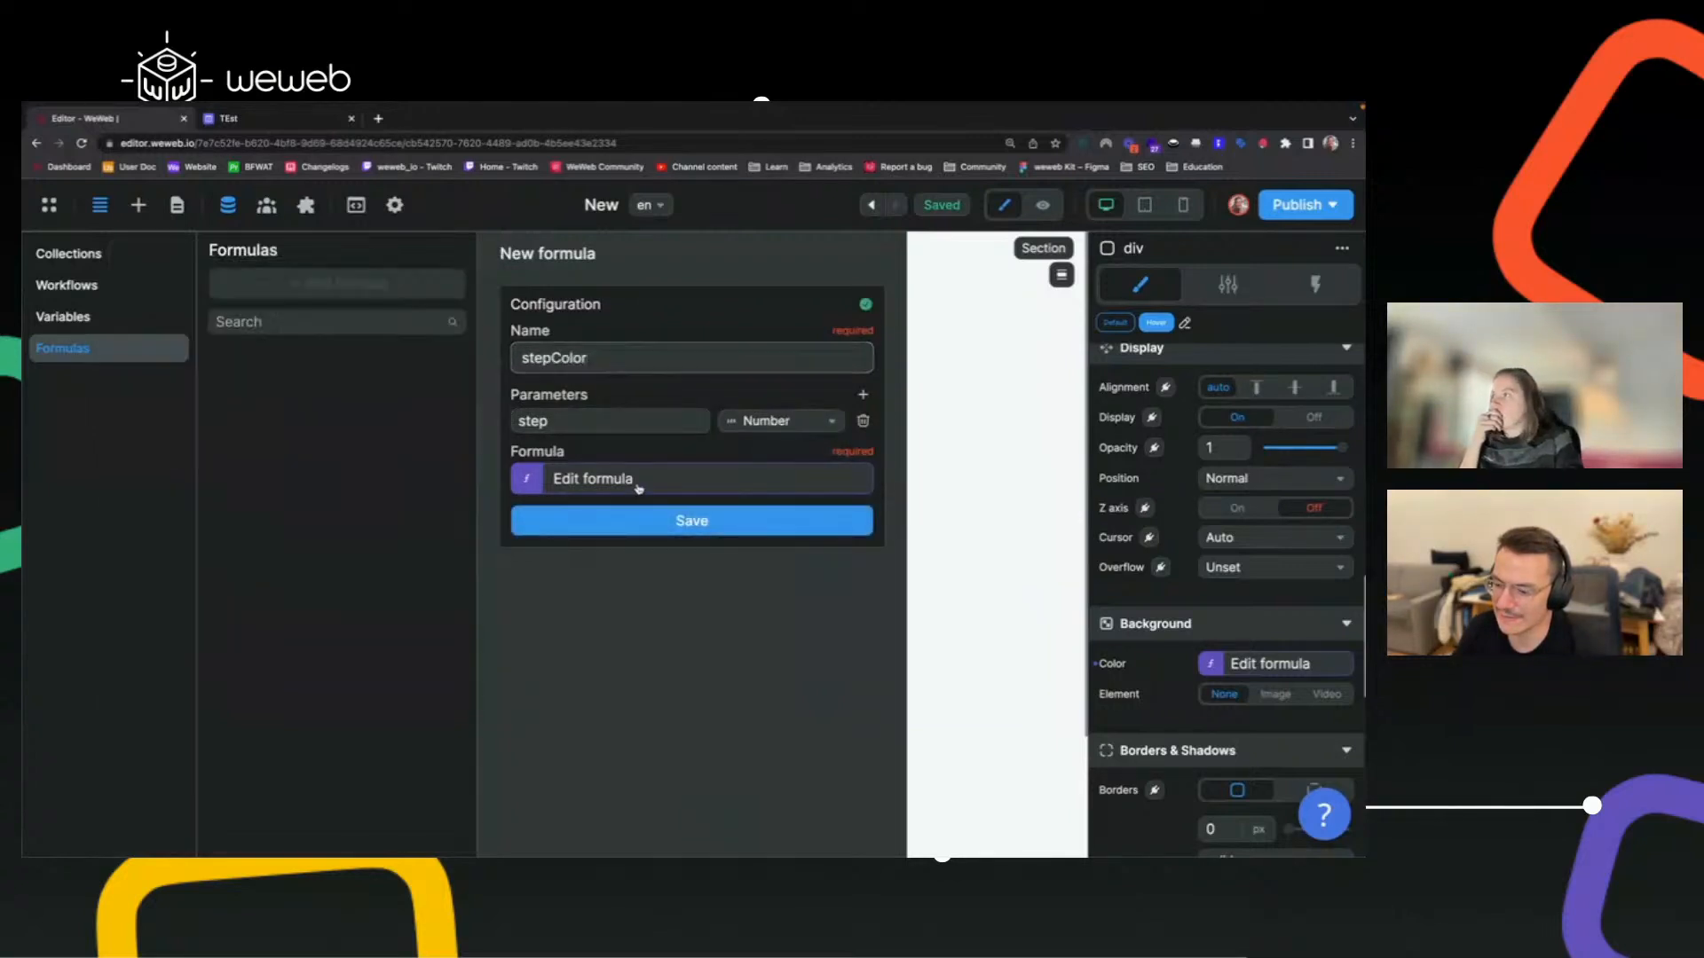
Compare the step variable with the step parameter instead of 1 in the stepColor formula, and save it.
left_click(593, 479)
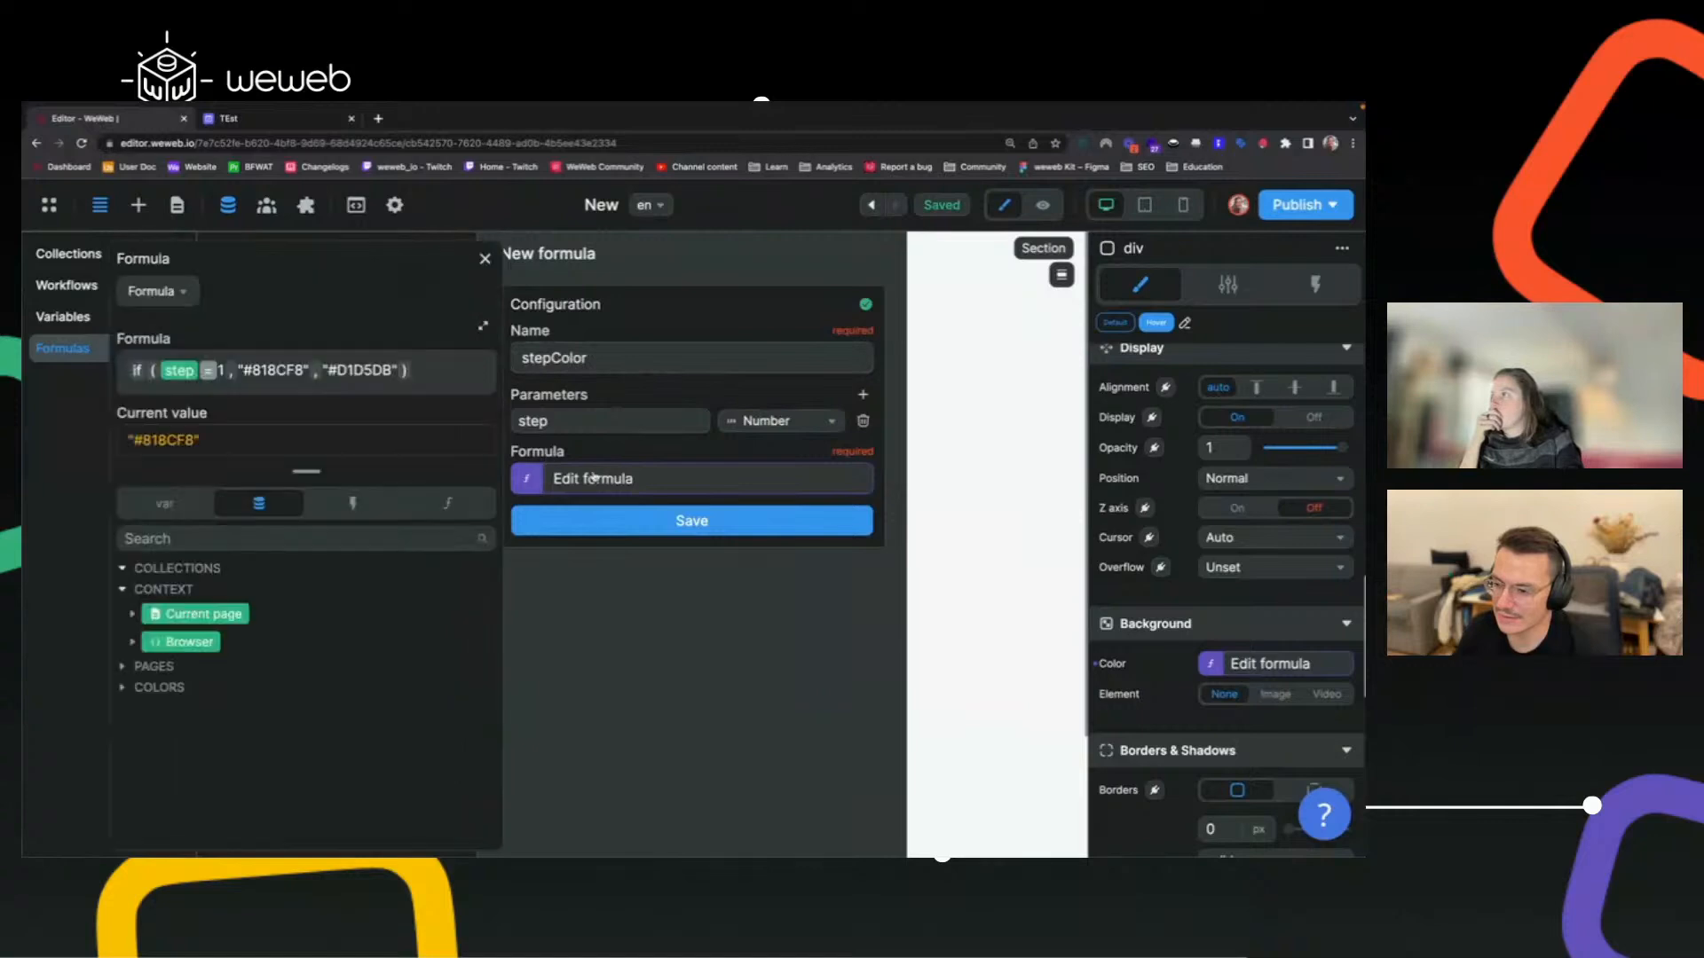
left_click(221, 374)
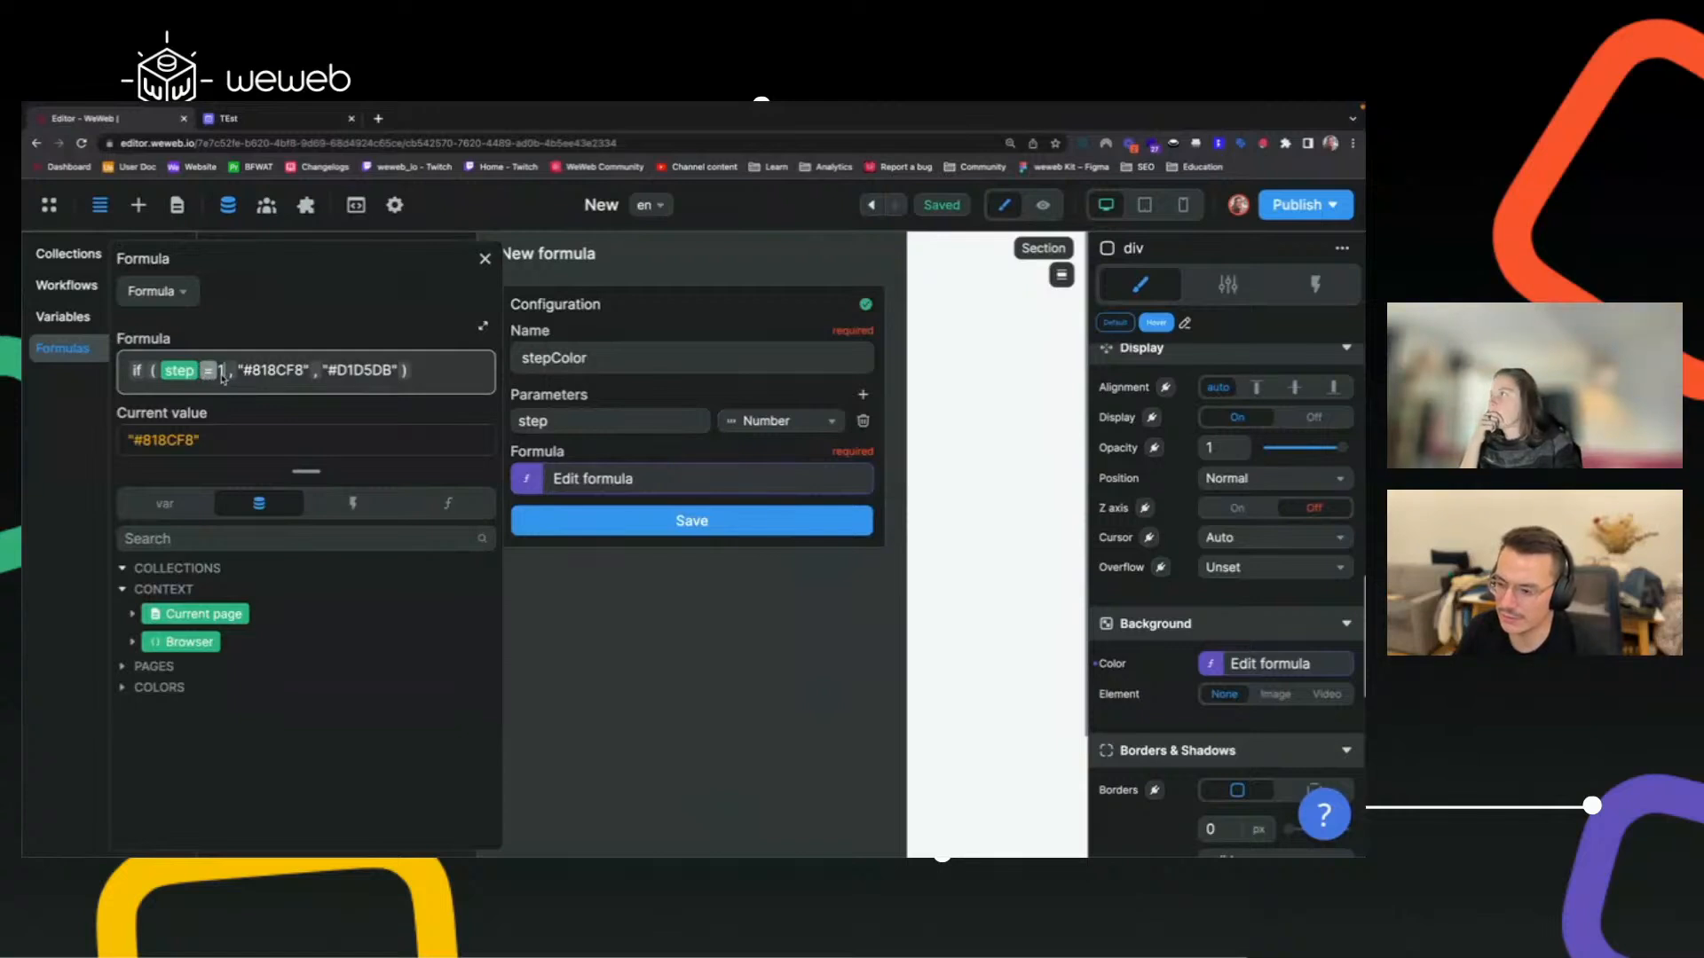
key("BackSpace")
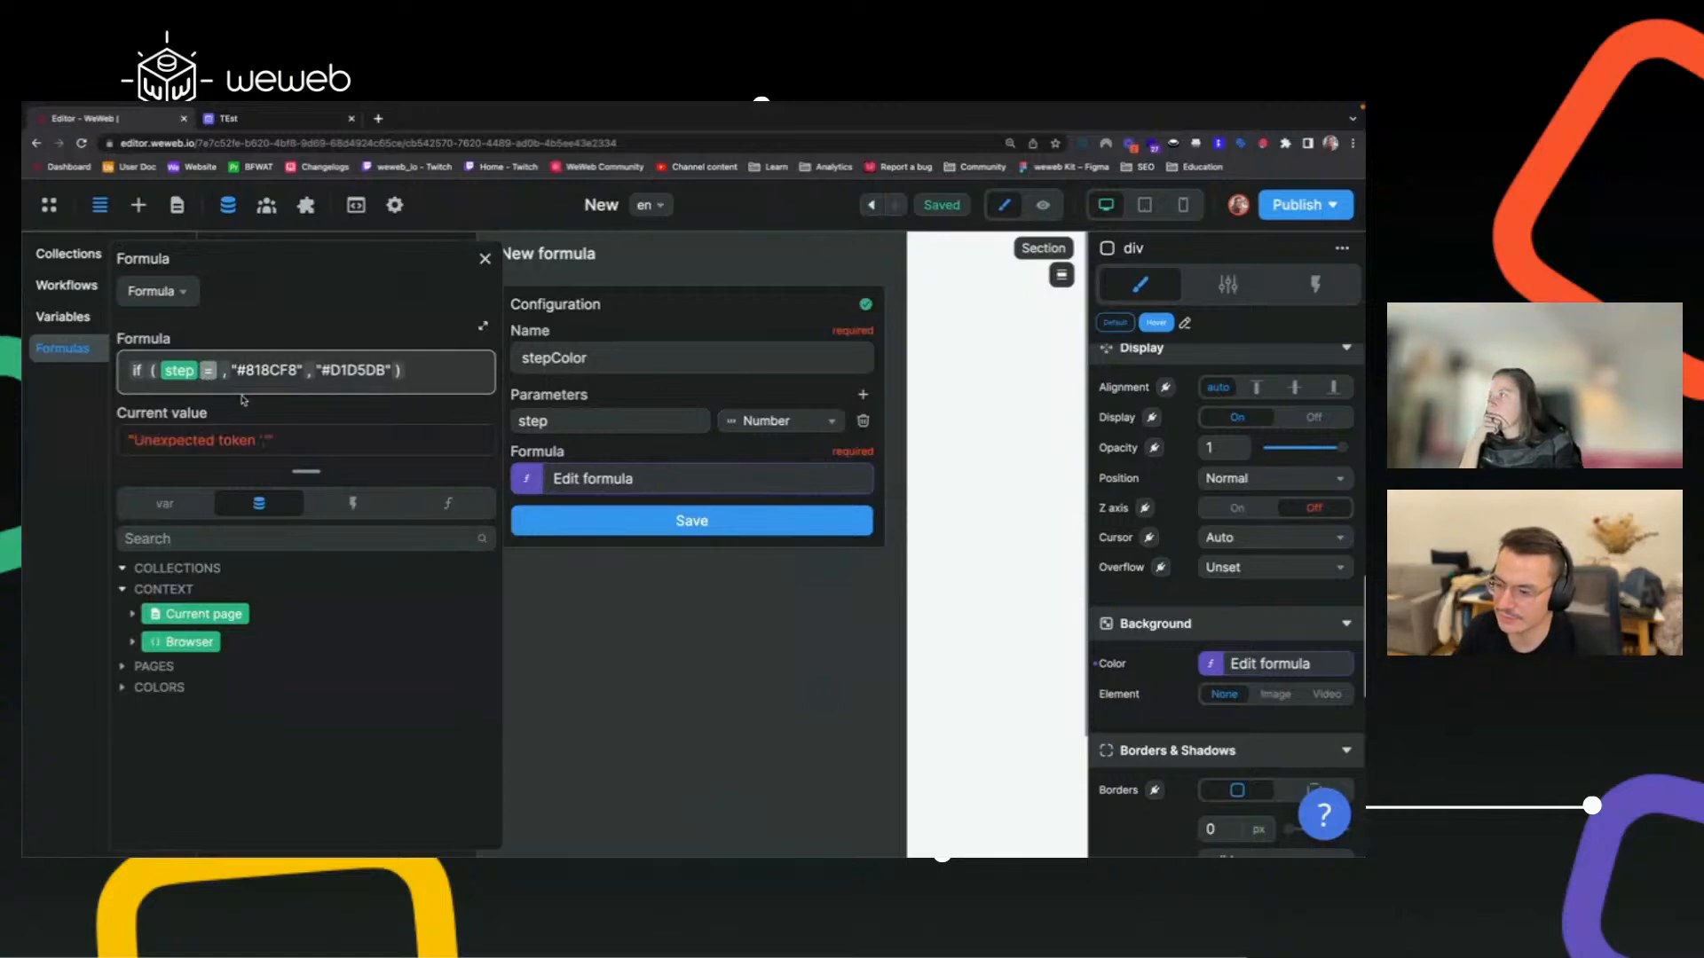
left_click(332, 505)
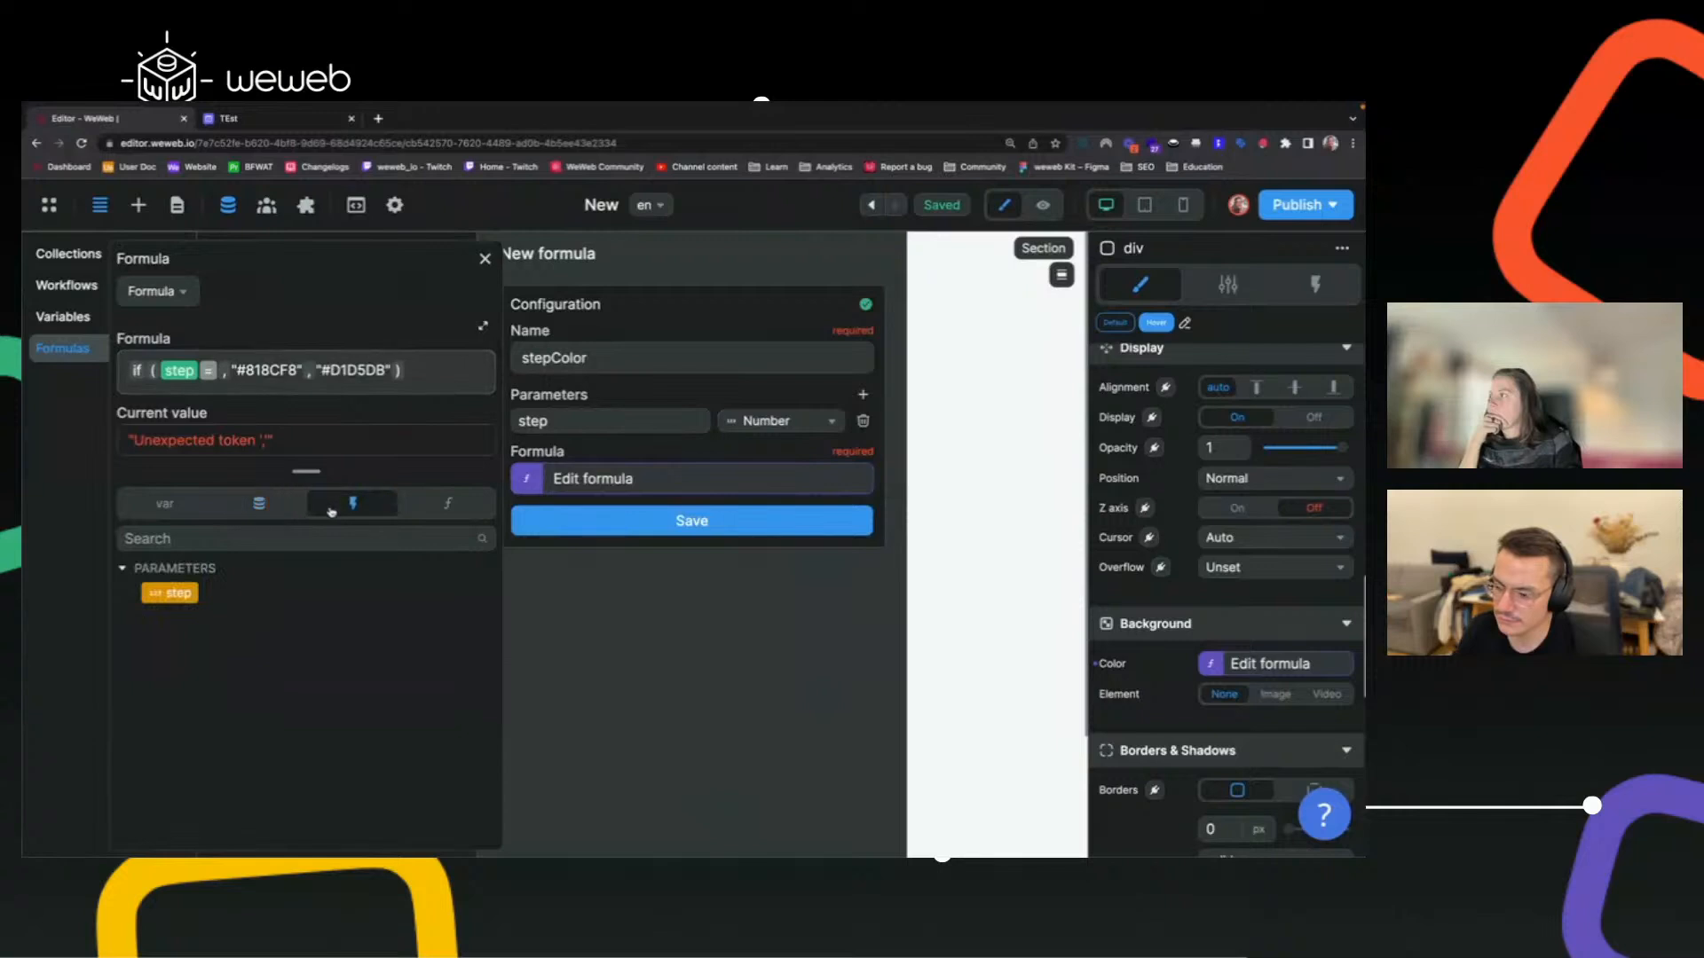
left_click(177, 594)
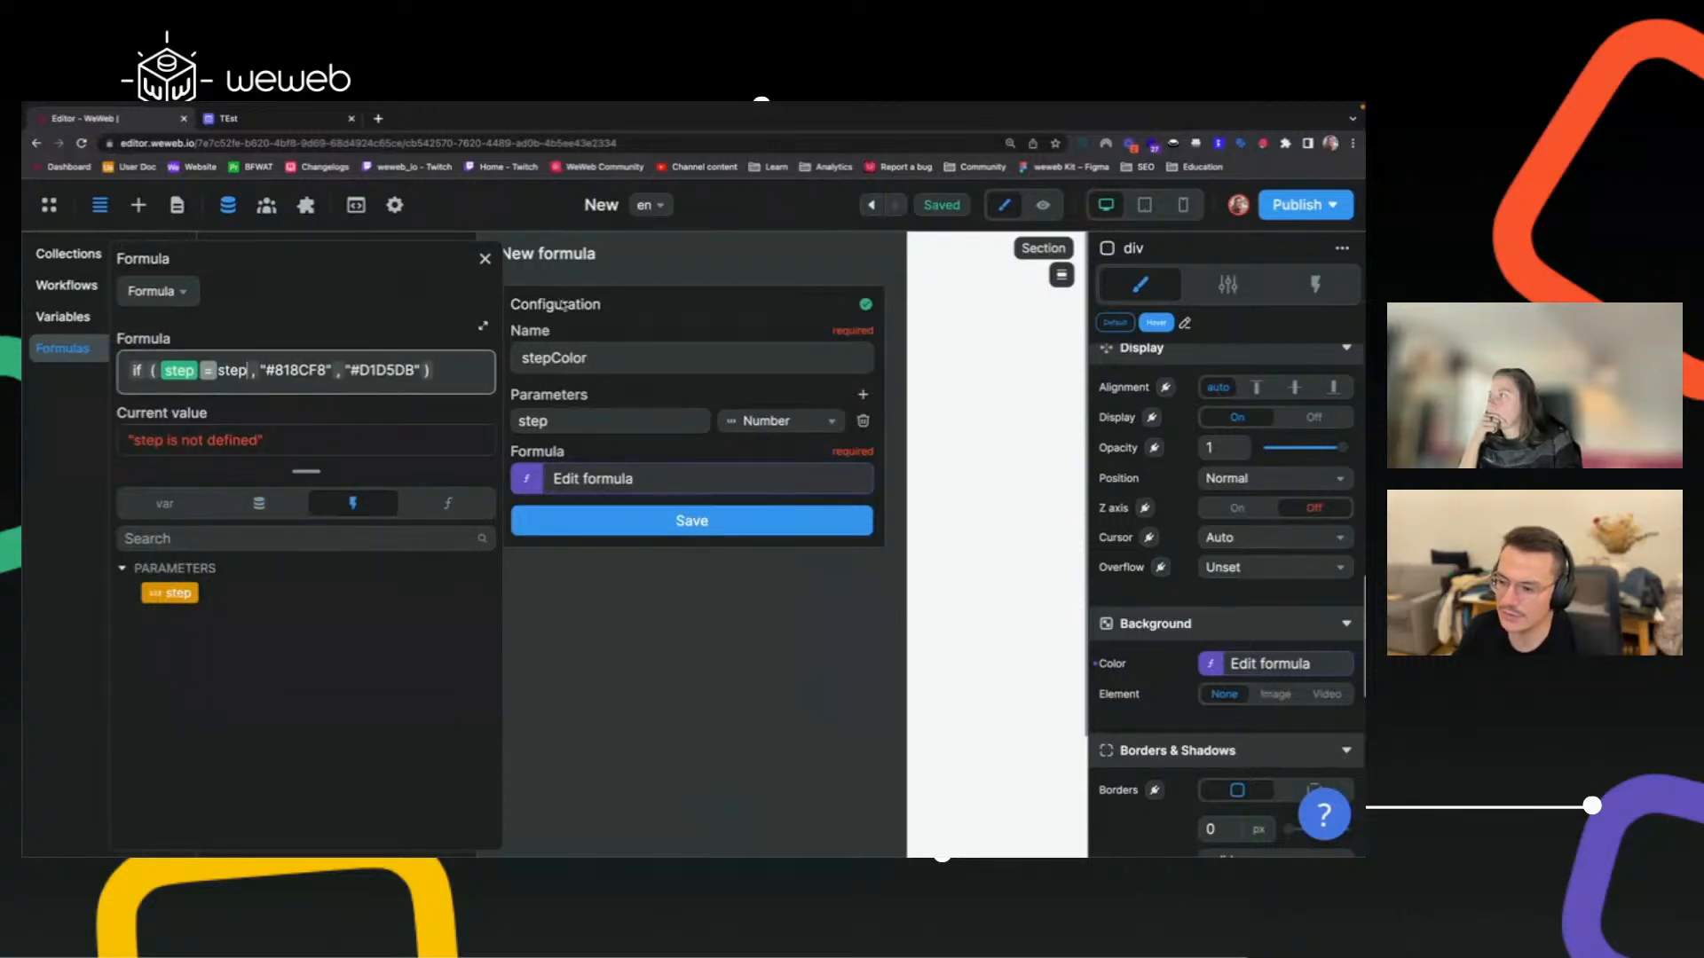
left_click(484, 260)
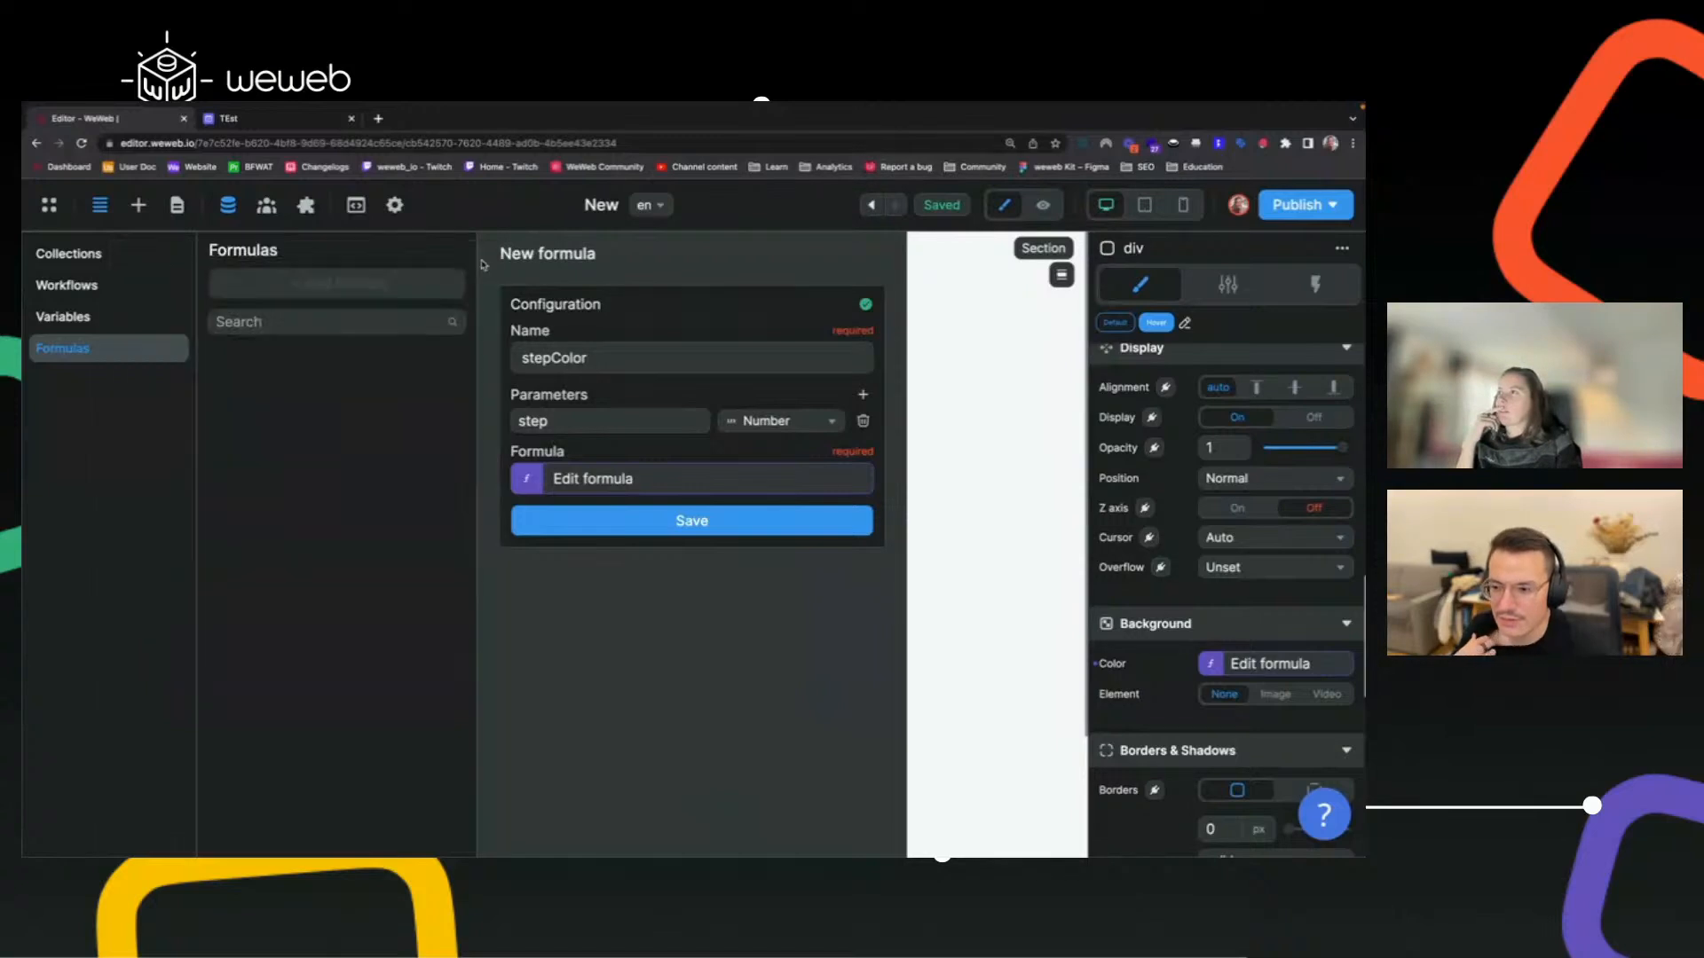
left_click(680, 521)
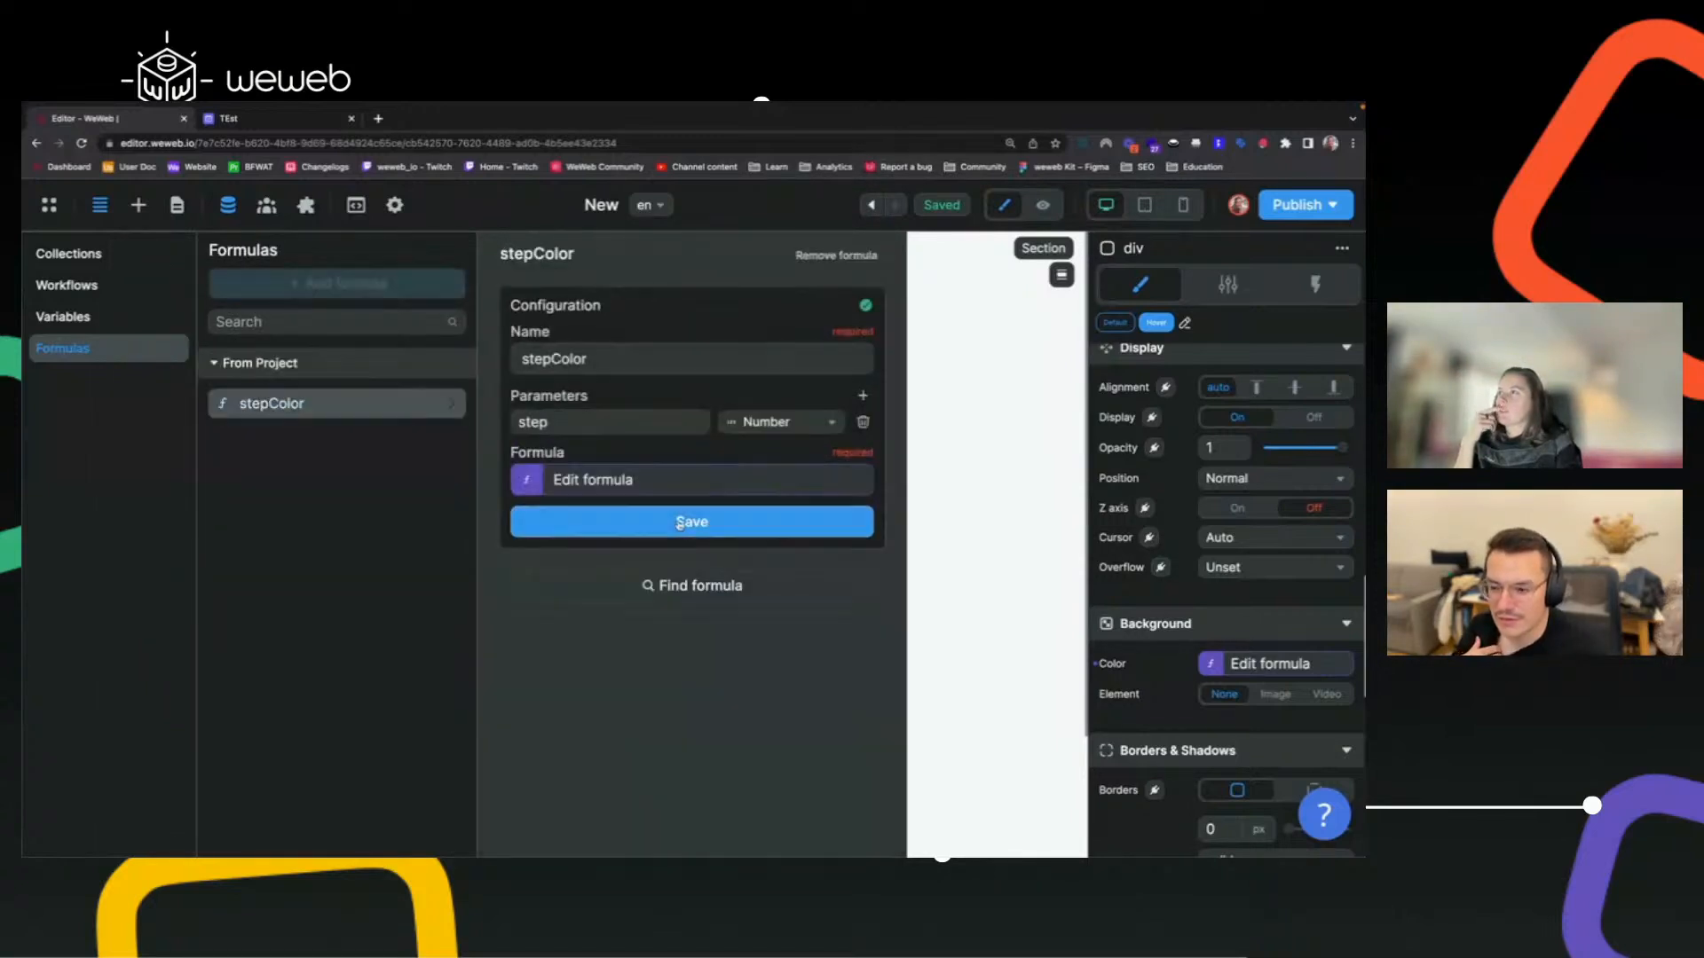
Replace the first indicator dot's background color formula with the project formula stepColor(1).
left_click(983, 457)
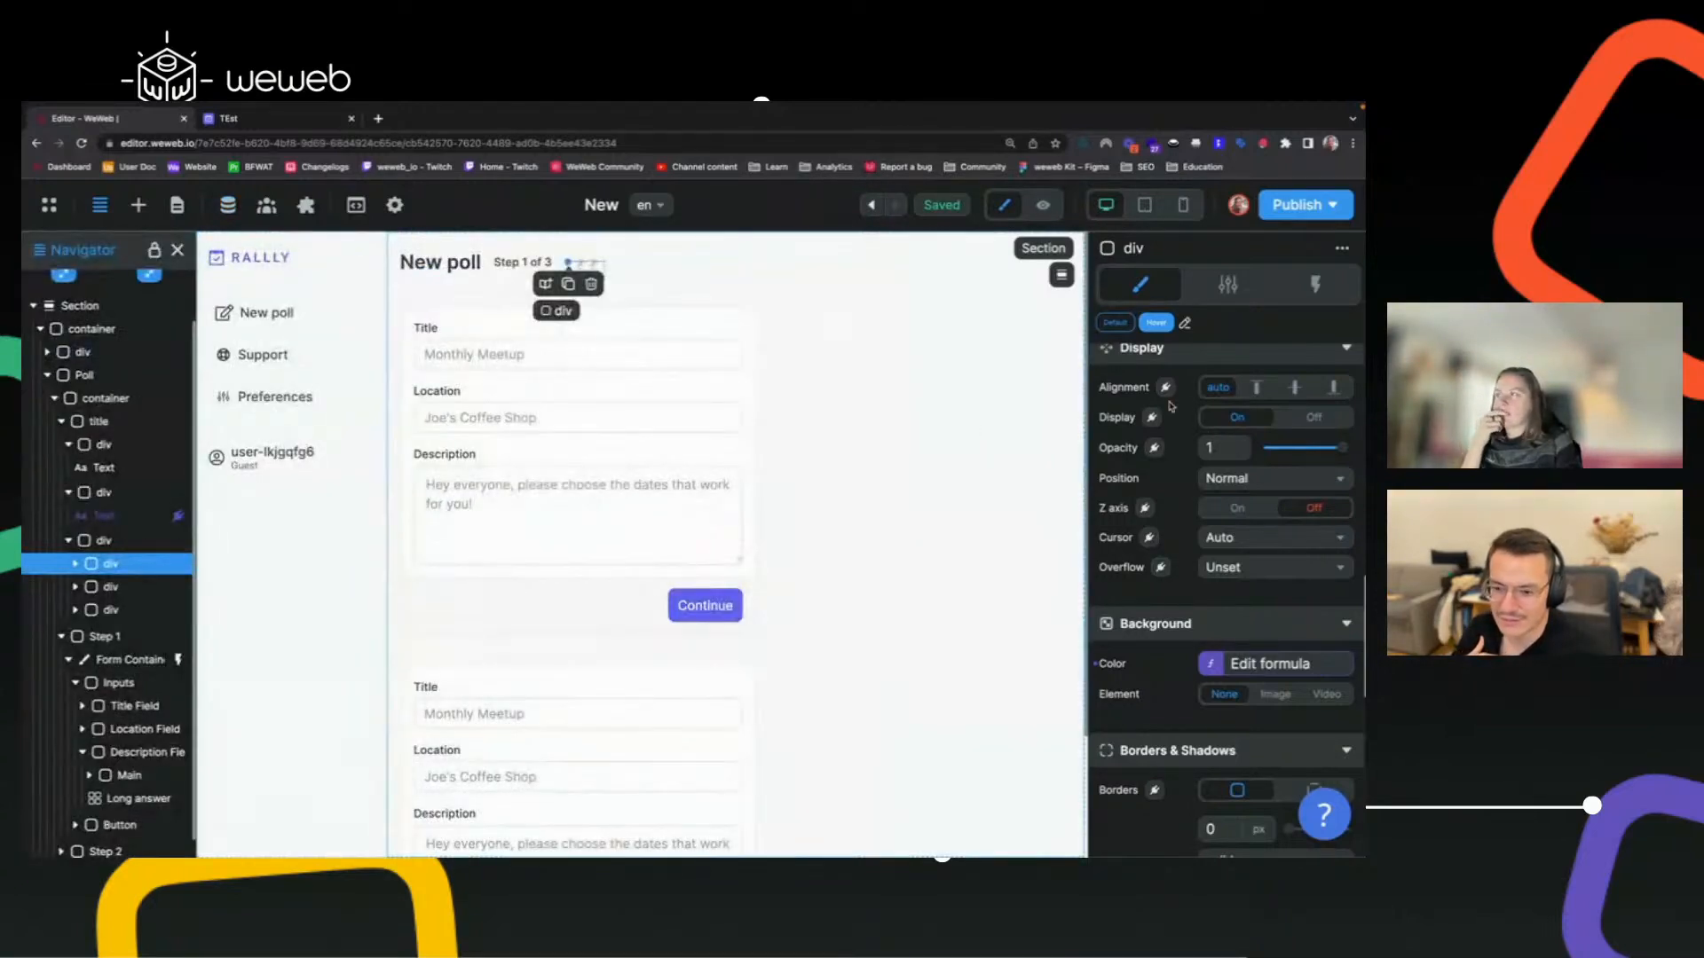
left_click(1287, 671)
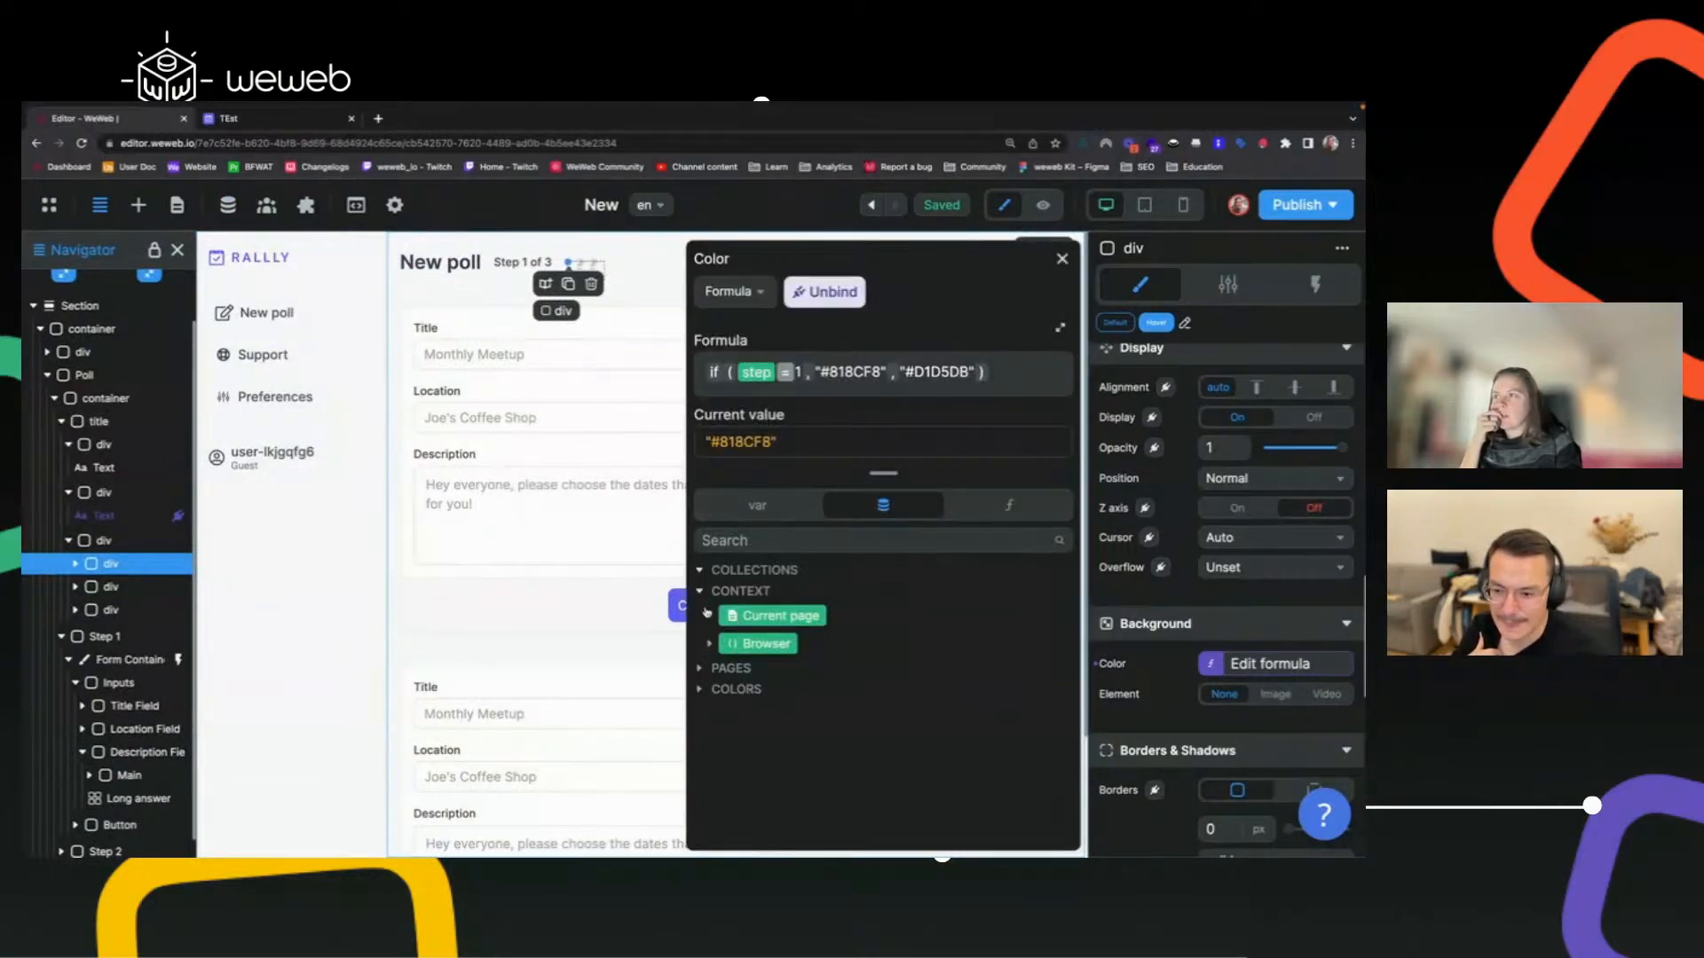
left_click(1009, 505)
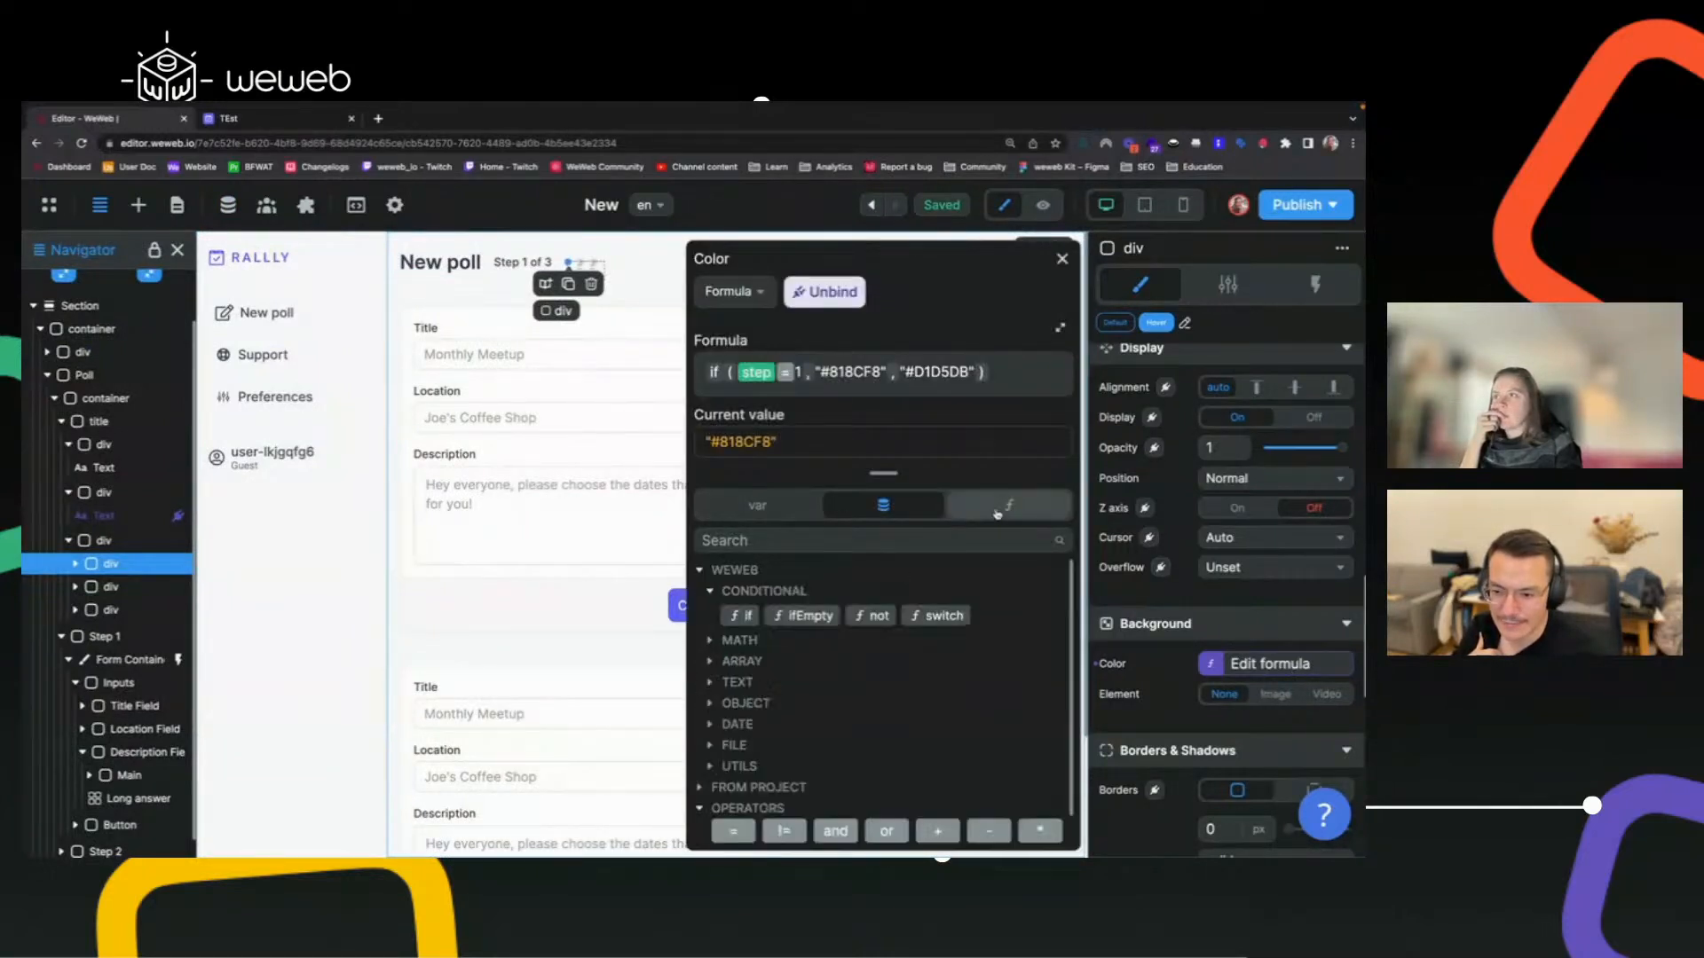
left_click(1027, 382)
key("ctrl+a")
key("BackSpace")
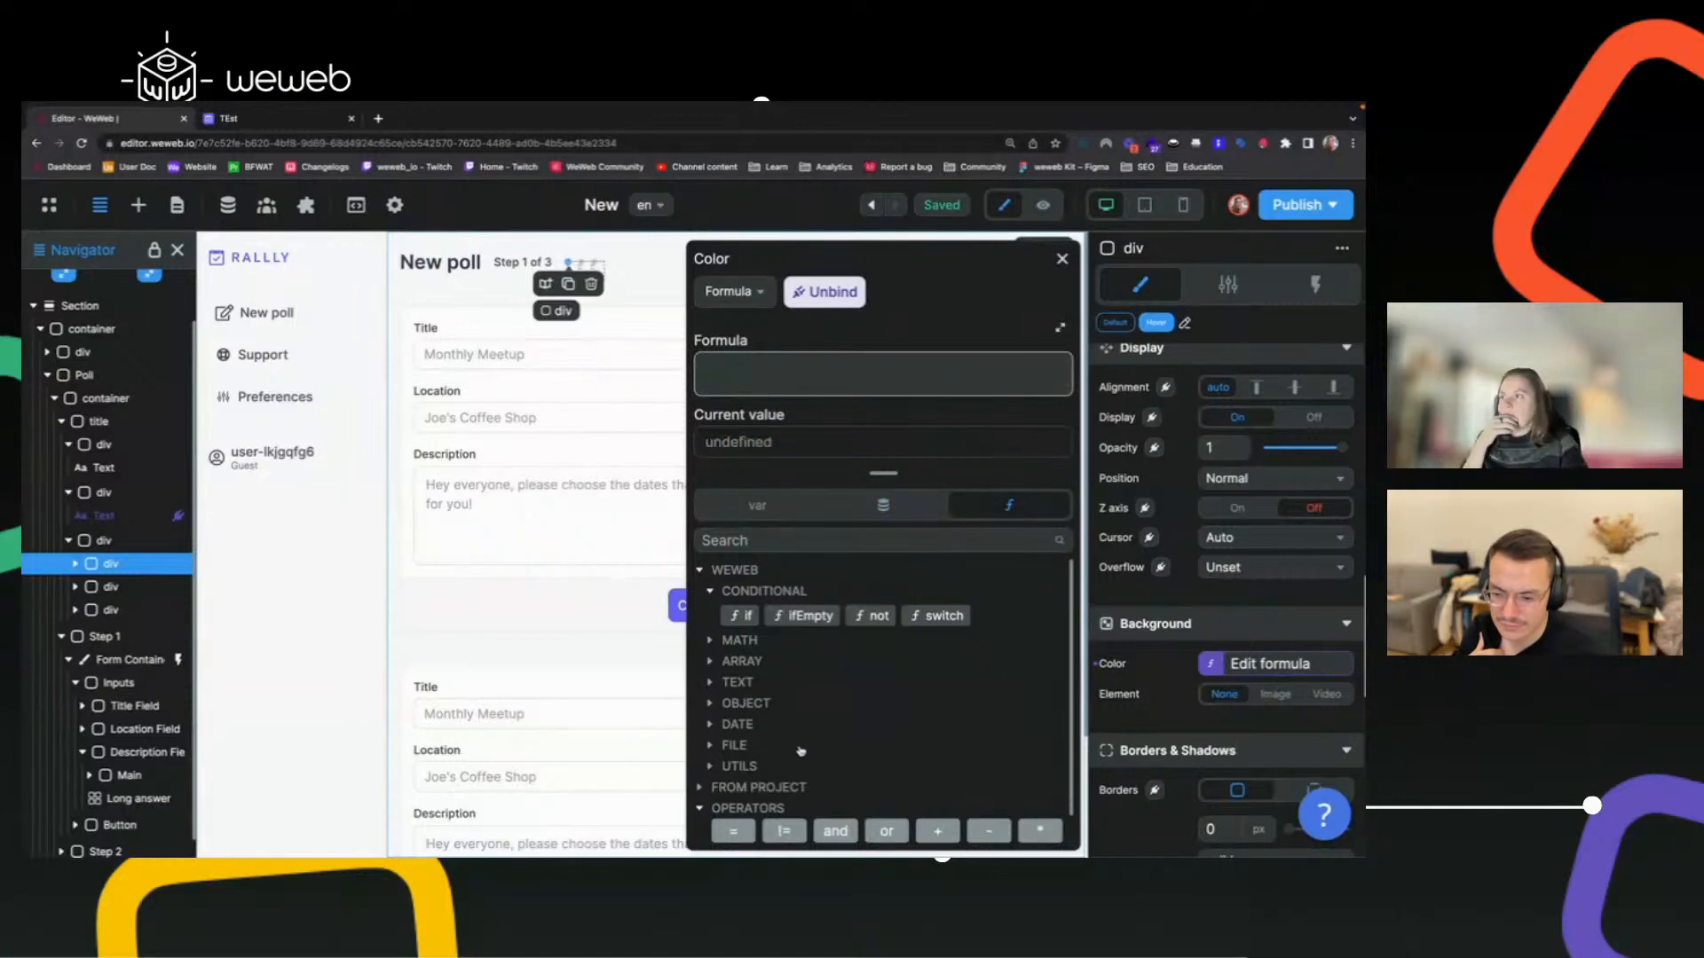
left_click(698, 788)
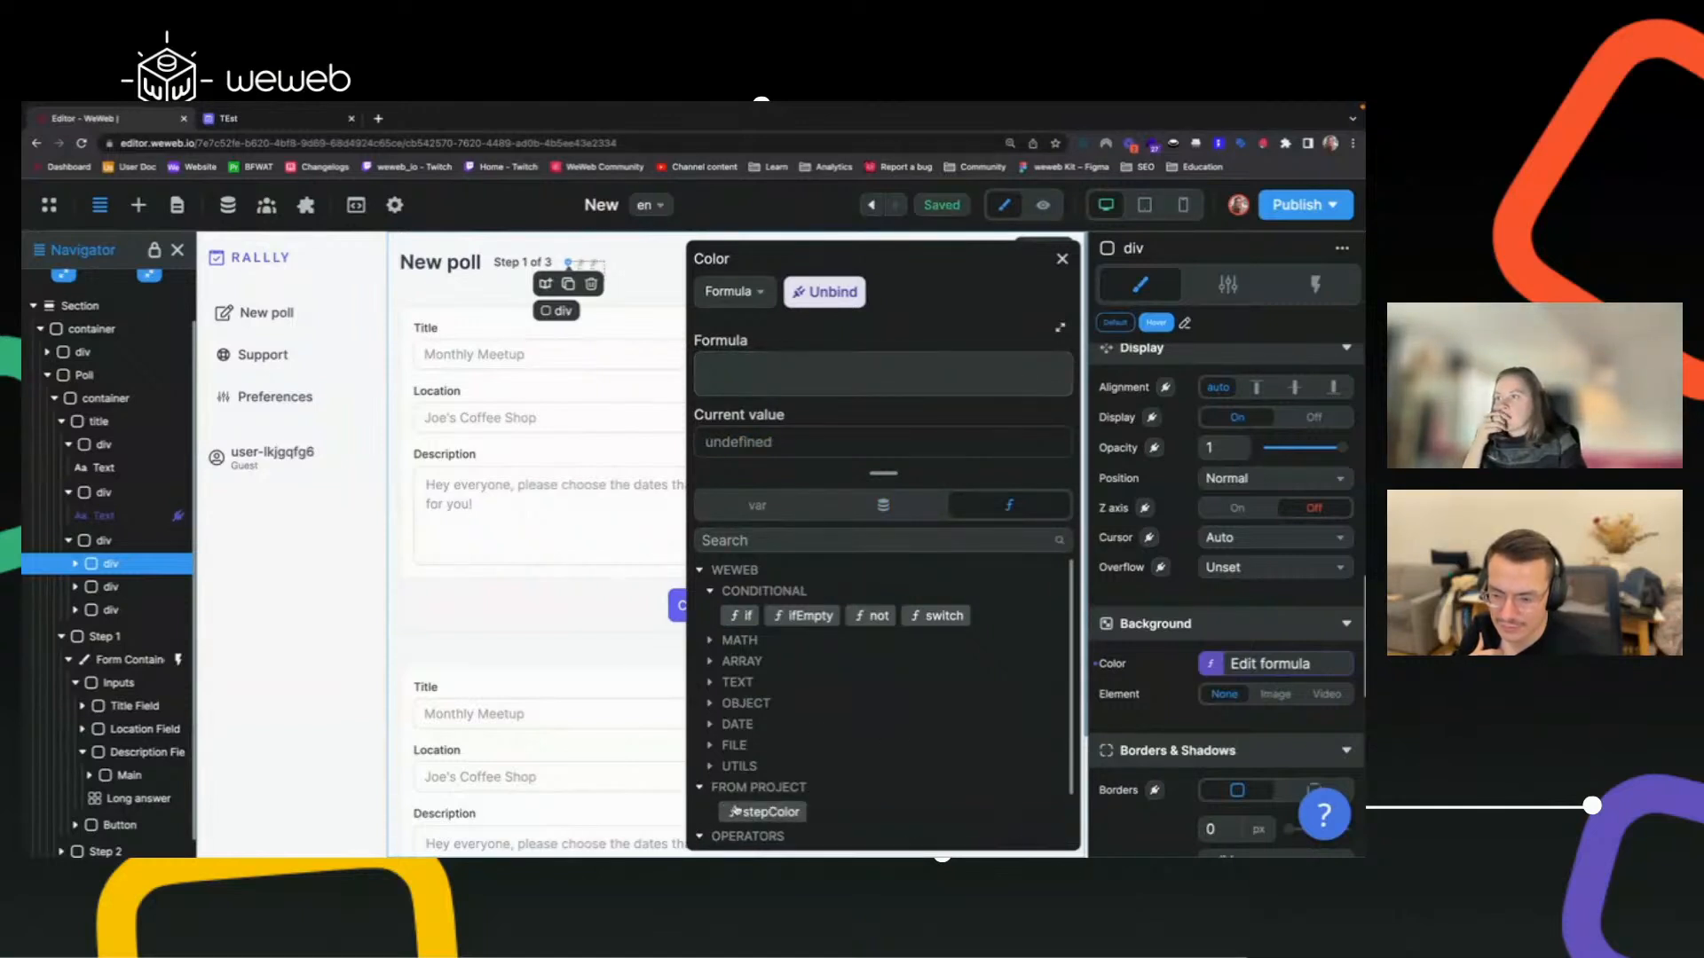
left_click(762, 811)
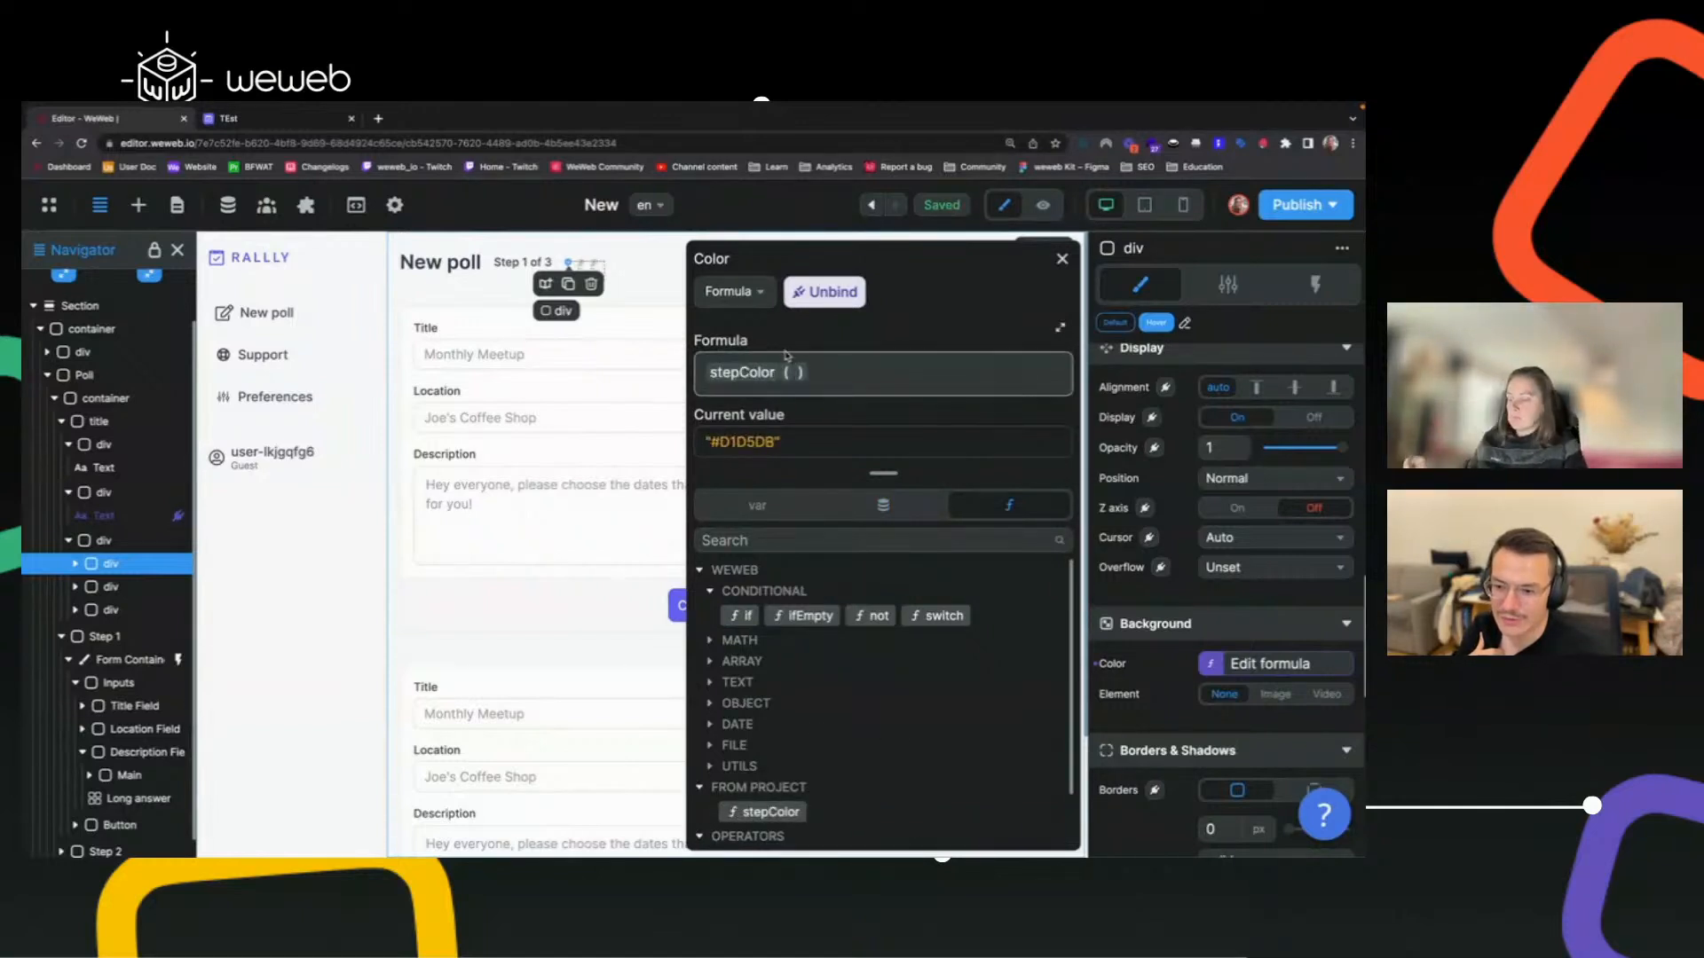
type("1")
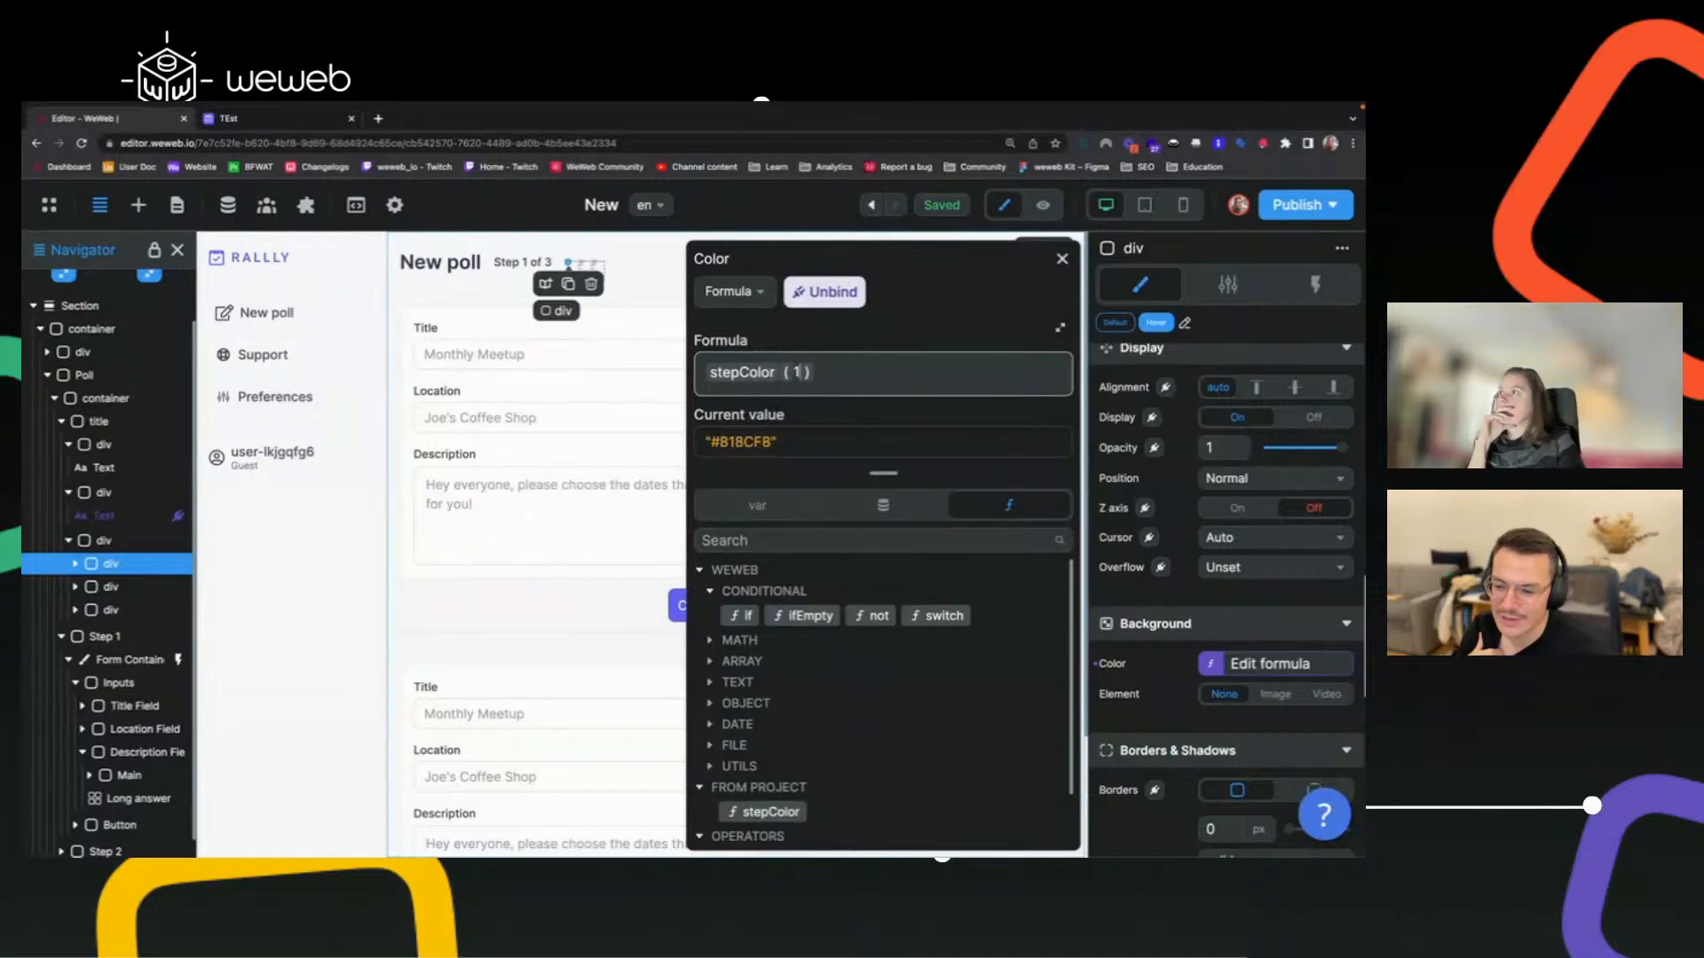
left_click(1062, 258)
Bind the second indicator dot's background color to the project formula stepColor(2).
left_click(133, 589)
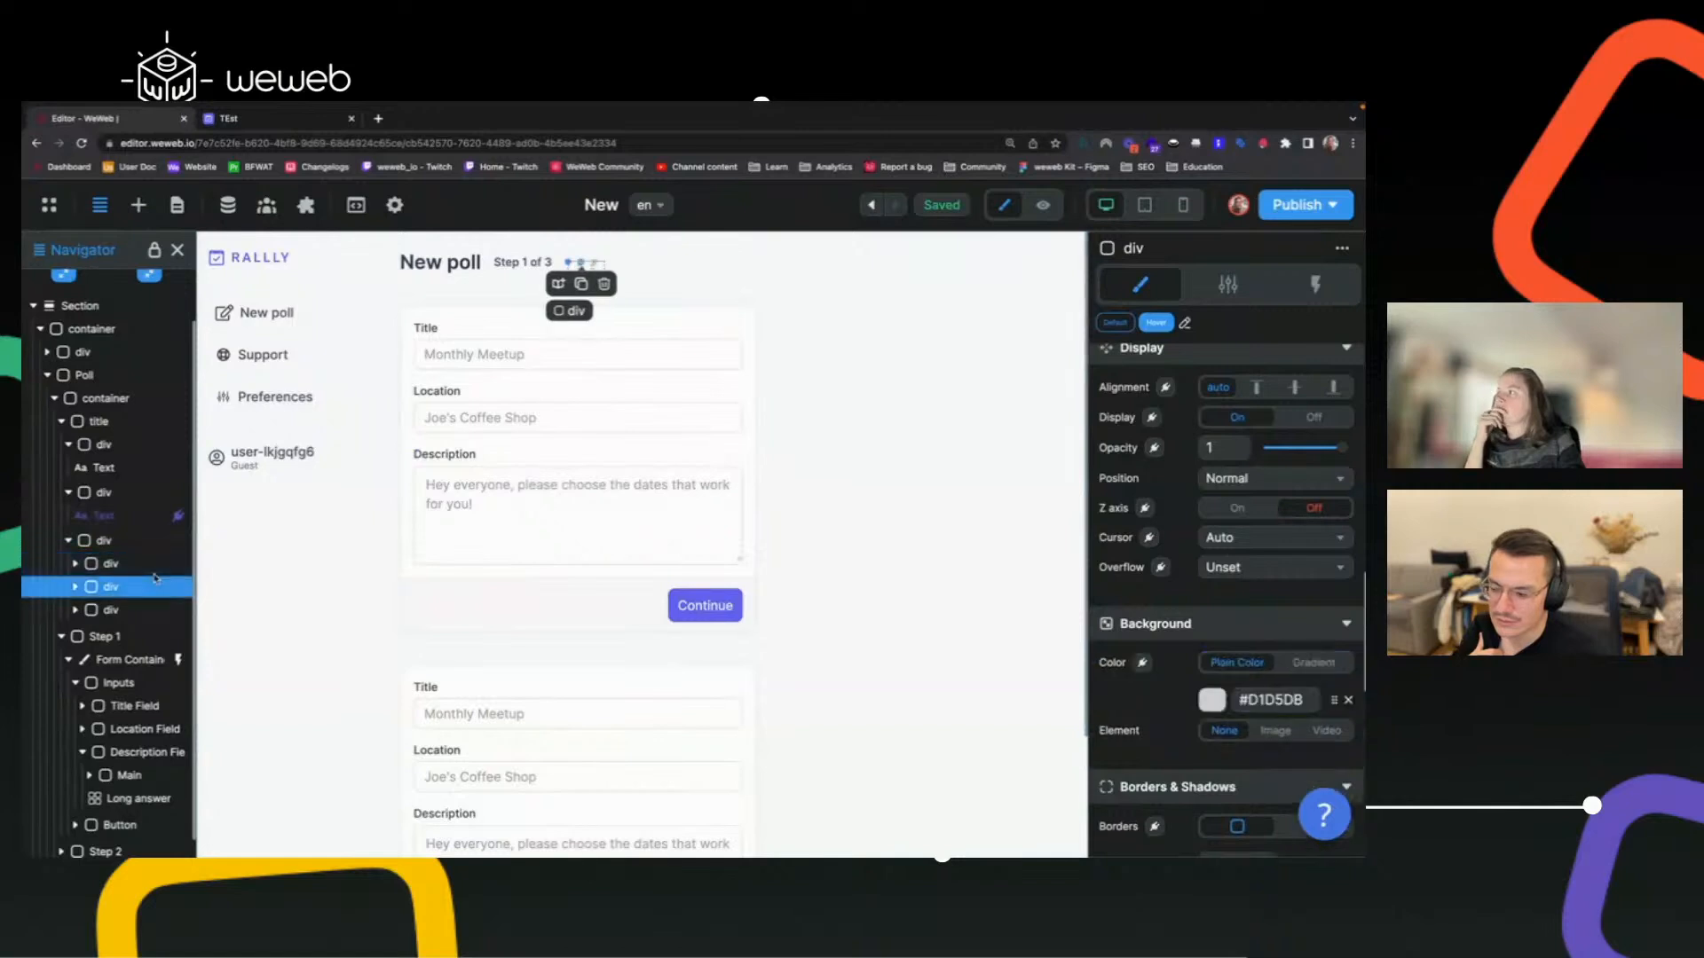
left_click(1142, 663)
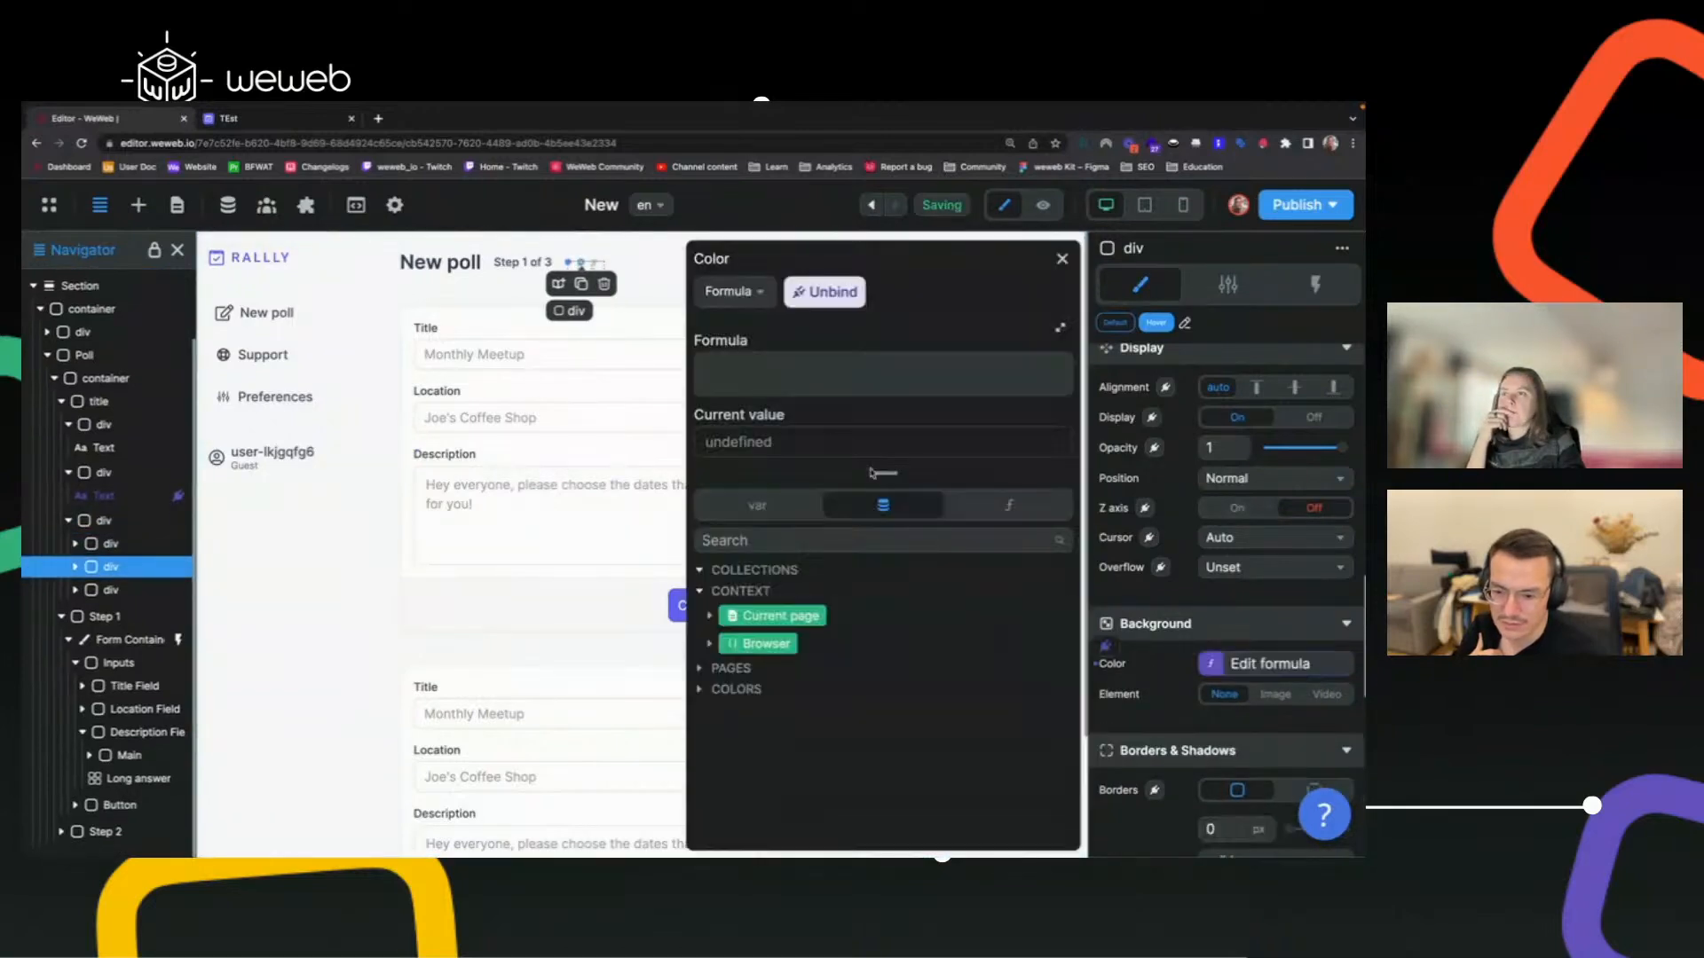
left_click(1008, 505)
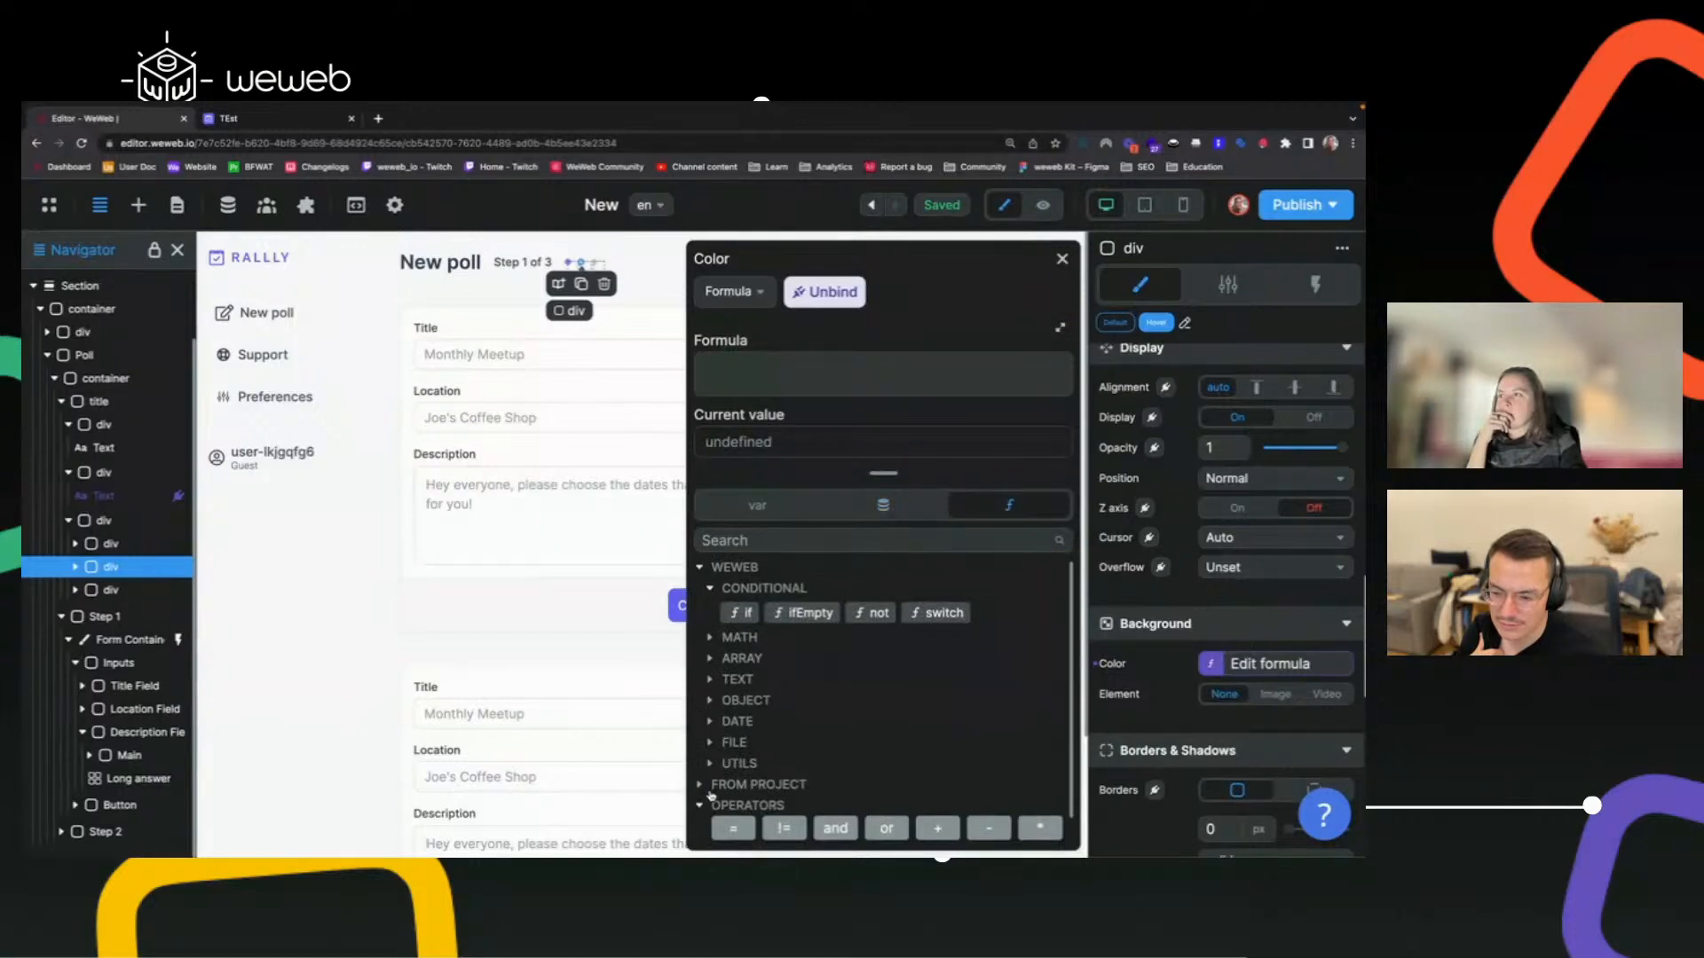
left_click(706, 786)
left_click(765, 809)
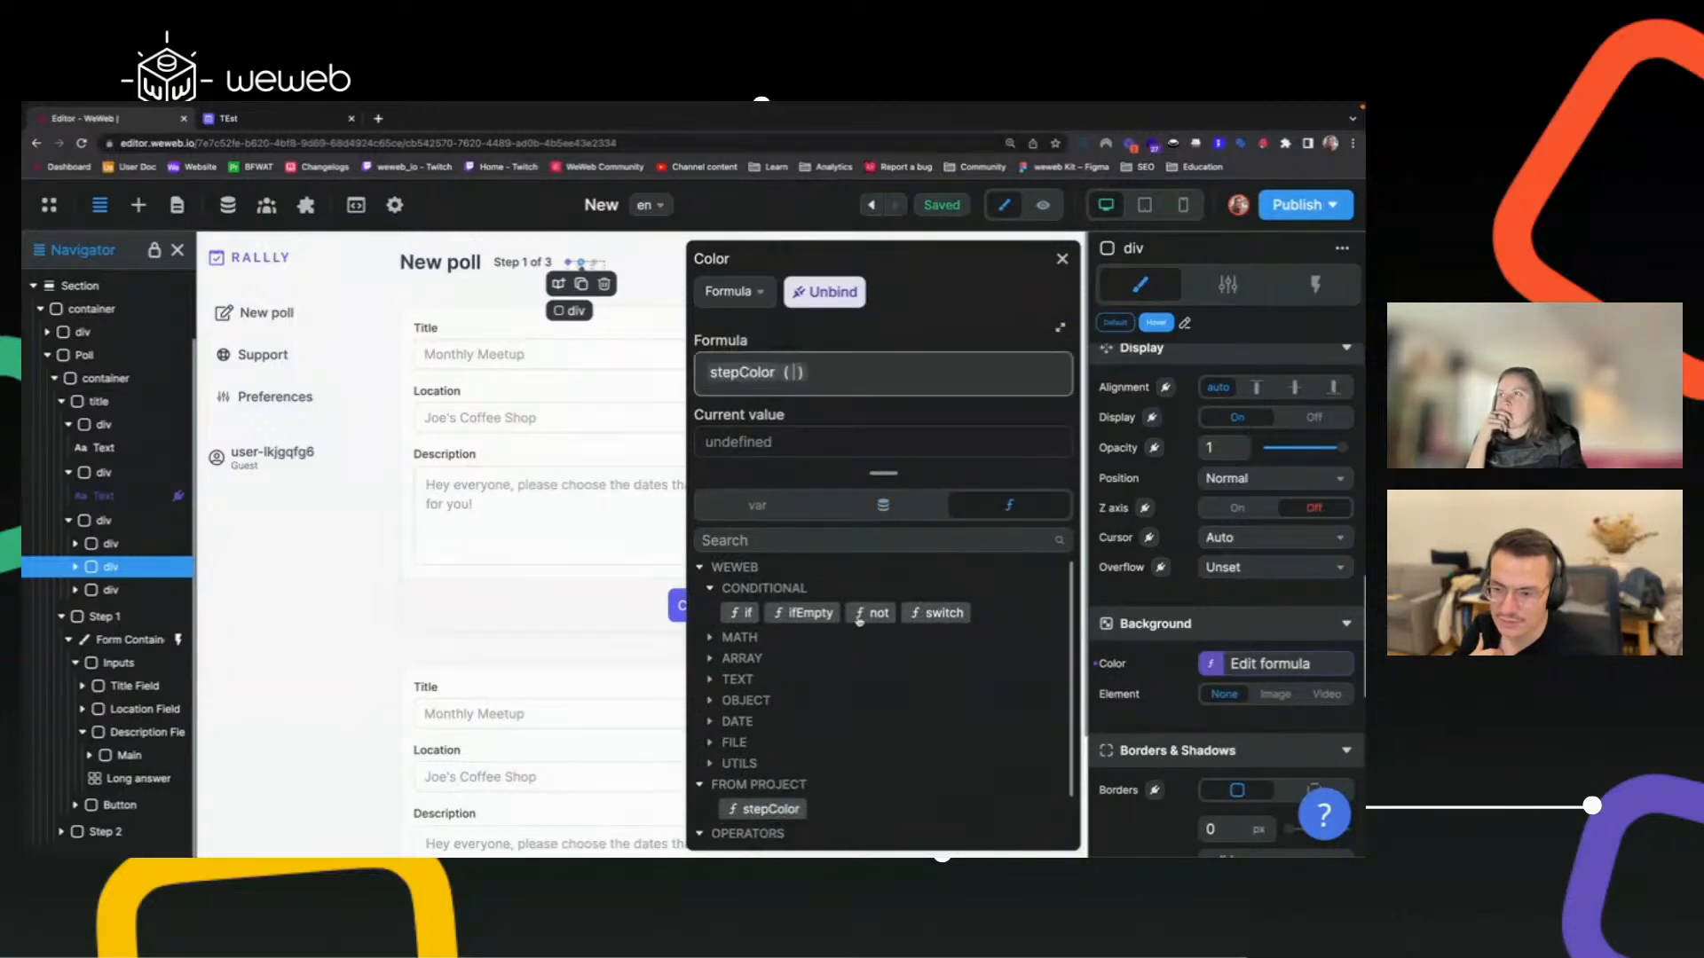
type("2")
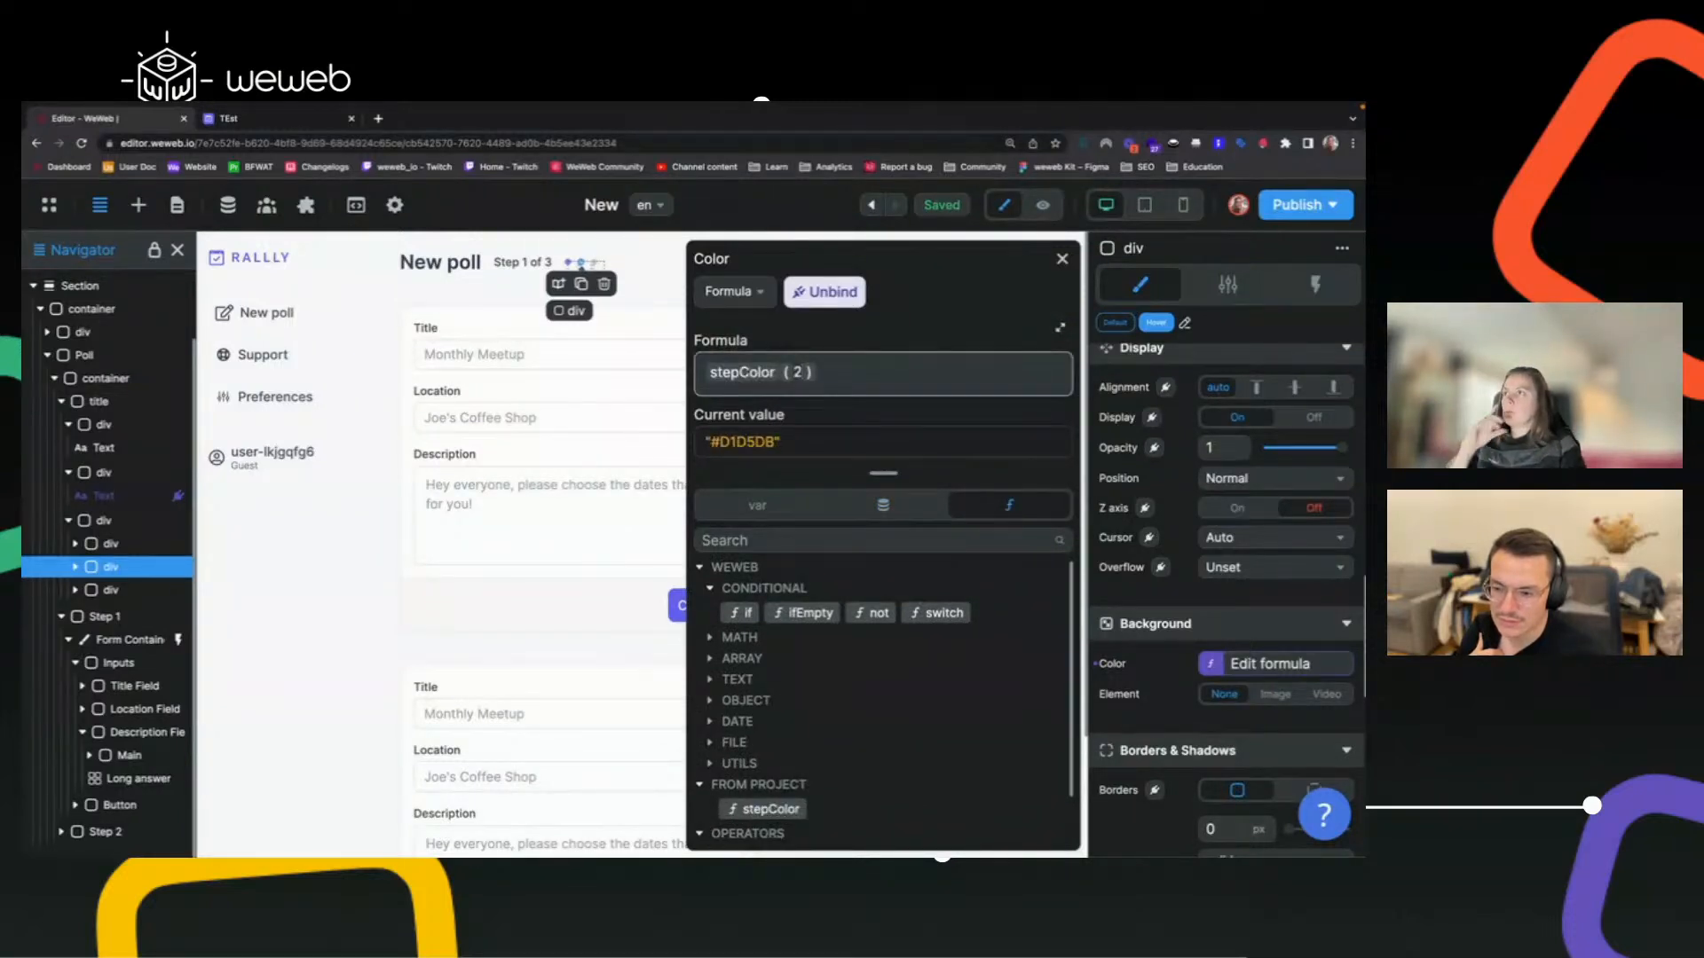
left_click(1062, 258)
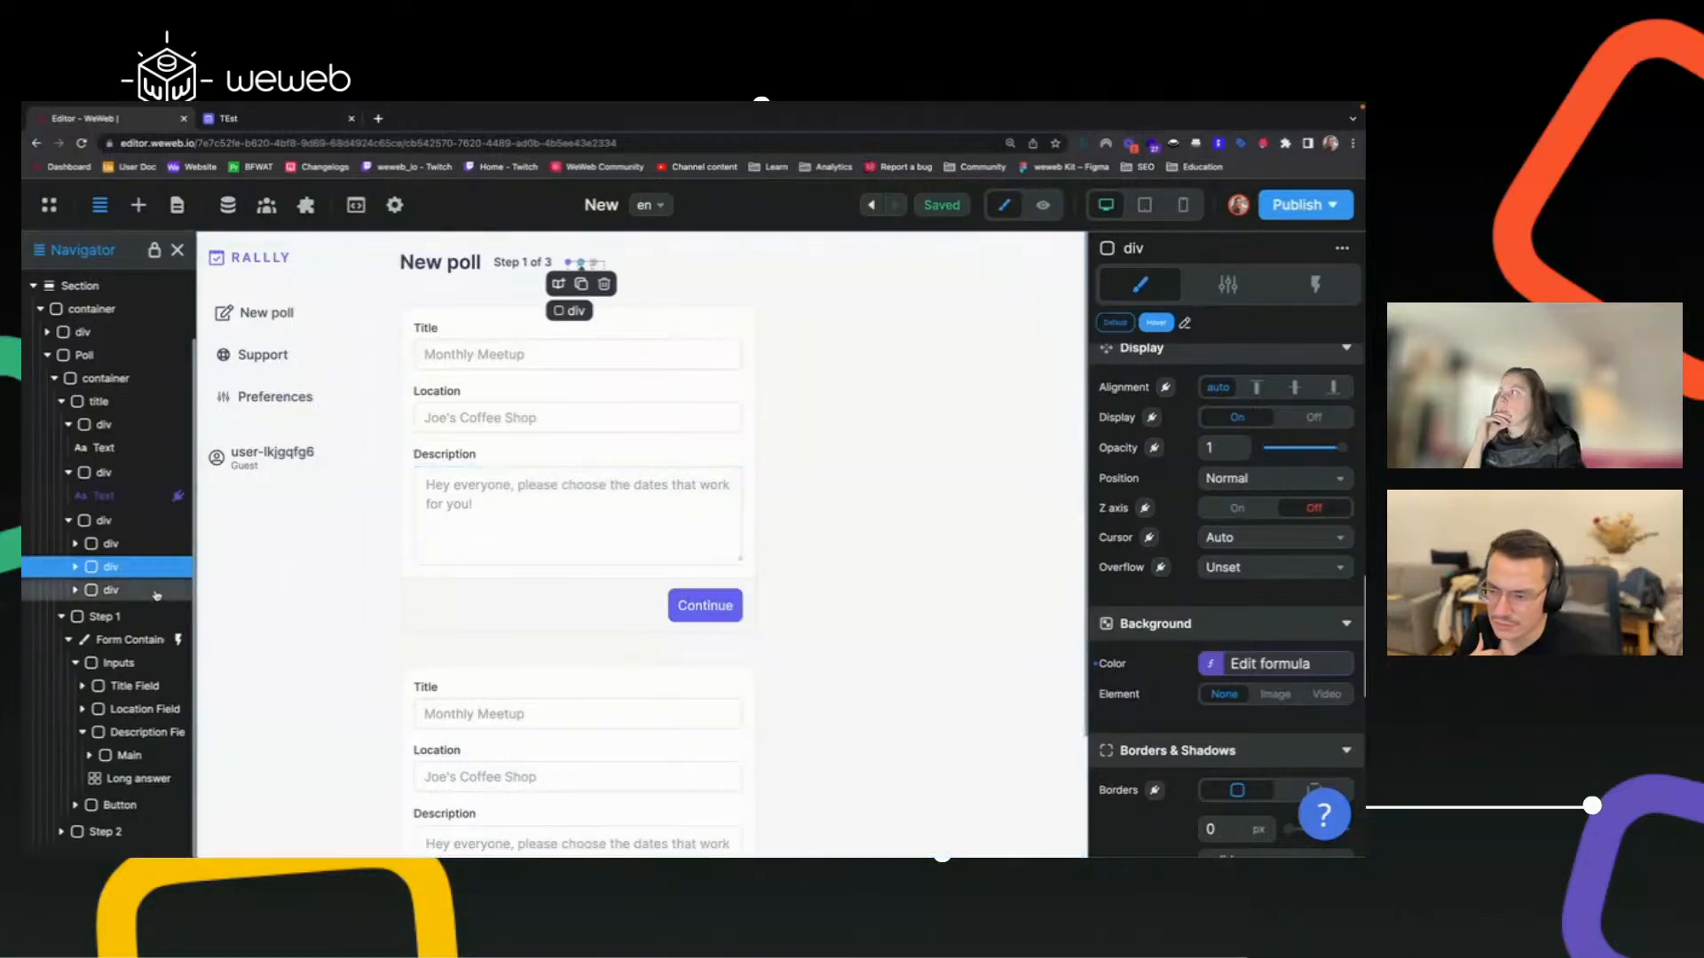
Bind the third indicator dot's background color to the project formula stepColor(3).
left_click(111, 589)
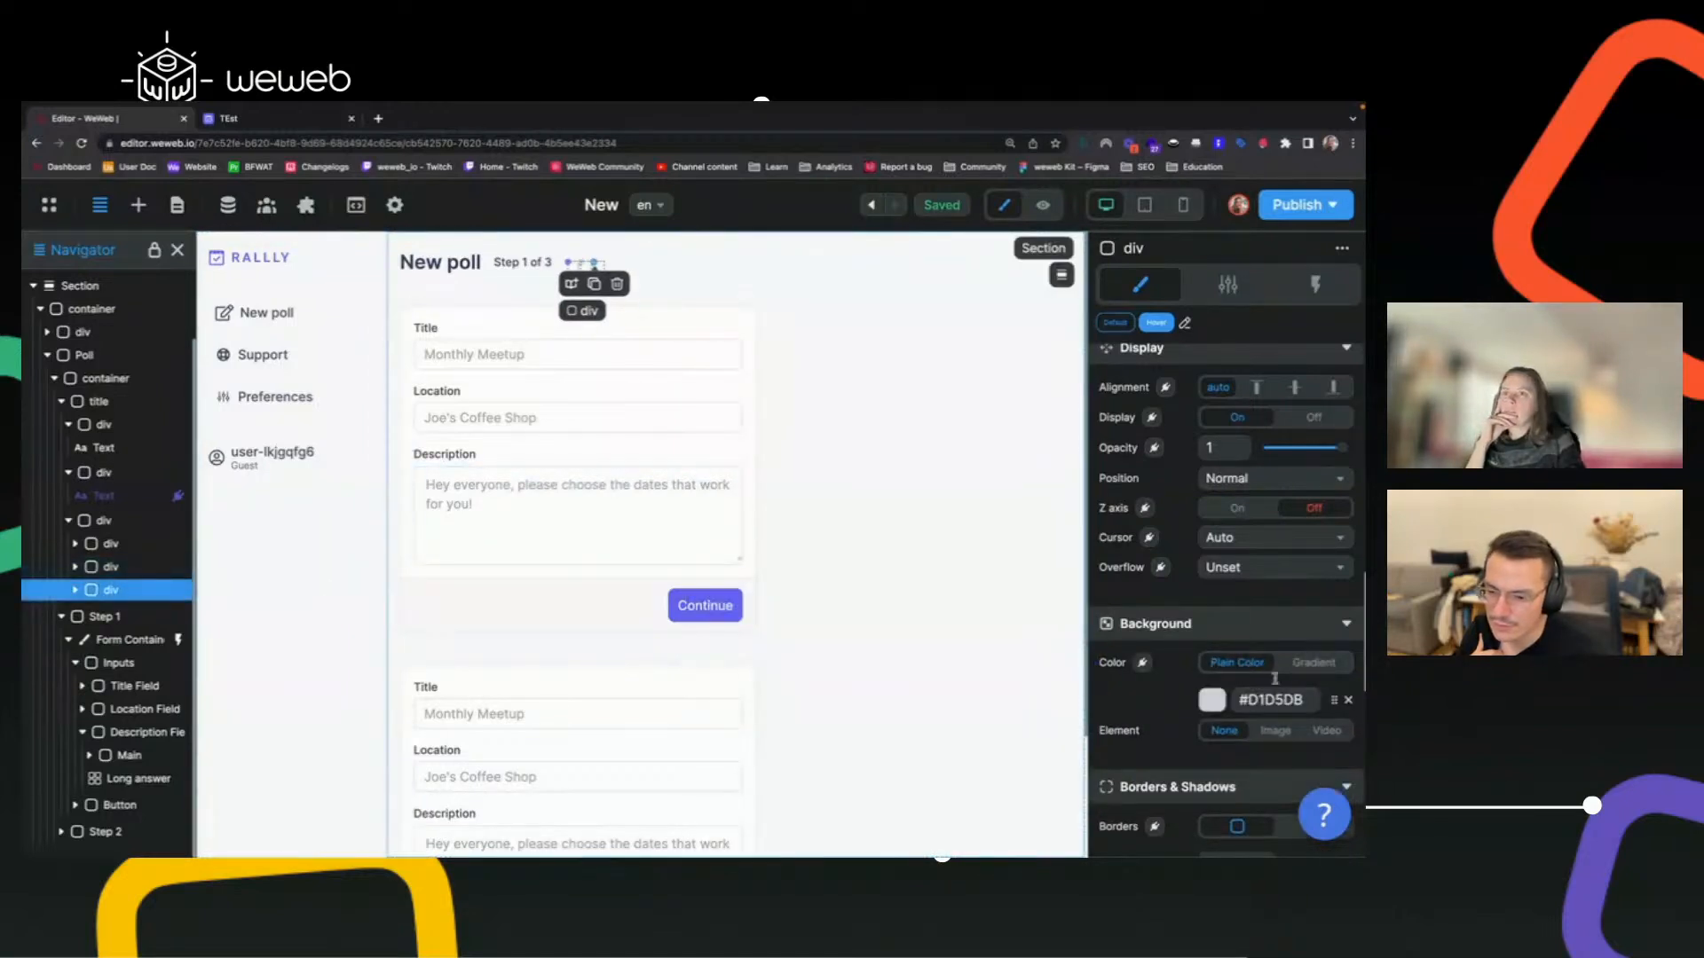
left_click(1143, 663)
left_click(1008, 504)
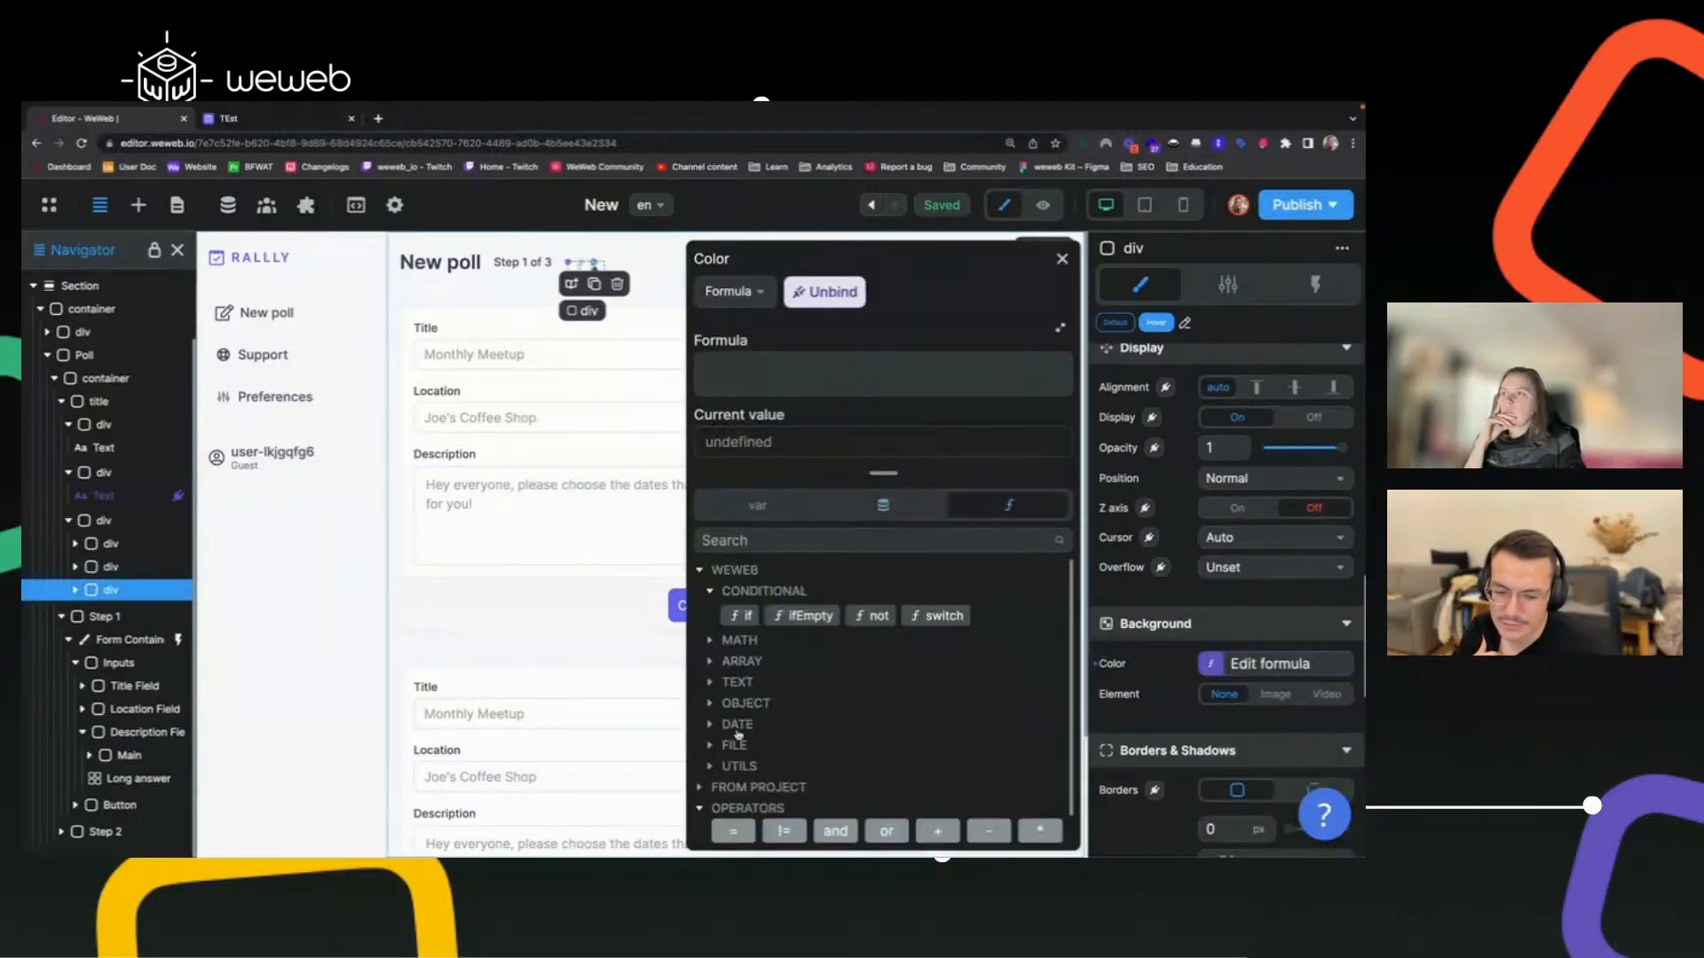
left_click(700, 786)
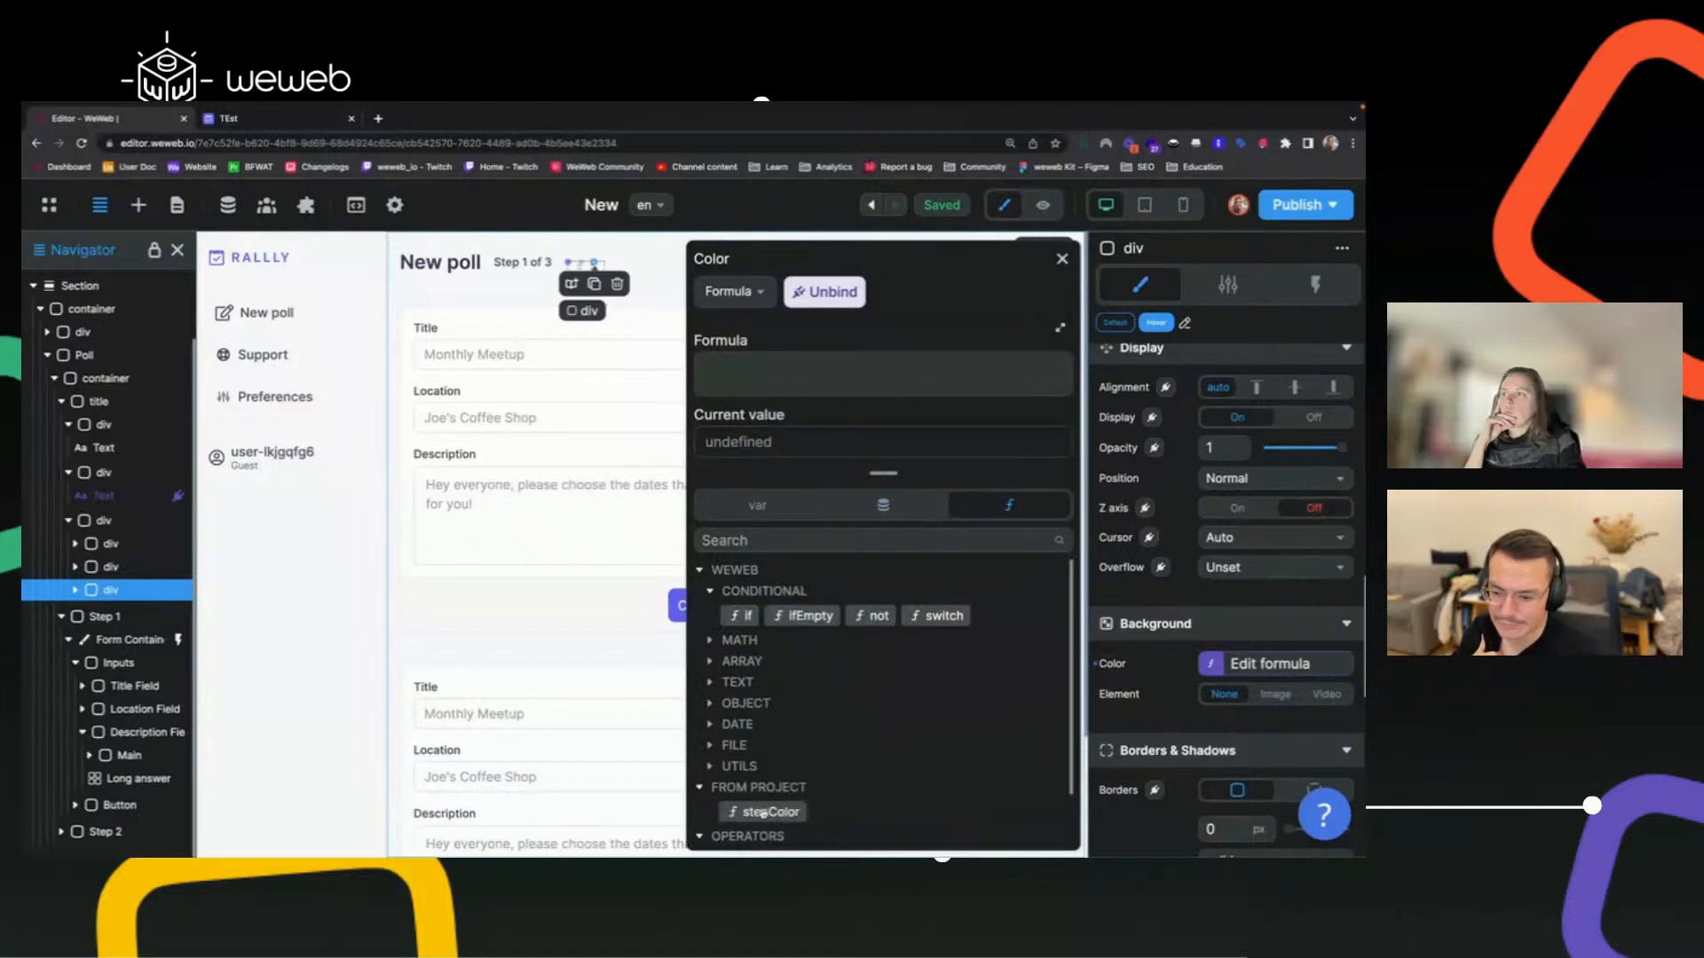
left_click(765, 812)
type("3")
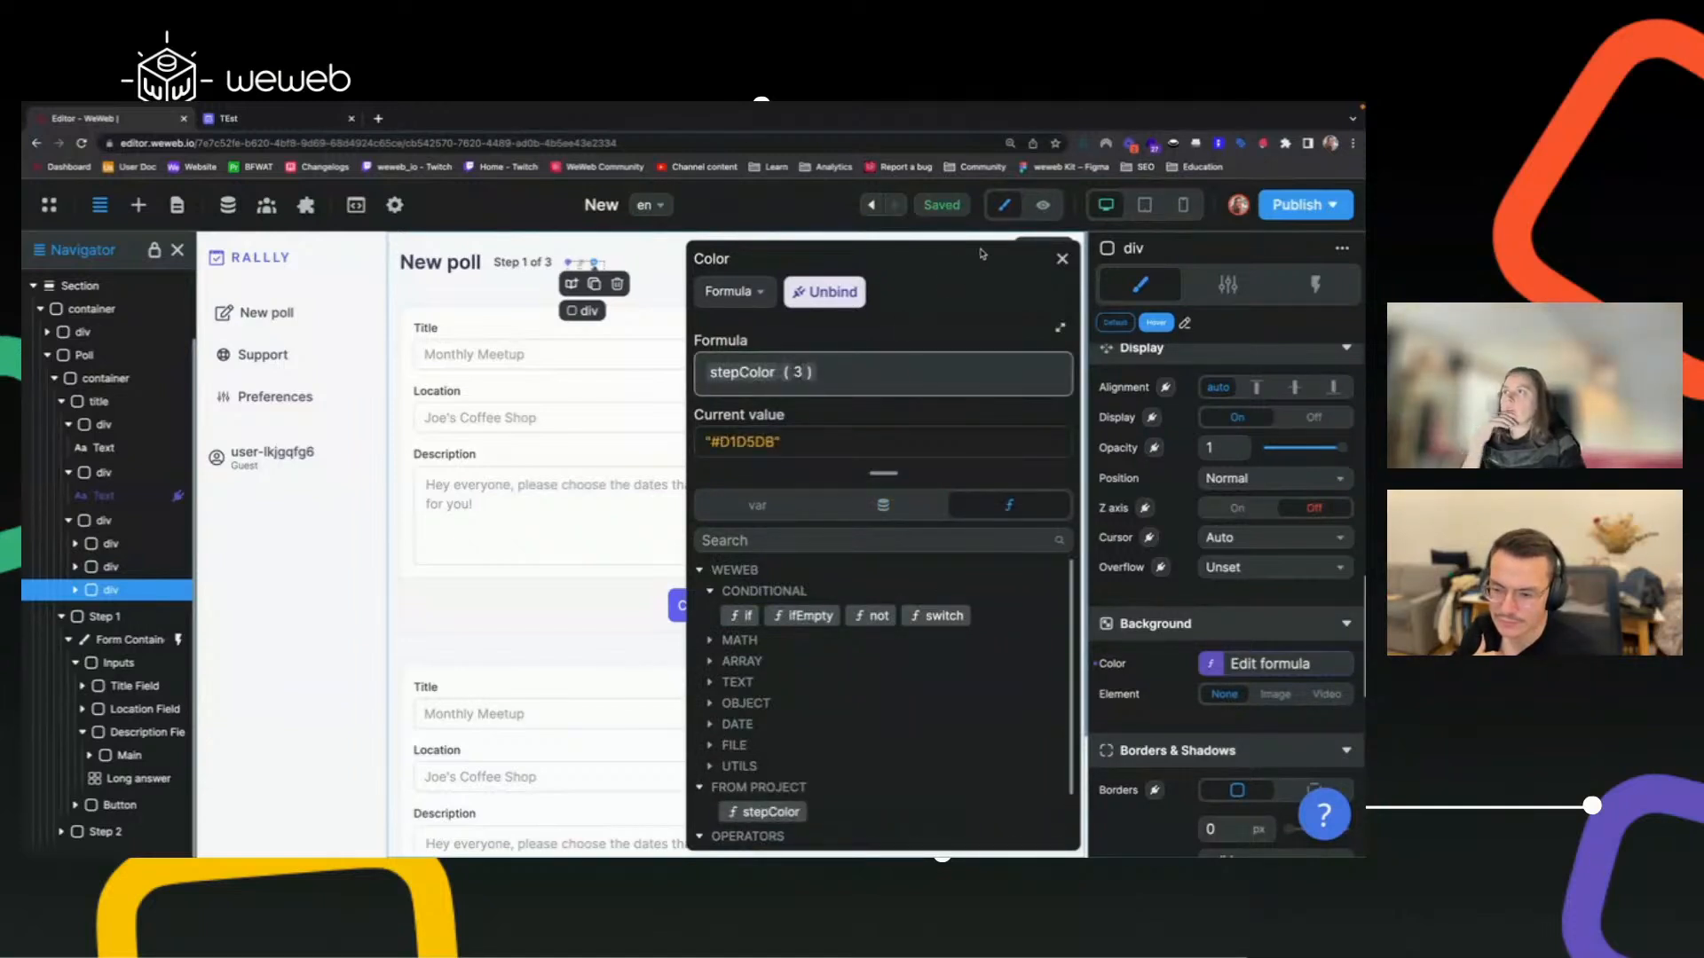
left_click(1063, 260)
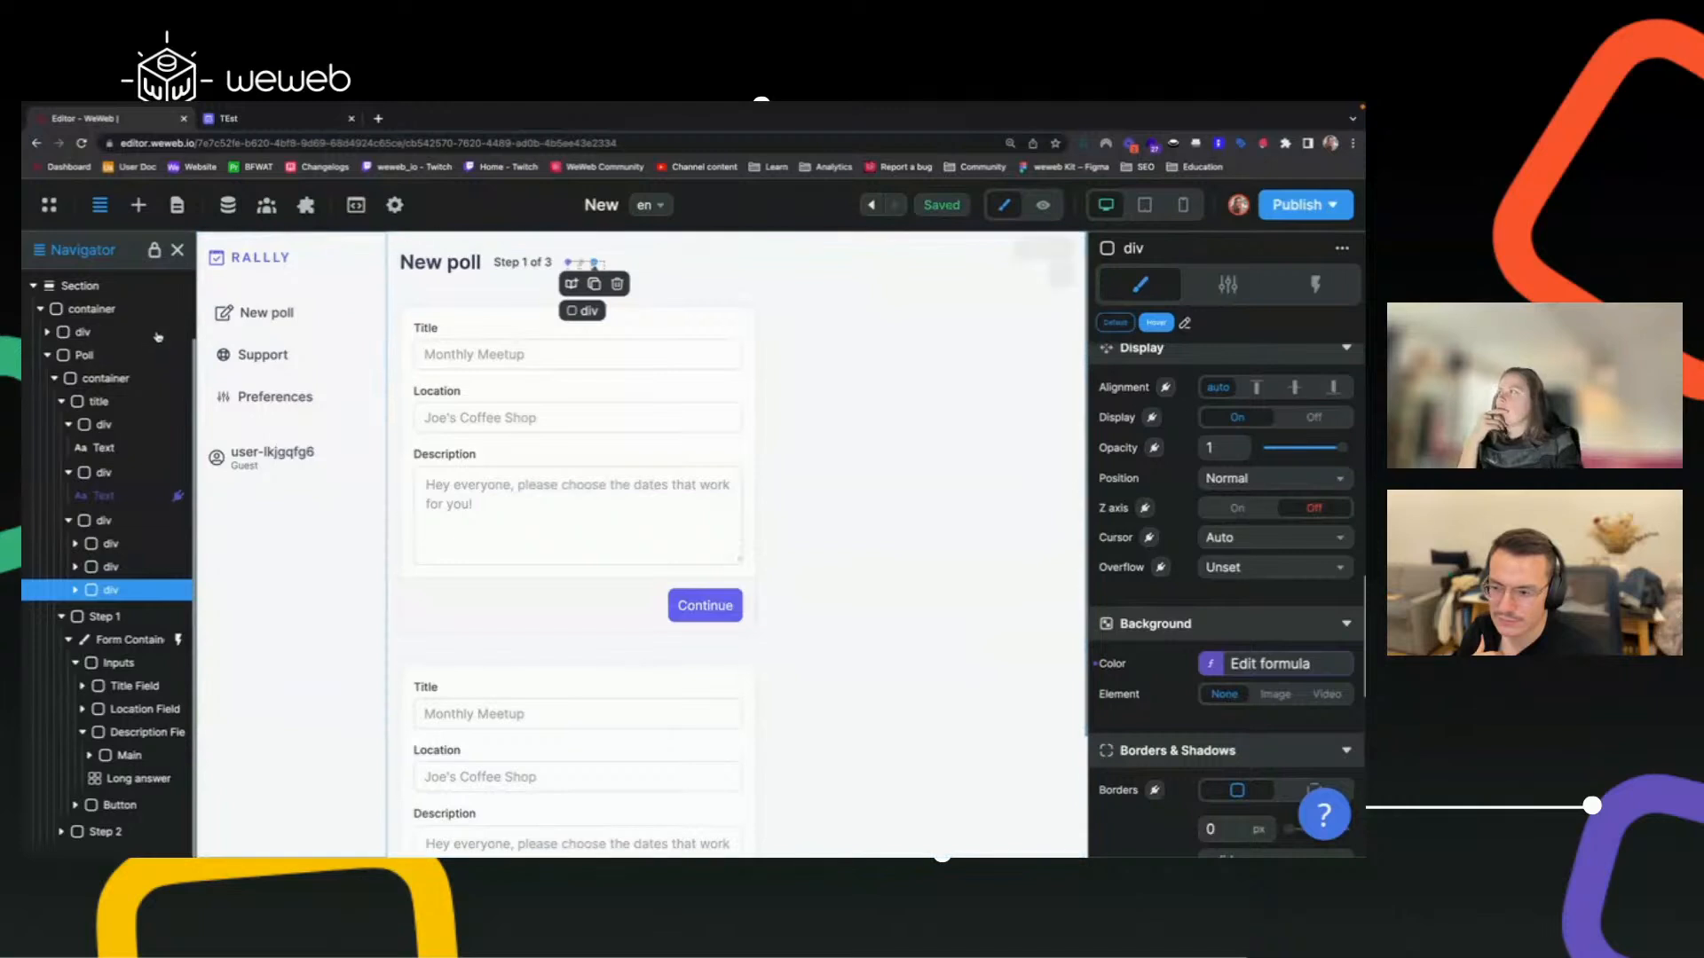
Test the step variable with the value 2 and set it back to 1.
left_click(143, 295)
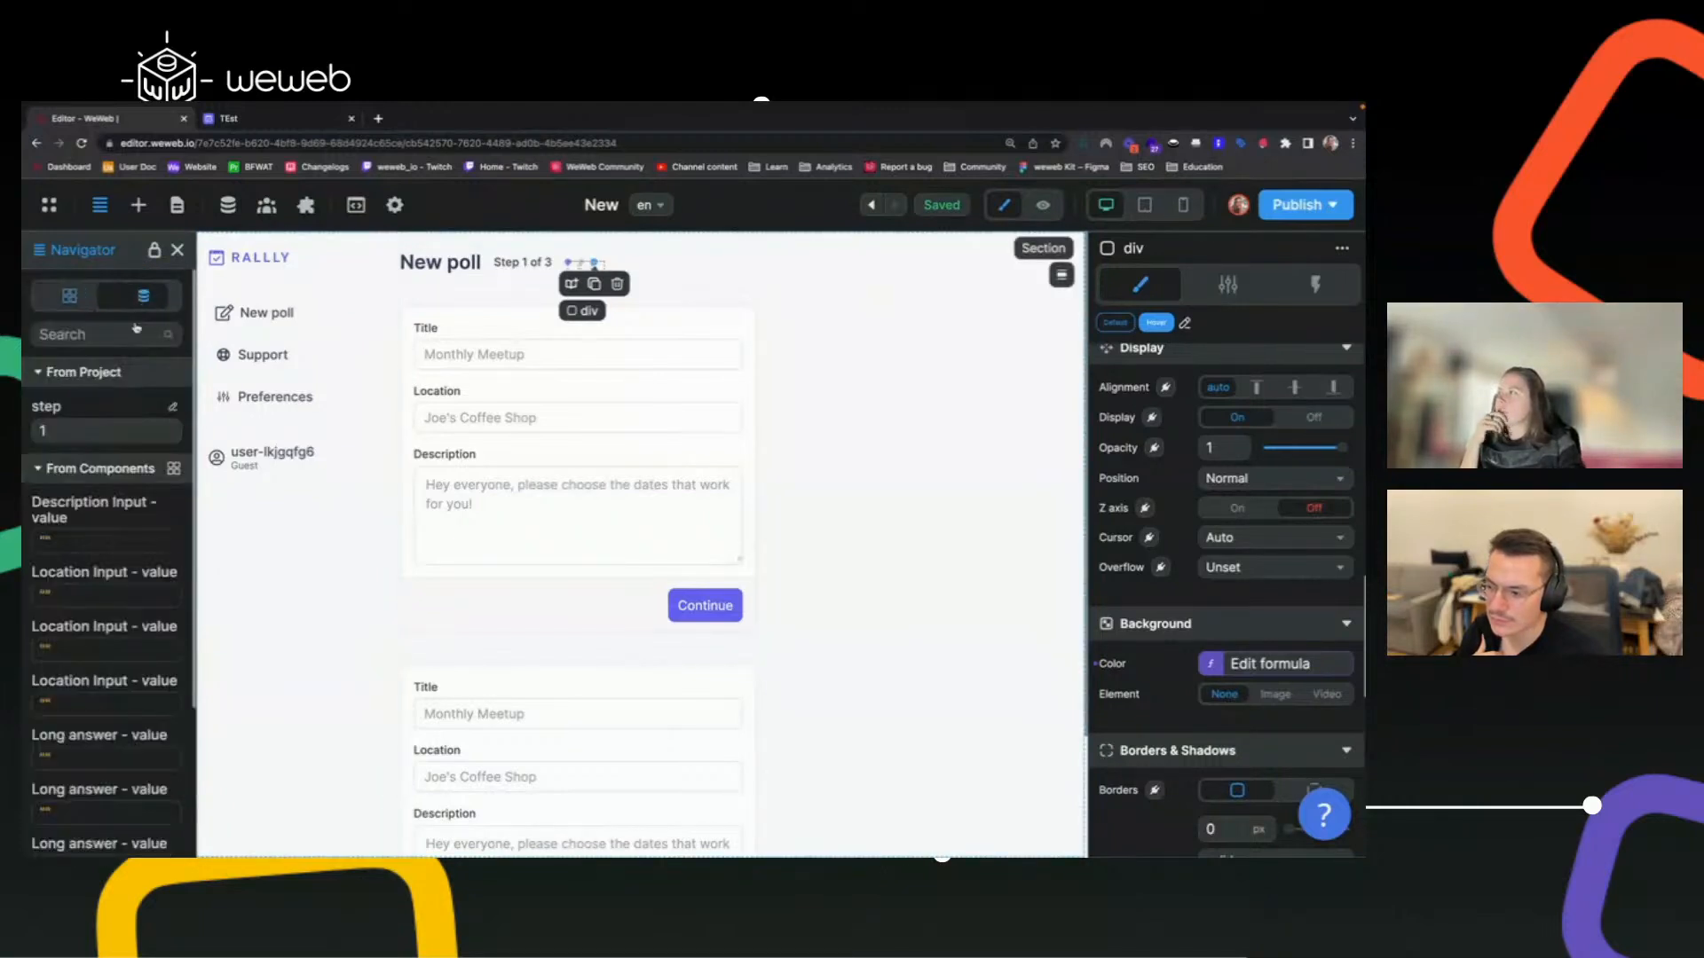
left_click(78, 432)
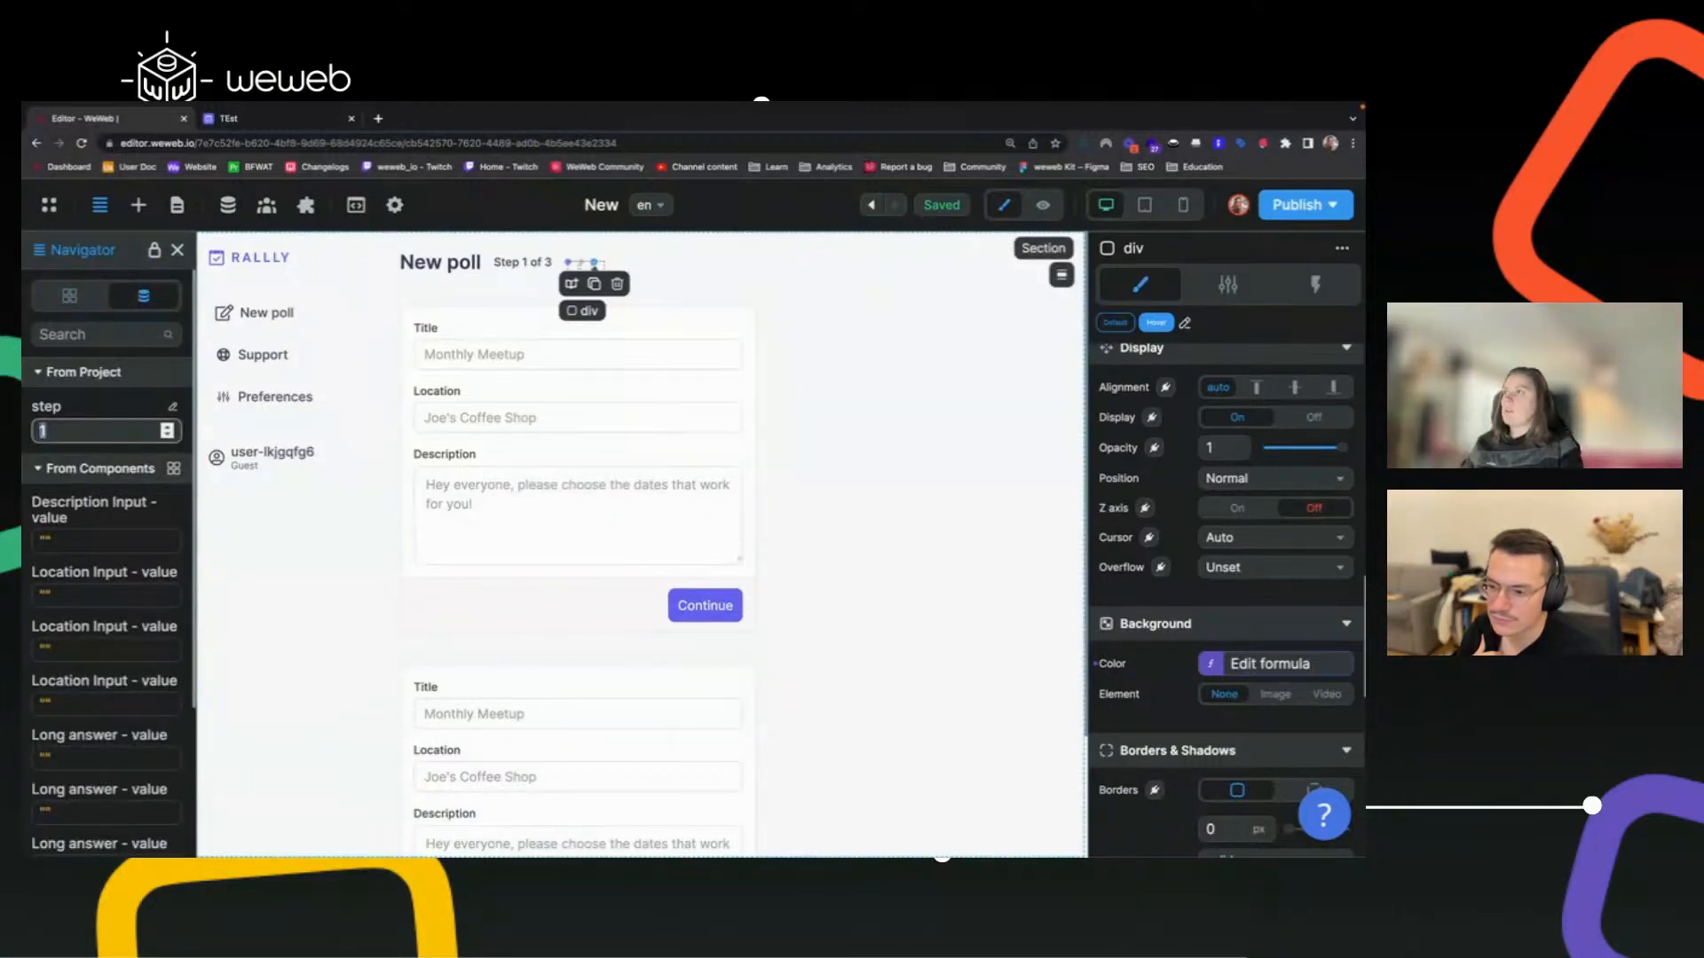
type("2")
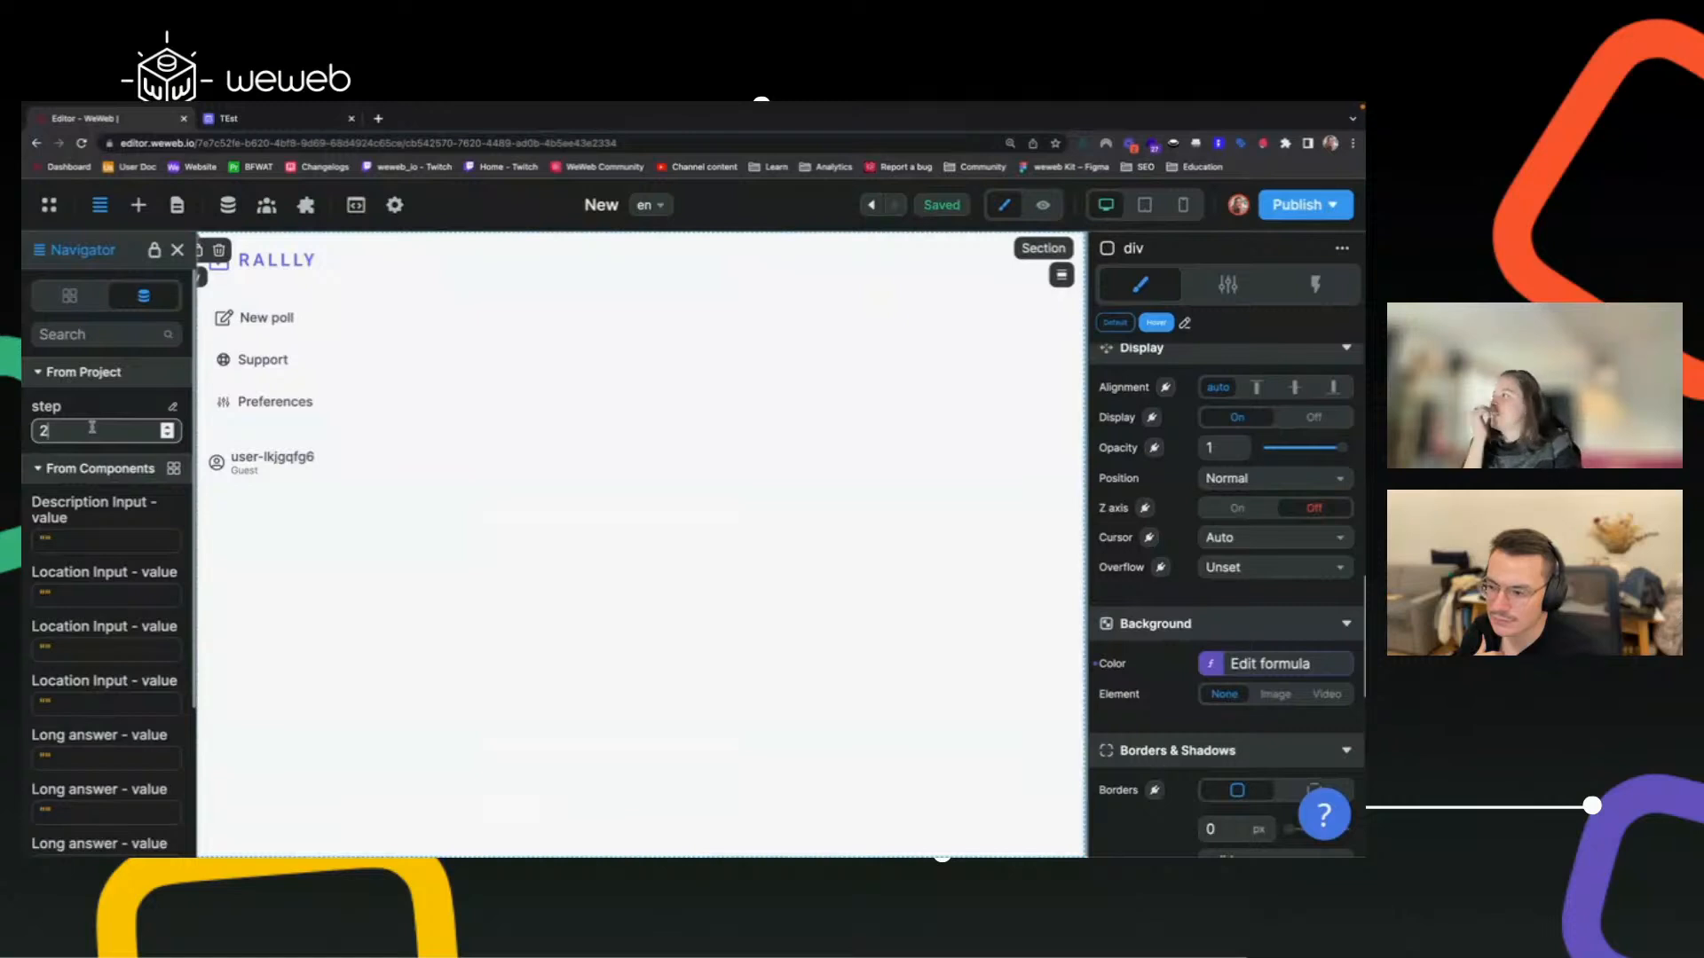
key("BackSpace")
type("1")
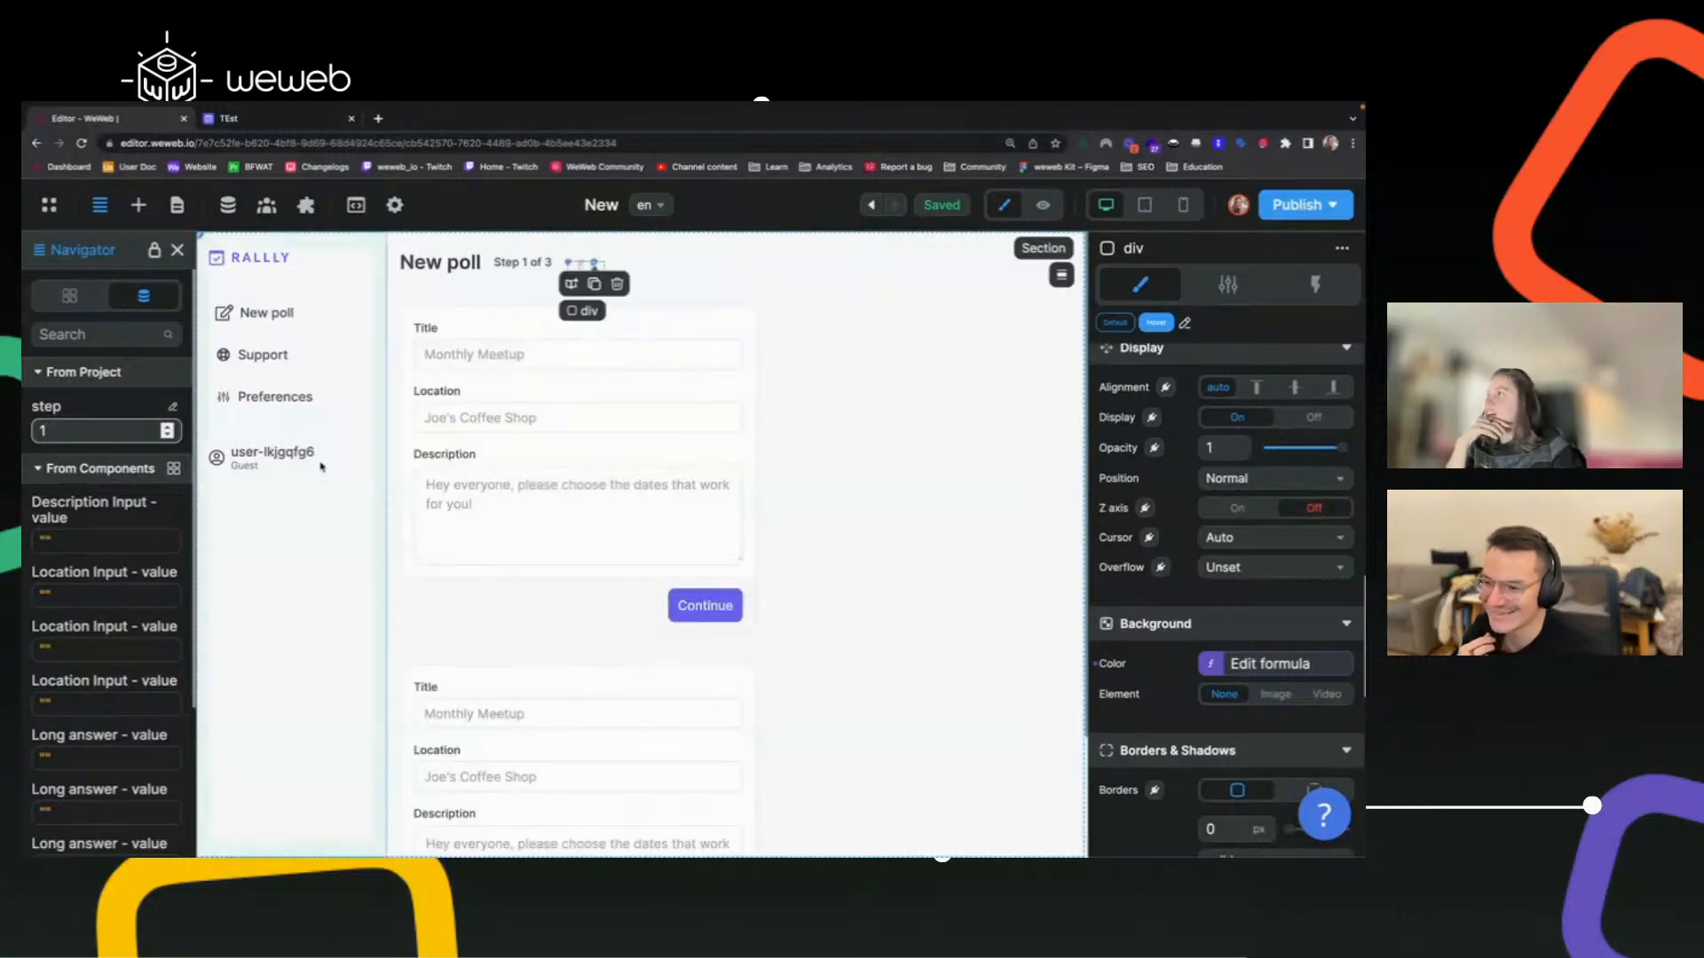
Find the step-based display condition on the Poll container that holds both forms and unbind it.
left_click(448, 365)
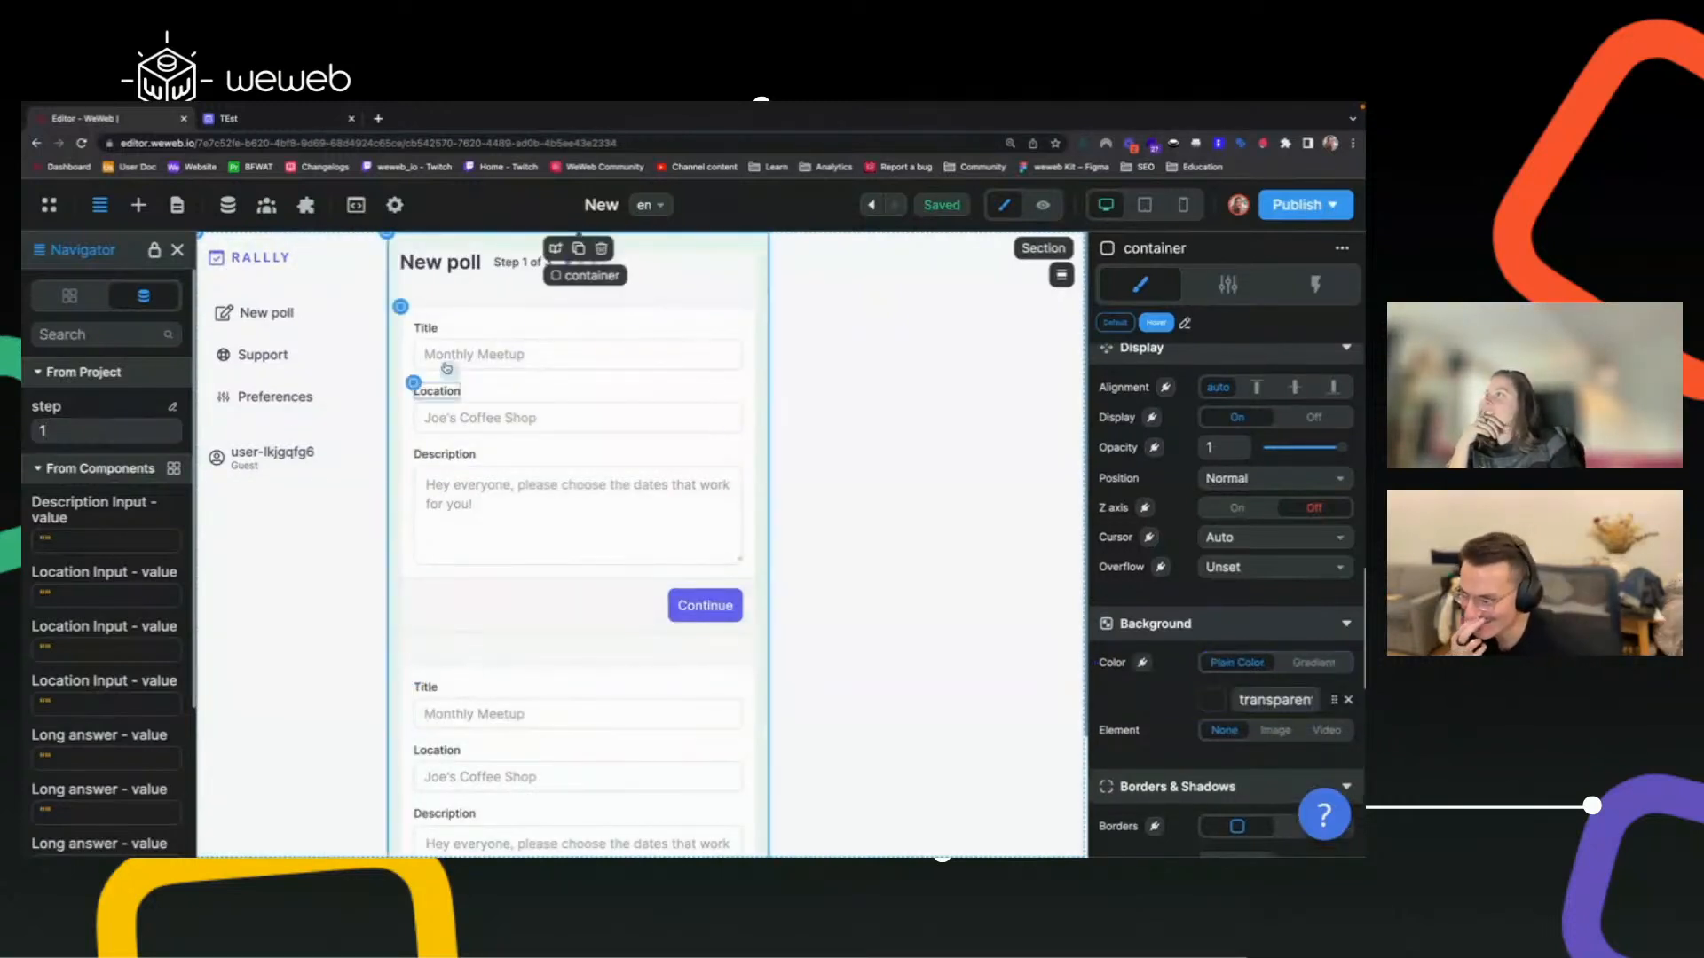
left_click(447, 681)
left_click(70, 295)
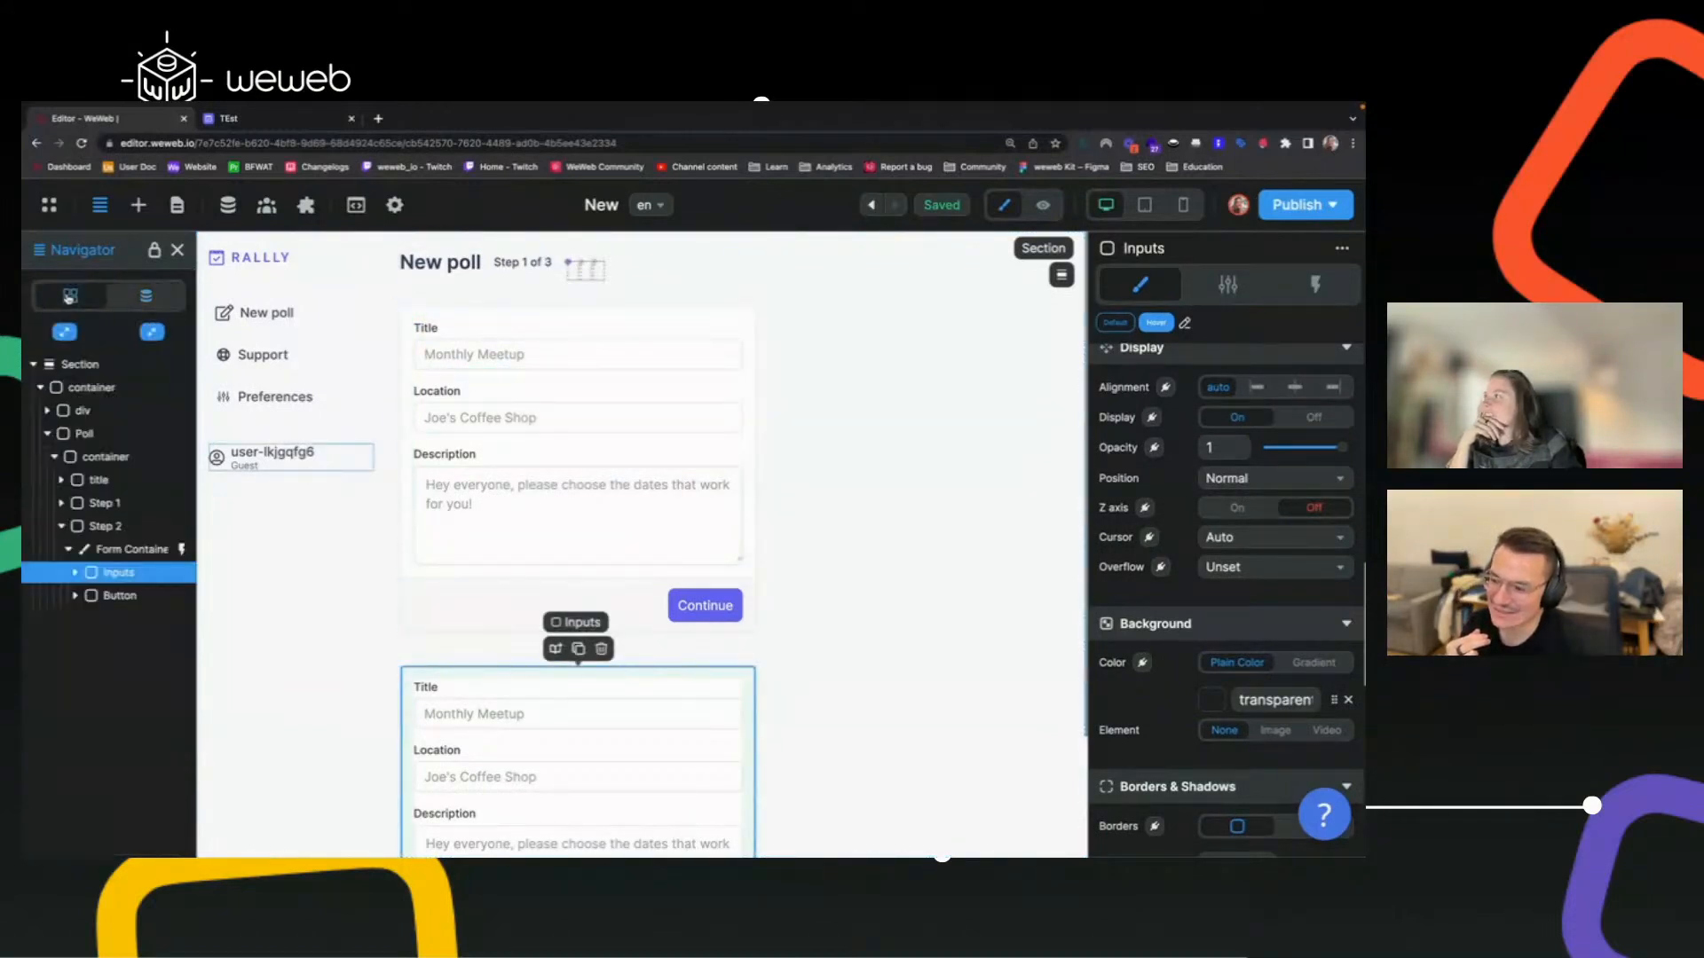
left_click(125, 482)
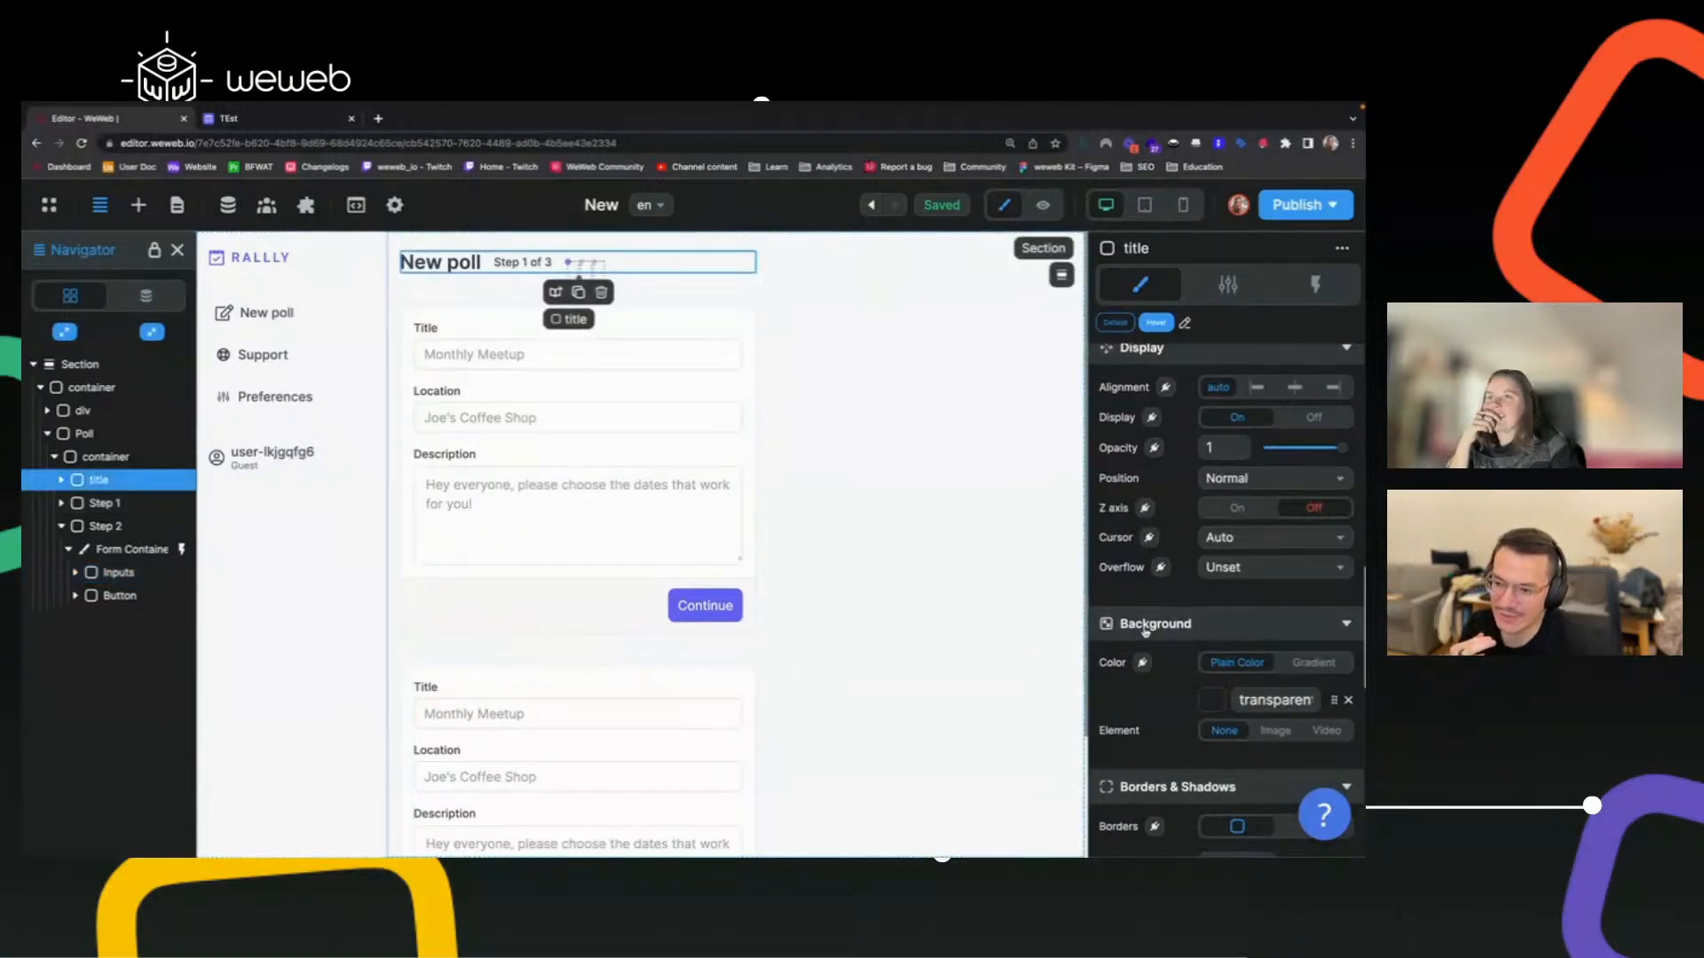
left_click(105, 456)
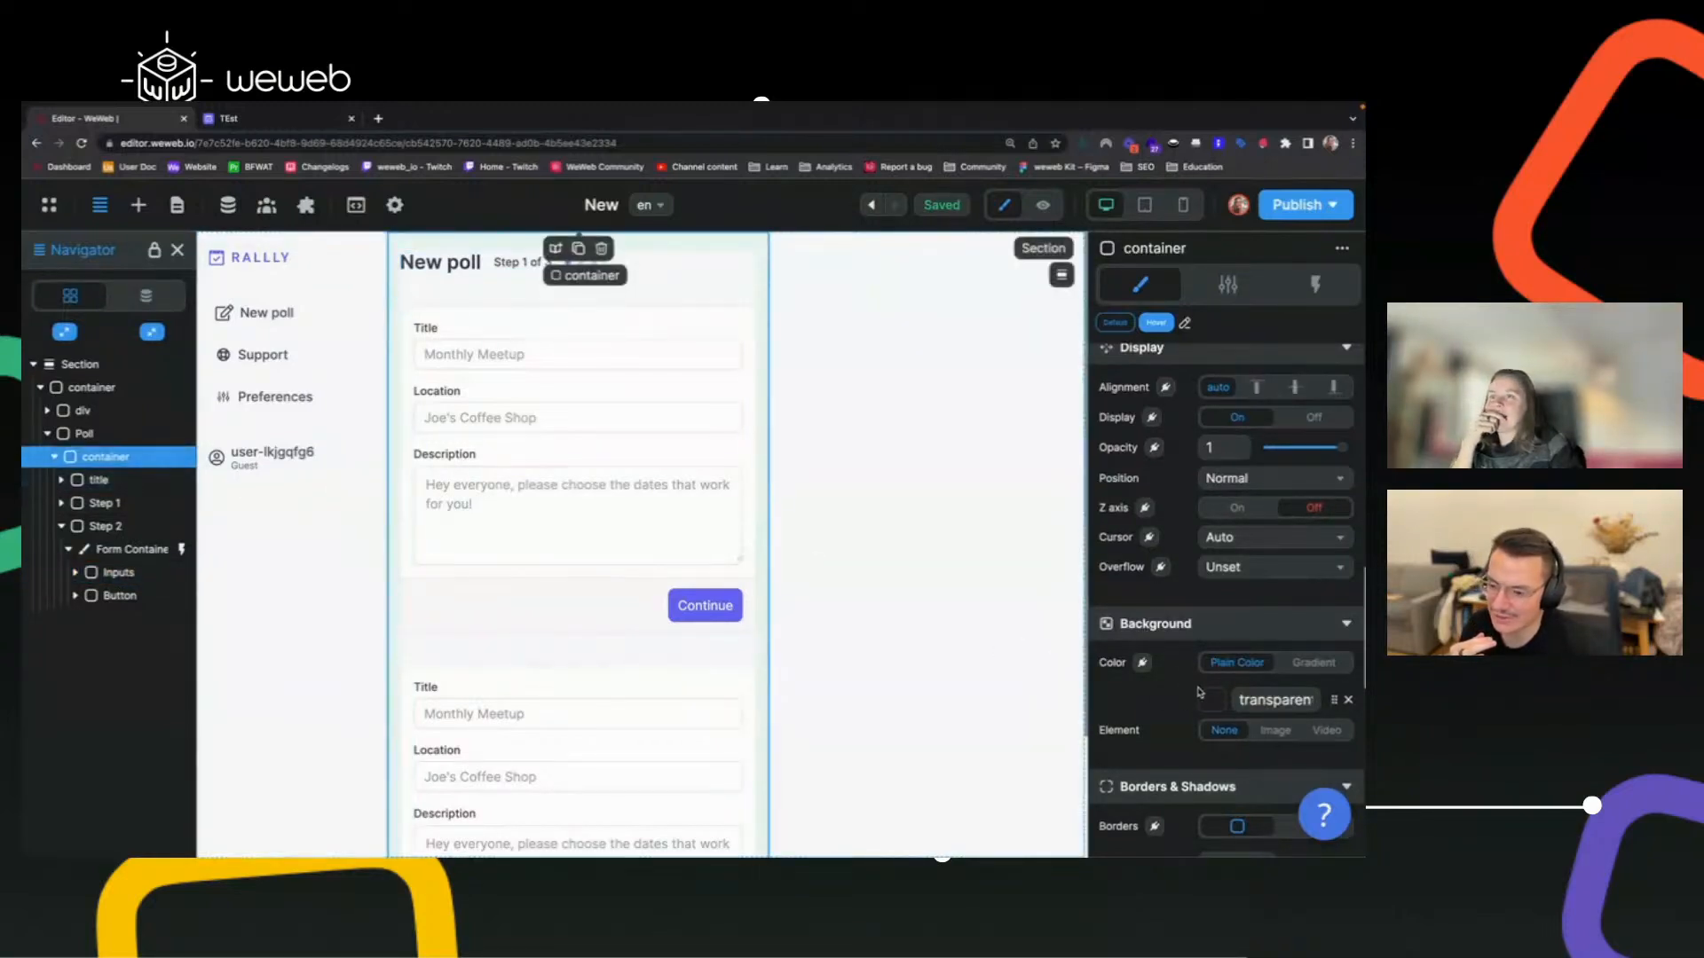
scroll(1199, 692, "down", 5)
scroll(1199, 692, "down", 3)
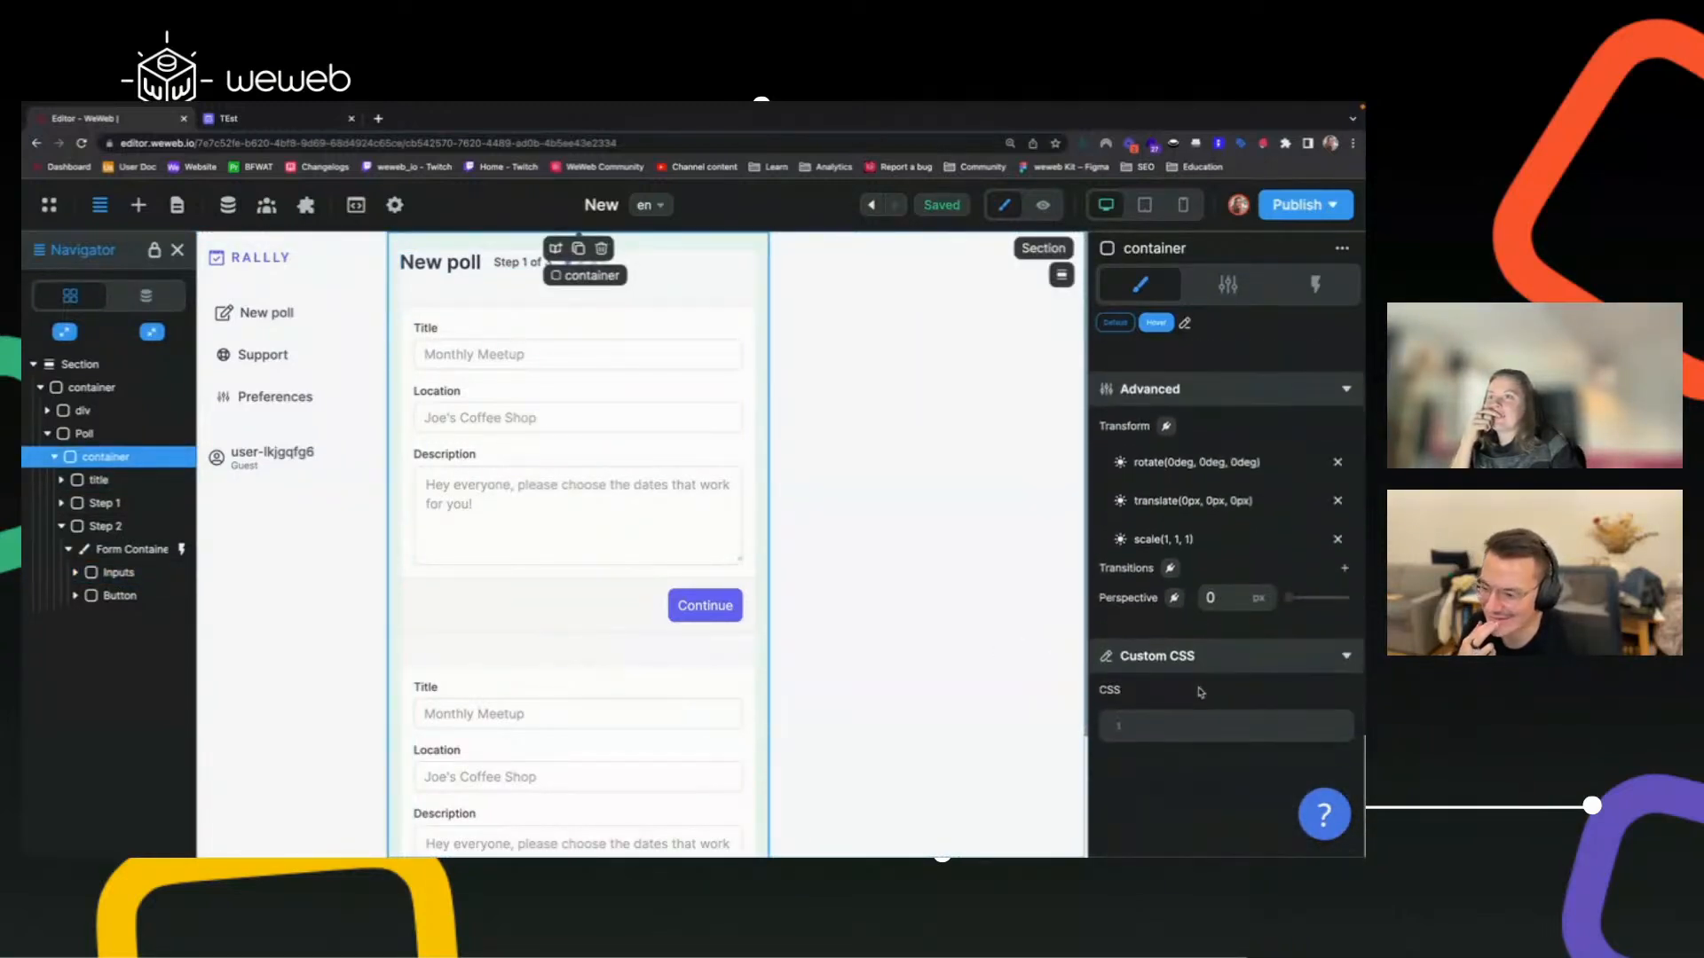
left_click(84, 410)
left_click(110, 433)
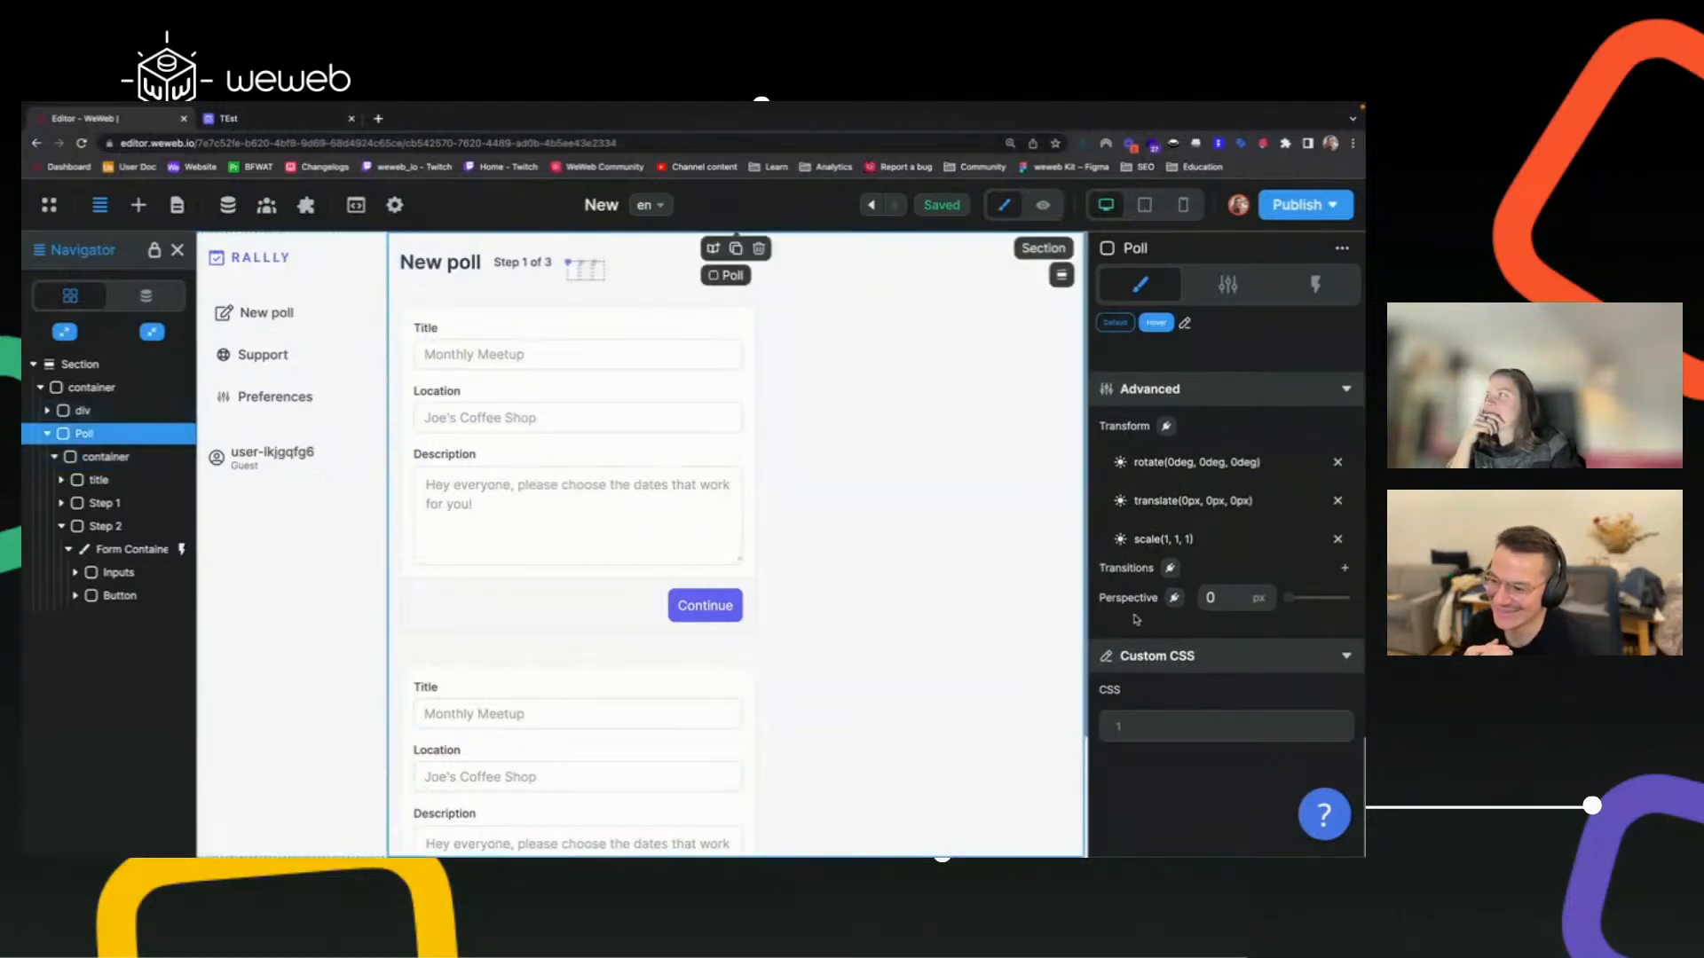
scroll(1217, 678, "up", 5)
scroll(1217, 678, "up", 3)
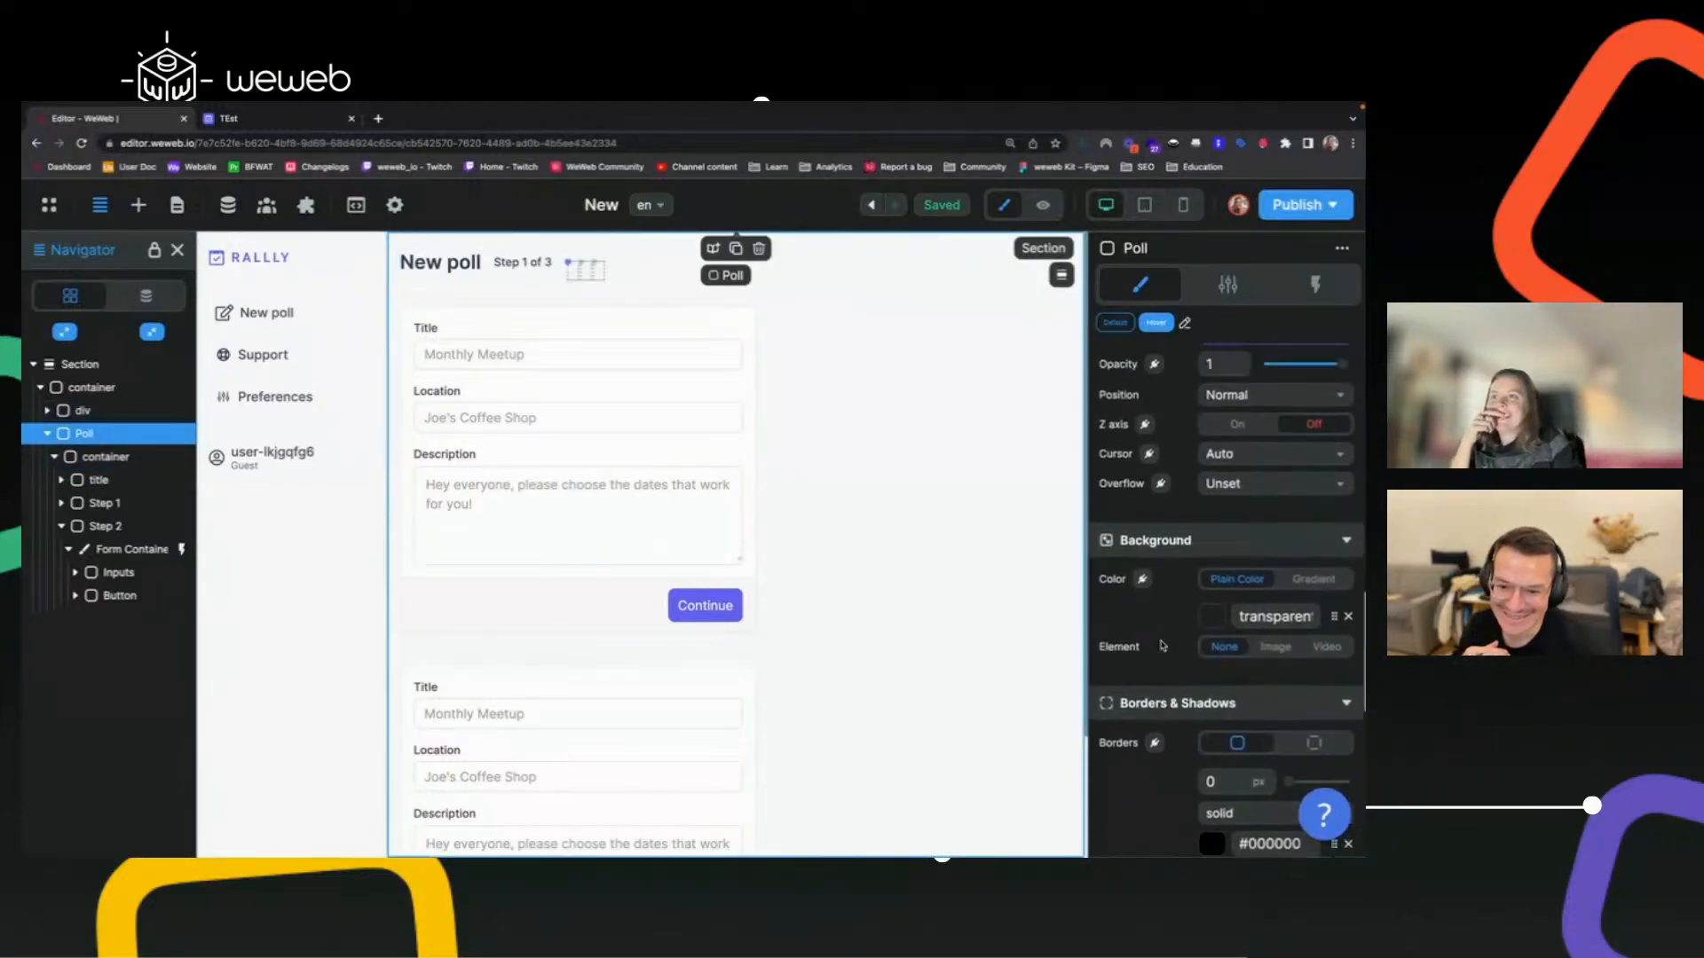
left_click(1258, 489)
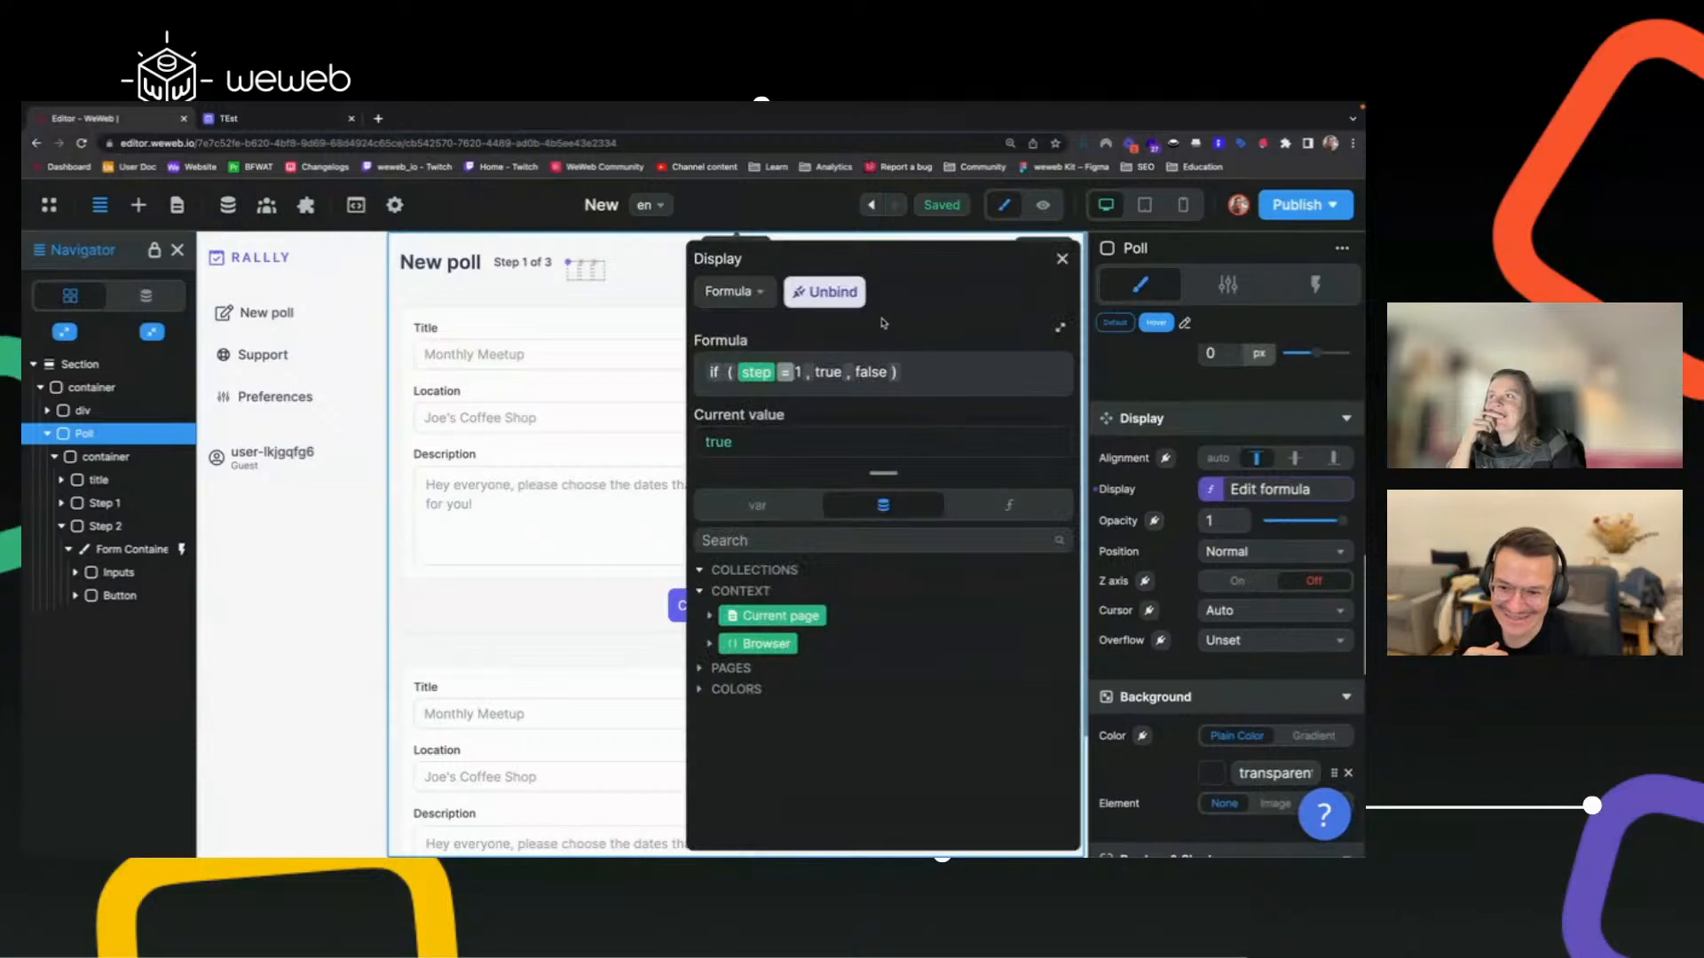
left_click(831, 293)
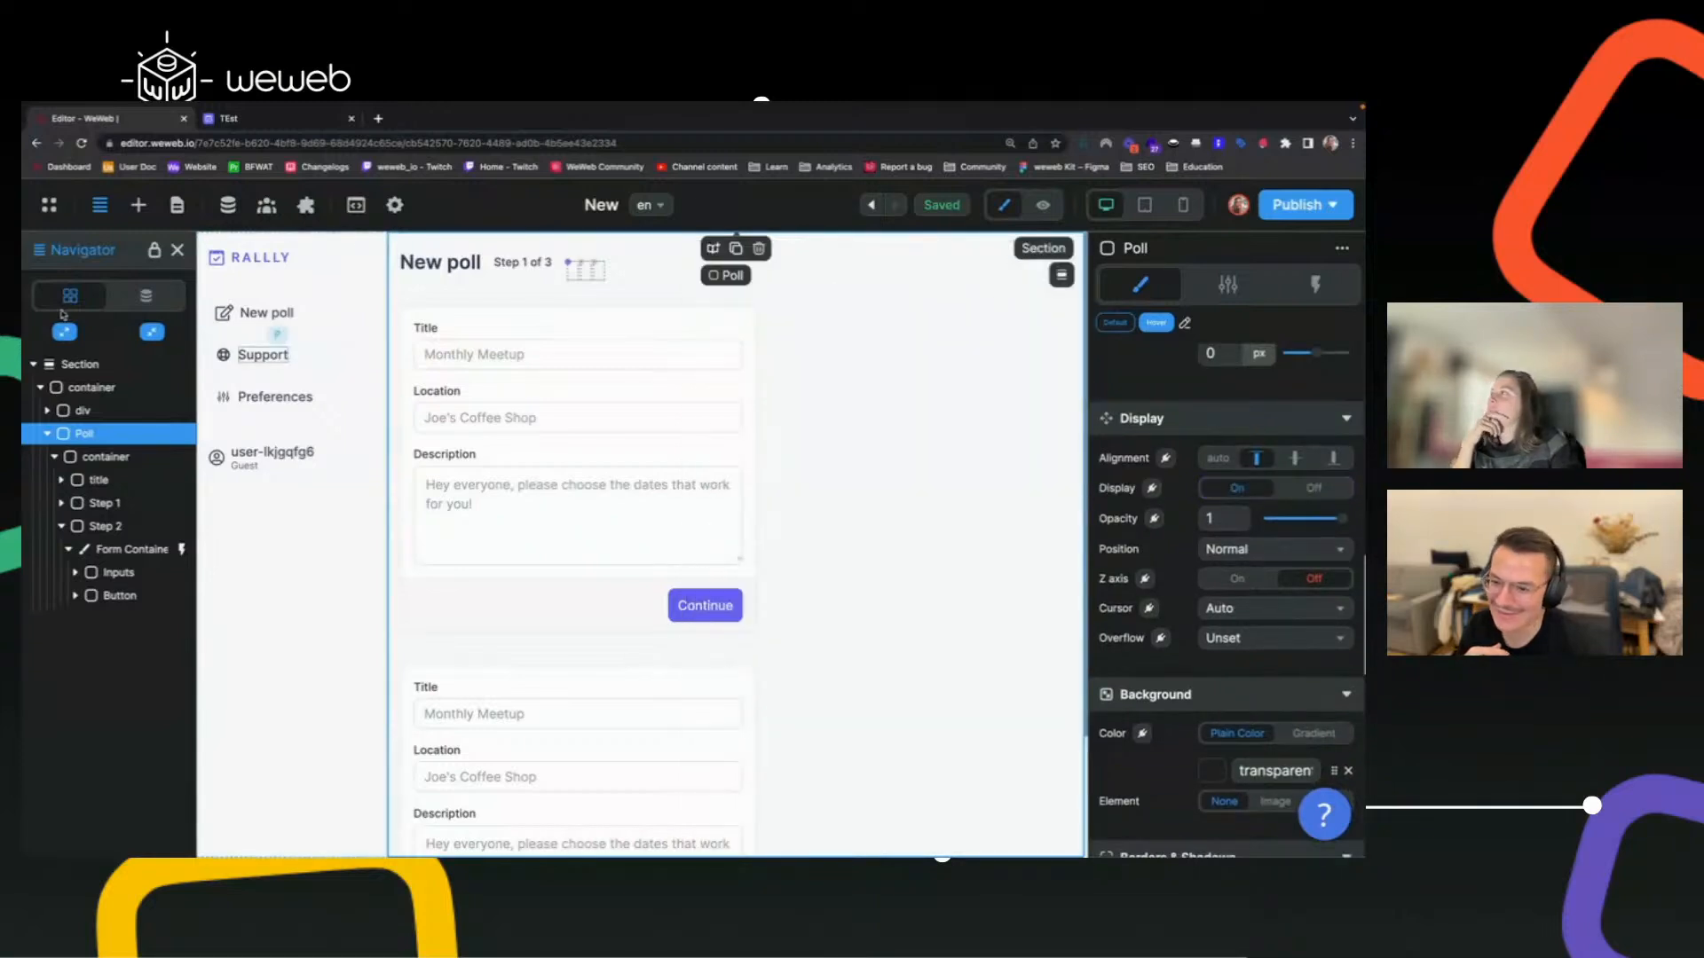
Test the step label and indicator dots by setting the step variable to 2 and to 3.
left_click(146, 296)
left_click(69, 431)
type("2")
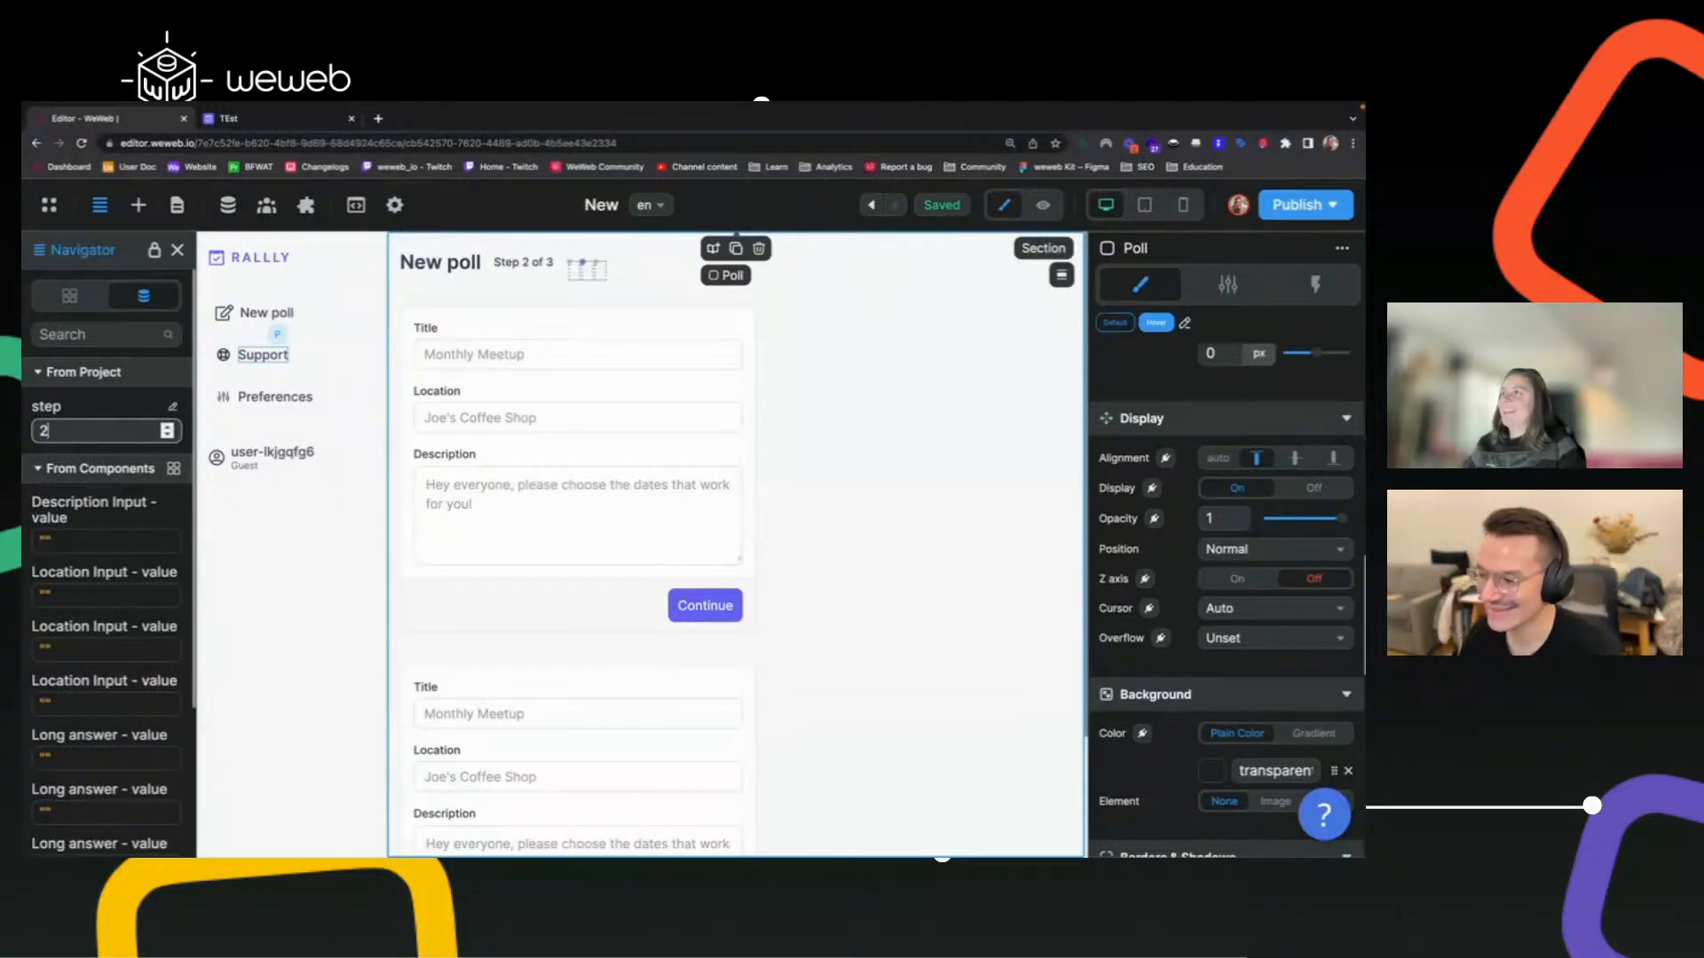
key("ctrl+a")
type("3")
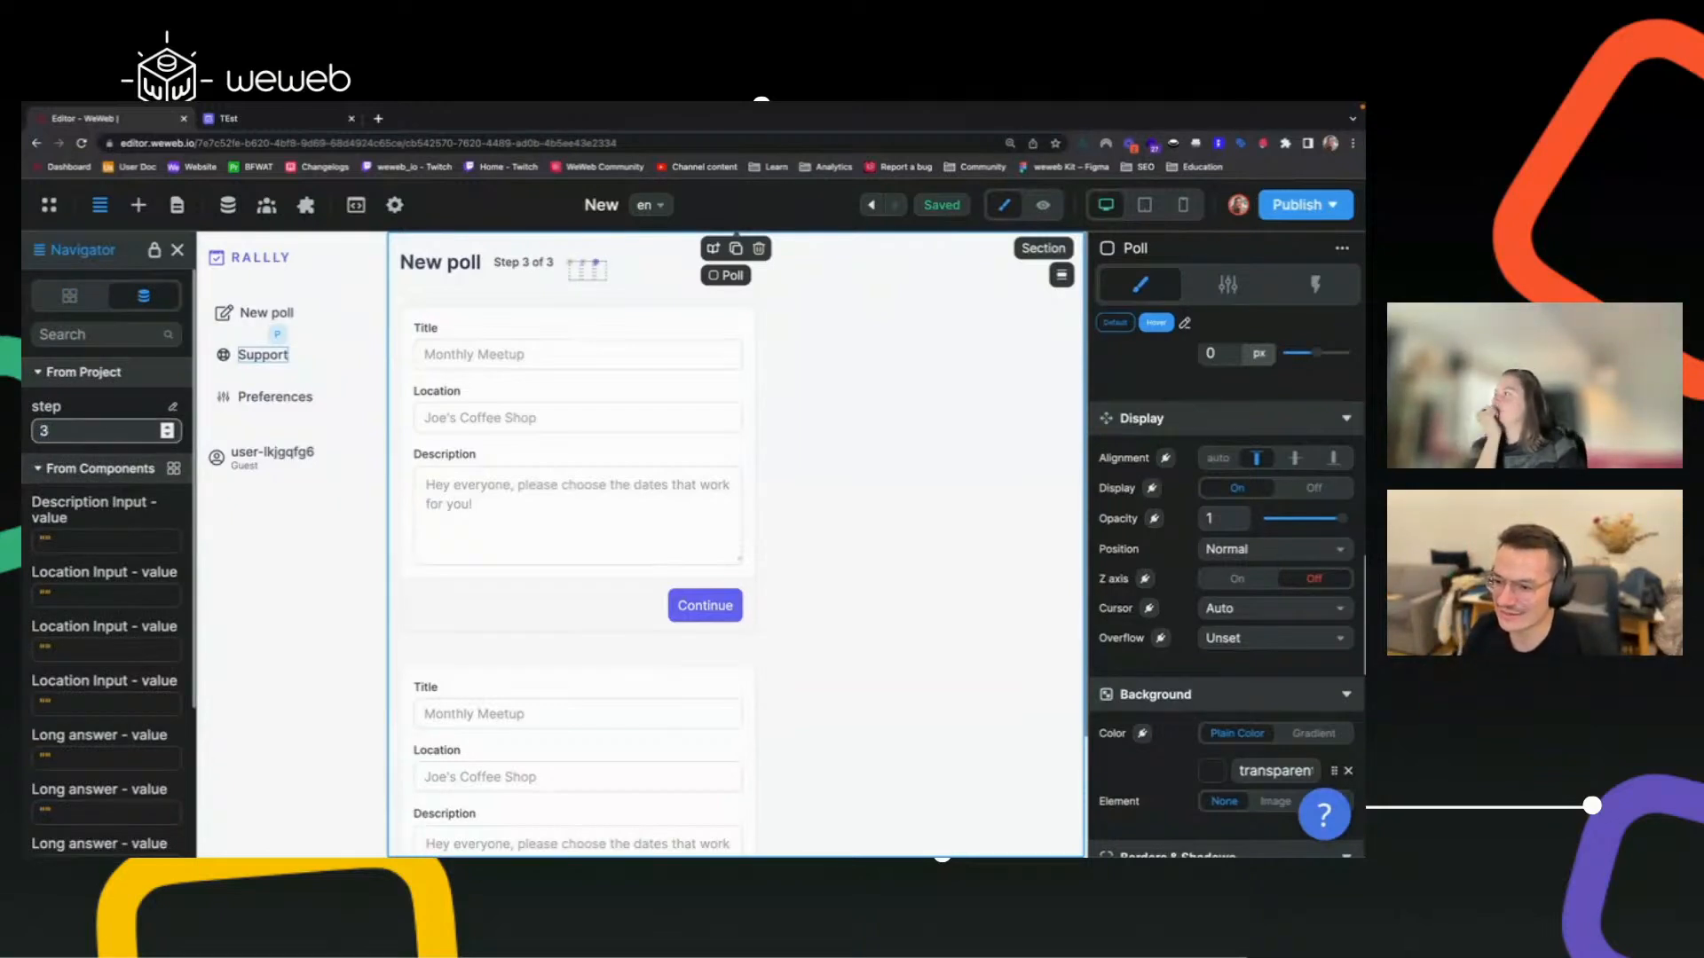
Bind the Step 1 container's display to the formula step = 1, using the project's step variable.
left_click(416, 316)
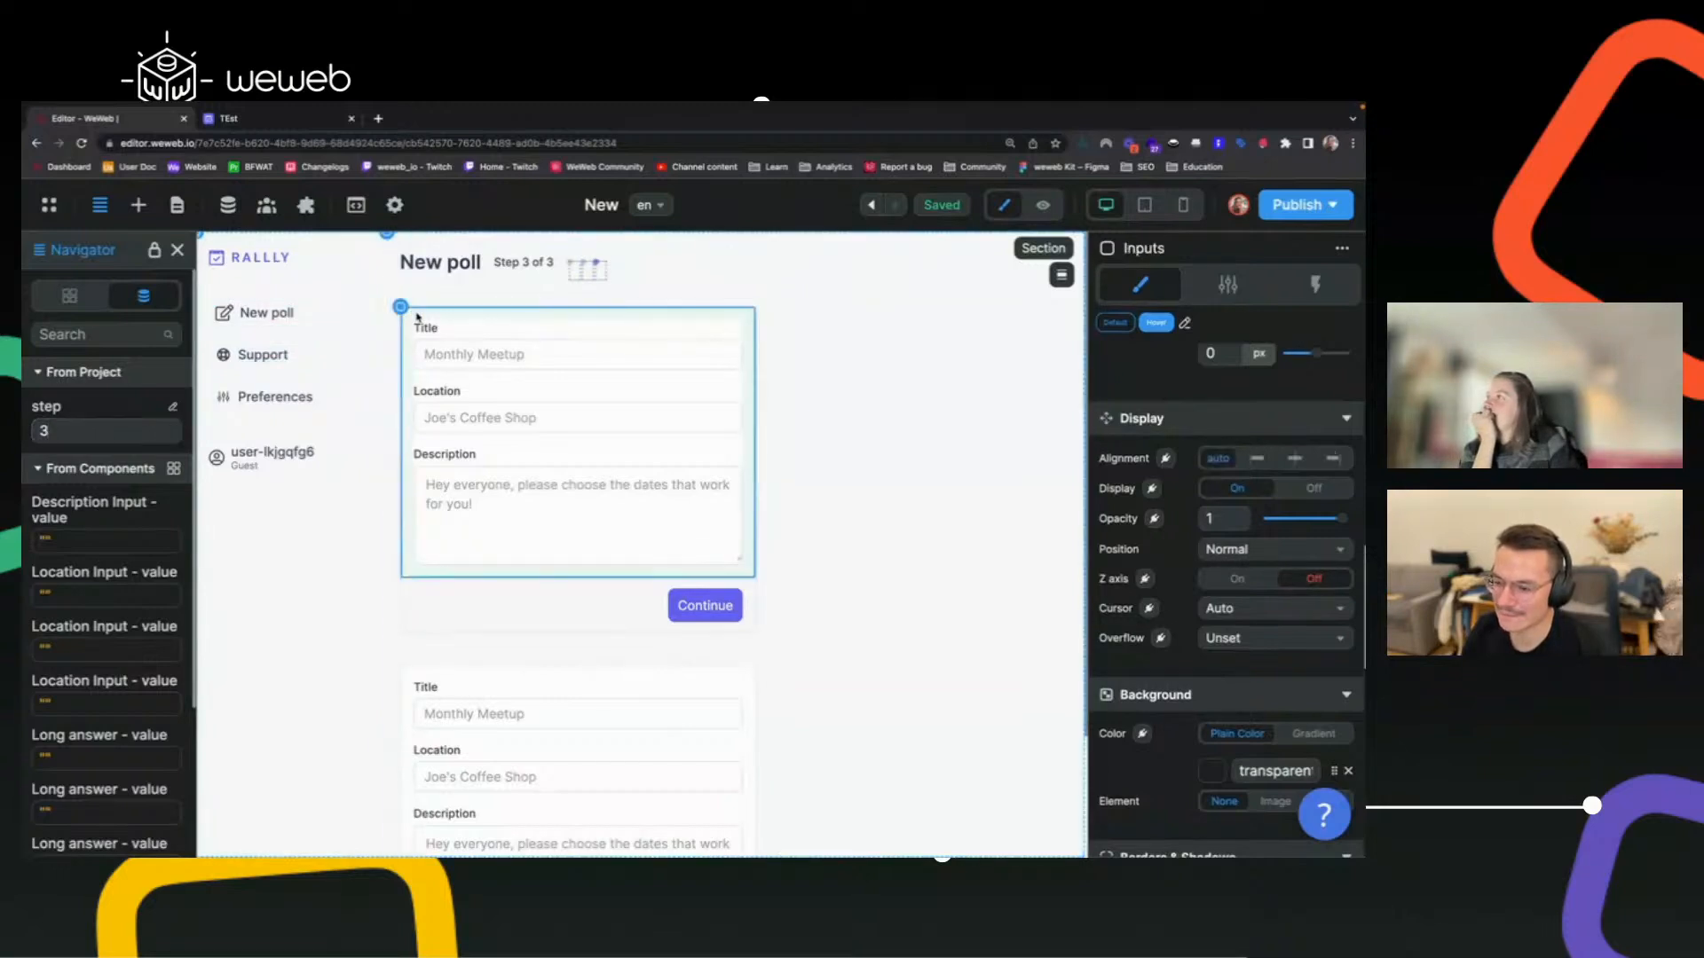
left_click(68, 298)
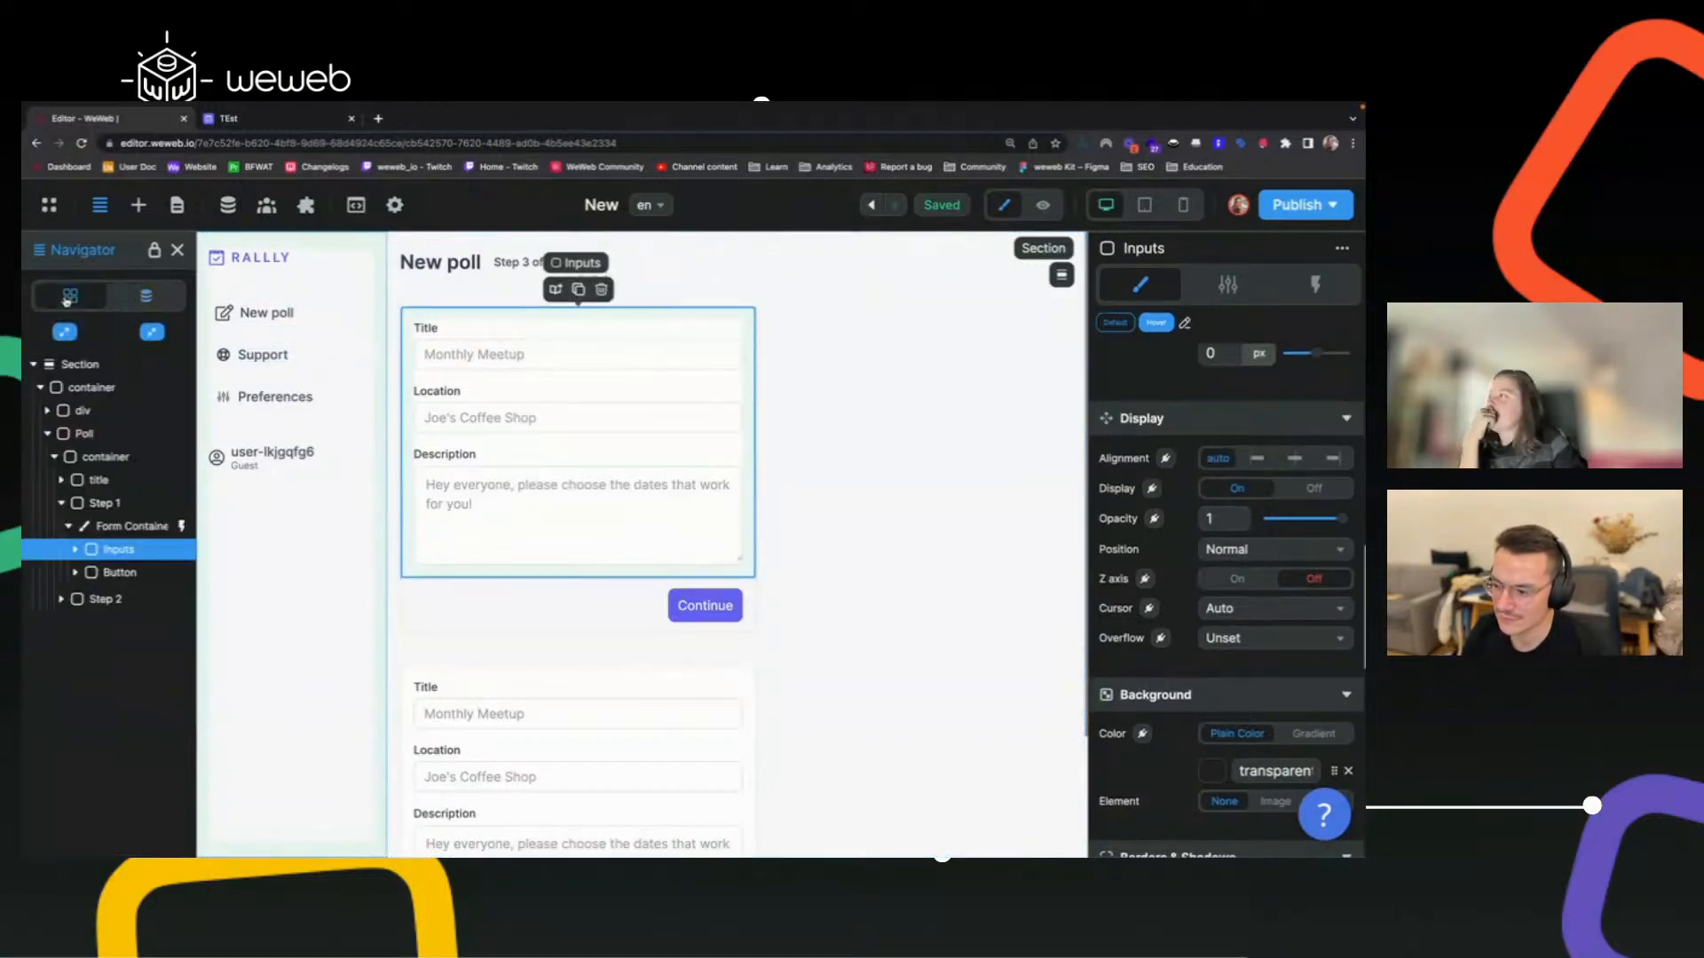
left_click(119, 504)
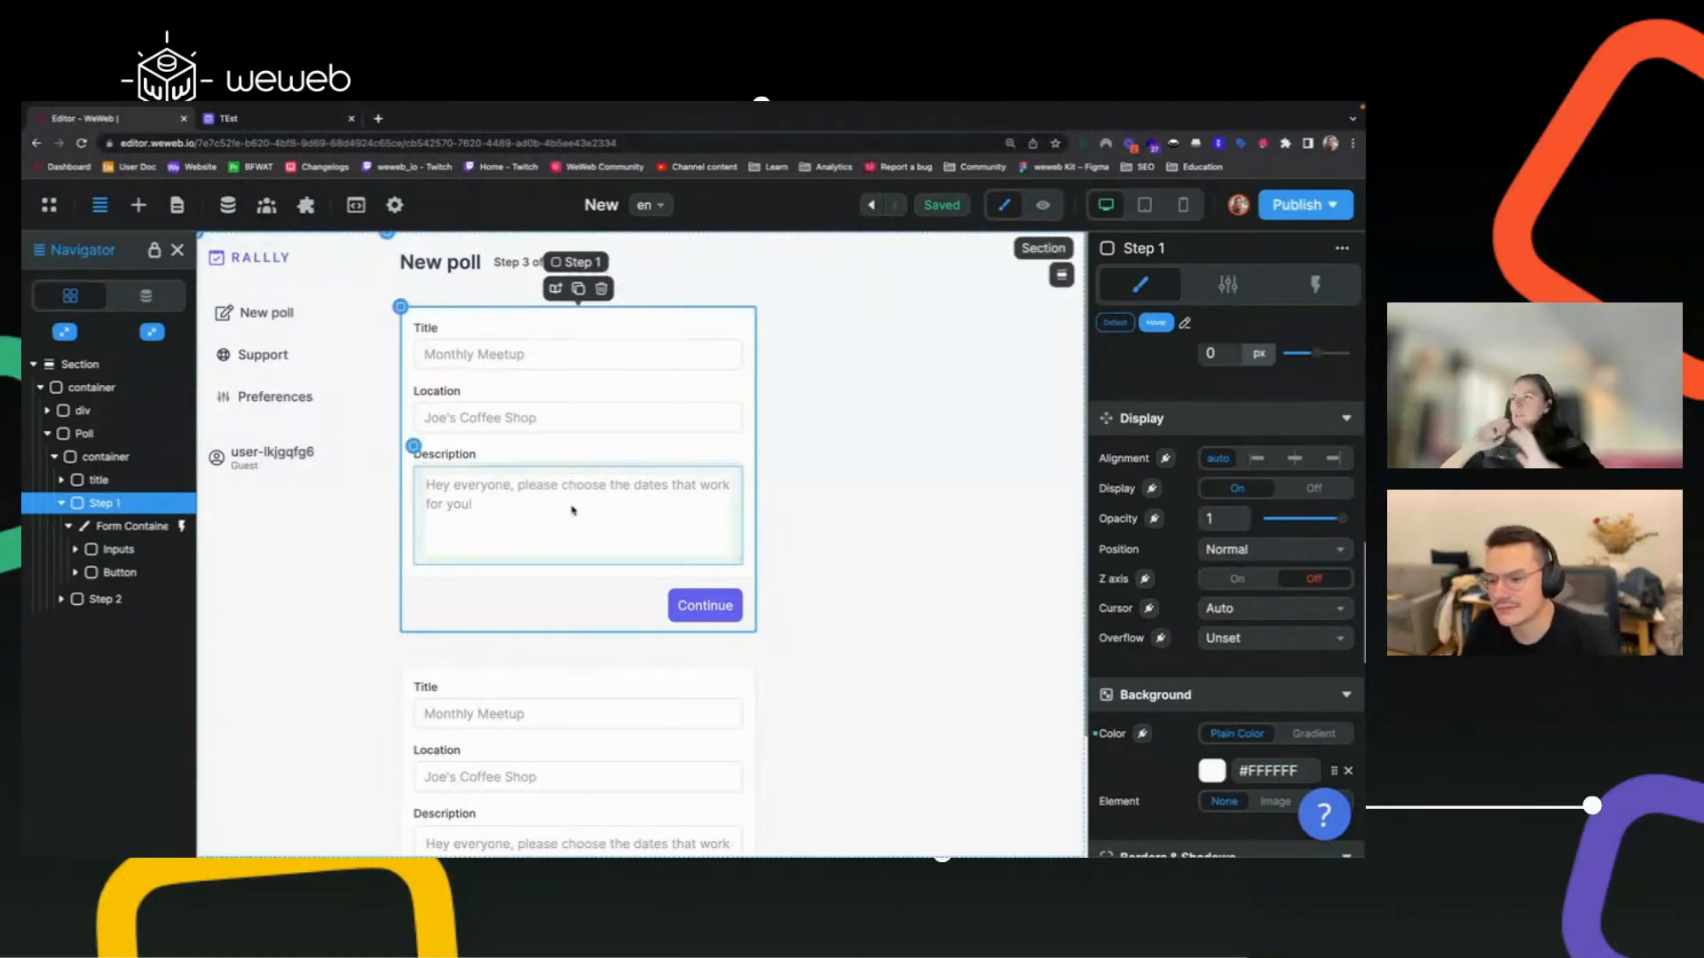
scroll(1153, 751, "down", 3)
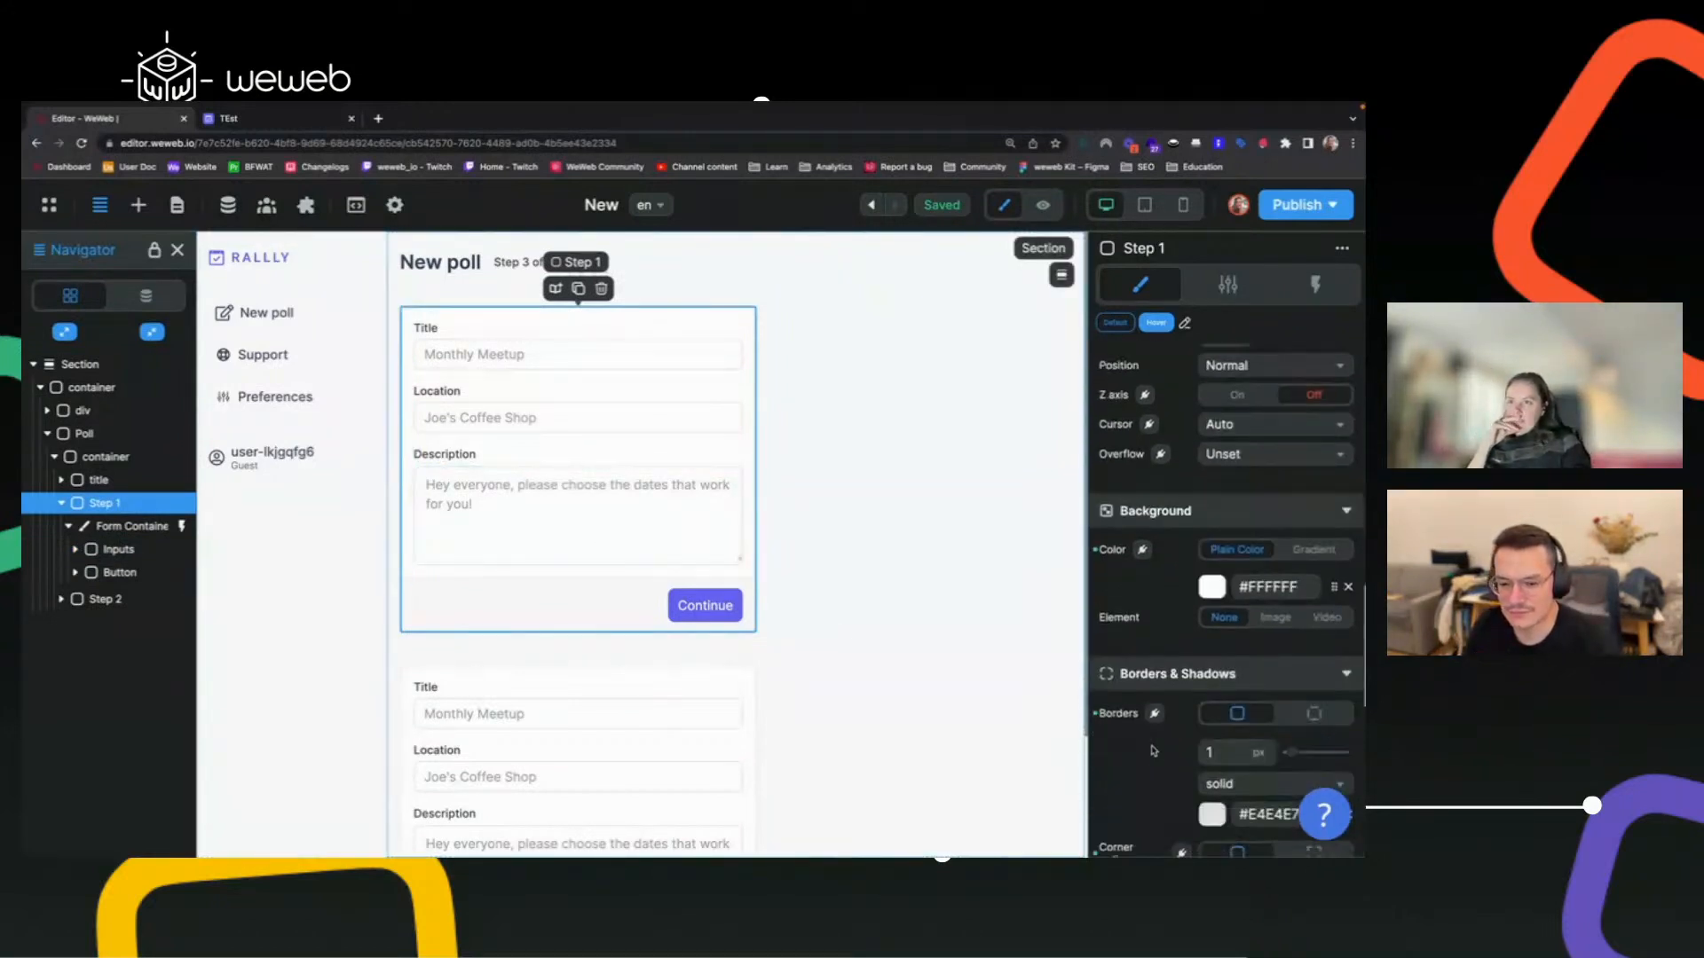
scroll(1154, 750, "down", 5)
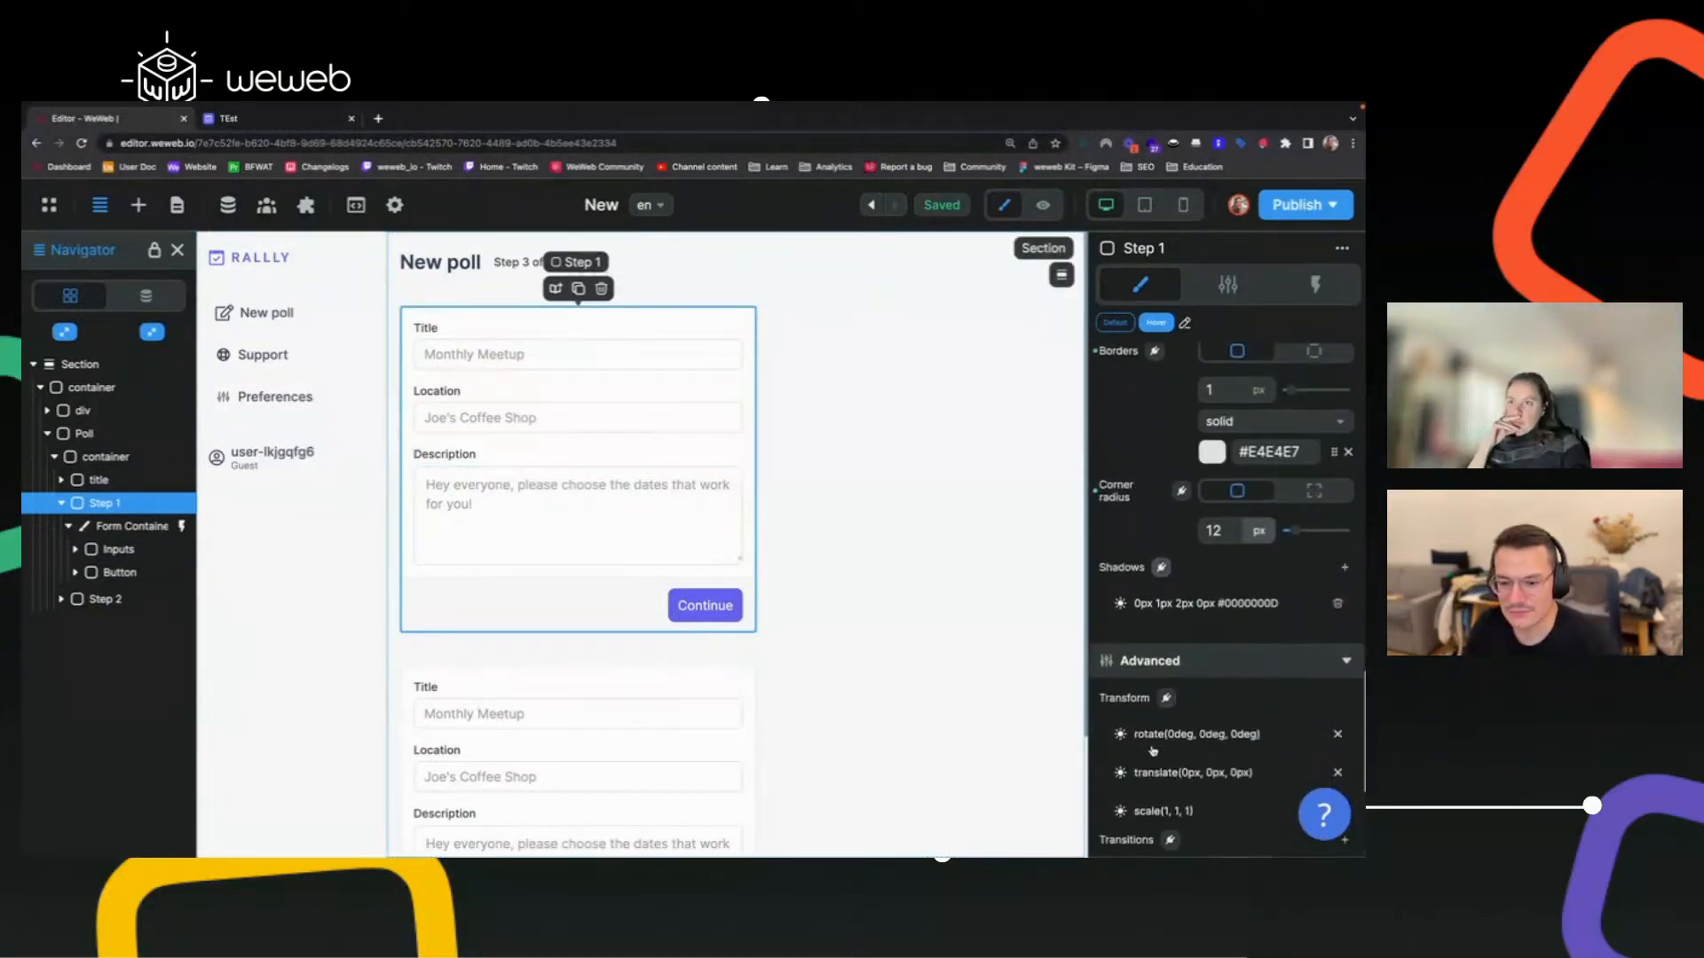
scroll(1154, 751, "up", 8)
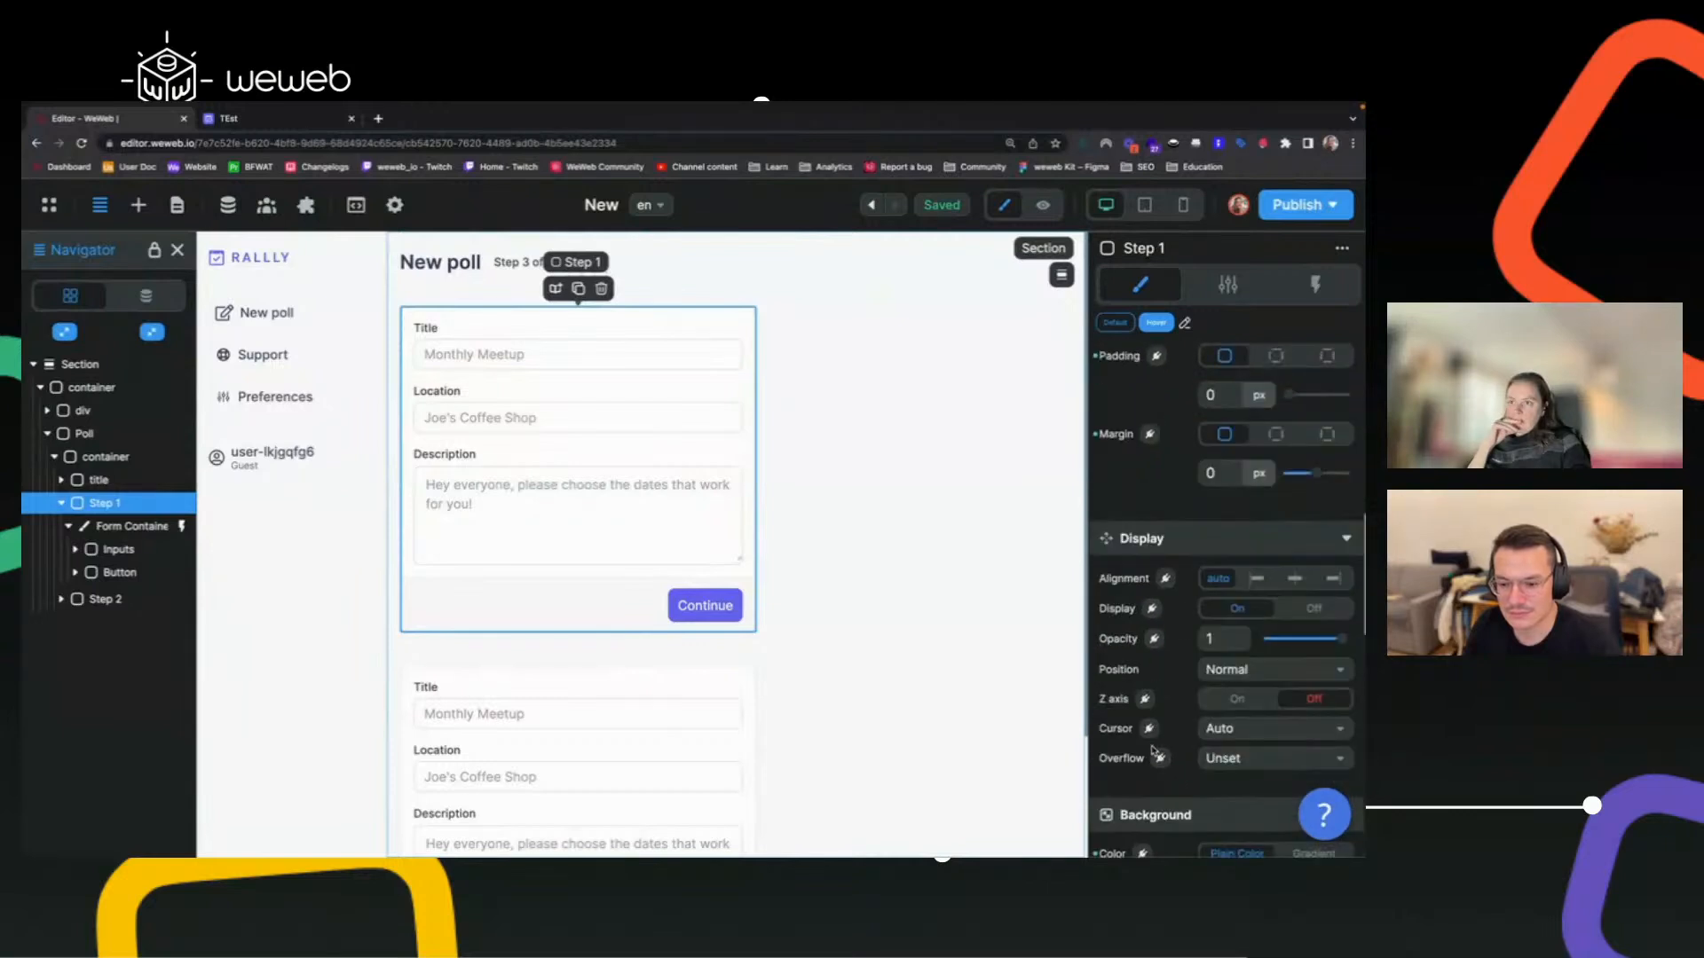
left_click(1152, 609)
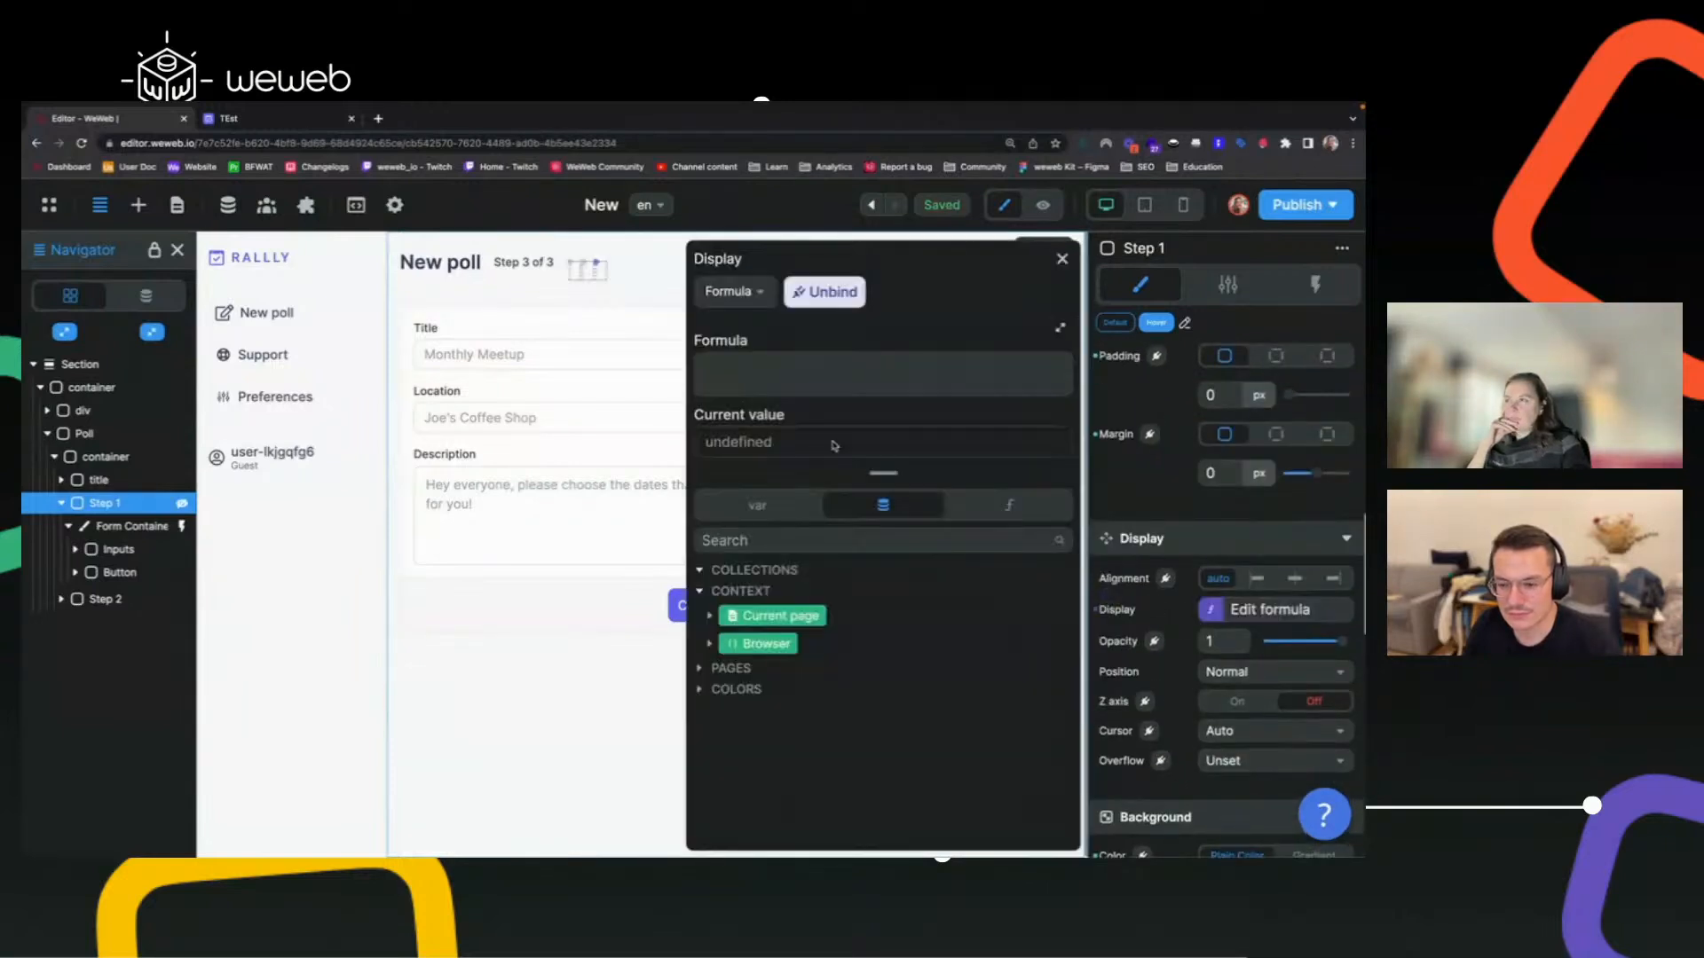
left_click(763, 506)
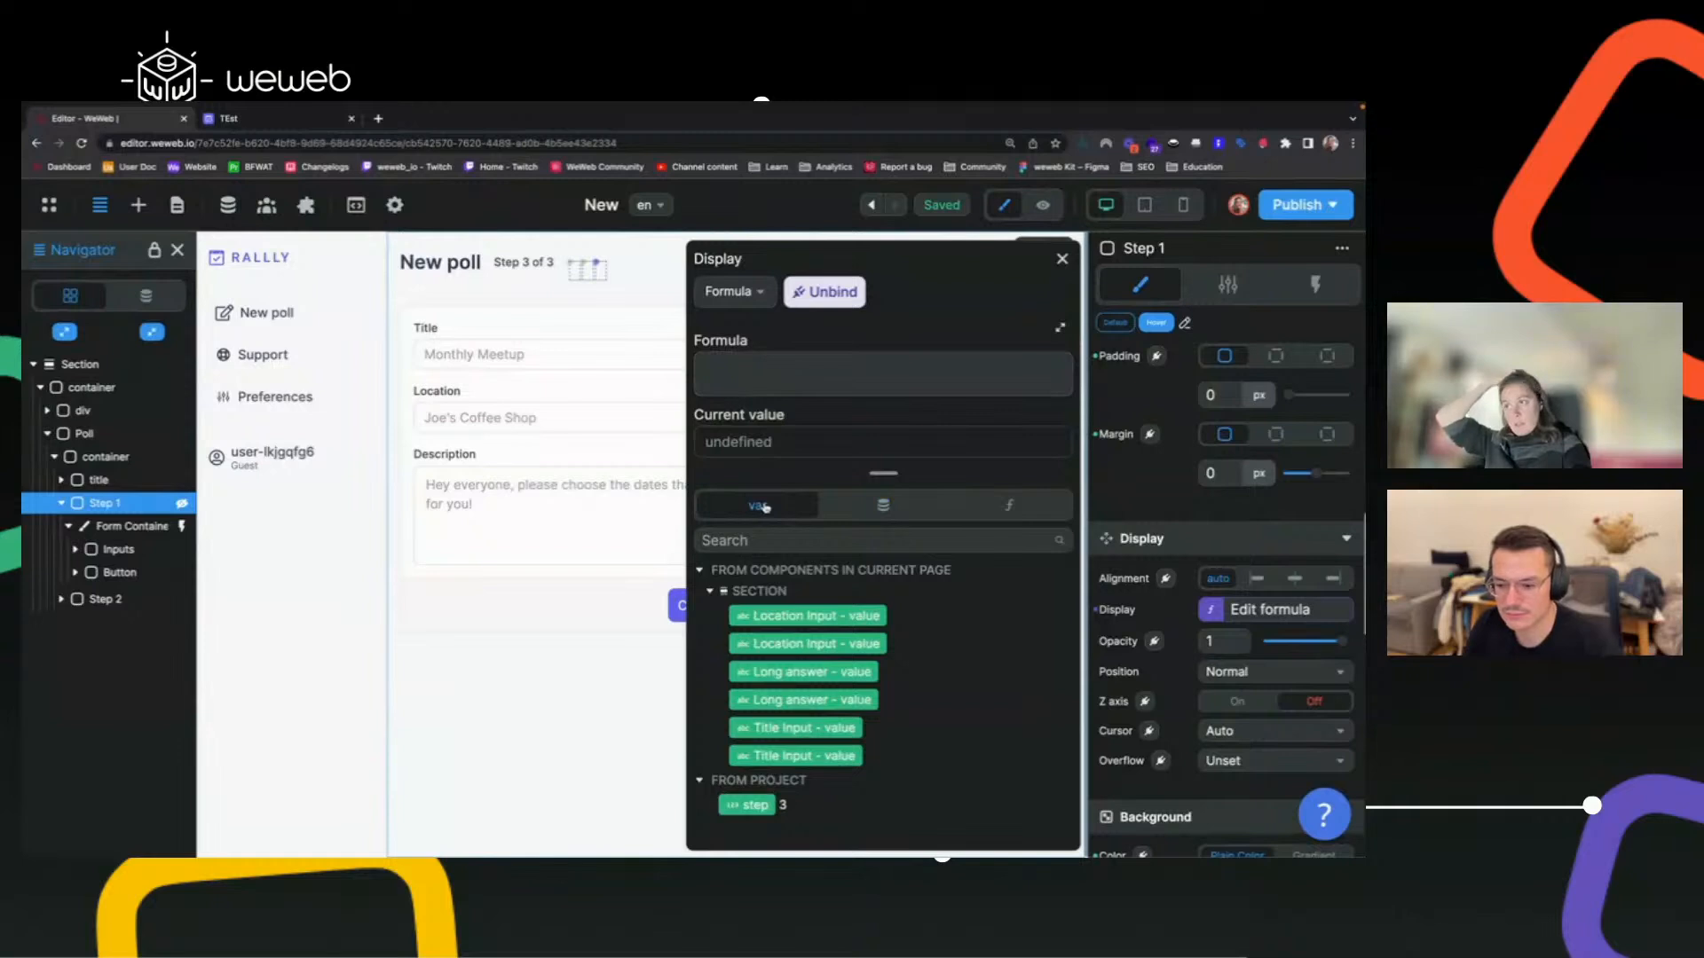
left_click(771, 375)
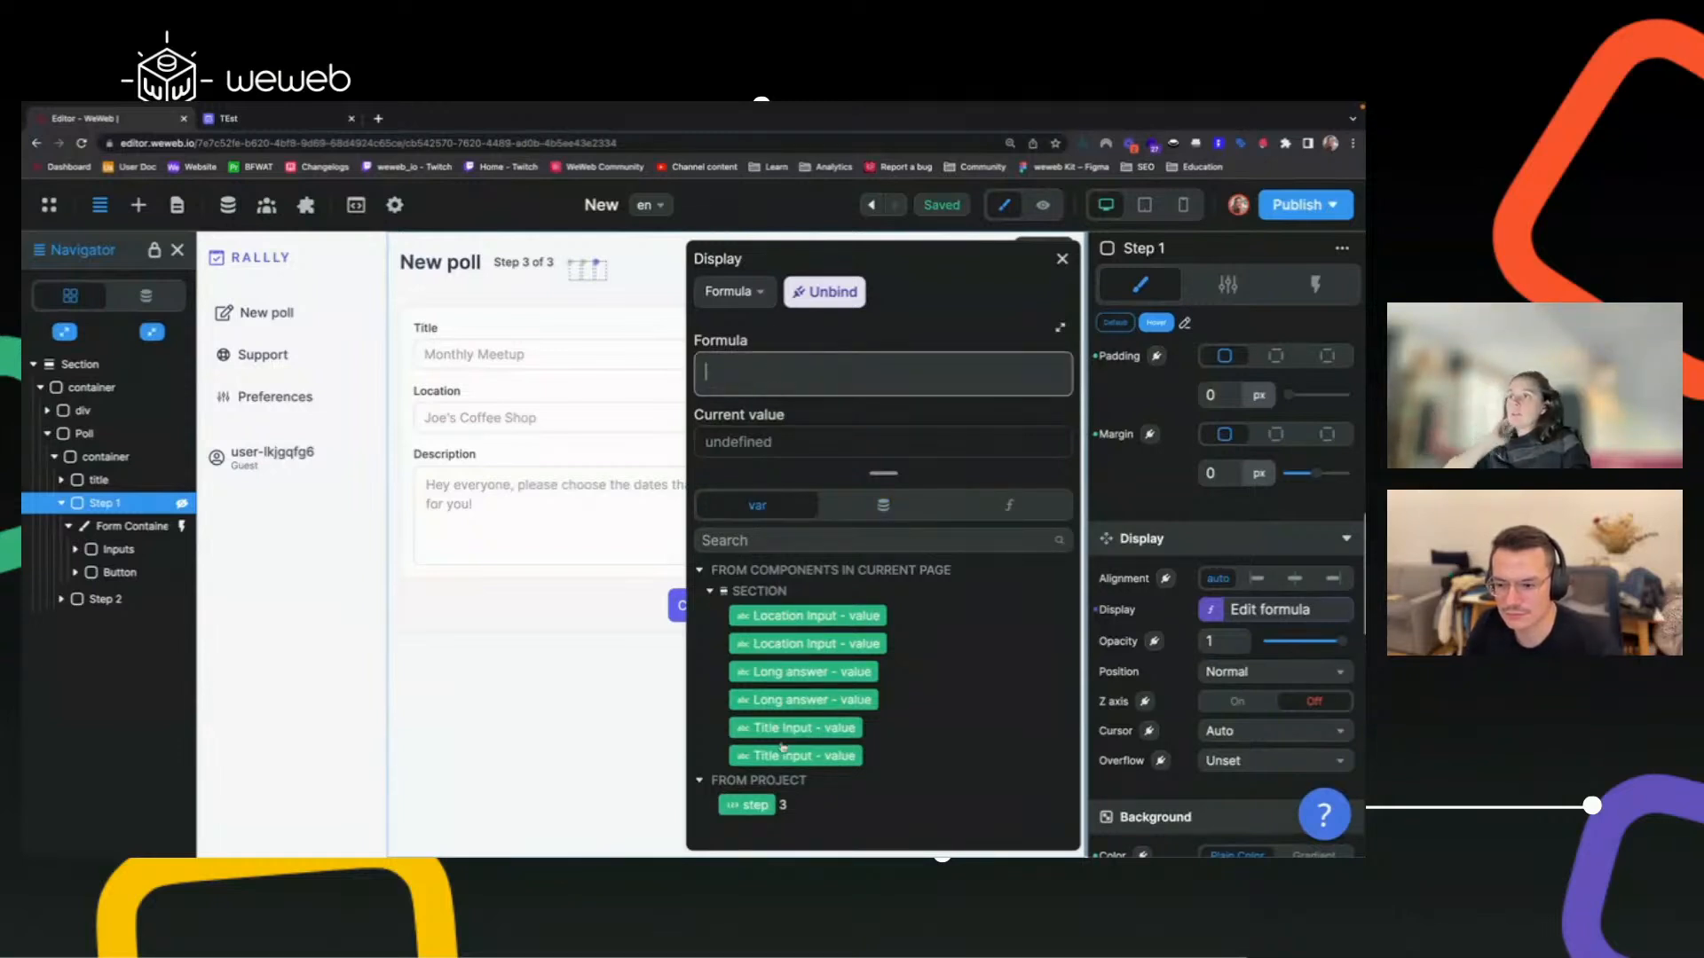
left_click(755, 805)
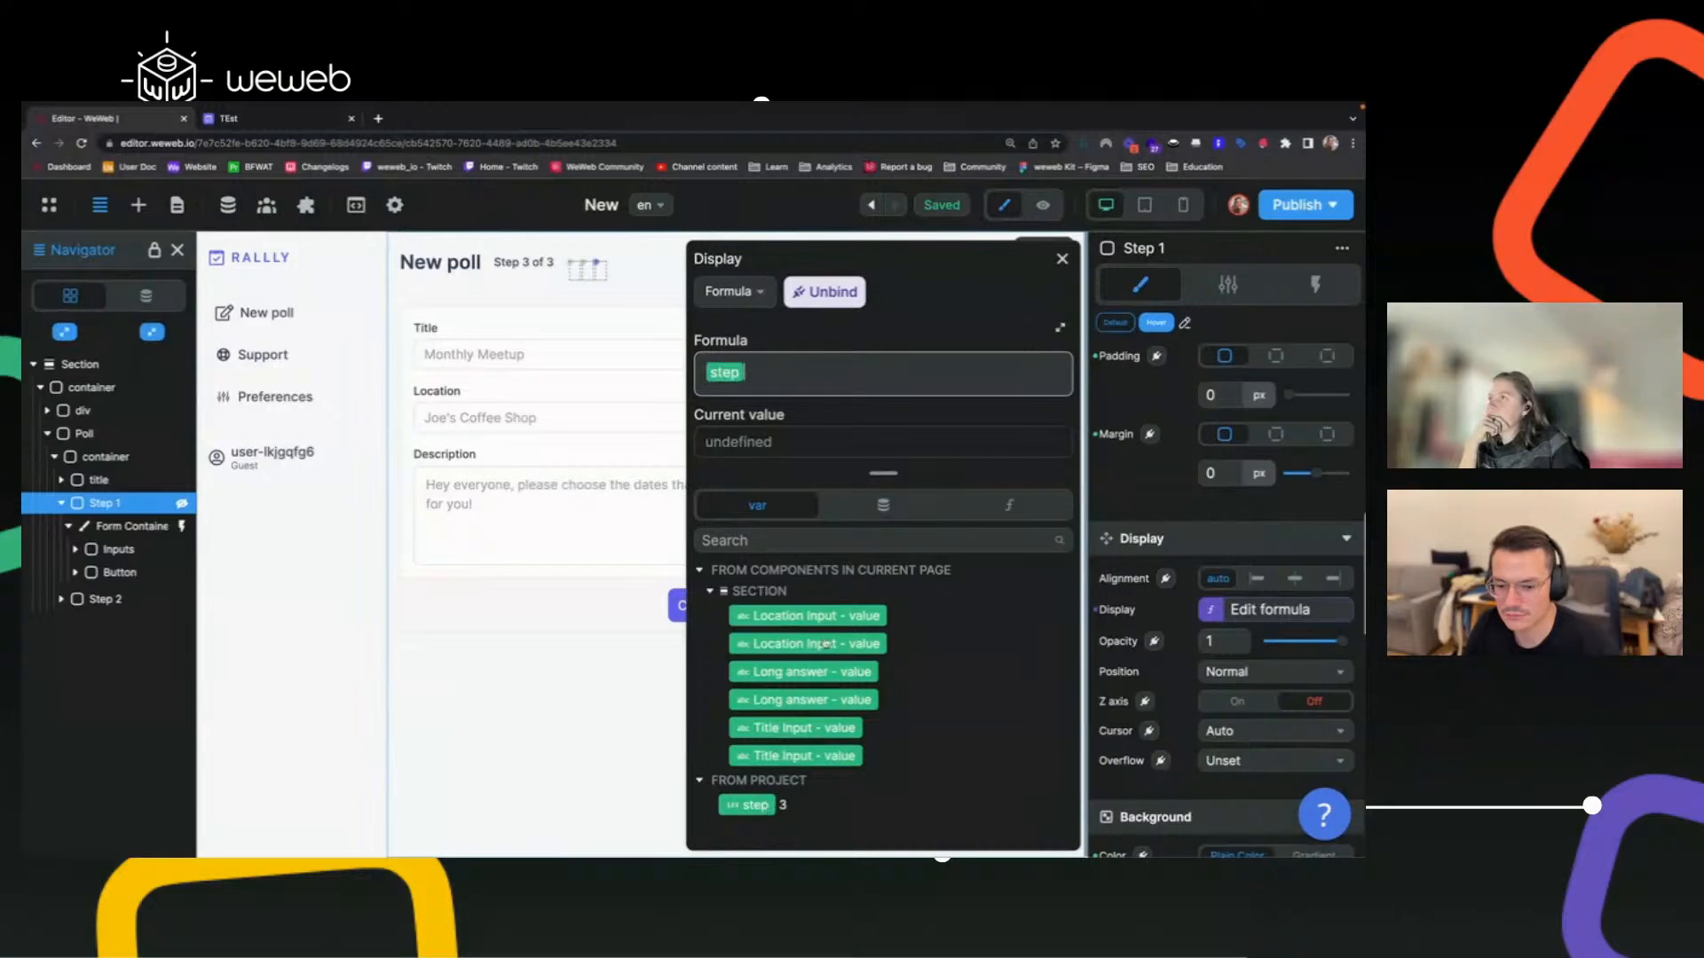
type("=1")
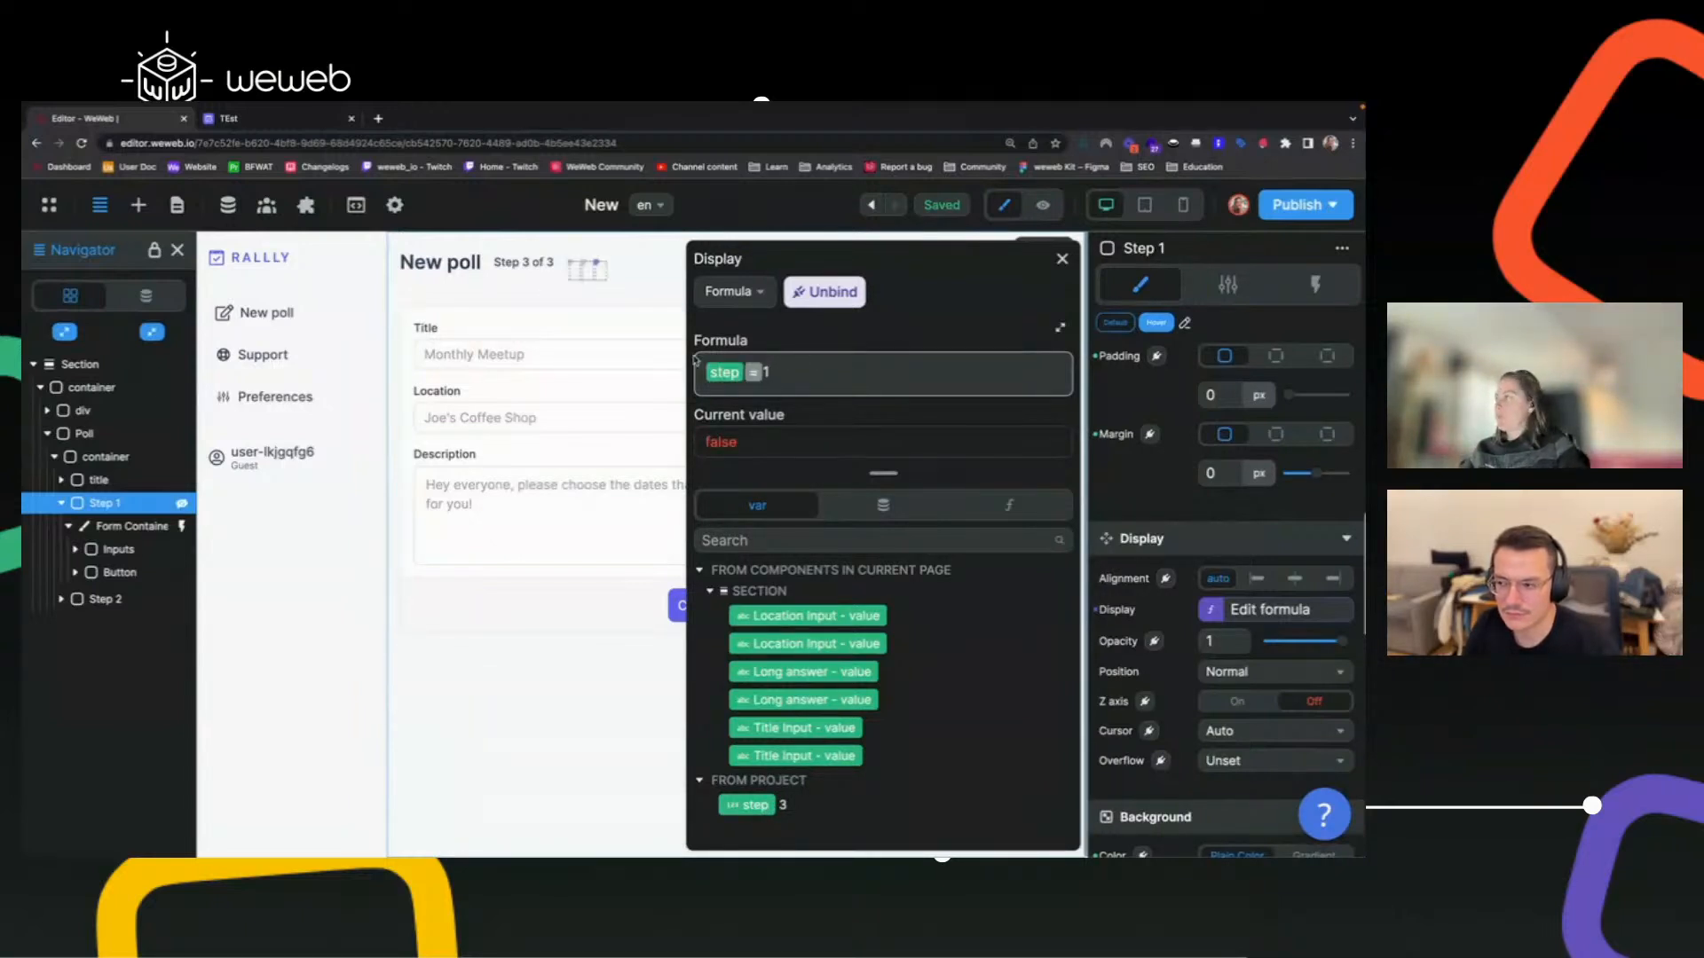
Bind the Step 2 container's display to the formula step = 2, using the project's step variable.
left_click(118, 600)
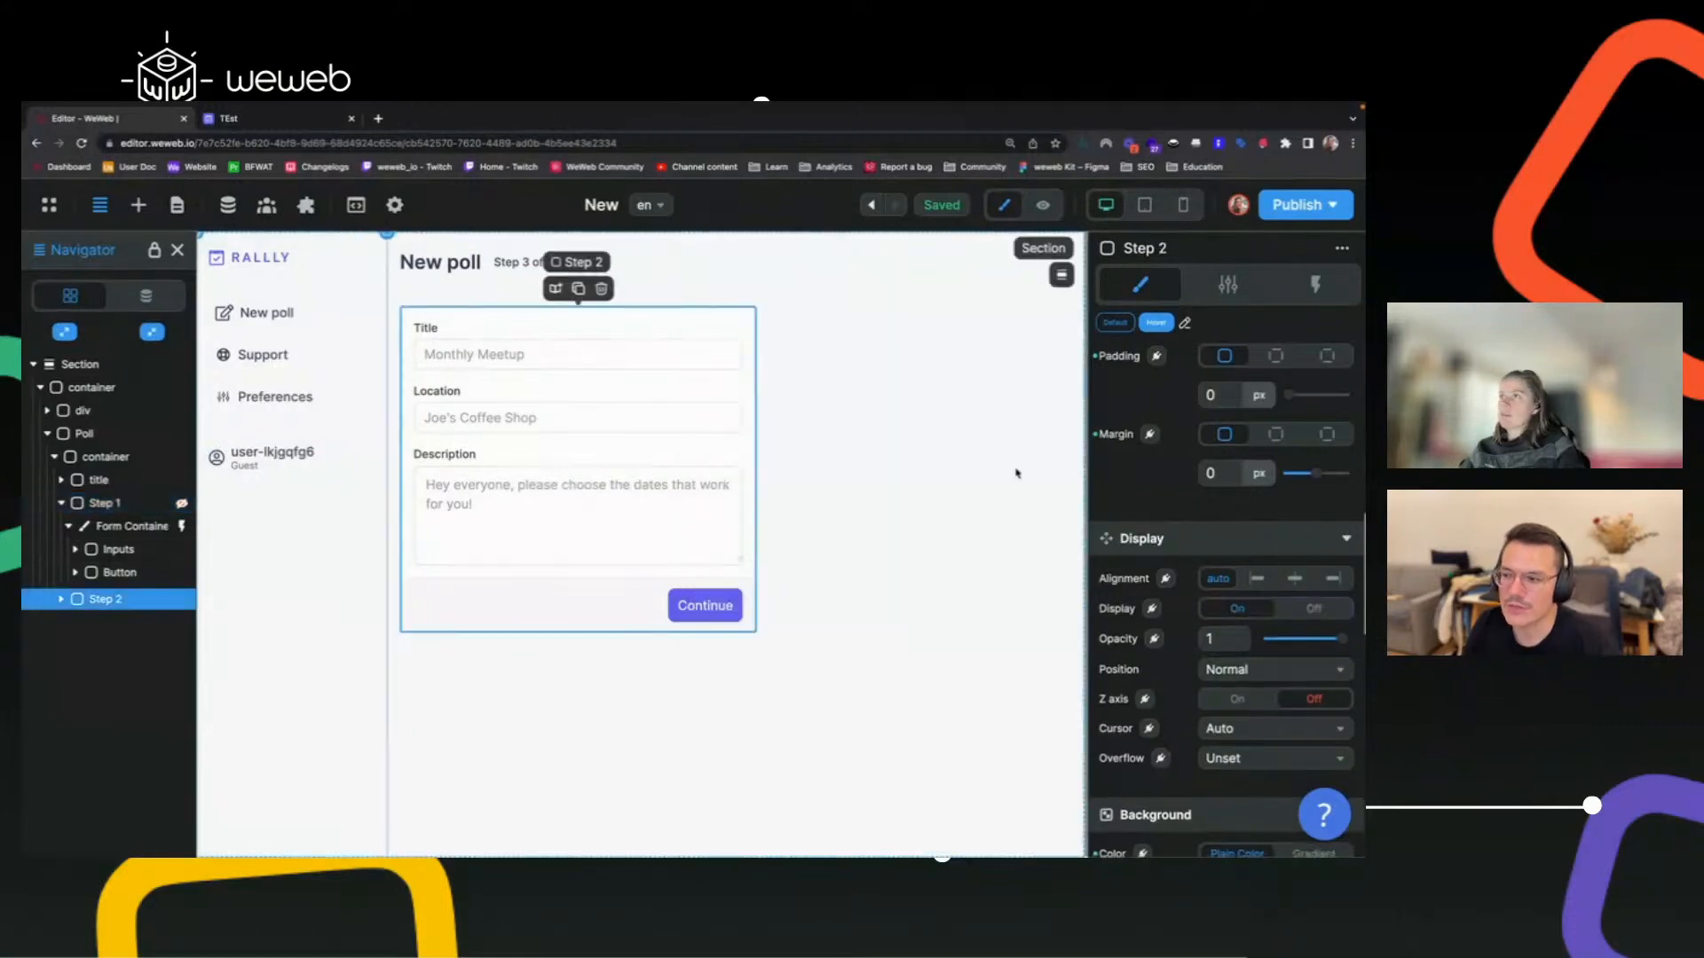
left_click(1152, 609)
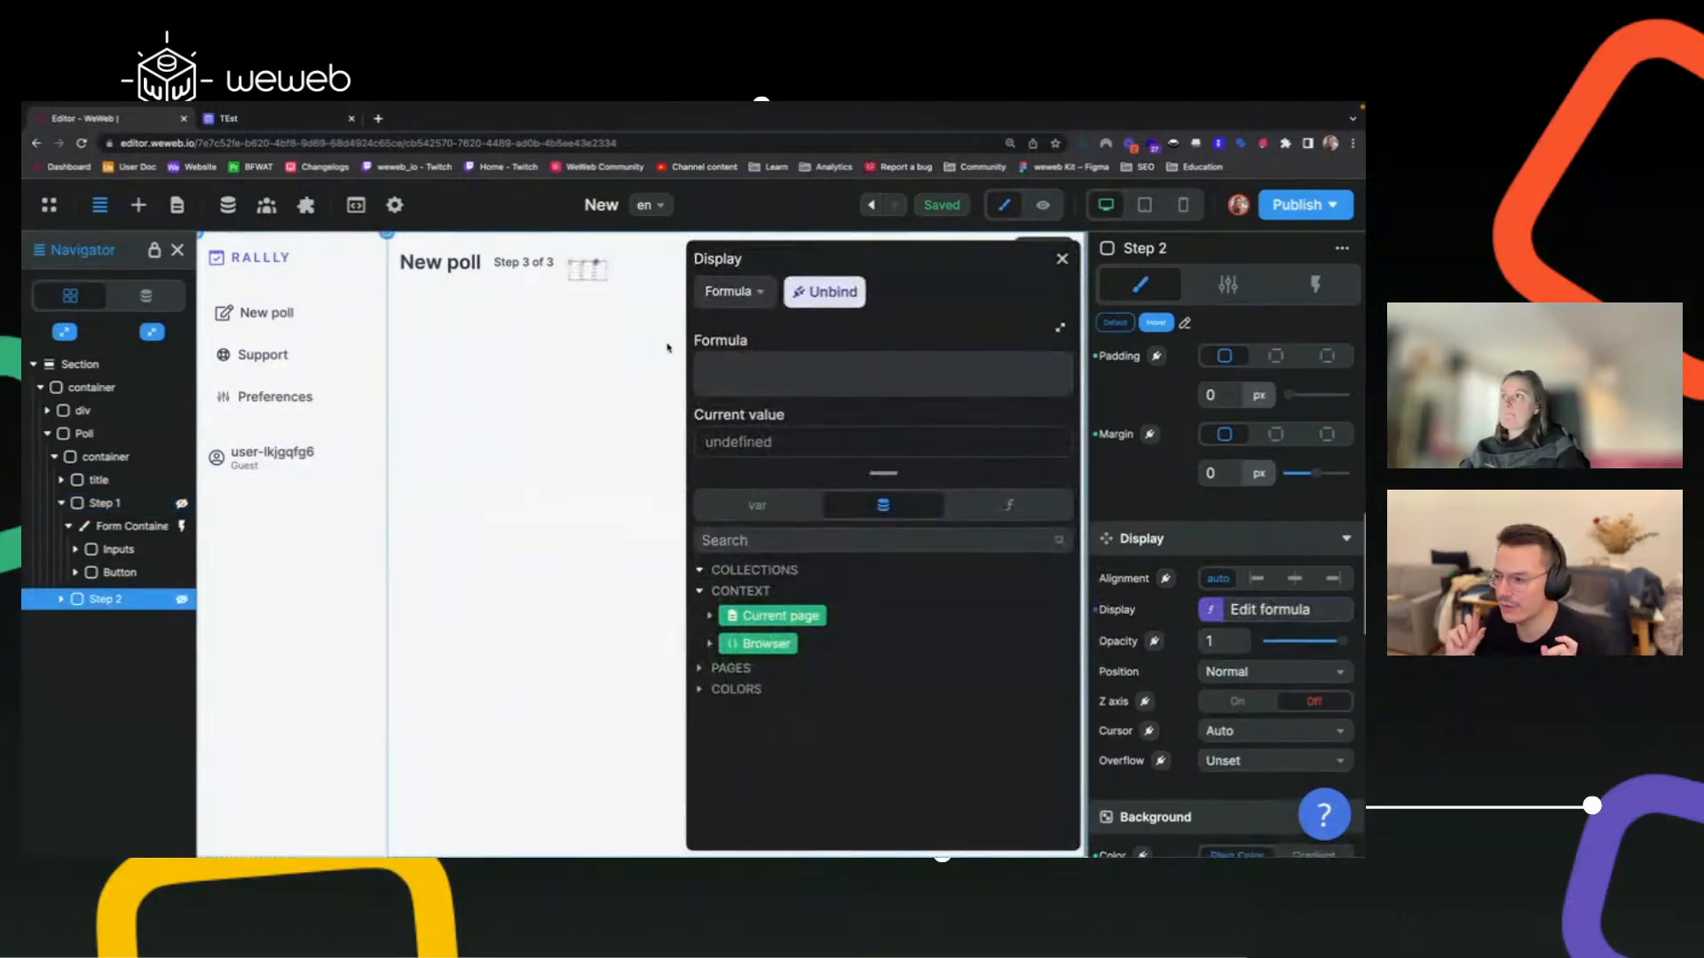
left_click(757, 508)
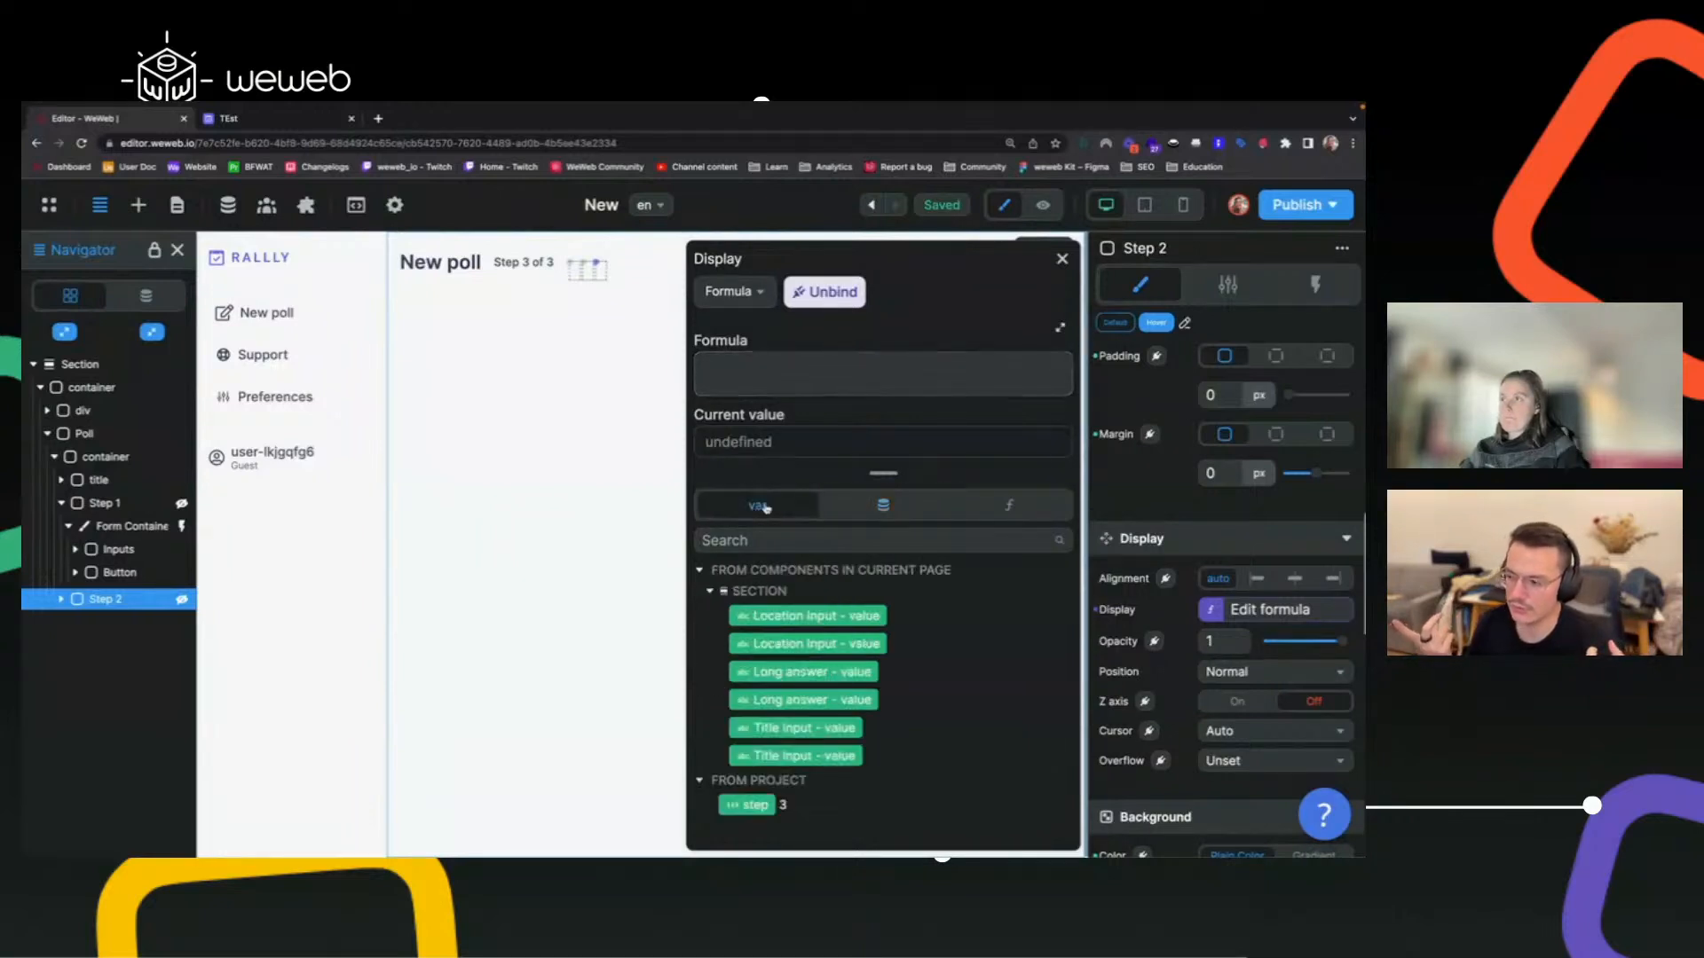
left_click(750, 806)
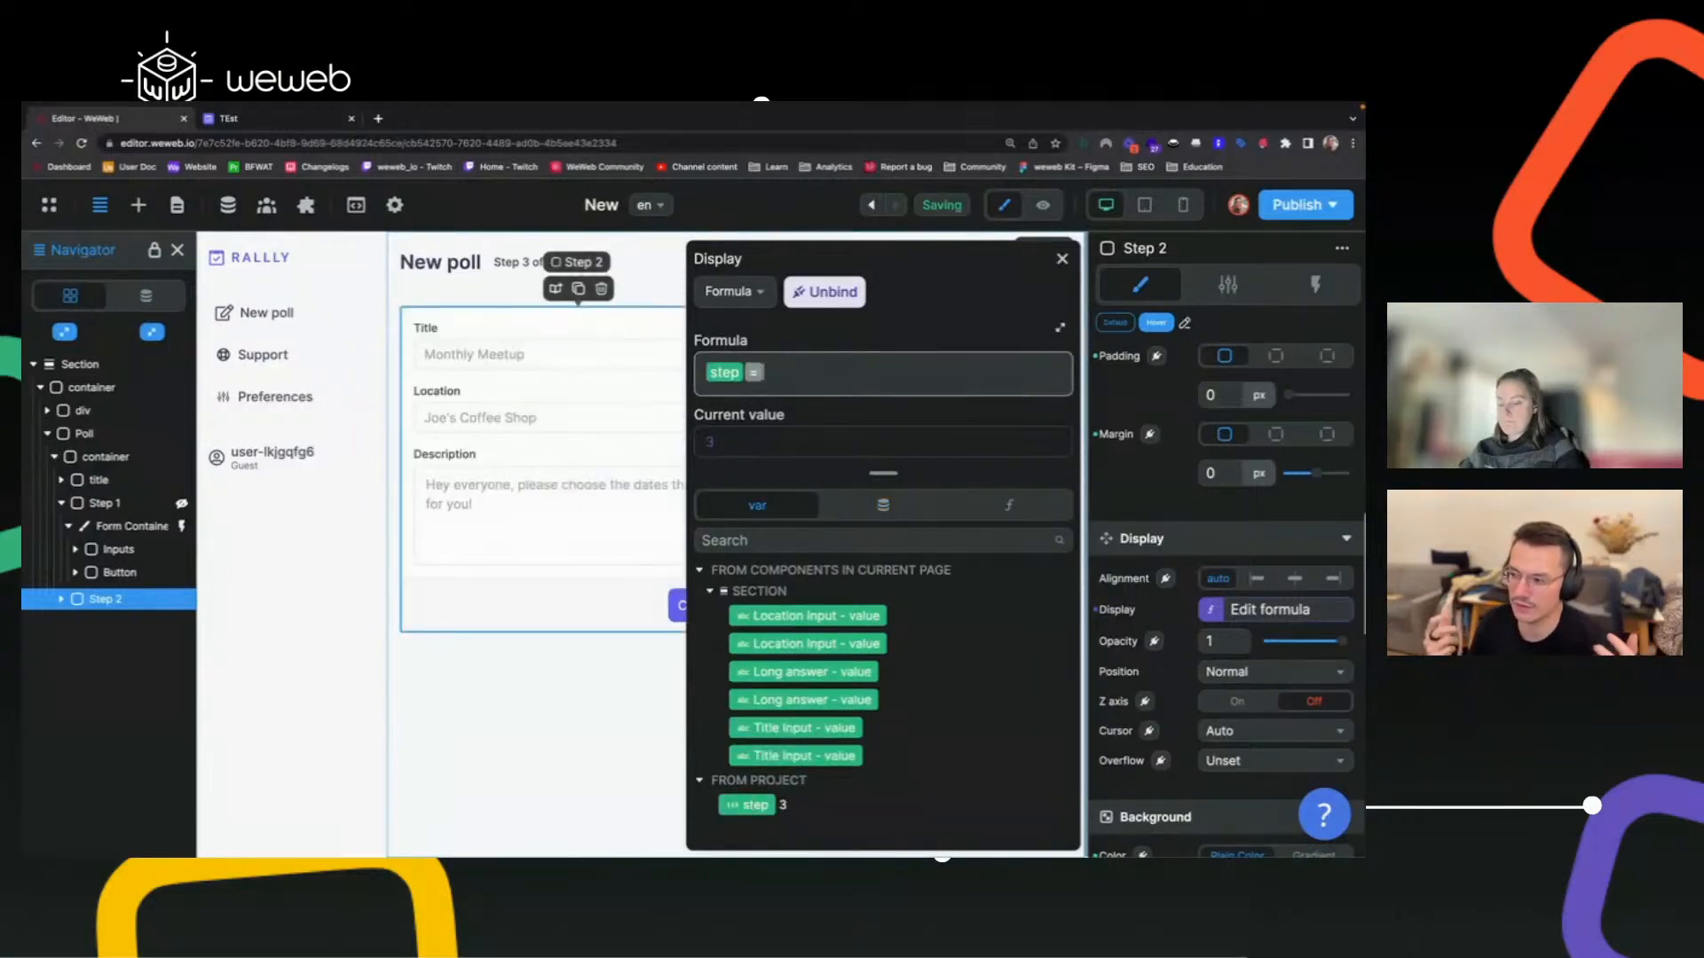
type("==2")
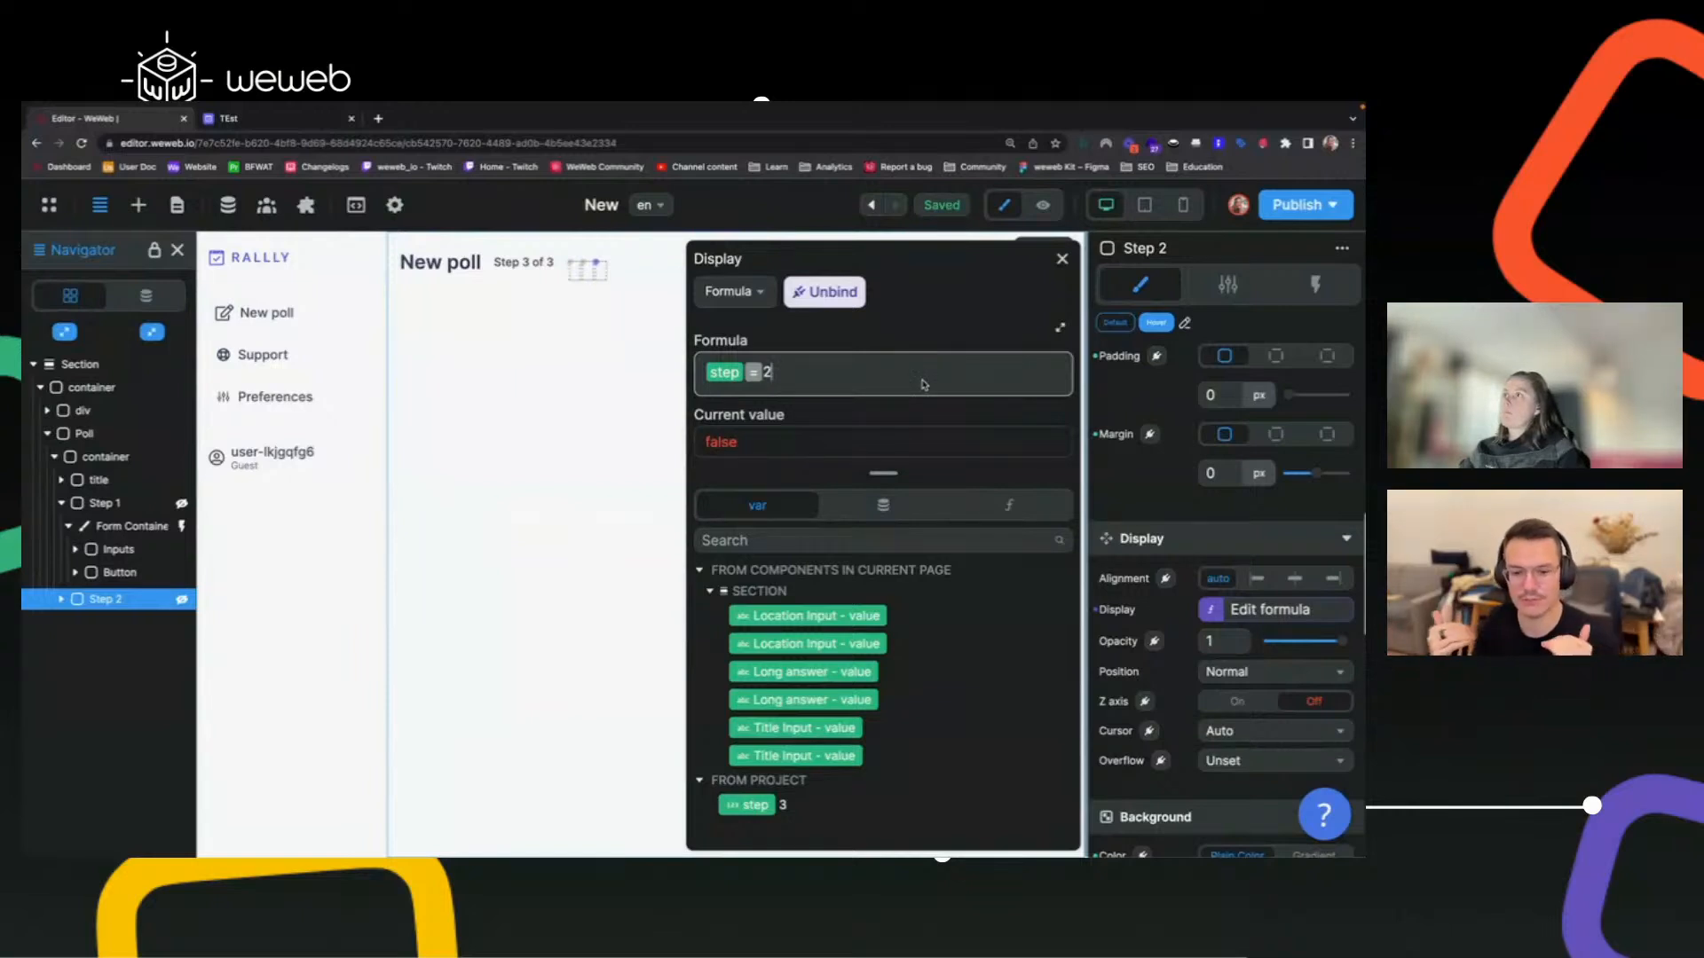
left_click(1061, 259)
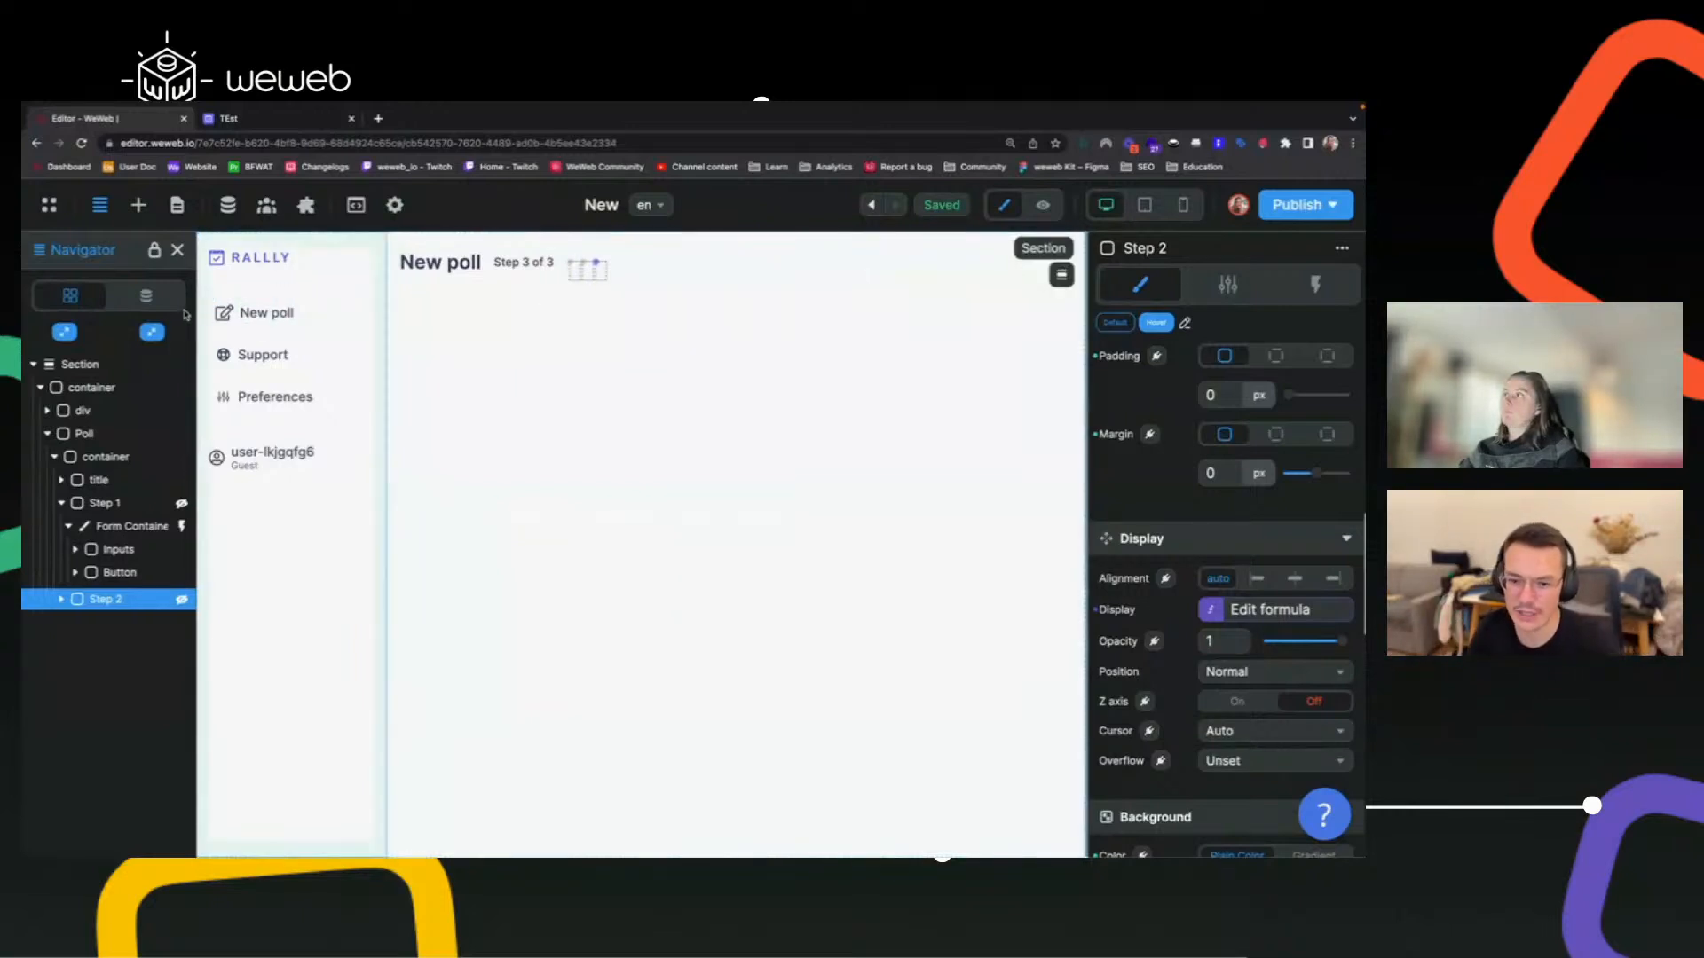
Test the containers' display conditions by setting the step variable to 2.
left_click(145, 295)
key("BackSpace")
type("2")
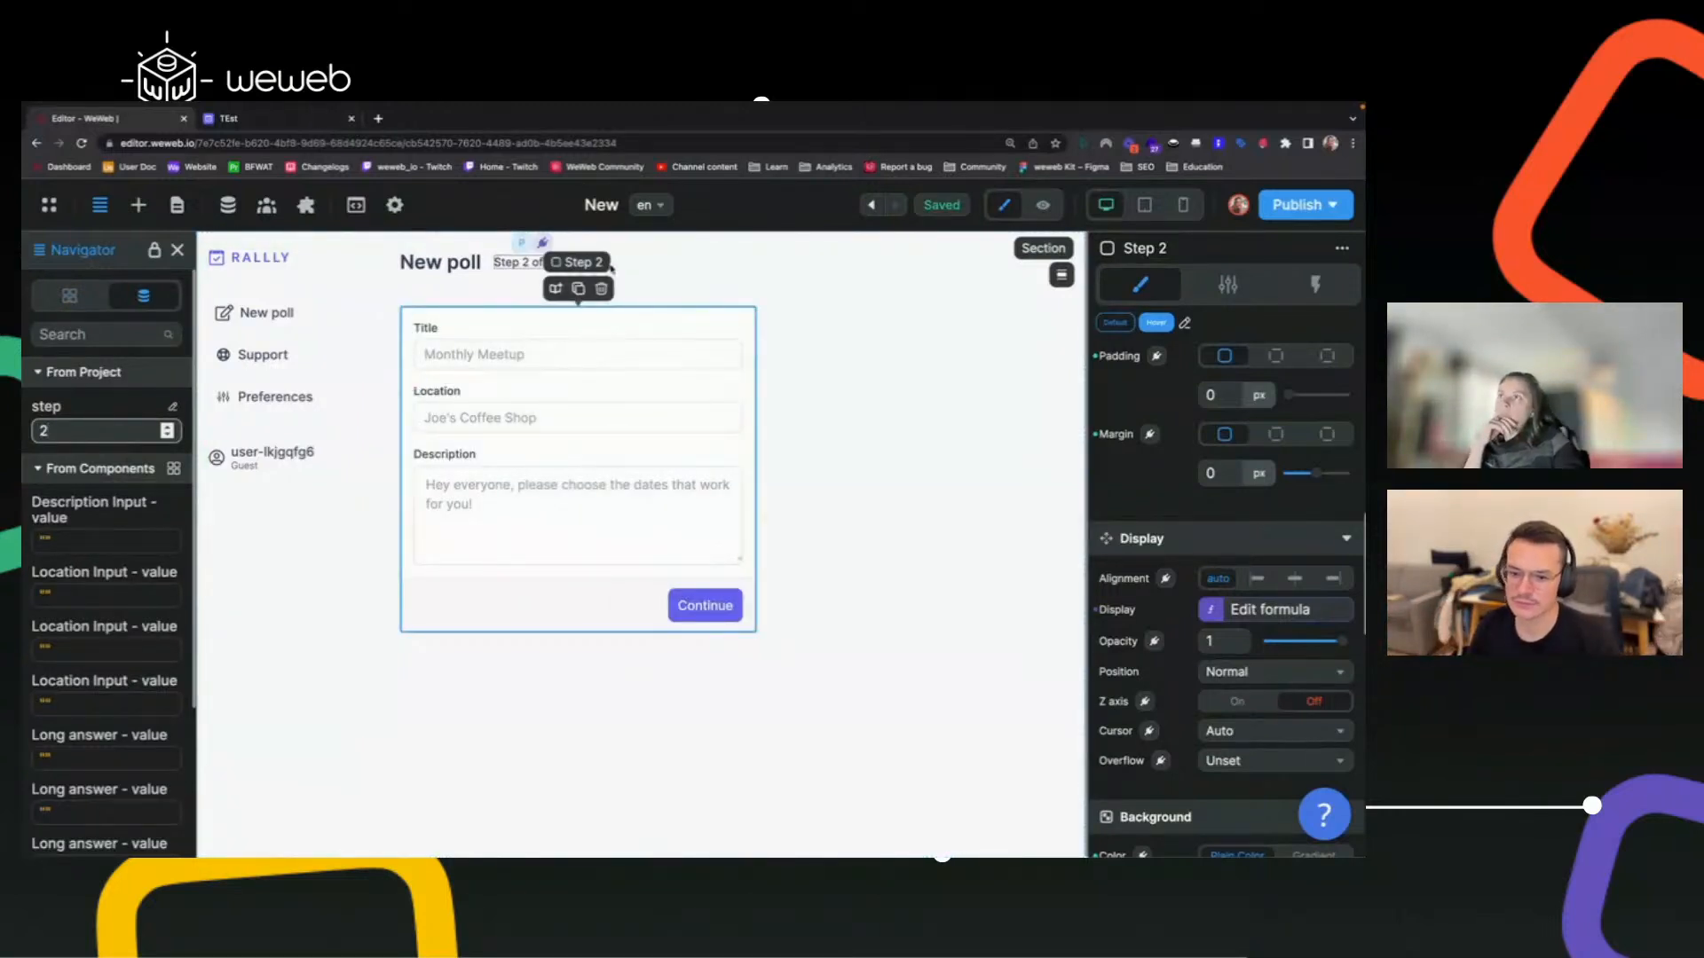
Select the Step 2 container and review its display formula.
left_click(544, 324)
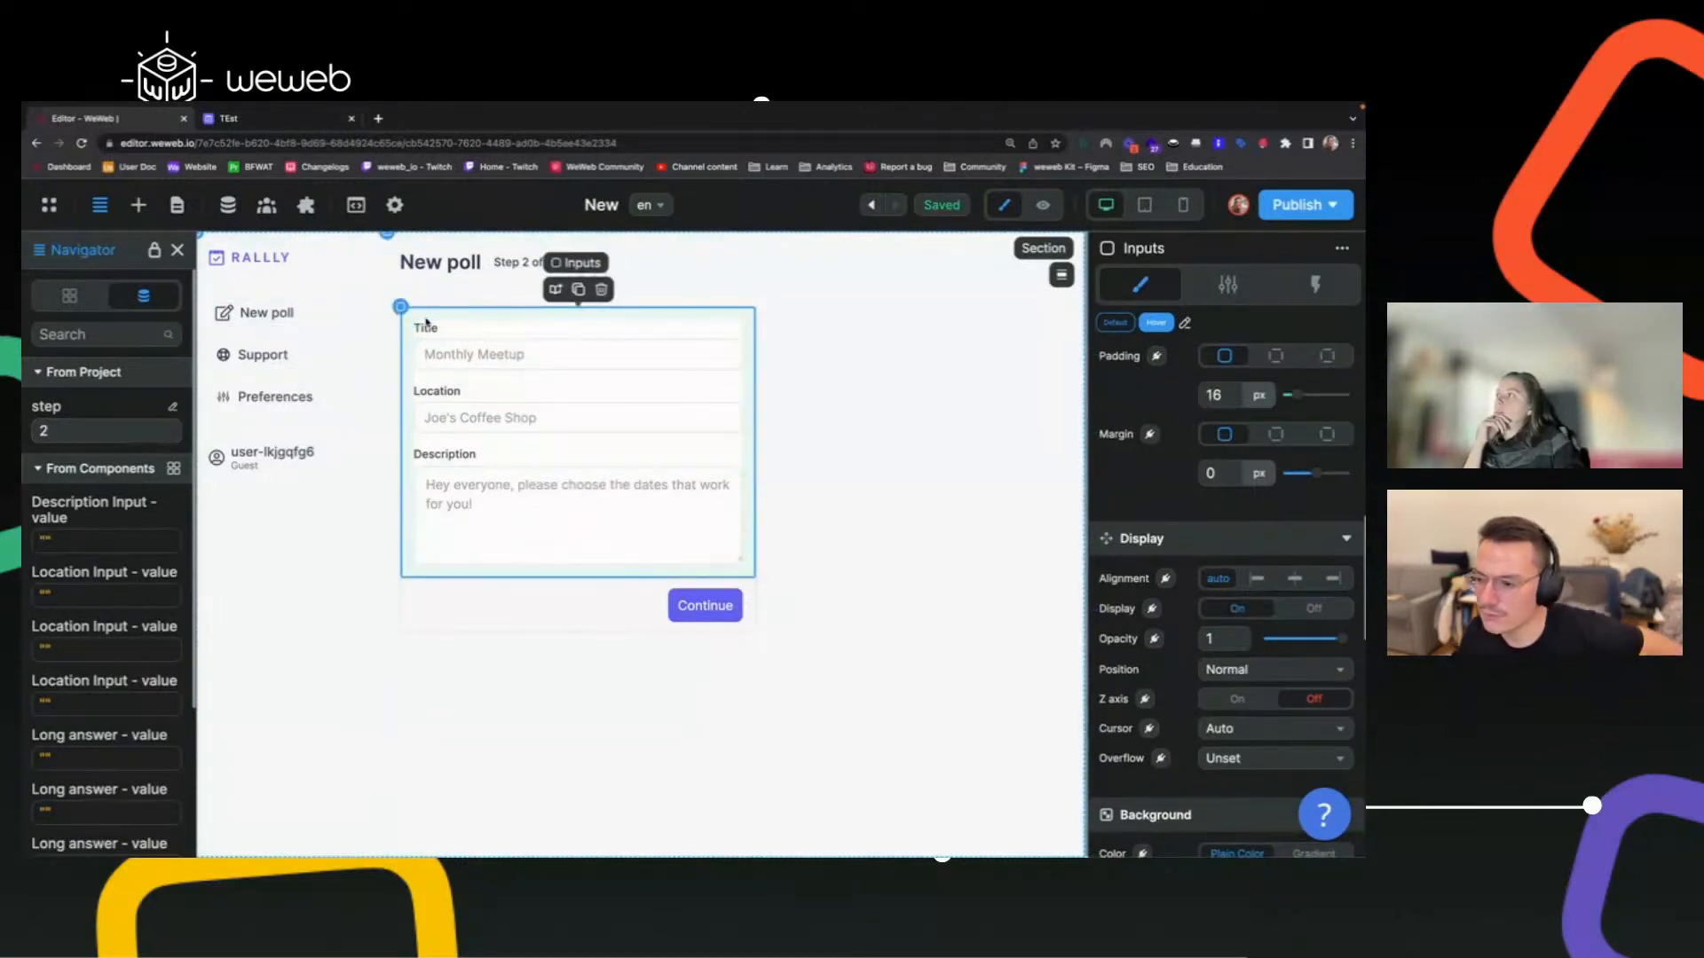
left_click(66, 300)
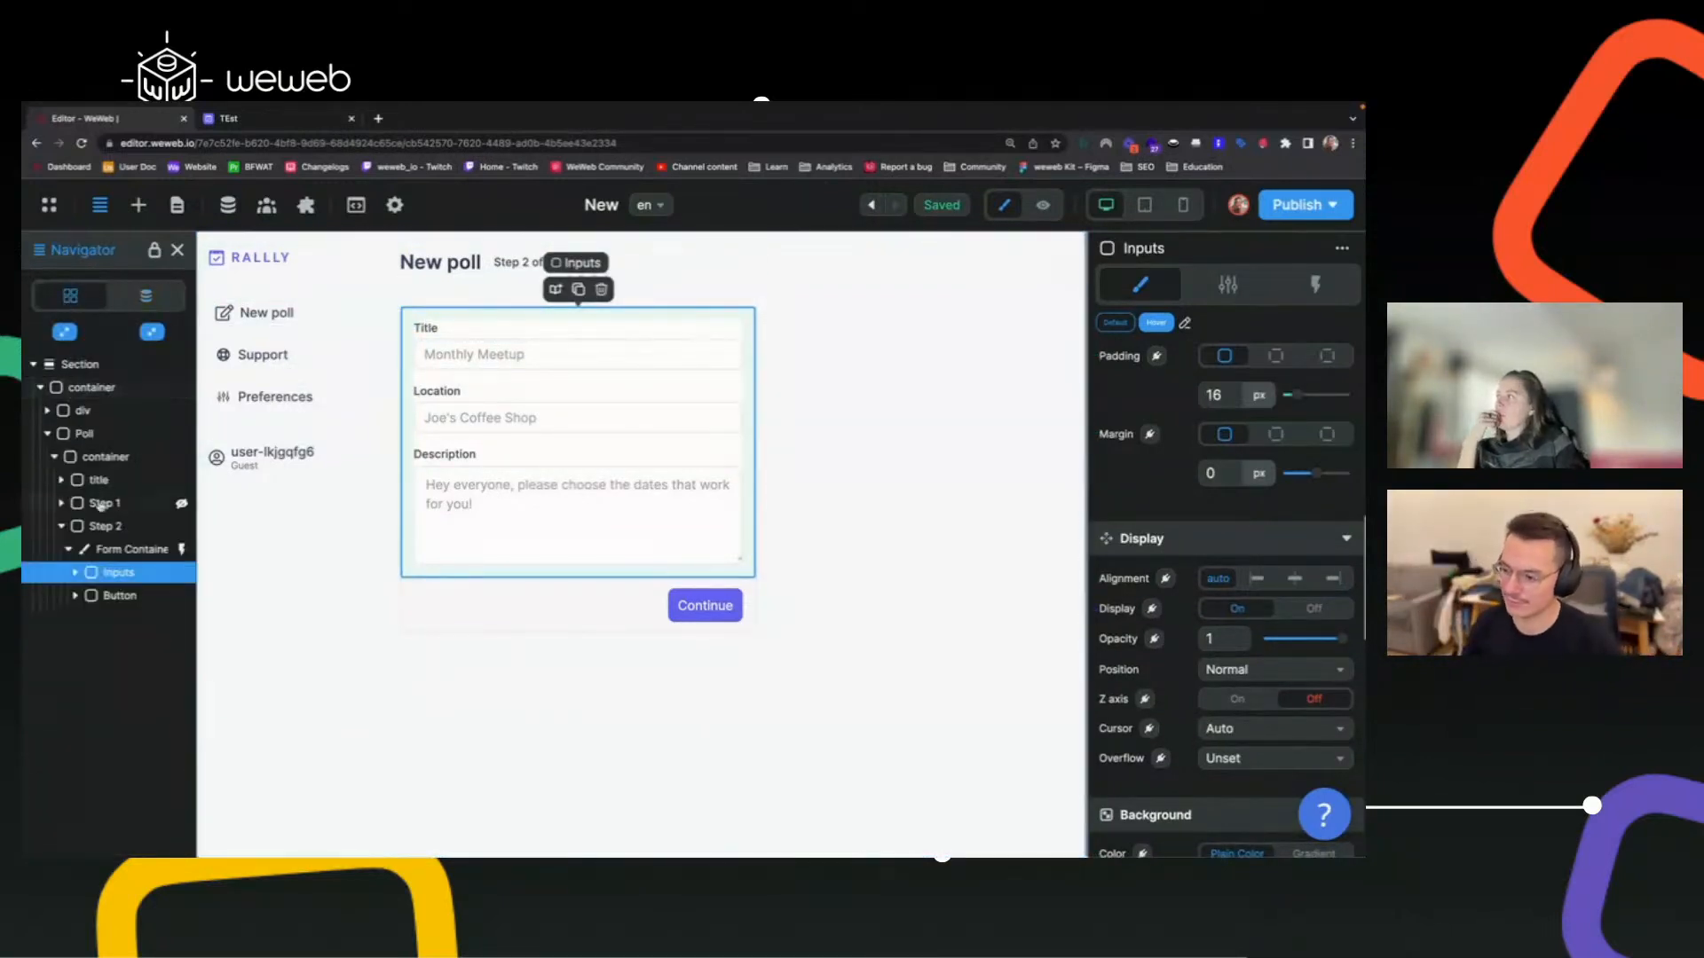
left_click(105, 526)
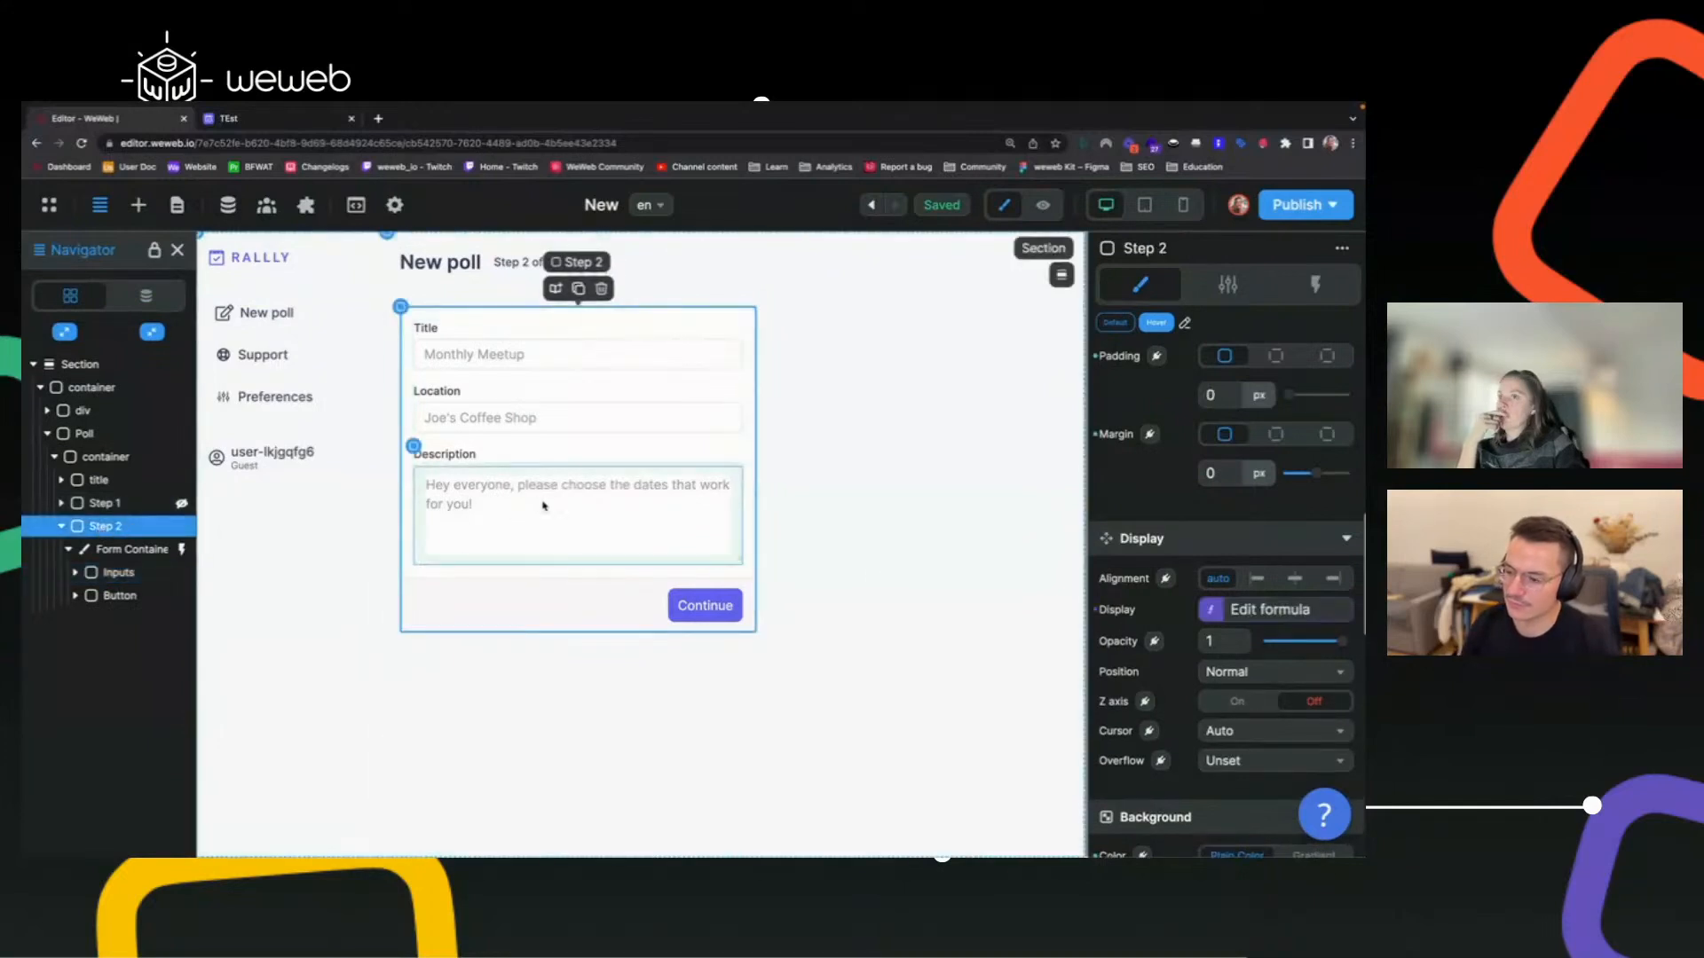
left_click(1297, 611)
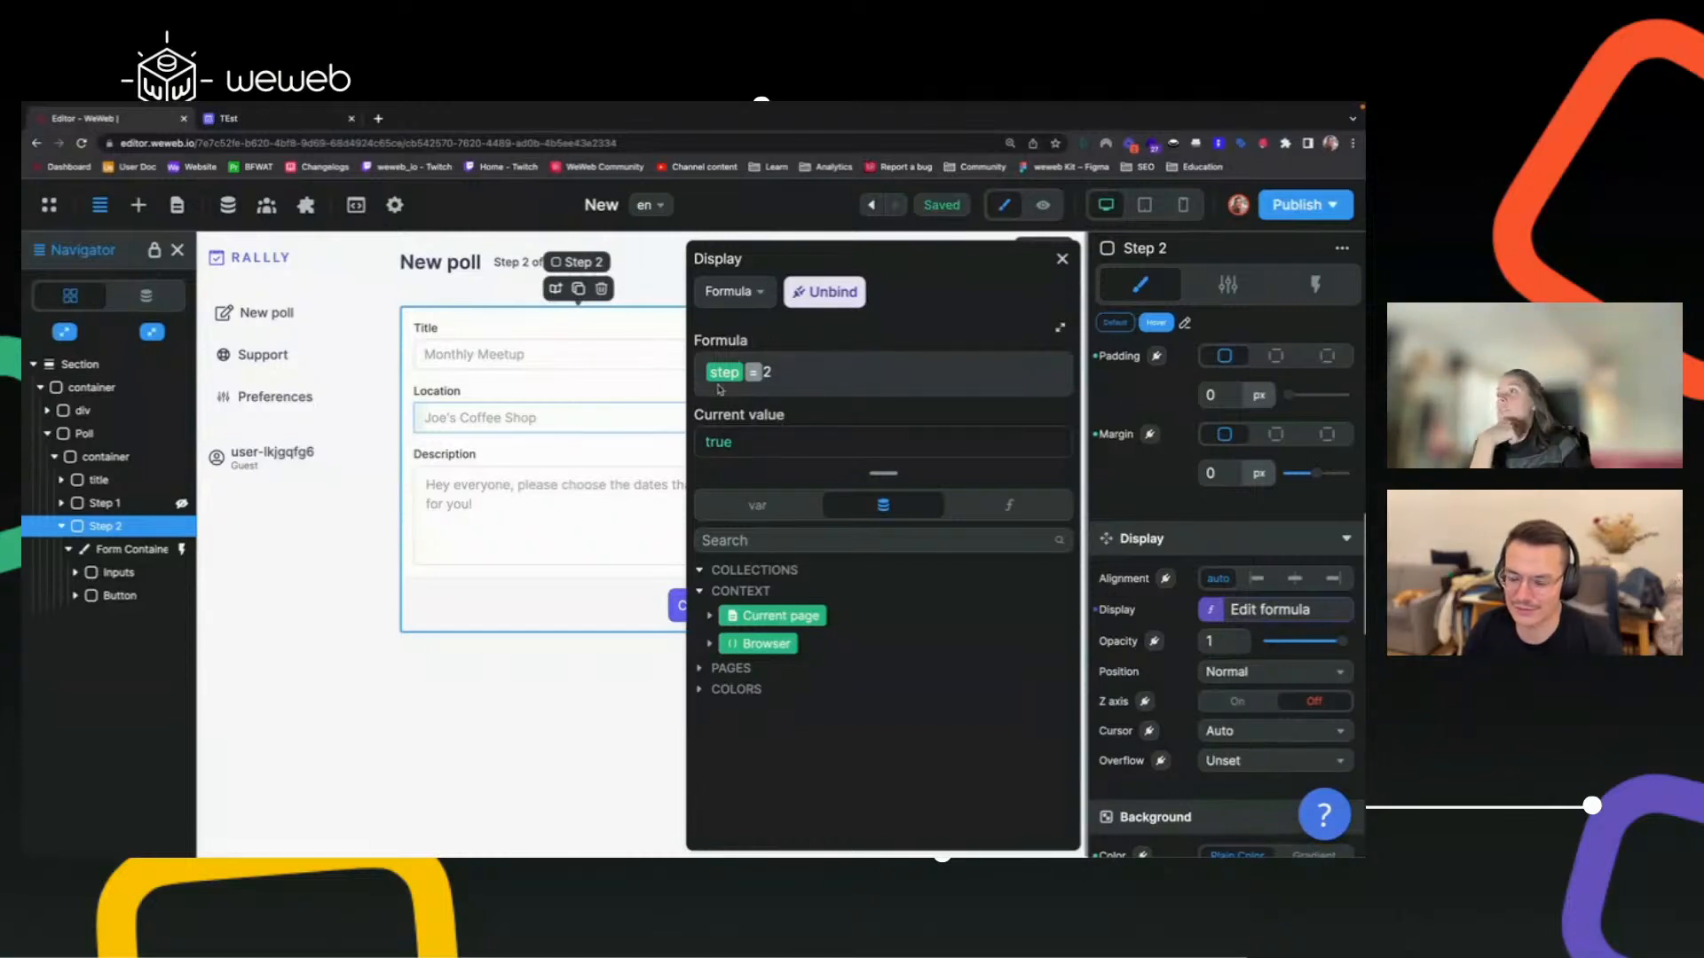
left_click(1062, 263)
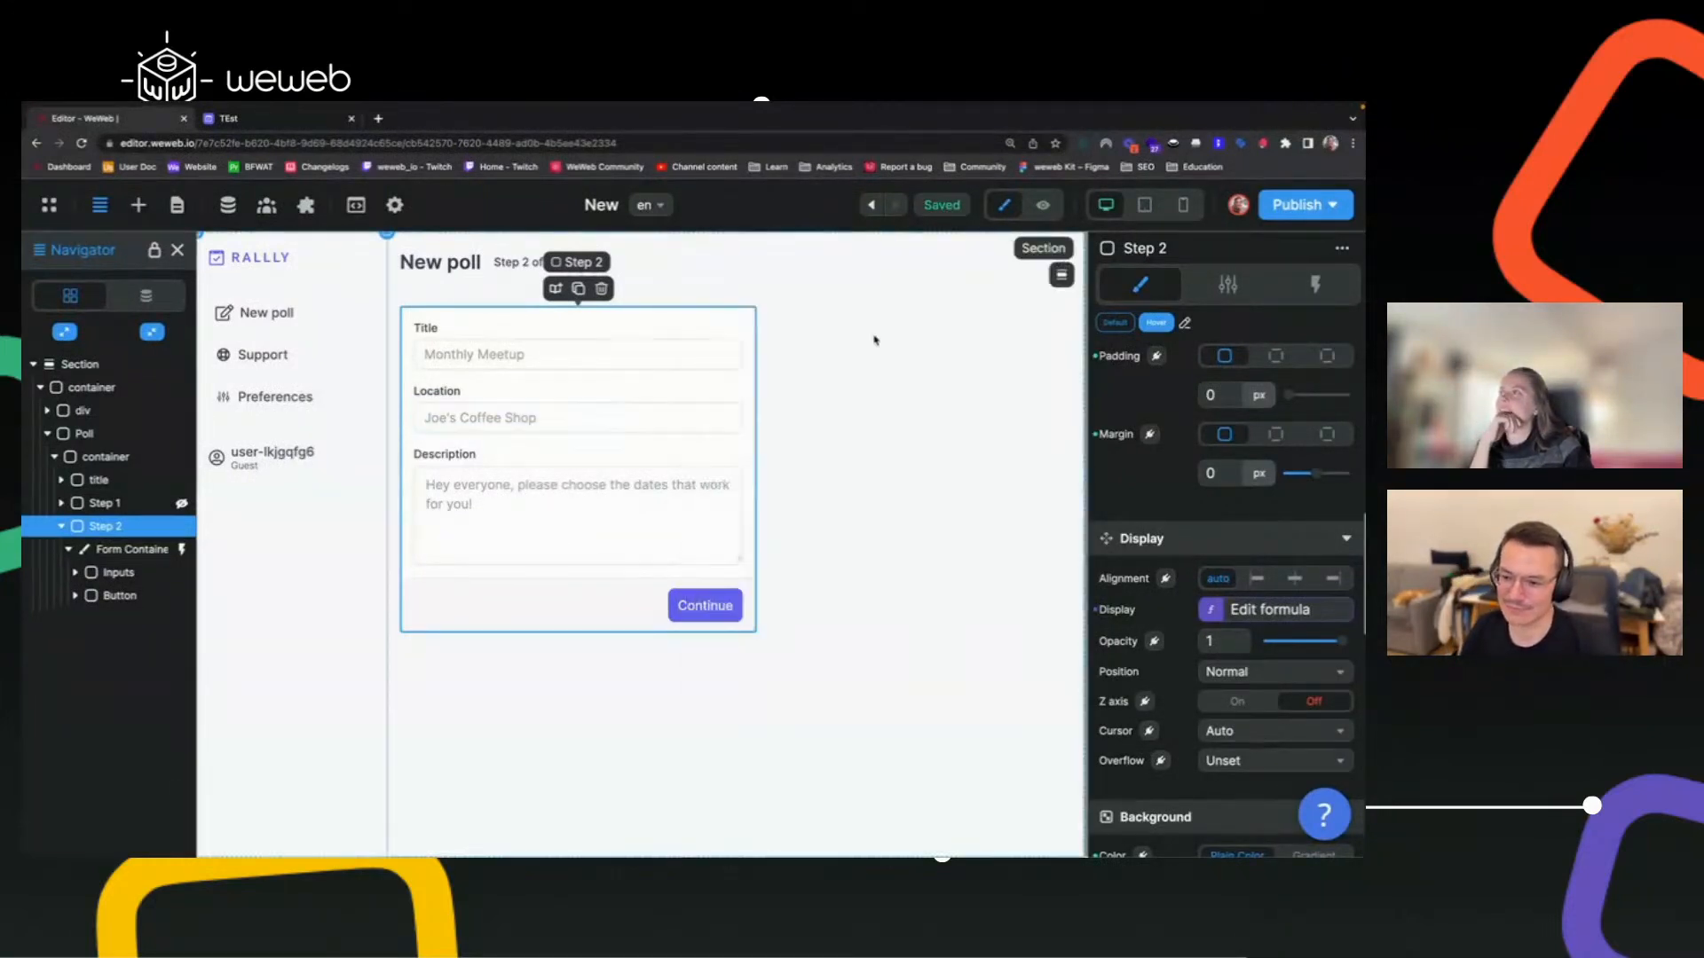
Set the project's step variable to 1 to show the first form.
left_click(145, 296)
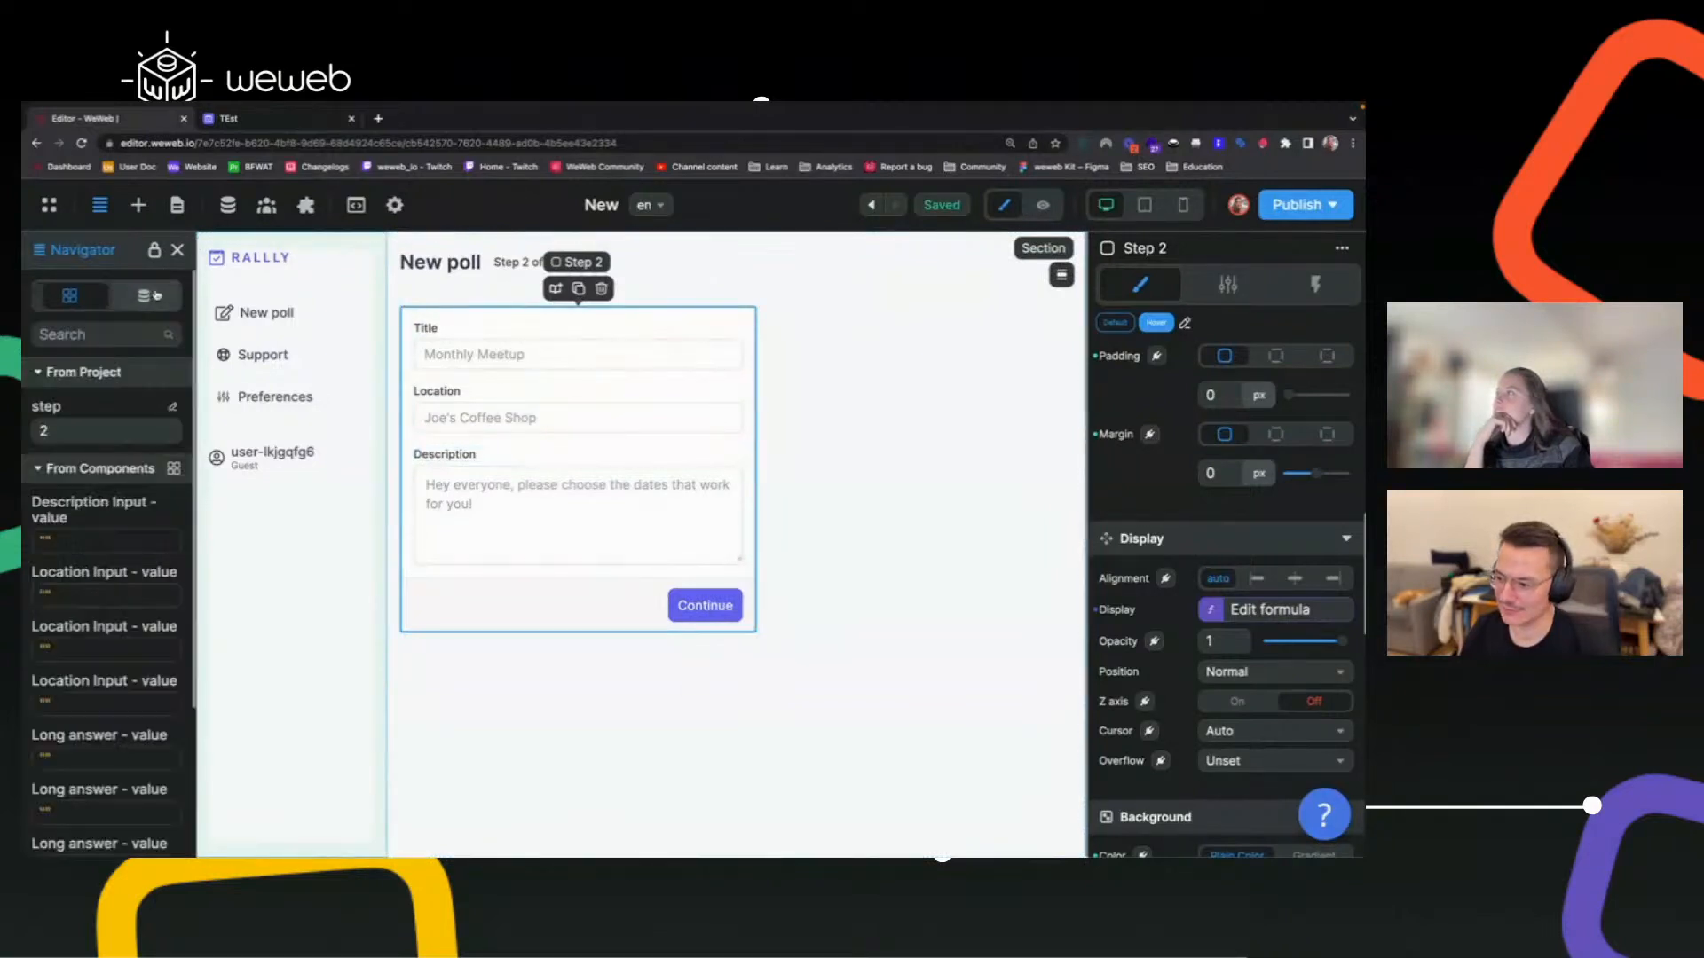
left_click(91, 432)
key("ctrl+a")
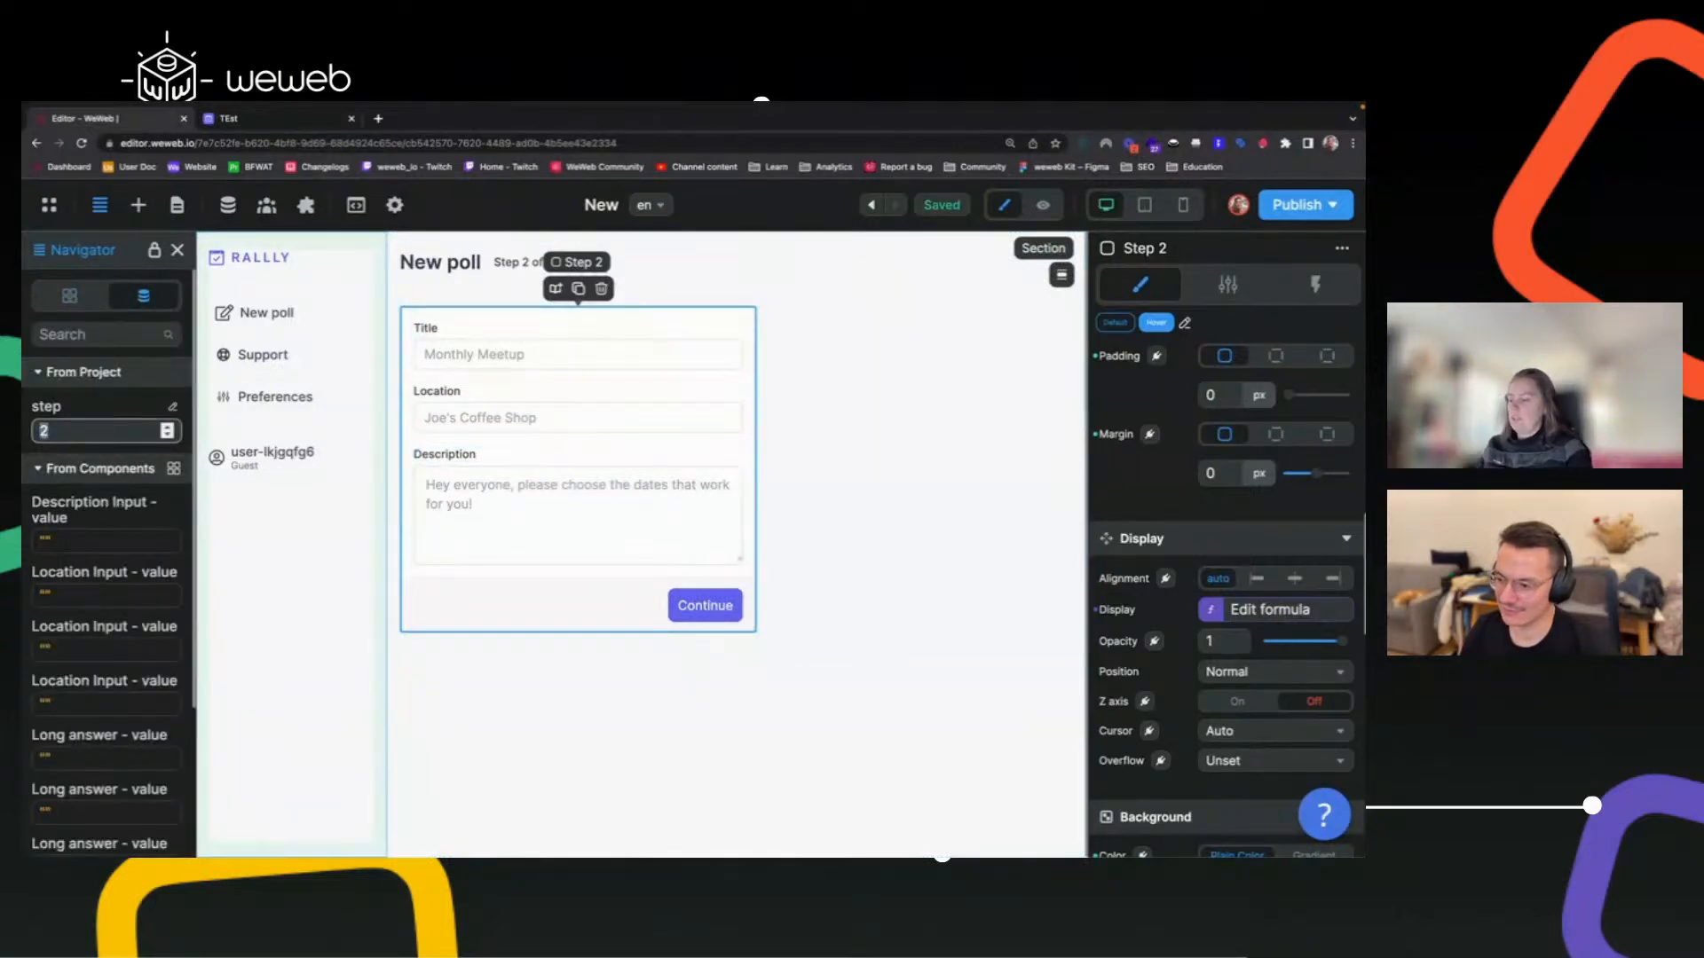
type("1")
left_click(669, 633)
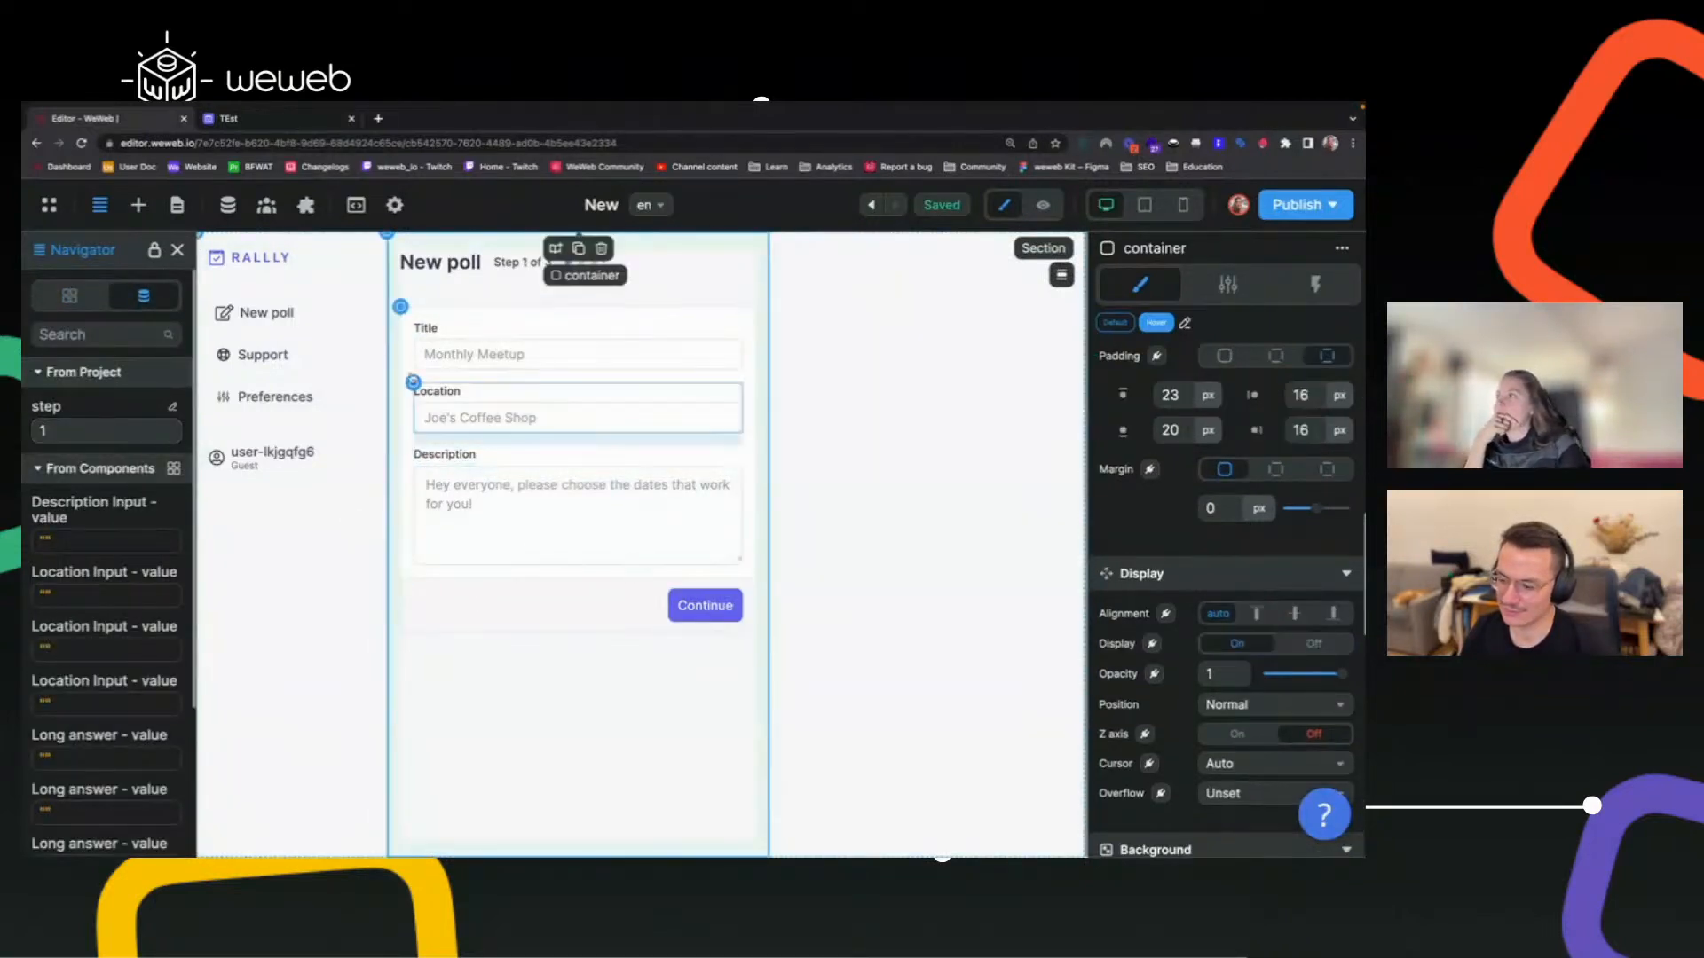
Select the Form Container inside Step 1 and inspect its Sign in workflow.
left_click(406, 325)
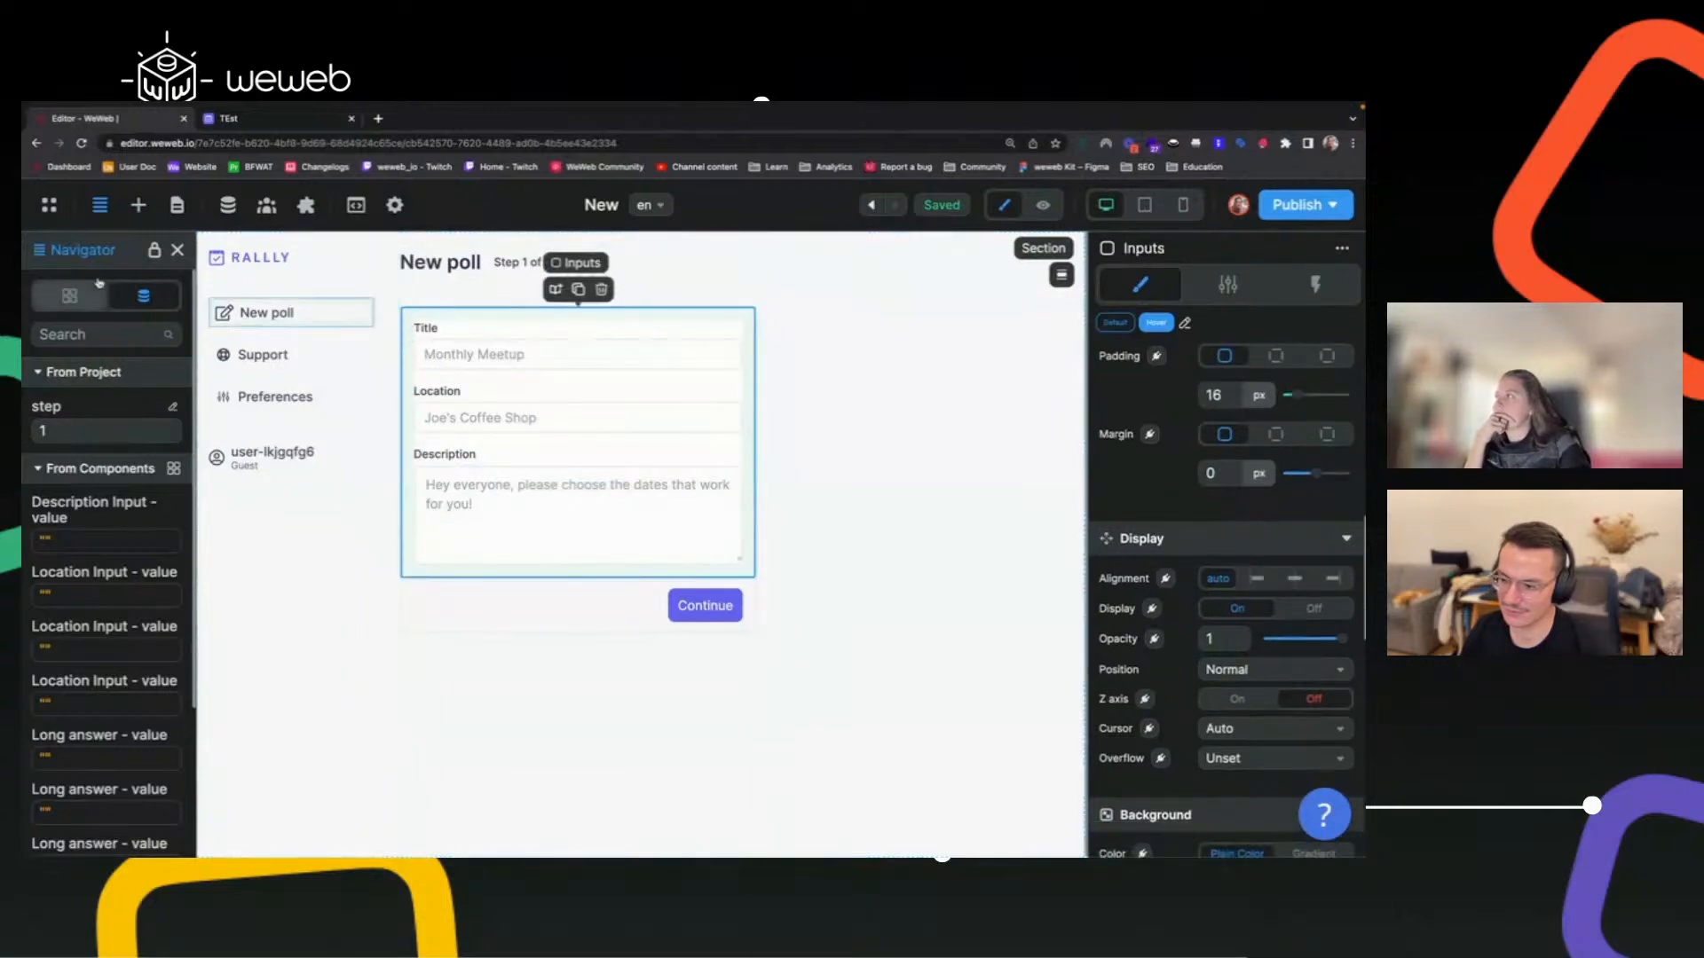
left_click(70, 296)
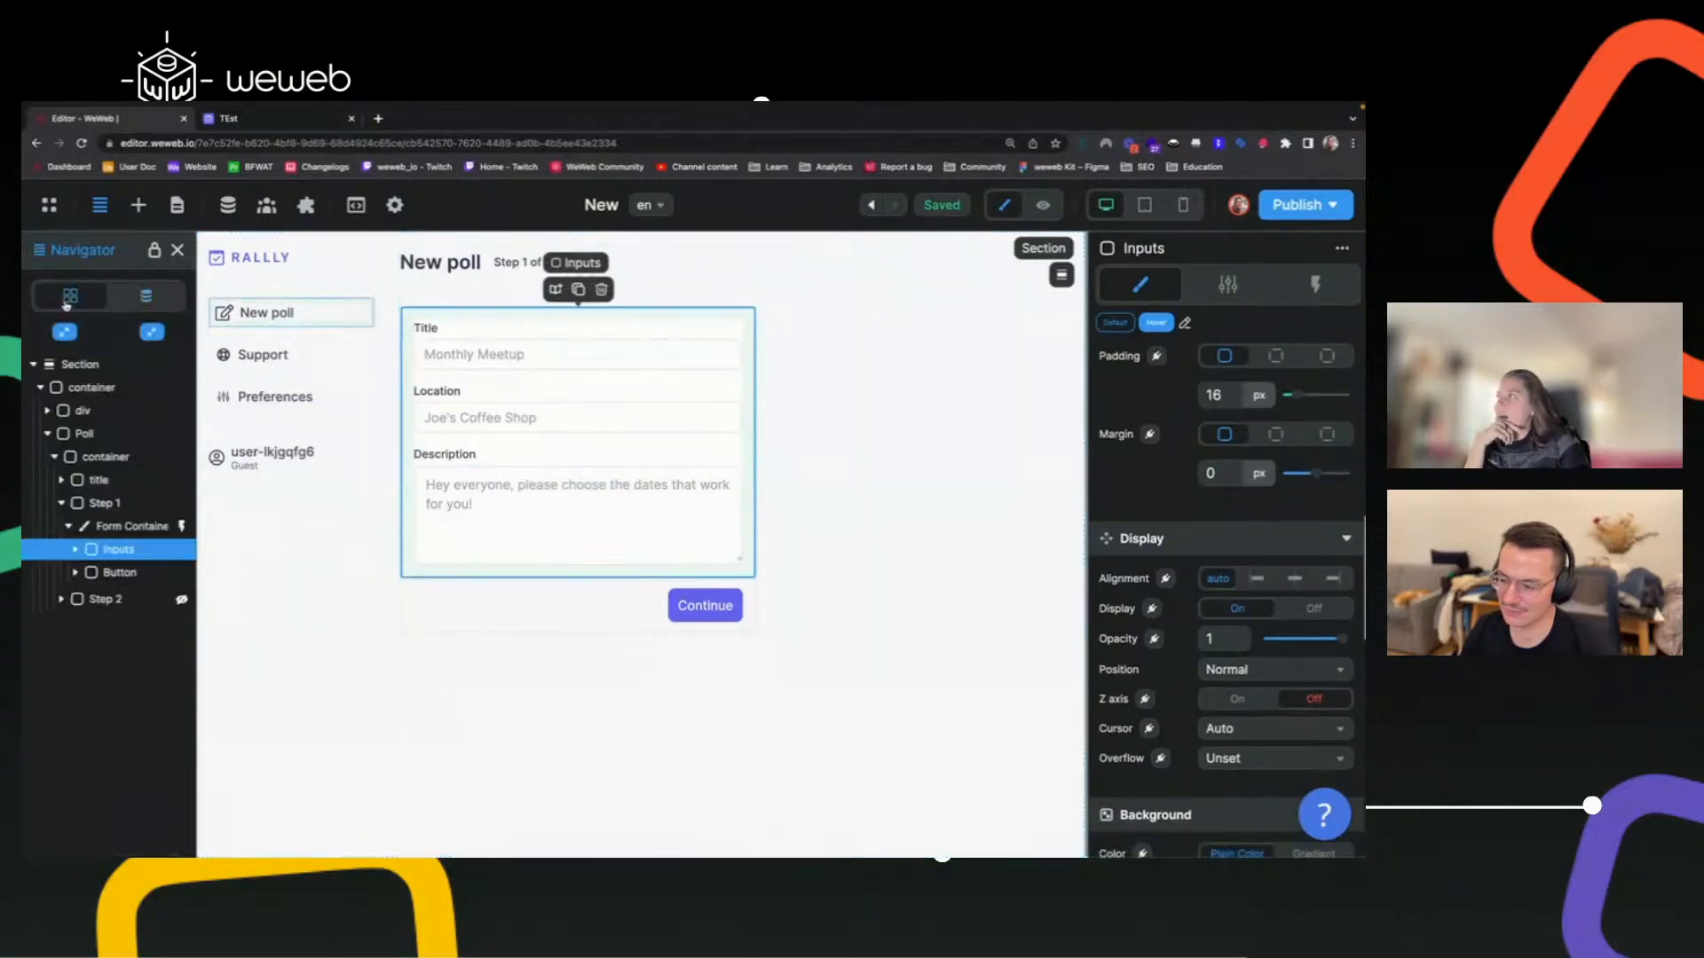
left_click(124, 526)
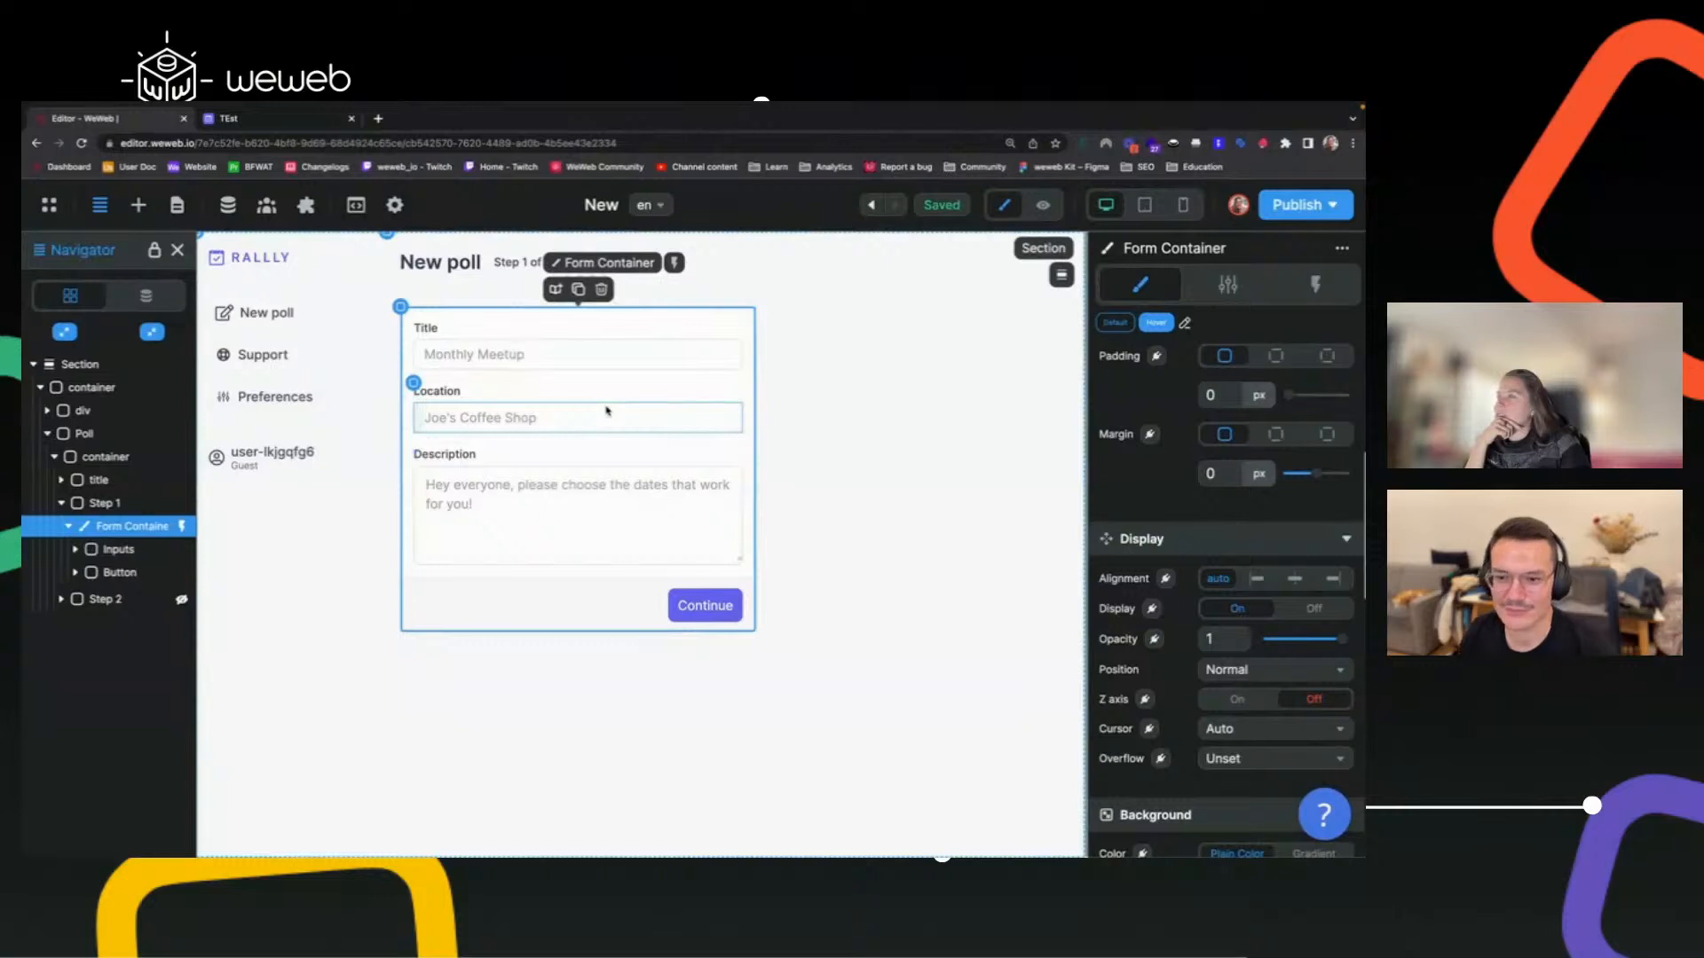
left_click(1315, 284)
left_click(1194, 399)
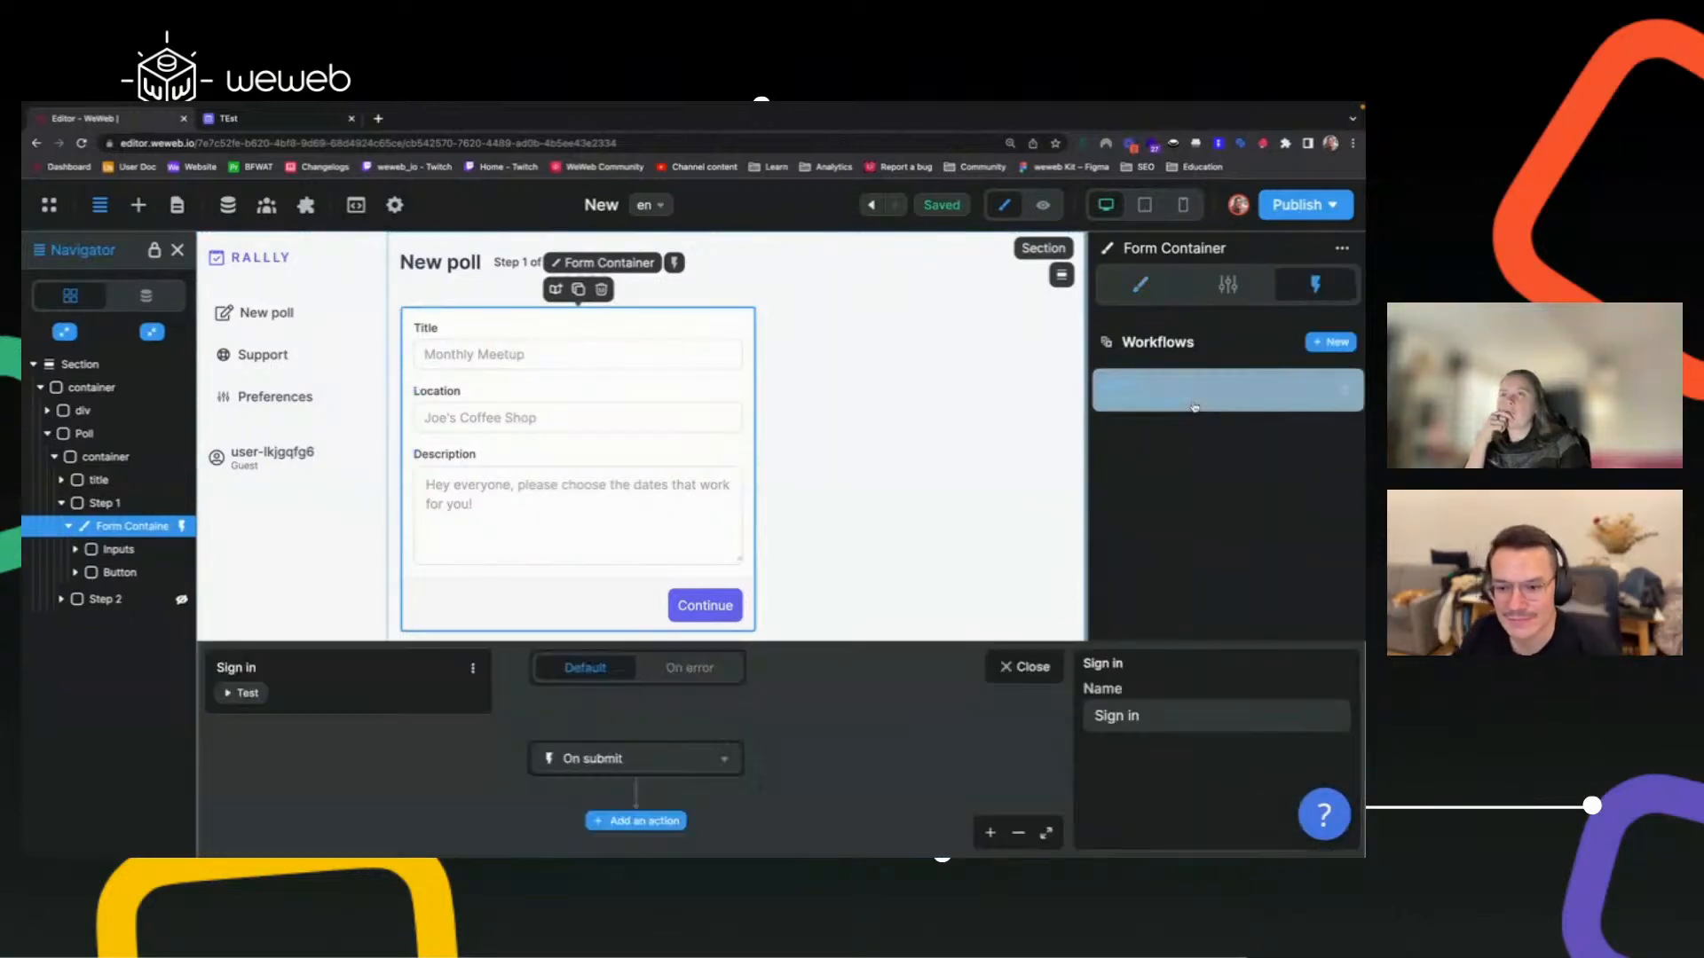
left_click(1032, 258)
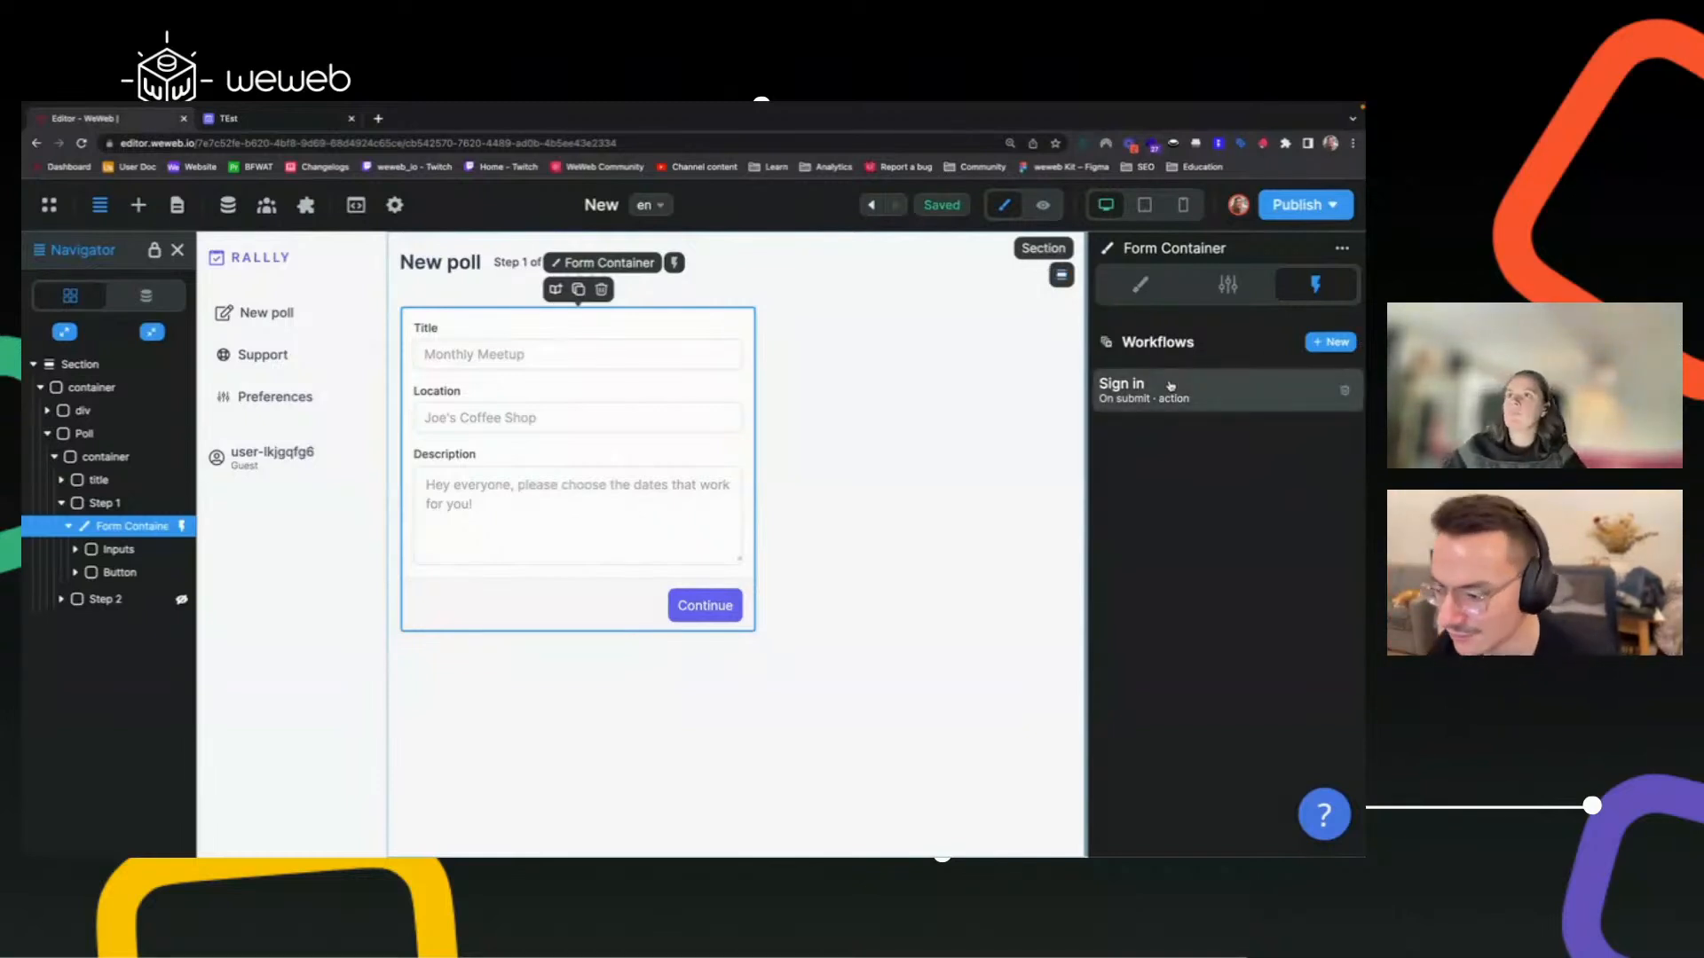
Add a Change variable value action for the step variable to the Form Container's Sign in workflow.
left_click(1278, 384)
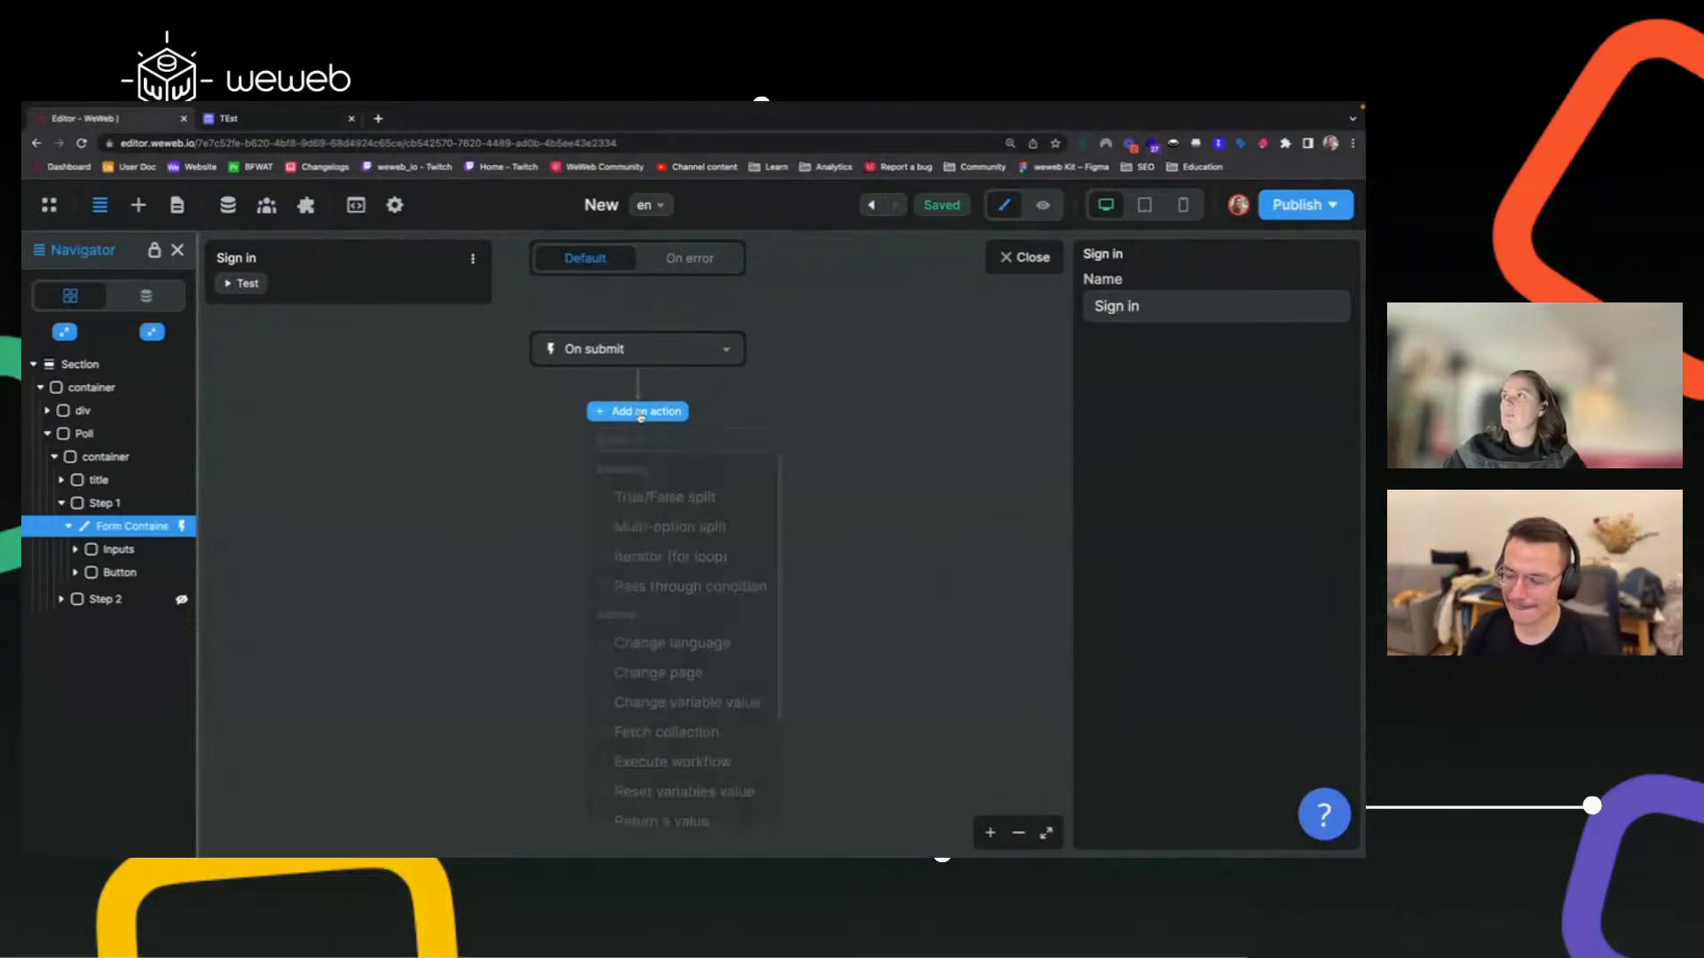
left_click(640, 413)
type("change")
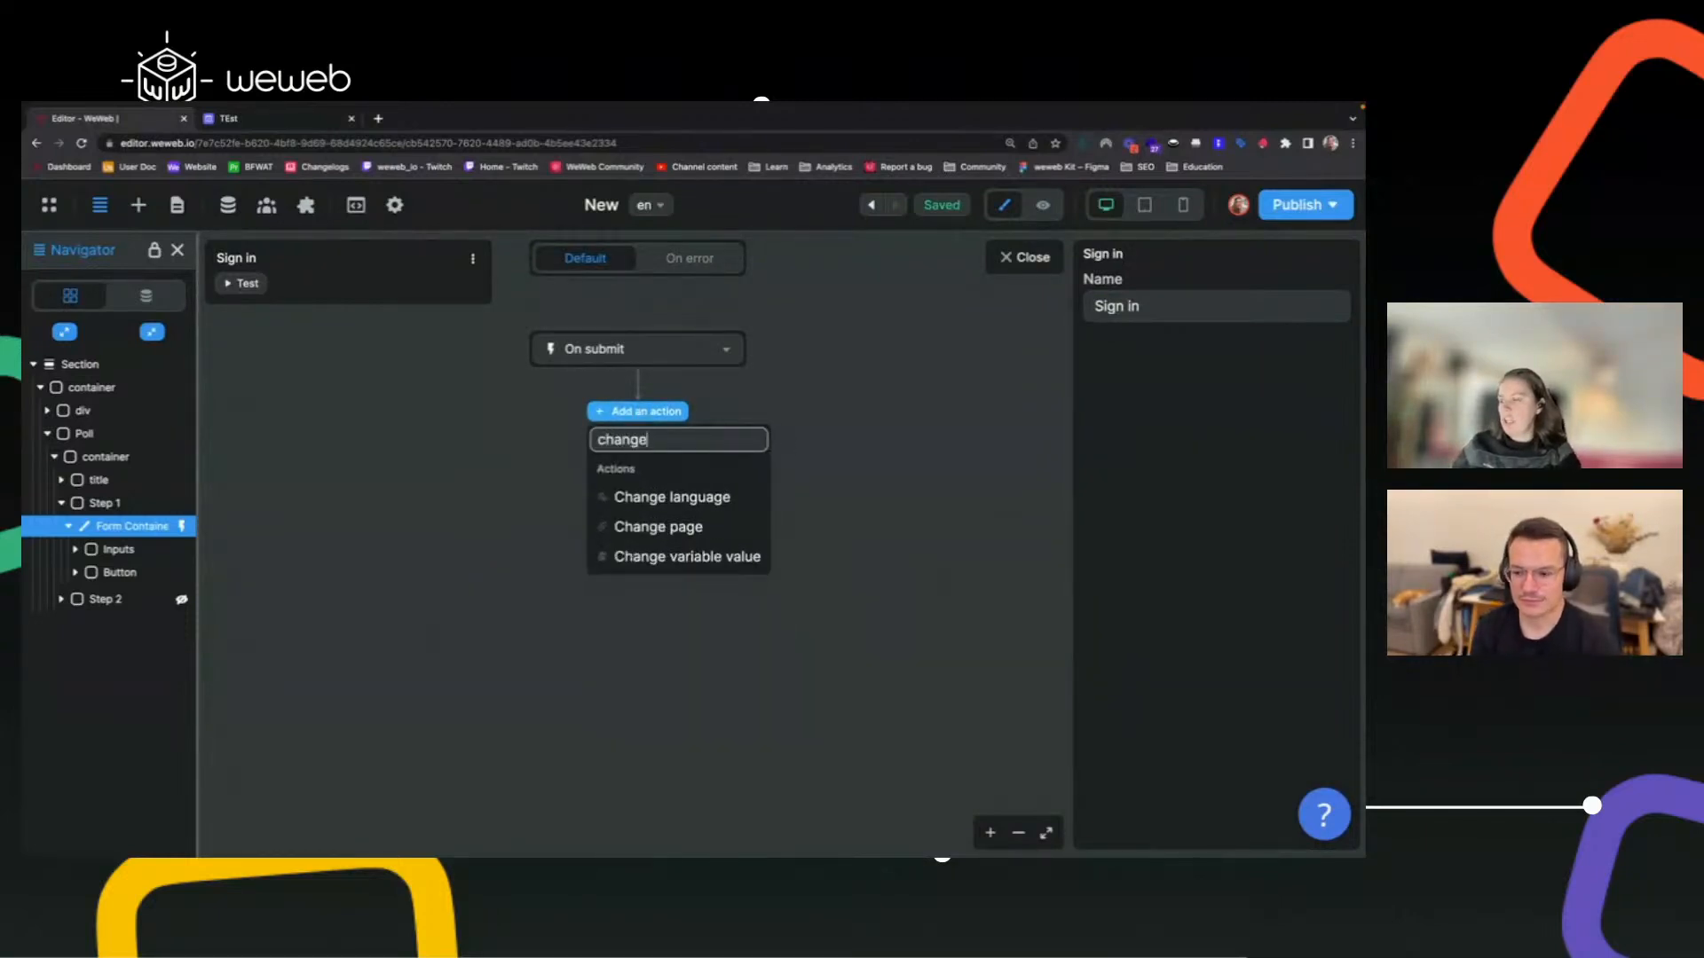
left_click(673, 557)
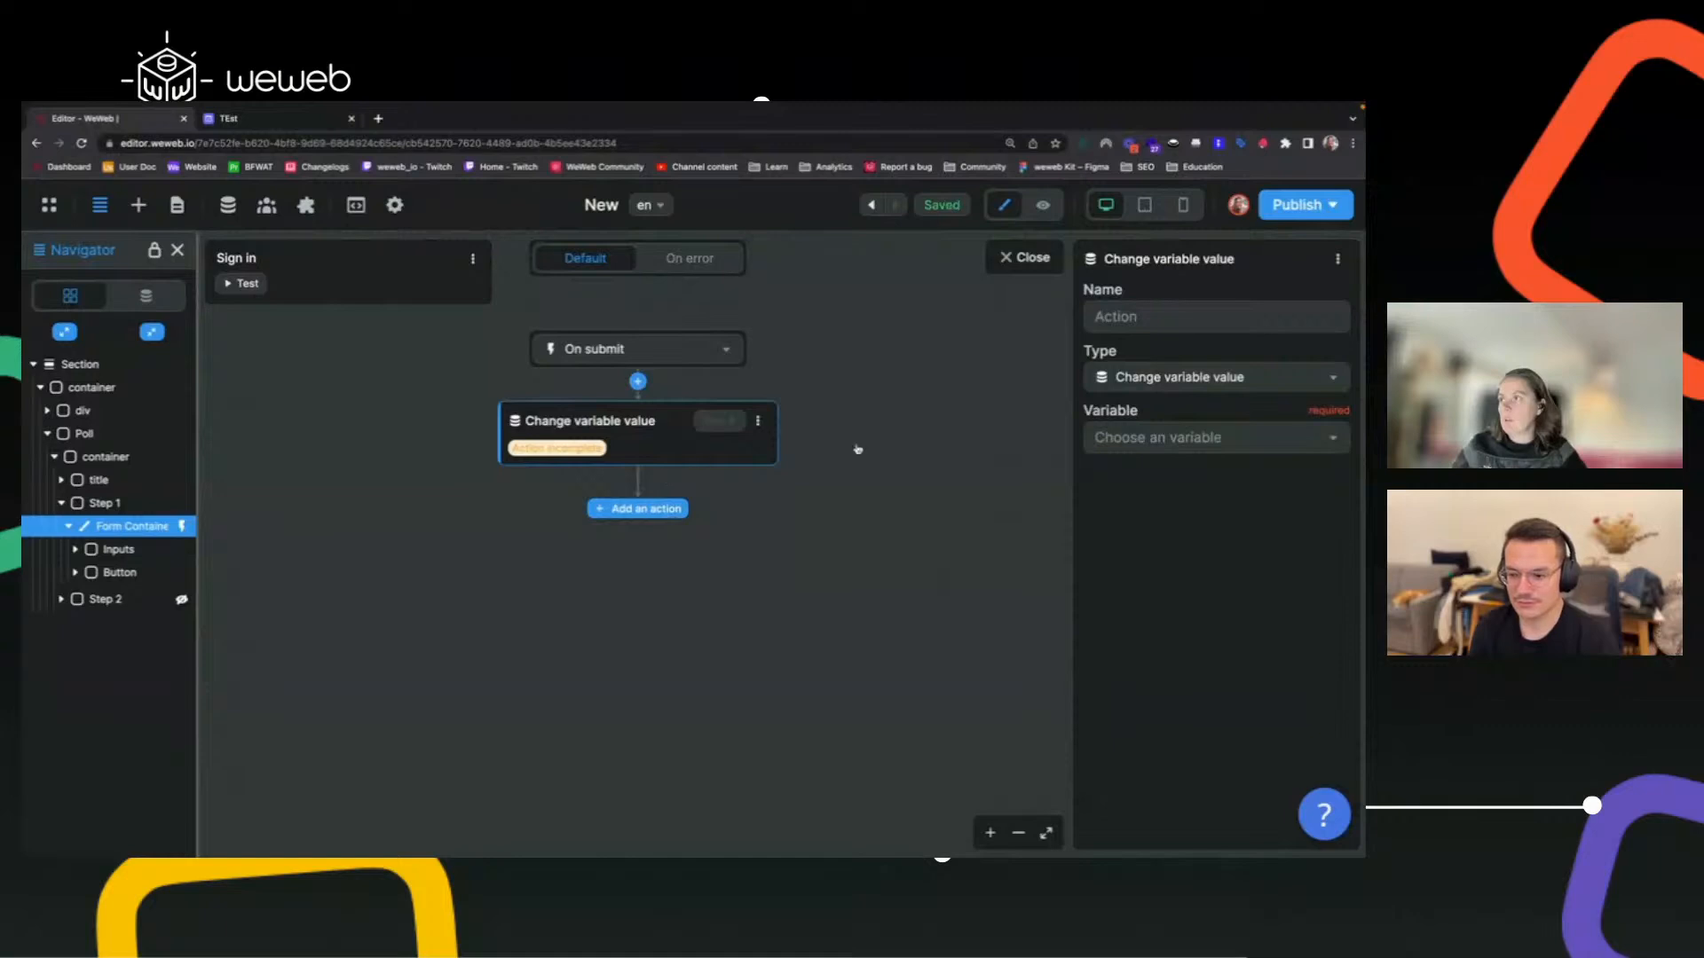
left_click(1182, 444)
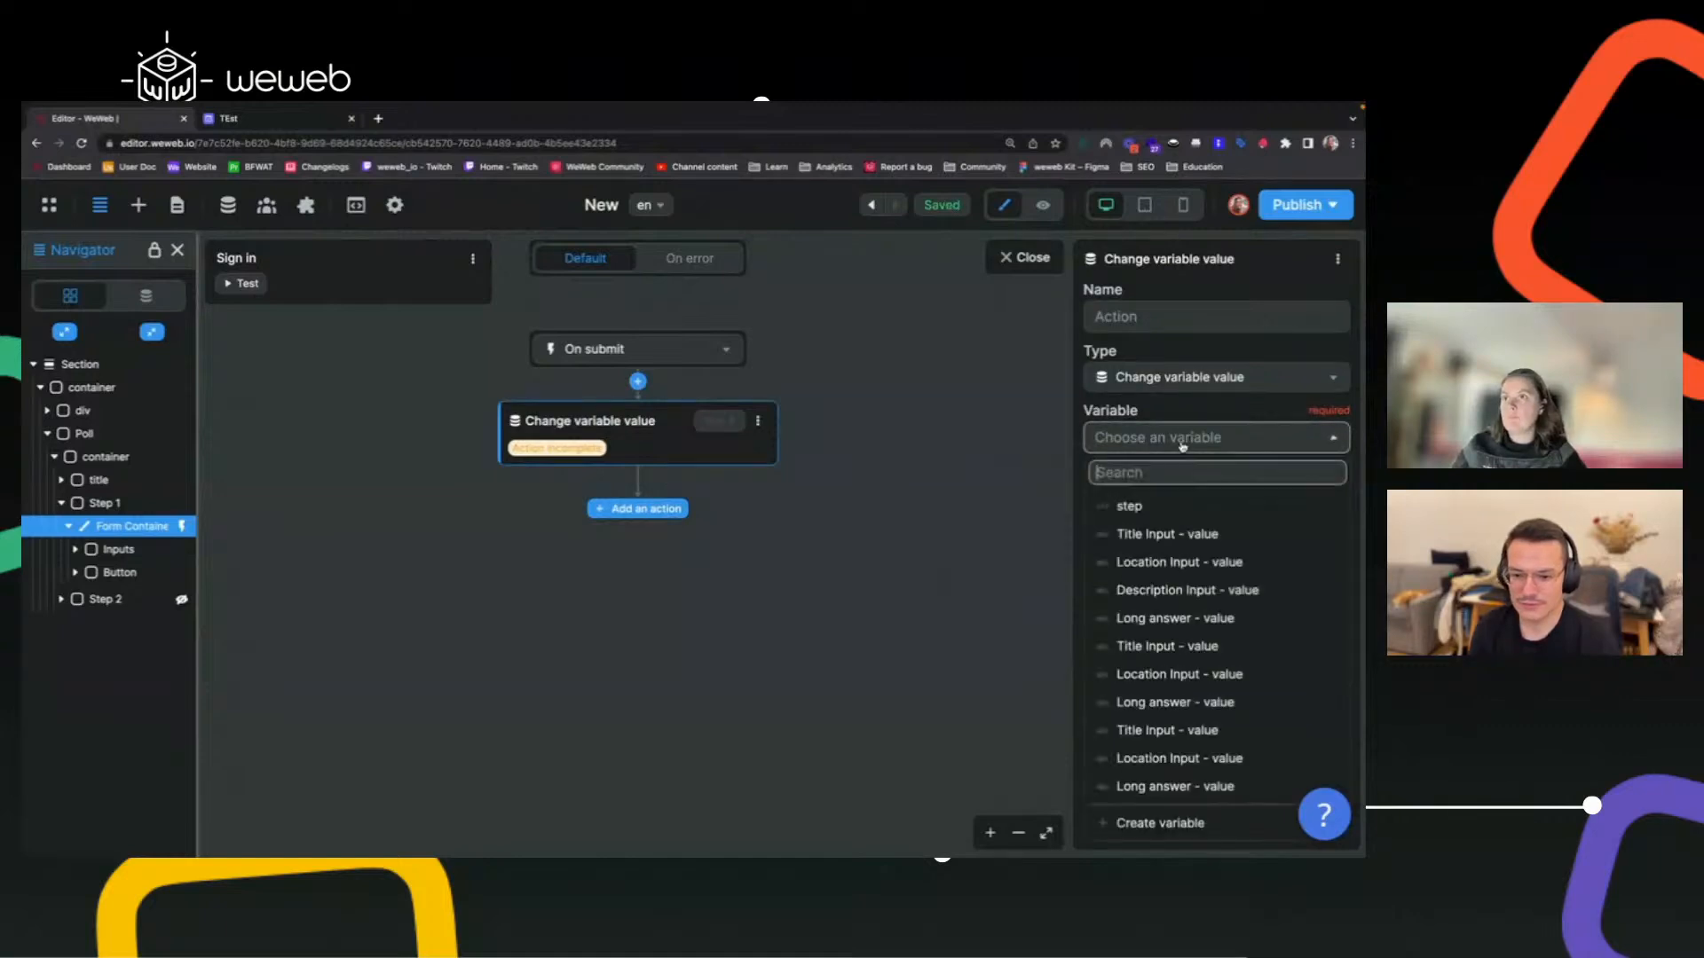
left_click(1152, 502)
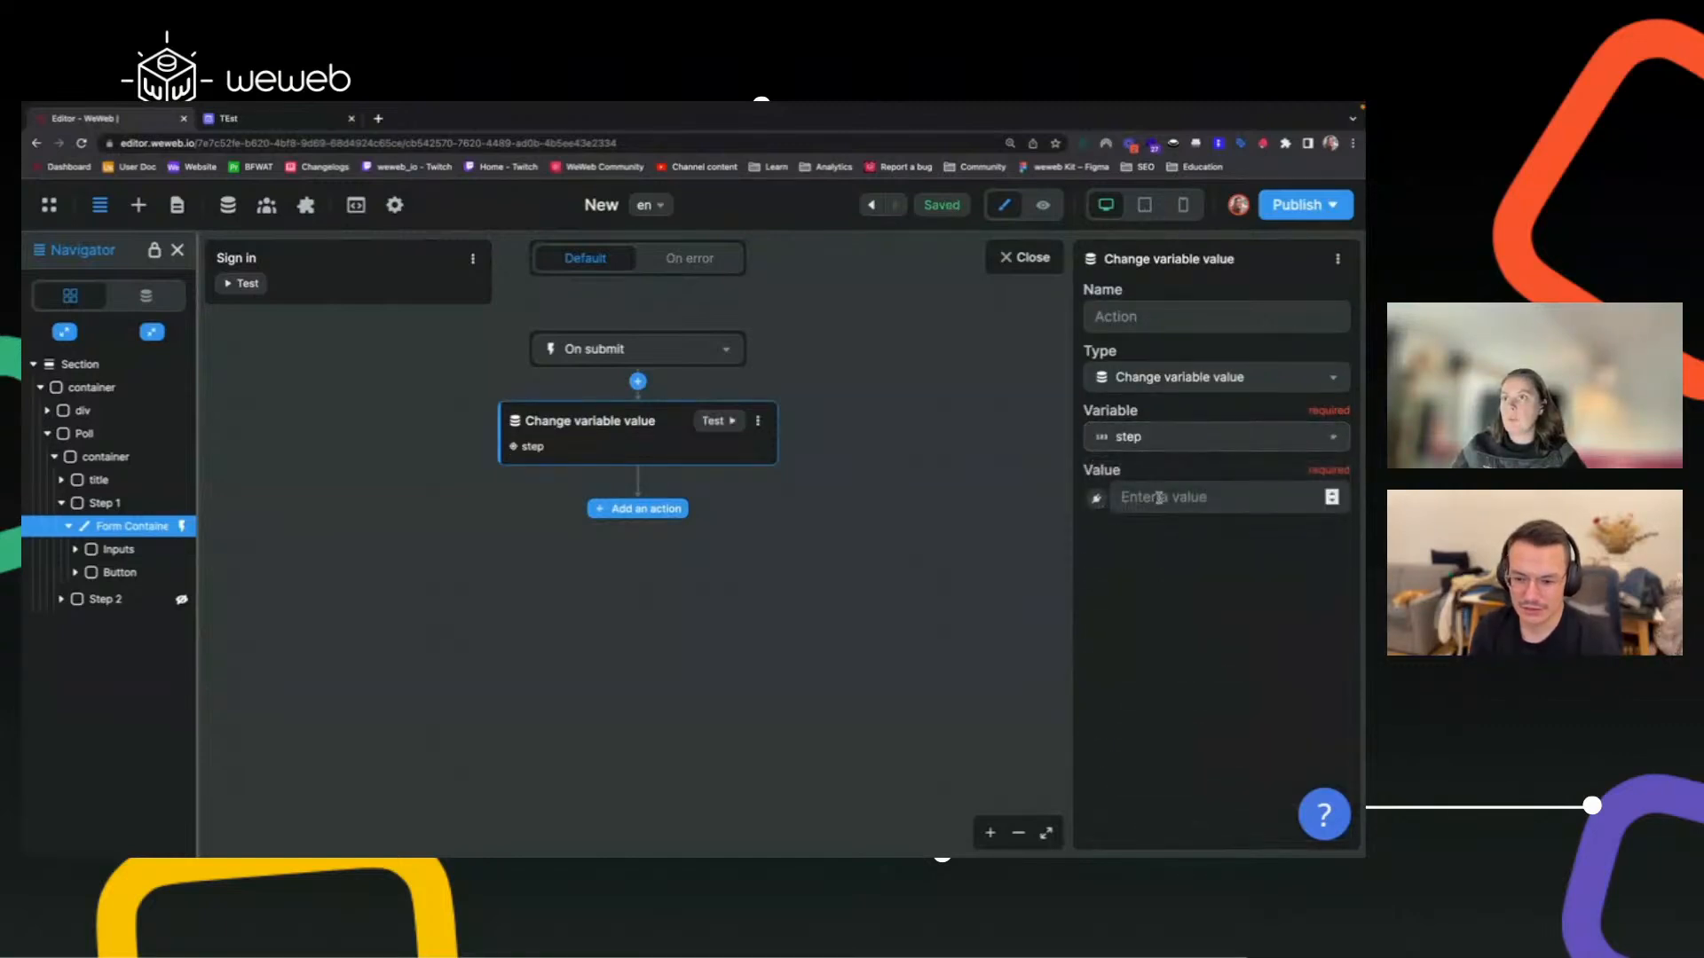
Bind the action's value to the formula step + 1 and close the workflow.
left_click(1097, 498)
left_click(882, 376)
type("+1")
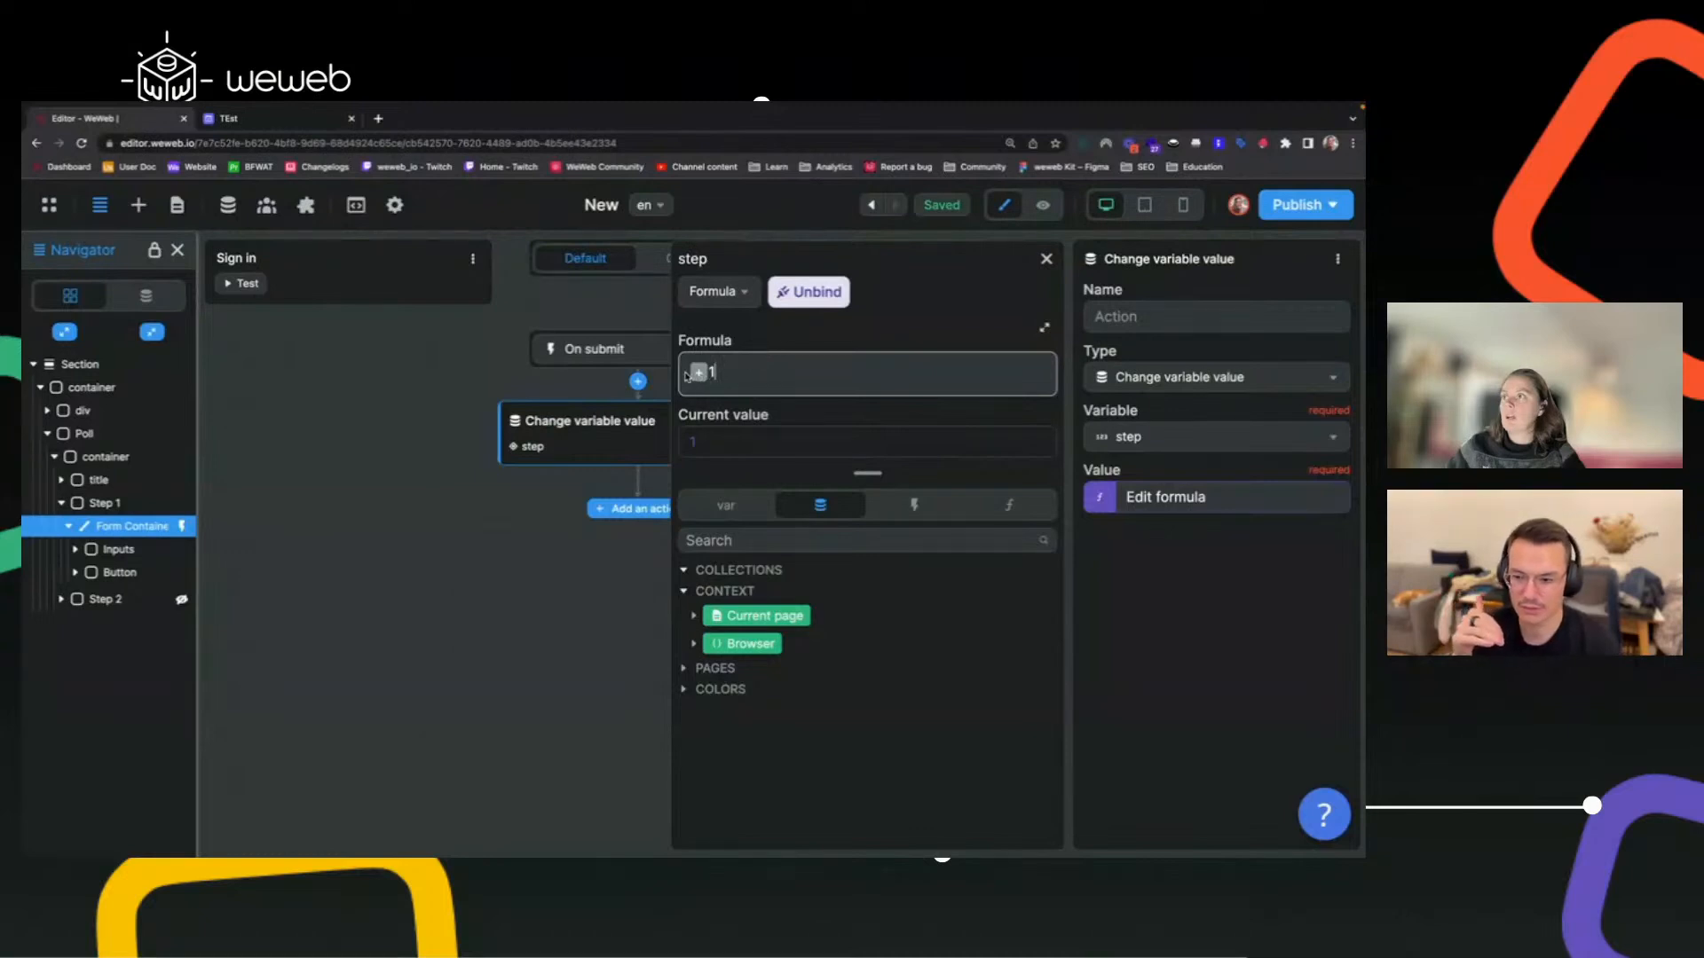
left_click(726, 505)
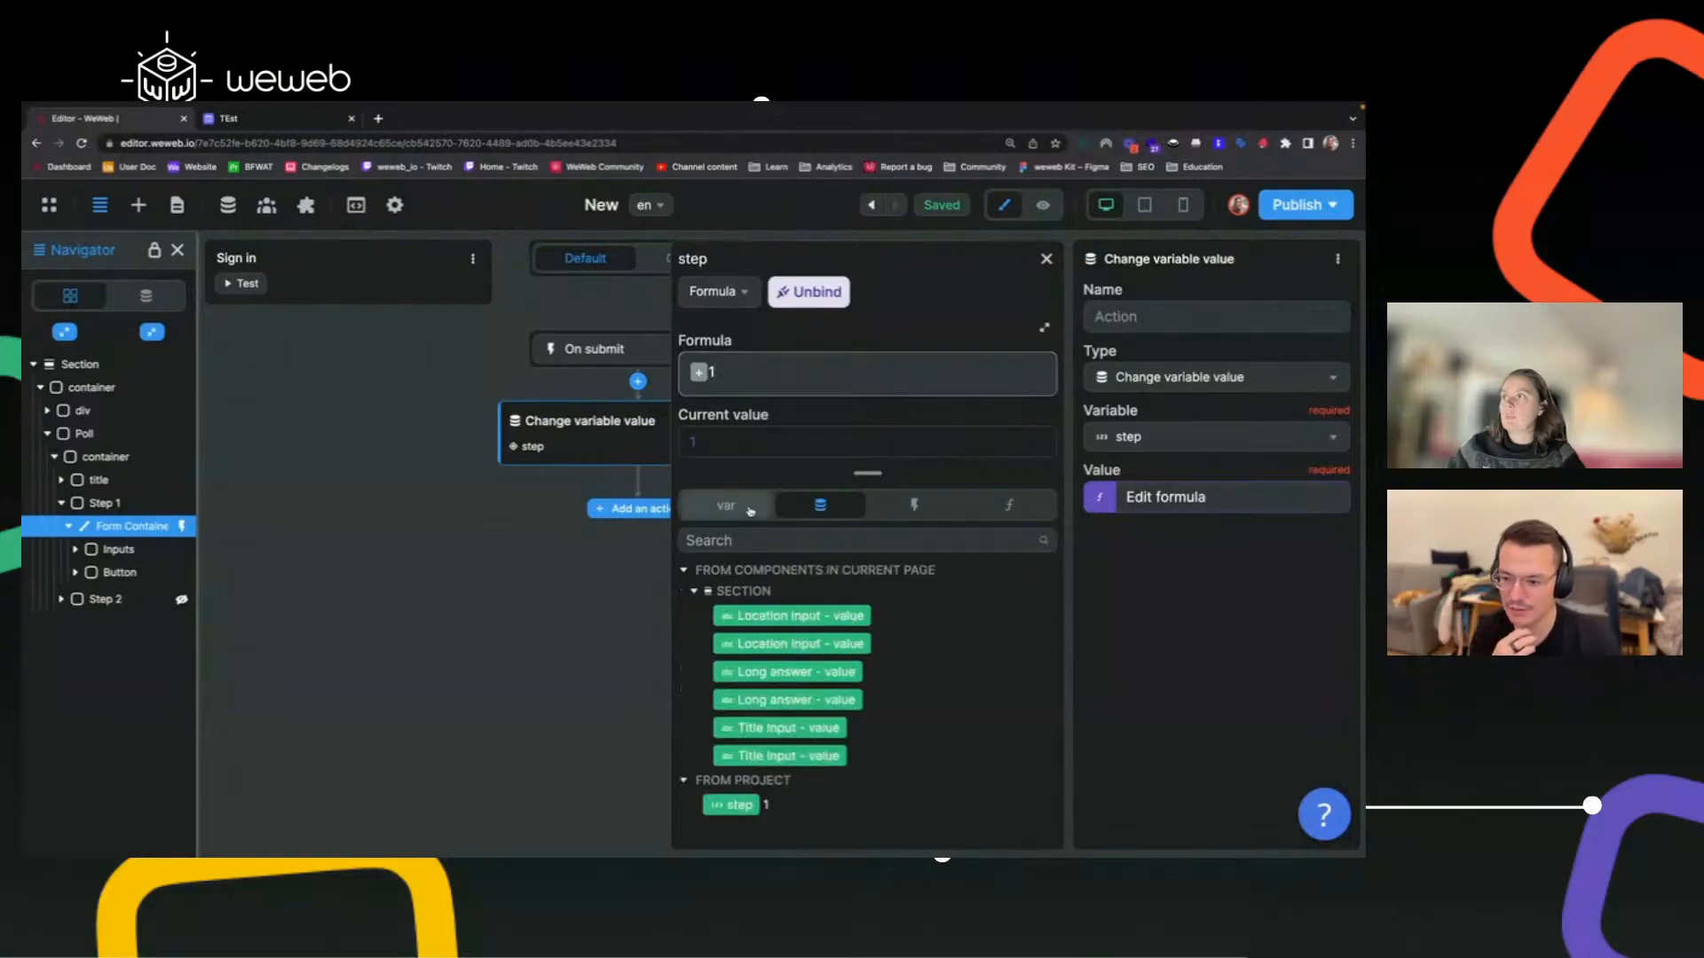
left_click(733, 805)
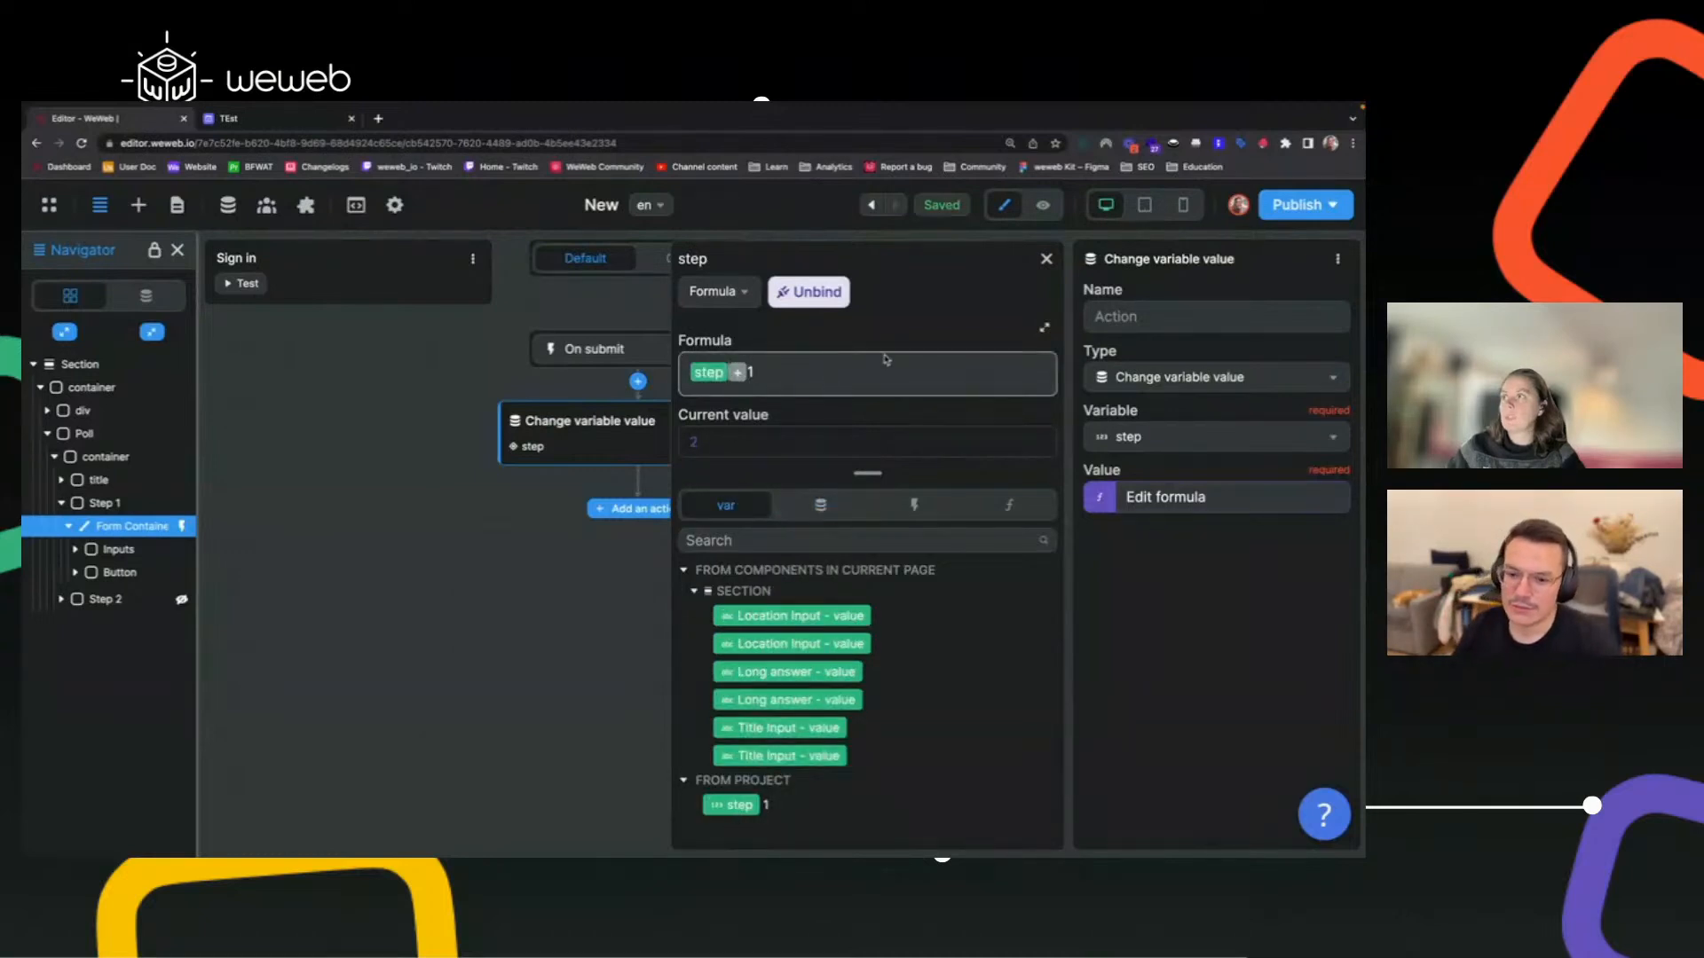
left_click(1046, 258)
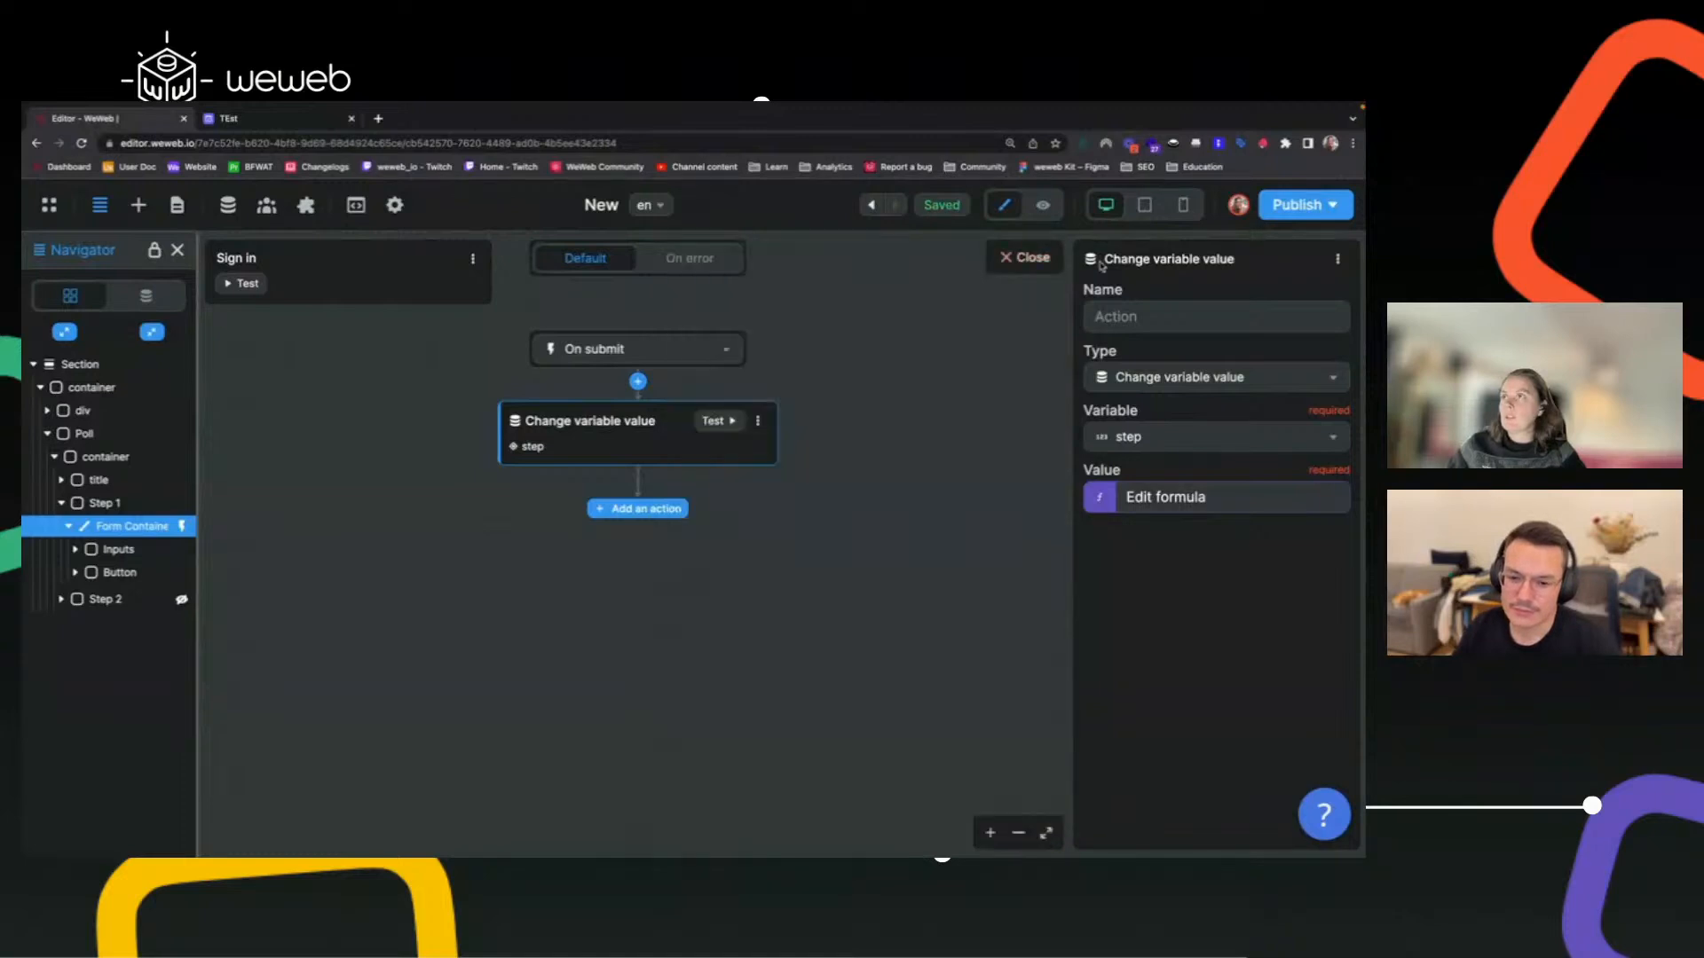
left_click(1024, 257)
Preview the page, submit the first form with Continue and check the step indicator beside the New poll title.
key("alt+p")
left_click(755, 636)
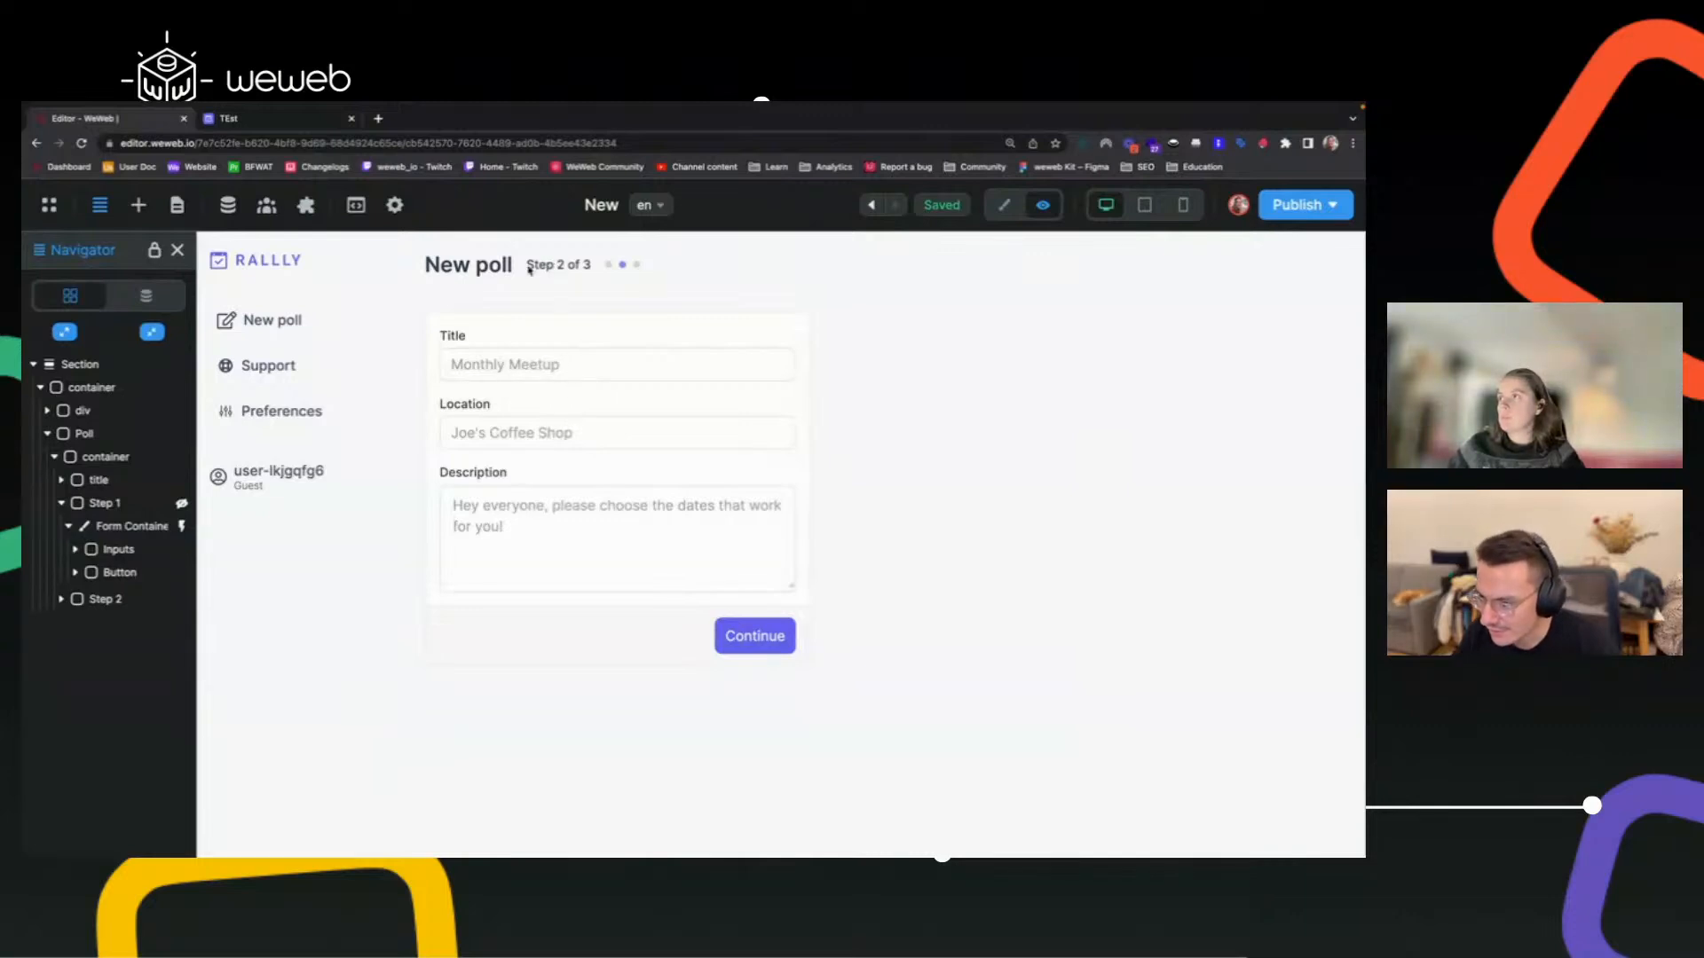
left_click_drag(529, 269, 609, 270)
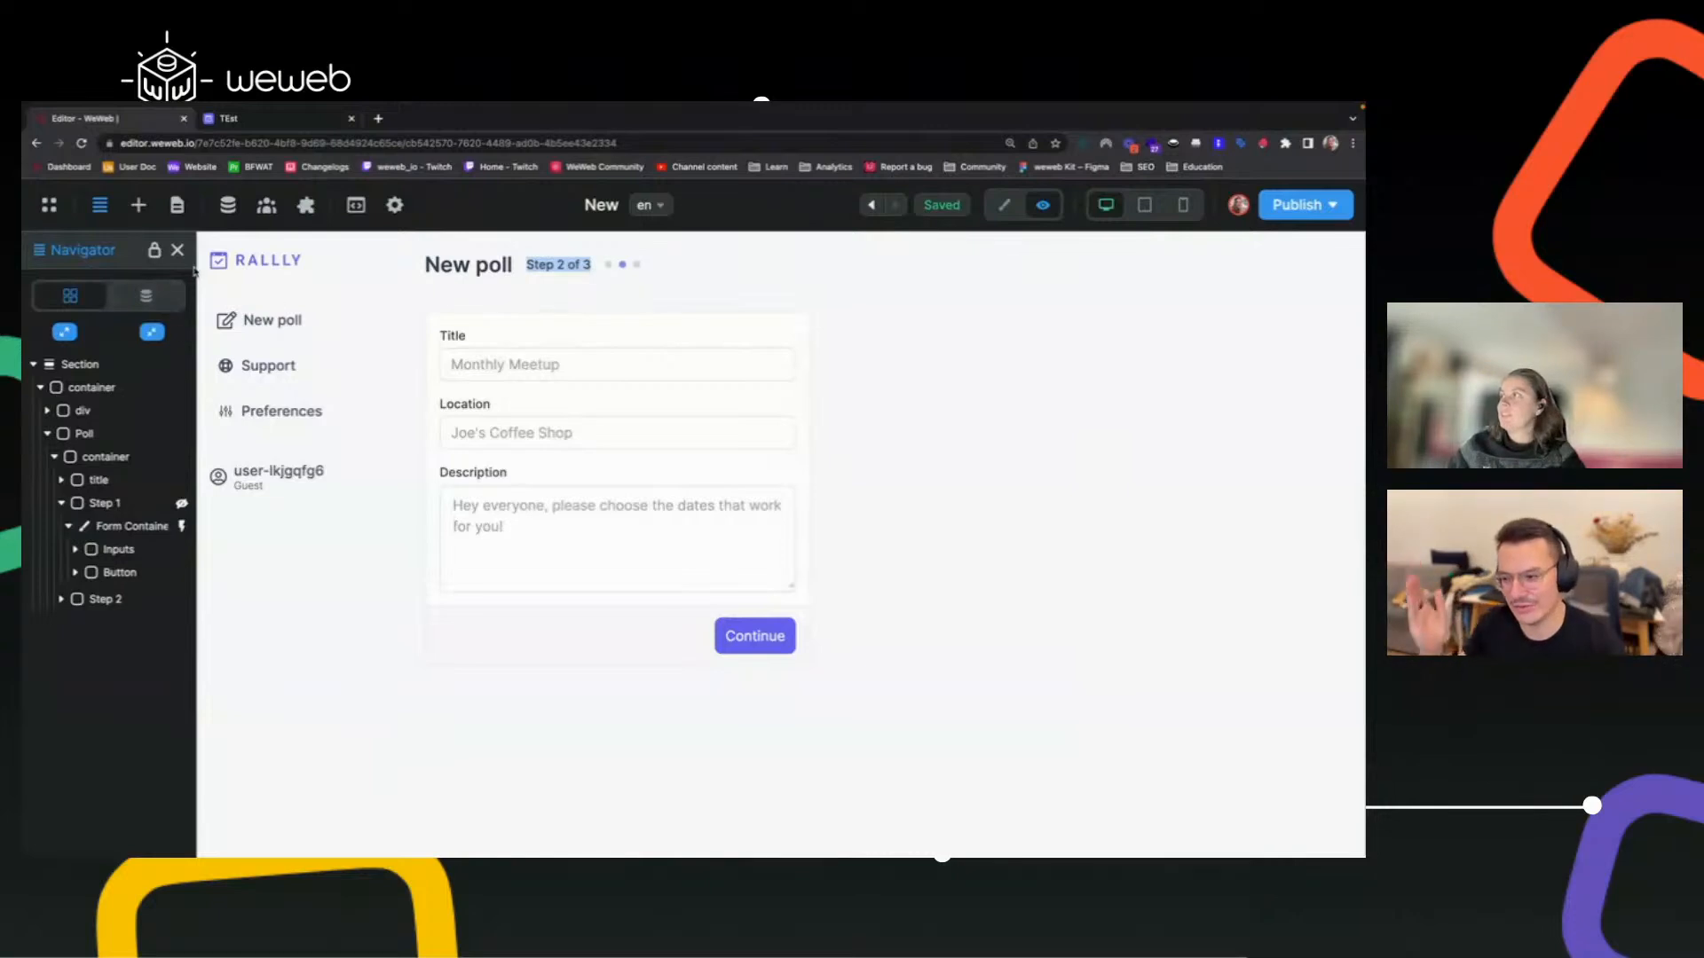
Reset the step variable to 1 and submit the first form again, watching the variable's value and the step indicator.
left_click(146, 295)
left_click(93, 438)
key("BackSpace")
type("1")
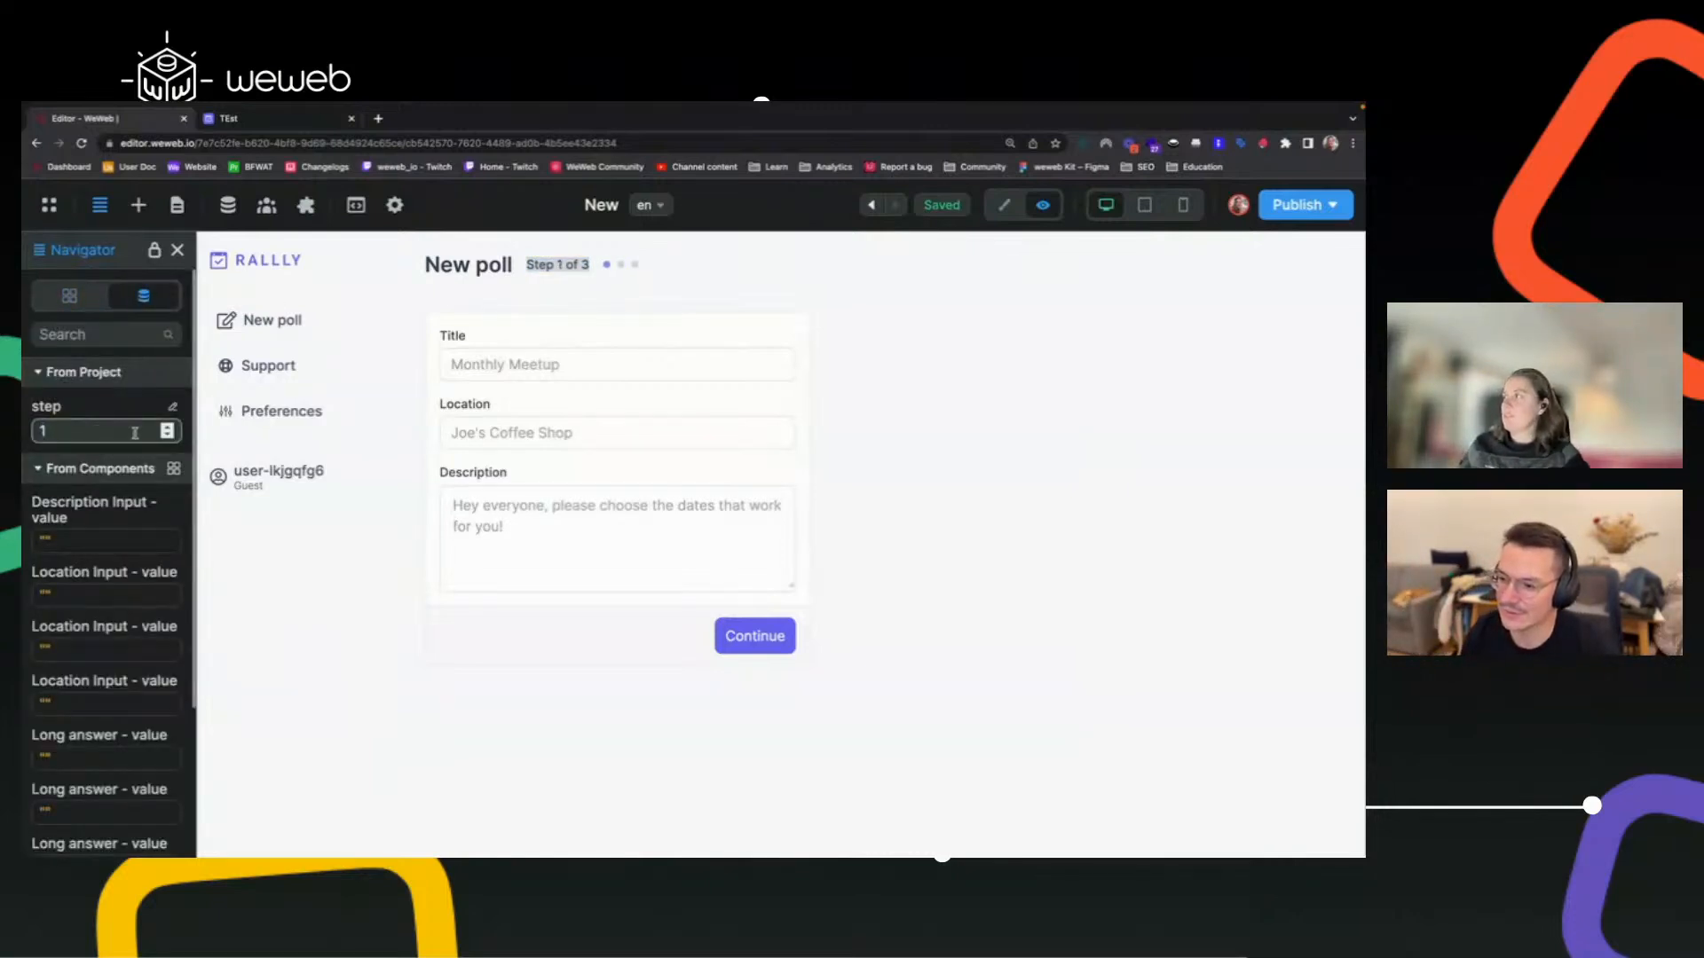
left_click(745, 641)
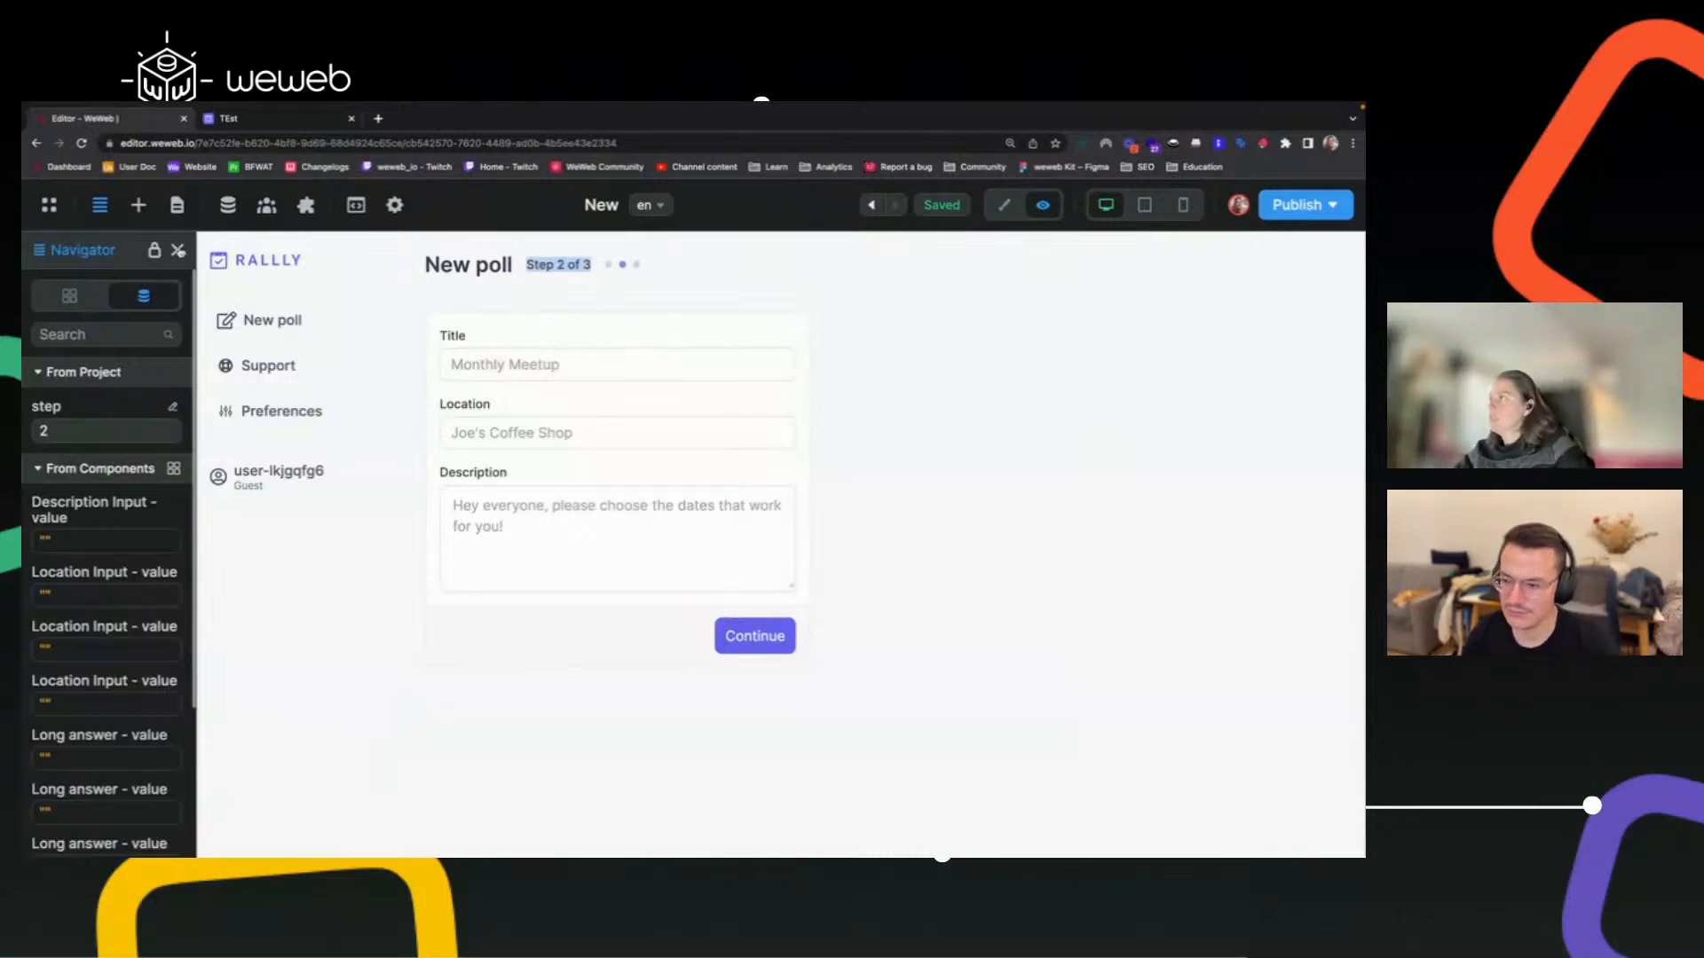
left_click(89, 296)
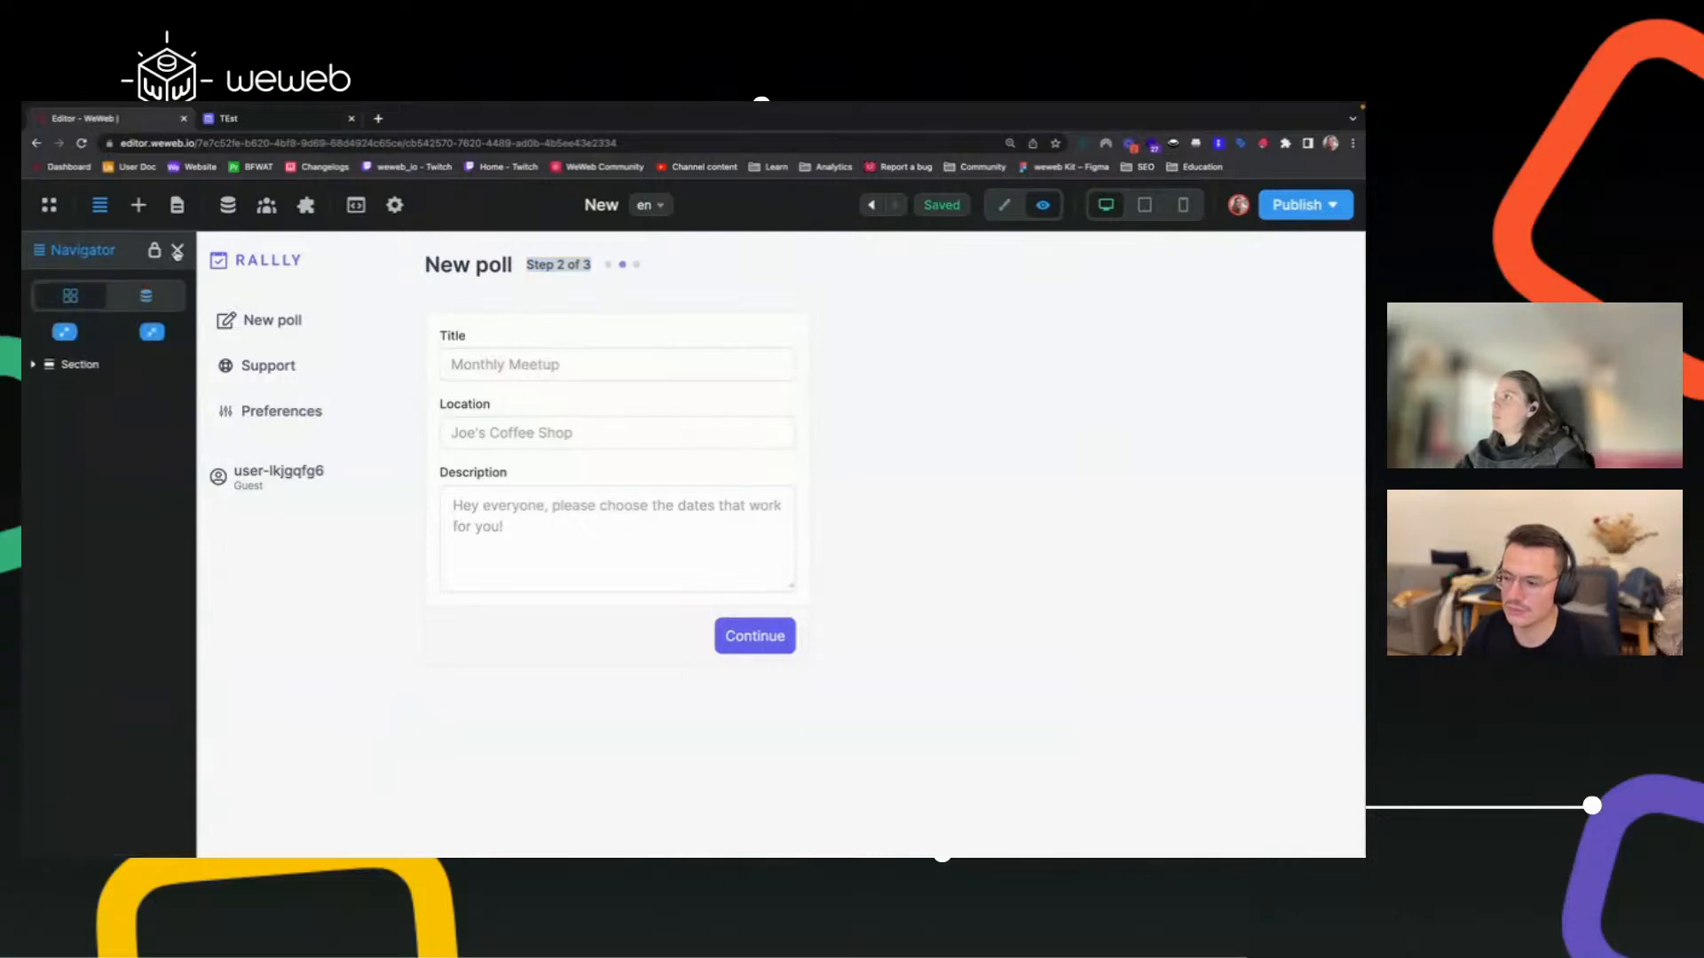
Switch to Rallly and try its date selection by choosing 10, 24 and 25 November 2022.
left_click(232, 120)
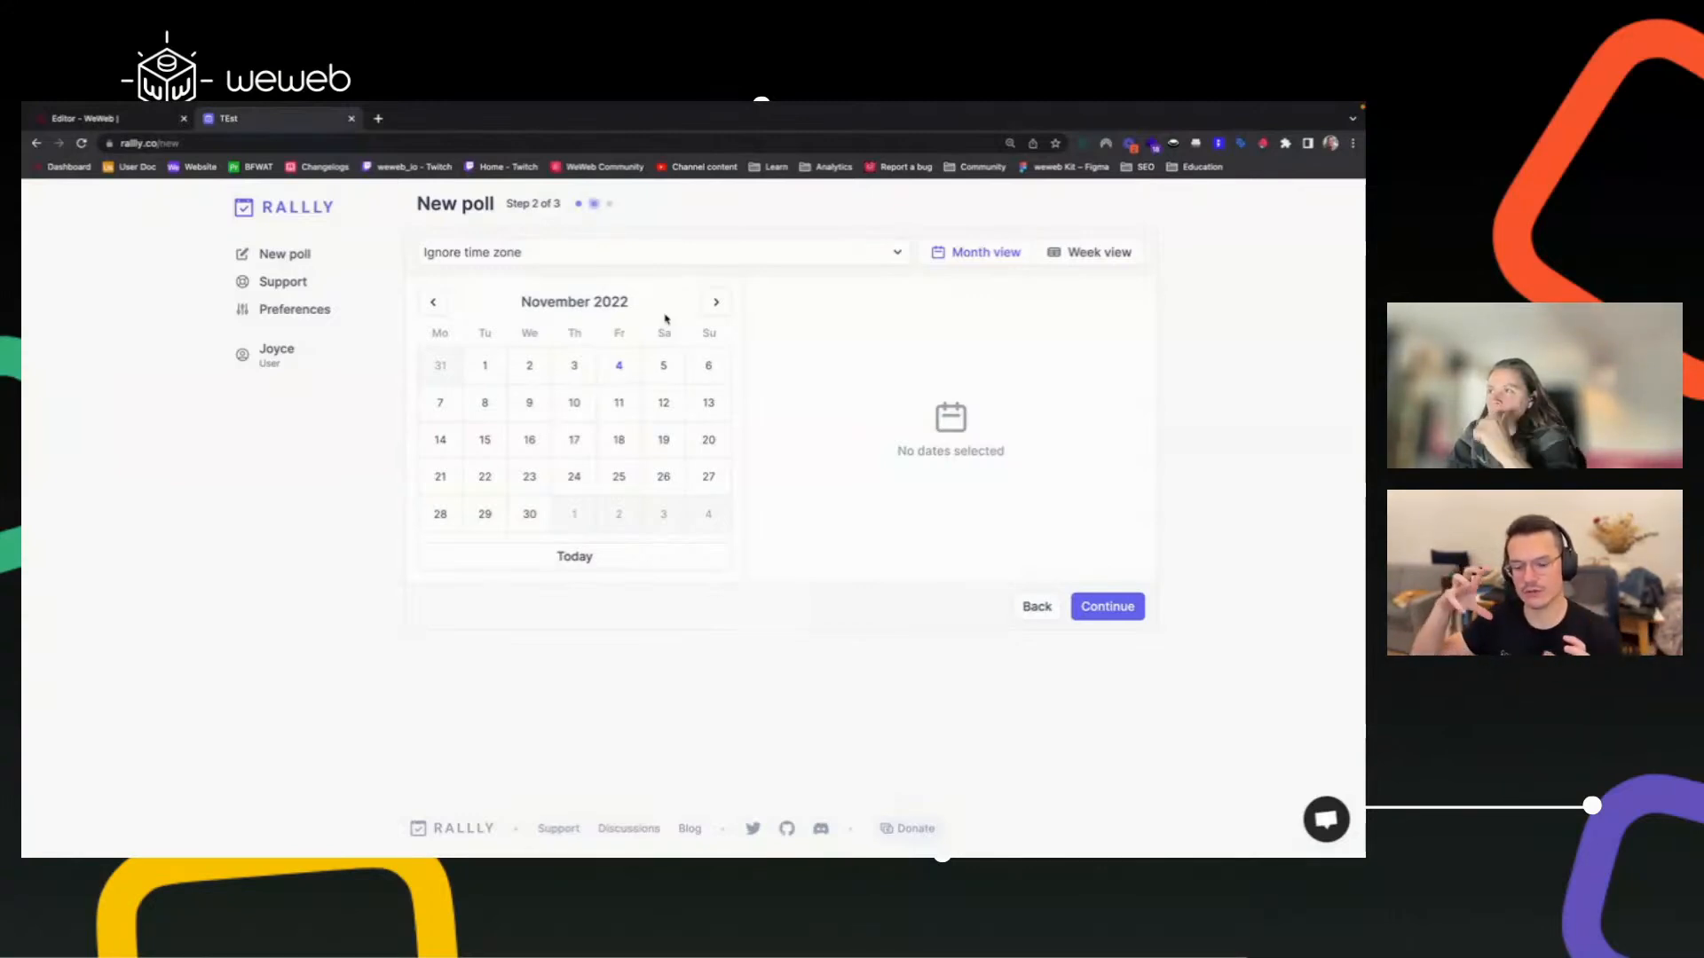
left_click(576, 405)
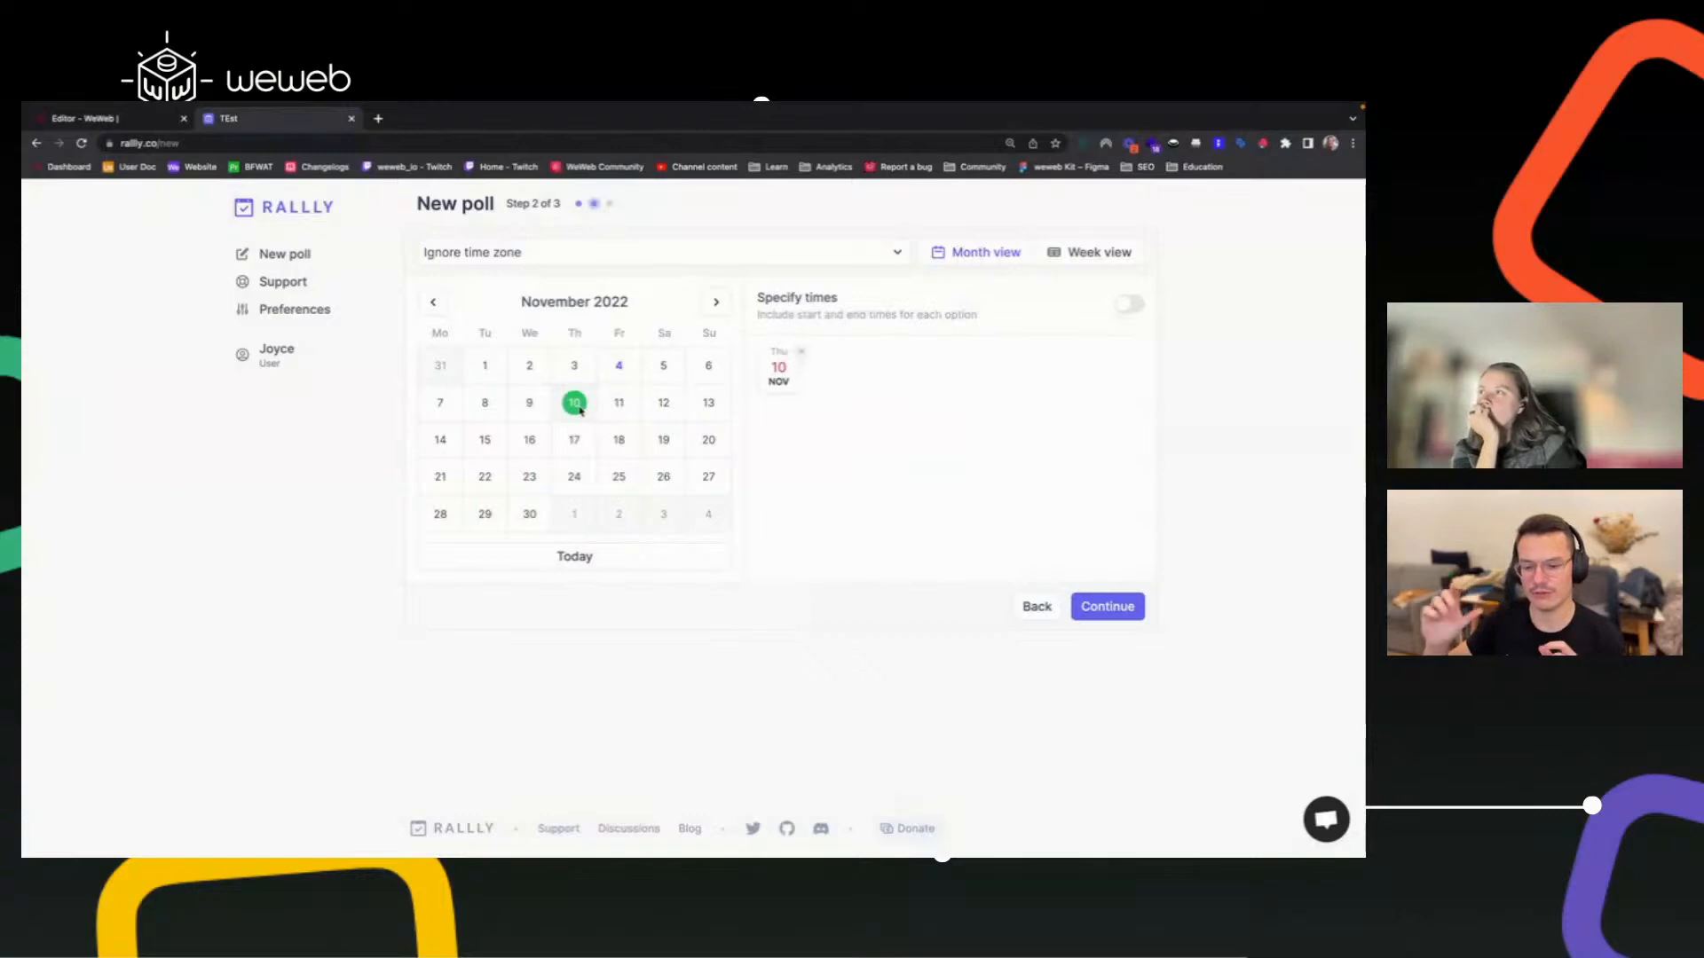
left_click(580, 476)
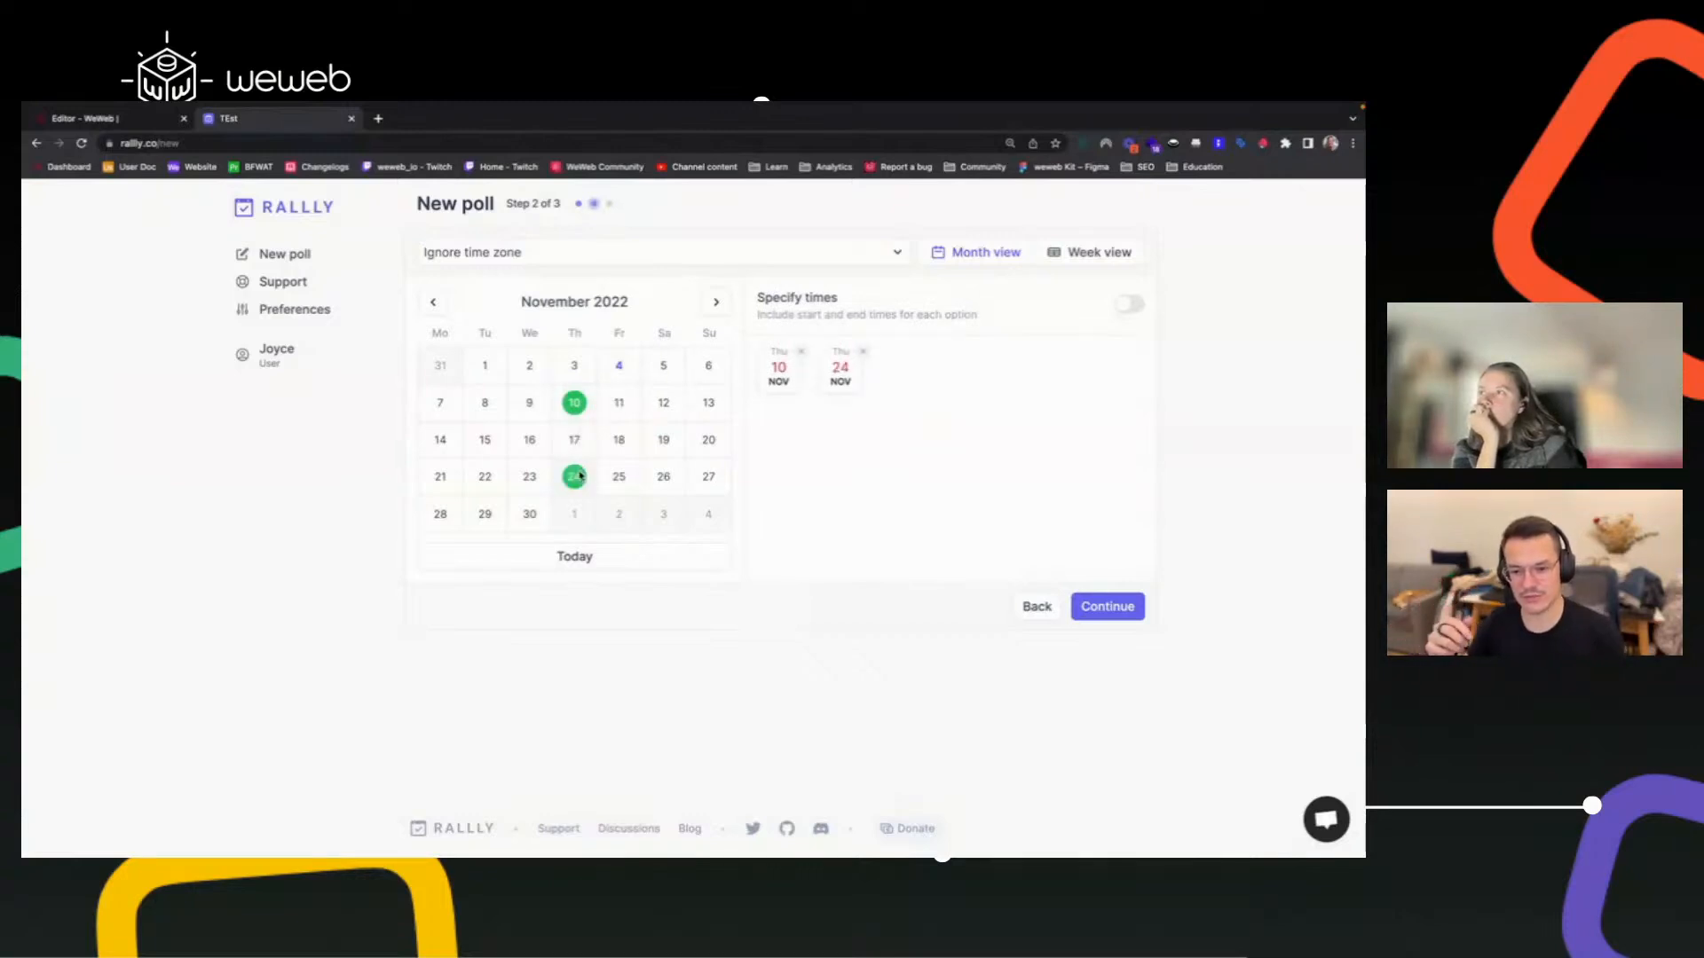
left_click(626, 484)
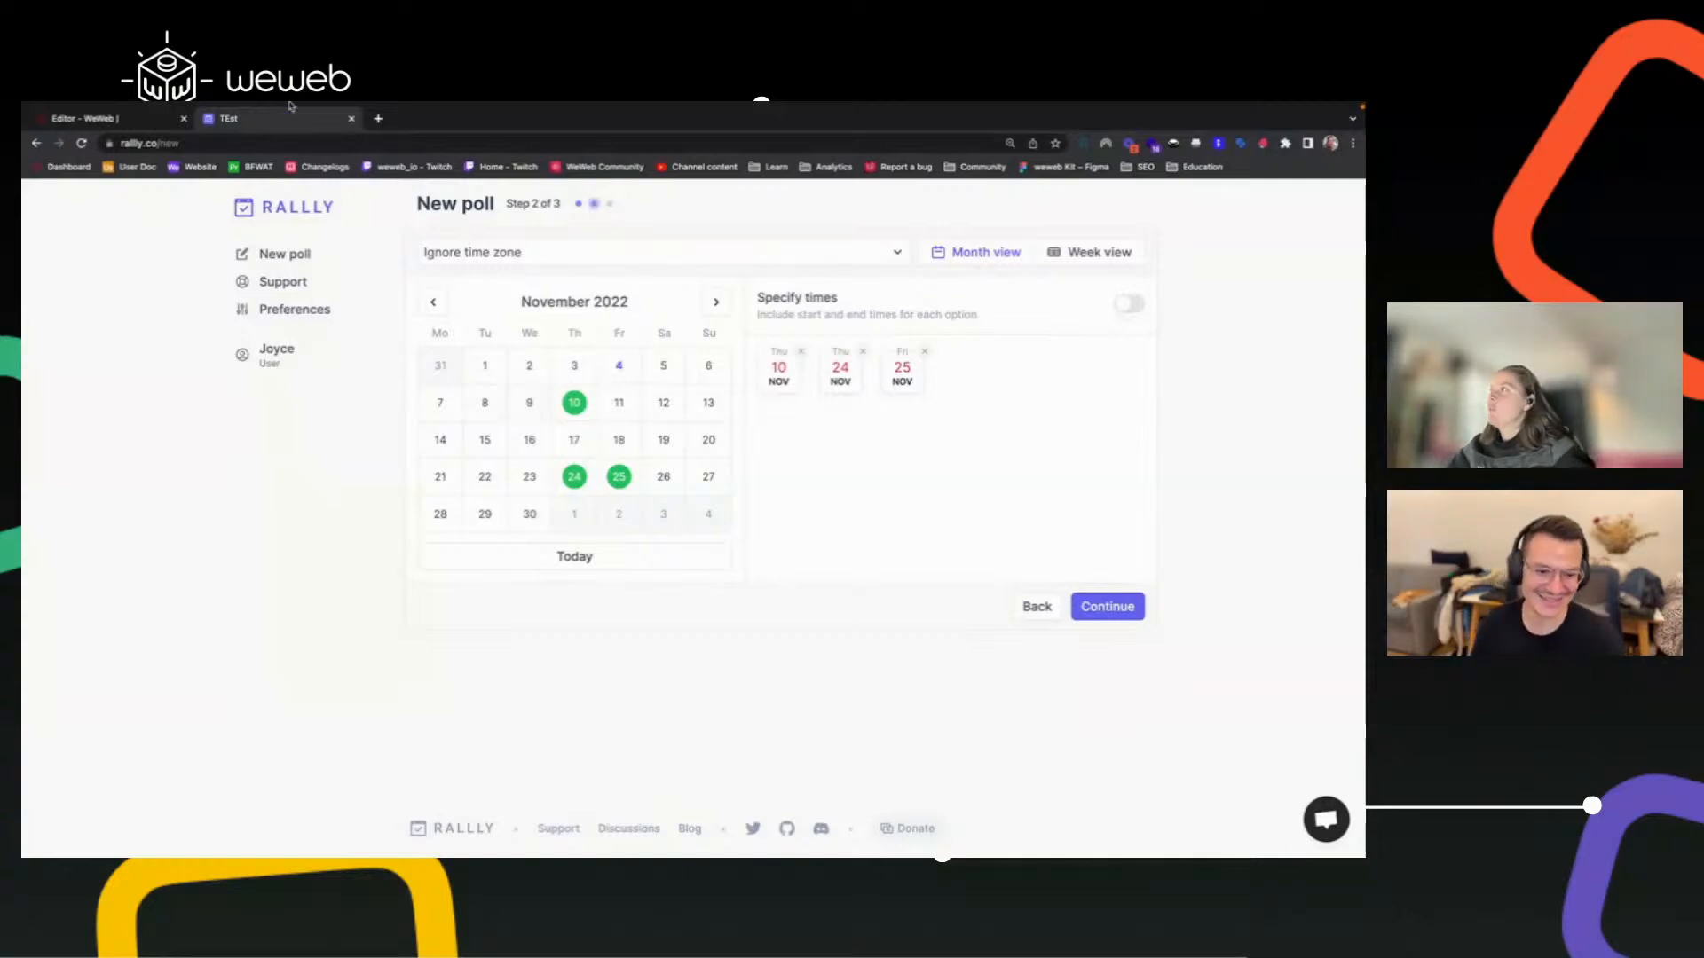
Switch back to the WeWeb editor, try a Calendar element below the poll form and undo its insertion.
left_click(105, 120)
left_click(141, 205)
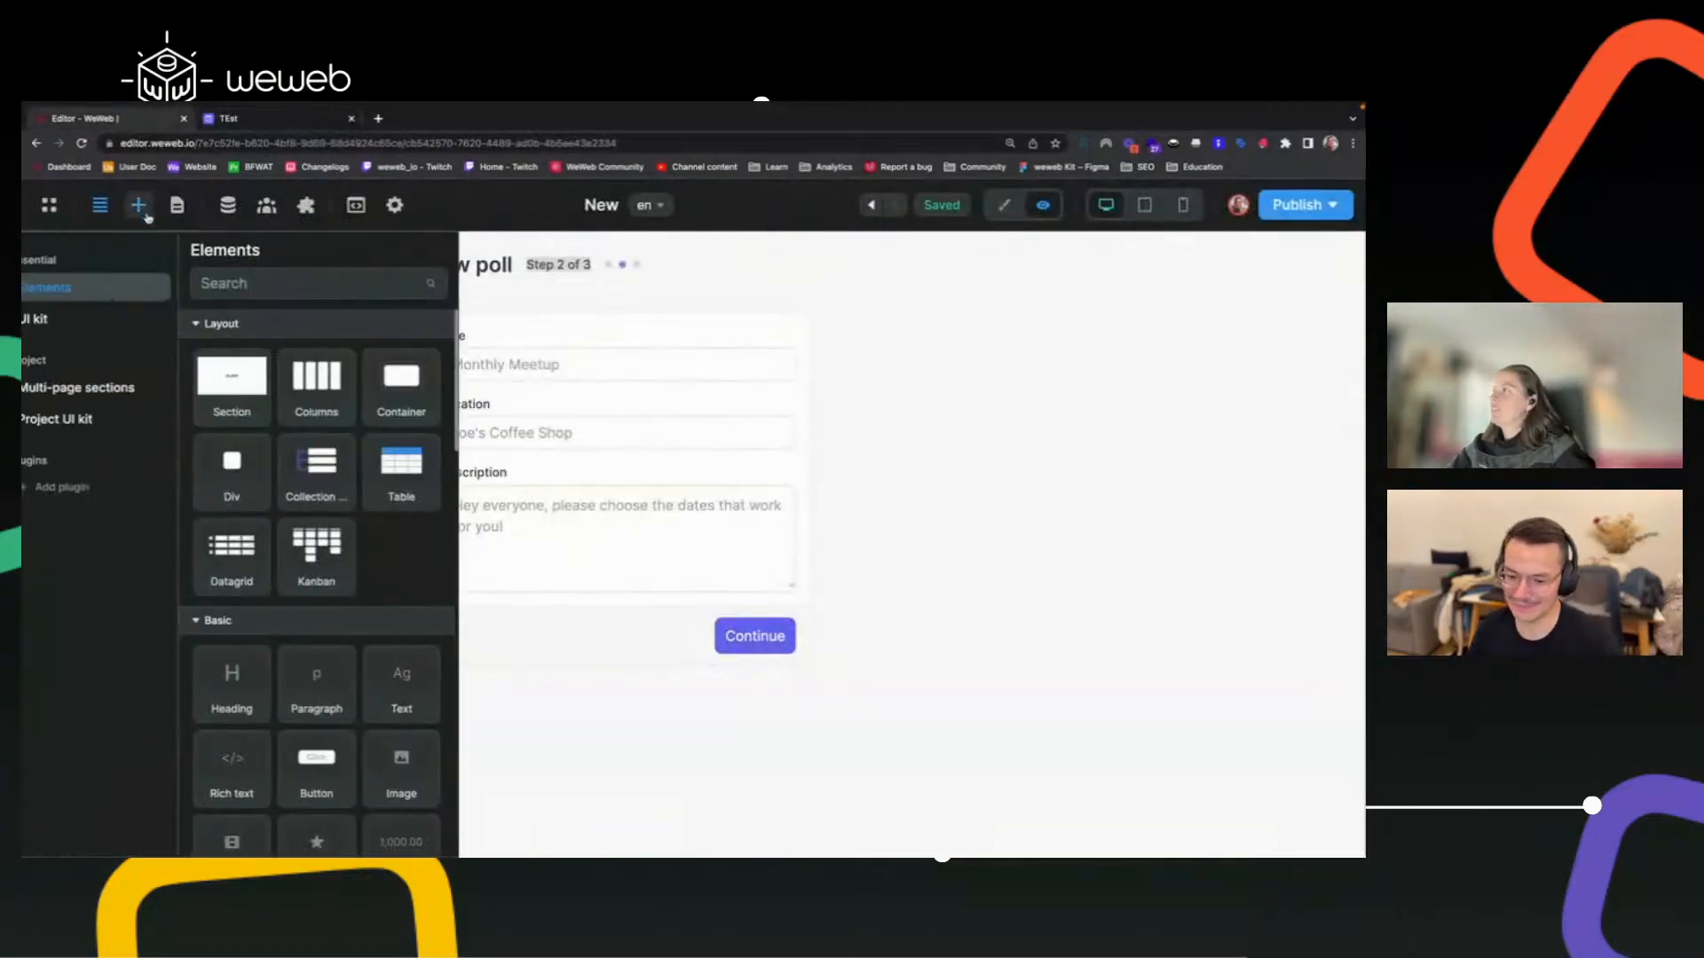
left_click(263, 291)
type("cale")
left_click_drag(254, 380, 519, 658)
scroll(534, 702, "down", 3)
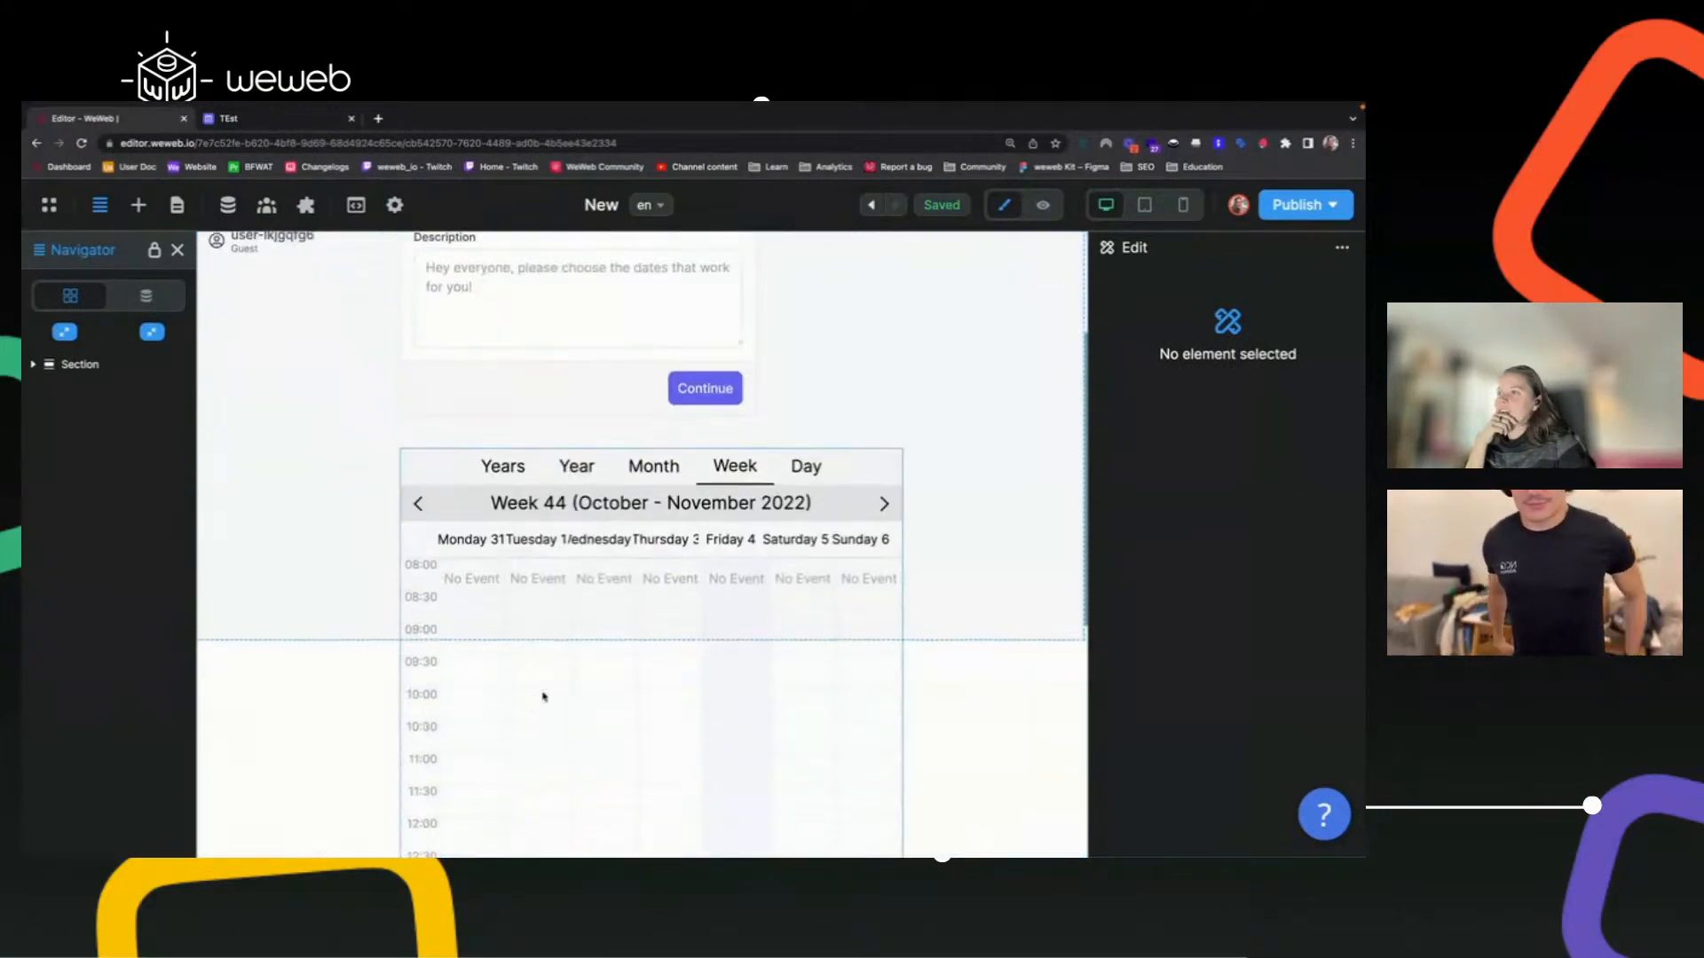
scroll(571, 614, "down", 3)
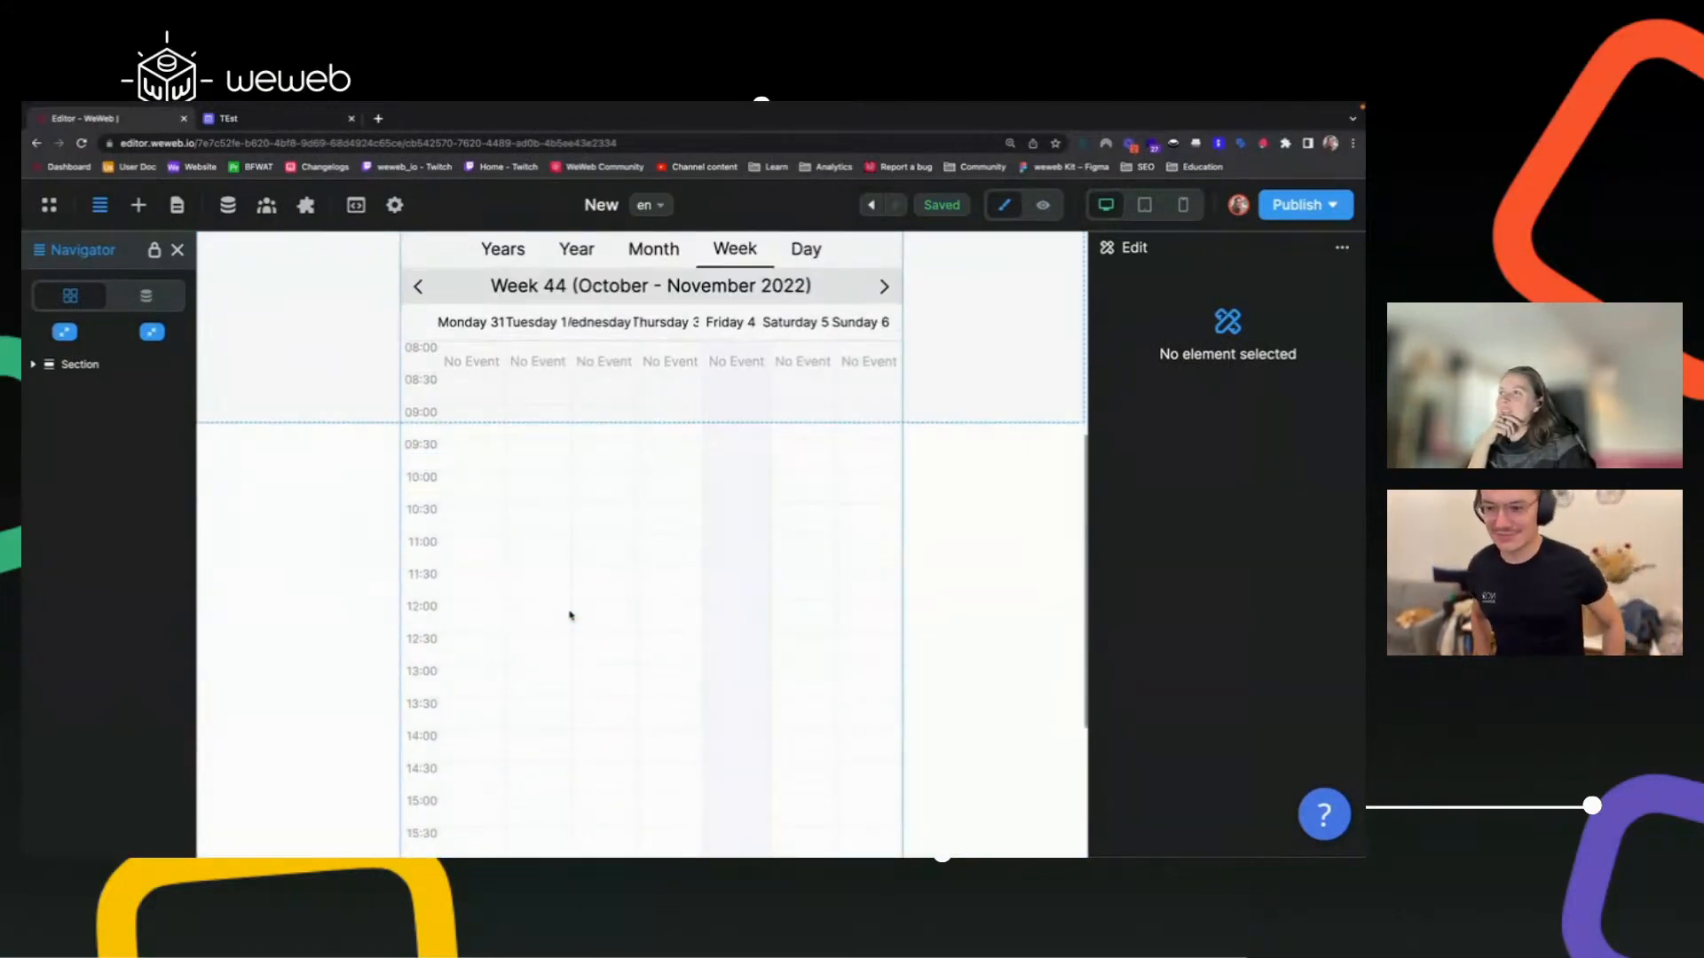
scroll(609, 603, "down", 2)
scroll(647, 643, "up", 5)
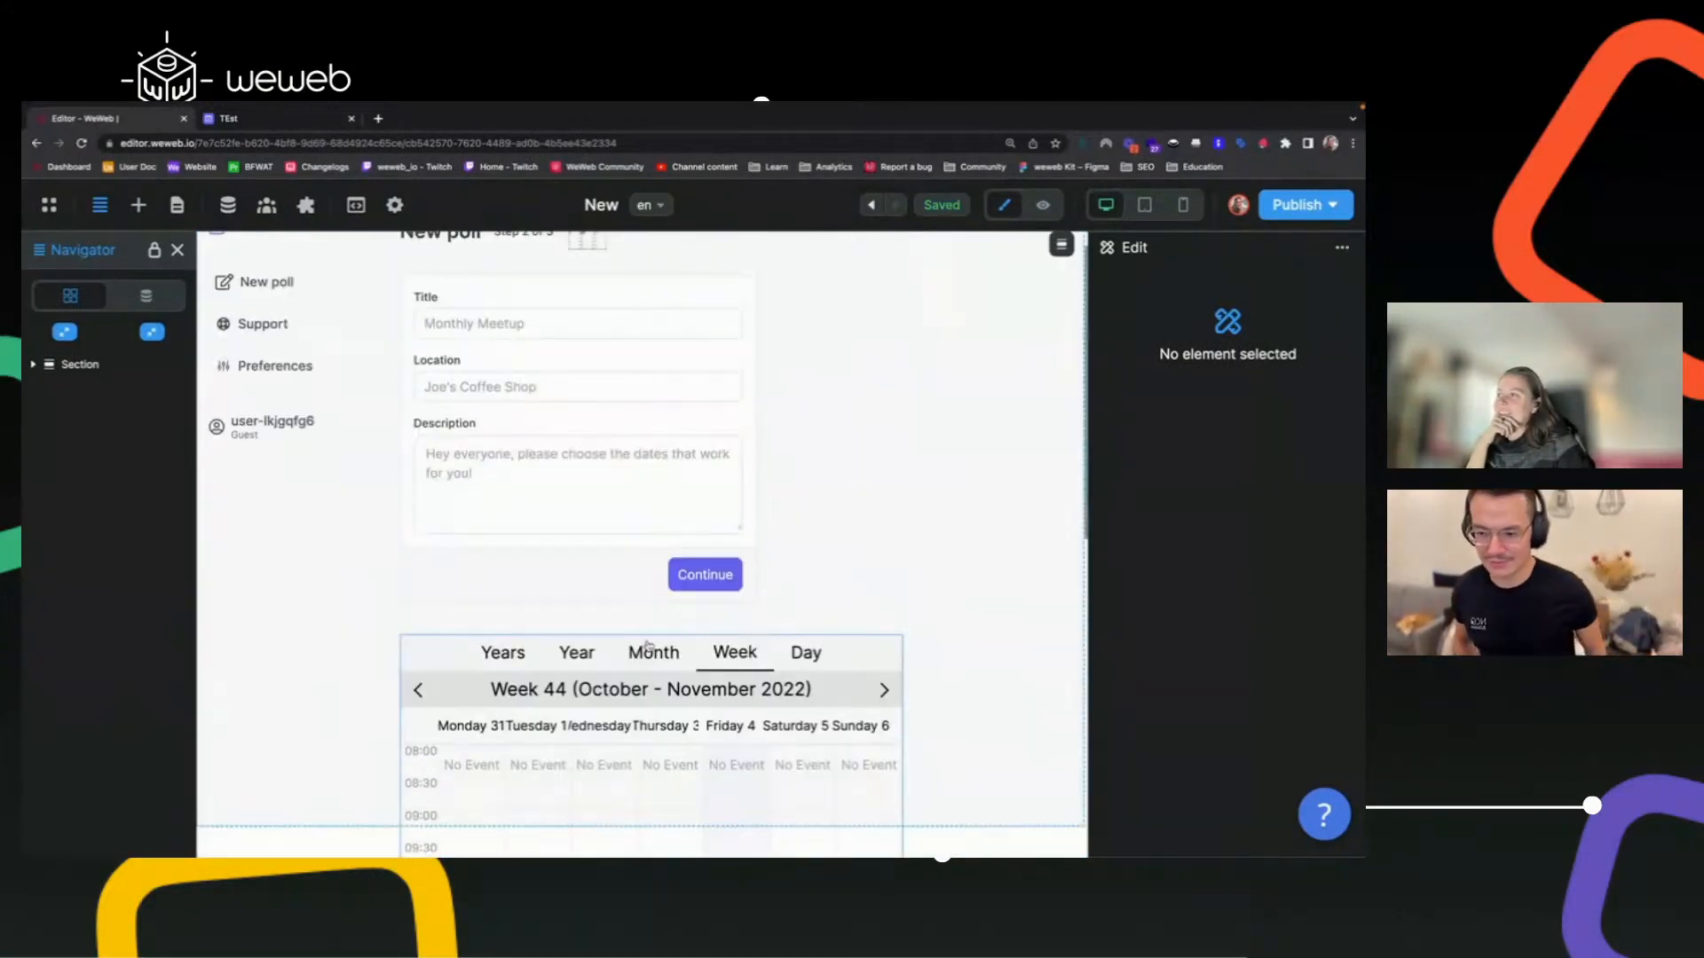
key("ctrl+z")
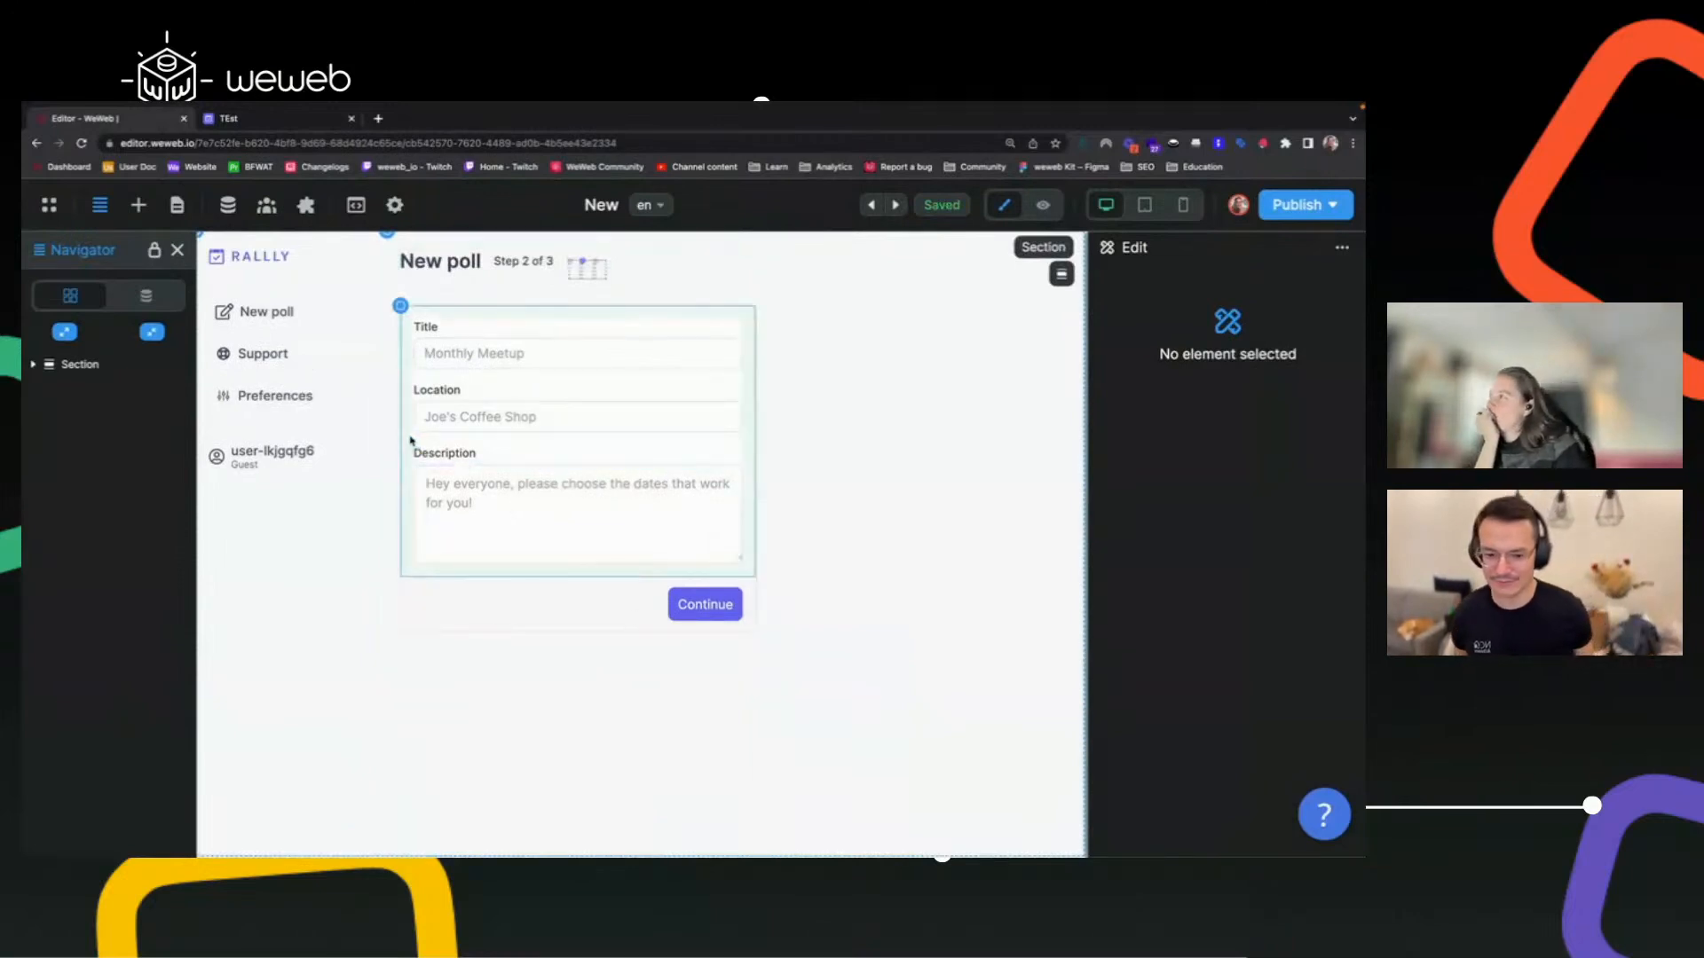
Search the elements for "date" and add a Range Date picker to the Poll container.
left_click(137, 205)
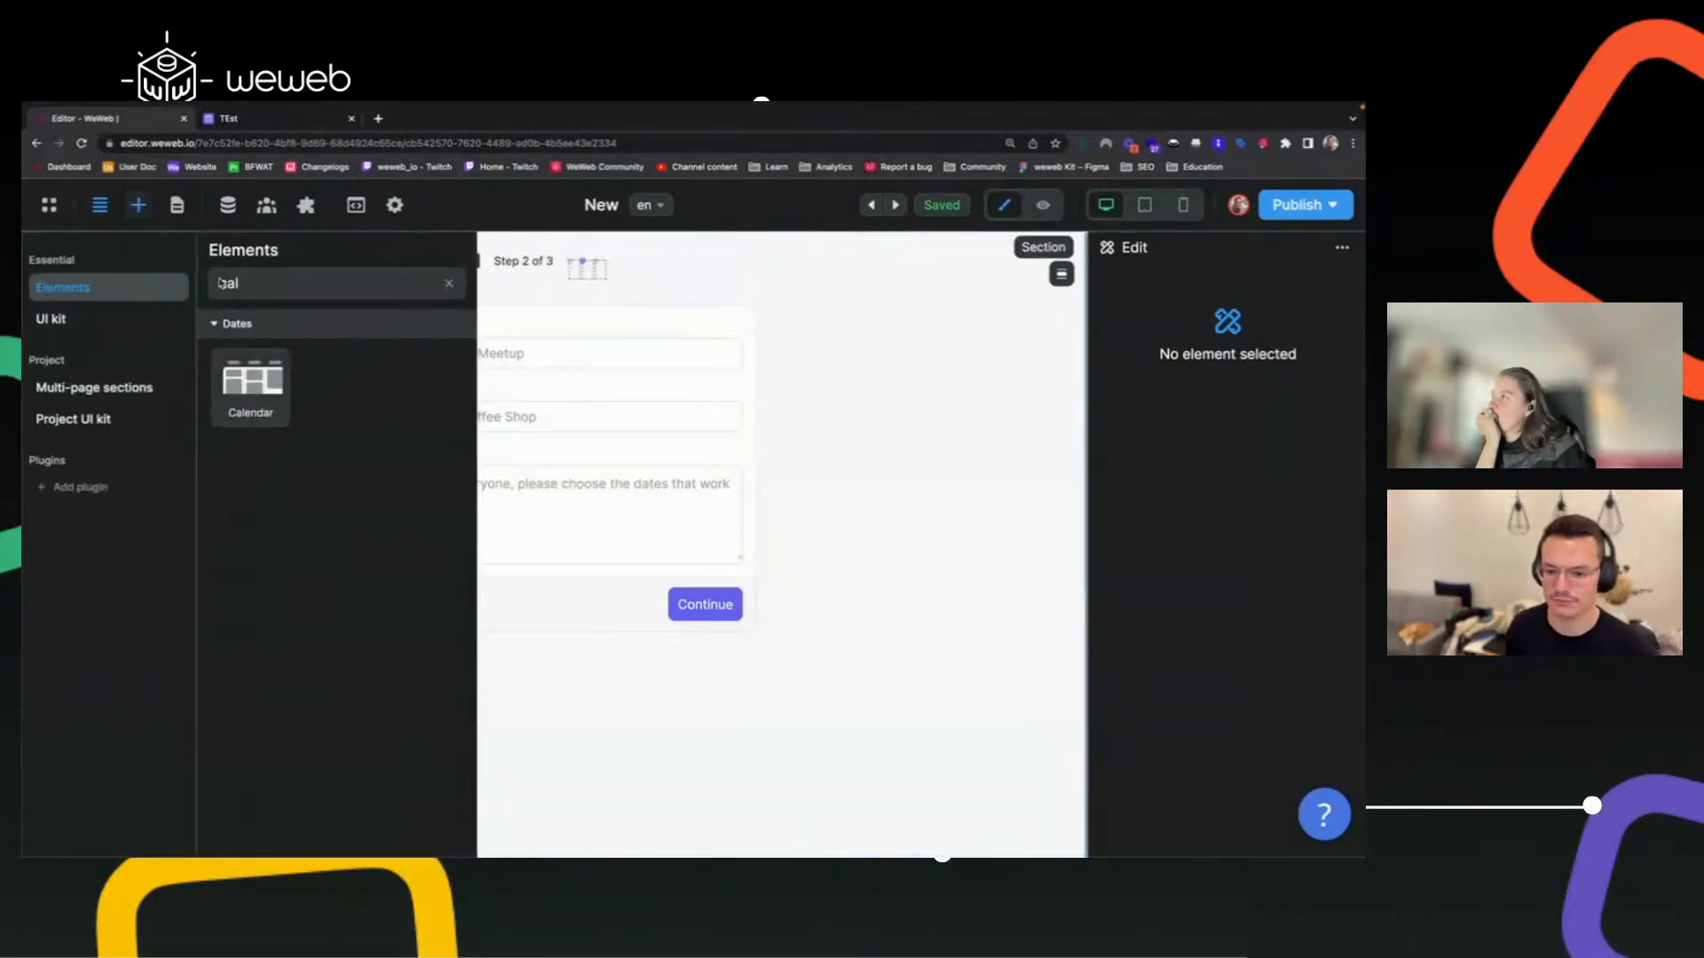
key("BackSpace")
key("BackSpace")
key("BackSpace")
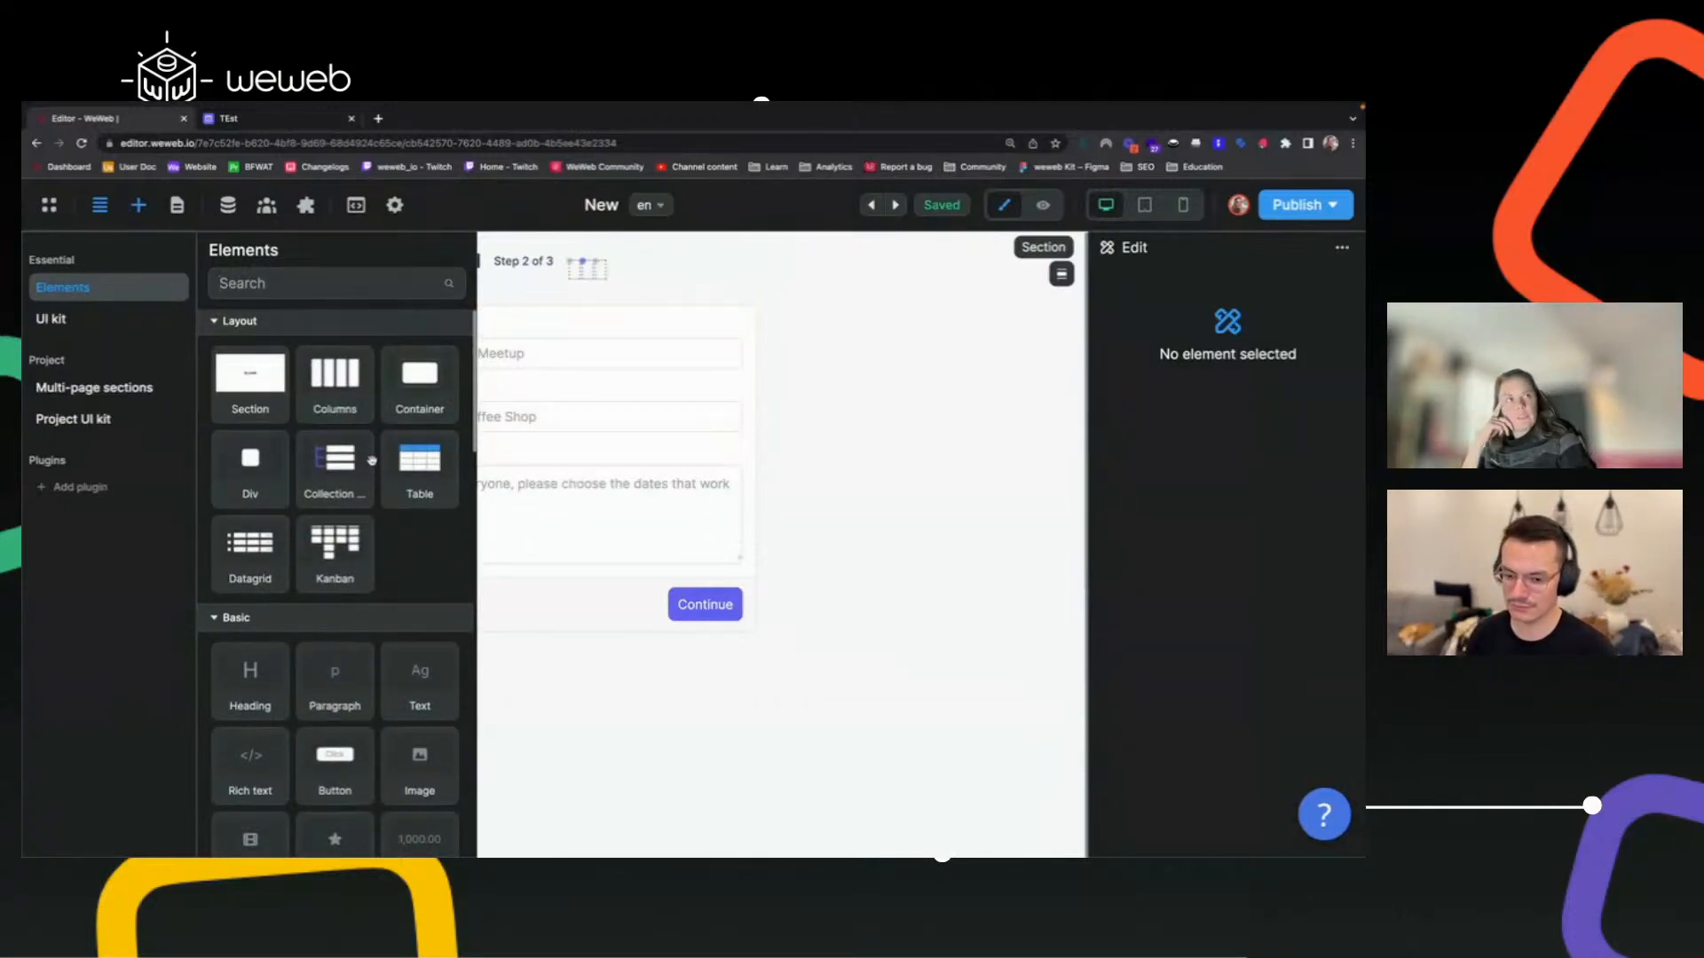
type("date")
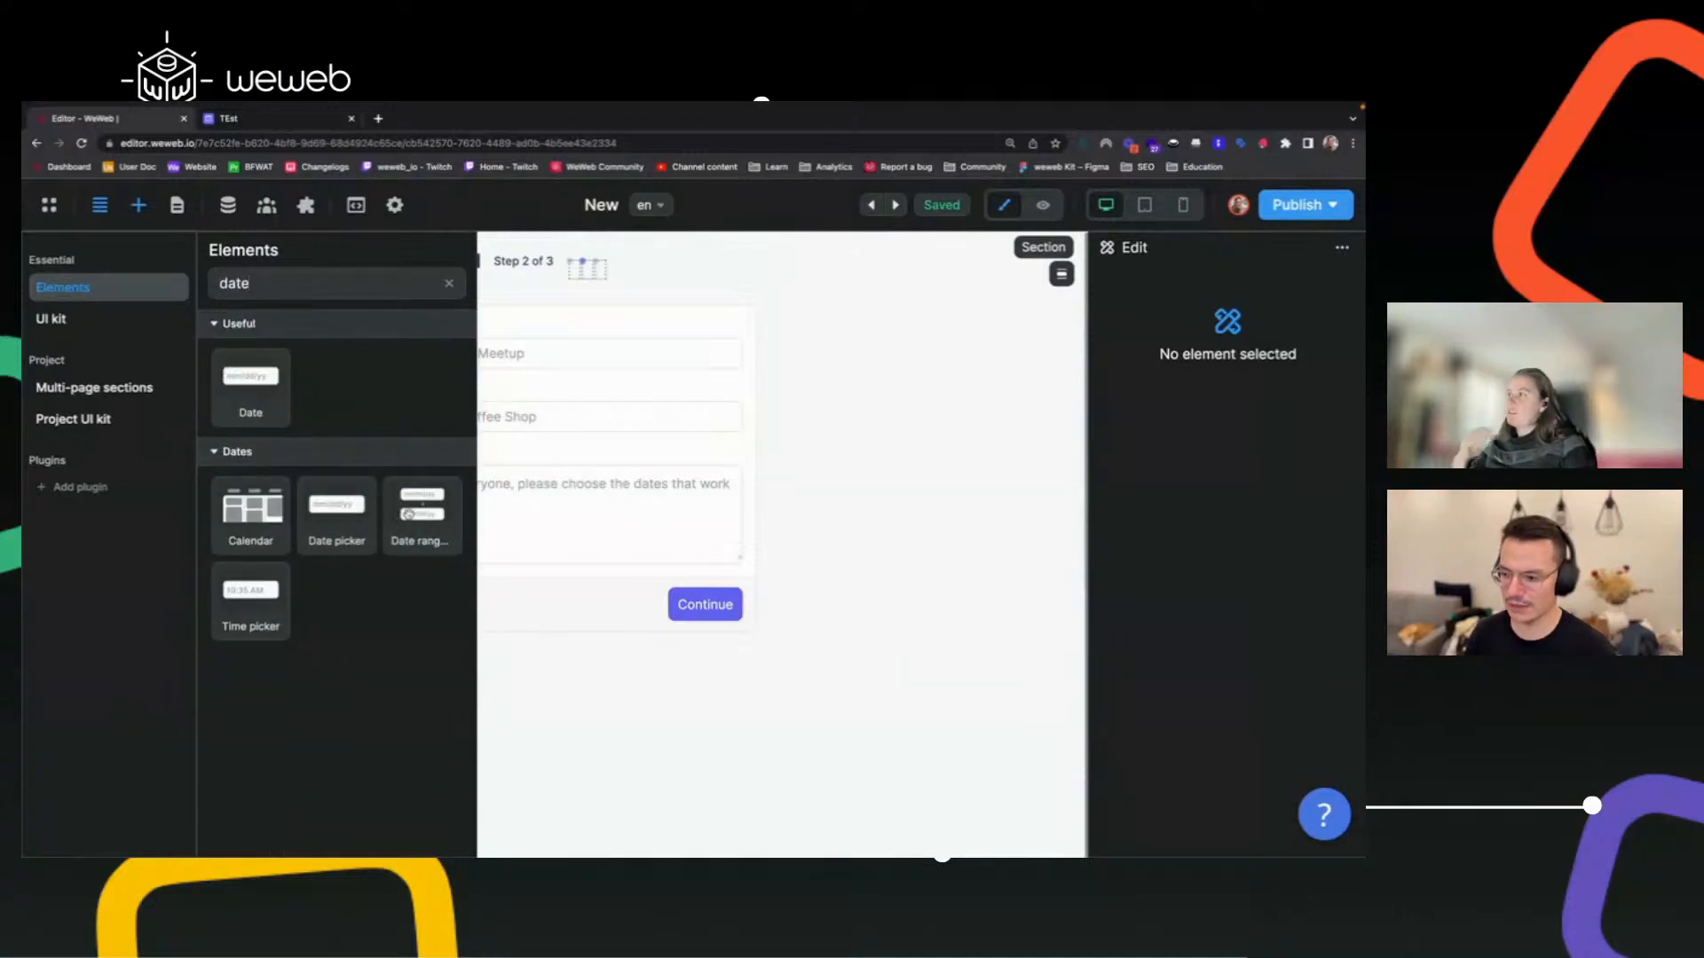
key("Escape")
left_click_drag(461, 688, 453, 716)
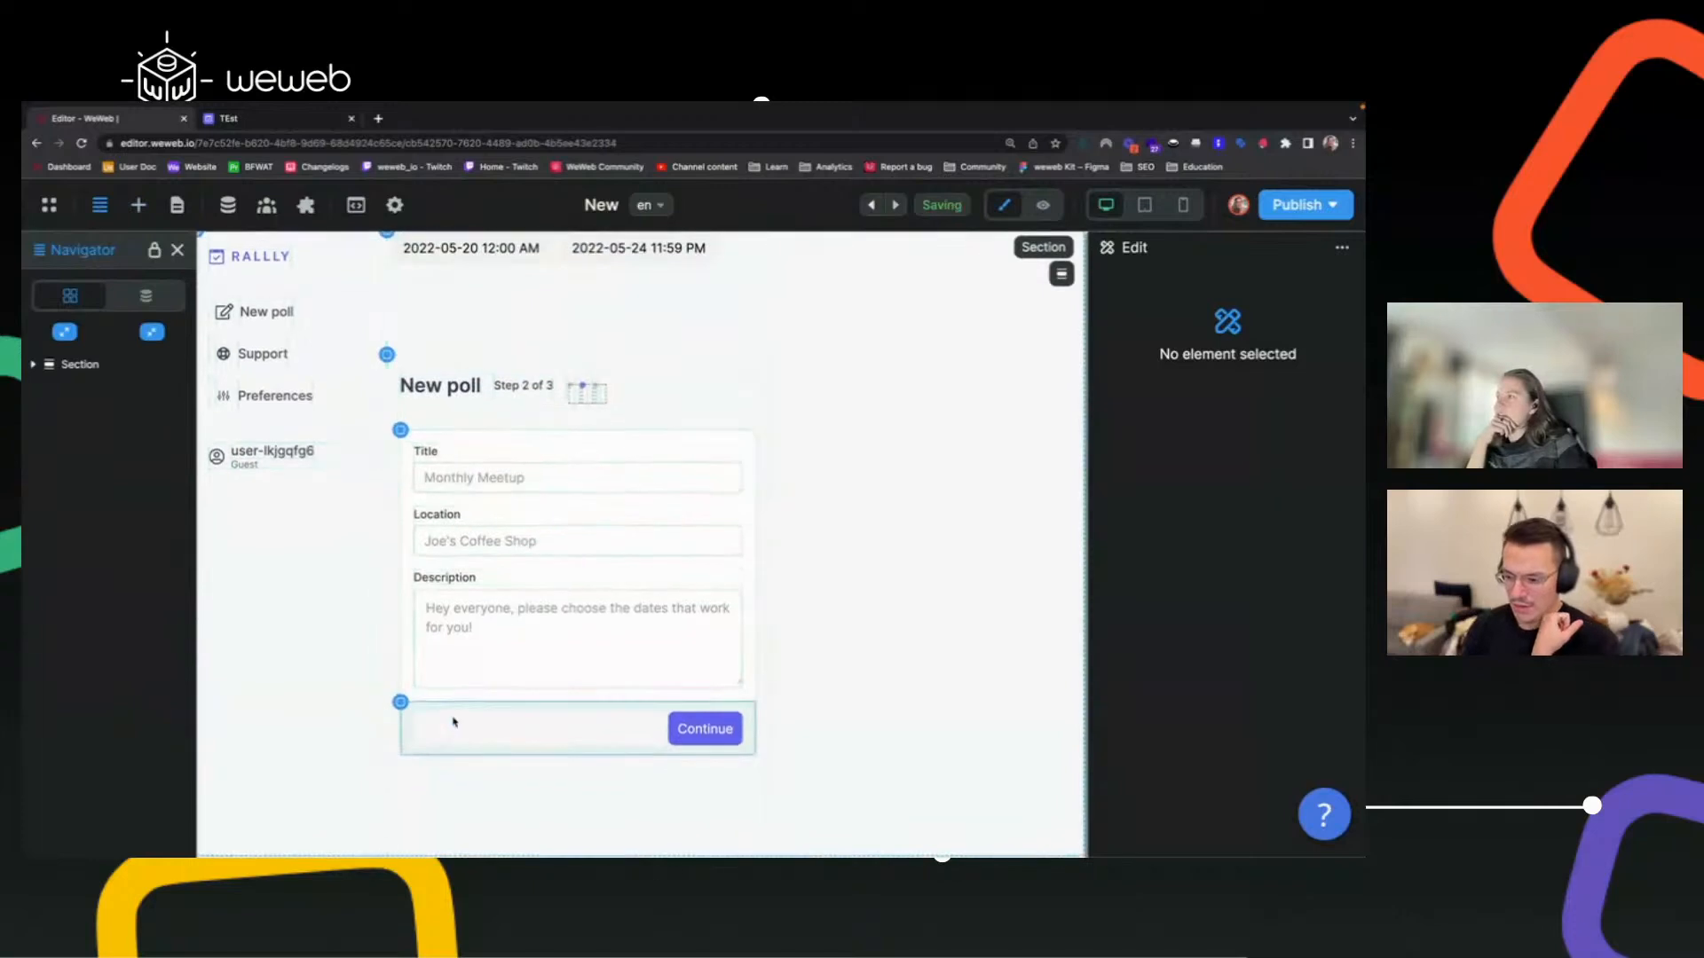
Select the Range Date picker and set it to show as Always visible.
left_click(607, 261)
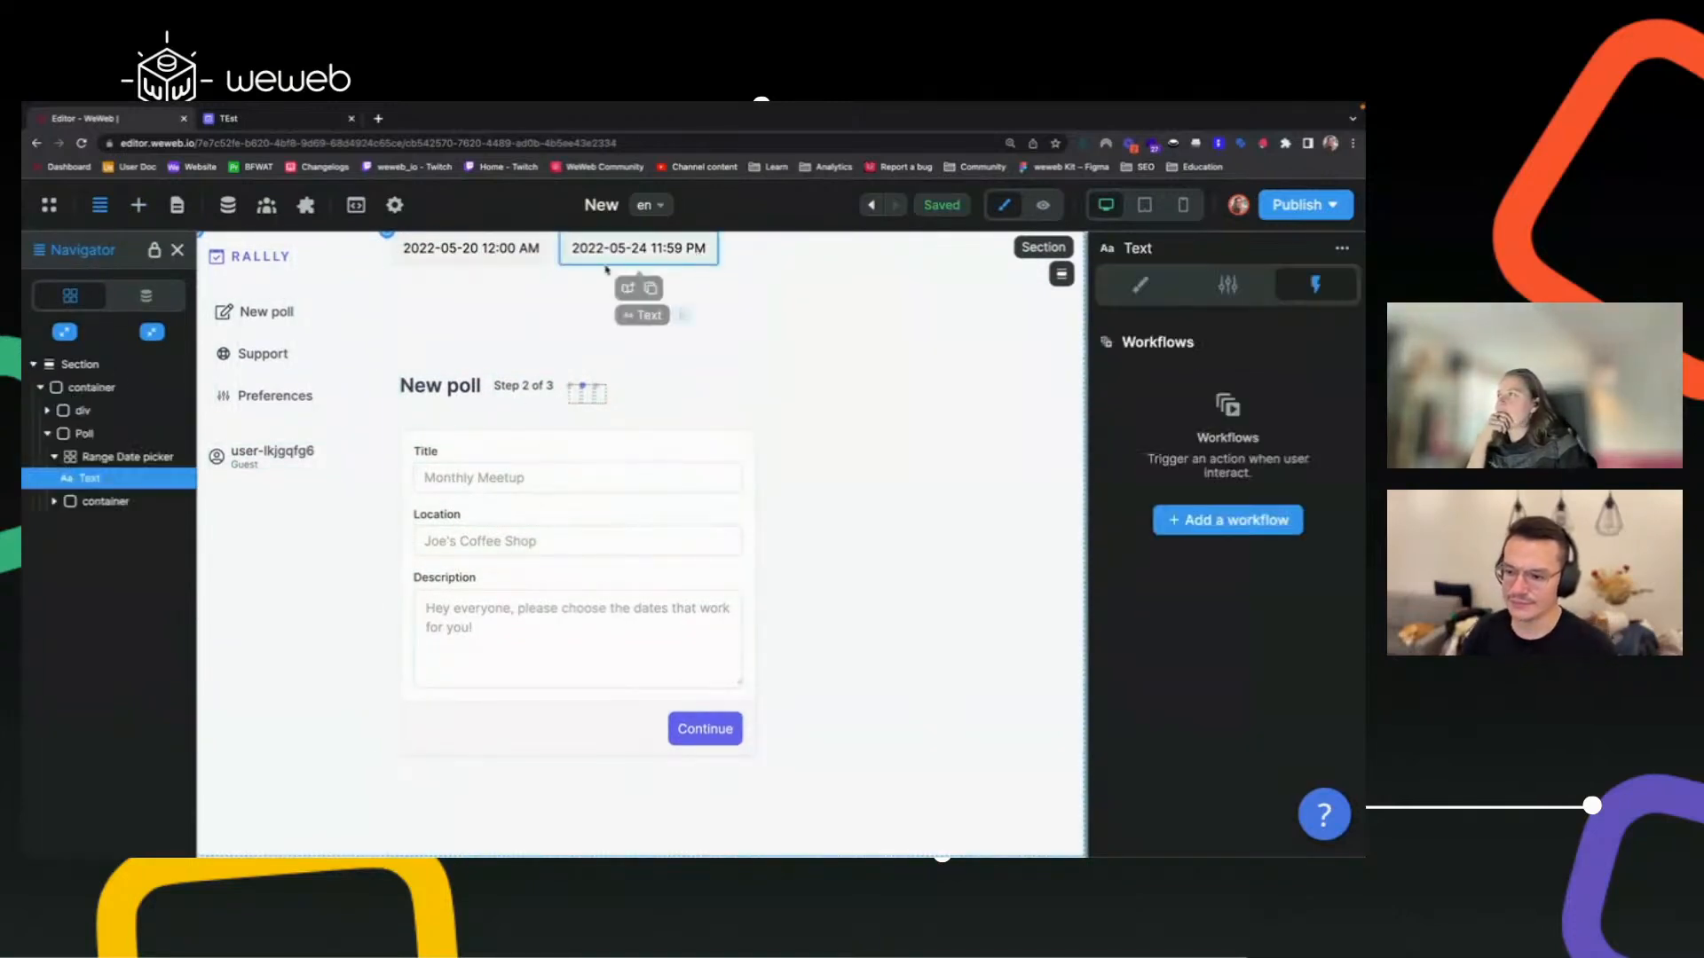
left_click(127, 457)
left_click(1255, 281)
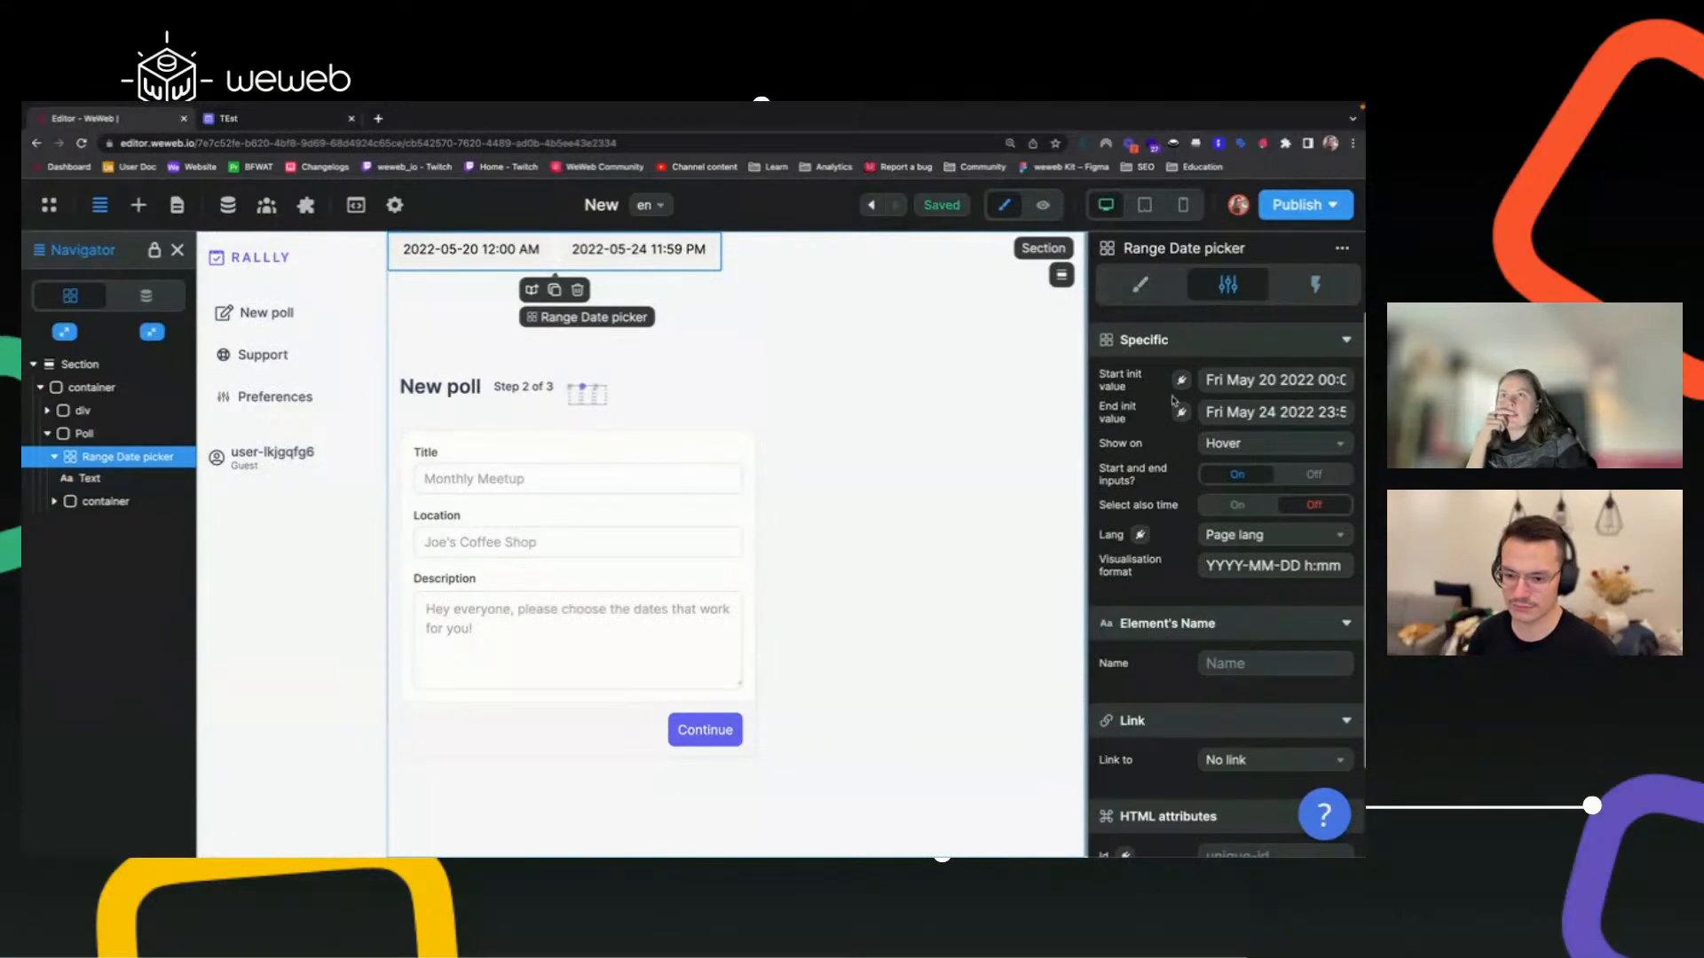
left_click(1278, 444)
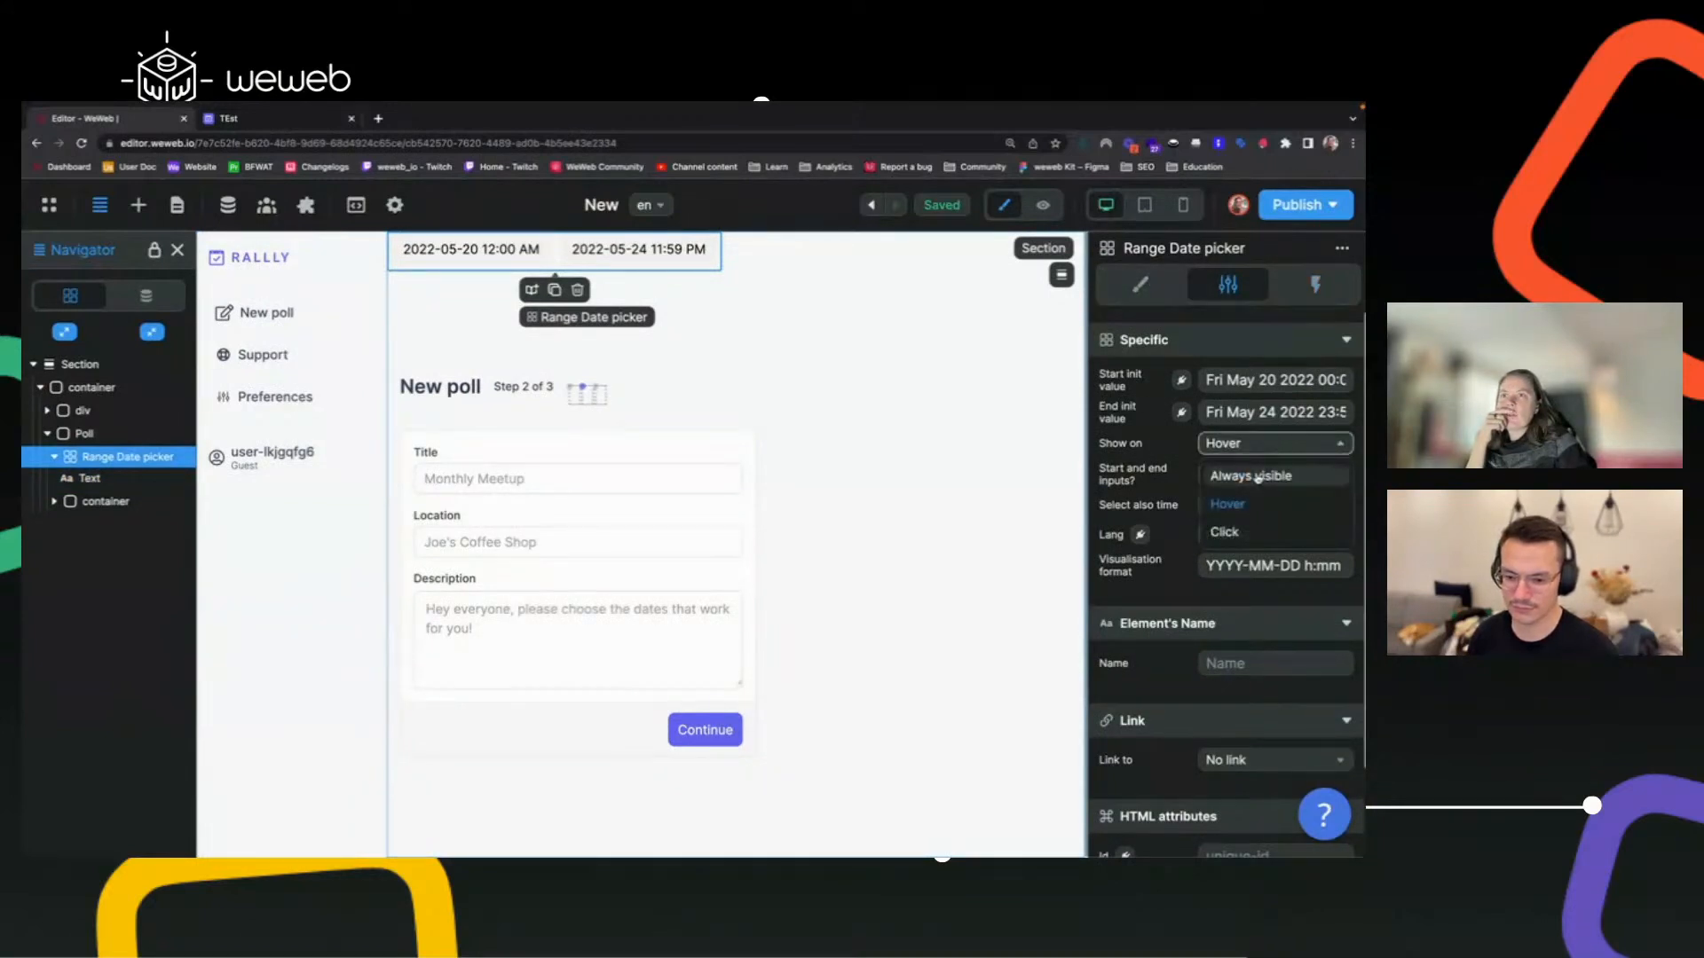
left_click(1251, 476)
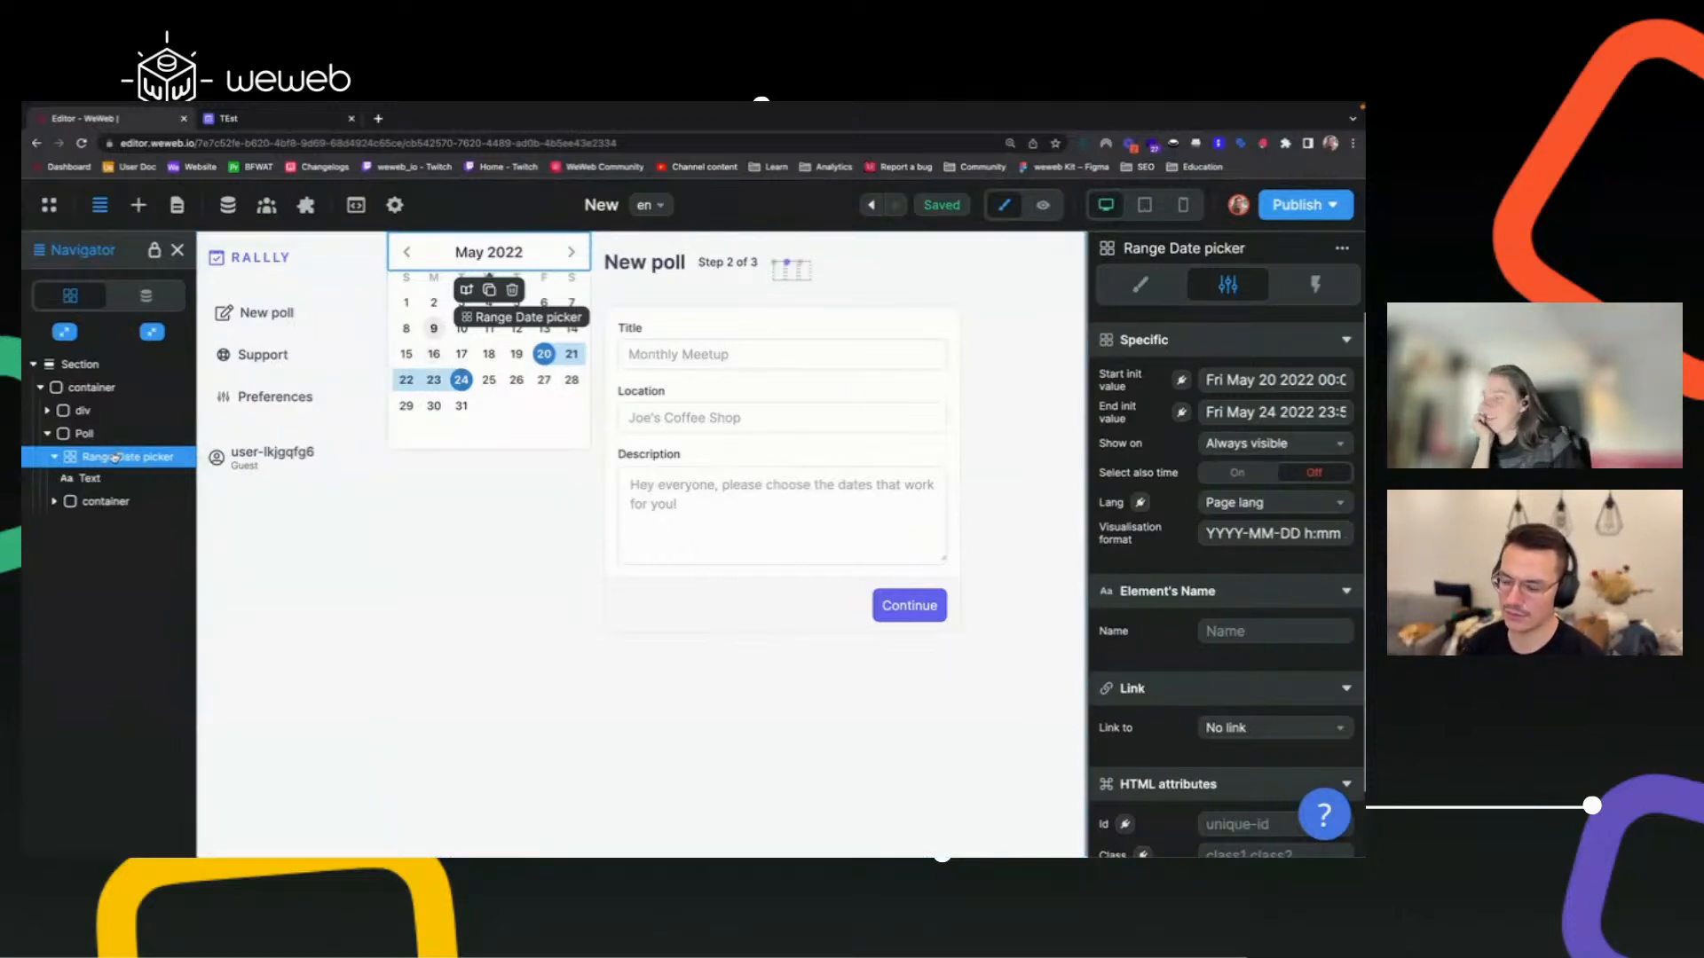
Delete the Range Date picker from the Poll container and switch to Rallly to review its date selection.
key("Delete")
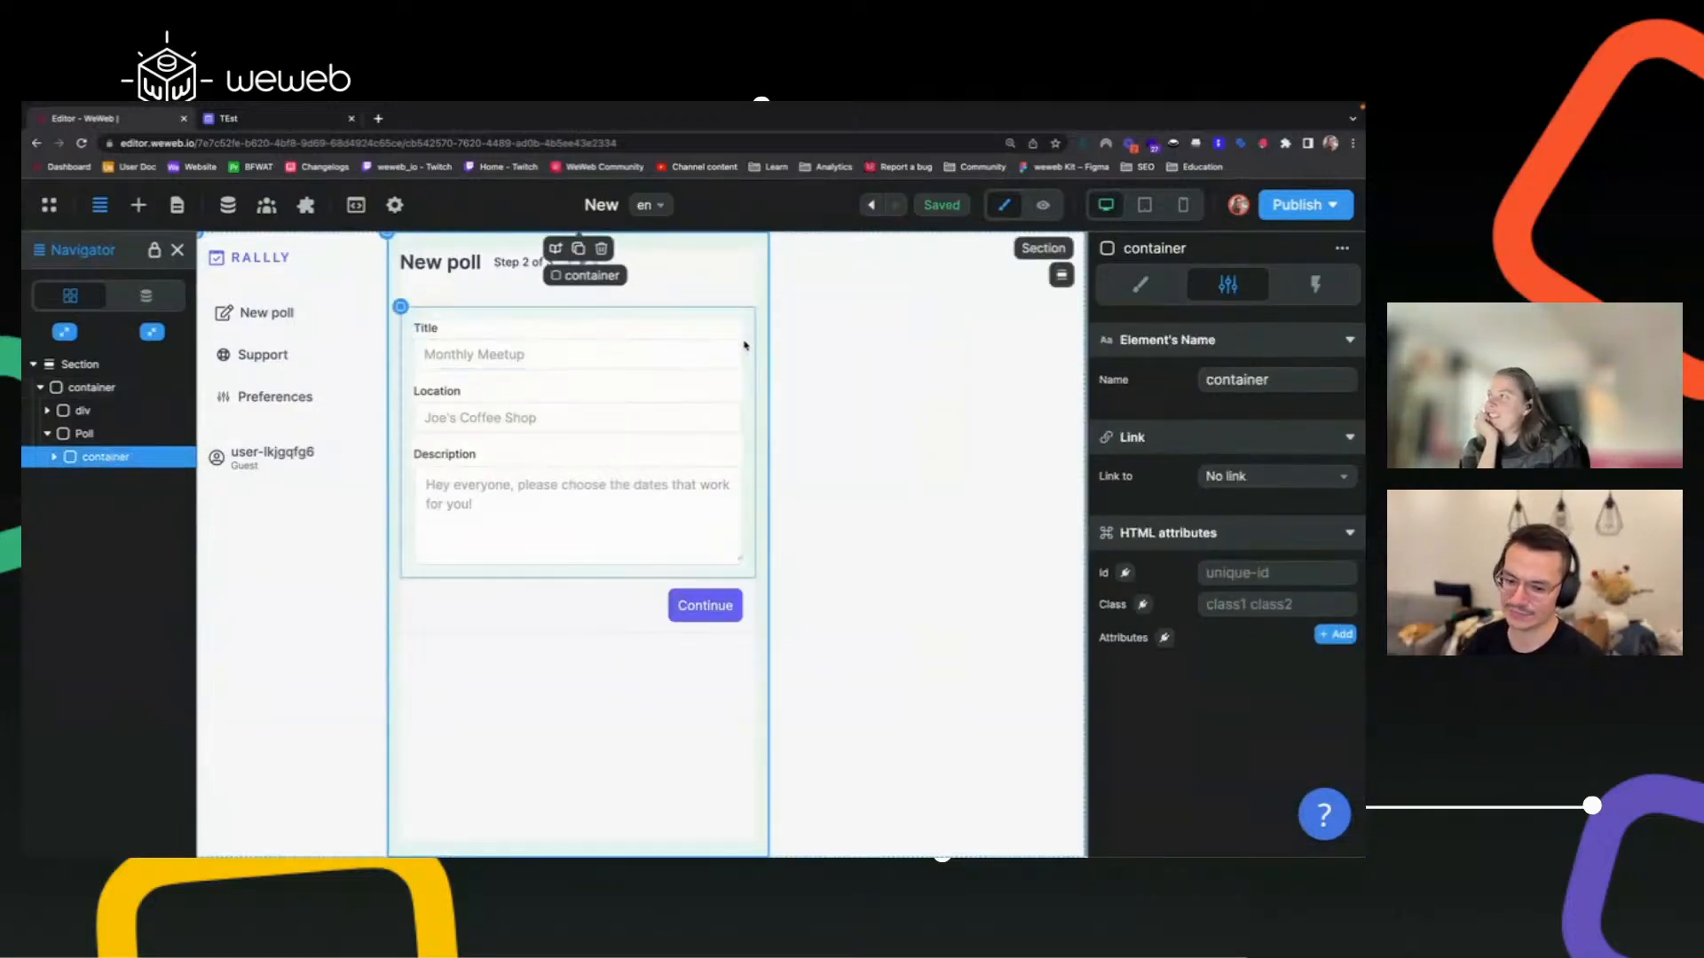
left_click(258, 124)
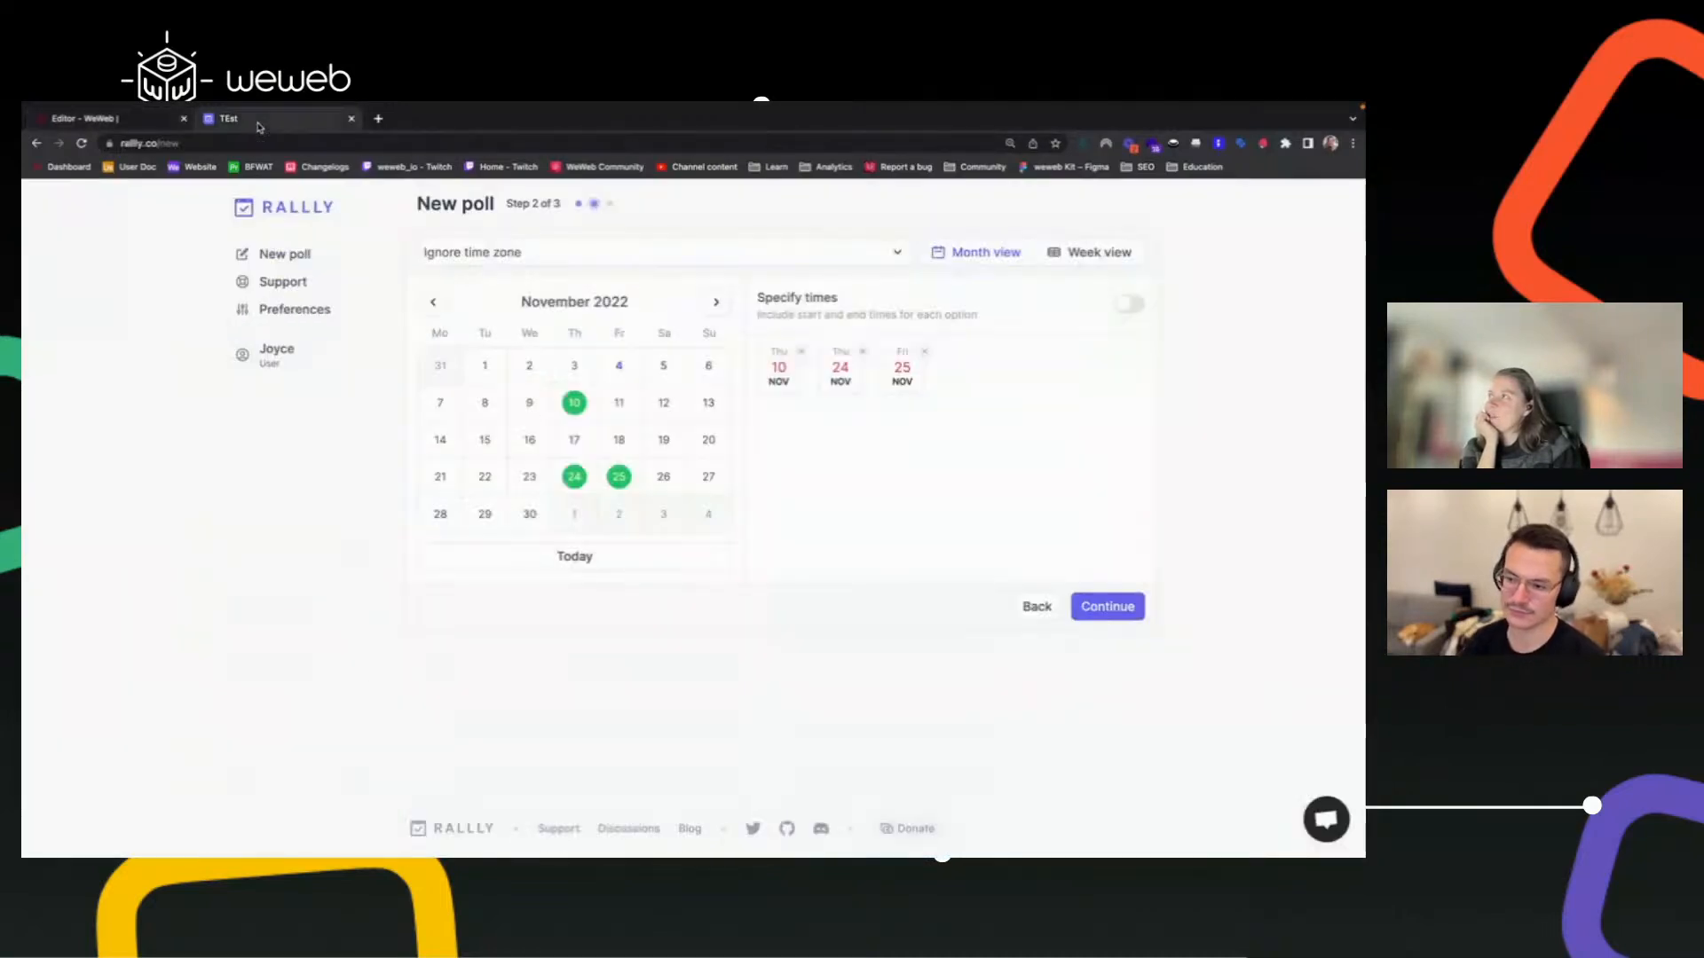